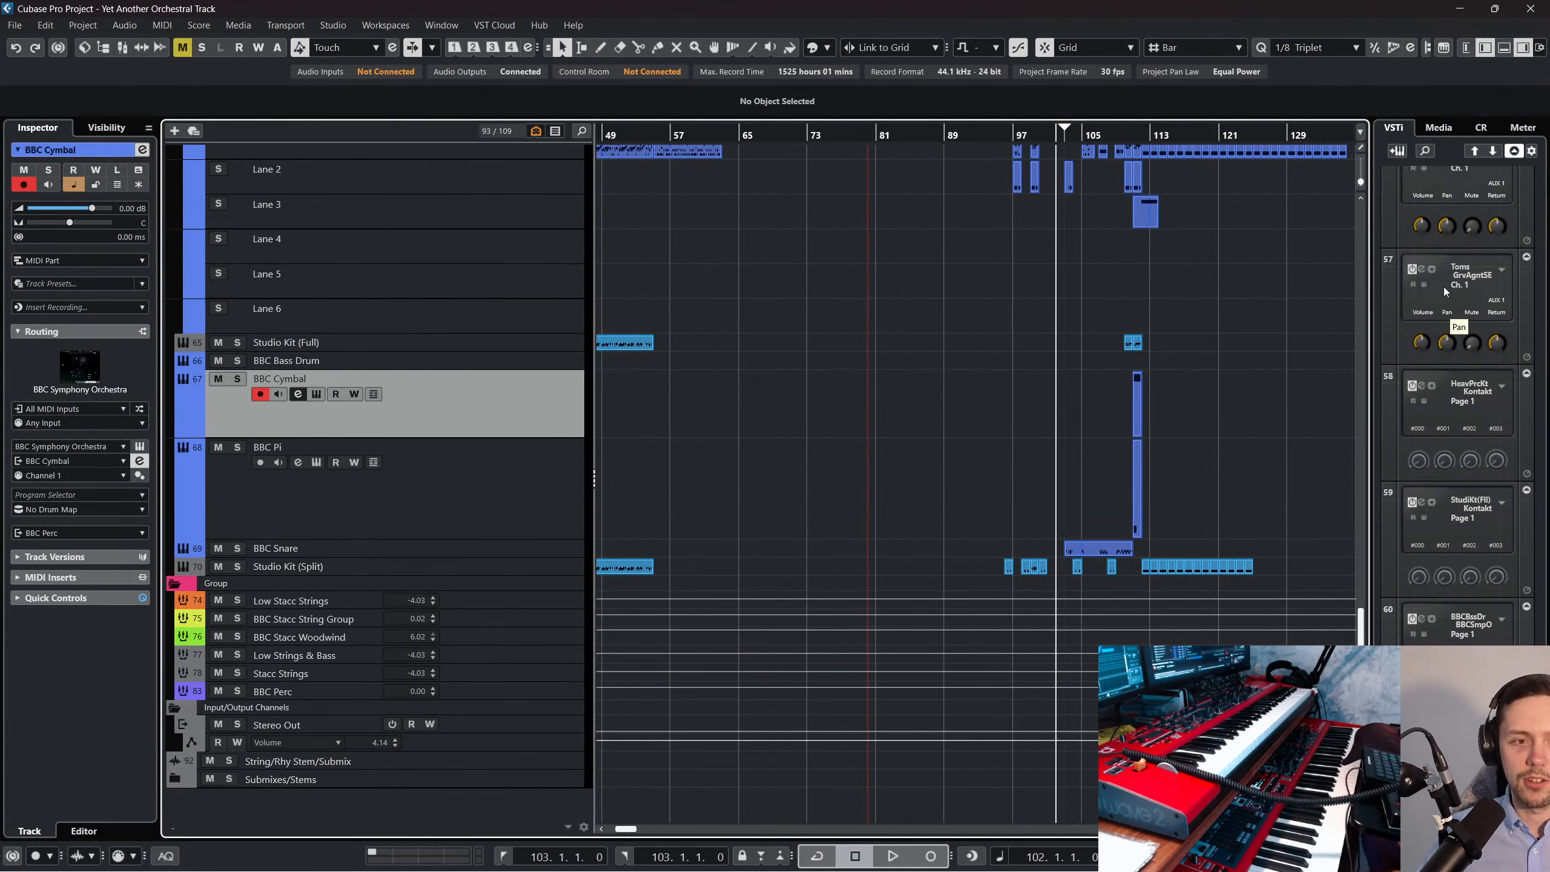
Play back the percussion arrangement from bar 97.
scroll(1077, 271, up, 8)
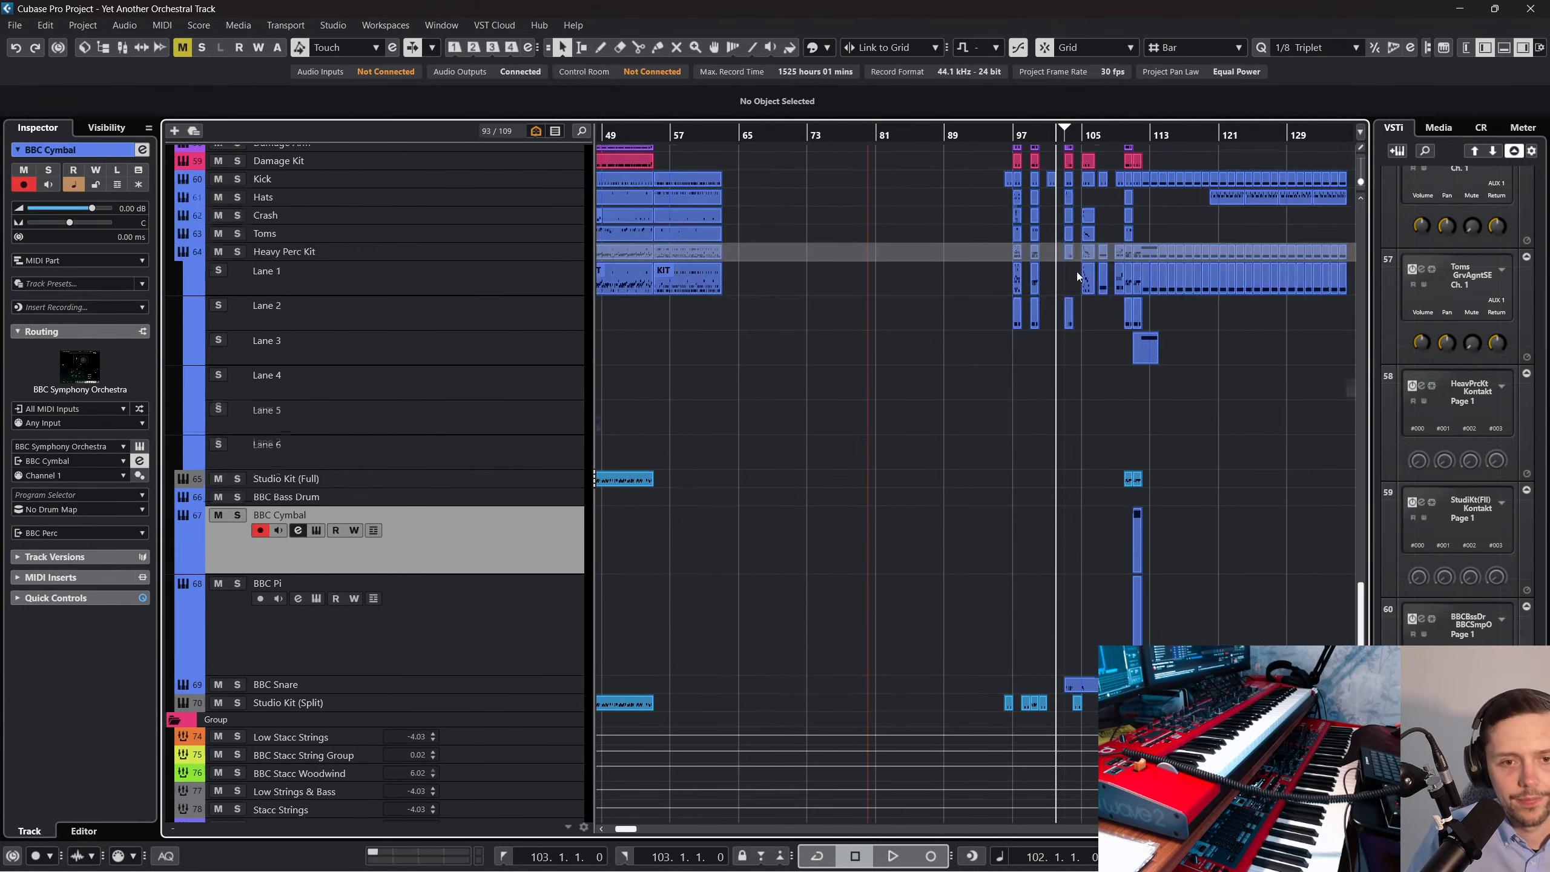
scroll(1037, 201, down, 4)
drag(1016, 138, 1051, 178)
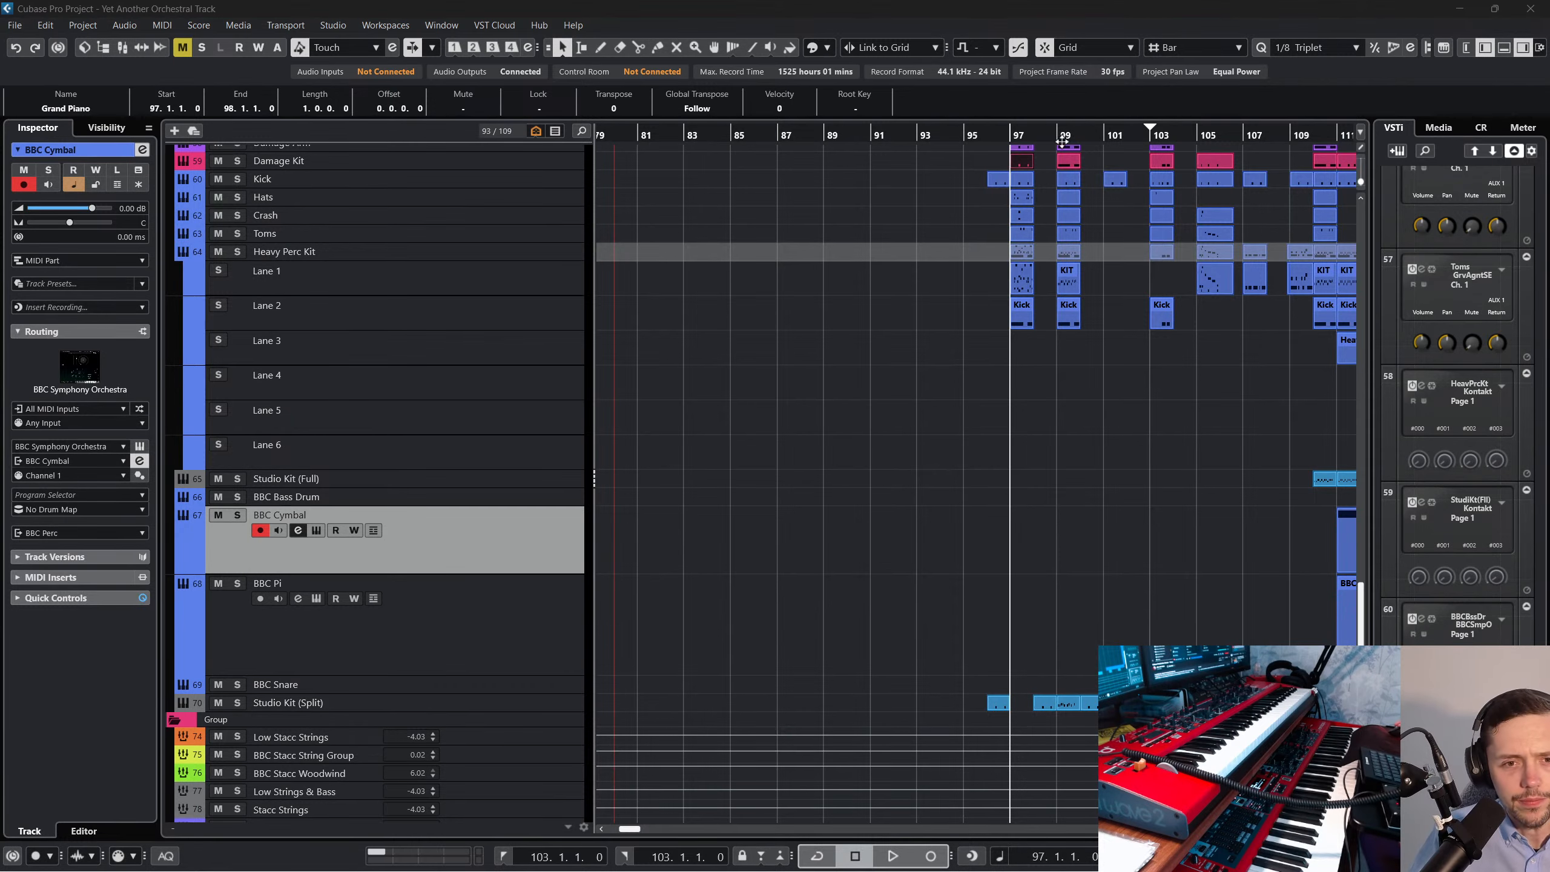
click(1046, 426)
key(space)
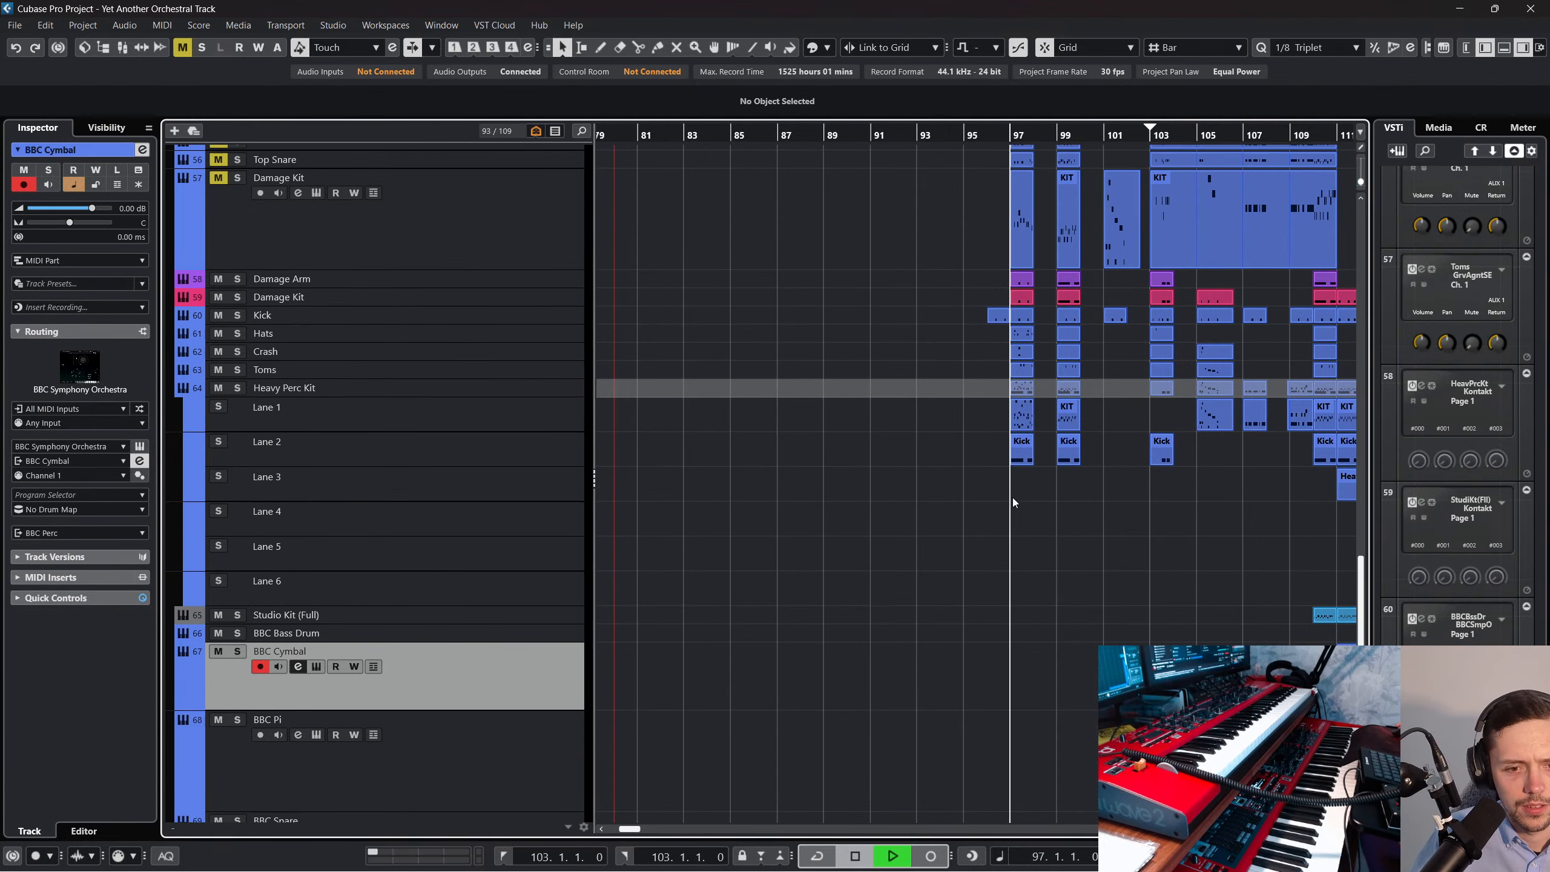
scroll(987, 534, right, 8)
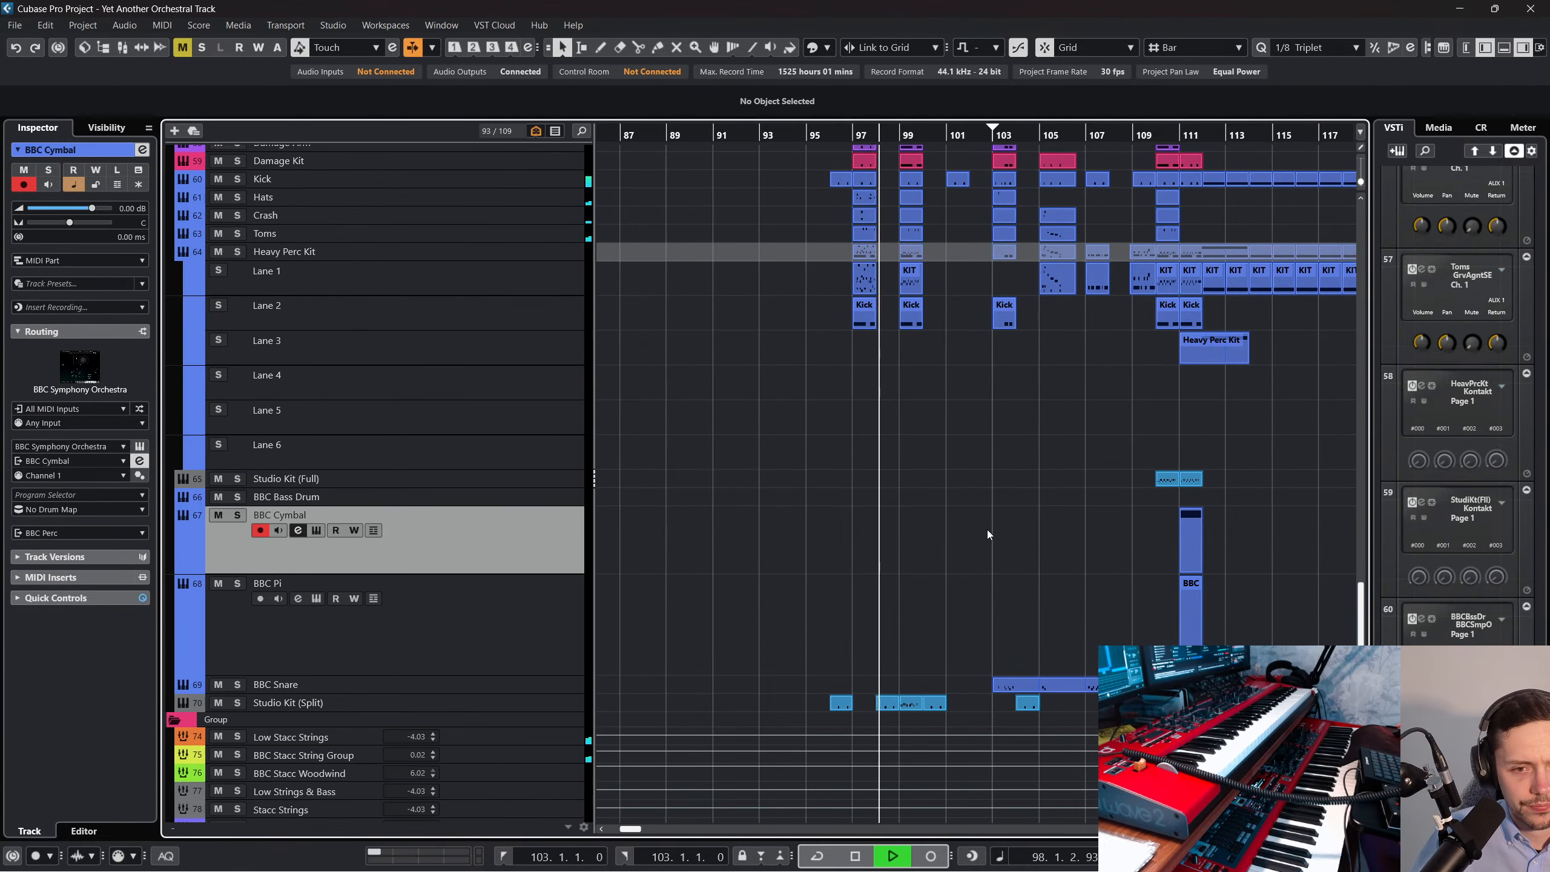
key(space)
Solo the BBC Cymbal, BBC Pi, Placeholder Synth Bass and Kick tracks, and play the hits from bar 111.
scroll(938, 152, up, 6)
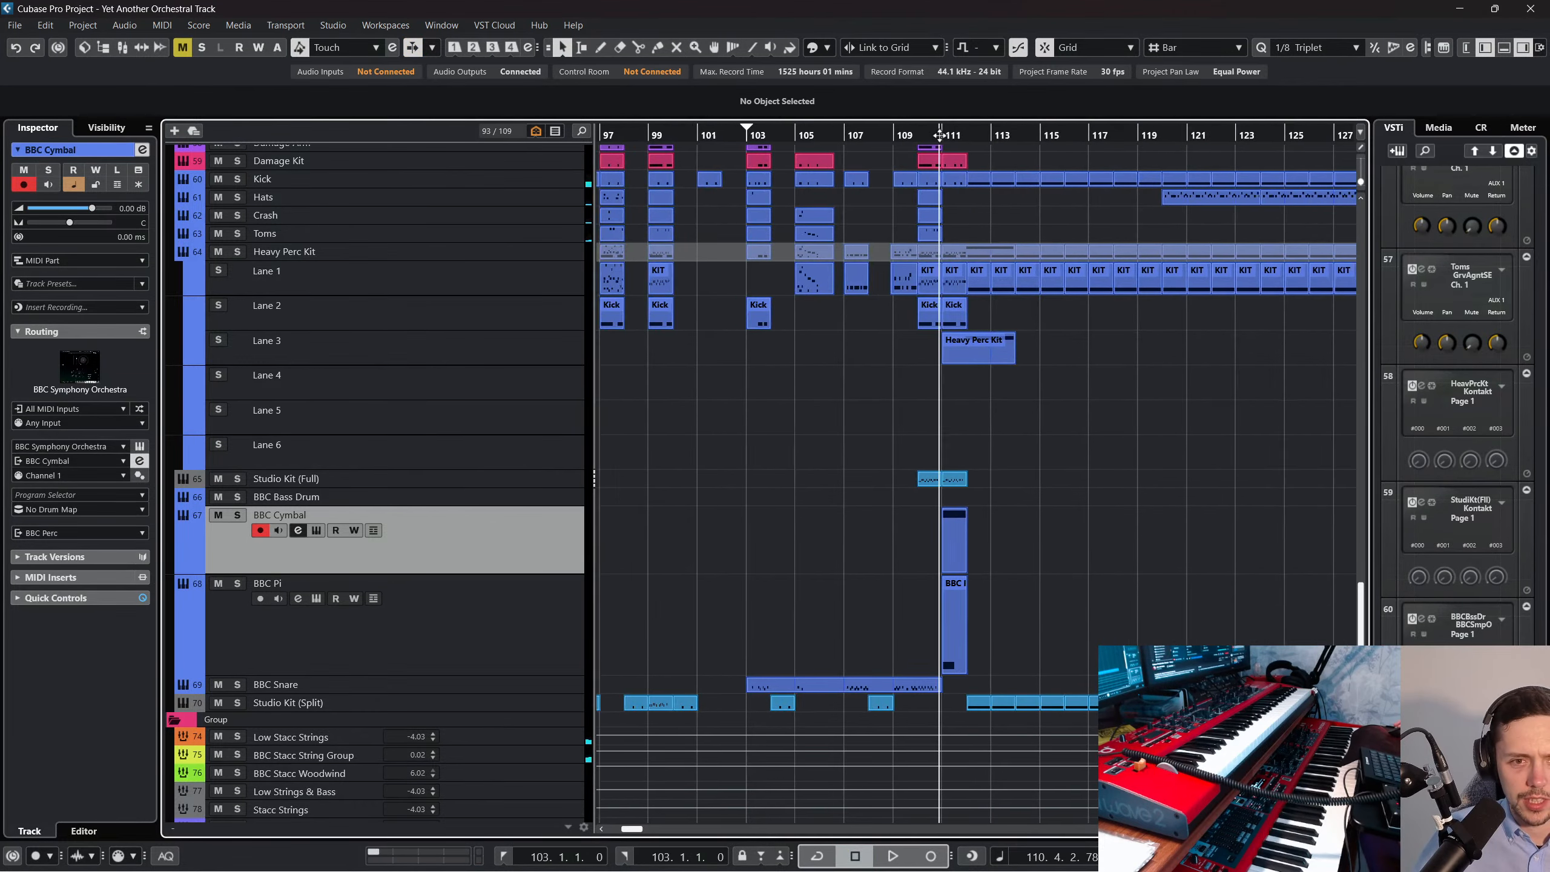
click(1029, 561)
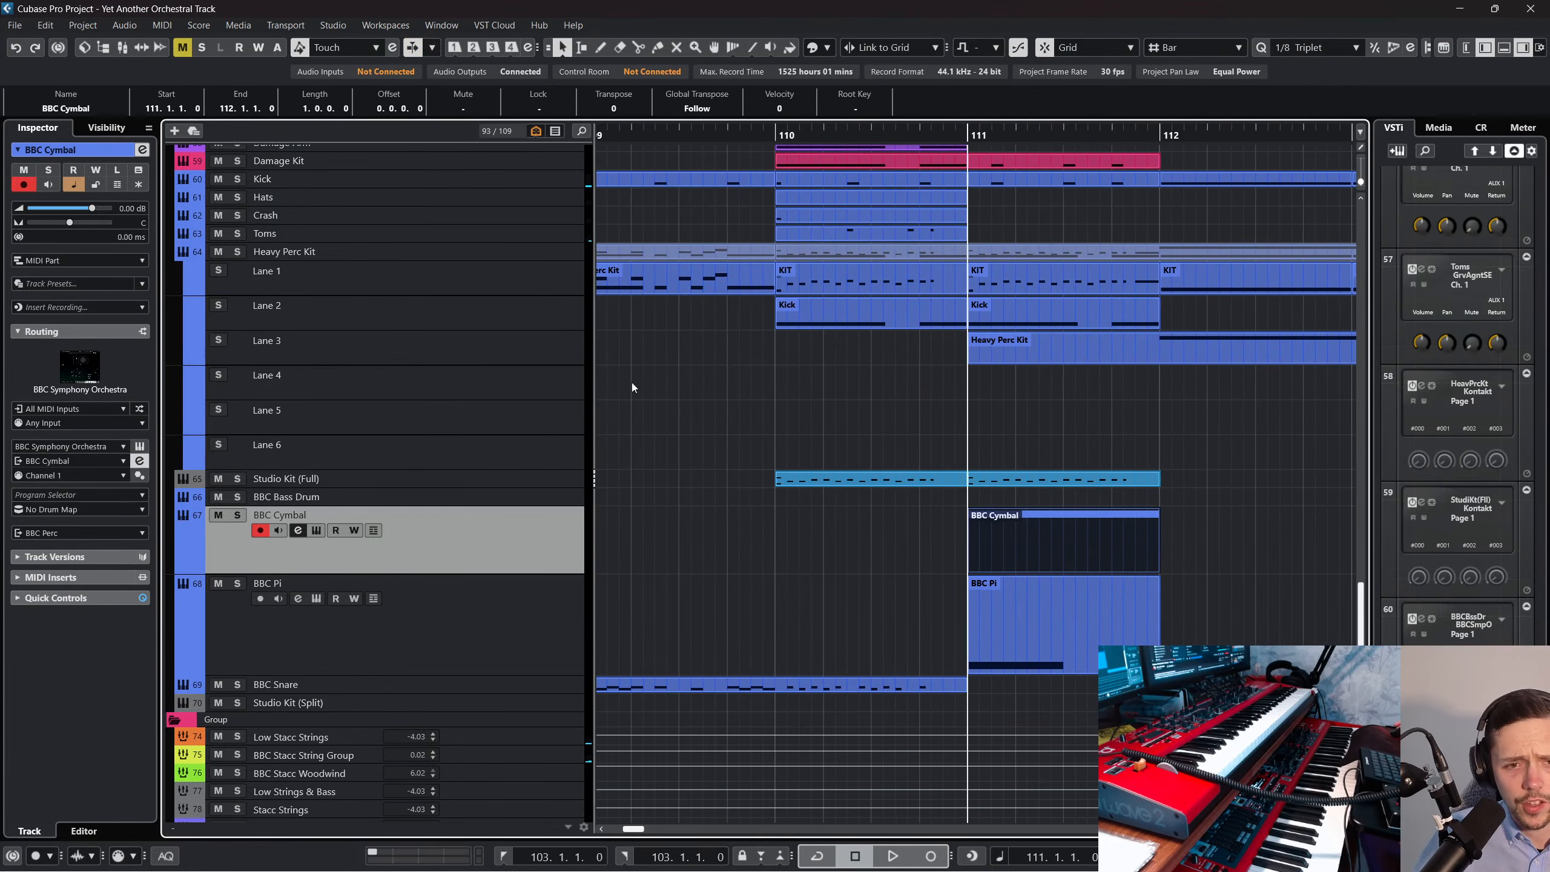
click(238, 516)
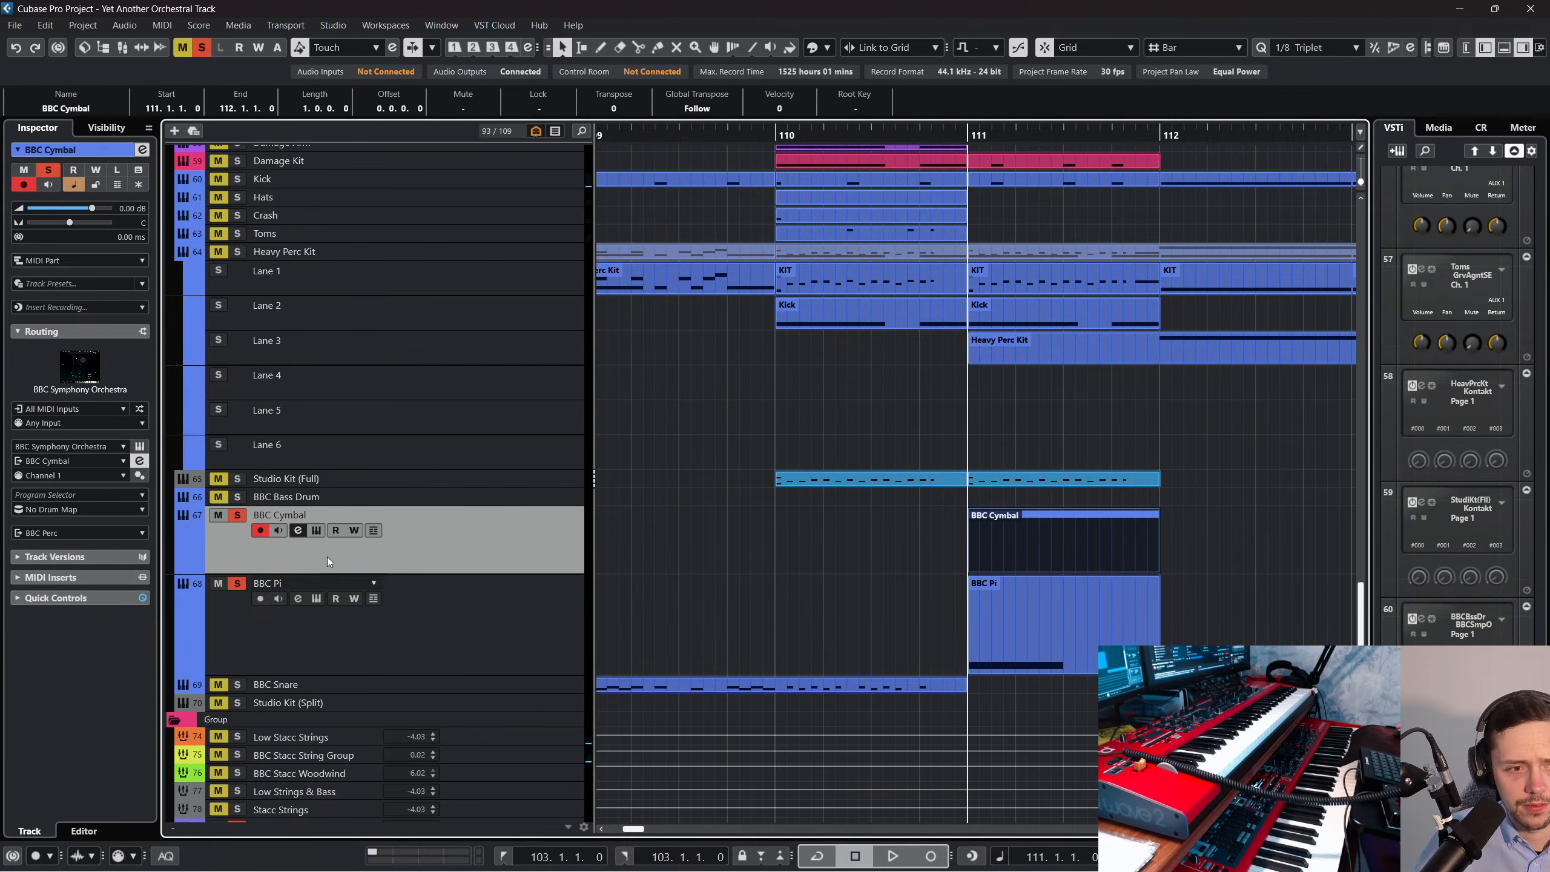
scroll(327, 557, up, 5)
scroll(215, 263, up, 3)
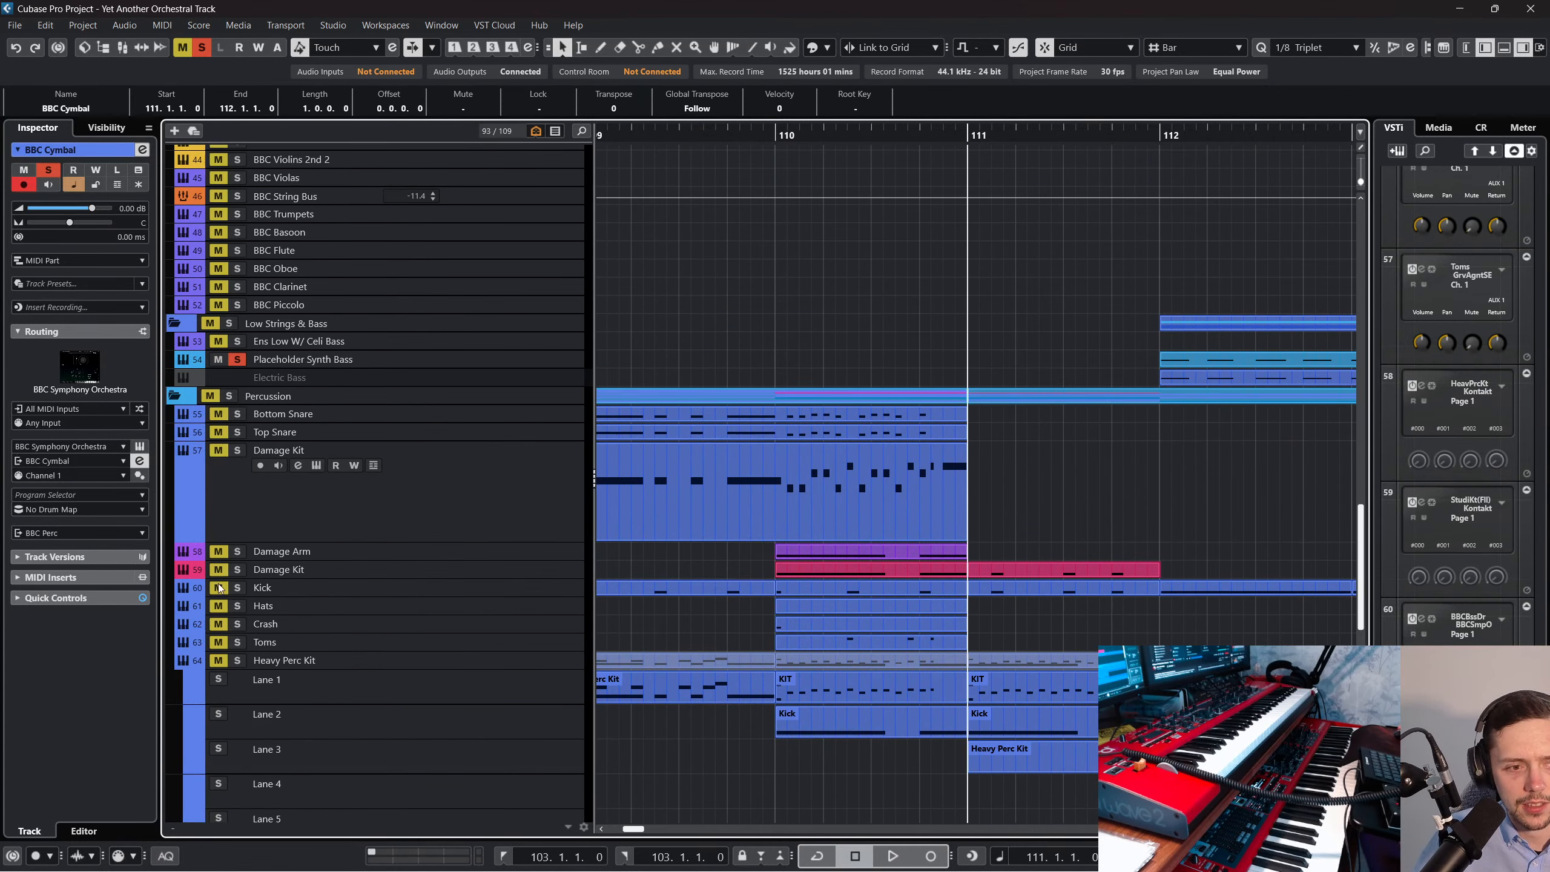
scroll(1012, 438, down, 5)
scroll(1012, 437, down, 5)
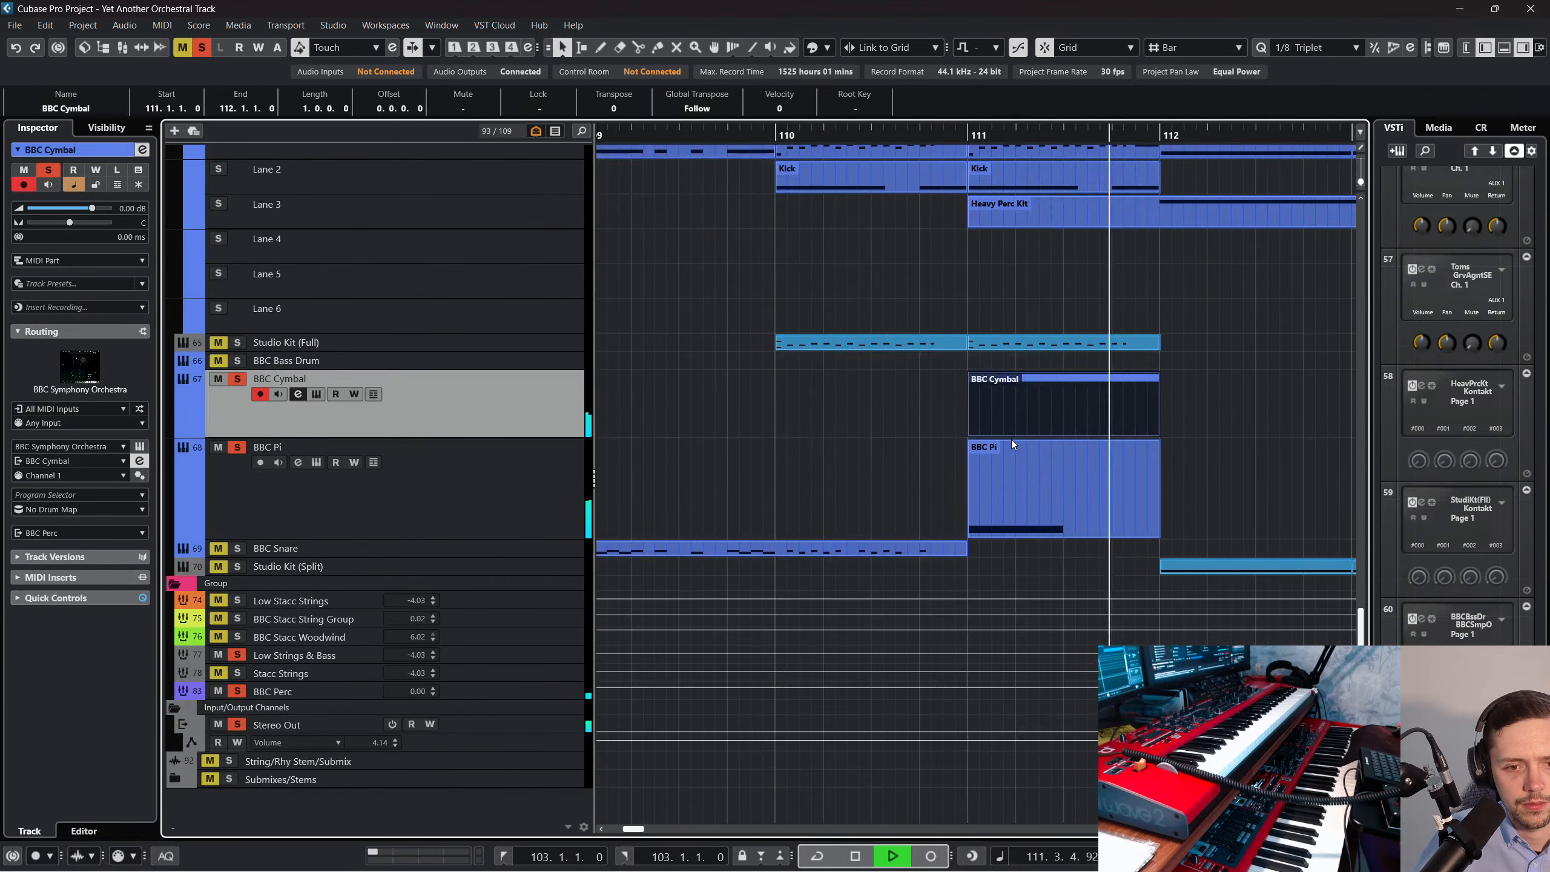
scroll(1011, 438, right, 5)
scroll(961, 439, up, 5)
key(space)
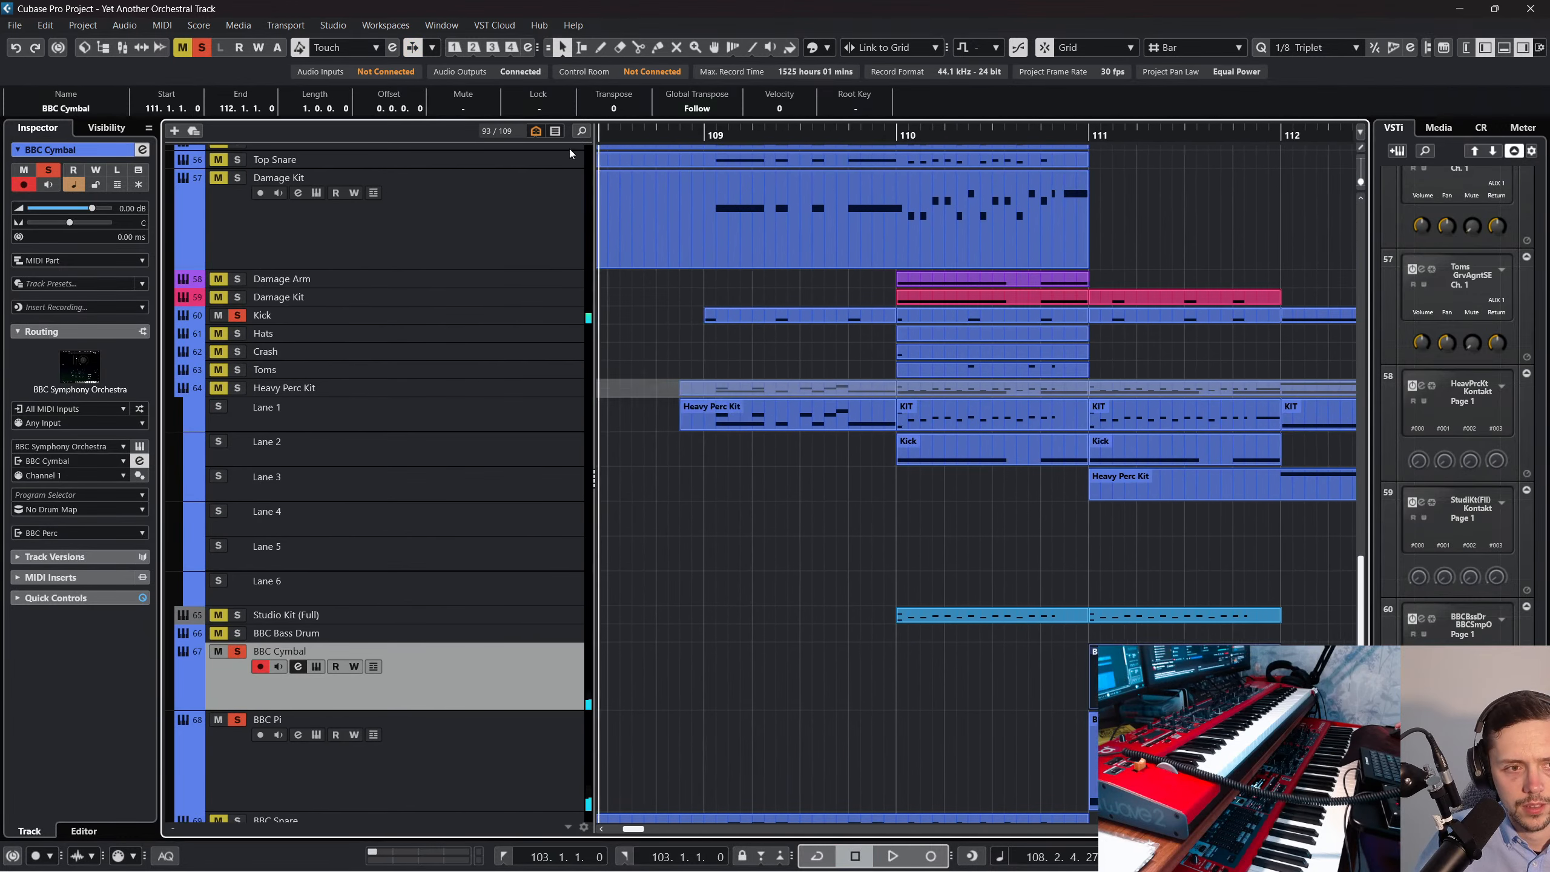
scroll(569, 275, up, 10)
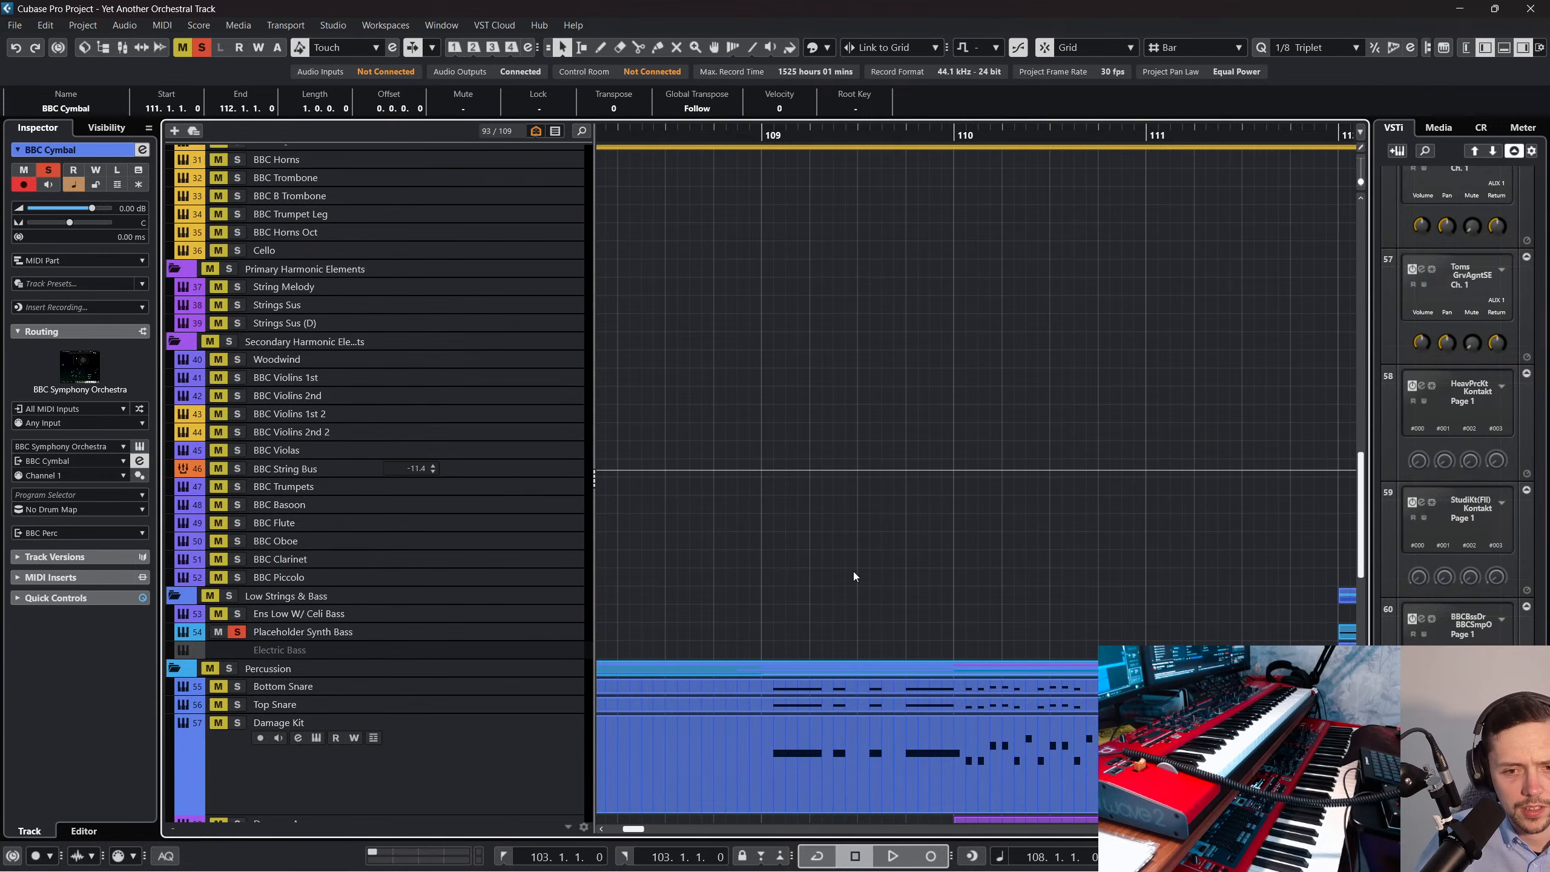
Move the BBC Pi part one bar later, from bar 111 to bar 112, while playing from before bar 109.
key(space)
scroll(855, 582, down, 15)
scroll(977, 586, up, 4)
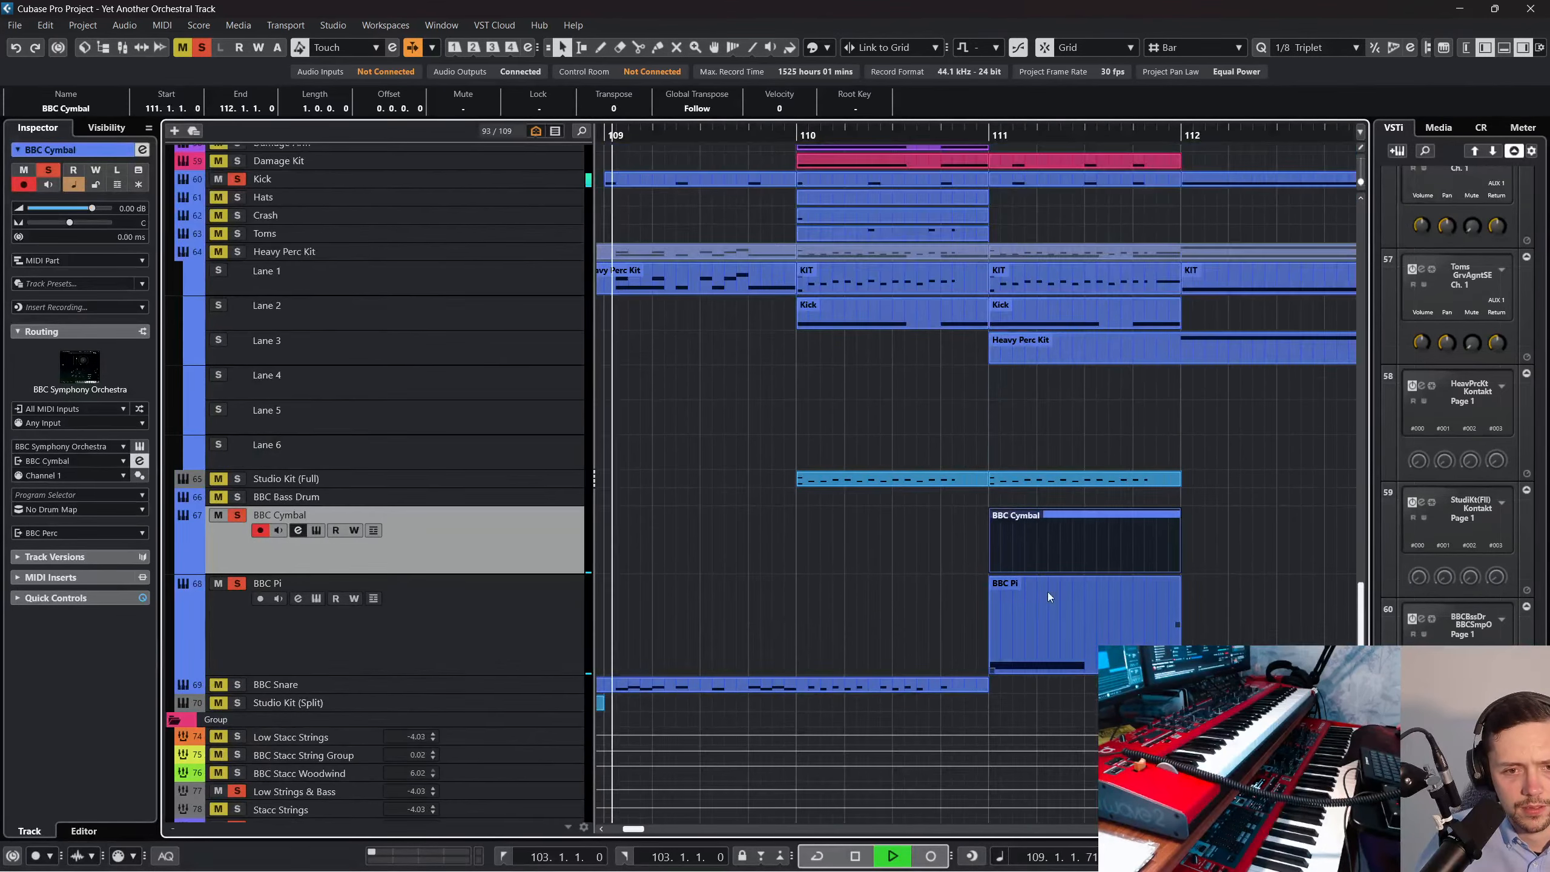
scroll(1062, 594, up, 3)
scroll(1076, 596, right, 1)
drag(1039, 772, 1226, 774)
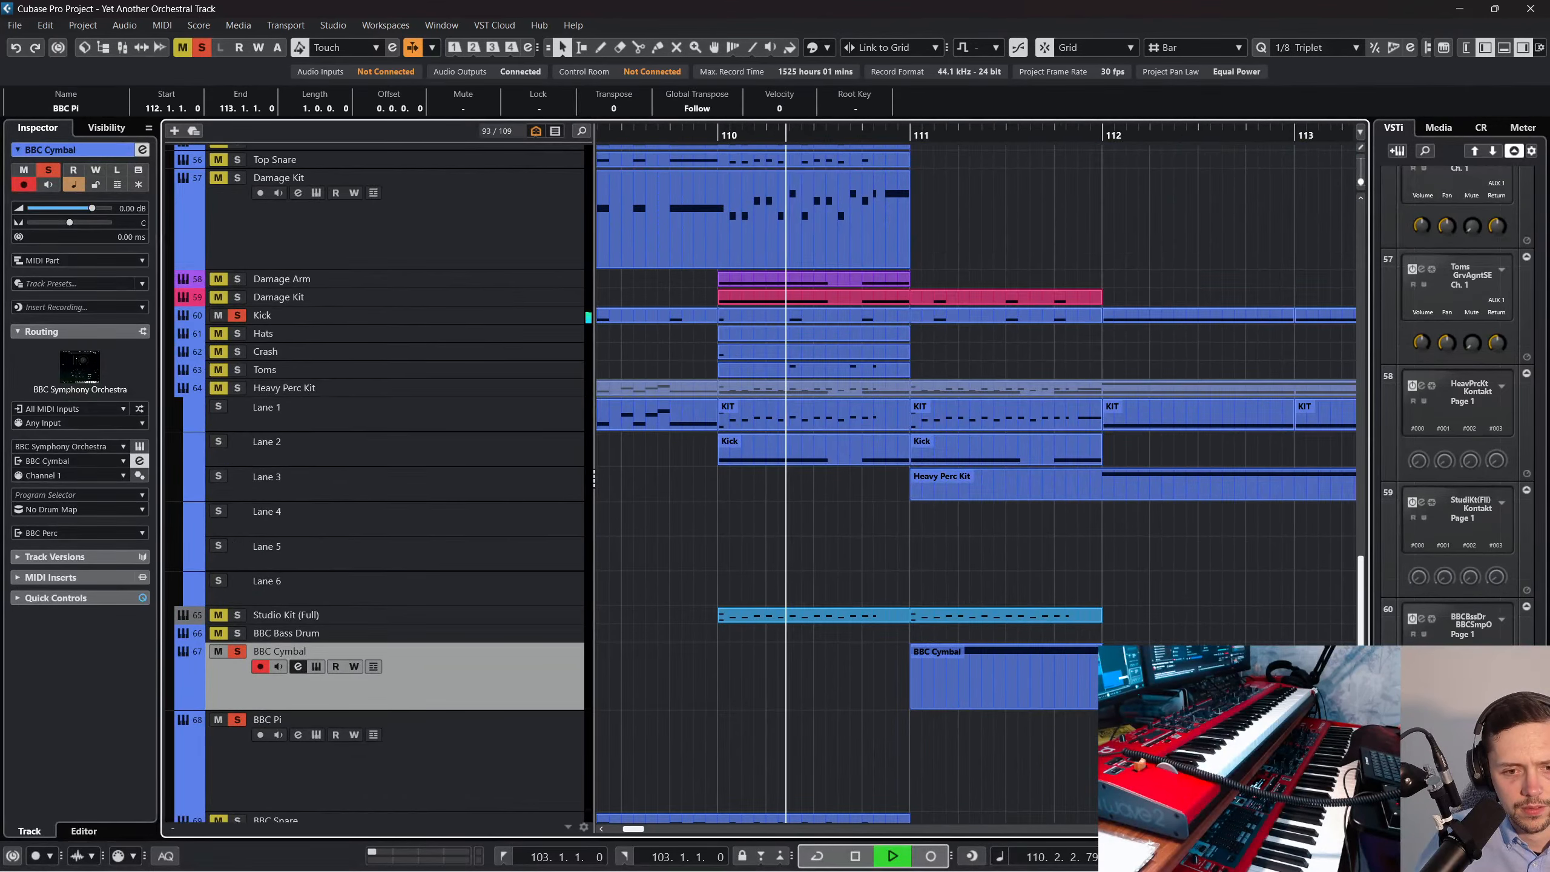
click(1214, 635)
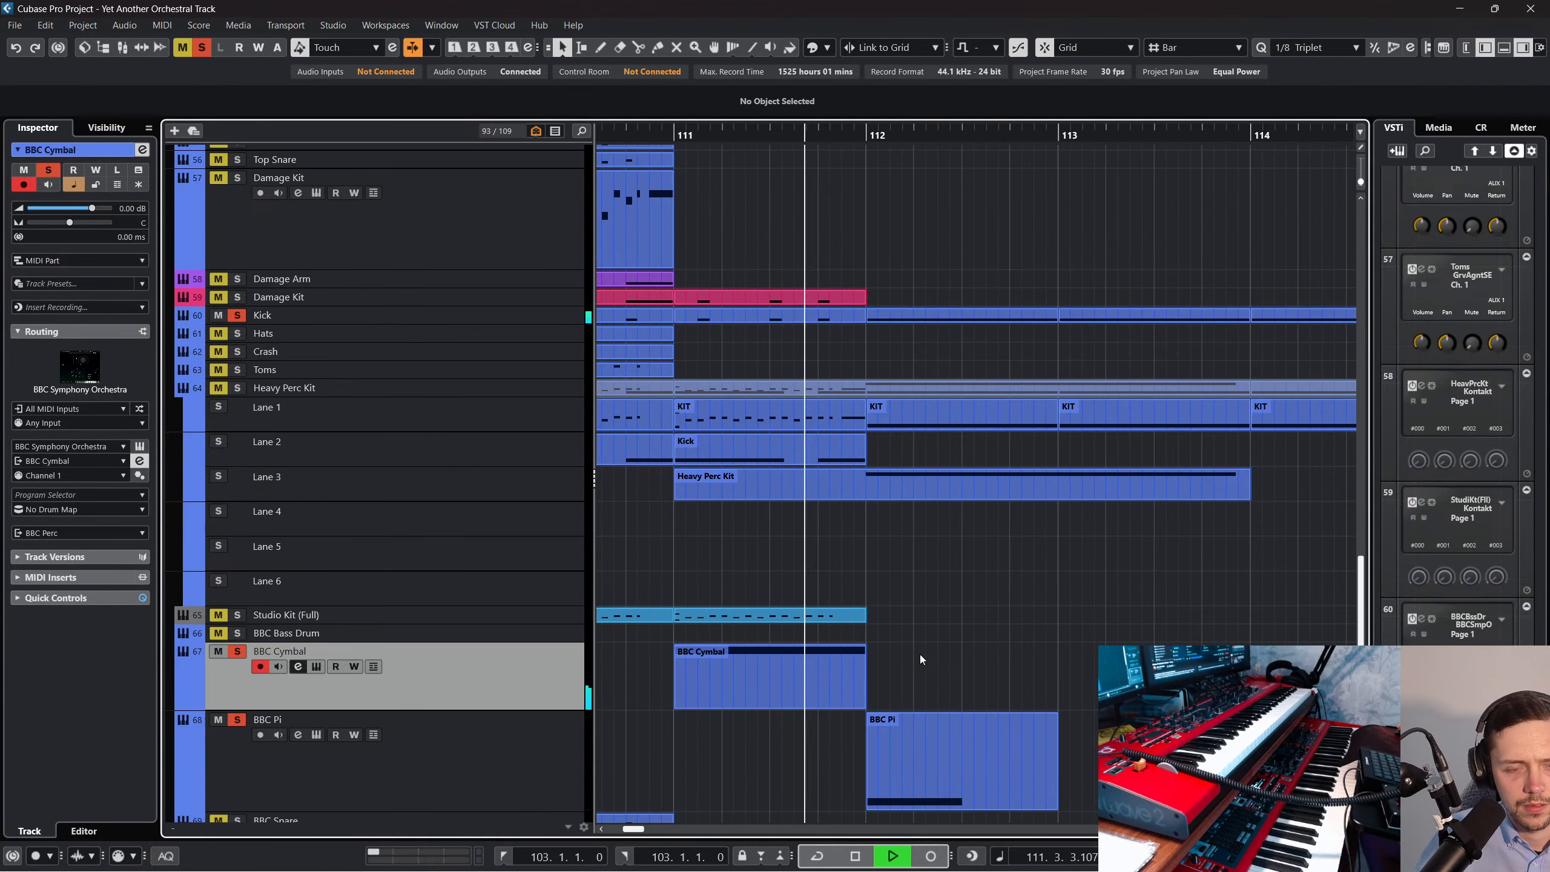
Enlarge the velocity lane for the BBC Pi part at bar 112 and lower its note's velocity to 77.
click(958, 745)
key(space)
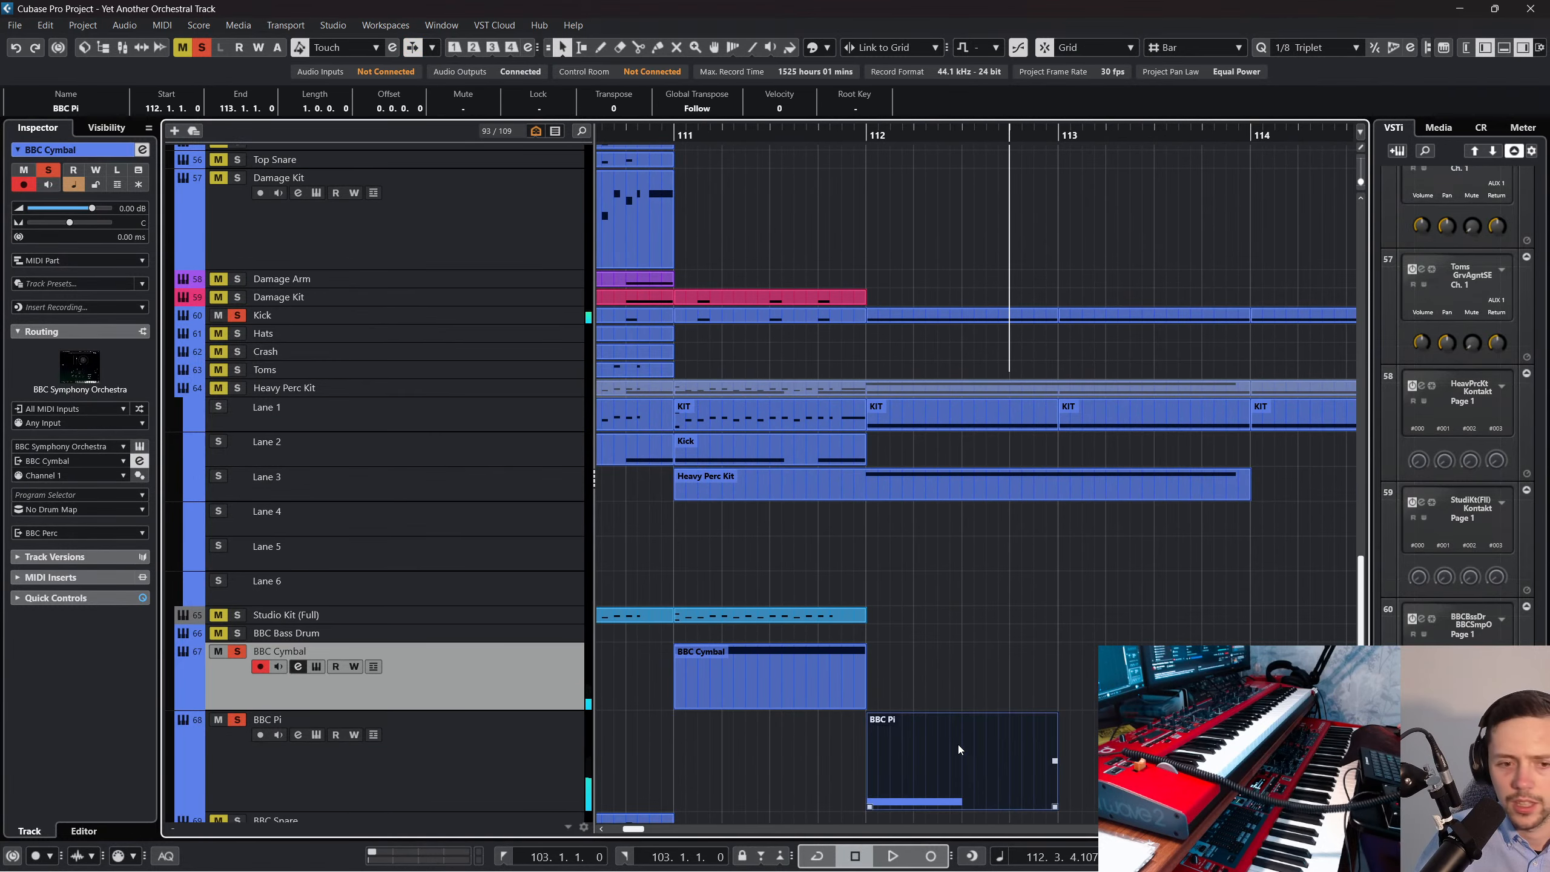
double_click(958, 745)
scroll(359, 591, left, 3)
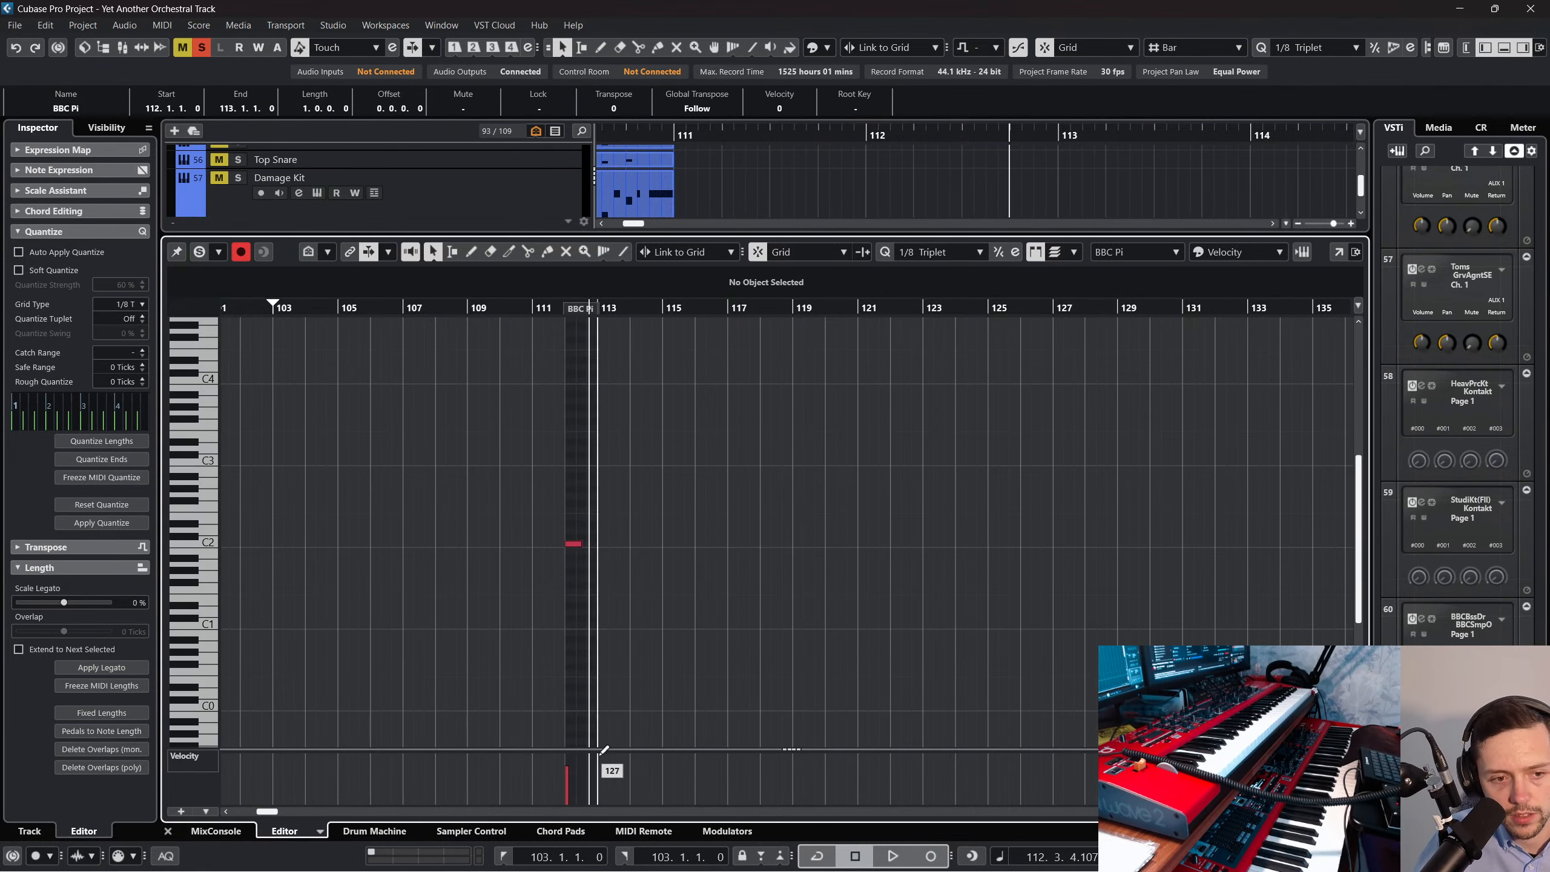
drag(796, 749, 791, 548)
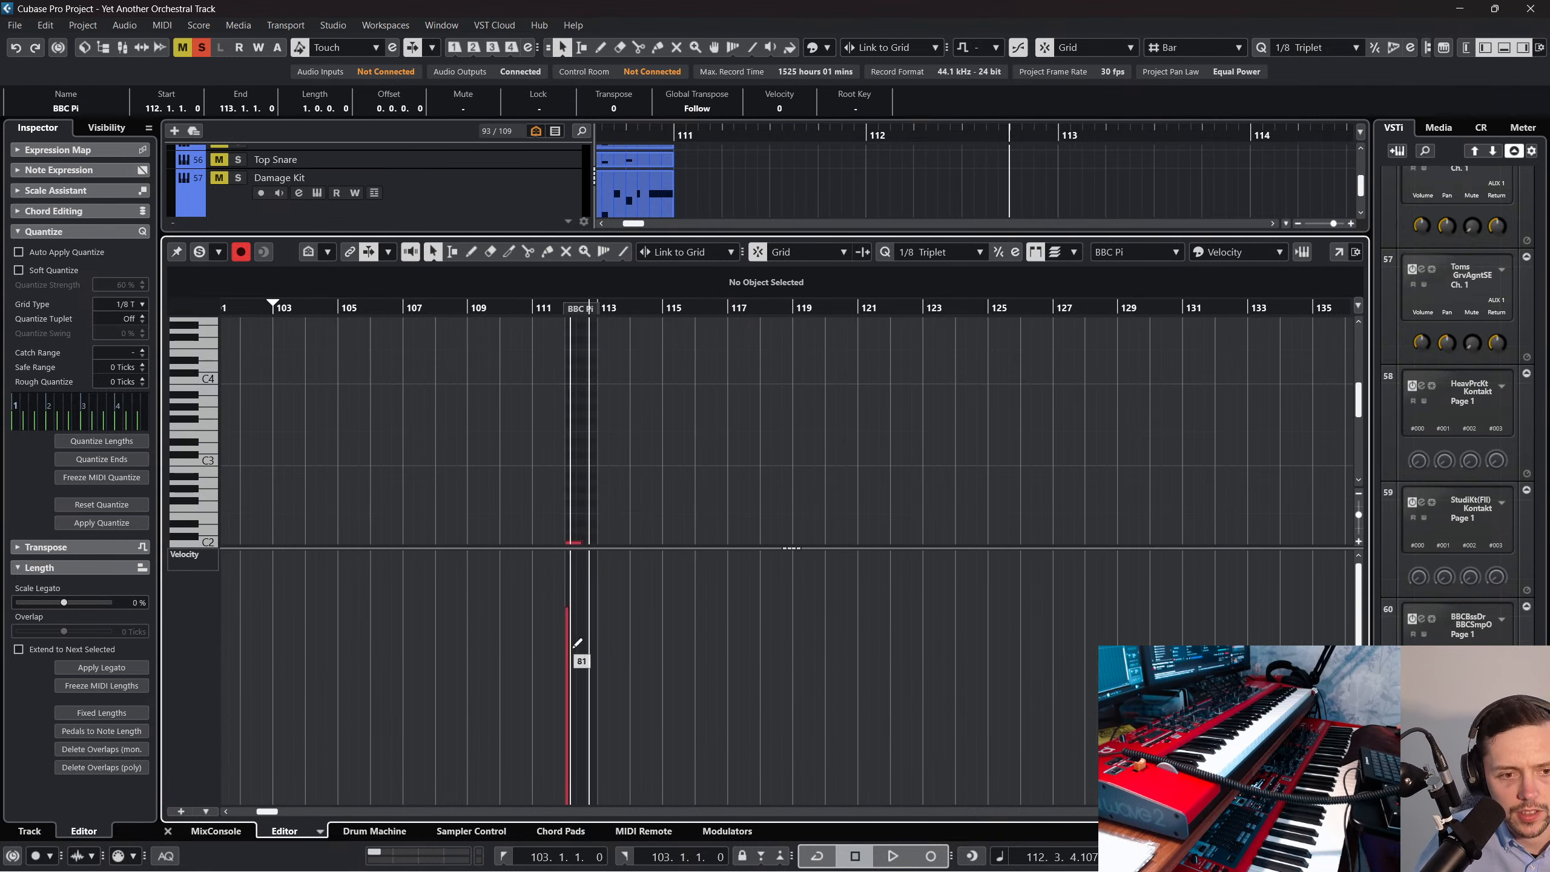
click(168, 830)
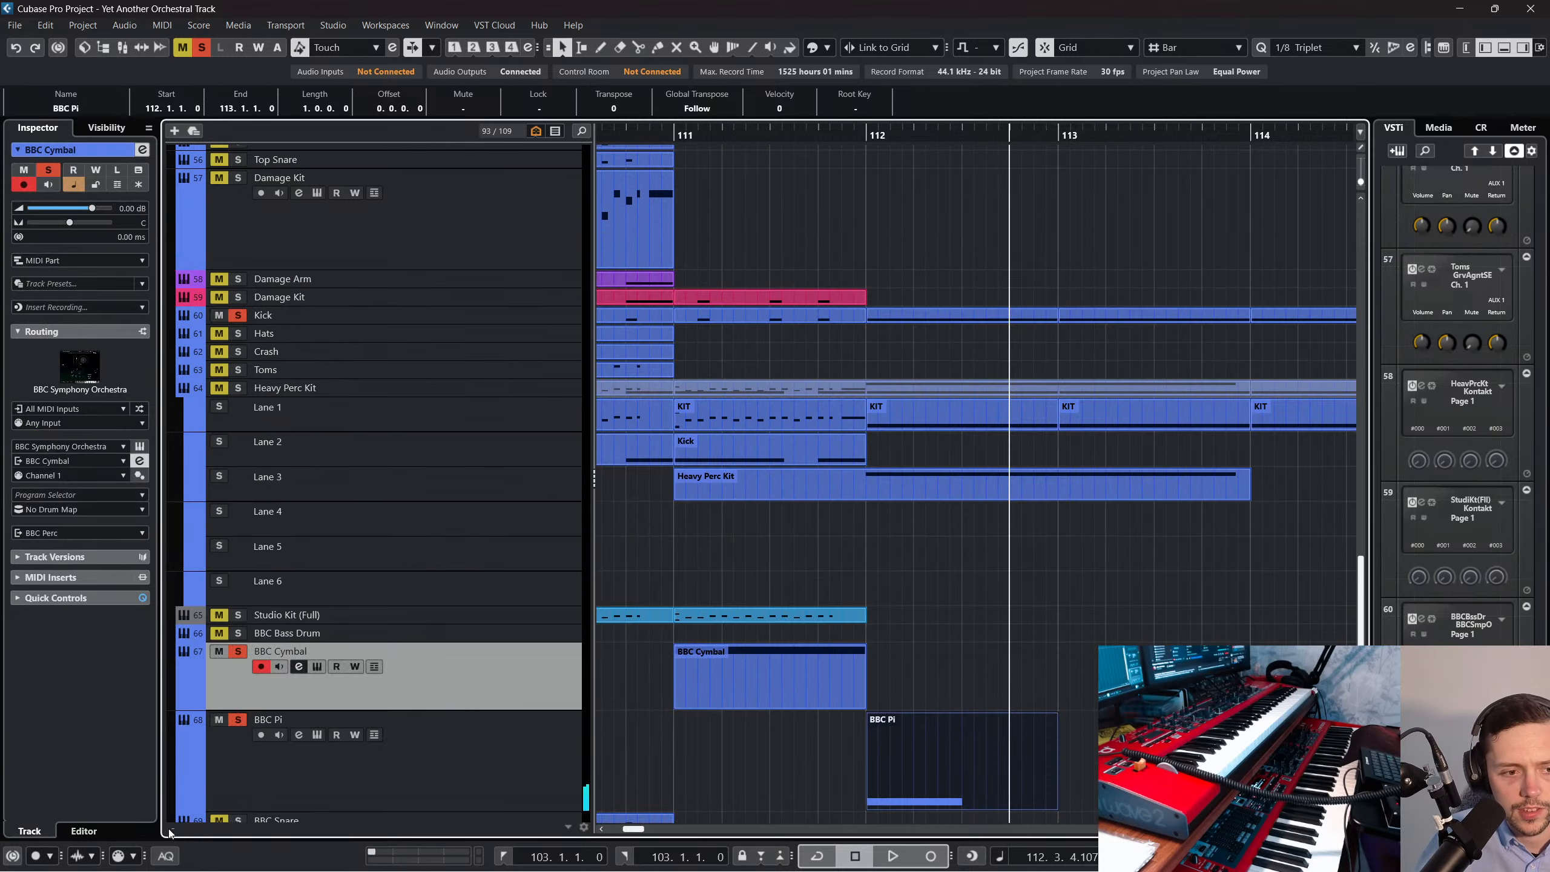
Play the soloed cymbal and BBC Pi hits from bar 111 and again from within bar 110.
drag(849, 135, 687, 129)
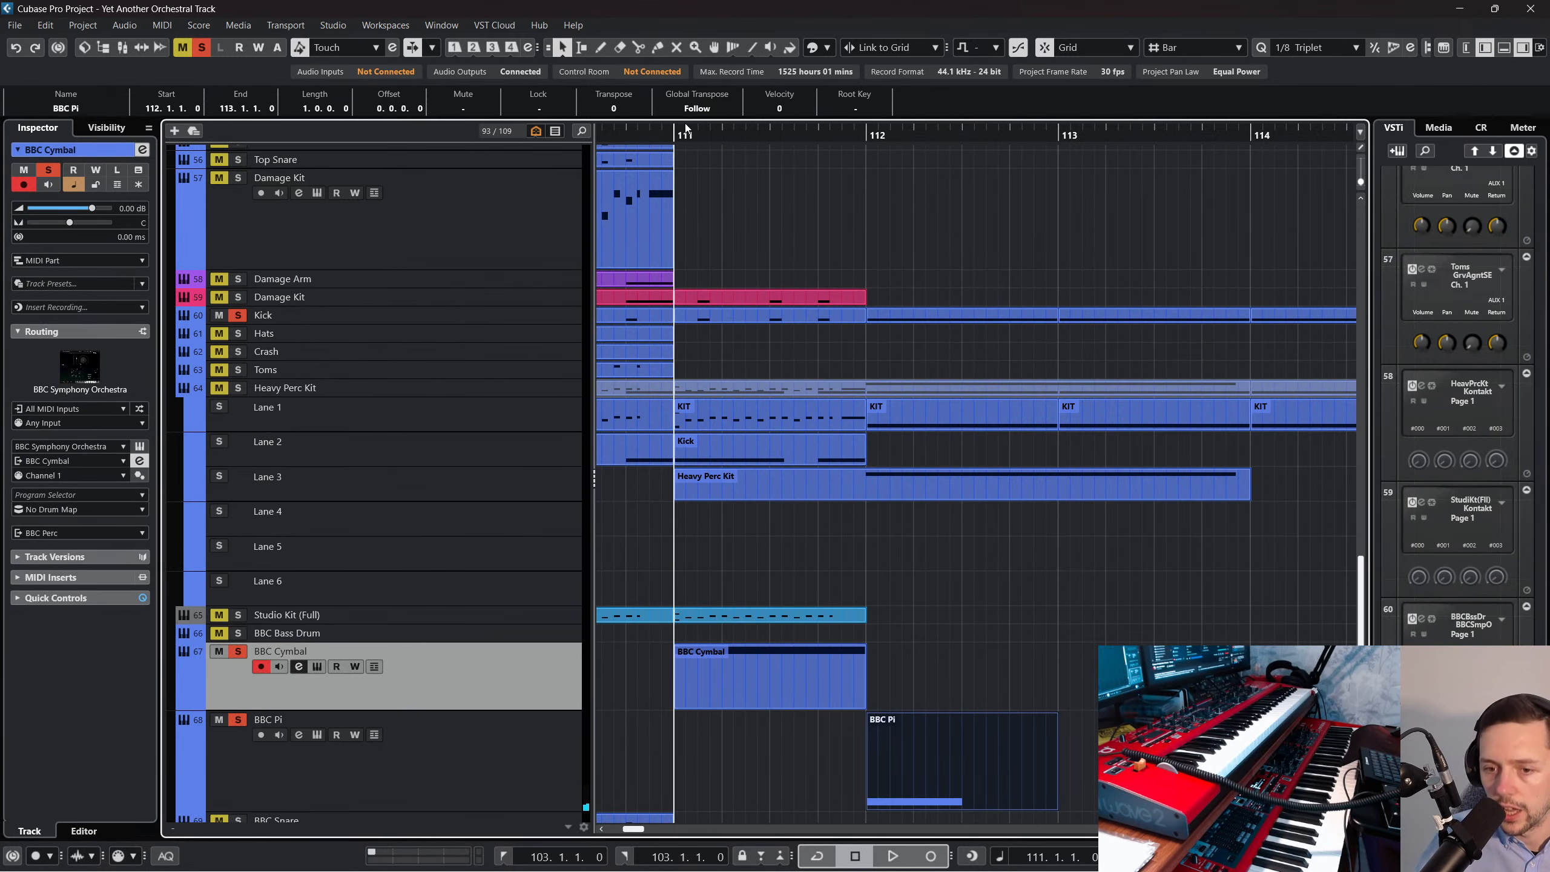
right_click(907, 560)
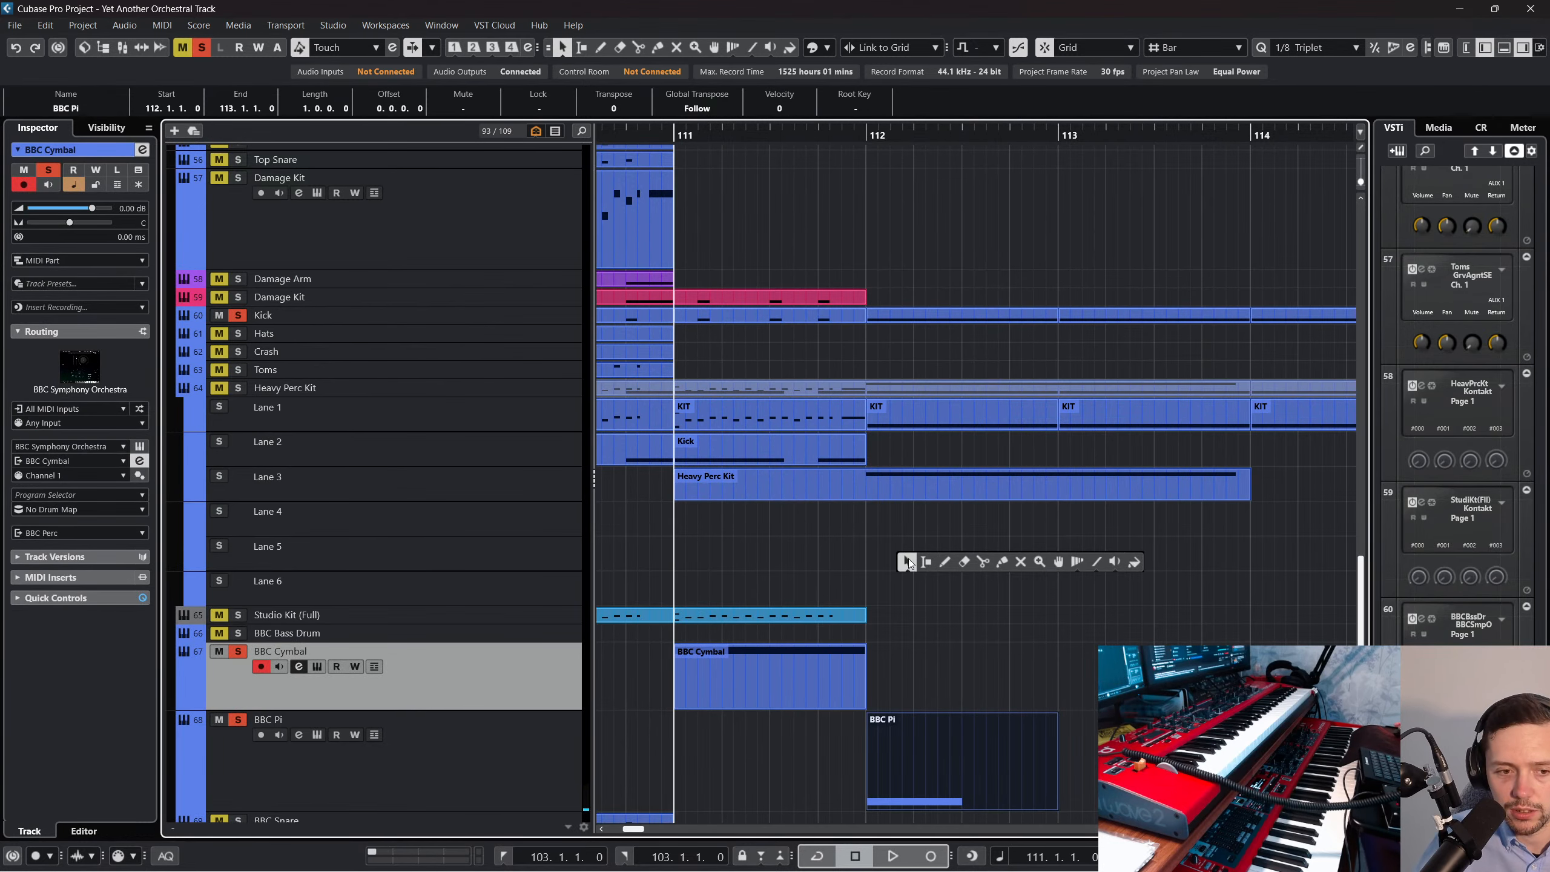
scroll(841, 537, down, 3)
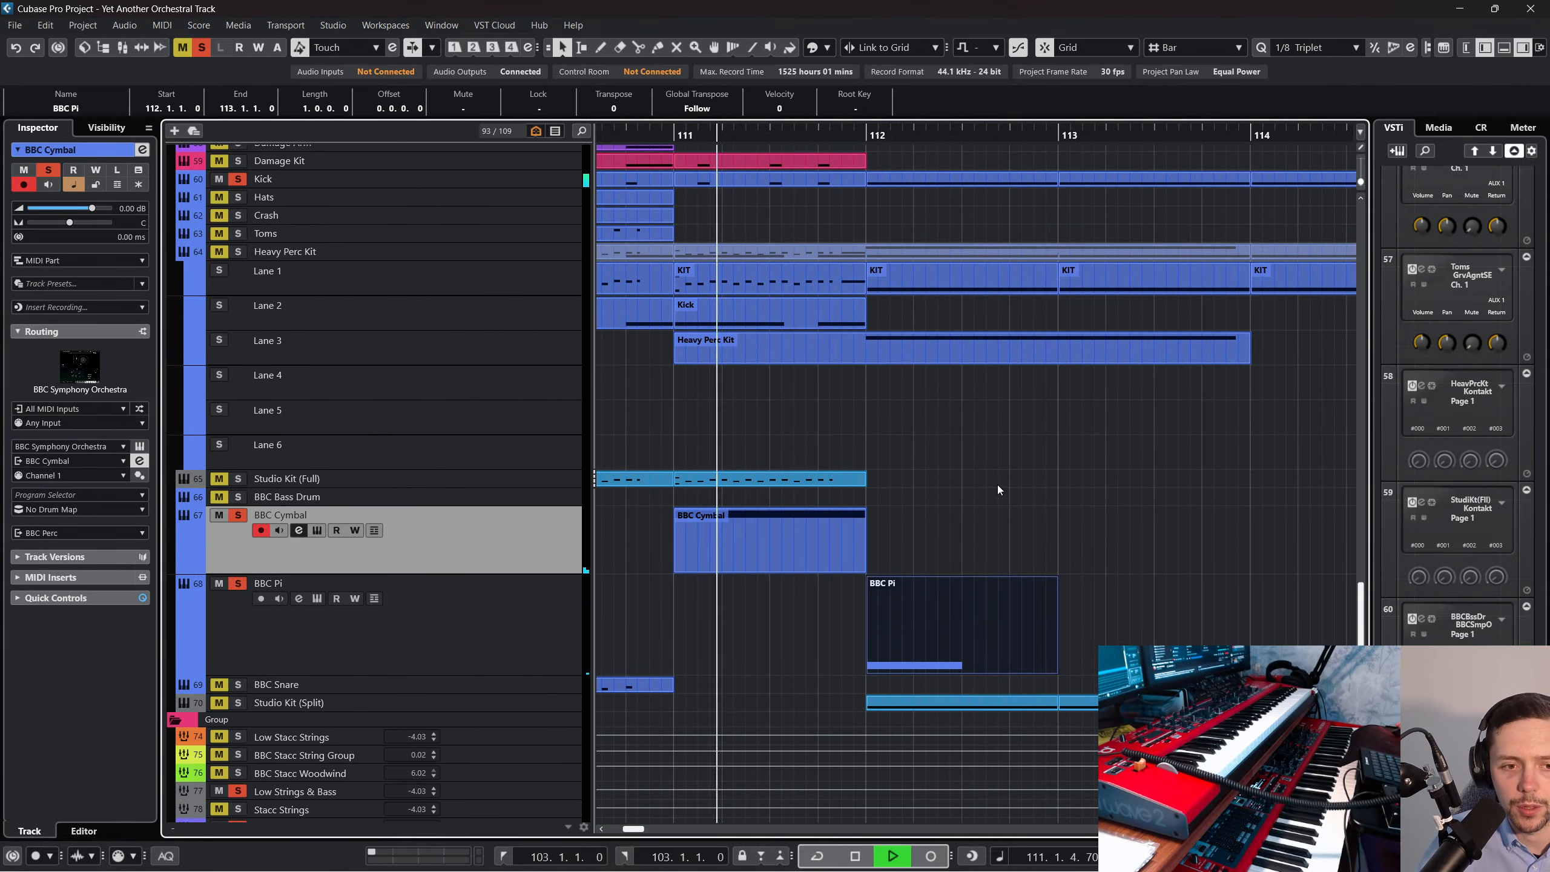
key(space)
click(951, 540)
click(650, 135)
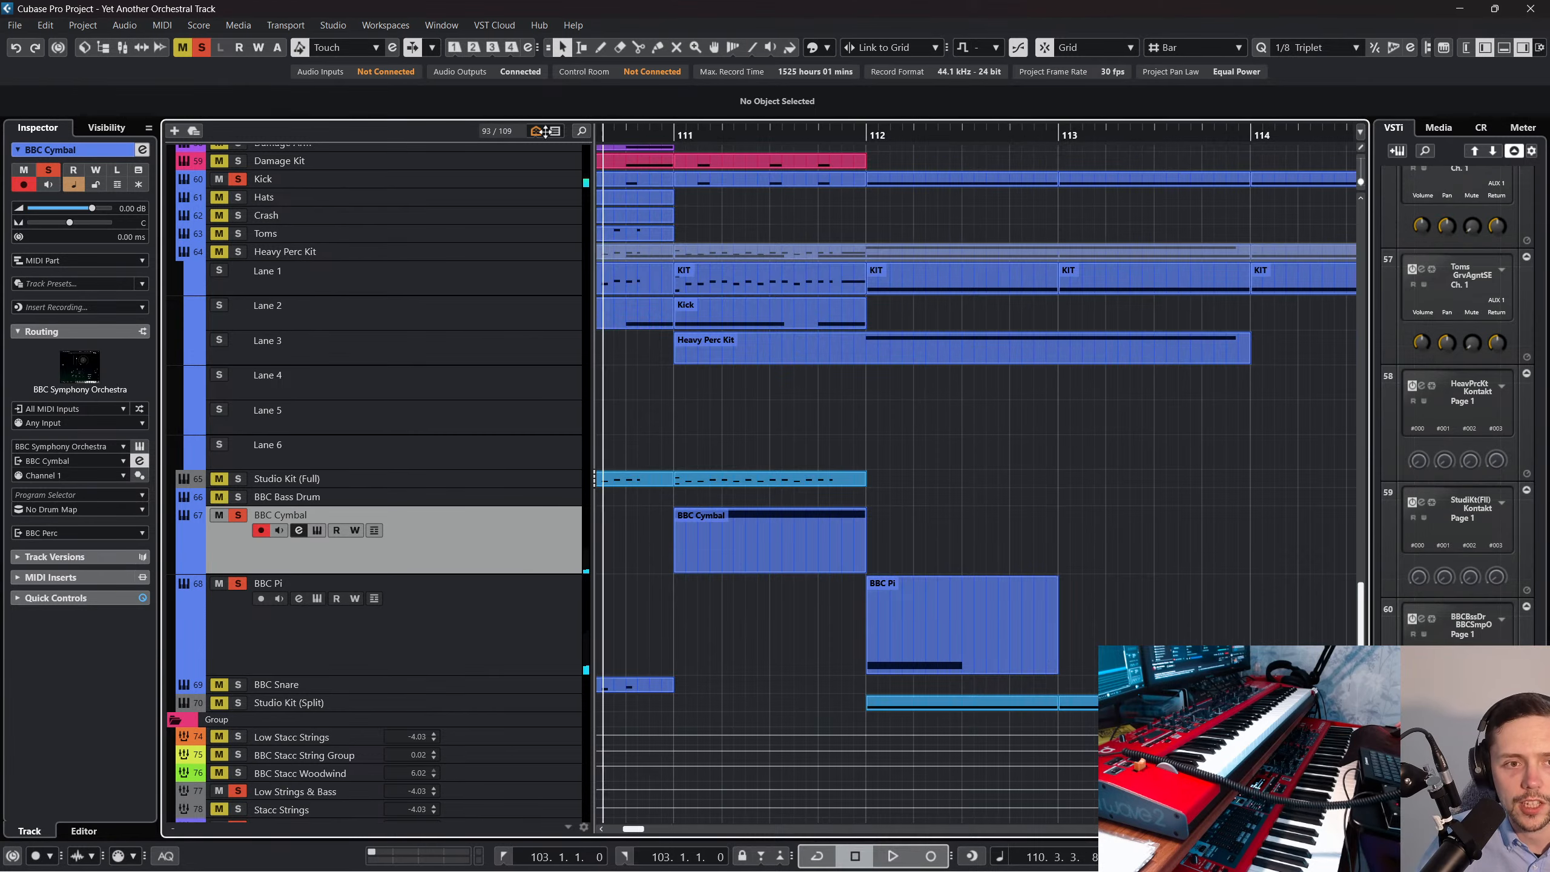
key(space)
scroll(1133, 583, right, 3)
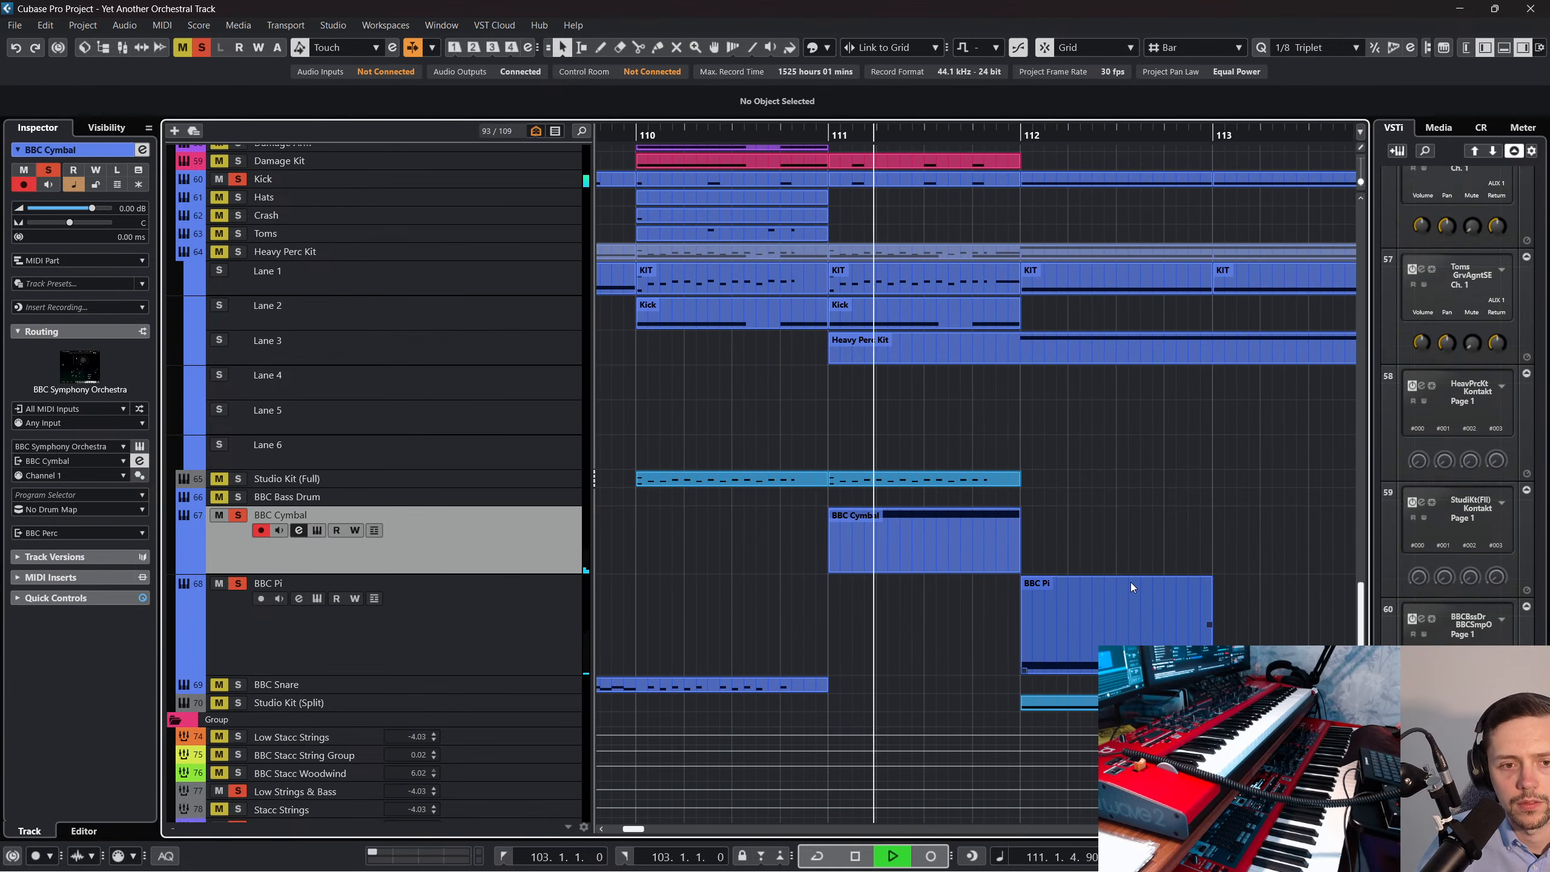
key(space)
Extend the BBC Cymbal part's end to bar 113 and move its B2 note one beat later to 111.2.1.0.
double_click(901, 533)
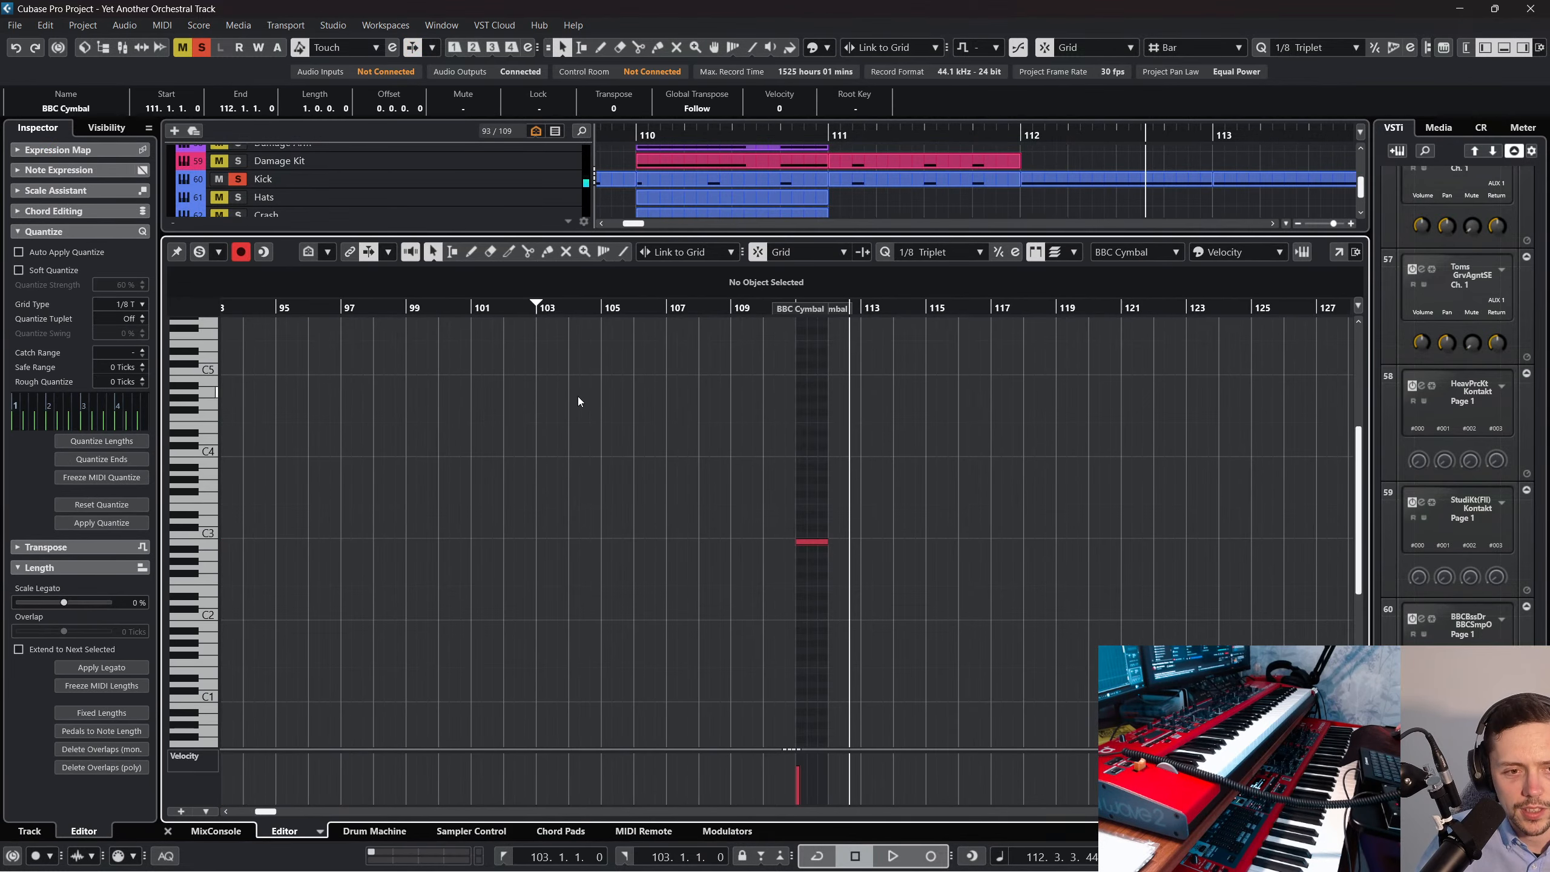
drag(843, 306, 989, 553)
drag(964, 309, 1126, 325)
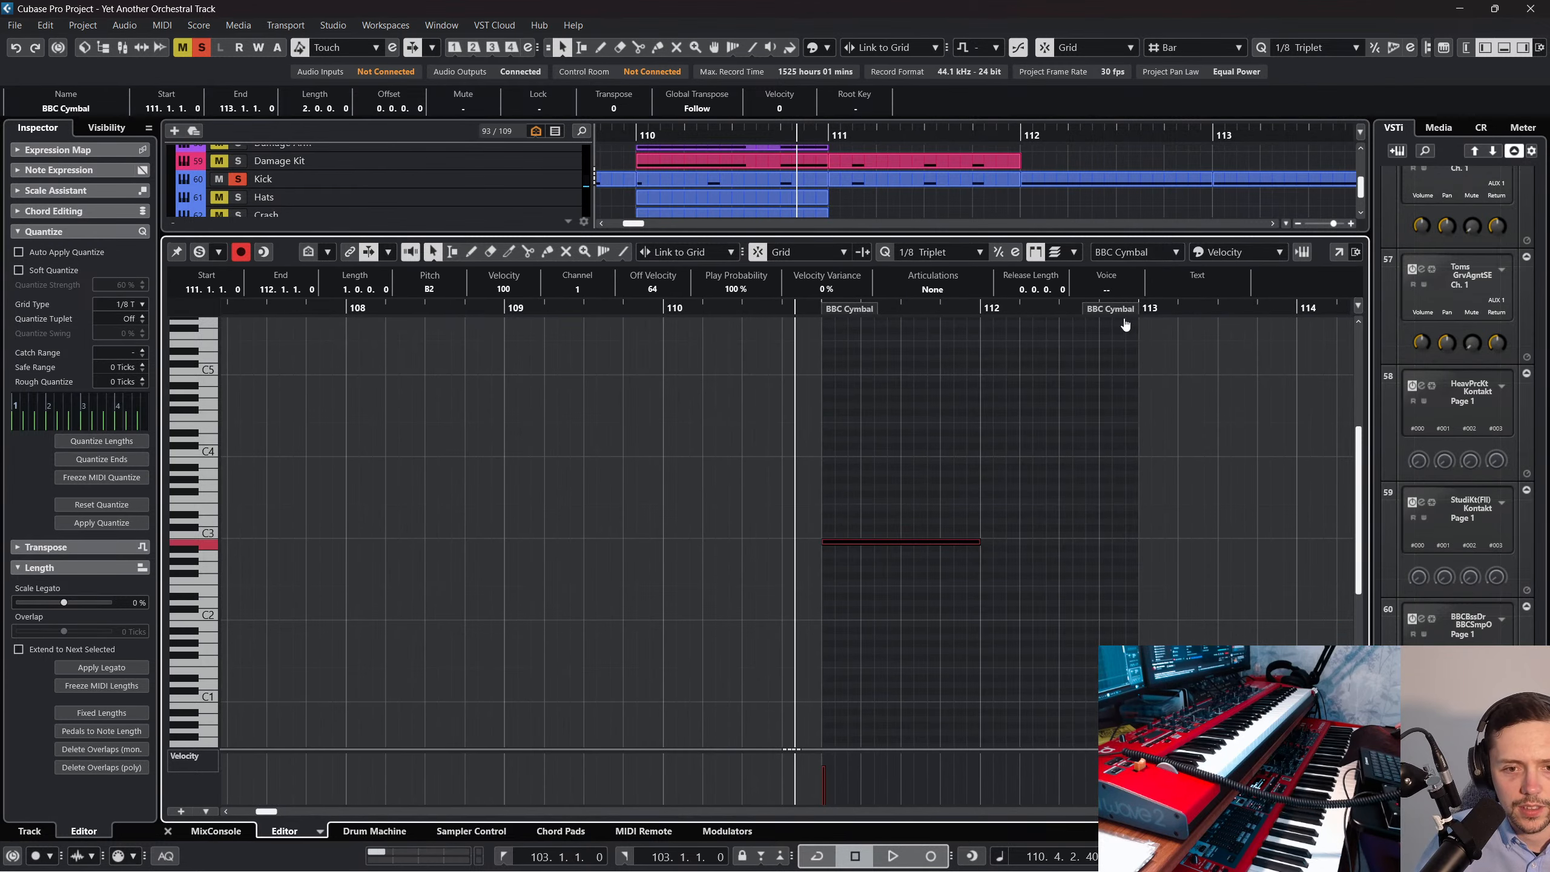
drag(901, 544, 940, 546)
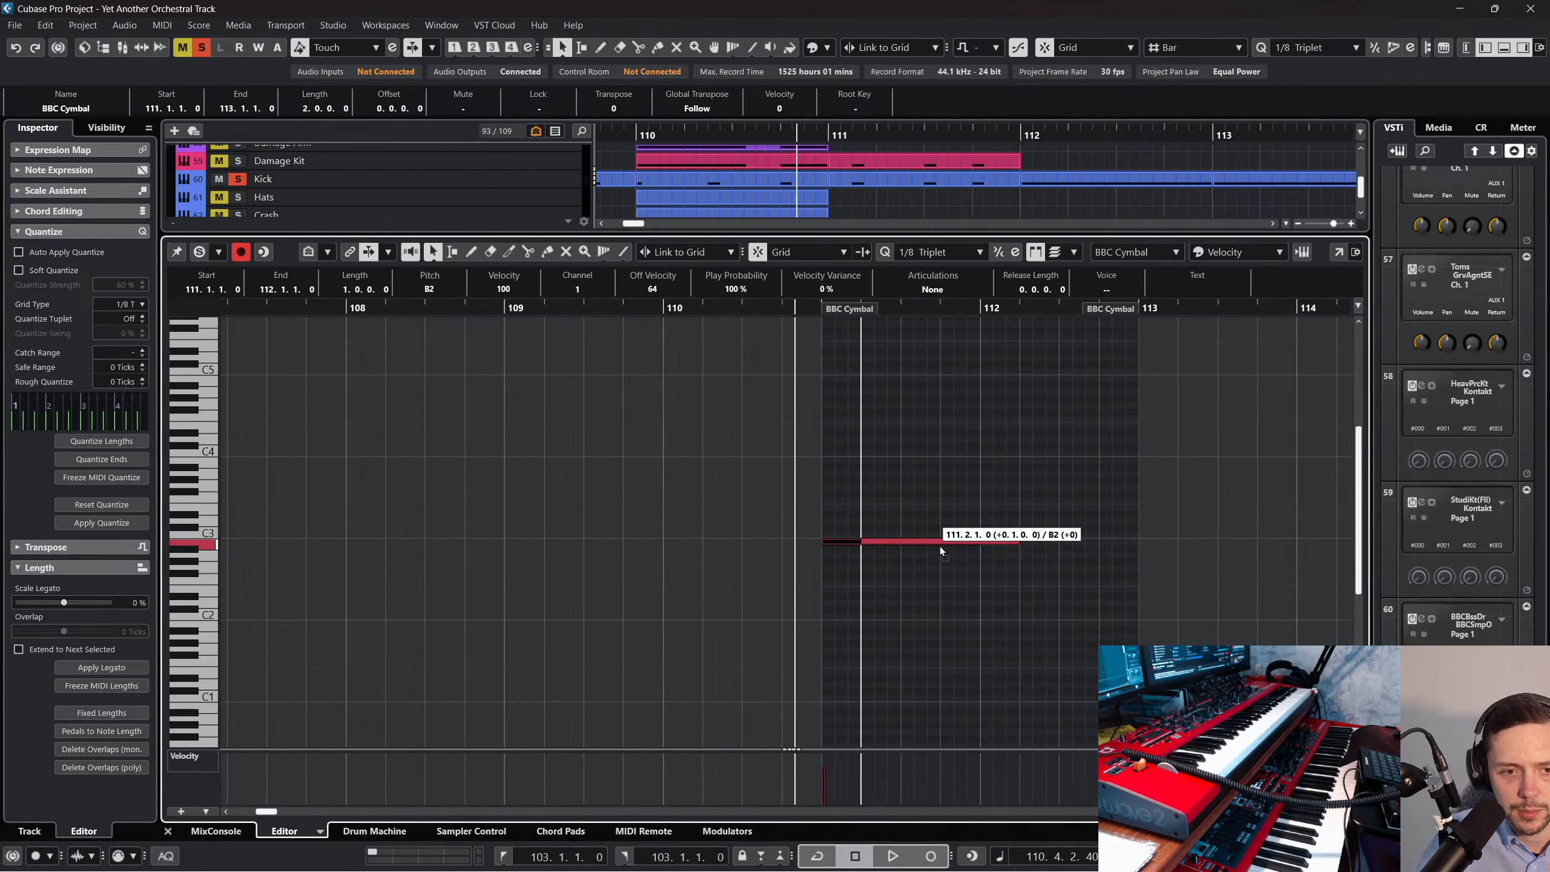
click(1006, 549)
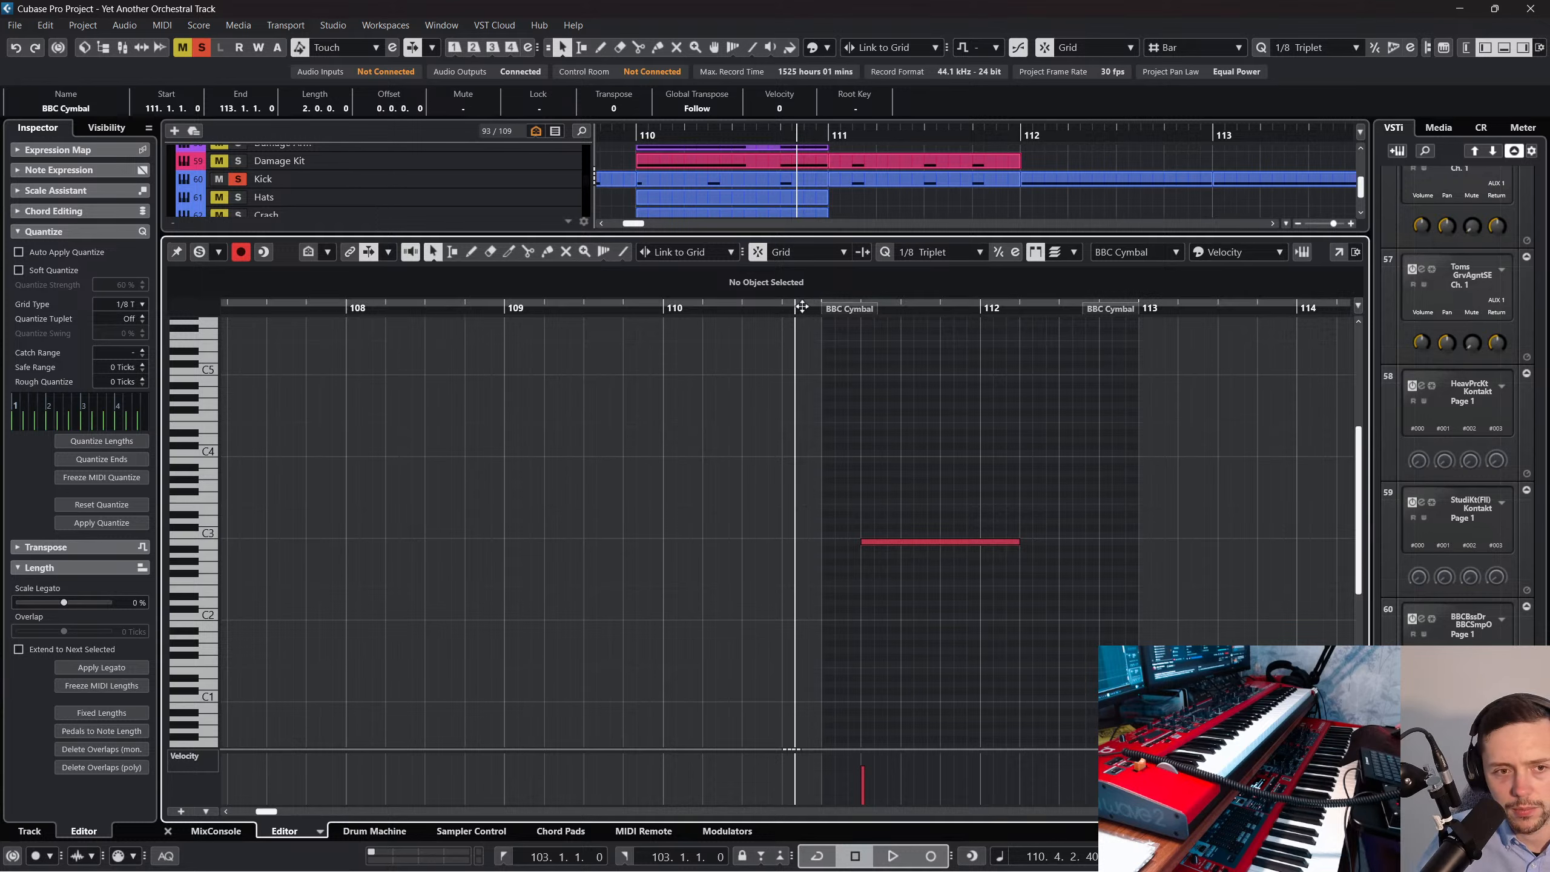
Play the shifted cymbal note from within bar 109, then close the part's editor.
click(569, 304)
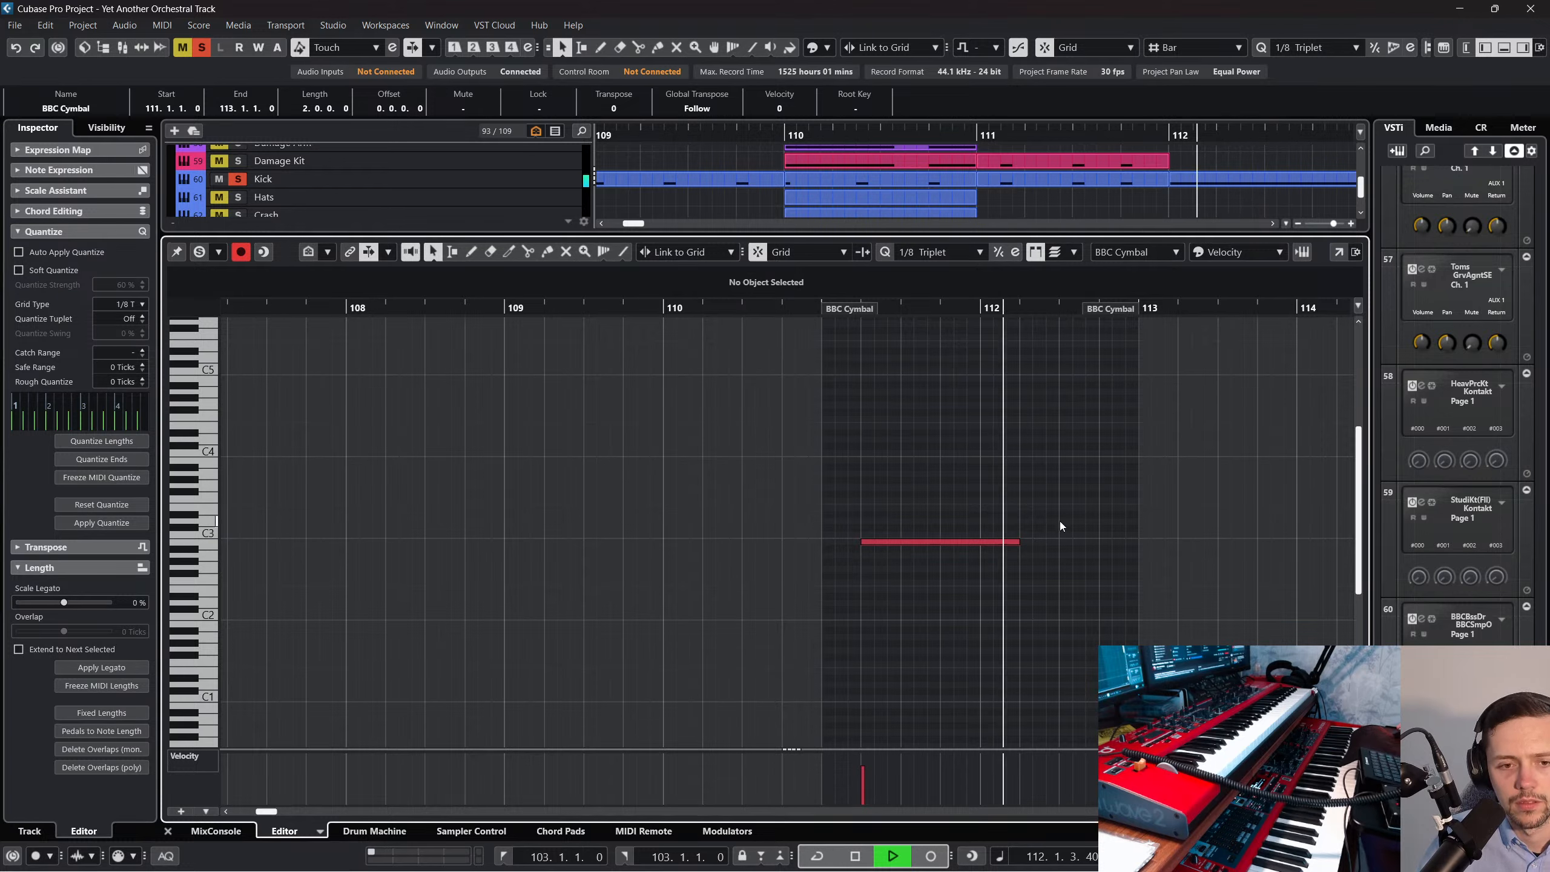
key(space)
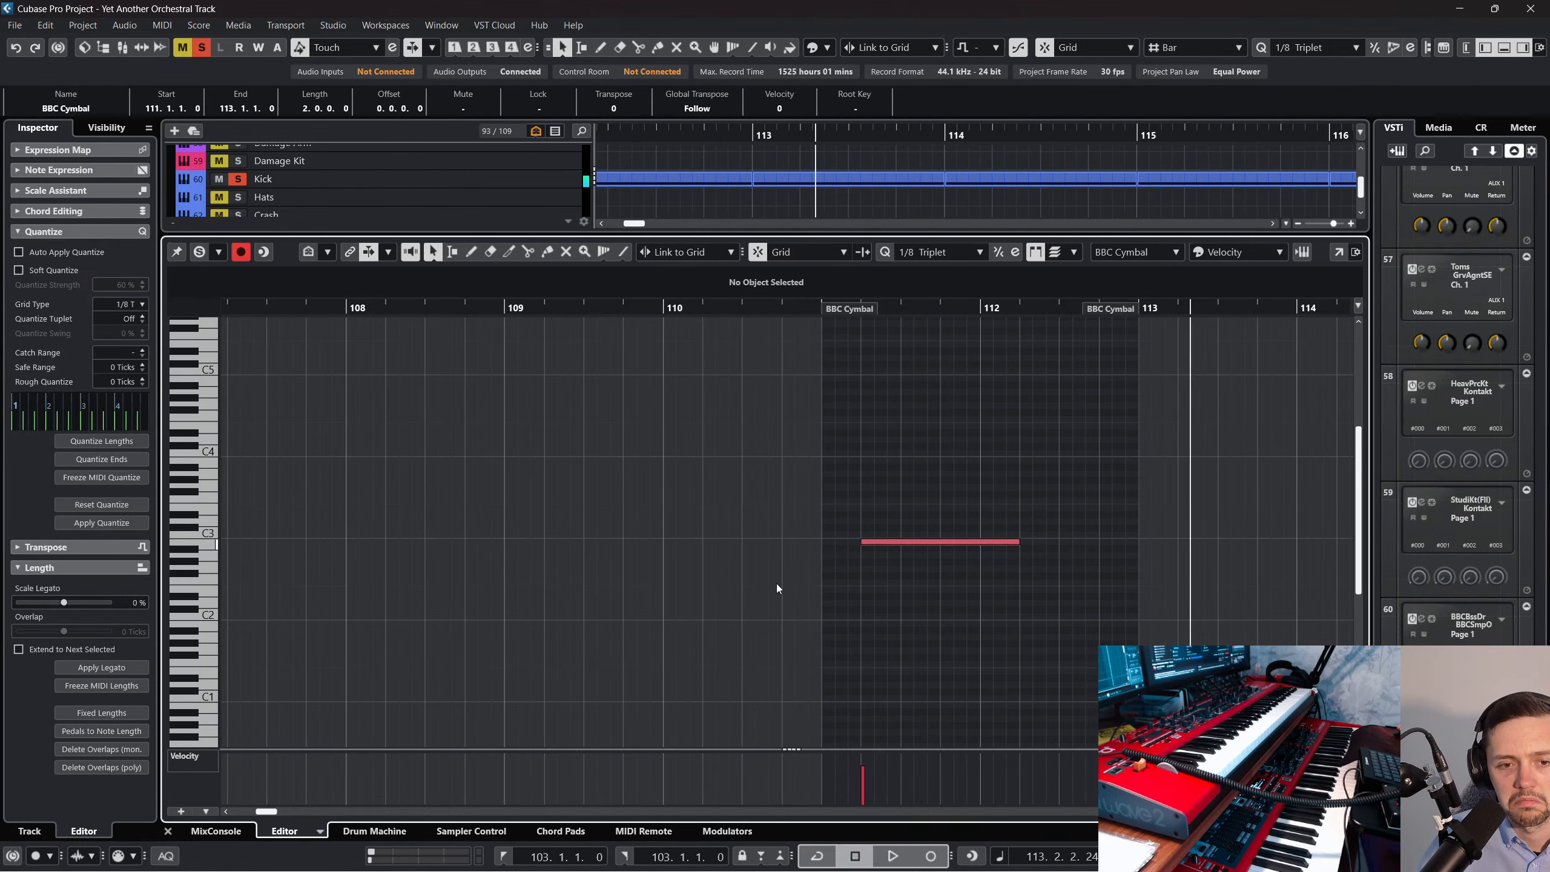
click(168, 831)
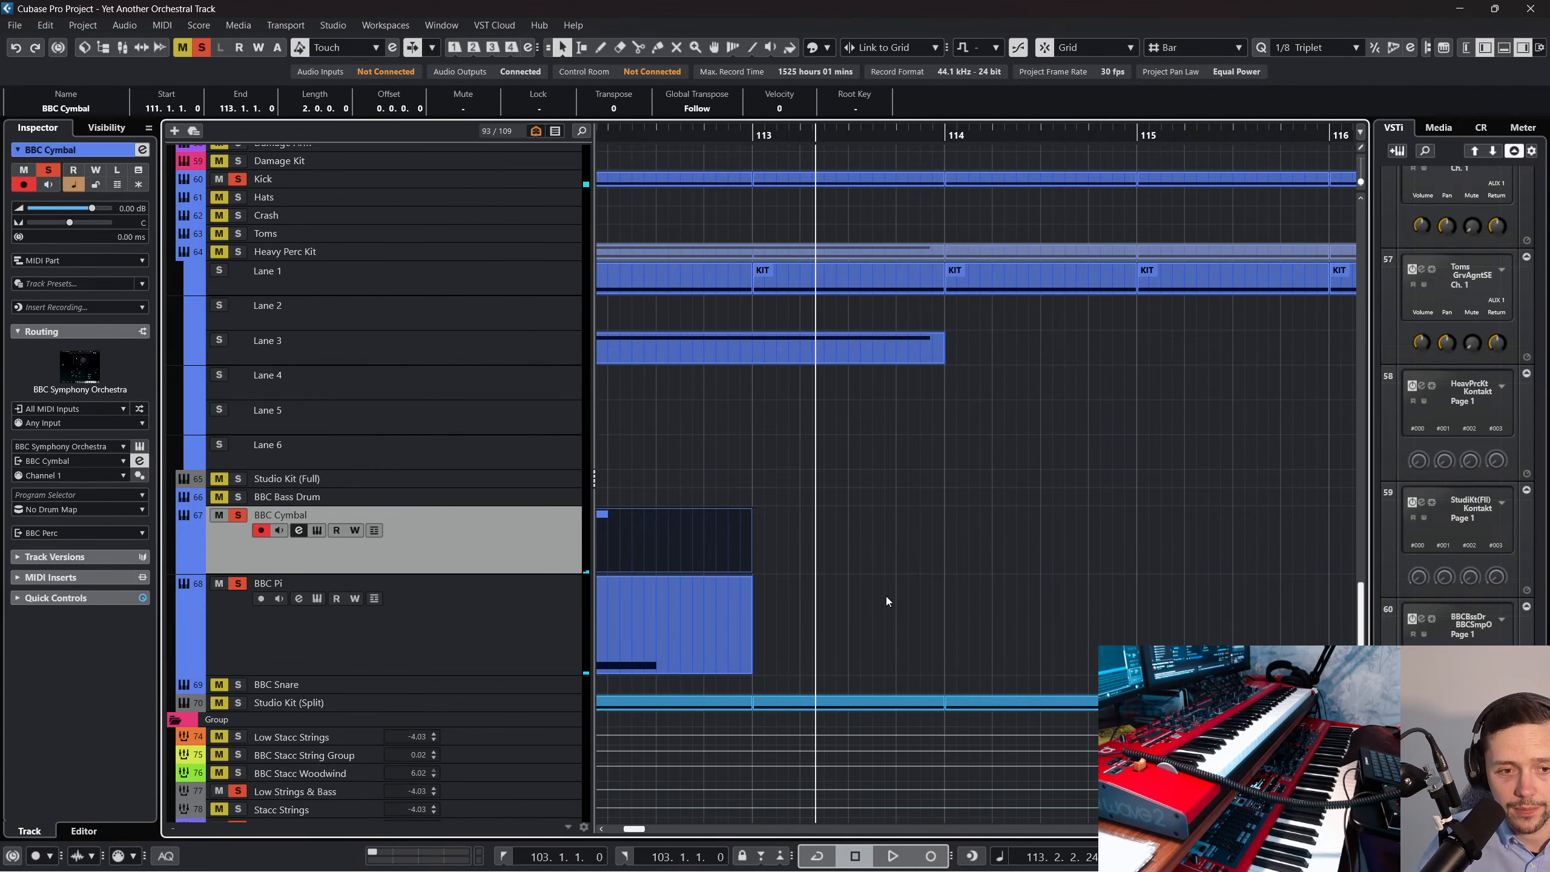
Transpose the note in the BBC Pi part at bar 112 up four semitones to E2 and audition it.
scroll(887, 598, left, 2)
double_click(929, 624)
scroll(767, 588, left, 1)
scroll(659, 508, down, 1)
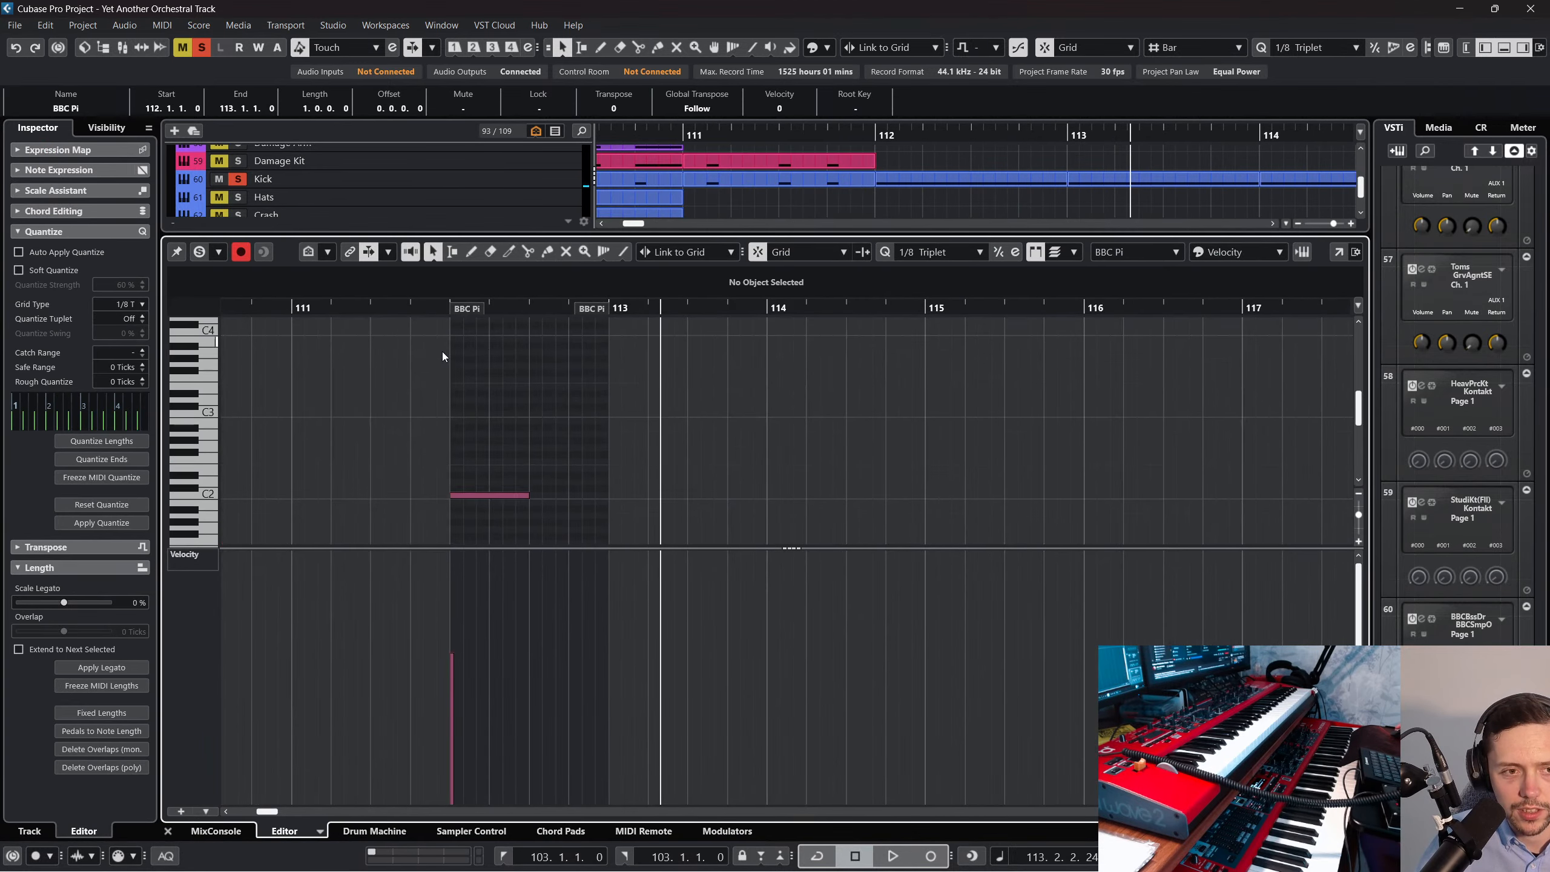
drag(443, 354, 574, 539)
key(Up)
key(Up)
key(Up)
key(Up)
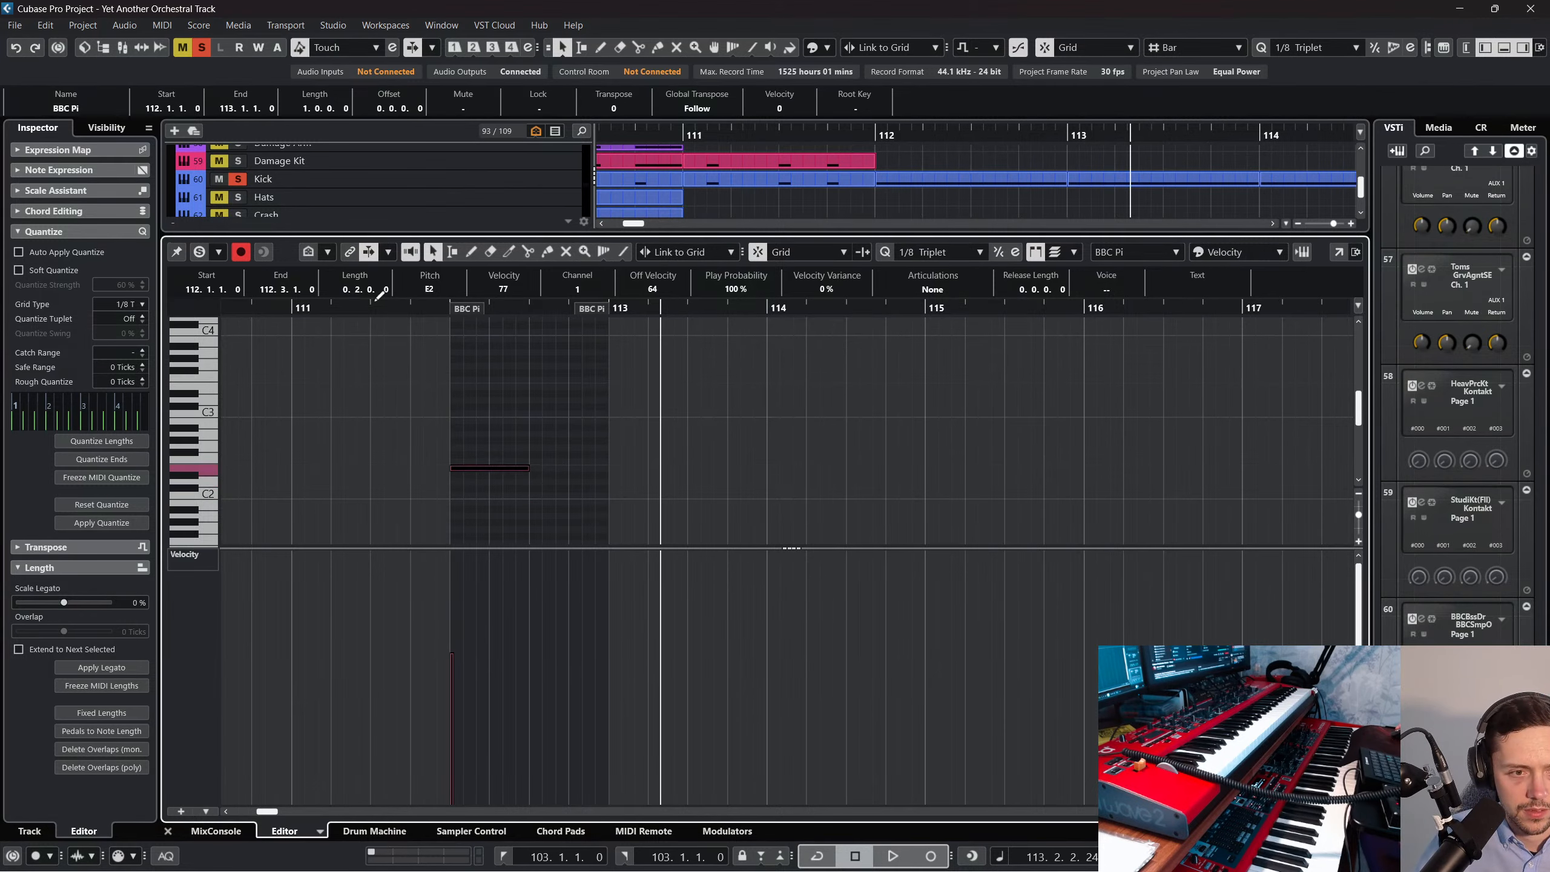
key(space)
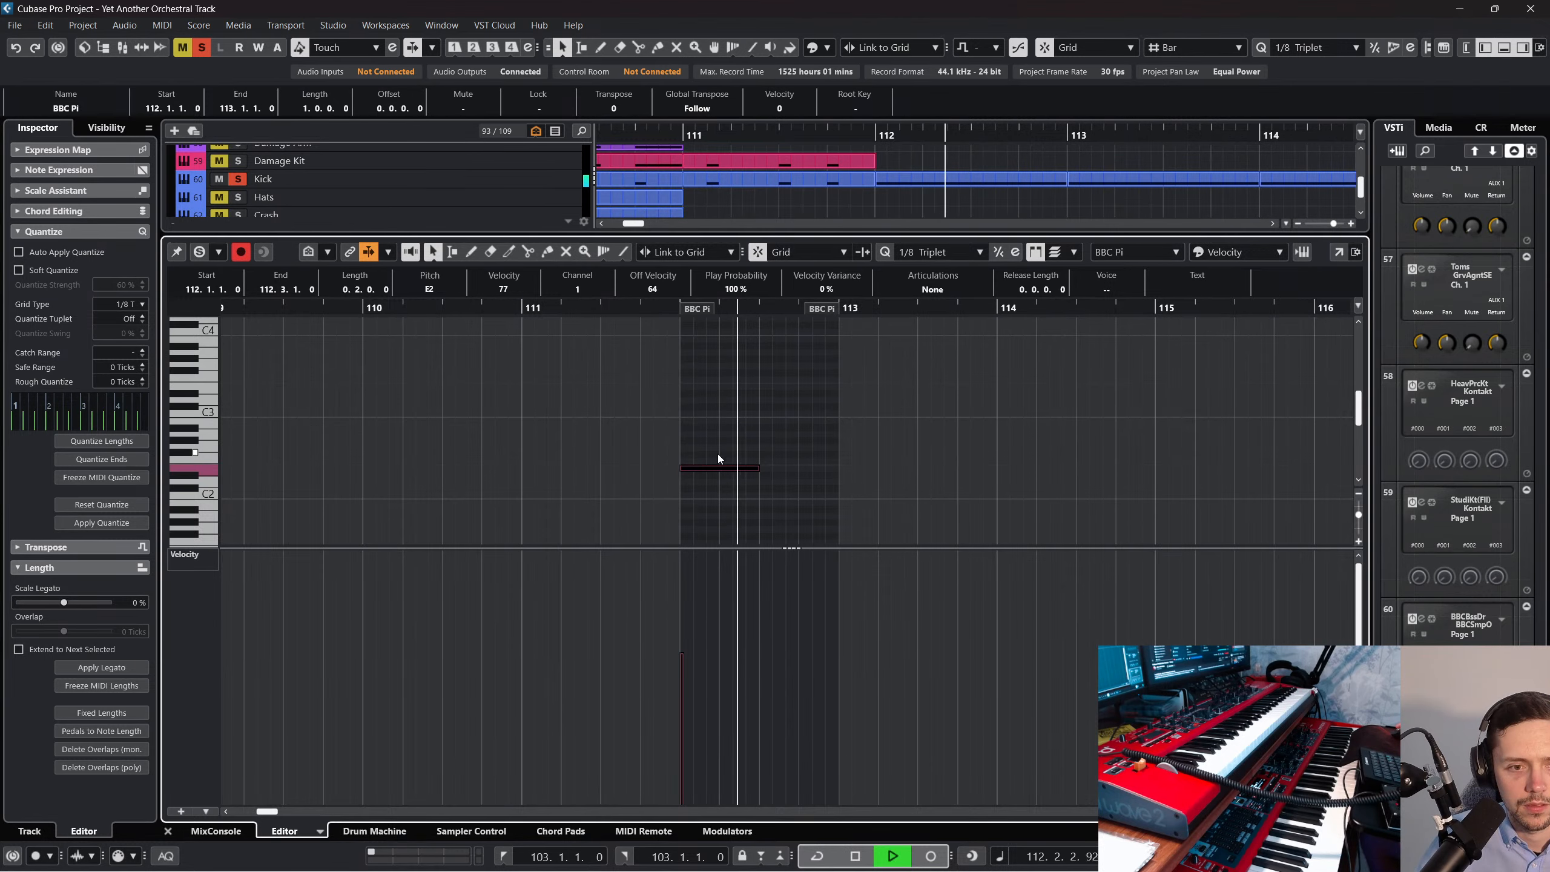
key(space)
Try starting the BBC Pi note slightly later at 112.1.2.40, play it back, and undo the move.
drag(717, 467, 731, 467)
drag(612, 315, 778, 415)
key(space)
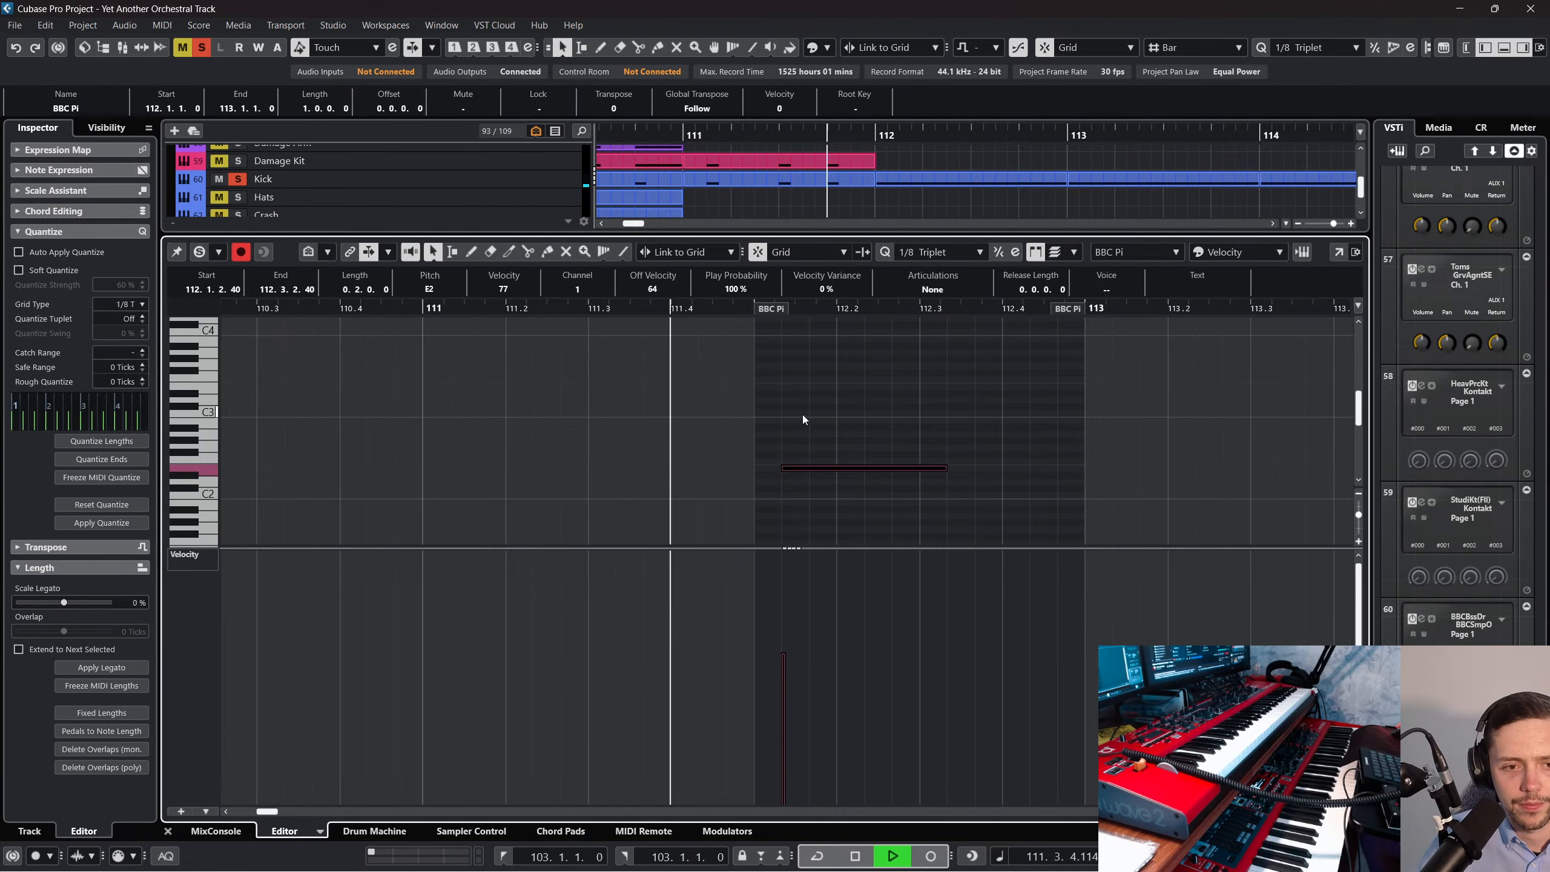
key(space)
key(ctrl+z)
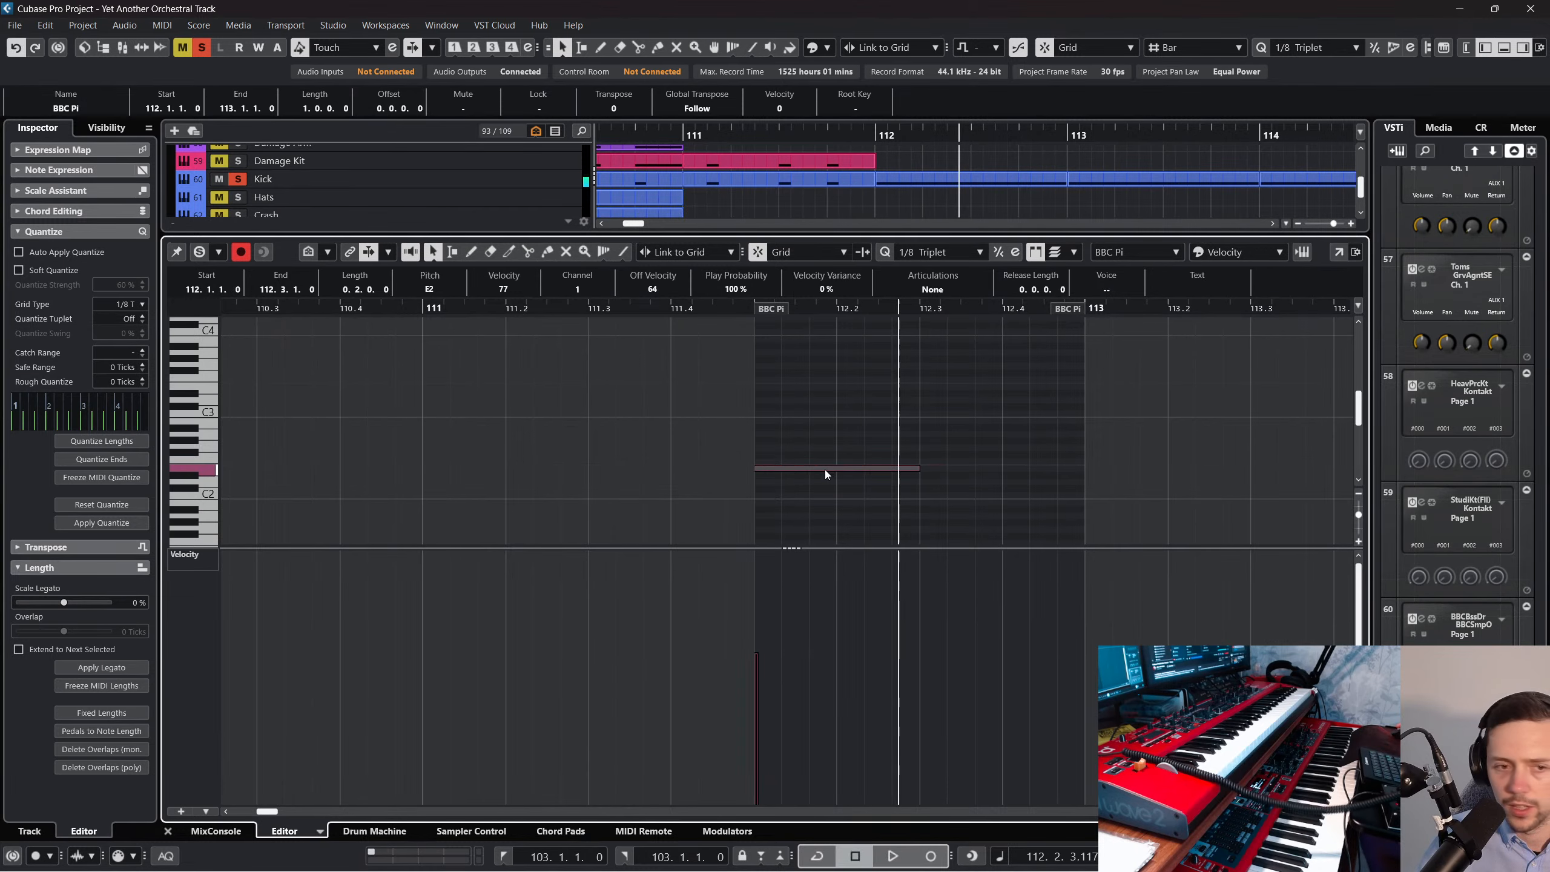
Lower the velocity of the BBC Pi note at bar 112 to 75 while auditioning it, and close the part's editor.
key(space)
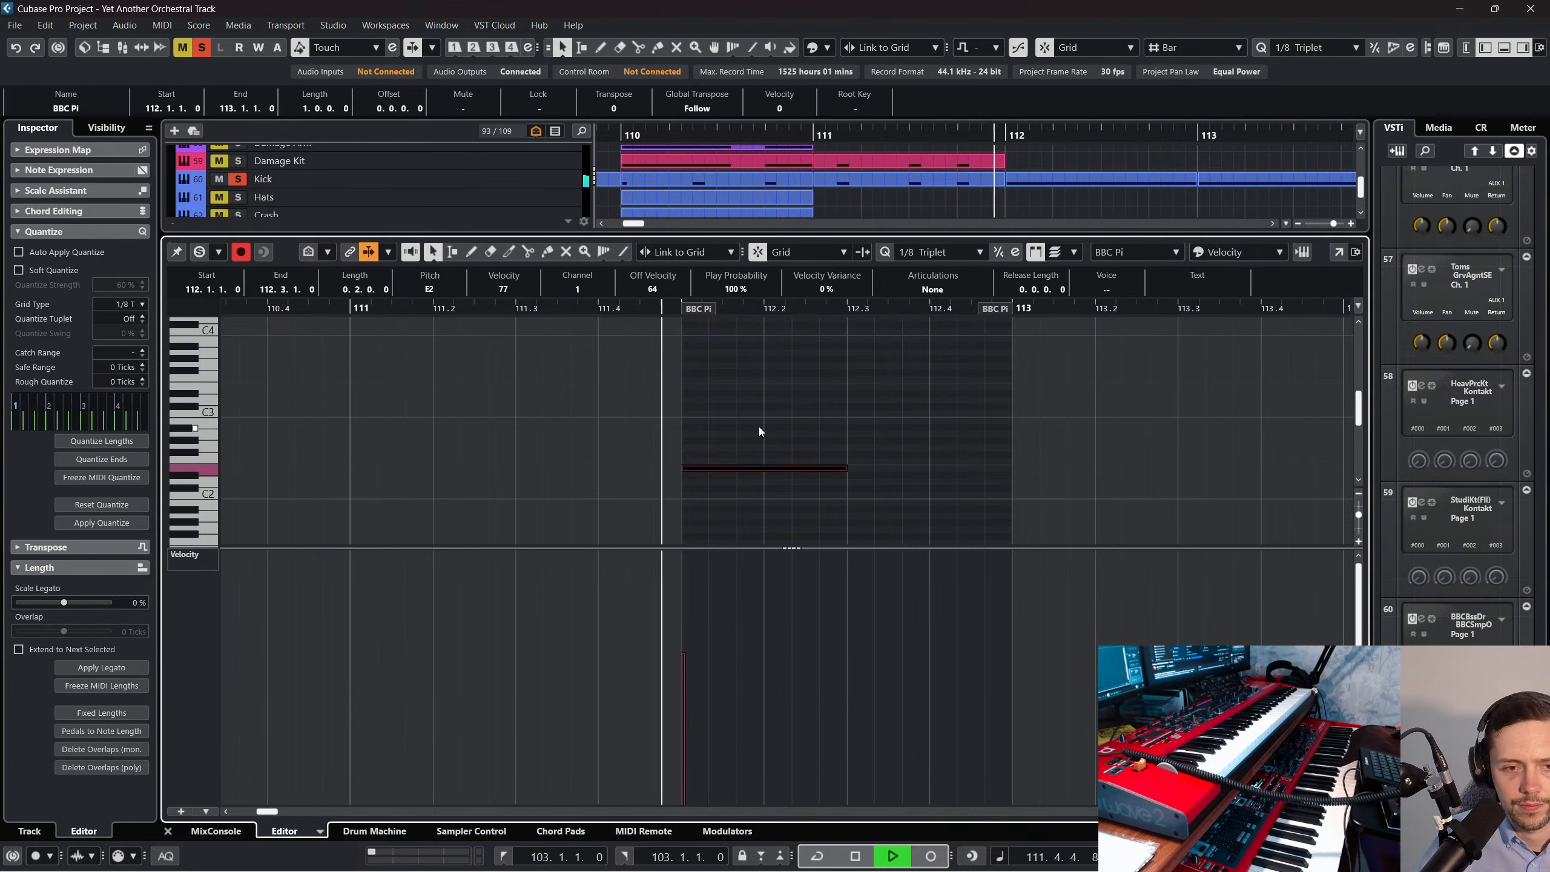
click(704, 664)
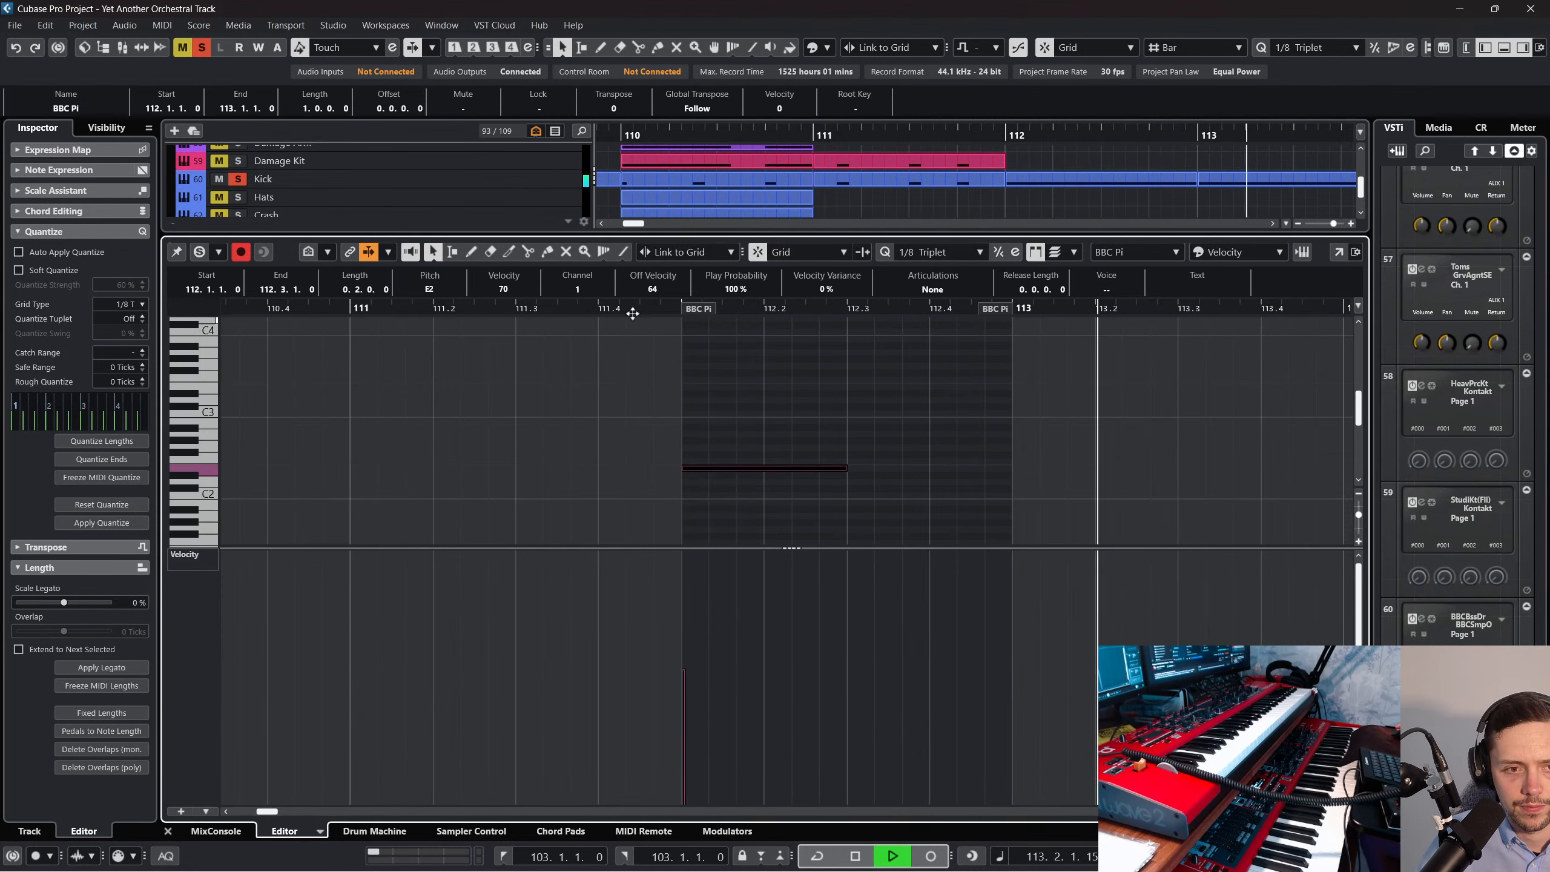
click(518, 309)
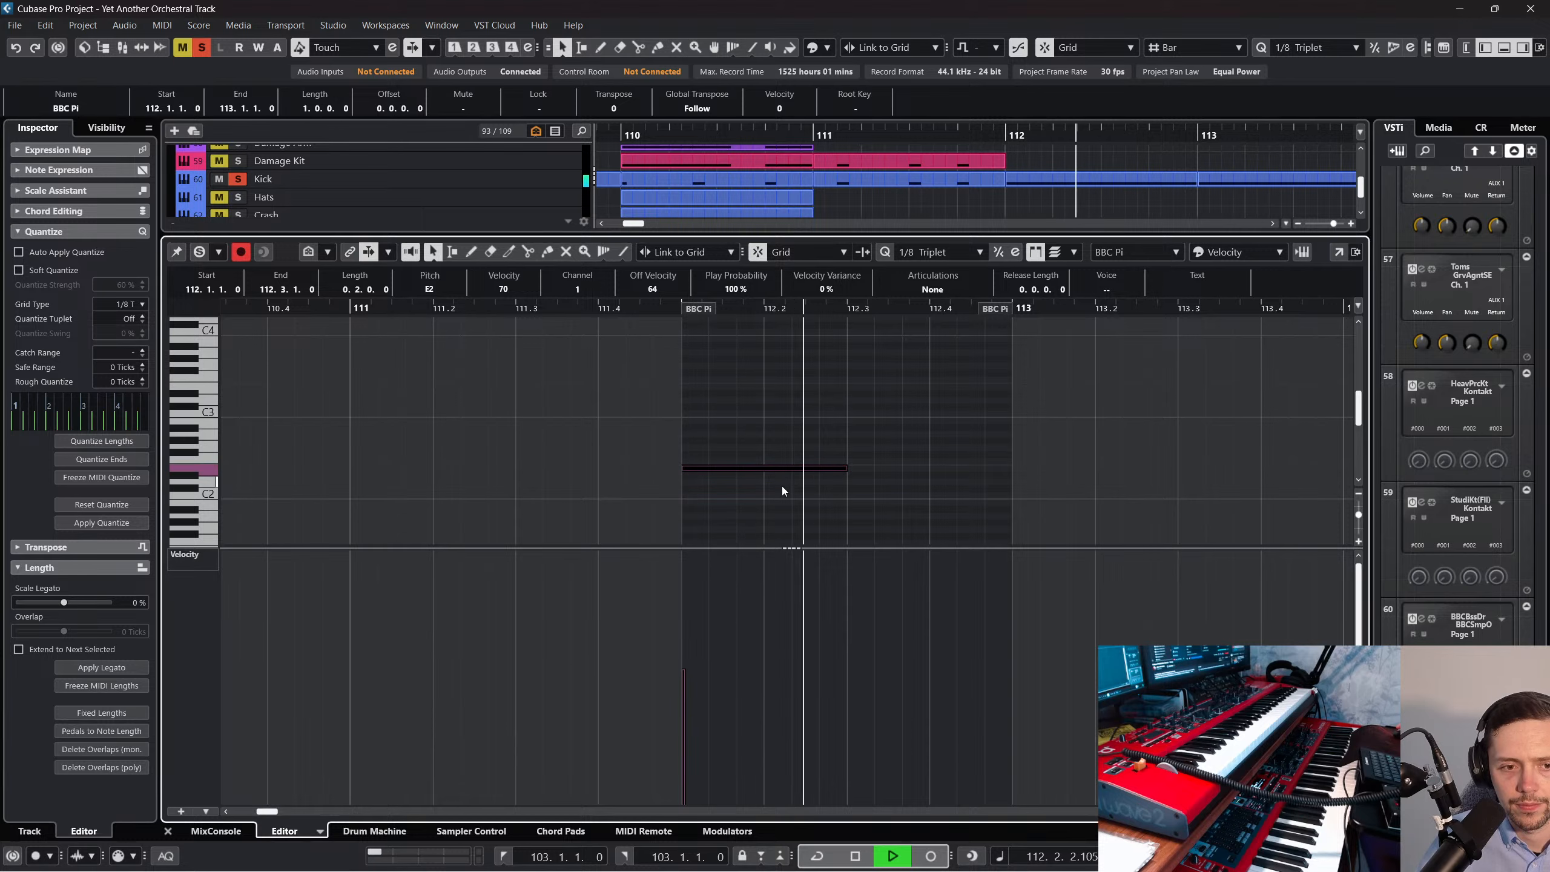
key(space)
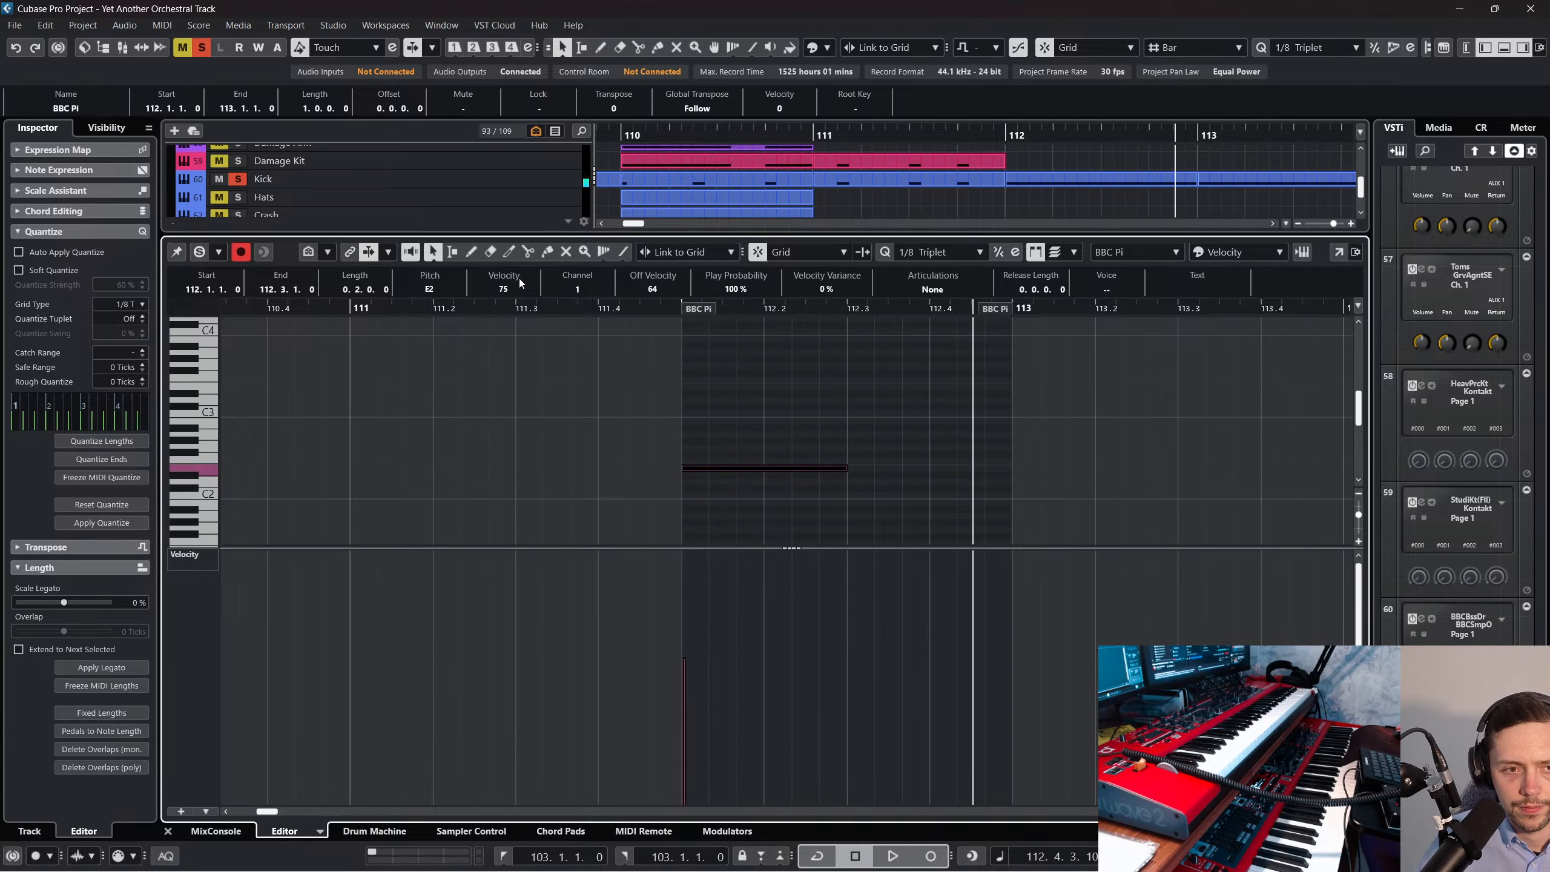
click(500, 309)
key(space)
click(168, 831)
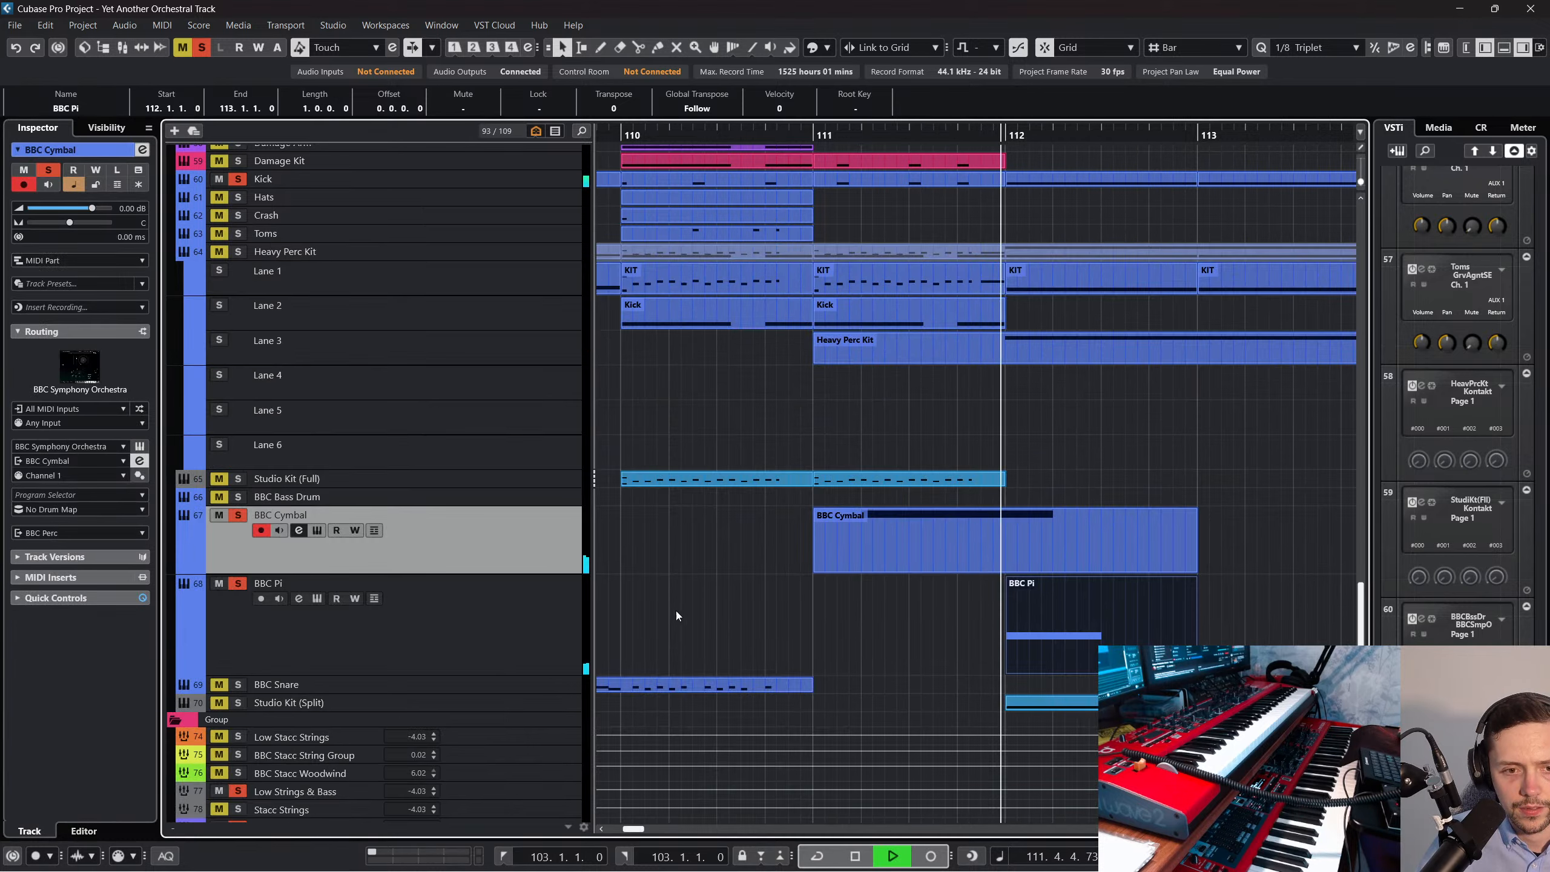
Stop playback of the soloed percussion and clear the solo state of all tracks.
scroll(942, 560, down, 3)
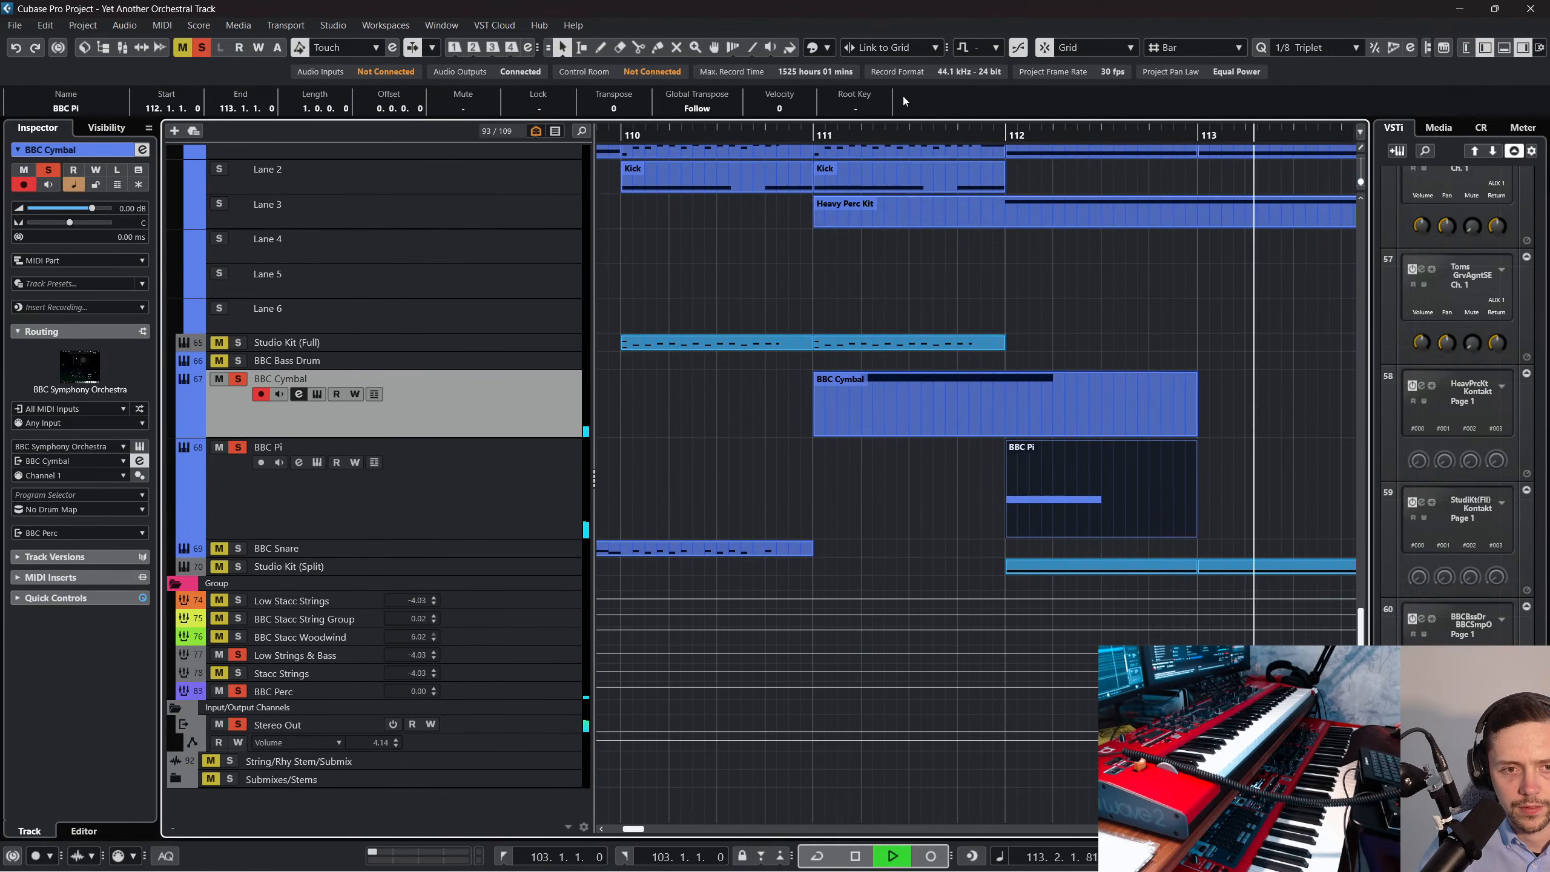
key(space)
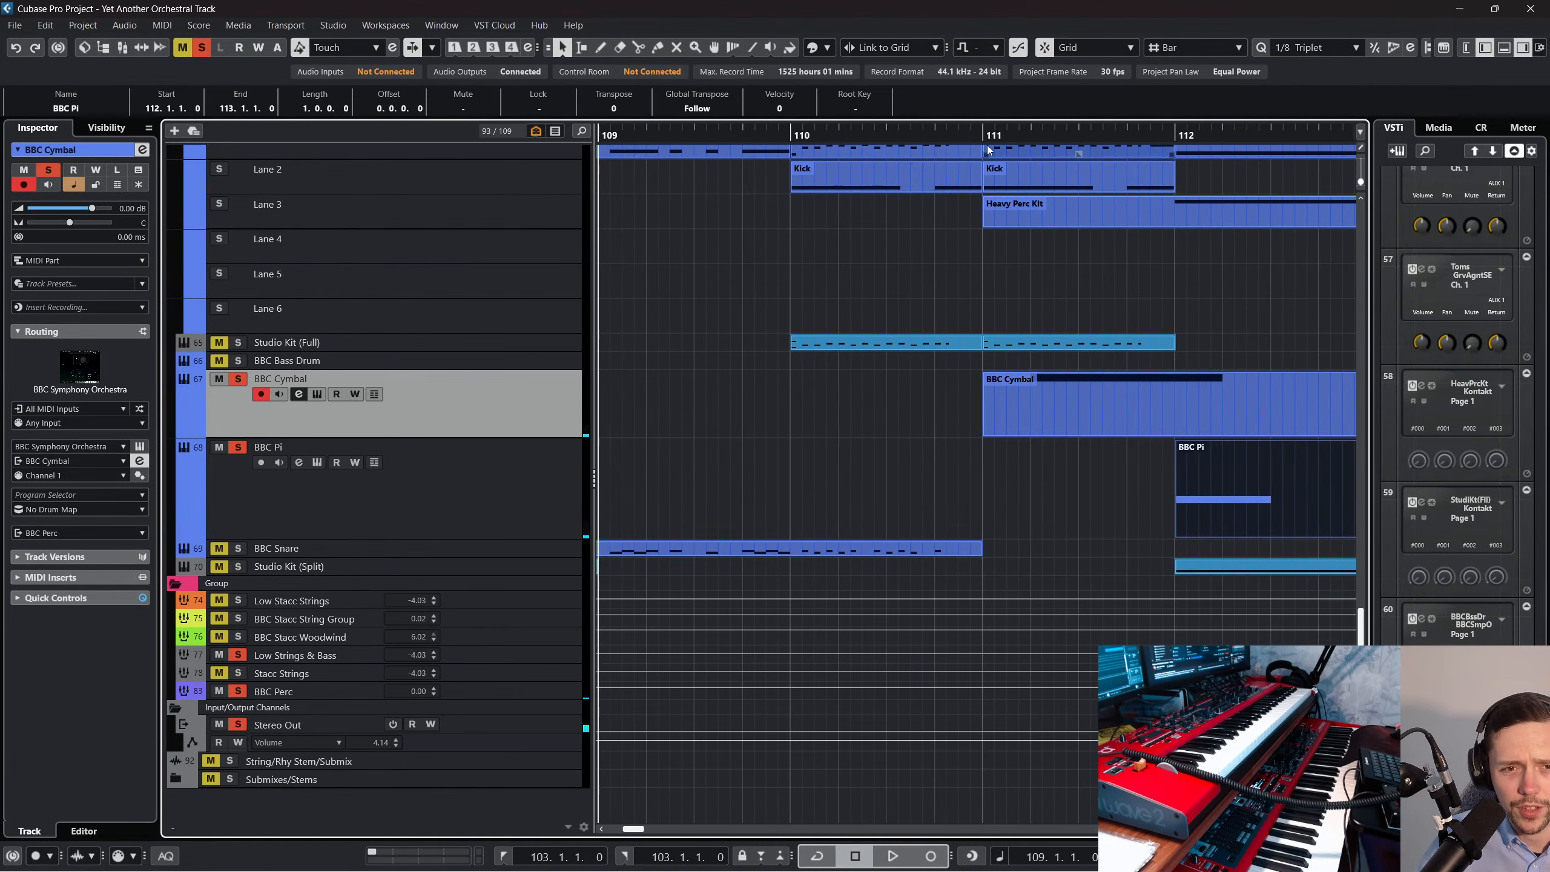
drag(989, 145, 990, 103)
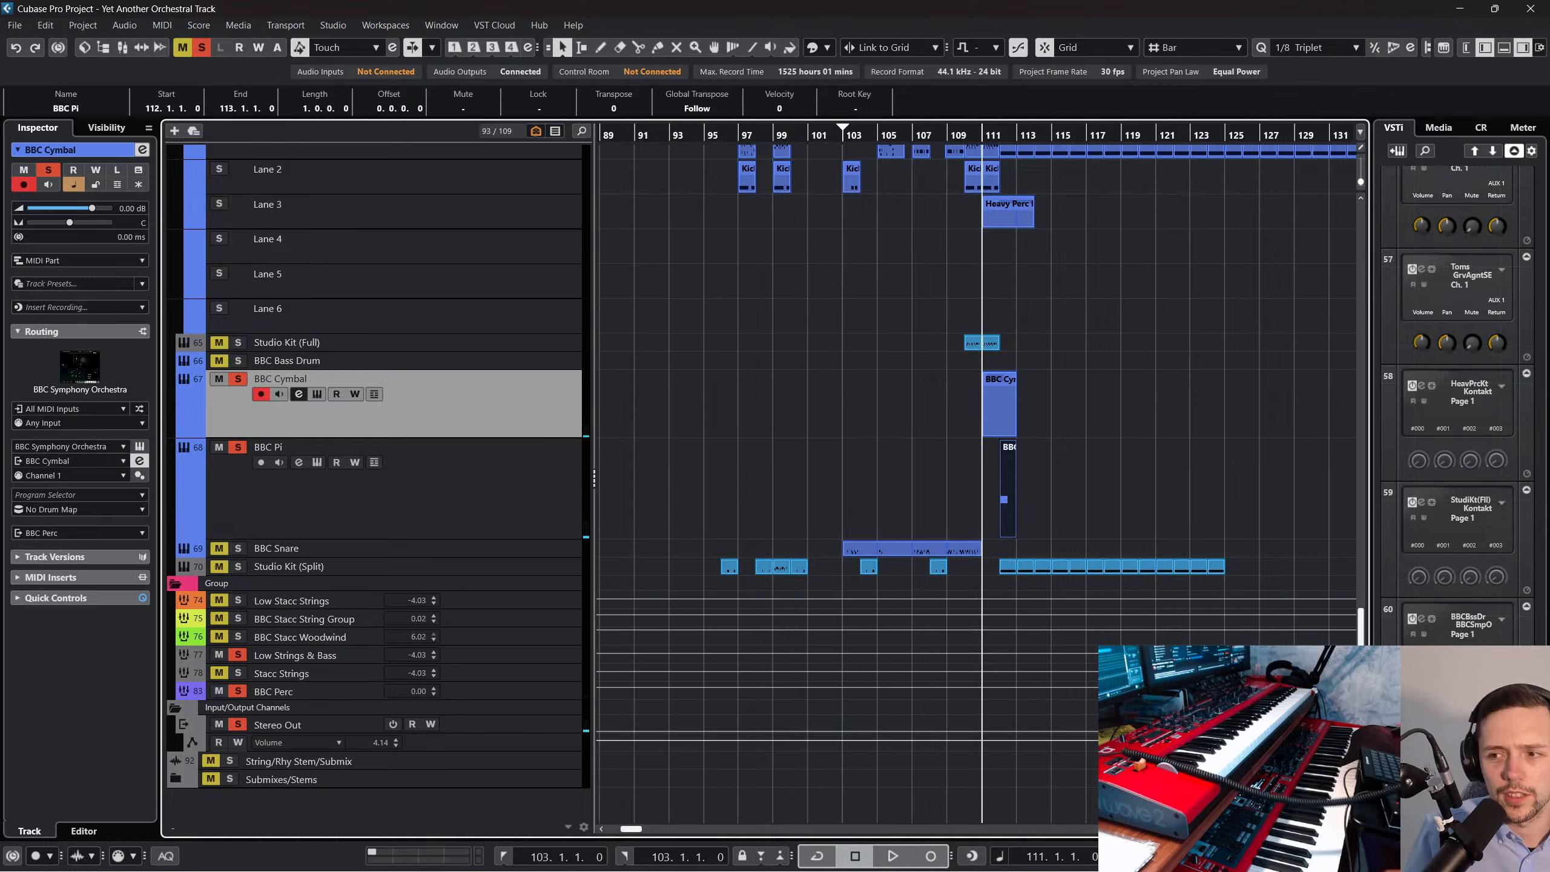
click(798, 130)
click(203, 47)
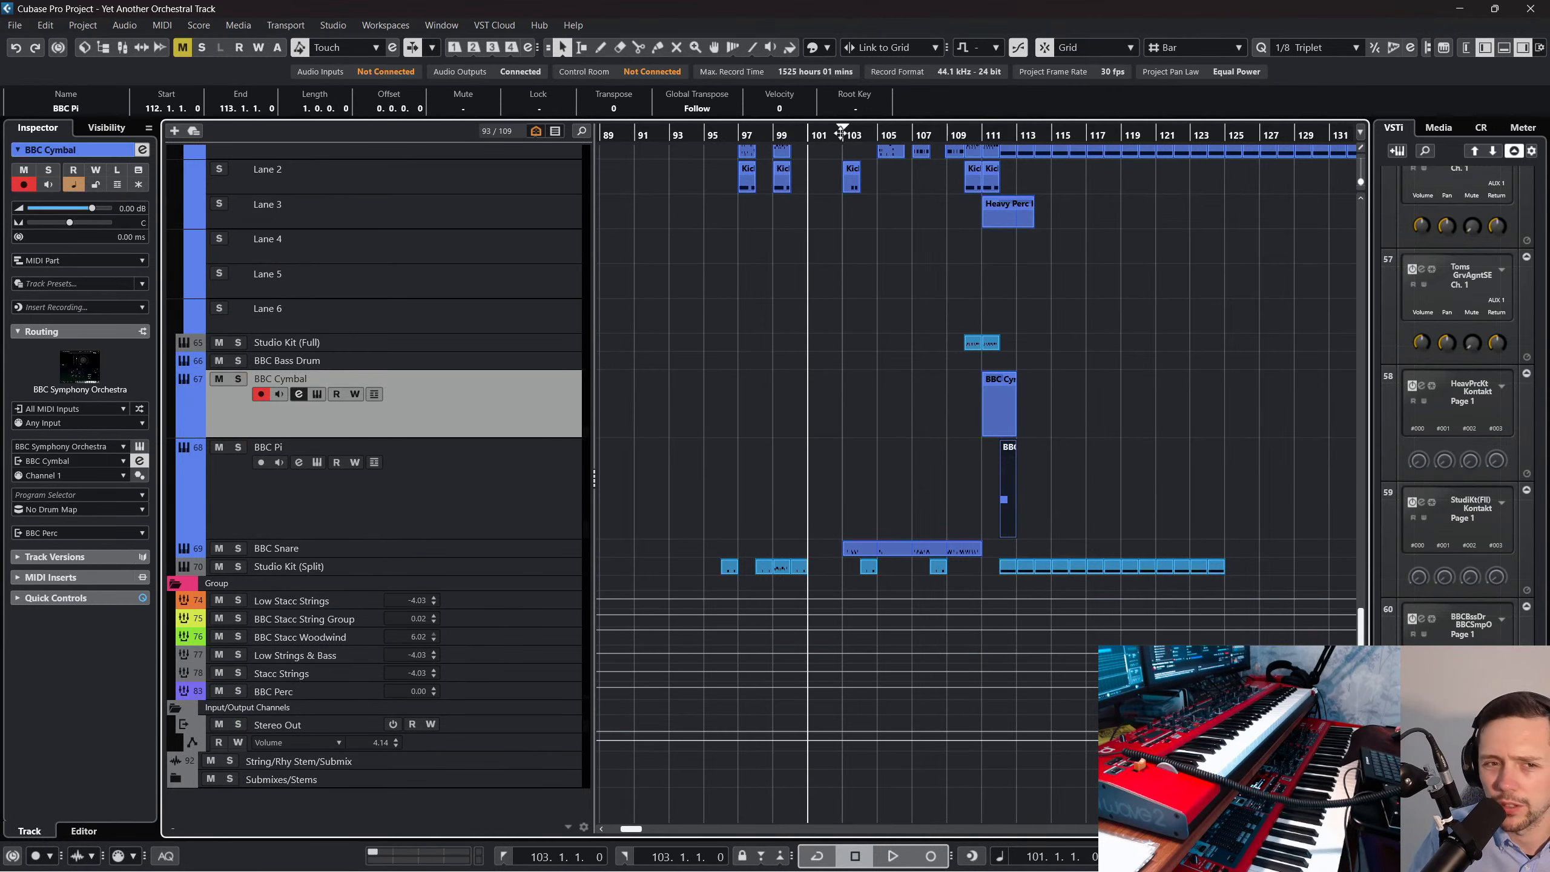
Play the full mix from around bar 105 through the transition at bar 112 and check how the percussion parts sit.
drag(826, 135, 889, 133)
key(space)
scroll(878, 342, up, 4)
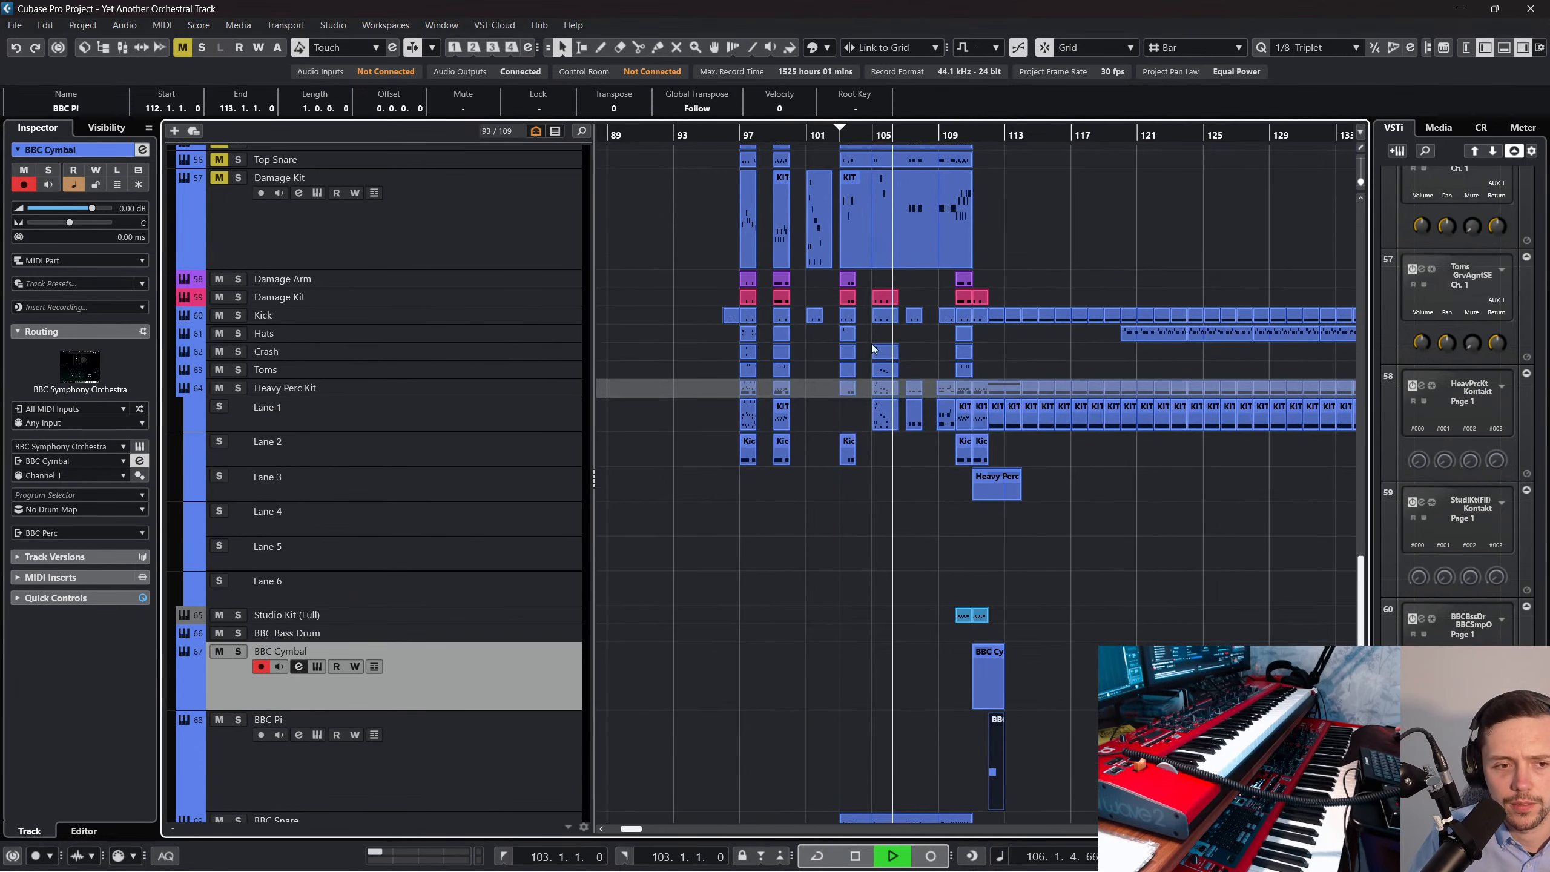
scroll(530, 366, up, 3)
scroll(742, 412, down, 5)
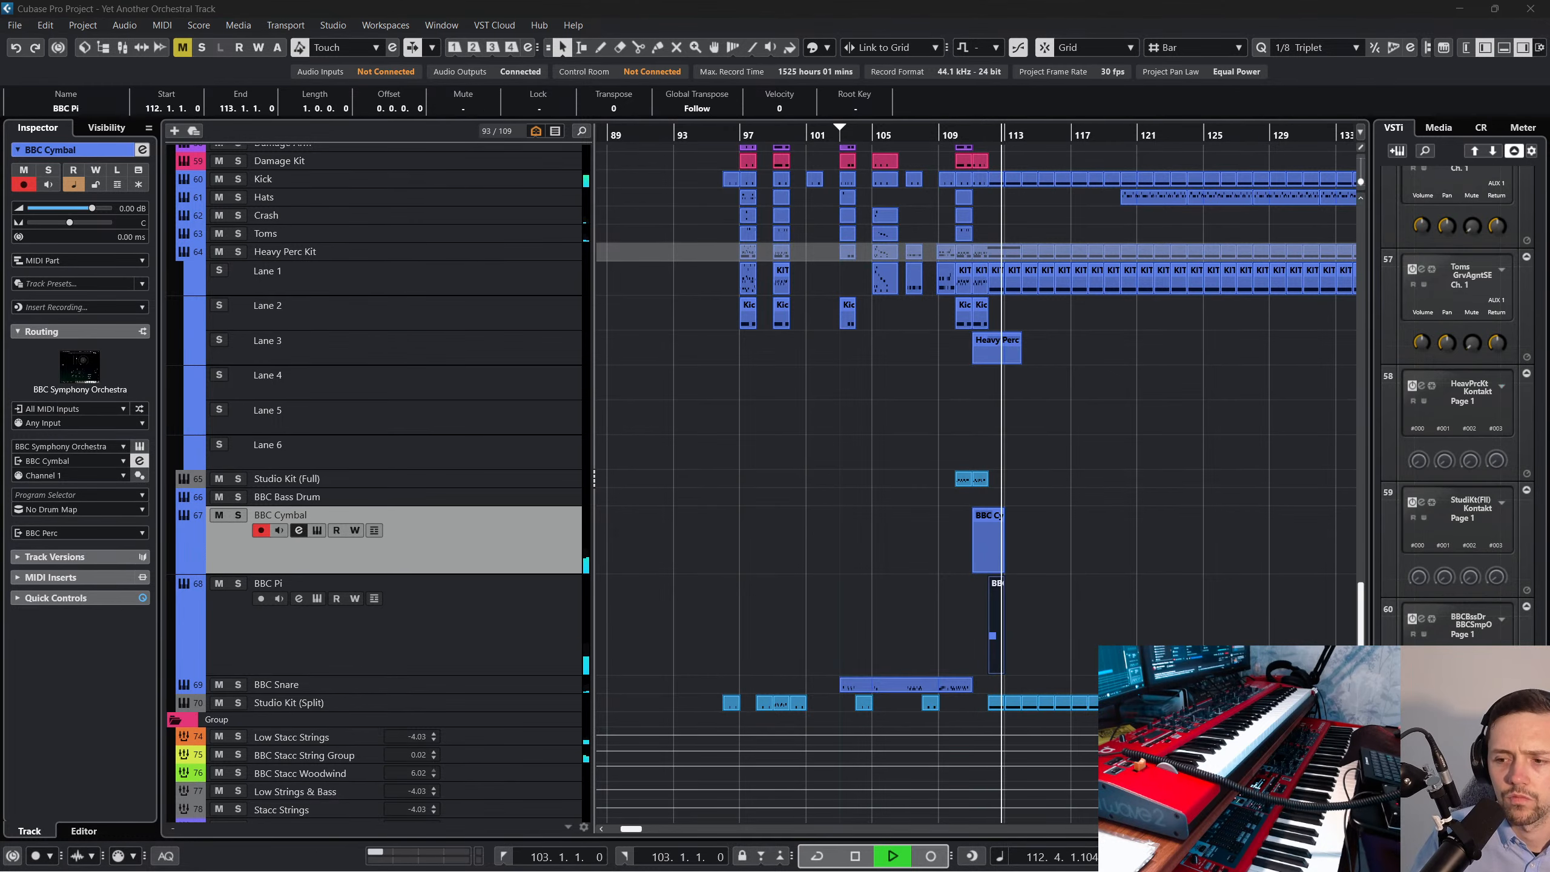
scroll(980, 483, up, 4)
scroll(983, 490, down, 3)
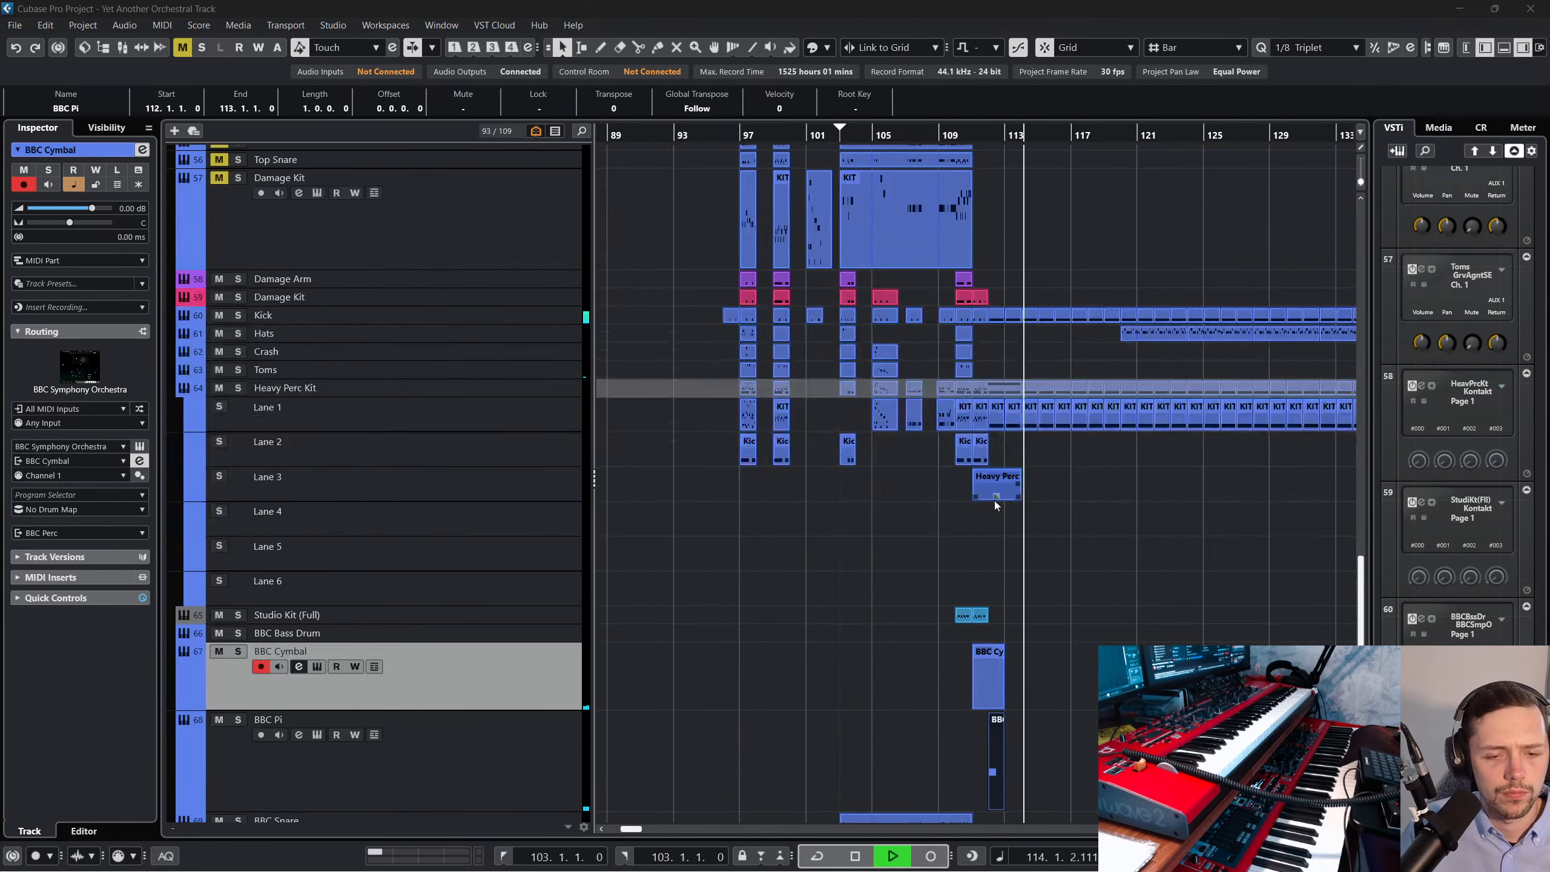
scroll(1031, 504, down, 3)
scroll(1159, 504, up, 3)
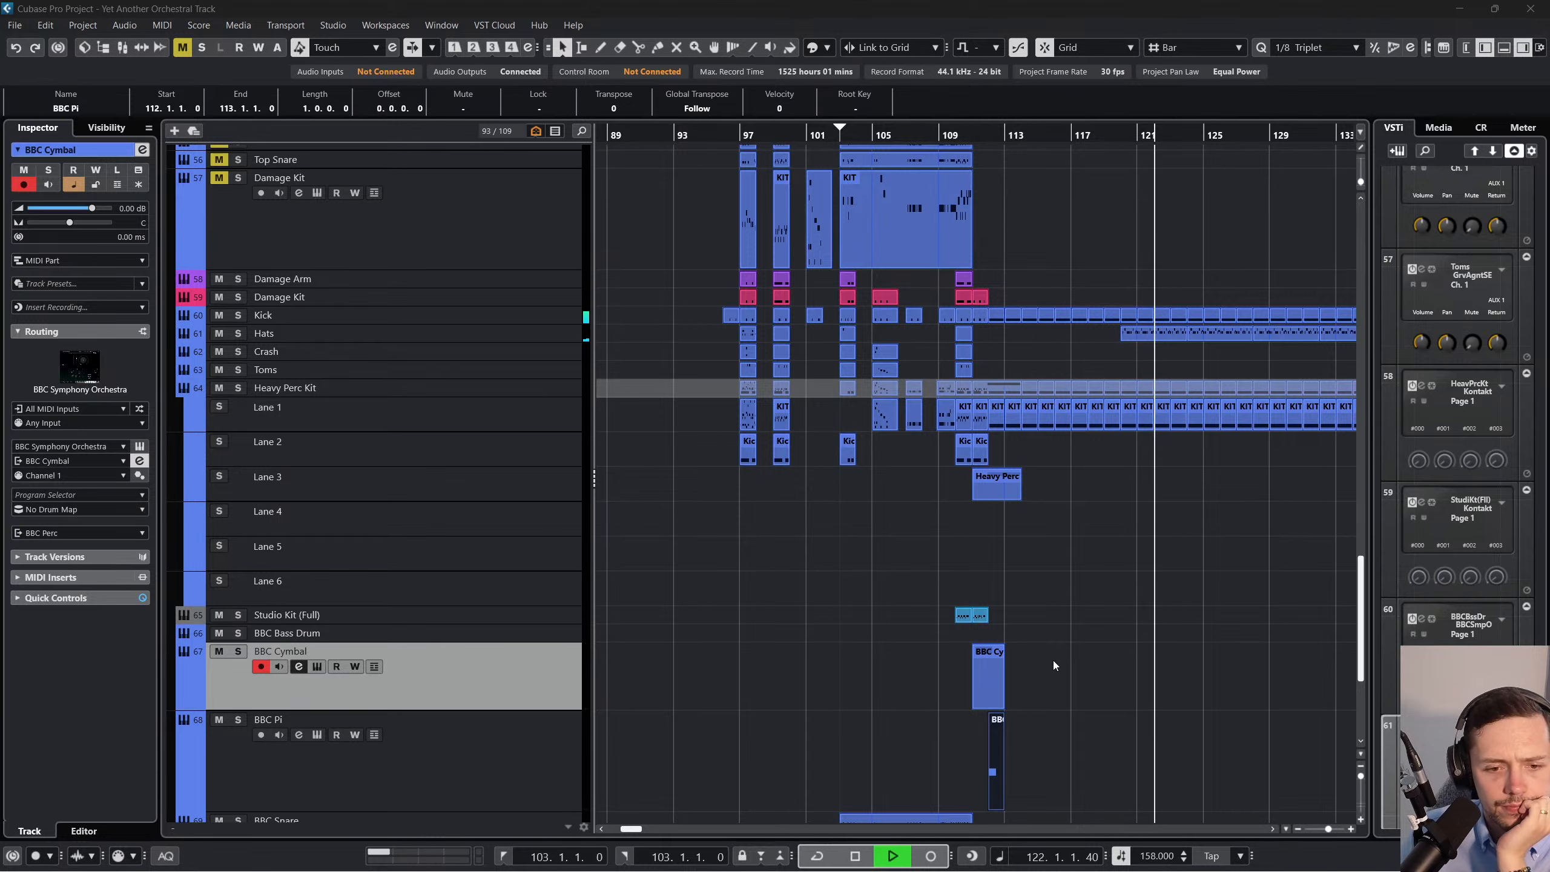
Deselect the BBC Pi part and replay the full mix from around bar 99 while reviewing the melodic tracks above the percussion.
click(1060, 795)
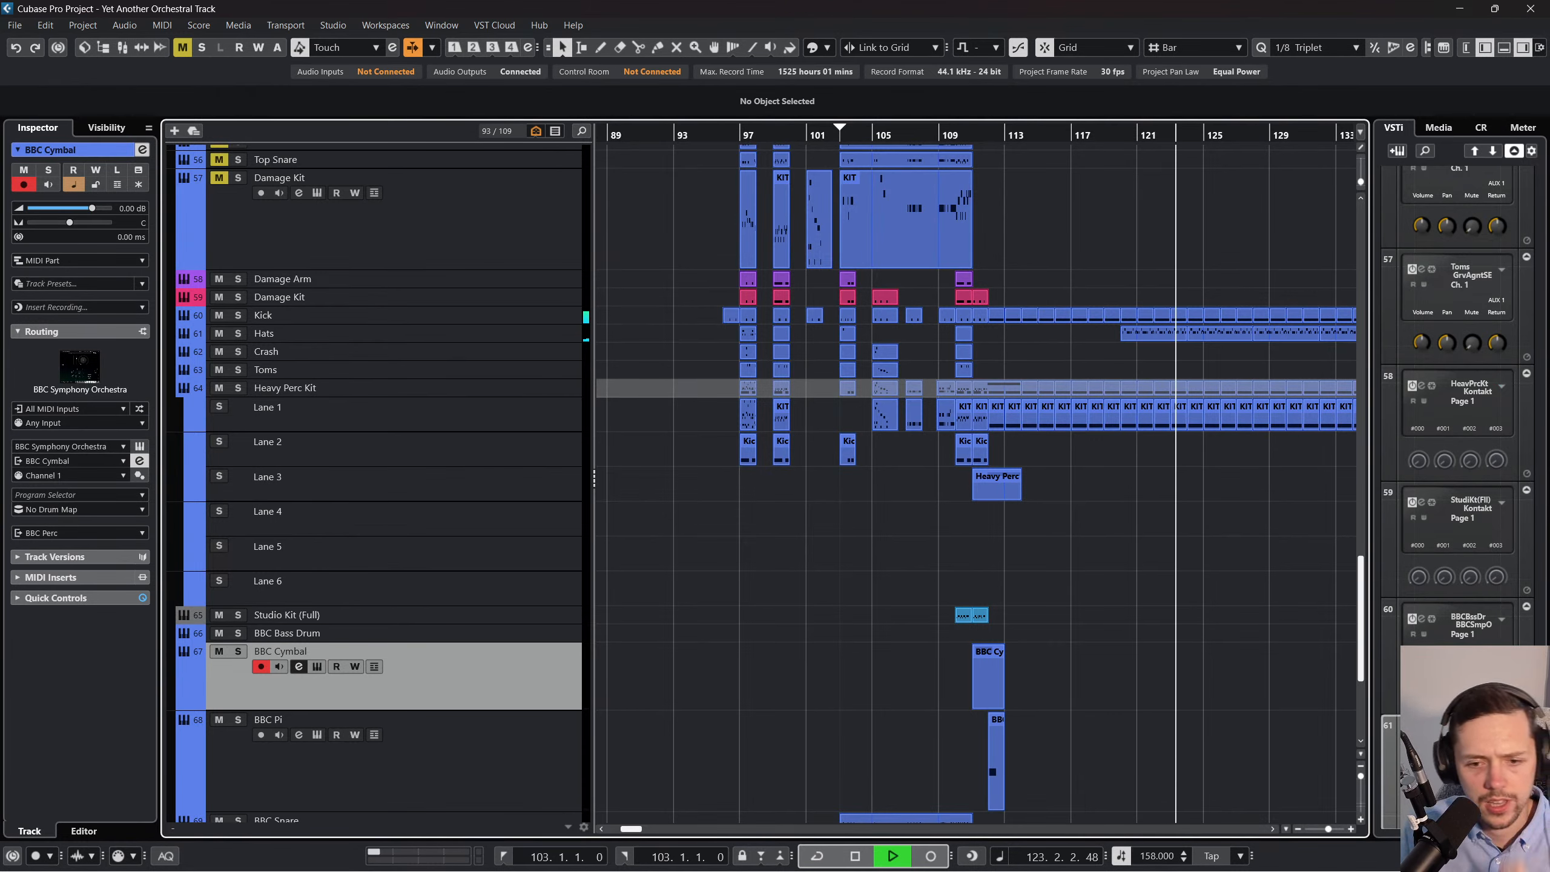
key(space)
drag(893, 134, 756, 129)
click(1048, 433)
scroll(1165, 555, down, 3)
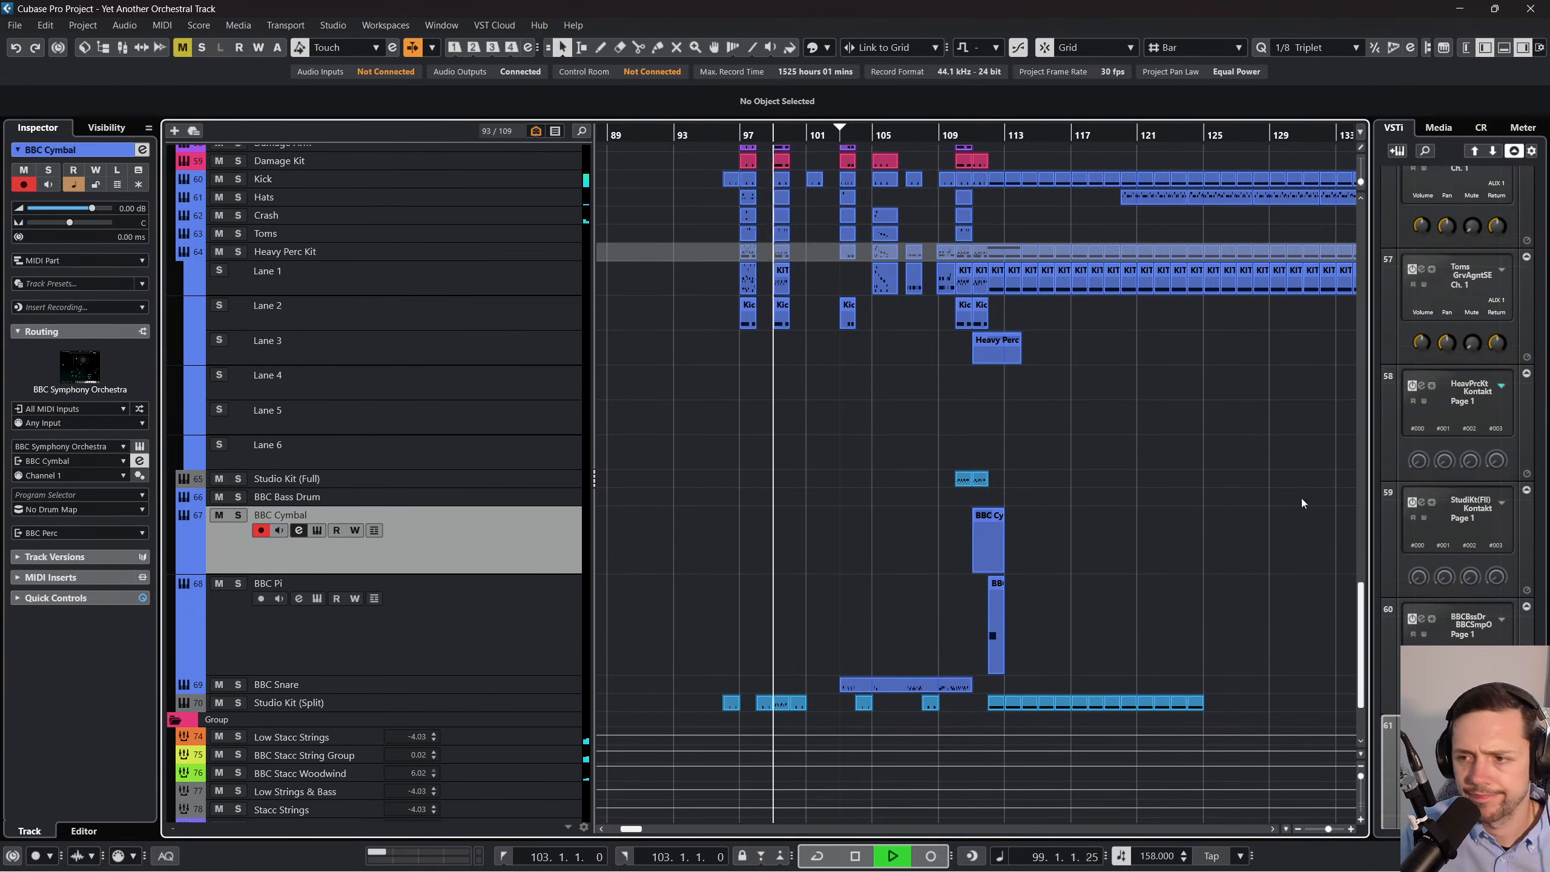
scroll(1117, 519, up, 3)
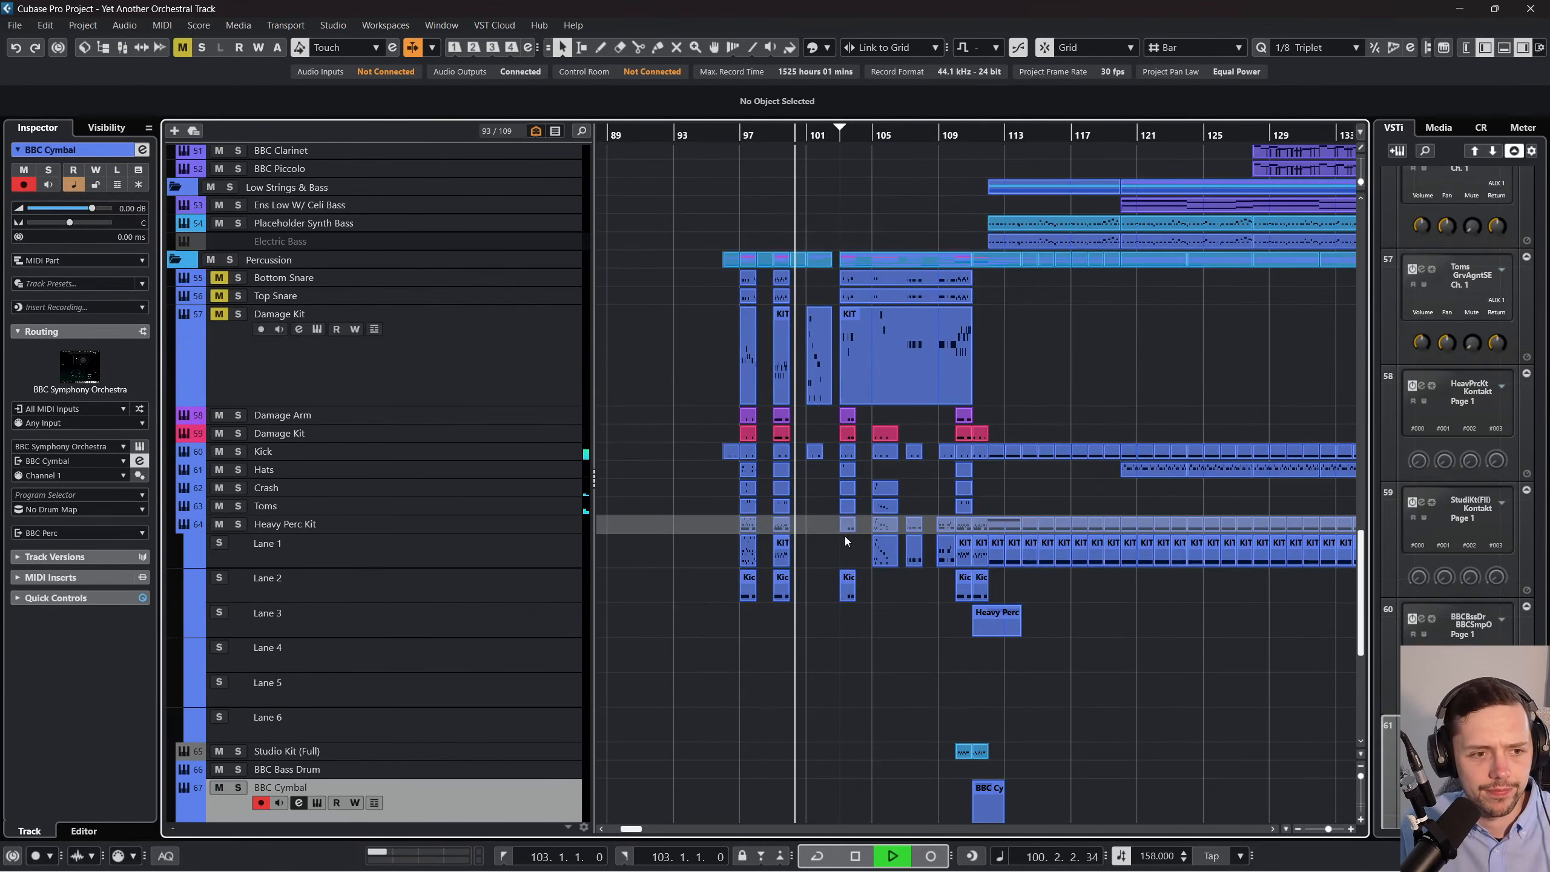
scroll(837, 528, up, 5)
scroll(835, 529, up, 5)
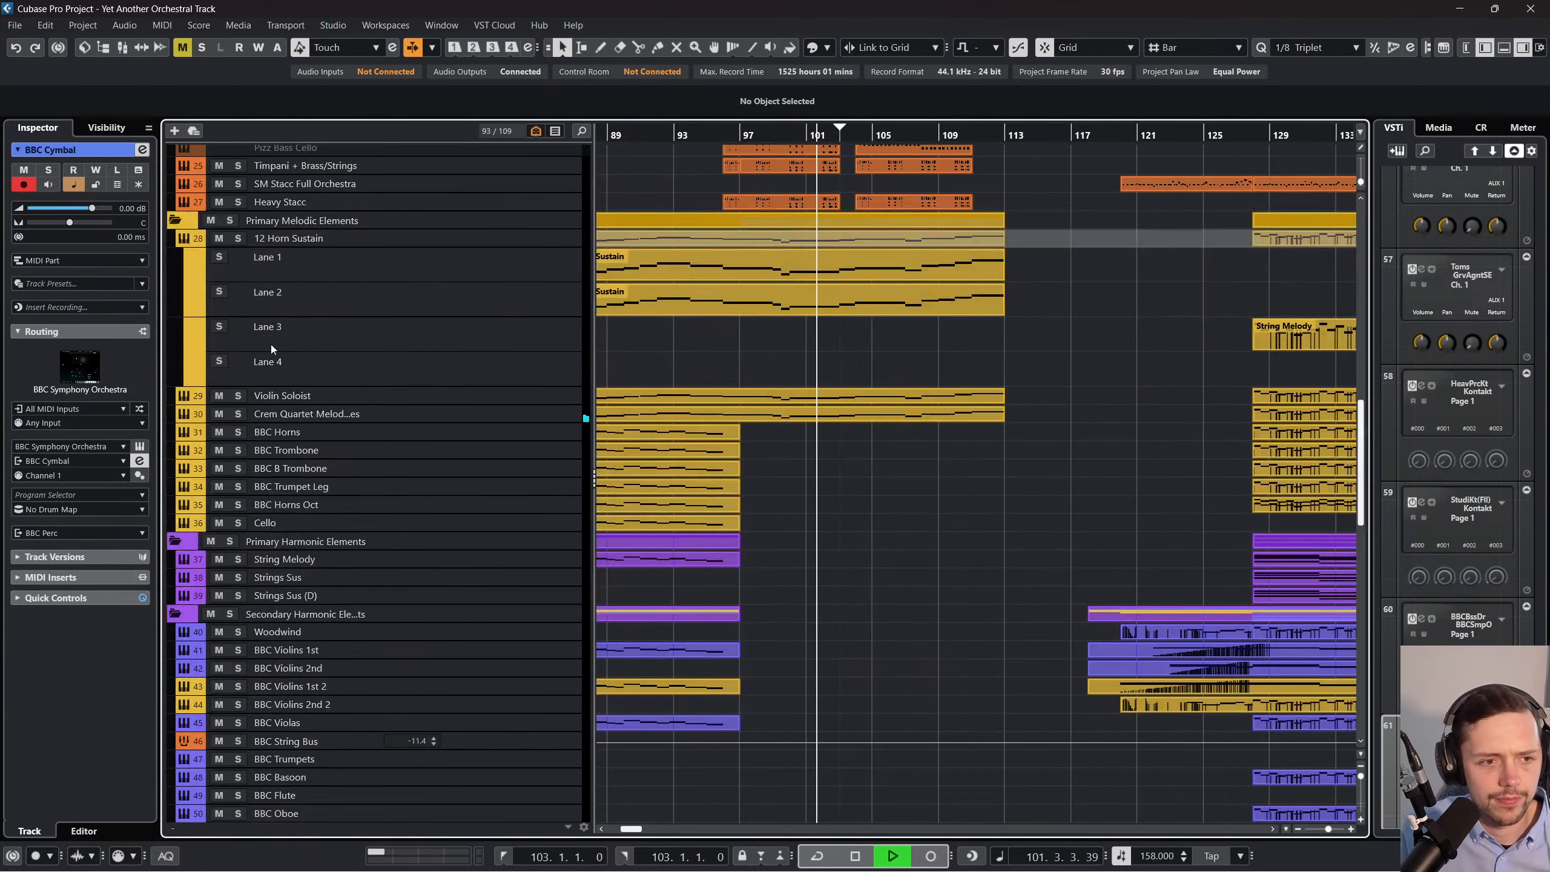
Solo the Crem Quartet Melod Lines track and set its volume to -3.60 dB.
click(238, 415)
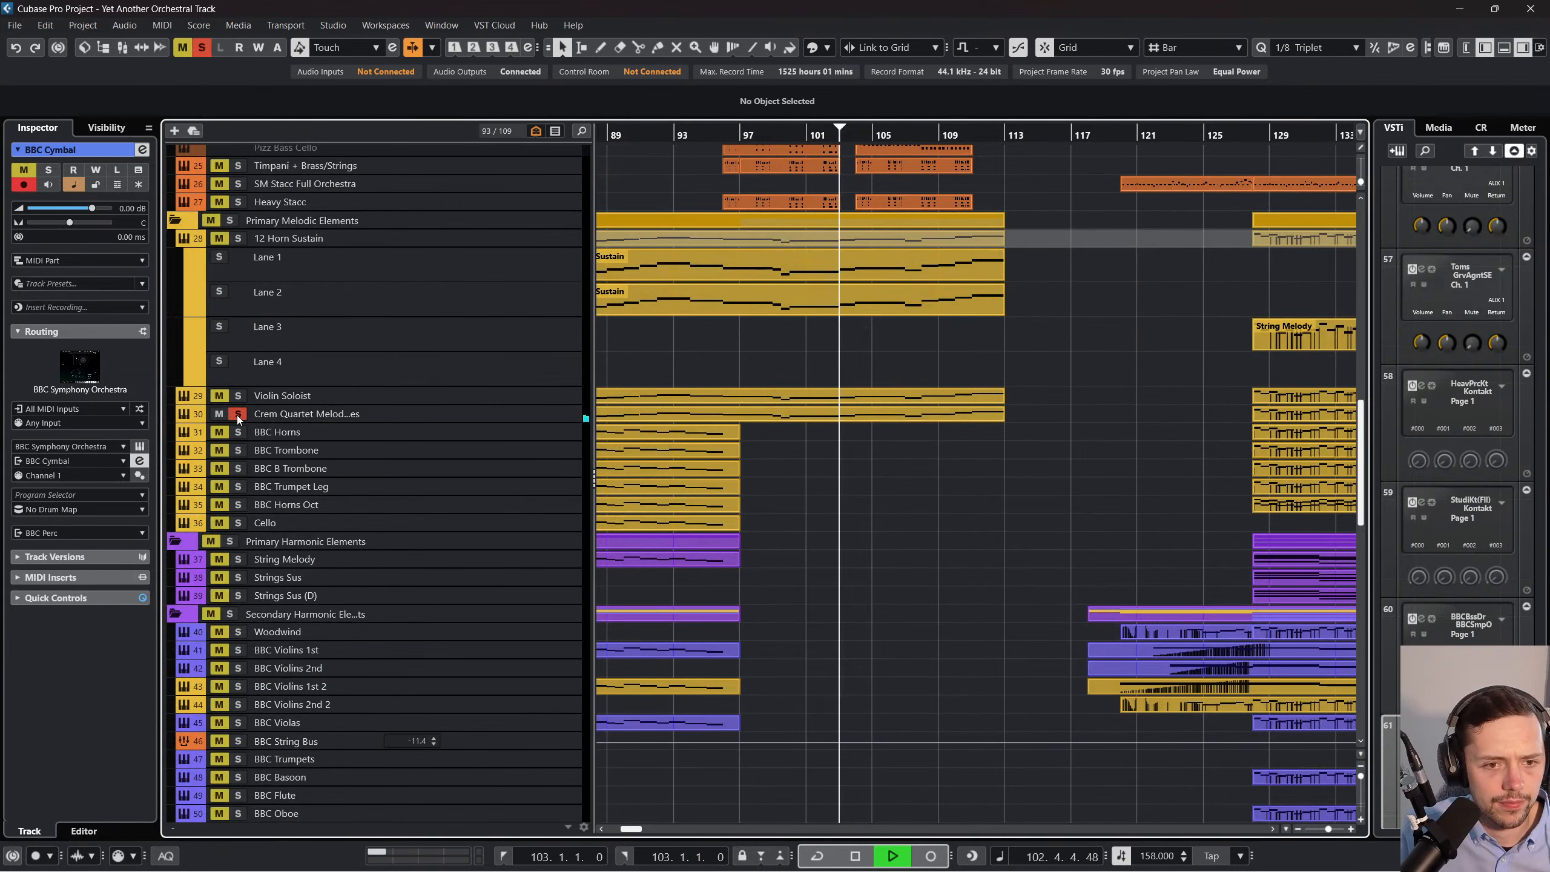
click(804, 413)
drag(75, 208, 81, 210)
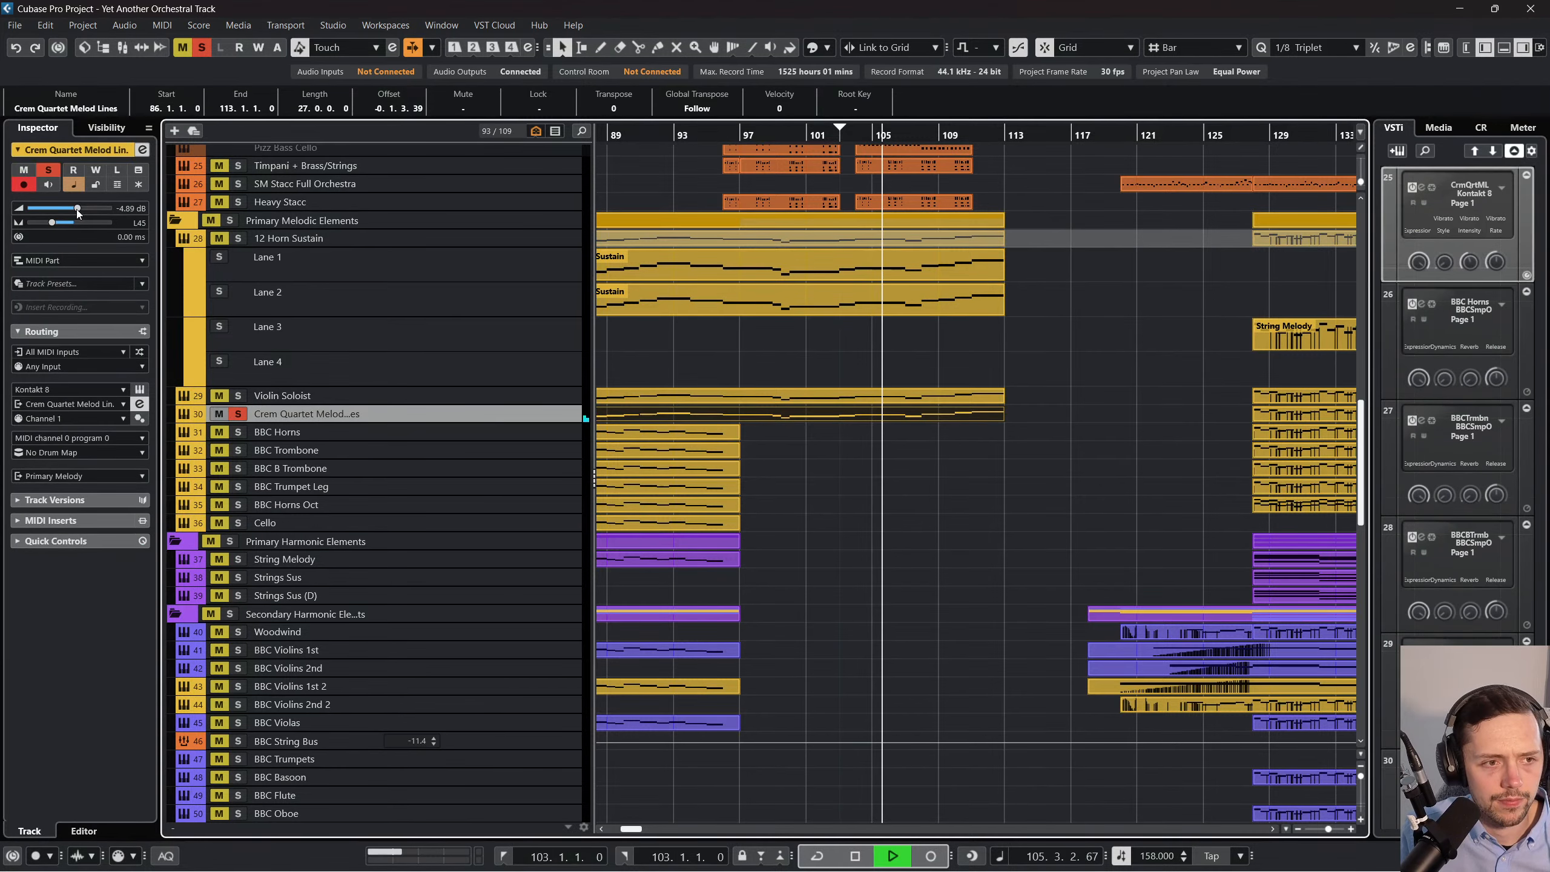
Open the Crem Quartet Melod Lines part to inspect its notes around bars 108–111, and close and deselect it.
double_click(901, 414)
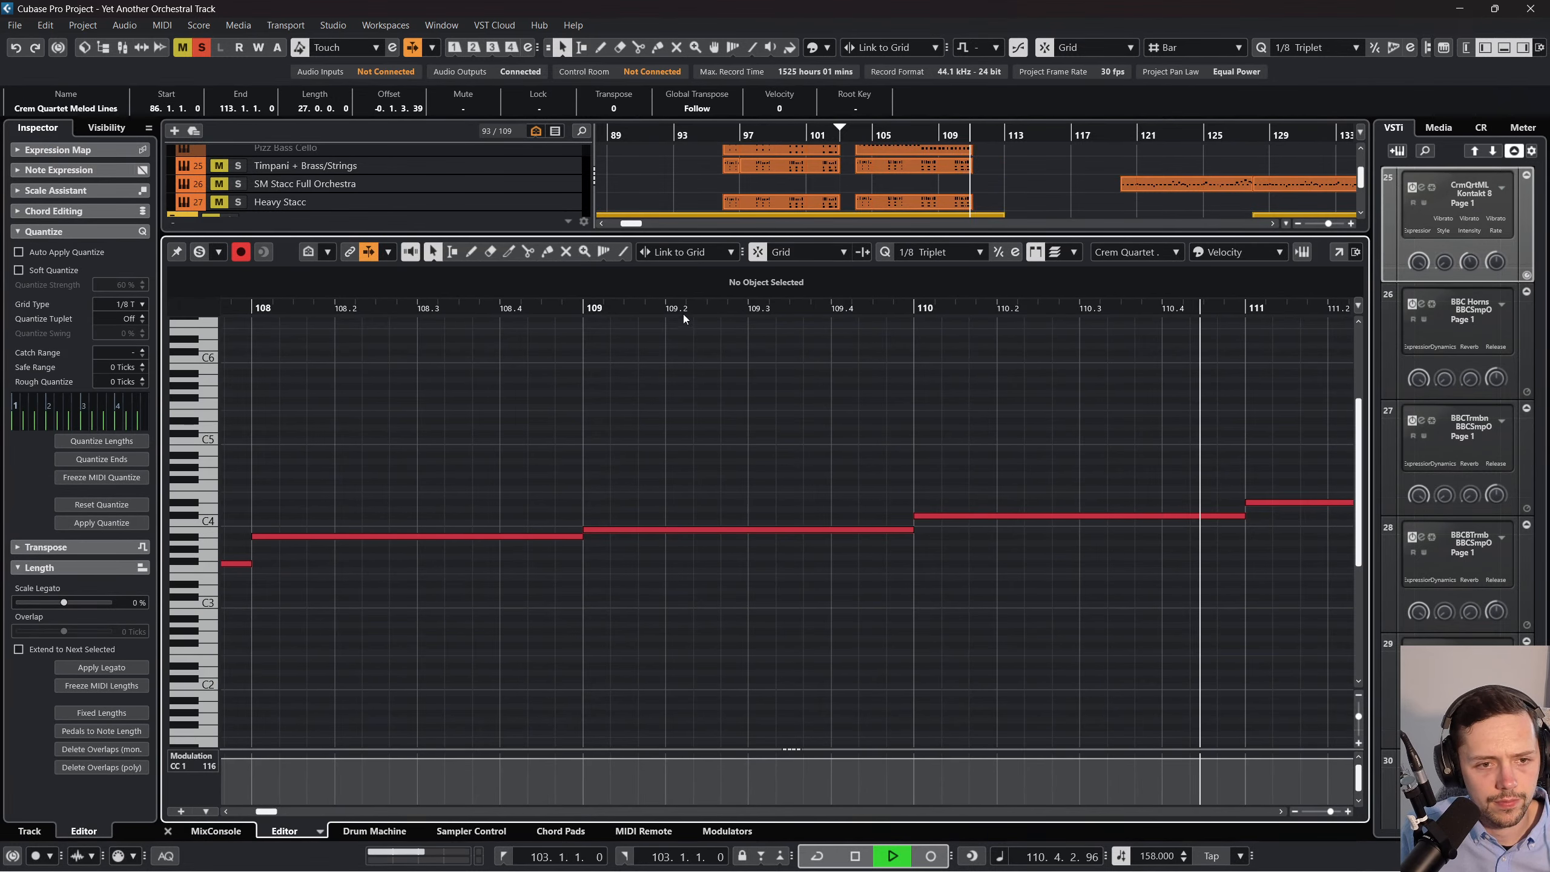
click(167, 831)
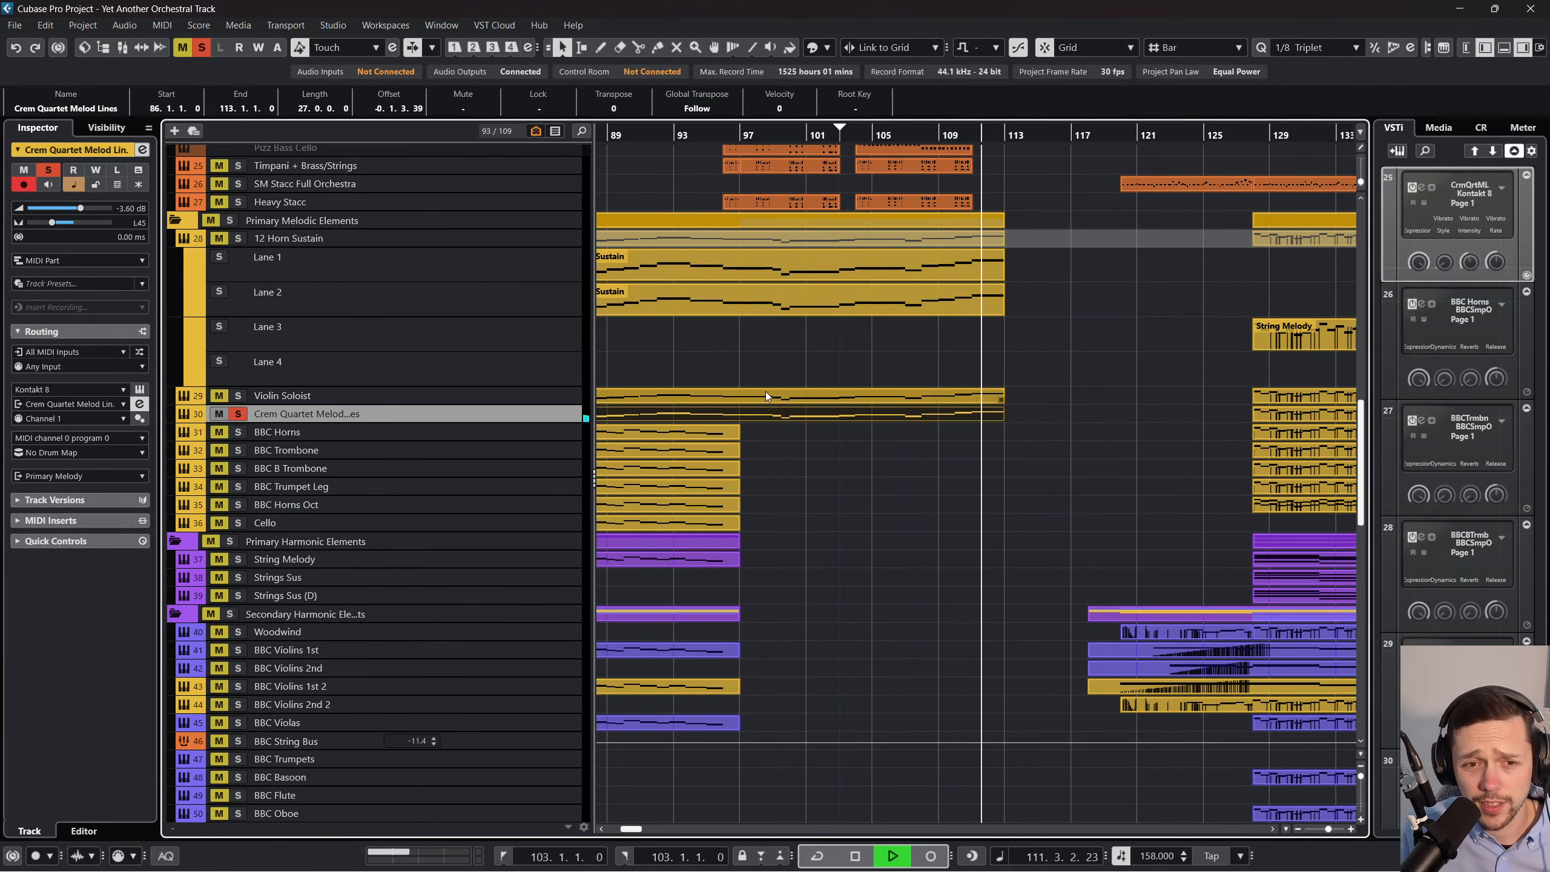
click(863, 425)
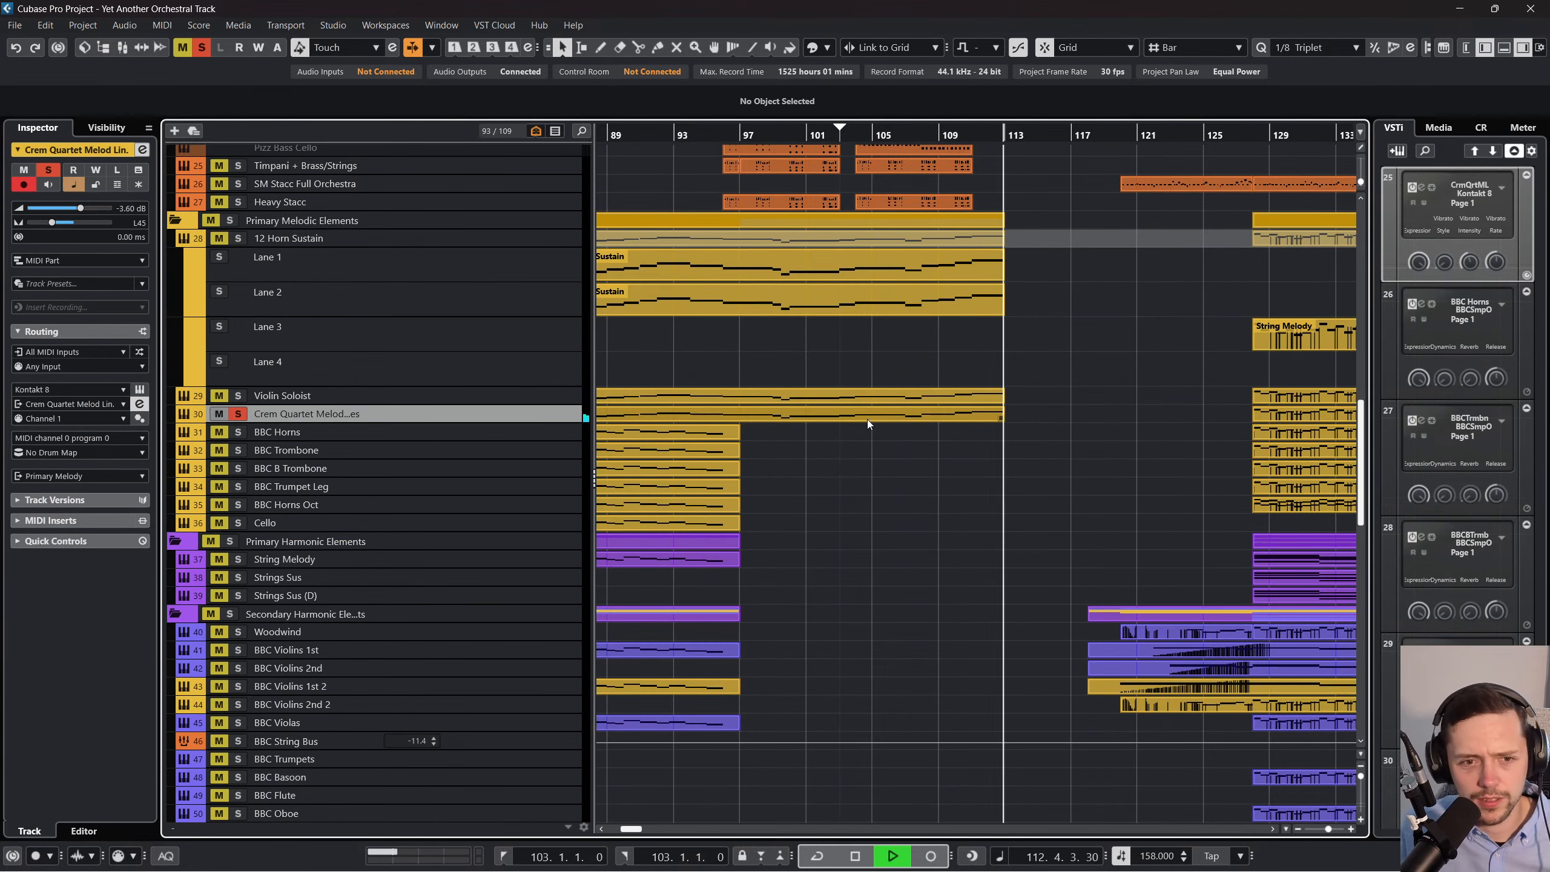
Look over the percussion tracks, stop playback and clear the solo on the quartet track.
scroll(948, 622, down, 6)
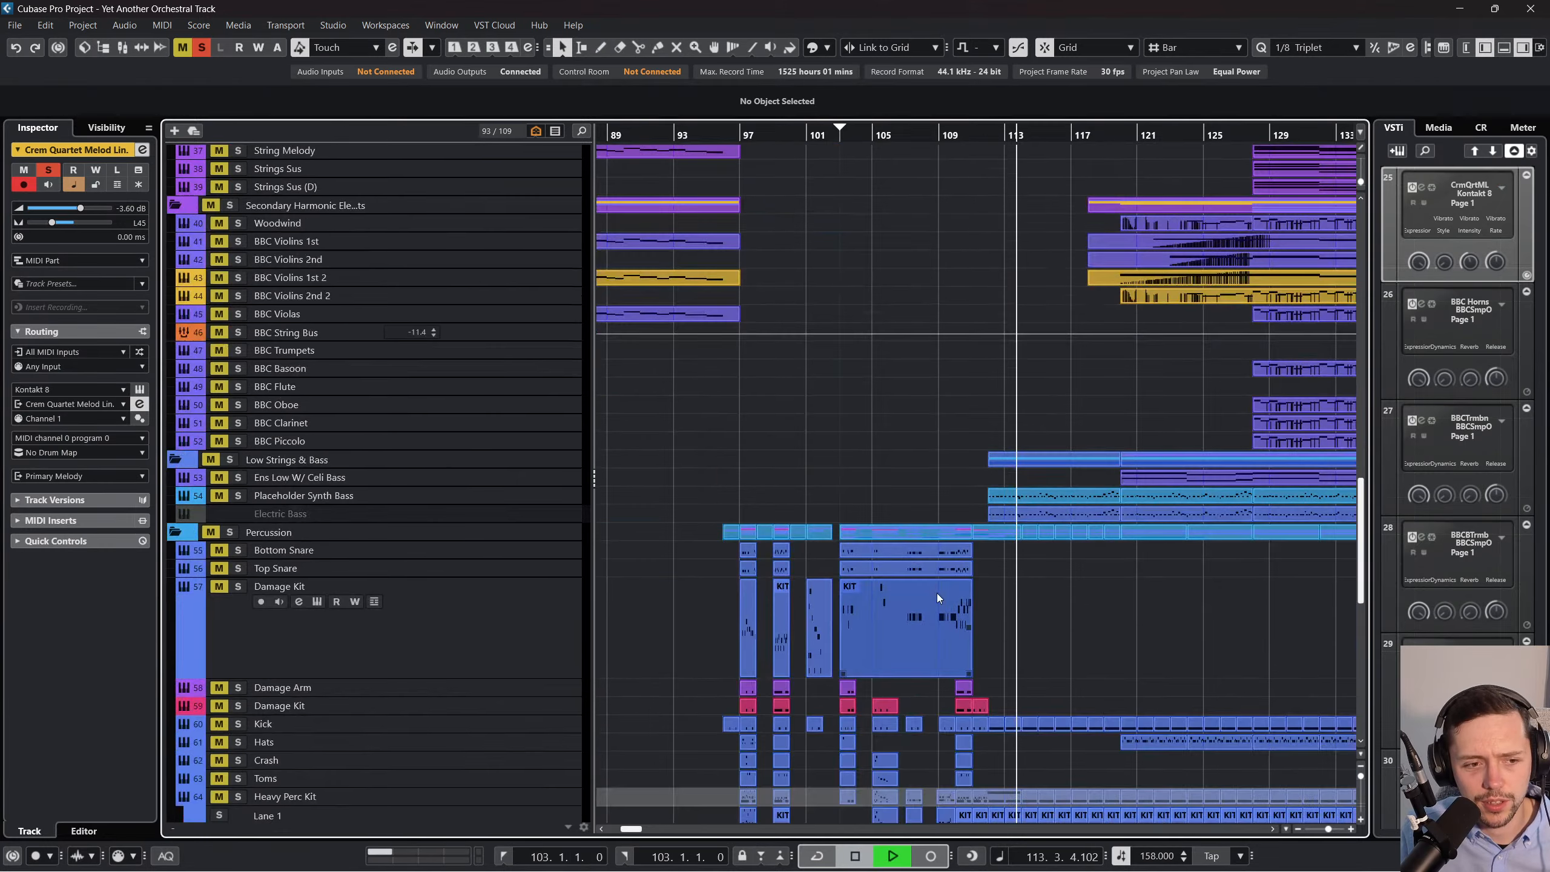
scroll(938, 594, up, 3)
scroll(837, 540, down, 12)
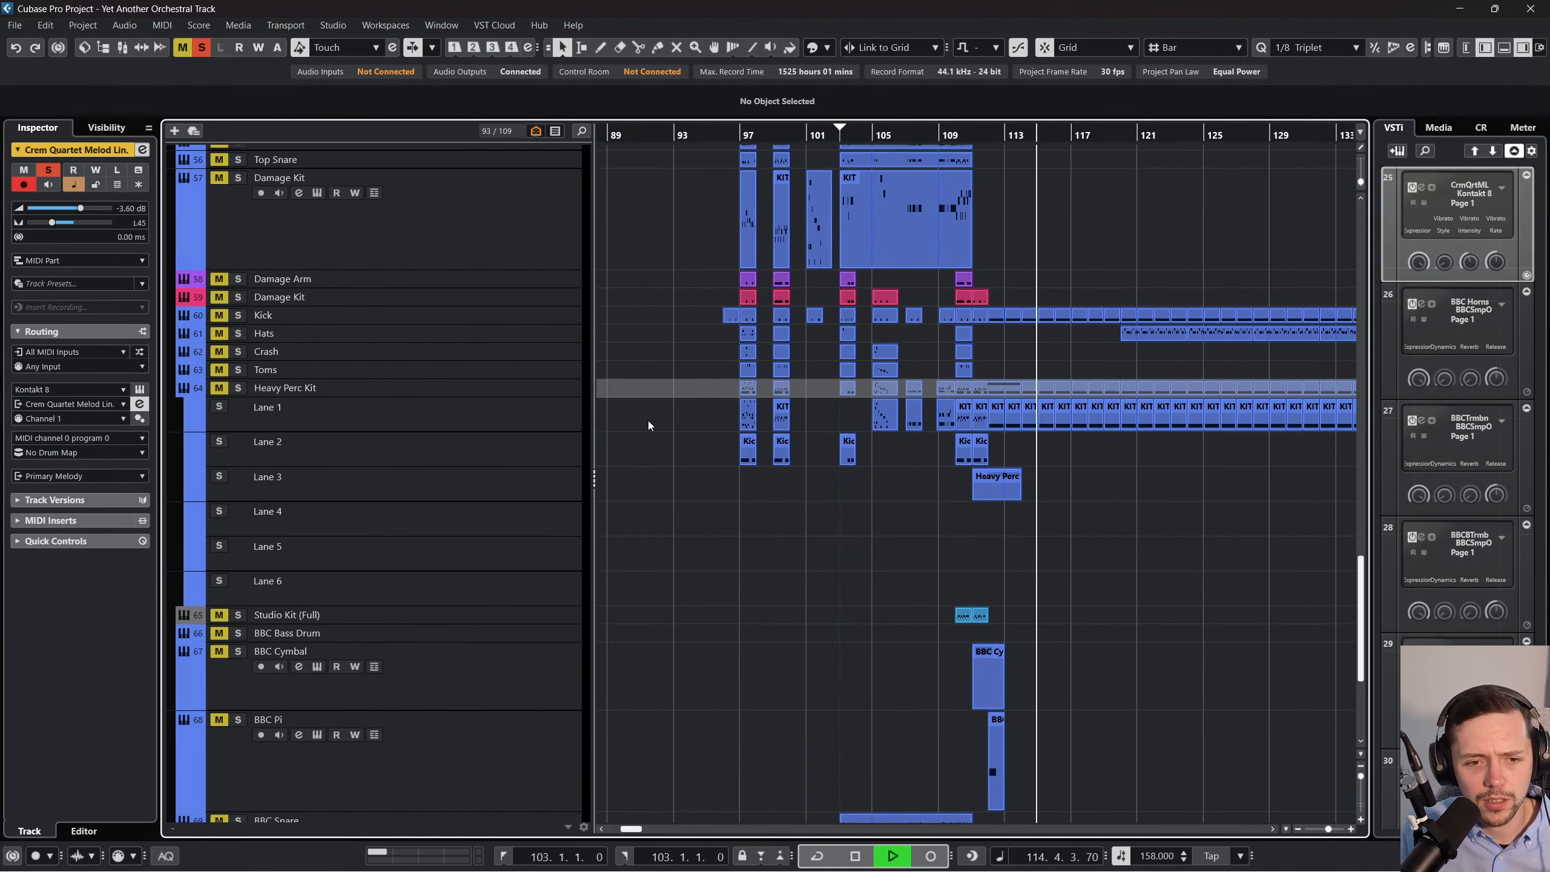
scroll(819, 255, up, 4)
key(space)
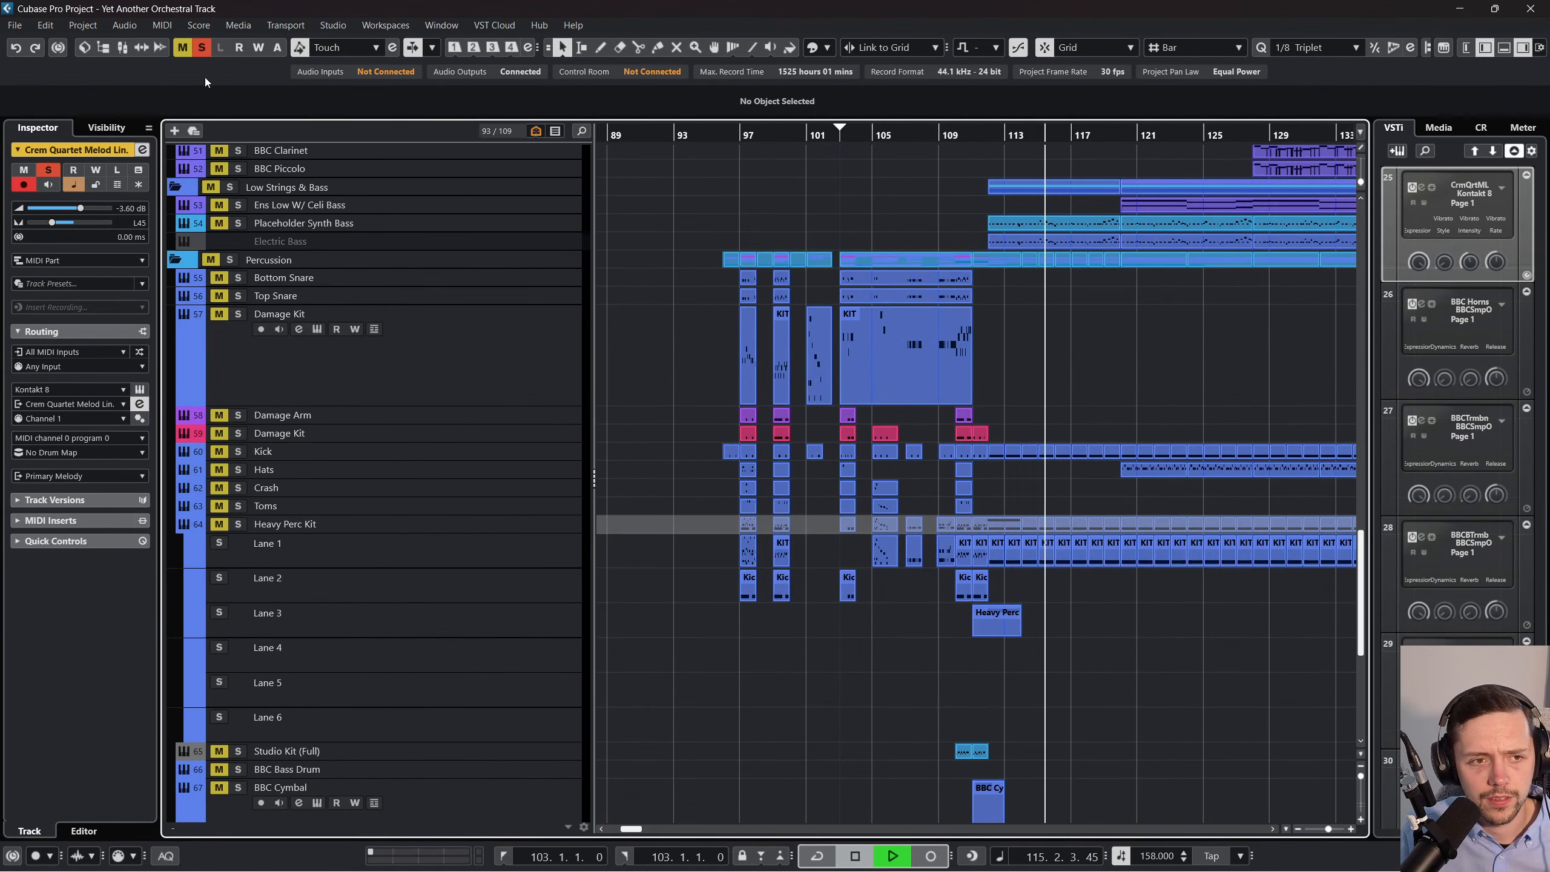
click(200, 48)
Play the full mix from bar 103 with no tracks soloed.
click(769, 136)
scroll(857, 245, up, 12)
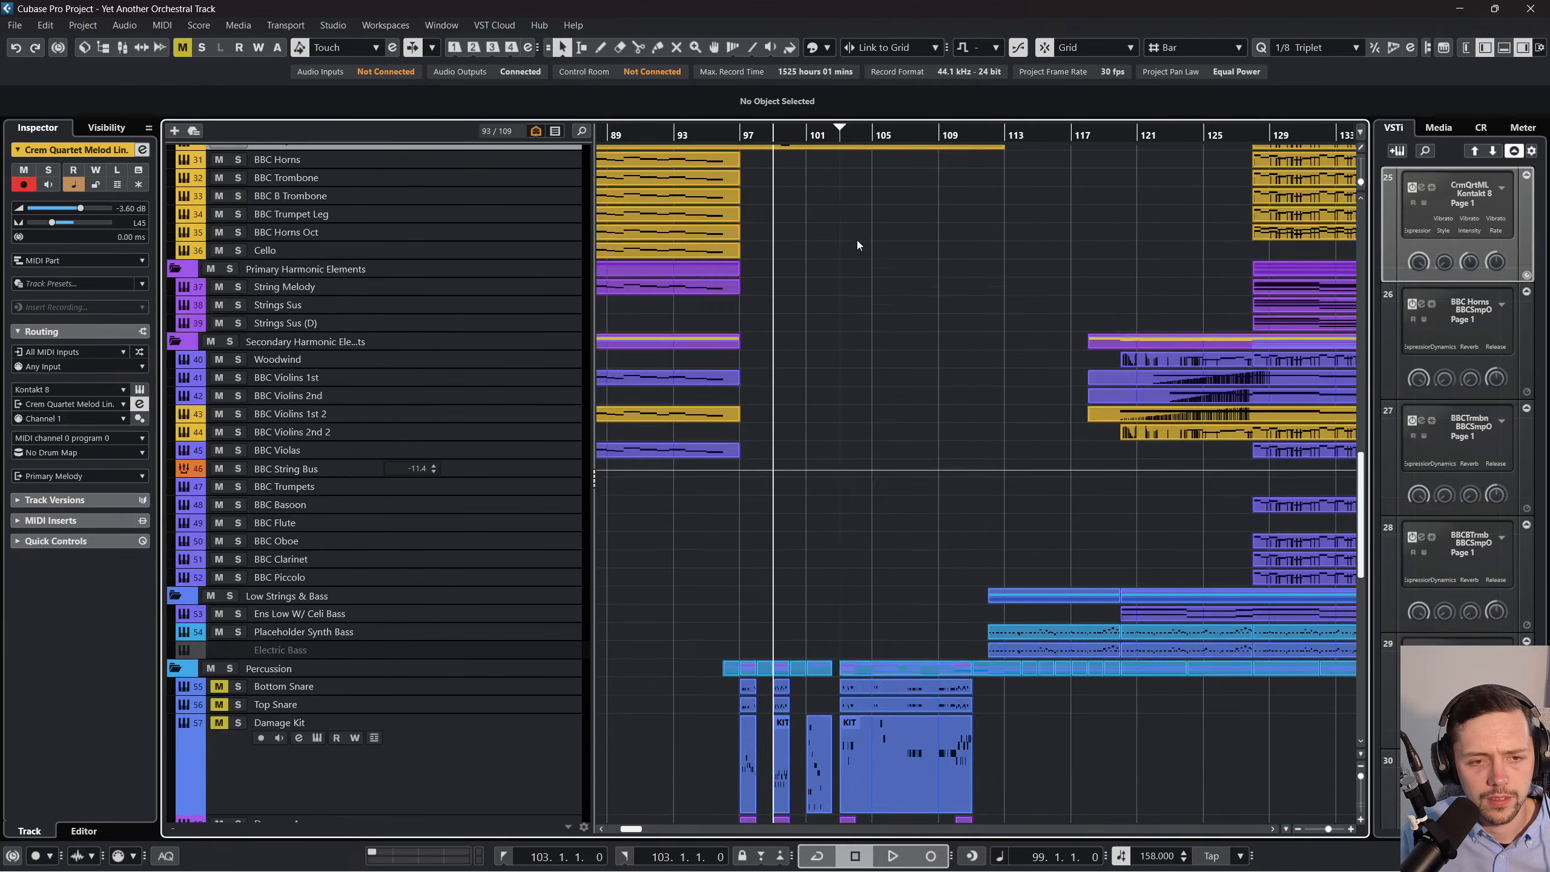
click(841, 133)
key(space)
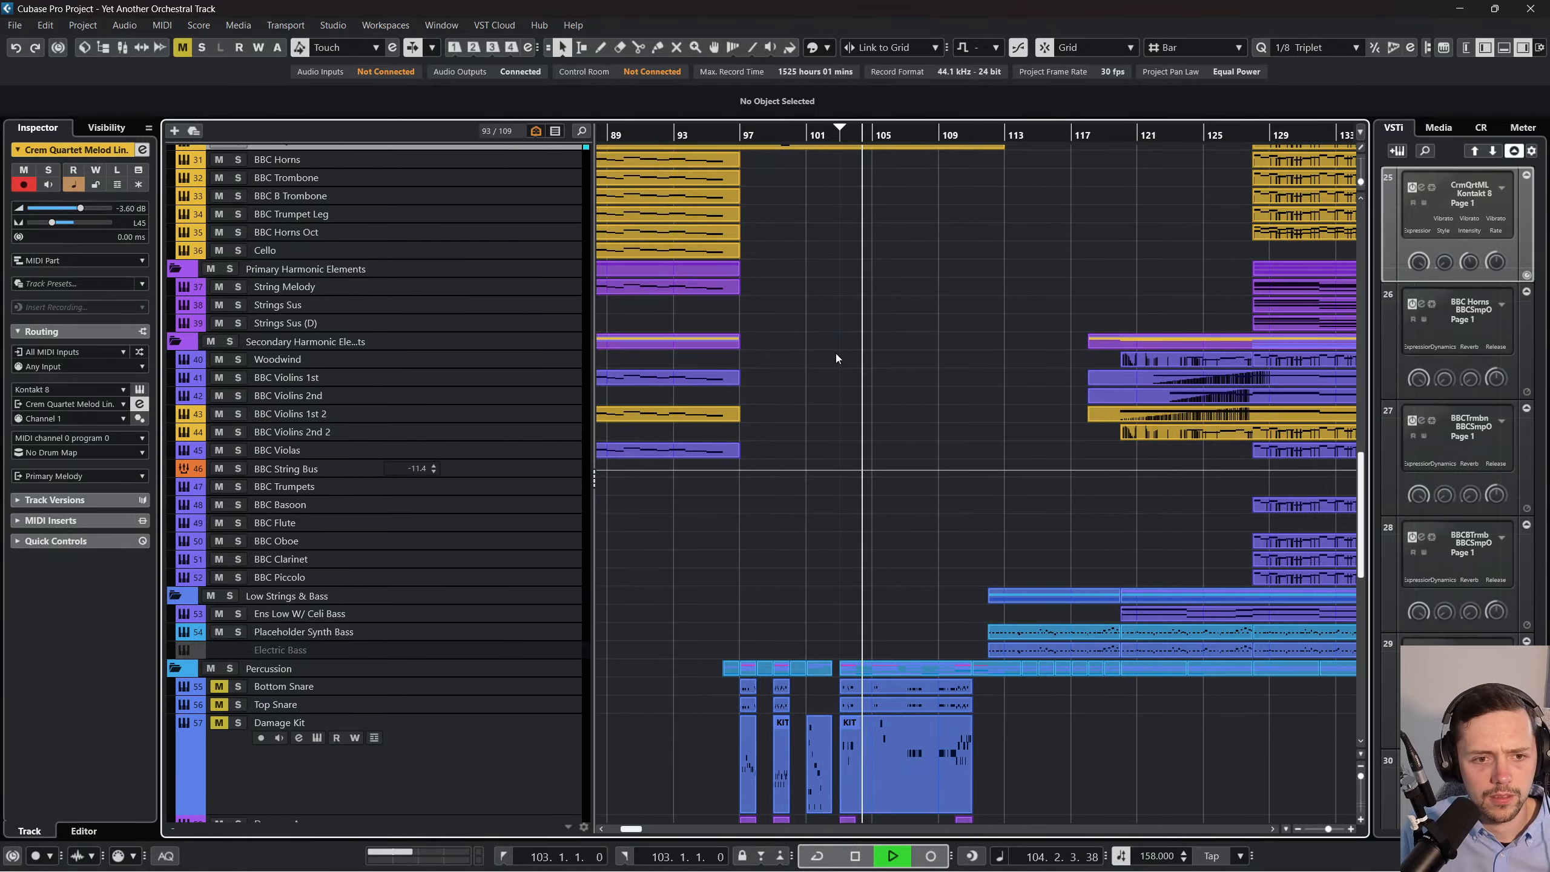
Bring the Crem Quartet Melod Lines volume down to -4.89 dB in the mixer and return to the project view.
key(space)
key(F3)
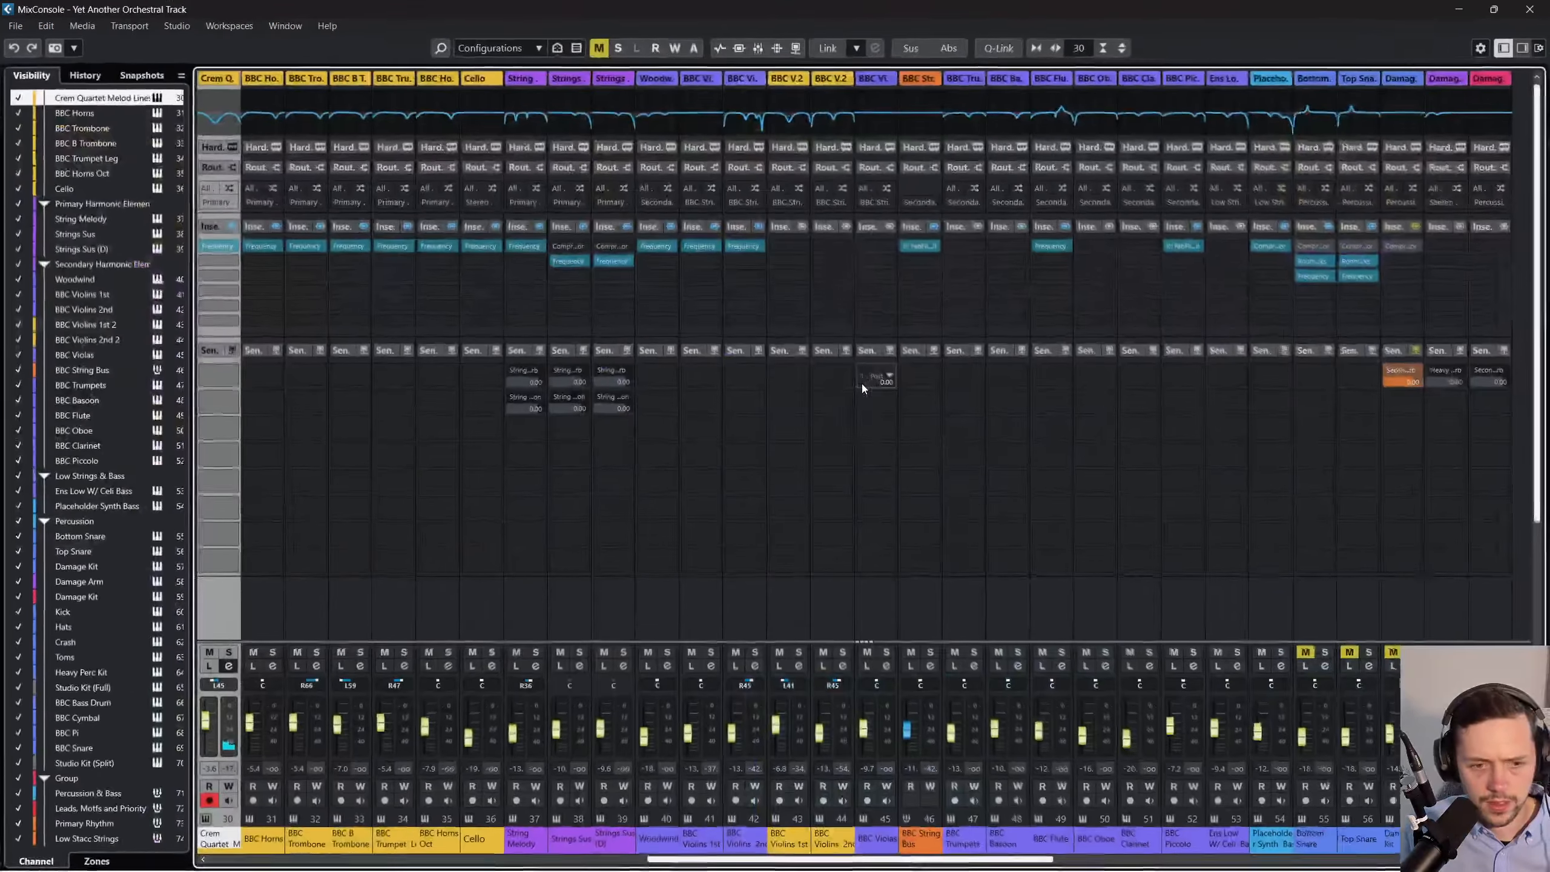
key(F3)
key(F3)
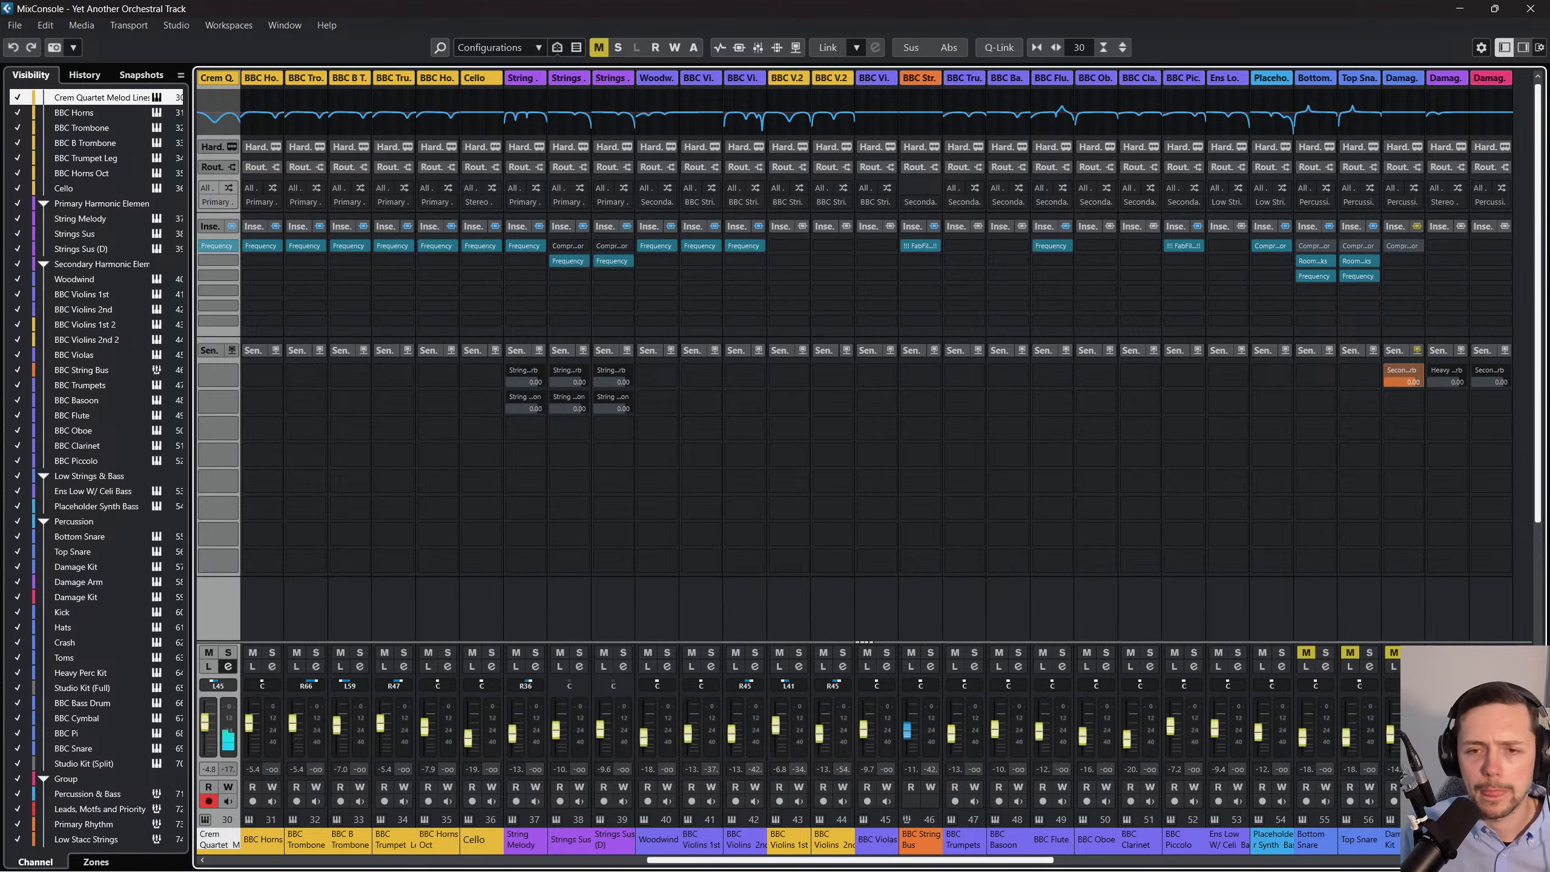
key(F3)
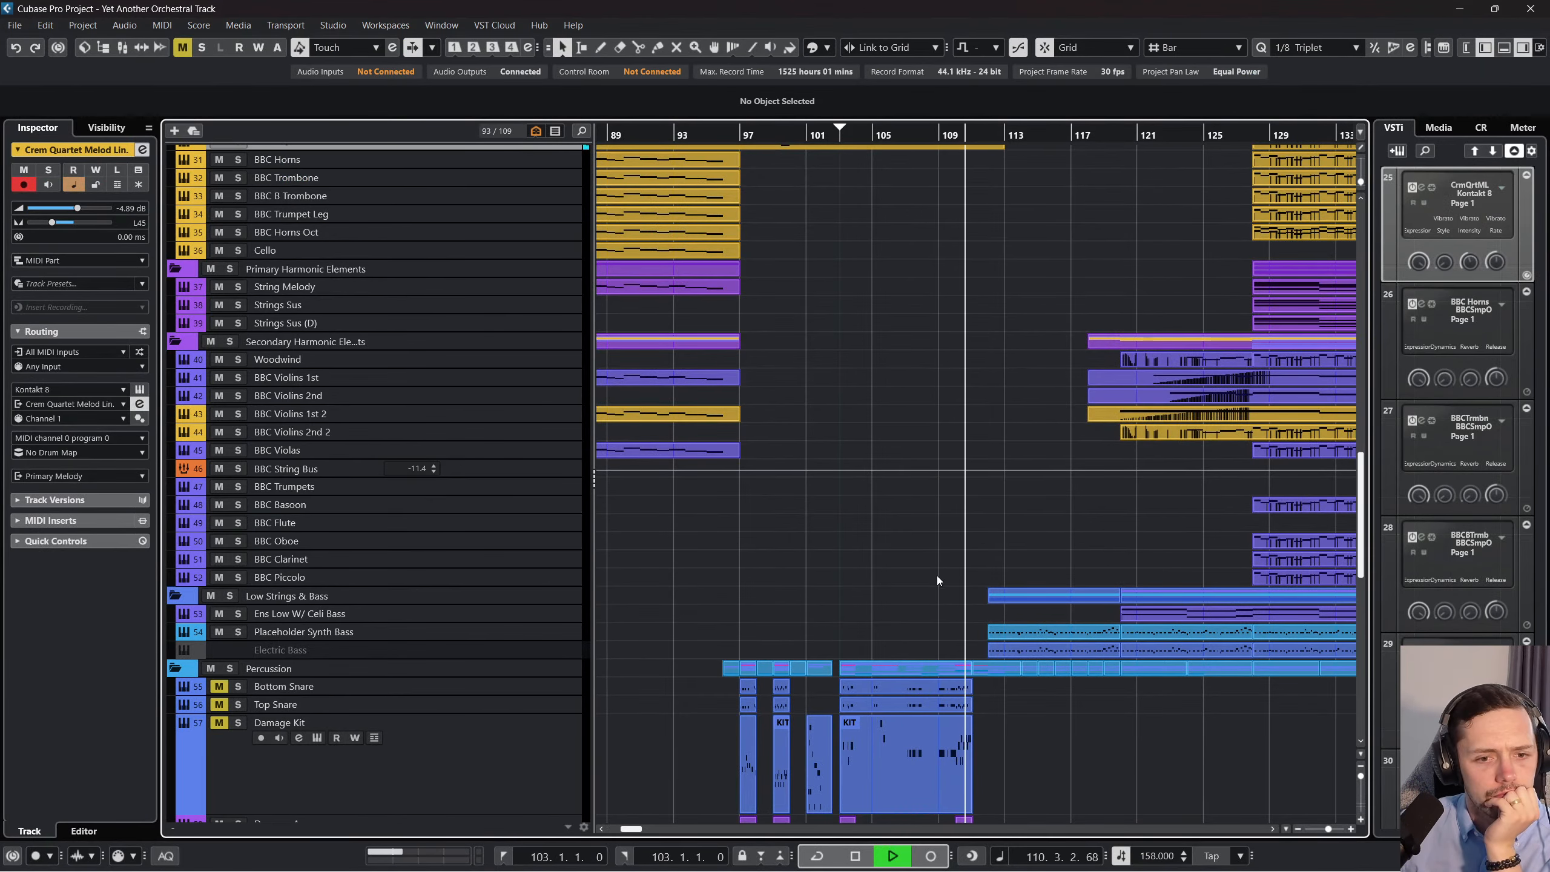
Replay the transition around bars 110–113 in the full mix while examining the BBC Cymbal and BBC Pi parts.
scroll(964, 580, down, 15)
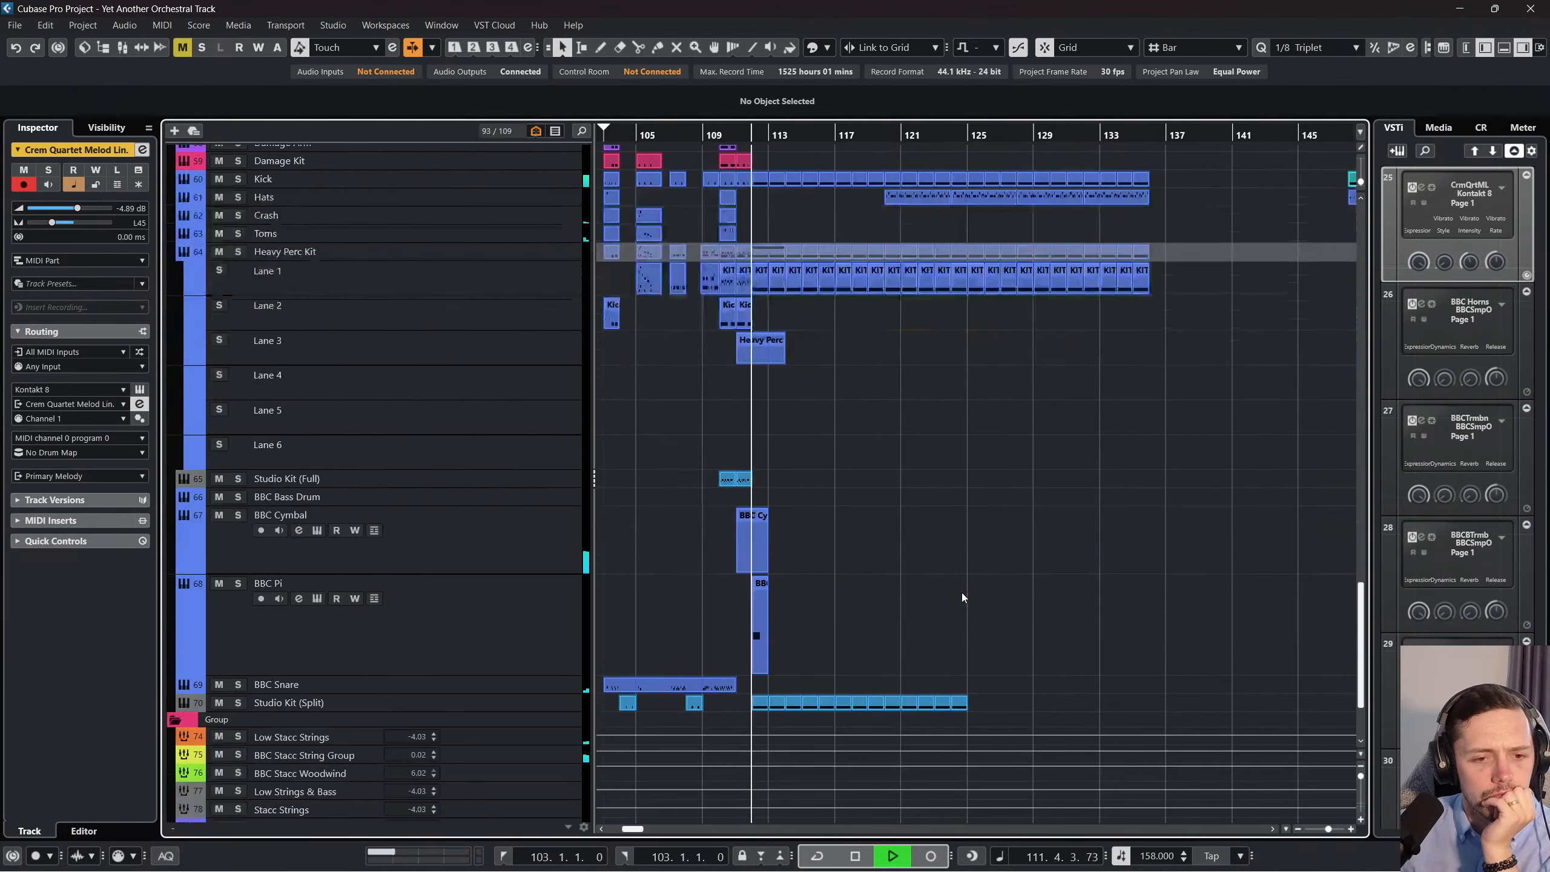
scroll(962, 594, up, 8)
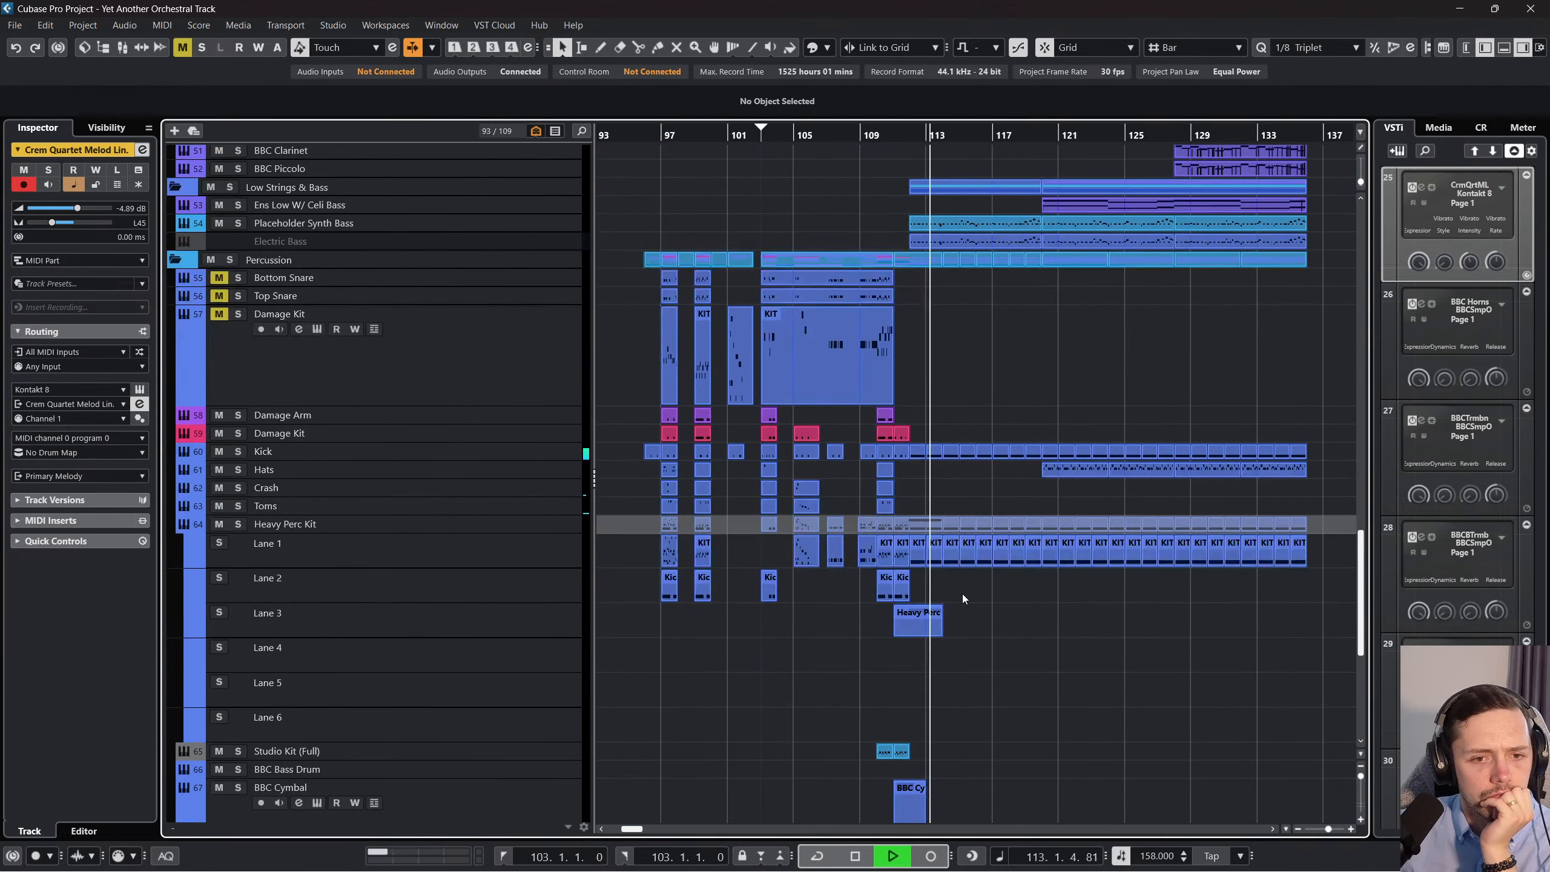
scroll(964, 598, down, 4)
scroll(969, 596, up, 6)
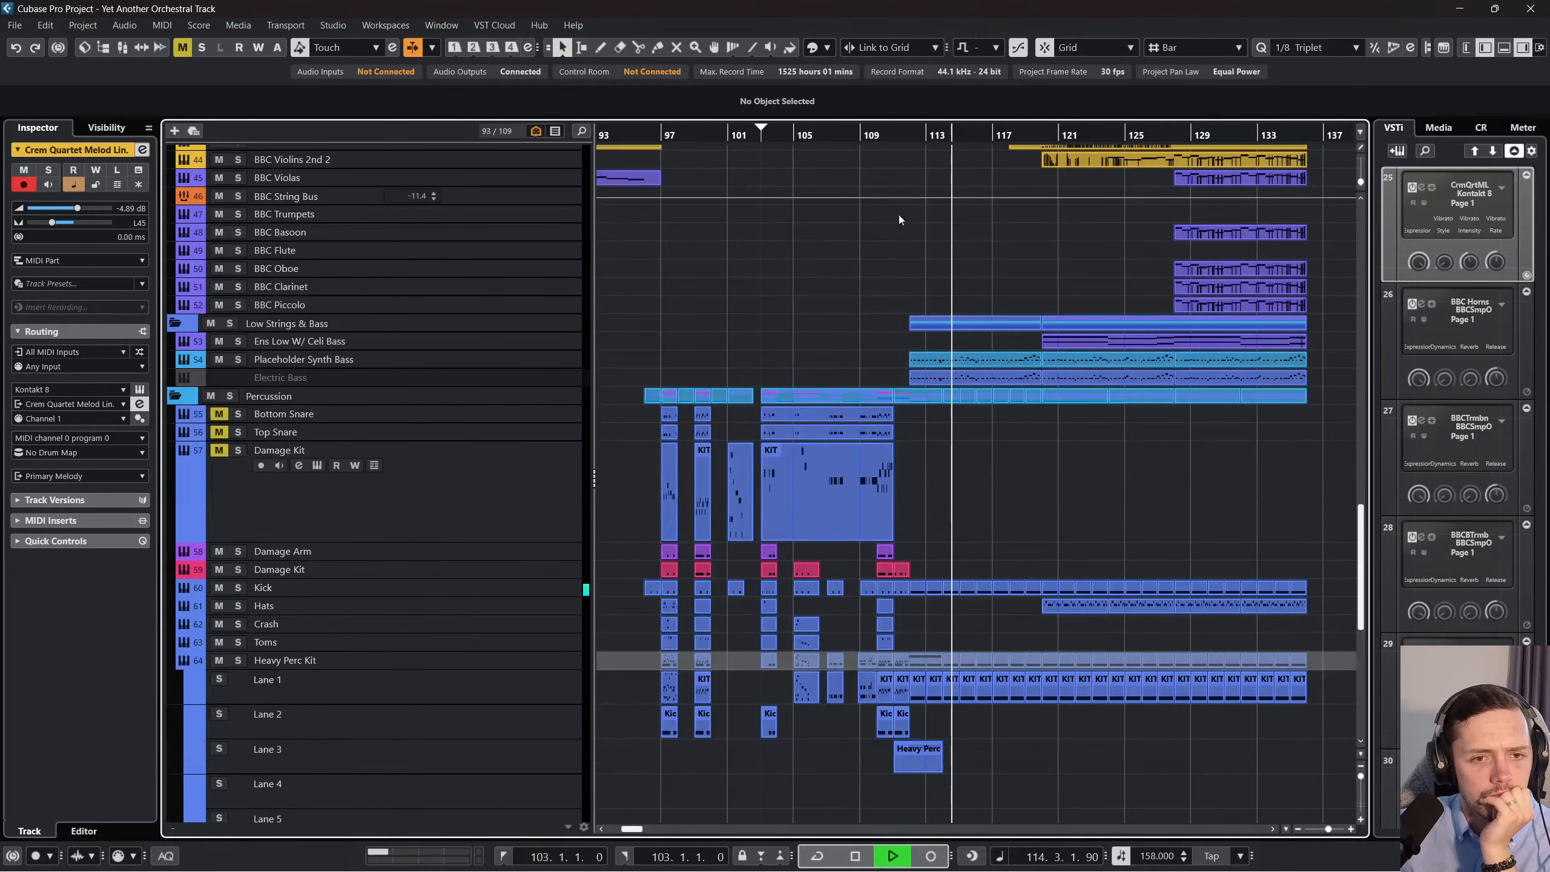
drag(883, 131, 888, 180)
scroll(958, 532, down, 10)
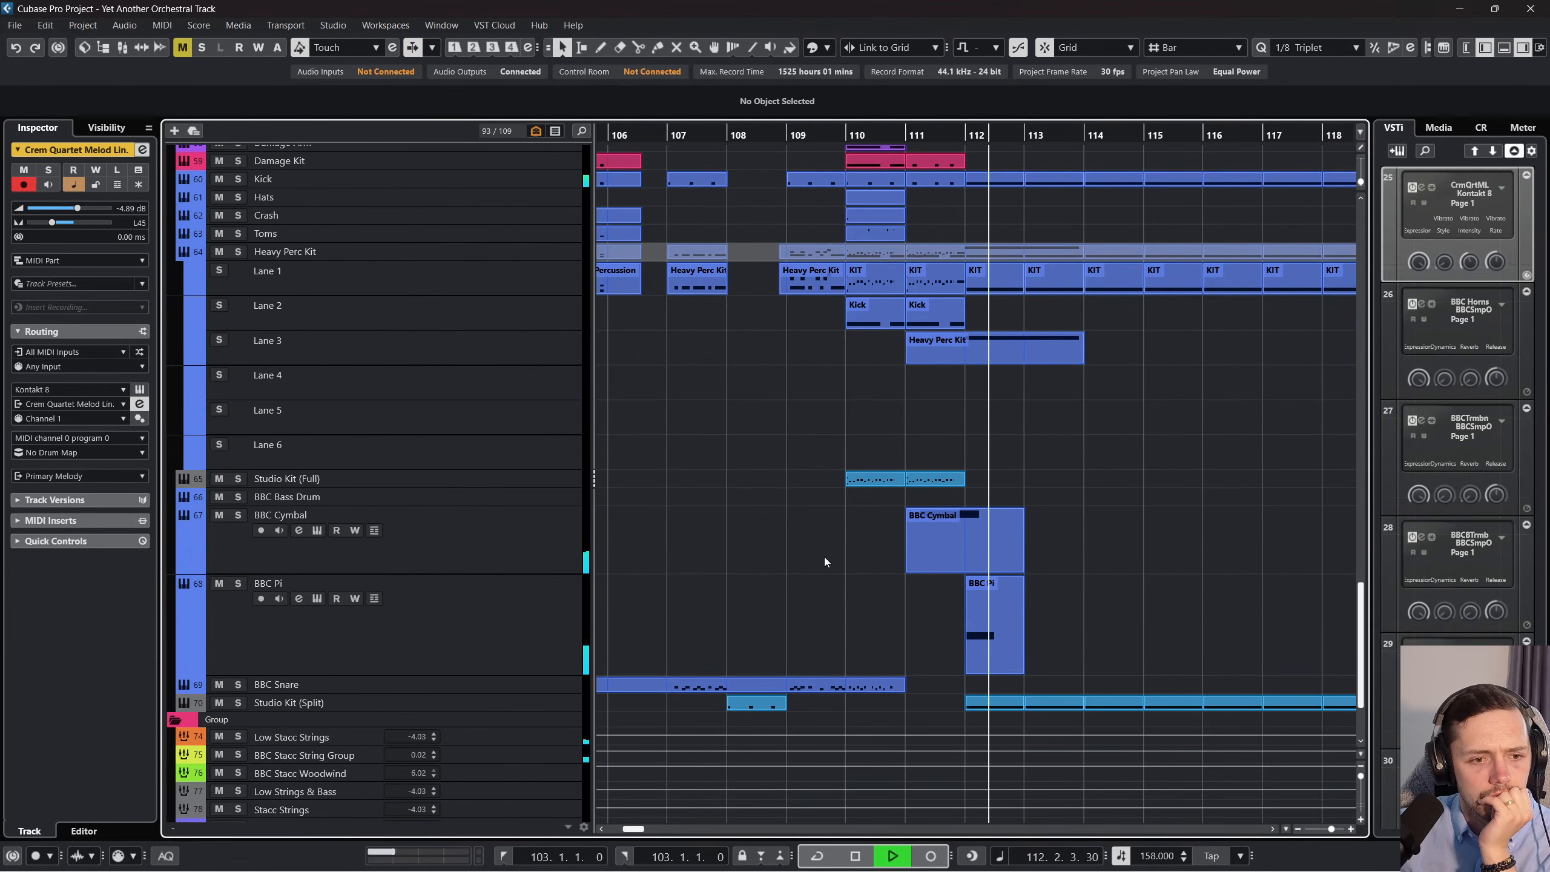
click(887, 132)
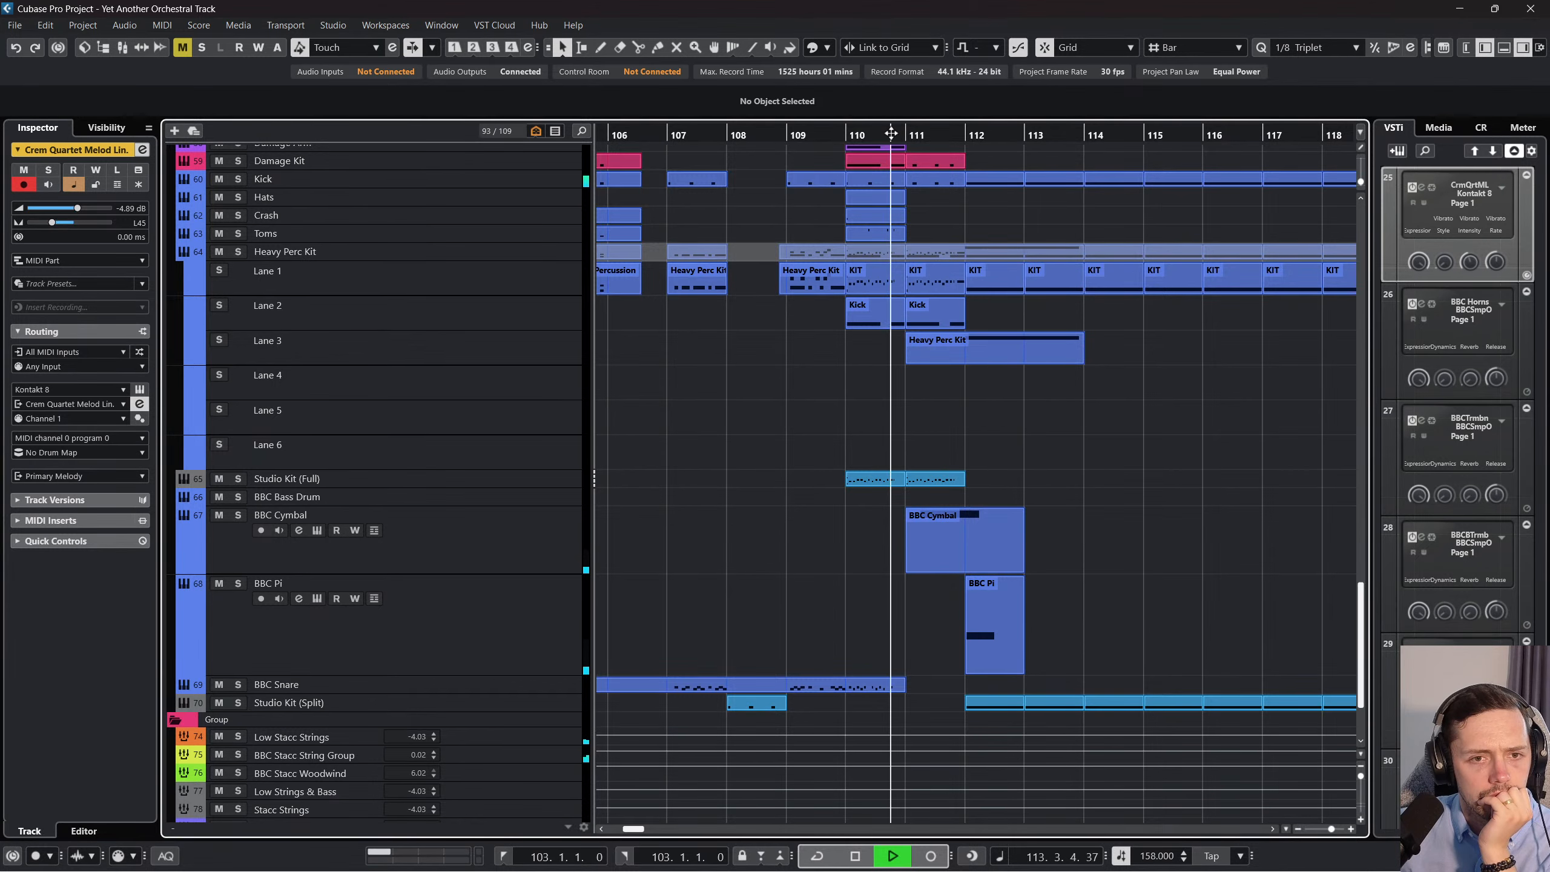
Check the BBC Pi instrument's active articulation, replay the transition from bar 110 and stop playback.
click(422, 660)
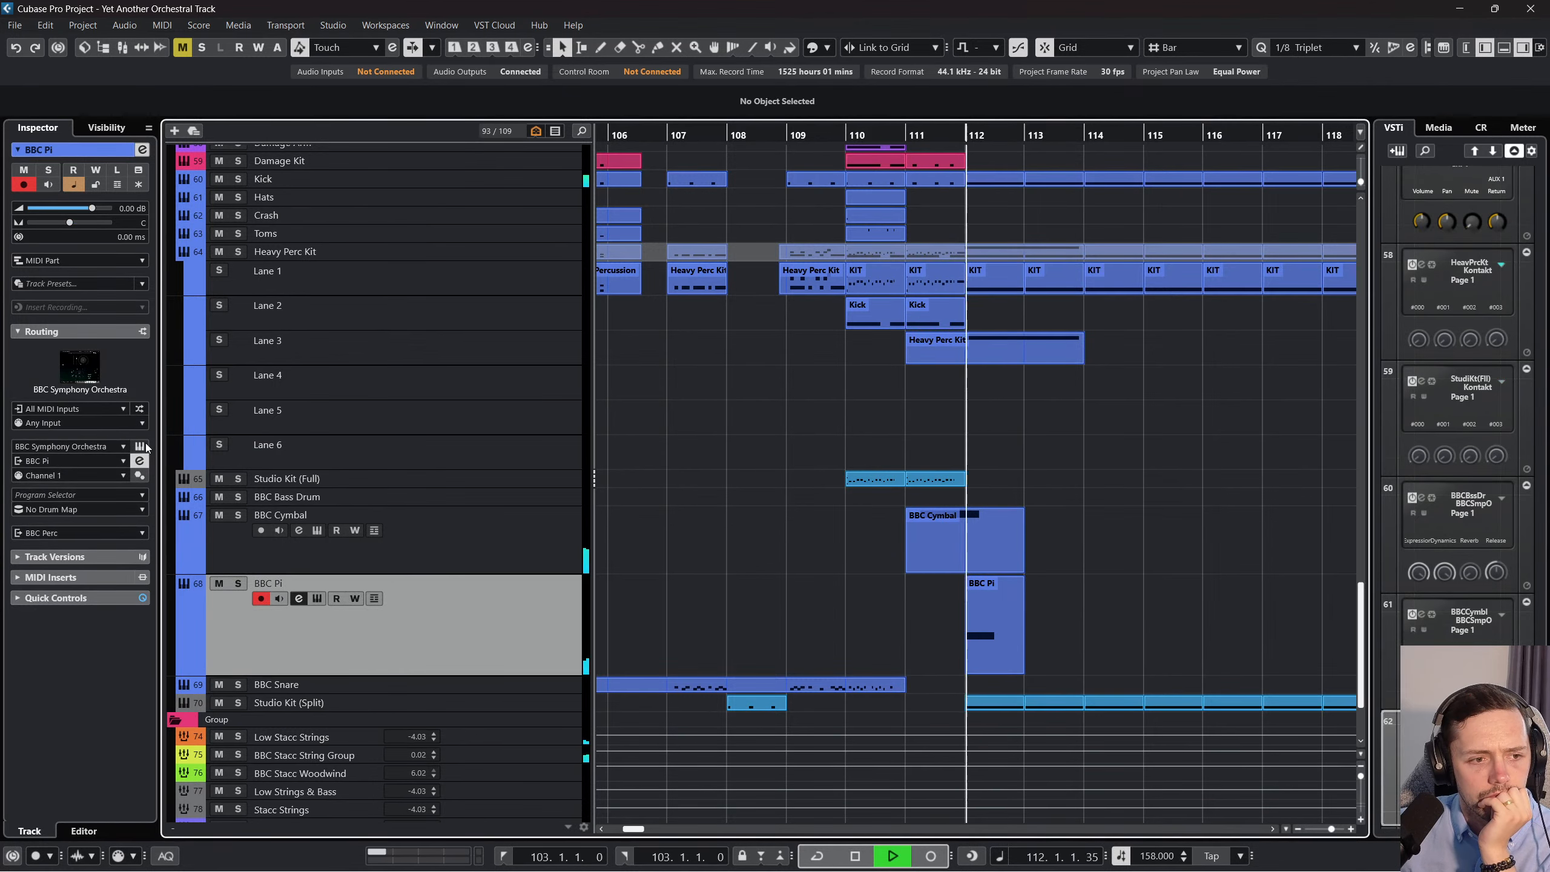
click(140, 446)
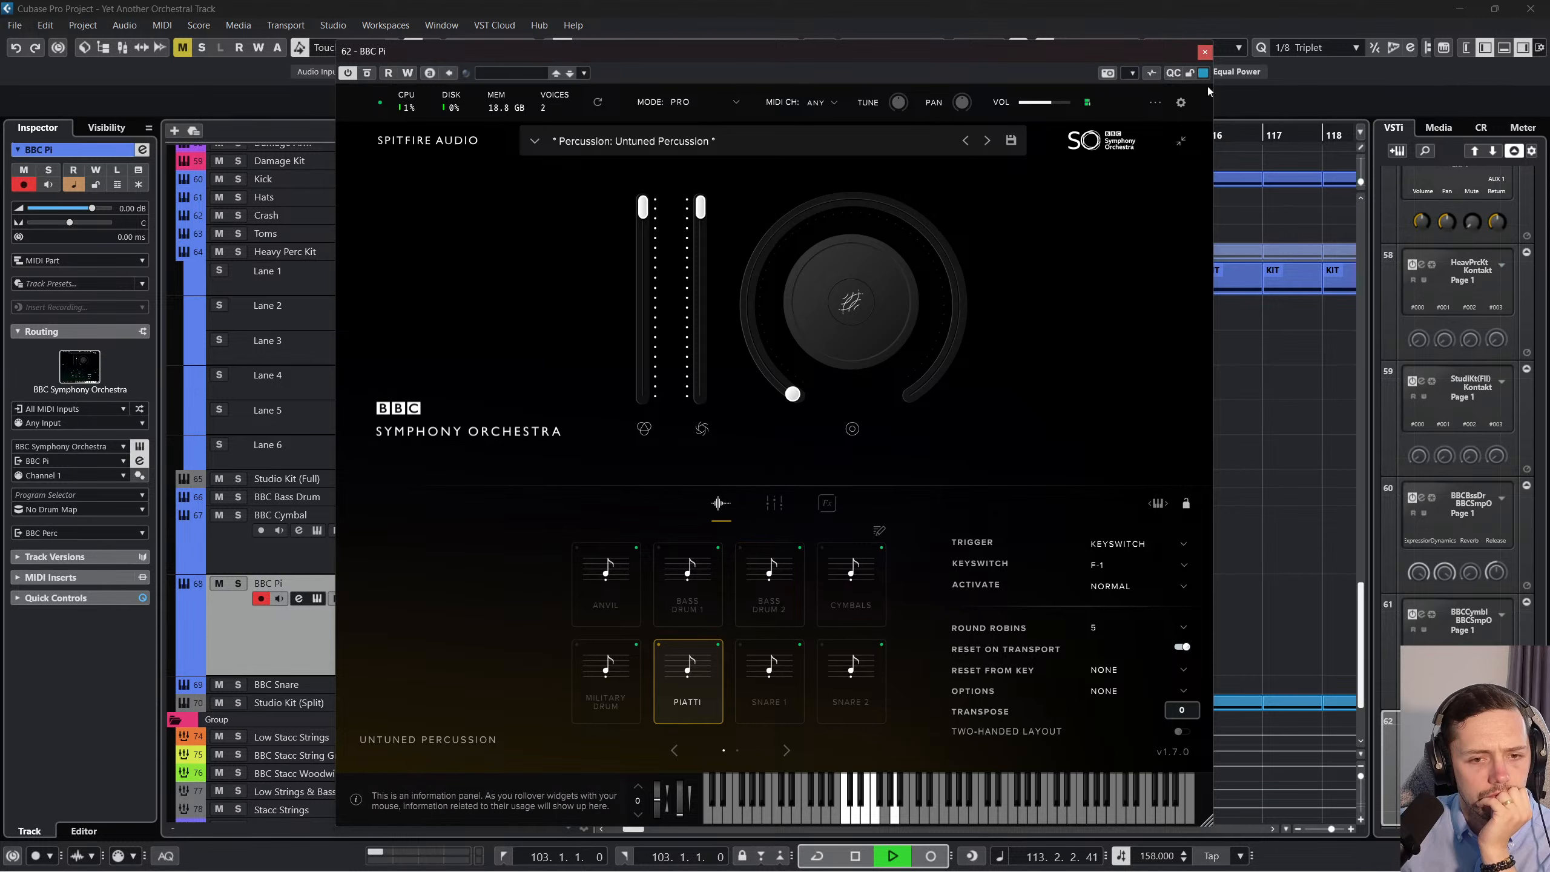
click(1206, 52)
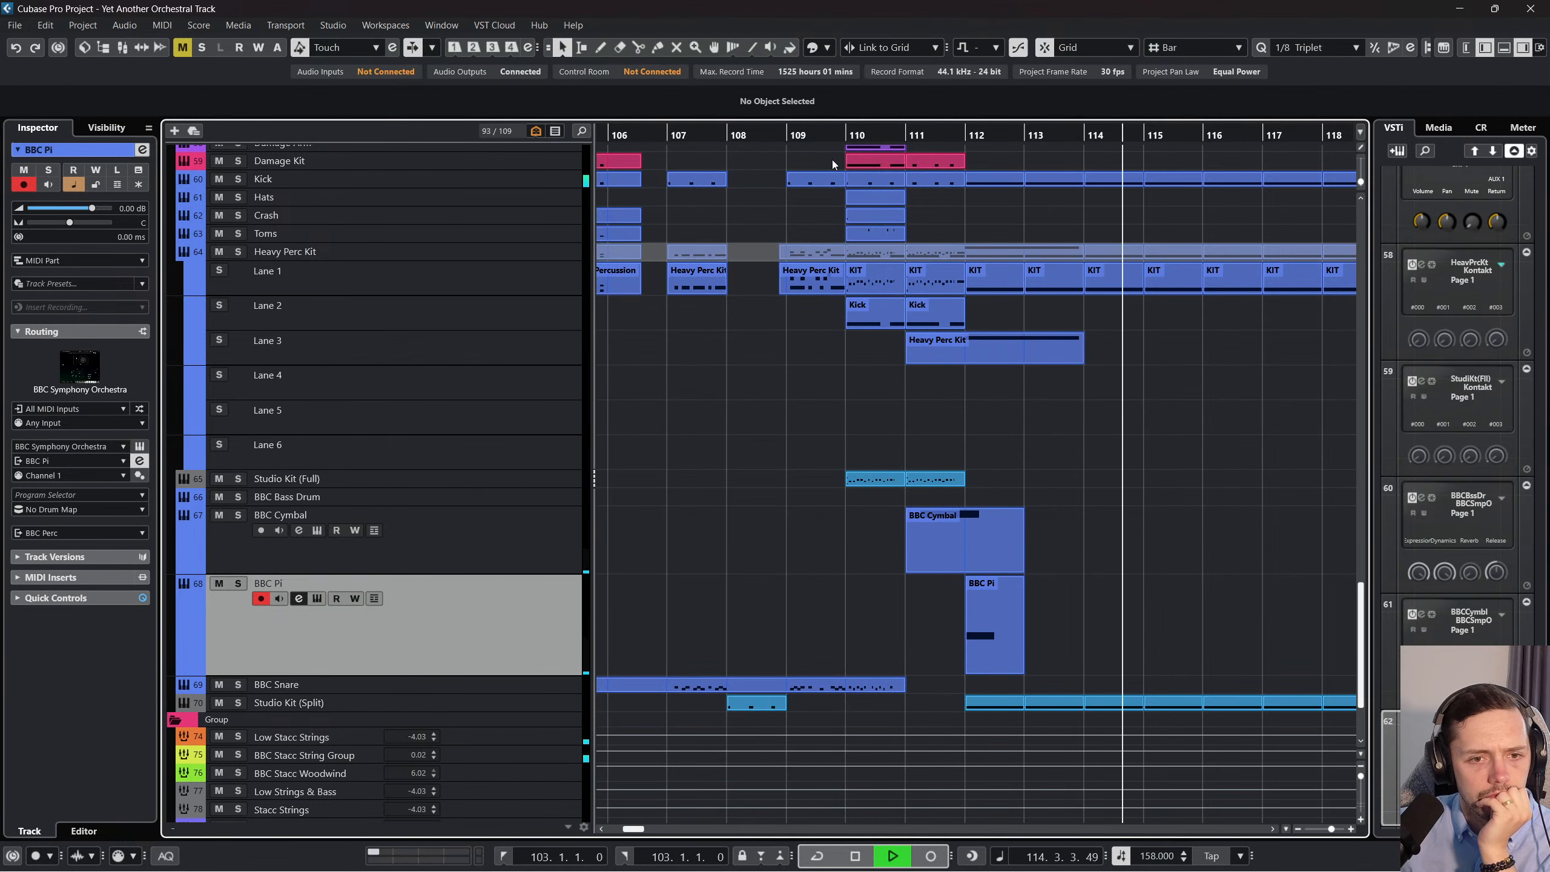
click(842, 146)
click(1008, 624)
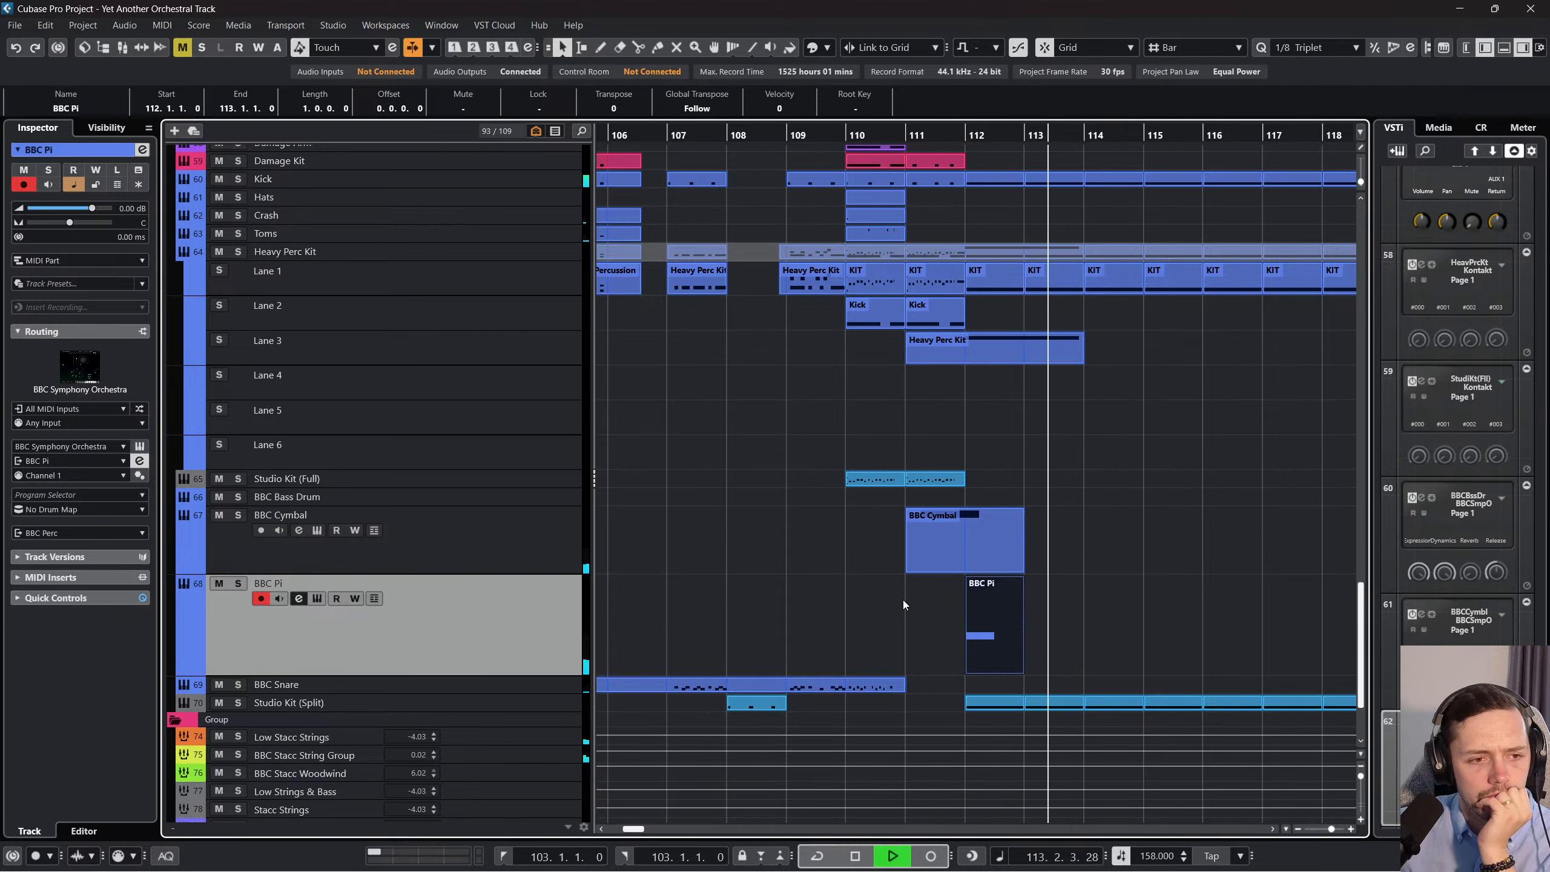
click(872, 621)
key(space)
Draw a two-bar MIDI part on the BBC Bass Drum track from bar 110 to bar 112.
click(551, 496)
right_click(769, 504)
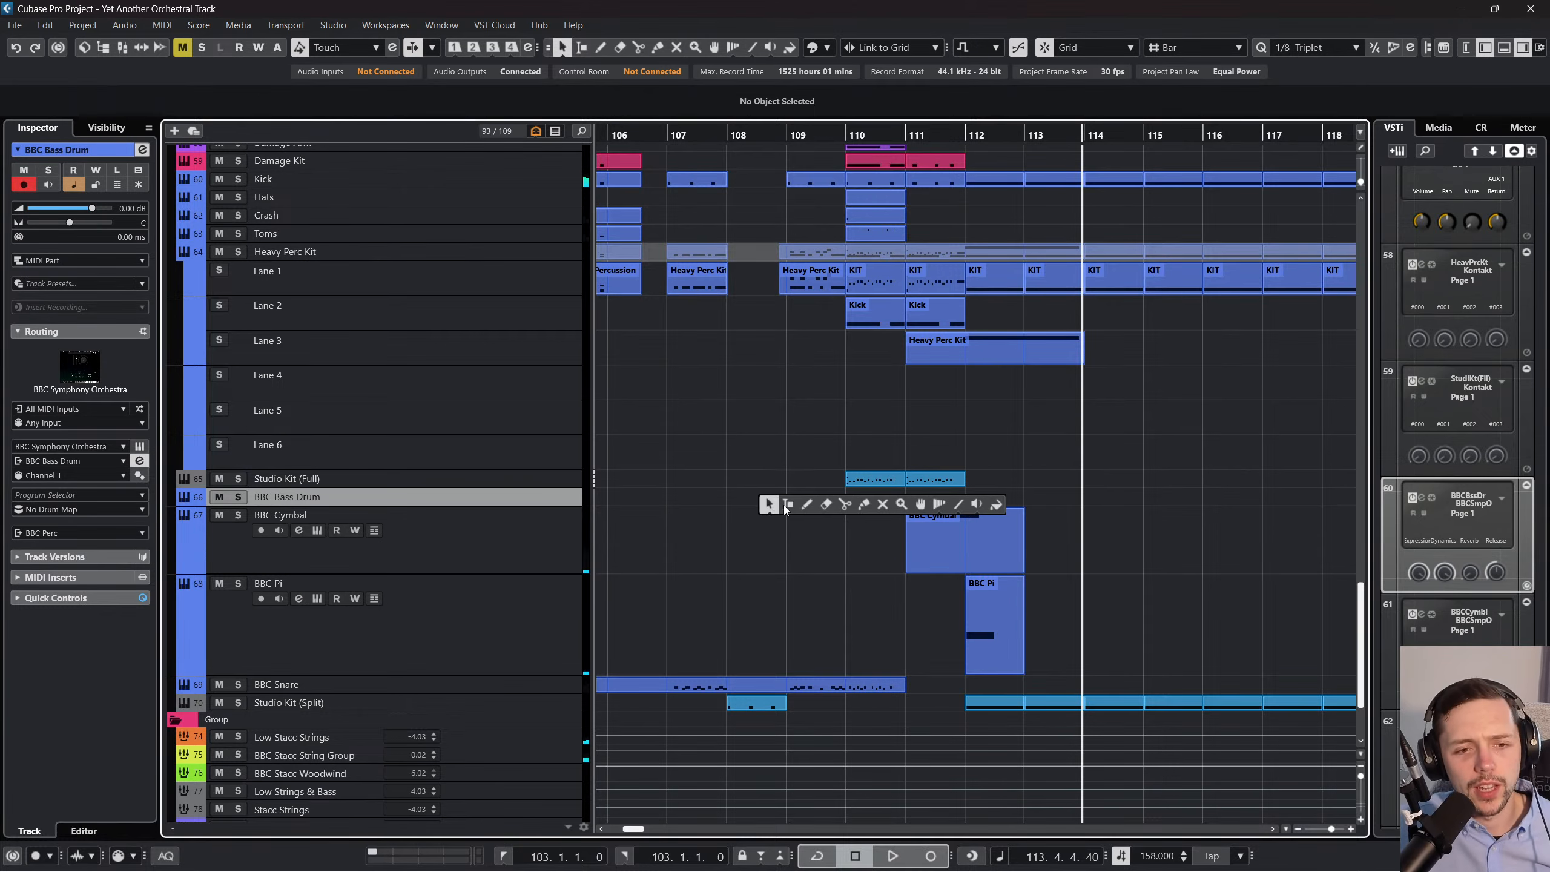
click(812, 506)
drag(877, 502, 973, 500)
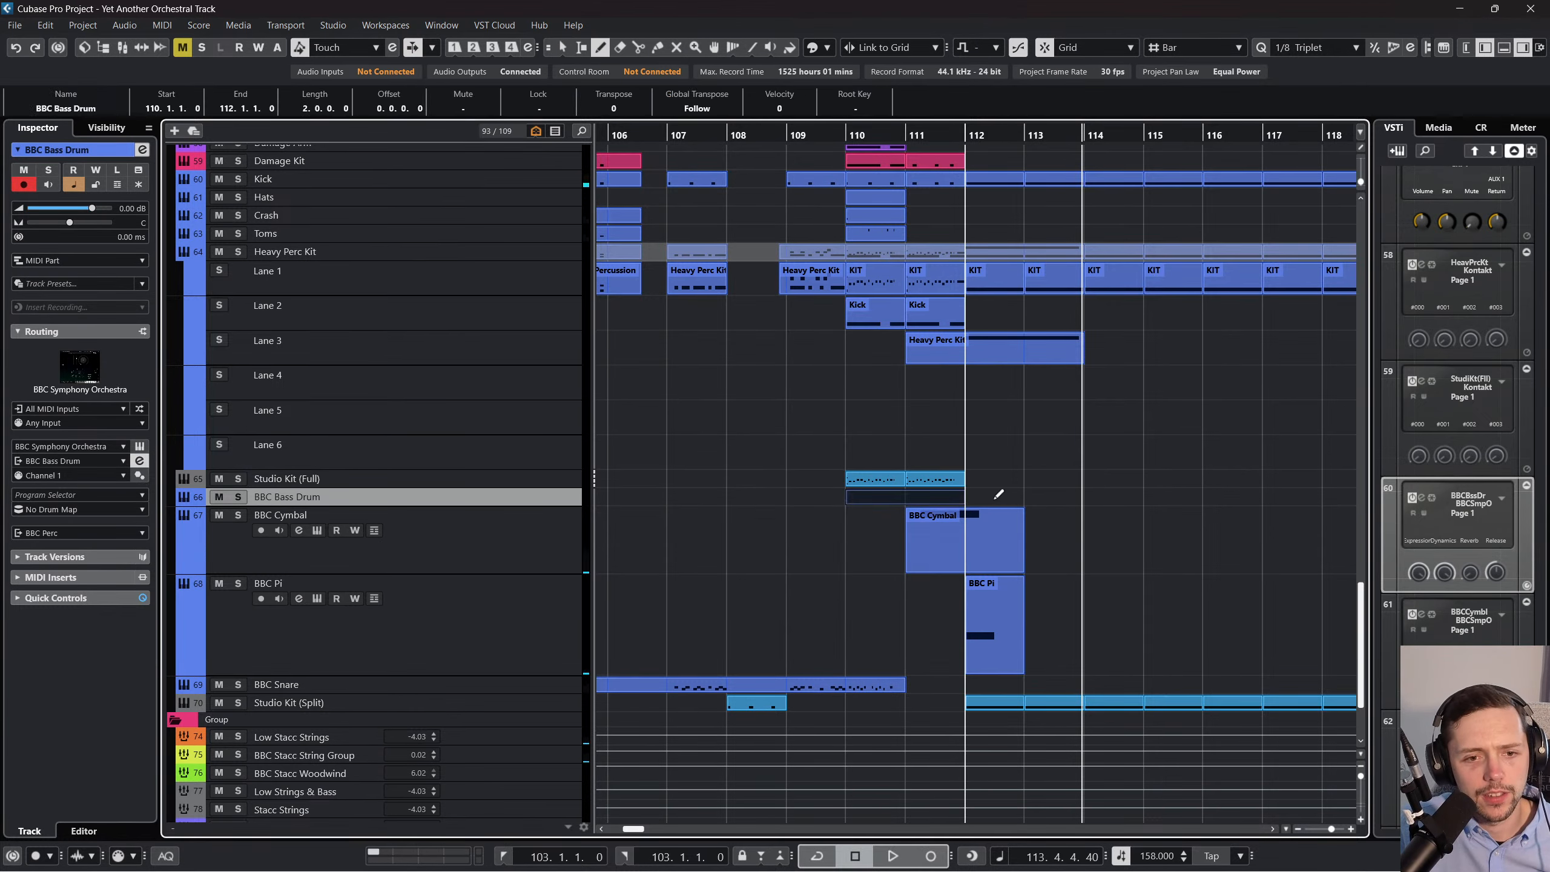
right_click(821, 573)
click(821, 573)
Add an A#2 note filling bar 111 in the new BBC Bass Drum part and close the editor.
double_click(857, 493)
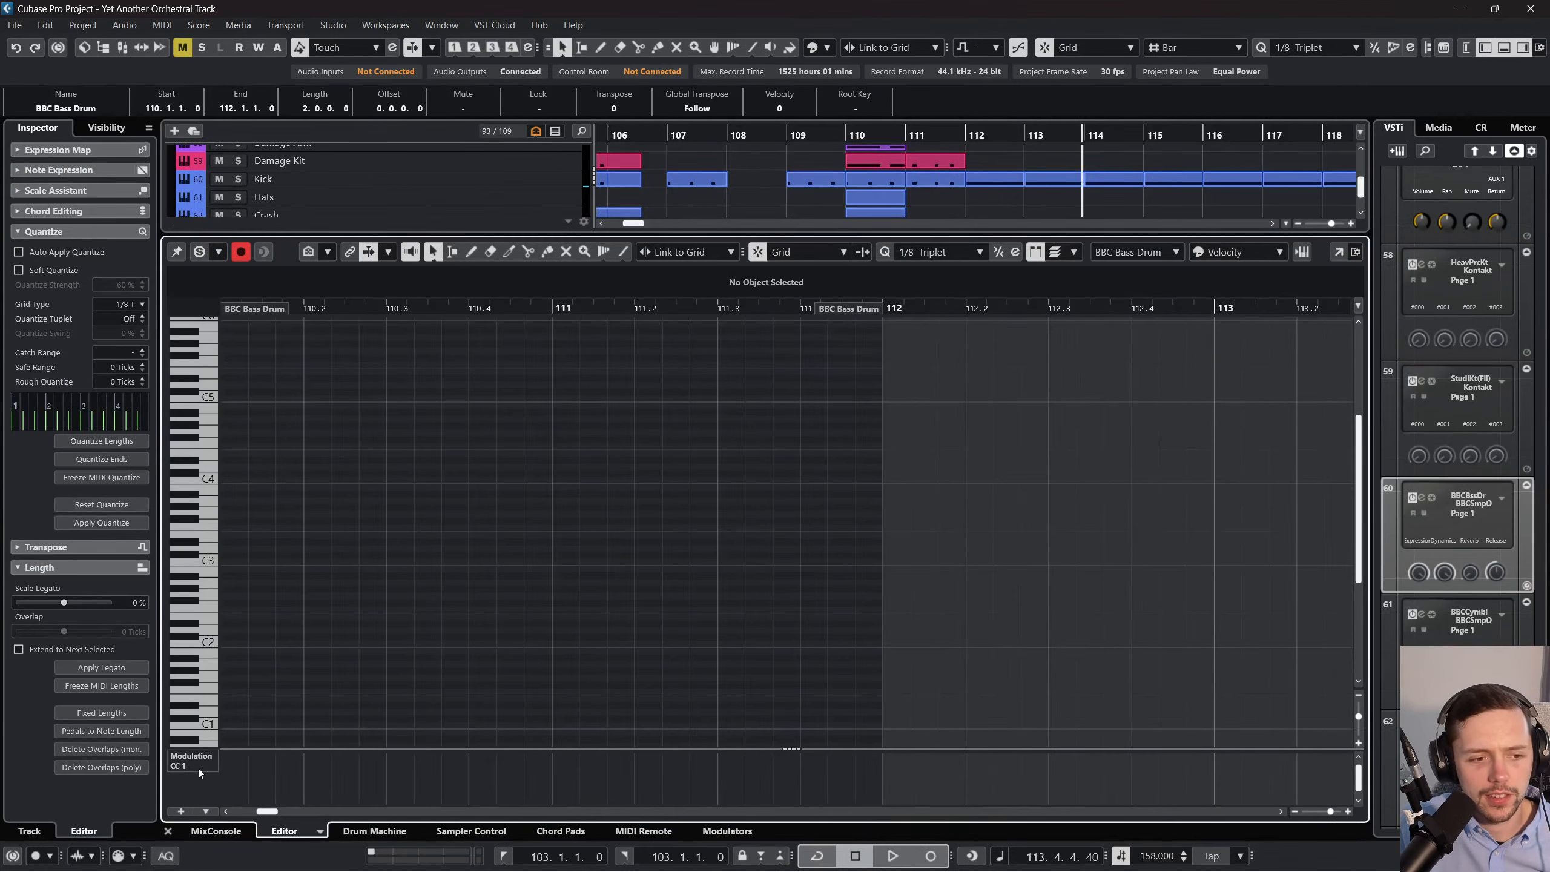
scroll(303, 699, down, 3)
click(275, 631)
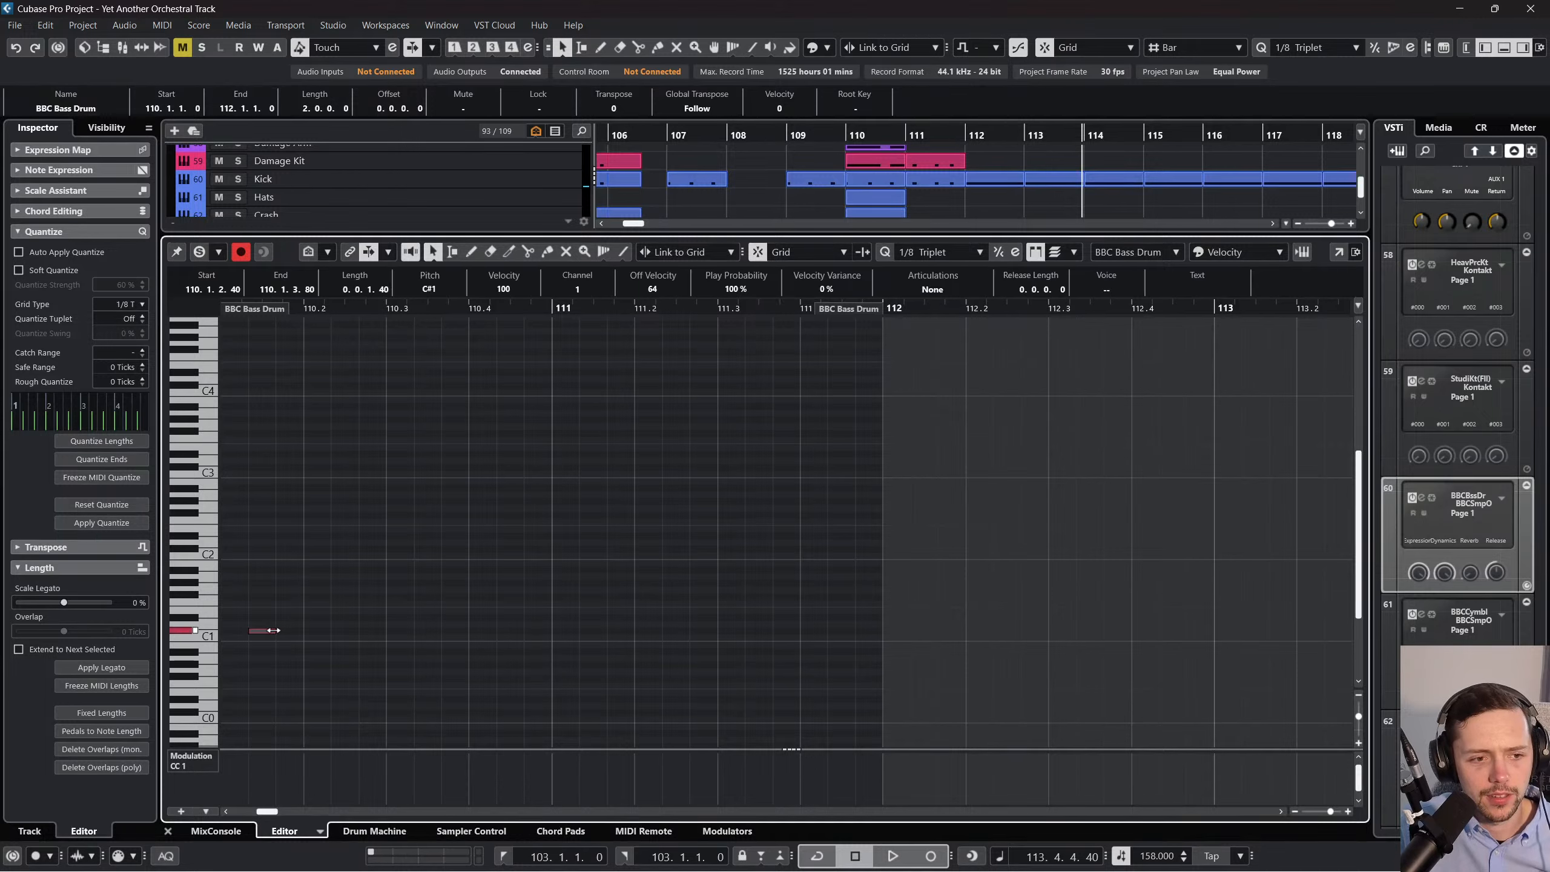
drag(273, 630, 876, 484)
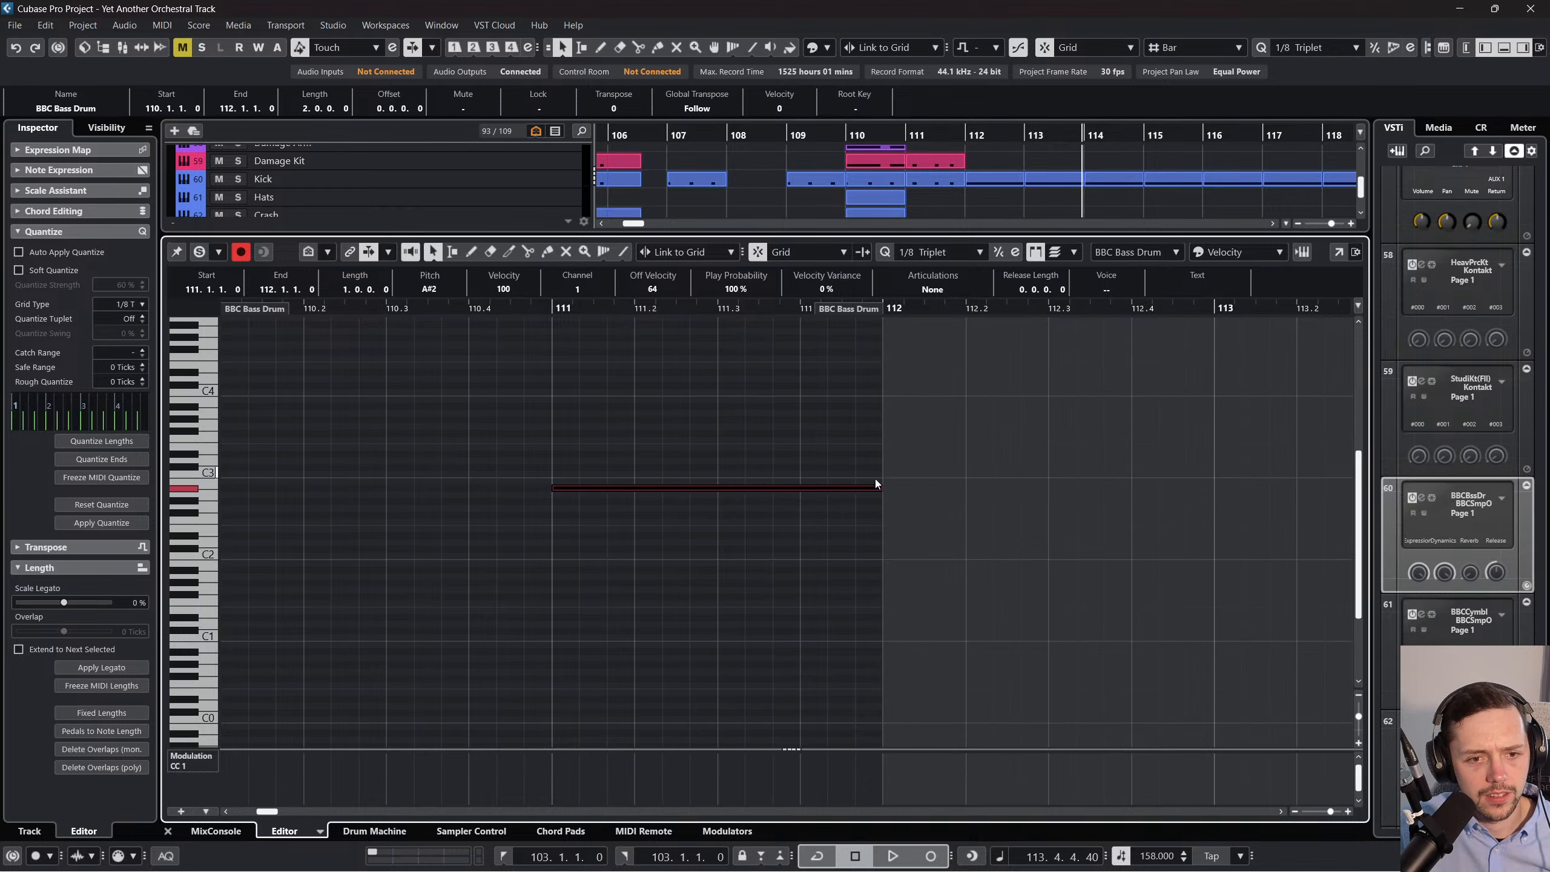
click(169, 831)
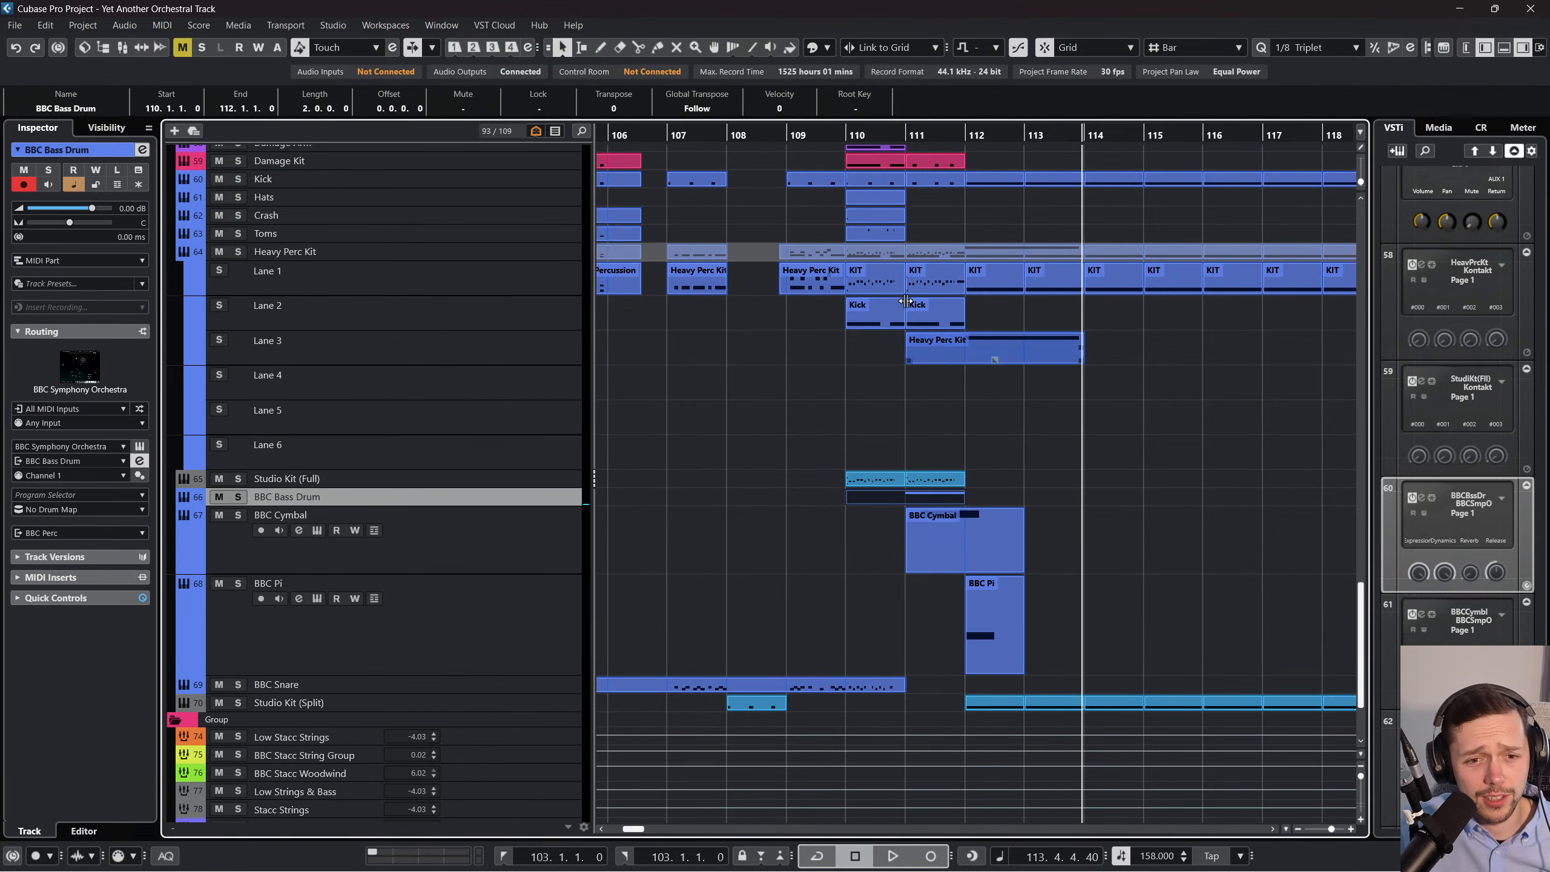
Play the transition from bar 110 with BBC Bass Drum, BBC Cymbal and BBC Pi soloed.
key(space)
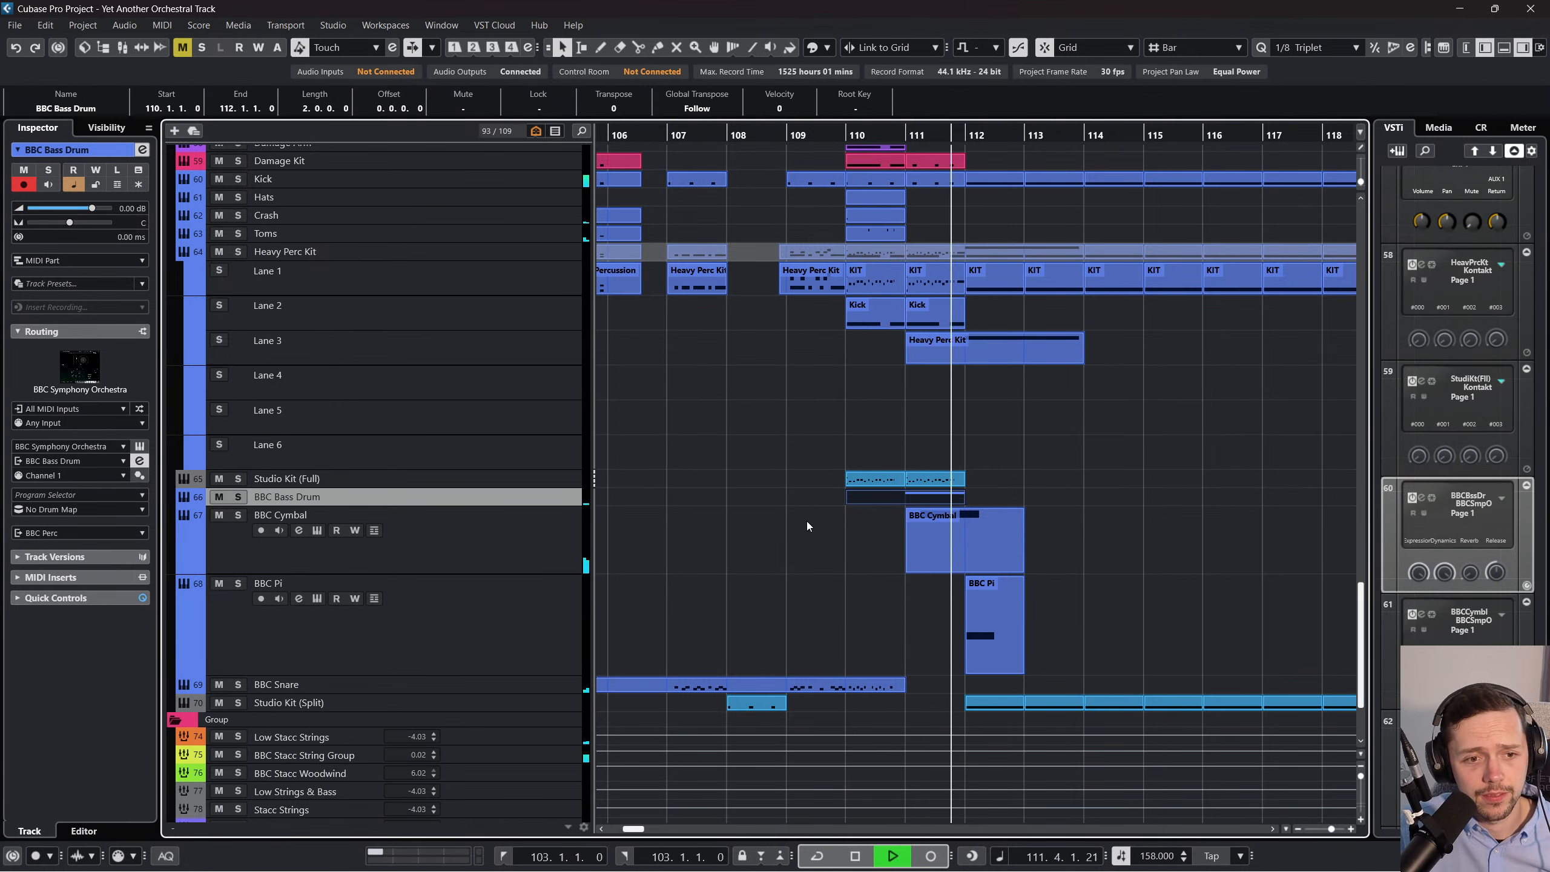
click(854, 137)
key(s)
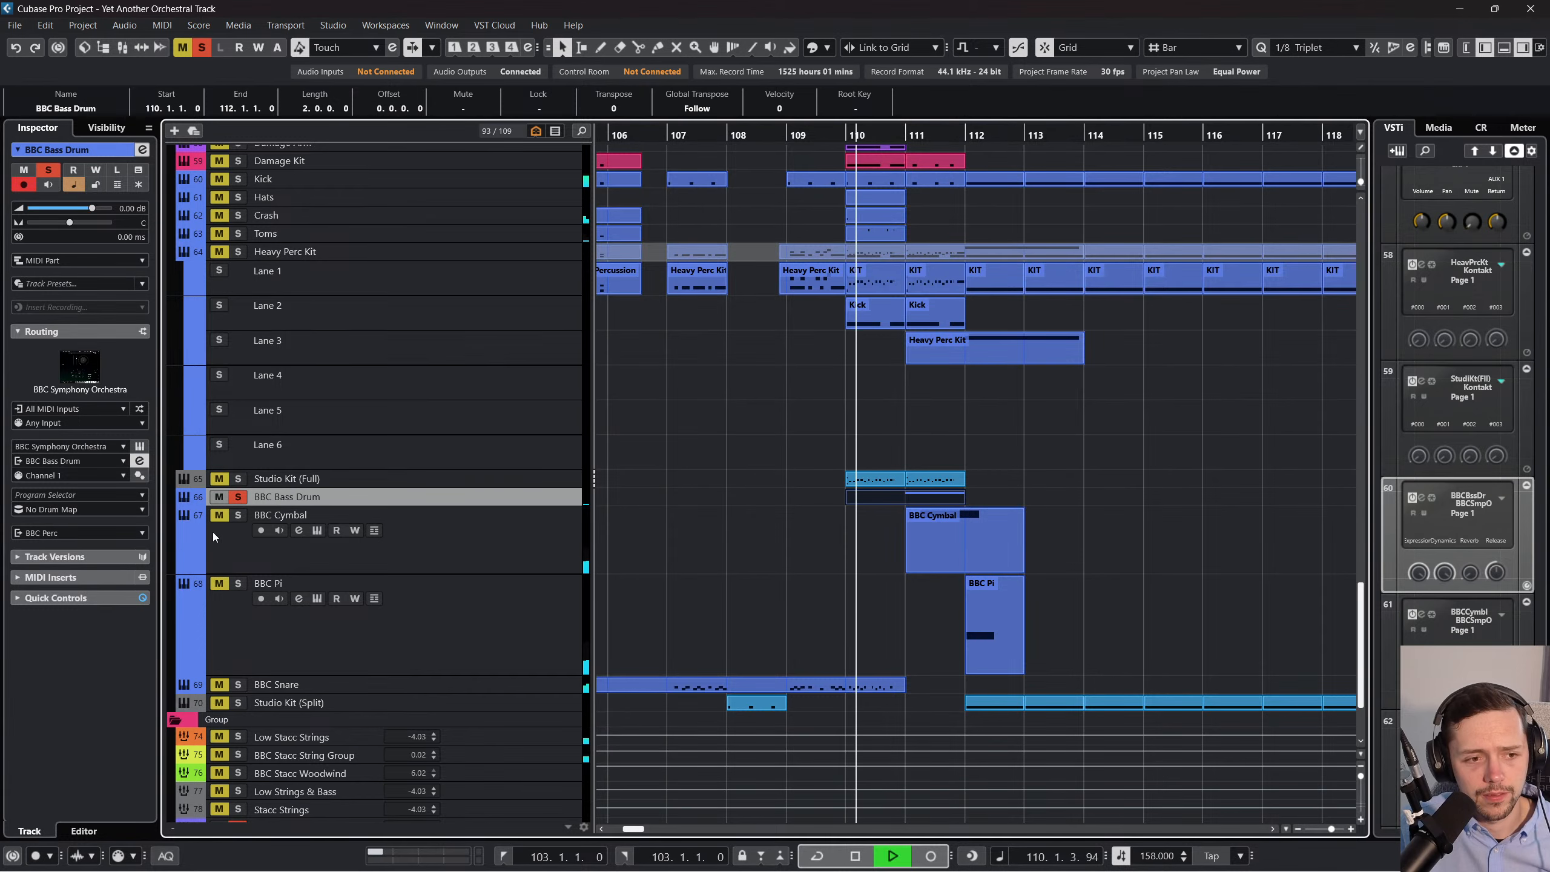
click(220, 516)
click(220, 584)
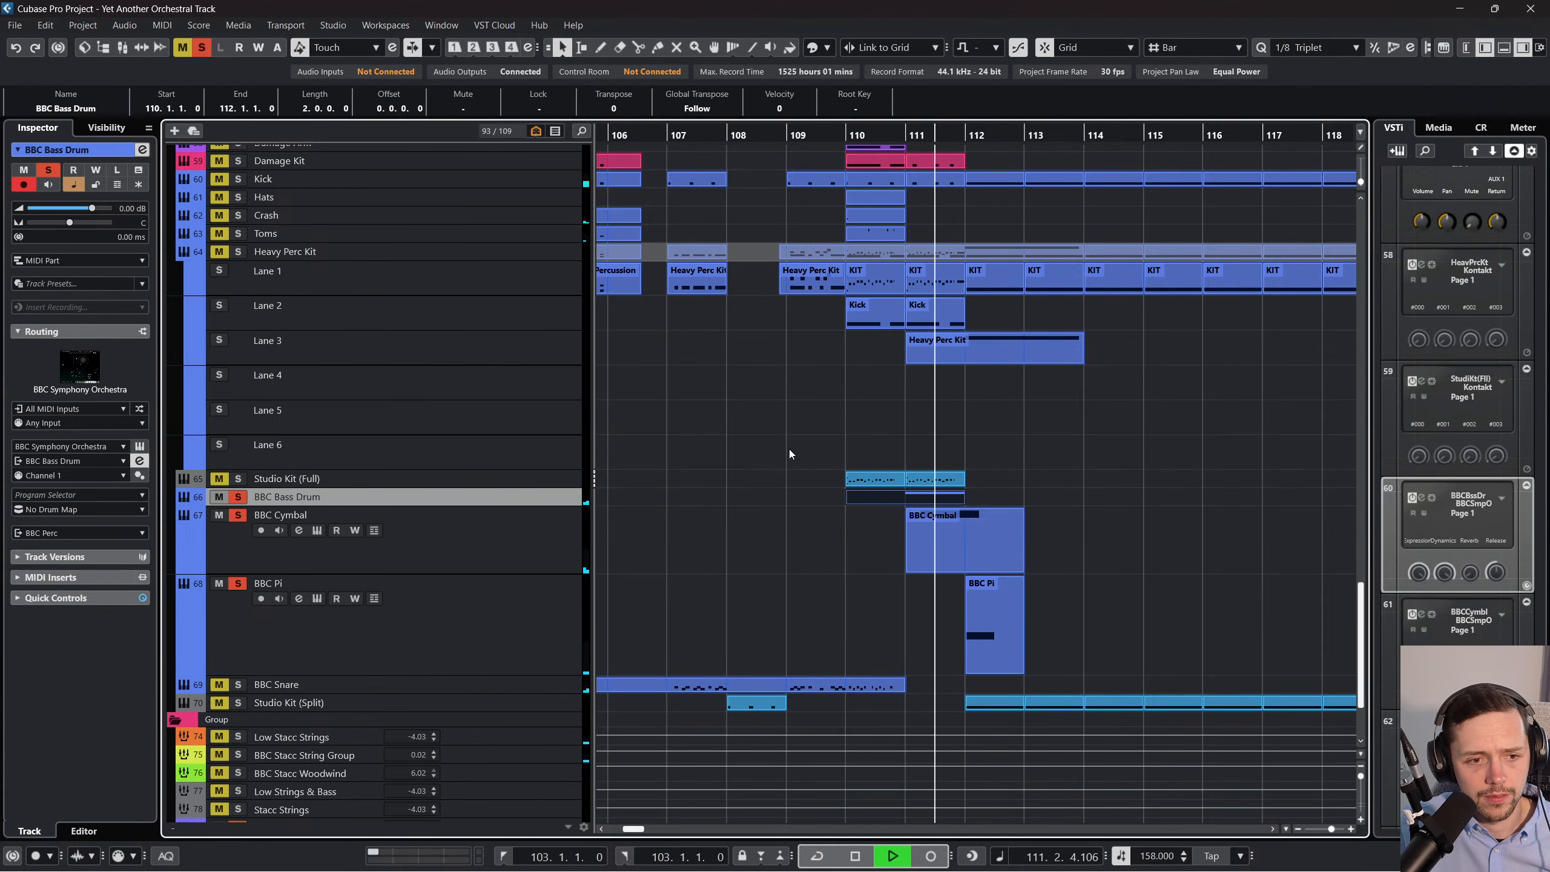
click(838, 134)
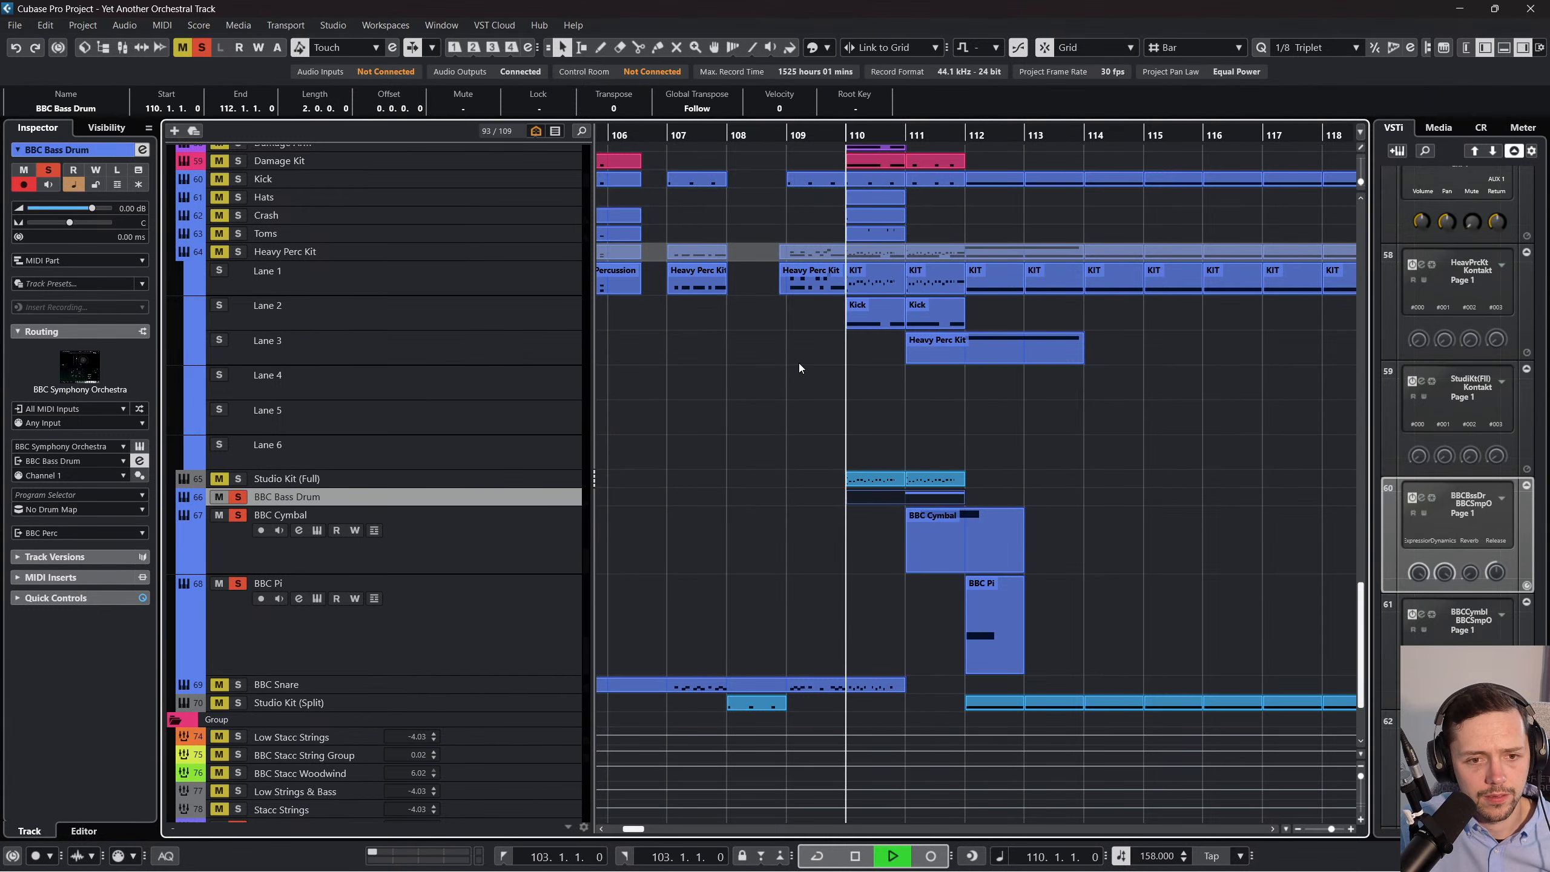
scroll(400, 598, up, 3)
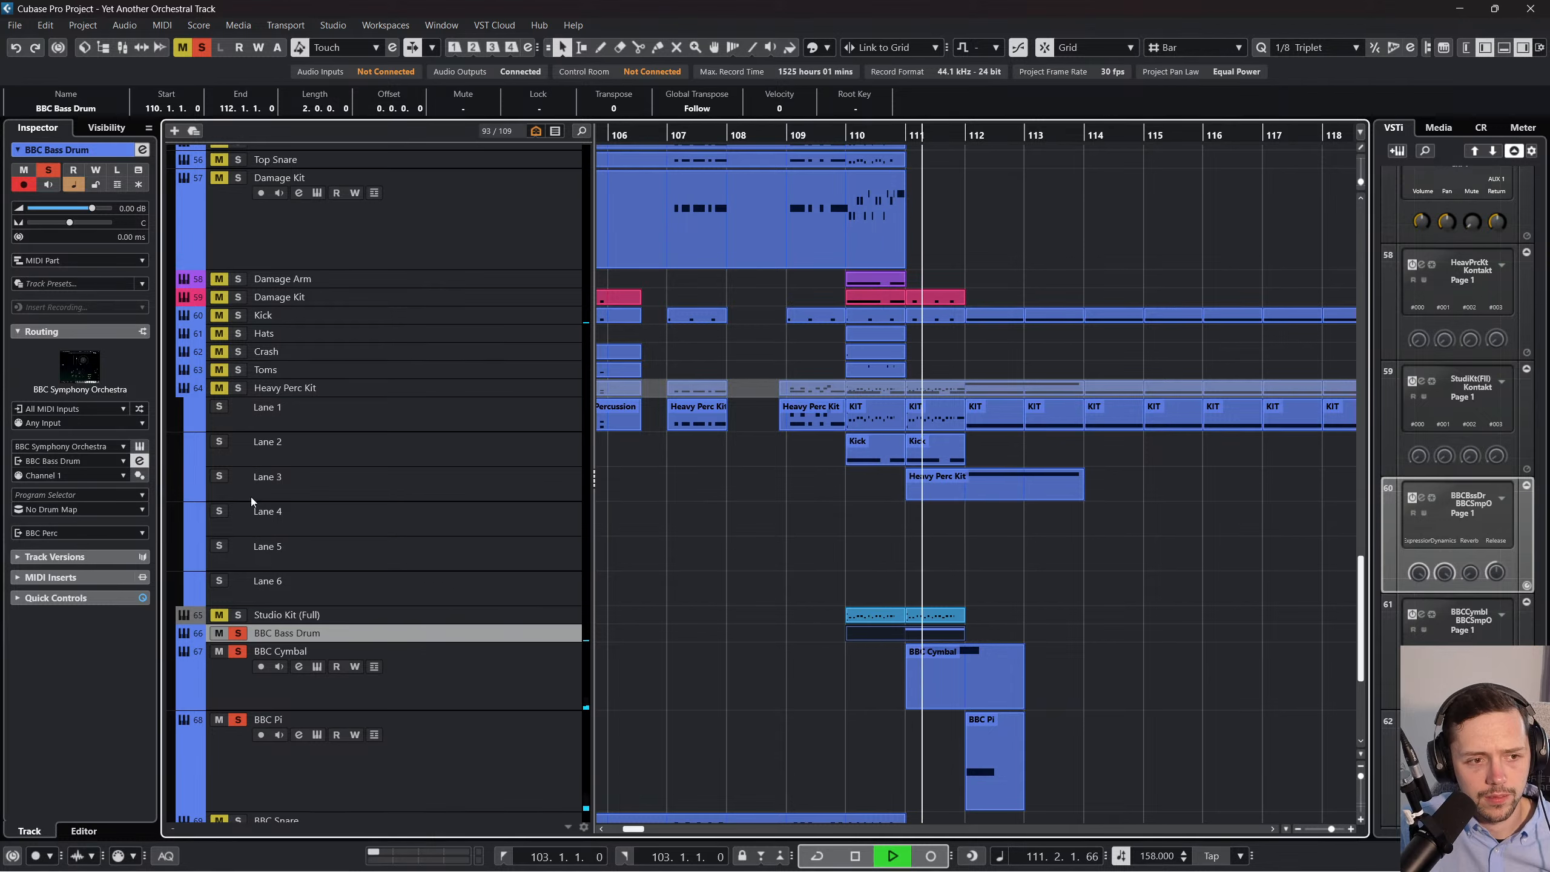
Clear the solos on BBC Cymbal and BBC Pi and replay the bass drum alone from bar 110.
click(238, 651)
click(238, 720)
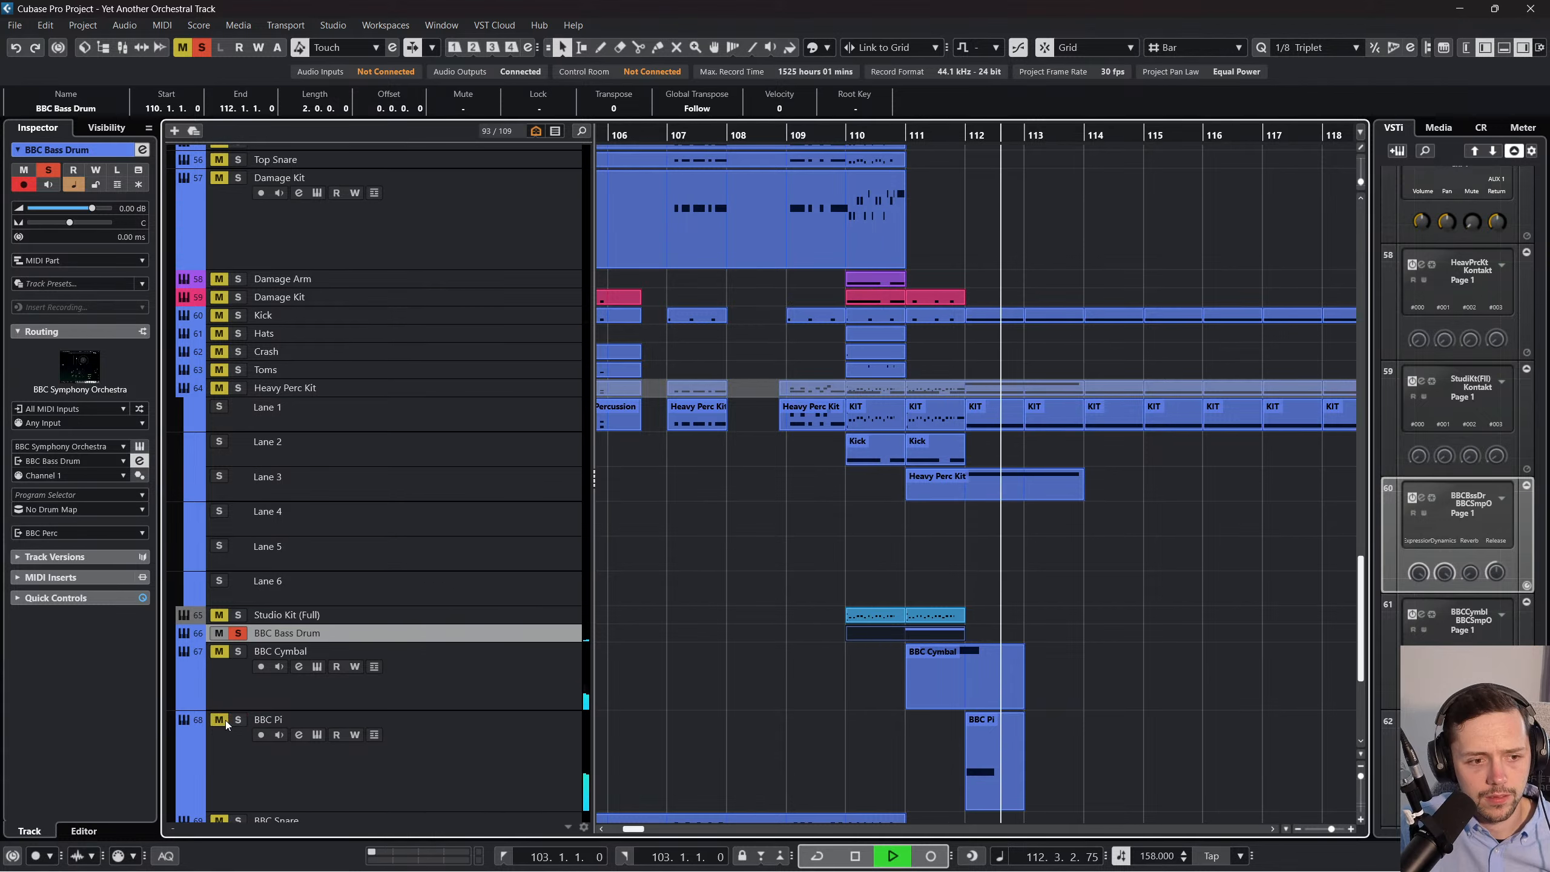
click(855, 134)
scroll(917, 489, down, 3)
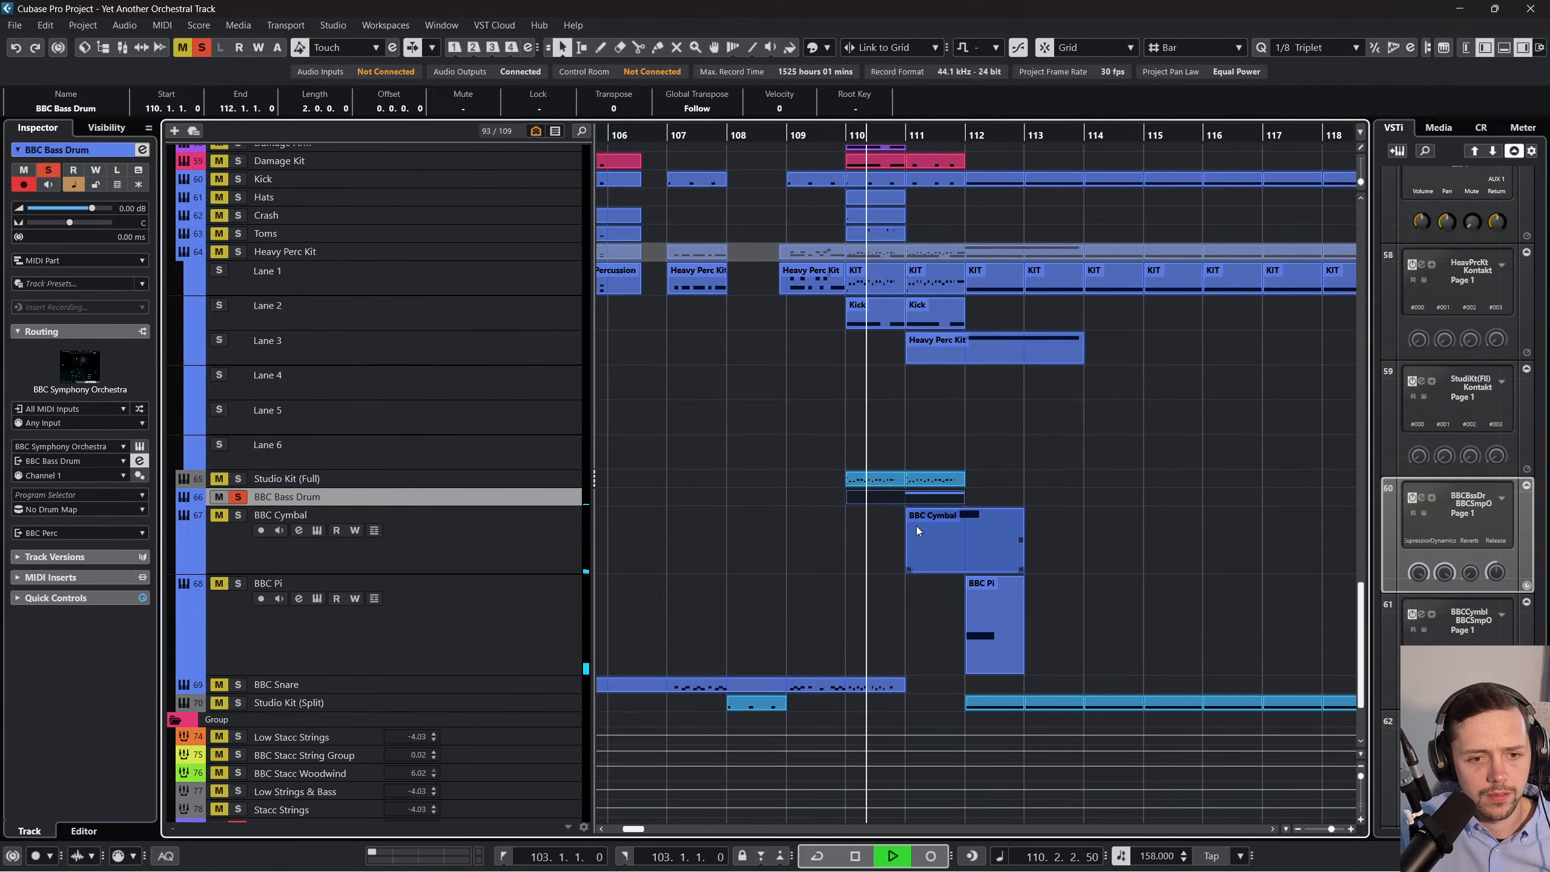
Look up the roll key in the BBC Bass Drum's instrument, stopping playback and closing the instrument window.
click(140, 460)
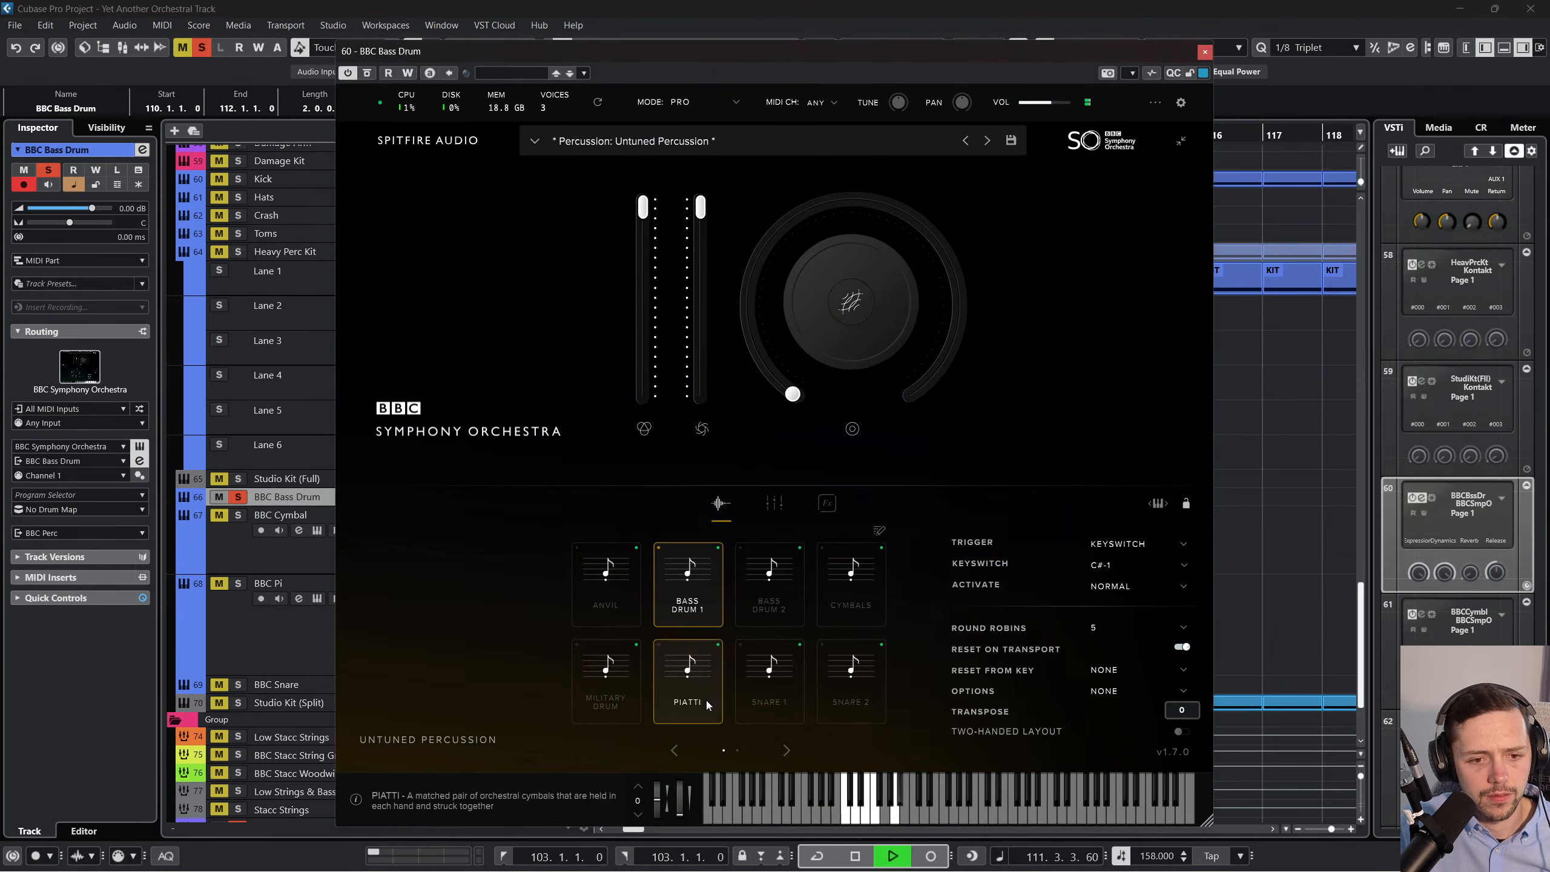
key(space)
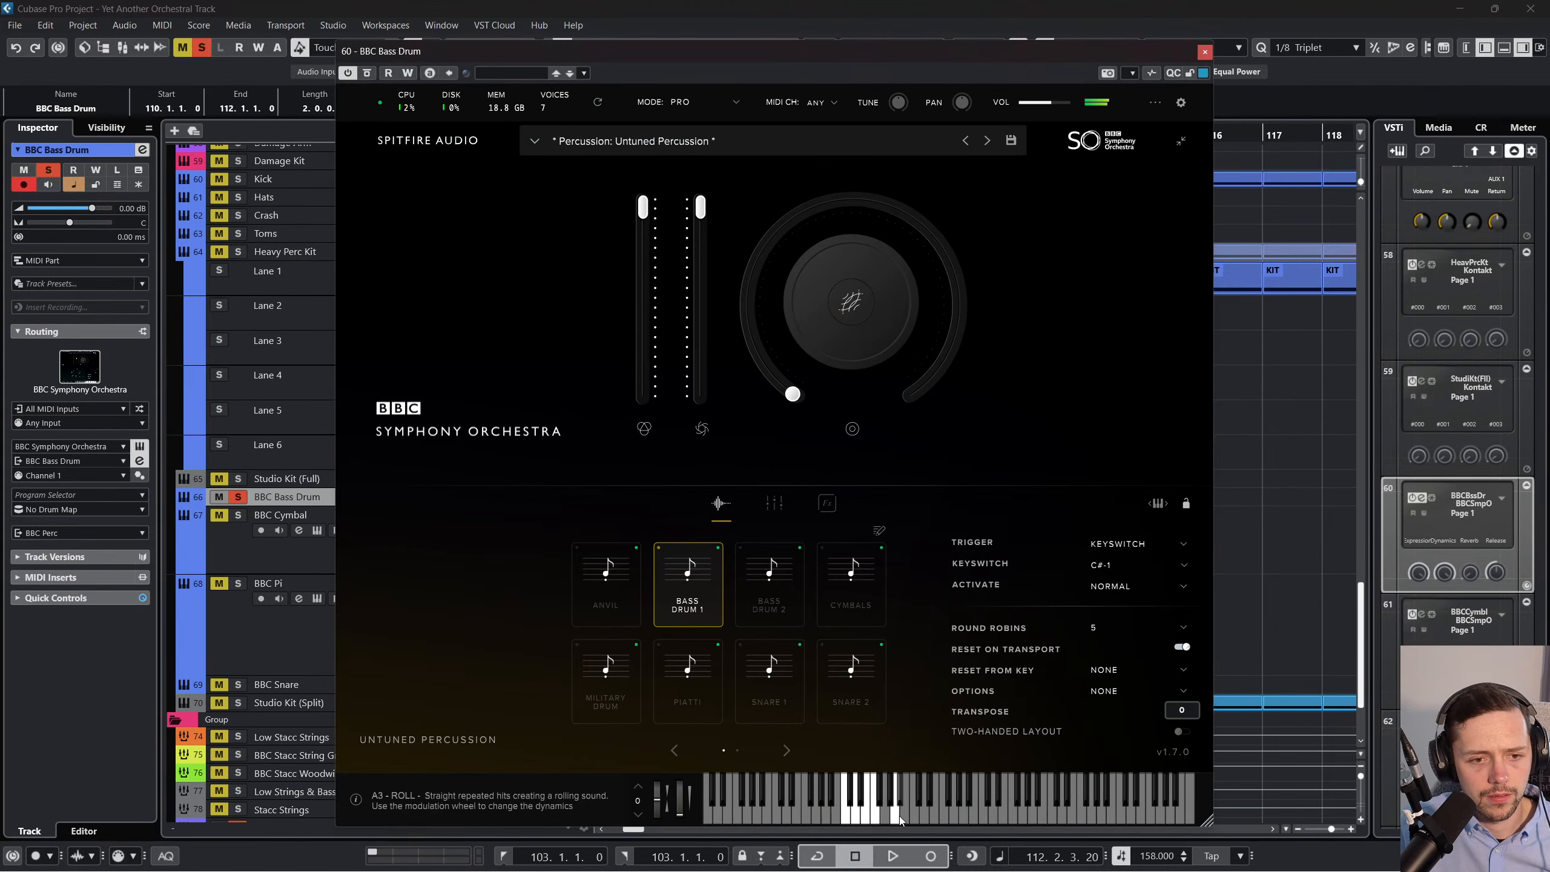
click(1203, 52)
scroll(1006, 312, up, 15)
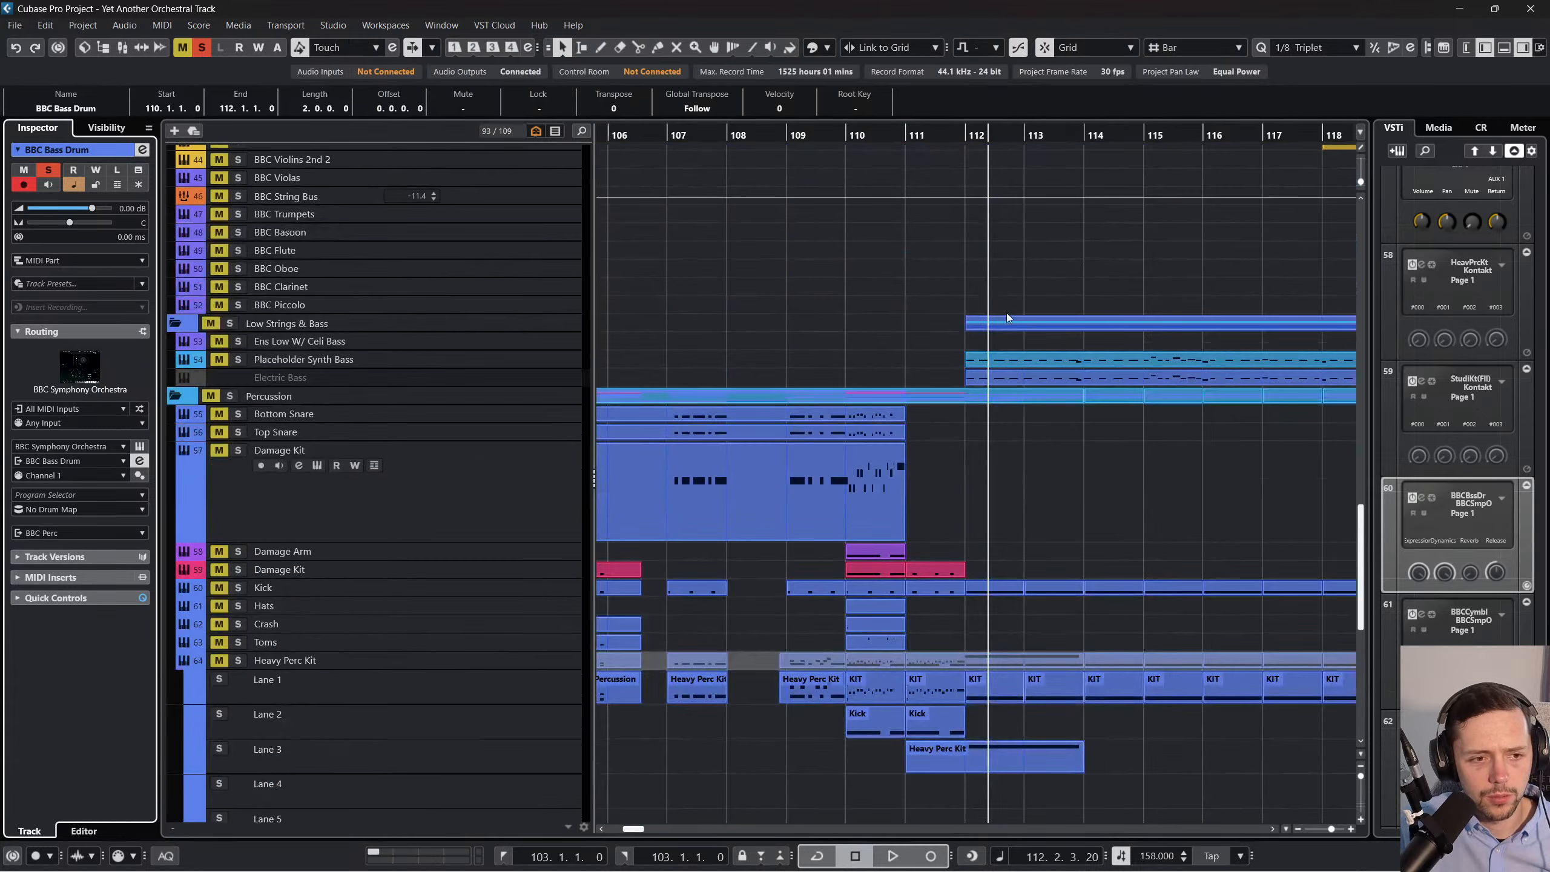
scroll(898, 323, down, 15)
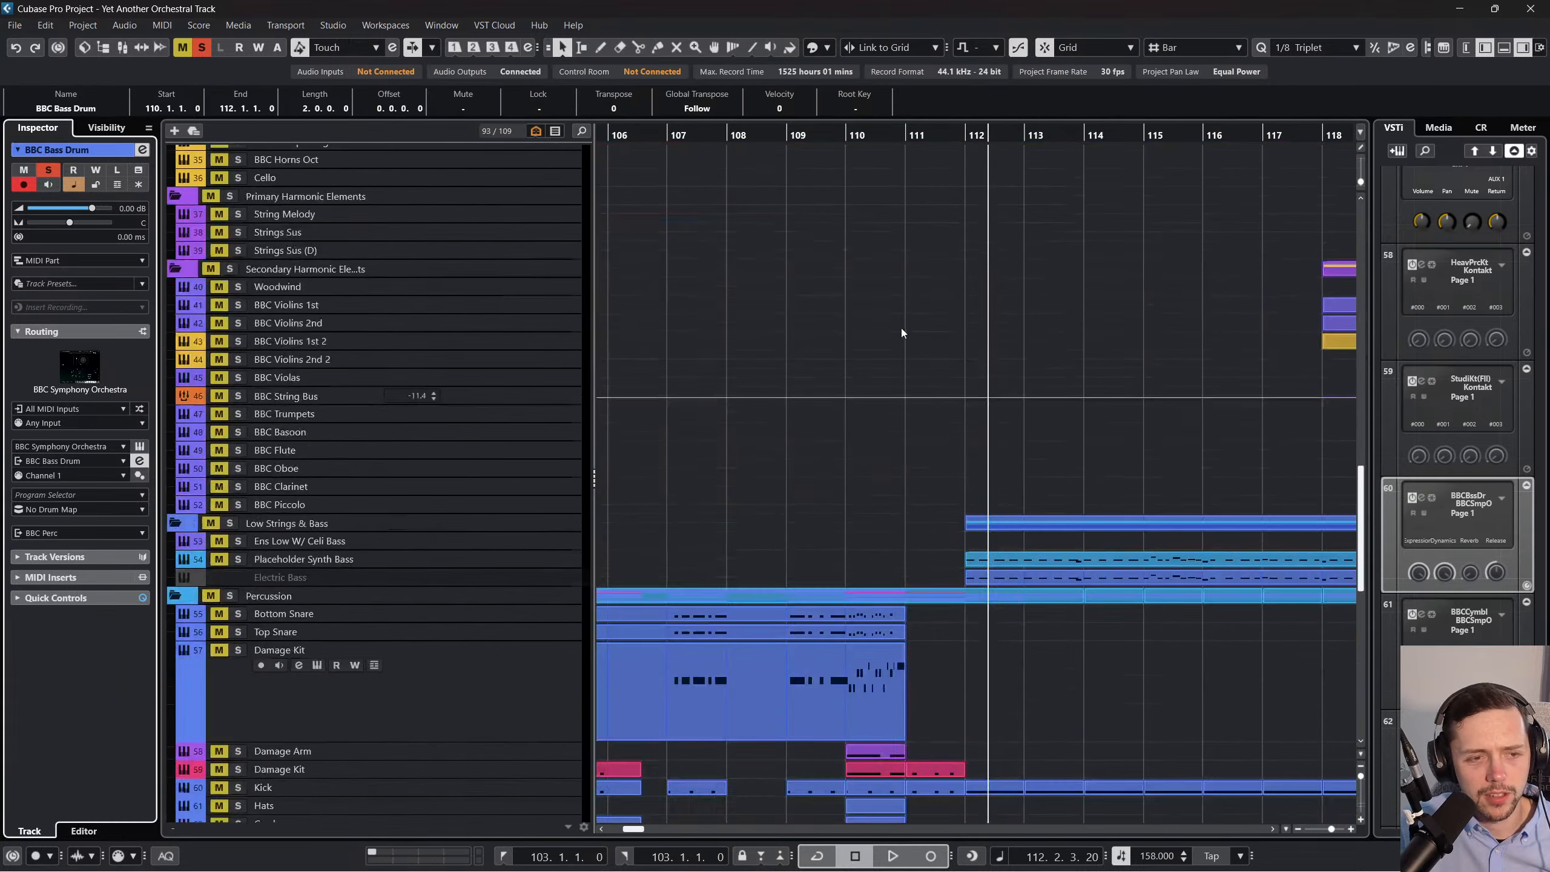
Move the BBC Bass Drum note in bar 111 down to A2 and switch the controller lane to Velocity.
click(867, 135)
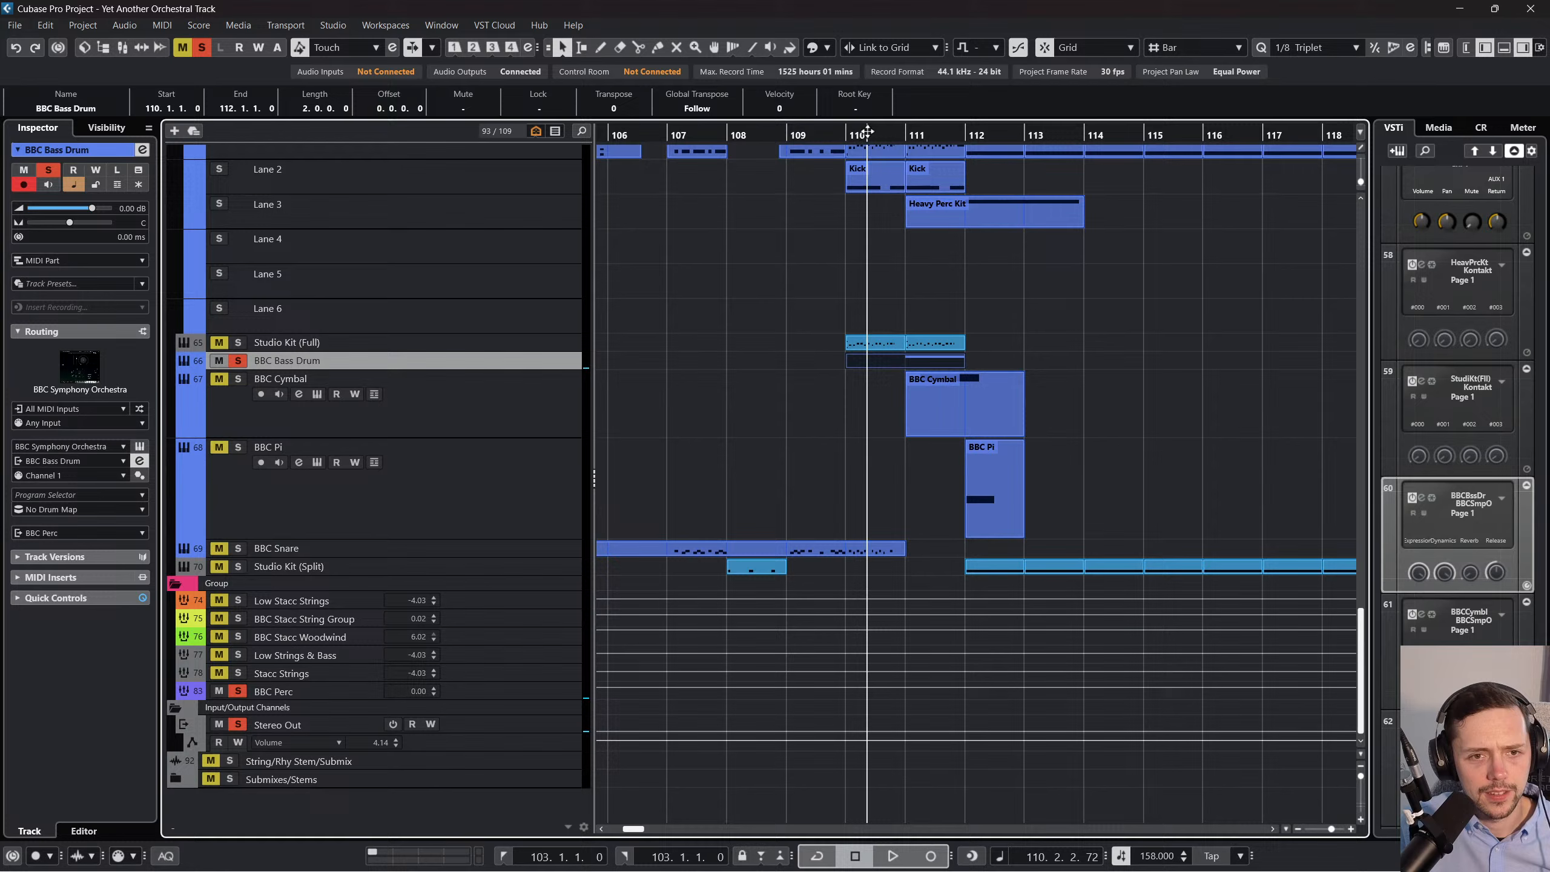
double_click(932, 357)
click(587, 489)
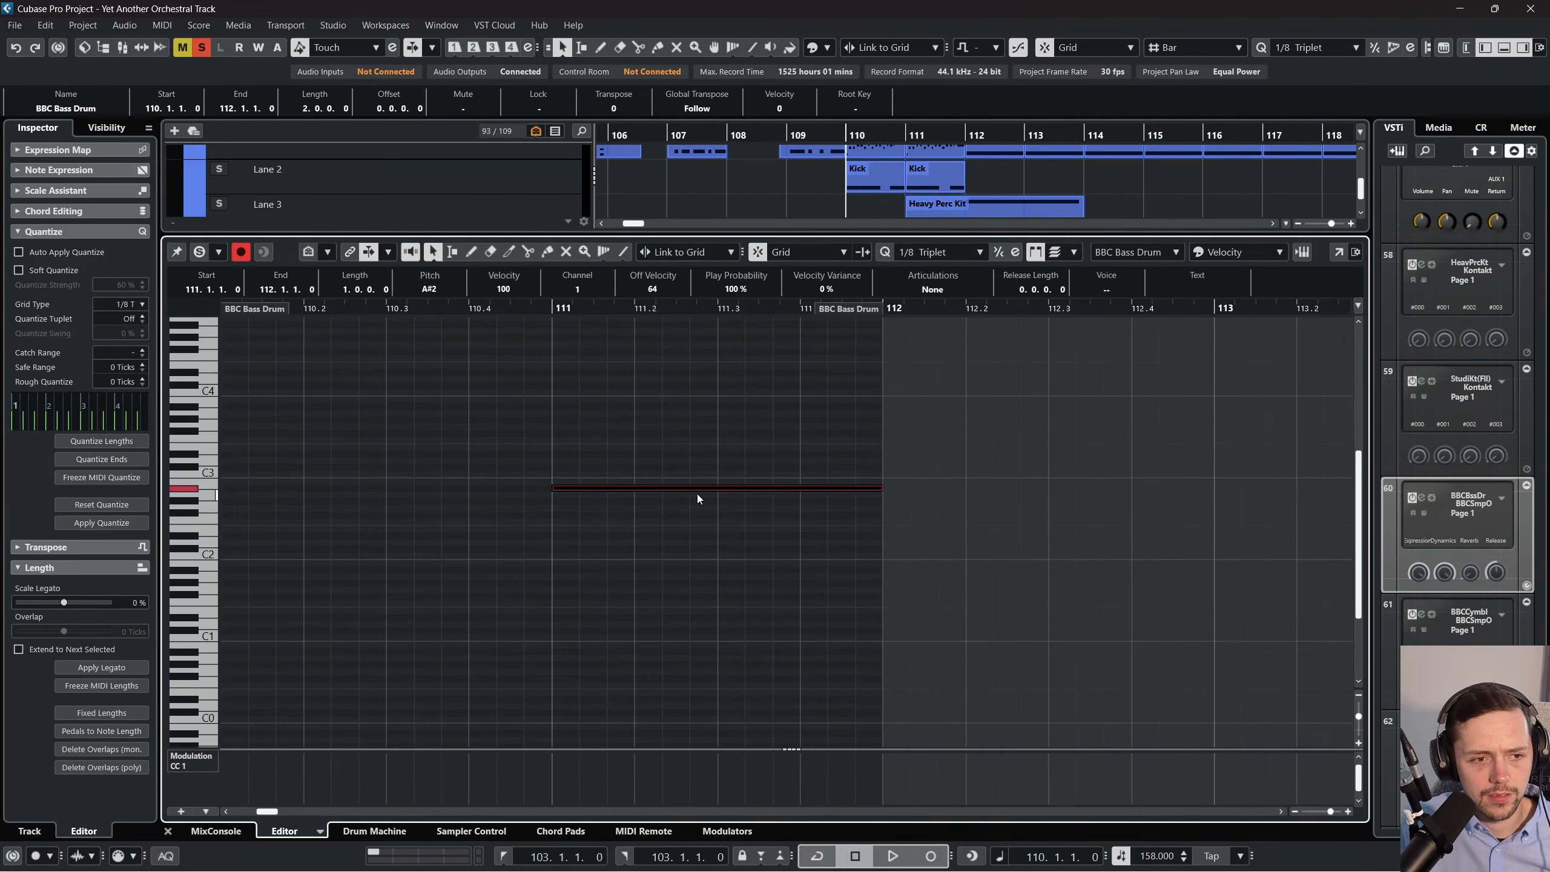
mouse_move(695, 489)
mouse_down()
mouse_move(700, 465)
mouse_move(705, 497)
mouse_up()
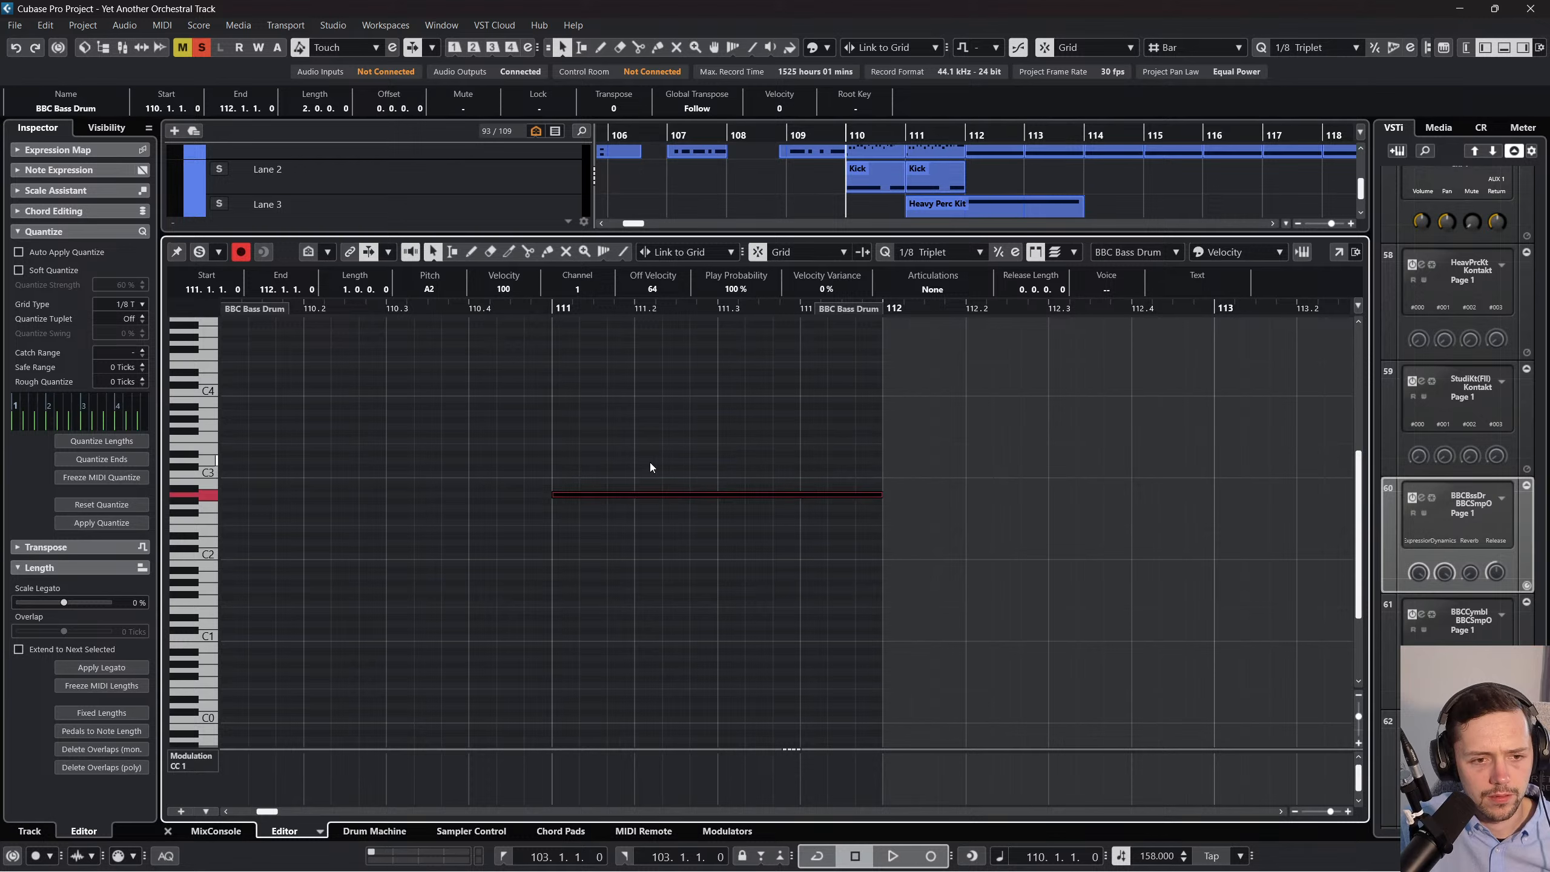
click(205, 760)
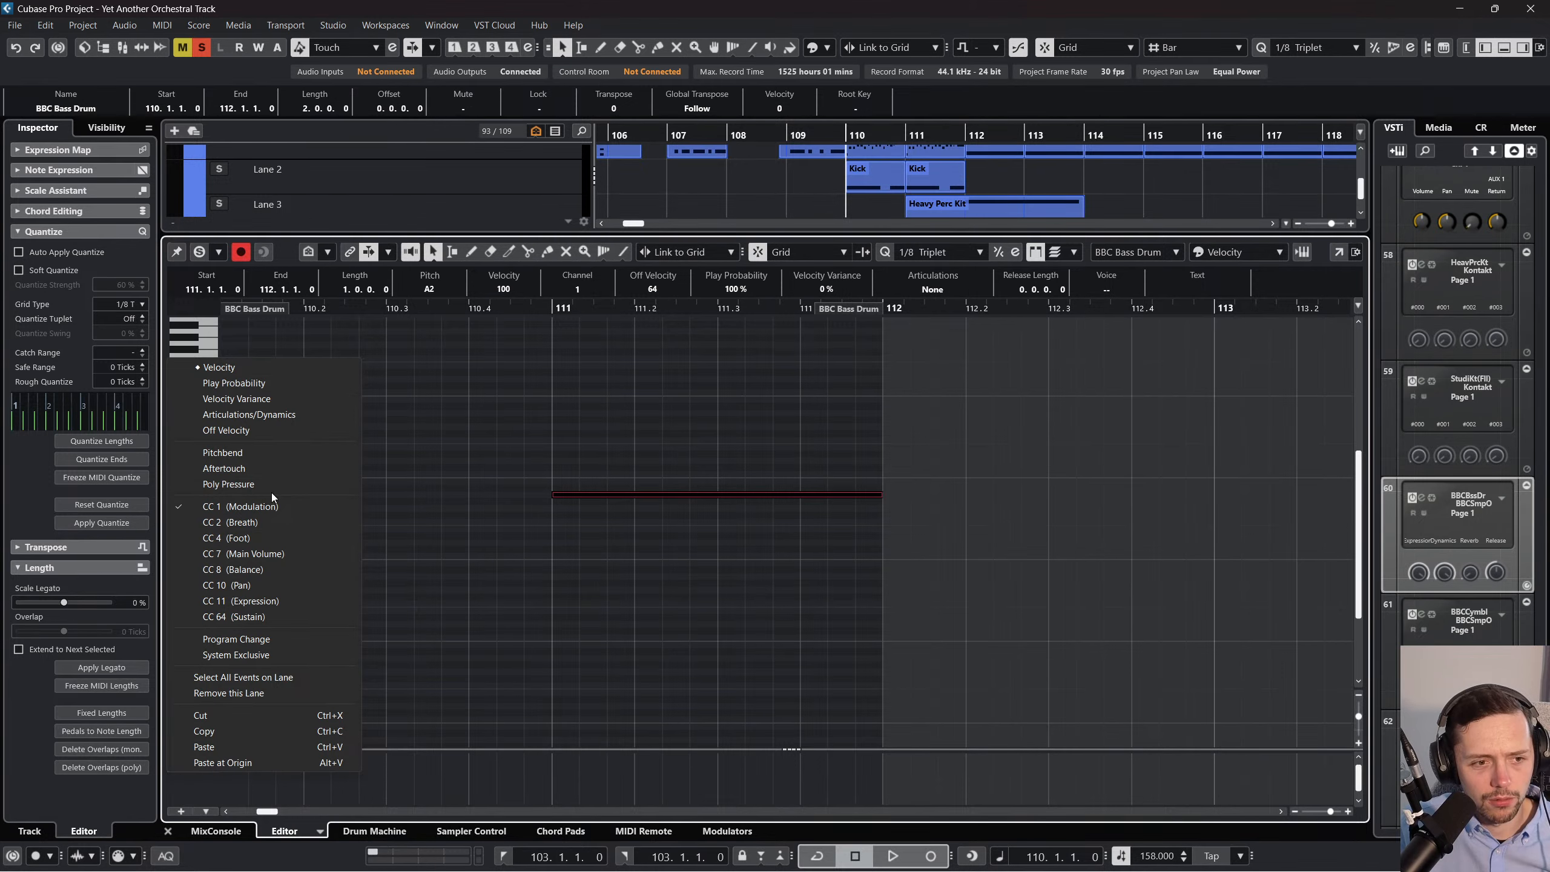
click(223, 369)
click(167, 831)
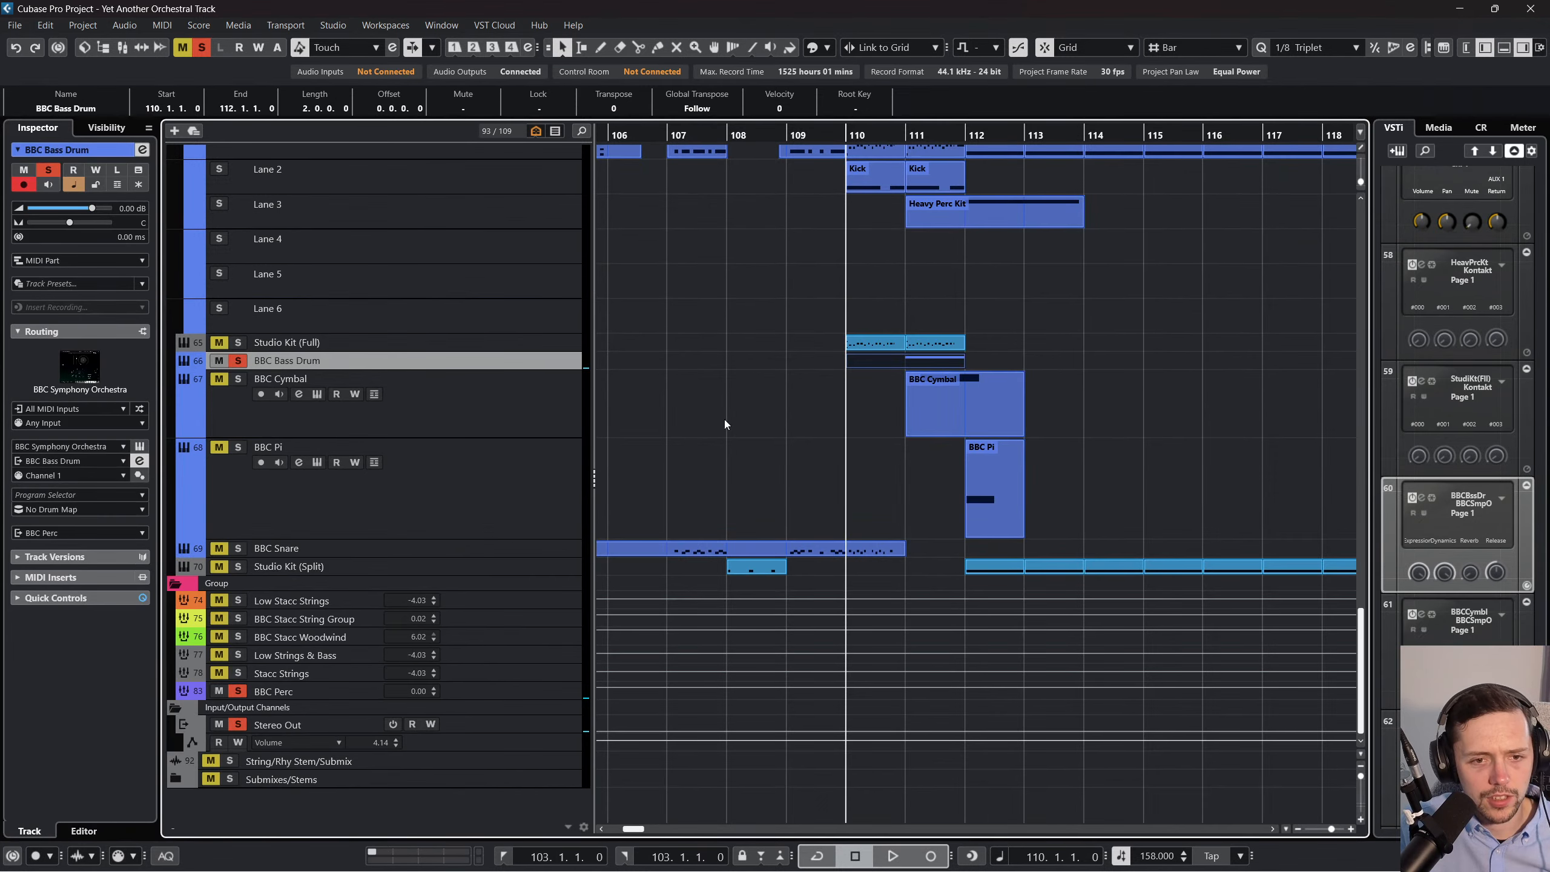
Audition the bass drum roll with BBC Cymbal soloed as well, and add BBC Pi to the solos.
click(238, 379)
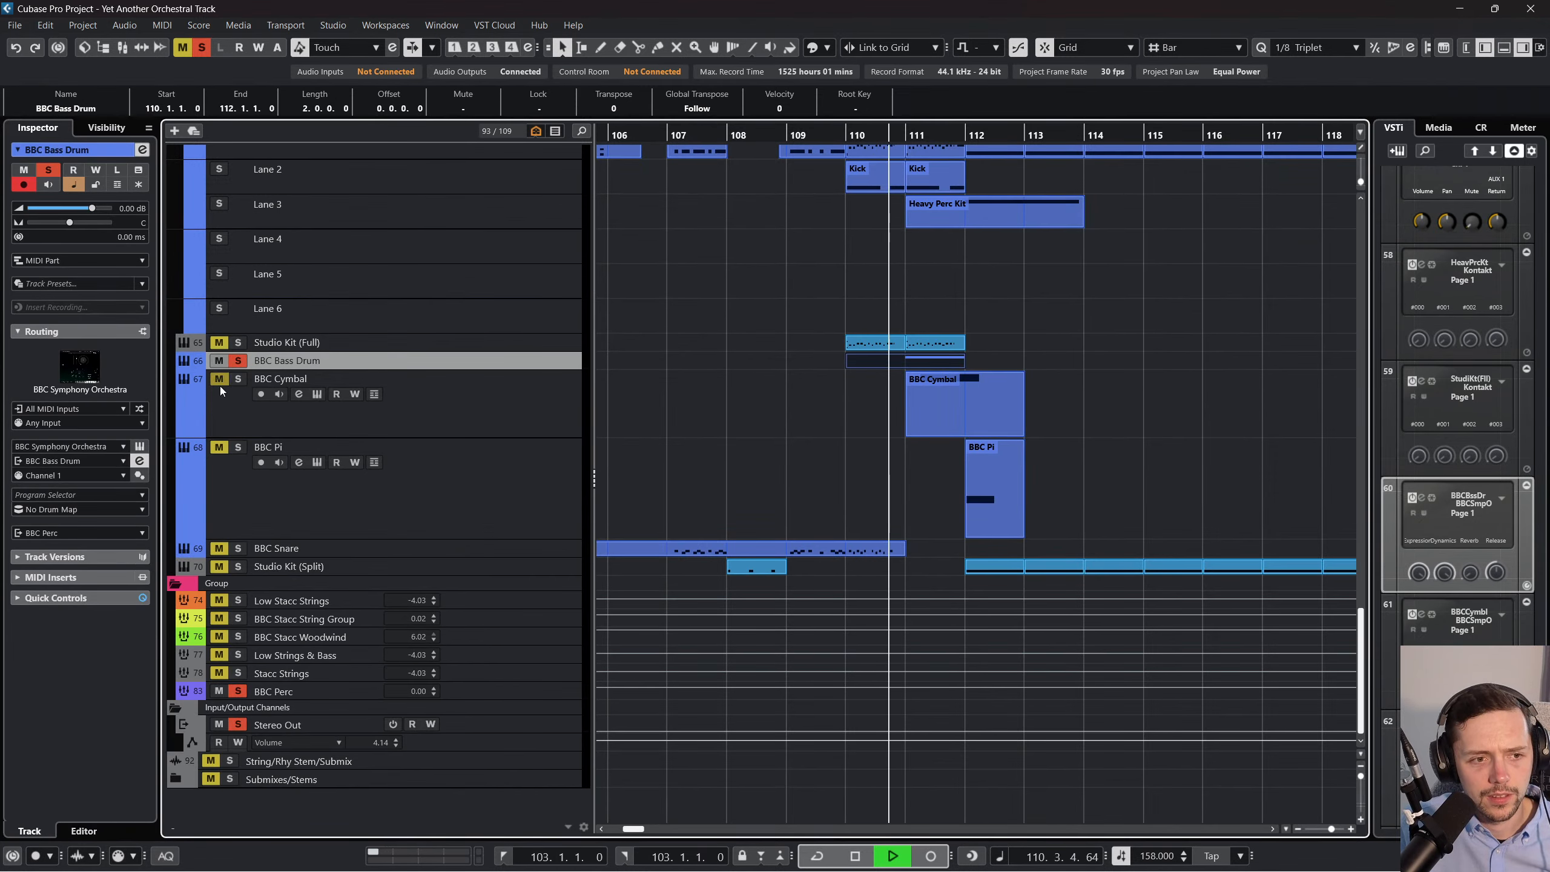
key(space)
double_click(925, 361)
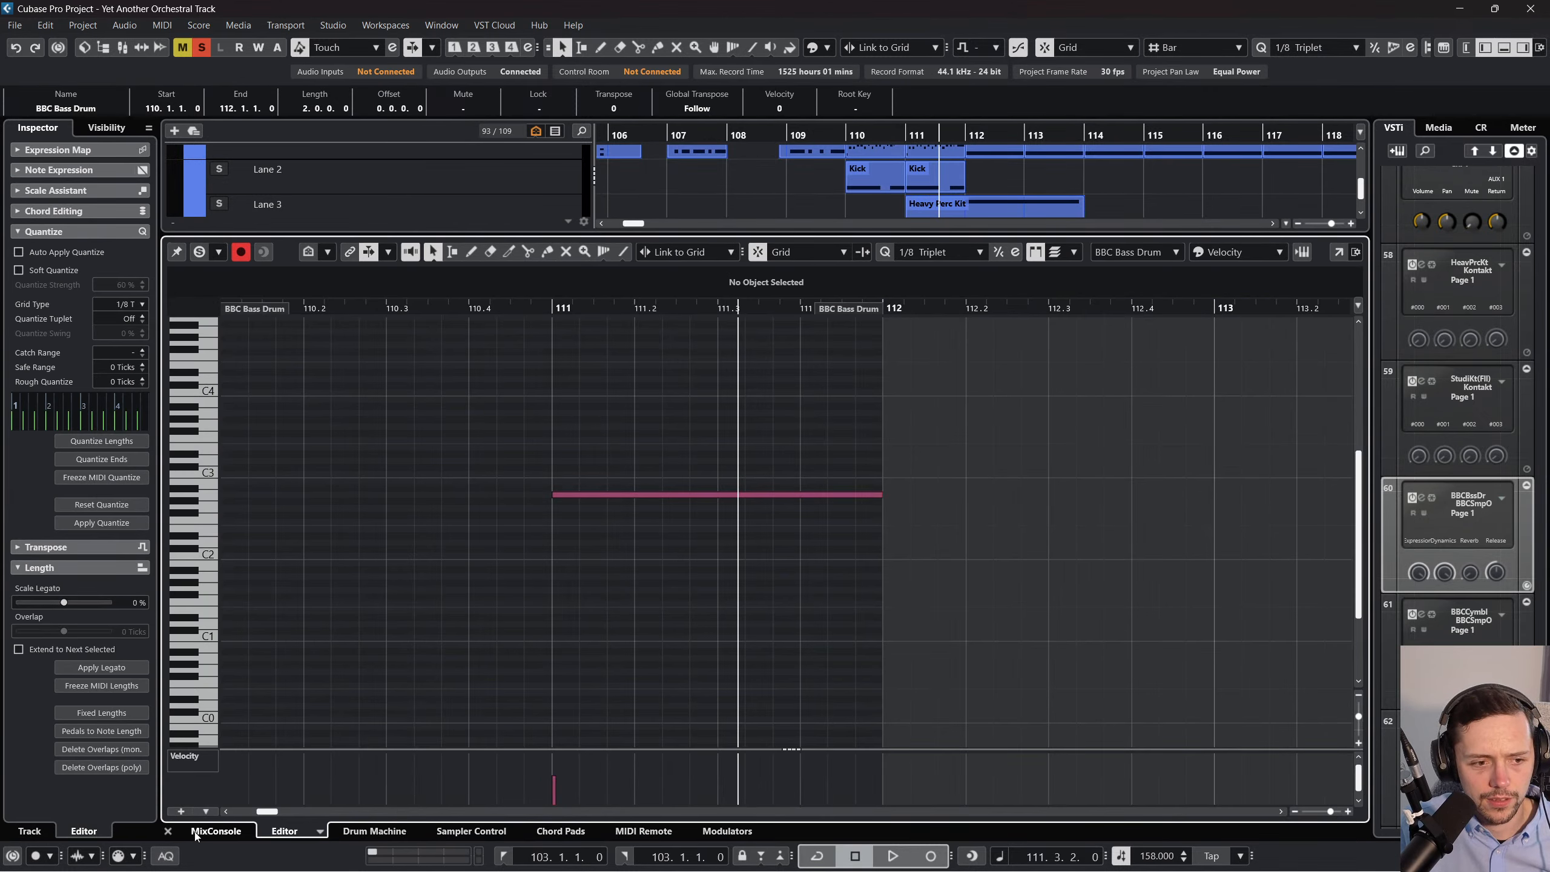
click(168, 830)
click(875, 139)
key(space)
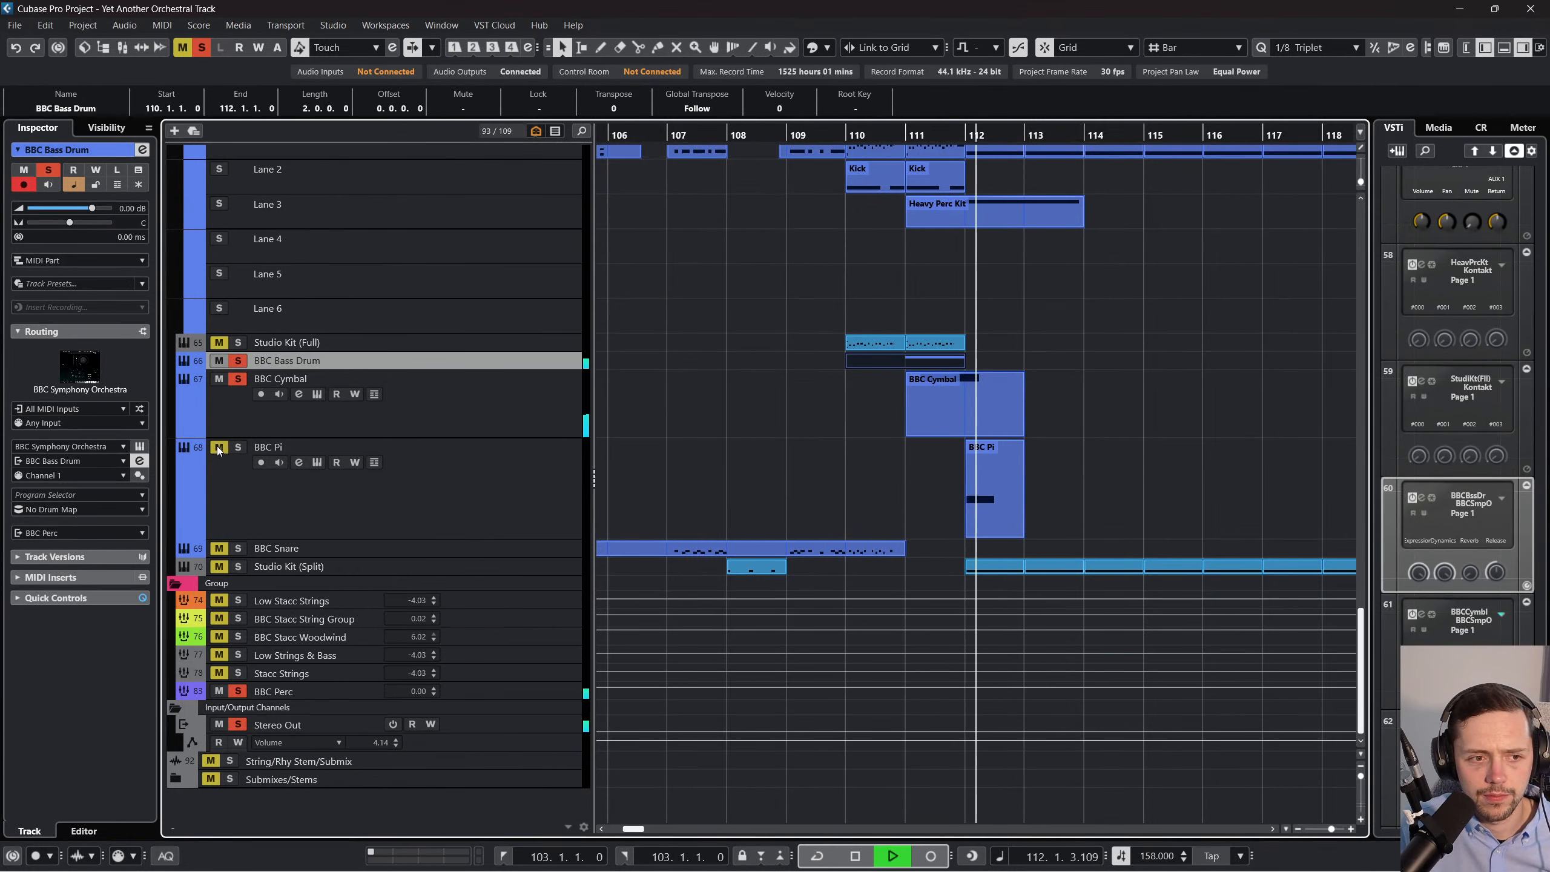
click(237, 448)
Clear all solos, replay the full mix from bar 110 and stop playback.
click(842, 135)
click(203, 48)
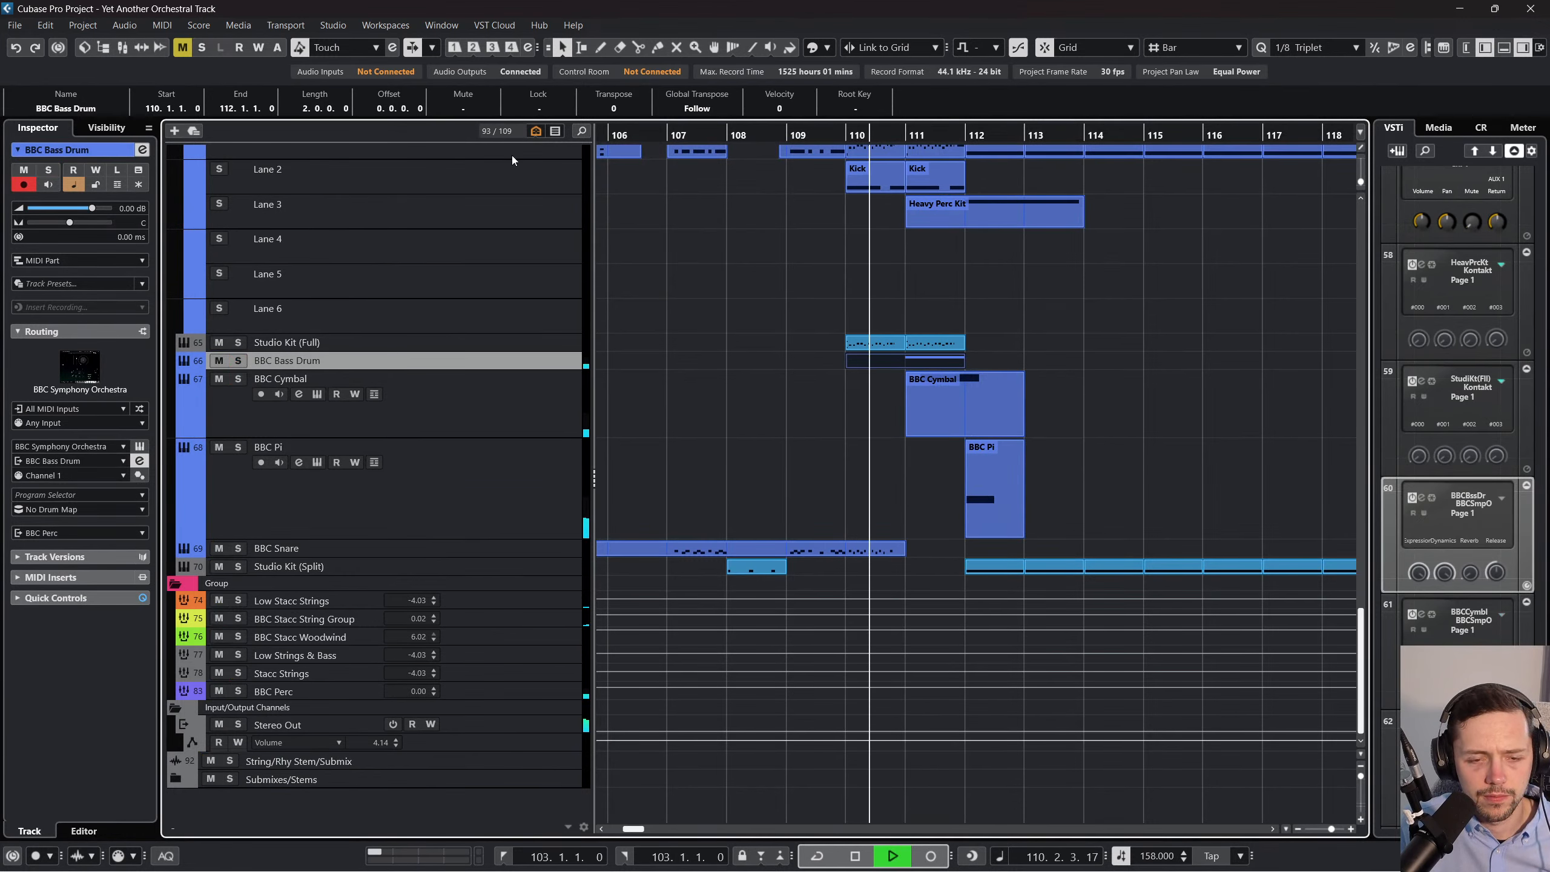
scroll(745, 244, up, 3)
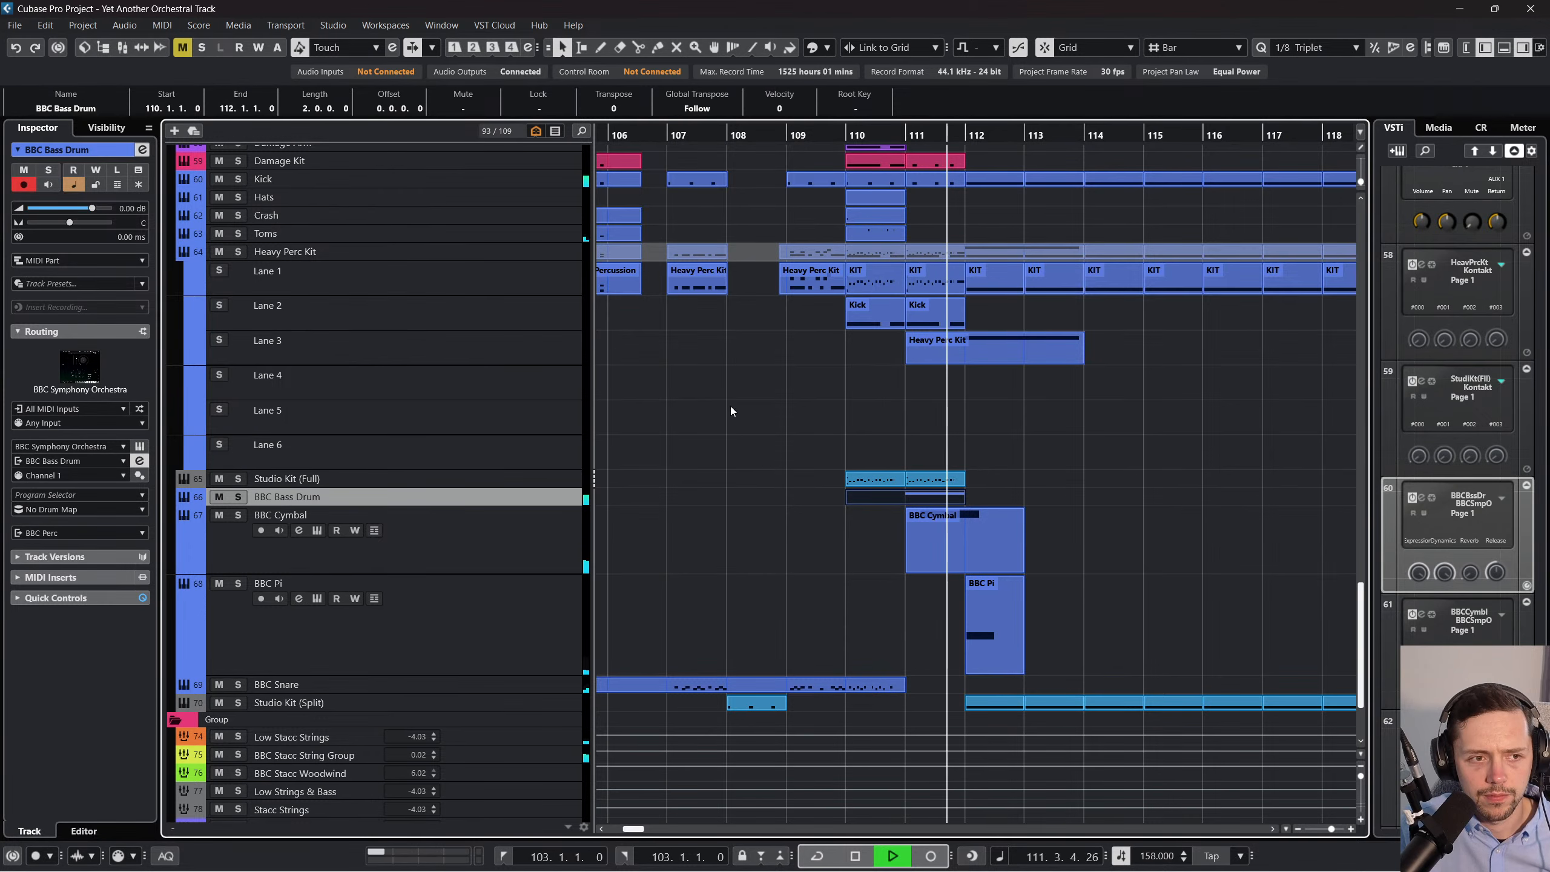
key(space)
Lower the velocity of the BBC Bass Drum note in bar 111 to 24 and close the editor.
double_click(900, 499)
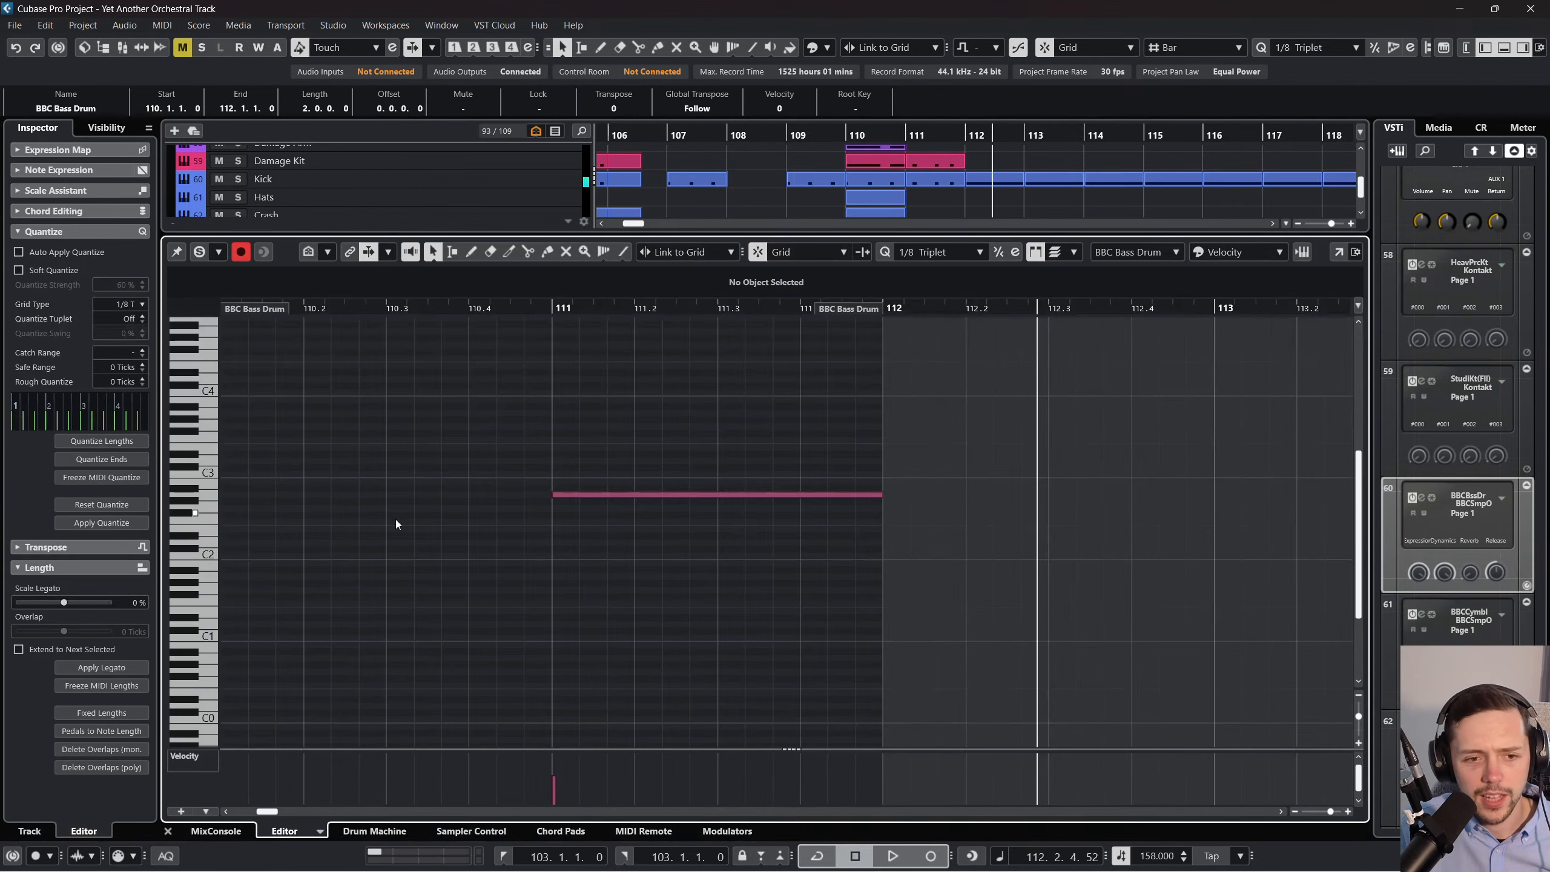
drag(524, 518, 711, 404)
drag(579, 790, 559, 794)
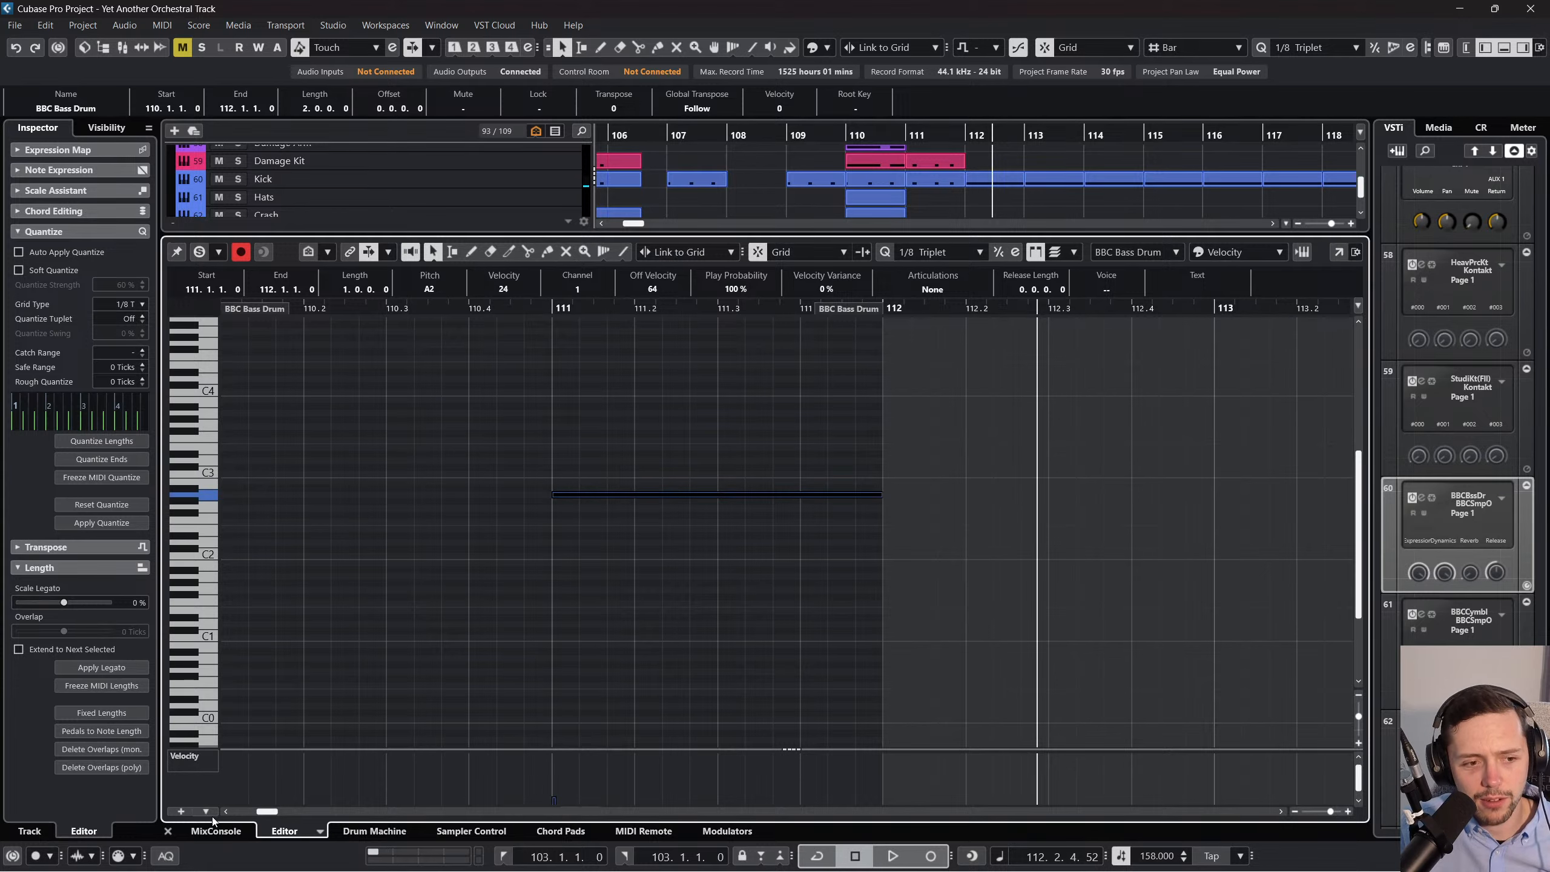
click(167, 831)
Replay the full mix from bar 110 and check the BBC Bass Drum's instrument settings.
click(873, 137)
key(space)
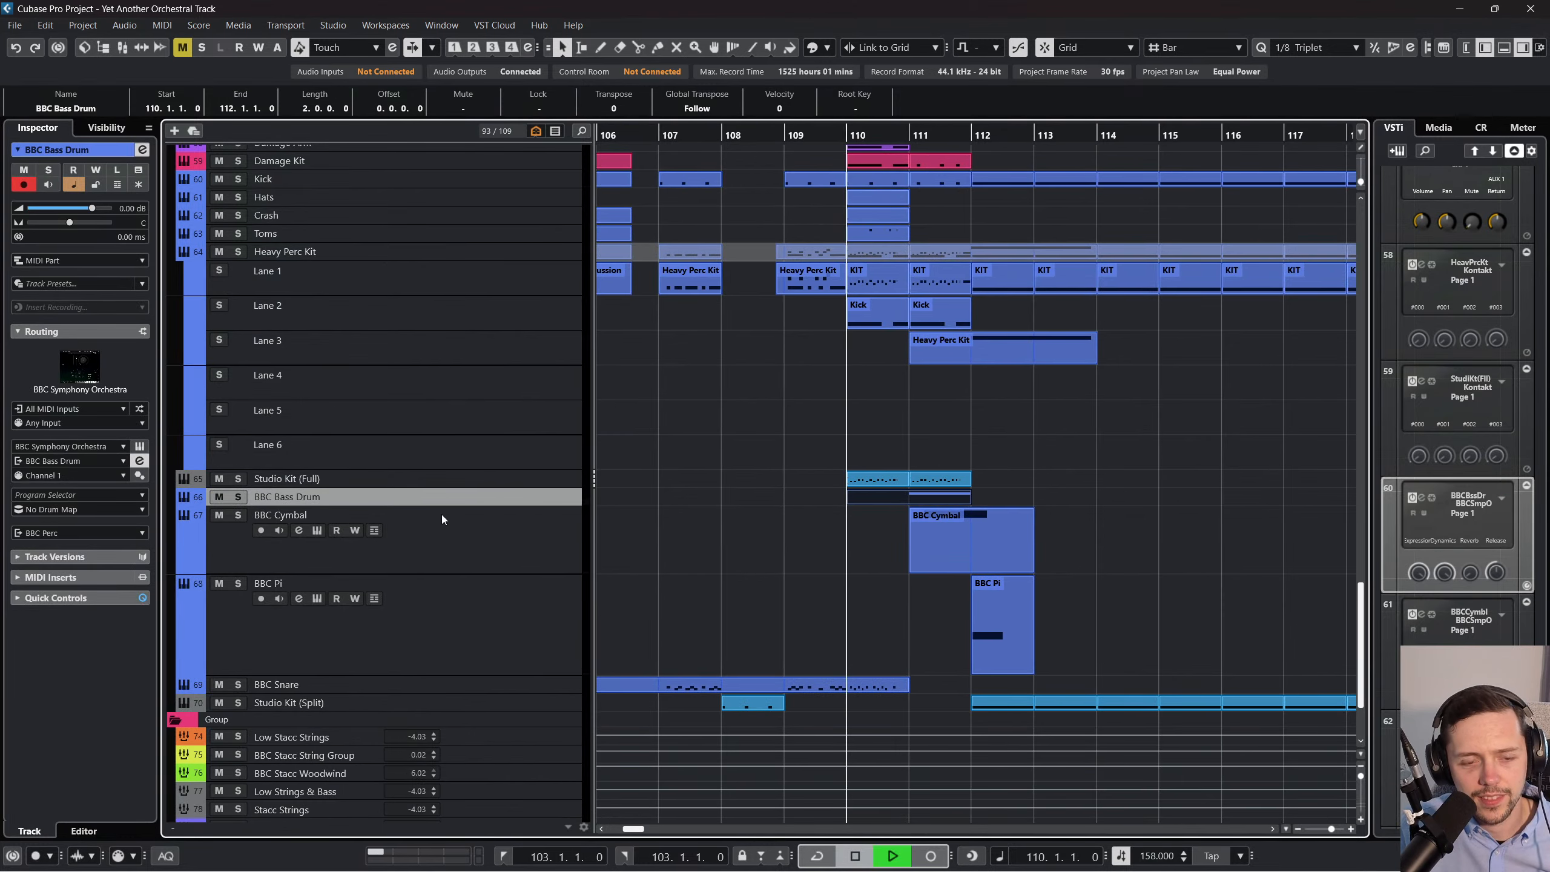
click(140, 446)
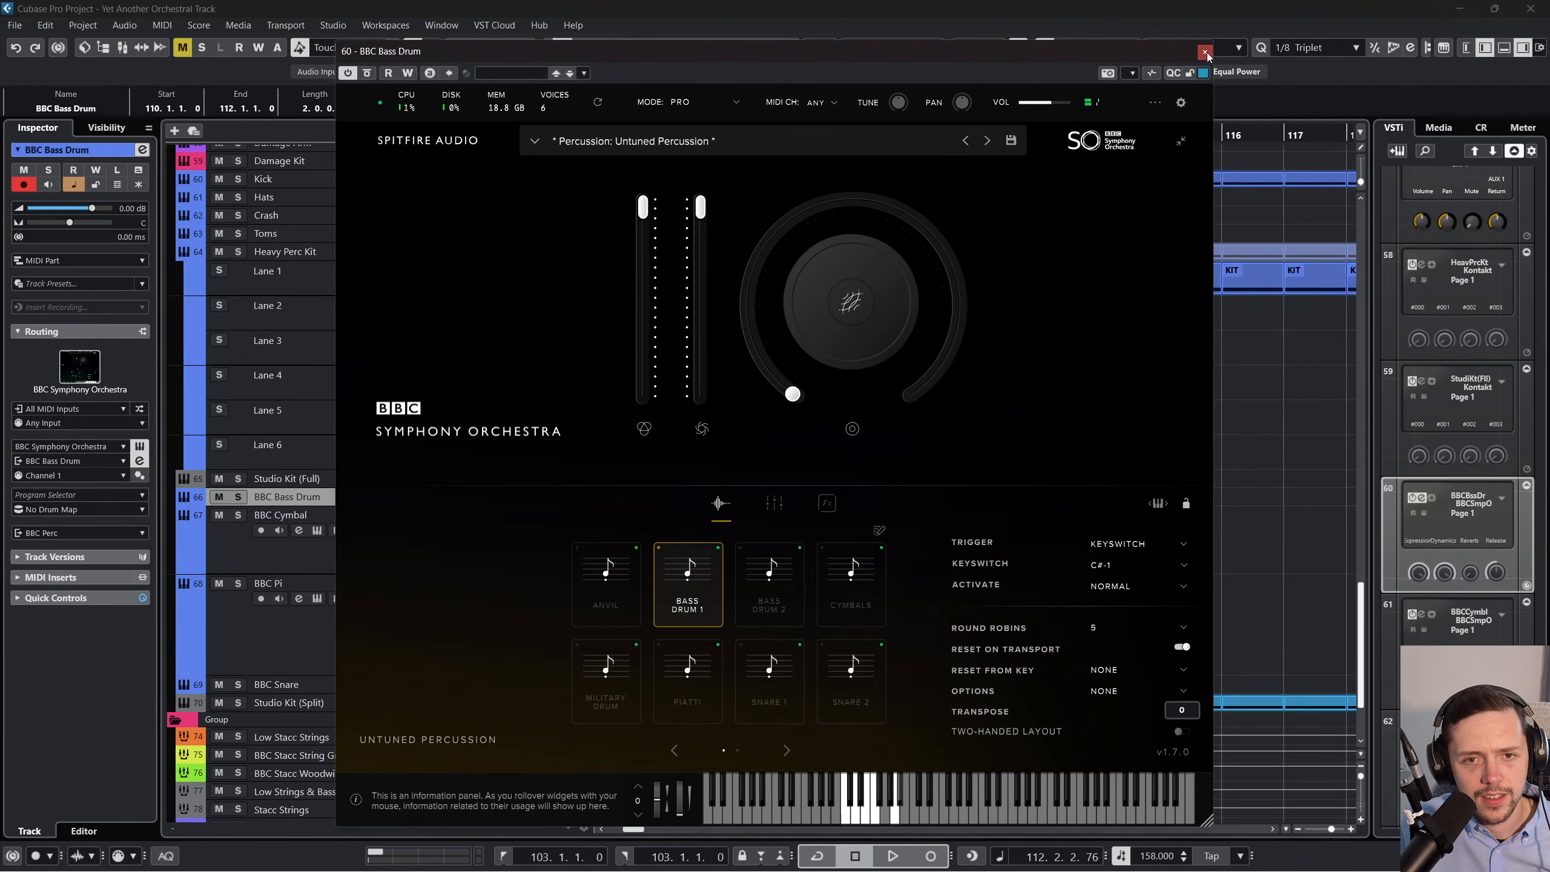
click(1205, 53)
click(488, 509)
click(490, 502)
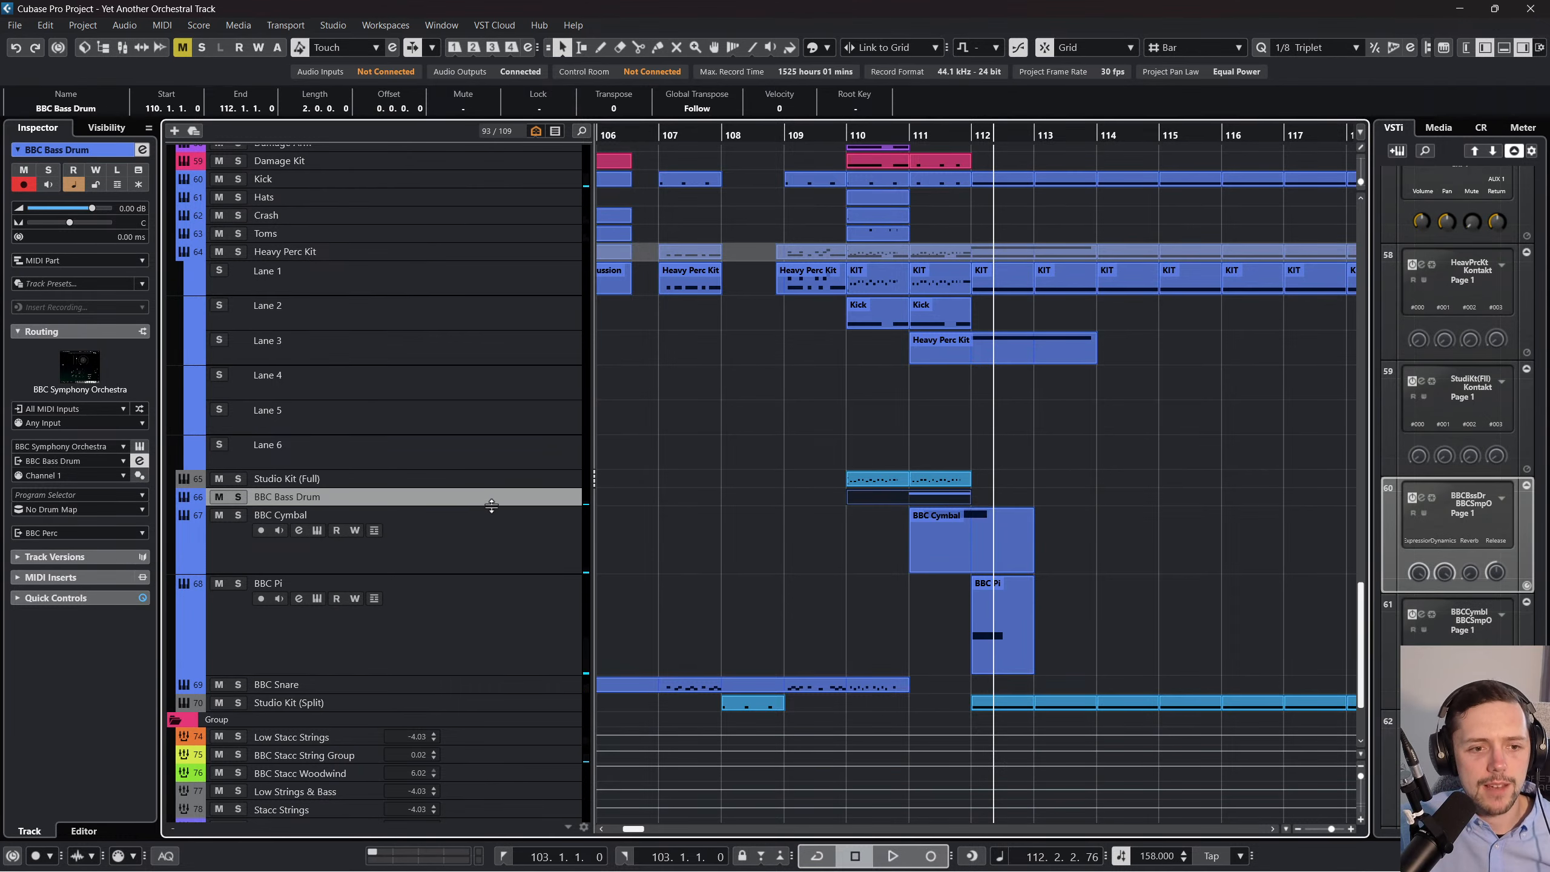
Enlarge the BBC Bass Drum track, render its part in place with the current settings, and enlarge the rendered audio track.
drag(490, 505, 489, 589)
click(45, 25)
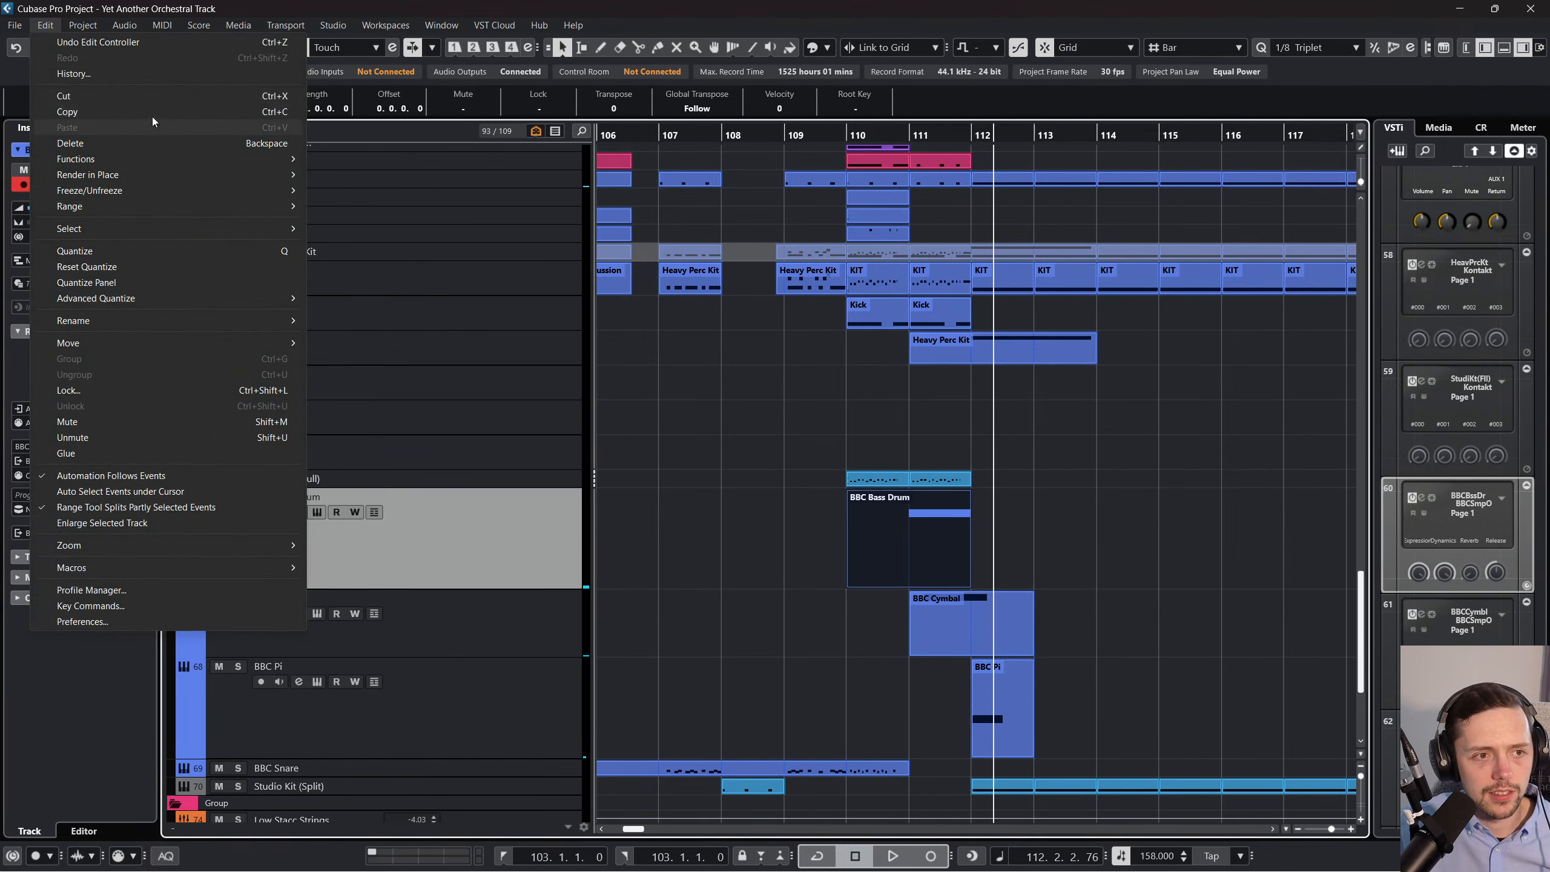
mouse_move(139, 175)
click(485, 174)
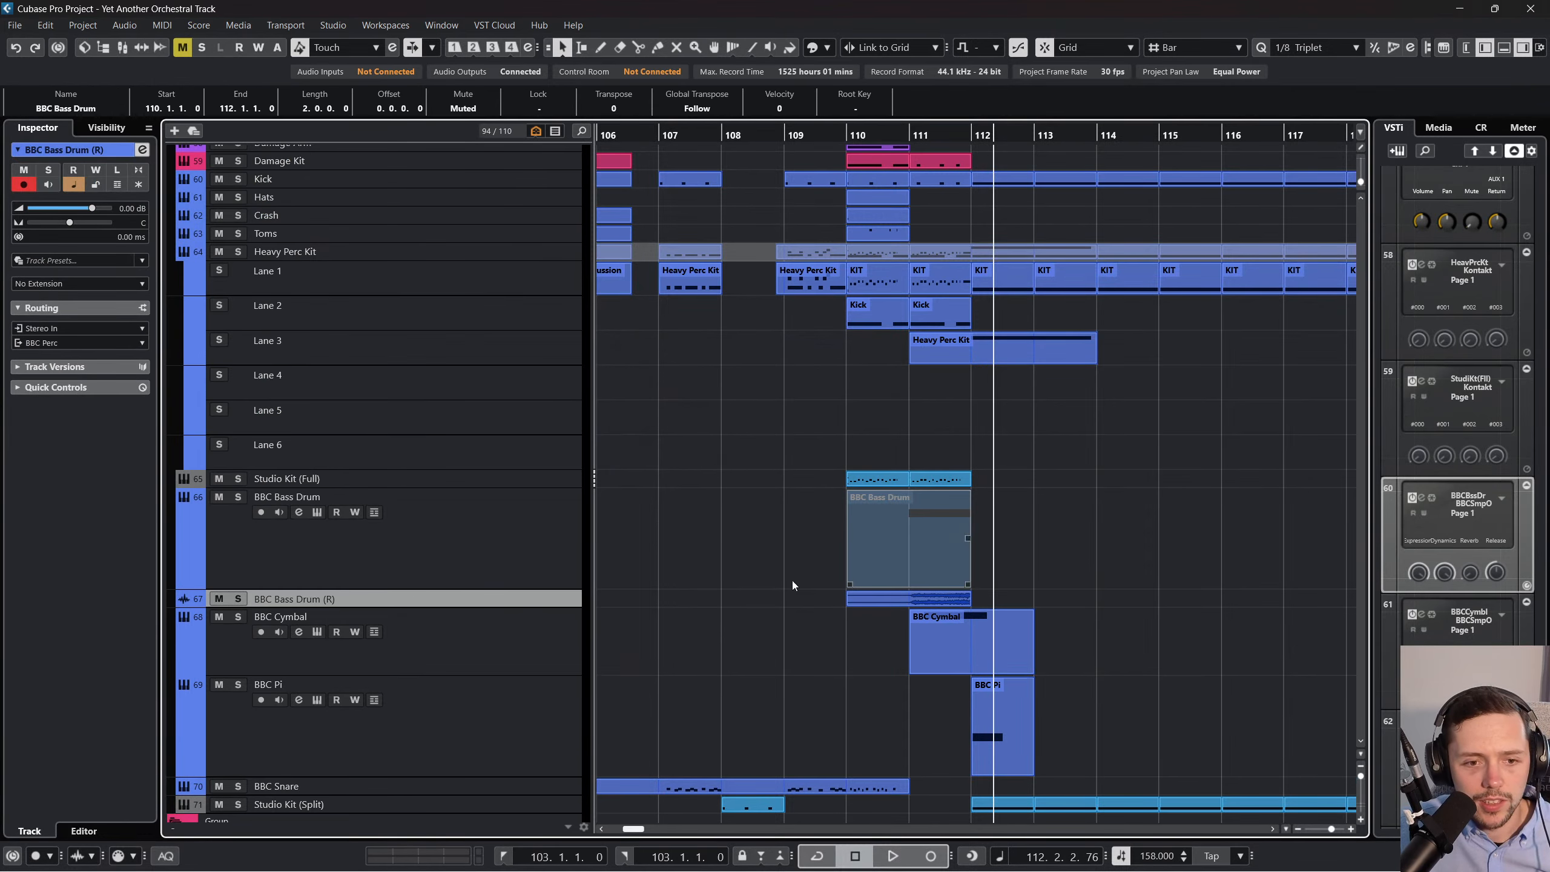
drag(527, 606, 556, 739)
scroll(854, 641, down, 2)
click(917, 471)
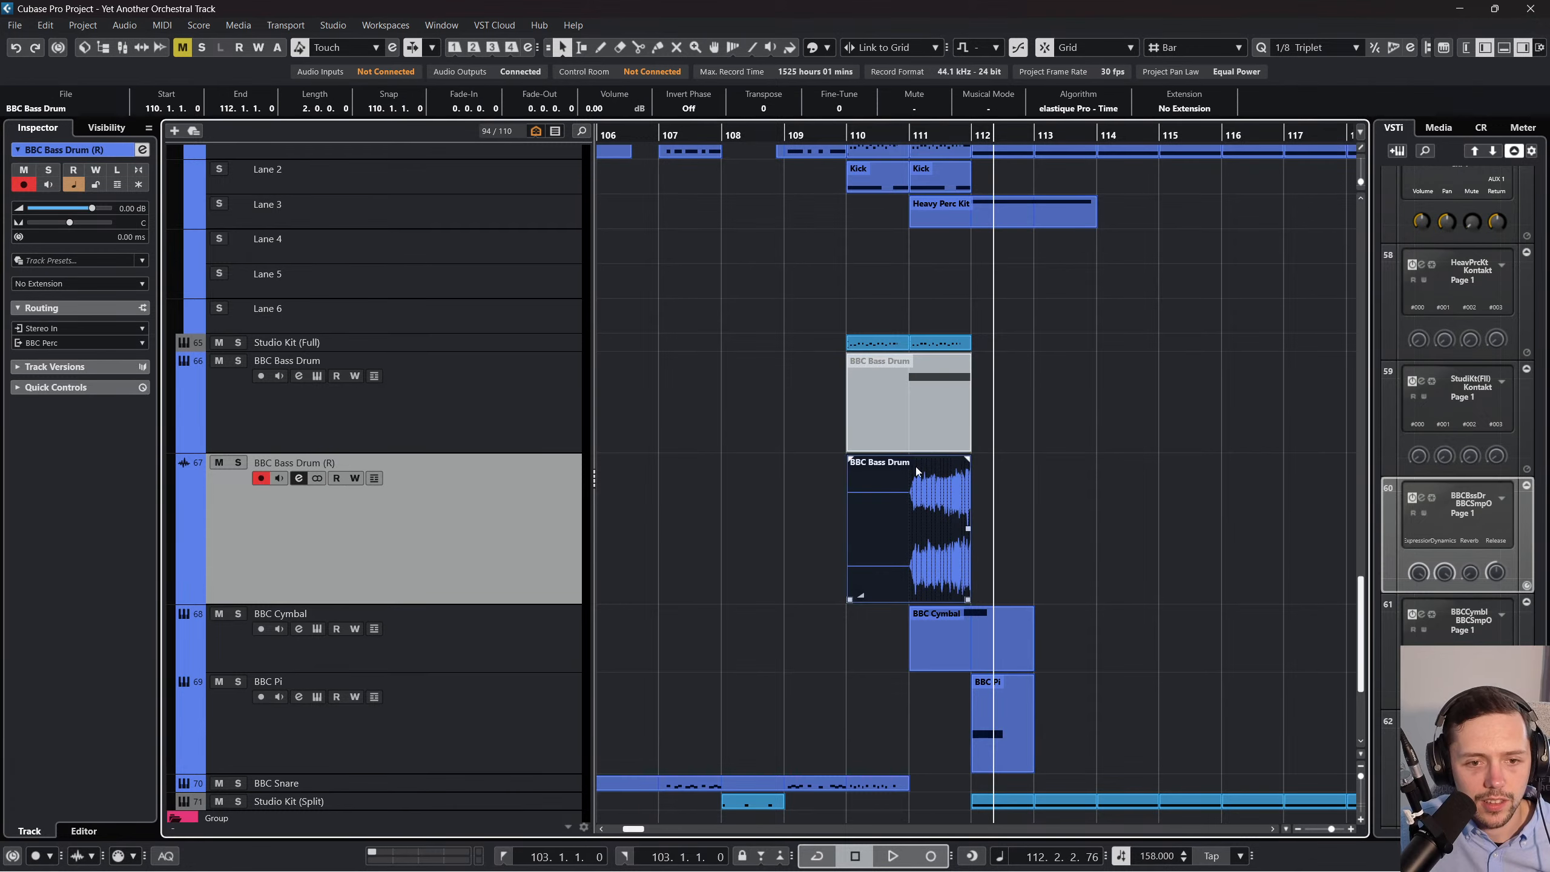
Trim the silent start of the rendered BBC Bass Drum audio event so it begins just before bar 111.
drag(850, 600, 910, 600)
drag(907, 130, 907, 180)
key(ctrl+z)
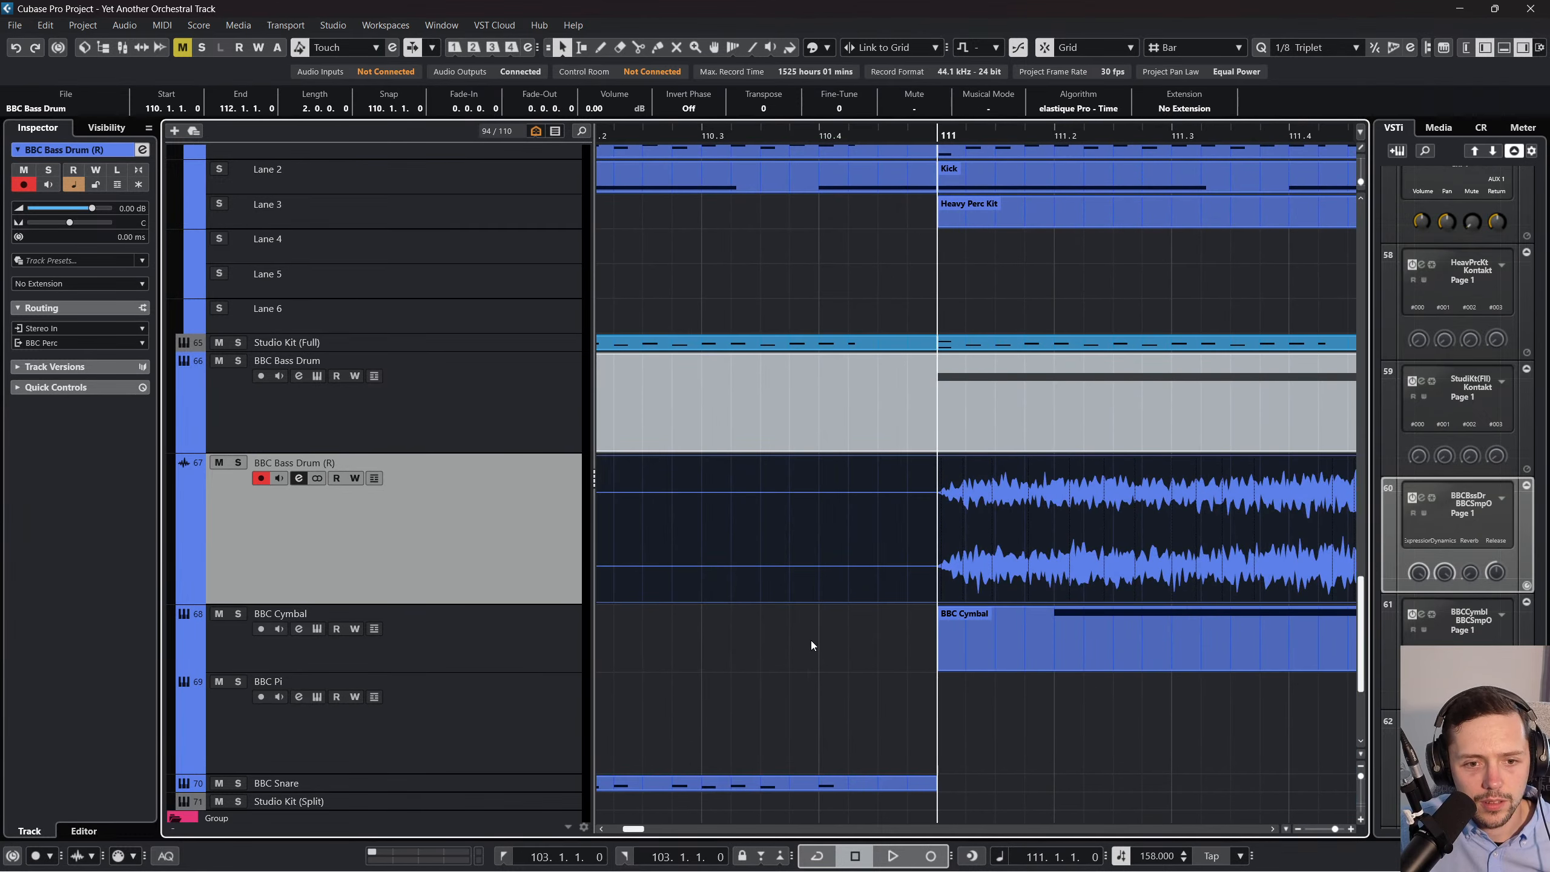
scroll(853, 554, left, 2)
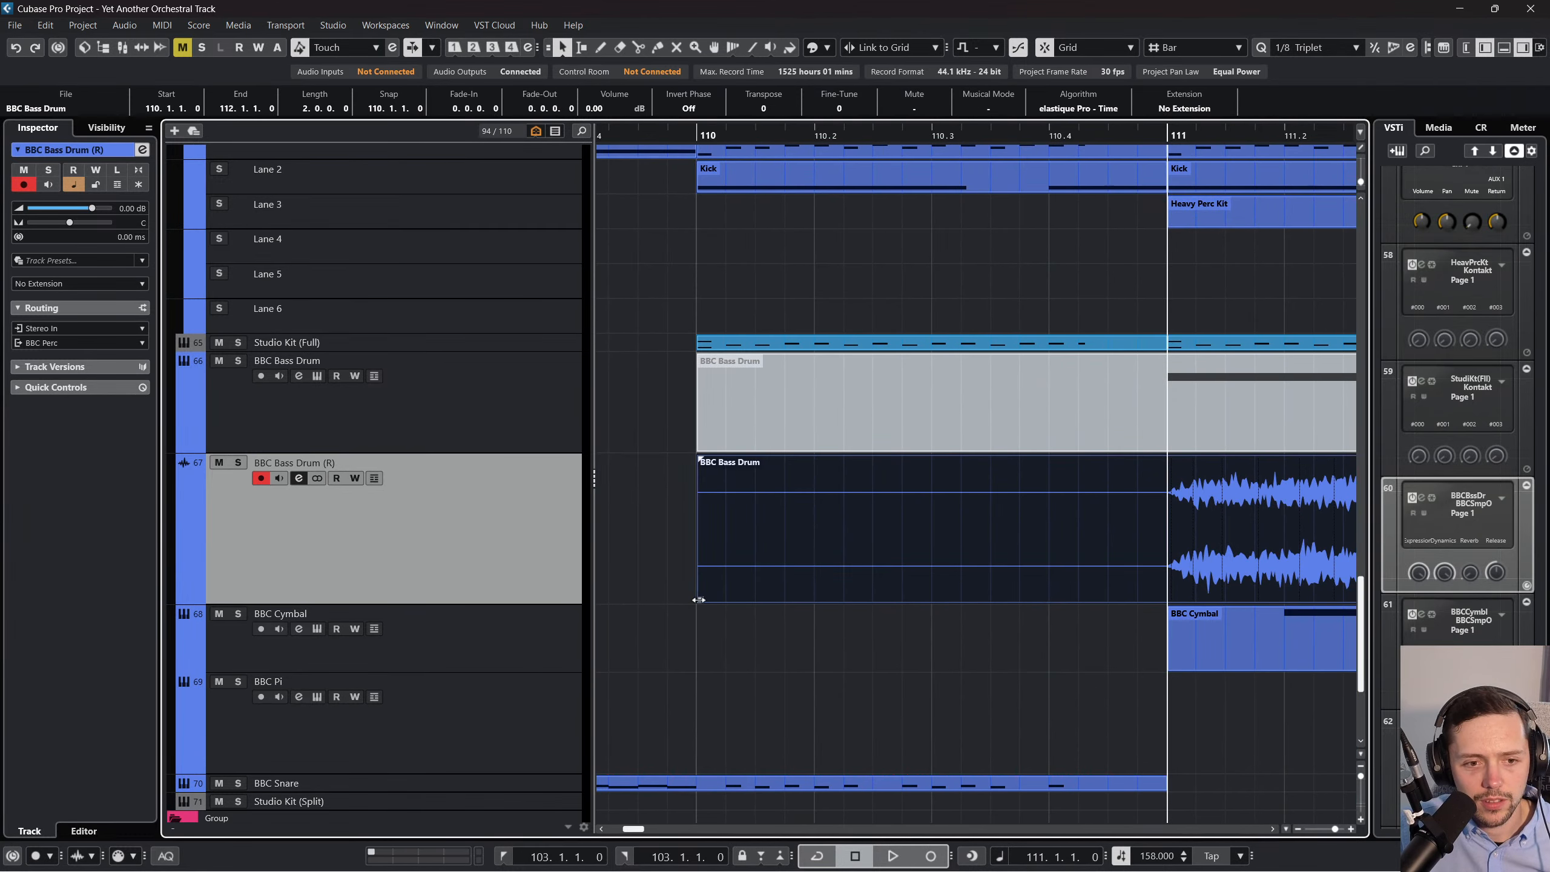
drag(699, 600, 1063, 582)
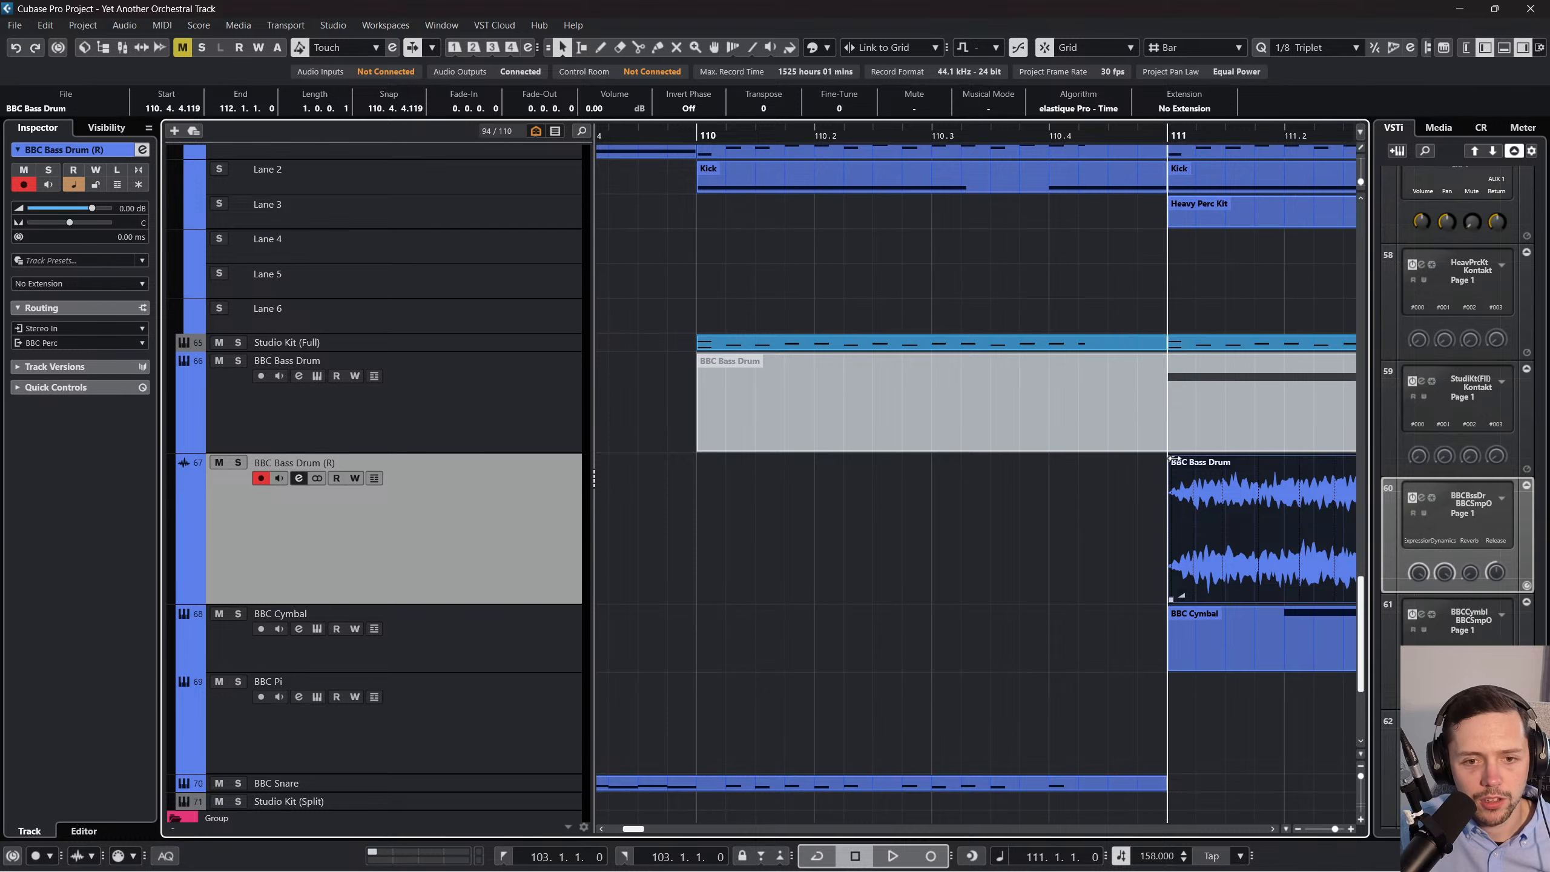
Add a fade-in of 0.1.3.32 to the trimmed BBC Bass Drum audio event.
drag(1173, 458, 1324, 459)
scroll(1218, 480, right, 3)
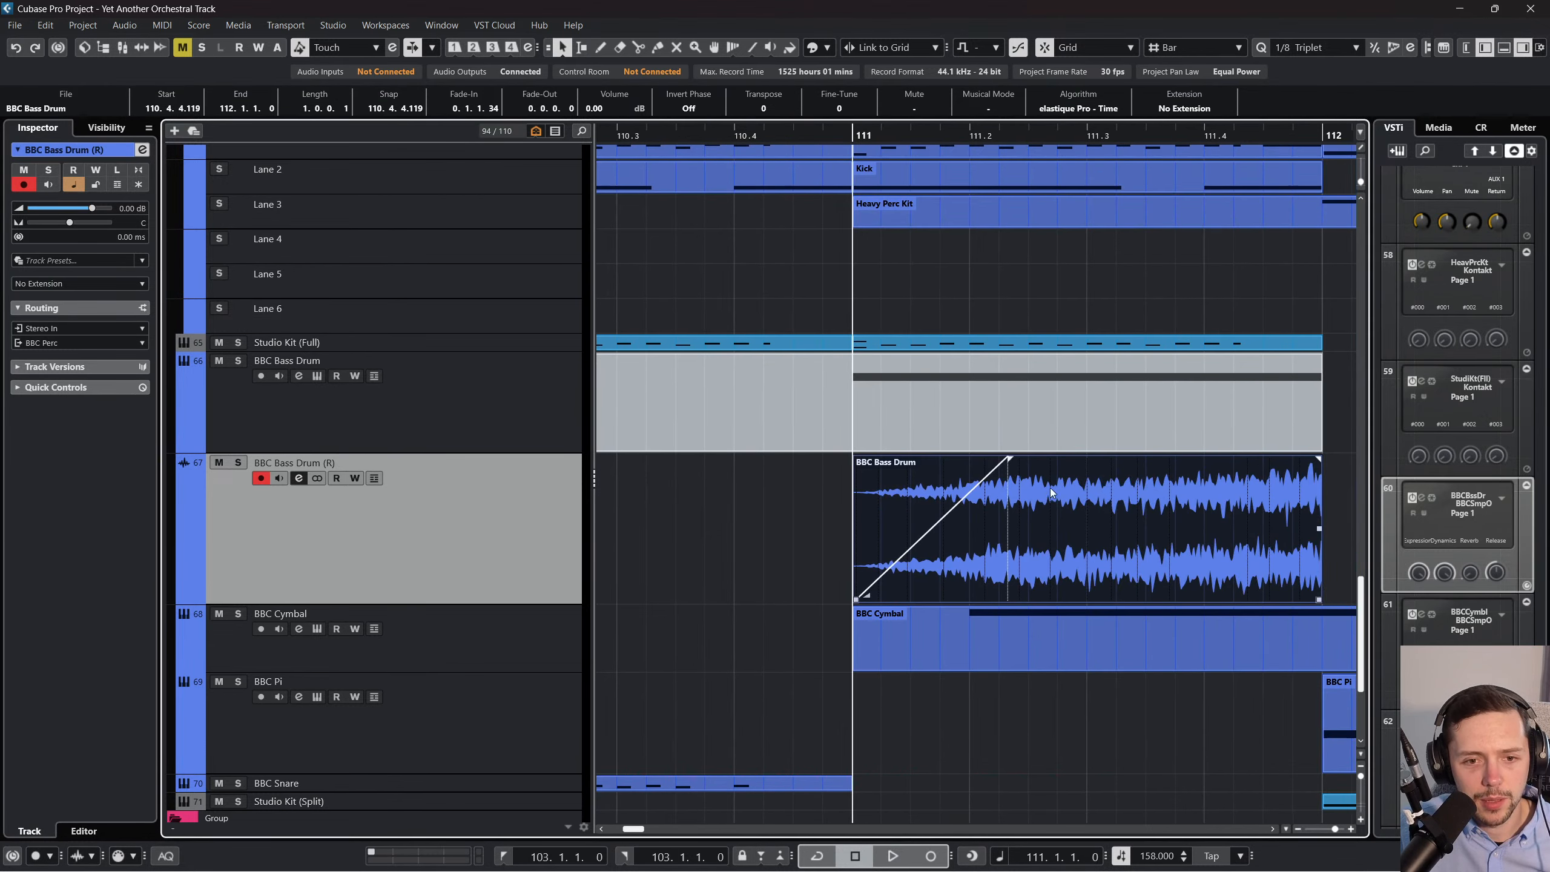
drag(1017, 463, 1068, 461)
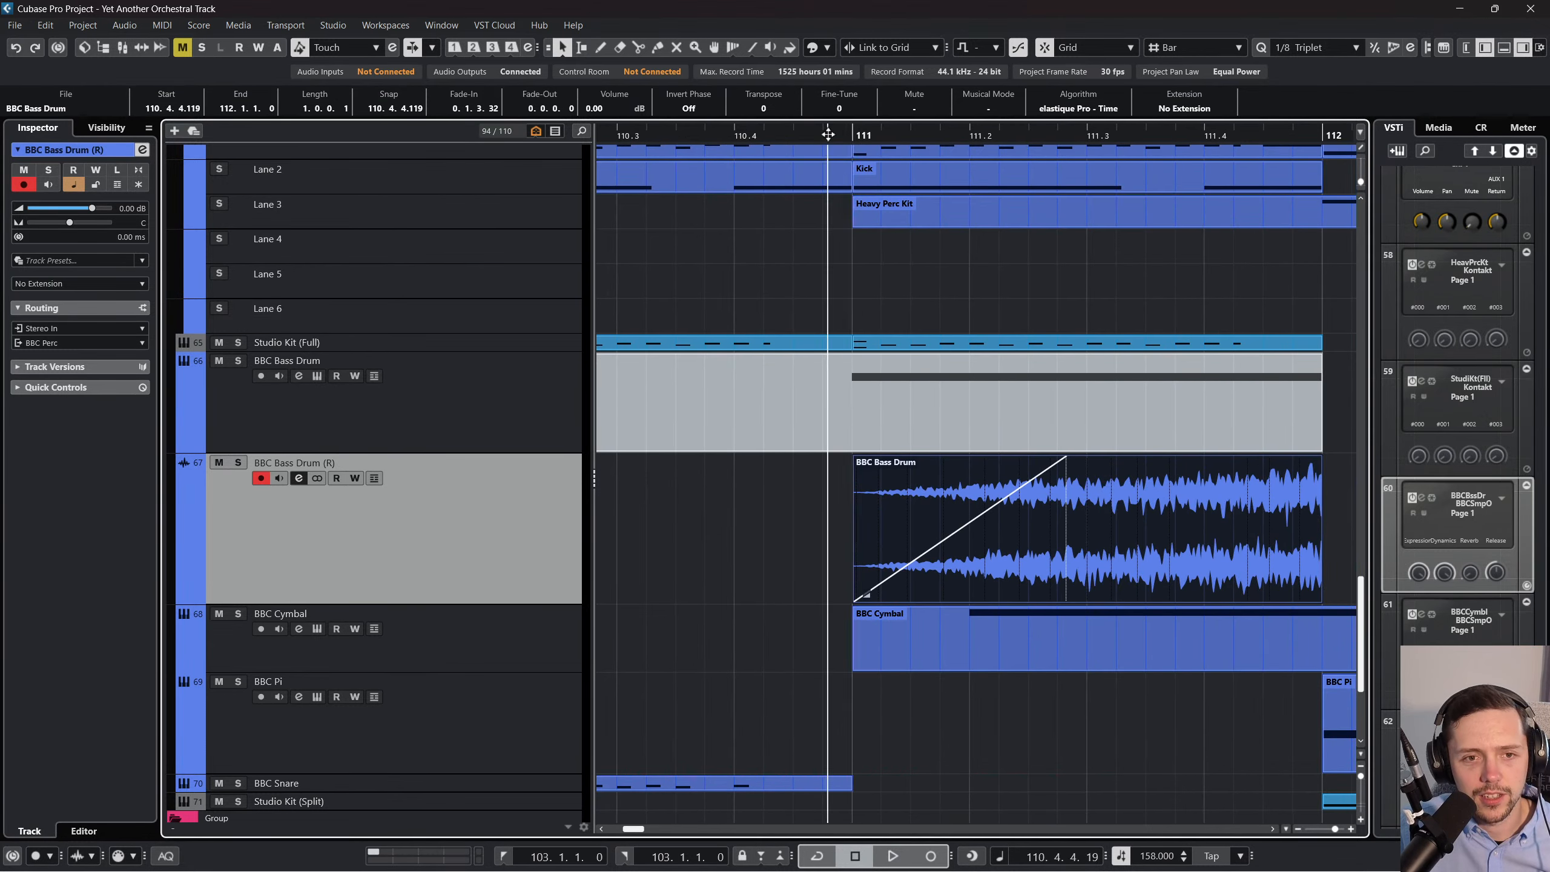
Lengthen the BBC Bass Drum audio event's fade-in to 0.2.2.11 and audition the roll with the full mix from bar 111.
key(g)
key(space)
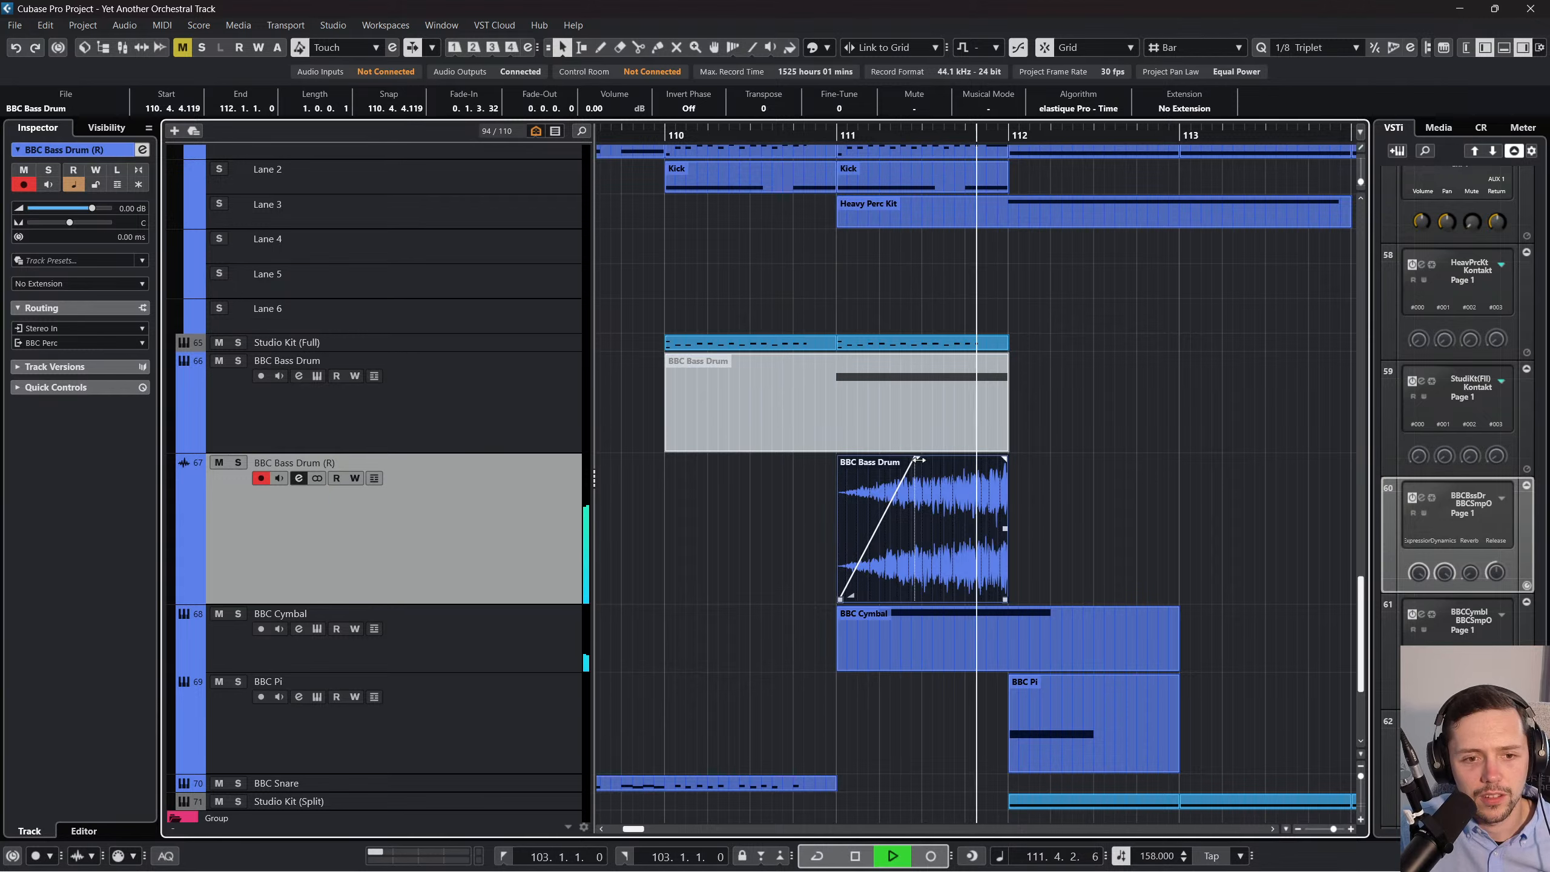
drag(914, 457, 946, 458)
key(space)
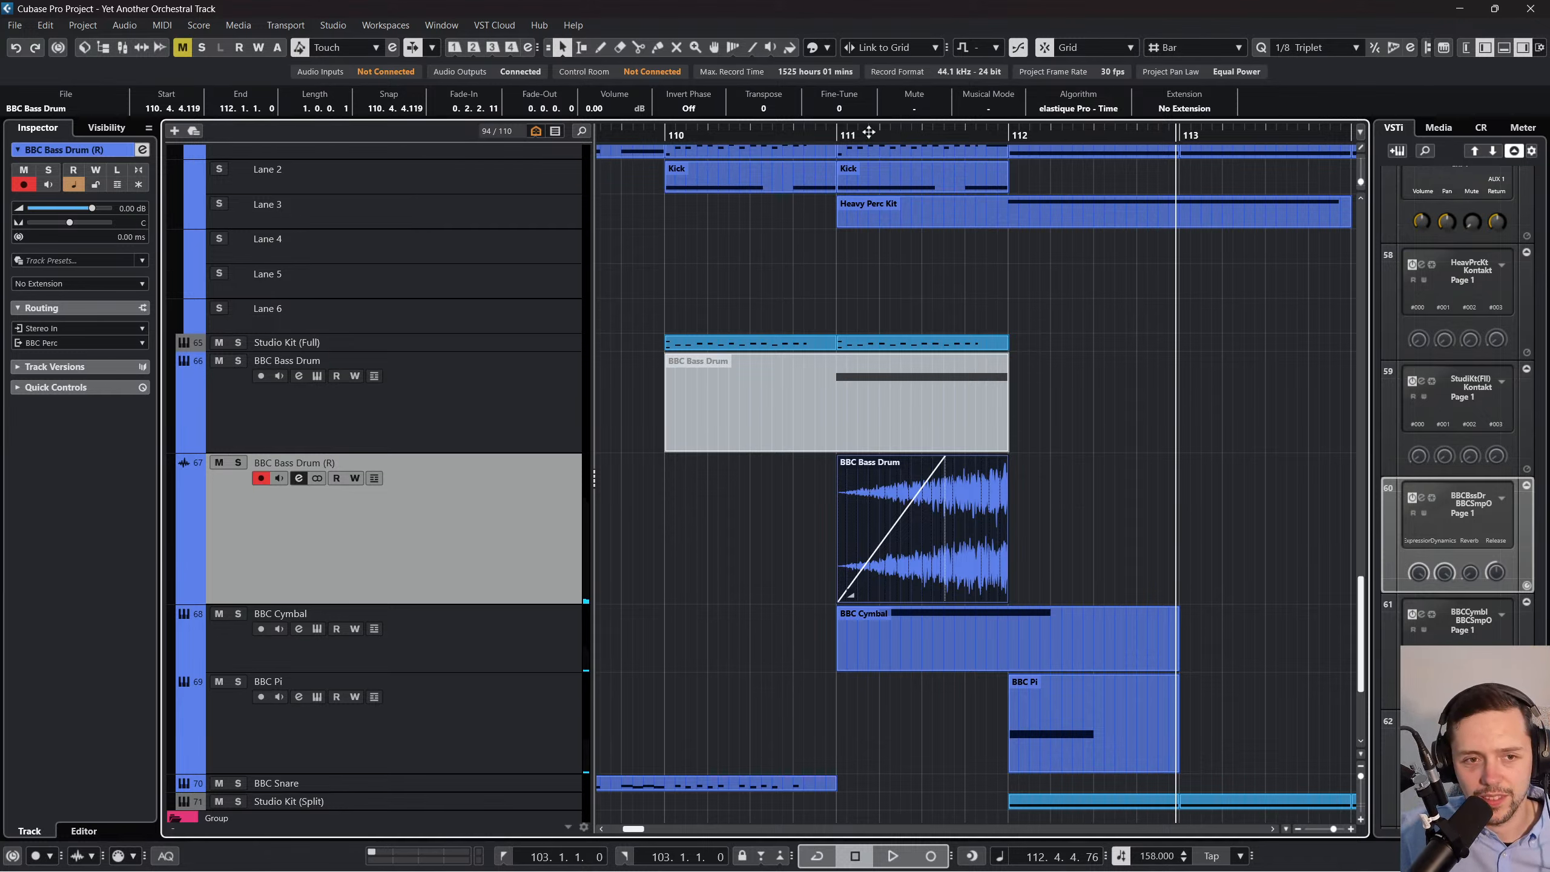
click(840, 136)
key(space)
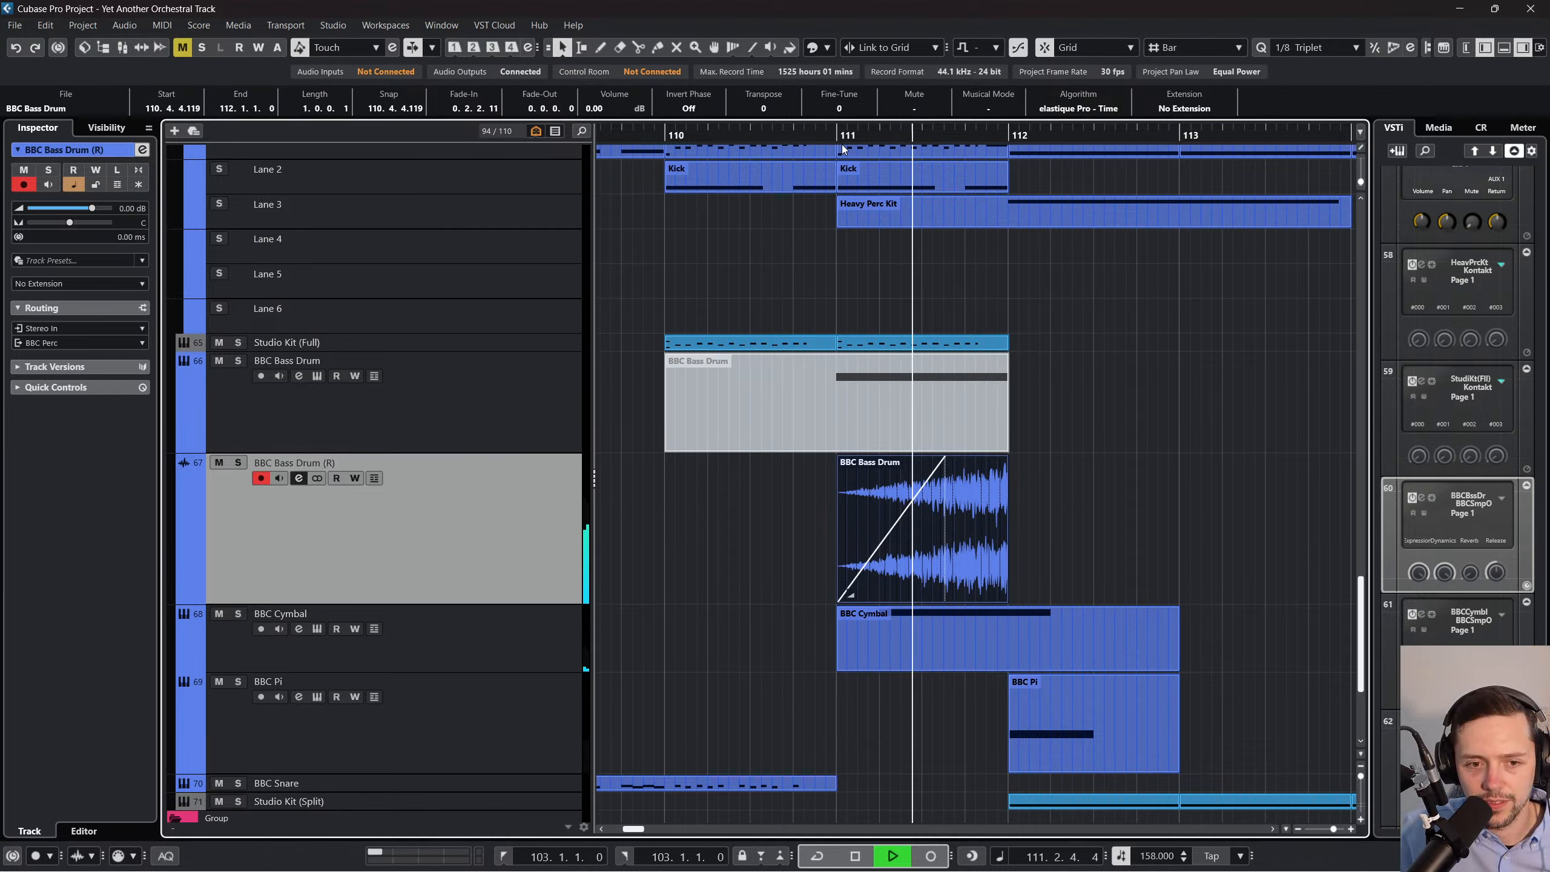
key(space)
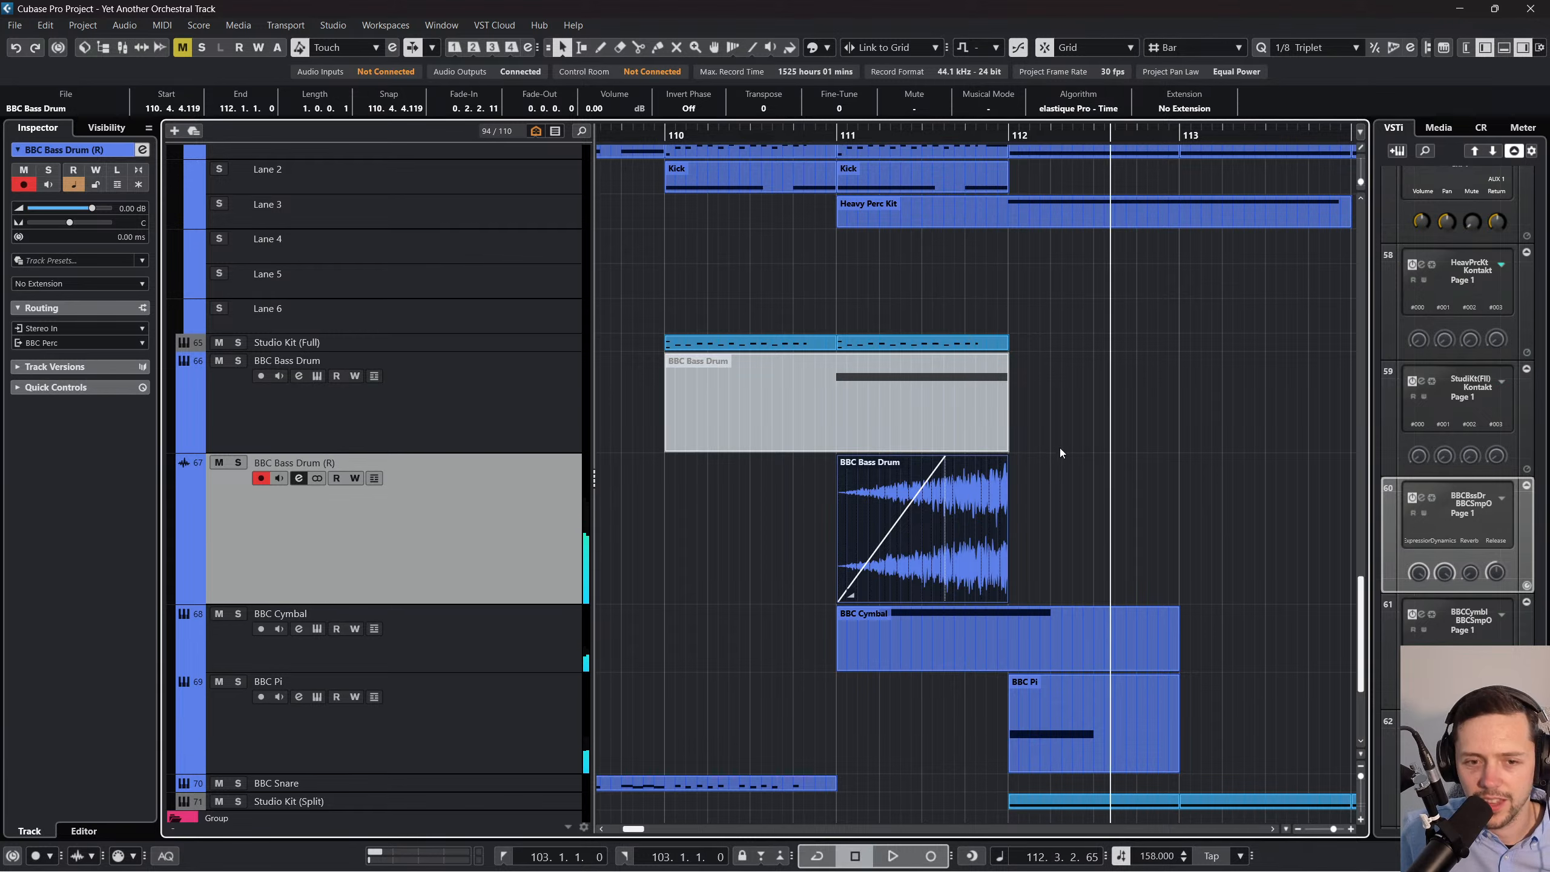
Undo the trim and fade-in on the rendered event and remove the BBC Bass Drum (R) track.
key(ctrl+z)
key(ctrl+z)
right_click(509, 491)
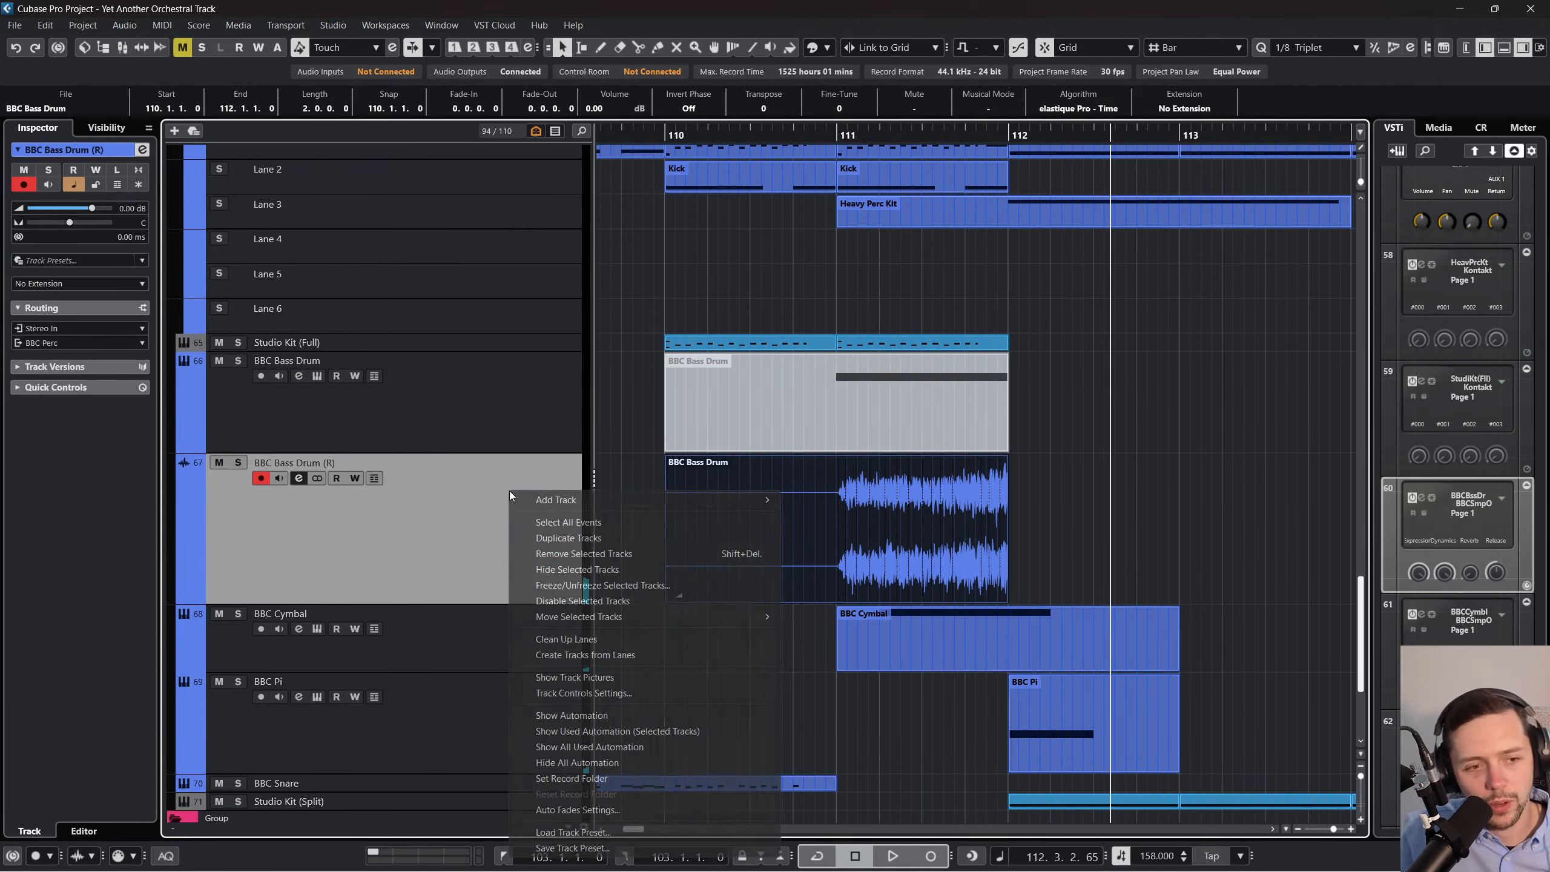
click(608, 556)
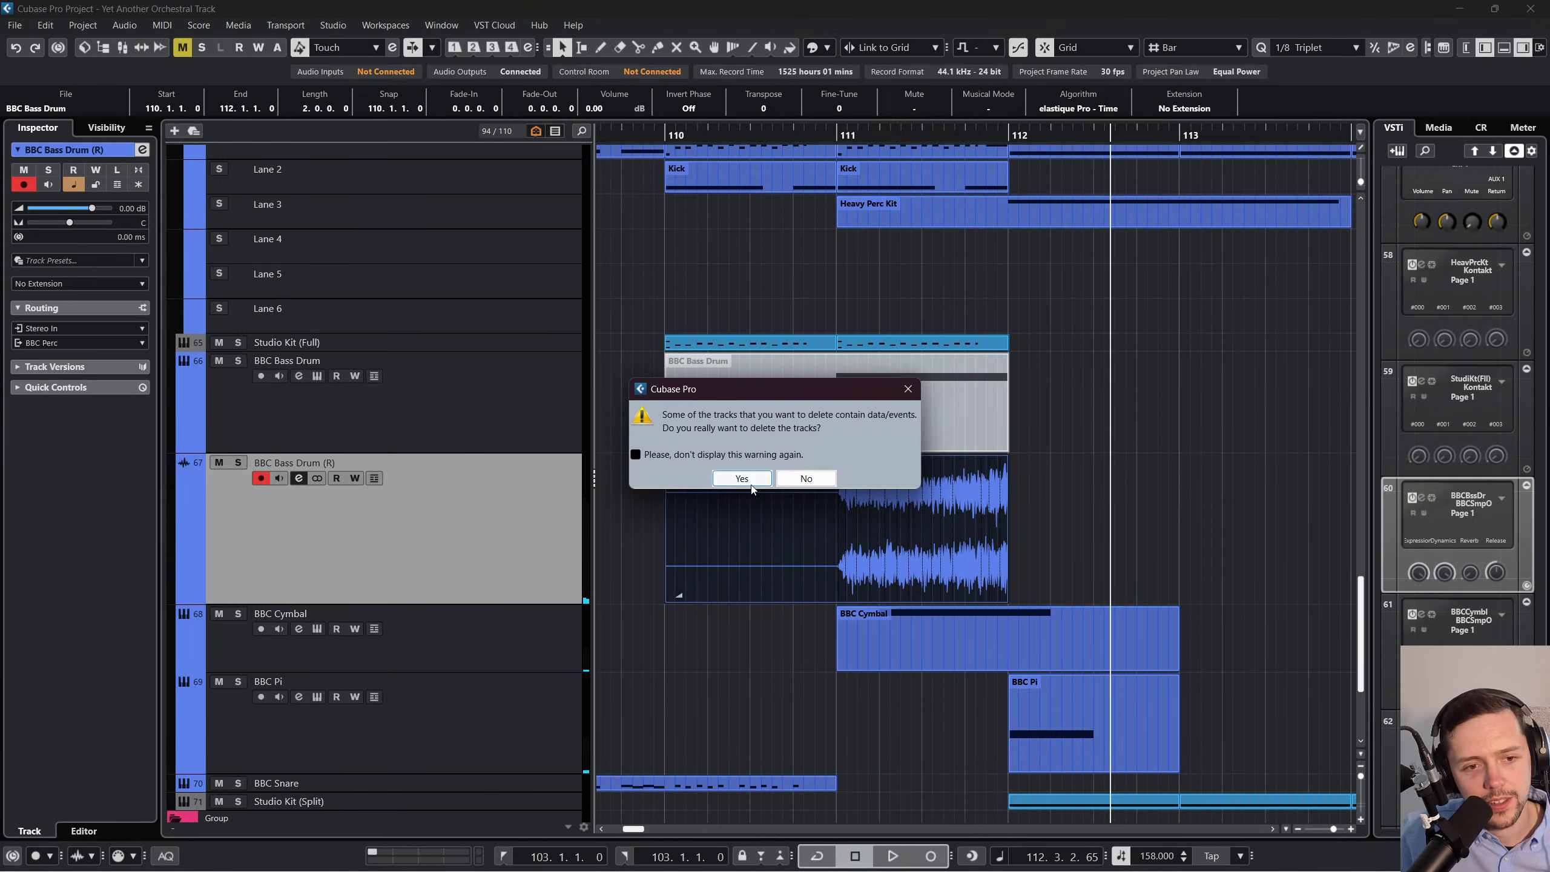
click(738, 478)
click(708, 403)
right_click(907, 380)
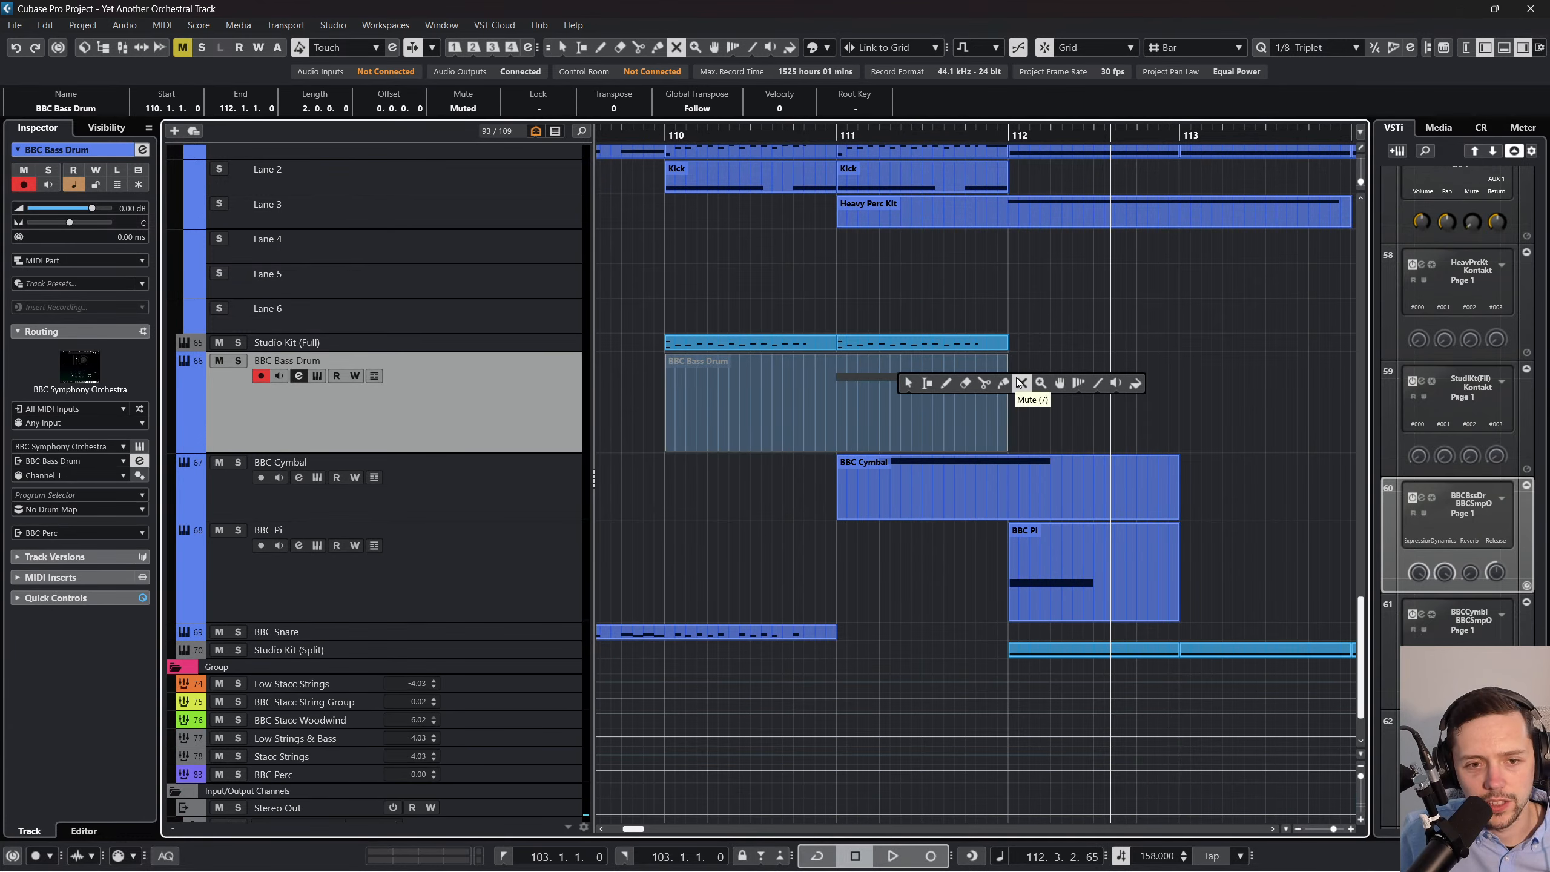
click(908, 383)
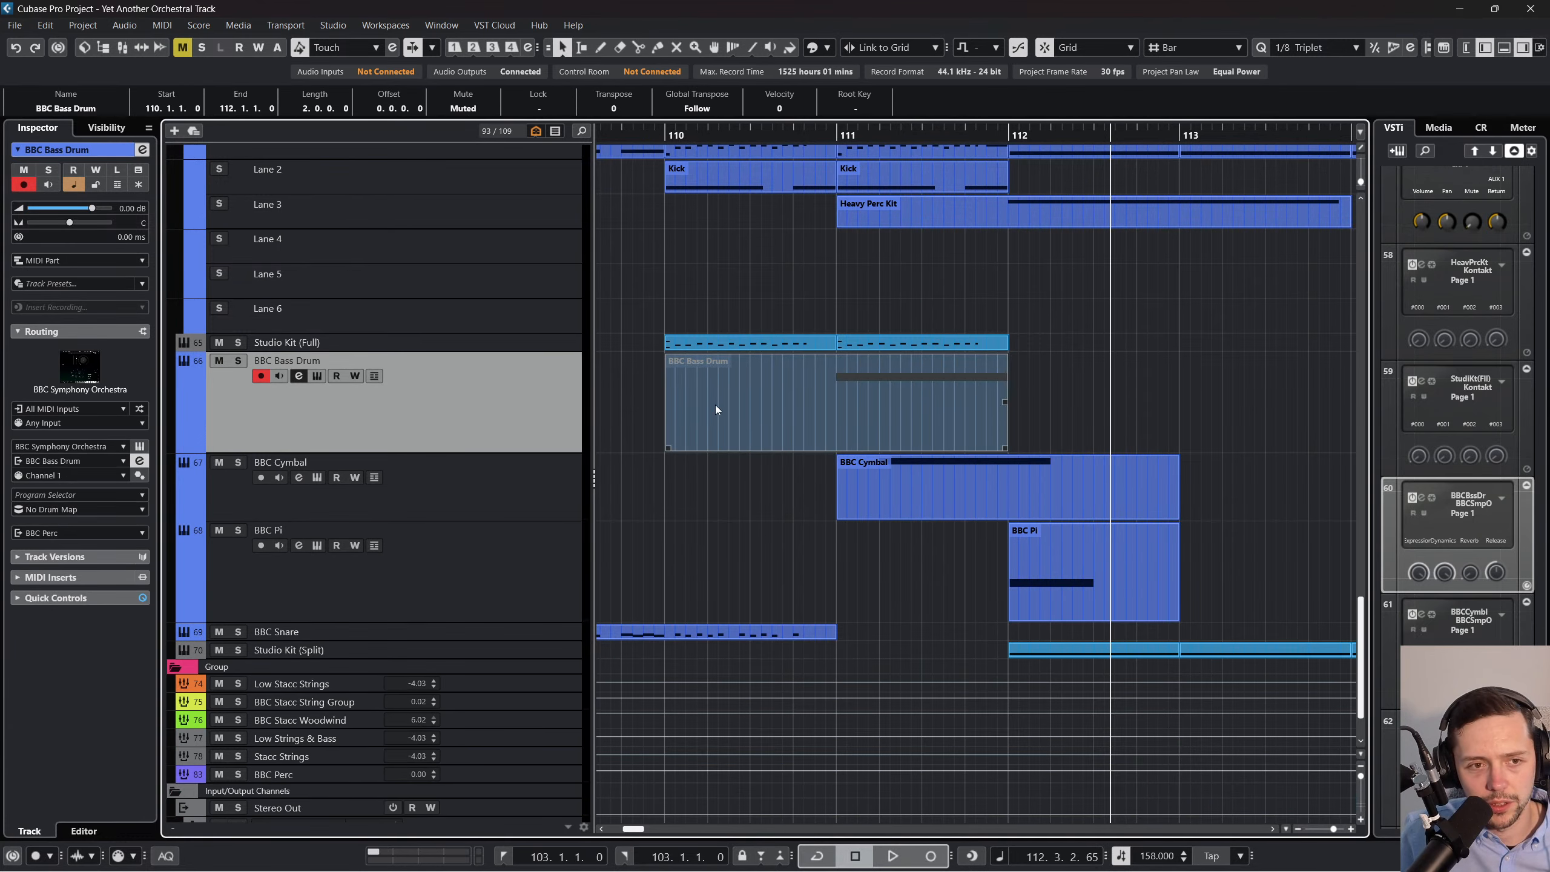
click(696, 512)
right_click(439, 405)
click(797, 387)
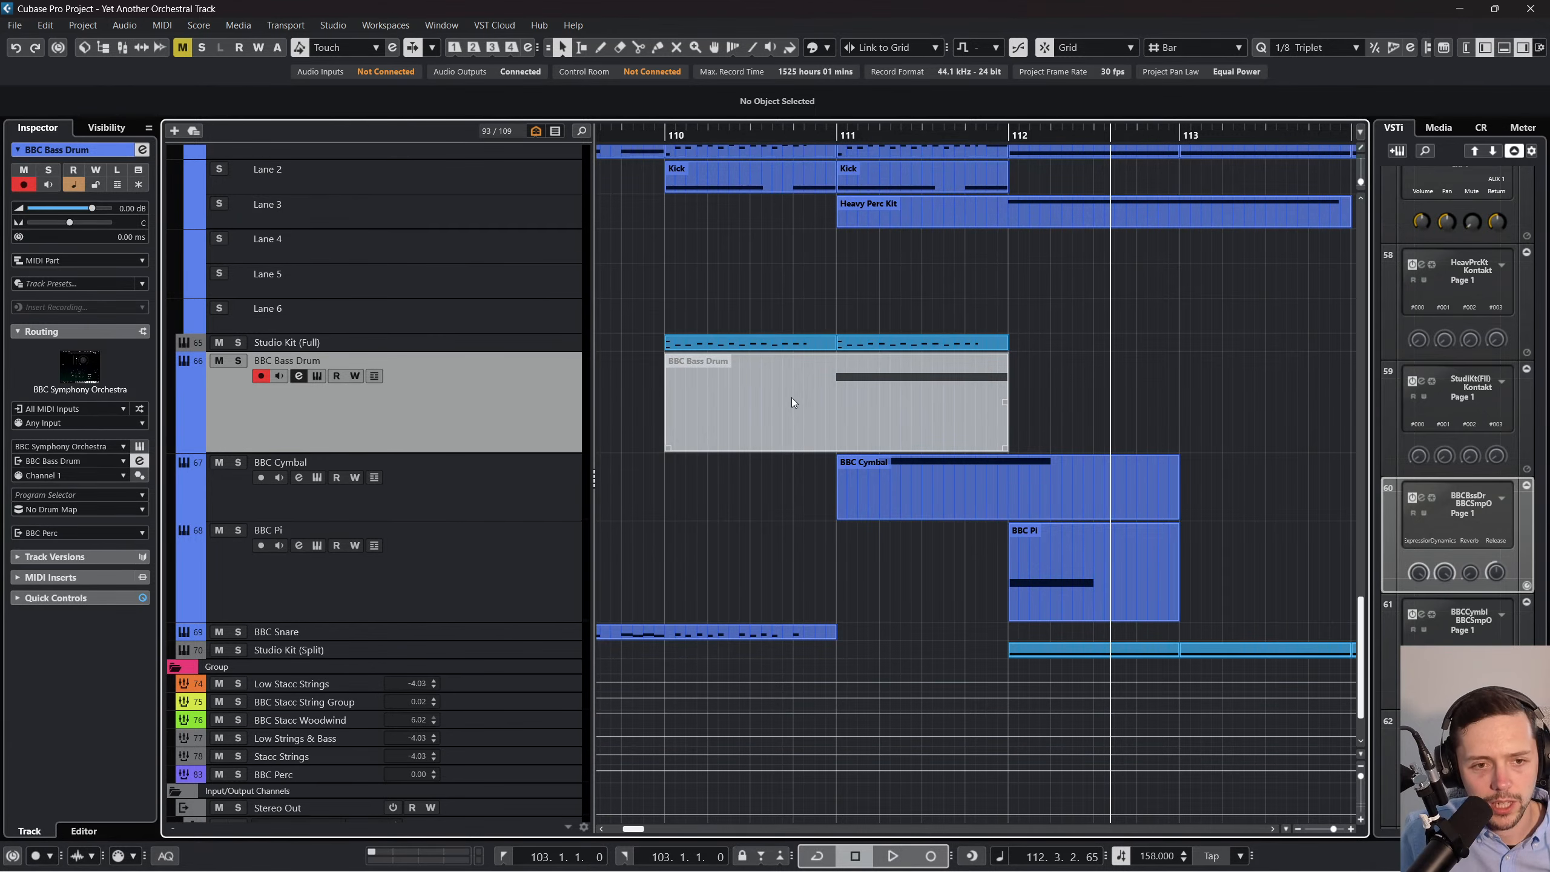
key(e)
click(1204, 52)
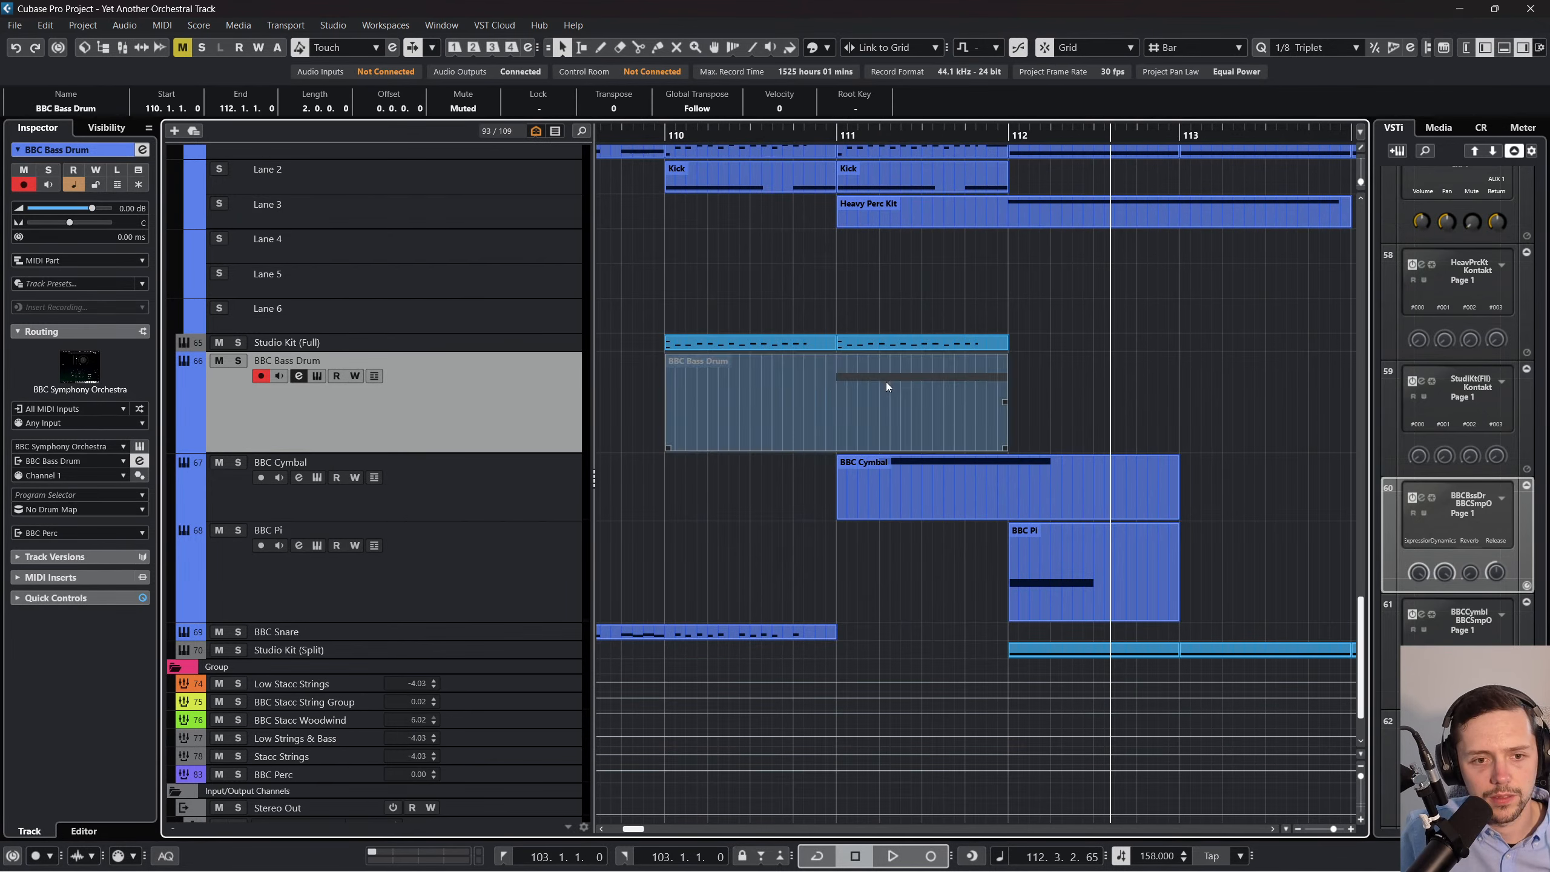
Extend the end of the BBC Bass Drum MIDI part to bar 114 and unmute the part.
double_click(887, 382)
drag(879, 313, 1363, 306)
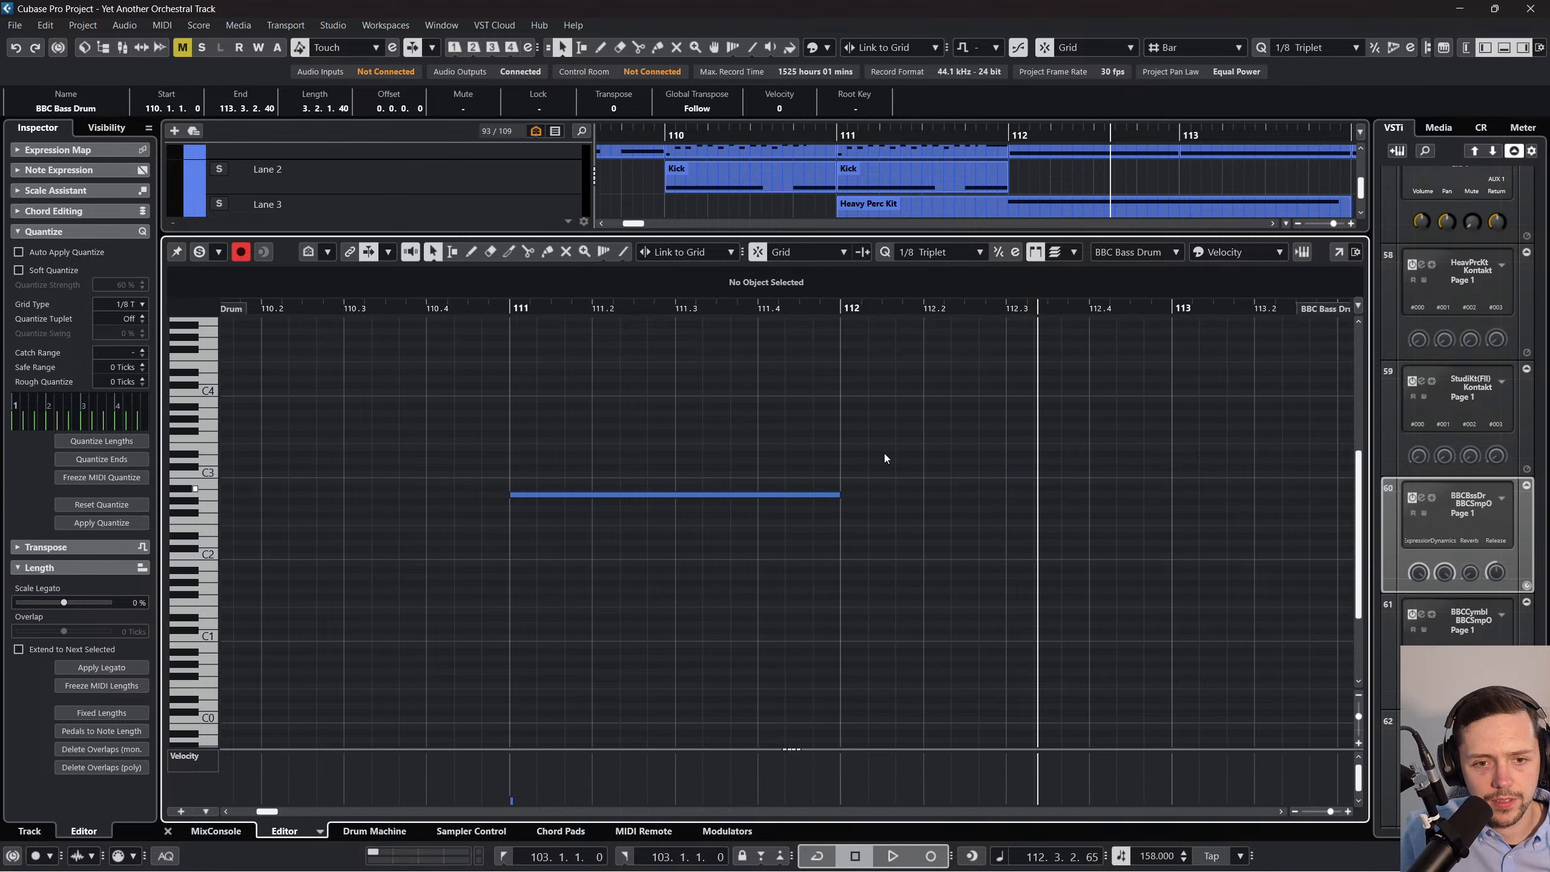
drag(955, 310, 952, 302)
drag(1200, 311, 1286, 310)
click(168, 831)
click(801, 467)
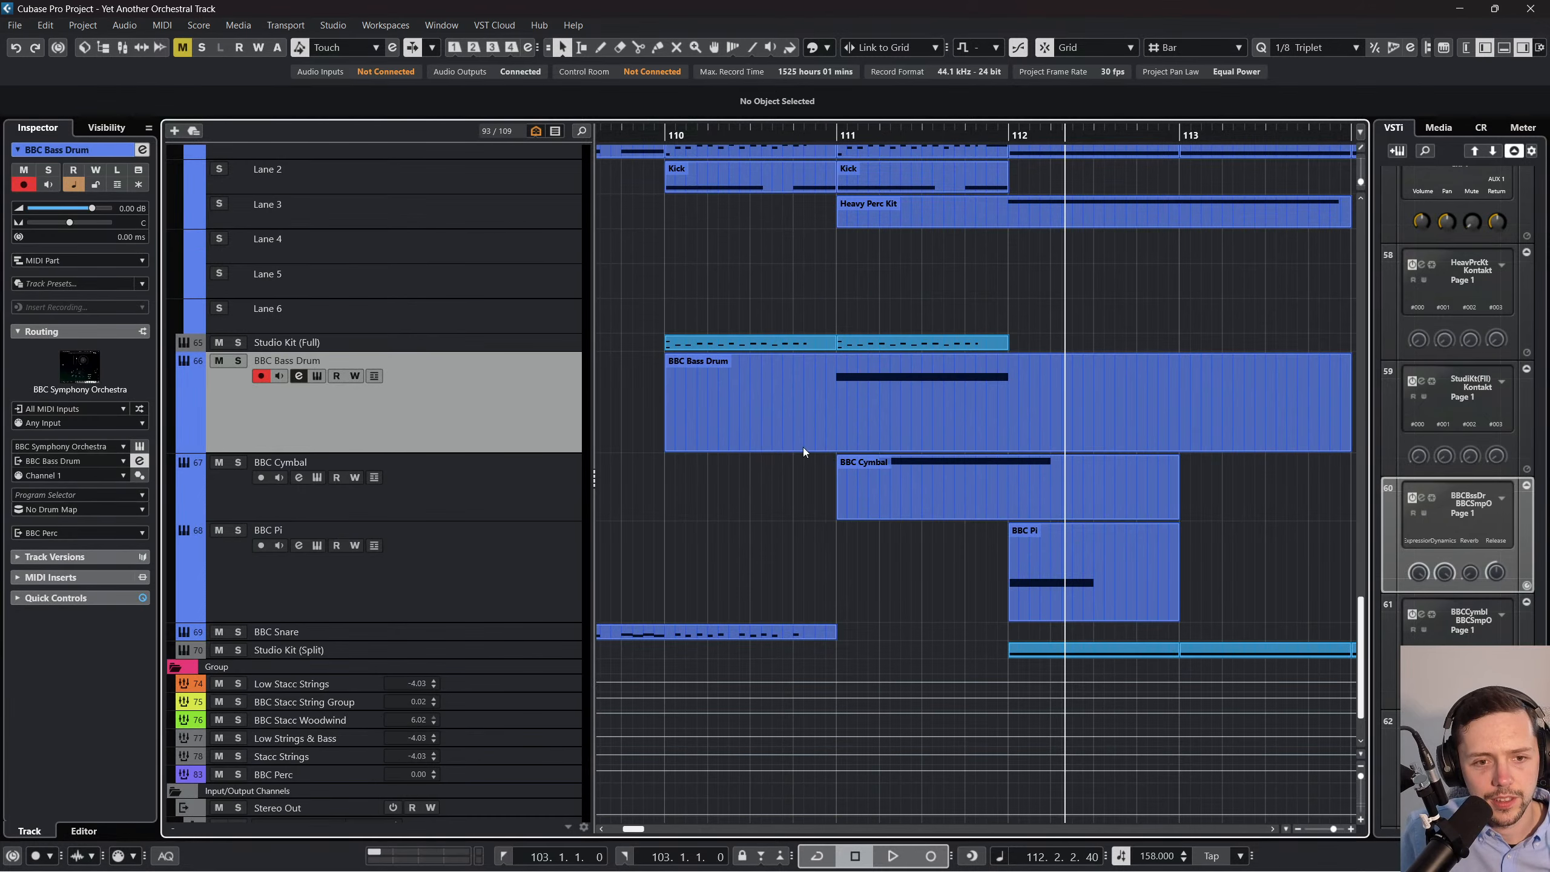
Render the extended BBC Bass Drum part in place with the current settings and enlarge the rendered audio track.
click(803, 441)
click(54, 25)
mouse_move(113, 175)
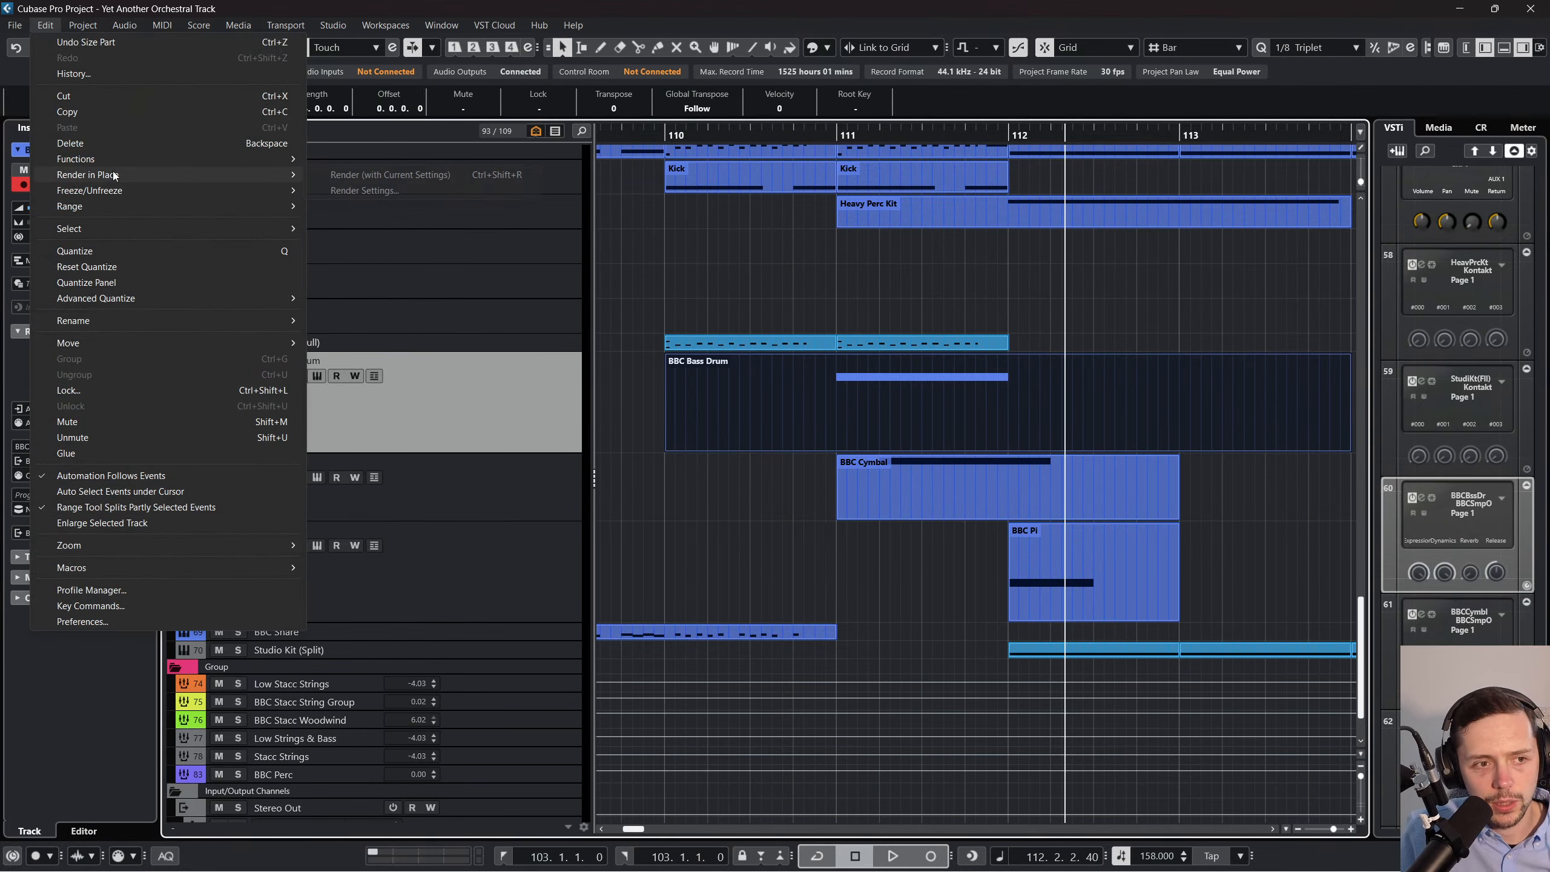
click(391, 174)
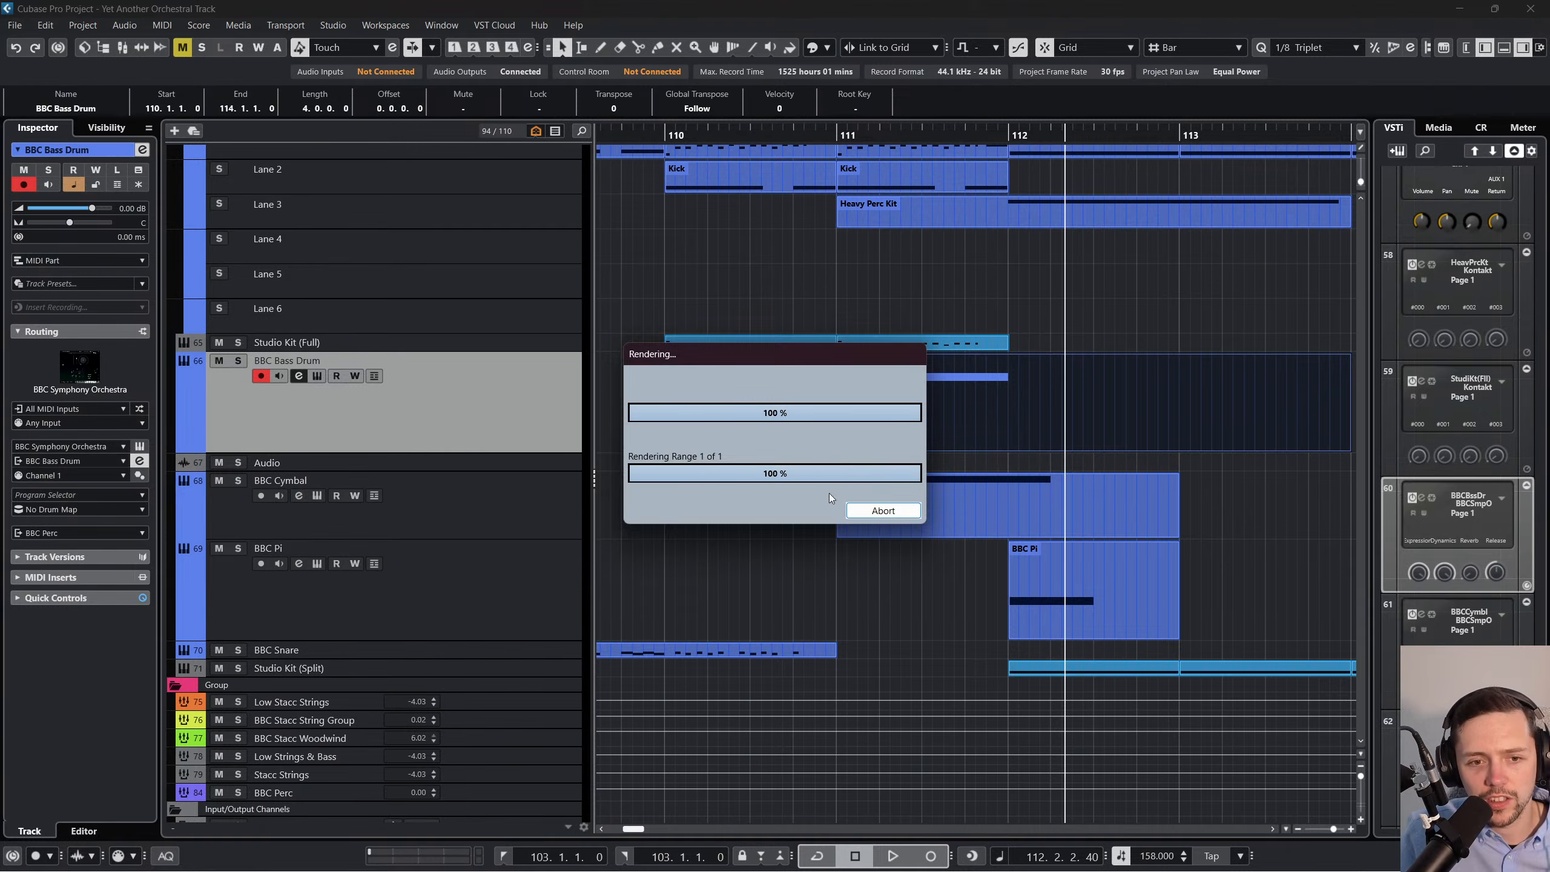
drag(498, 468, 881, 665)
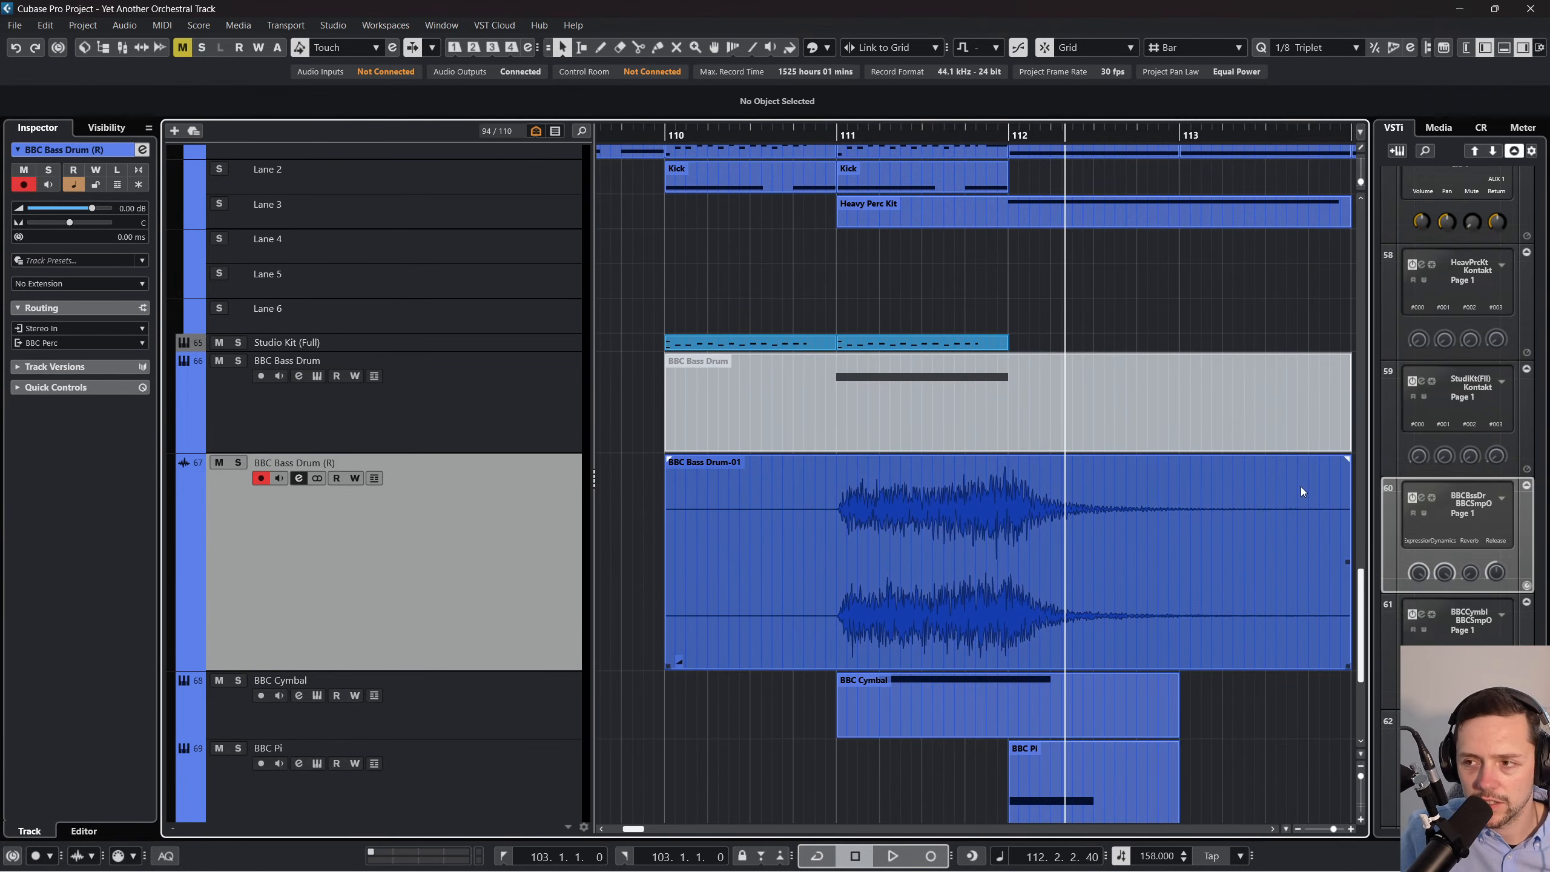
Trim the start of the rendered BBC Bass Drum event to just before bar 111 and give it a fade-in of 0.3.3.46.
click(929, 540)
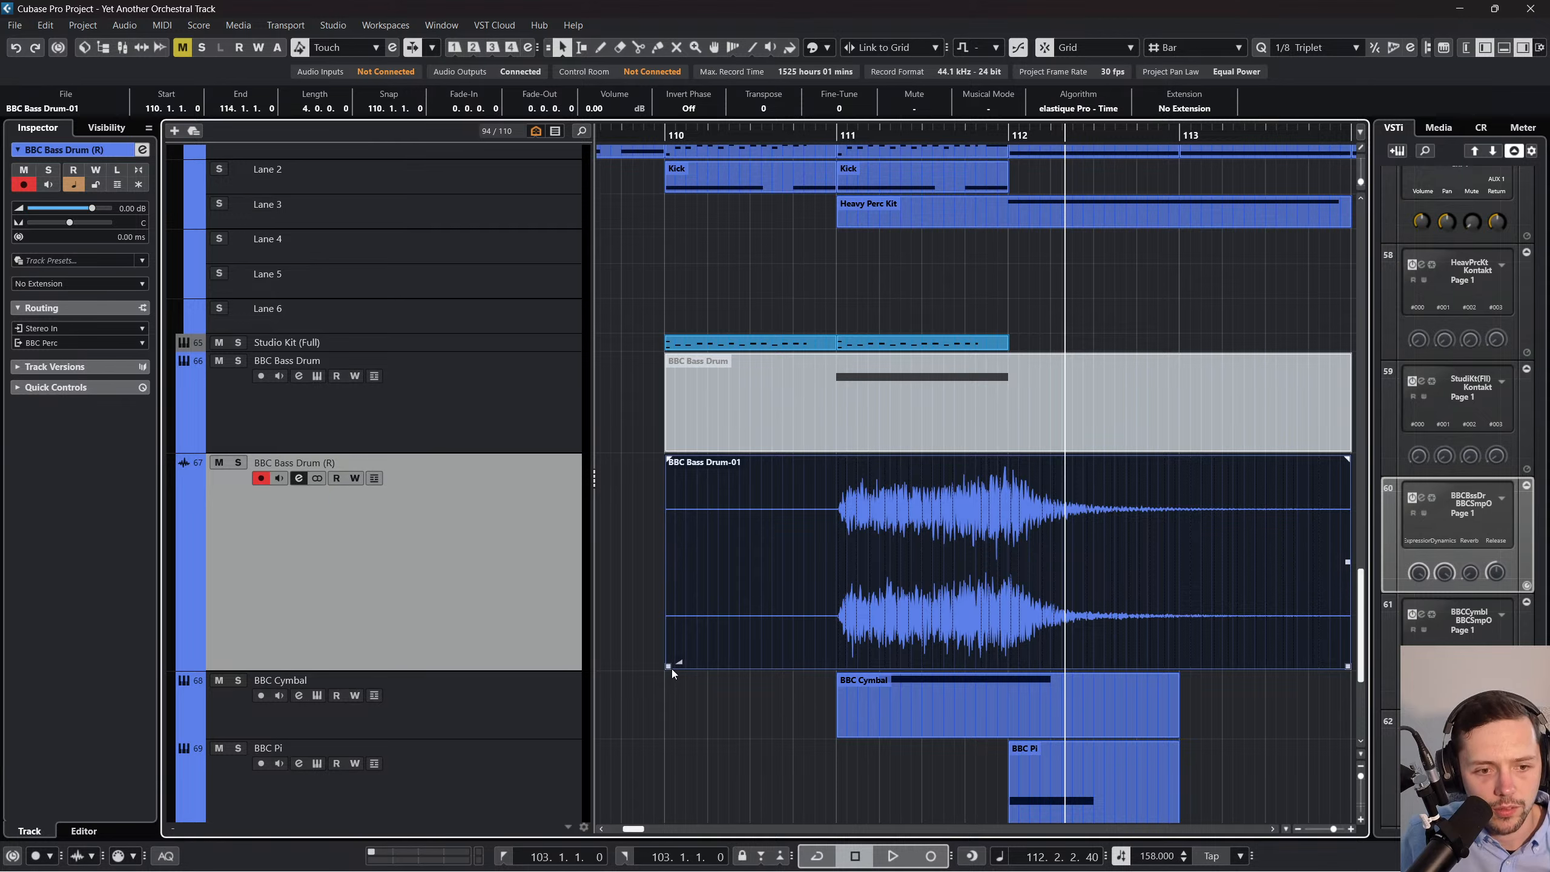
drag(672, 674, 842, 665)
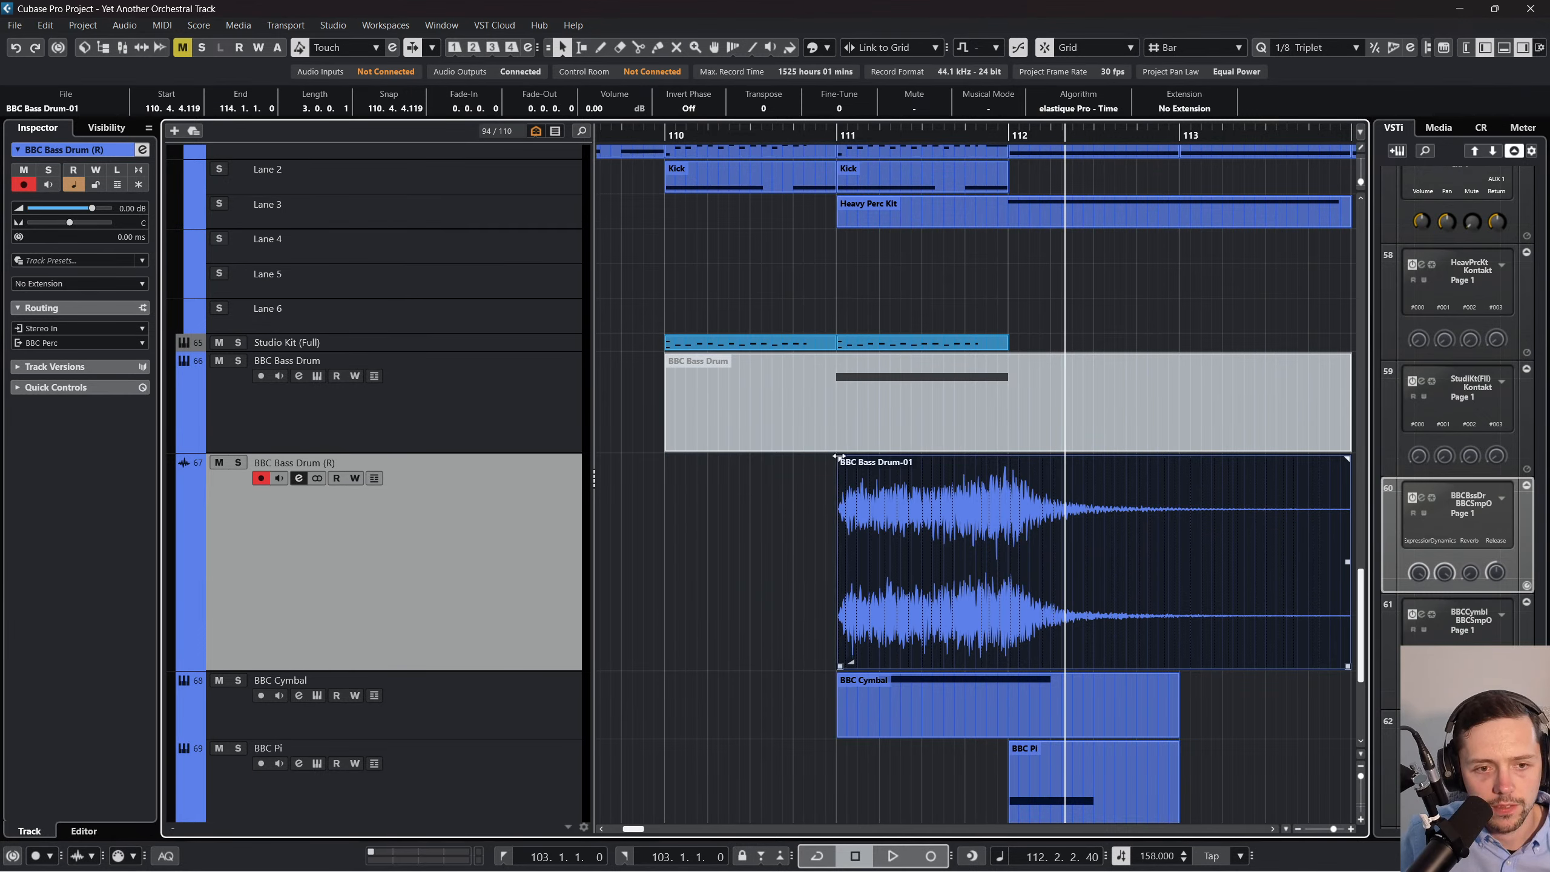
drag(839, 457, 998, 439)
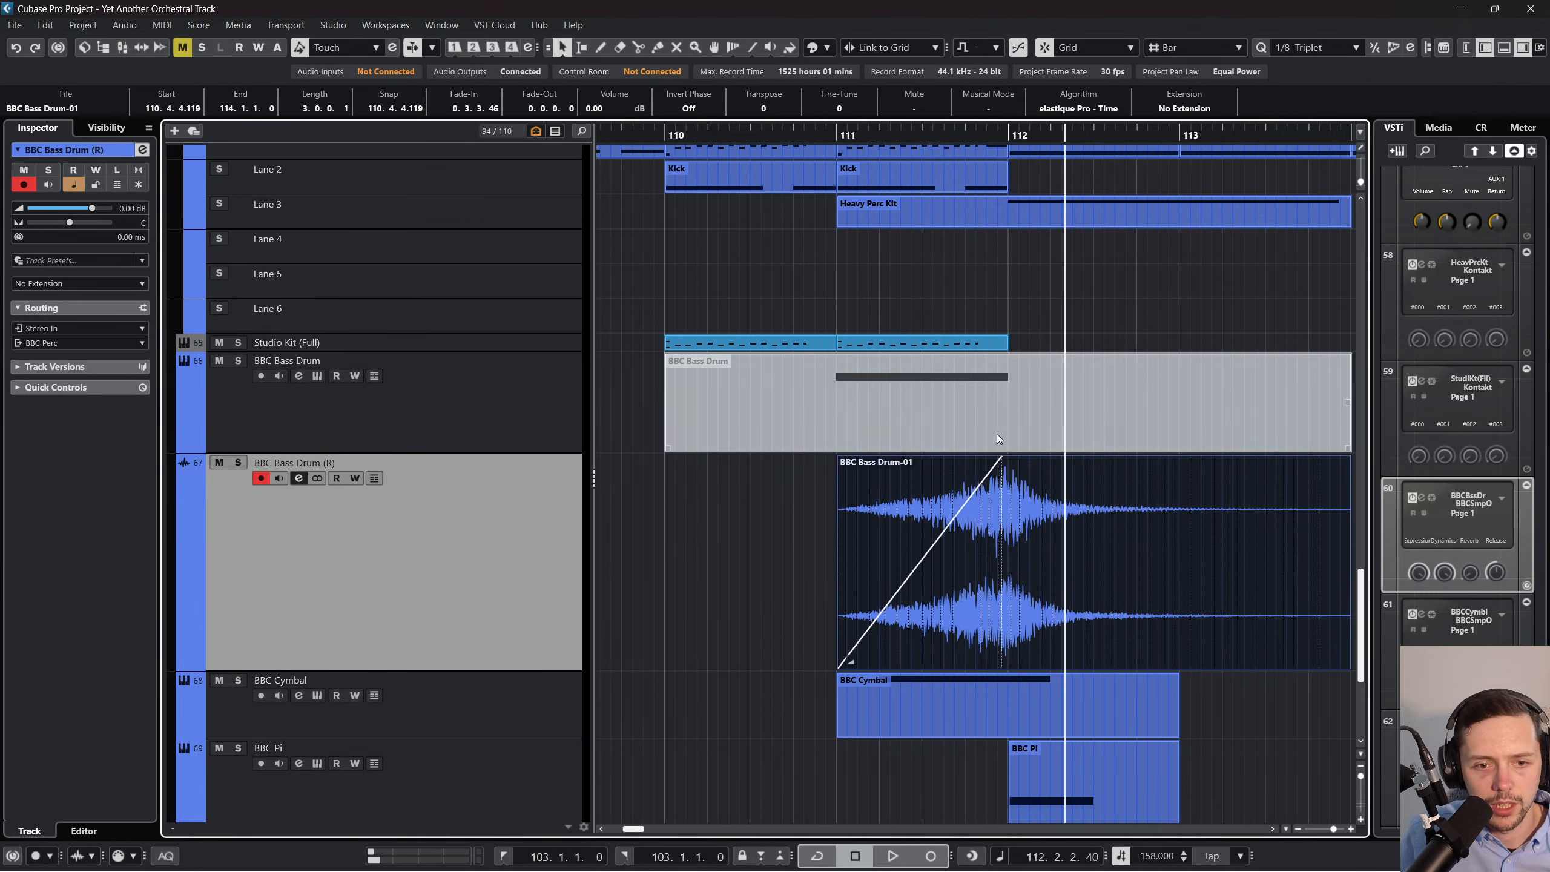
Play the full mix from just before bar 111 to about bar 114 to audition the faded bass drum roll.
click(820, 129)
key(space)
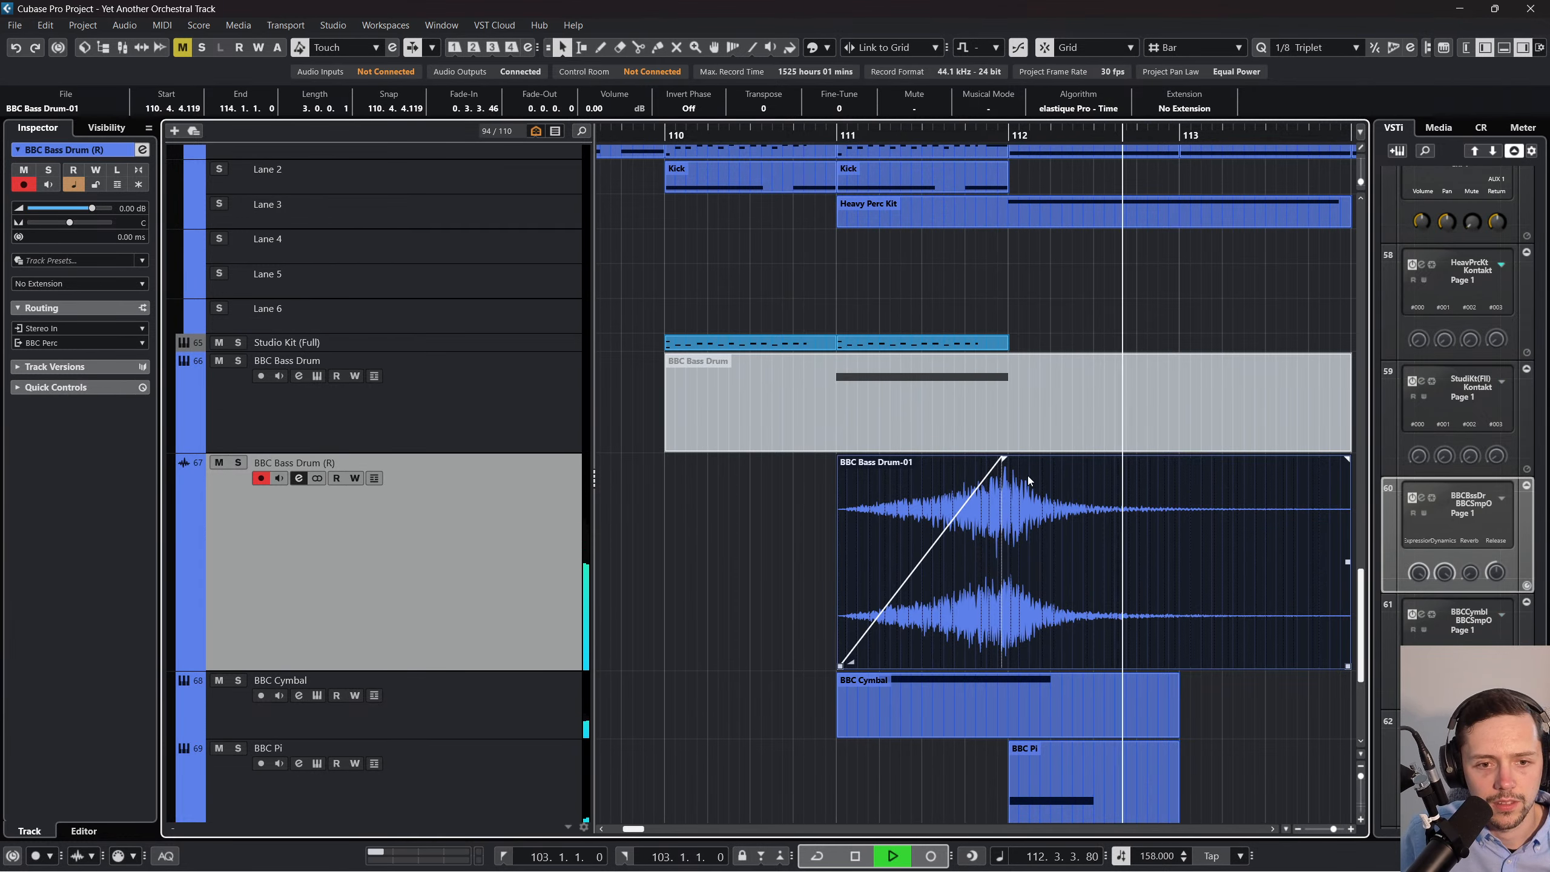
scroll(1111, 501, down, 2)
scroll(1105, 508, right, 5)
scroll(1103, 508, up, 2)
scroll(1042, 490, left, 5)
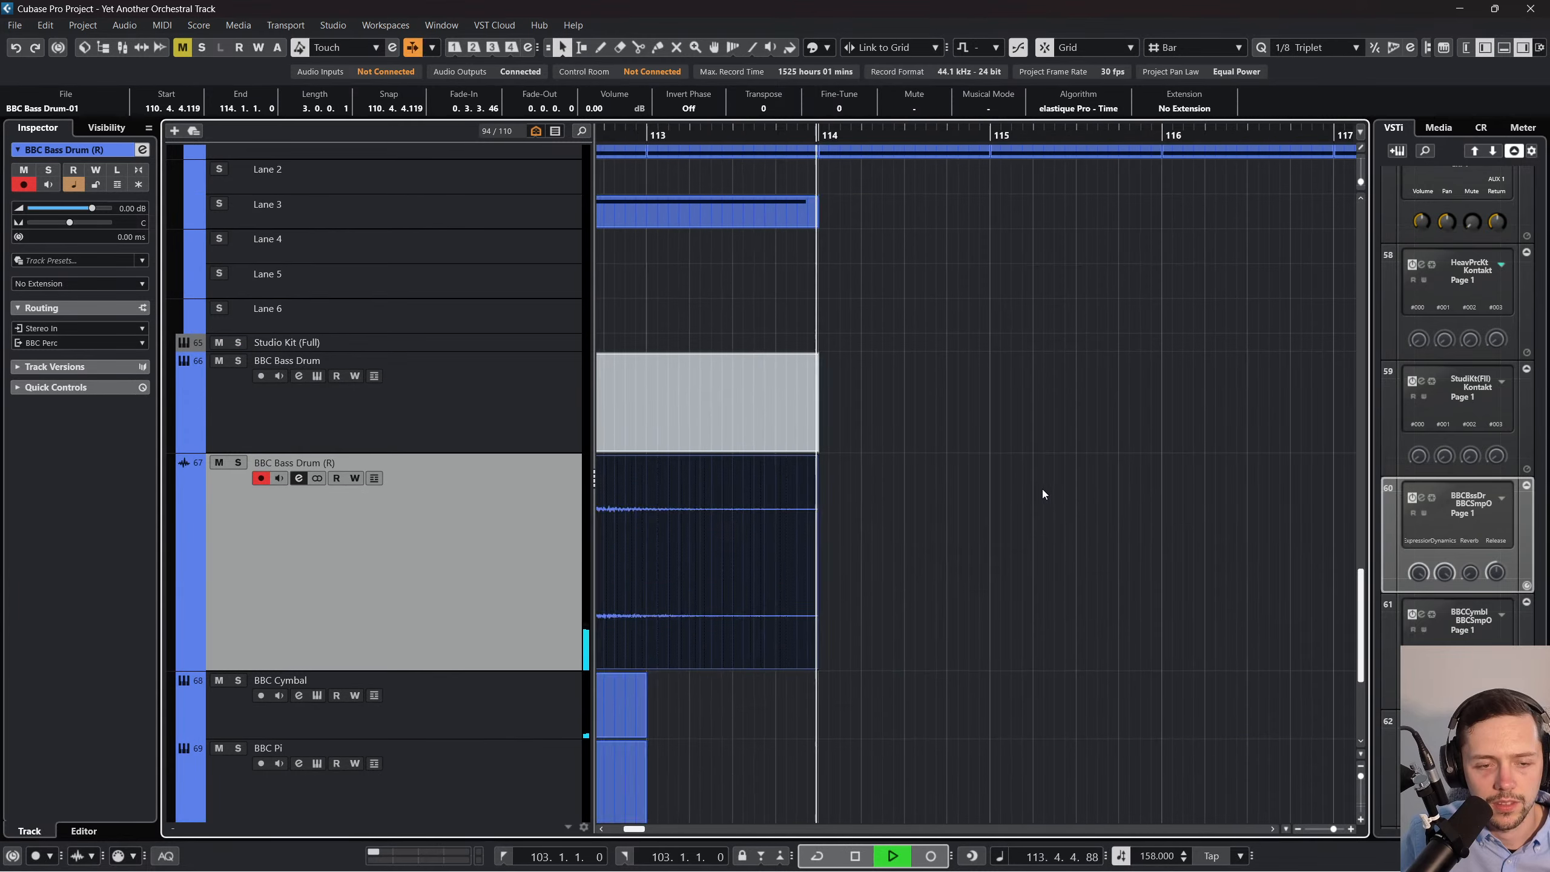
key(space)
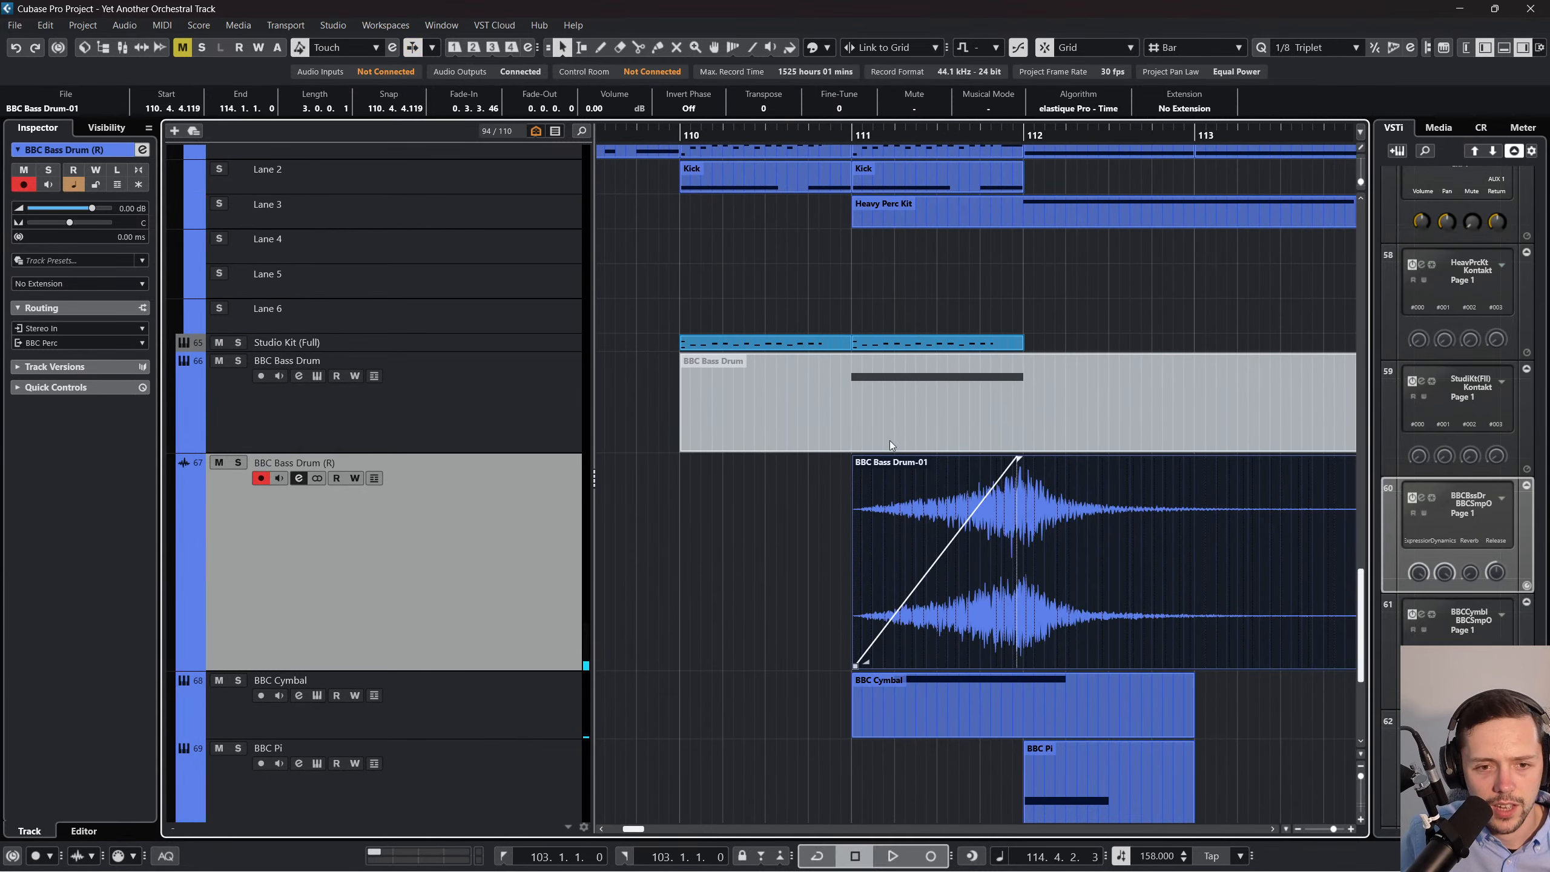
Lower the BBC Bass Drum (R) track volume to -9.55 dB while replaying the transition from bar 111.
drag(96, 208, 84, 212)
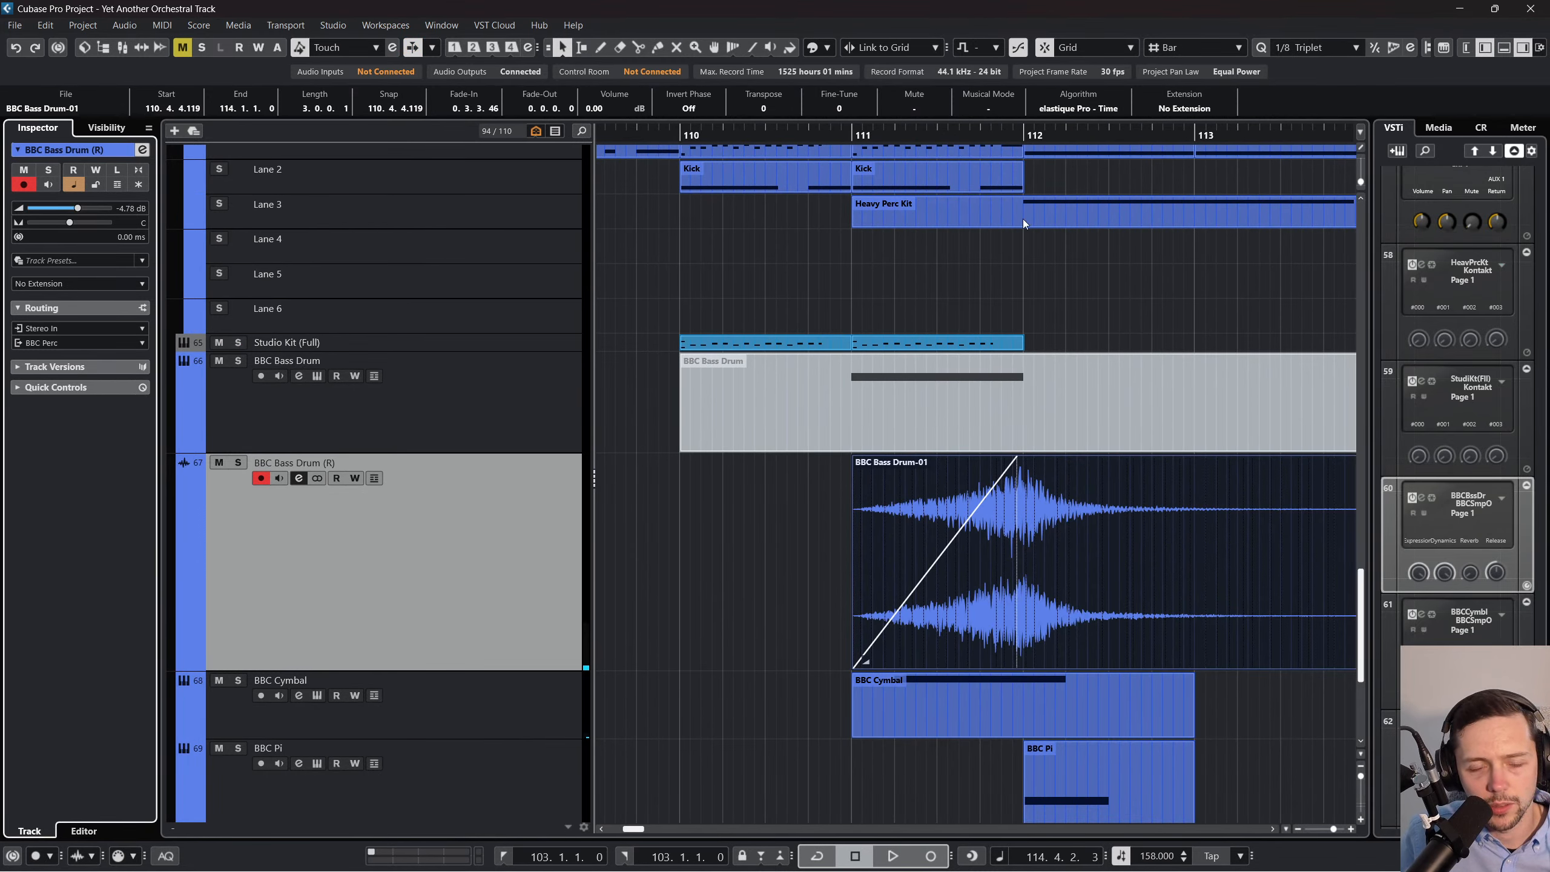
drag(862, 142, 863, 147)
key(space)
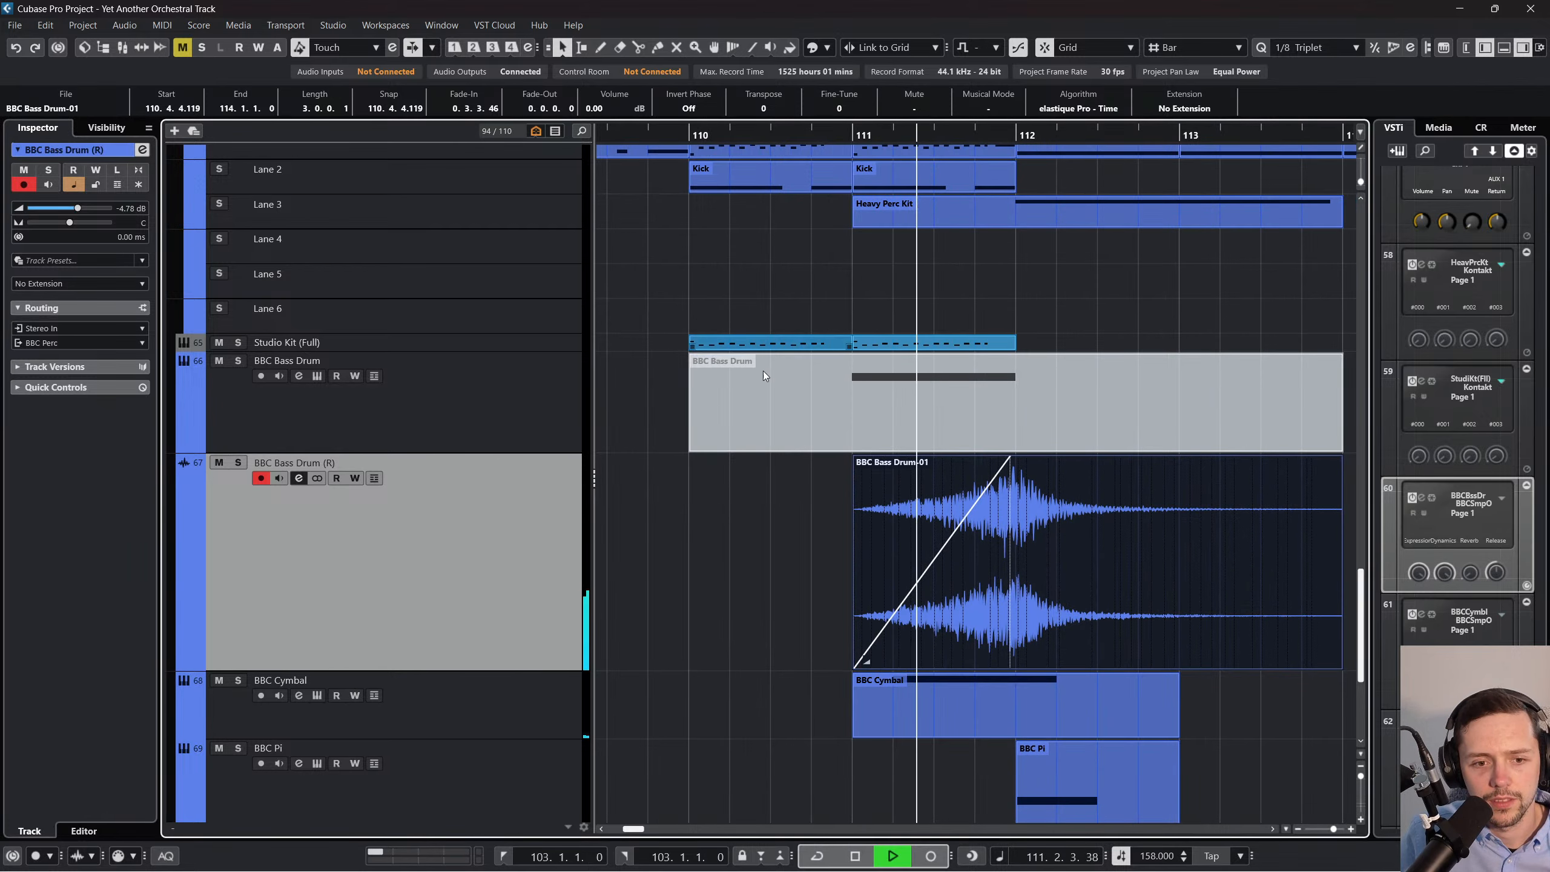
drag(78, 208, 69, 209)
key(space)
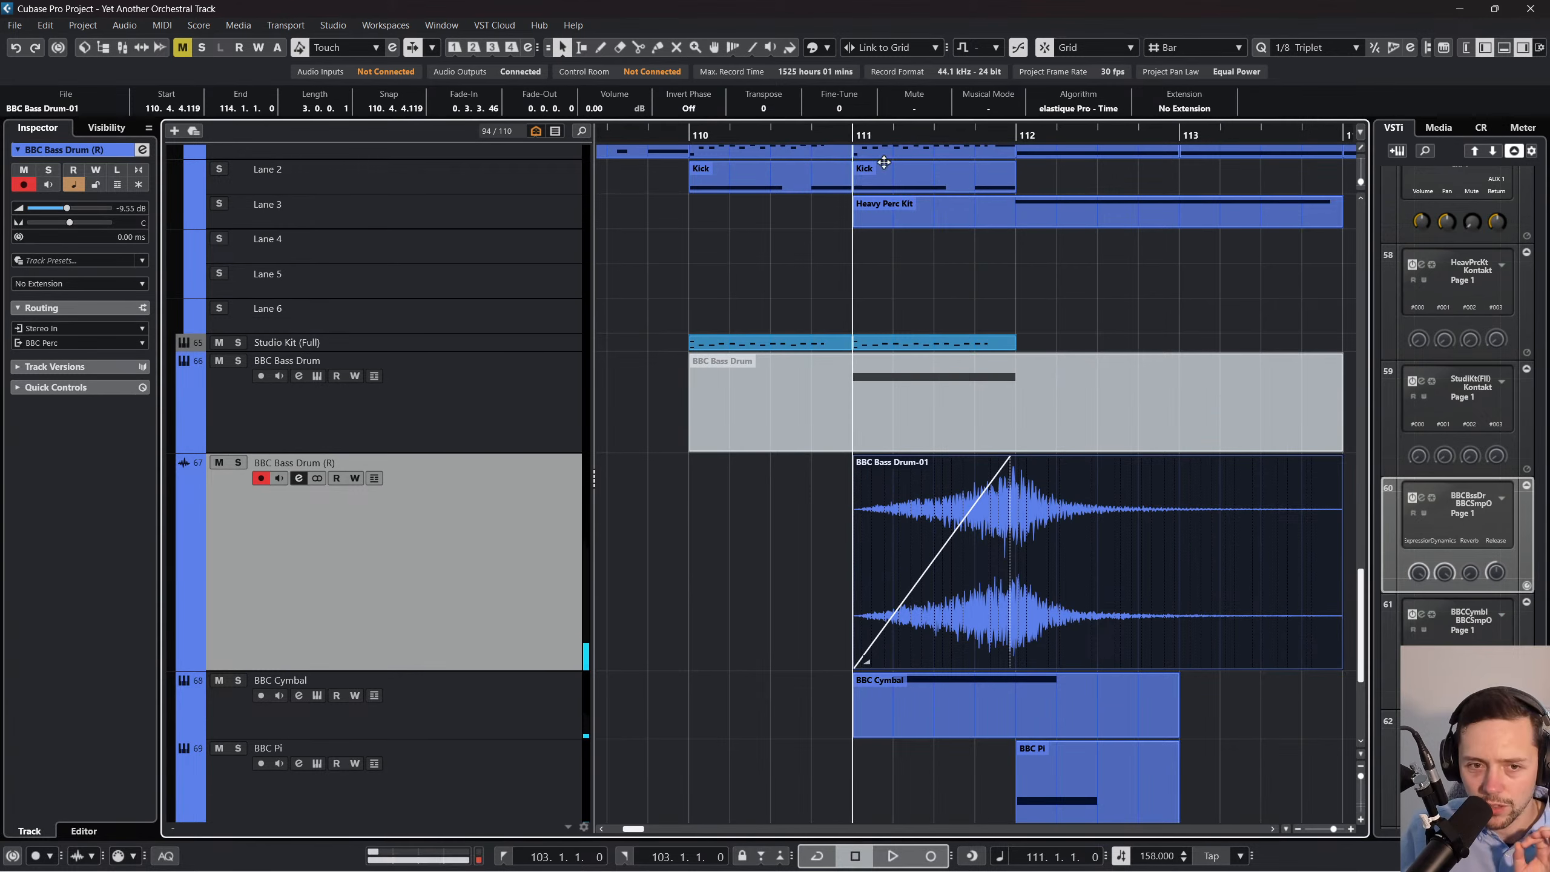
Delete the muted BBC Bass Drum MIDI part spanning bars 110 to 114 and select its instrument track.
click(1004, 344)
click(952, 410)
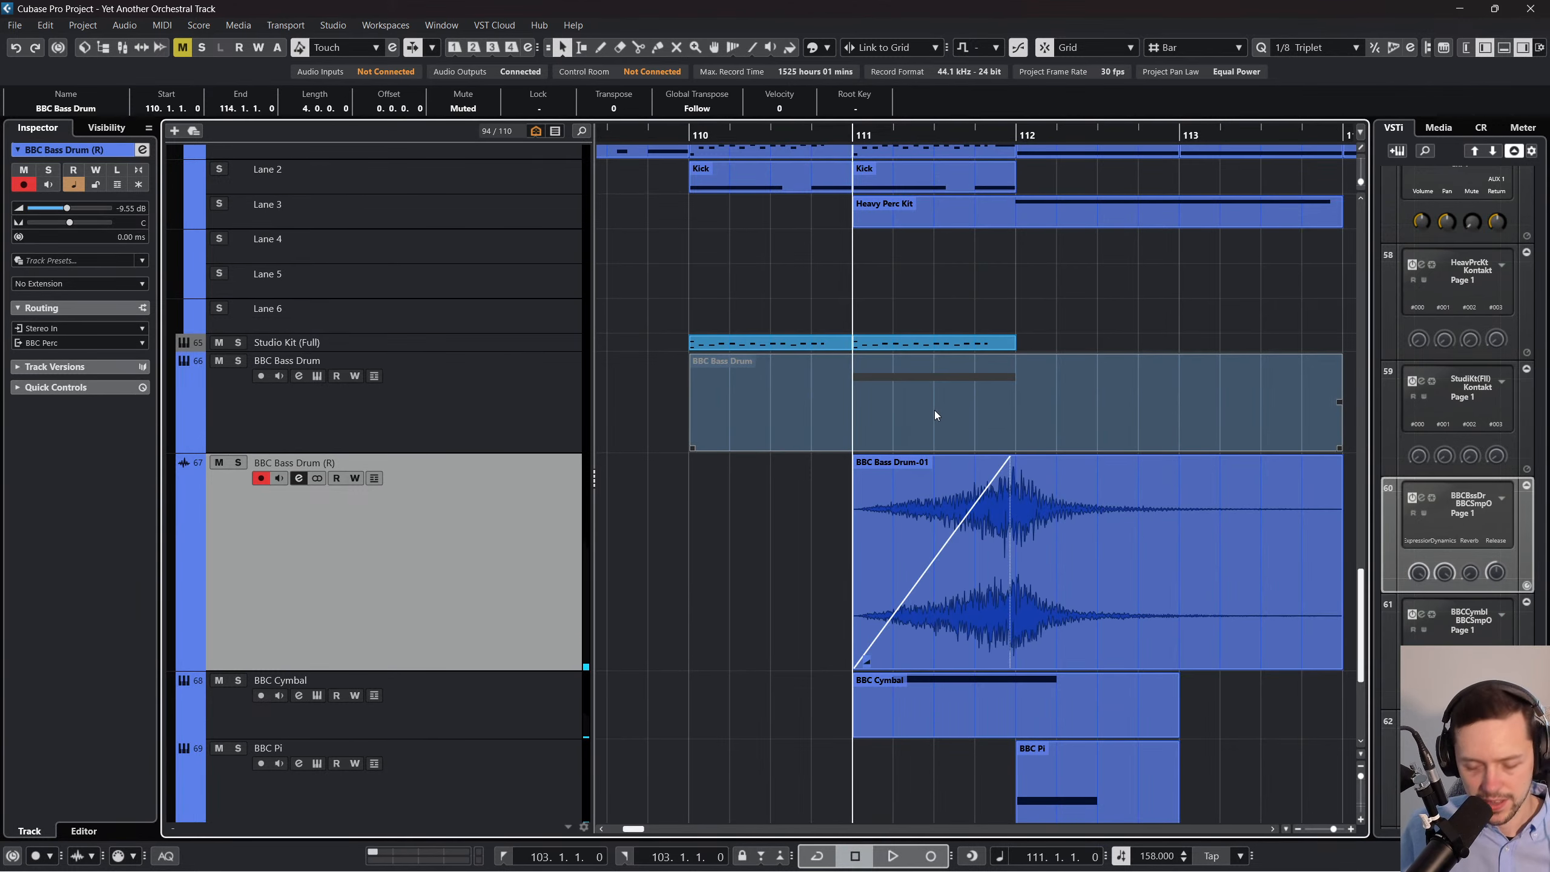
key(Delete)
click(651, 427)
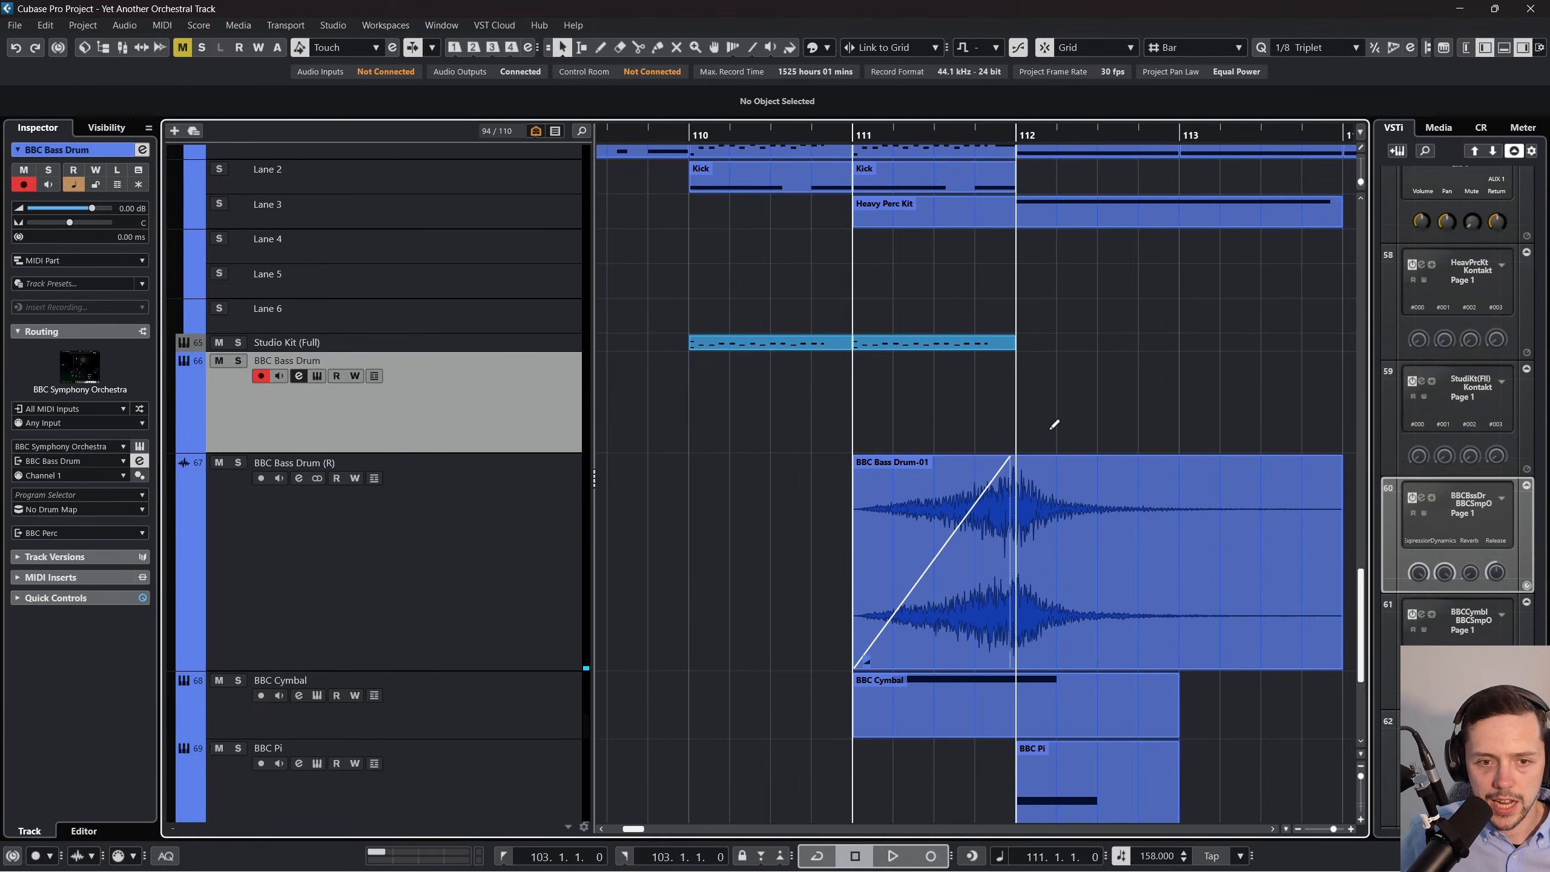
Create a one-bar BBC Bass Drum part at bar 112 and add a short C2 note at its start.
double_click(1068, 412)
double_click(1068, 412)
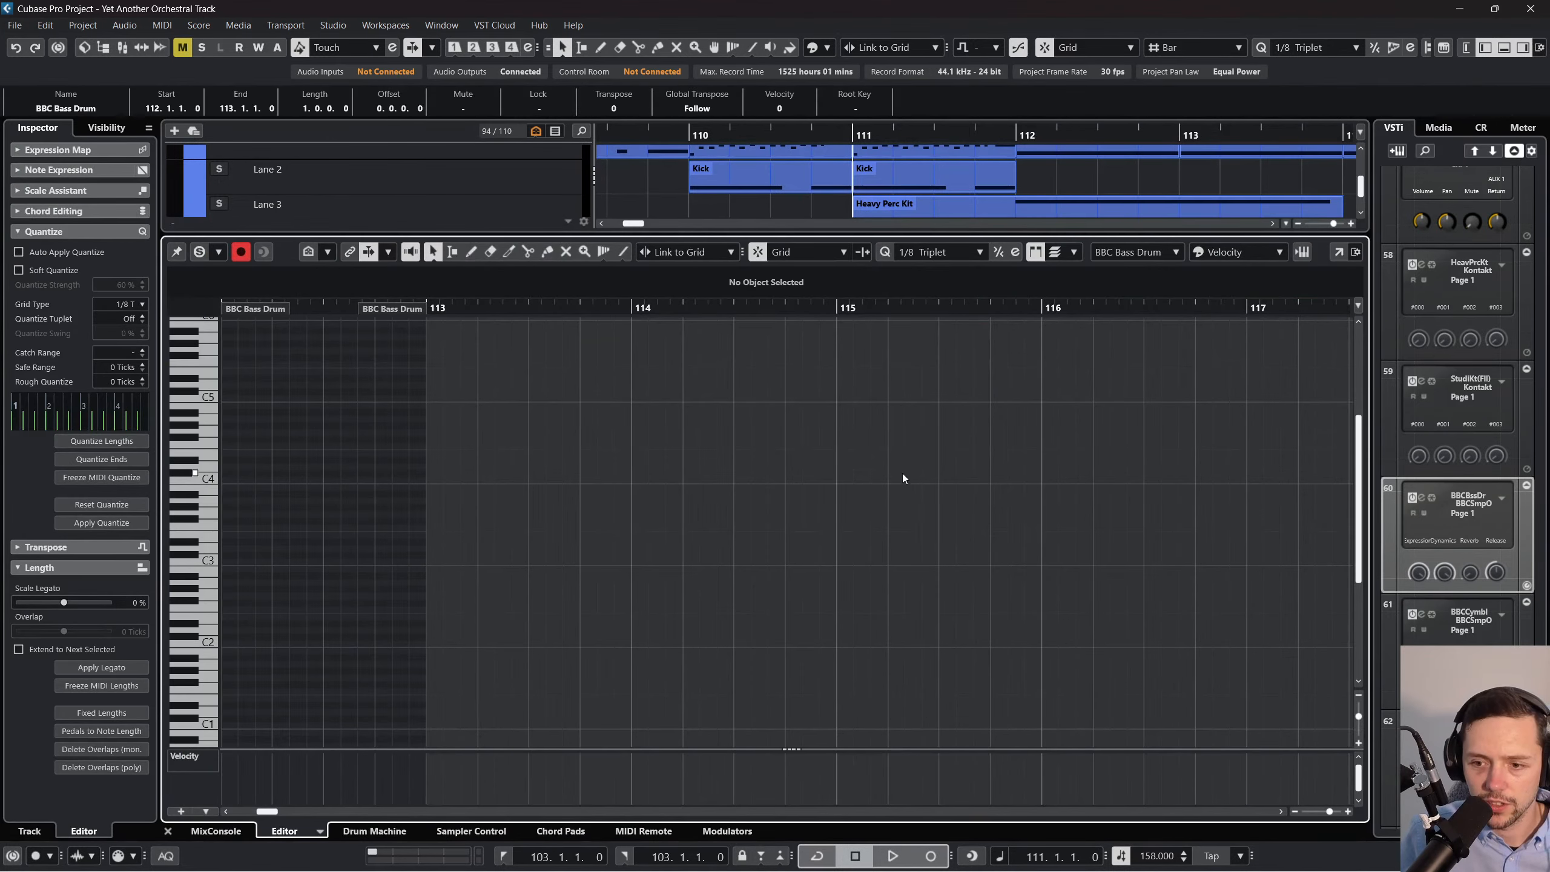
scroll(804, 515, left, 3)
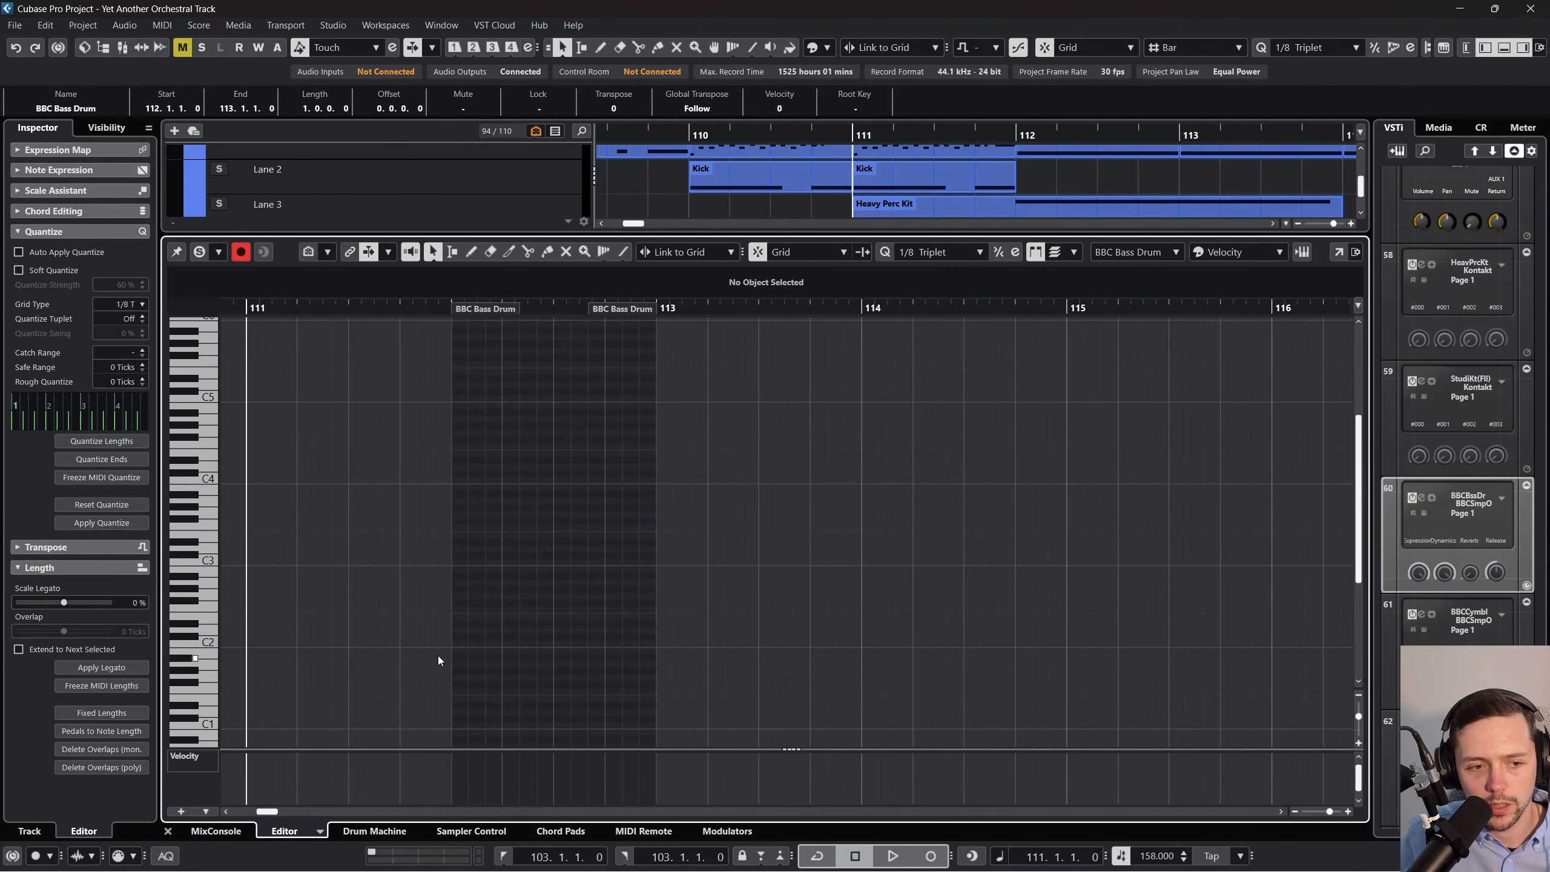
click(466, 641)
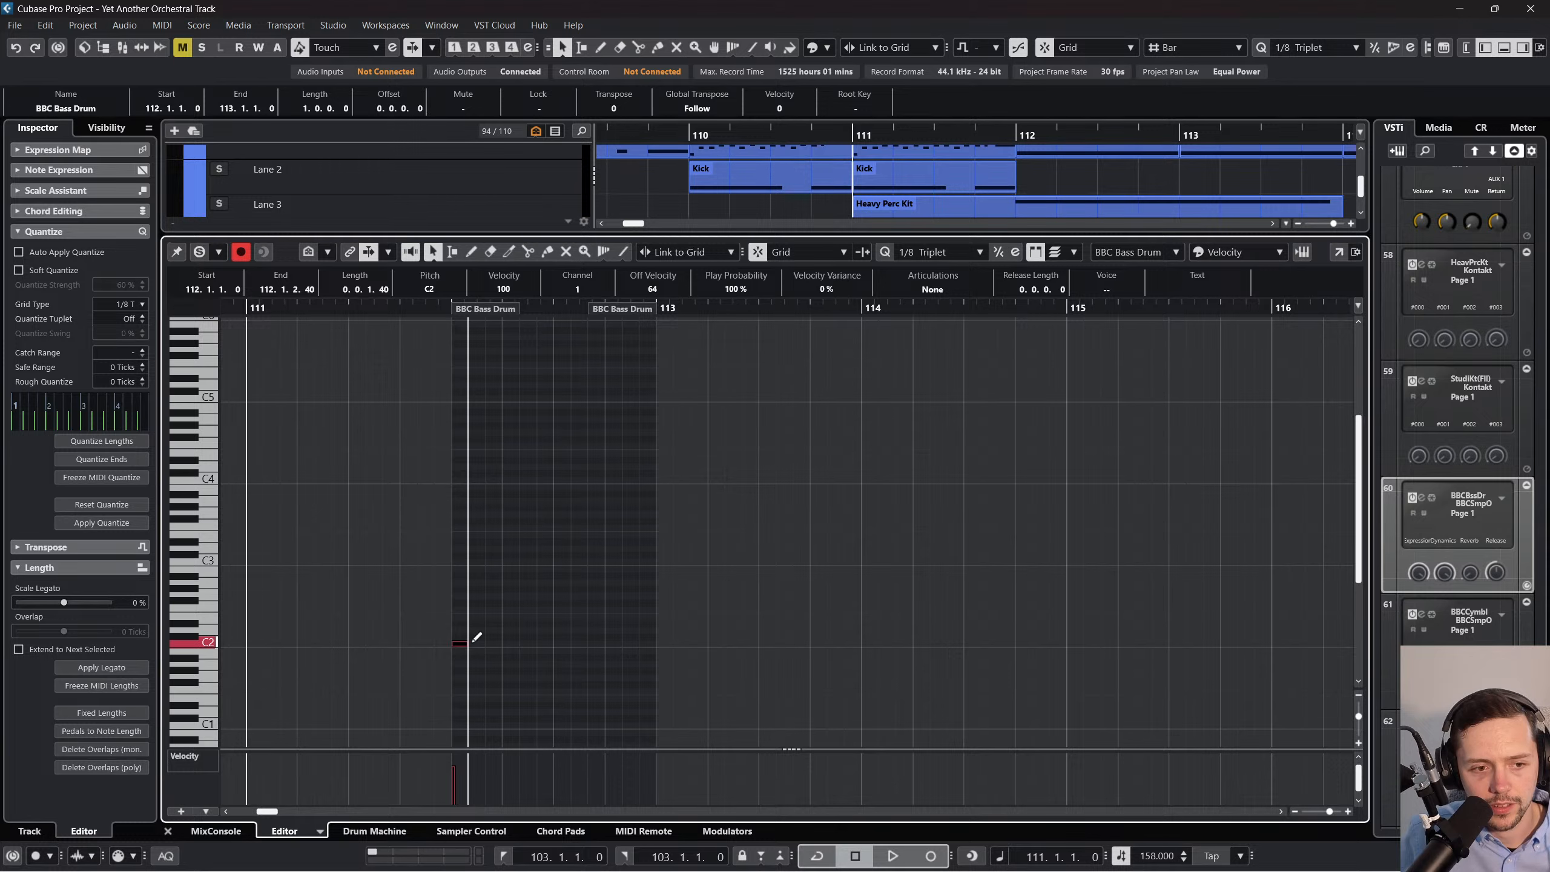
Play the transition from bar 111 to audition the new bass drum hit together with the rendered roll.
key(space)
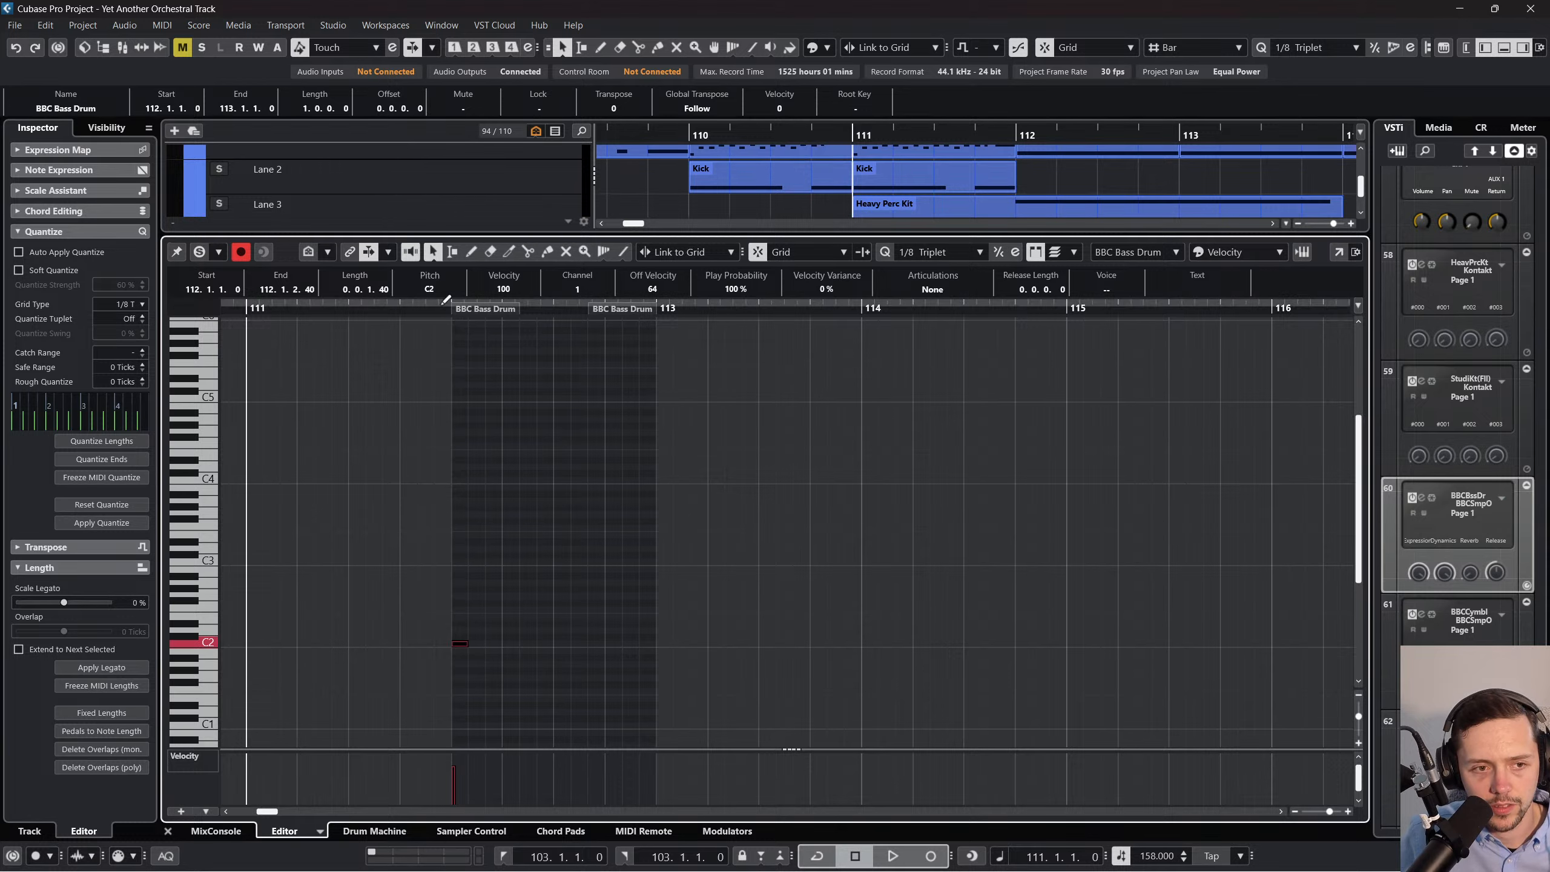
click(168, 831)
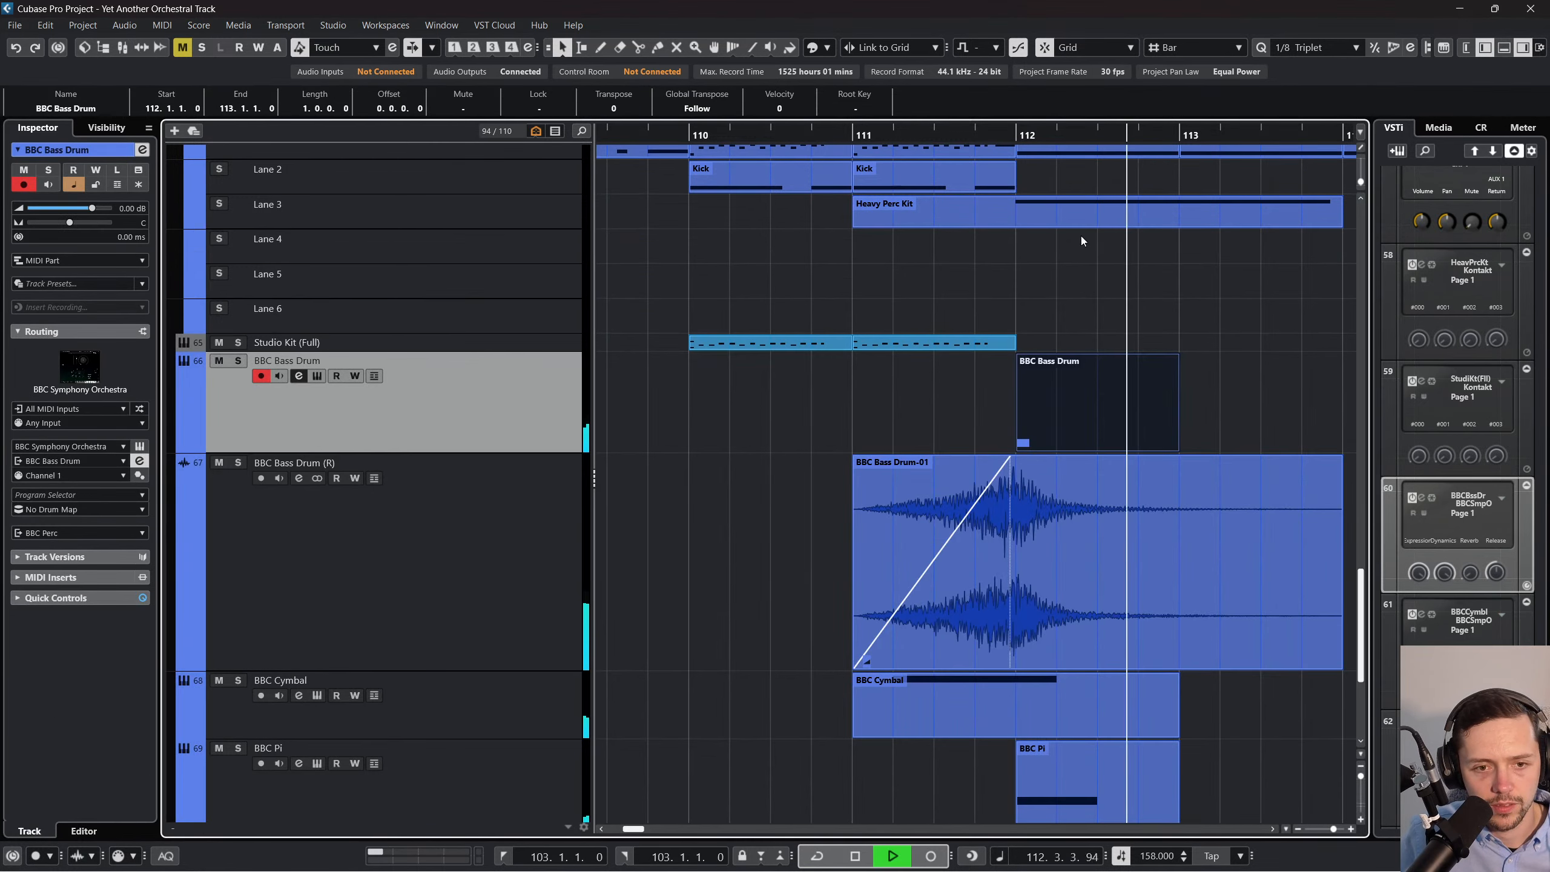
click(871, 134)
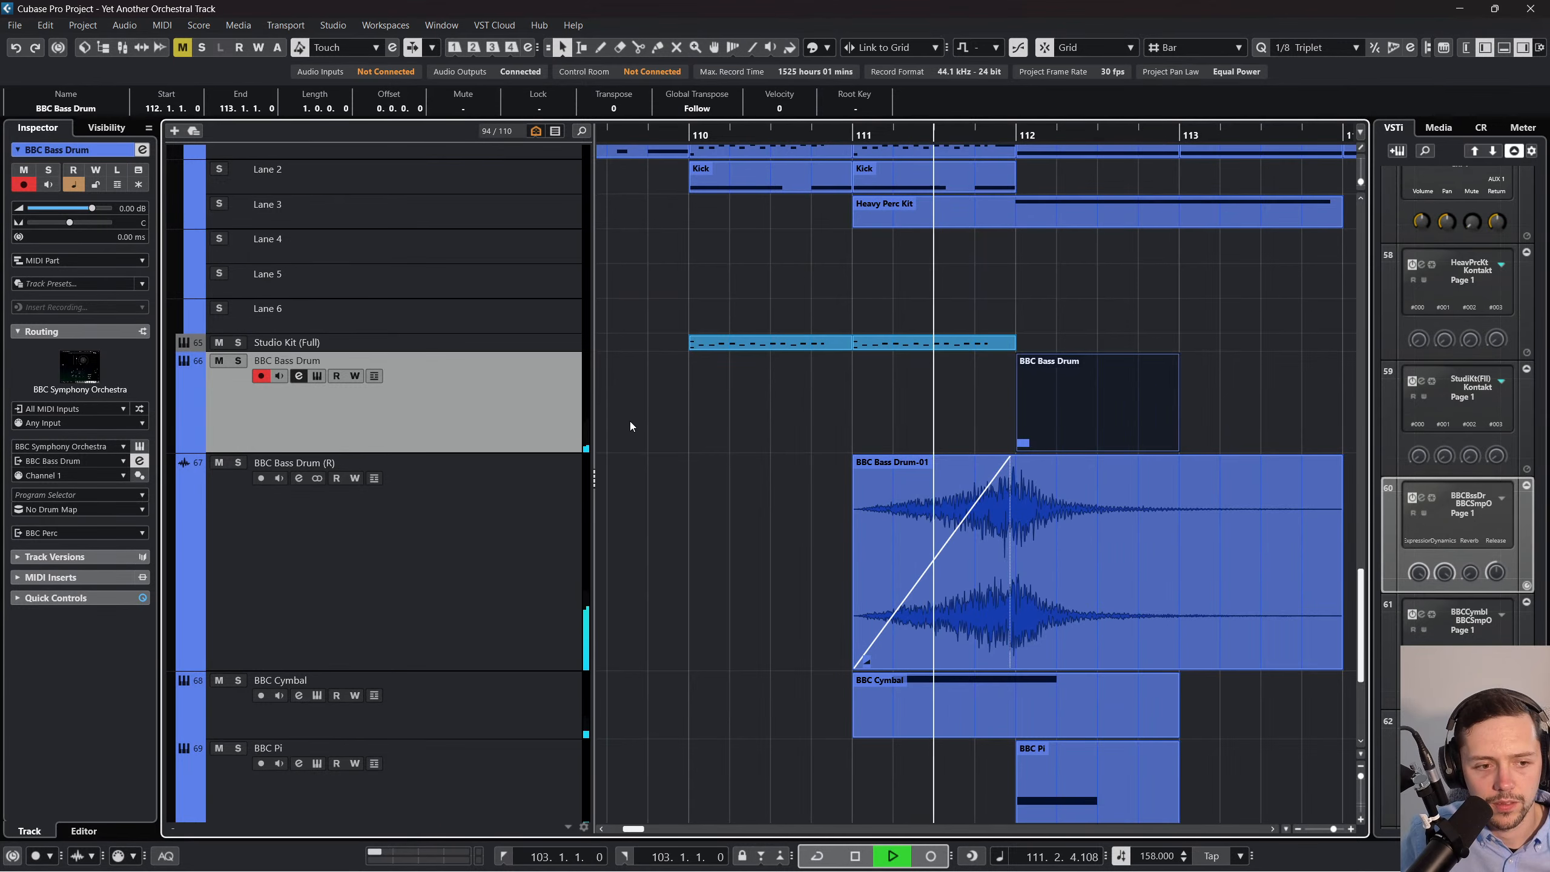
scroll(627, 425, down, 3)
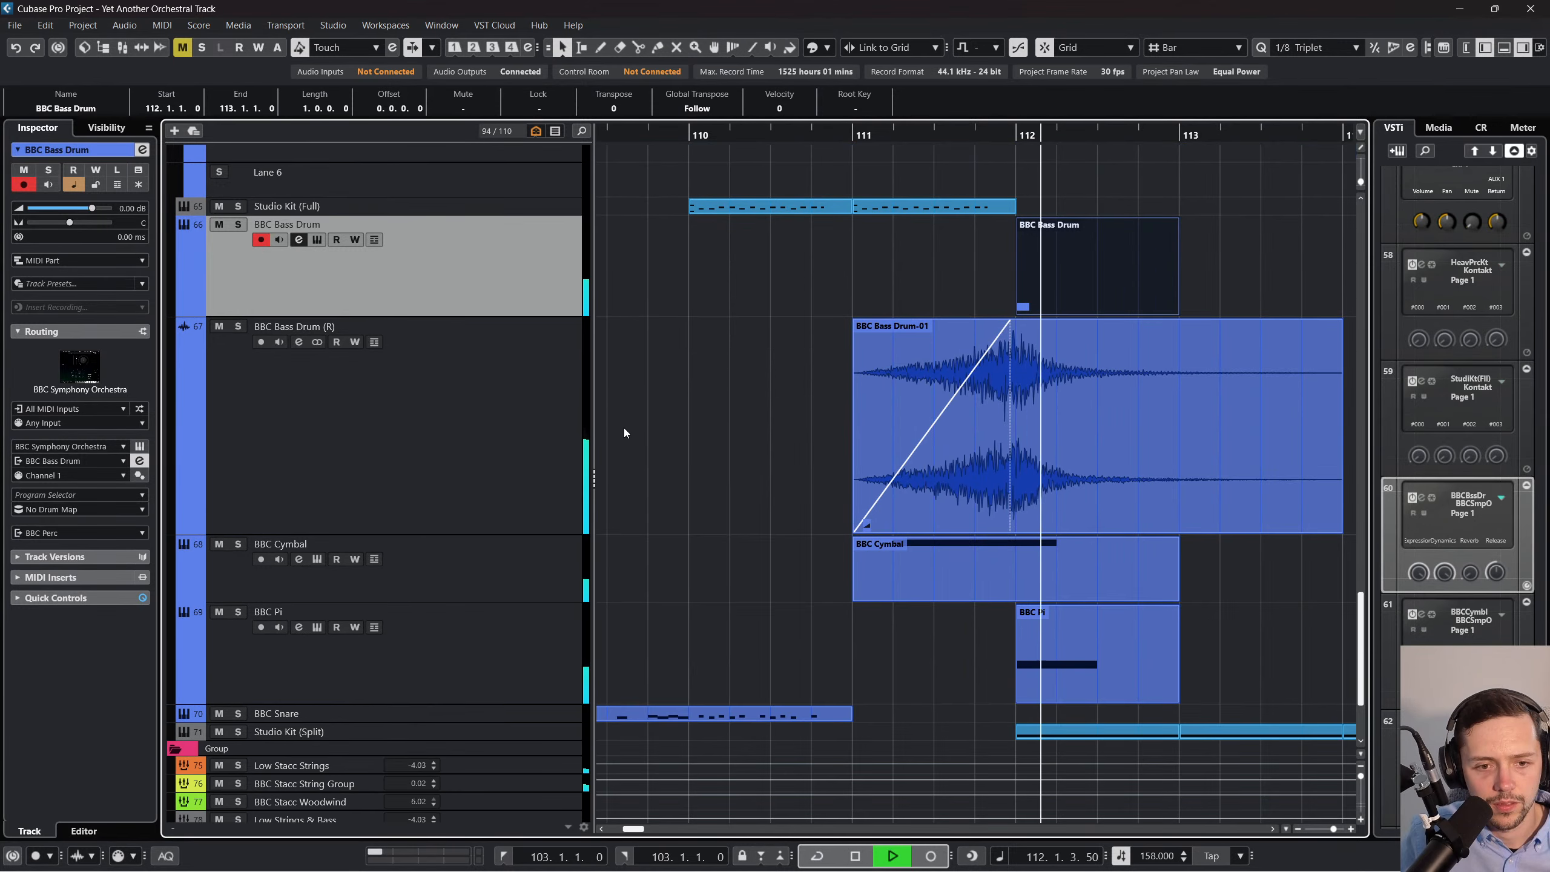
Raise the velocity of the C2 bass drum note at bar 112 to 118.
double_click(1036, 258)
key(space)
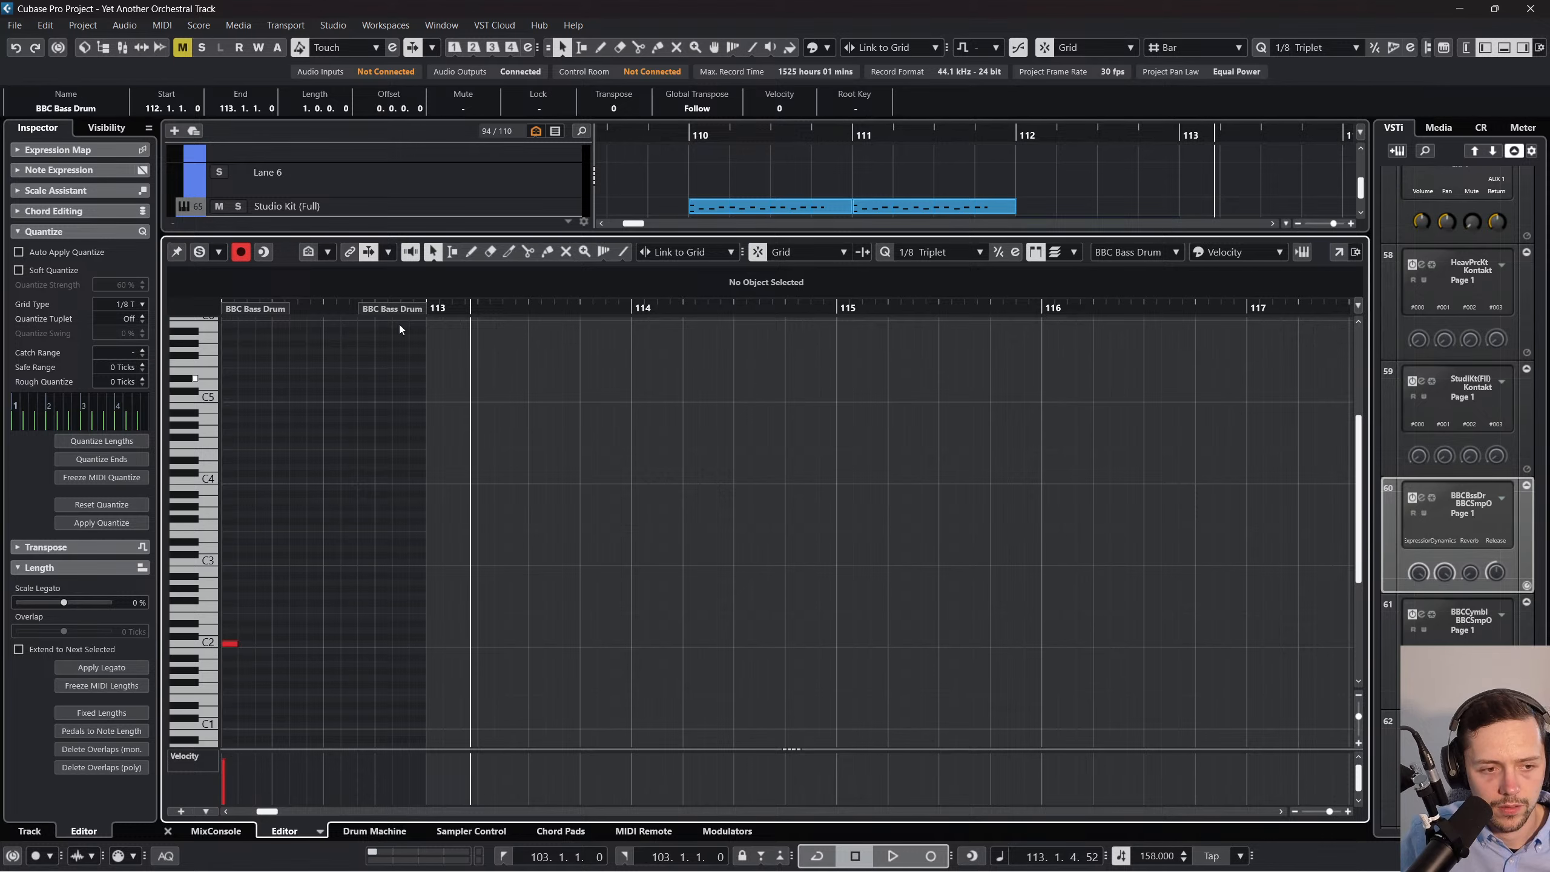
drag(348, 310, 225, 310)
click(168, 832)
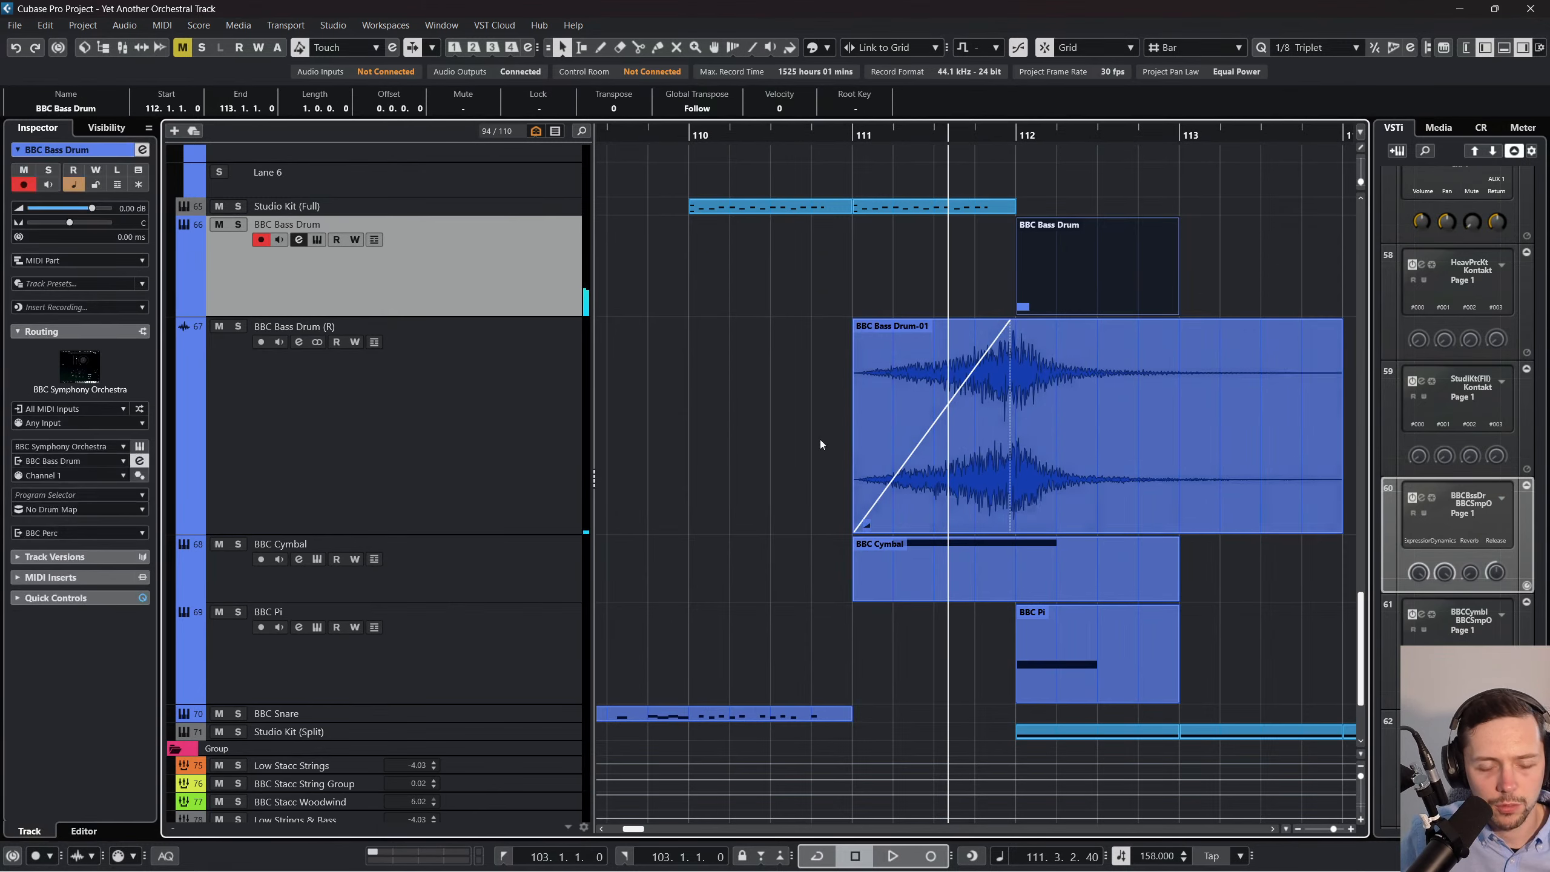
Replay the full mix from bar 110 through the transition into bar 112 to judge the louder hit.
click(692, 141)
key(space)
scroll(781, 342, up, 3)
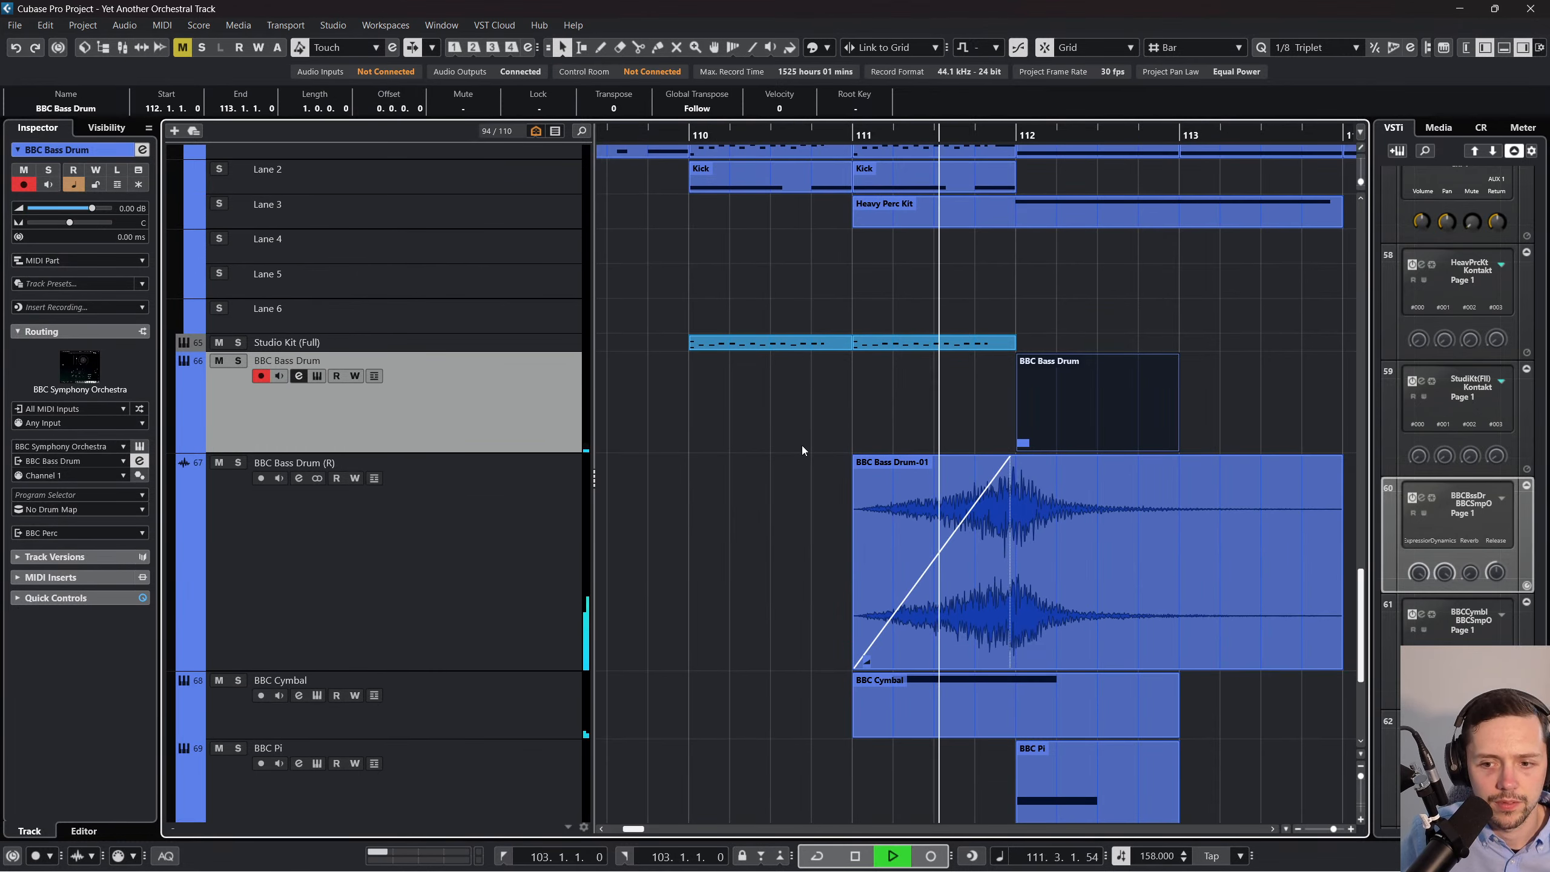
Transpose the bass drum note at bar 112 up to C#2 and replay it from just before bar 112.
double_click(1064, 416)
key(space)
click(230, 643)
key(Up)
key(Up)
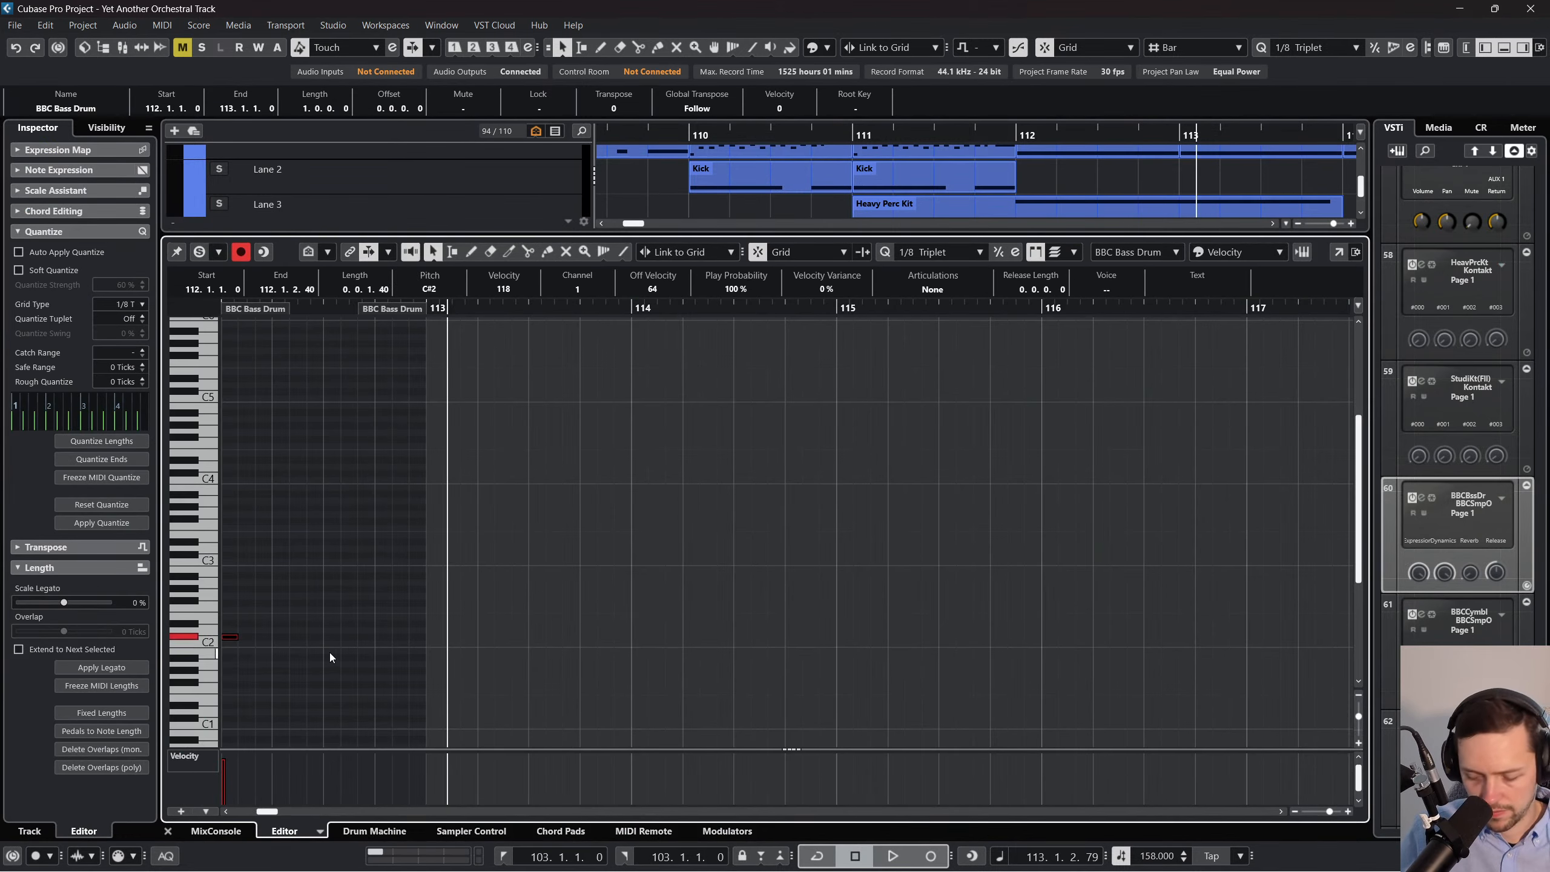
click(168, 831)
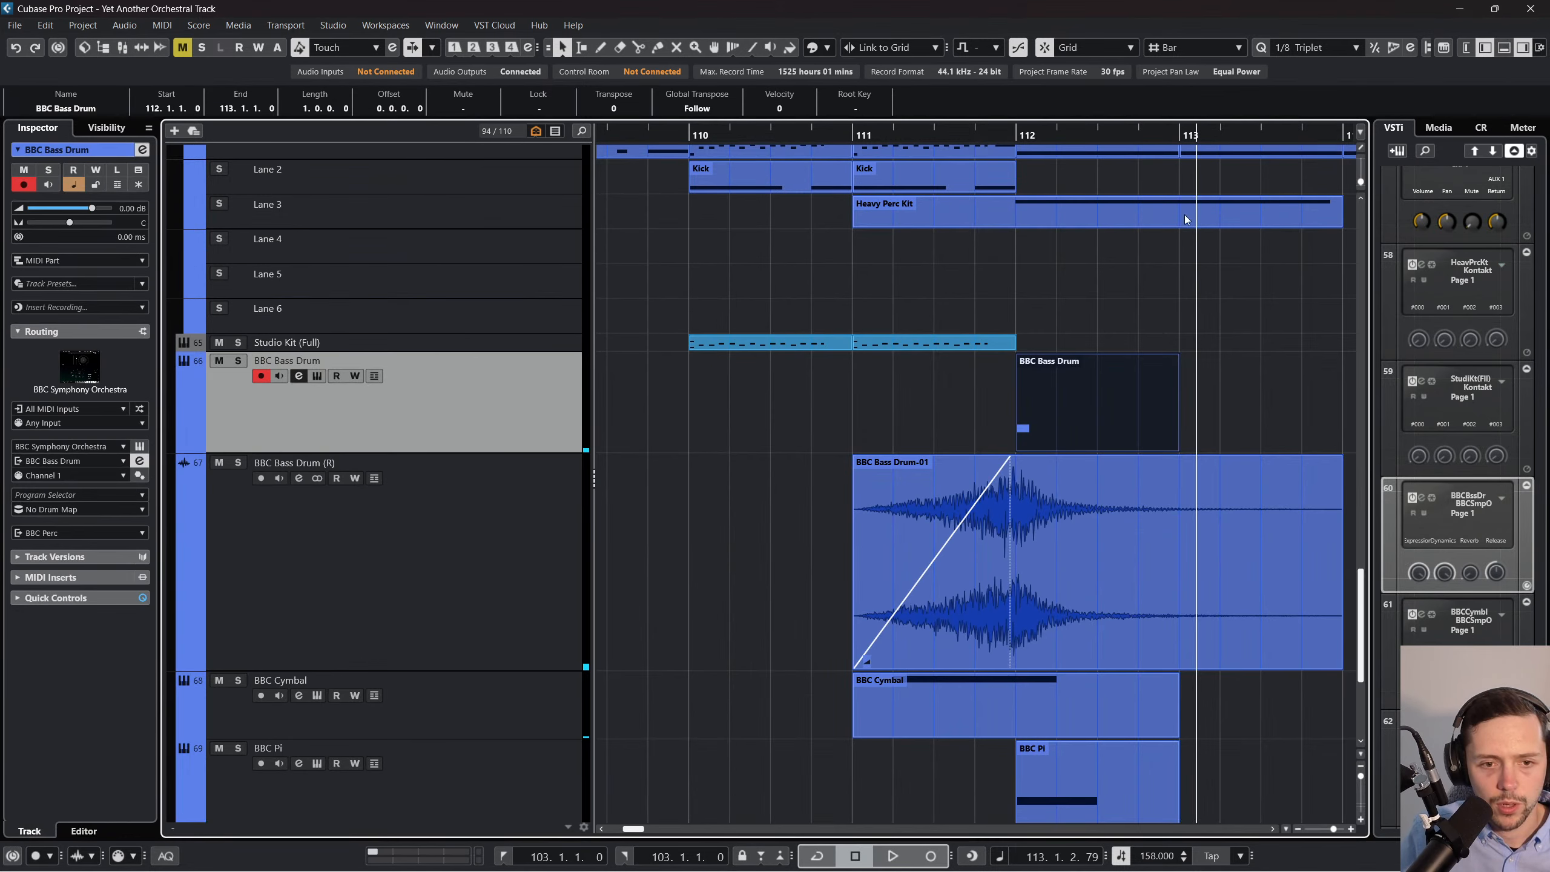
double_click(979, 130)
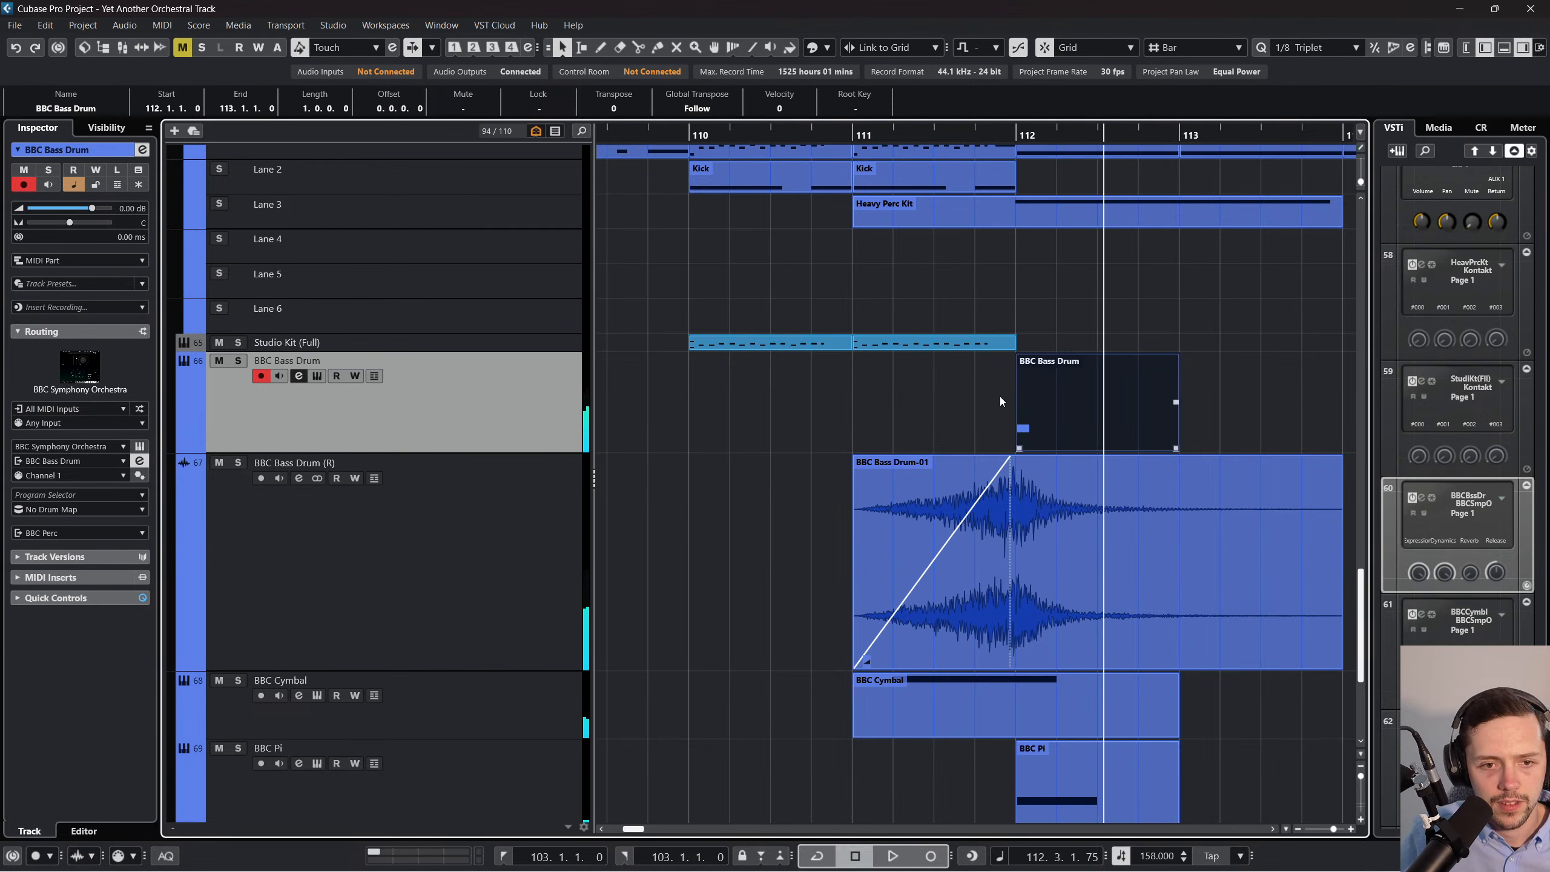
Render the bar 112 BBC Bass Drum part in place with the current settings and enlarge the rendered audio track.
click(82, 25)
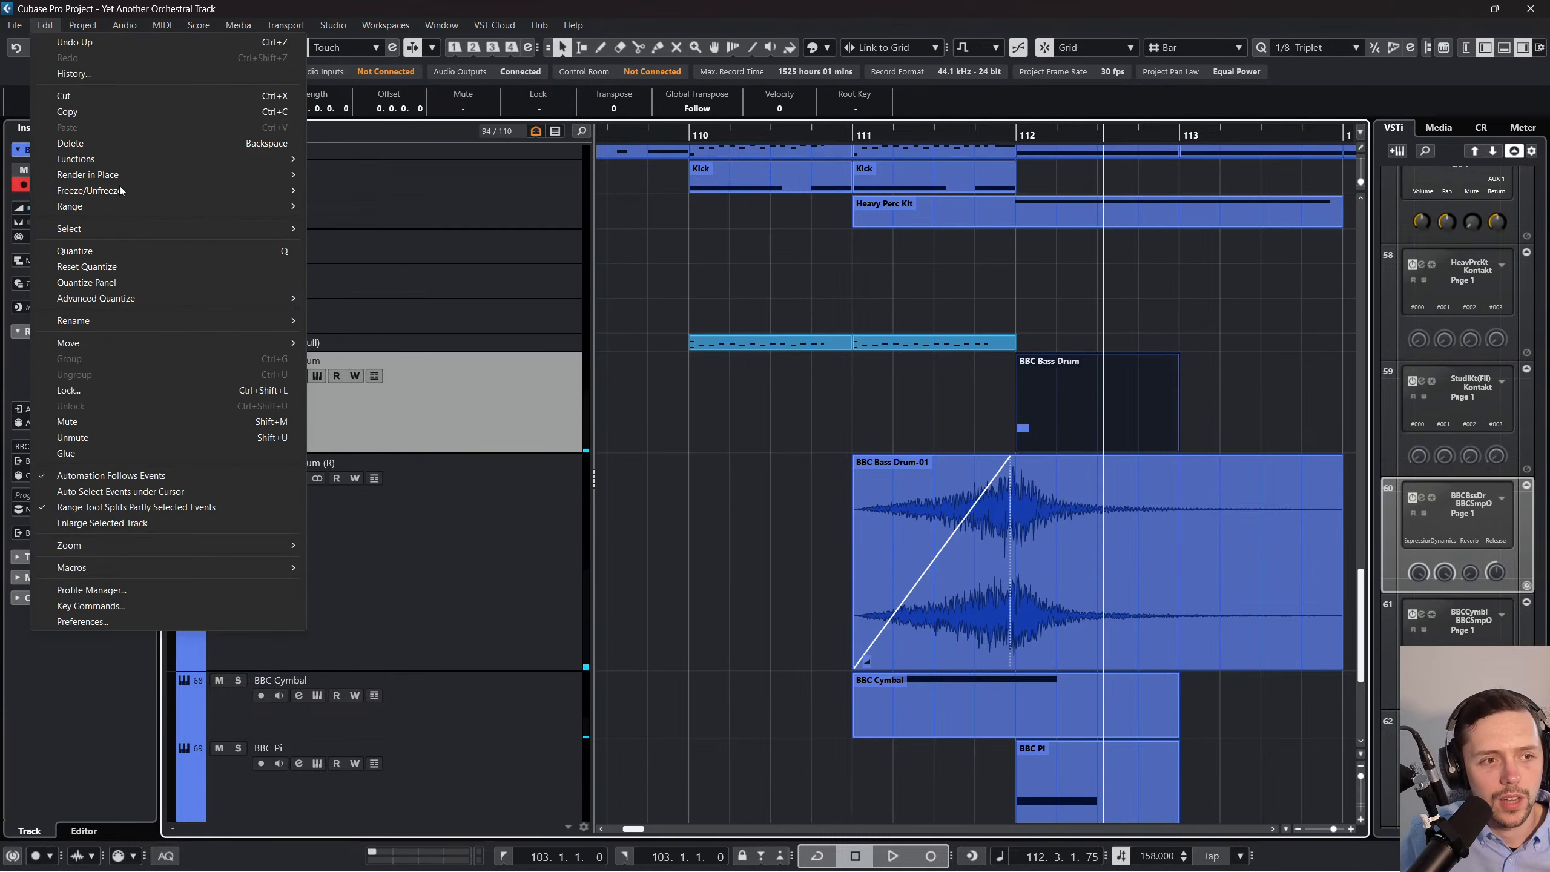
mouse_move(103, 174)
click(378, 175)
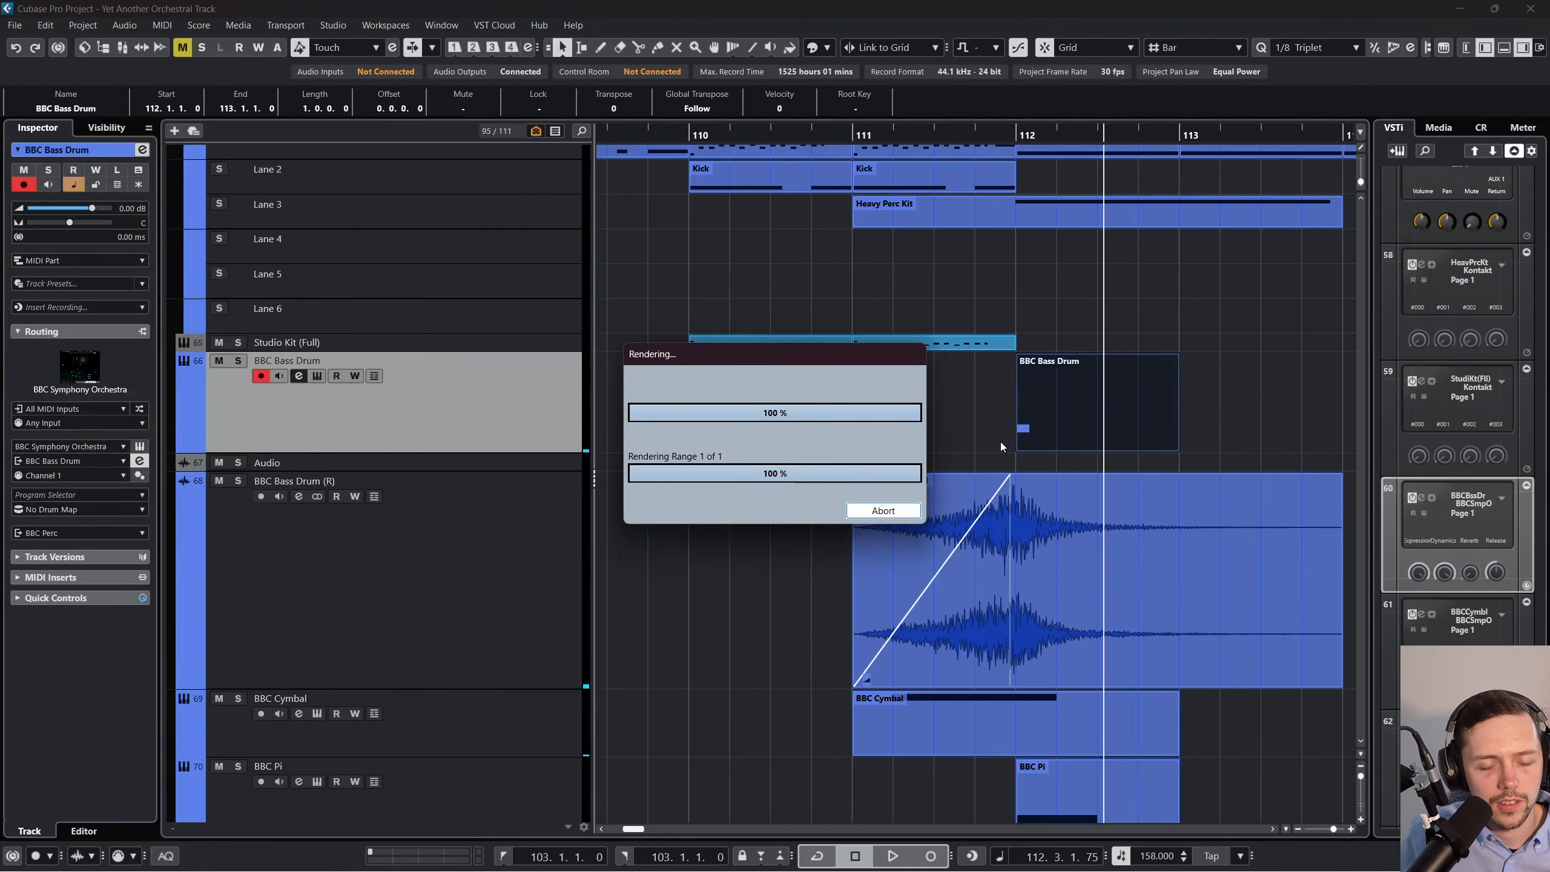
drag(516, 470, 525, 654)
Shorten the rendered bass drum hit to end at 112.4.1.107 and give it a fade-out of 0.2.2.18.
click(1169, 639)
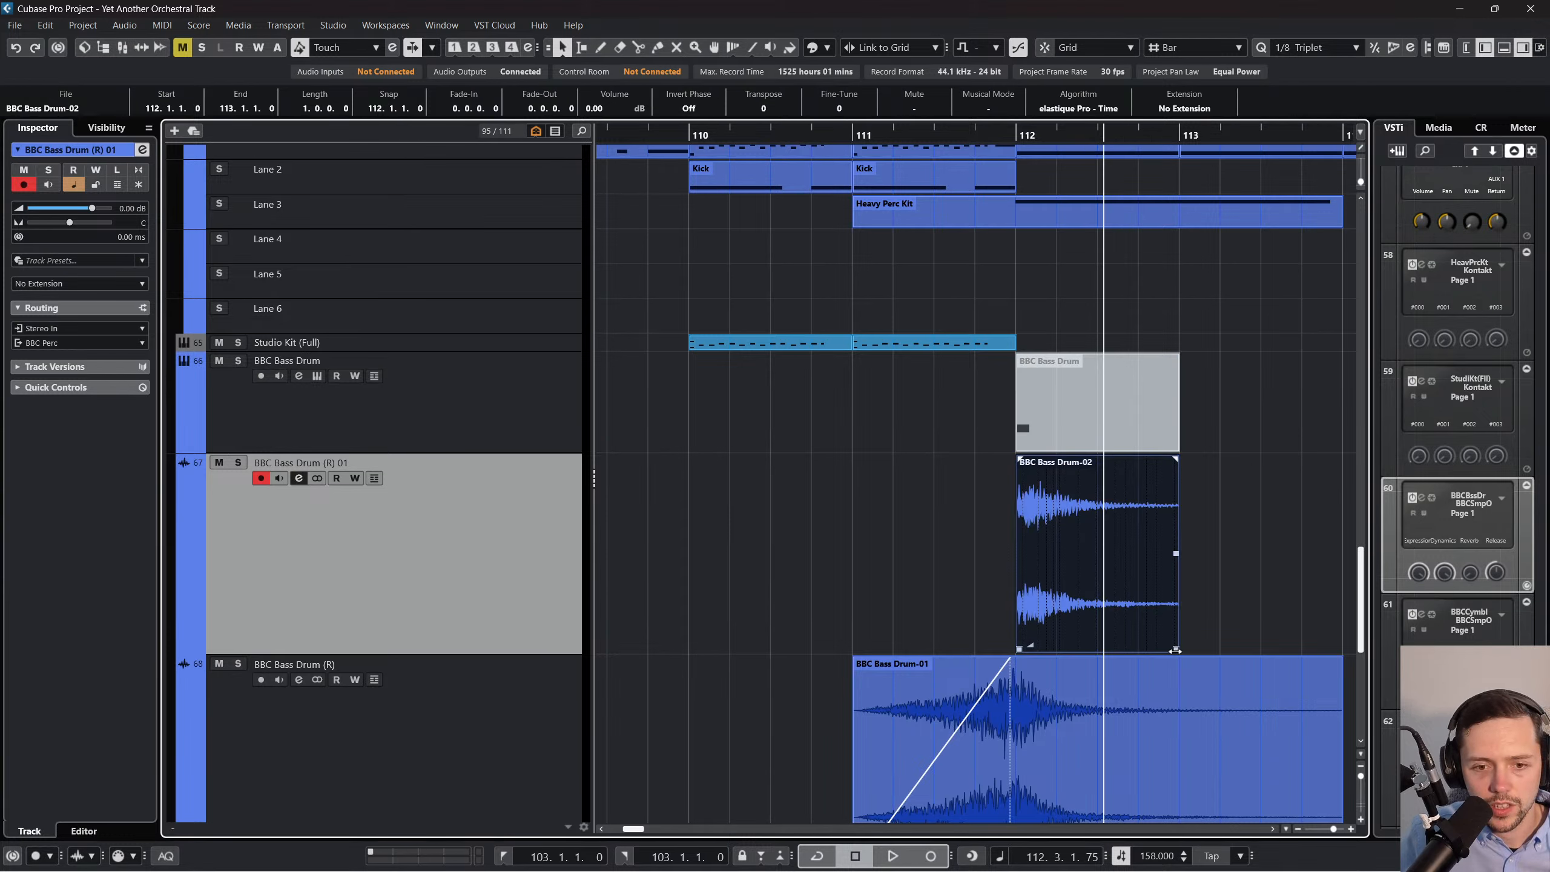
drag(1175, 650, 1146, 650)
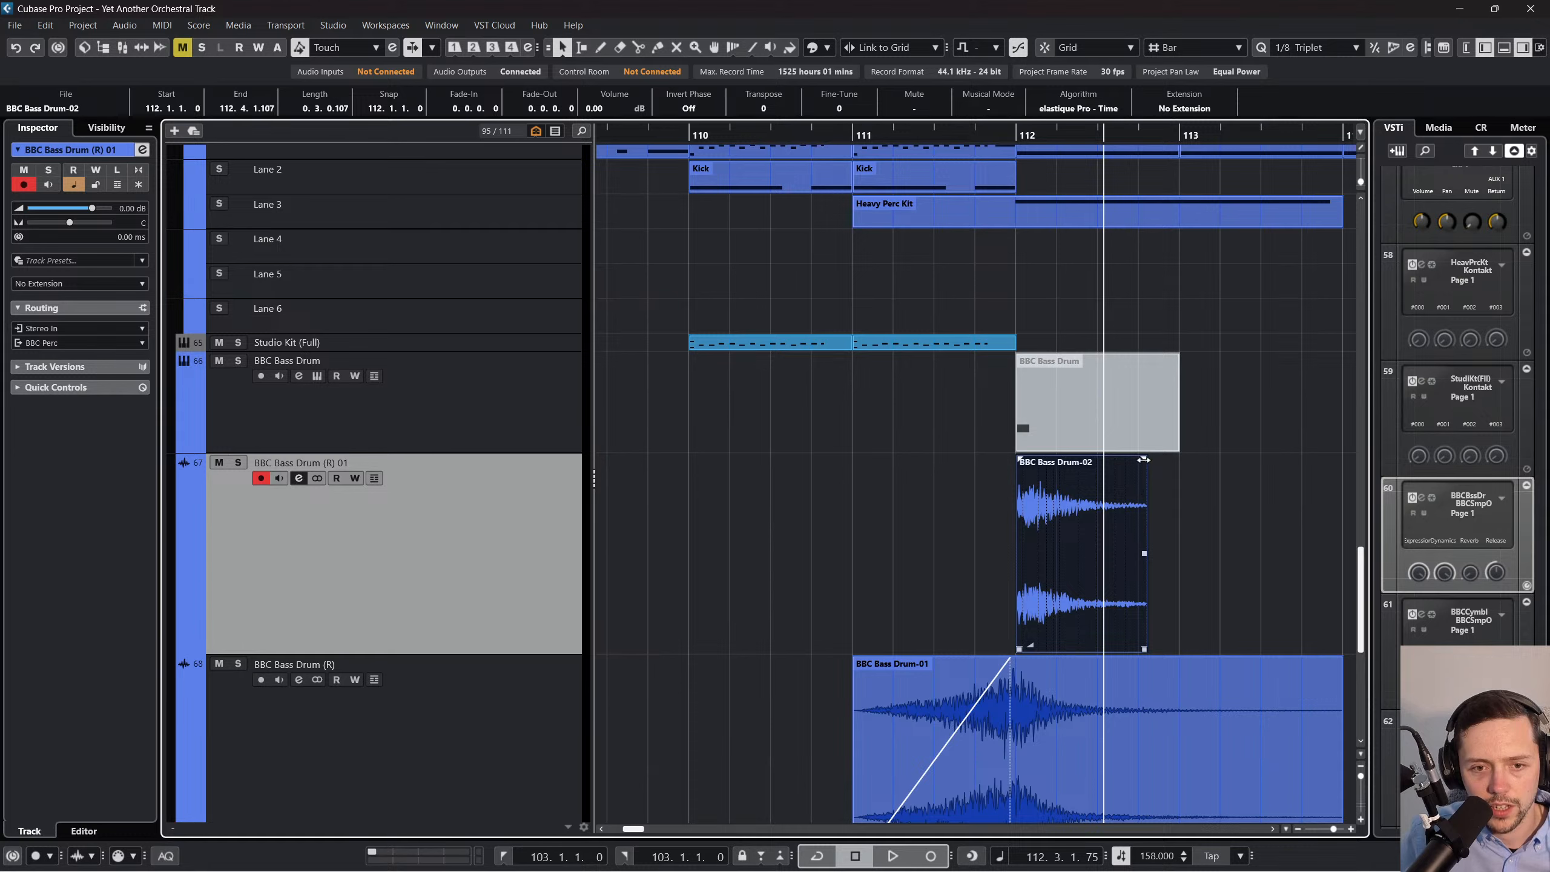
drag(1143, 459, 1043, 459)
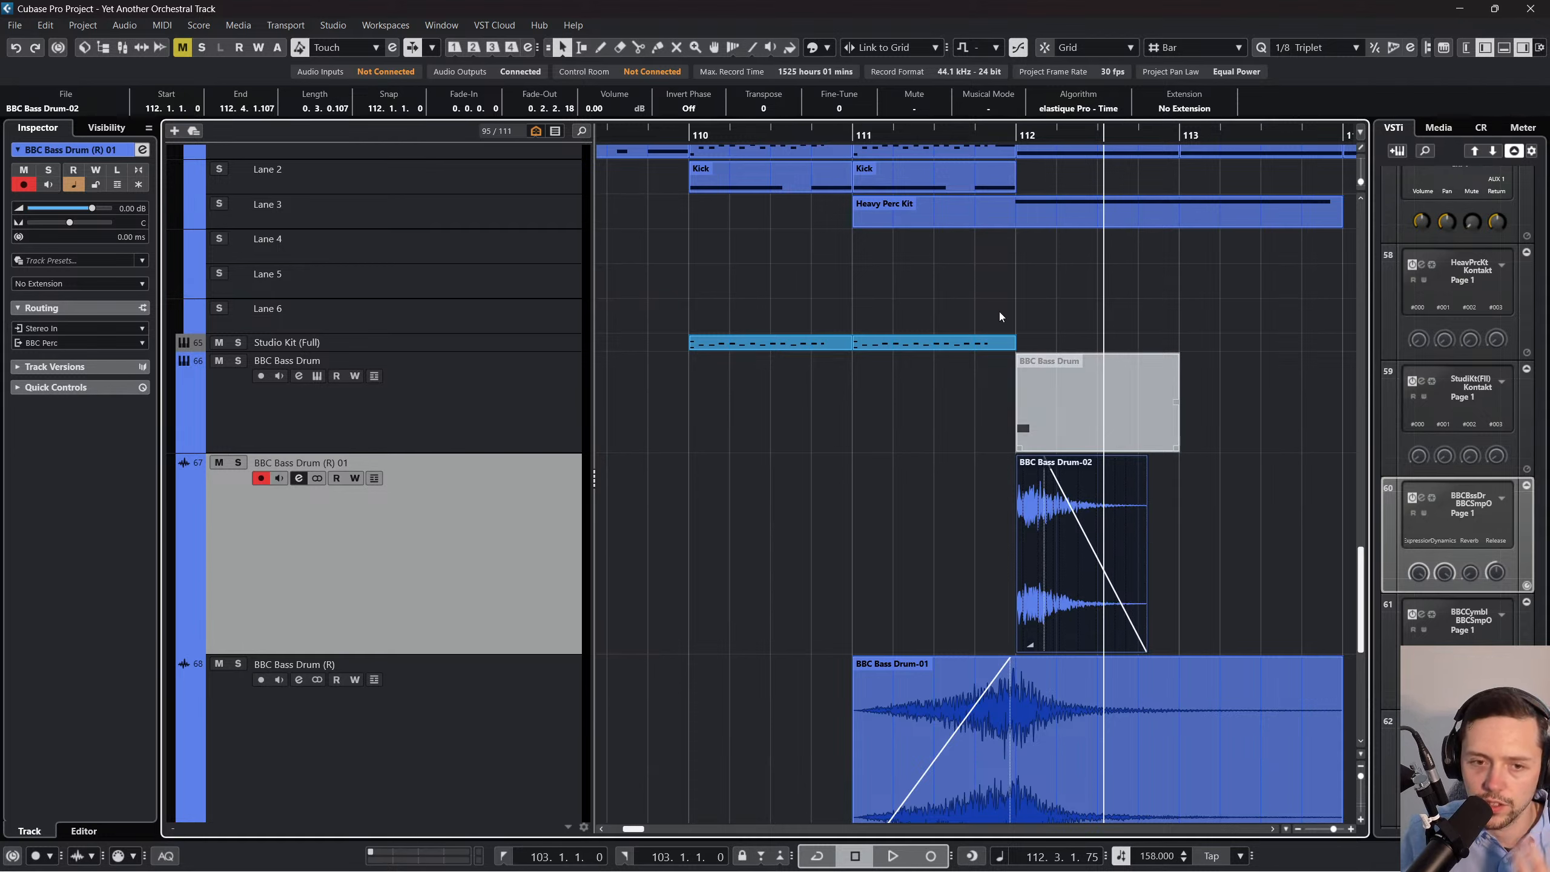
Play the faded hit from about bar 112 and shorten its audio event further to end at 112.3.4.111.
click(1007, 136)
key(space)
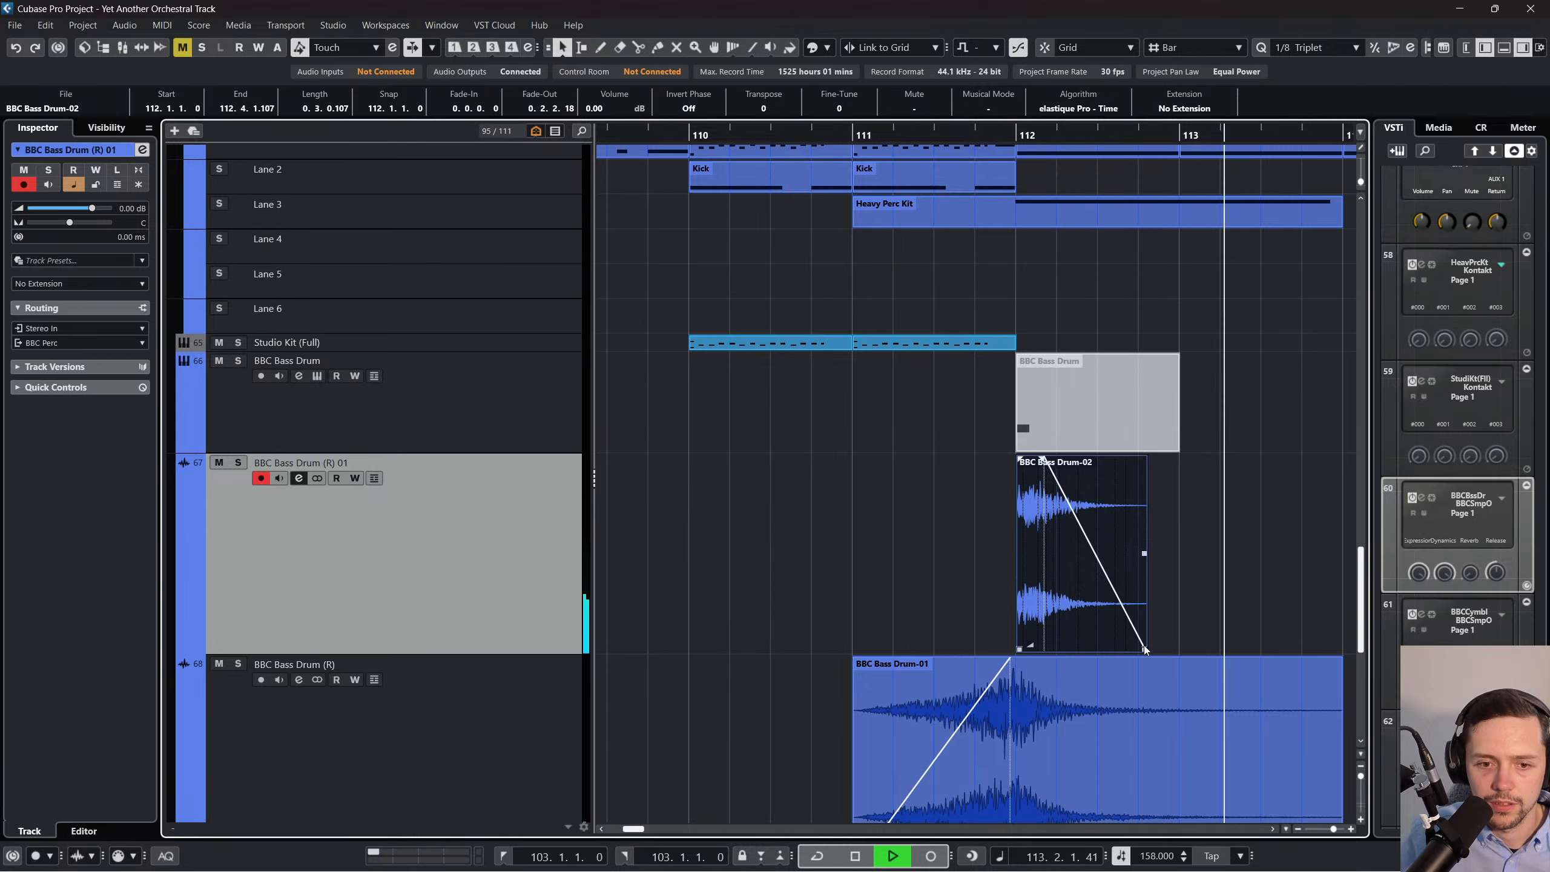
key(space)
drag(1142, 649, 1135, 649)
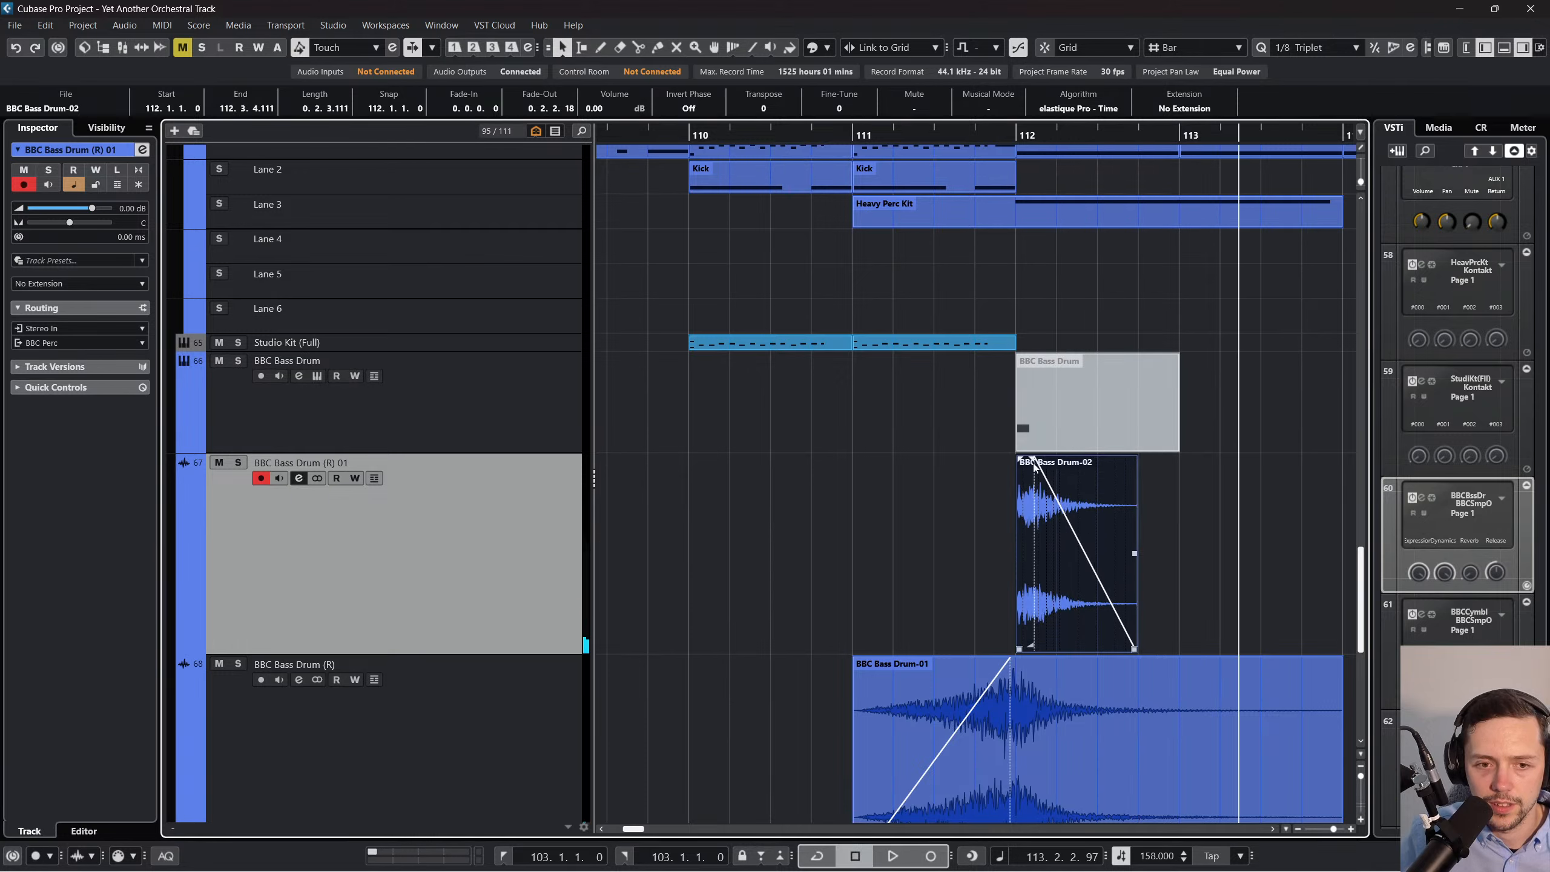
Play the full mix from just before bar 110 to the end of bar 113 to audition the shortened hit.
click(777, 138)
key(space)
click(930, 412)
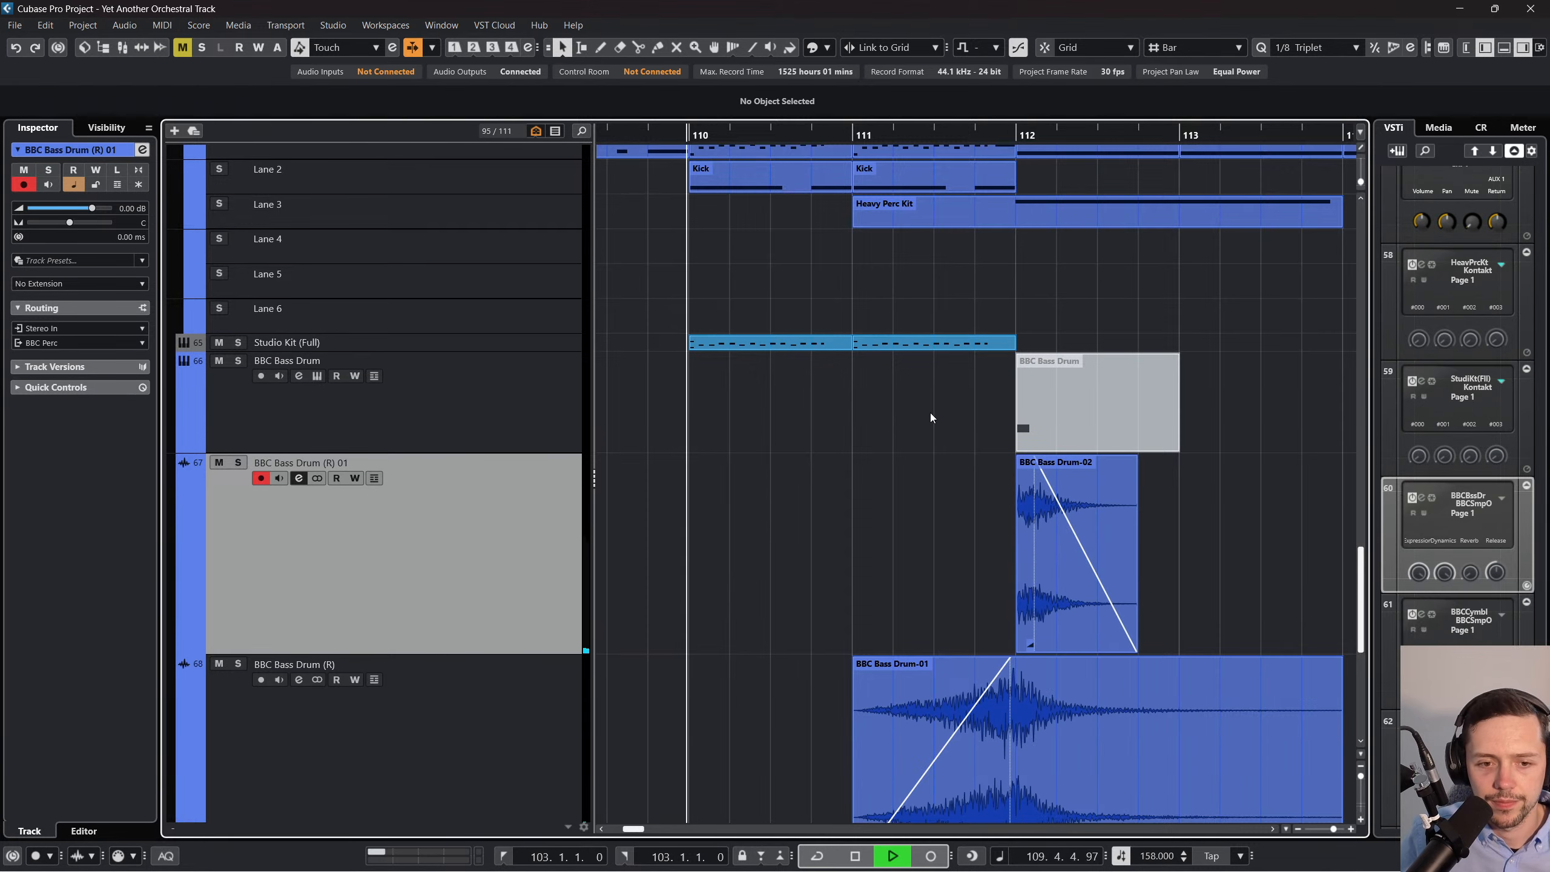
scroll(934, 407, down, 2)
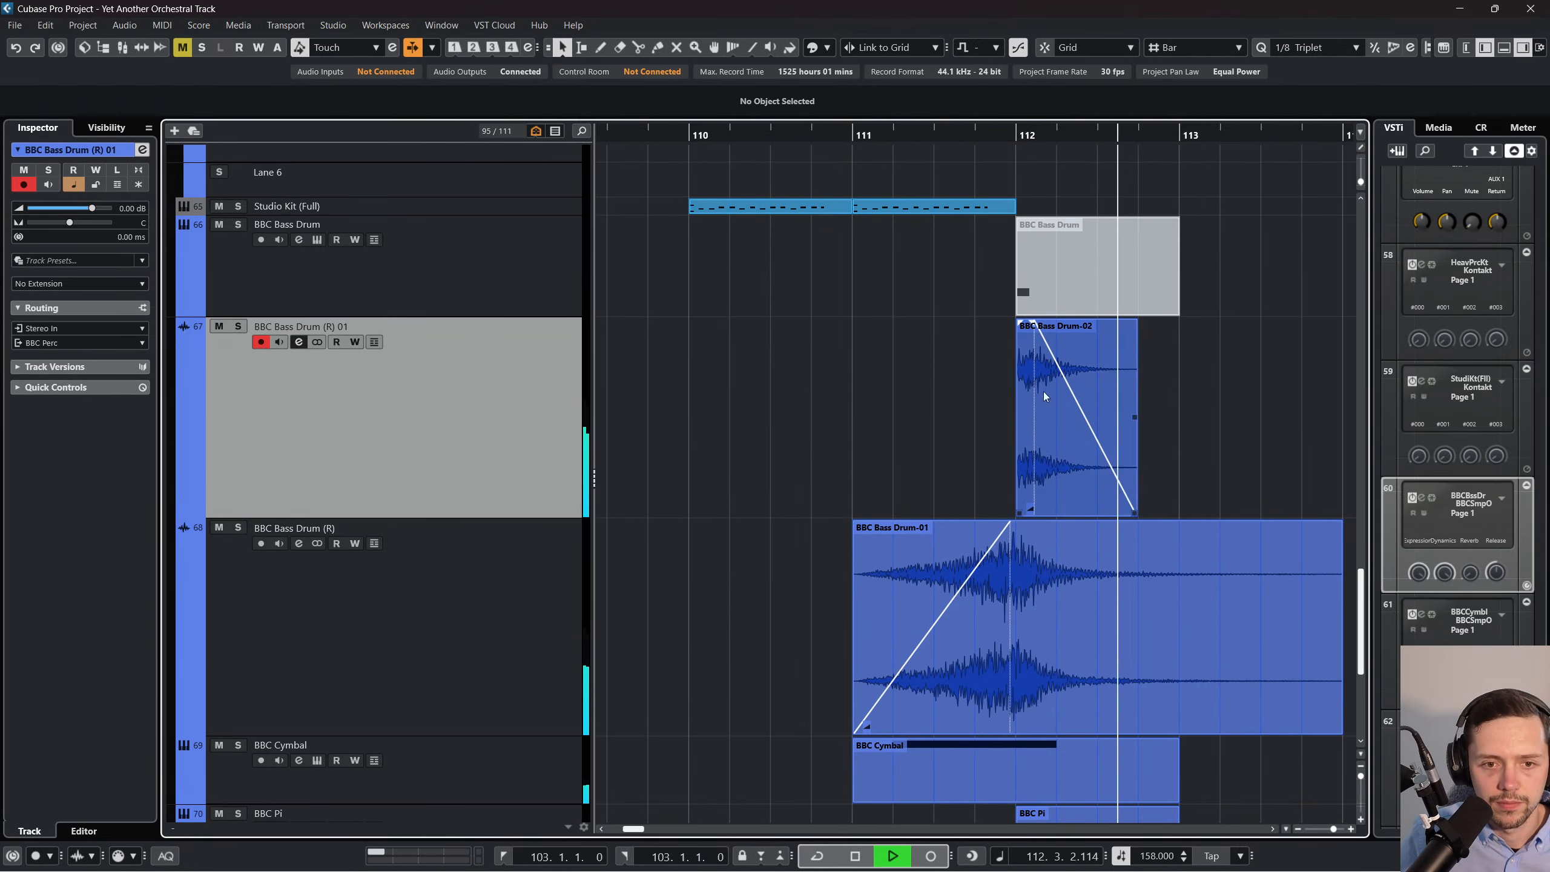
key(space)
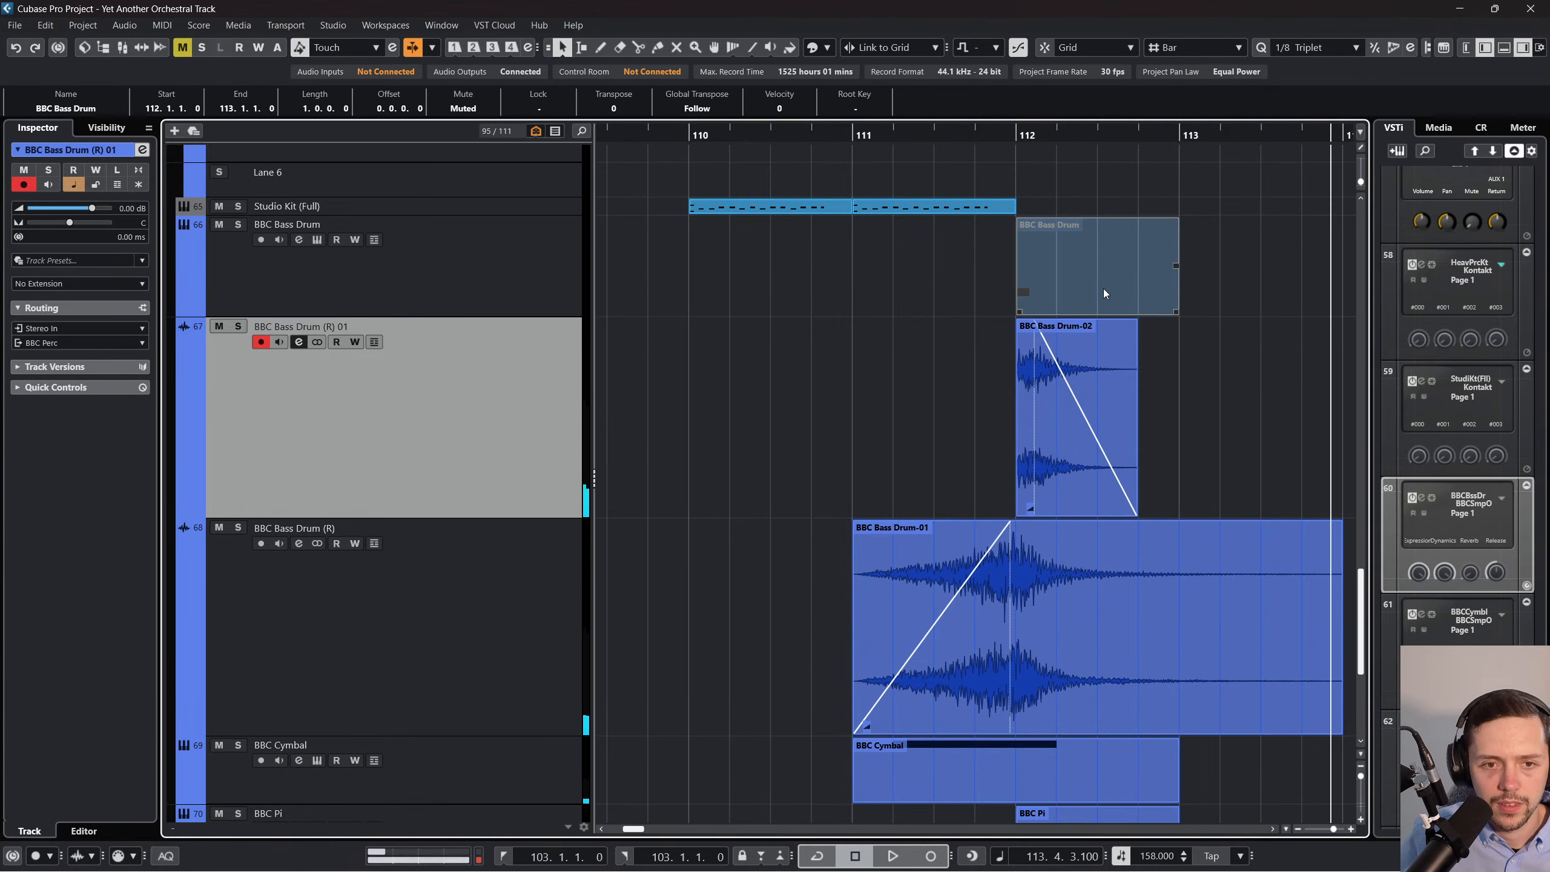
Unmute the BBC Bass Drum MIDI part at bar 112 and open the track's BBC Symphony Orchestra instrument.
click(1062, 281)
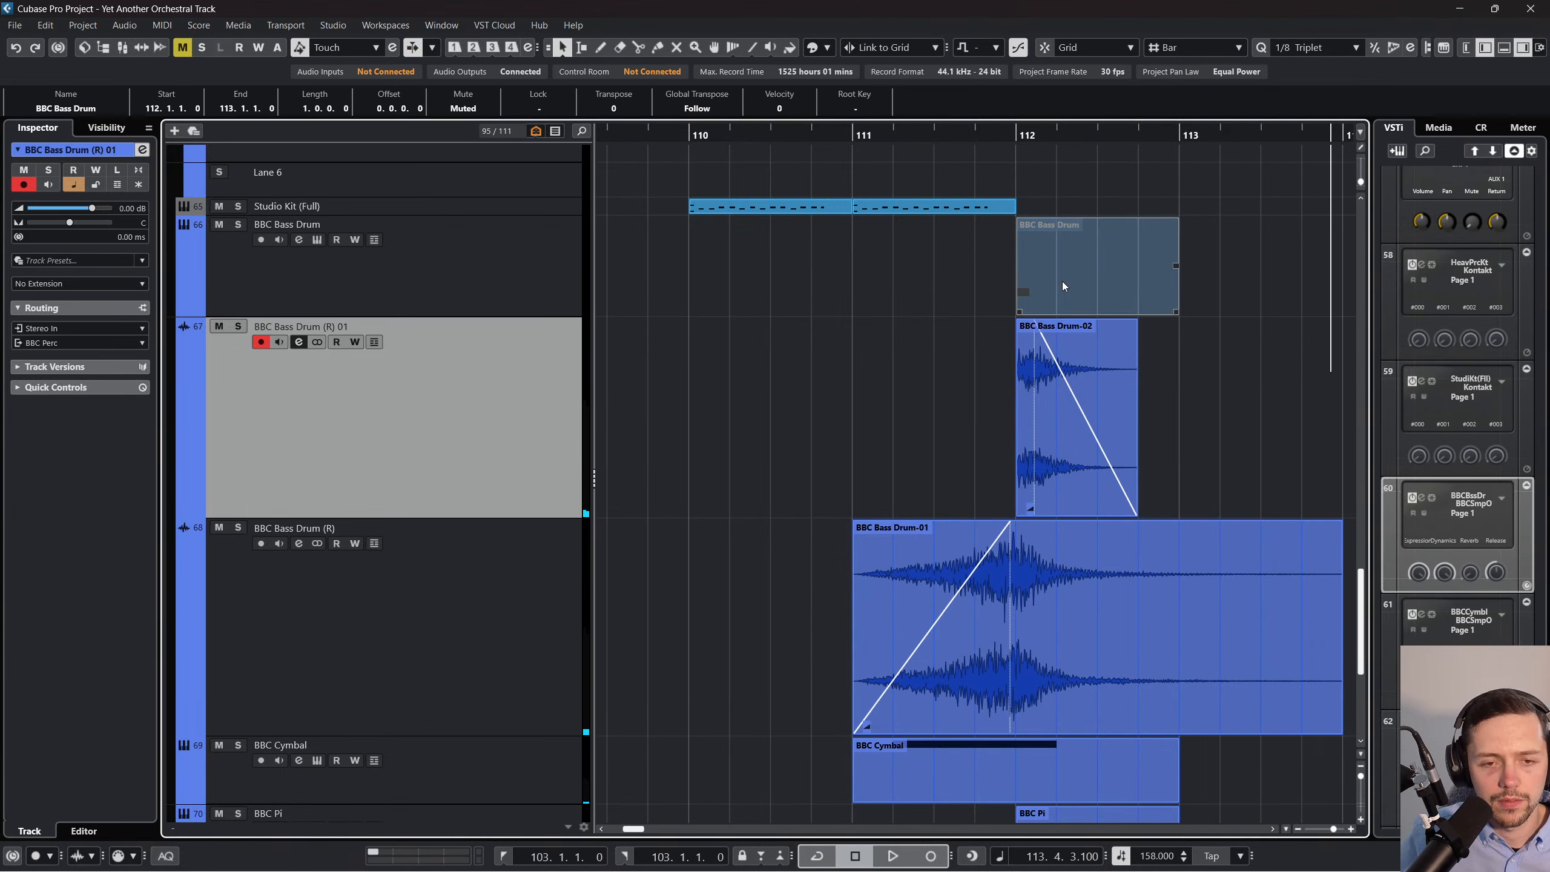
double_click(1063, 281)
click(168, 831)
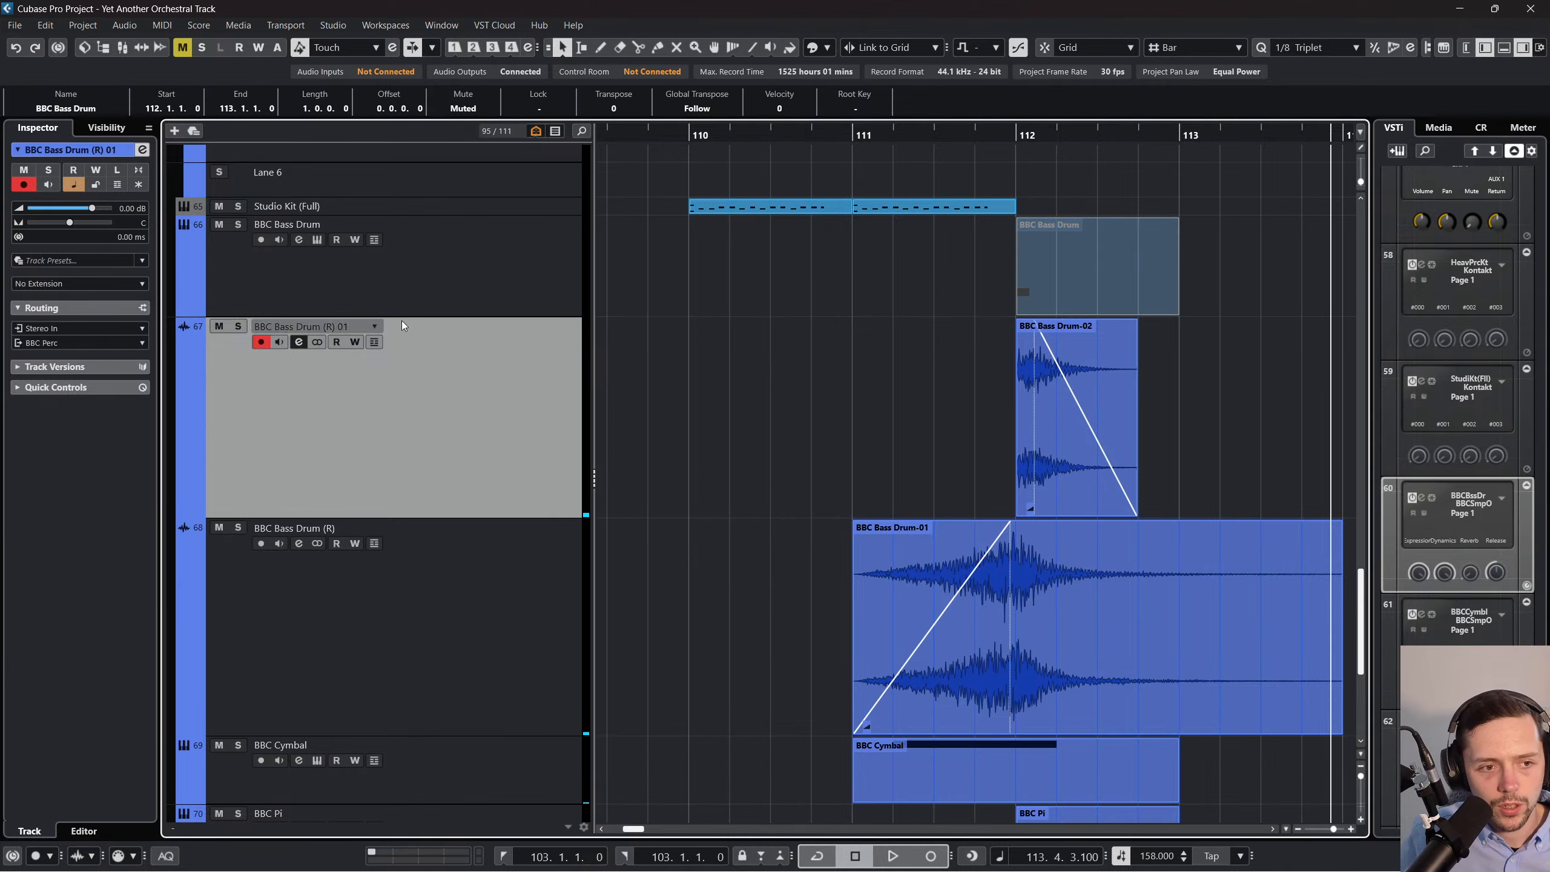
key(e)
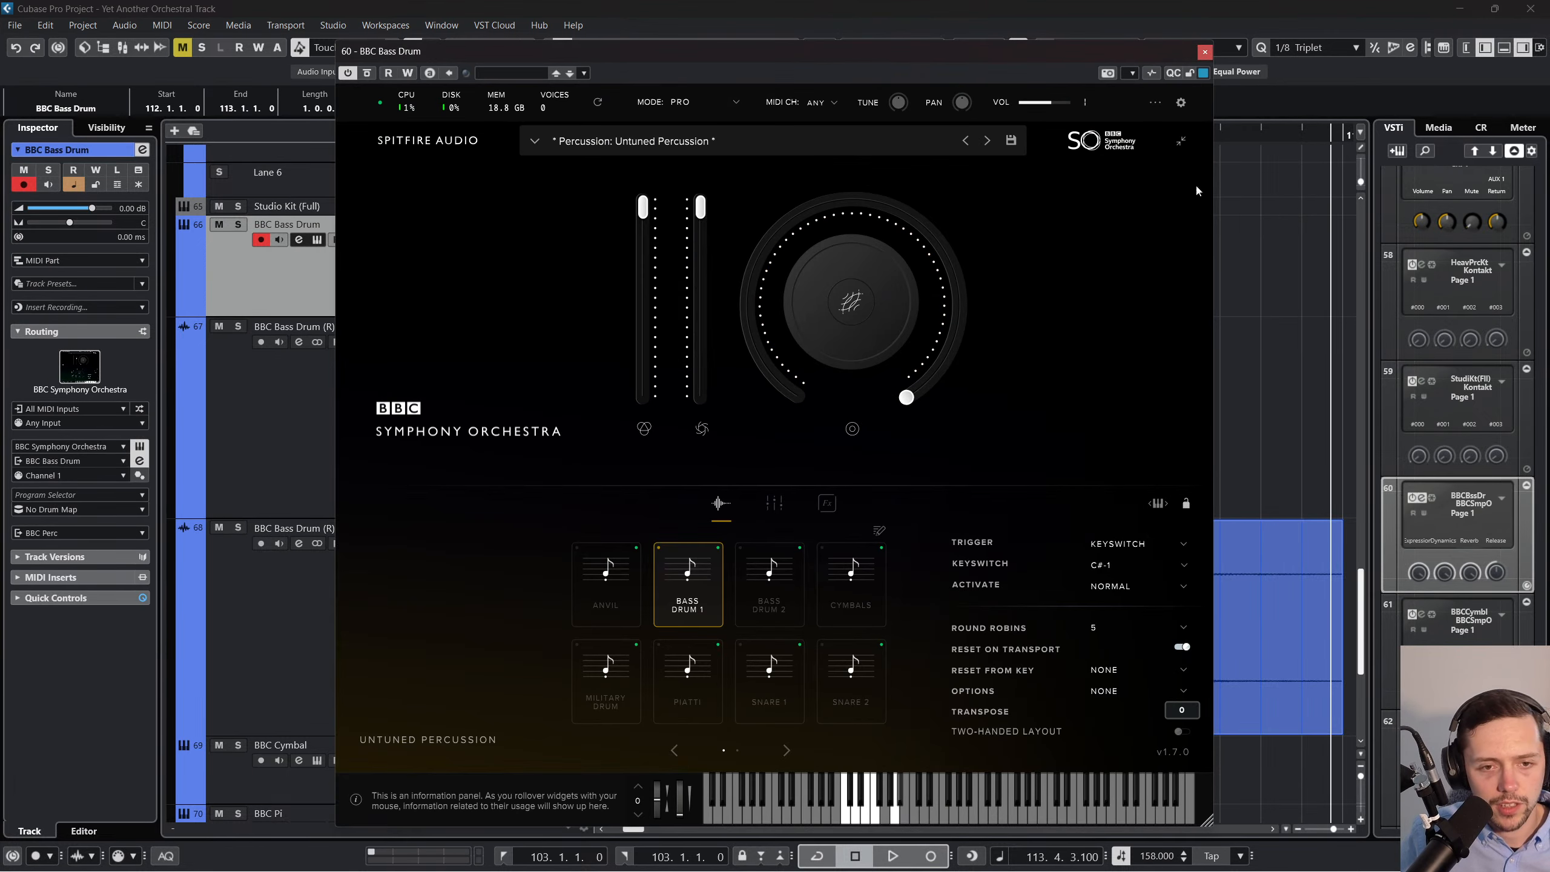
click(1206, 52)
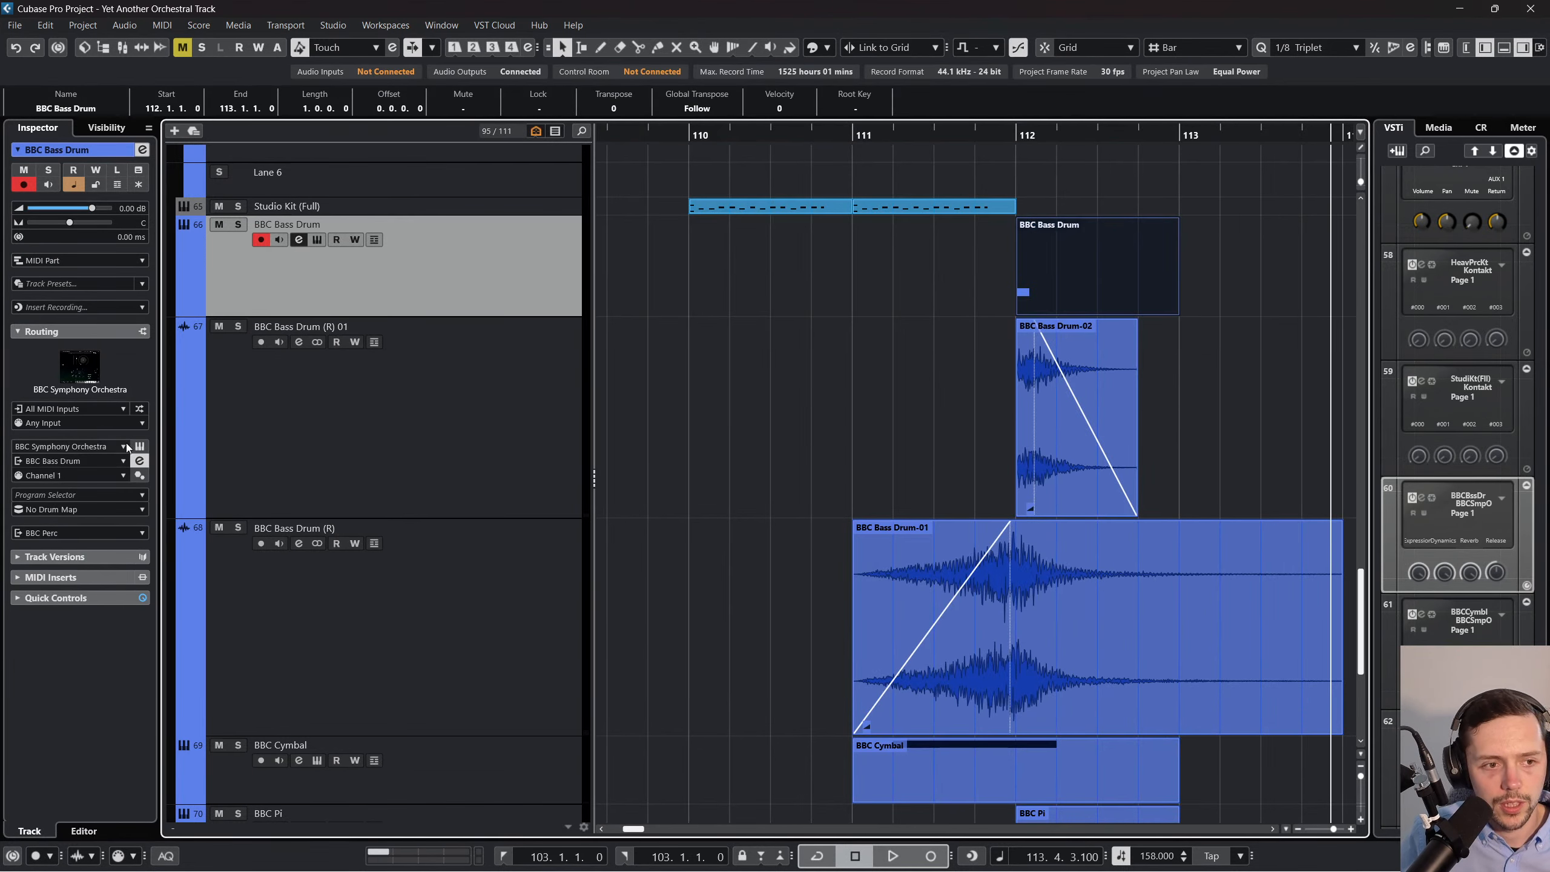
click(140, 446)
click(140, 446)
click(141, 448)
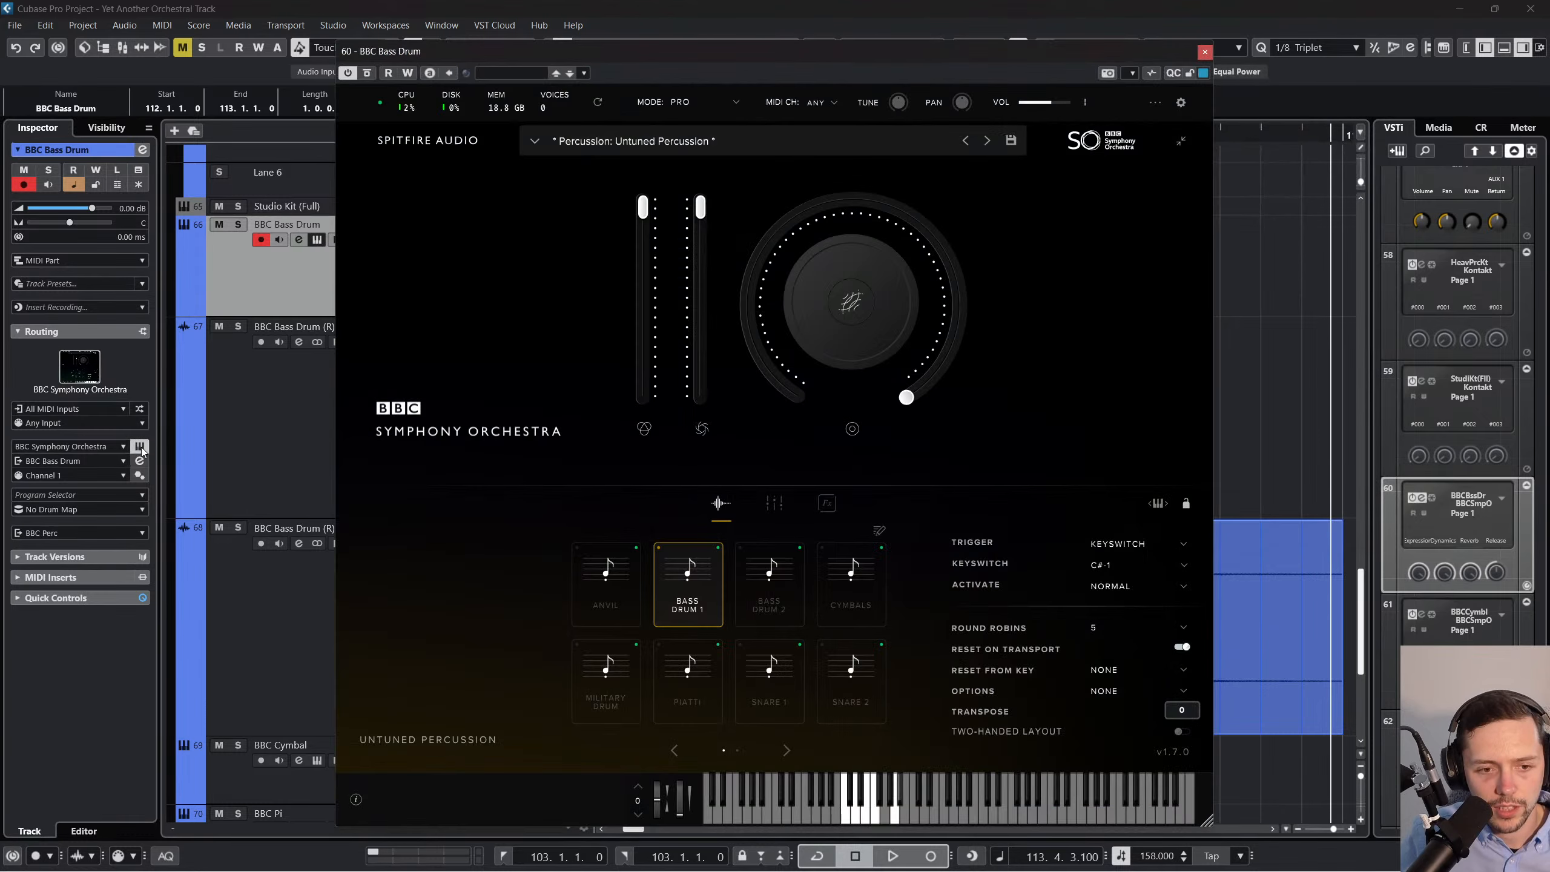
In the instrument's microphone mixer, pull Mix 1 down to zero and raise the Close microphone to about two-thirds.
click(774, 503)
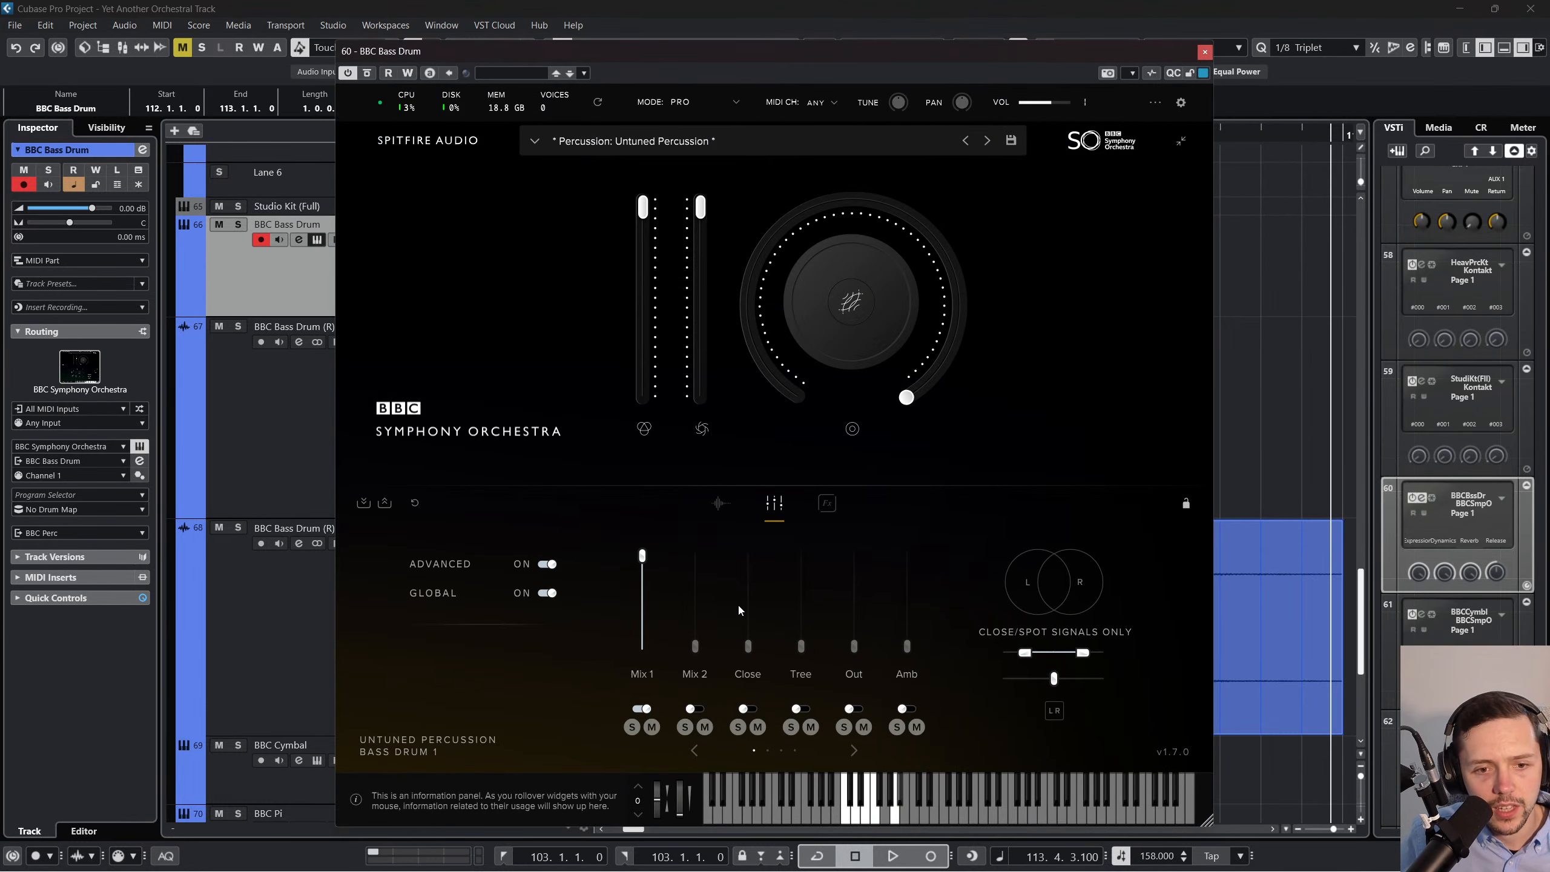
drag(642, 555, 642, 646)
drag(748, 646, 752, 582)
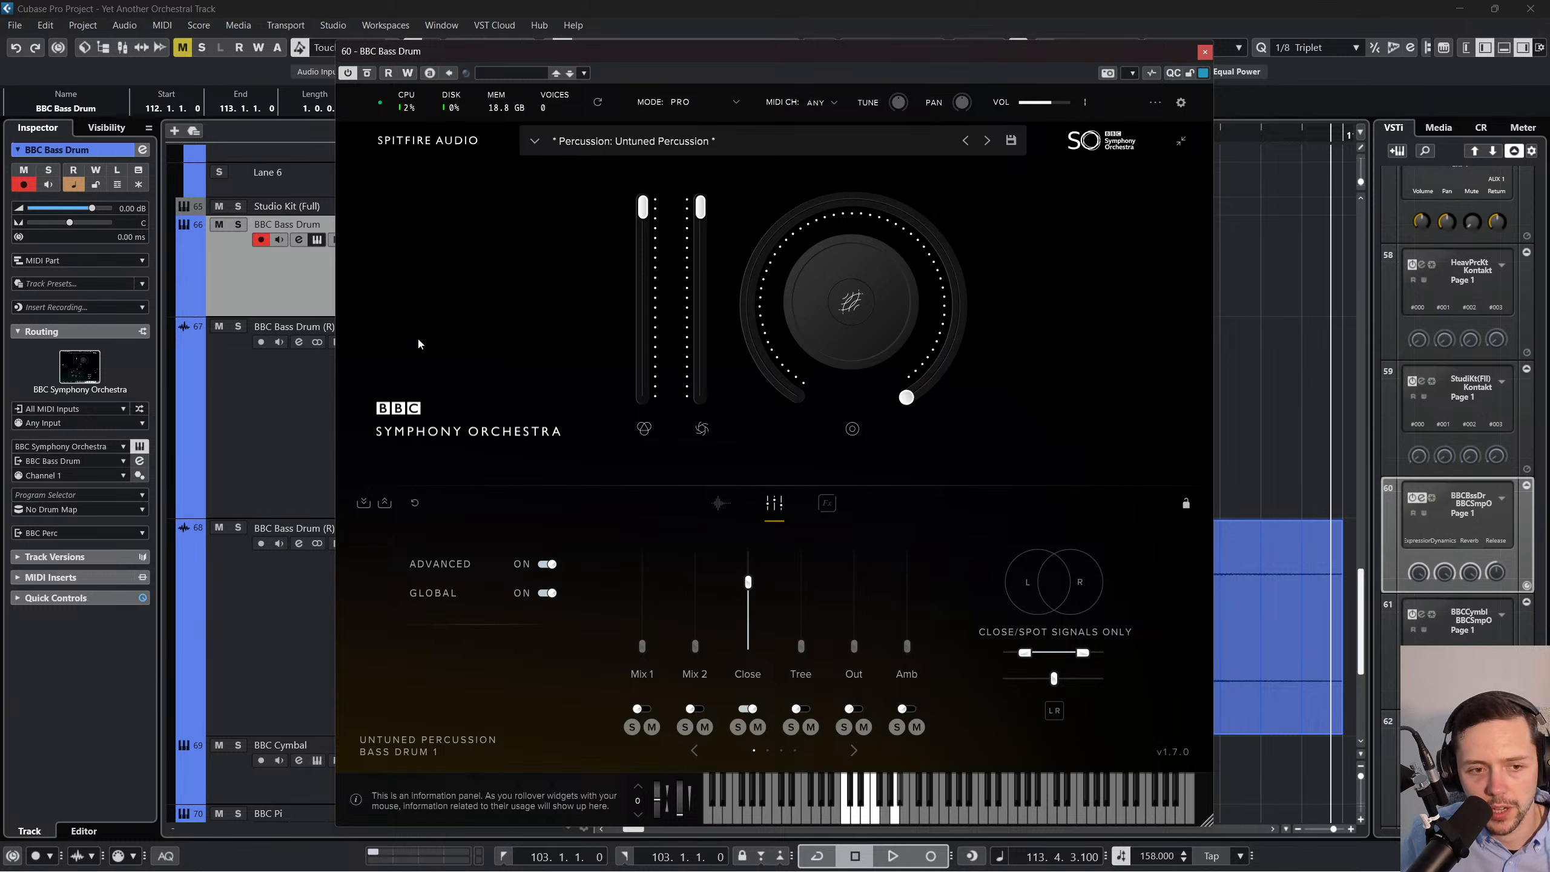
Solo the BBC Bass Drum track, trigger a test note, and replace the Close microphone with Tree at 63%.
click(238, 225)
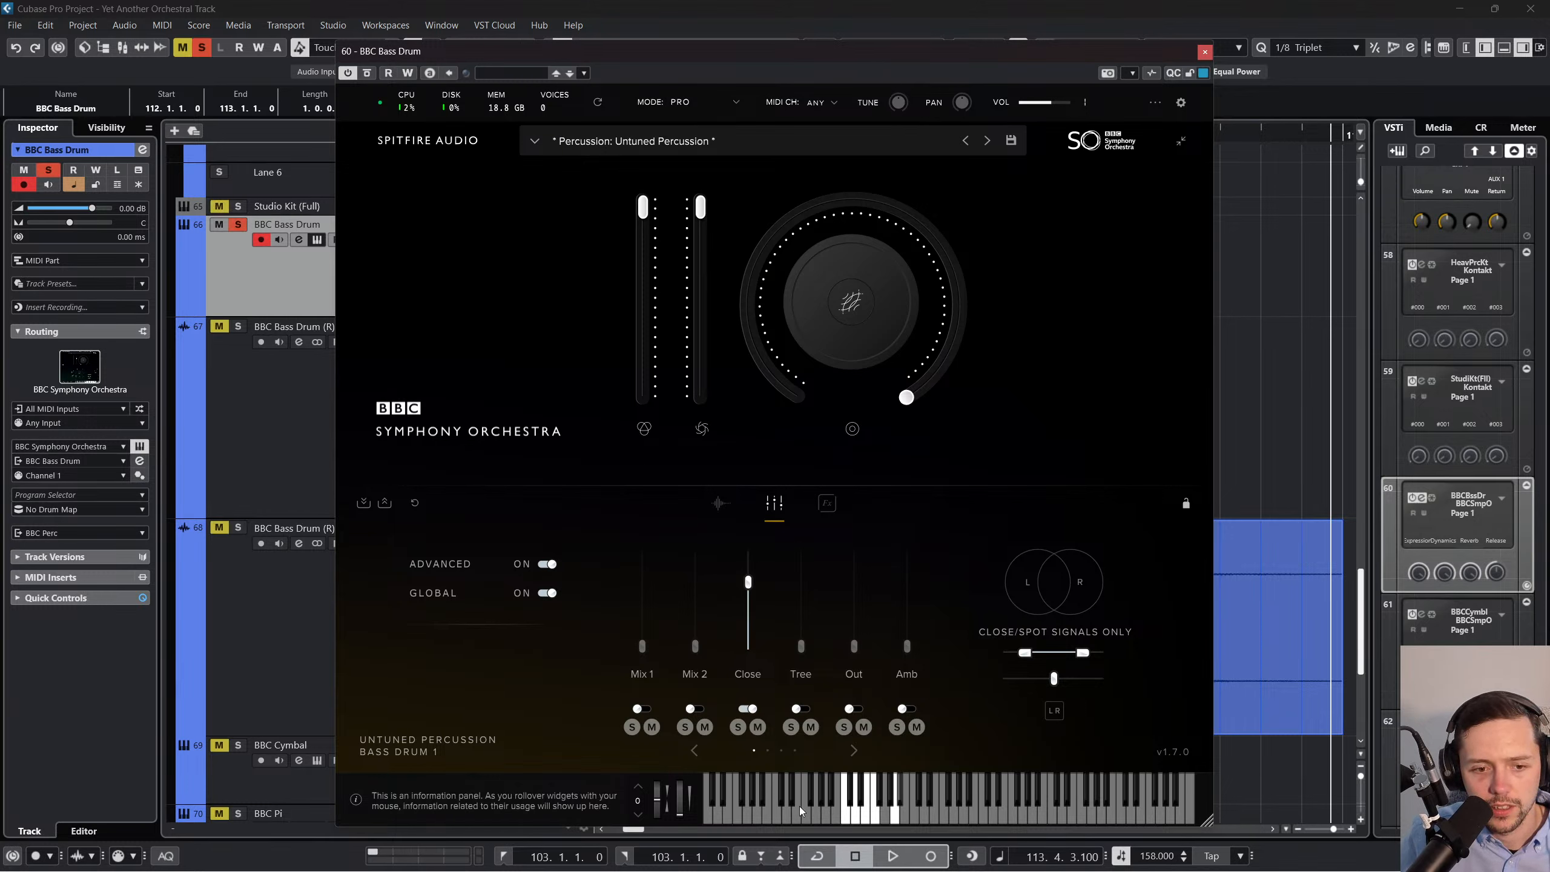
click(846, 821)
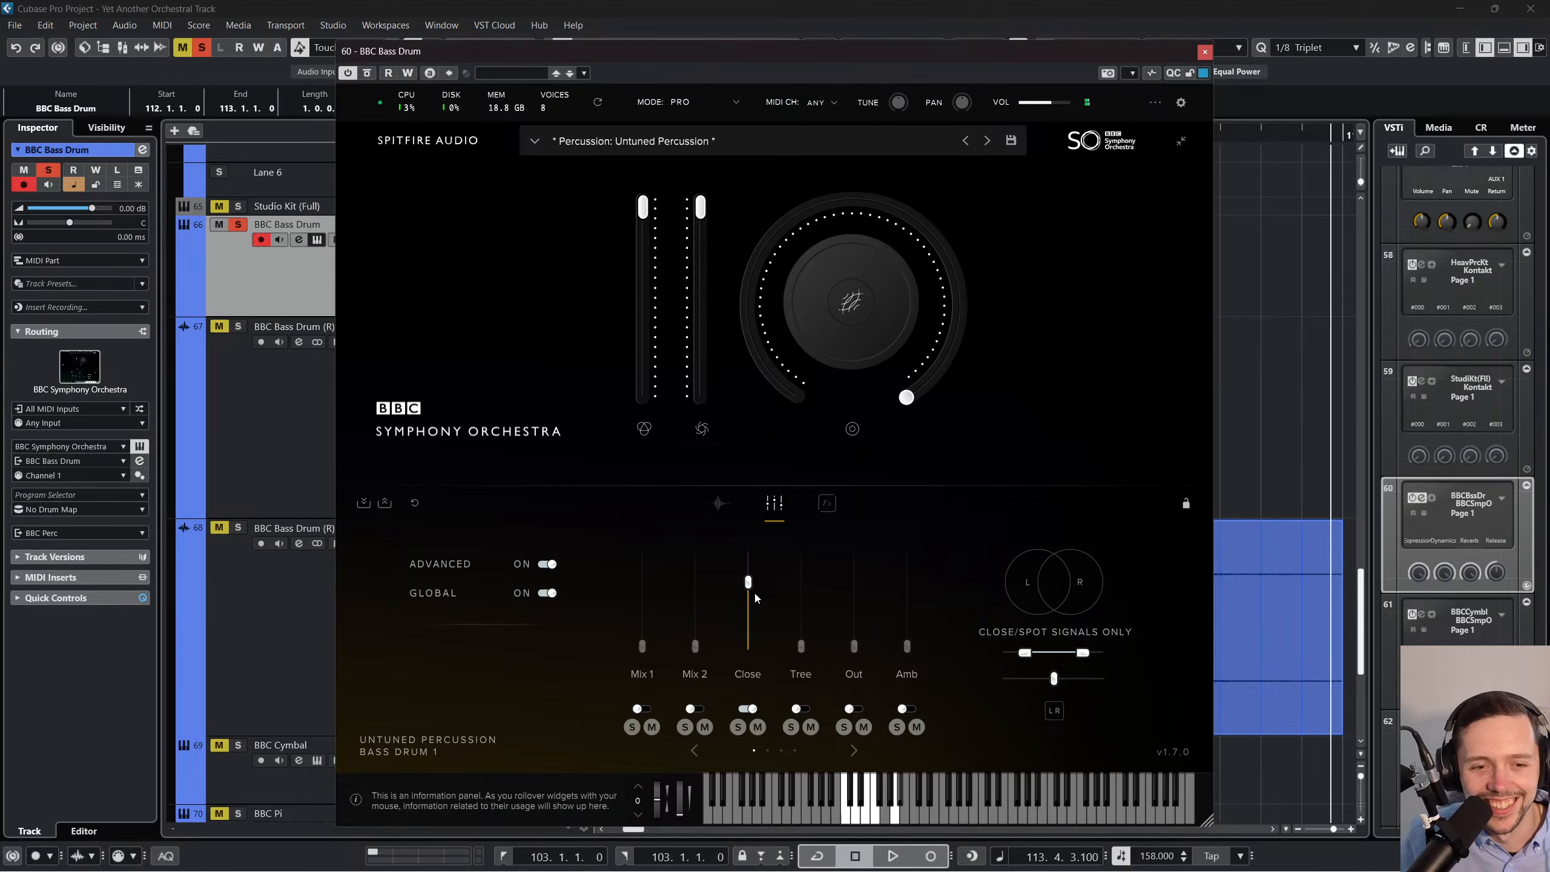
drag(750, 580, 802, 587)
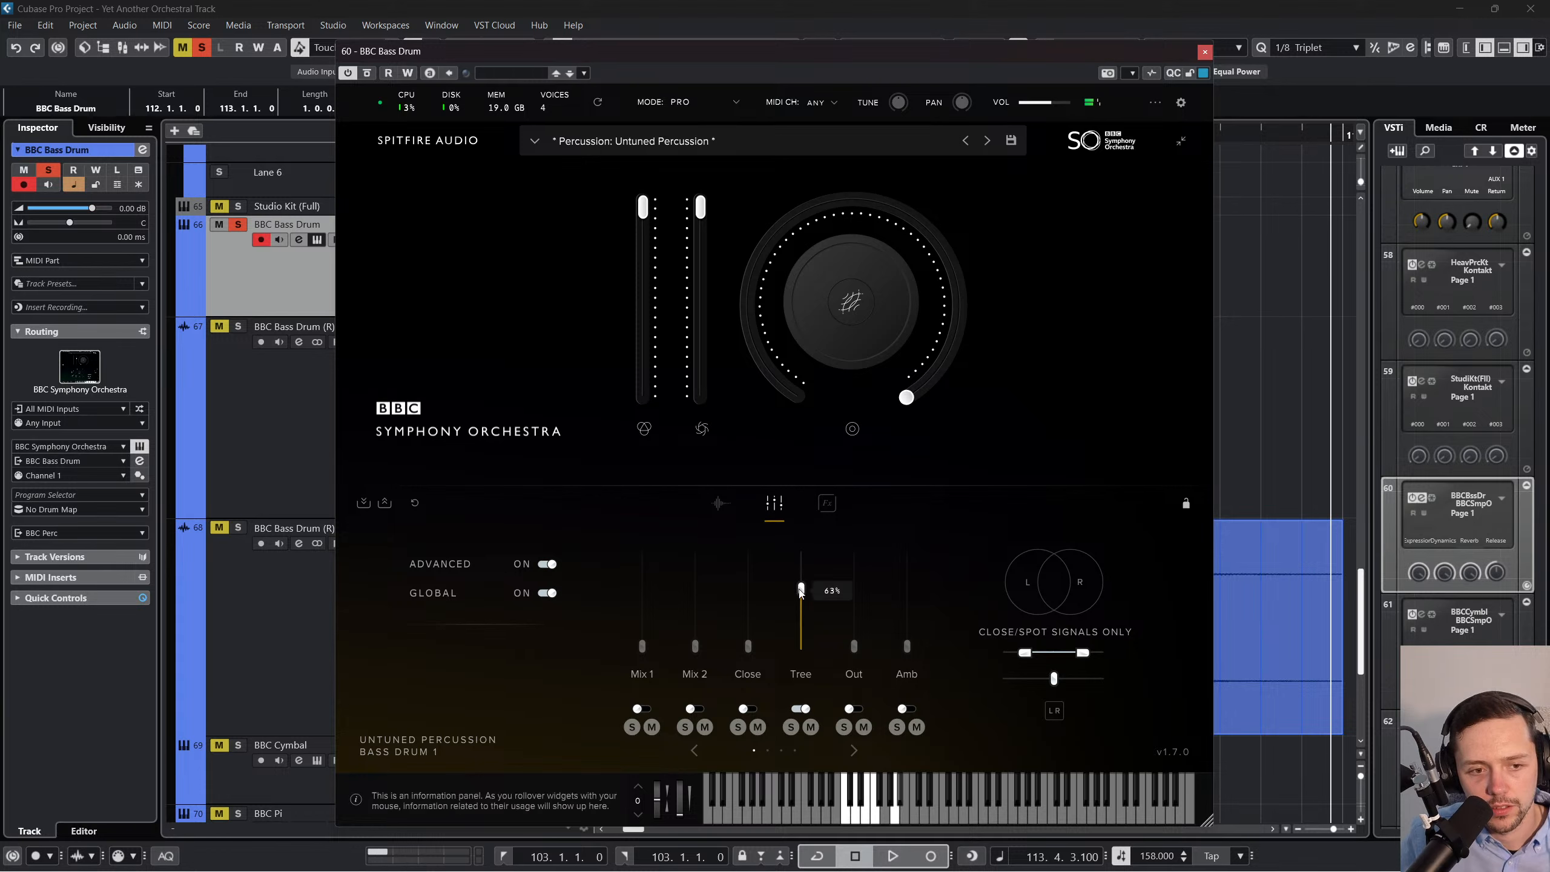
Lower the Tree microphone to zero, try CloseW with a test hit, and raise Mix 2 to nearly full instead.
drag(801, 590, 804, 656)
click(854, 748)
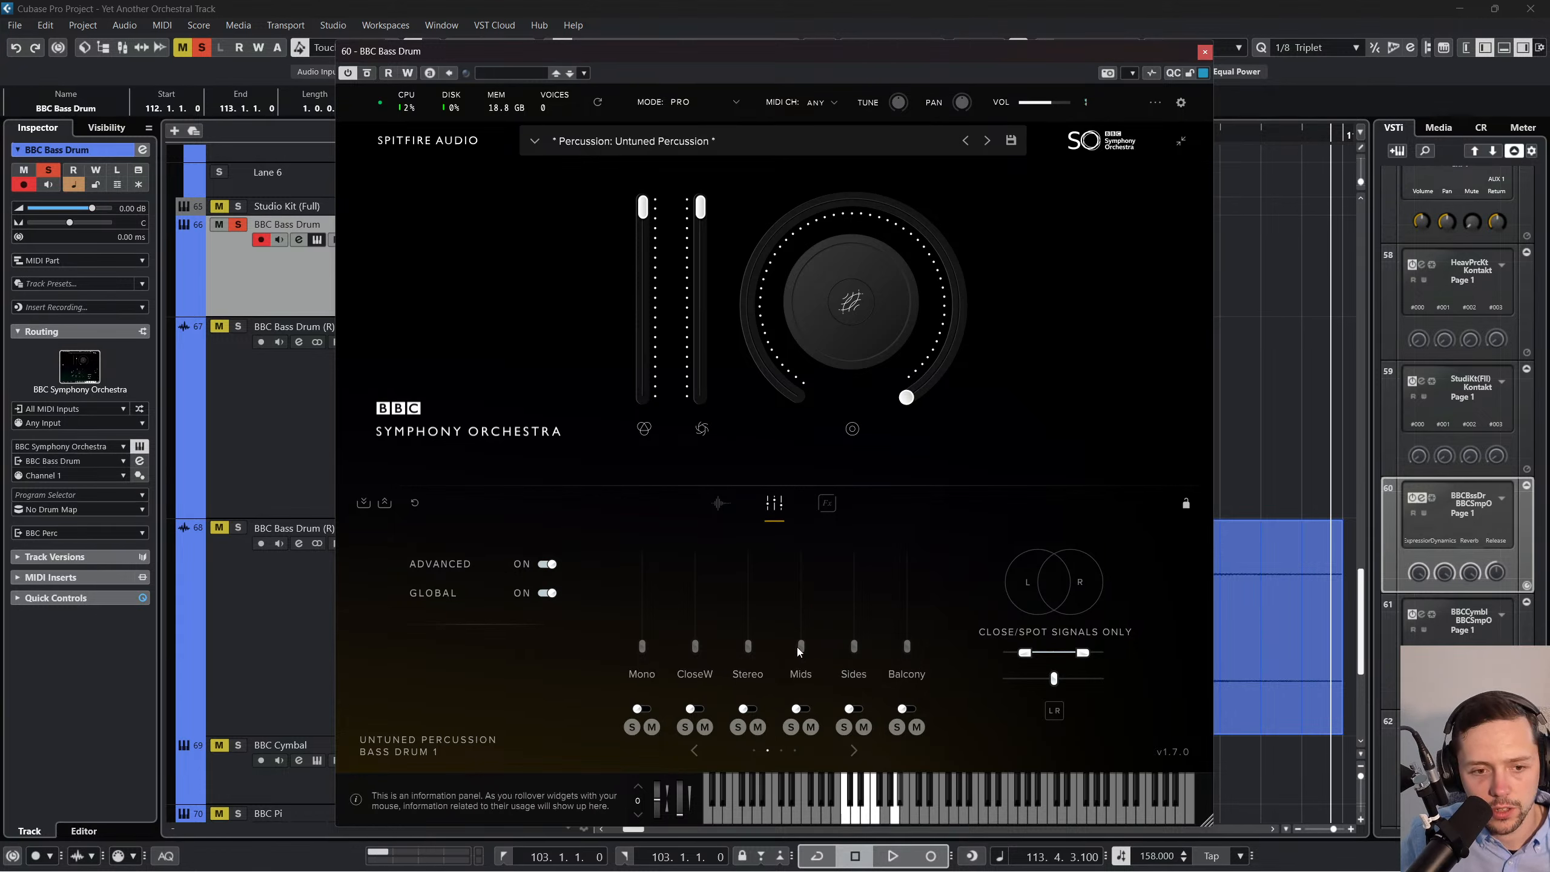
drag(693, 654, 695, 605)
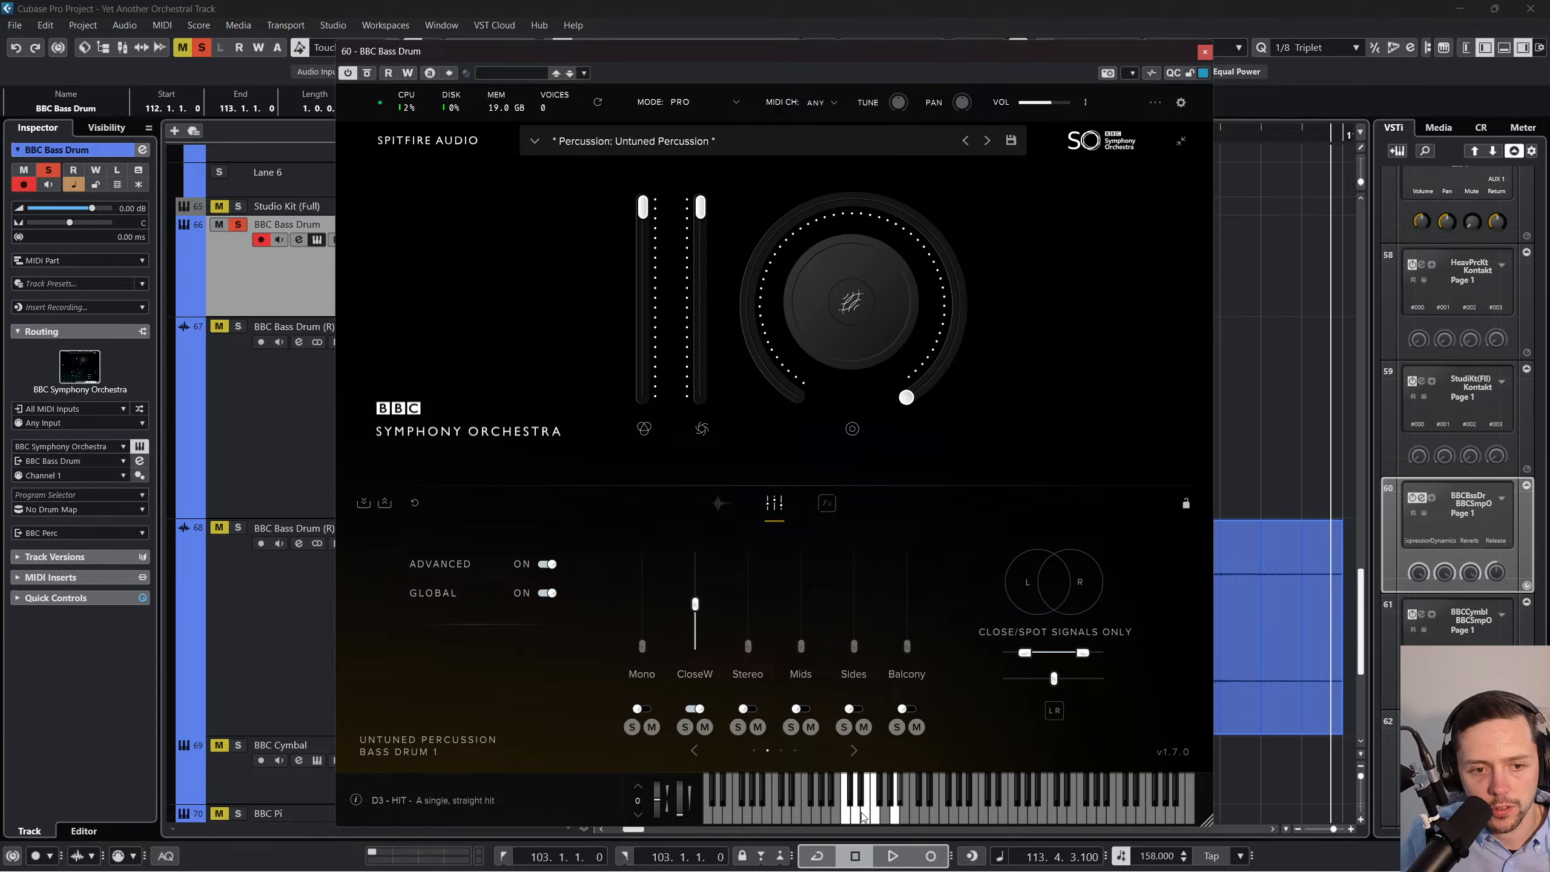
click(850, 820)
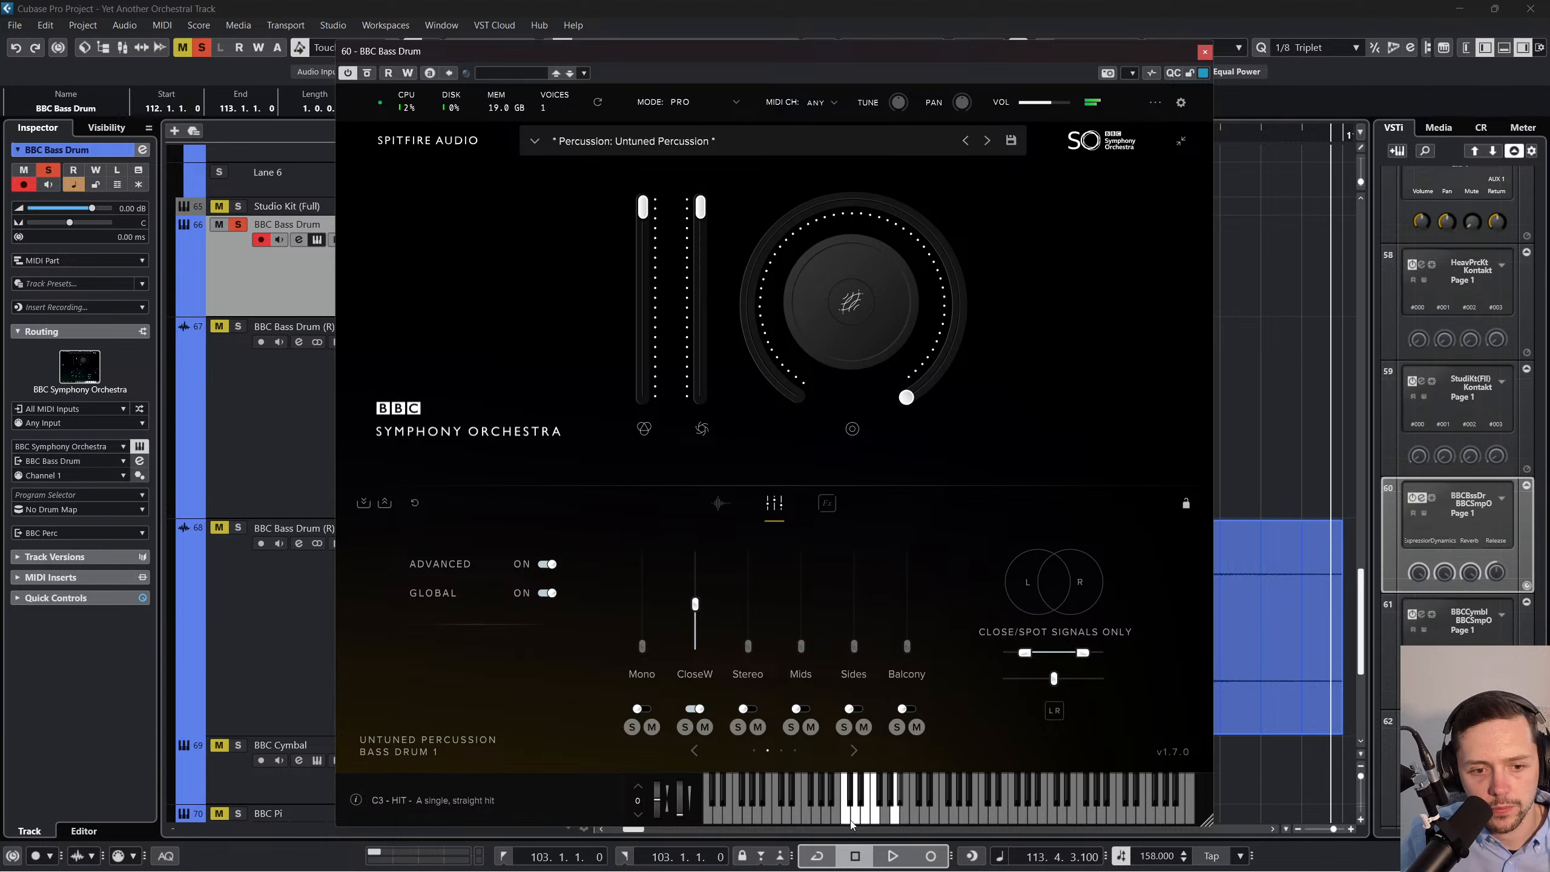
click(694, 751)
drag(695, 647, 696, 557)
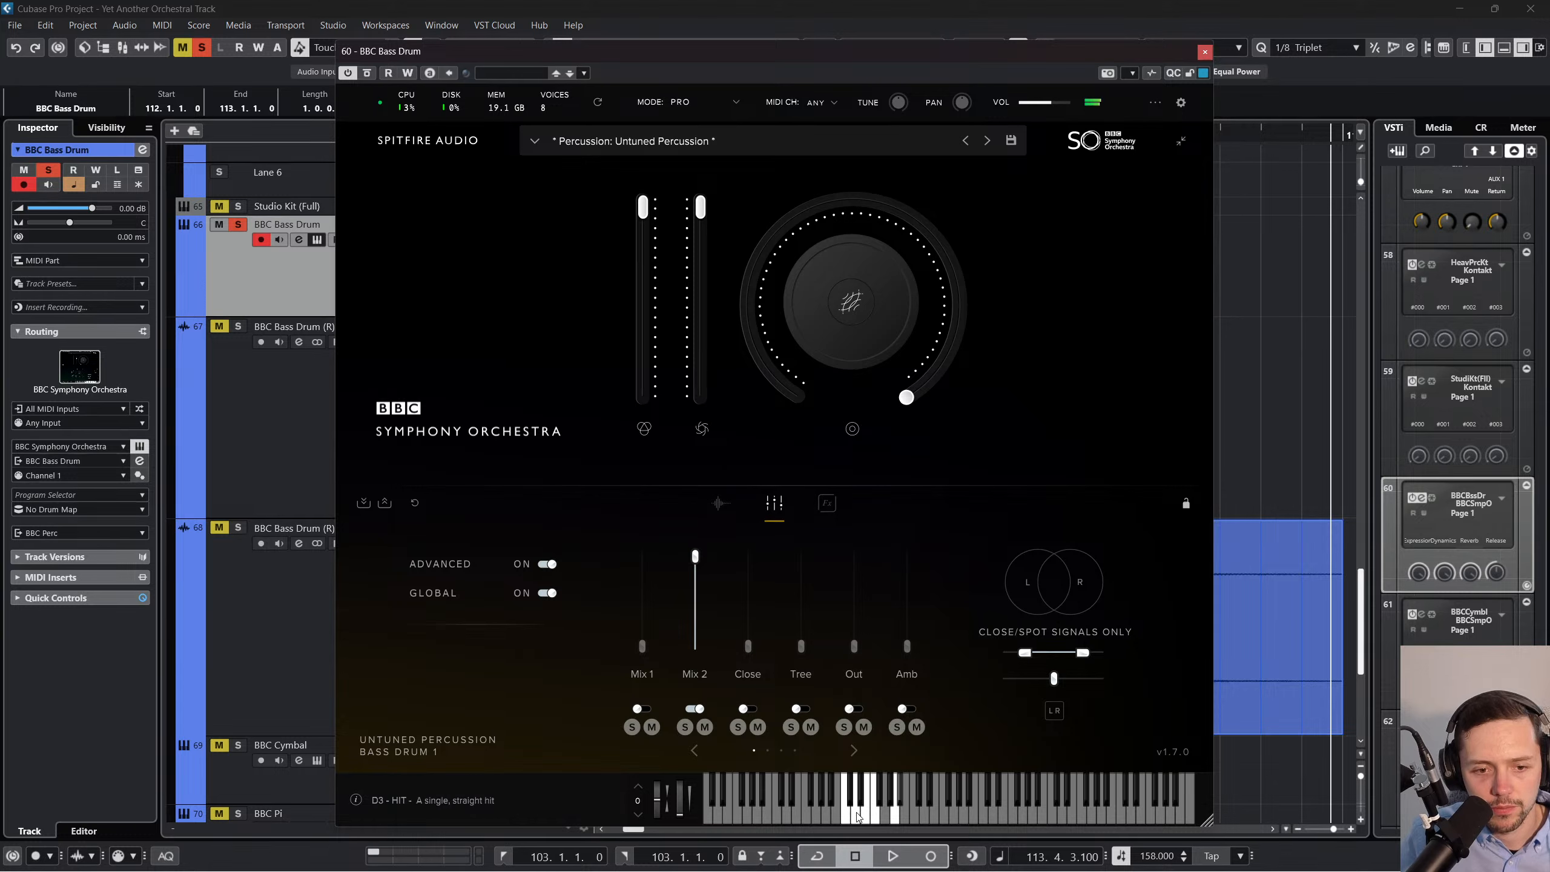
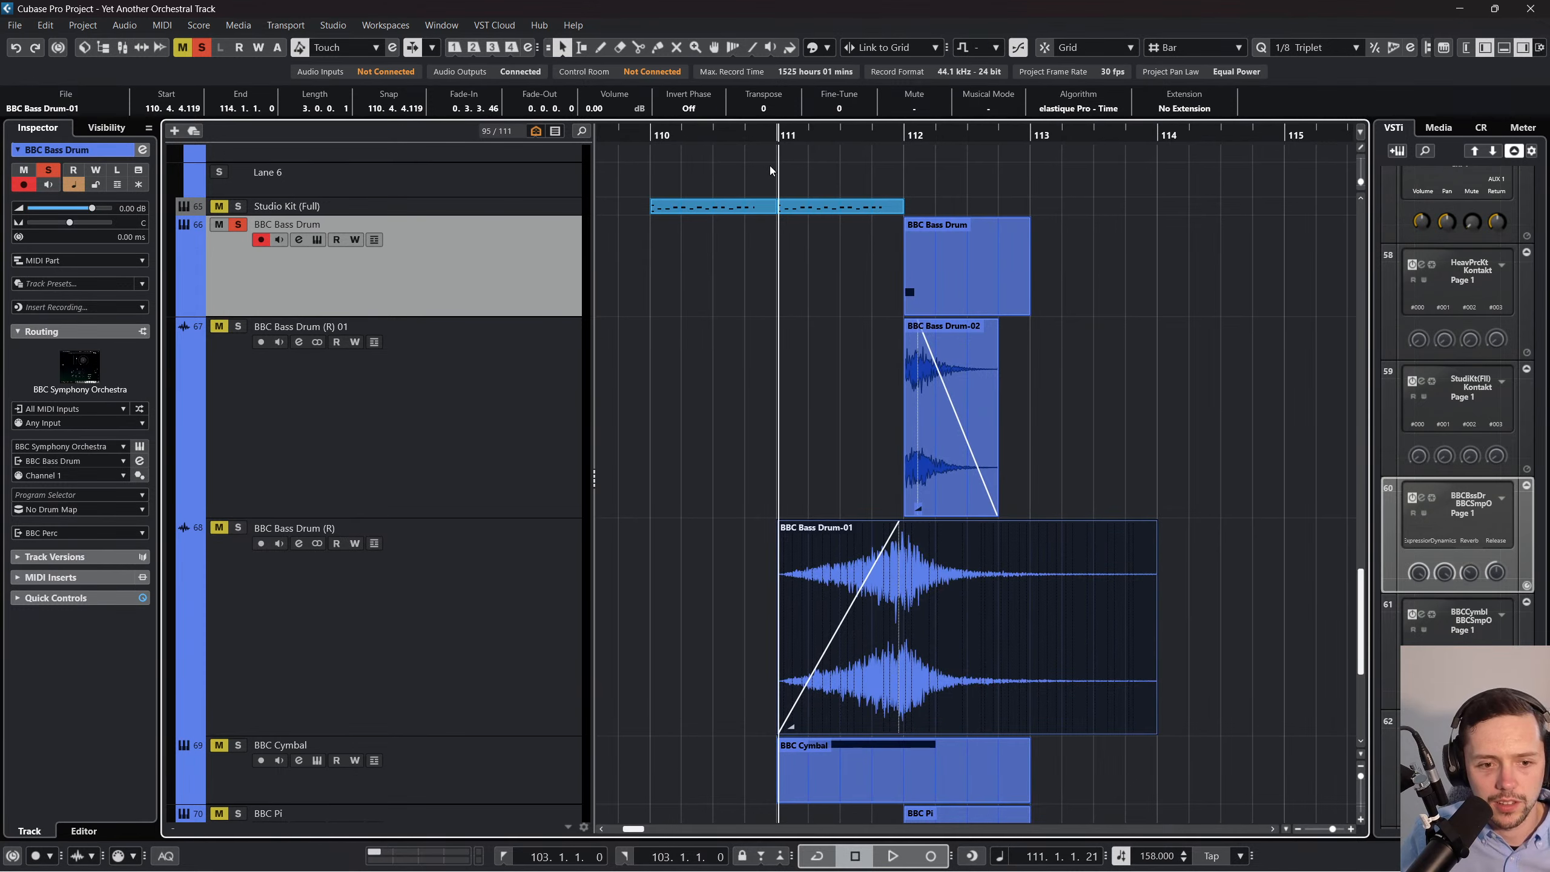
Check the BBC Bass Drum track's instrument and unmute its MIDI part at bar 112.
click(849, 371)
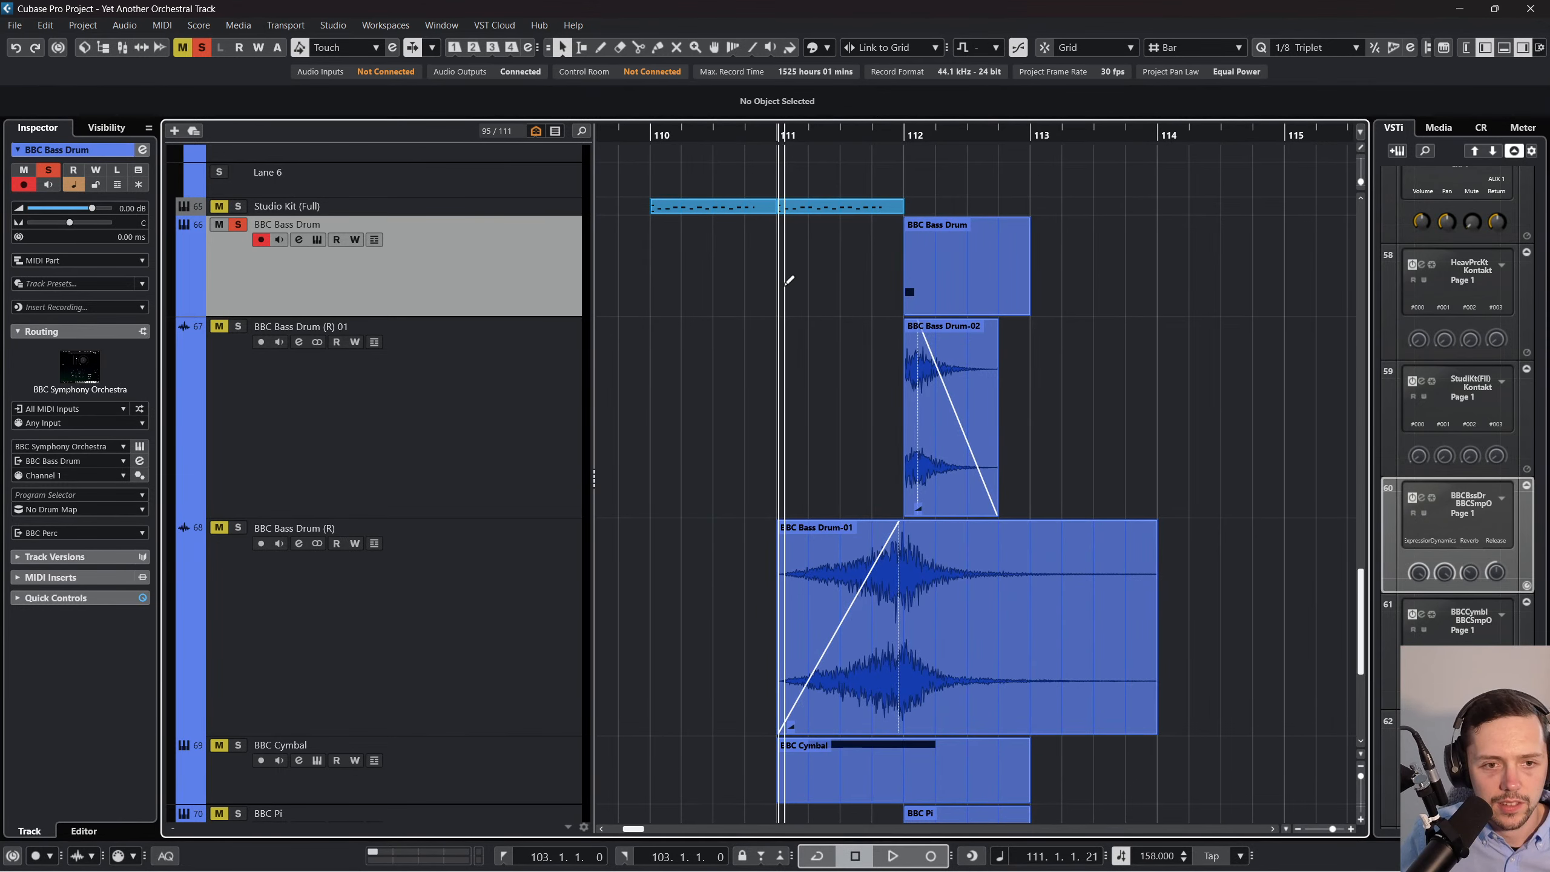
key(ctrl+z)
click(940, 272)
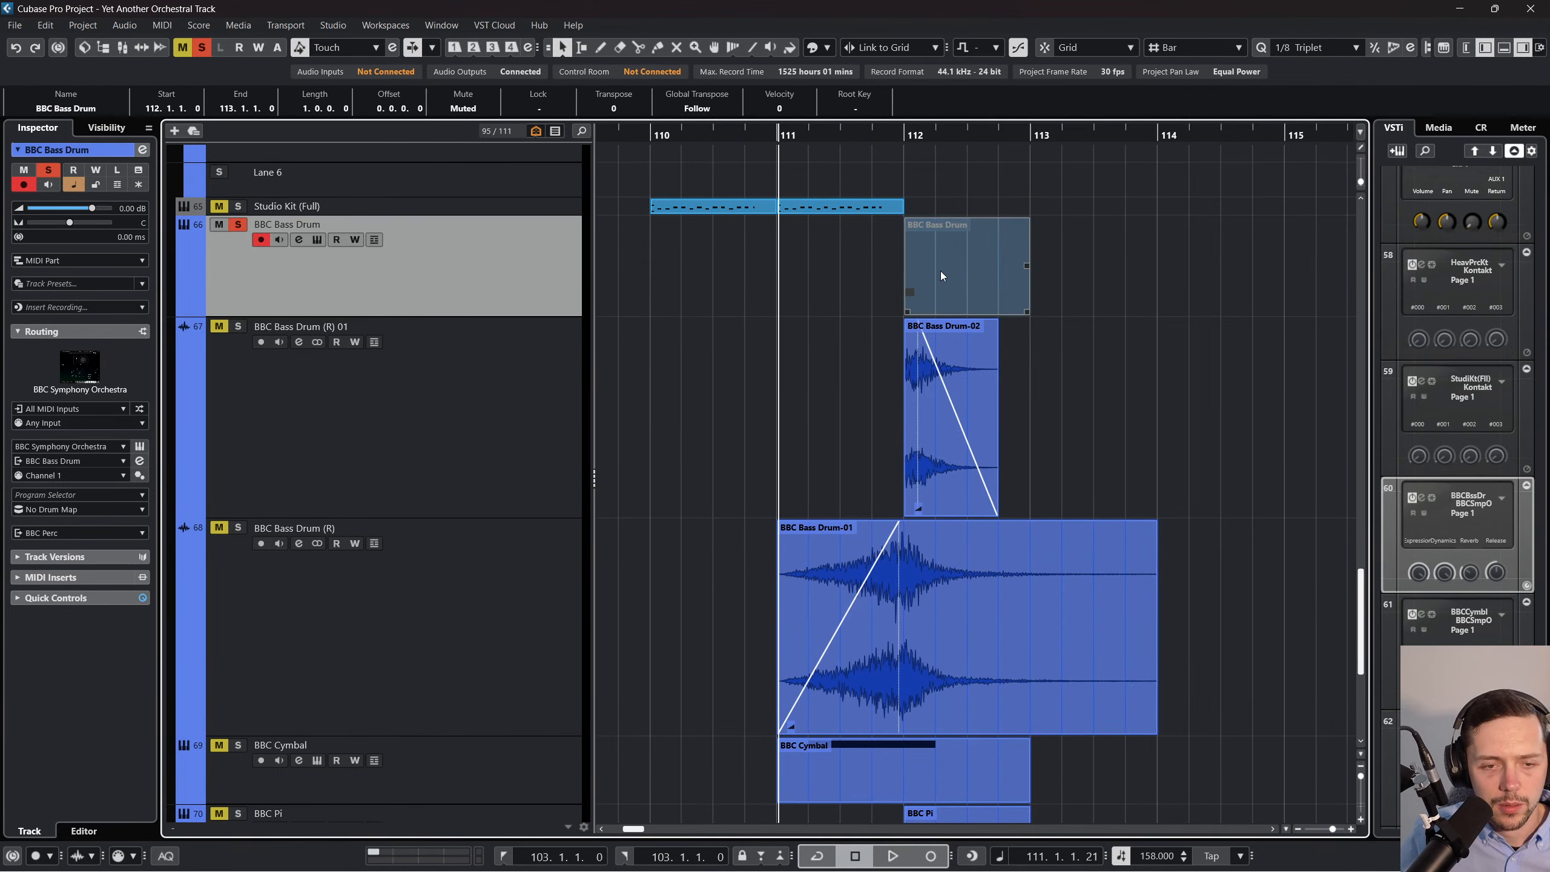
key(e)
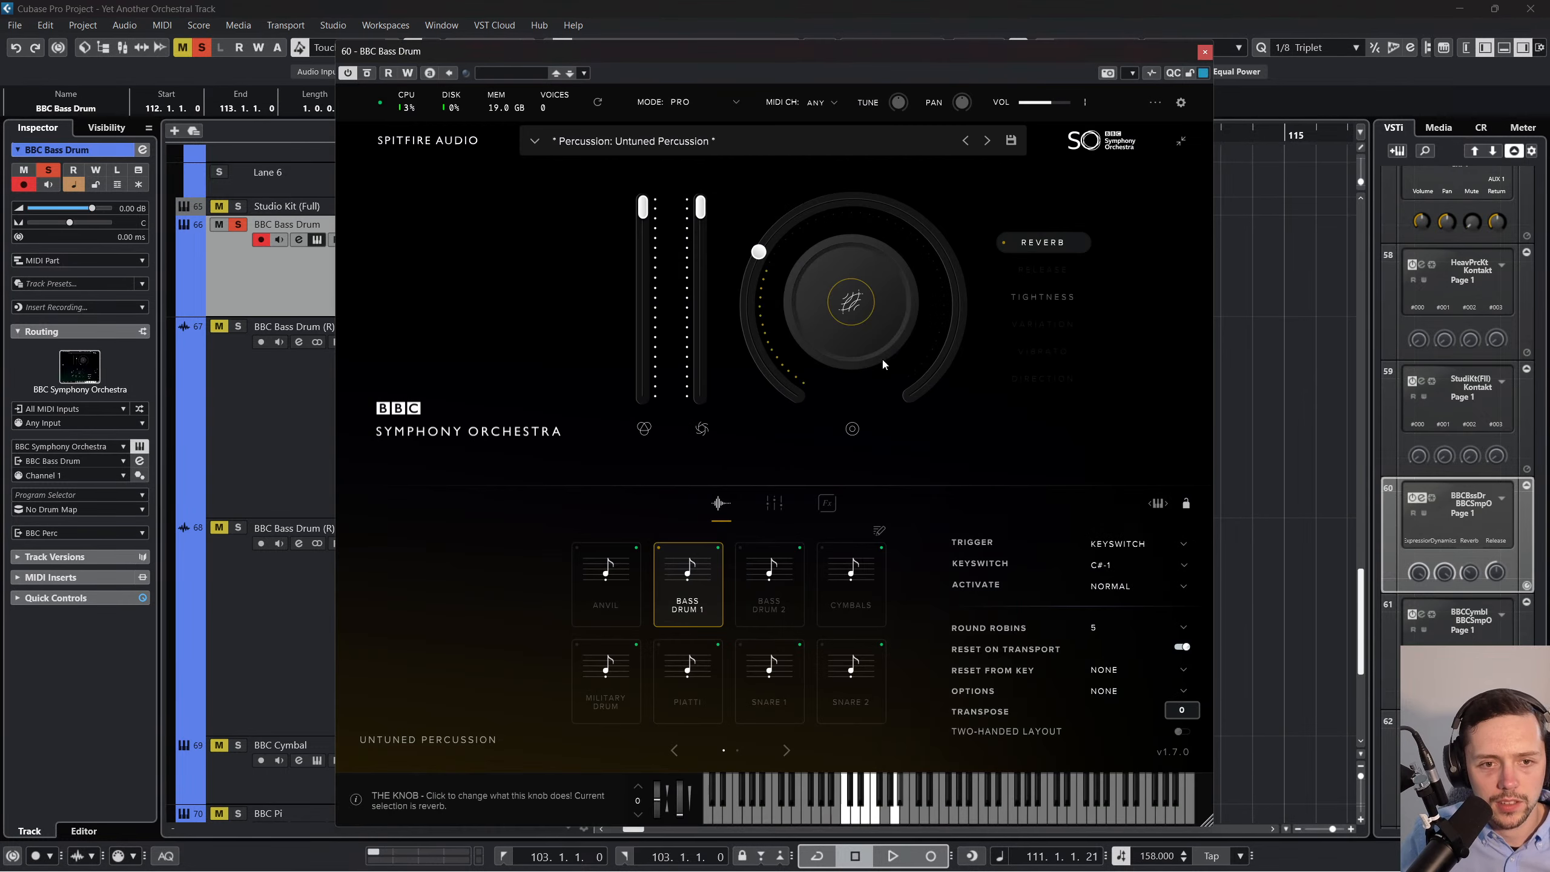
click(1206, 53)
key(shift+u)
Delete the old rendered bass drum hit at bar 112 and render the BBC Bass Drum MIDI part in place.
click(970, 372)
key(Delete)
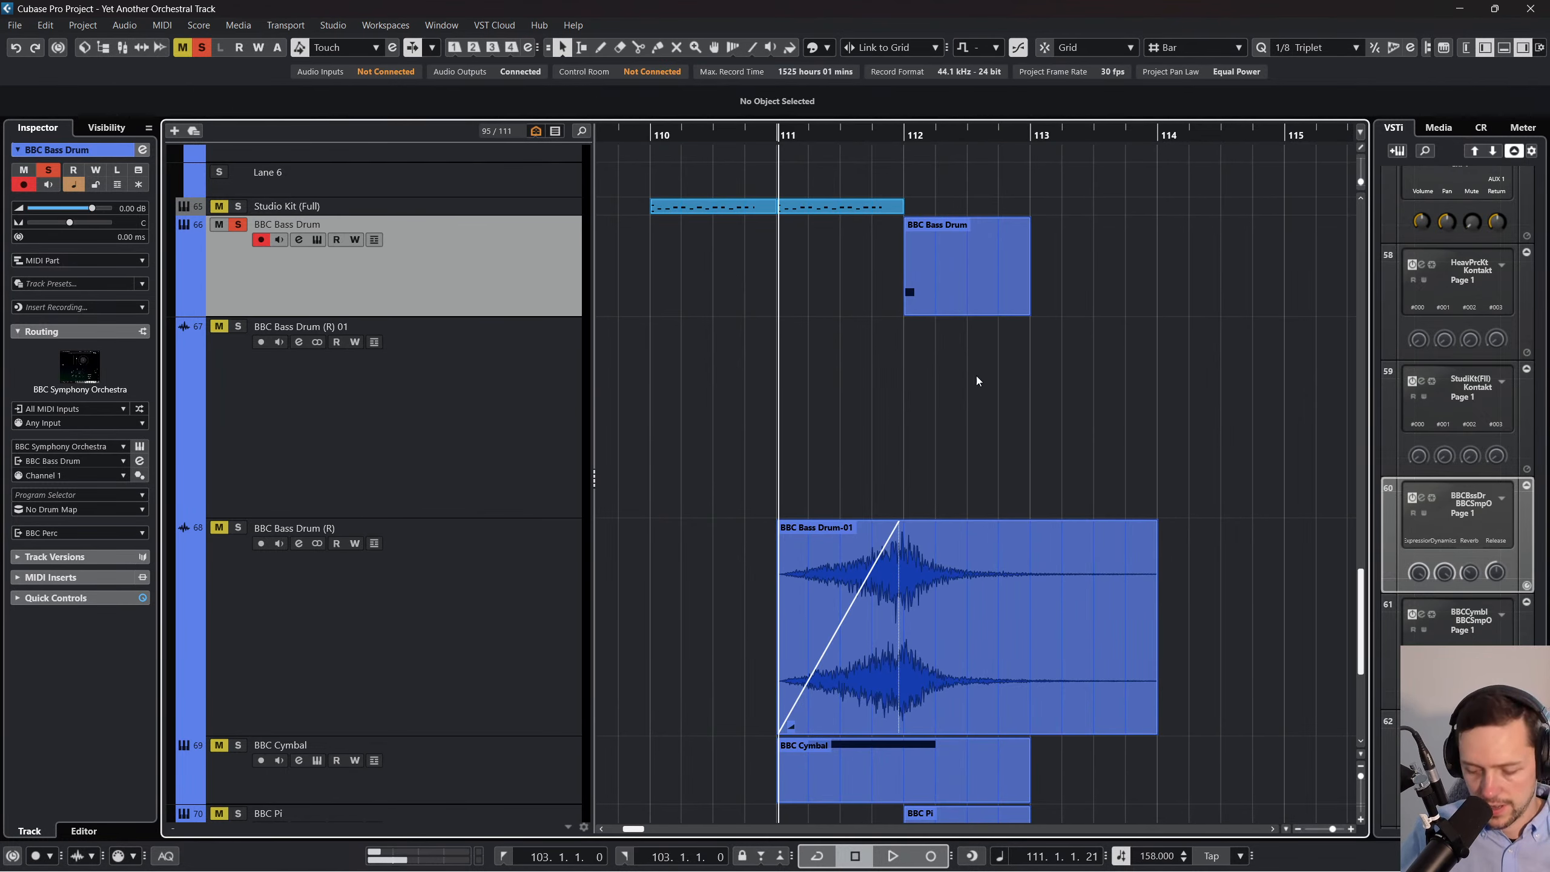
click(908, 136)
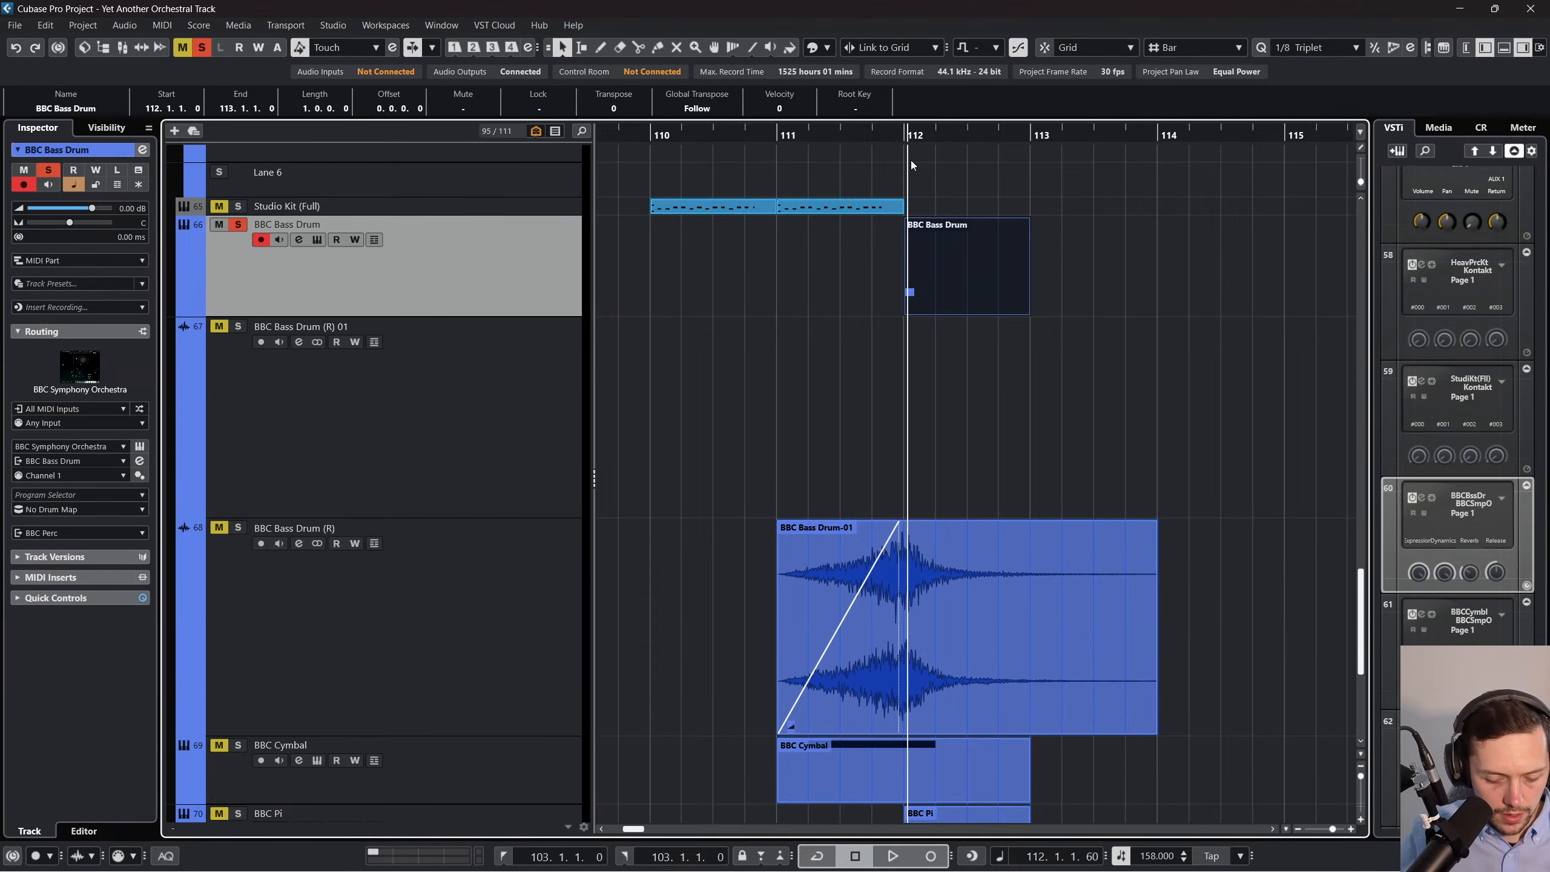
key(alt+r)
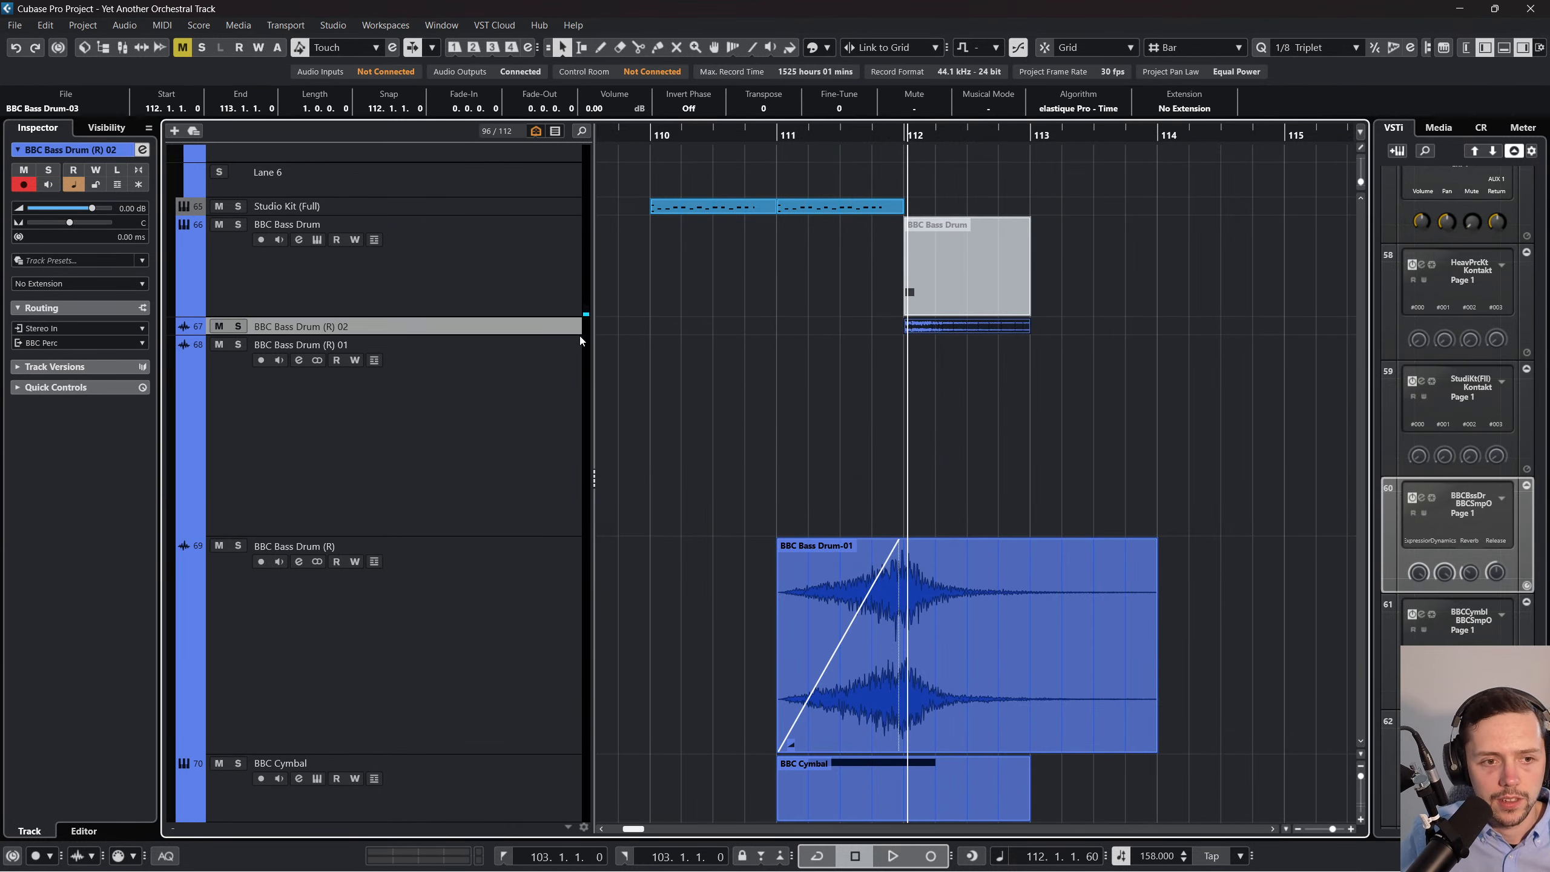
Move the new rendered hit onto the BBC Bass Drum (R) 01 track and remove the emptied BBC Bass Drum (R) 02 track.
drag(977, 328, 990, 366)
right_click(543, 330)
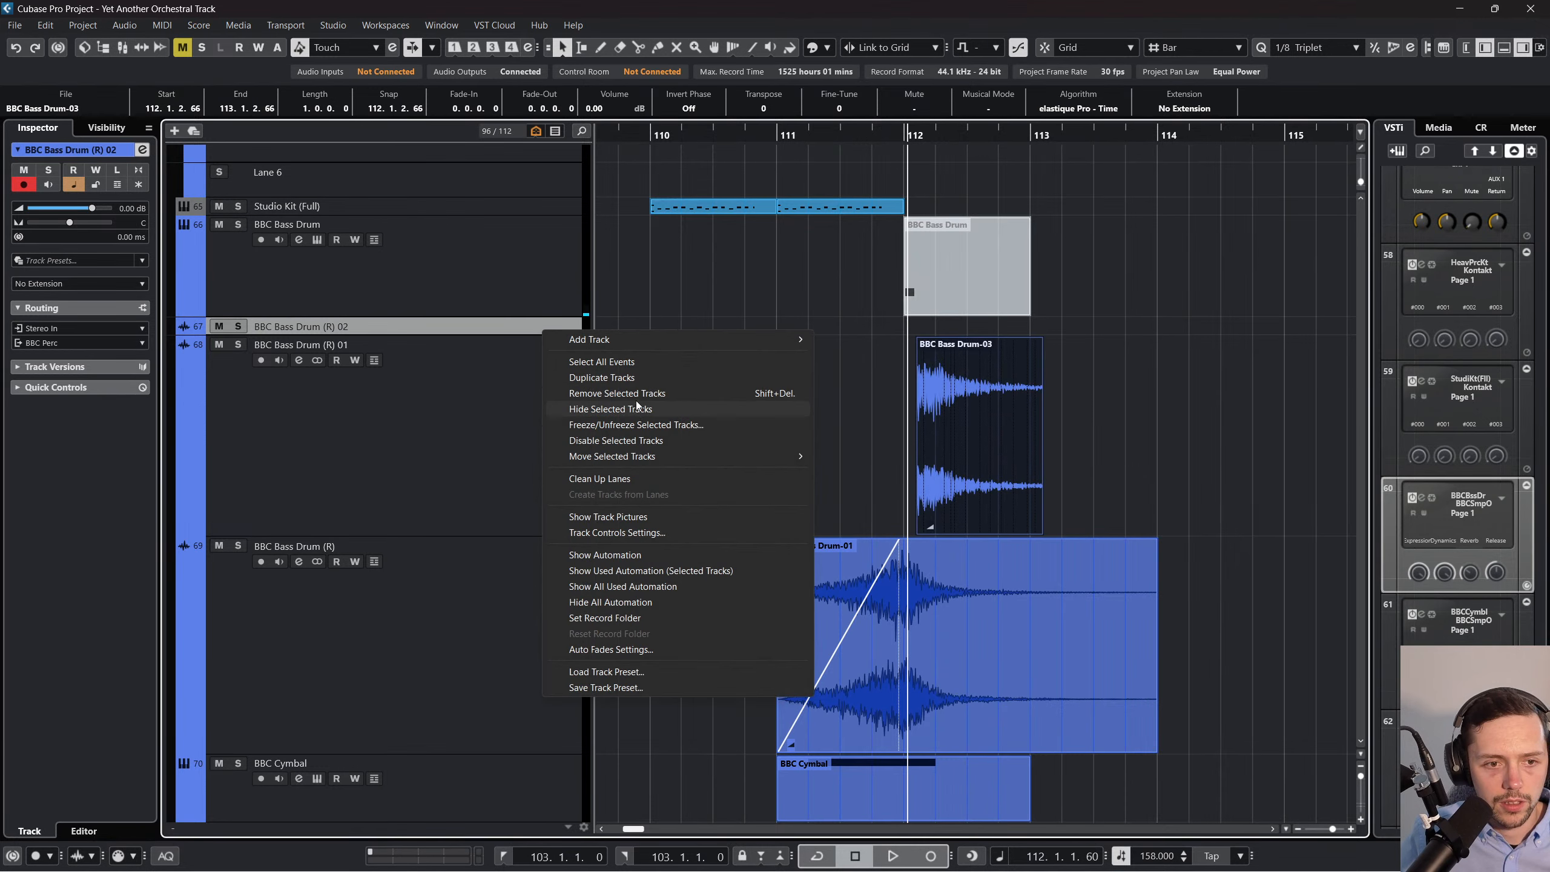
click(637, 394)
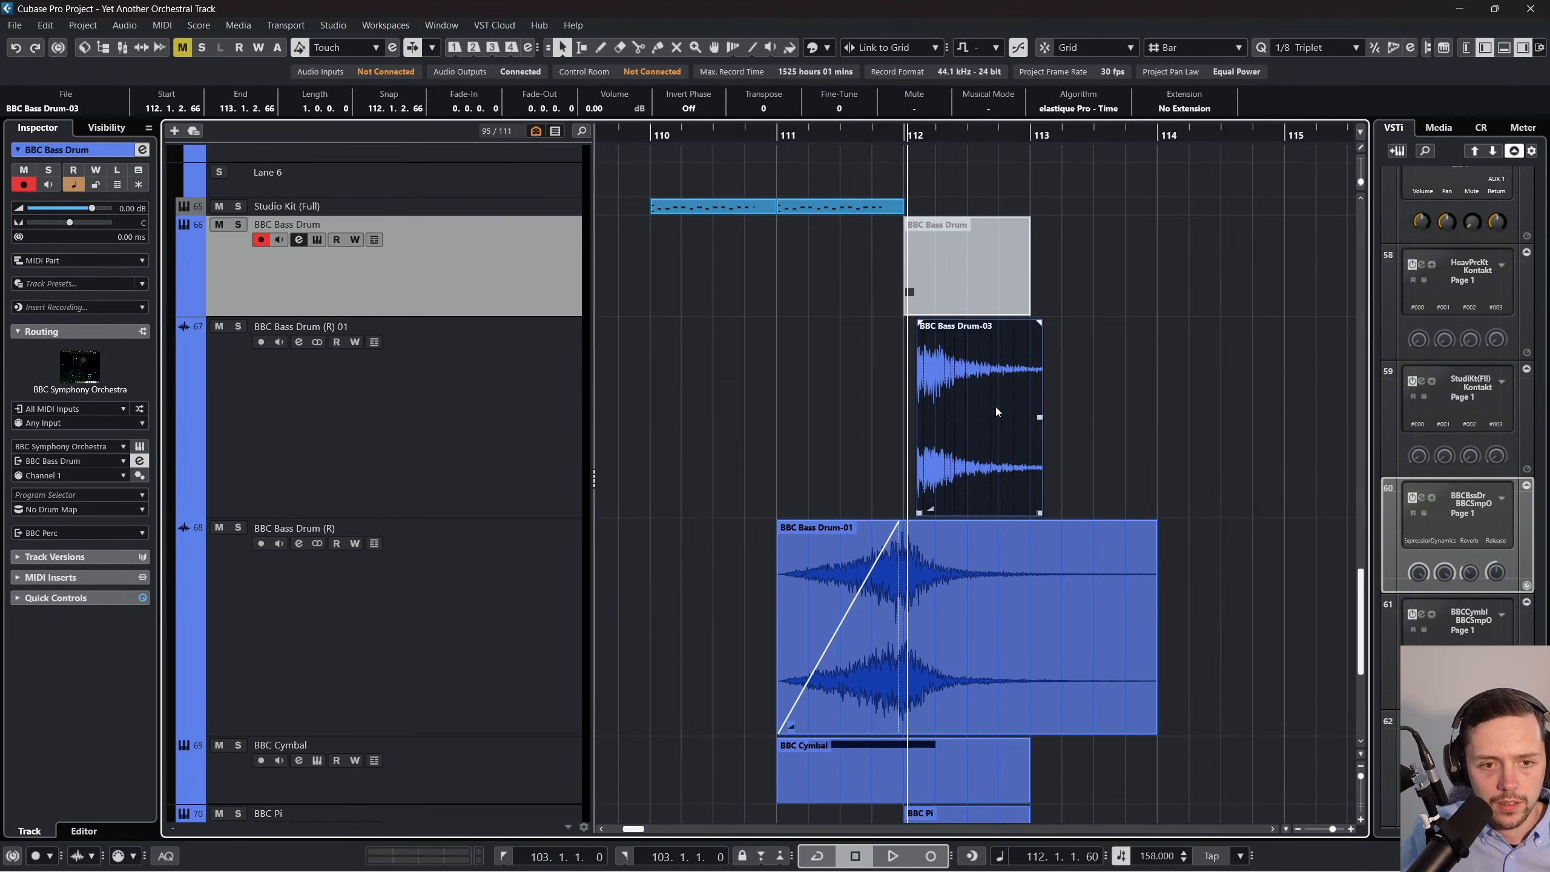
With snap enabled, move the BBC Bass Drum-03 hit so it starts exactly at bar 112.
click(1063, 49)
click(1045, 49)
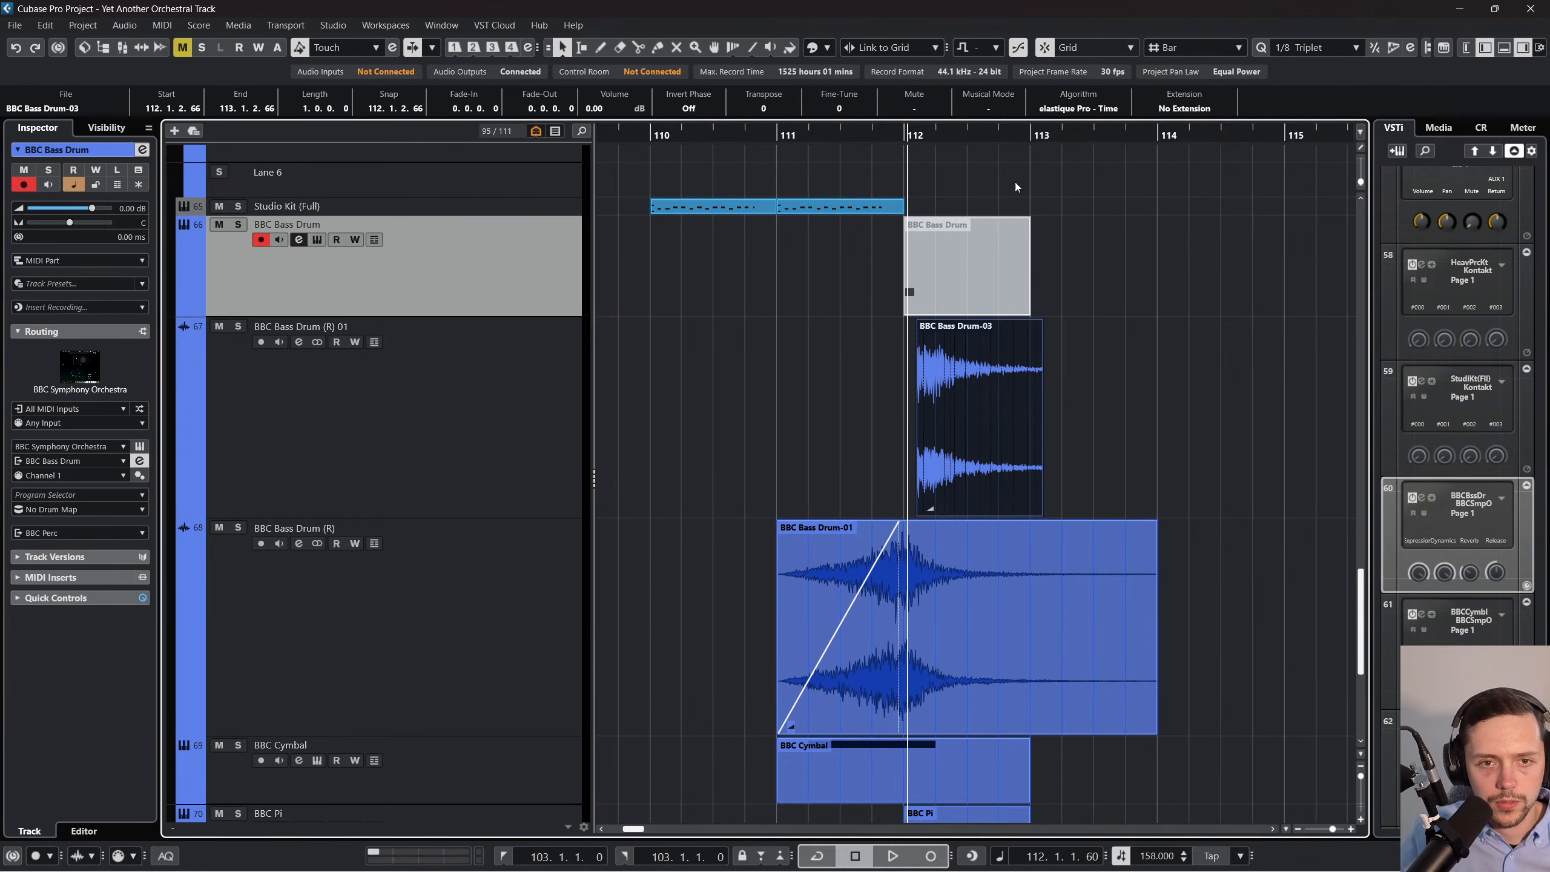
drag(948, 418, 913, 293)
key(h)
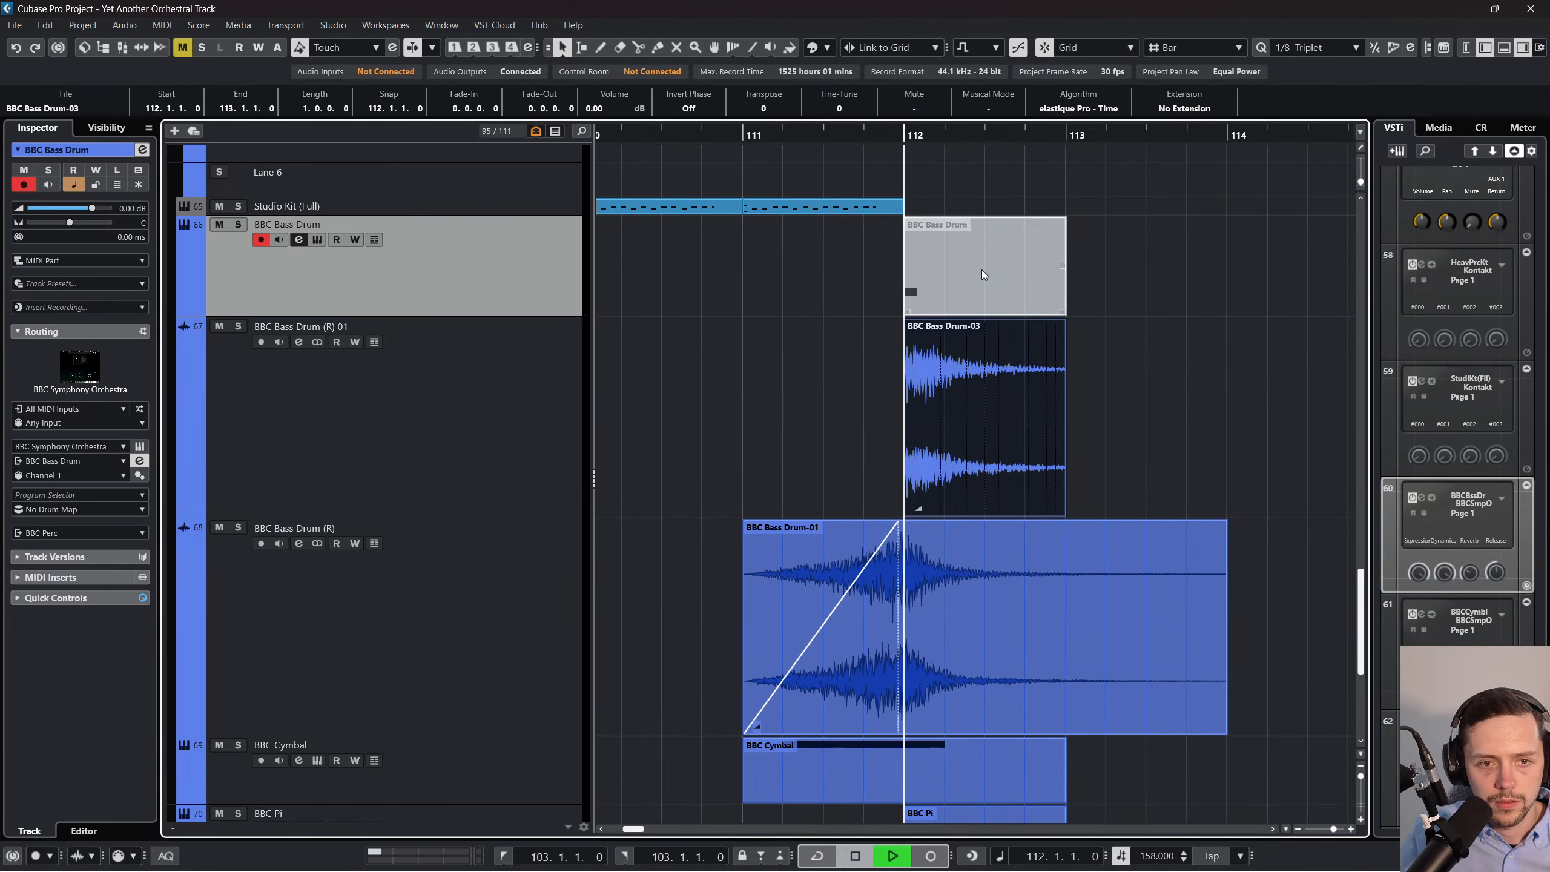
Add a long fade-out to the BBC Bass Drum-03 hit, then solo the BBC Bass Drum (R) 01 track during playback.
key(space)
drag(1065, 321, 966, 320)
key(space)
click(268, 328)
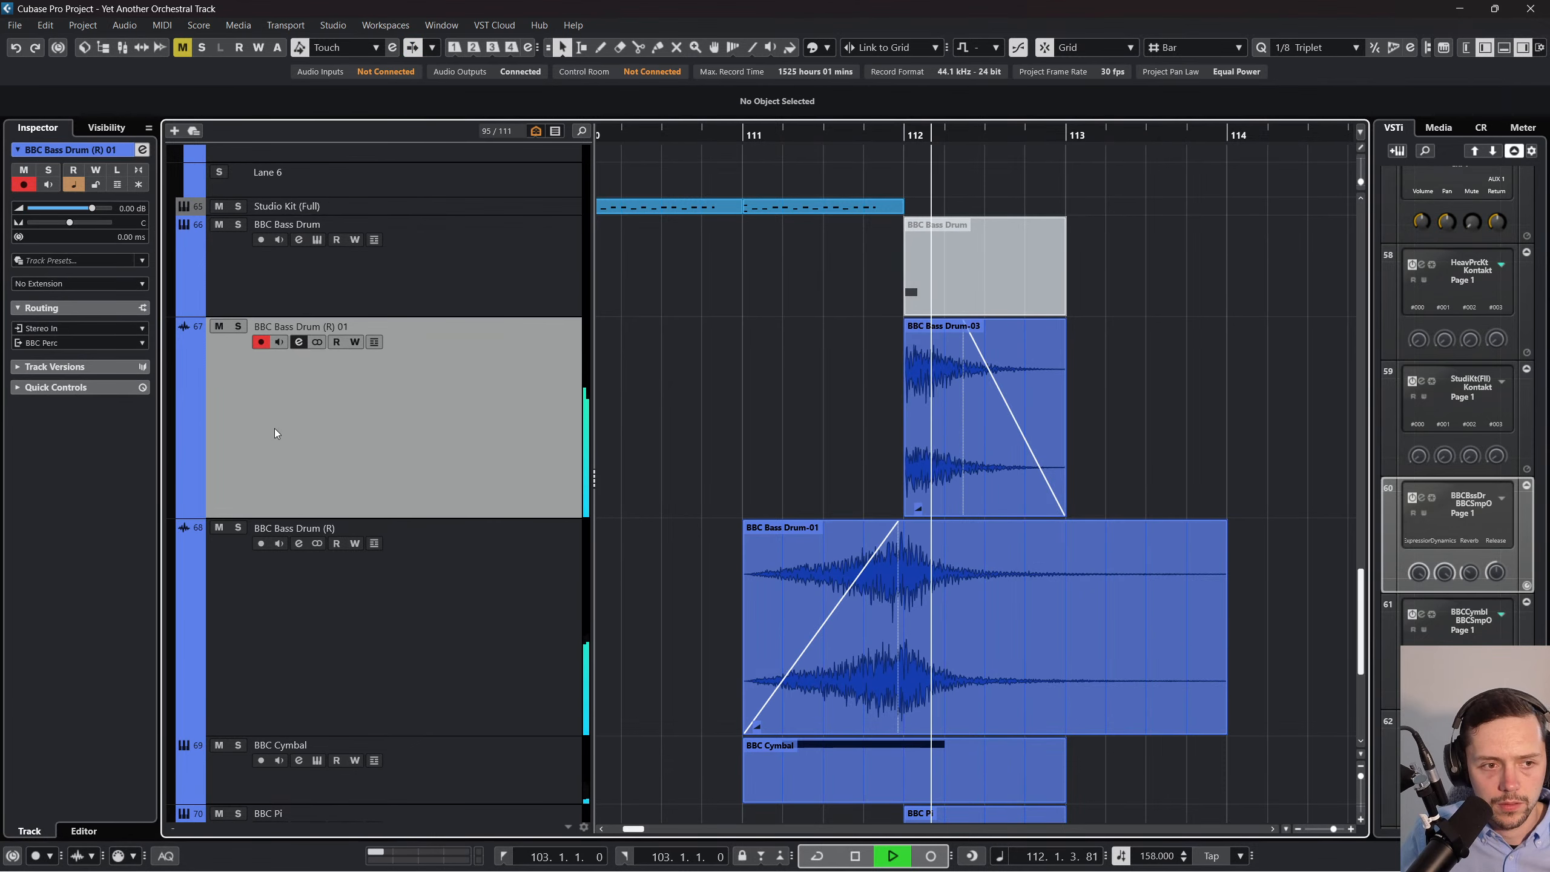
key(s)
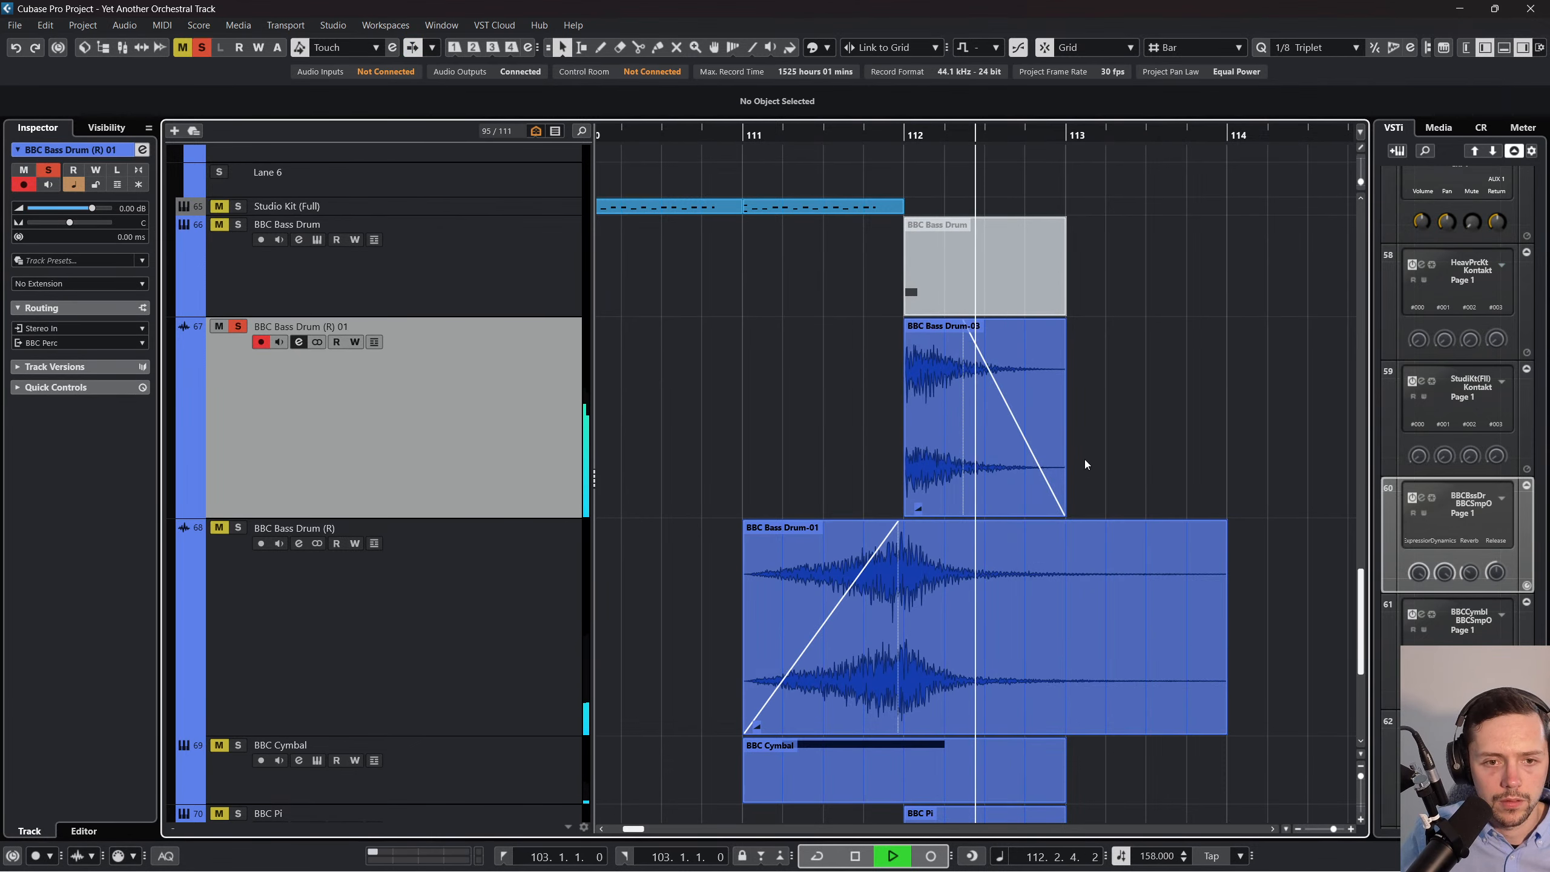
key(space)
Trim the soloed hit's end to 112.3.4.70 while auditioning it from just before bar 112.
drag(1062, 513, 1020, 510)
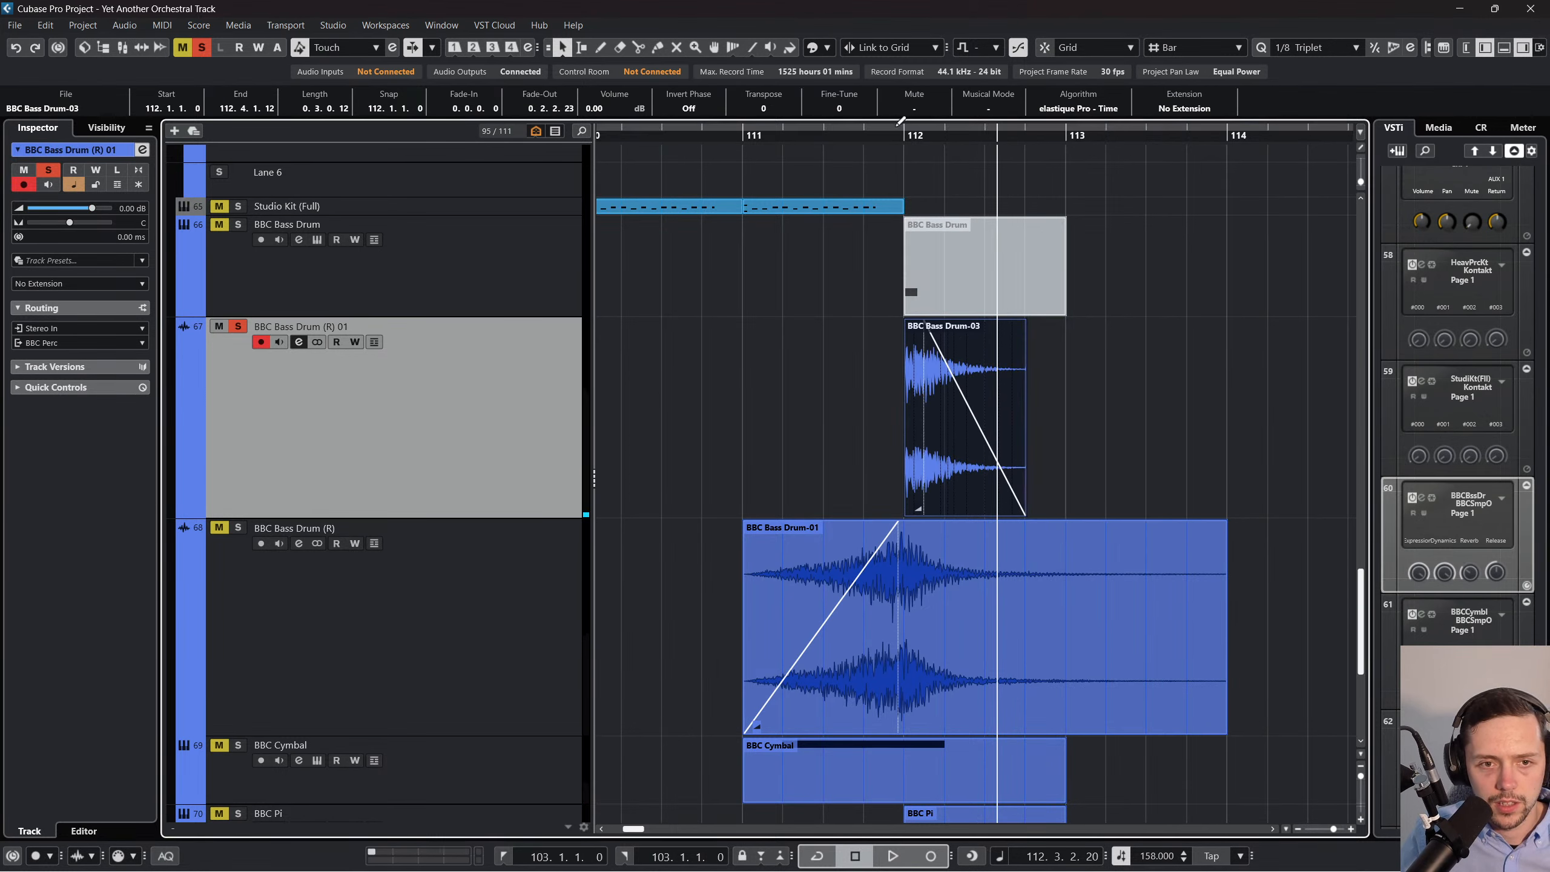
drag(917, 134, 897, 137)
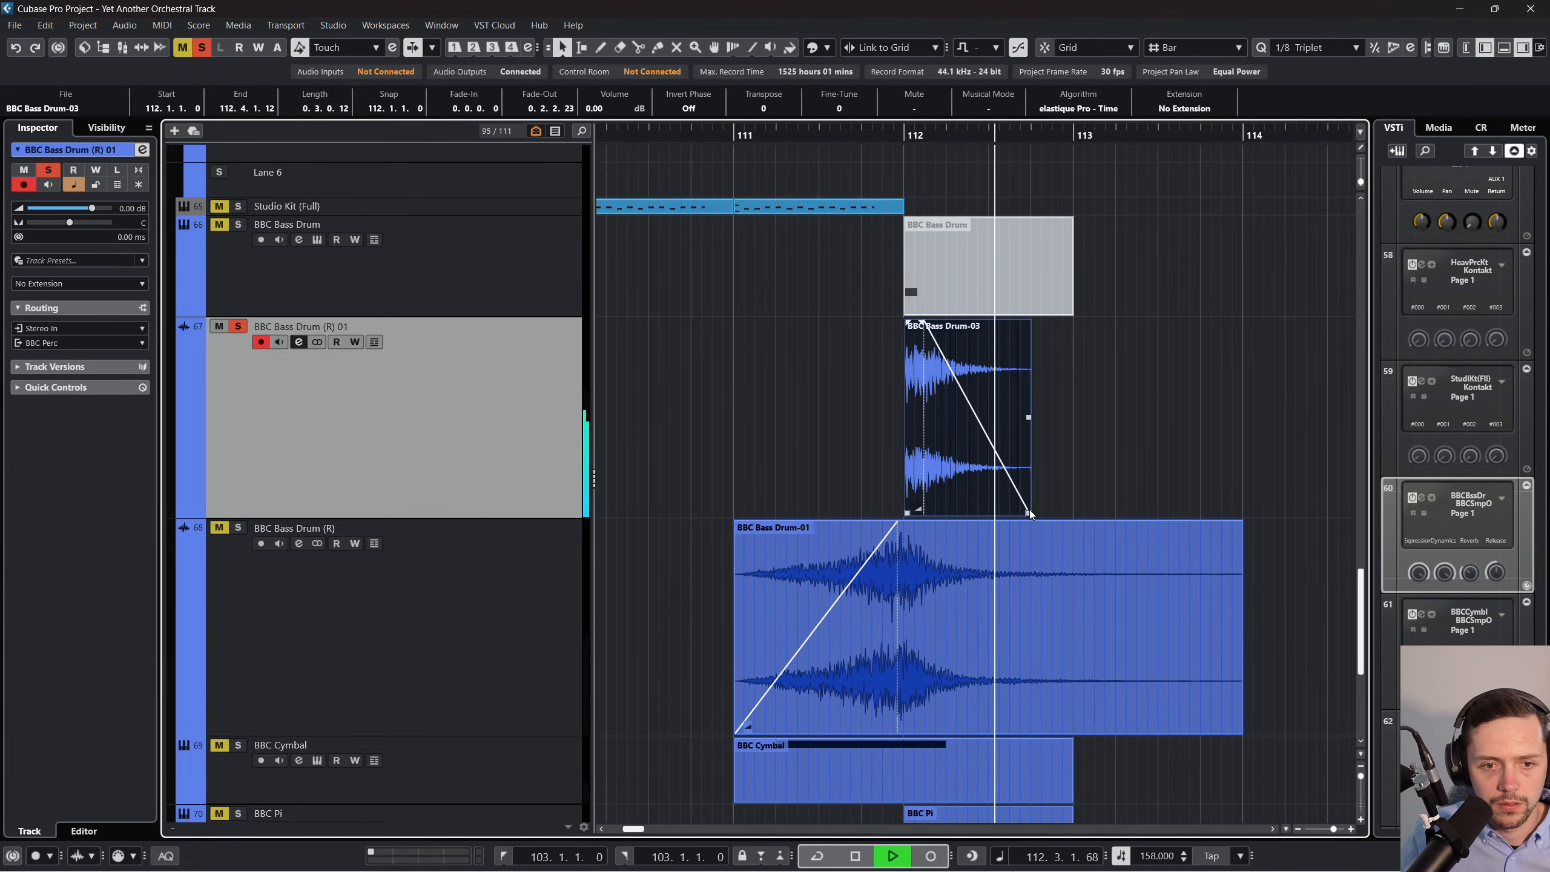
drag(1028, 513, 1023, 513)
key(space)
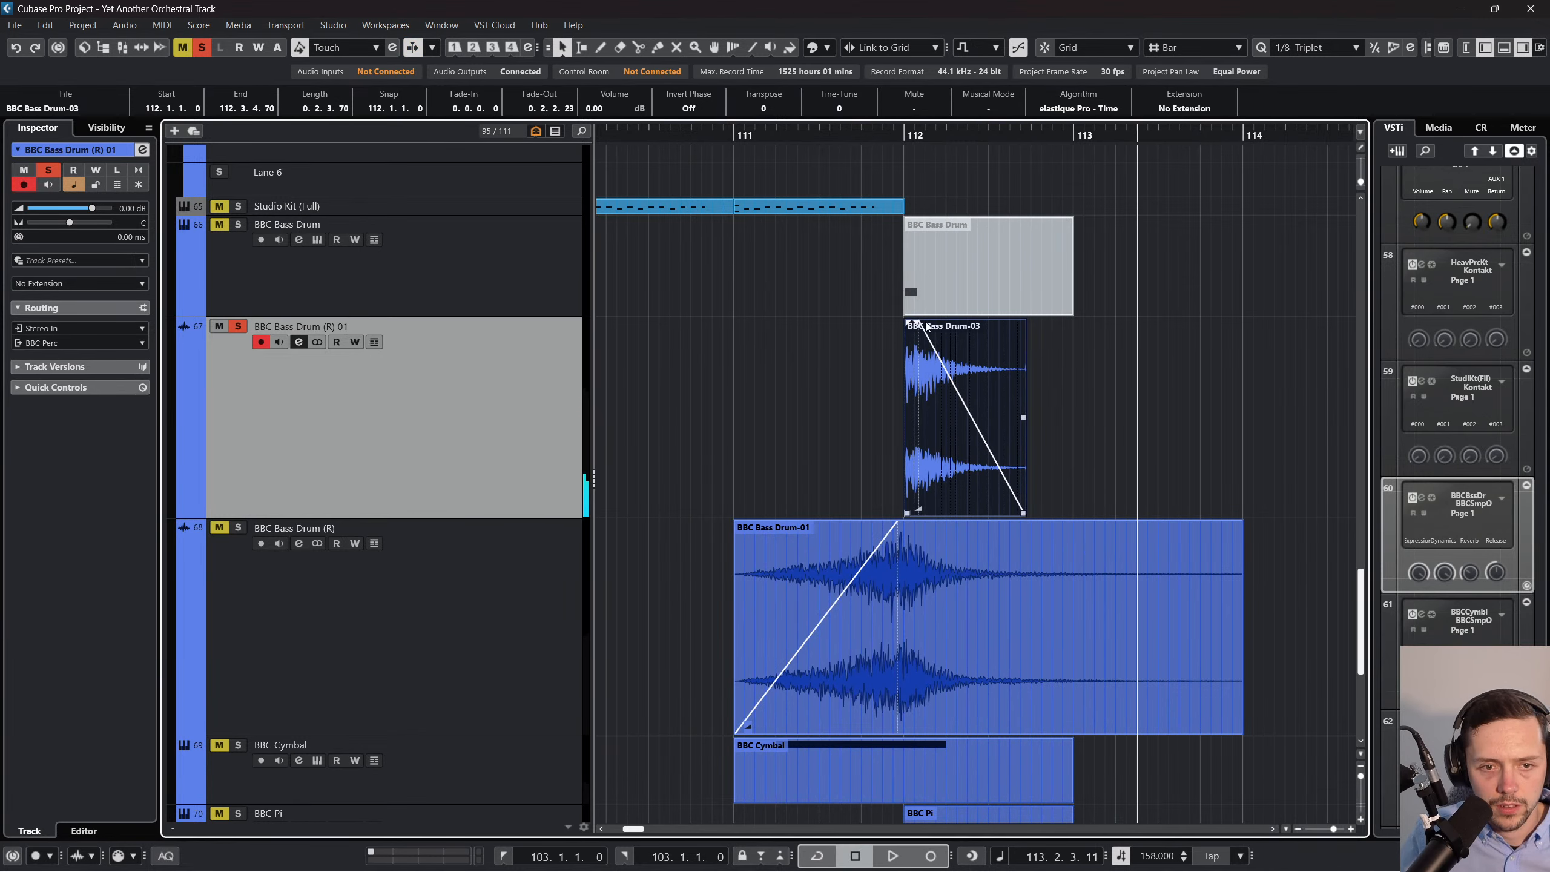
Shorten the hit's fade-out to 0.1.2.24, set its end to 112.4.1.11, and audition it again.
drag(913, 322, 962, 323)
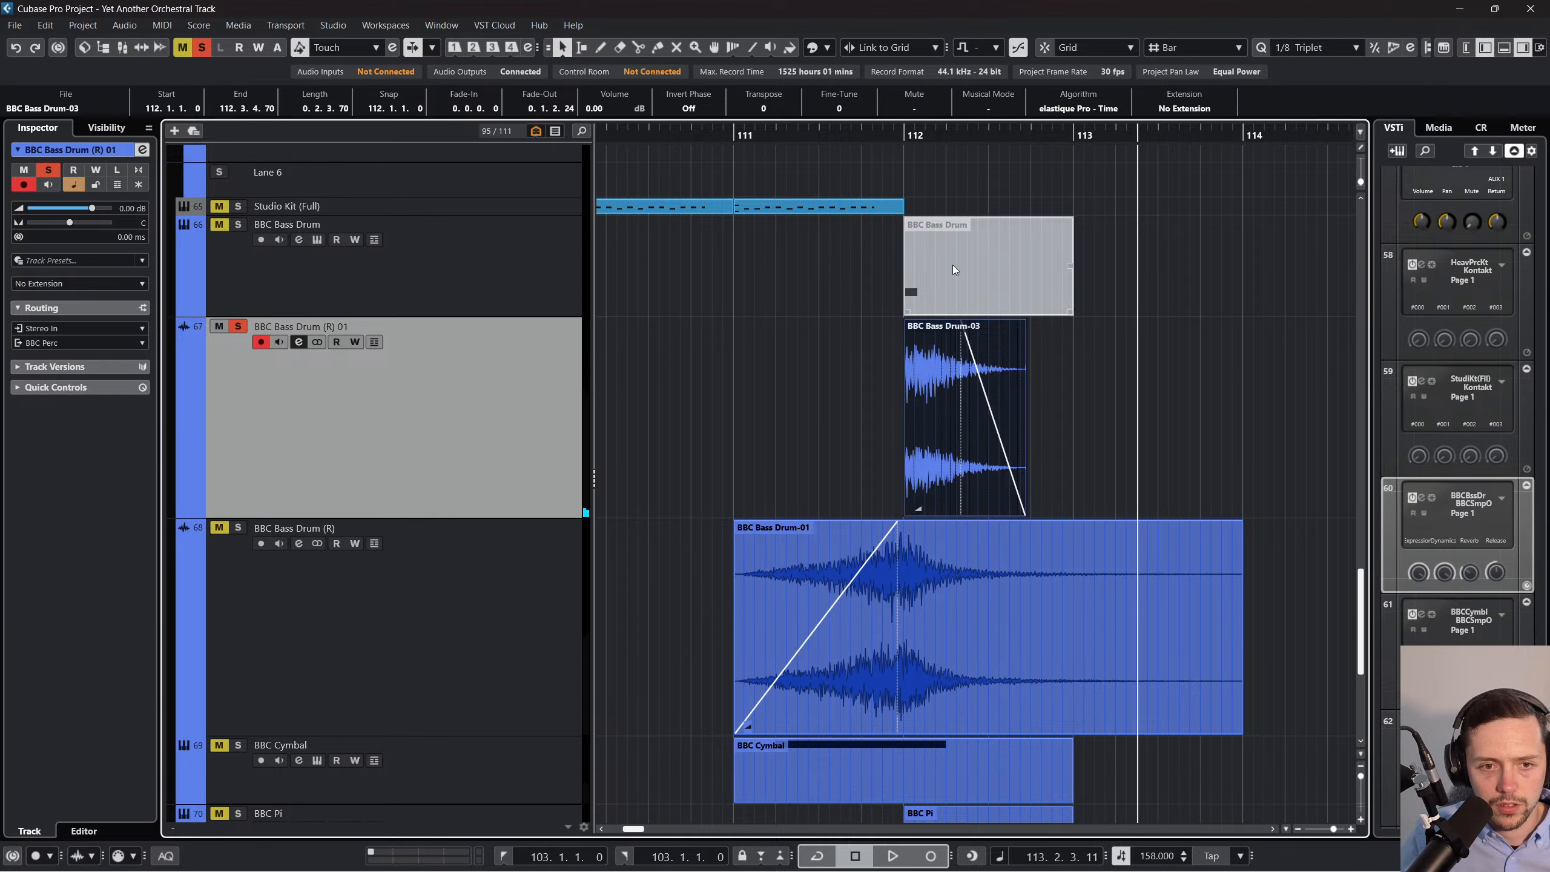
click(893, 134)
key(space)
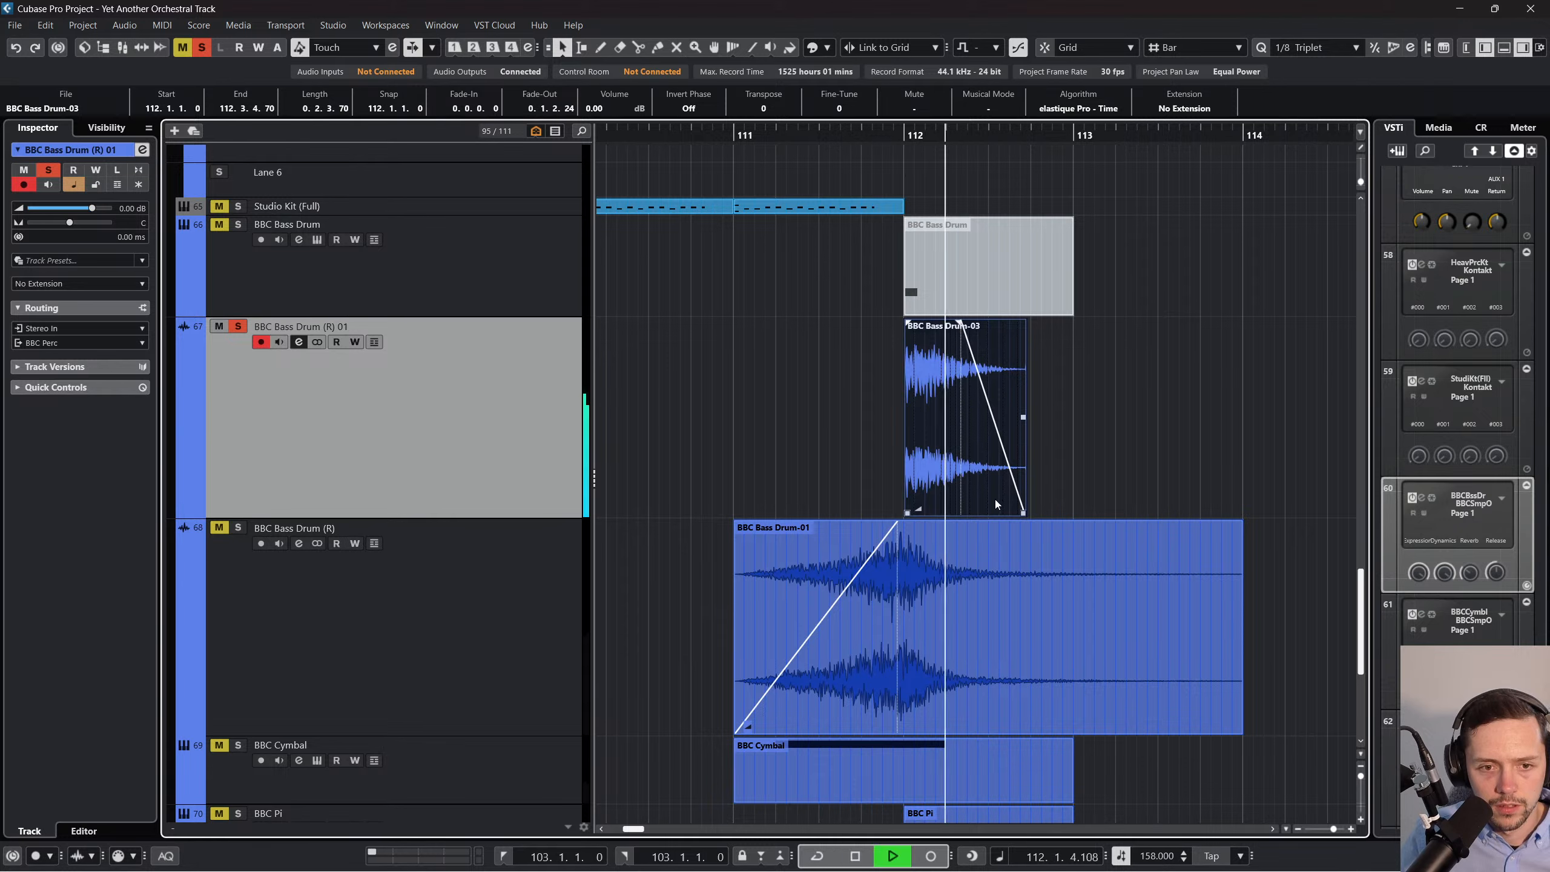
drag(1024, 513, 1029, 513)
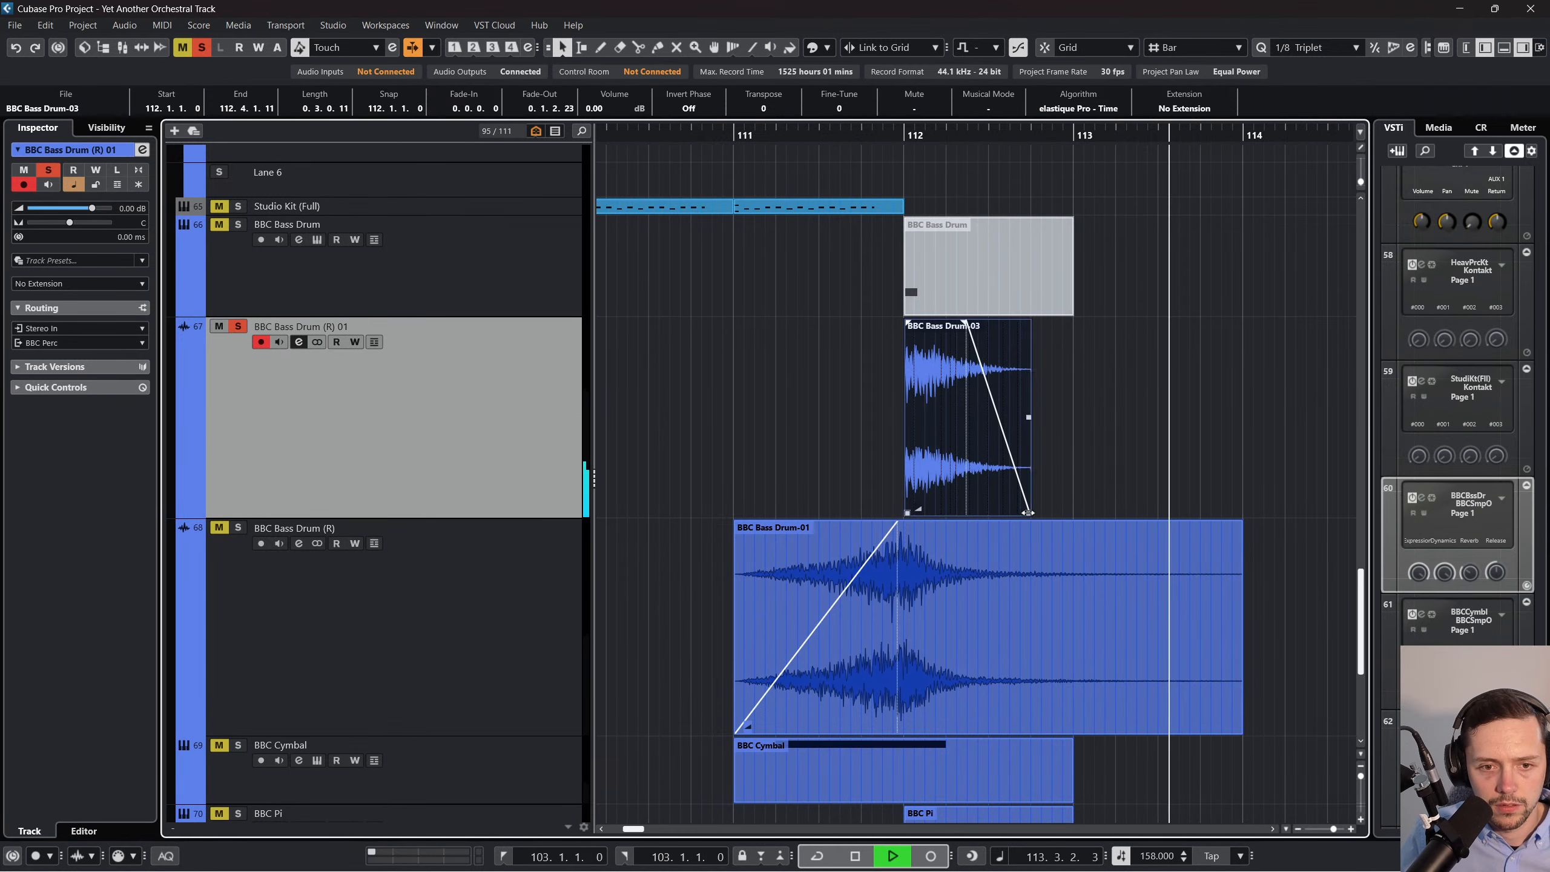
click(915, 249)
click(894, 136)
click(751, 533)
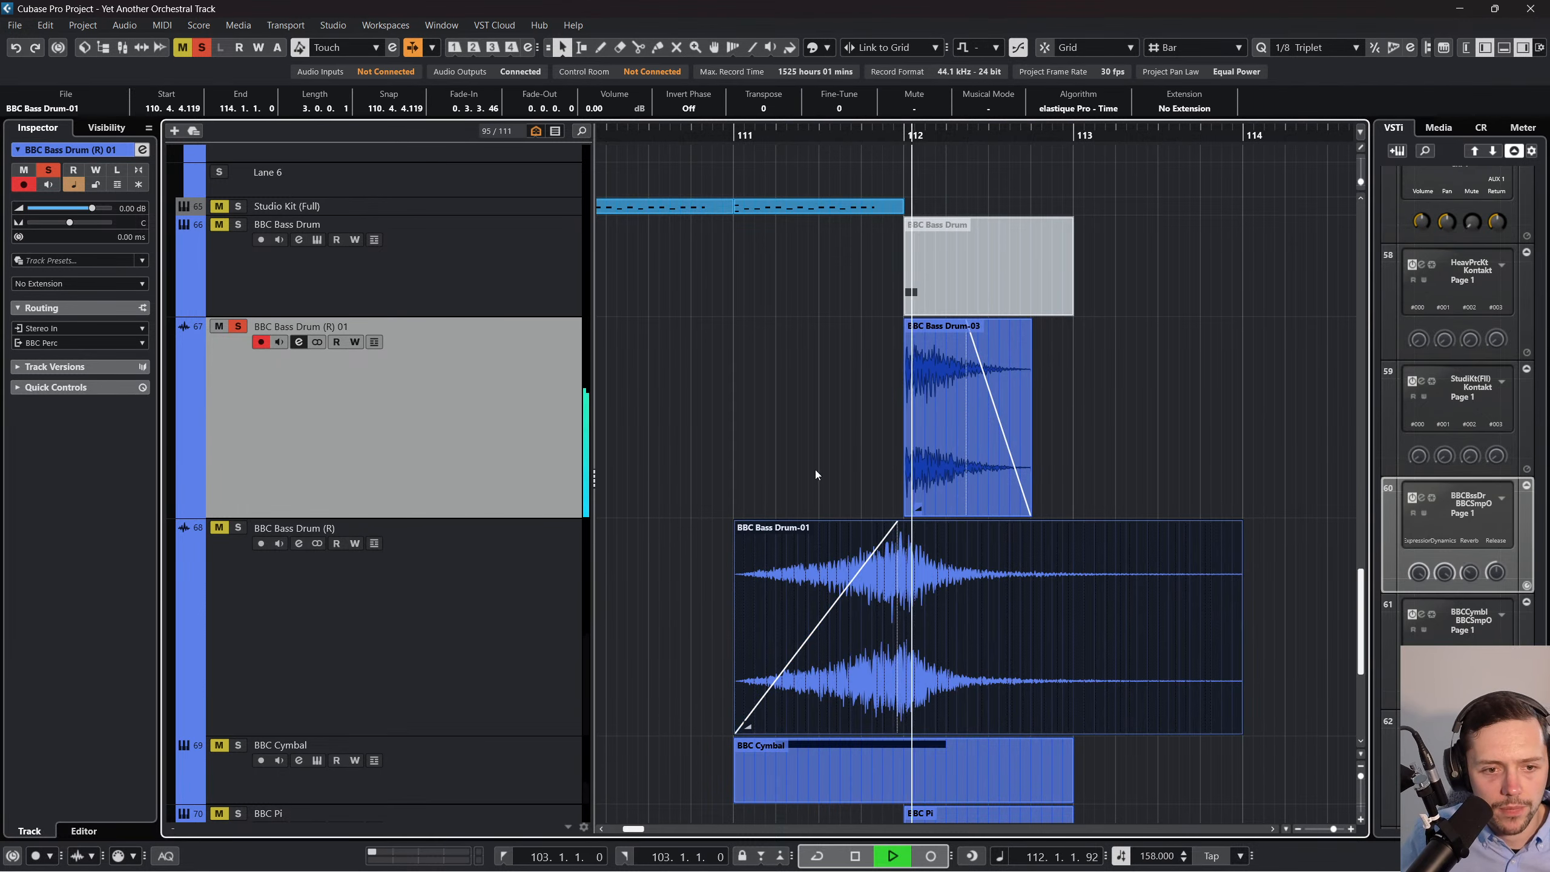
key(space)
Duplicate the muted BBC Bass Drum MIDI part at bar 112 and move the copy to bar 111.
click(815, 470)
scroll(841, 403, left, 2)
click(1057, 272)
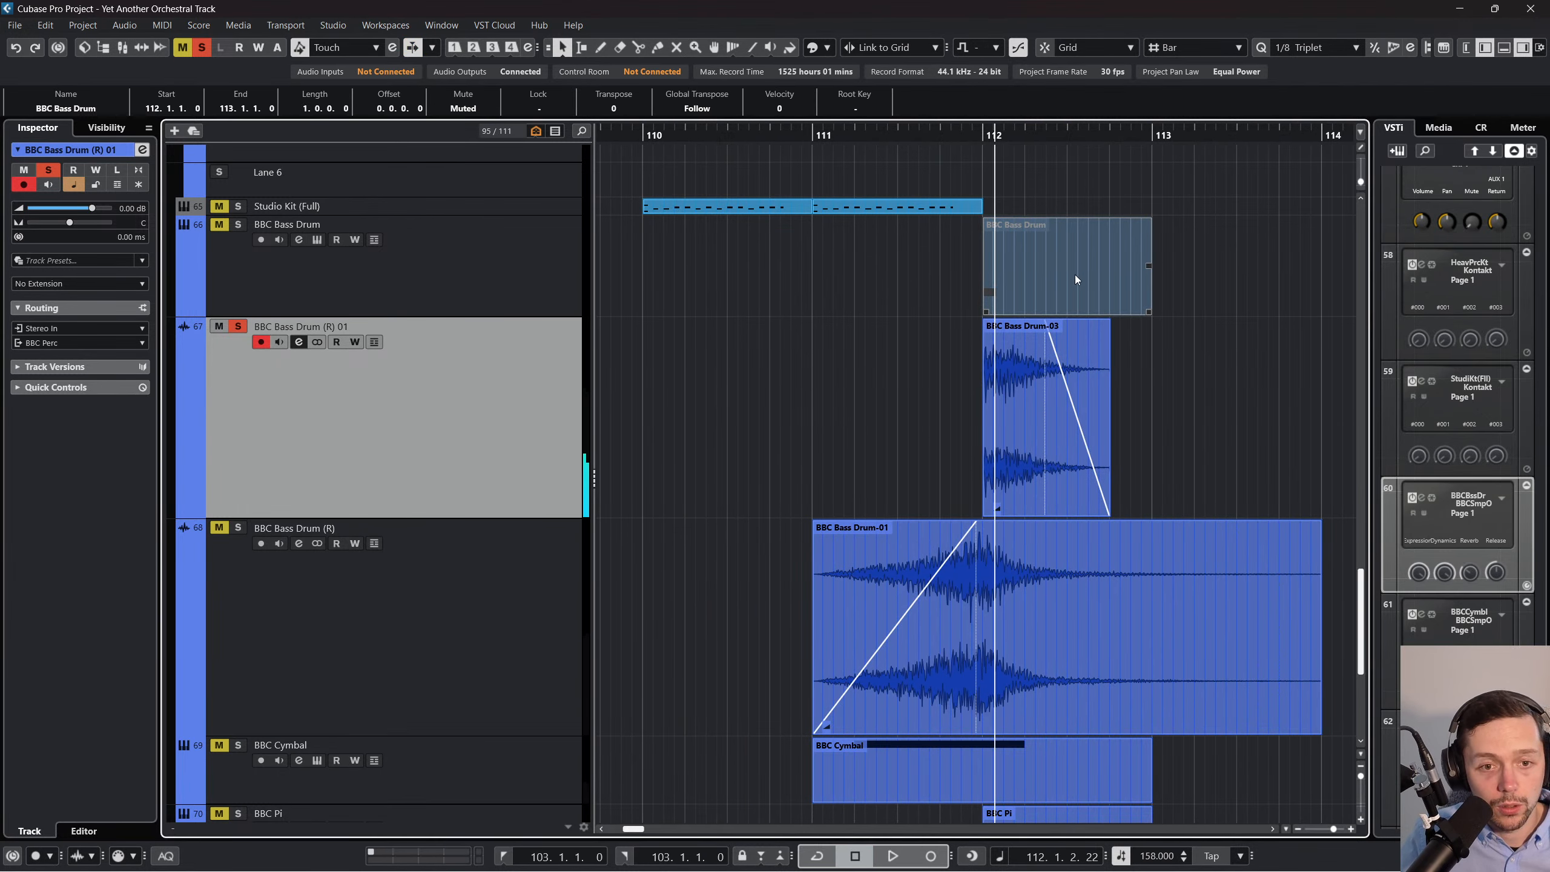
click(967, 305)
click(1007, 281)
key(ctrl+d)
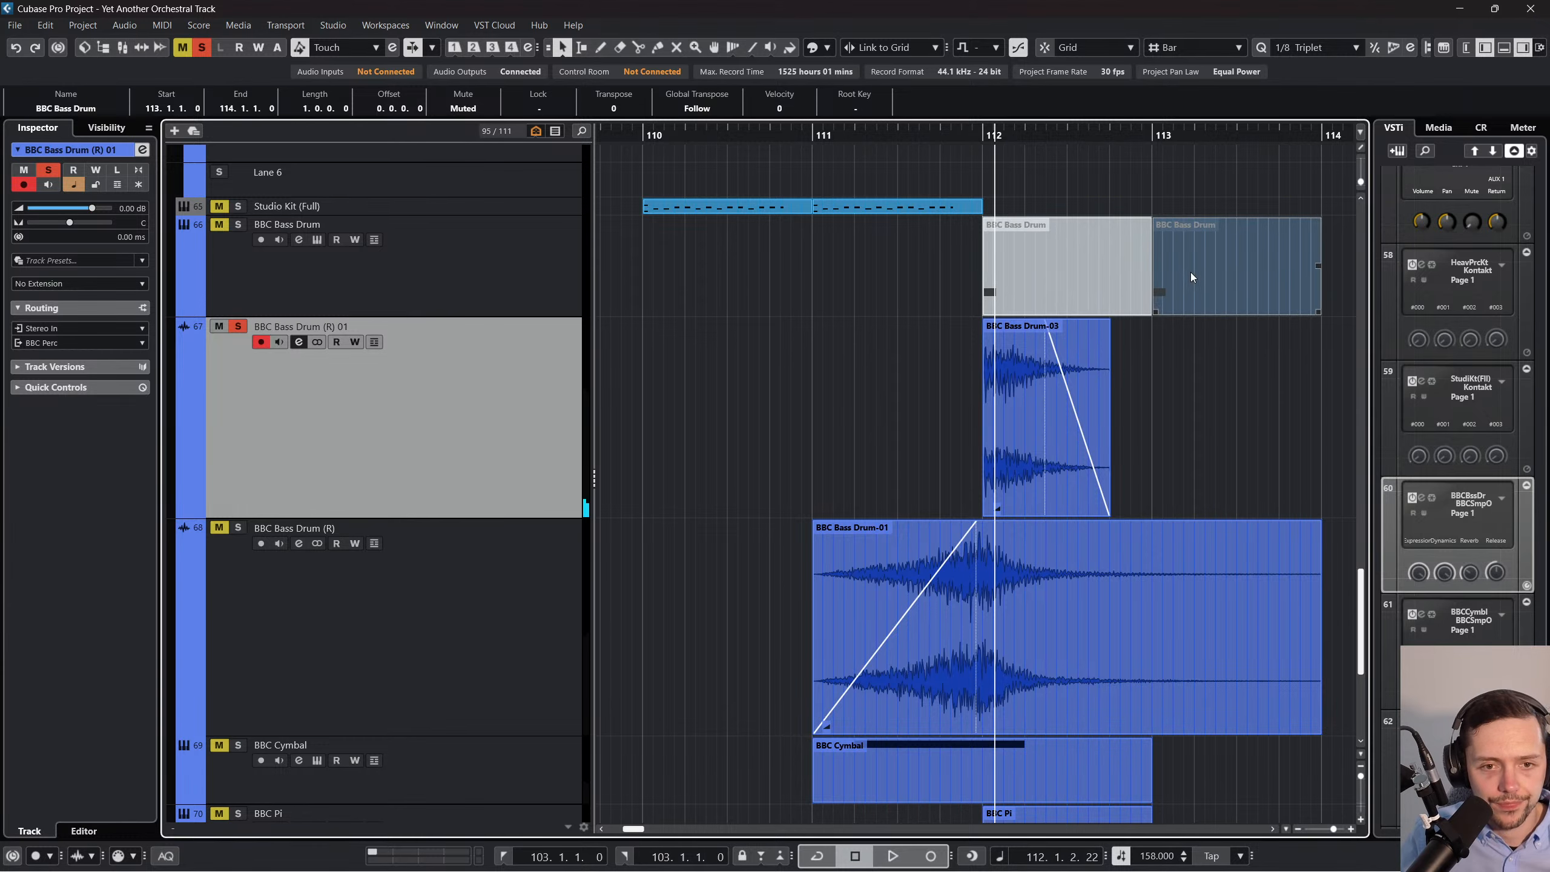
drag(1191, 272, 855, 266)
Transpose the note in the copied BBC Bass Drum part up to G2.
double_click(855, 267)
click(234, 541)
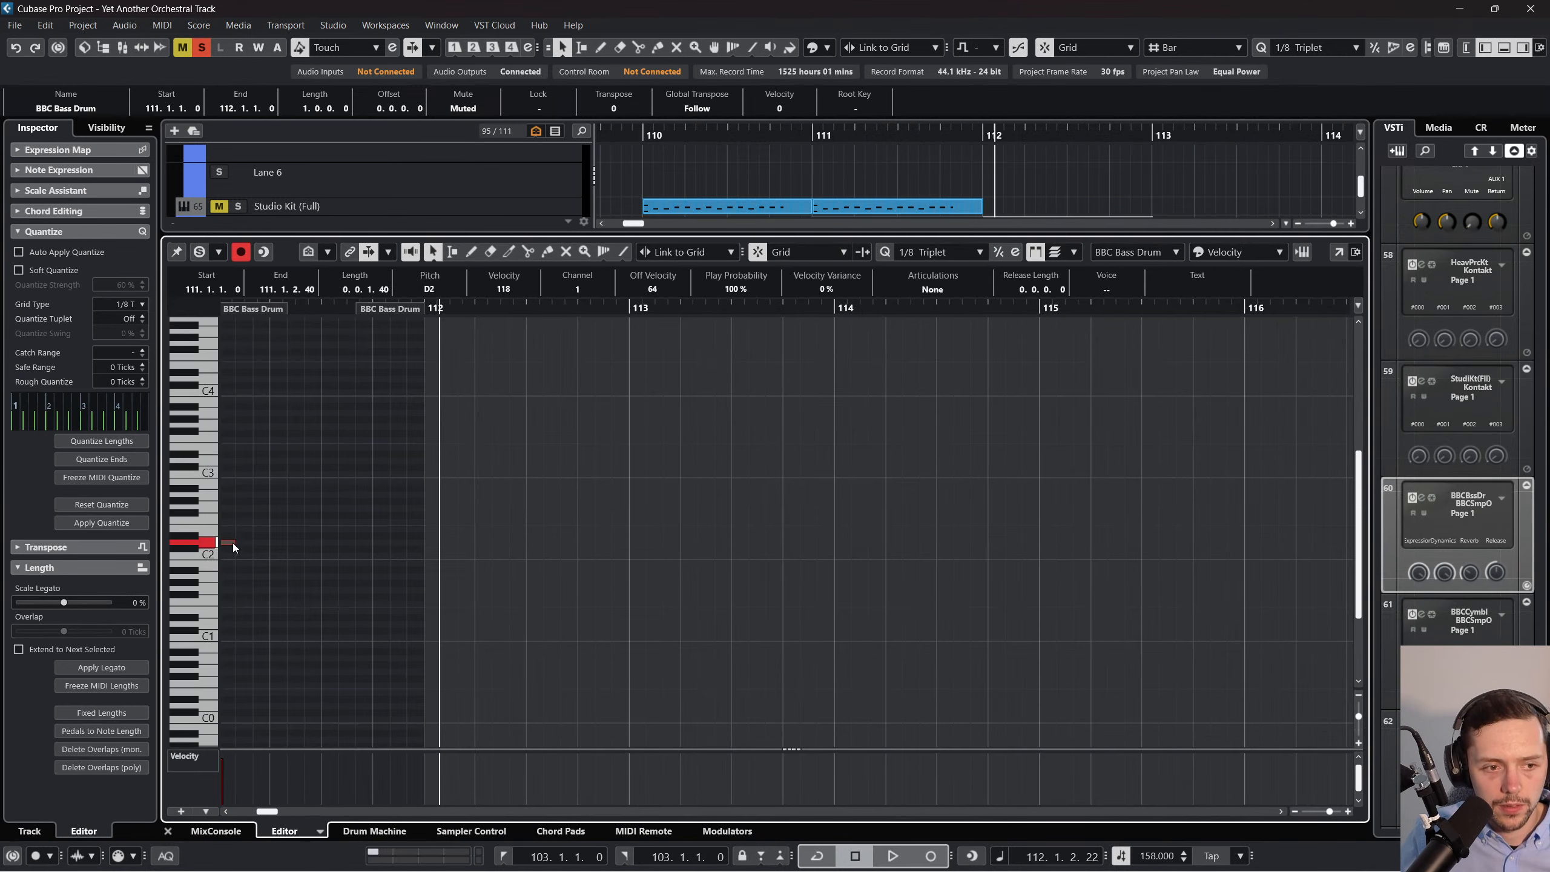
key(Up)
key(Up)
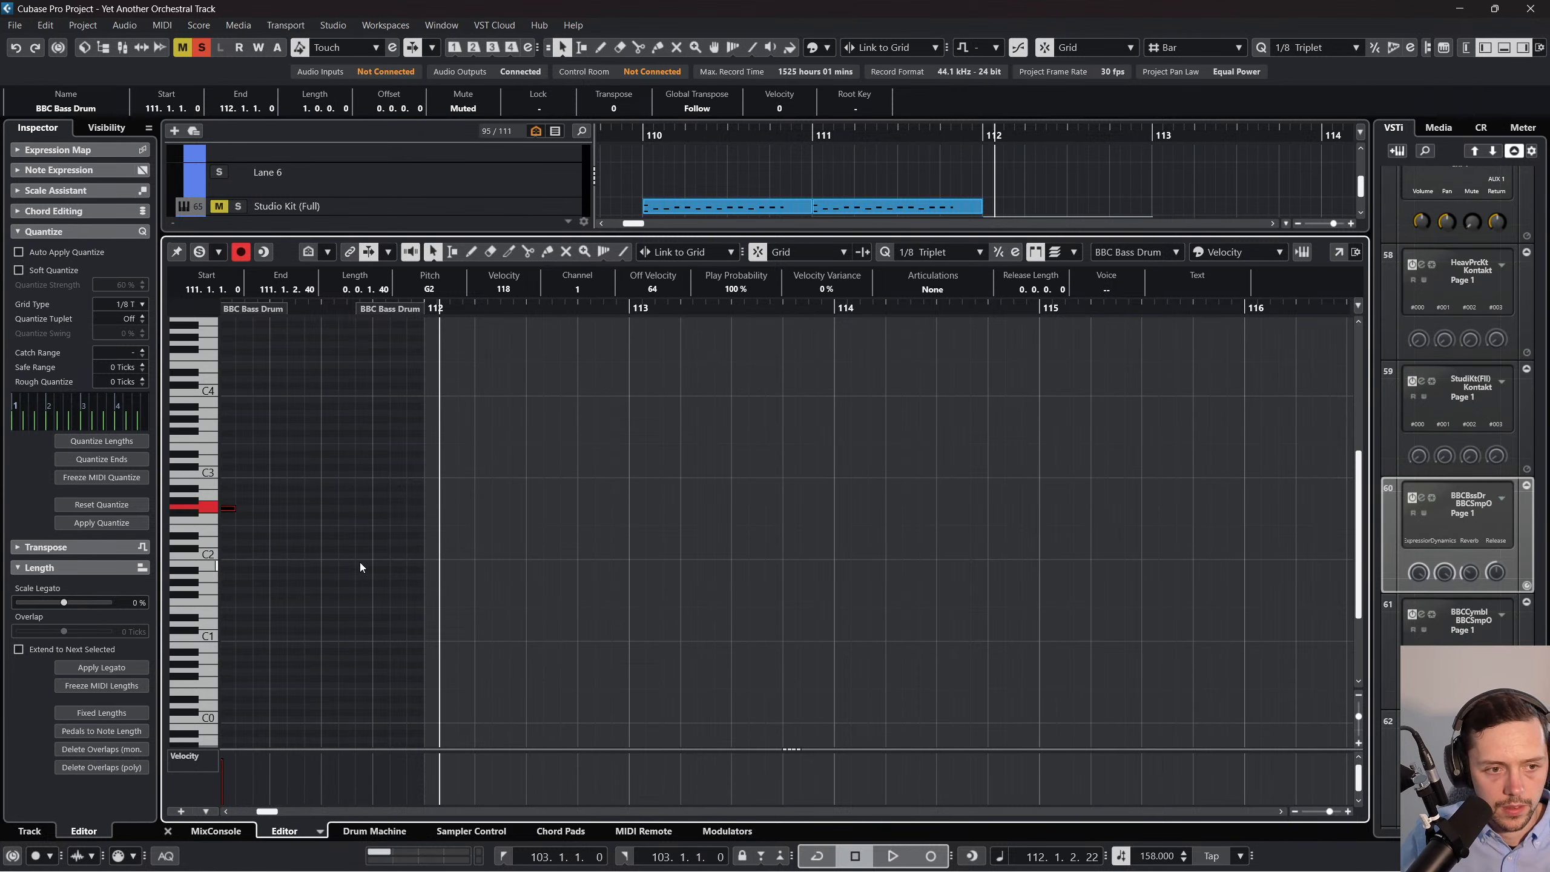
click(167, 831)
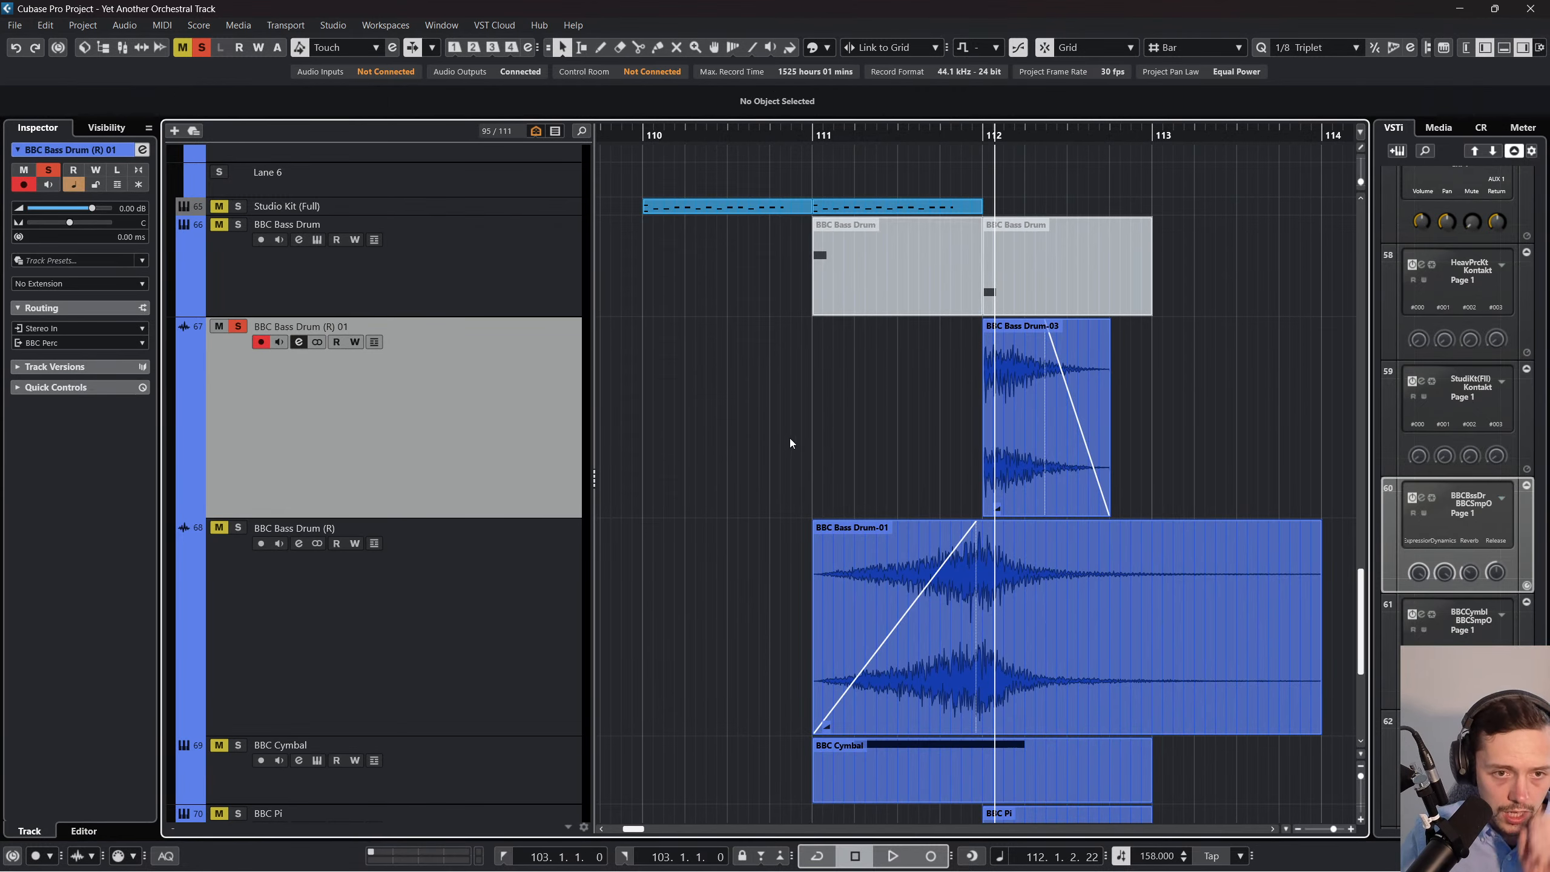
Unmute the copied part at bar 111, solo the BBC Bass Drum track, and play it from around bar 111.
key(shift+u)
drag(844, 132, 845, 138)
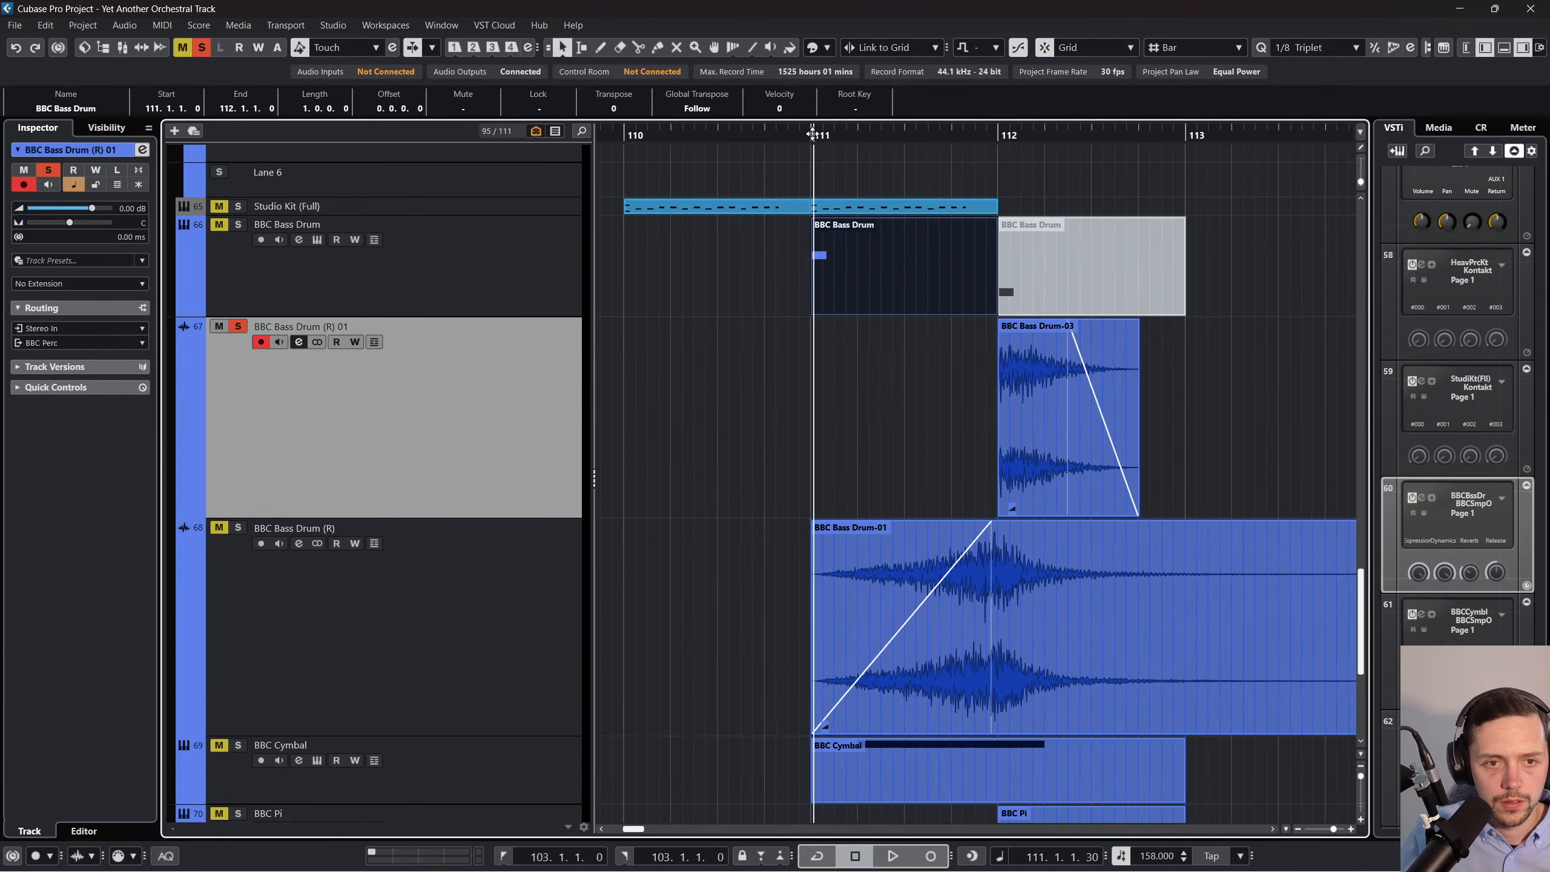
key(space)
click(237, 225)
click(832, 132)
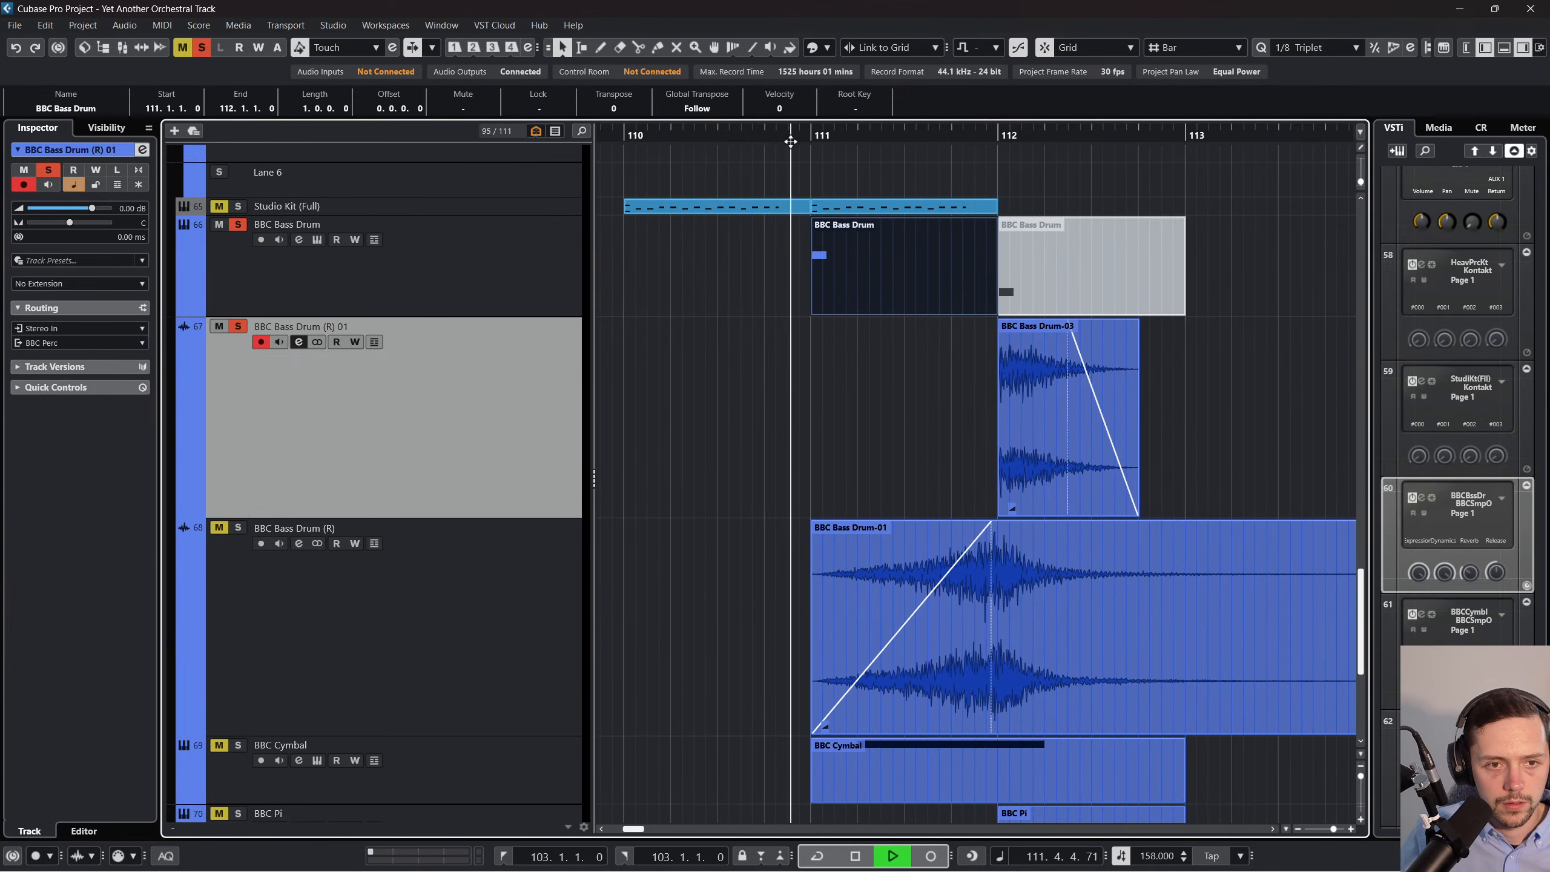
Lengthen the note in the bar 111 BBC Bass Drum part to span the whole bar.
double_click(836, 294)
key(space)
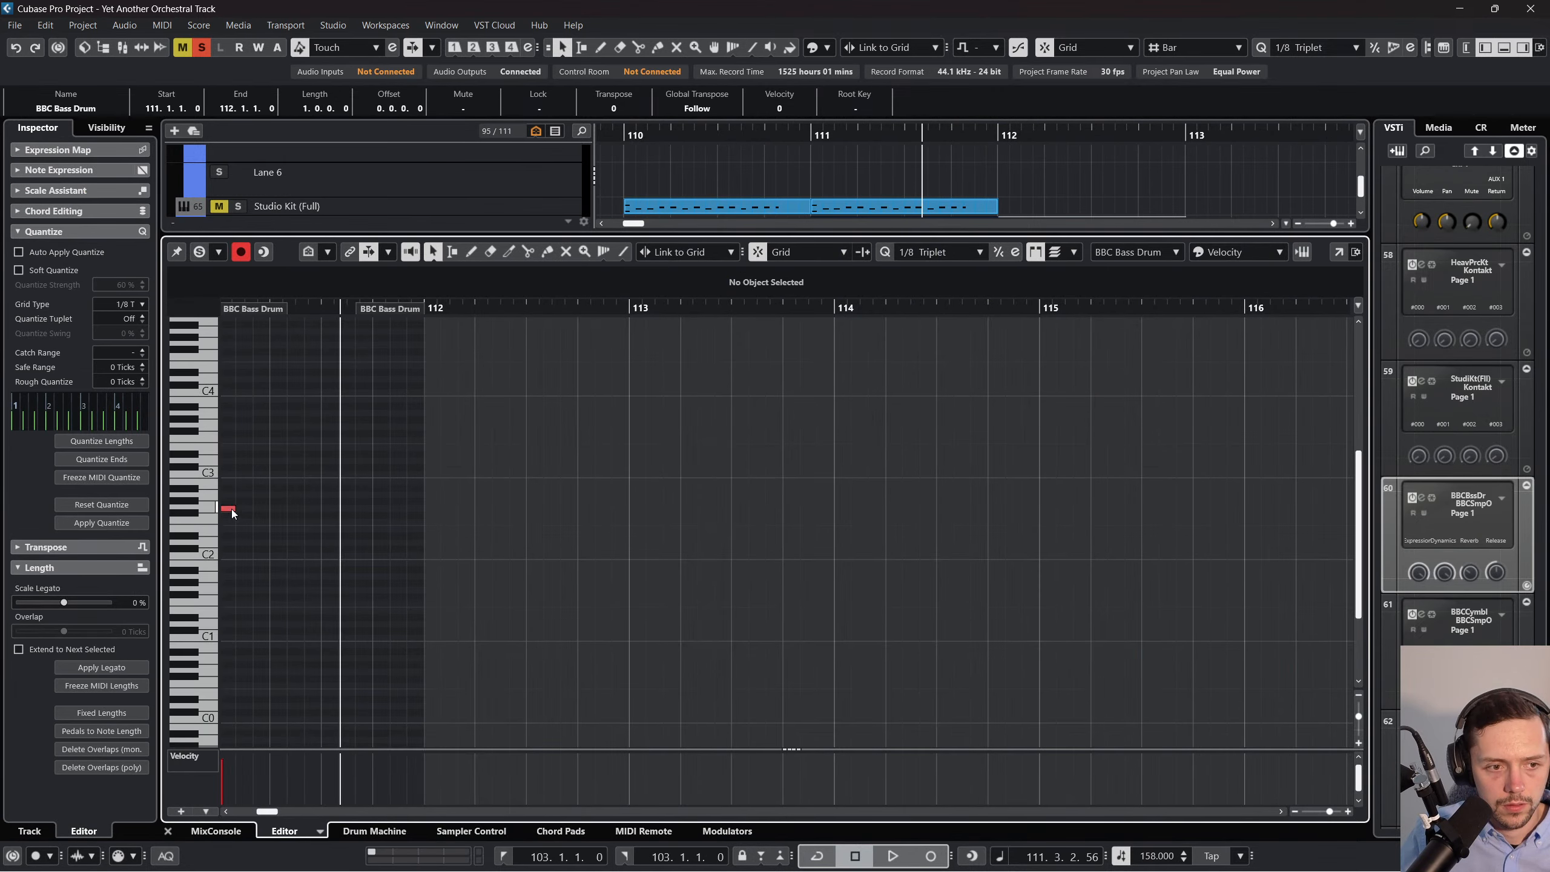
drag(232, 508, 466, 497)
click(168, 831)
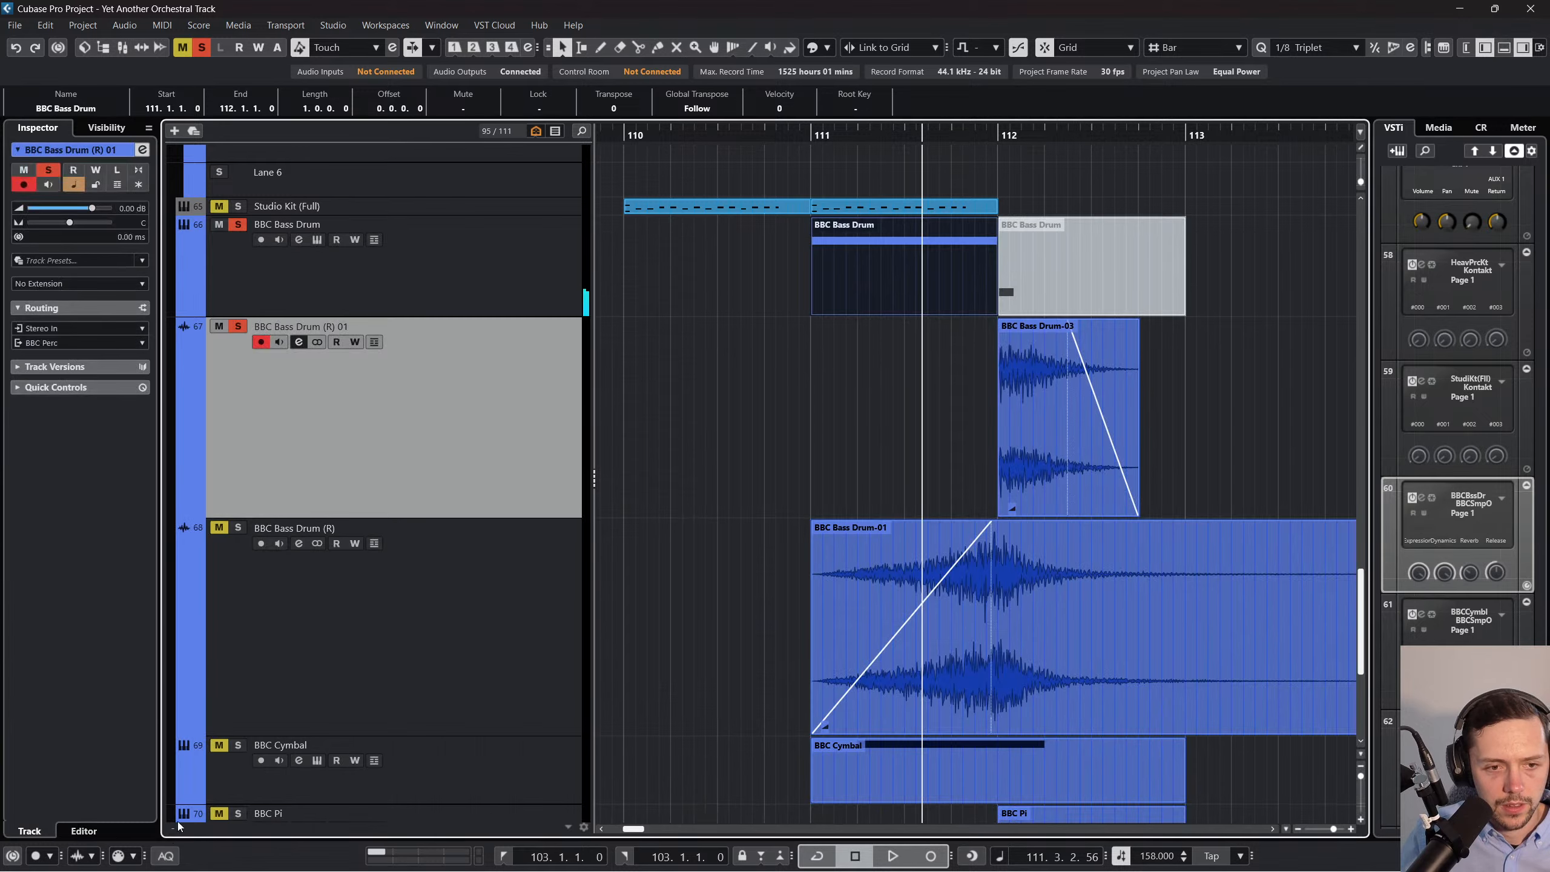
Clear the muted BBC Bass Drum part at bar 112 and extend the bar 111 part to end at bar 114.
click(992, 356)
drag(1097, 269, 1308, 310)
click(1081, 275)
click(904, 283)
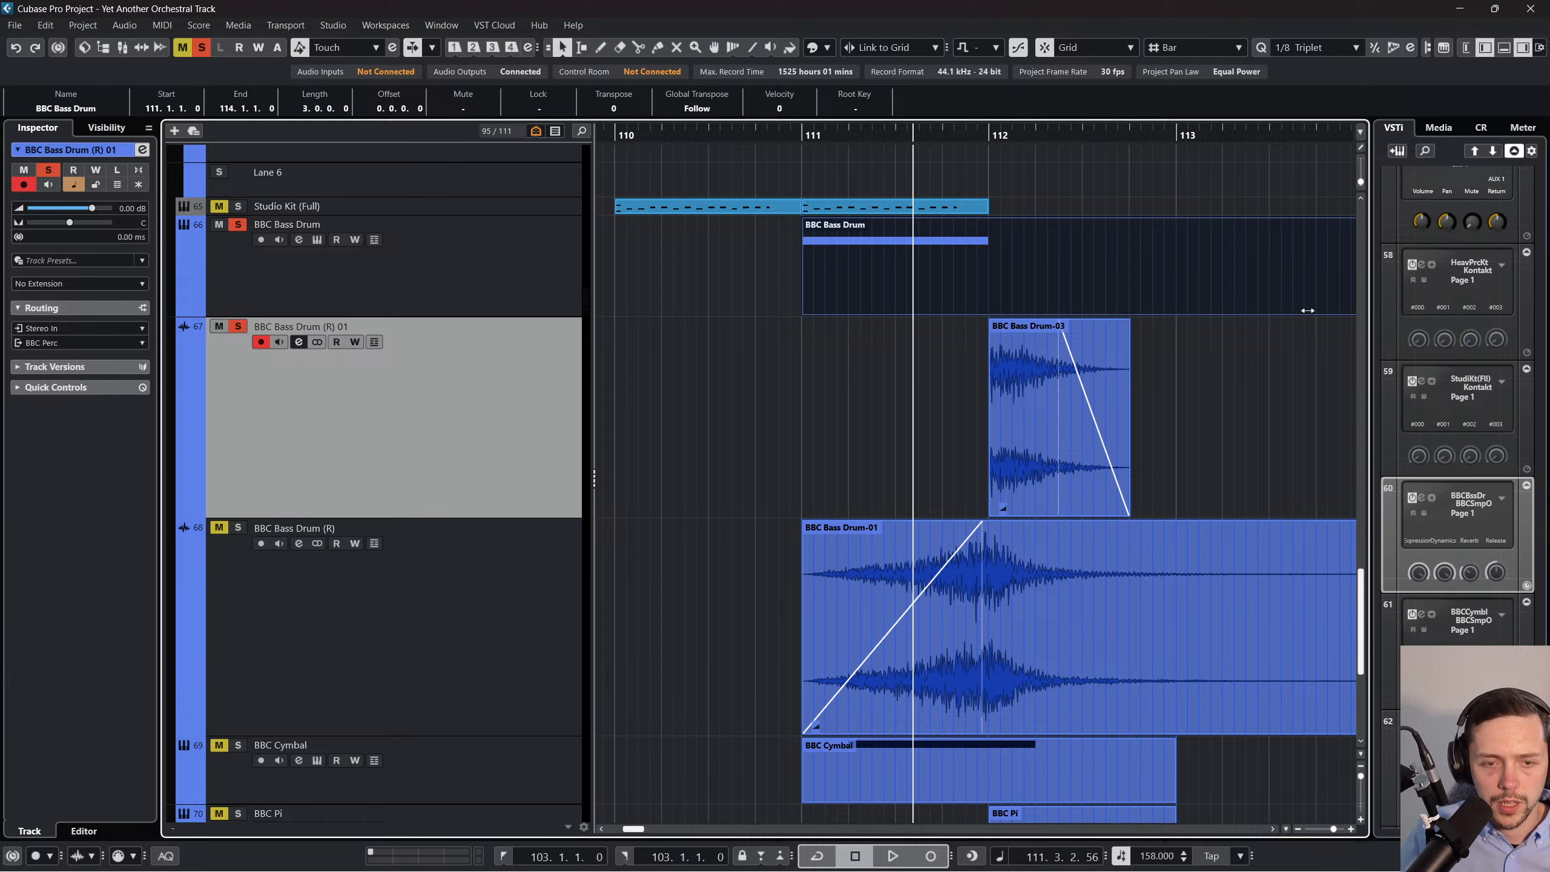
Render the extended bar 111 BBC Bass Drum part in place to a new audio track.
click(778, 128)
click(930, 542)
click(290, 623)
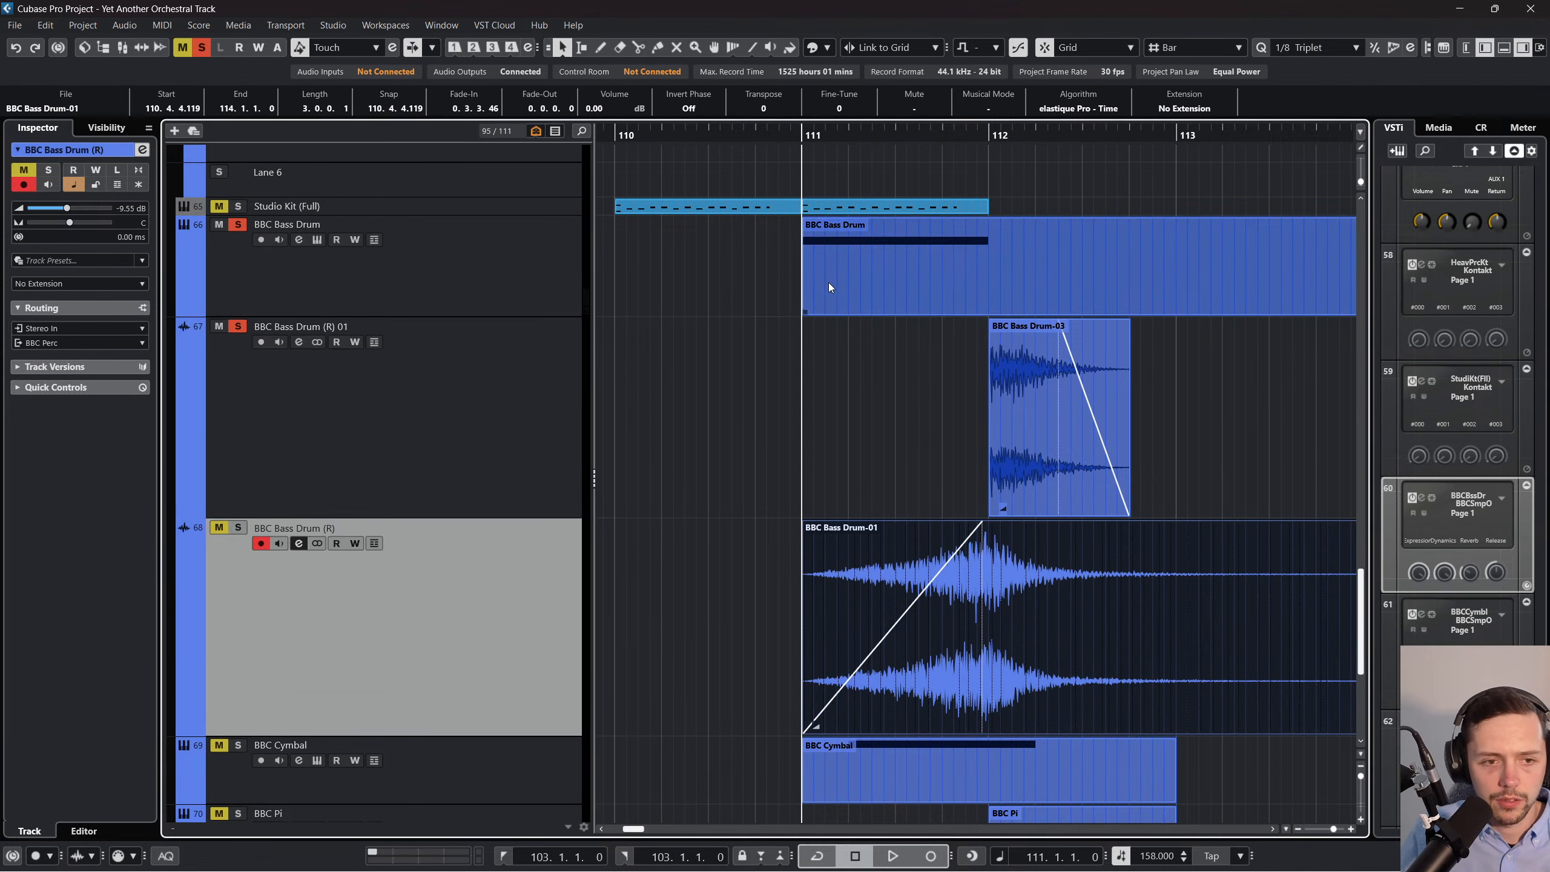
click(828, 282)
key(alt+r)
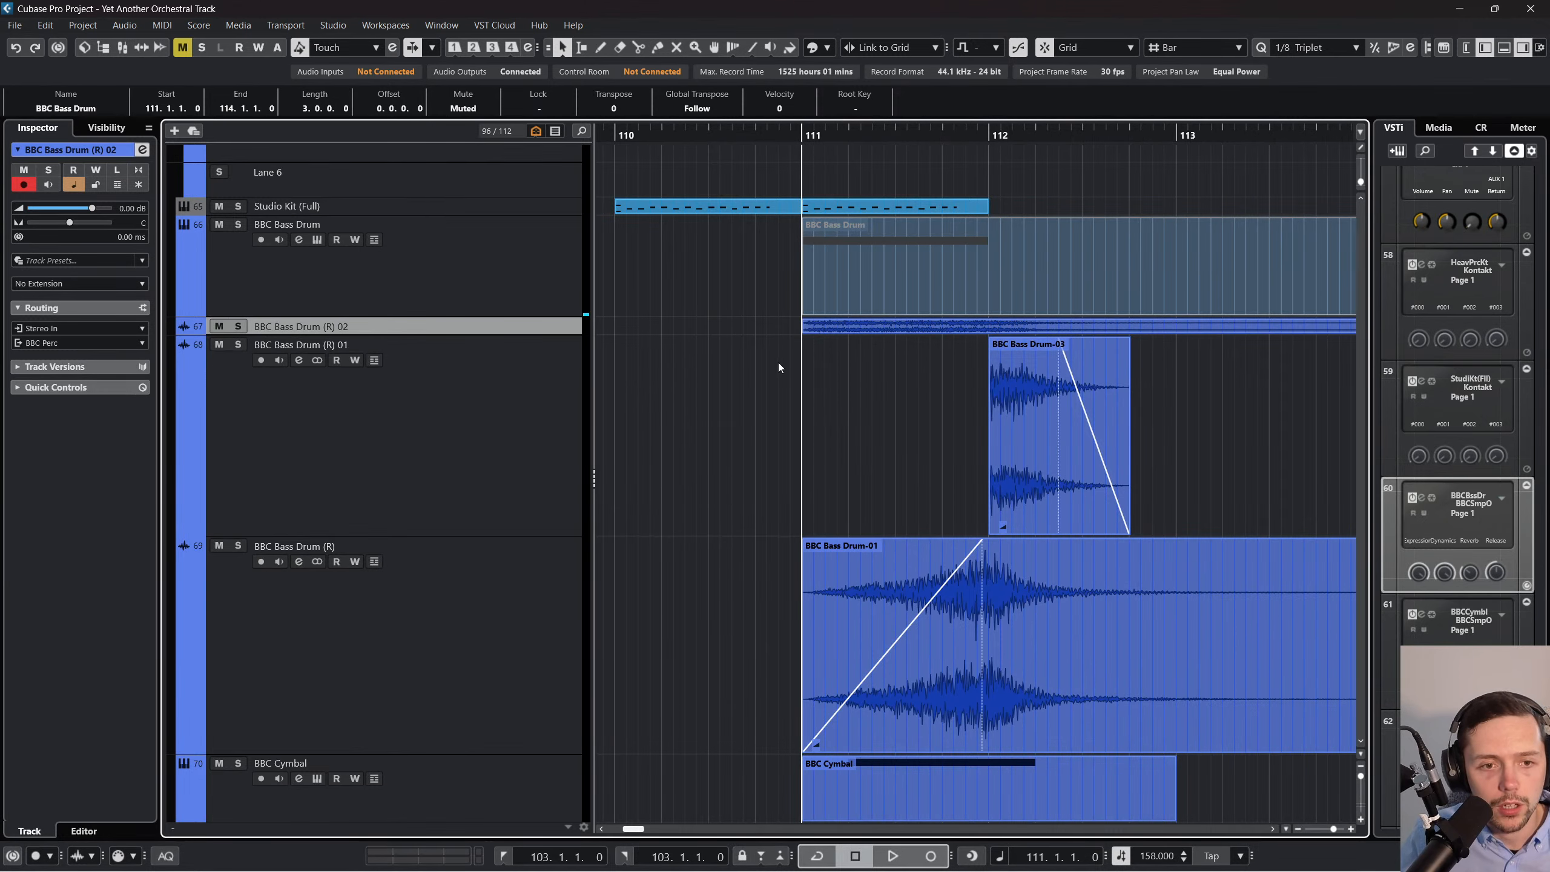
Make the new BBC Bass Drum (R) 02 track taller and give its clip a fade-in of about 0.2.3.63.
click(779, 367)
drag(558, 332, 558, 419)
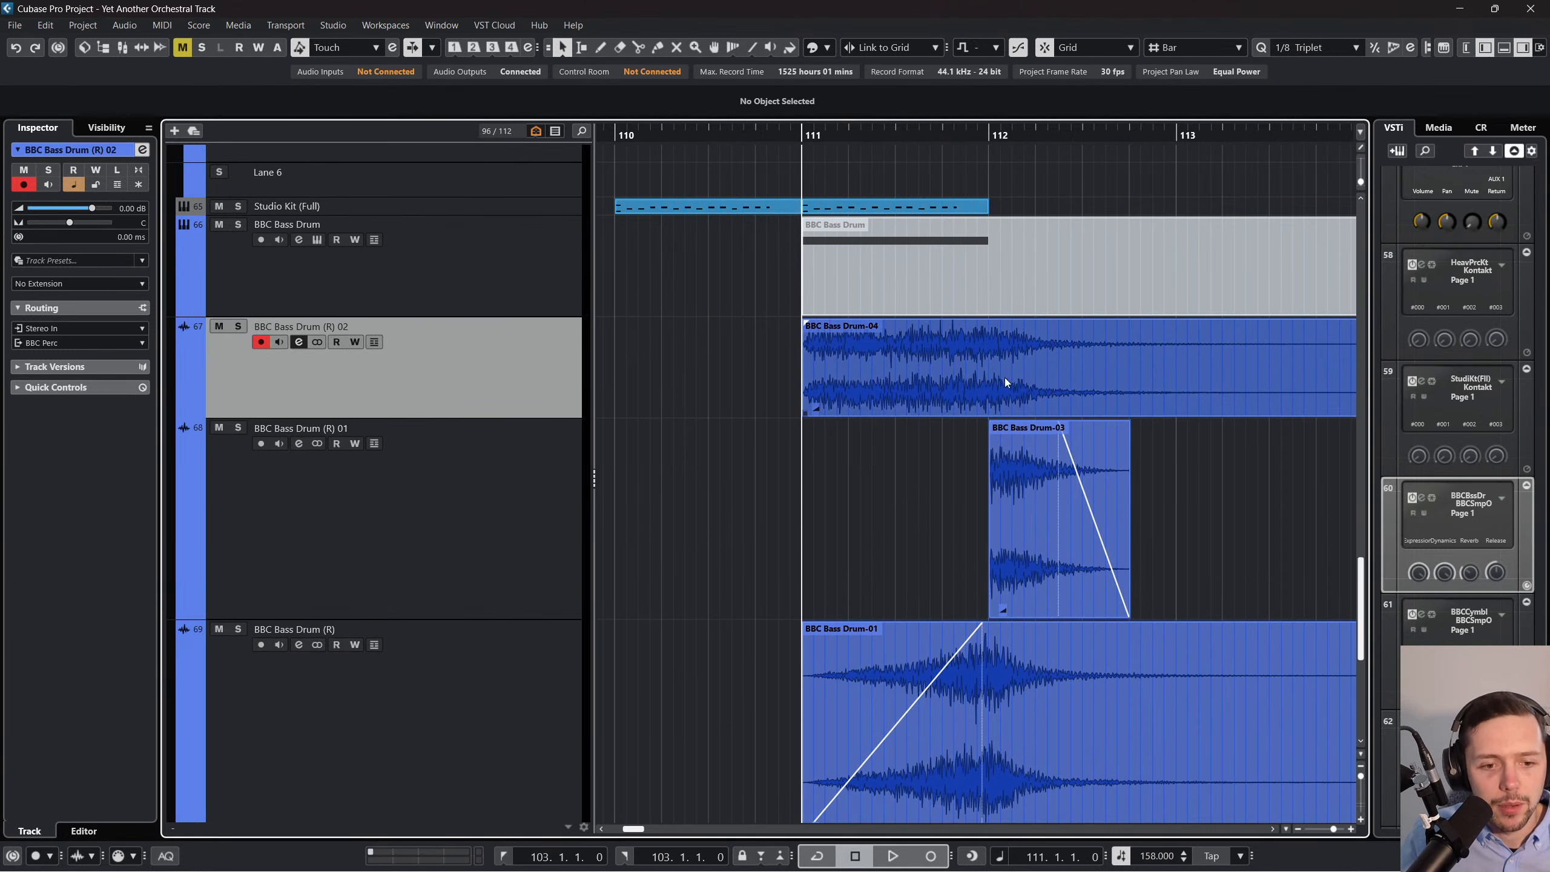
click(805, 330)
drag(806, 324, 940, 322)
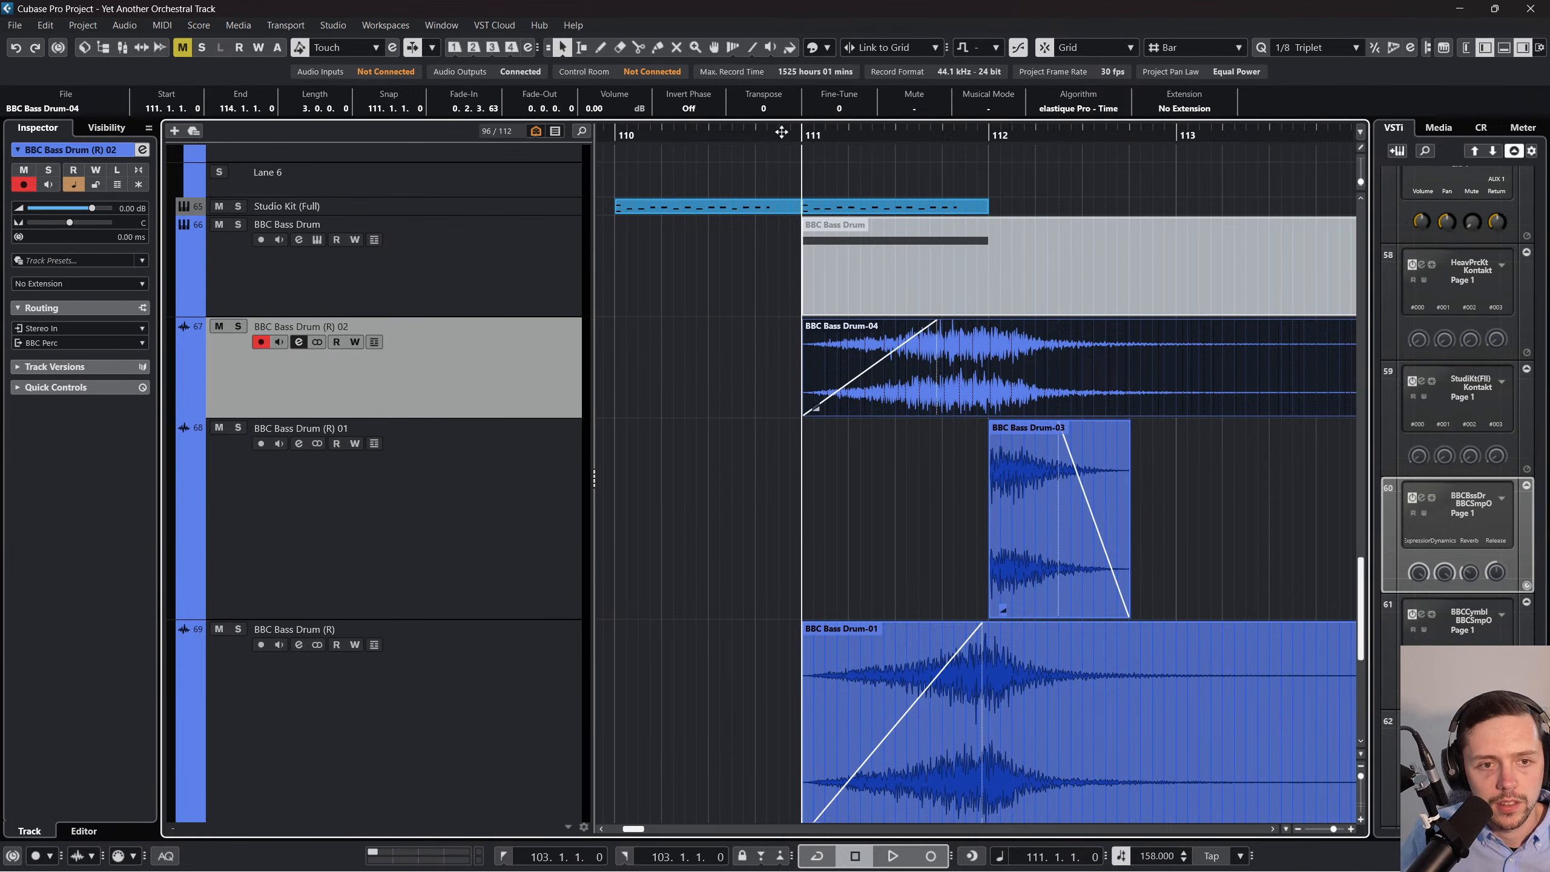
Play the transition from around bar 111, briefly solo the BBC Bass Drum (R) 02 roll, and mute its track.
drag(781, 132, 758, 140)
key(space)
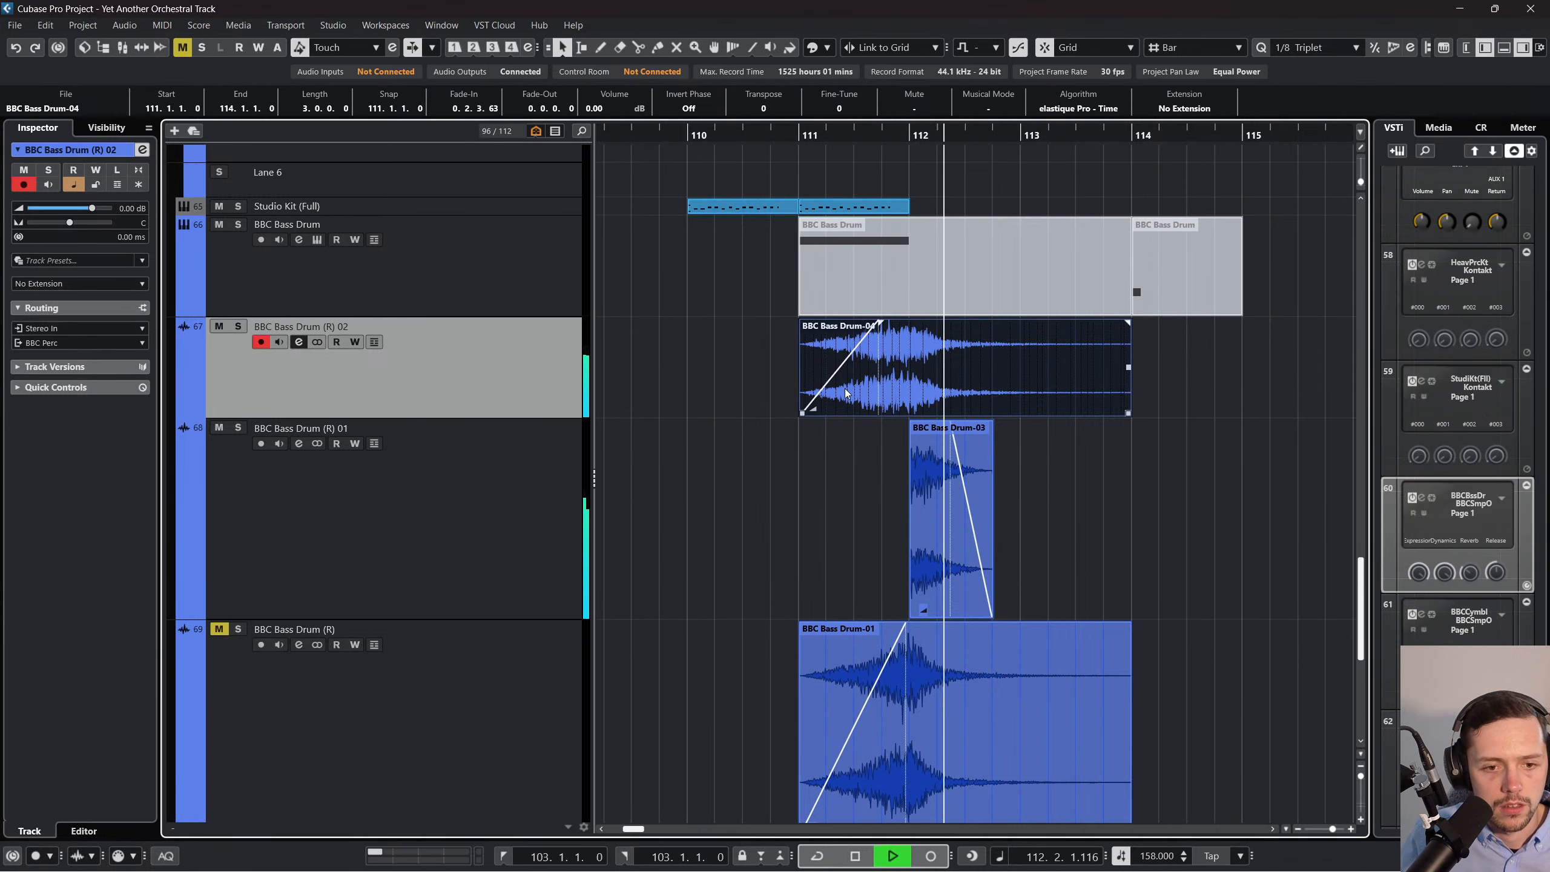
click(804, 136)
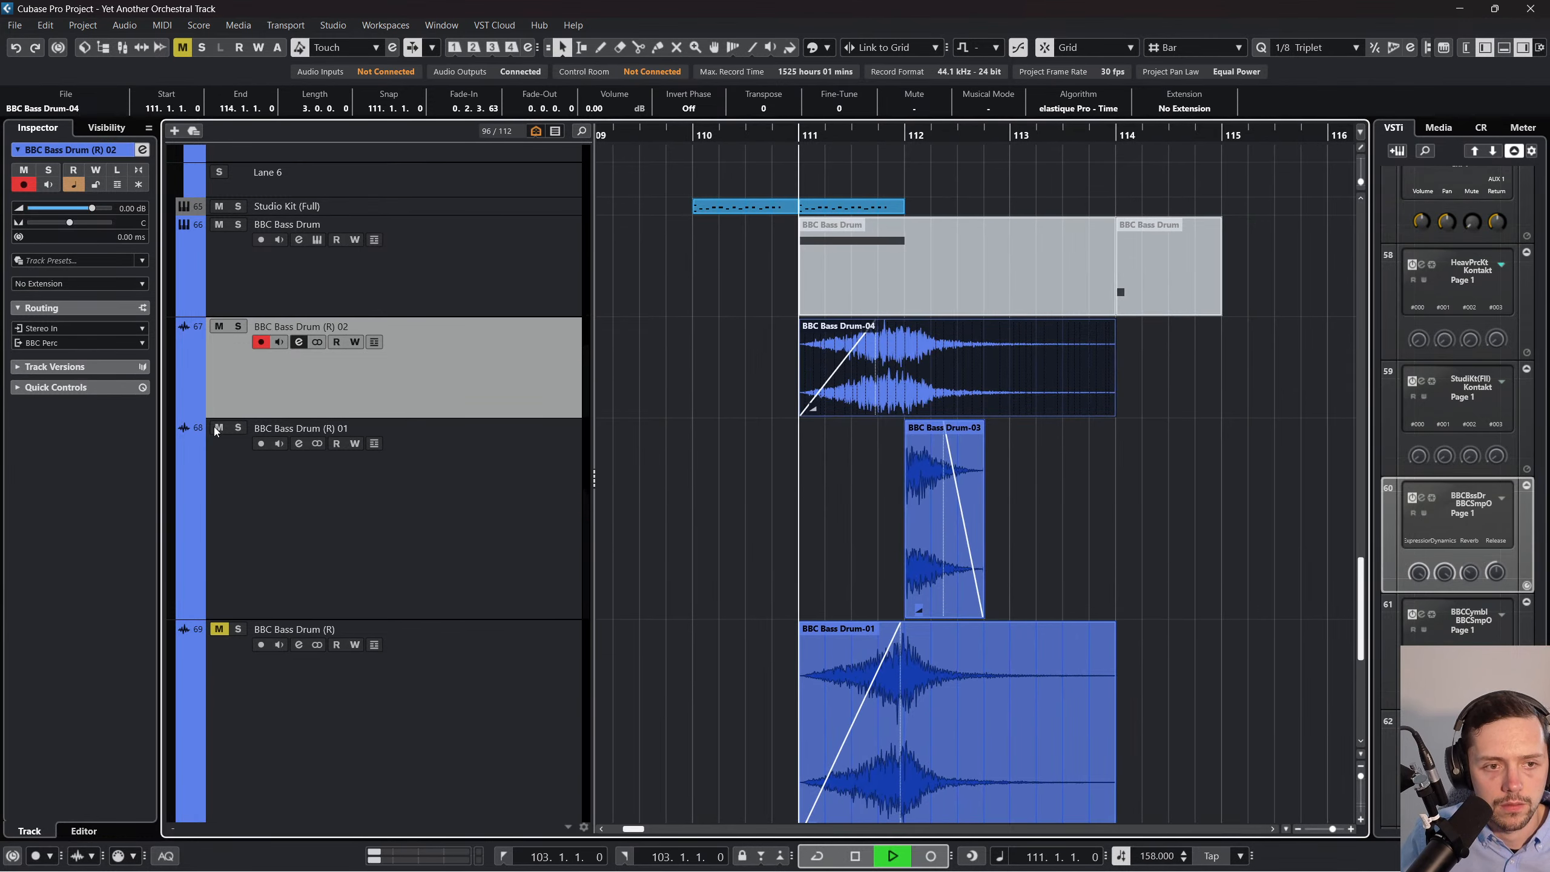
click(237, 326)
click(234, 326)
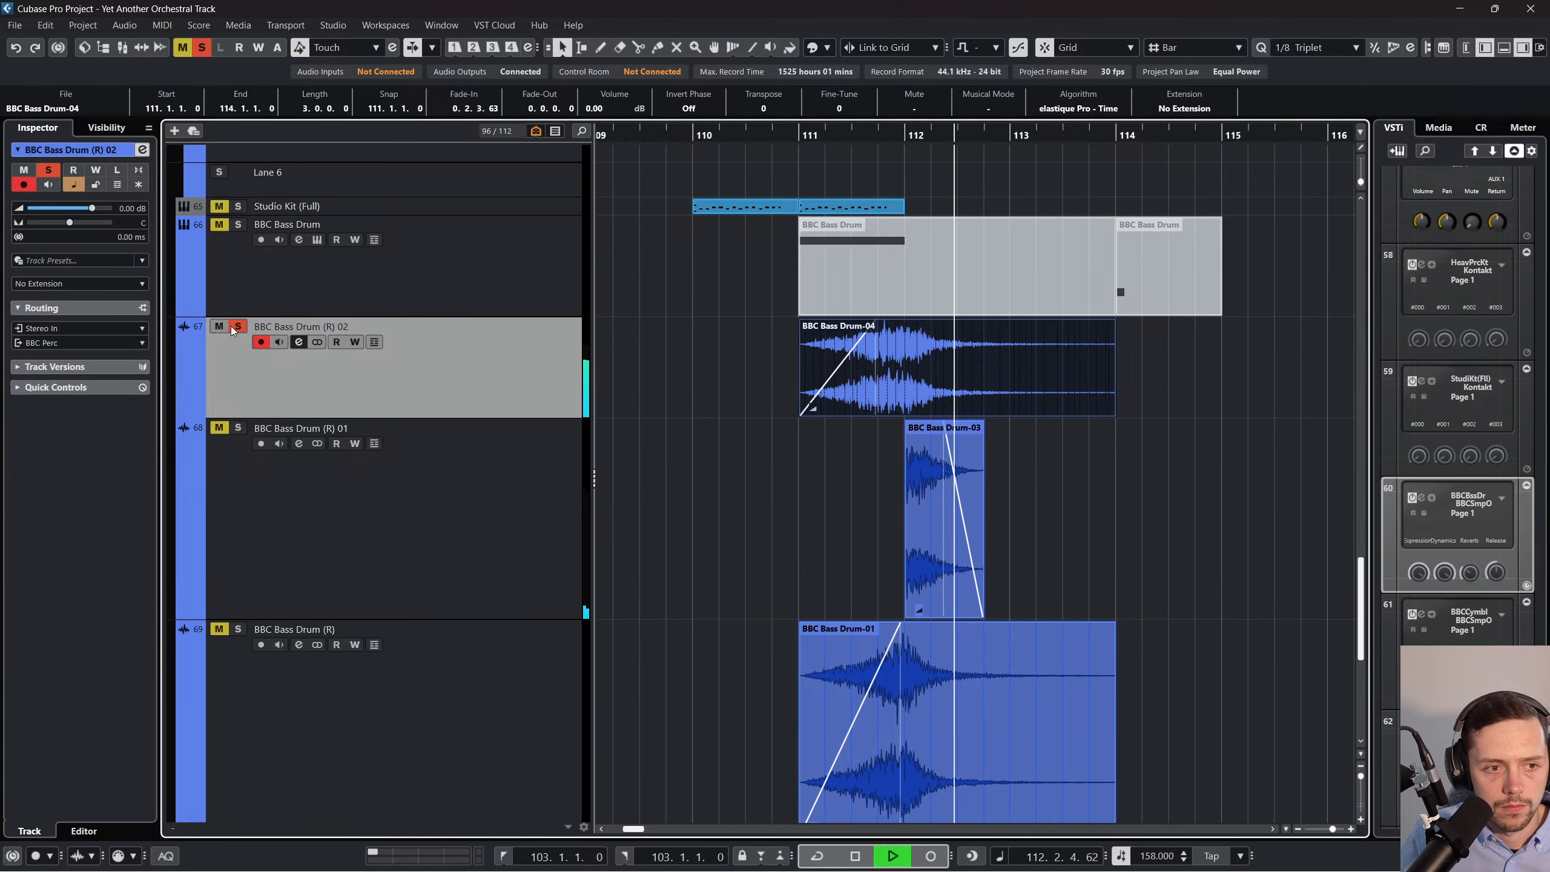
click(221, 327)
click(794, 152)
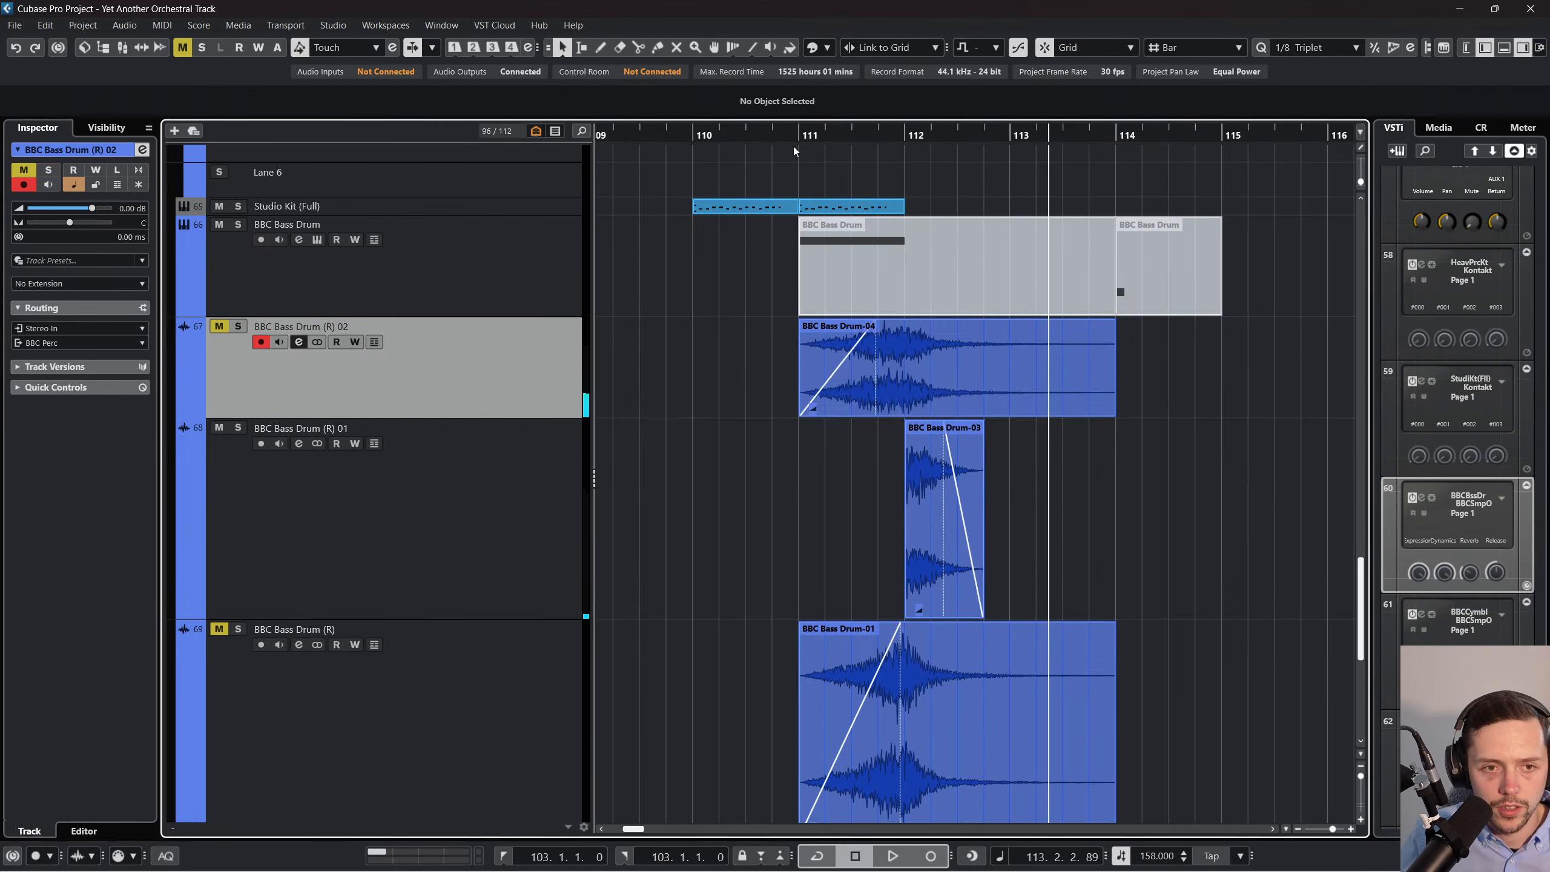
Solo the older BBC Bass Drum (R) roll track and play it from bar 111 for comparison.
click(799, 138)
click(472, 650)
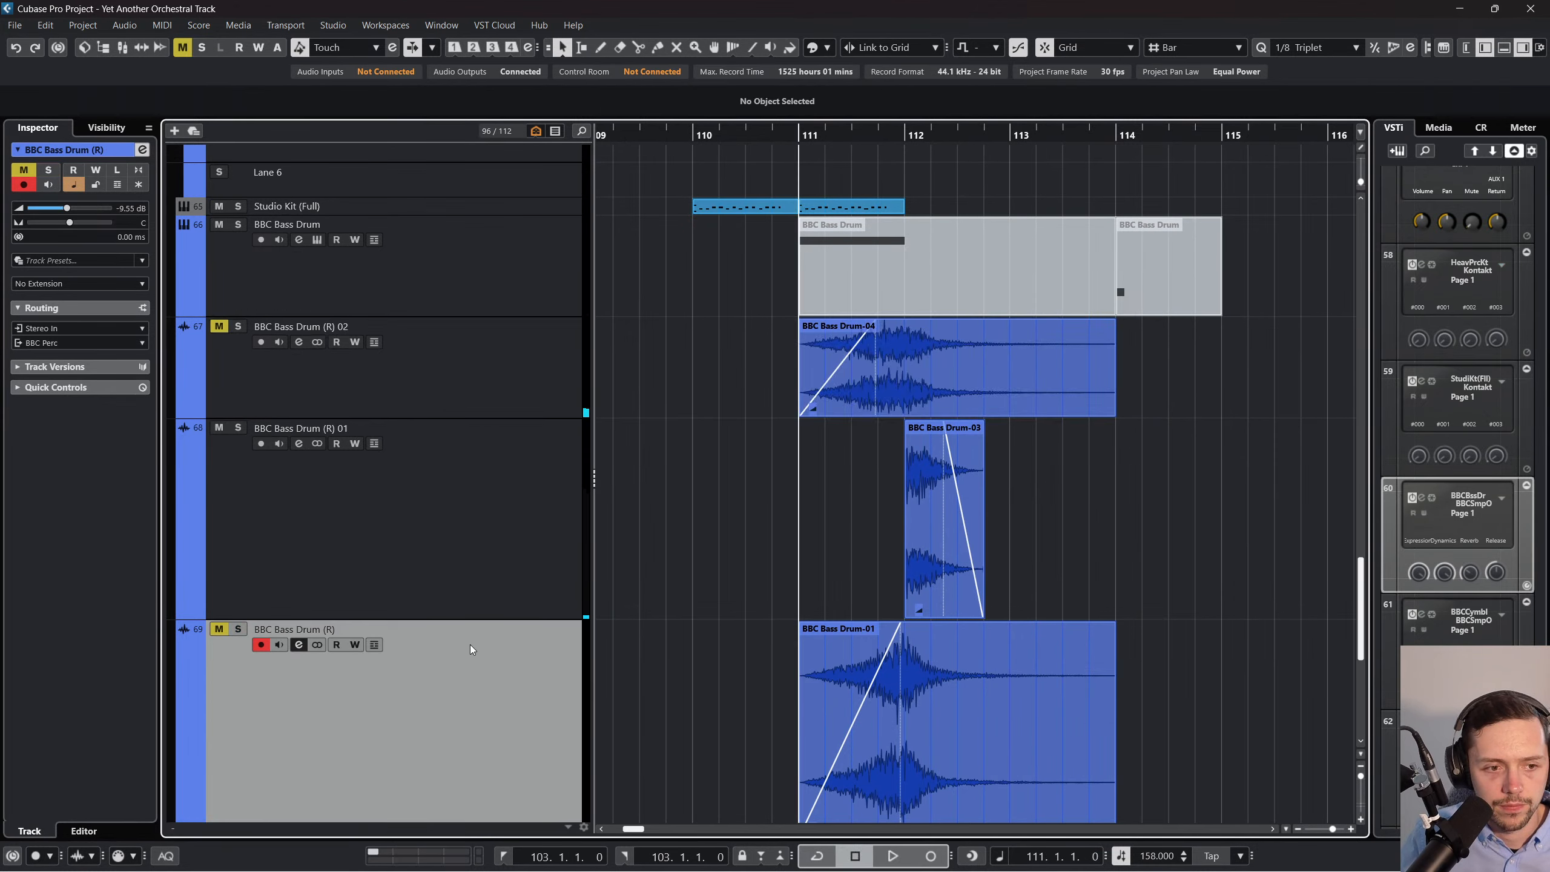
click(220, 629)
click(238, 630)
key(space)
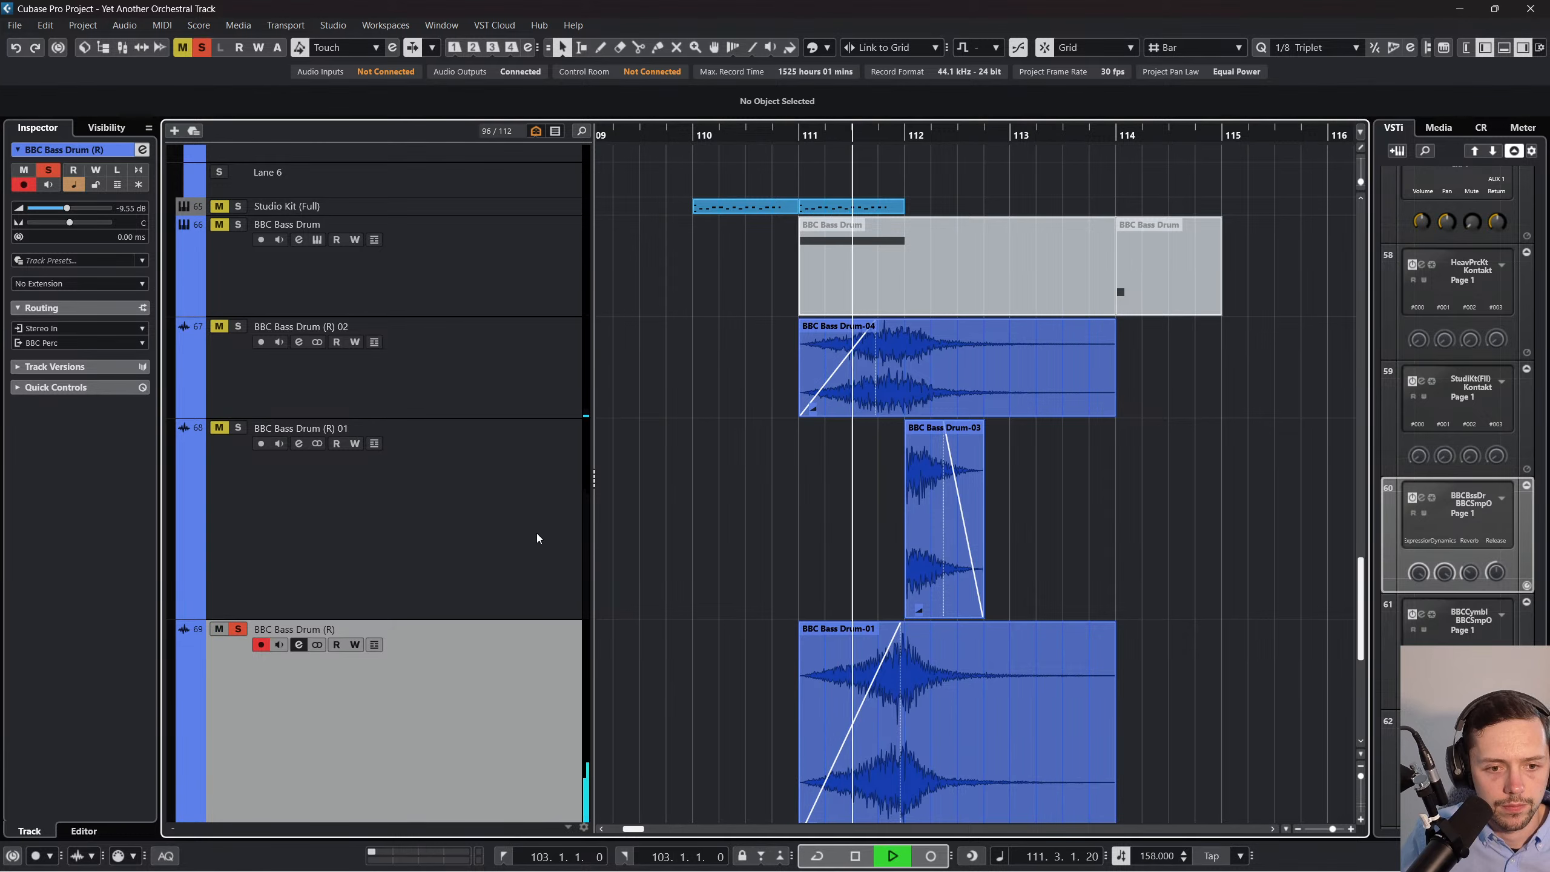
Delete the older BBC Bass Drum (R) track together with its rendered roll.
scroll(531, 575, down, 2)
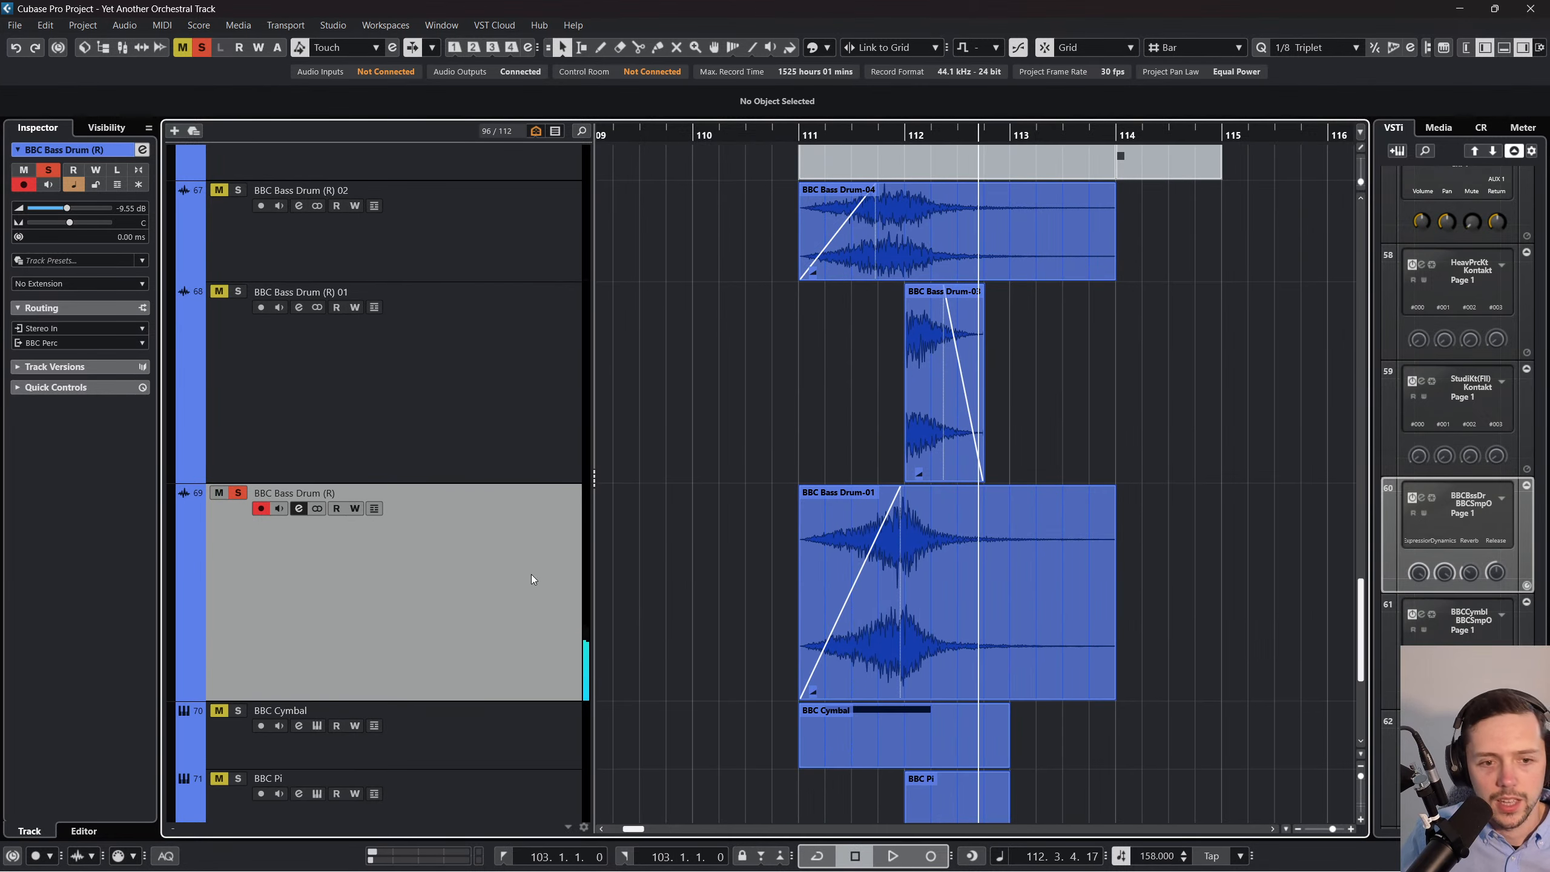
right_click(536, 574)
click(554, 271)
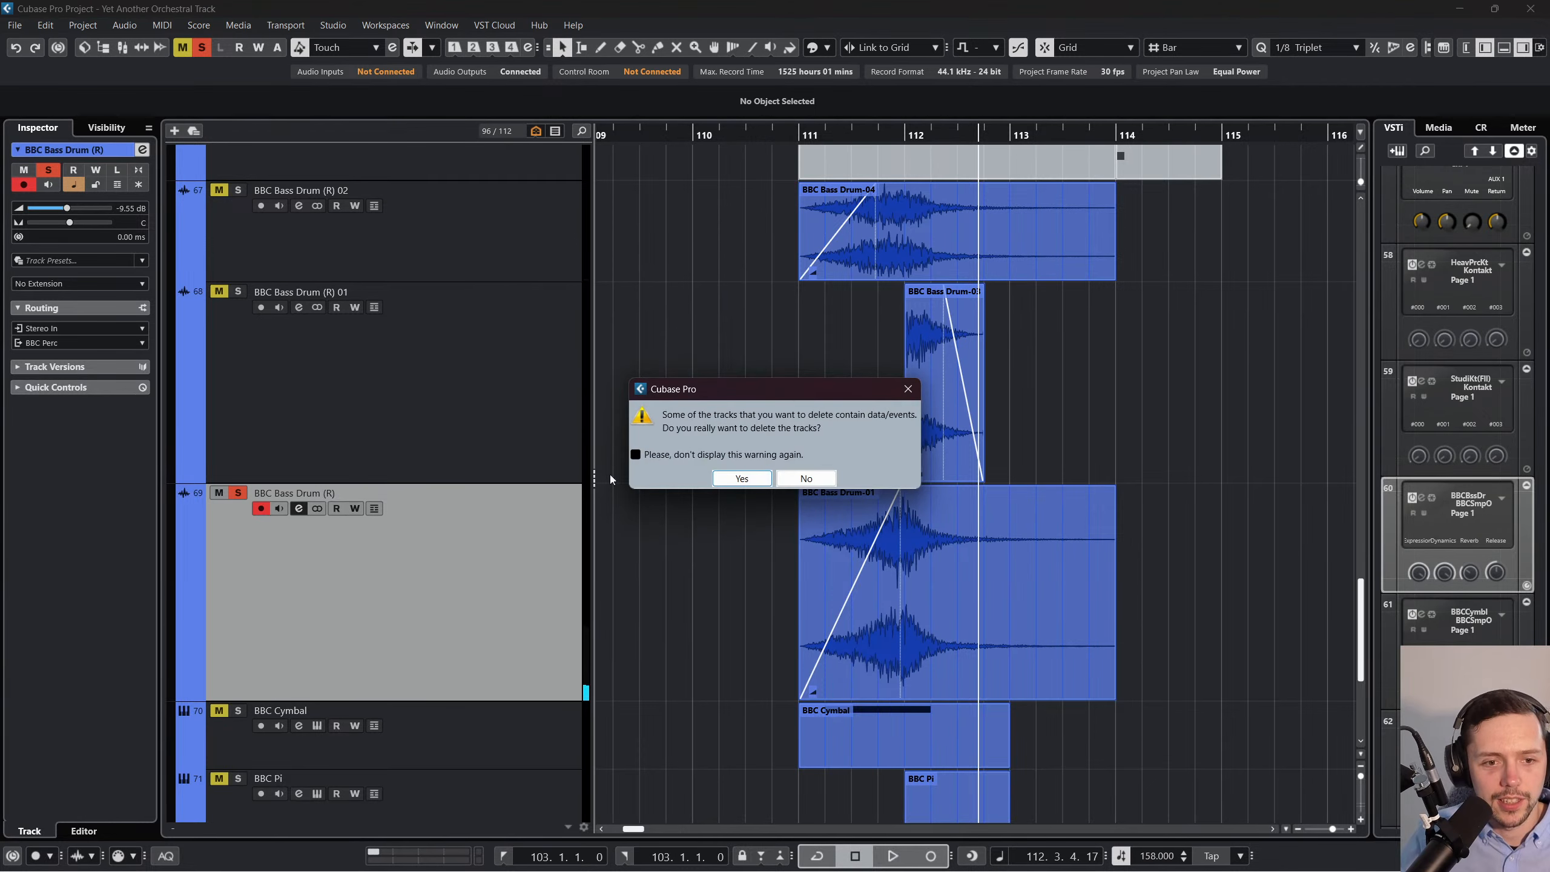
click(741, 478)
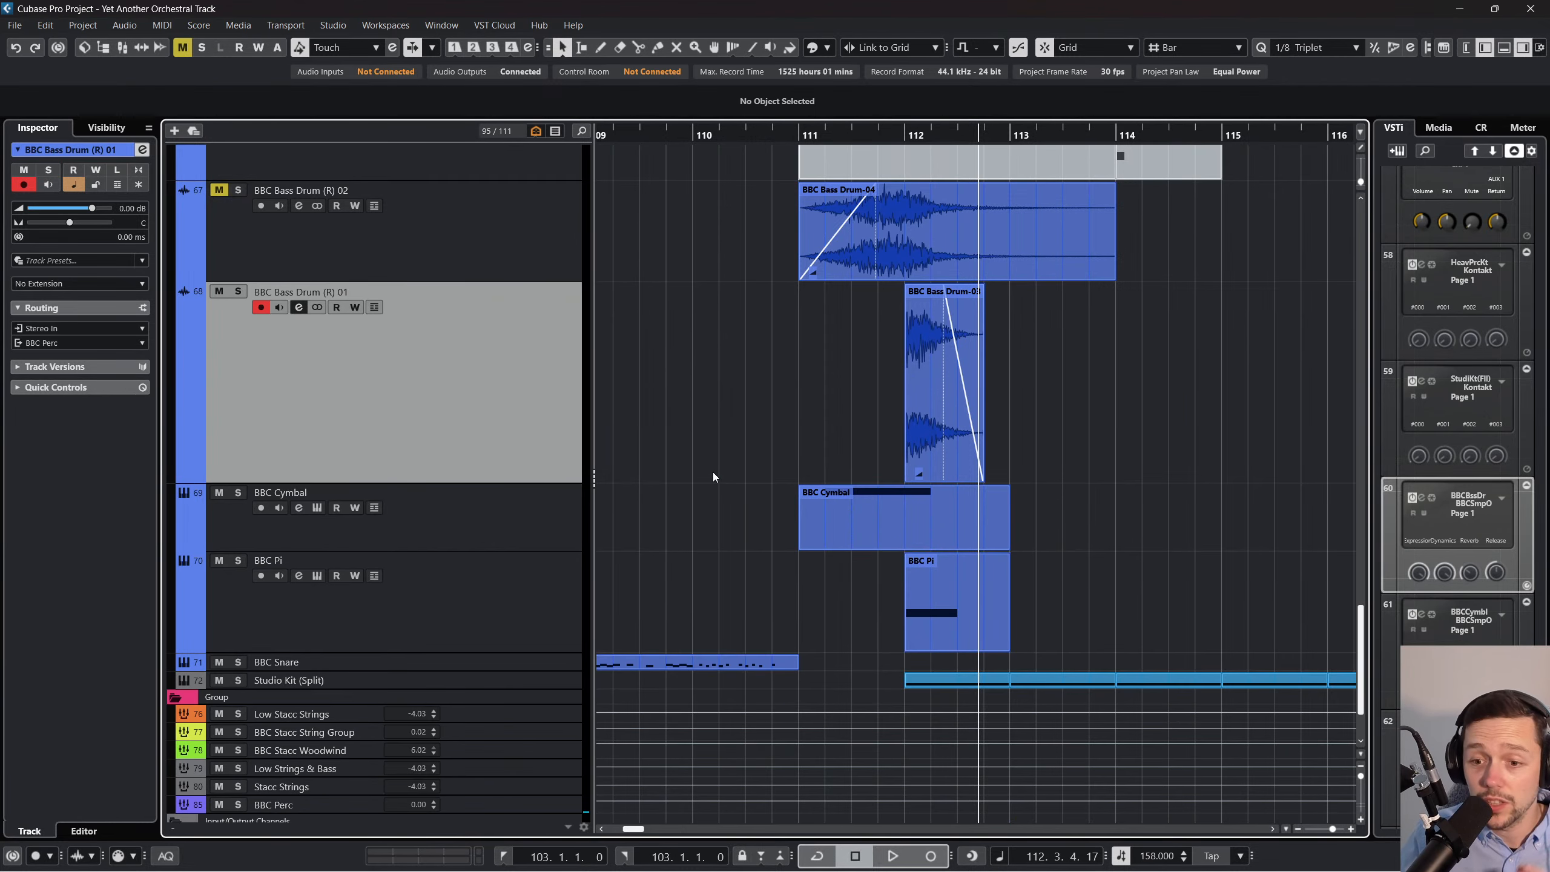
scroll(767, 499, up, 3)
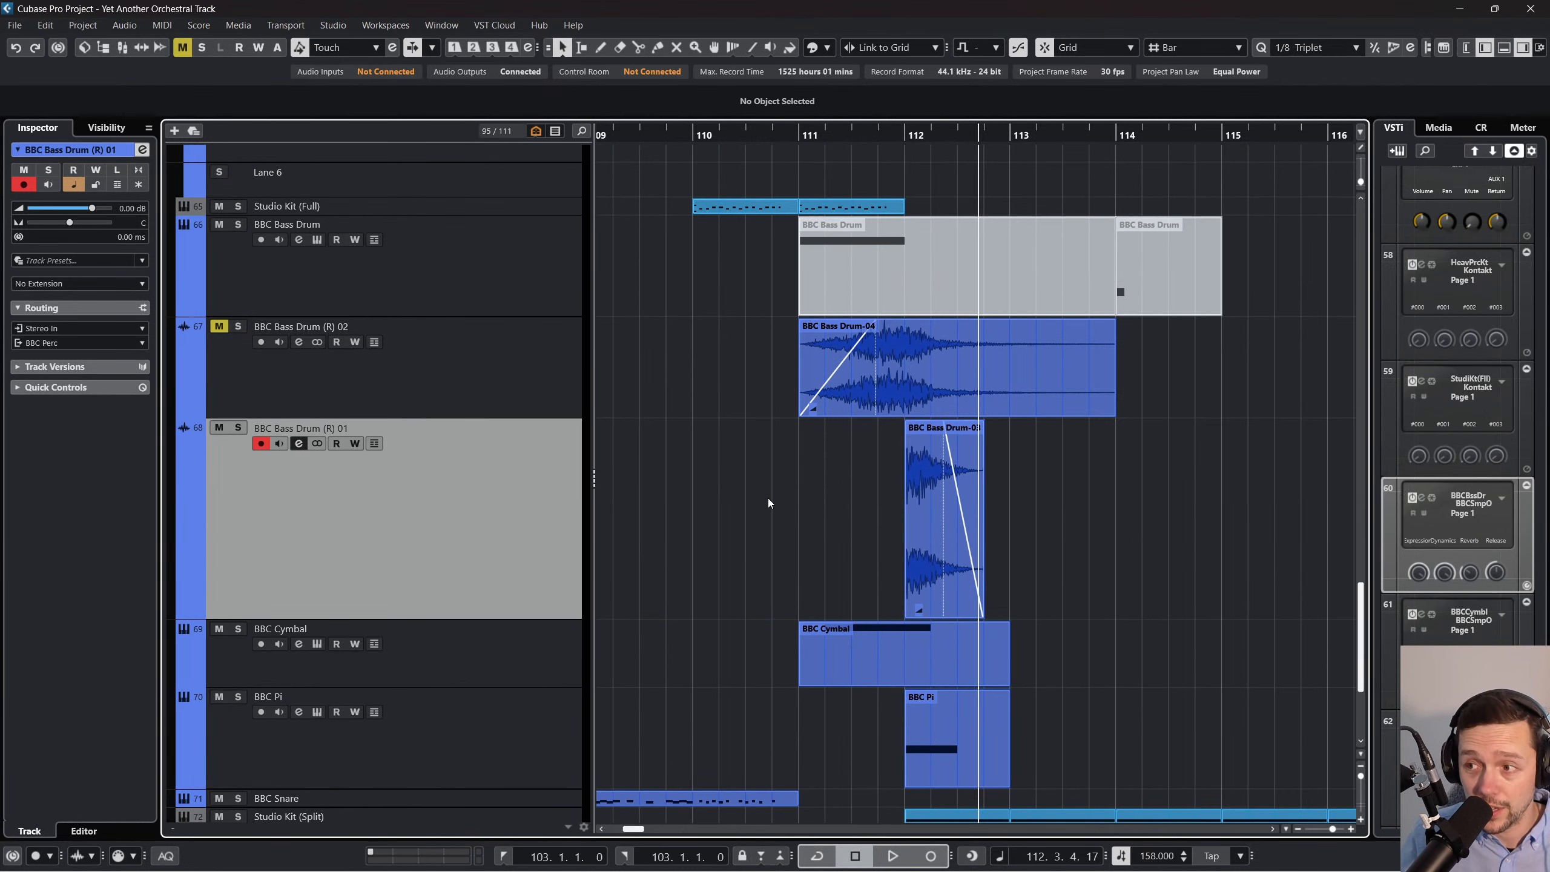
Shorten the BBC Bass Drum-04 clip to end at bar 113 and fade it out over about the last two-thirds of bar 112.
click(846, 363)
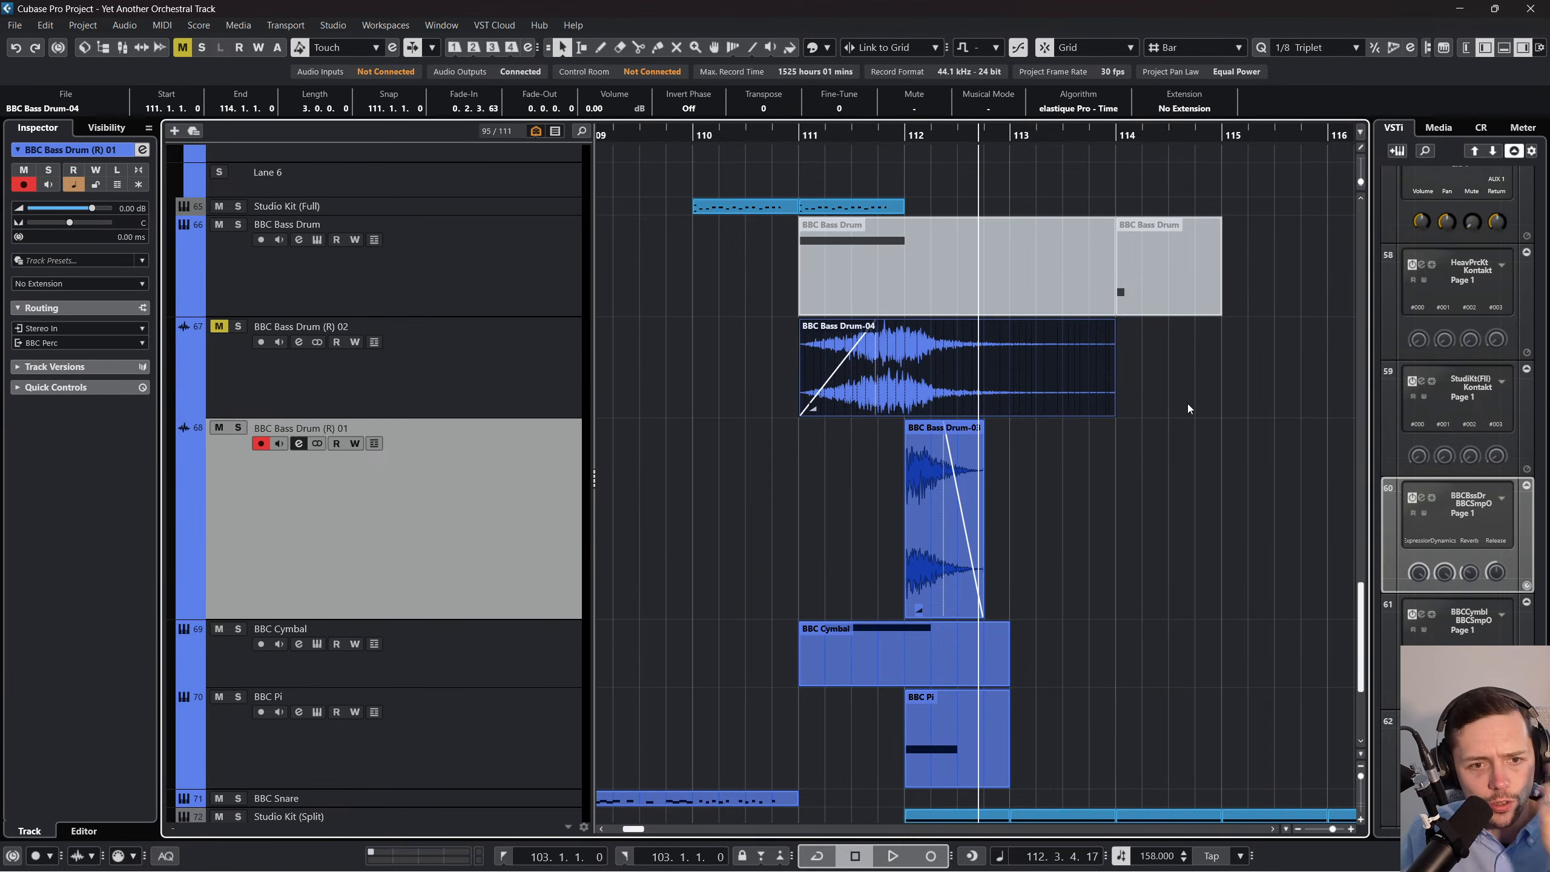
drag(1109, 416, 1010, 417)
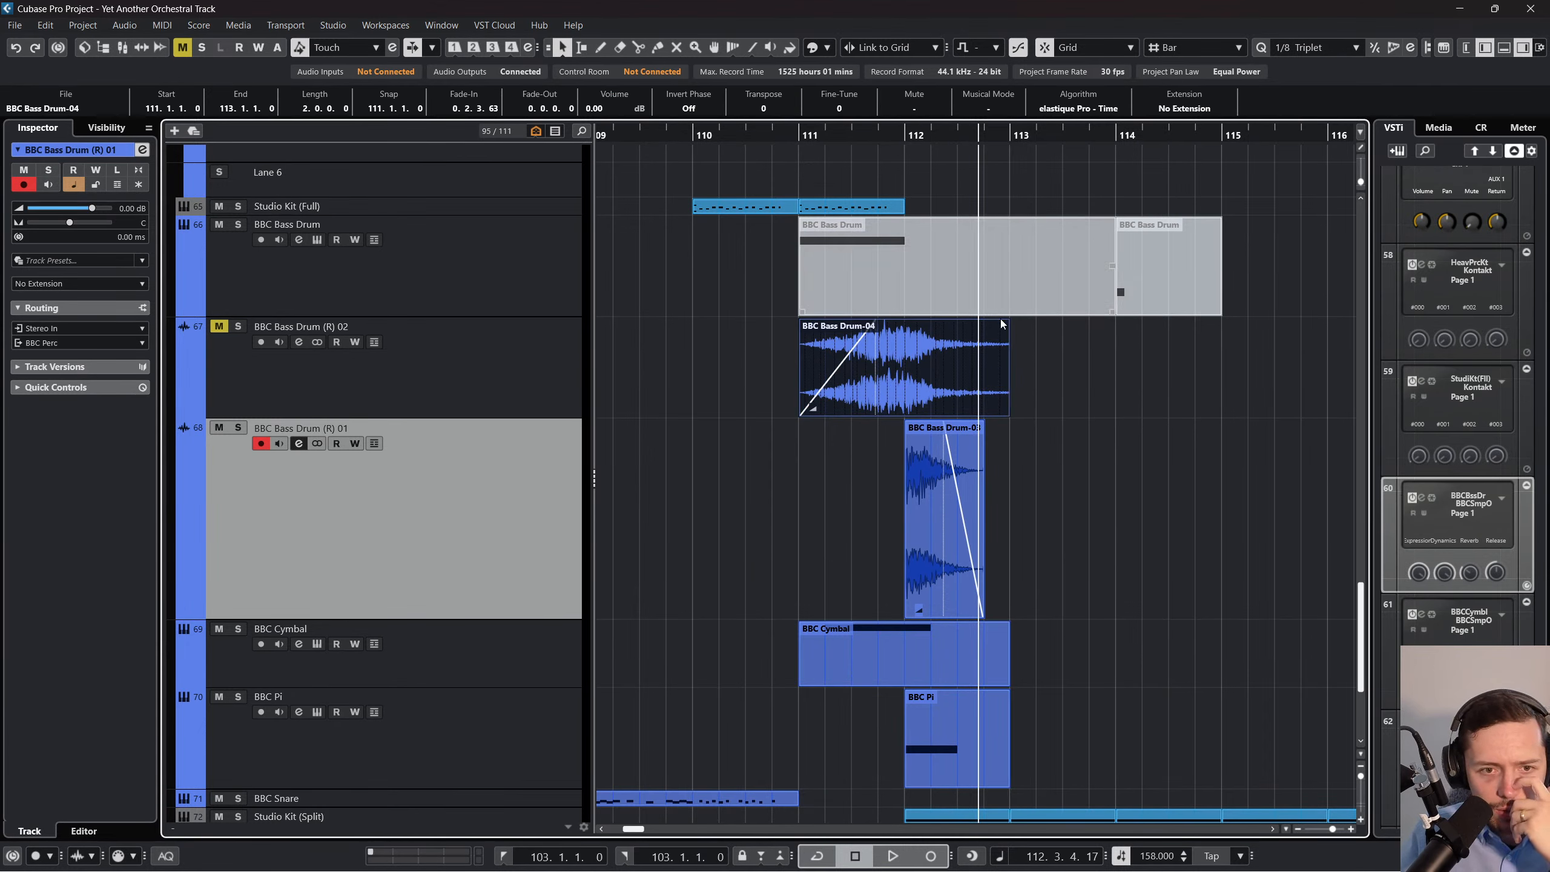
drag(1004, 323, 938, 321)
click(1186, 412)
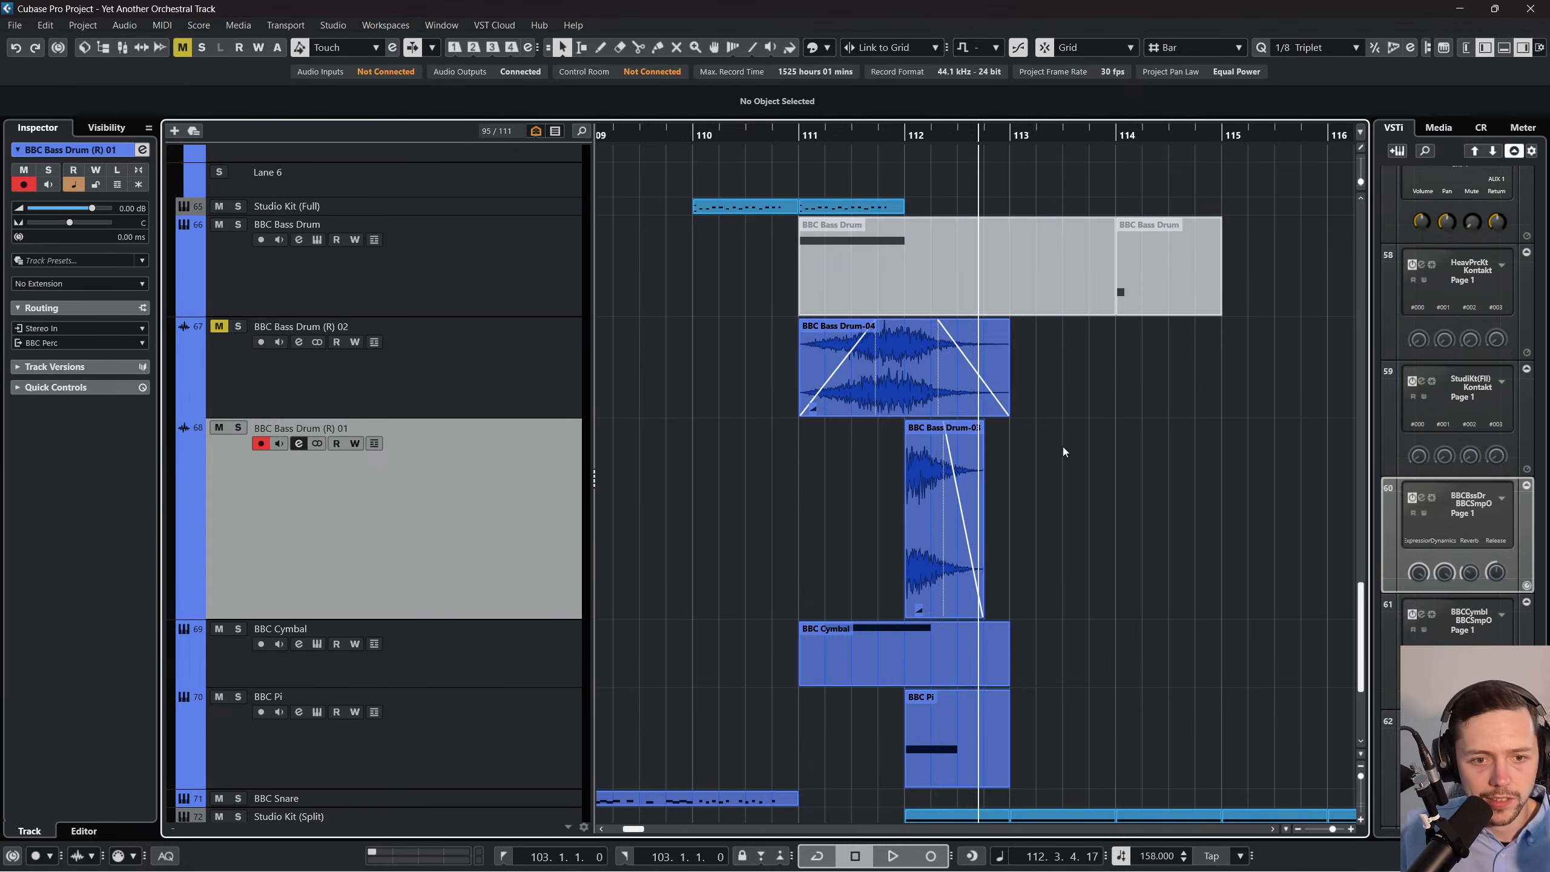
Play the transition from bar 111 and delete the rendered BBC Bass Drum-03 hit at bar 112.
drag(794, 135, 794, 159)
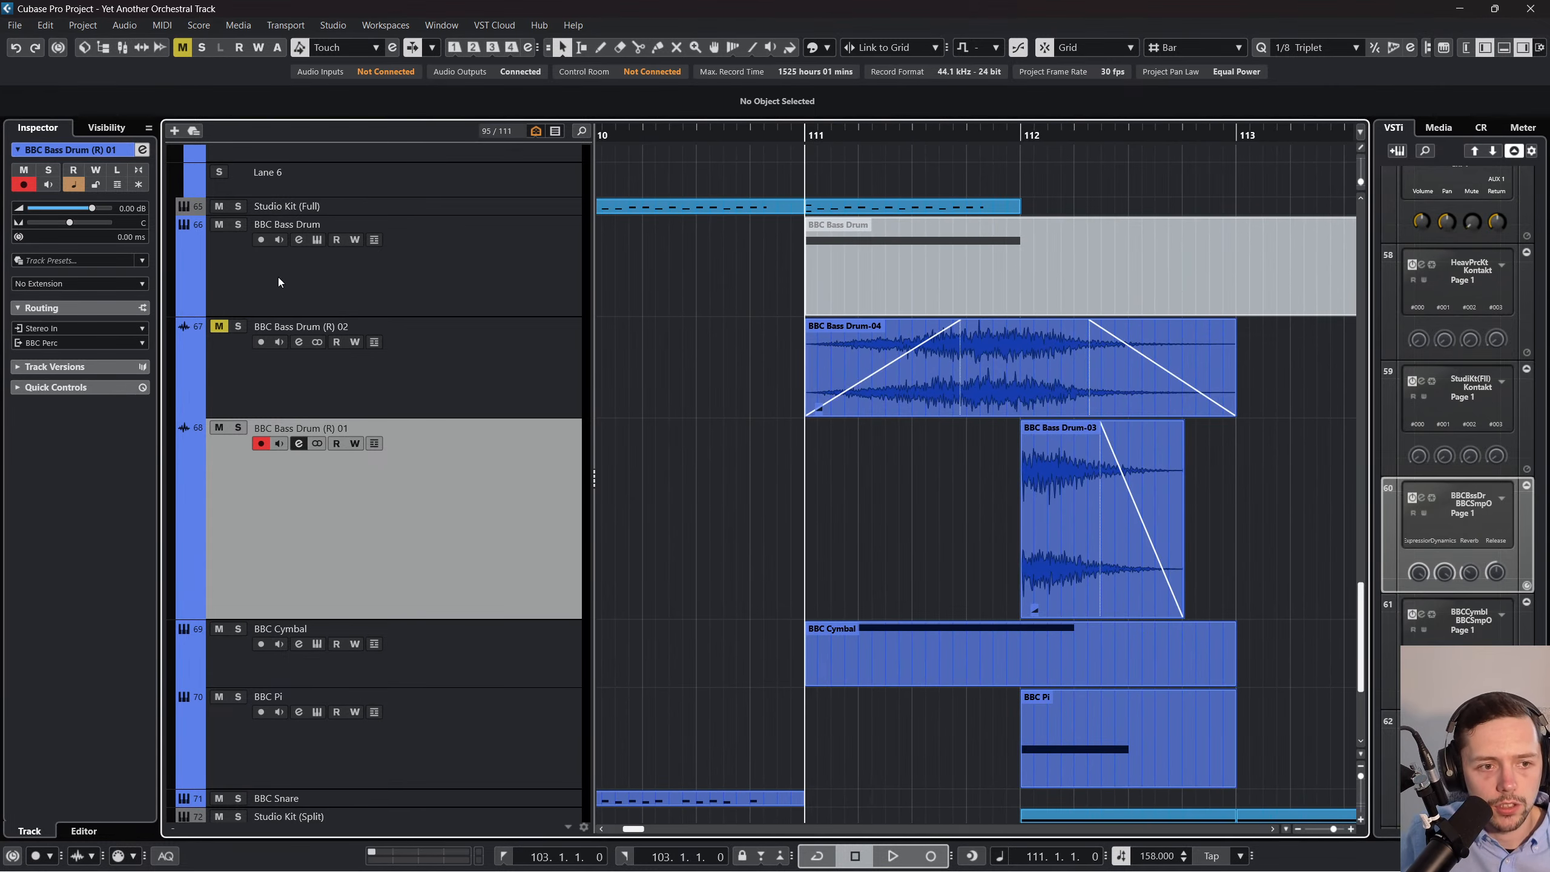
click(239, 275)
key(space)
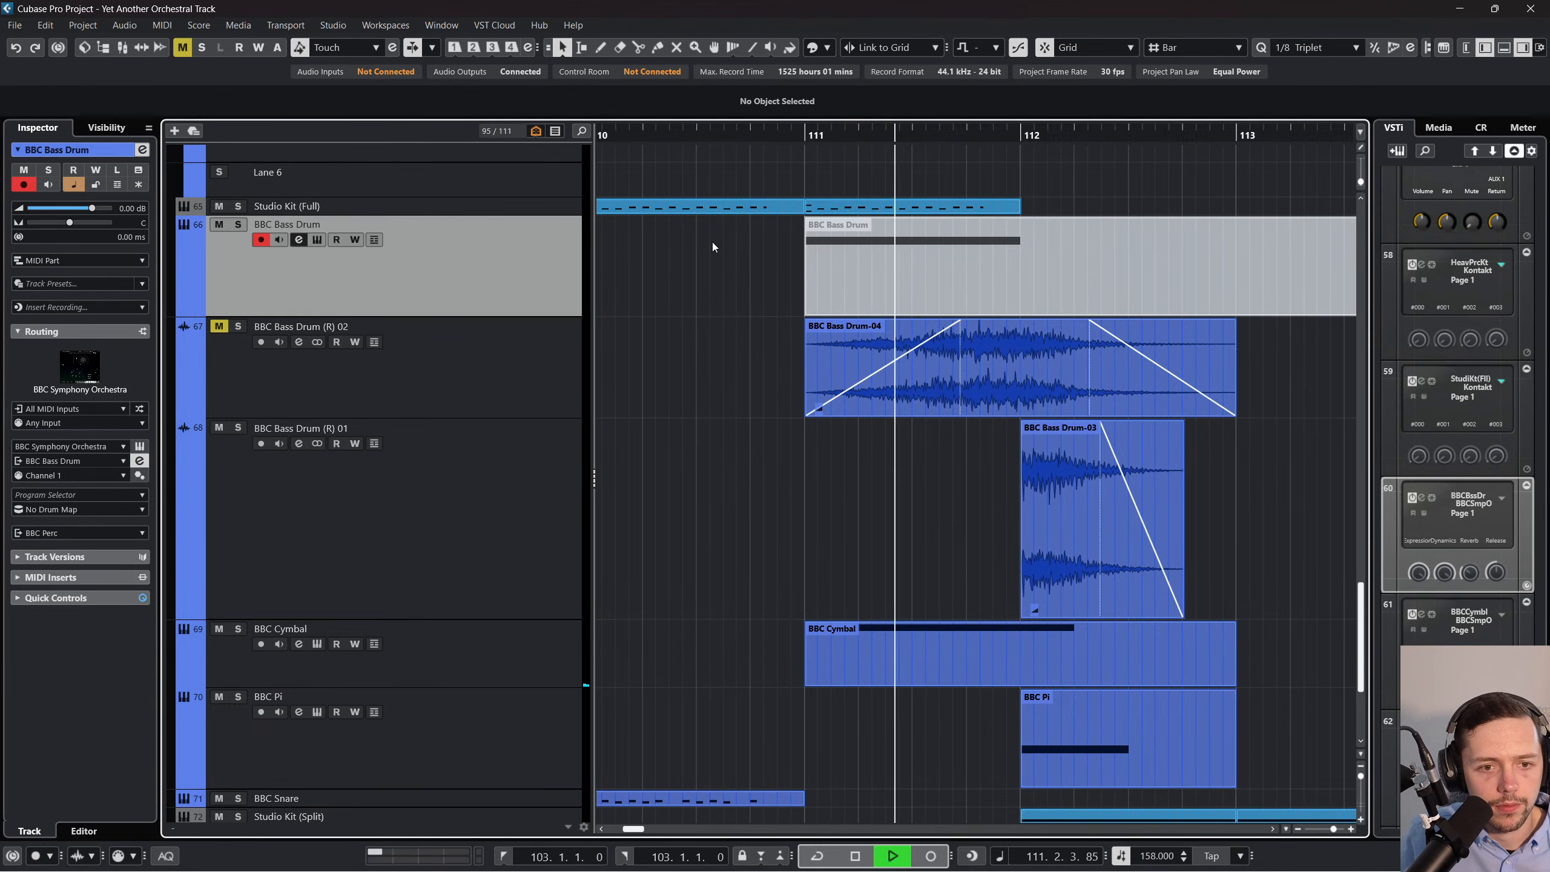
key(space)
drag(772, 135, 772, 131)
key(space)
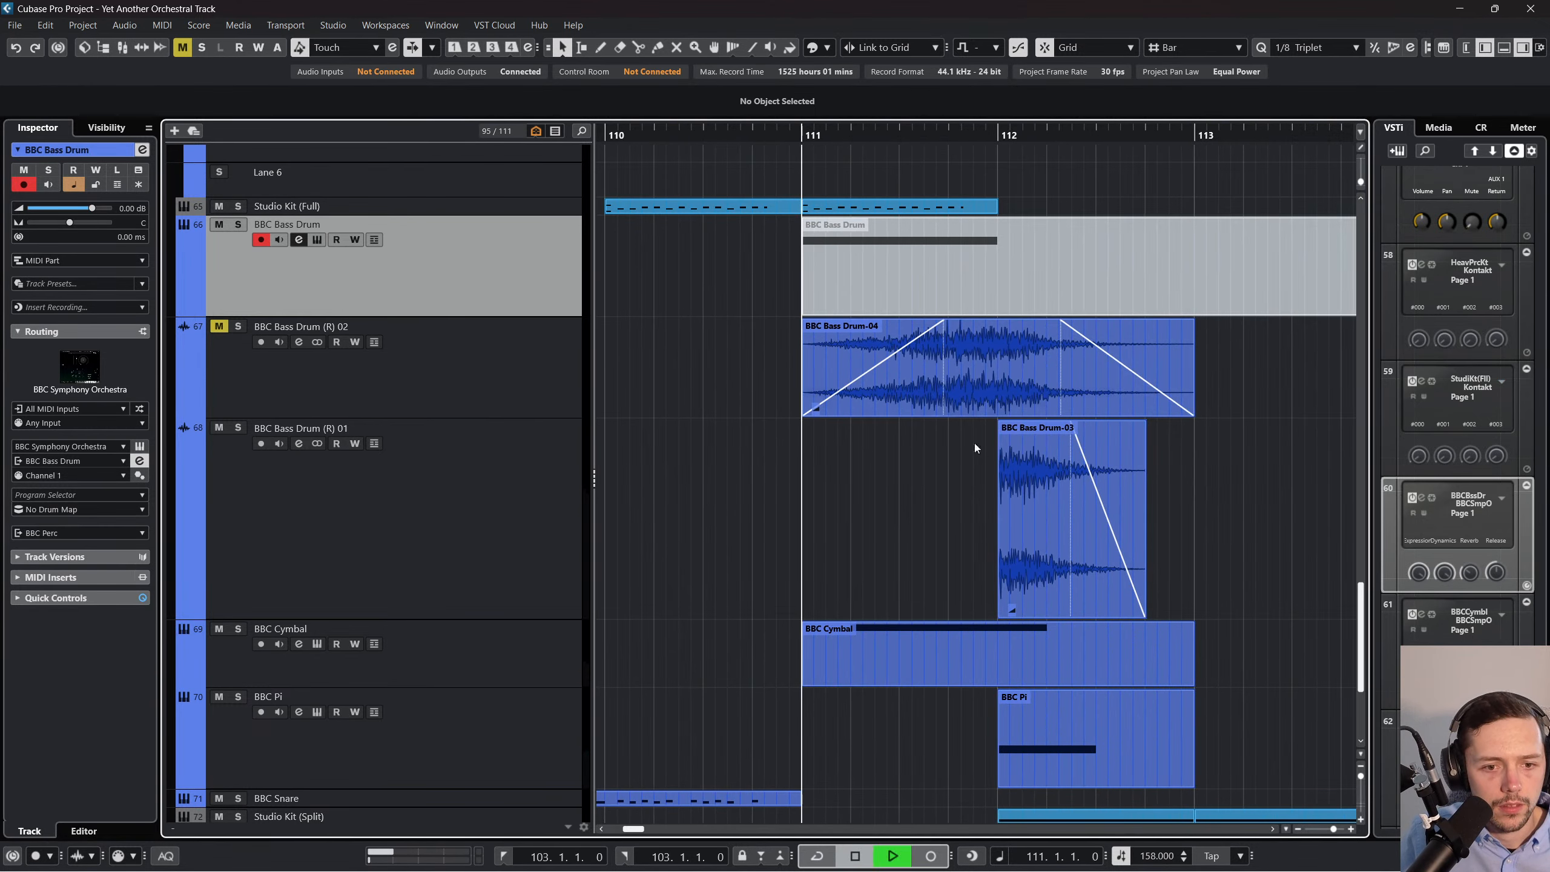
click(1018, 493)
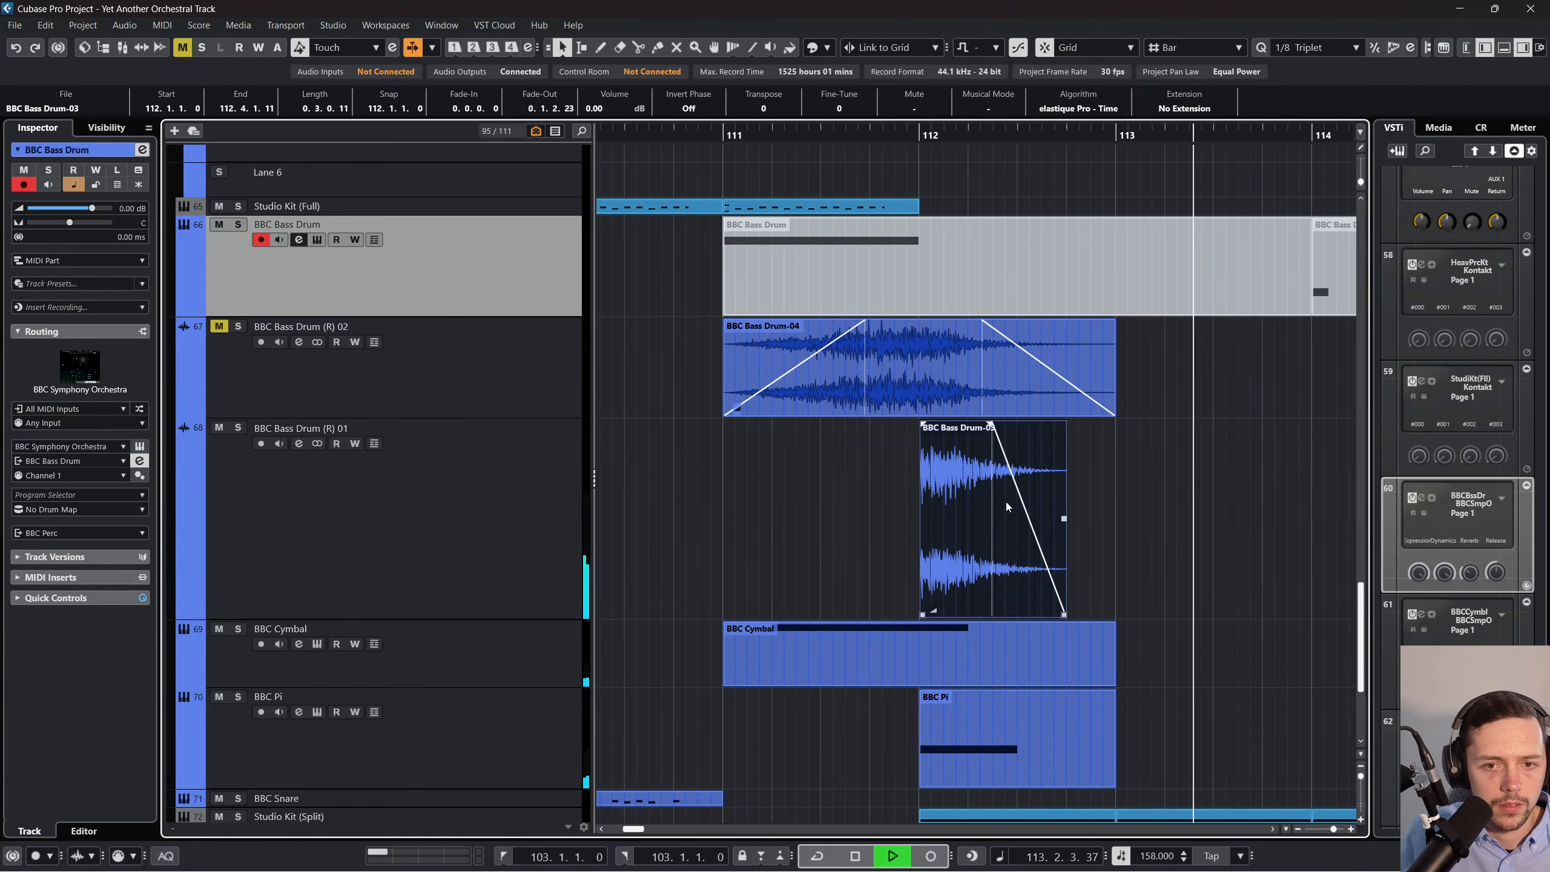
key(Delete)
Trim the muted BBC Bass Drum part to bar 111, then move the bar 114 part to bar 112 and unmute it.
click(1162, 285)
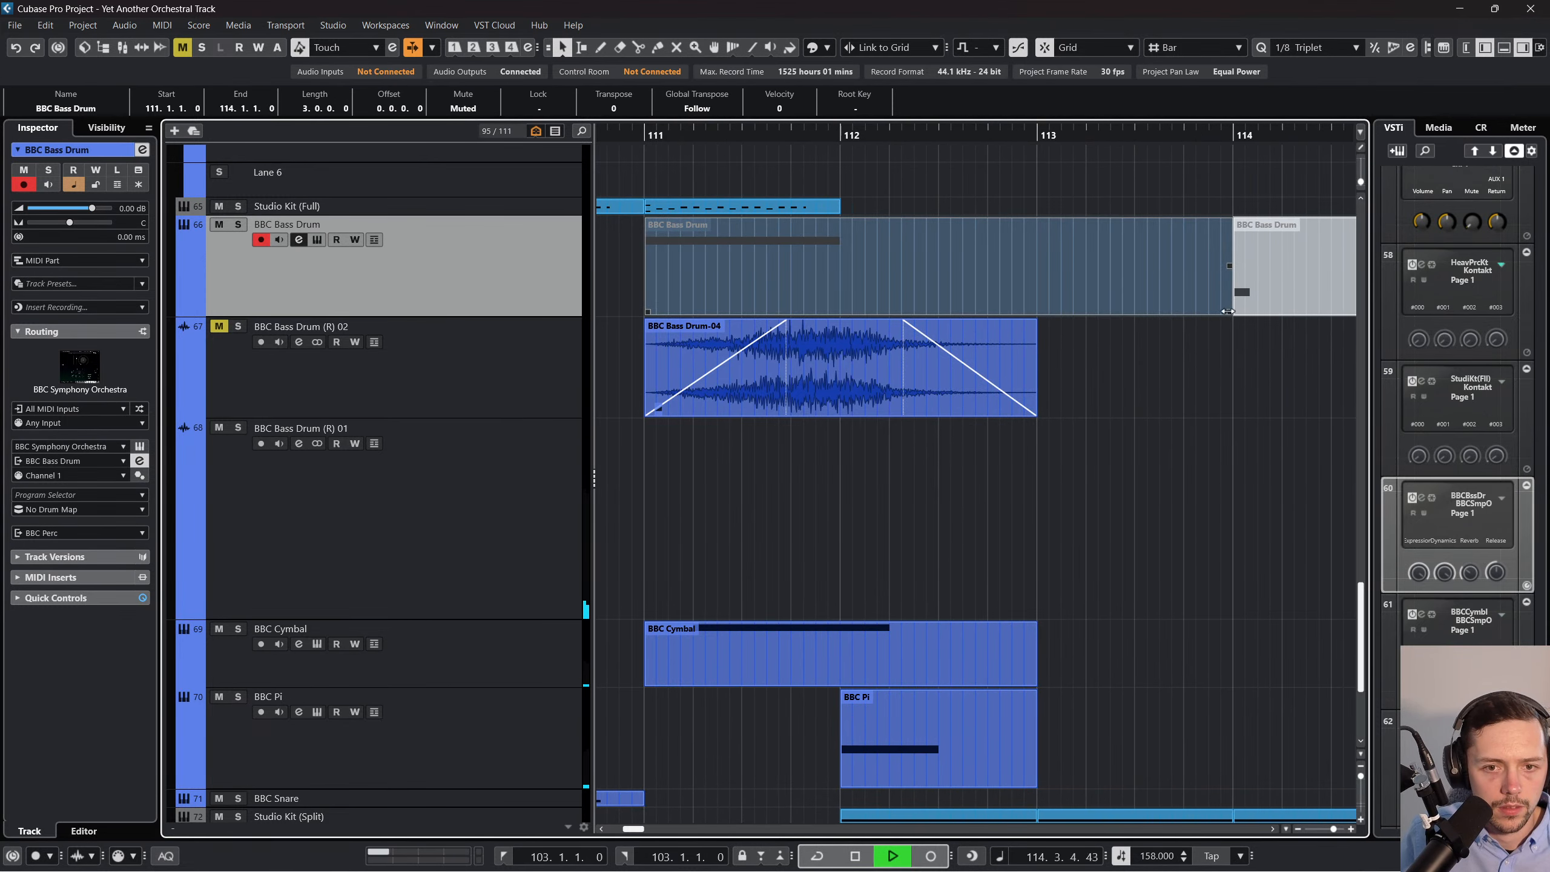
drag(1230, 312, 860, 298)
drag(1264, 265, 916, 268)
key(alt+m)
Lower the BBC Bass Drum track volume to -5.49 dB while replaying the transition from bar 111.
click(643, 135)
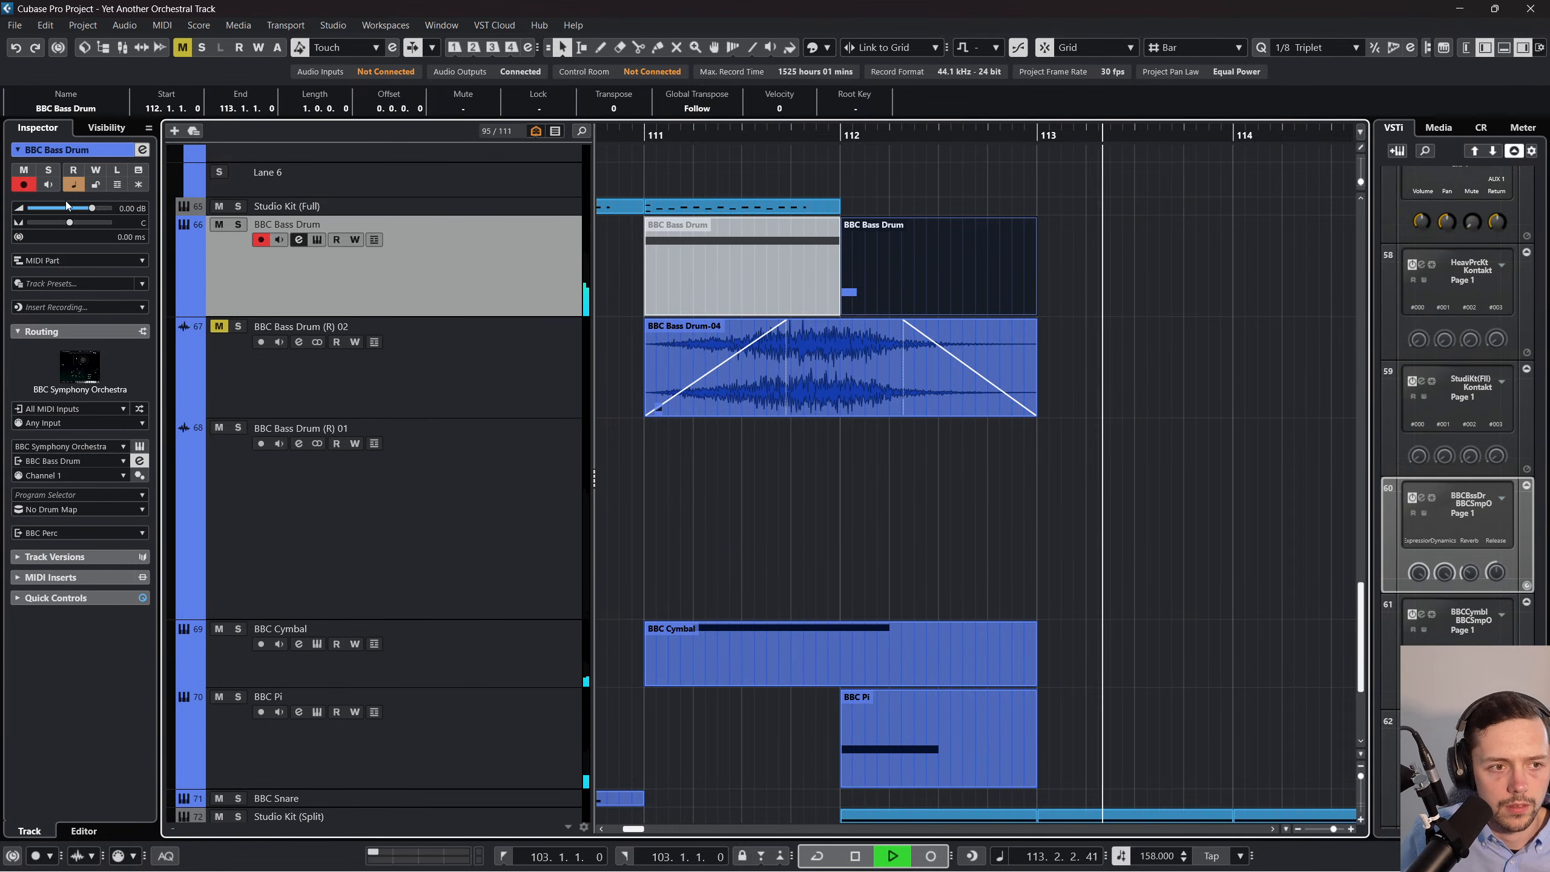
drag(92, 208, 77, 208)
drag(650, 138, 838, 80)
key(space)
Play the full arrangement from bar 96 and follow the percussion parts leading into the bar 111 transition.
drag(819, 131, 662, 174)
scroll(768, 335, down, 5)
key(z)
key(z)
scroll(782, 337, up, 5)
key(space)
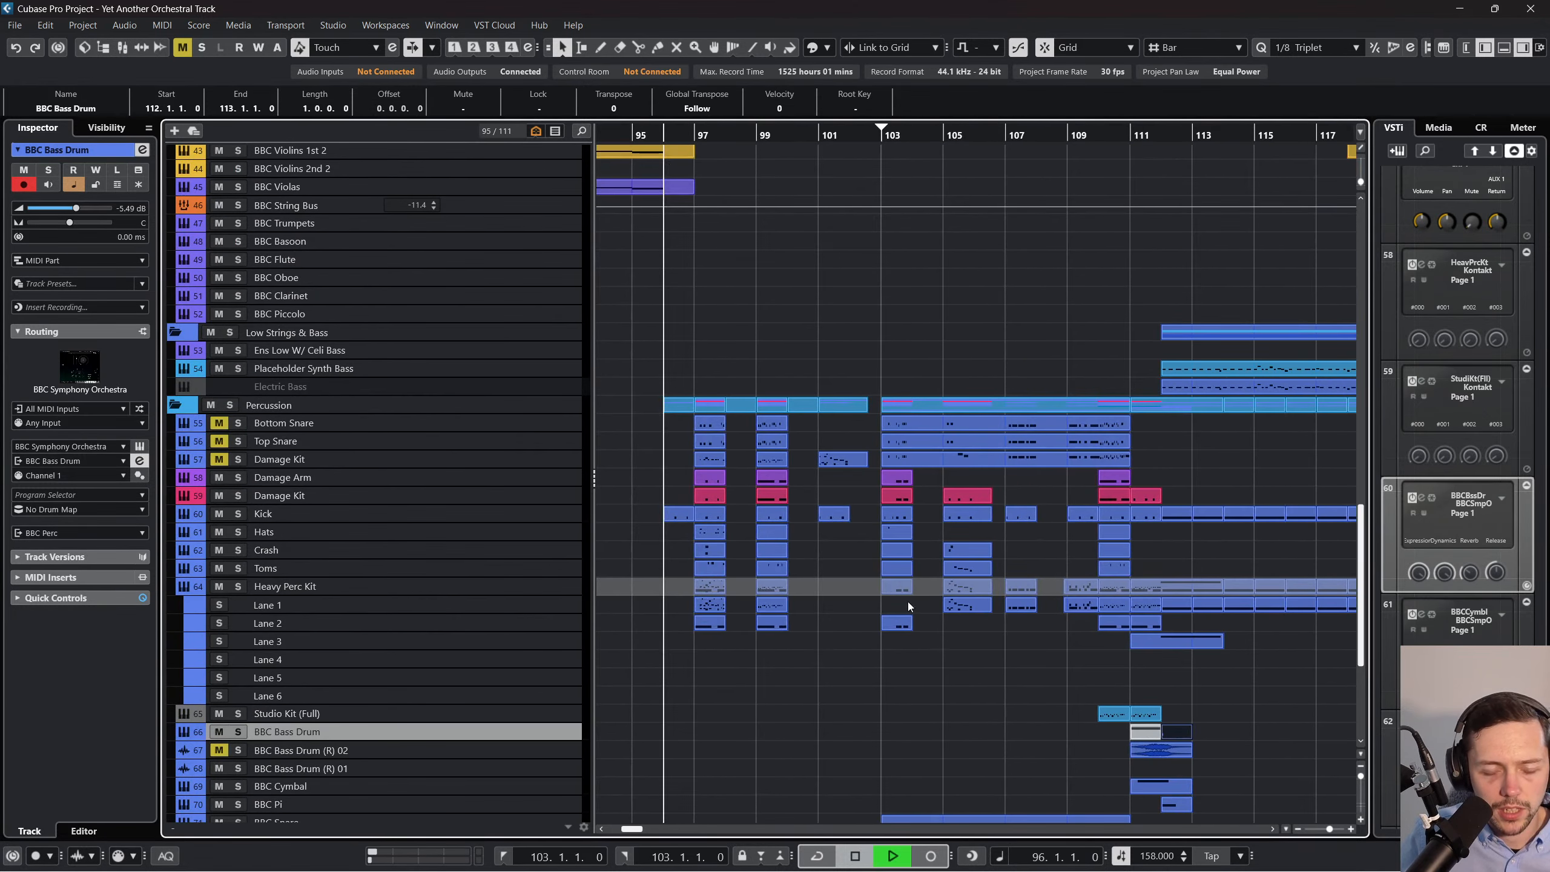
click(1351, 829)
click(1351, 829)
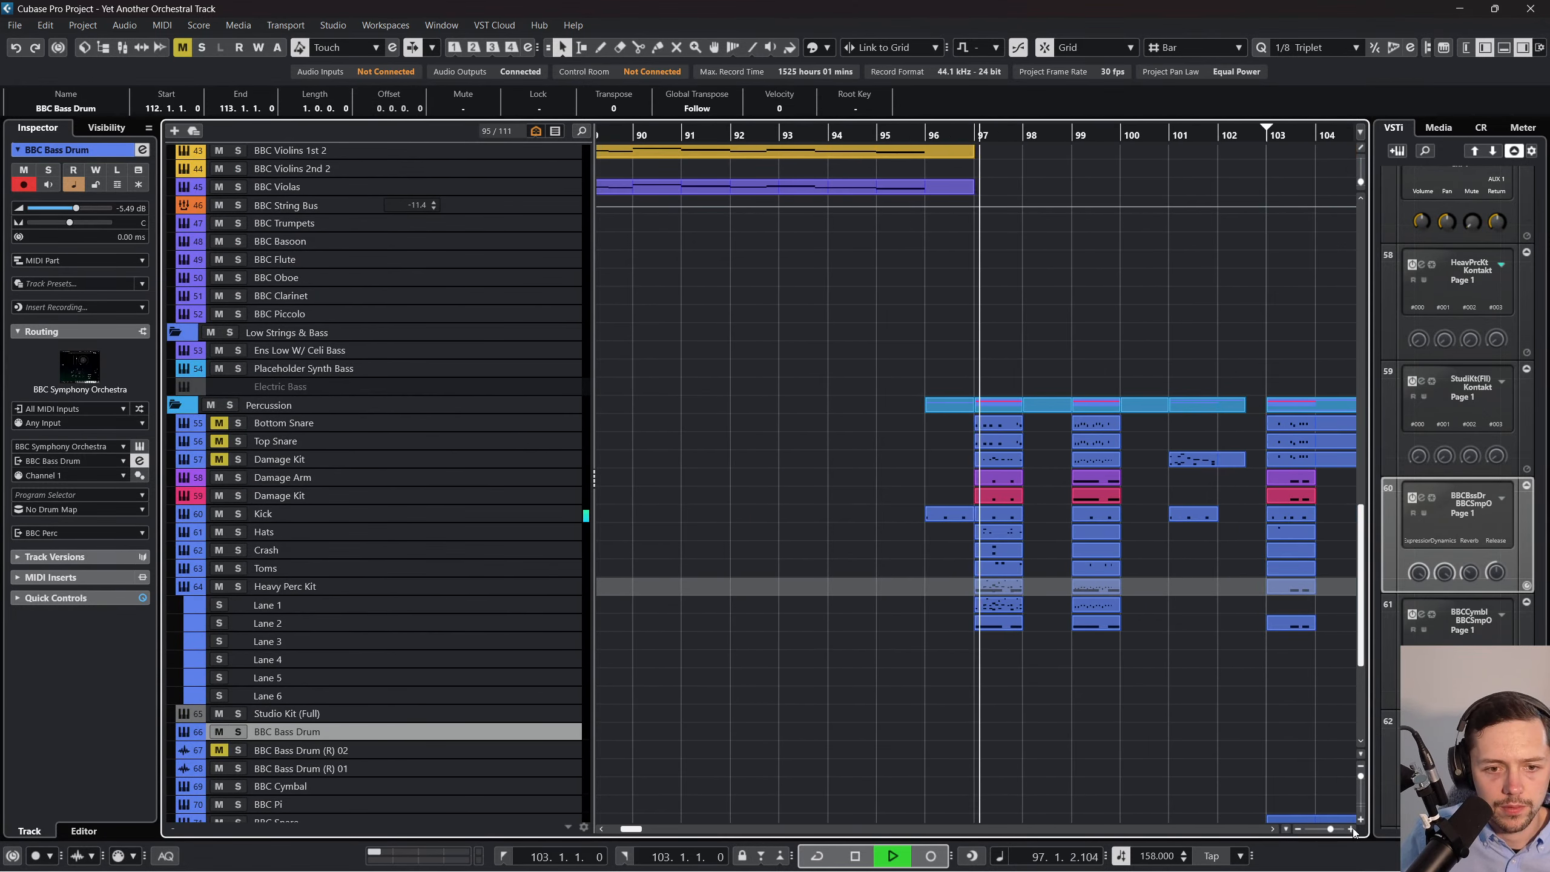
click(1351, 829)
click(1351, 829)
click(1351, 829)
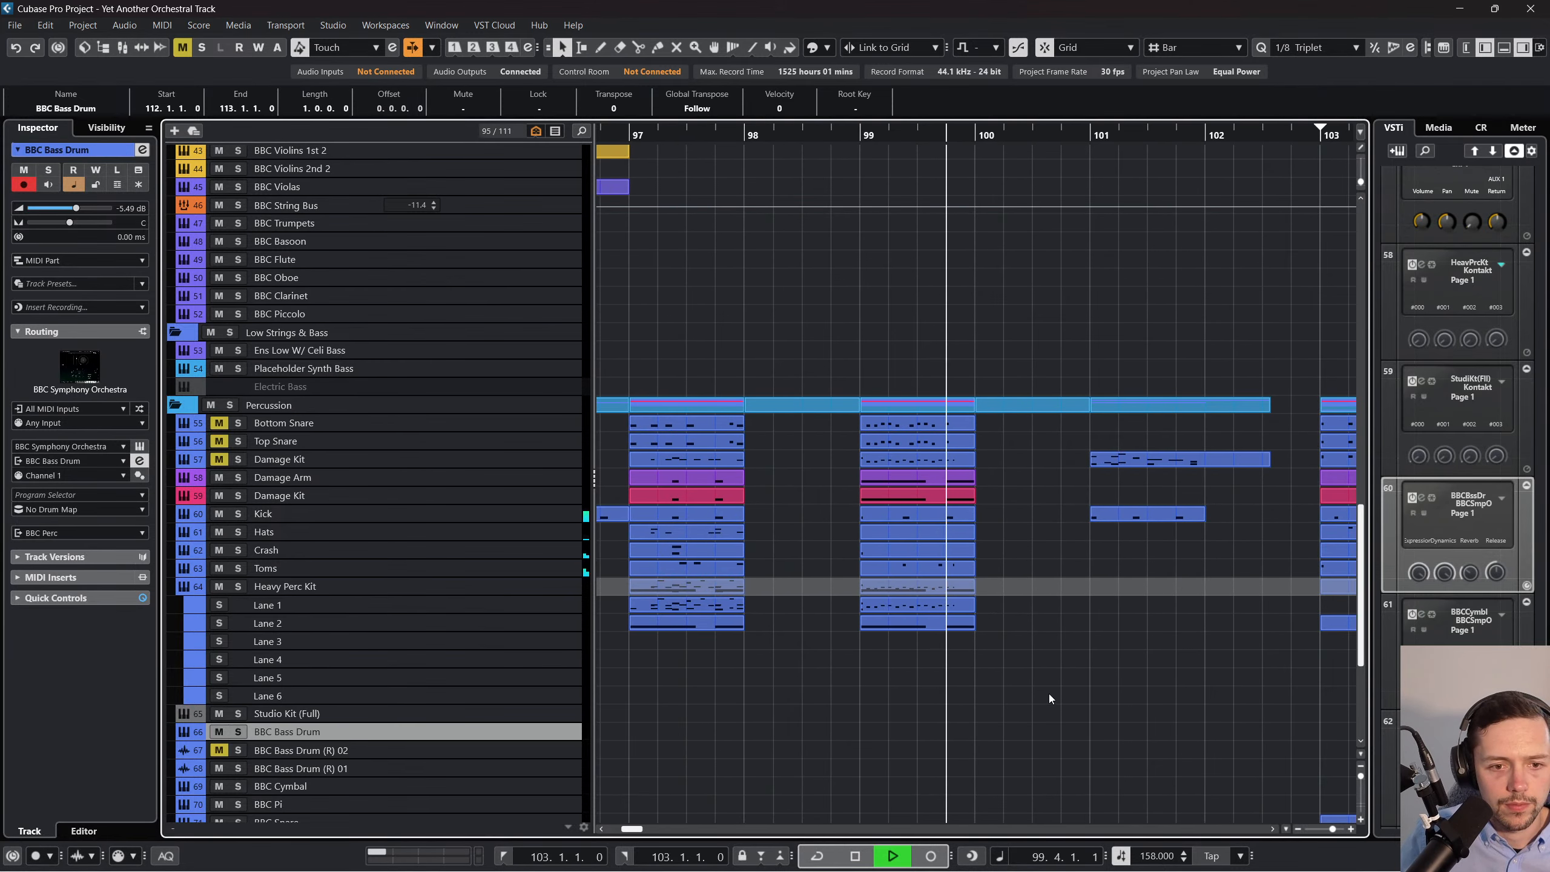
click(1050, 698)
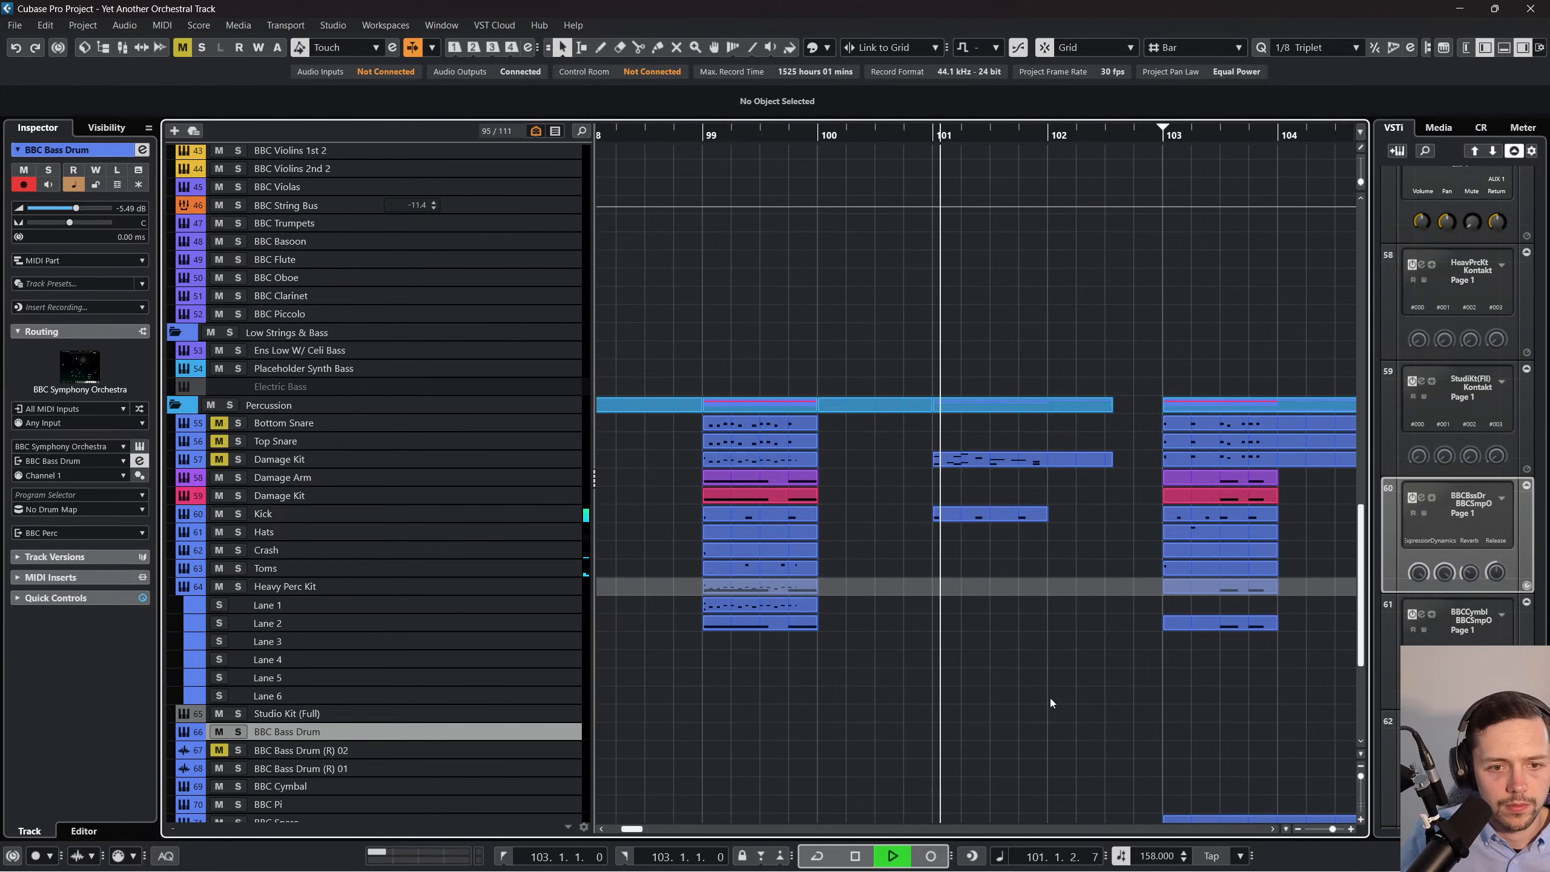
scroll(1050, 698, down, 3)
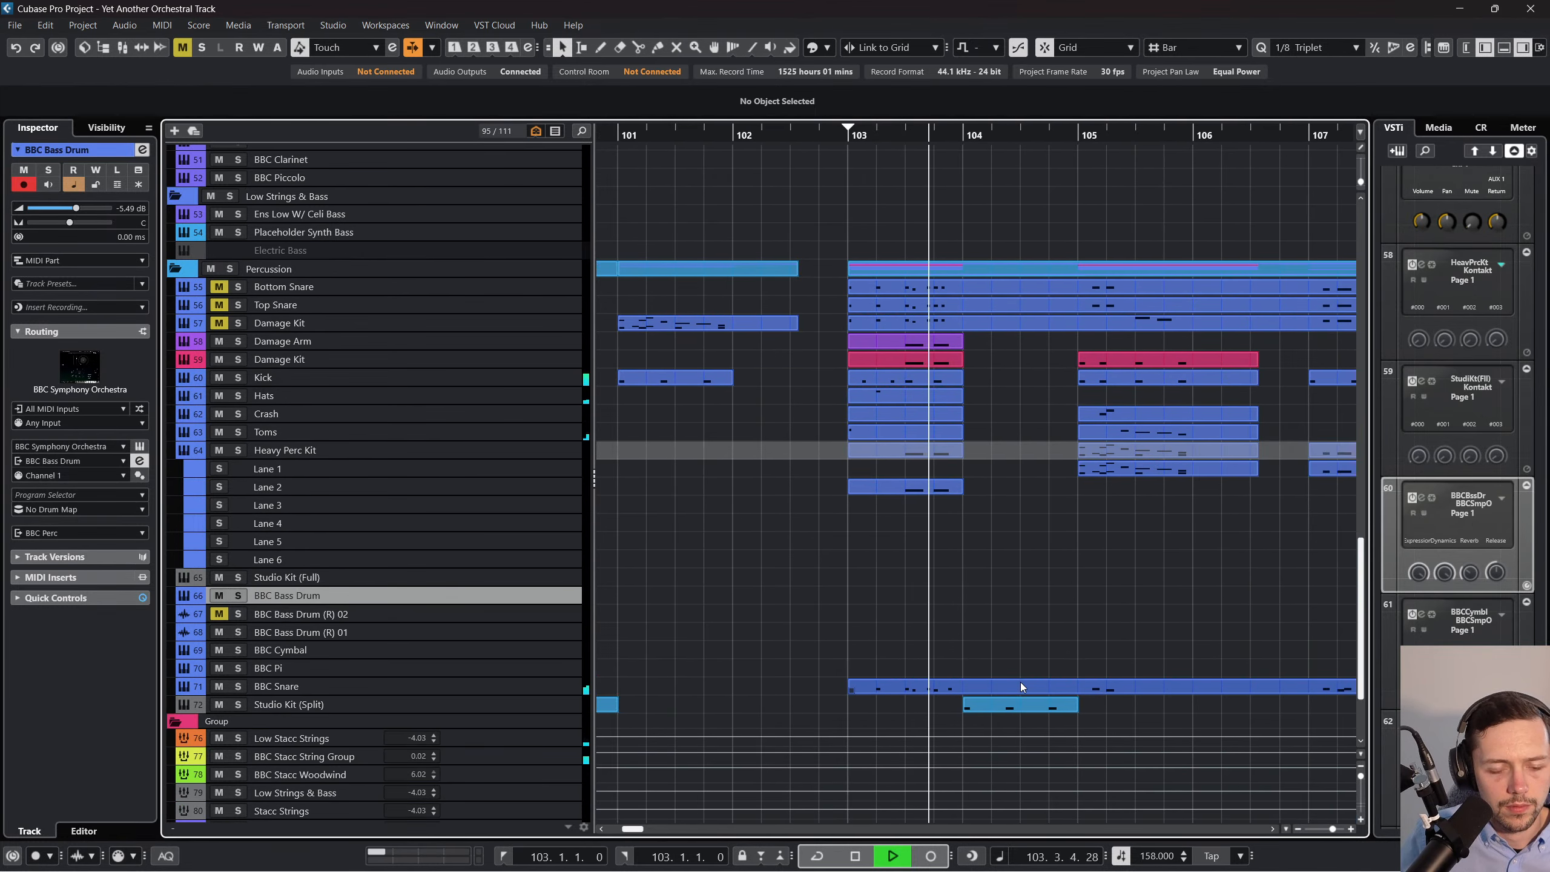
scroll(1021, 683, left, 7)
scroll(1021, 683, right, 2)
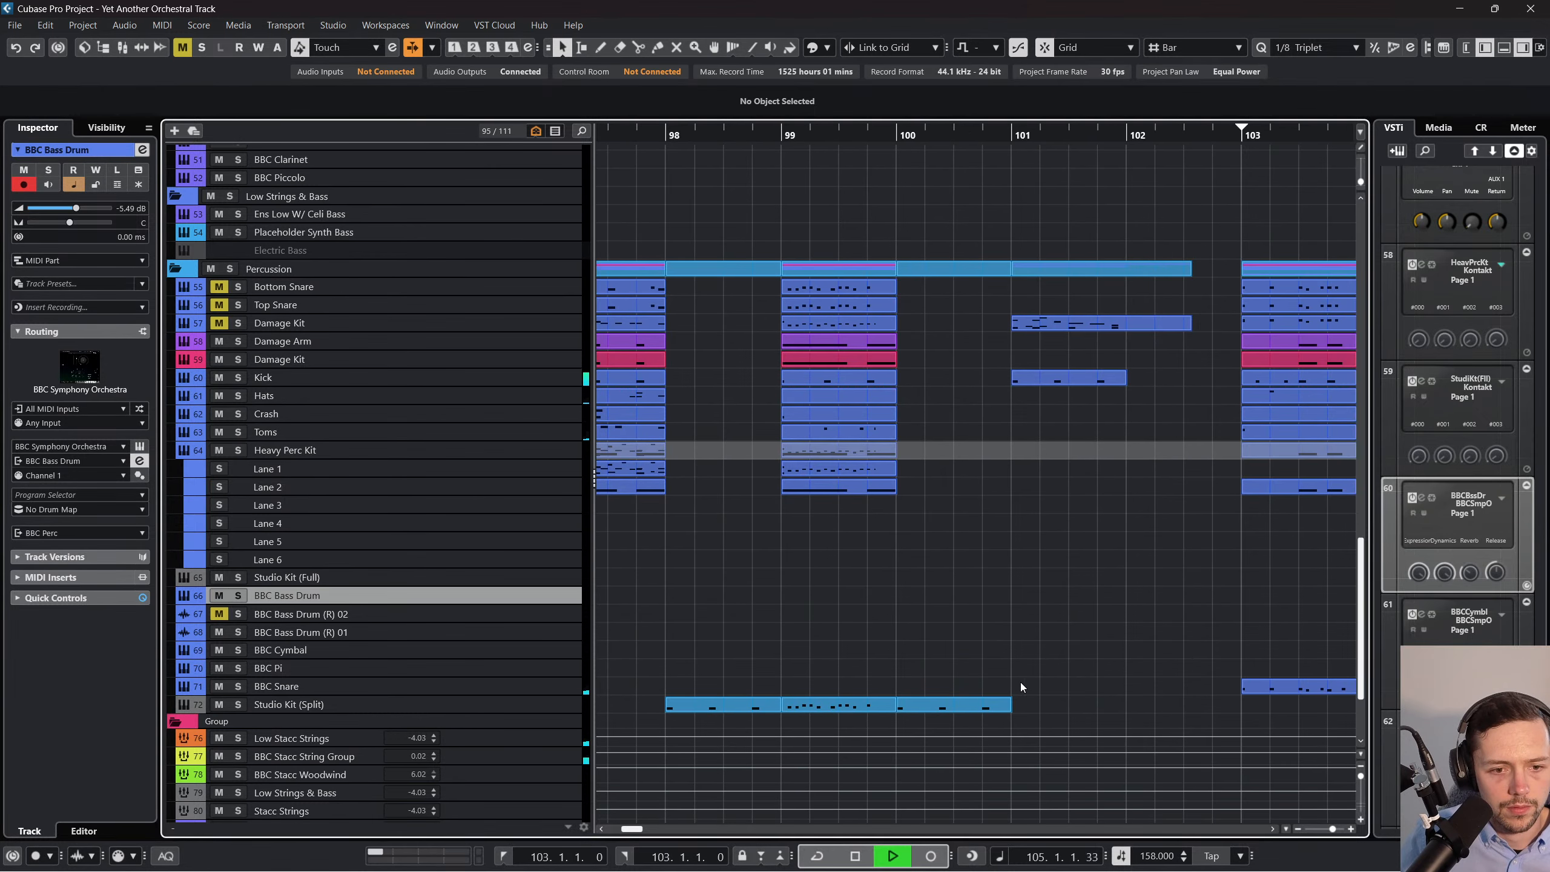
scroll(1019, 682, right, 6)
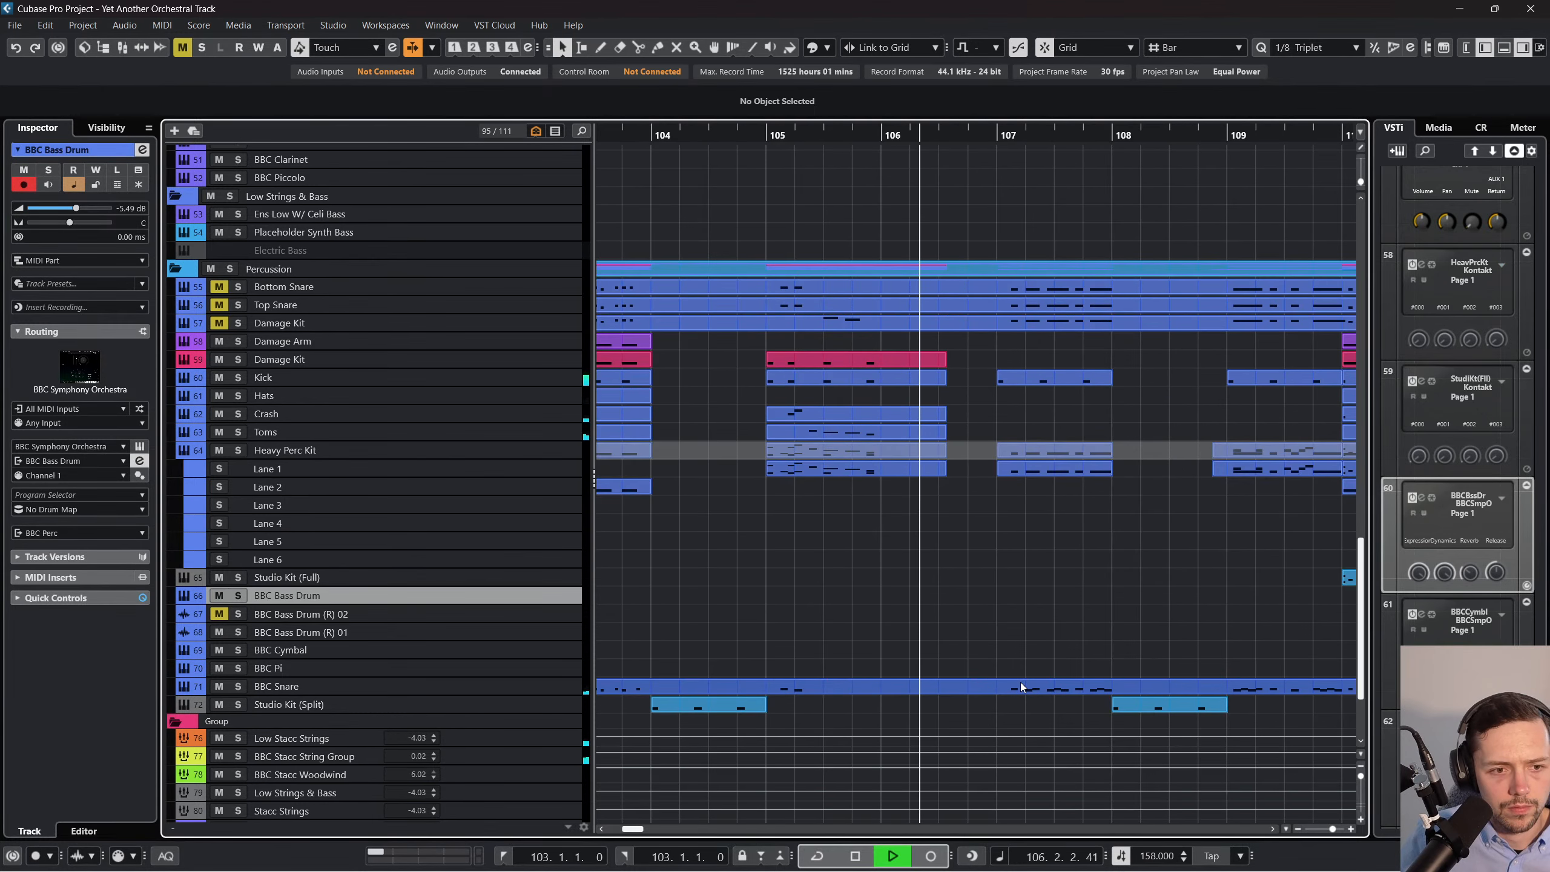
Review the mixer channel levels from the percussion back to the Grand Piano channel during playback.
click(1019, 681)
key(F3)
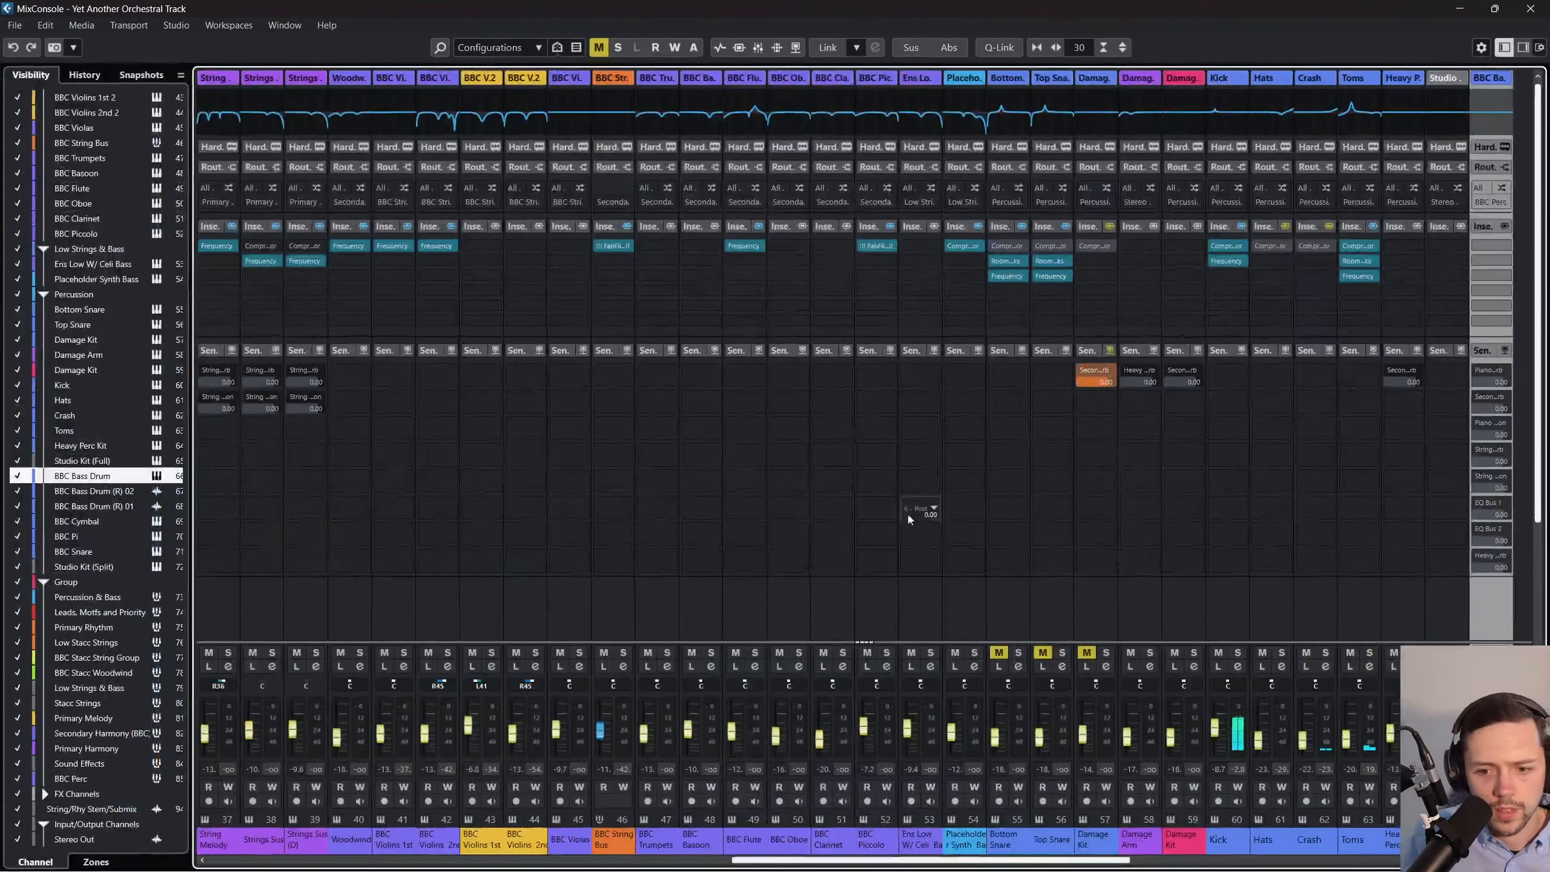
scroll(910, 814, left, 12)
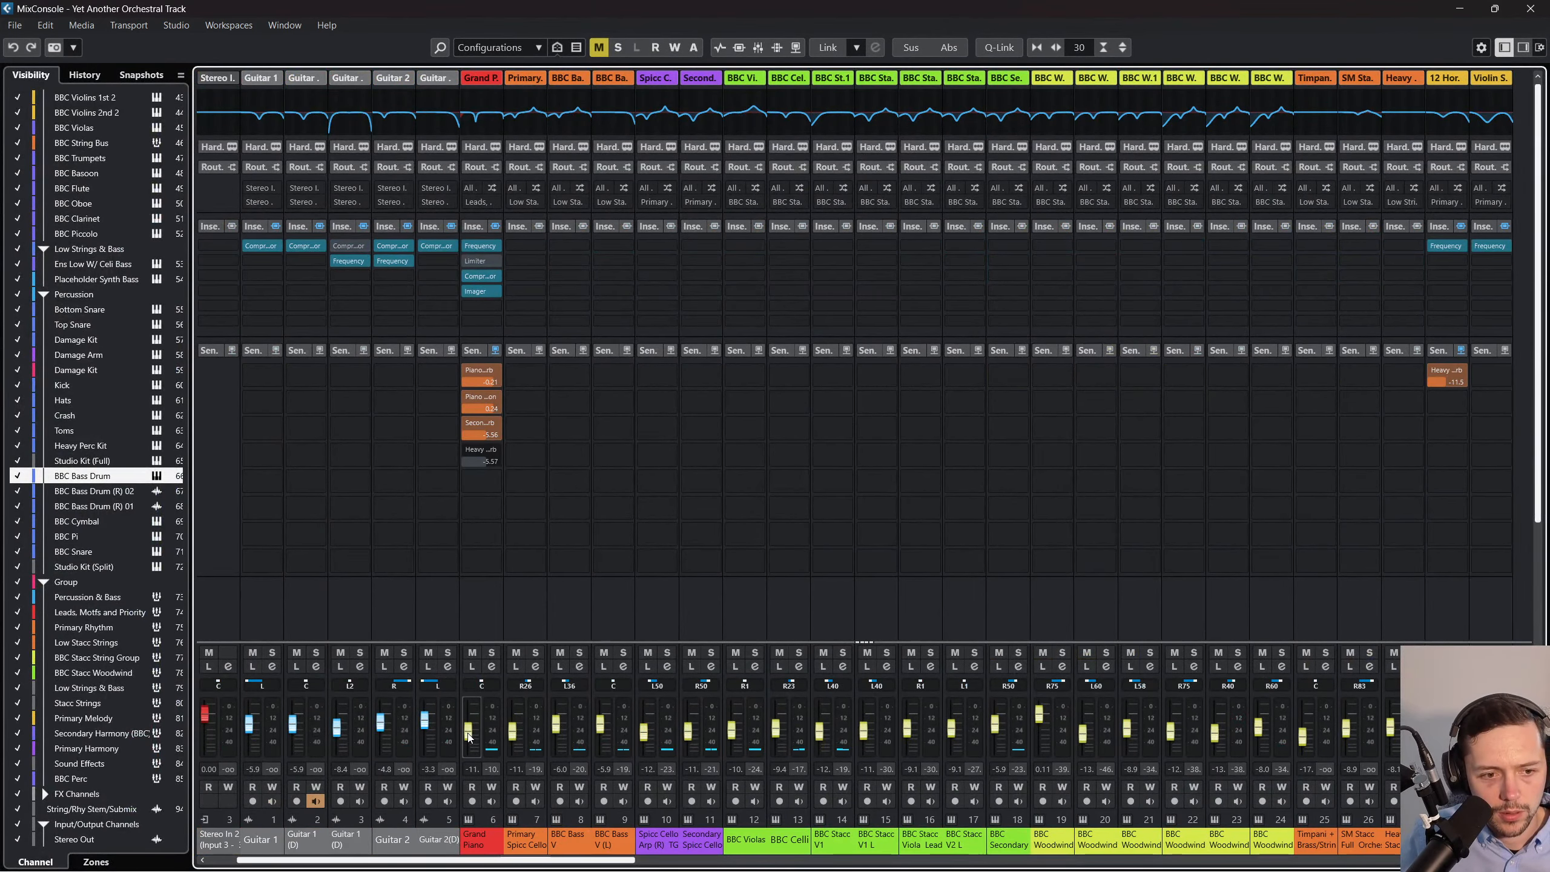
key(F3)
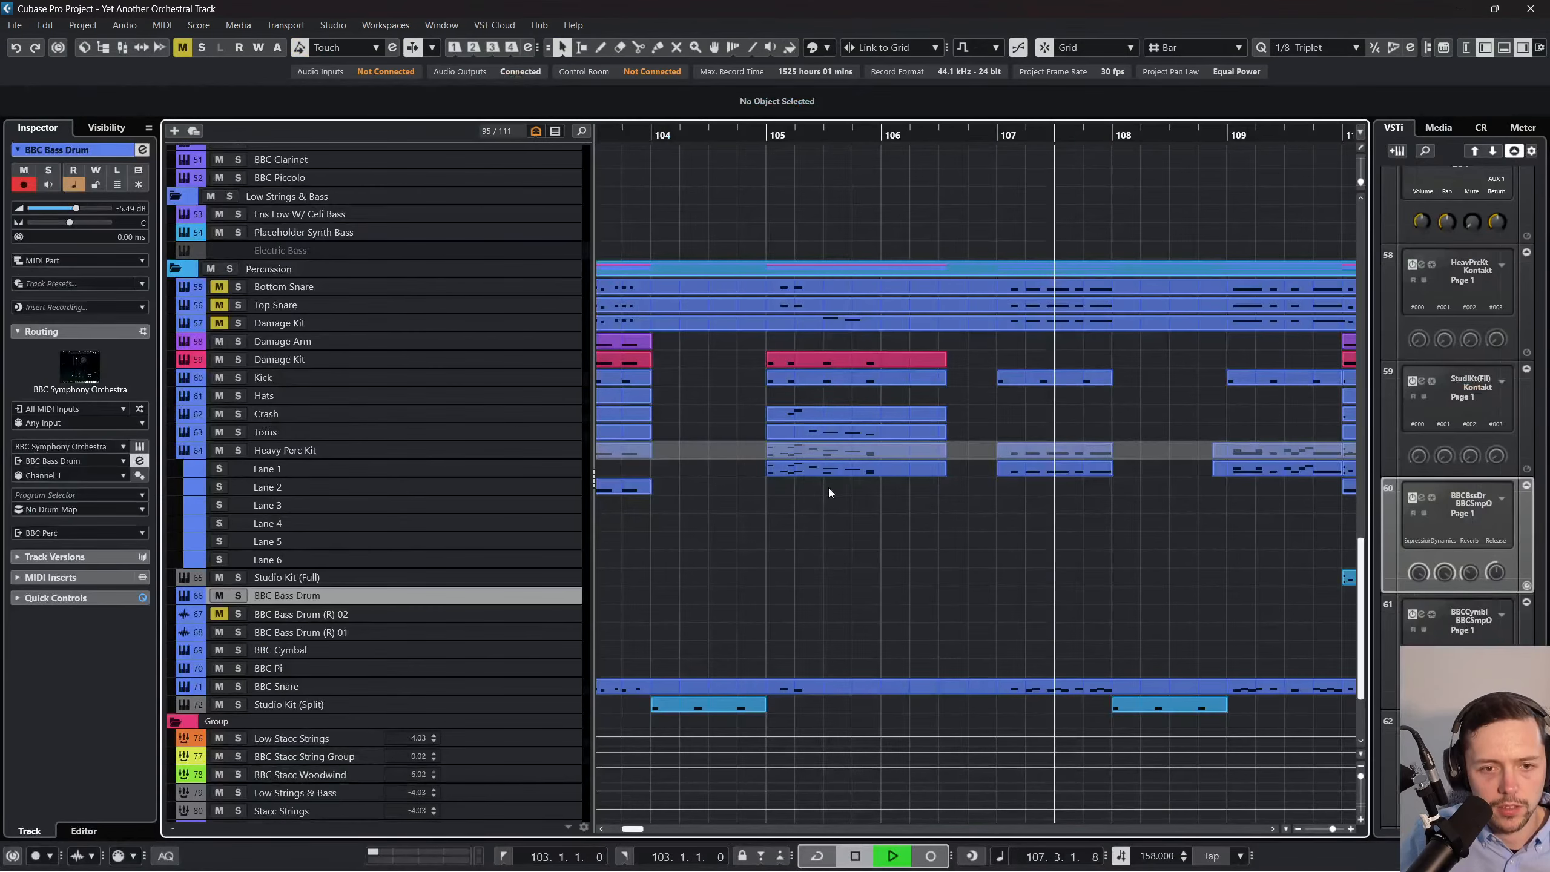
Follow the playhead into the transition and replay it from bar 111.
key(f)
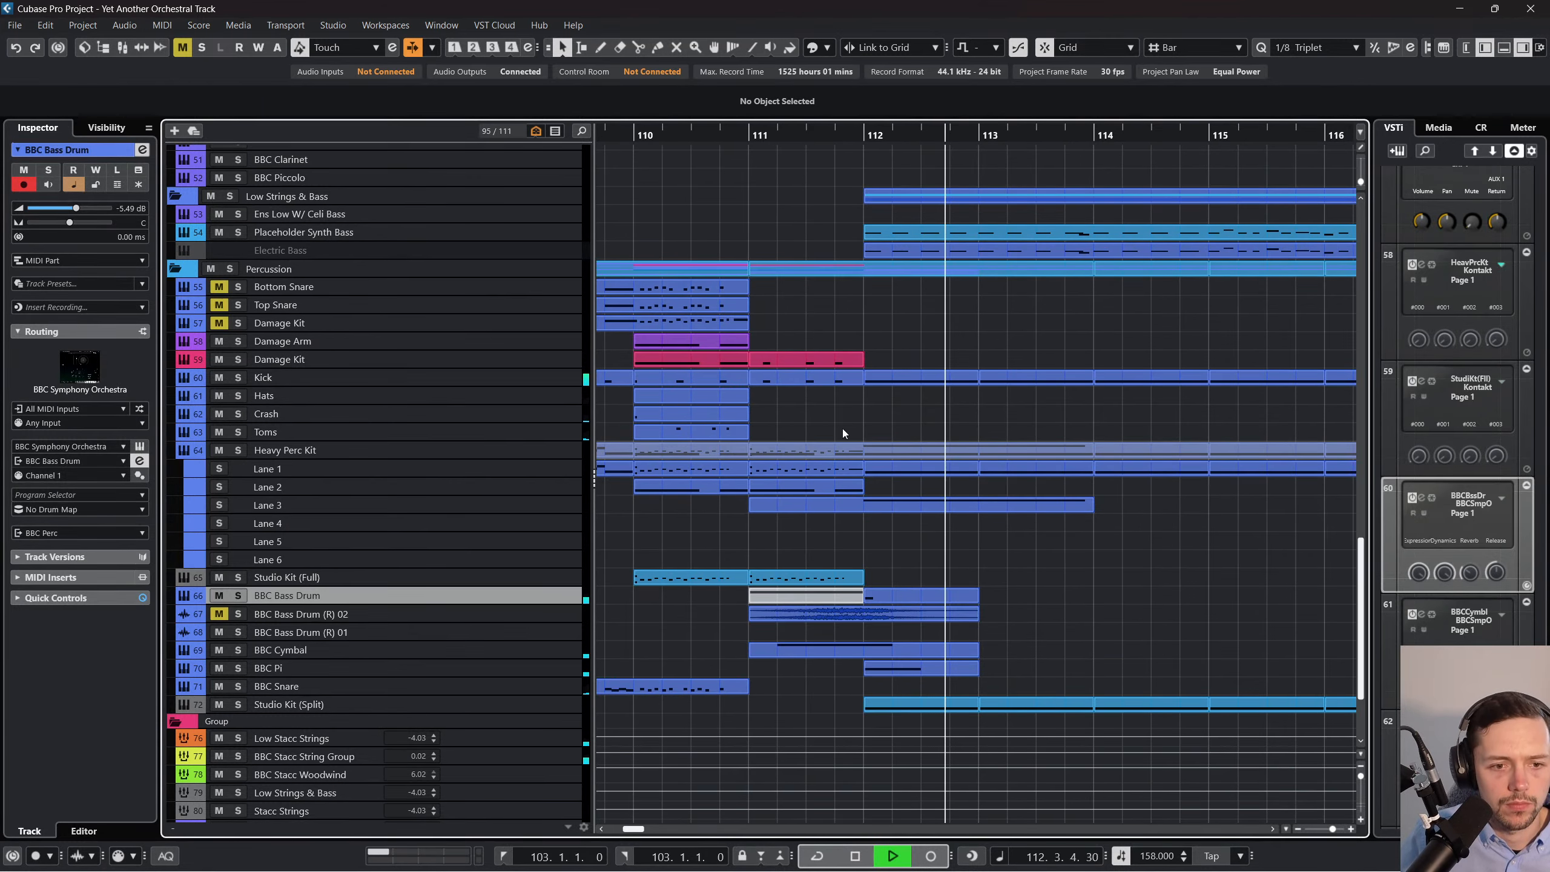
click(746, 131)
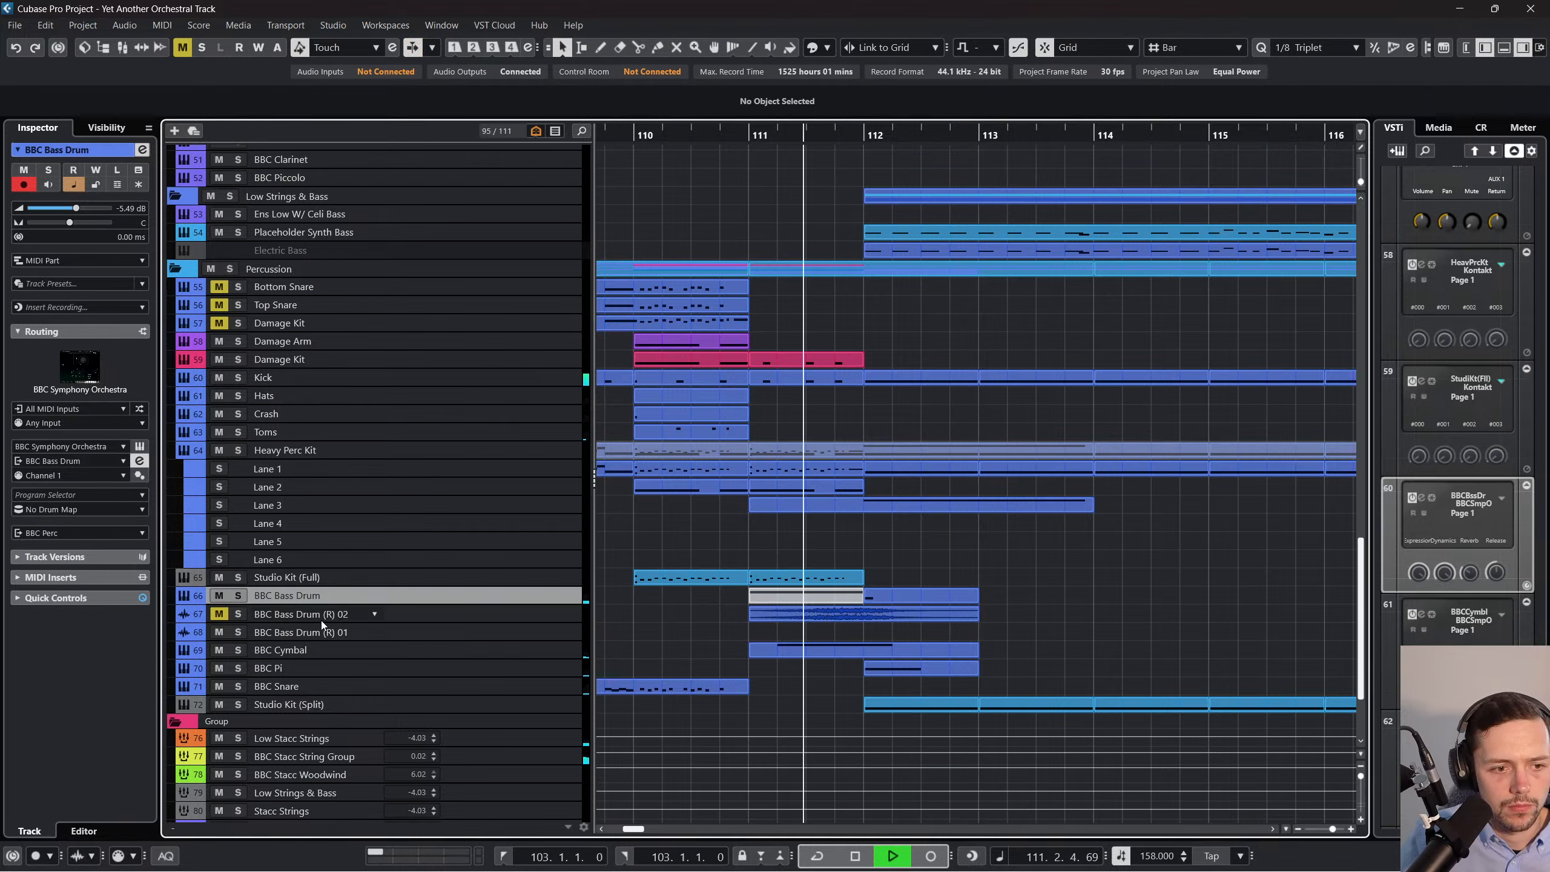
Unmute the BBC Bass Drum (R) 02 track, replay from bar 111, and select its BBC Bass Drum-04 event.
click(221, 614)
click(740, 132)
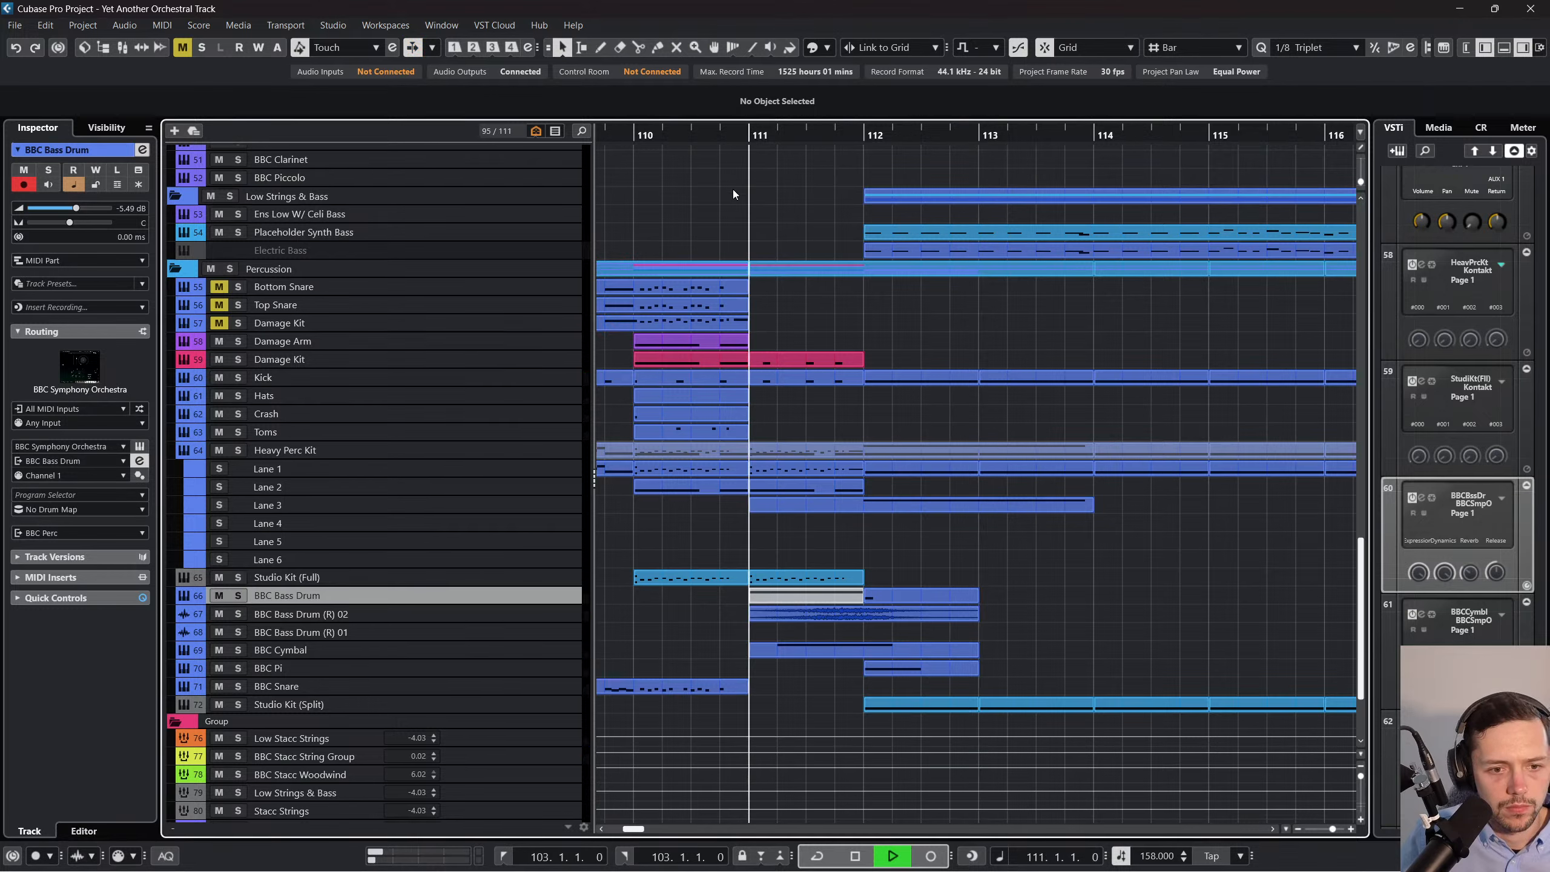
click(560, 619)
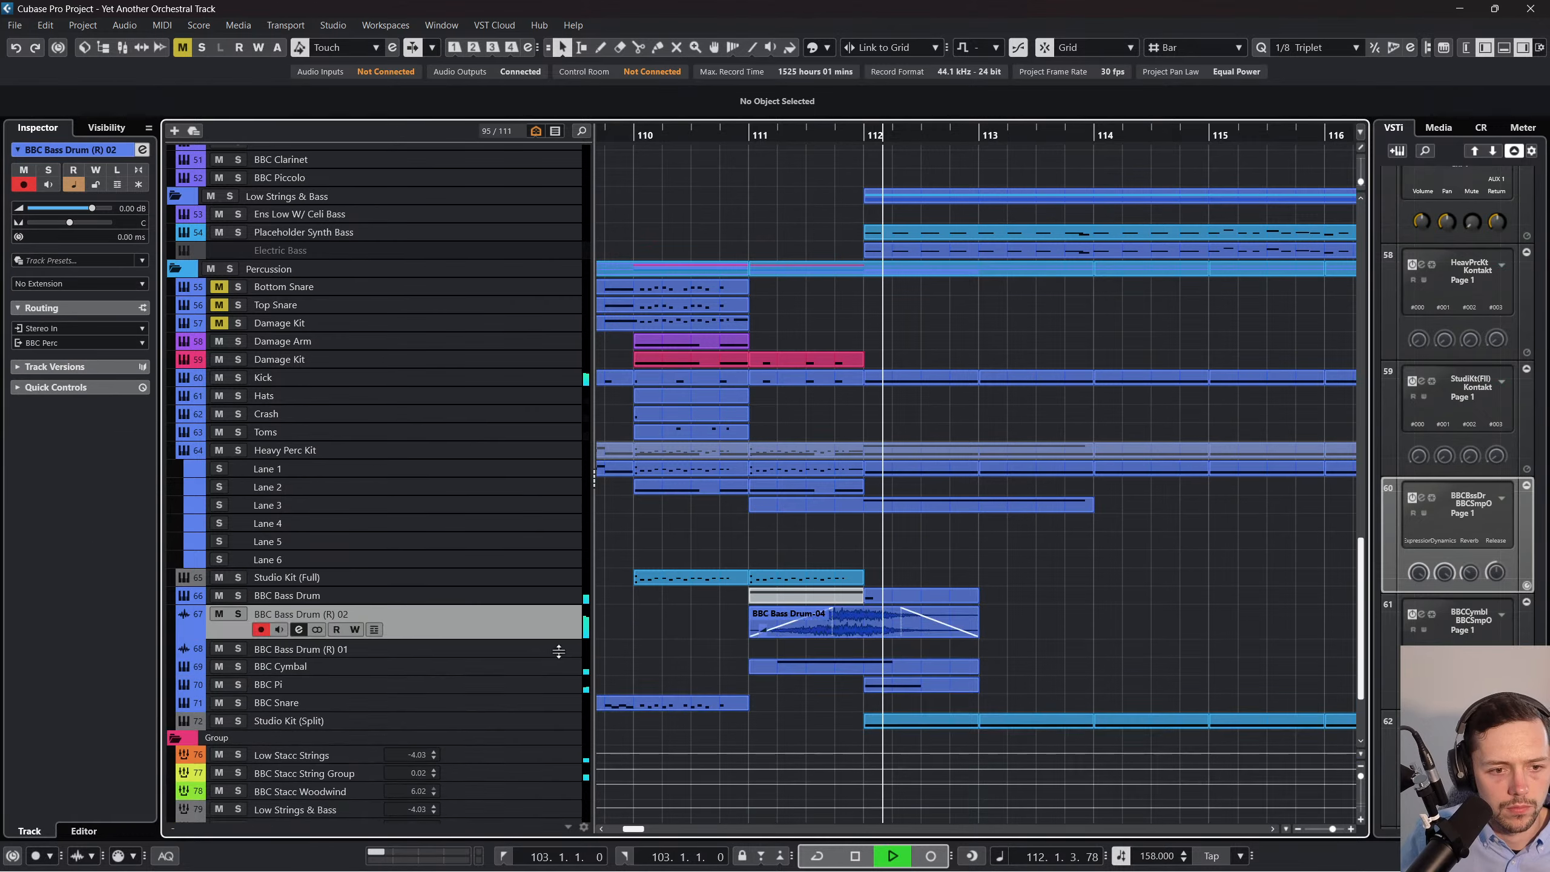
click(860, 635)
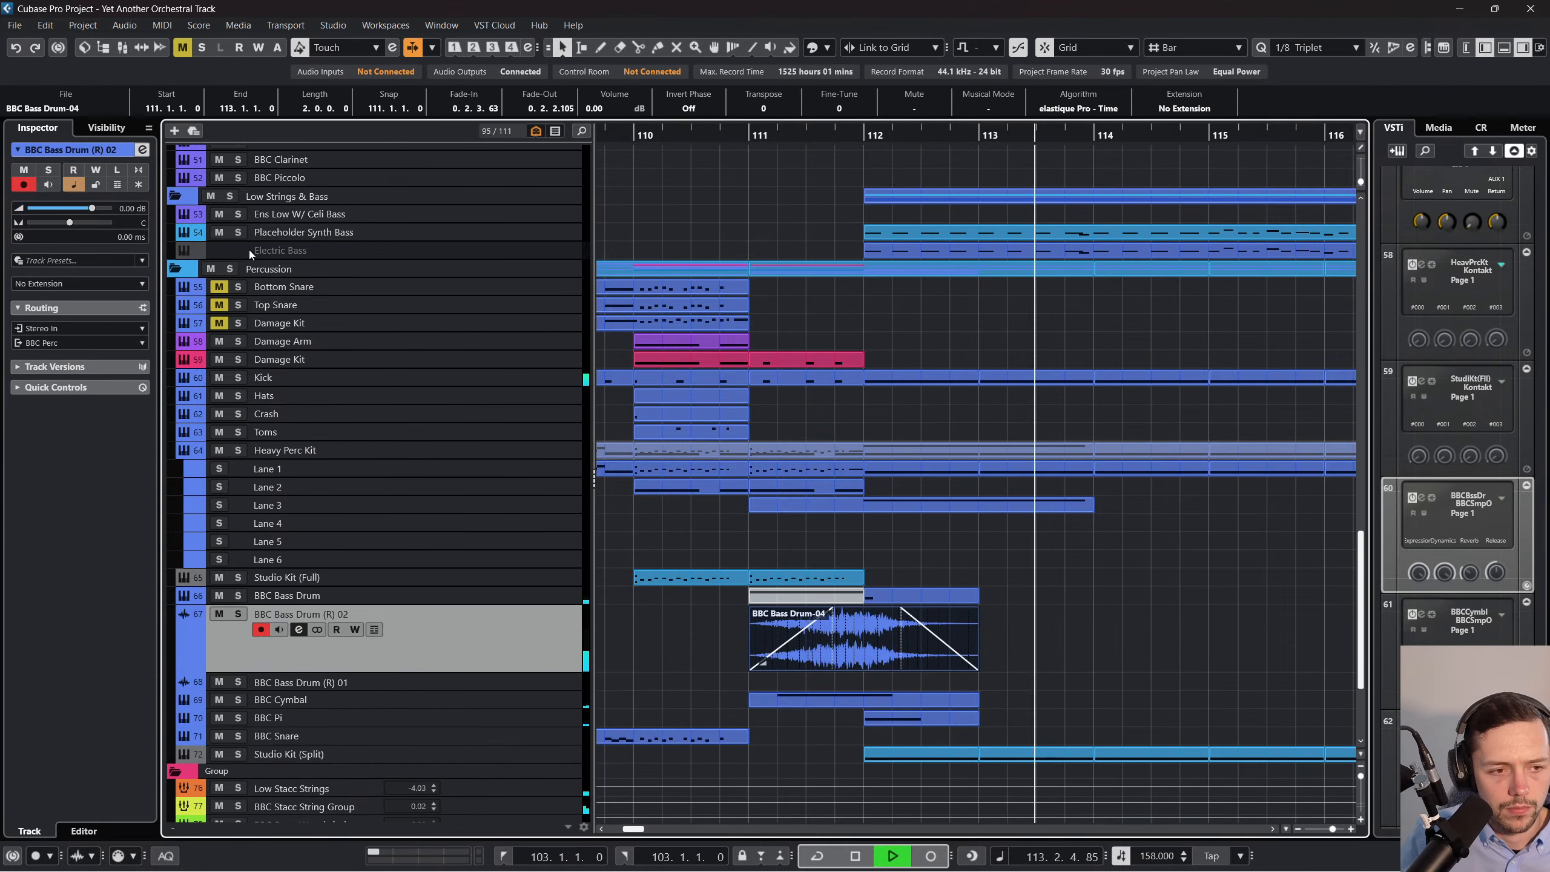
Lower the BBC Bass Drum (R) 02 track volume to -10.3 dB while replaying the transition from bar 111.
scroll(849, 556, down, 5)
drag(92, 208, 80, 209)
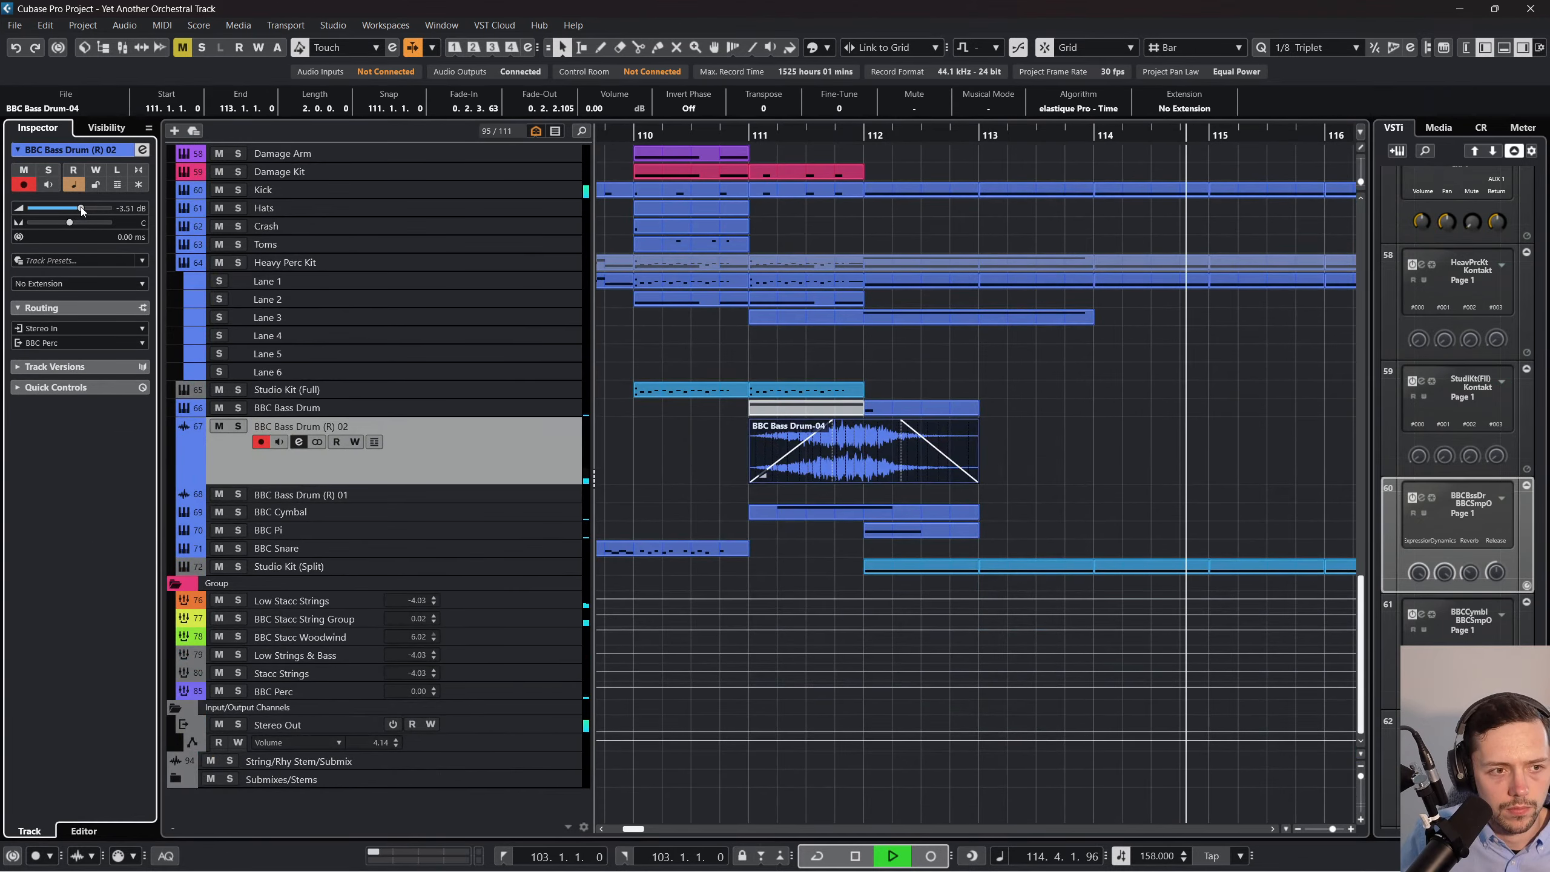
click(751, 134)
scroll(603, 360, up, 7)
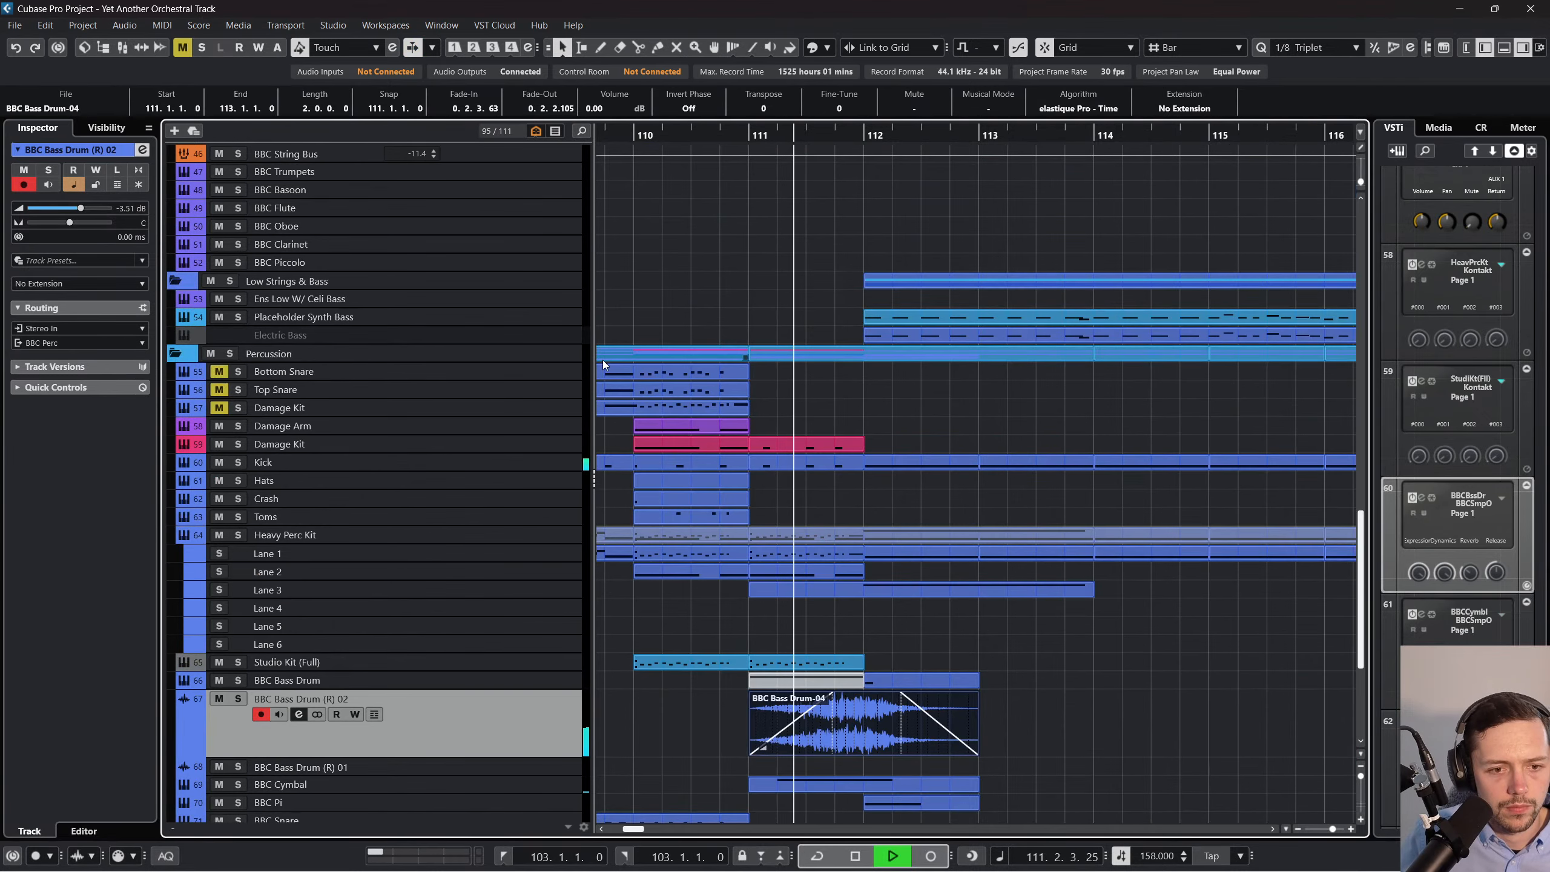
drag(79, 209, 65, 209)
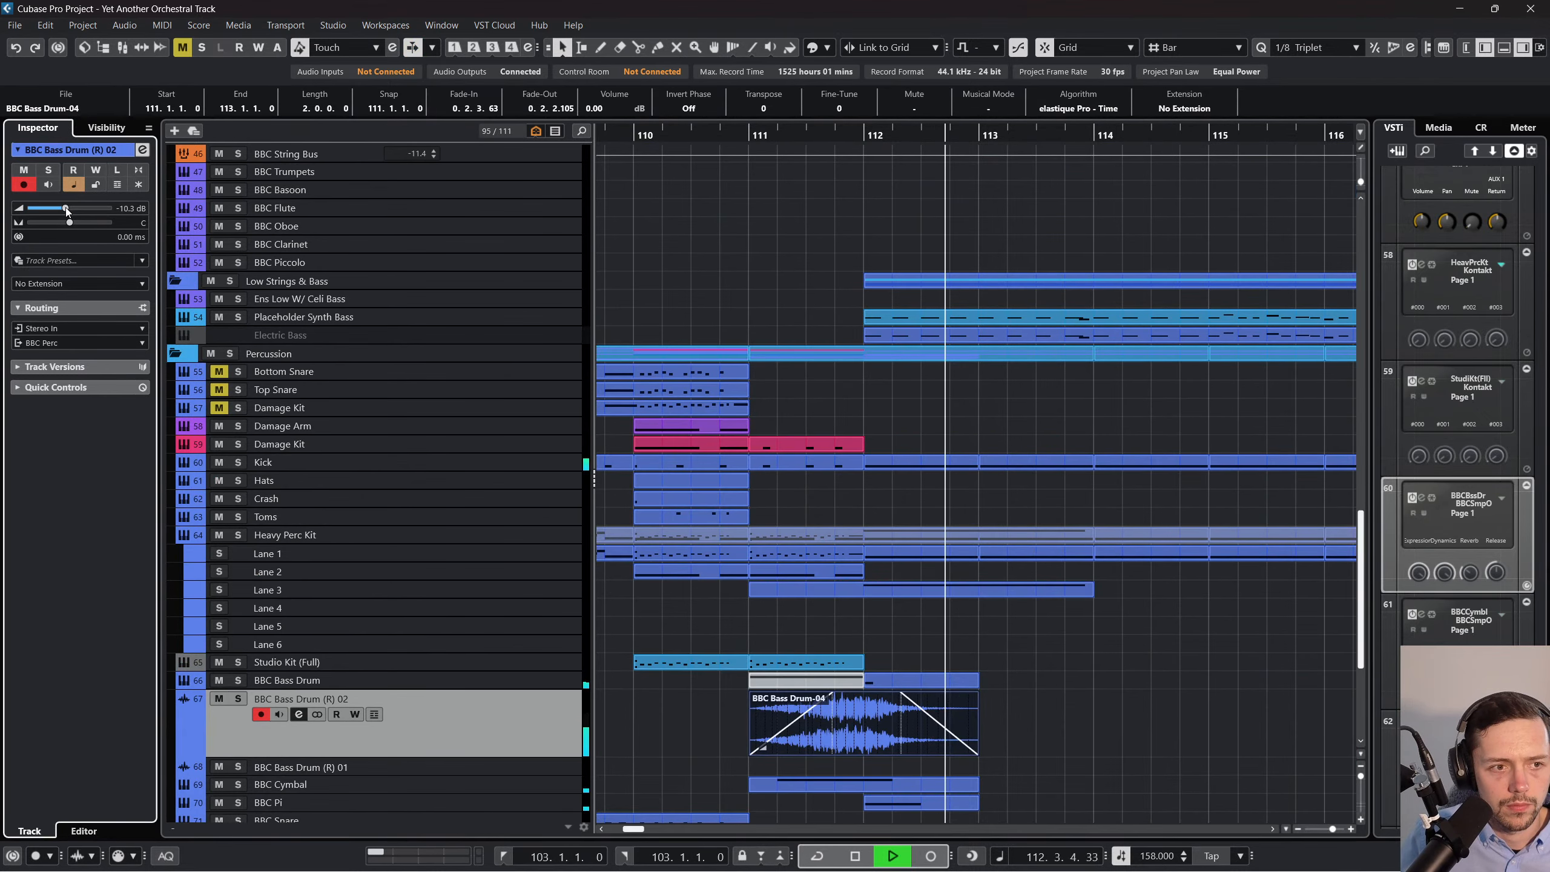
click(750, 135)
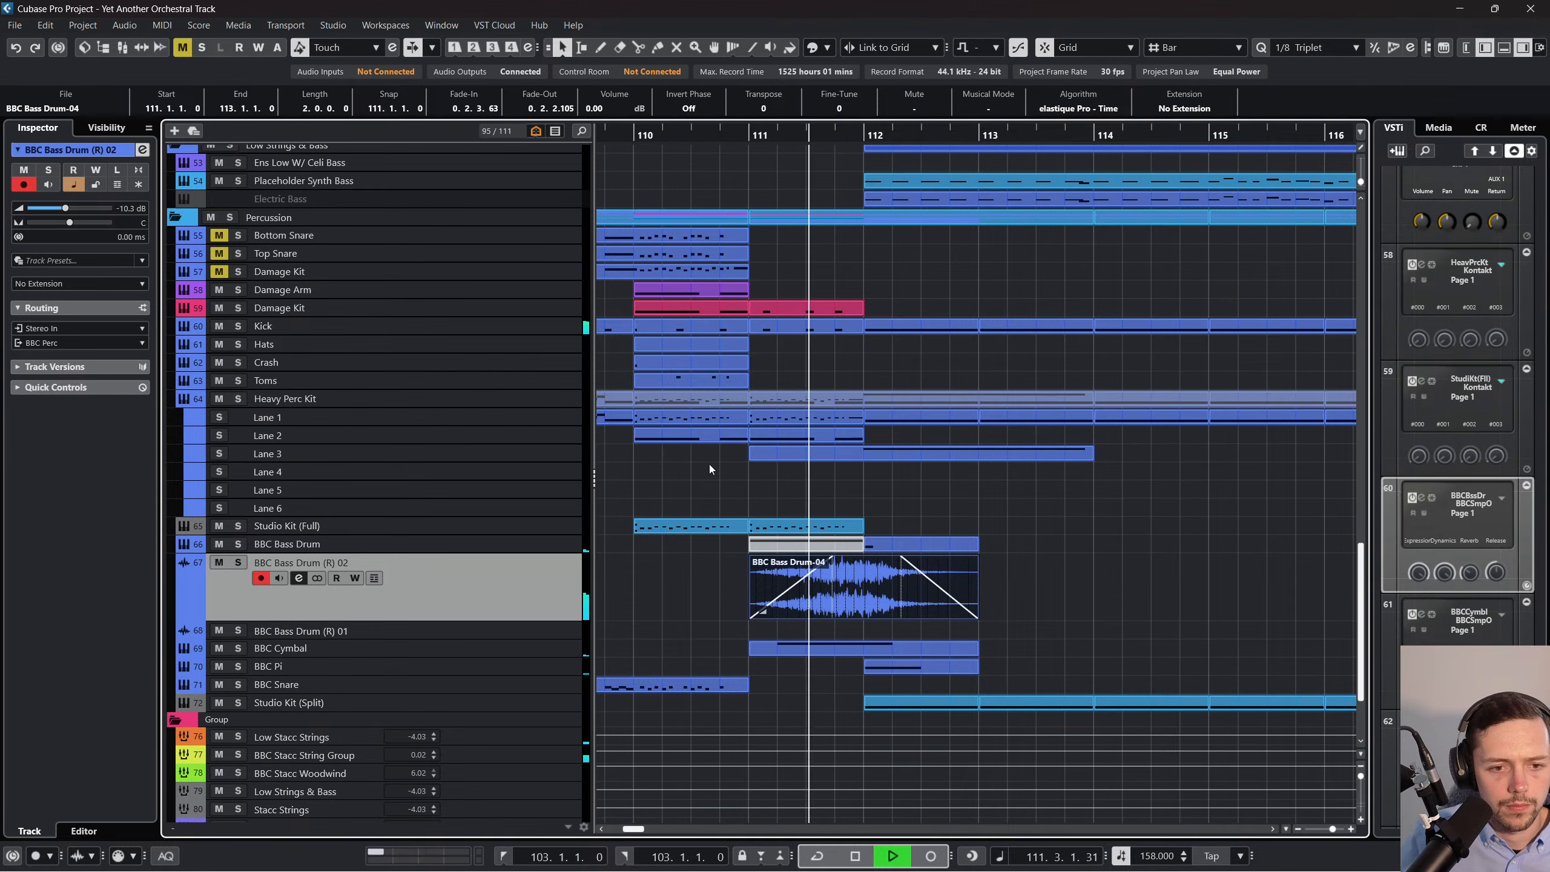
click(1087, 587)
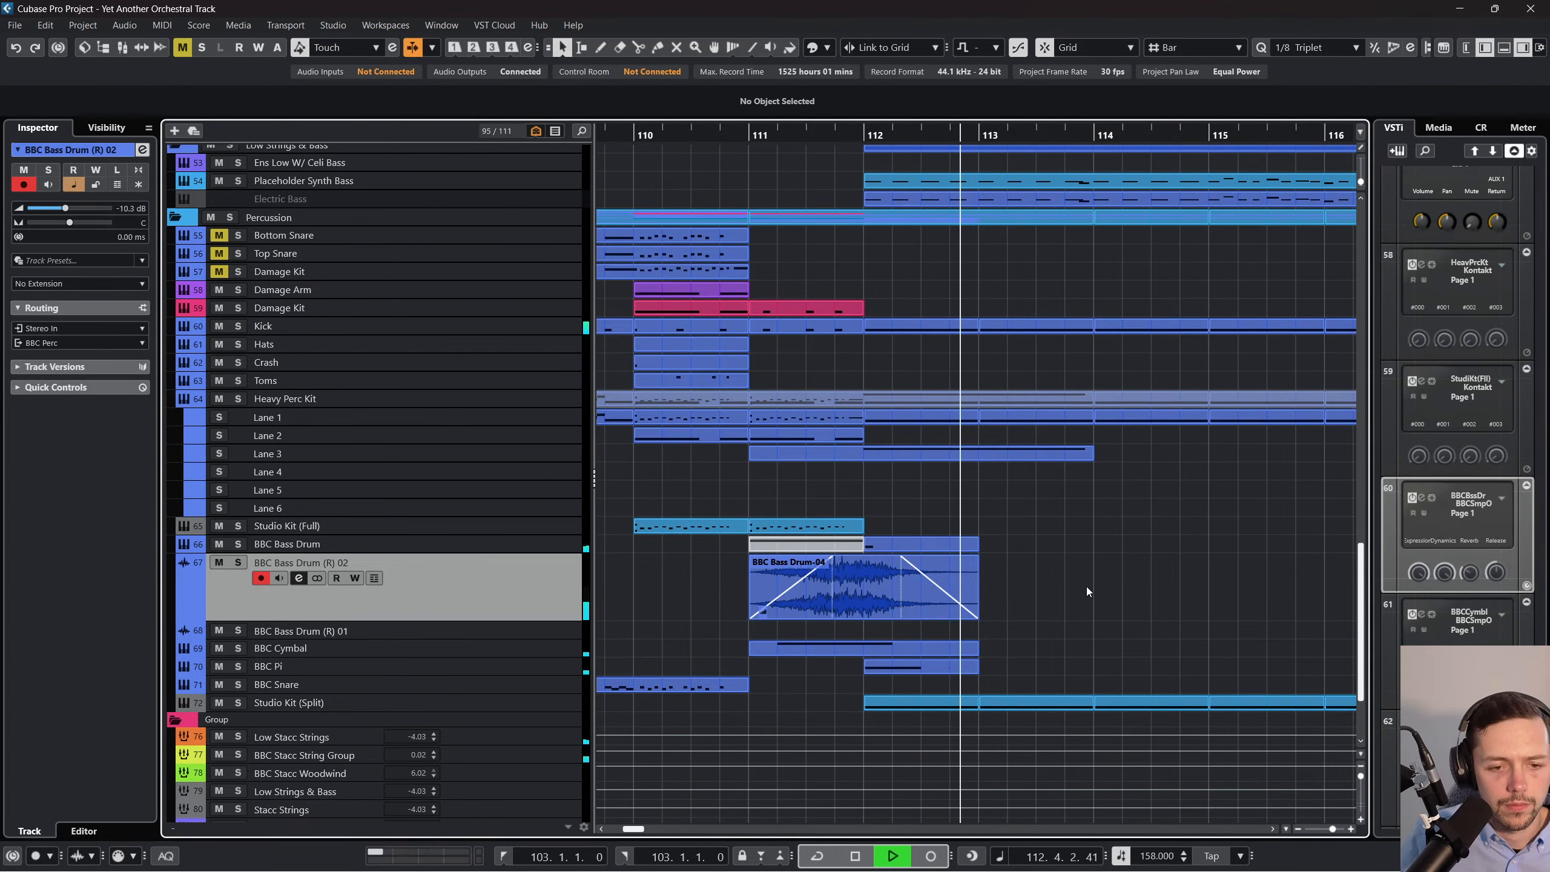
scroll(955, 587, up, 3)
key(space)
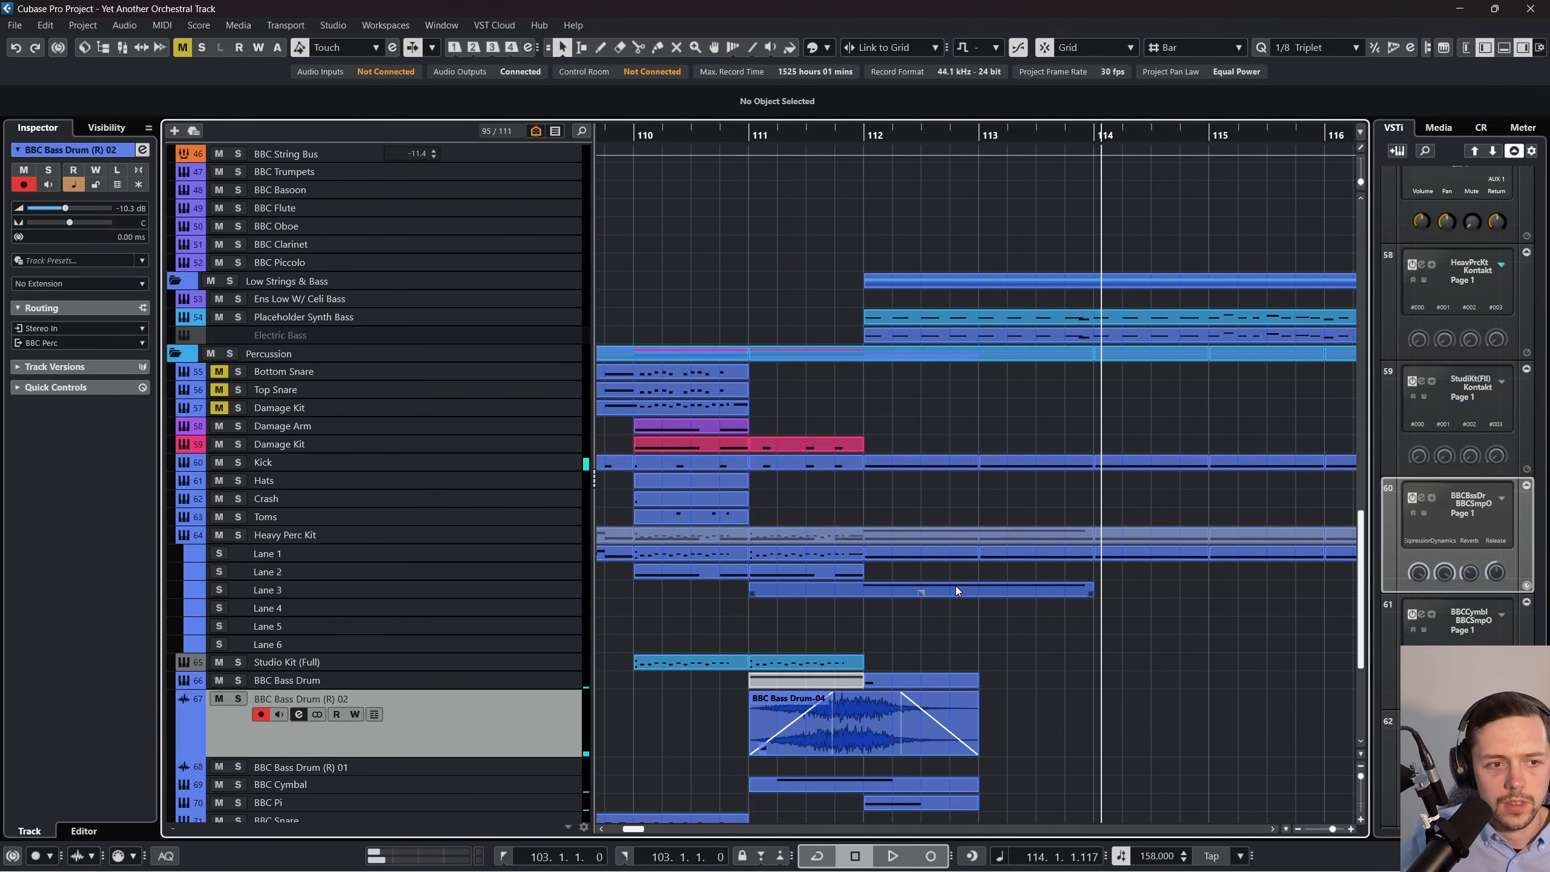
Select the BBC Bass Drum track and play the arrangement from bar 103 through the bar 111–112 transition.
scroll(956, 586, left, 2)
scroll(989, 567, down, 3)
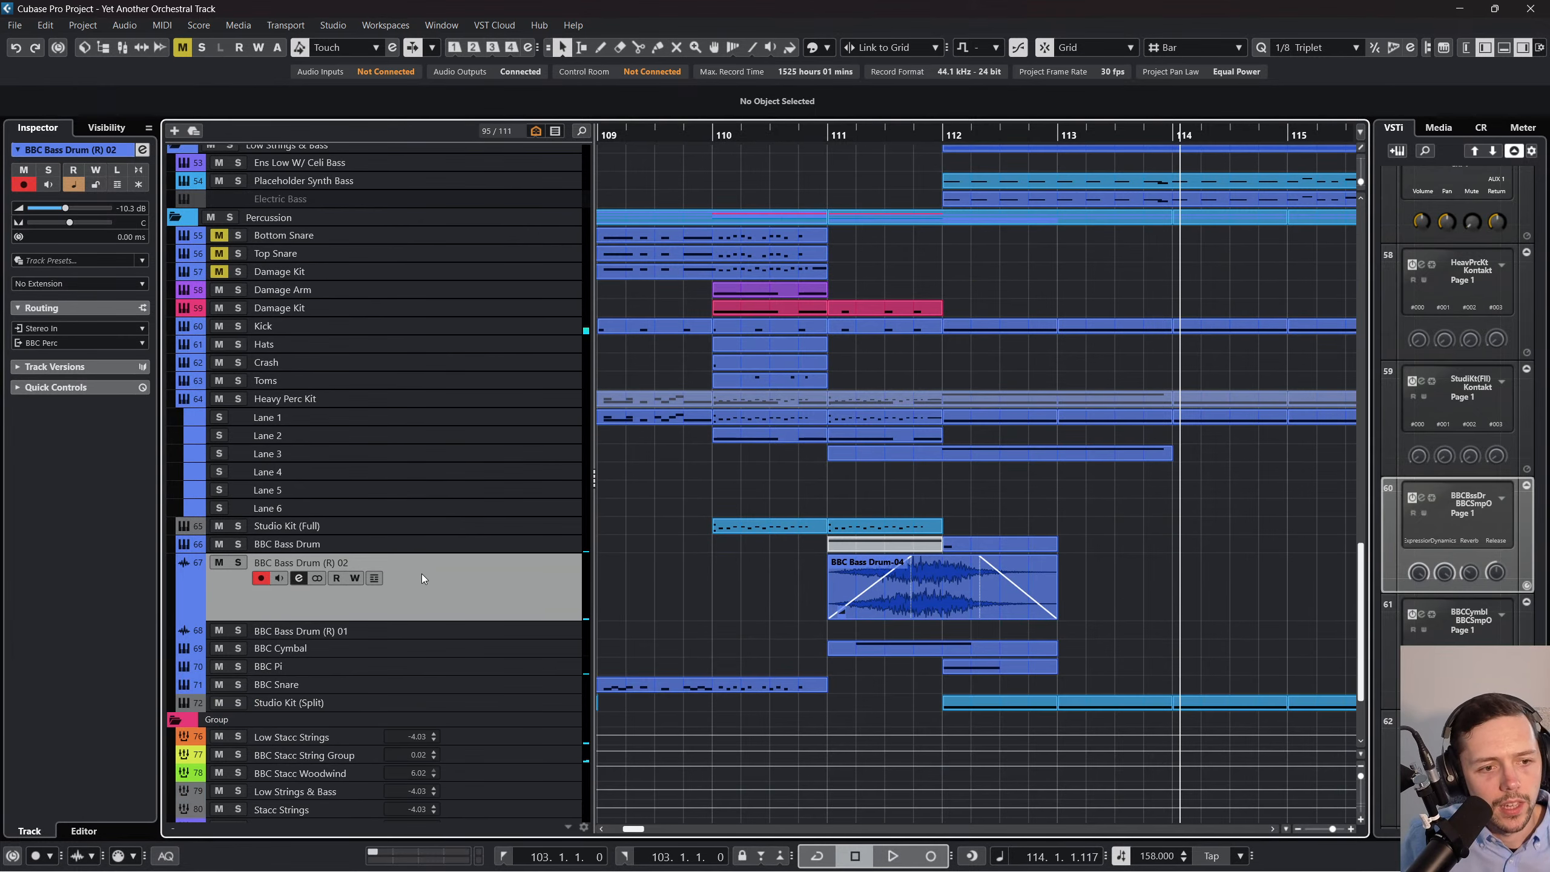
click(531, 544)
scroll(717, 568, left, 4)
scroll(720, 570, left, 2)
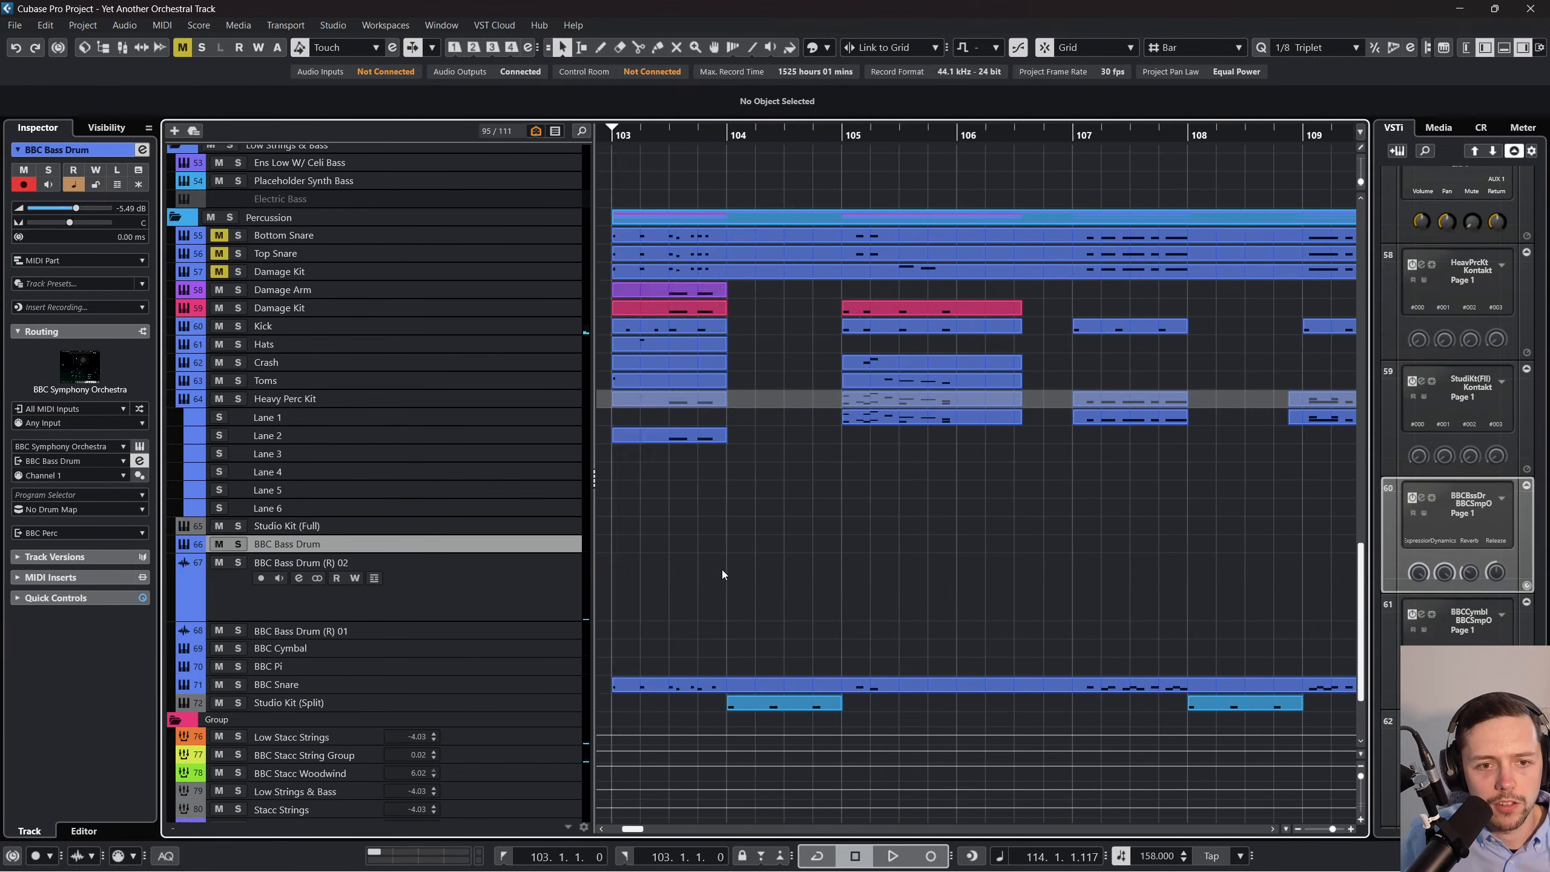
key(space)
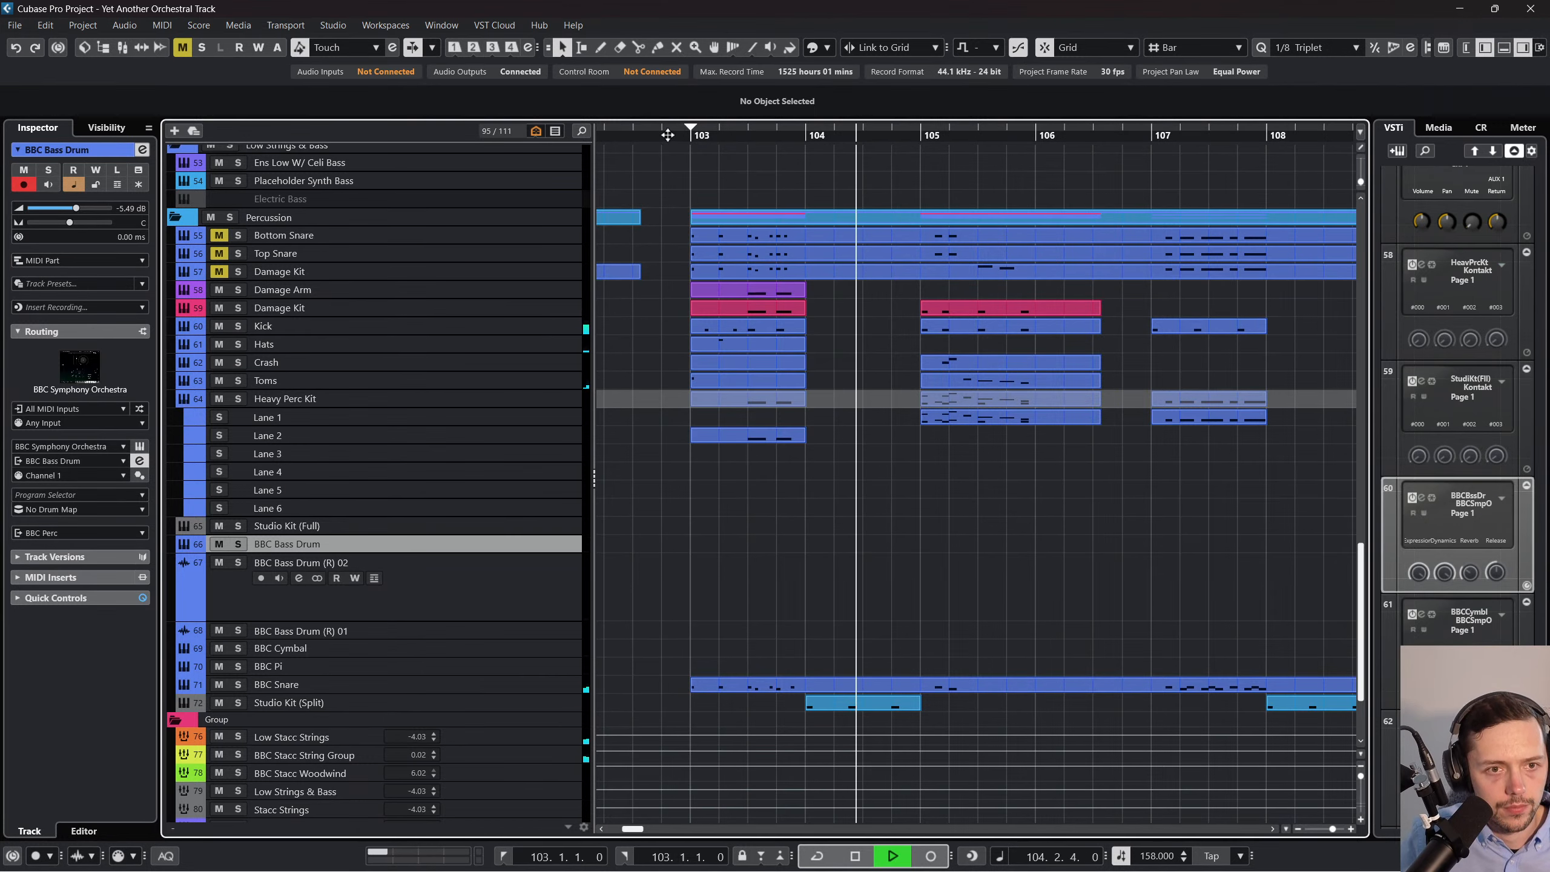
drag(655, 147, 651, 146)
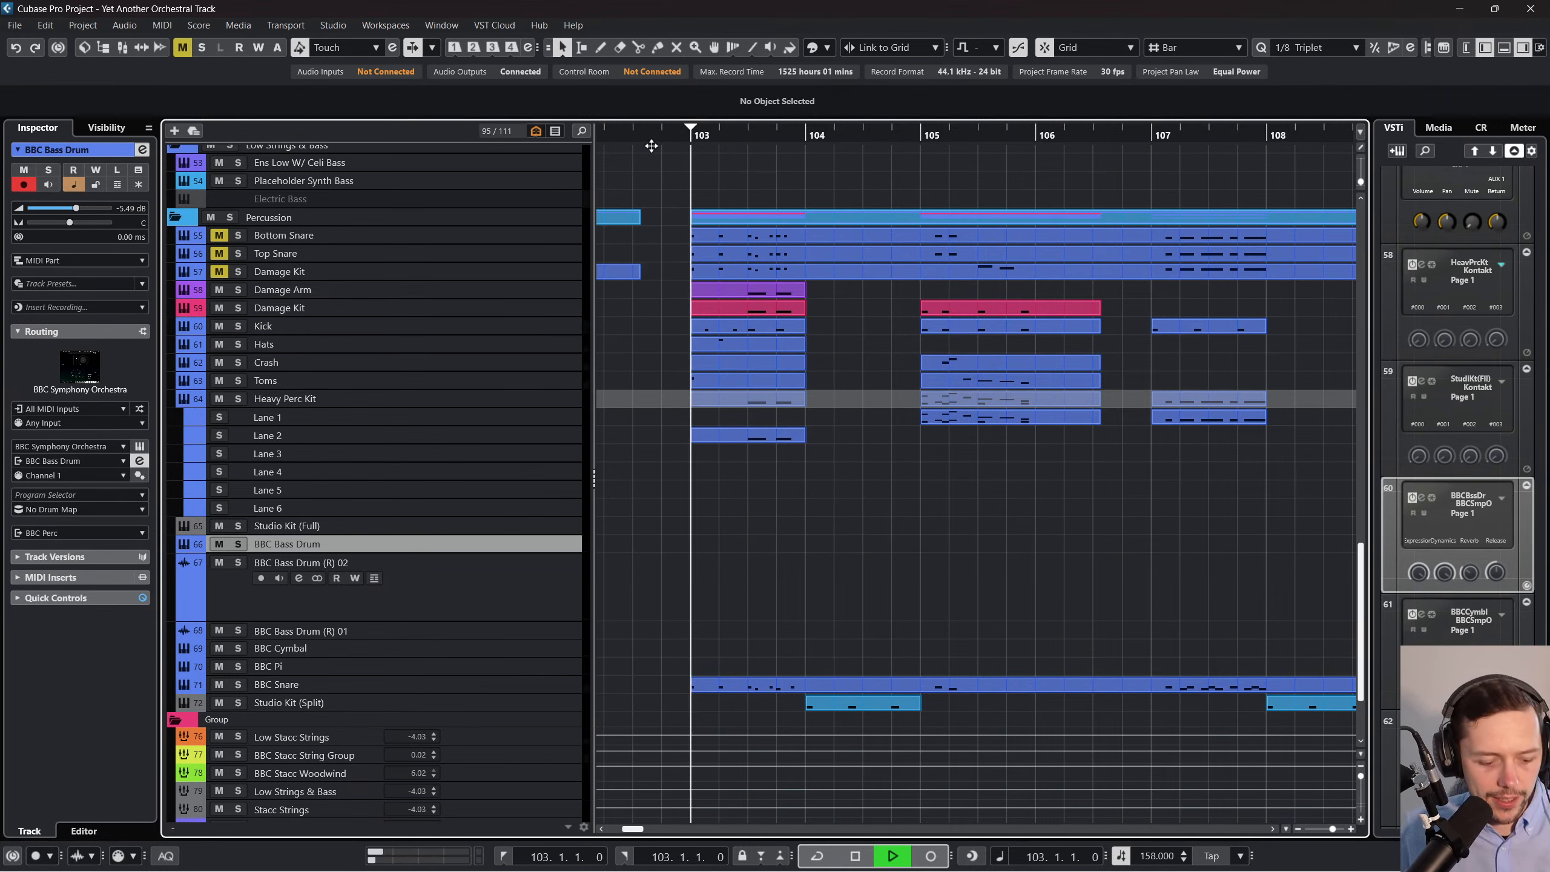
click(613, 138)
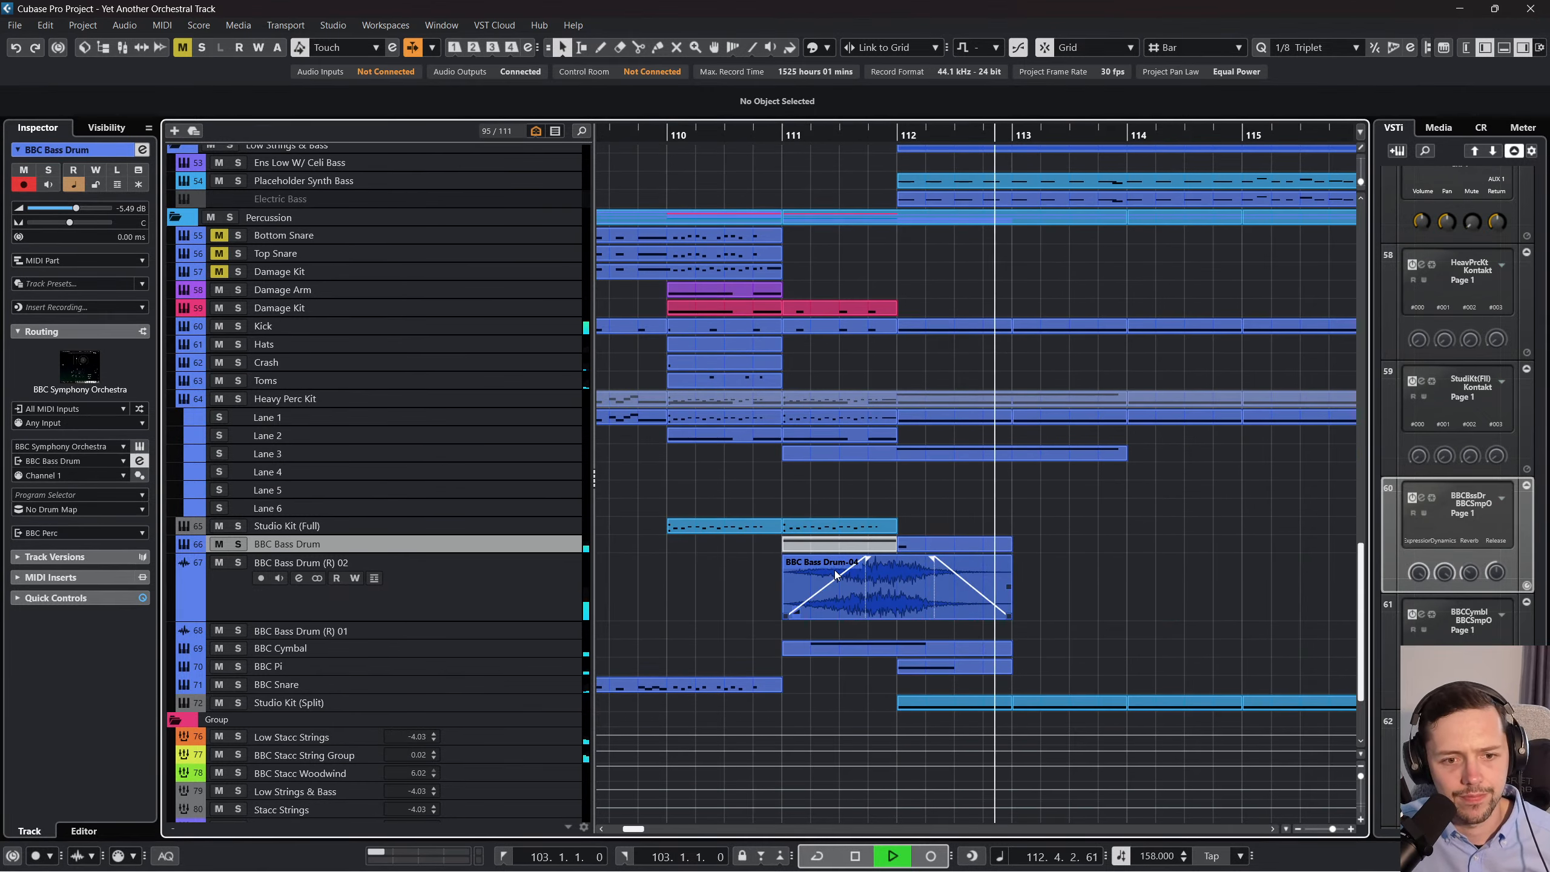
scroll(831, 576, right, 3)
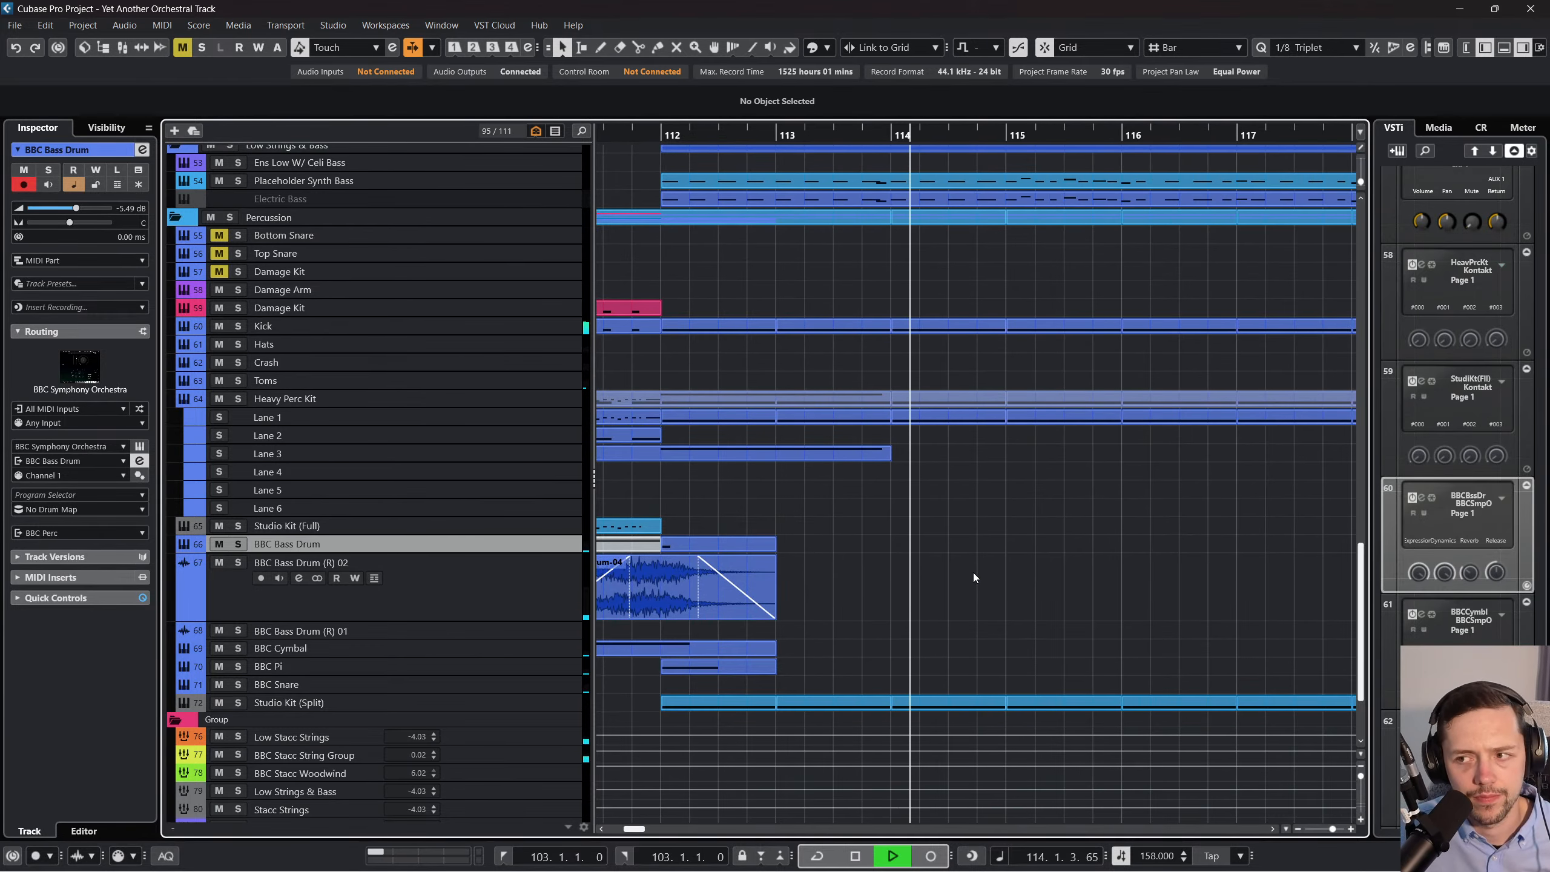
key(space)
Duplicate the BBC Bass Drum track and delete the copied MIDI parts from the duplicate.
scroll(967, 573, left, 3)
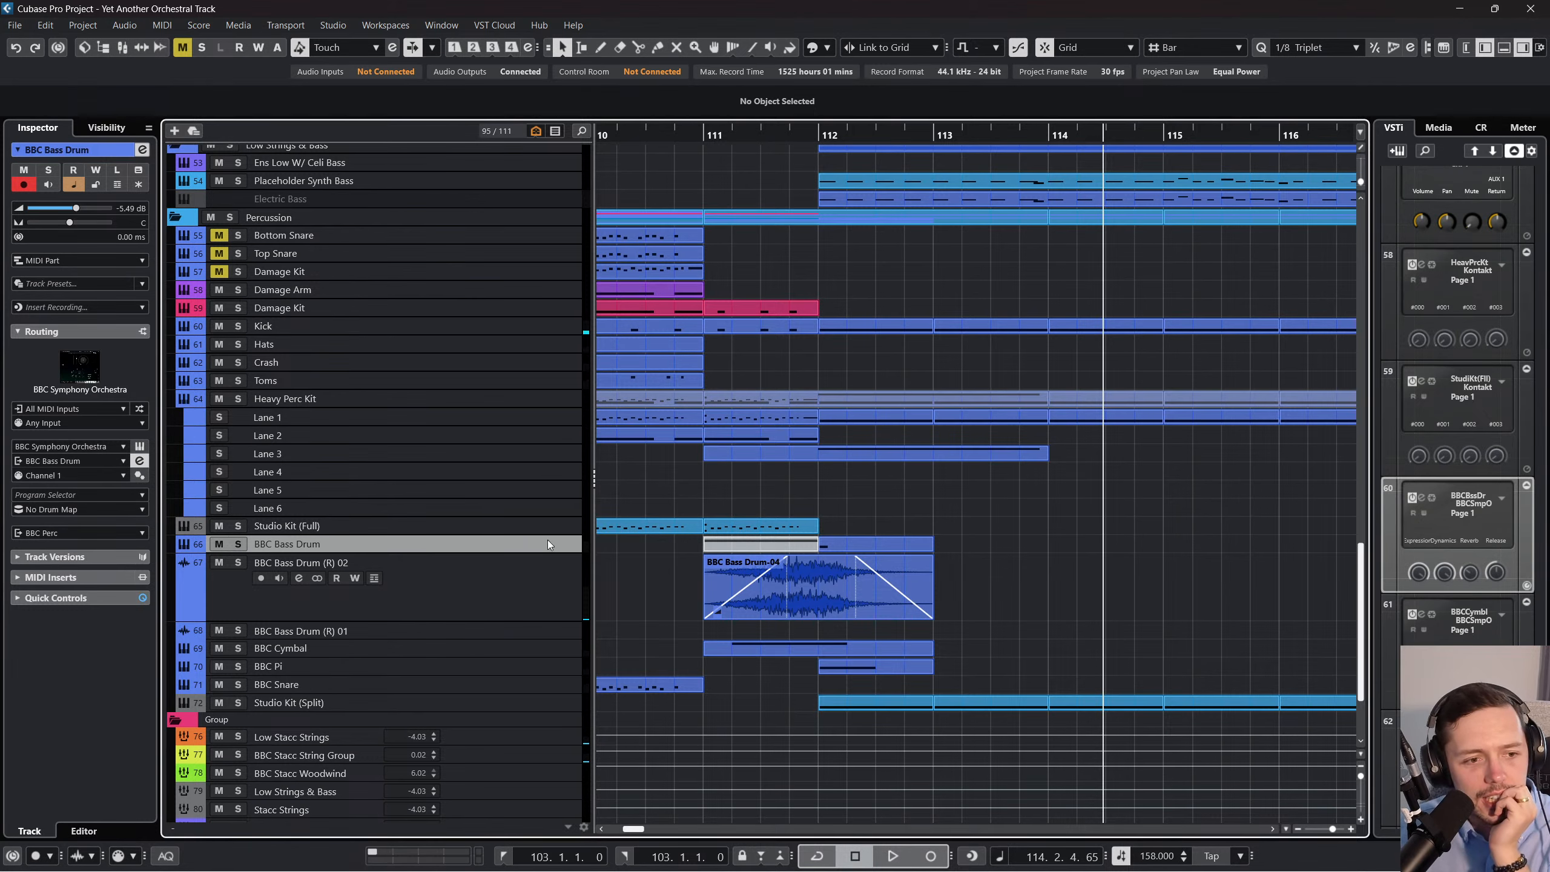
right_click(437, 540)
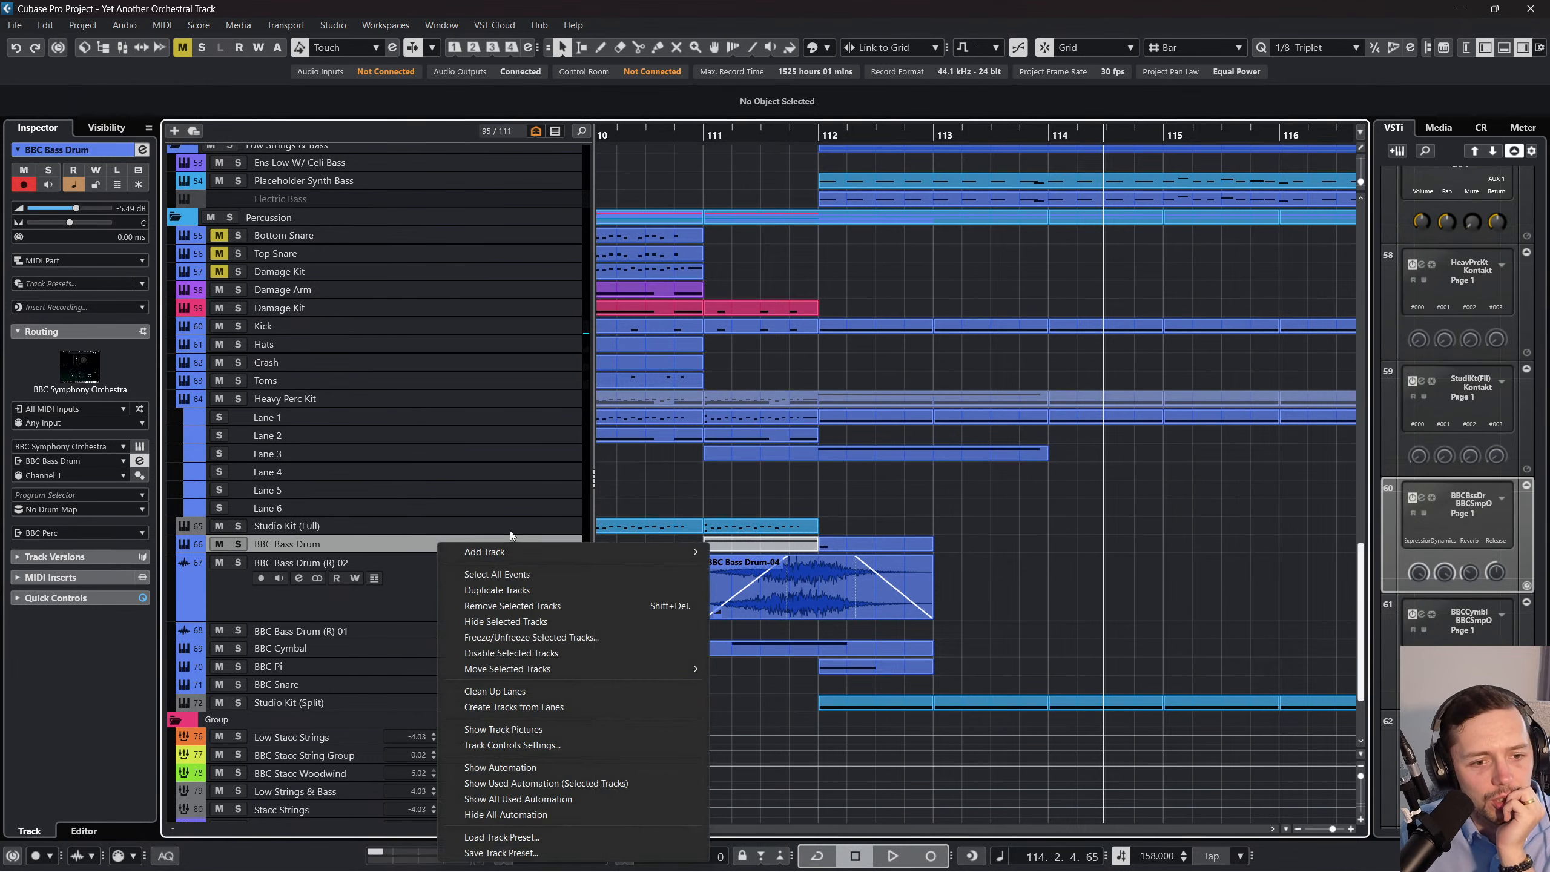
click(526, 584)
scroll(1083, 627, left, 3)
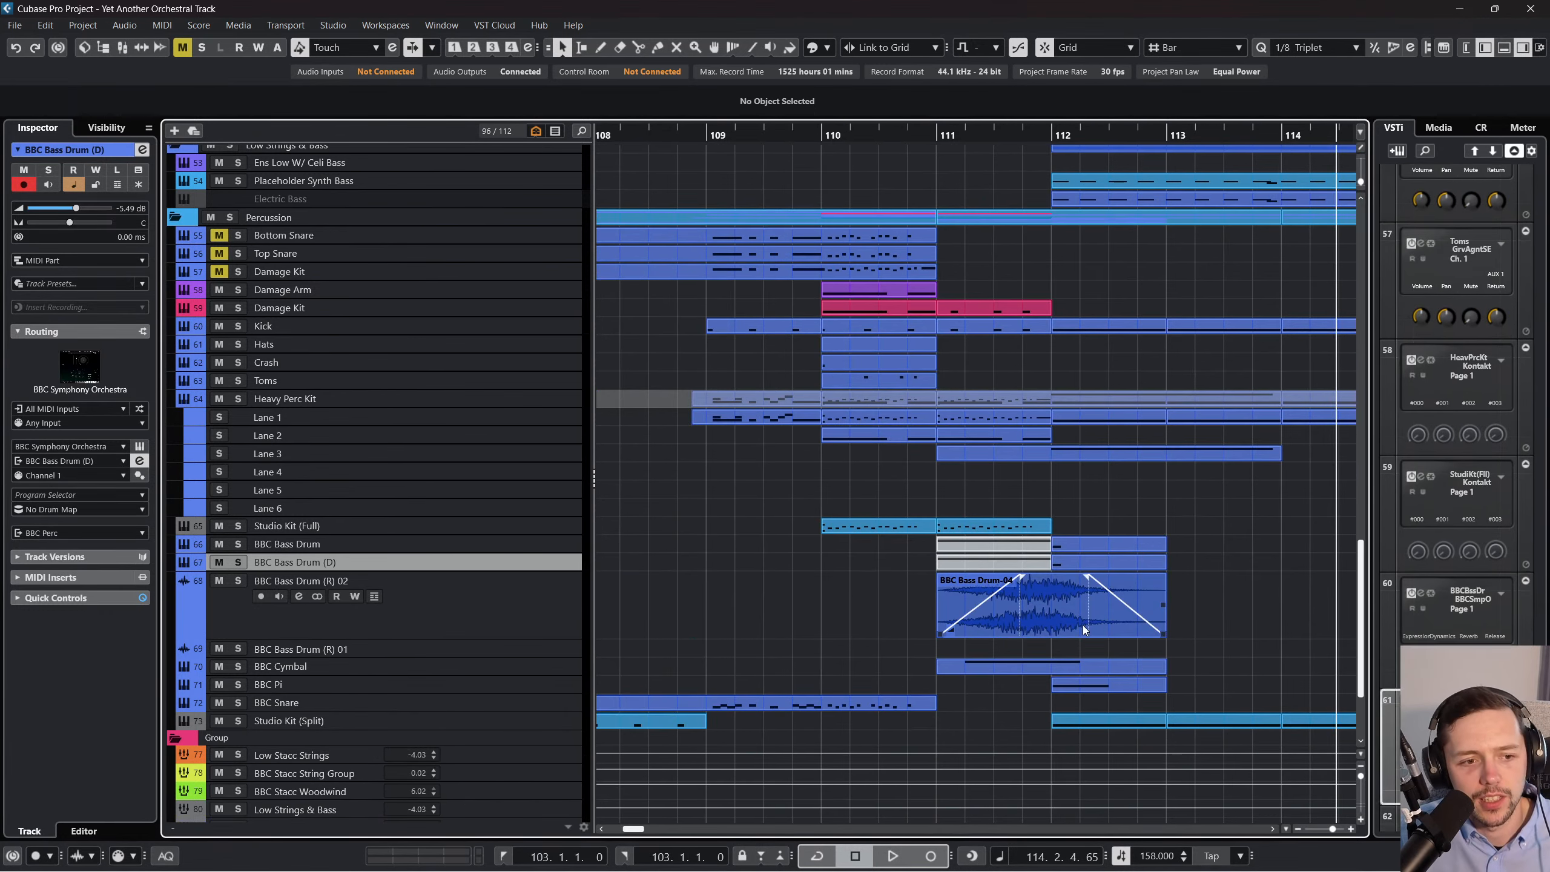
drag(1172, 562, 768, 562)
key(shift+m)
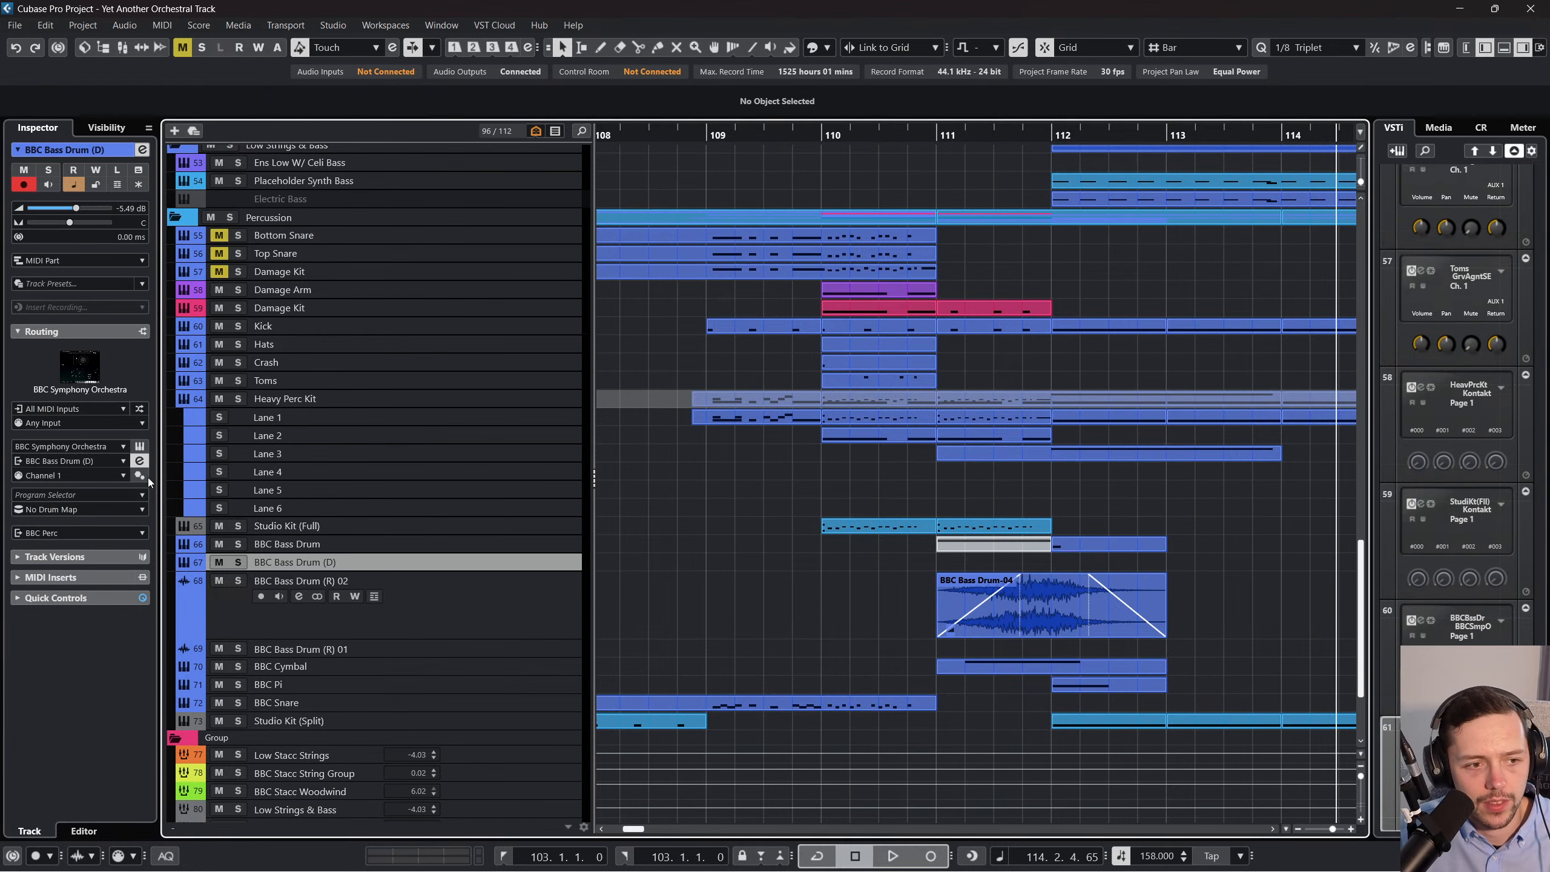
Open the duplicate track's BBC Symphony Orchestra instrument and audition the Tenor Drum hit and roll and the Tam Tam.
click(140, 446)
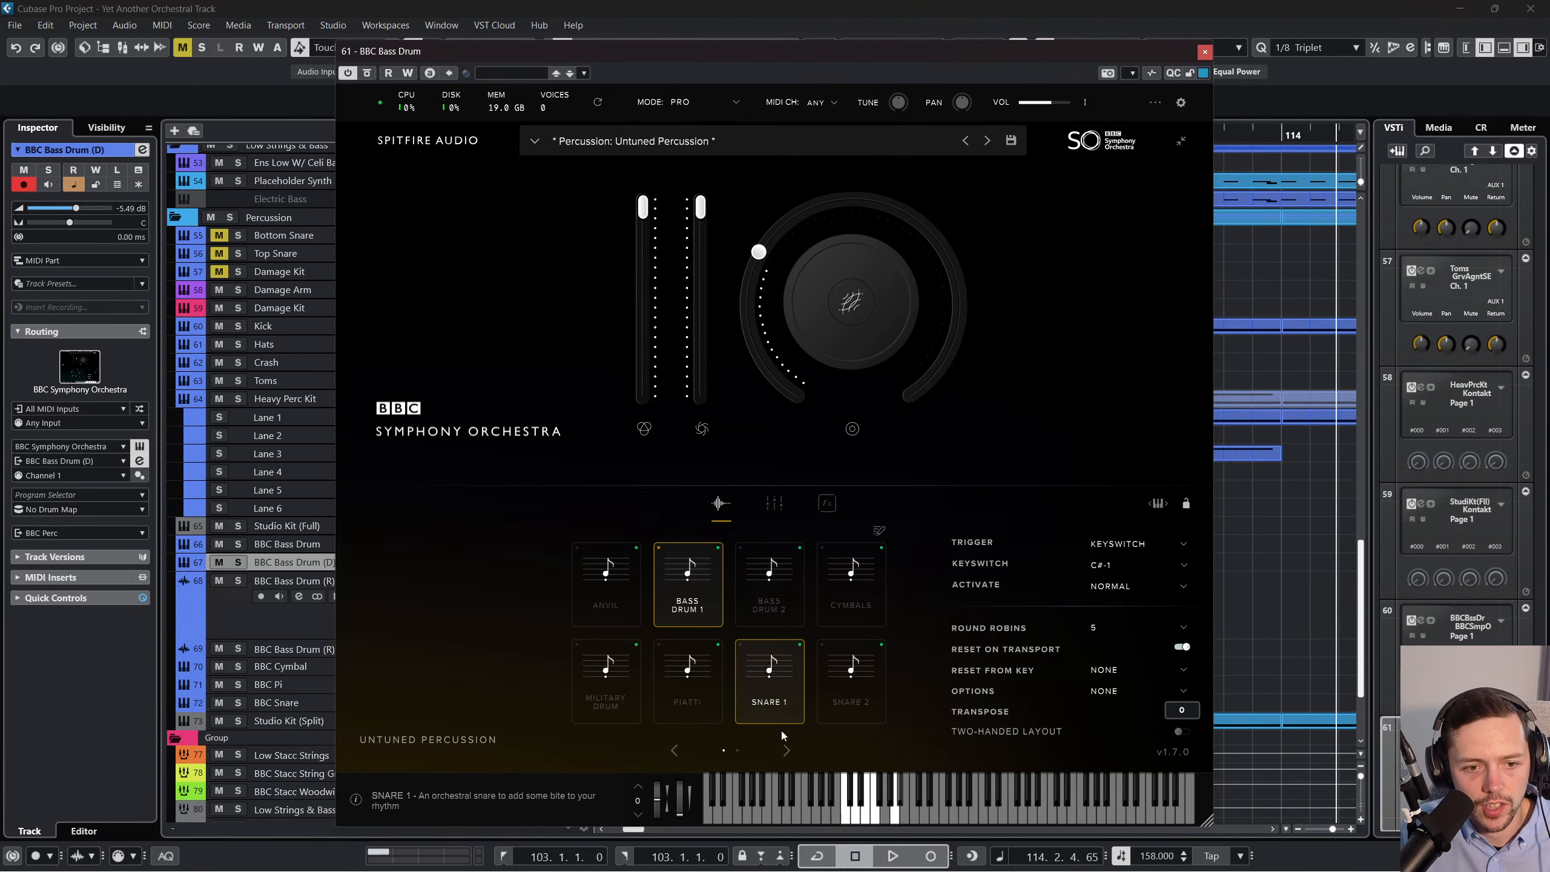
click(747, 582)
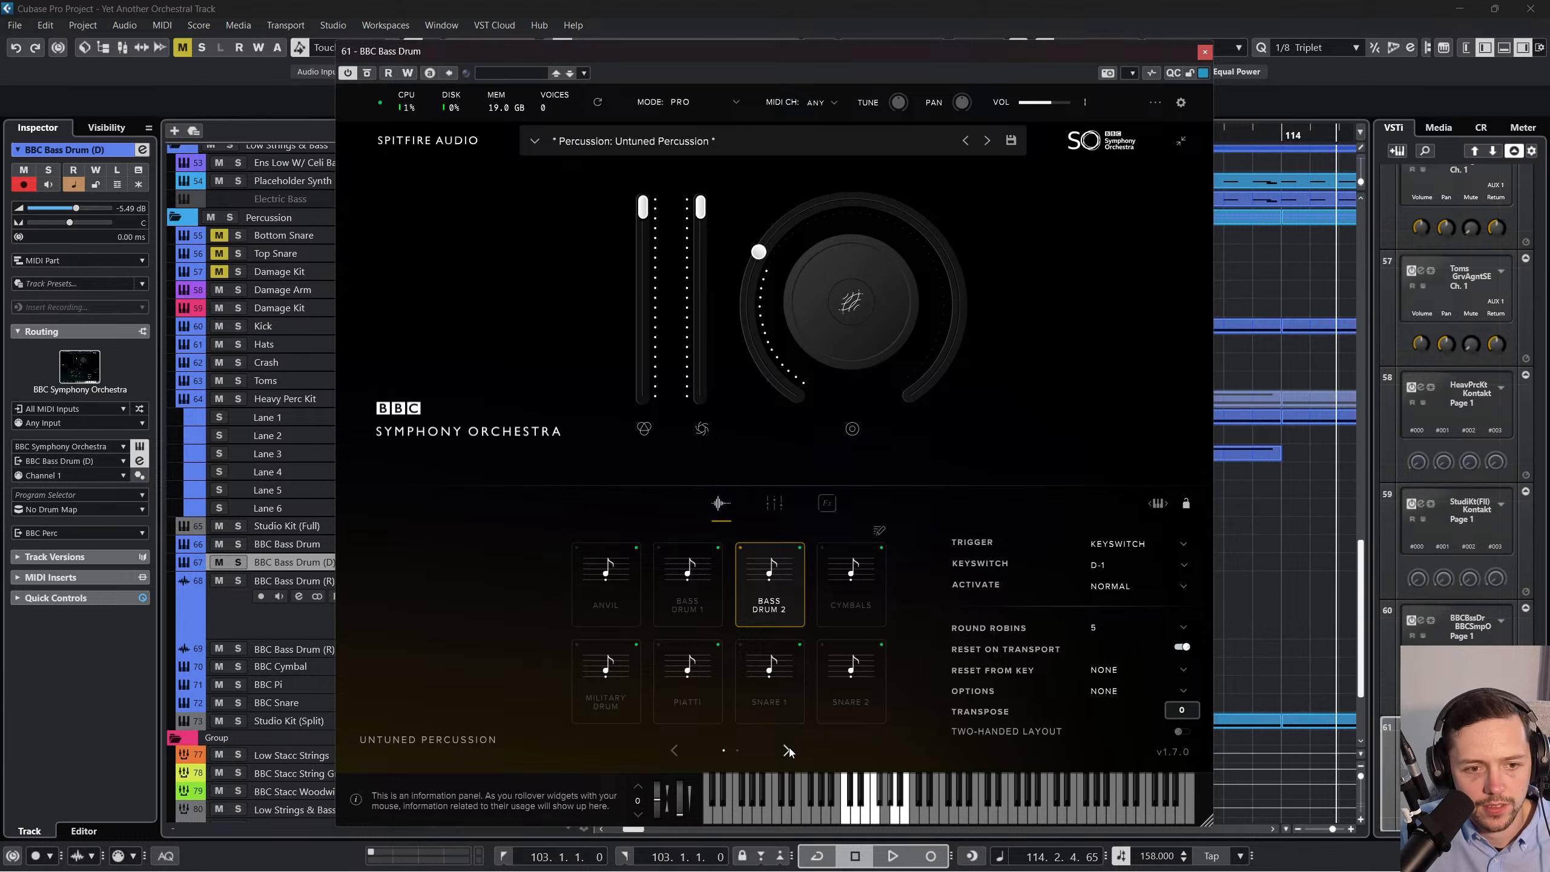
click(787, 749)
click(746, 610)
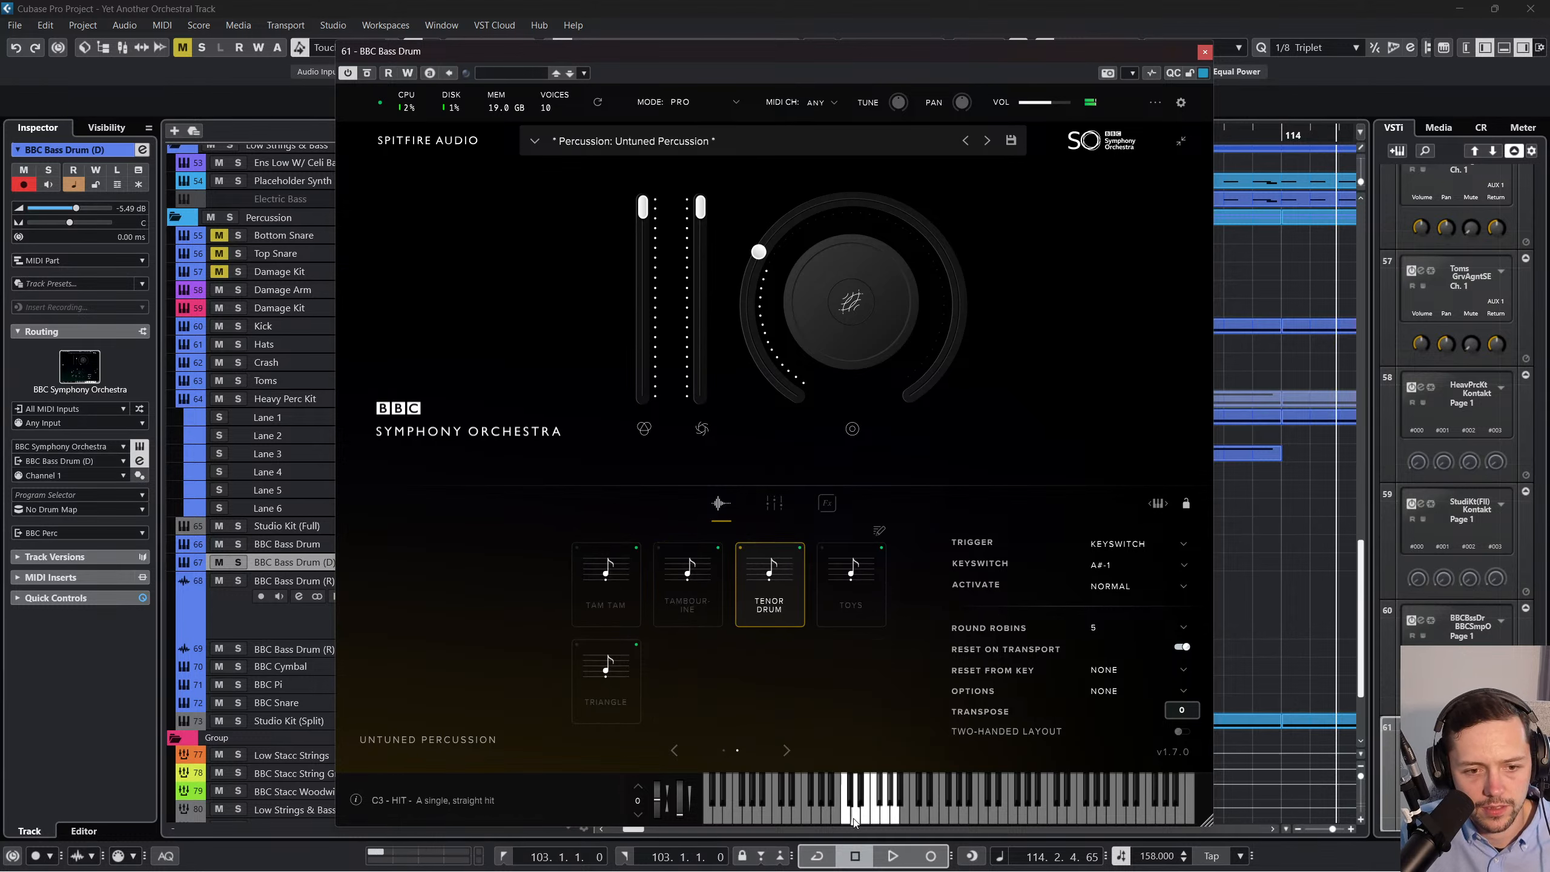
click(894, 818)
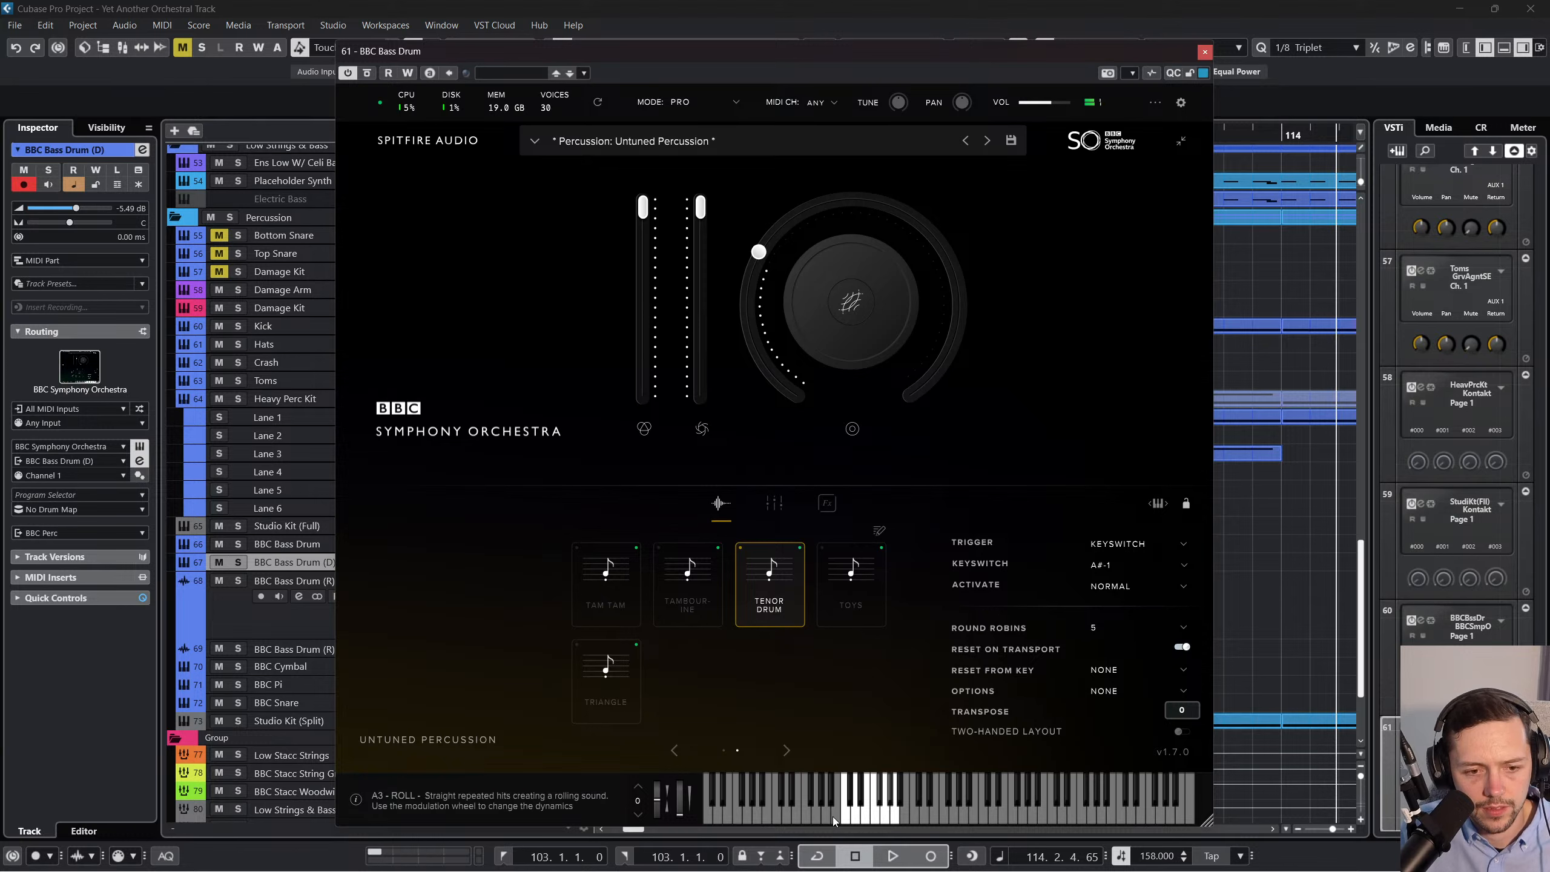
click(638, 564)
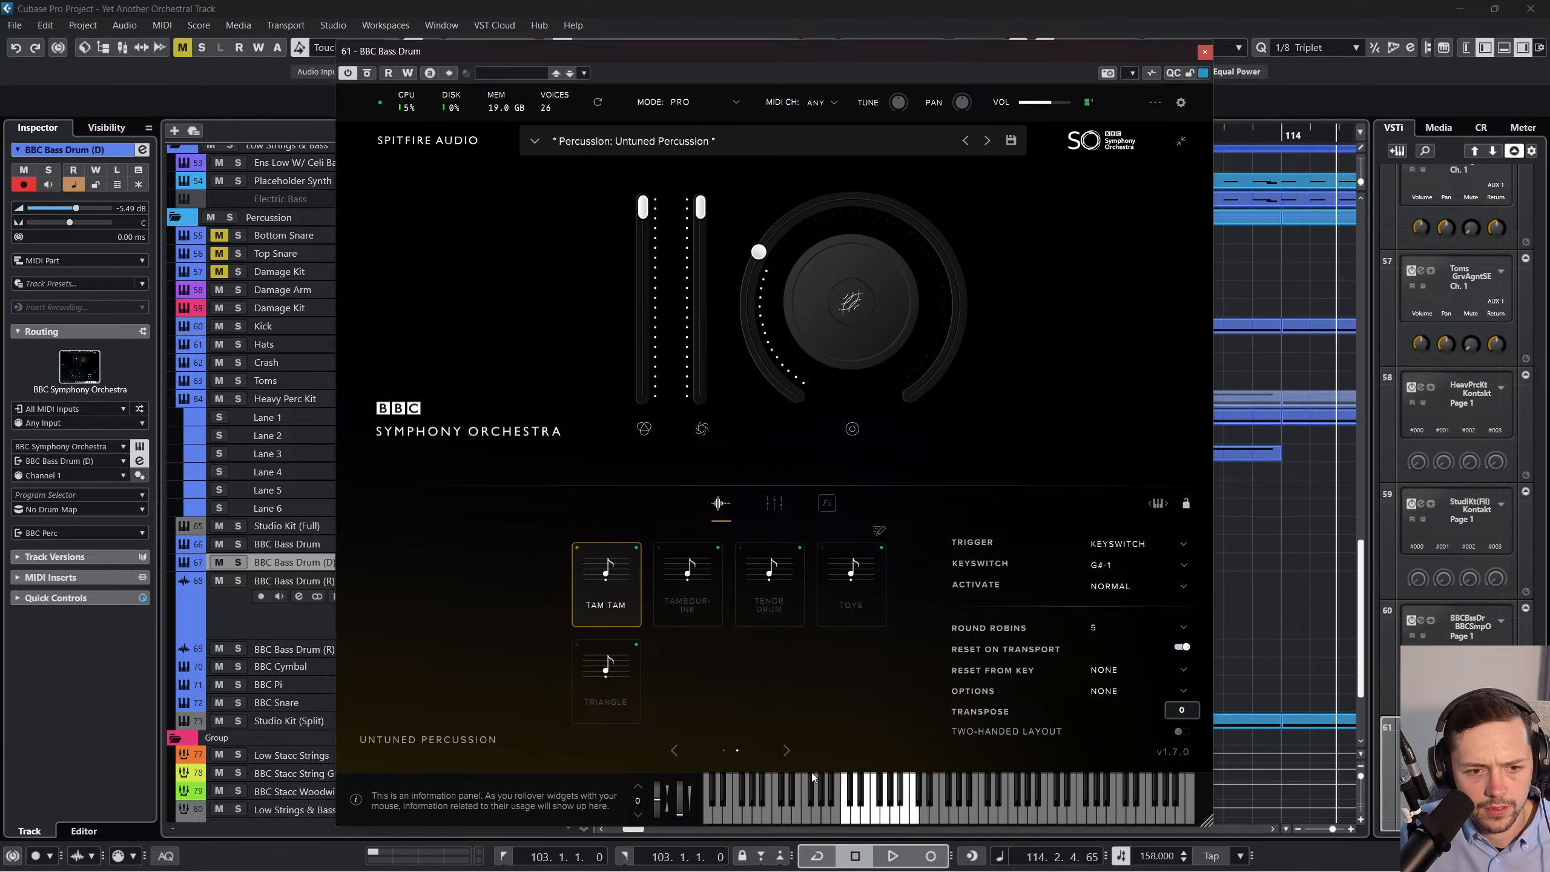
click(853, 815)
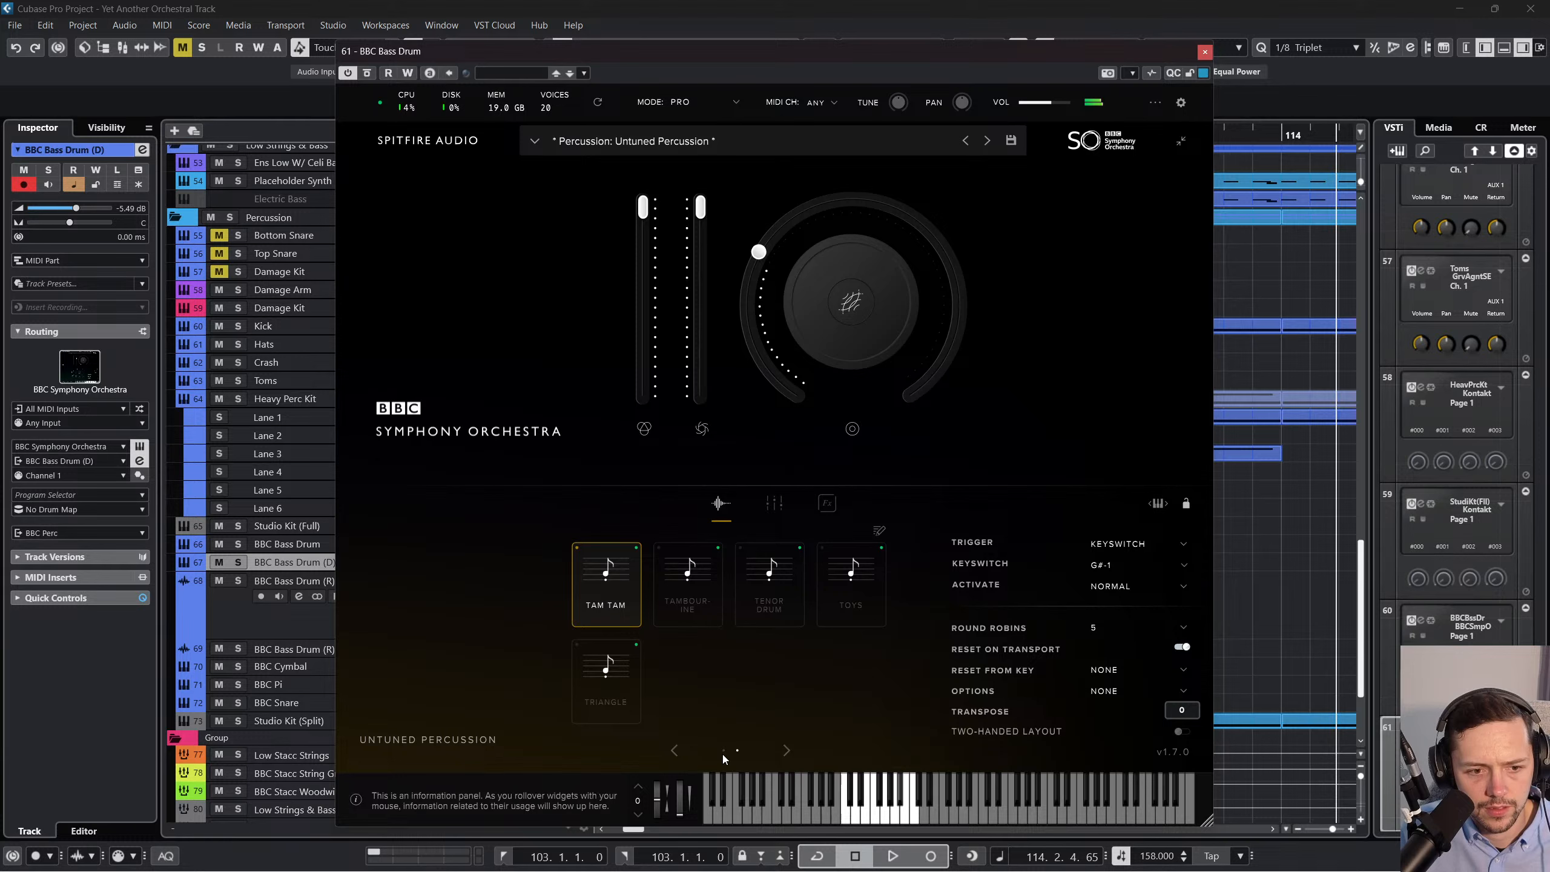
Compare the Bass Drum 1 and Bass Drum 2 sounds, choose Bass Drum 2 for the duplicate track, and close the instrument.
click(675, 750)
click(752, 614)
click(848, 820)
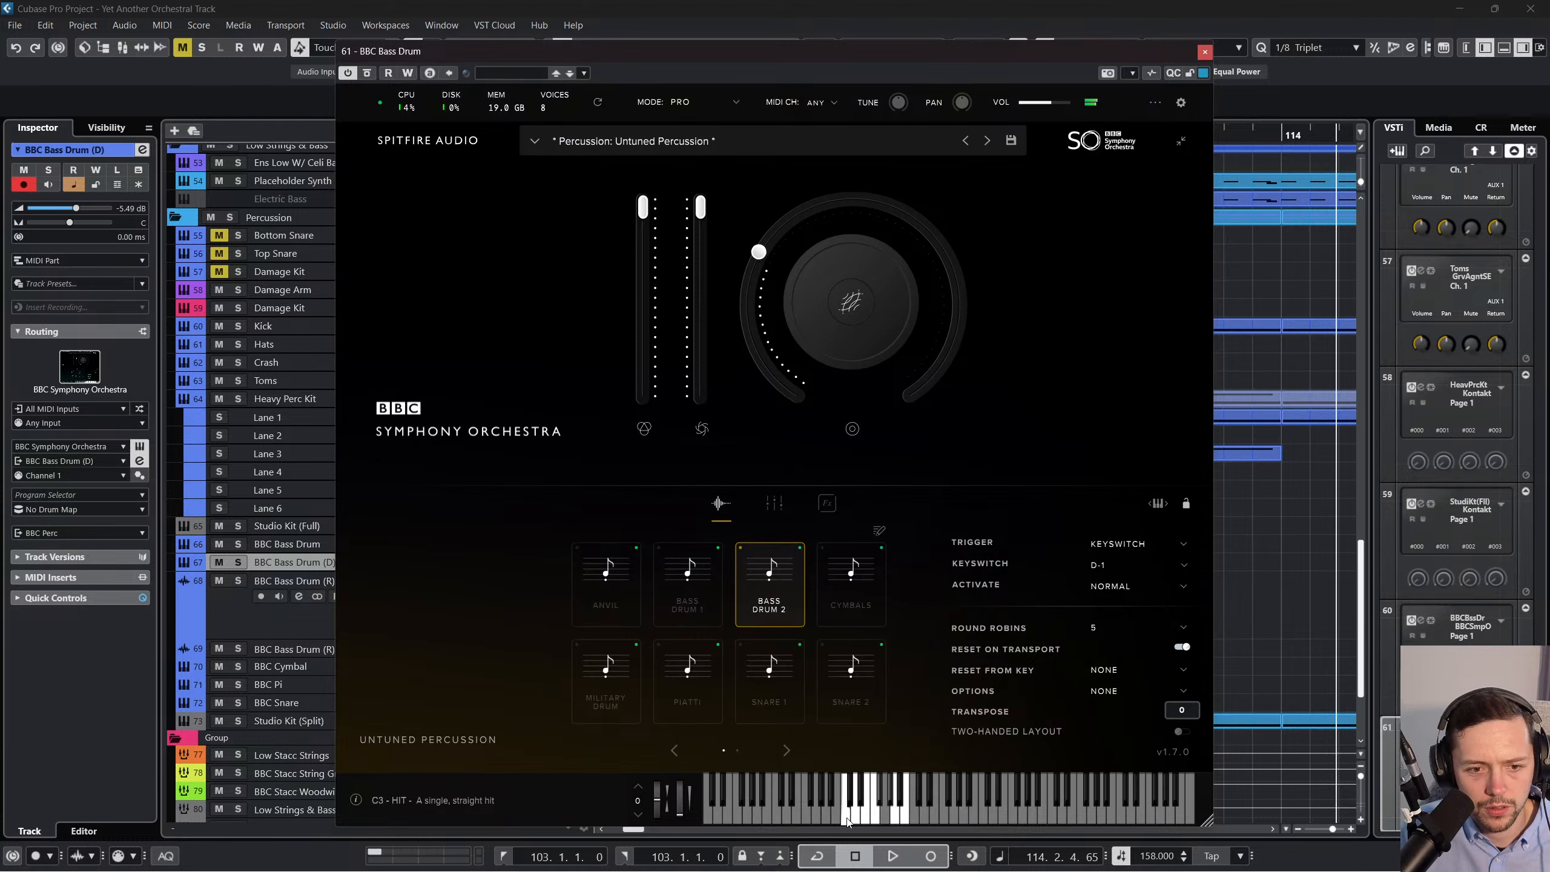
click(702, 605)
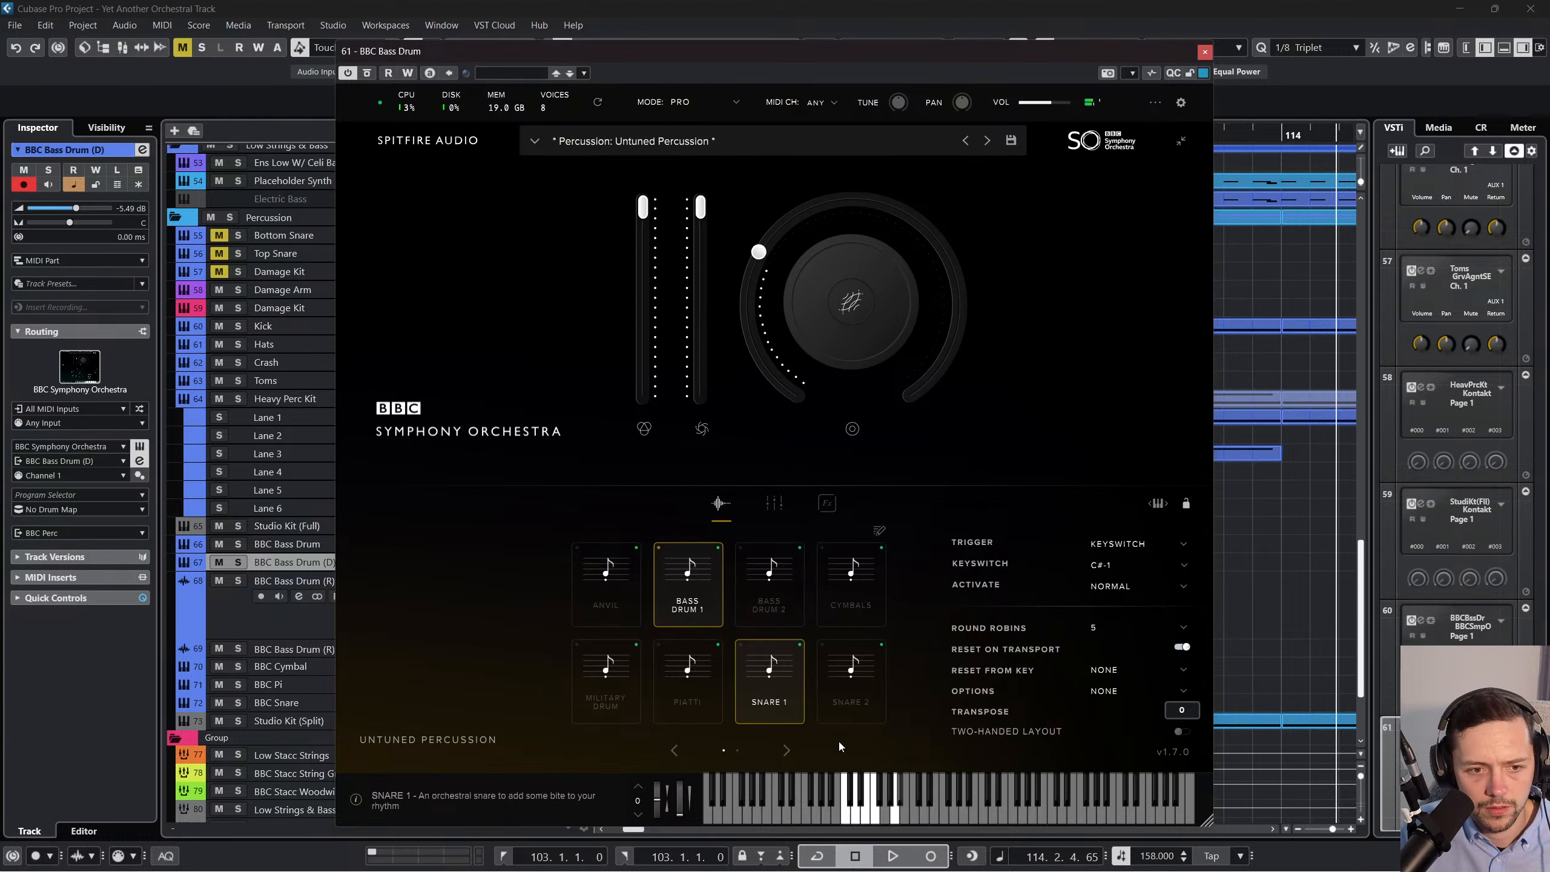
click(860, 820)
click(749, 601)
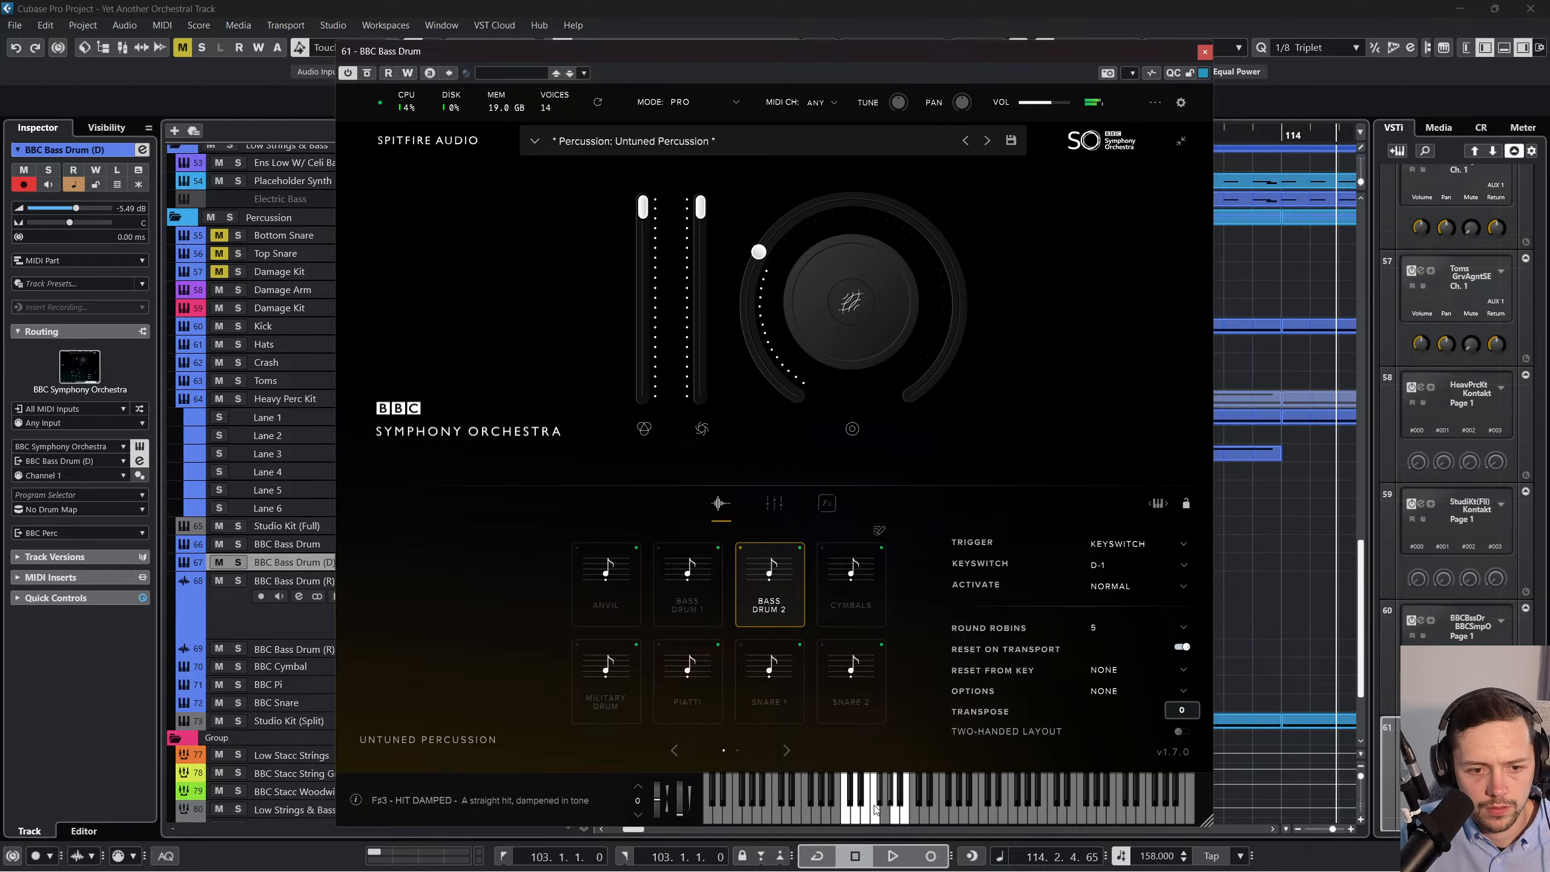
click(857, 820)
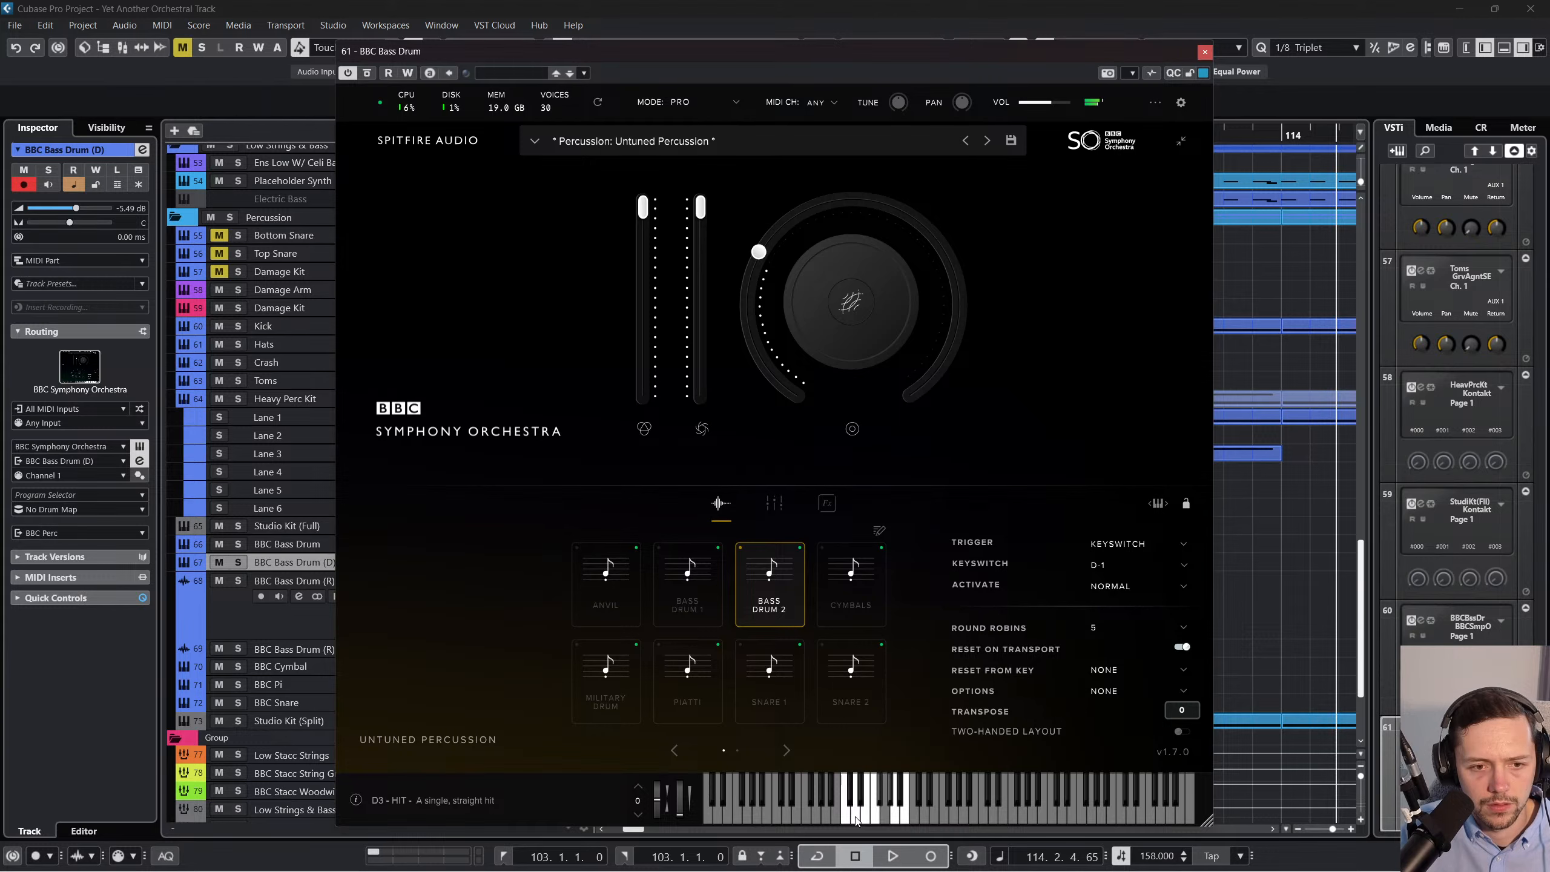
click(1204, 52)
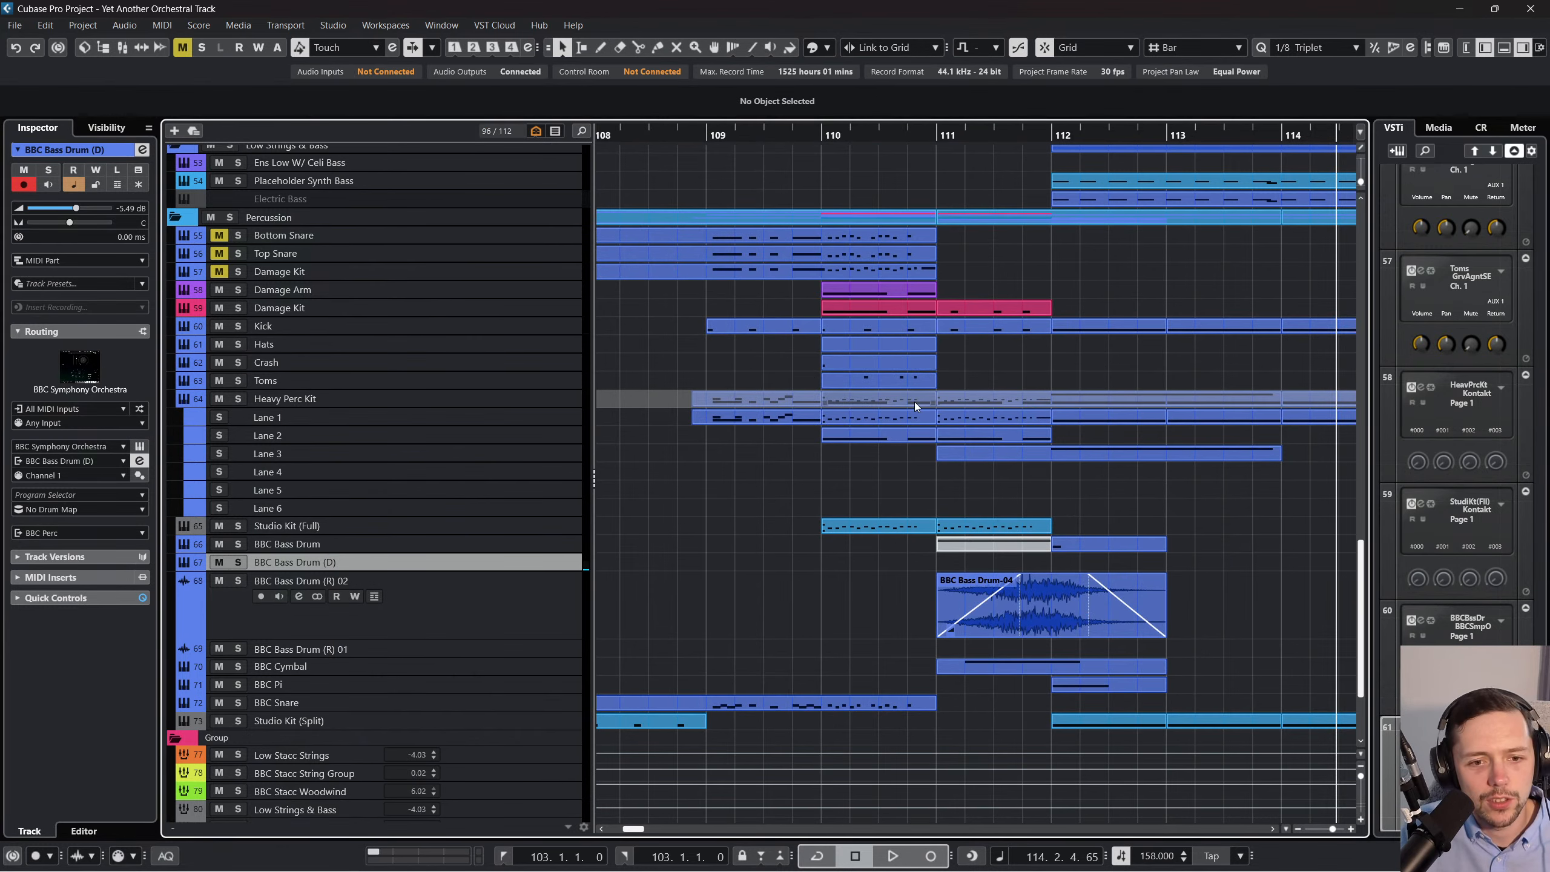
Play the section from bar 103 with a wider timeline view and check the Studio Kit (Split) track.
drag(716, 135, 586, 107)
scroll(946, 356, up, 5)
key(space)
scroll(851, 502, down, 5)
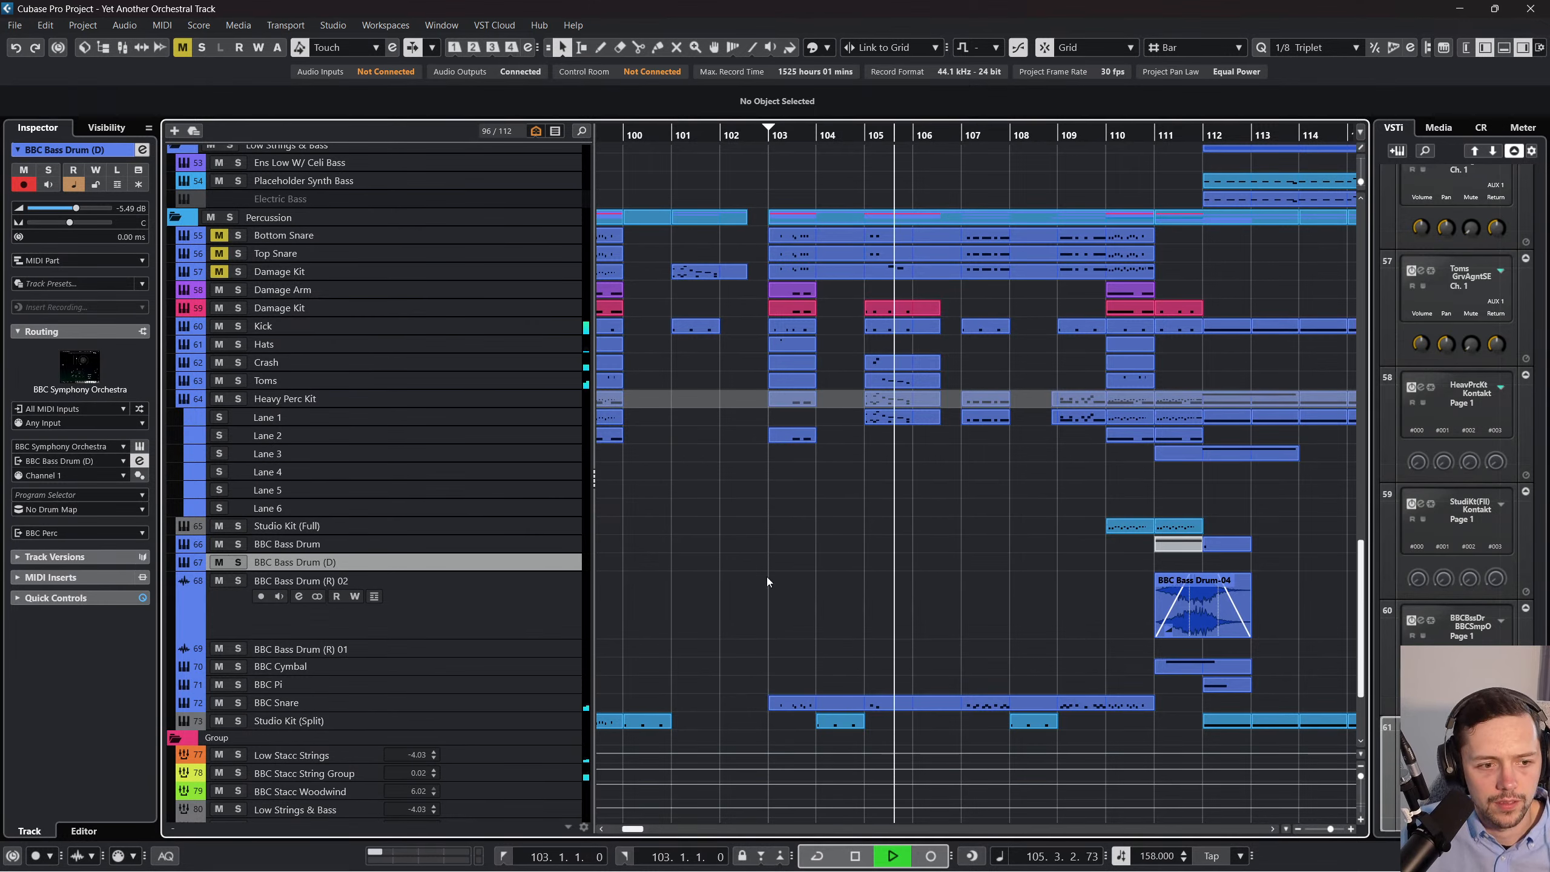
click(528, 722)
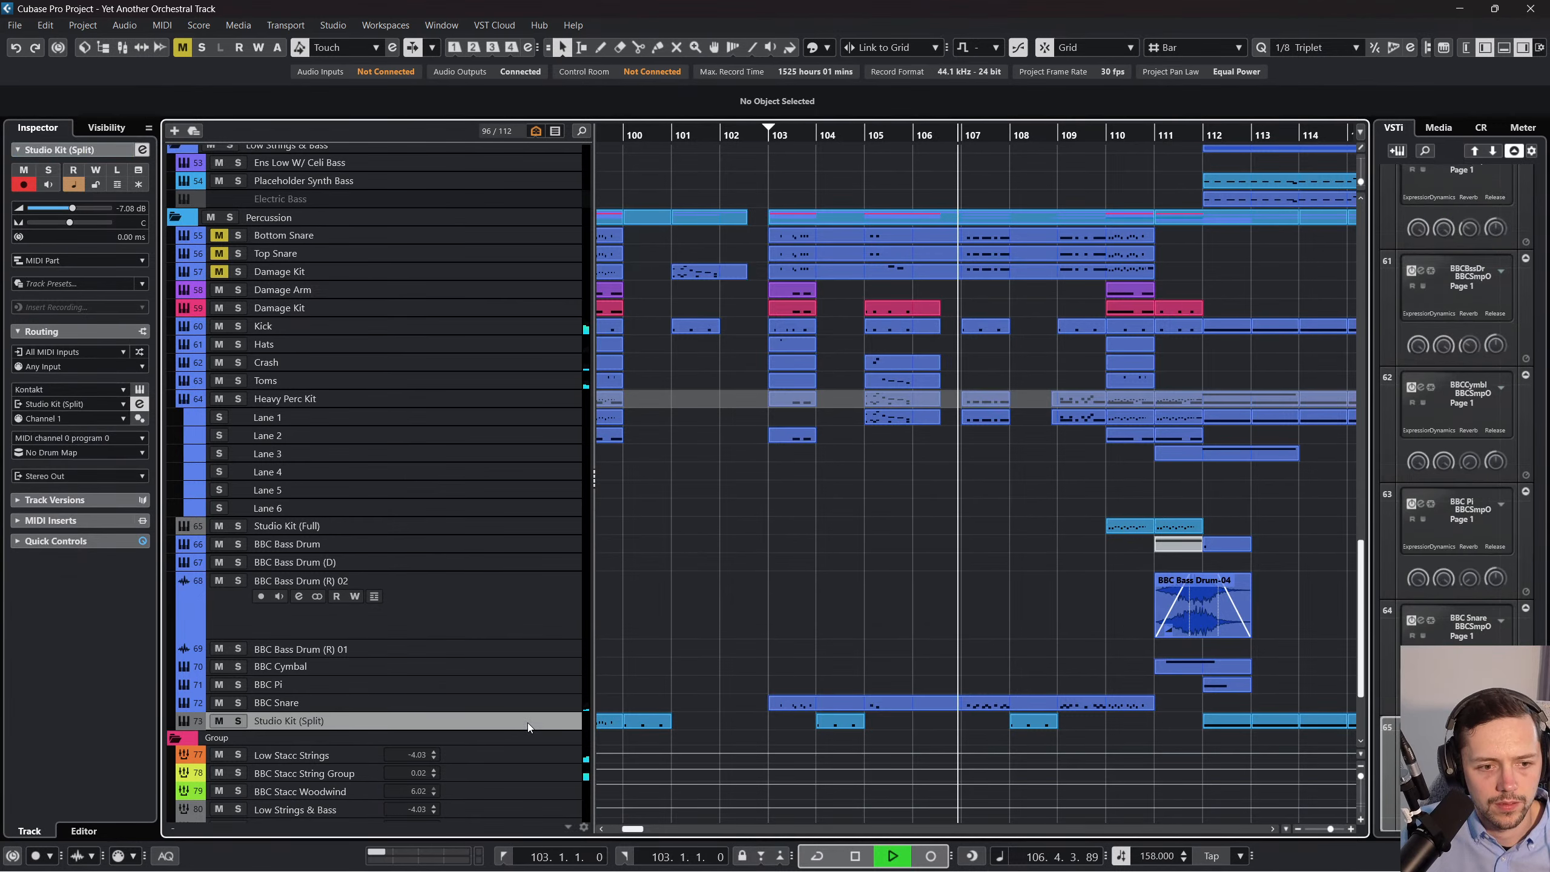
click(725, 601)
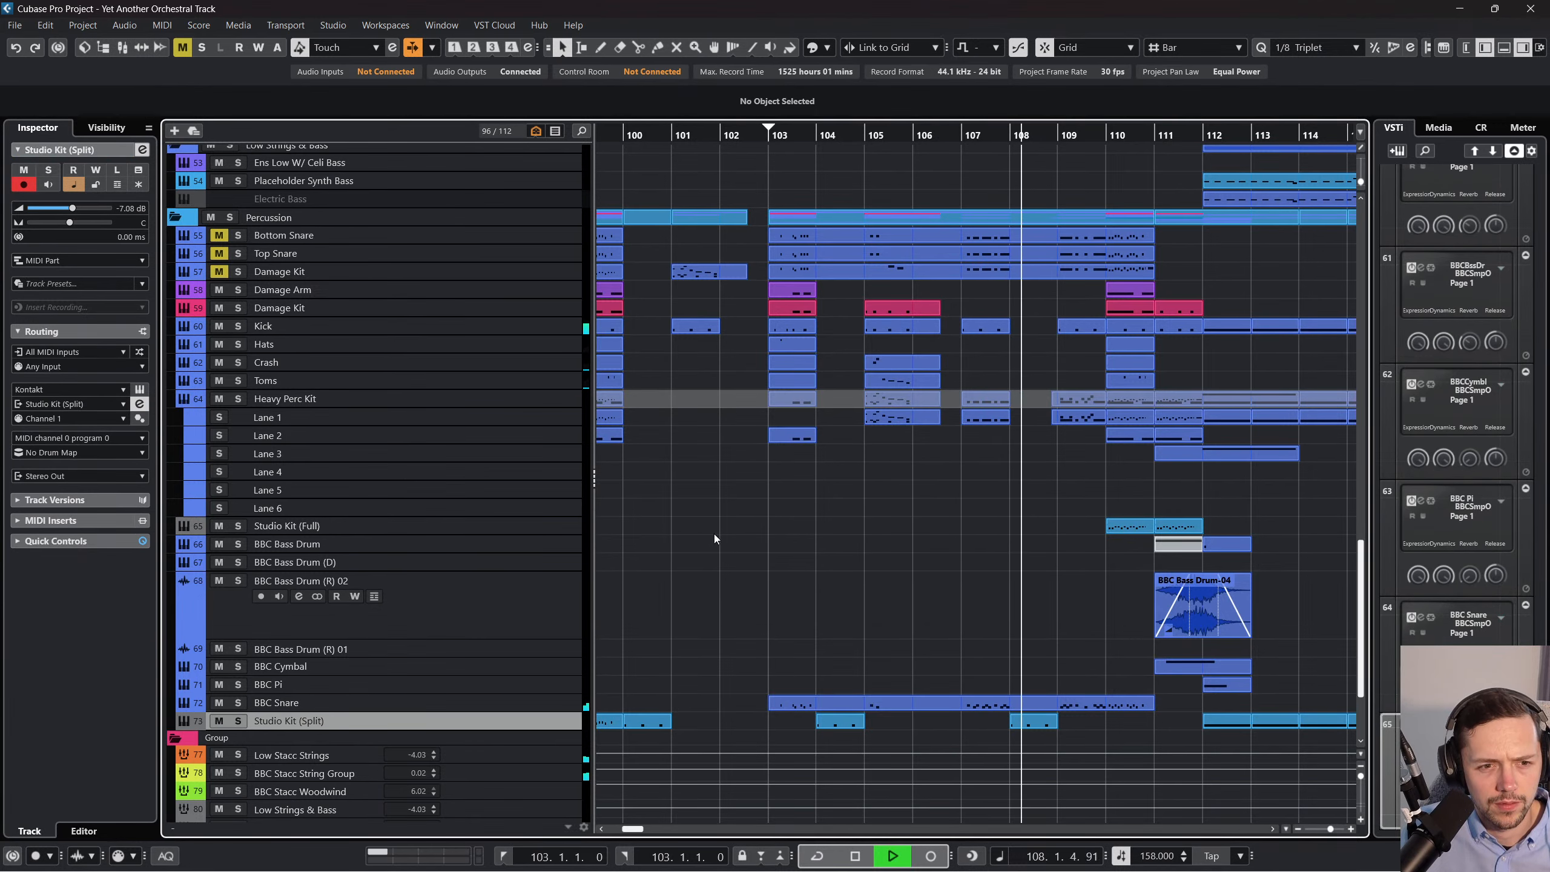
Set the BBC Snare track volume to -1.75 dB during playback.
scroll(647, 488, up, 2)
scroll(674, 492, down, 2)
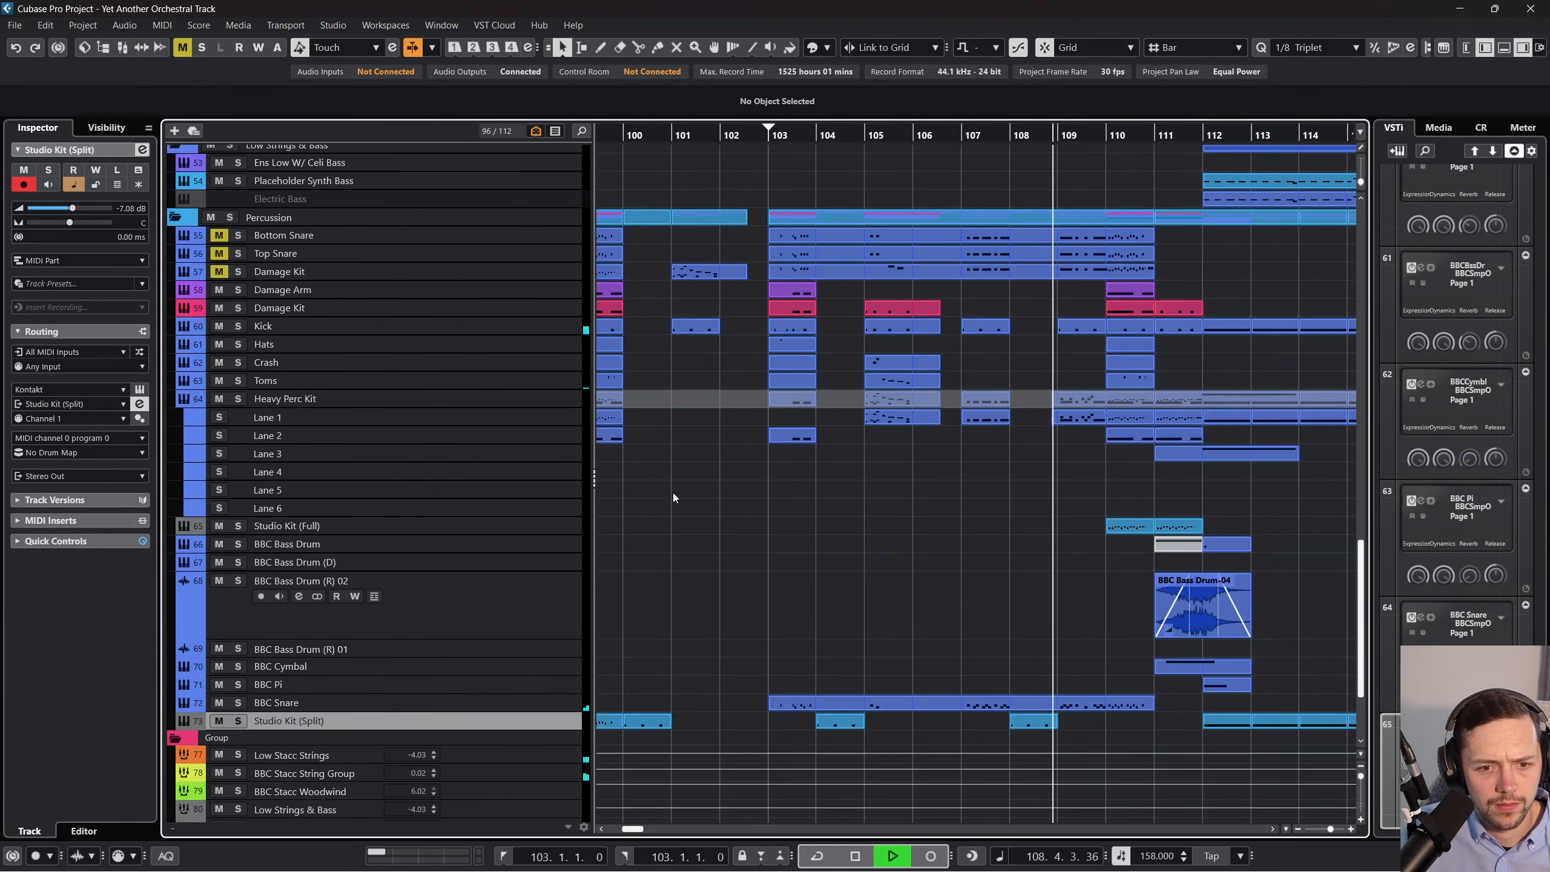
click(537, 703)
drag(100, 213, 83, 212)
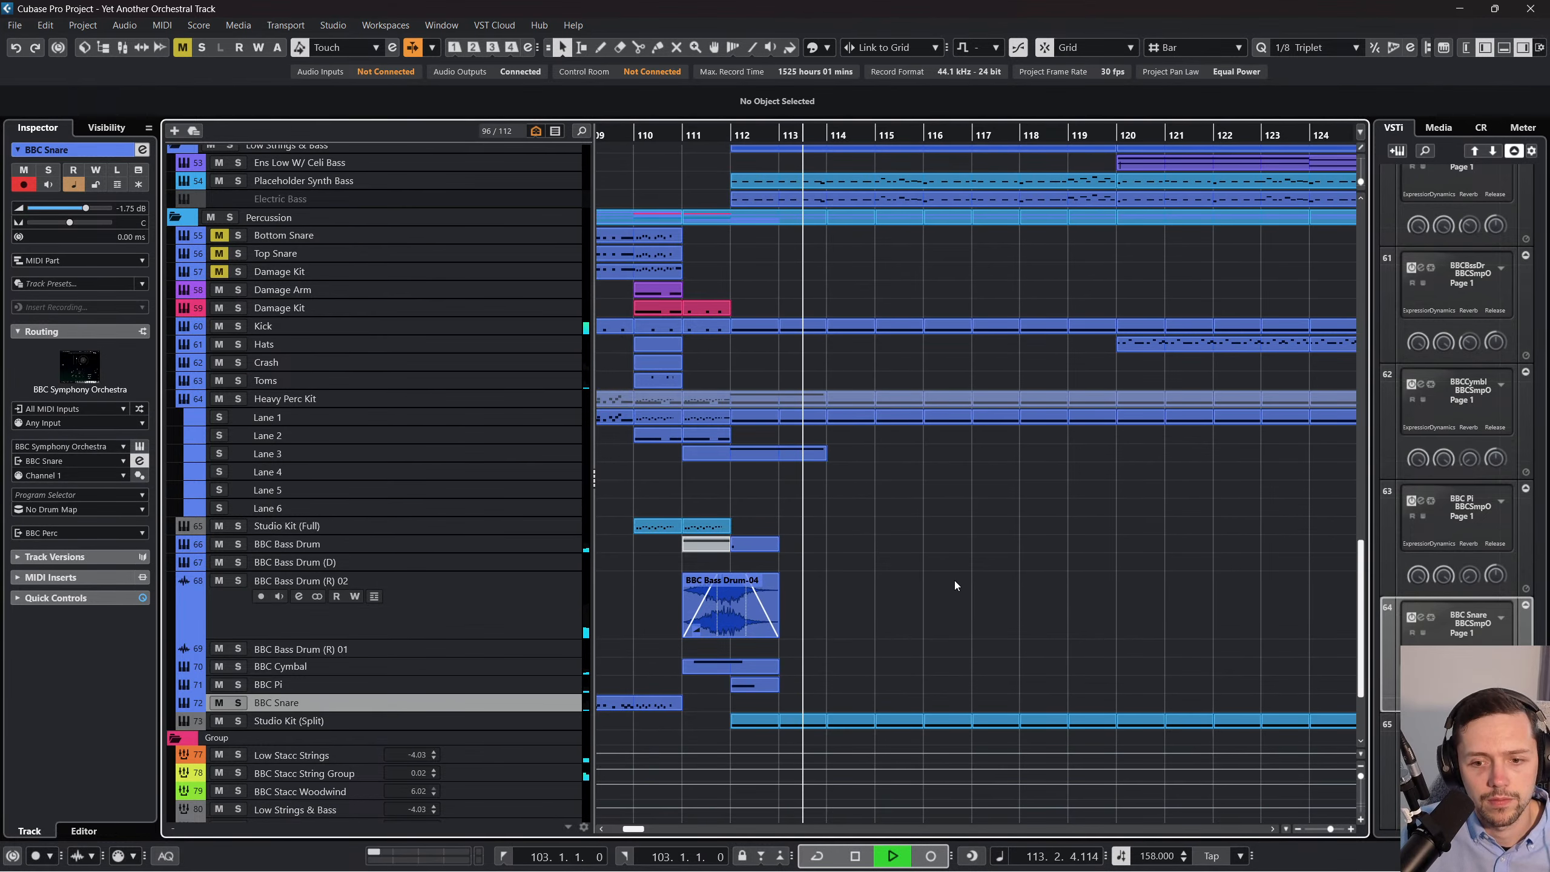
Stop playback and examine the percussion parts between bars 97 and 113.
scroll(954, 581, up, 3)
key(space)
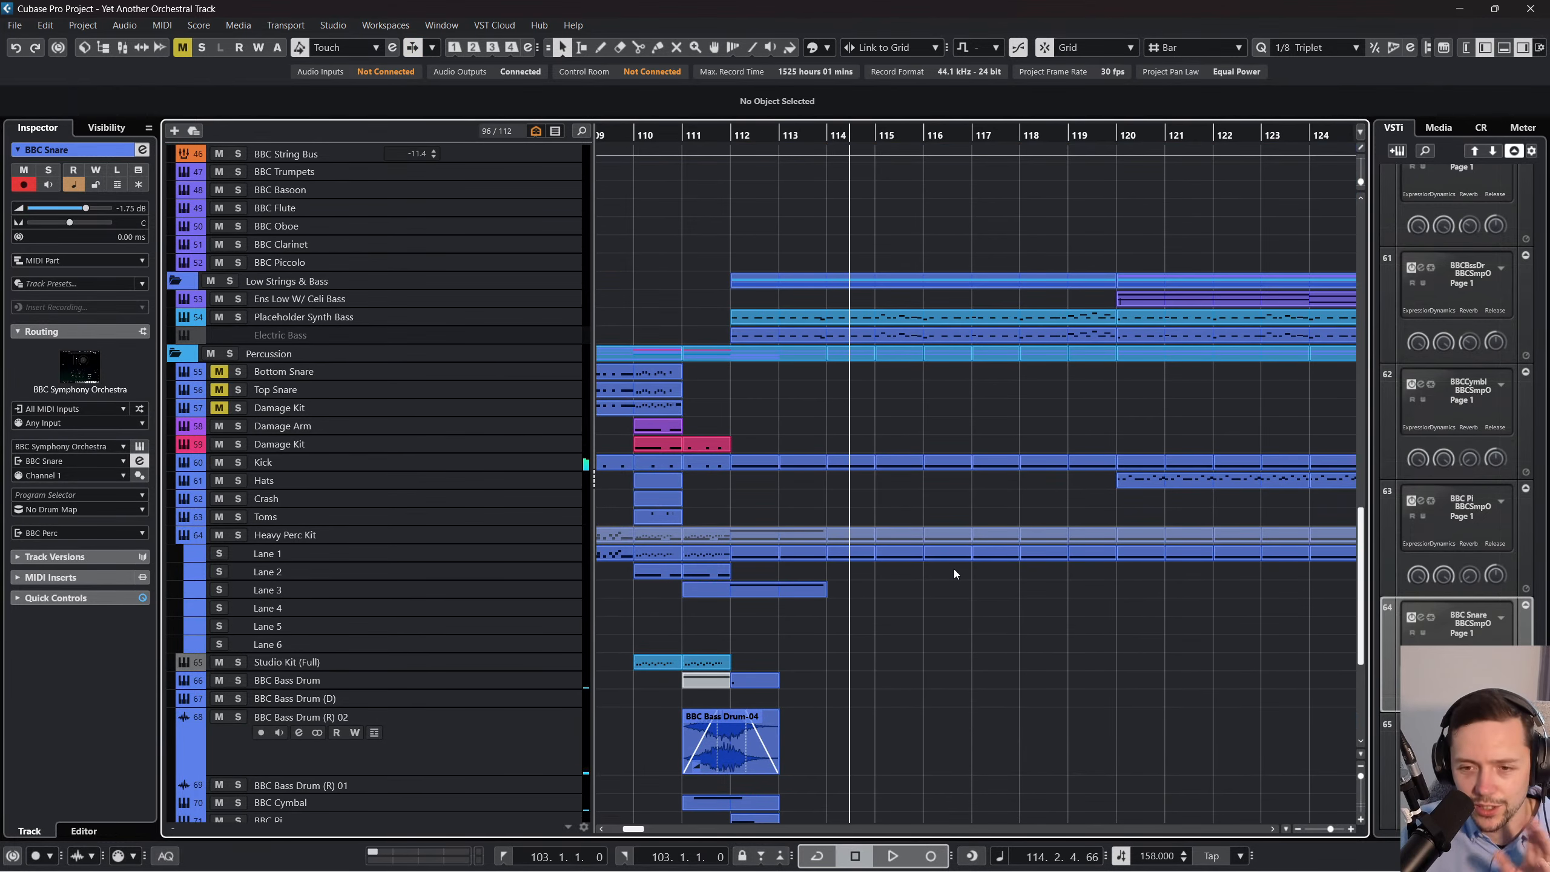
click(918, 141)
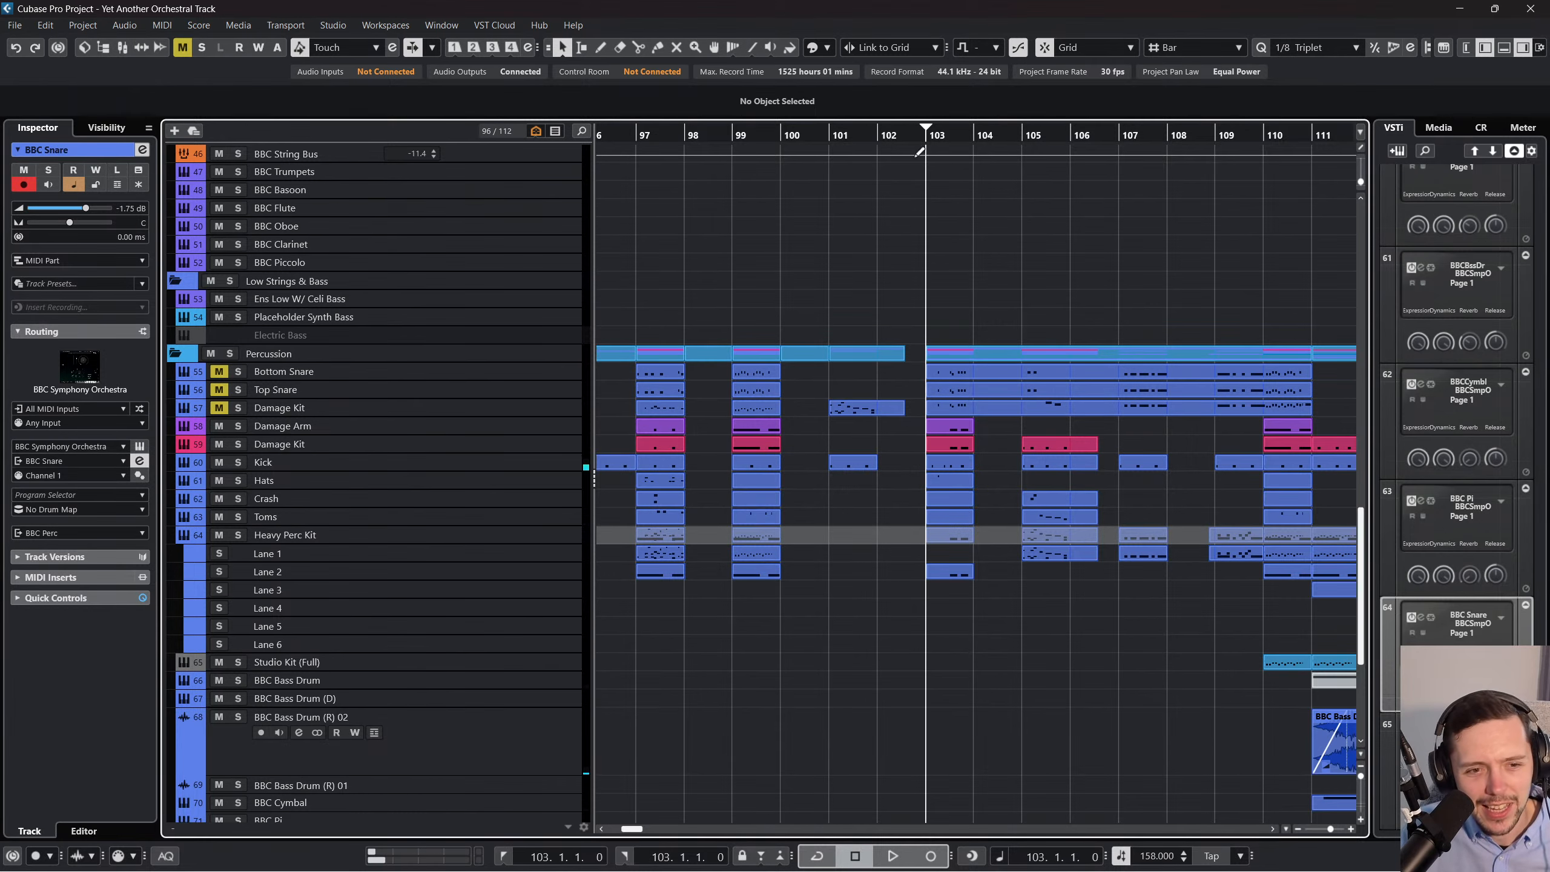
scroll(895, 447, left, 5)
scroll(896, 447, right, 5)
scroll(872, 462, right, 1)
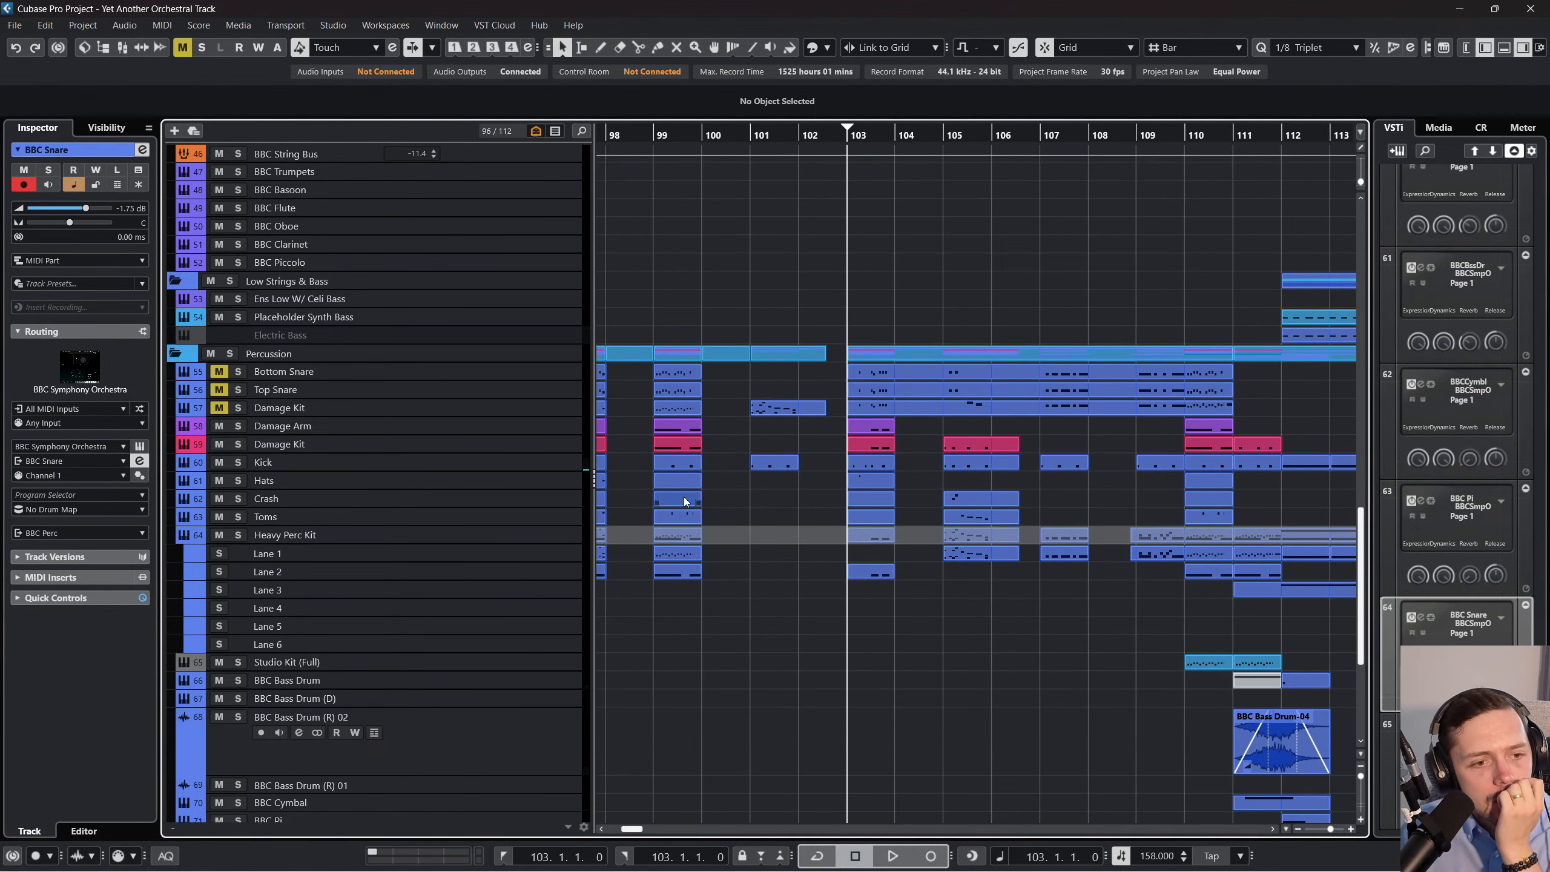
Review the Heavy Perc Kit and neighbouring percussion tracks from bar 96, and select the Studio Kit (Full) track.
scroll(649, 490, down, 3)
click(491, 400)
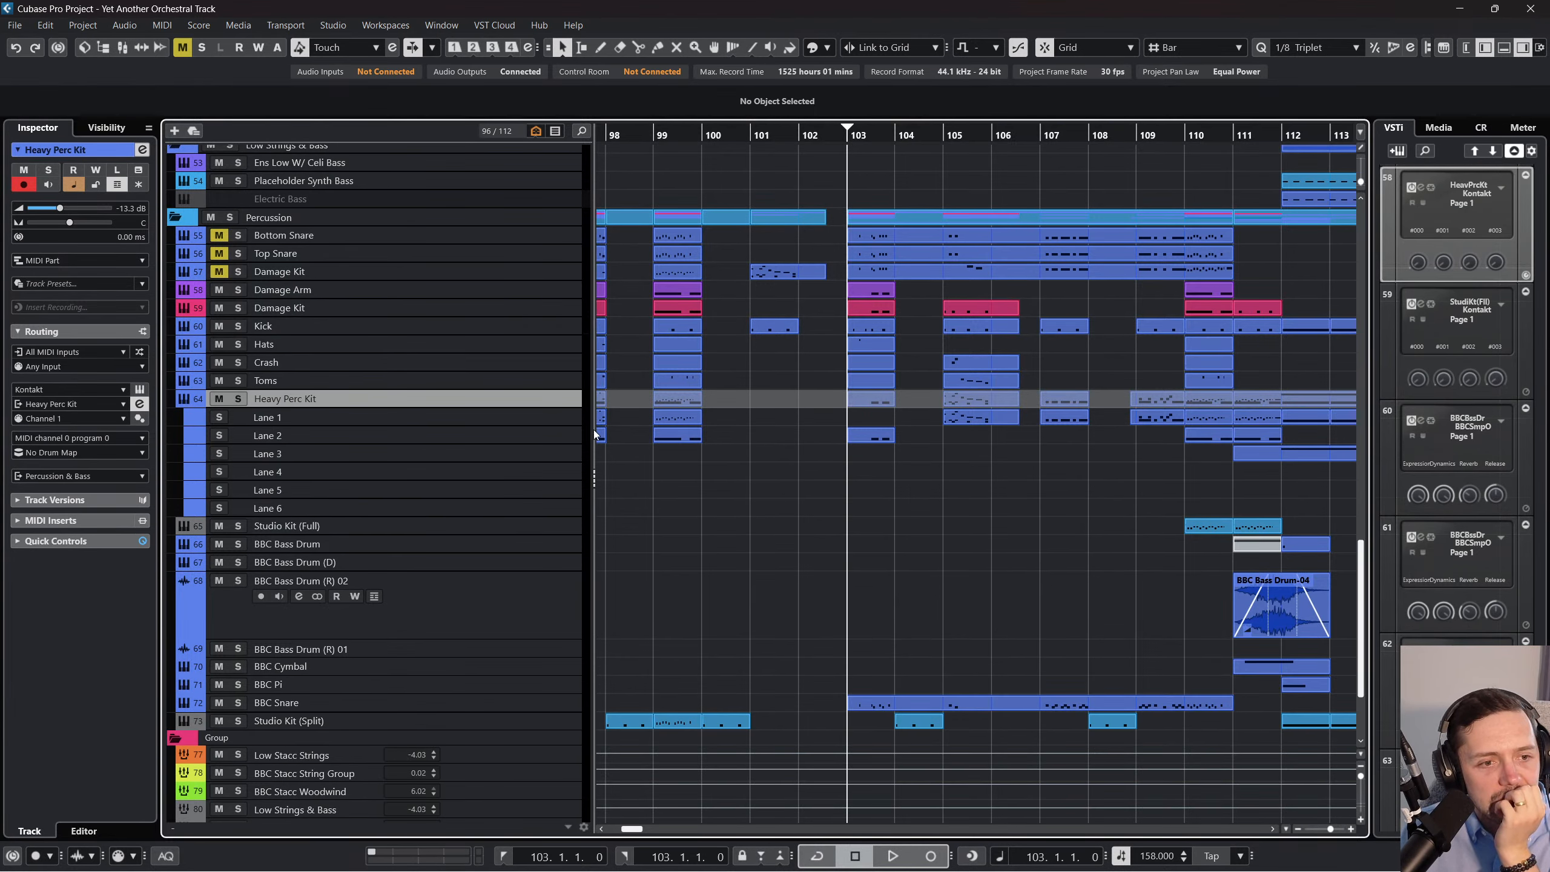
scroll(780, 456, down, 3)
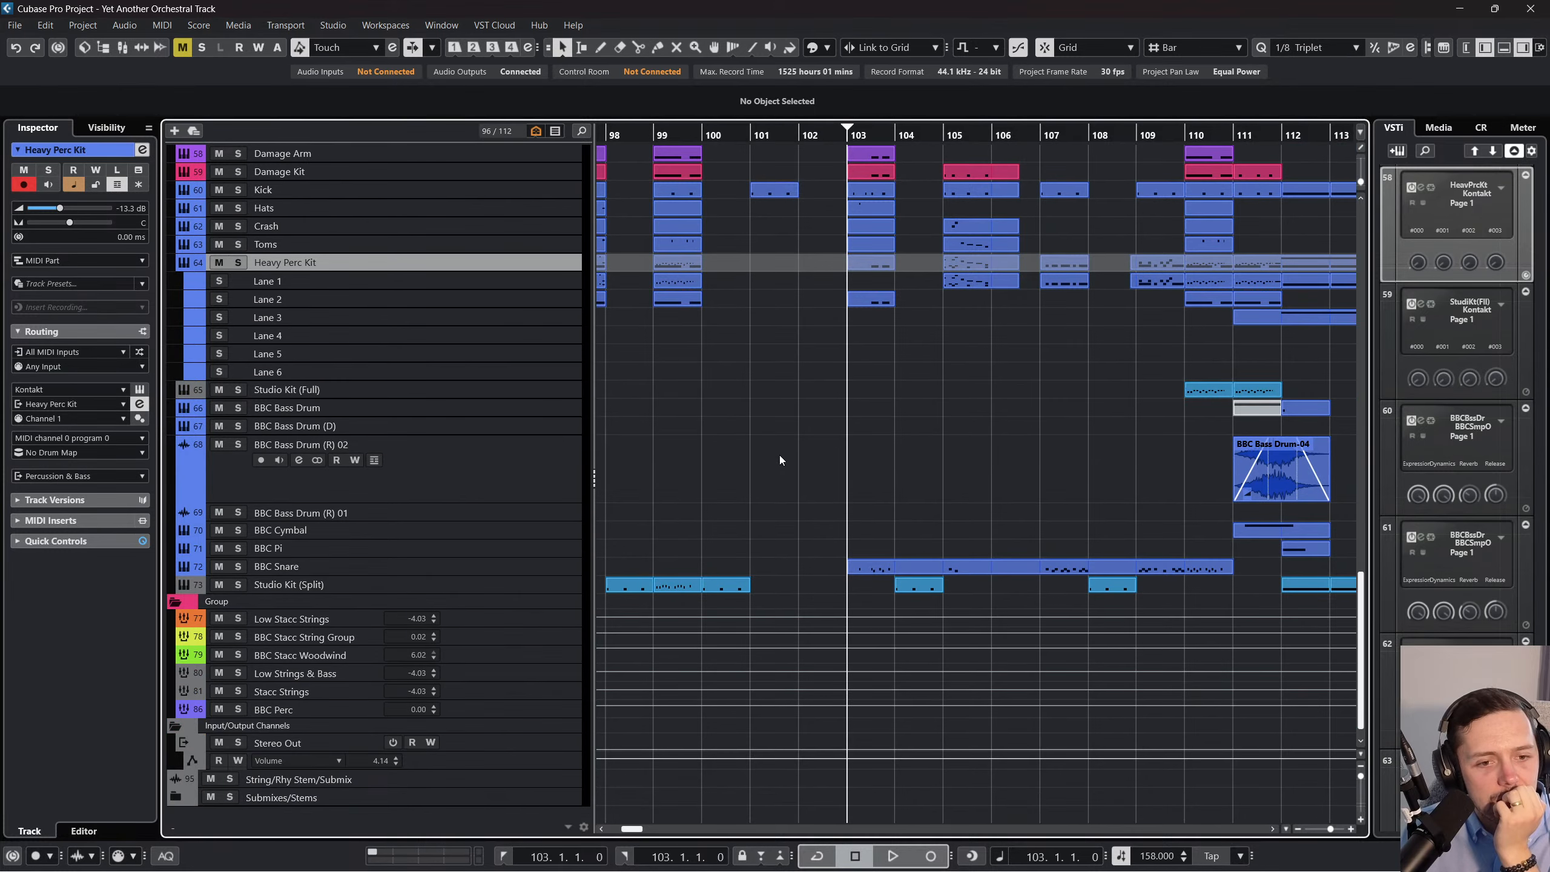
scroll(780, 455, up, 6)
scroll(780, 455, left, 2)
scroll(482, 452, down, 6)
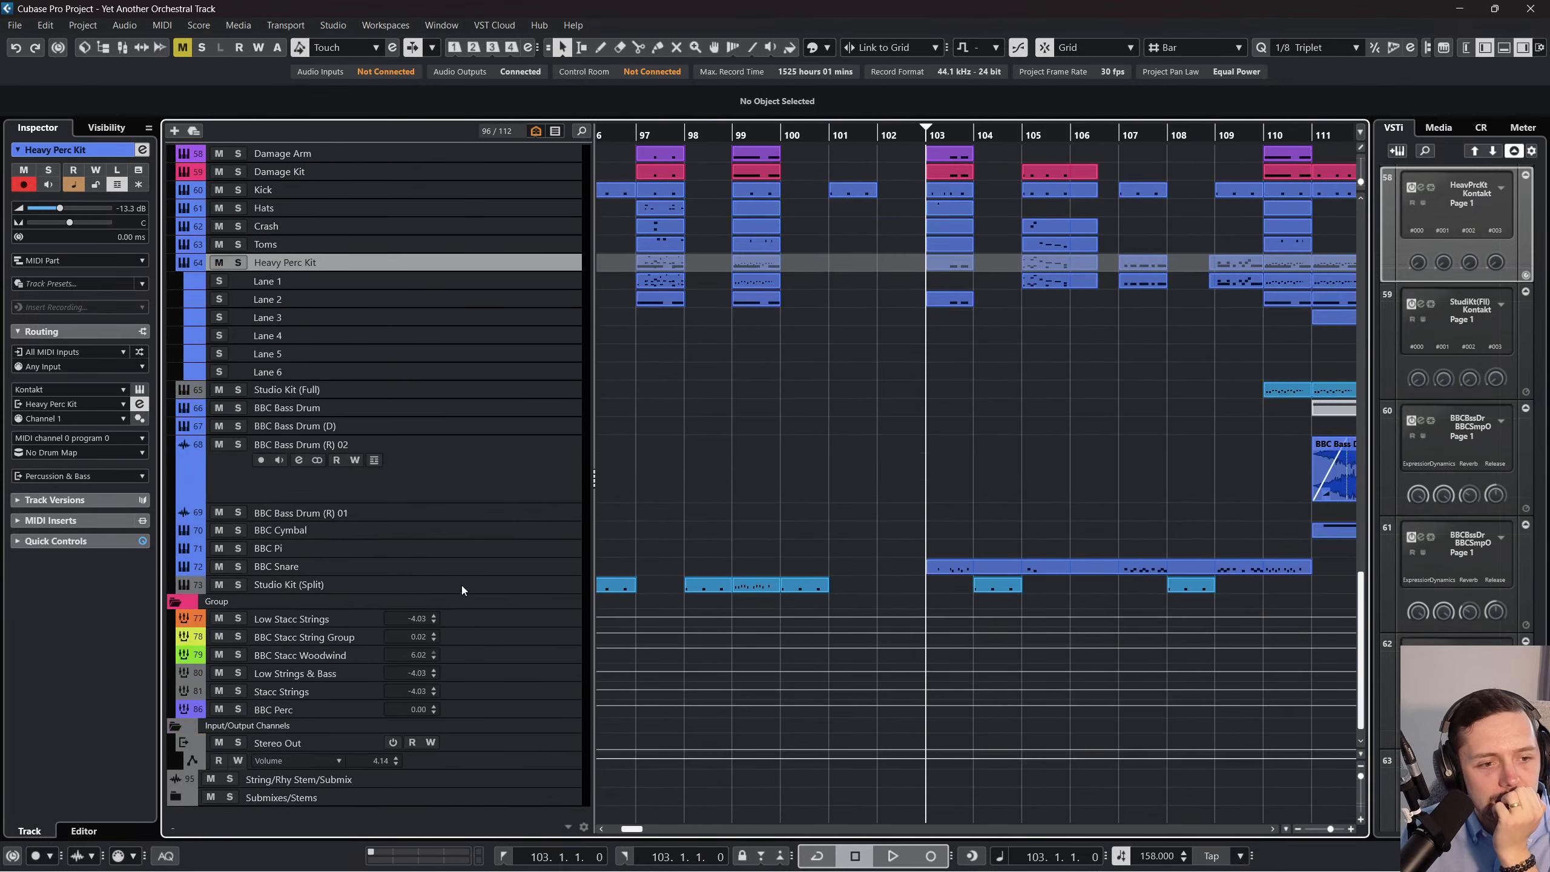
scroll(476, 533, up, 3)
click(502, 525)
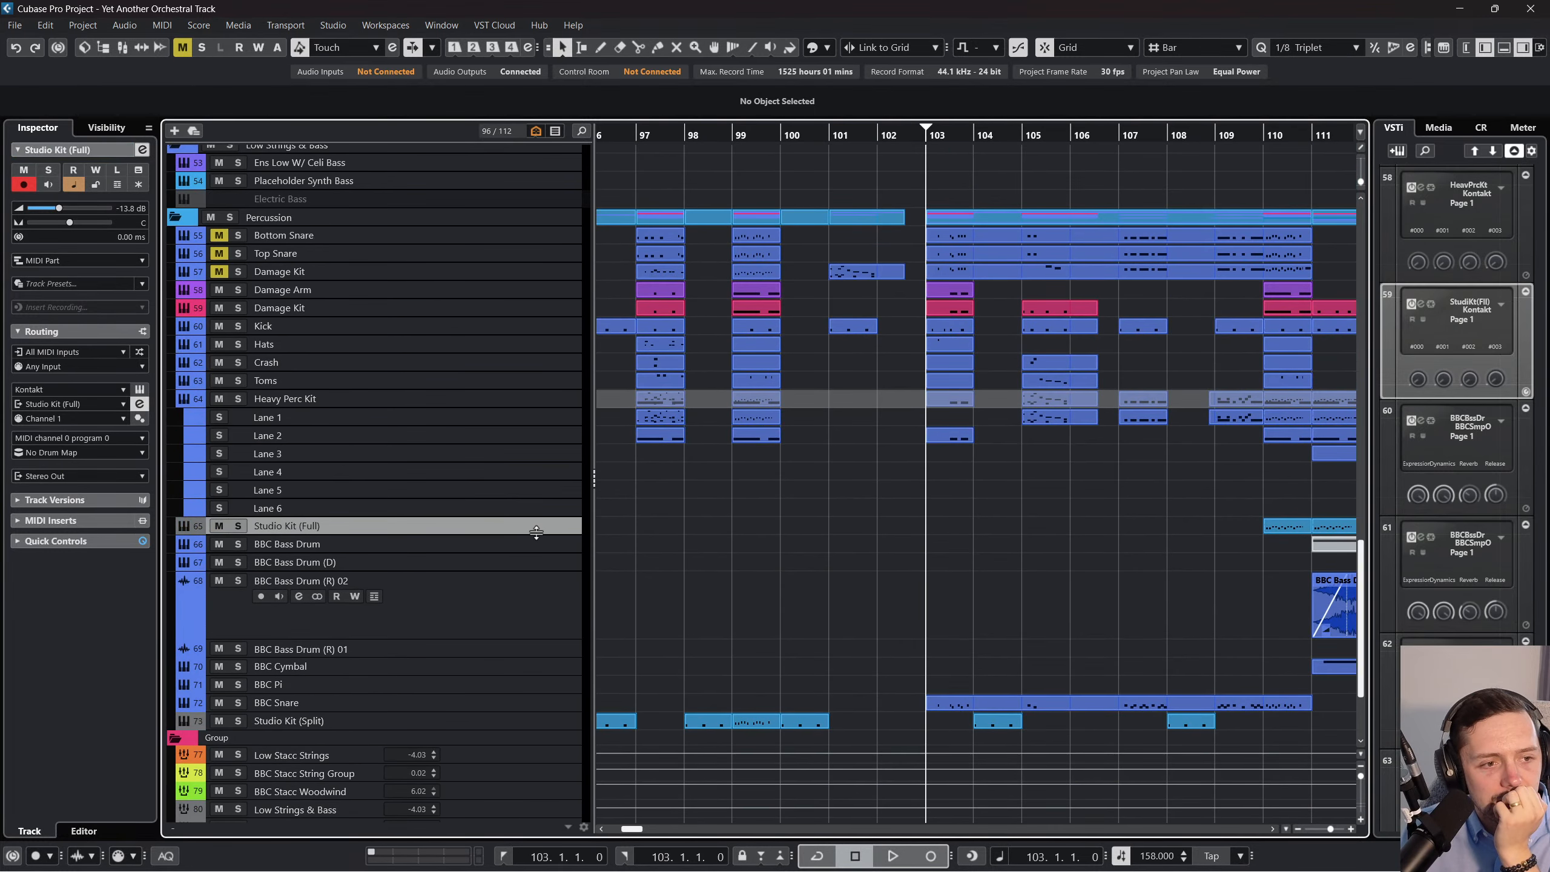
scroll(640, 560, left, 4)
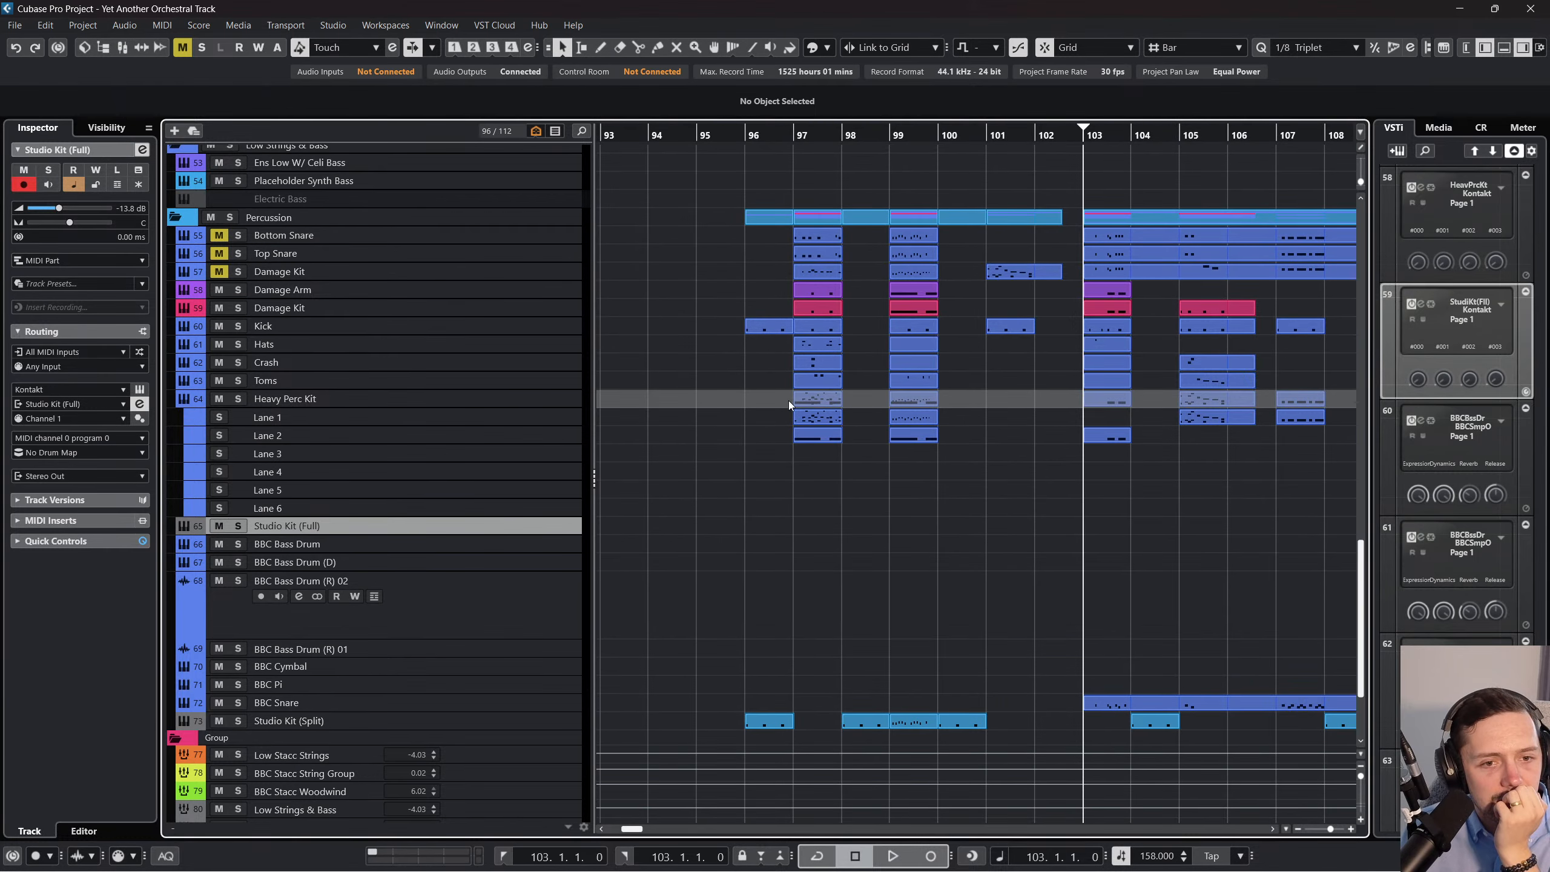
Glue the separate parts from bar 97 onward into one continuous part on the Bottom Snare track and one on the Damage Kit track.
drag(767, 240, 1140, 233)
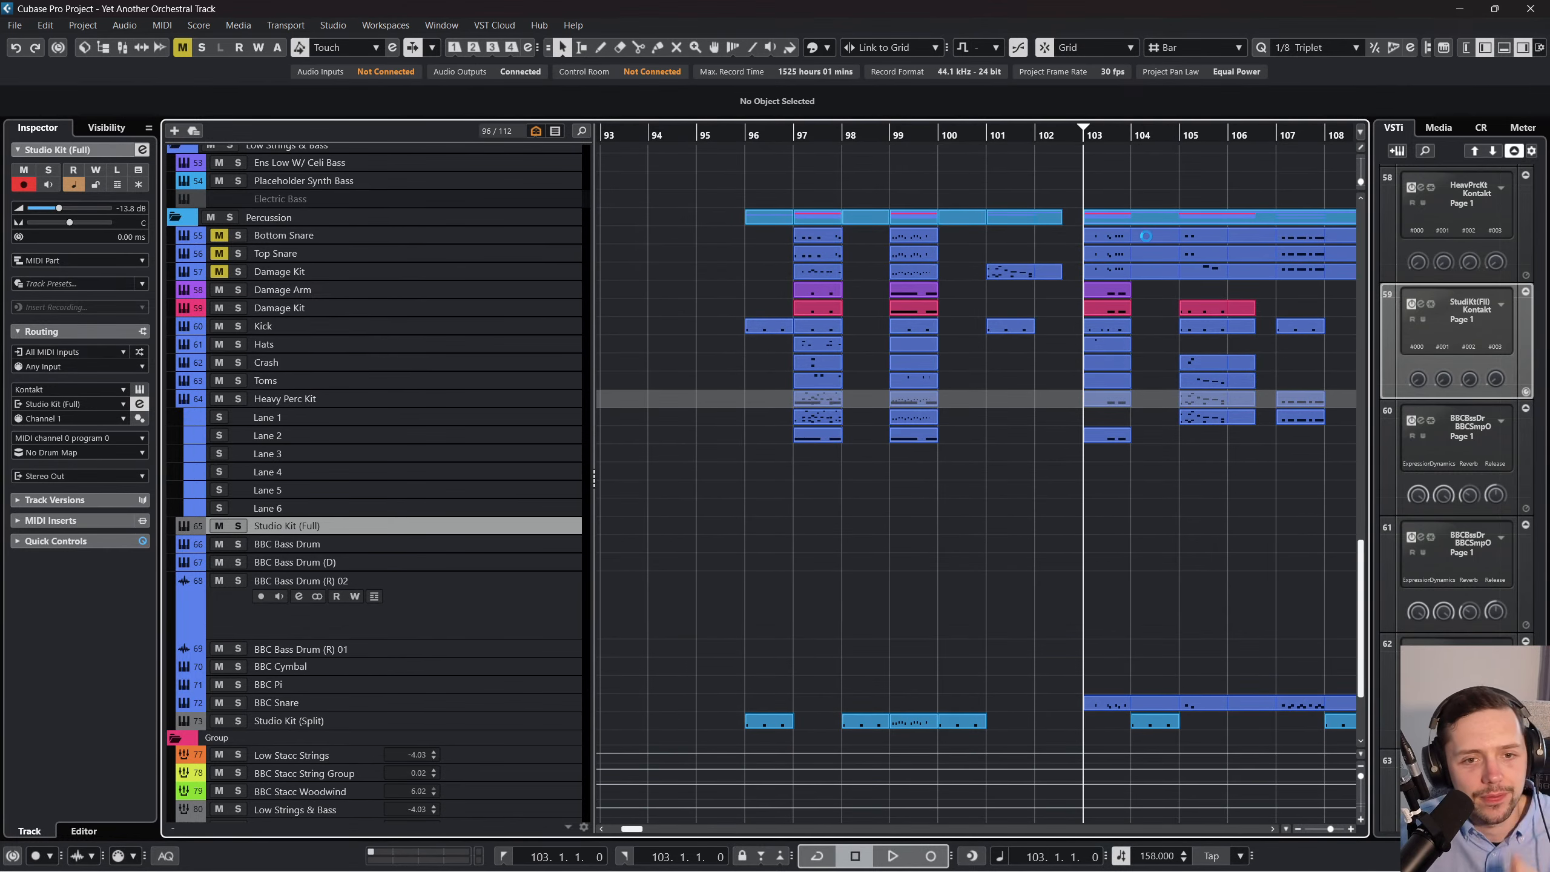
right_click(834, 269)
click(927, 267)
click(817, 236)
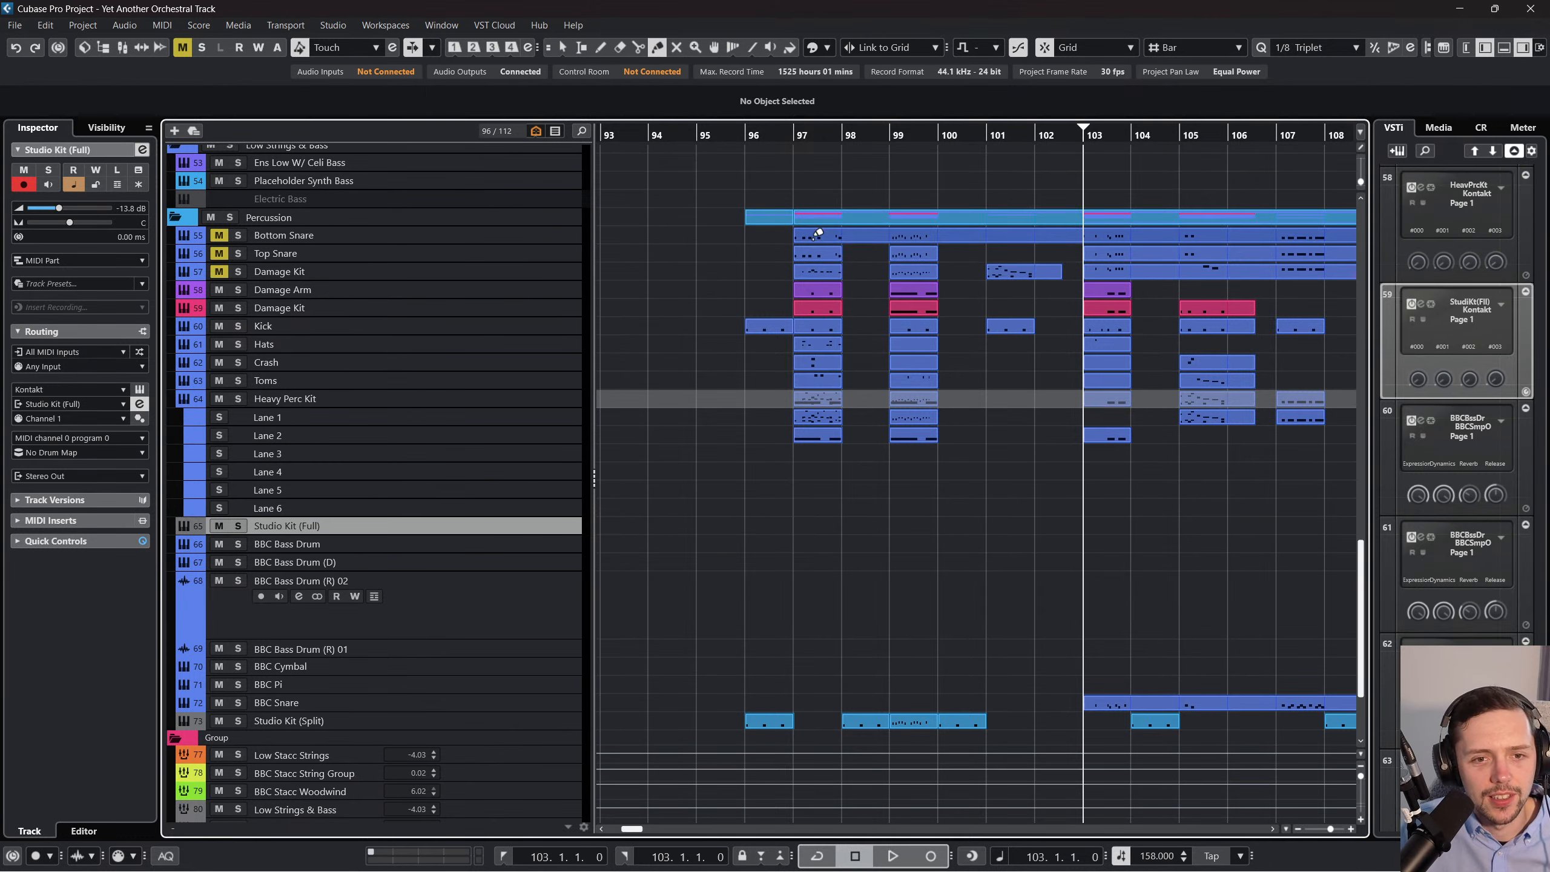
click(812, 272)
click(813, 271)
click(815, 270)
right_click(814, 270)
click(807, 271)
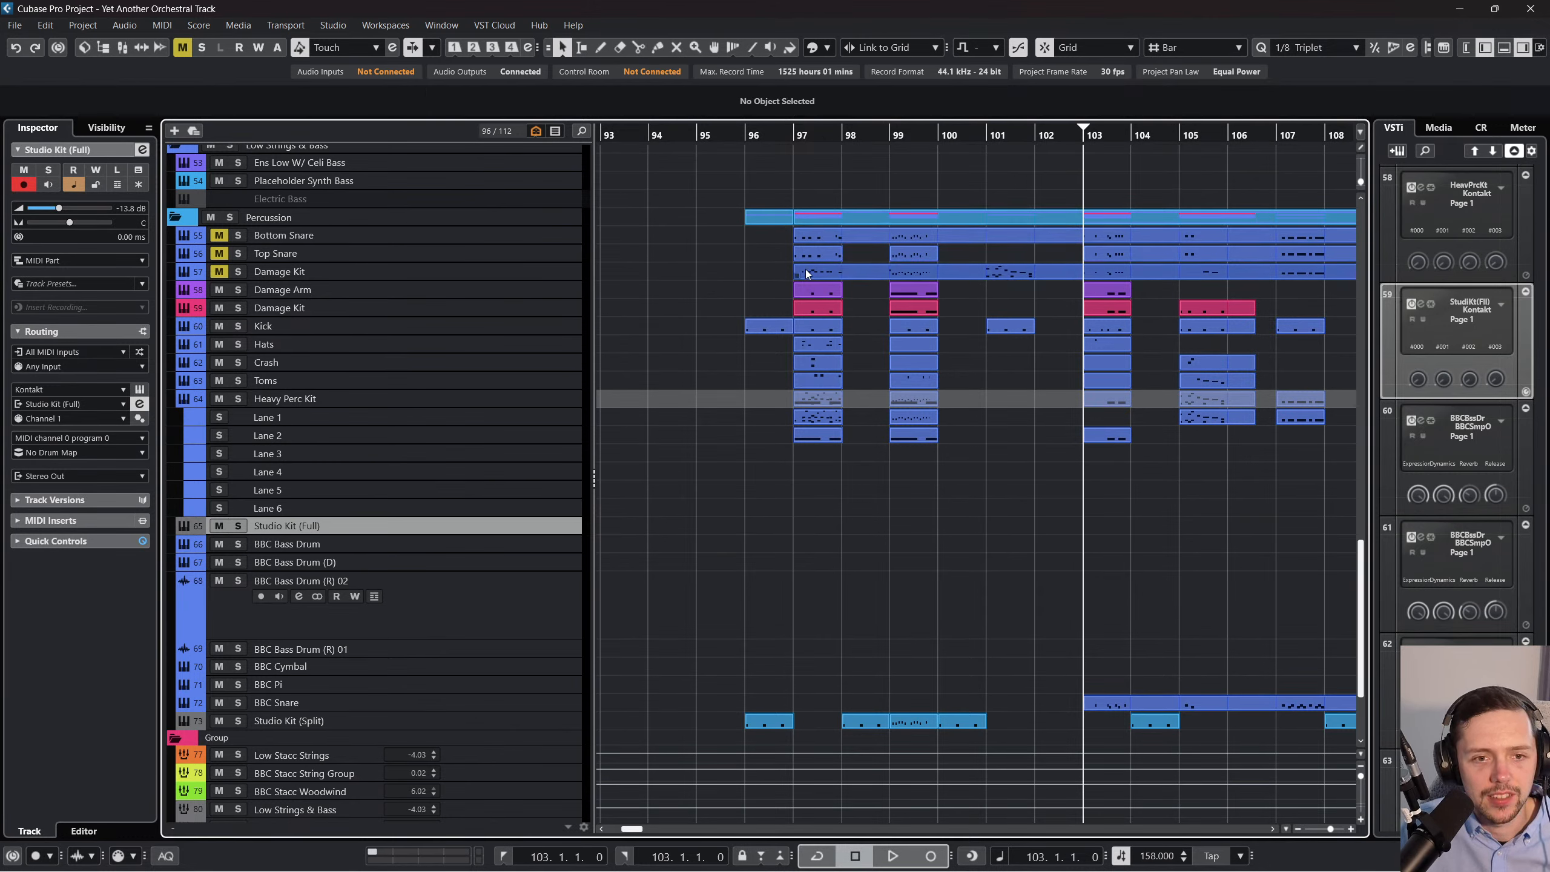
Copy the glued Bottom Snare part onto the Studio Kit (Full) track and move it to start at bar 97.
click(810, 237)
key(ctrl+v)
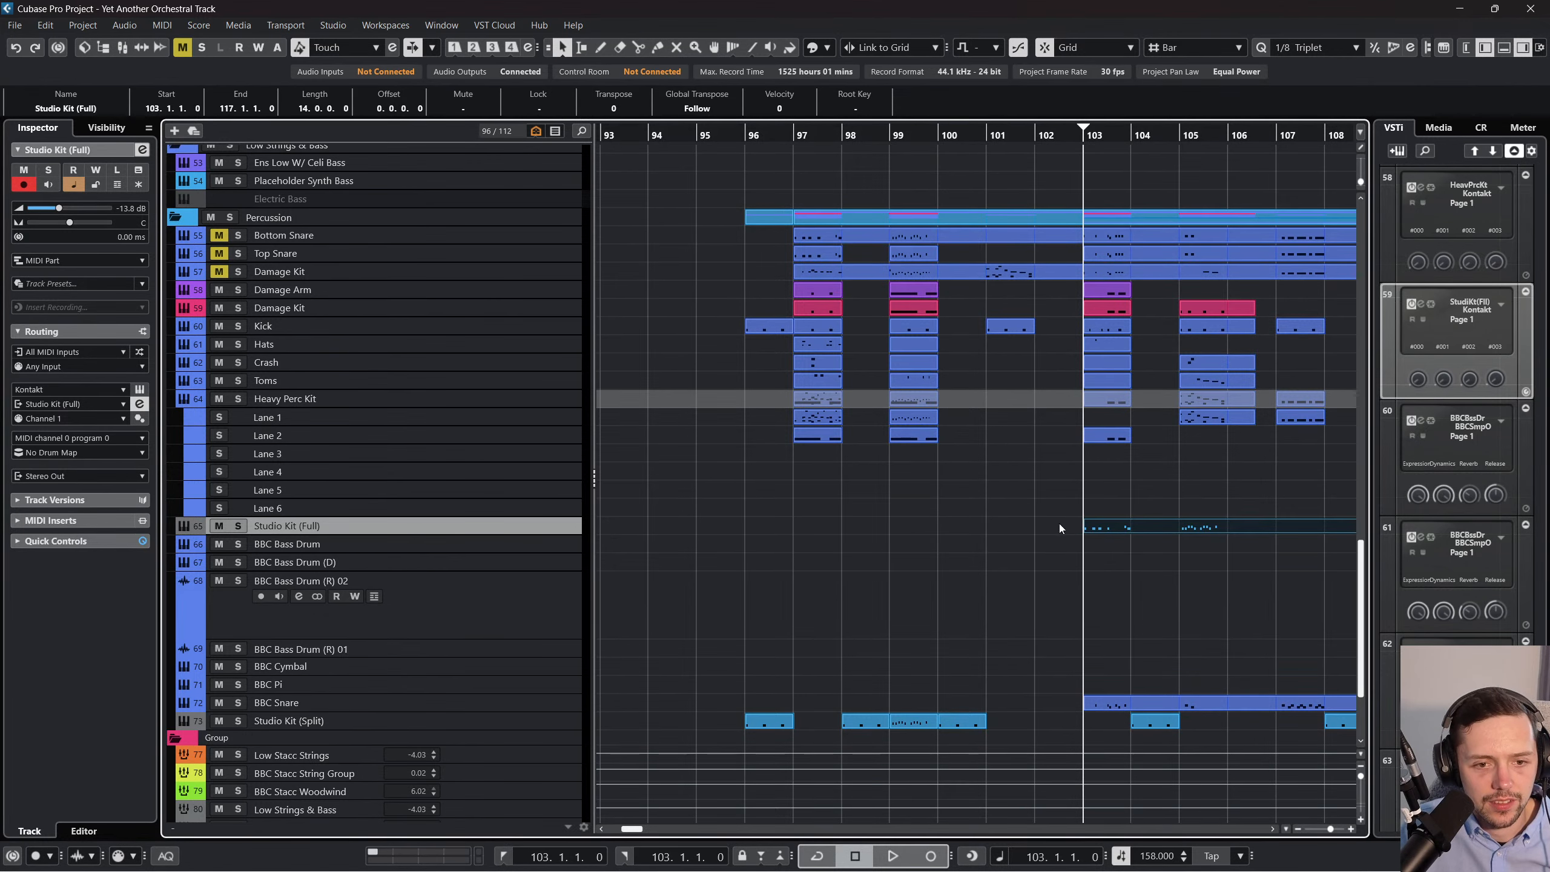
drag(1088, 528, 829, 525)
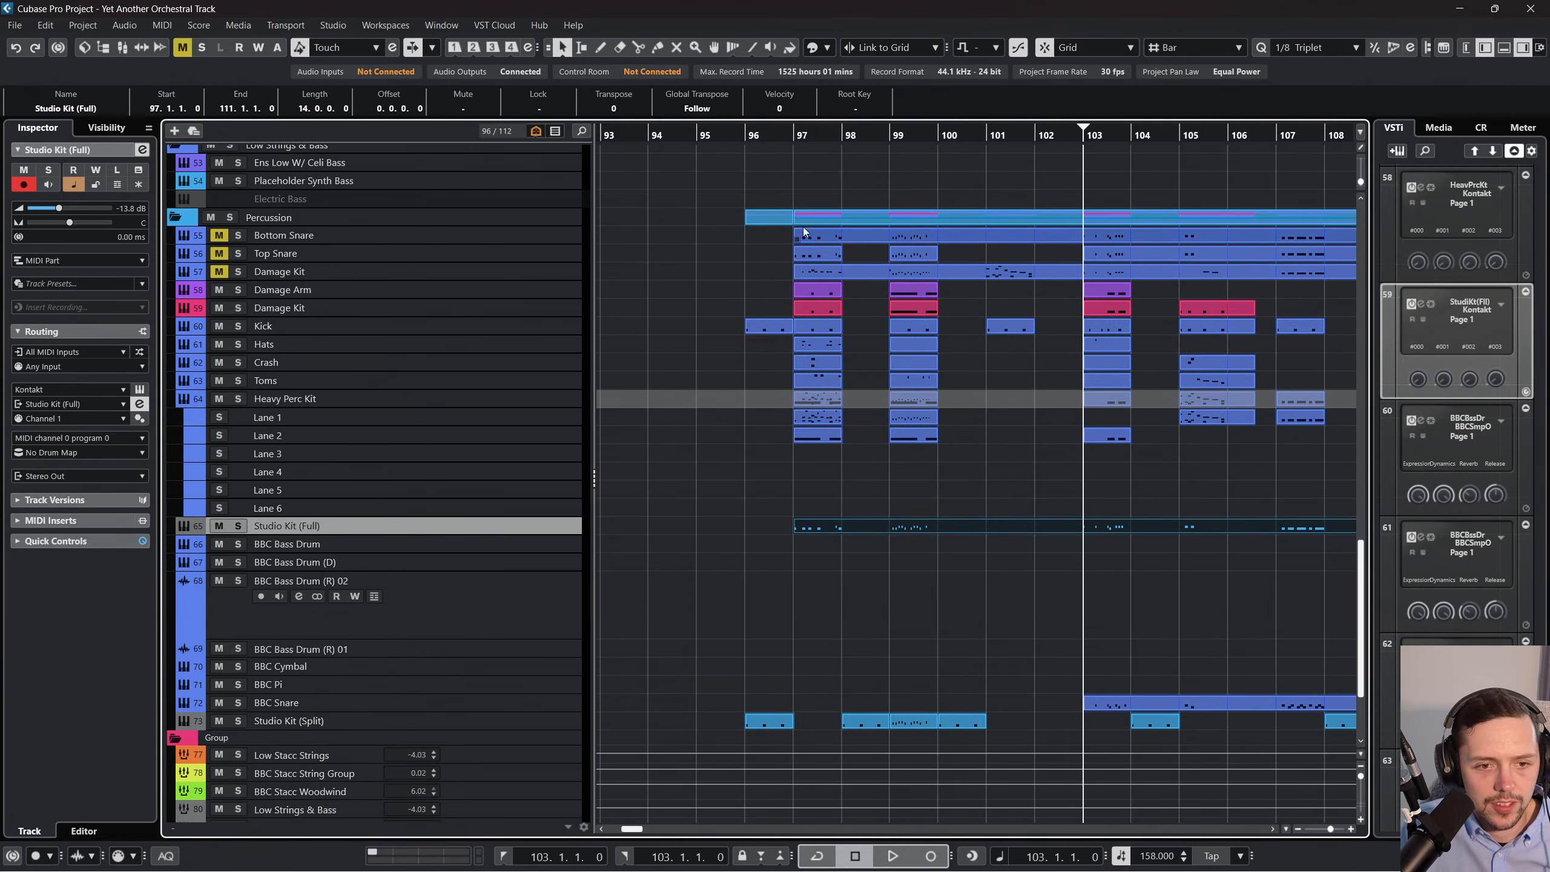
Solo the Studio Kit (Full) track and audition the copied part from bar 97.
click(797, 137)
key(space)
click(238, 525)
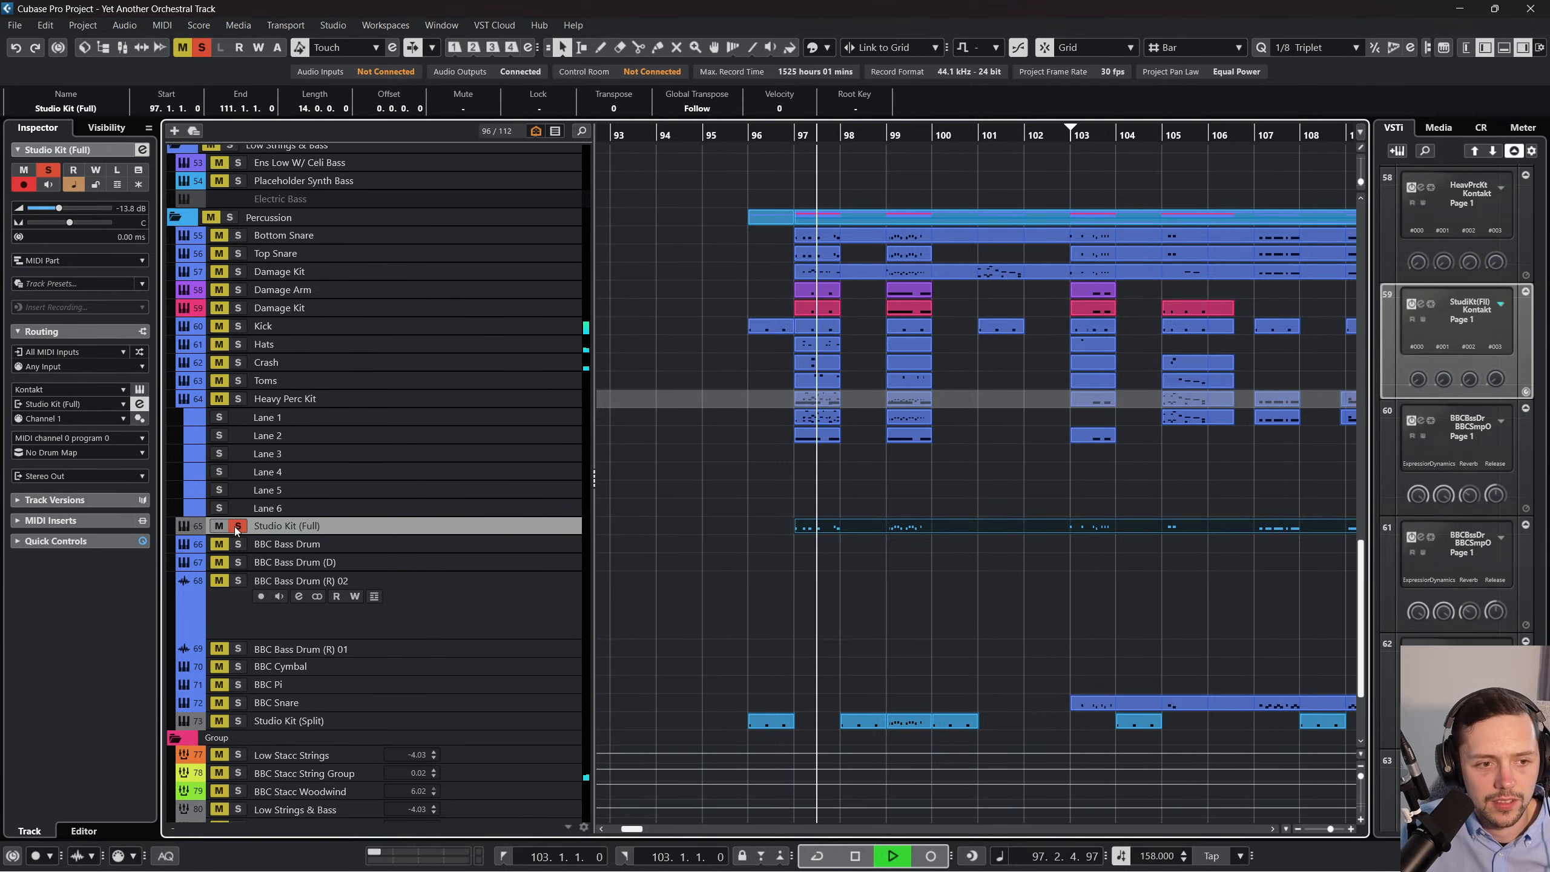
key(space)
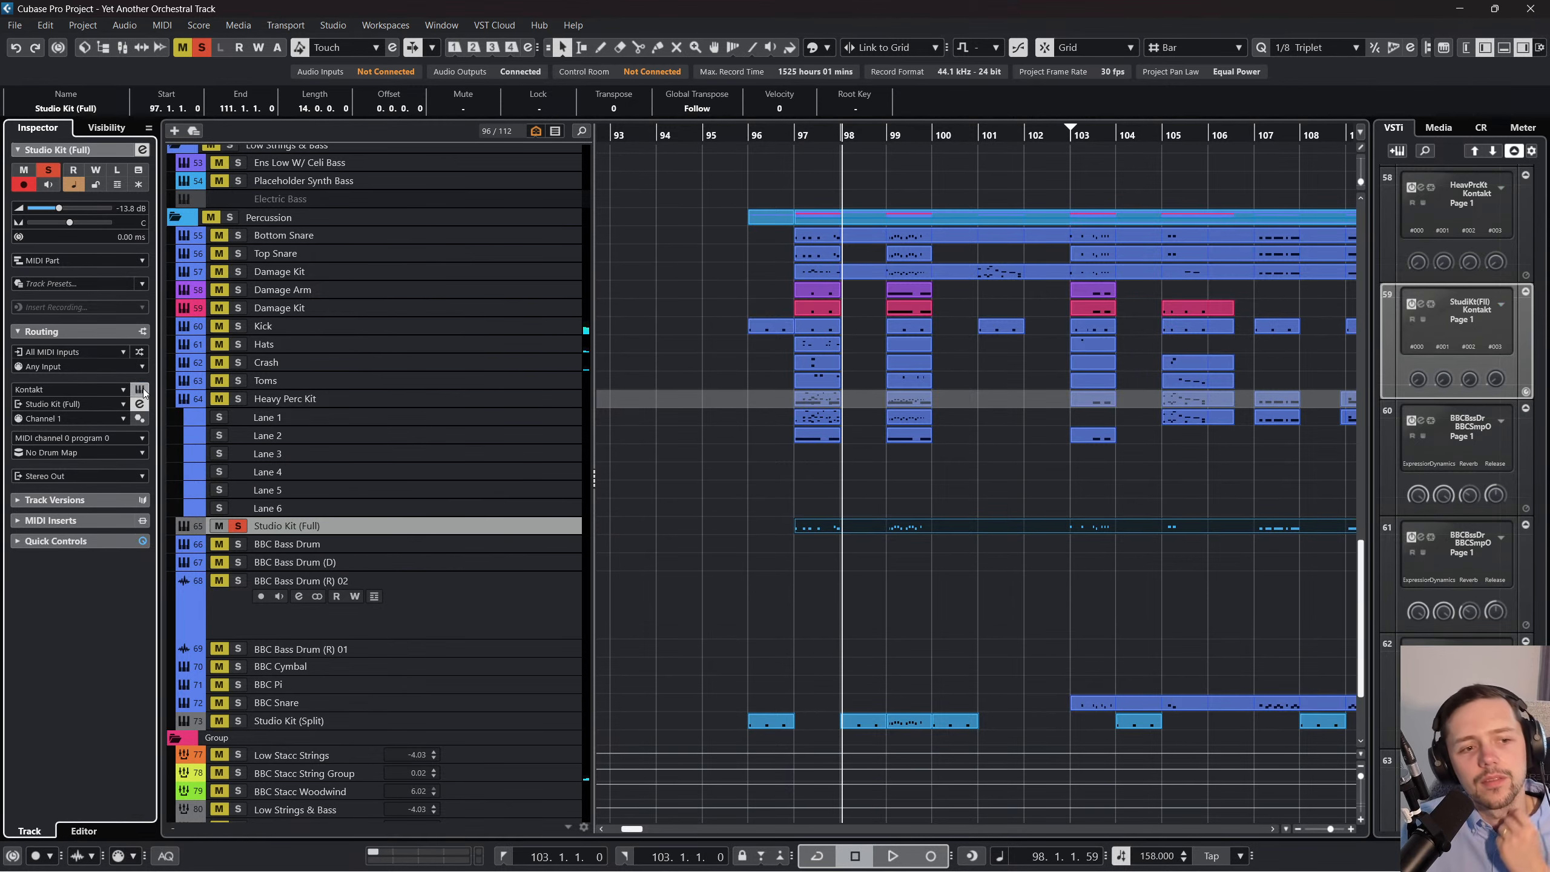
Open the Kontakt instrument of the Studio Kit (Full) track and audition Studio Drummer's built-in groove.
click(142, 391)
click(846, 561)
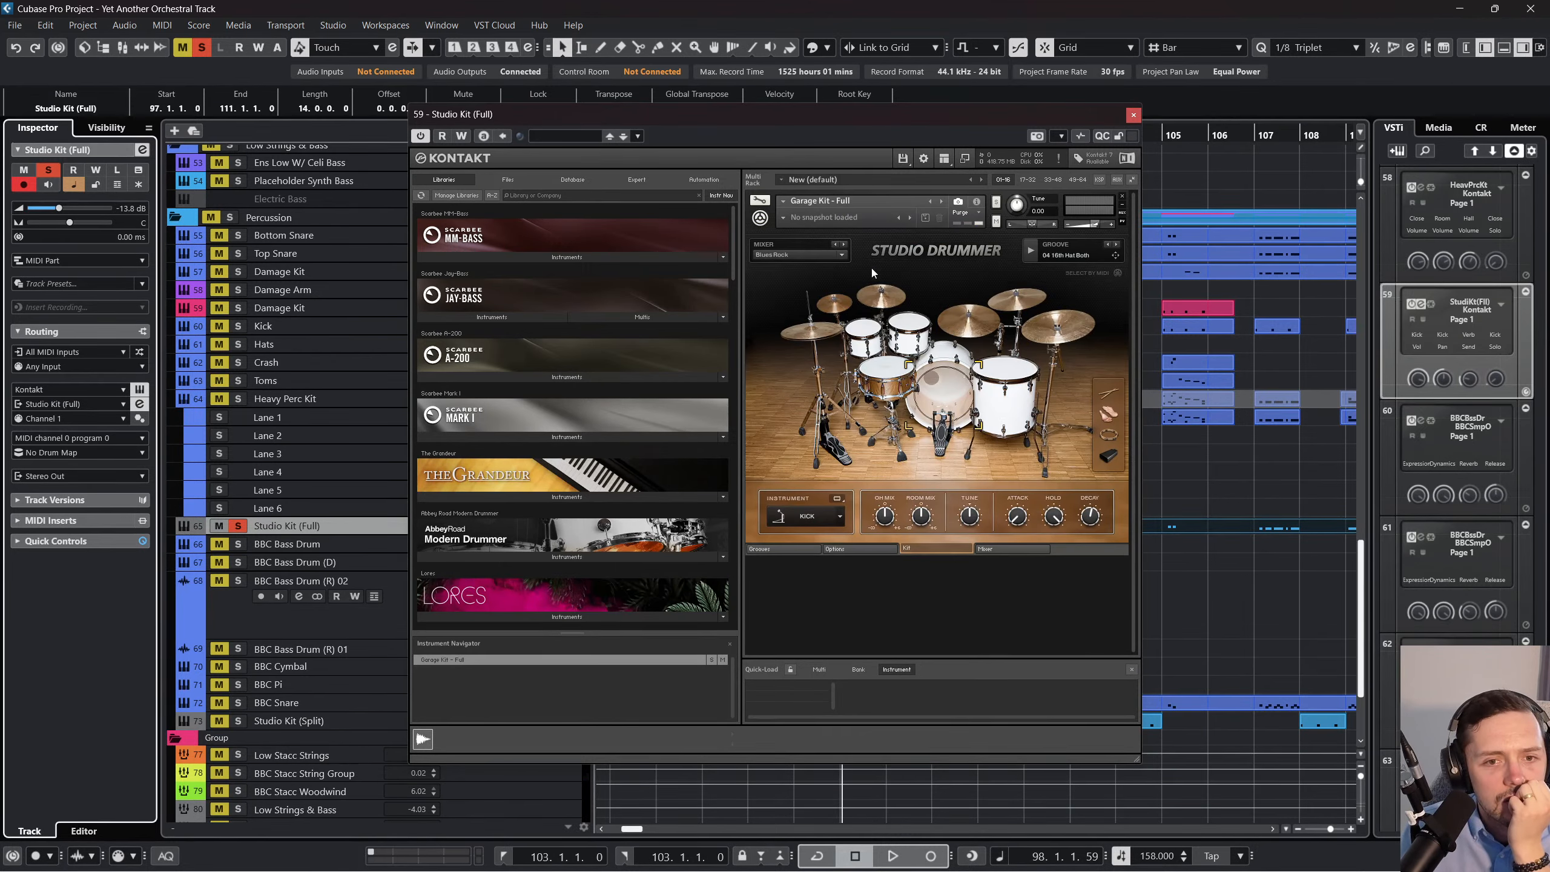
click(1031, 253)
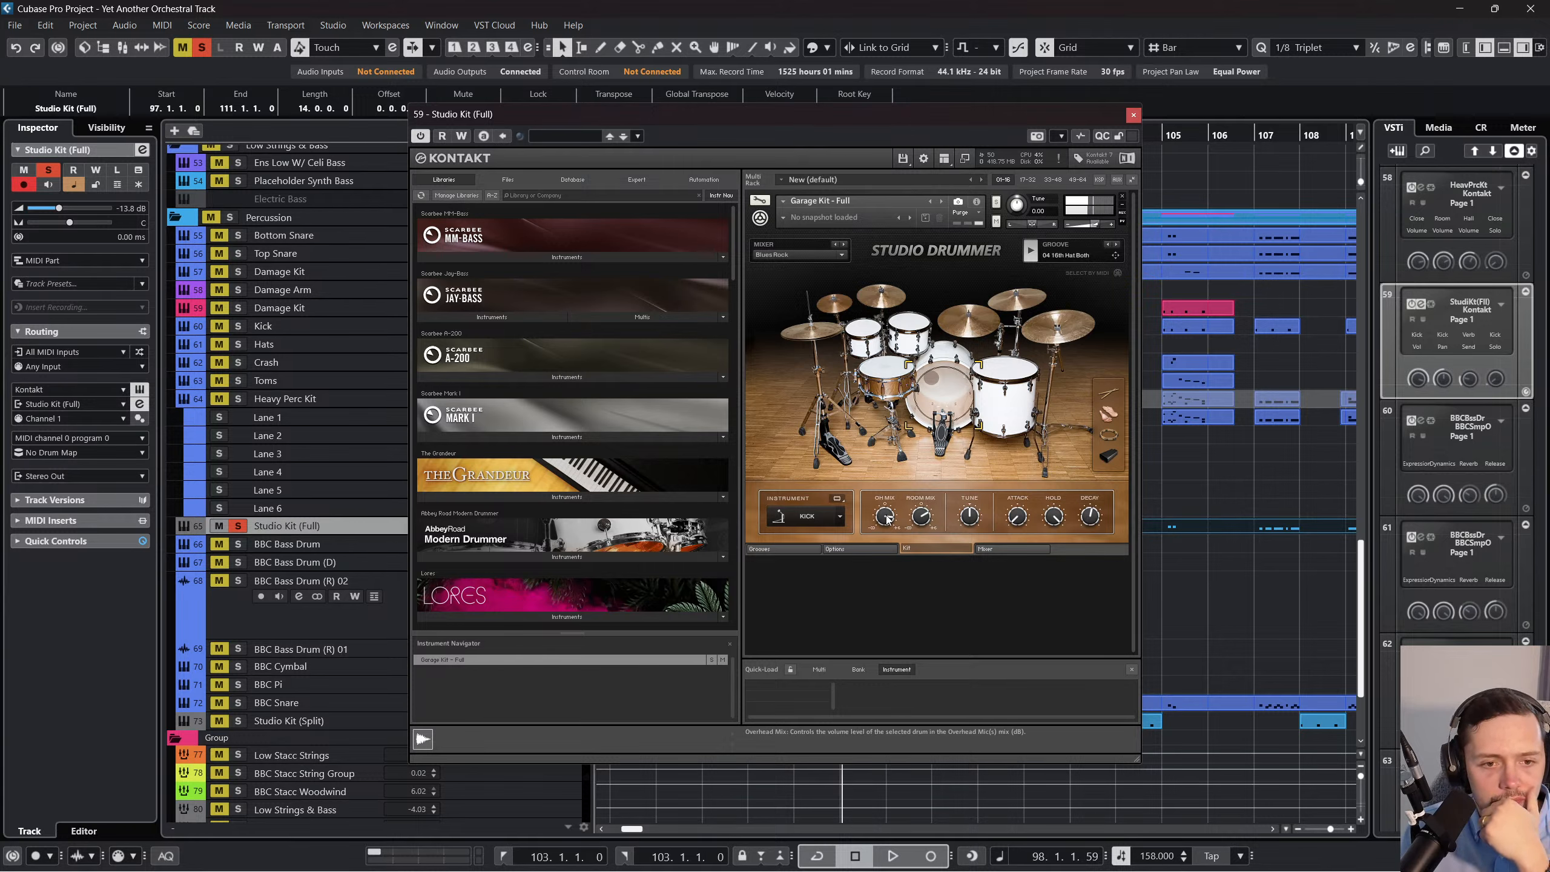
Audition the Hard Rock and Blues & Country mixer presets, and set the Studio Drummer mixer to Pop.
click(825, 256)
click(808, 299)
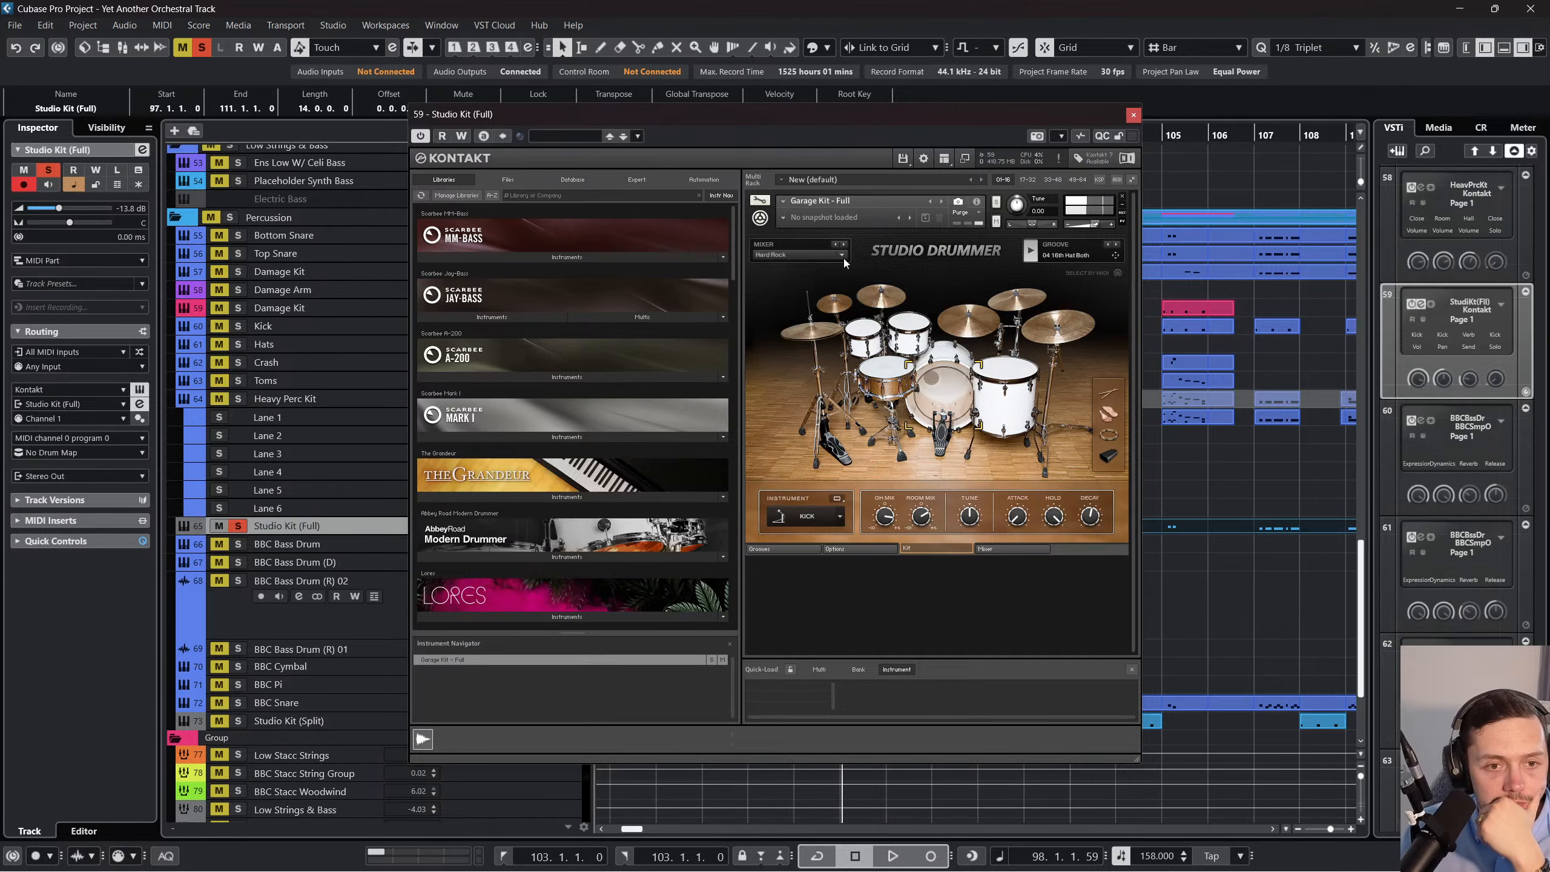
click(843, 259)
click(809, 324)
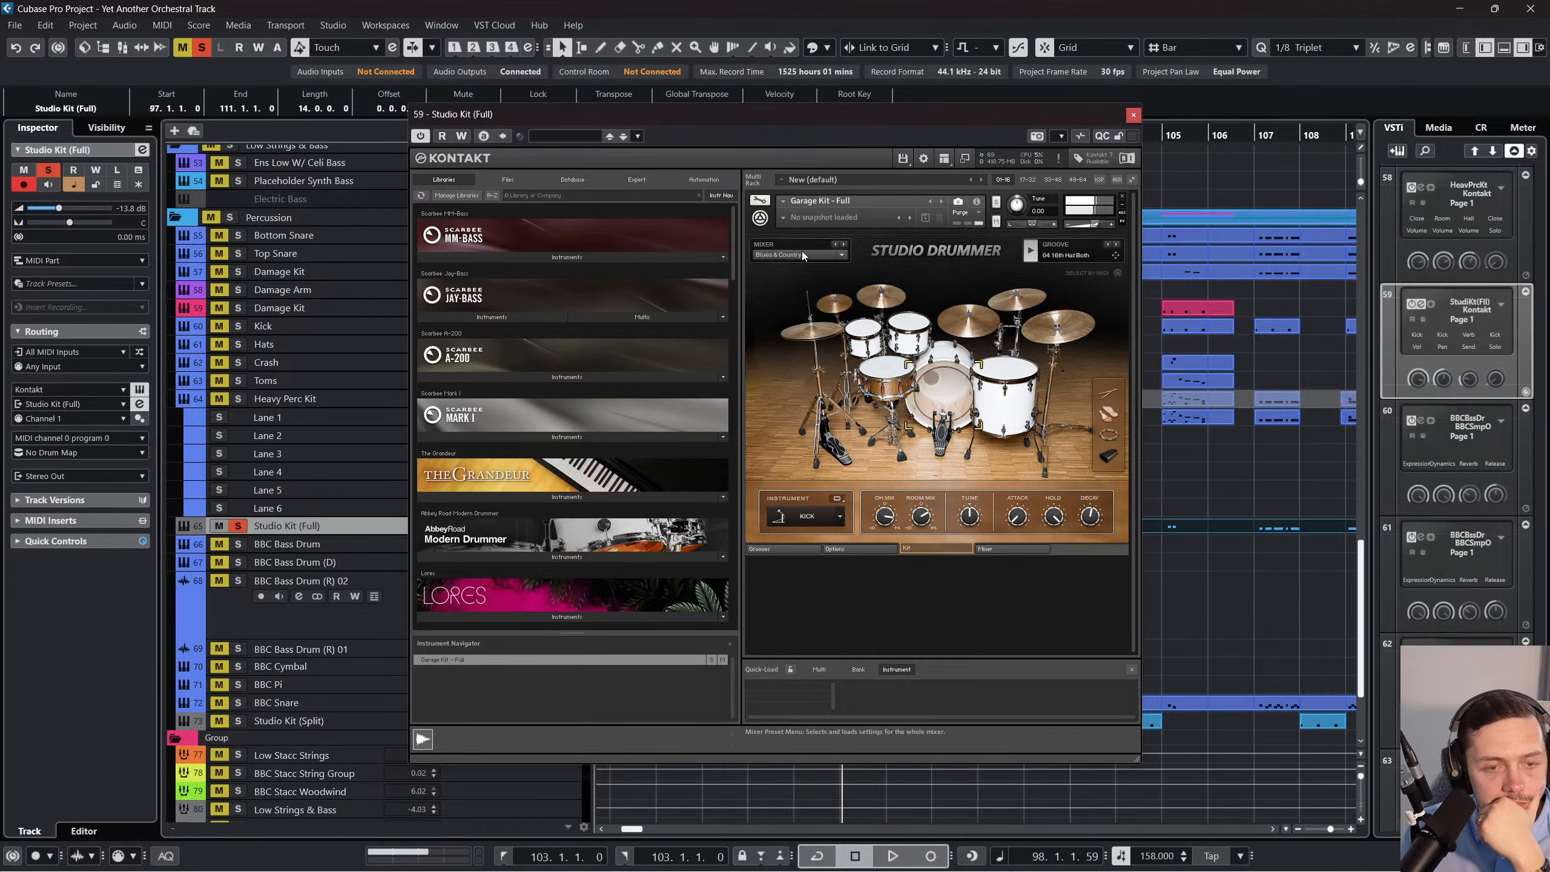
click(803, 256)
click(800, 266)
click(803, 257)
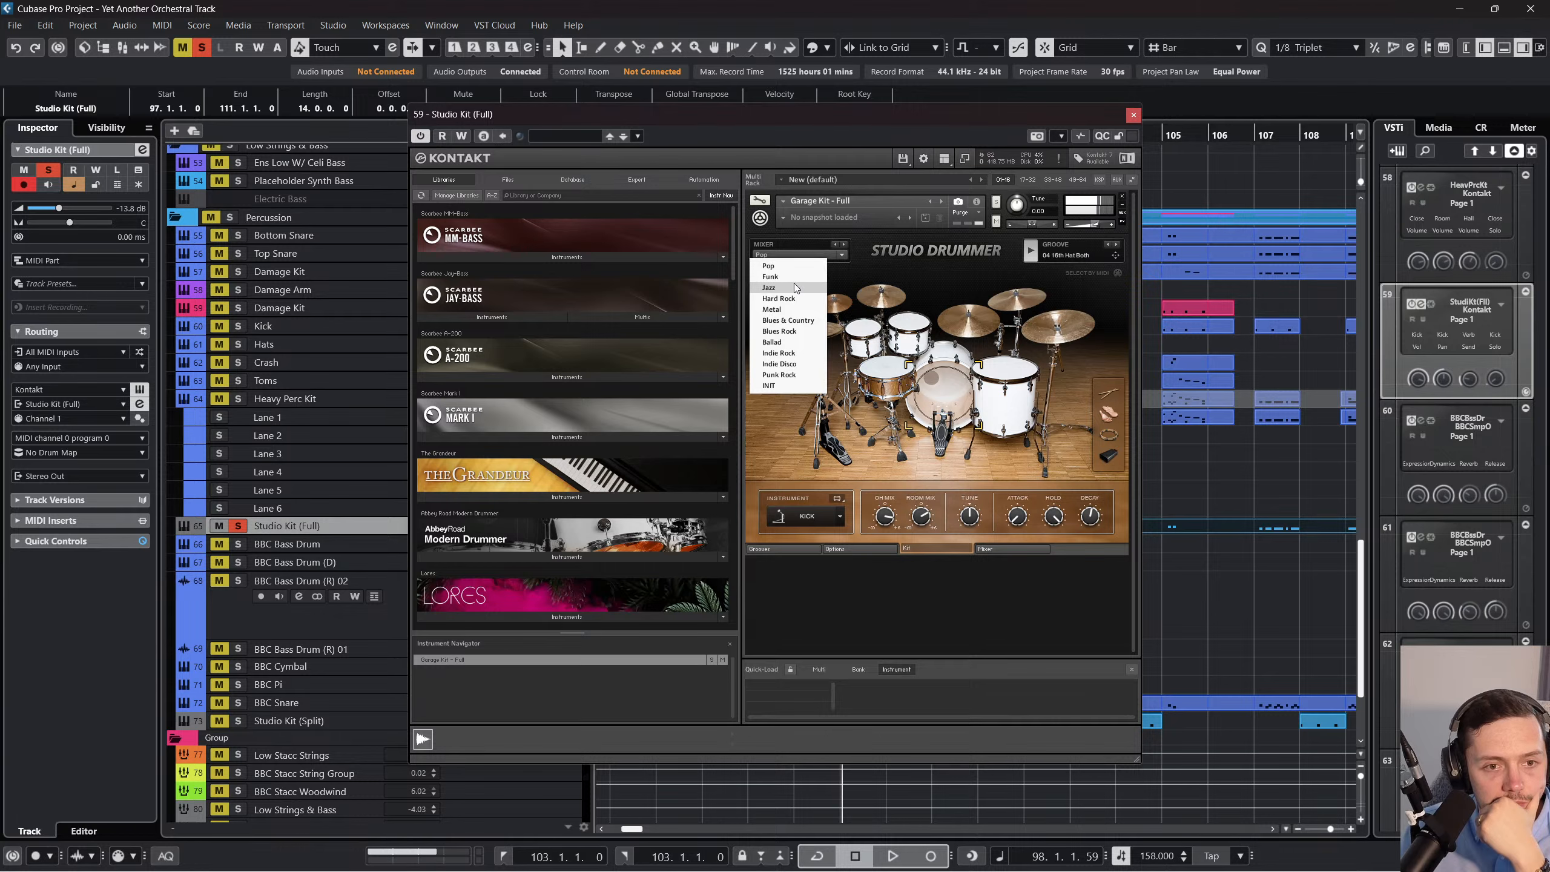
click(923, 353)
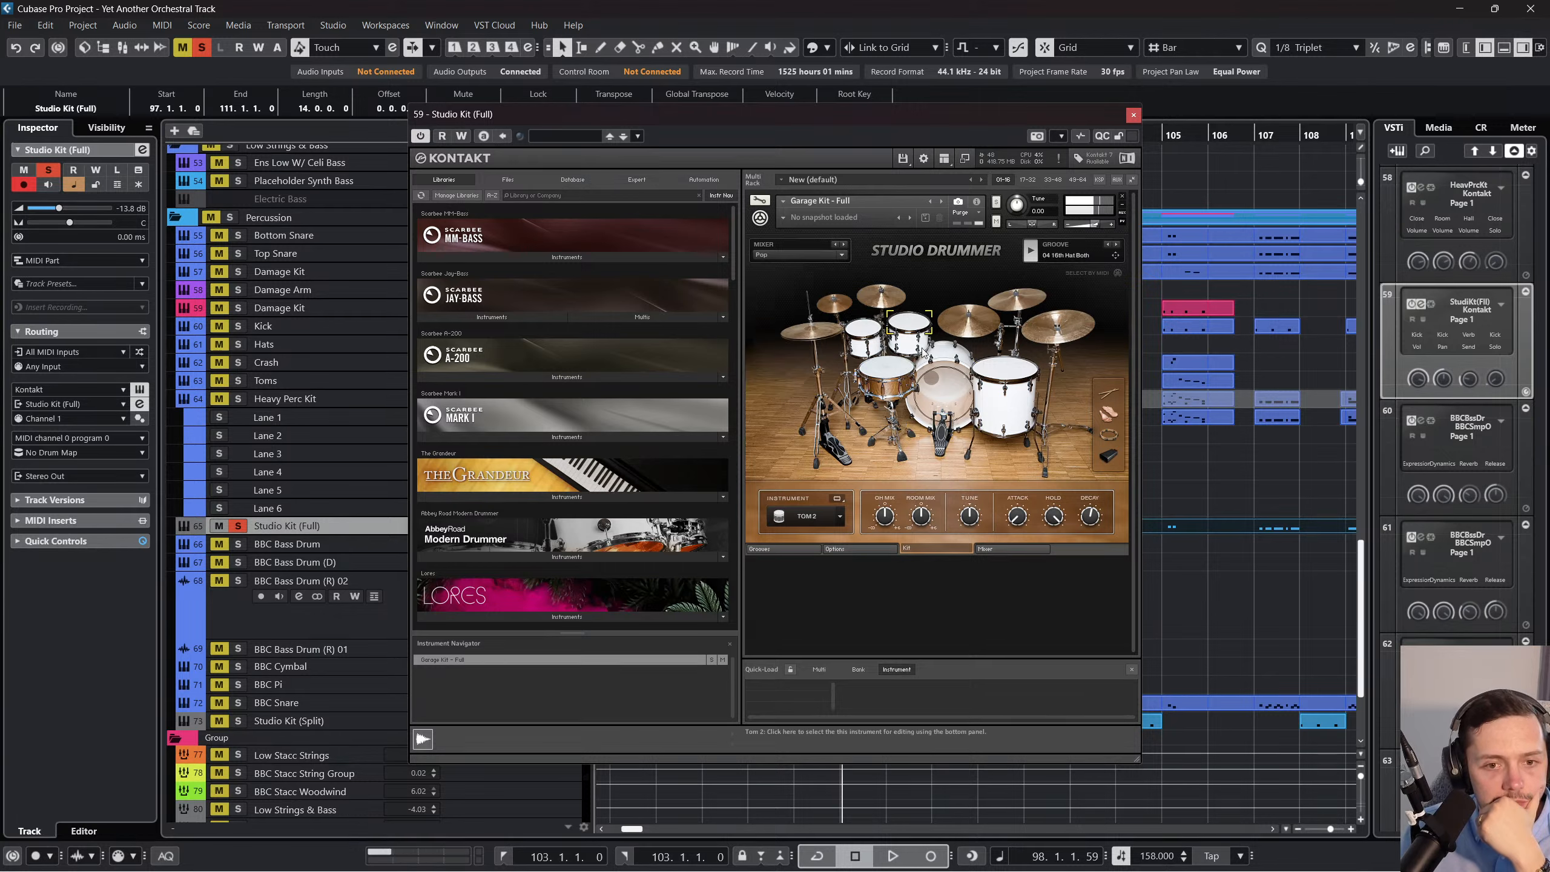
Examine Studio Drummer's mixer page, including the kick and snare EQ and the snare's bus compressor, and close the instrument.
click(954, 387)
click(1004, 549)
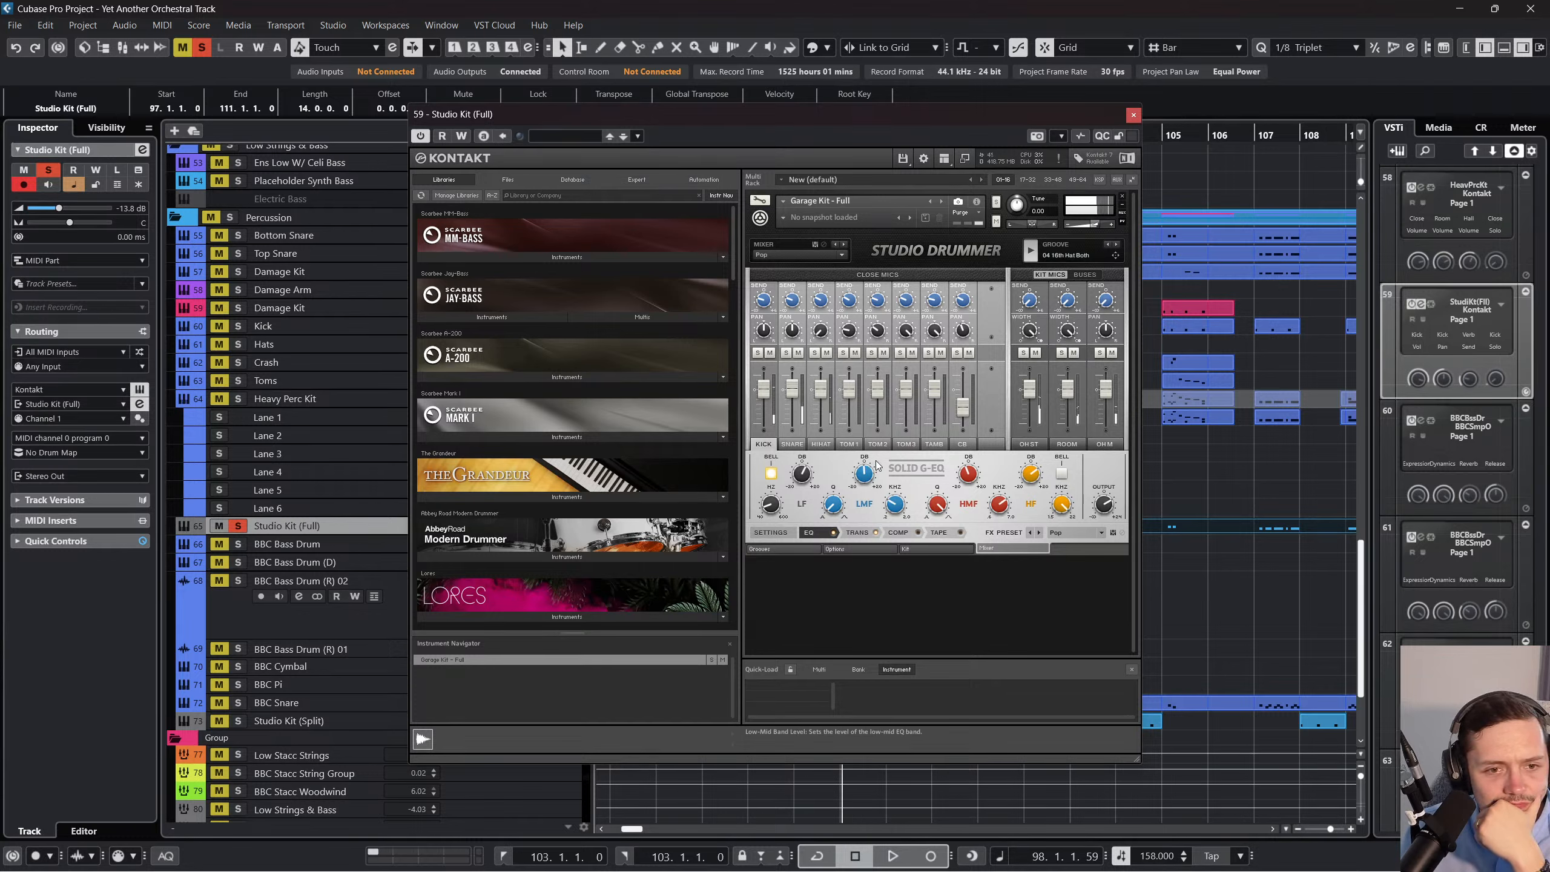
click(792, 445)
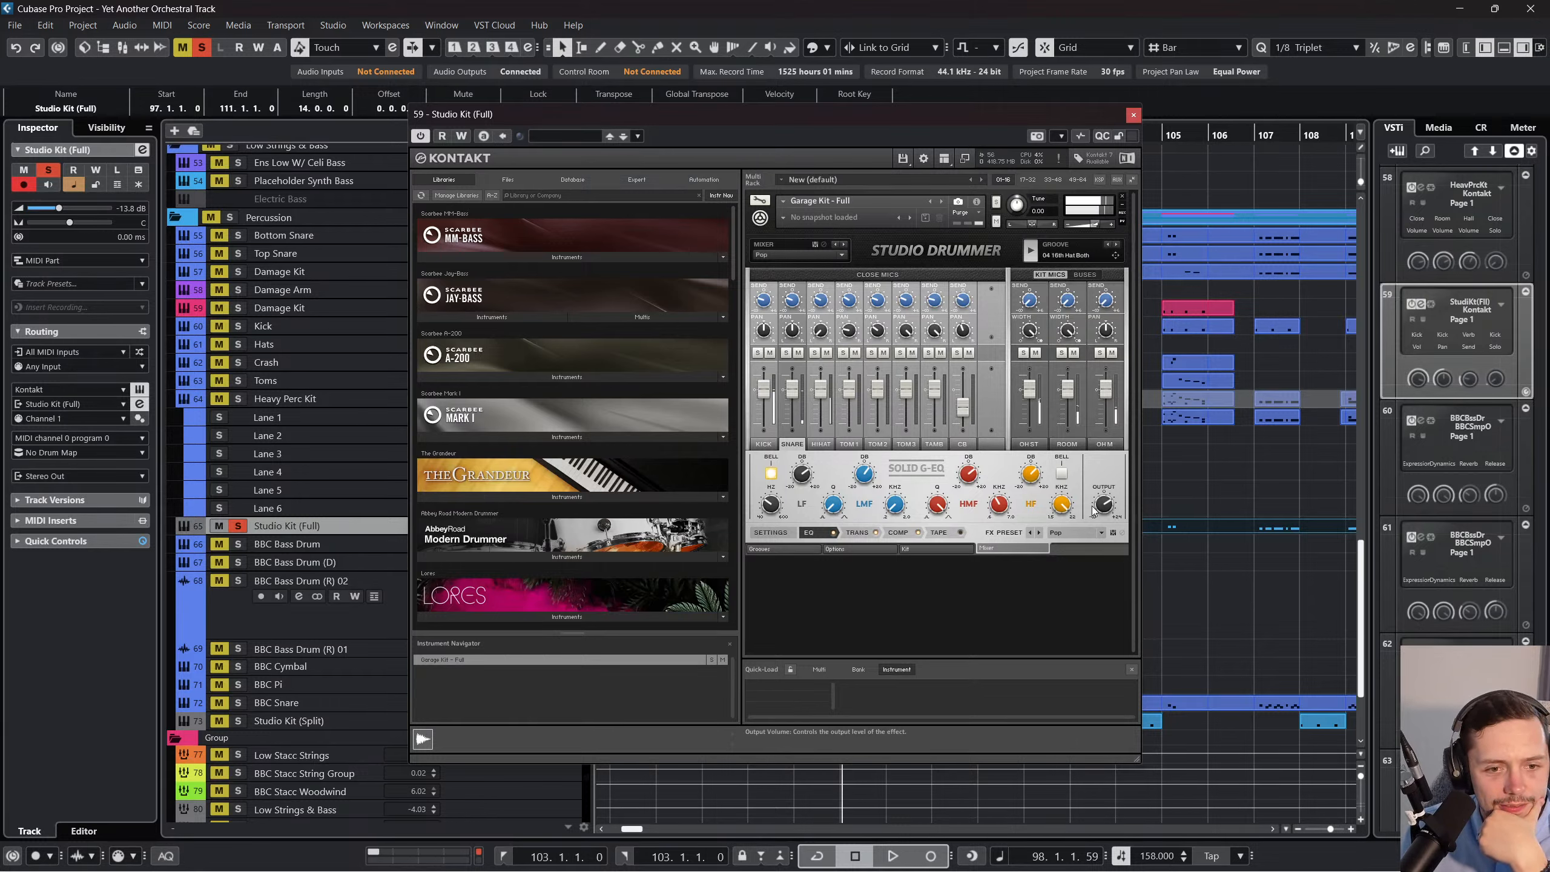
click(899, 533)
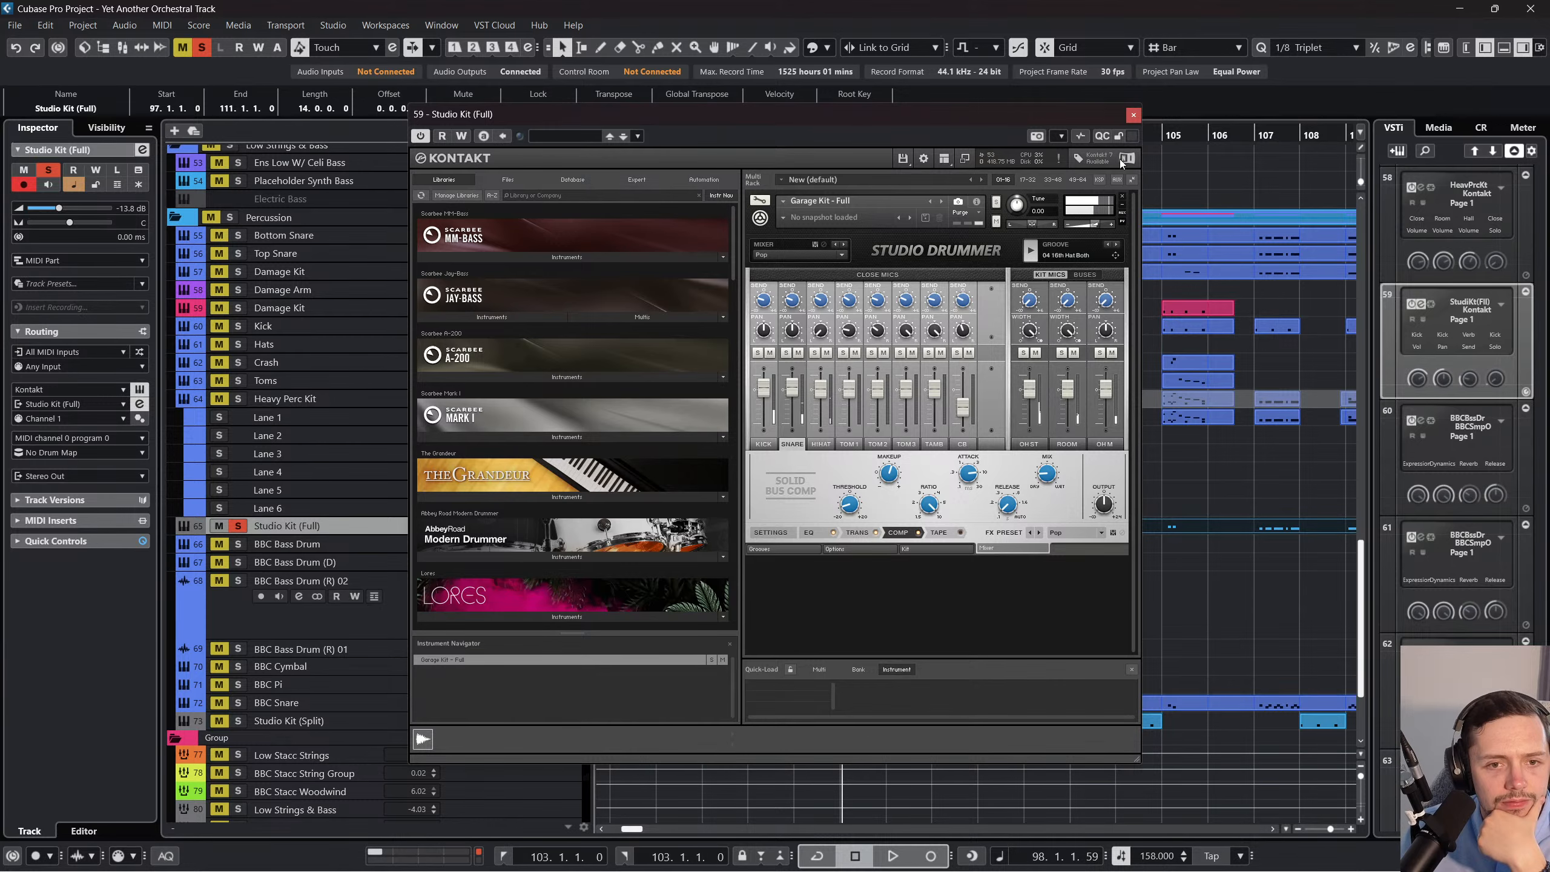
click(1133, 115)
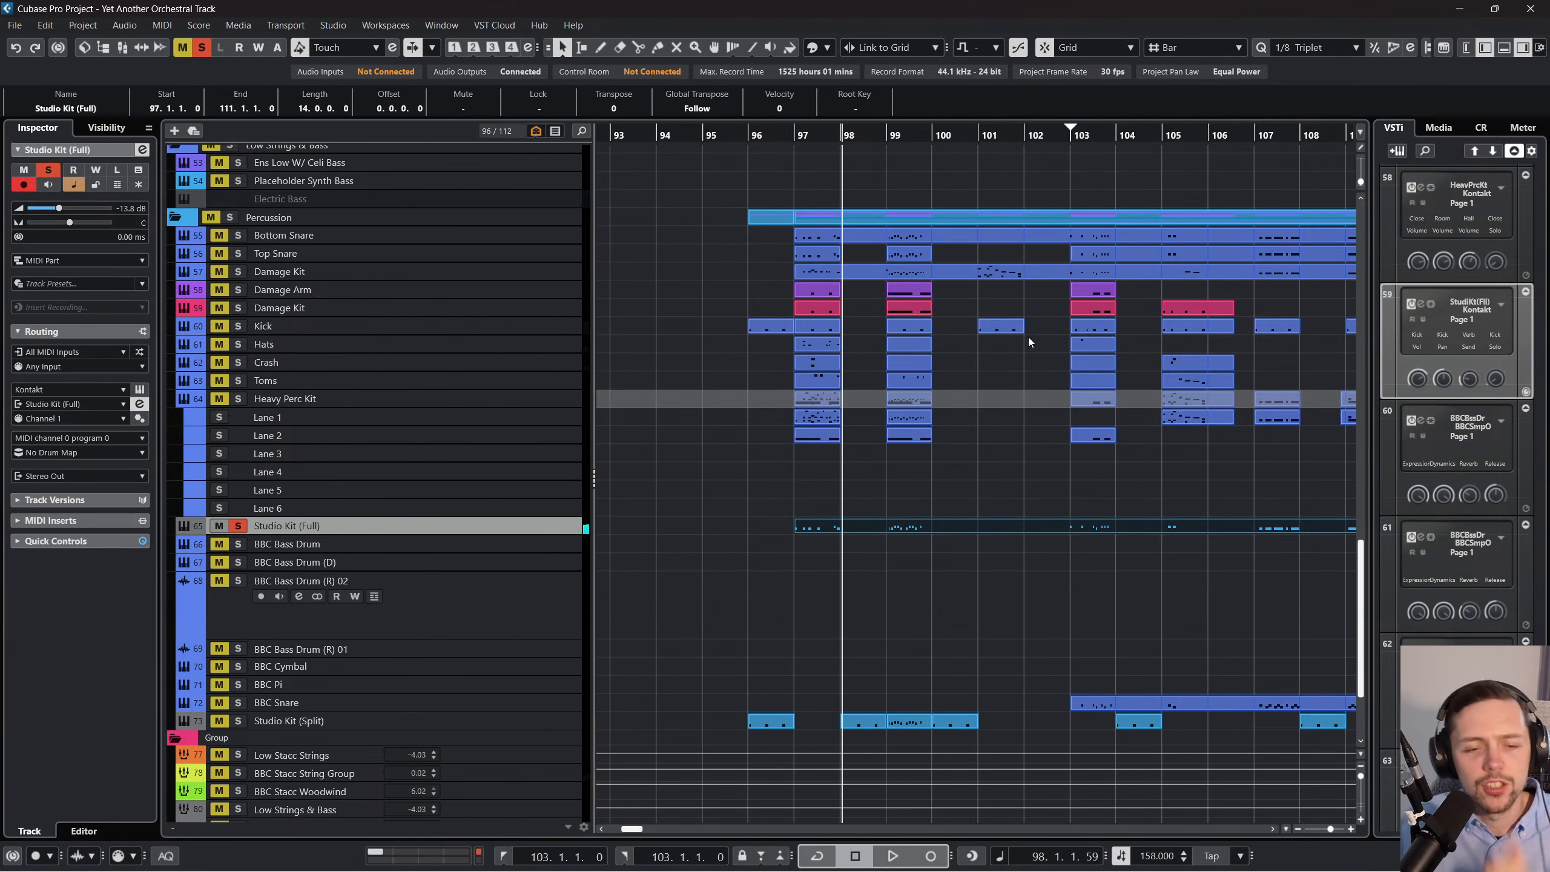
Play the project from bar 97 and compare the soloed Studio Kit (Full) with the full mix.
click(771, 139)
click(140, 419)
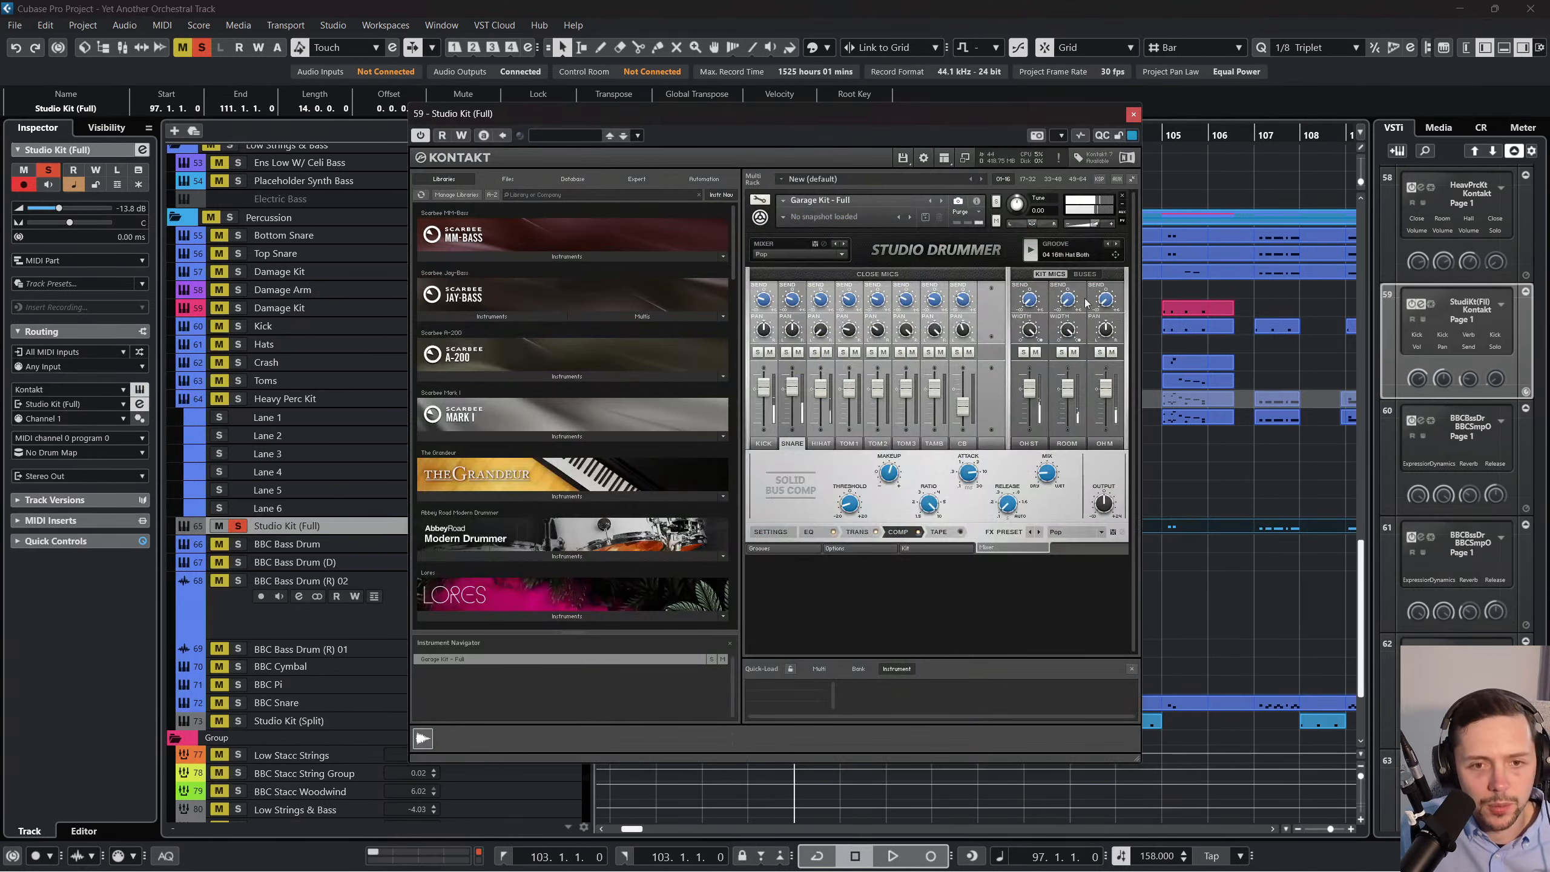
click(1134, 114)
key(space)
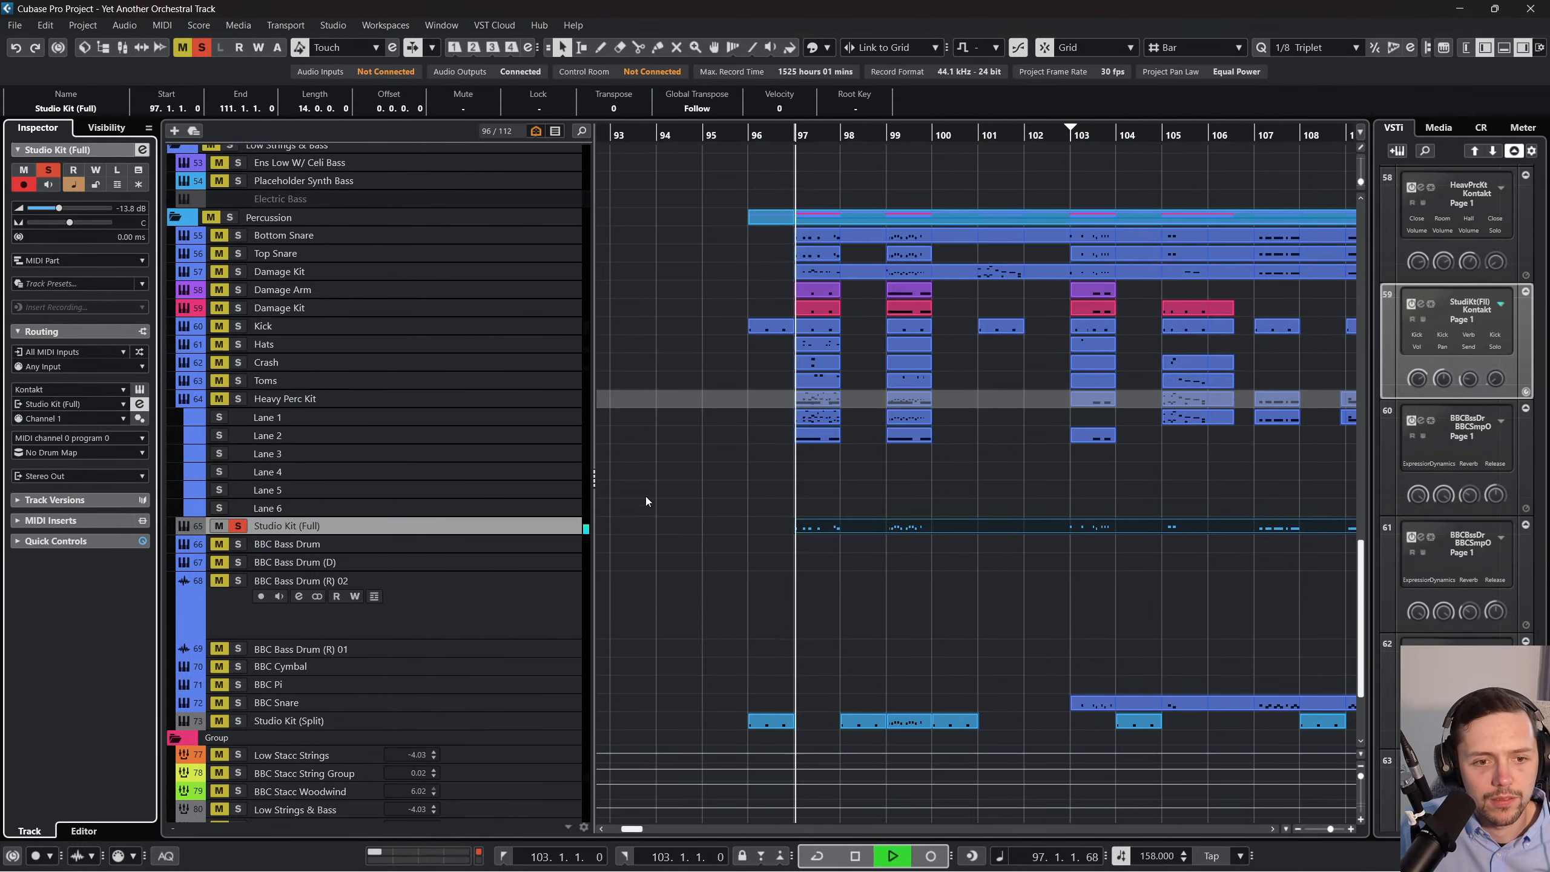
key(s)
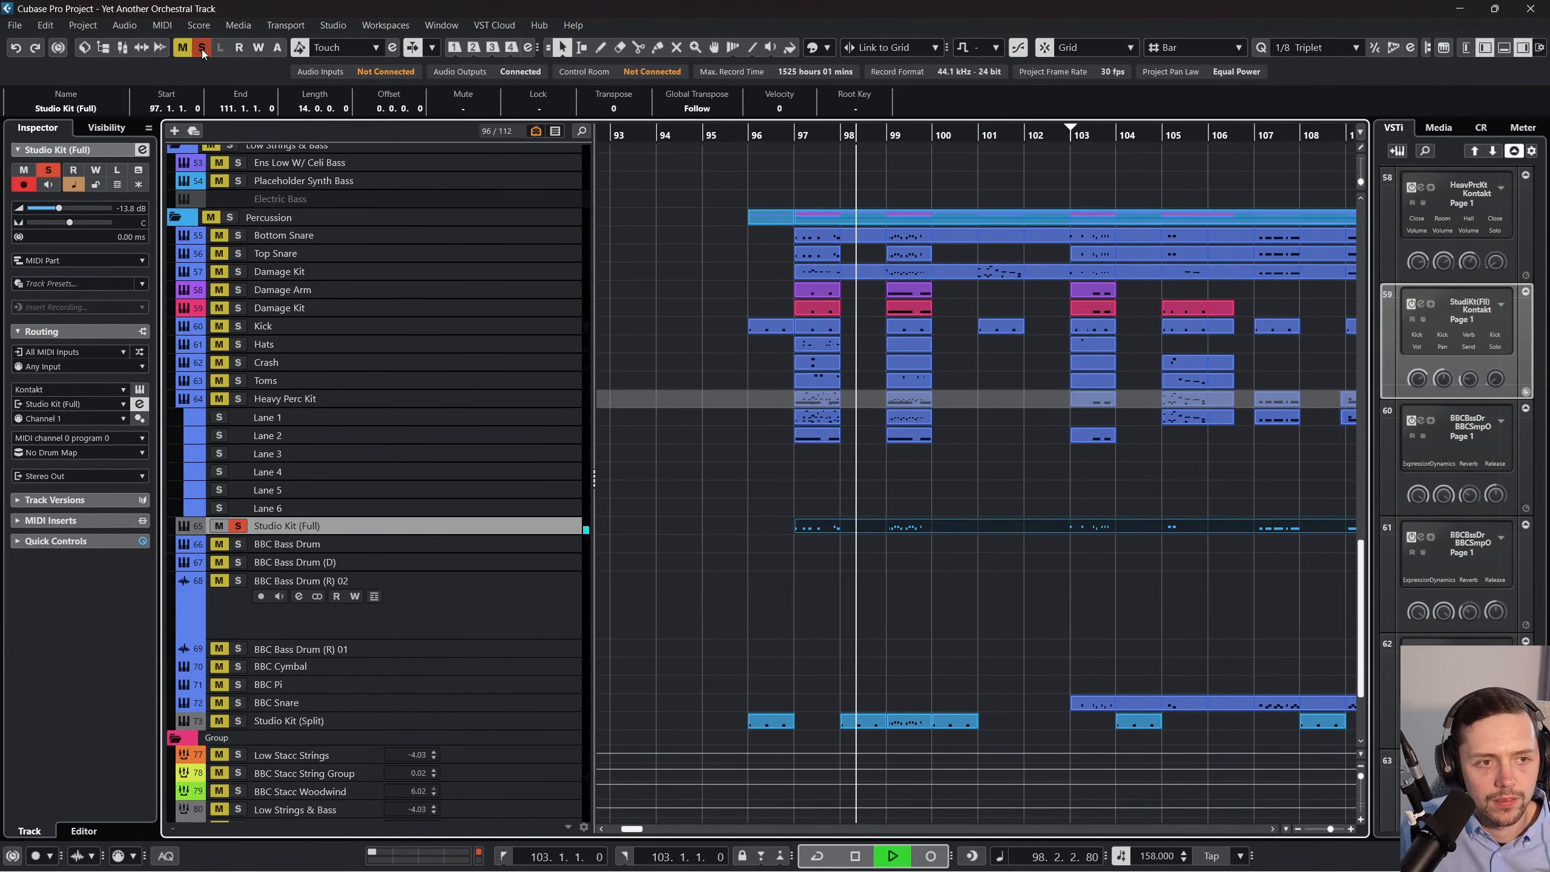
key(s)
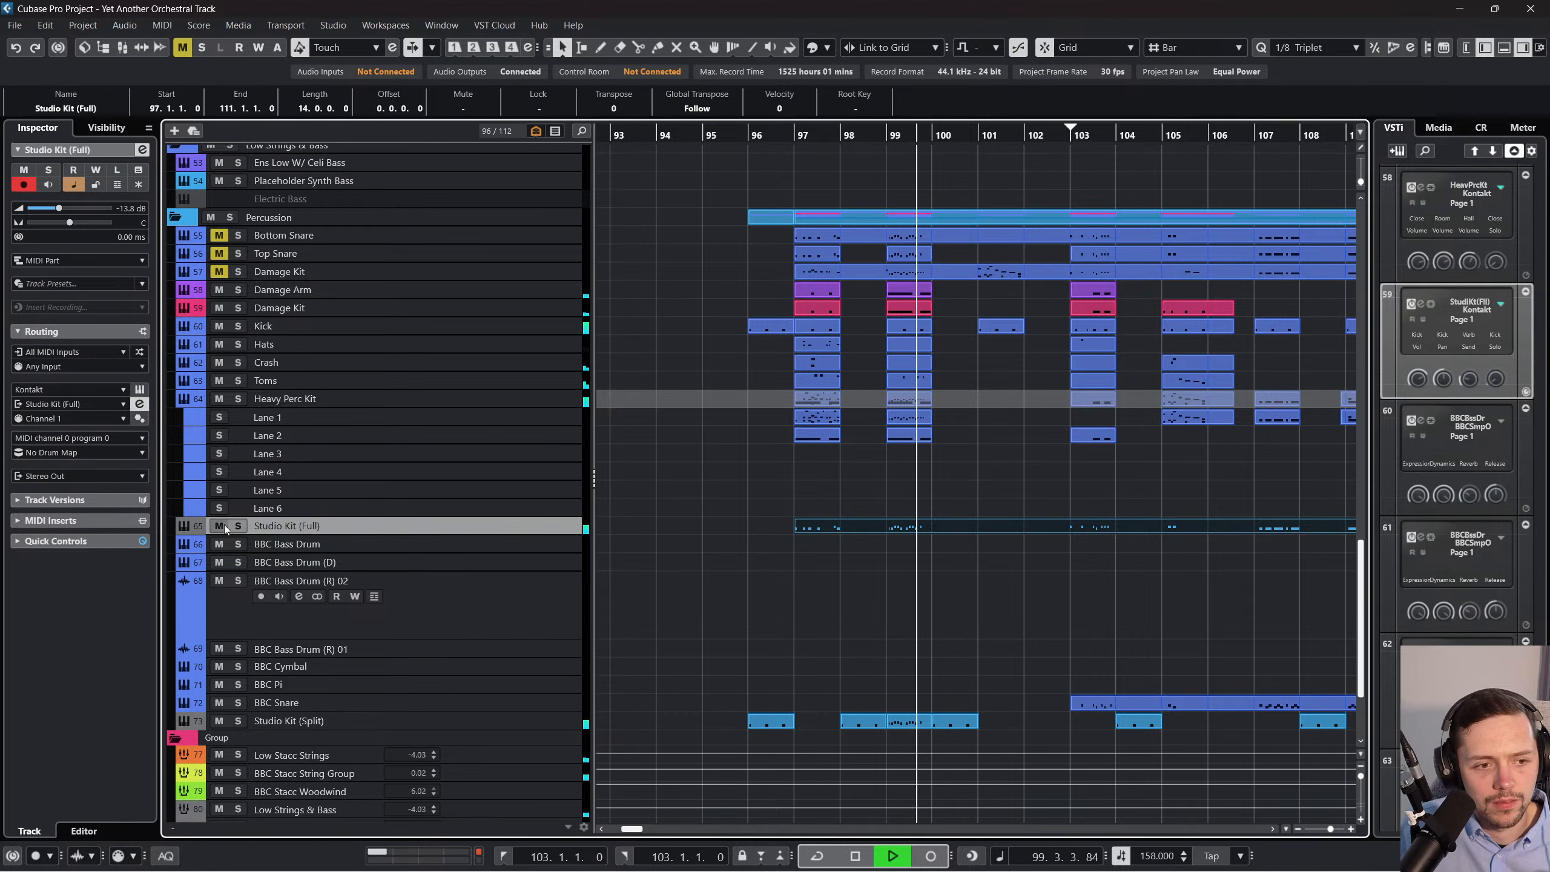
key(space)
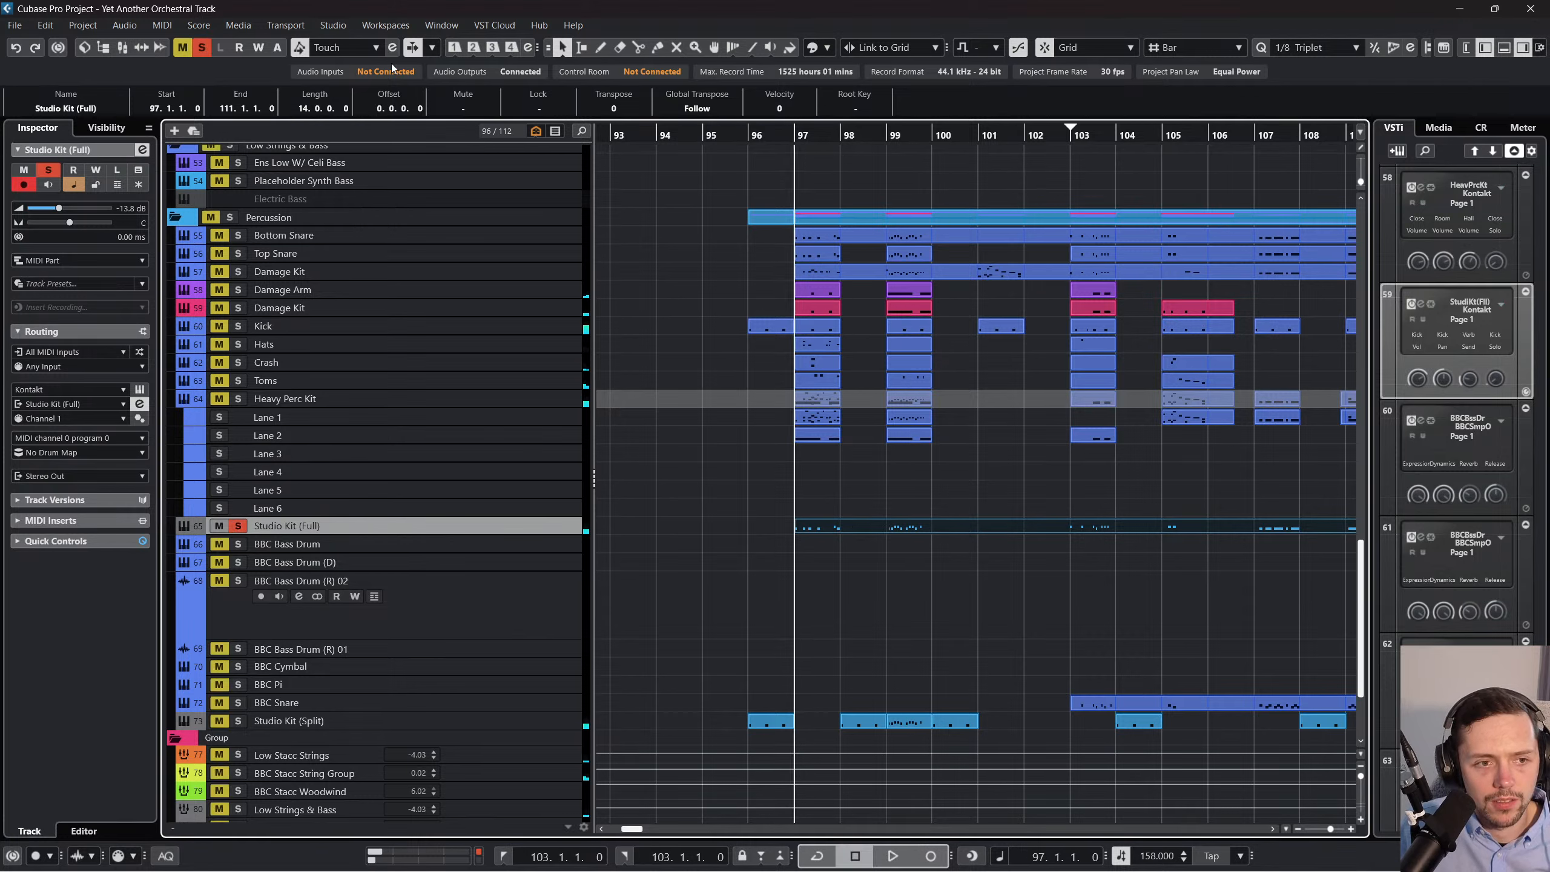
With all solos cleared, mute the percussion tracks Damage Arm through Heavy Perc Kit and play from bar 97 with auto-scroll on.
click(211, 54)
click(215, 290)
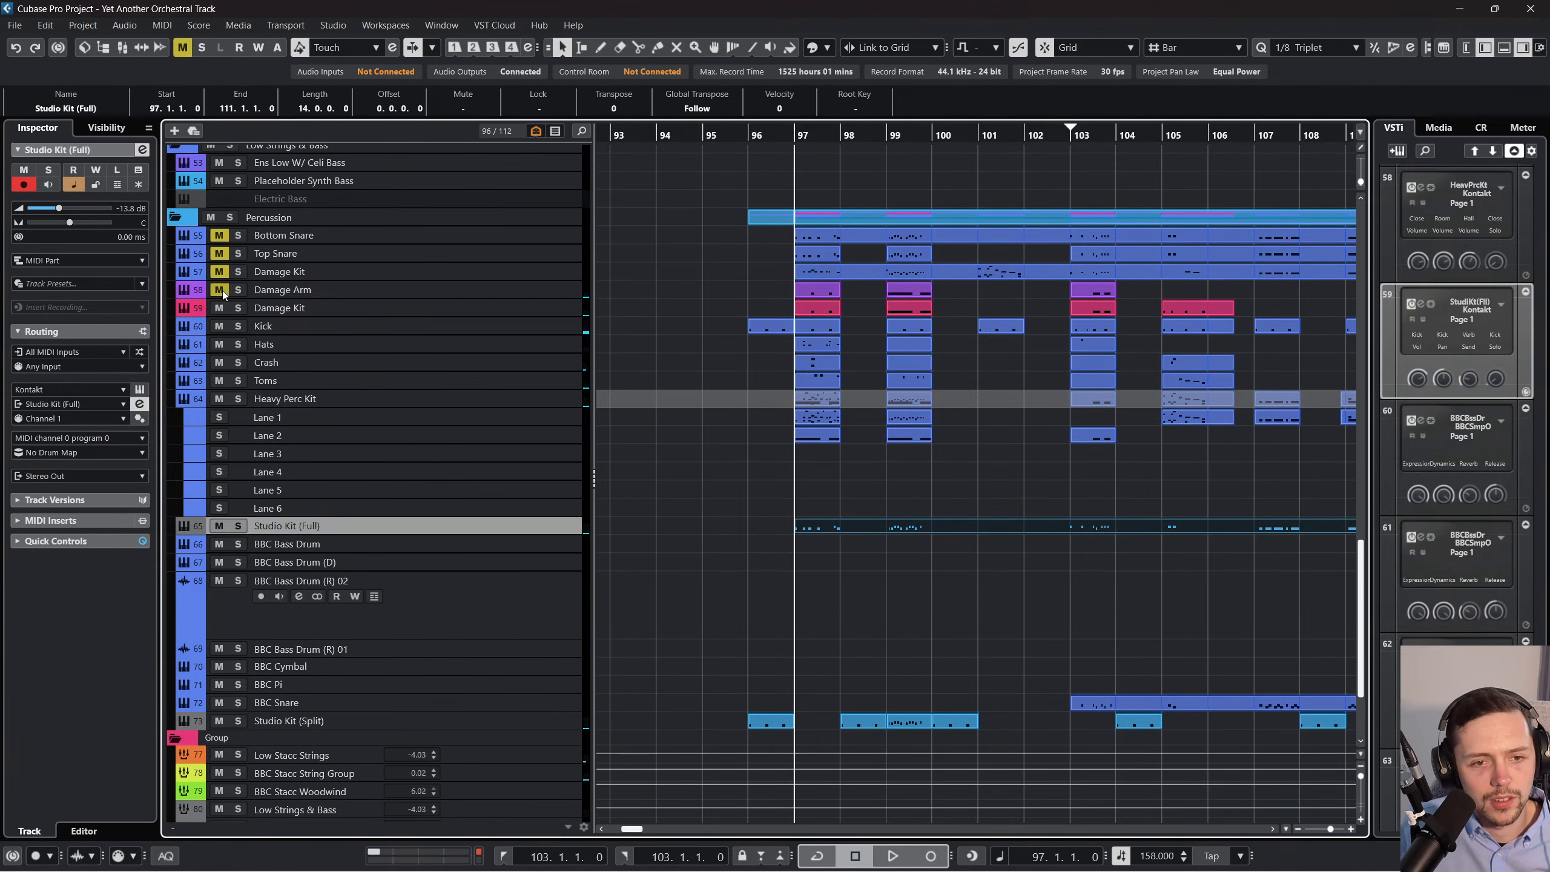
click(211, 305)
click(216, 308)
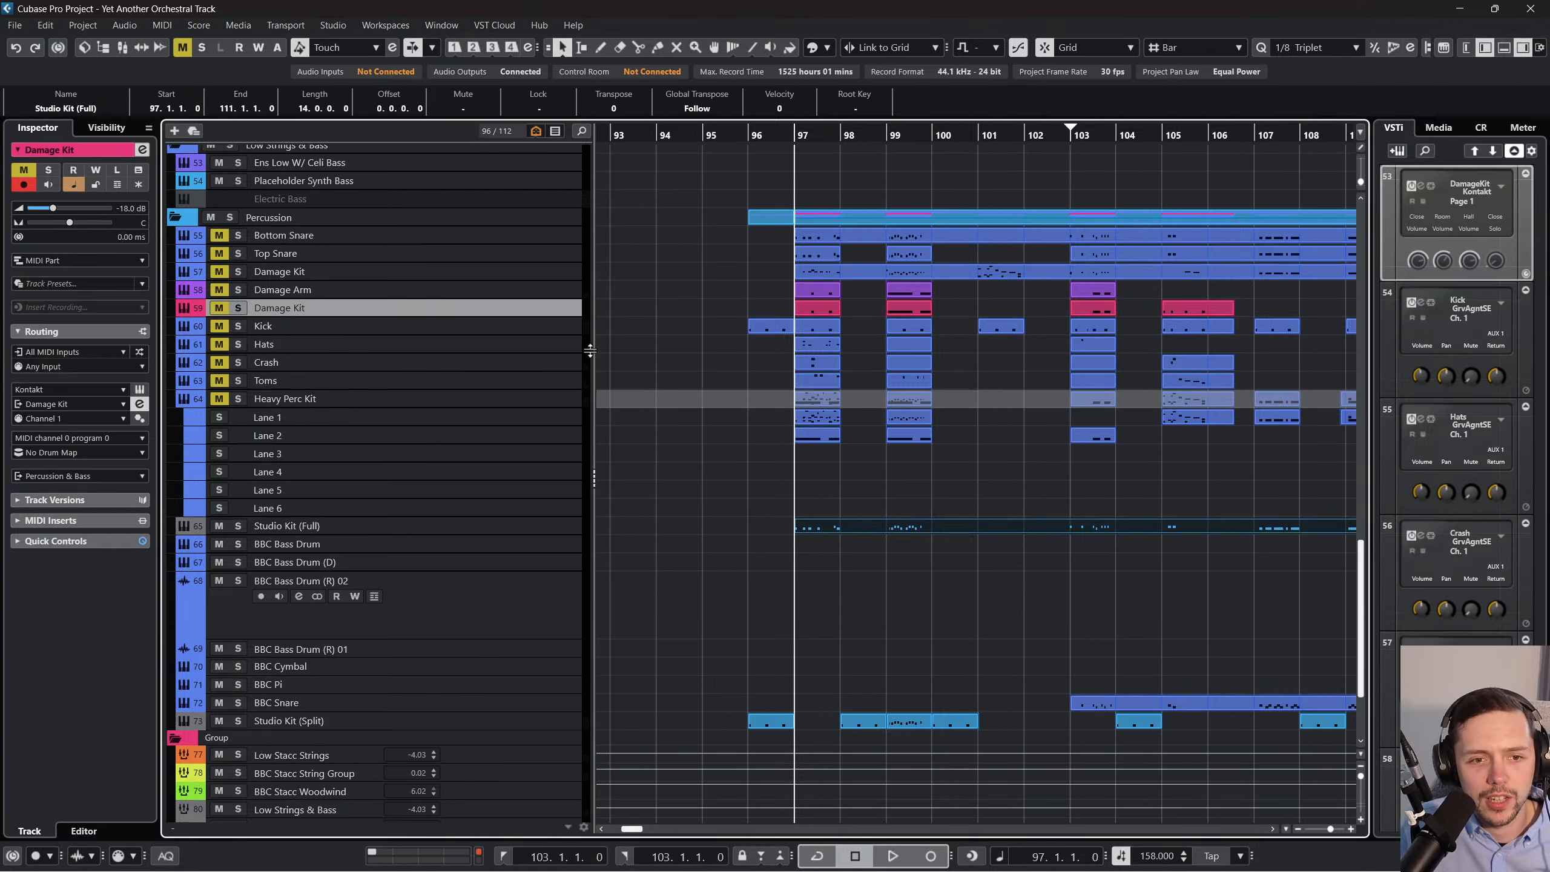
key(space)
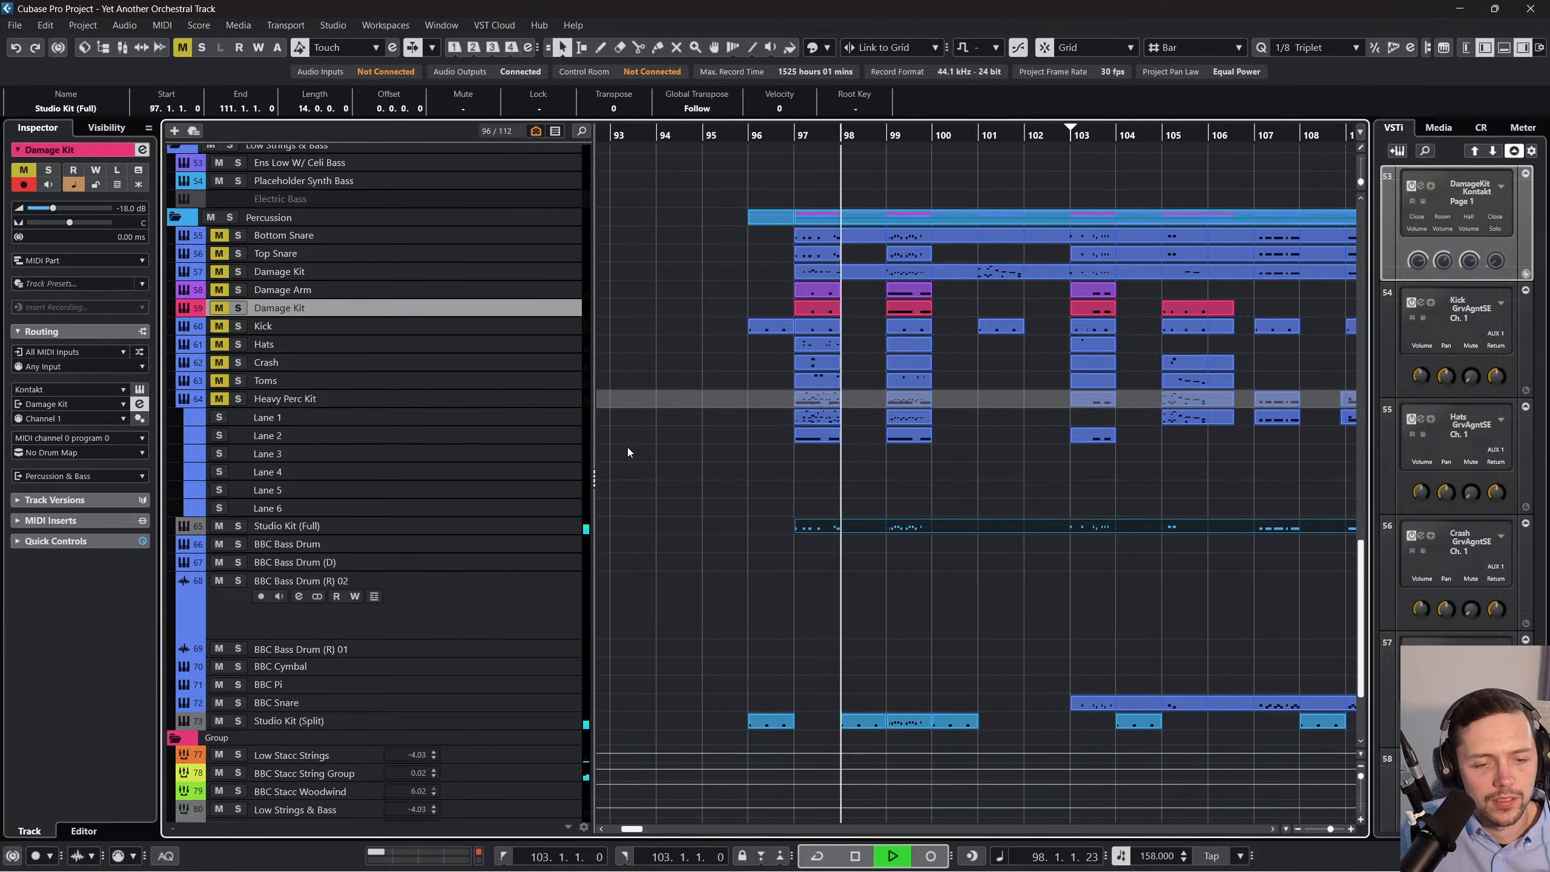
key(f)
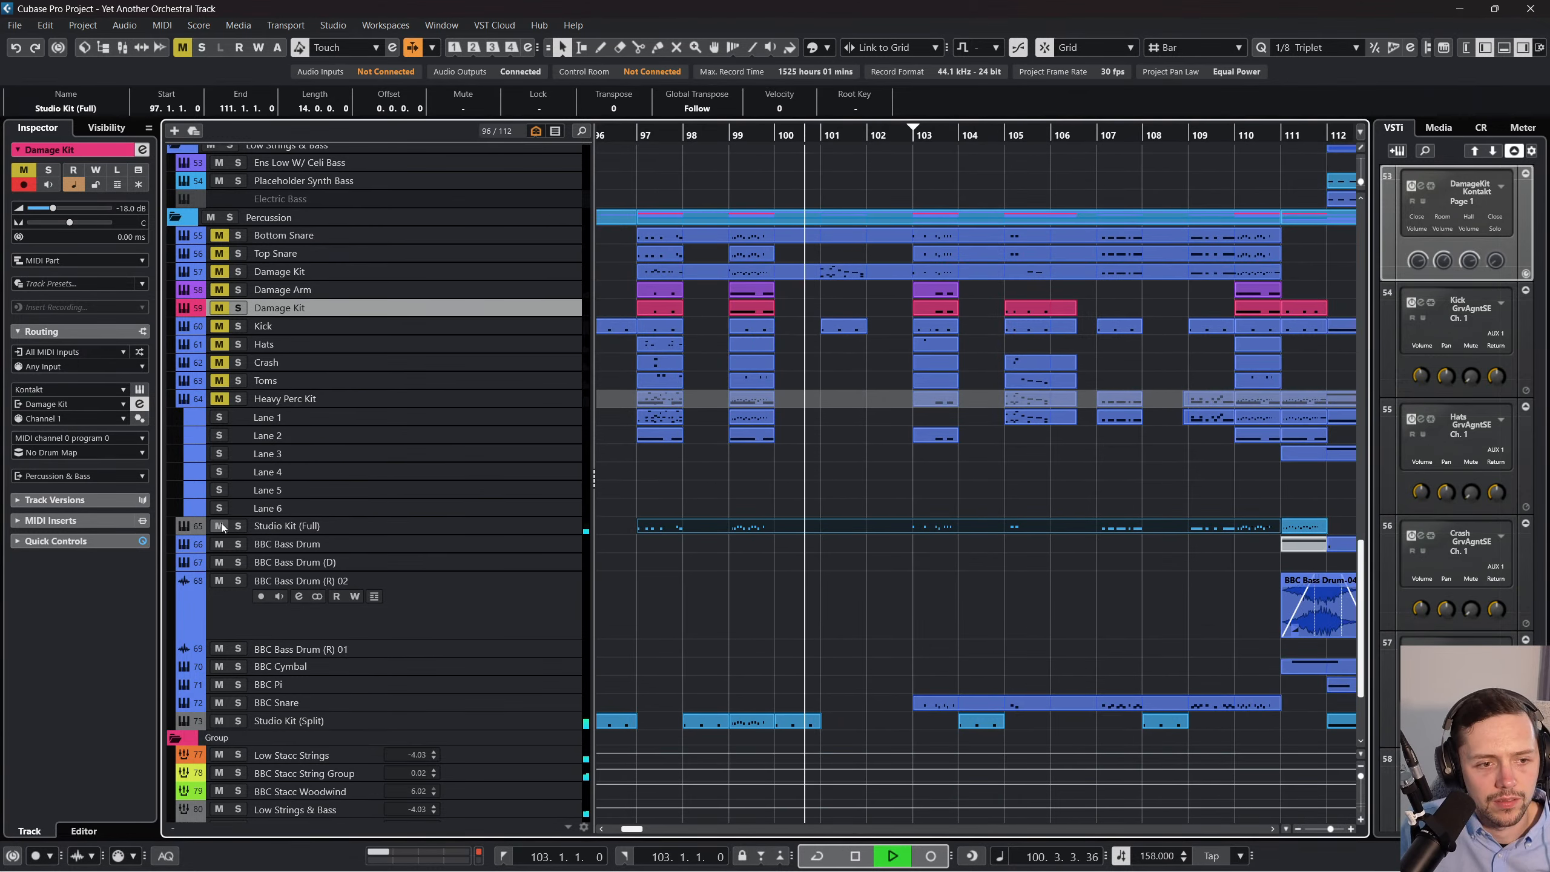
right_click(901, 582)
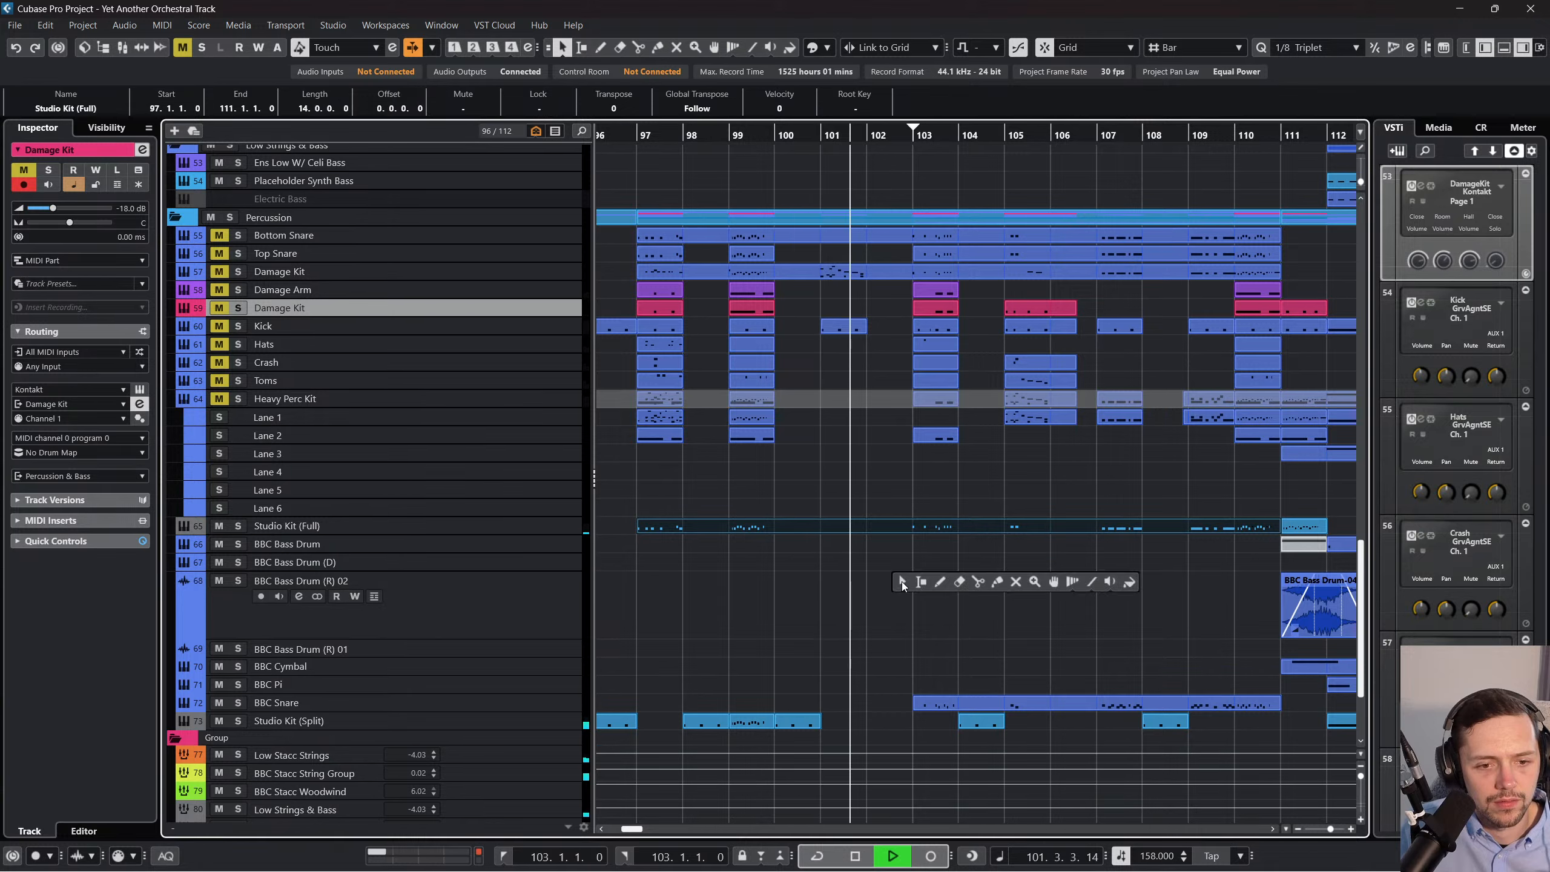
click(980, 582)
right_click(856, 591)
click(855, 591)
Split the MIDI part on the Studio Kit (Full) track at bars 98, 99, 103 and 105.
right_click(753, 575)
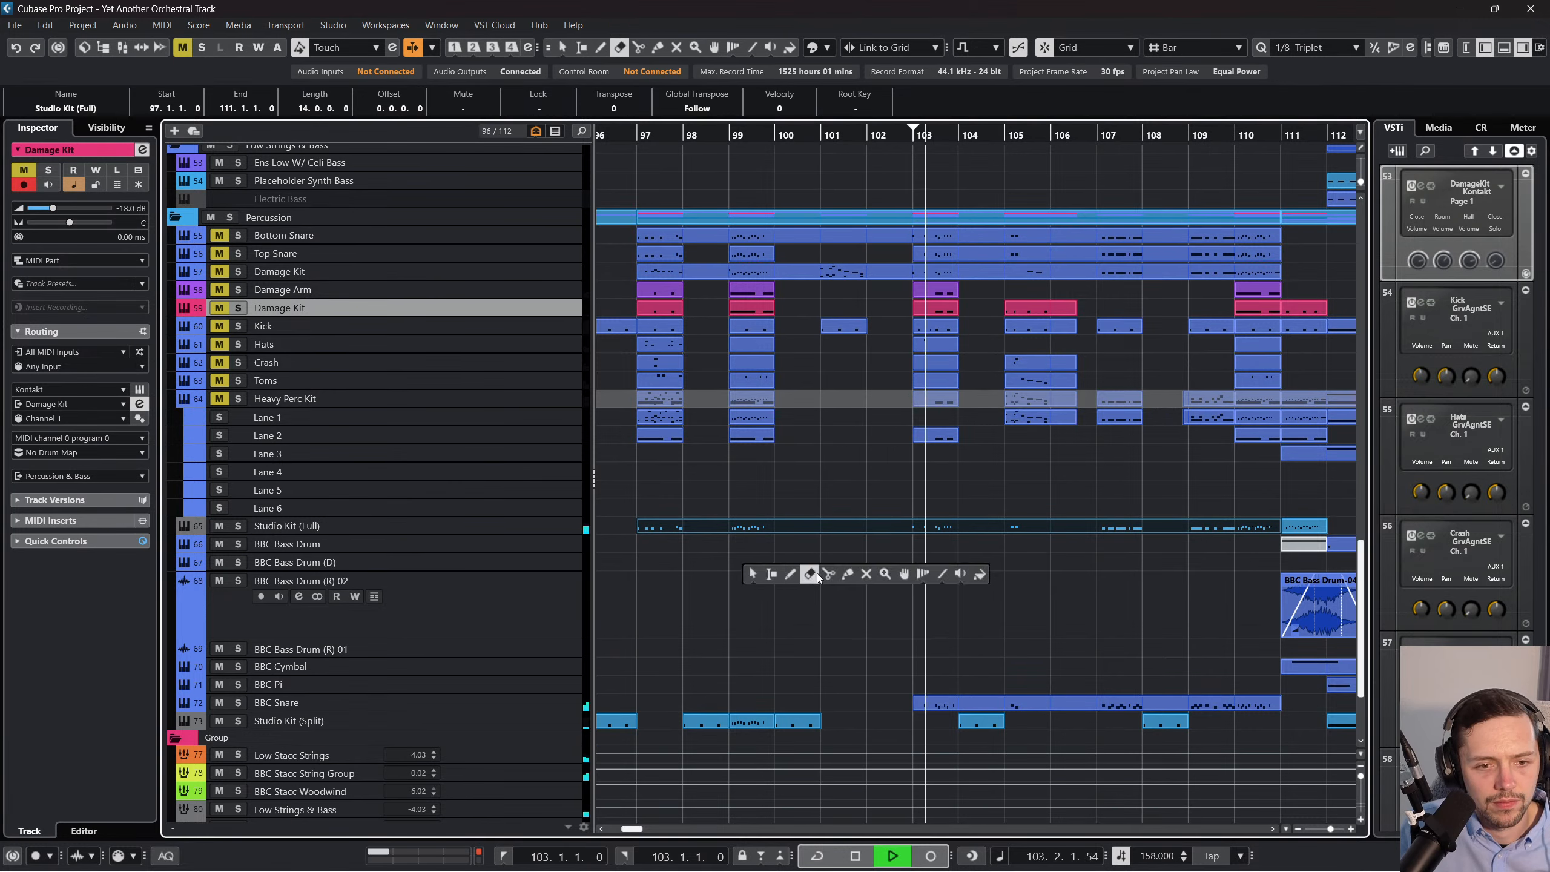
click(828, 573)
click(683, 527)
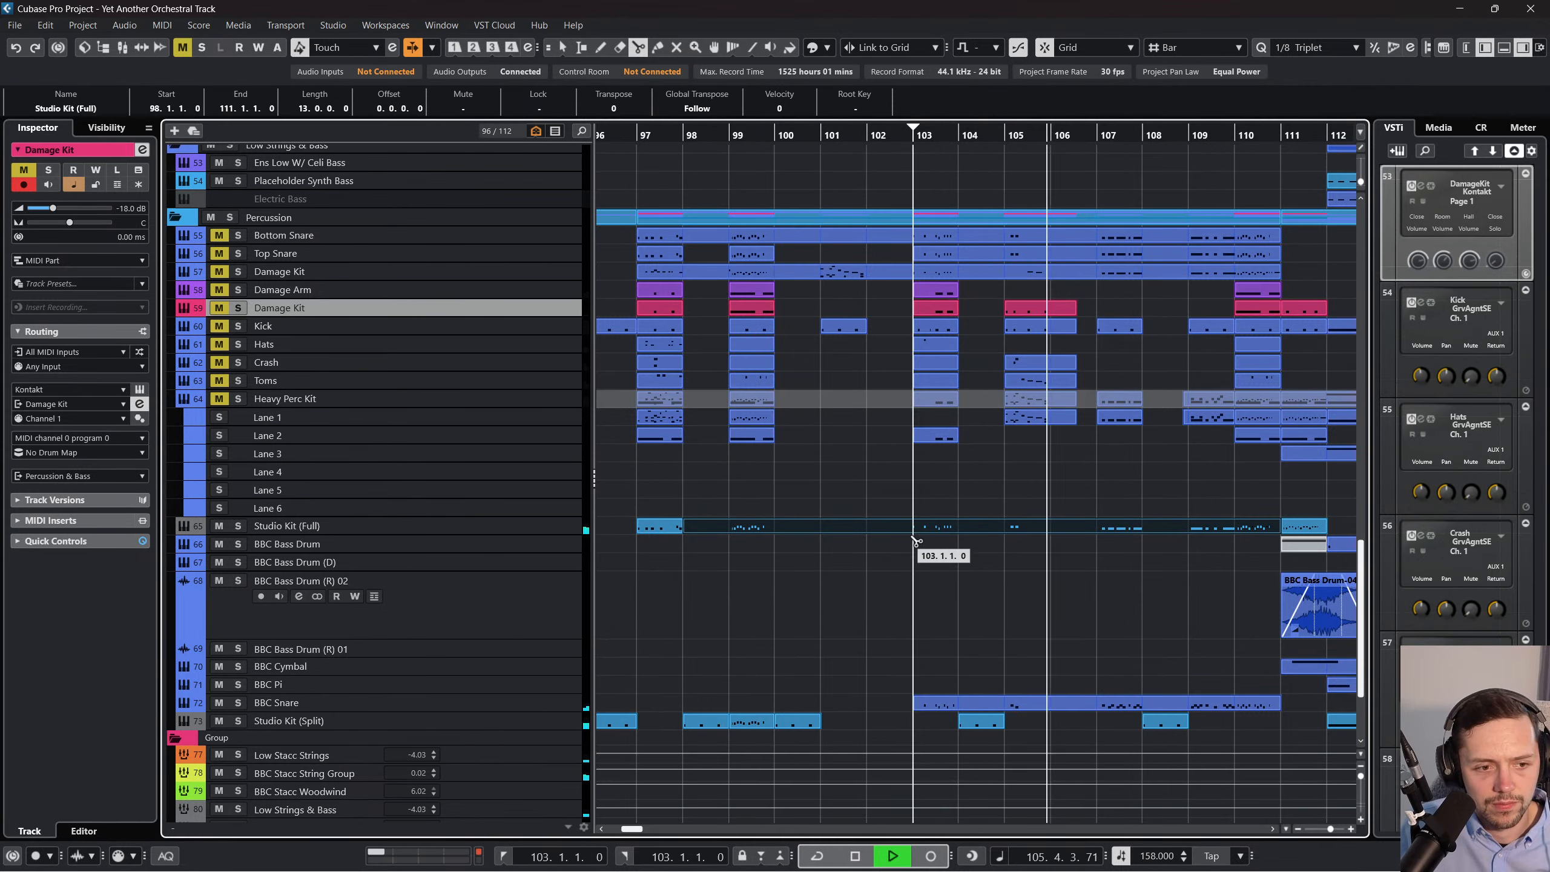
click(1005, 531)
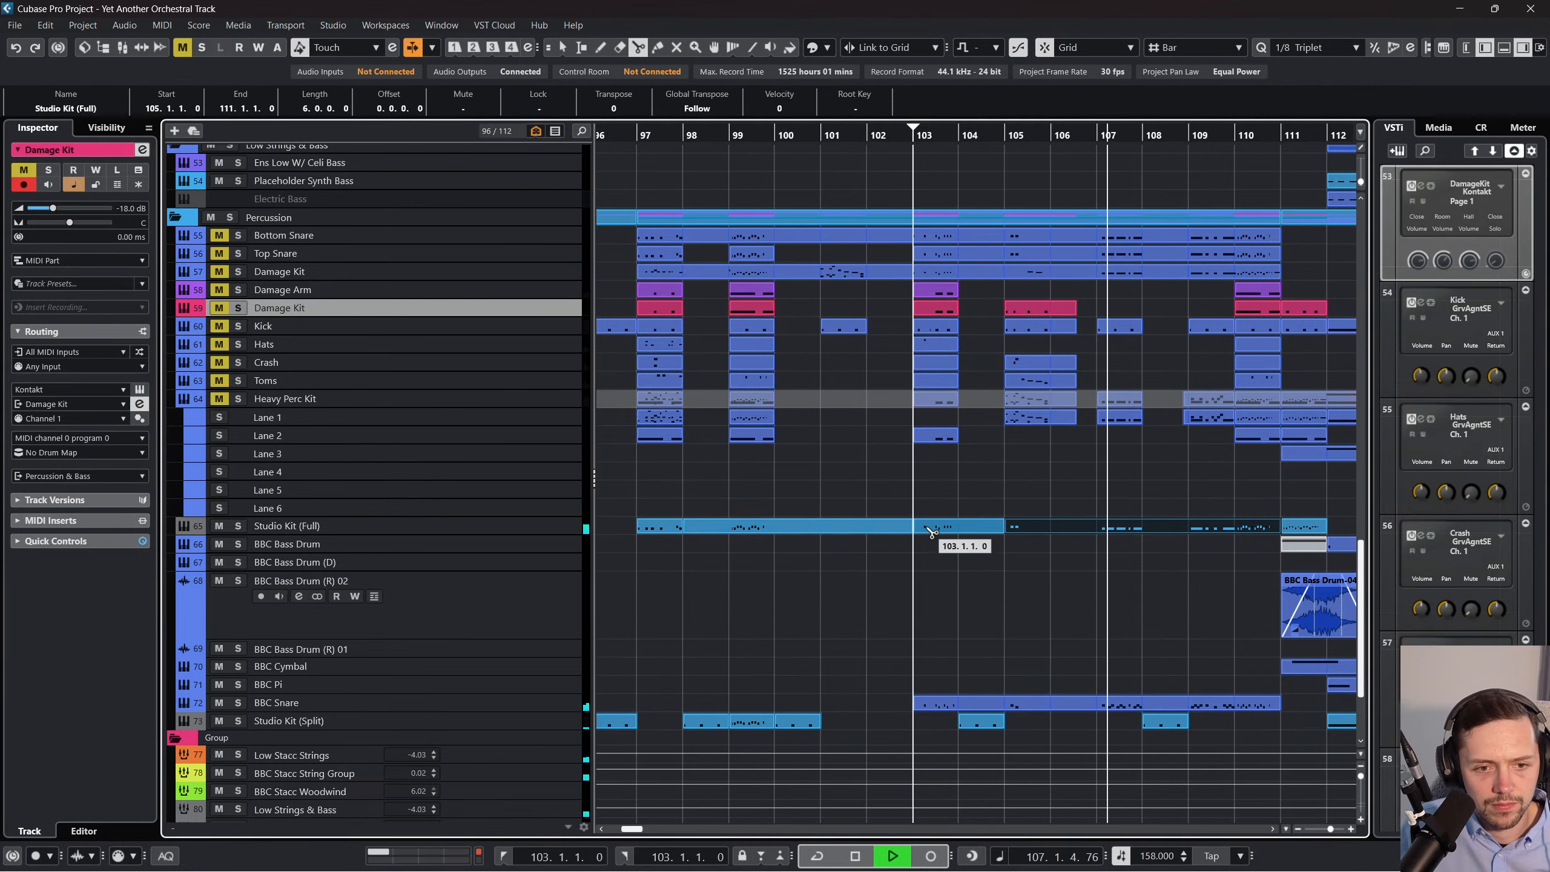
click(926, 529)
click(789, 529)
click(724, 530)
Delete the split Studio Kit (Full) parts between bars 99 and 103.
right_click(779, 541)
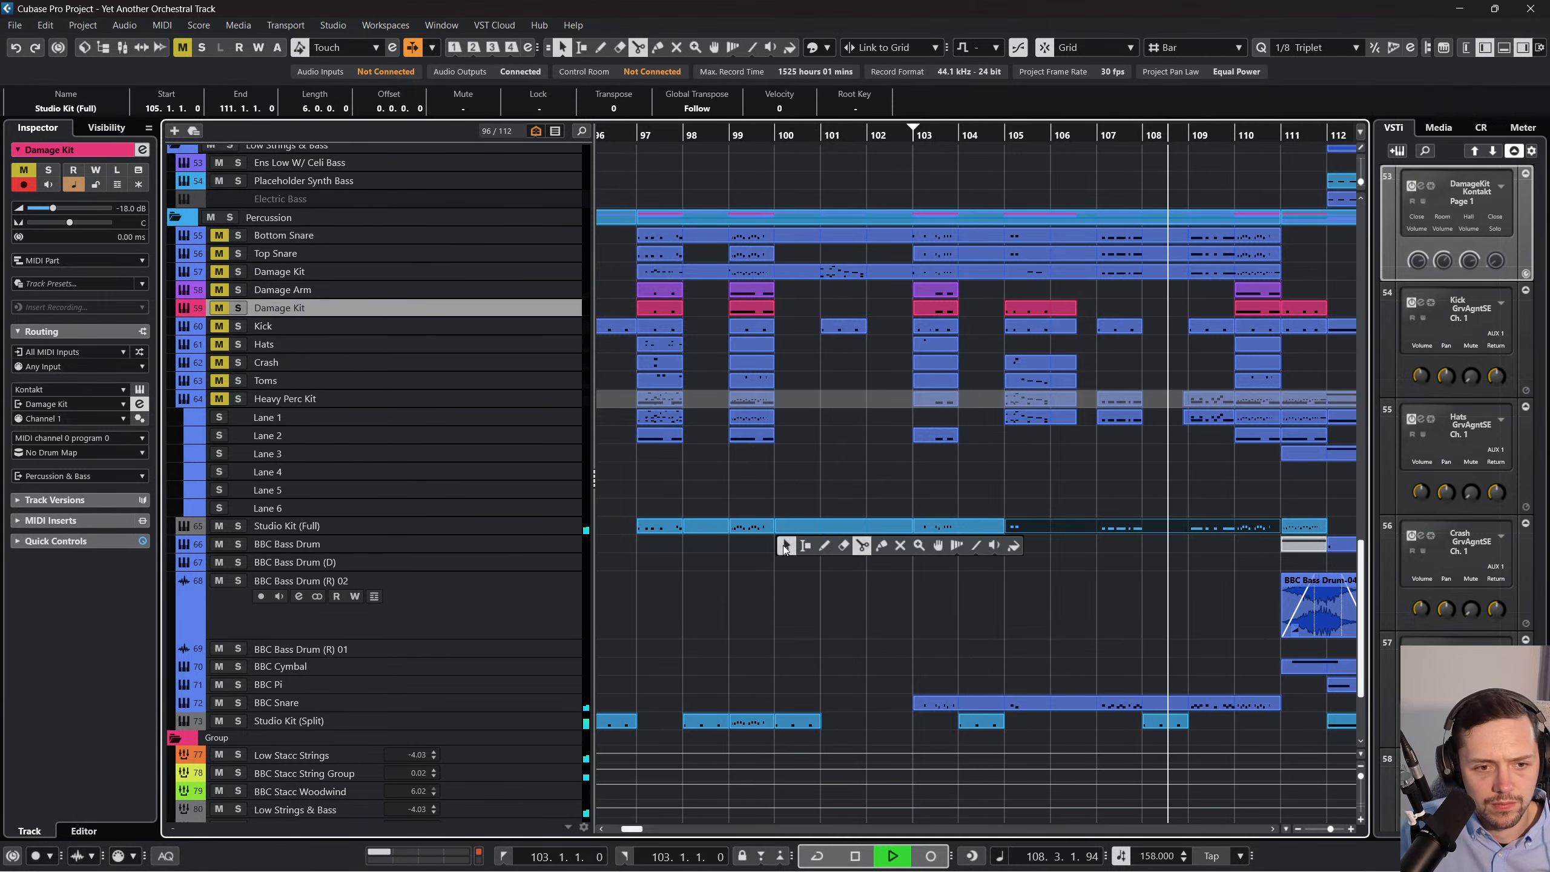
click(784, 546)
click(757, 530)
key(Delete)
key(Delete)
Play from bar 97 while soloing Heavy Perc Kit, Kick and Damage Arm one after another.
scroll(860, 531, right, 3)
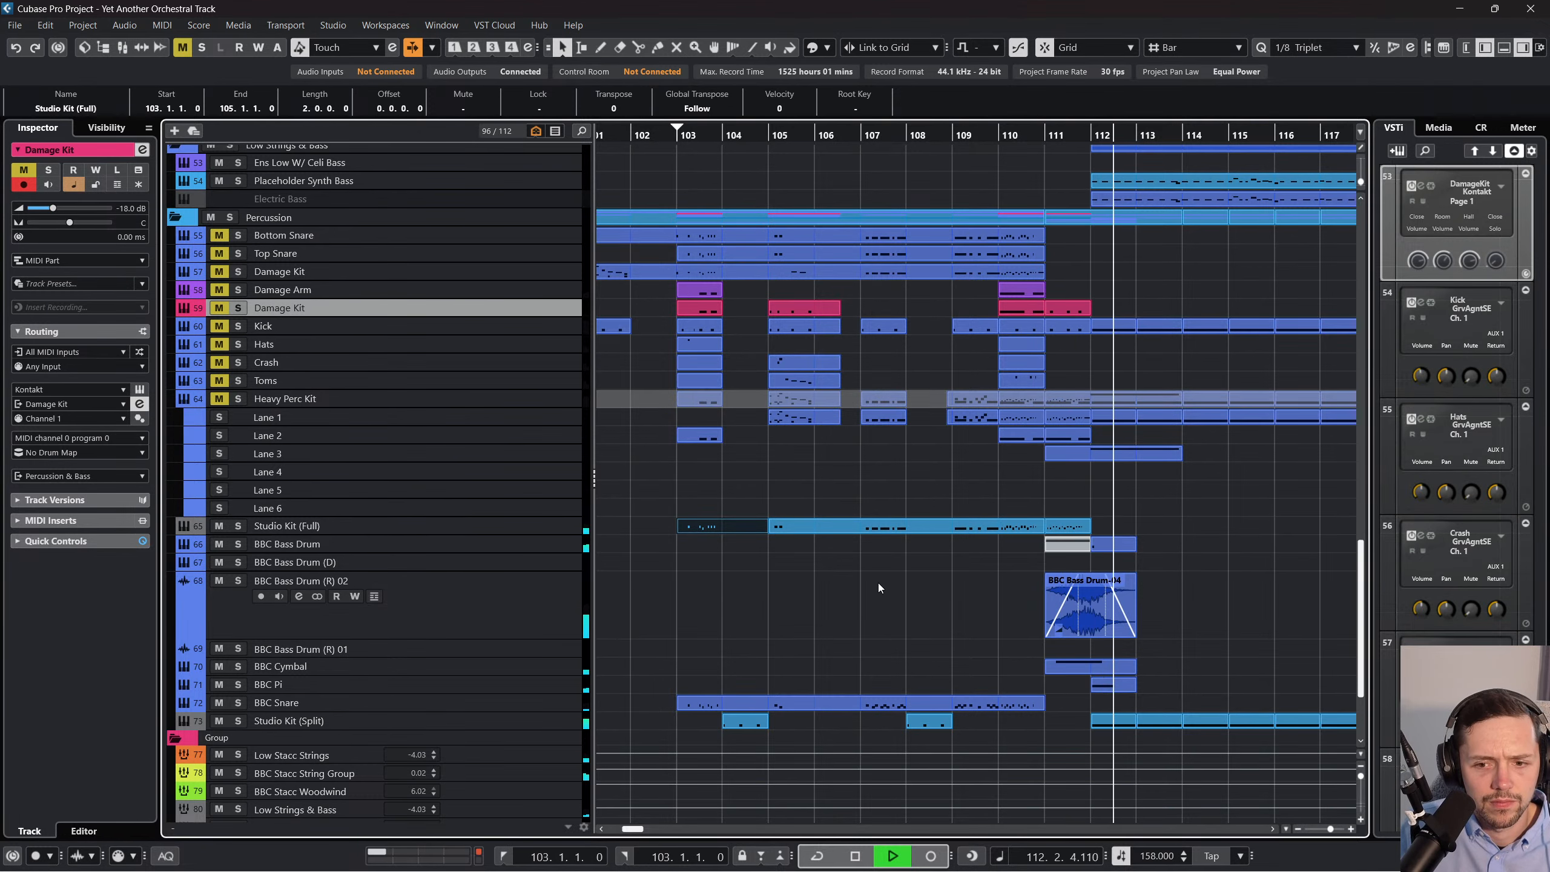
scroll(878, 583, left, 5)
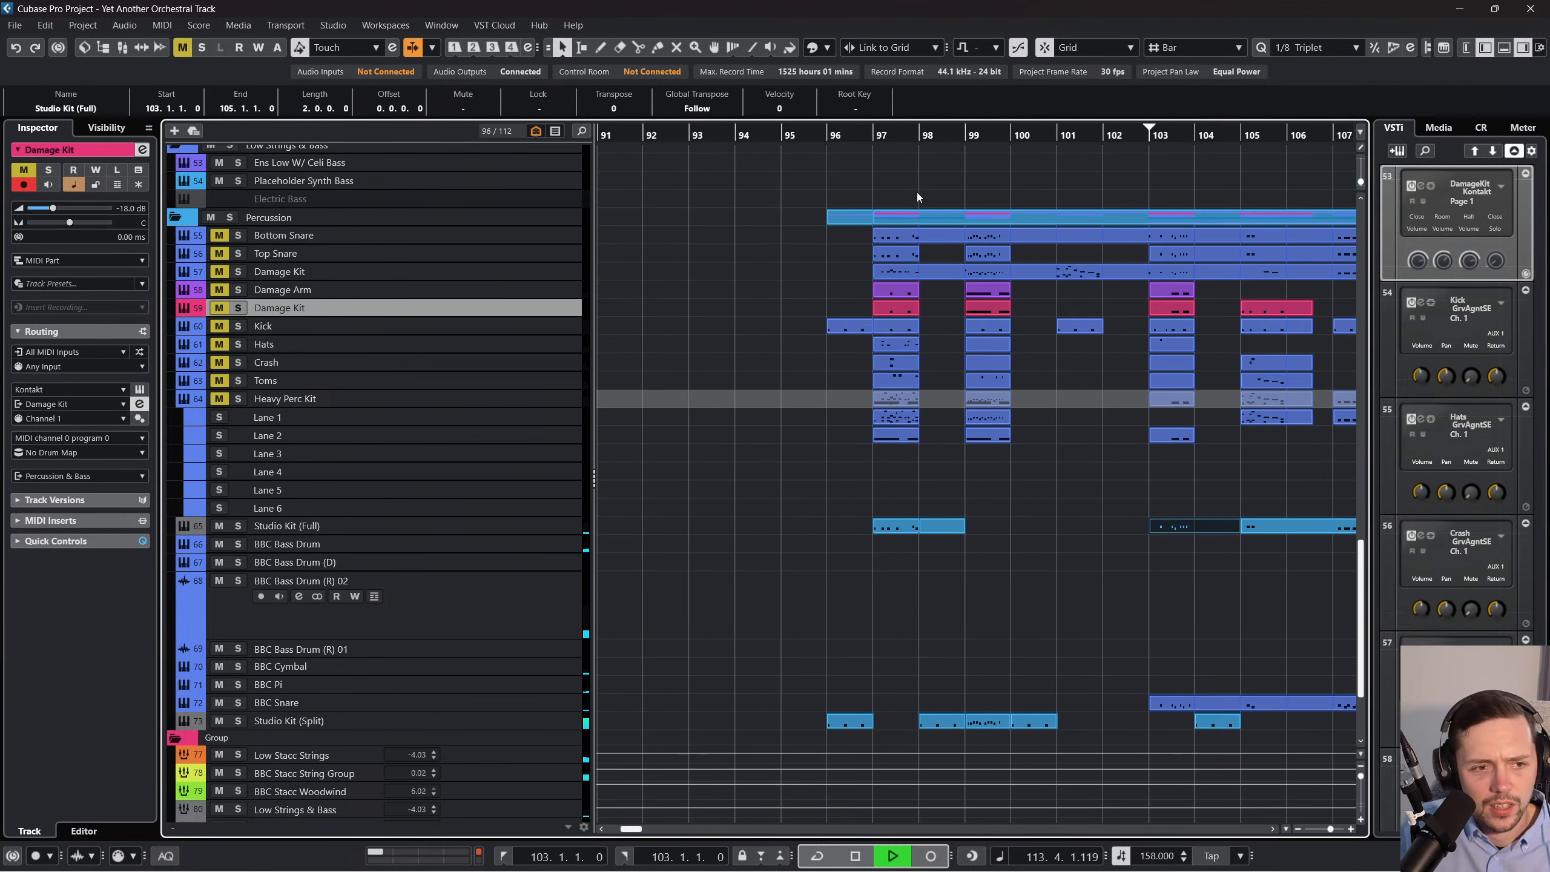
click(867, 138)
click(237, 399)
key(space)
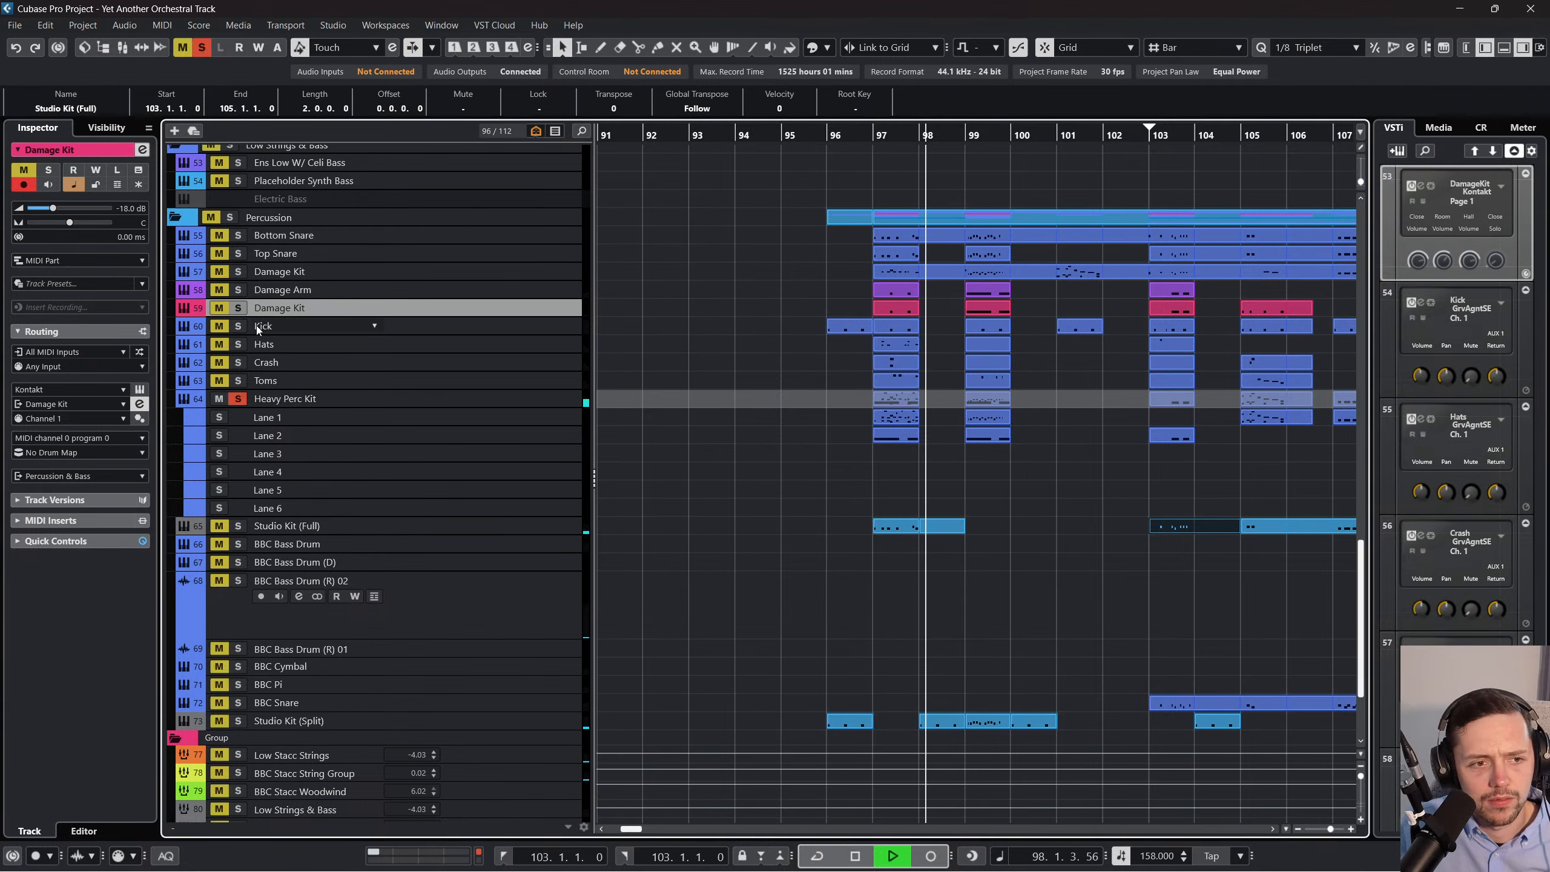
click(237, 326)
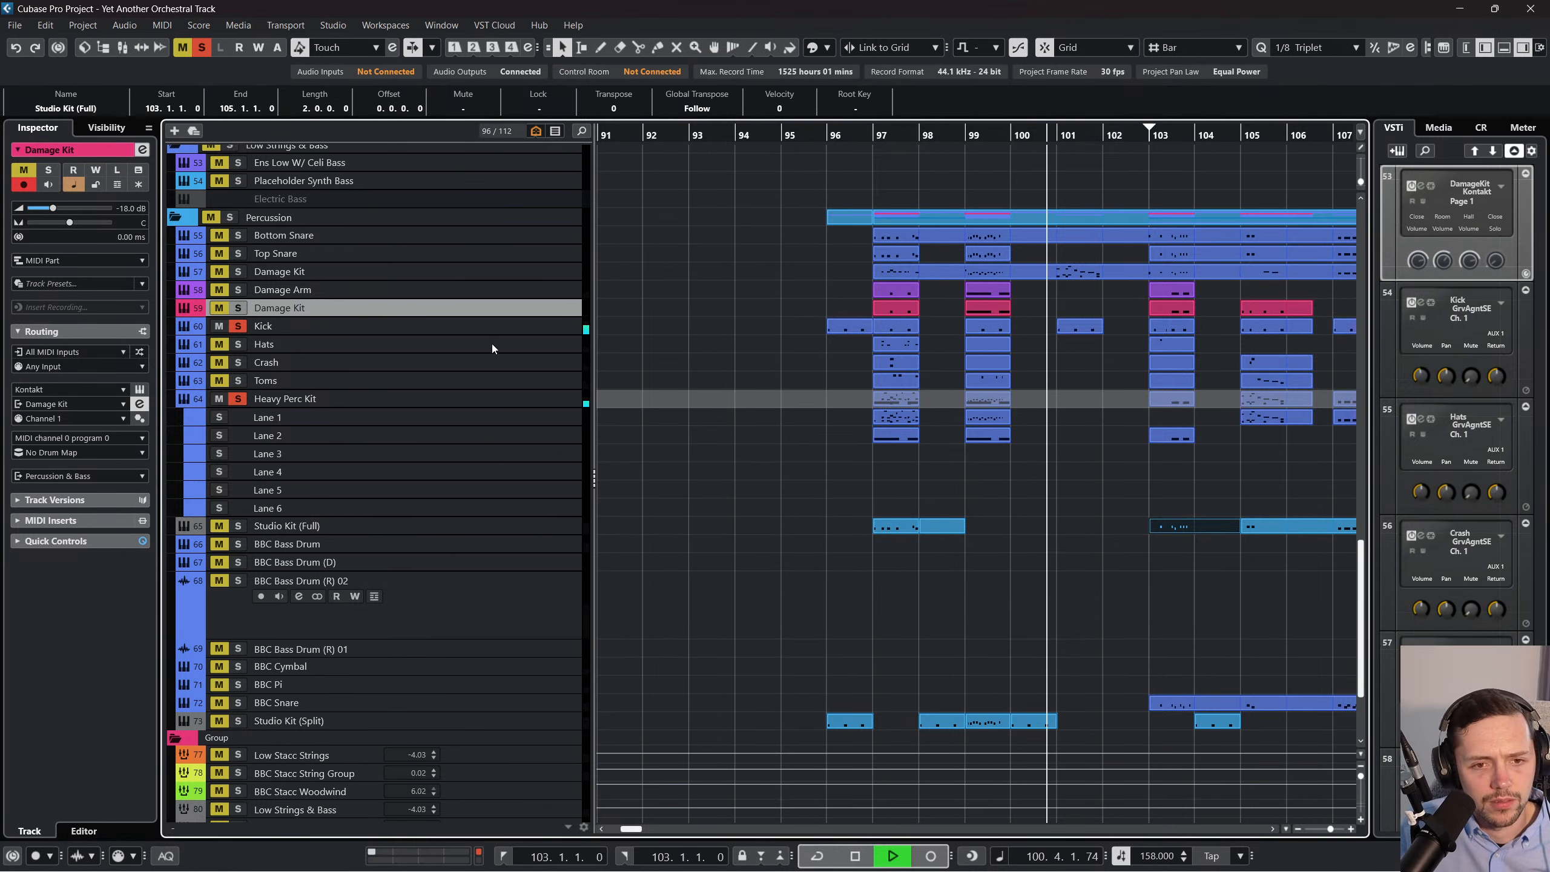
click(238, 289)
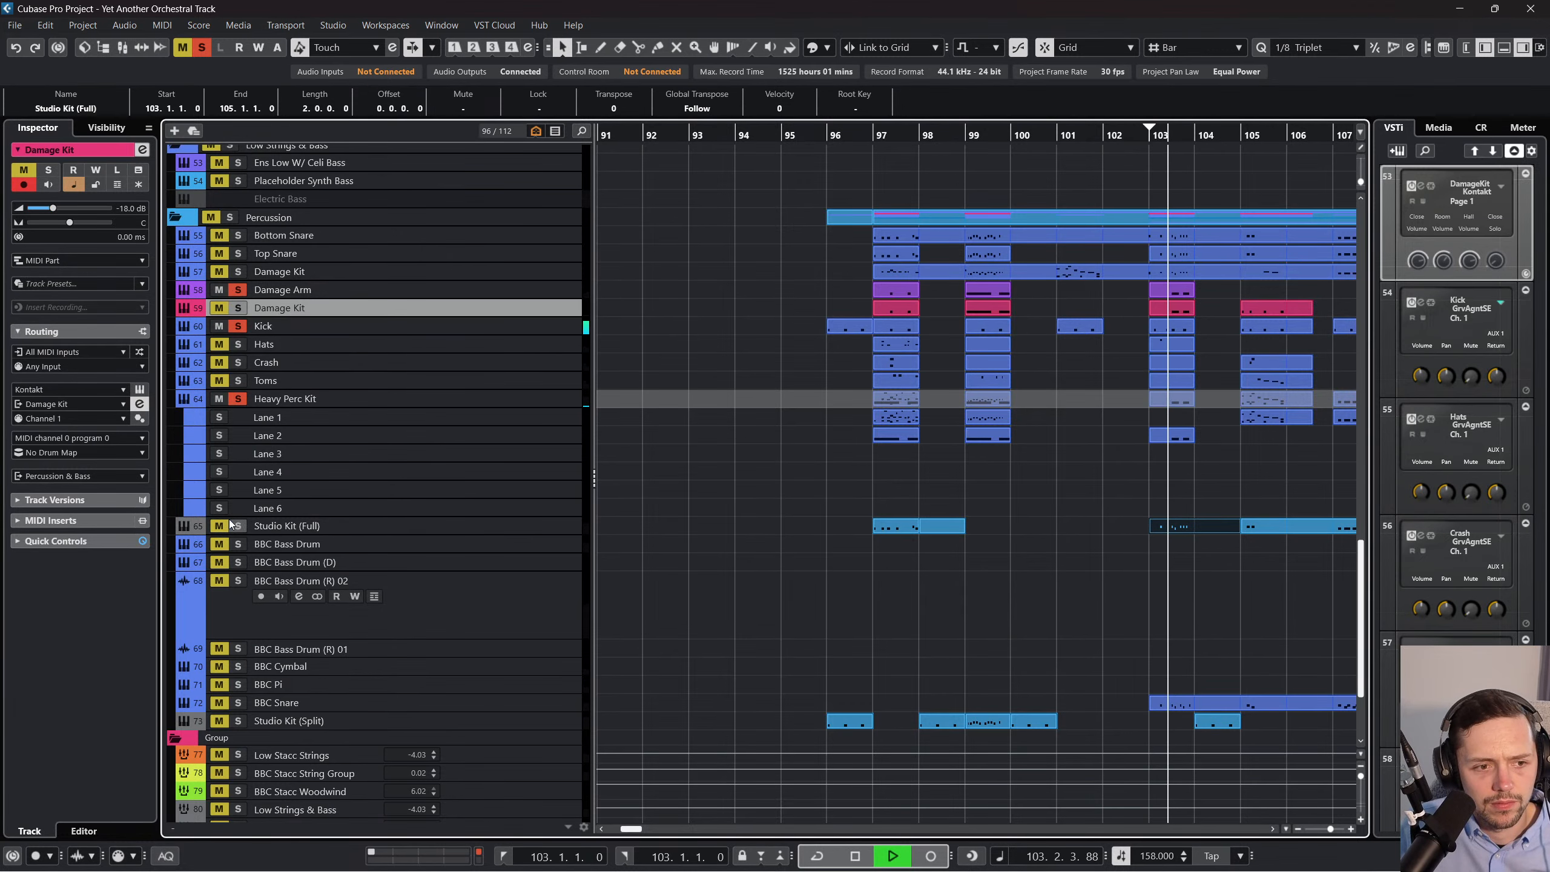
Add Studio Kit (Full) to the solos, listen to the percussion from bar 97 to bar 111, and return to bar 97.
key(space)
drag(873, 135, 873, 141)
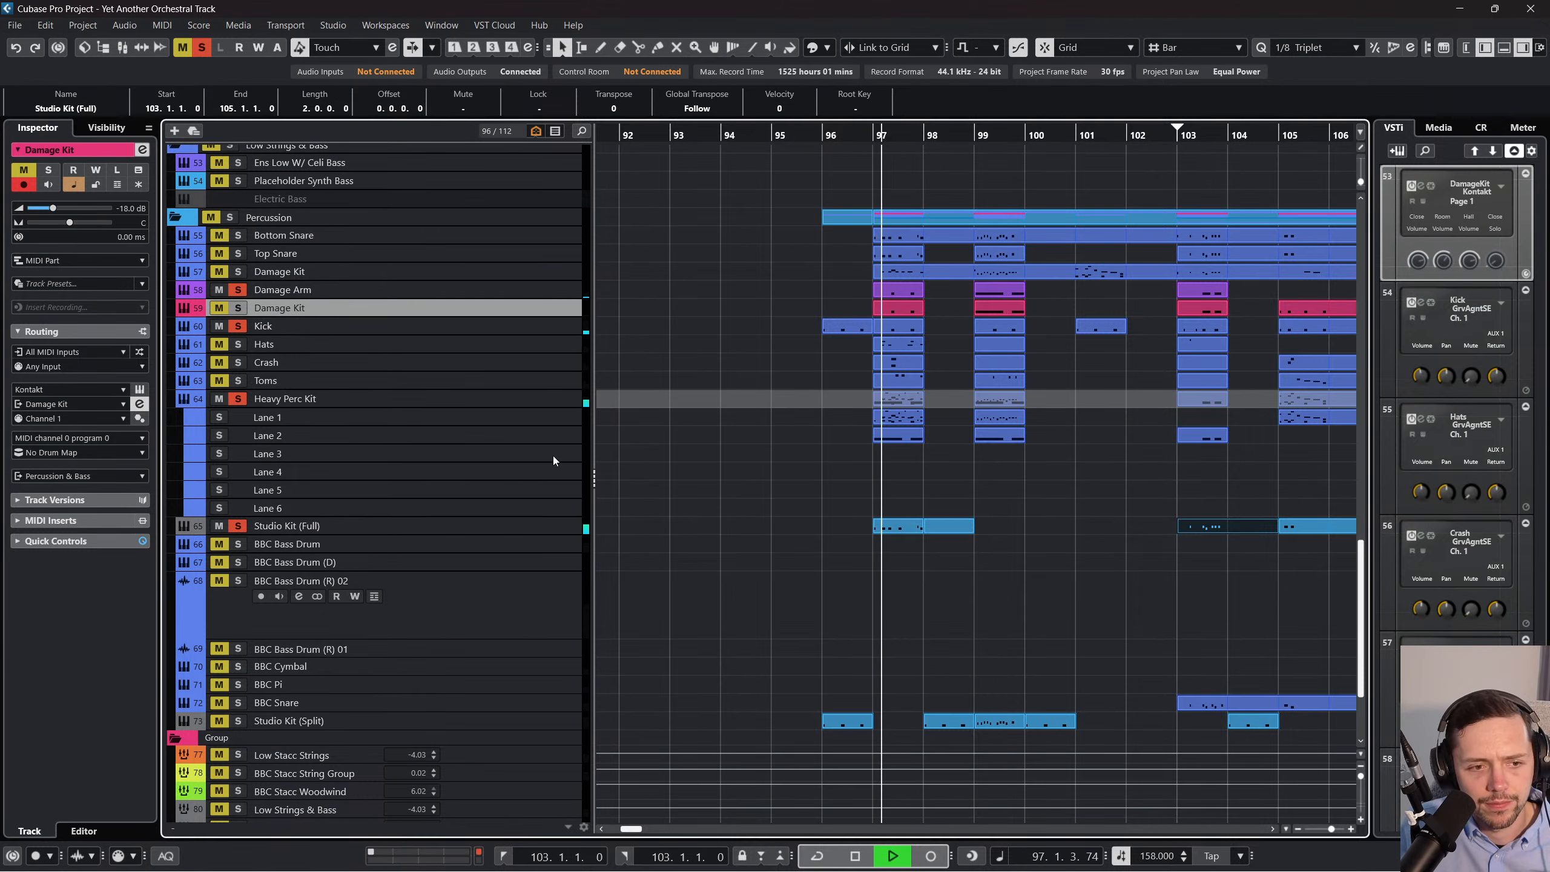
scroll(743, 398, right, 2)
scroll(744, 398, right, 2)
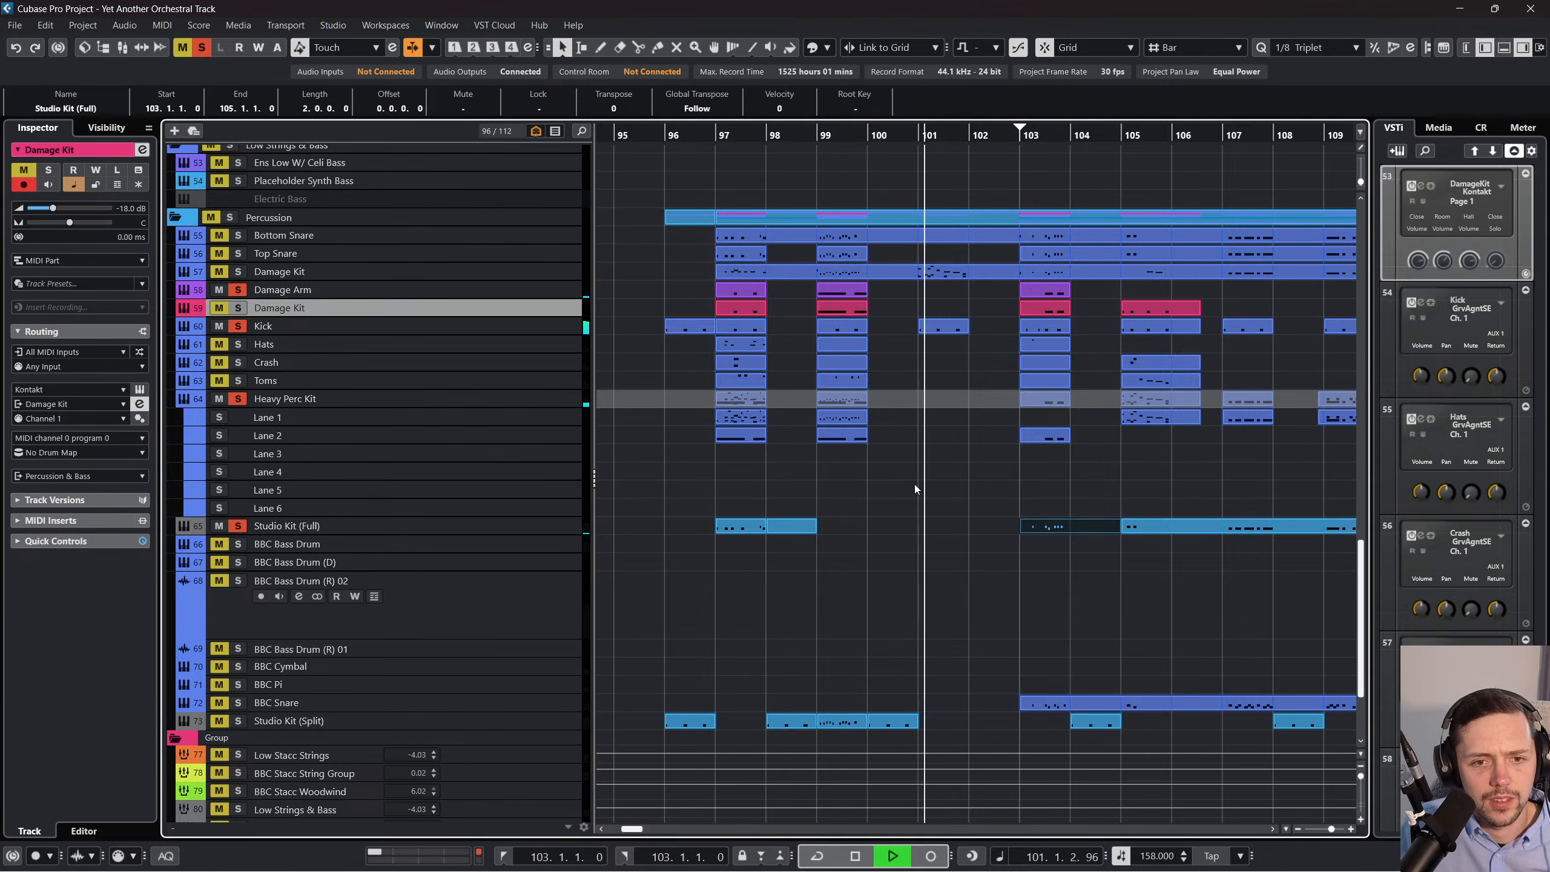
scroll(914, 490, right, 2)
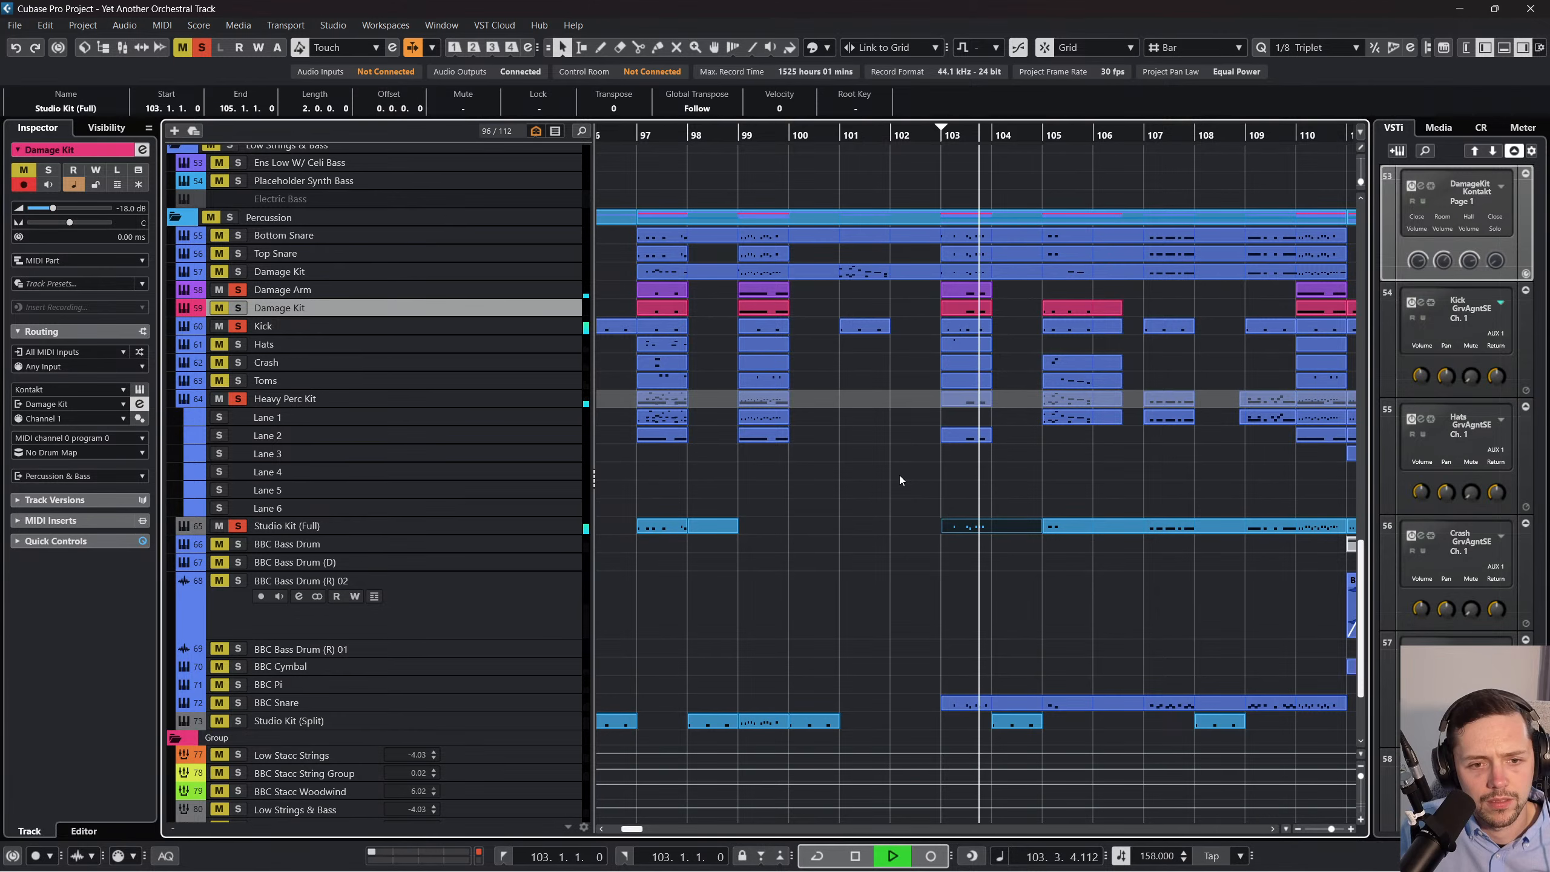
scroll(900, 480, right, 2)
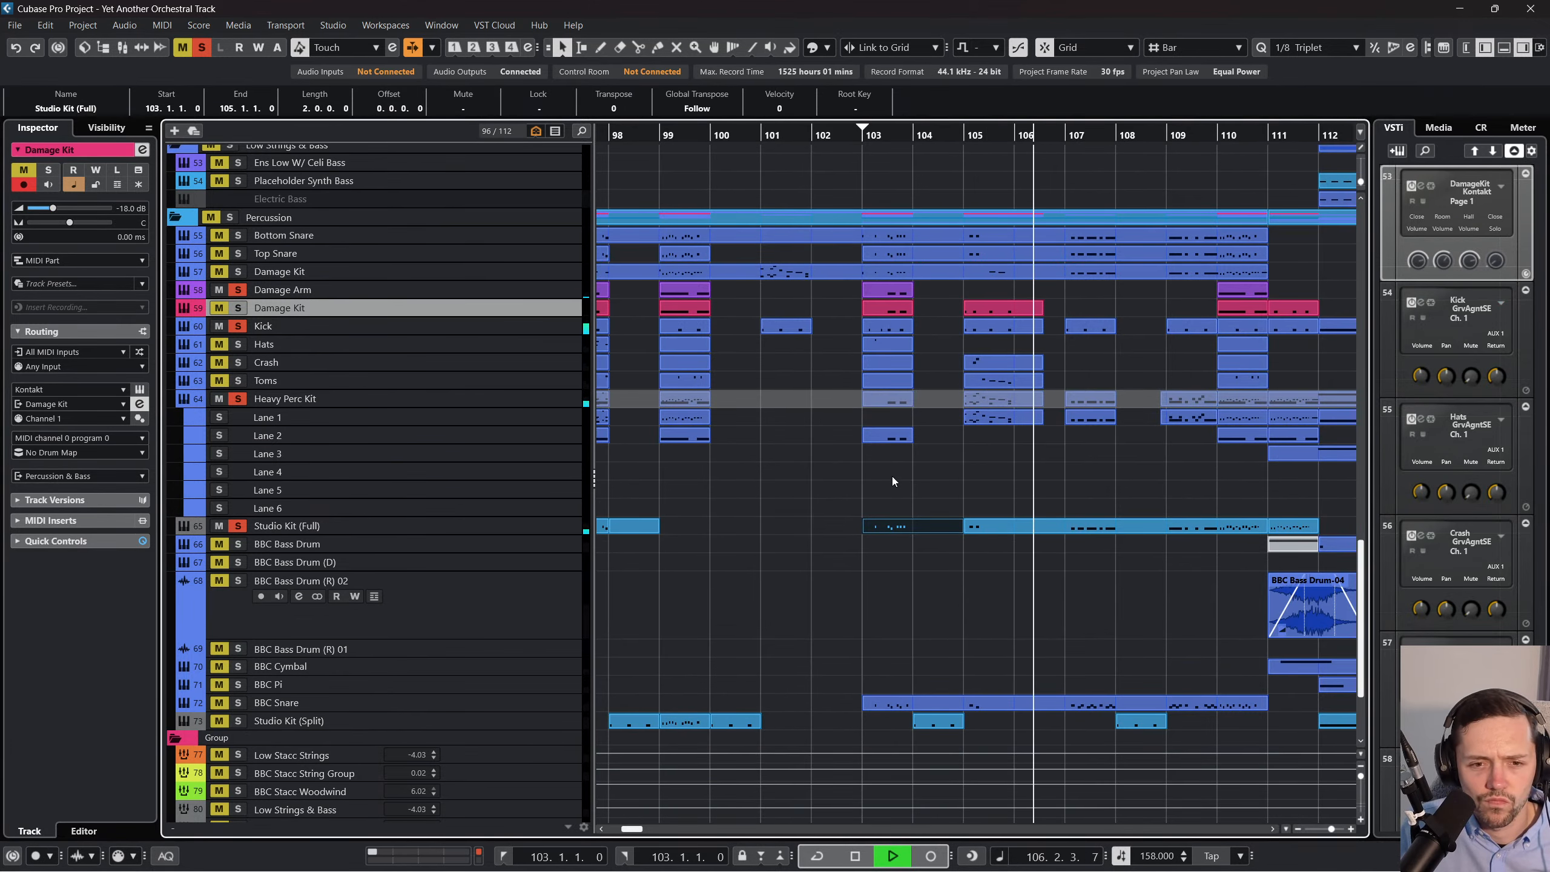
scroll(898, 482, right, 2)
scroll(896, 480, right, 4)
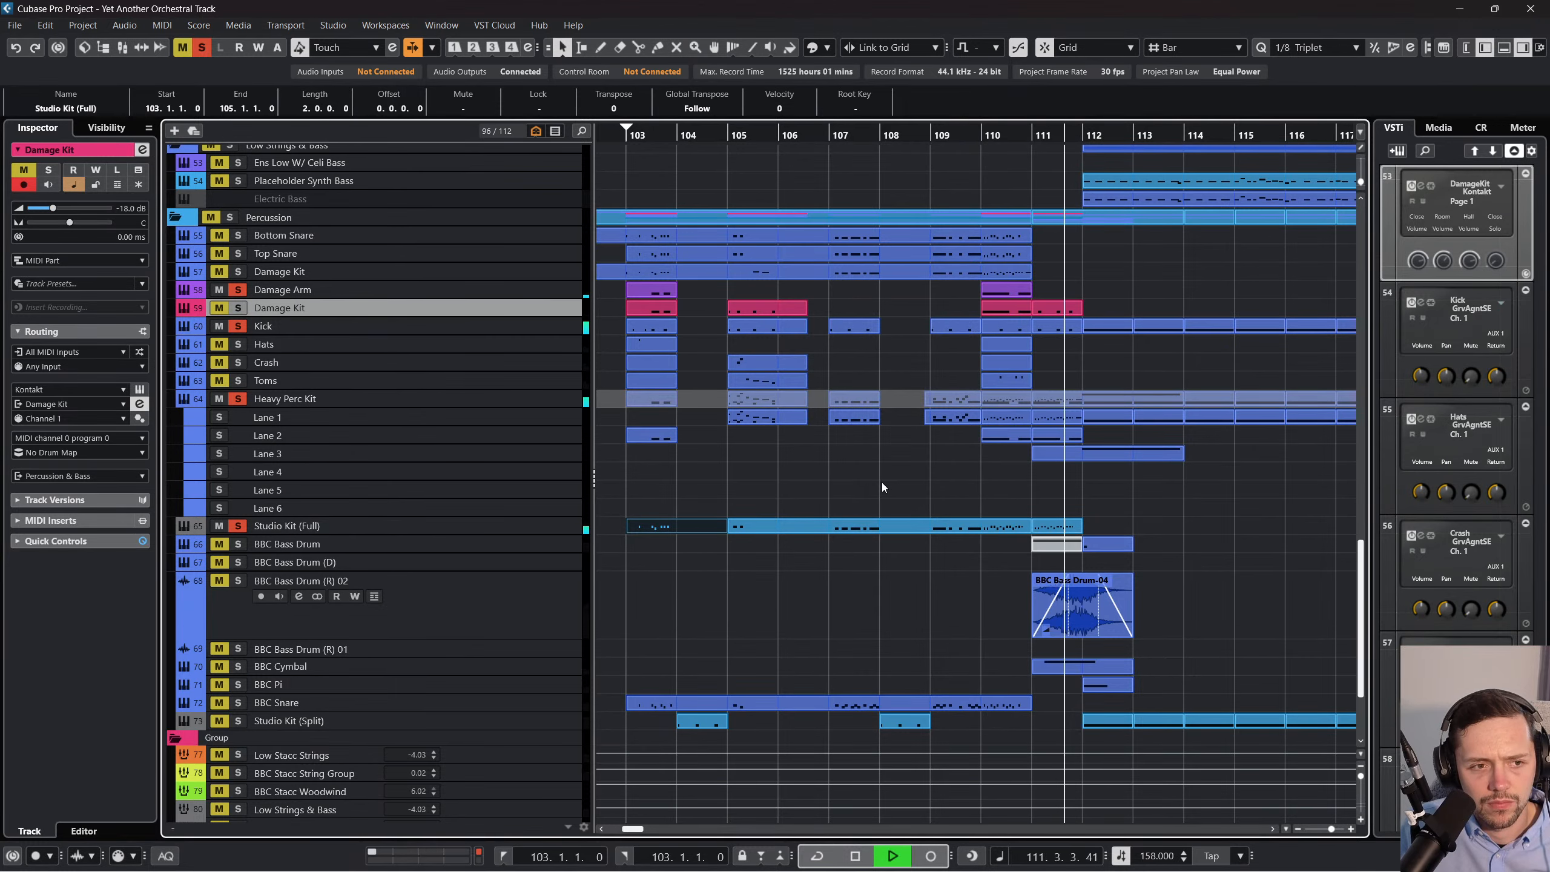
key(space)
drag(695, 134, 912, 92)
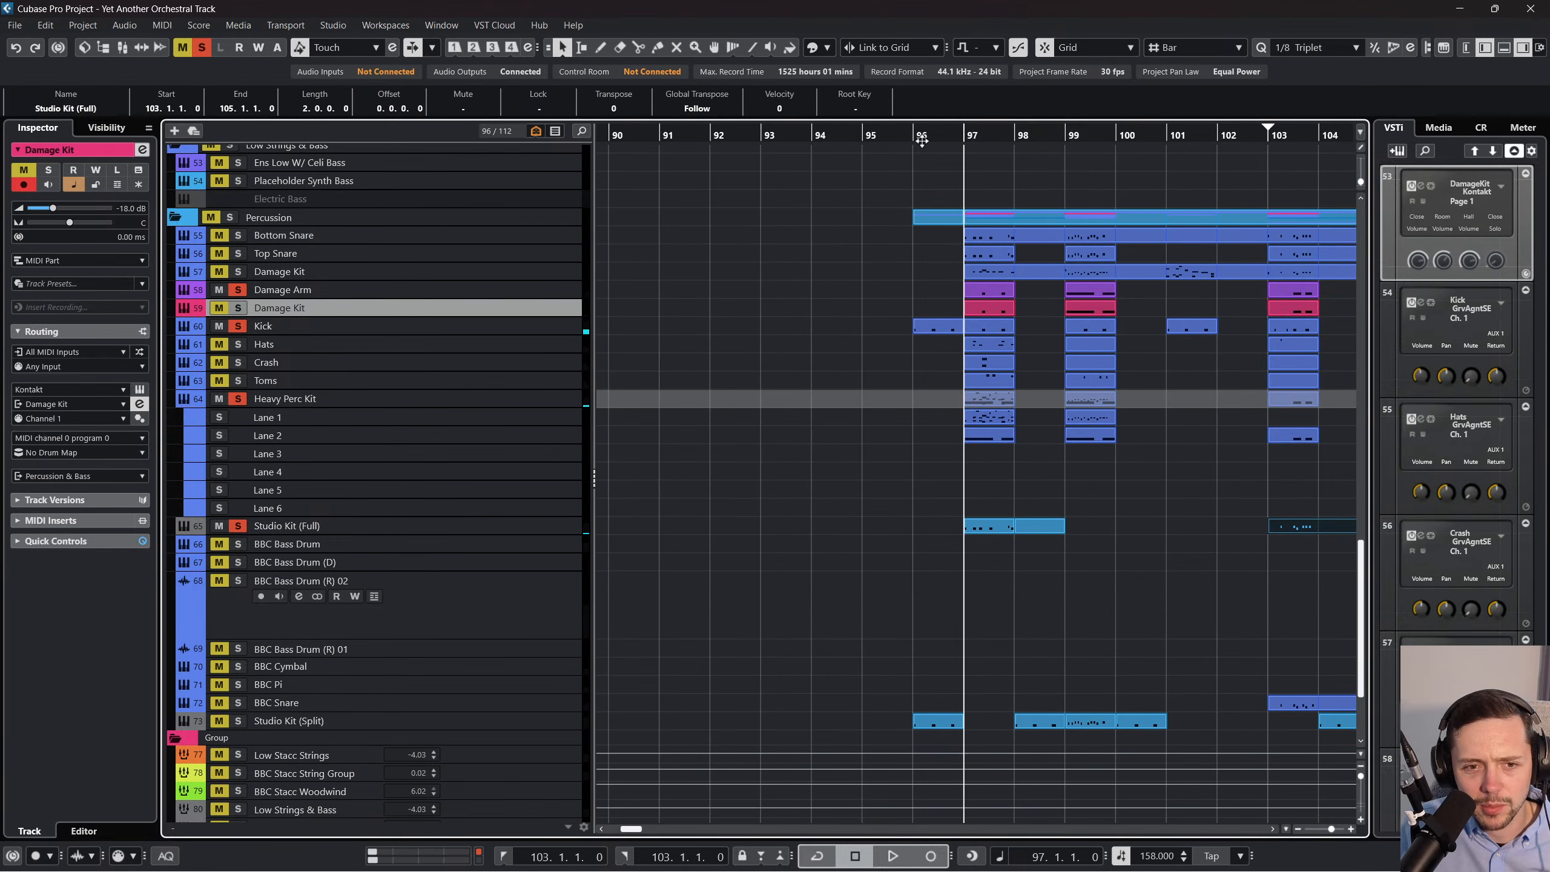
Play from bar 97 and add the BBC Bass Drum (D) and (R) tracks, BBC Cymbal, BBC Pi, BBC Snare and Studio Kit (Split) to the solos.
key(space)
click(225, 580)
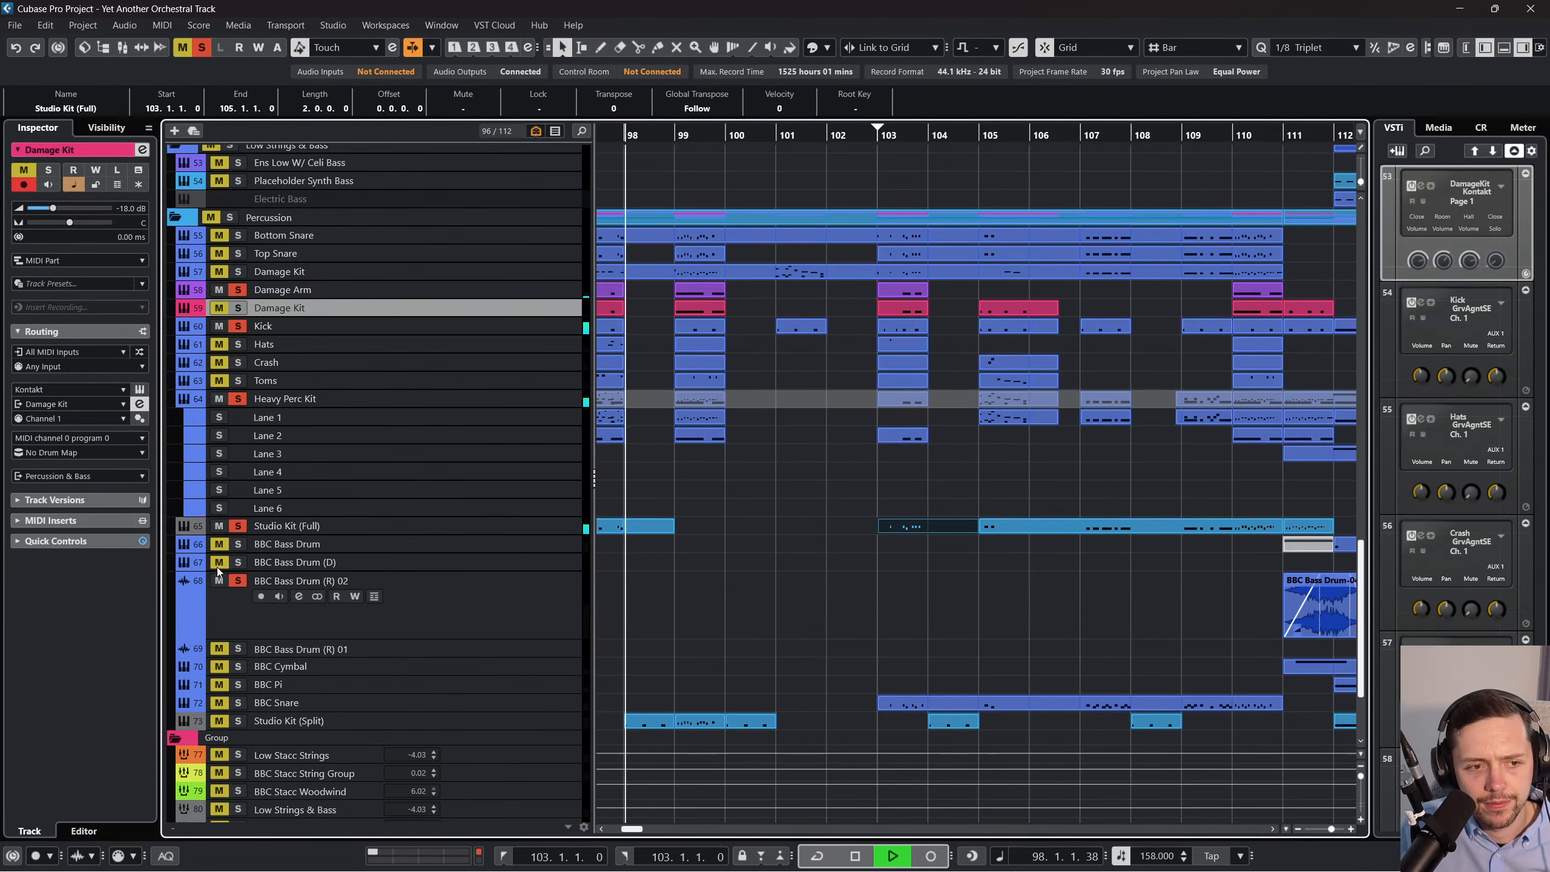
click(219, 563)
click(221, 648)
click(219, 666)
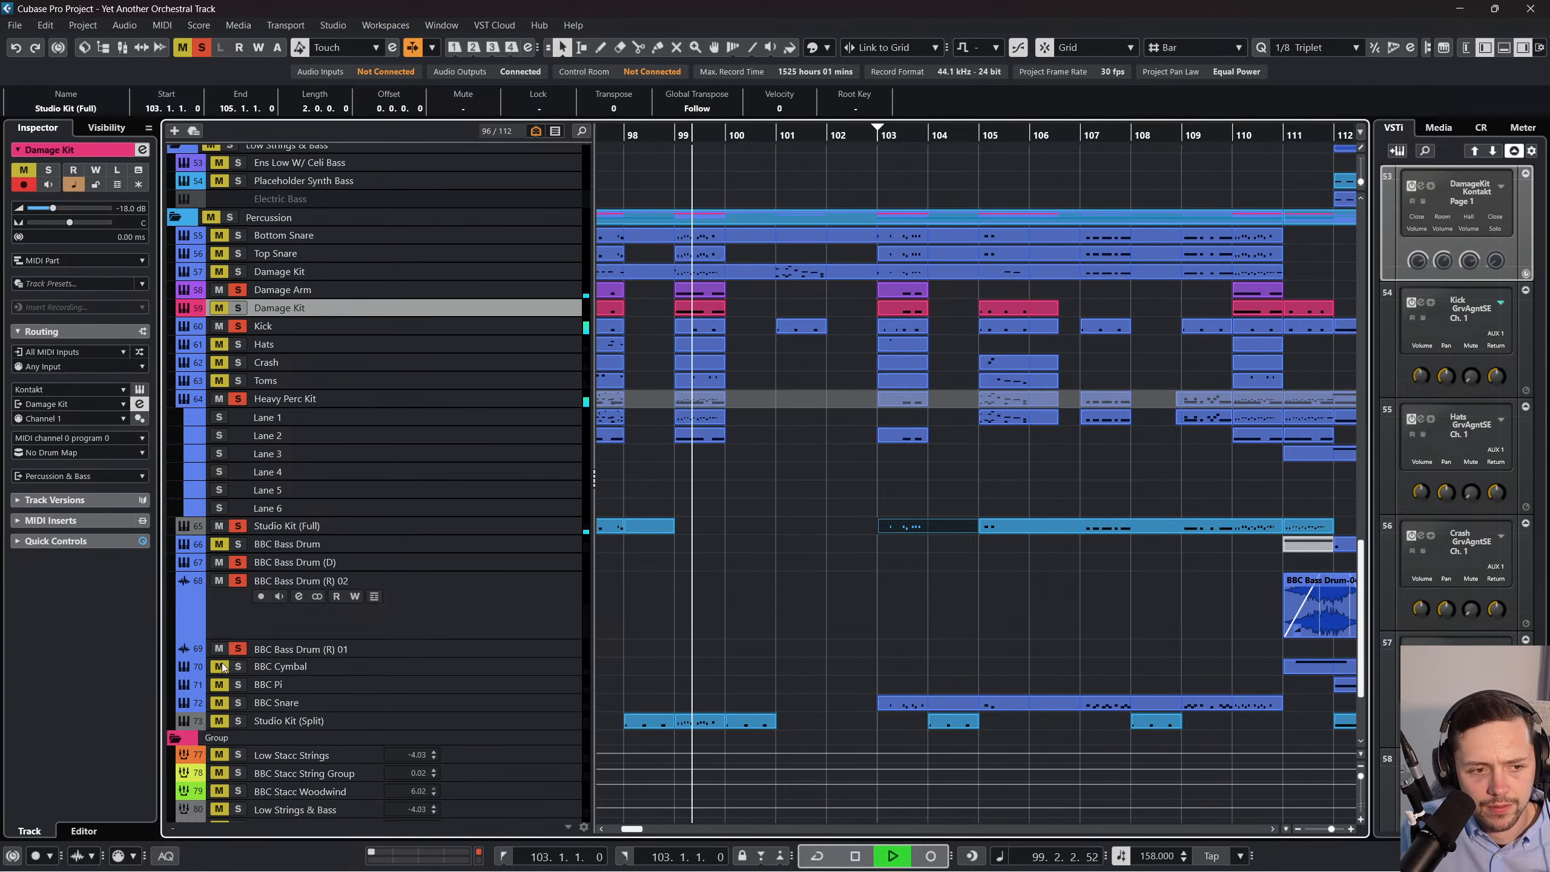
click(218, 685)
click(218, 703)
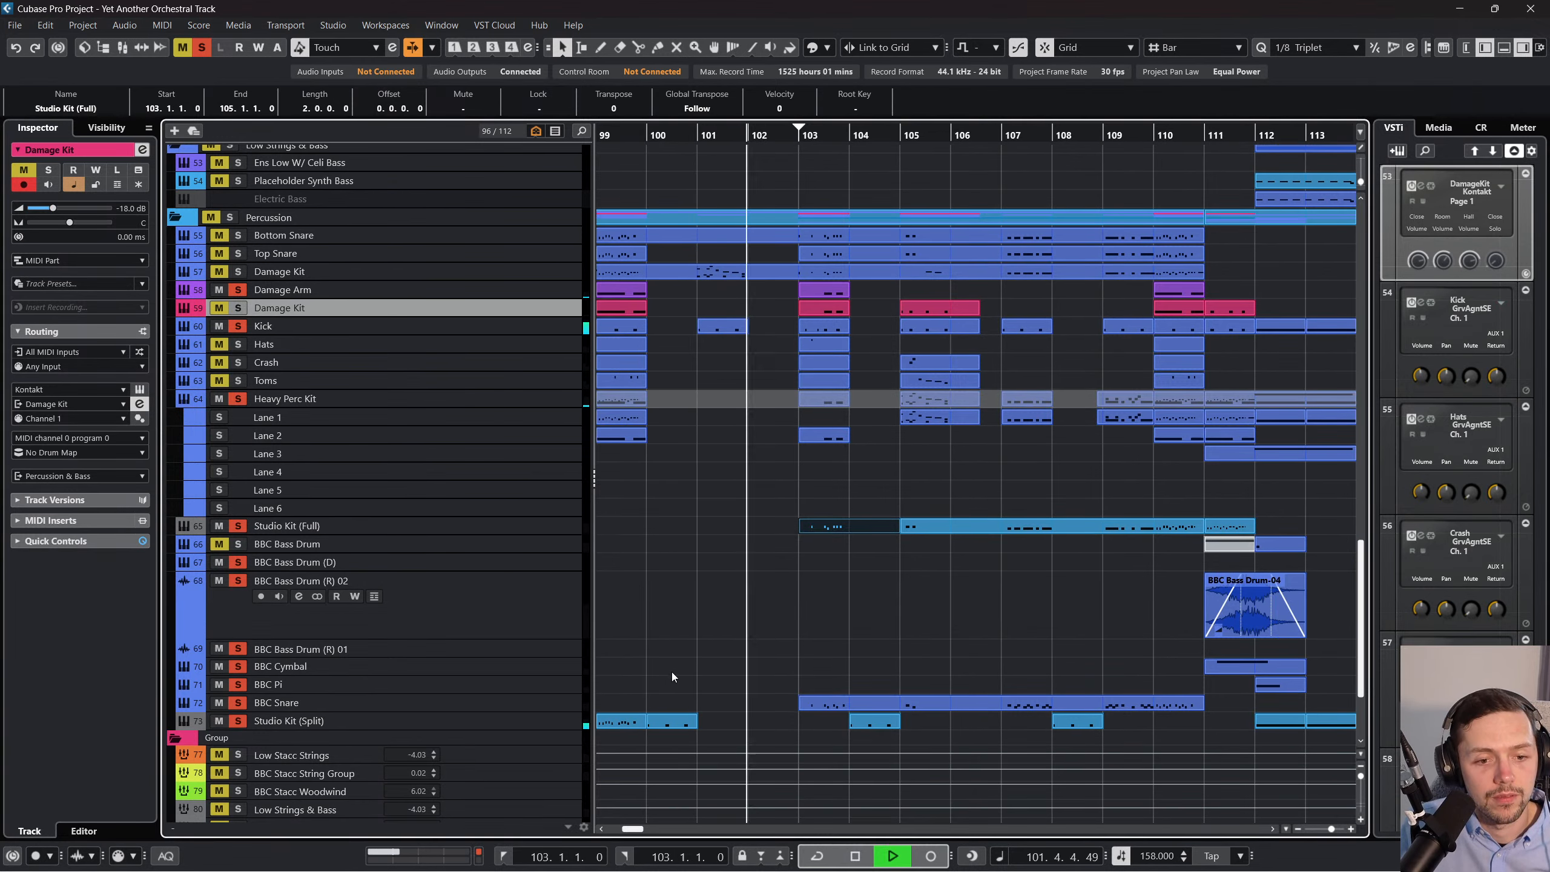
Listen to the soloed percussion past bar 112, stop playback and return to bar 111.
scroll(678, 670, right, 2)
scroll(678, 671, left, 3)
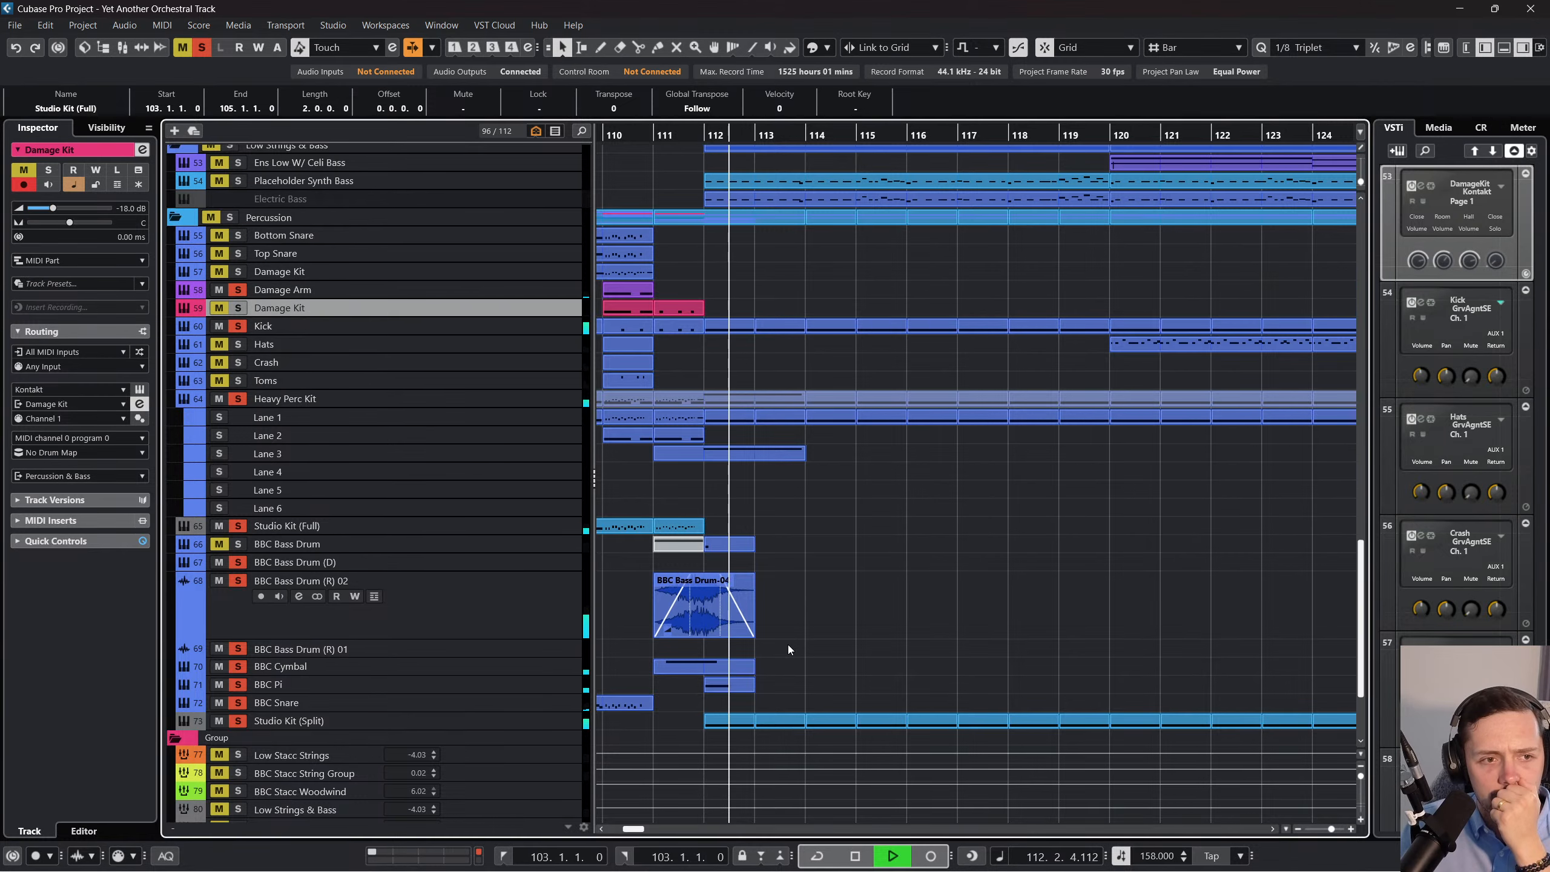
scroll(787, 645, up, 3)
click(661, 135)
key(space)
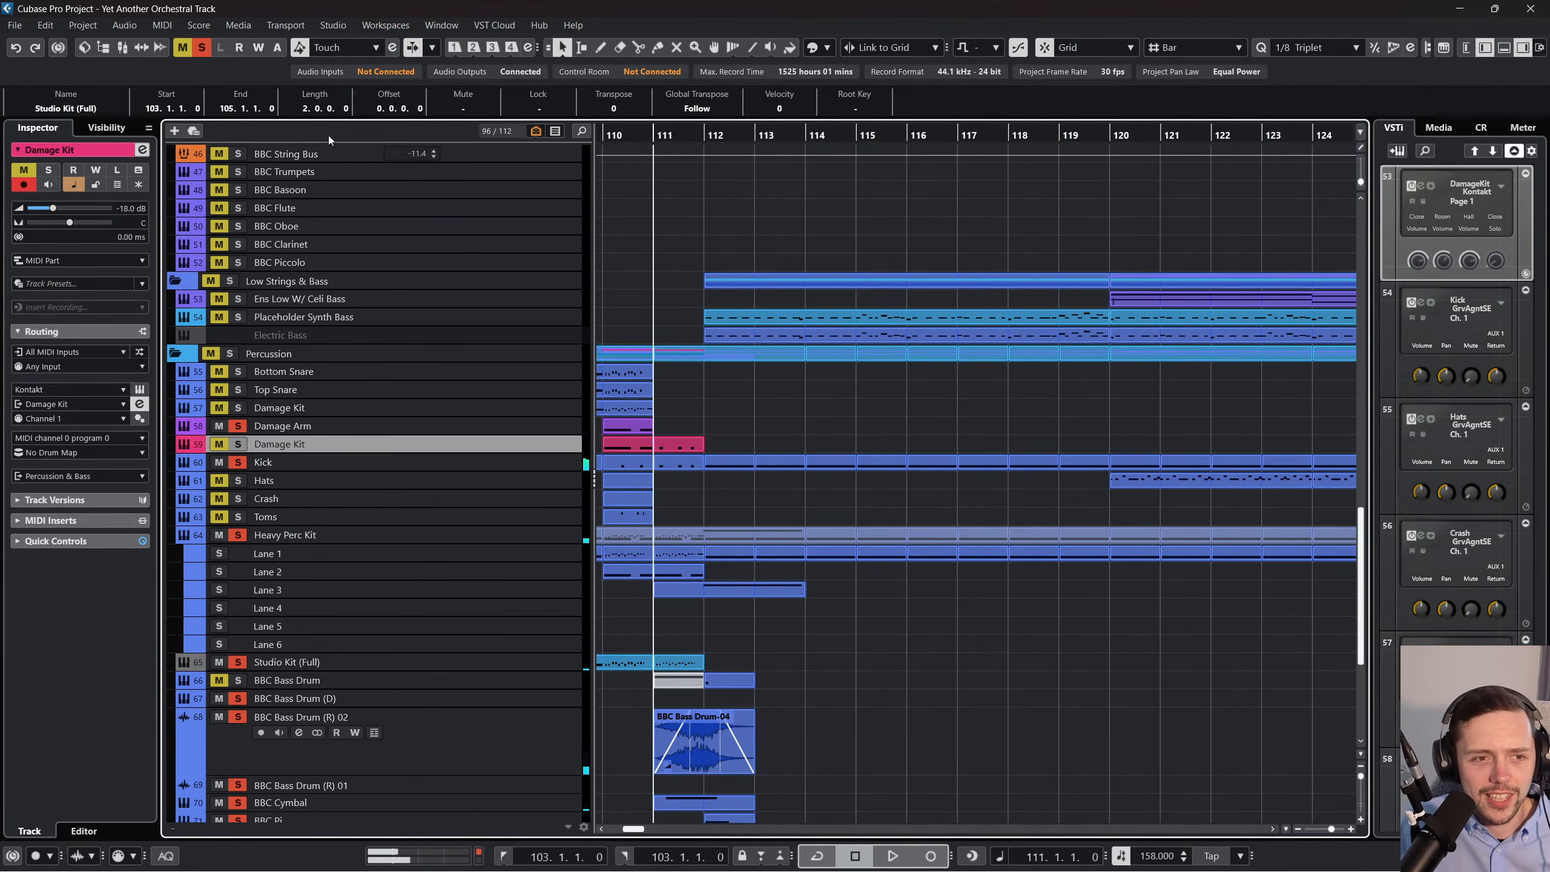
Clear all solos and unmute the Heavy Perc Kit track.
click(199, 48)
scroll(787, 474, left, 5)
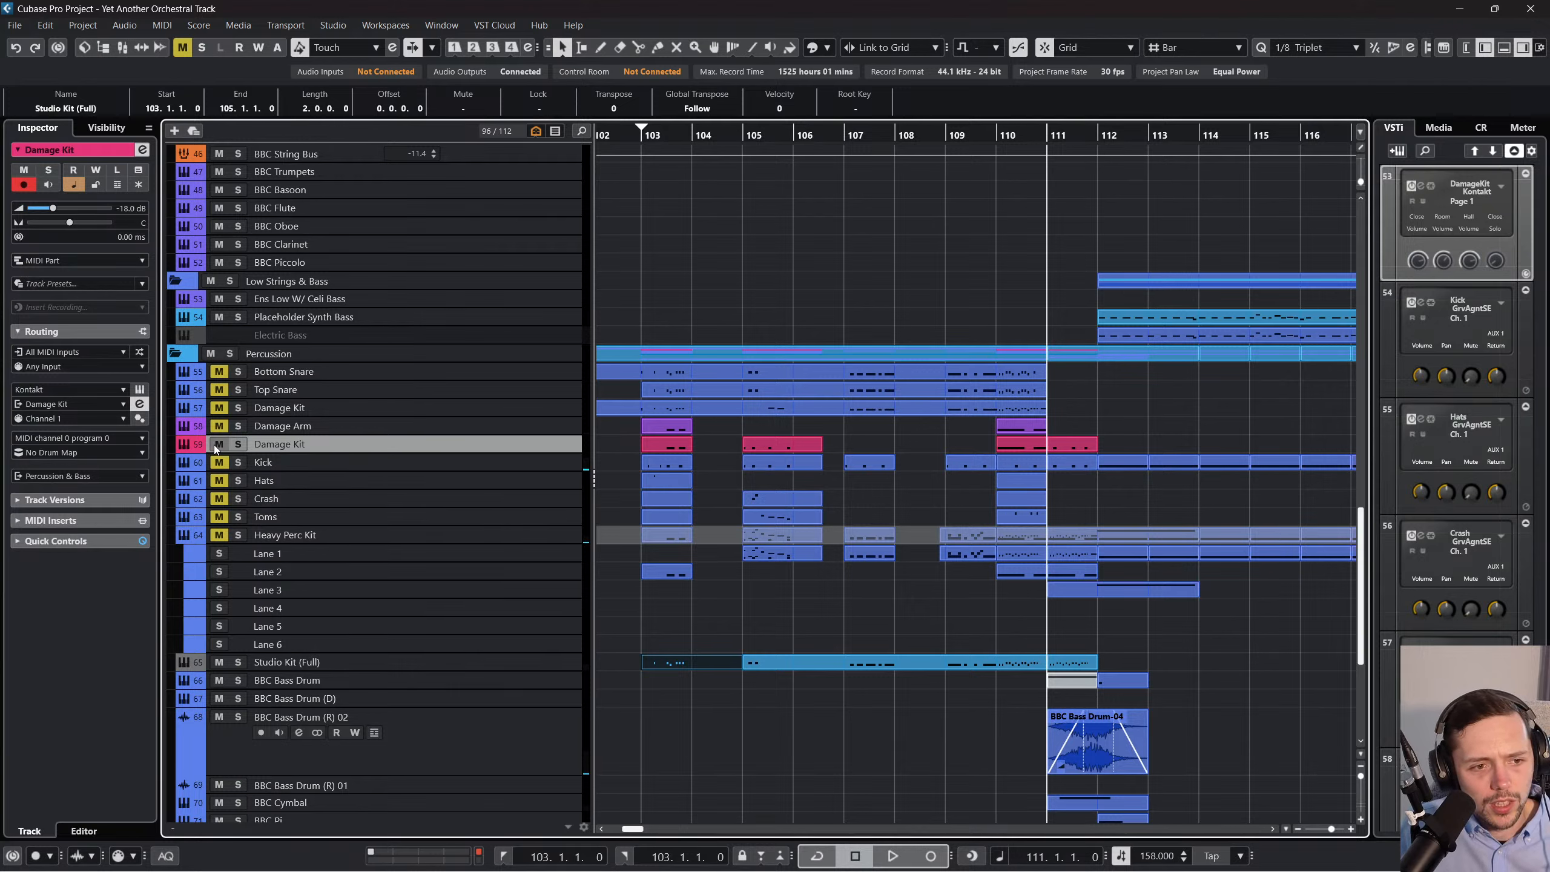
click(222, 539)
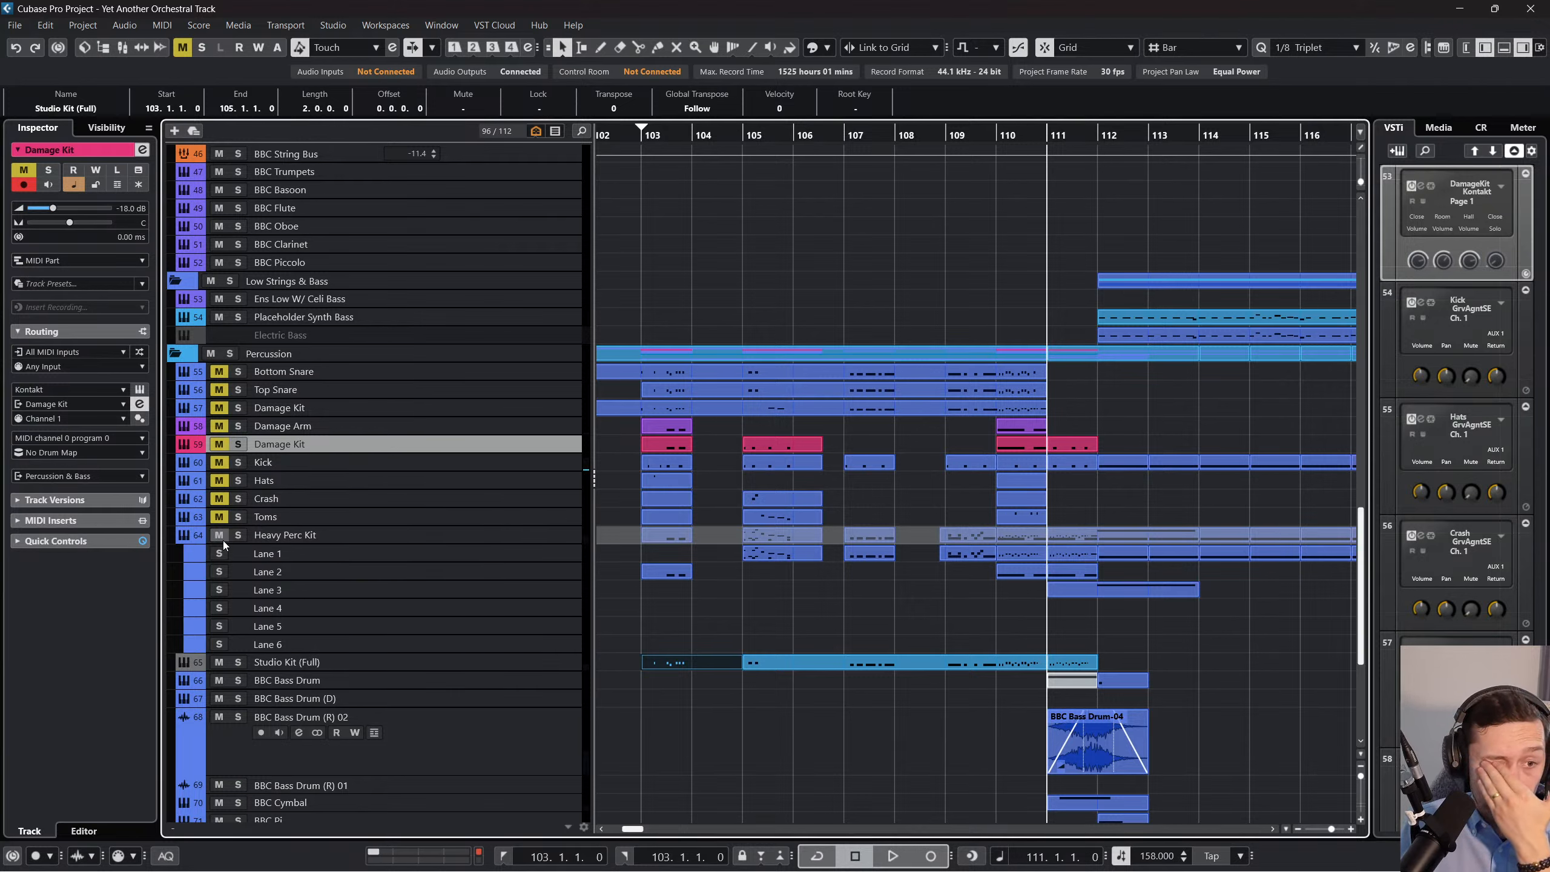
Reorder the percussion tracks: place Kick directly above Heavy Perc Kit, and Damage Arm with the red Damage Kit below BBC Bass Drum.
click(490, 533)
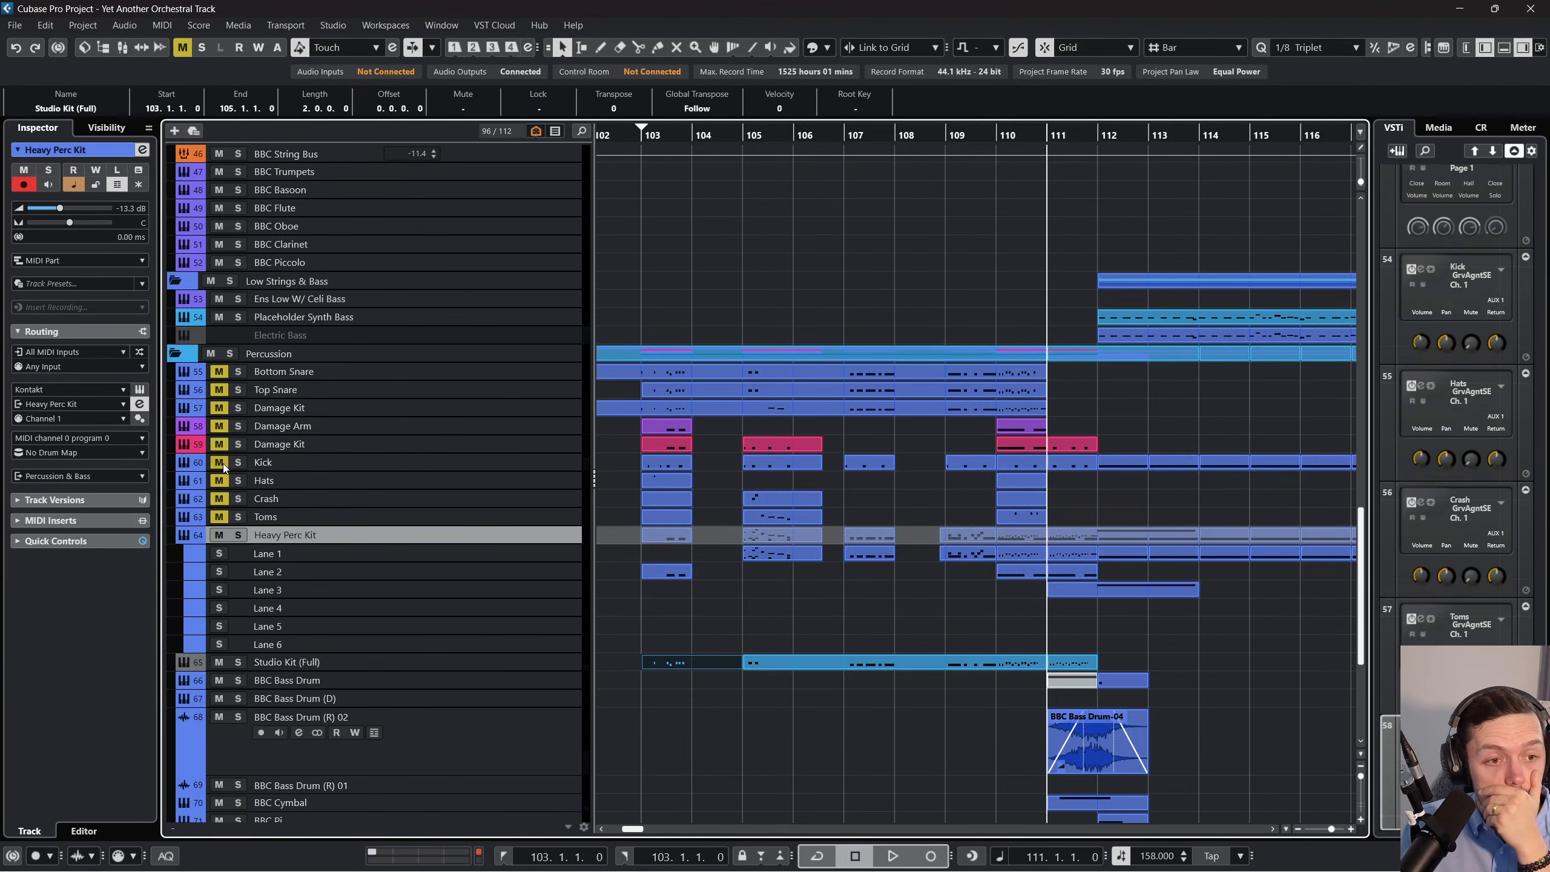
drag(454, 463, 444, 527)
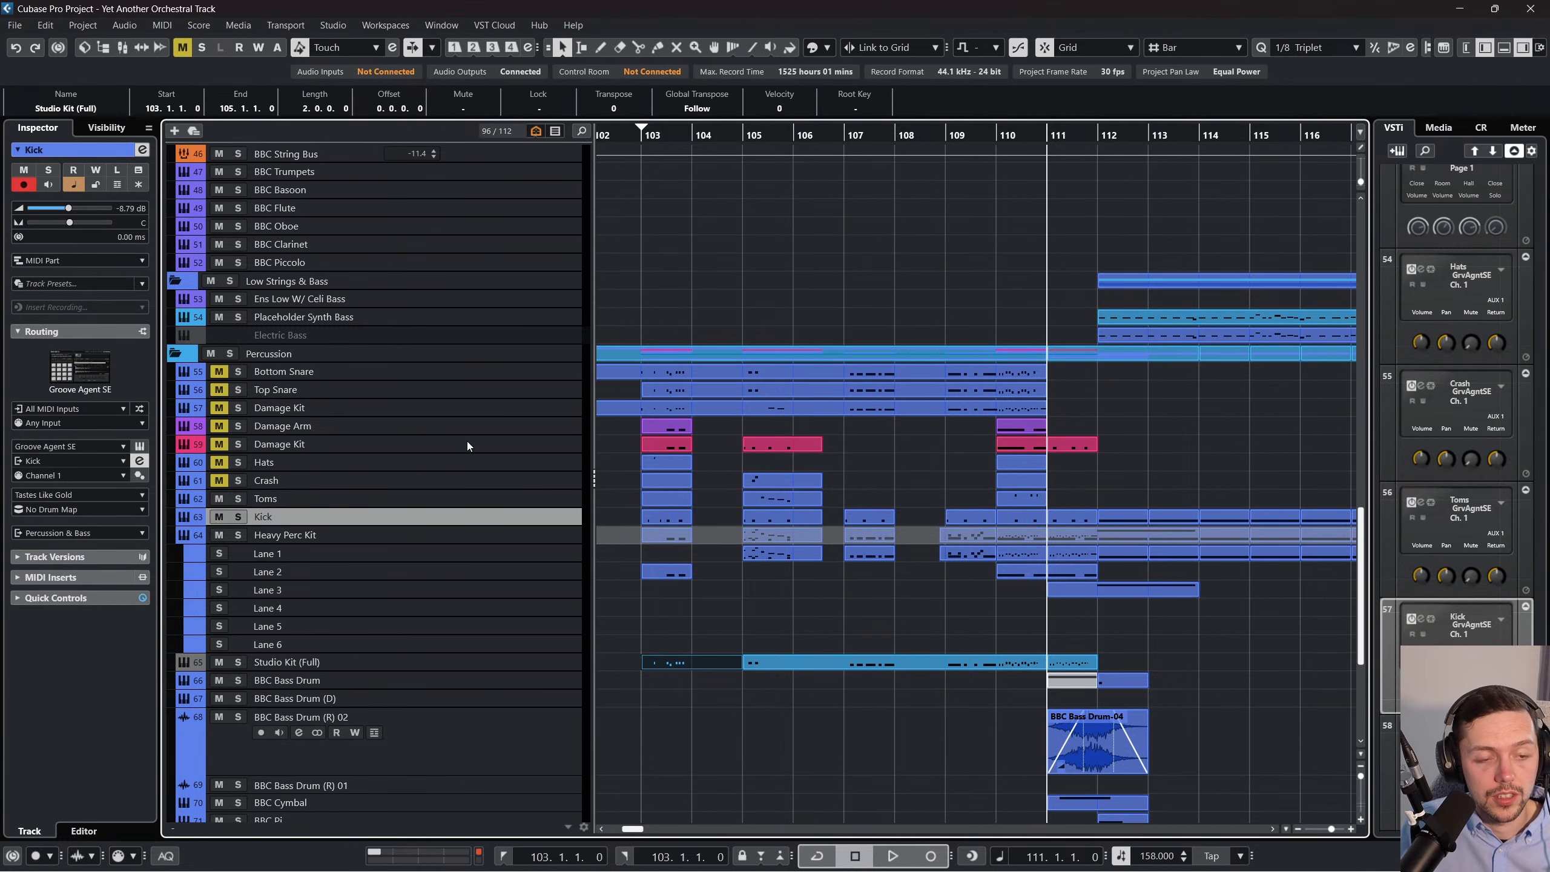
click(651, 138)
scroll(650, 139, left, 8)
click(642, 139)
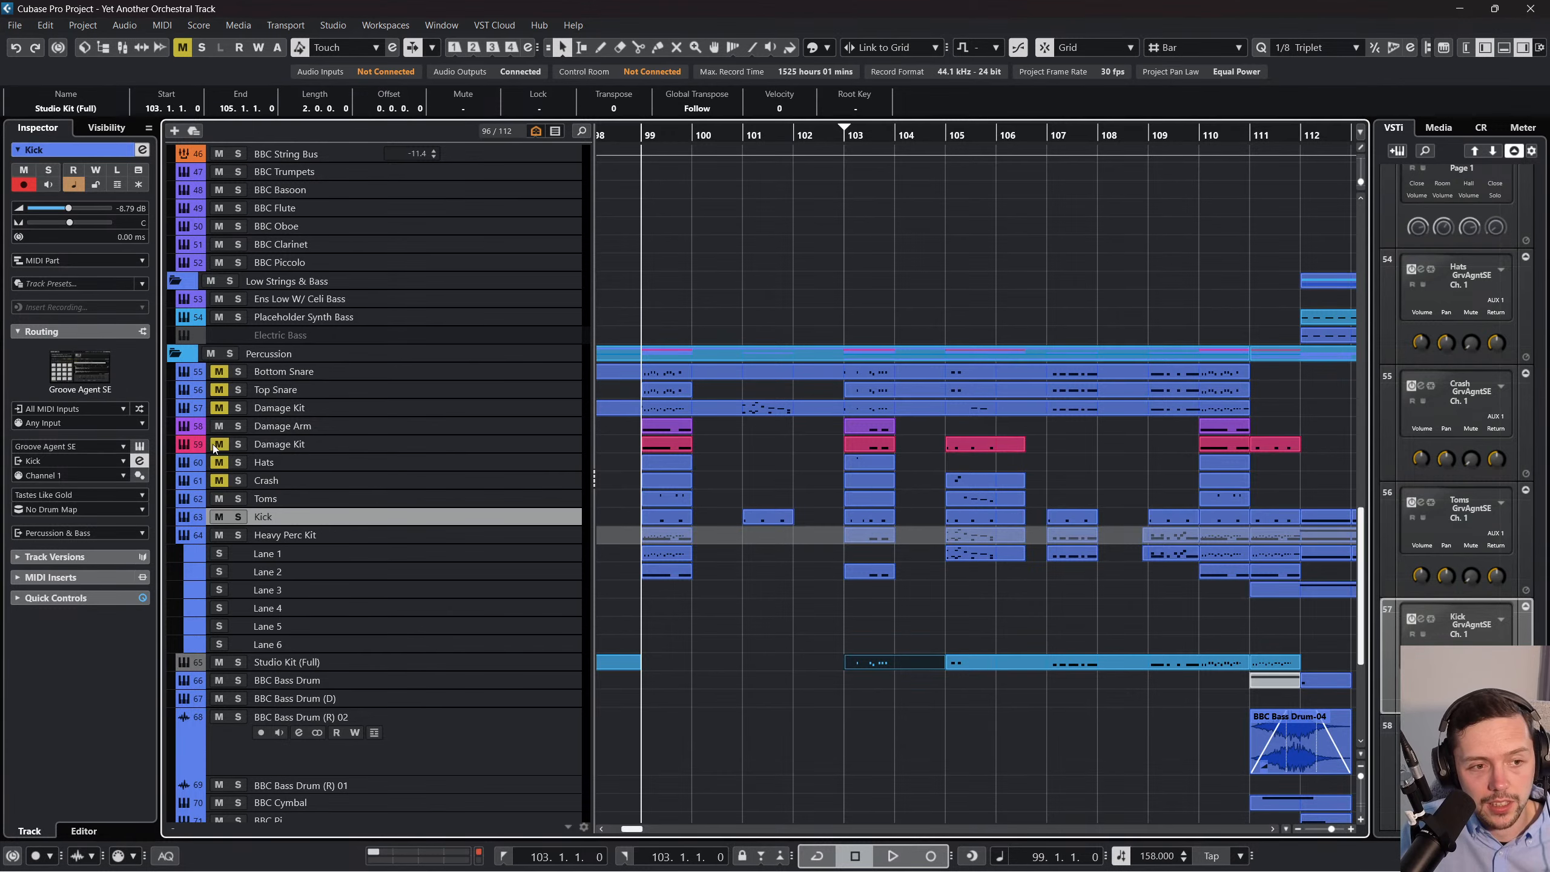
click(505, 430)
shift+click(505, 443)
drag(504, 430, 461, 685)
Play the arrangement from bar 96 and mute the Studio Kit (Split) track during playback.
drag(644, 132, 785, 133)
key(space)
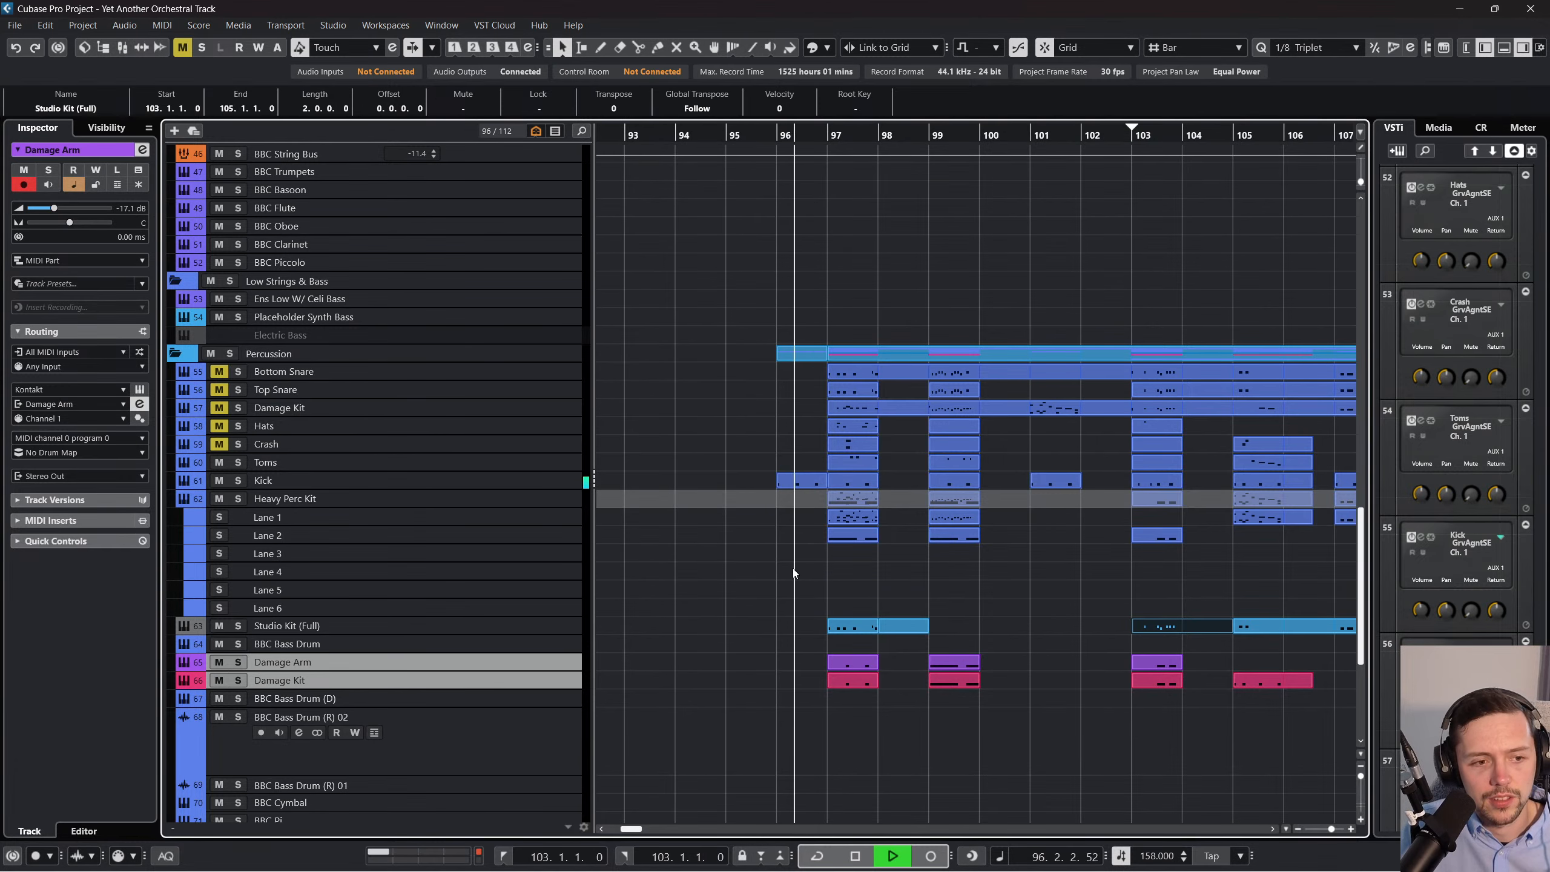
scroll(801, 657, down, 3)
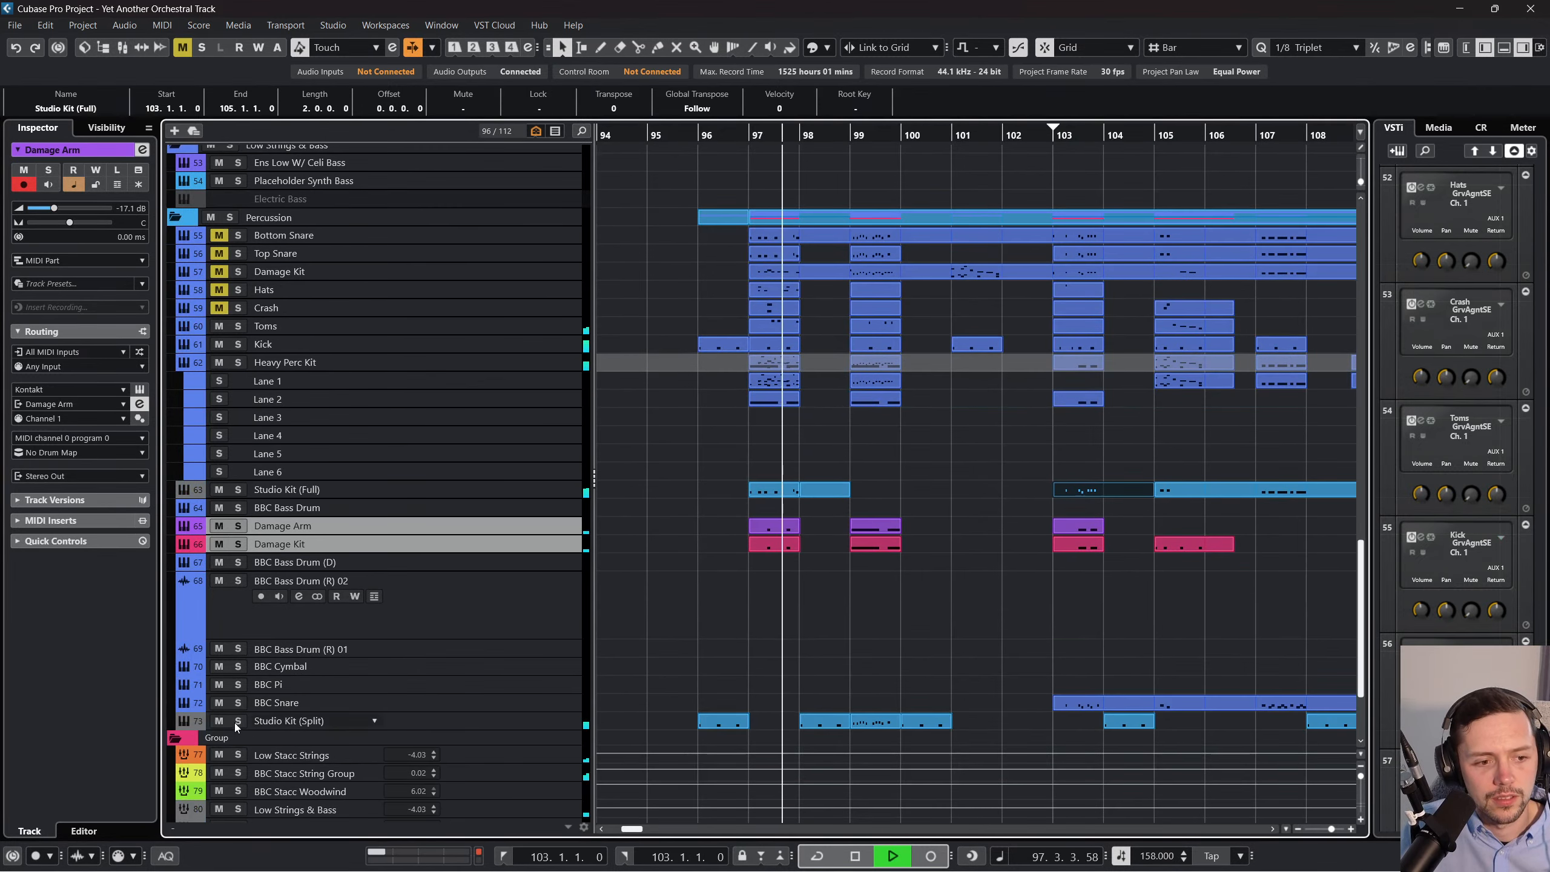
click(215, 721)
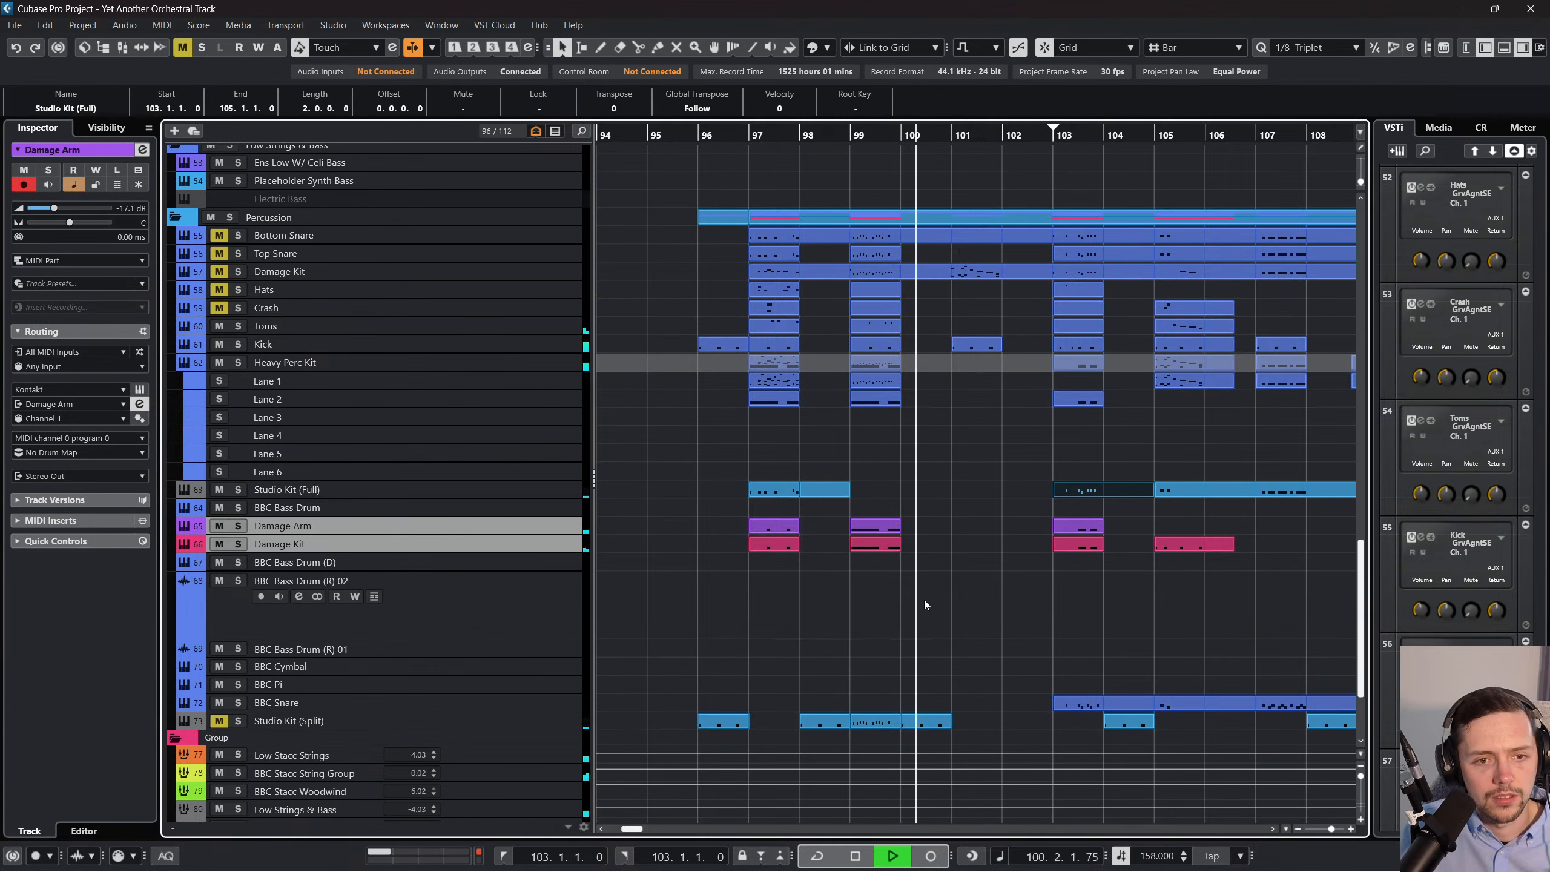
click(930, 574)
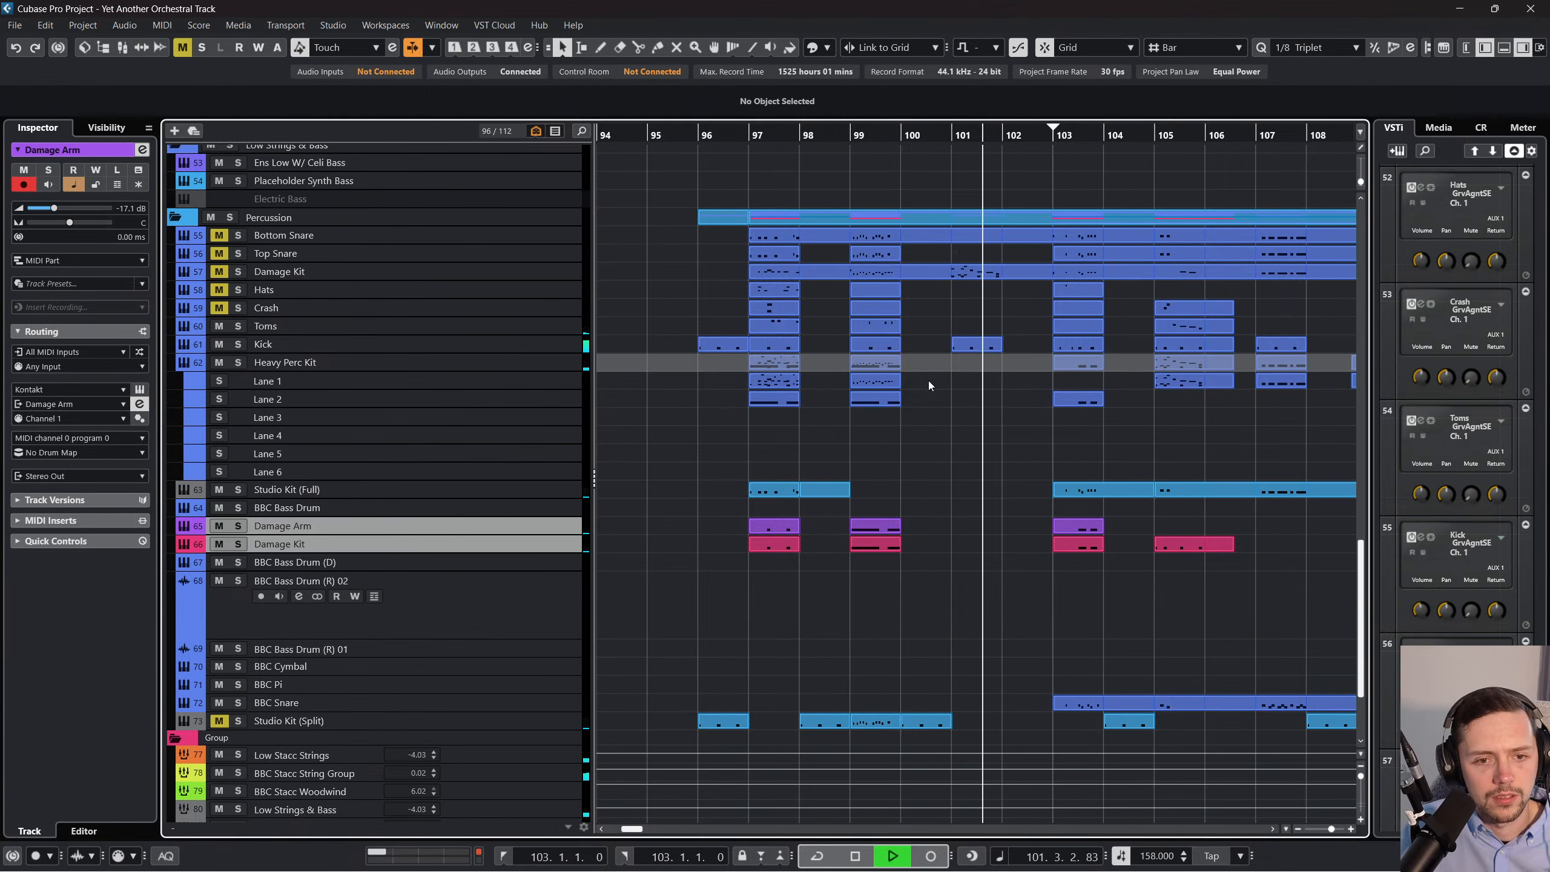
key(space)
Split the MIDI part on the blue Damage Kit track at bars 101 and 103.
right_click(928, 298)
click(957, 303)
click(1012, 304)
click(949, 277)
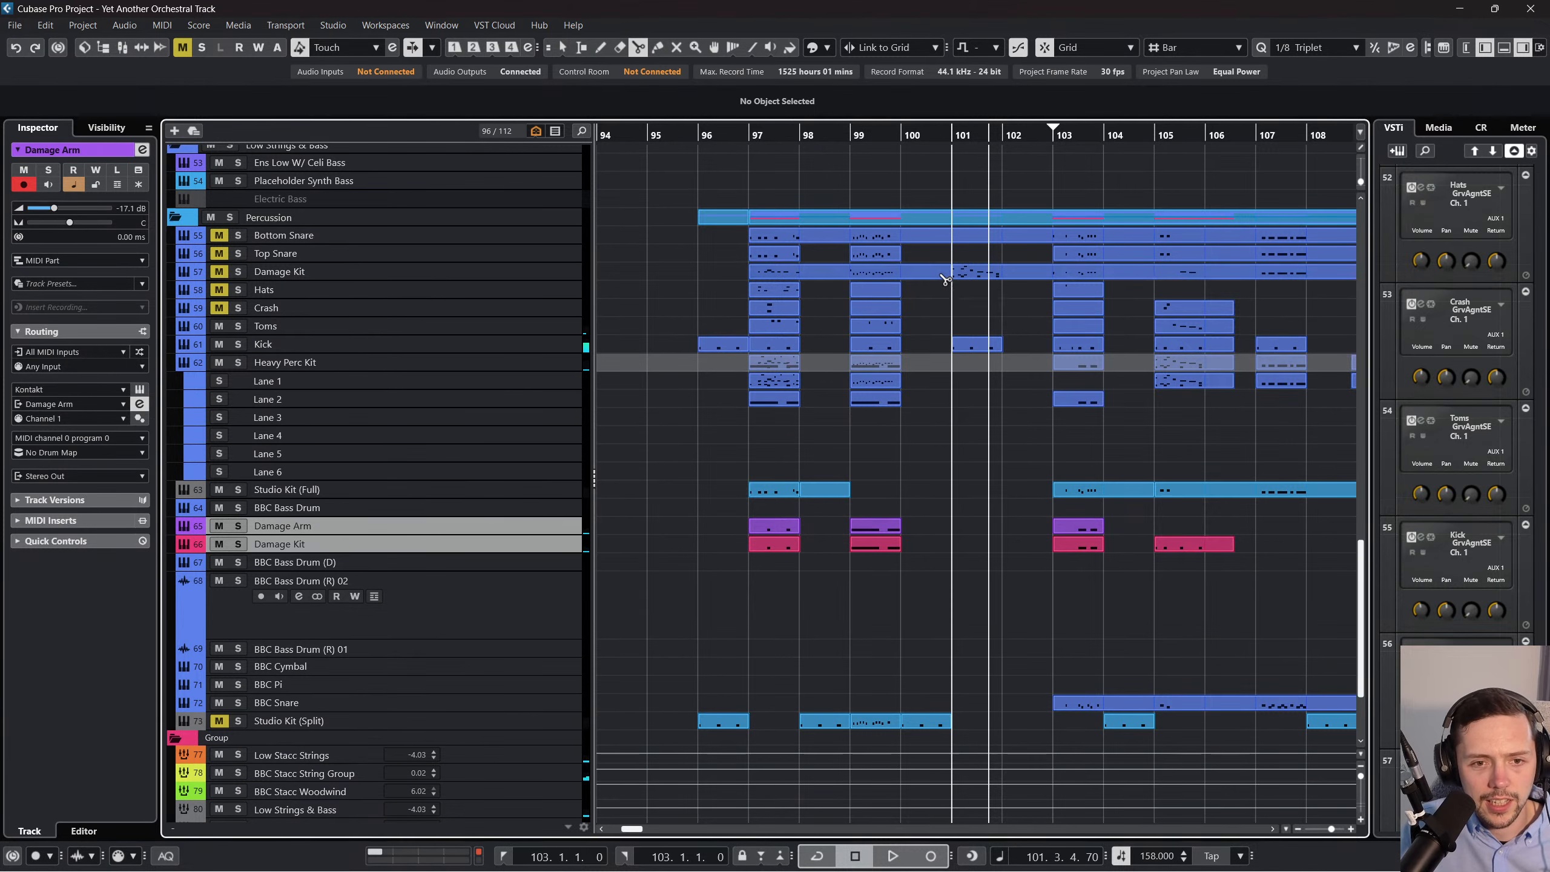
click(1051, 277)
Move the Damage Kit part between bars 101 and 103 to the Studio Kit (Full) track at bar 101.
right_click(994, 297)
click(1002, 302)
click(984, 279)
drag(984, 586, 960, 492)
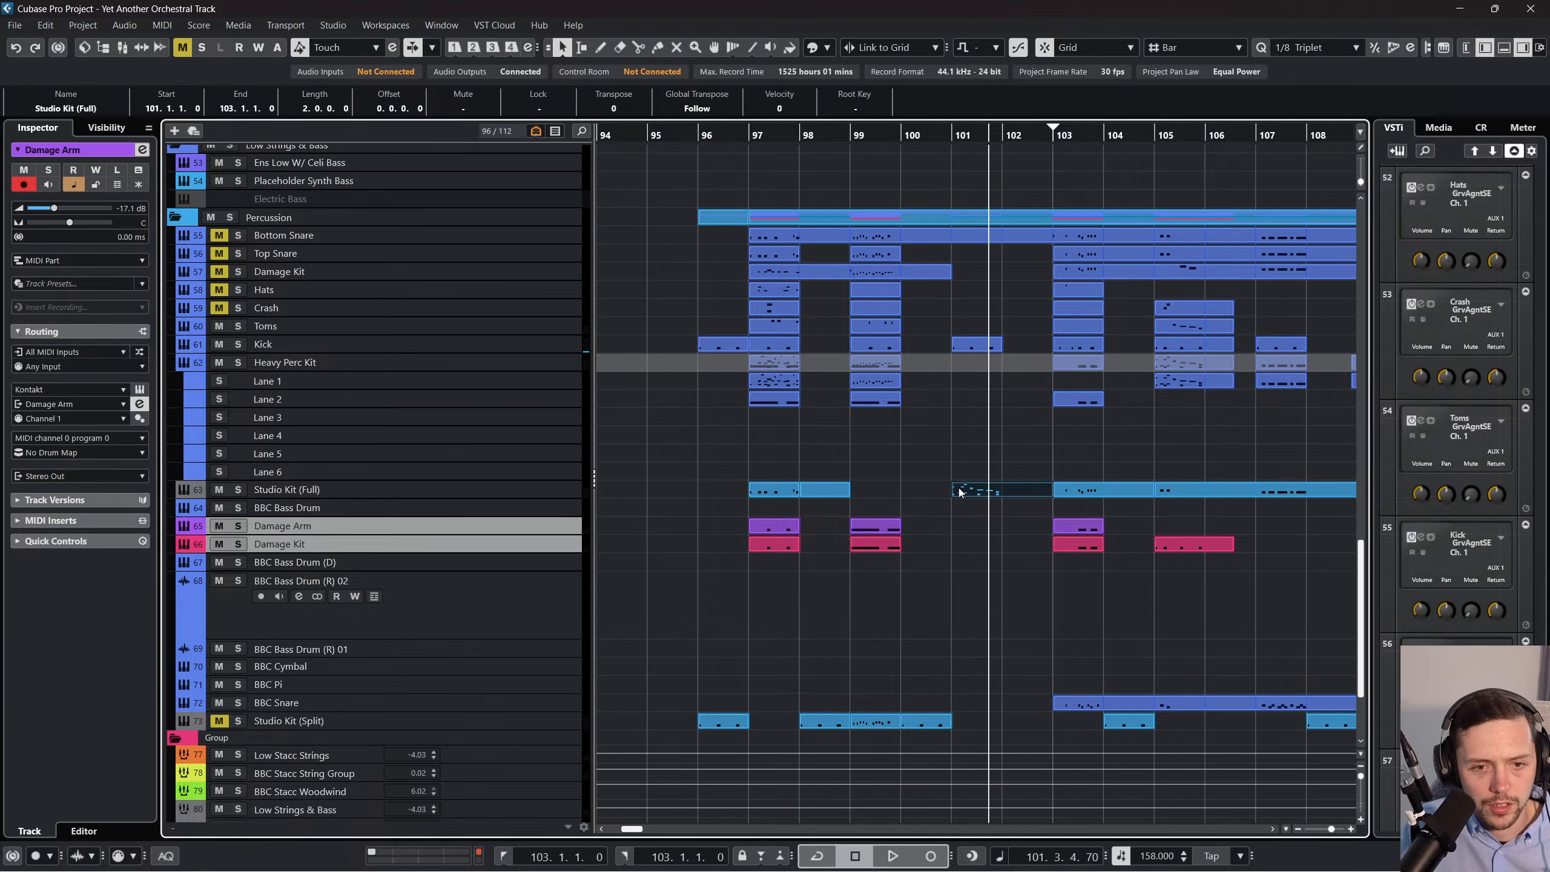
Listen to the relocated Studio Kit (Full) fill at bar 101 and the bars that follow it.
click(930, 131)
key(space)
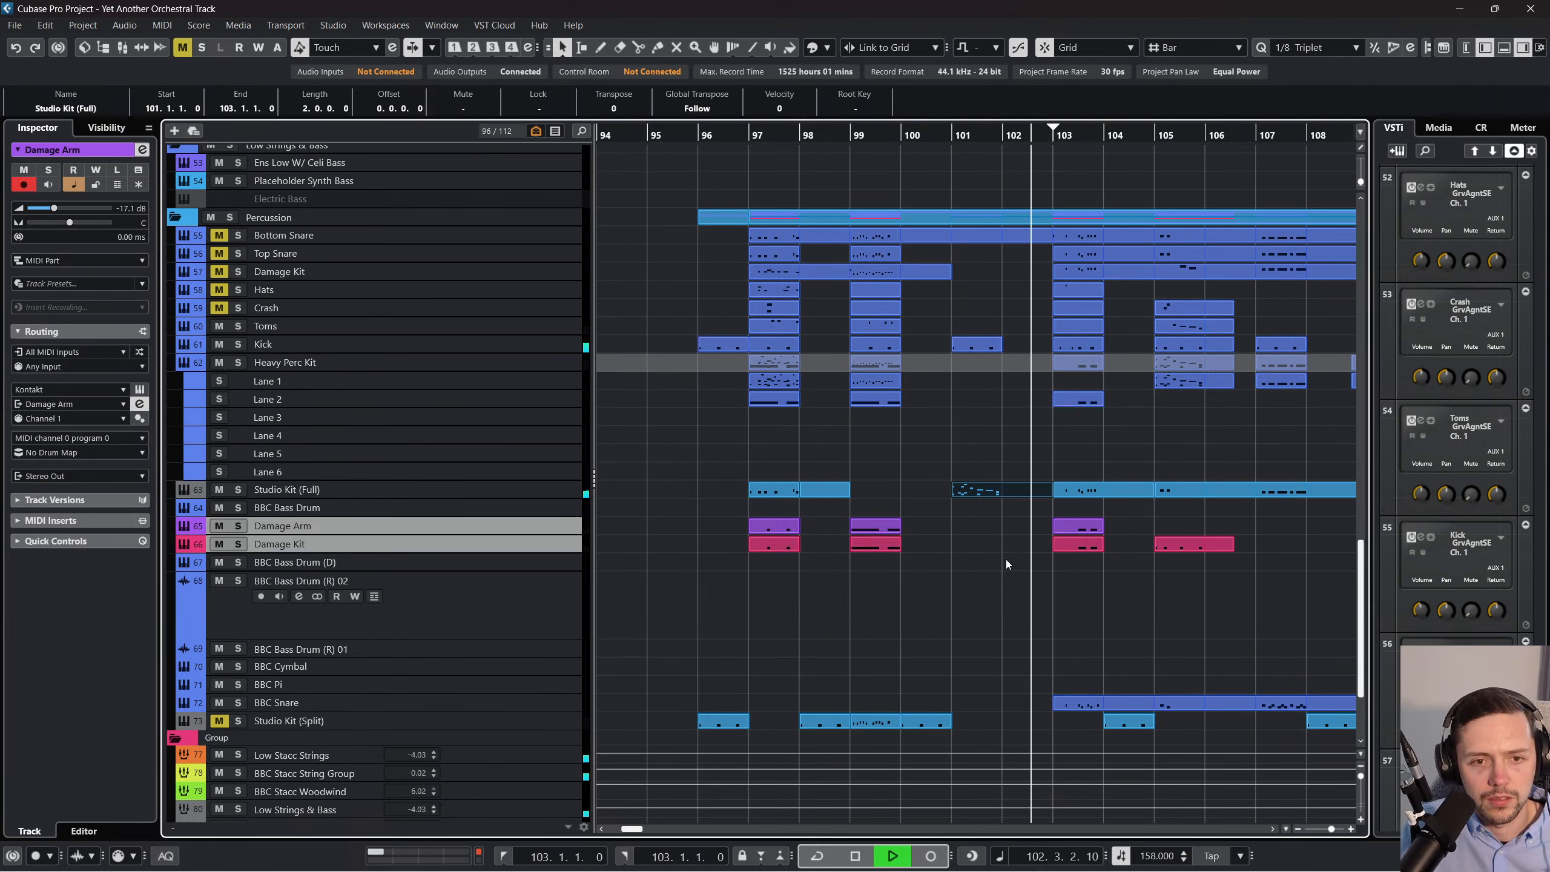
scroll(951, 578, right, 2)
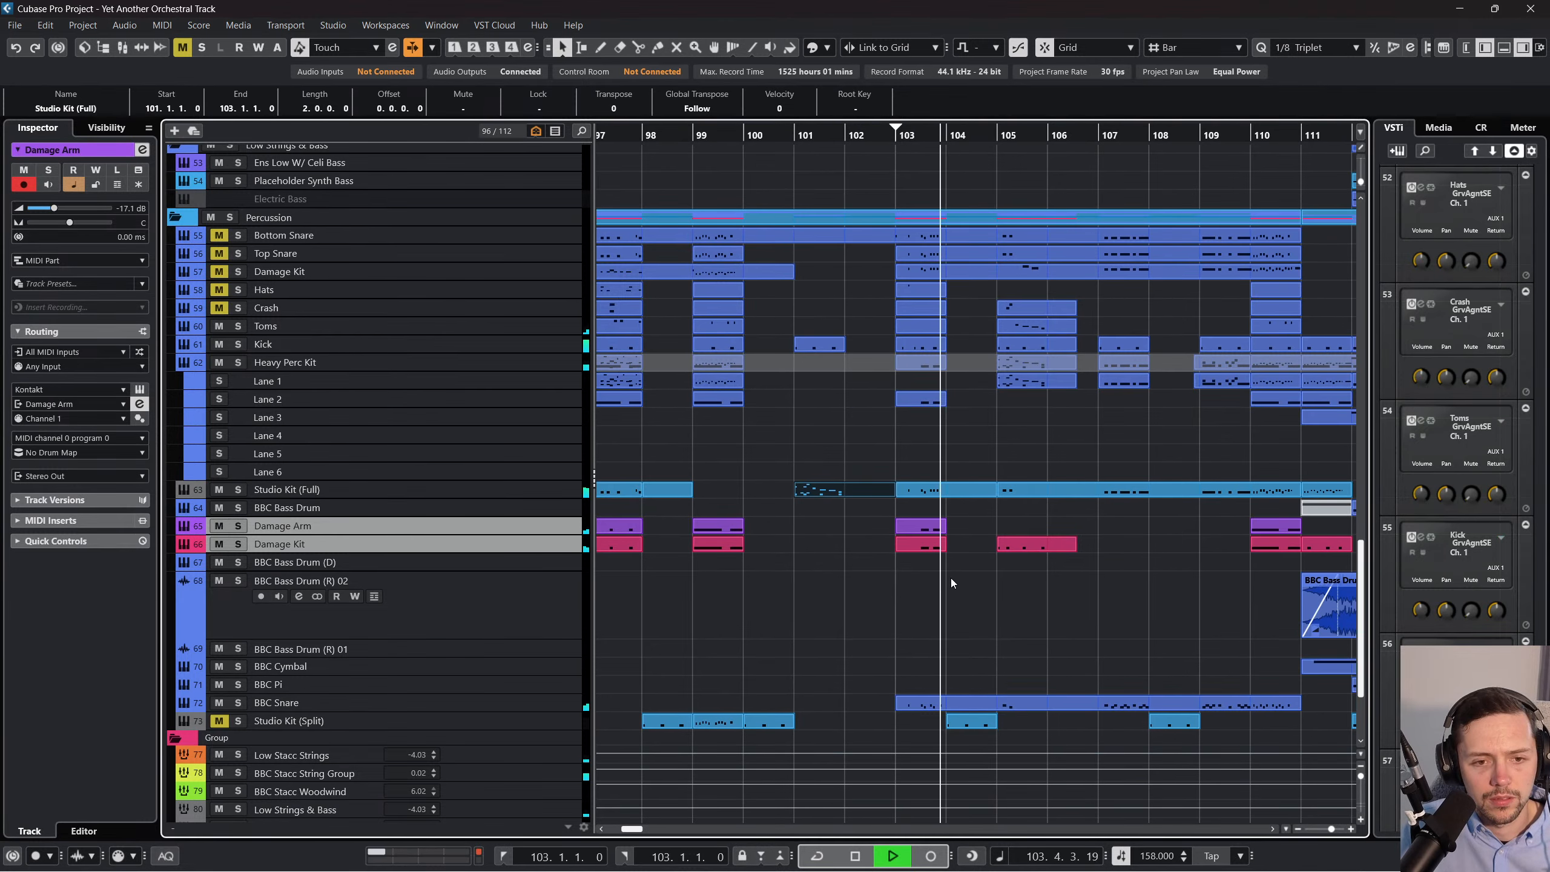
click(991, 588)
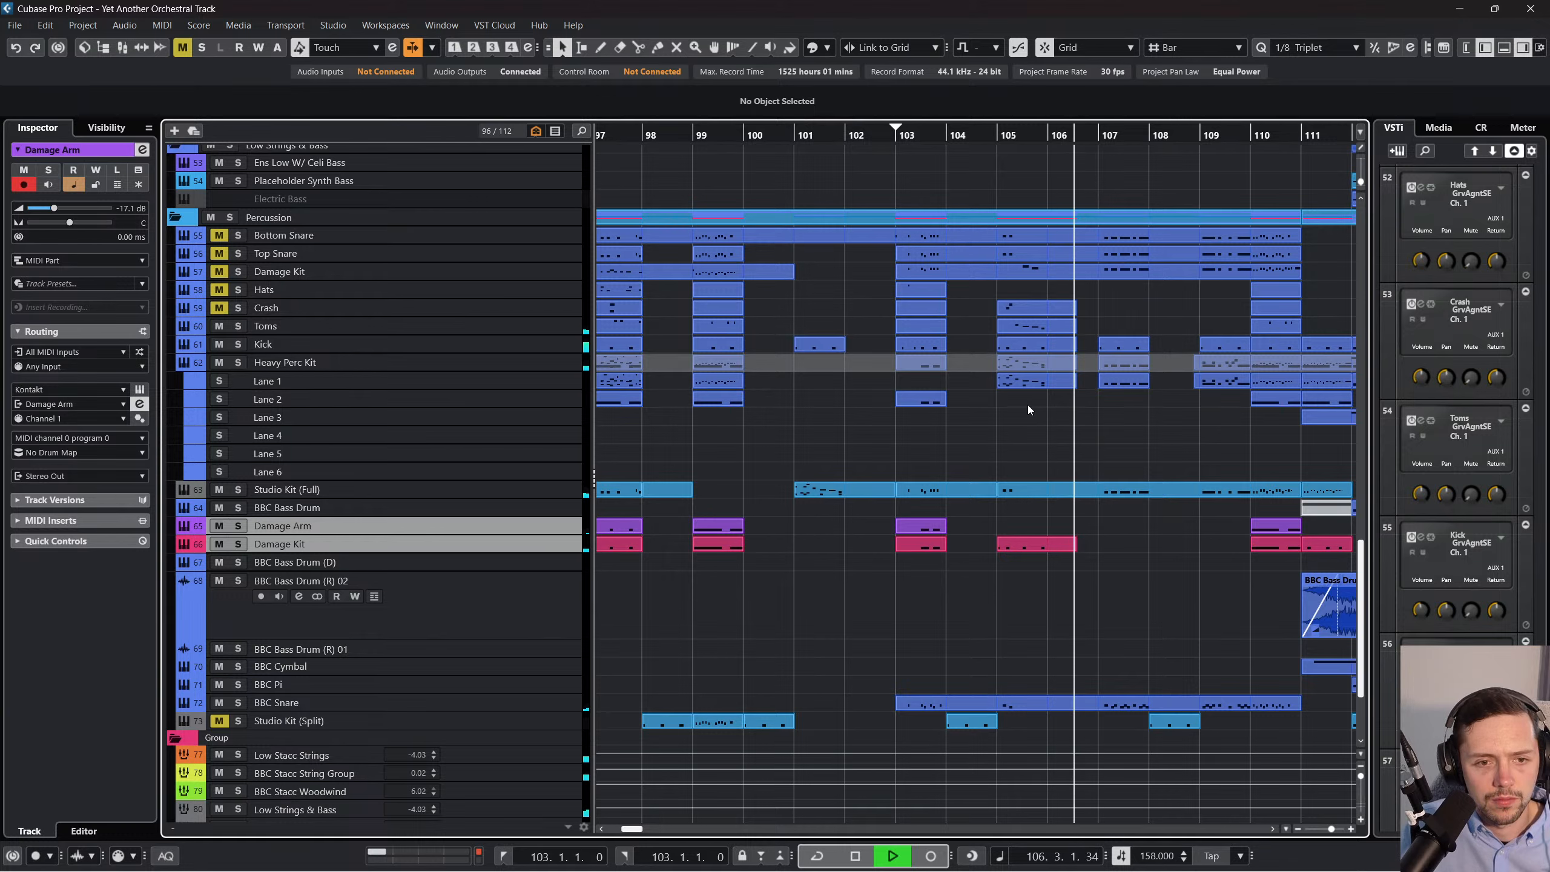
Pick the Heavy Perc Kit part at bar 105 and split the Studio Kit (Full) part at bars 105 and 107.
click(1044, 379)
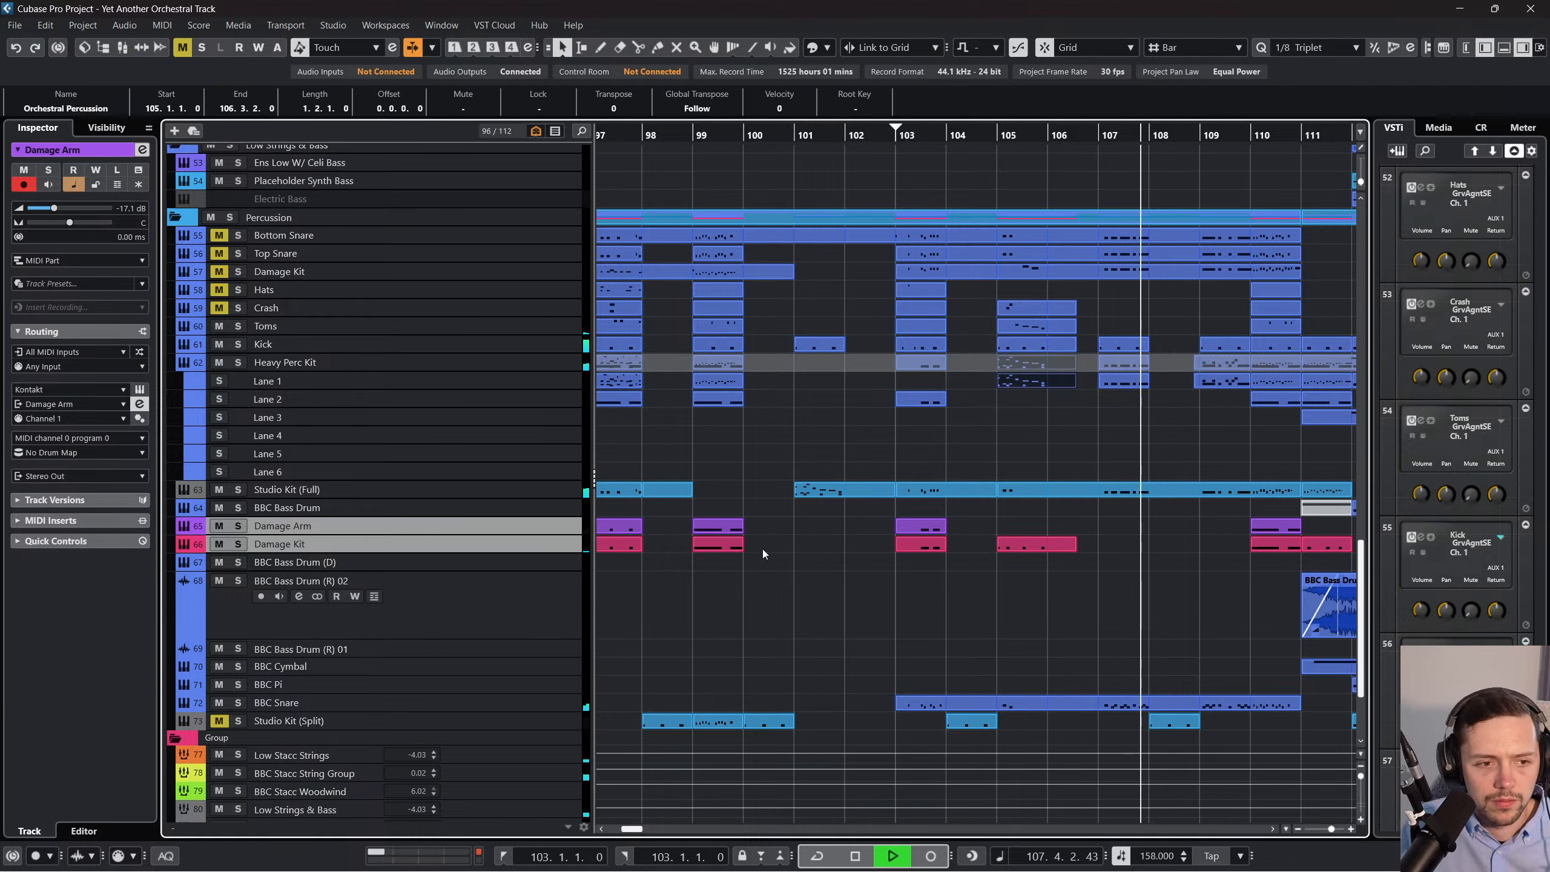
click(1029, 490)
right_click(1029, 490)
click(1033, 490)
drag(999, 490, 1099, 489)
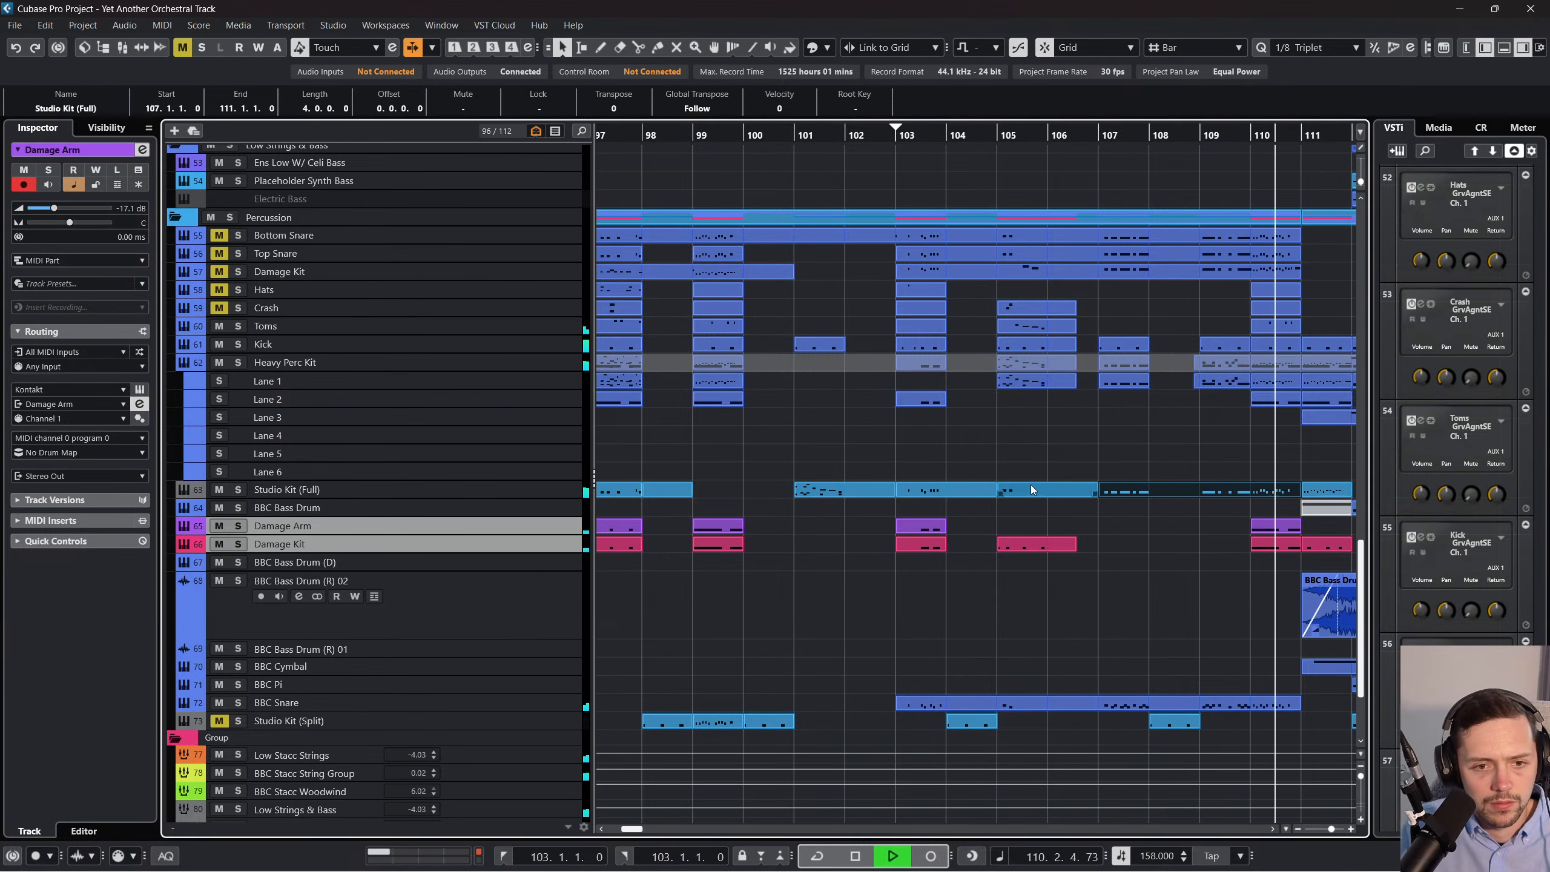
Replace the Studio Kit (Full) section between bars 105 and 107 with a copy of the Heavy Perc Kit part from bar 105.
click(581, 496)
click(992, 151)
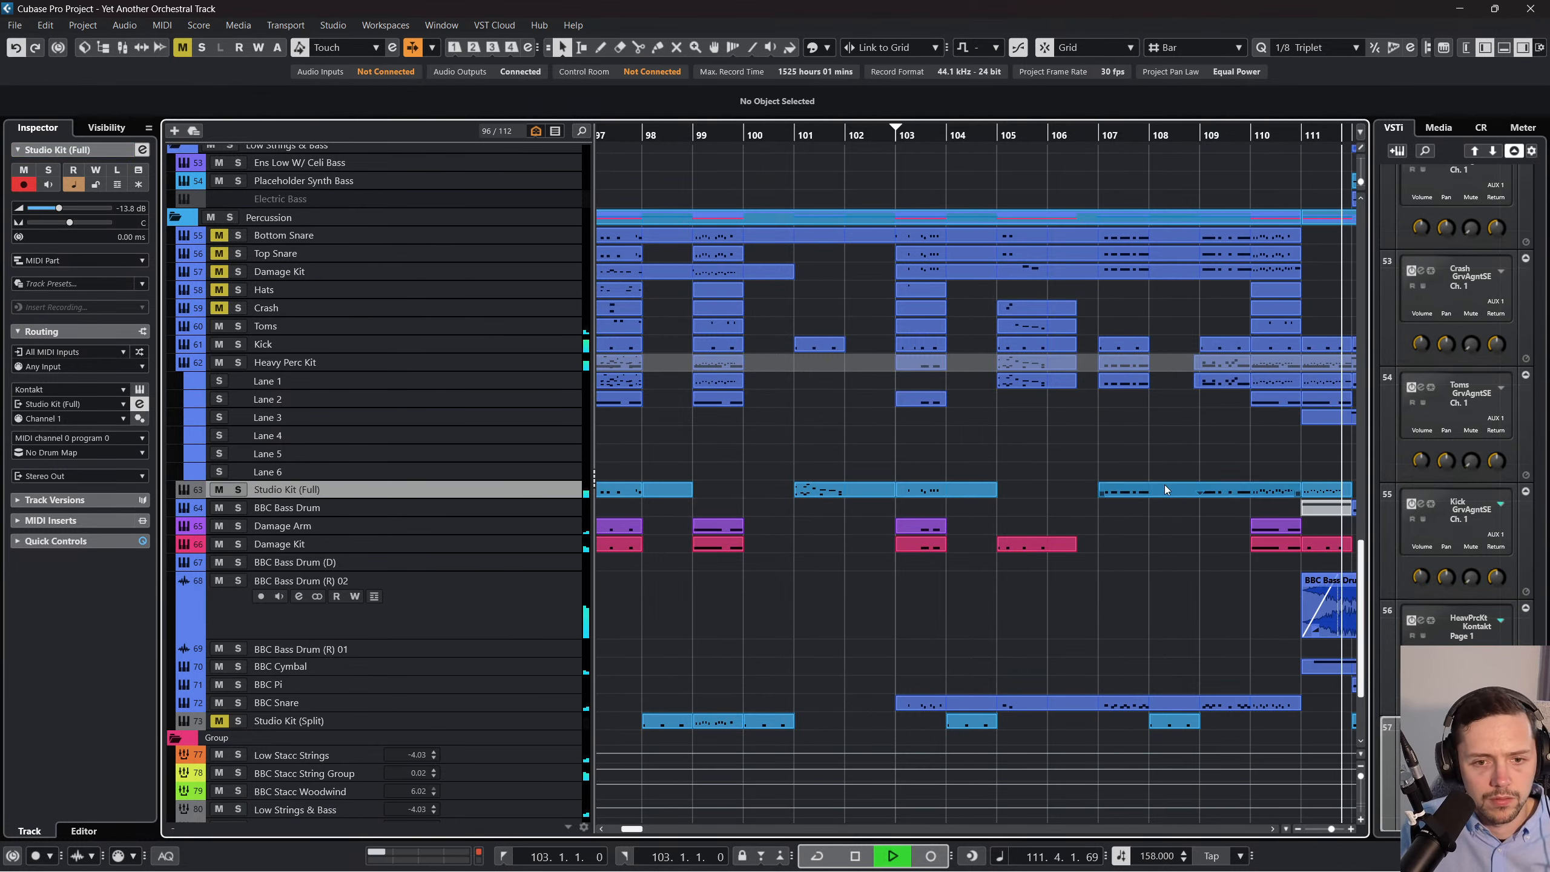
key(space)
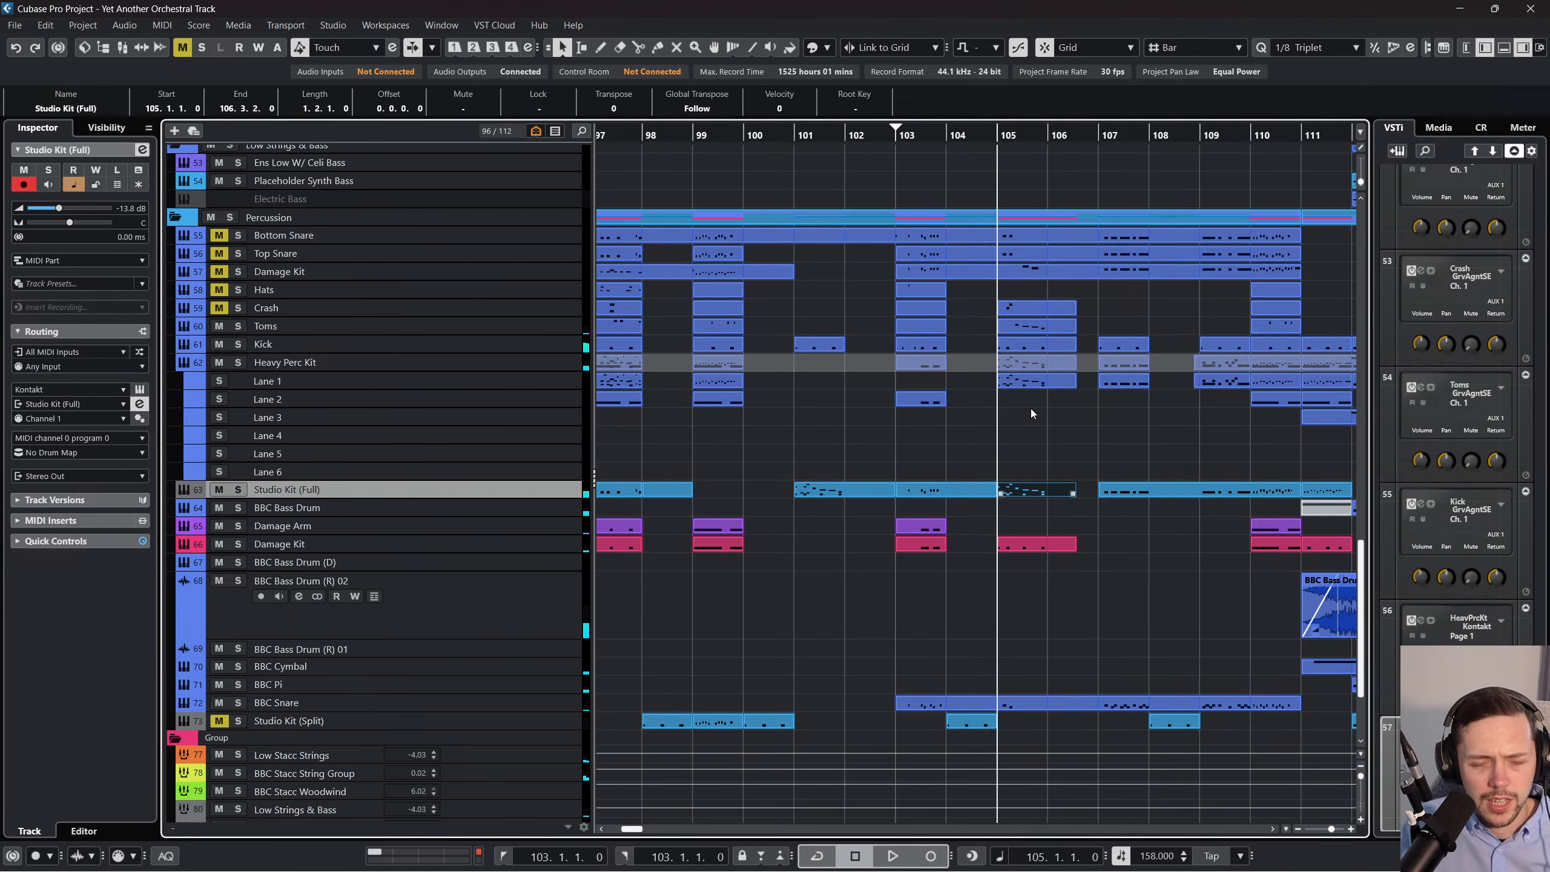
Listen to the replaced Studio Kit (Full) section from bar 105 to bar 111.
key(space)
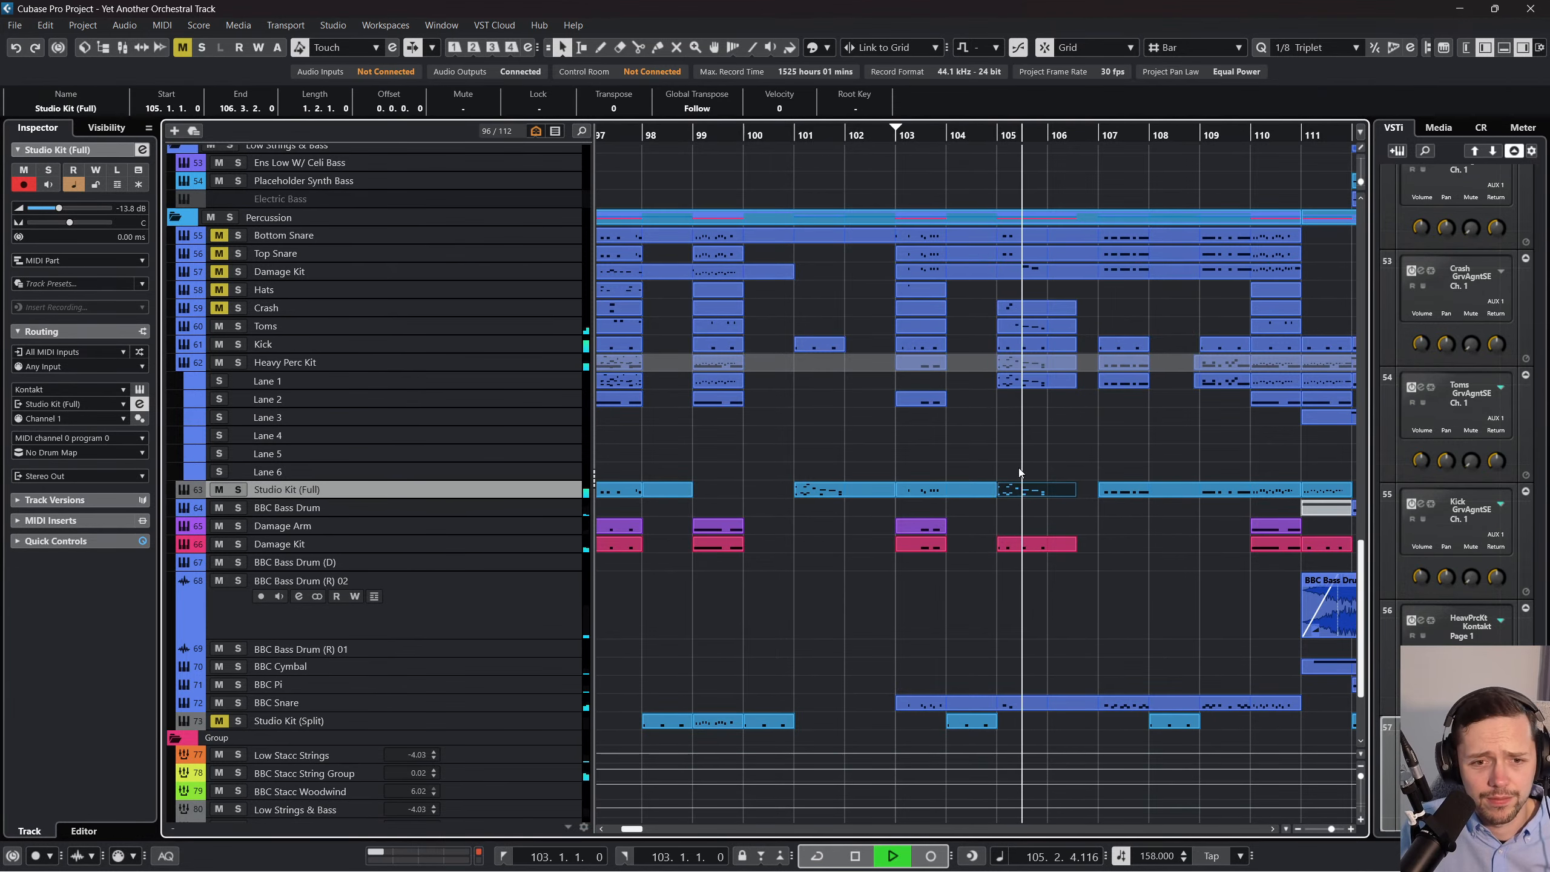
click(1001, 548)
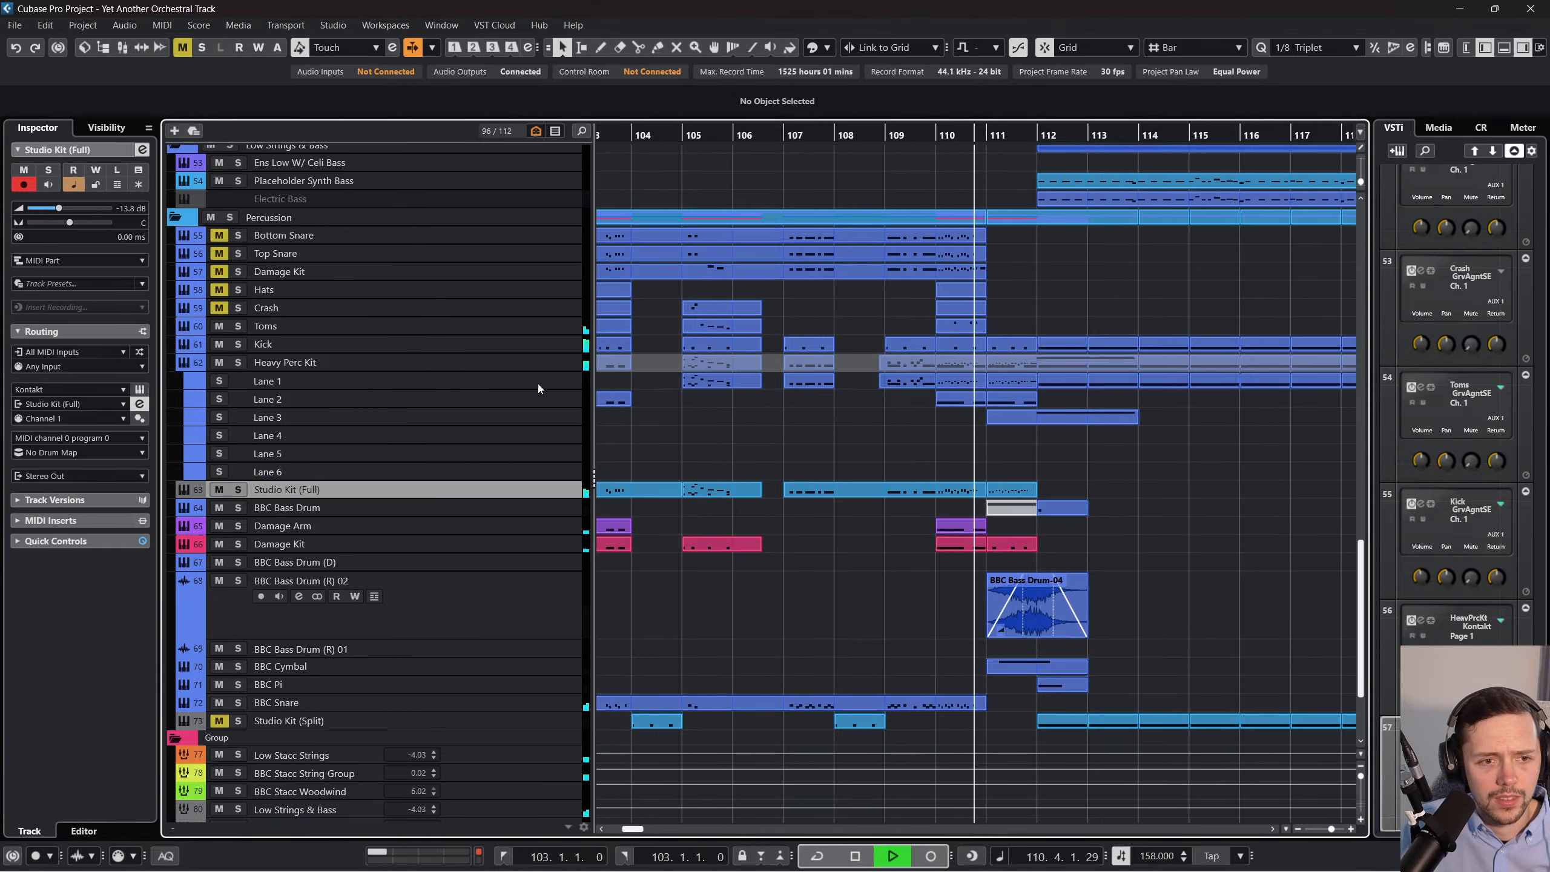
key(space)
Increase the height of the Heavy Perc Kit track and inspect its parts at bars 110 and 111.
click(528, 363)
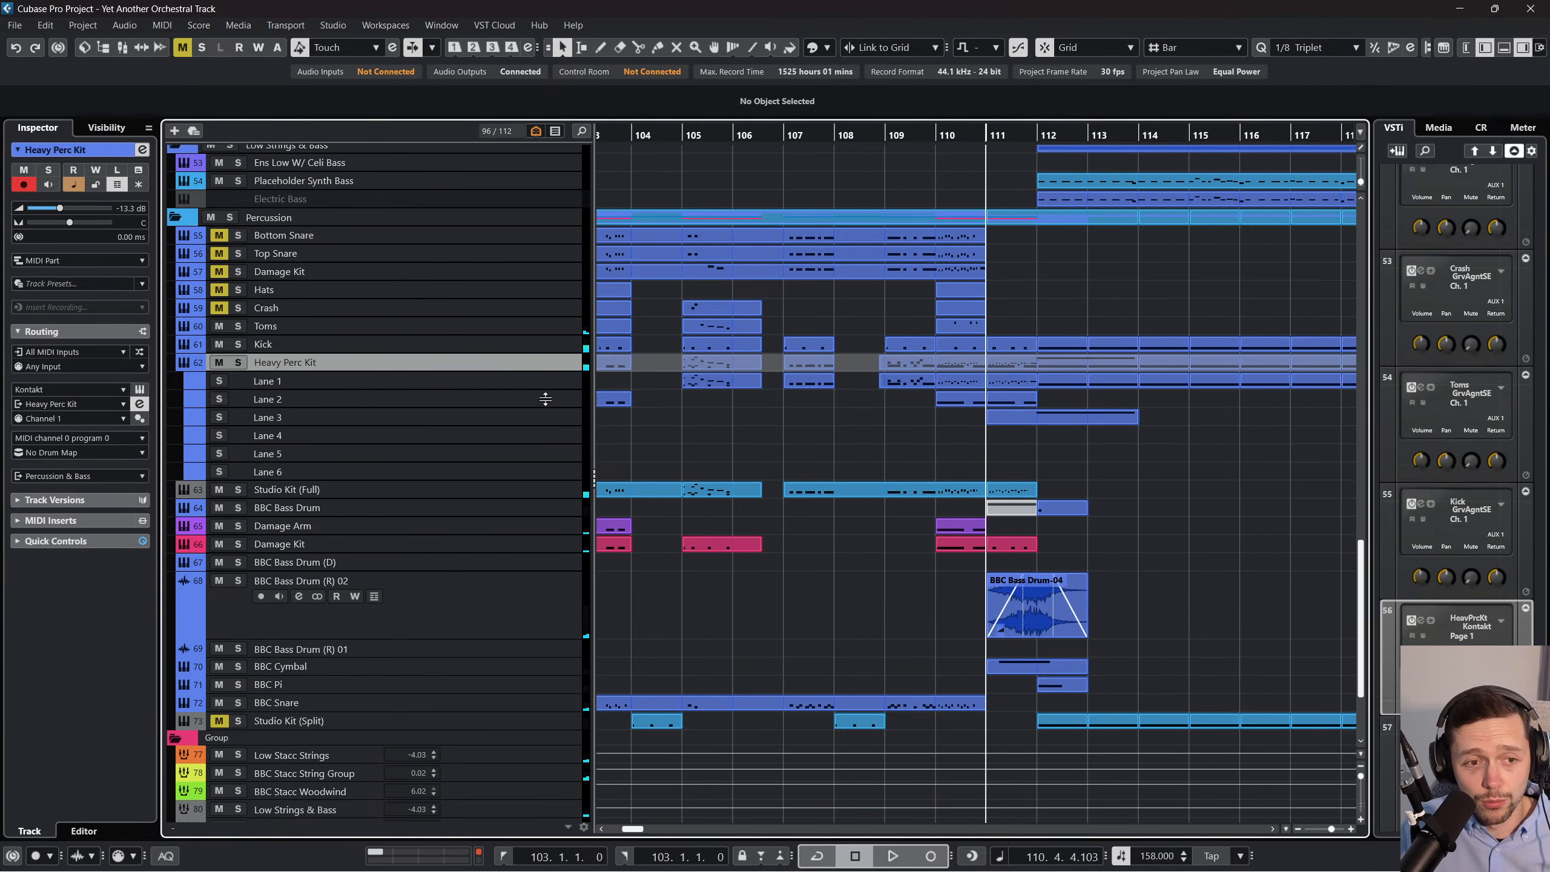
drag(546, 399, 554, 418)
click(1001, 399)
click(944, 433)
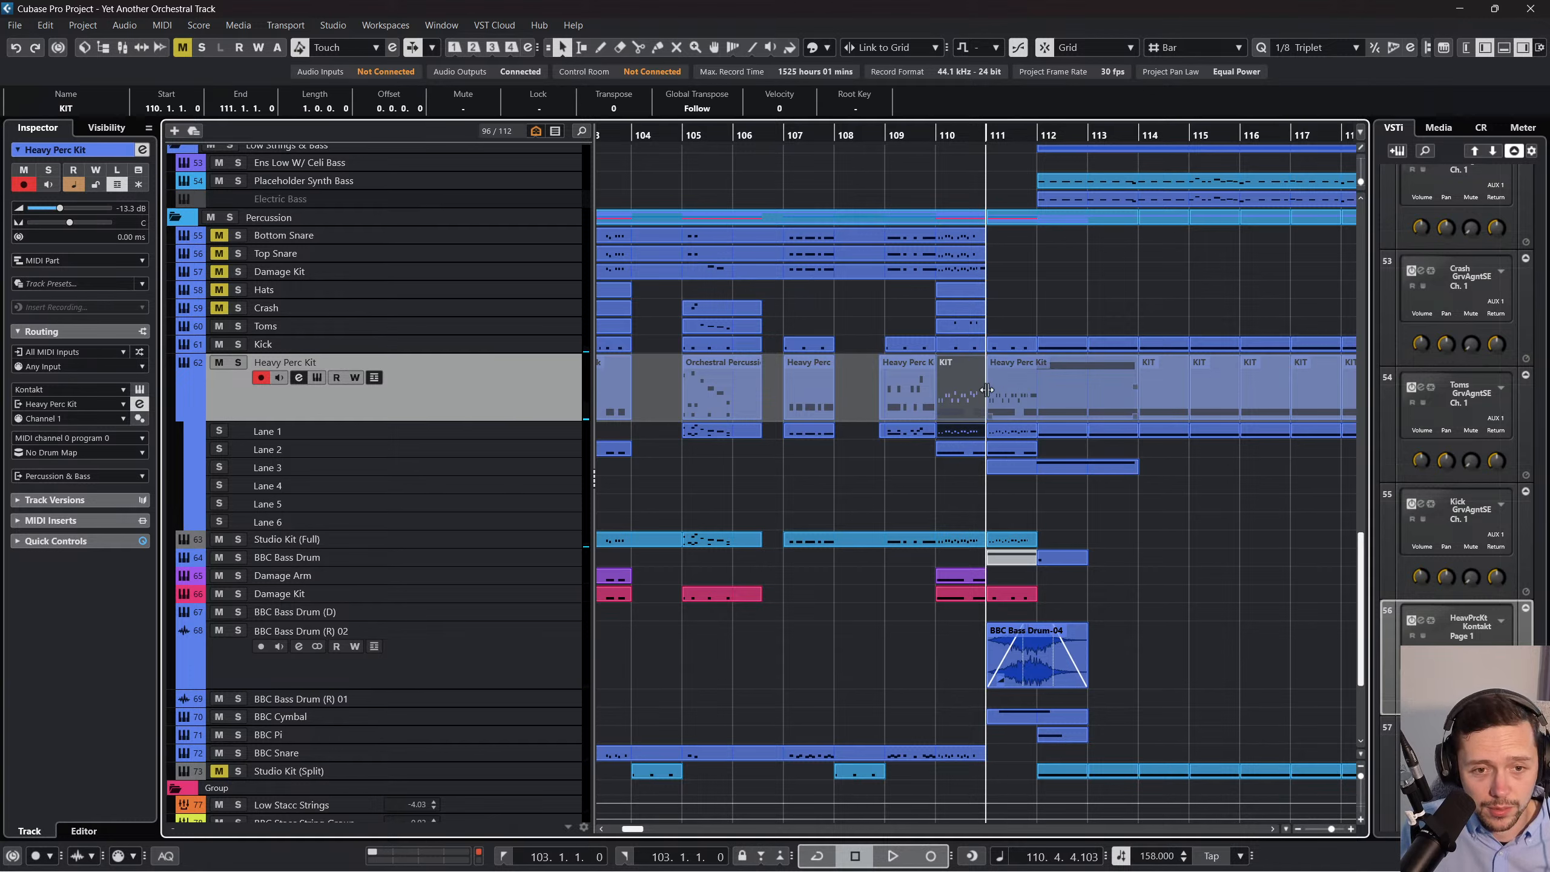
click(1041, 400)
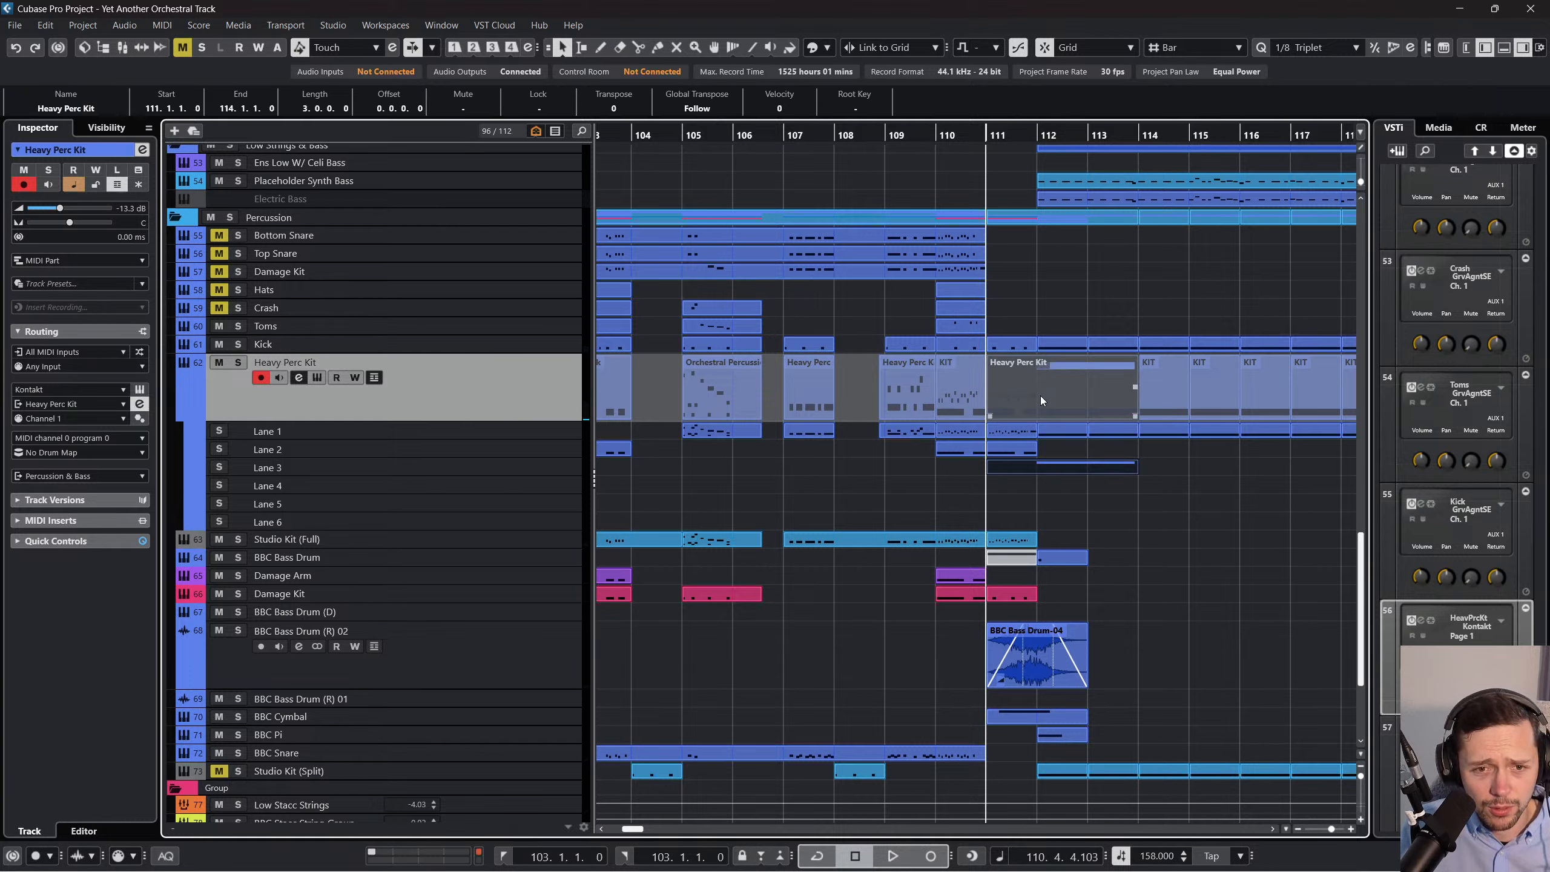
click(1099, 488)
Glue the overlapping Lane 1 and Lane 2 parts of Heavy Perc Kit between bars 110 and 112, undoing the last join with Lane 3.
right_click(1022, 400)
click(1095, 403)
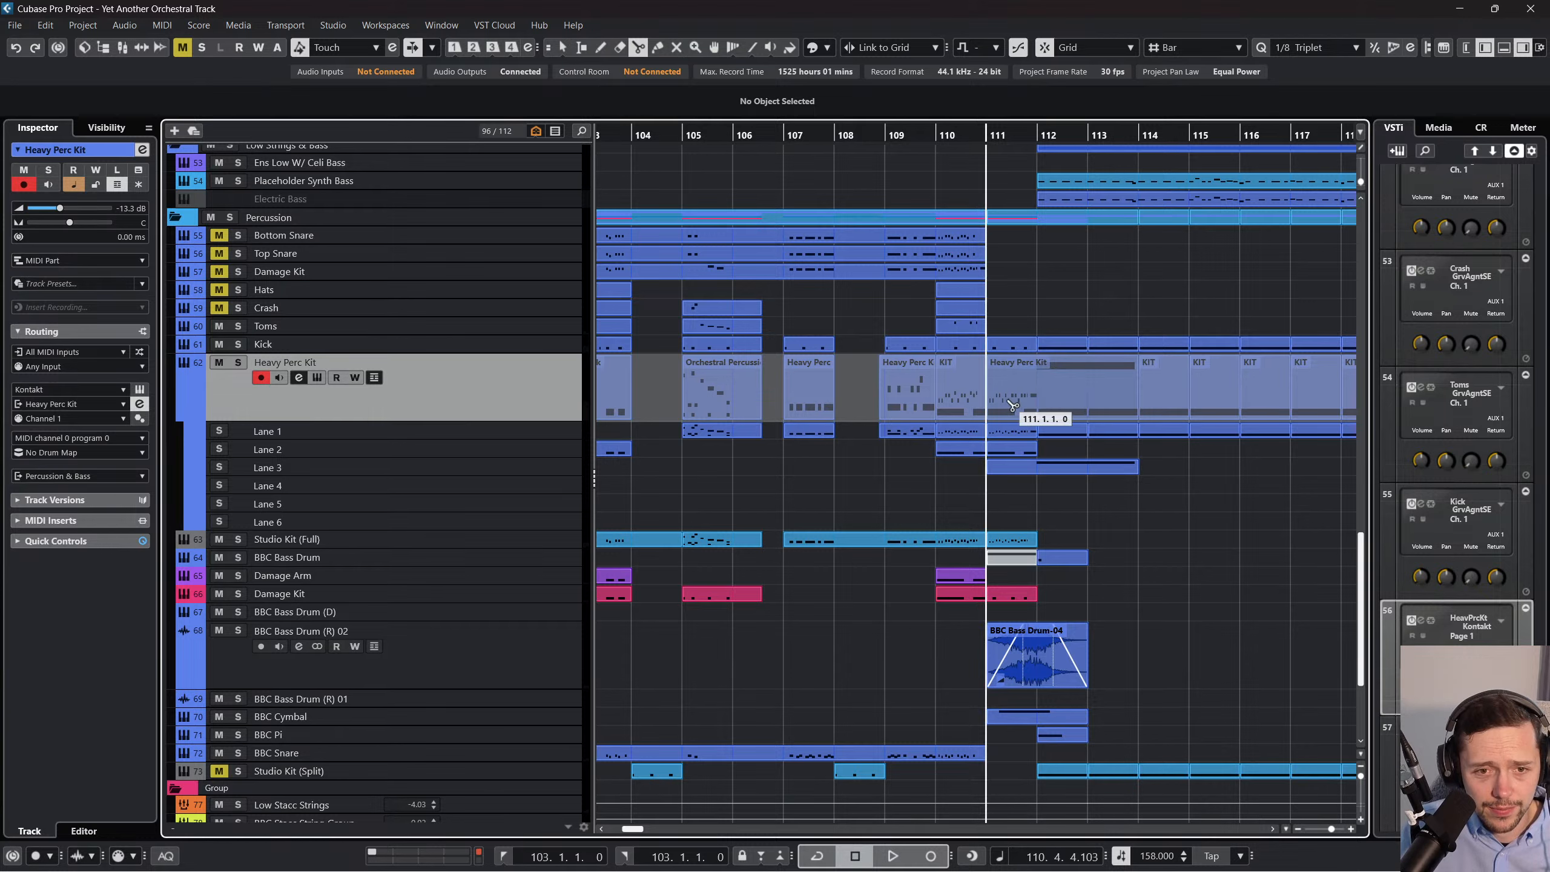
right_click(1009, 402)
click(1111, 403)
click(949, 383)
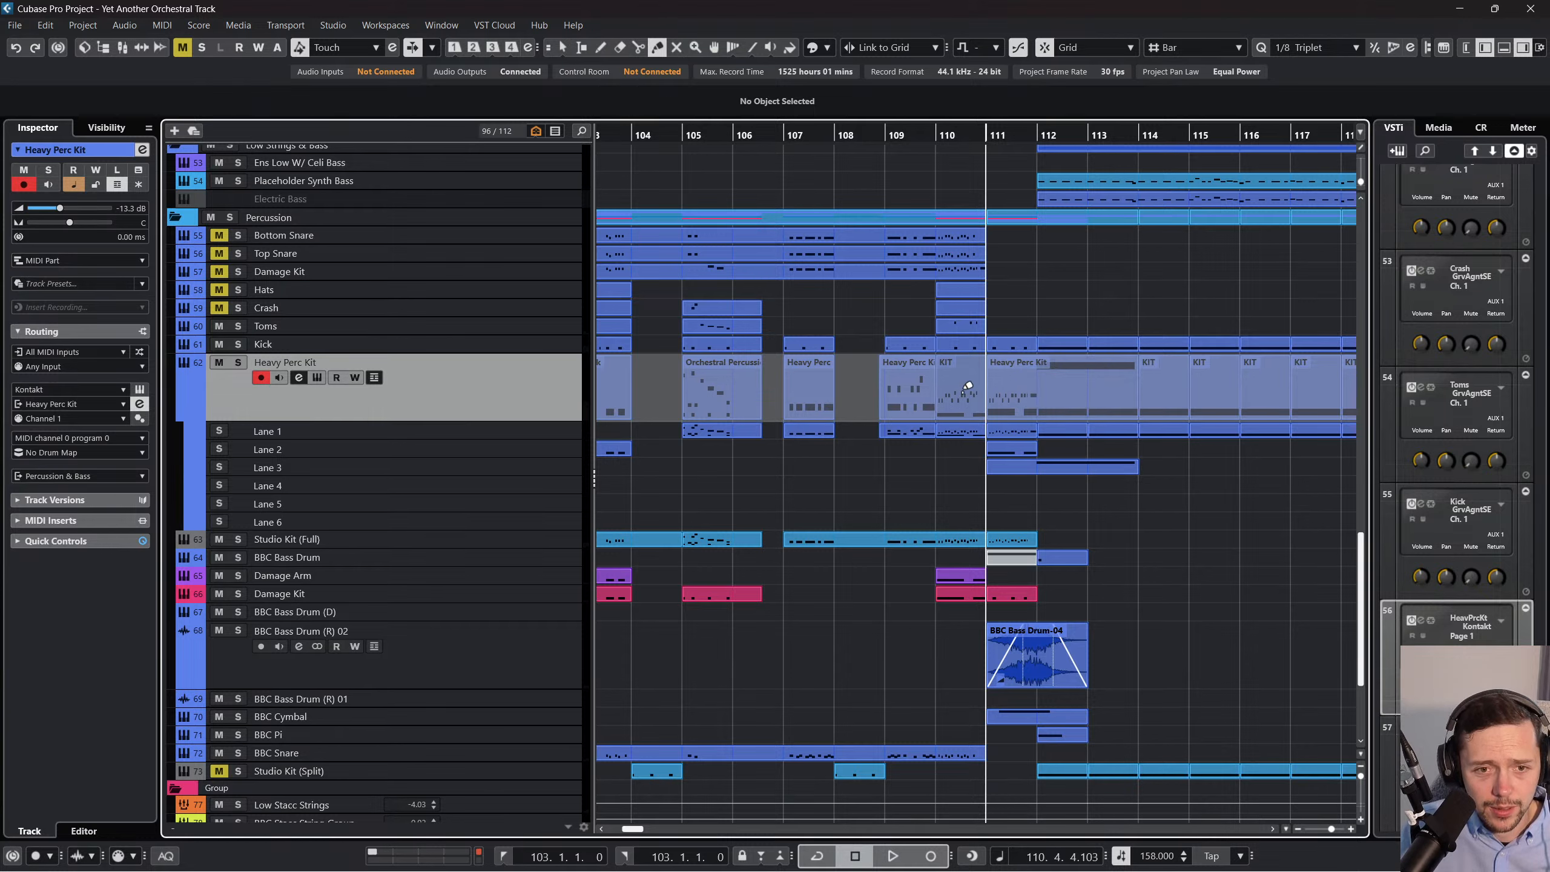
click(958, 367)
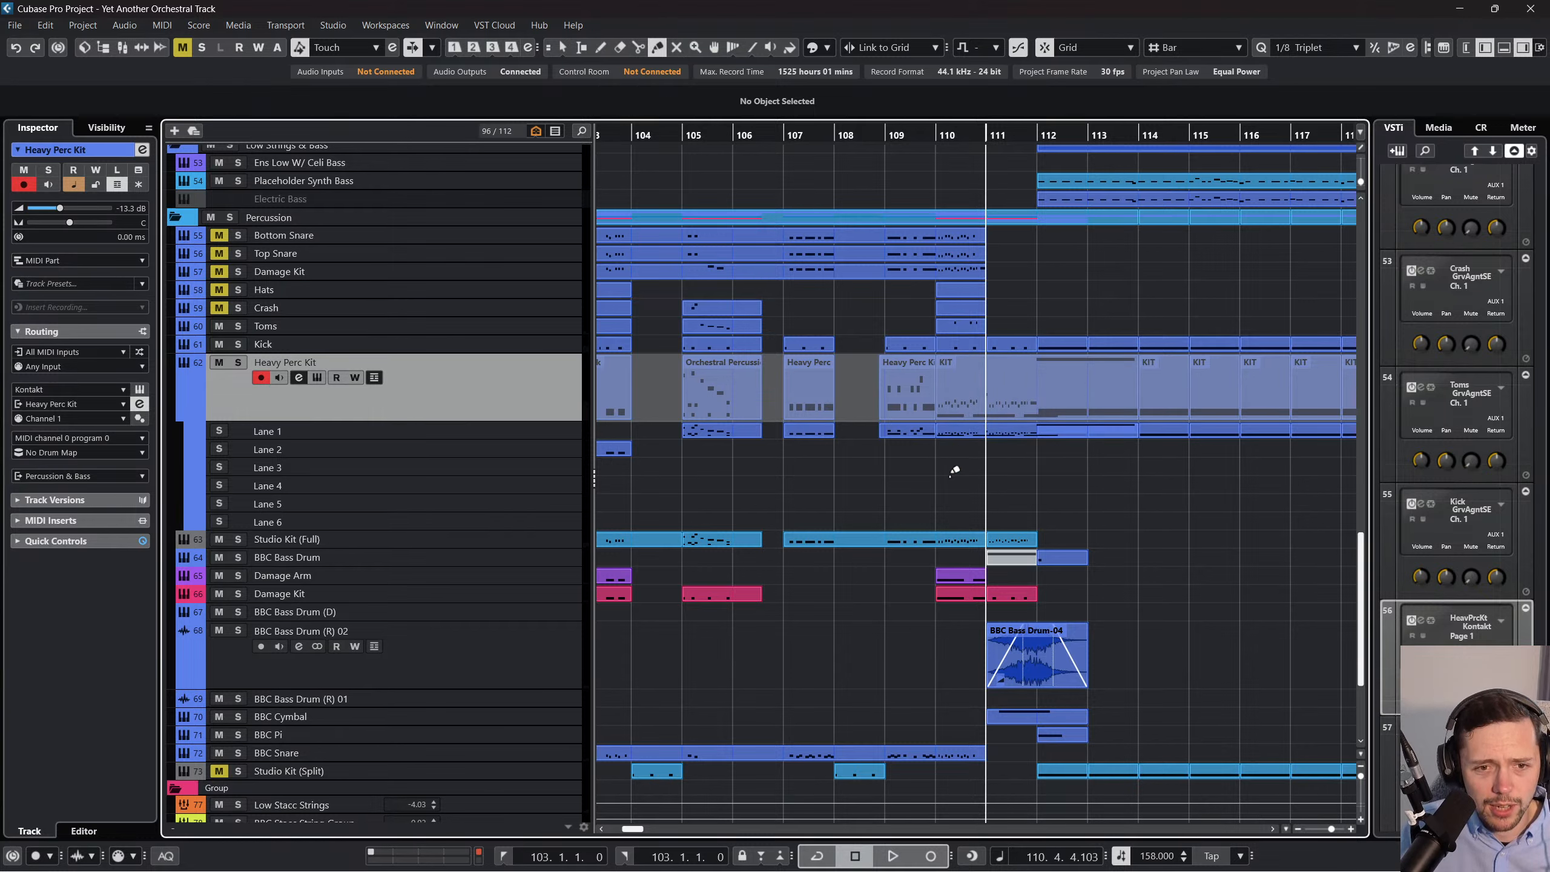
key(ctrl+z)
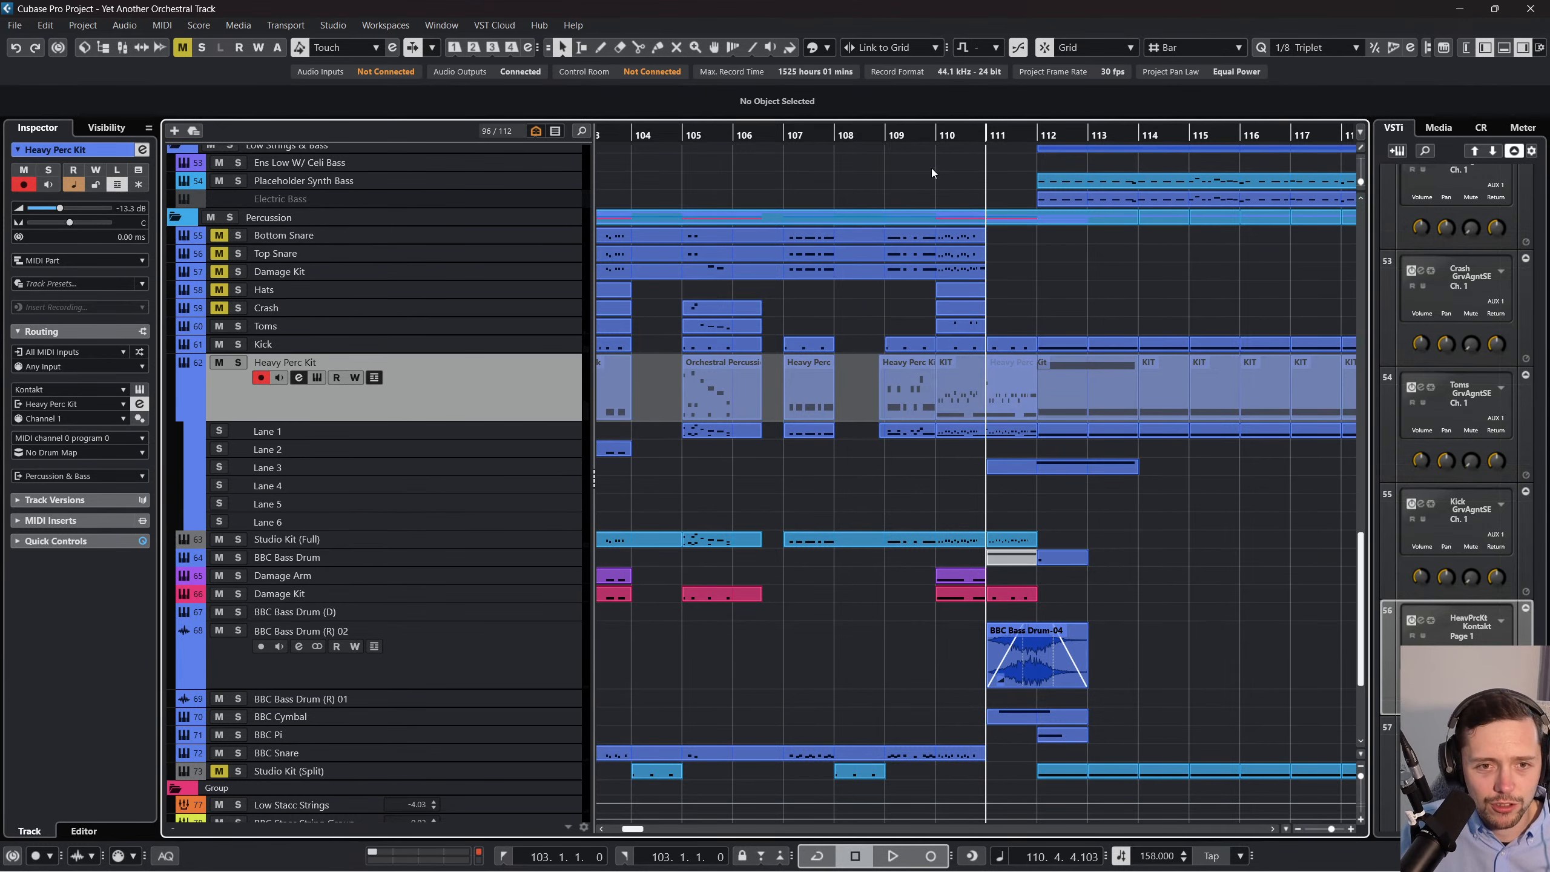
Play the glued section, solo Heavy Perc Kit to hear it alone, then stop and return to bar 110.
drag(922, 132, 921, 146)
key(space)
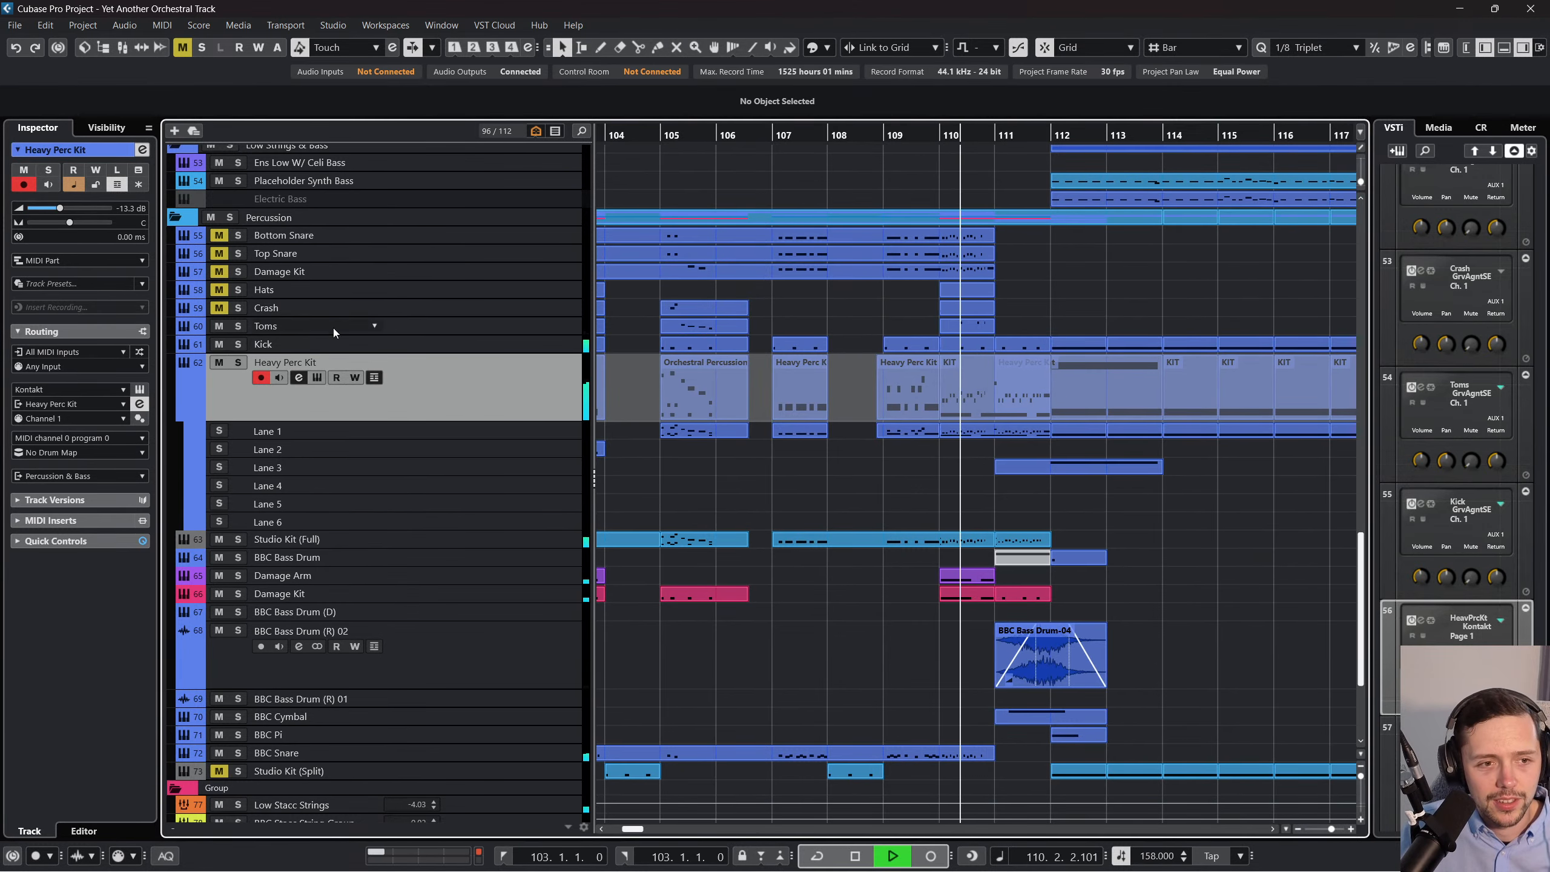
click(238, 362)
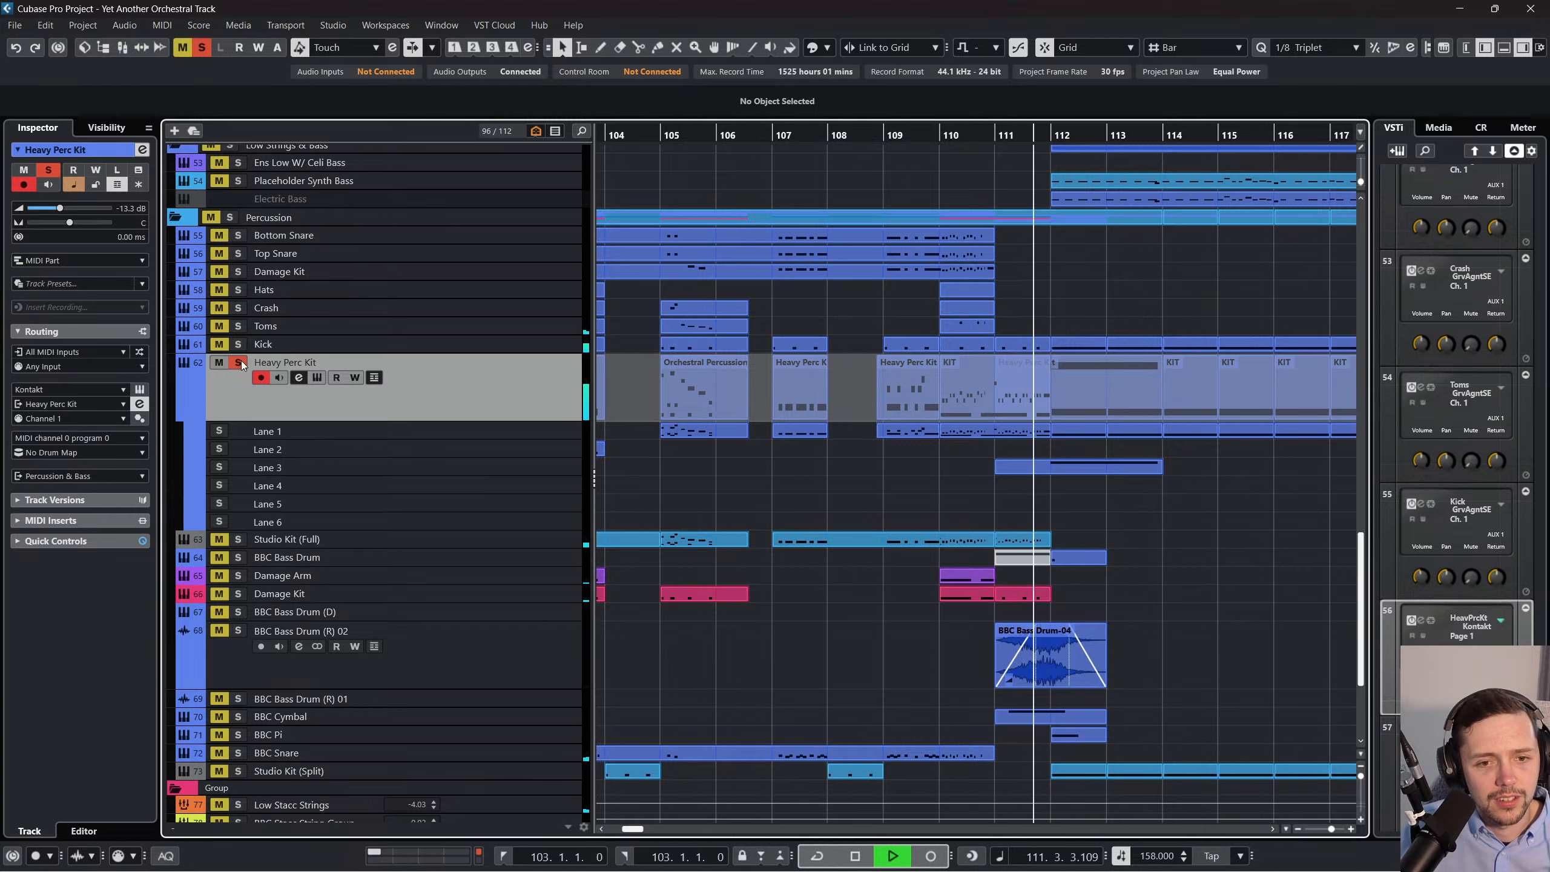
key(space)
click(938, 138)
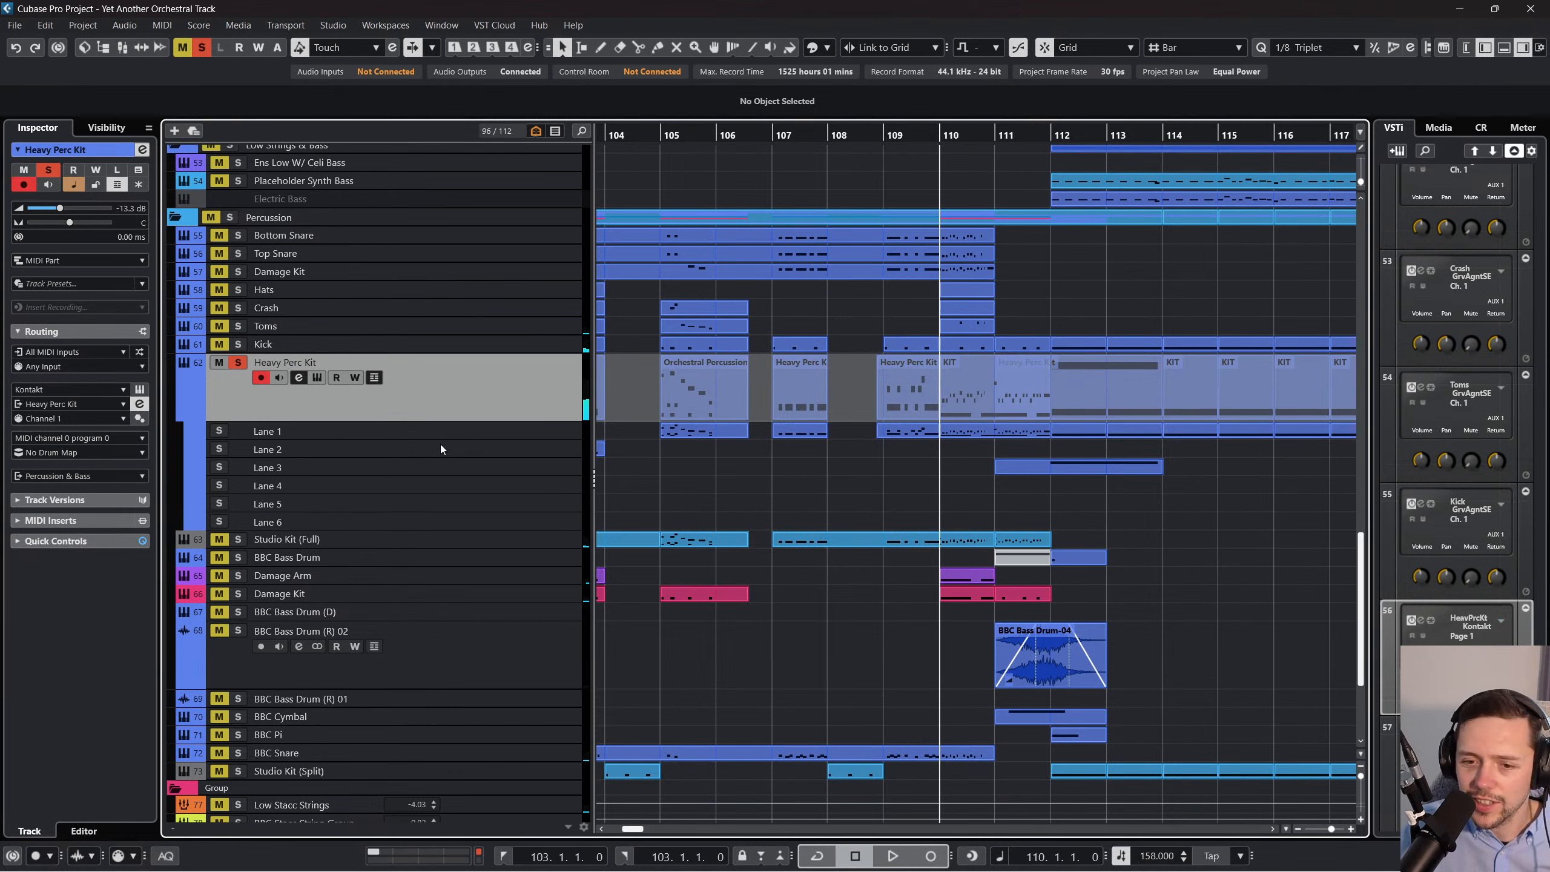
Play bars 110 to 112 with Heavy Perc Kit soloed, adding Studio Kit (Full), both damage tracks and the first three BBC Bass Drum tracks.
click(239, 364)
click(239, 363)
key(space)
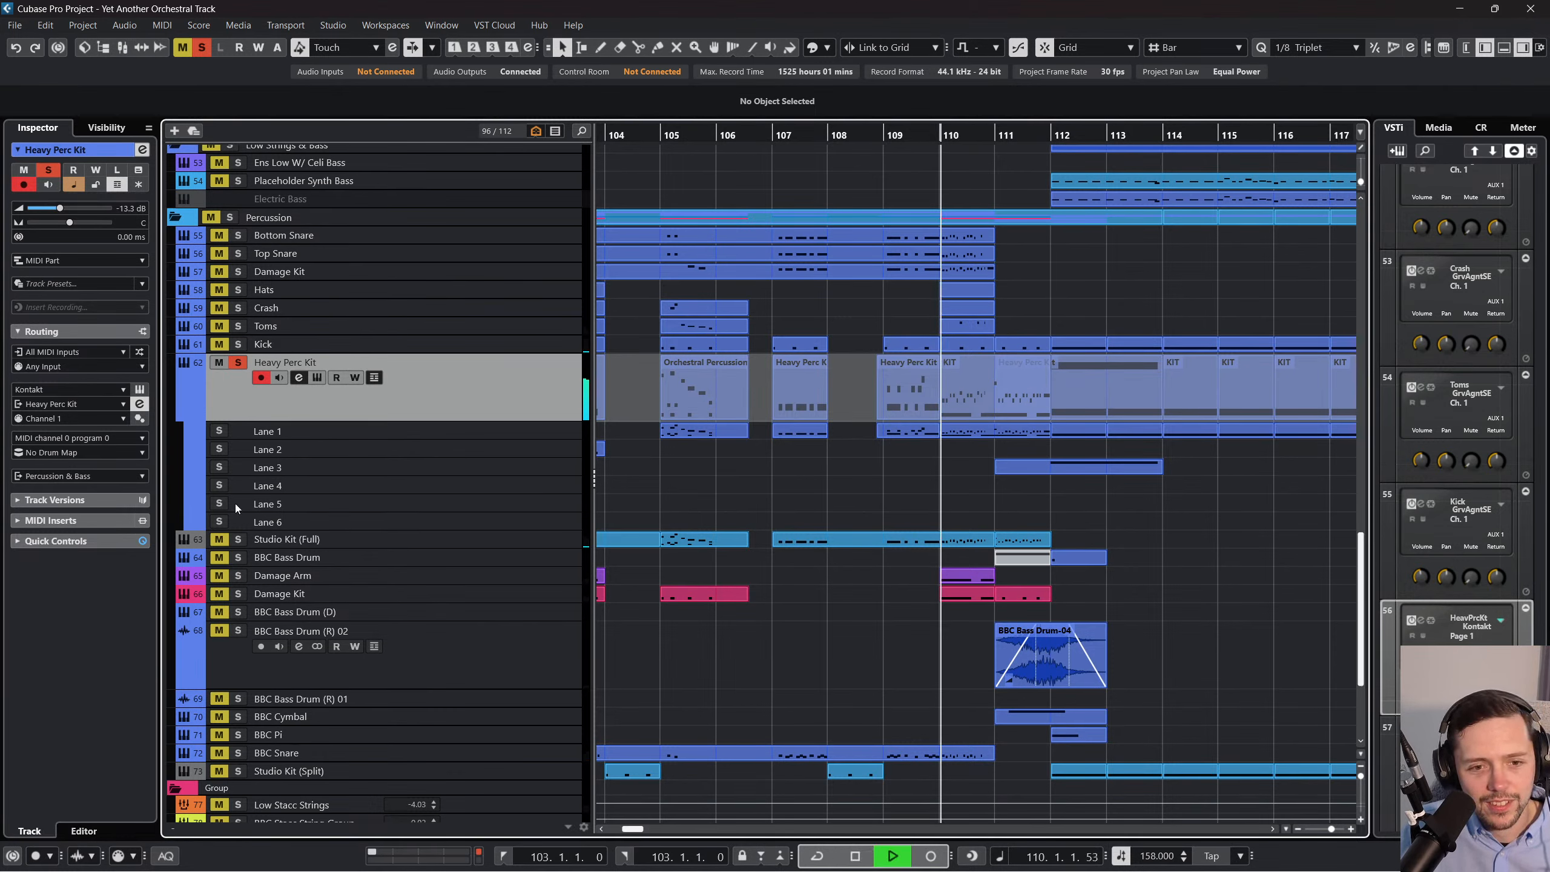
click(238, 540)
click(866, 138)
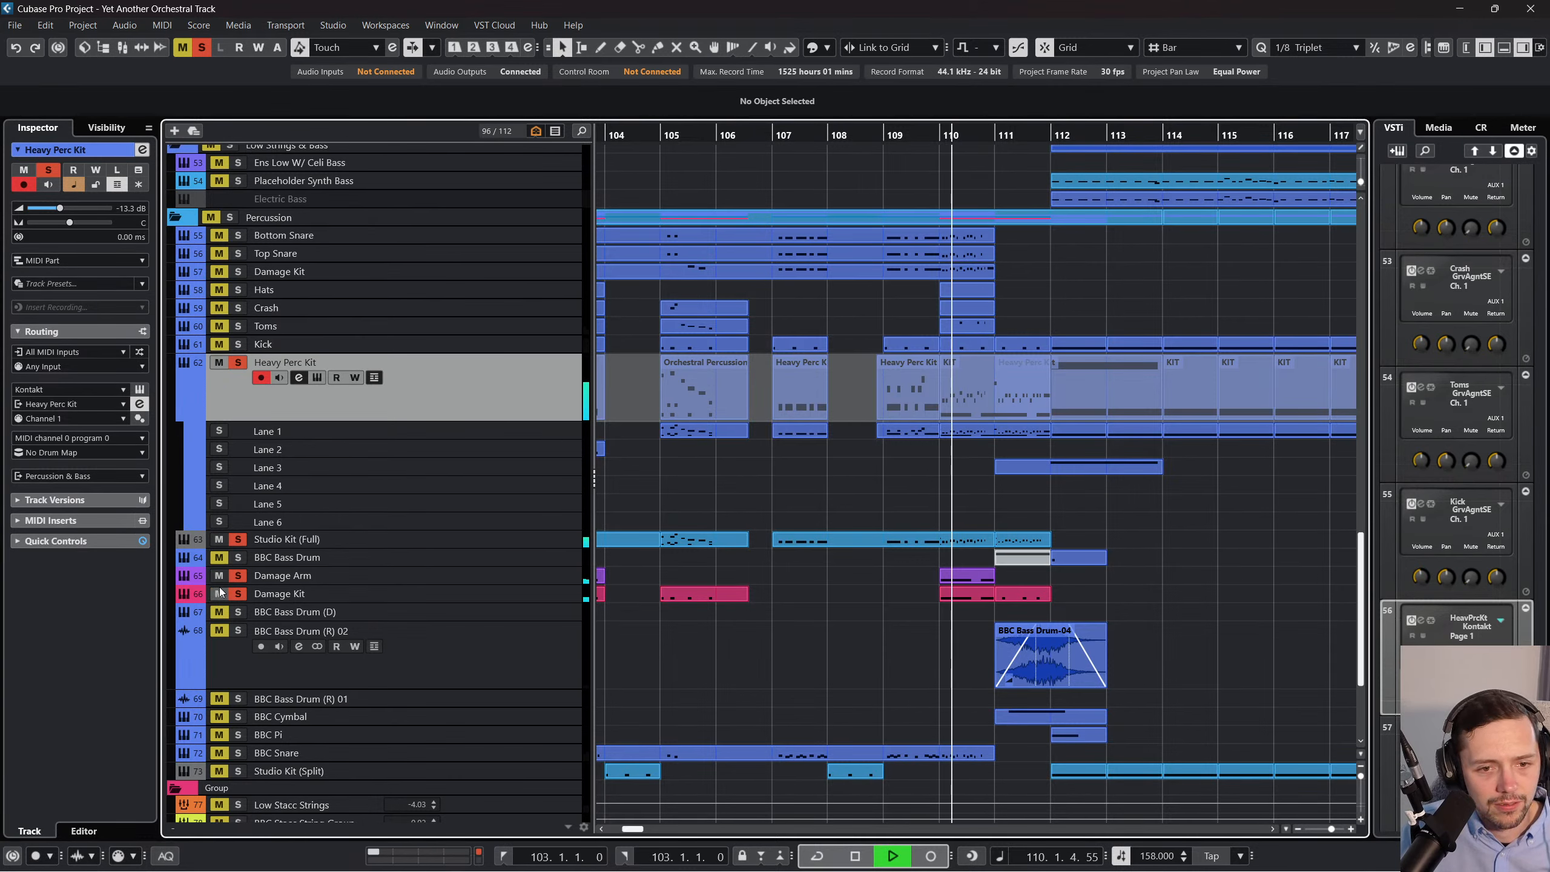
click(236, 578)
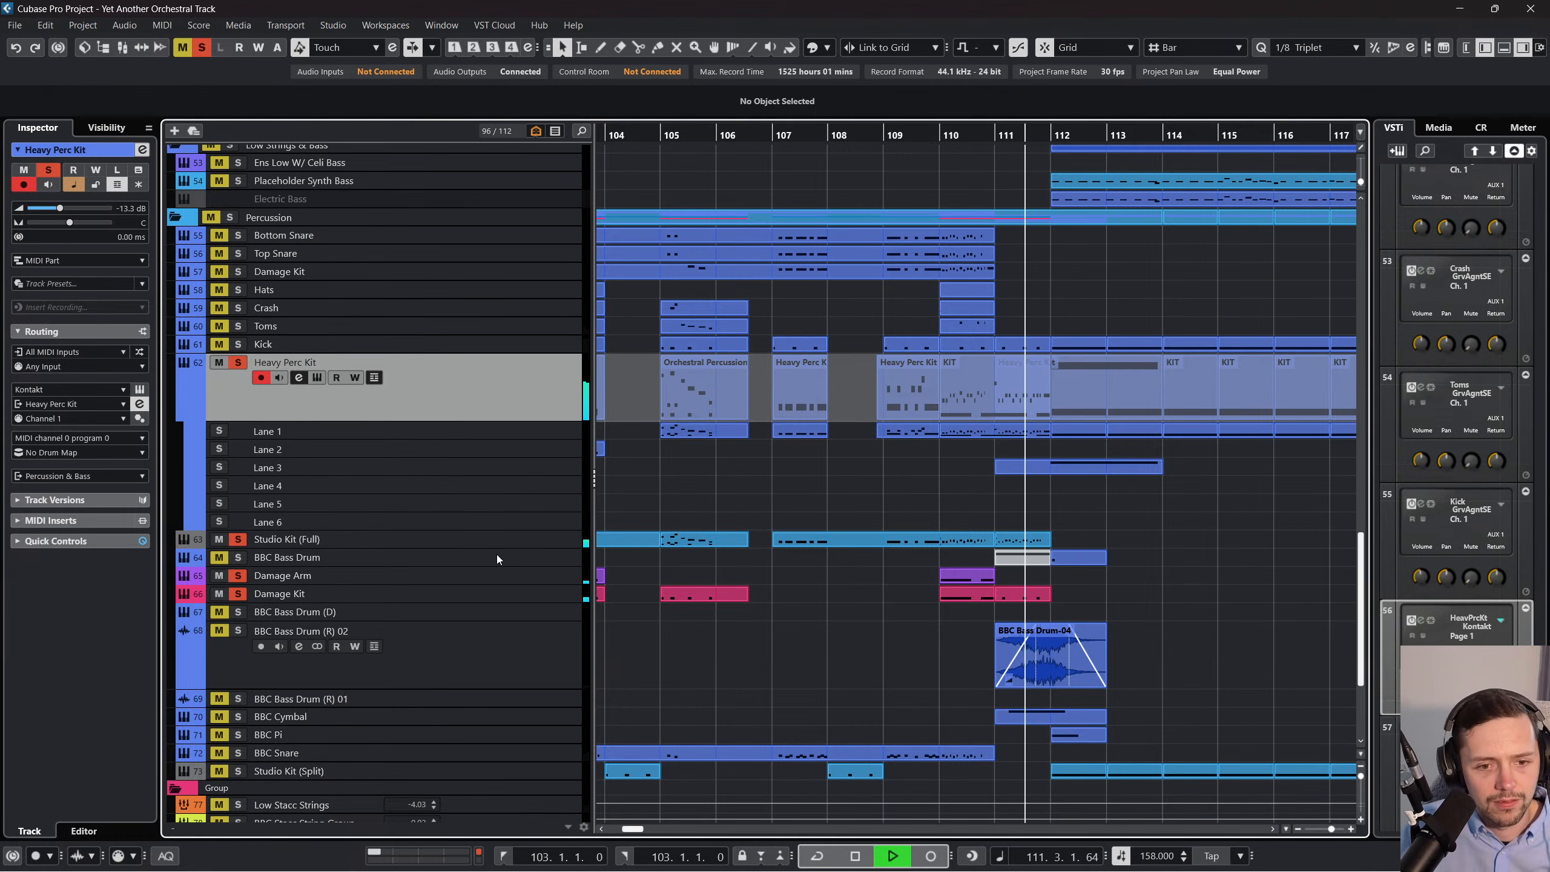
click(865, 305)
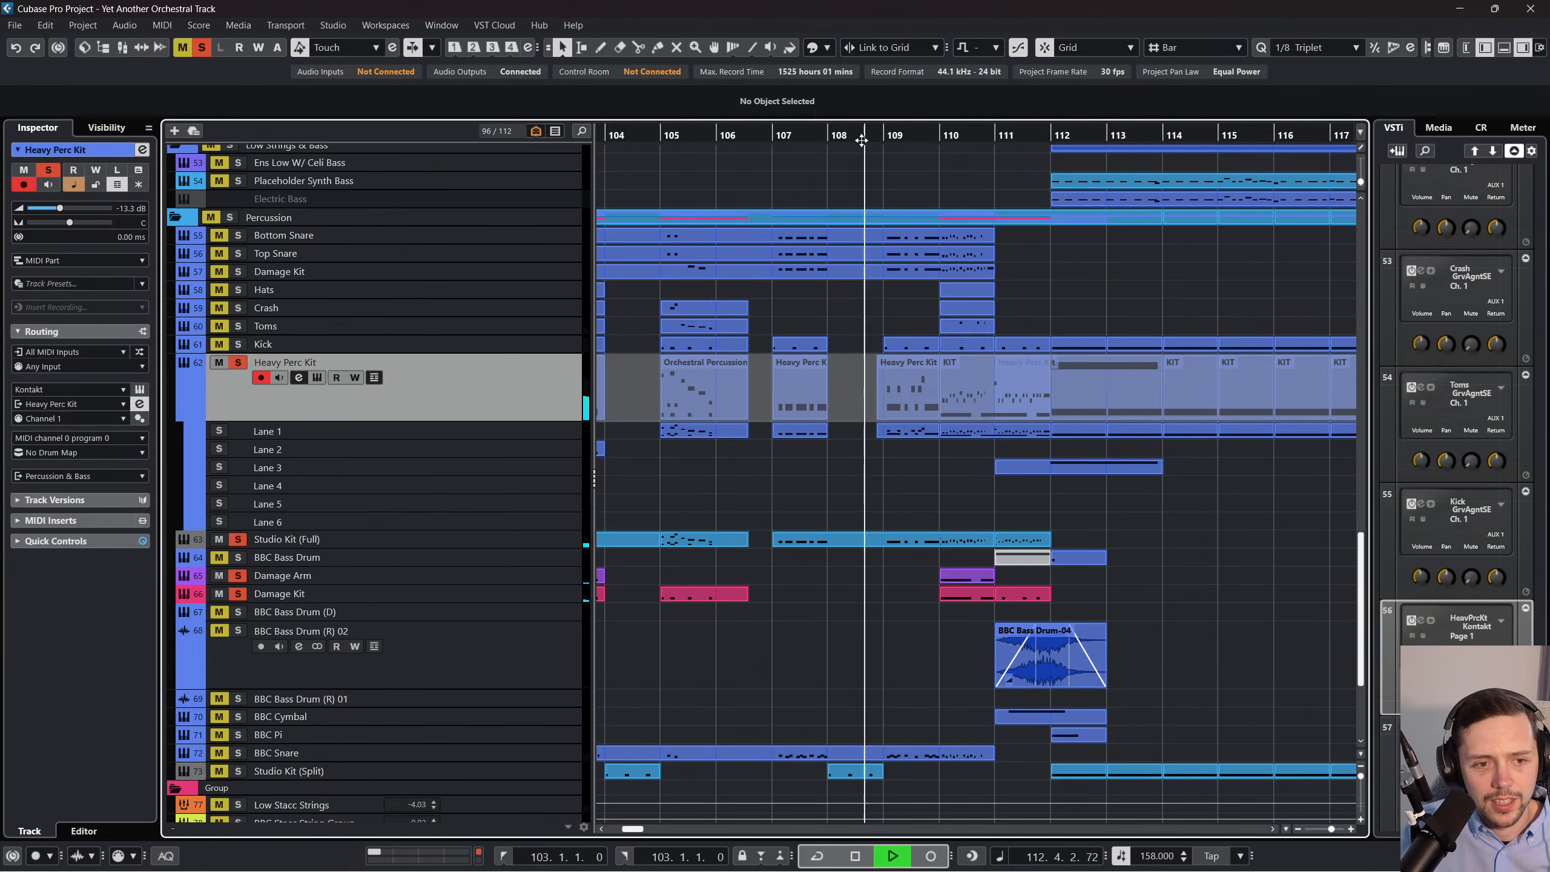
click(238, 612)
click(238, 630)
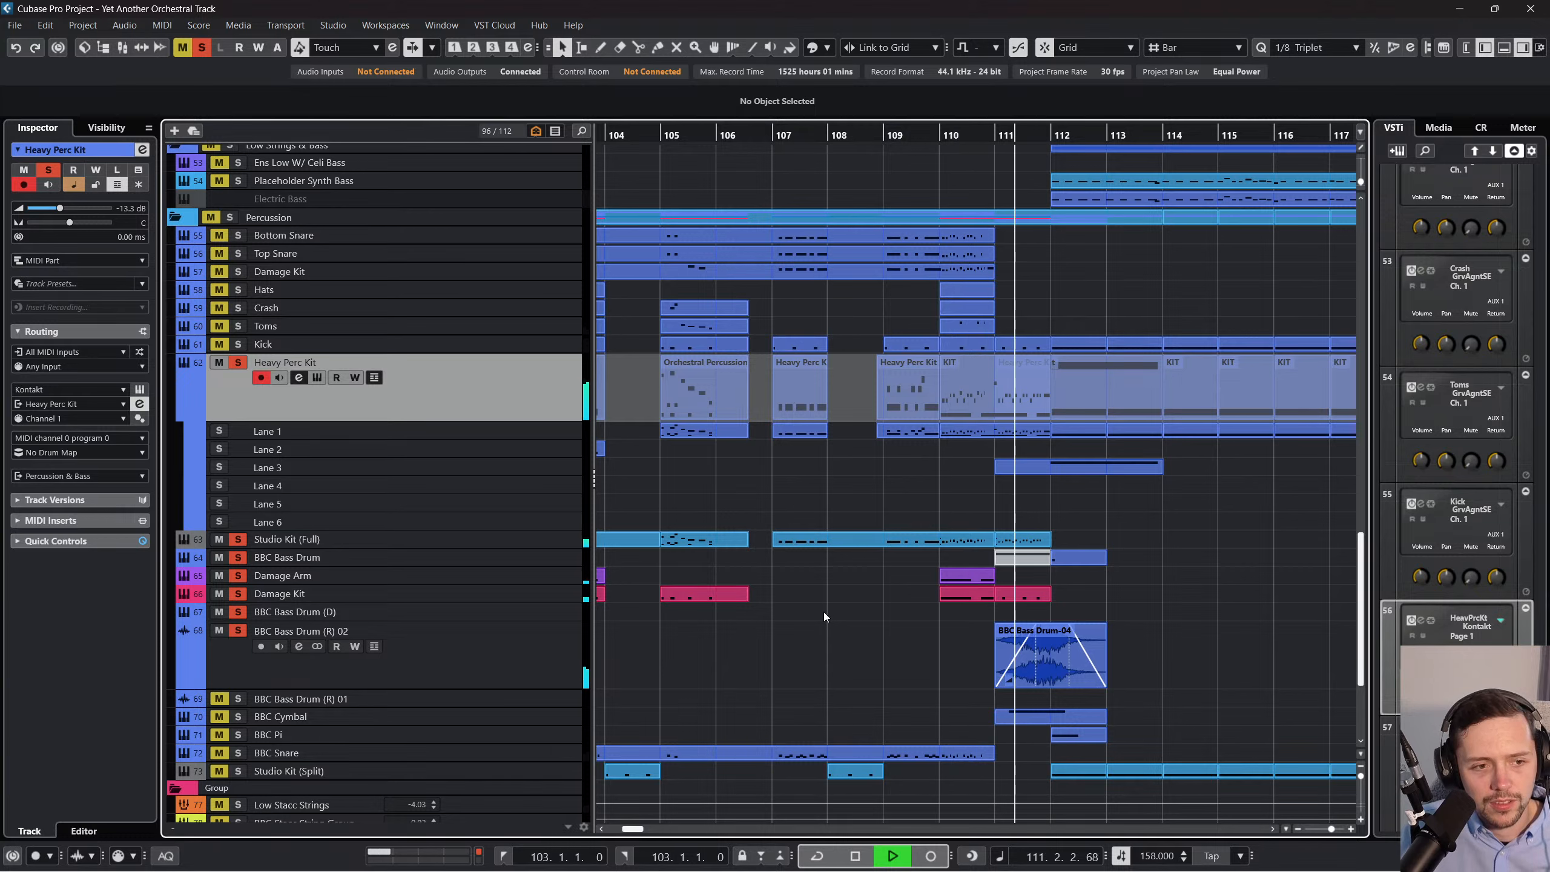
Stop playback and copy the Damage Arm part at bar 110 onto the BBC Bass Drum track at the same bar.
click(962, 581)
key(space)
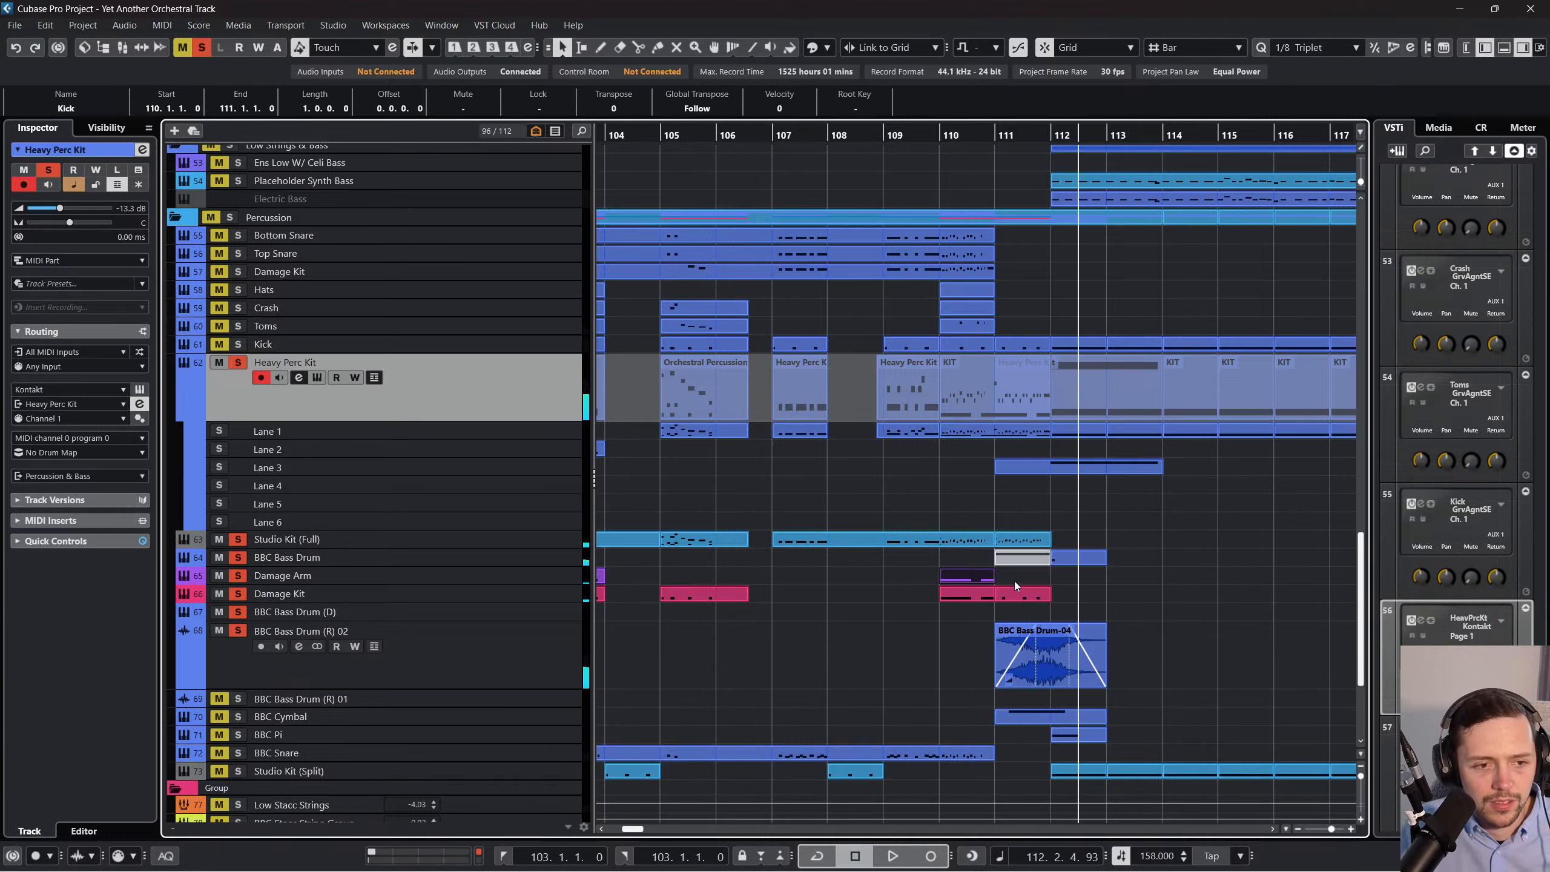
key(ctrl+v)
drag(1103, 448, 964, 562)
Unsolo Damage Arm and Damage Kit and listen to the copied BBC Bass Drum part from bar 110.
click(924, 135)
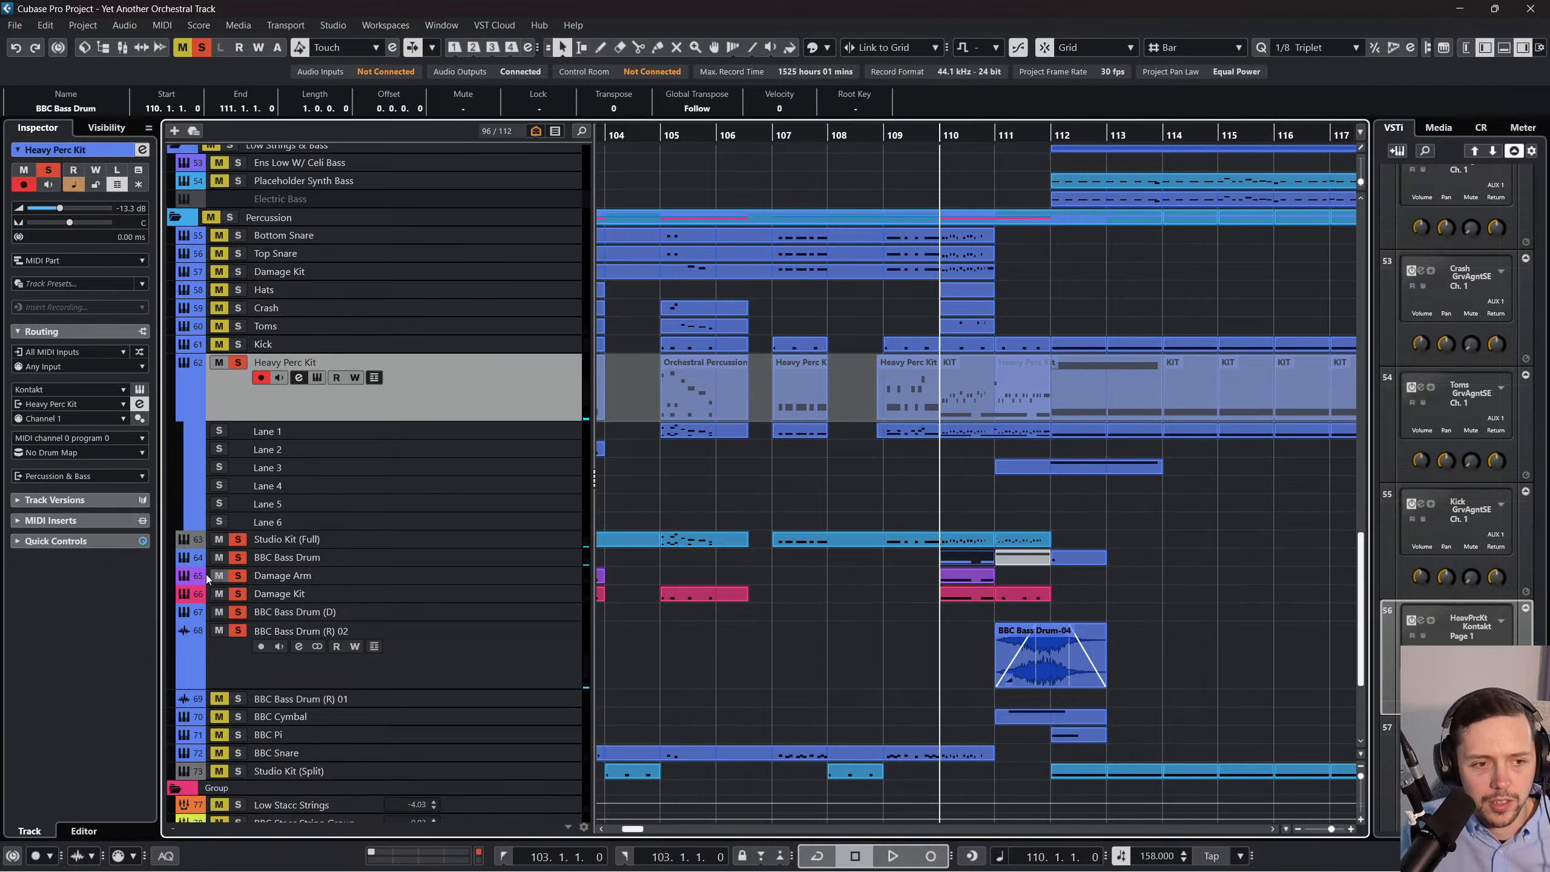
click(232, 592)
key(space)
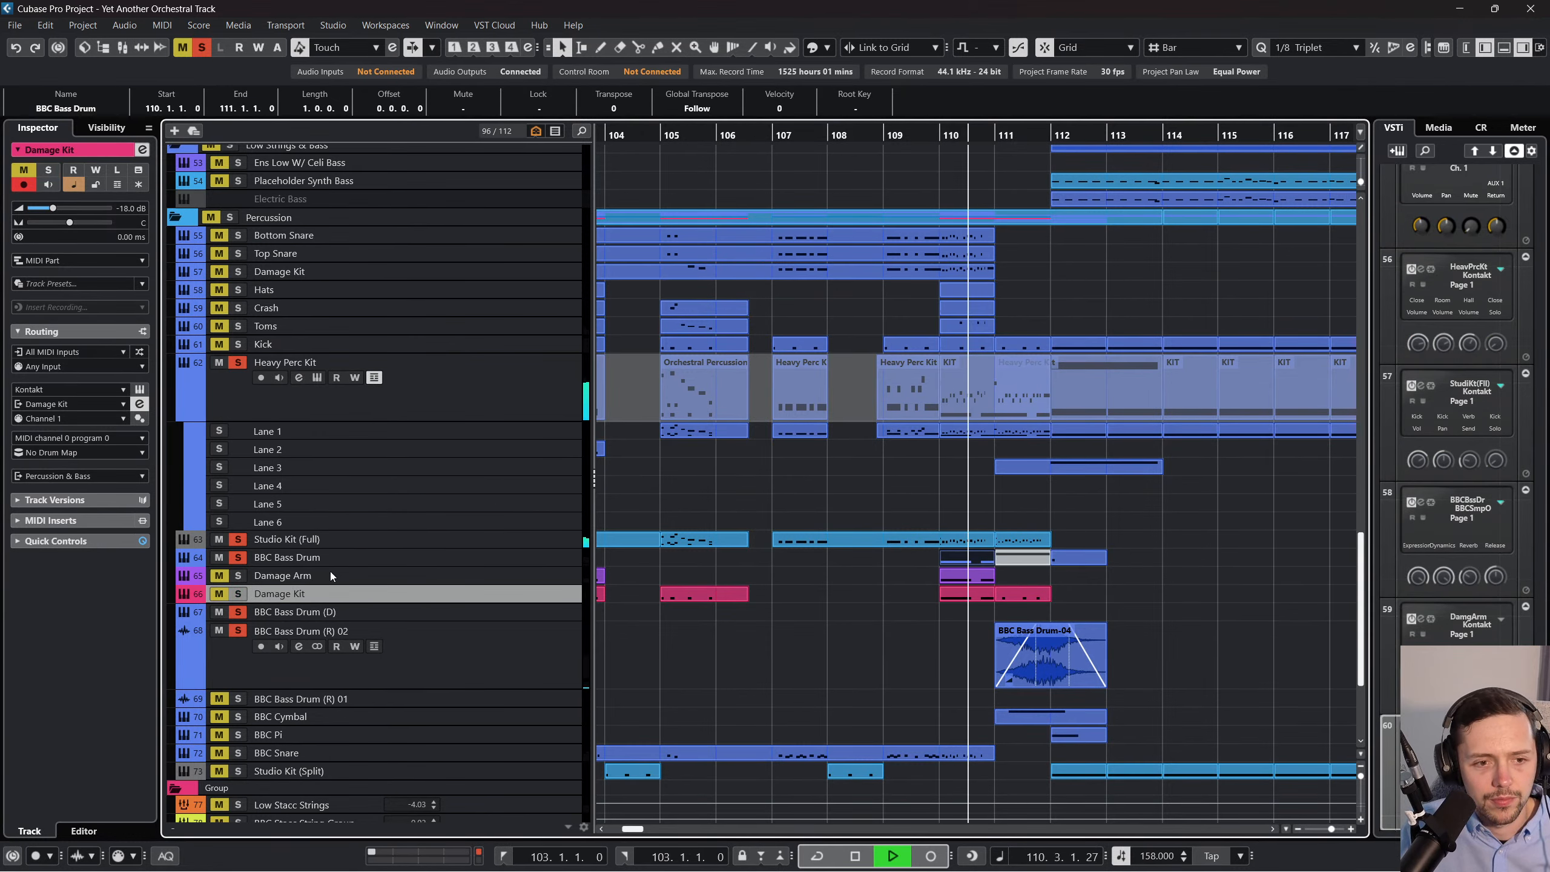
key(space)
Transpose all notes of the BBC Bass Drum part at bar 110 up two semitones plus an octave and close the editor.
double_click(964, 557)
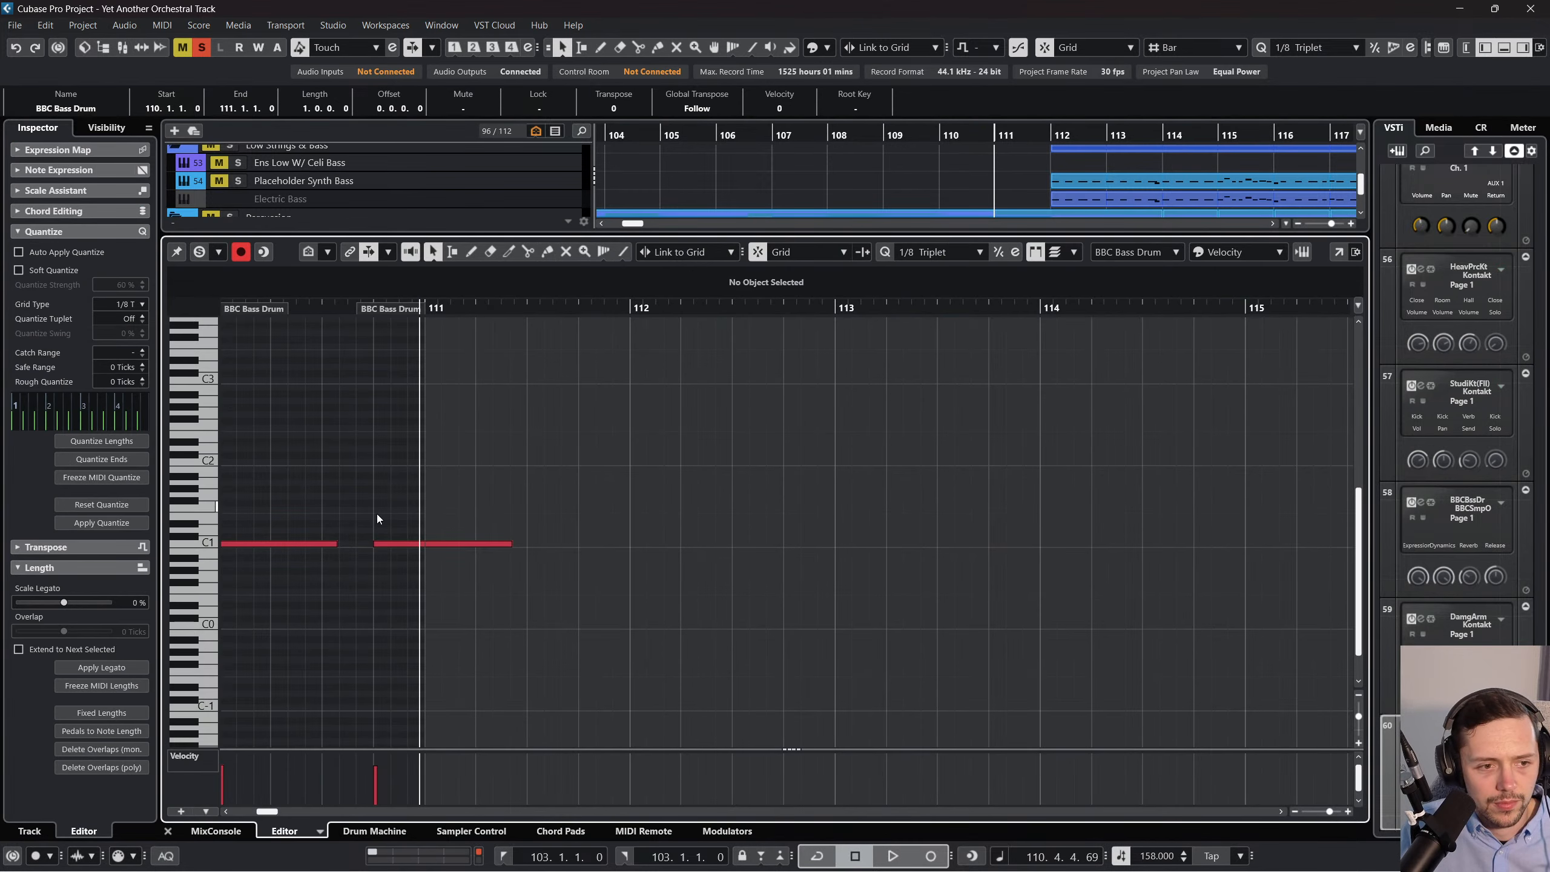
key(ctrl+a)
key(Up)
key(Up)
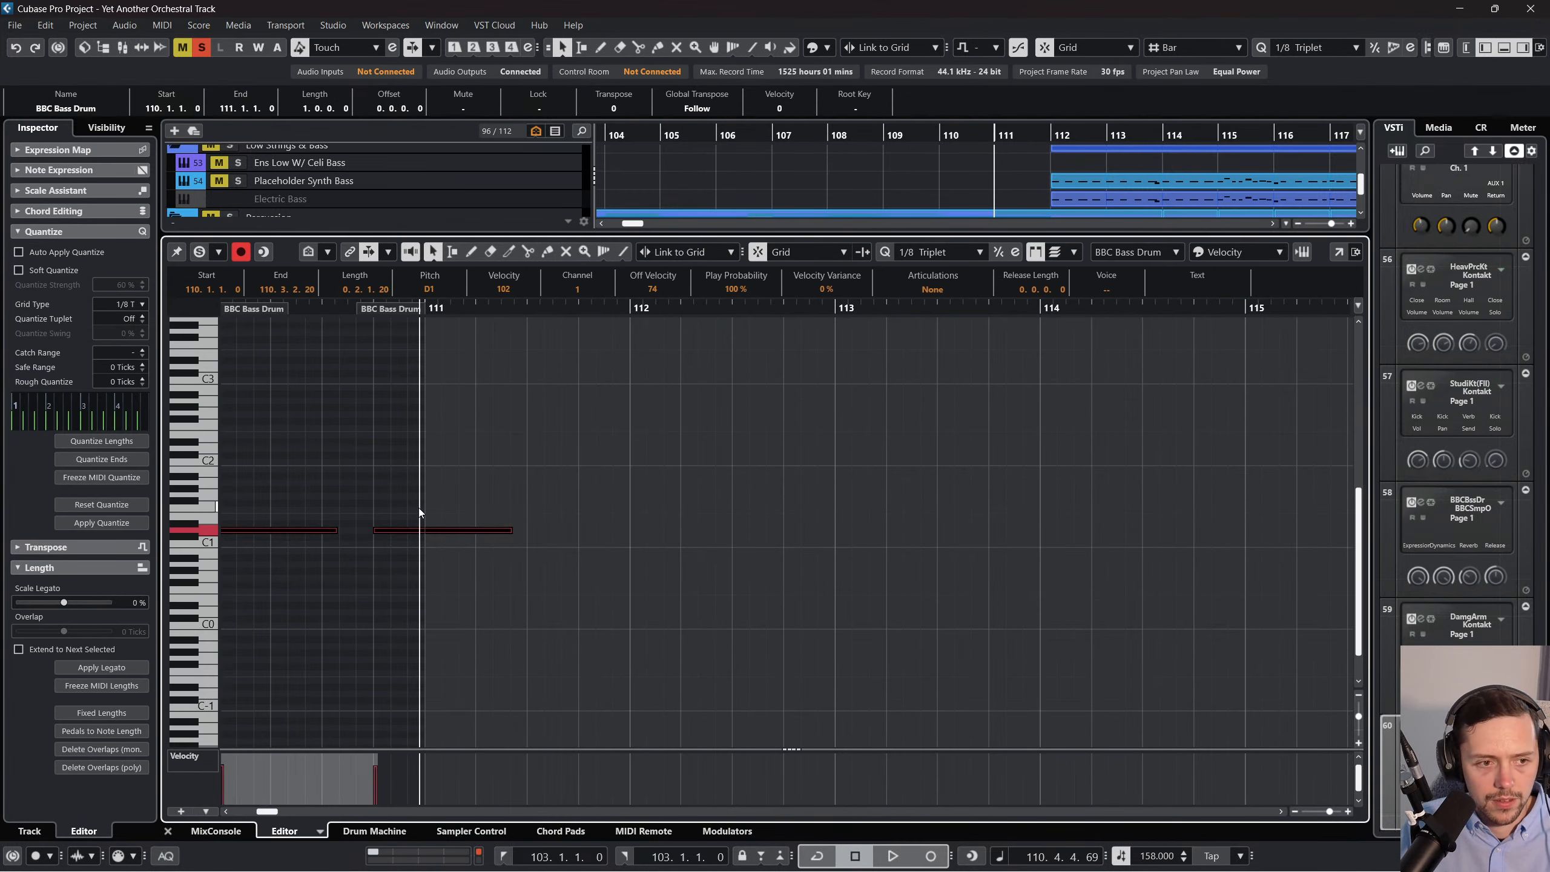
key(shift+Up)
click(168, 830)
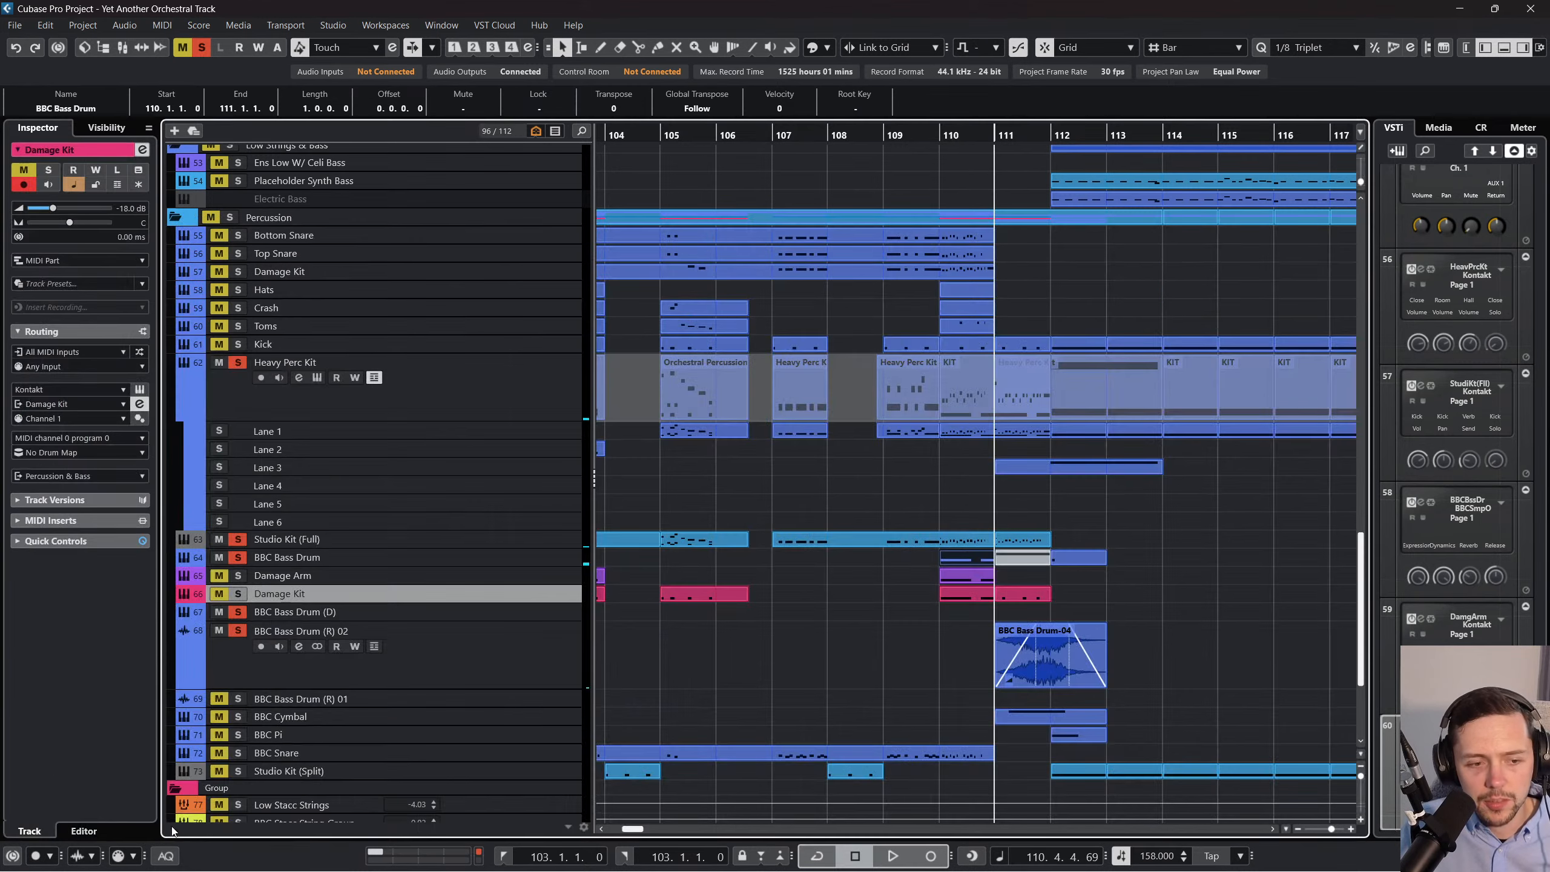
Play the soloed drums from bar 110, replay from just before it, and clear all solos to hear the full mix.
drag(942, 125, 932, 143)
key(space)
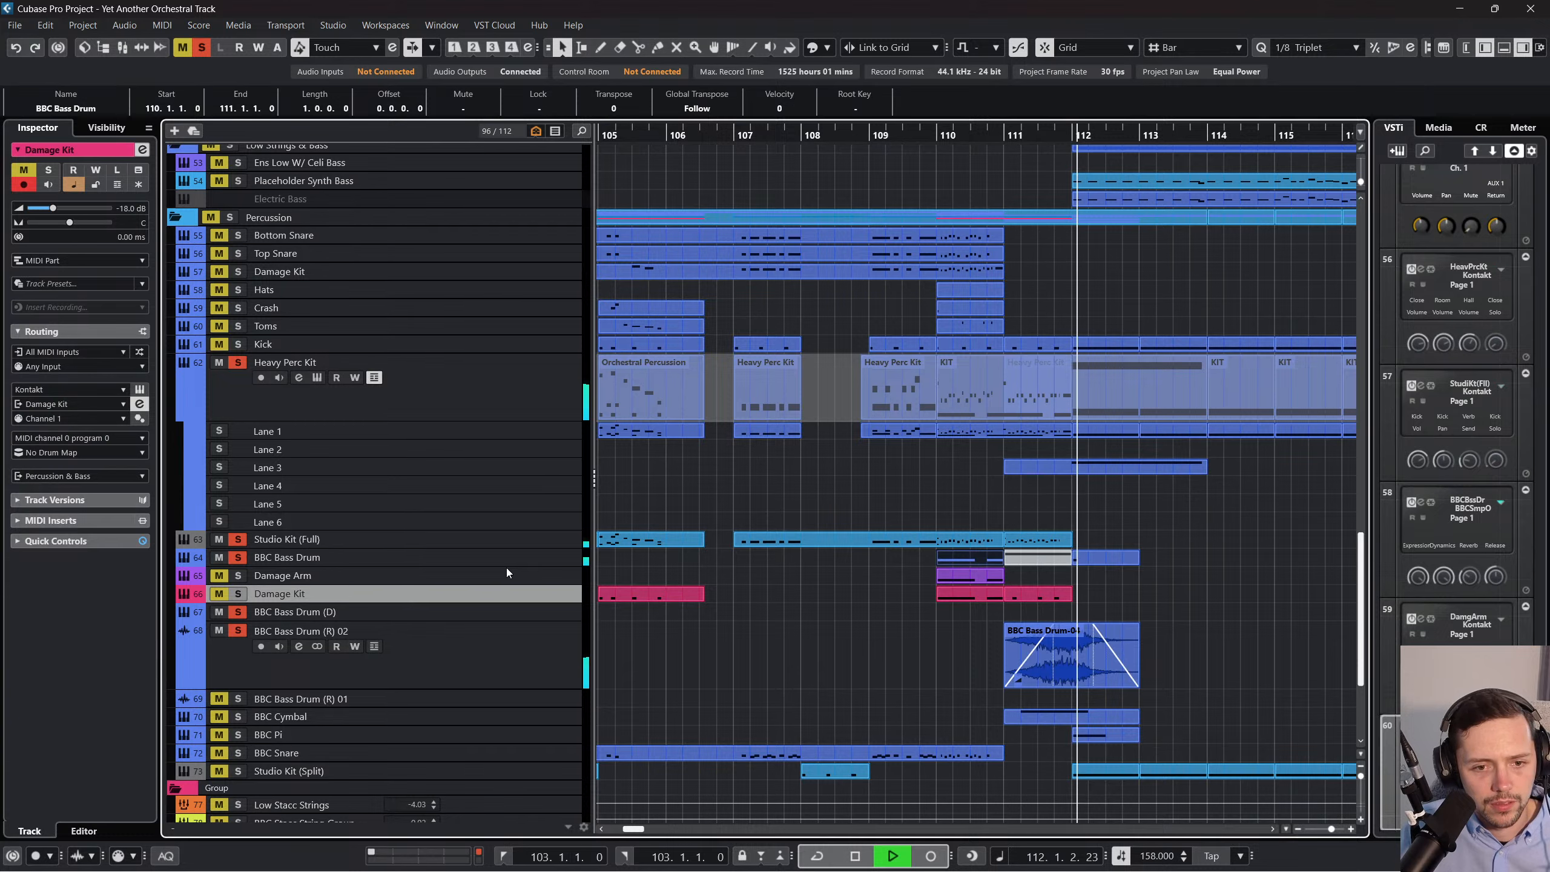
click(753, 619)
click(896, 128)
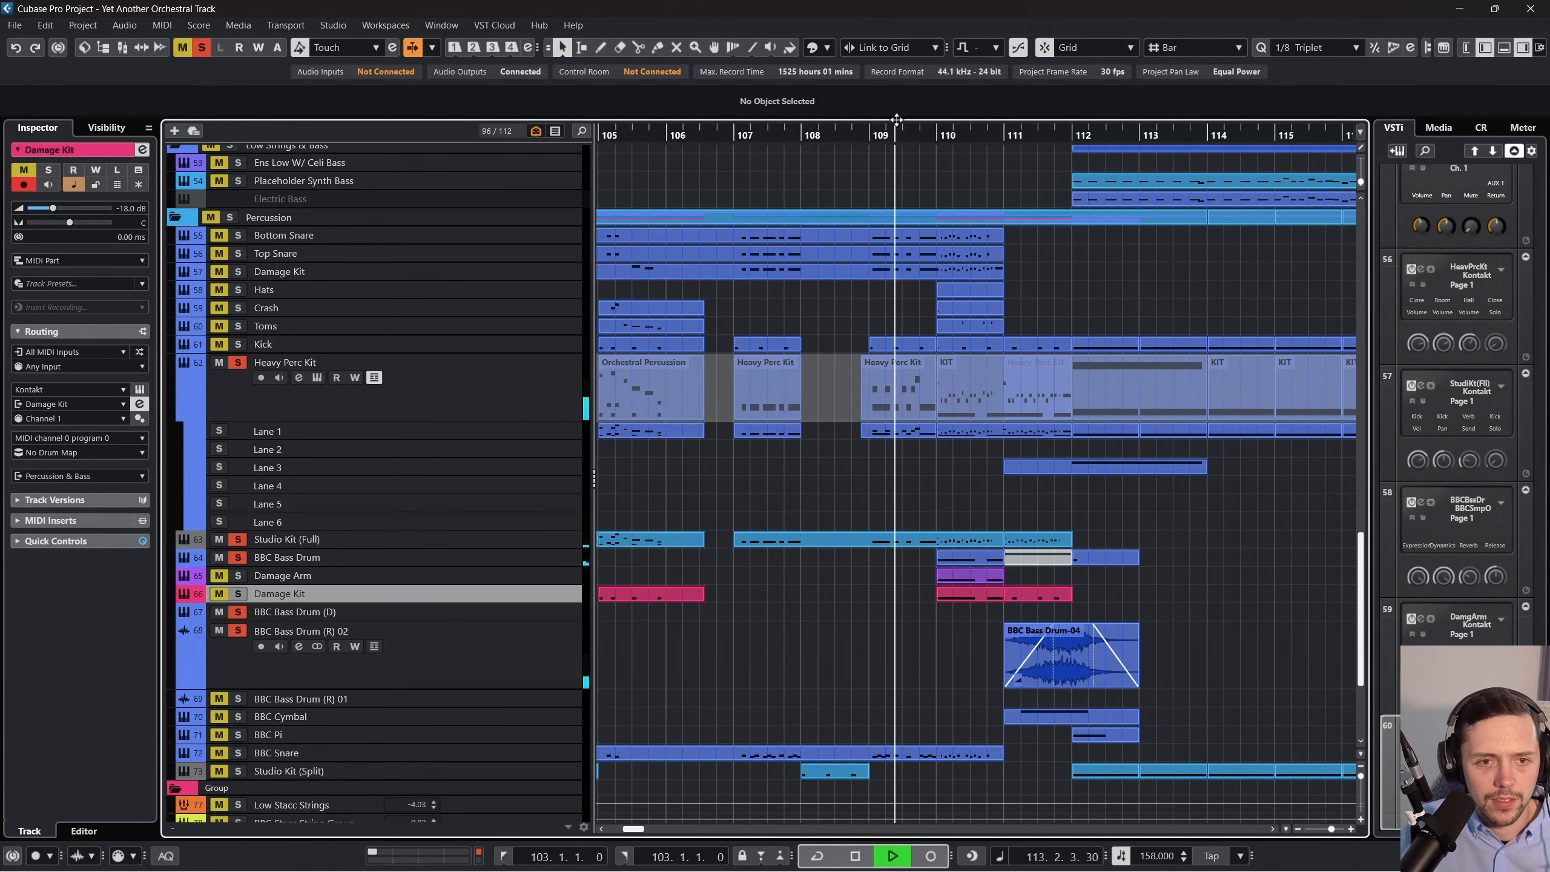
click(201, 51)
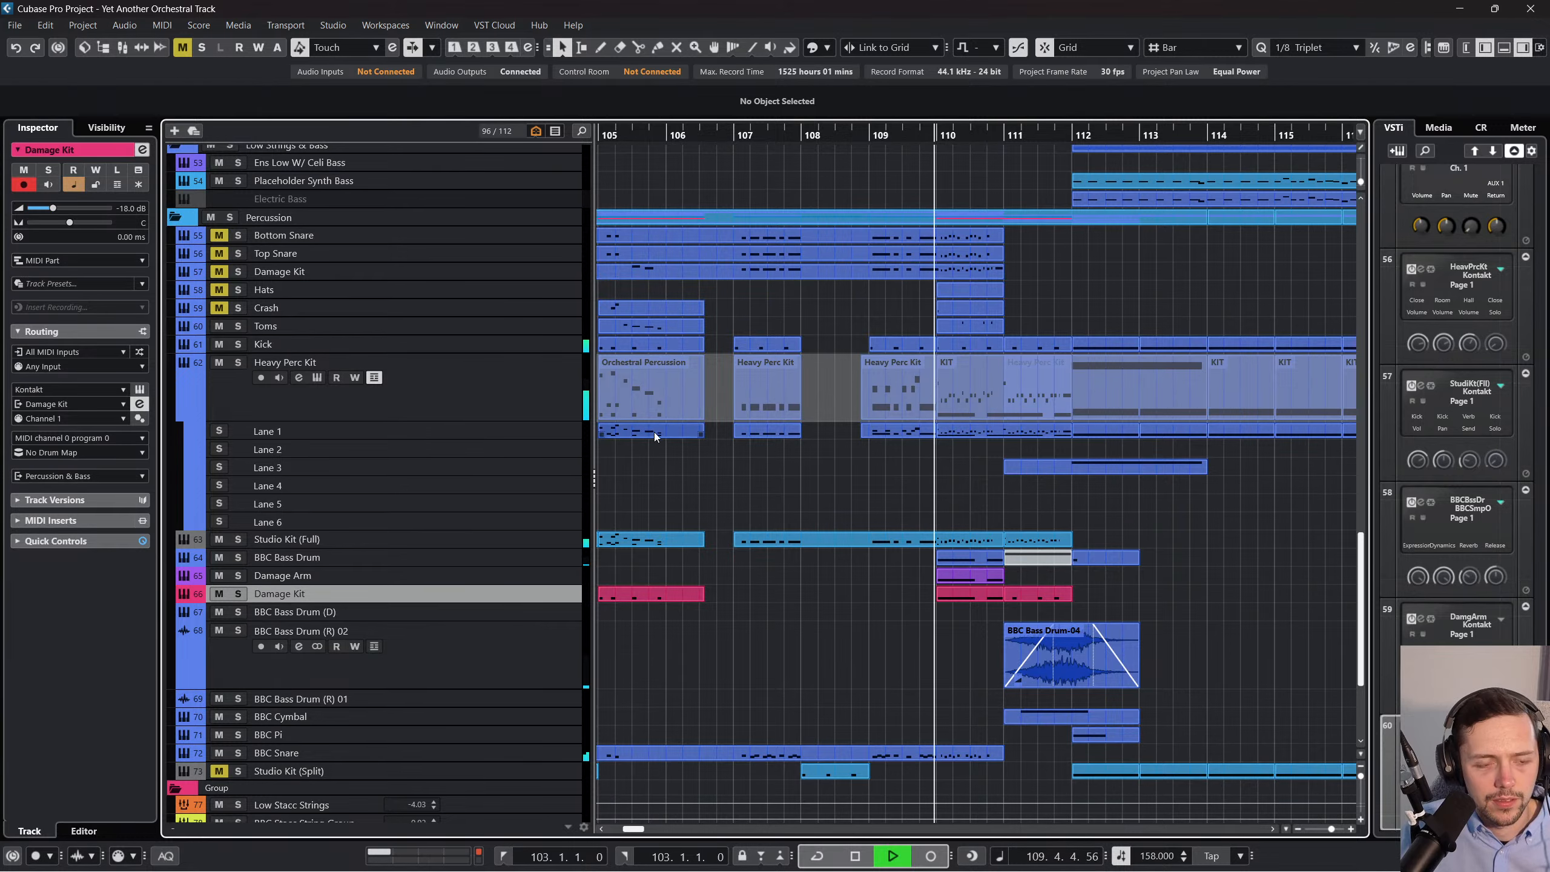
Examine the string, brass, harmonic and percussion tracks around and beyond bar 112 while the full mix plays.
scroll(657, 436, left, 2)
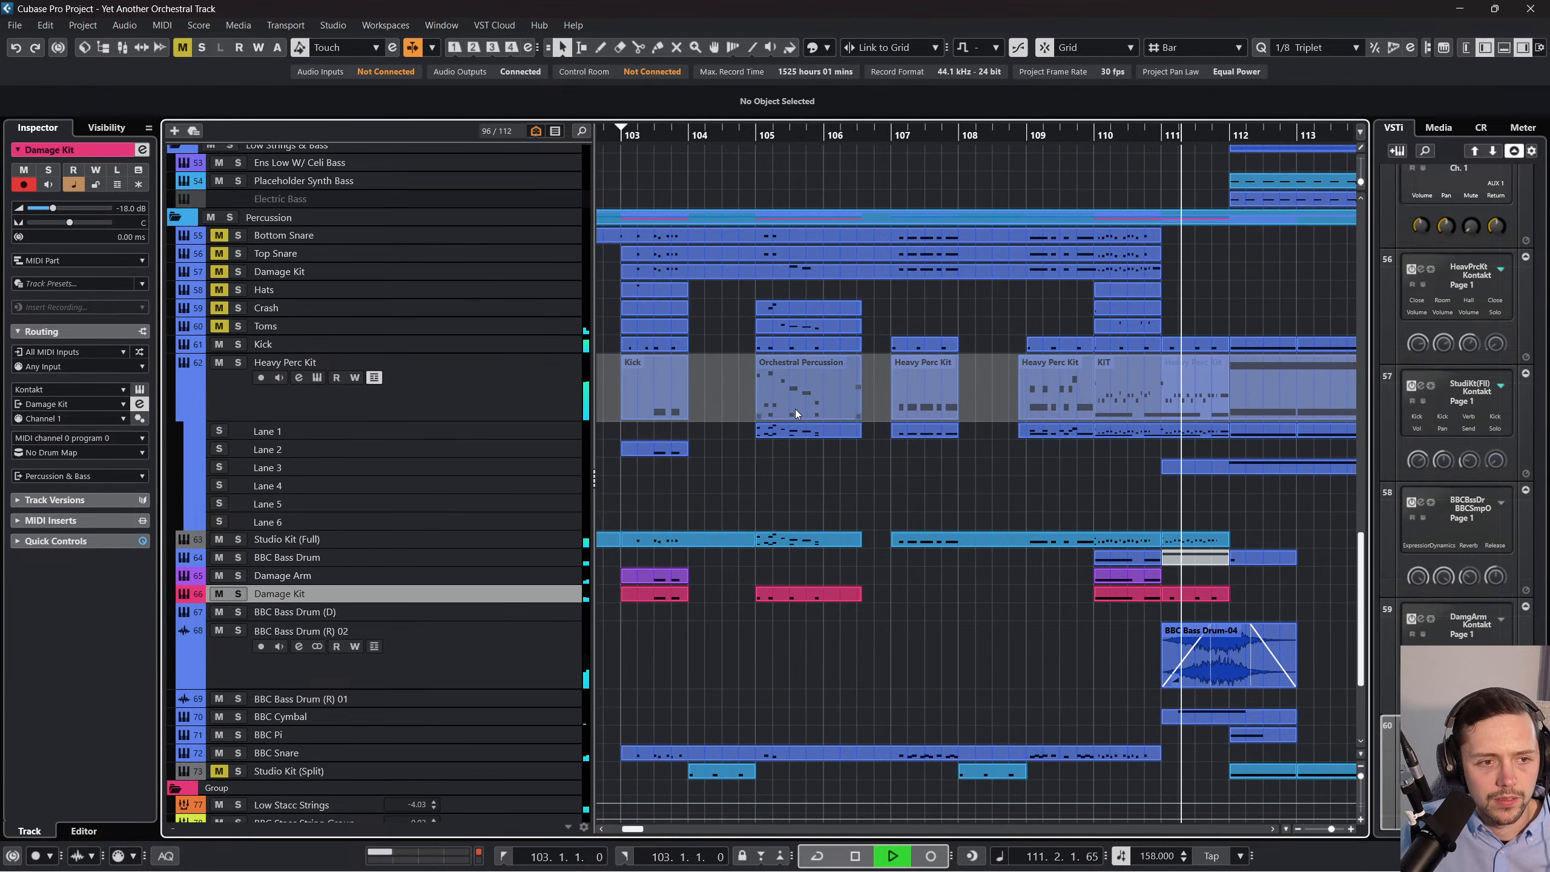
scroll(794, 410, right, 4)
scroll(914, 529, up, 3)
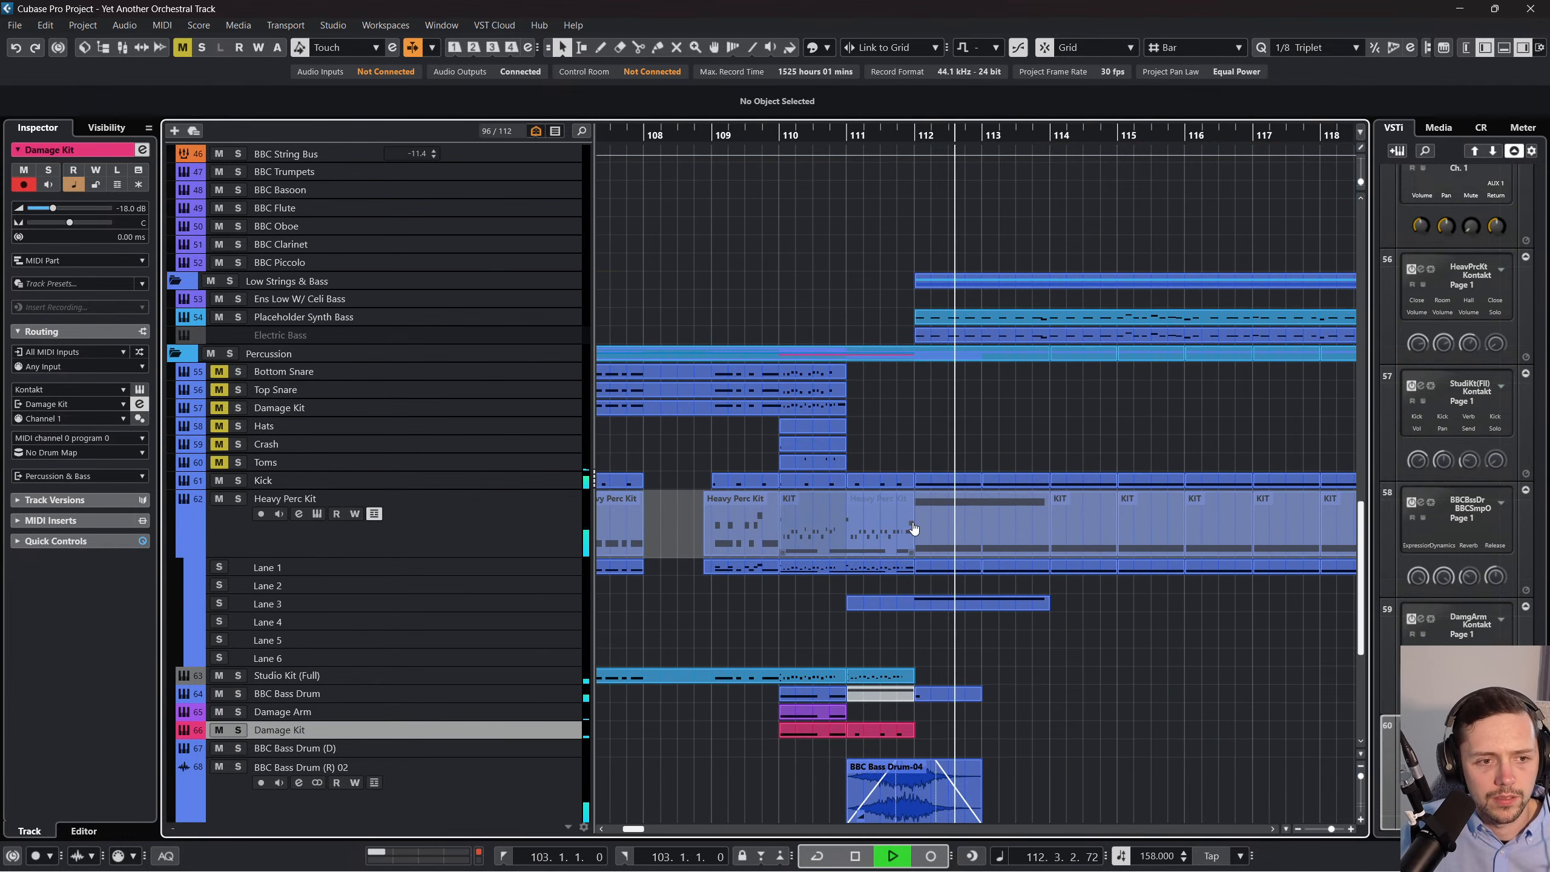
scroll(930, 537, right, 3)
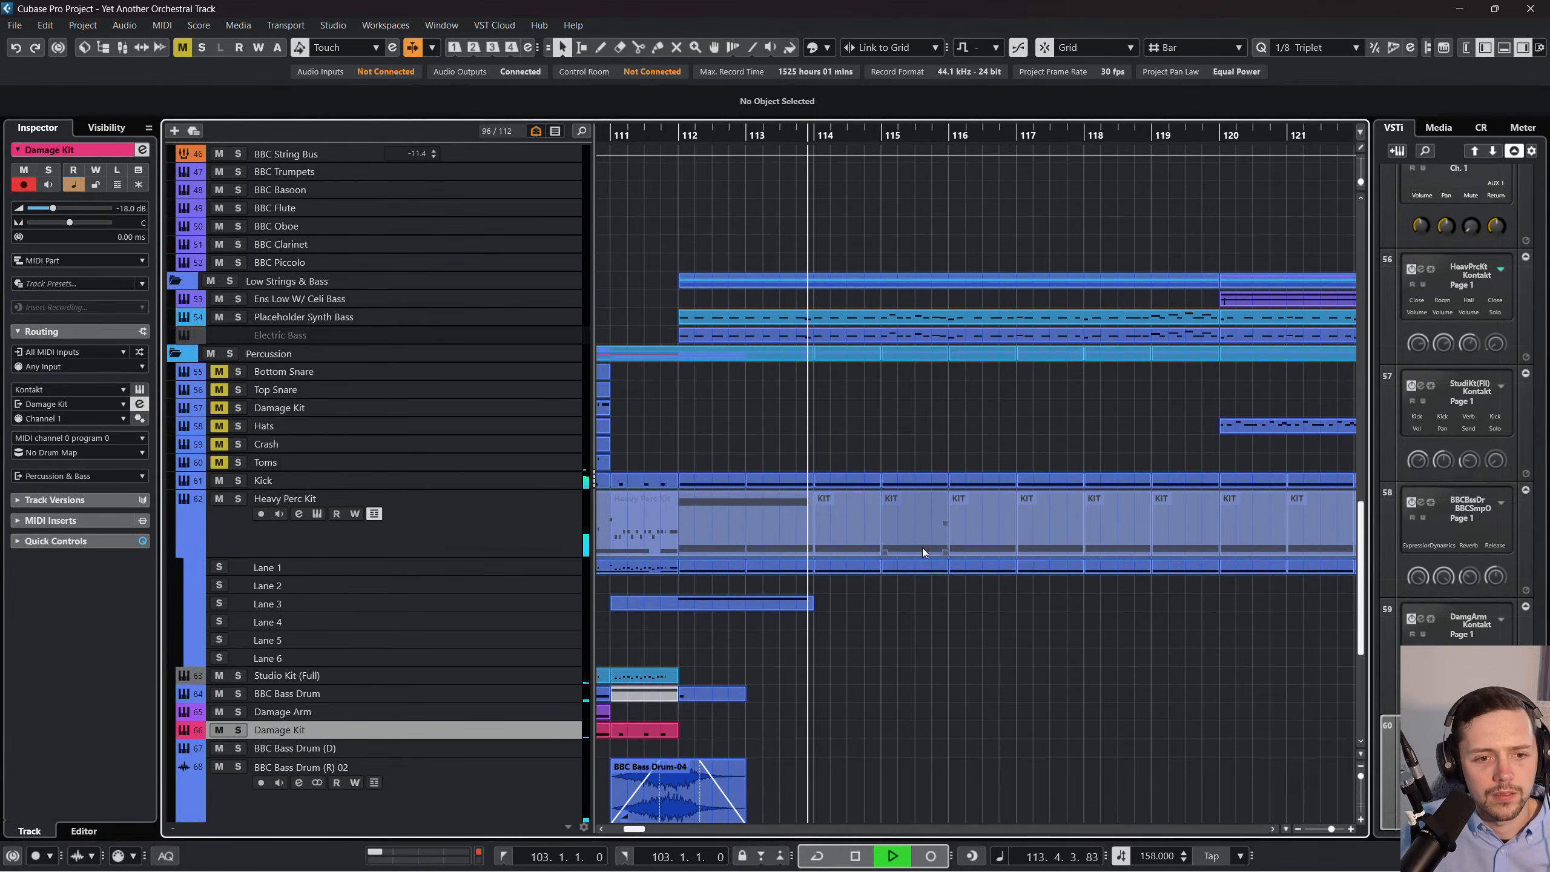
scroll(924, 552, up, 3)
scroll(921, 550, down, 6)
scroll(921, 550, left, 1)
scroll(919, 550, up, 3)
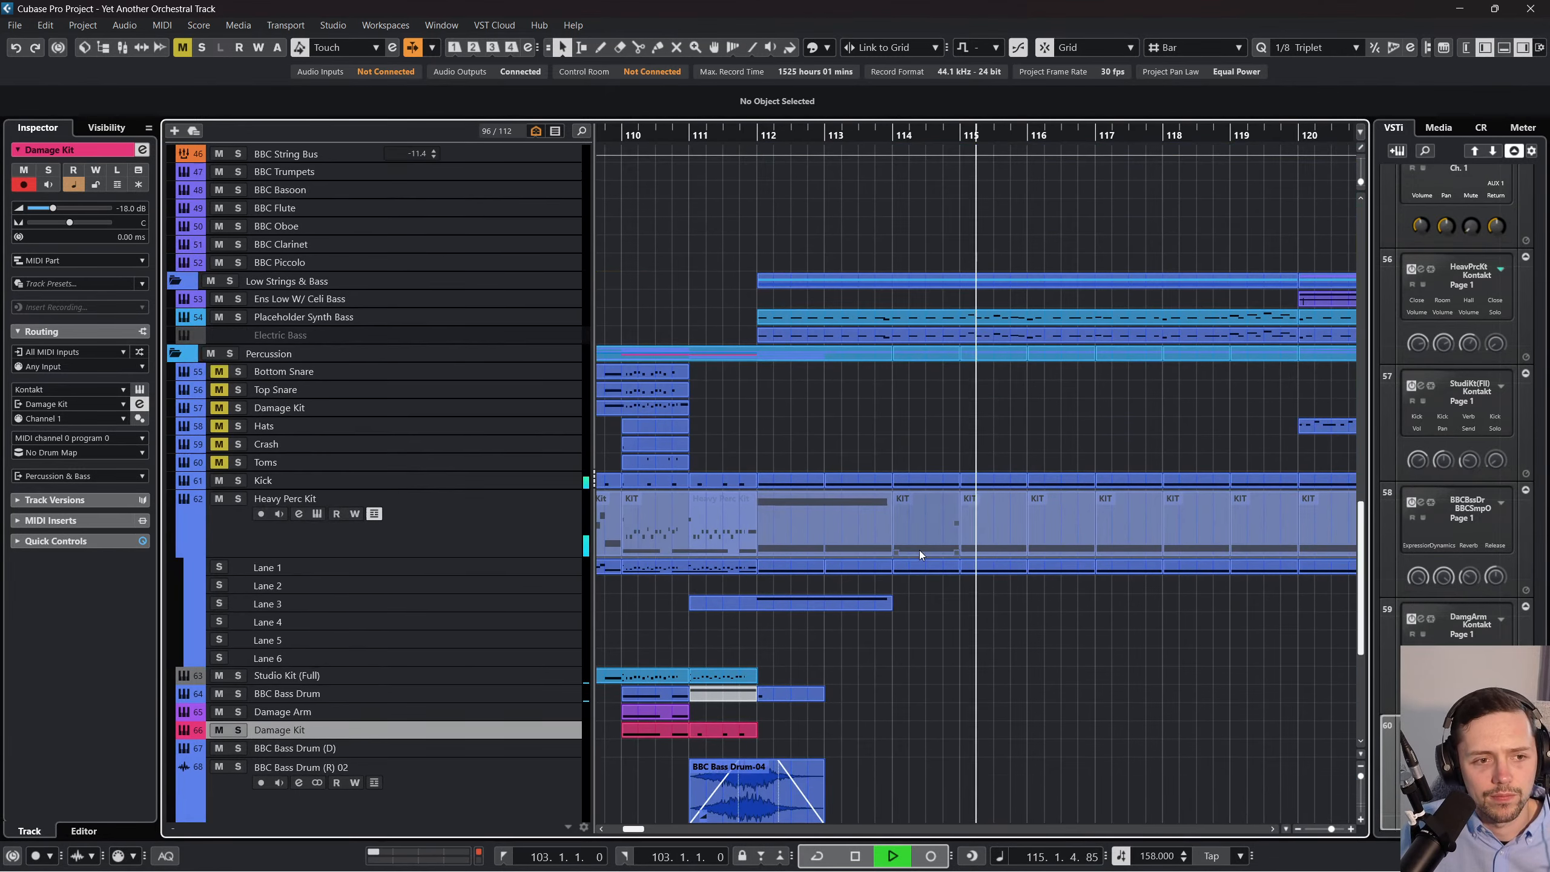
scroll(923, 550, up, 6)
scroll(937, 550, right, 6)
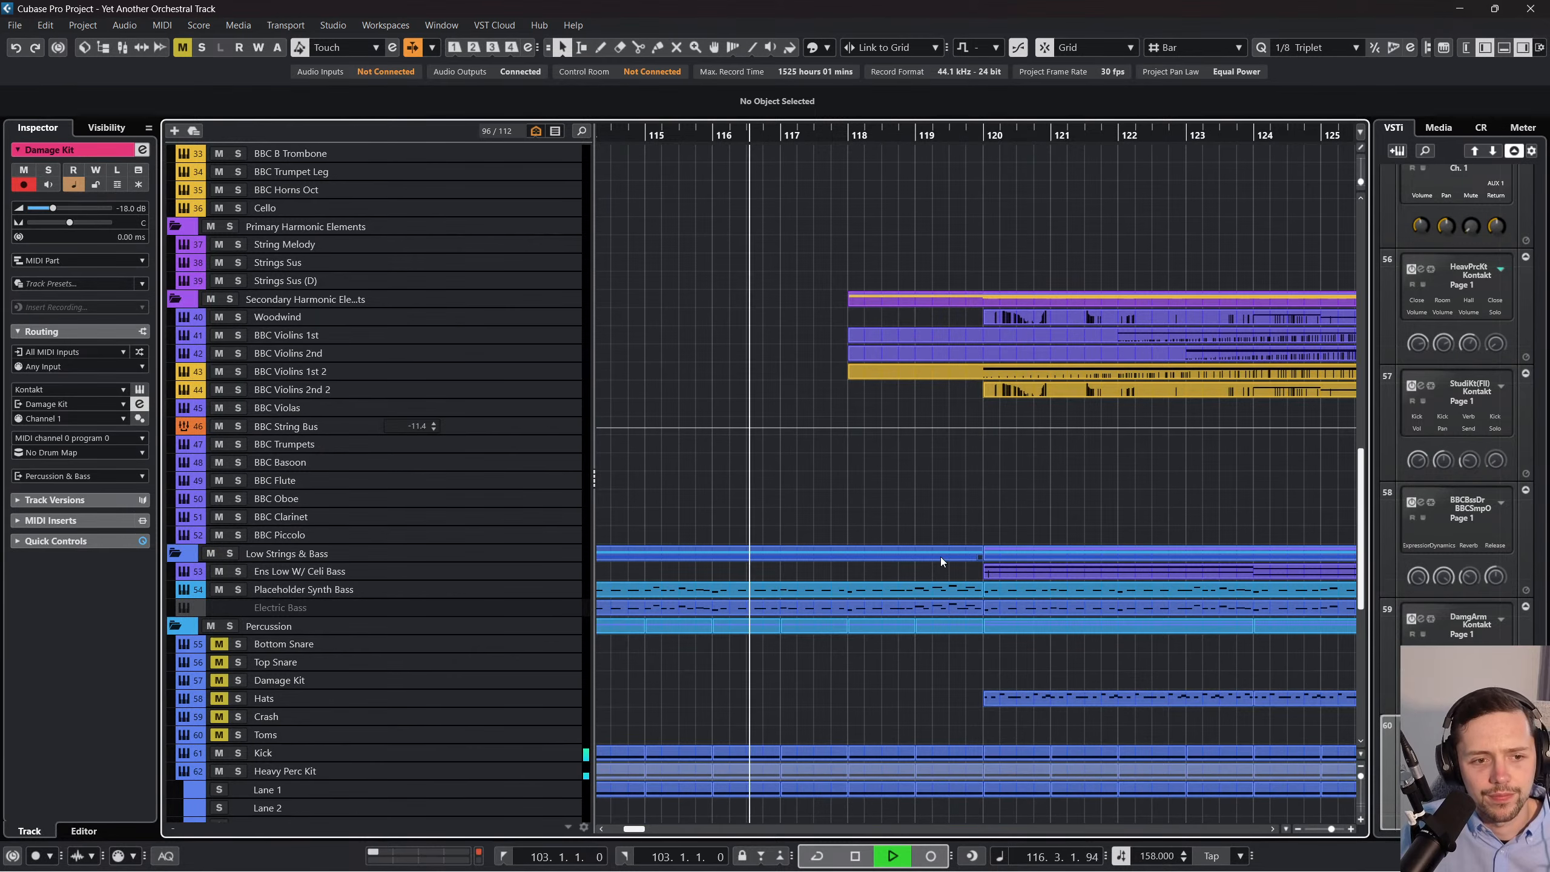
scroll(940, 557, down, 5)
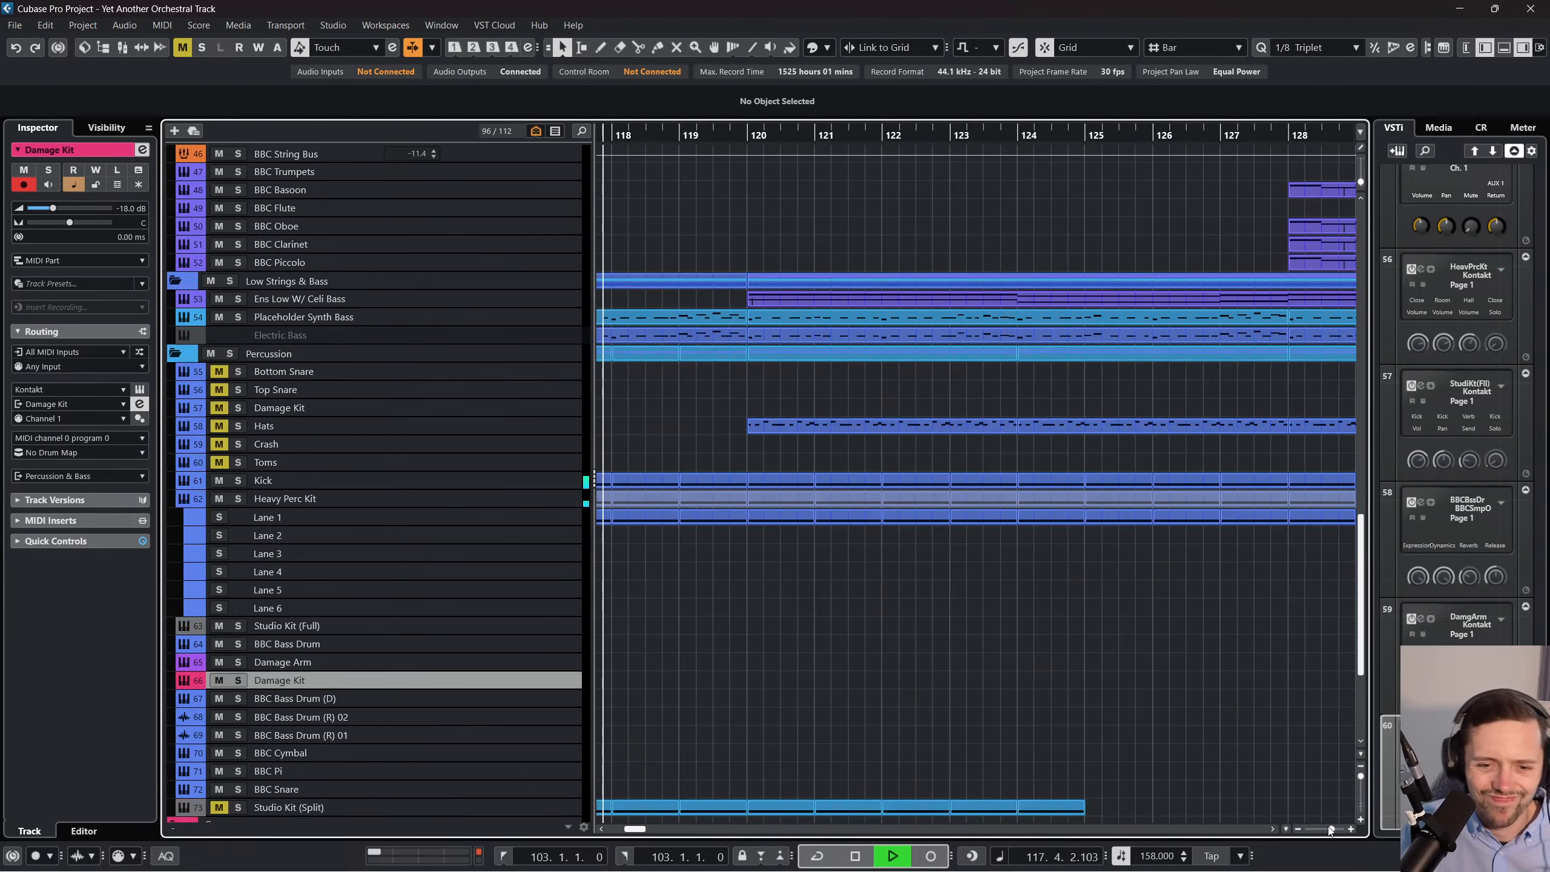
drag(1332, 829, 1324, 829)
scroll(1100, 621, down, 3)
scroll(1104, 620, up, 15)
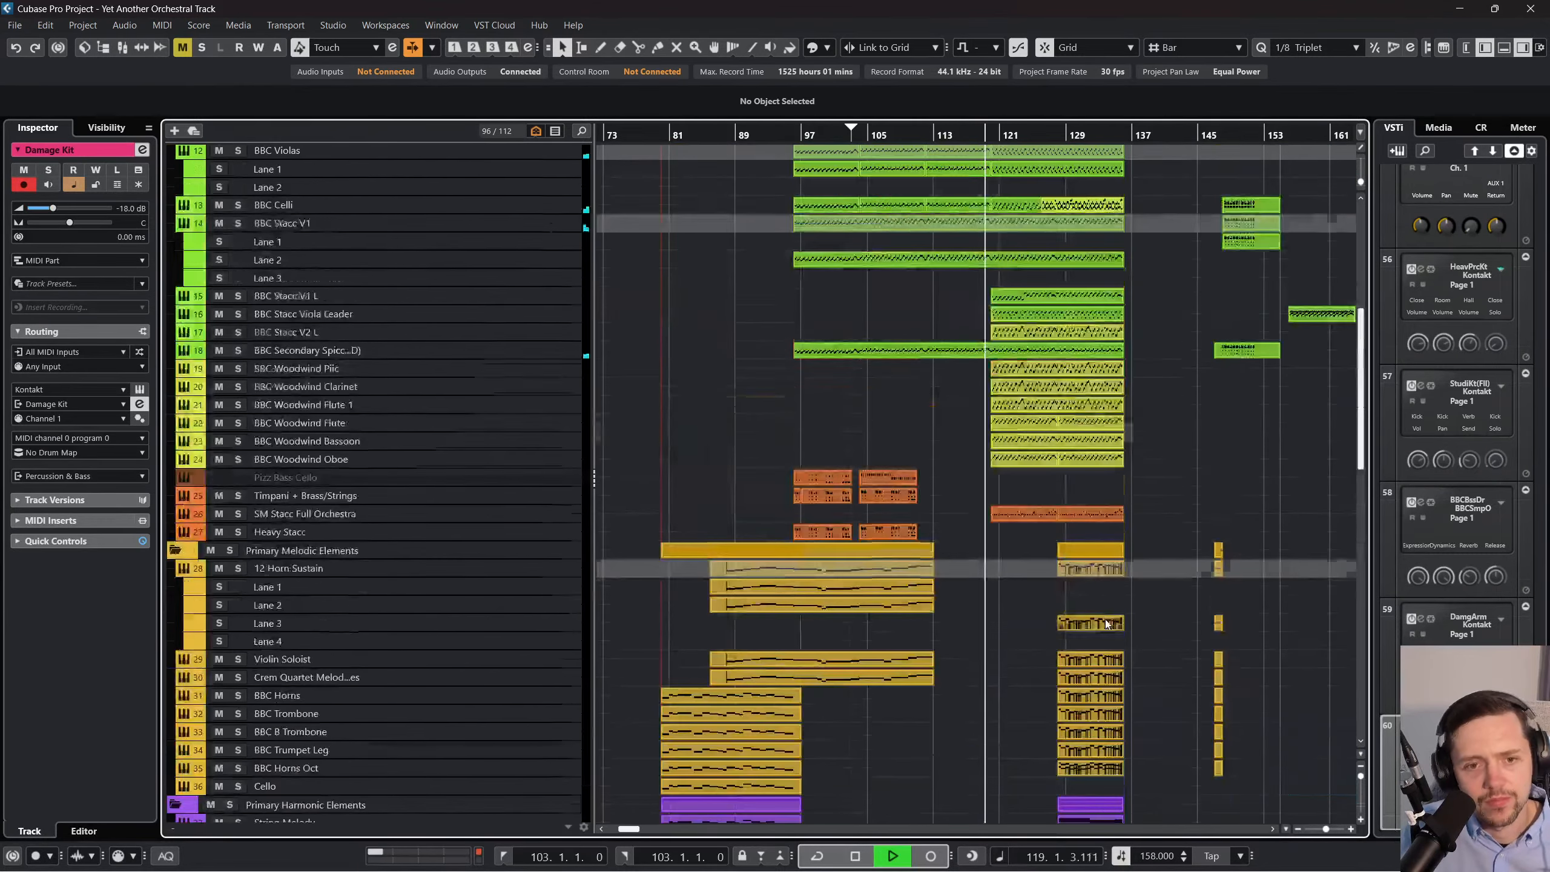
scroll(1035, 574, down, 12)
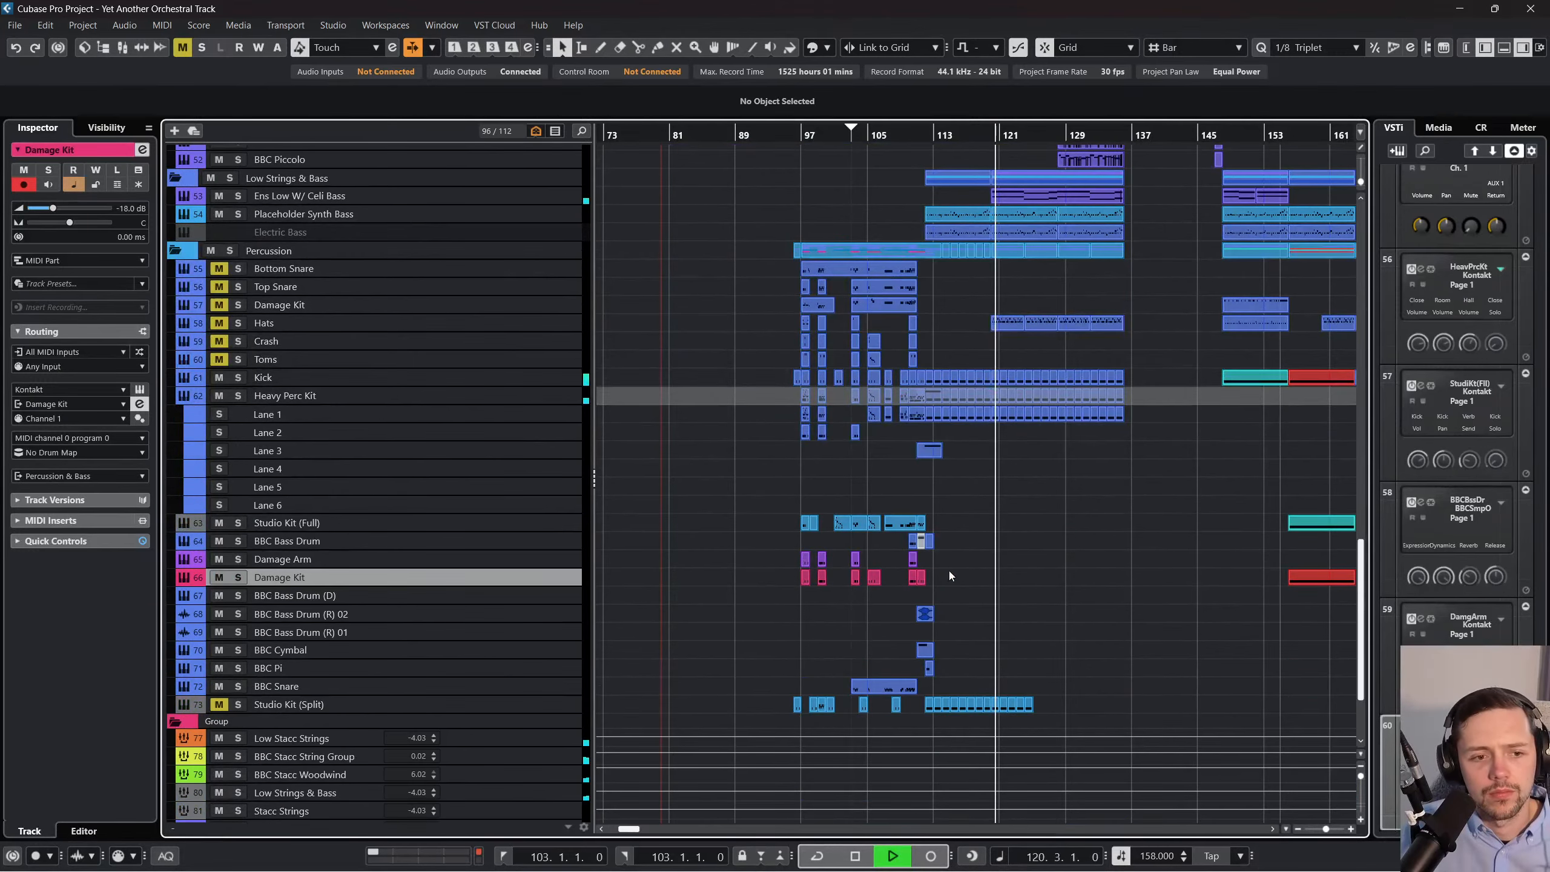
scroll(951, 570, down, 10)
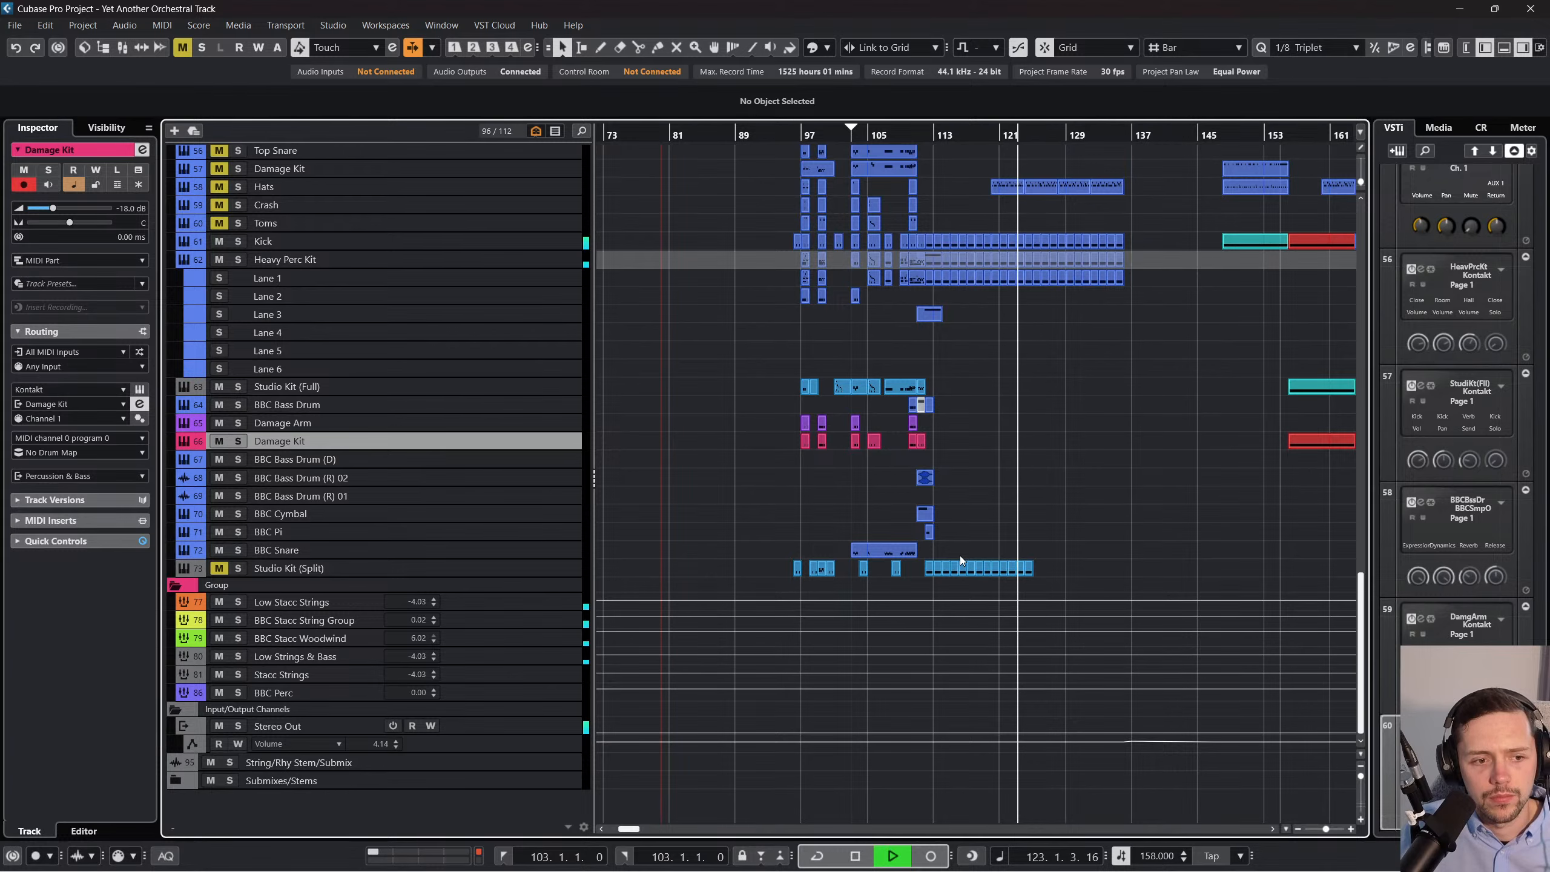
scroll(959, 555, up, 3)
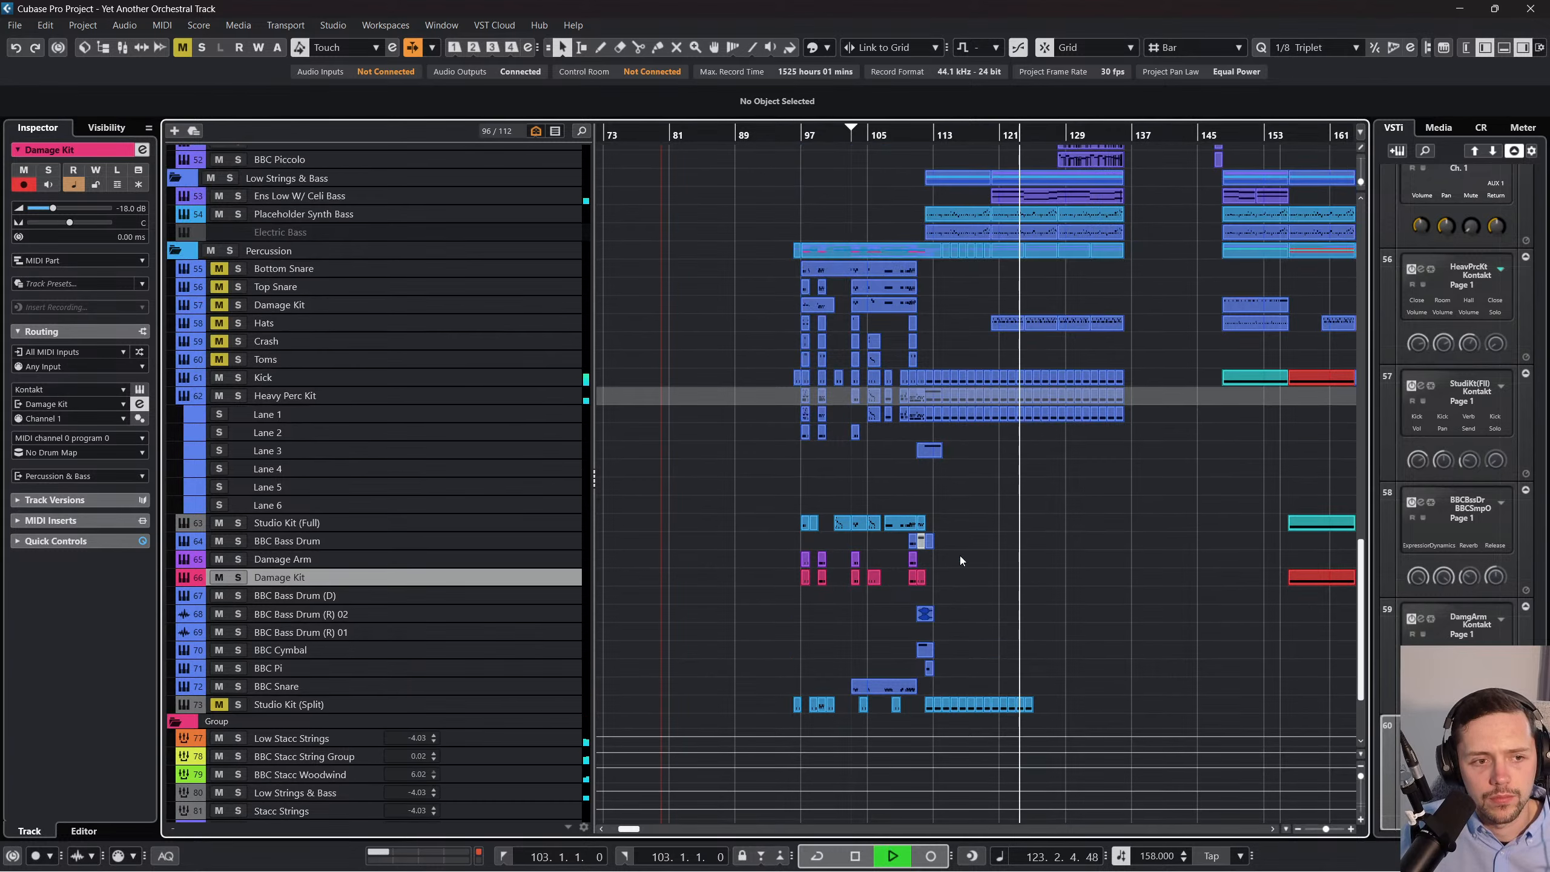
Select the short Hats parts between bars 97 and 110, unmute the Hats track and briefly solo it while playing from bar 96.
click(973, 138)
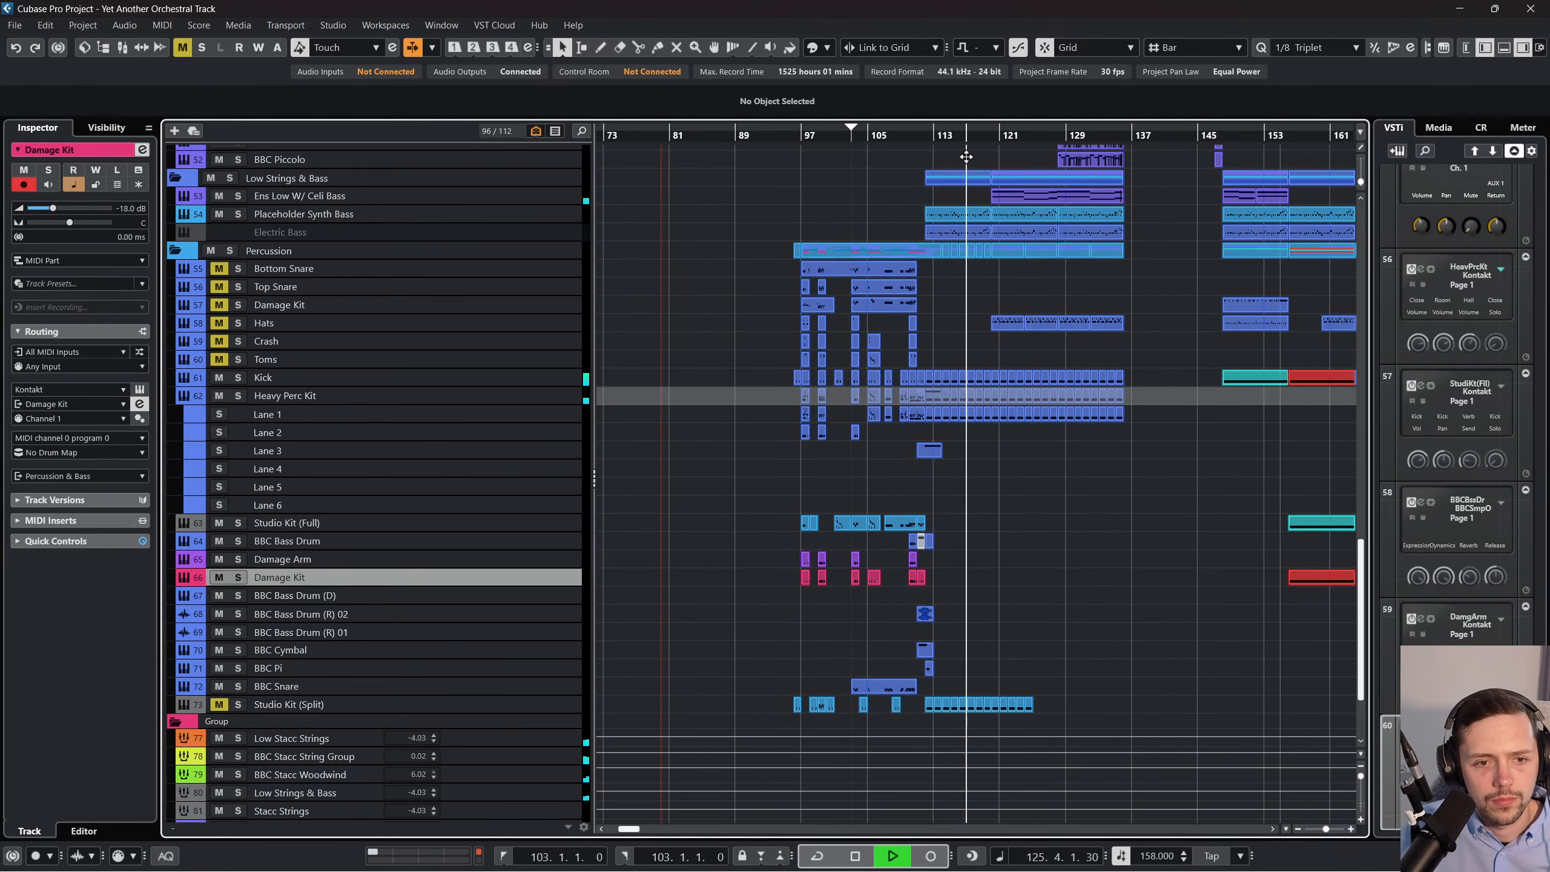
drag(804, 333, 803, 330)
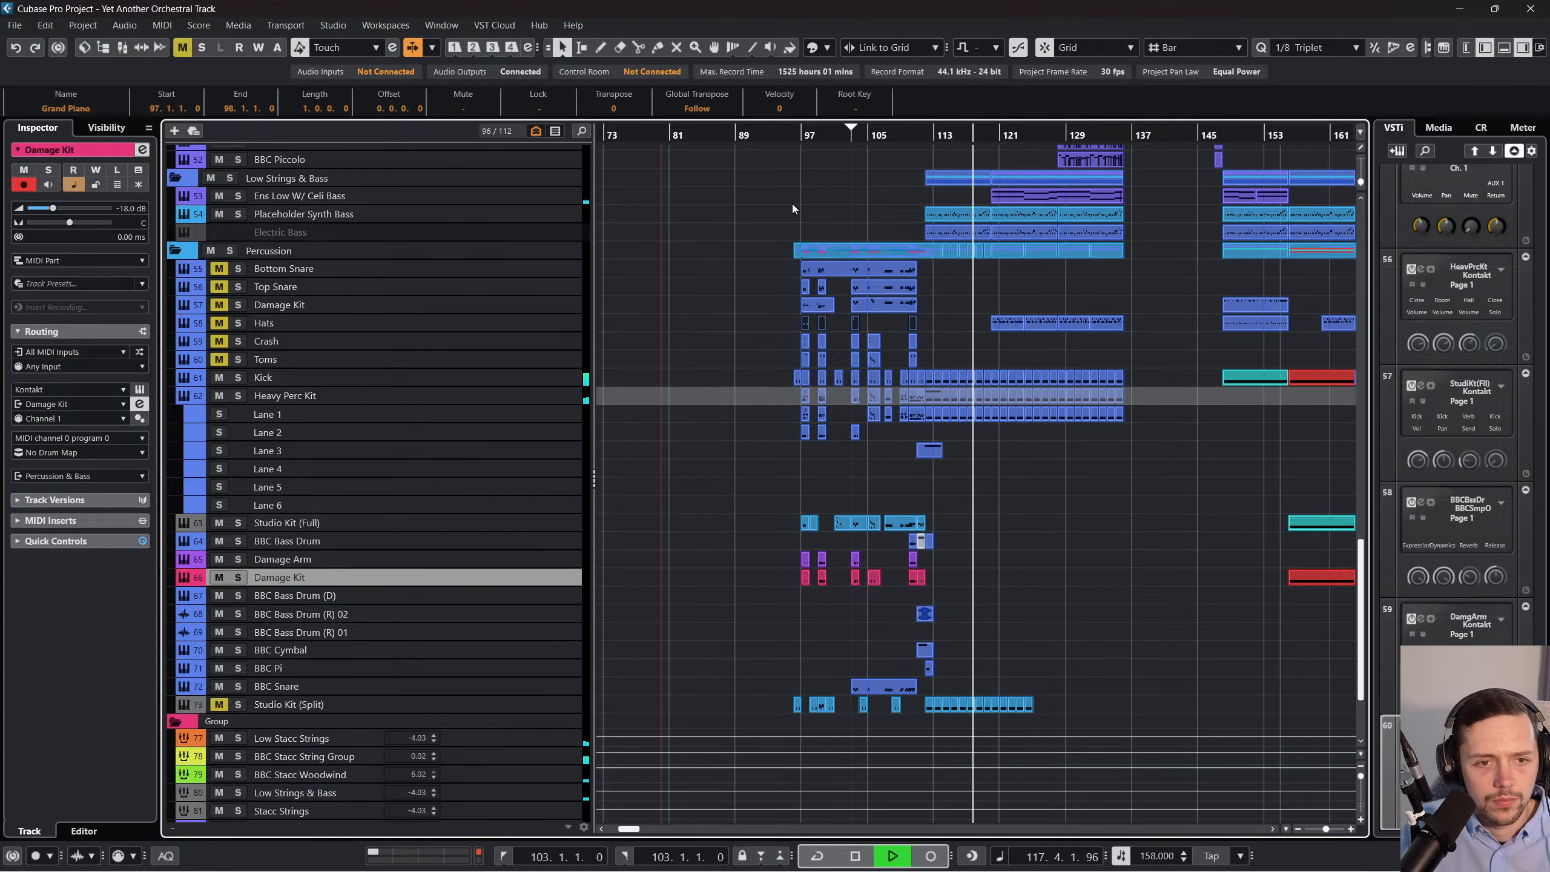
click(794, 135)
click(219, 323)
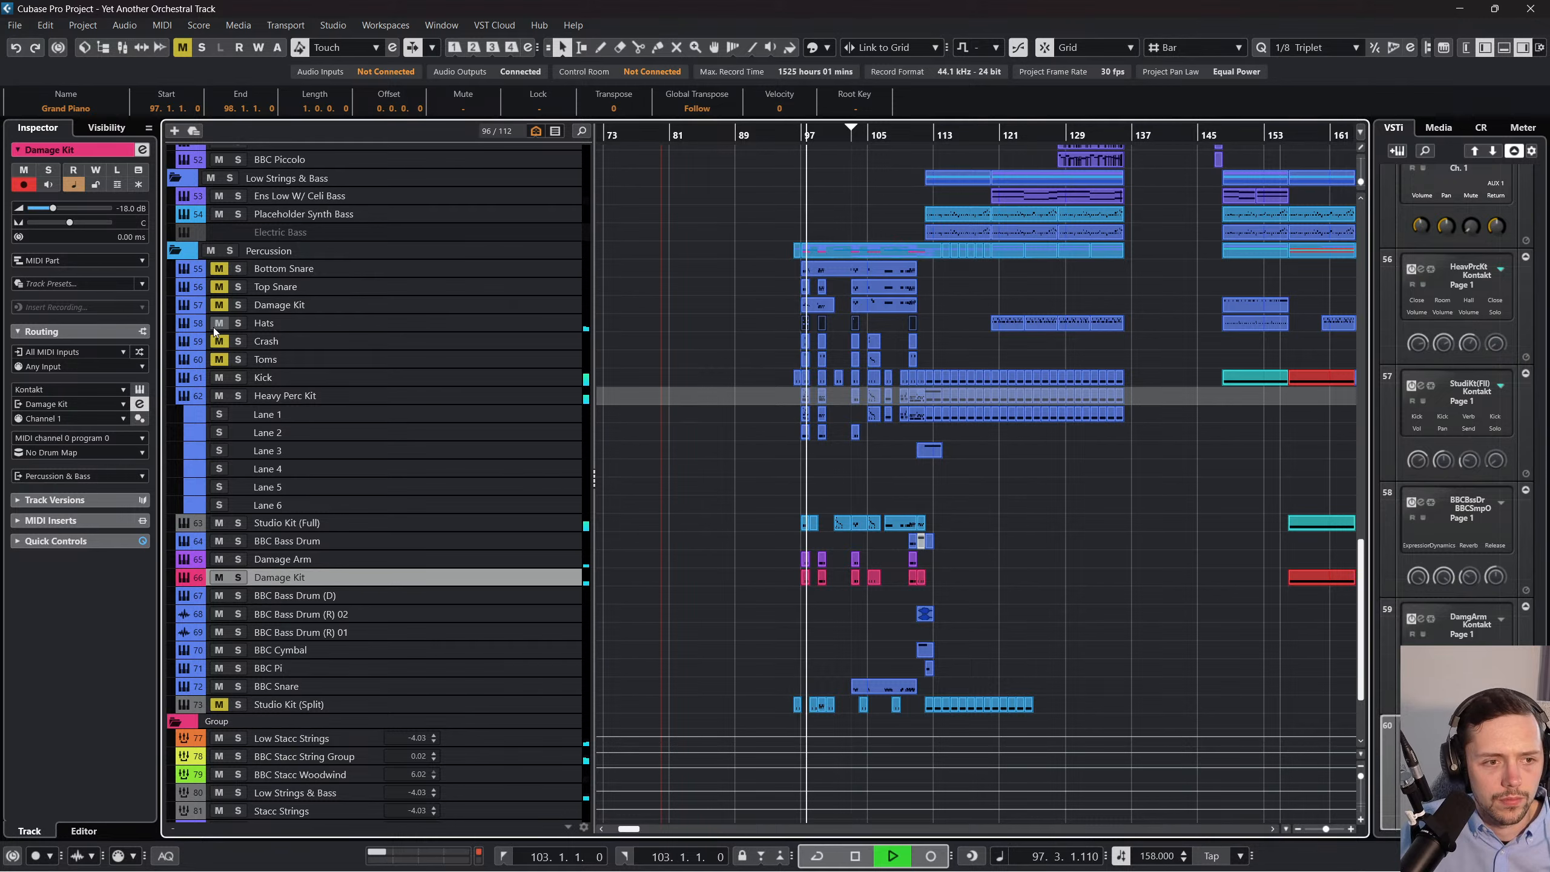
click(237, 324)
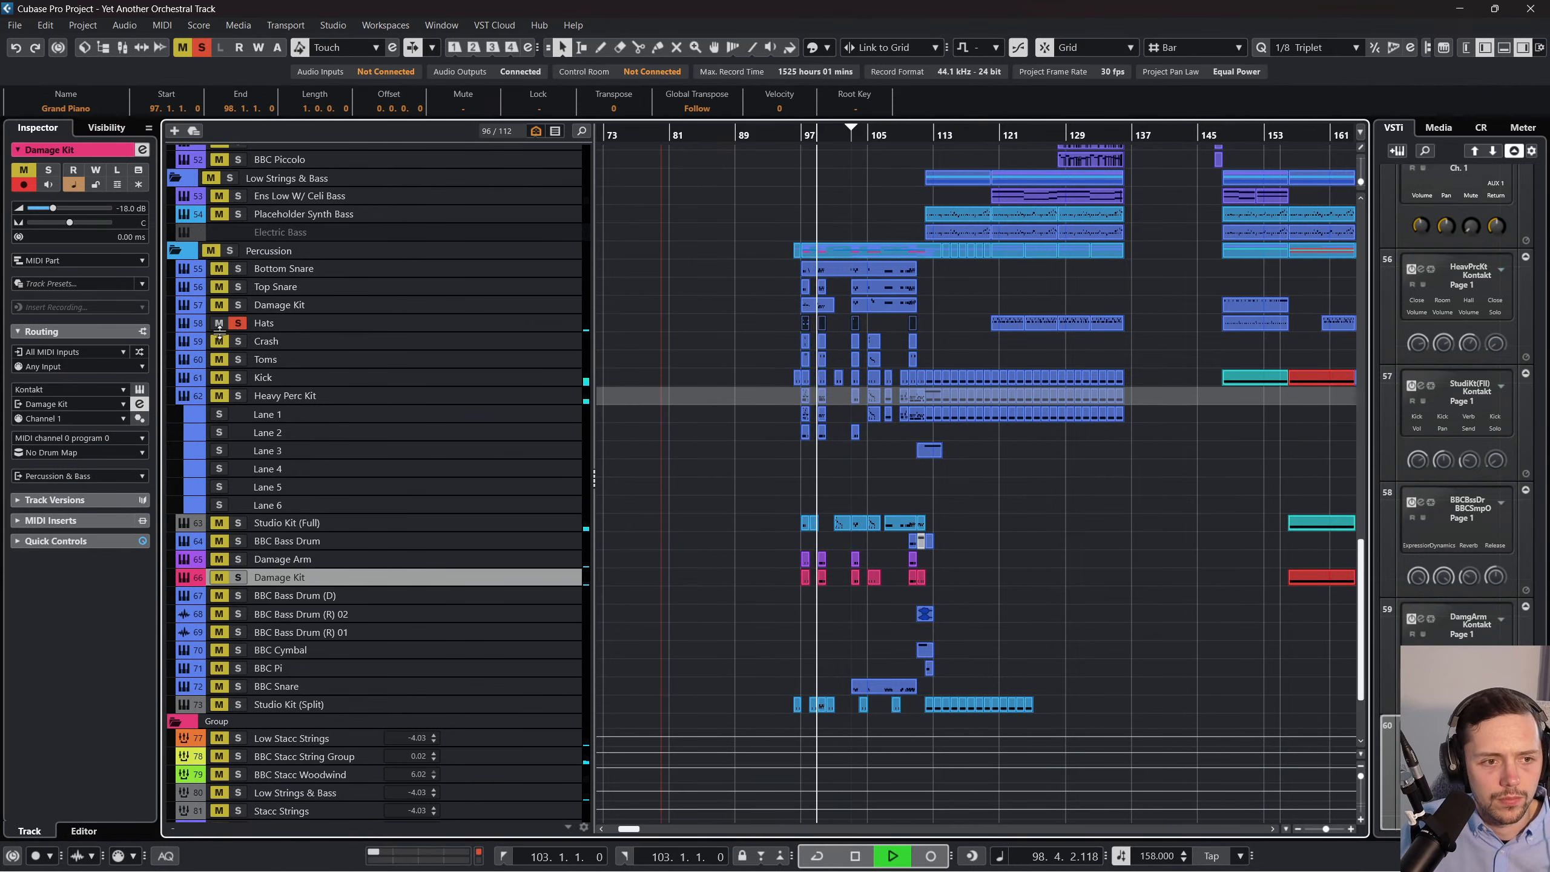
click(565, 323)
key(s)
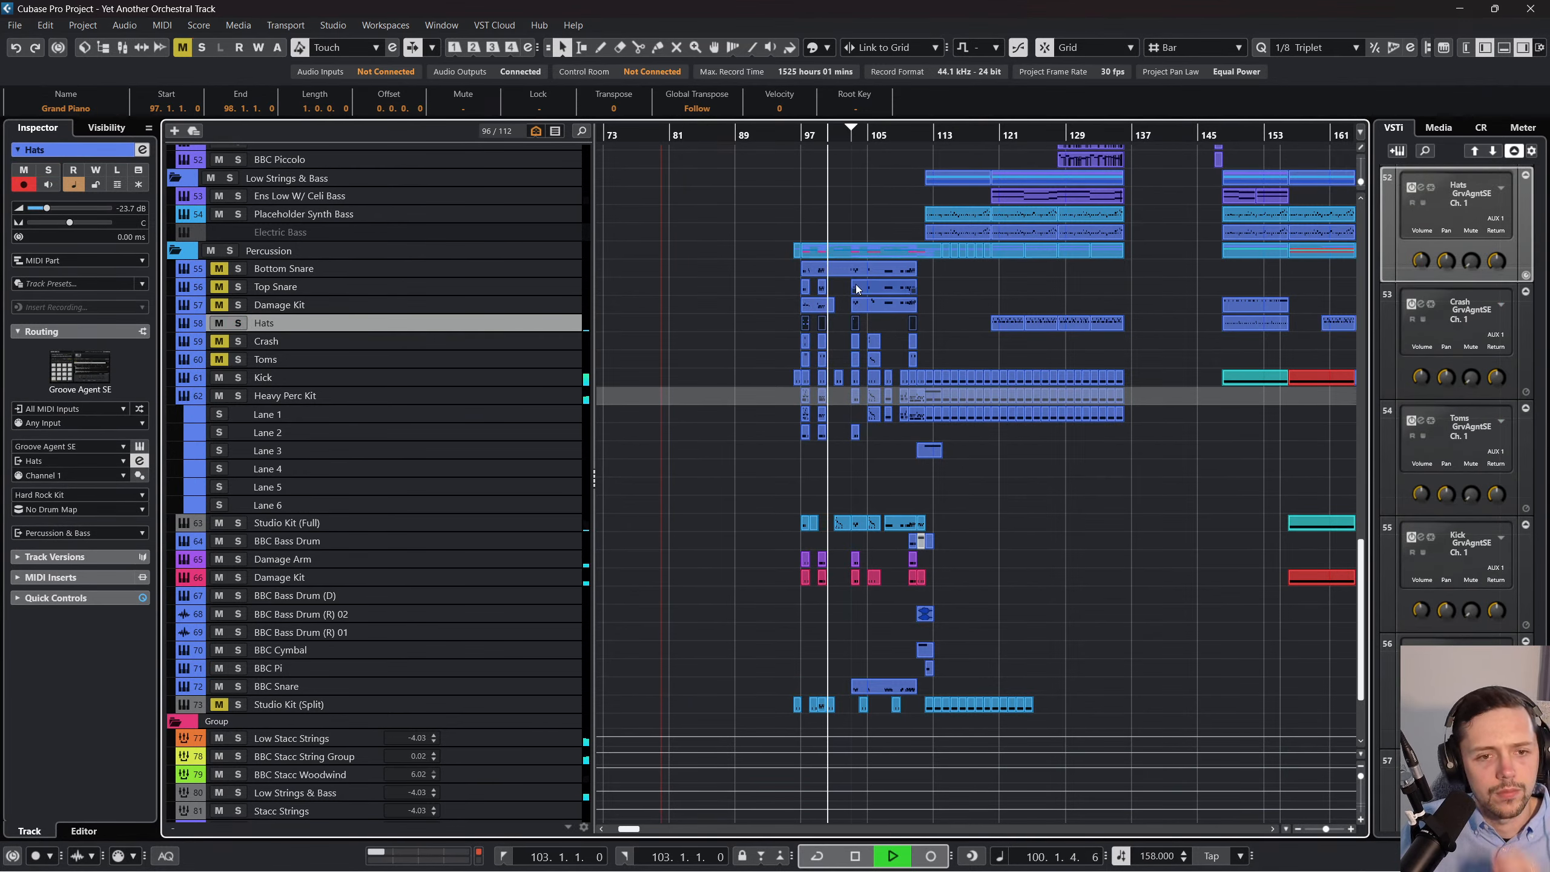
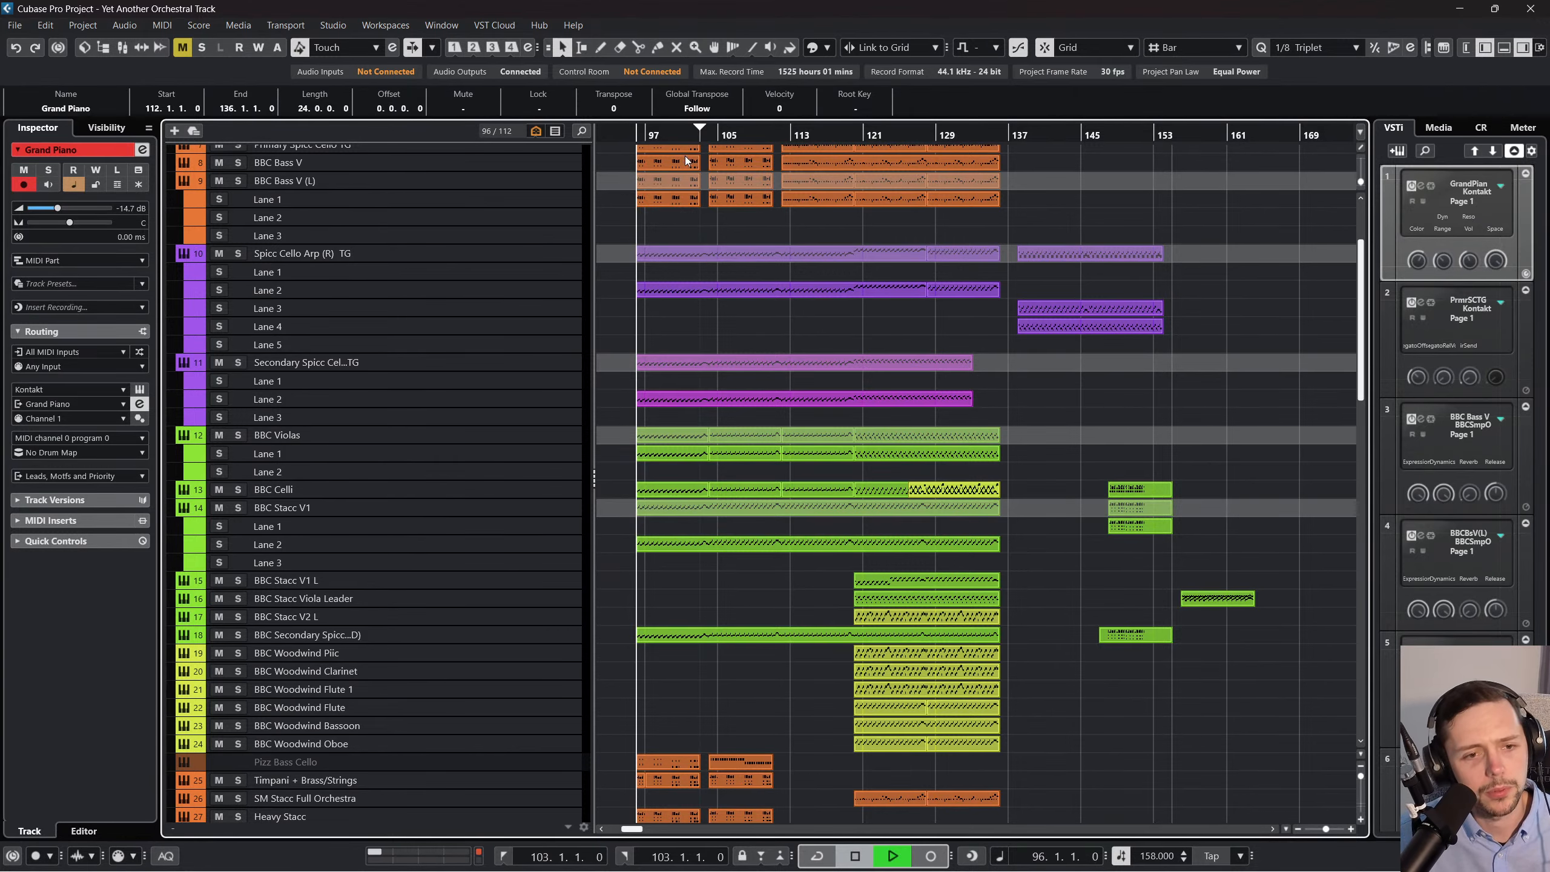
Solo Damage Arm and Damage Kit and play their parts from bar 96, viewing the percussion closely around bar 97.
key(space)
scroll(675, 453, down, 15)
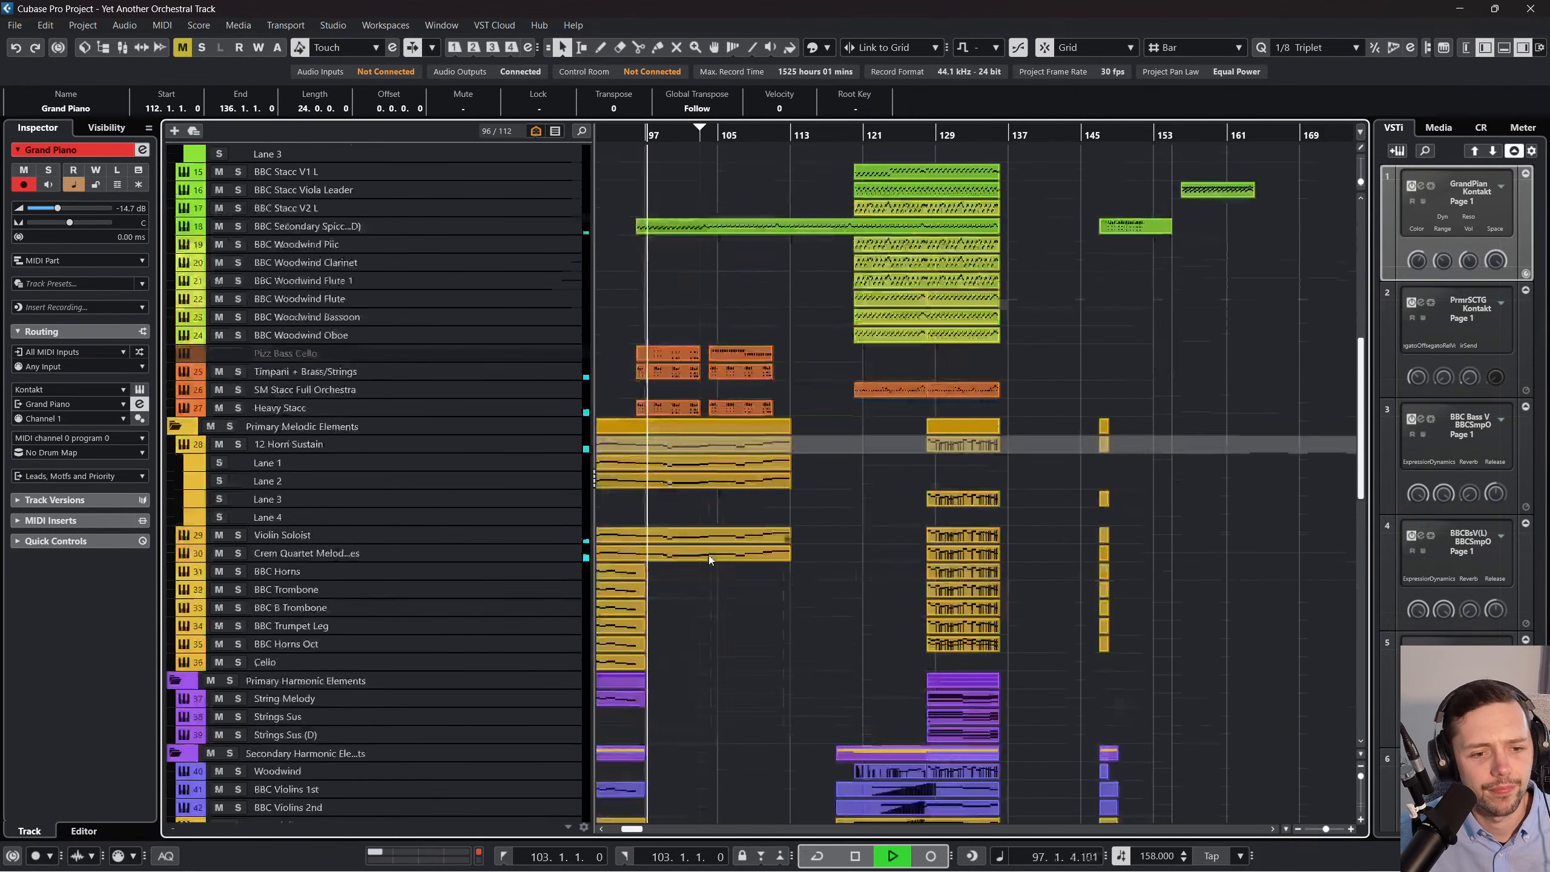
scroll(739, 535, left, 3)
scroll(742, 535, down, 8)
click(238, 434)
click(238, 453)
scroll(821, 192, up, 3)
click(792, 190)
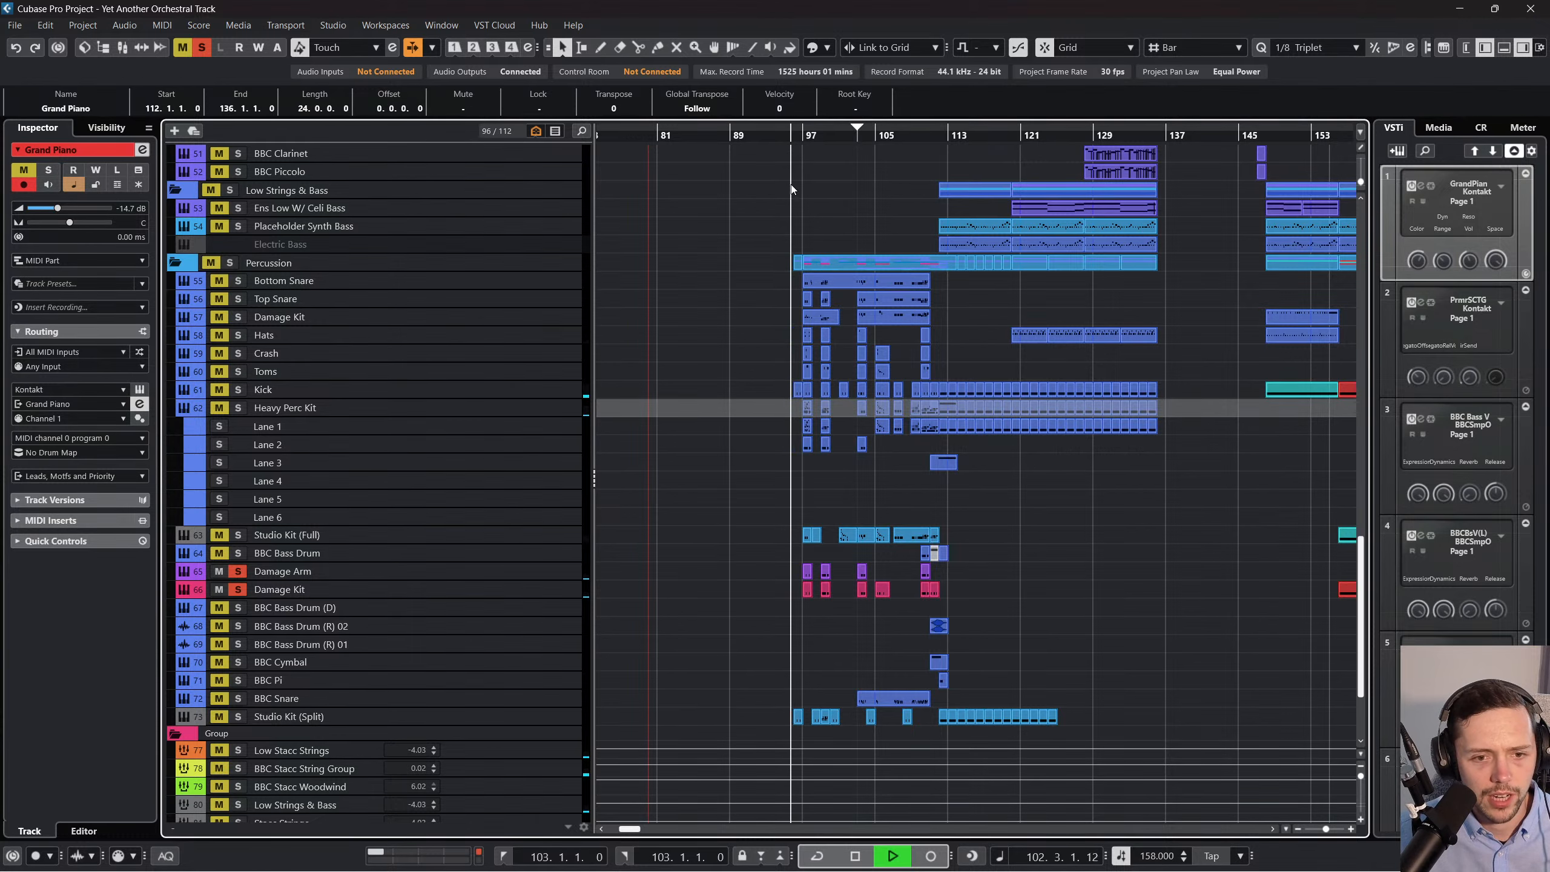
drag(791, 185, 899, 217)
click(795, 601)
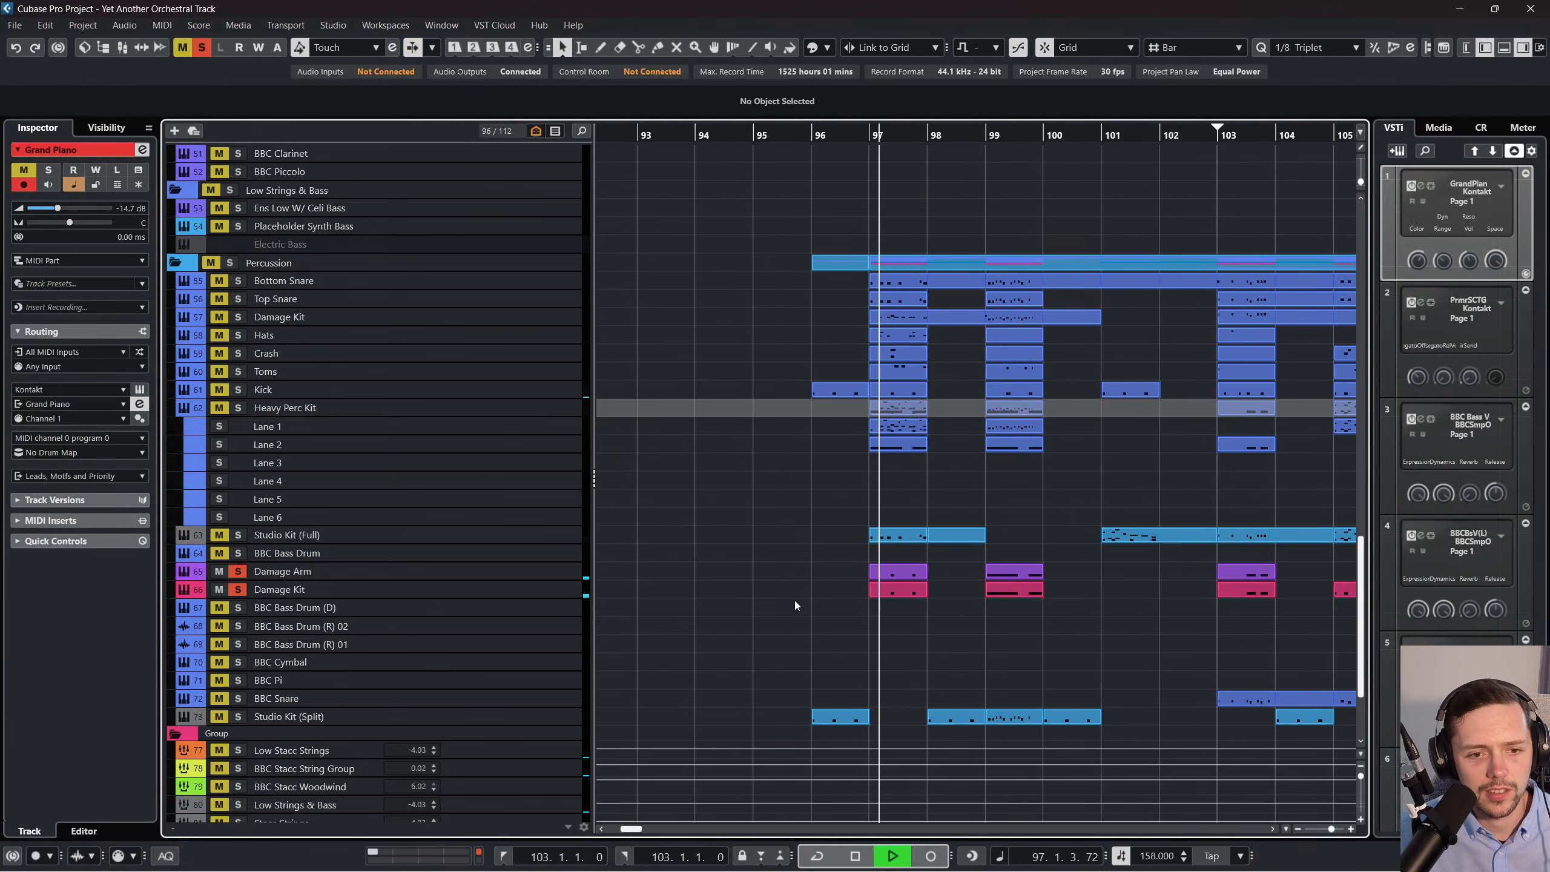
Stop playback, view the Kontakt instruments of the Damage Arm and Damage Kit tracks, and close the instrument window.
click(283, 571)
key(space)
click(140, 389)
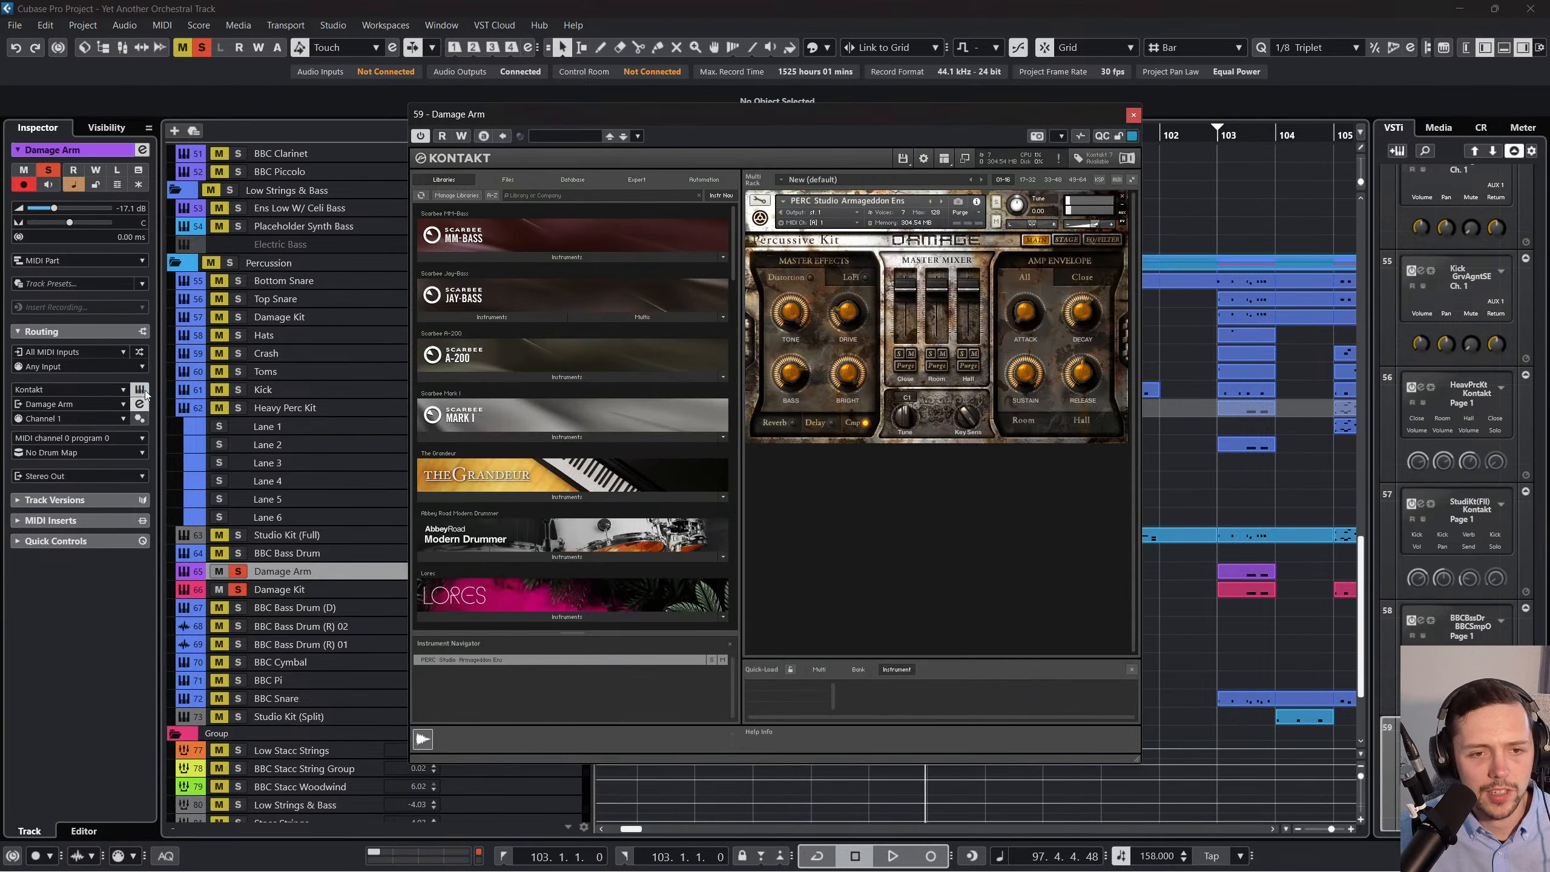
click(375, 592)
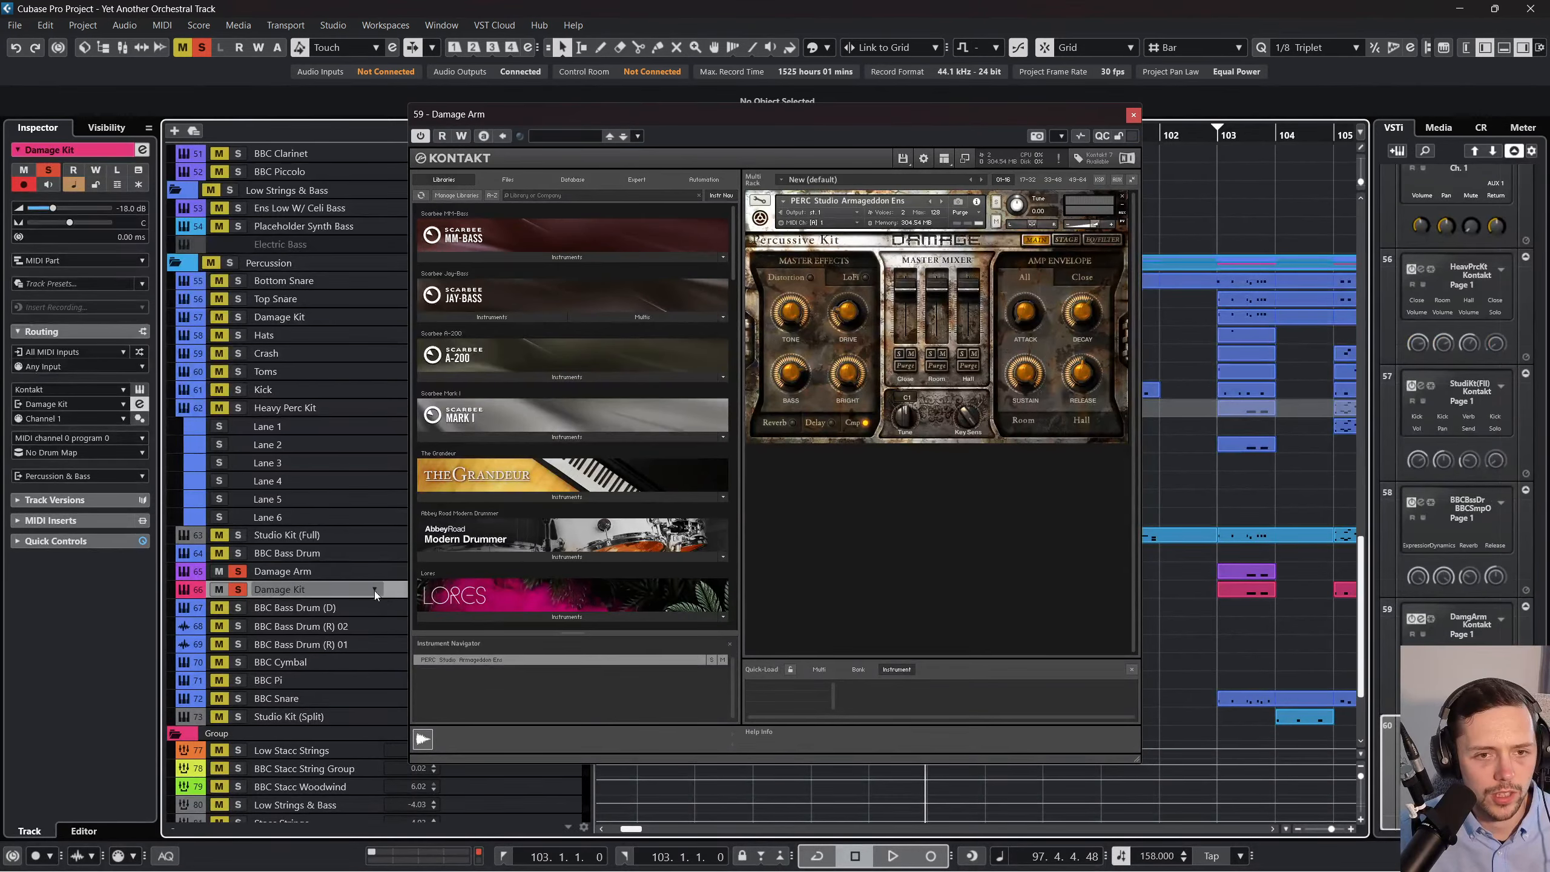
click(144, 388)
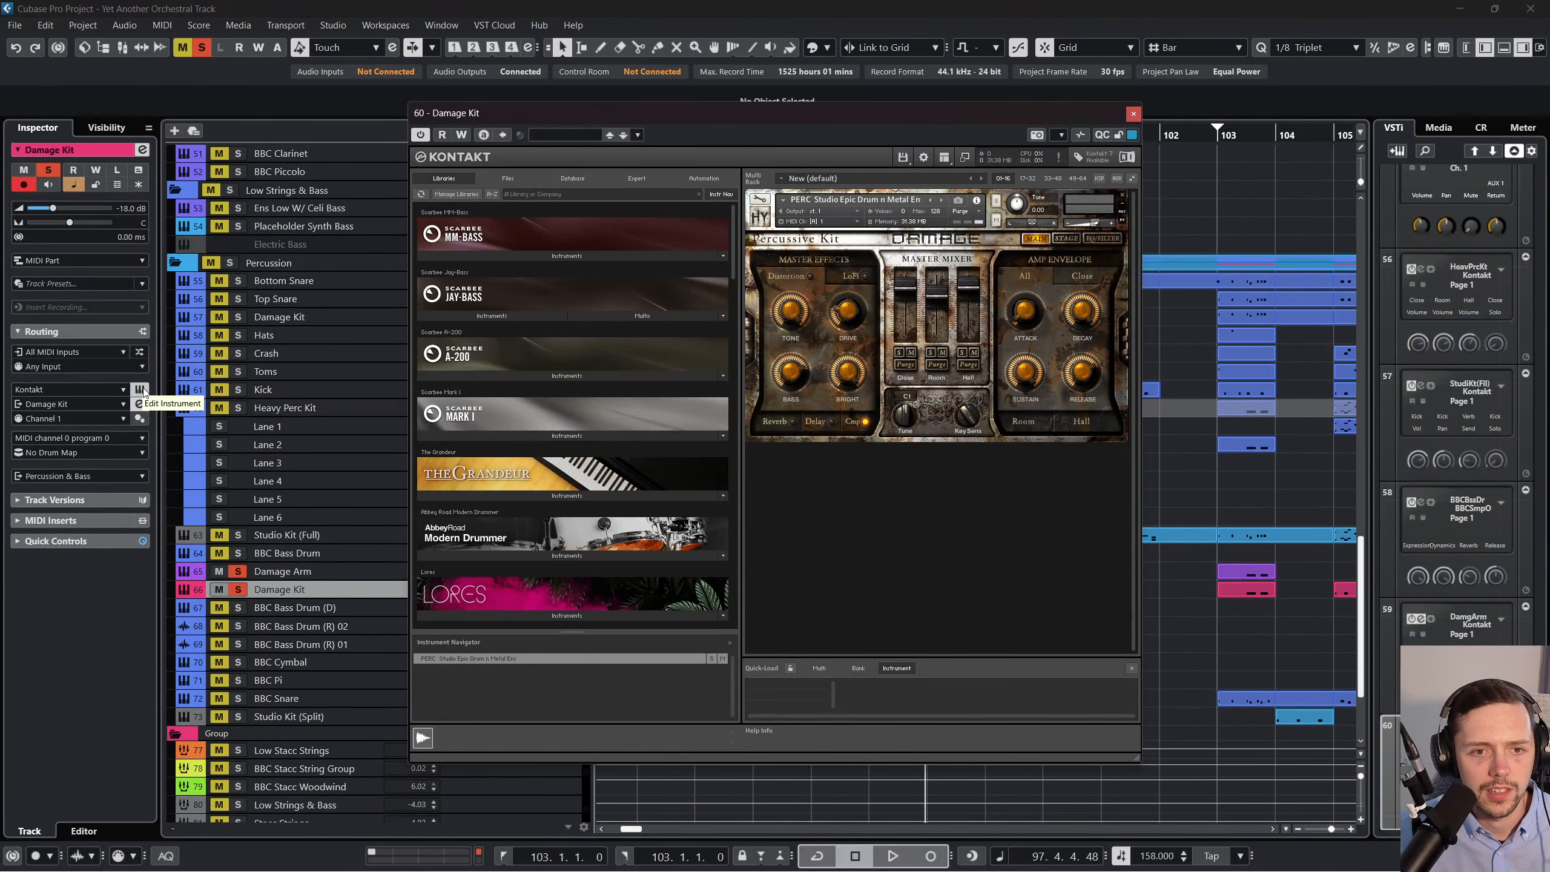
click(291, 574)
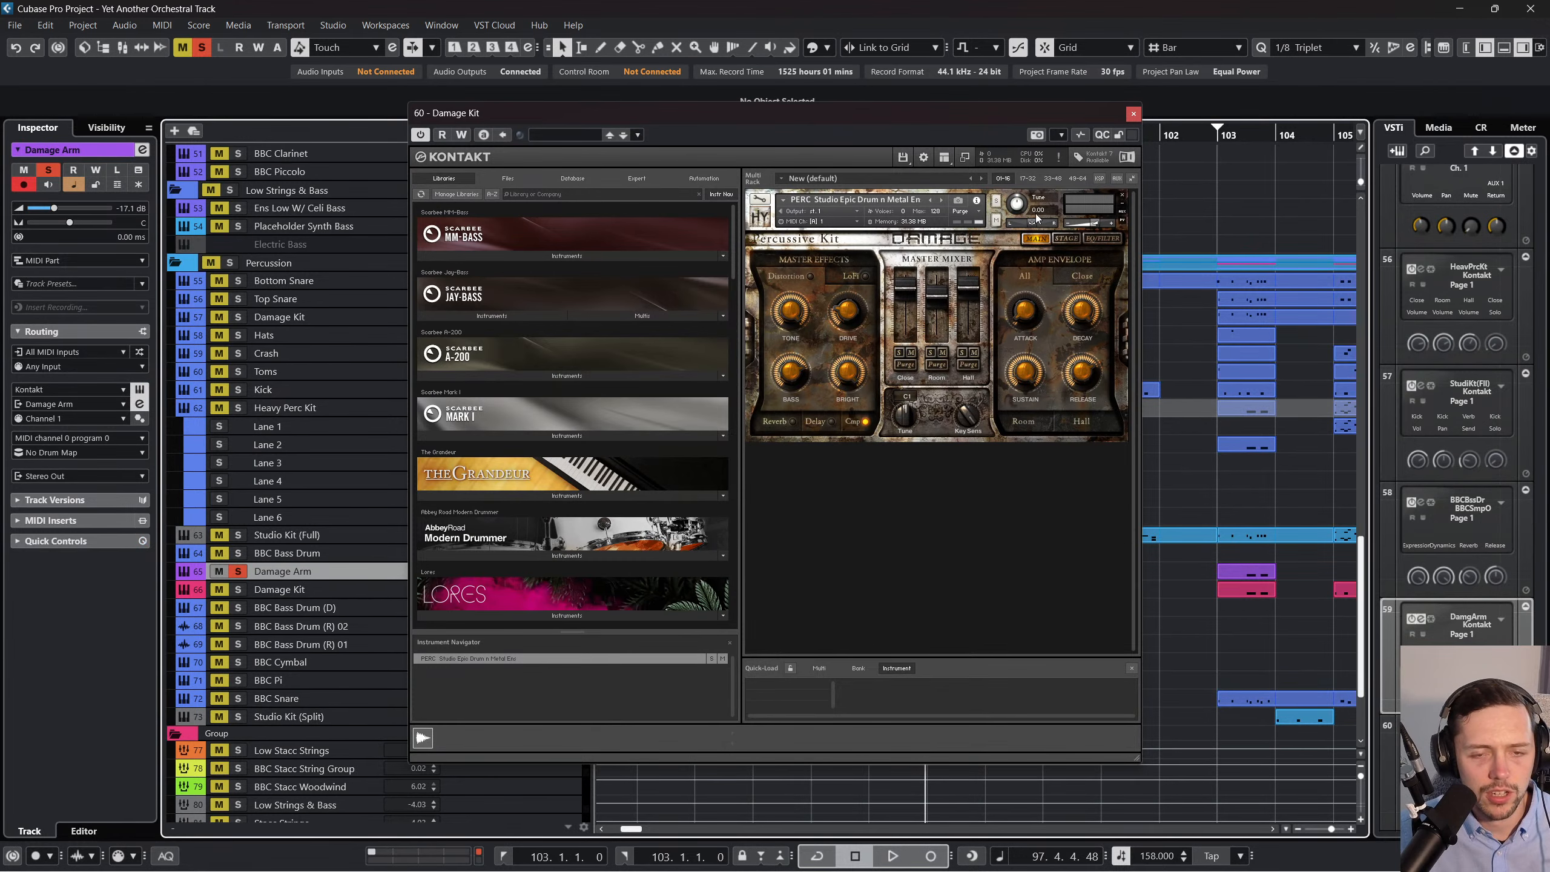
click(1134, 115)
click(1134, 115)
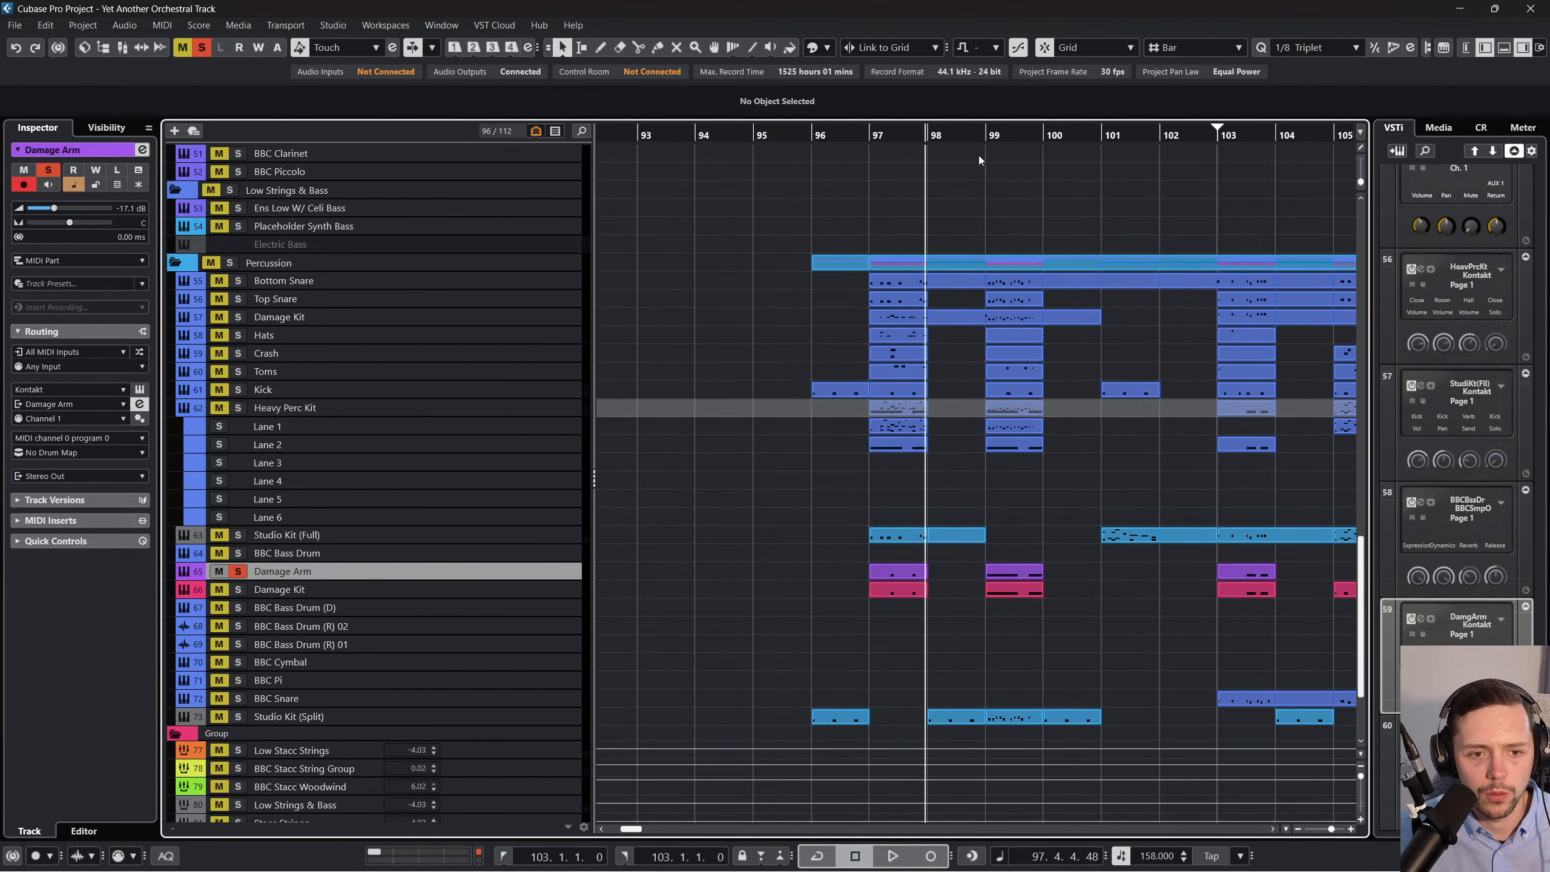
Clear all solos and mute Damage Kit during playback from around bar 97, following the playhead to bar 113.
key(space)
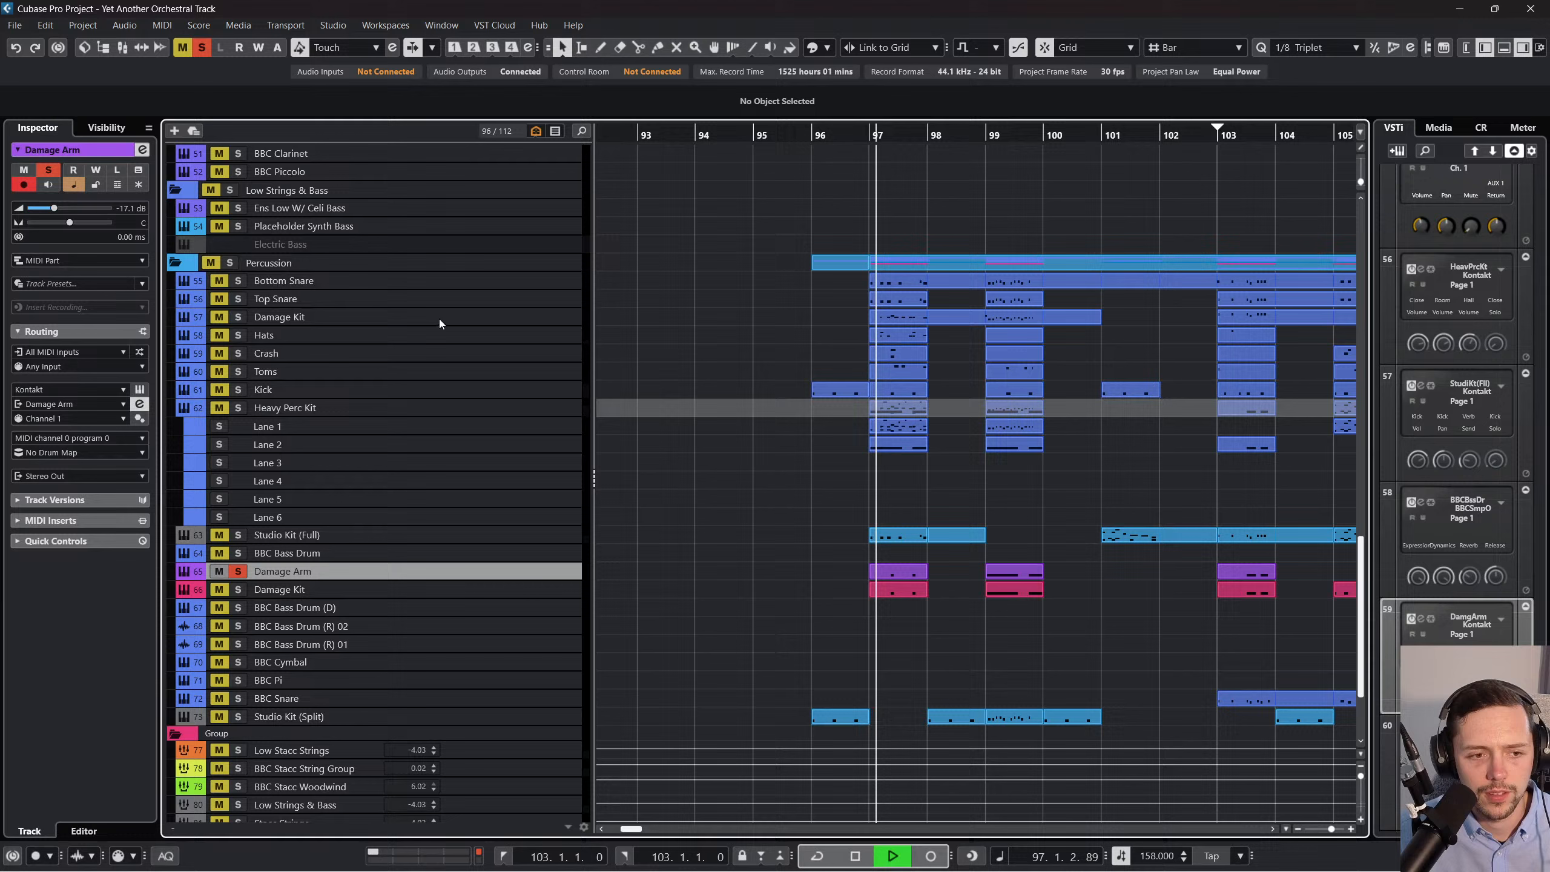
click(203, 49)
click(223, 590)
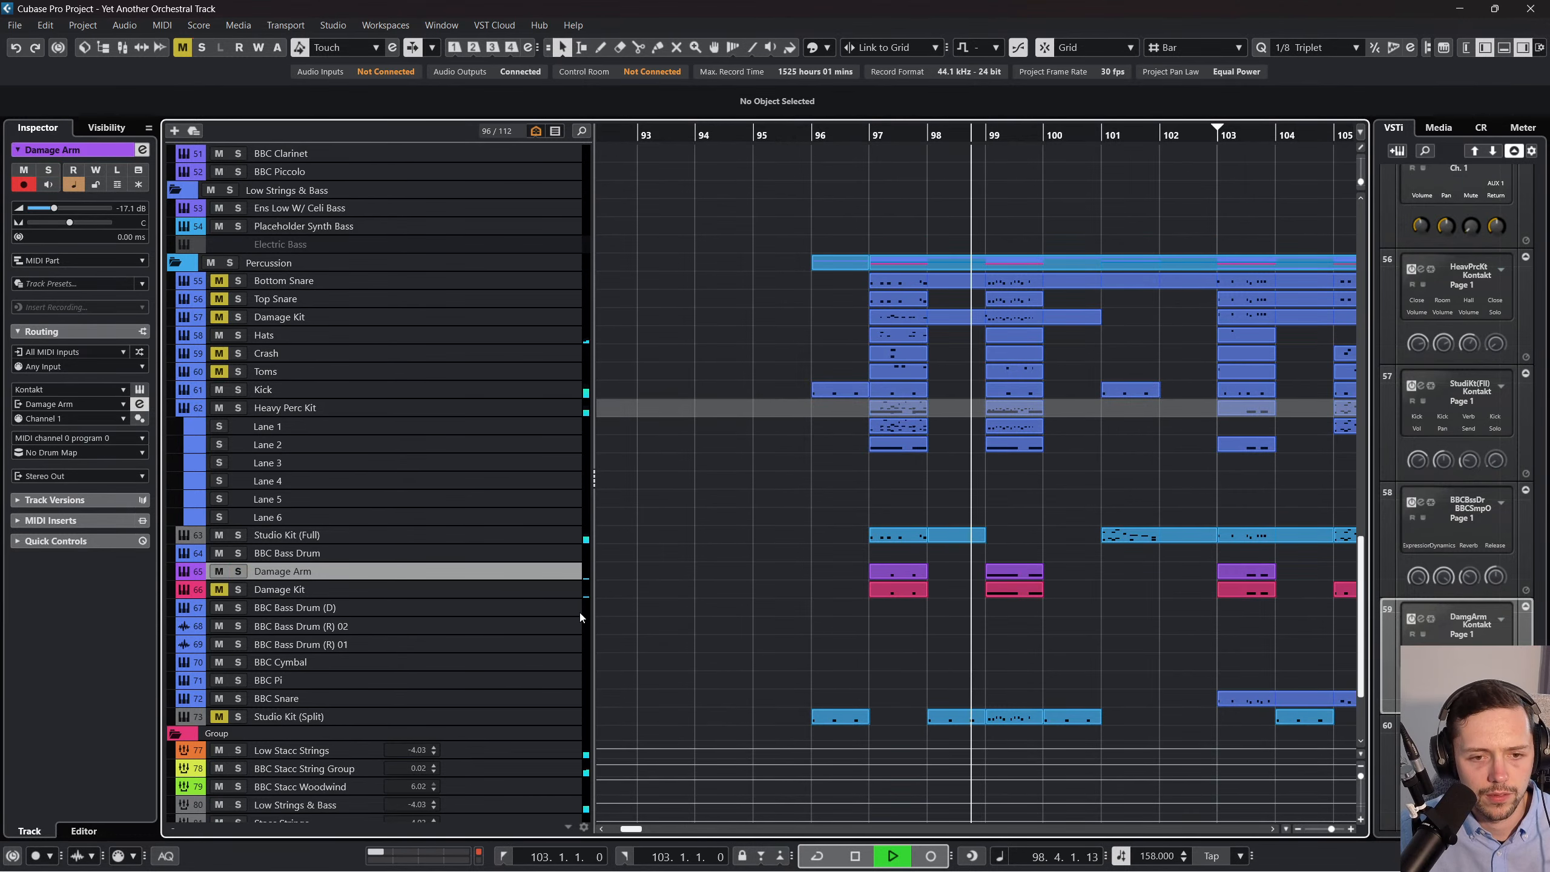
key(f)
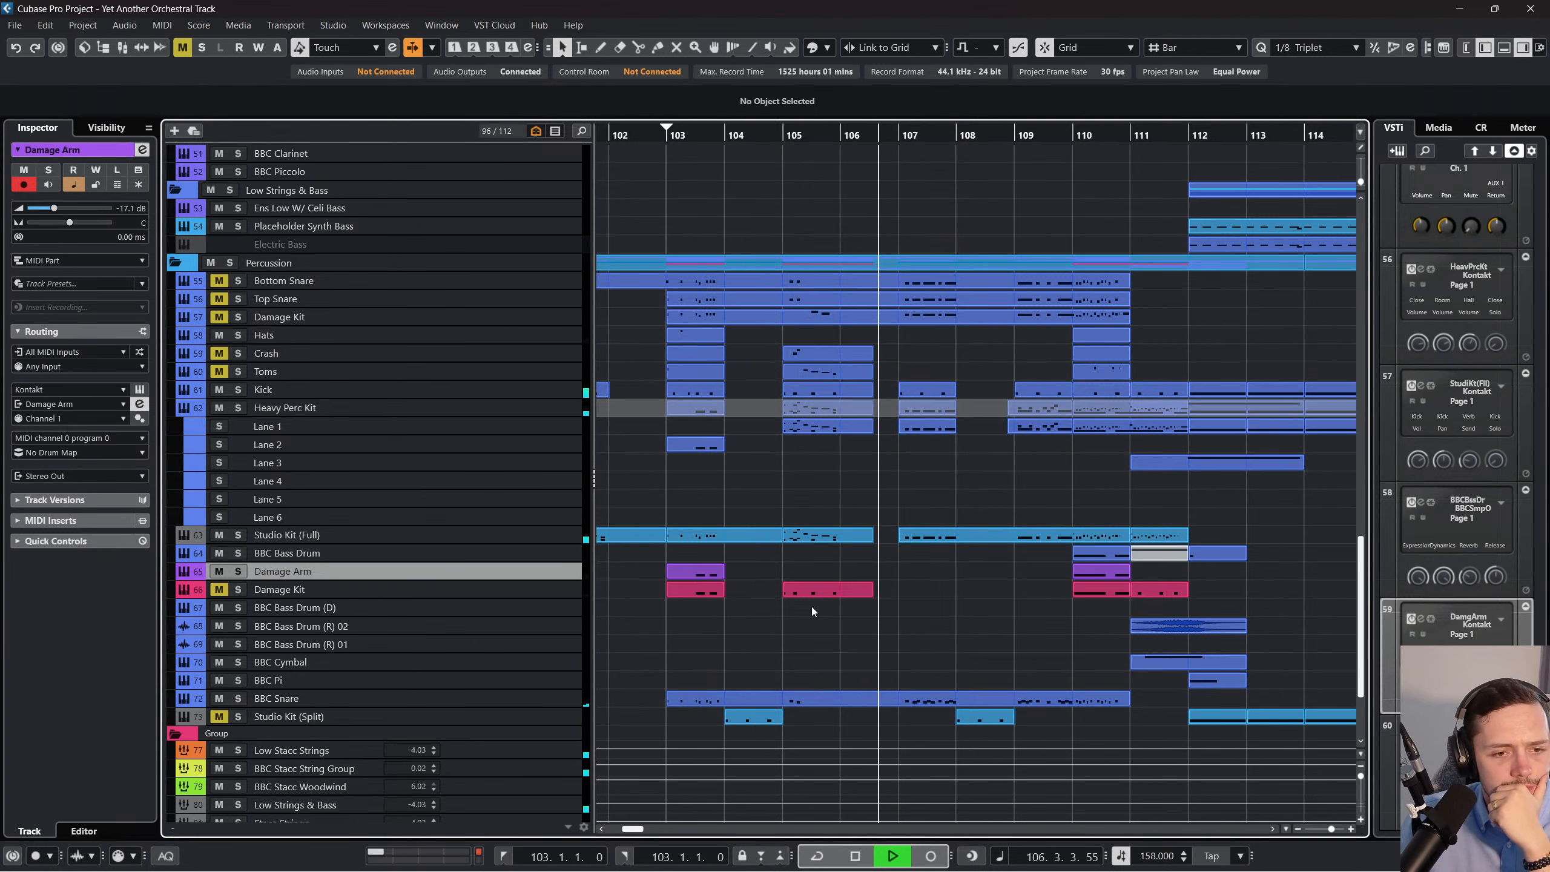
scroll(815, 591, right, 1)
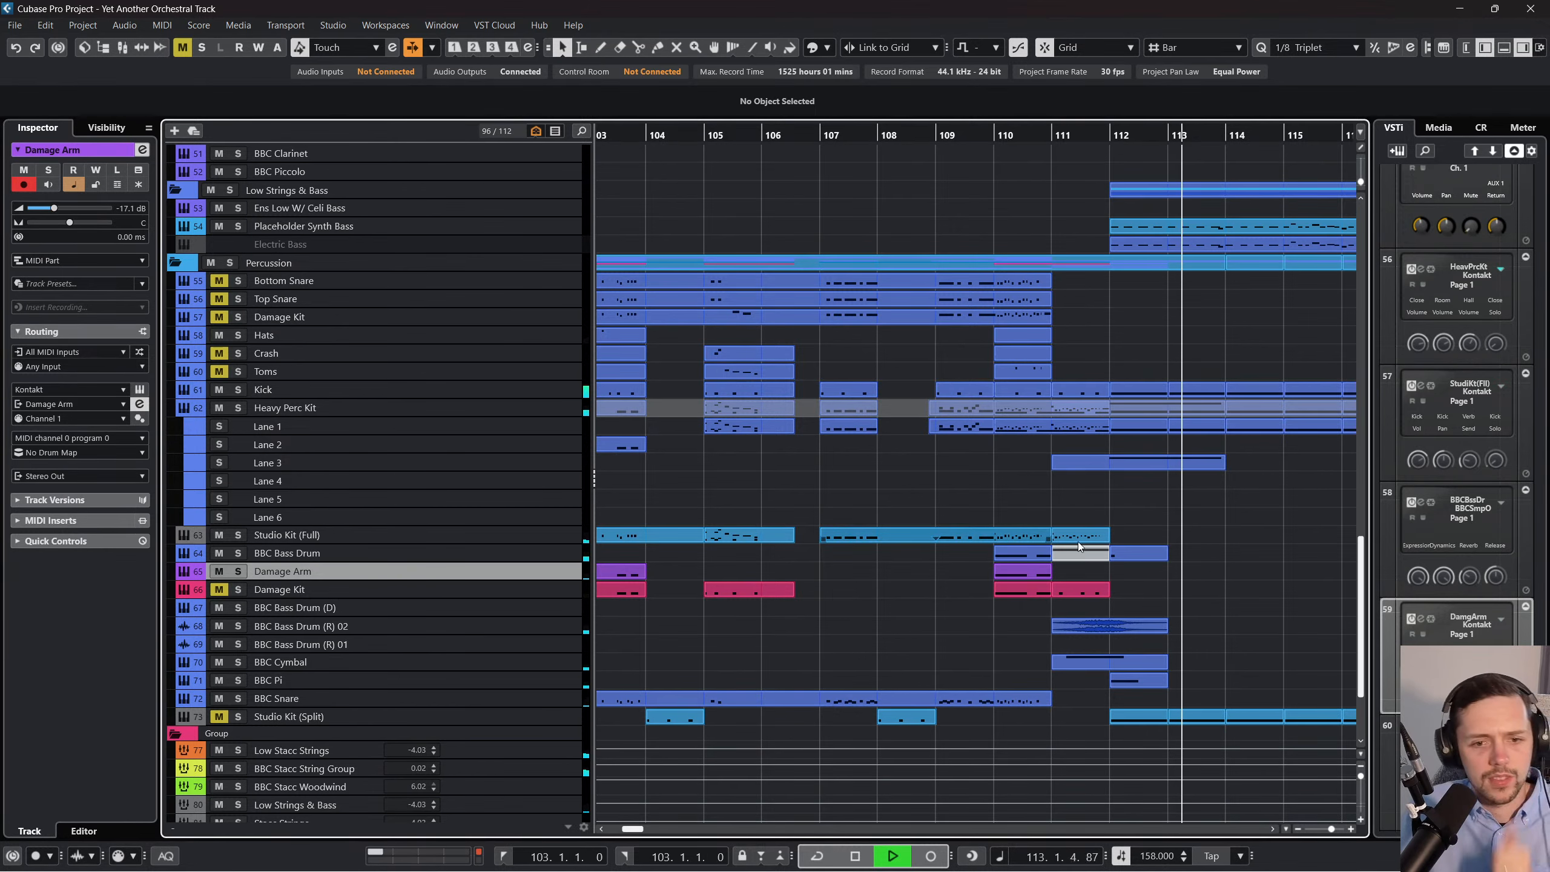
key(space)
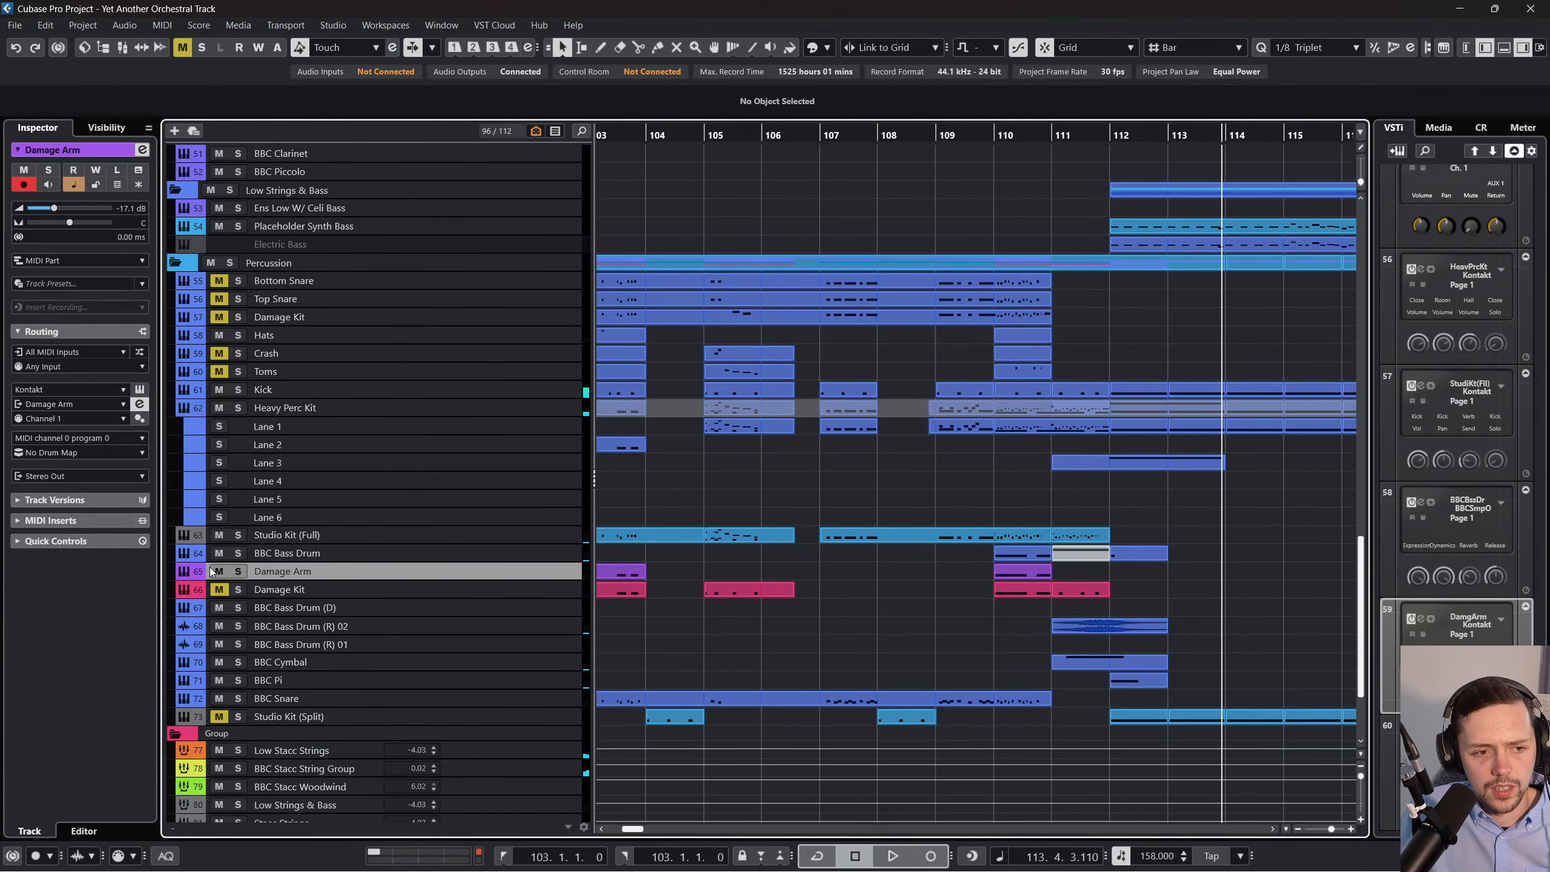
Mute Damage Arm, unmute Damage Kit and play the full mix from bar 97, following it through bar 112.
click(224, 586)
click(216, 577)
click(220, 589)
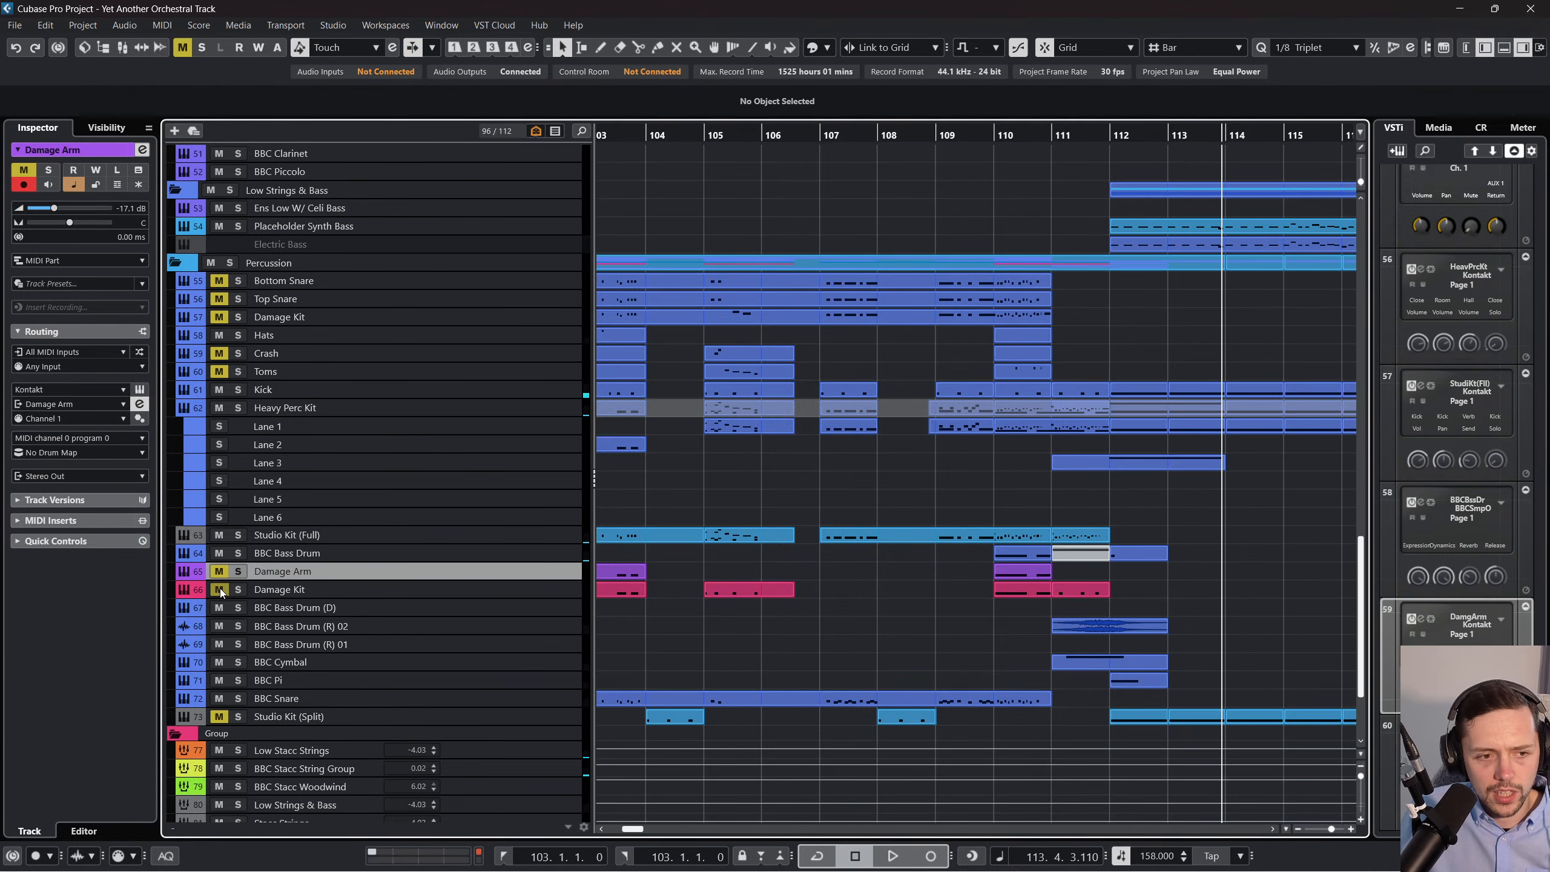
scroll(970, 439, left, 6)
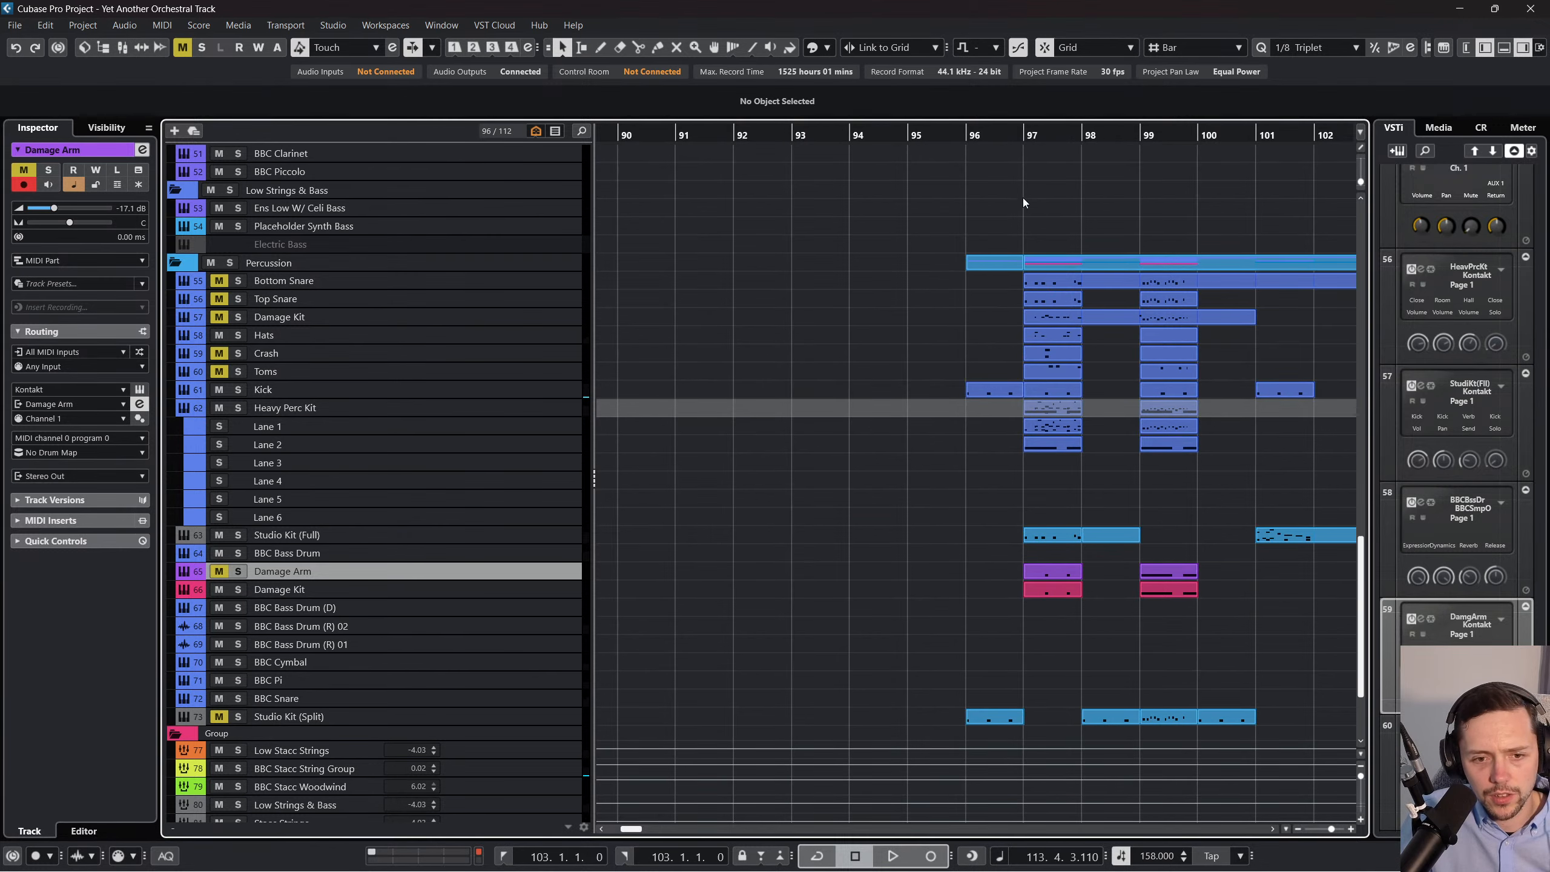
click(1025, 134)
key(space)
scroll(806, 658, right, 2)
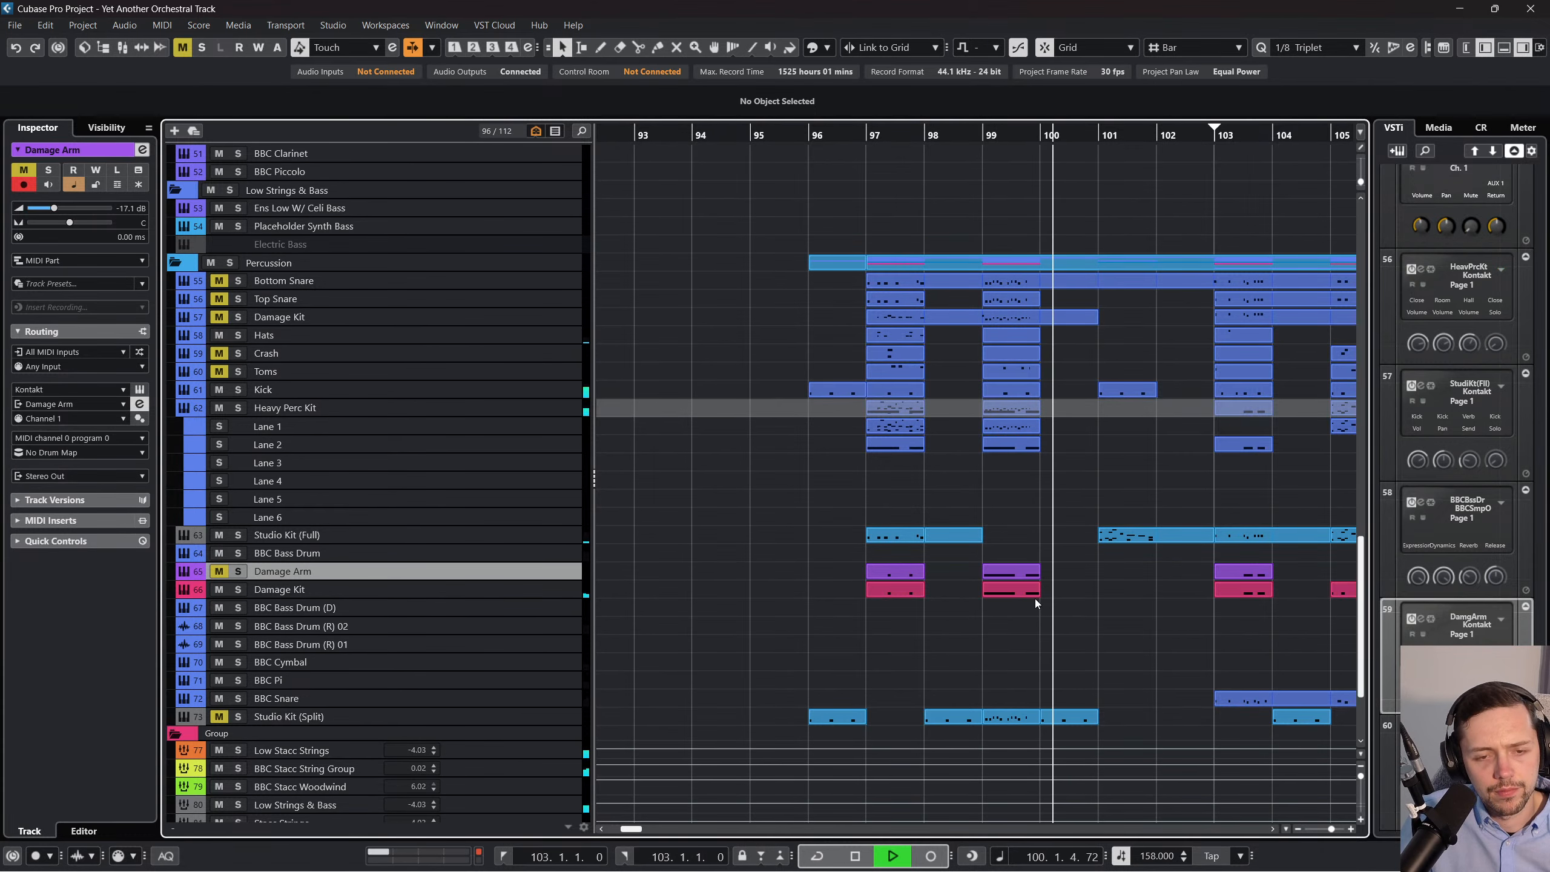
scroll(1035, 602, right, 3)
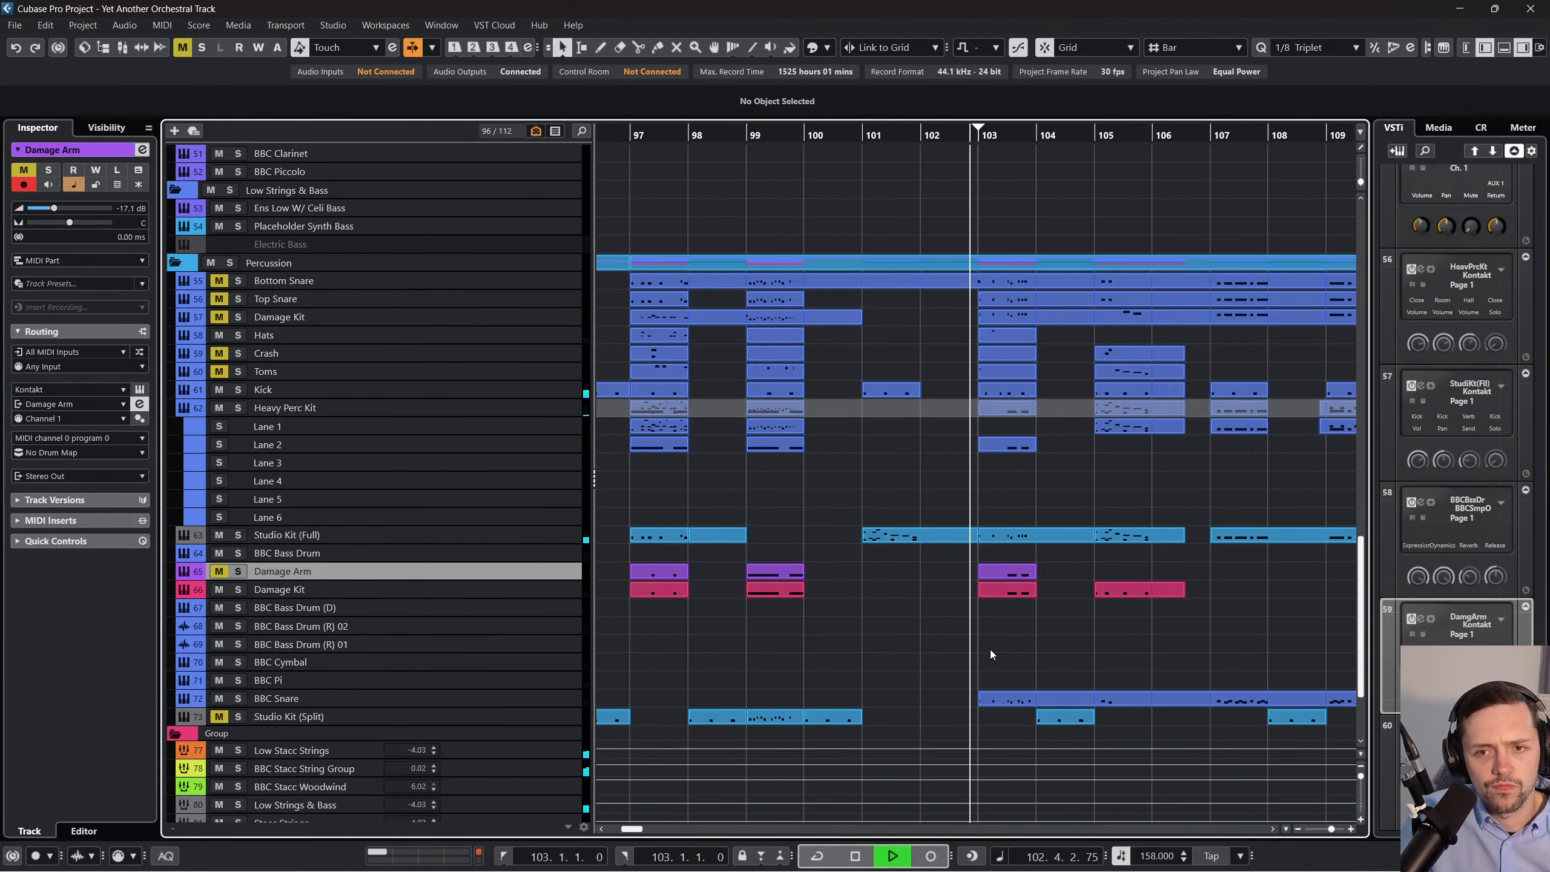
scroll(991, 654, right, 2)
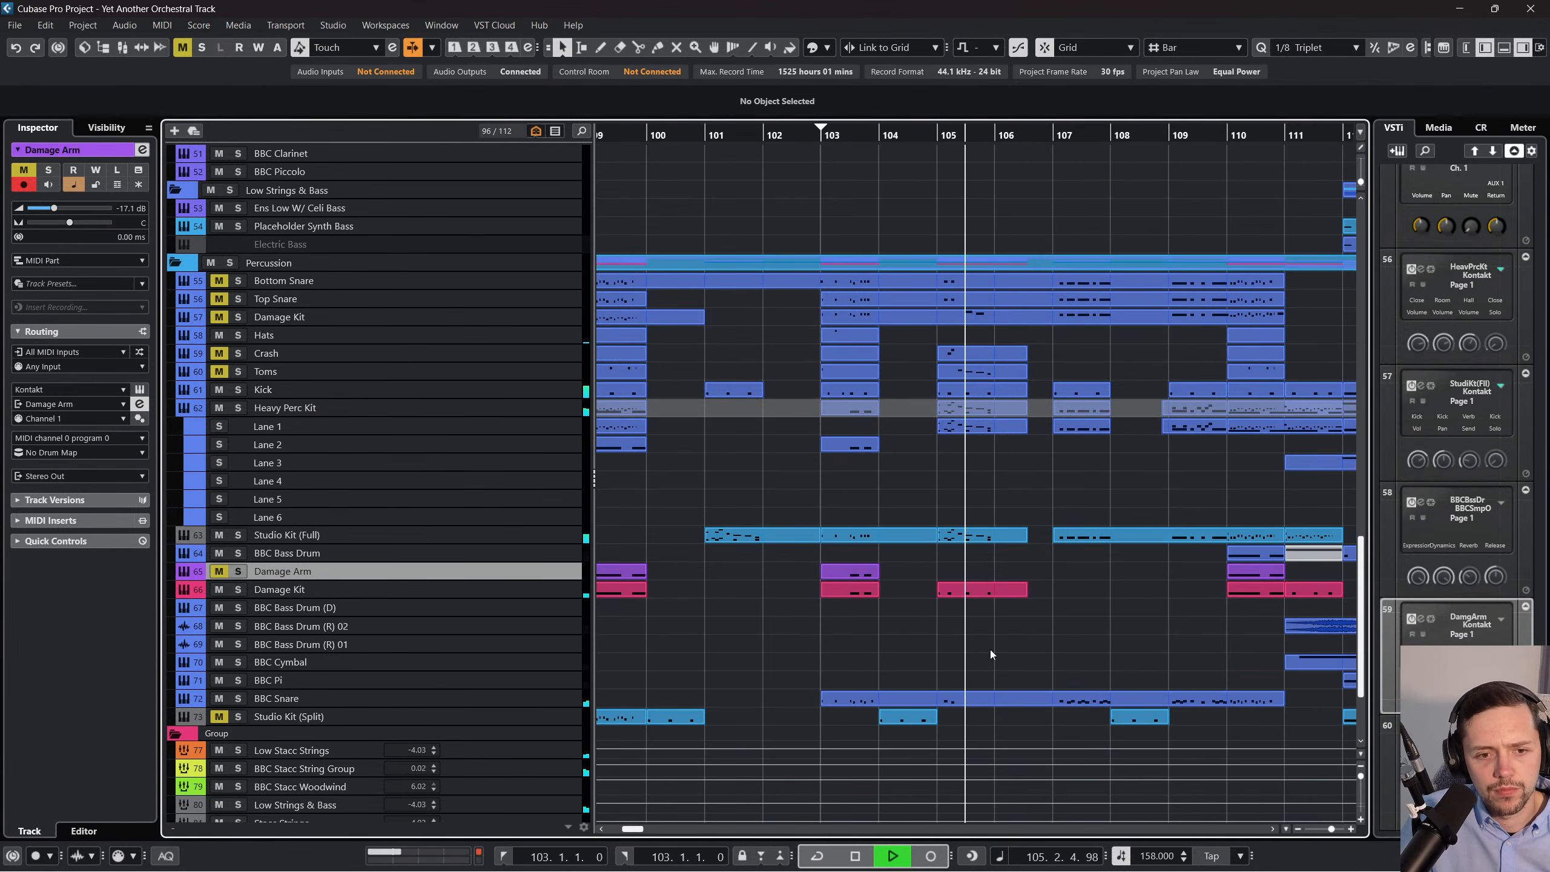
scroll(990, 650, right, 3)
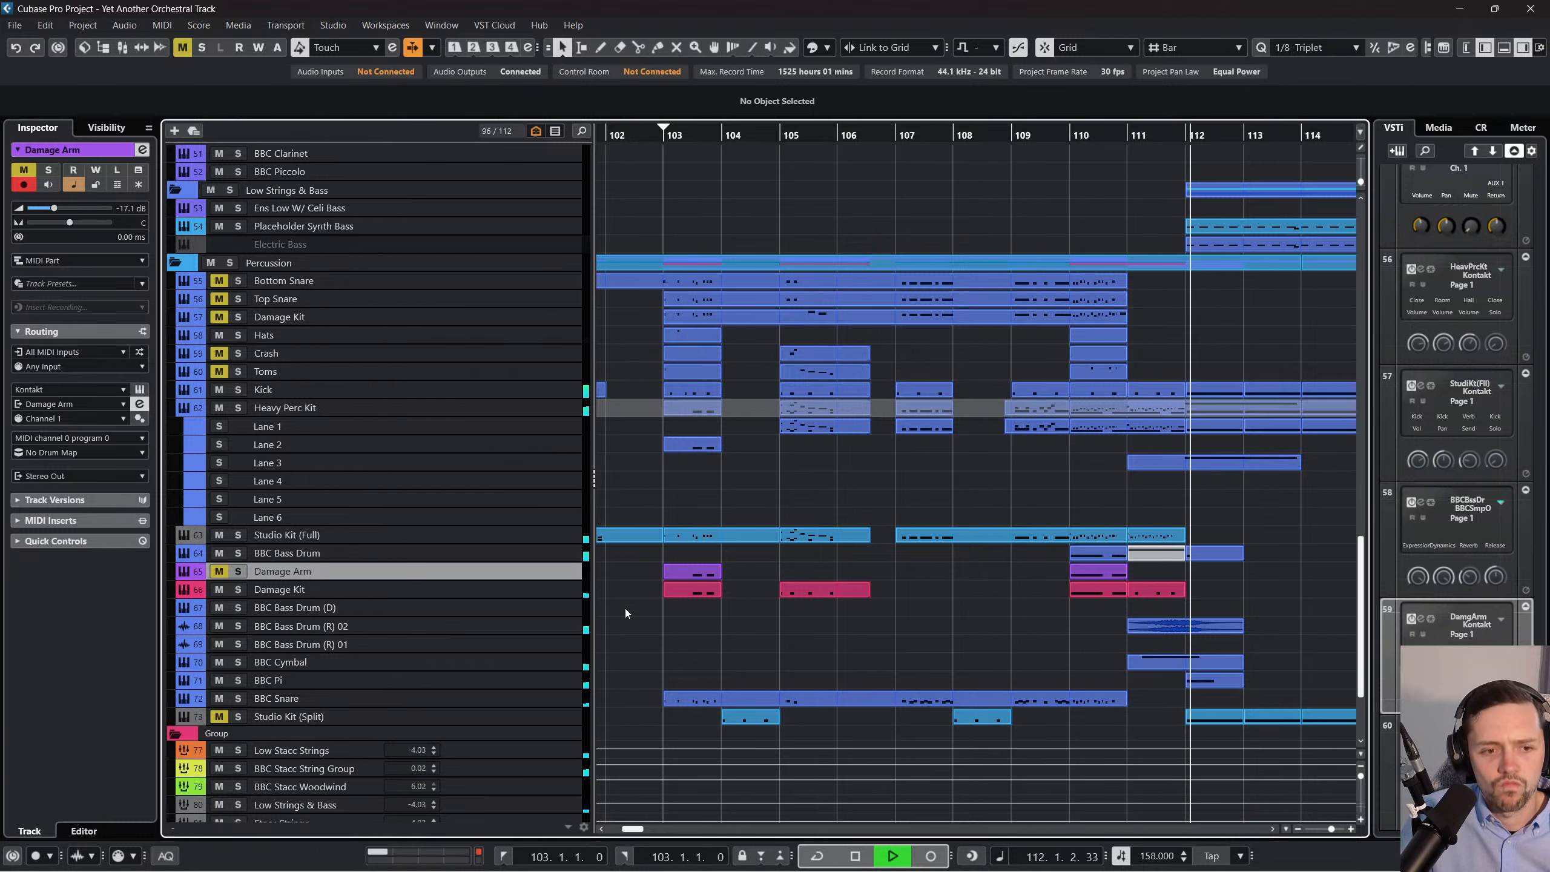
Disable the Damage Arm track and stop playback around bar 121.
right_click(537, 573)
click(591, 361)
right_click(519, 570)
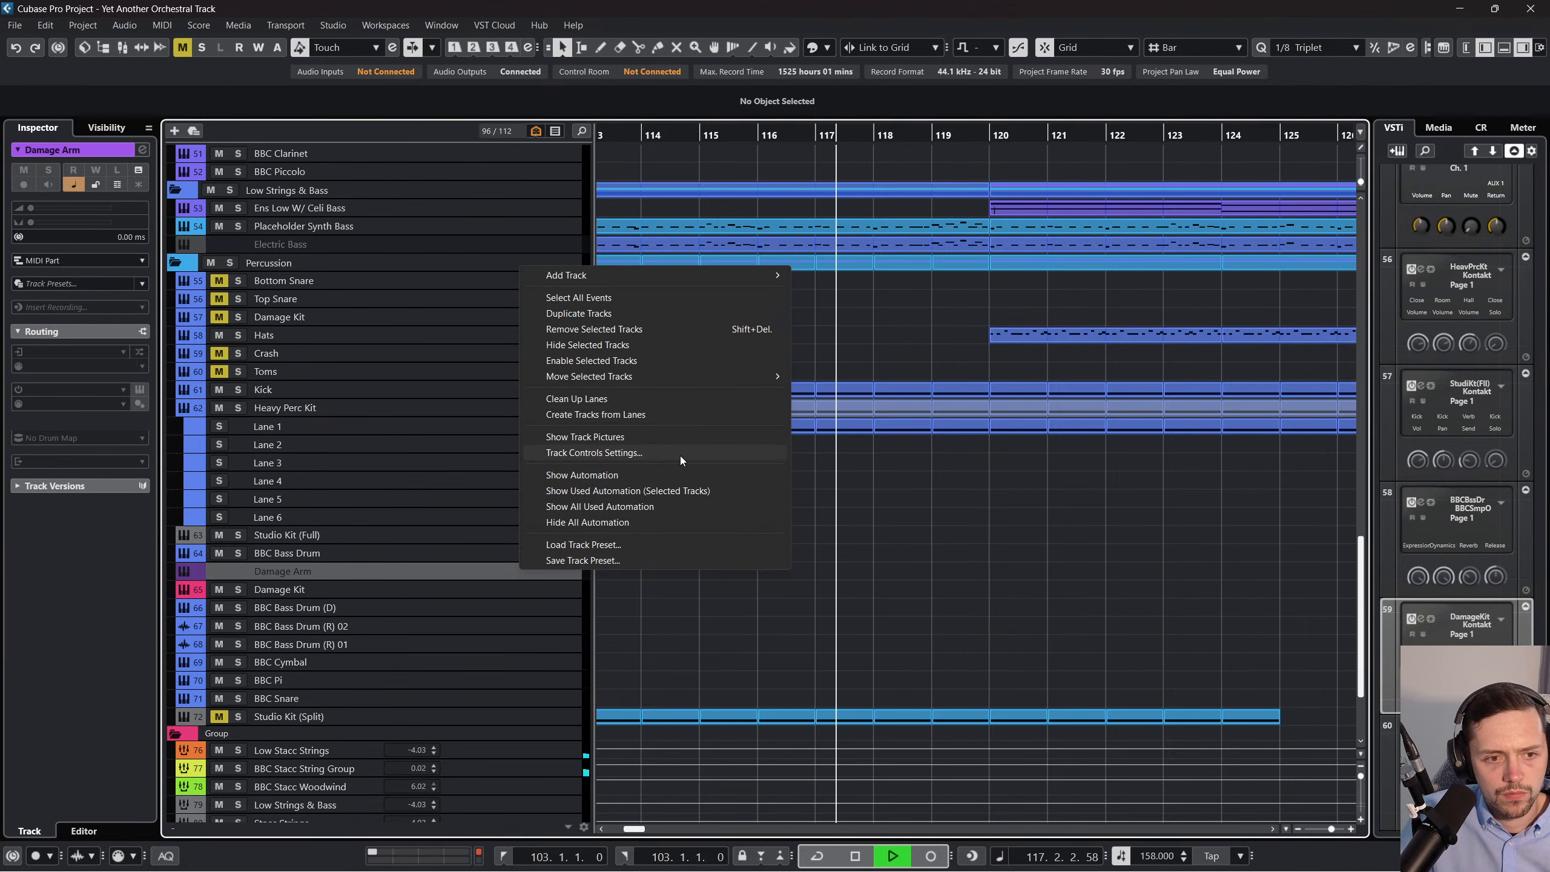
click(977, 538)
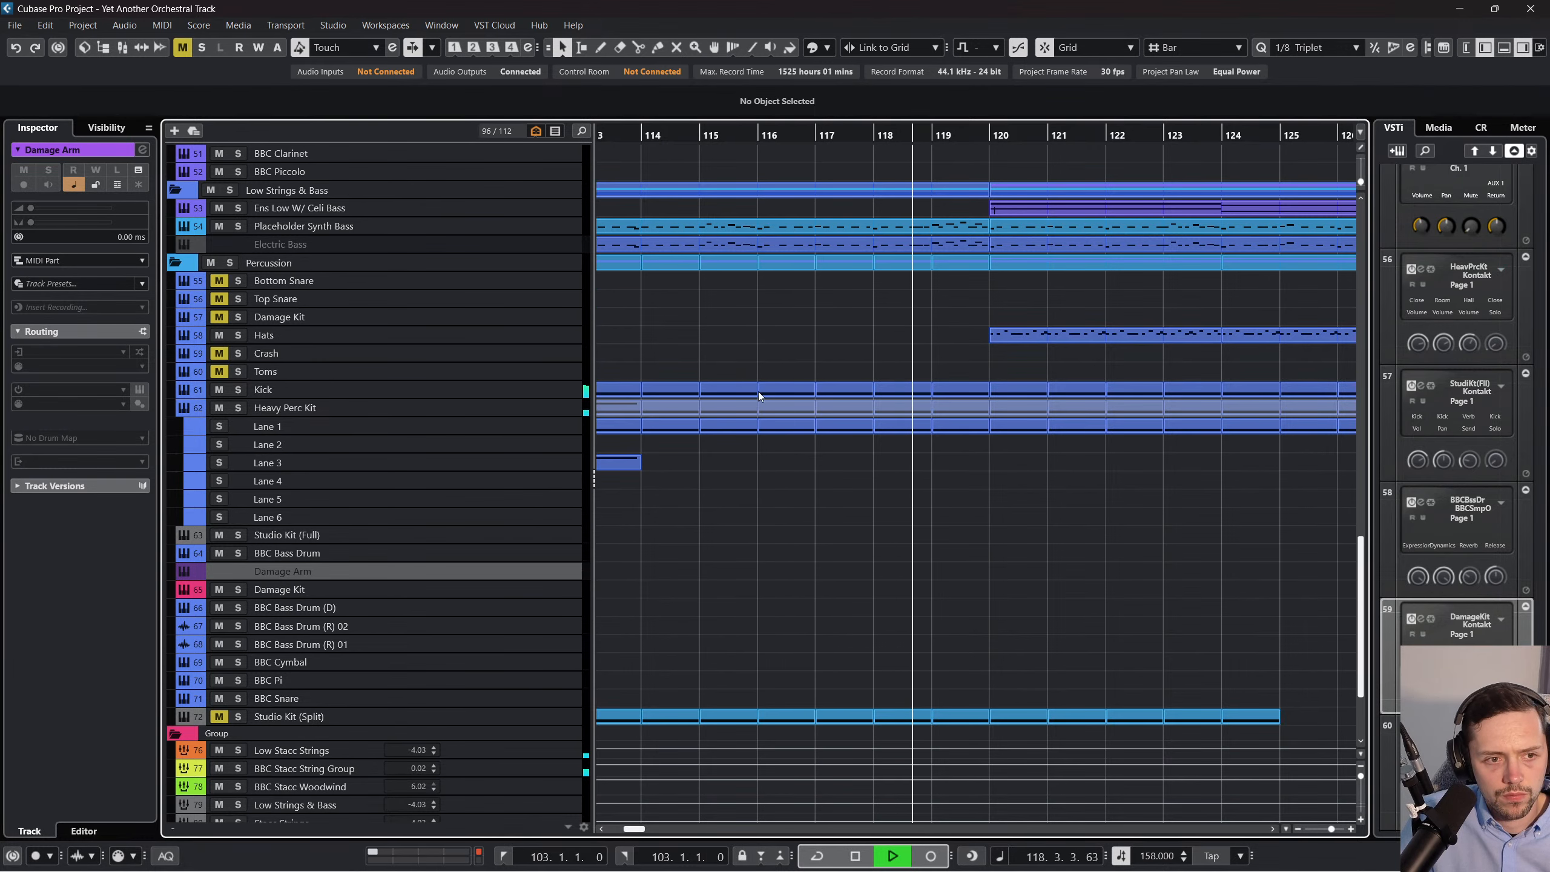
scroll(989, 565, left, 4)
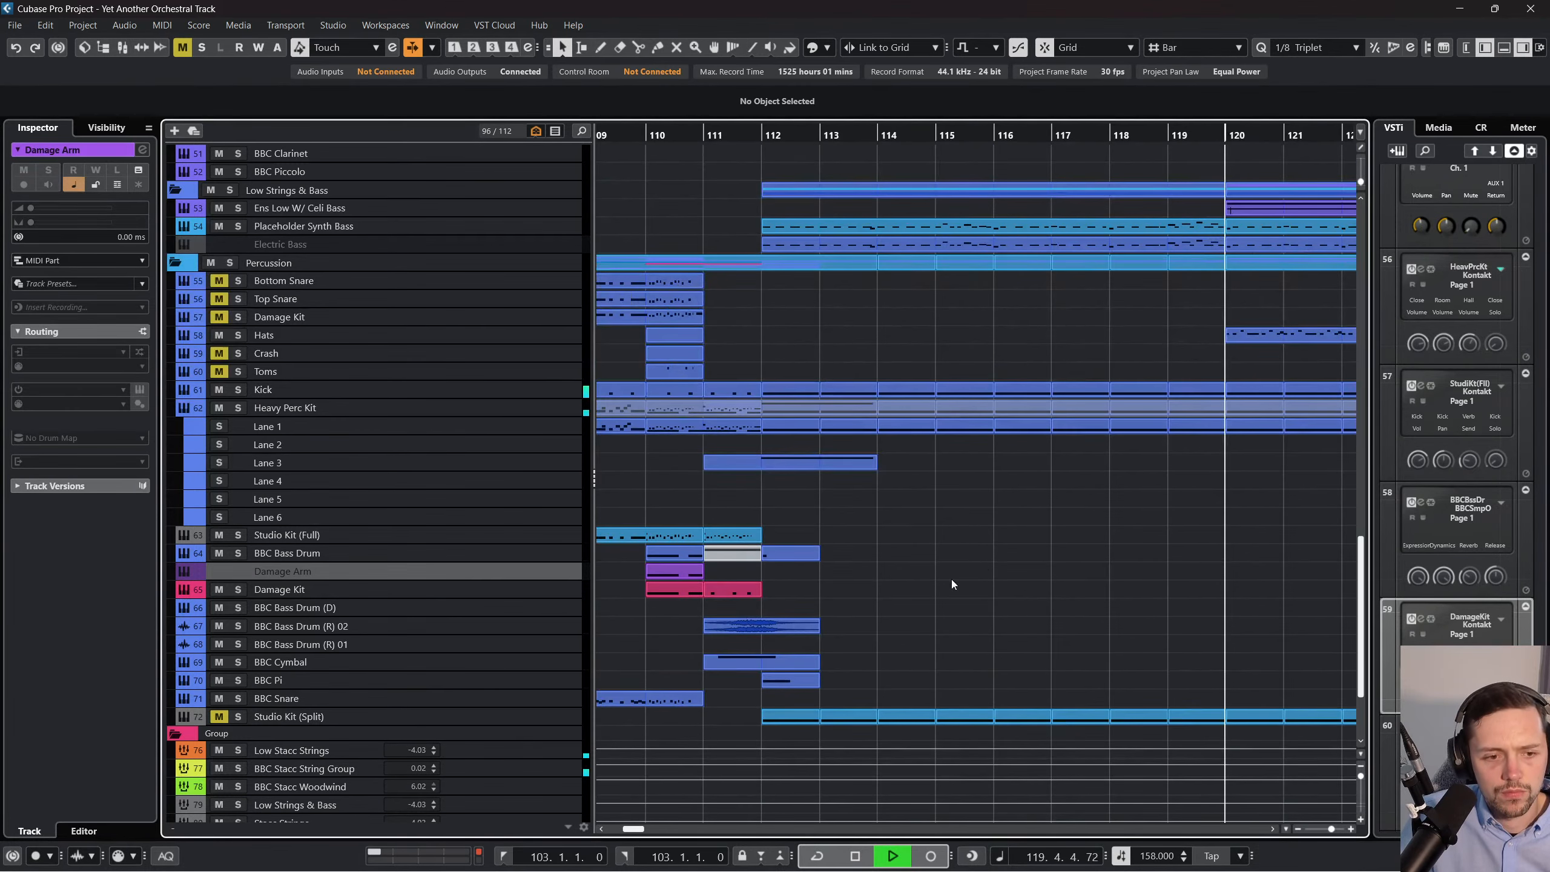
scroll(845, 628, right, 4)
key(space)
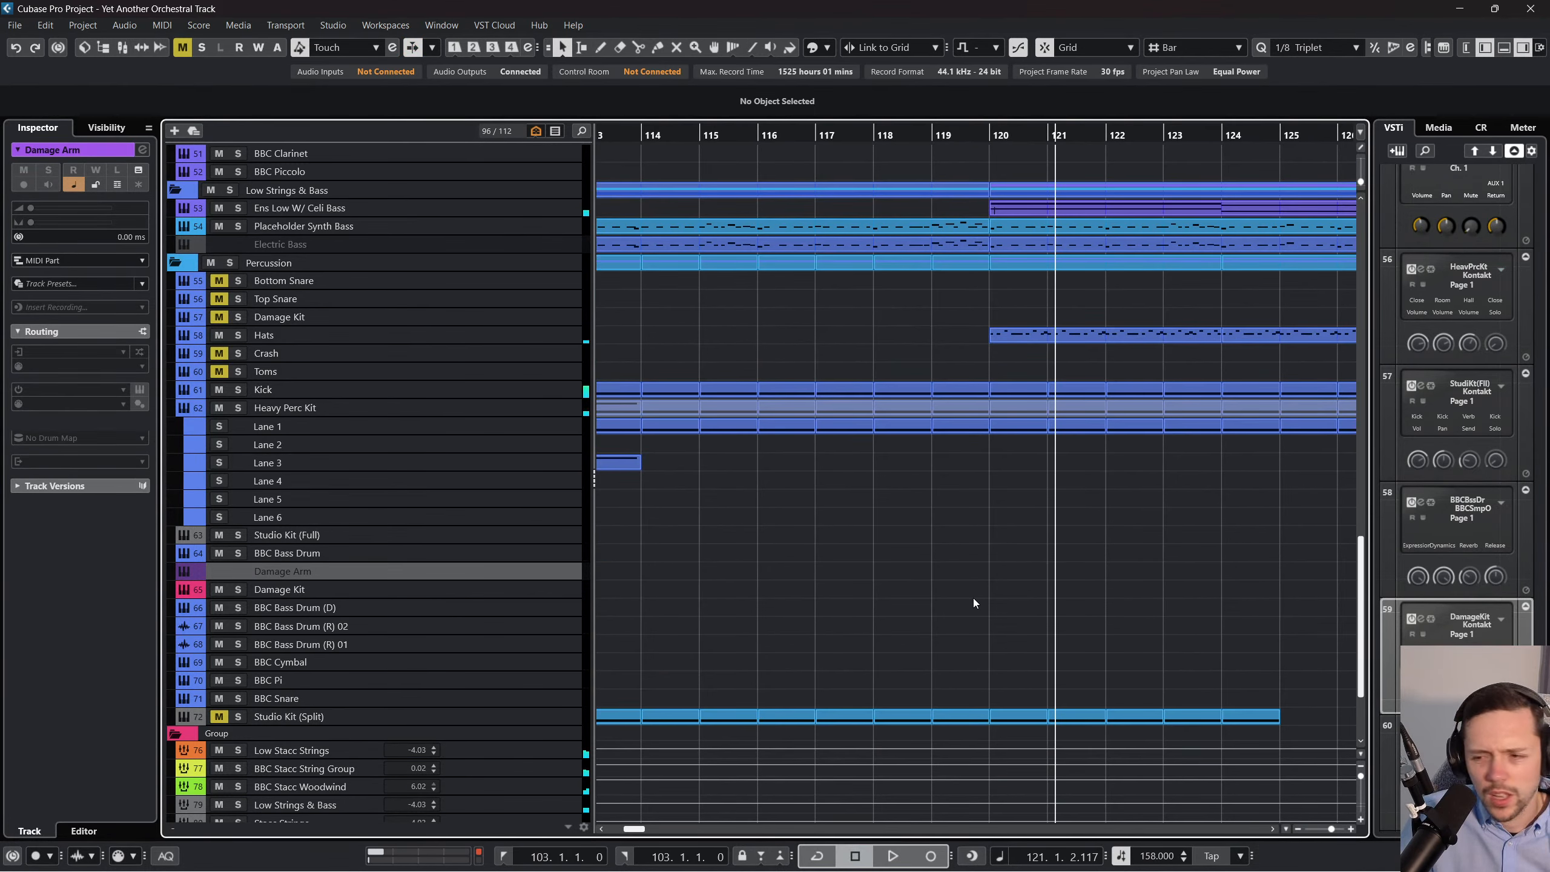
Examine the harmonic, bass and percussion tracks between bars 109 and 136 and place the playhead at bar 120.
scroll(973, 599, up, 3)
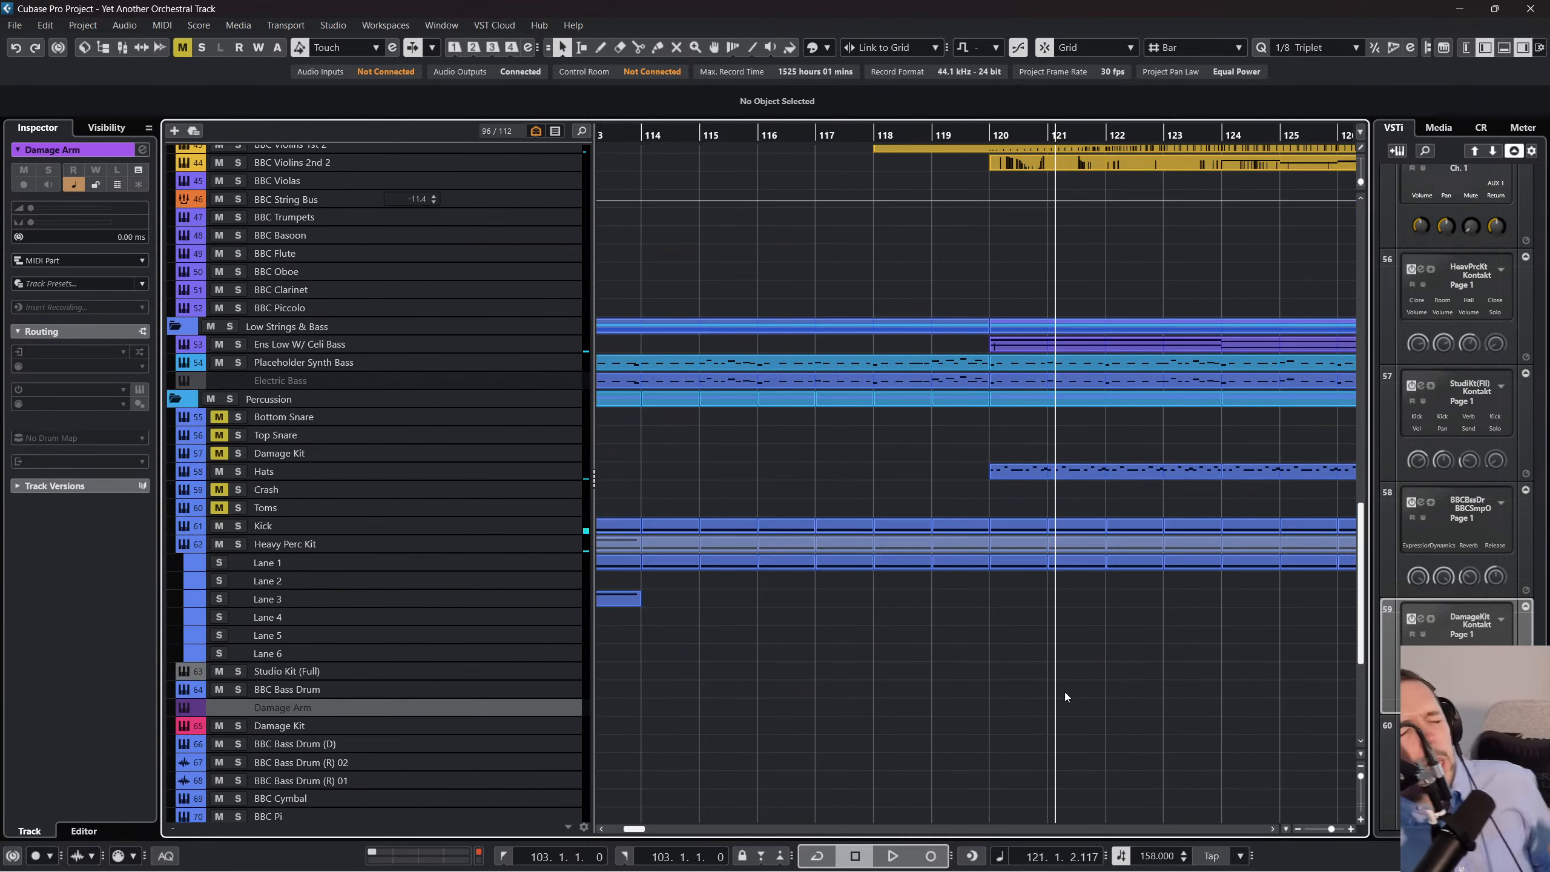
scroll(1027, 555, up, 6)
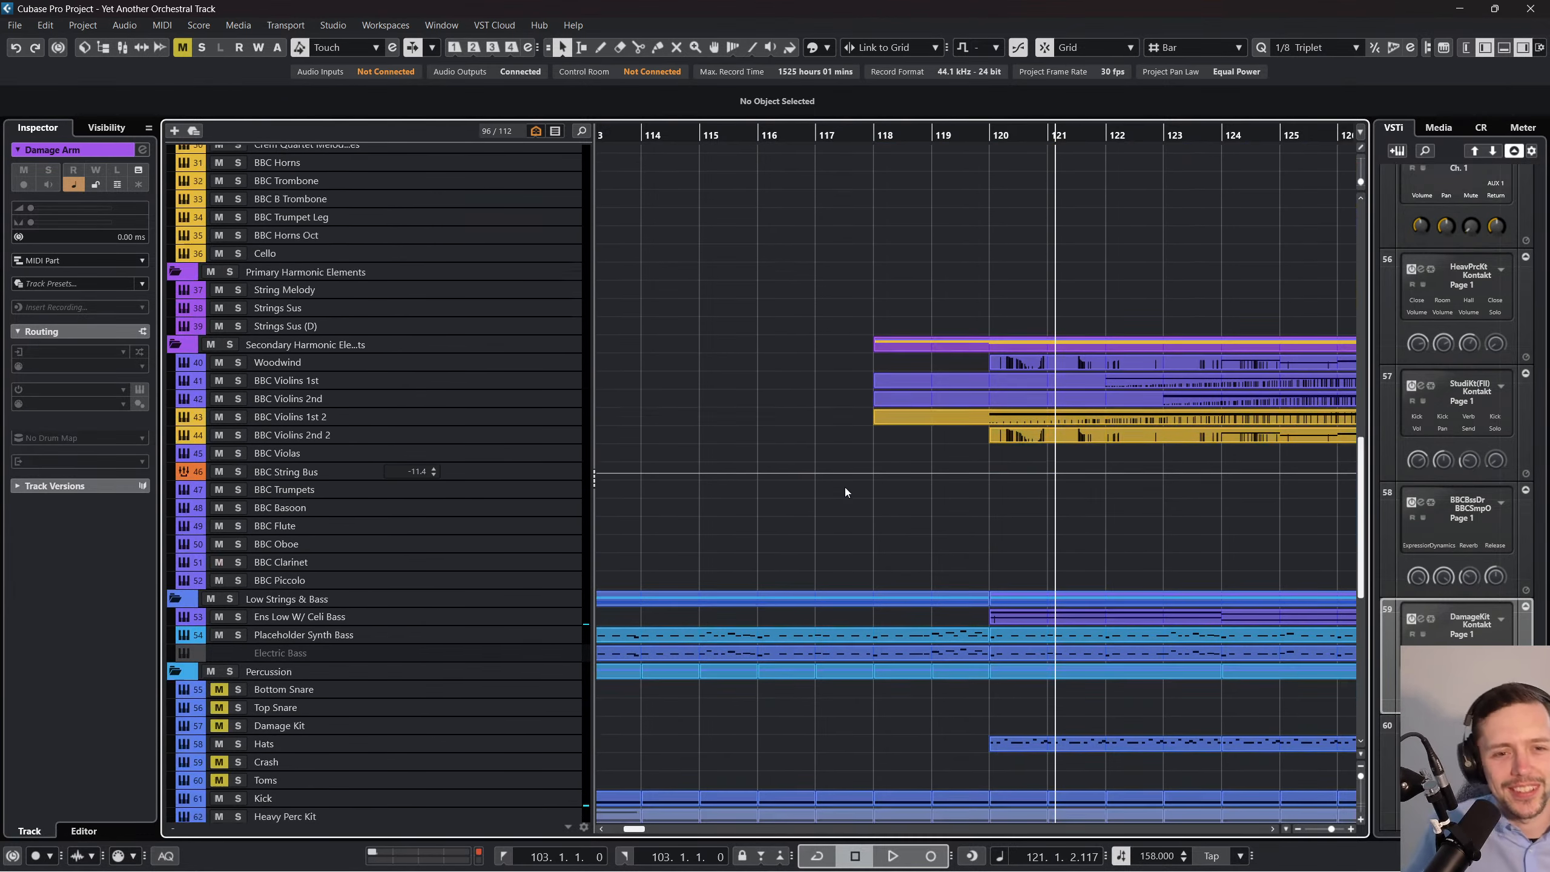
scroll(851, 501, down, 6)
scroll(876, 557, left, 4)
scroll(889, 560, left, 6)
scroll(938, 572, right, 8)
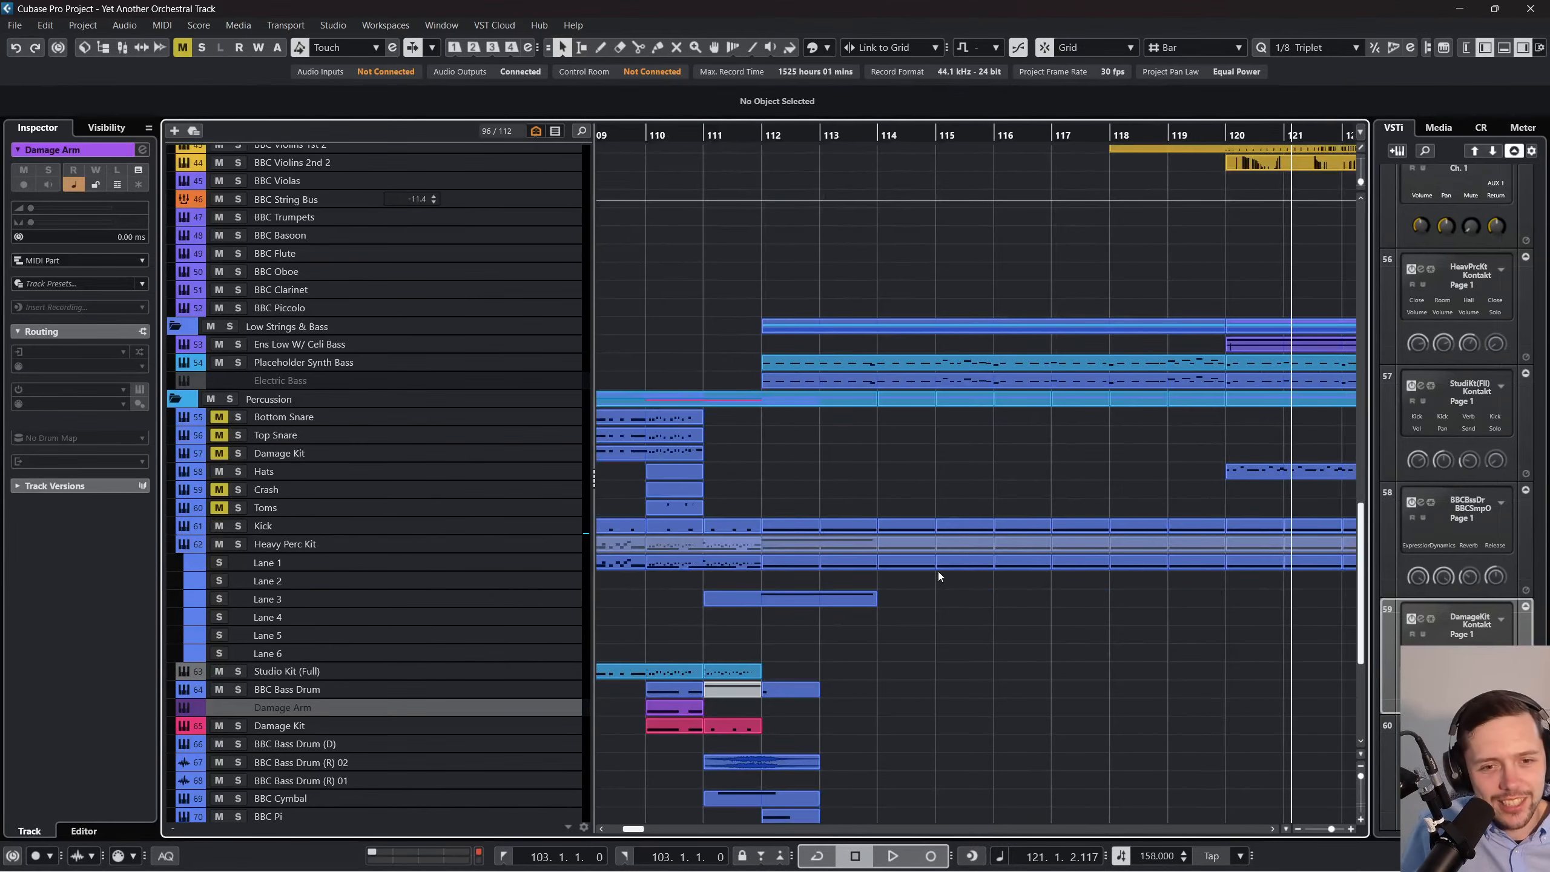
scroll(920, 572, up, 3)
scroll(869, 502, right, 4)
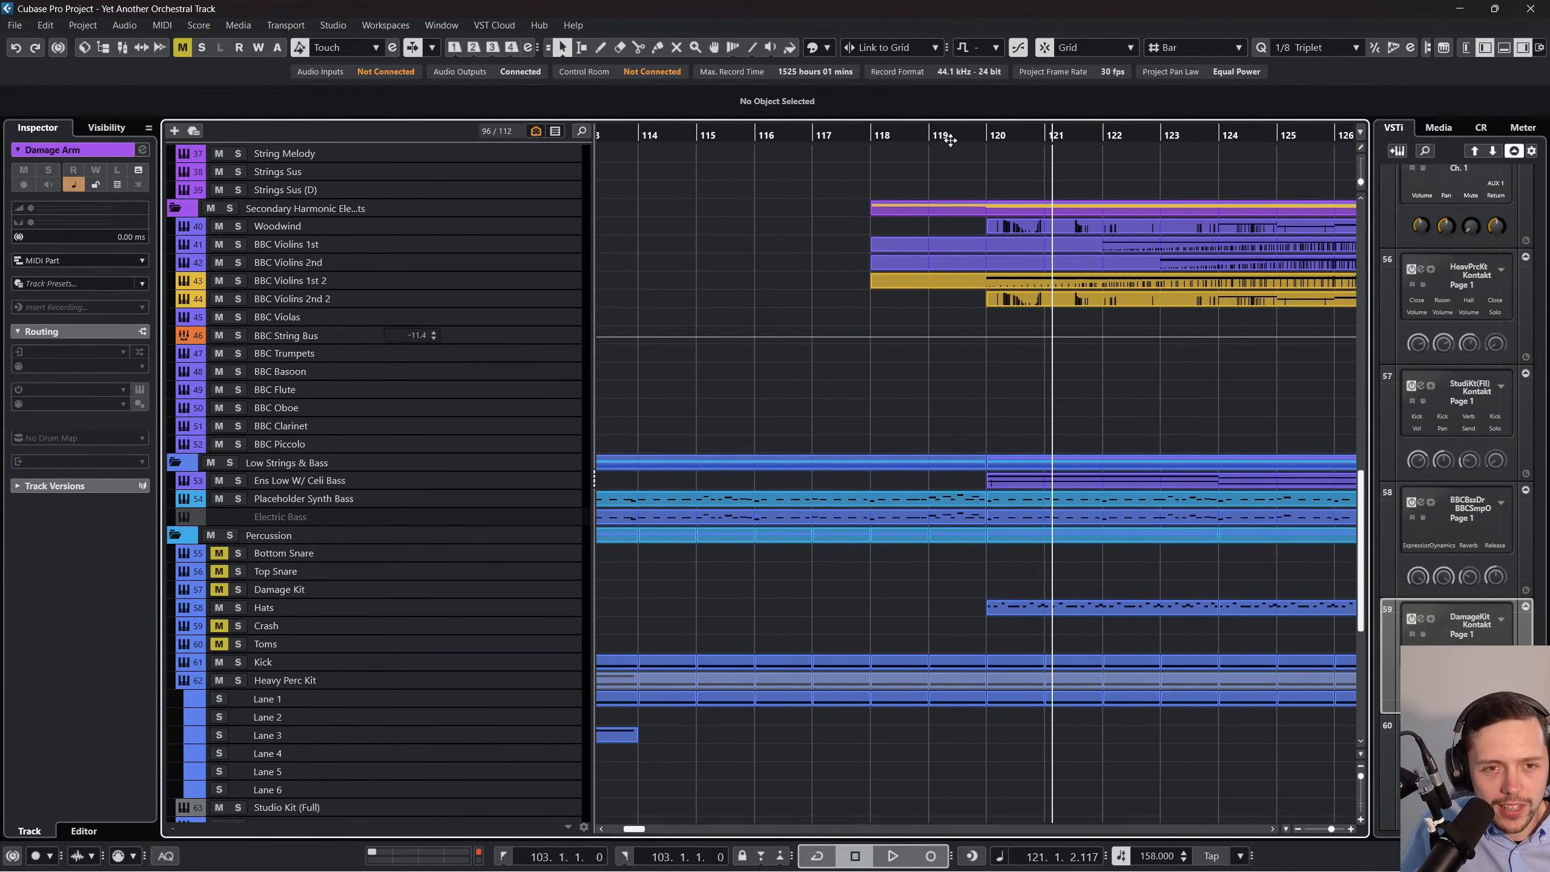
drag(972, 138, 971, 125)
scroll(970, 260, right, 5)
Inspect the group channels in the MixConsole and view the channel settings and available insert effects of BBC Stacc Woodwind.
key(F3)
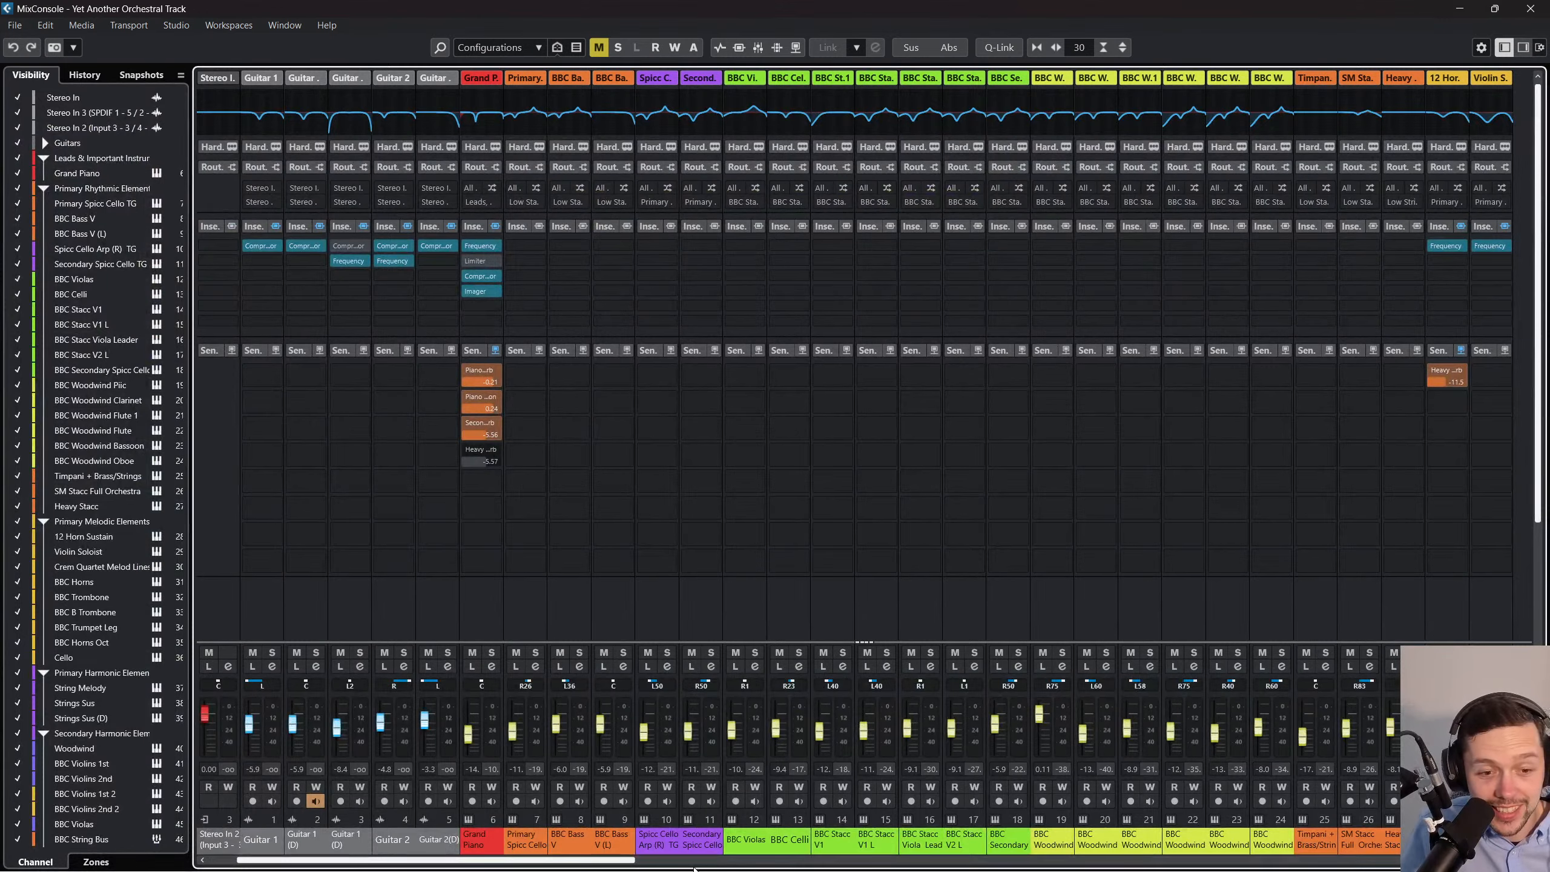
drag(629, 860, 1366, 832)
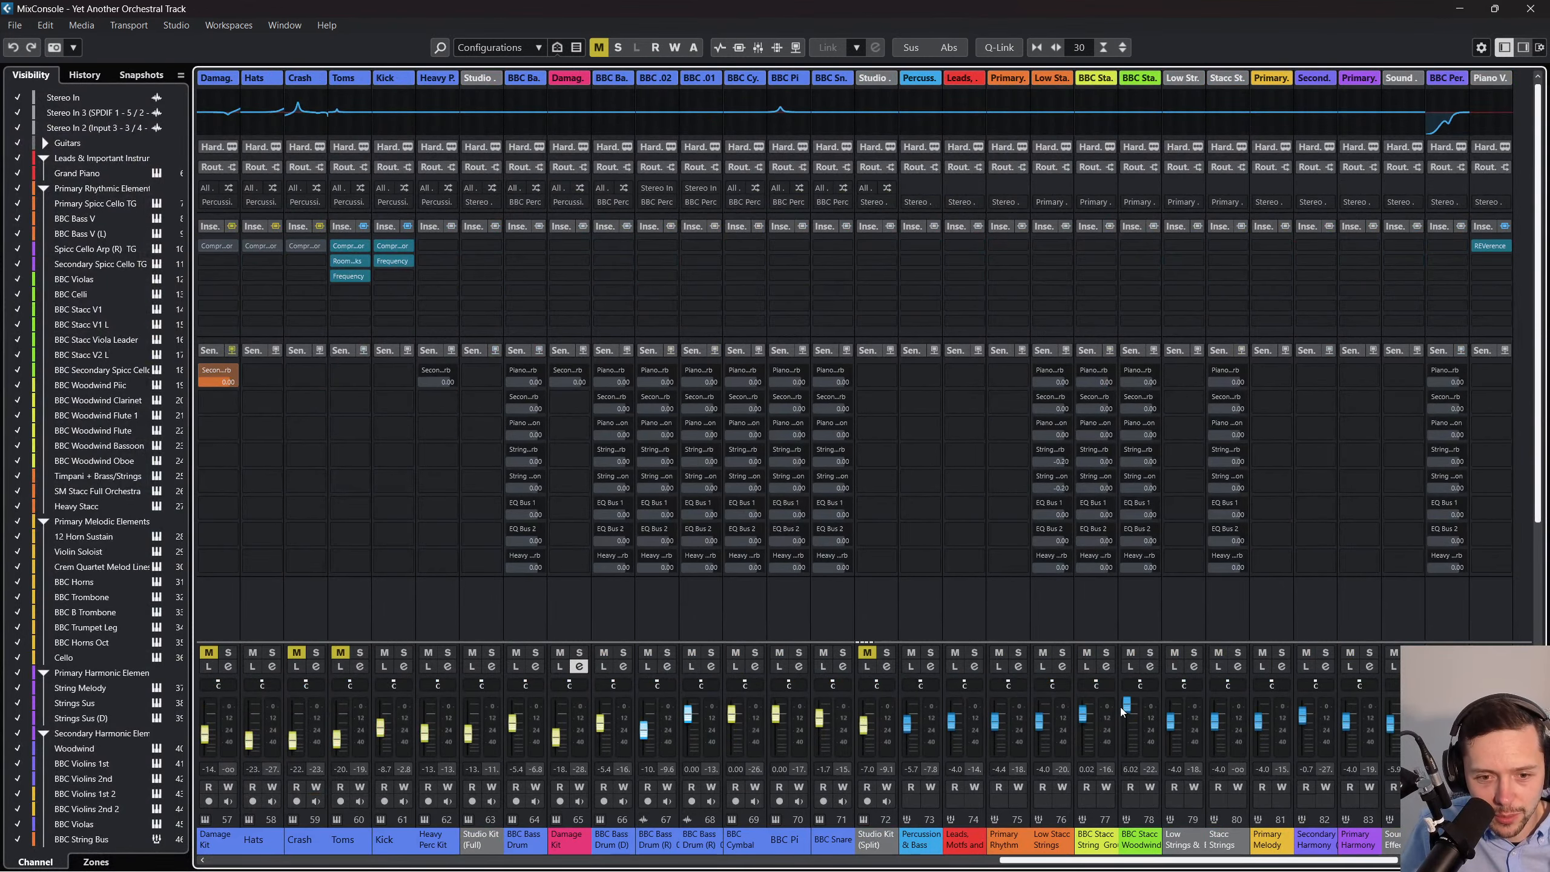
scroll(1126, 720, right, 4)
scroll(1129, 641, left, 1)
key(F3)
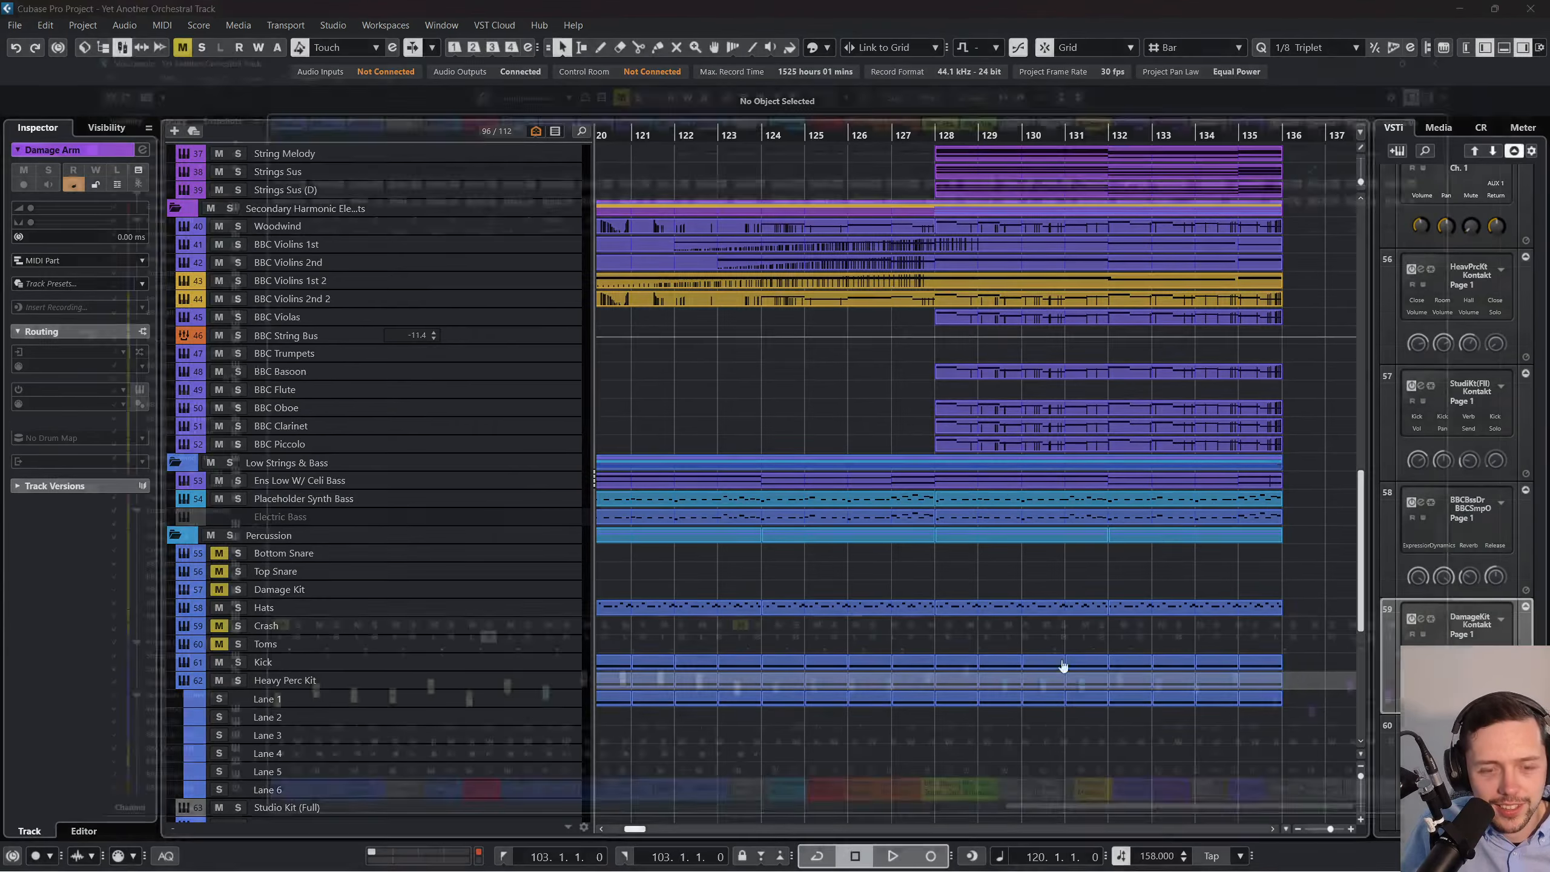
key(F3)
click(1018, 666)
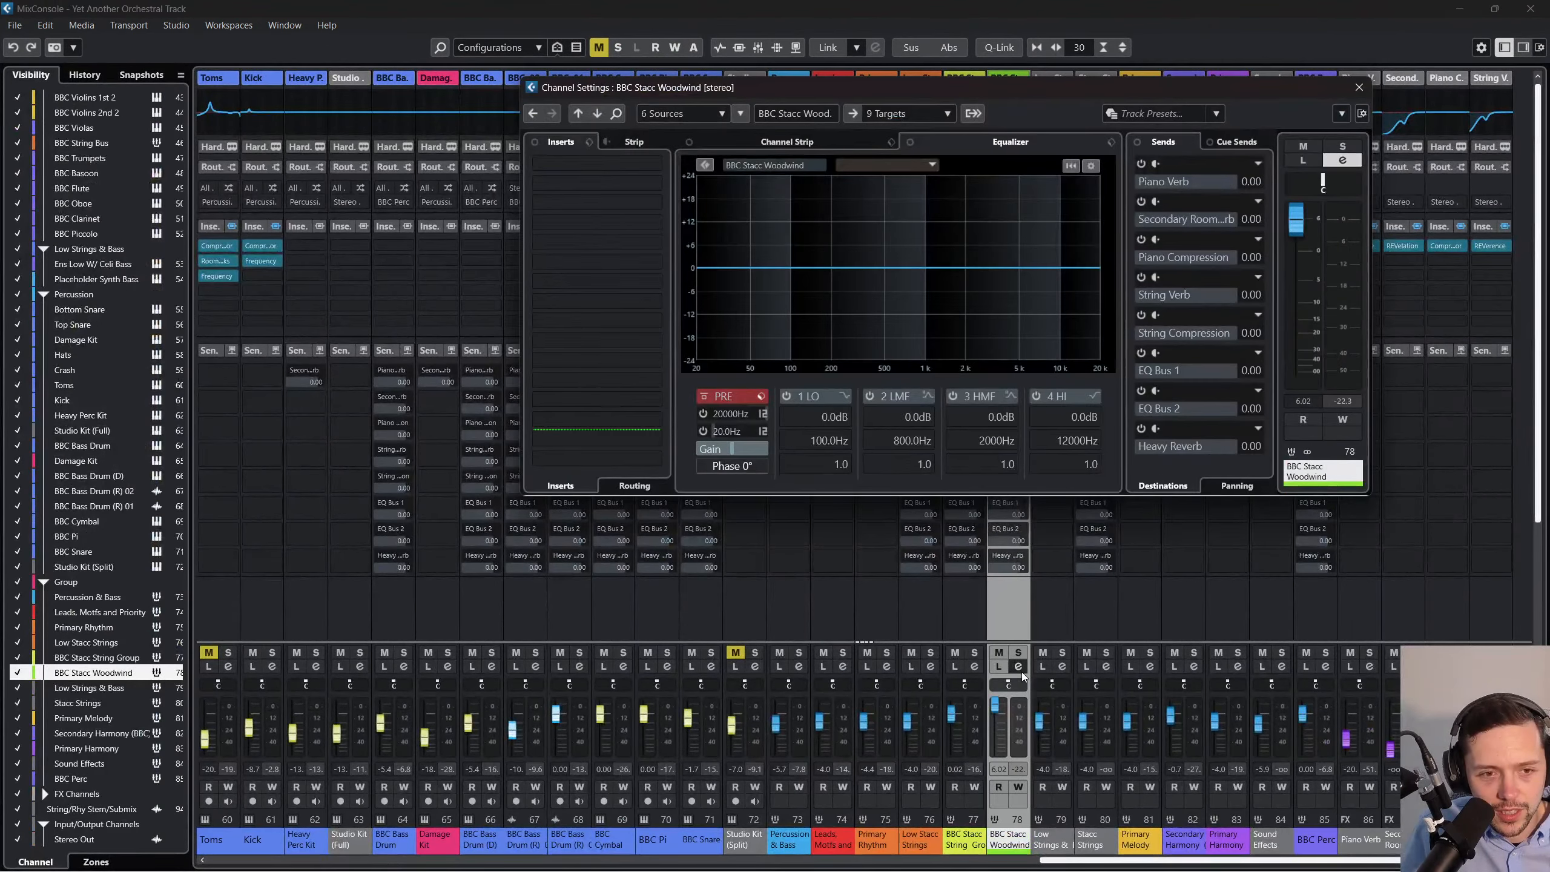
click(580, 178)
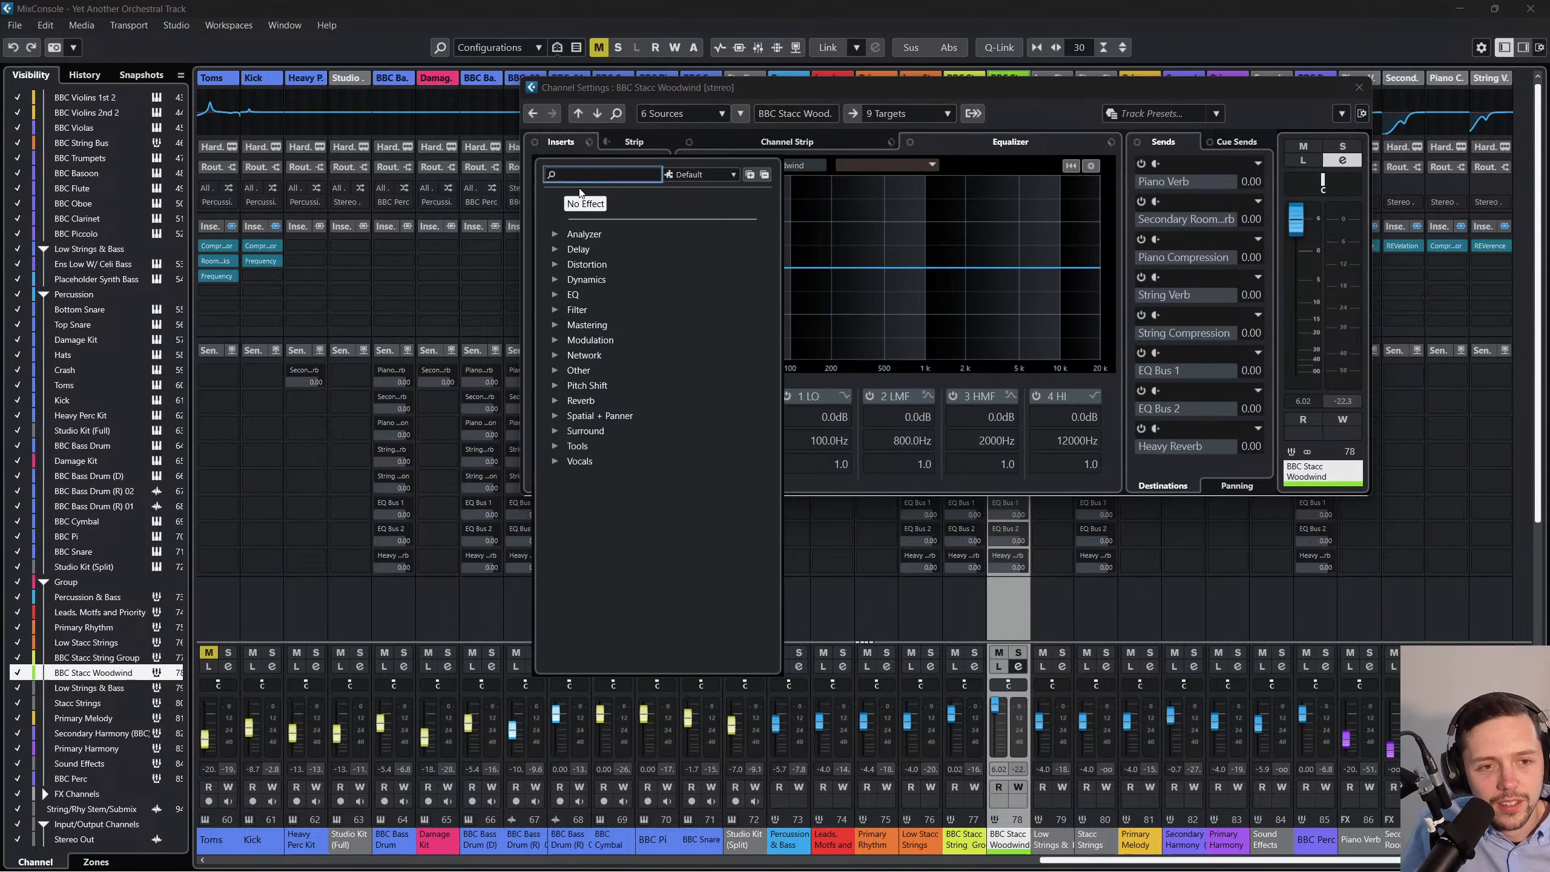
click(1358, 90)
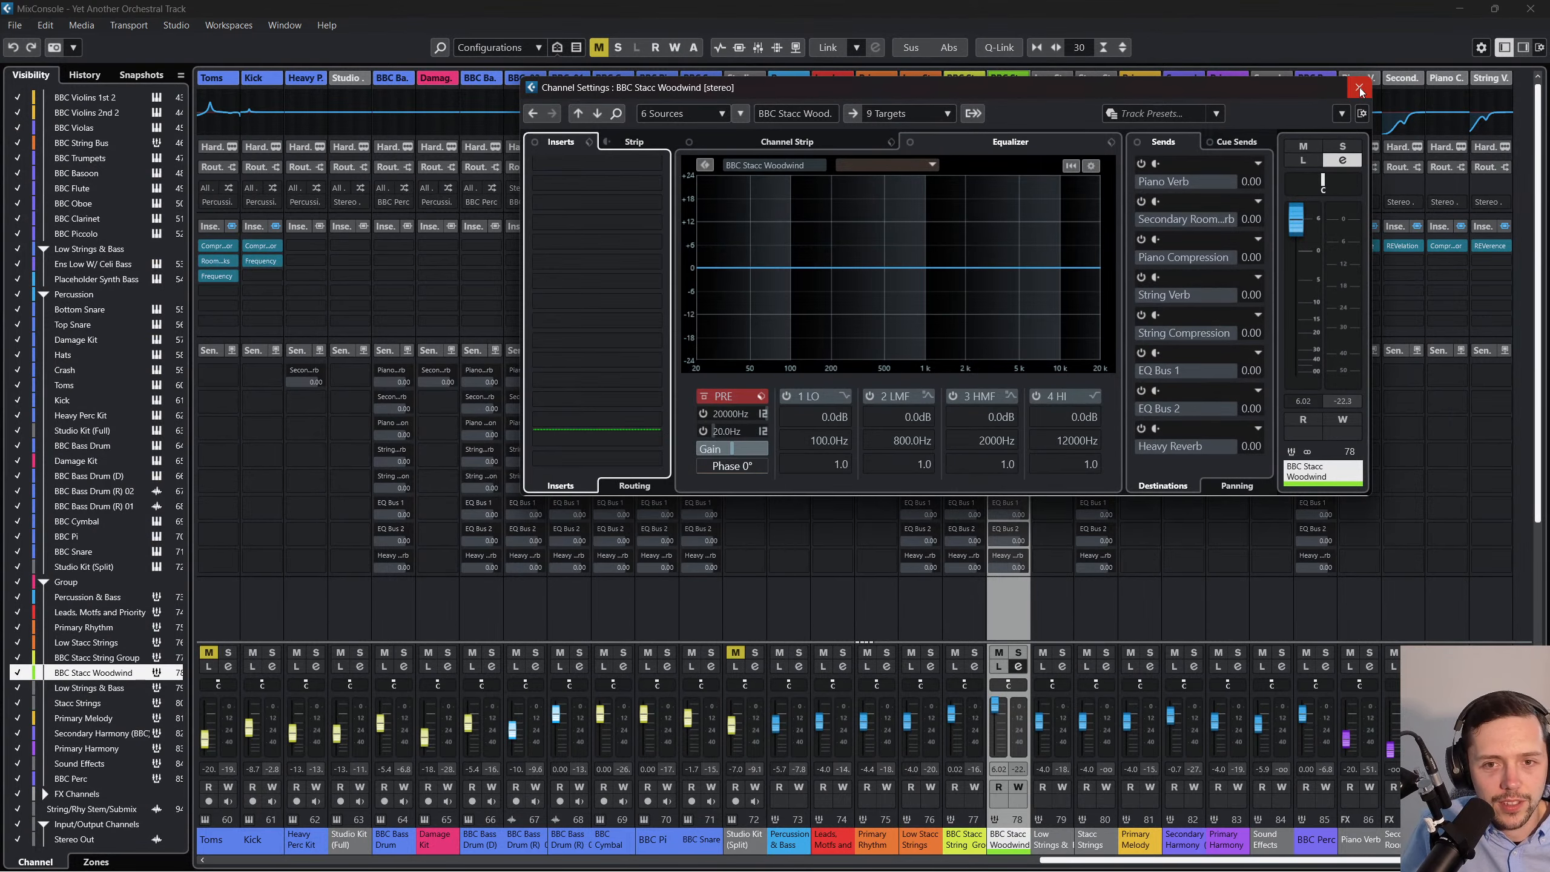
click(1359, 88)
click(1529, 9)
Play the full mix from bar 112 while viewing the rhythmic strings and woodwinds, harmonic elements and percussion.
scroll(980, 354, up, 10)
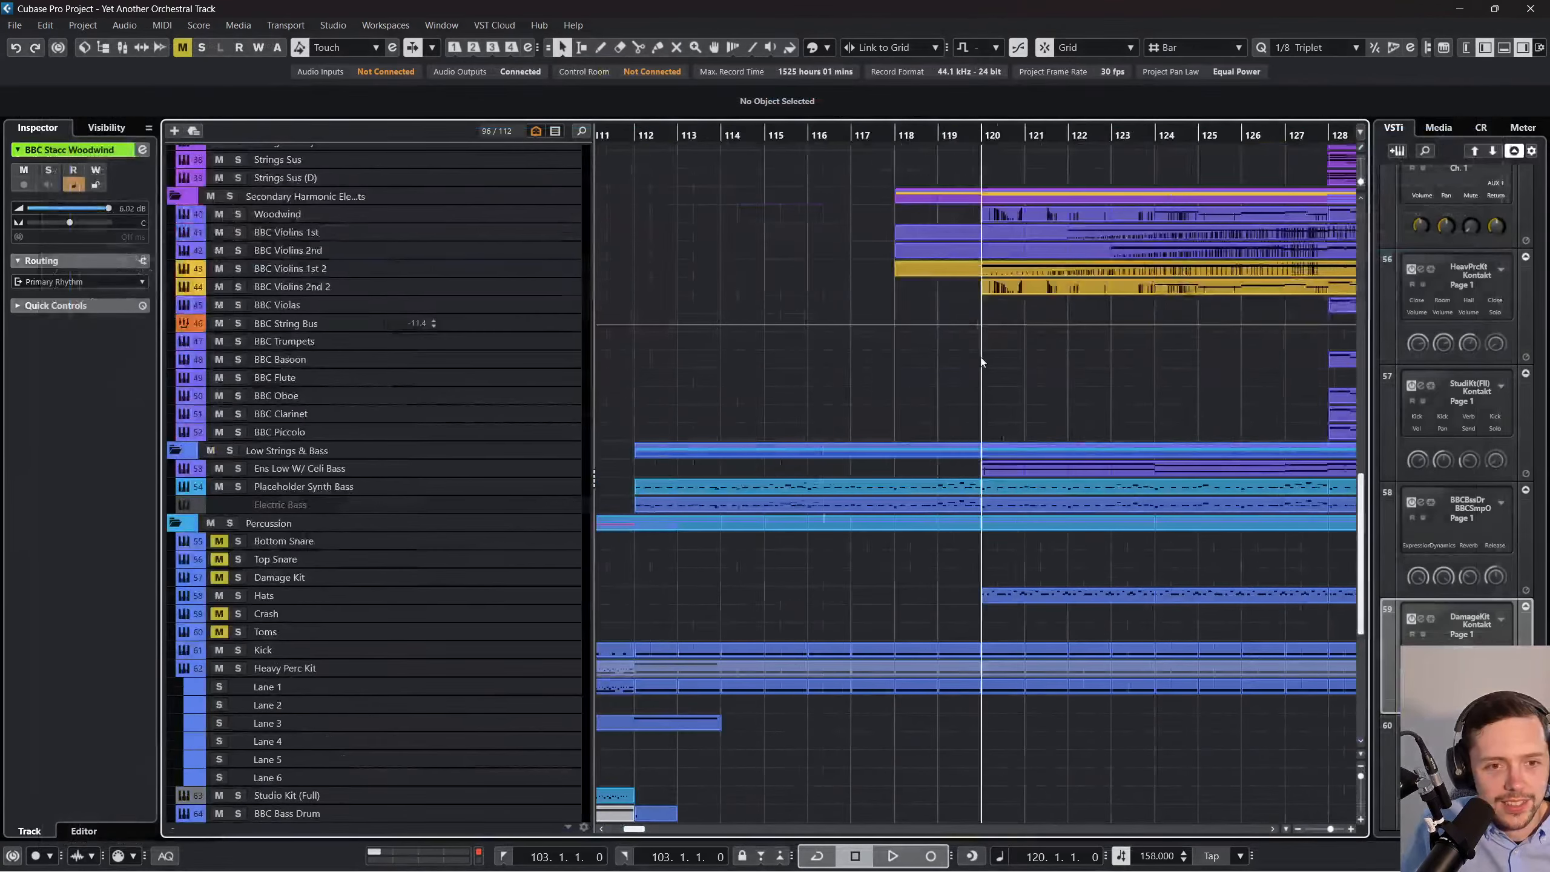
scroll(980, 360, up, 10)
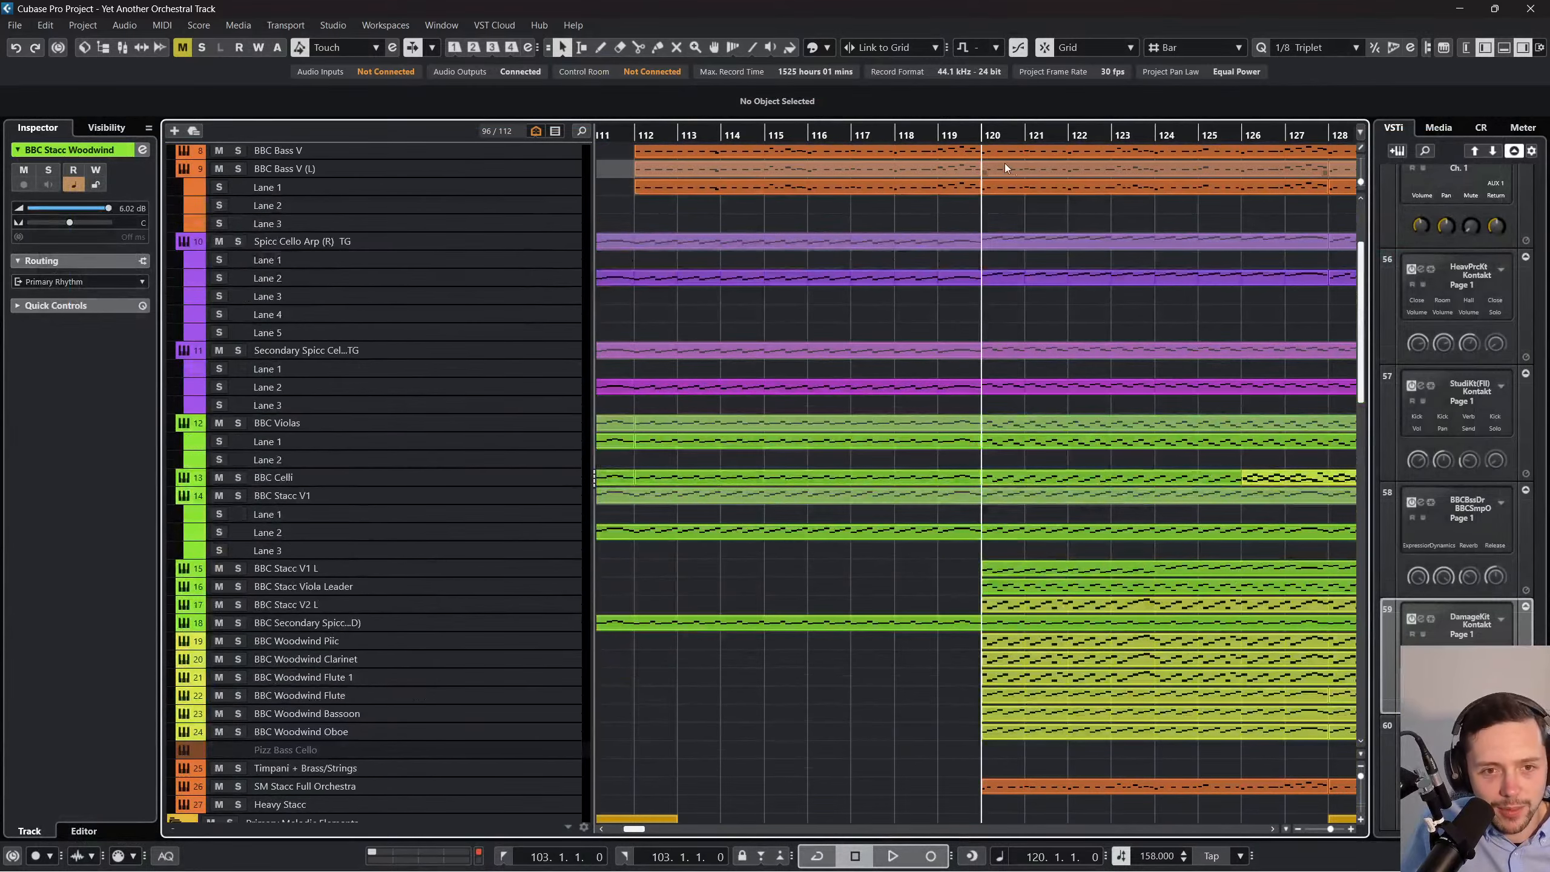
drag(649, 145, 632, 140)
key(space)
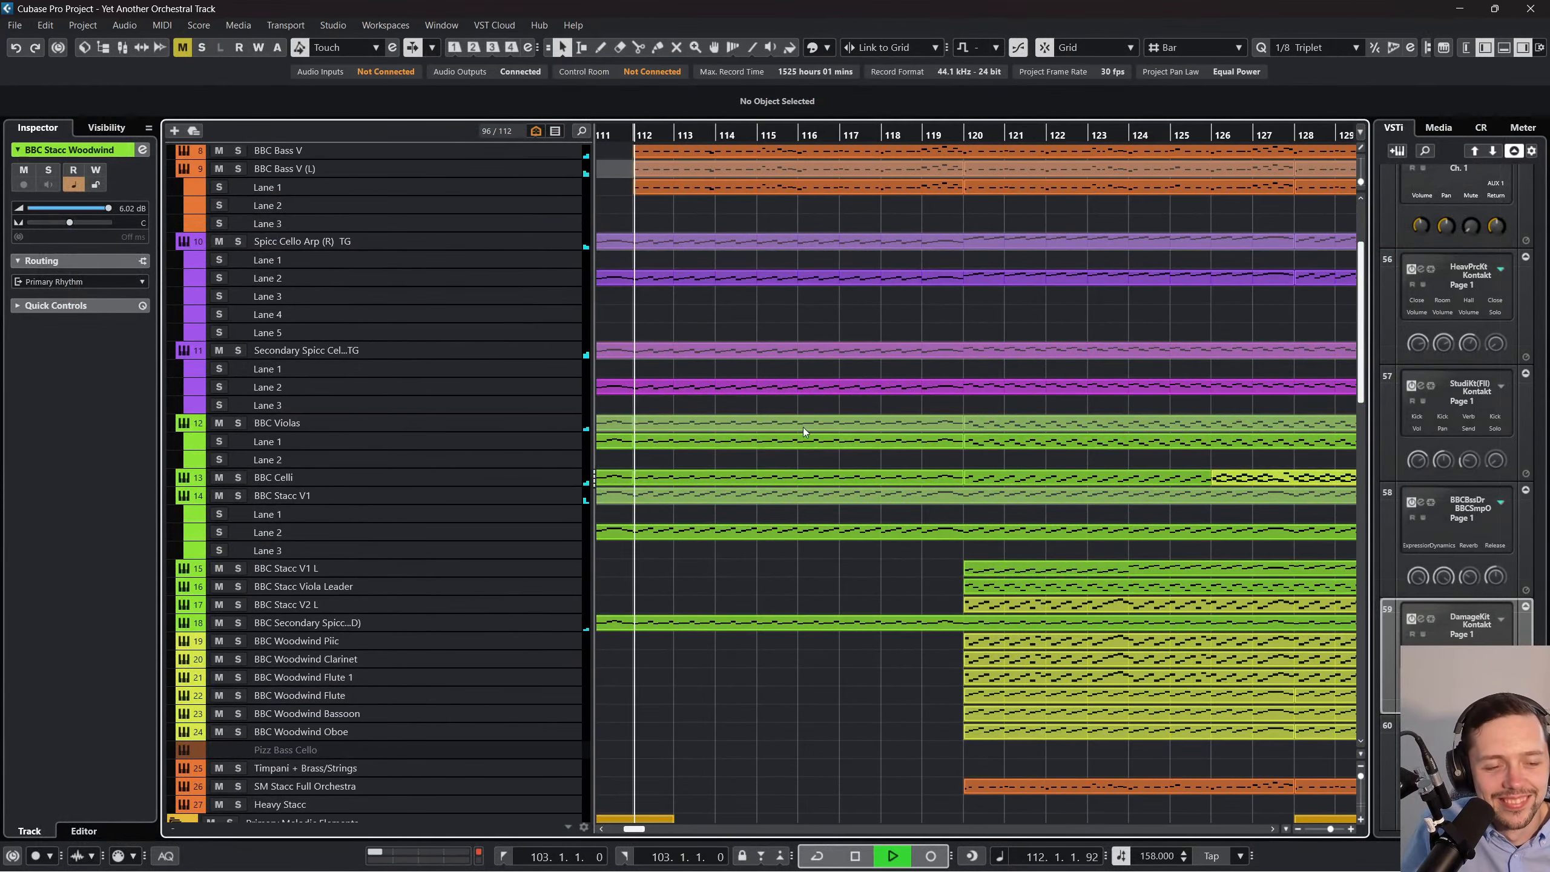
scroll(805, 431, down, 6)
scroll(854, 553, down, 12)
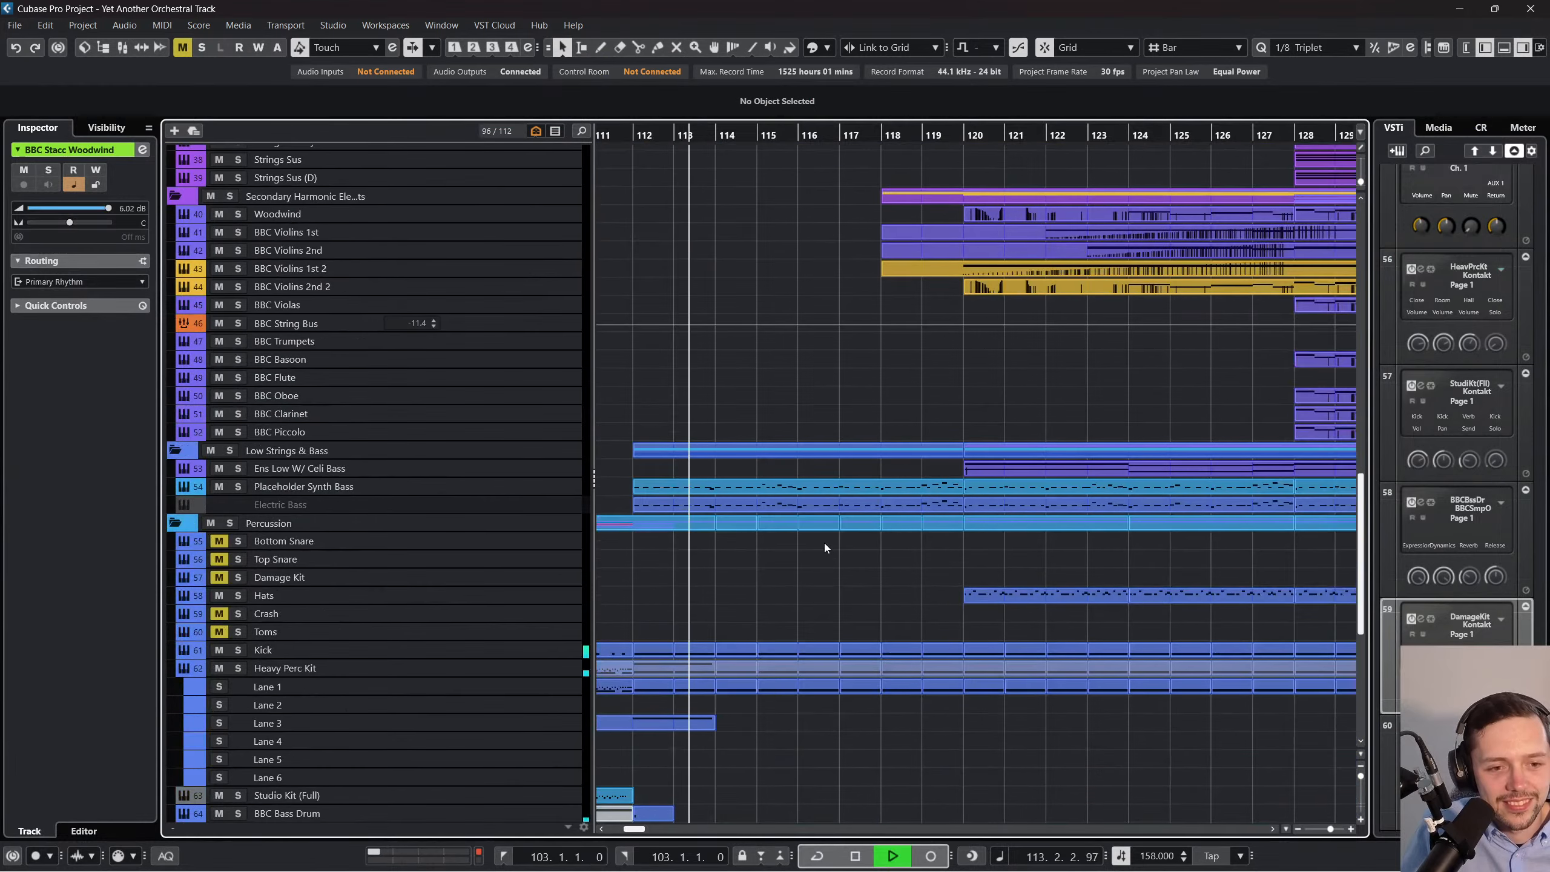
scroll(823, 542, left, 2)
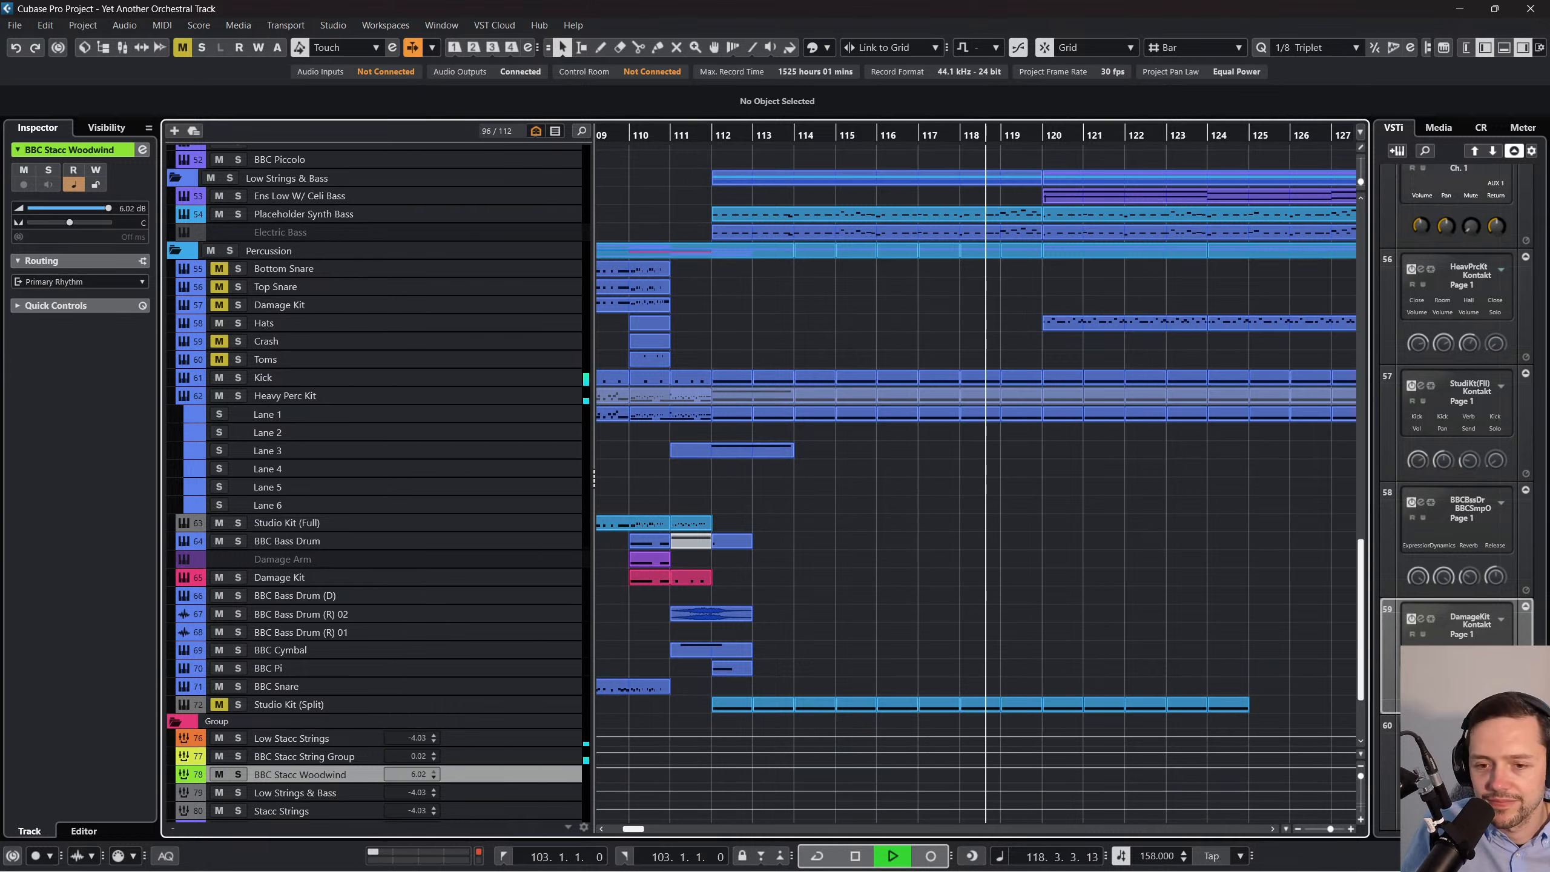
Try to duplicate the BBC Bass Drum (R) 02 and BBC Cymbal events from bar 111 to bar 113, and undo the duplication.
scroll(1101, 606, up, 3)
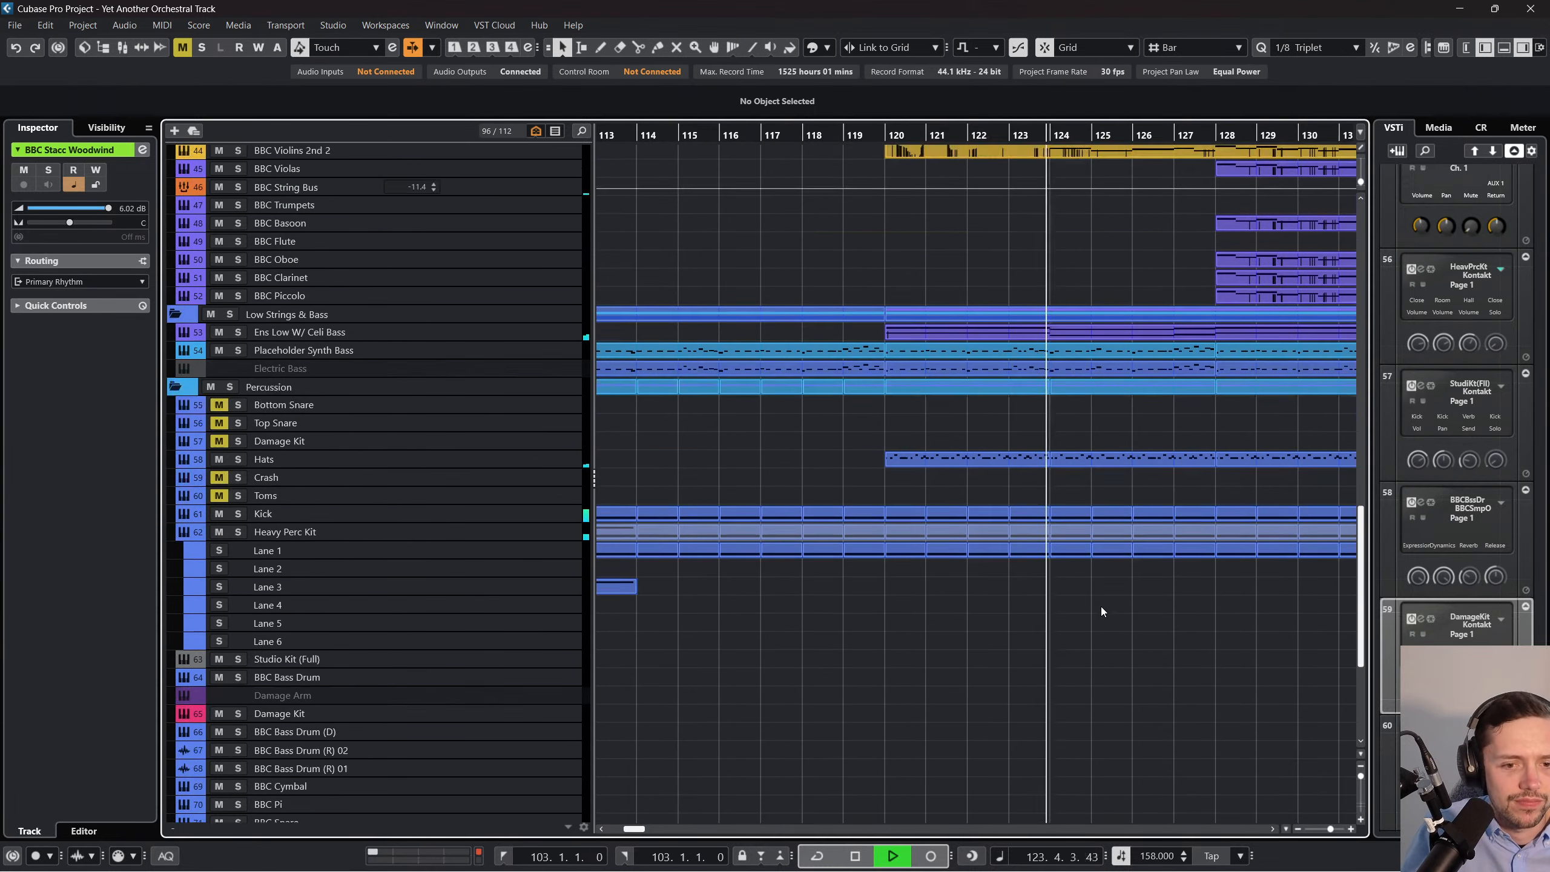
scroll(1097, 612, down, 3)
scroll(1092, 613, left, 3)
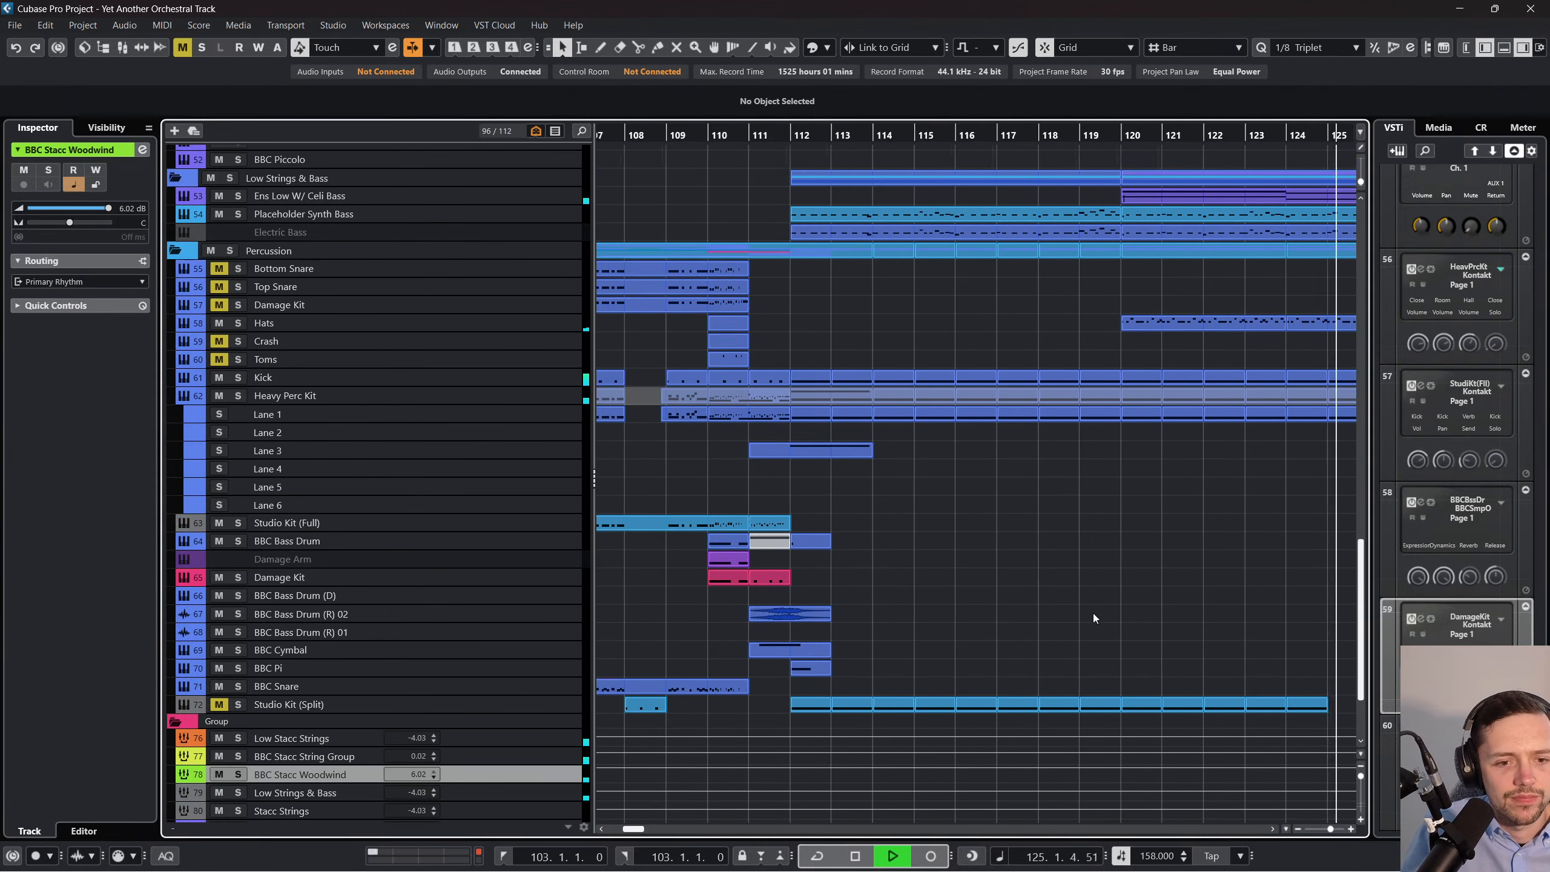
scroll(1092, 613, left, 1)
drag(930, 651, 816, 610)
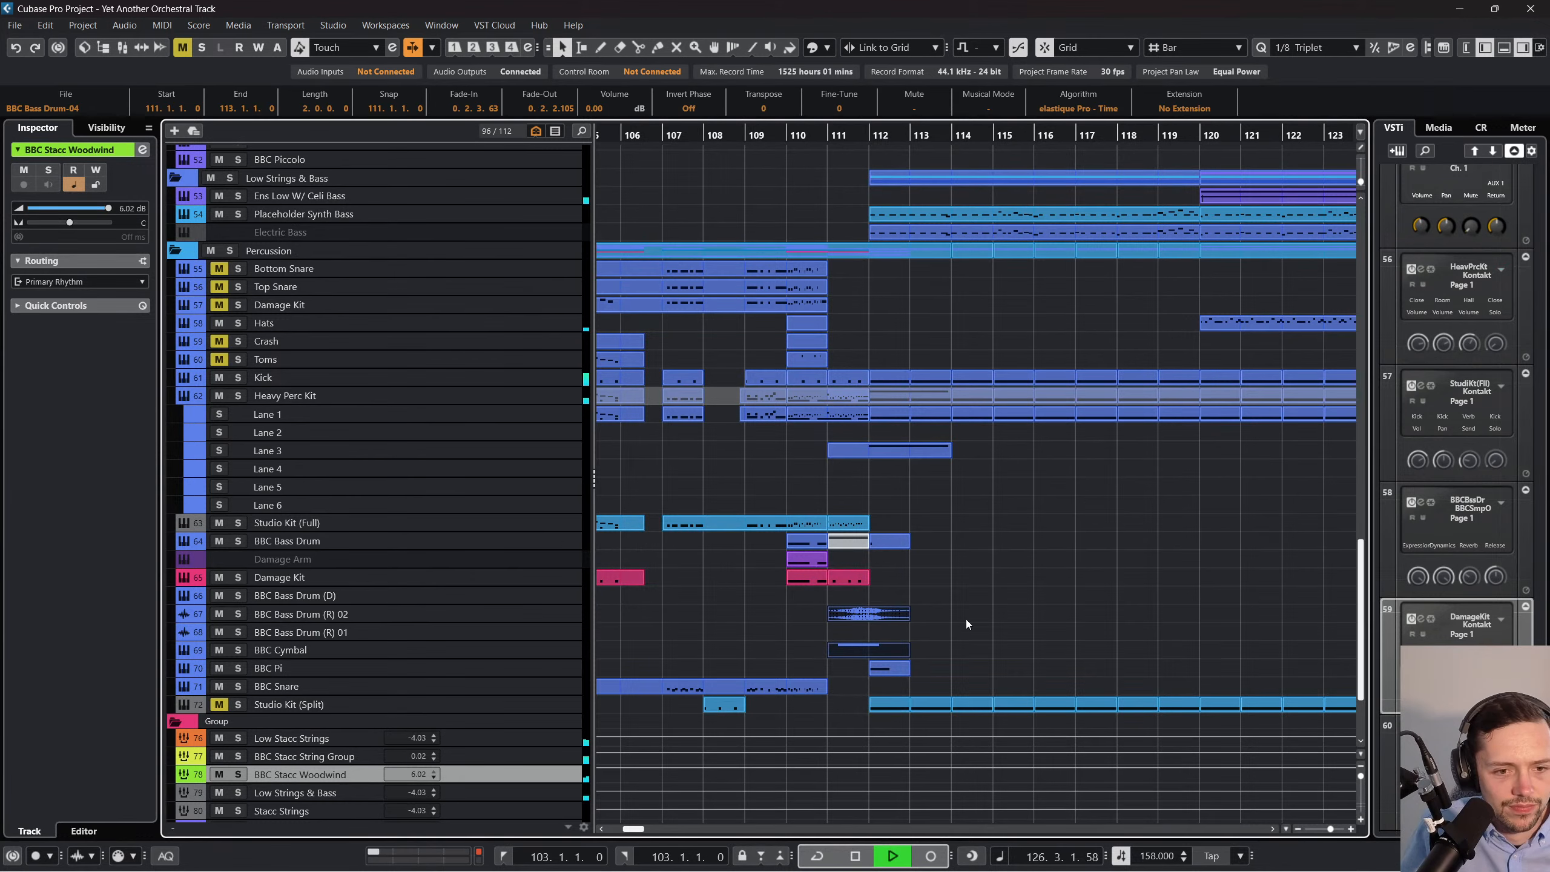
key(ctrl+d)
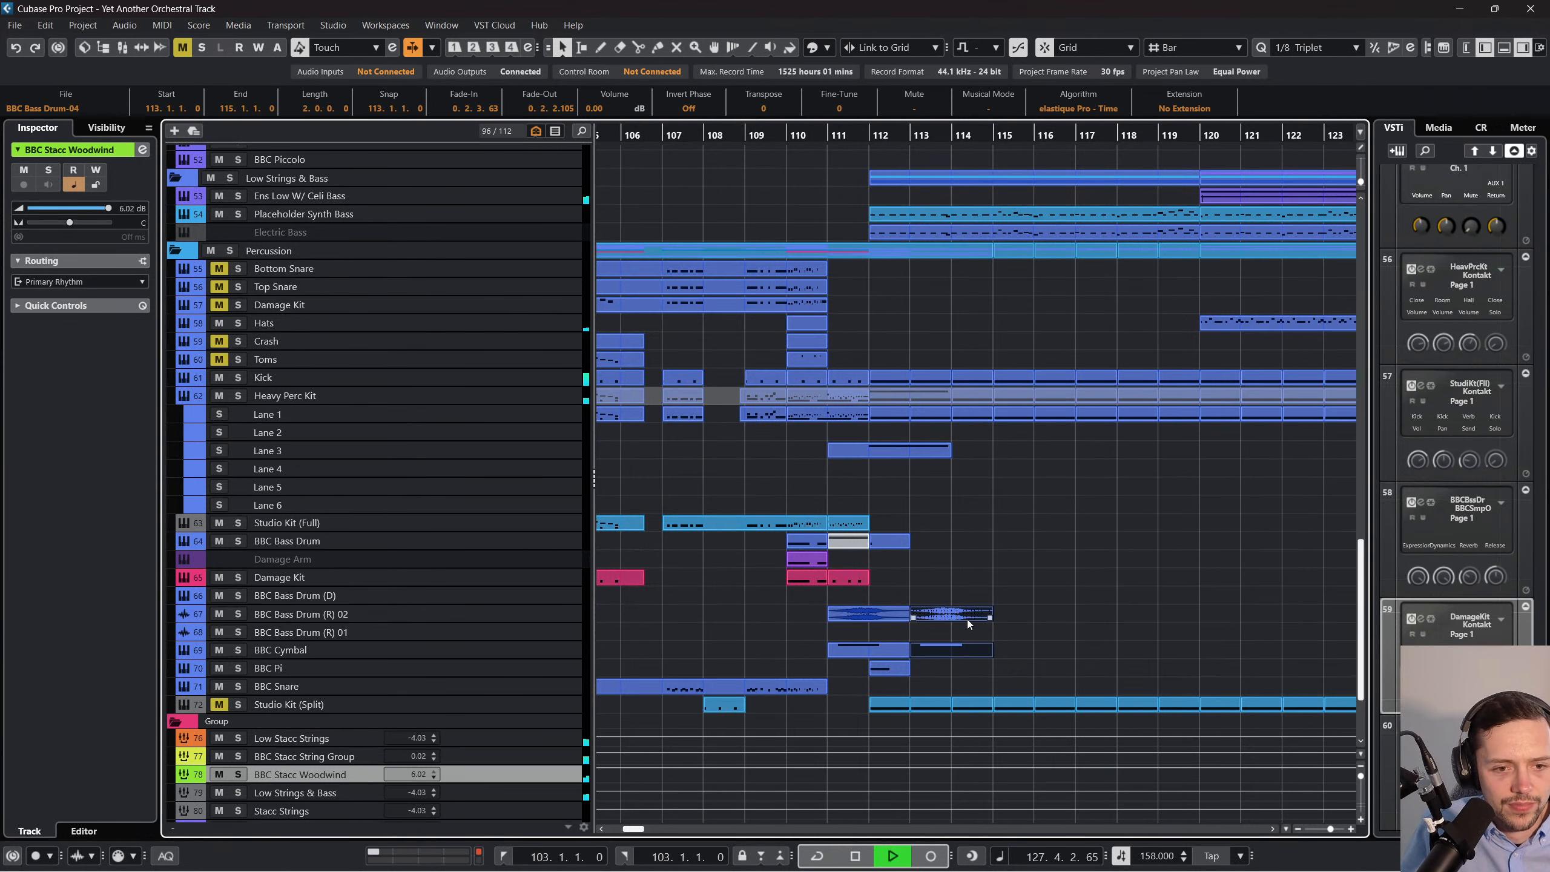
key(space)
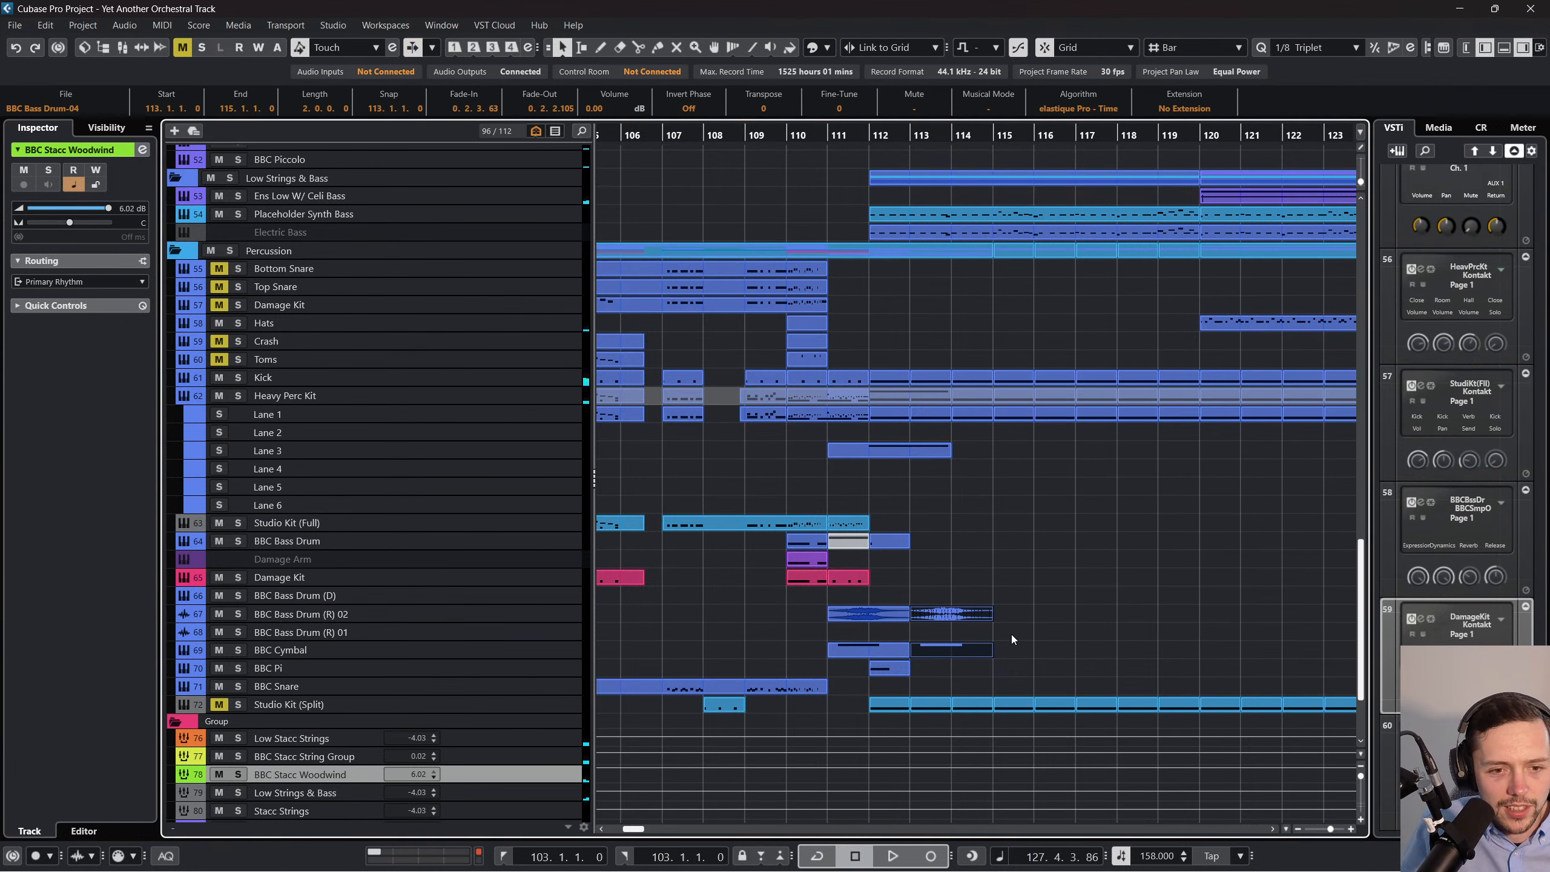
scroll(1001, 638, right, 1)
key(ctrl+z)
Copy the BBC Cymbal and BBC Pi parts from bar 111 to start at bar 127 and play from just before them.
drag(747, 639, 1296, 653)
scroll(1313, 659, right, 4)
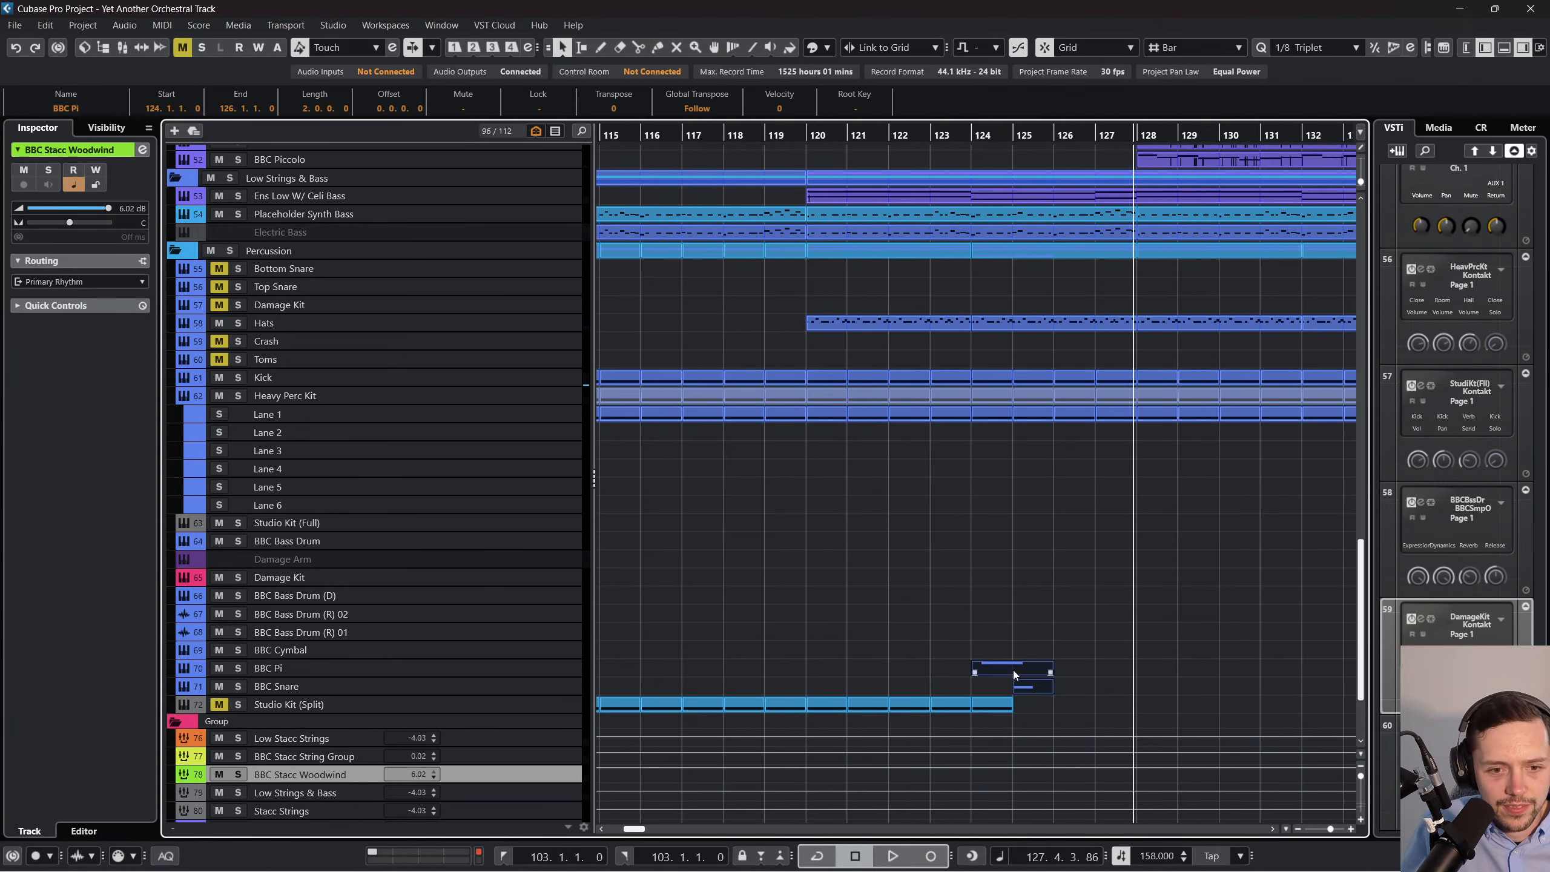
drag(1012, 670, 1133, 663)
drag(1085, 134, 1089, 159)
key(space)
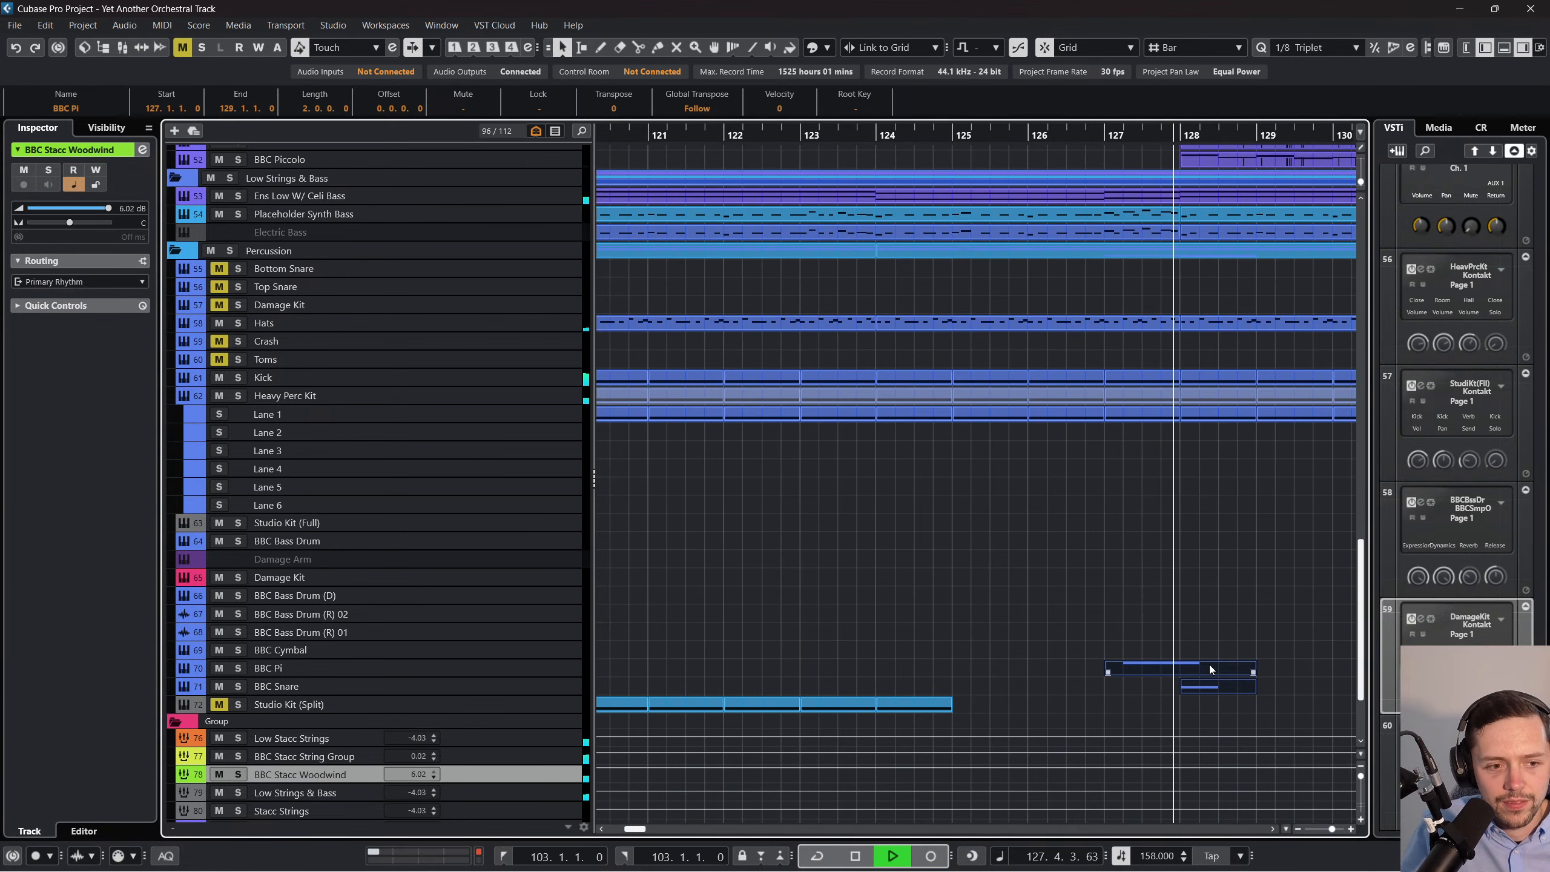
Move the two copied parts at bars 127 and 128 up to the BBC Cymbal and BBC Pi tracks, and replay the passage.
click(1192, 653)
key(space)
click(1178, 667)
drag(1179, 668, 1168, 667)
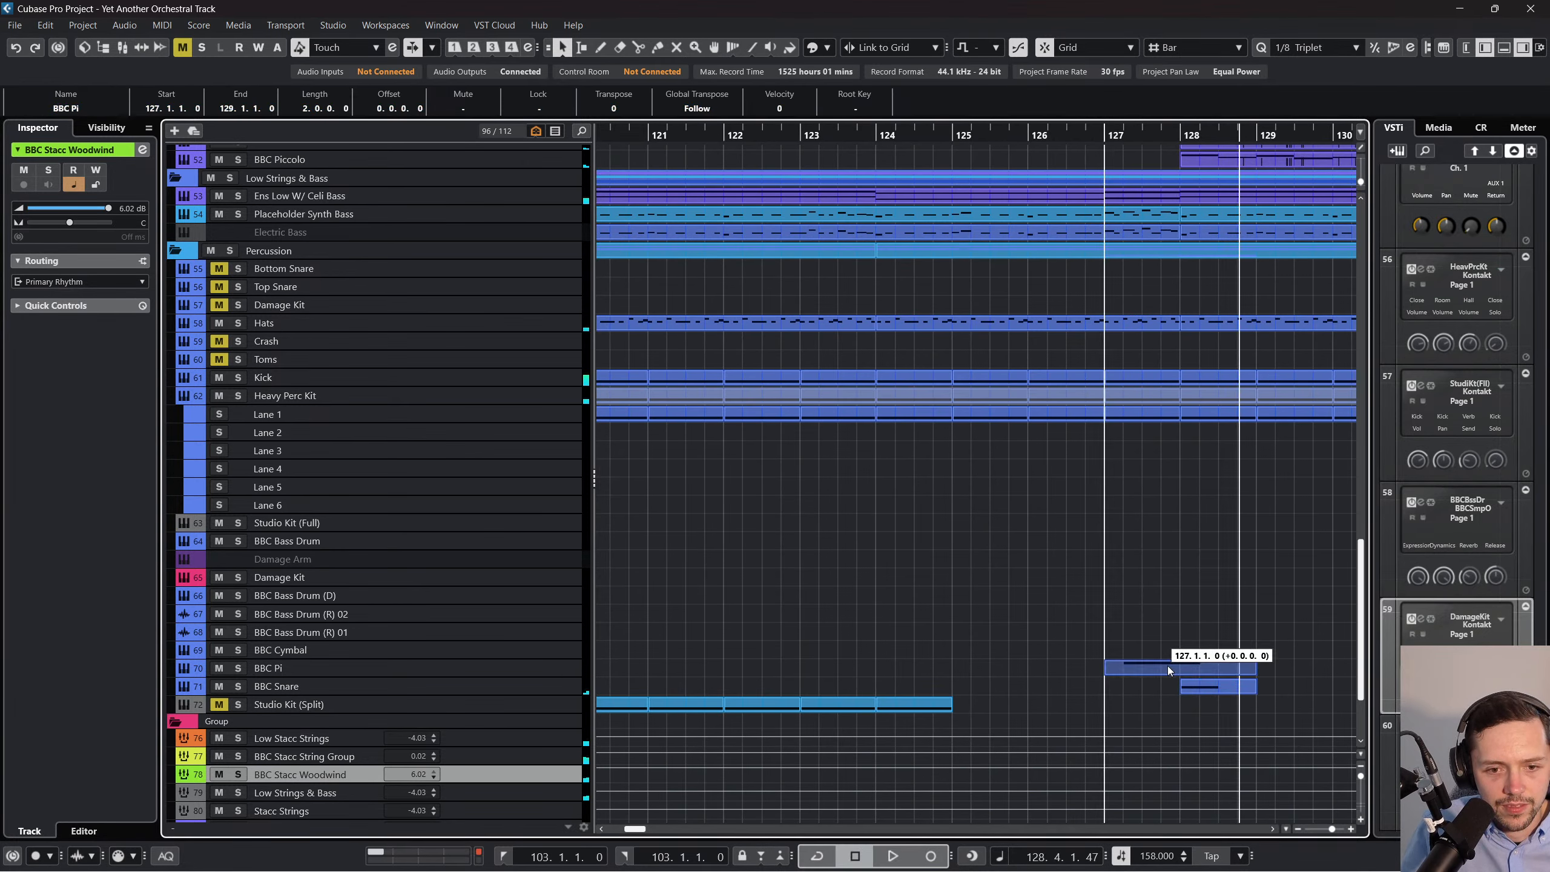
click(1084, 137)
key(space)
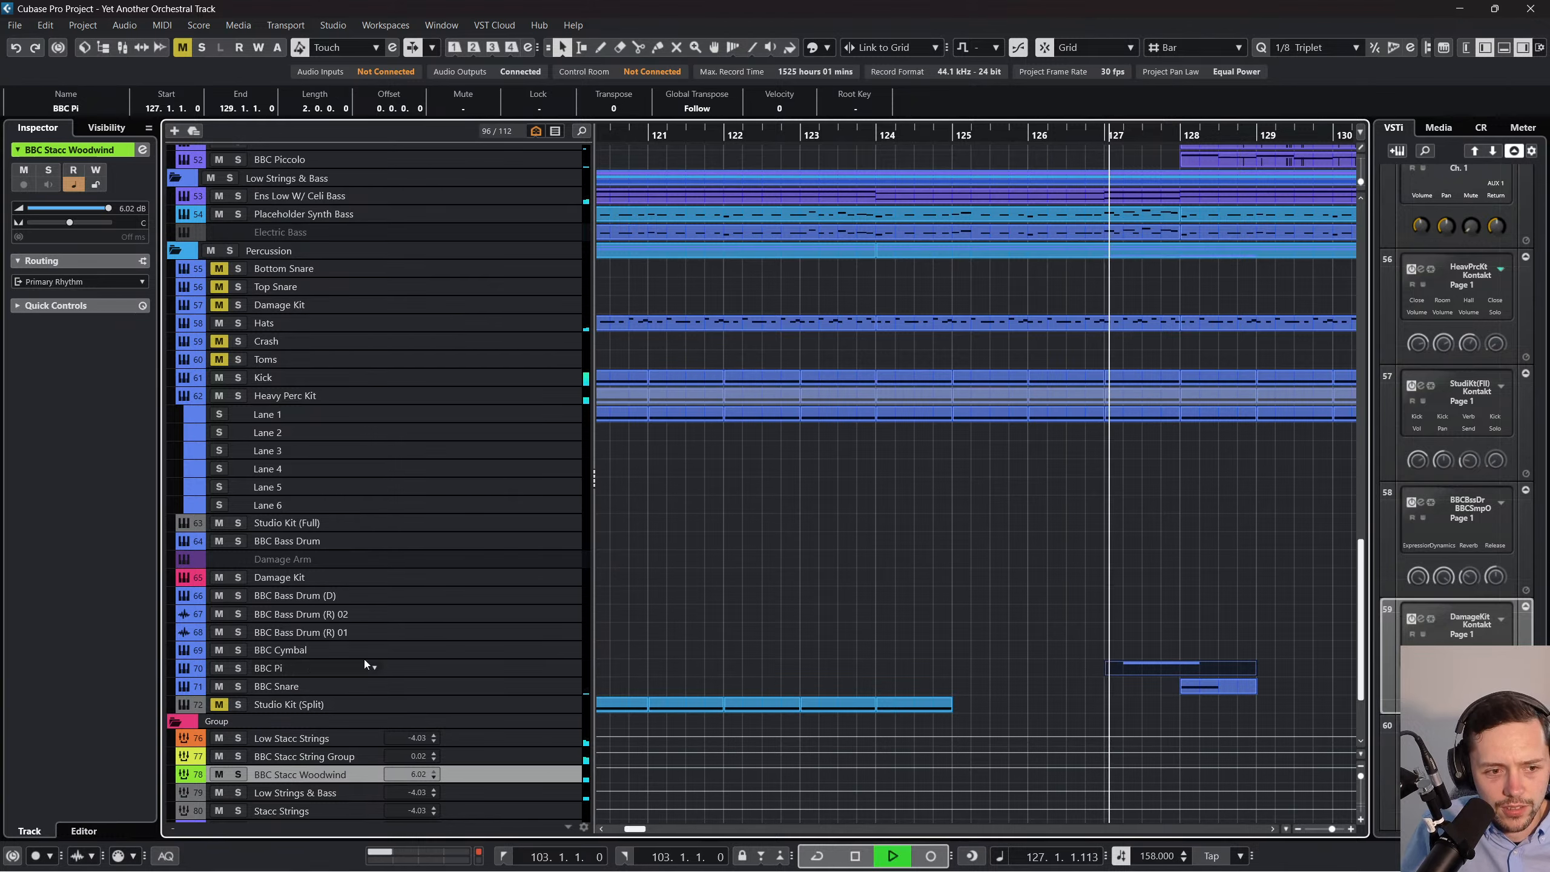
key(space)
drag(1182, 663, 1179, 645)
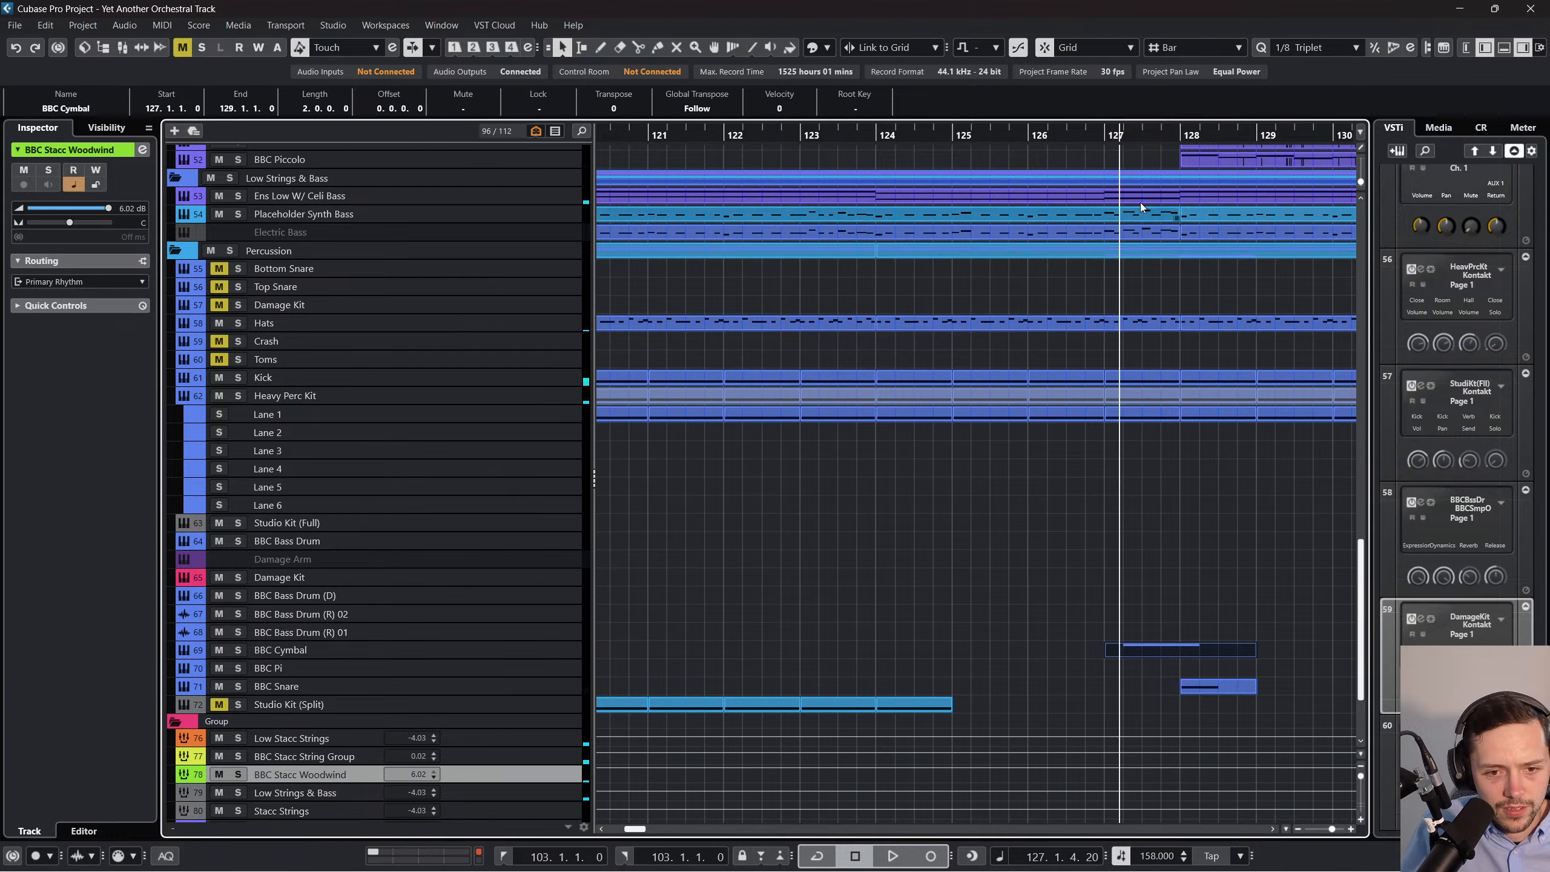
key(space)
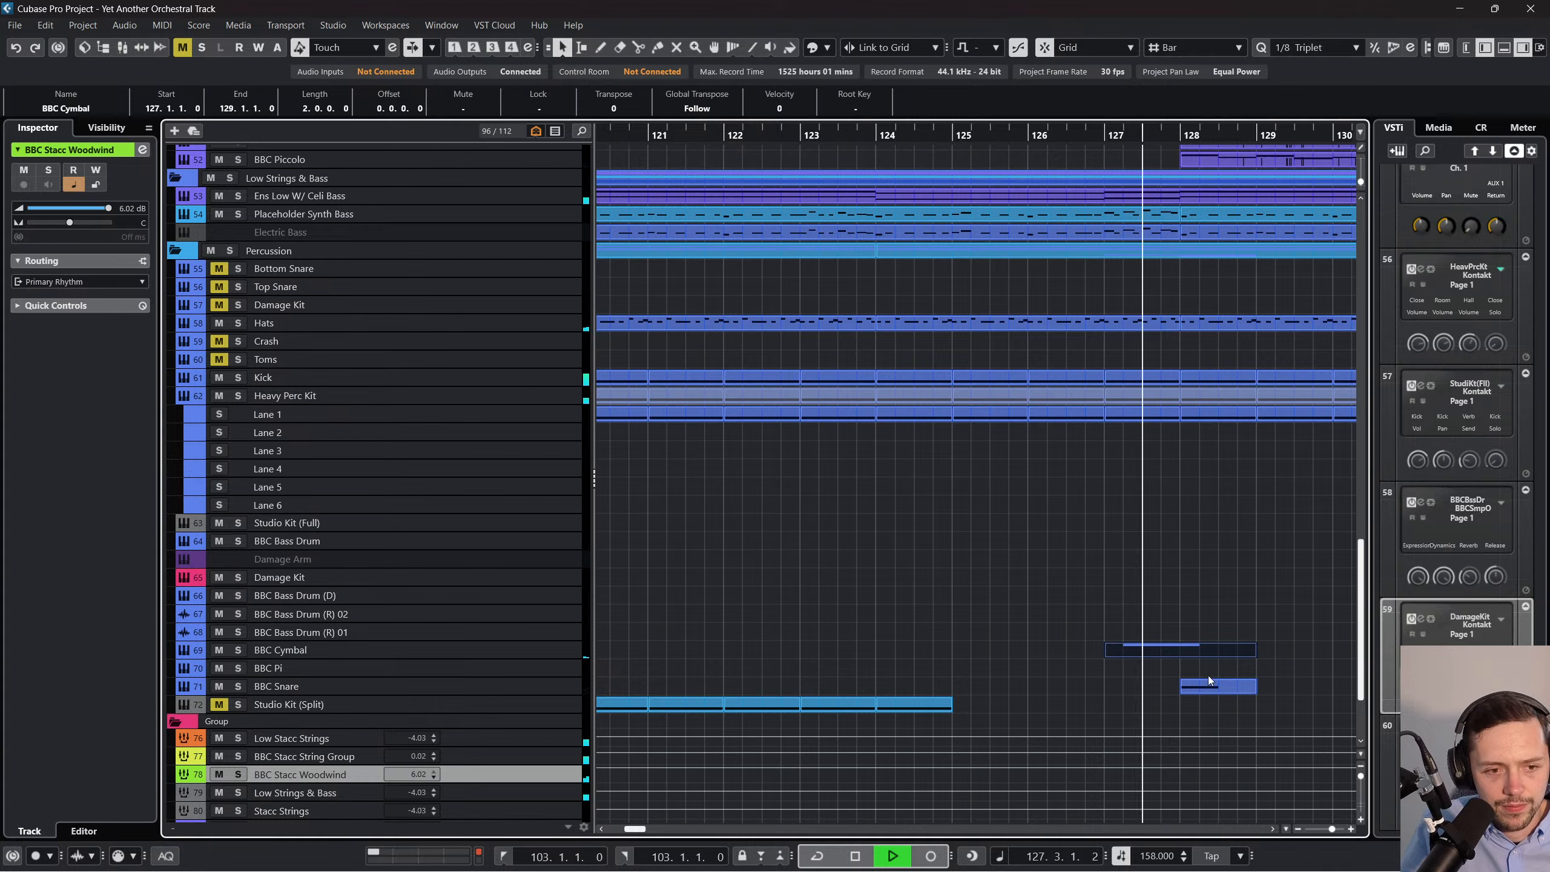
drag(1214, 688, 1215, 669)
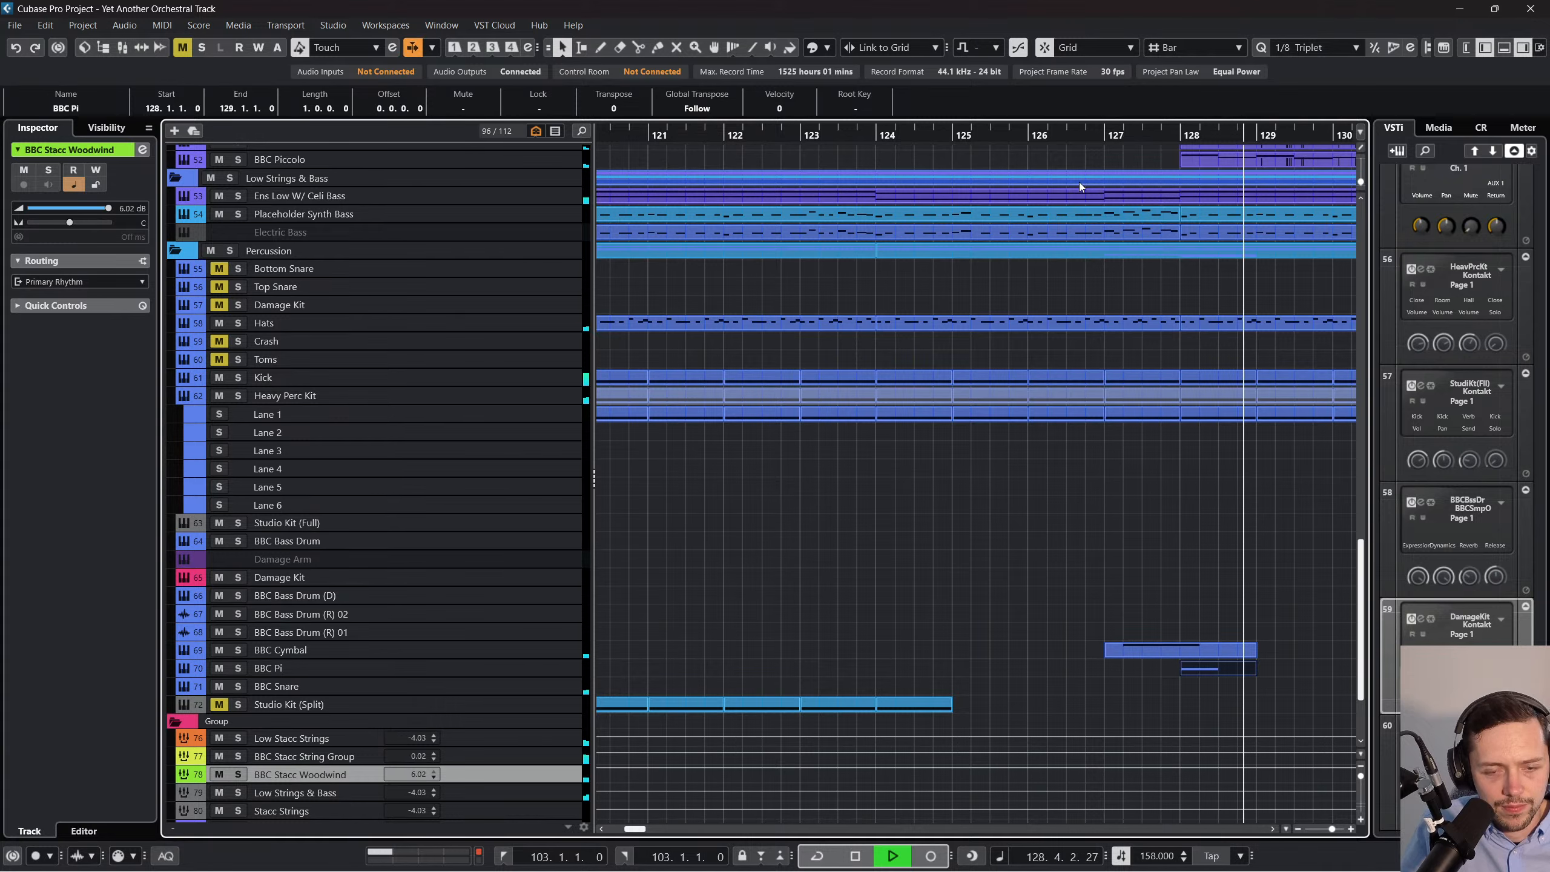
click(1052, 131)
Duplicate the BBC Cymbal and BBC Pi parts from bar 127, place the copies at bar 130, and set the stopped playhead at bar 131.
drag(1273, 710, 1181, 636)
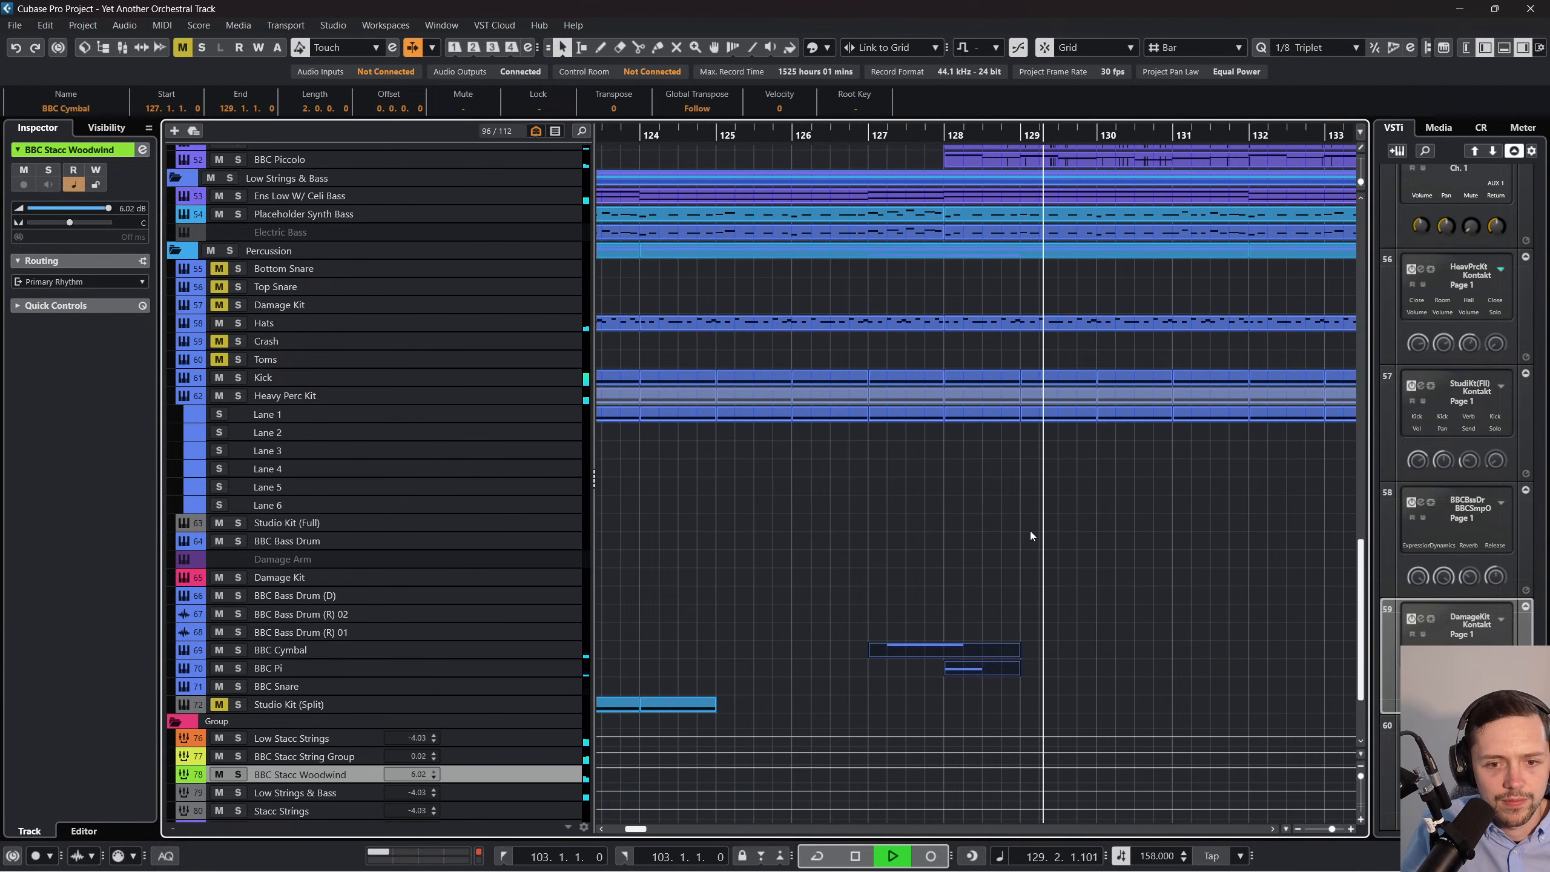
key(ctrl+d)
drag(978, 647, 1037, 655)
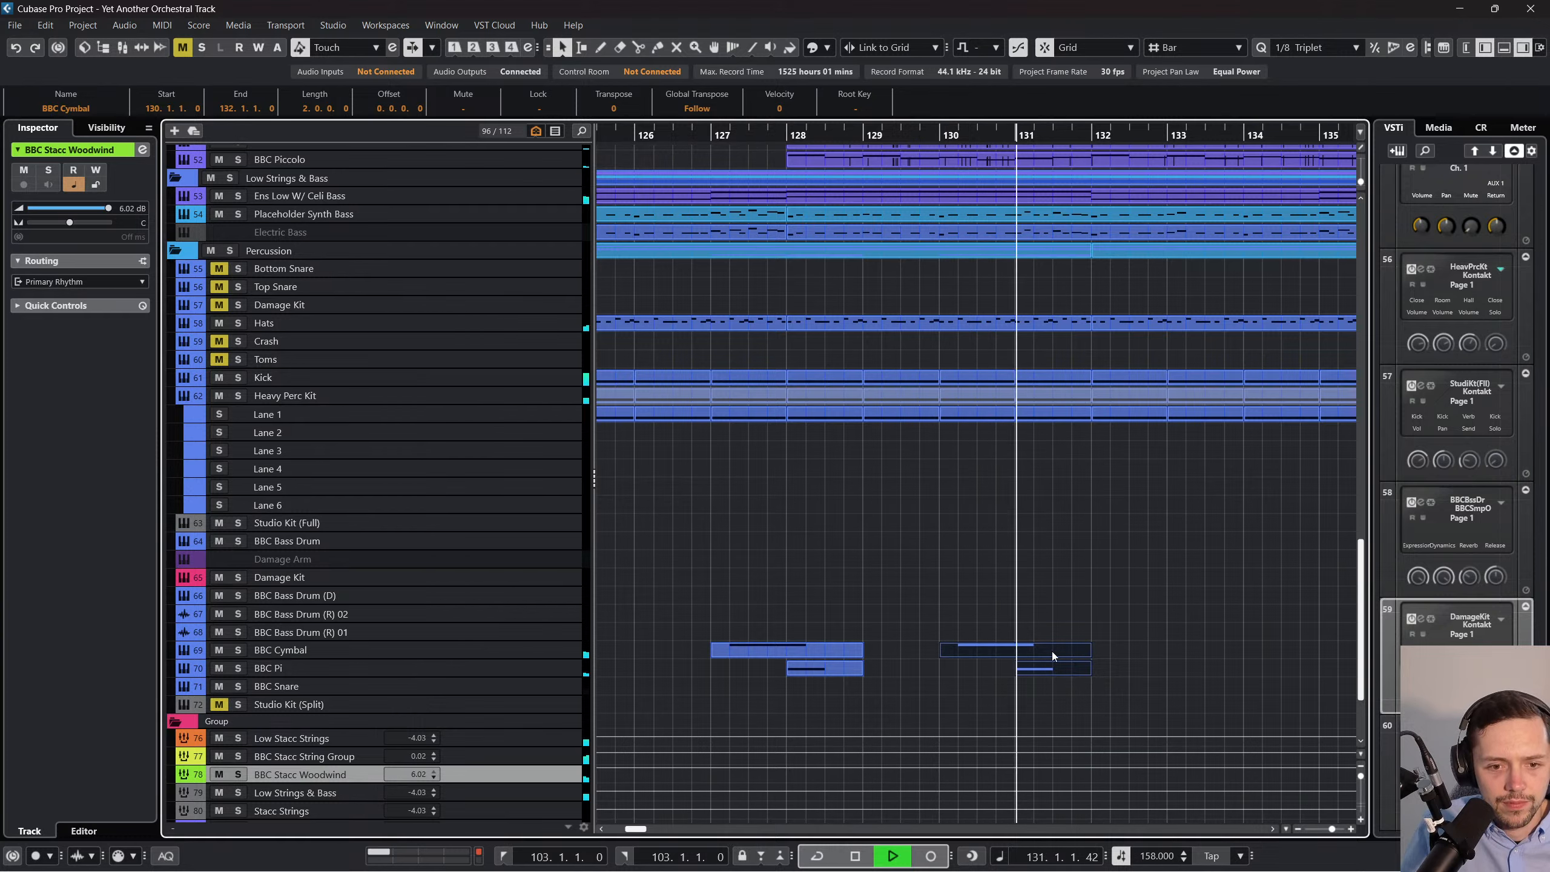
key(space)
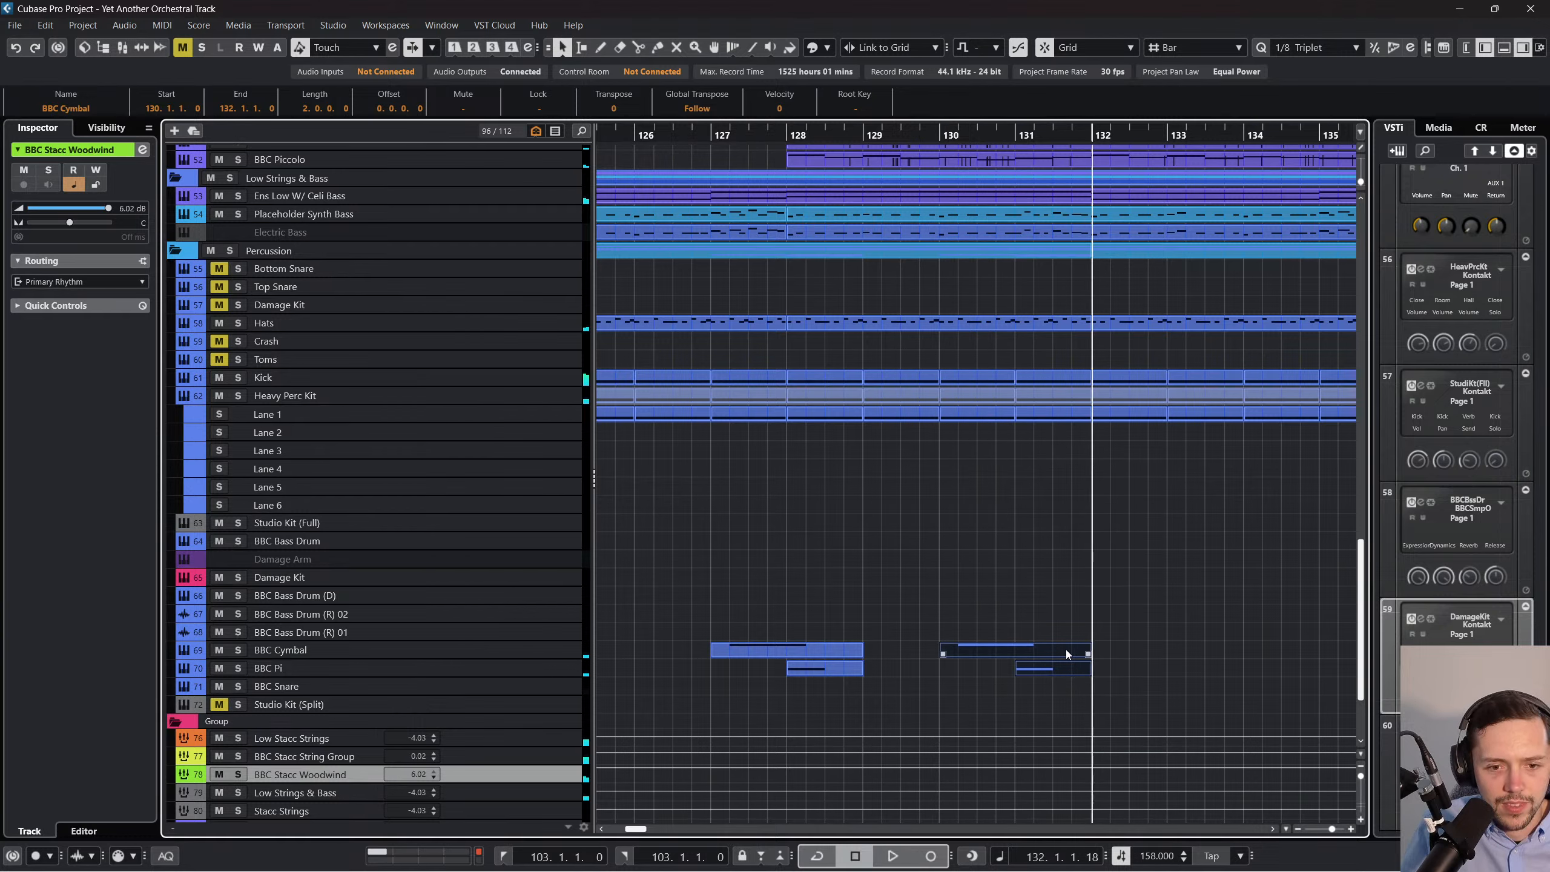
drag(1068, 138, 1084, 478)
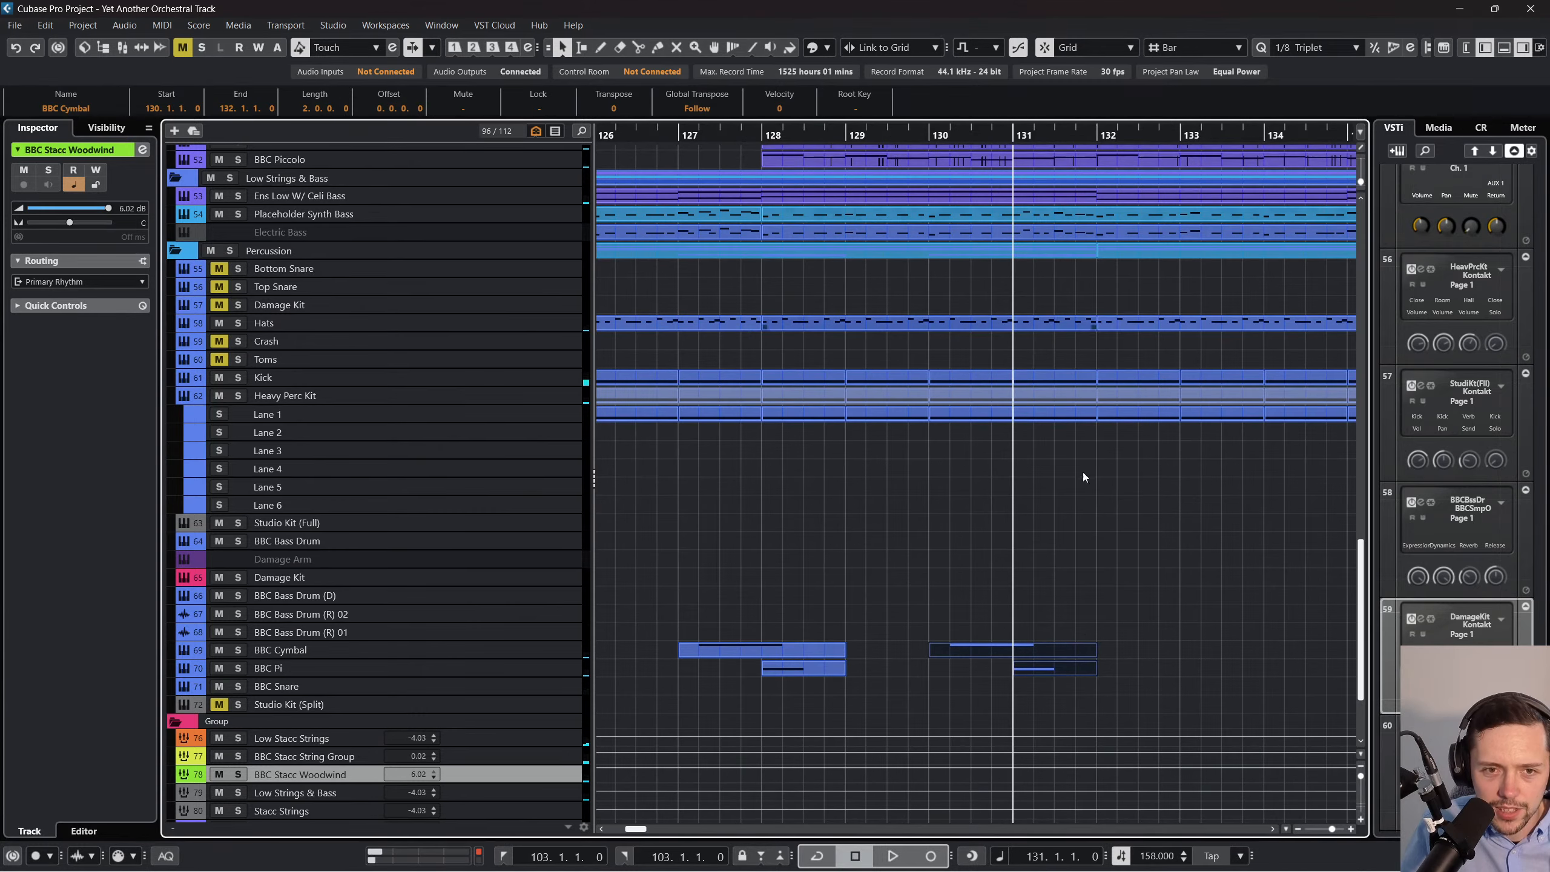
drag(1099, 648, 1059, 701)
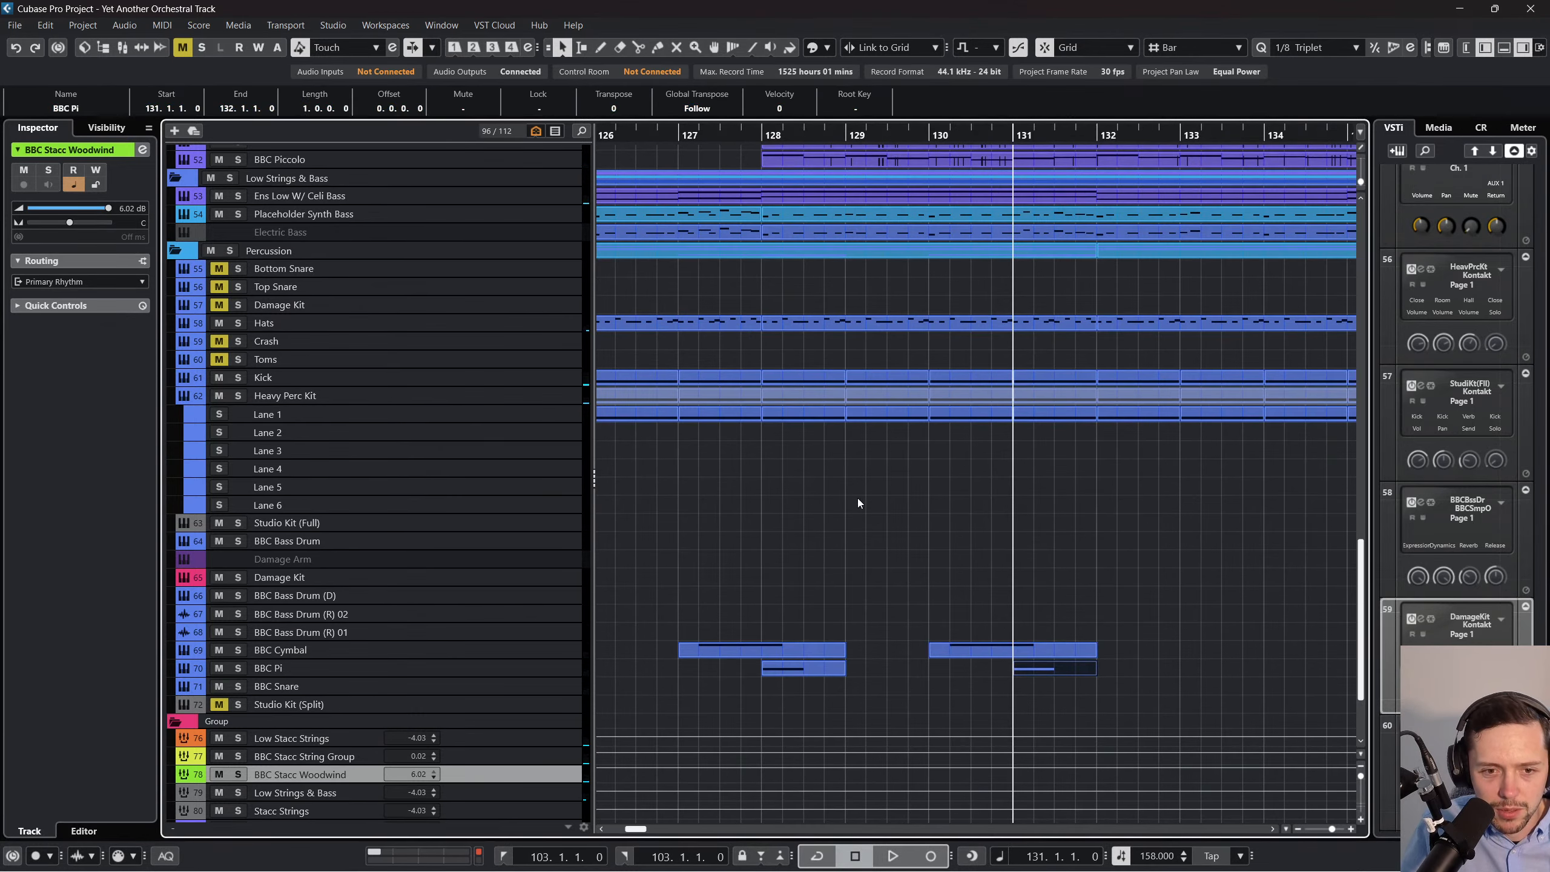
Open the BBC Cymbal and BBC Pi parts from bar 130 in the Key Editor, shift their notes so the cymbal starts at bar 131, and play.
drag(998, 574, 1112, 668)
key(Return)
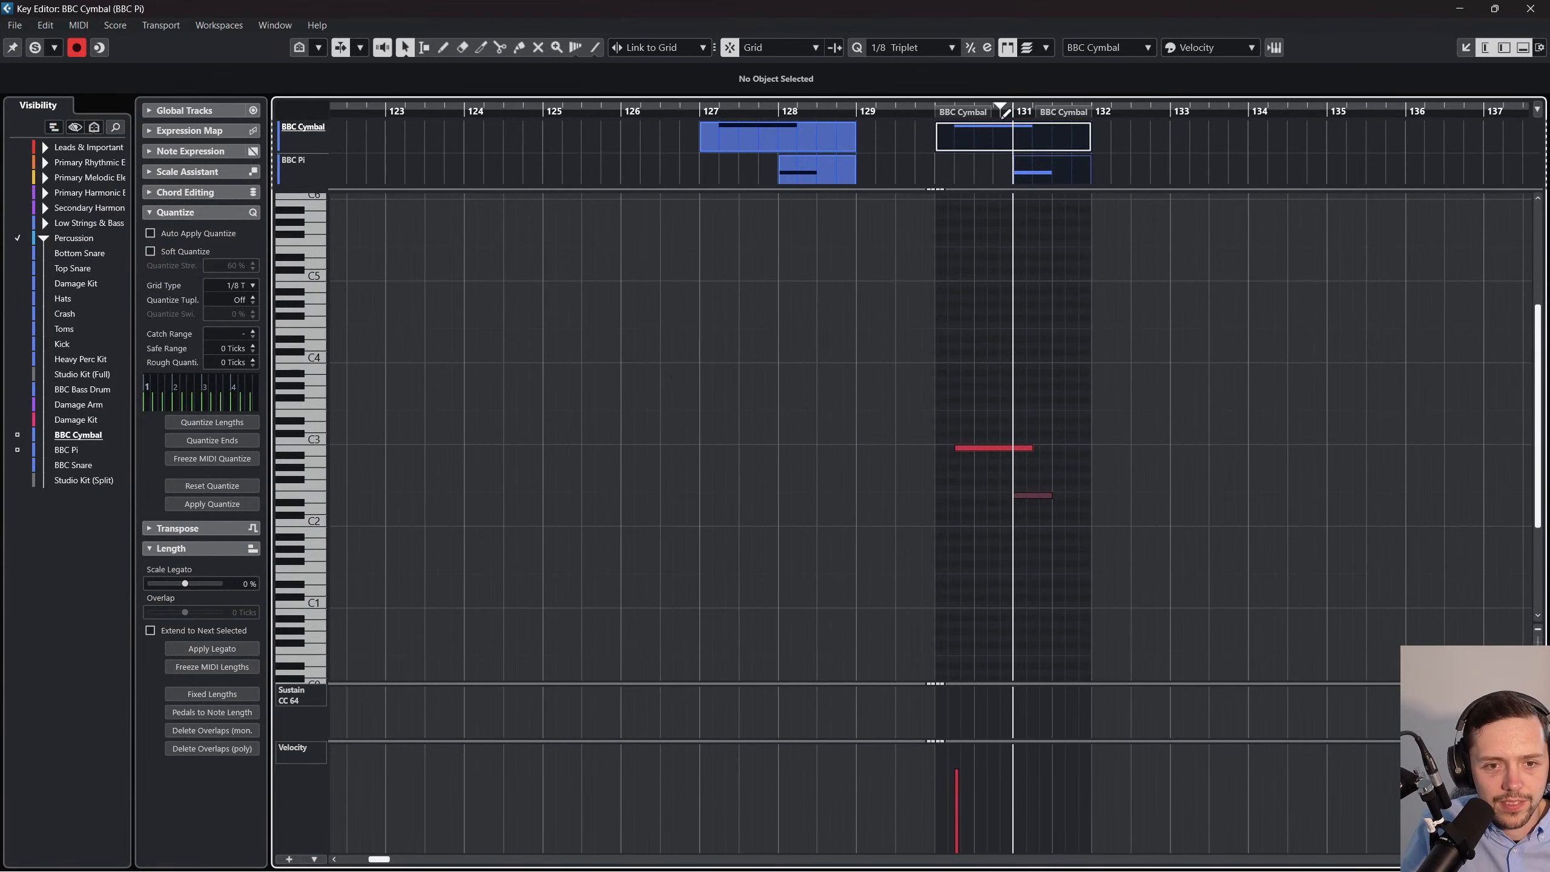
drag(988, 110, 976, 214)
drag(912, 450, 1026, 453)
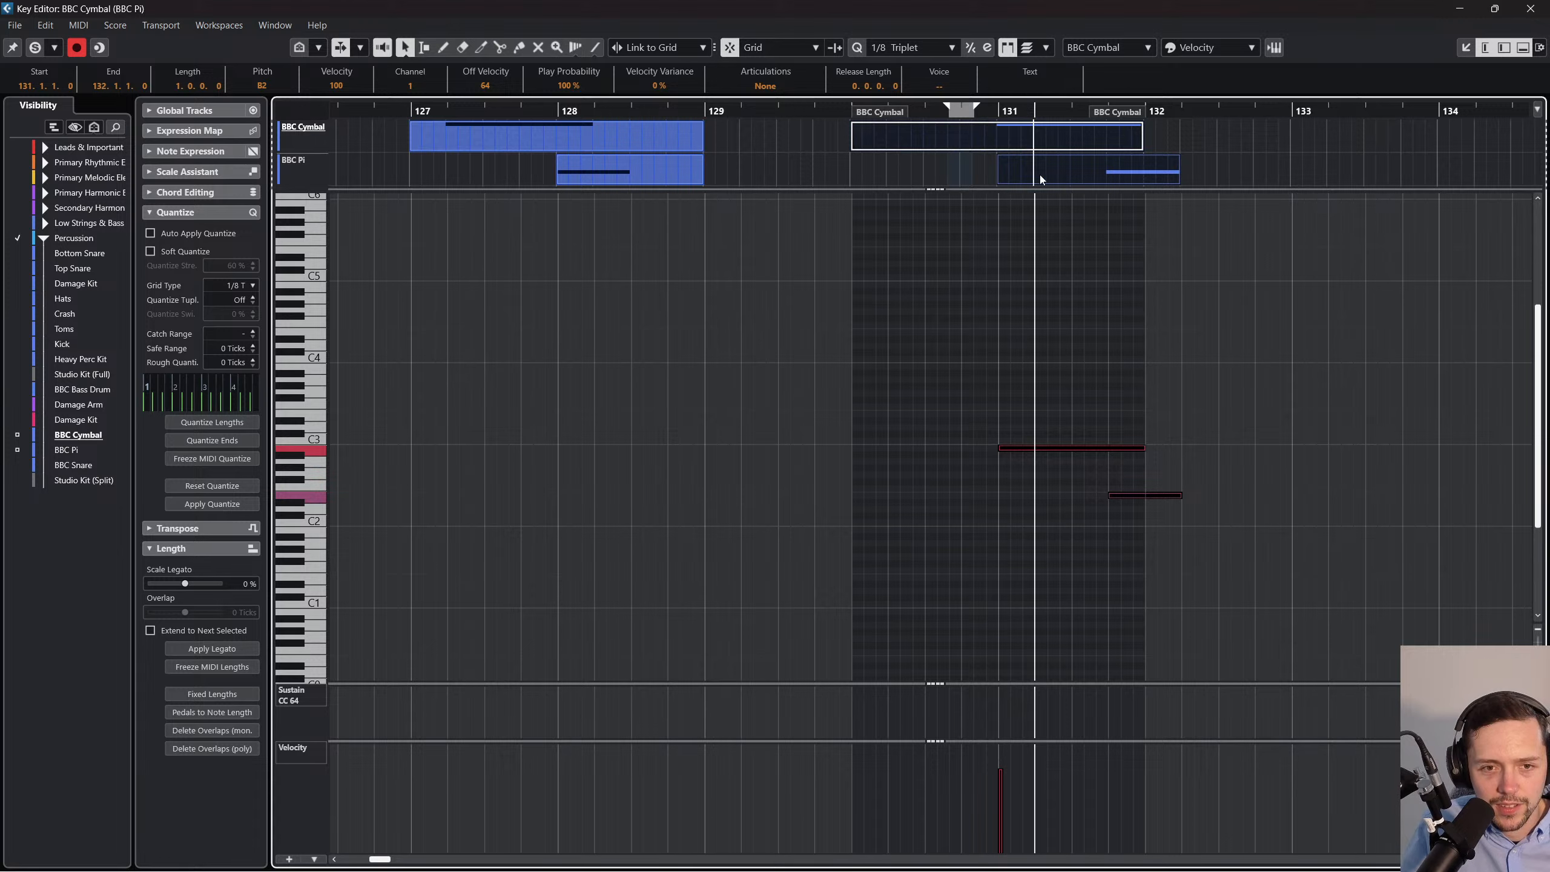
drag(920, 115, 877, 116)
key(space)
Extend the BBC Cymbal part to 132.2.2.40, move the BBC Pi note to bar 132 on D2 with its part enlarged, and replay.
click(1227, 436)
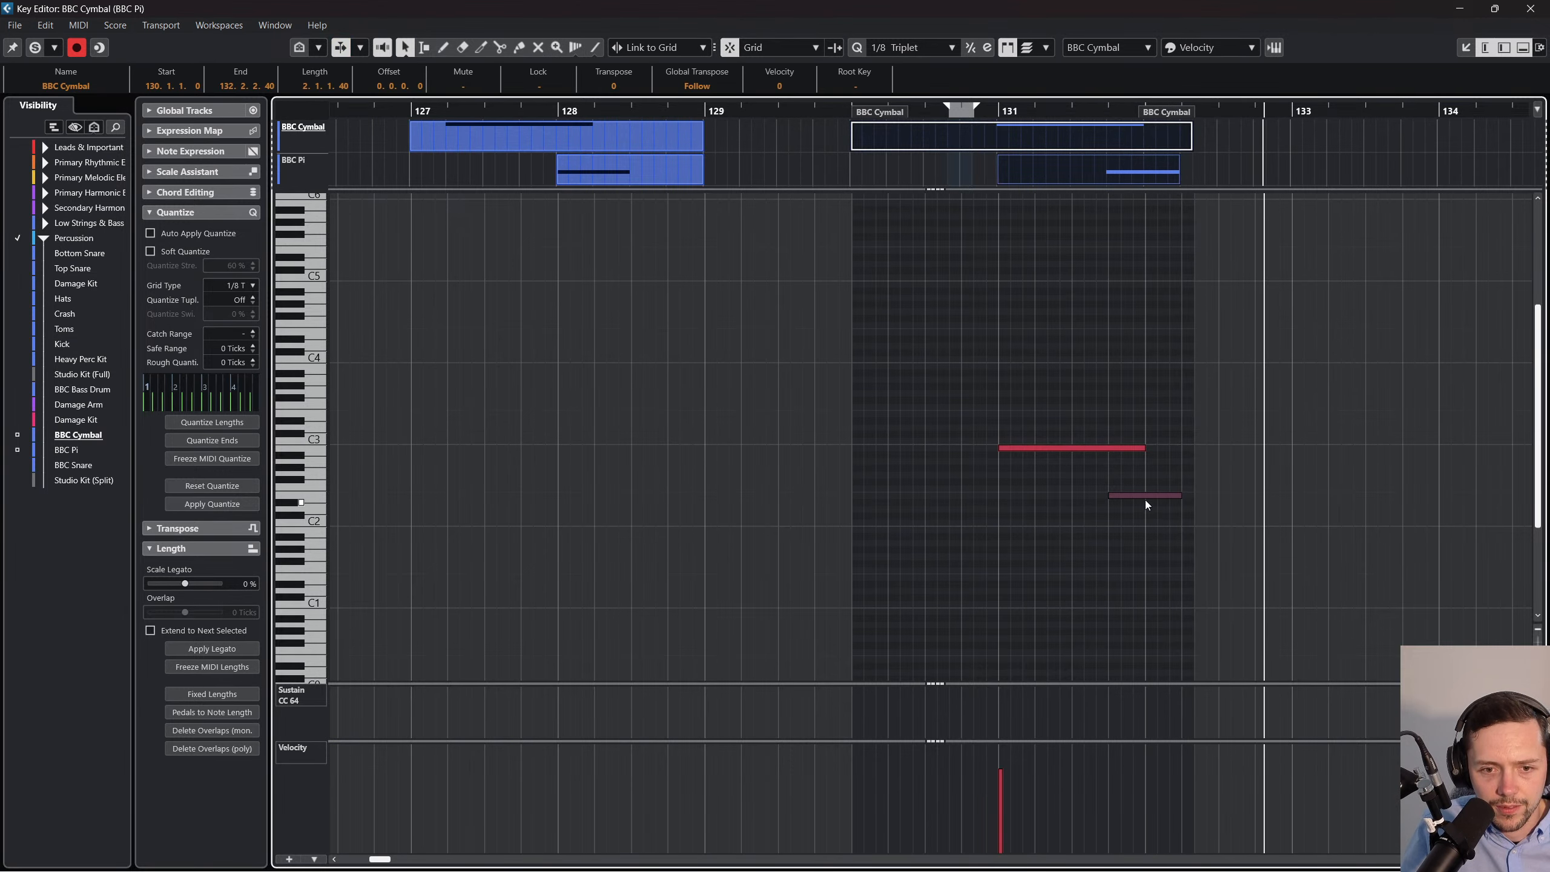
drag(1149, 496, 1187, 498)
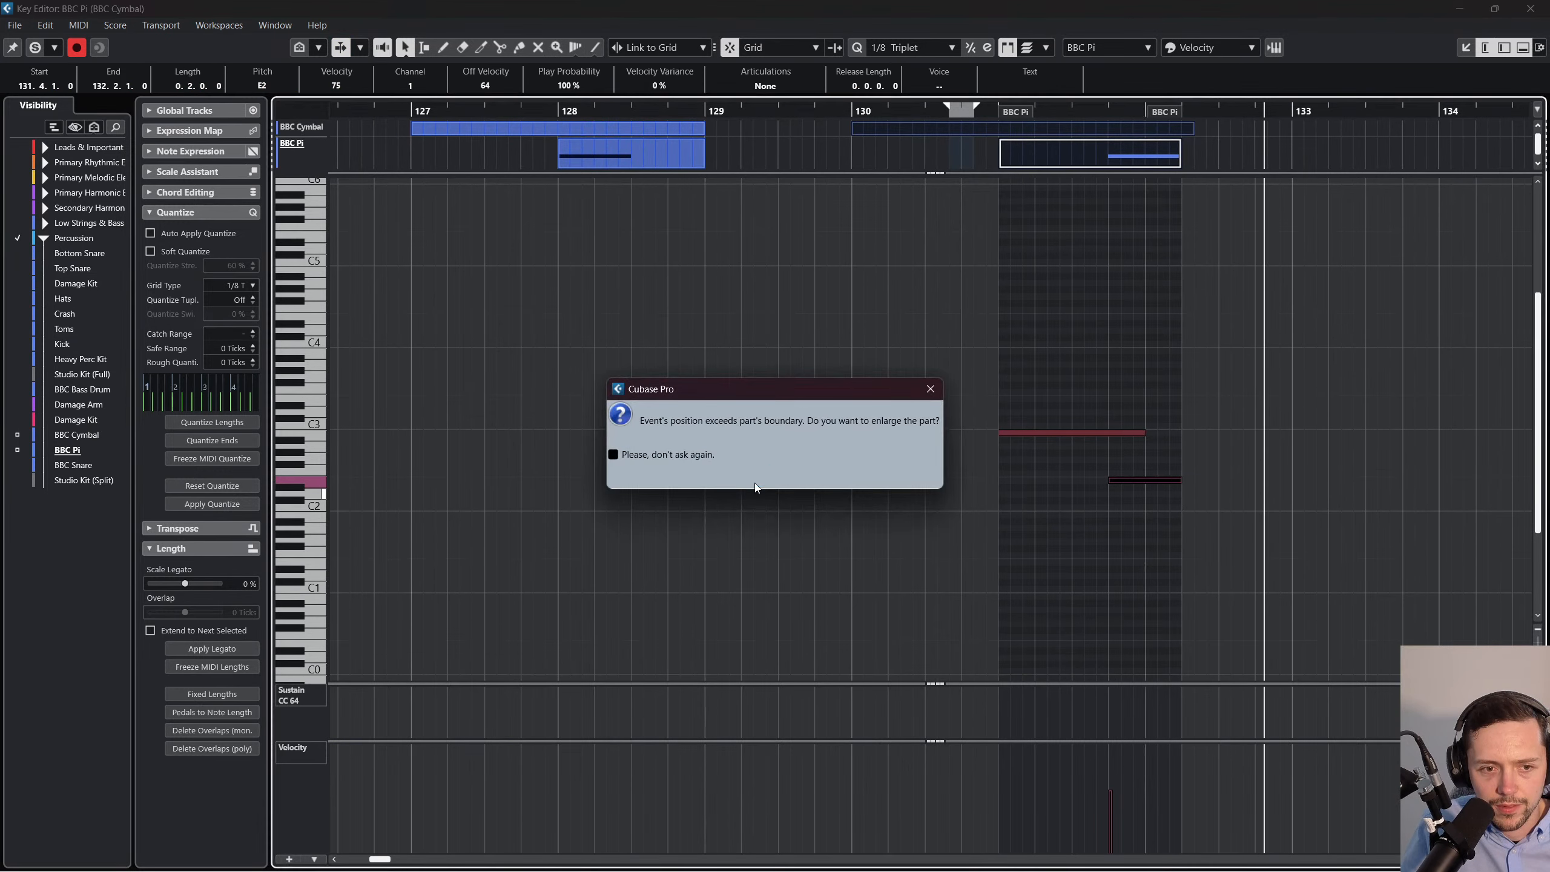
click(757, 480)
click(1002, 117)
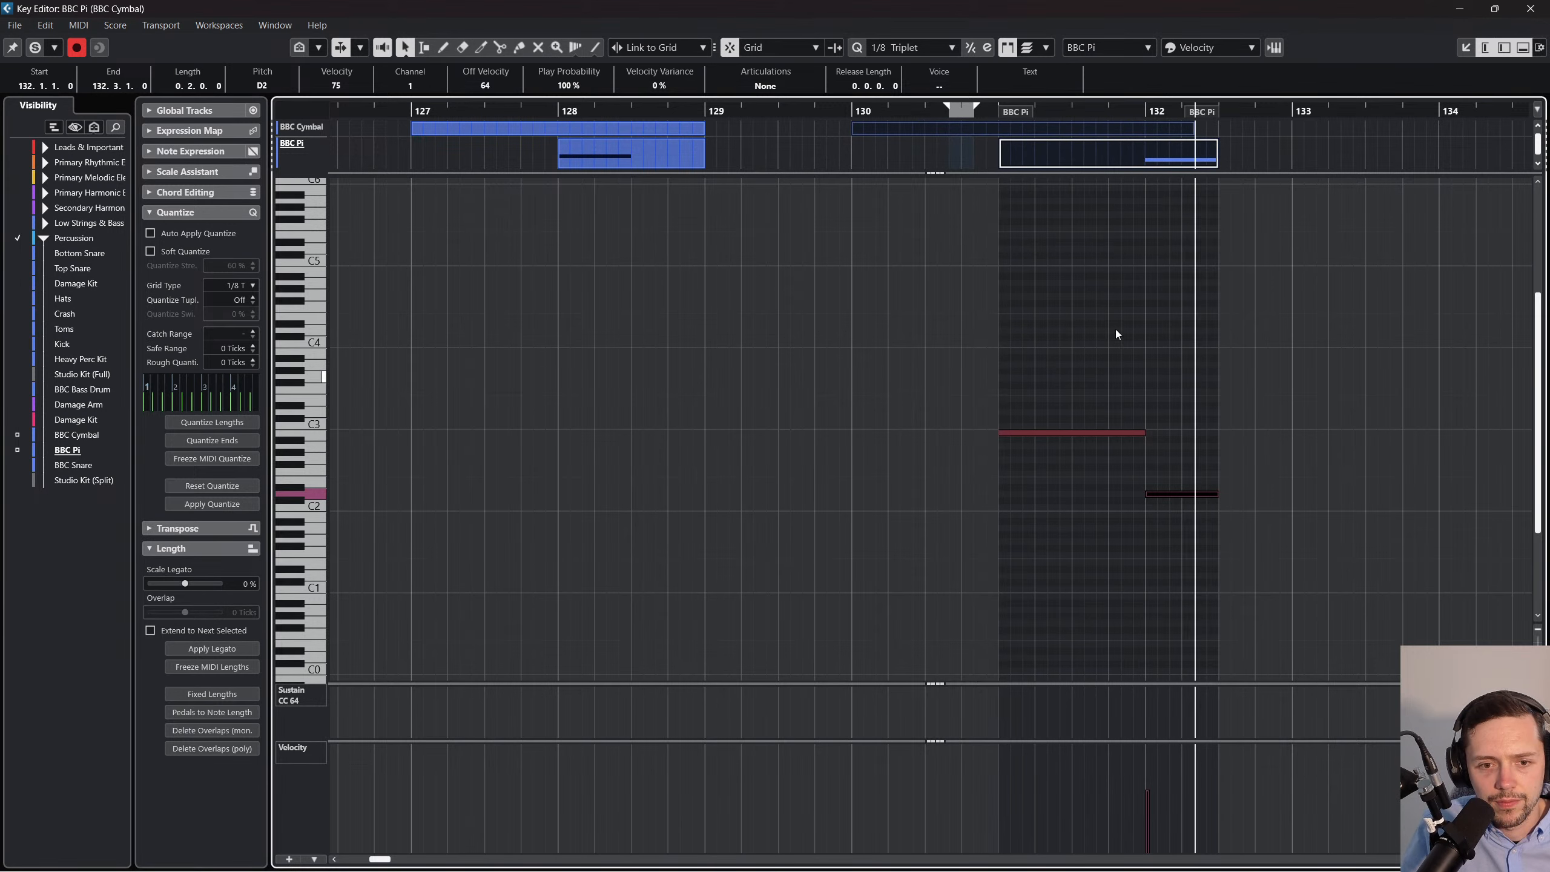
click(1121, 435)
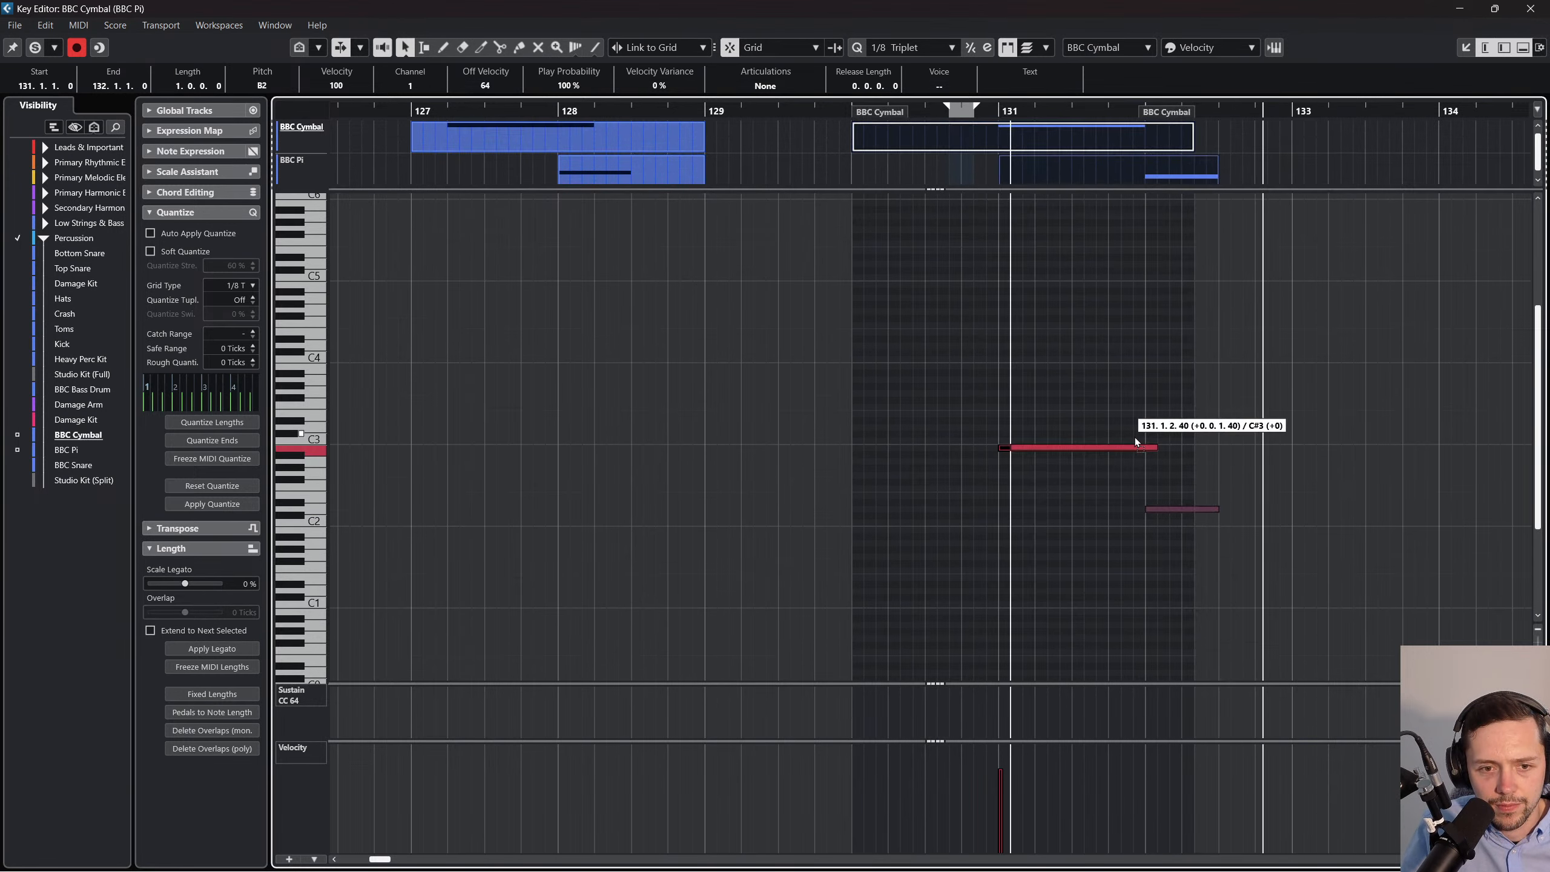
drag(1137, 442, 1149, 430)
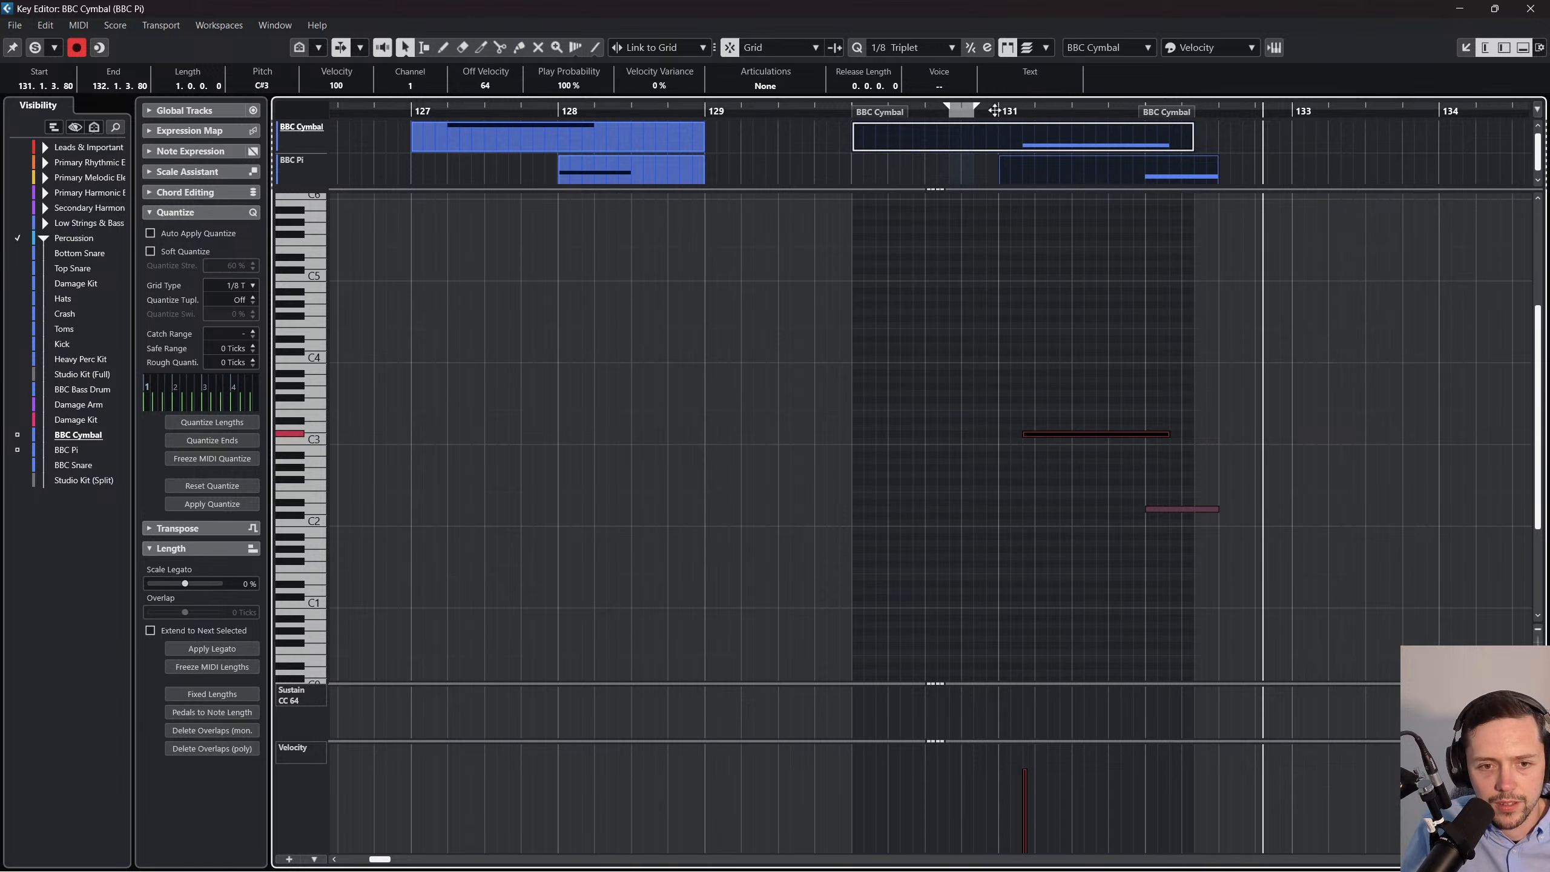
key(ctrl+z)
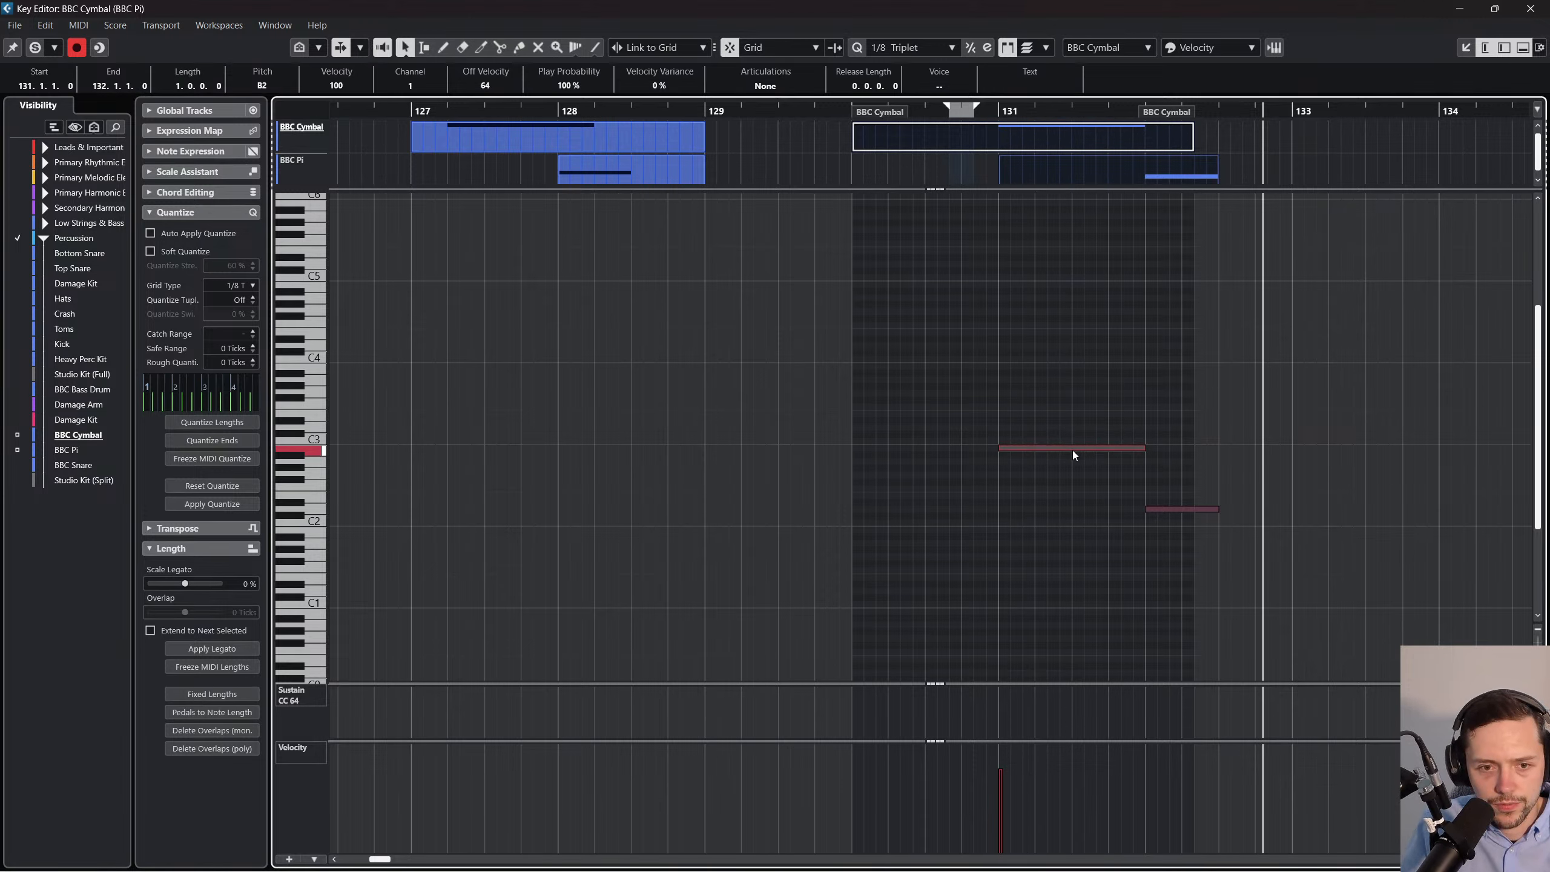
Move the BBC Cymbal note to start at 131.1.3.80, play it back from bar 131, and close the Key Editor.
drag(1073, 449, 1098, 450)
click(993, 112)
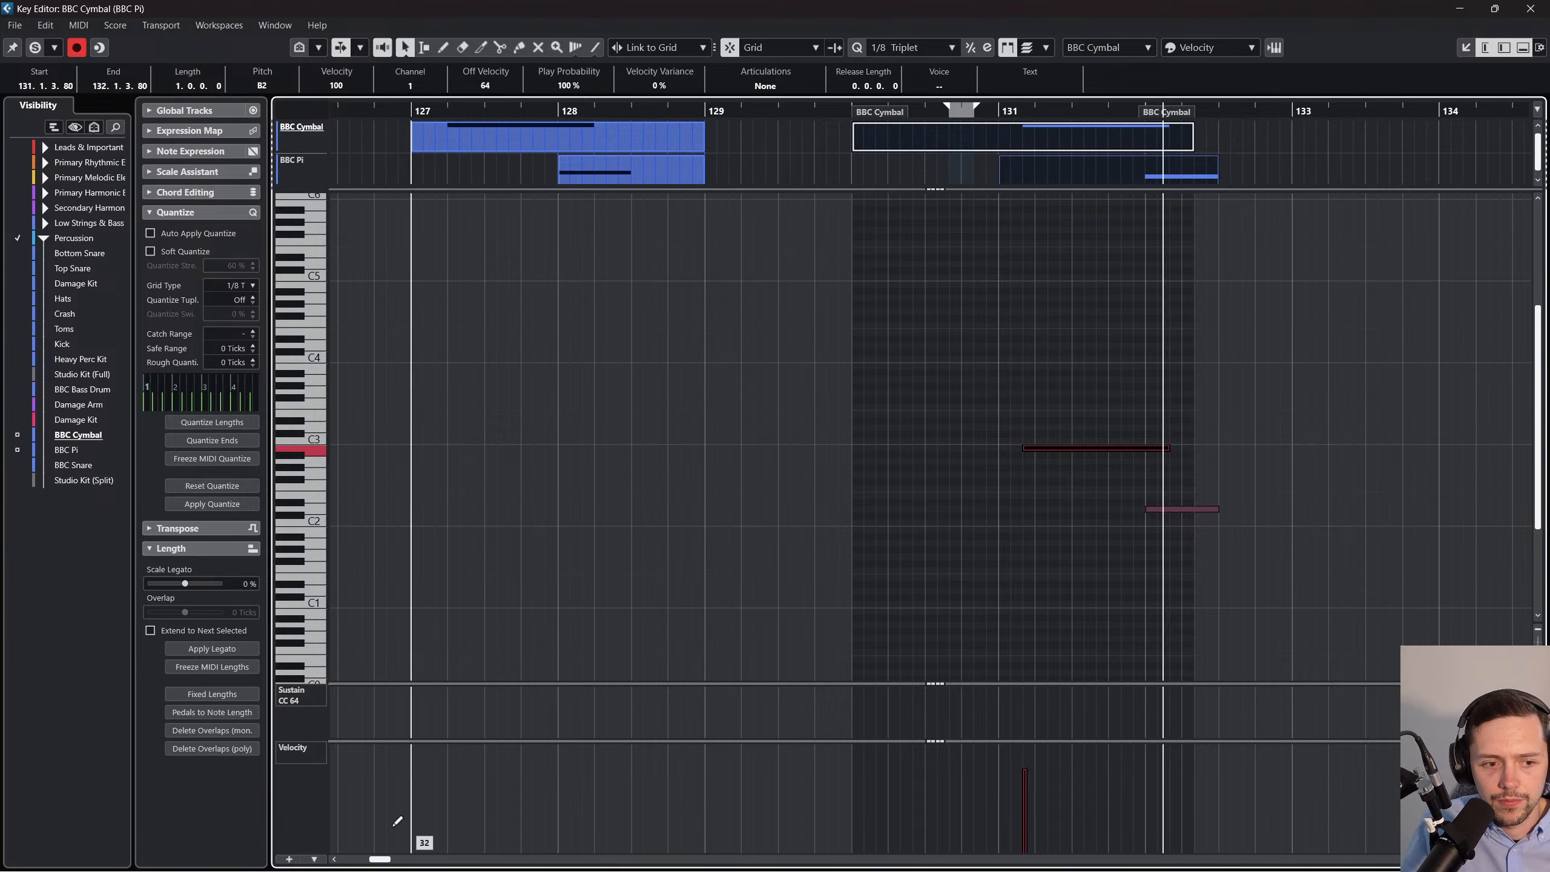
click(1531, 8)
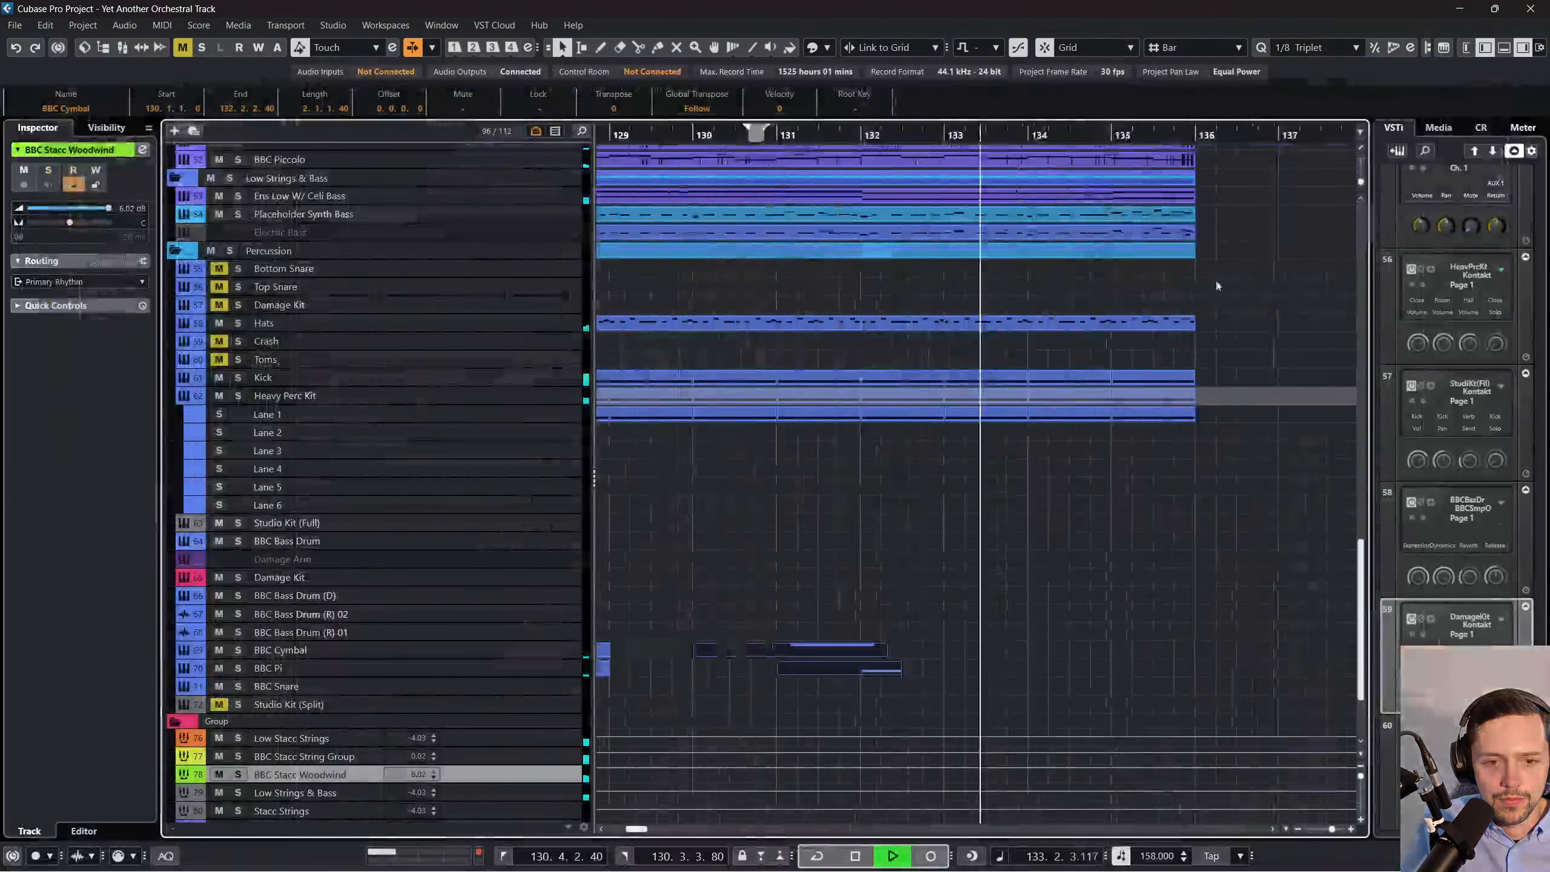
Copy the edited BBC Cymbal and BBC Pi parts from bar 130 to bar 133, deselect them and stop playback.
drag(751, 649, 999, 649)
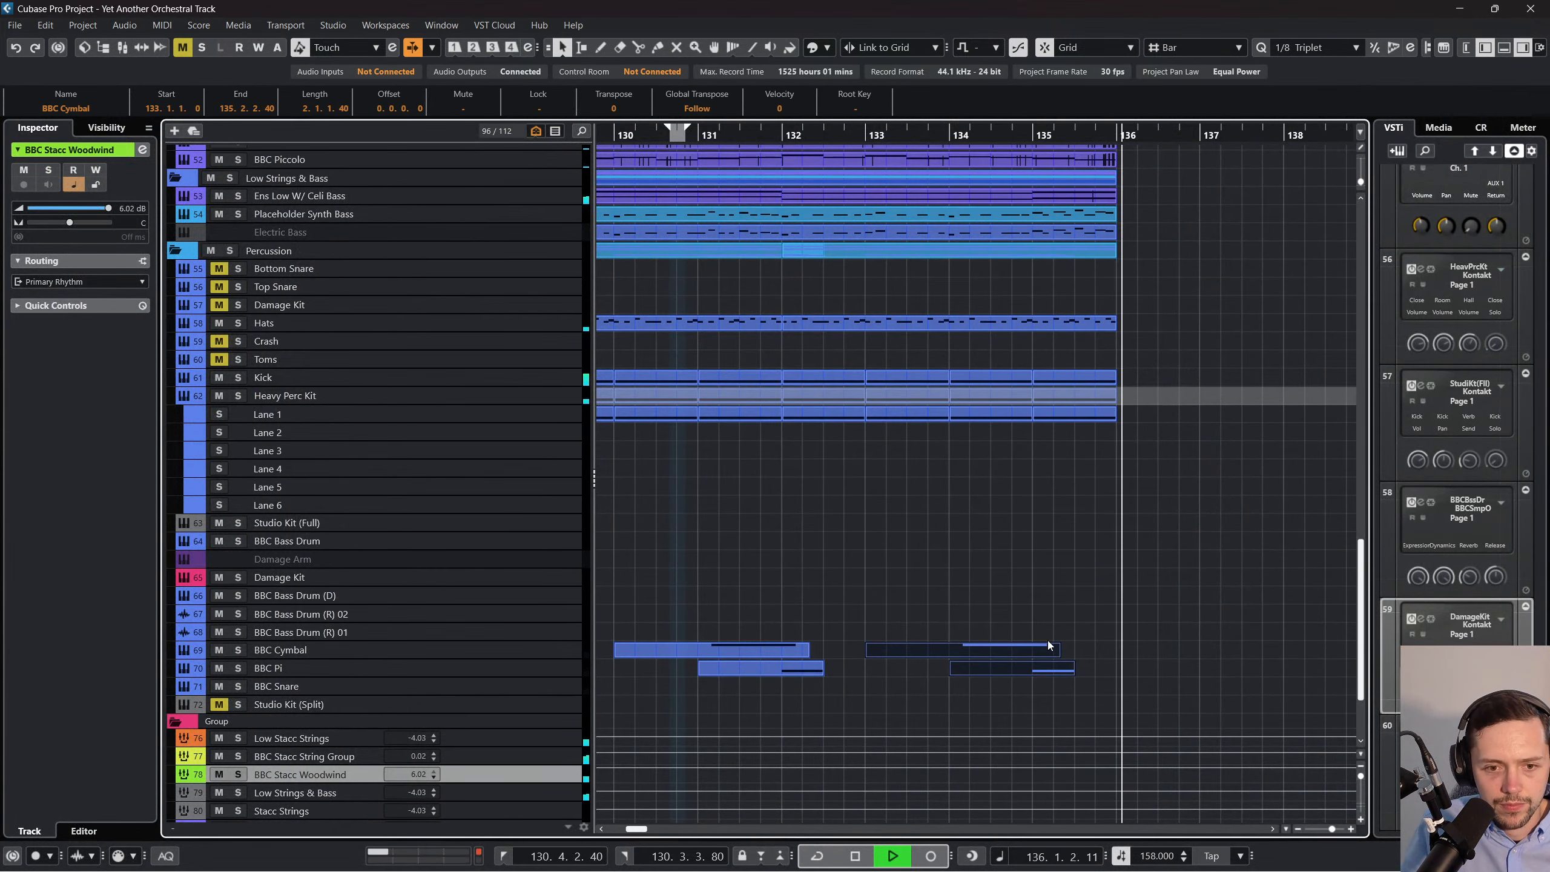
click(1147, 617)
scroll(1152, 618, left, 8)
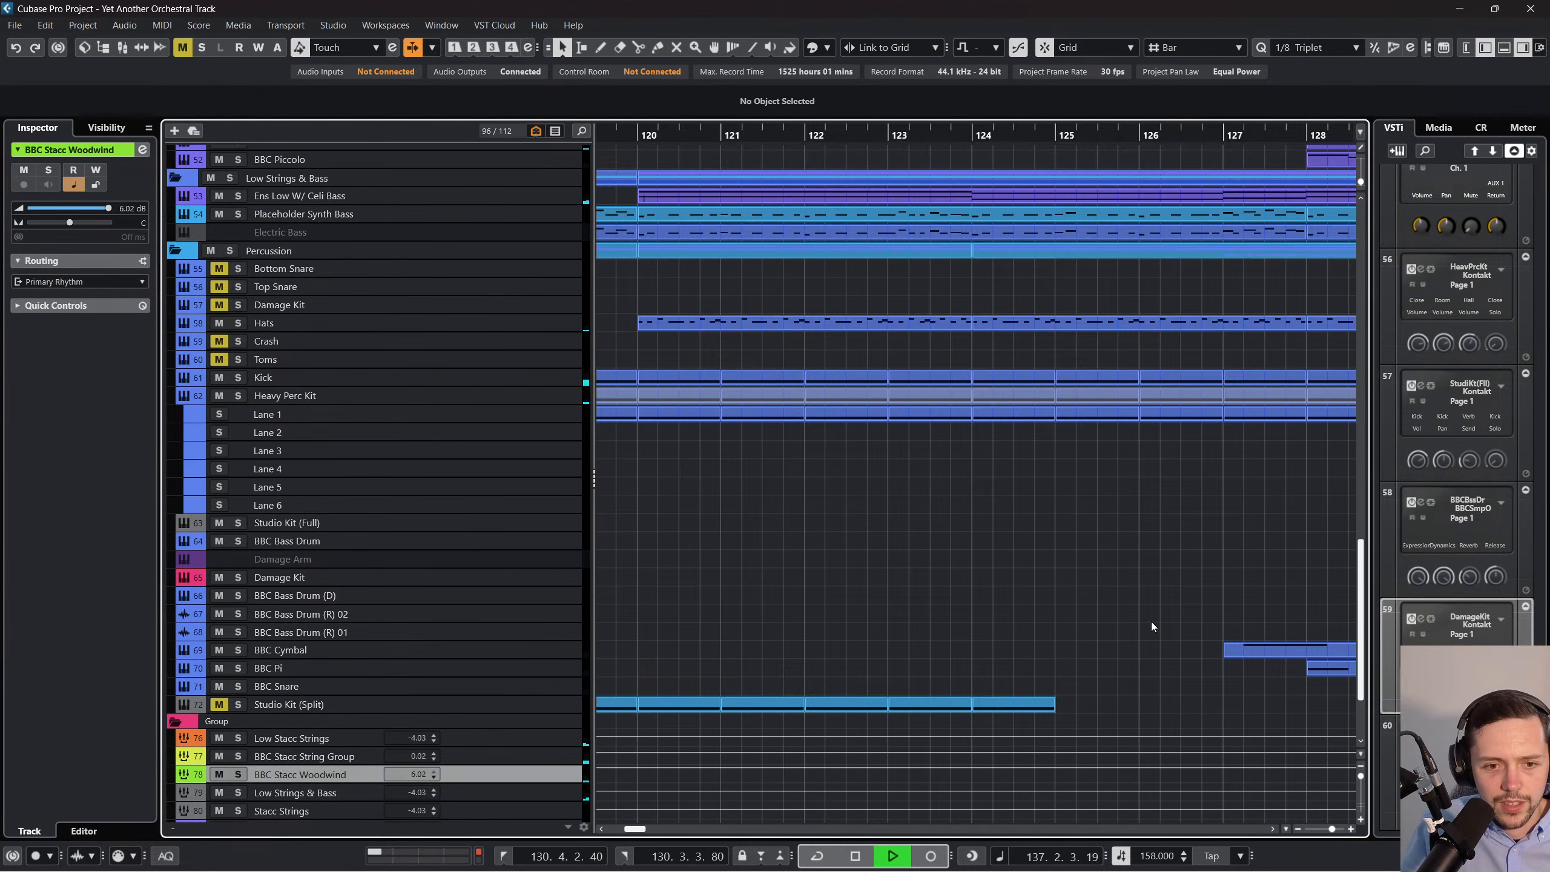
scroll(1151, 622, right, 3)
key(space)
scroll(1152, 628, right, 1)
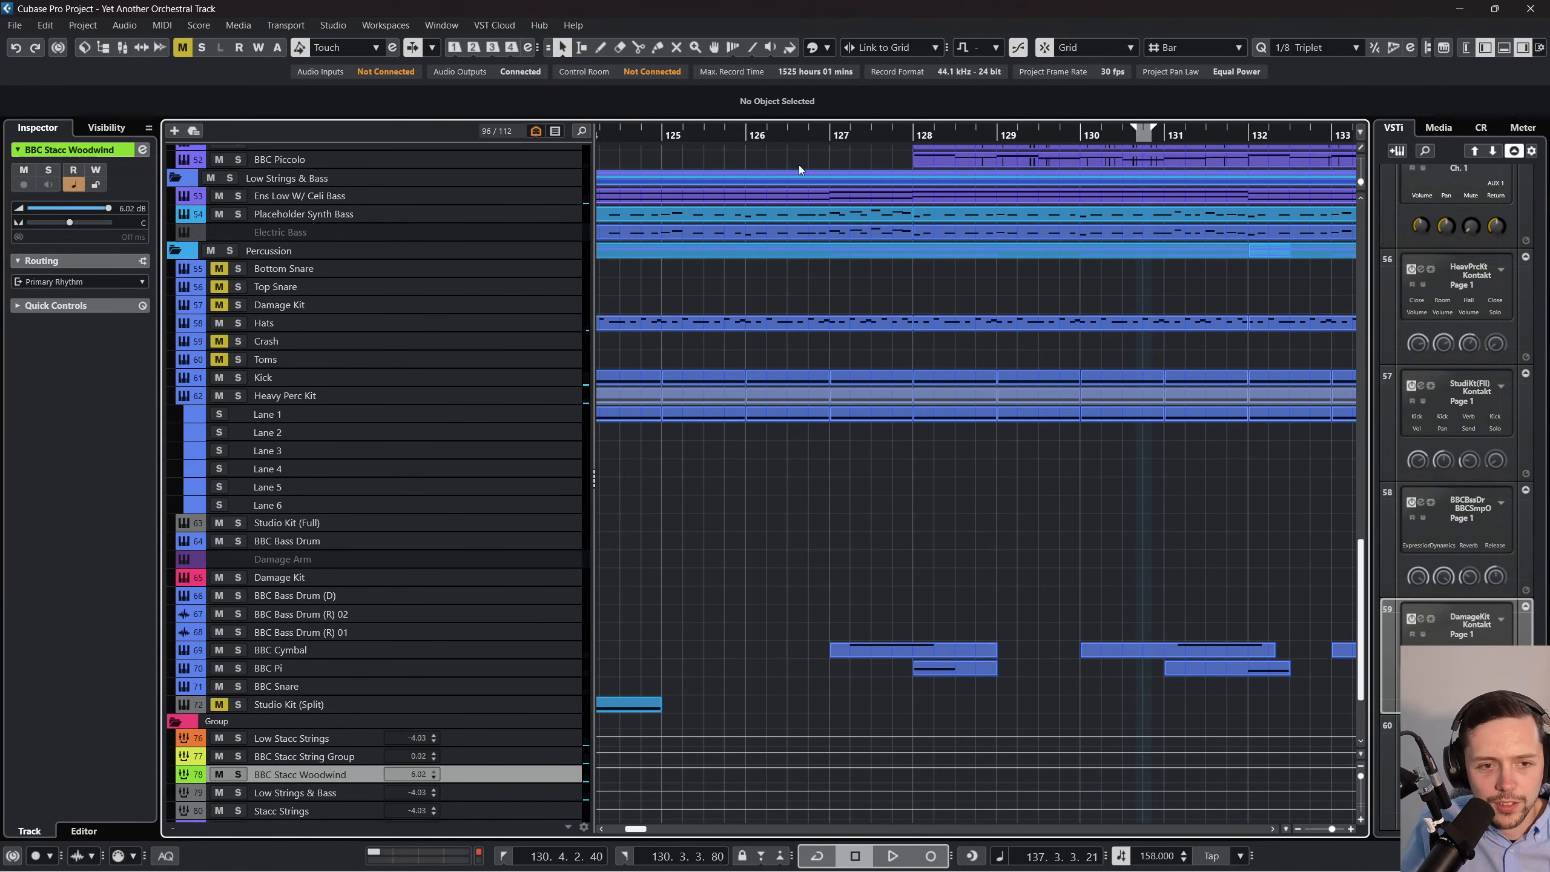
Play the new cymbal passages from just before bar 127 while selecting BBC Bass Drum (D) and the Damage Kit track.
drag(807, 135, 810, 127)
key(space)
click(505, 595)
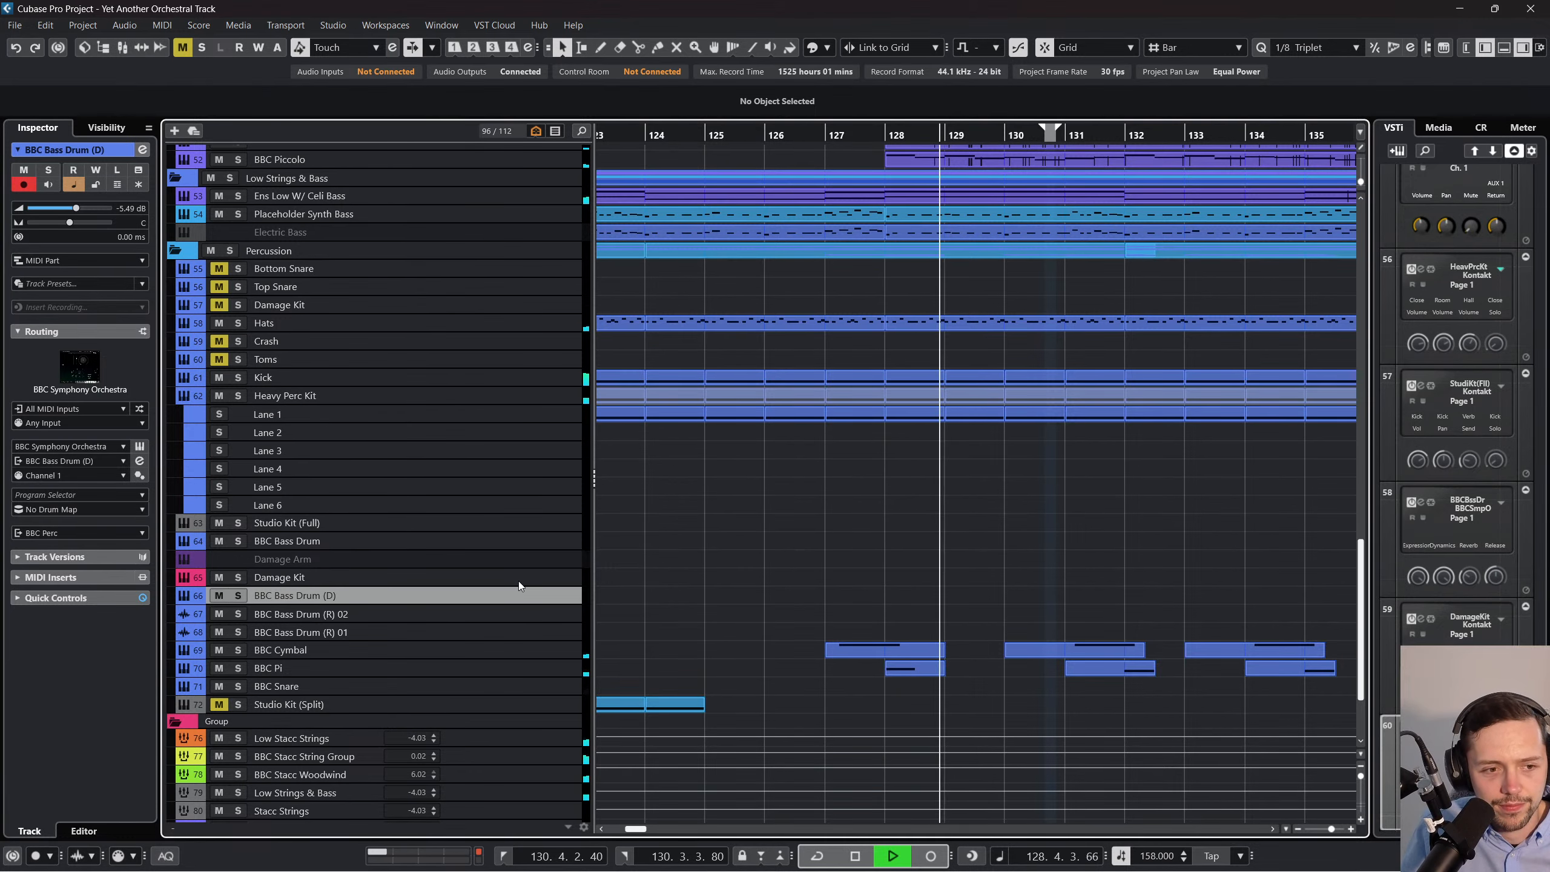
click(518, 581)
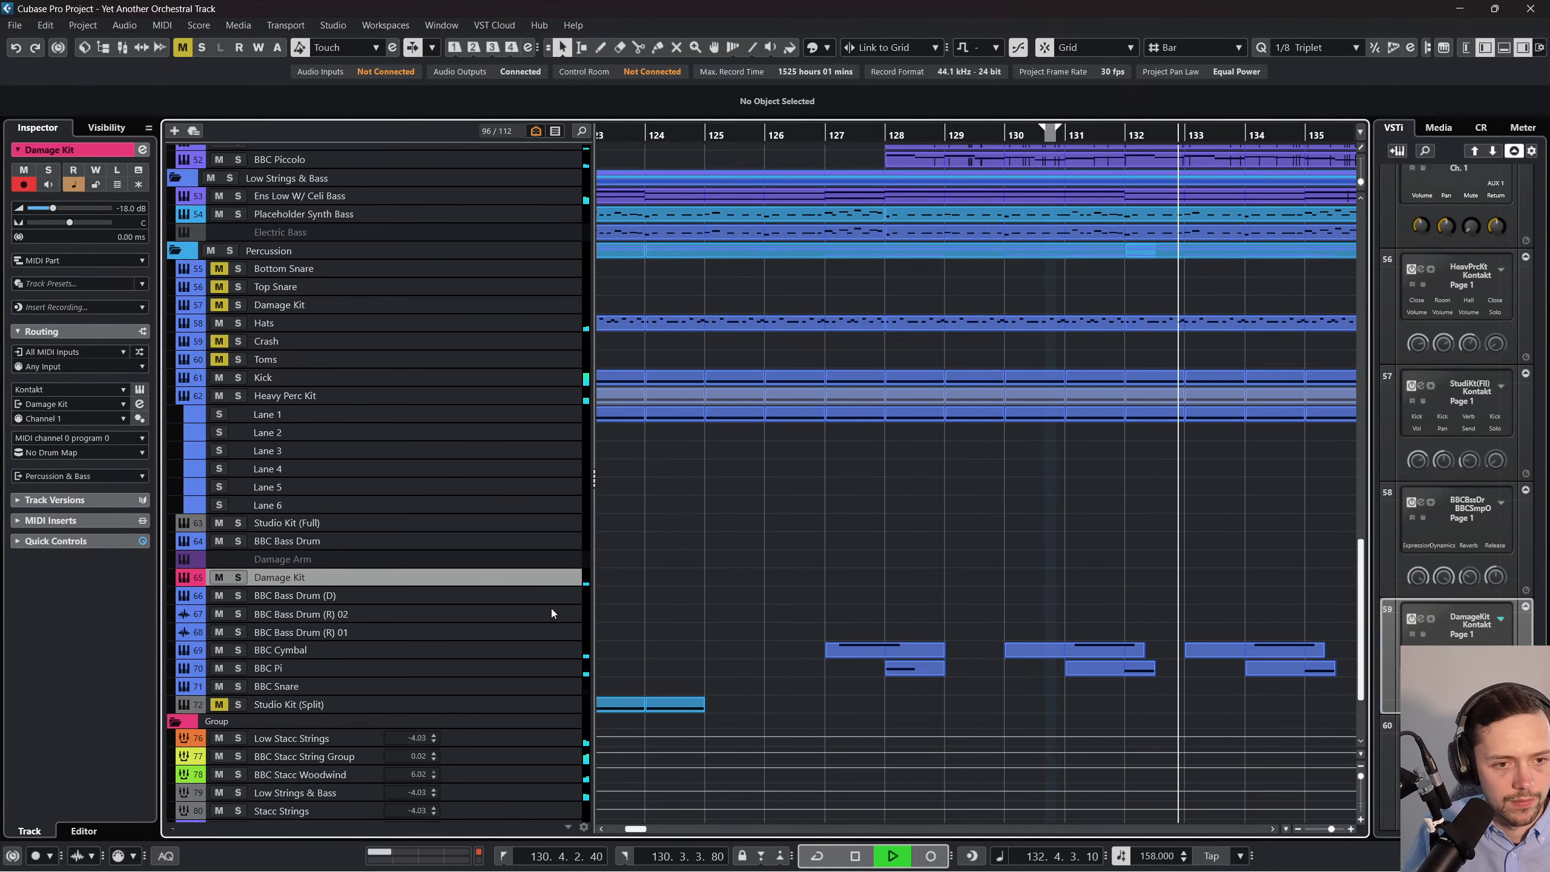
Stop playback and open the last BBC Cymbal and BBC Pi parts, around bars 133 to 135, together in the Key Editor window.
scroll(836, 584, right, 4)
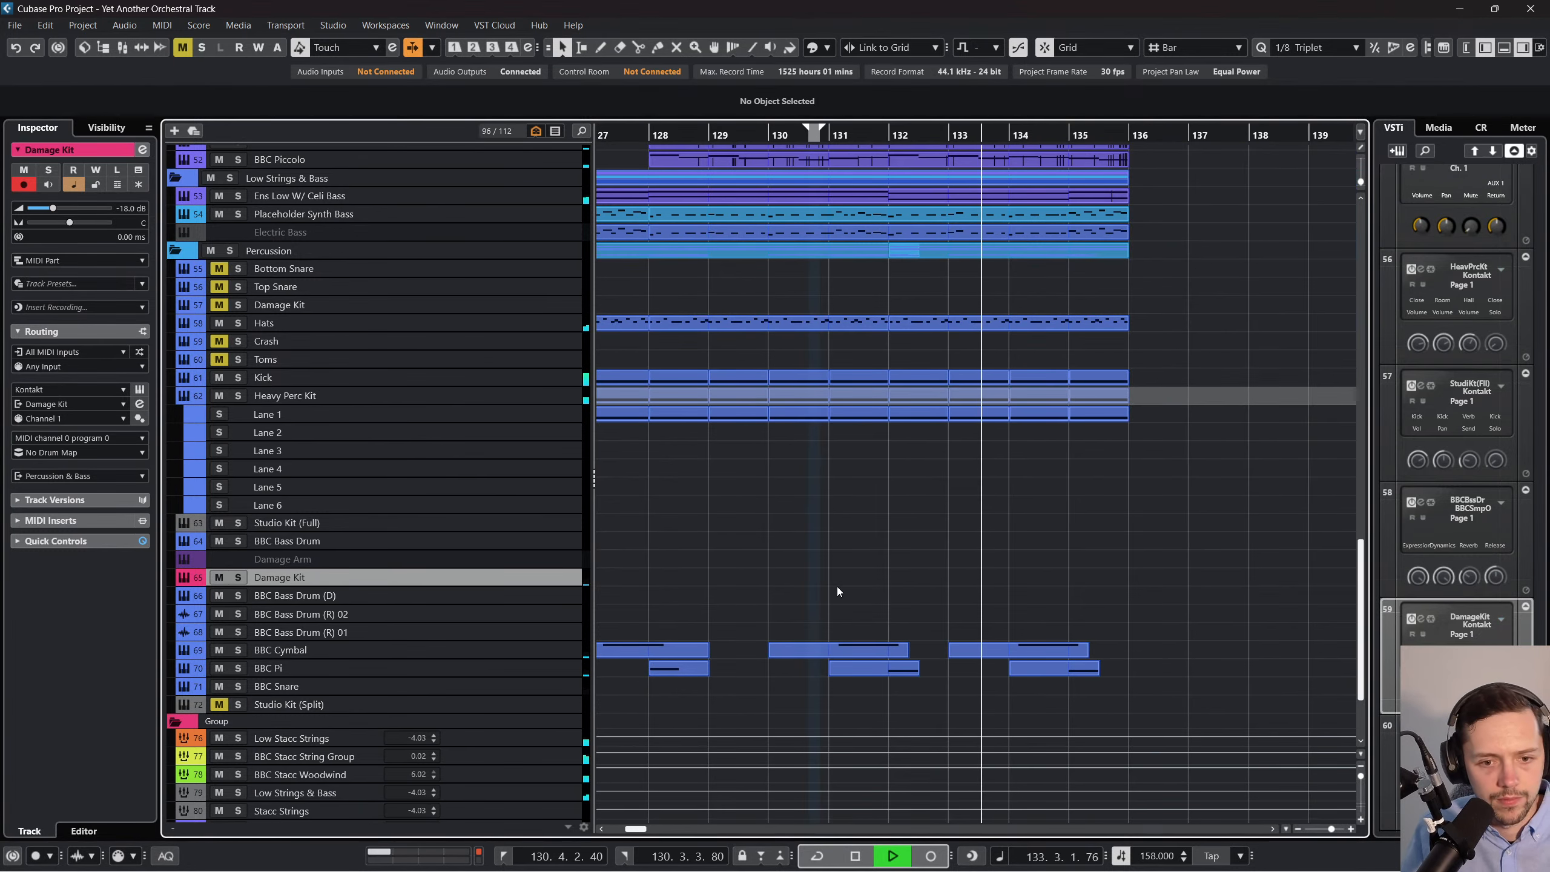
double_click(1057, 655)
click(168, 830)
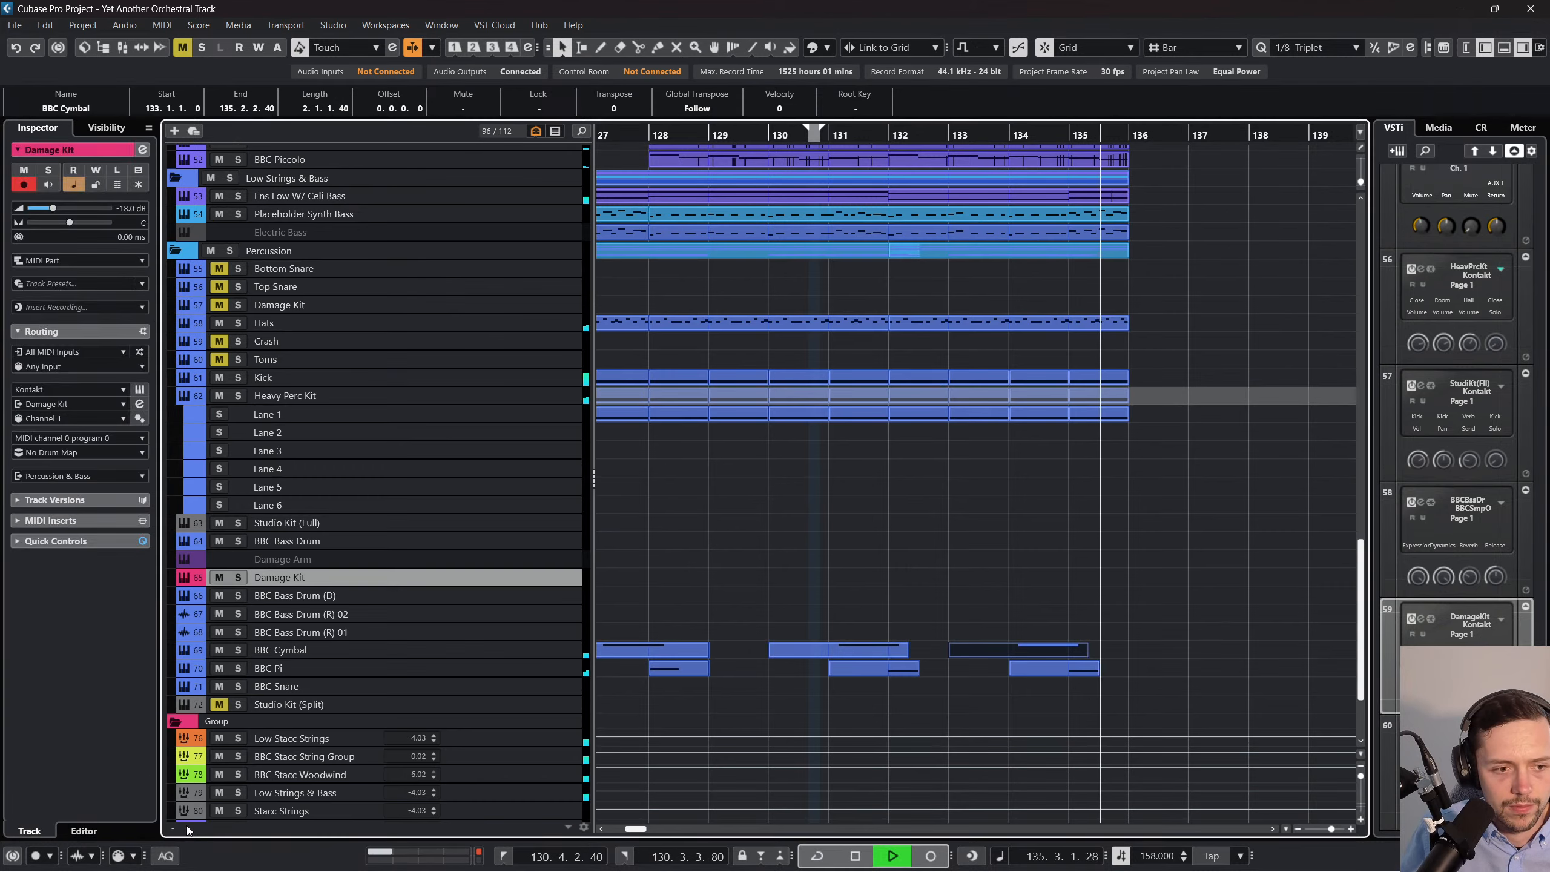
key(space)
click(175, 30)
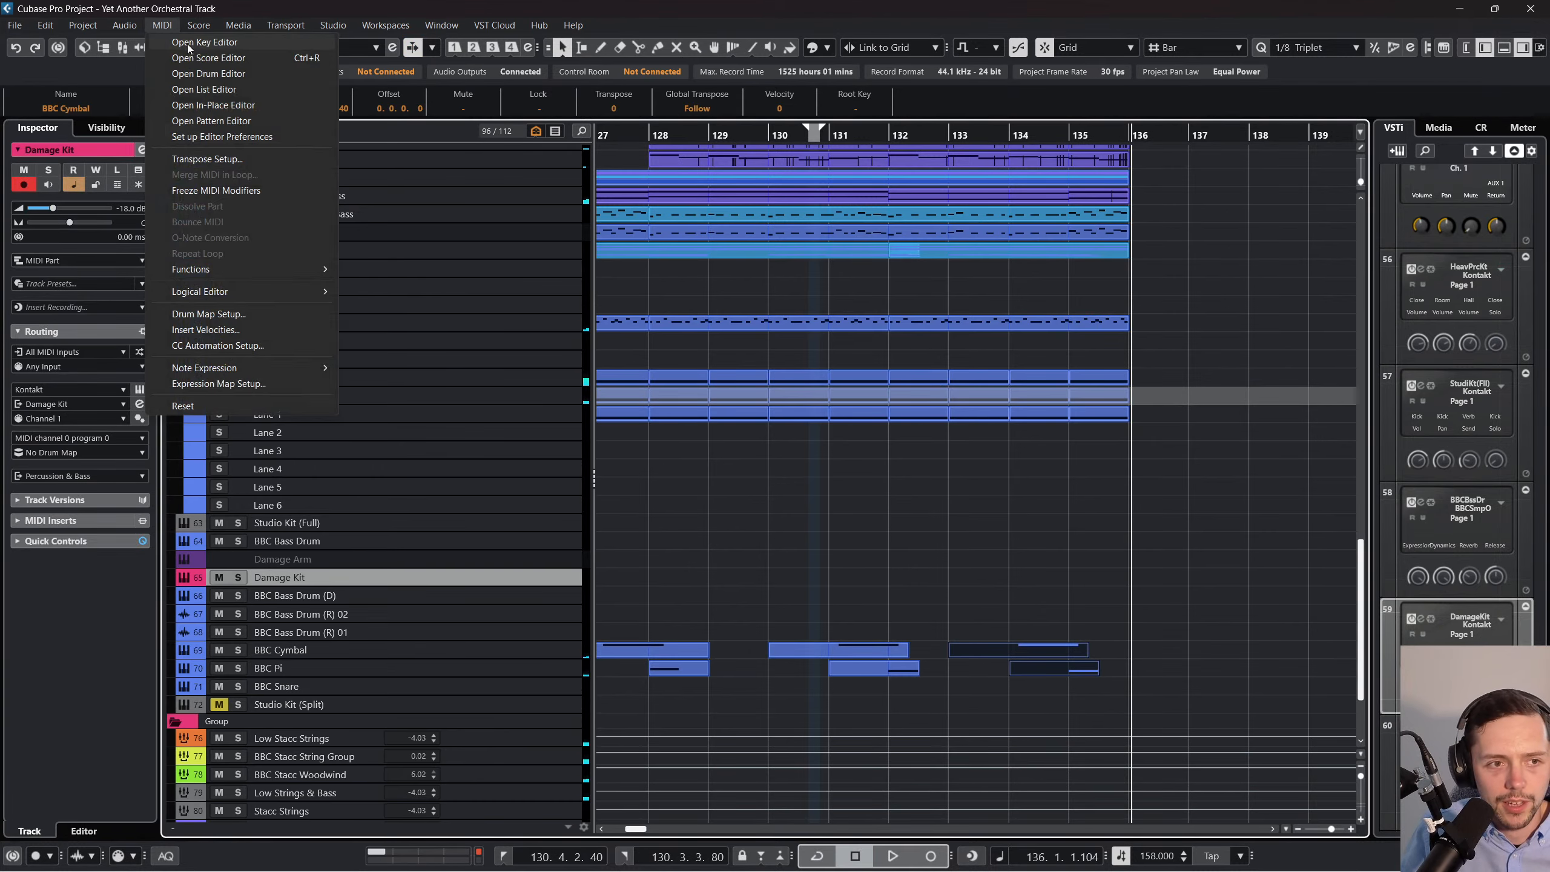
click(187, 43)
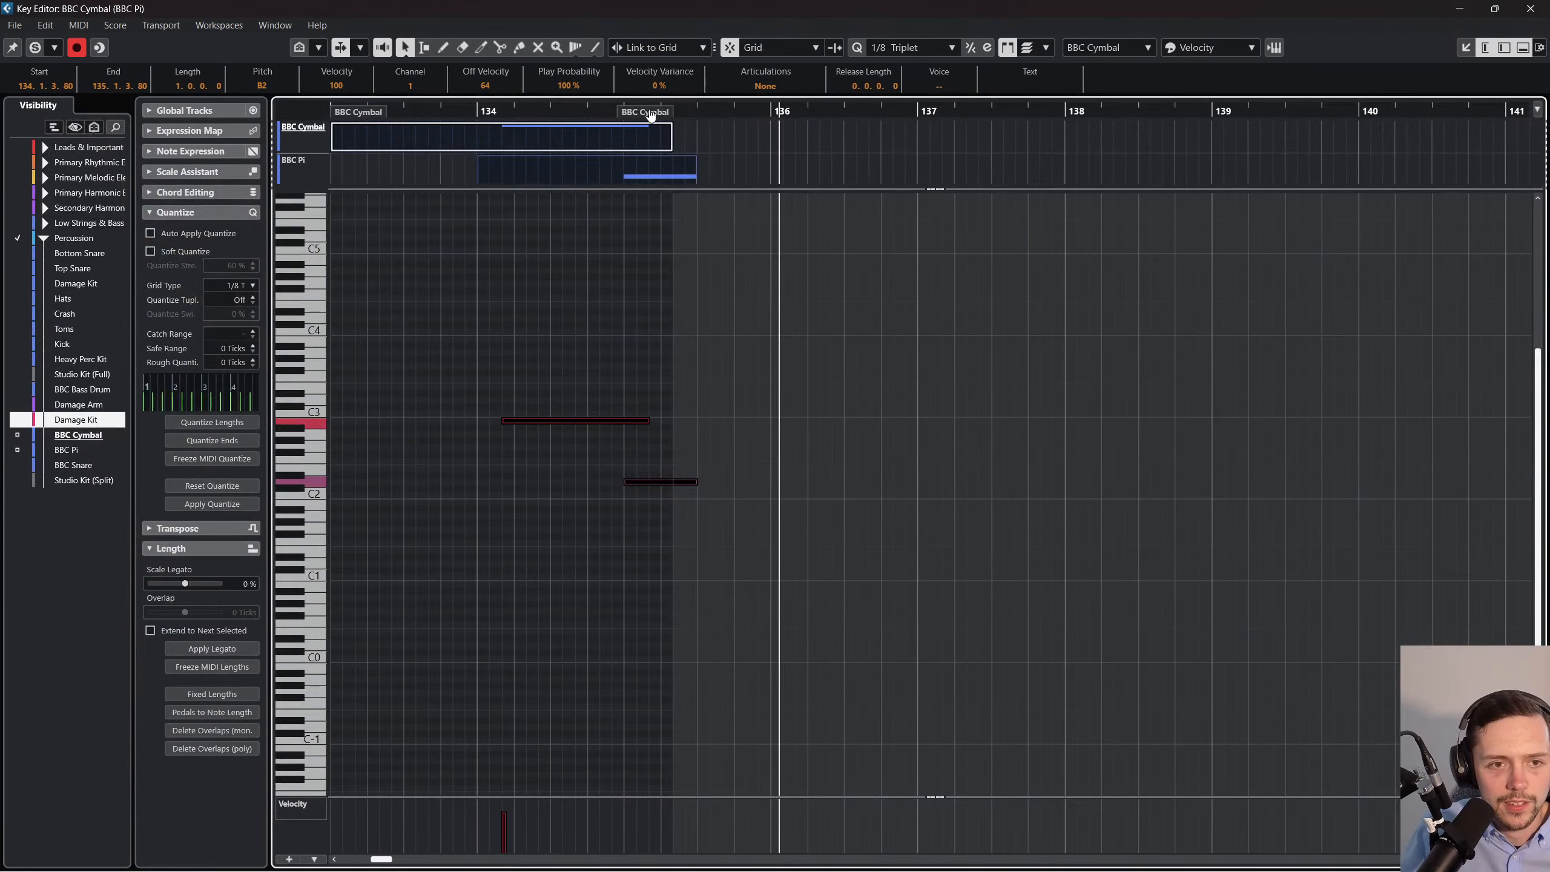
Extend the BBC Cymbal part past bar 136 and move the cymbal and Pi notes about a bar later, enlarging the BBC Pi part.
drag(643, 112, 767, 112)
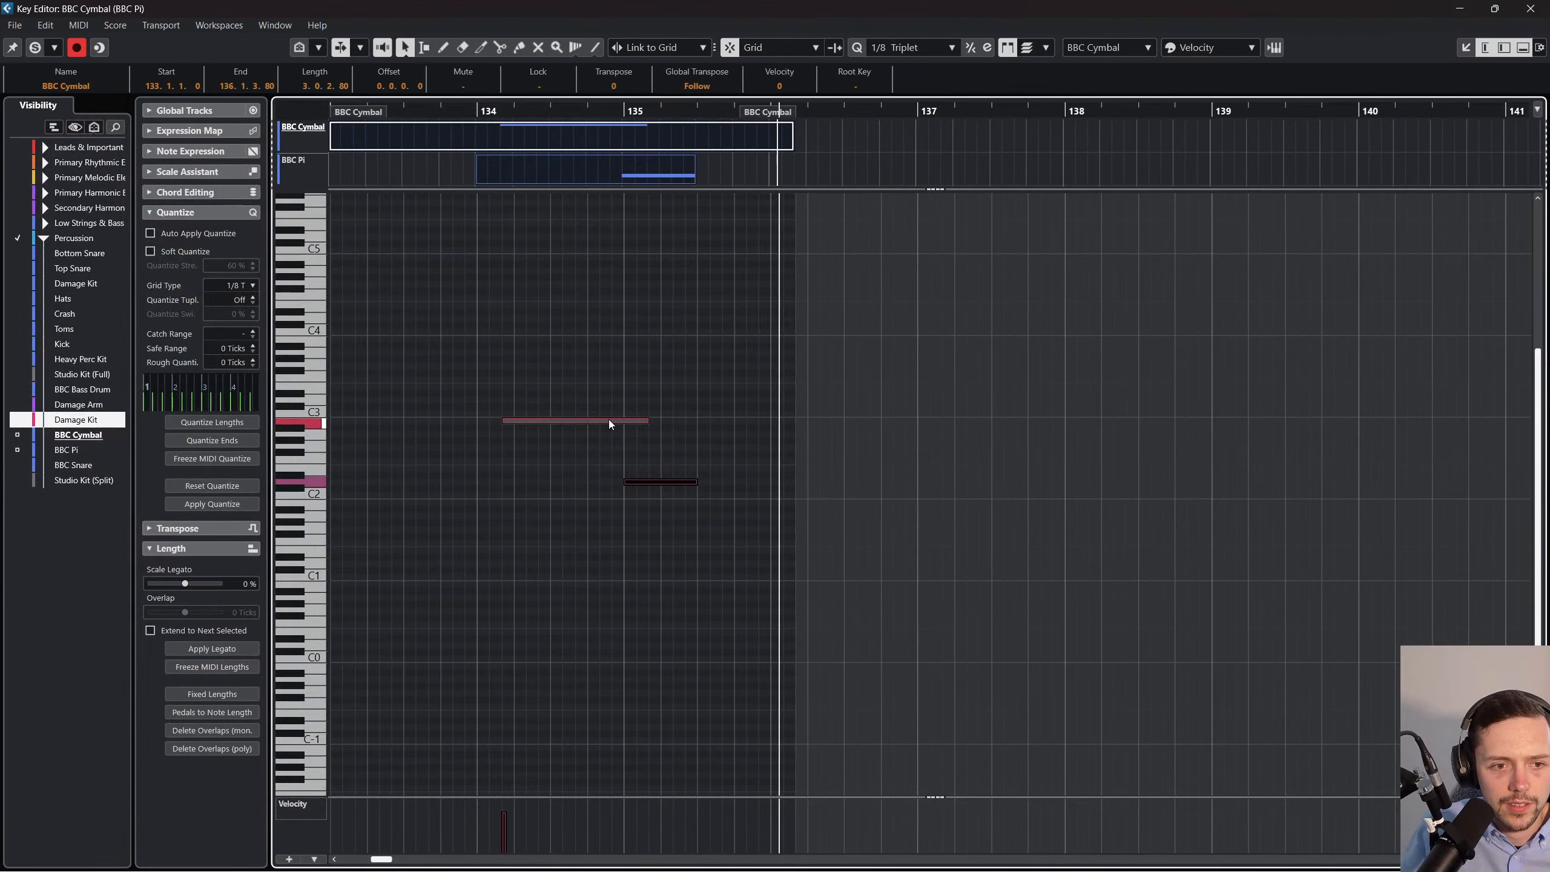
drag(608, 420, 744, 418)
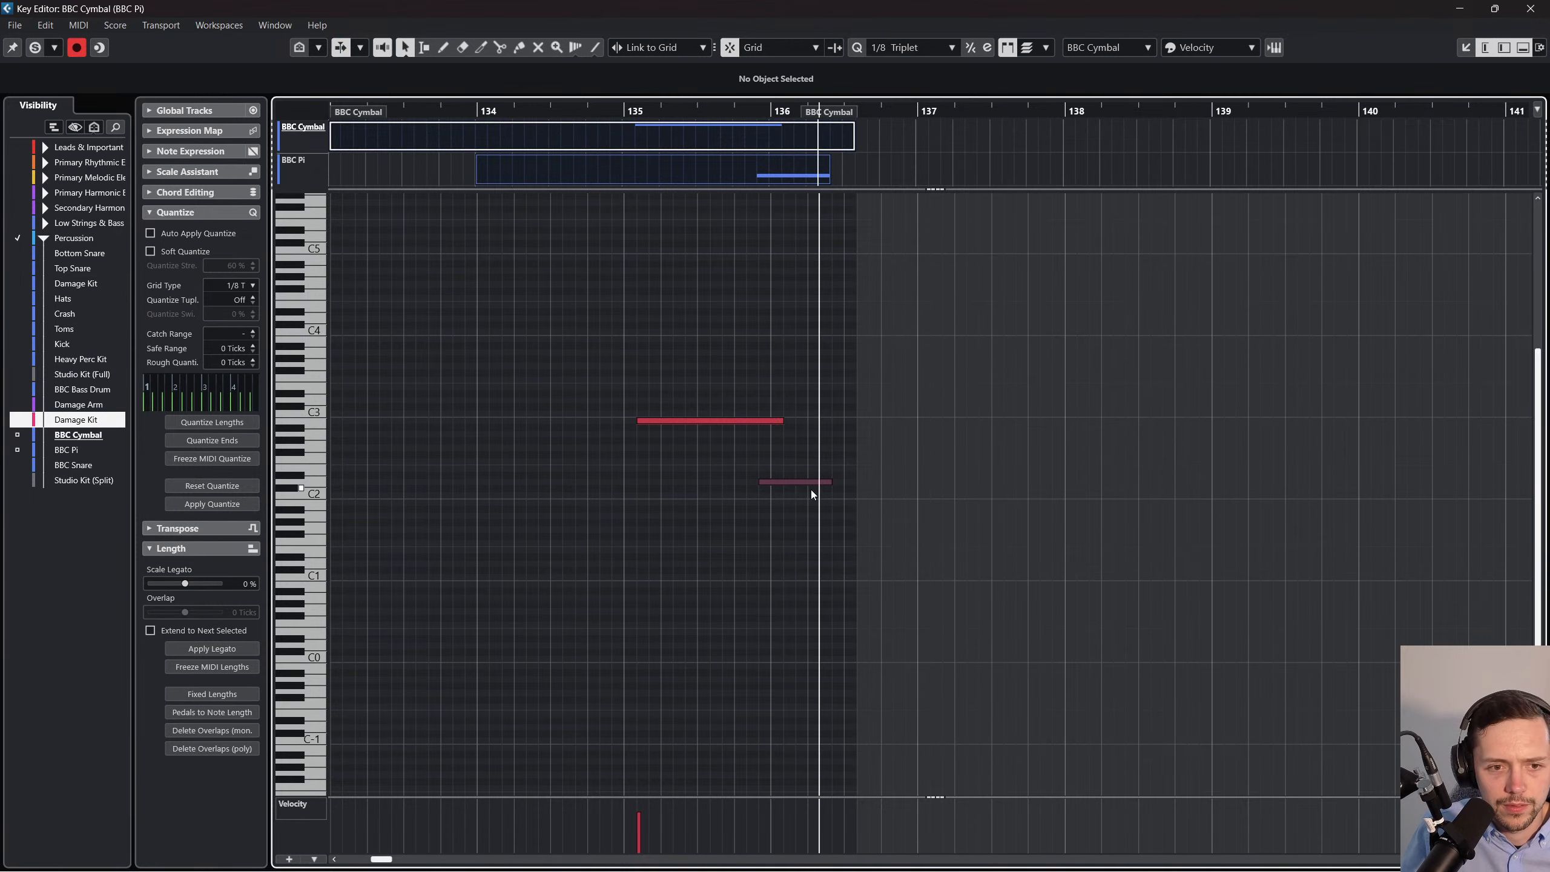
drag(799, 483, 823, 479)
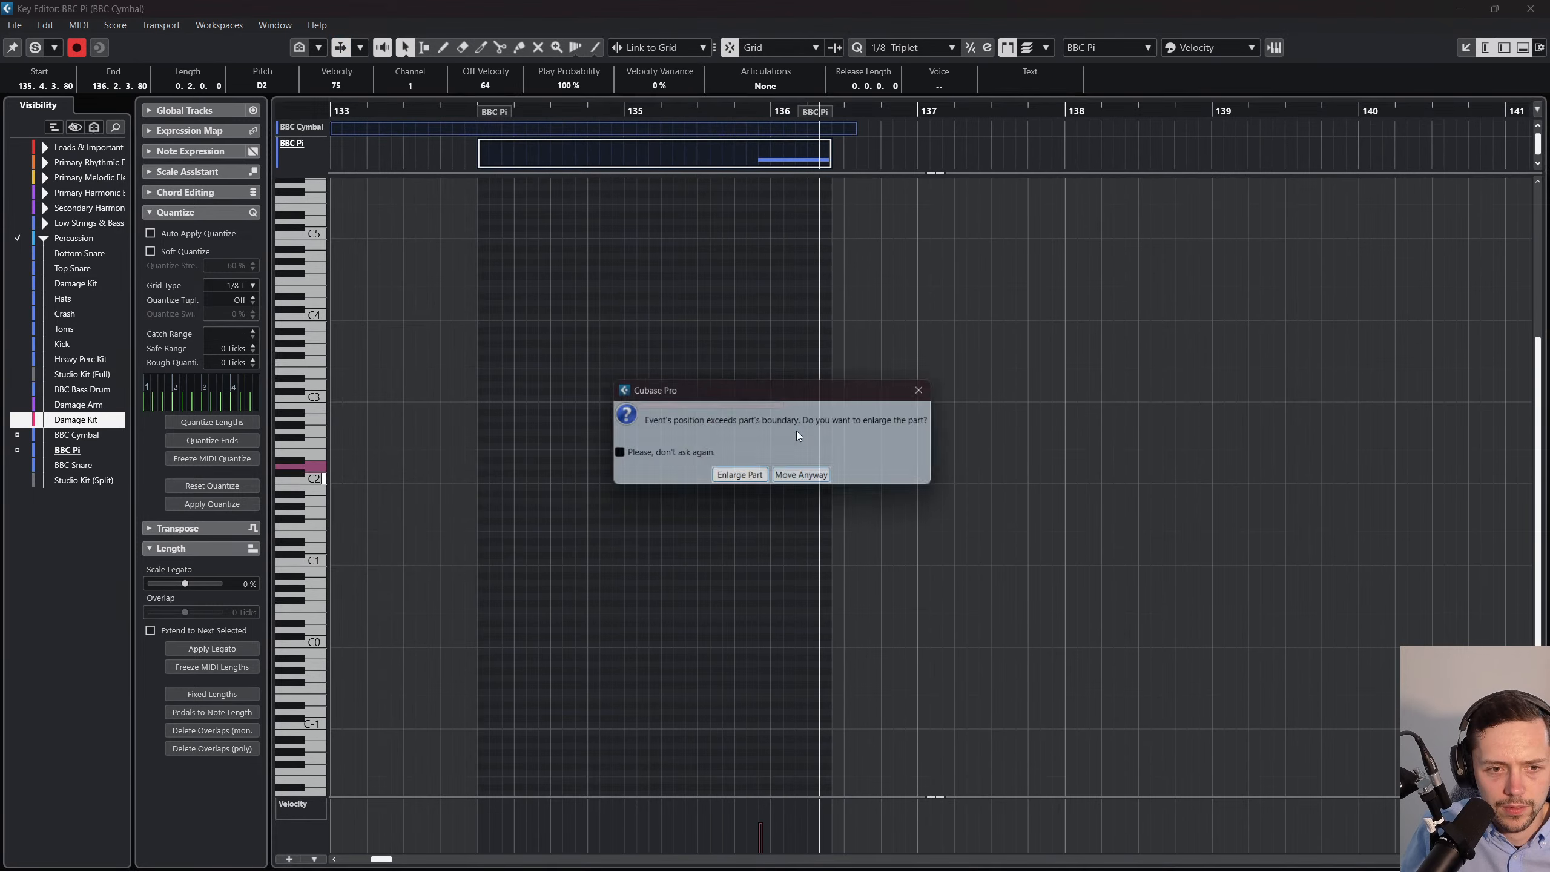
click(760, 476)
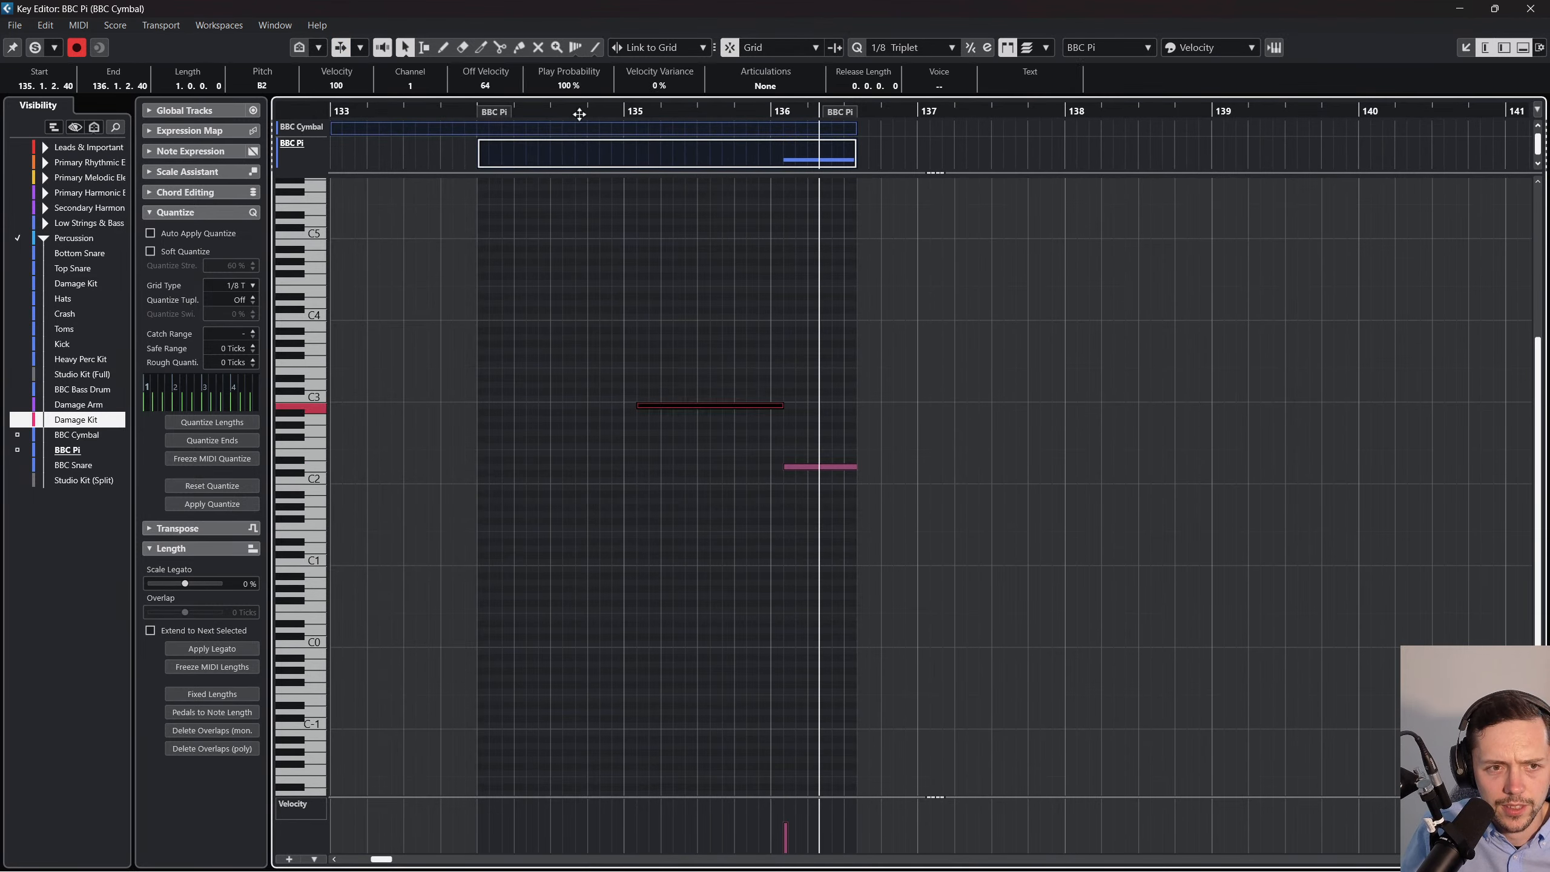
Play the passage, move the BBC Pi note to start at 136.1.1.0 on D2, close the Key Editor and stop playback.
key(space)
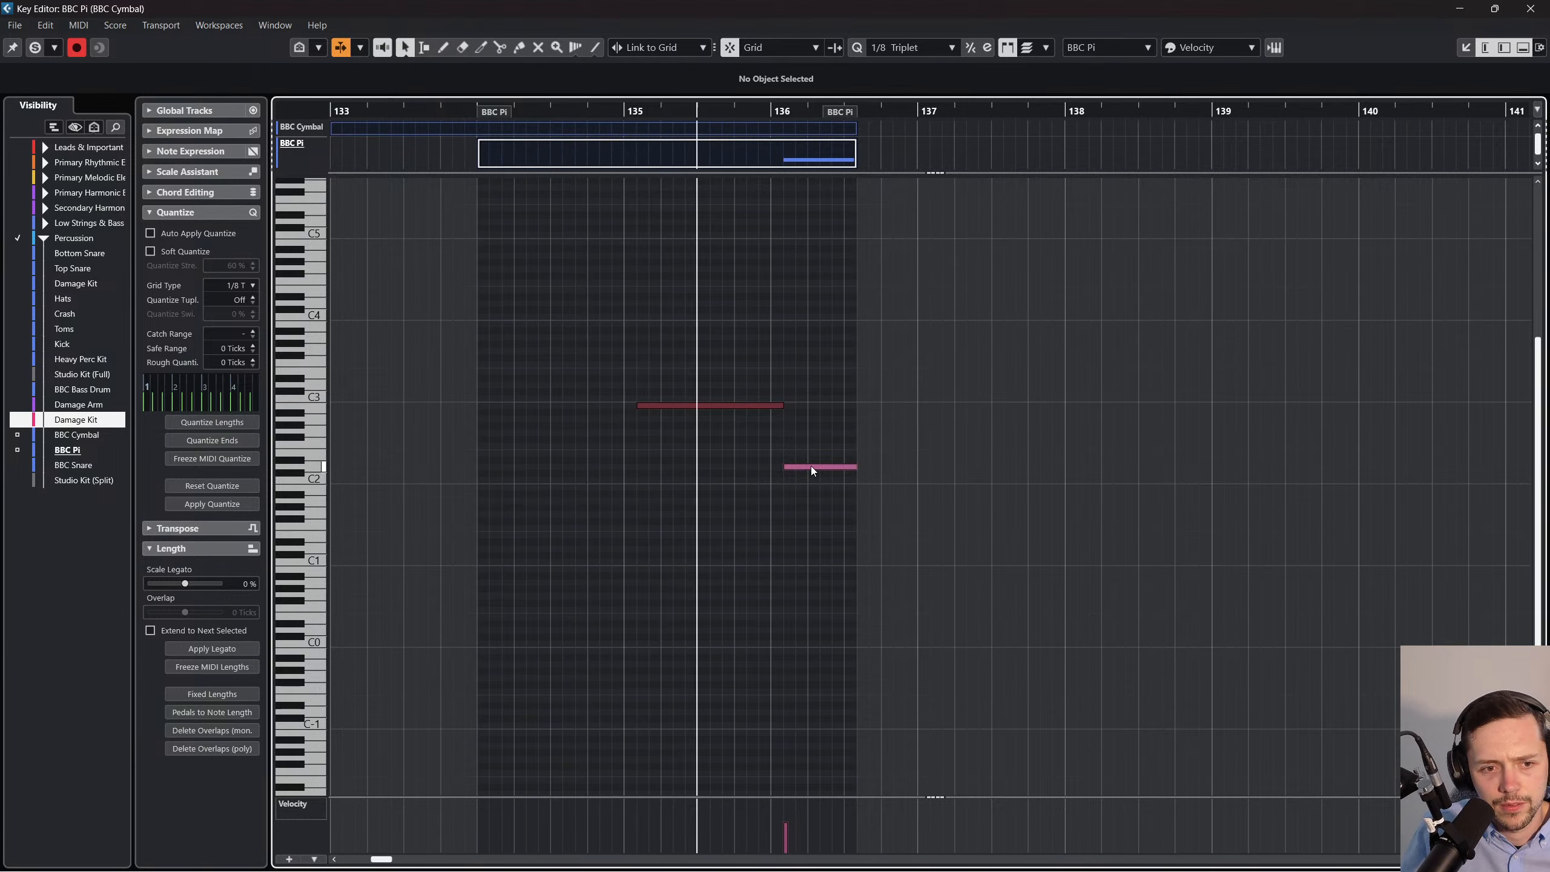
click(805, 465)
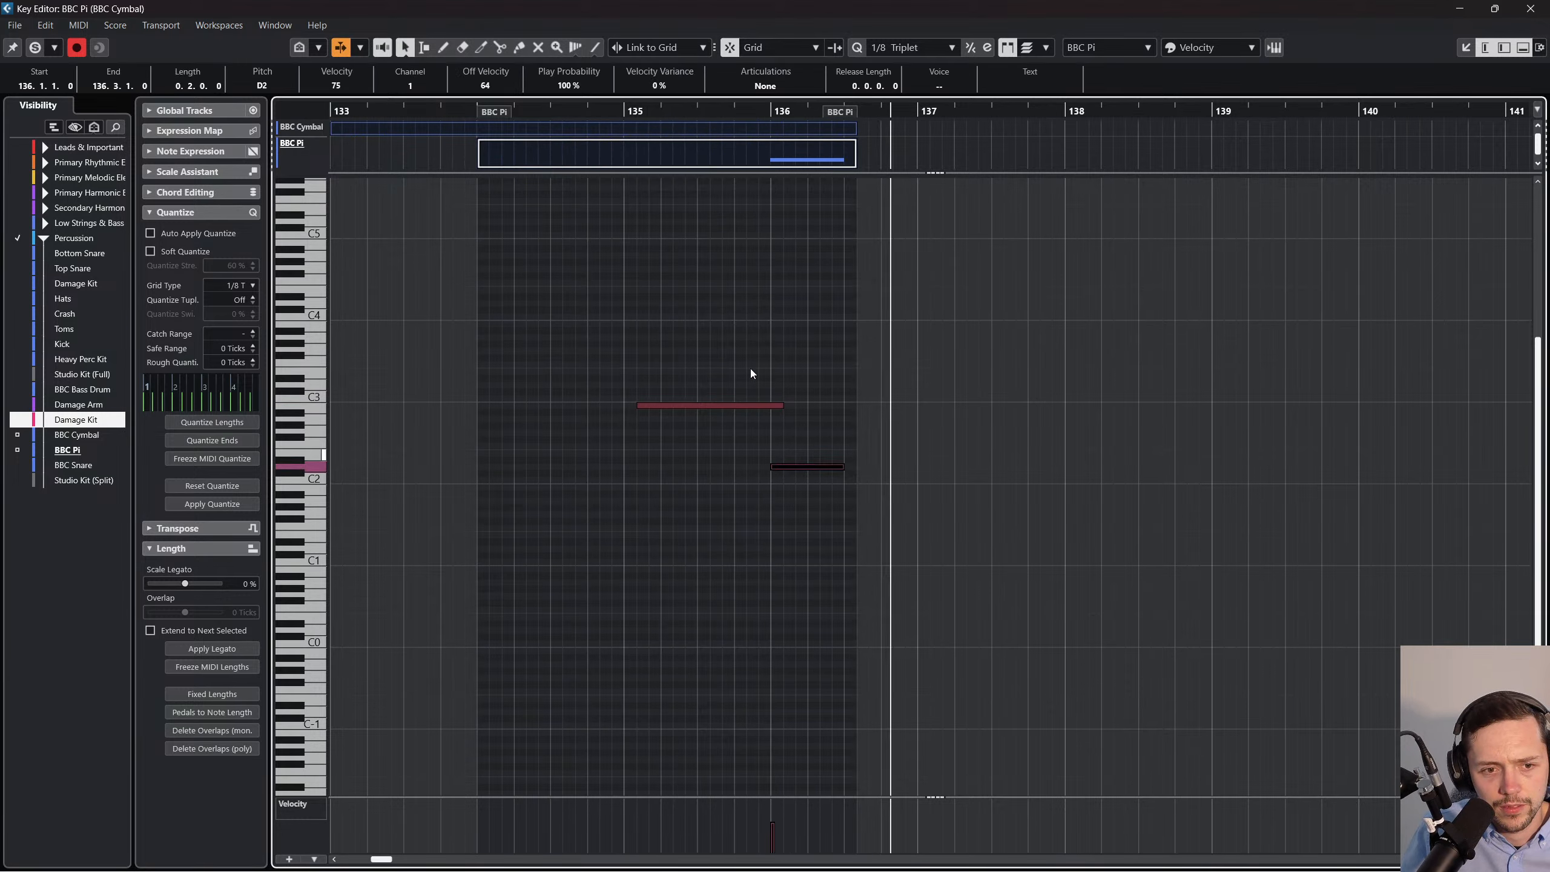
click(1531, 8)
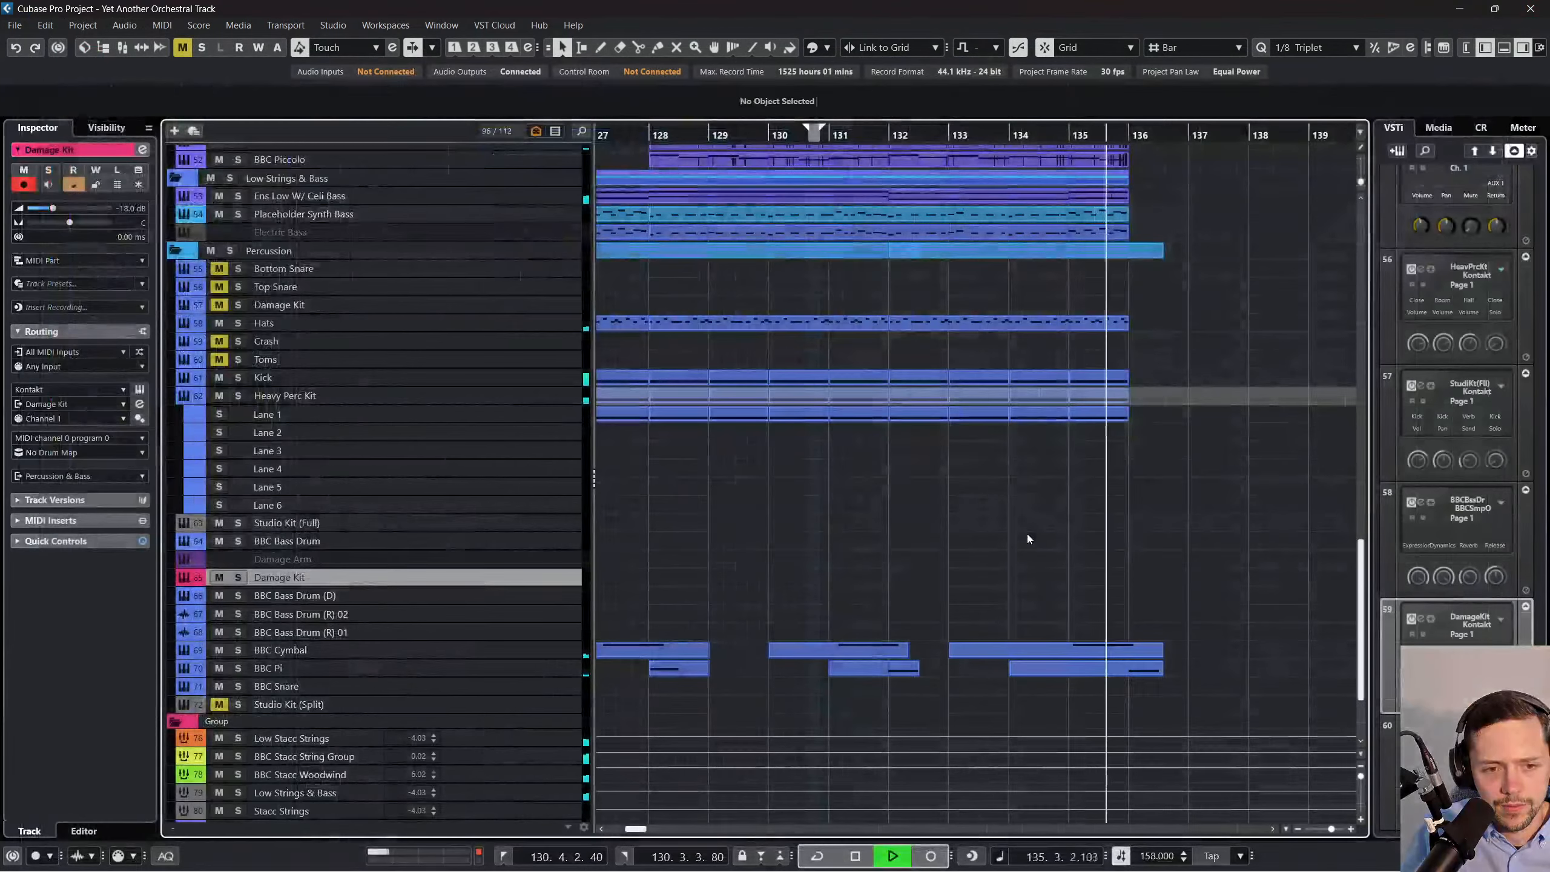
key(space)
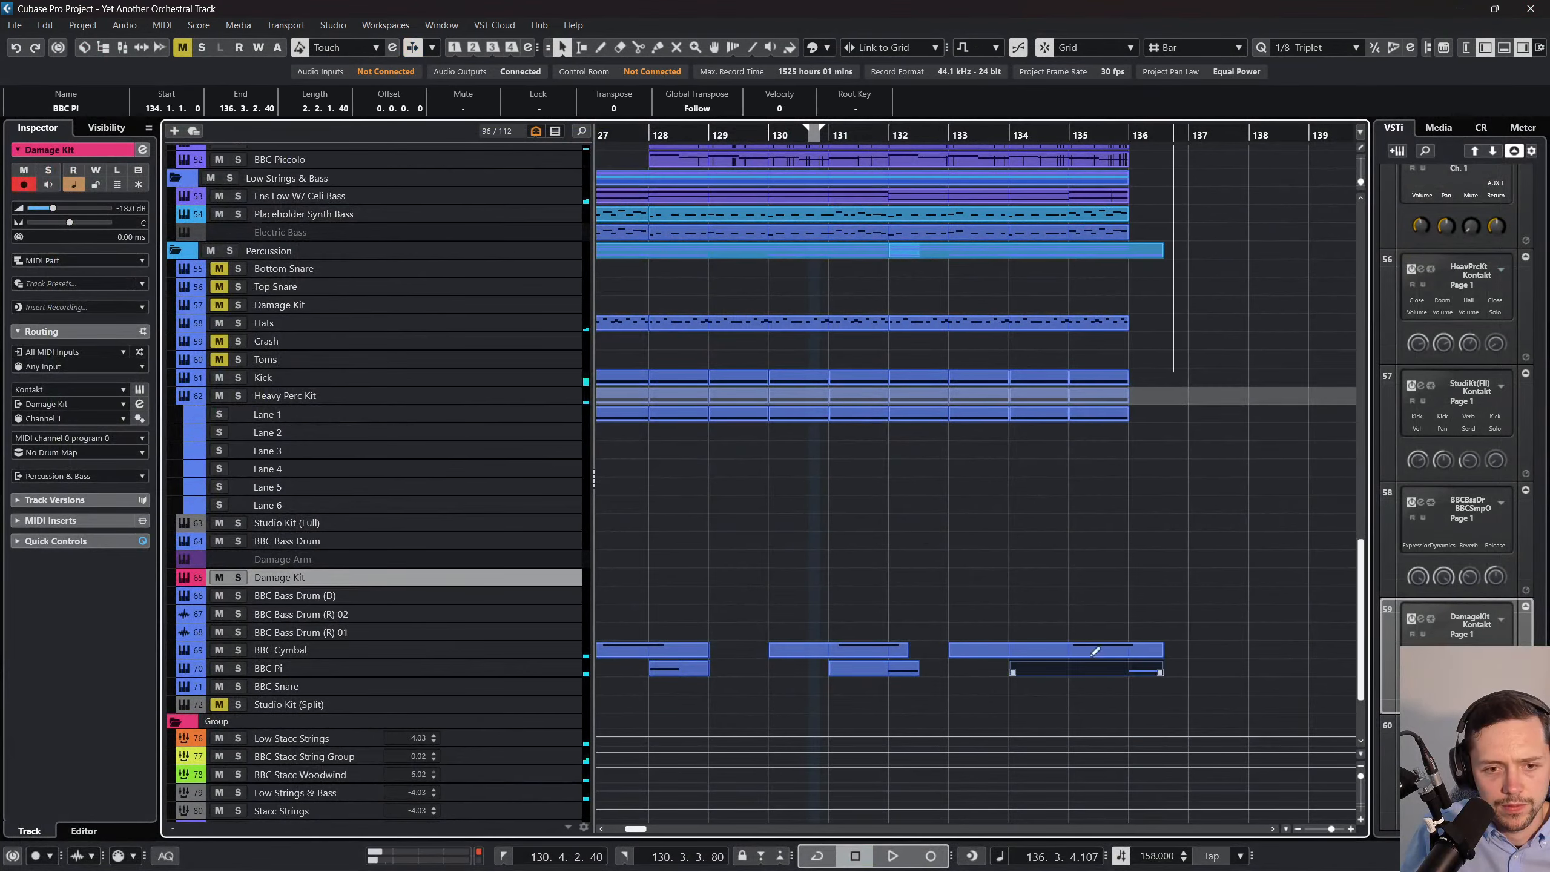
Set the velocity of the BBC Pi note at bar 136 to 48 and play it back from bar 135.
double_click(1114, 674)
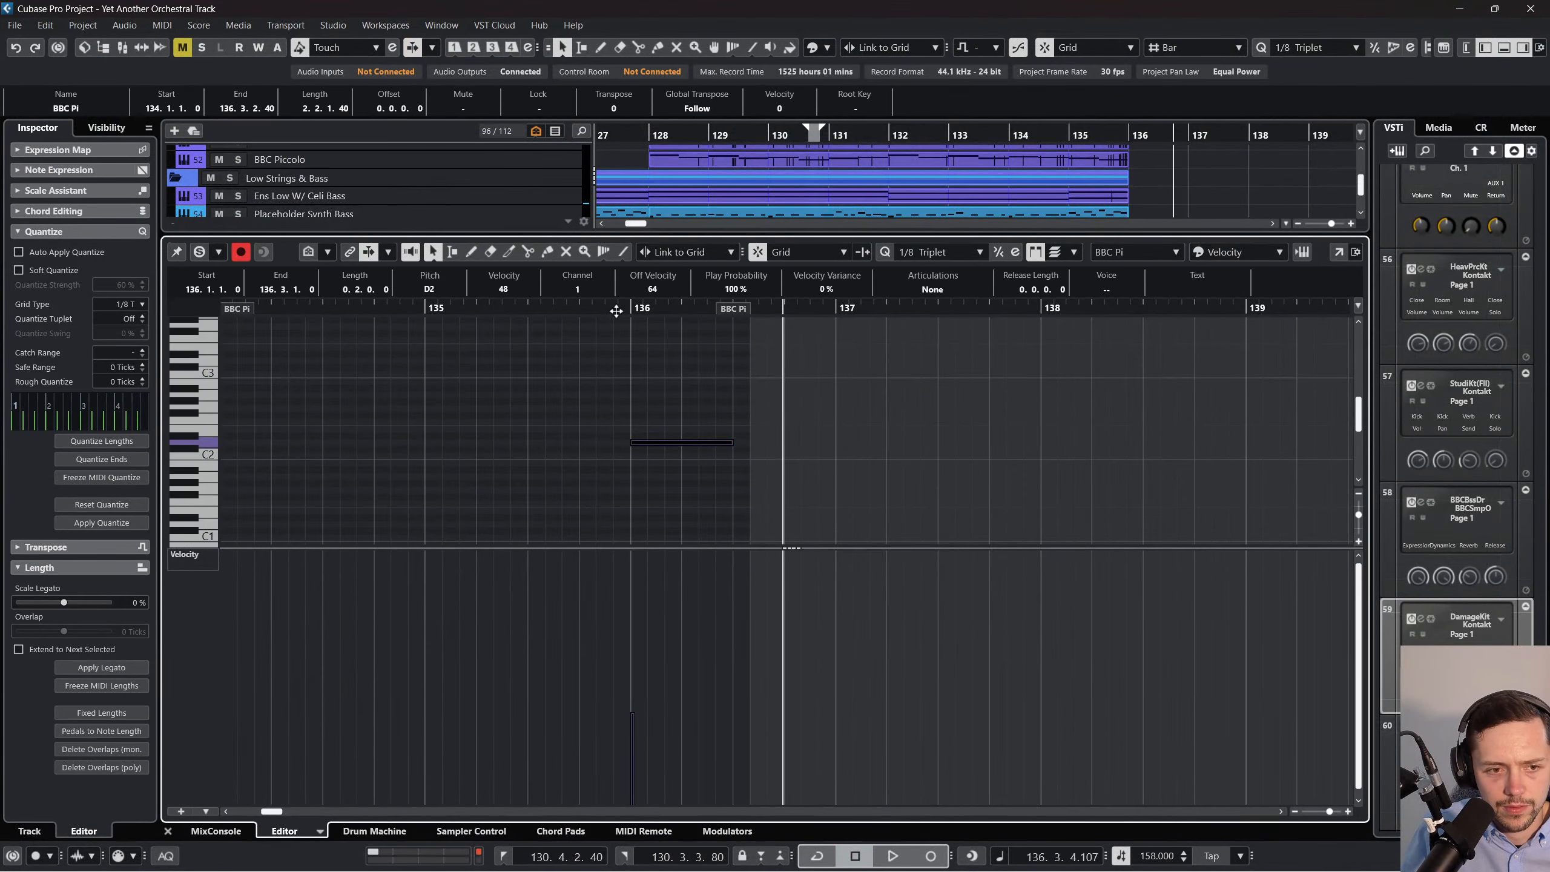
drag(613, 311, 510, 312)
key(space)
click(167, 831)
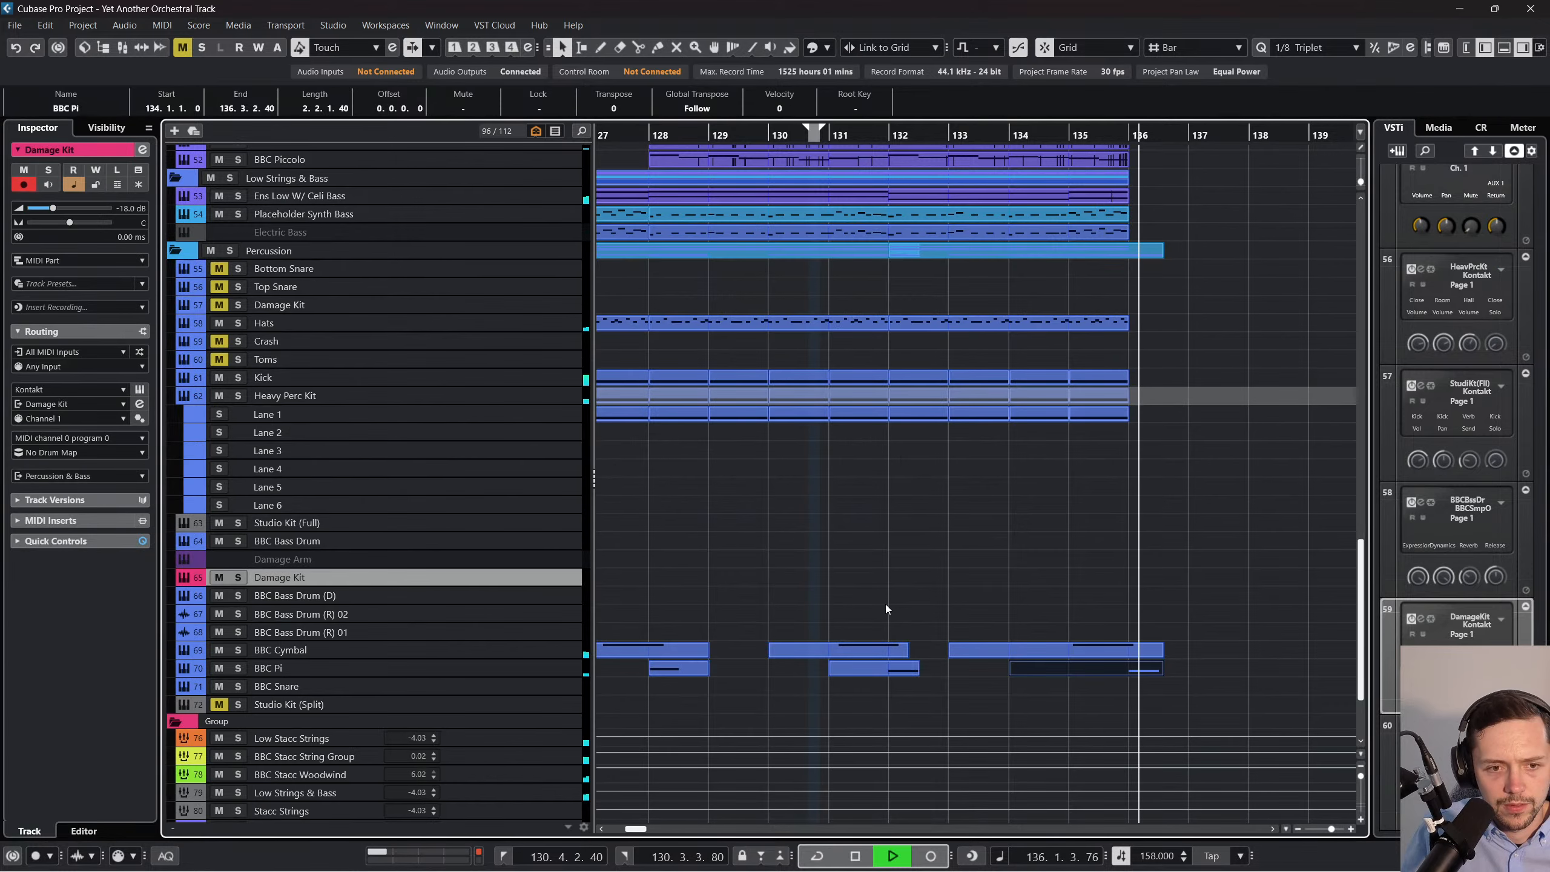
click(896, 591)
key(space)
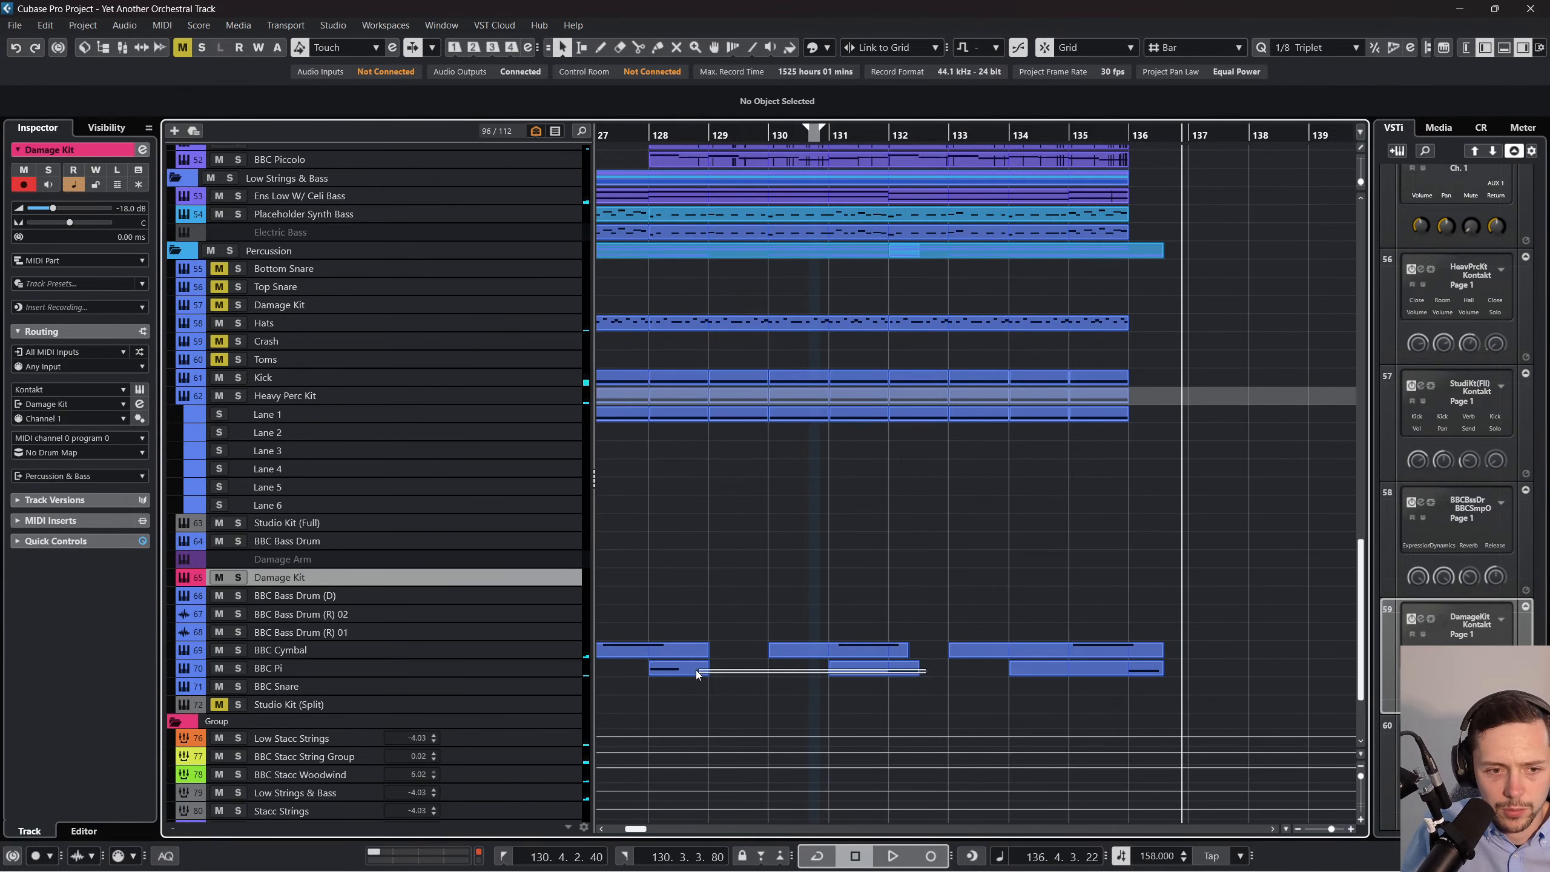
Open the two earlier BBC Pi parts in the Key Editor, set the bar 128 note's velocity to 64 and lower the bar 132 note similarly.
click(695, 670)
click(162, 25)
click(189, 42)
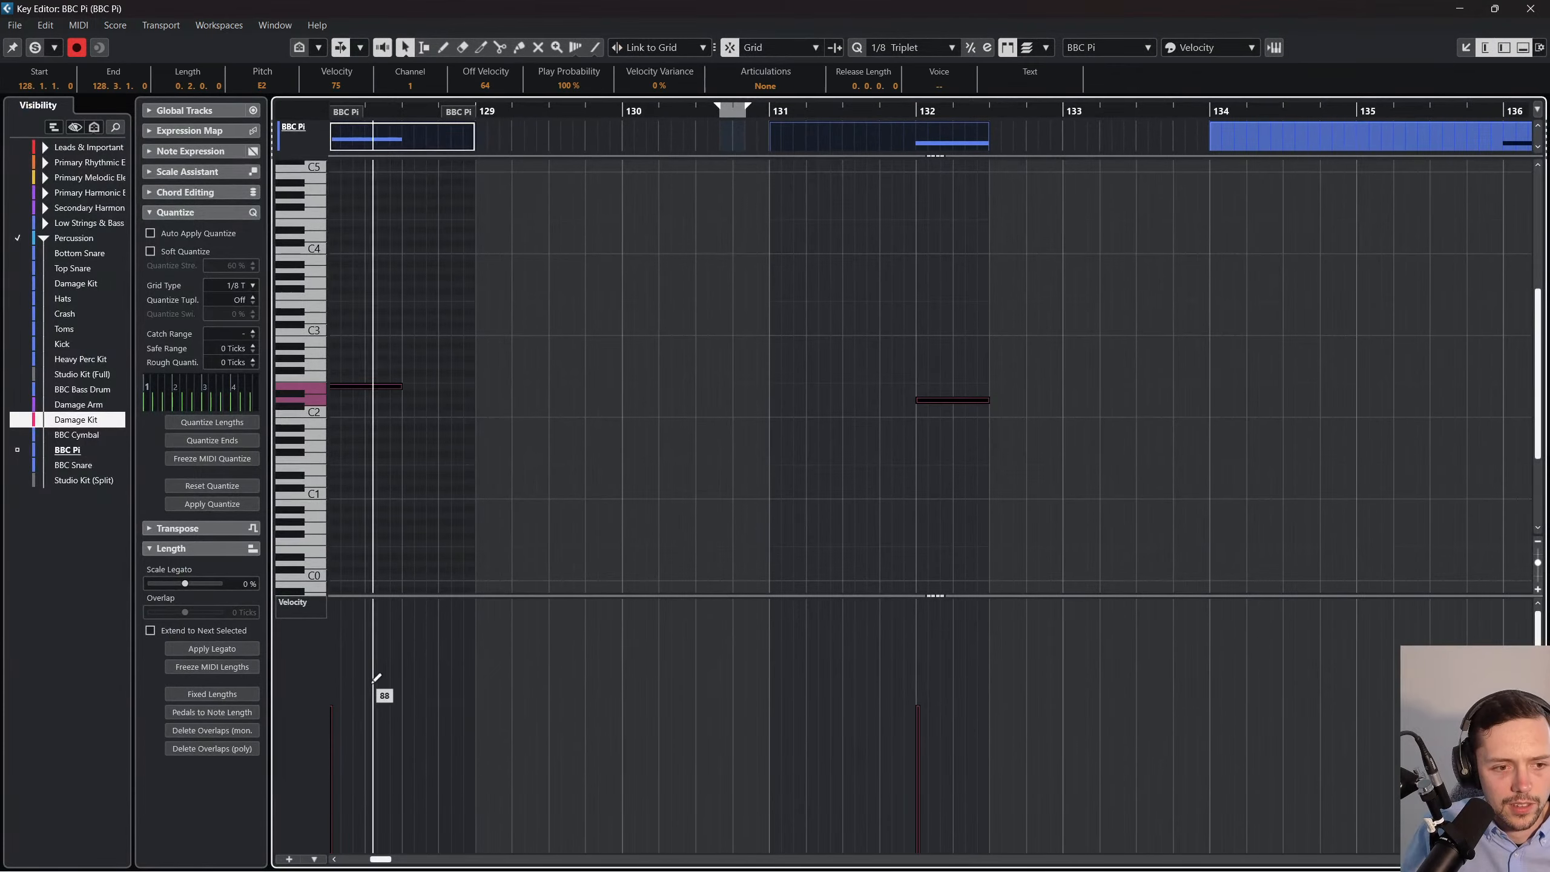
scroll(593, 668, left, 3)
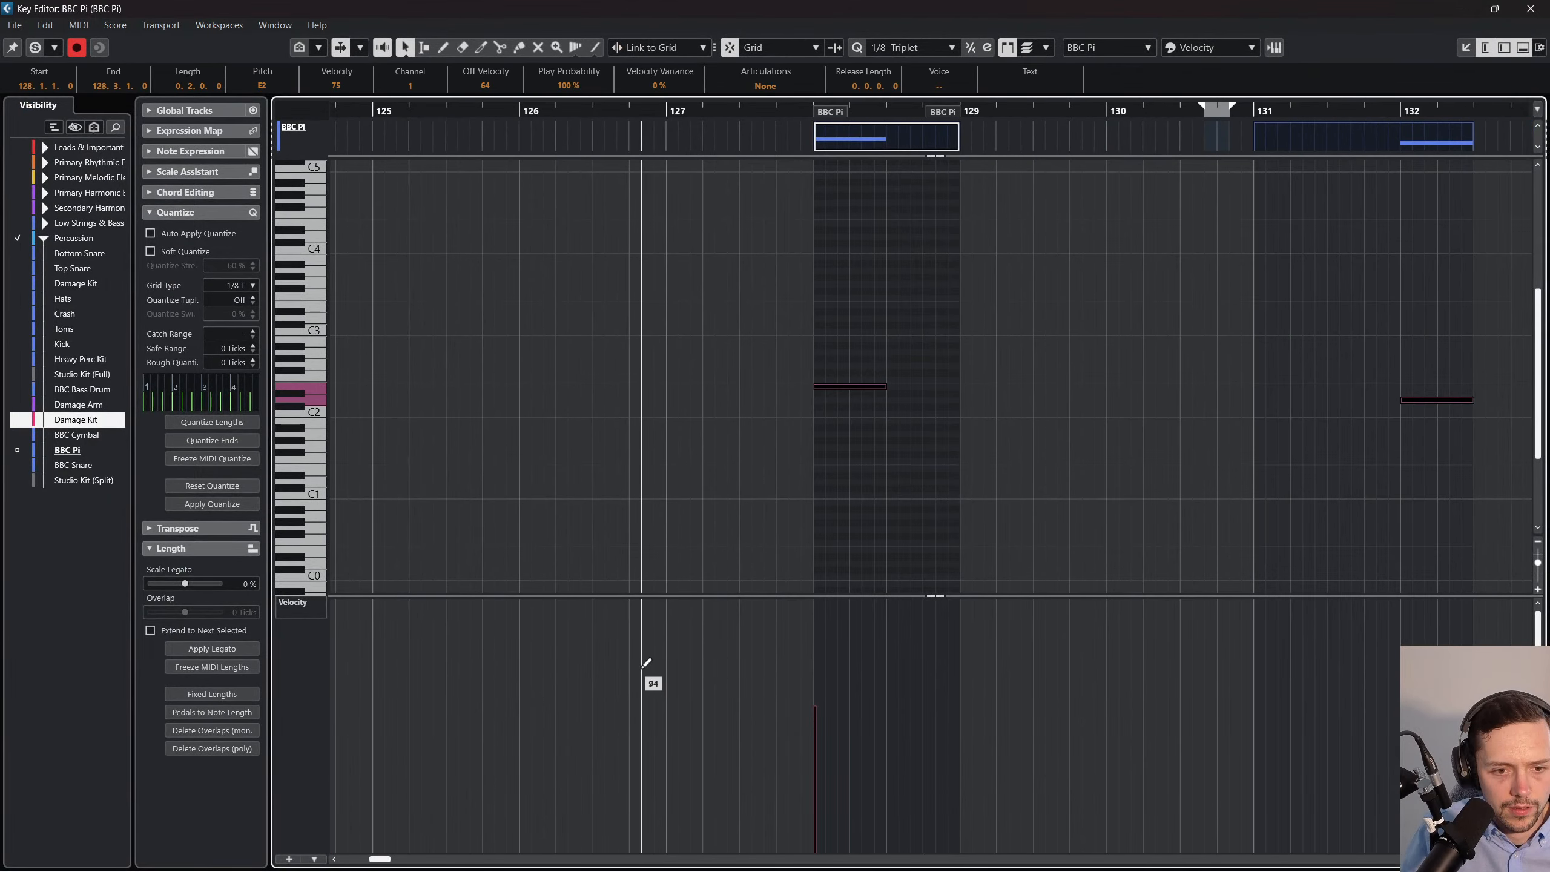
click(910, 314)
click(851, 385)
drag(820, 717, 821, 730)
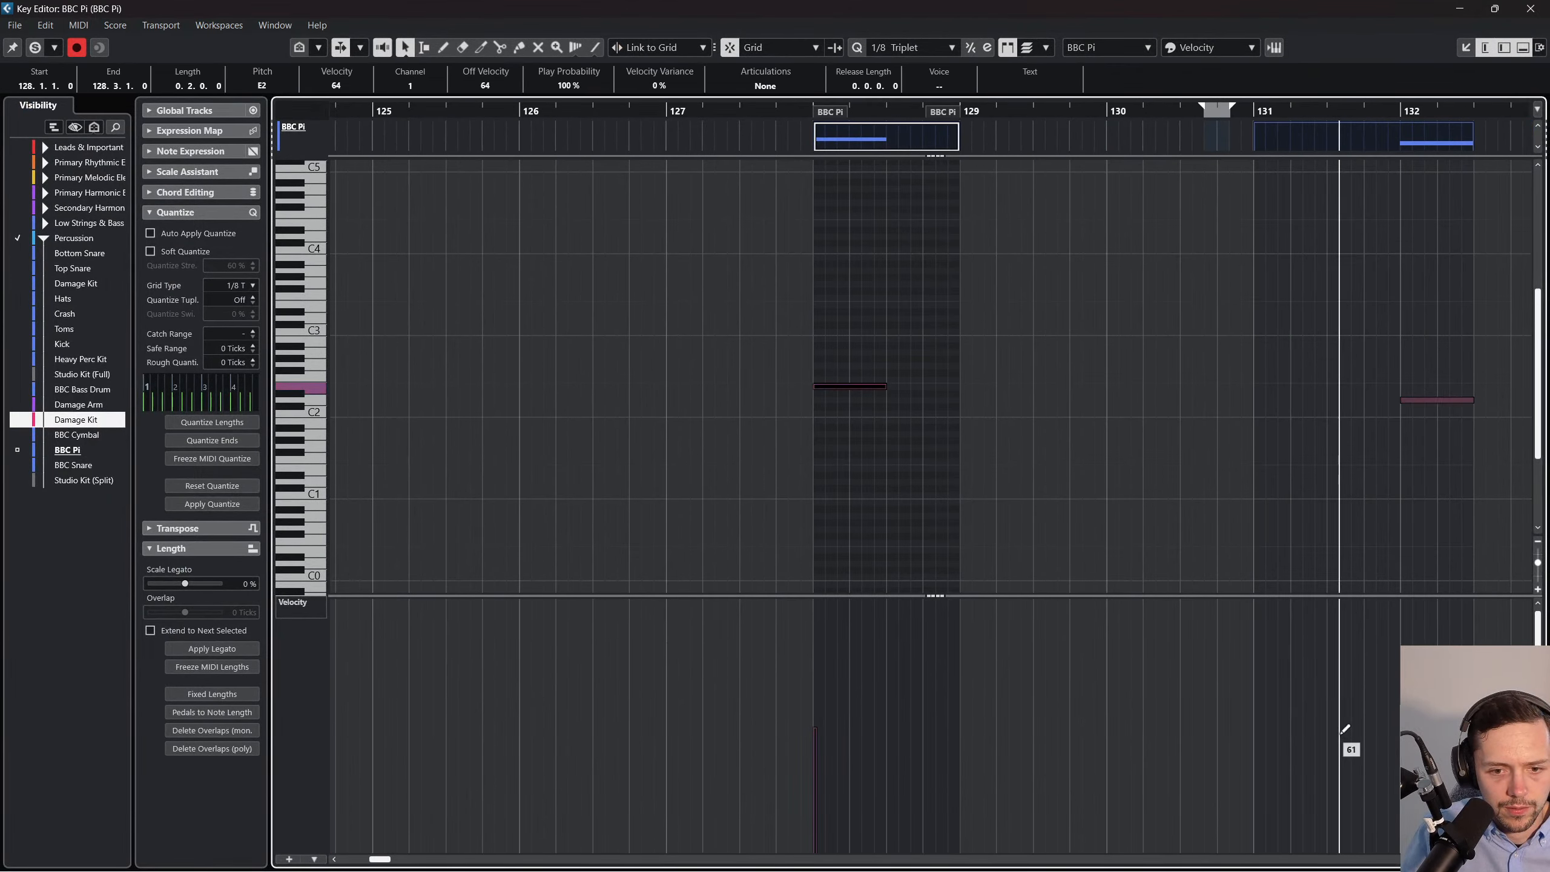
click(1406, 728)
click(1531, 8)
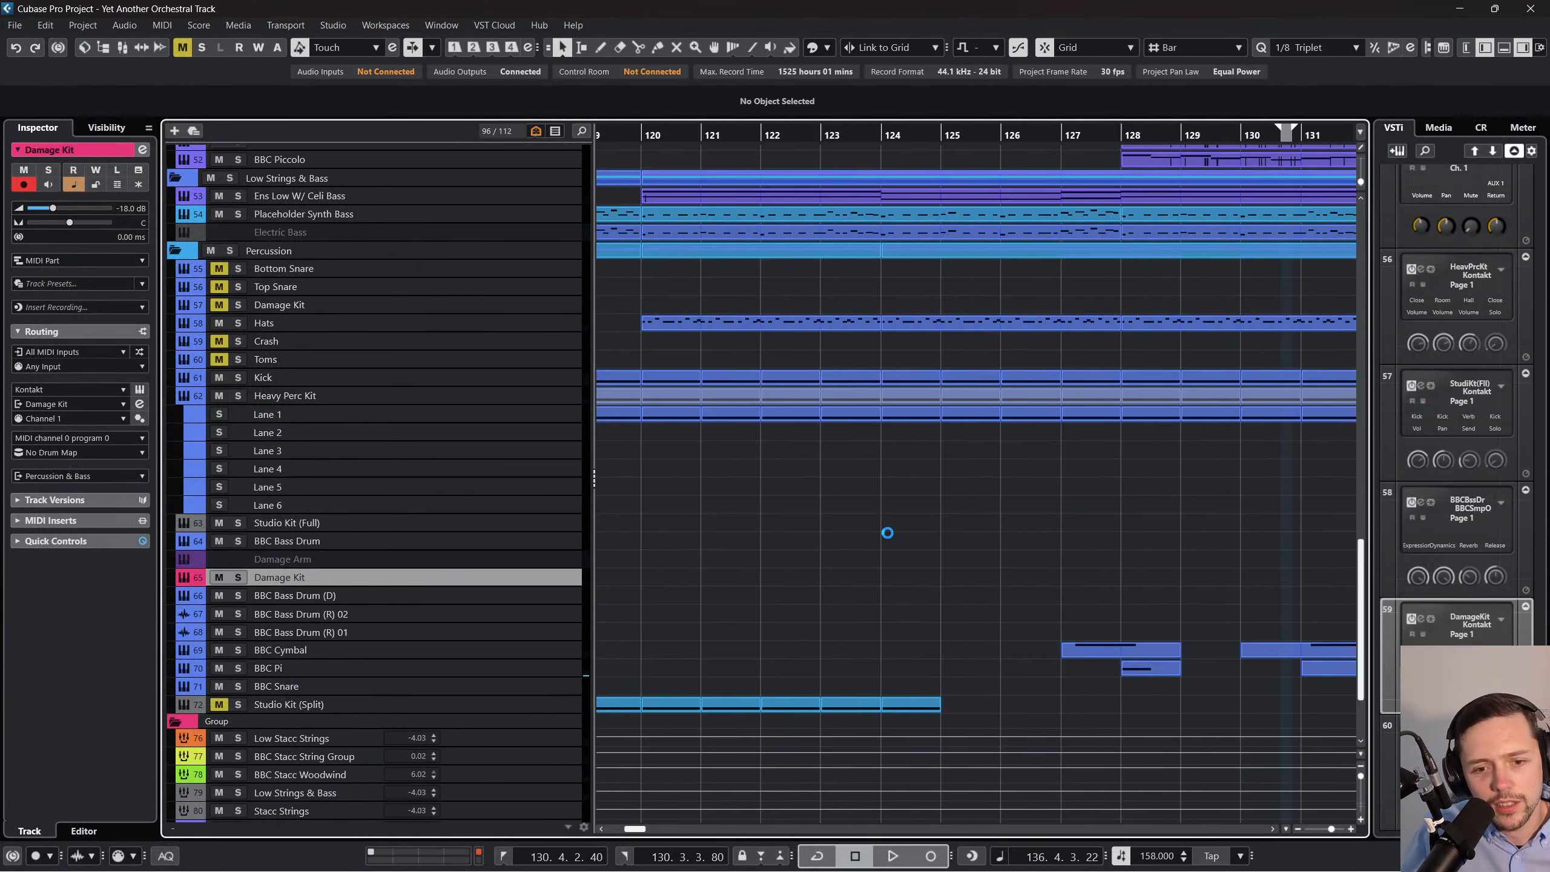
Look back through the percussion arrangement to where its parts begin around bar 96.
scroll(894, 525, up, 1)
scroll(894, 526, left, 8)
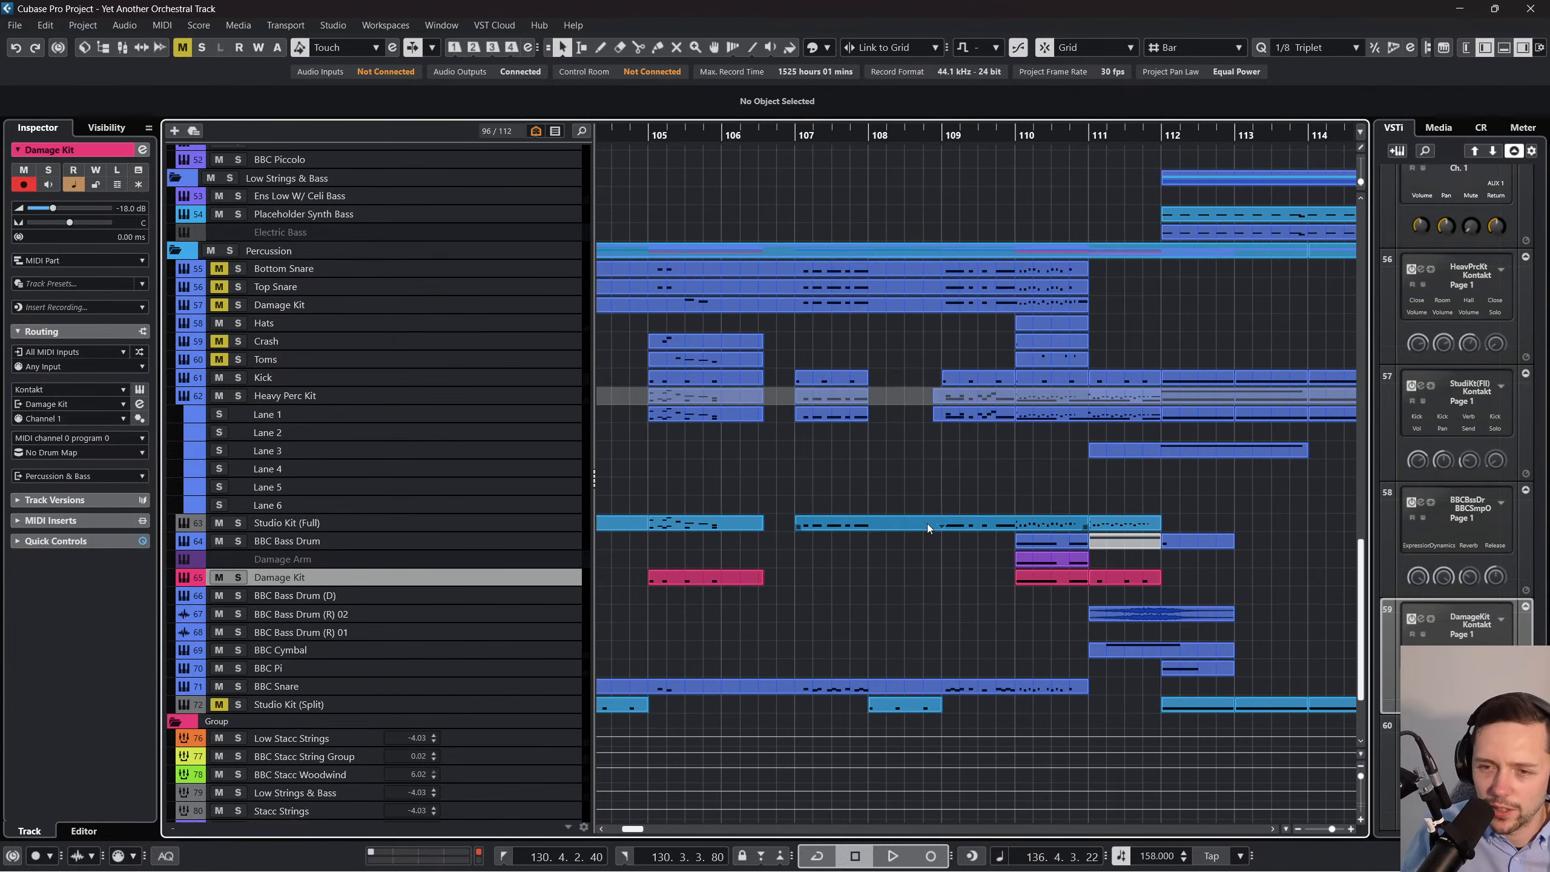
scroll(879, 513, up, 5)
scroll(845, 501, left, 4)
scroll(830, 489, left, 4)
scroll(848, 383, down, 6)
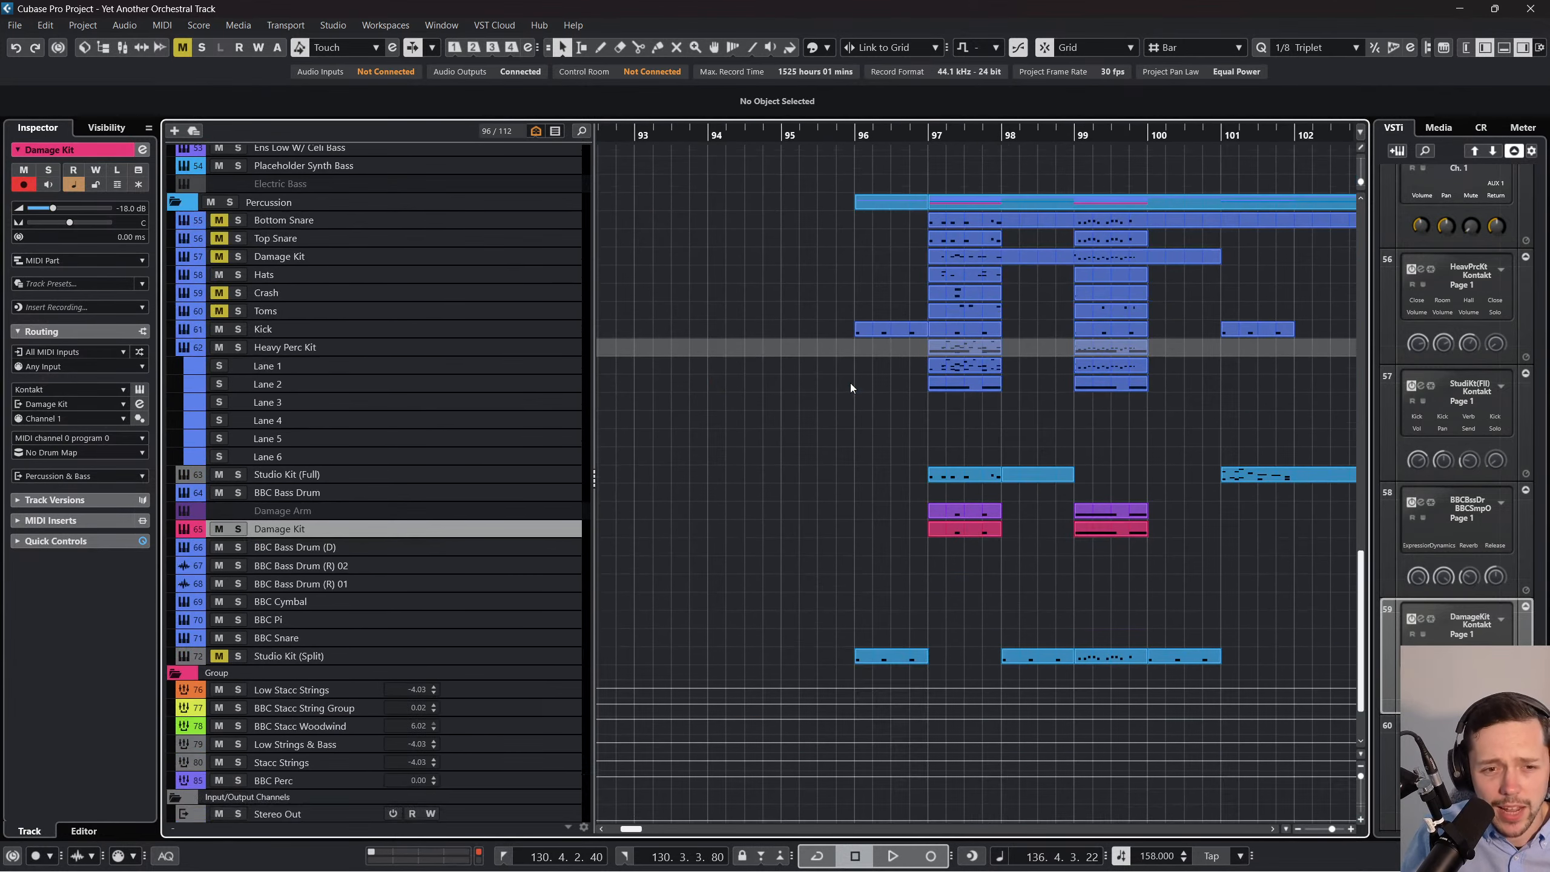
Open and activate the recent project Infinite Possibilites 2025 New Version (BBC+), dismissing the missing plug-in and missing ports dialogs.
click(12, 25)
mouse_move(146, 299)
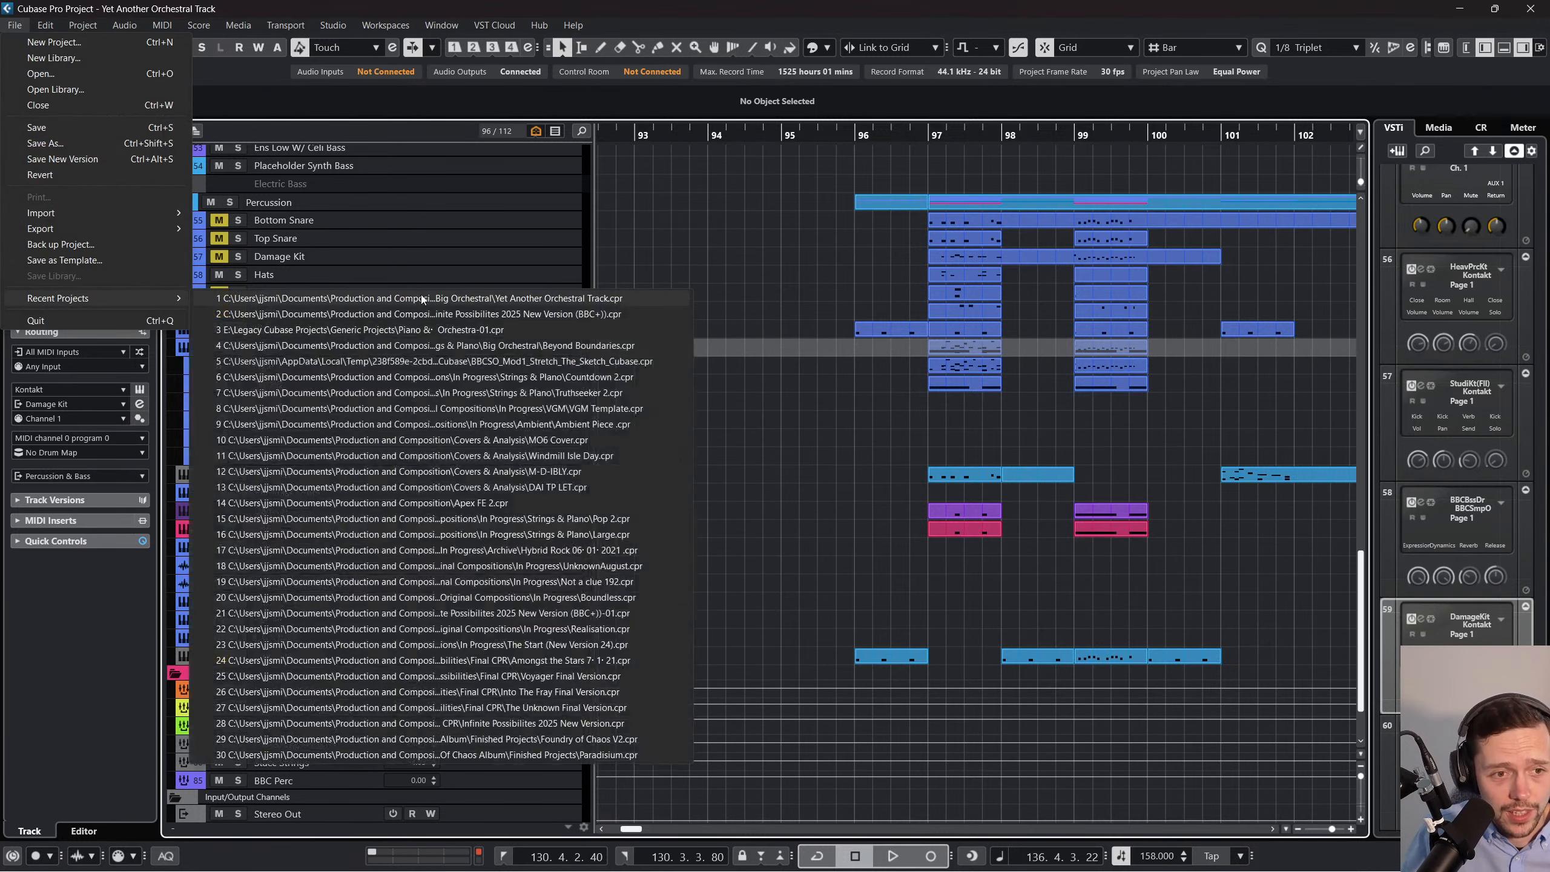
click(517, 313)
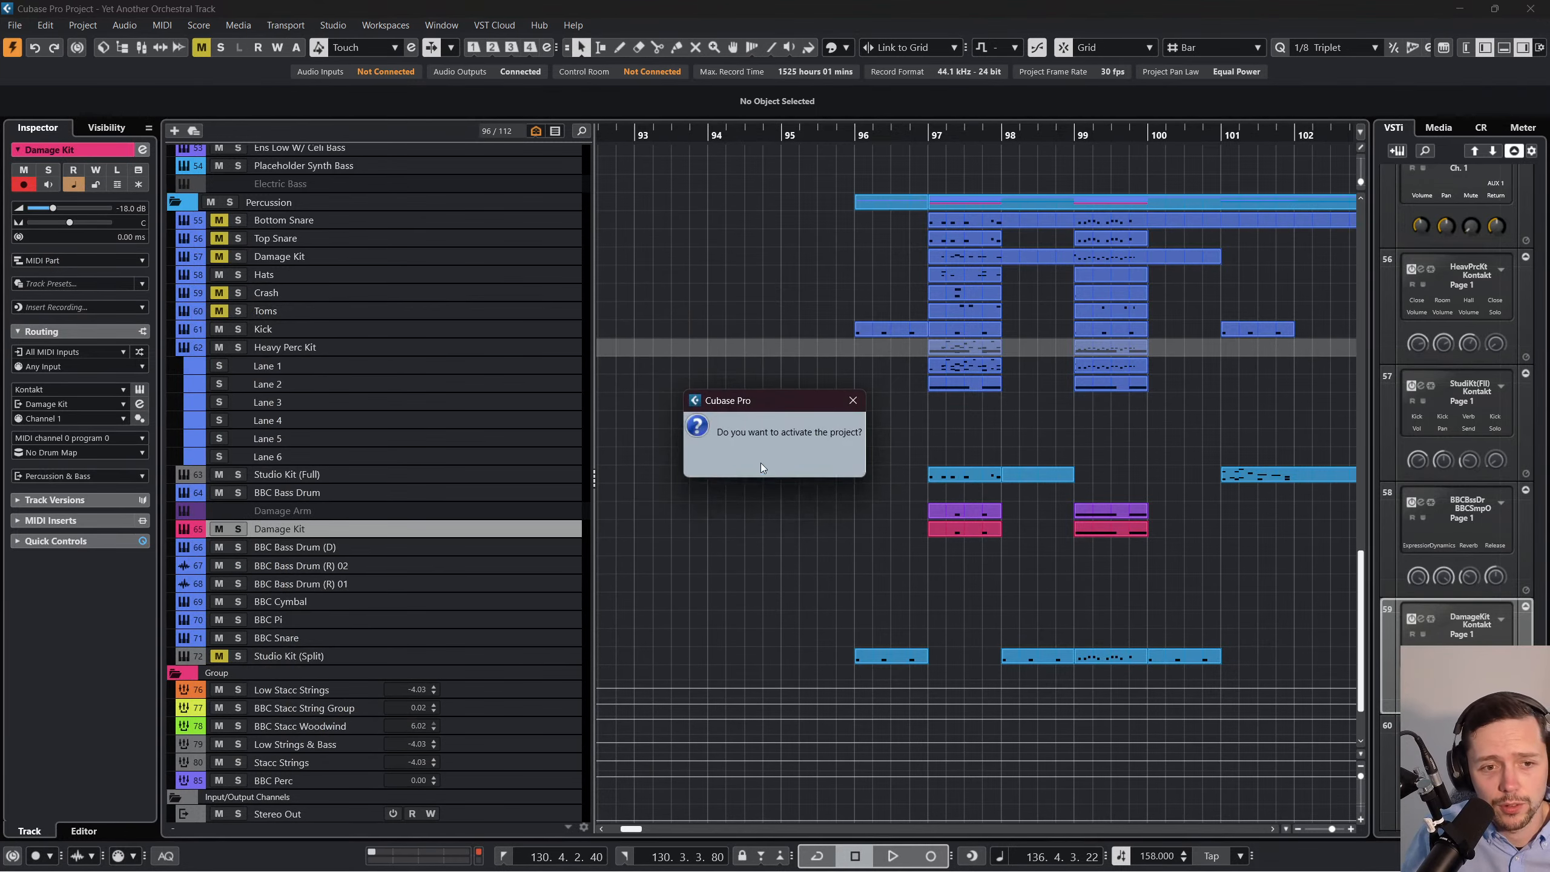
click(782, 452)
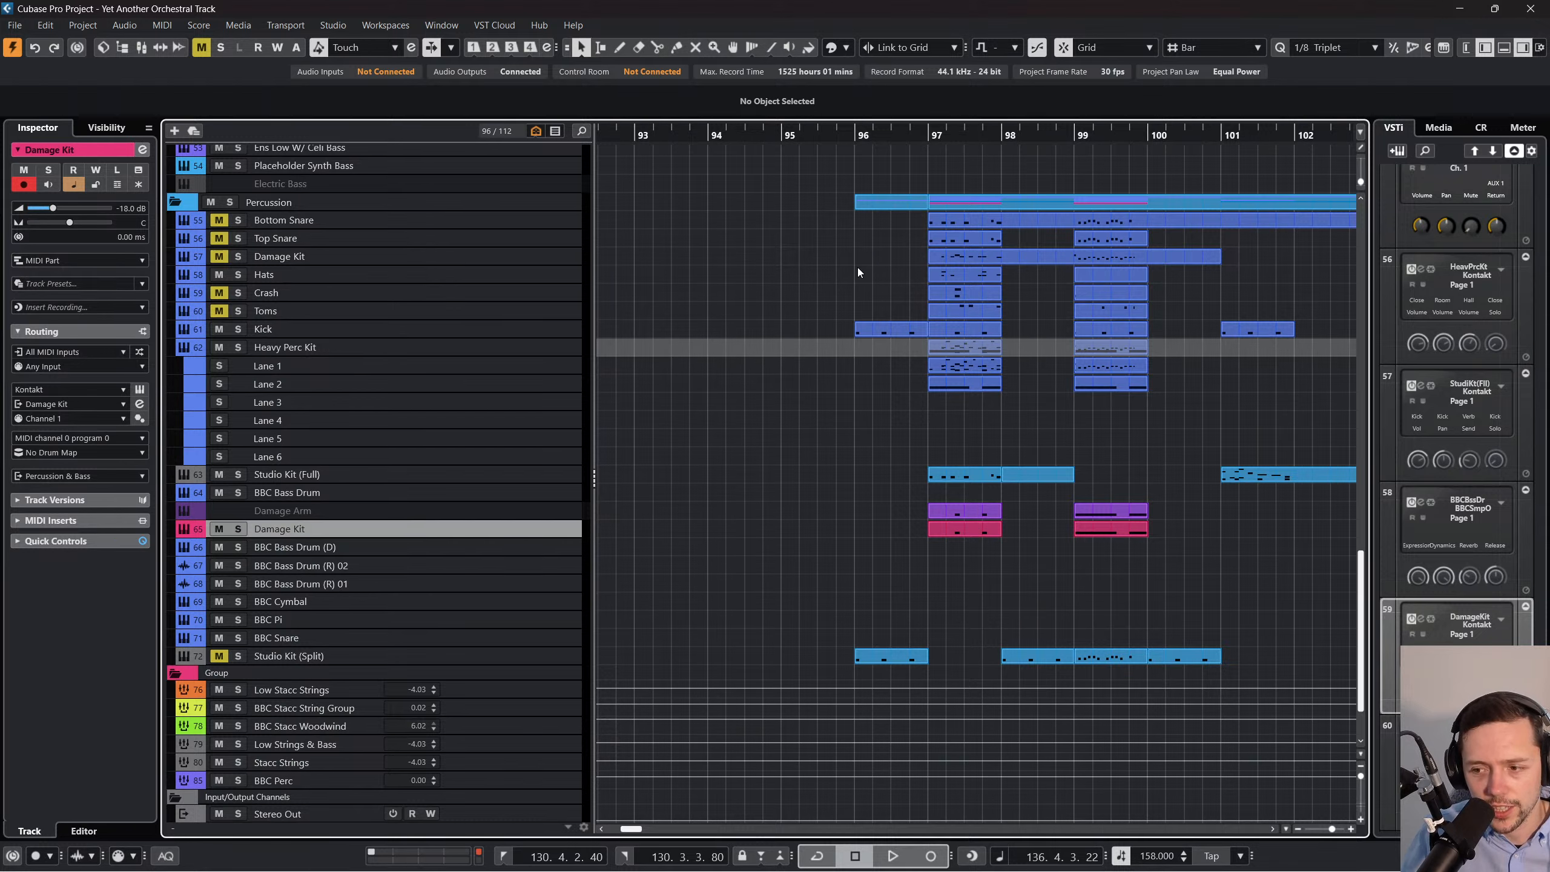
mouse_move(1313, 859)
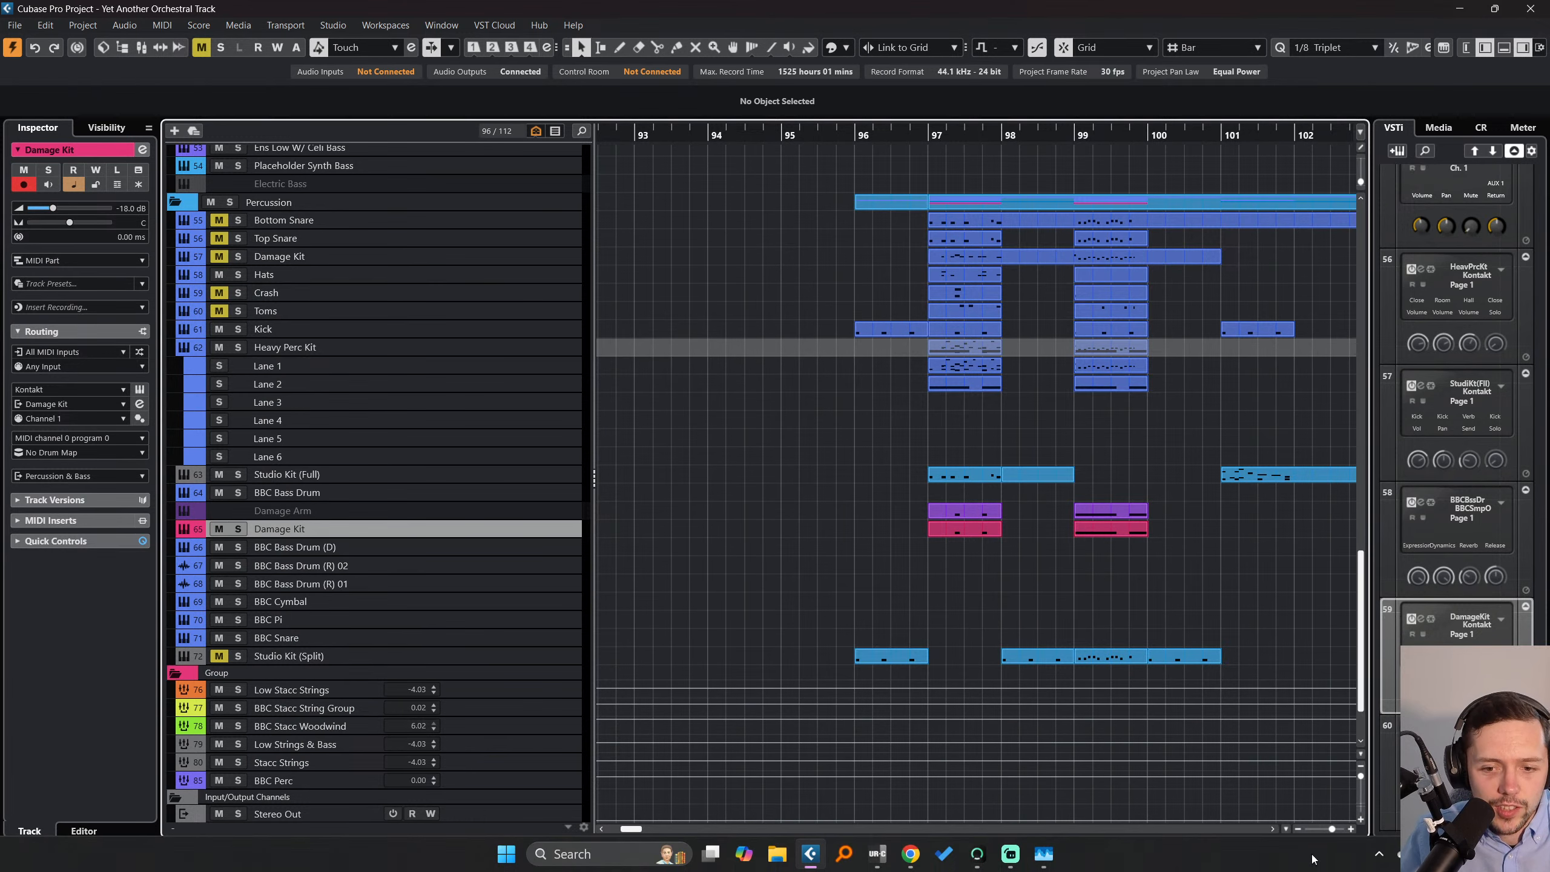
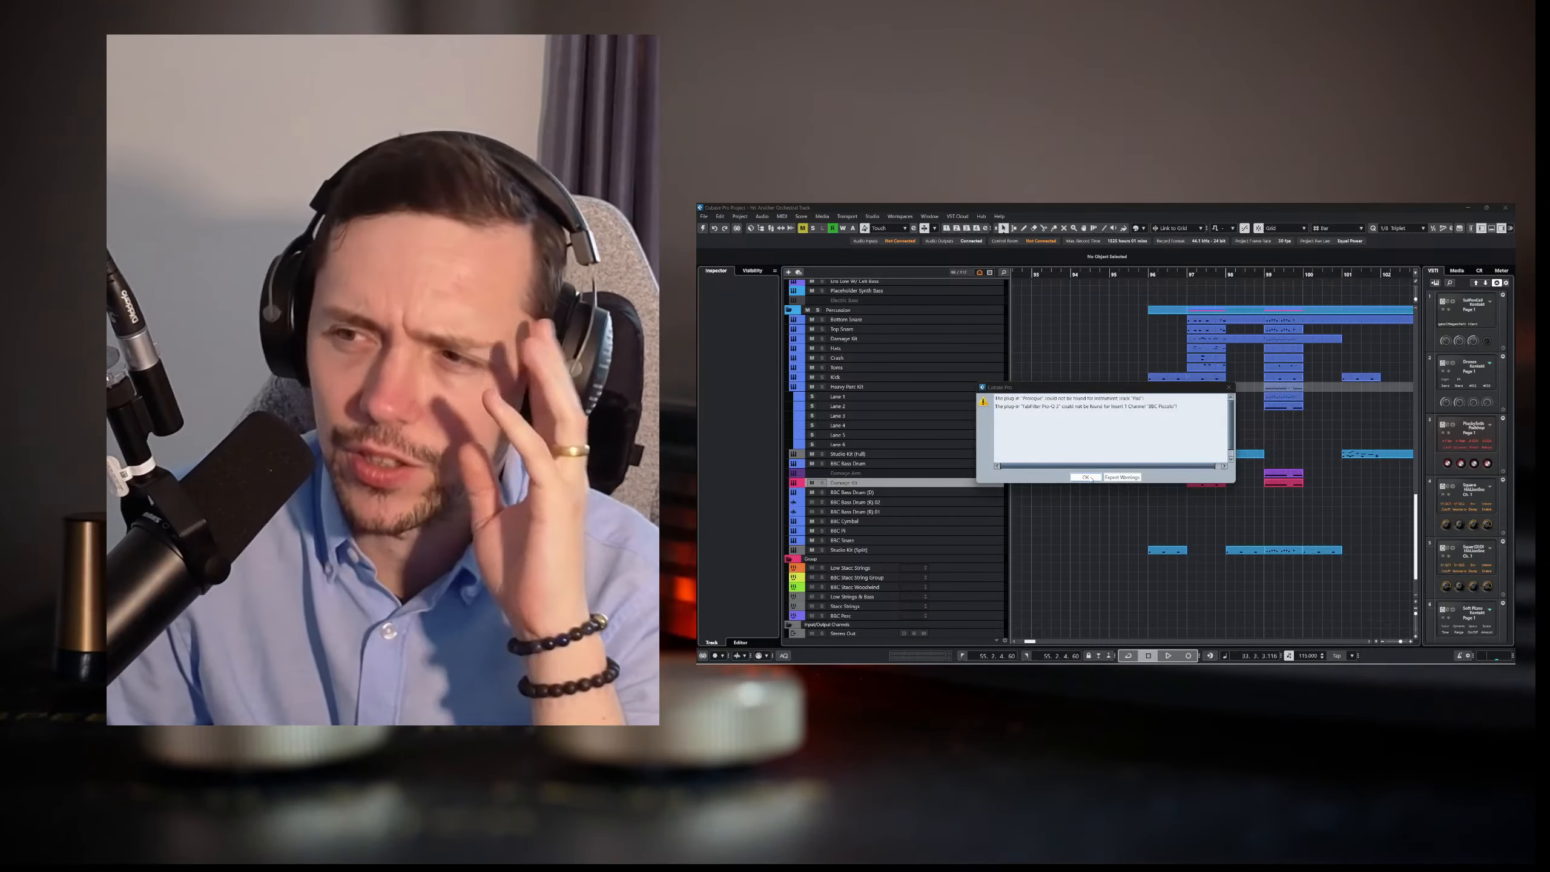
click(1087, 478)
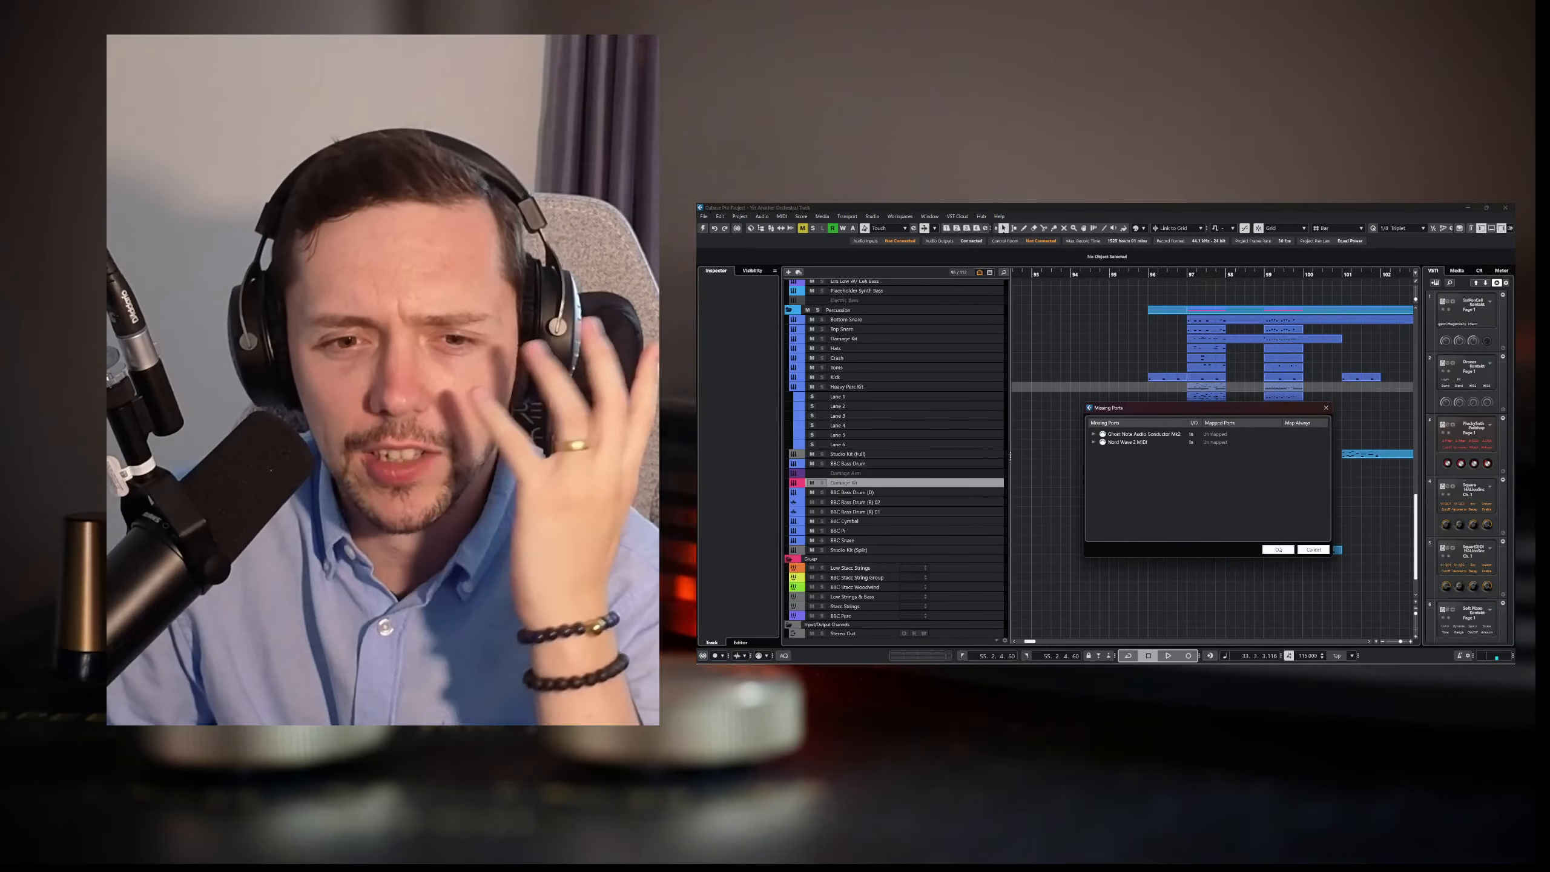
click(1278, 550)
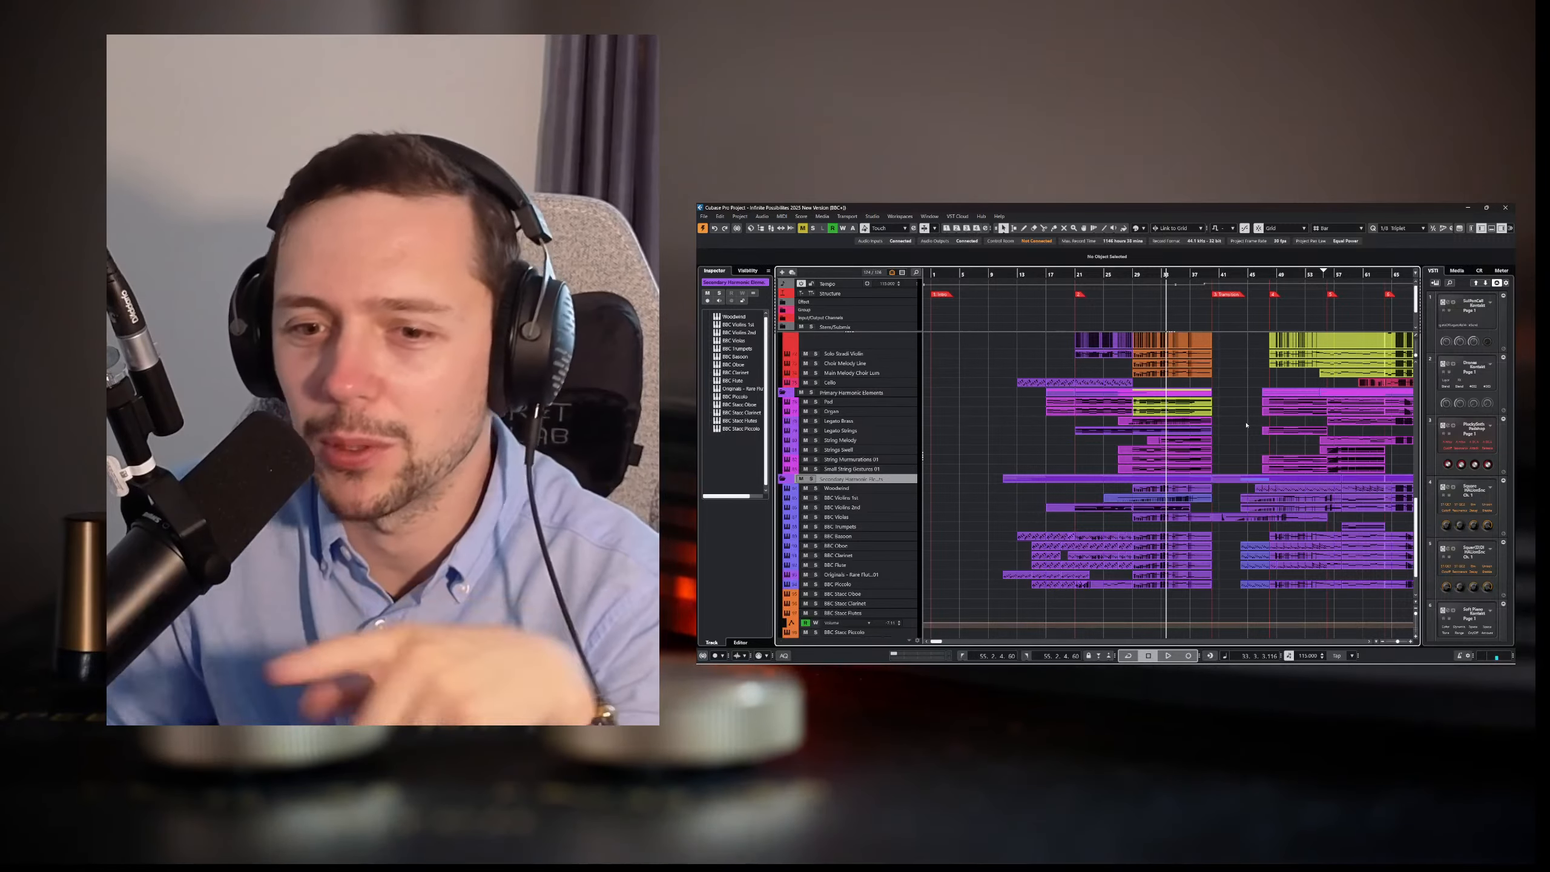
Play the opened project from its beginning while looking through the melodic and harmonic tracks.
drag(1263, 273, 1224, 269)
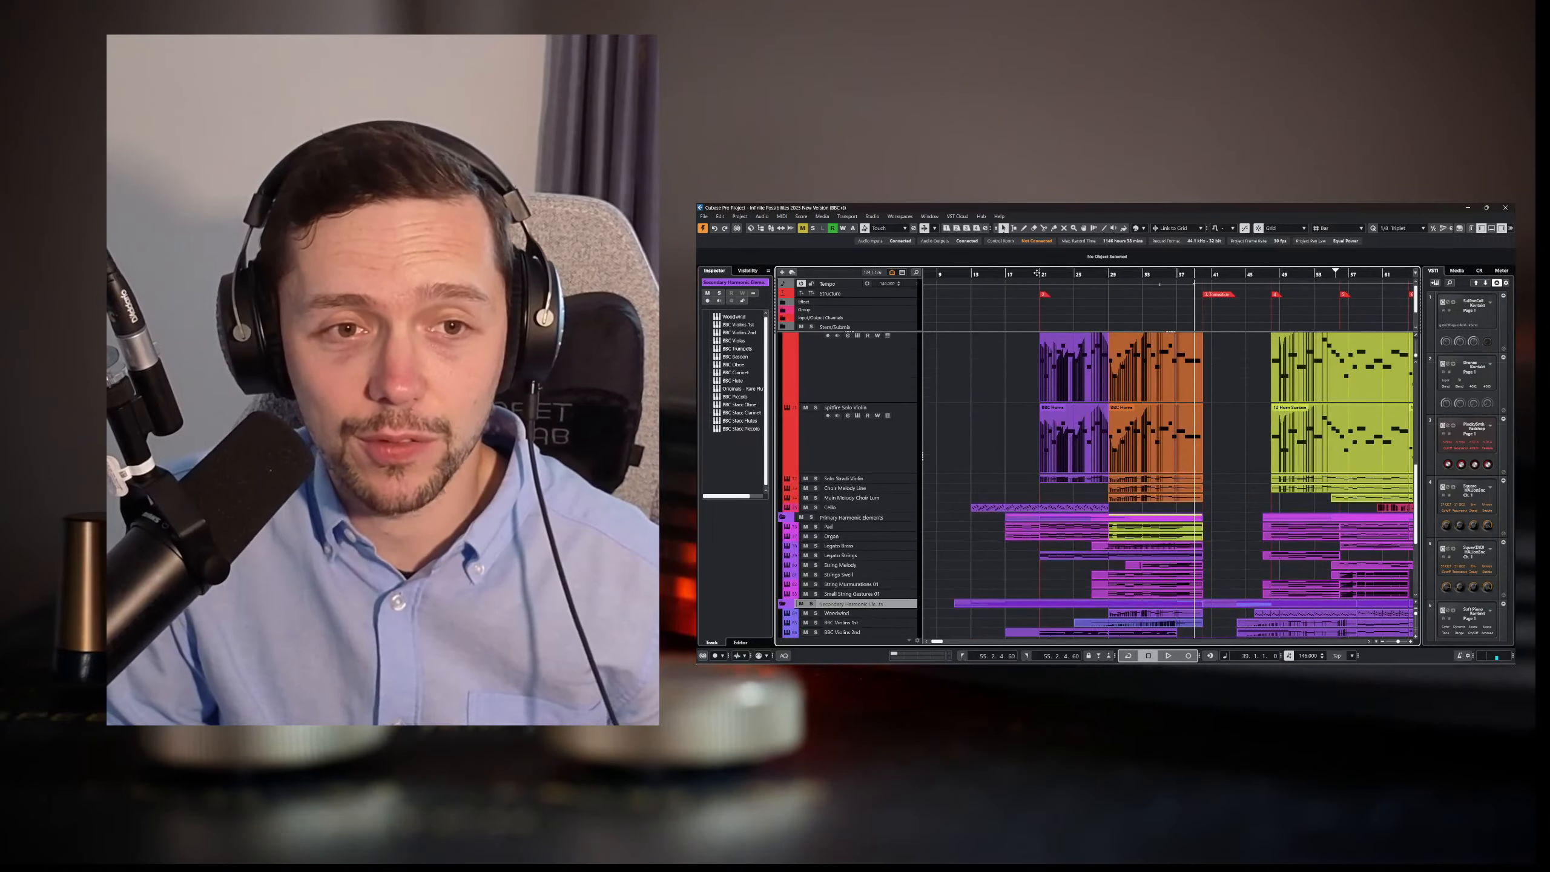
scroll(974, 378, down, 2)
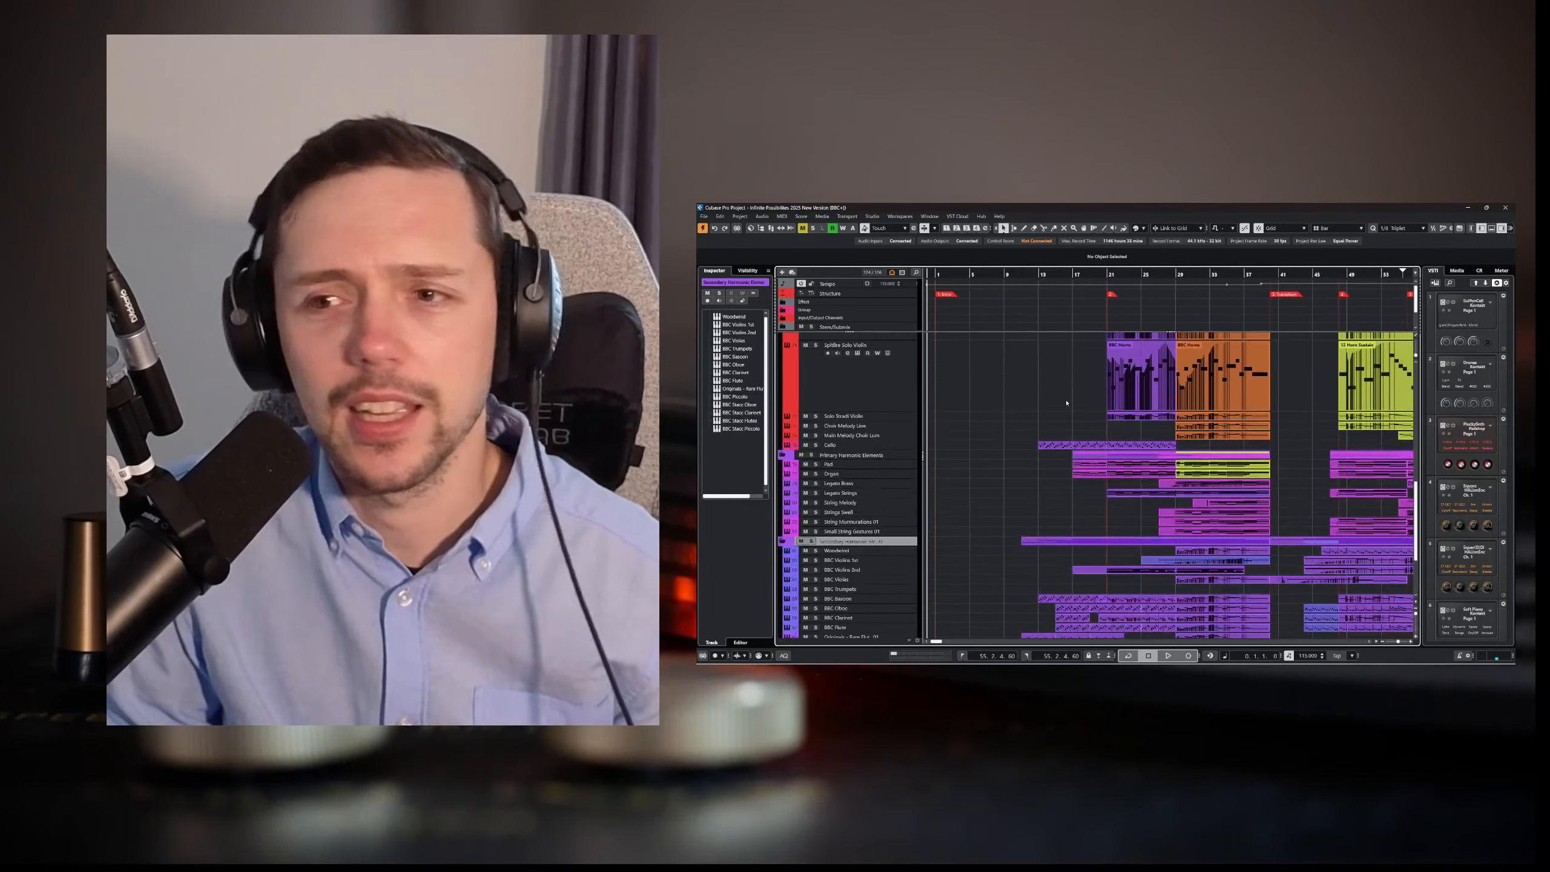
key(space)
scroll(1159, 482, down, 2)
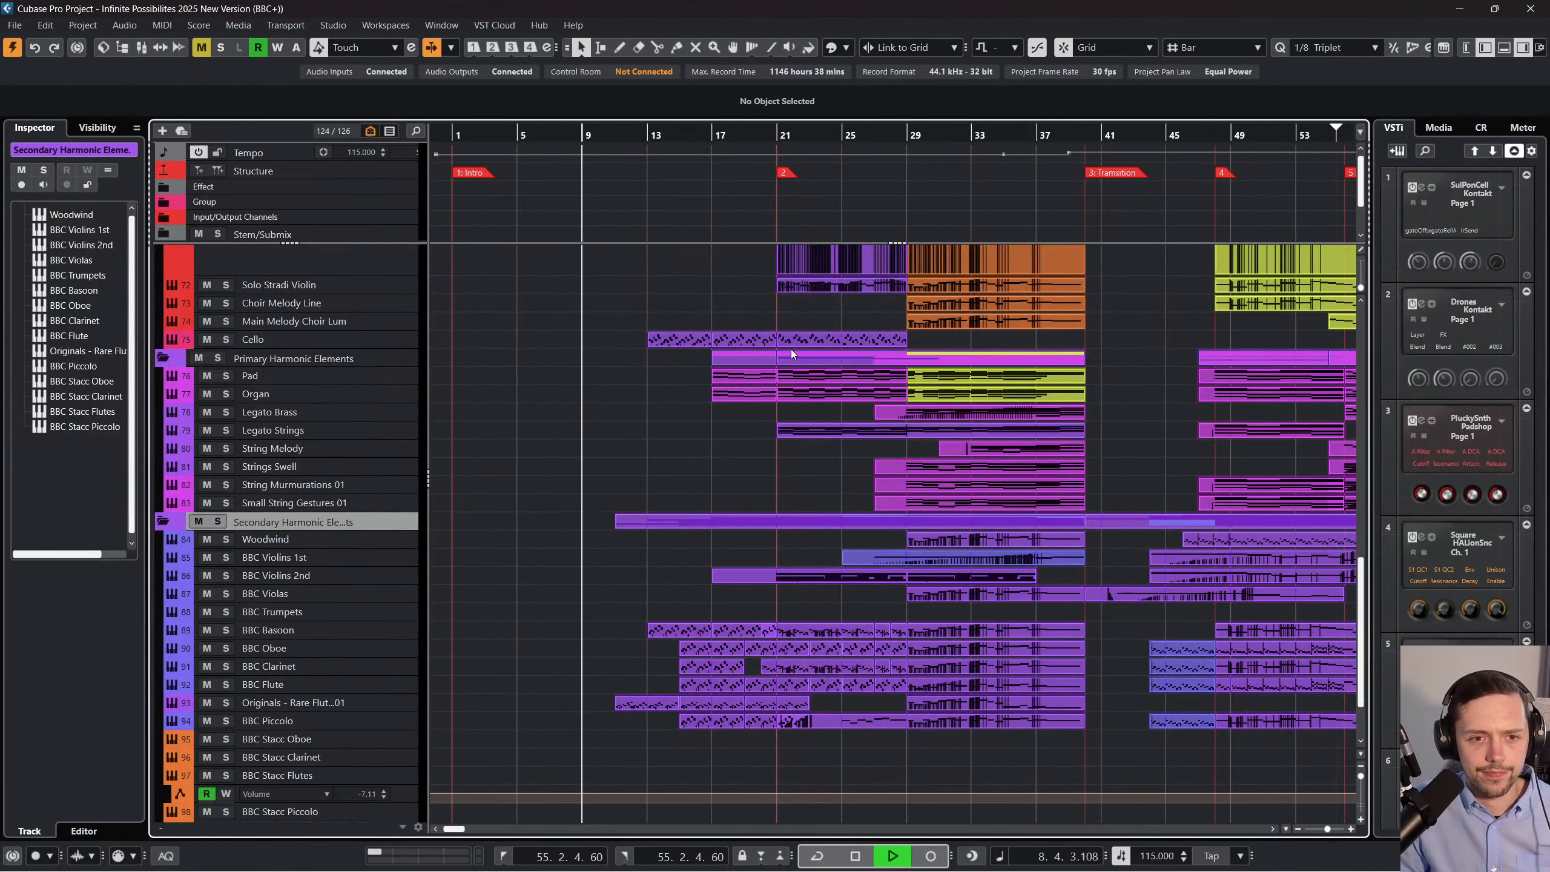
scroll(795, 350, up, 5)
scroll(814, 405, up, 7)
scroll(791, 387, up, 2)
key(shift+g)
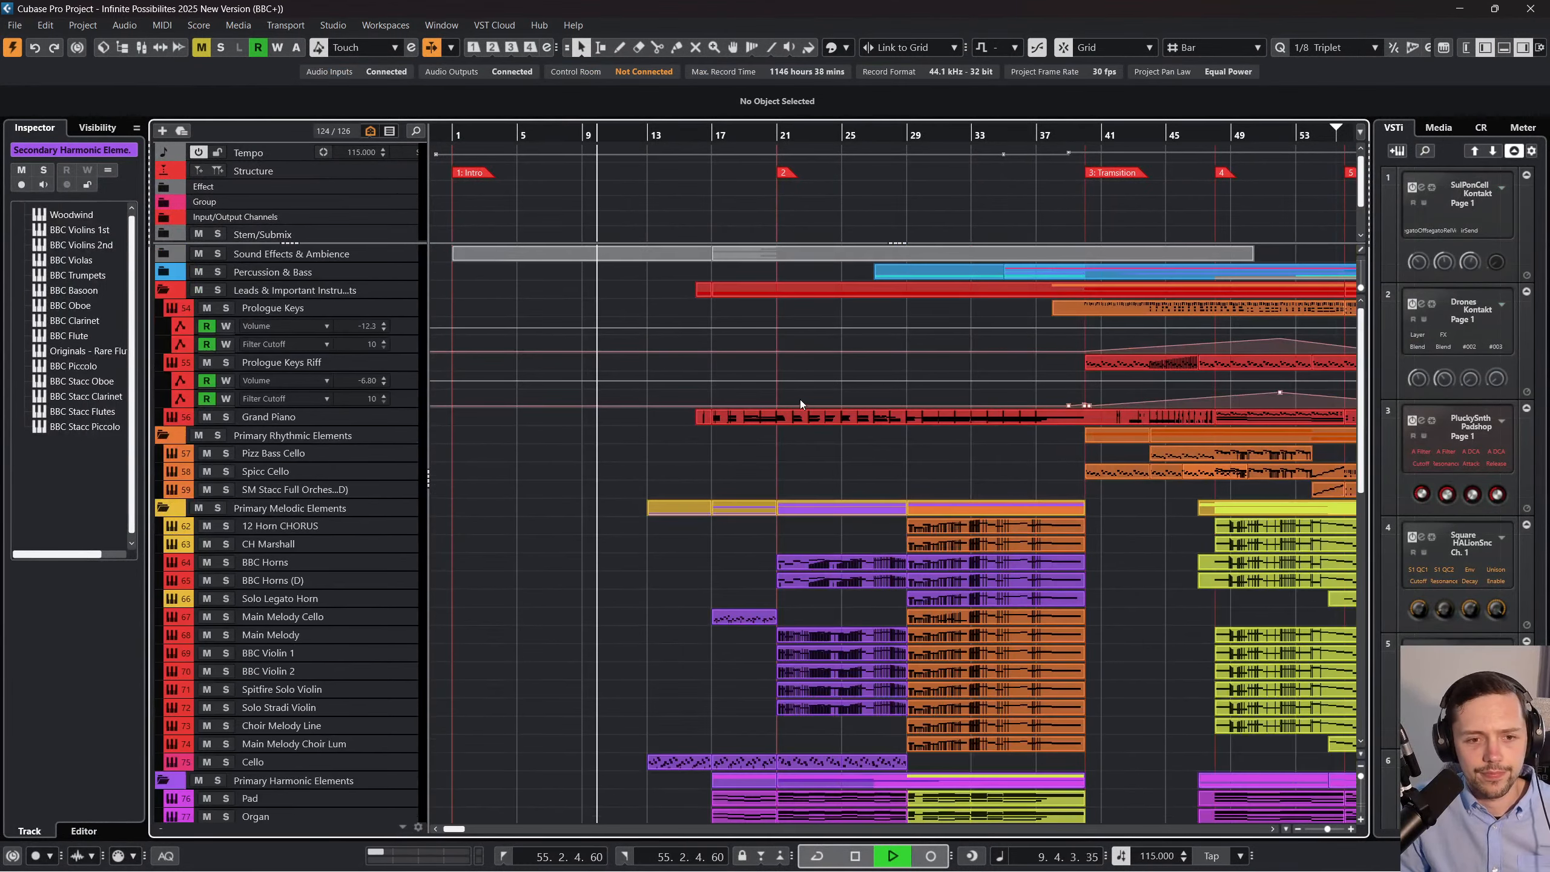
Expand the Percussion & Bass folder during playback and look through its tracks and the lead and melodic parts below.
scroll(816, 430, down, 2)
scroll(828, 441, up, 3)
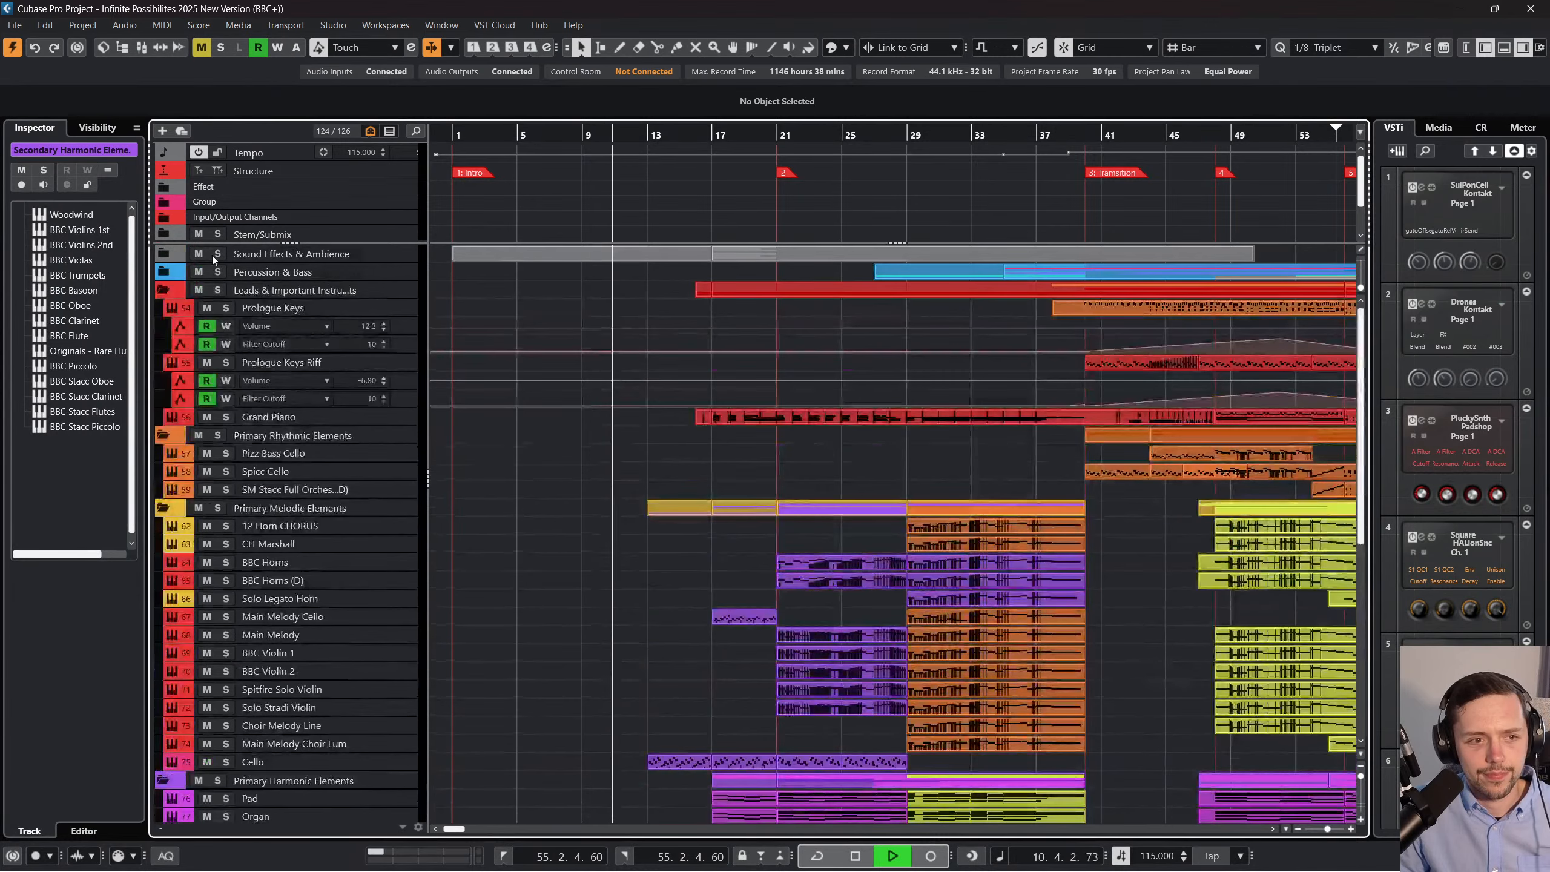
click(163, 272)
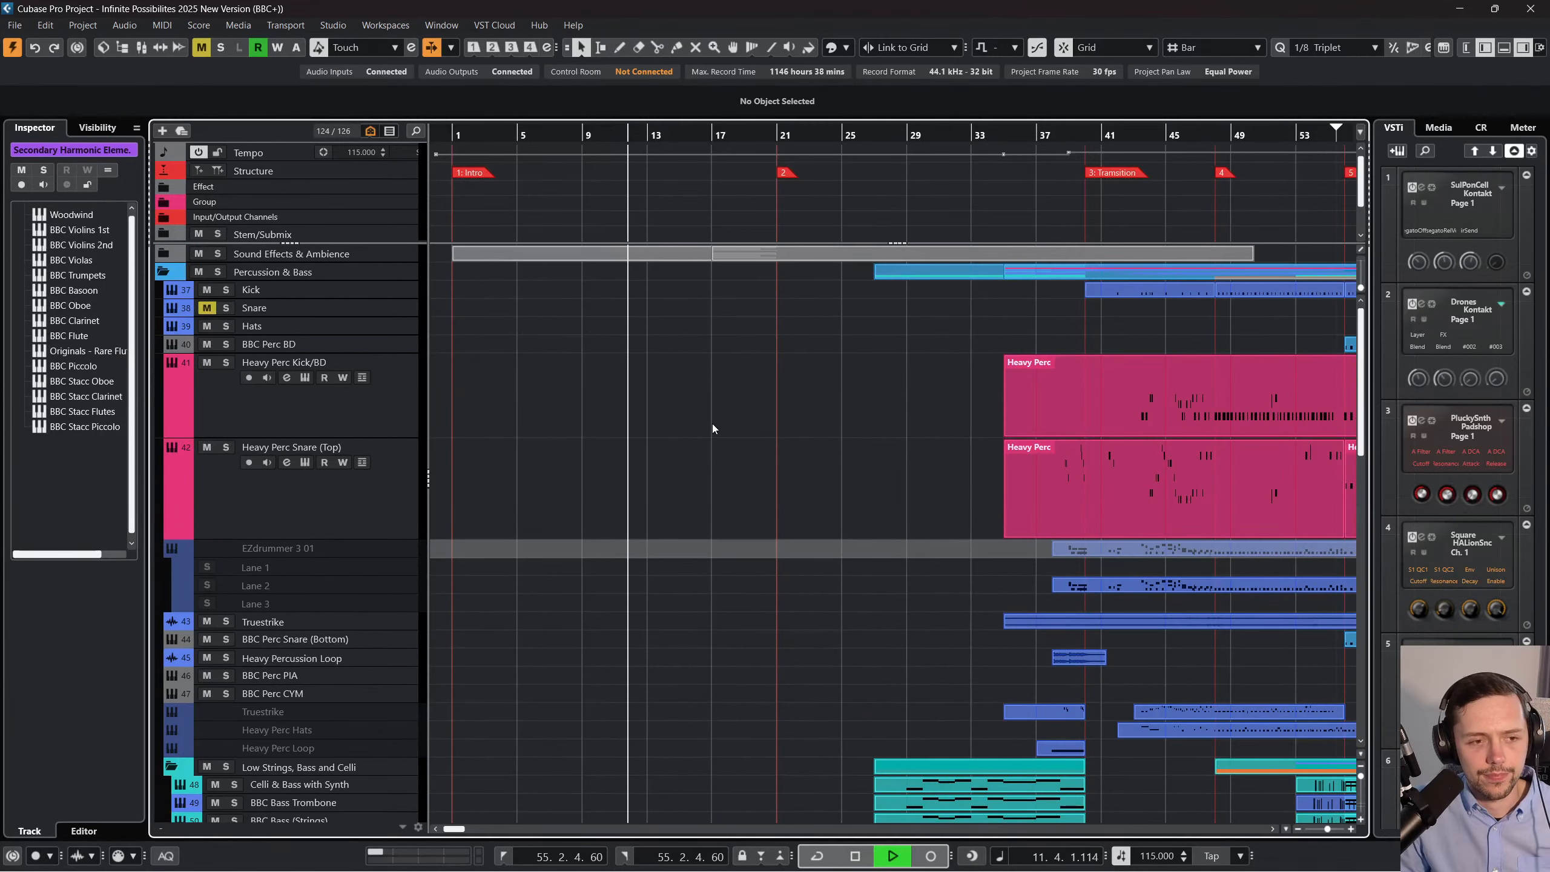
scroll(729, 422, down, 6)
scroll(745, 407, down, 6)
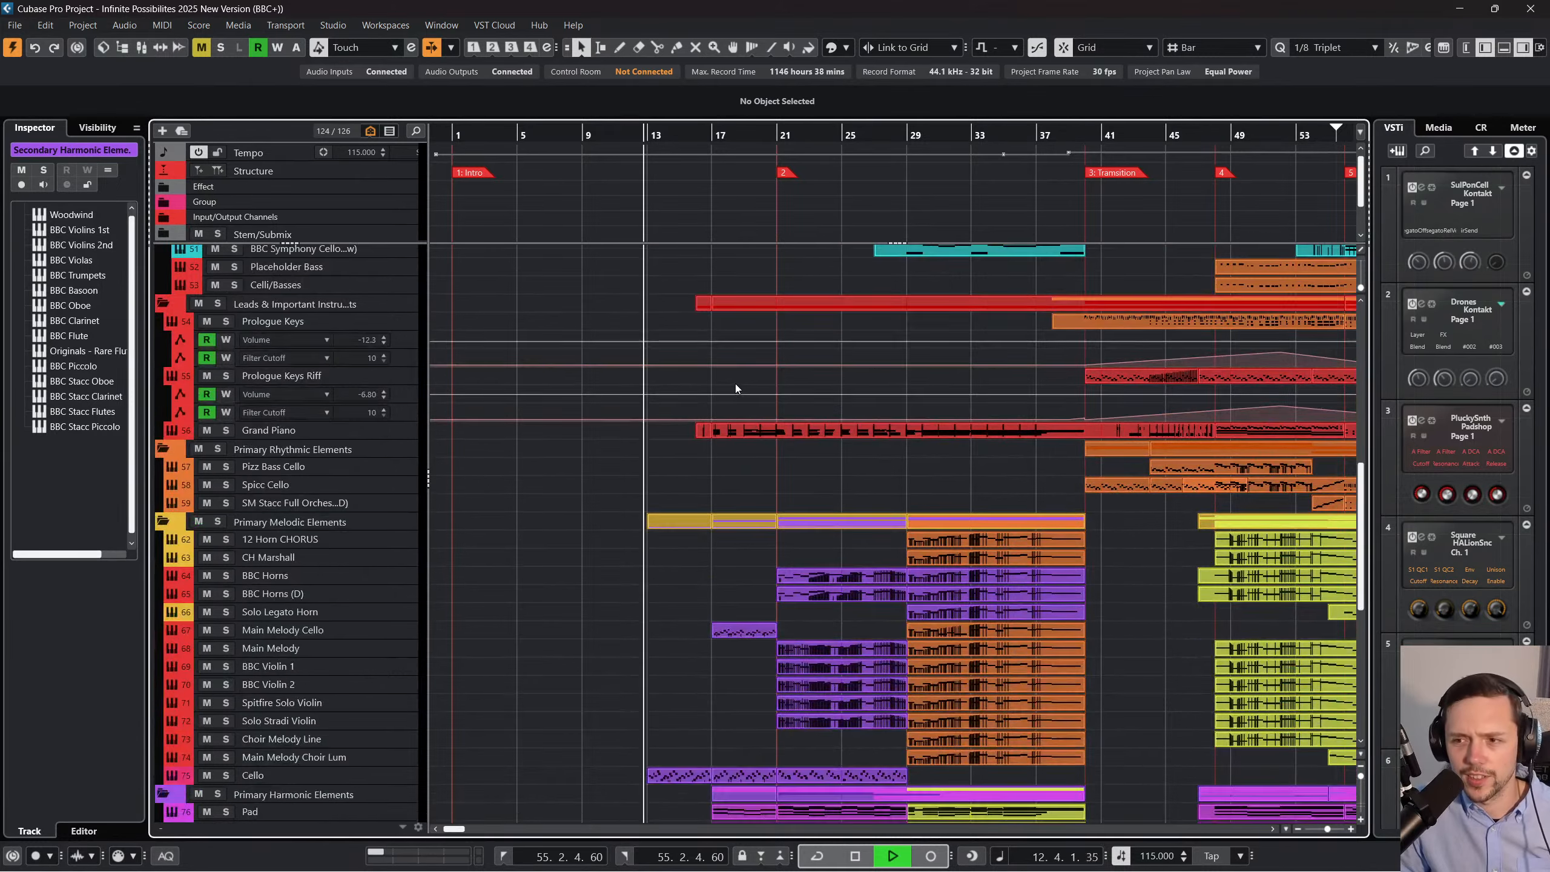
Expand the Sound Effects & Ambience folder during playback and look from its tracks down to the secondary harmonic elements.
scroll(739, 416, up, 10)
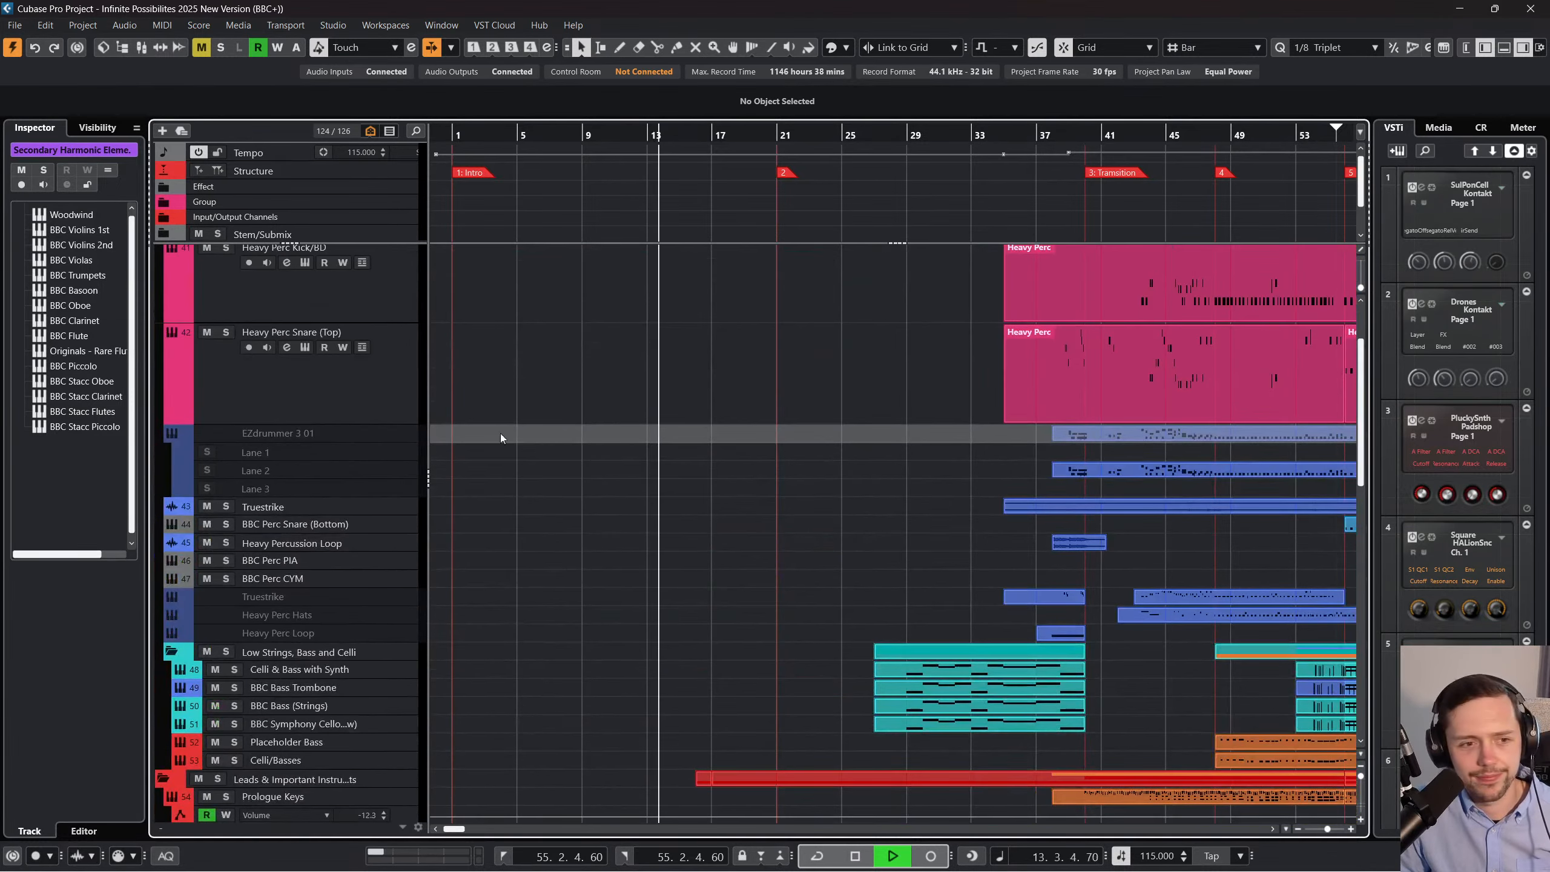
scroll(466, 604, up, 2)
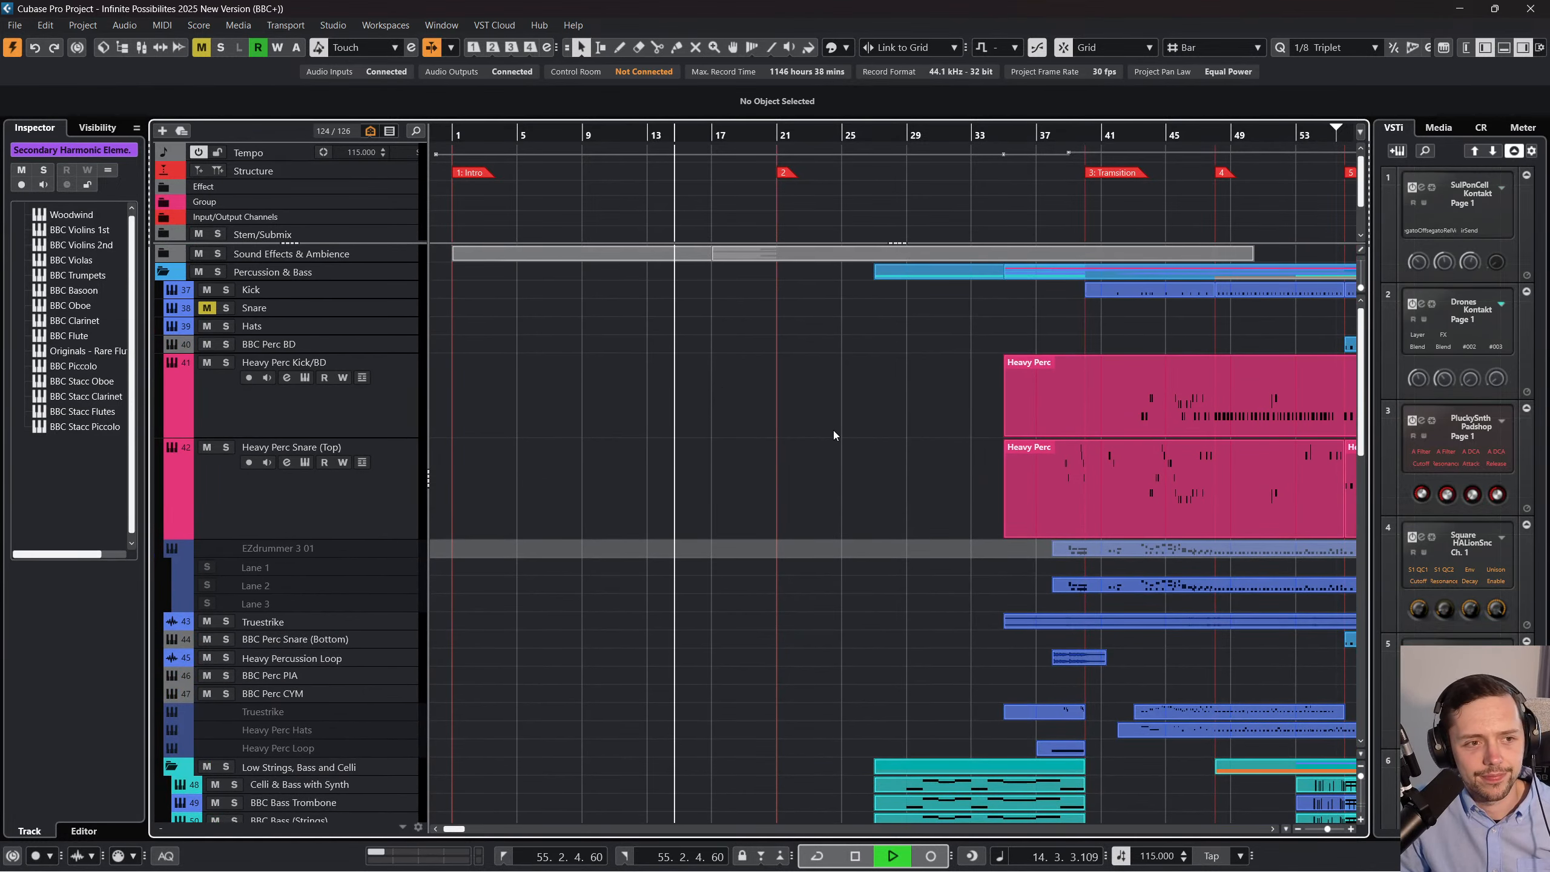
click(165, 230)
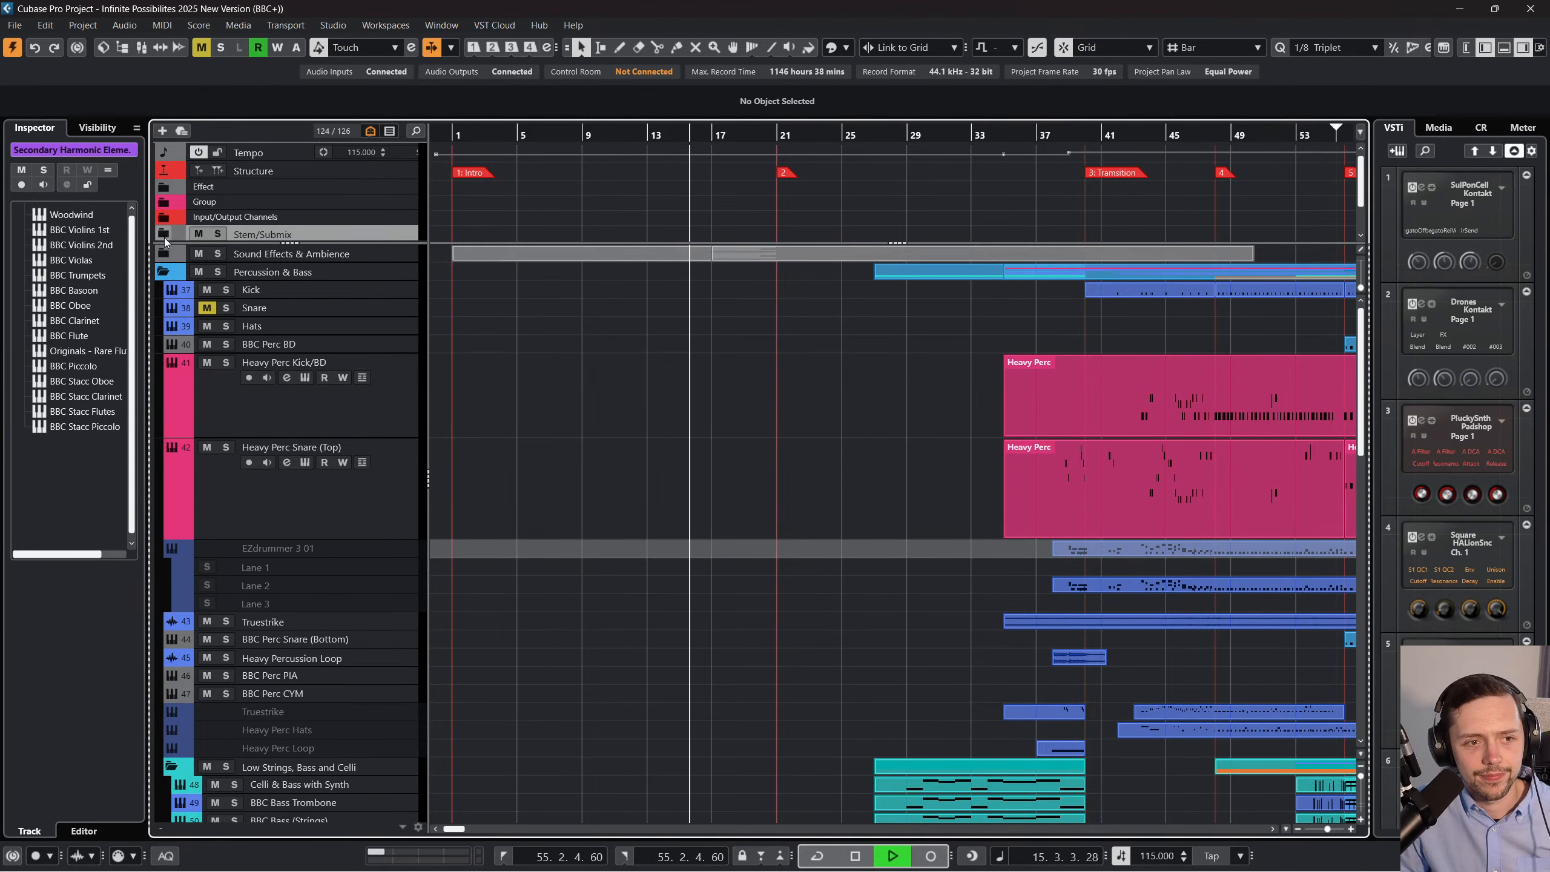
click(166, 249)
scroll(616, 533, down, 15)
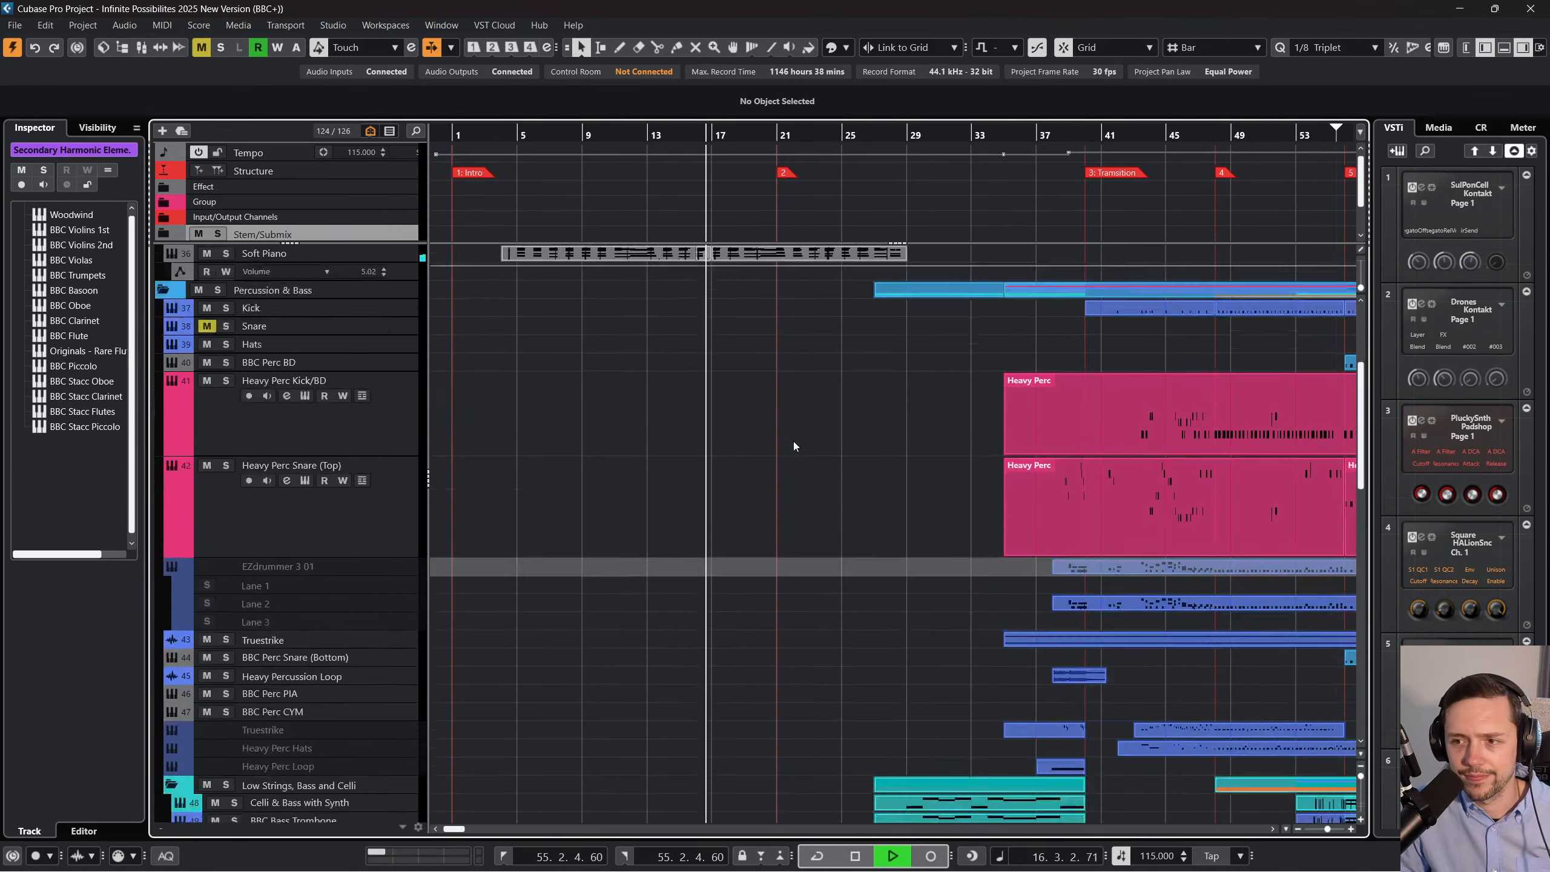
scroll(654, 452, down, 1)
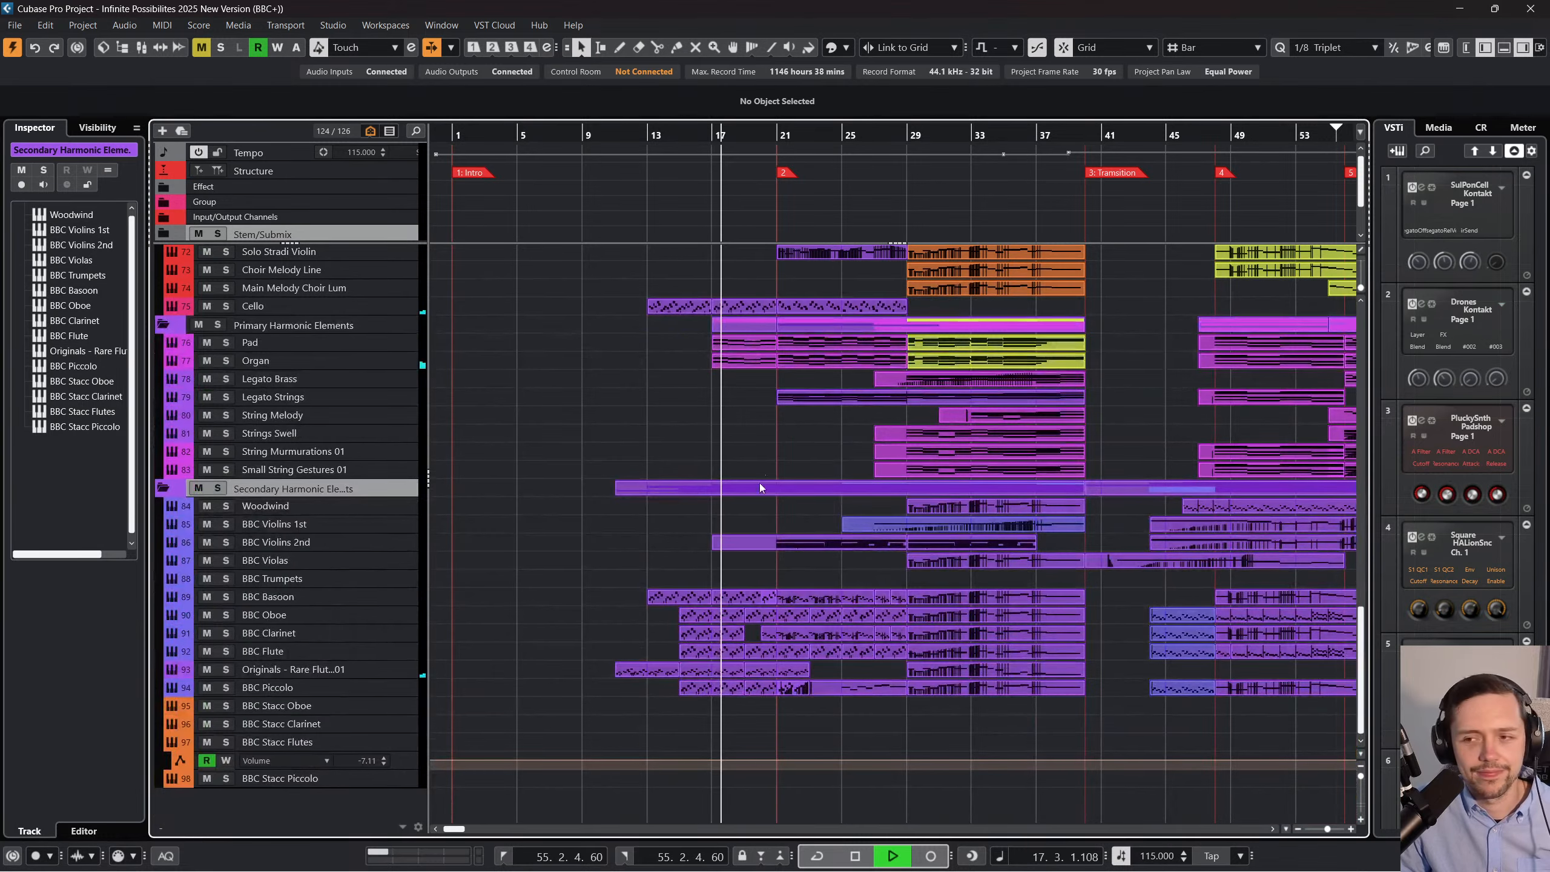
Open the MixConsole, view the melodic, harmonic and woodwind channels with the stereo output channel selected, and close it.
key(F3)
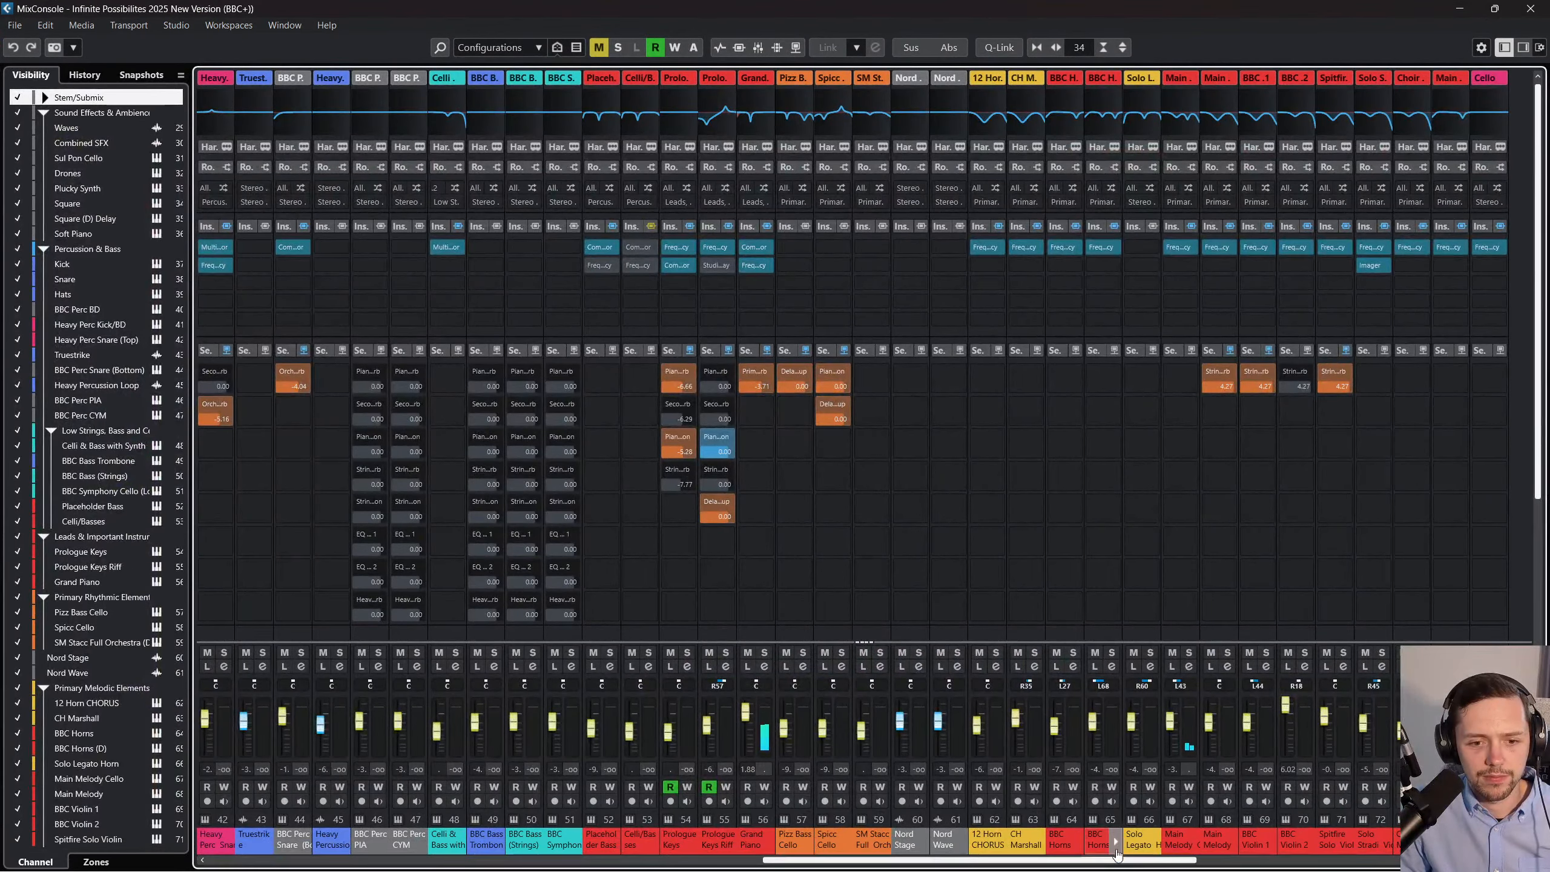
drag(1117, 858, 1441, 858)
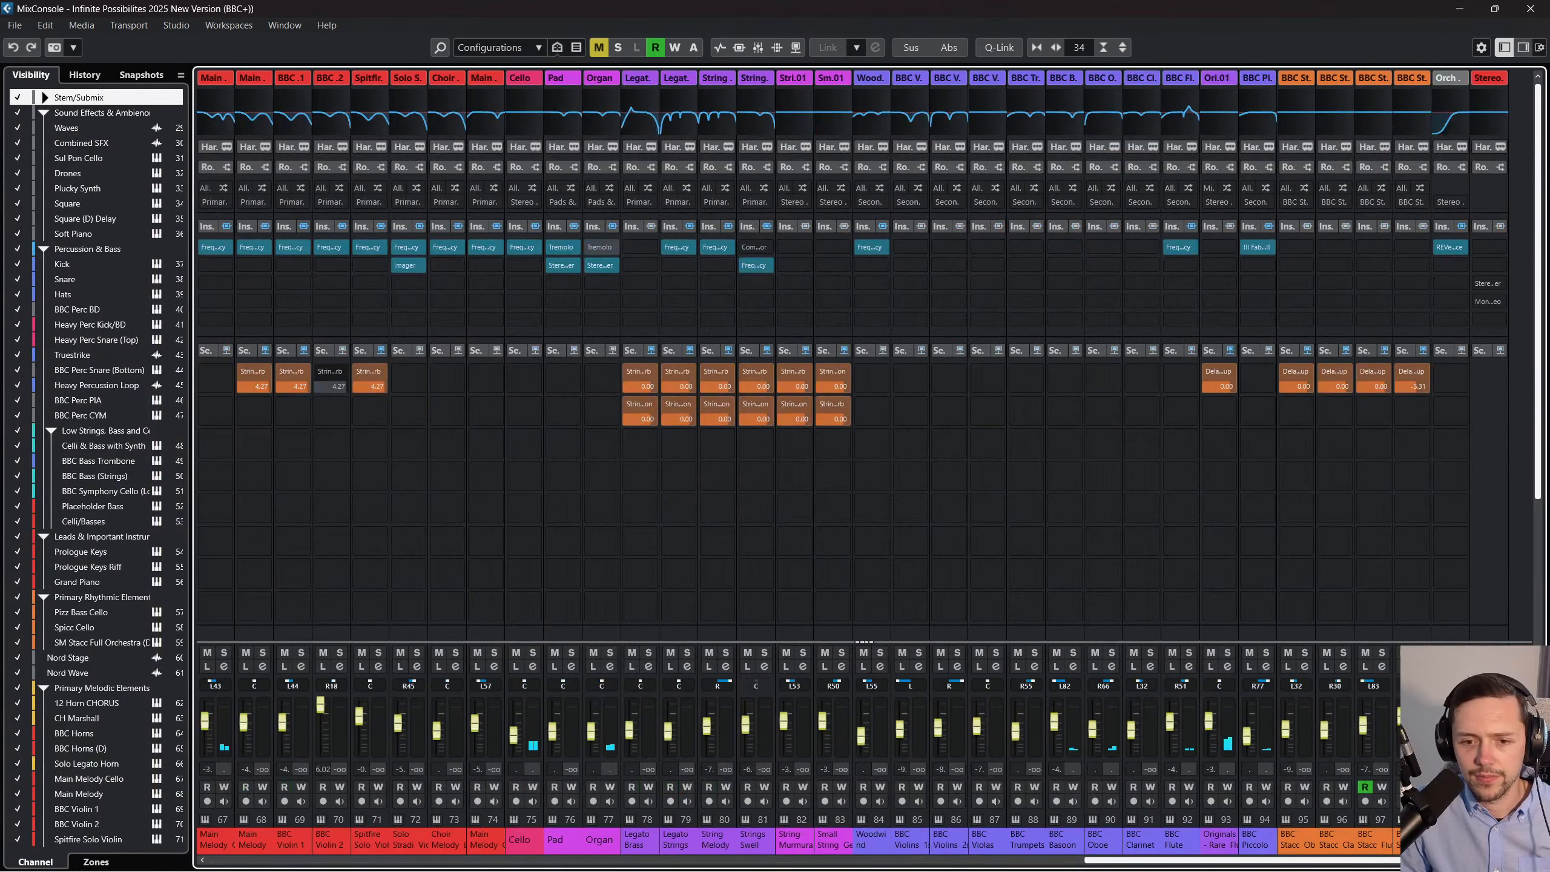
click(1489, 840)
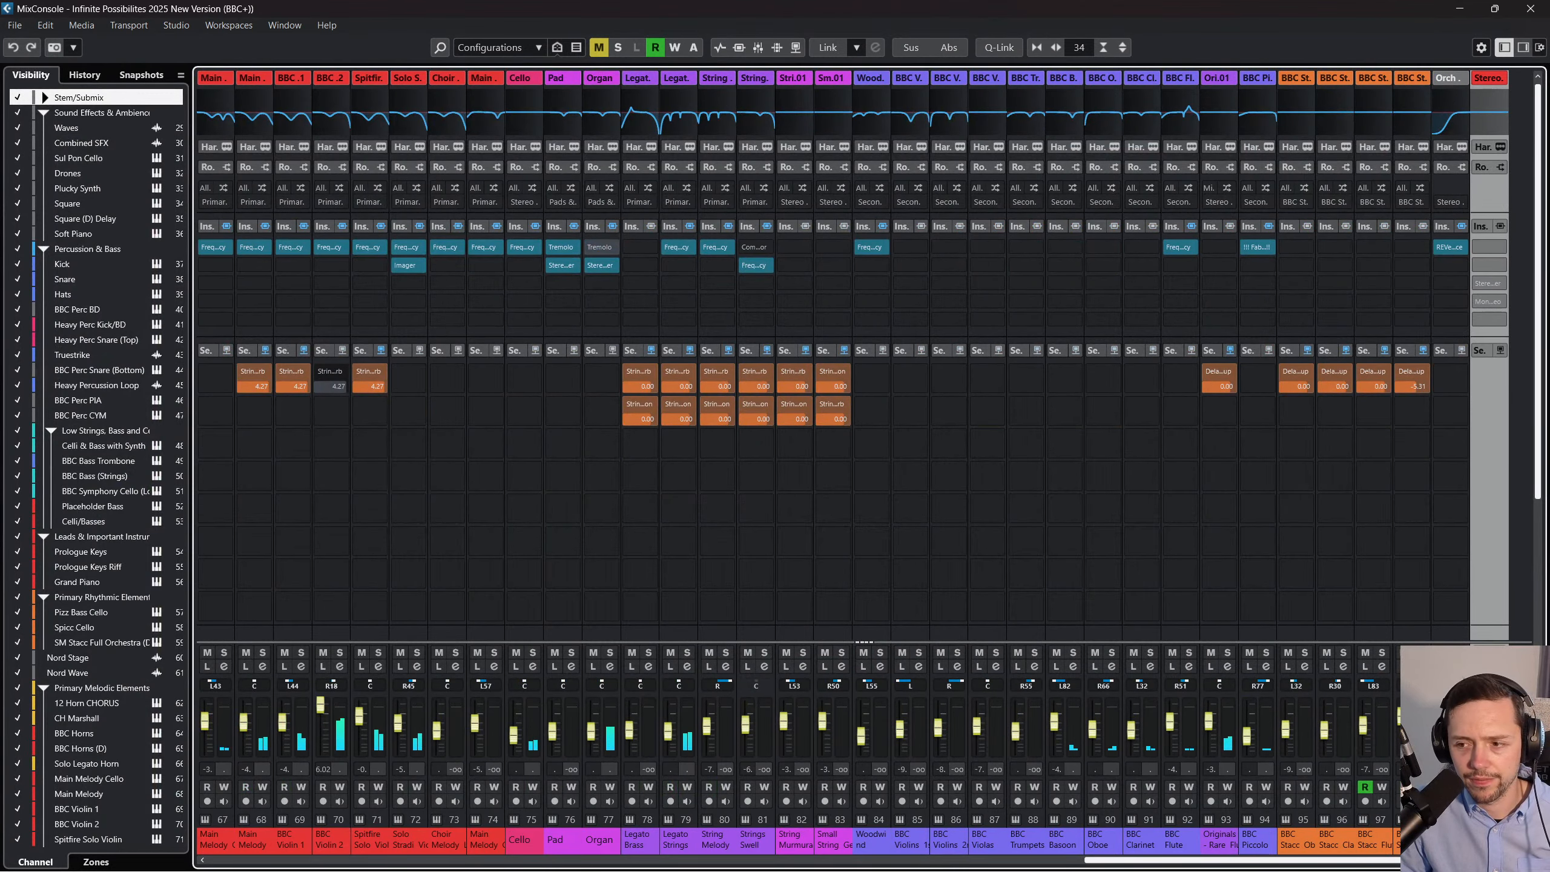
mouse_move(1076, 866)
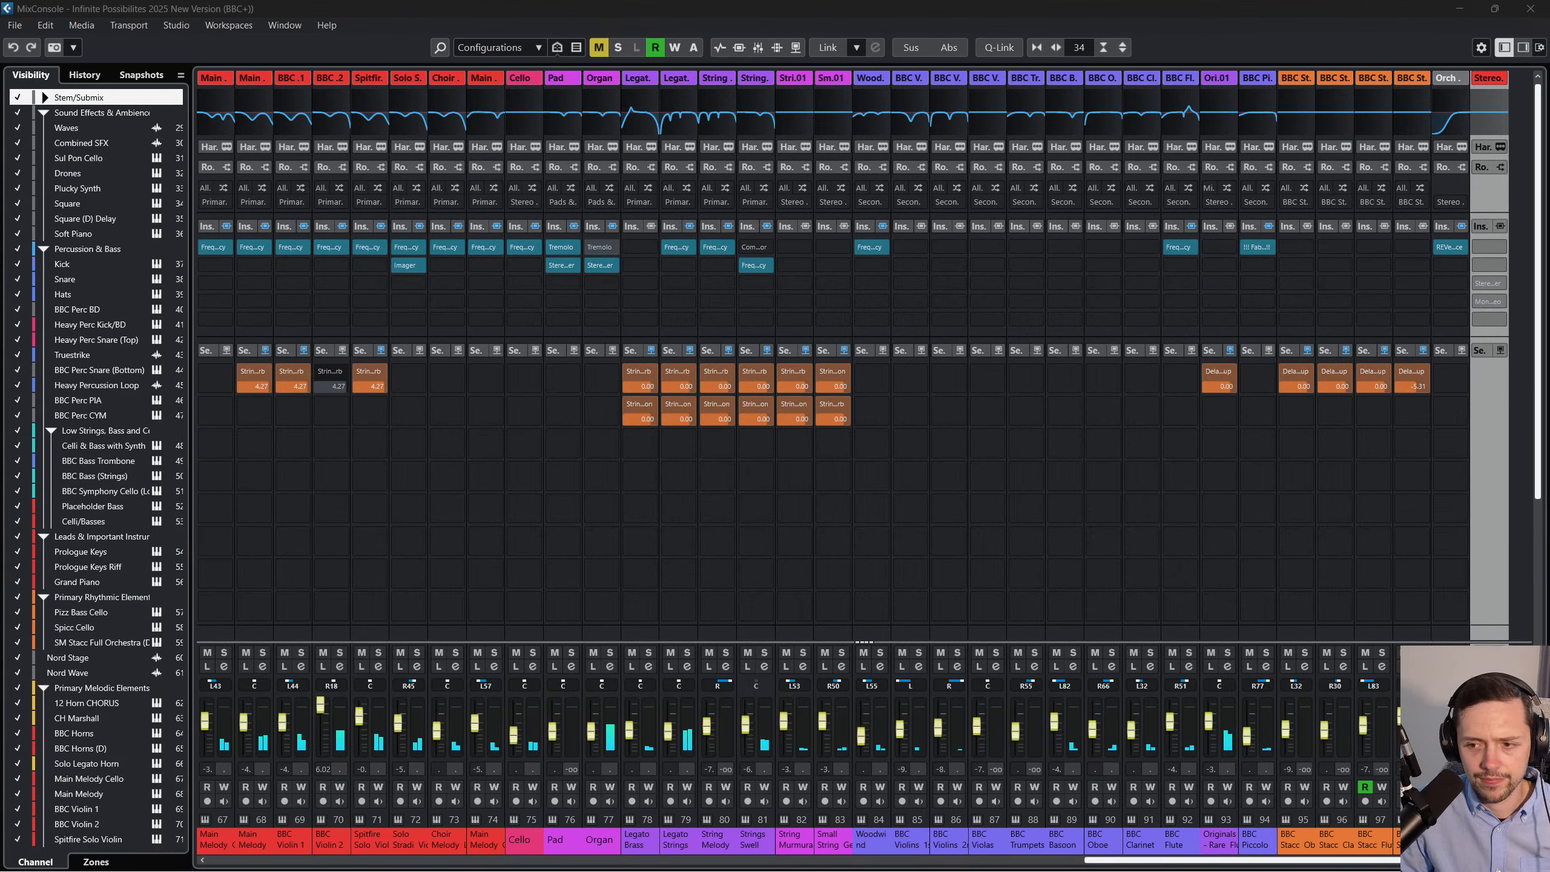
click(1525, 12)
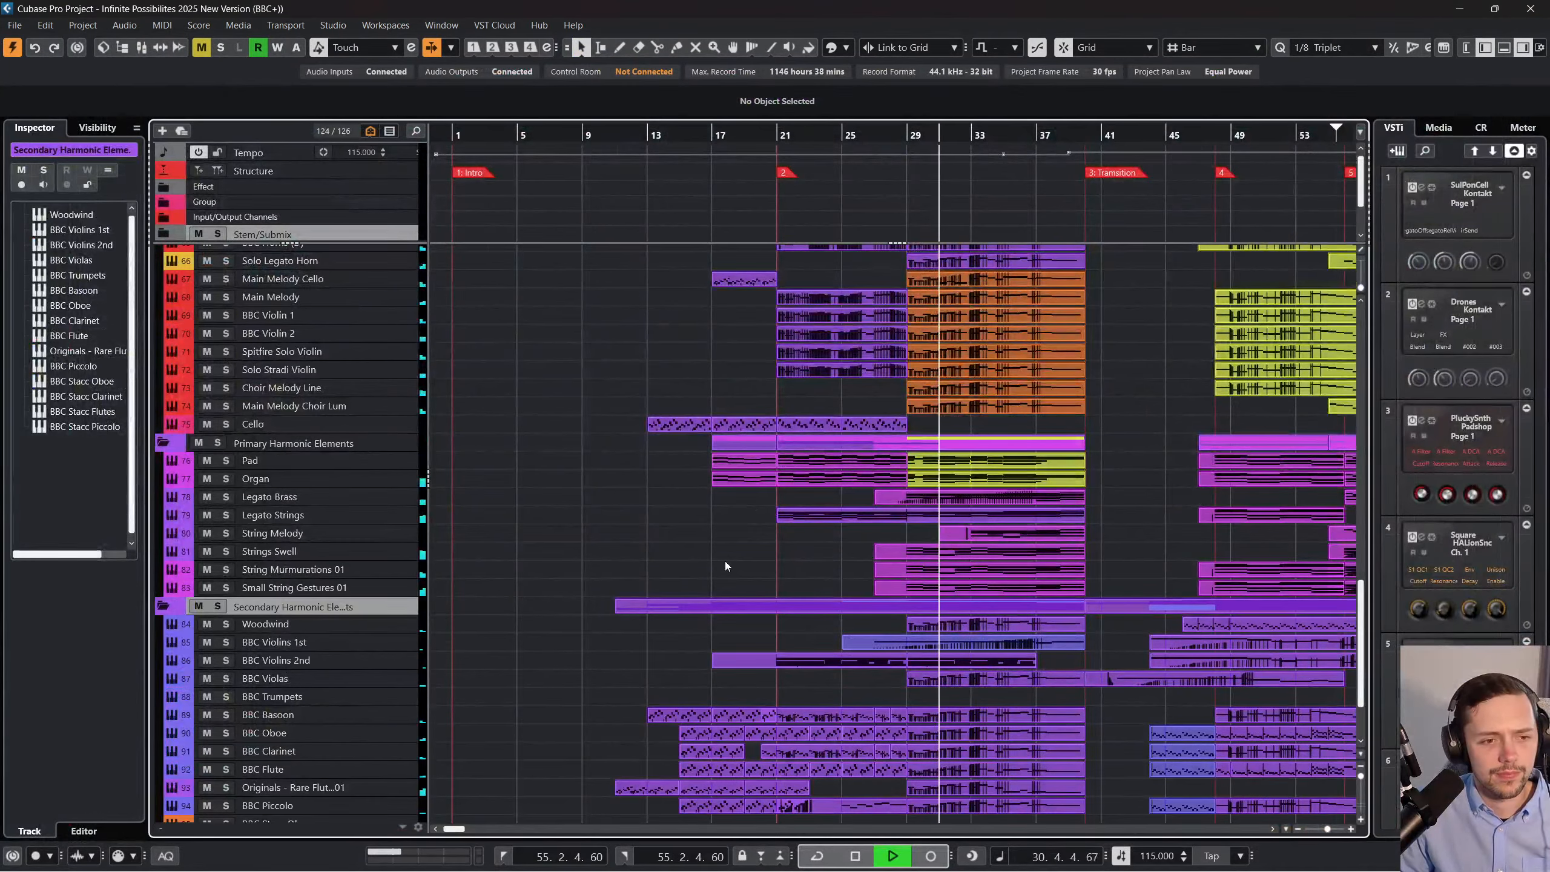
Look from the melodic tracks up through the percussion to the sound effects during playback, and expand the SFX folder.
scroll(724, 561, right, 2)
scroll(724, 561, up, 2)
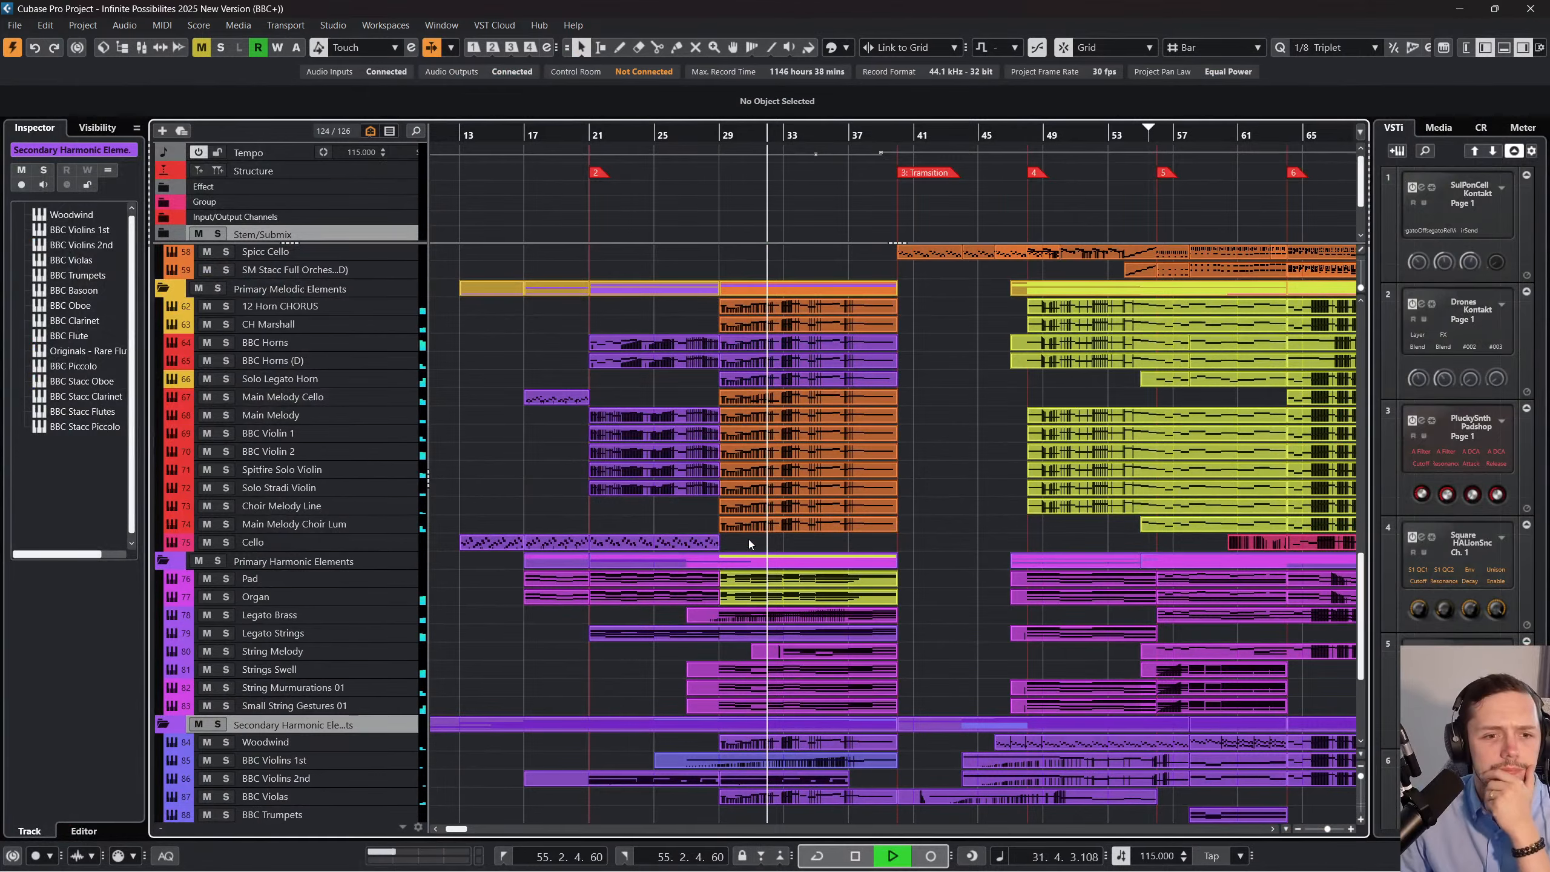
scroll(823, 471, up, 3)
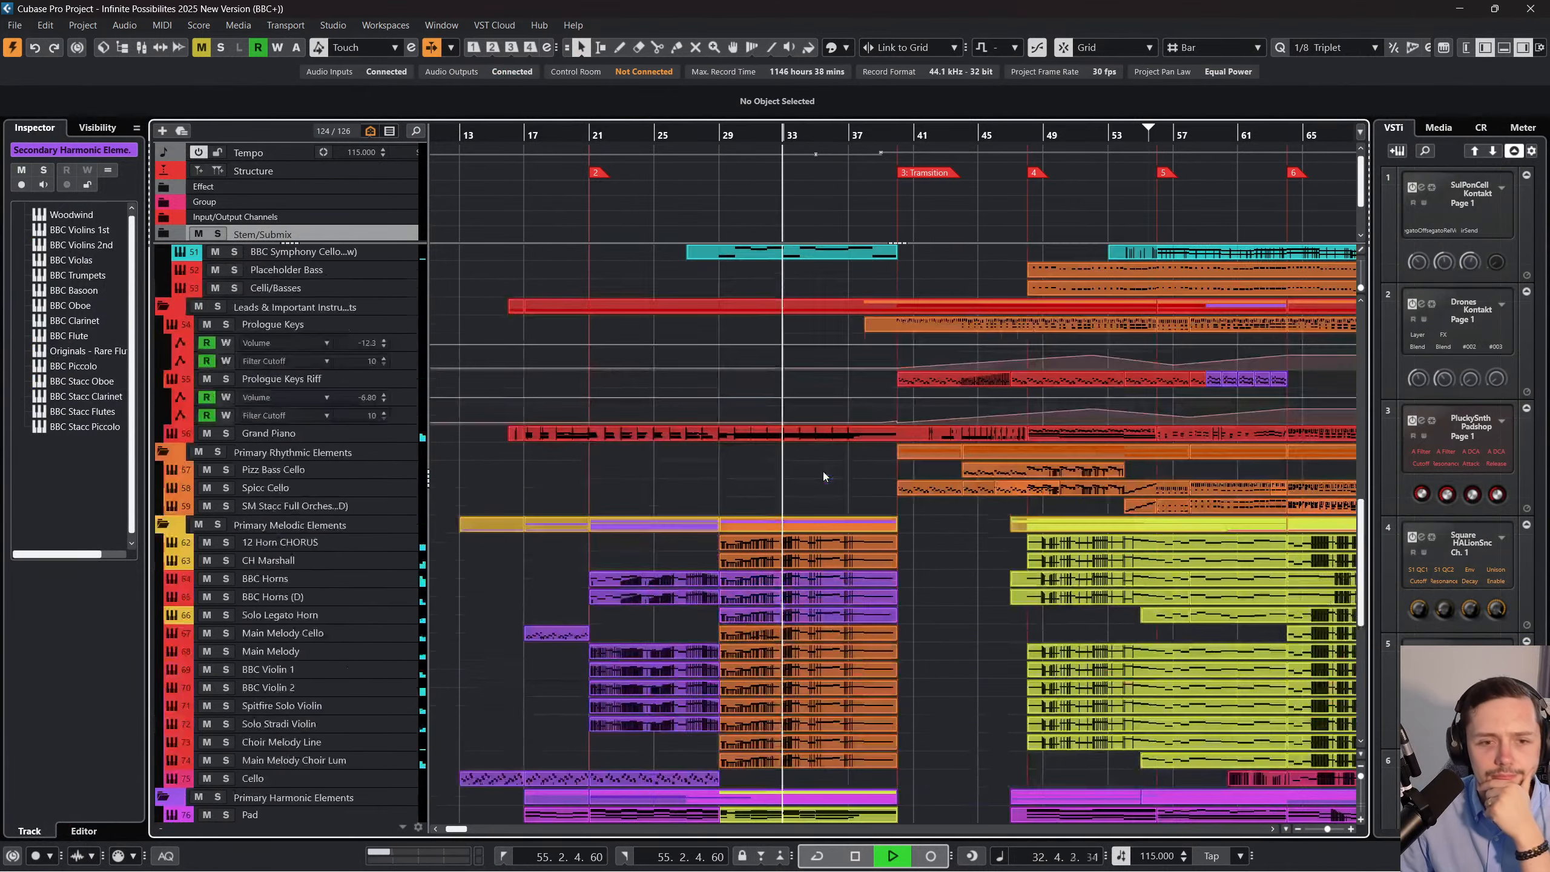
scroll(824, 476, up, 4)
scroll(824, 476, down, 4)
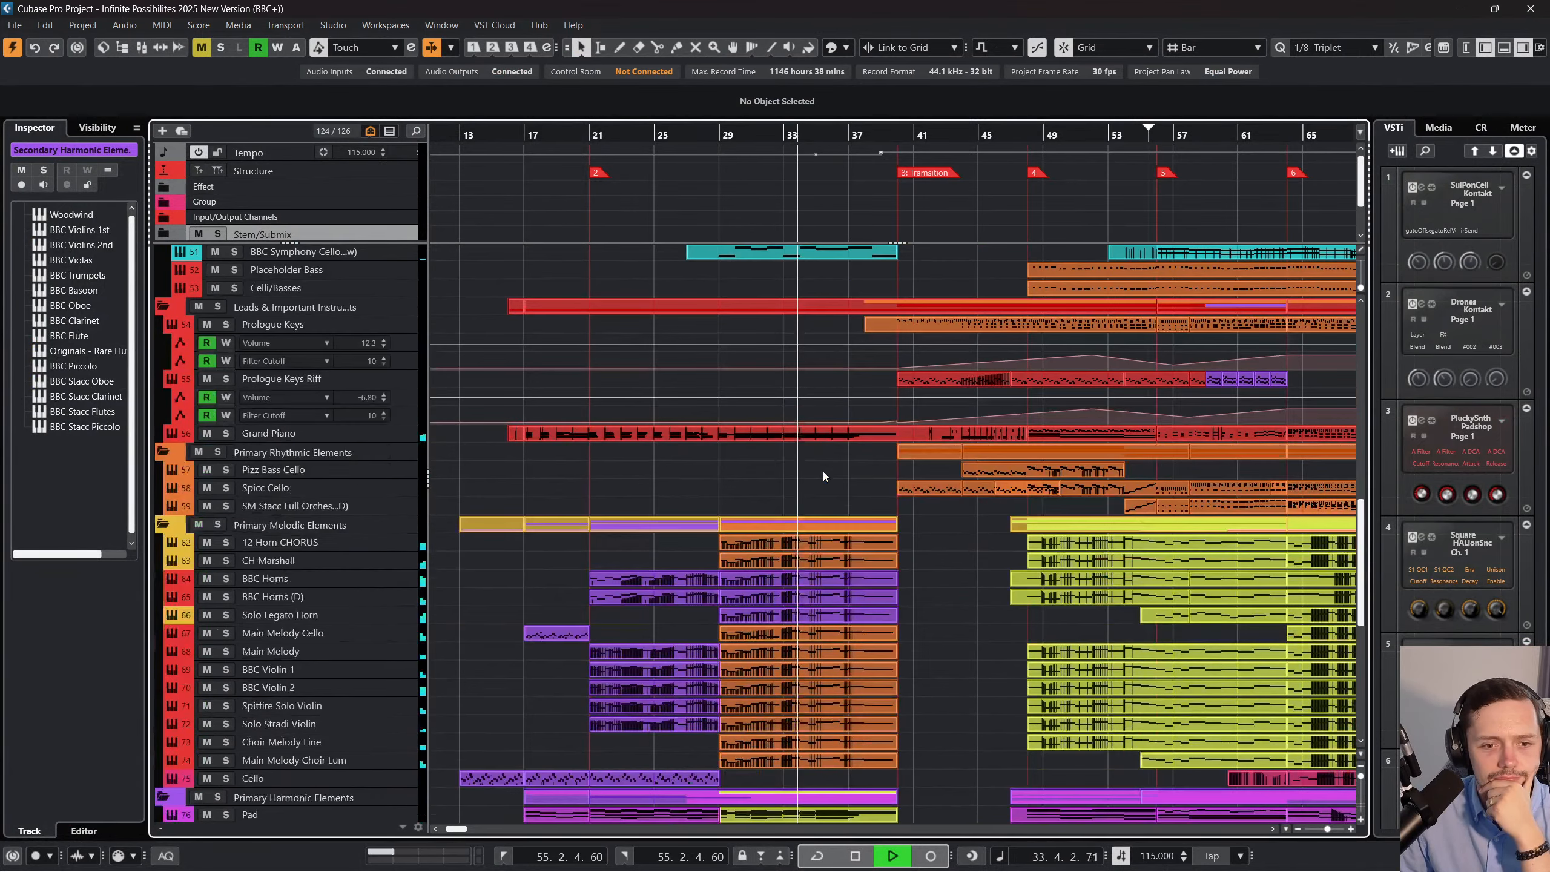
scroll(824, 476, up, 6)
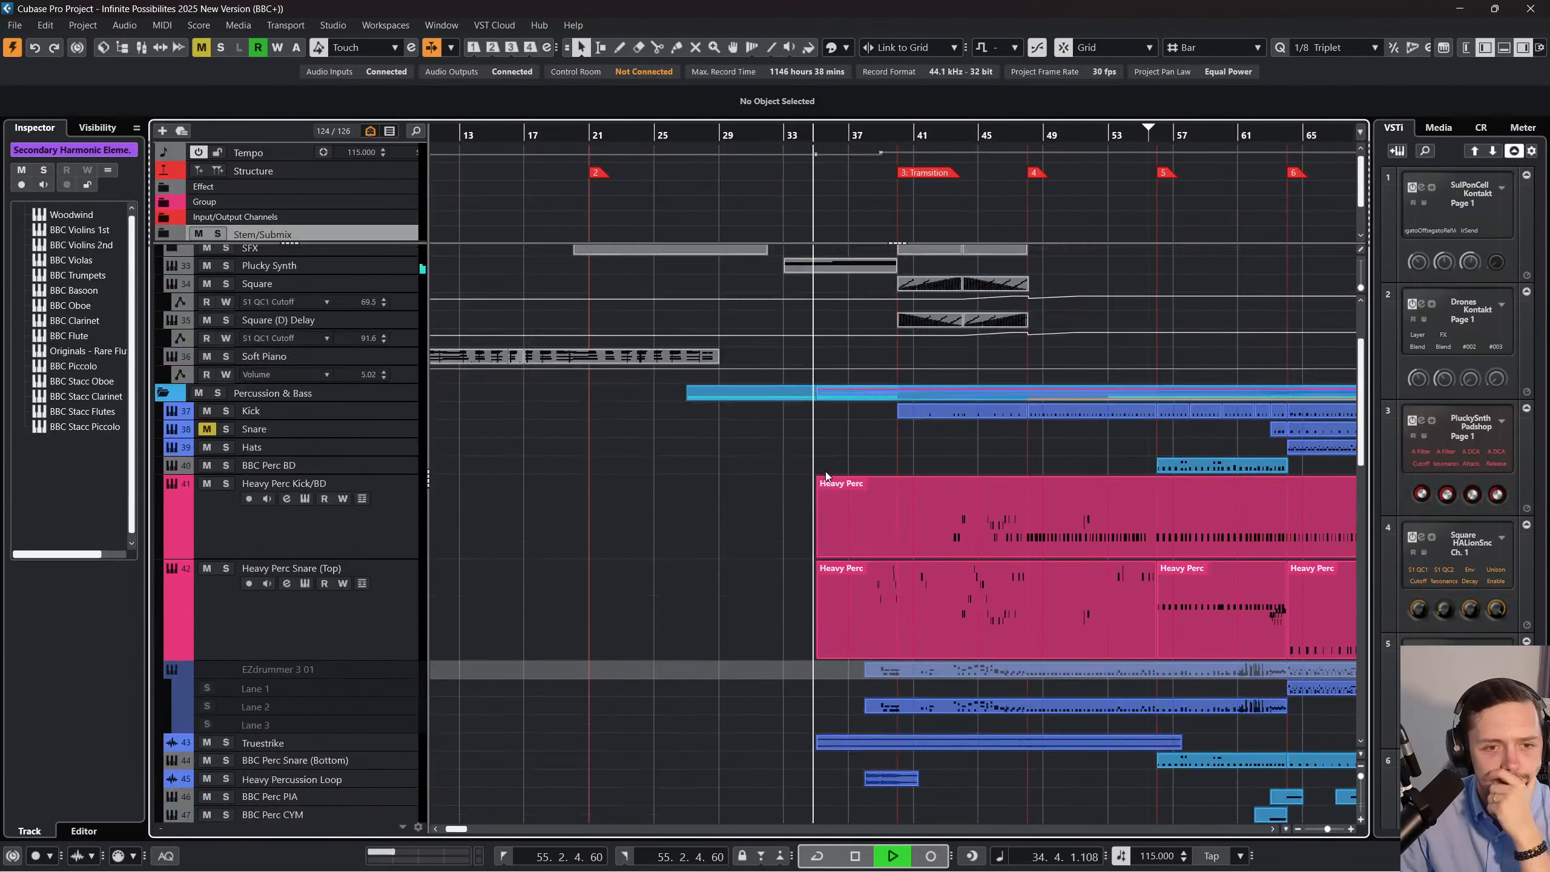
scroll(826, 476, up, 3)
scroll(826, 476, right, 3)
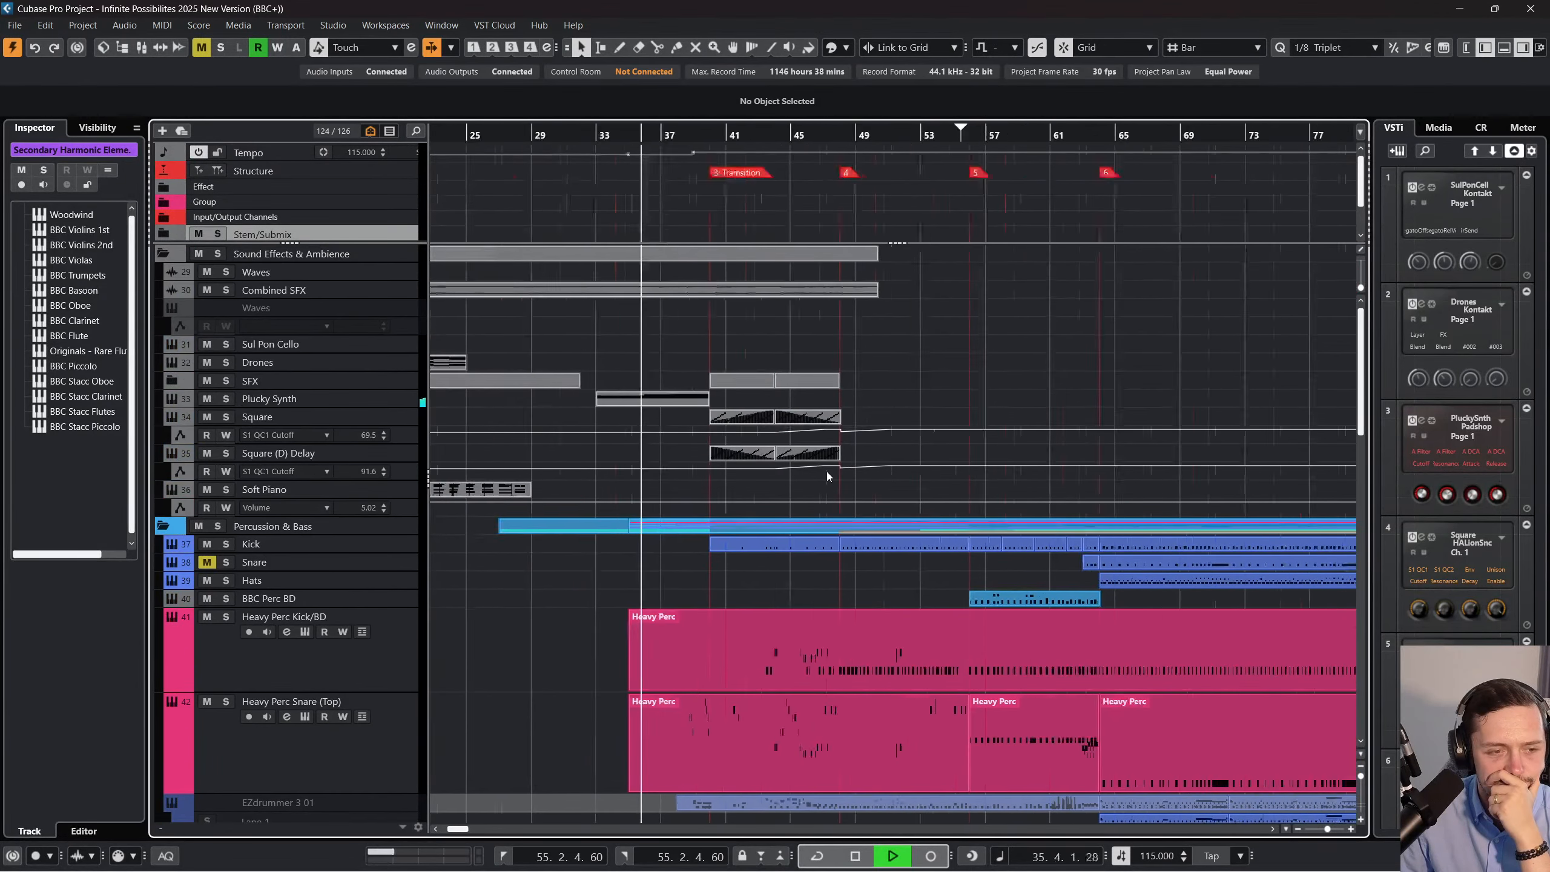
scroll(826, 476, left, 2)
click(172, 381)
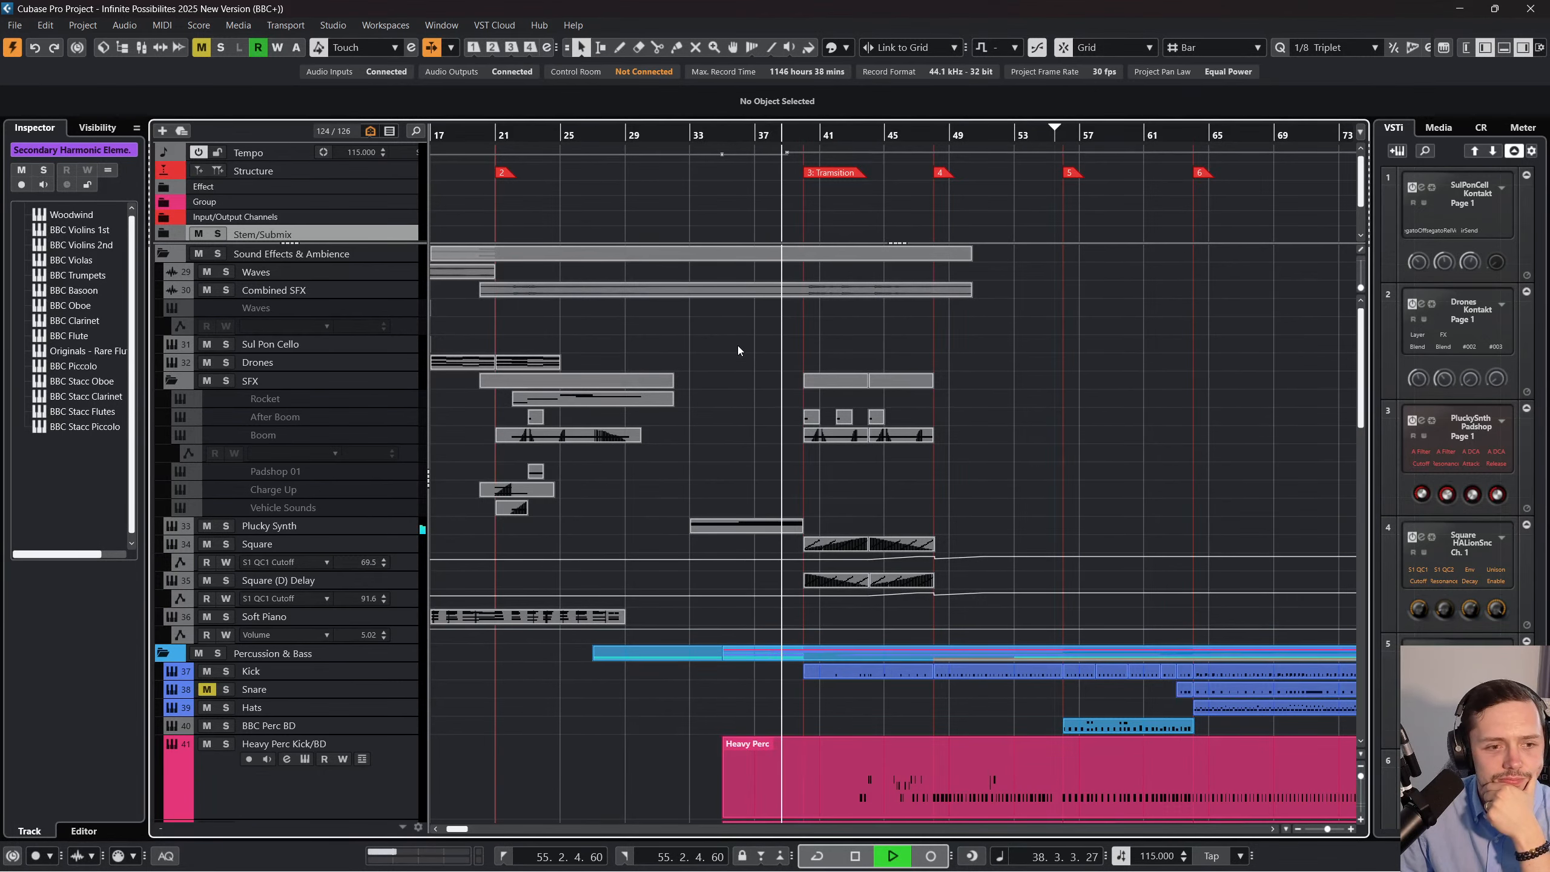
Examine the percussion, low strings, rhythmic, melodic and harmonic parts around the Transition section while it plays.
scroll(738, 346, down, 3)
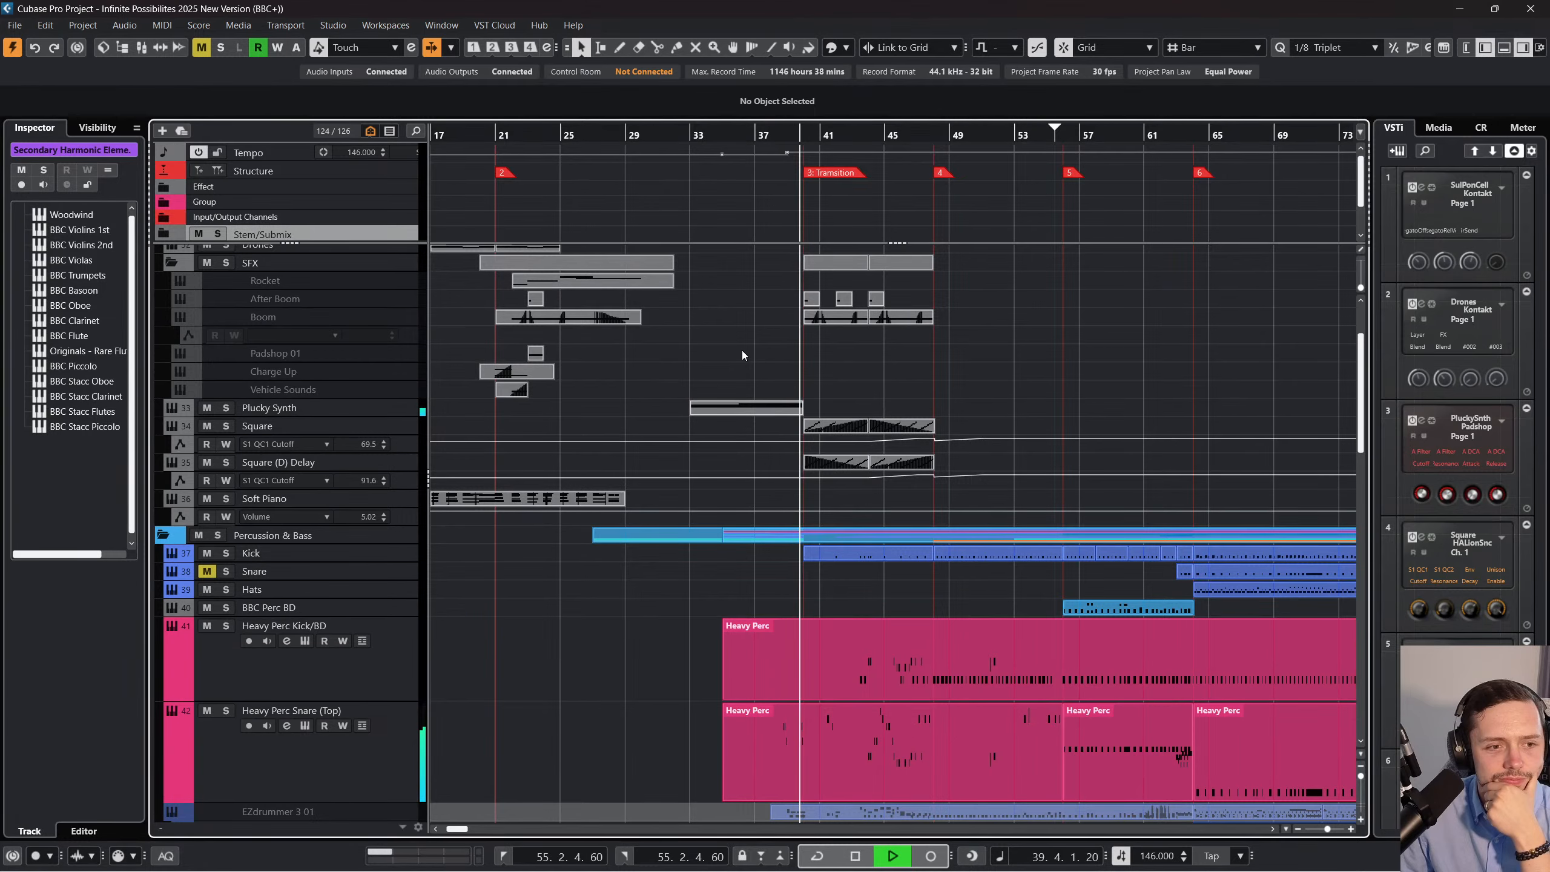
scroll(743, 351, down, 9)
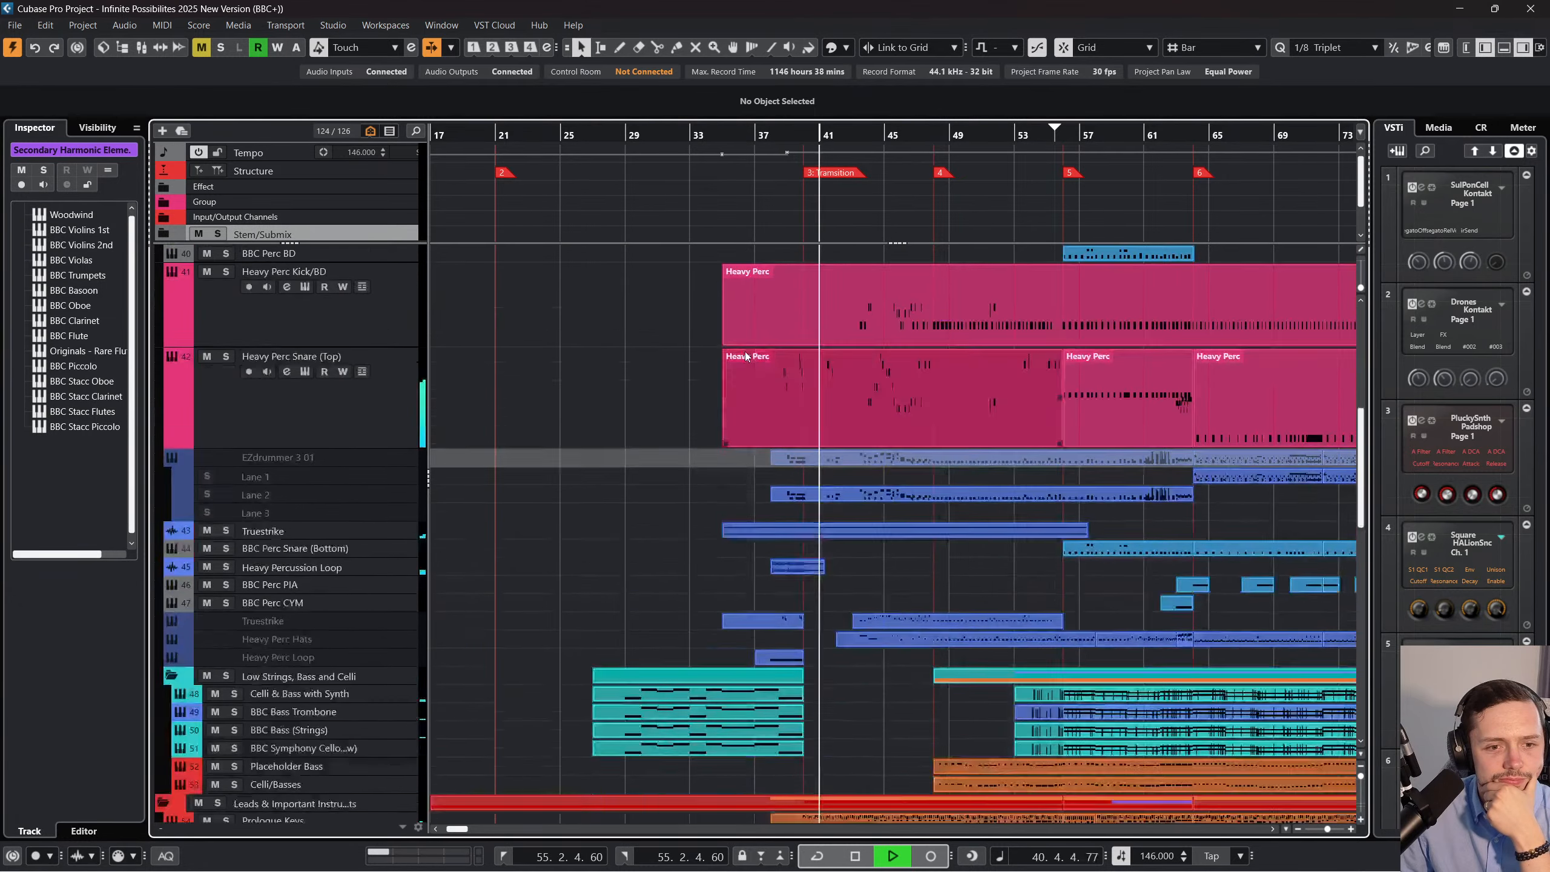
scroll(745, 357, down, 20)
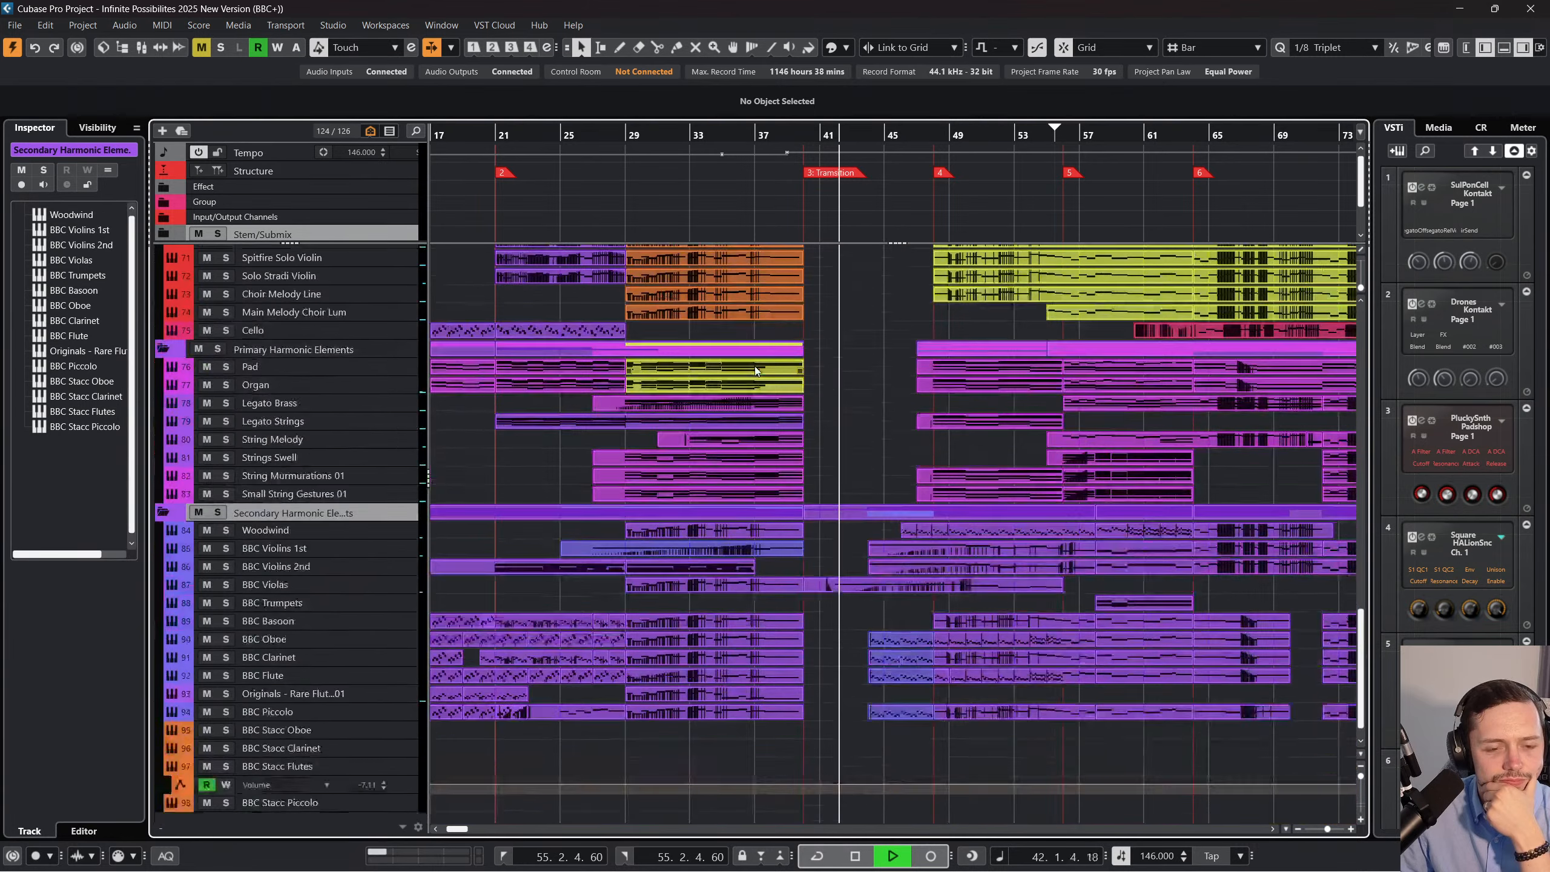
scroll(785, 363, up, 3)
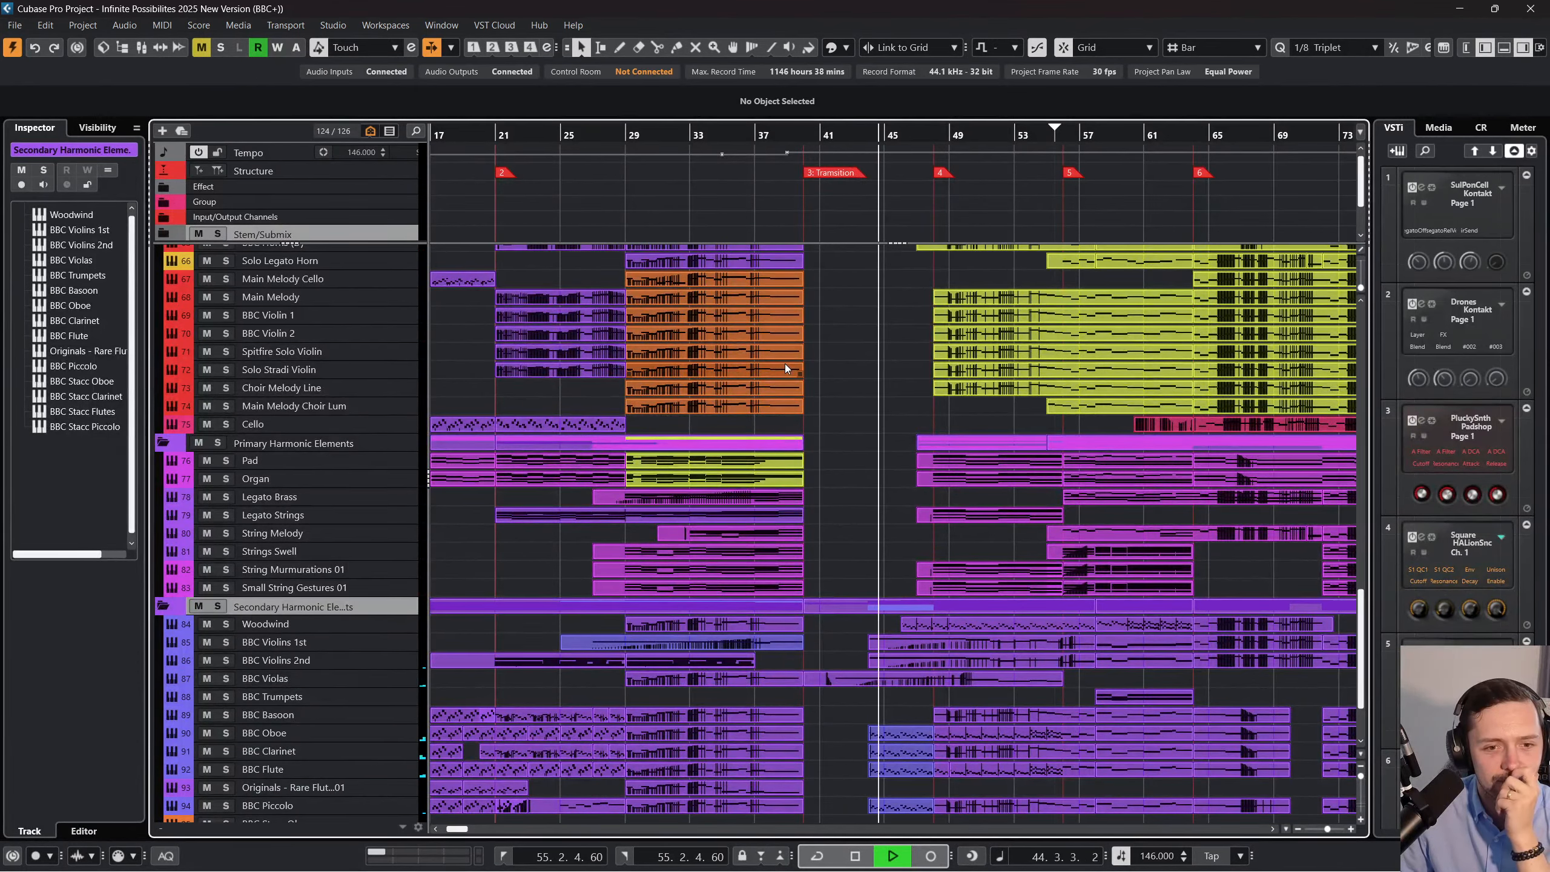
scroll(785, 363, up, 15)
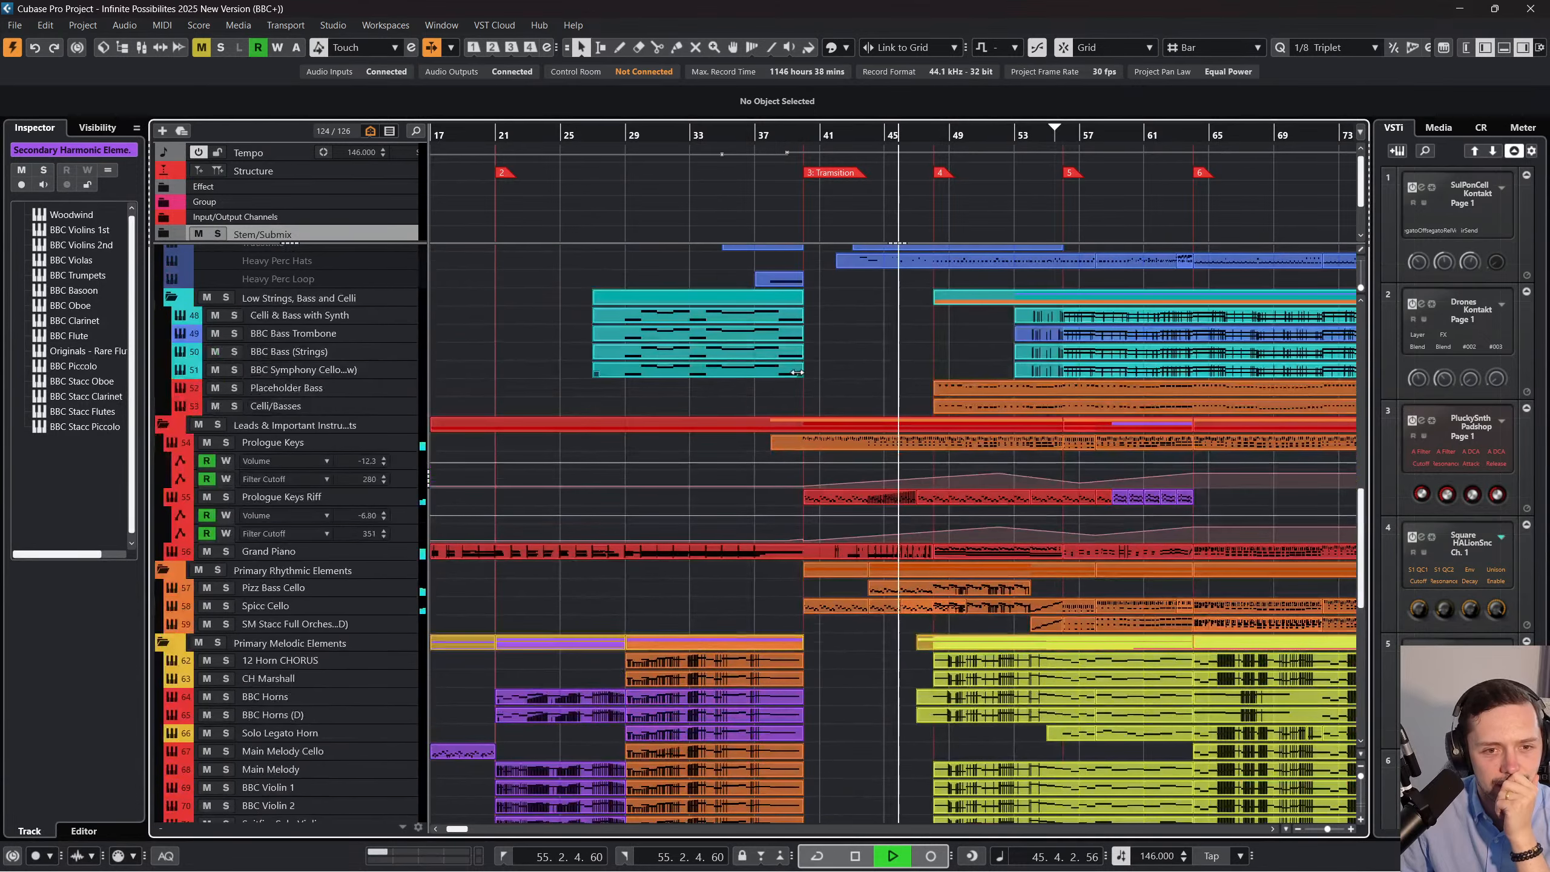
scroll(797, 372, up, 7)
scroll(806, 380, down, 7)
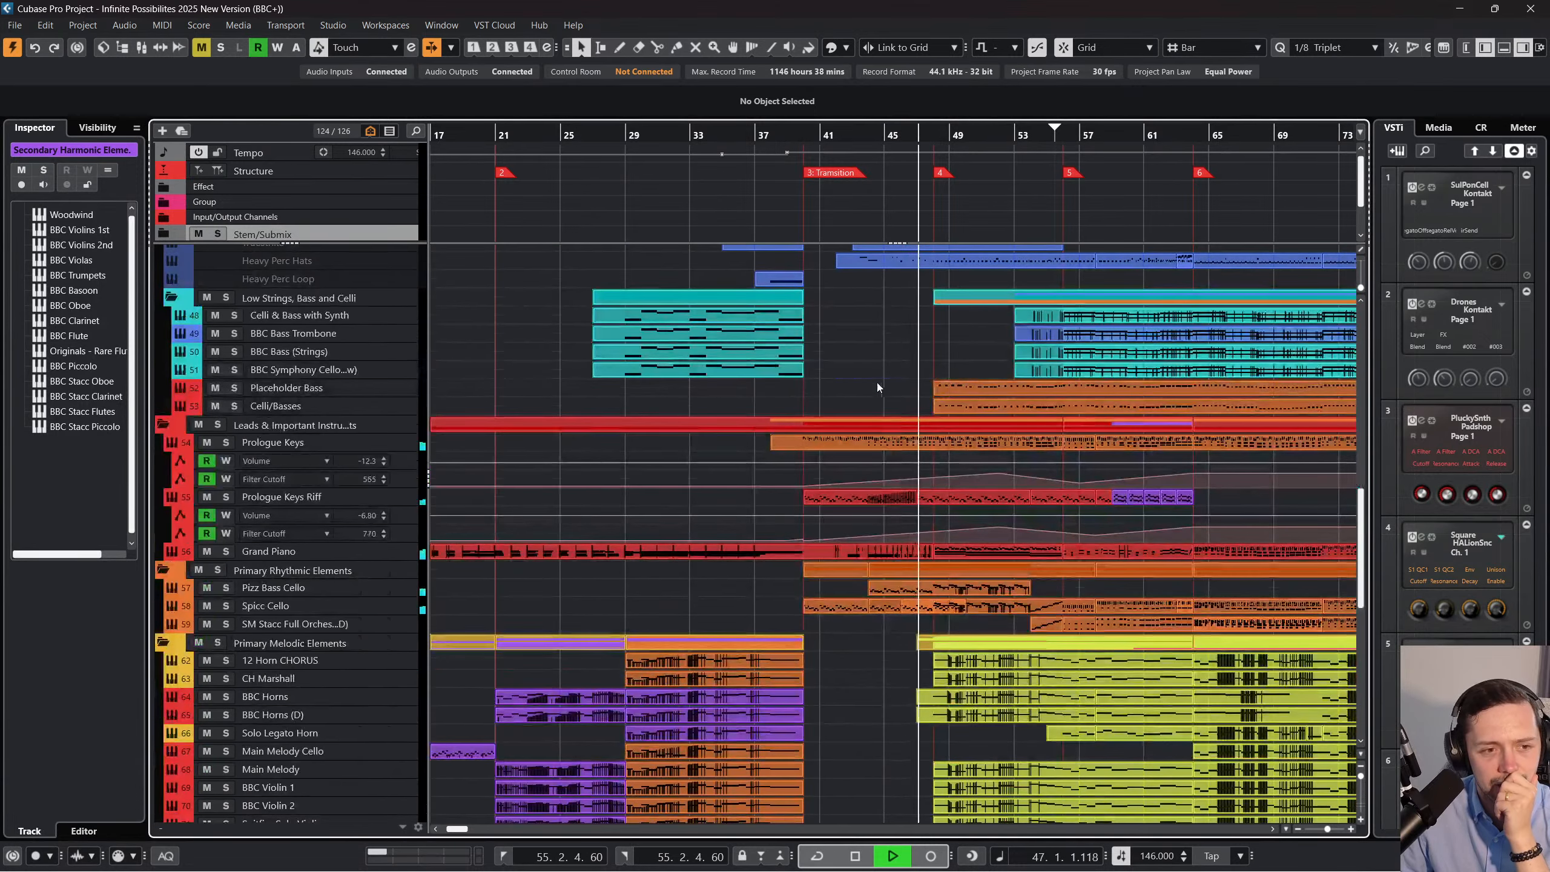
scroll(880, 387, down, 5)
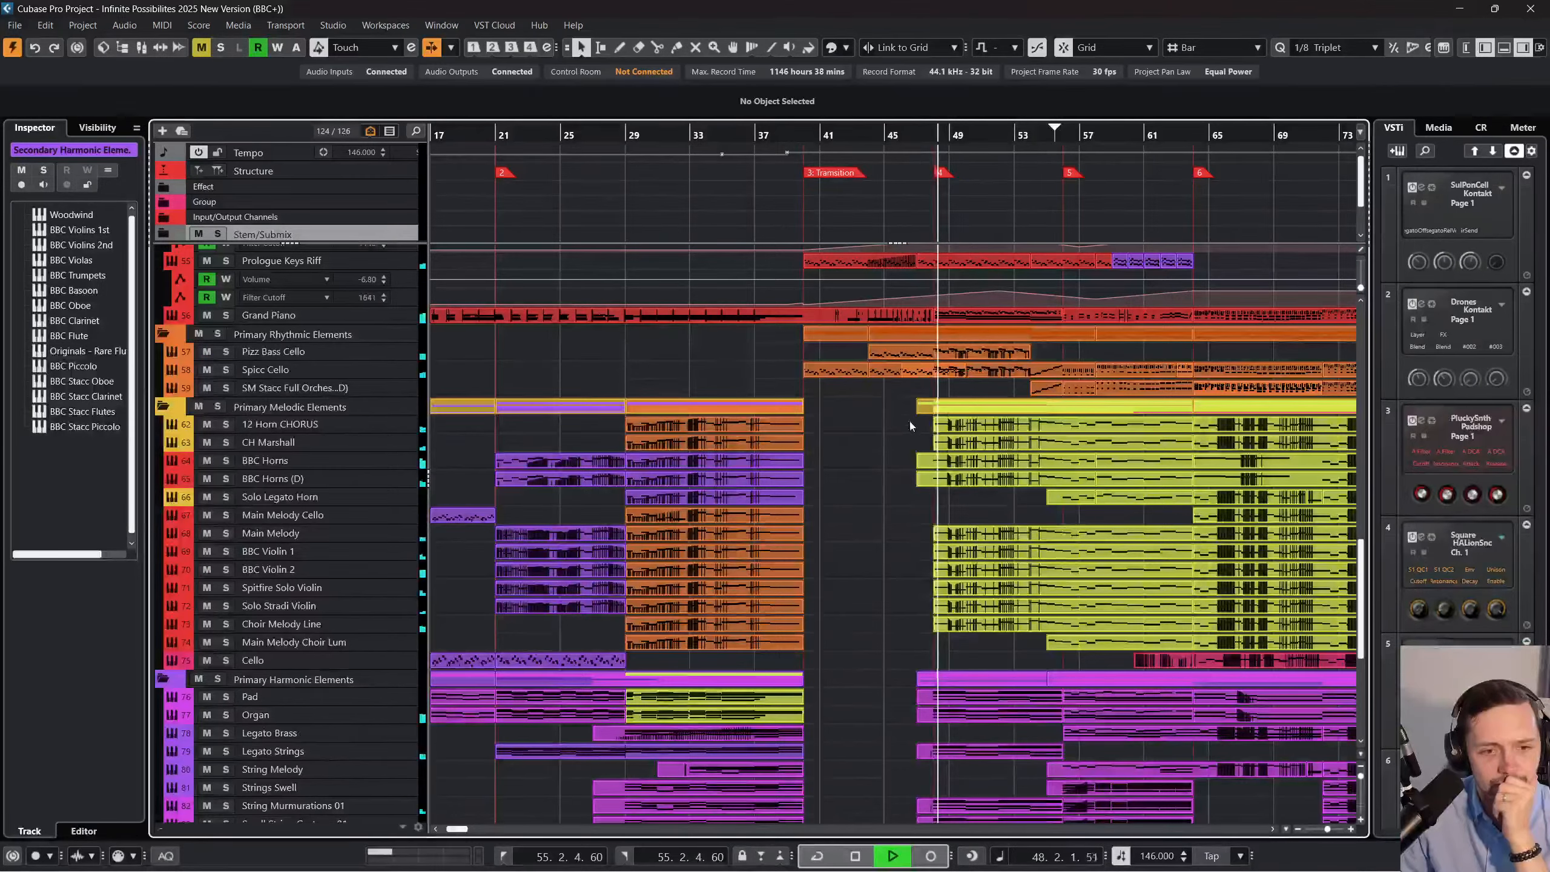
Follow the playback through sections 4 and 5, examining the melodic, primary harmonic and secondary harmonic parts.
scroll(919, 419, right, 1)
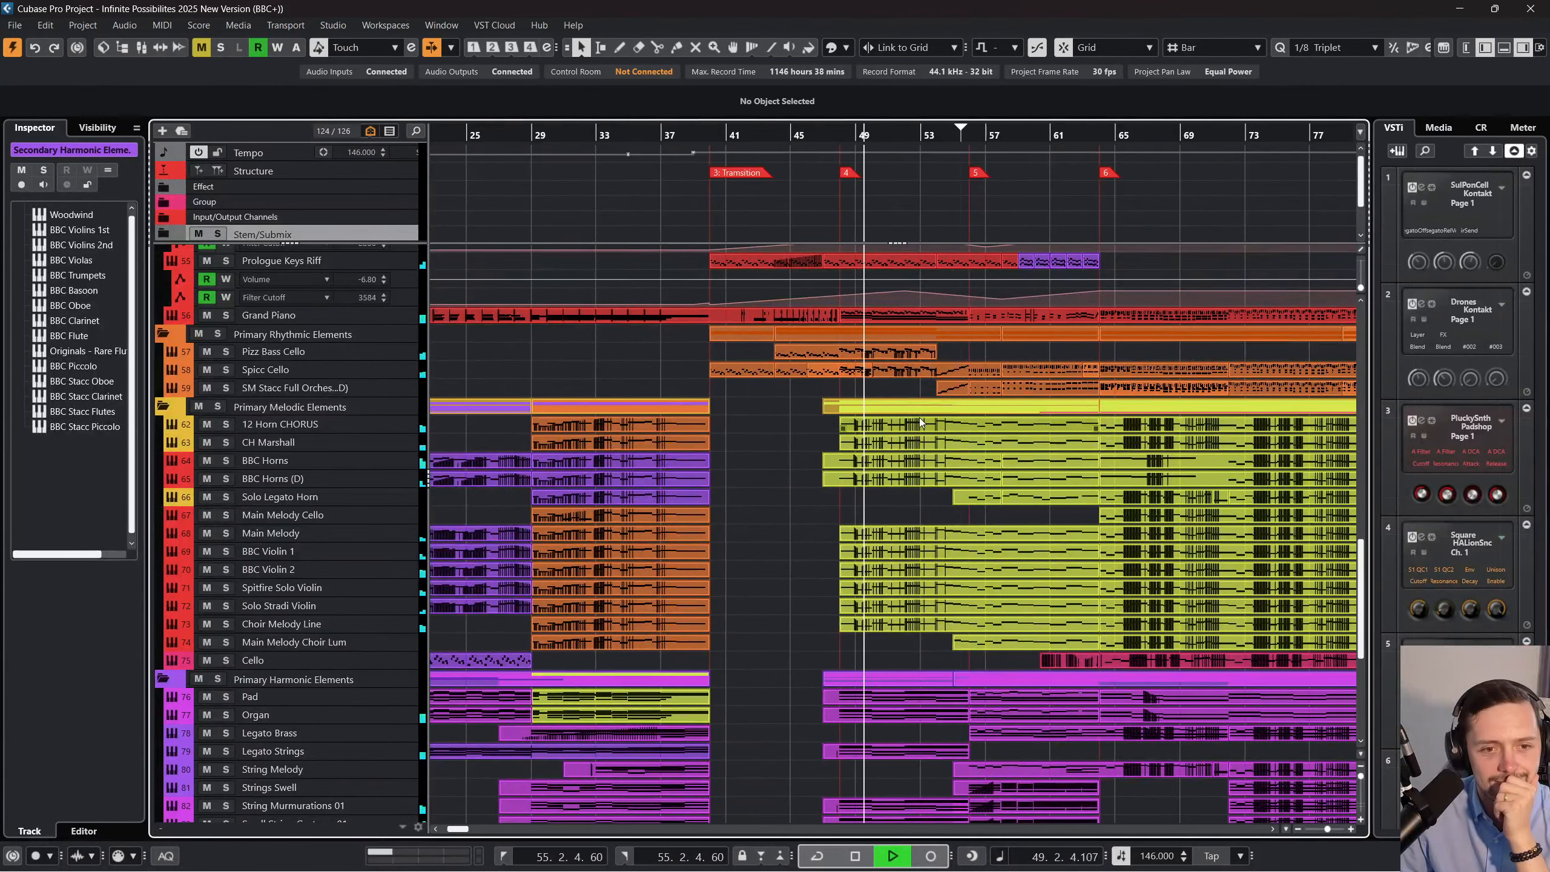
scroll(866, 458, down, 2)
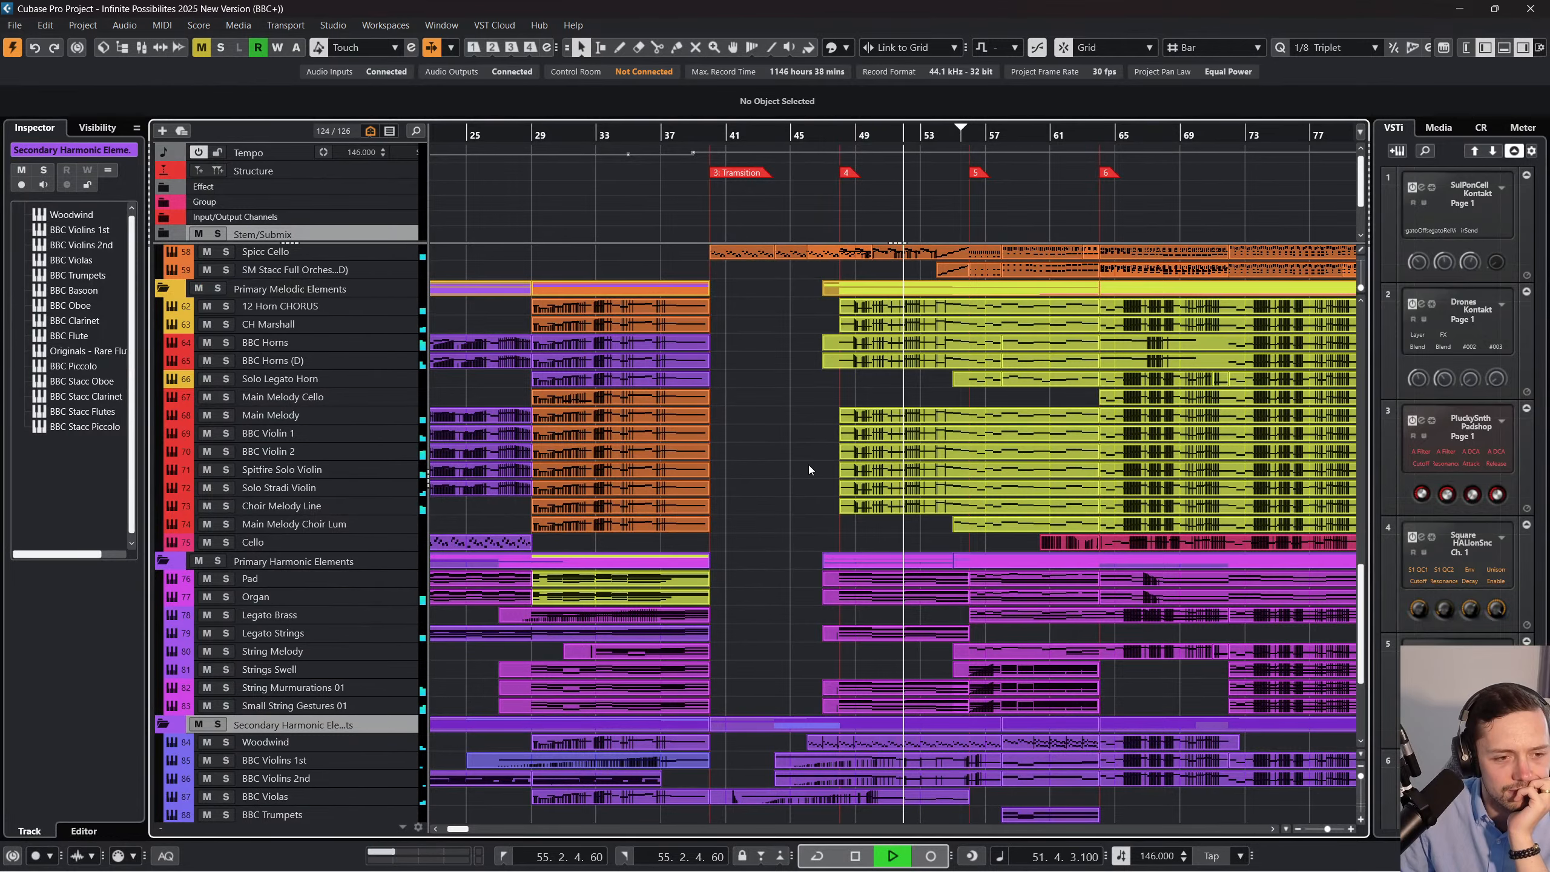
scroll(809, 469, right, 2)
scroll(801, 482, down, 2)
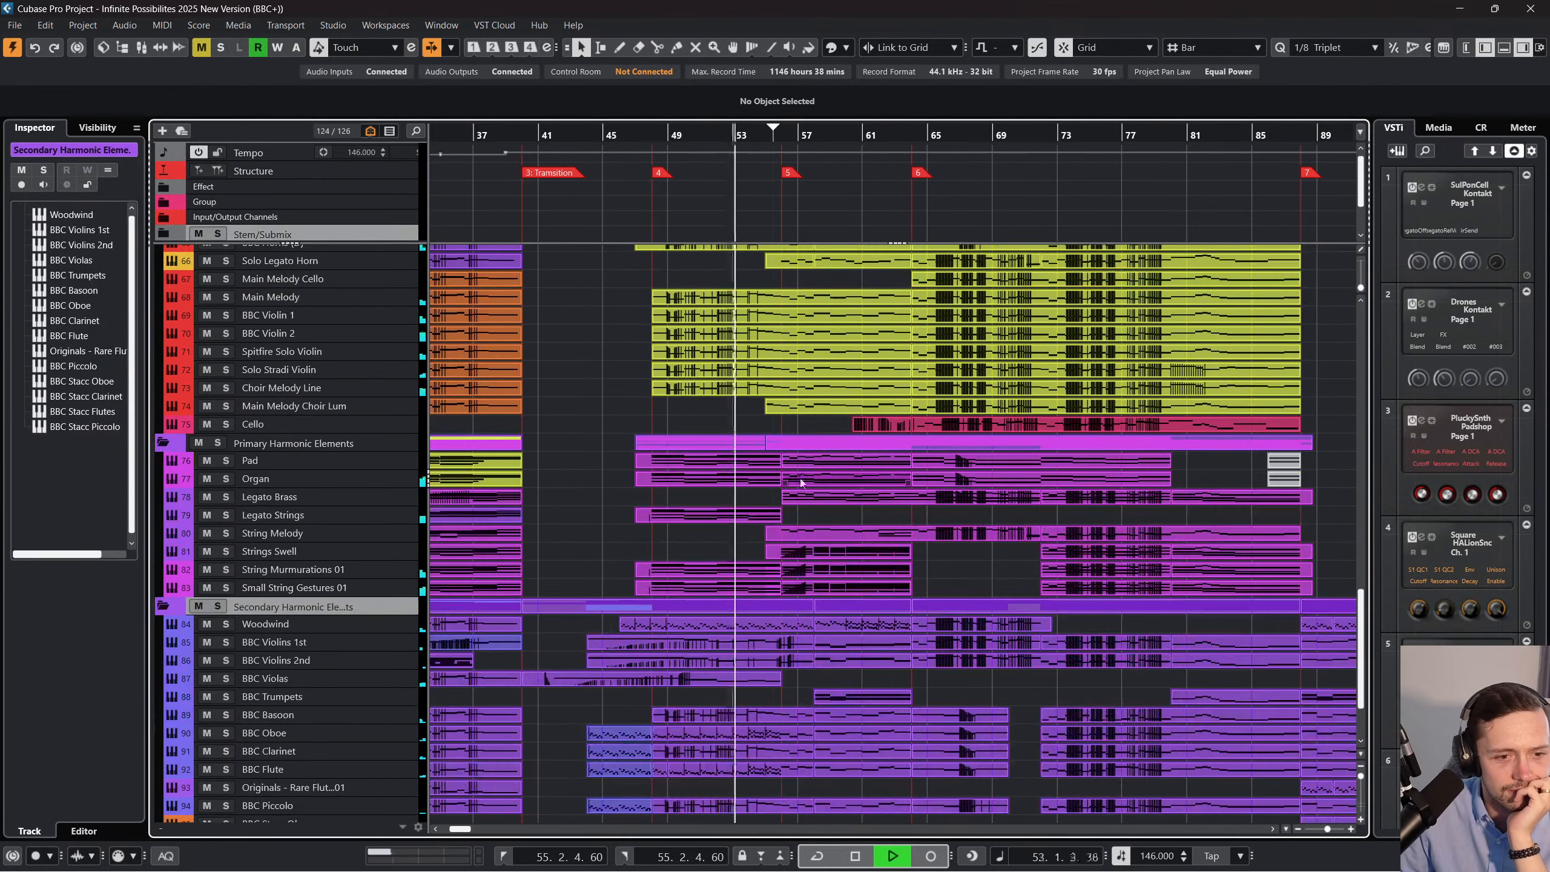
scroll(802, 482, down, 2)
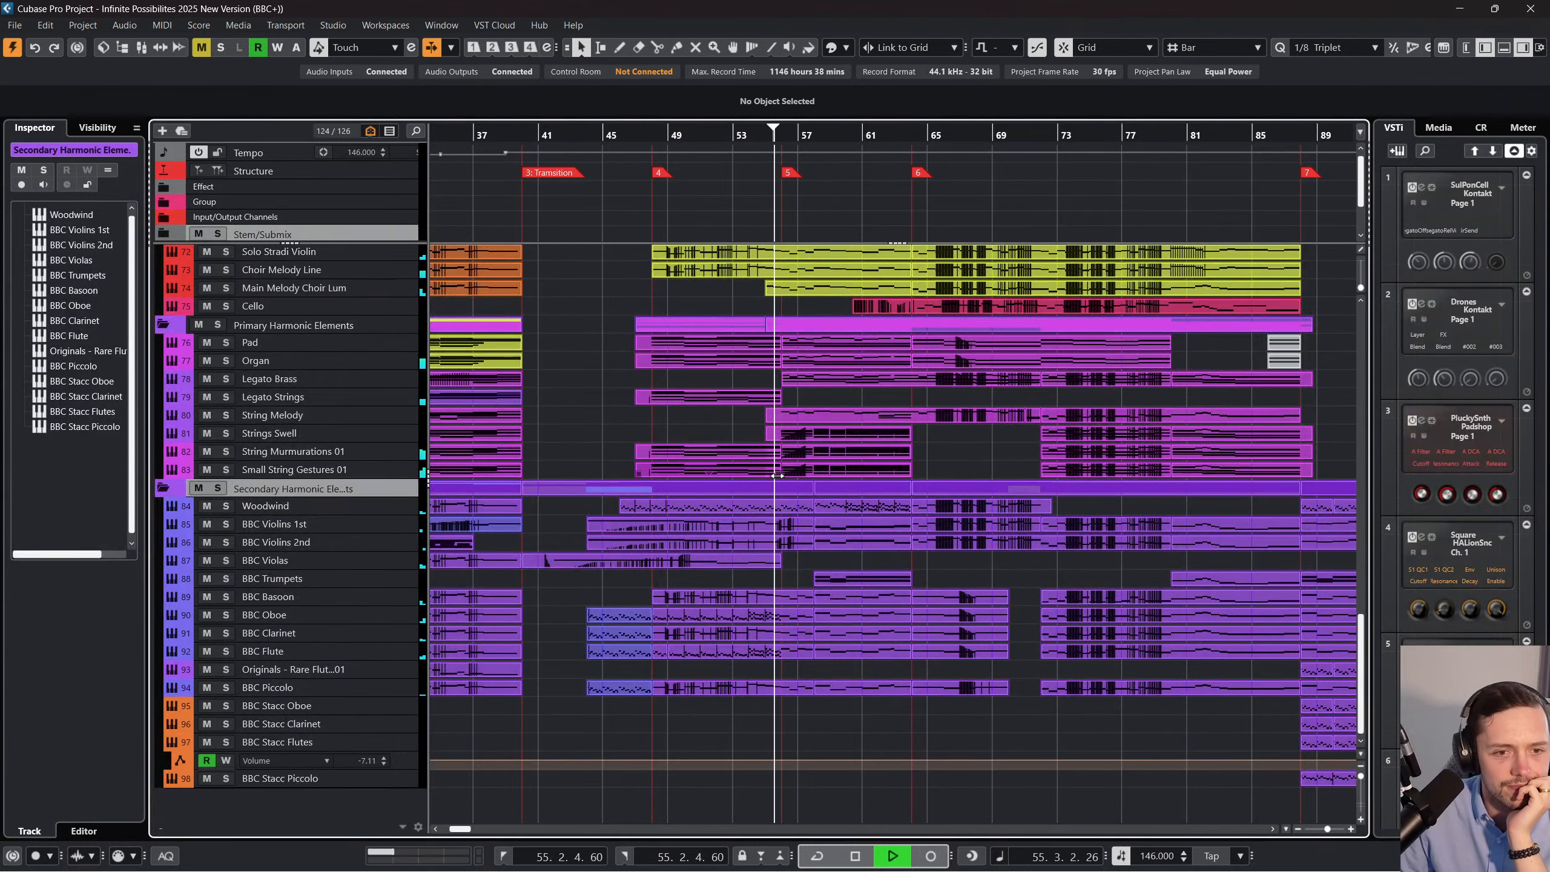
scroll(853, 525, up, 2)
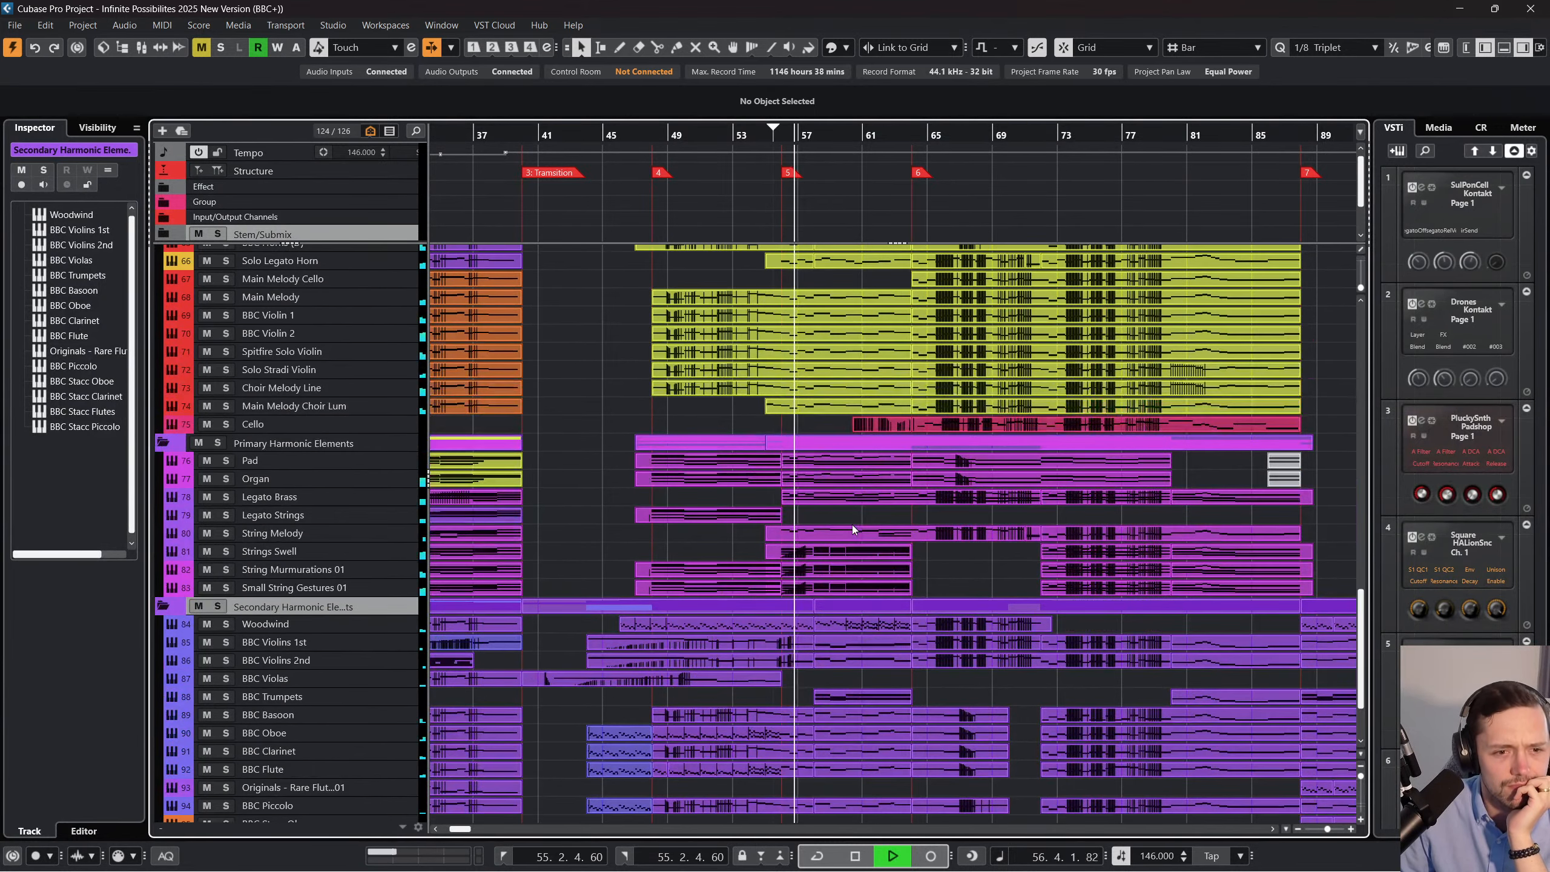
scroll(852, 528, up, 2)
Open the MixConsole to check the percussion and bass channel levels during playback, and close it.
key(F3)
drag(1156, 860, 746, 837)
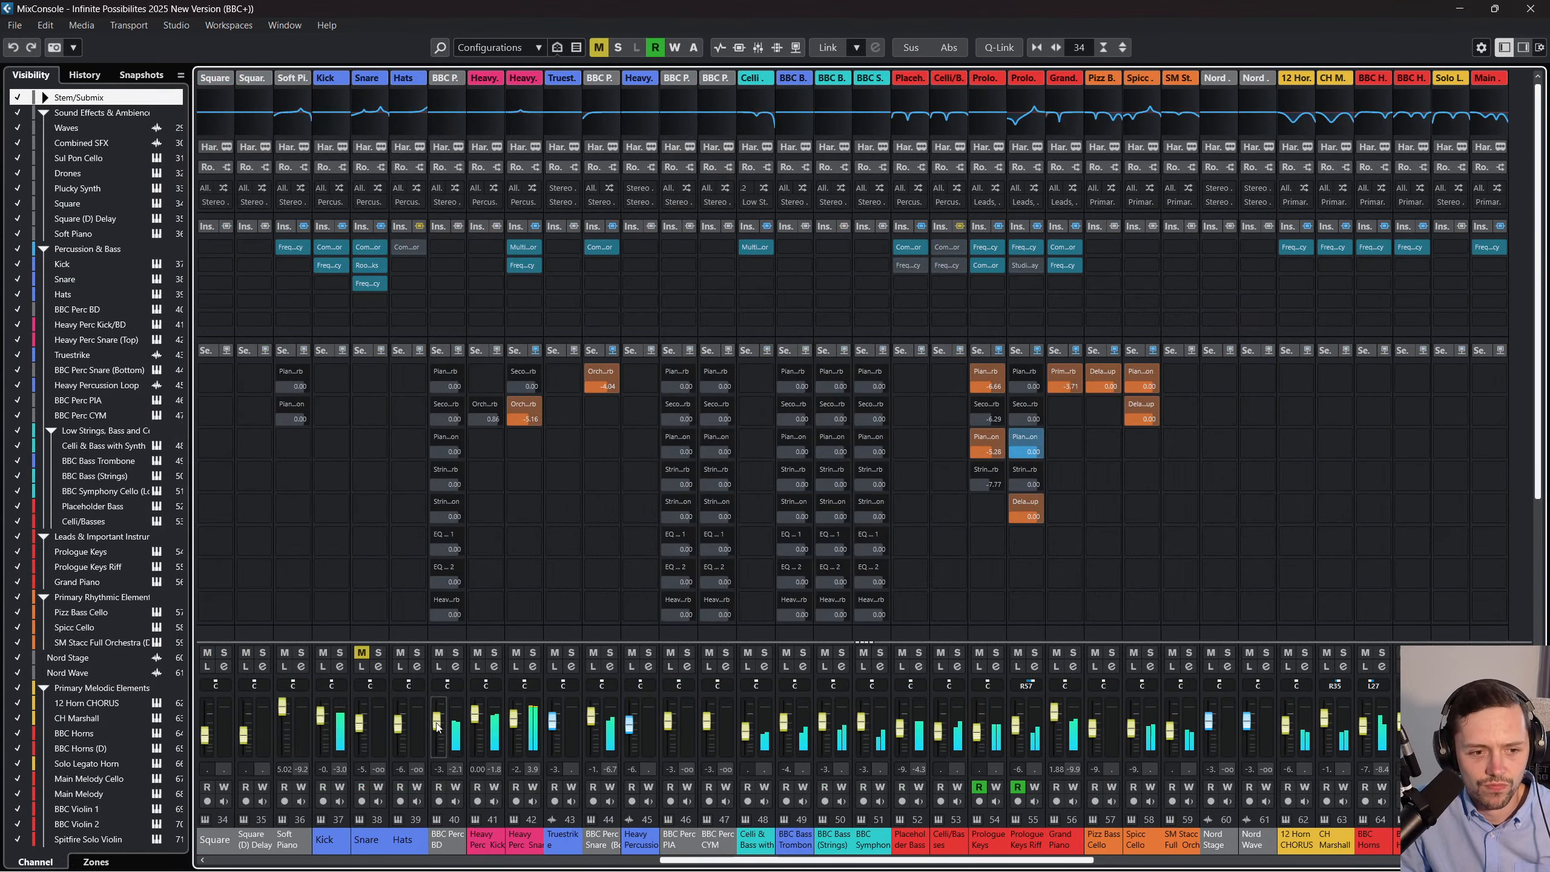
key(F3)
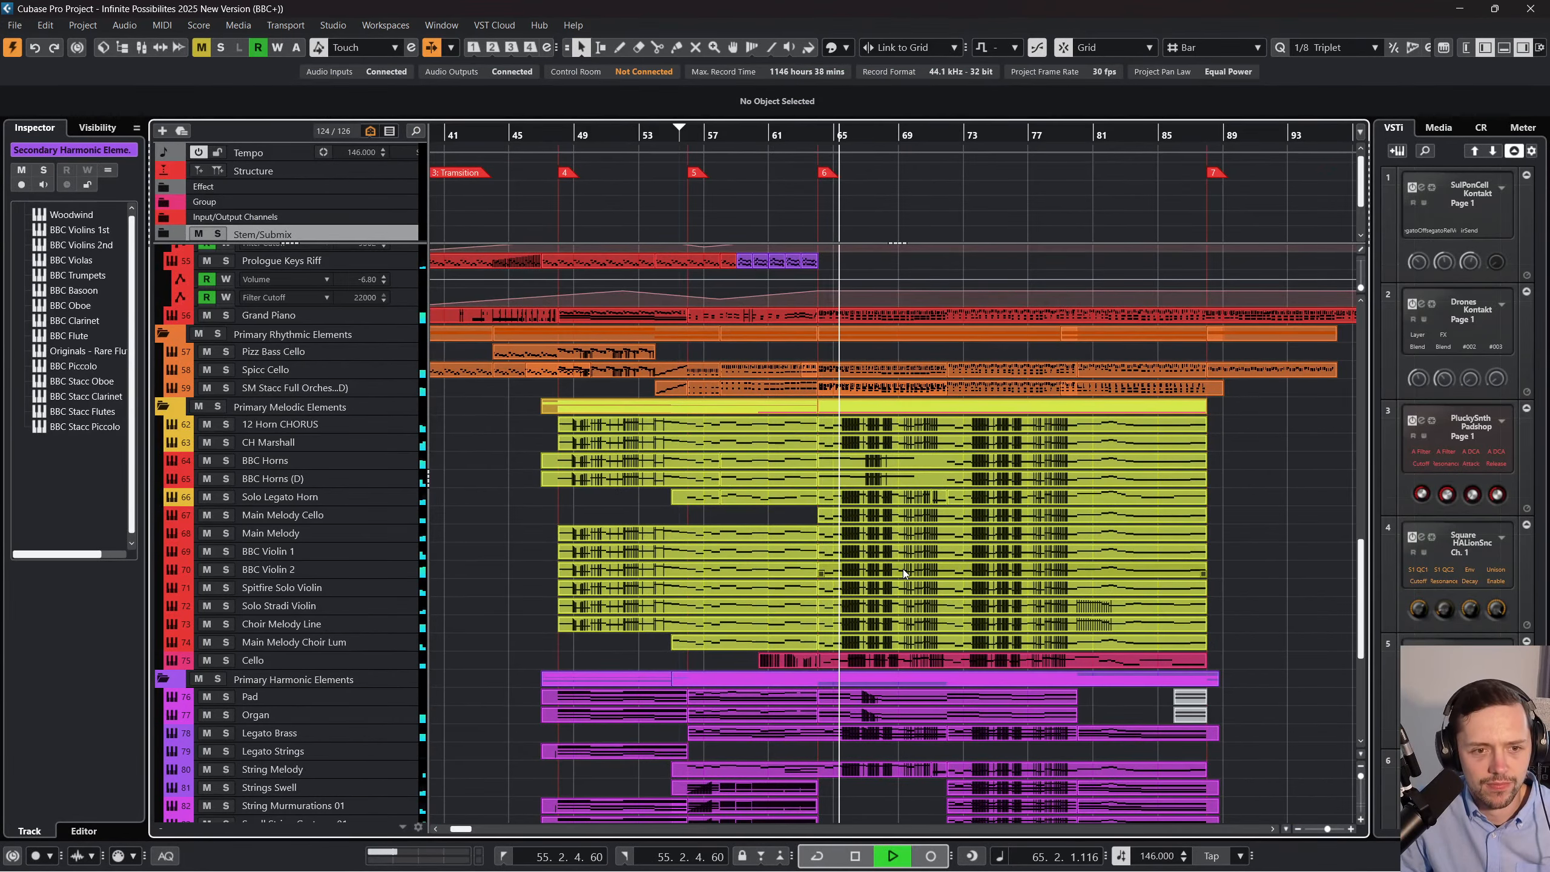
Look through section 6 from the melodic and harmonic tracks up to the Percussion & Bass folder during playback.
scroll(897, 565, down, 3)
scroll(889, 561, down, 3)
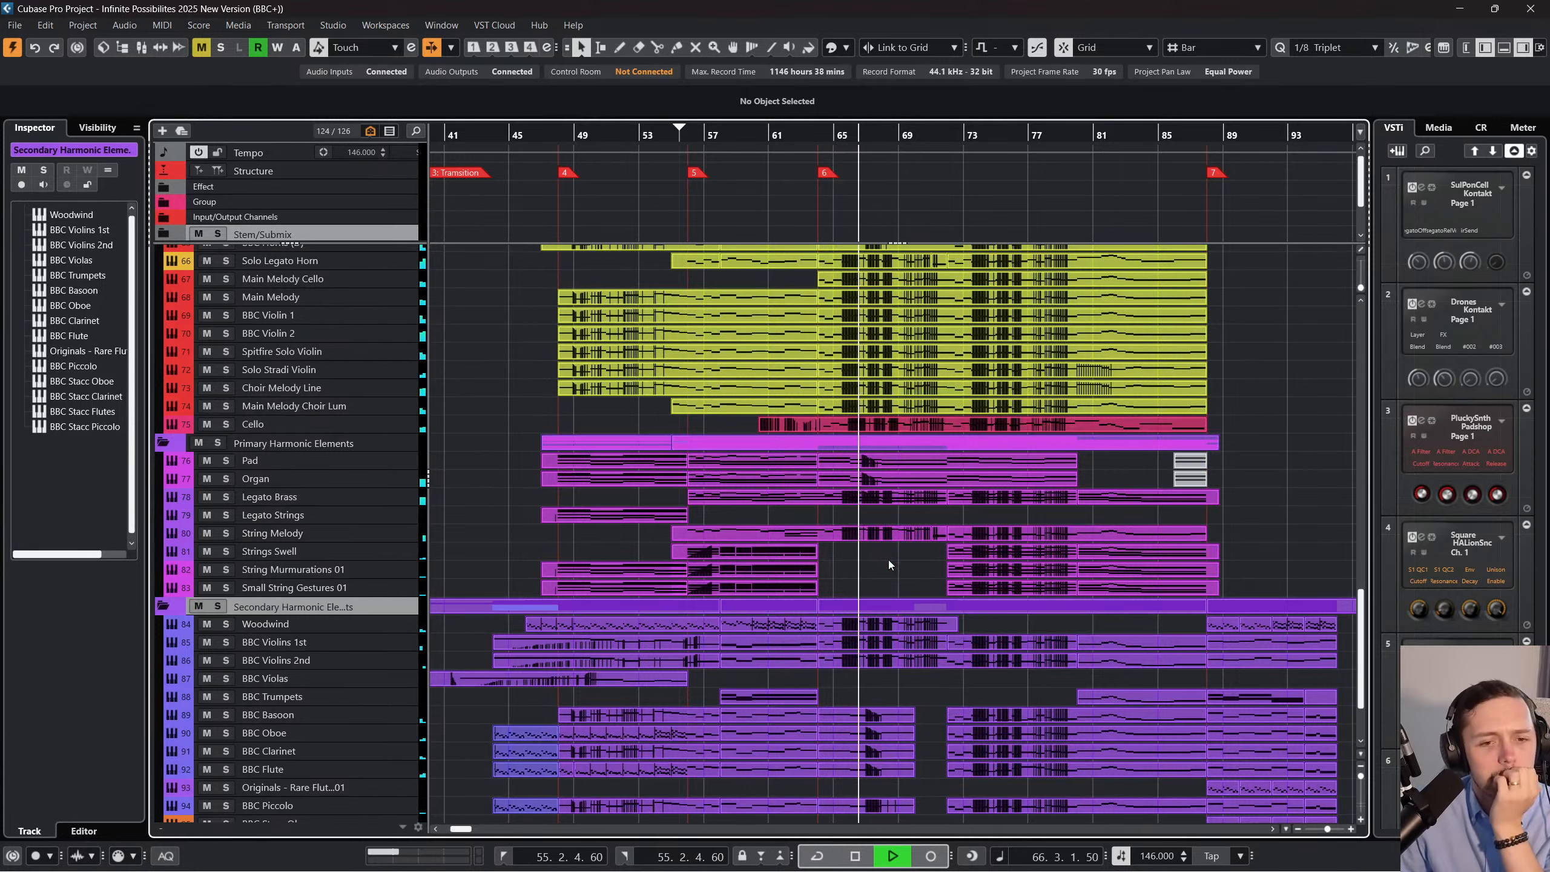
scroll(895, 573, down, 3)
scroll(895, 572, up, 3)
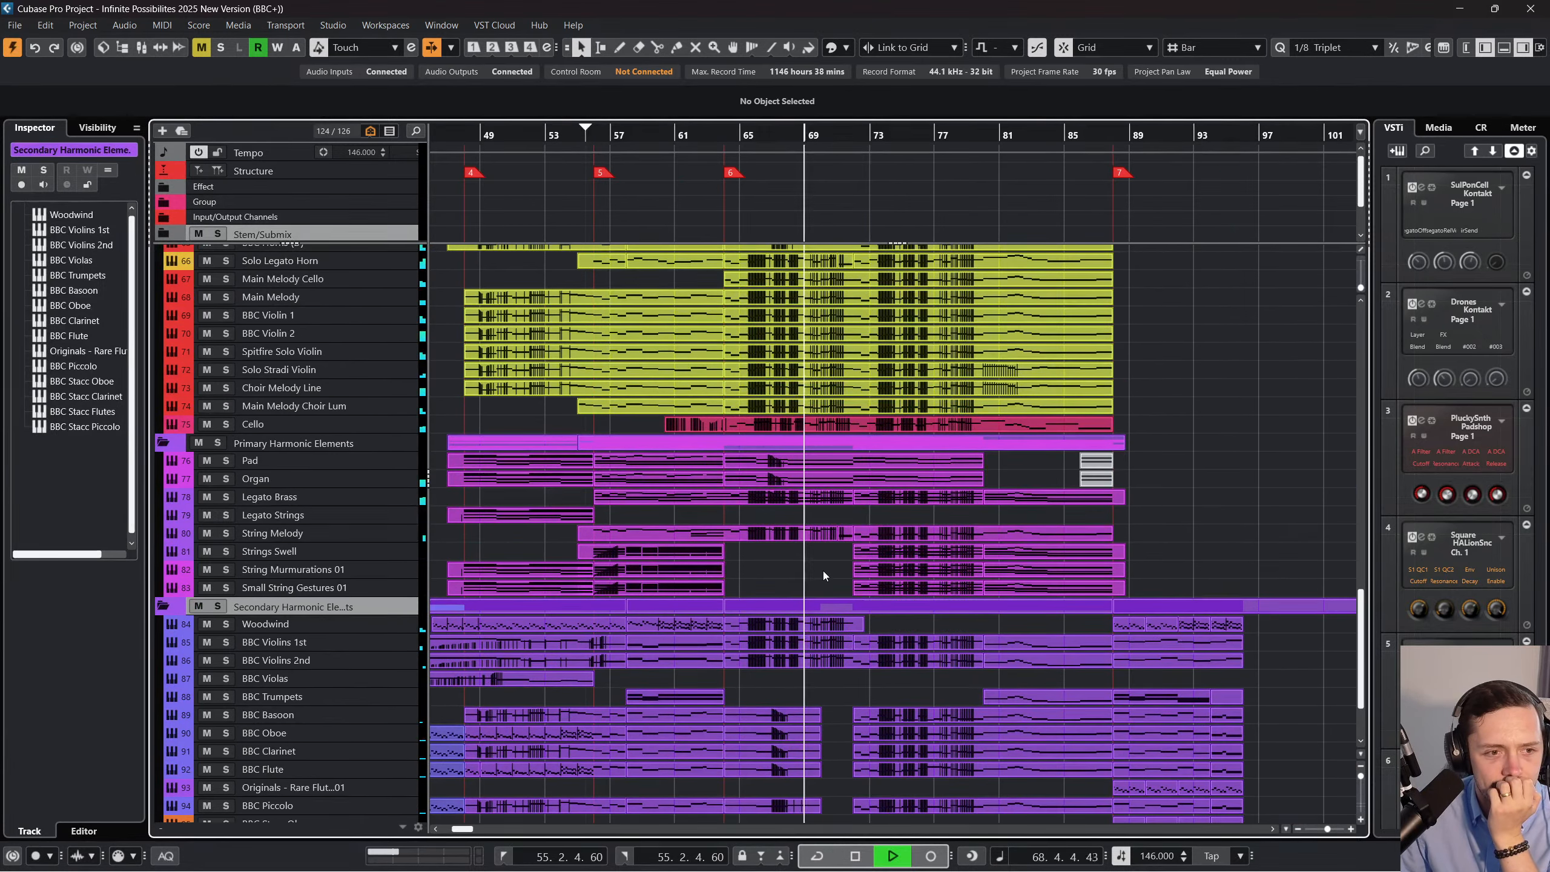
scroll(823, 574, up, 7)
scroll(818, 586, up, 5)
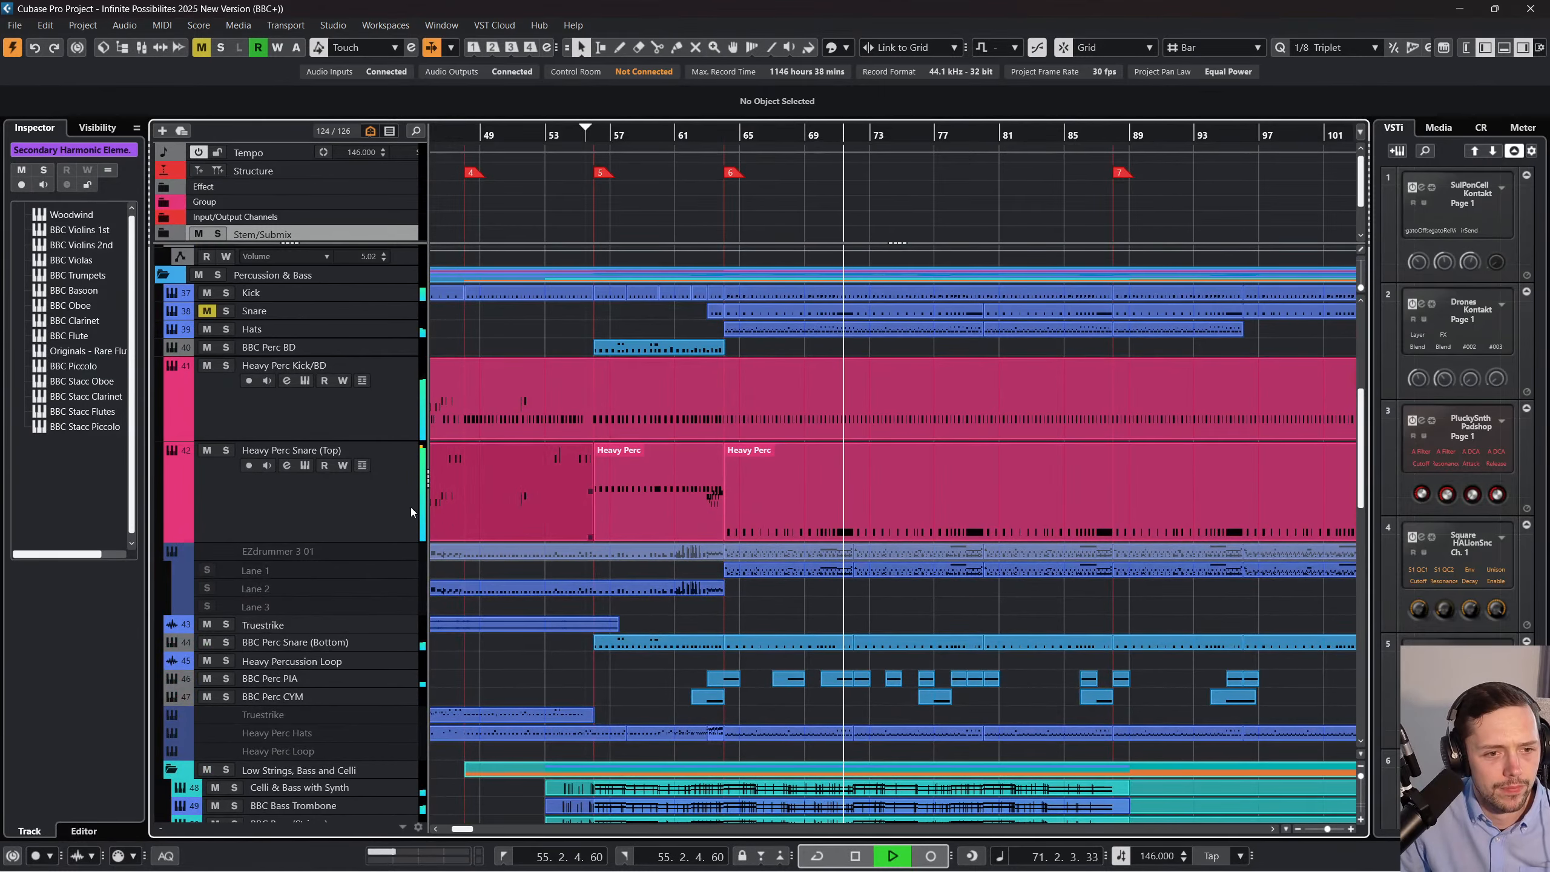
Lower the Percussion & Bass group fader slightly in the MixConsole, and close the mixer.
key(F3)
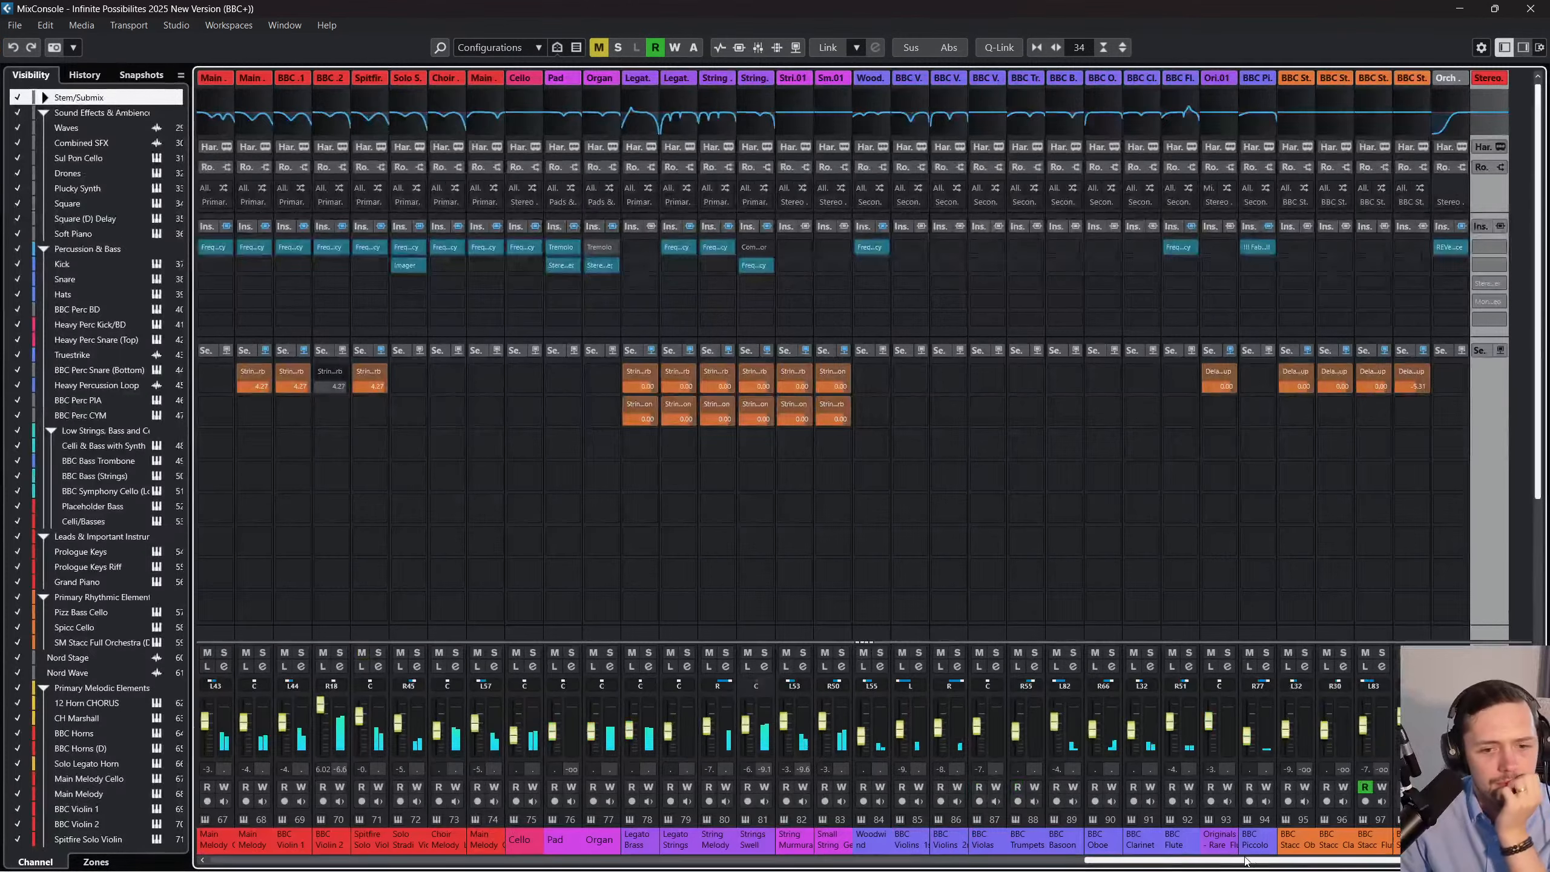
drag(1247, 863, 482, 866)
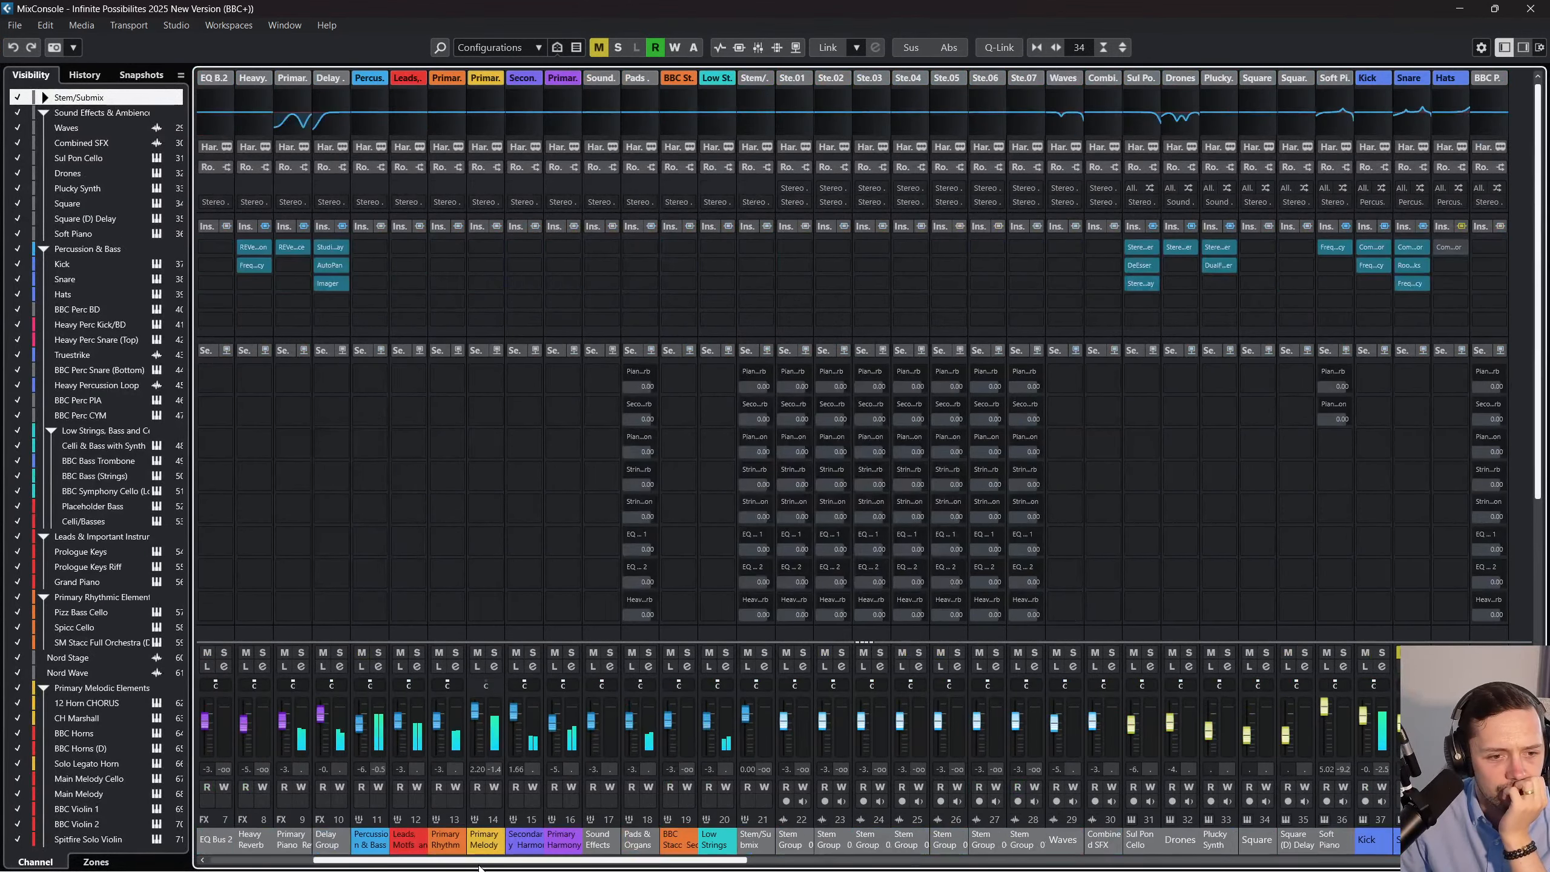
drag(362, 731, 362, 736)
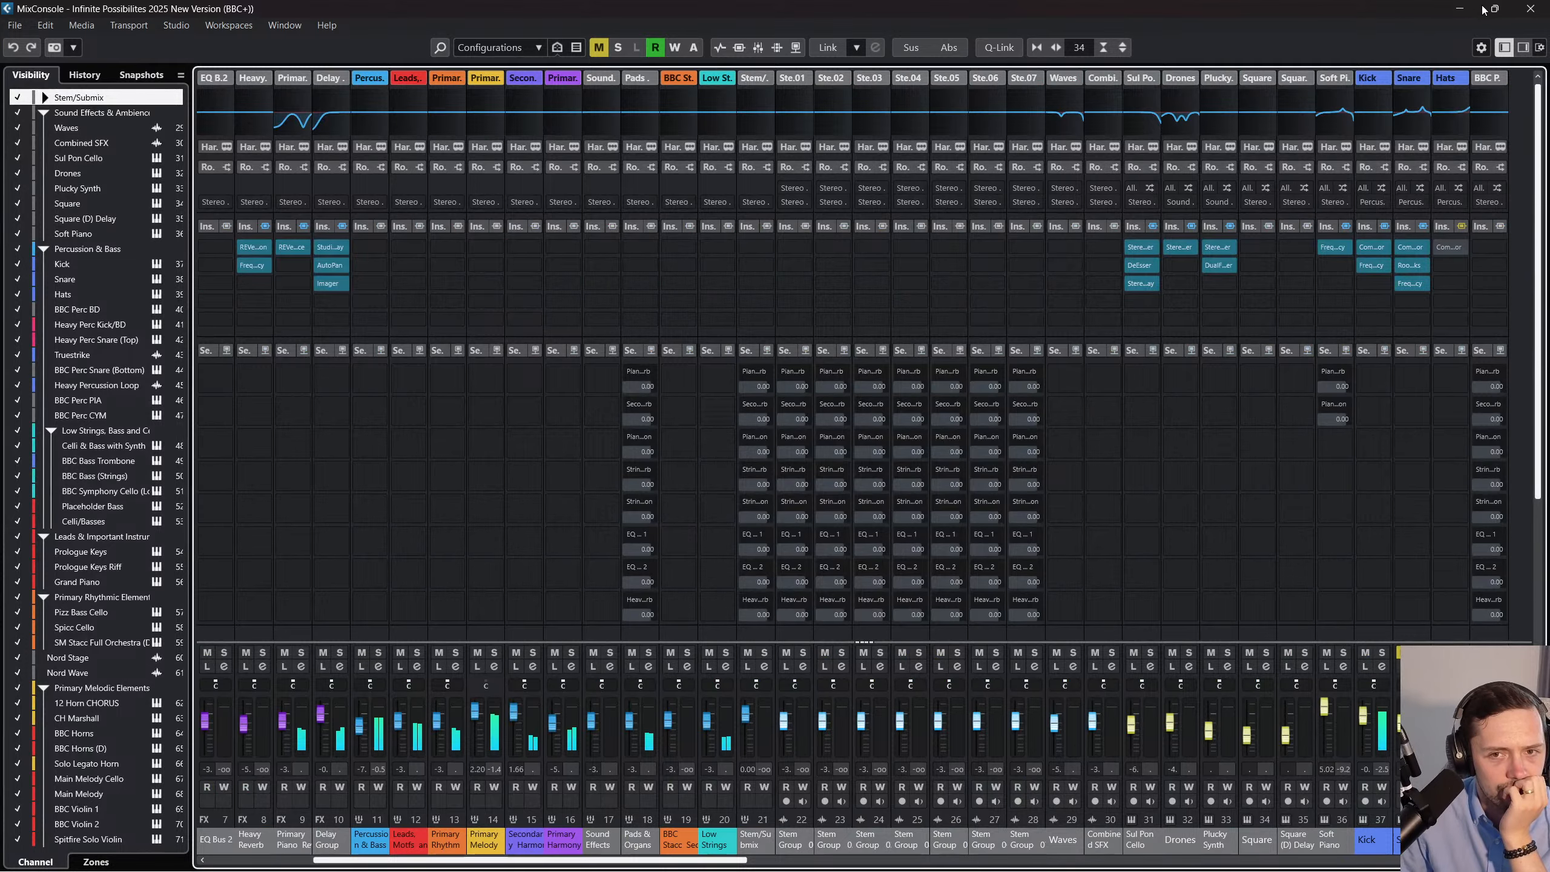
click(1531, 8)
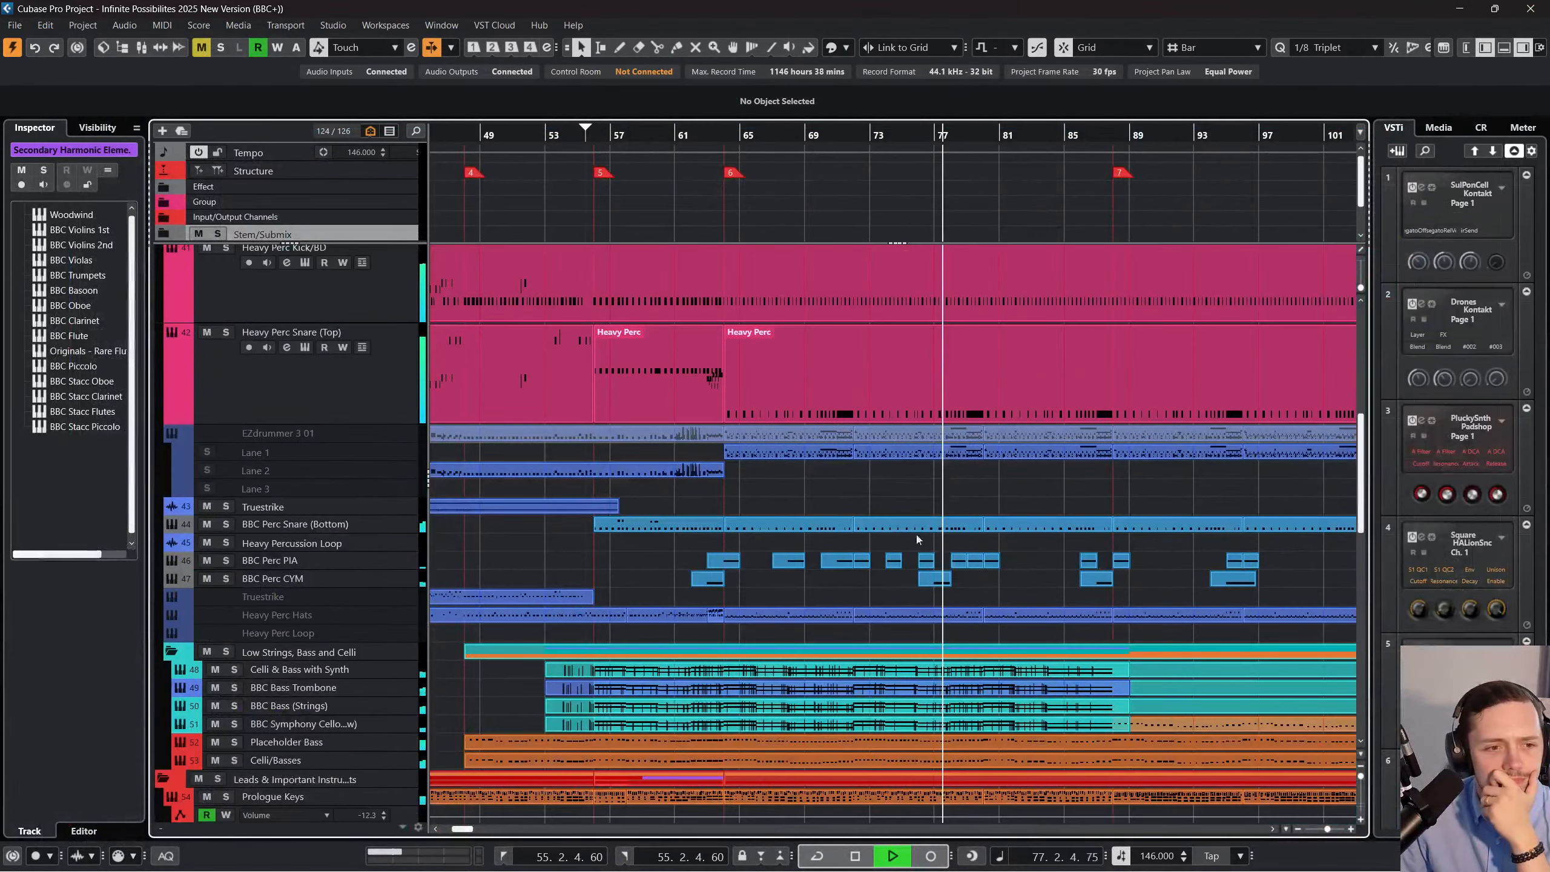
Check the Heavy Perc Snare (Top) level and set the Heavy Perc Kick/BD track volume to -0.20 dB.
scroll(916, 537, up, 3)
click(391, 519)
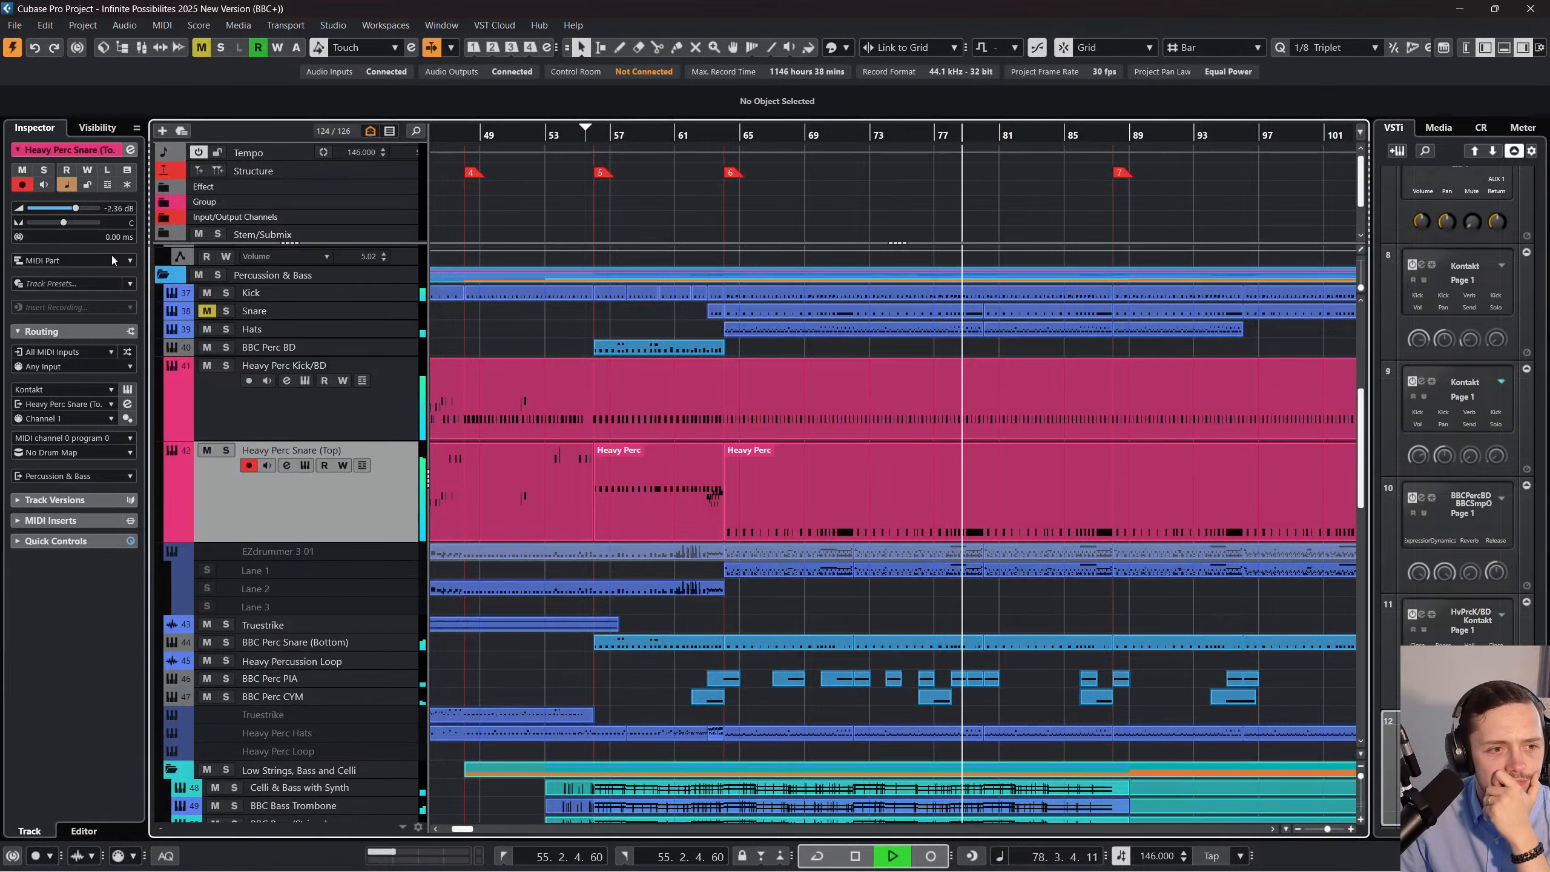
key(Up)
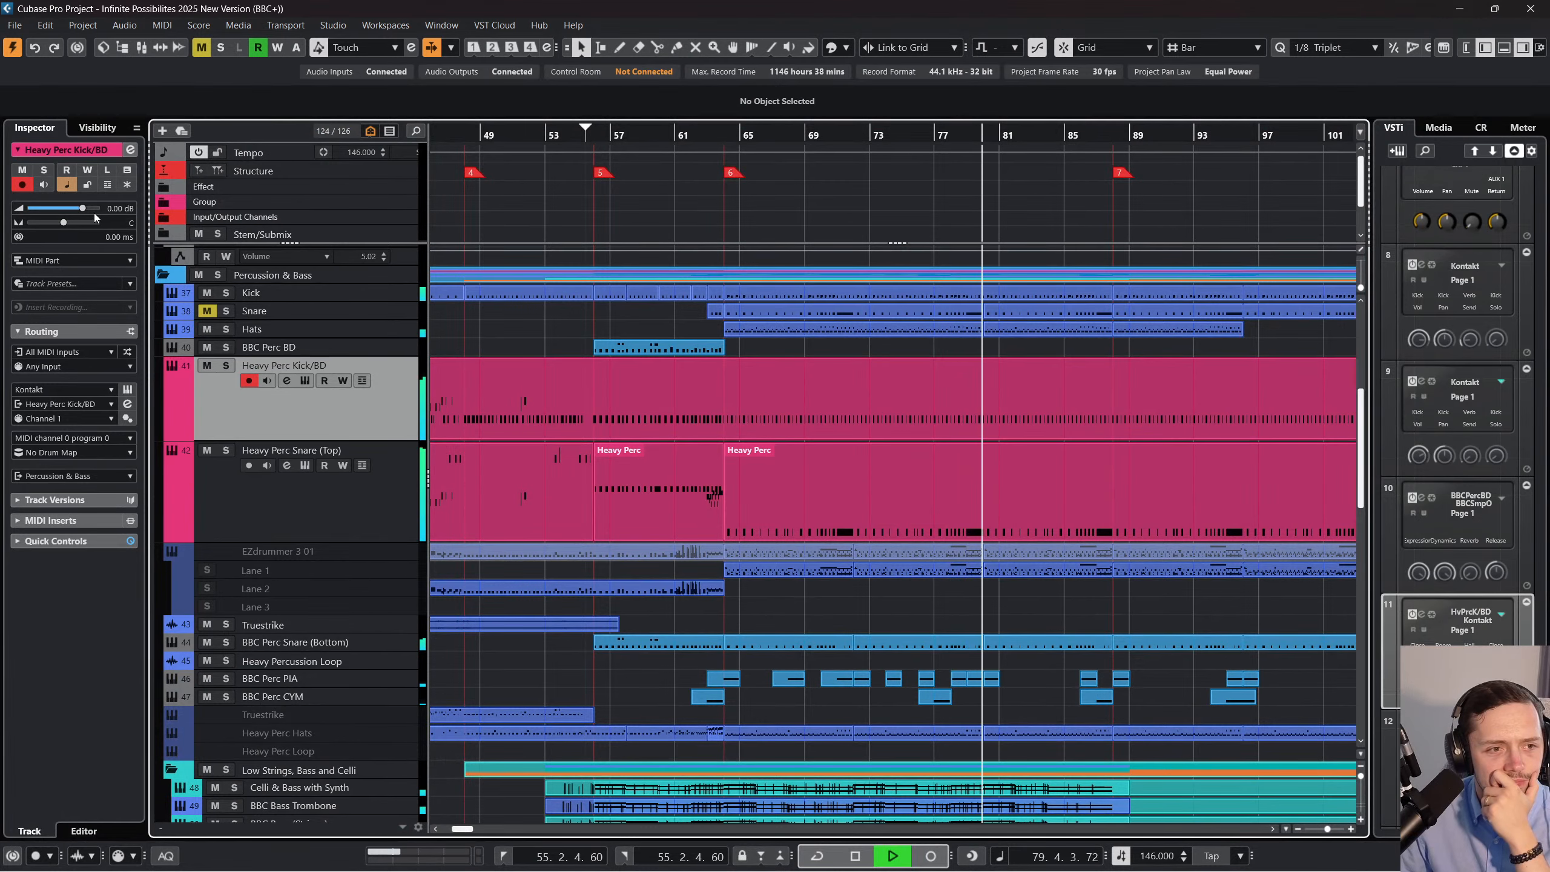
scroll(86, 208, down, 1)
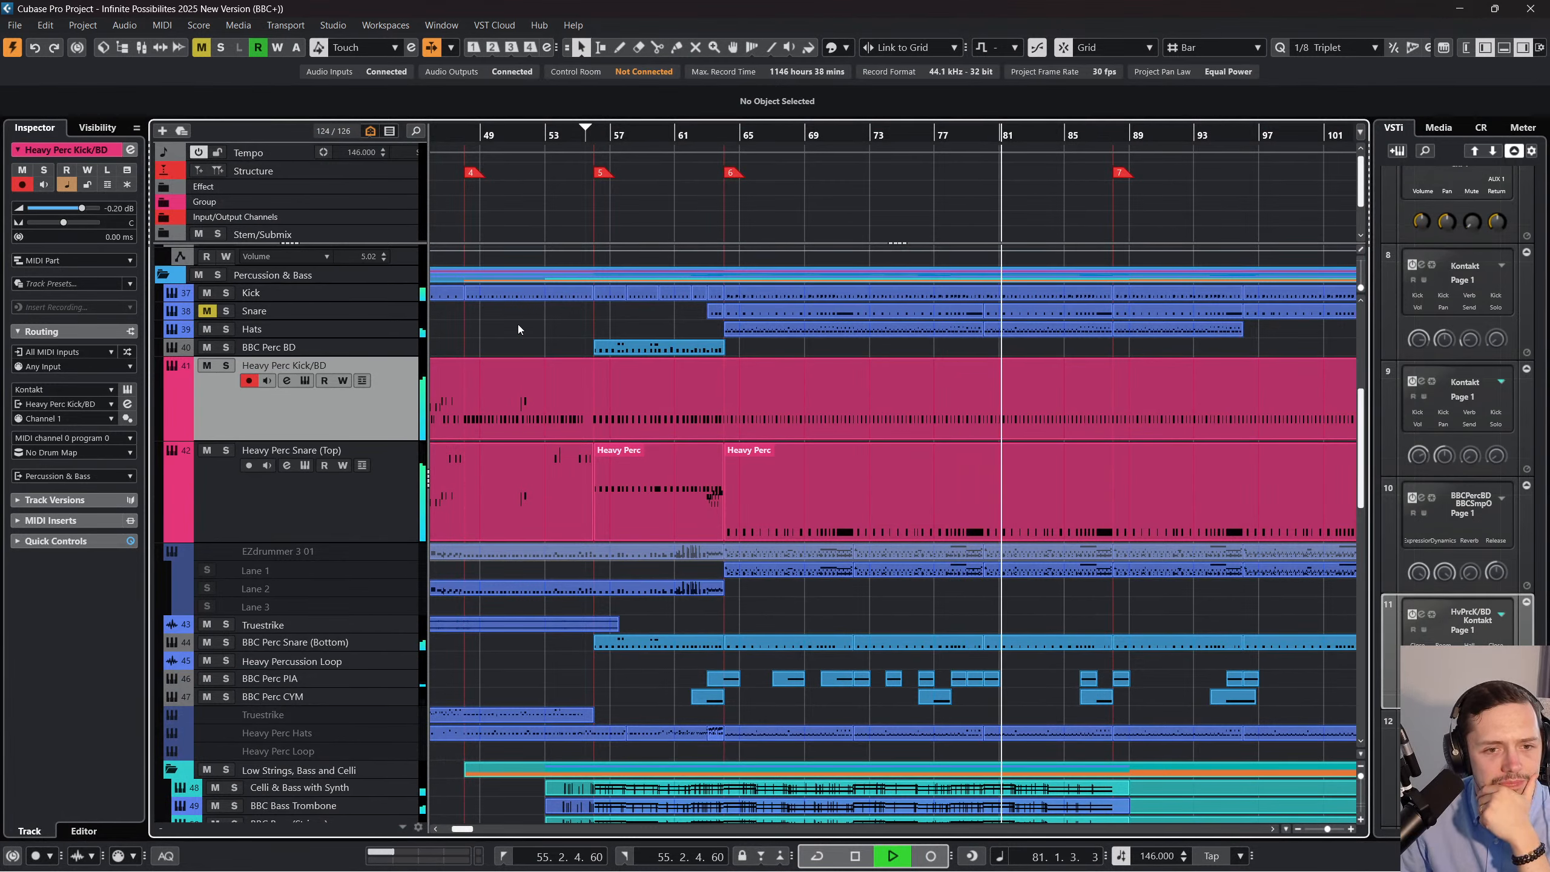
Lower the Heavy Perc Snare (Top) volume and bring the BBC Perc Snare (Bottom) volume to -2.82 dB.
scroll(625, 367, right, 3)
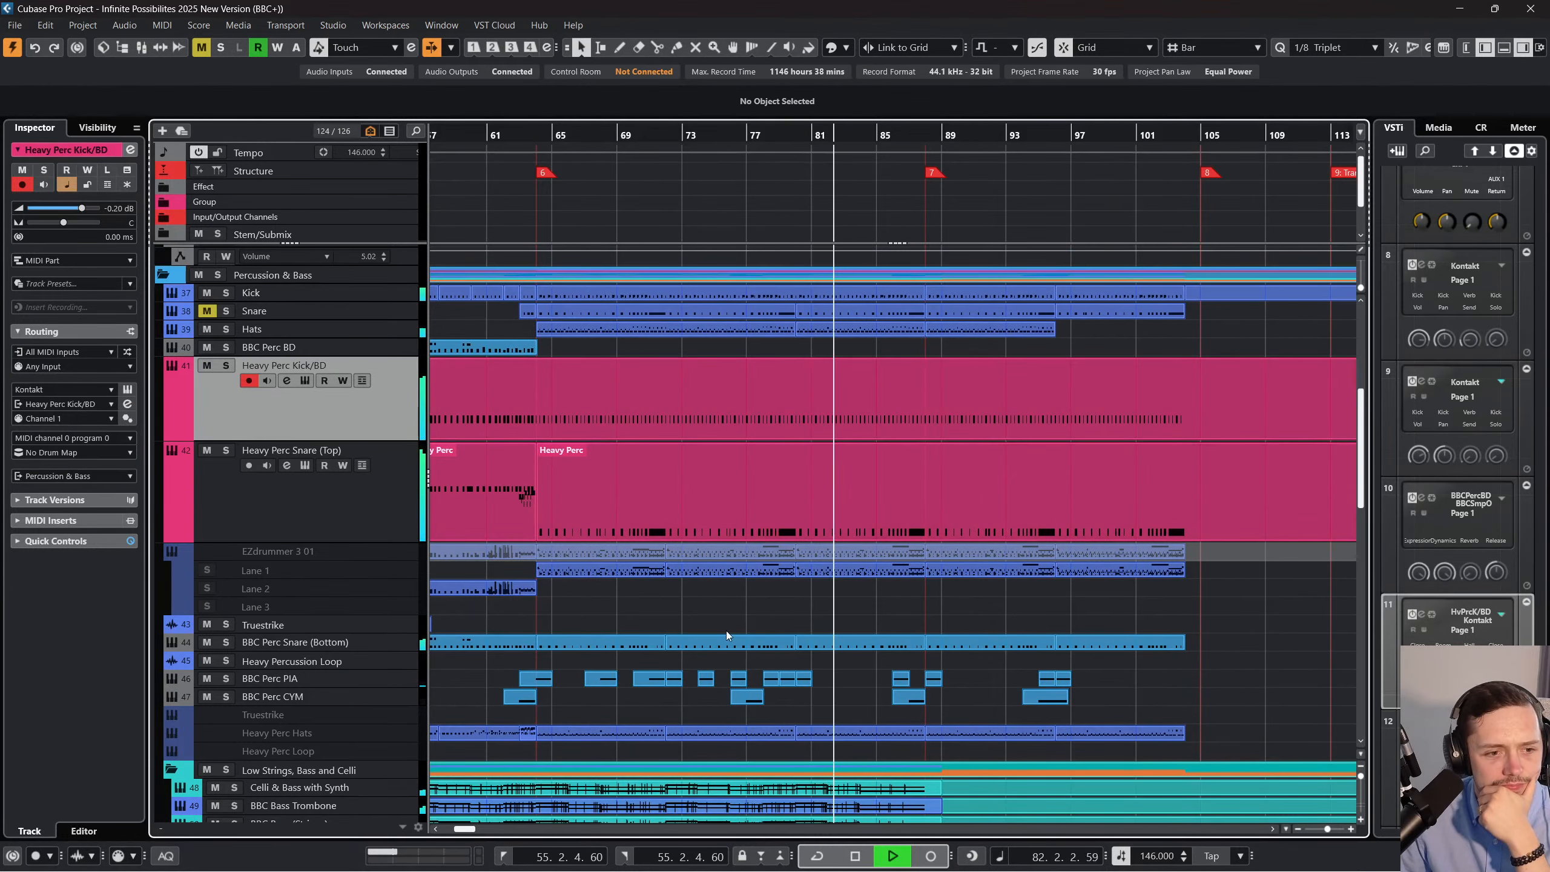
click(400, 642)
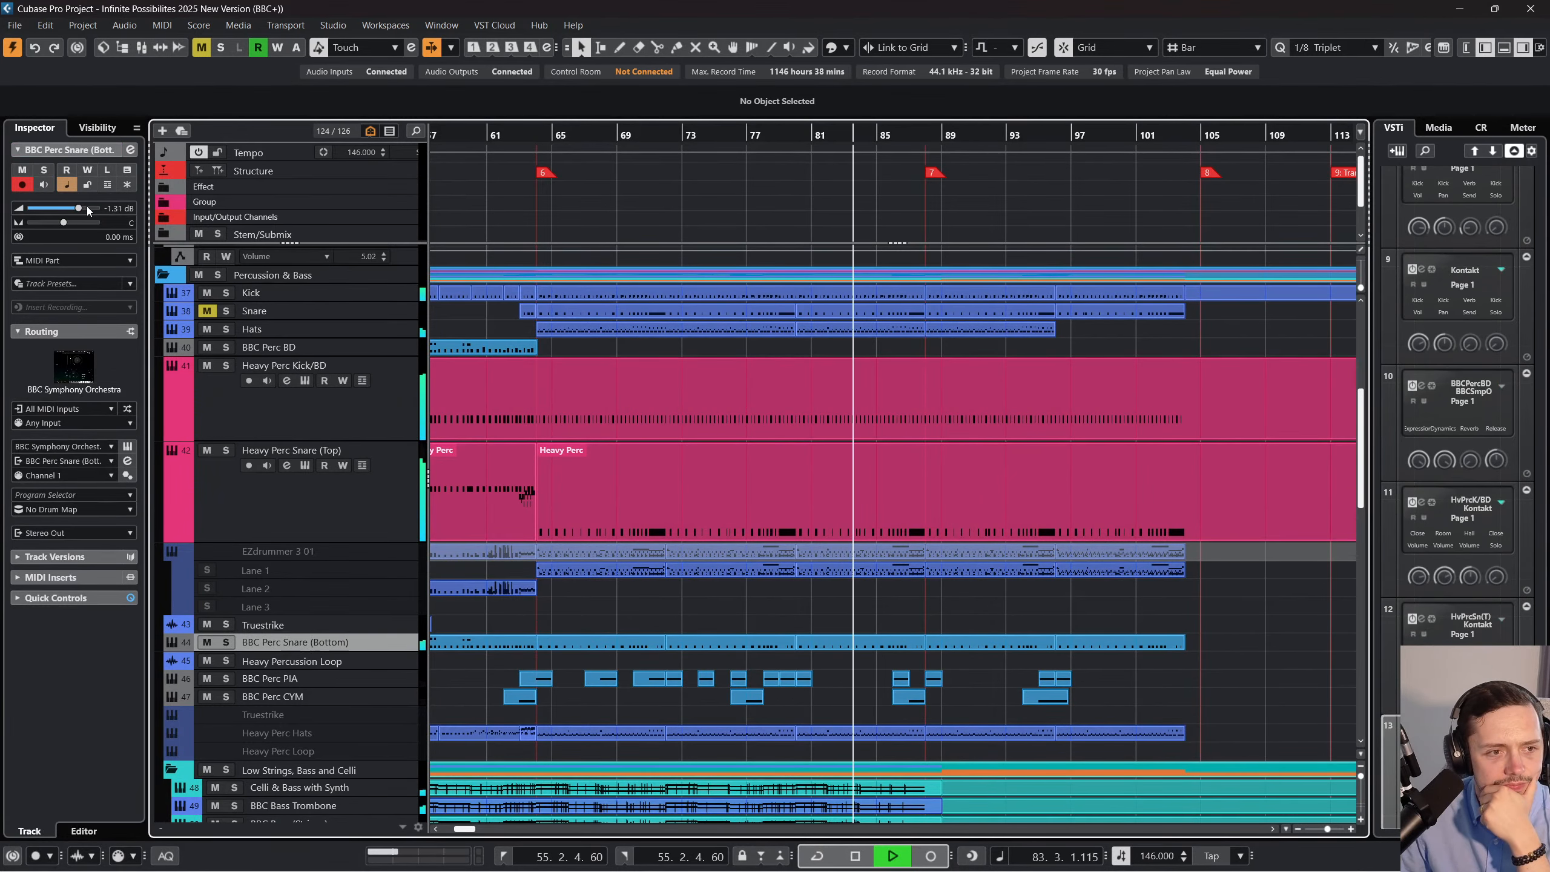
click(345, 495)
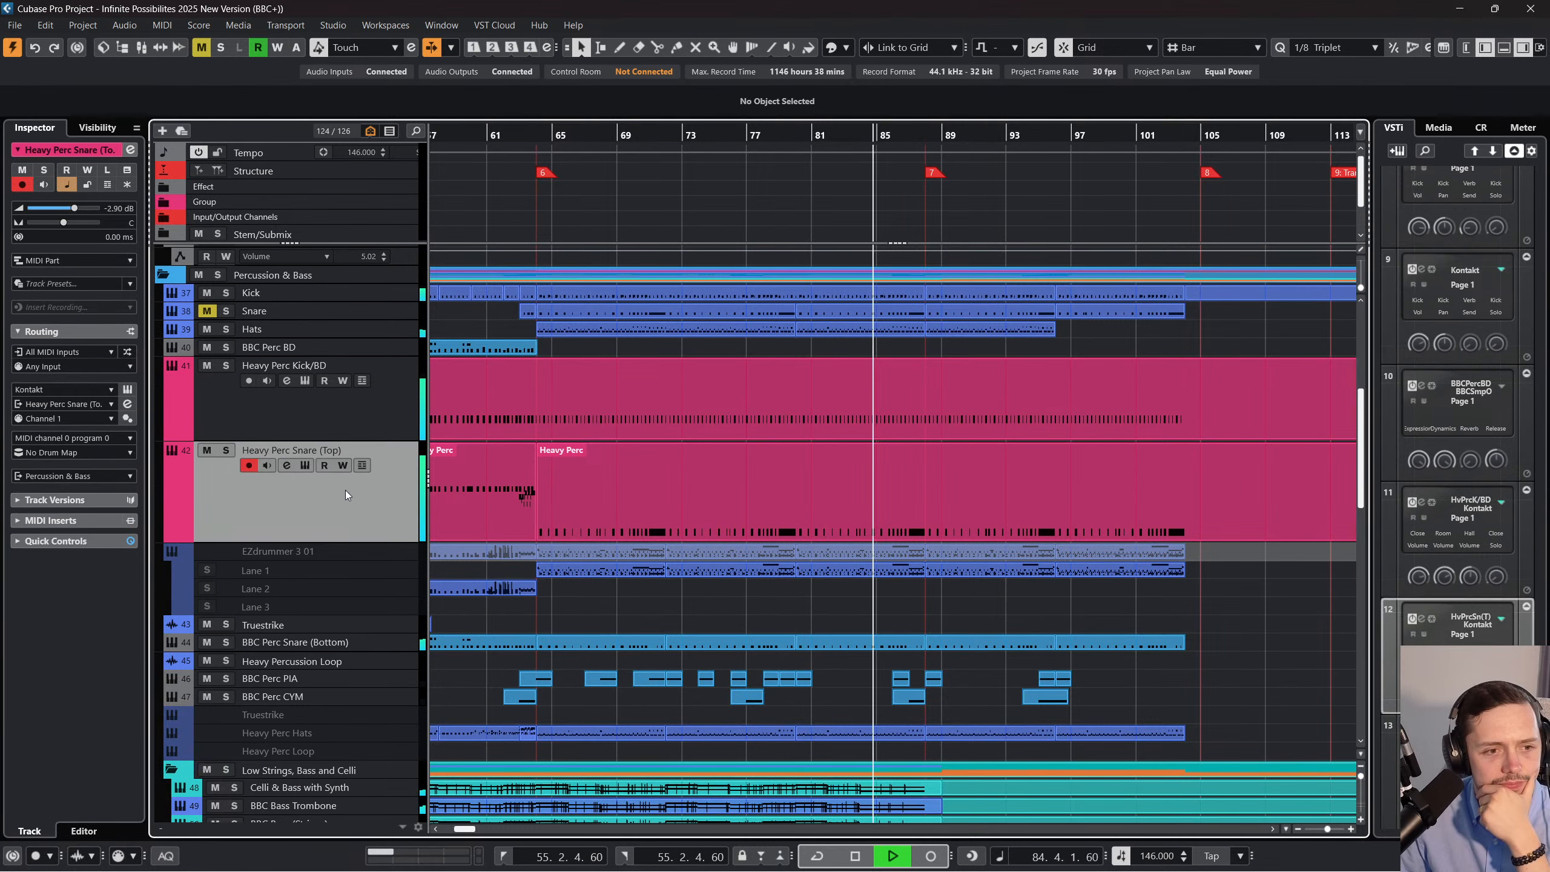
drag(74, 208, 68, 209)
scroll(392, 625, down, 3)
click(391, 397)
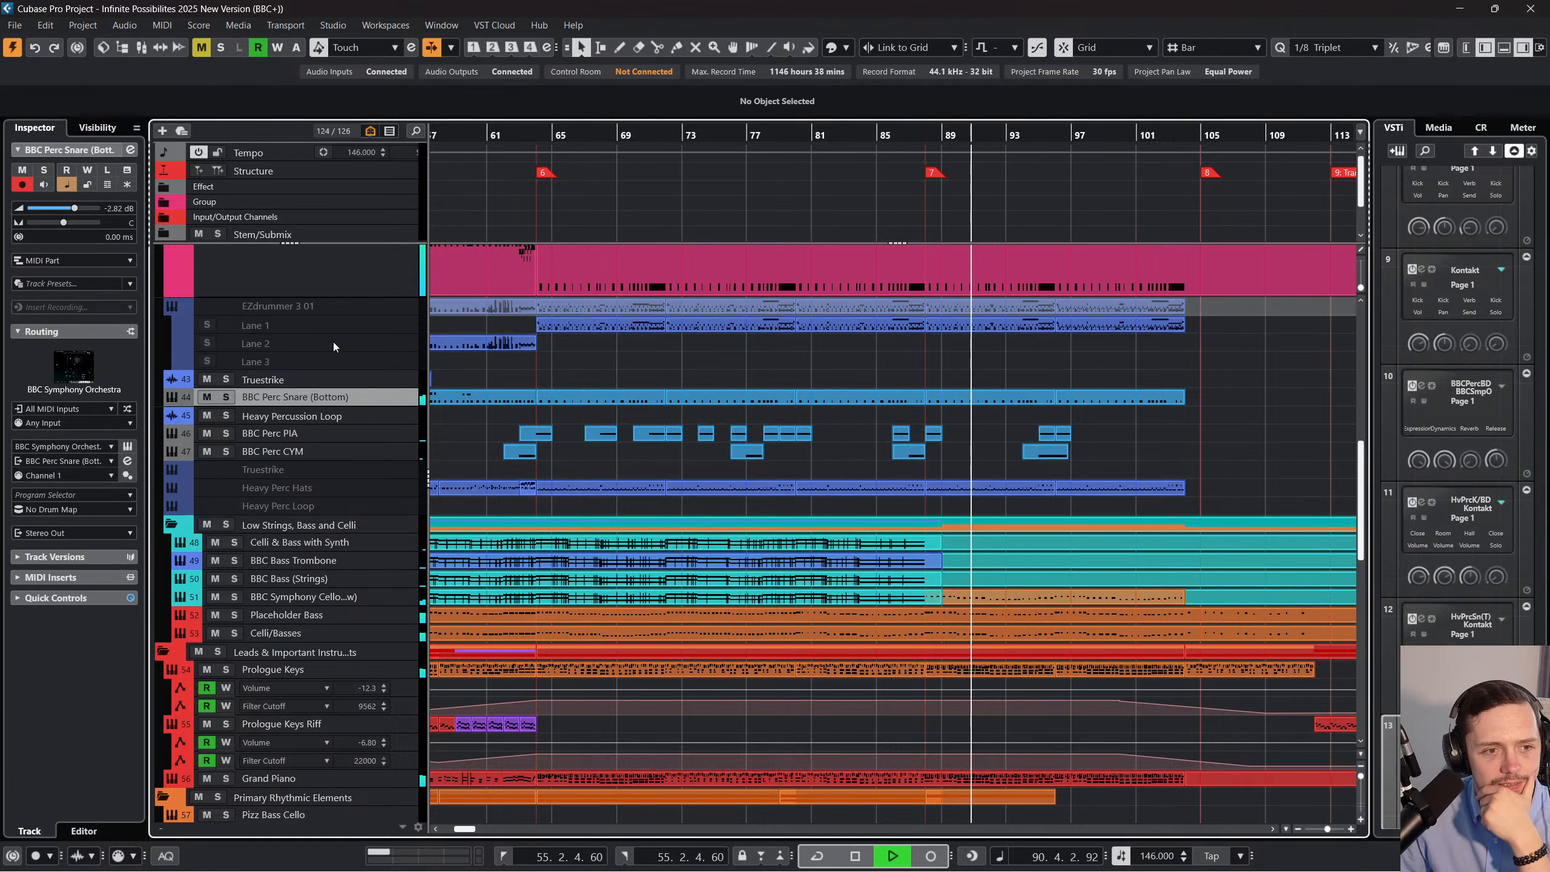
Readjust the Heavy Perc Snare (Top) volume and check the Heavy Perc Kick/BD level.
scroll(378, 396, up, 3)
click(403, 439)
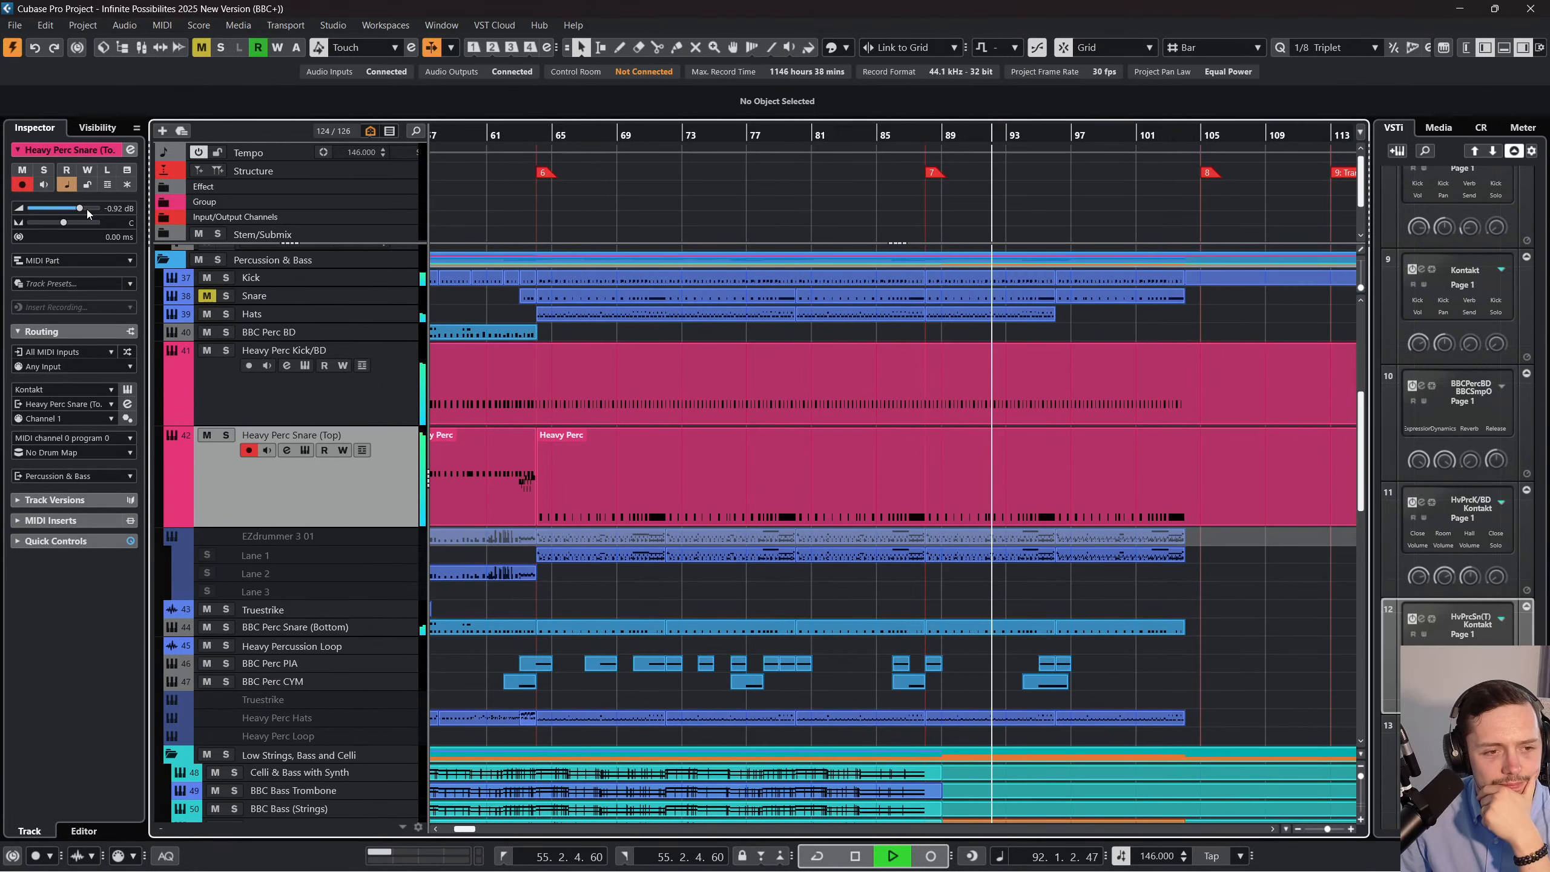
drag(86, 209, 83, 209)
click(316, 411)
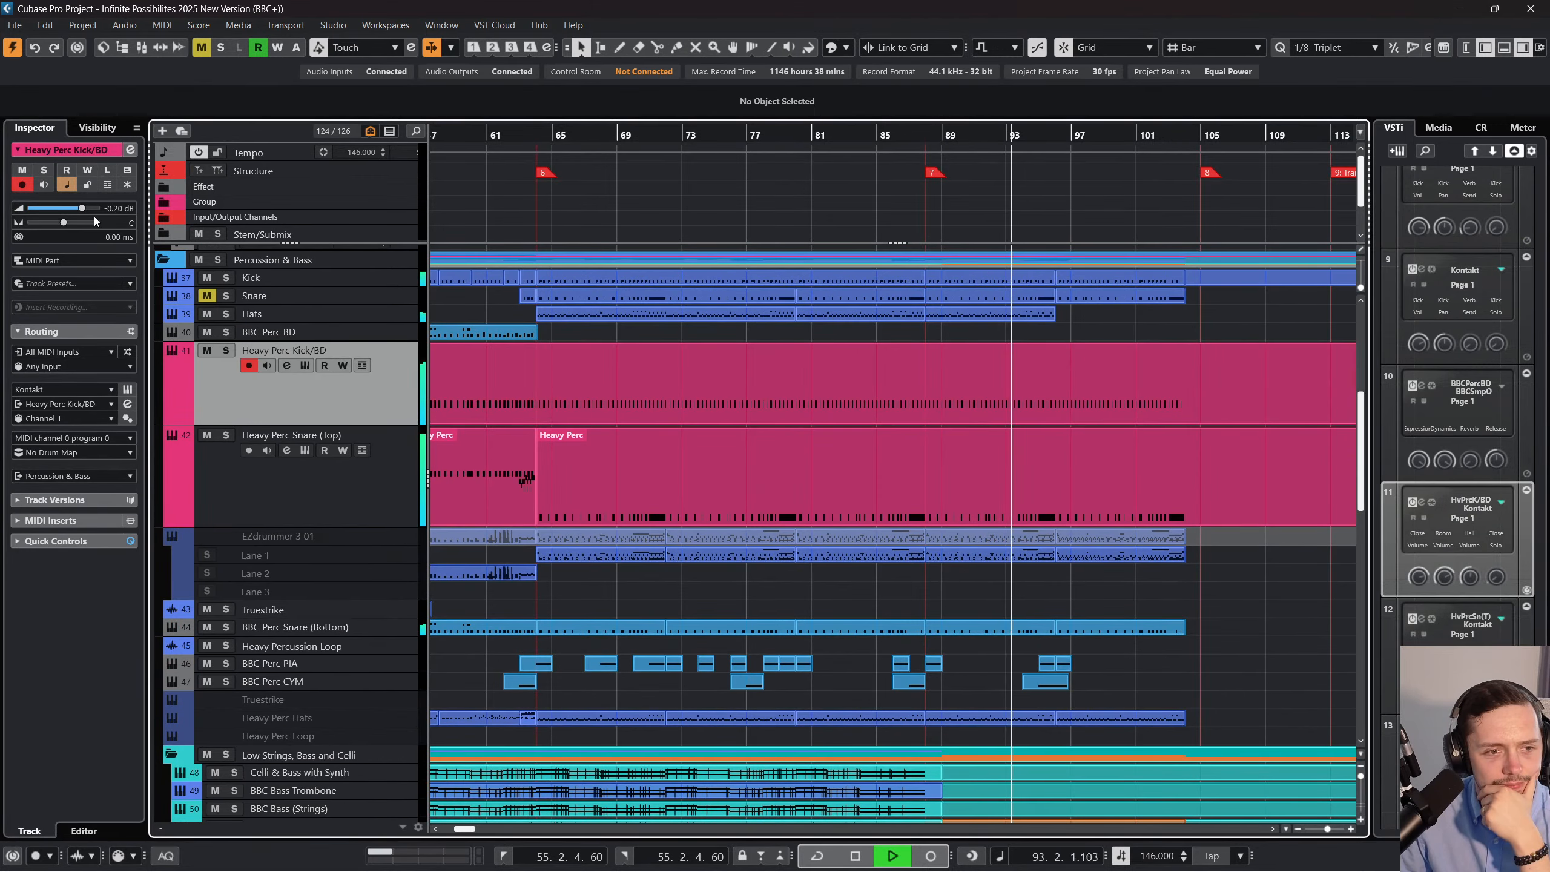
Reduce the BBC Perc Snare (Bottom) track volume to about -4.65 dB.
scroll(900, 572, right, 3)
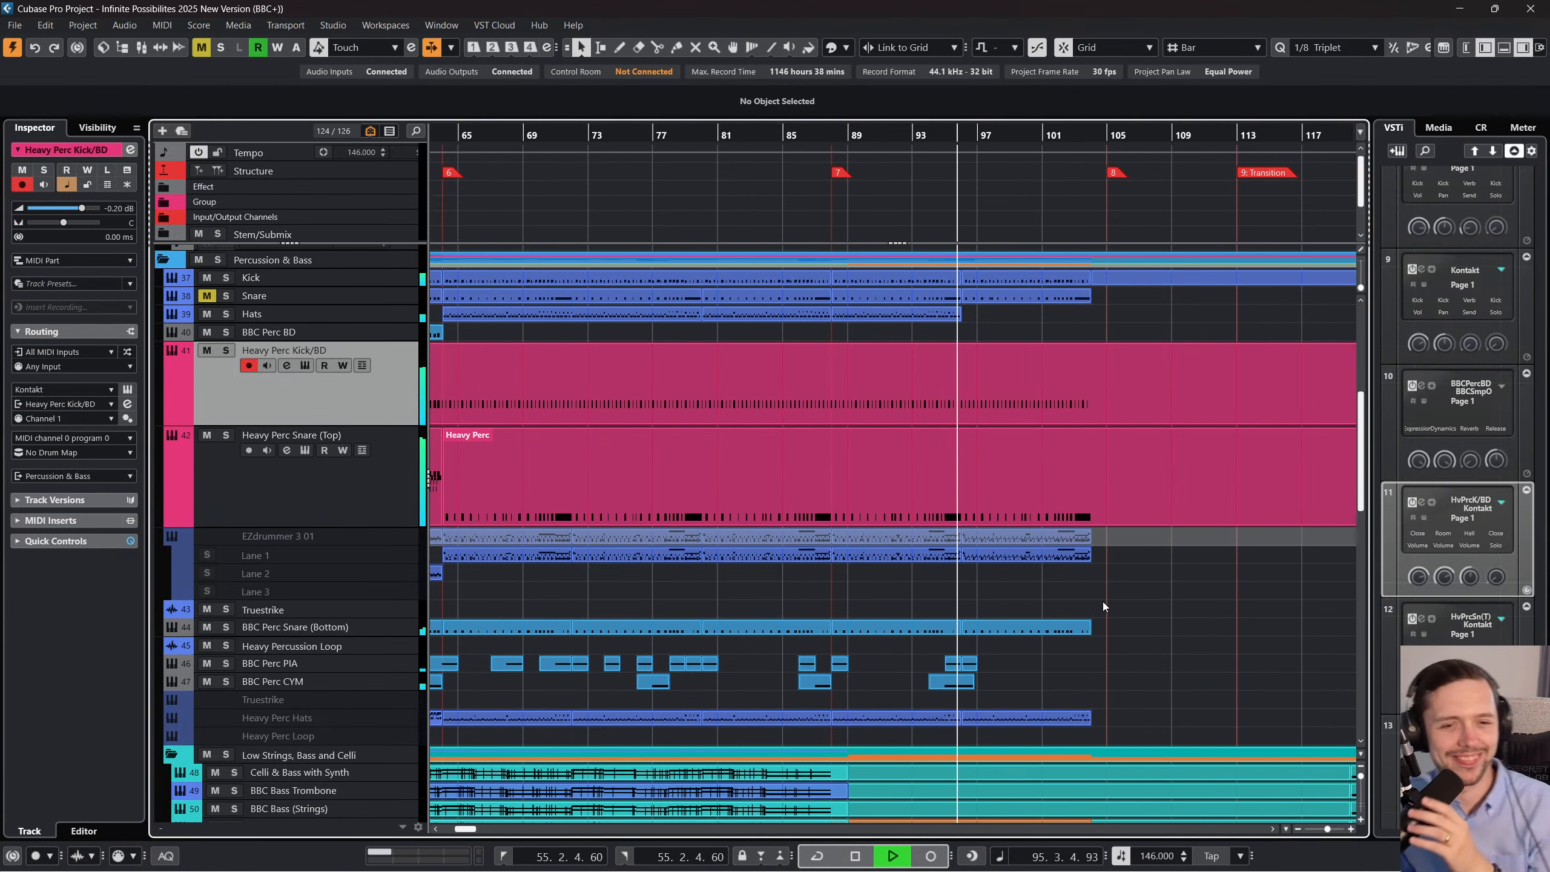
scroll(1092, 593, down, 5)
scroll(1086, 588, down, 5)
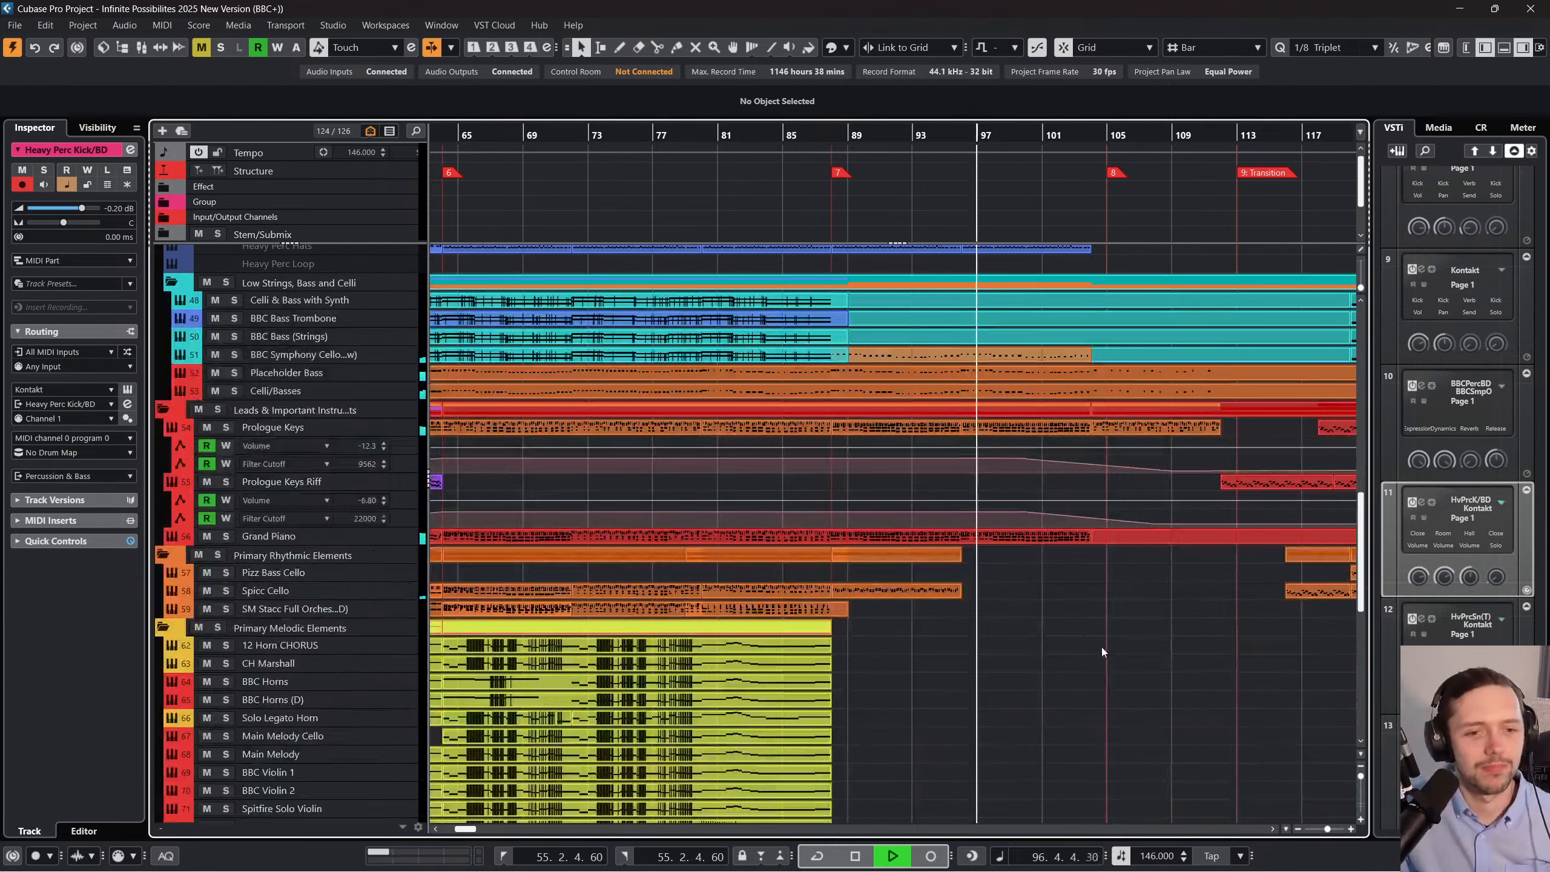
scroll(494, 504, up, 8)
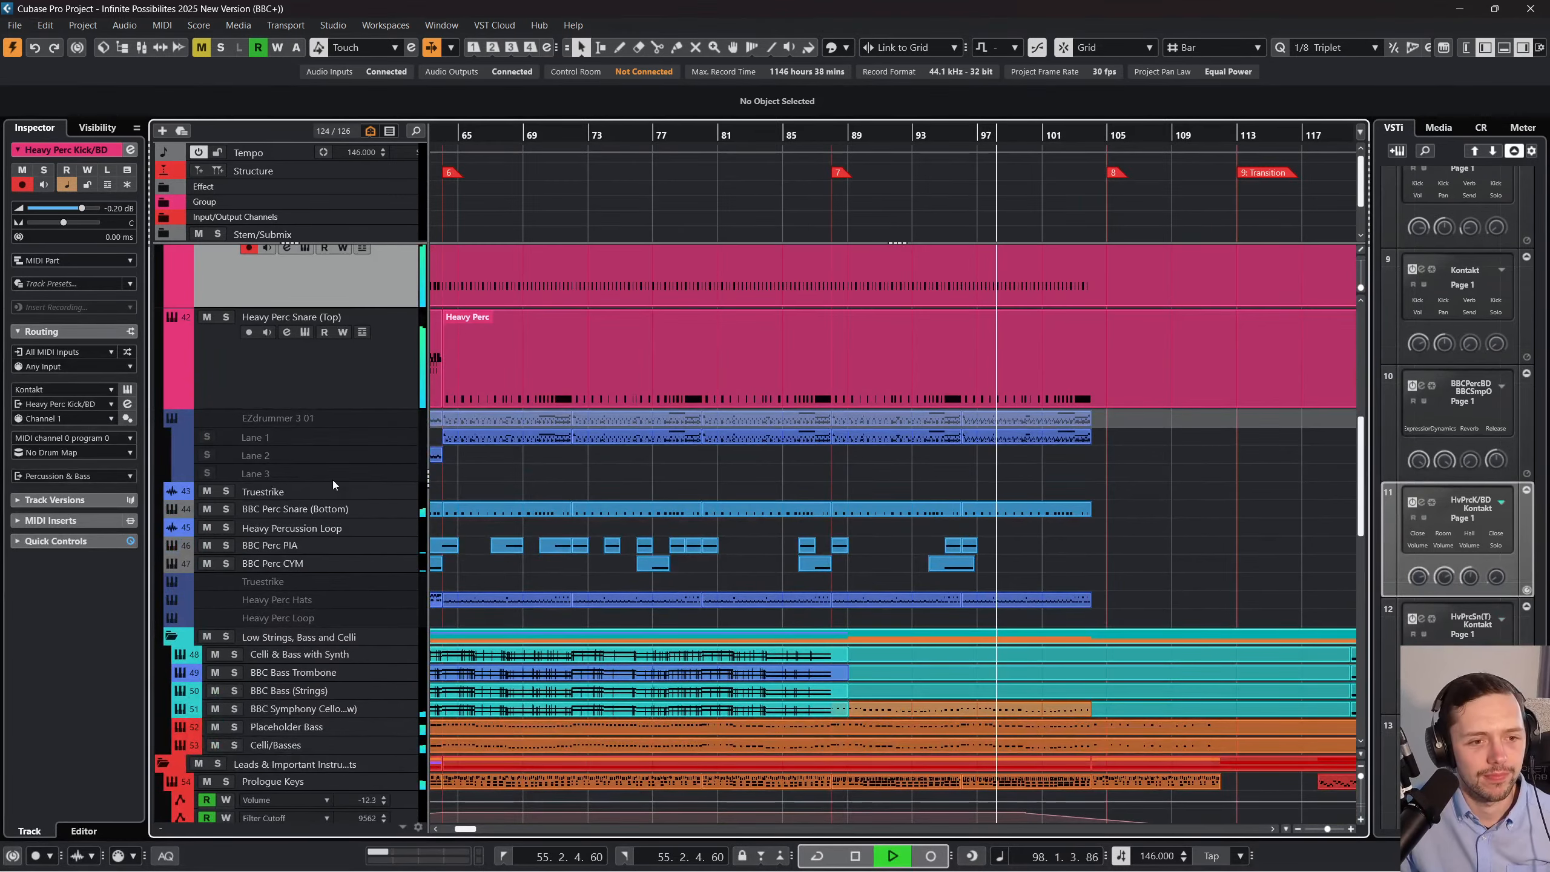
click(390, 507)
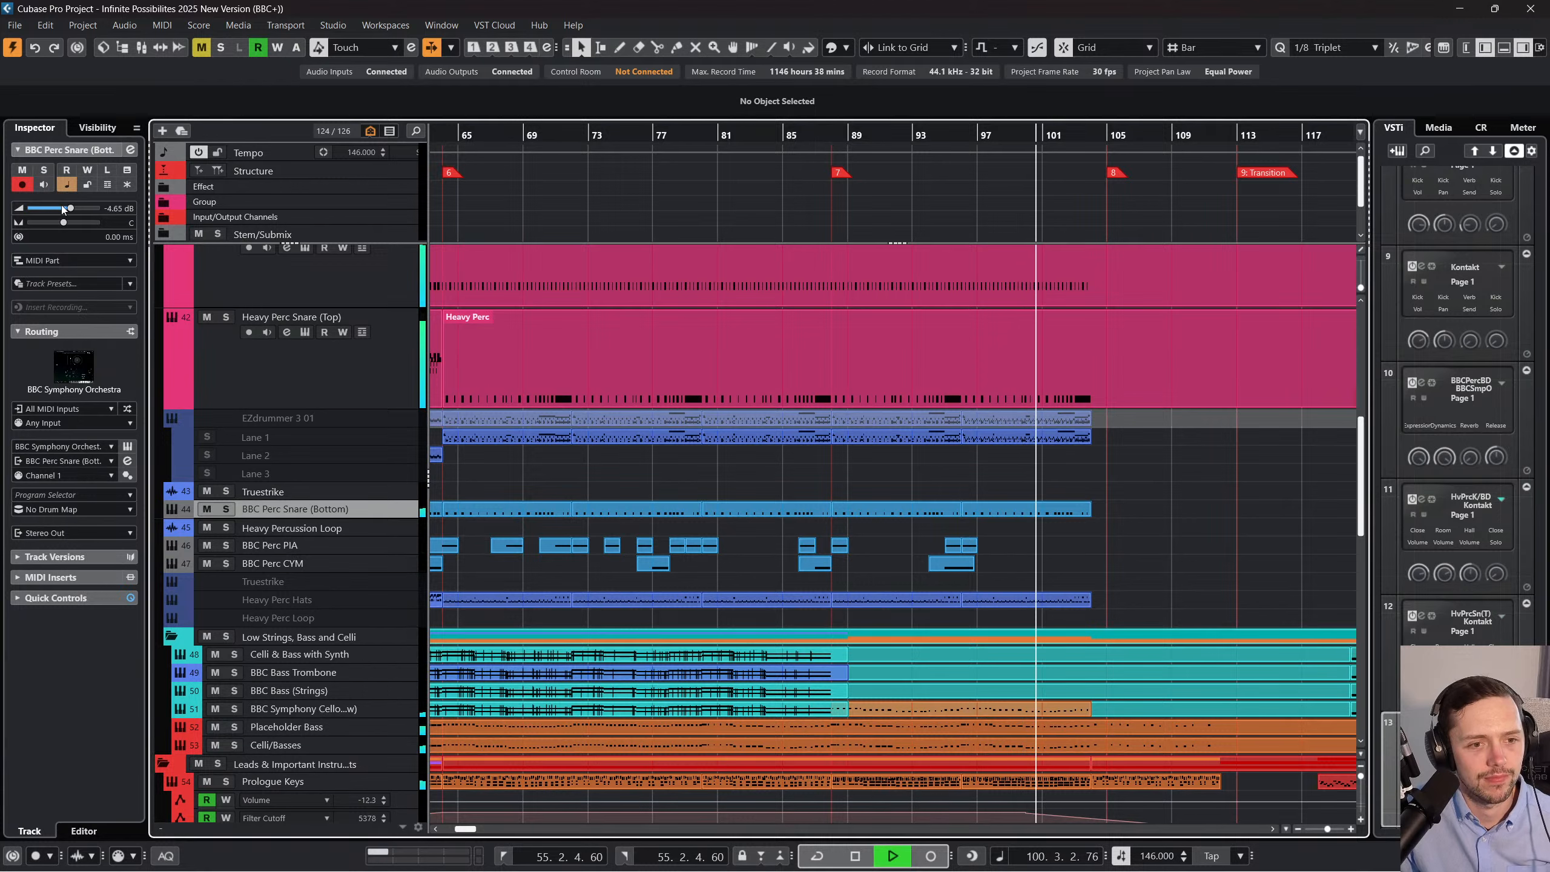
Set the Heavy Perc Snare (Top) track volume to -3.18 dB and check the Heavy Perc Kick/BD level.
click(316, 387)
scroll(78, 206, down, 4)
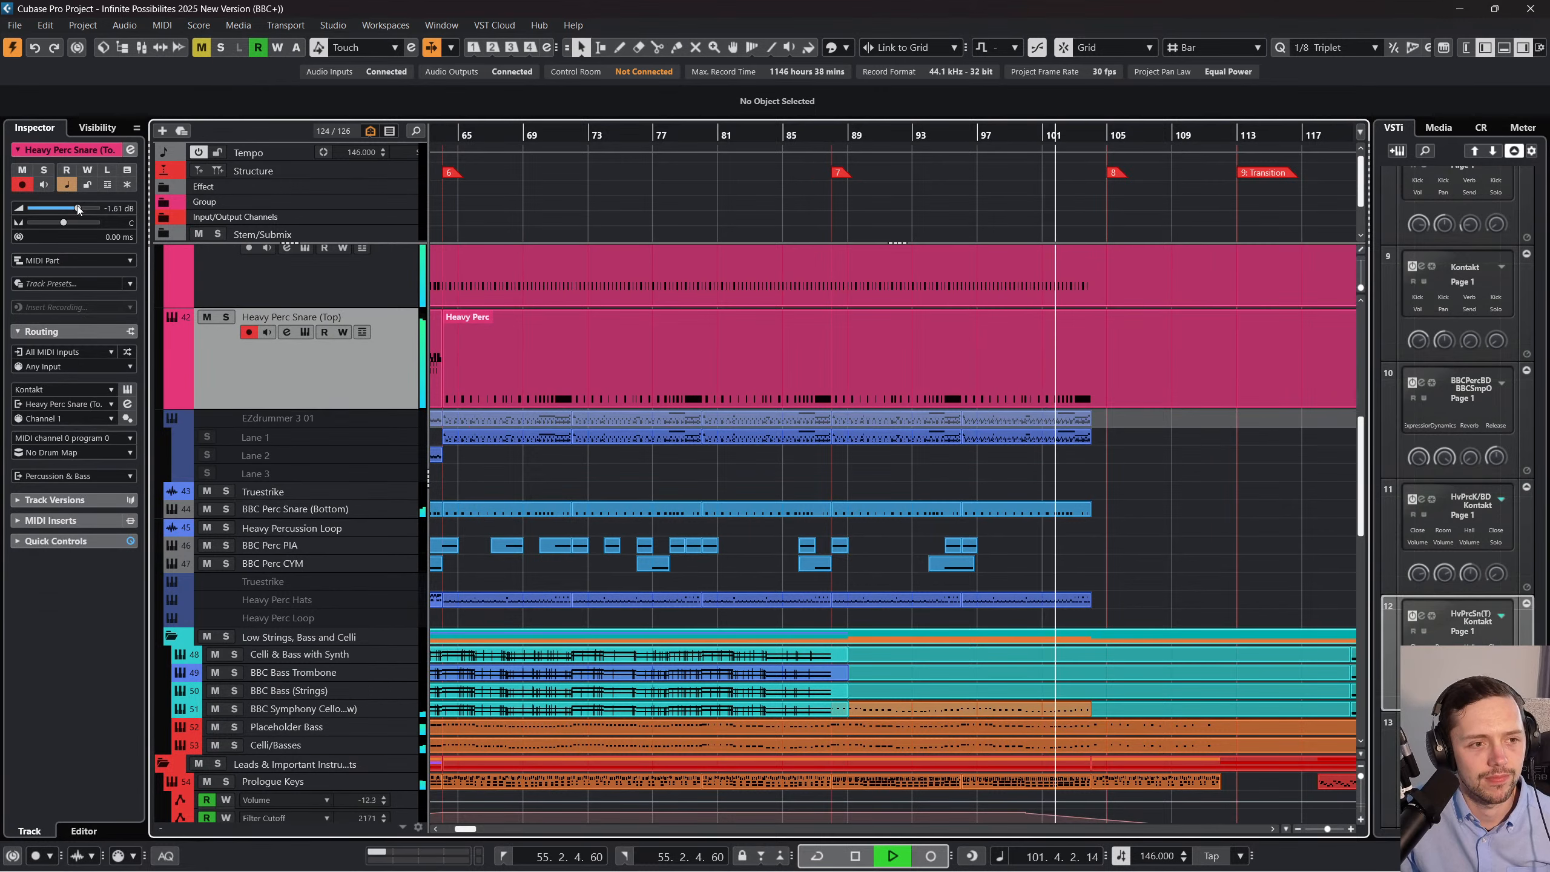
scroll(323, 354, up, 3)
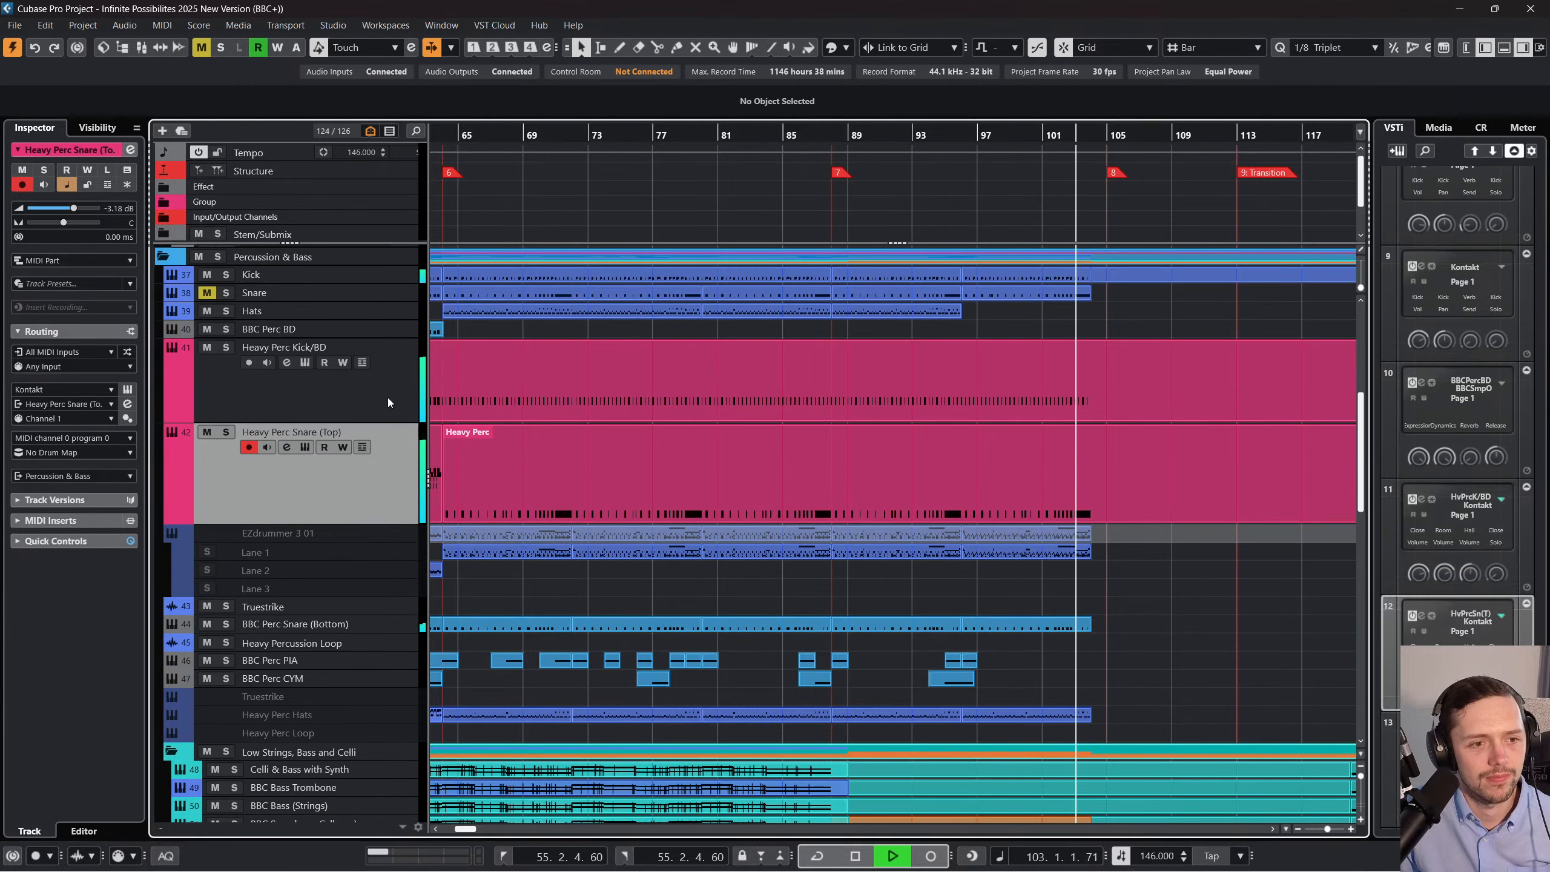
click(376, 388)
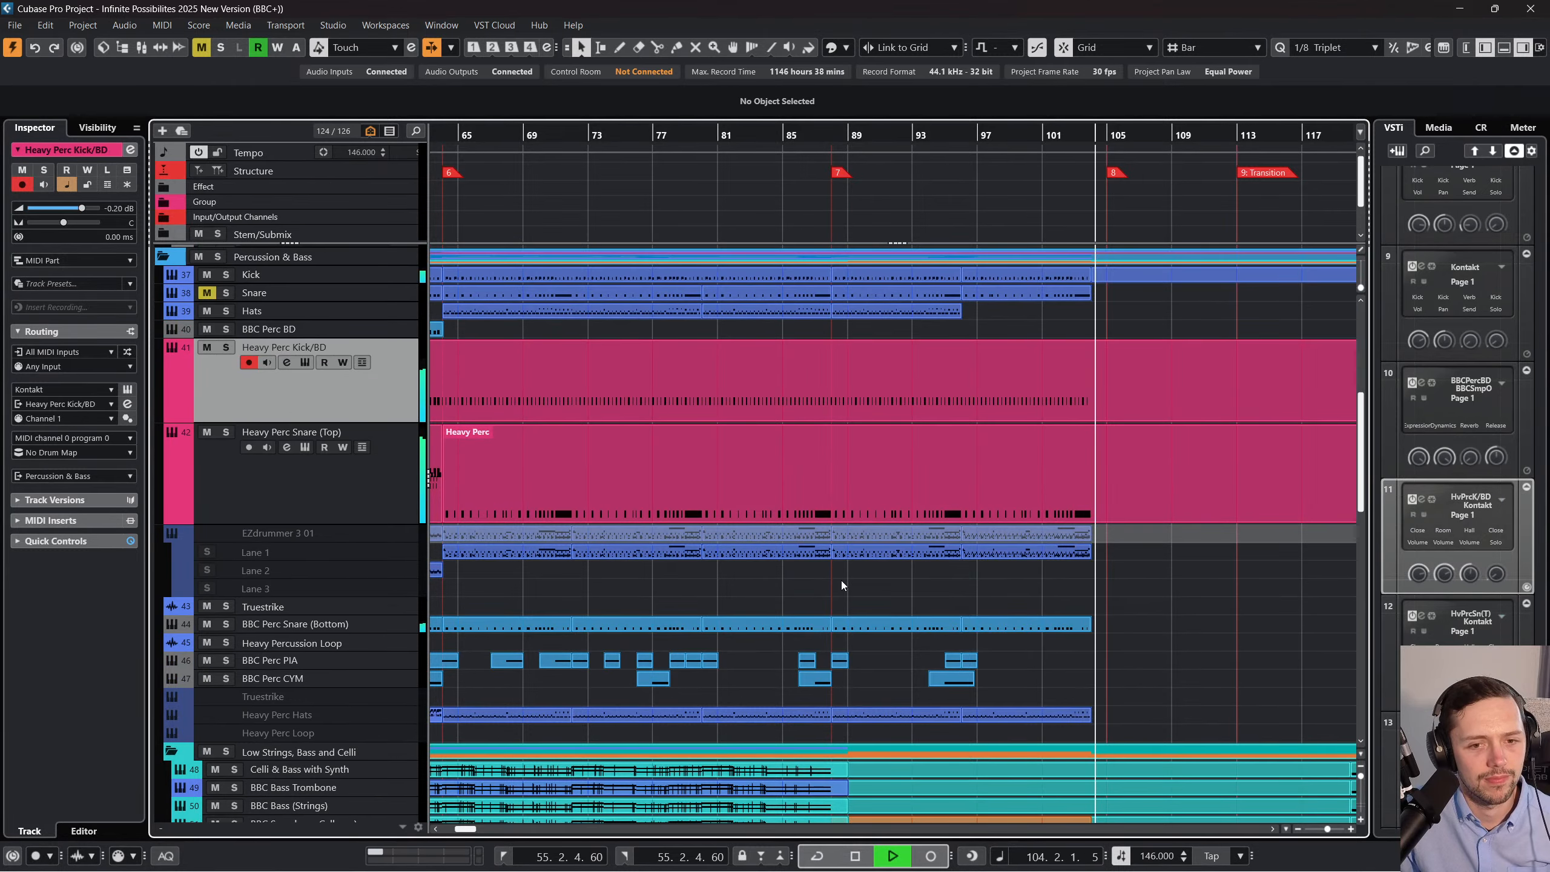
Follow the playback through section 8 and the Transition, examining the low strings, keys, melodic and harmonic parts.
scroll(841, 581, down, 4)
scroll(845, 580, down, 4)
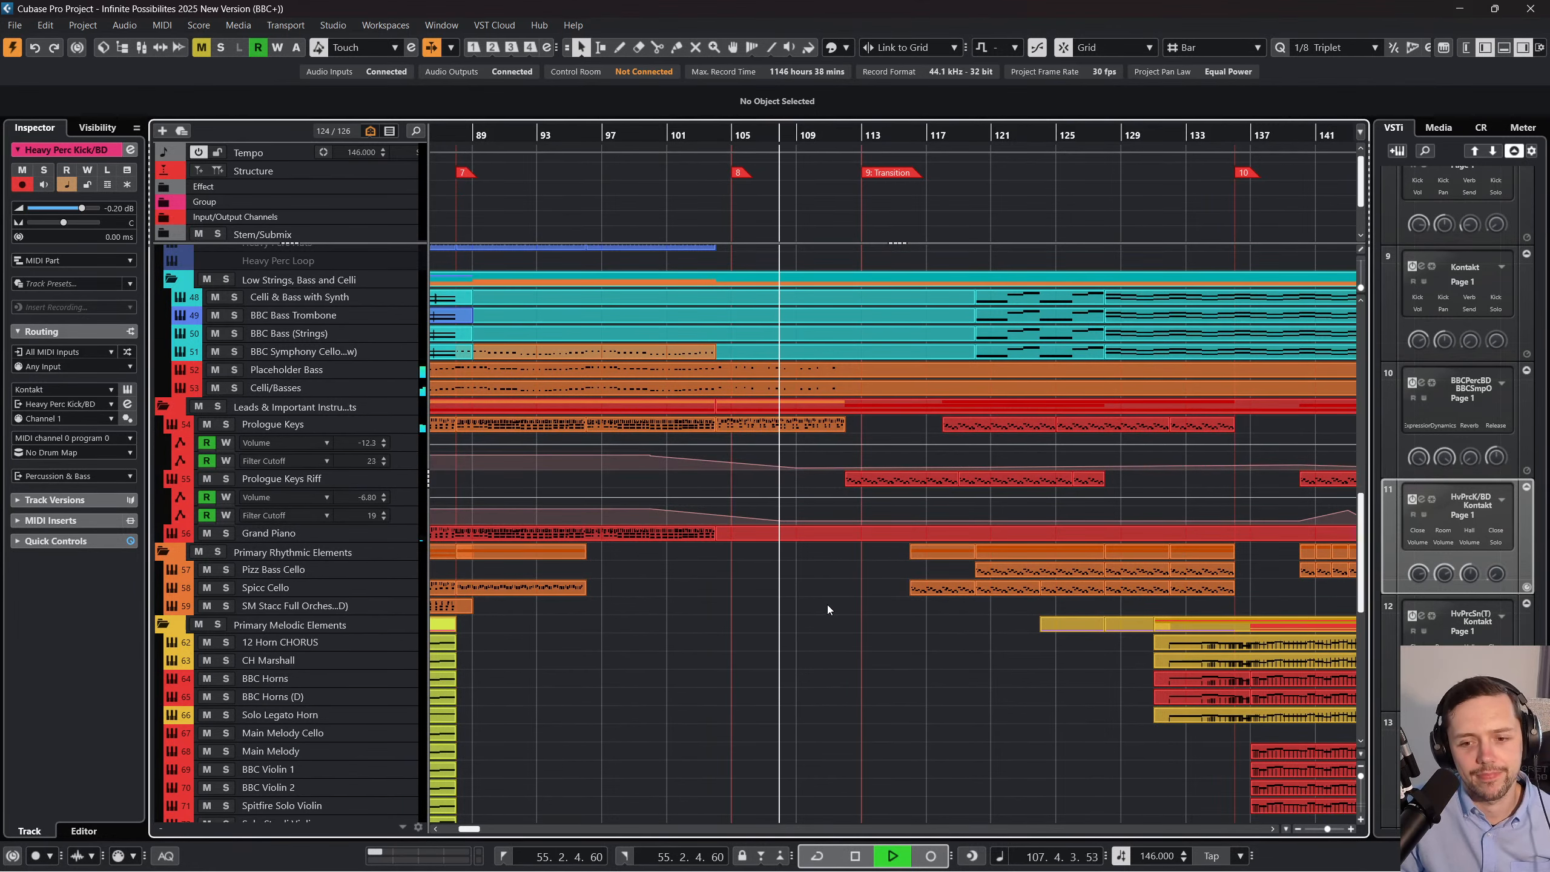
scroll(828, 606, down, 10)
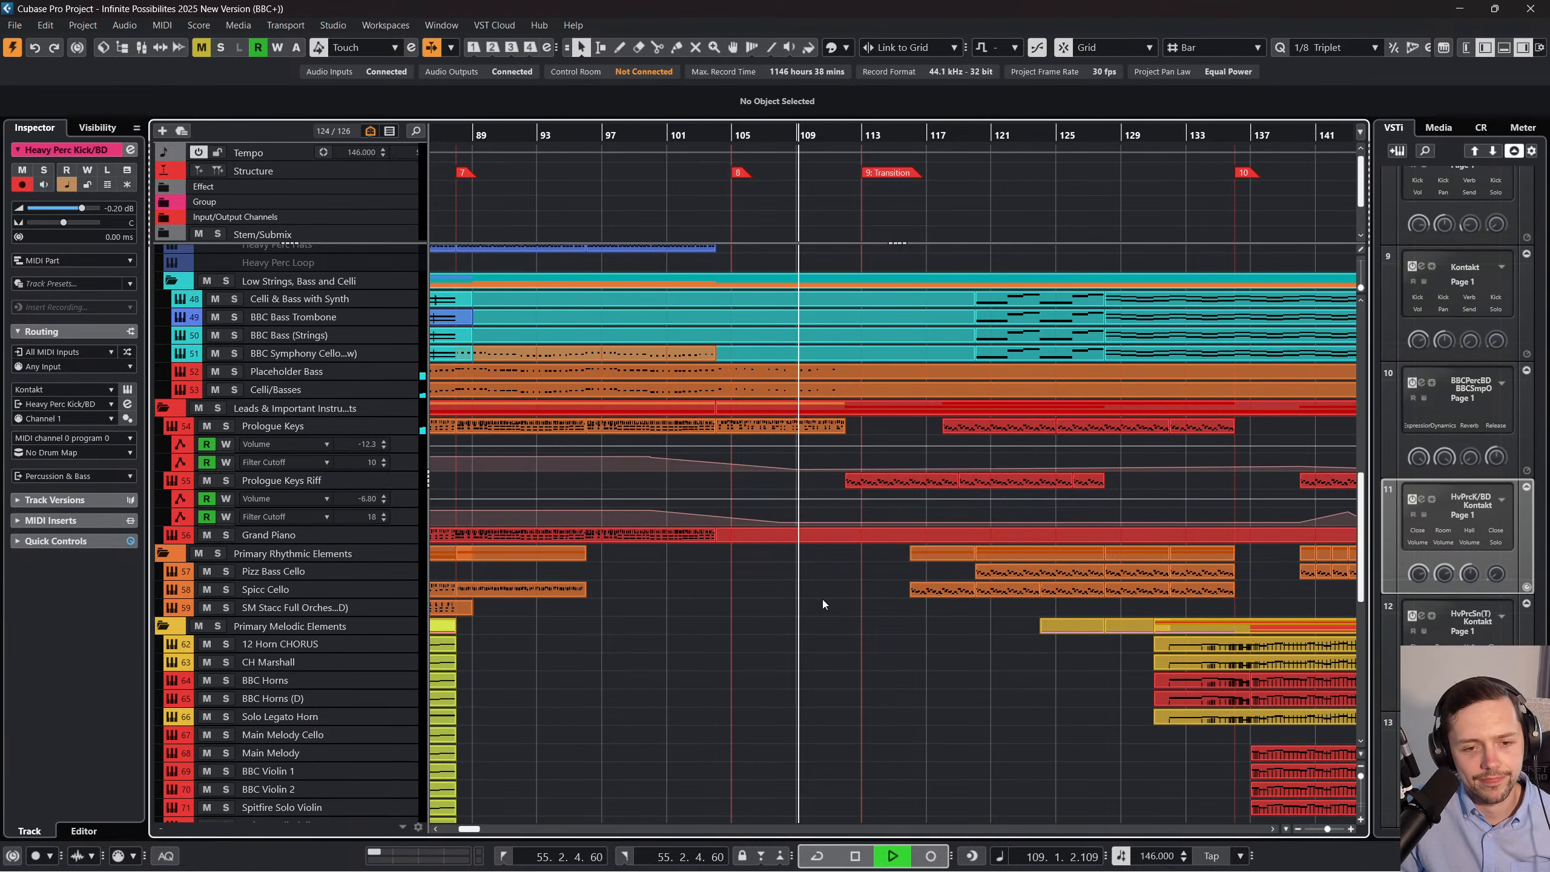
scroll(820, 591, up, 15)
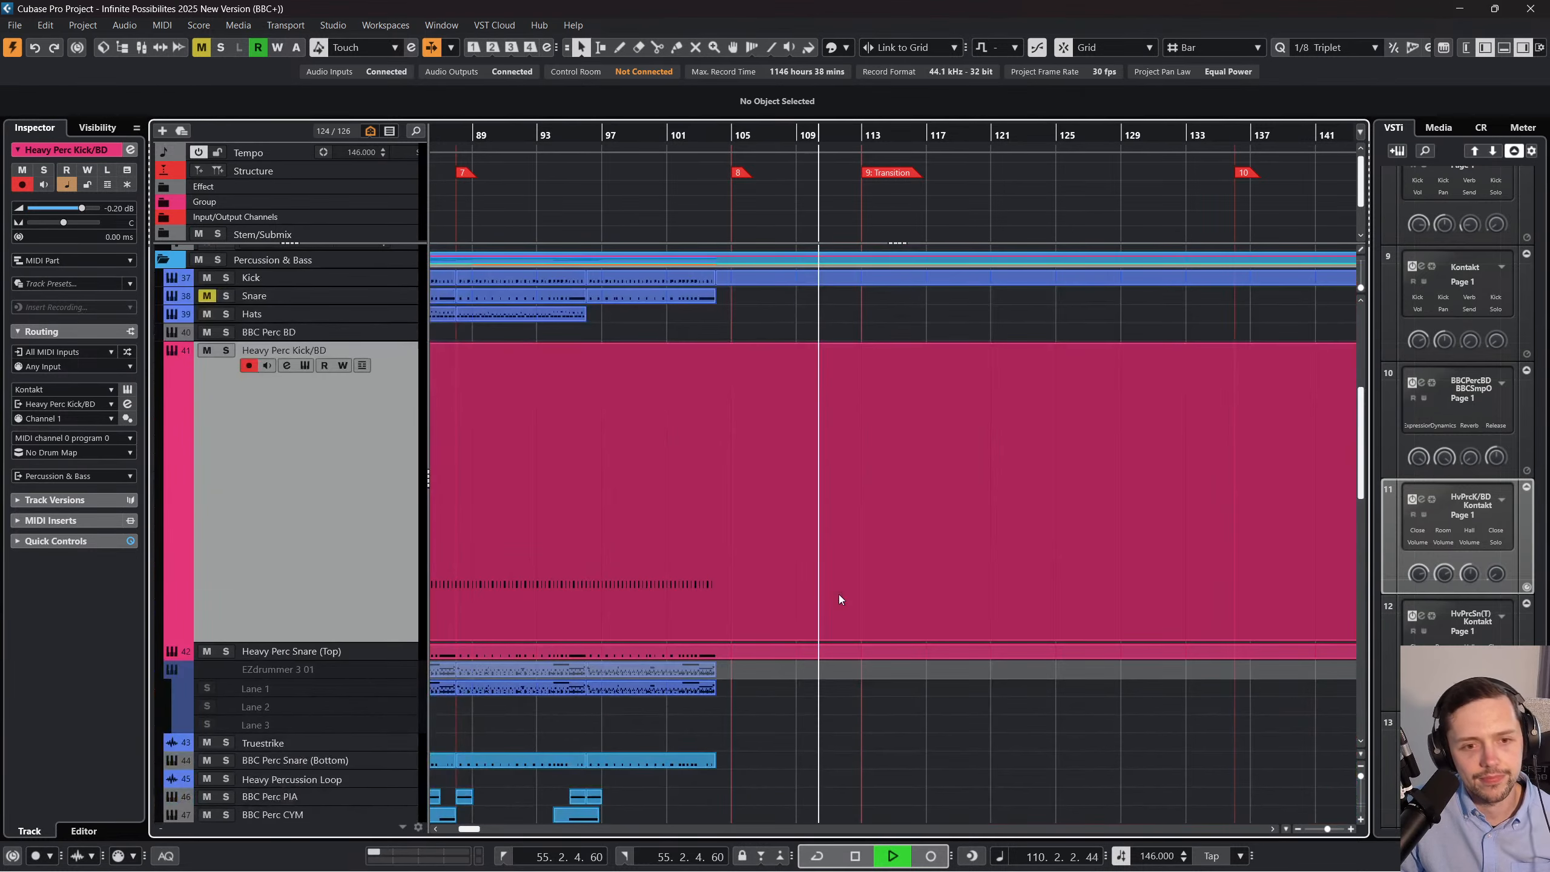
scroll(827, 571, down, 10)
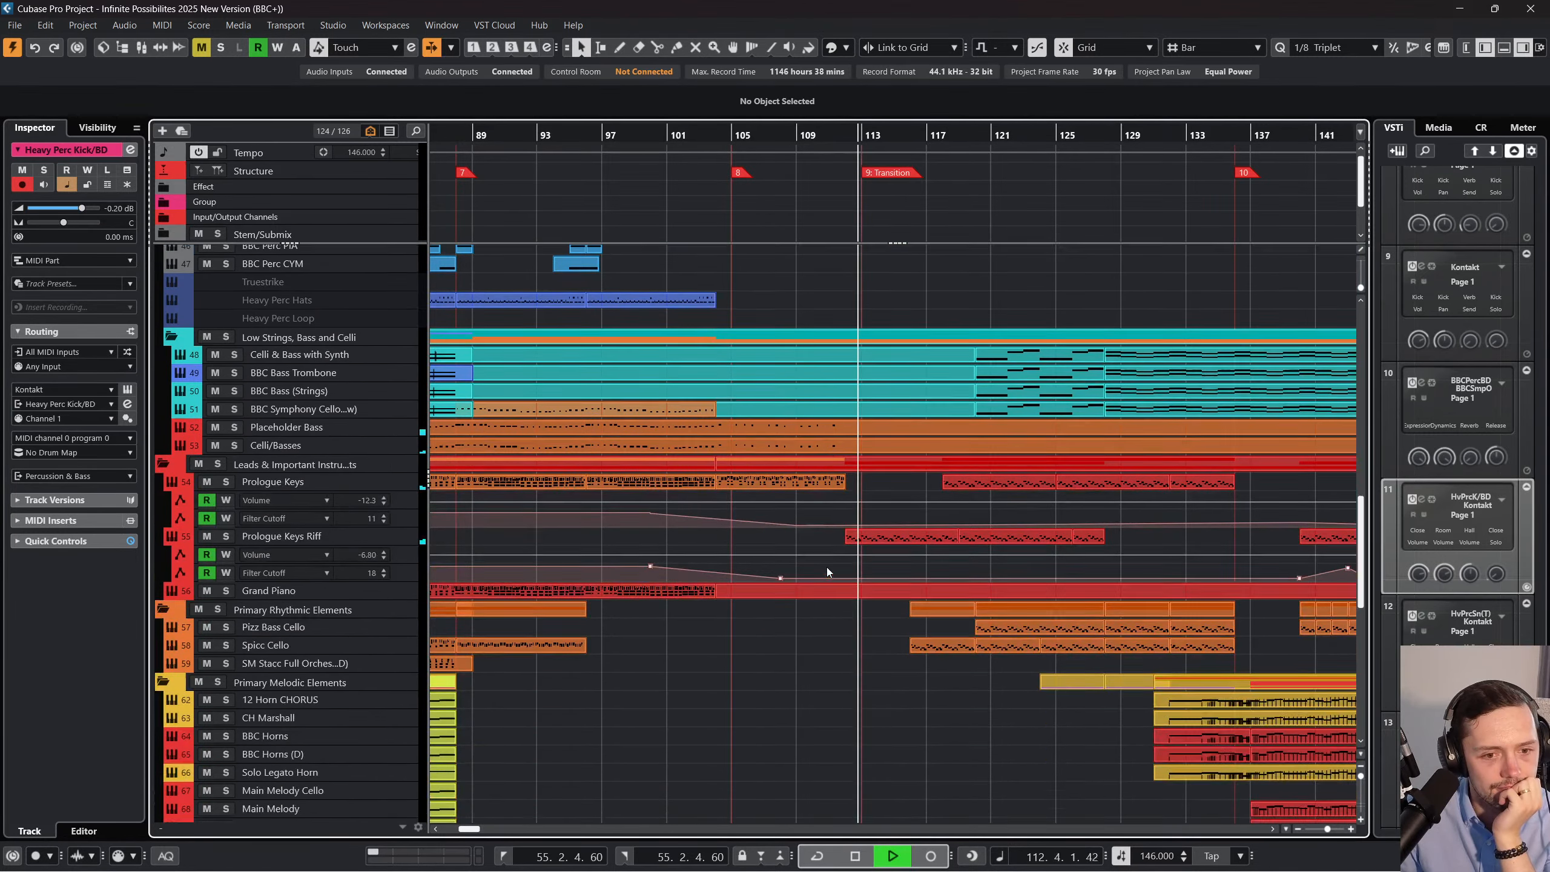
scroll(826, 571, down, 10)
scroll(828, 594, down, 3)
scroll(827, 594, right, 3)
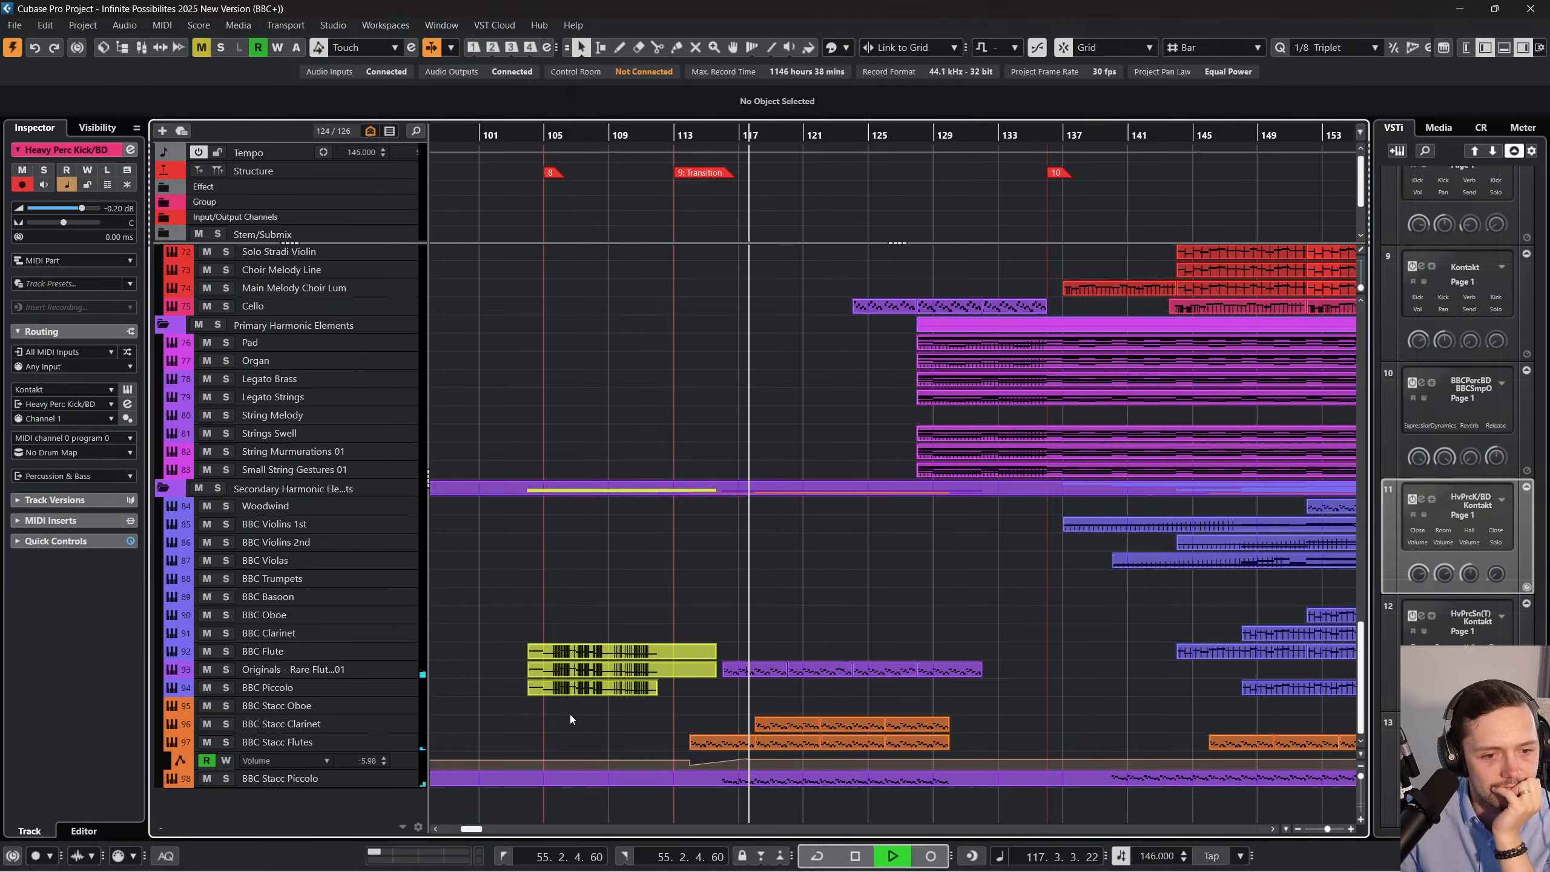
scroll(571, 712, up, 2)
scroll(572, 712, up, 2)
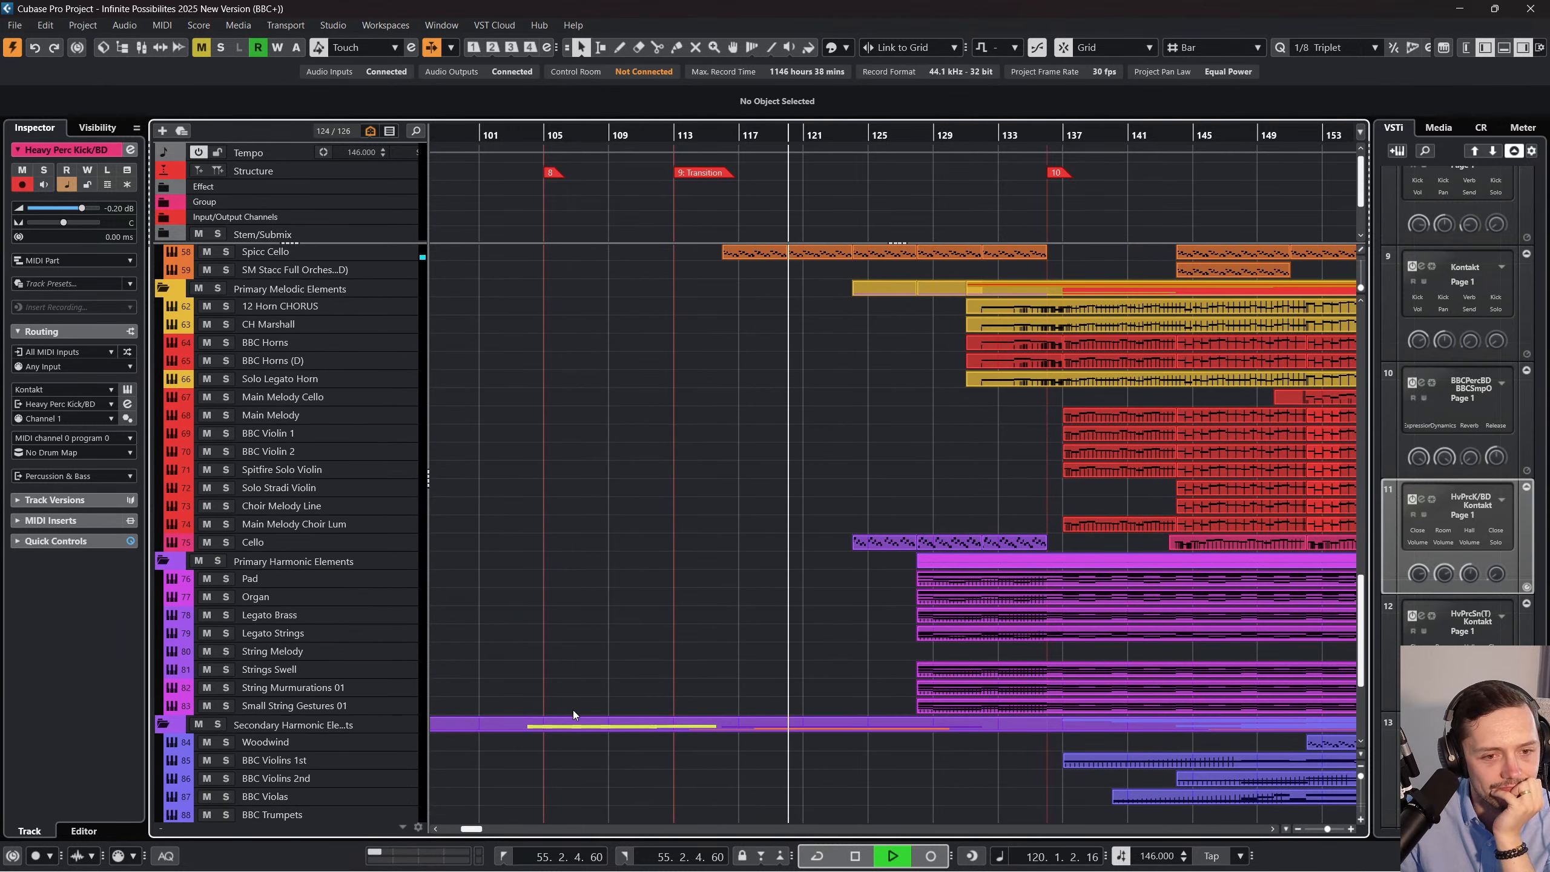
scroll(574, 714, down, 5)
Glue the parts starting at bars 120 and 128 together on the four tracks from Celli & Bass with Synth to BBC Symphony Cello.
scroll(575, 703, up, 10)
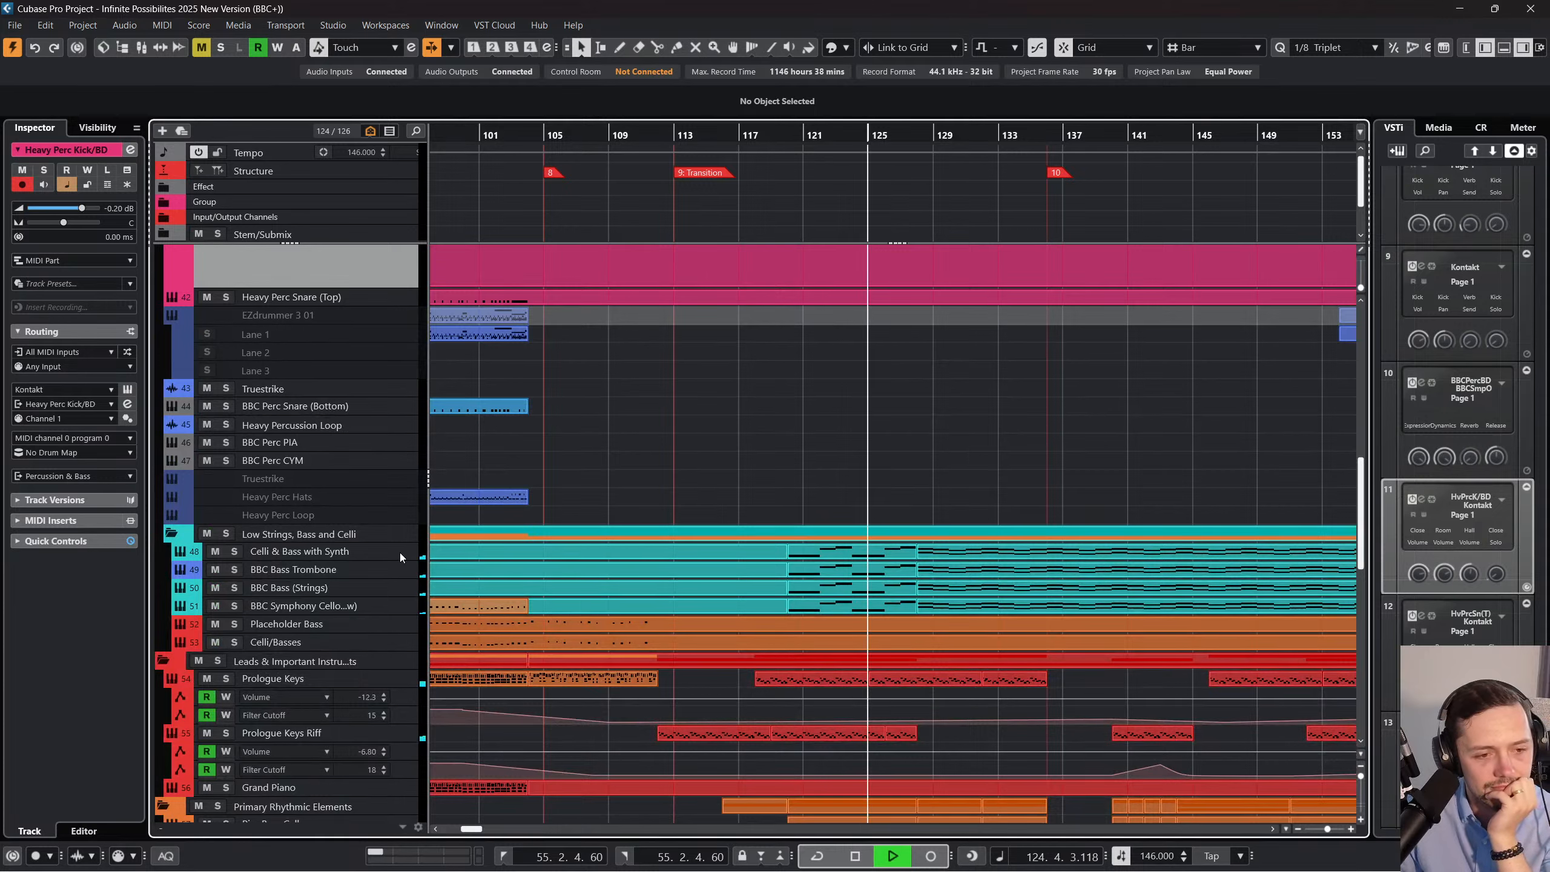
click(393, 569)
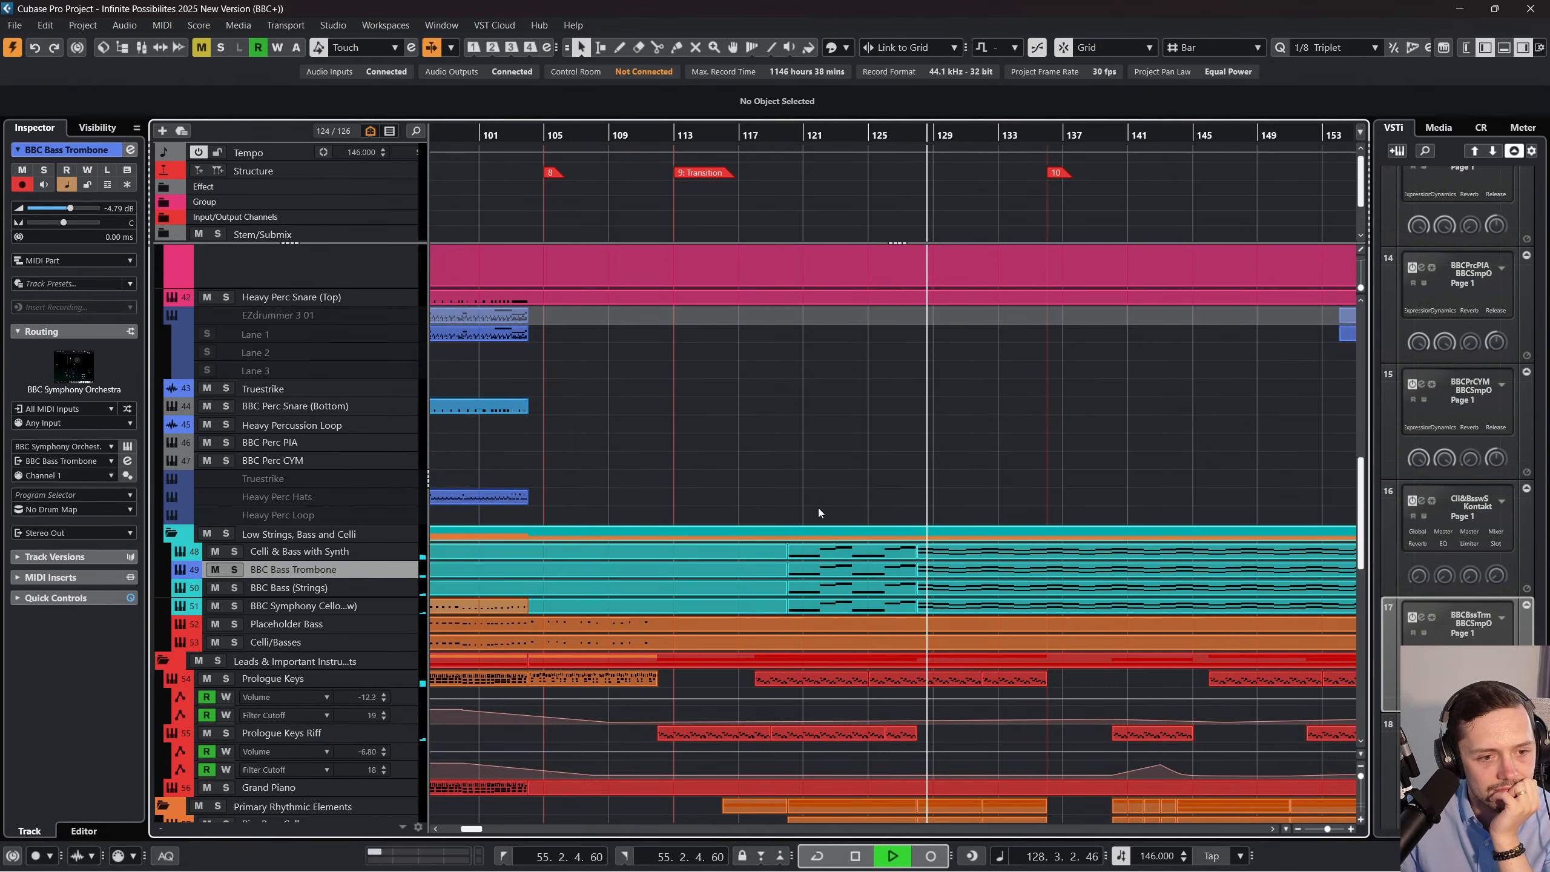
scroll(818, 508, right, 1)
right_click(785, 483)
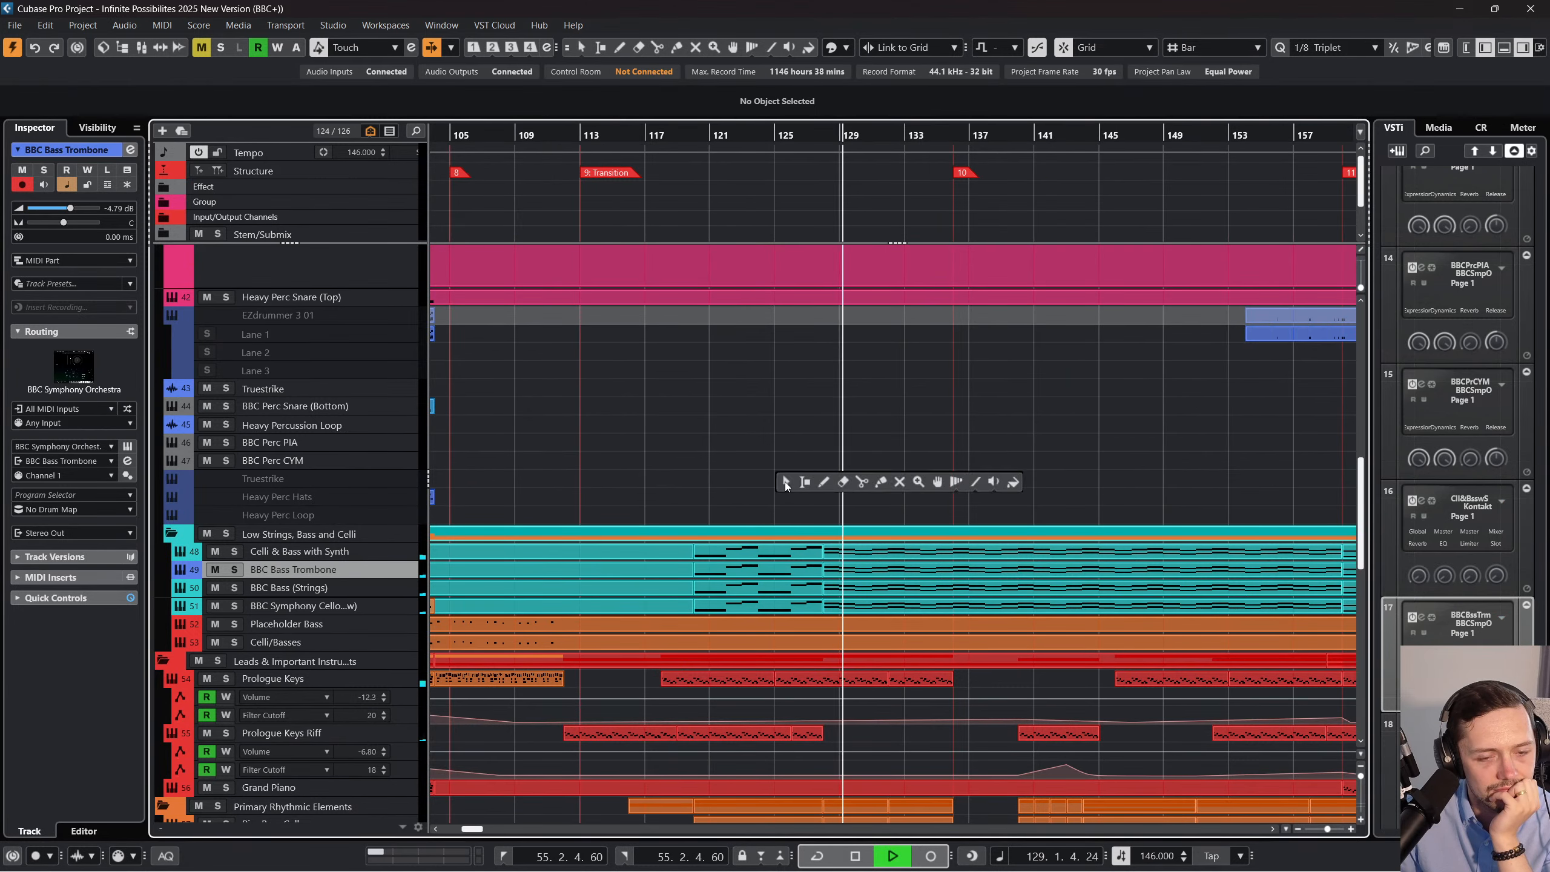
click(875, 487)
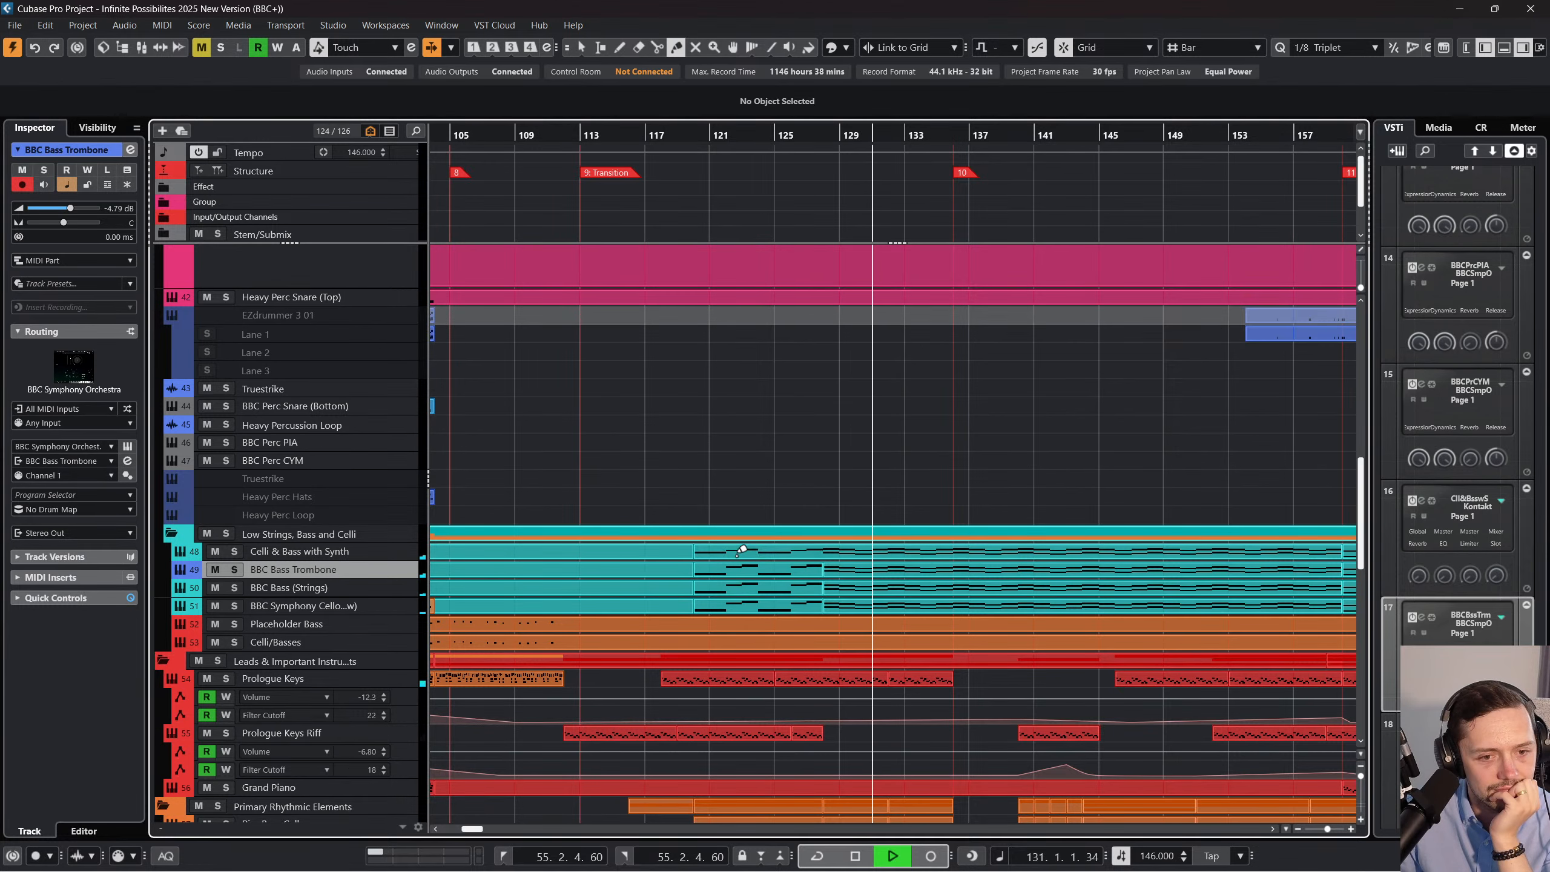
click(746, 573)
click(749, 589)
click(748, 605)
key(1)
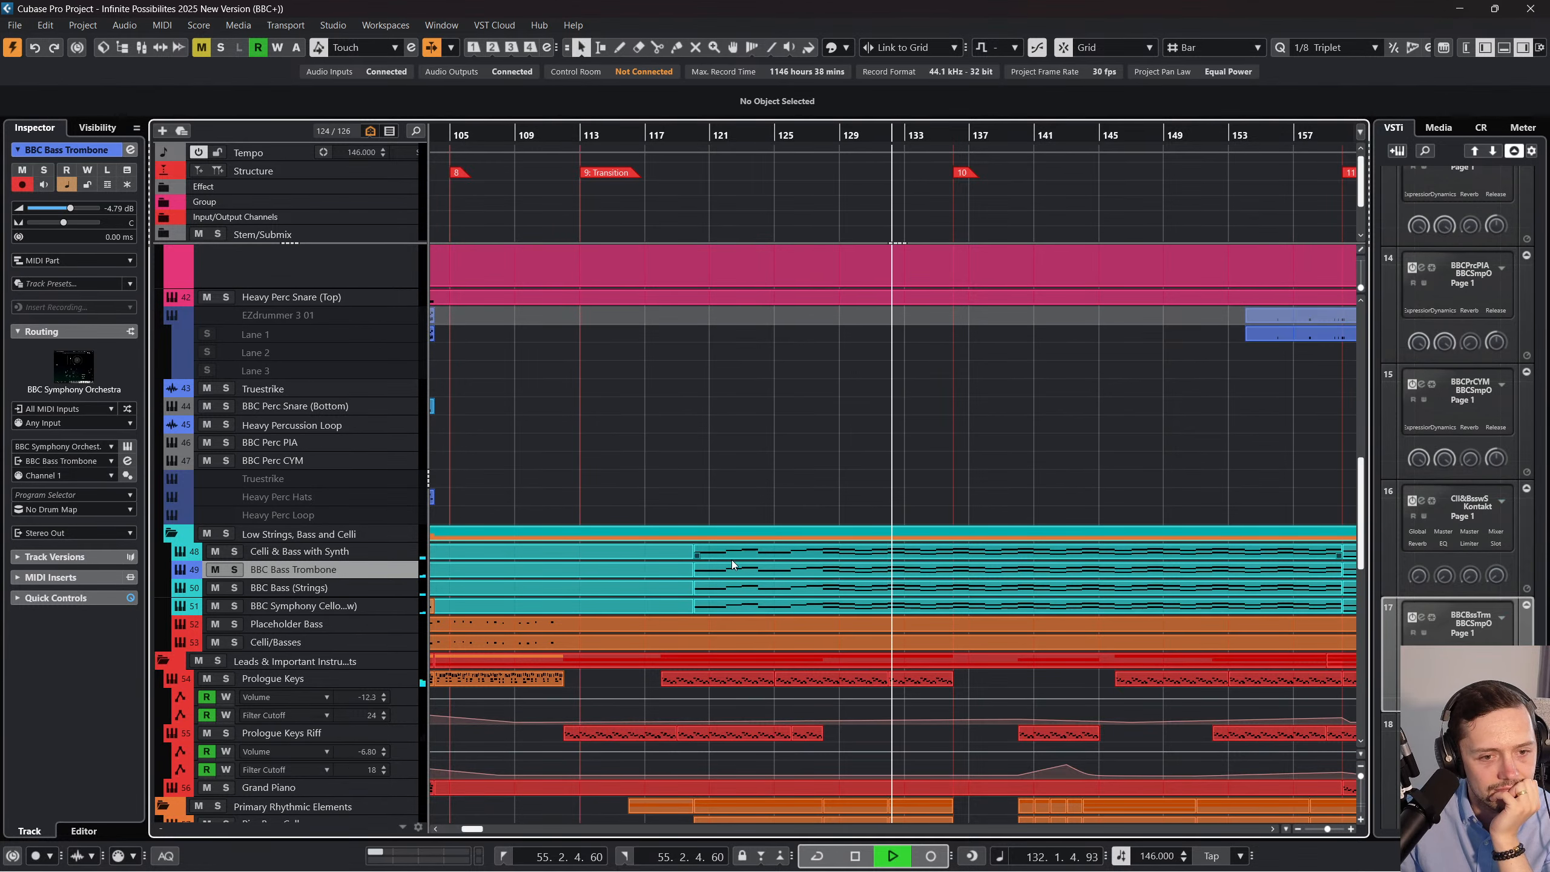
Examine the rhythmic, melodic and harmonic parts of section 10 up to section 11 during playback.
scroll(783, 448, down, 10)
scroll(777, 477, right, 2)
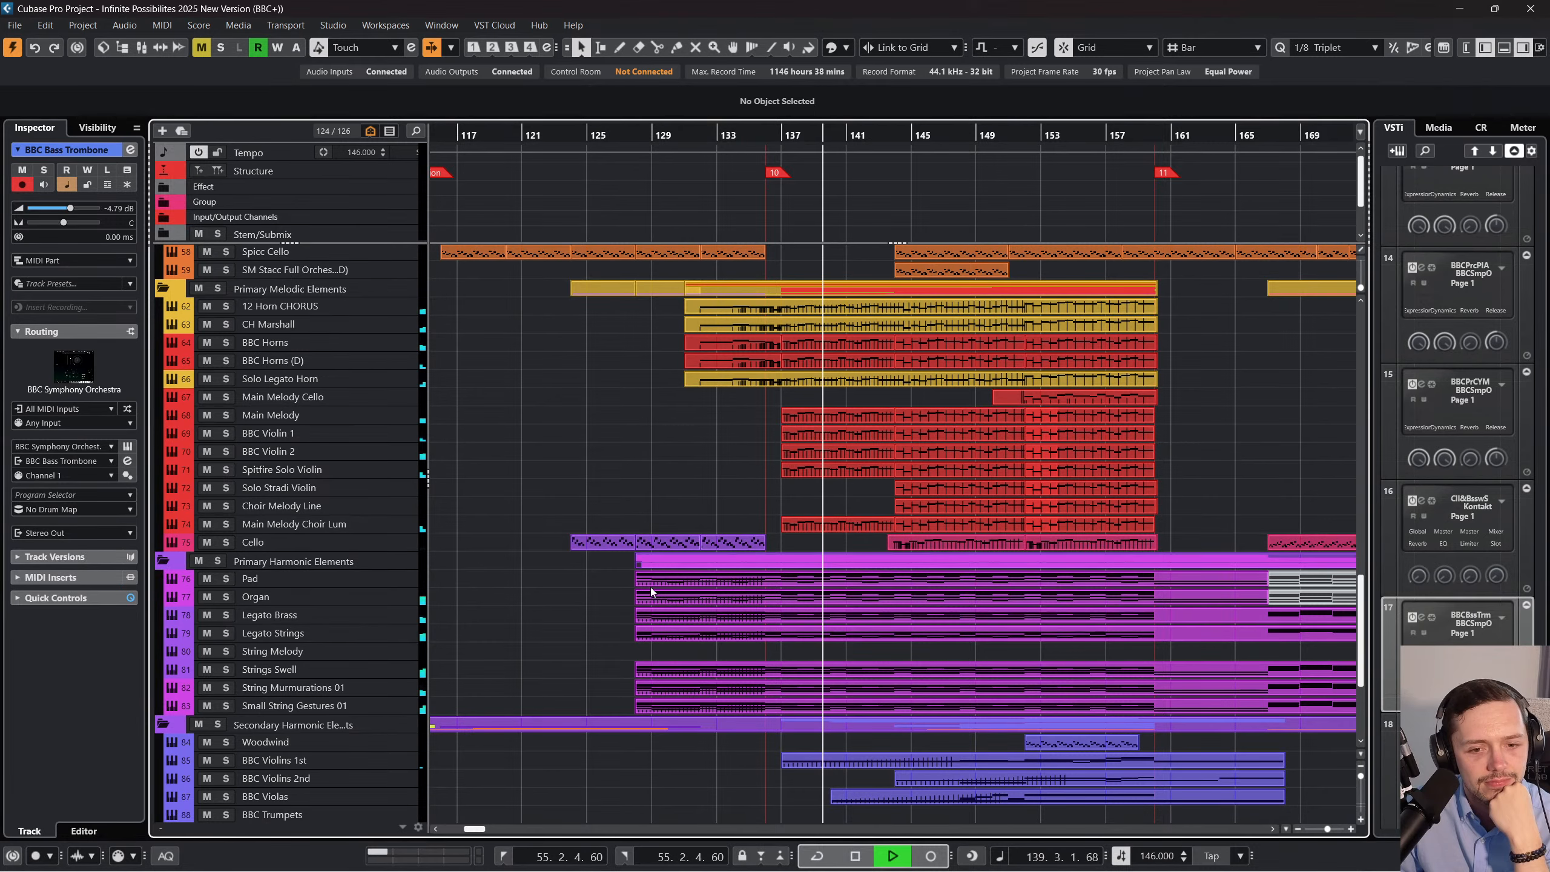
scroll(623, 617, right, 5)
scroll(618, 620, left, 4)
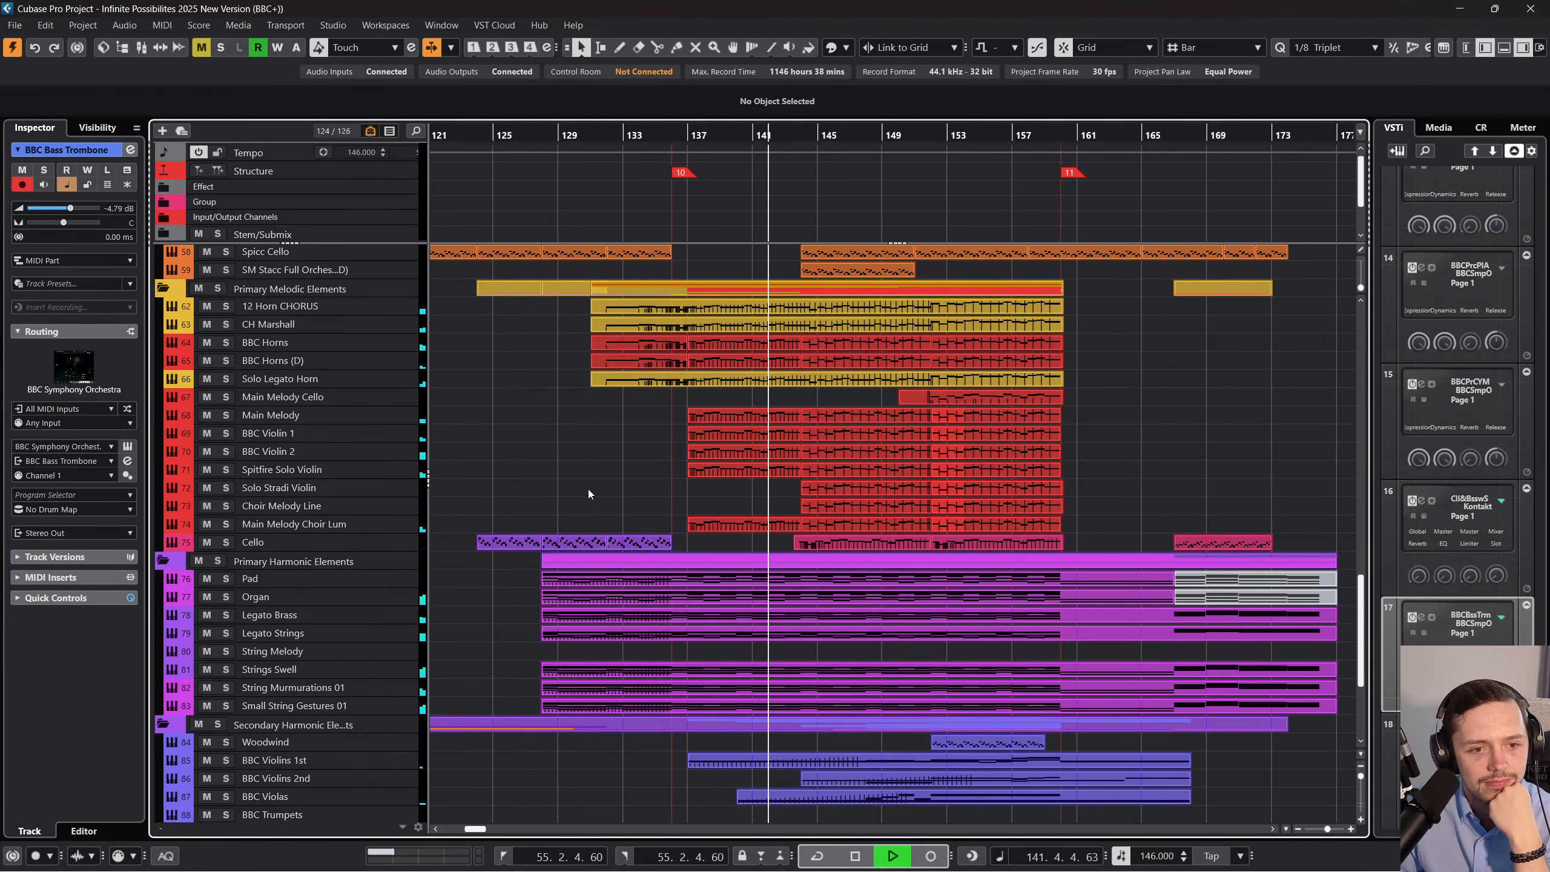
scroll(601, 510, up, 2)
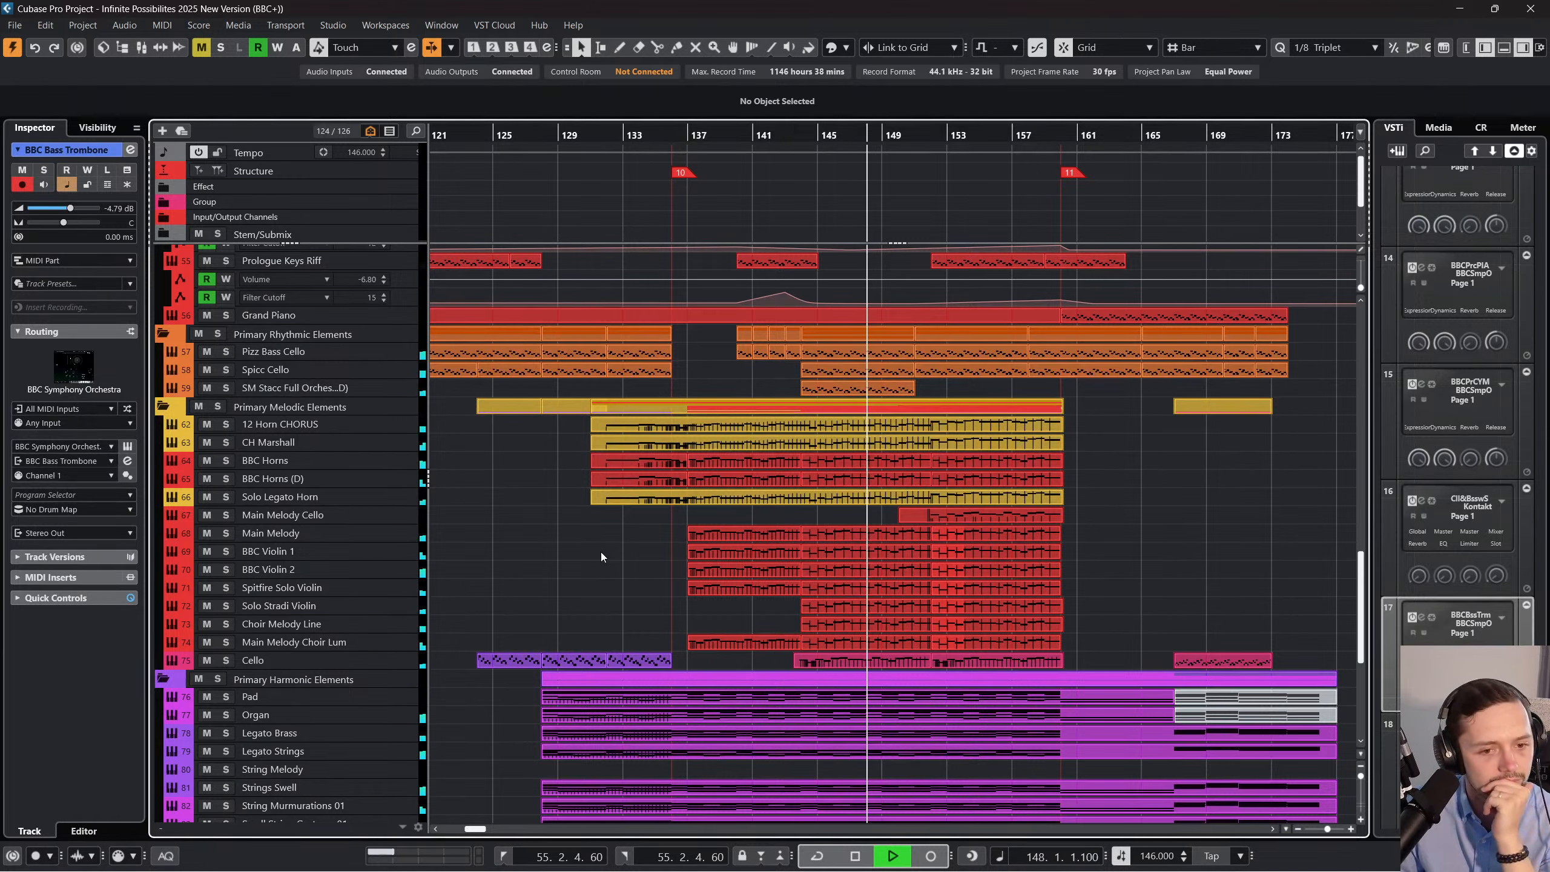
scroll(601, 553, down, 3)
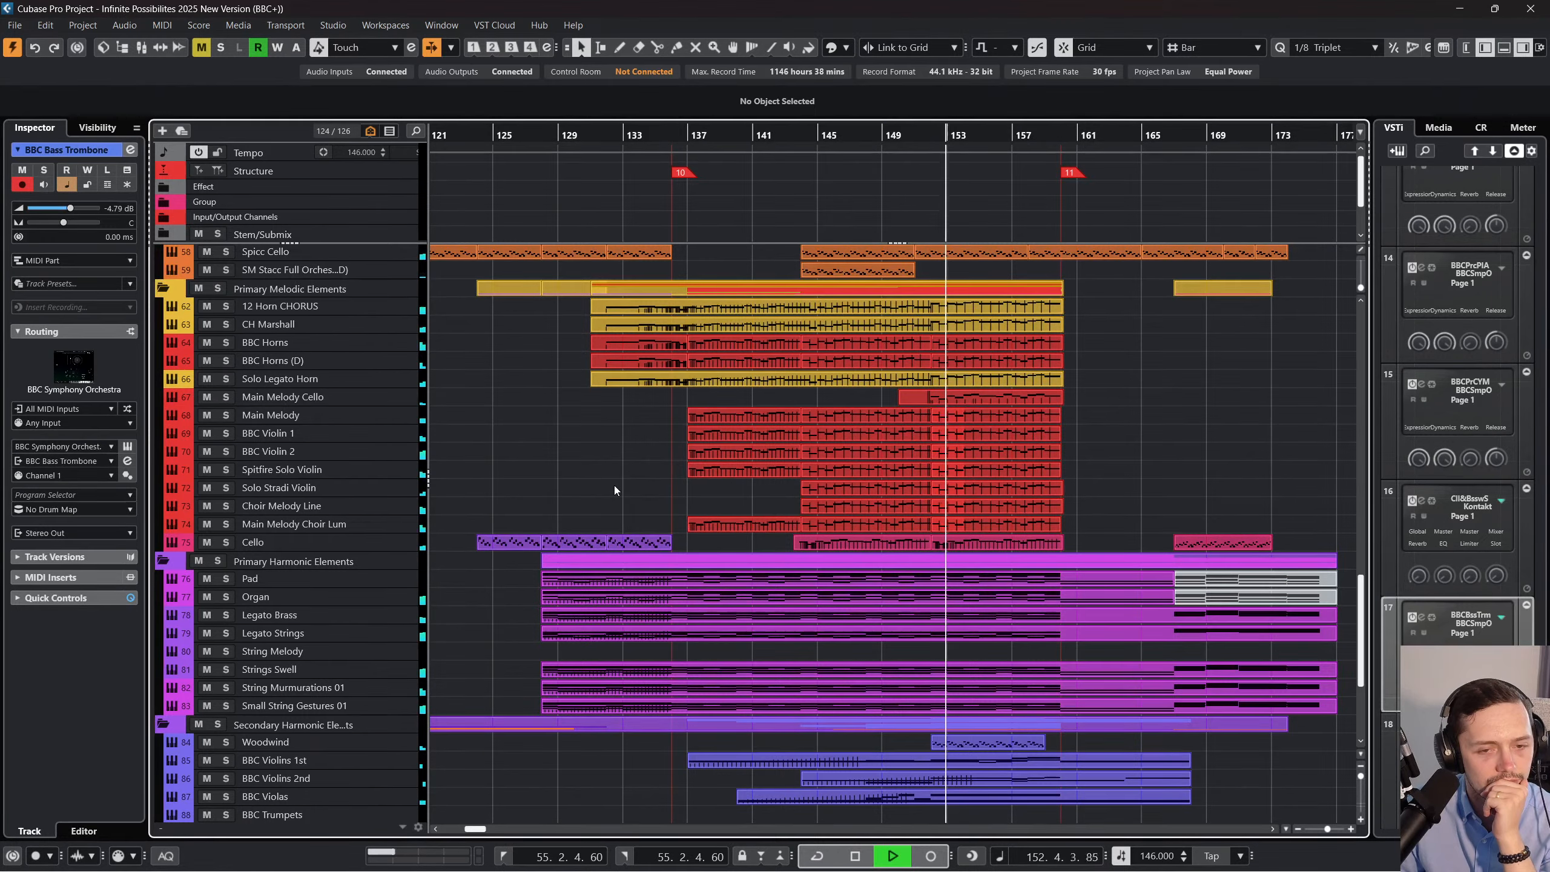
Follow the end of section 10 across the melodic, keys and low-strings tracks, and stop playback at section 11.
scroll(614, 485, up, 3)
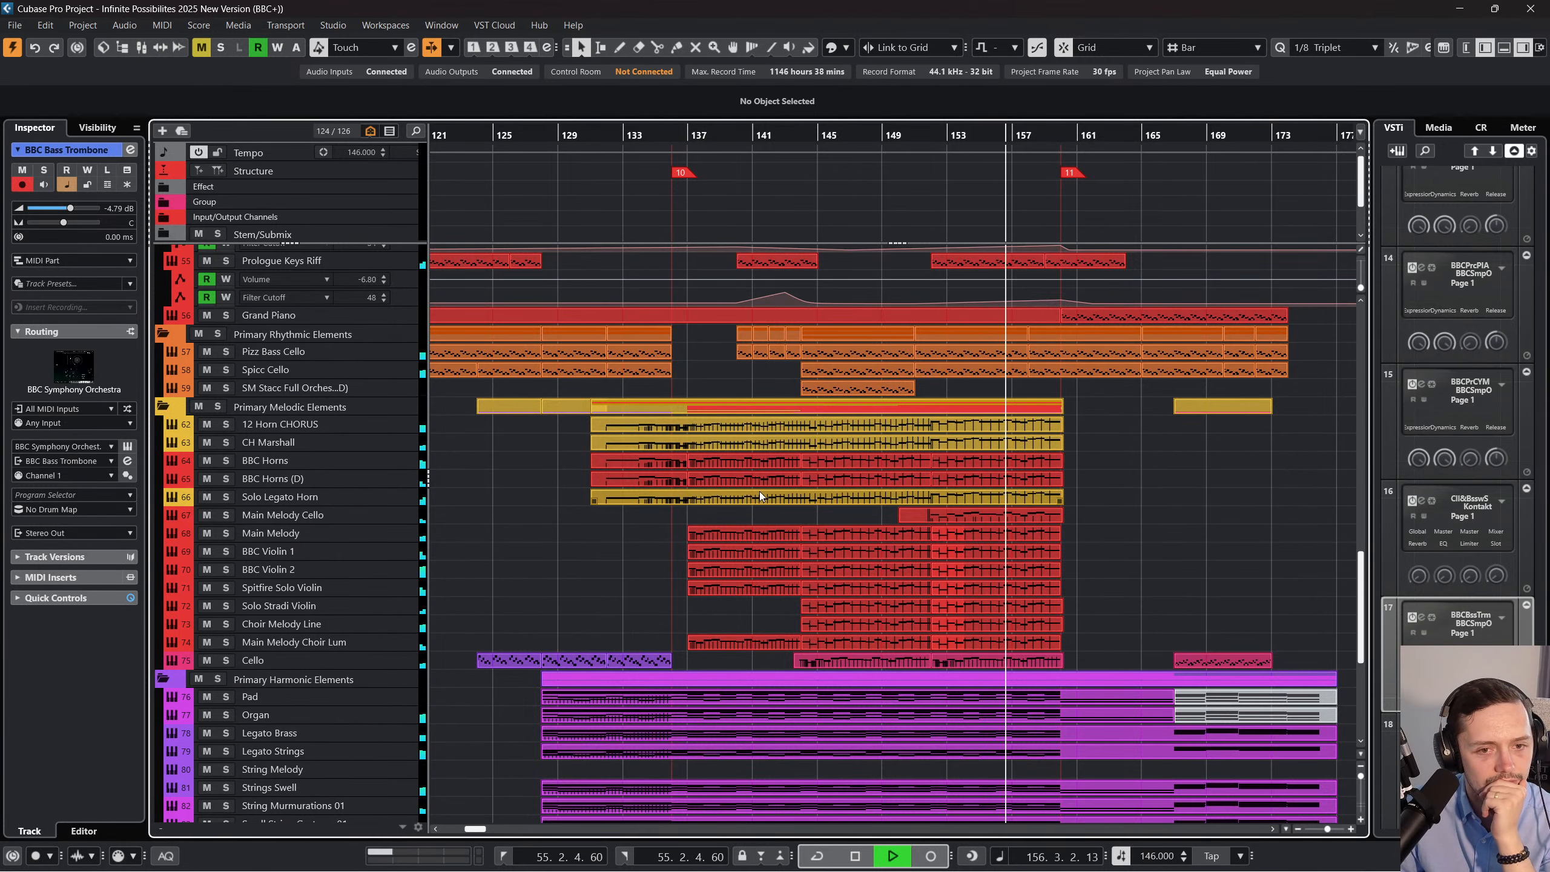
scroll(760, 492, up, 2)
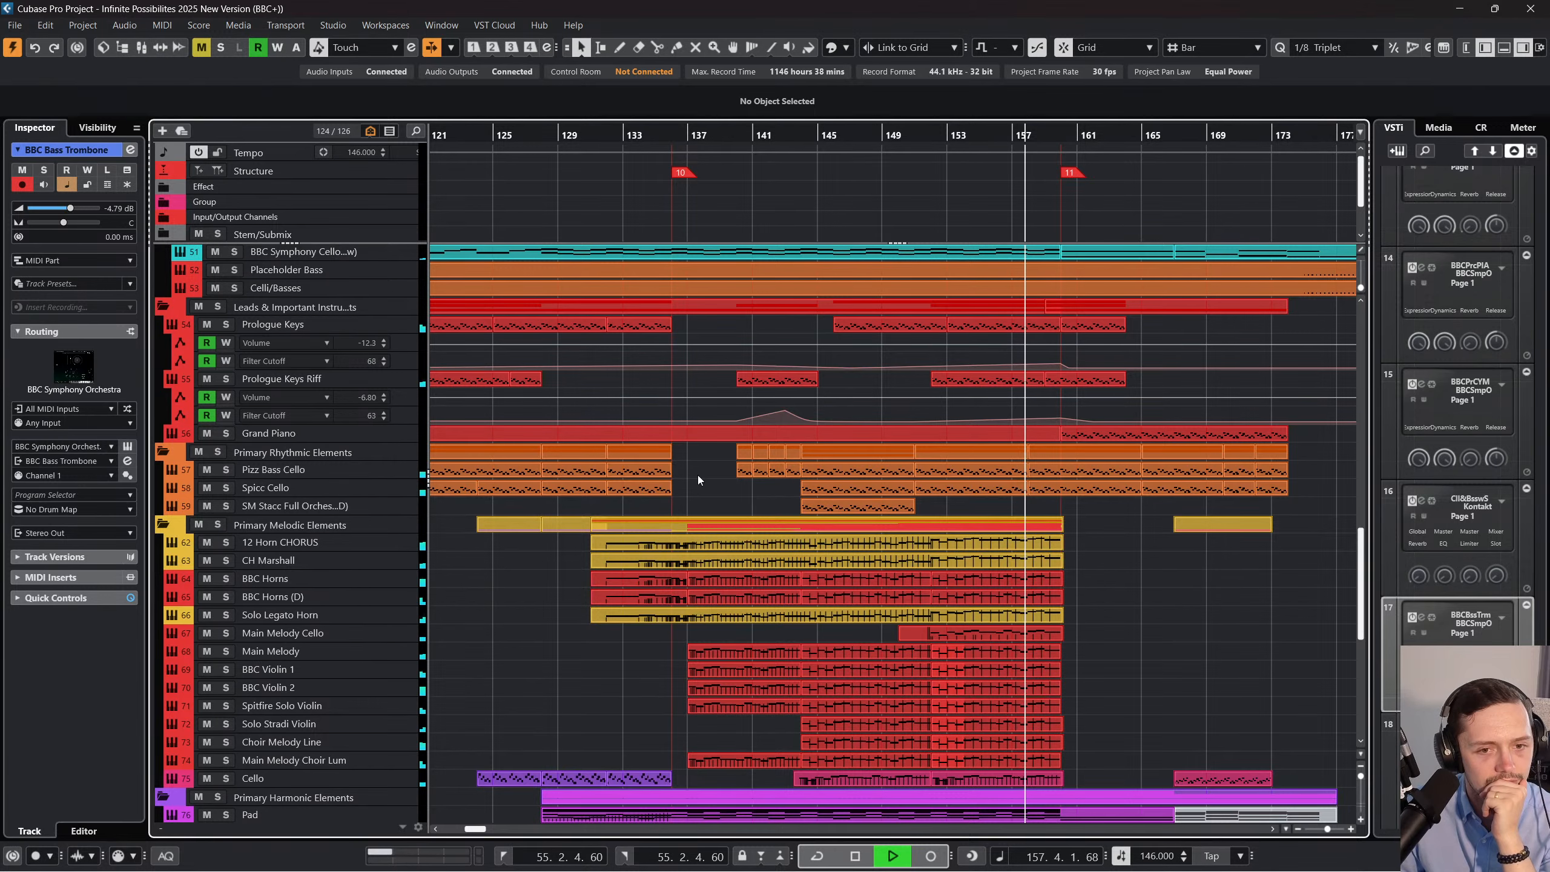
scroll(767, 498, up, 2)
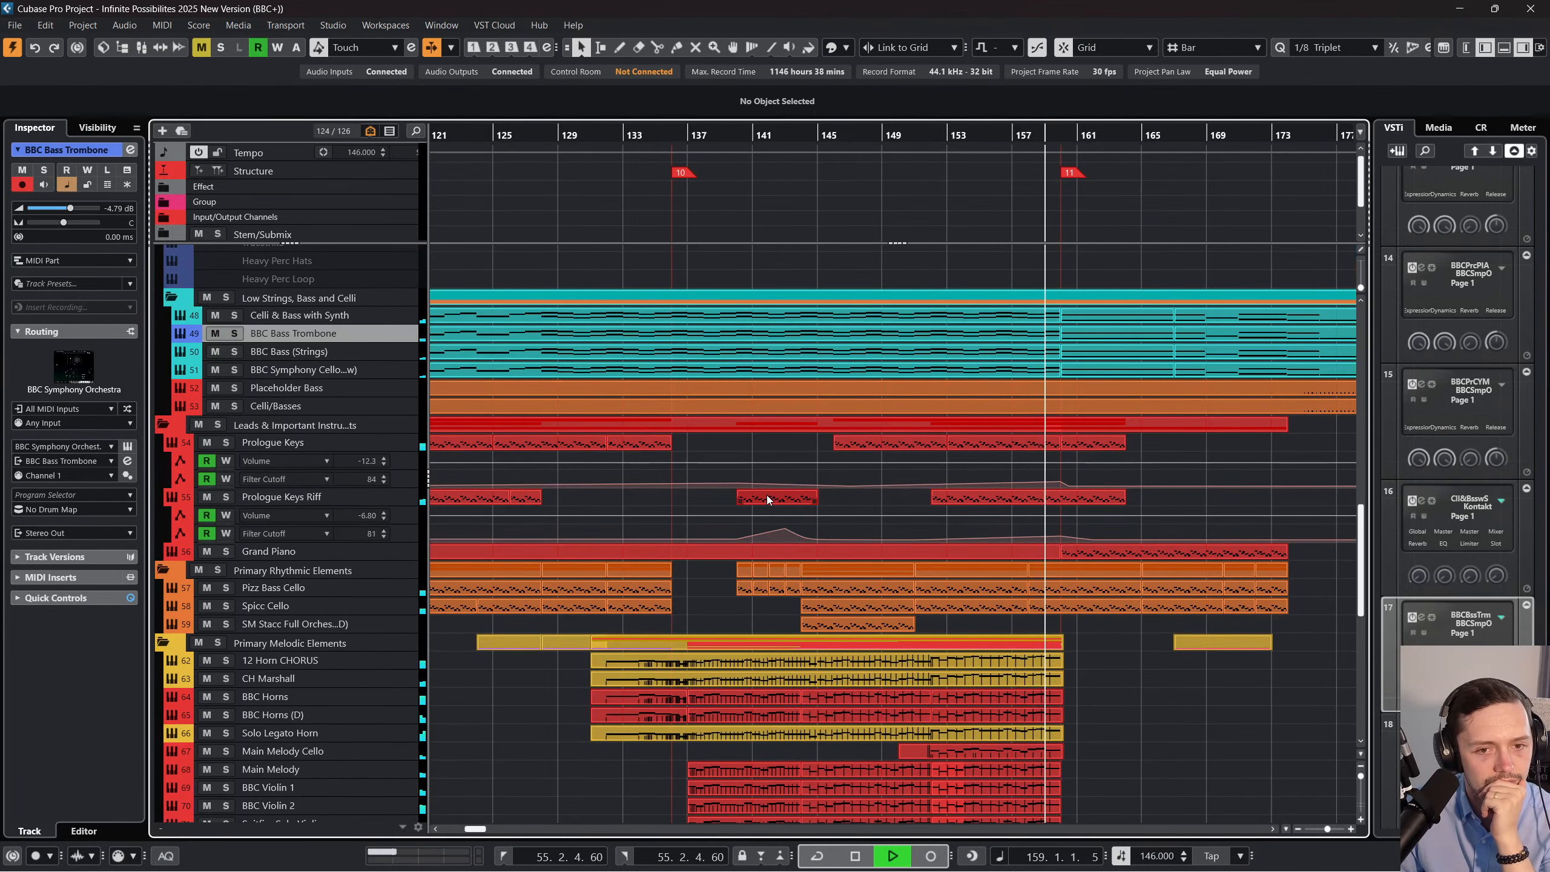
scroll(773, 498, down, 2)
scroll(775, 499, right, 3)
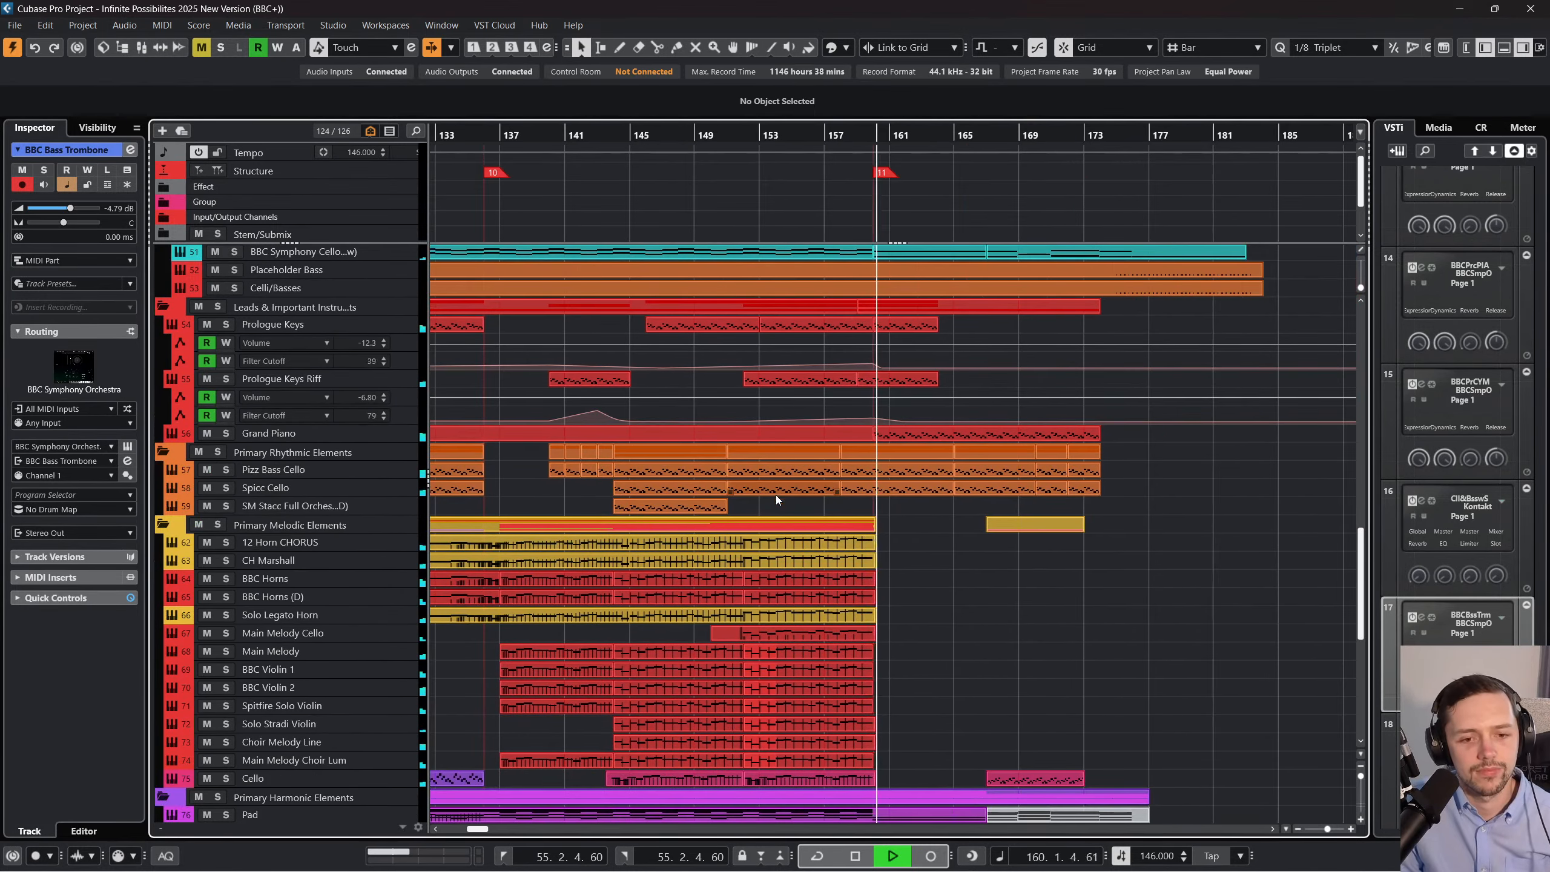
key(space)
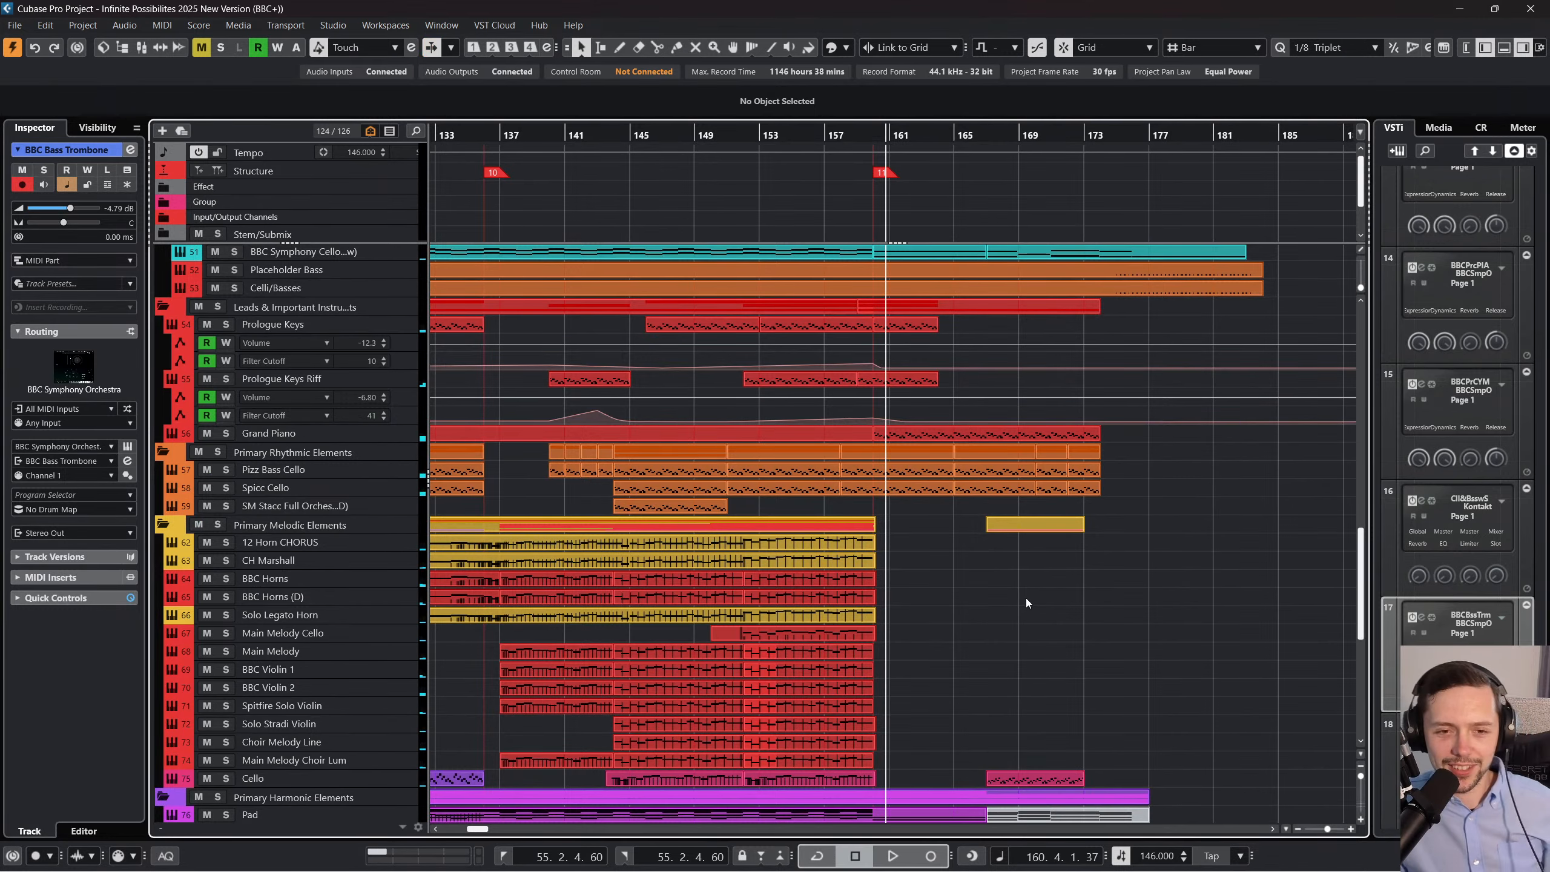
Return to the opening sections and examine the Sound Effects & Ambience parts from the Intro to the section 3 Transition.
scroll(1028, 594, left, 20)
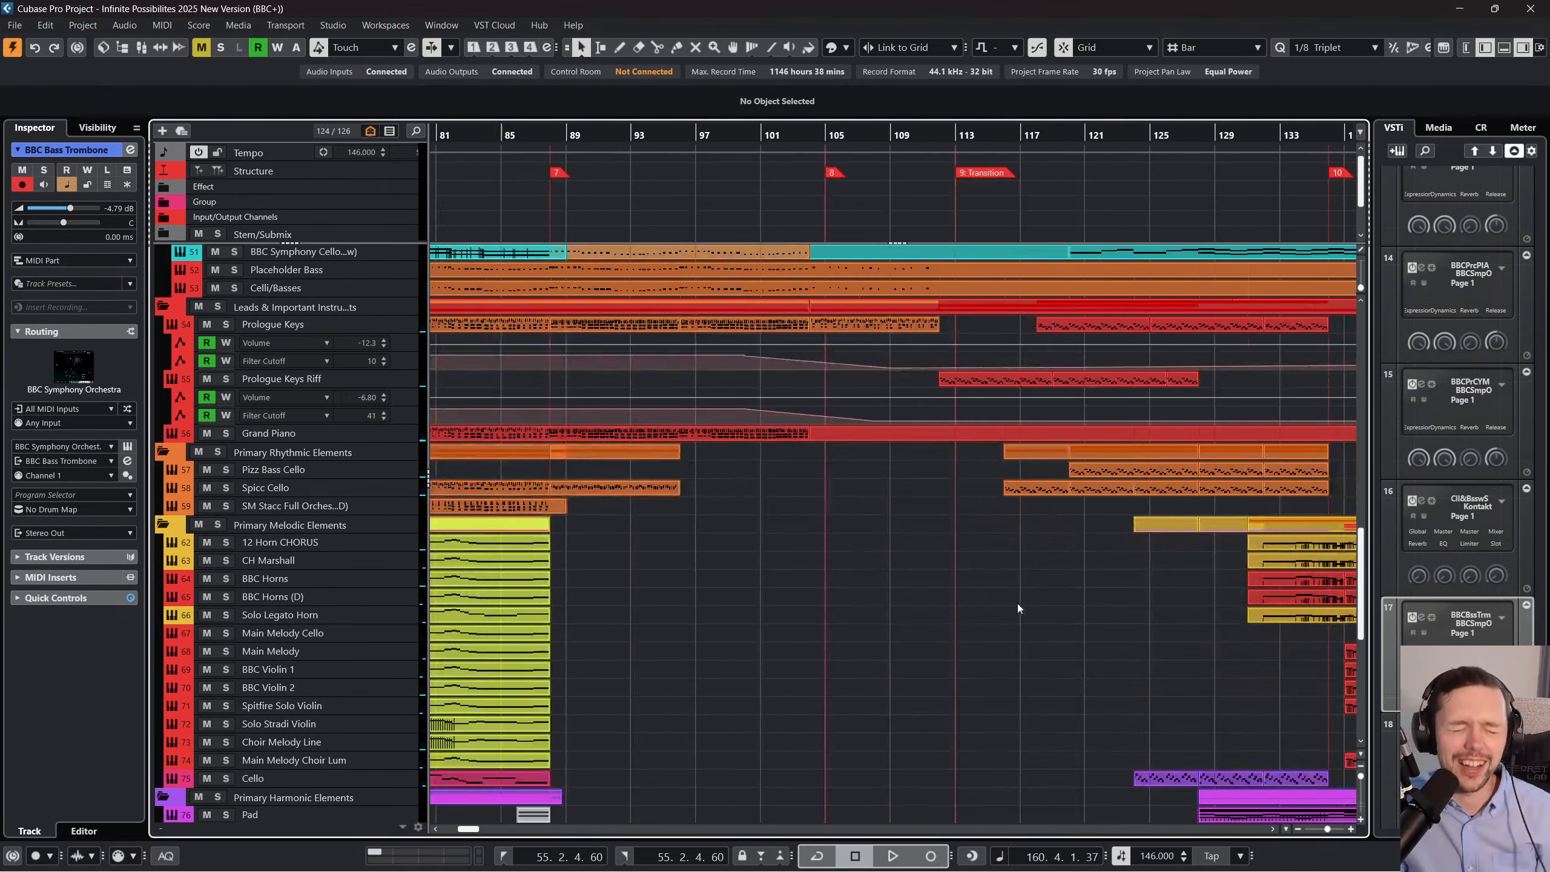
scroll(1017, 609, left, 2)
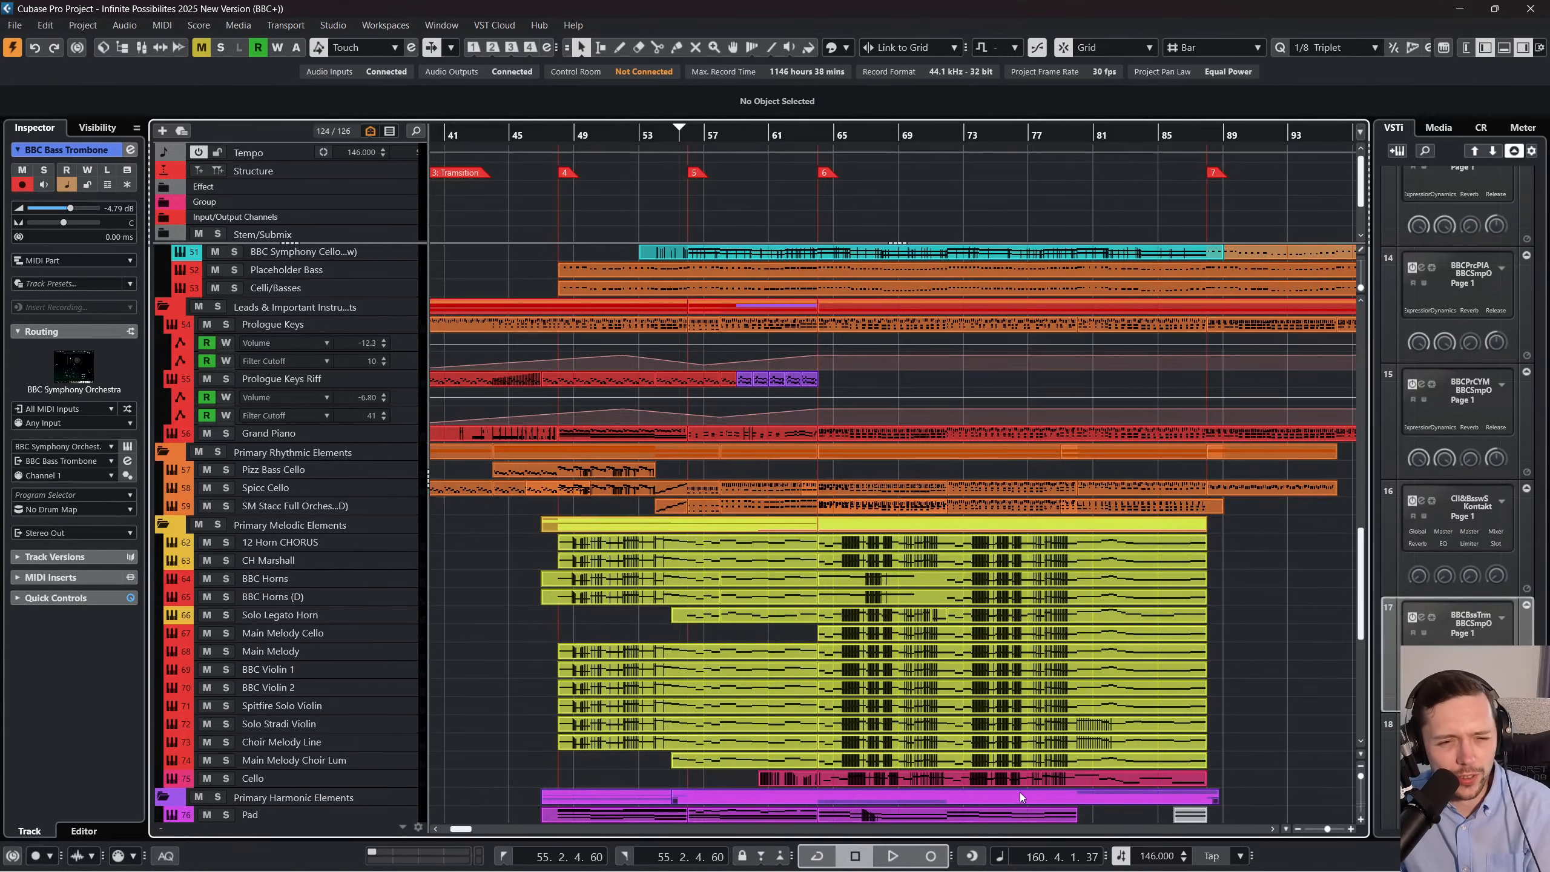
scroll(976, 751, left, 10)
scroll(775, 393, up, 15)
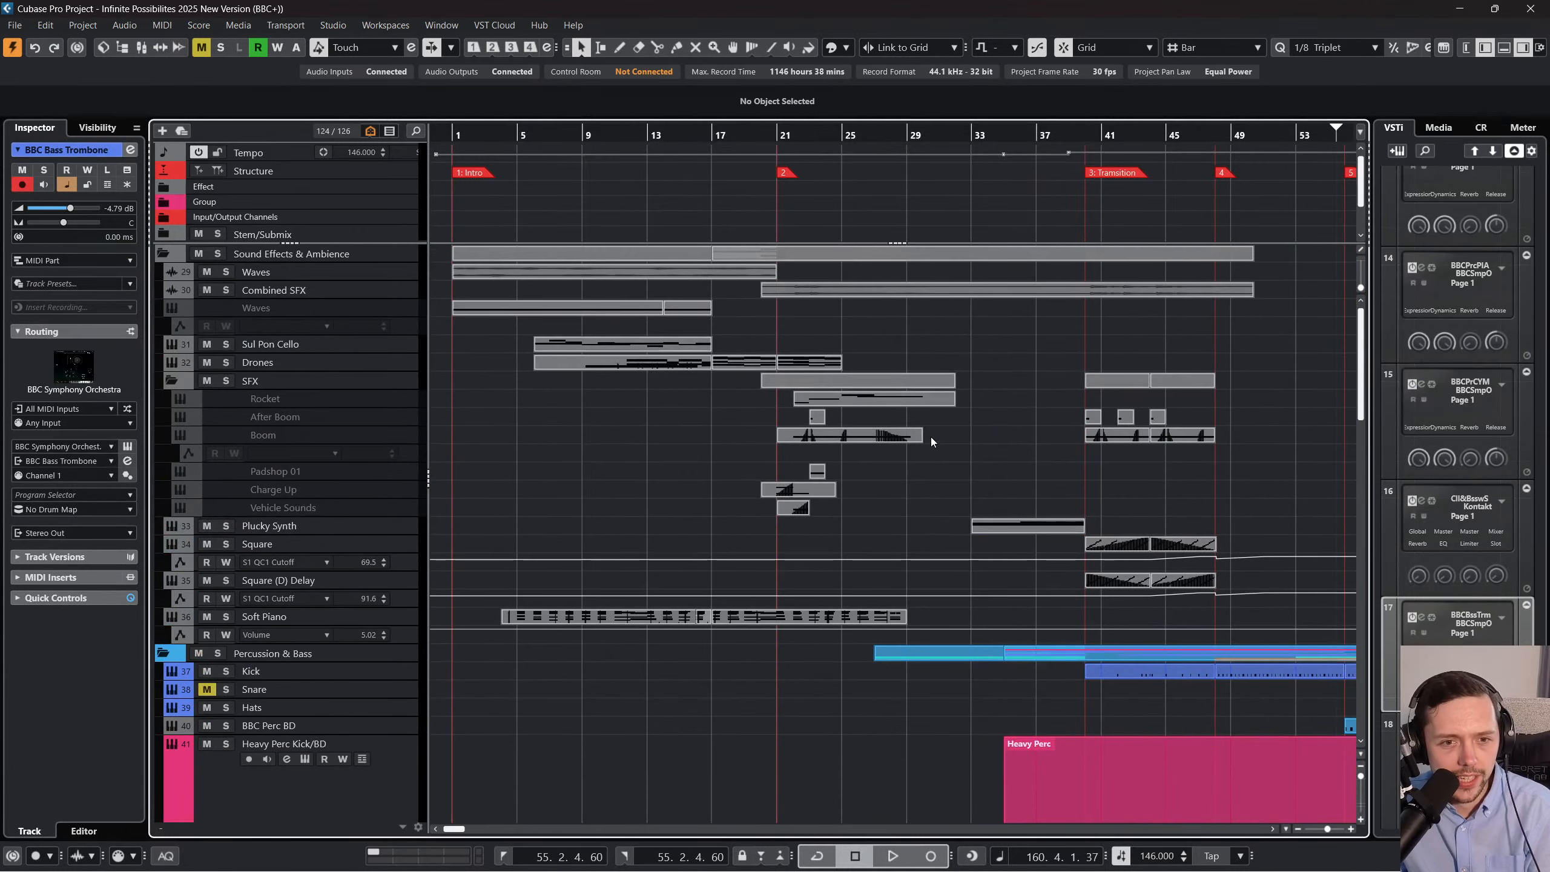
scroll(931, 440, down, 10)
scroll(940, 434, right, 6)
scroll(927, 425, up, 8)
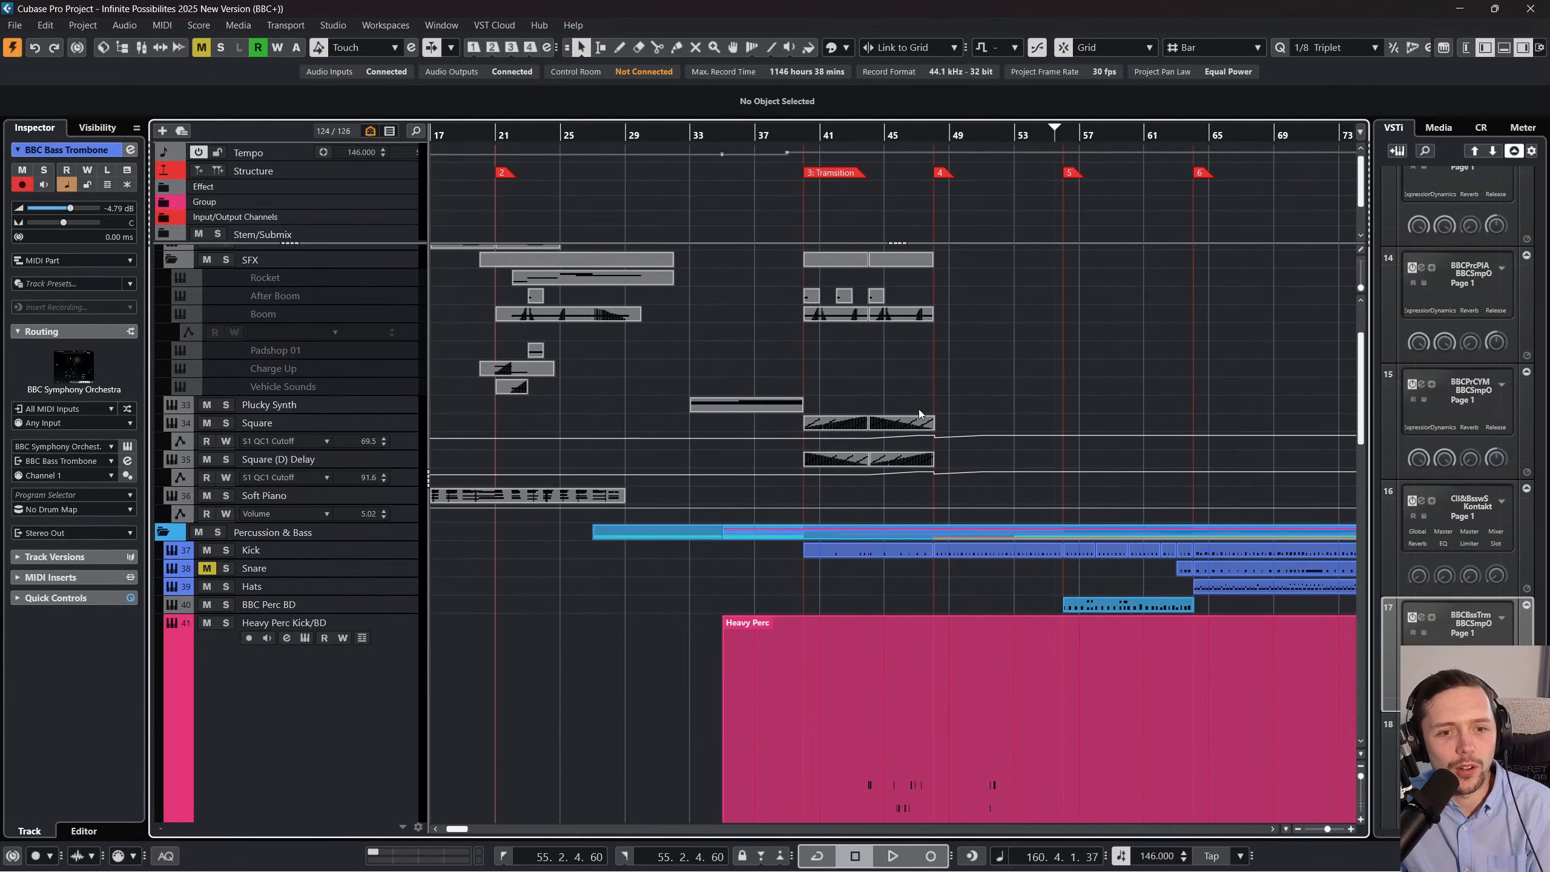
scroll(925, 407, up, 2)
scroll(933, 398, left, 3)
scroll(964, 398, right, 5)
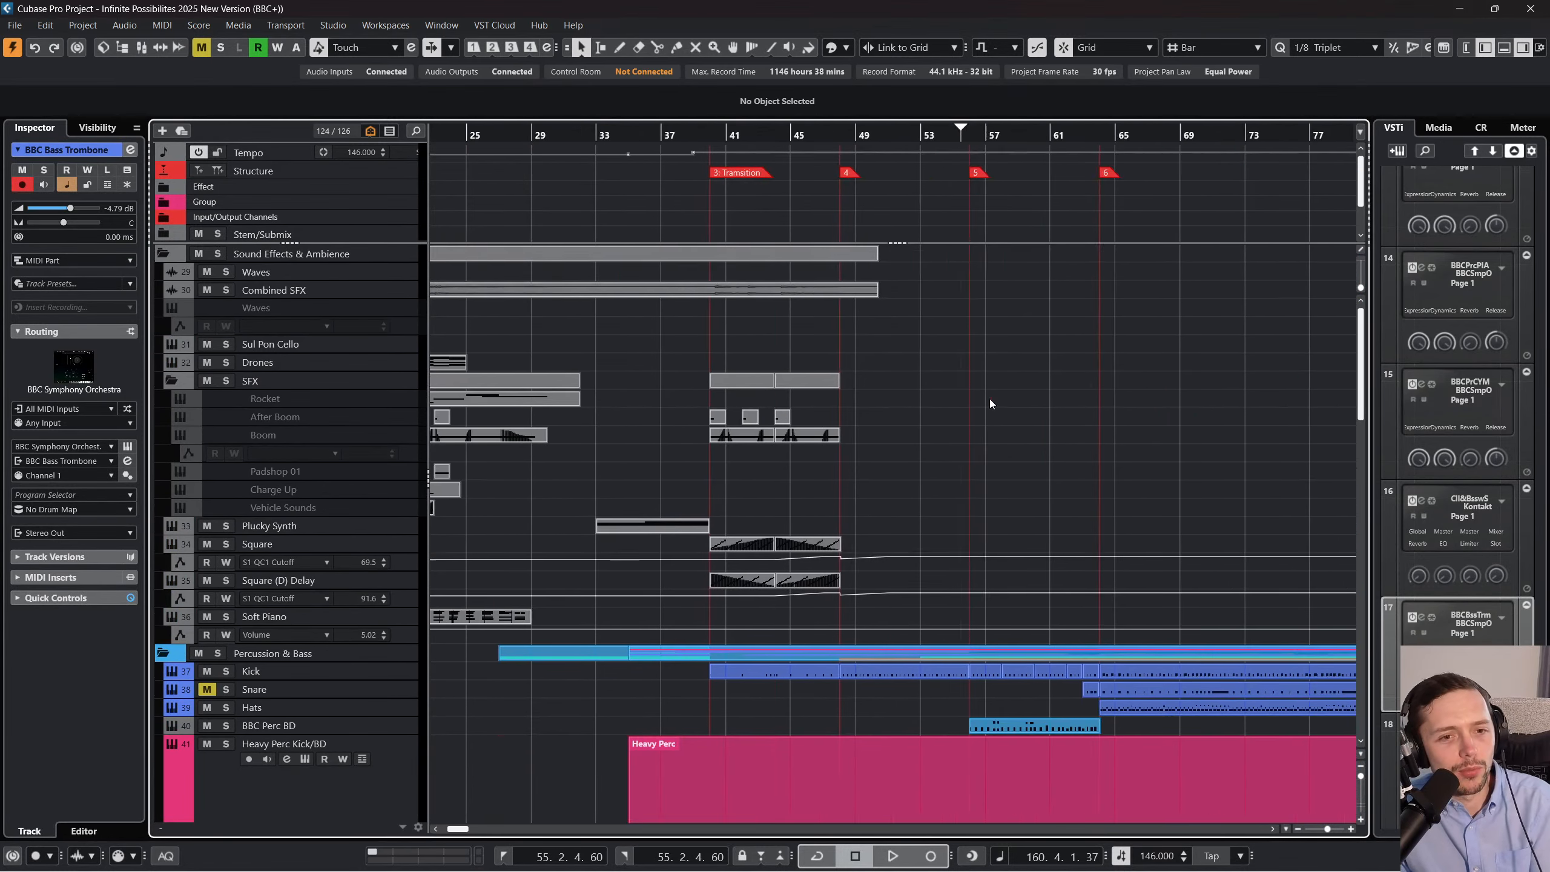
Examine the percussion, low strings, melodic and harmonic parts around the section 3 Transition and sections 4 to 6.
scroll(964, 388, down, 10)
scroll(935, 378, left, 5)
scroll(935, 378, up, 6)
scroll(935, 378, right, 5)
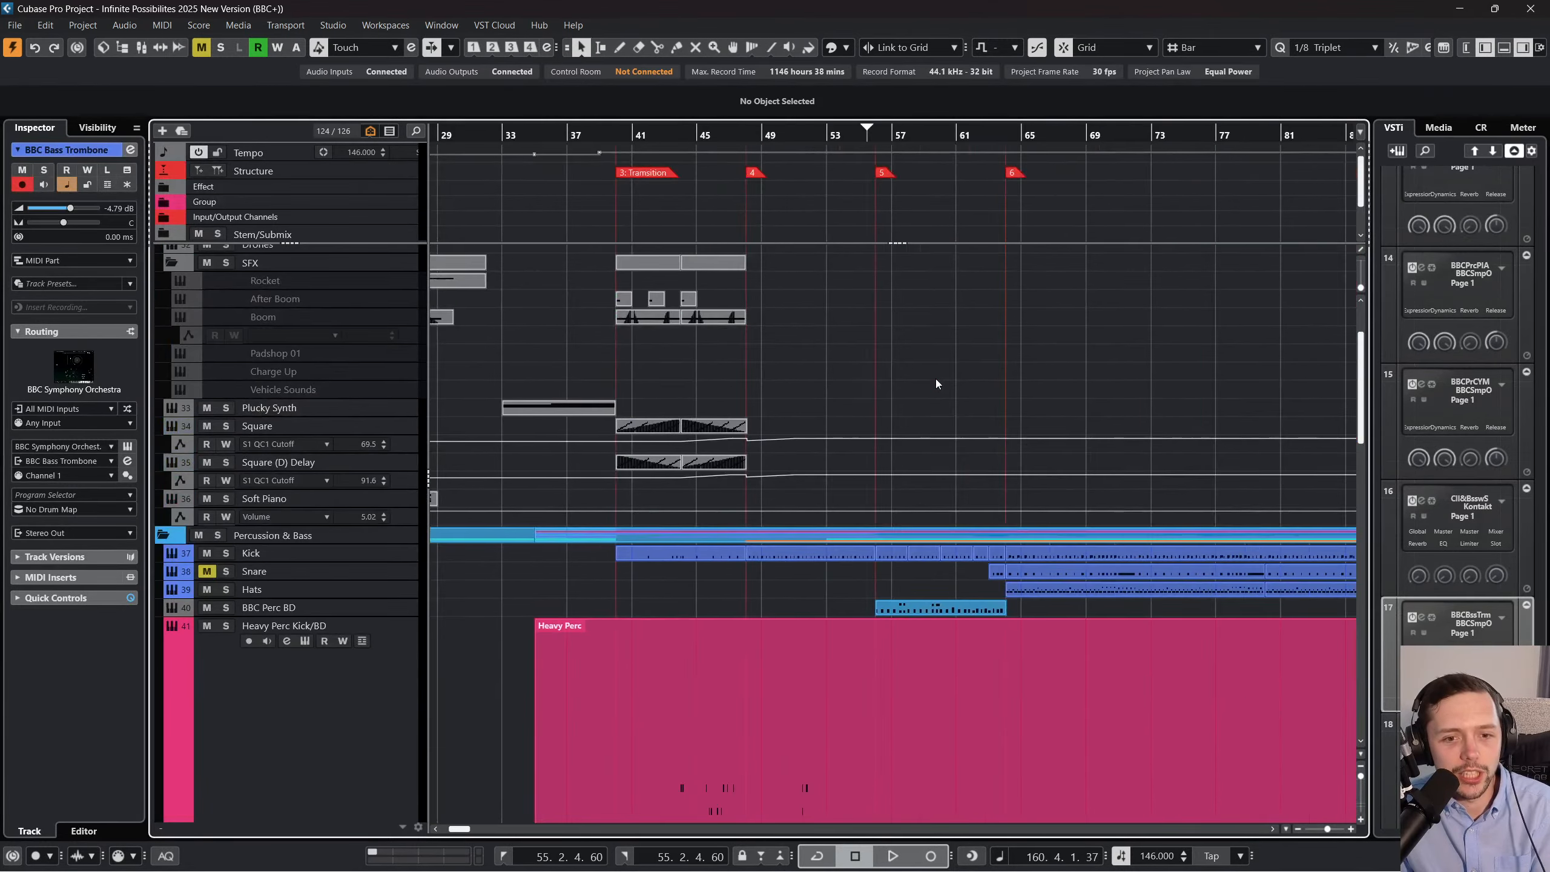
scroll(935, 379, down, 8)
scroll(915, 391, up, 3)
scroll(897, 403, left, 5)
scroll(897, 400, down, 8)
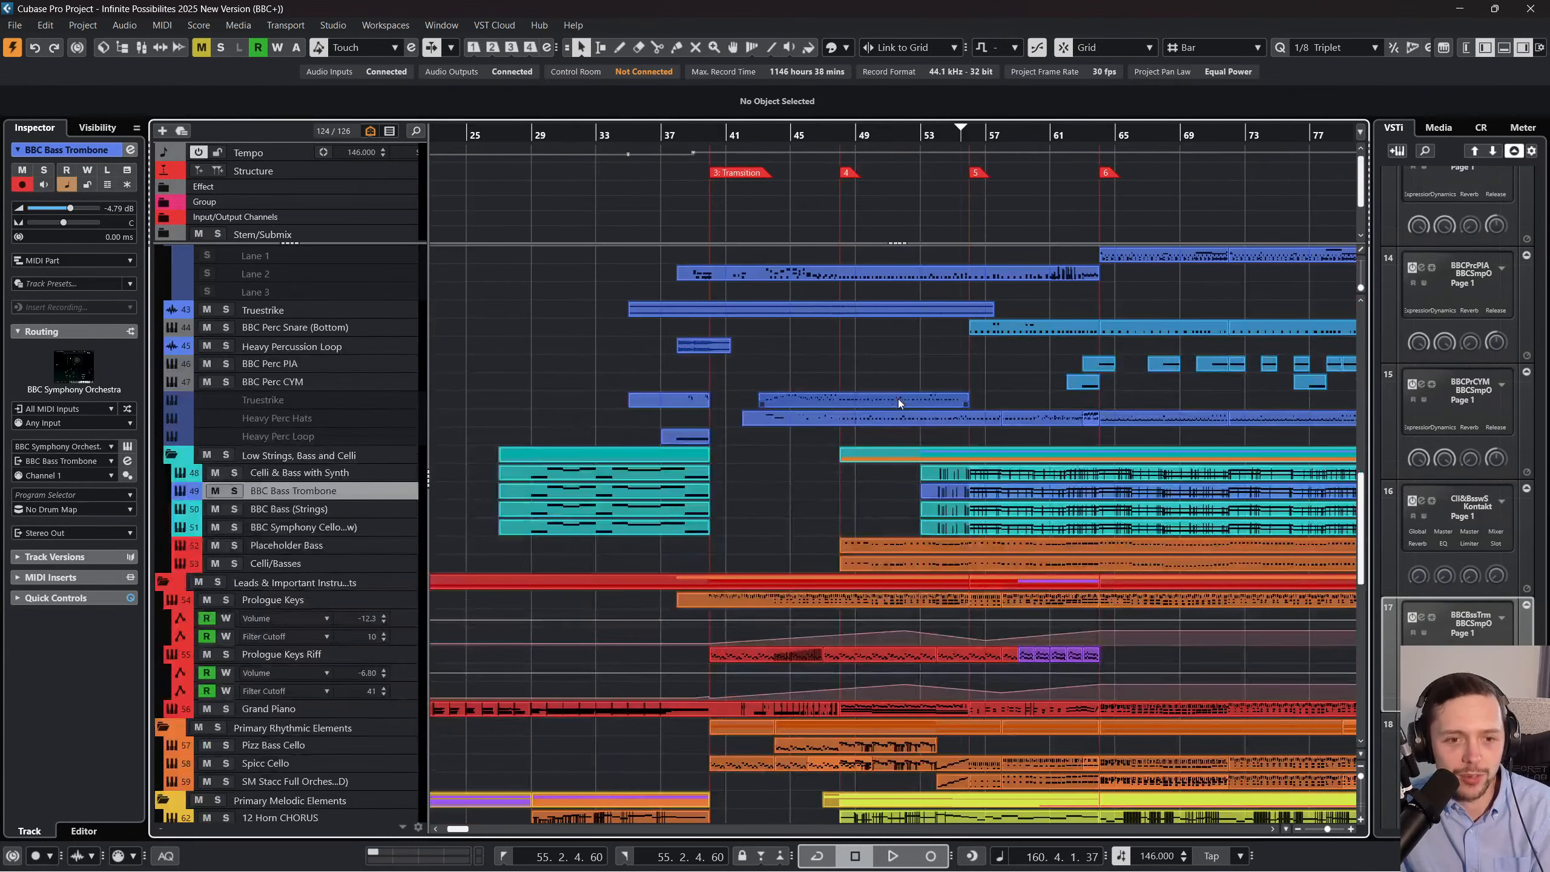
scroll(897, 399, down, 4)
scroll(897, 400, down, 8)
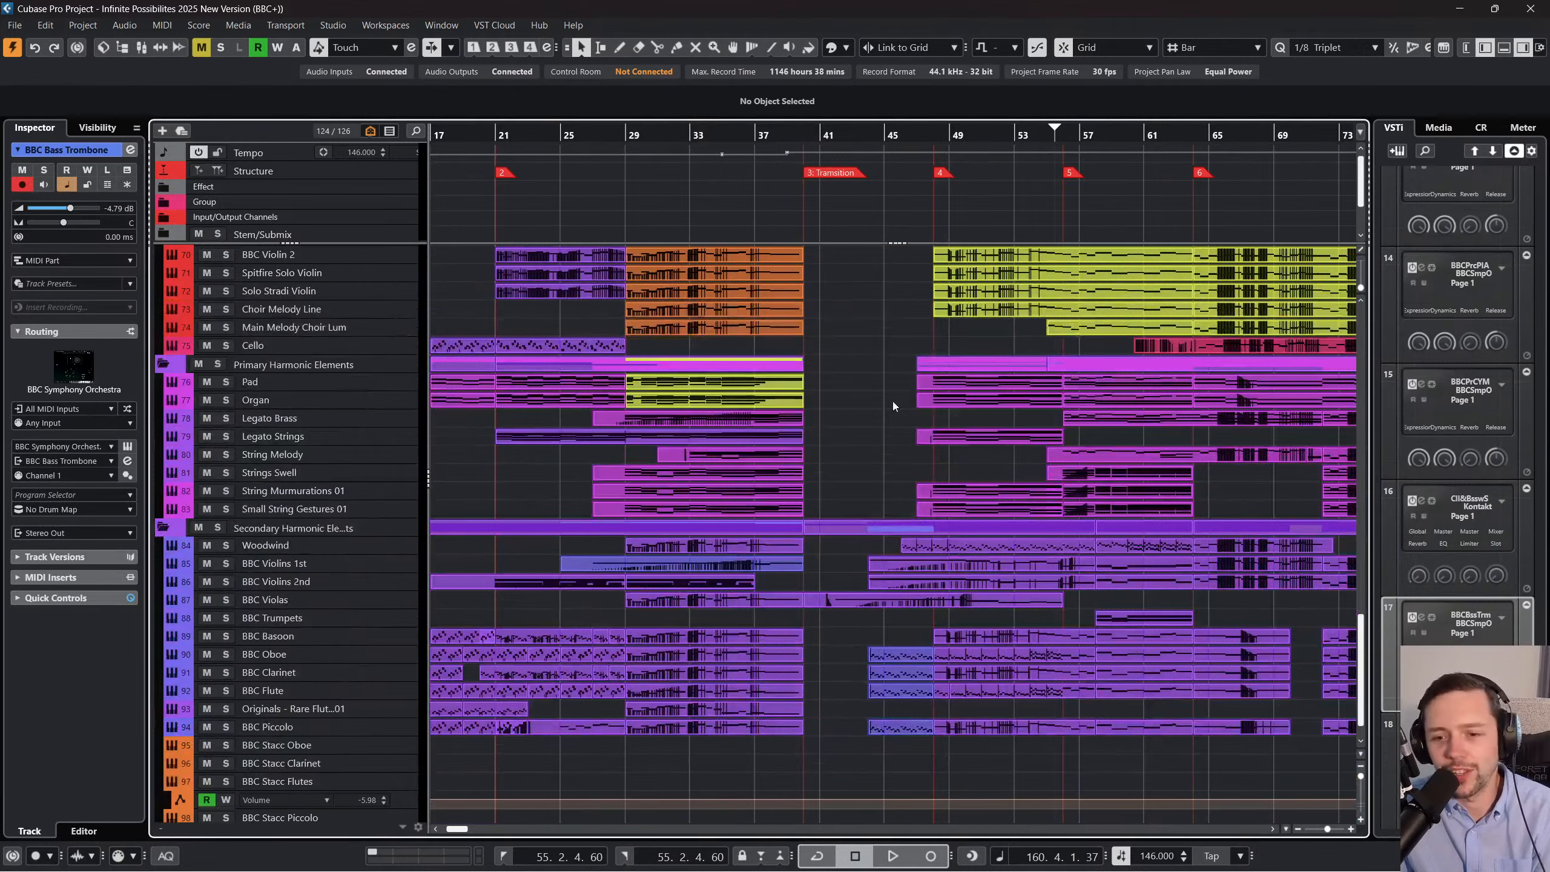
scroll(892, 402, up, 12)
scroll(896, 400, up, 5)
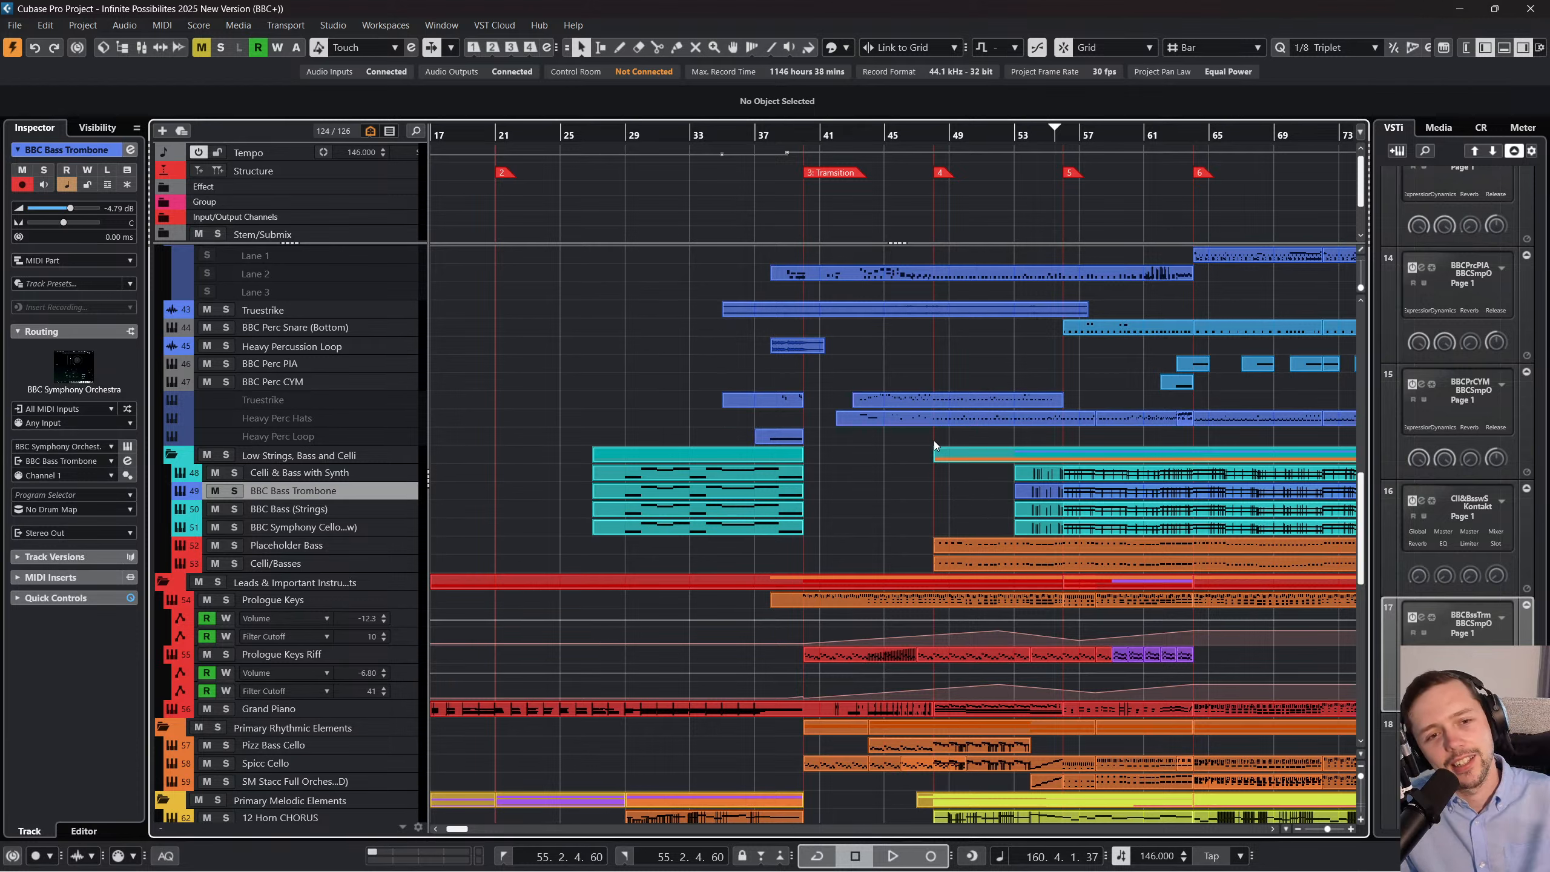
Position the playhead at bar 40 and move it back to bar 35, checking the parts leading into the Transition.
click(811, 143)
scroll(843, 314, down, 4)
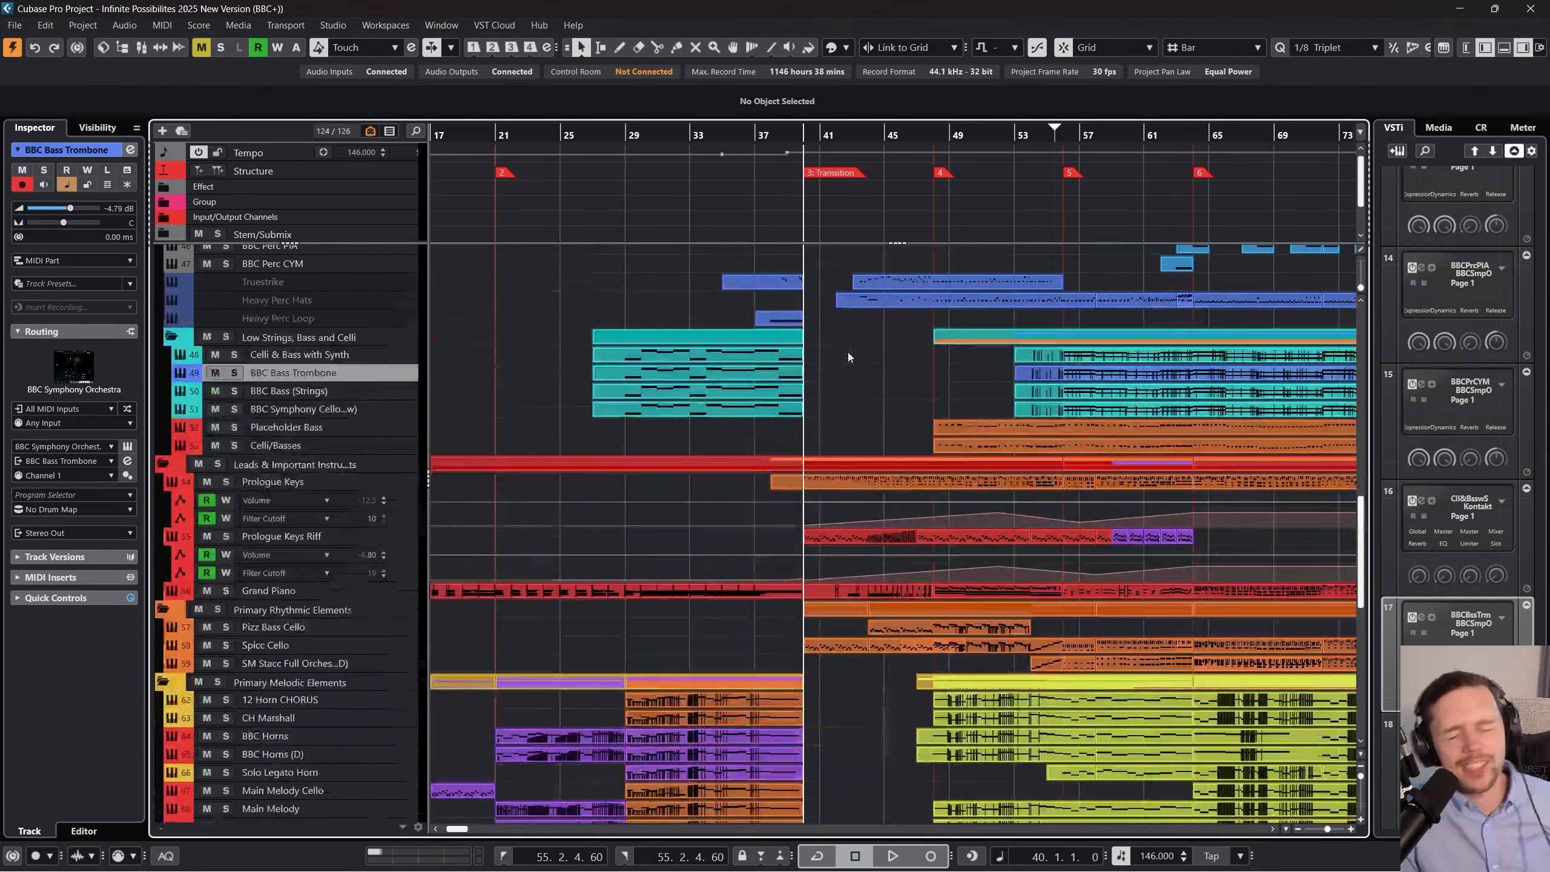
scroll(849, 351, down, 4)
scroll(849, 352, up, 4)
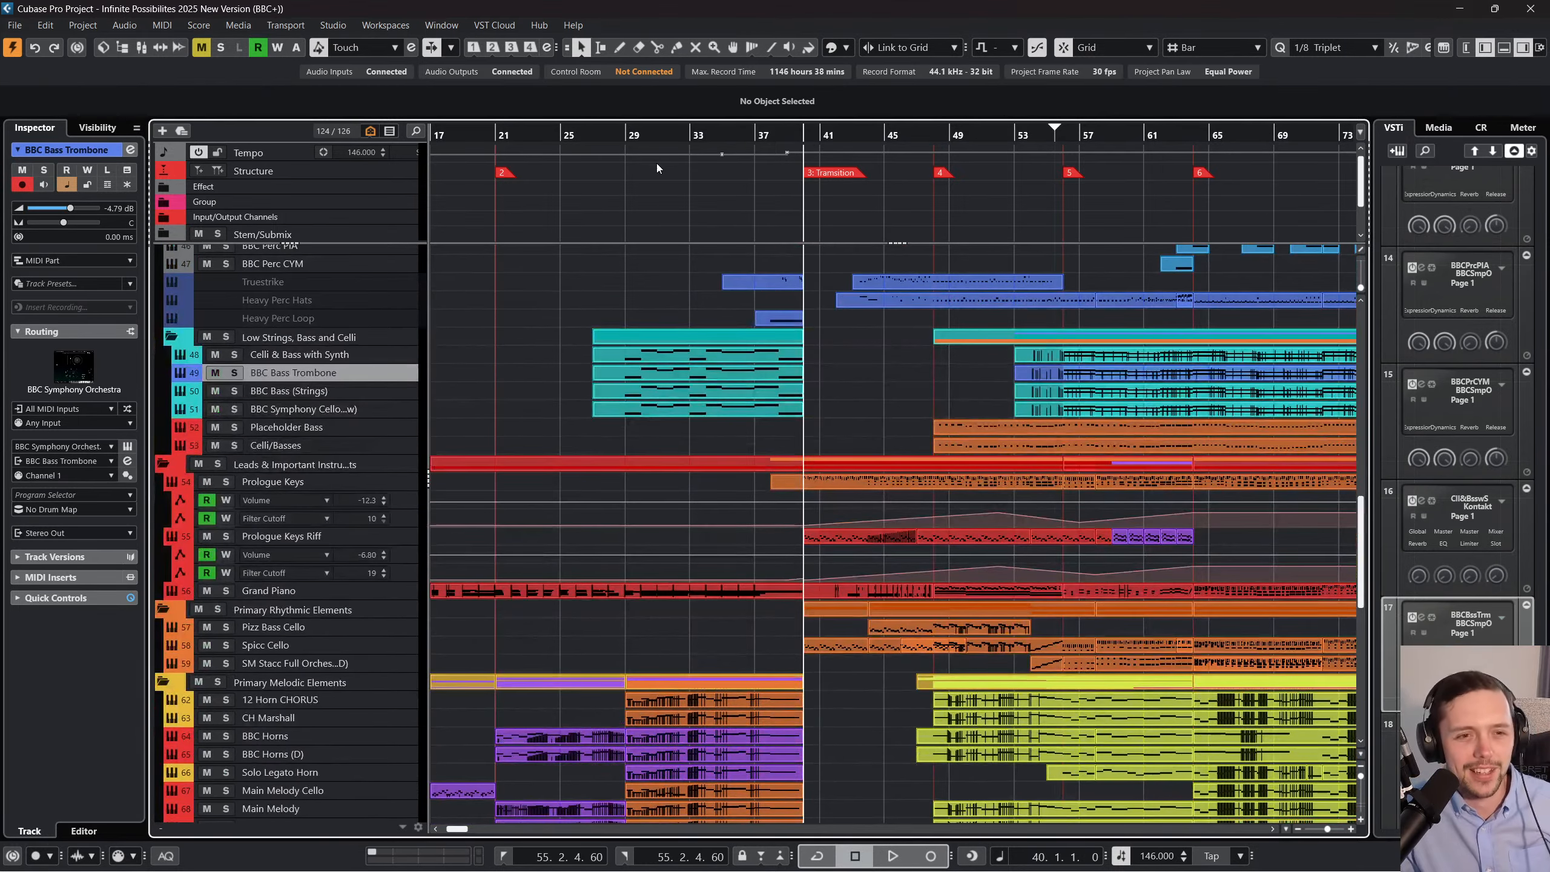
click(720, 137)
scroll(722, 232, down, 1)
scroll(901, 609, down, 20)
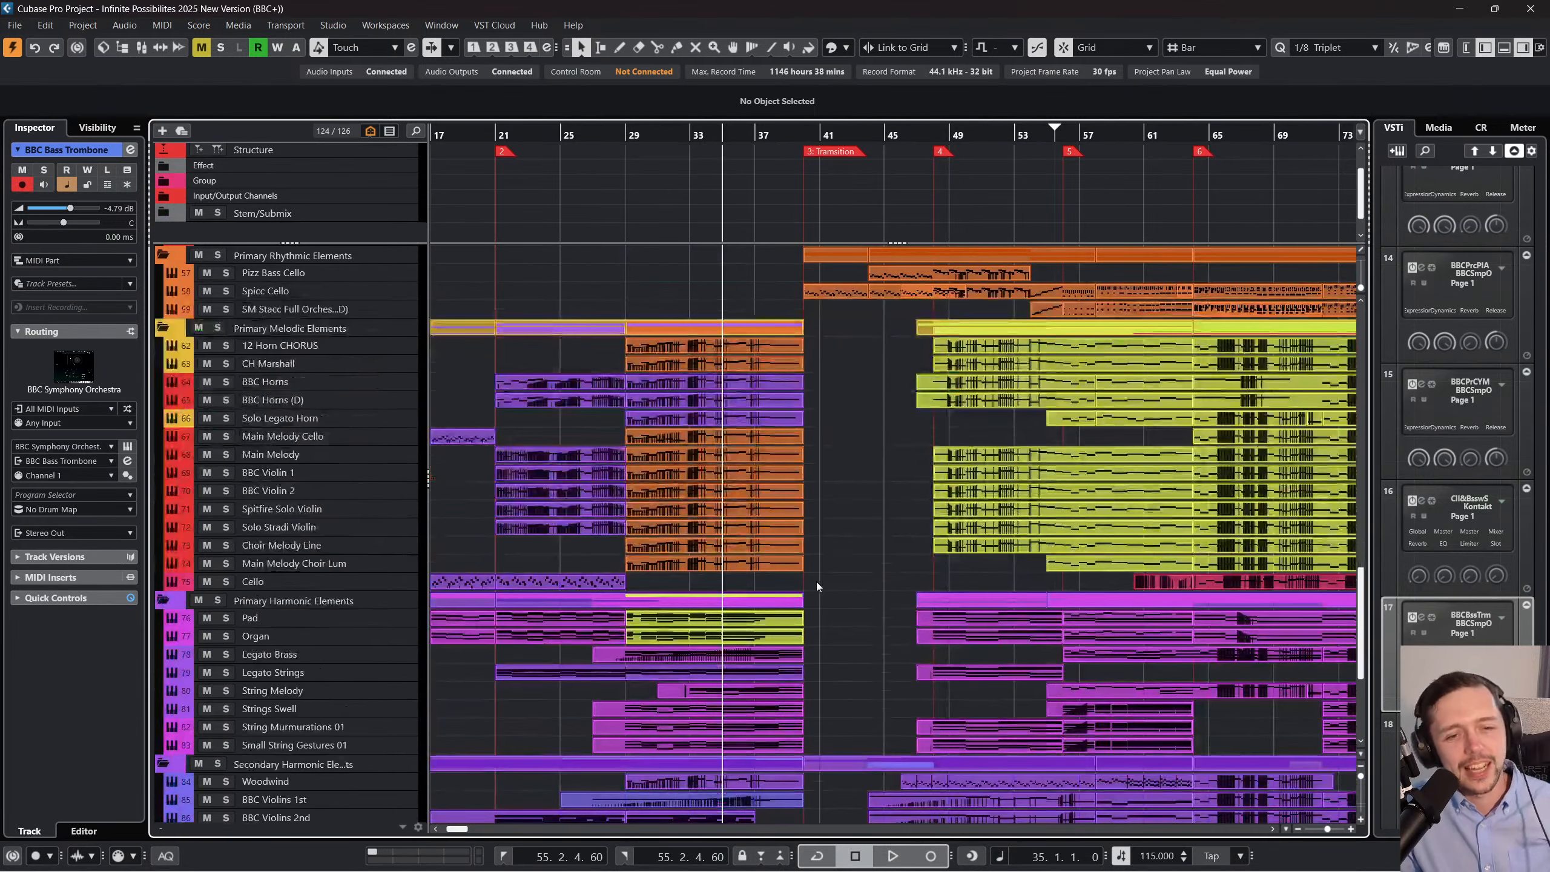
scroll(764, 407, up, 14)
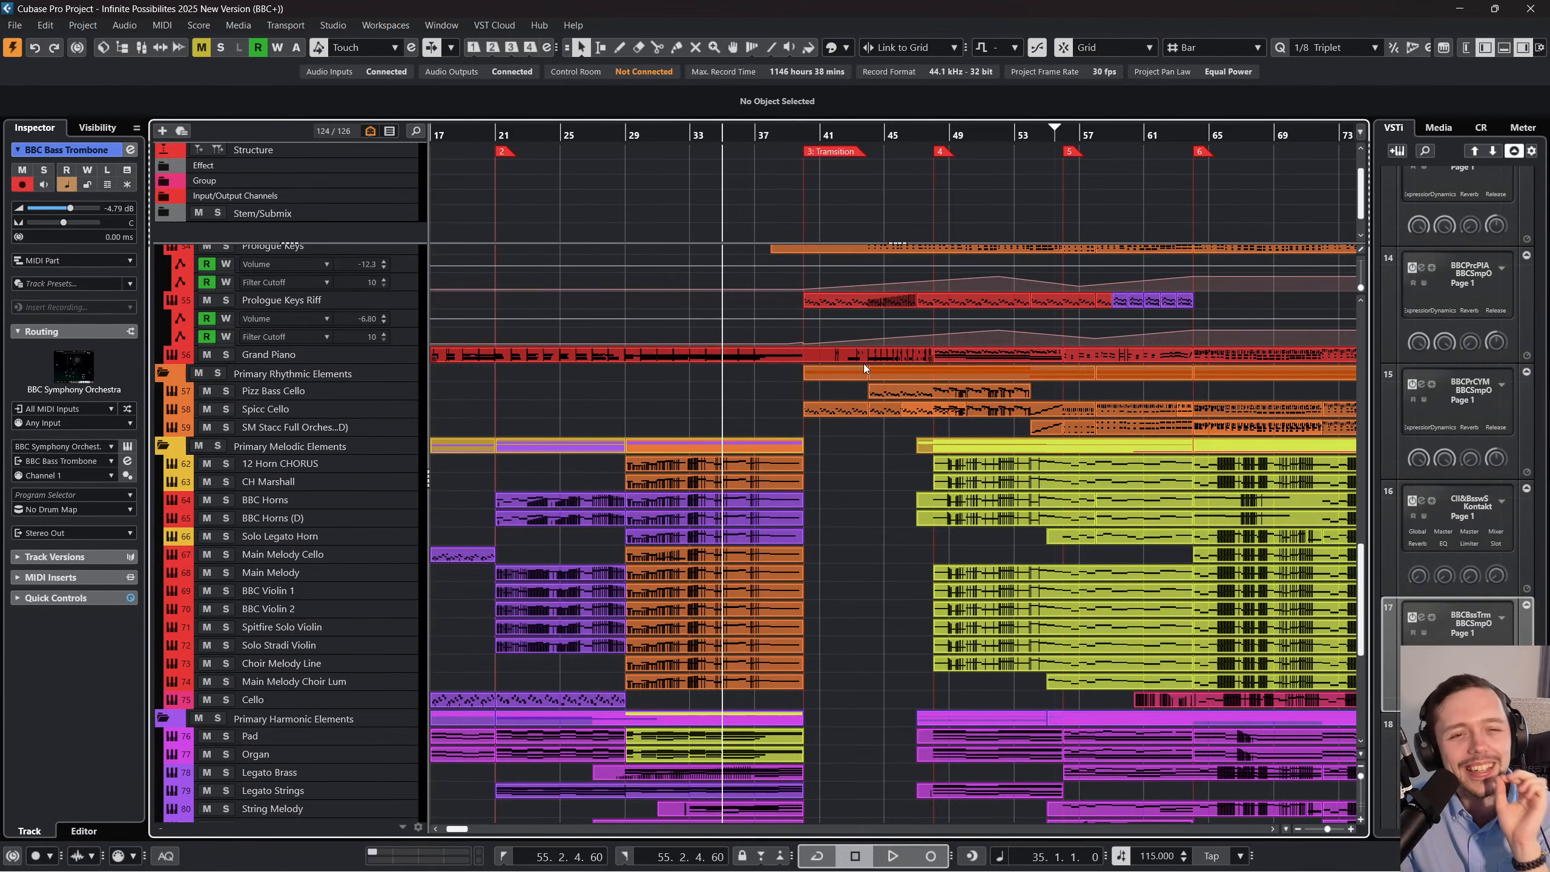
Play from about bar 37 toward the section 3 Transition, examining the percussion and low-strings parts.
drag(802, 137, 764, 135)
key(space)
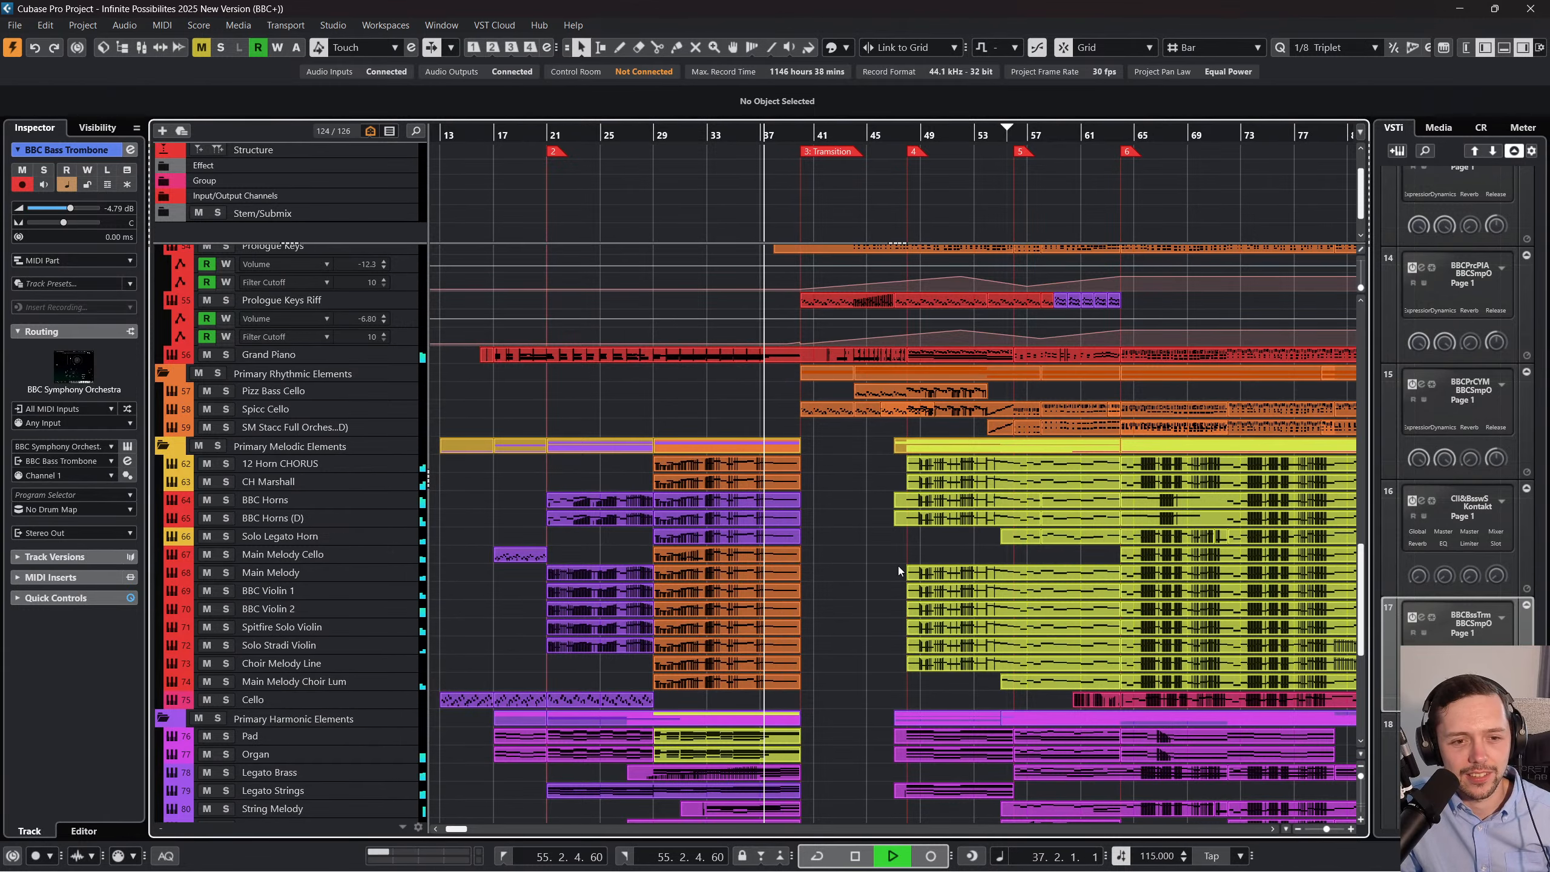
scroll(899, 564, up, 5)
scroll(867, 492, up, 5)
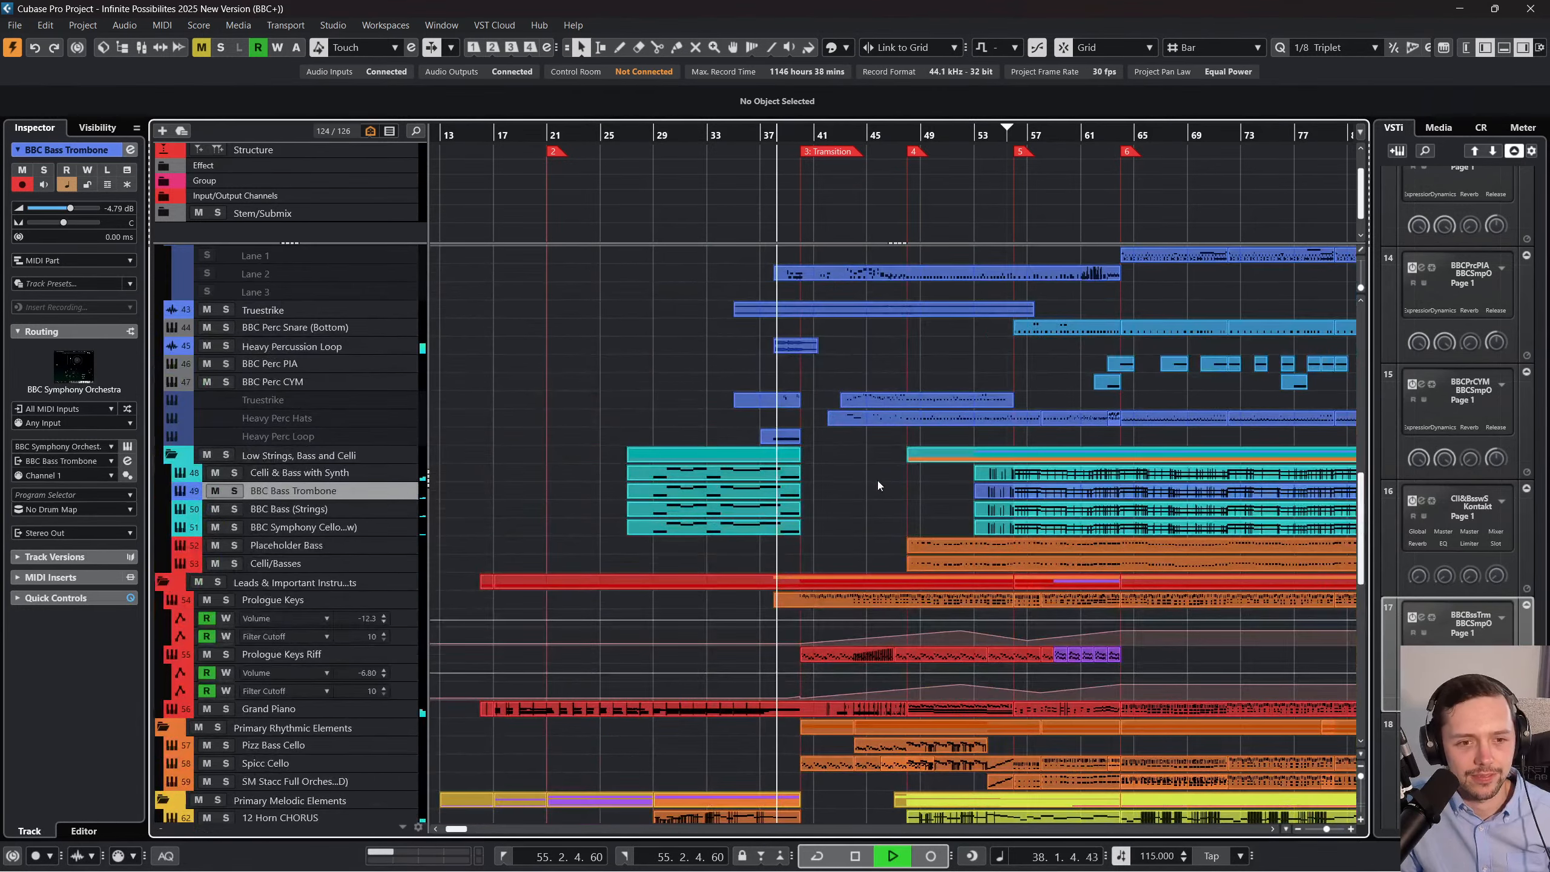
Examine the percussion, low strings, melodic and harmonic tracks during playback of the Transition and section 4, and stop playback around bar 51.
scroll(894, 468, up, 3)
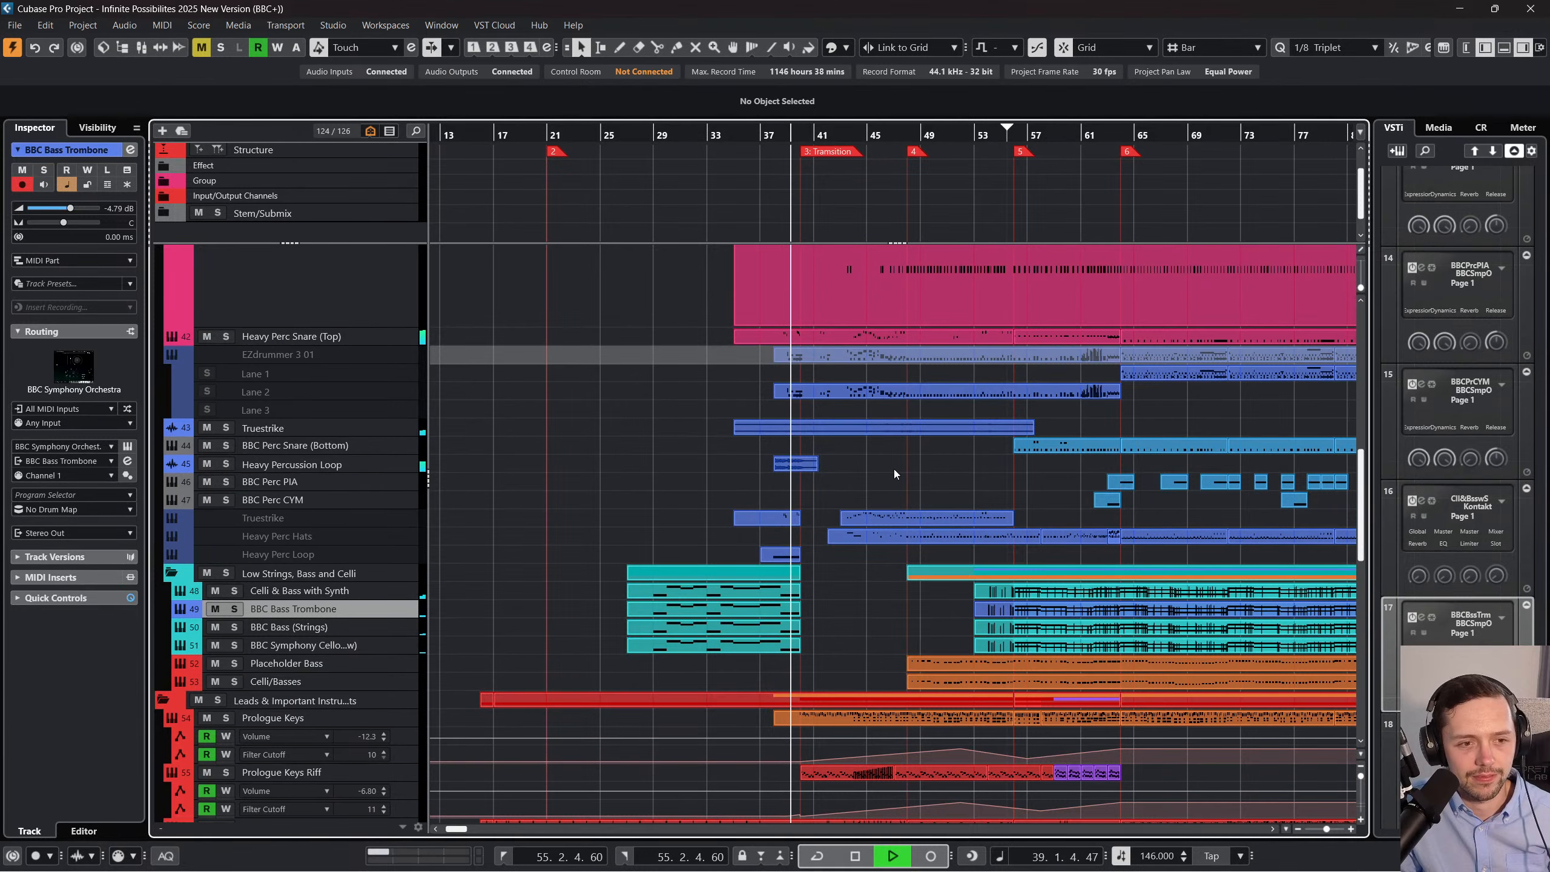
scroll(906, 467, down, 3)
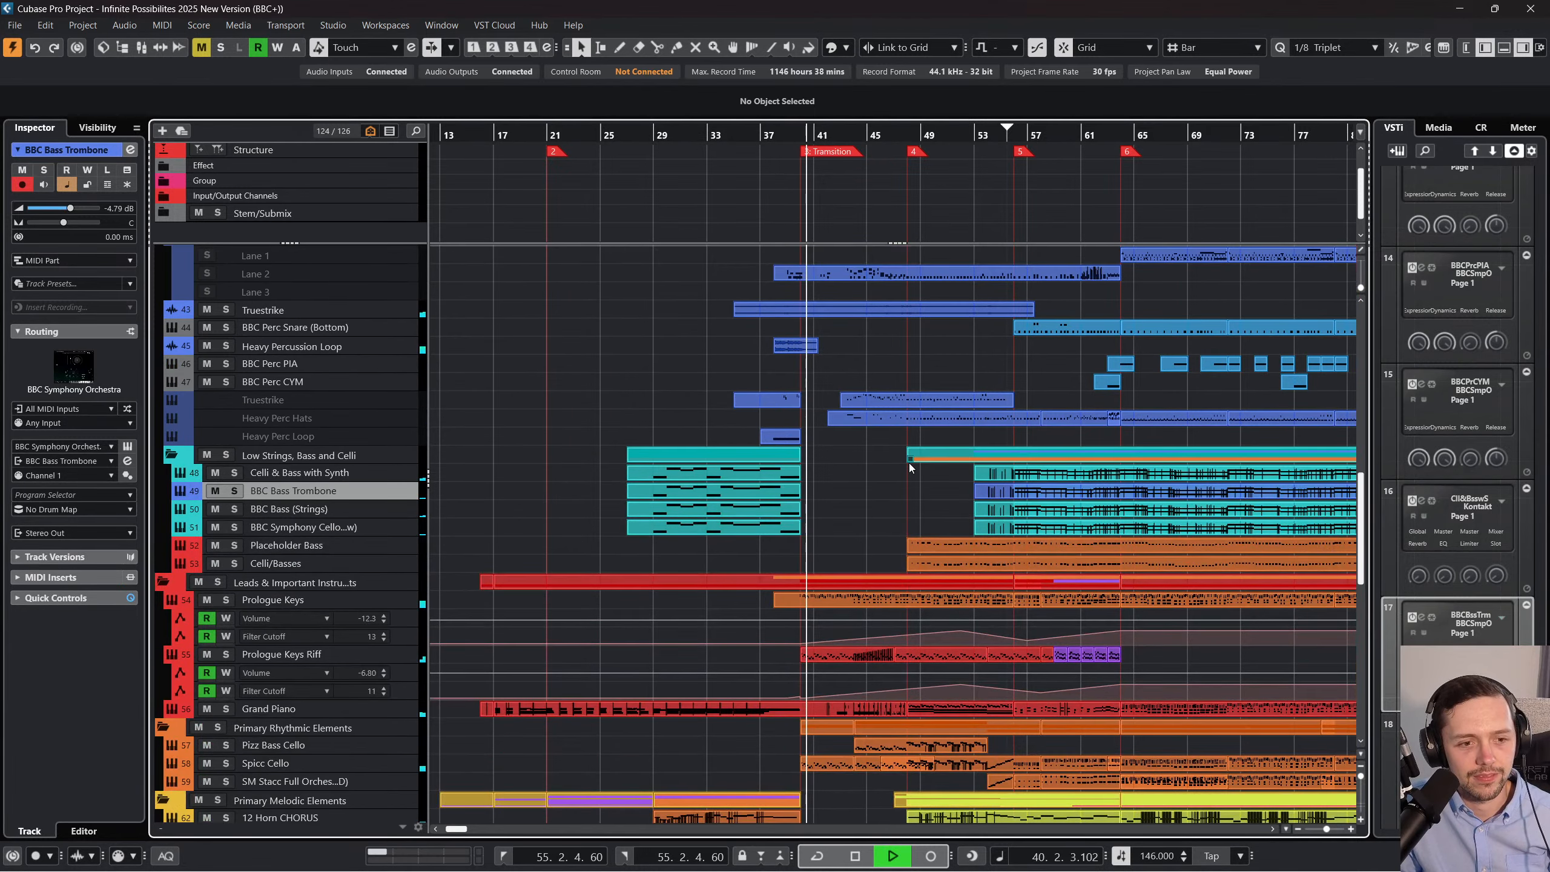
scroll(908, 462, down, 5)
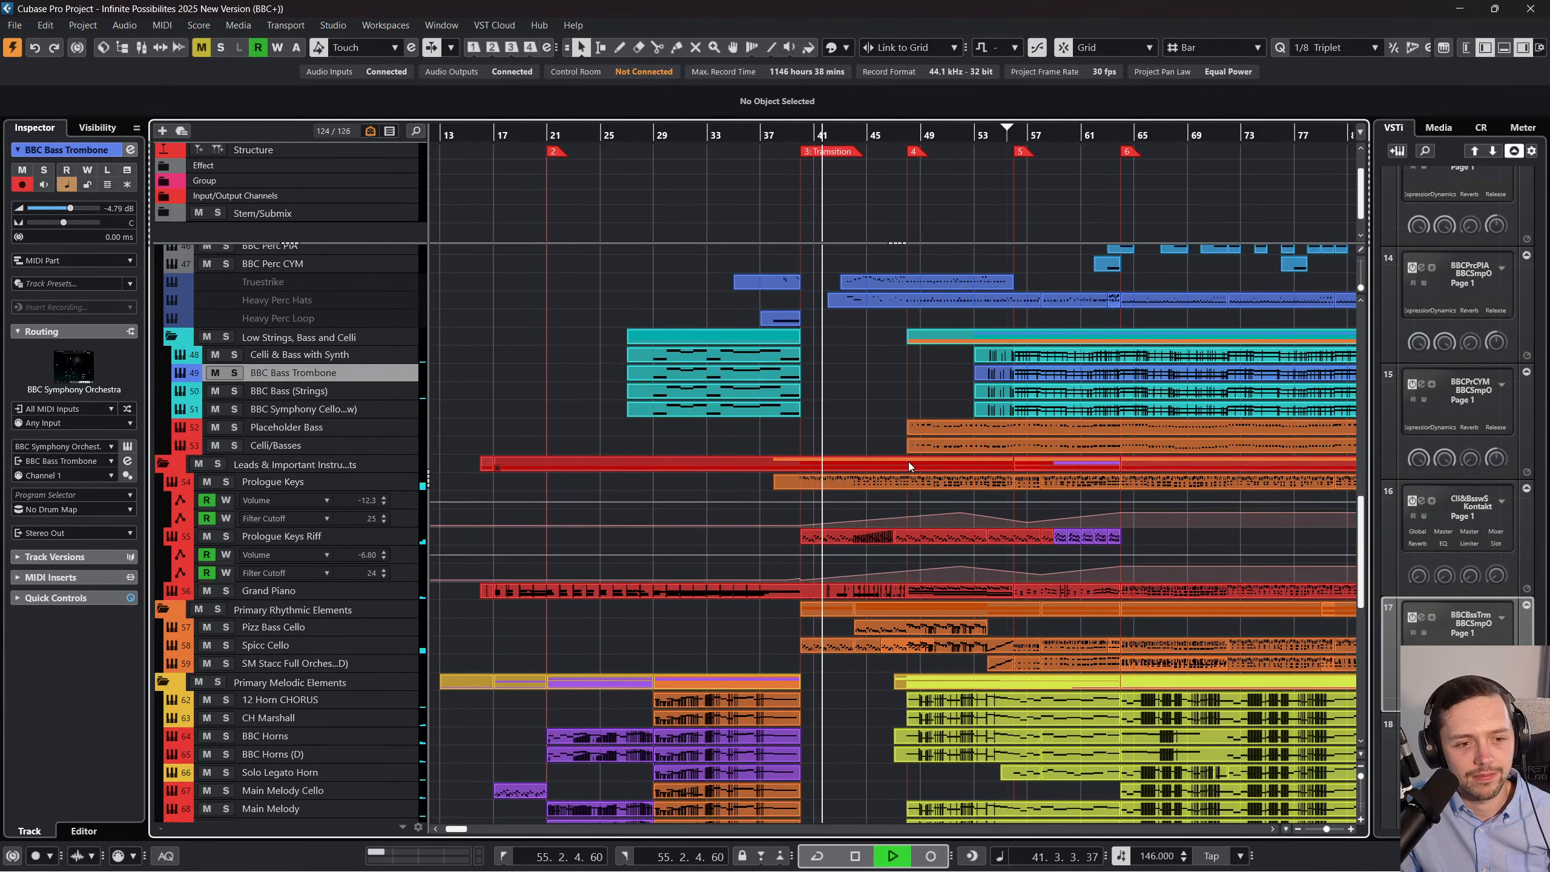
scroll(908, 461, down, 4)
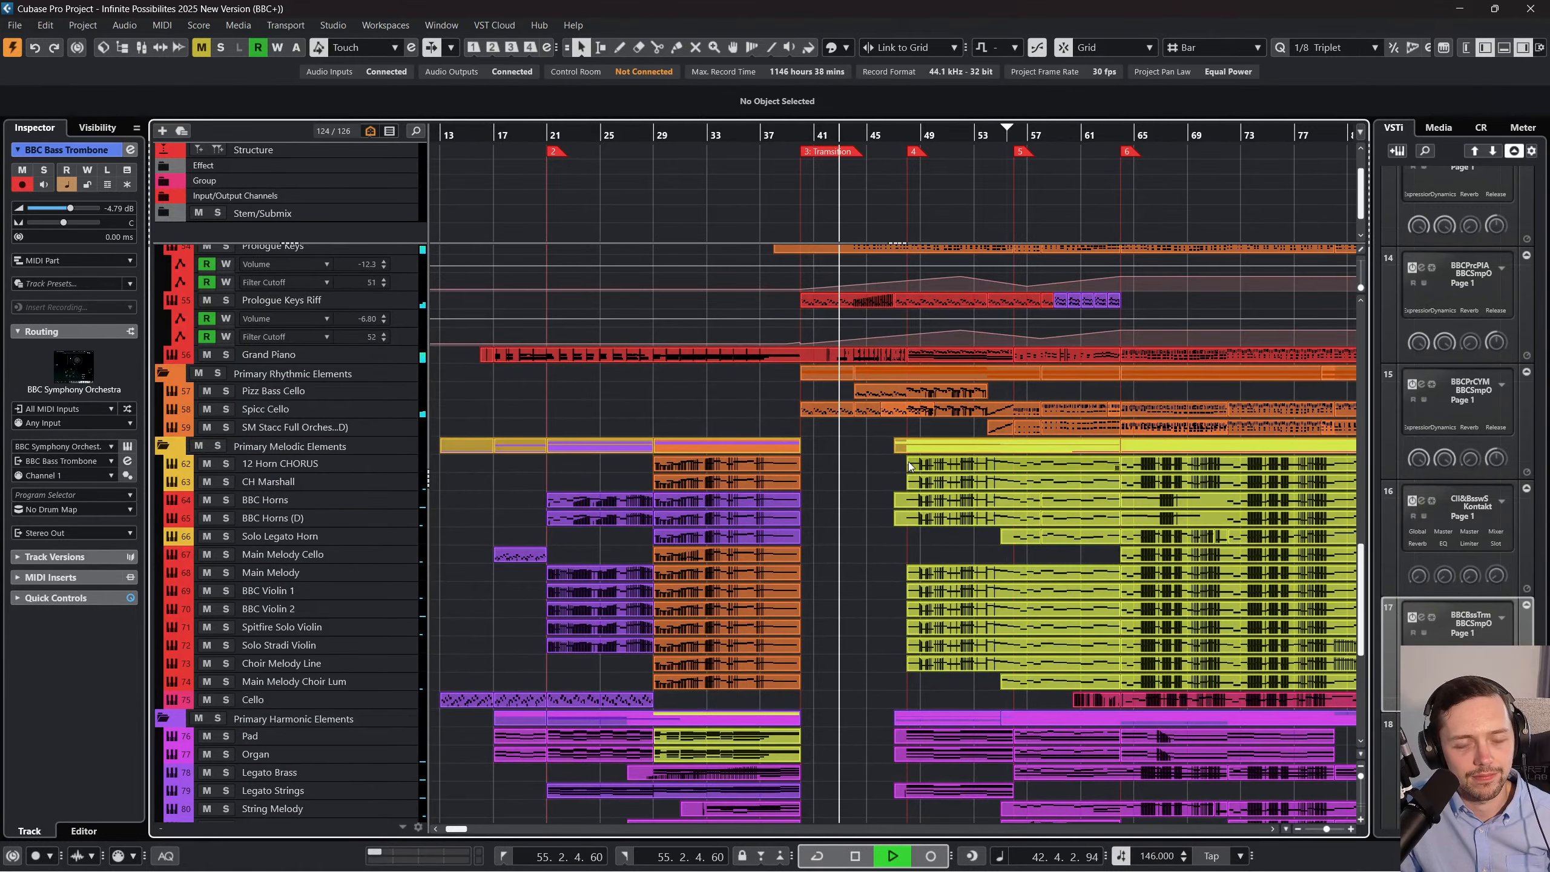
scroll(908, 462, up, 3)
scroll(908, 462, down, 6)
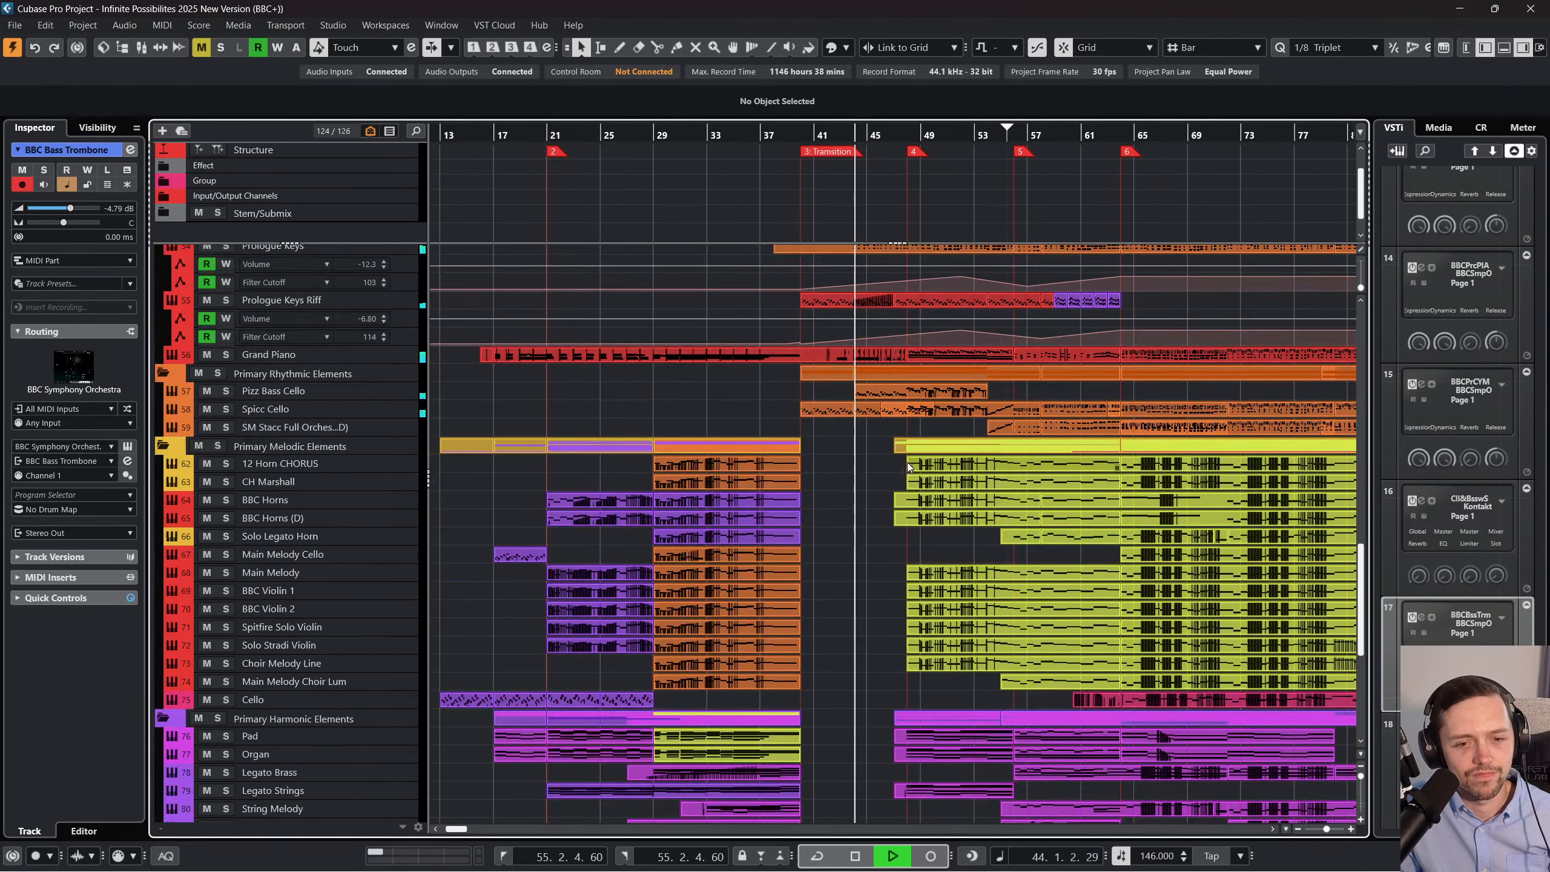
scroll(894, 480, down, 4)
scroll(892, 480, down, 3)
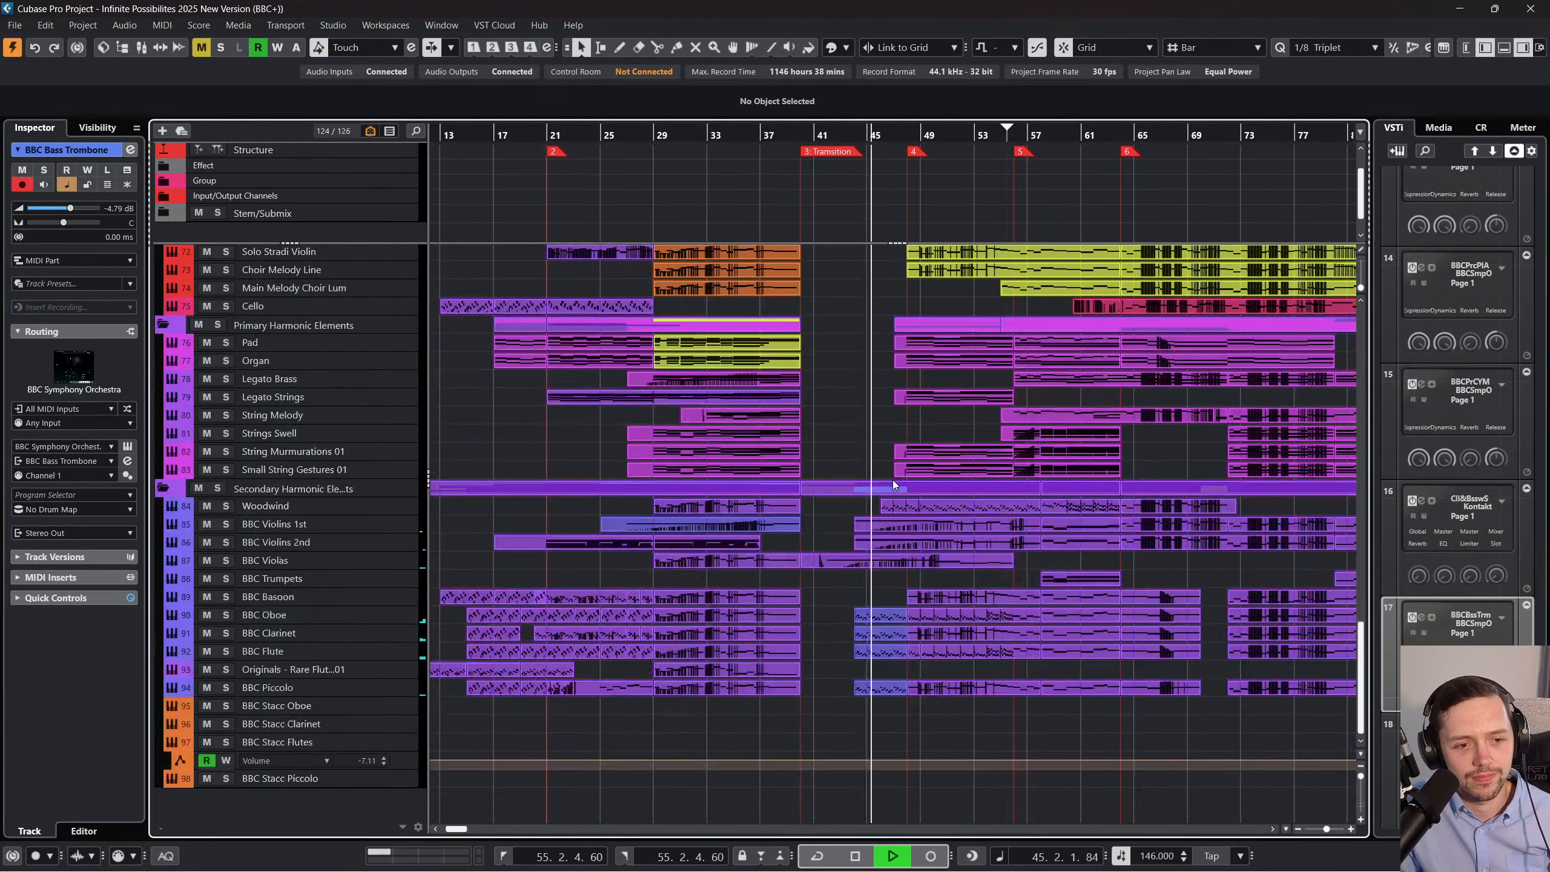
scroll(893, 480, up, 12)
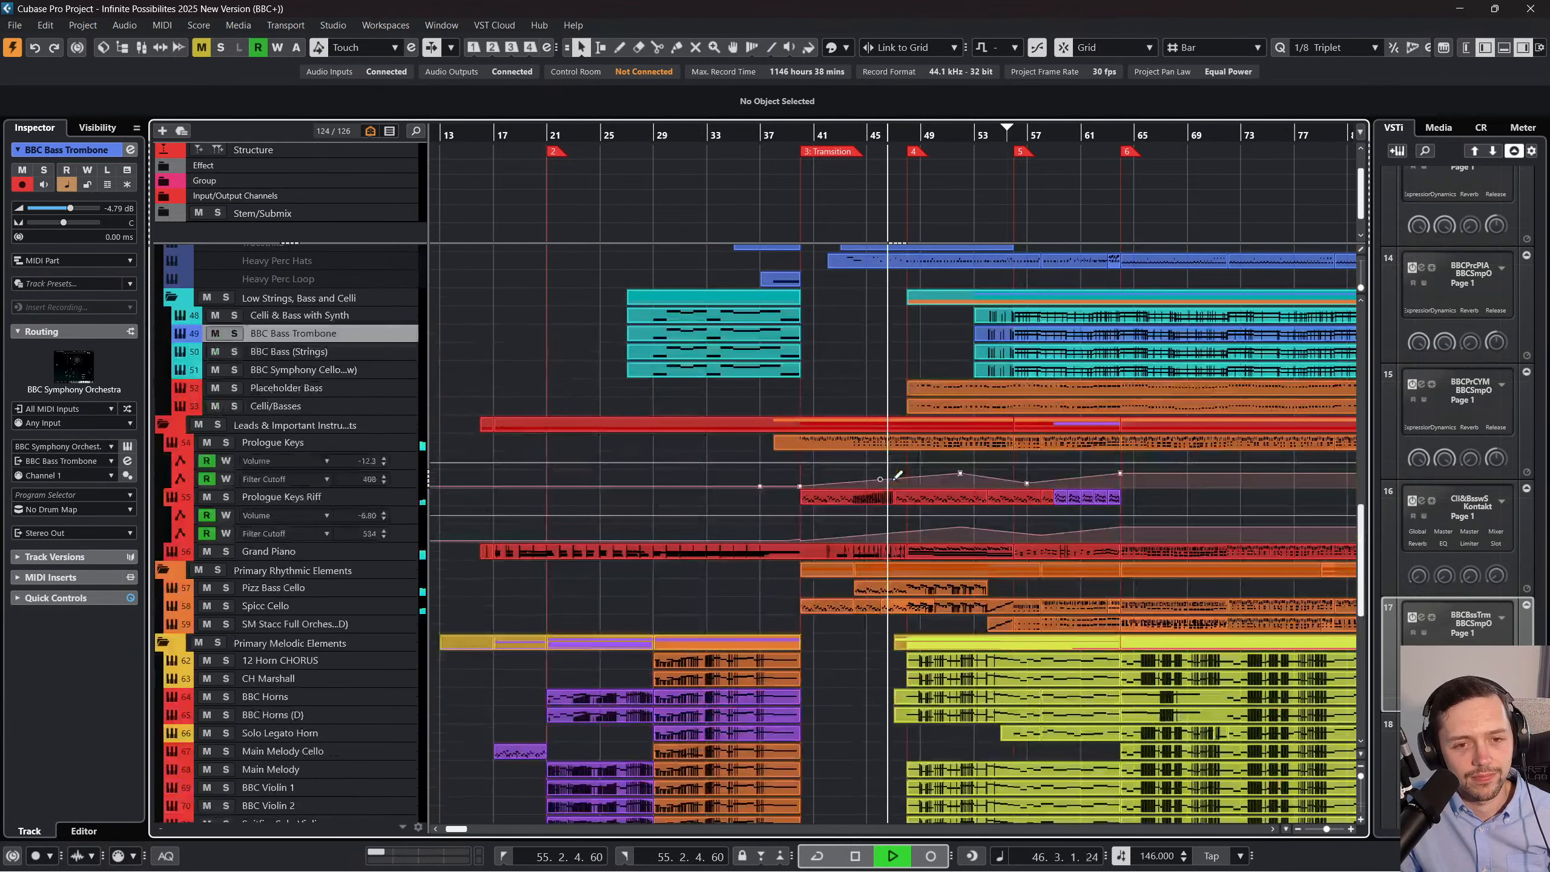
scroll(892, 480, right, 4)
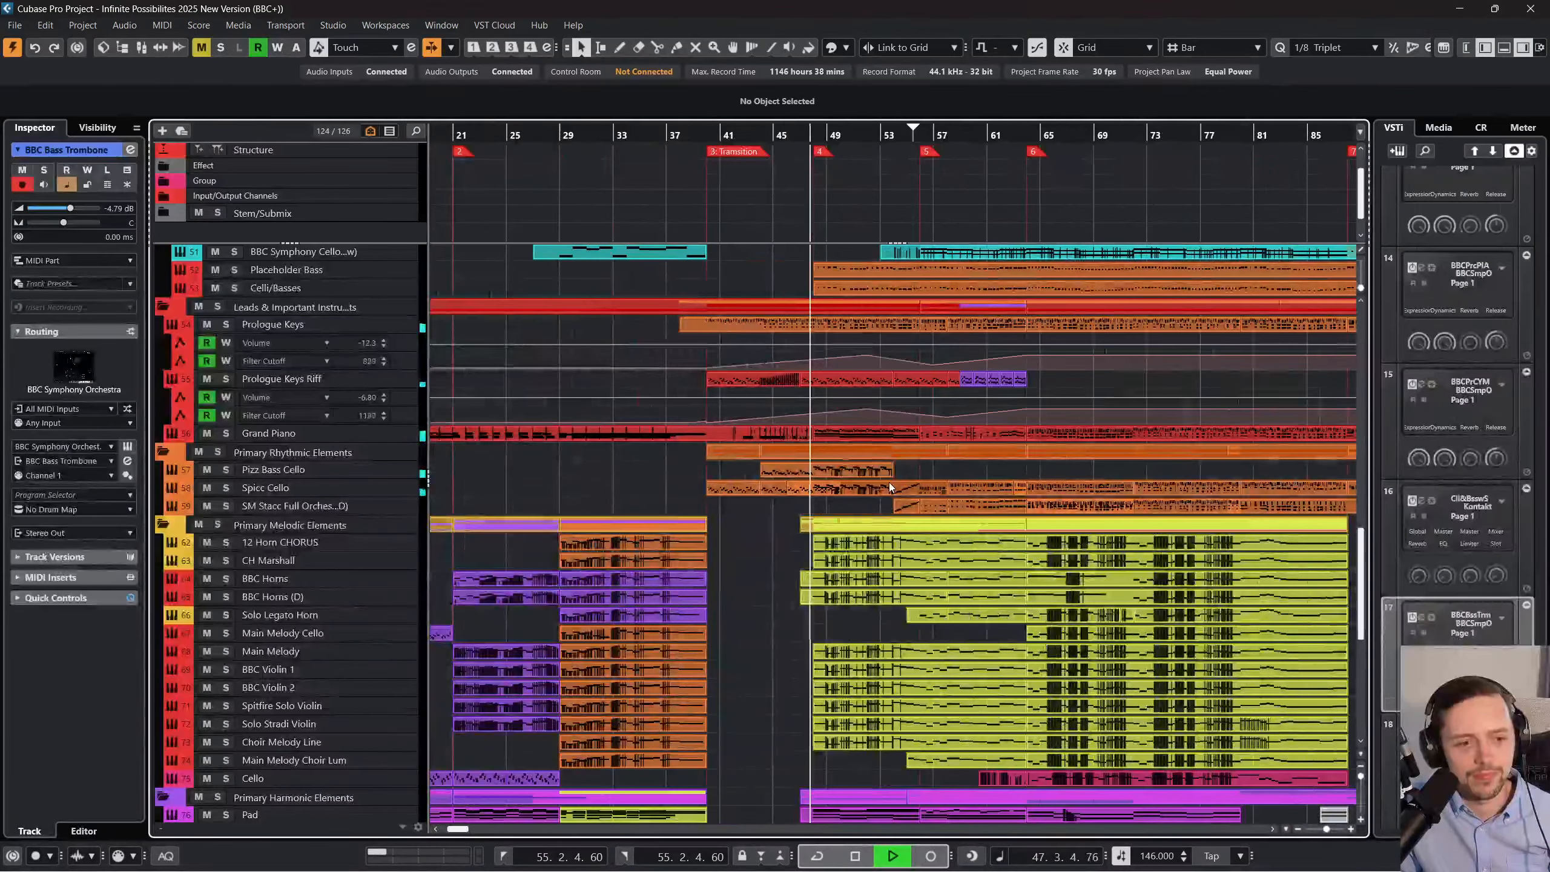
scroll(889, 482, down, 3)
scroll(889, 483, right, 6)
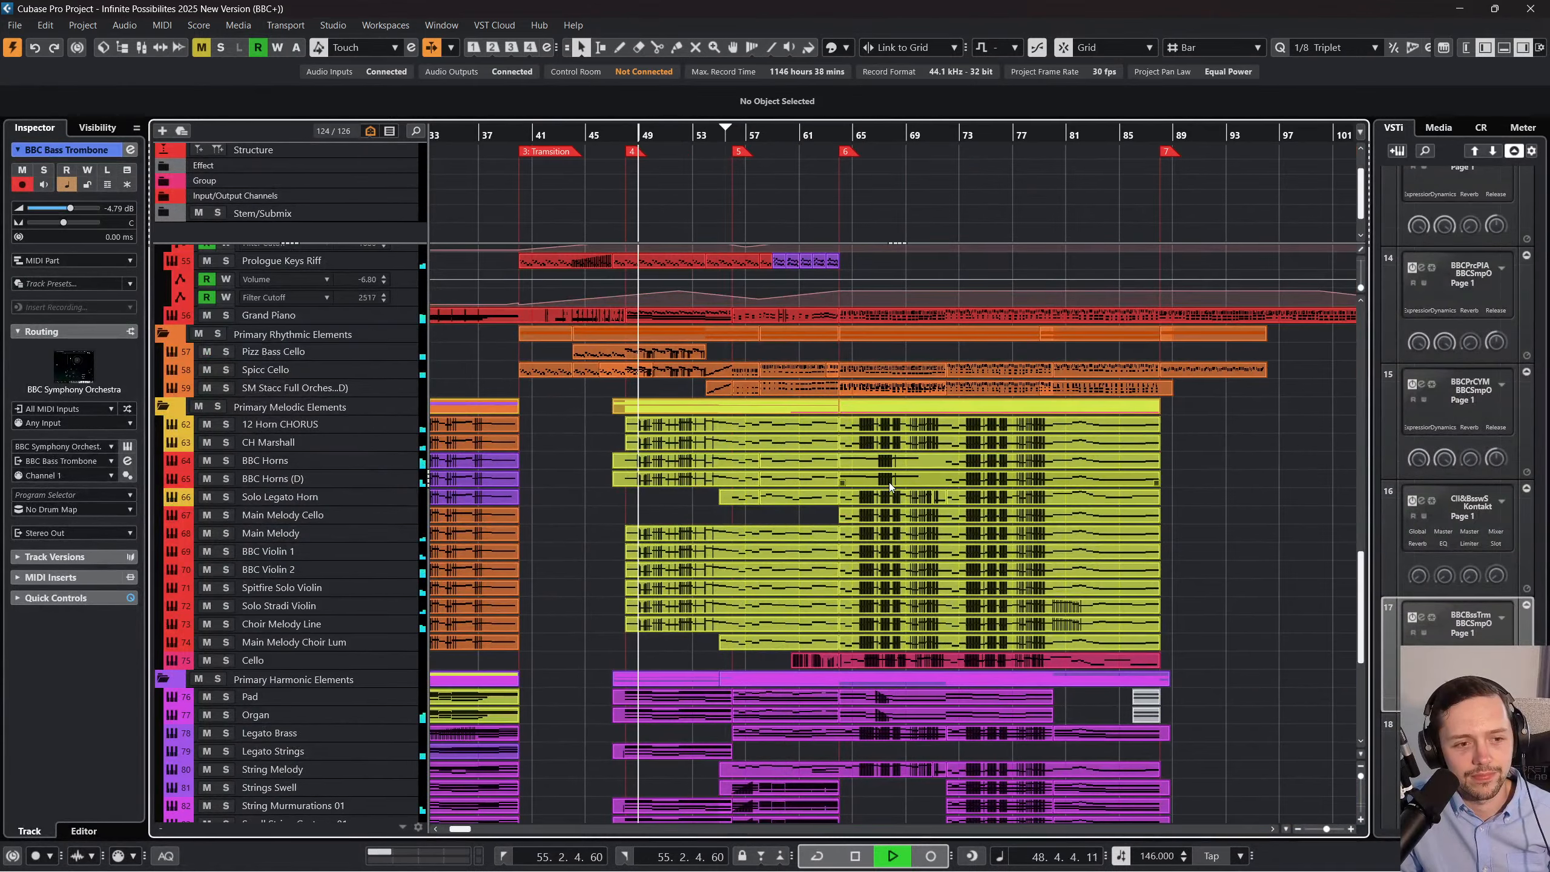
scroll(889, 483, down, 3)
scroll(889, 482, down, 1)
scroll(889, 483, left, 4)
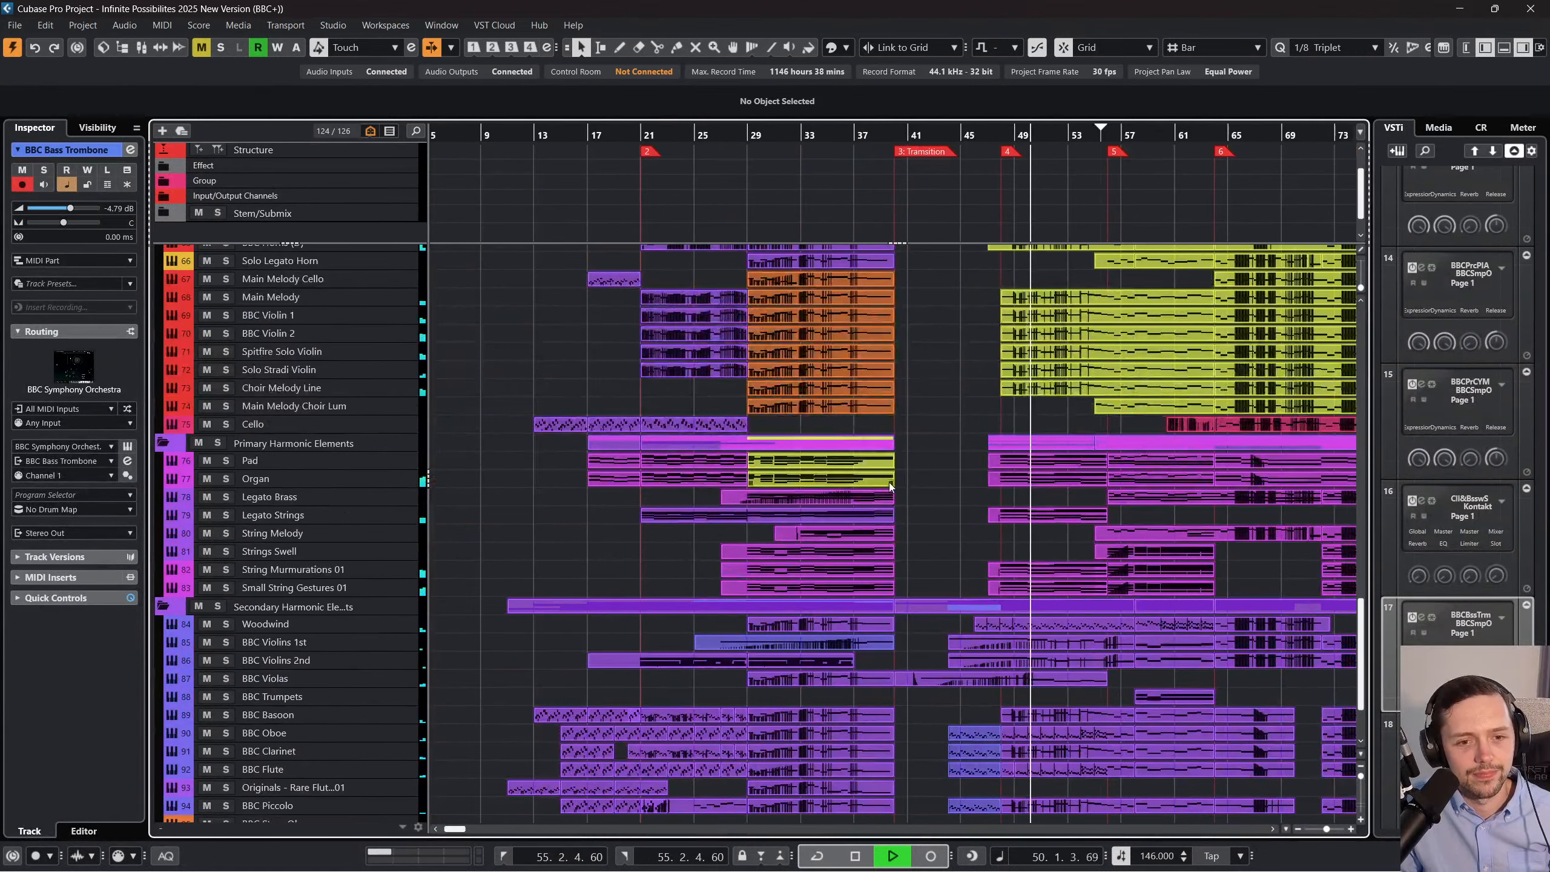
scroll(889, 483, up, 2)
scroll(889, 483, right, 4)
key(space)
Look over the harmonic, woodwind and staccato tracks through to the end of the song and return to the intro.
scroll(889, 483, down, 8)
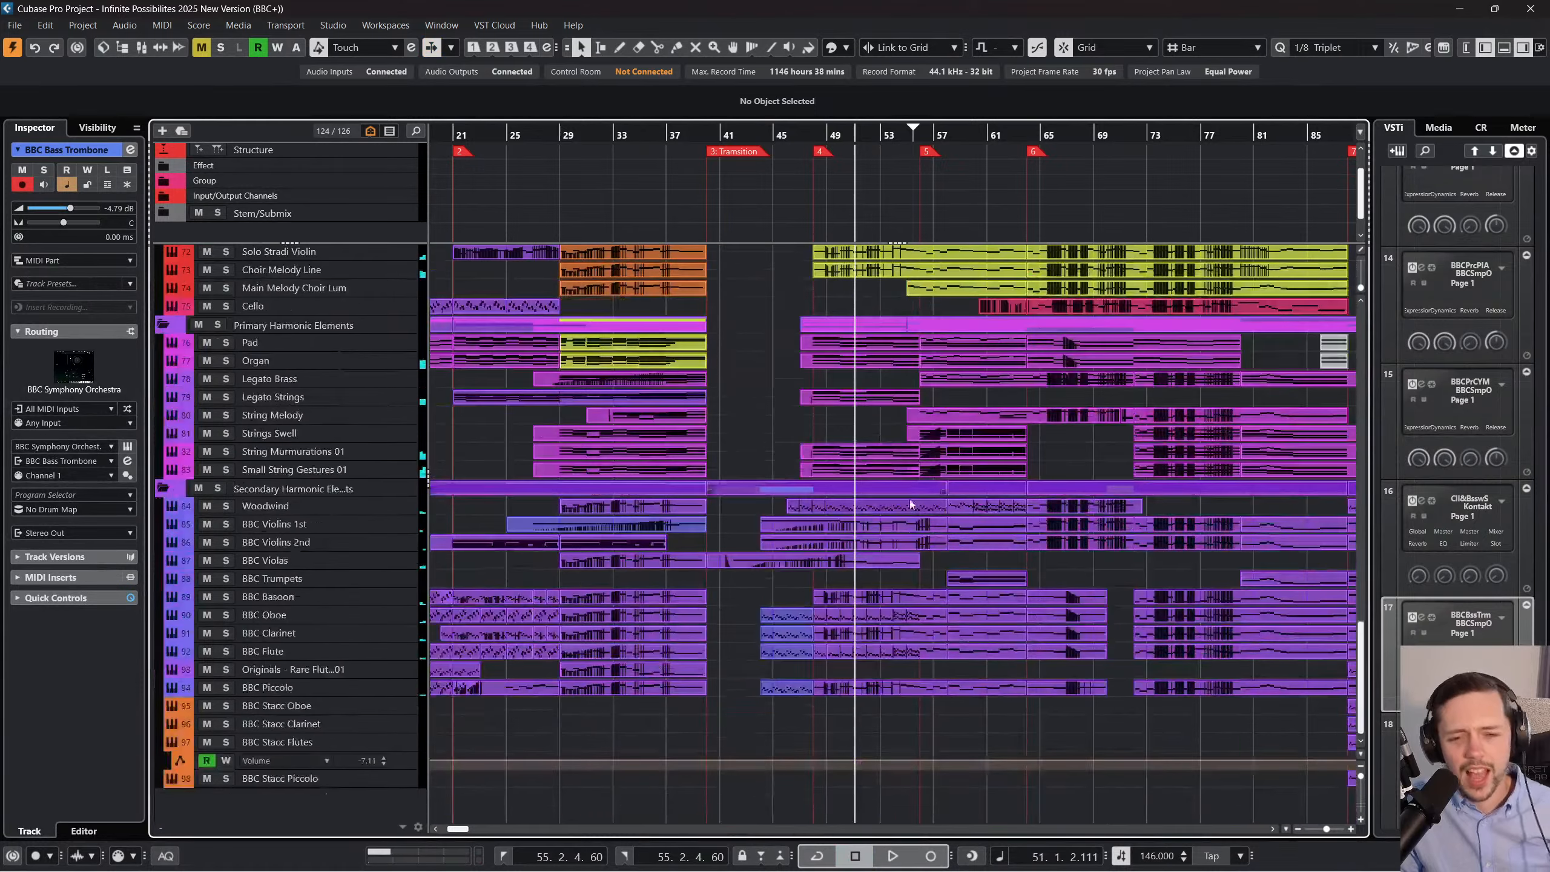
scroll(1007, 611, right, 10)
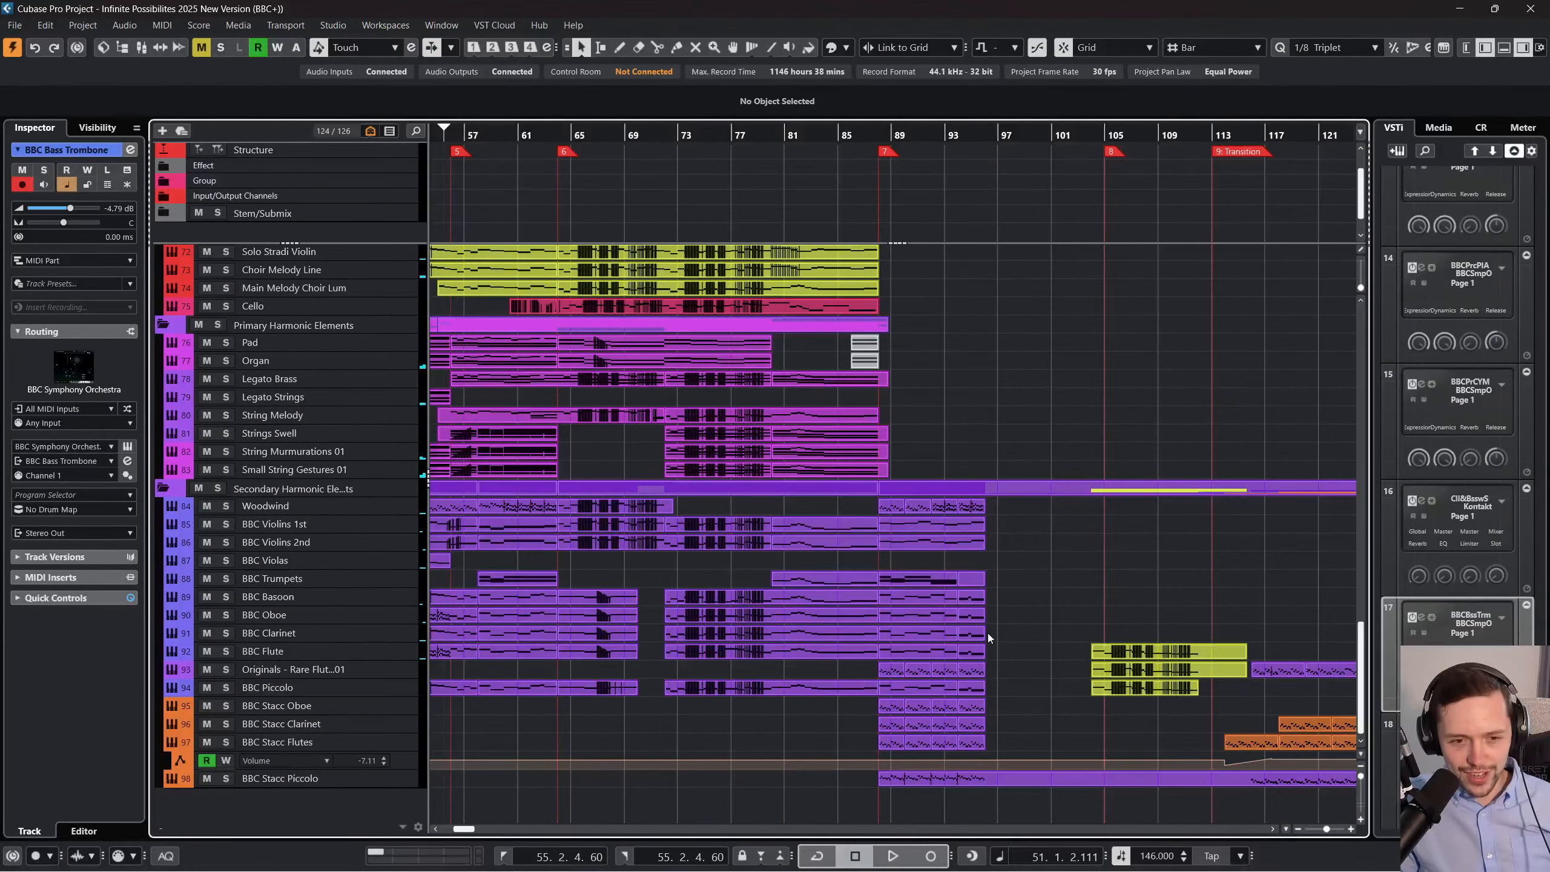
scroll(977, 721, right, 20)
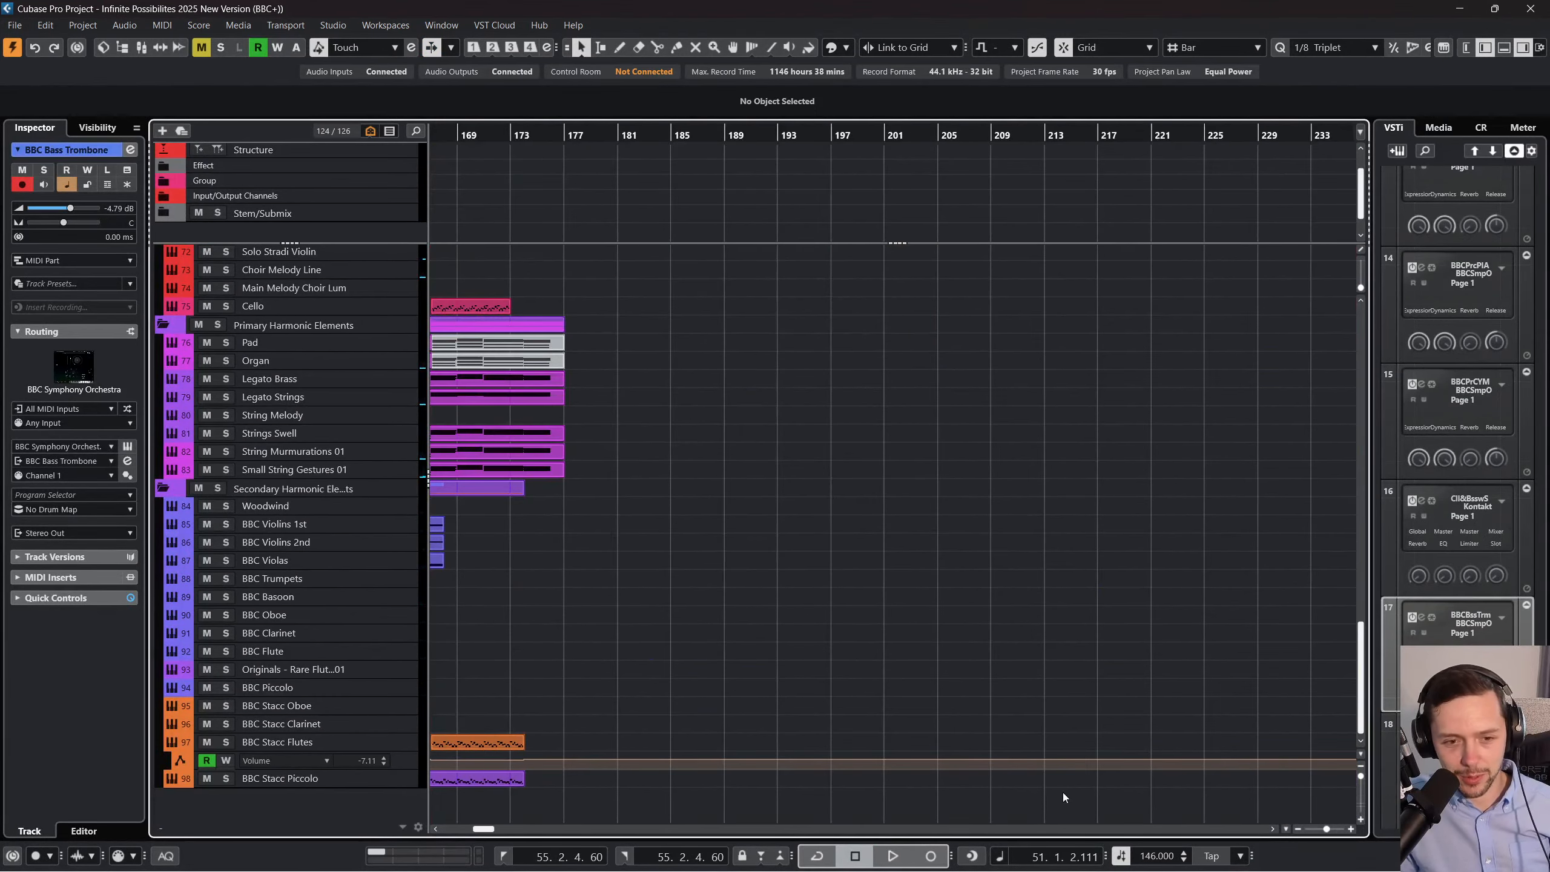
scroll(1064, 793, left, 4)
scroll(397, 441, up, 10)
scroll(624, 722, left, 20)
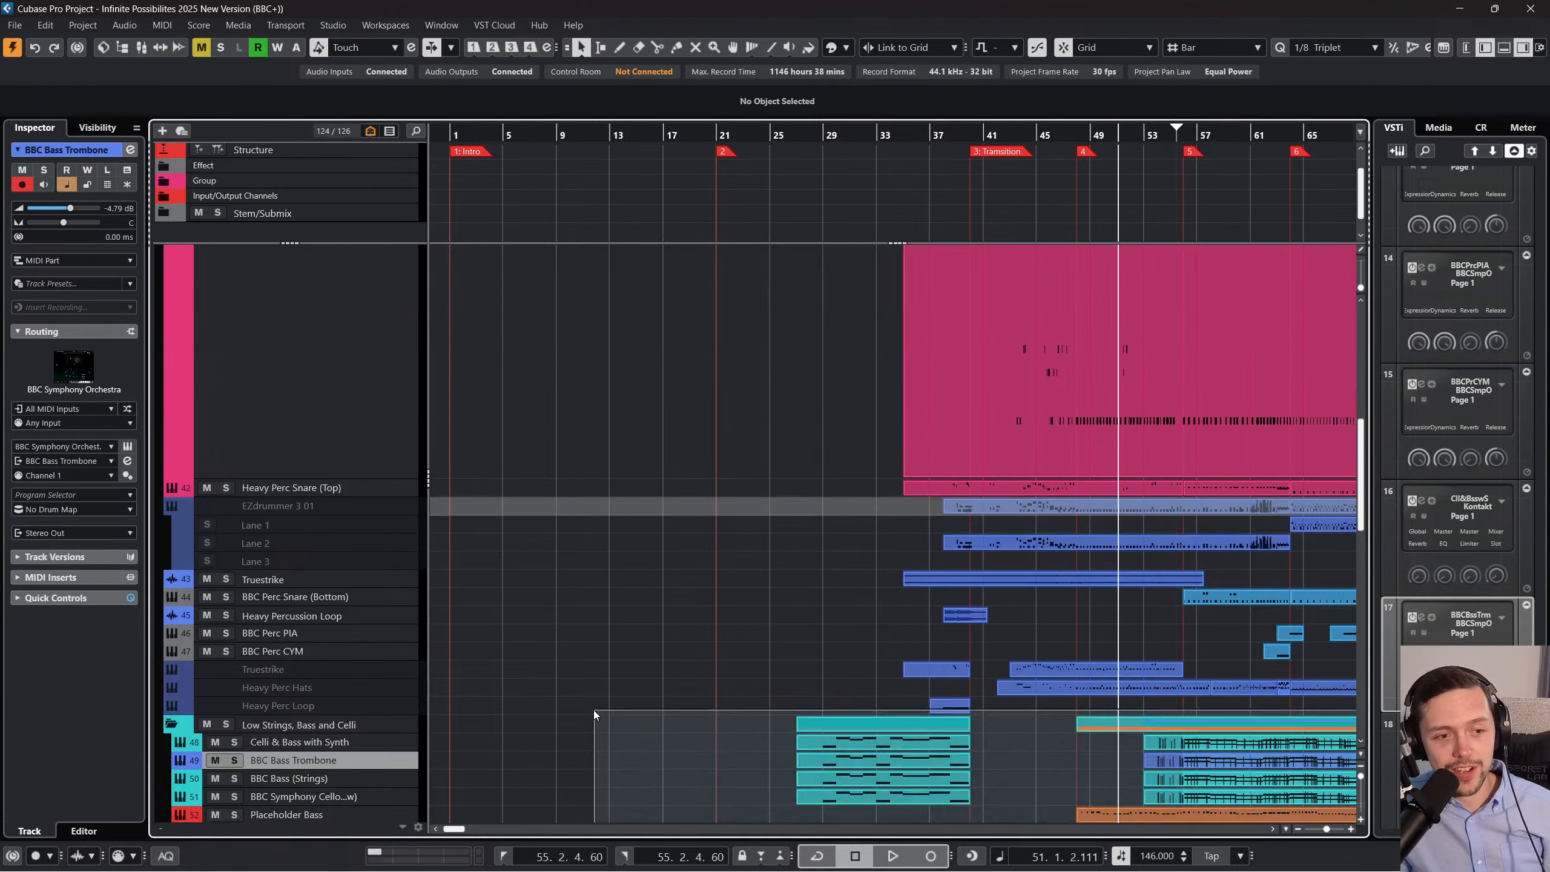
Select the sound-effect and Square synth events in the Transition section, from bar 40 to bar 48.
scroll(587, 702, down, 1)
drag(548, 690, 486, 698)
scroll(725, 575, up, 8)
scroll(732, 525, right, 5)
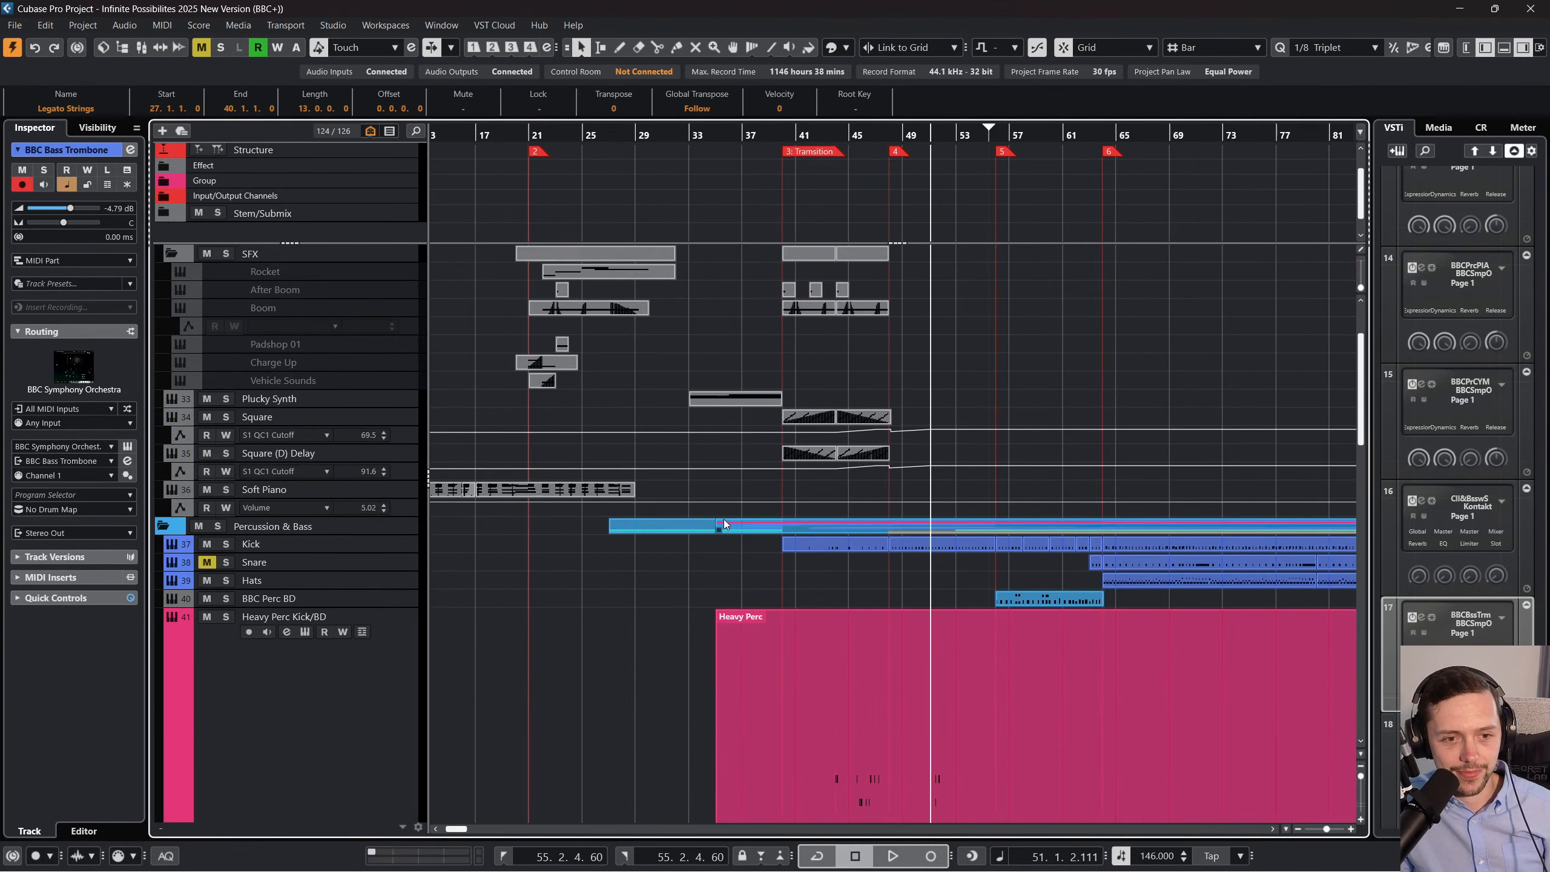
scroll(726, 520, up, 3)
drag(973, 572, 782, 263)
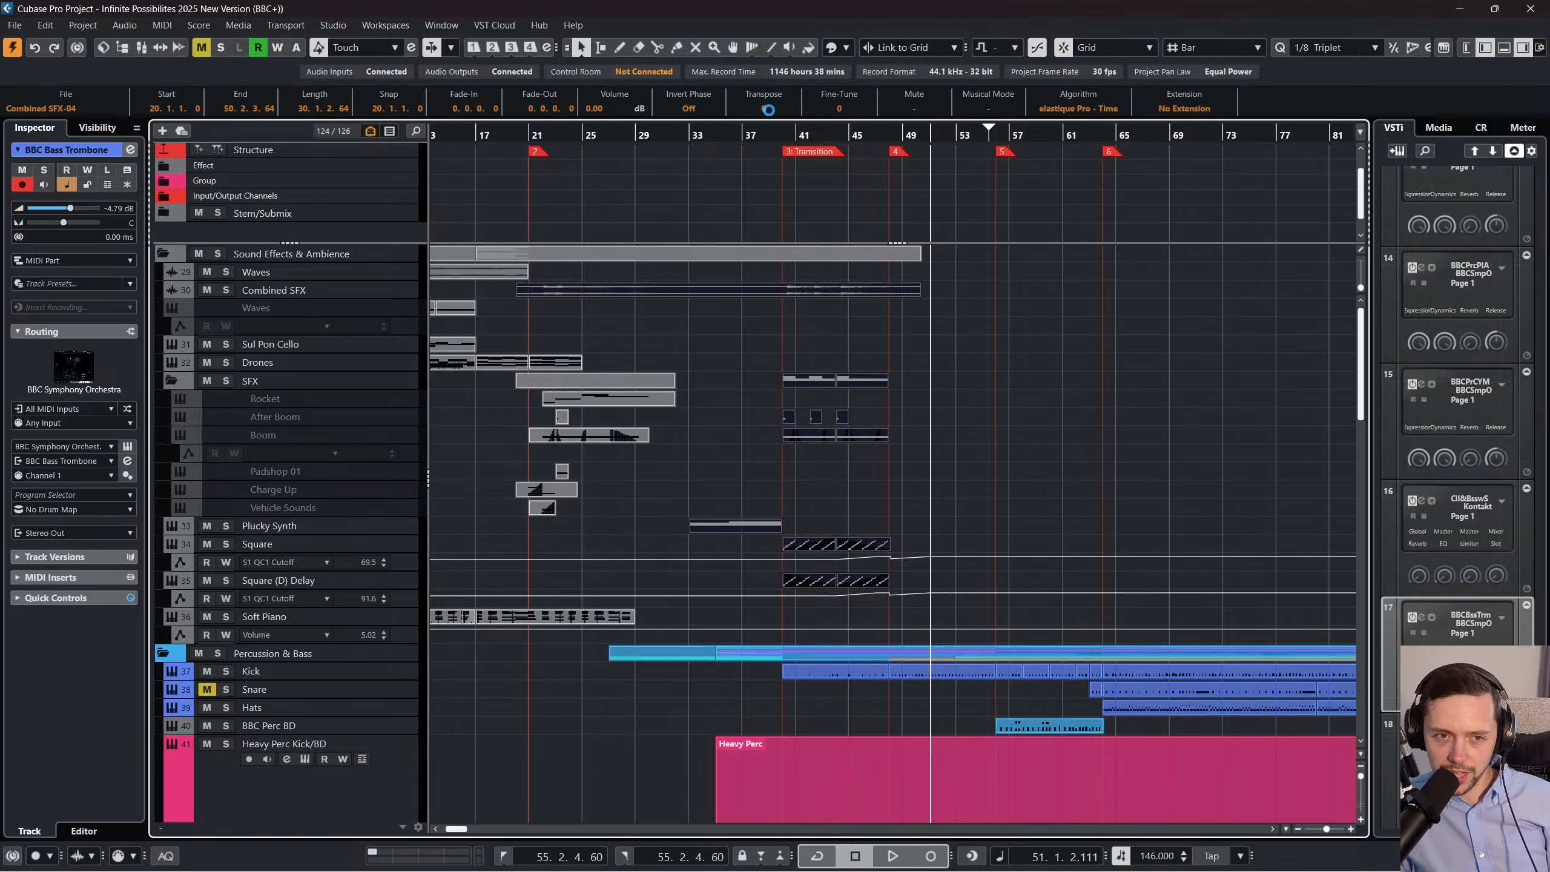
Play the song from the Transition marker at bar 40, review the tracks from percussion down to woodwinds, and clear the event selection.
click(781, 140)
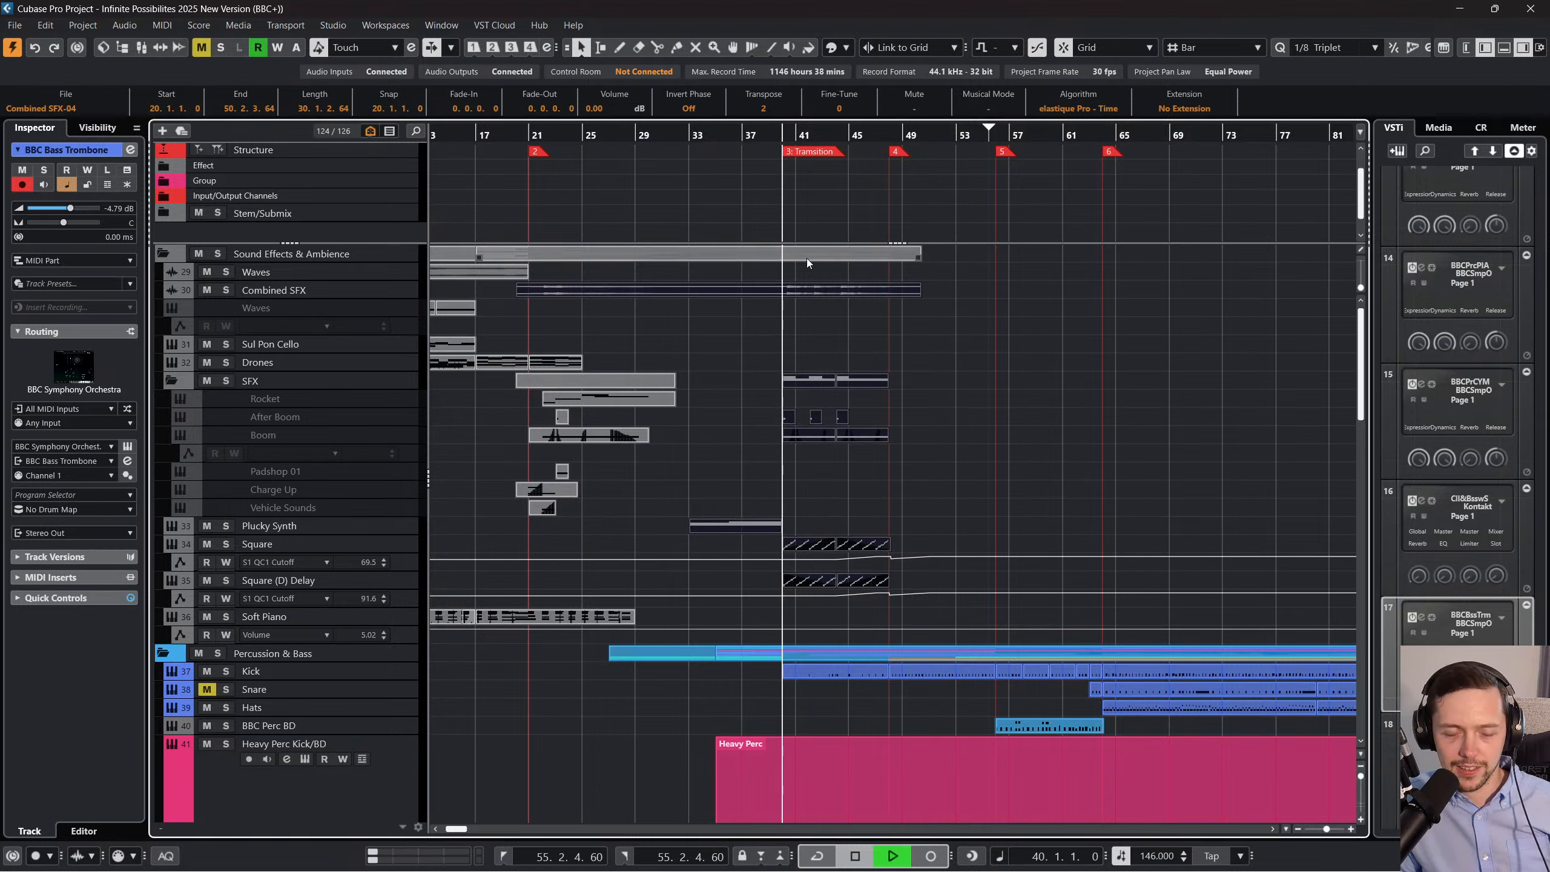
key(space)
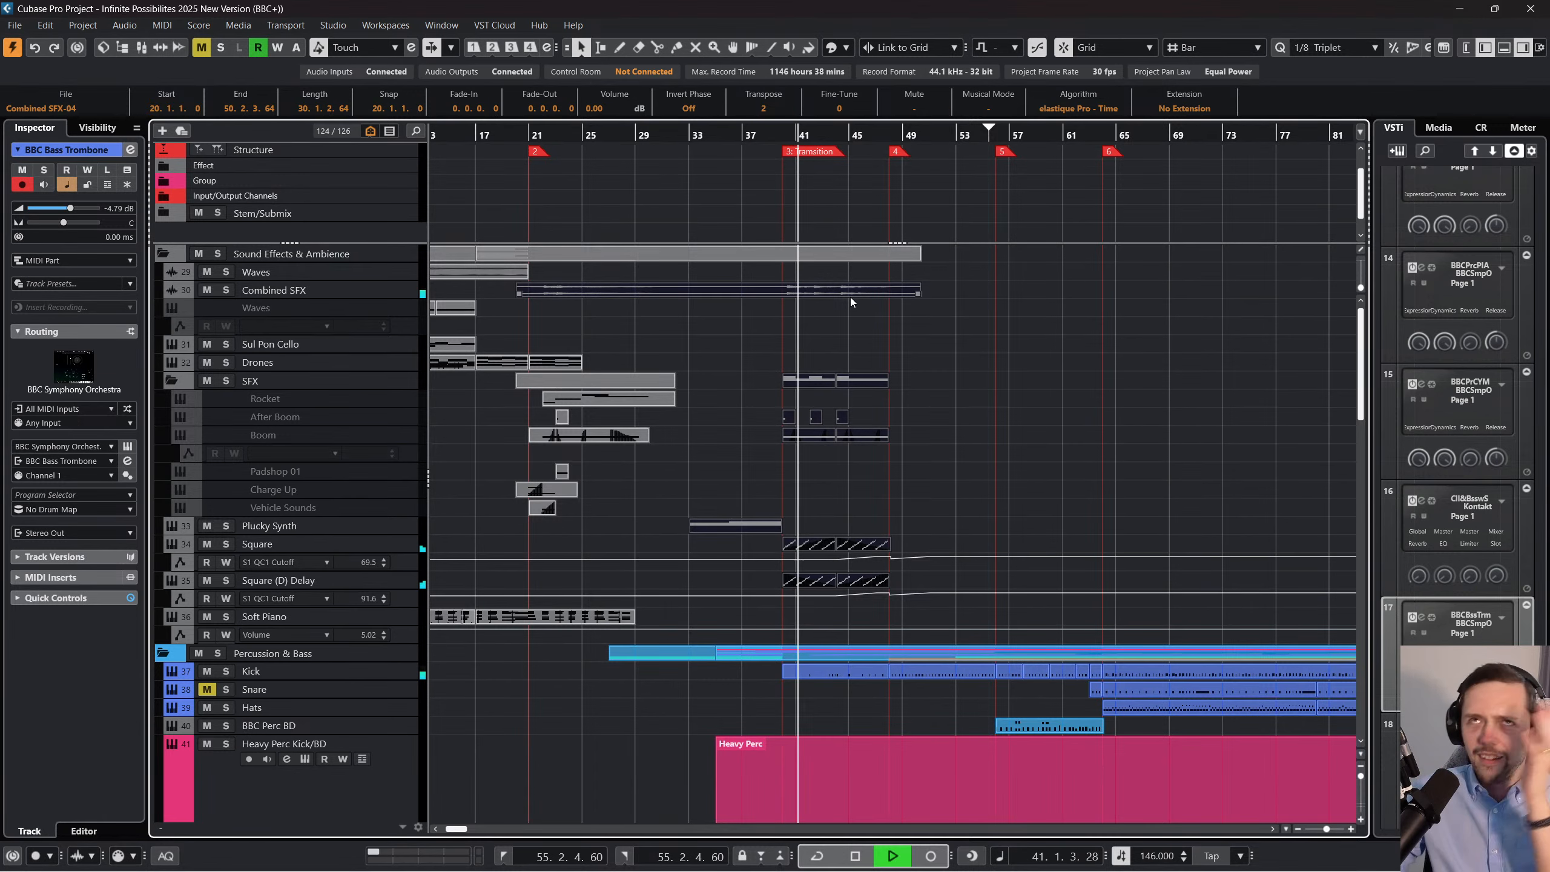
click(867, 433)
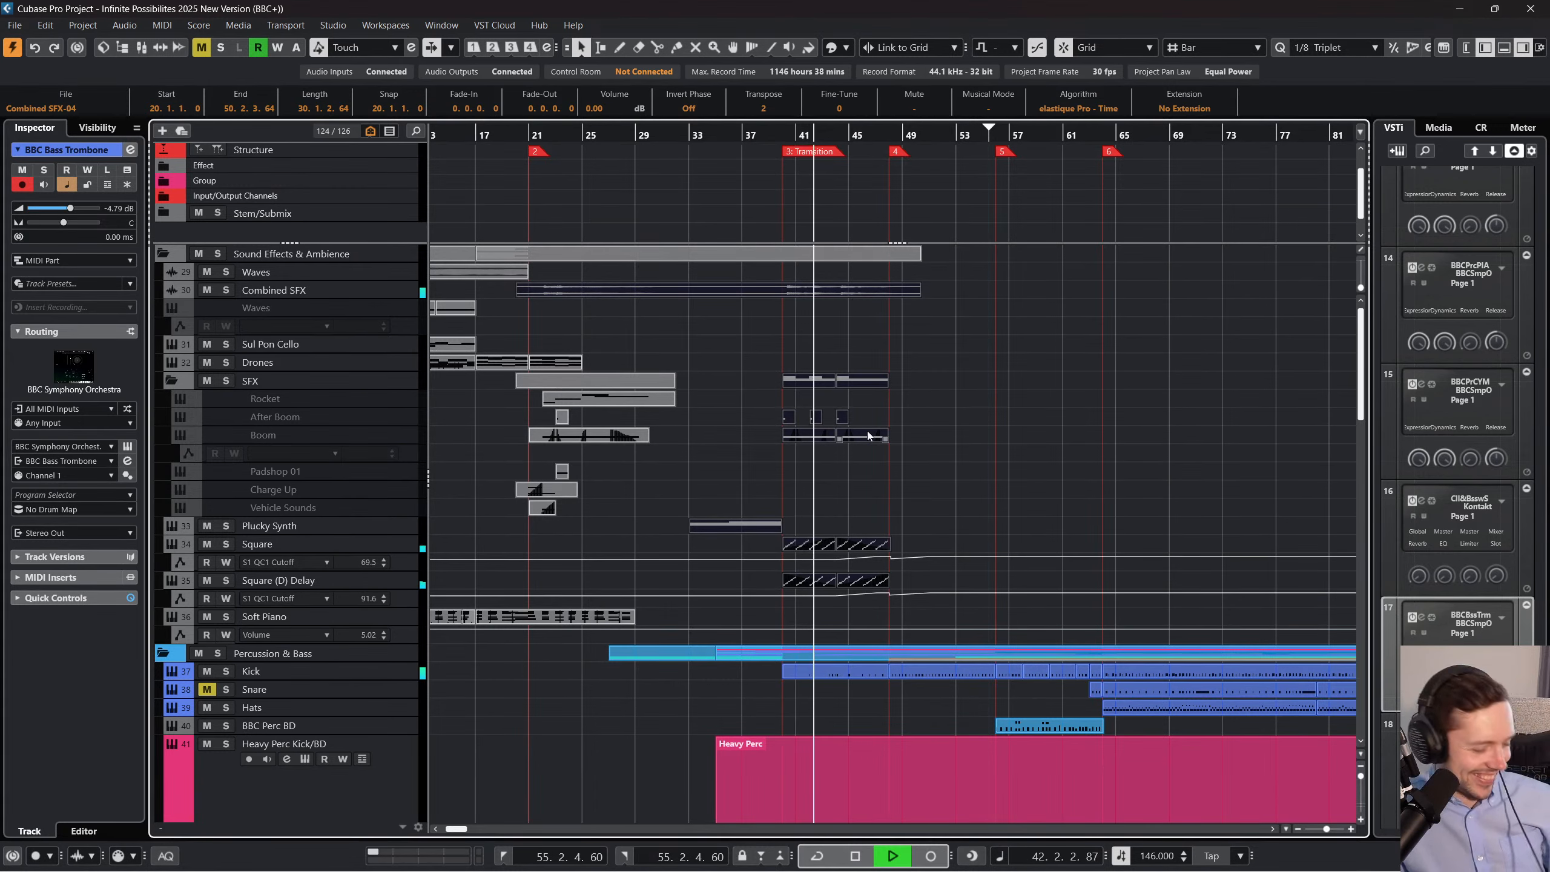
scroll(1000, 422, down, 4)
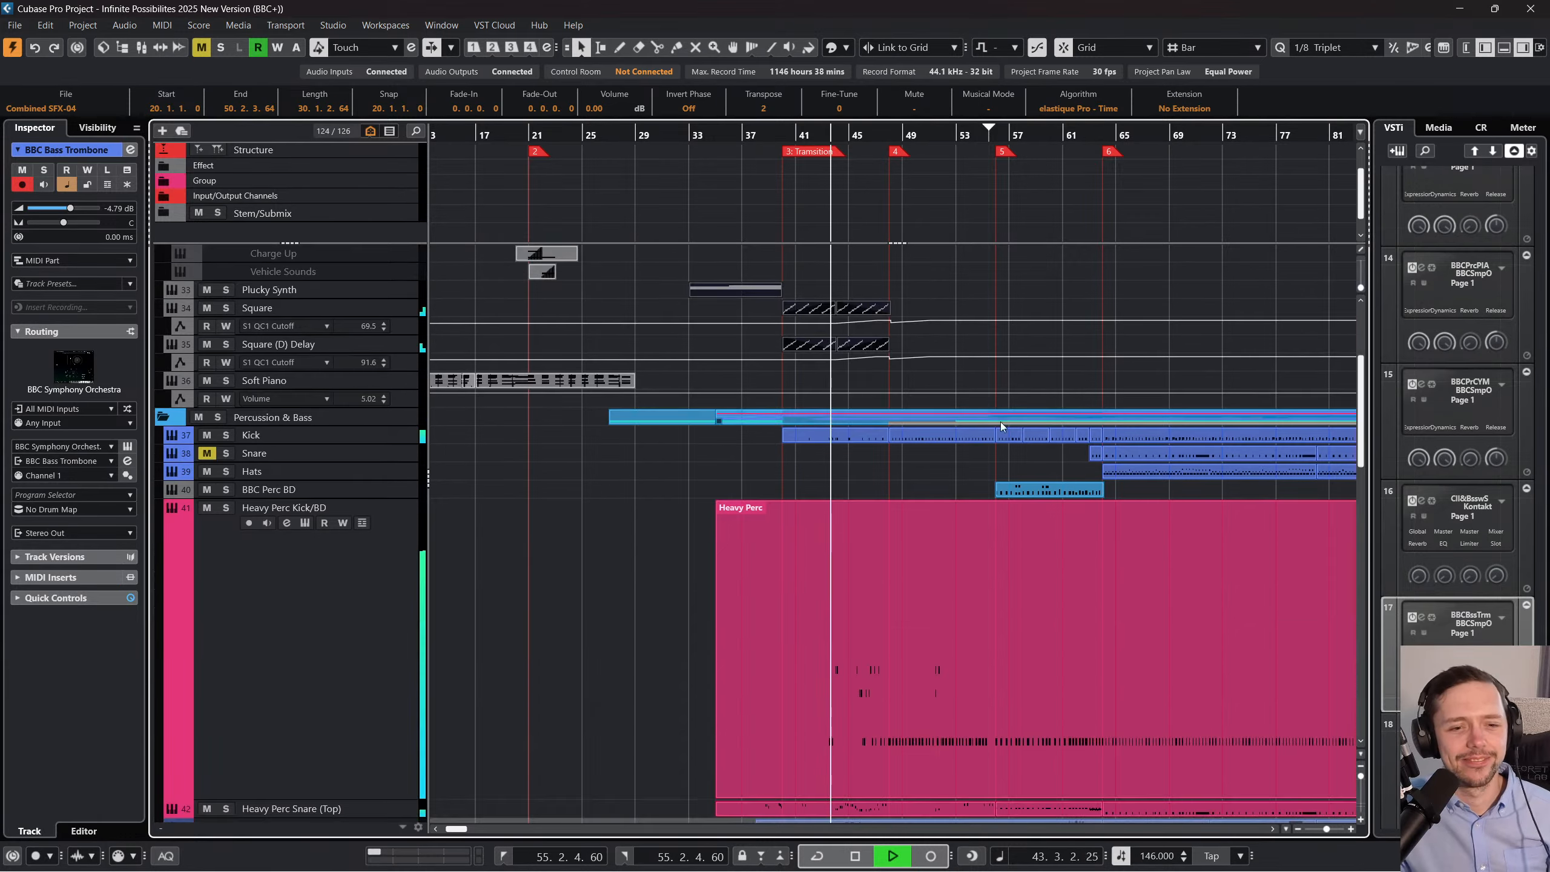
scroll(1001, 422, down, 5)
scroll(1111, 550, down, 5)
scroll(1054, 591, down, 5)
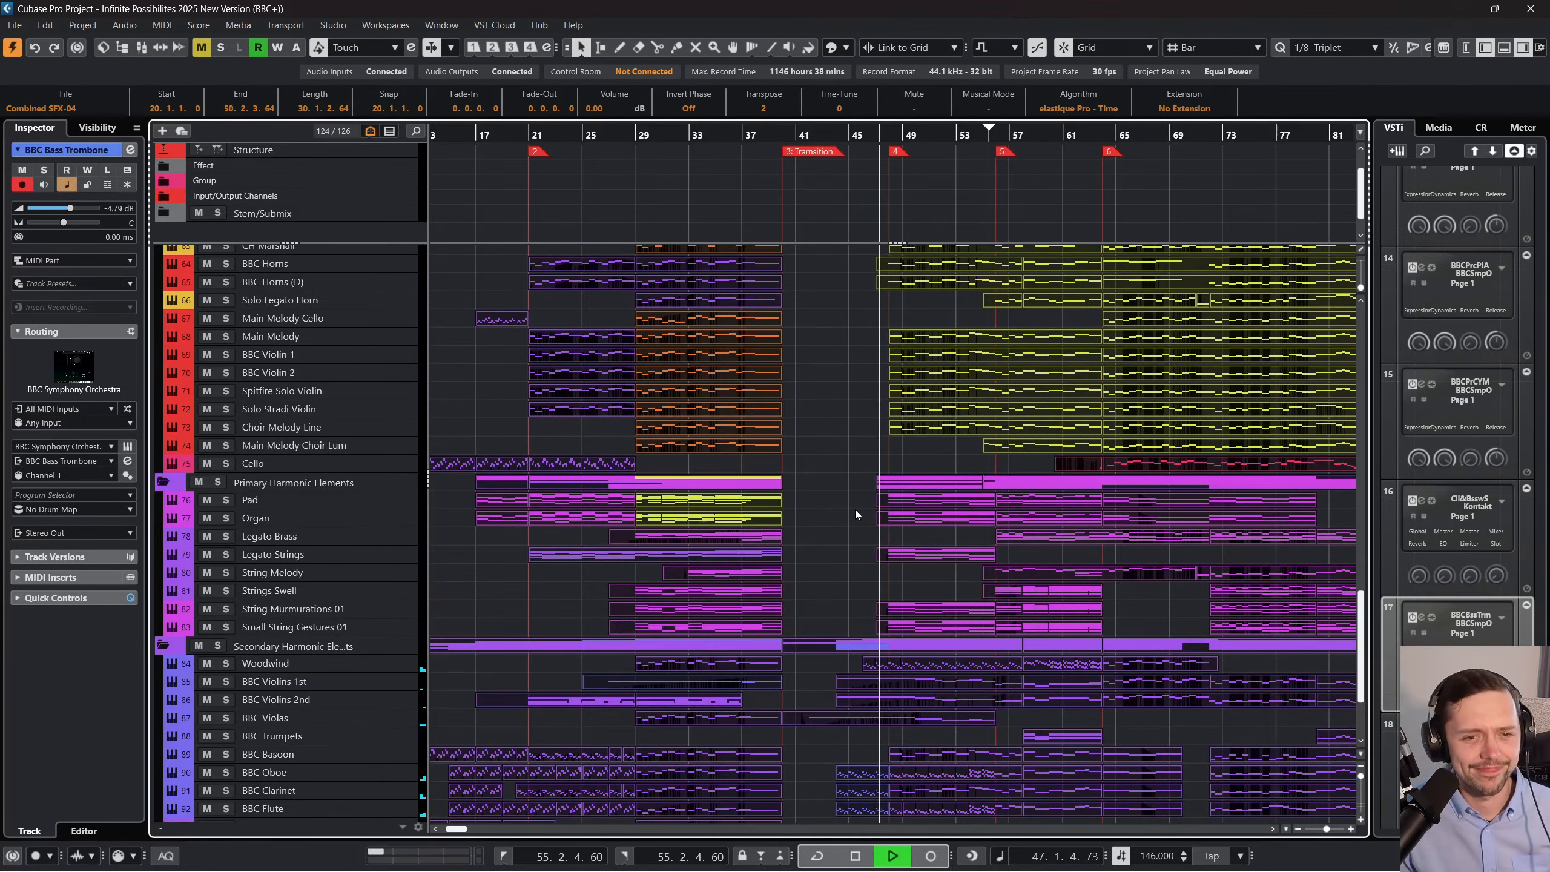
scroll(855, 508, down, 2)
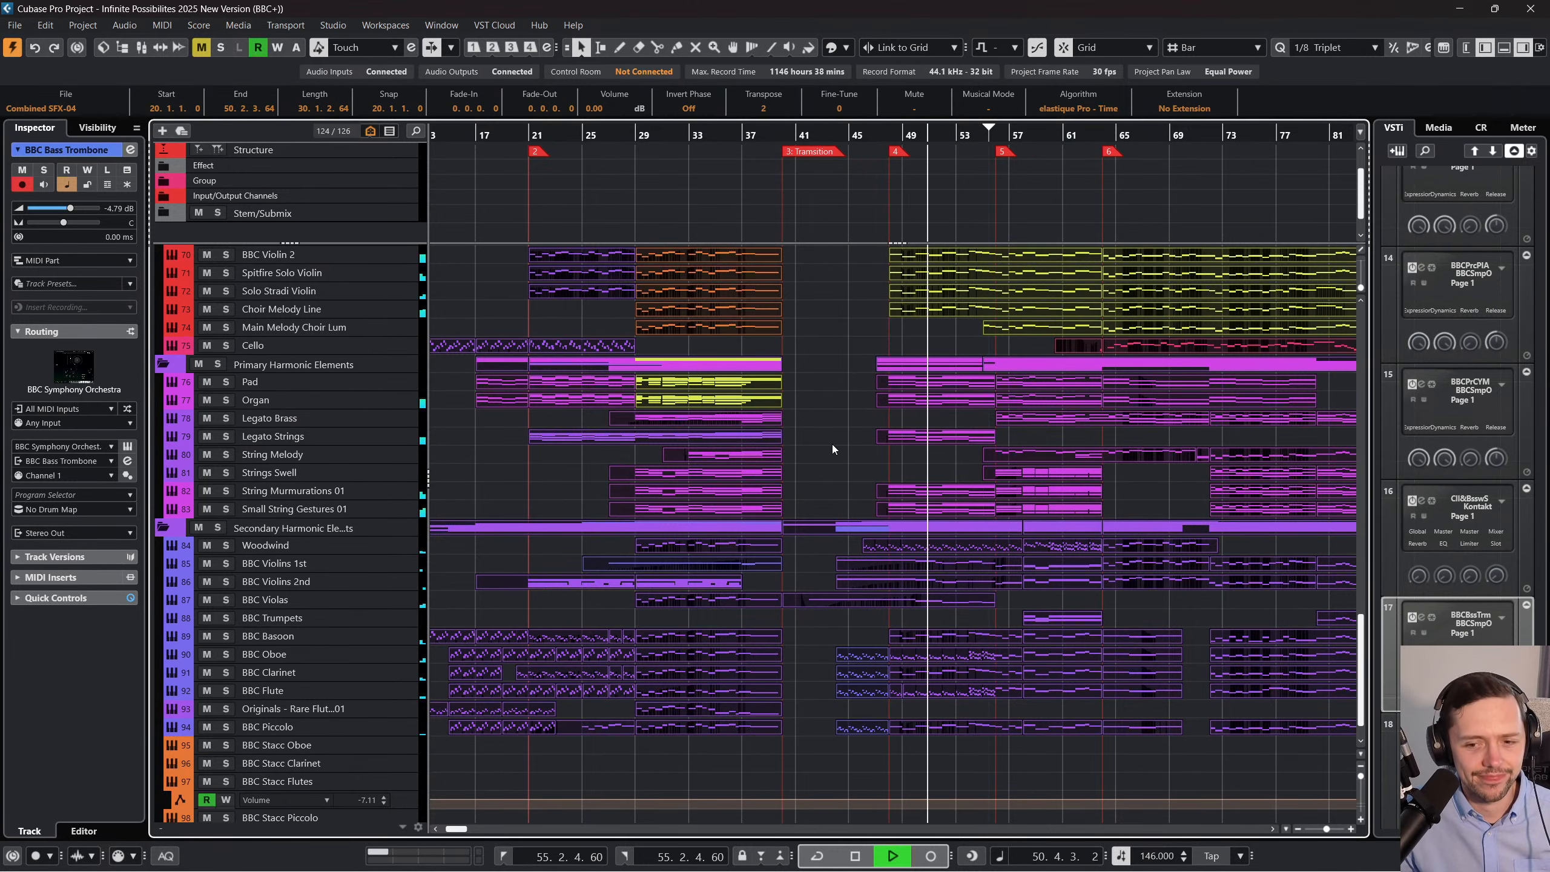
scroll(833, 445, up, 2)
click(843, 473)
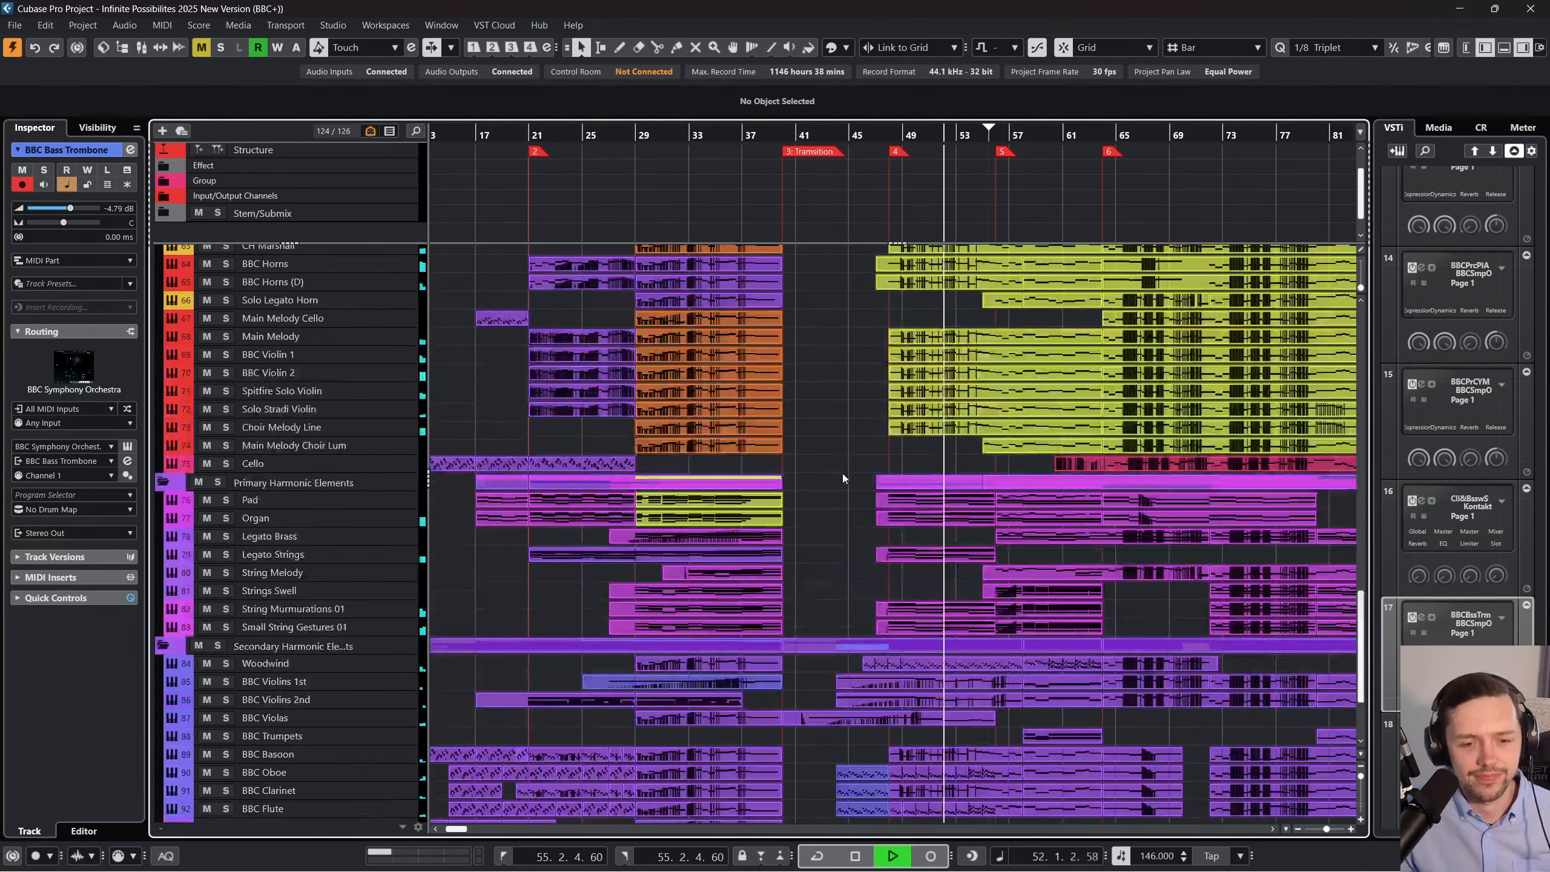
Review the channels across the MixConsole during playback, select the stereo output channel, and return to the project window.
key(F3)
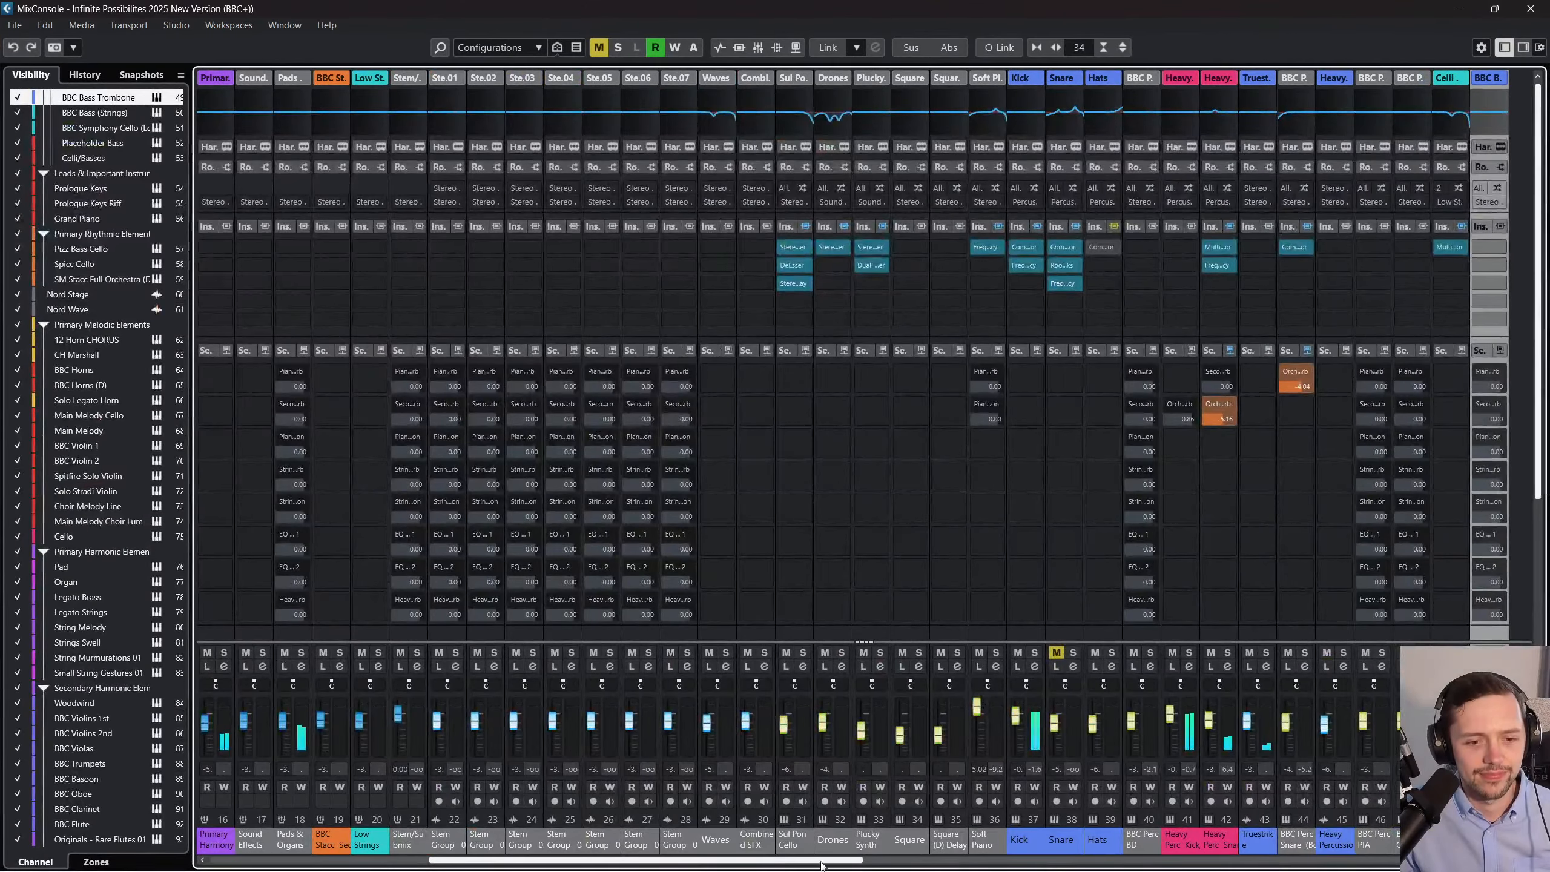
drag(821, 864, 1476, 864)
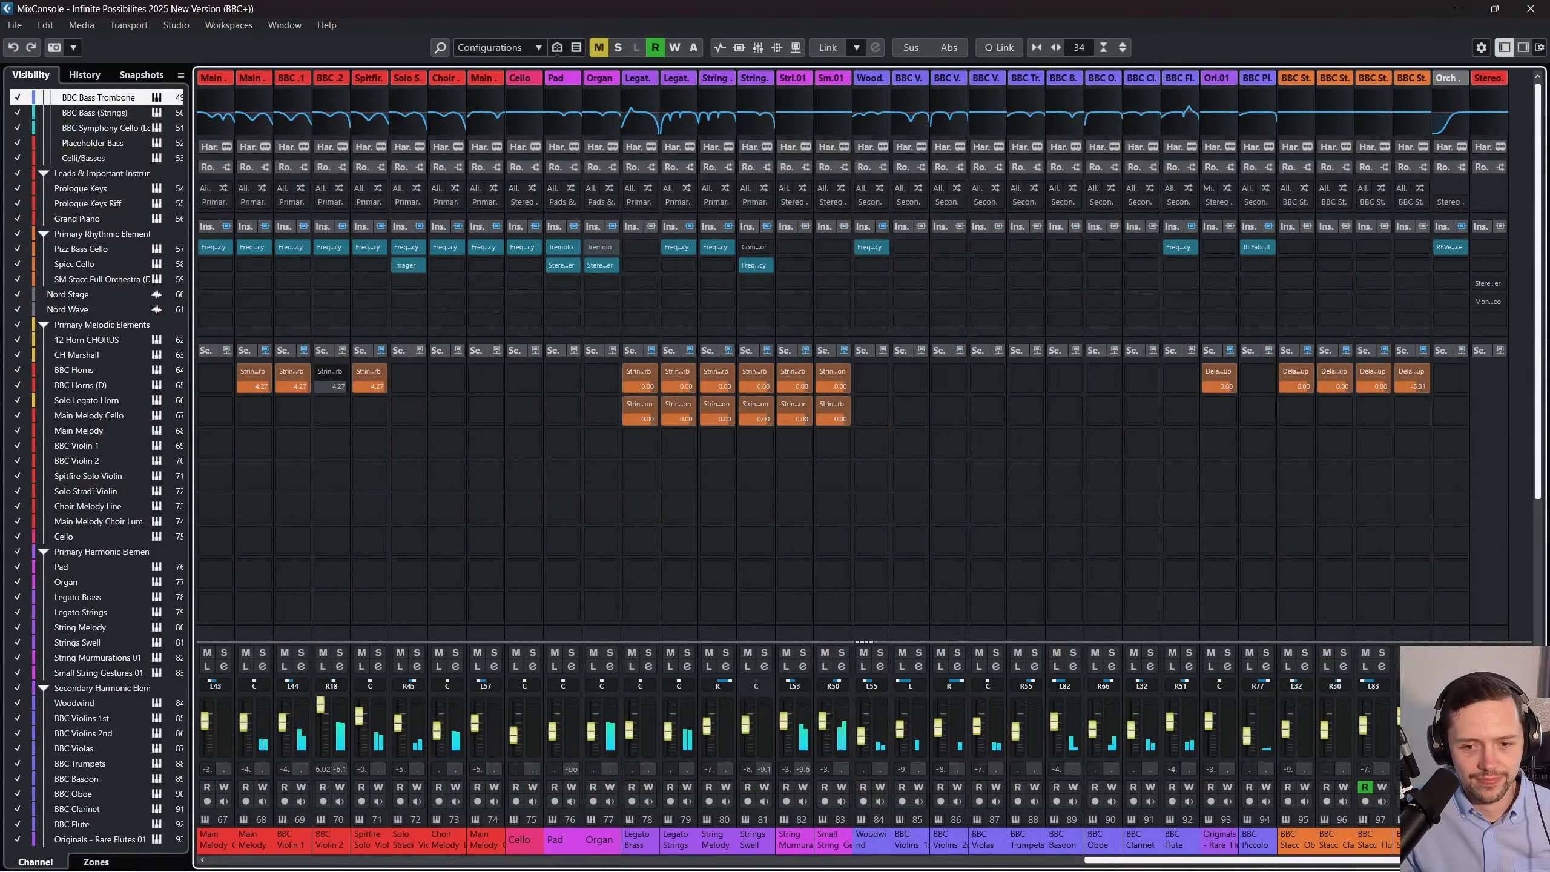
click(1489, 840)
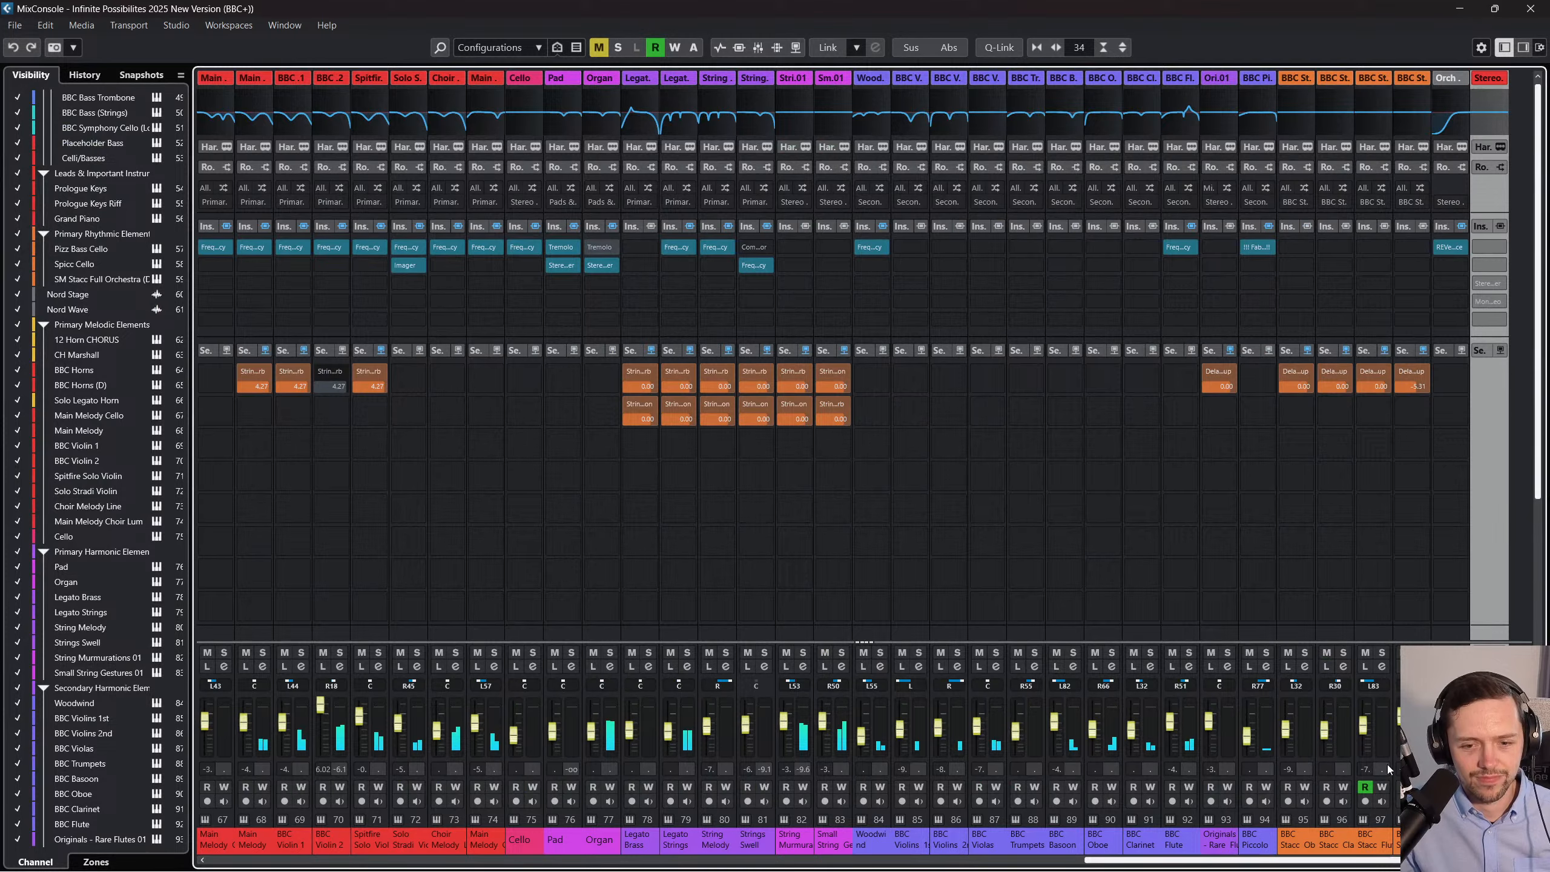
drag(1308, 864, 1016, 864)
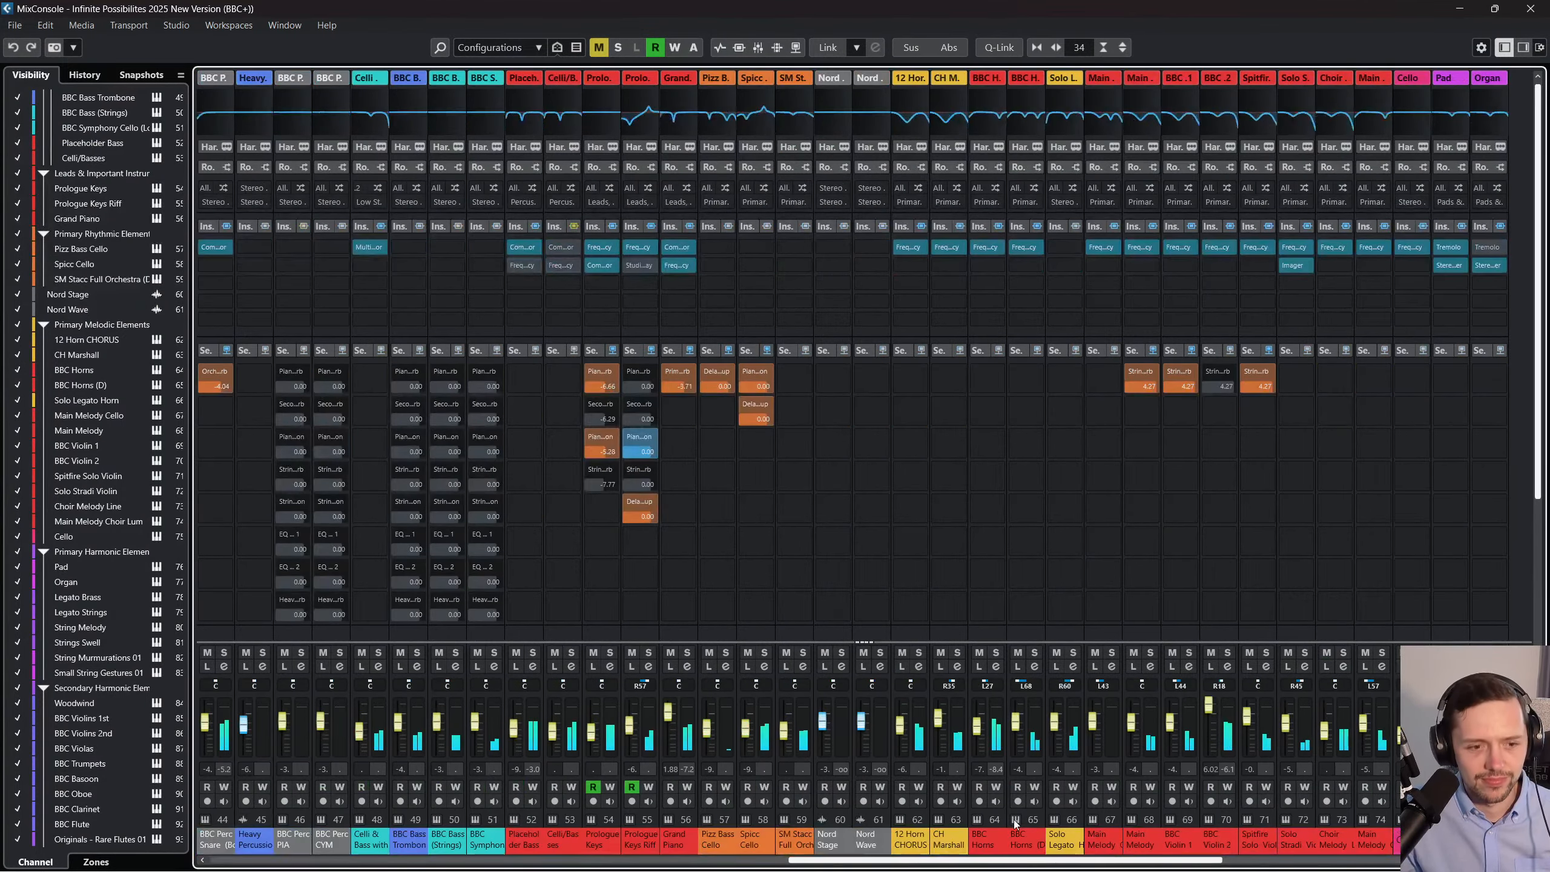
key(F3)
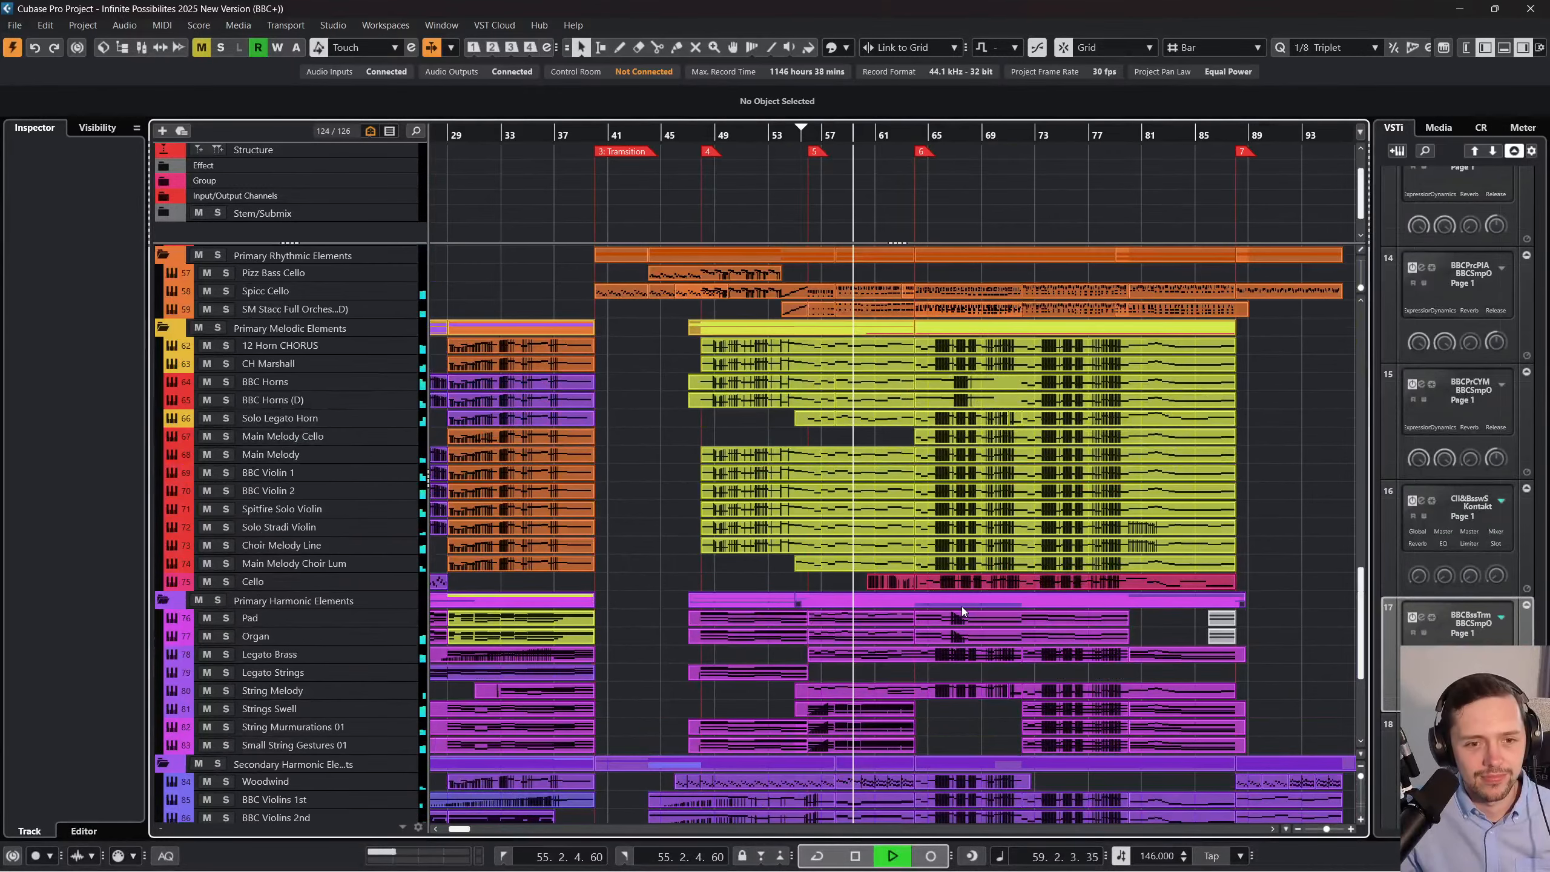
Review the rhythmic, low-string and percussion tracks leading into section 6 and stop playback around bar 64.
scroll(962, 605, up, 5)
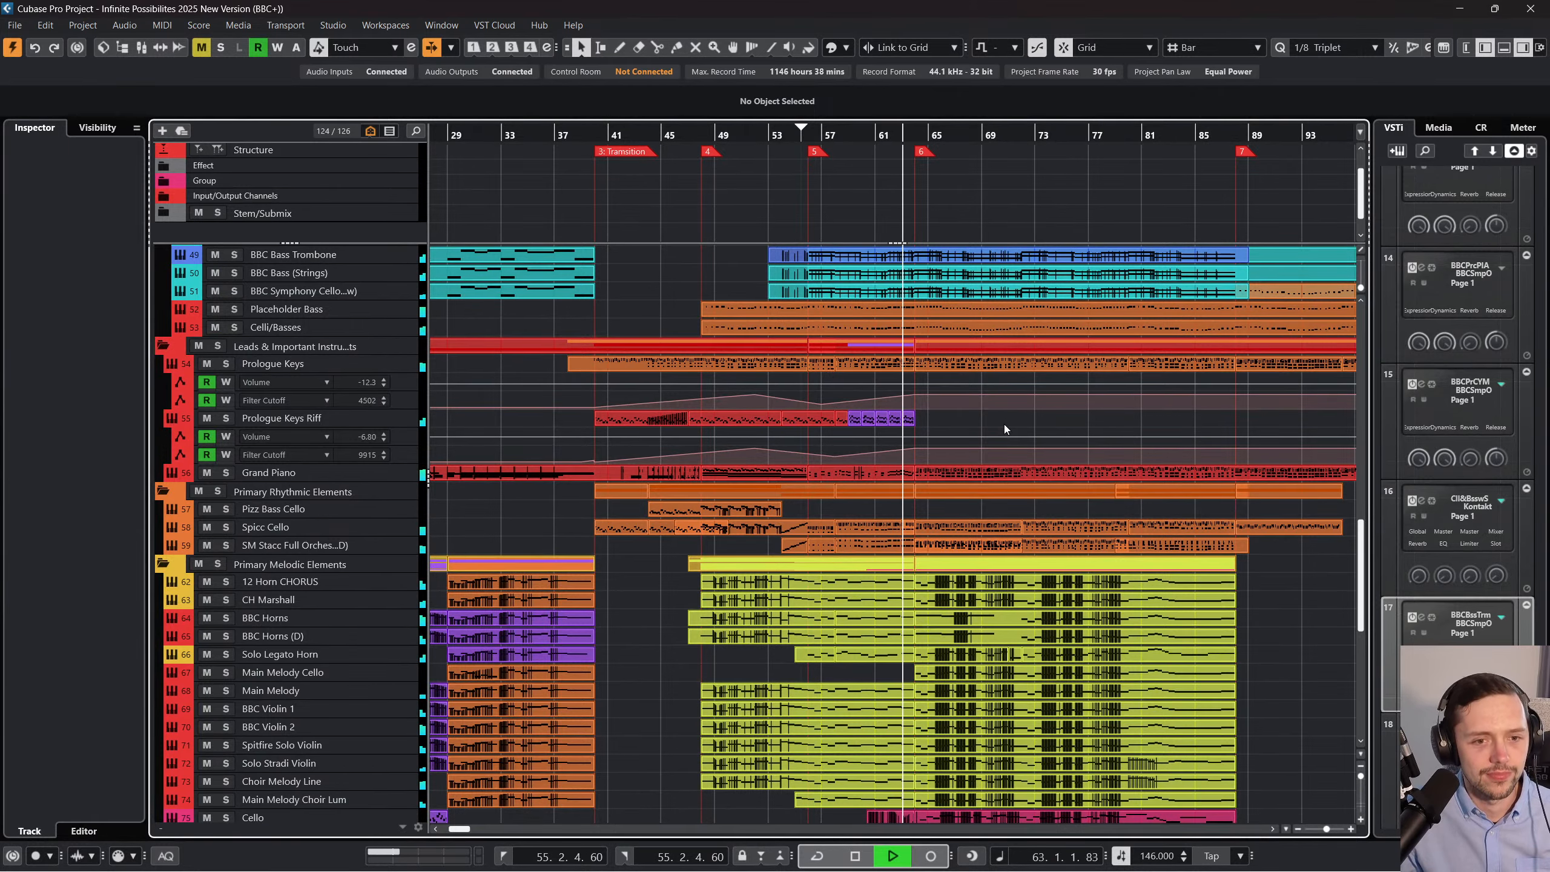
scroll(1004, 424, up, 5)
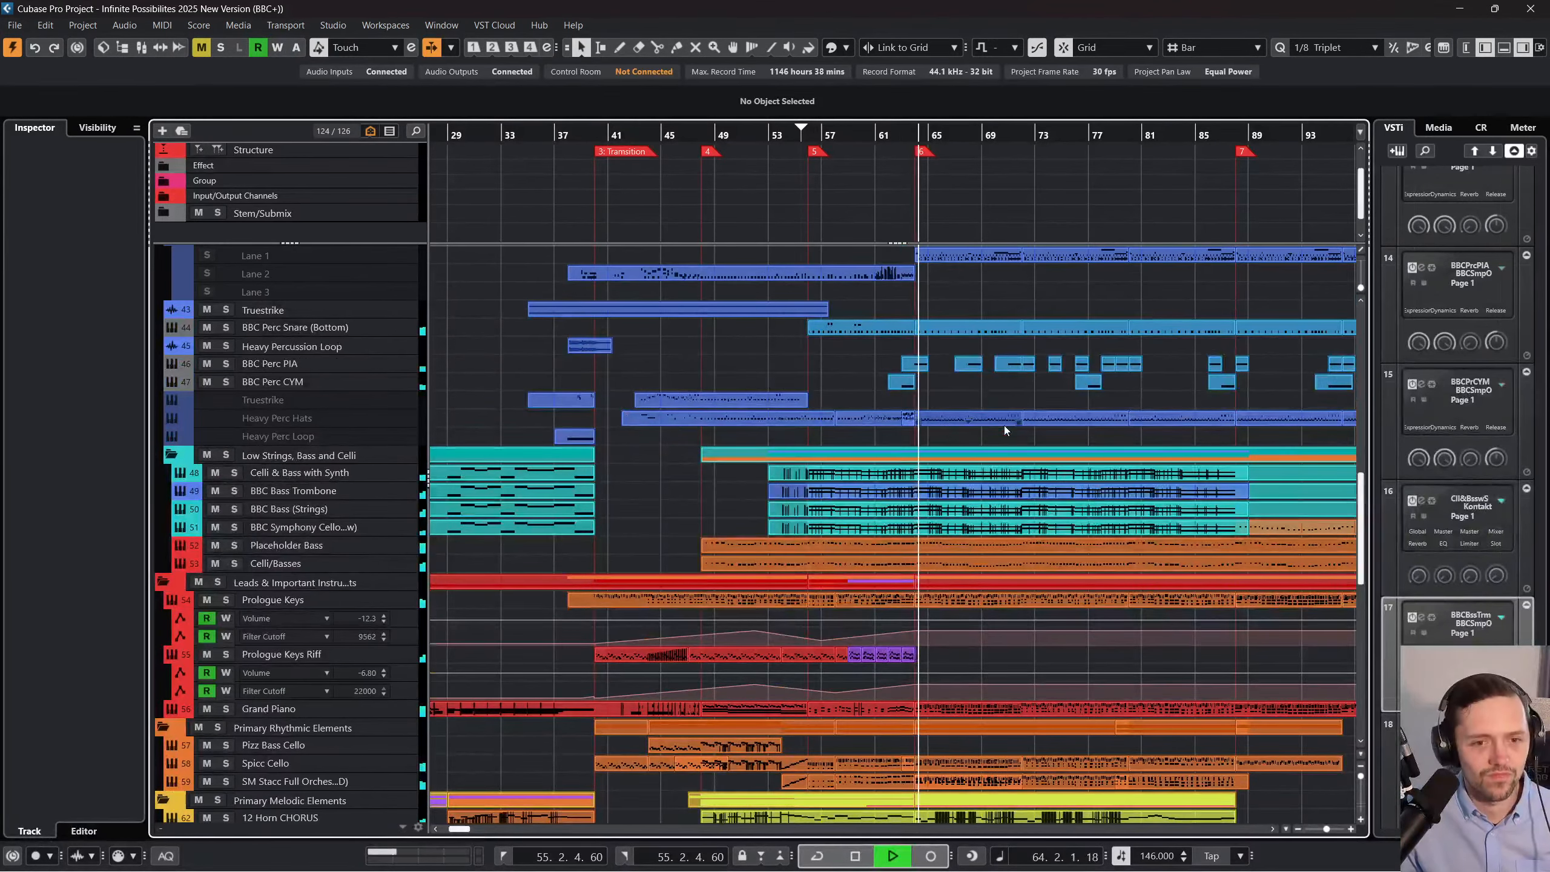
key(space)
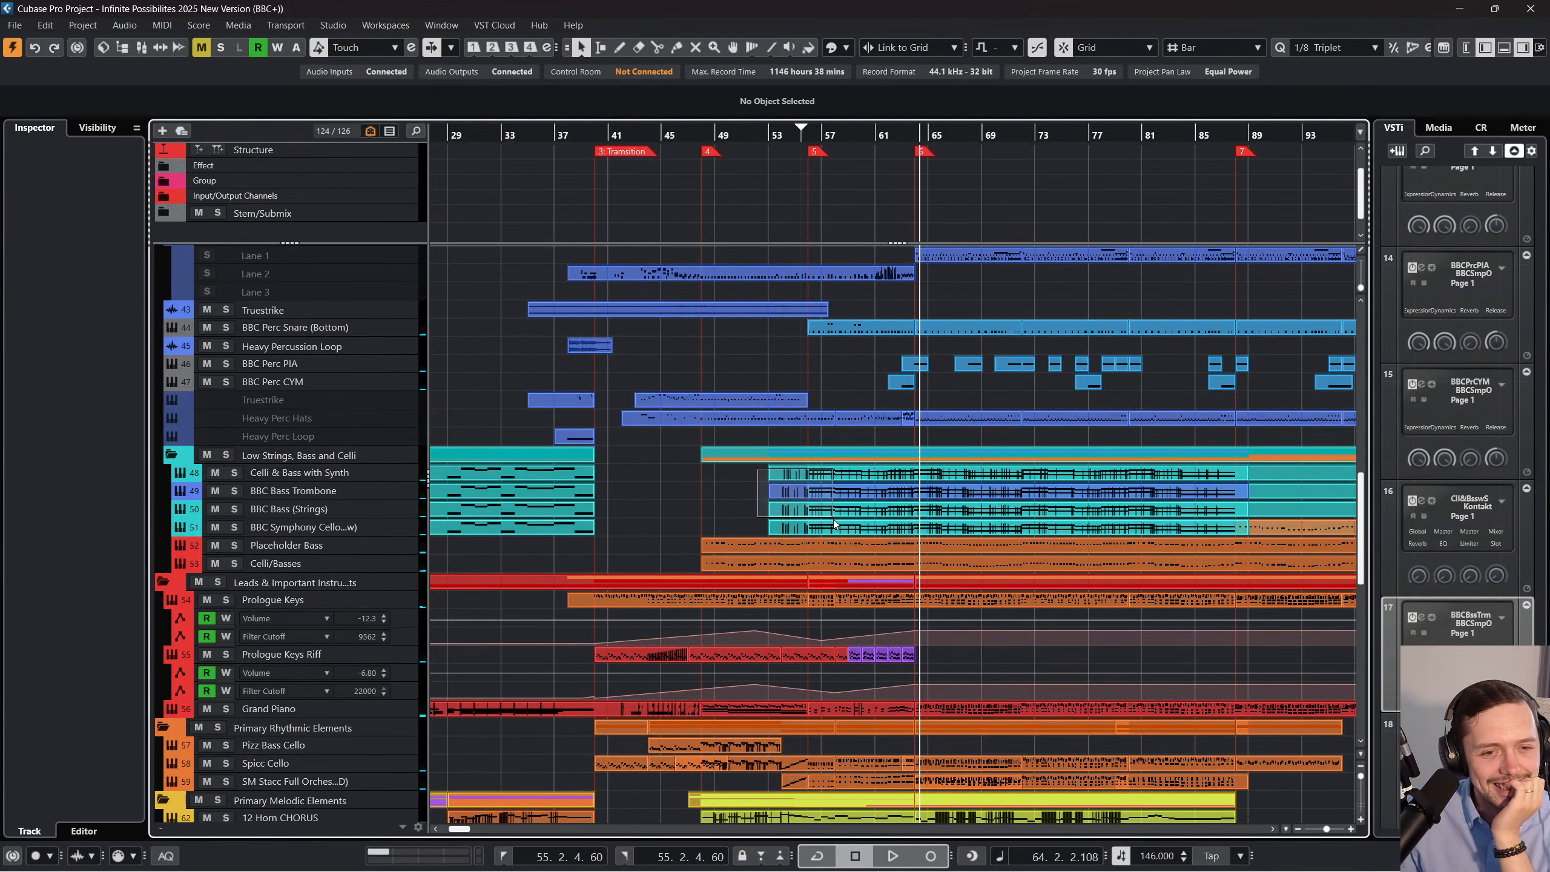
drag(834, 524, 835, 524)
right_click(884, 513)
click(960, 515)
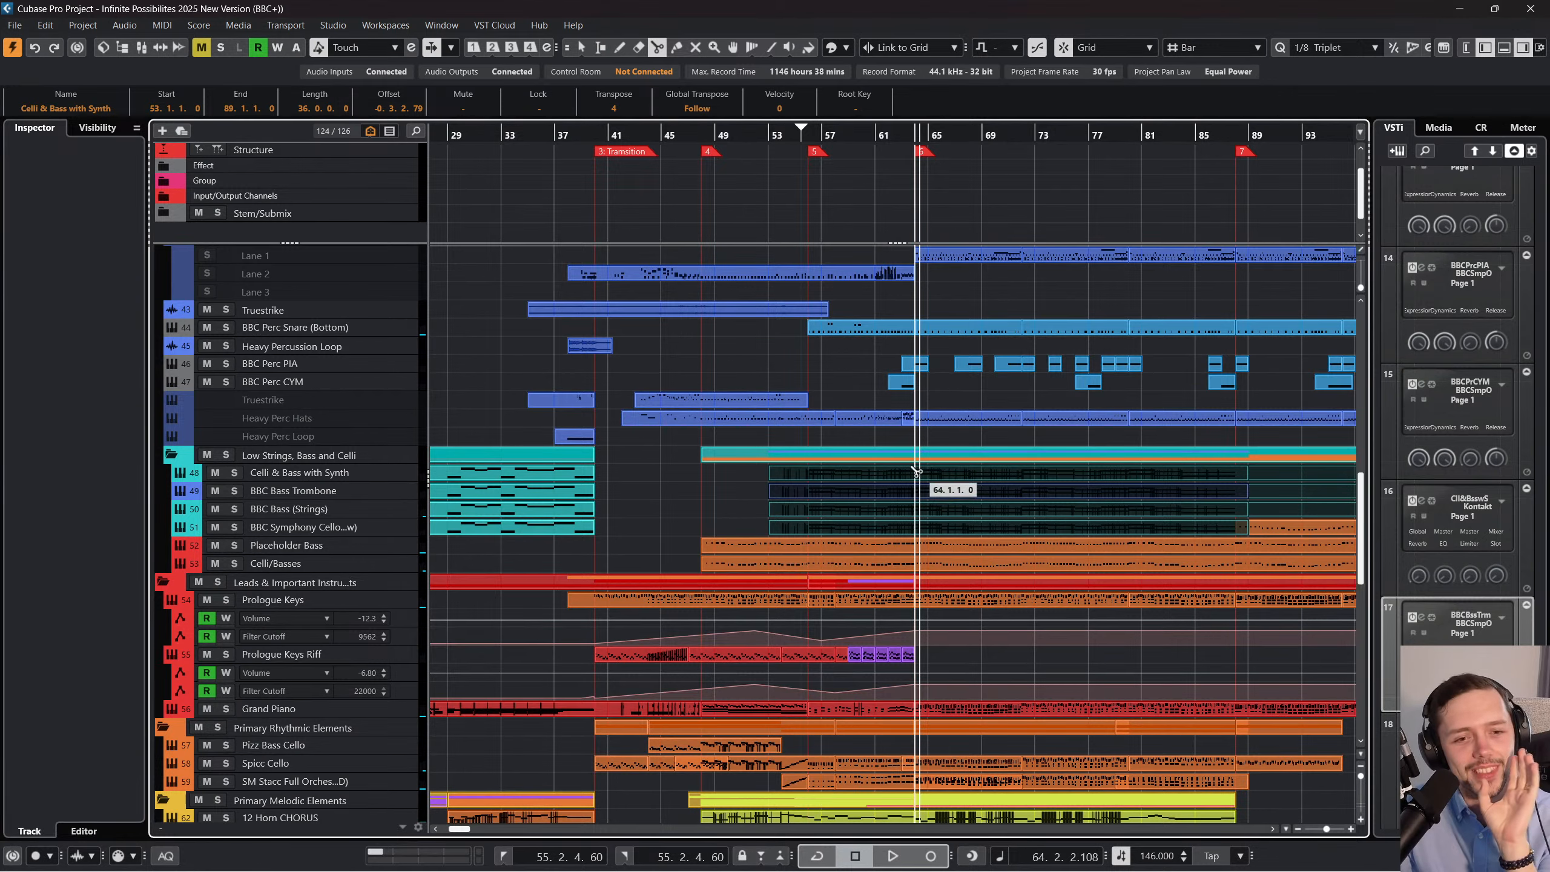
right_click(900, 212)
click(913, 223)
click(856, 177)
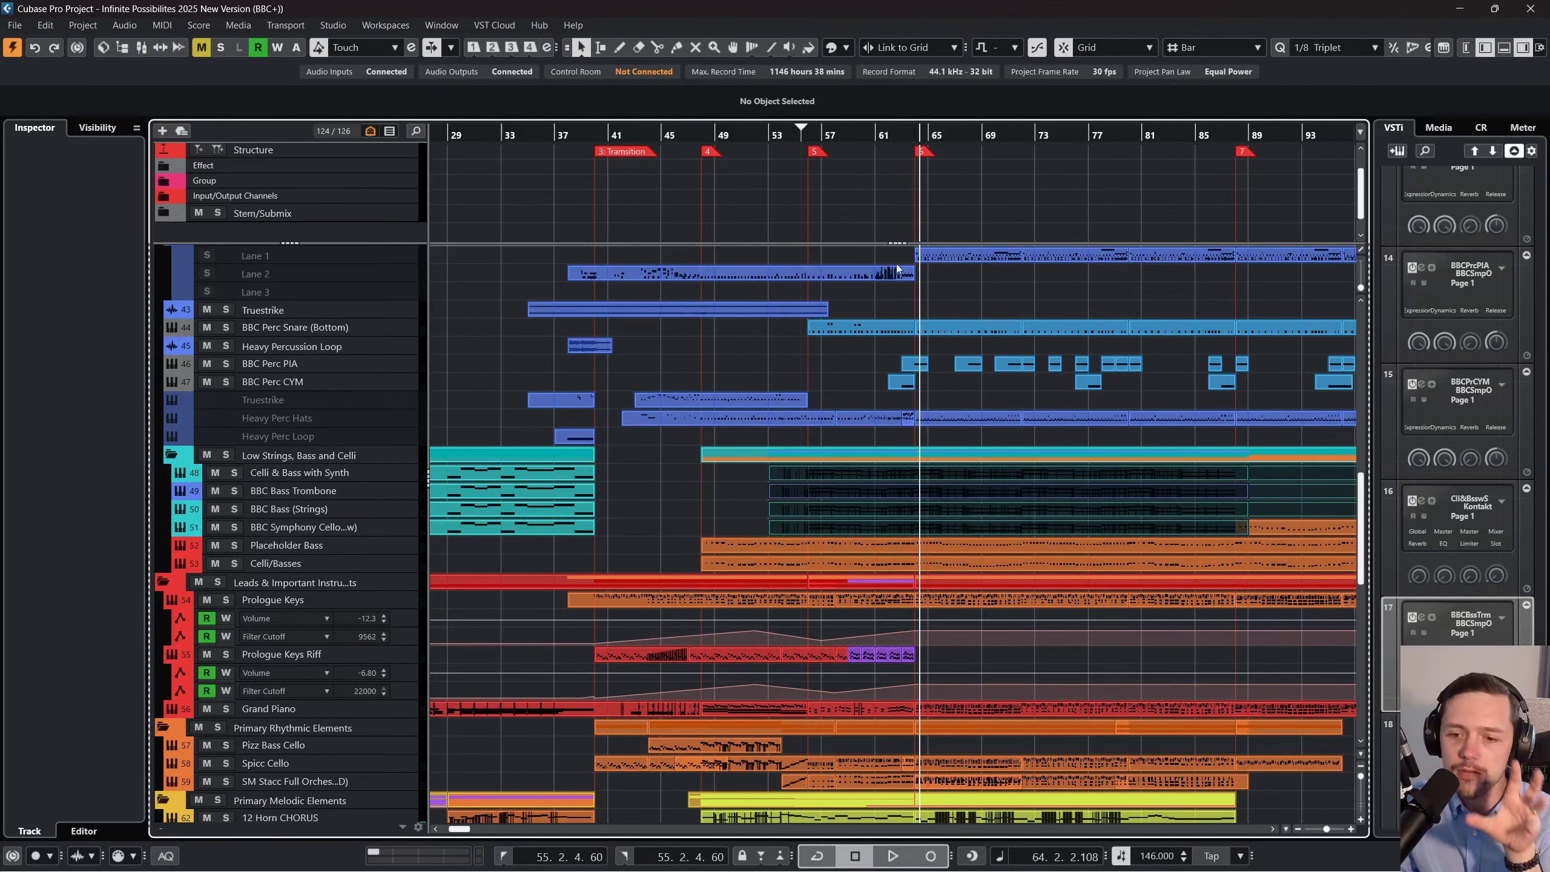
Review the arrangement from the low strings down through the melodic, harmonic and woodwind tracks and back up.
scroll(989, 335, down, 5)
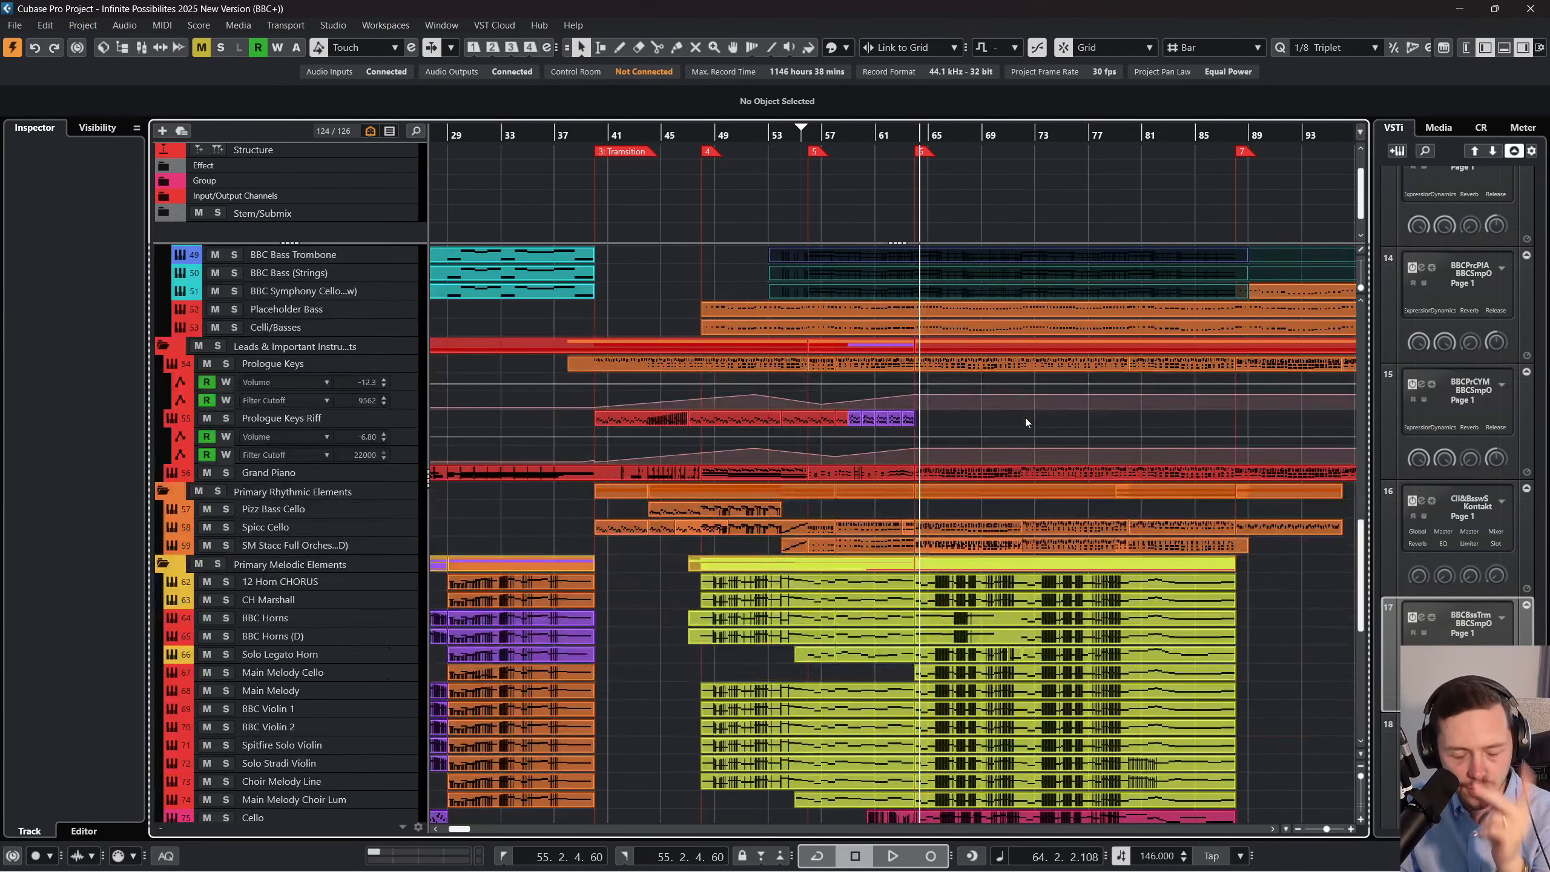
key(super+Tab)
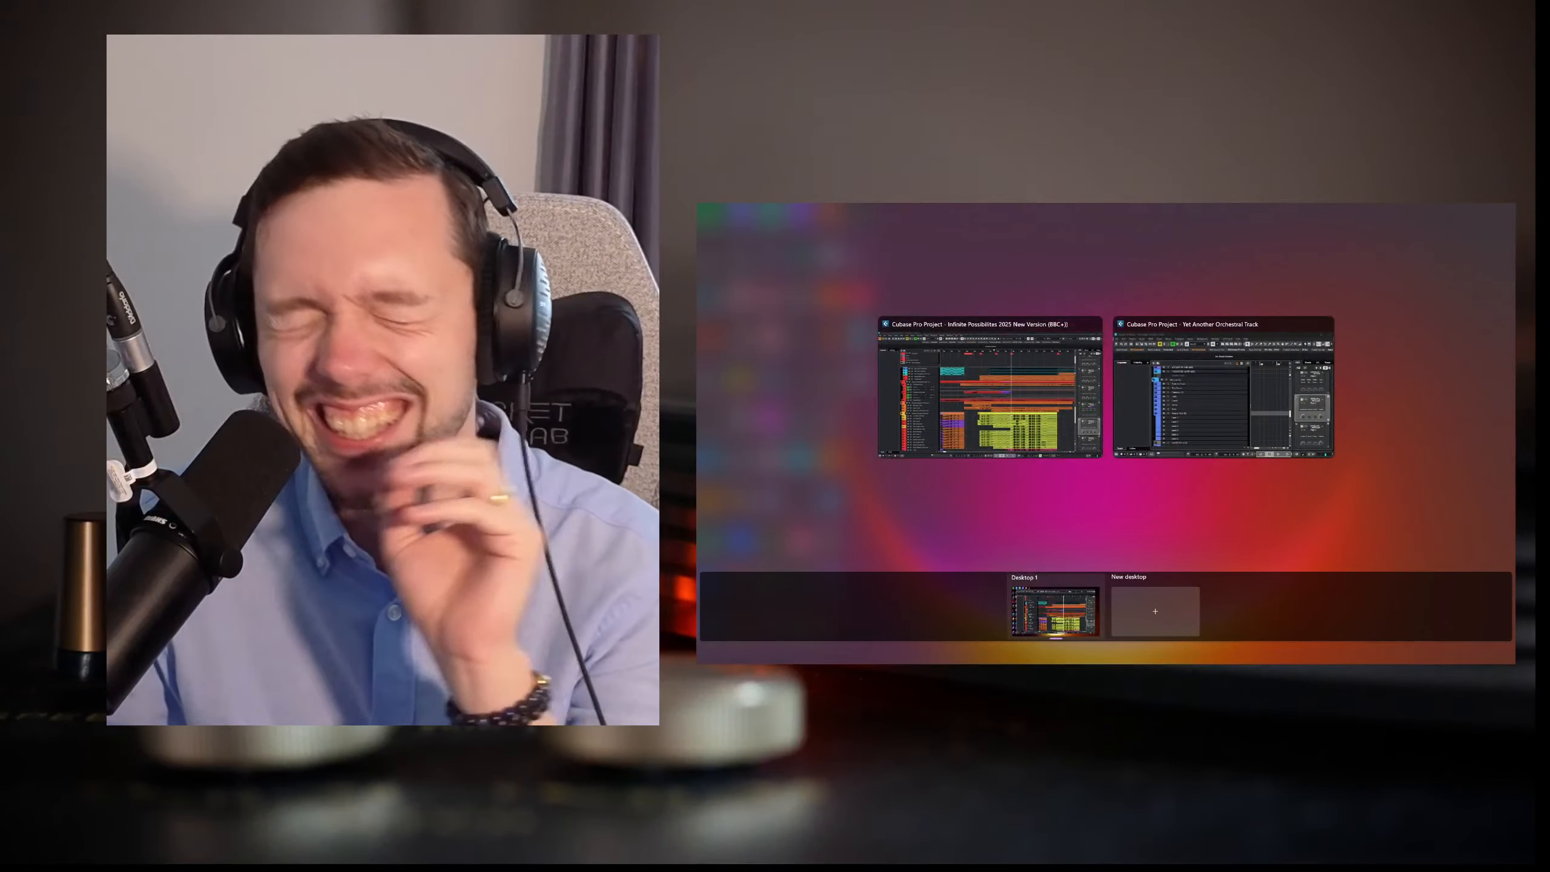
key(super+Tab)
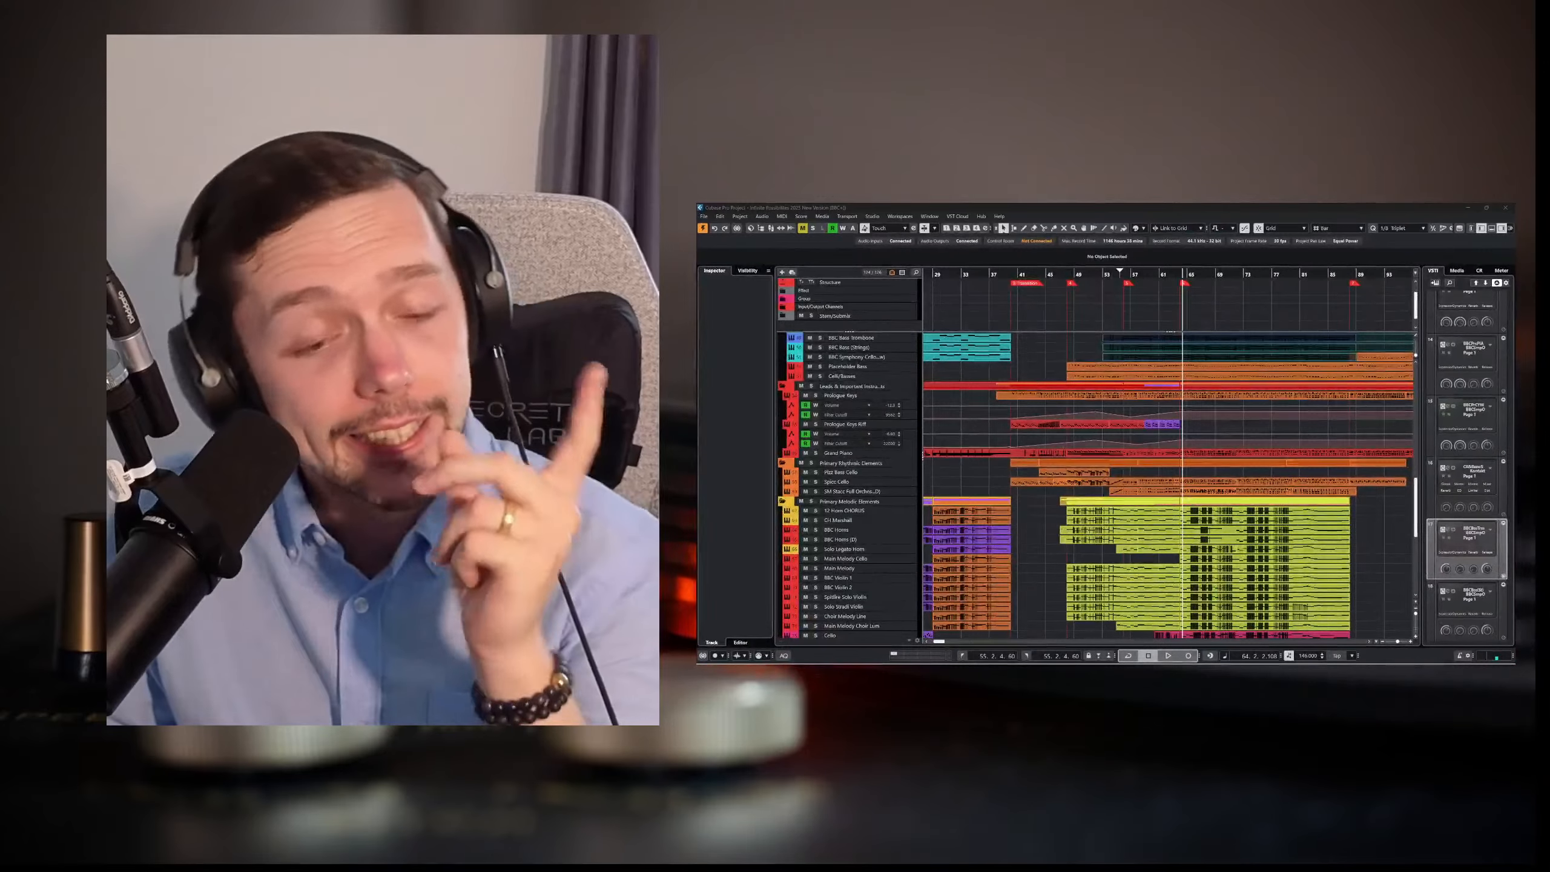
scroll(1372, 513, down, 1)
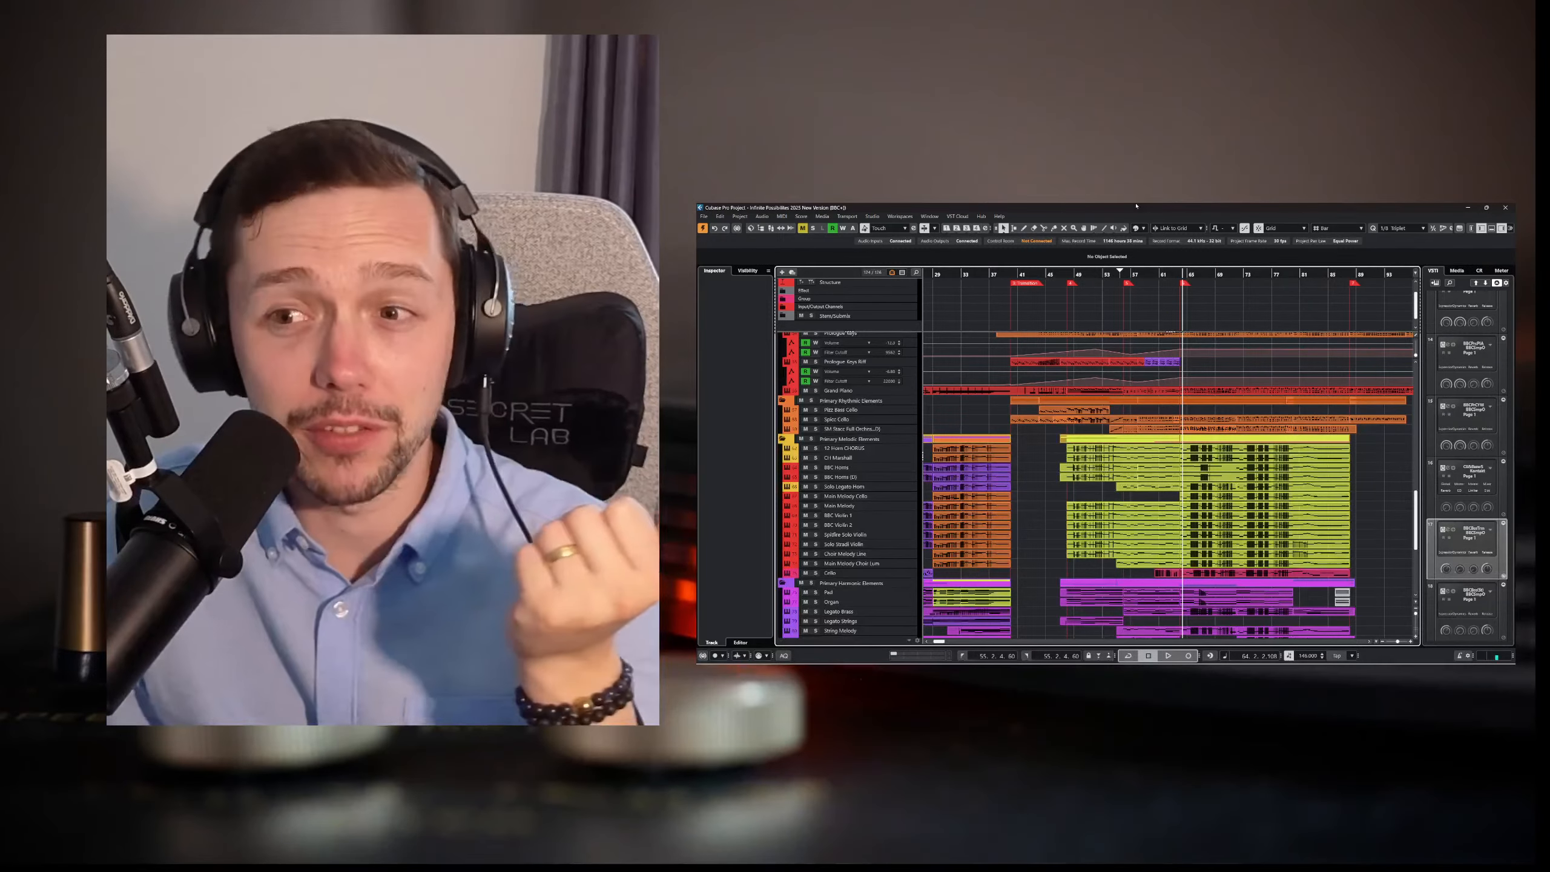
scroll(1039, 401, down, 5)
scroll(1040, 400, left, 3)
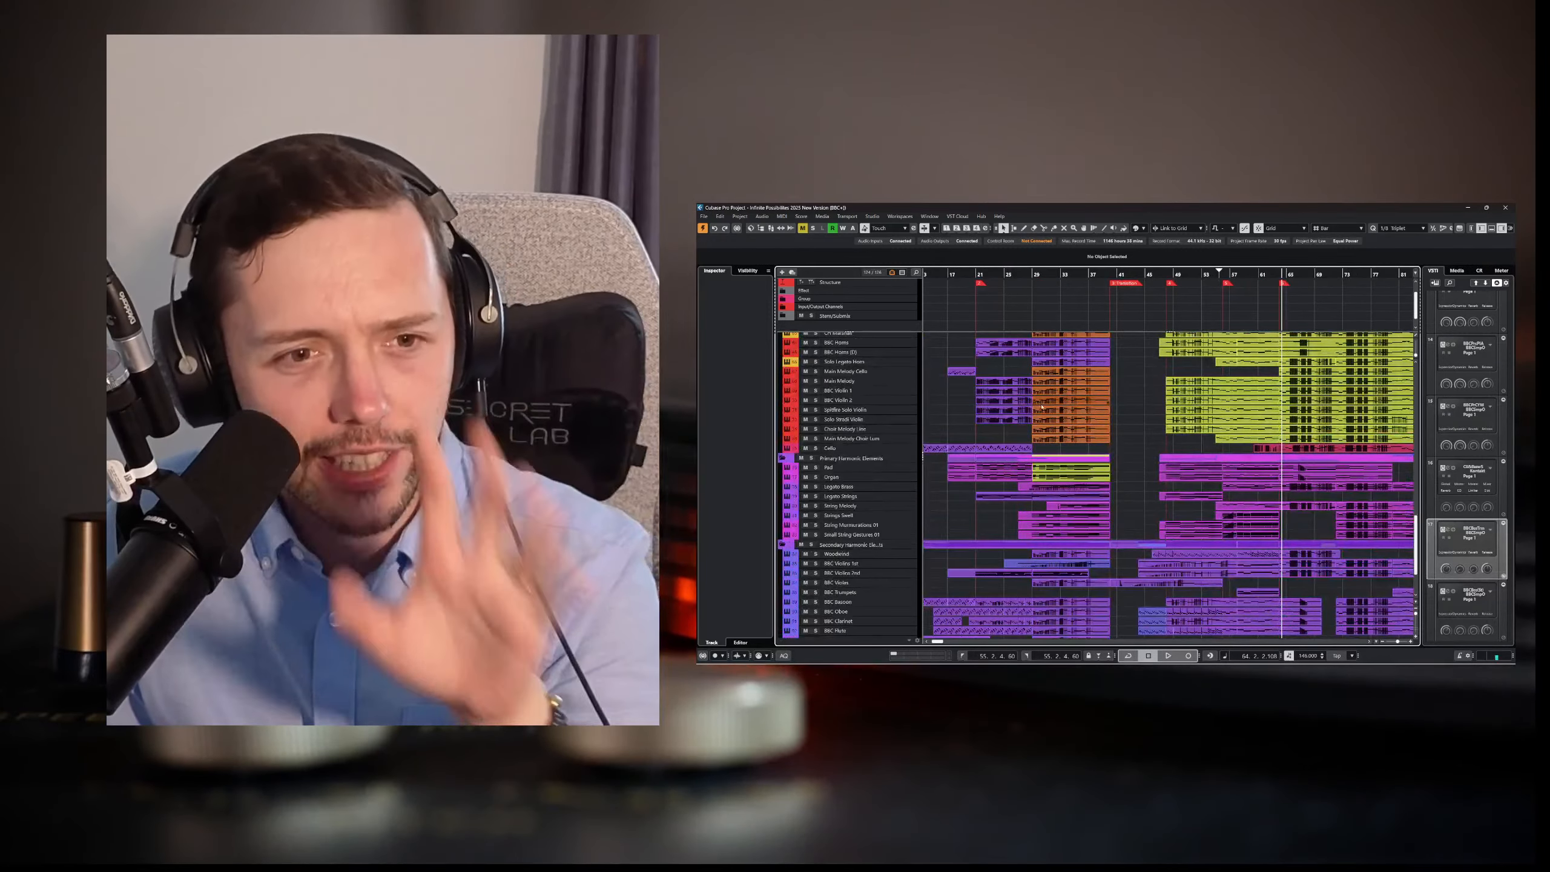
scroll(1062, 409, up, 7)
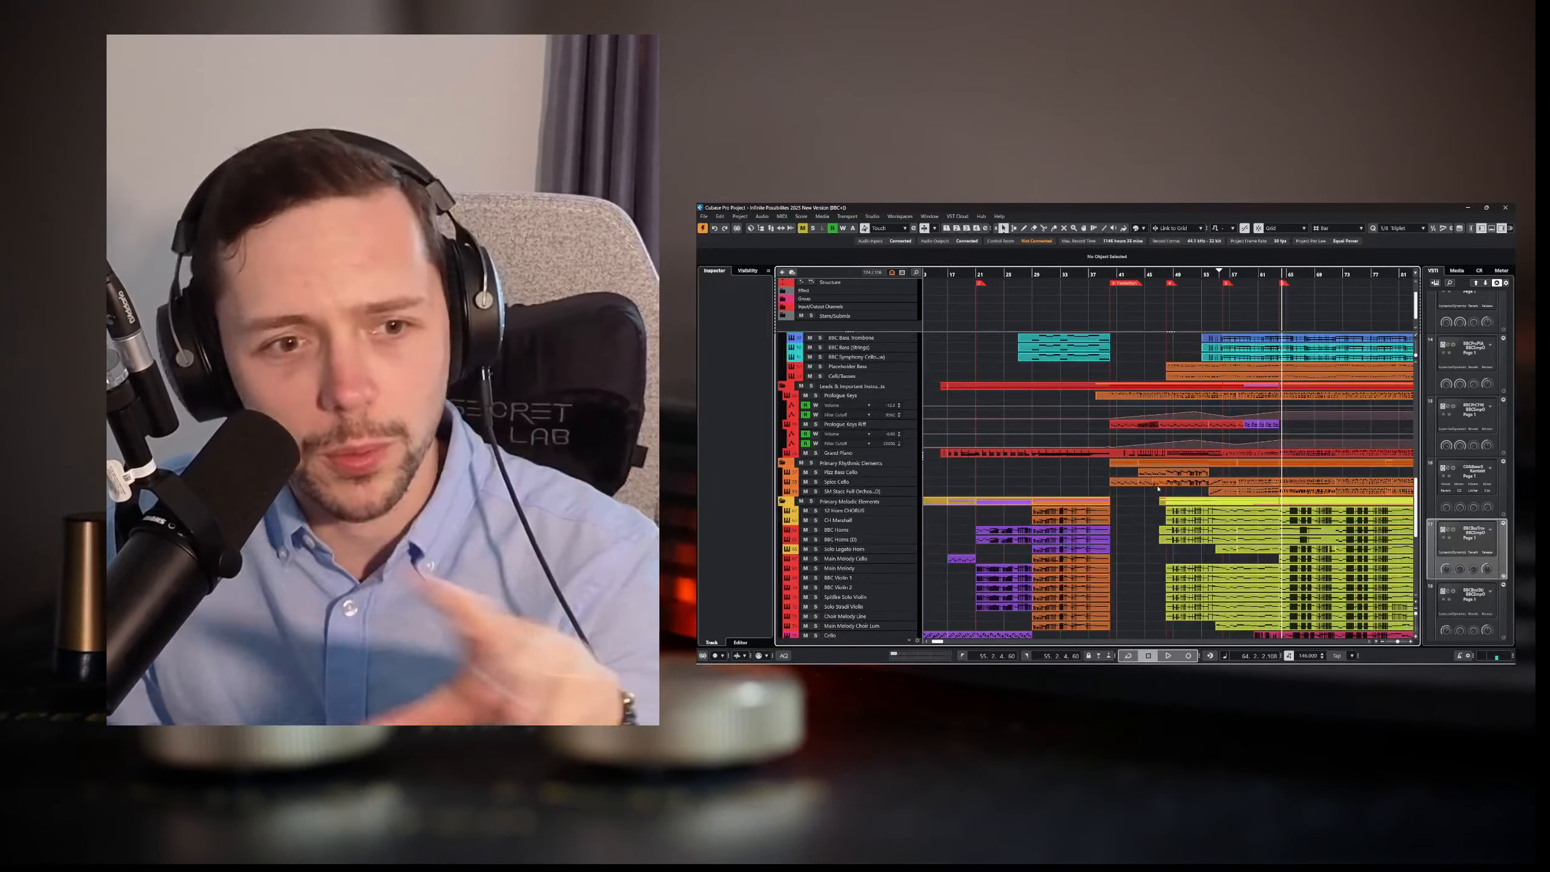
scroll(967, 432, down, 5)
scroll(1192, 436, up, 2)
scroll(1191, 436, up, 3)
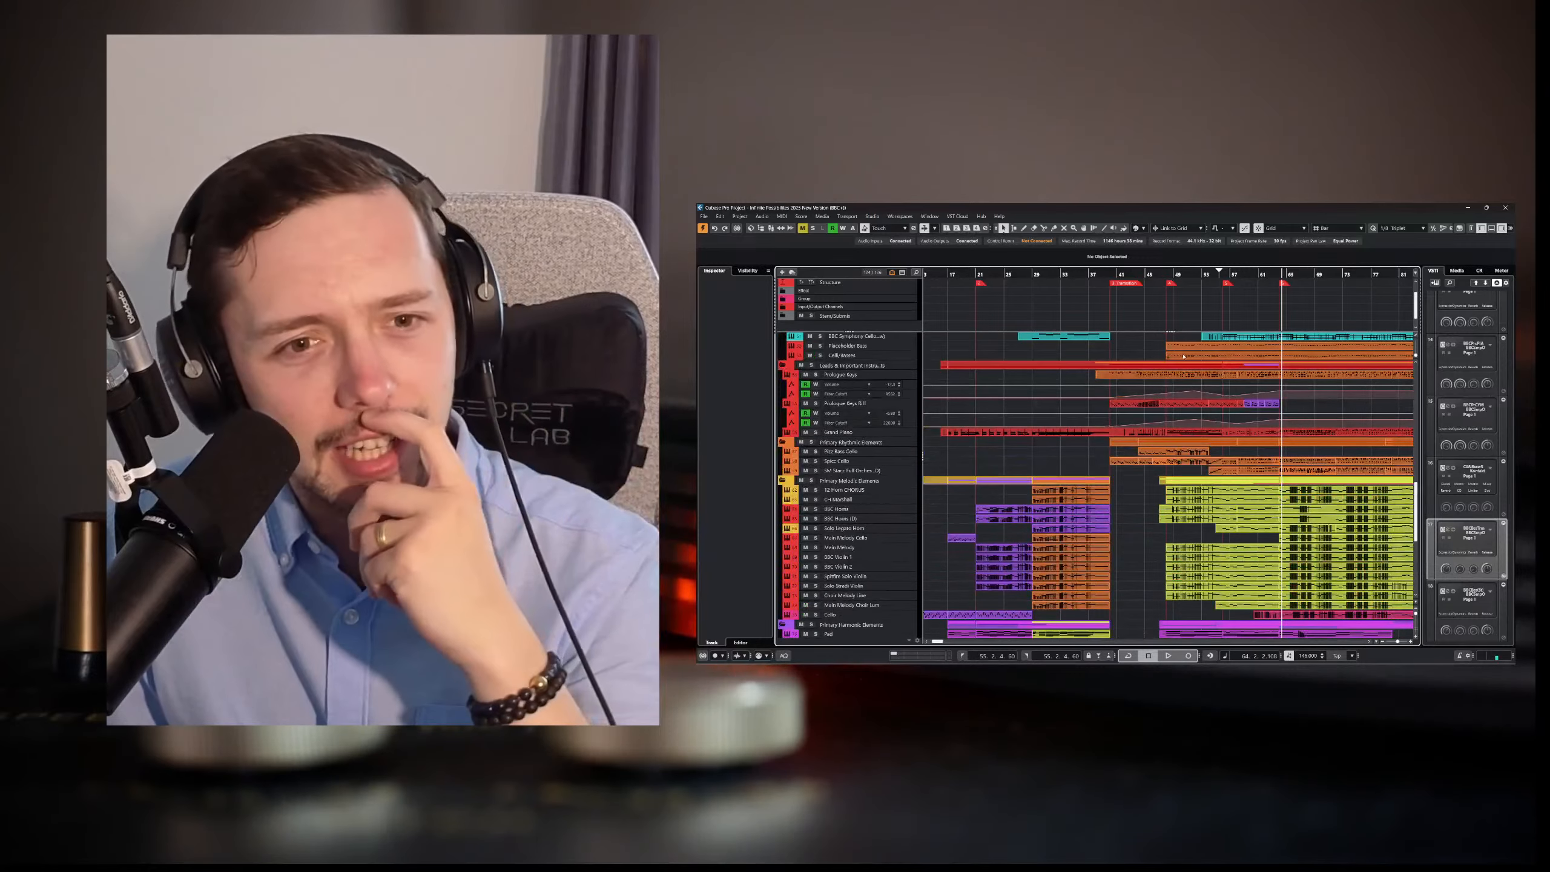
scroll(1185, 356, up, 3)
Place the project cursor at the Transition marker at bar 40 and review the rhythmic and melodic tracks through the following sections.
drag(1117, 276, 1112, 283)
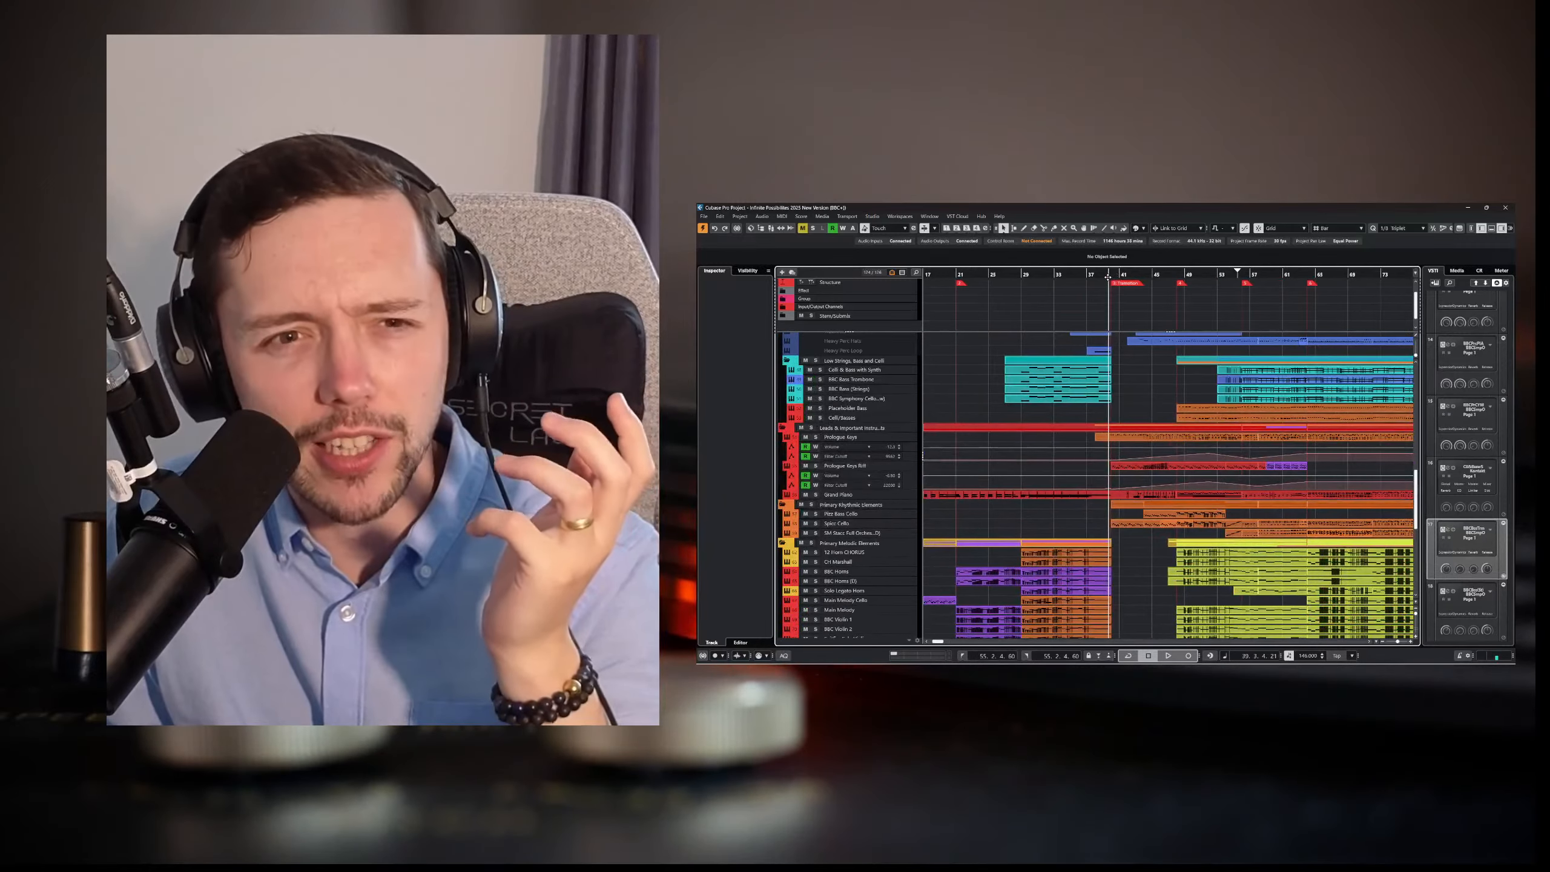
scroll(1122, 451, down, 6)
scroll(1126, 452, up, 3)
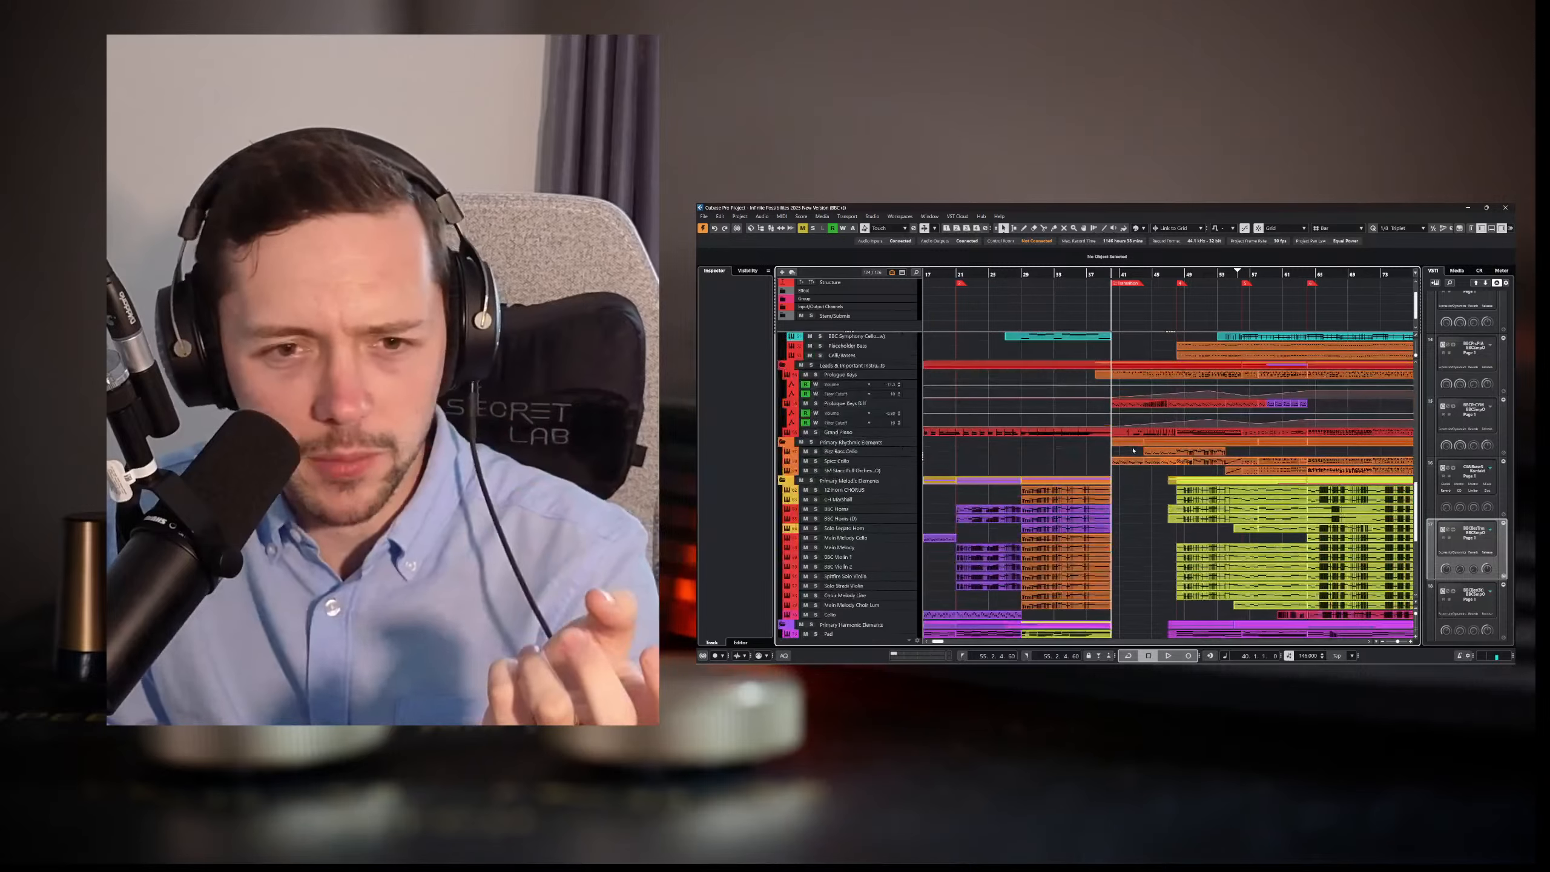
scroll(1108, 583, right, 5)
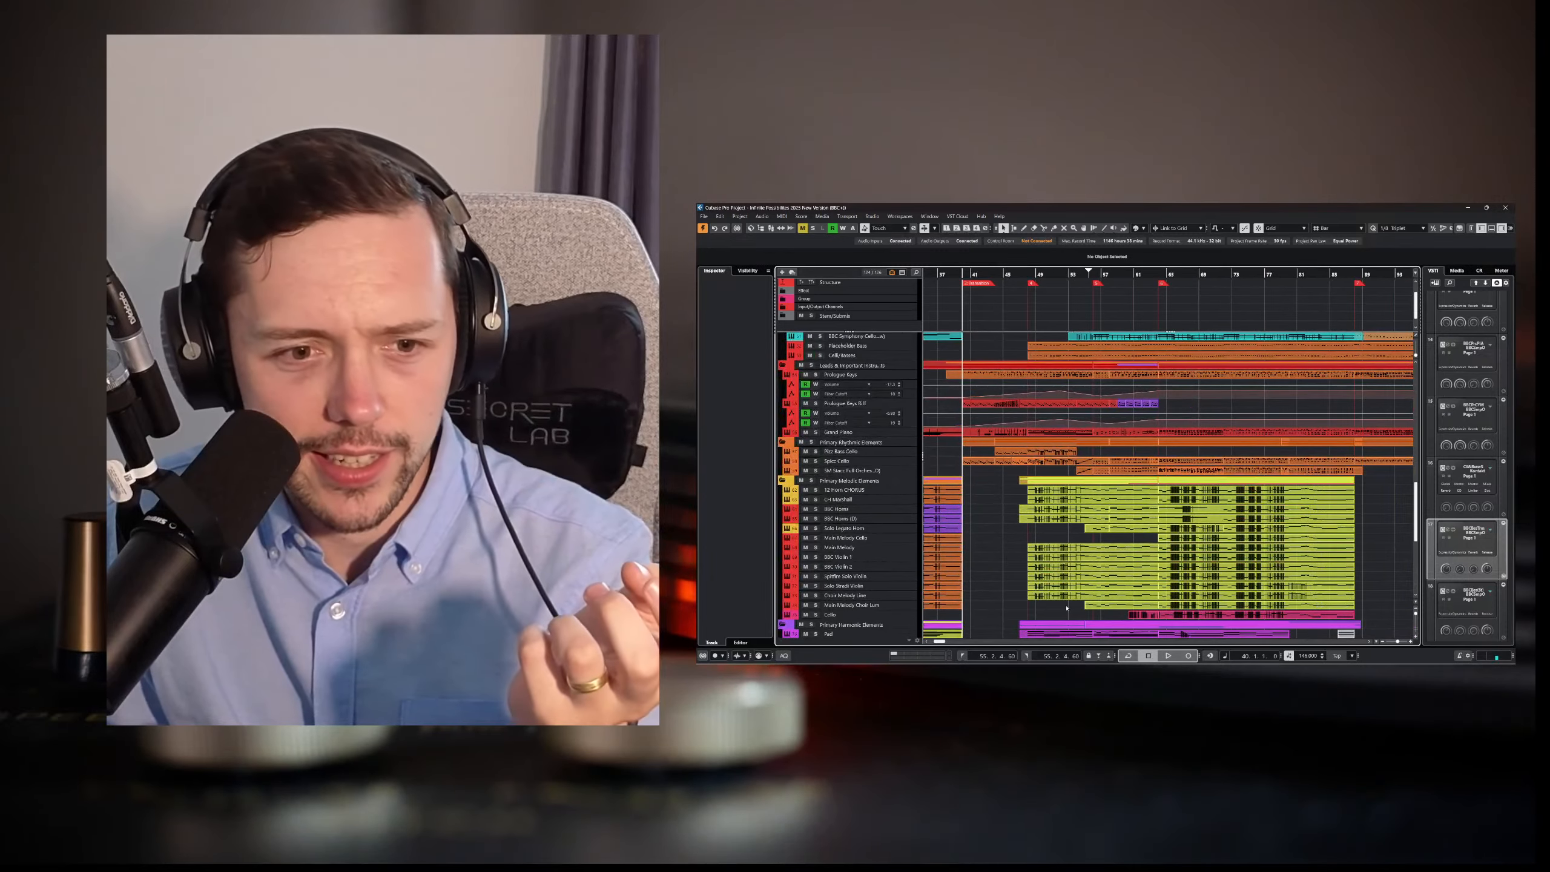
Open the Primary Melodic Elements events between bars 48 and 64 together in the Key Editor.
drag(1068, 609, 1135, 485)
click(782, 217)
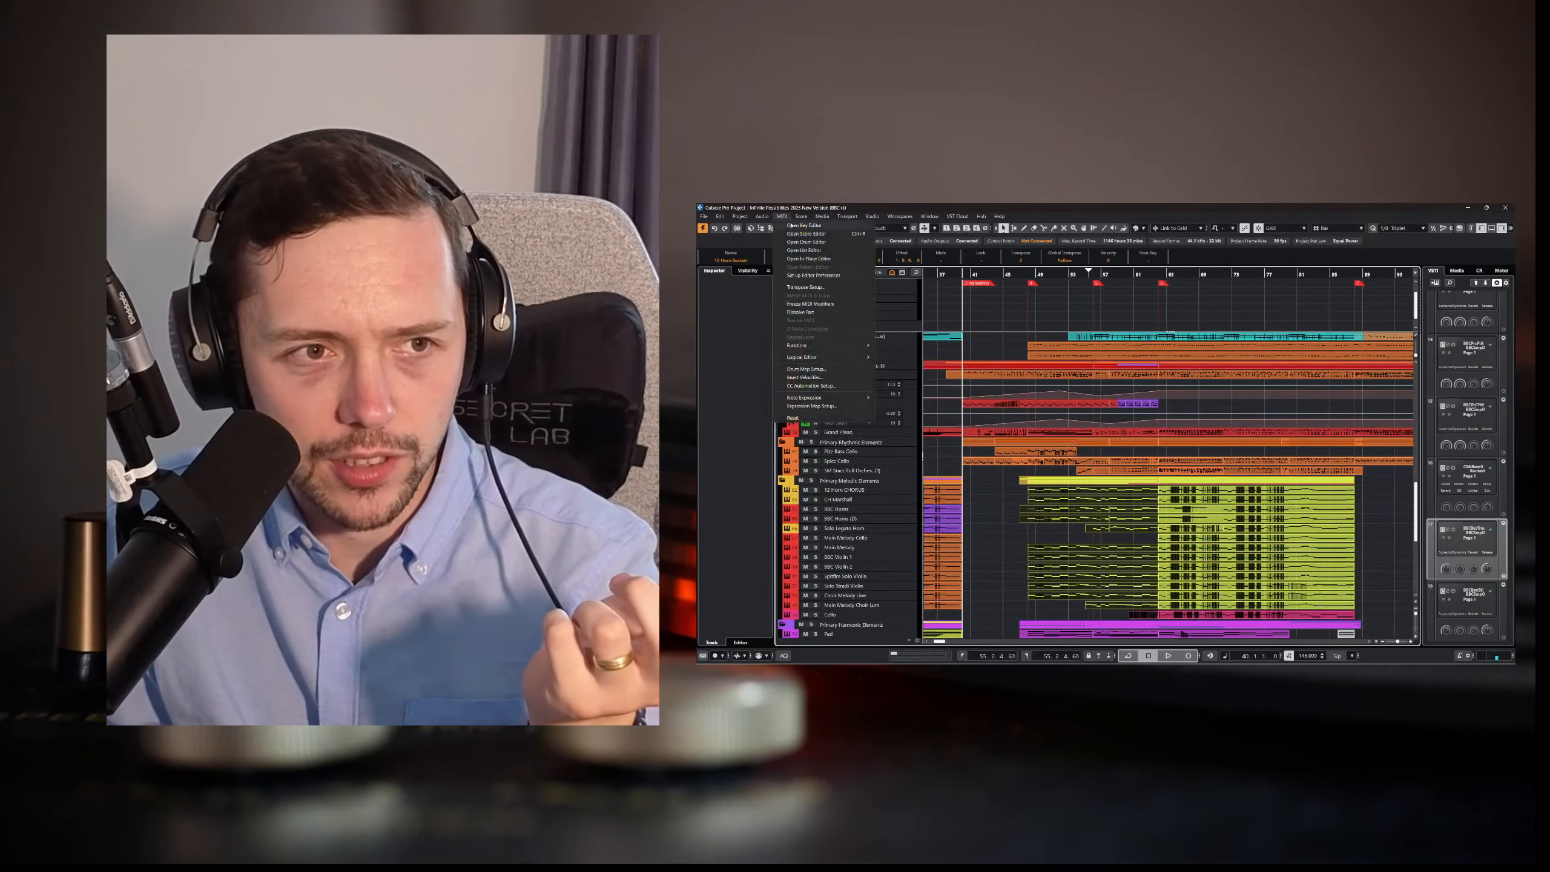
click(796, 225)
Examine how the melody notes are layered across octaves in the Key Editor, and close the editor.
scroll(1033, 393, down, 2)
drag(1050, 263, 1050, 226)
scroll(1066, 465, up, 3)
scroll(1067, 474, down, 3)
scroll(1067, 474, up, 3)
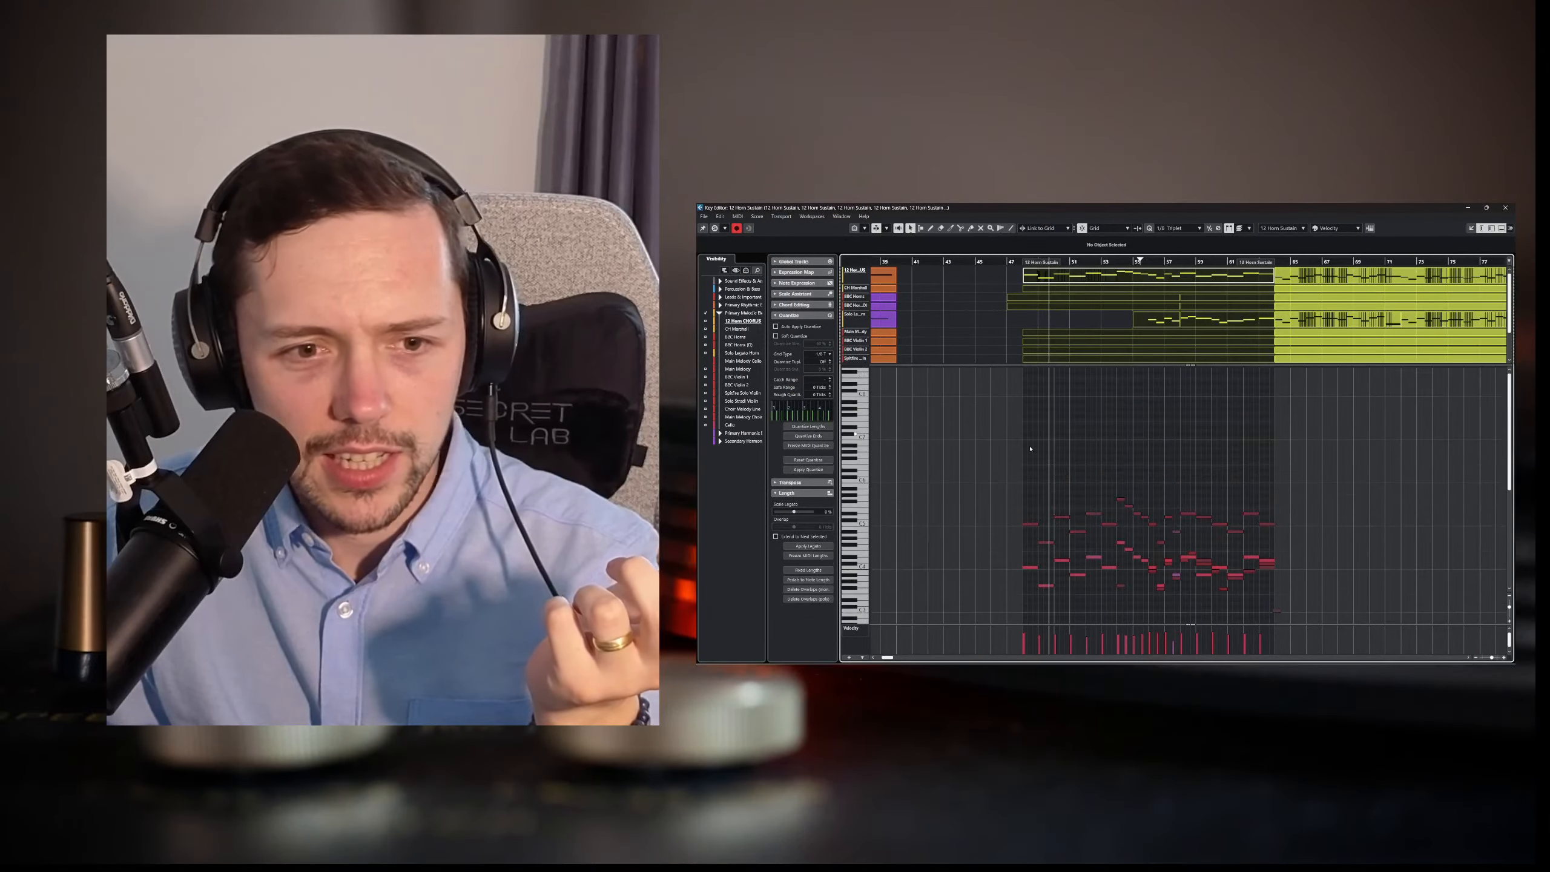
scroll(1035, 514, down, 2)
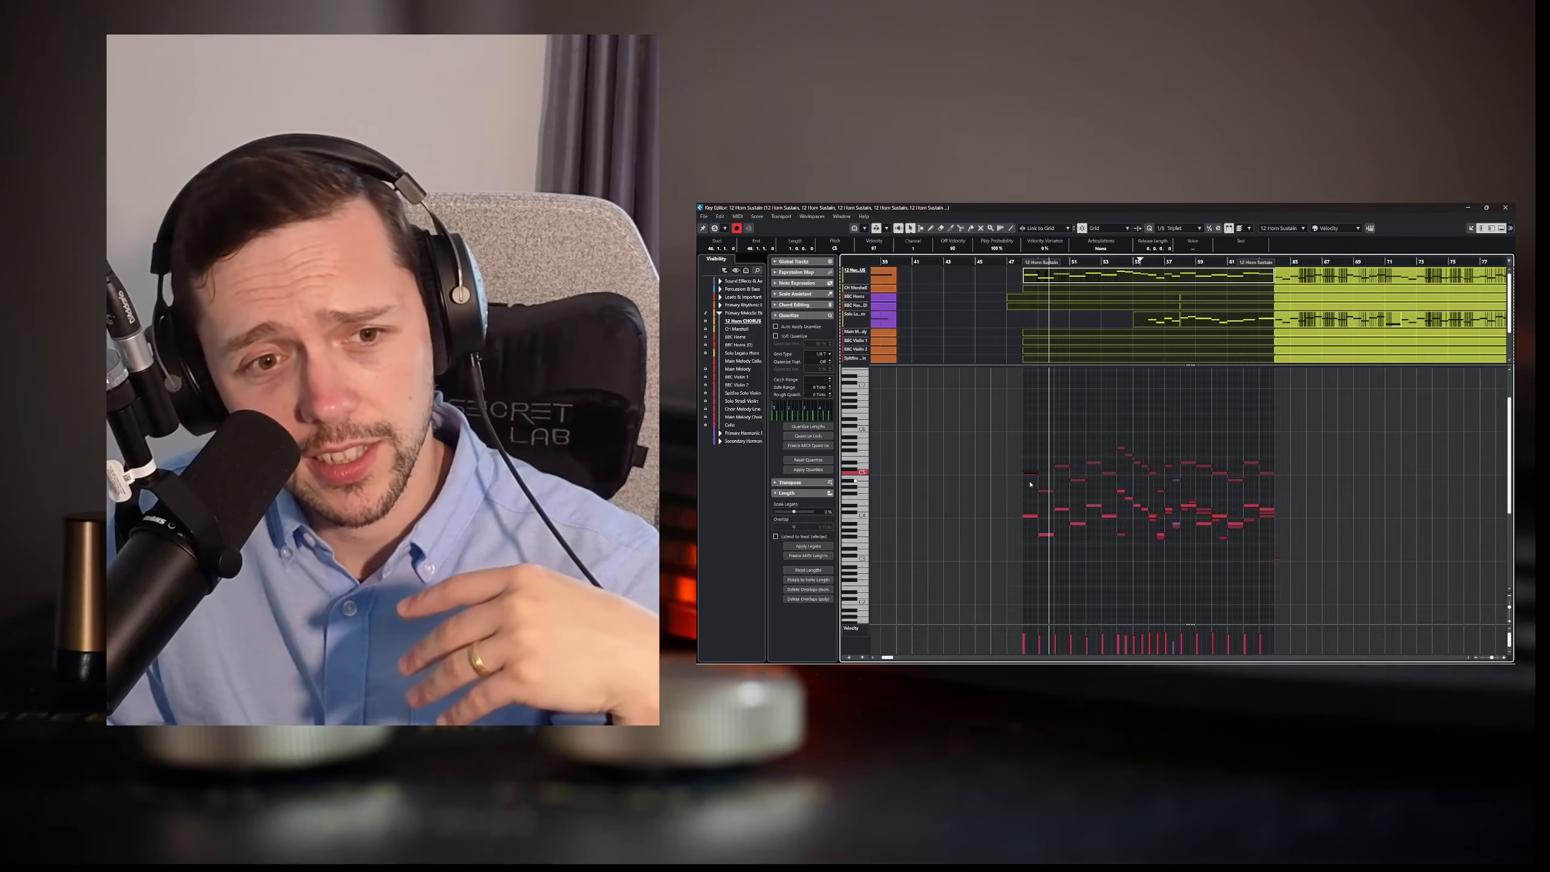
click(1505, 208)
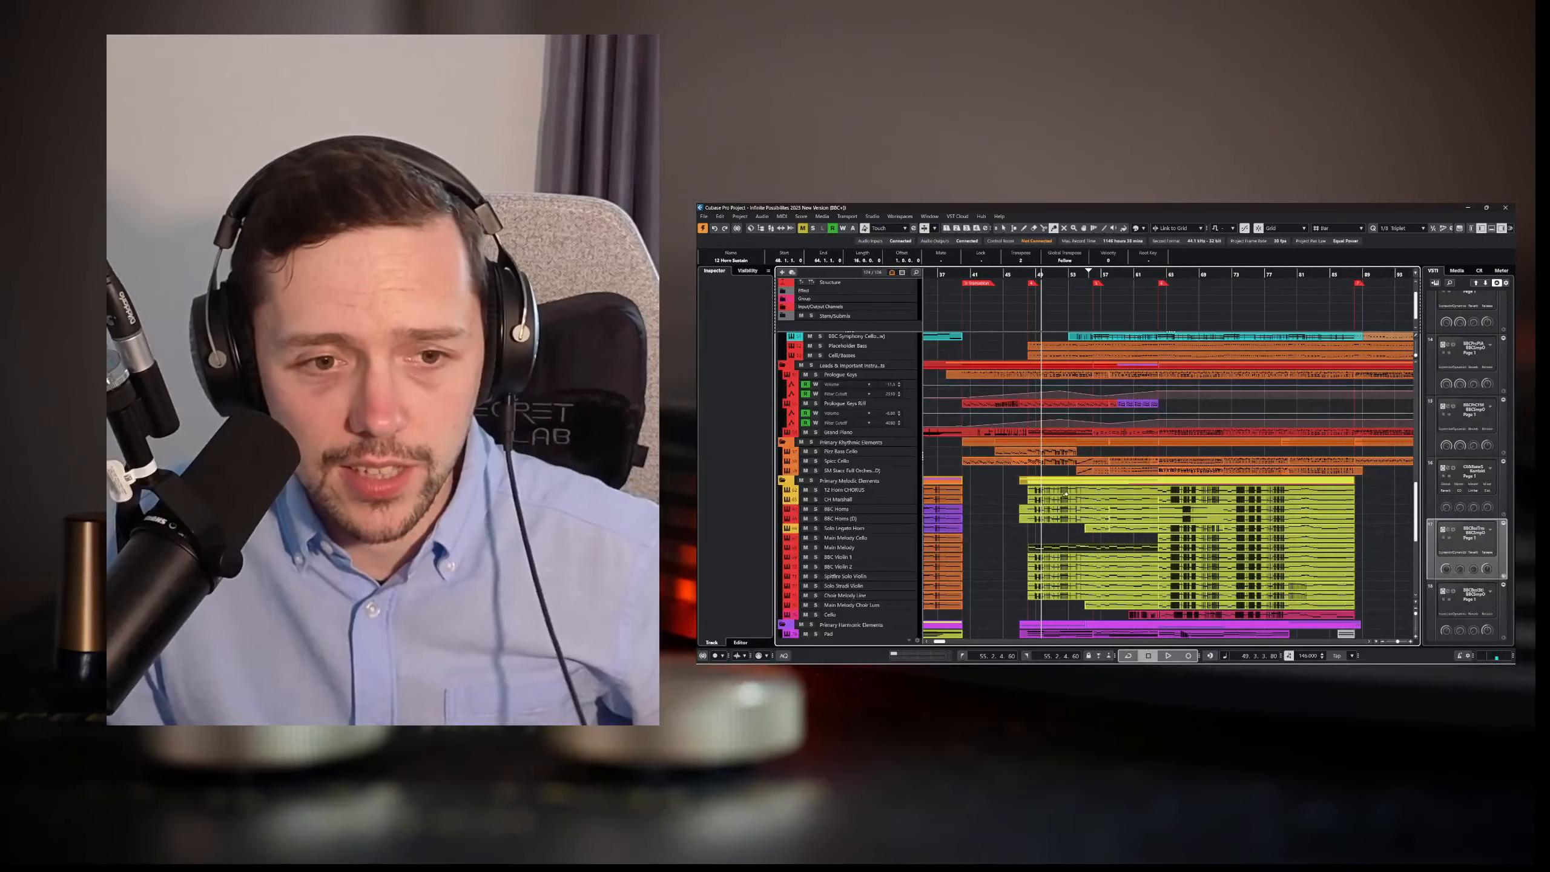
Select the Primary Melodic Elements events from bar 48 to bar 88 and open them together in the Key Editor.
drag(1015, 488, 1367, 624)
click(1202, 549)
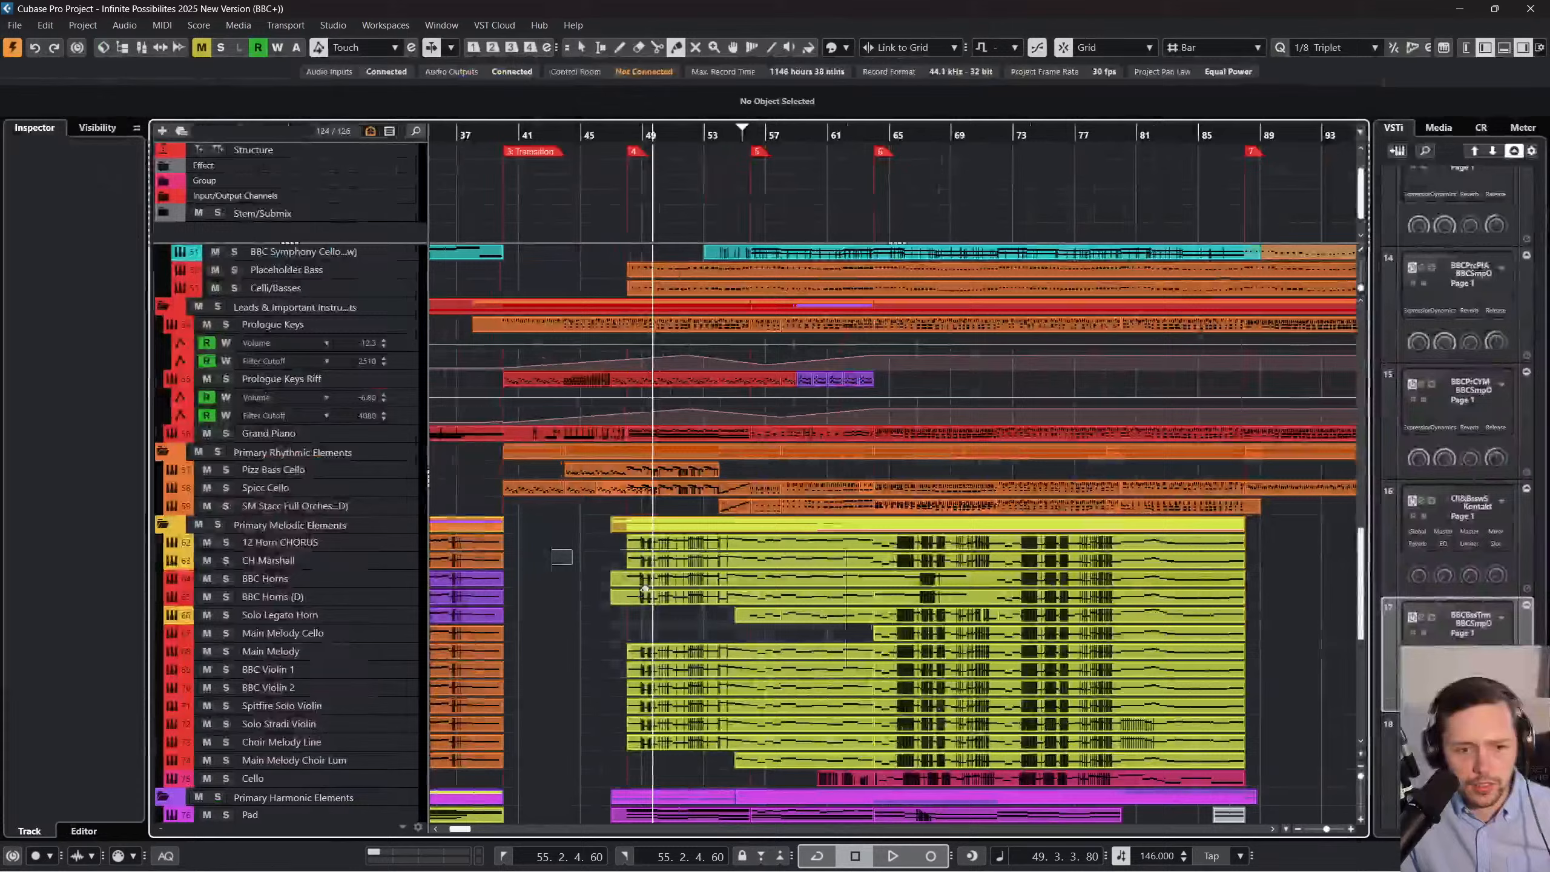
click(761, 640)
click(785, 687)
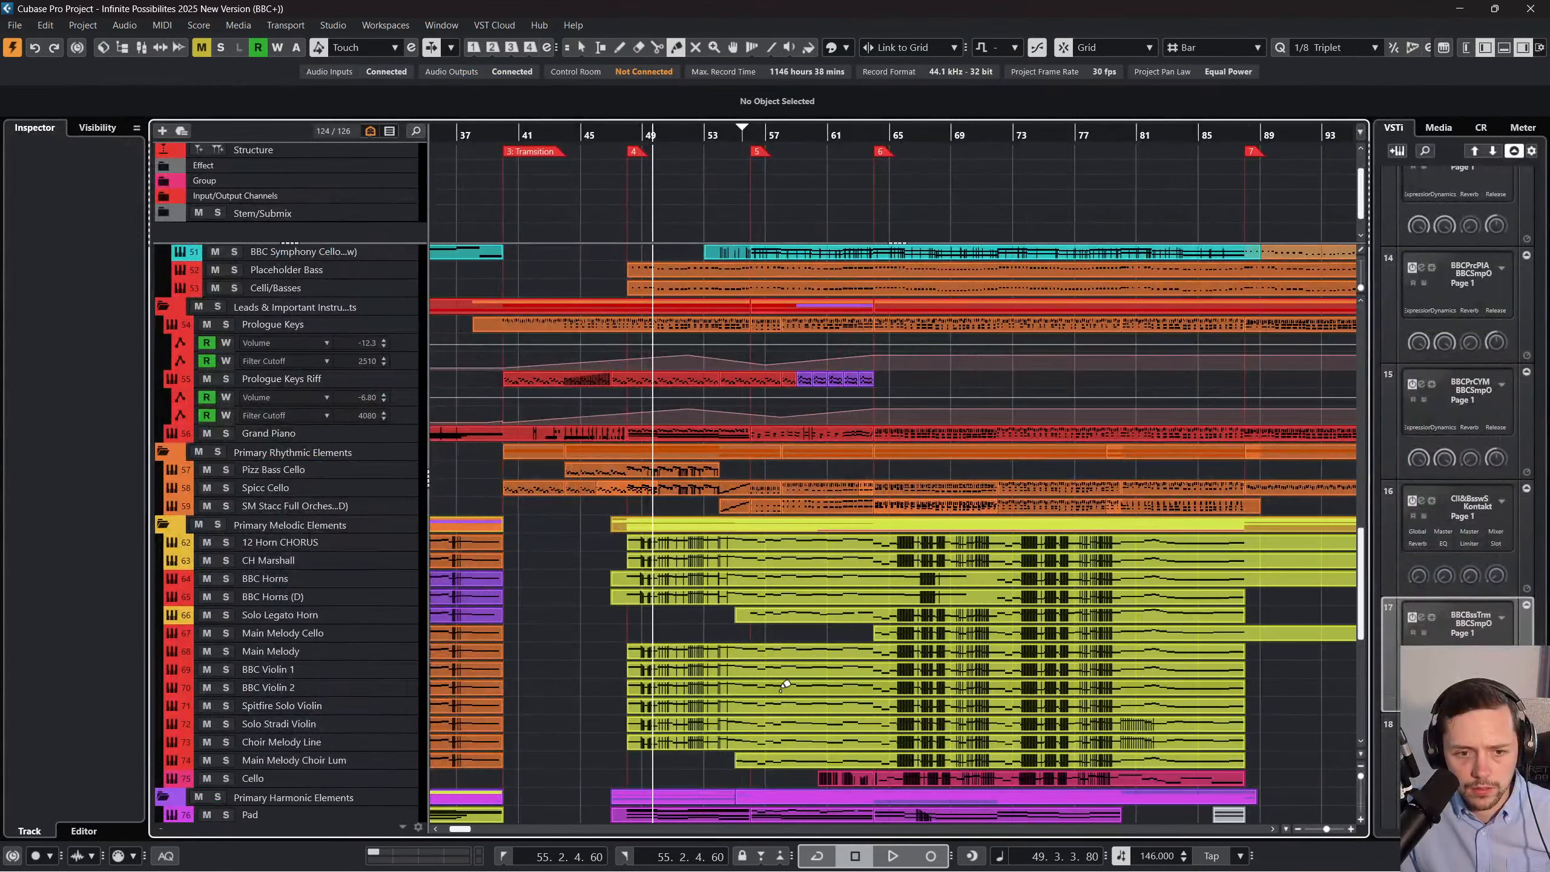
click(821, 676)
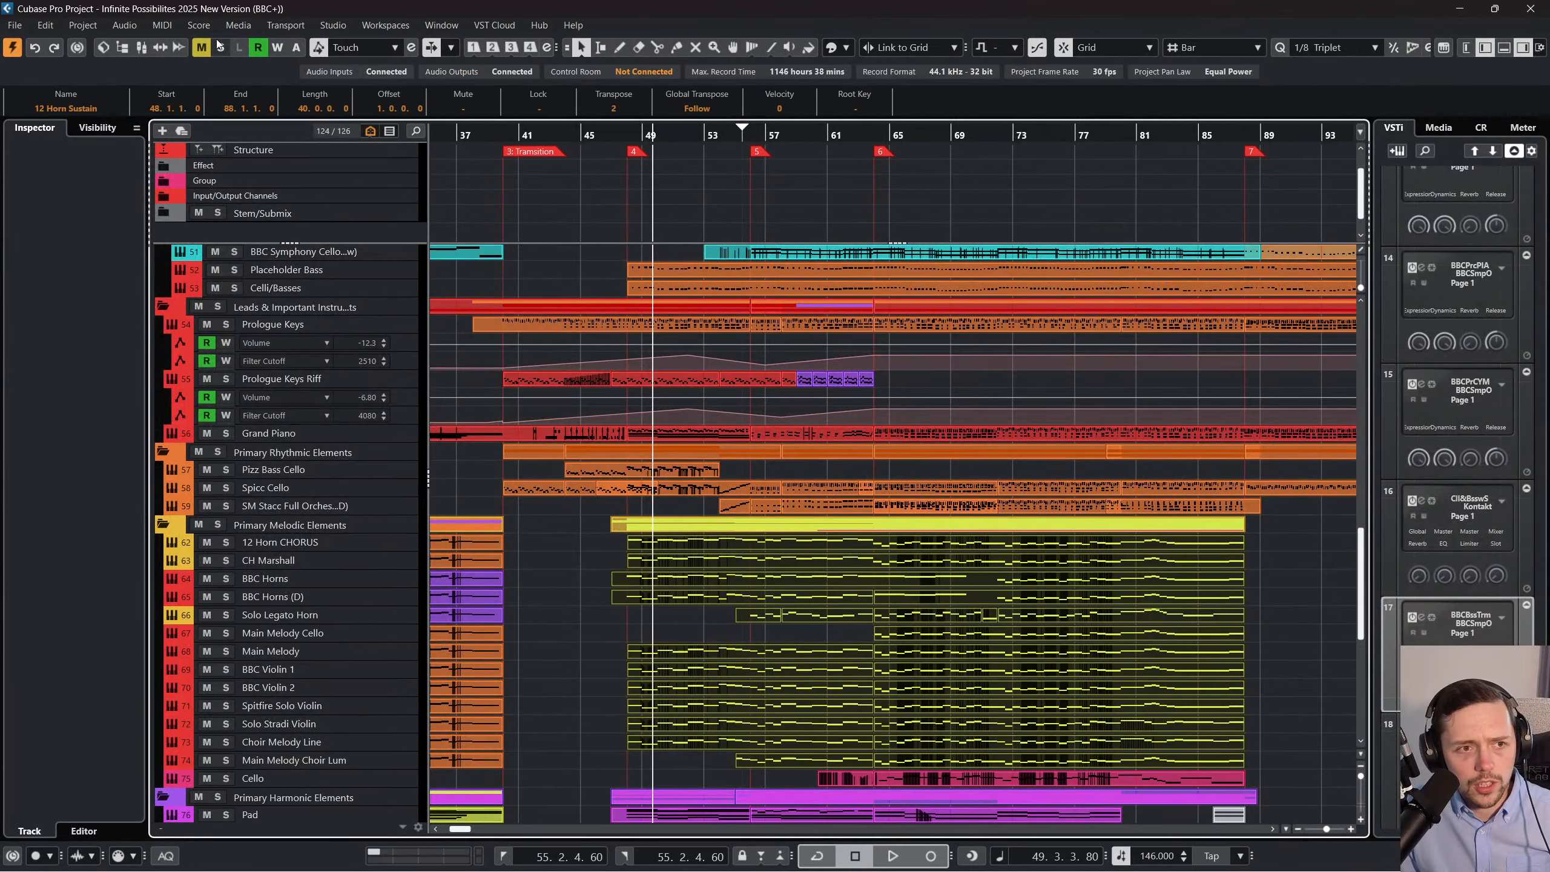
click(164, 26)
click(186, 43)
Select the lowest melody notes from bar 64 onward to identify their tracks, and close the Key Editor.
scroll(725, 480, down, 3)
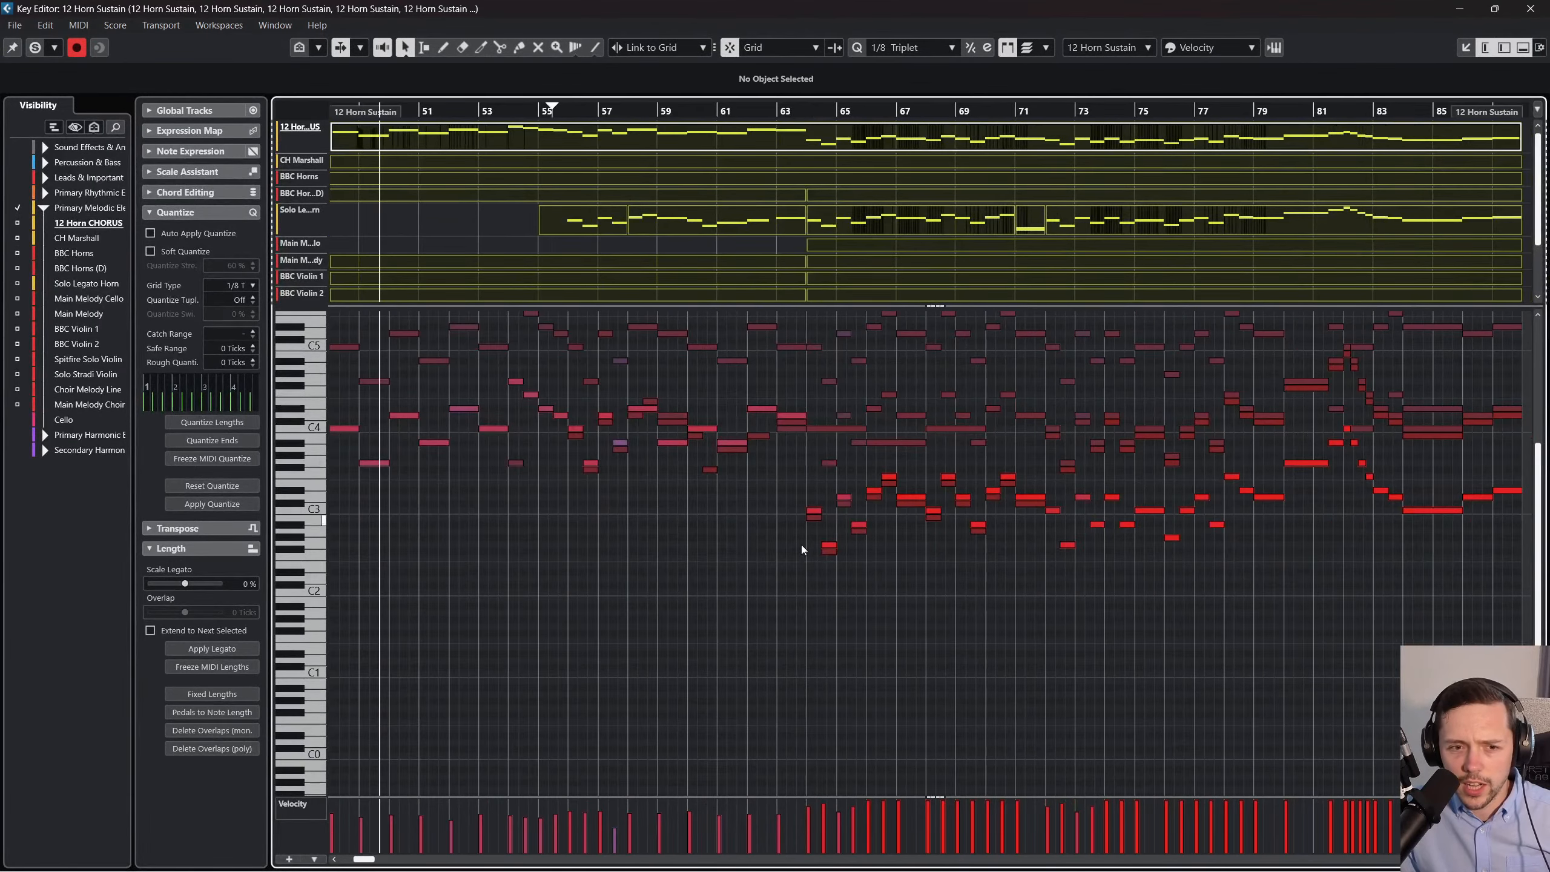
click(813, 516)
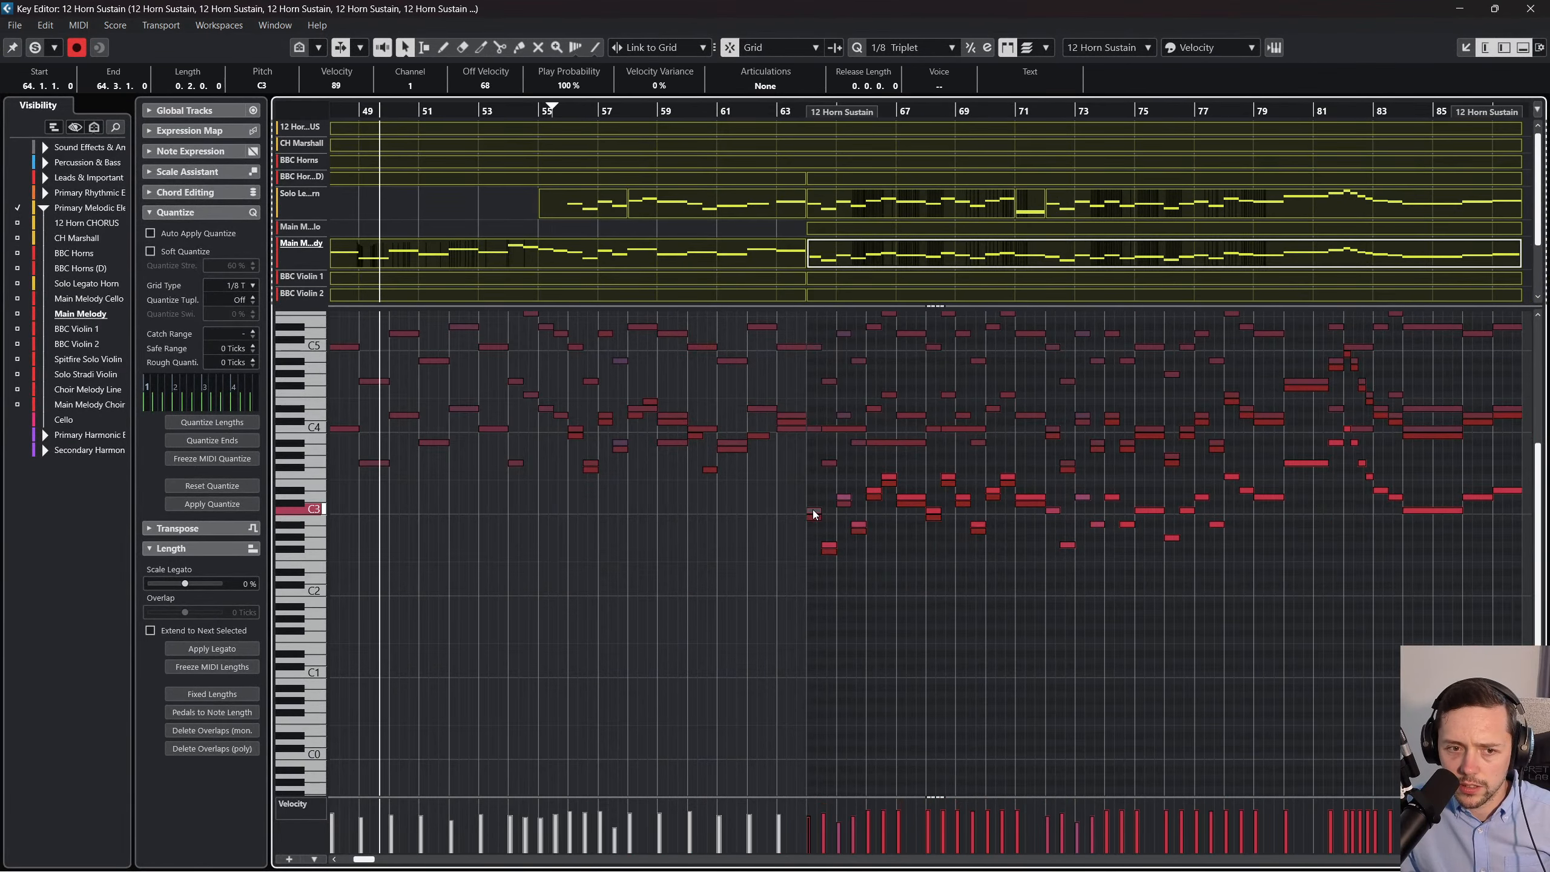
click(816, 519)
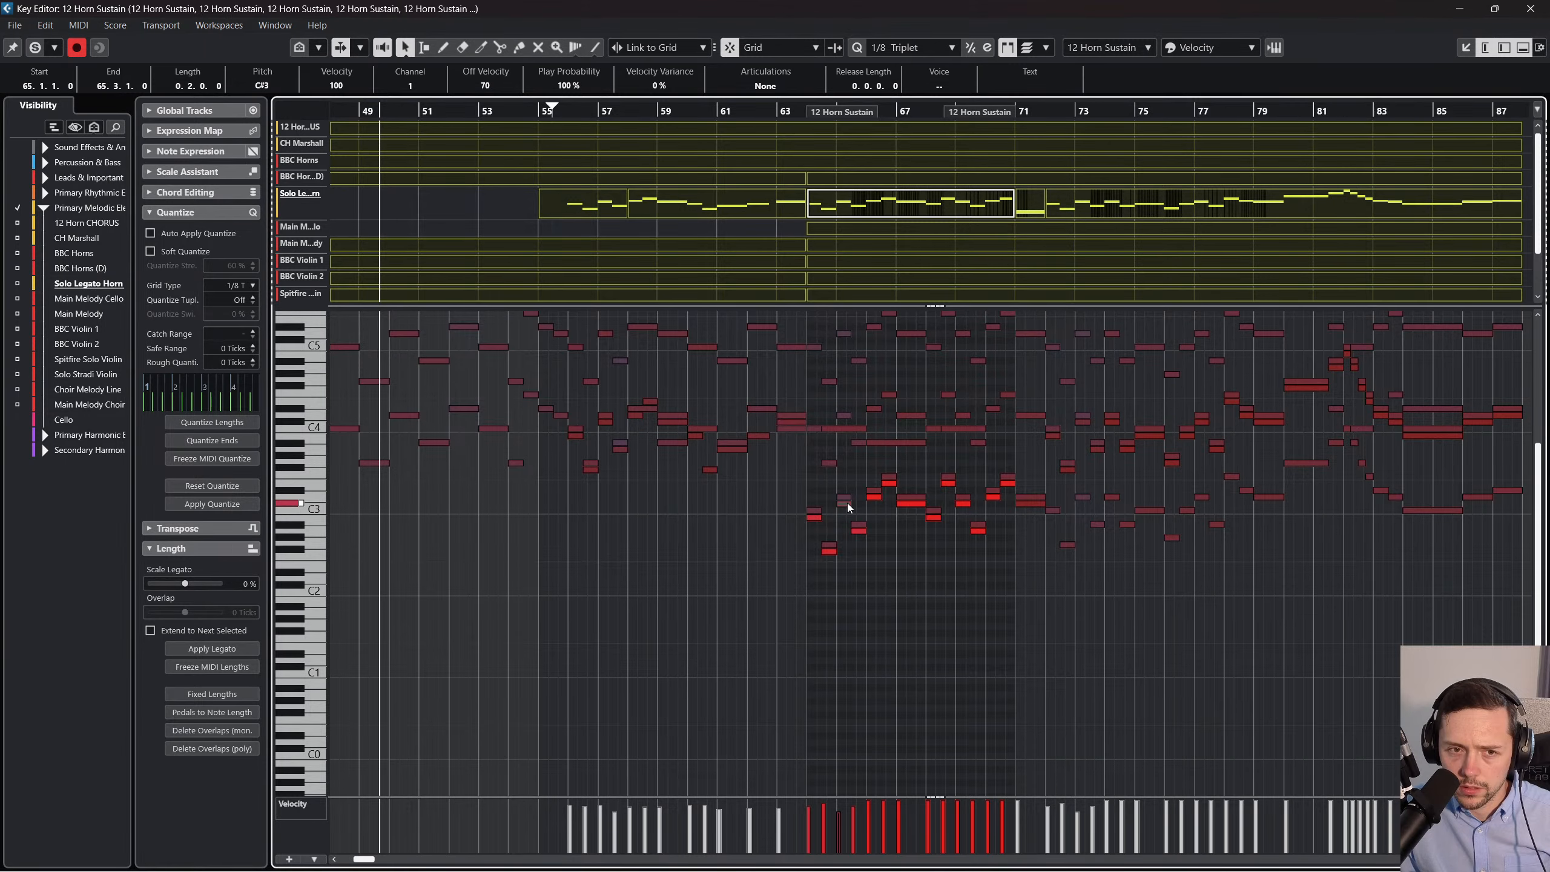
click(846, 526)
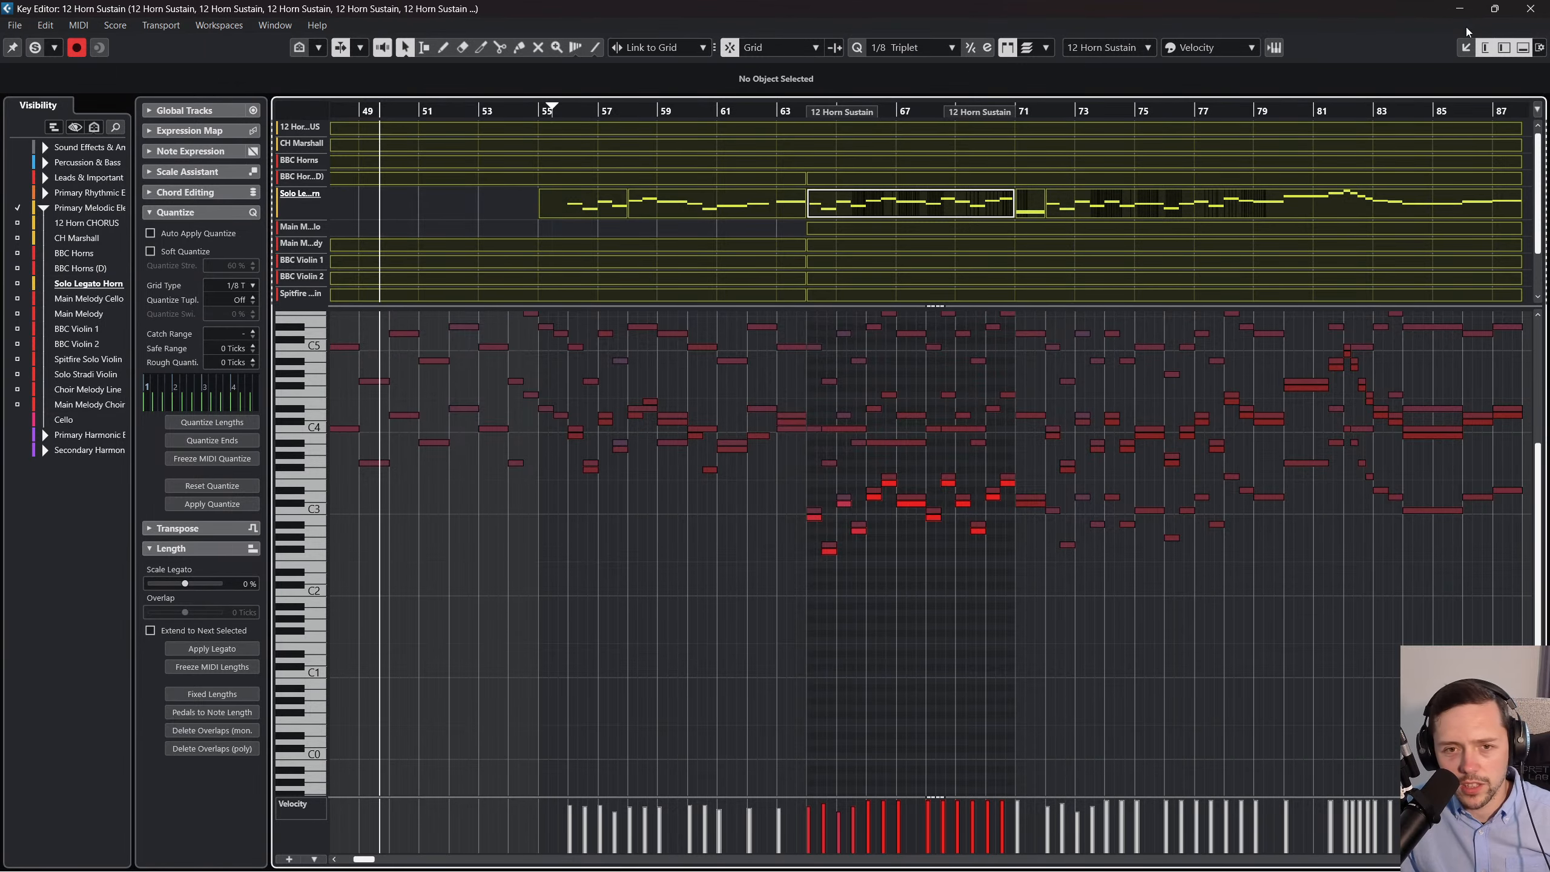
click(1530, 9)
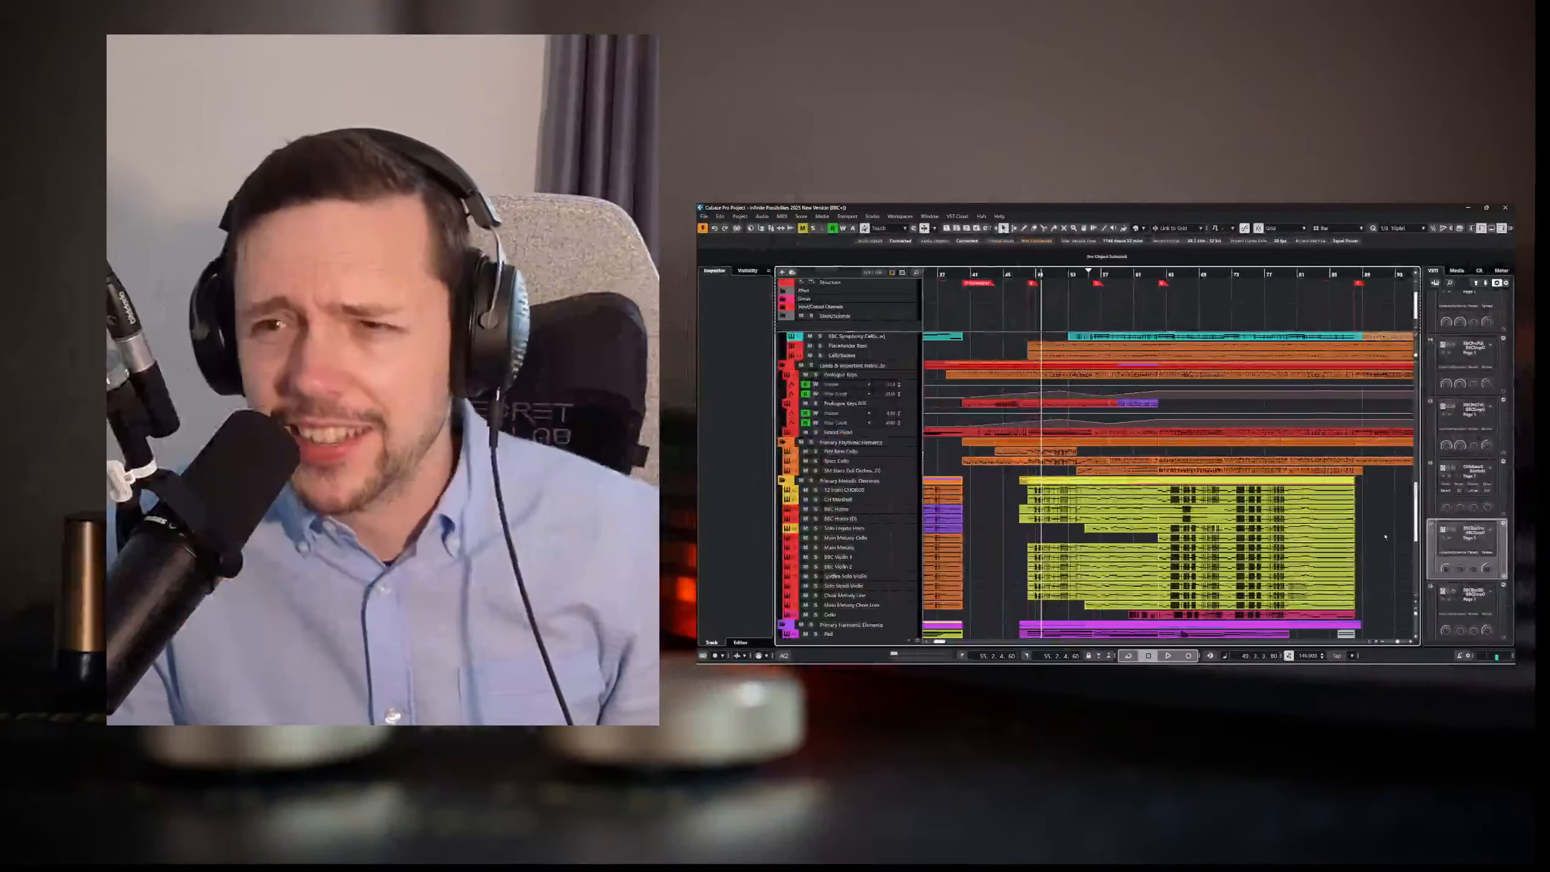
Play the song from just before section 4 and review the melodic, harmonic and woodwind tracks during playback.
key(space)
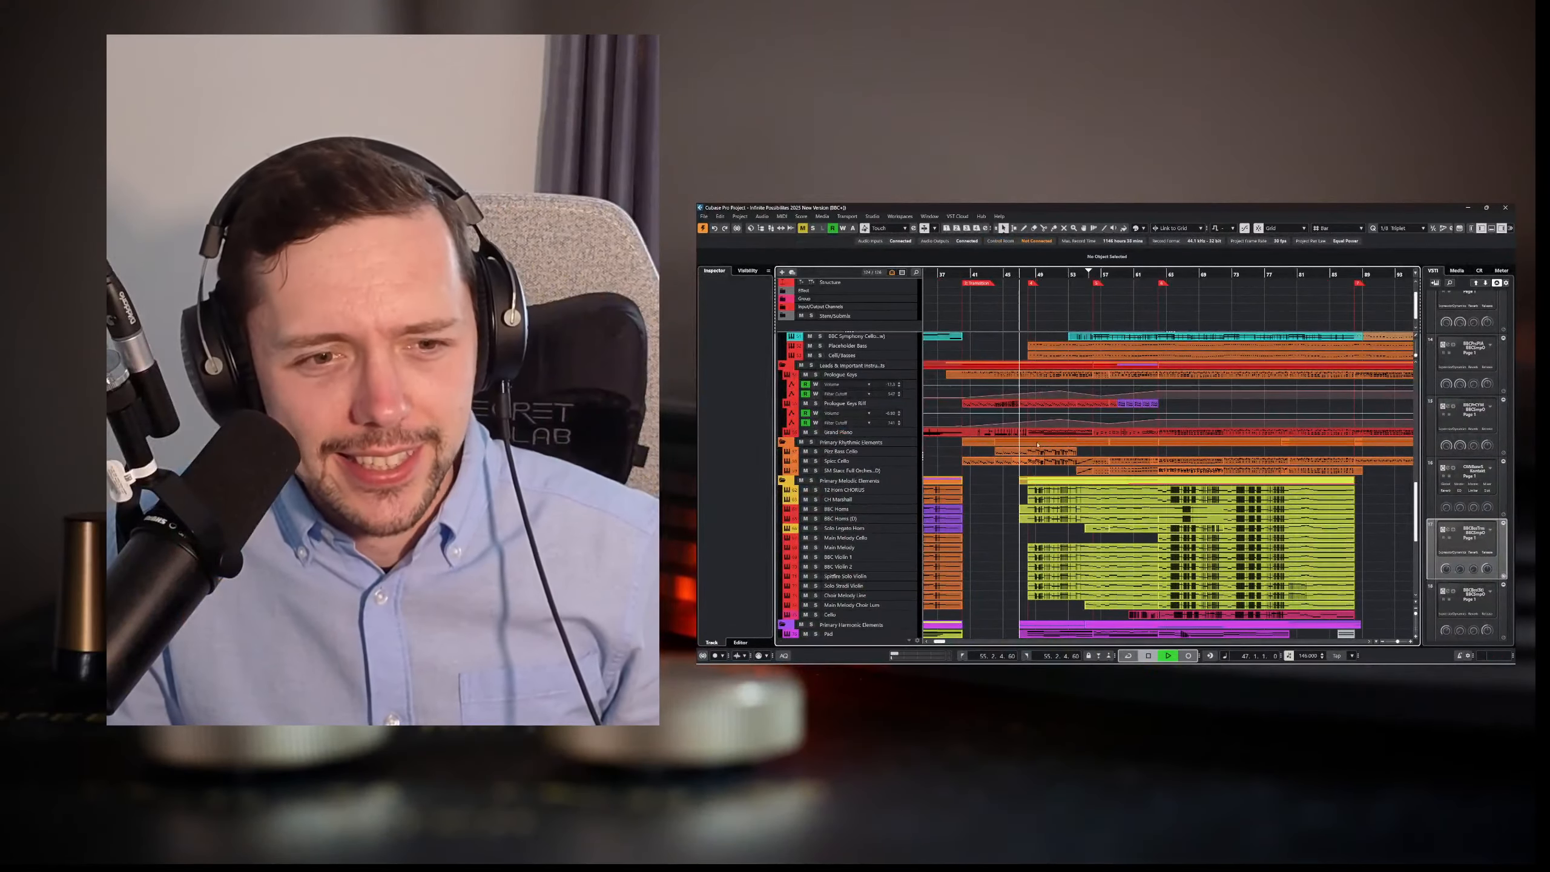
scroll(1036, 478, left, 4)
scroll(1160, 549, right, 3)
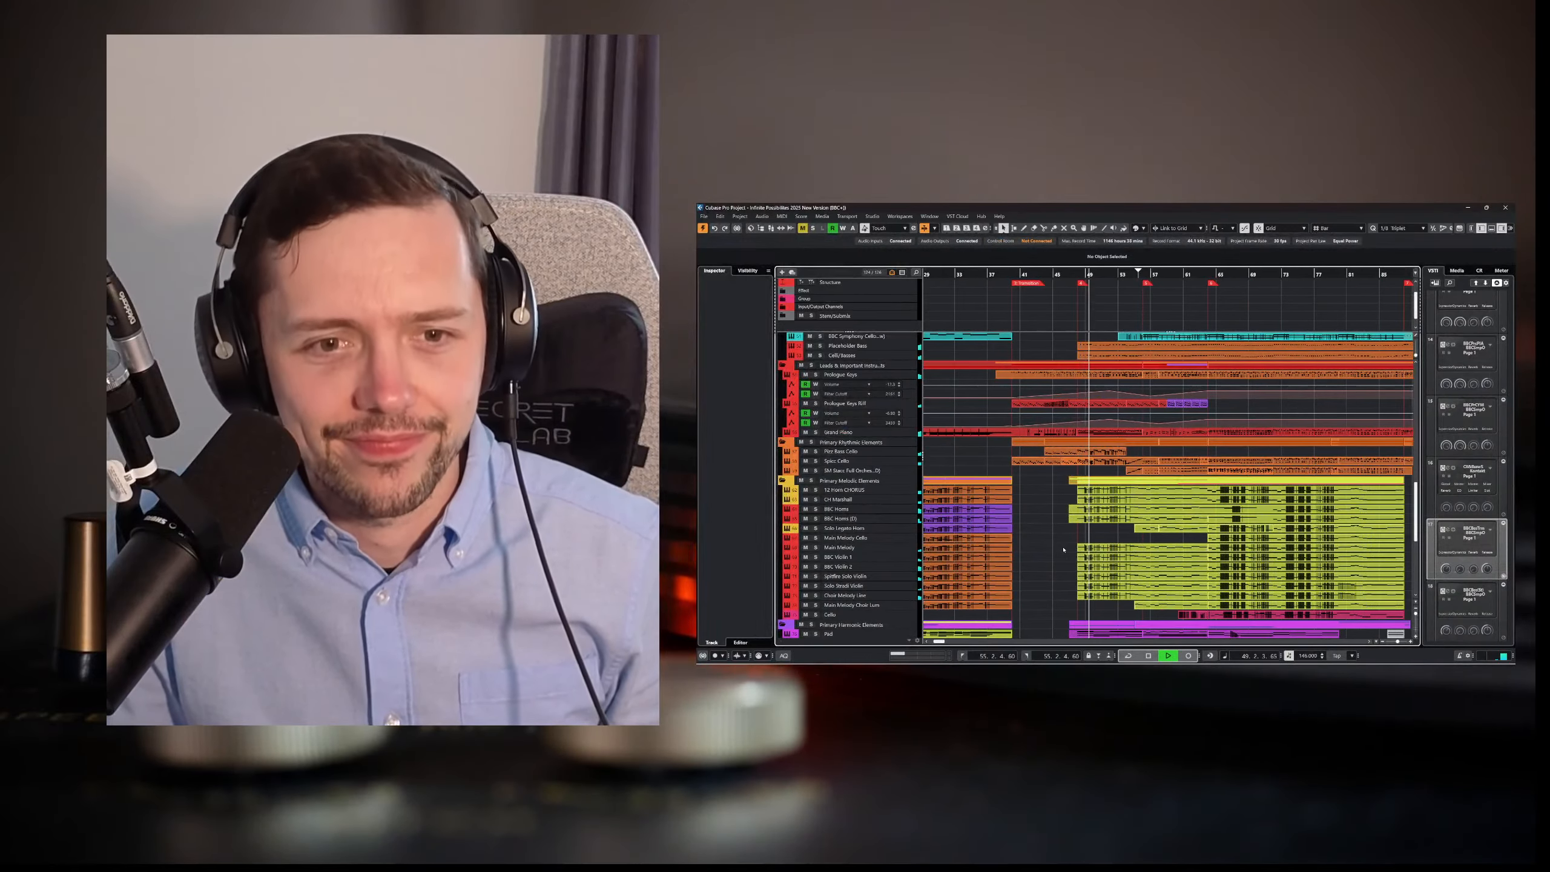
scroll(1063, 550, down, 3)
scroll(1063, 549, right, 4)
scroll(1063, 549, down, 3)
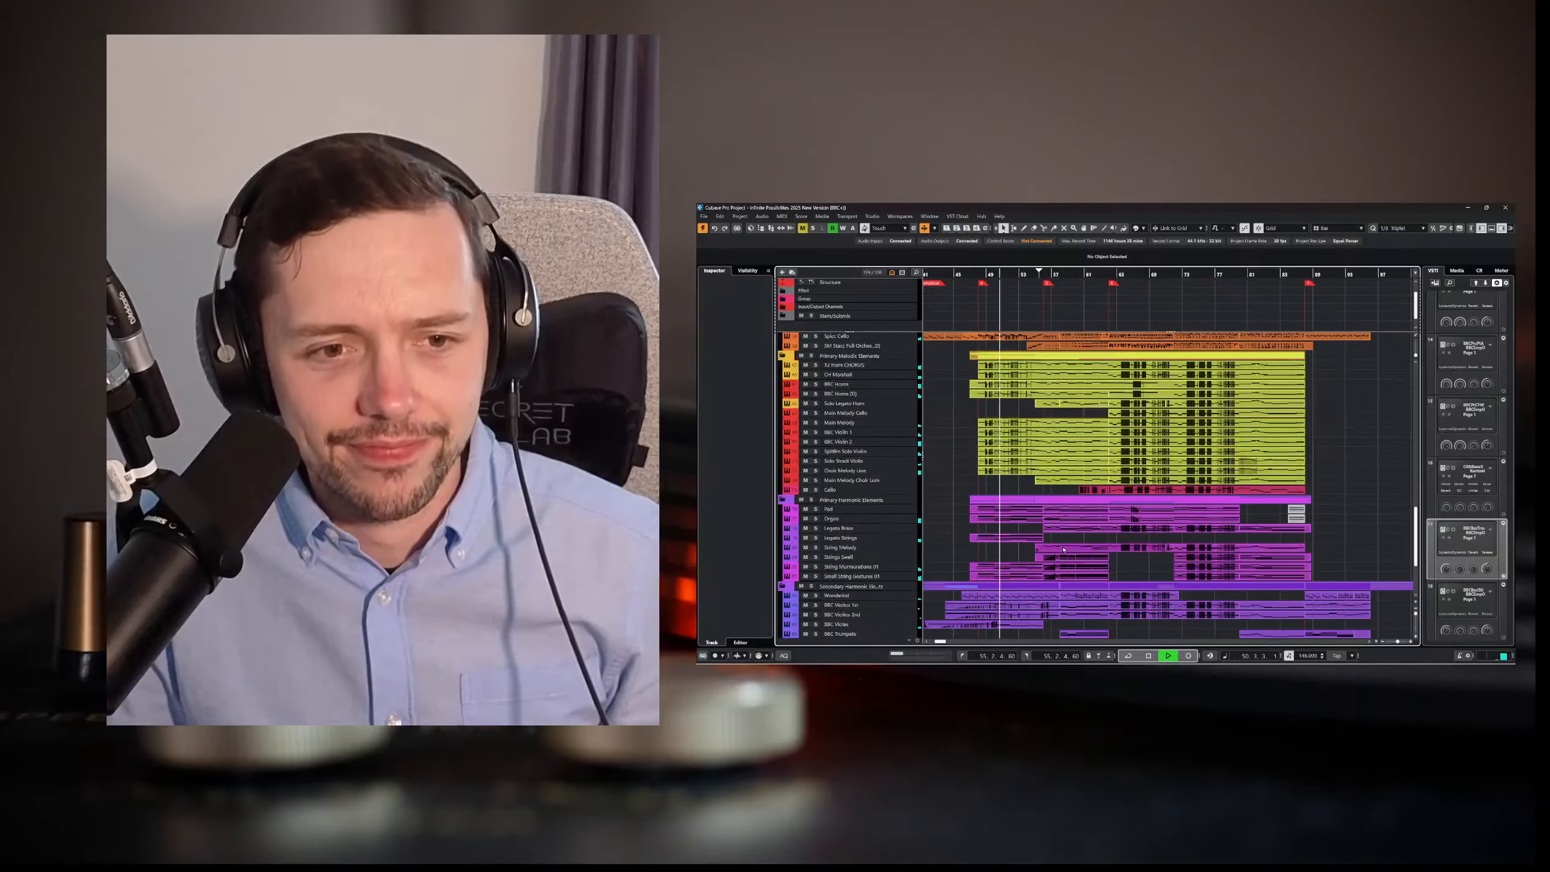
scroll(1065, 538, down, 6)
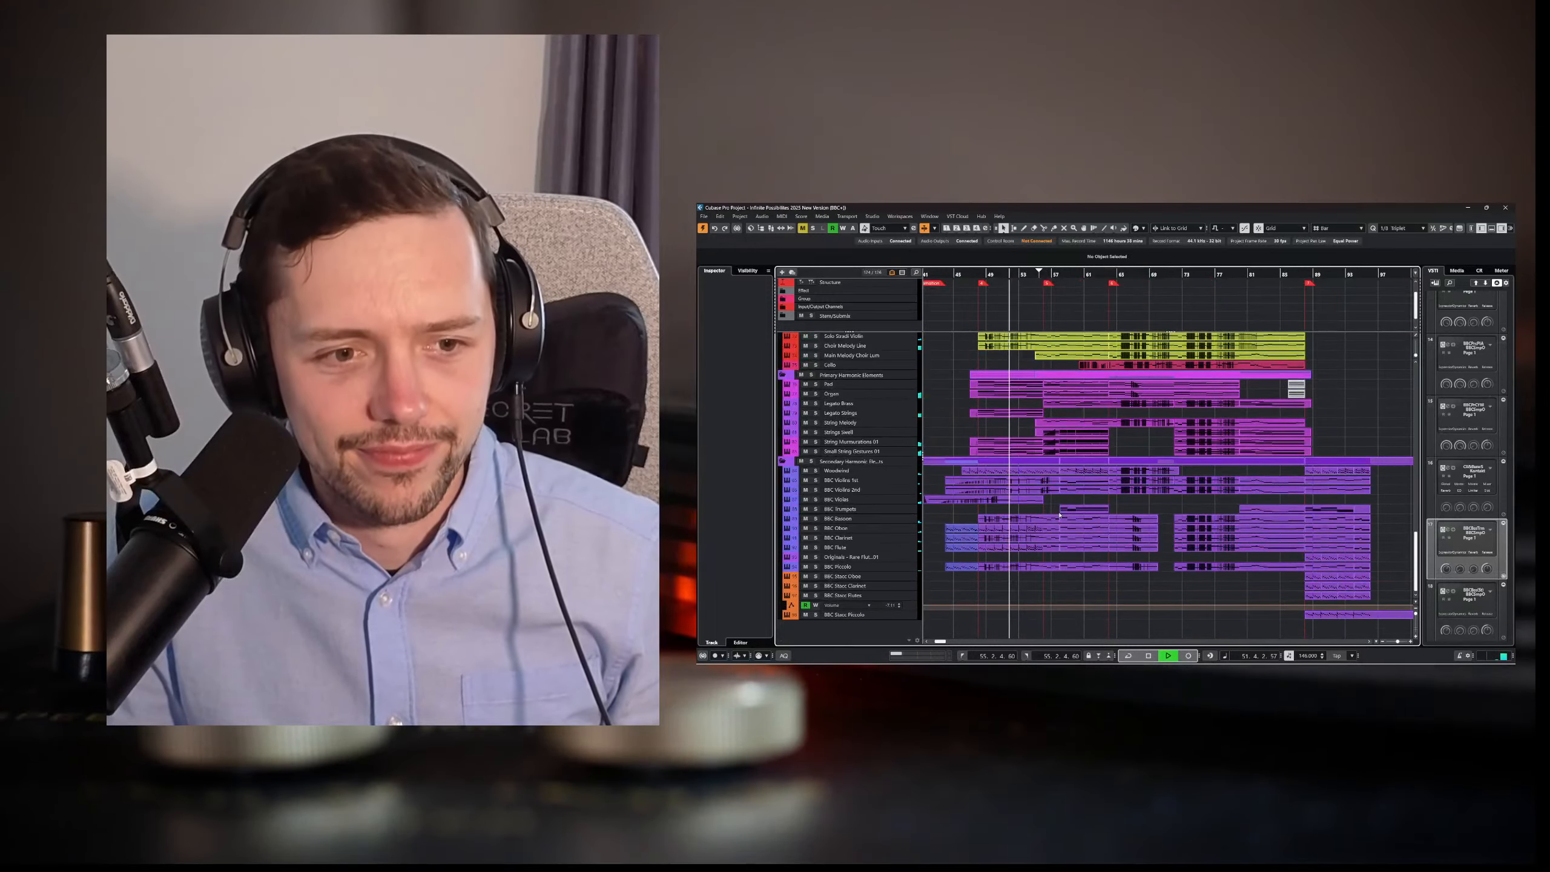
scroll(1059, 515, up, 9)
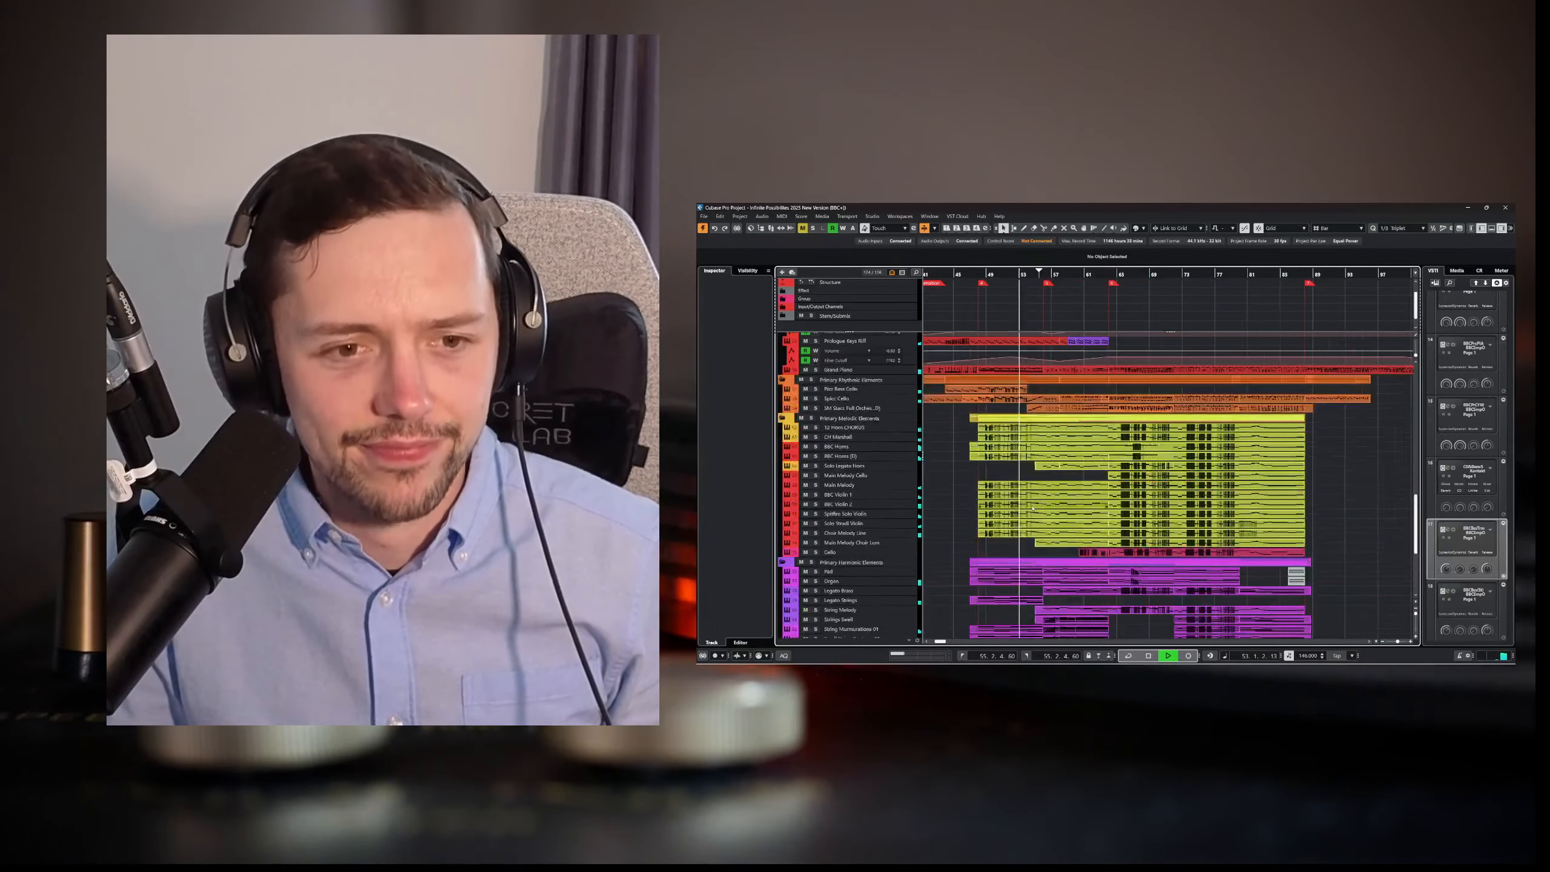
Follow playback through section 5 while comparing the harmonic, melodic, low-string and percussion tracks.
scroll(1027, 508, left, 4)
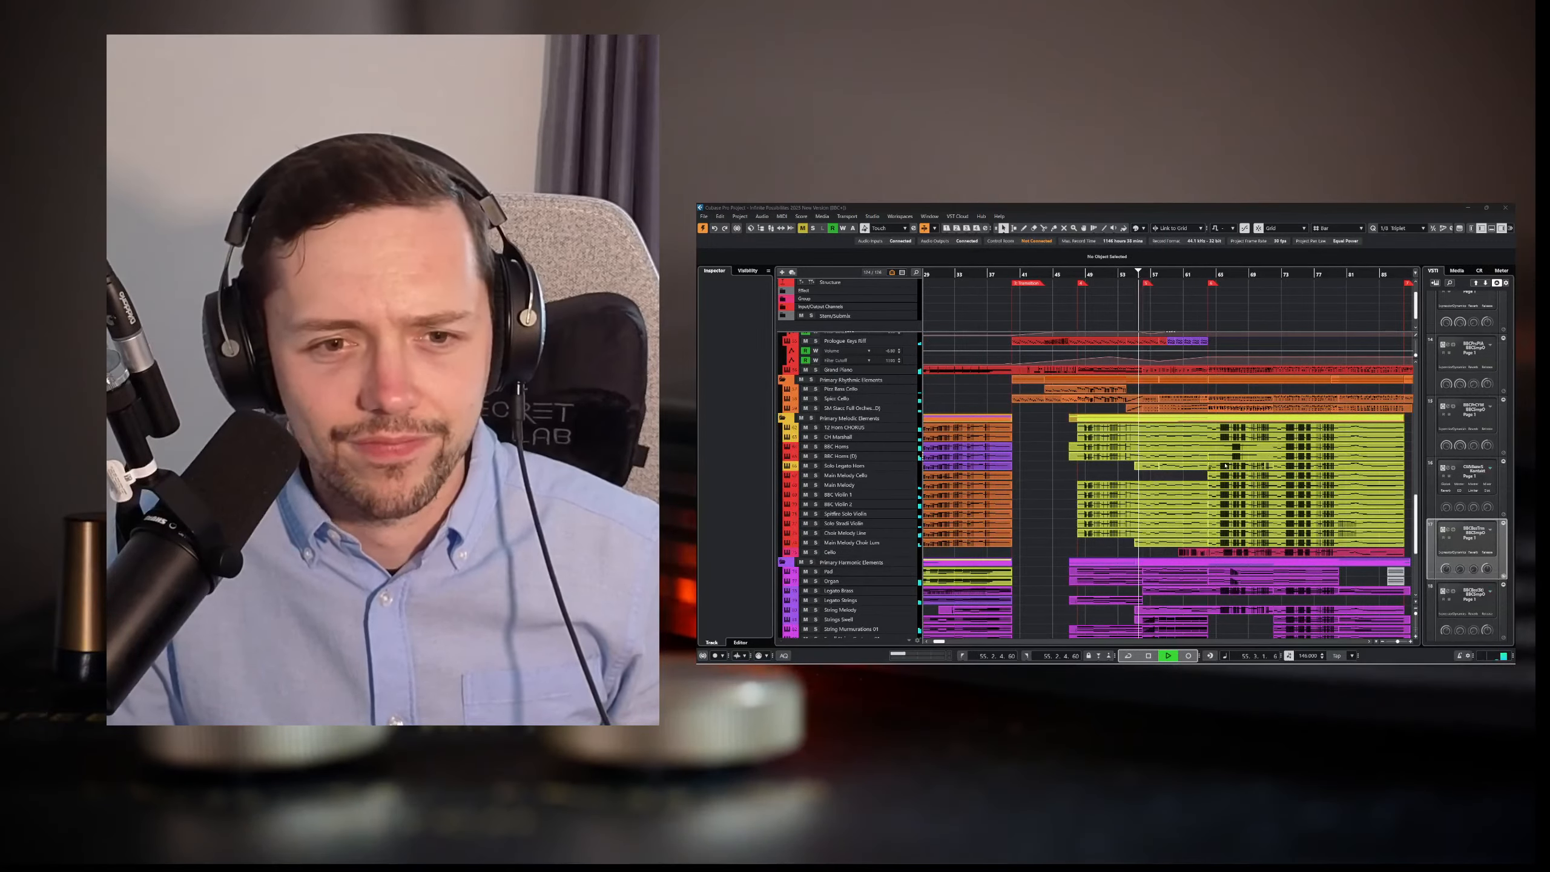
scroll(1203, 467, down, 3)
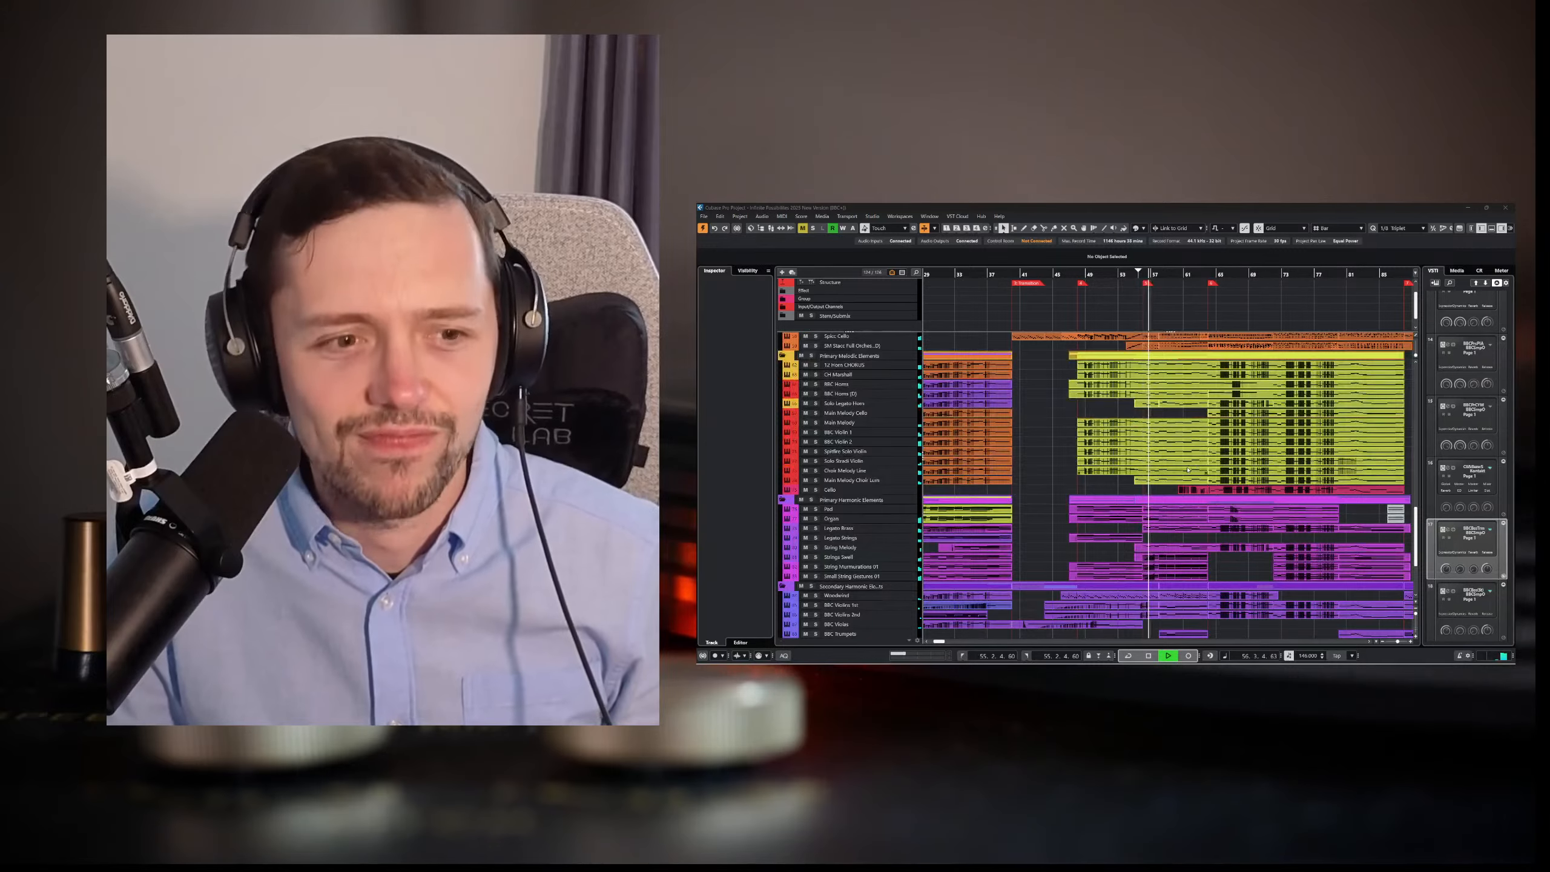
scroll(1189, 470, down, 6)
scroll(1186, 476, up, 15)
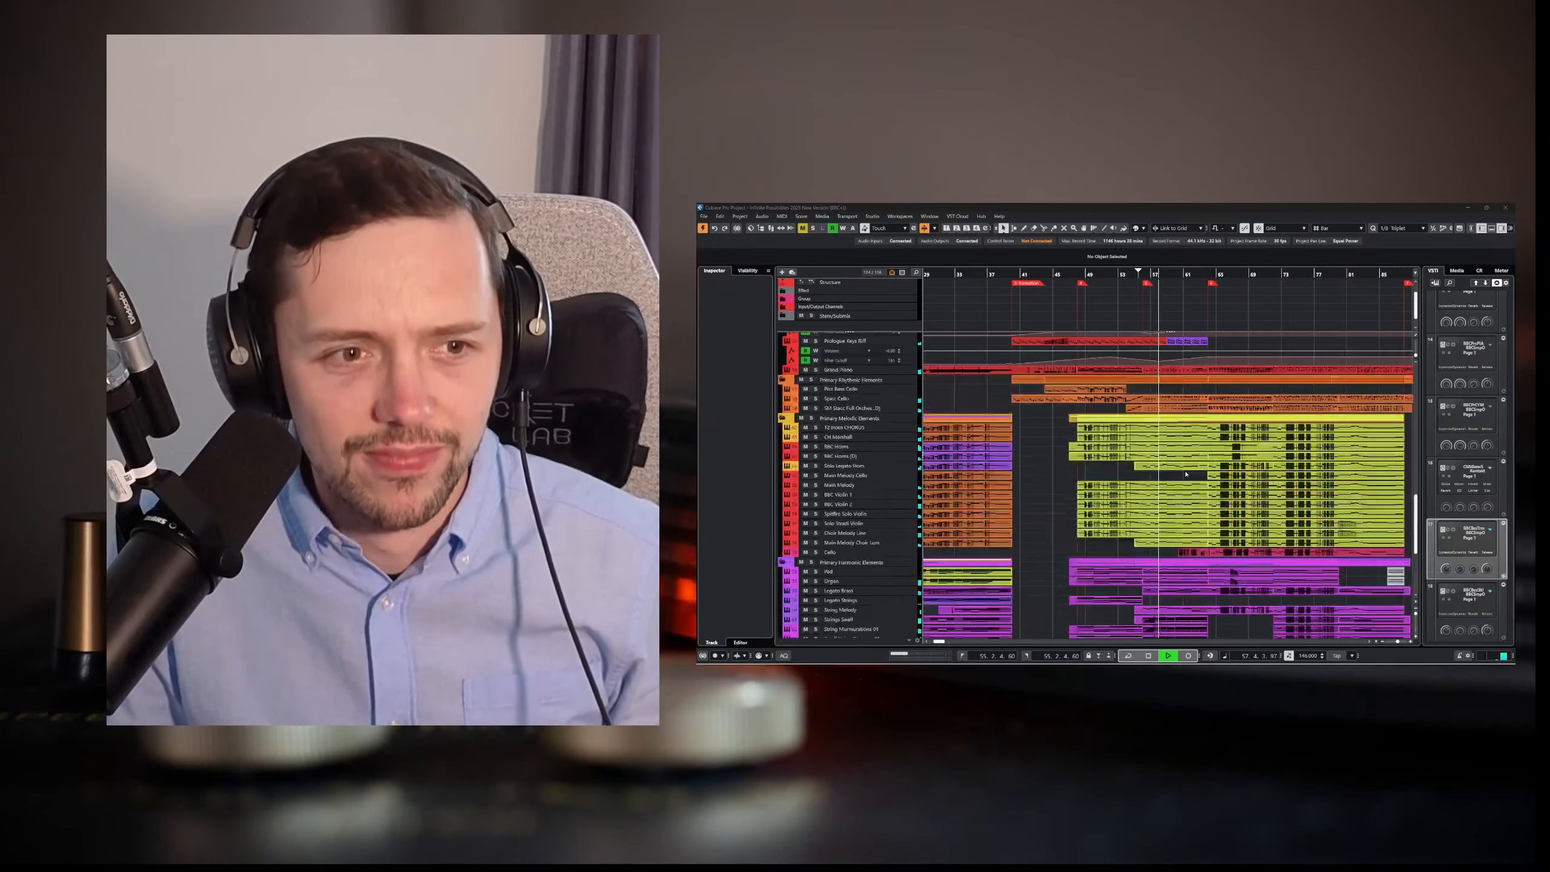
scroll(1190, 474, up, 6)
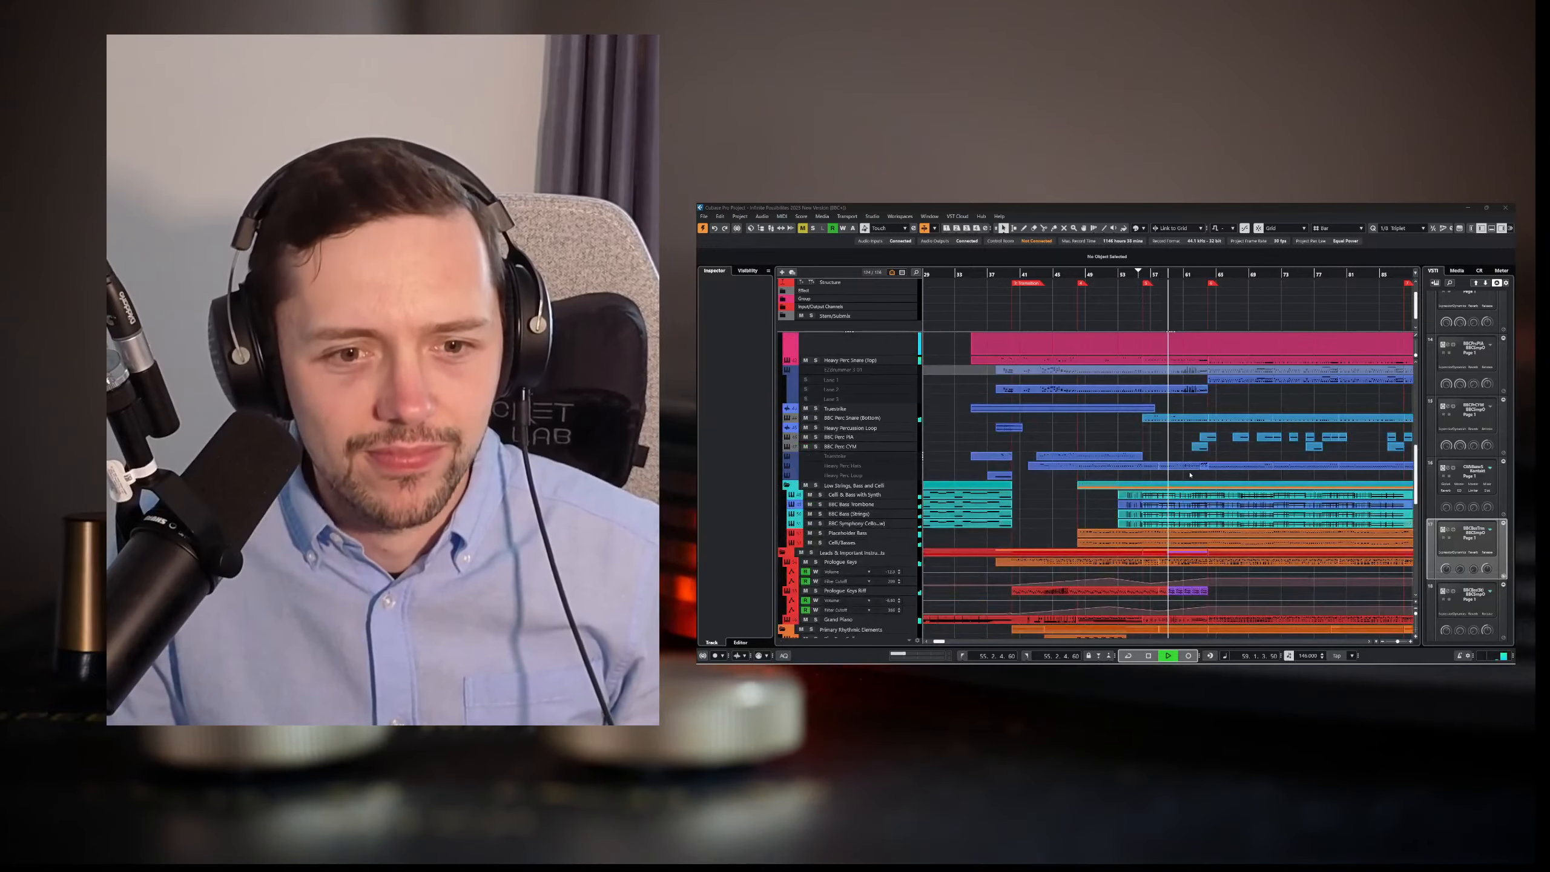
scroll(1190, 476, down, 3)
scroll(1191, 477, down, 6)
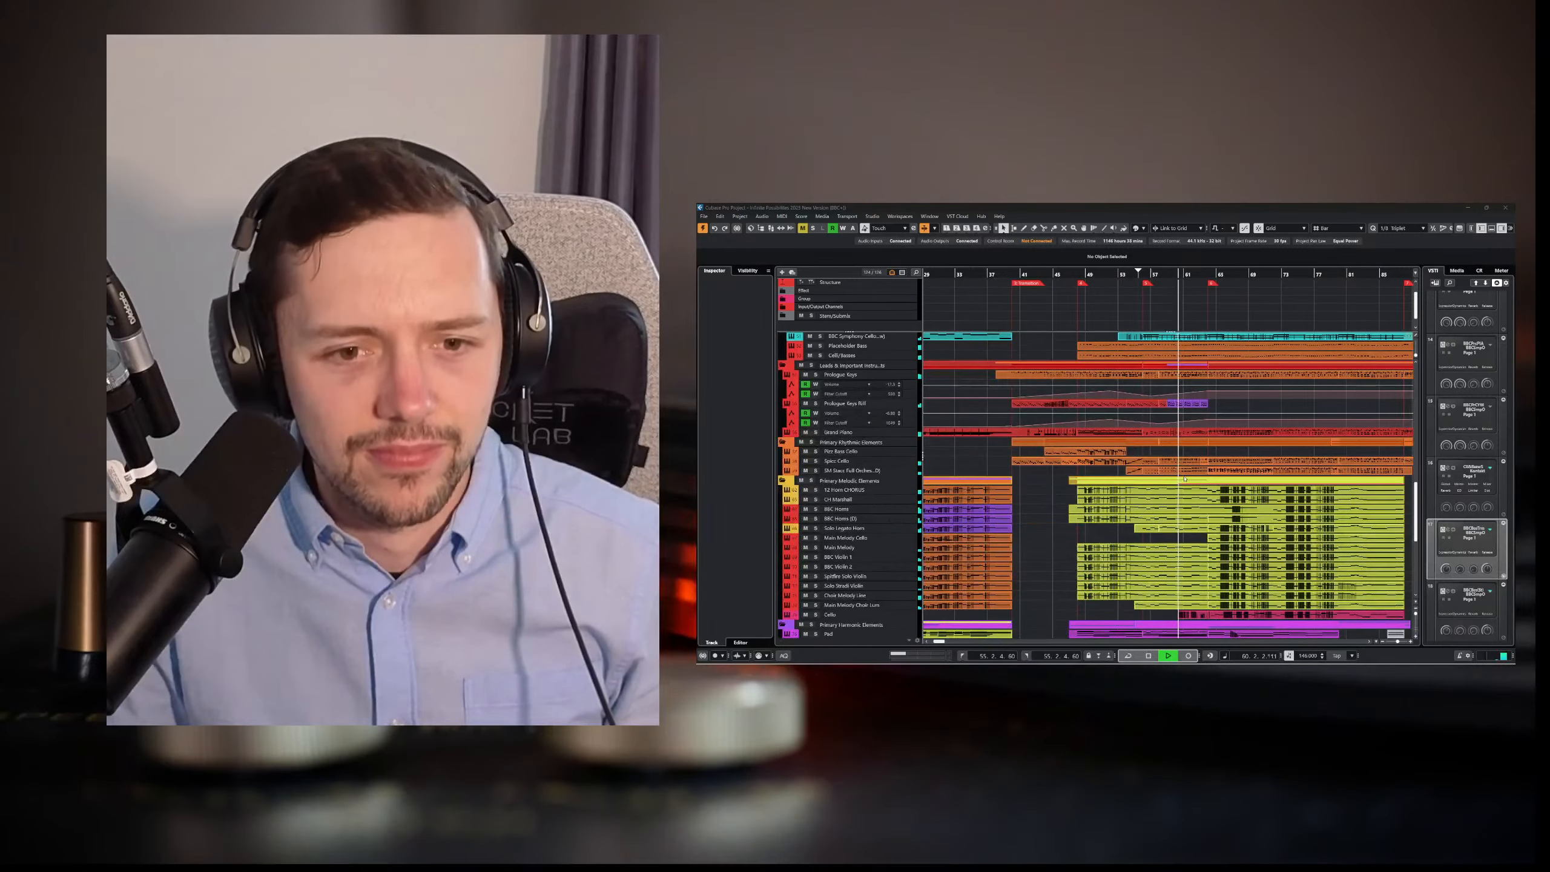
scroll(1186, 480, up, 6)
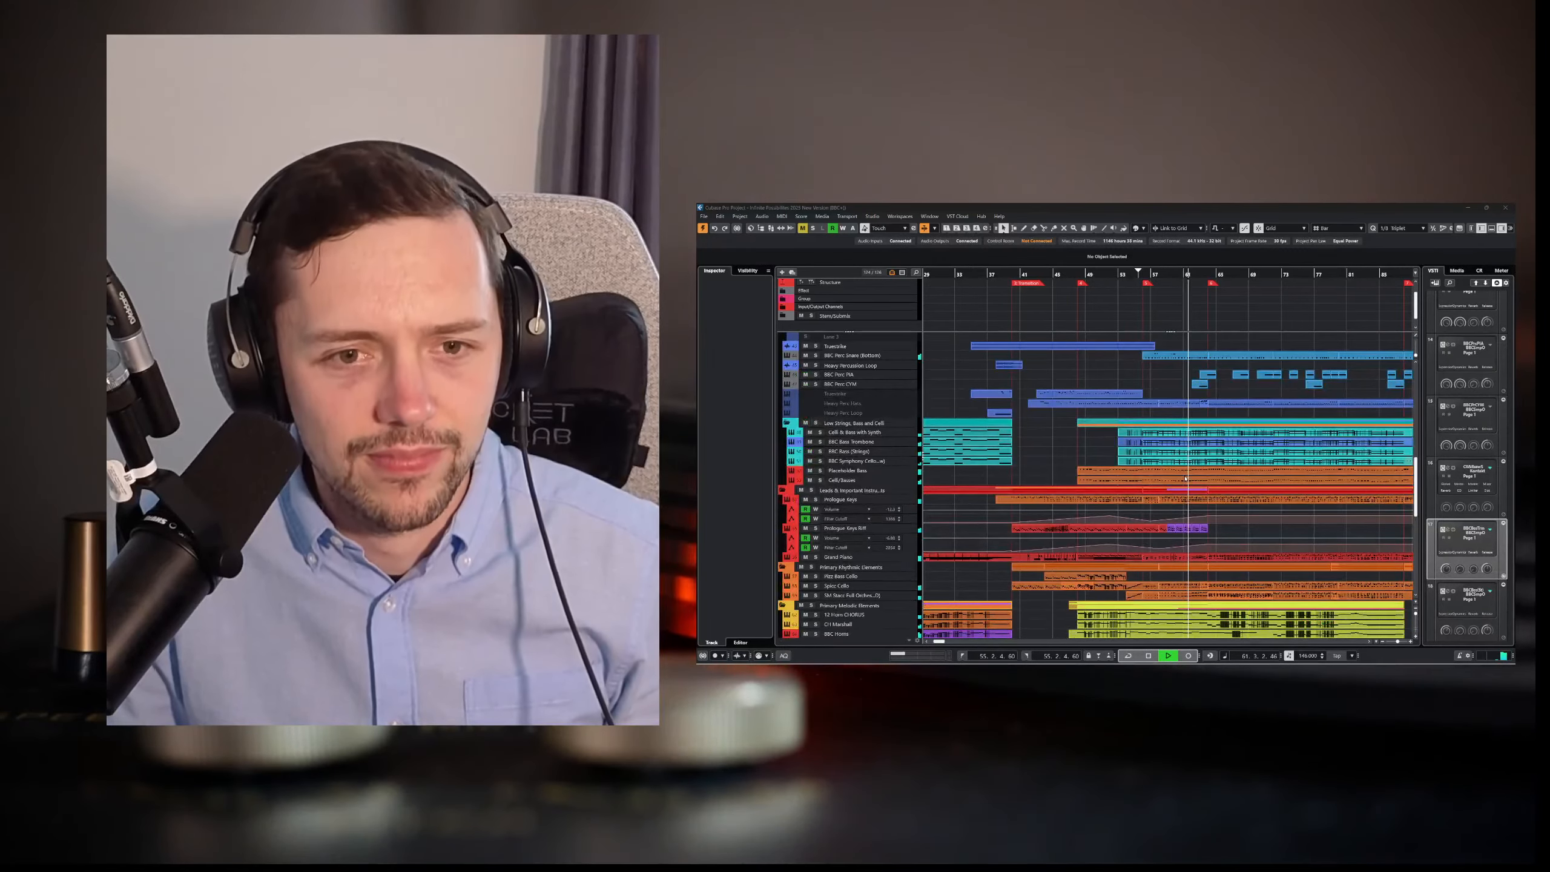
Stop playback and place the project cursor at bar 53.
scroll(1187, 480, right, 3)
scroll(1186, 481, left, 3)
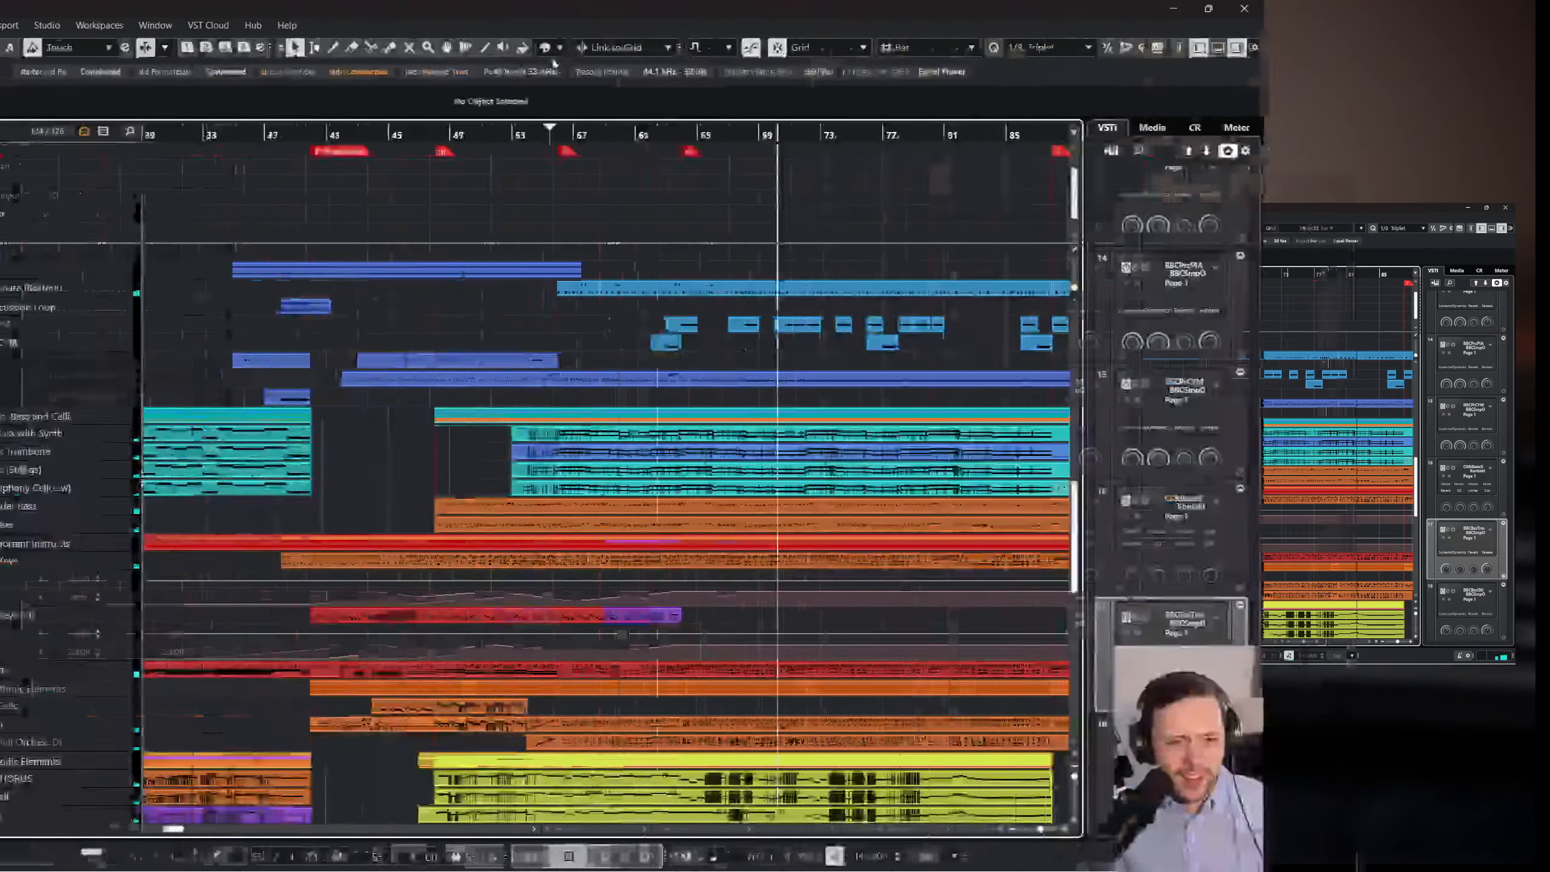
scroll(516, 148, up, 1)
click(508, 141)
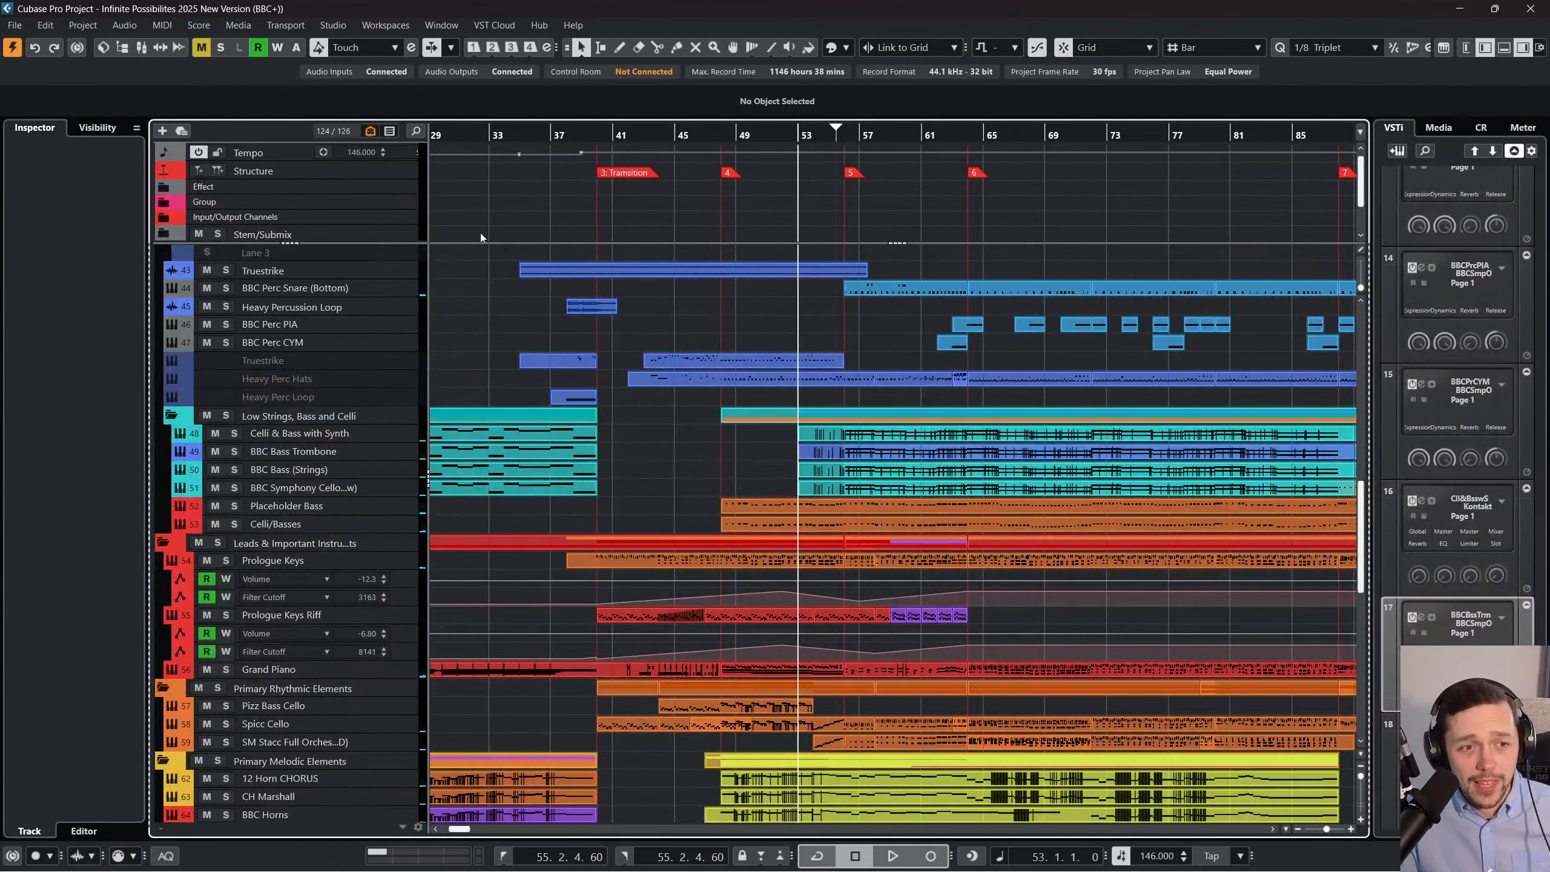
Review the low-string, rhythmic and primary melodic tracks across sections 4 to 7, checking how their parts are laid out.
scroll(807, 355, down, 3)
scroll(1044, 459, down, 3)
scroll(894, 336, up, 3)
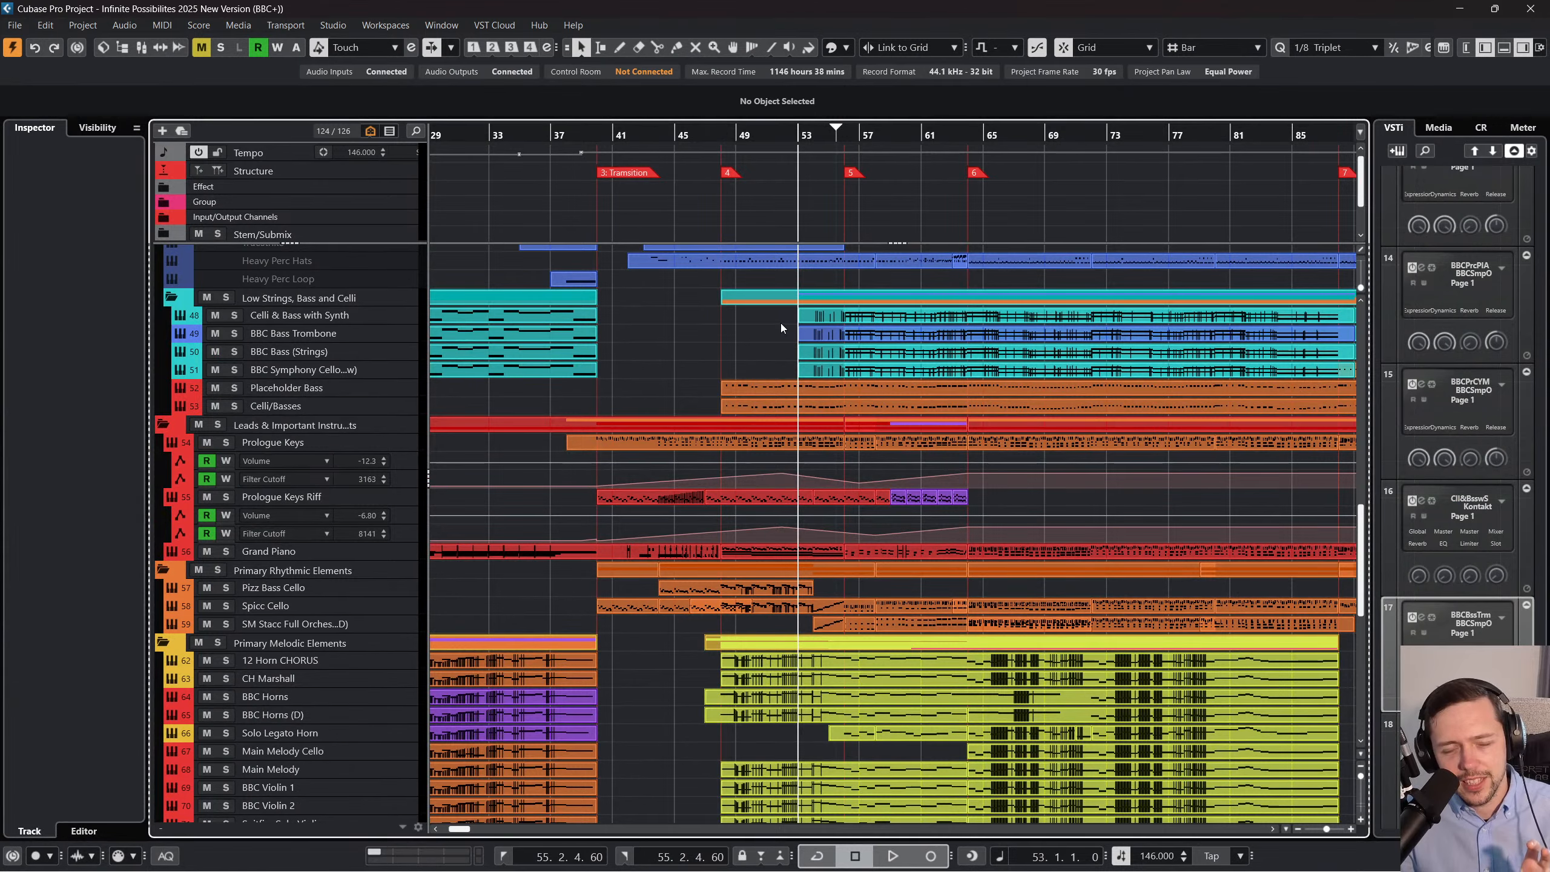
scroll(788, 366, down, 6)
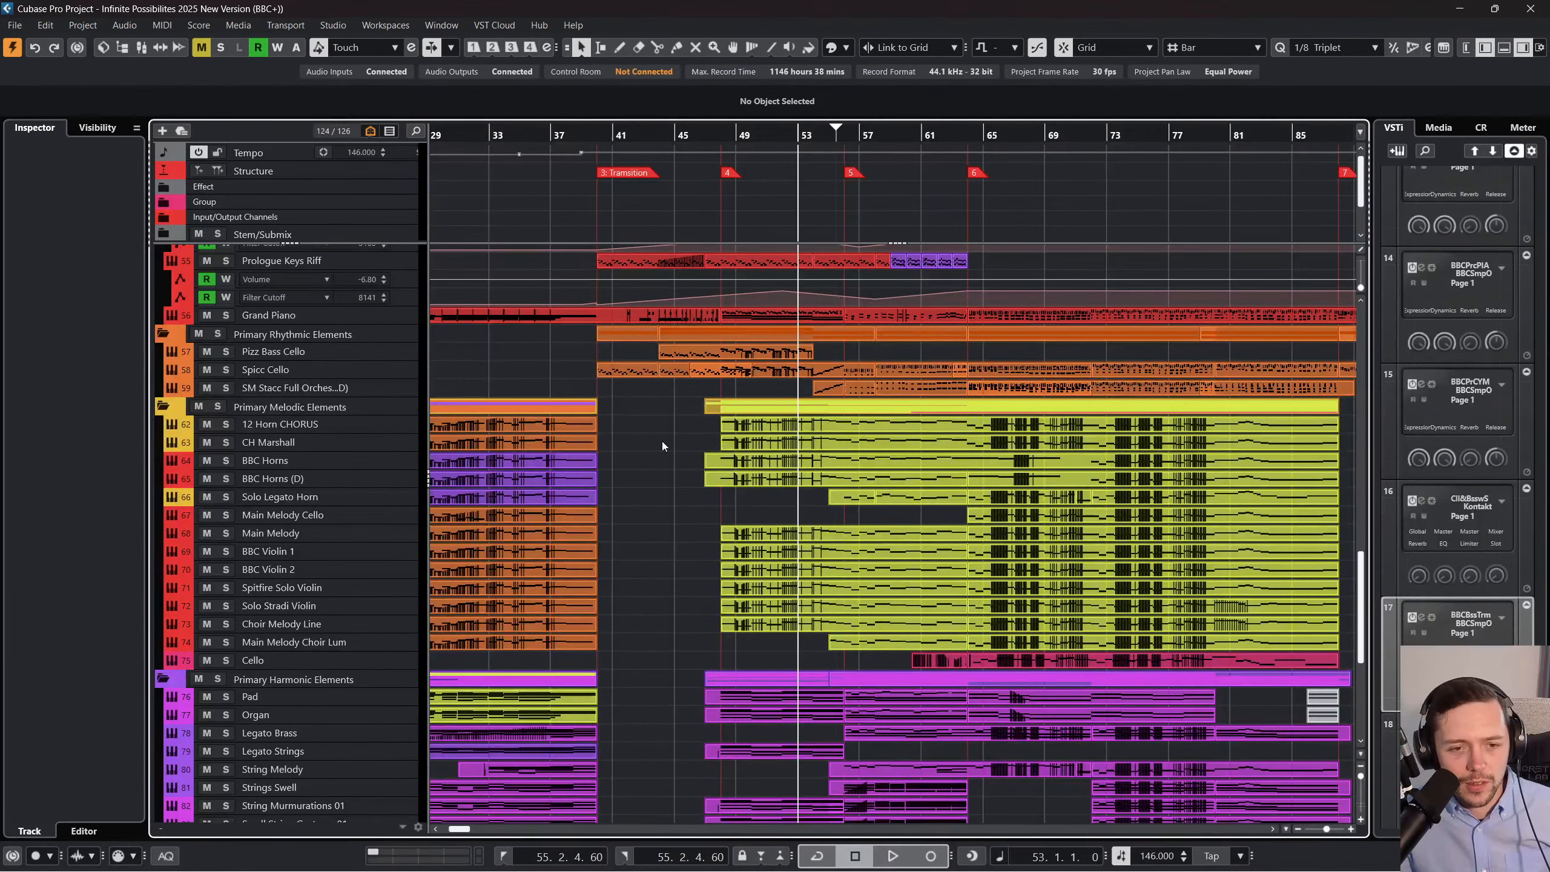
click(715, 462)
click(690, 512)
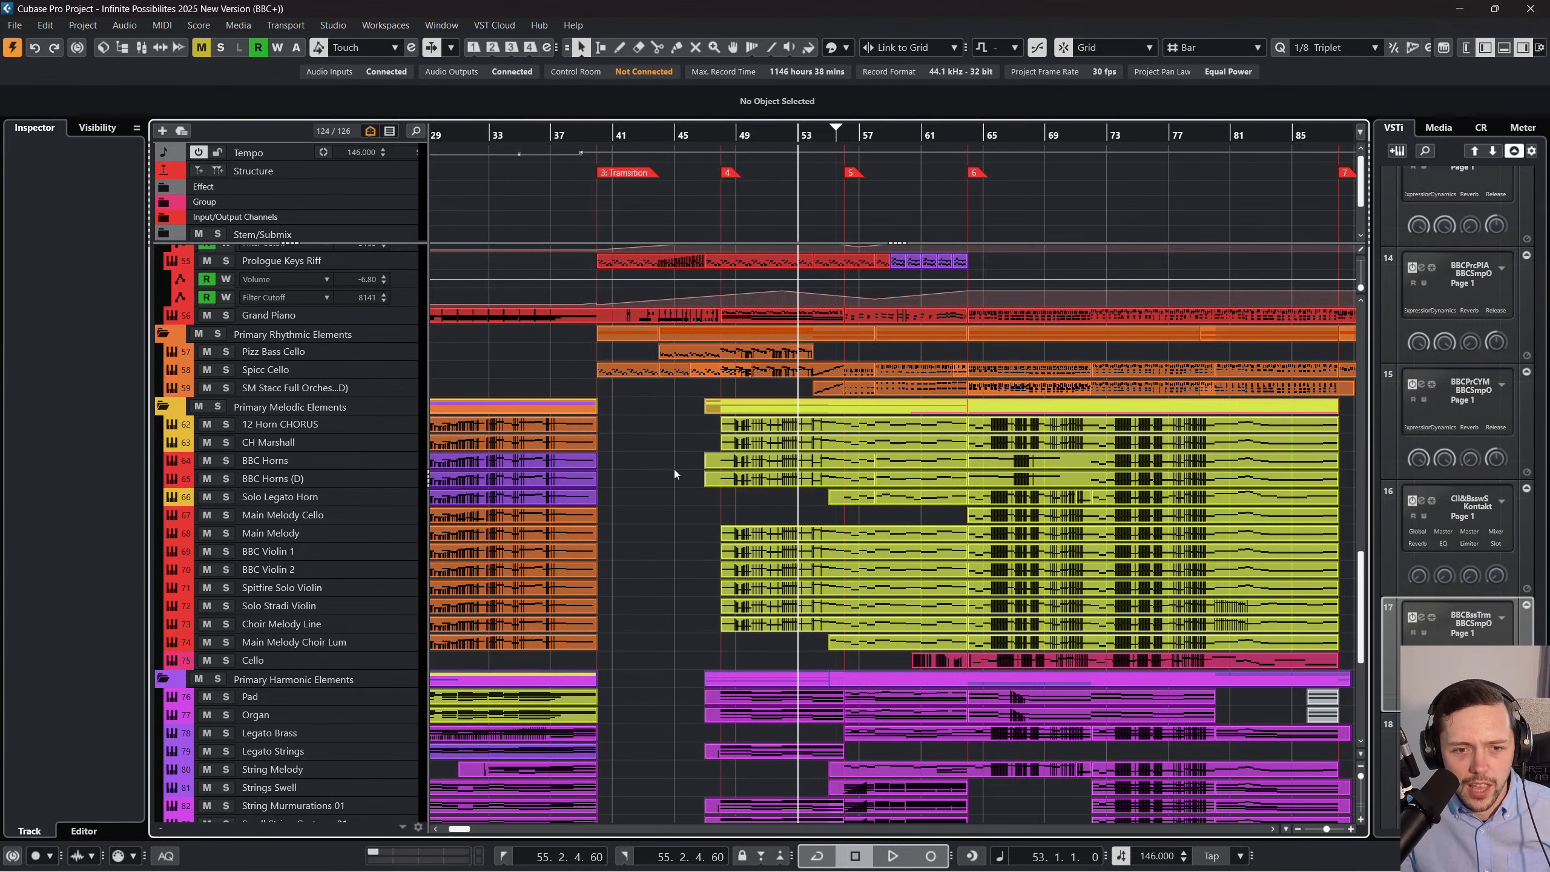
scroll(676, 475, right, 5)
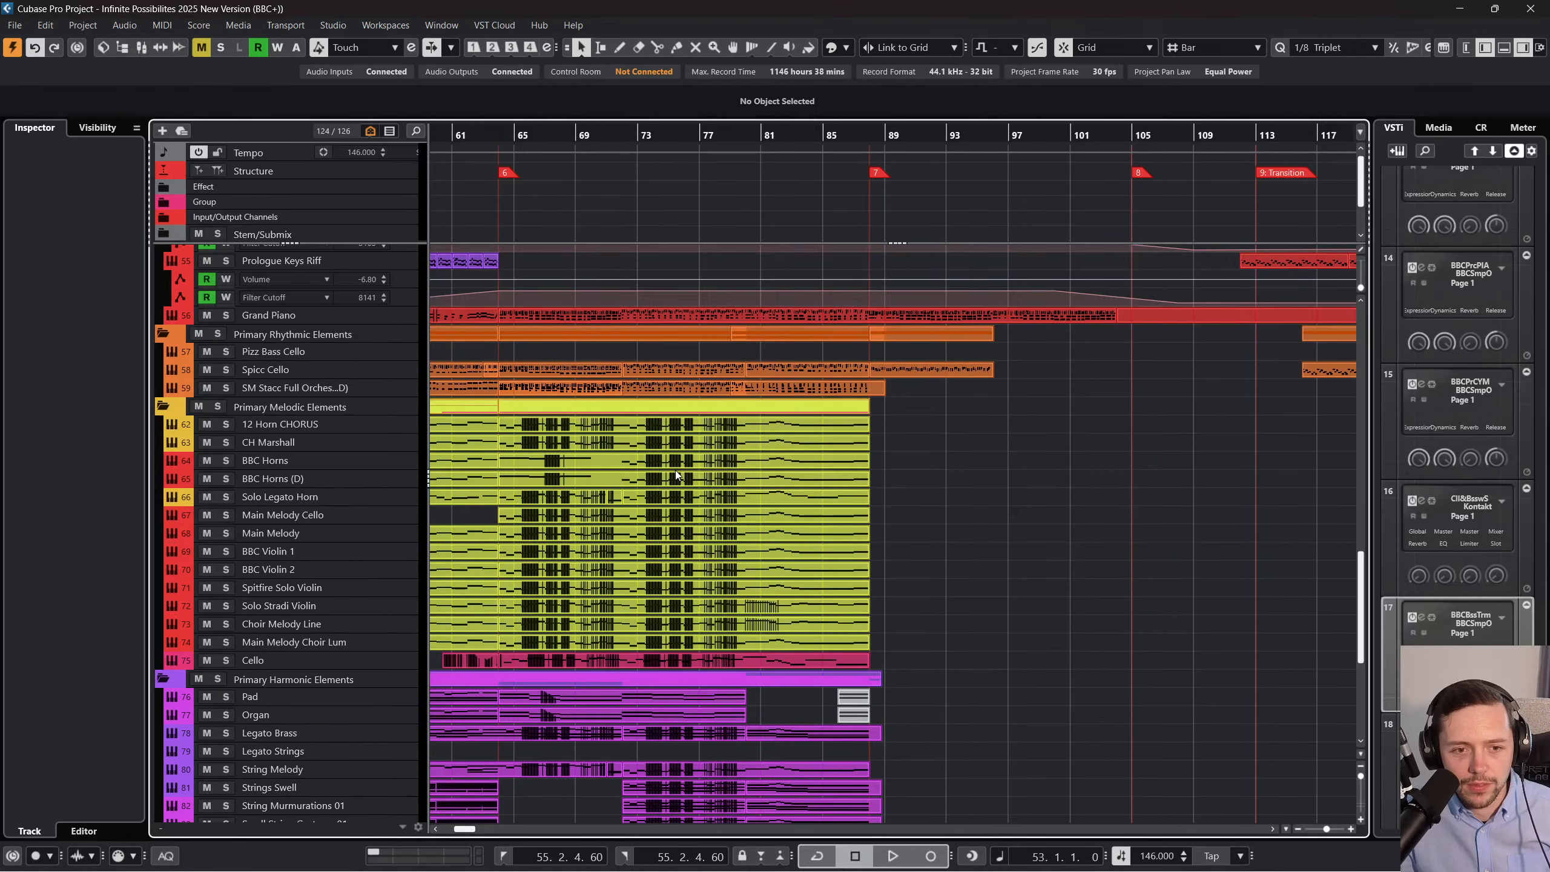
click(753, 521)
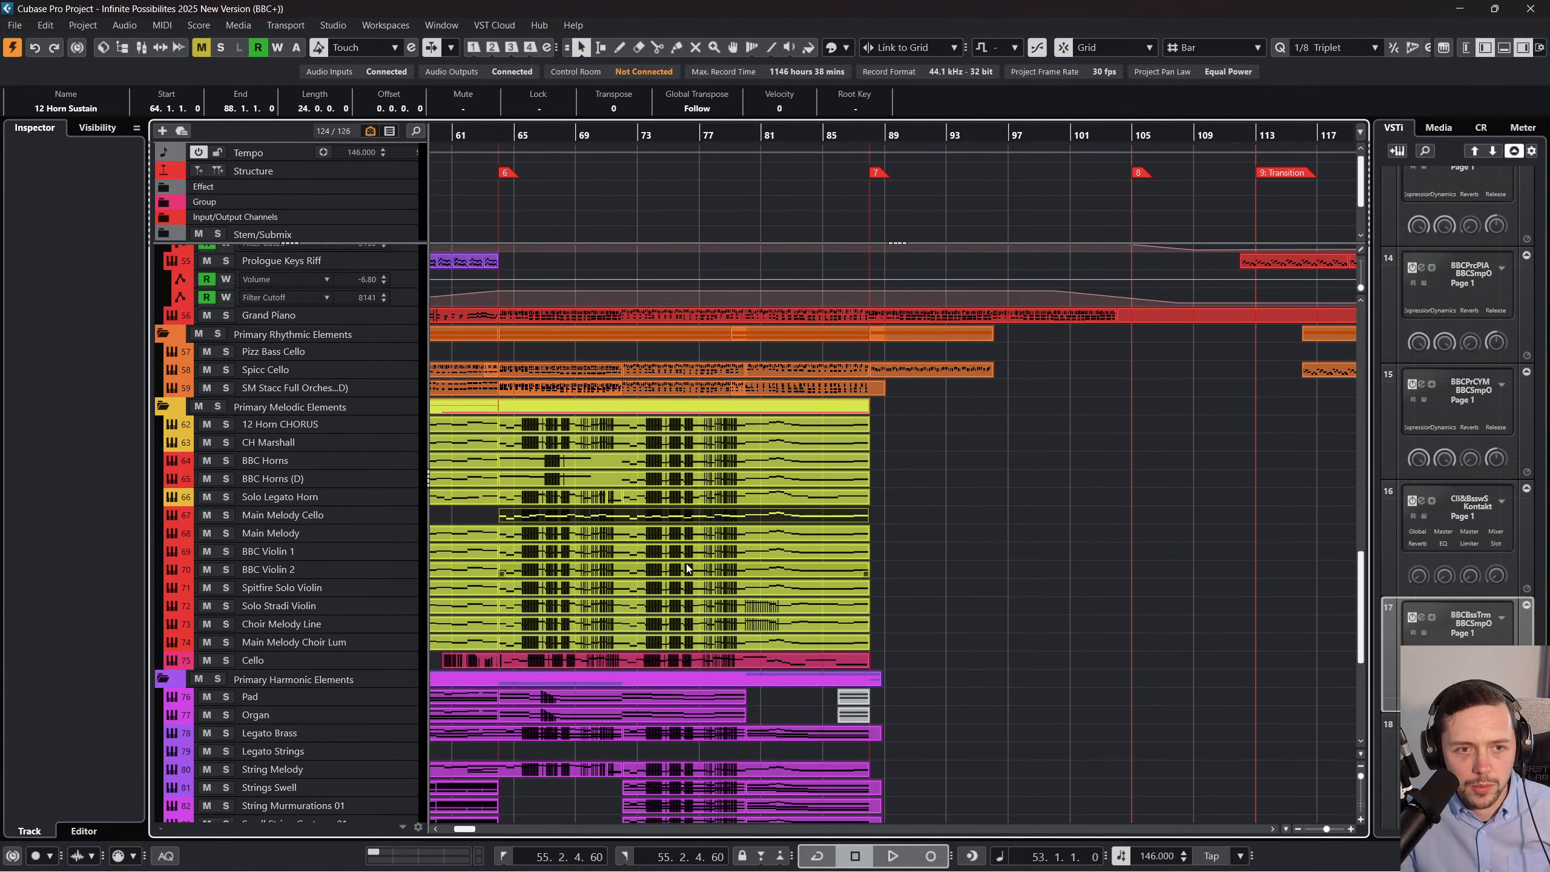
scroll(696, 533, left, 9)
scroll(845, 495, right, 5)
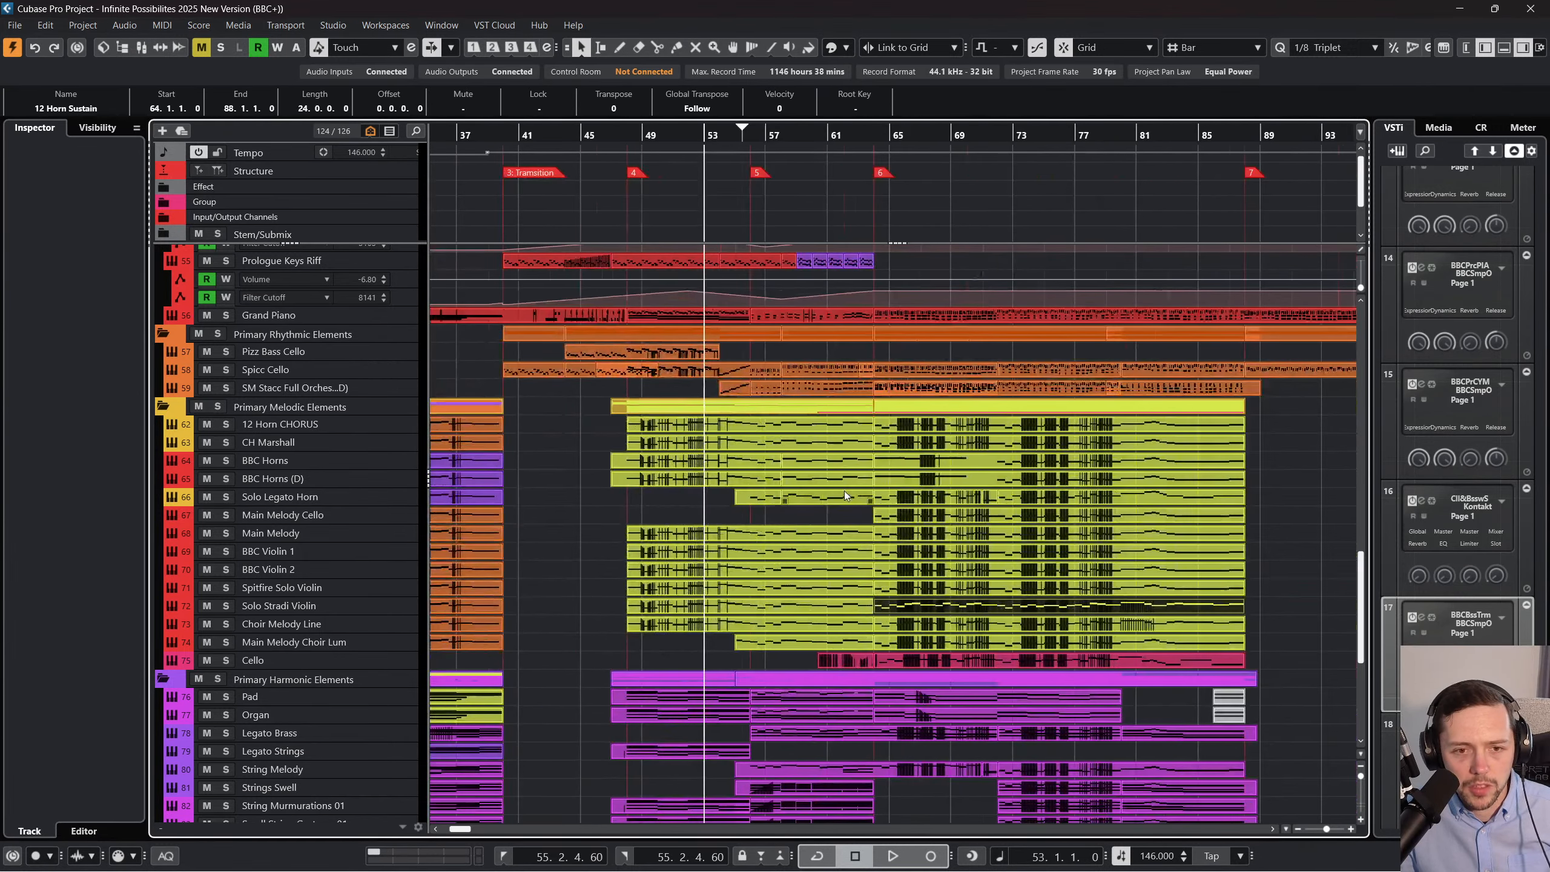
Try to glue the primary melodic parts between sections 4 and 7, and undo the glue.
right_click(846, 494)
click(938, 492)
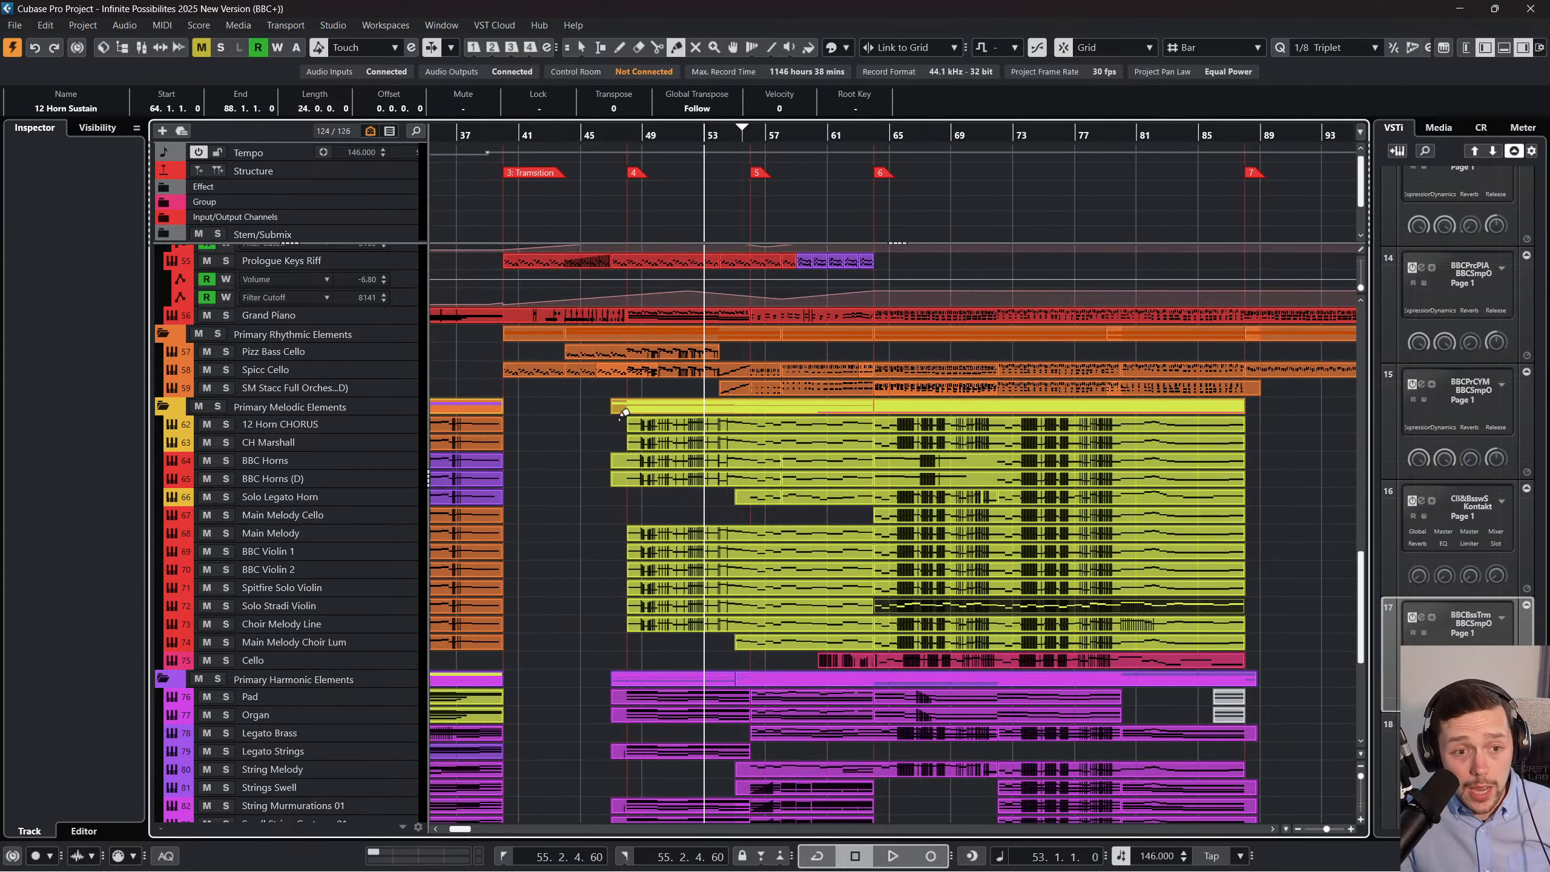
drag(618, 420, 1250, 659)
click(917, 572)
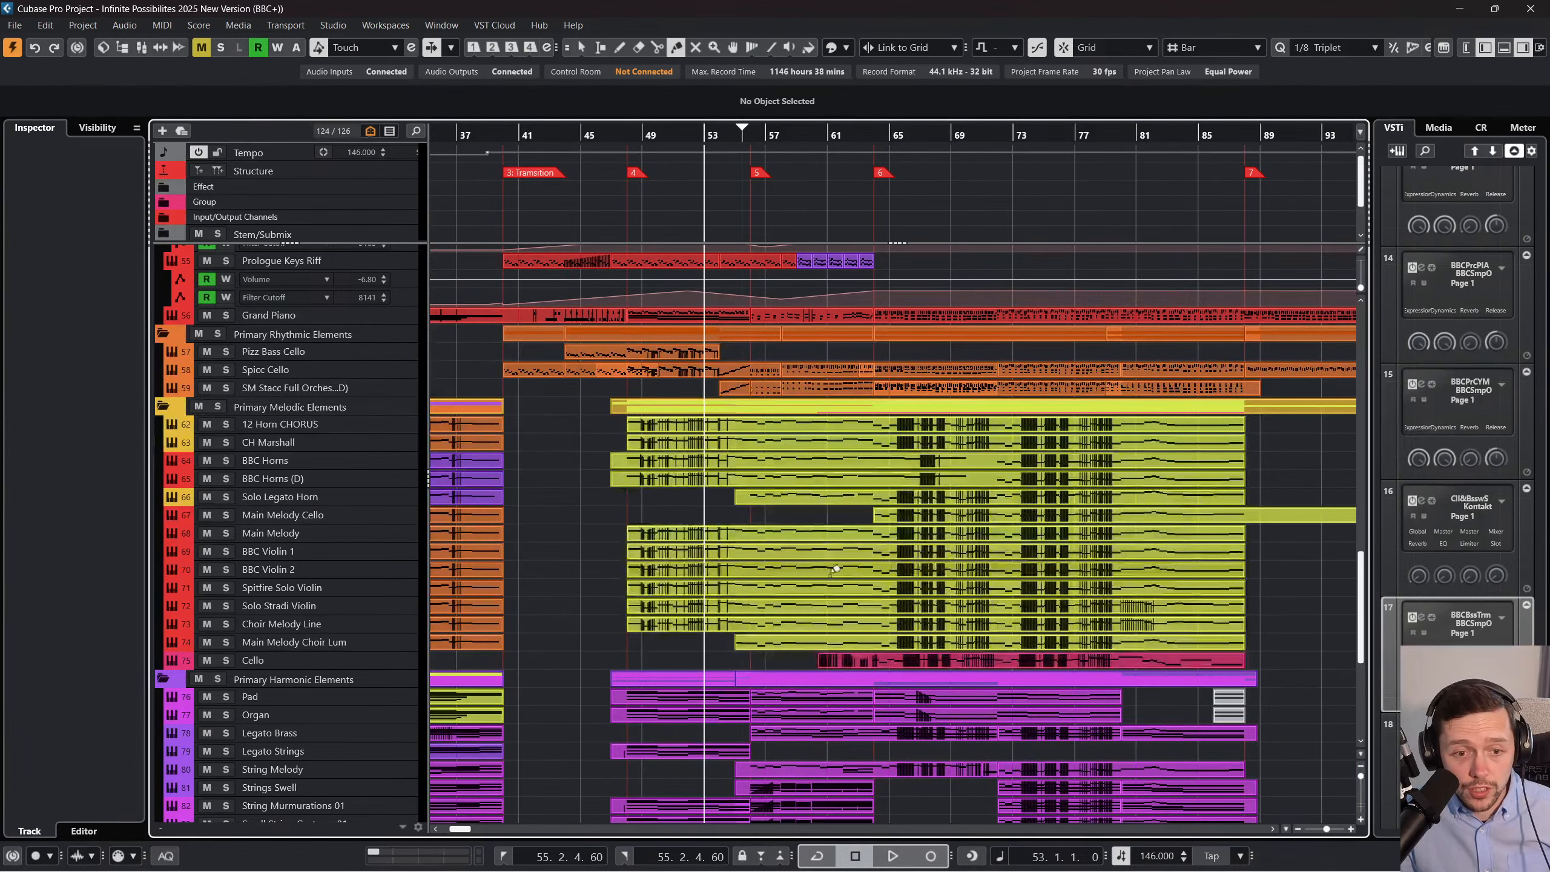
key(ctrl+z)
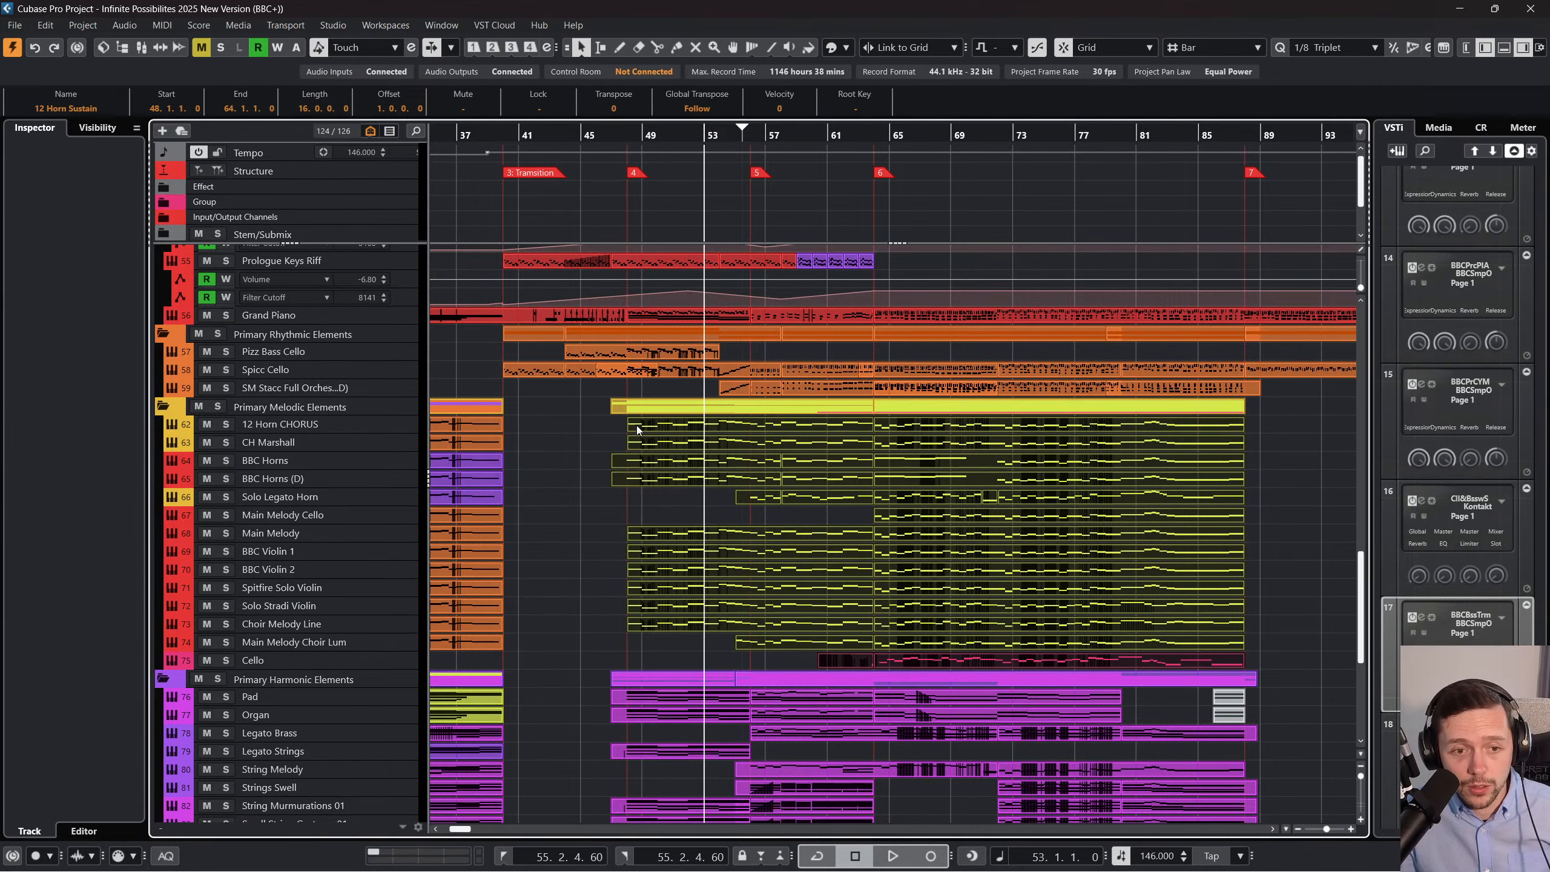
Open the selected melodic parts in the Key Editor, check which track holds the low notes around bar 56, and close the editor.
click(161, 24)
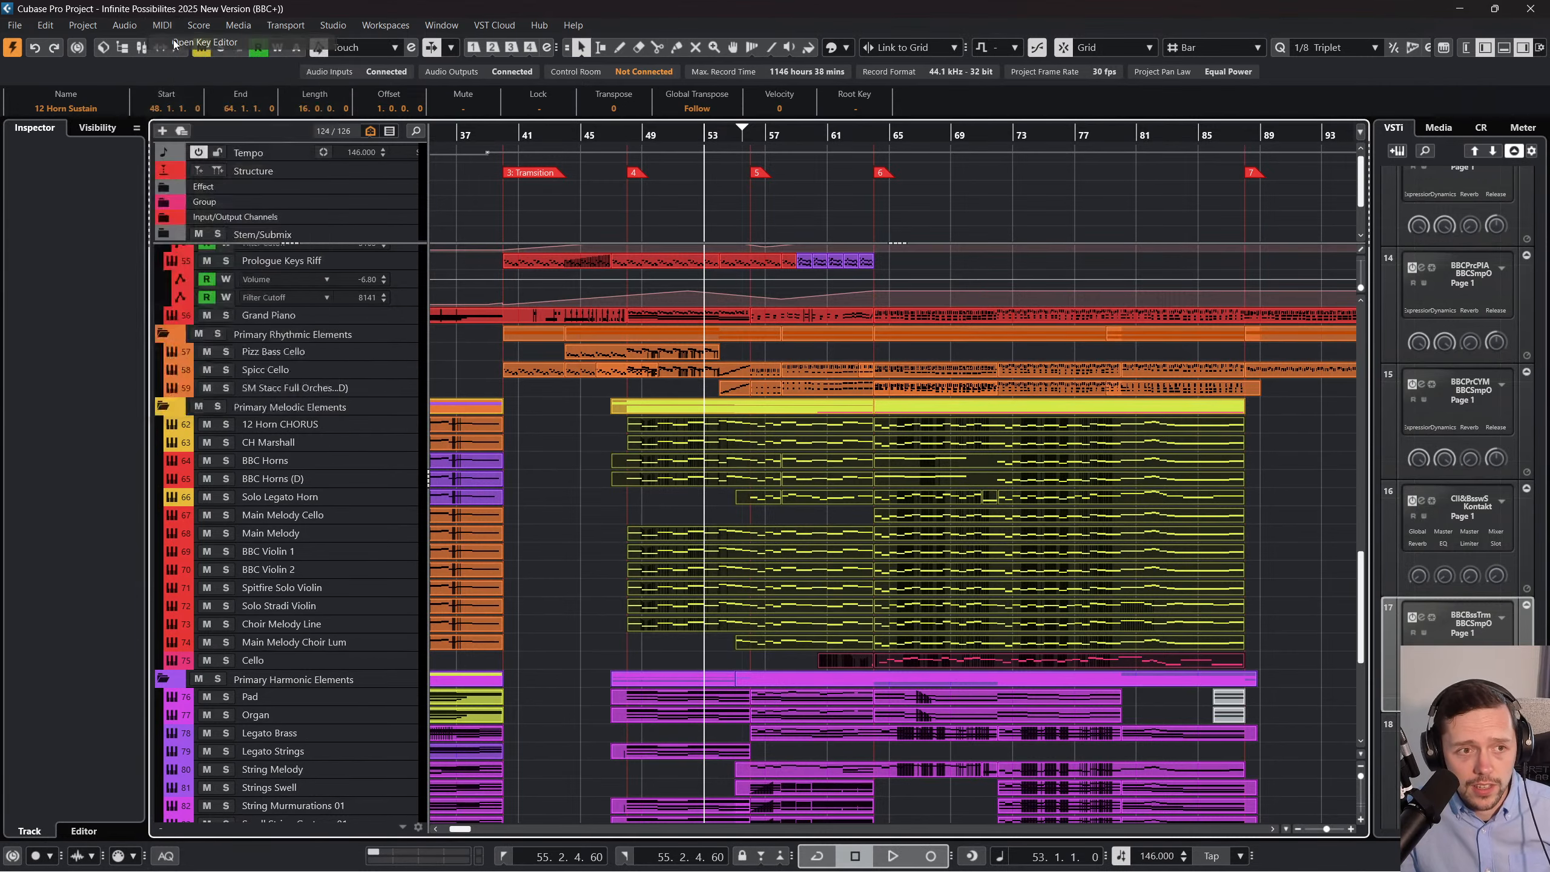
click(196, 42)
scroll(673, 576, left, 1)
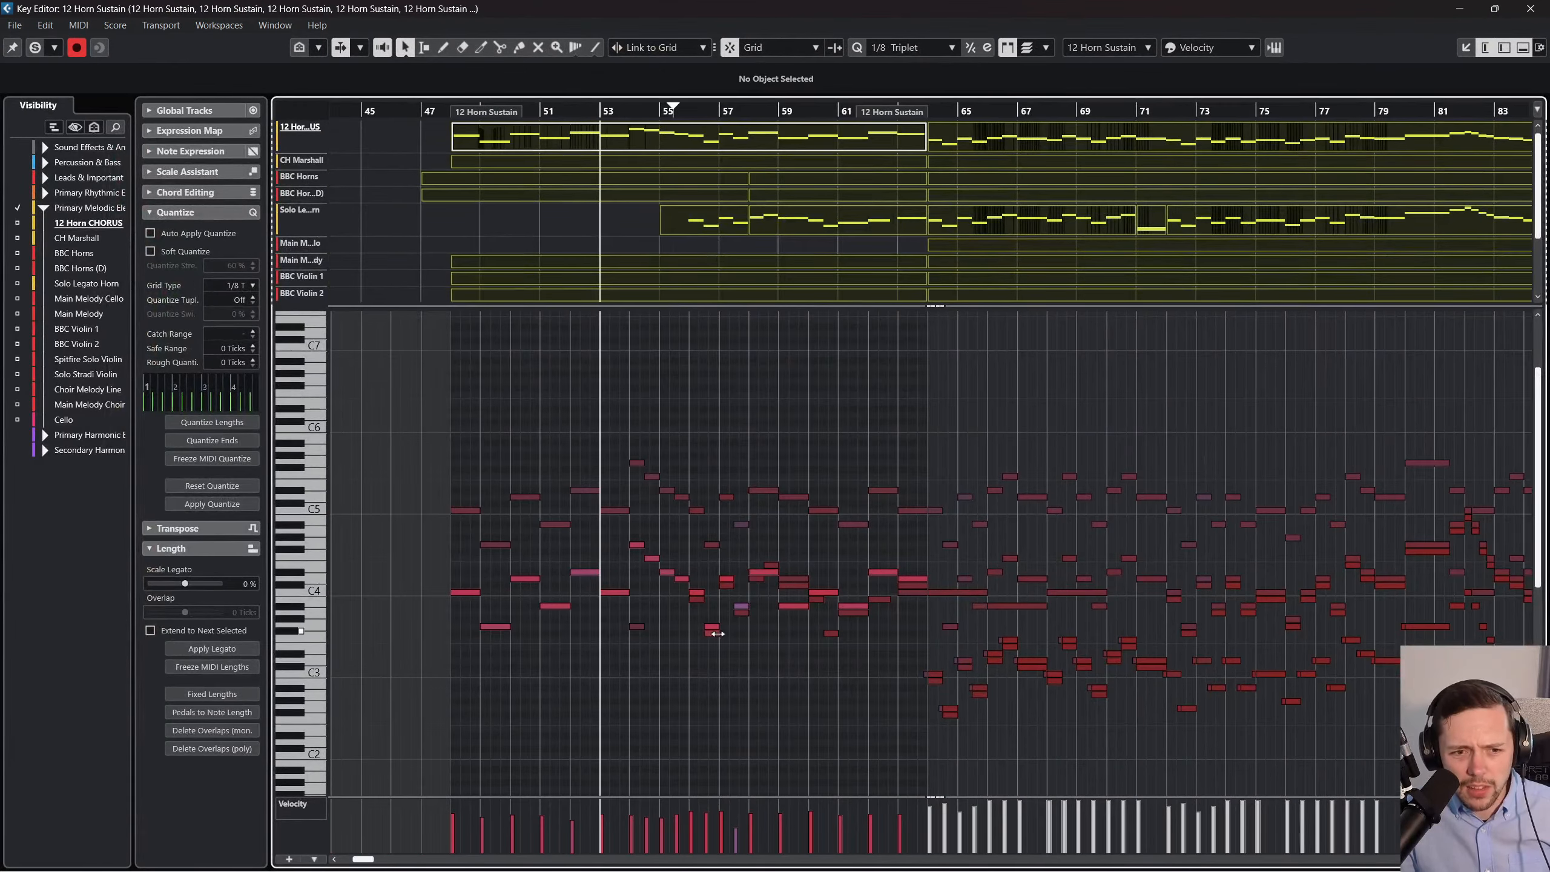
click(715, 631)
click(699, 609)
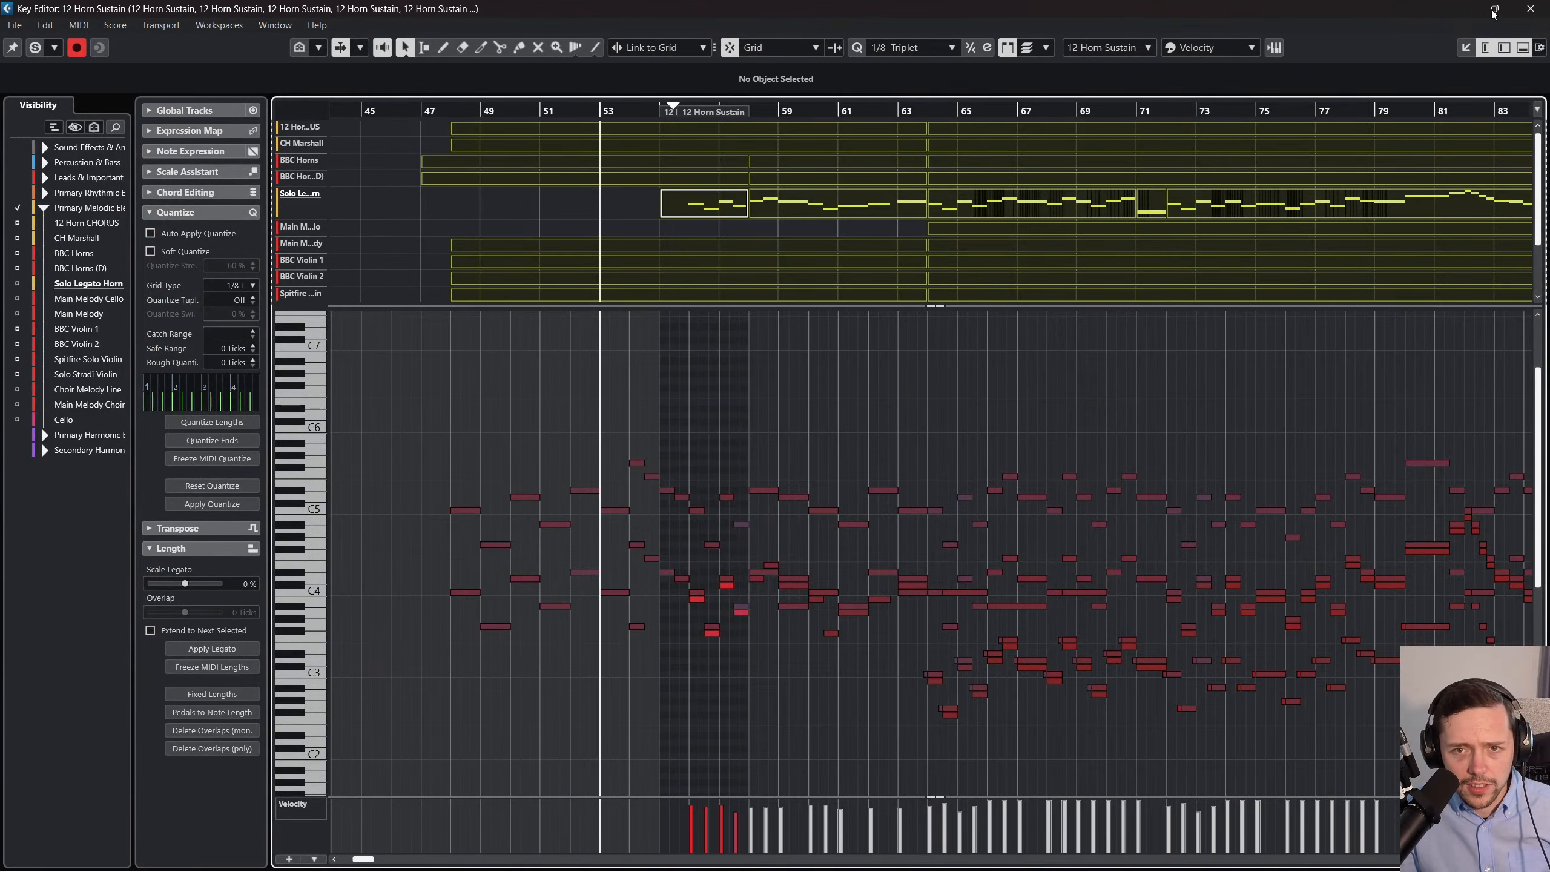
click(1531, 8)
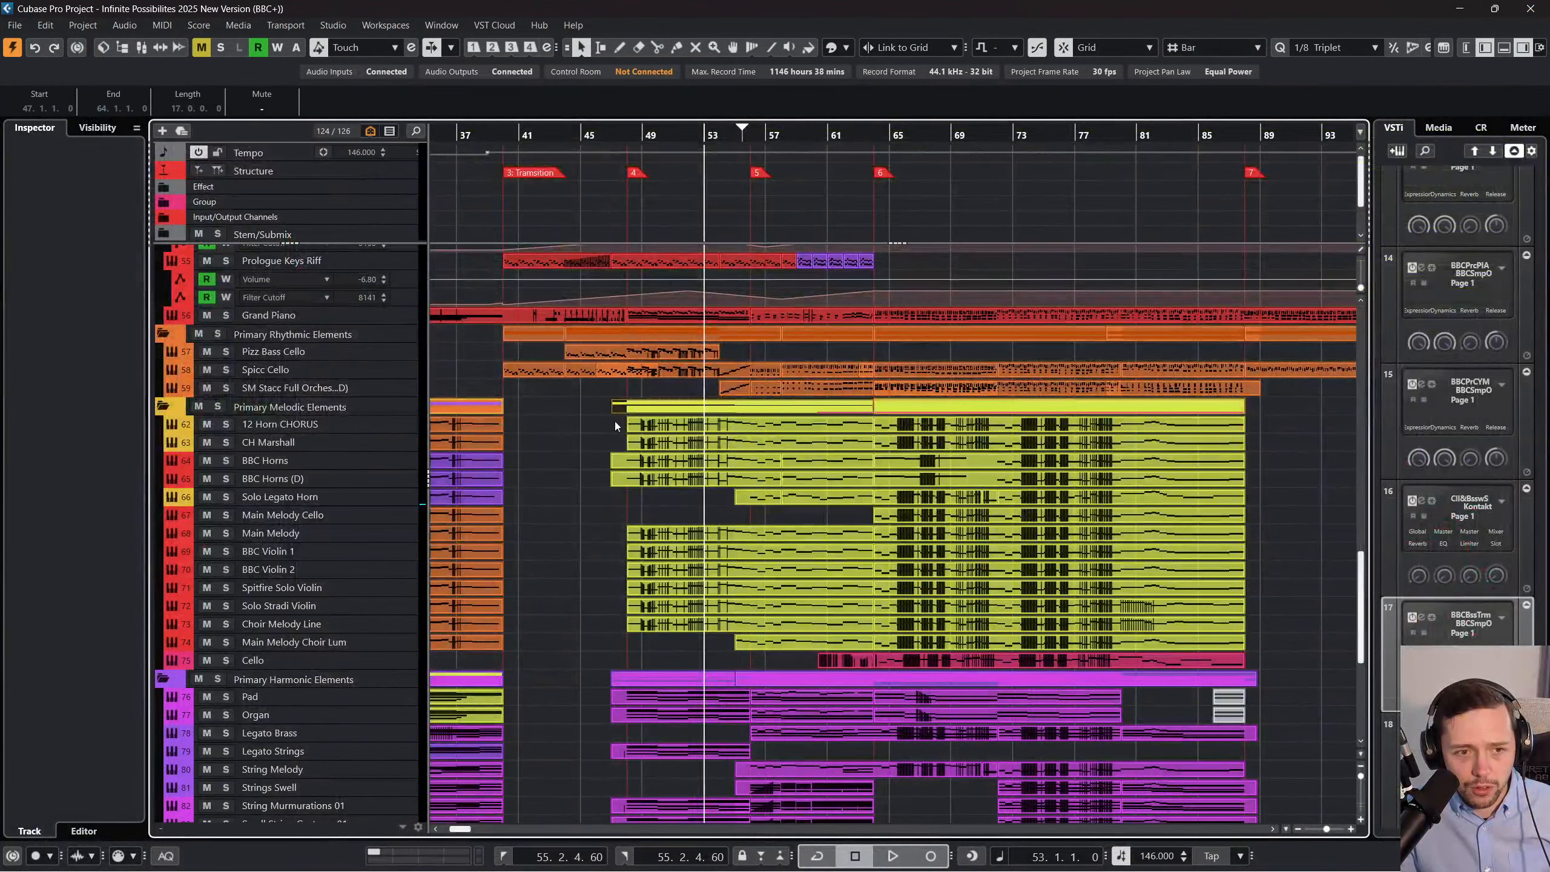
Glue the 12 Horn CHORUS parts from bar 48 onward into one part.
click(787, 425)
right_click(793, 441)
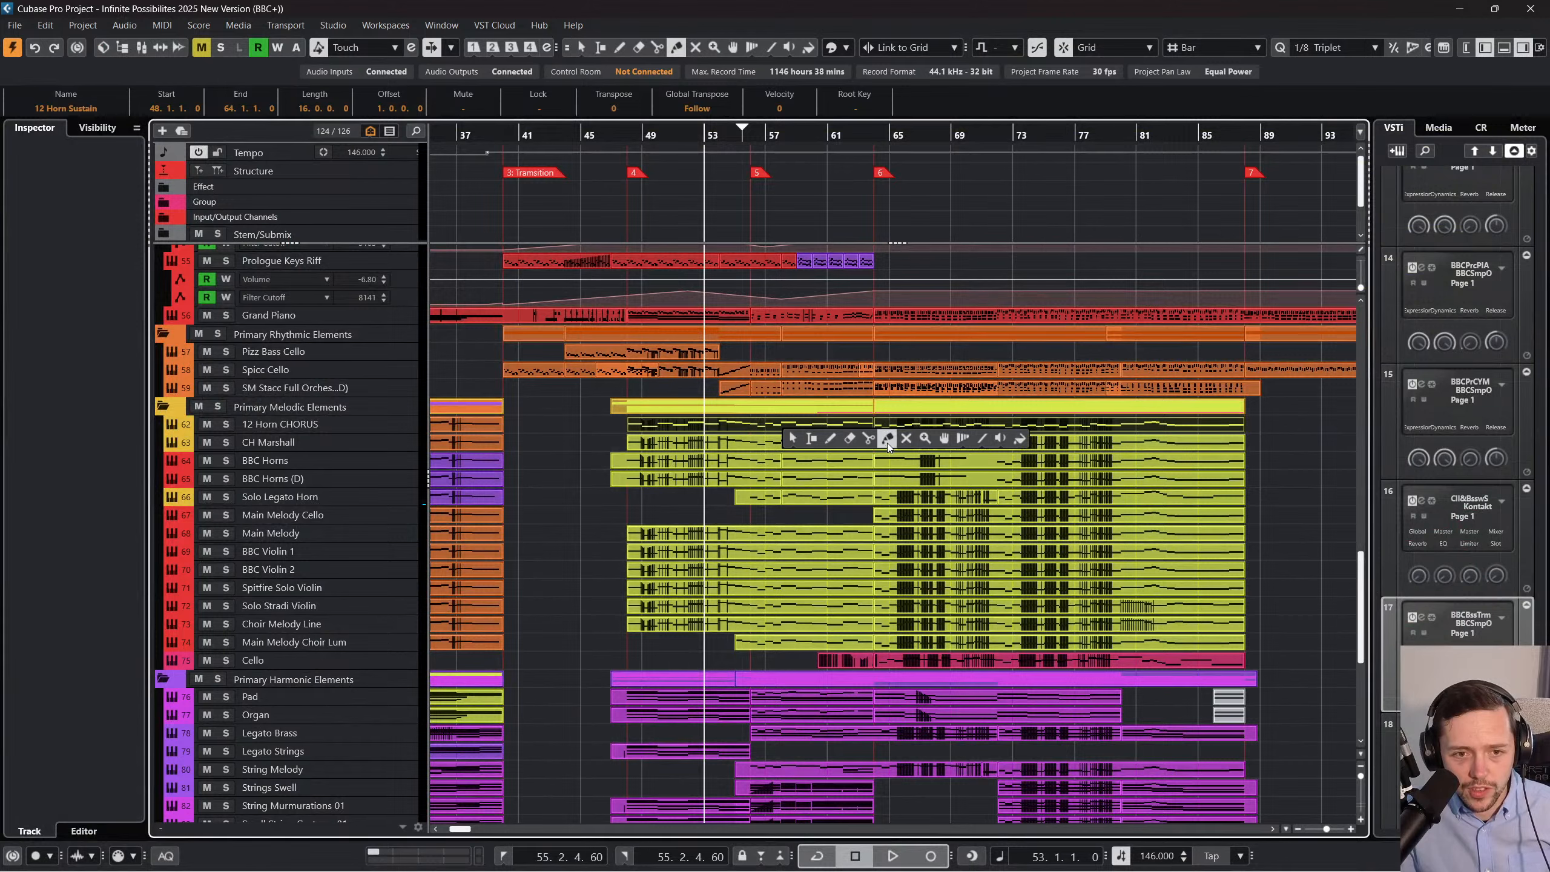
click(886, 442)
click(706, 423)
right_click(692, 432)
click(690, 433)
Solo the Primary Melodic Elements folder, play from bar 48, and return to the selection tool.
click(628, 142)
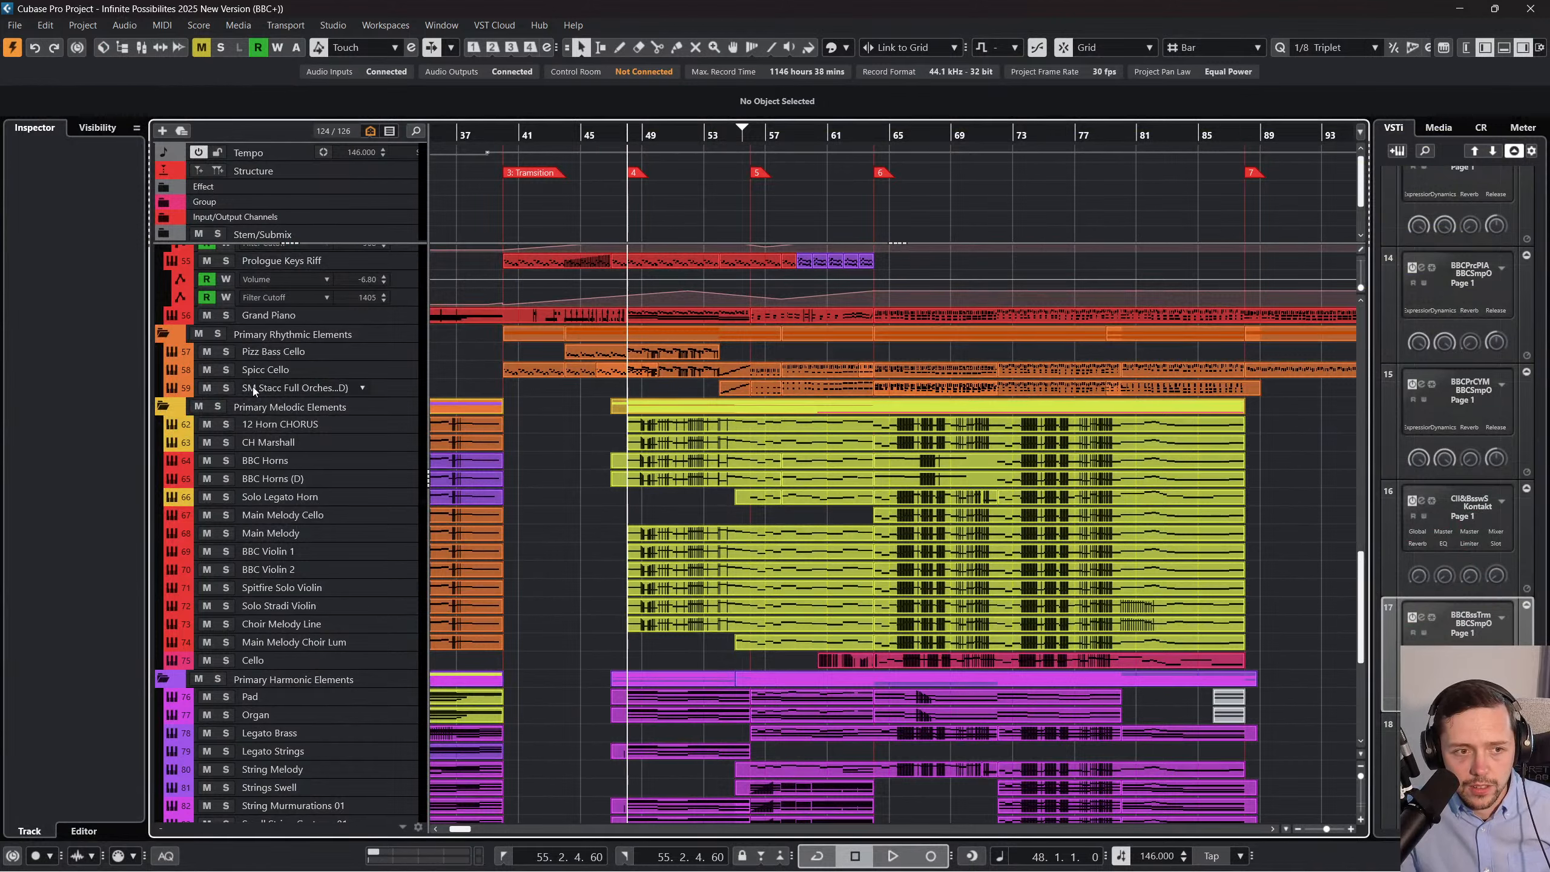
click(217, 406)
key(space)
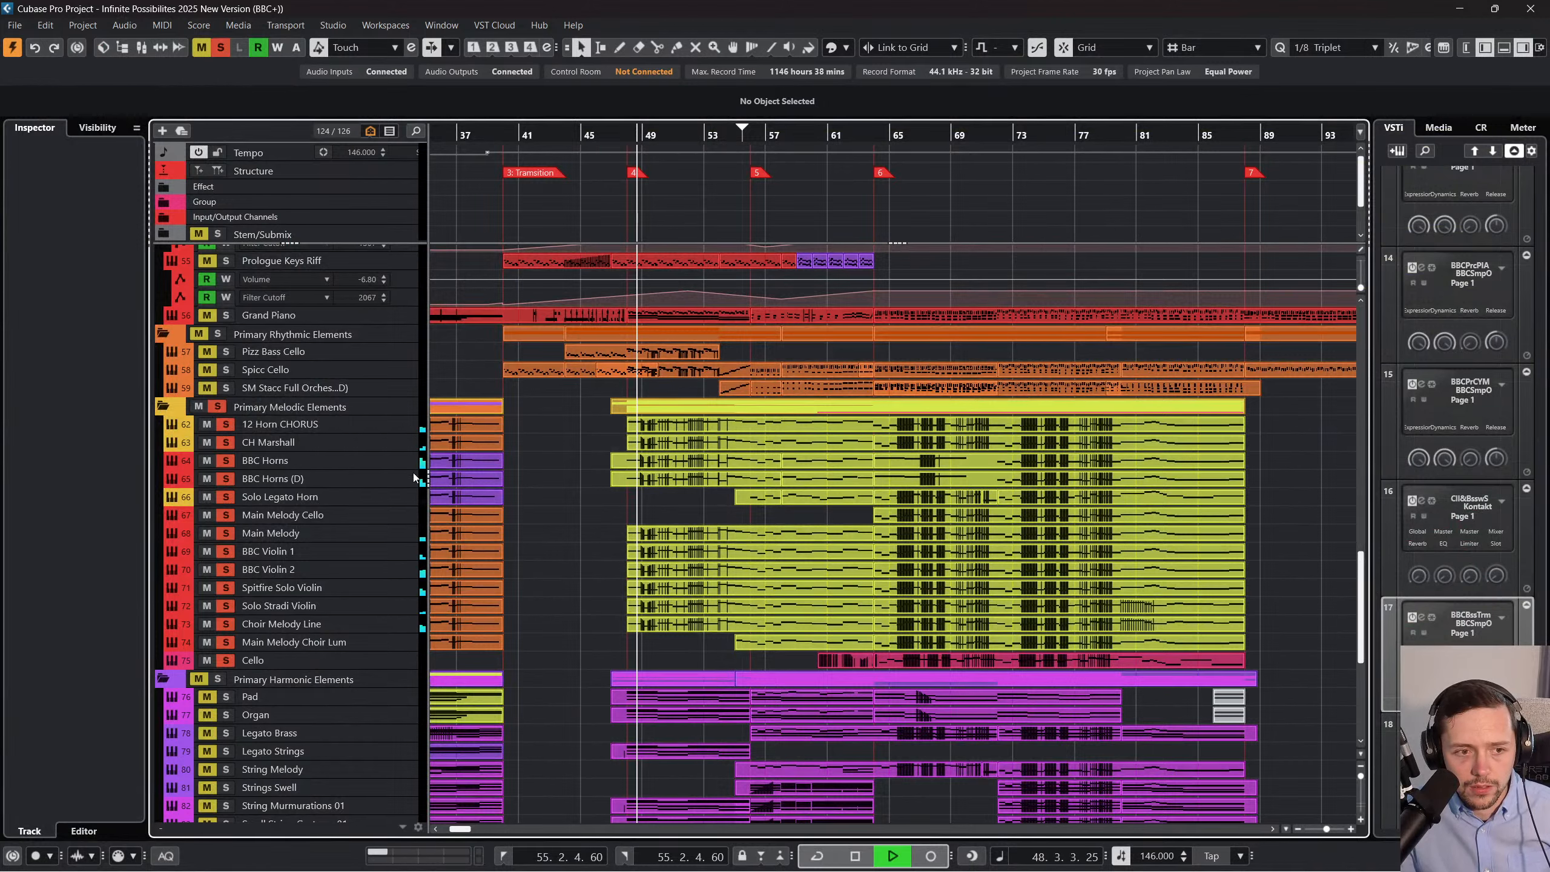
right_click(561, 442)
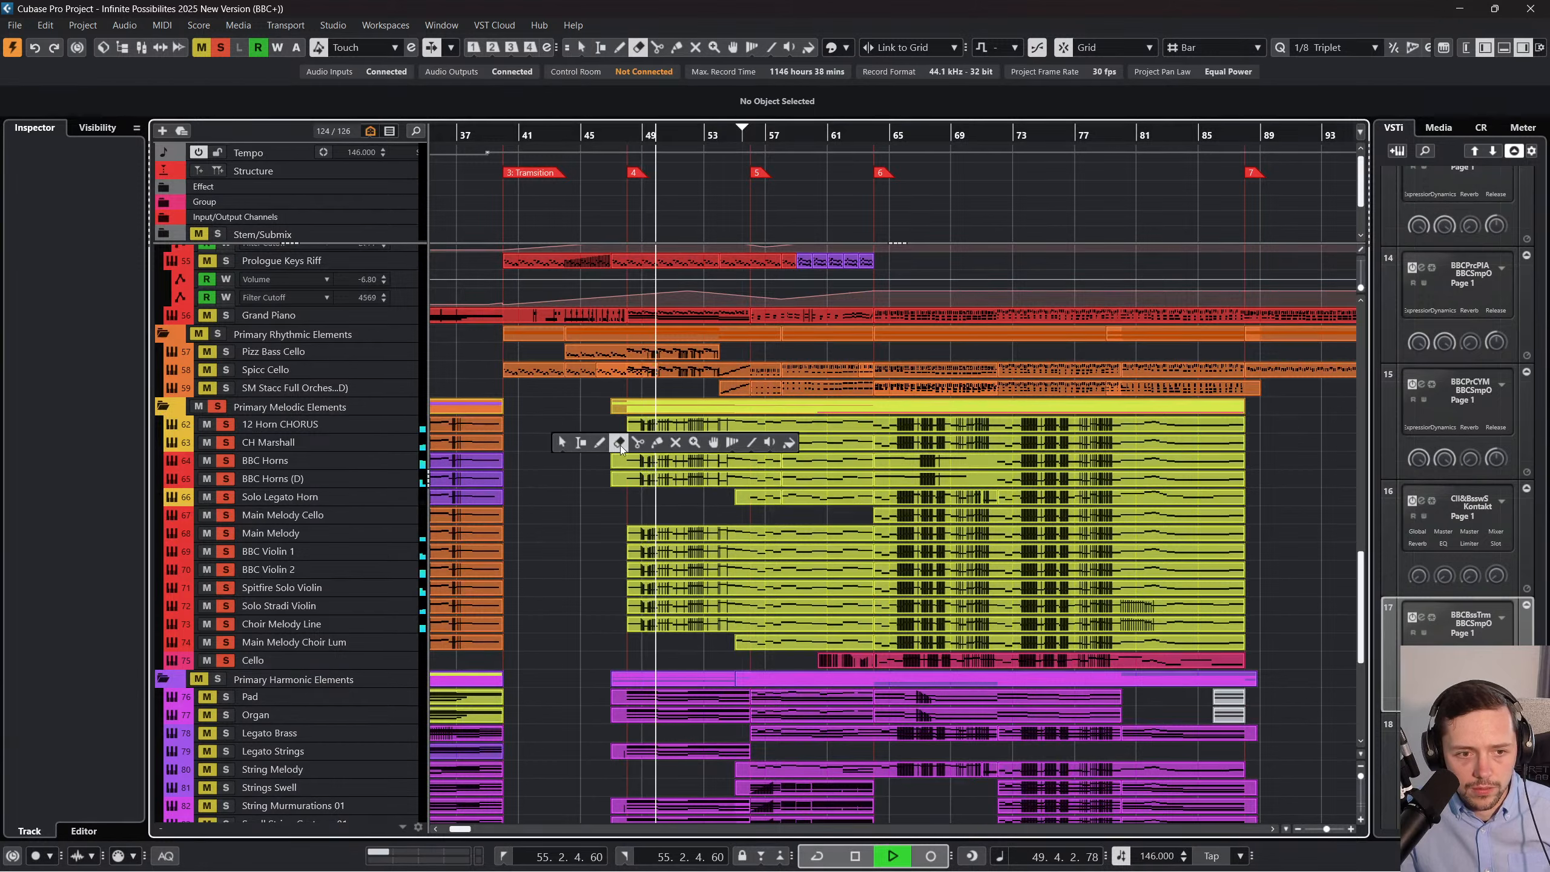
click(562, 442)
Compare the Main Melody Cello, BBC Horns, Solo Stradi Violin and Choir Melody Line tracks during playback.
click(204, 515)
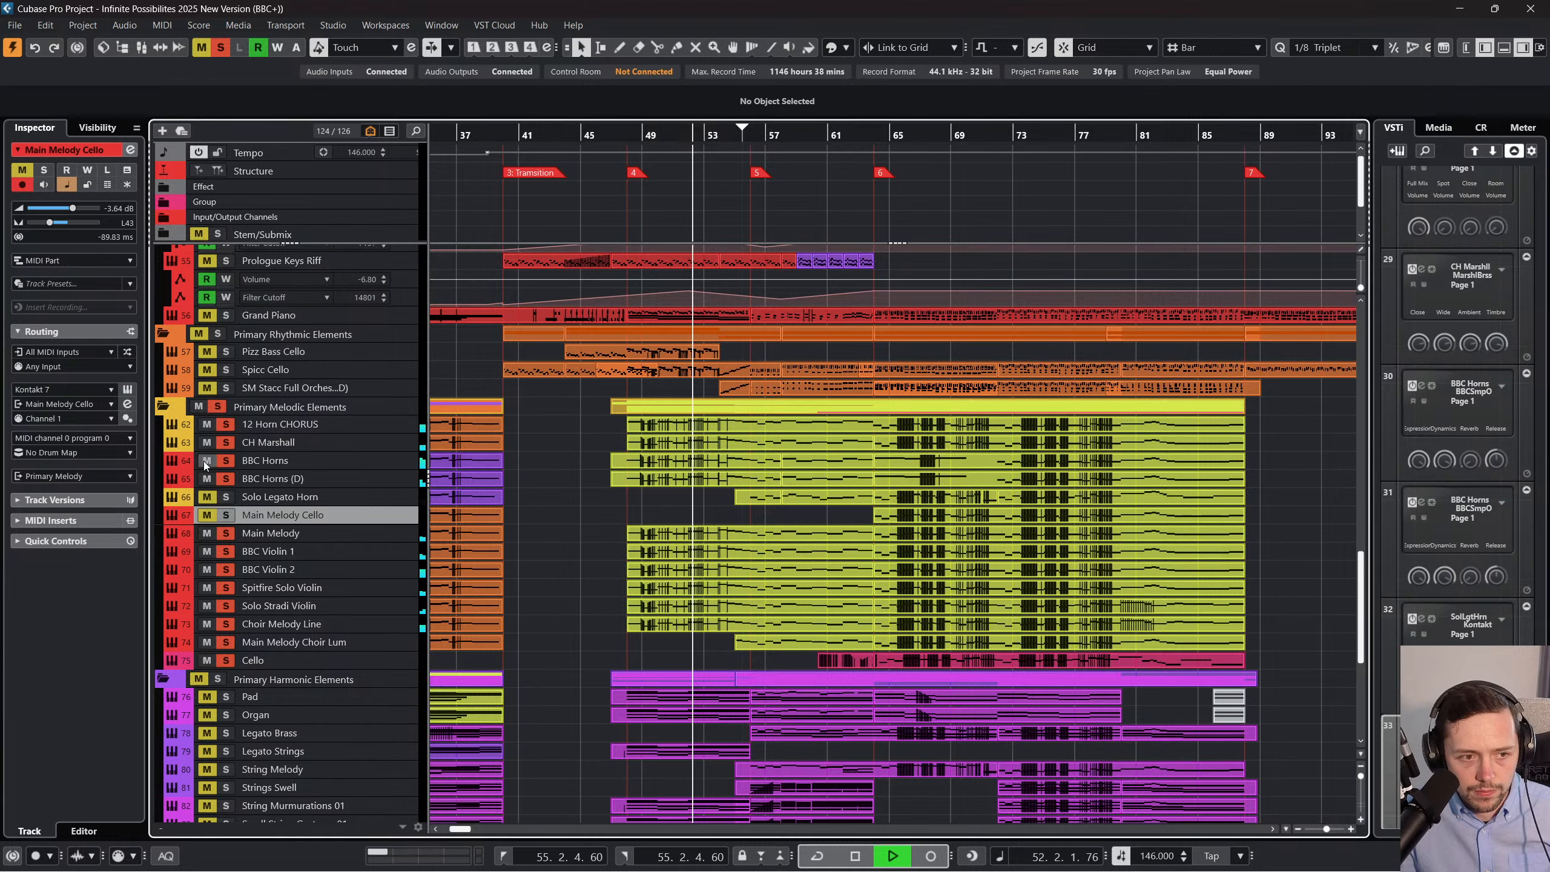
drag(204, 460, 204, 478)
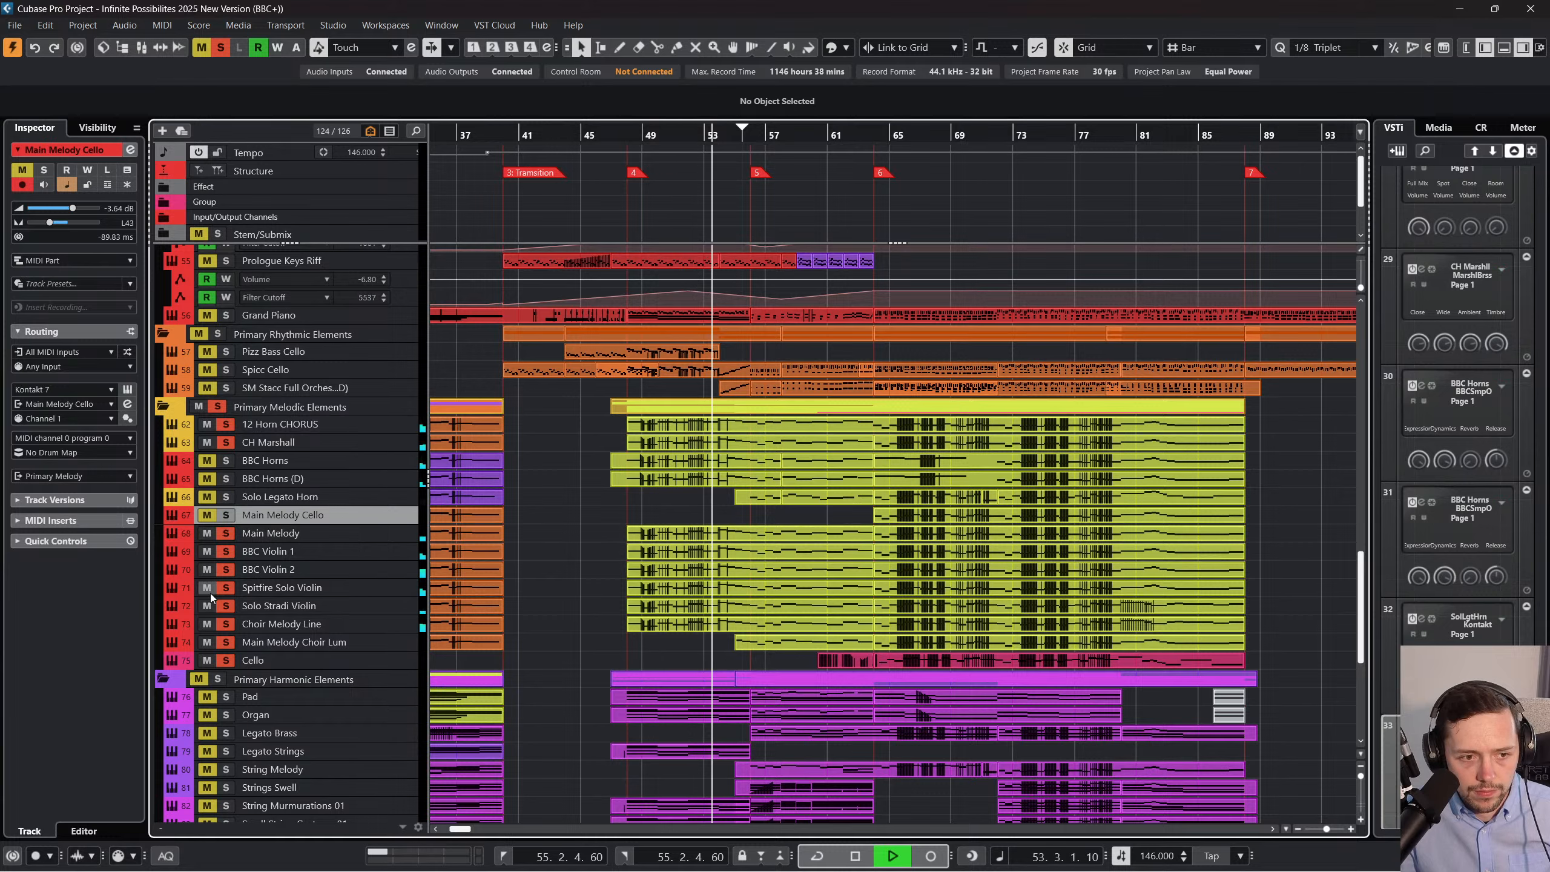
click(208, 613)
click(208, 623)
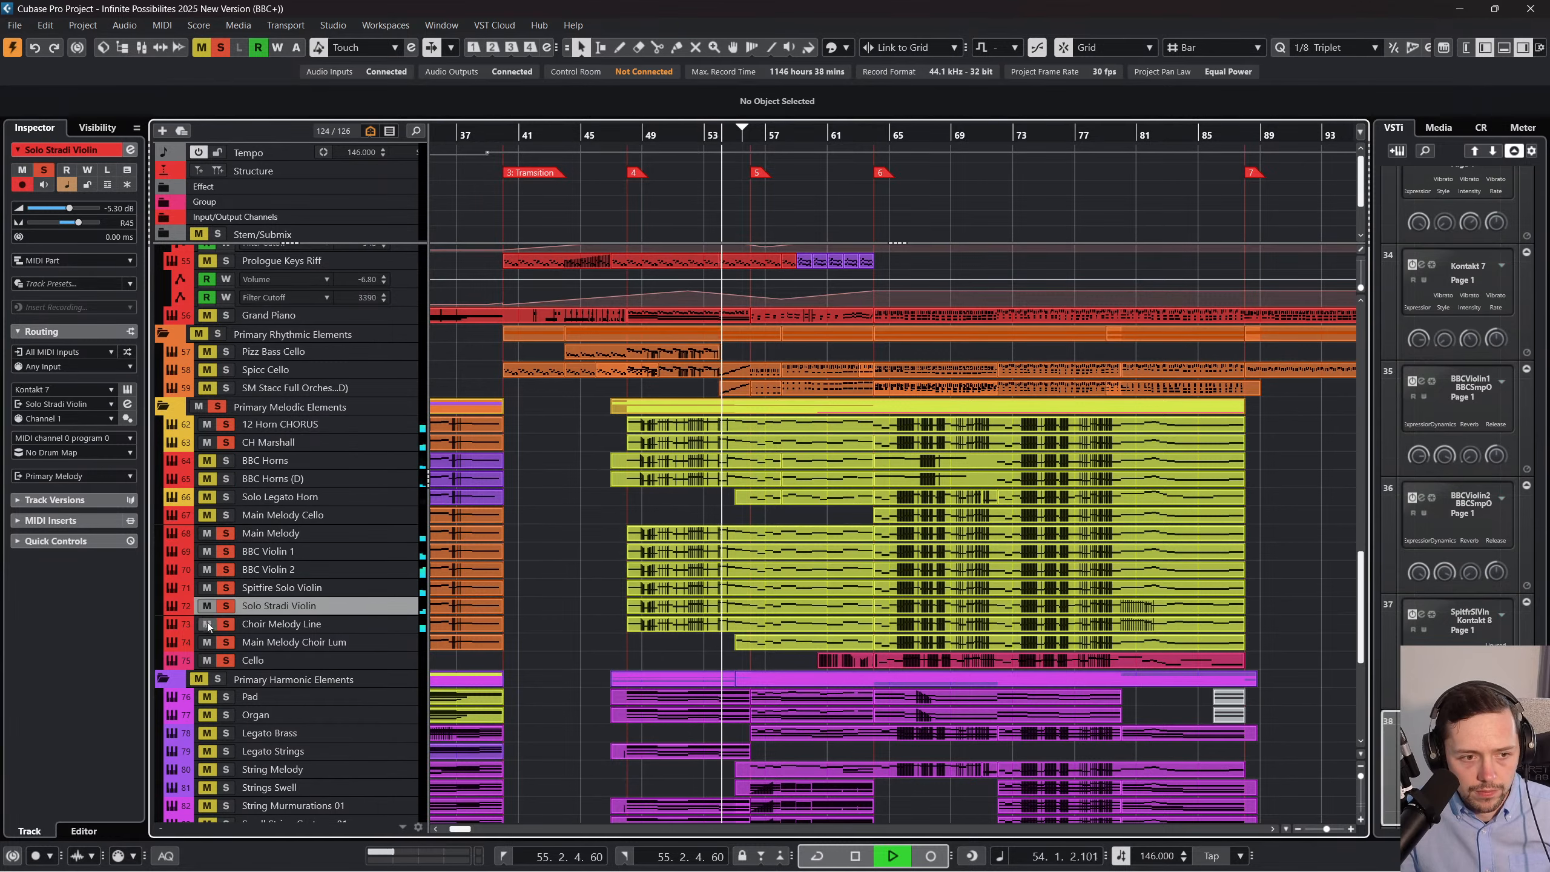
Select the primary melodic parts from section 4 to section 7 during playback, and clear the selection.
right_click(609, 503)
click(720, 502)
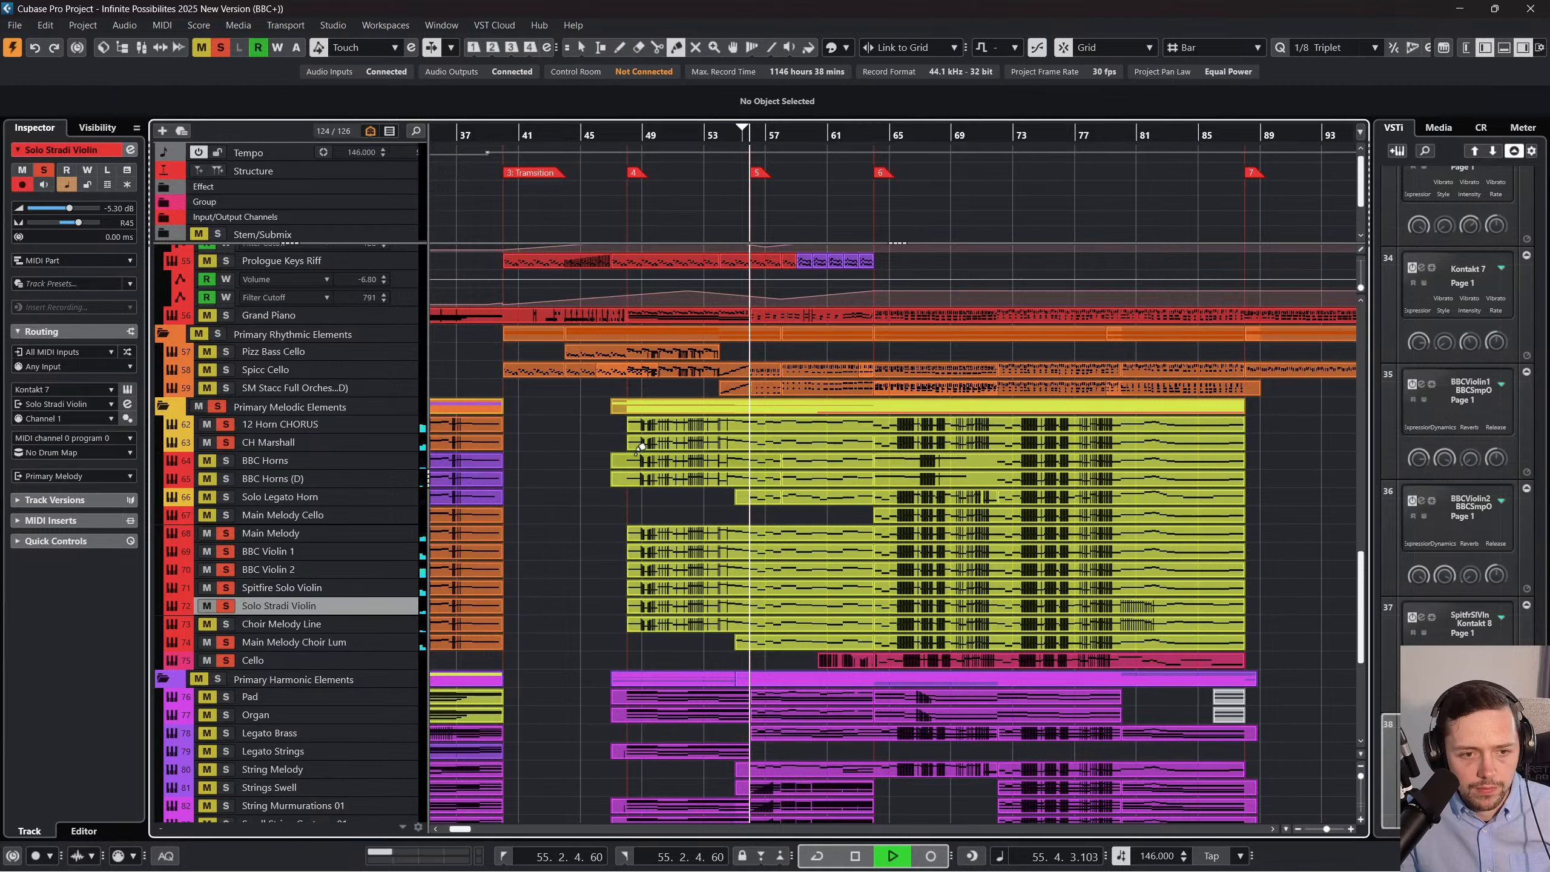
drag(582, 429, 776, 607)
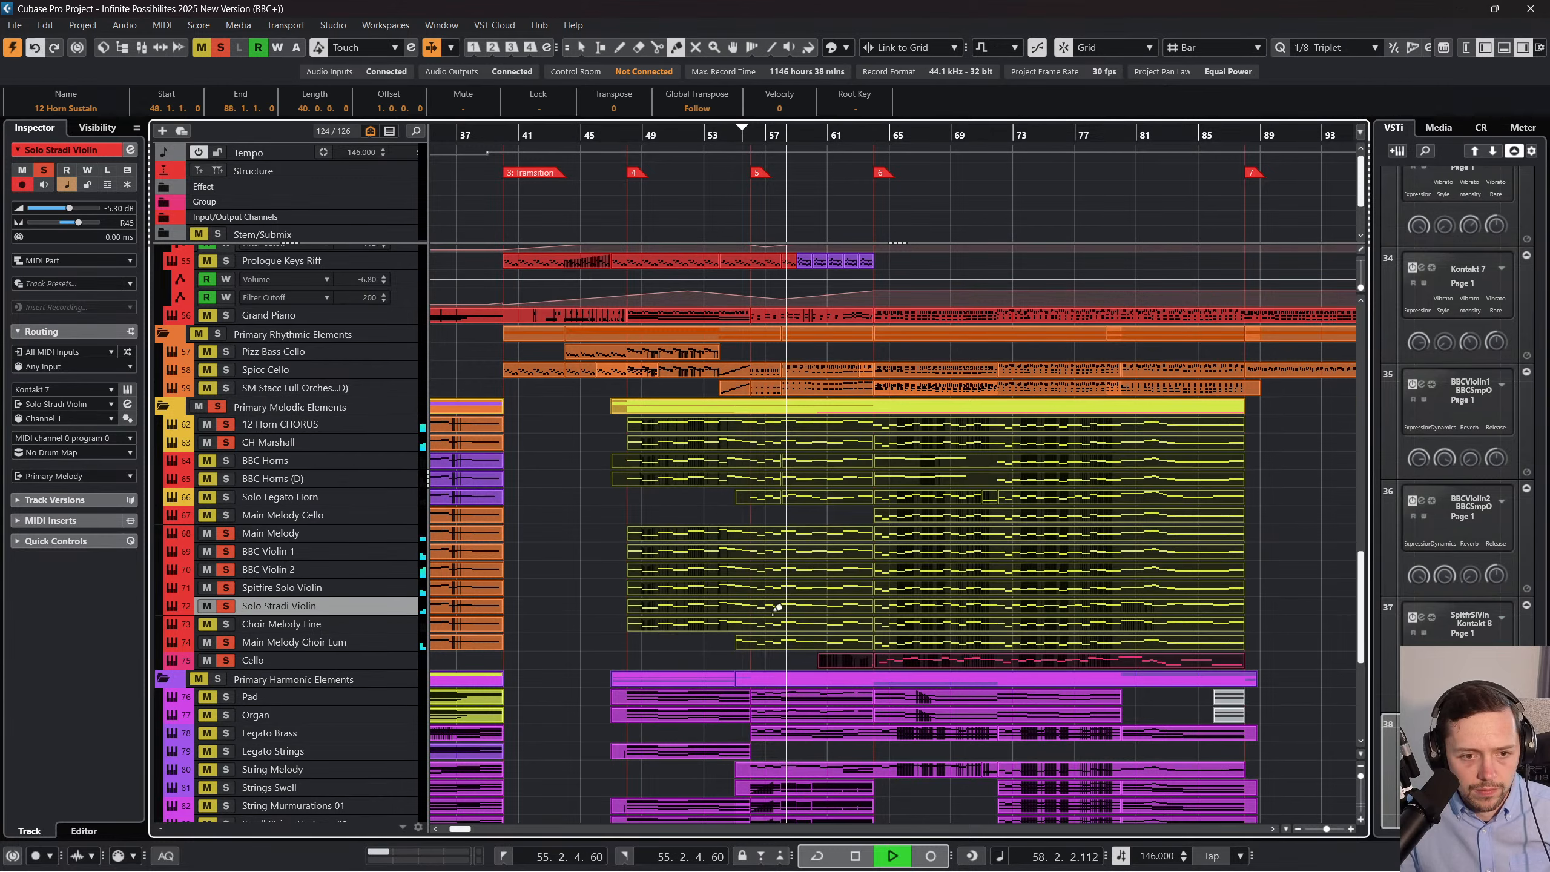
right_click(644, 637)
click(653, 638)
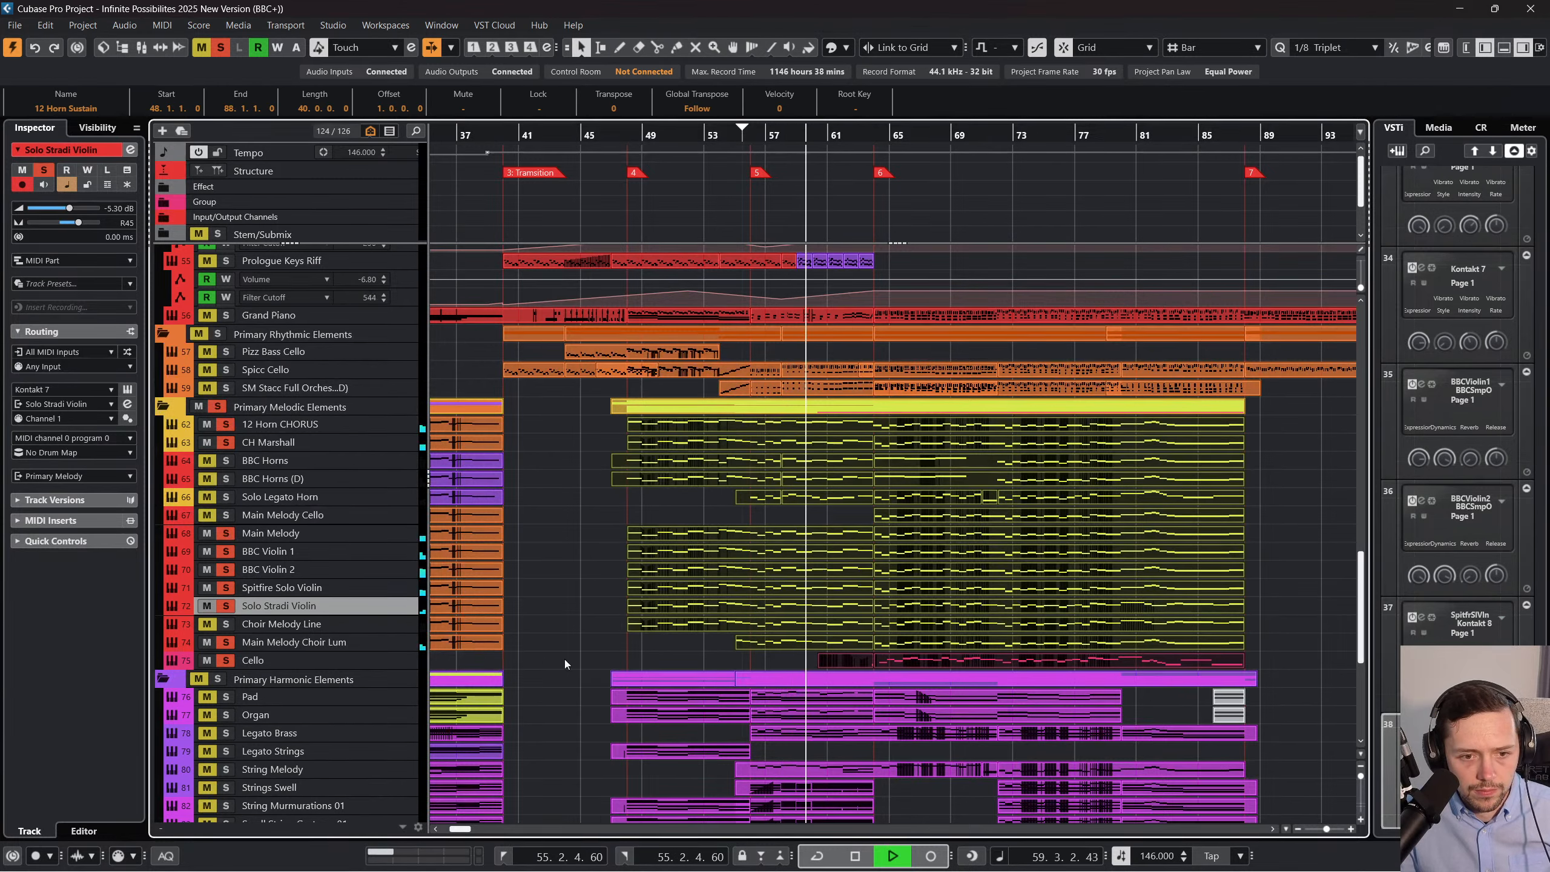
click(626, 657)
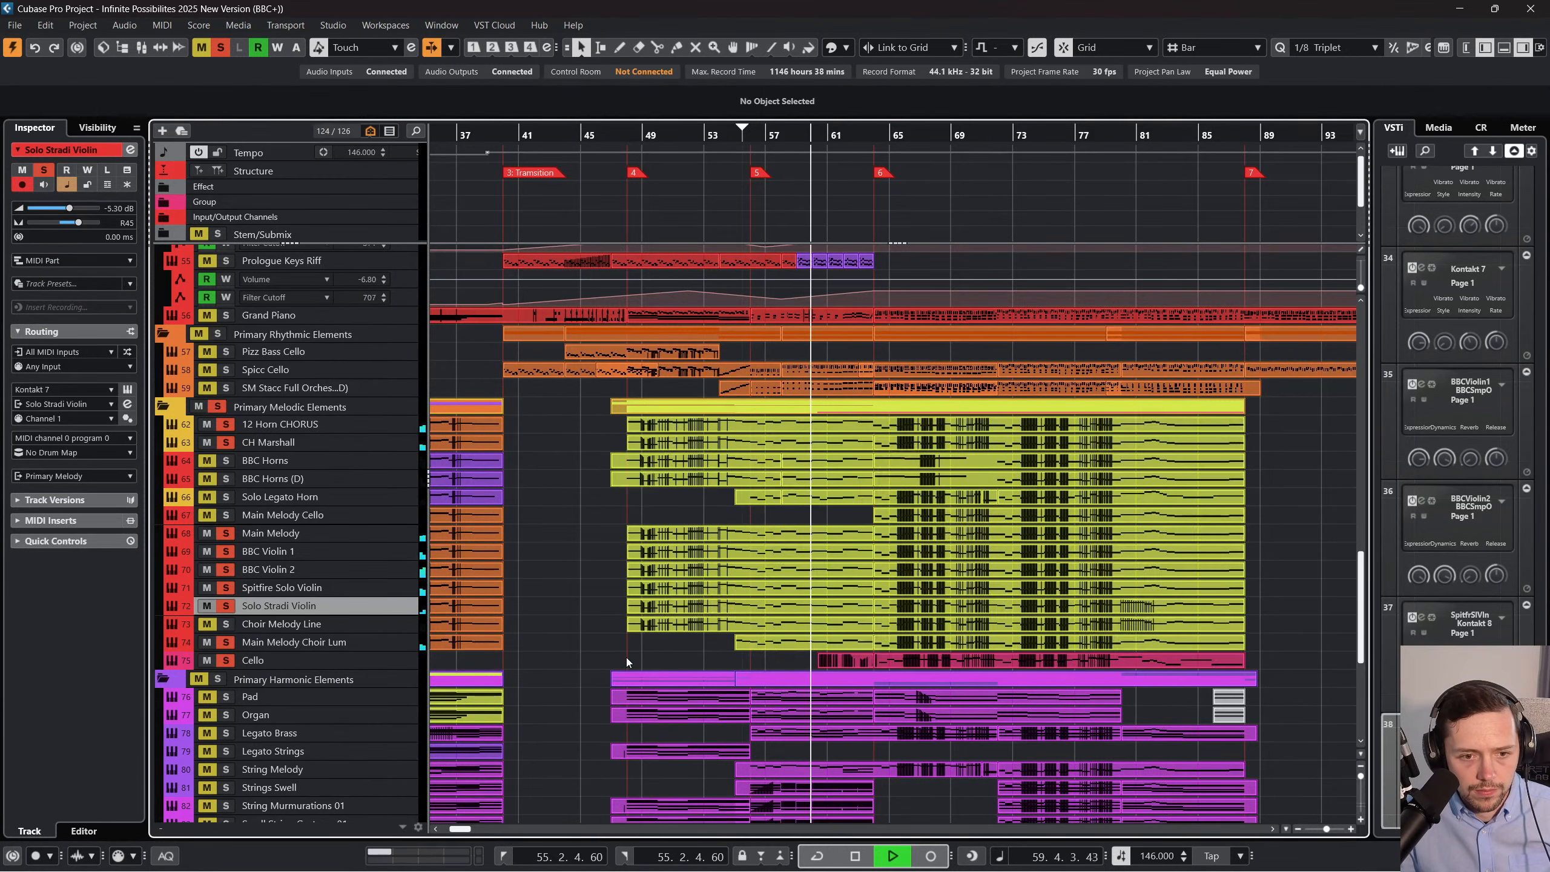
Compare the Cello, Main Melody Cello and horn tracks as playback enters section 6, clear all solos and stop playback.
click(392, 657)
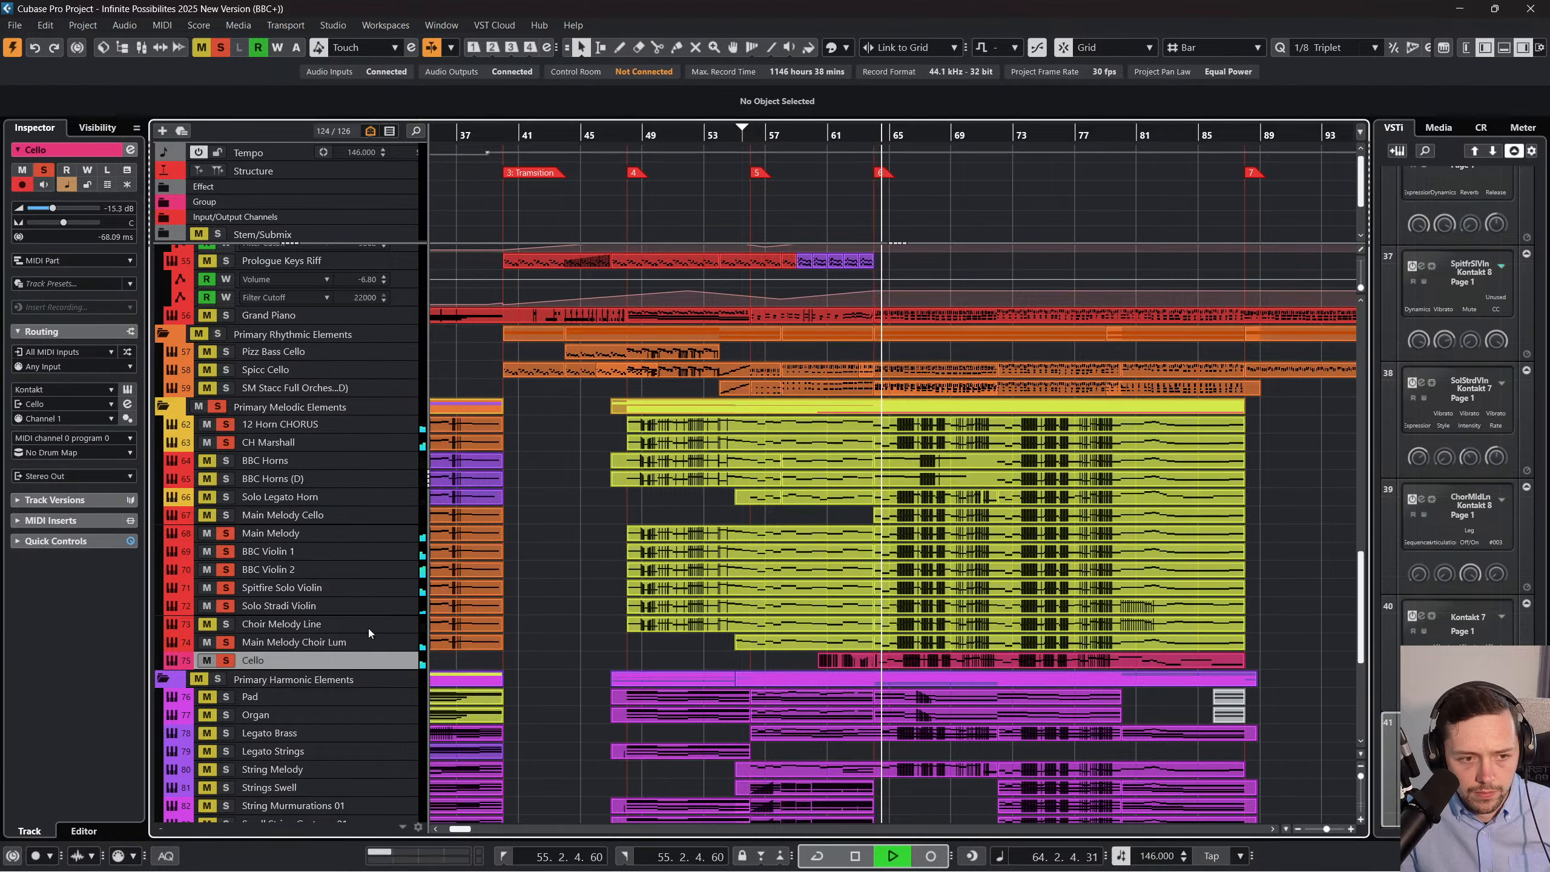
click(206, 515)
click(206, 496)
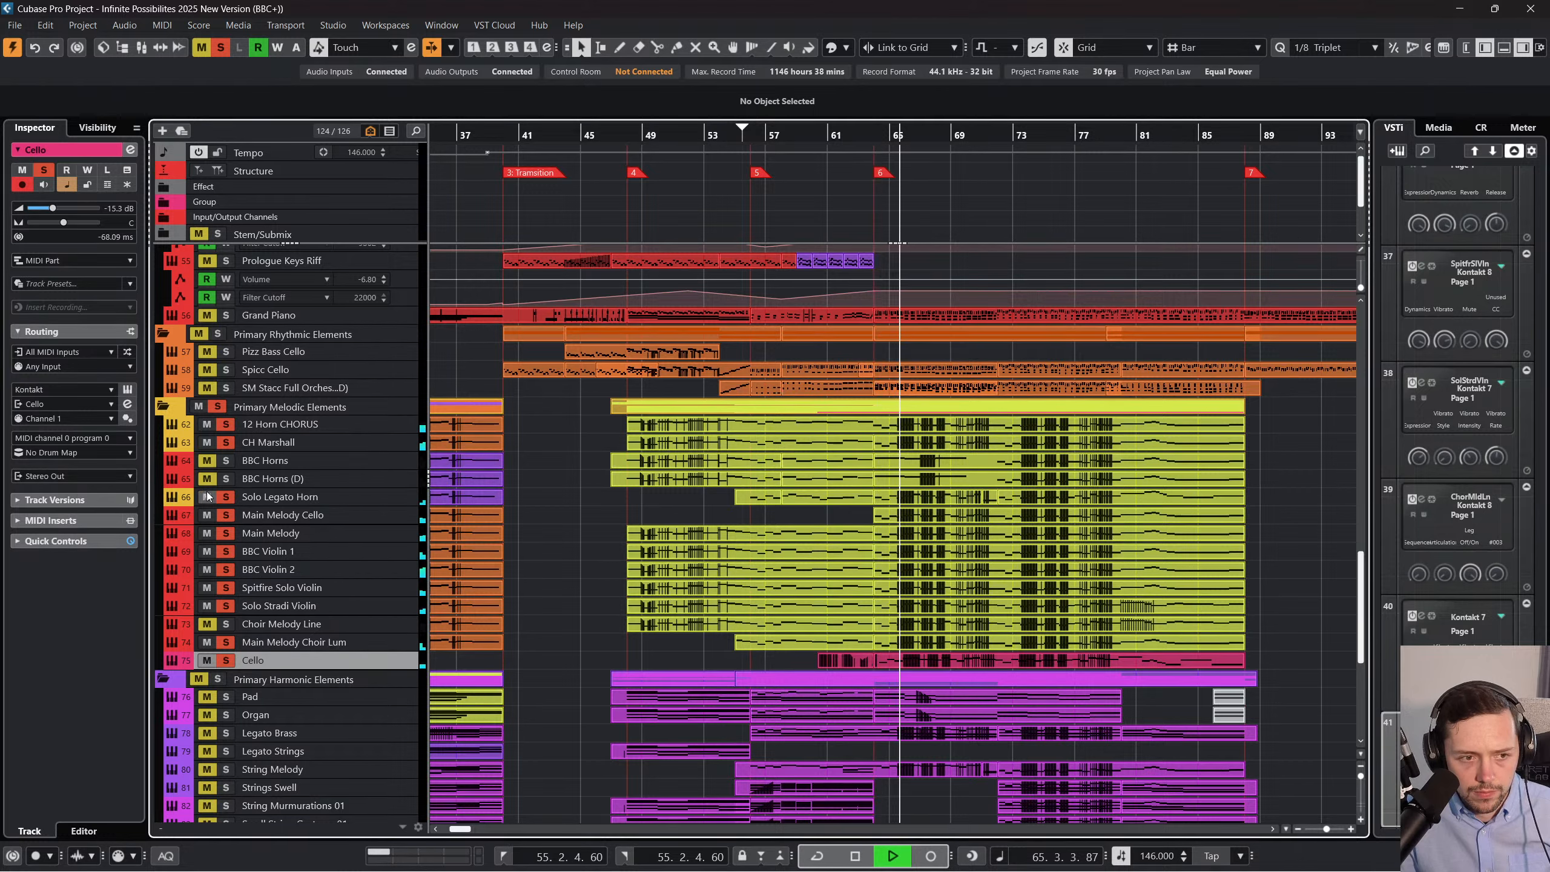
click(207, 479)
click(207, 461)
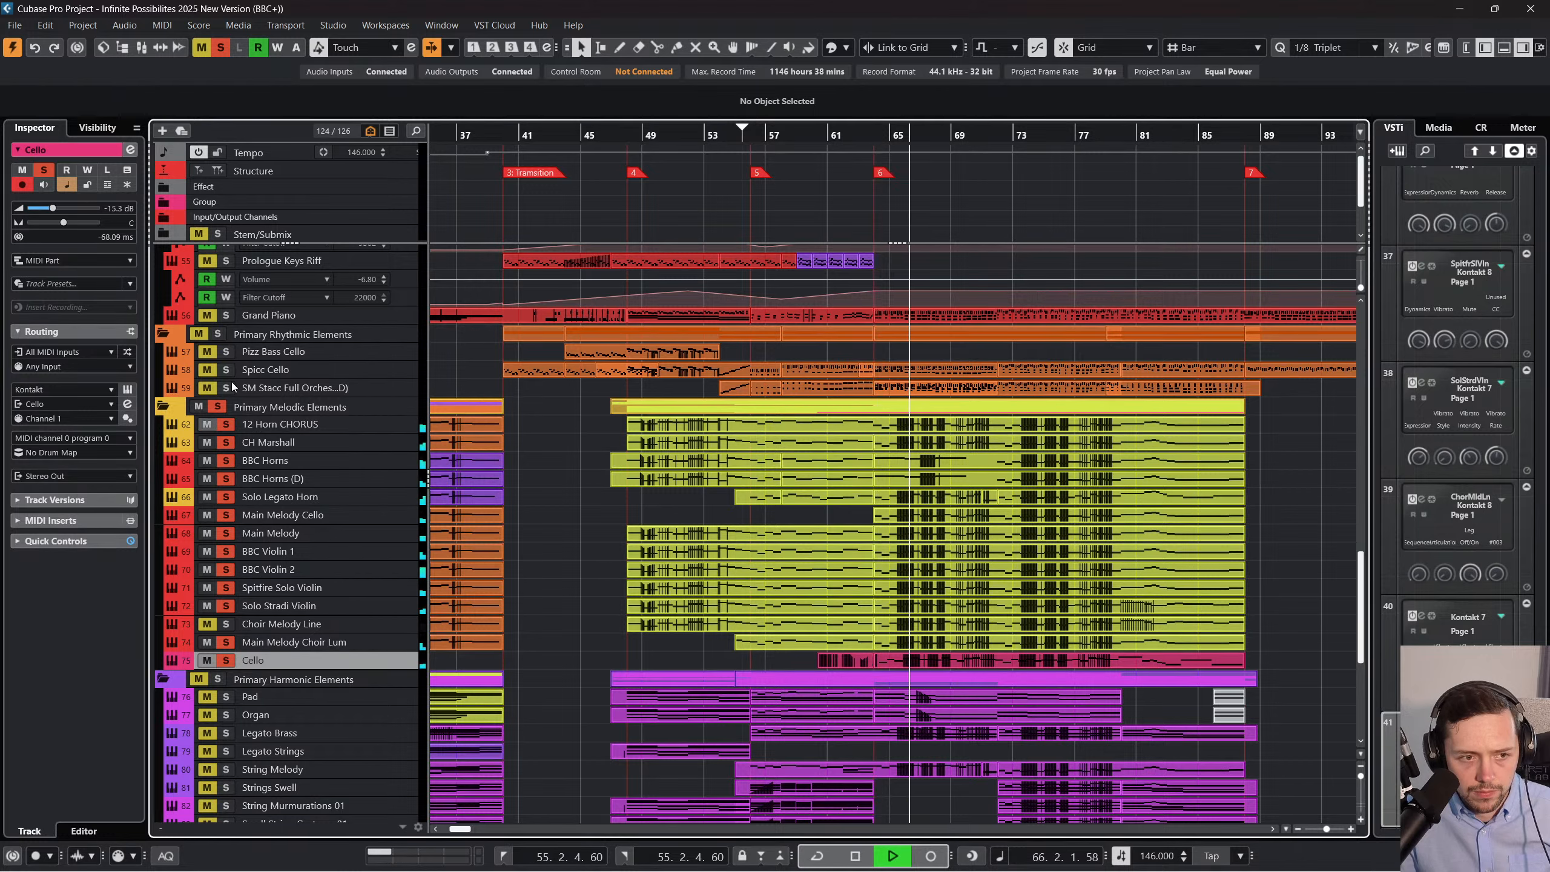
click(221, 48)
key(space)
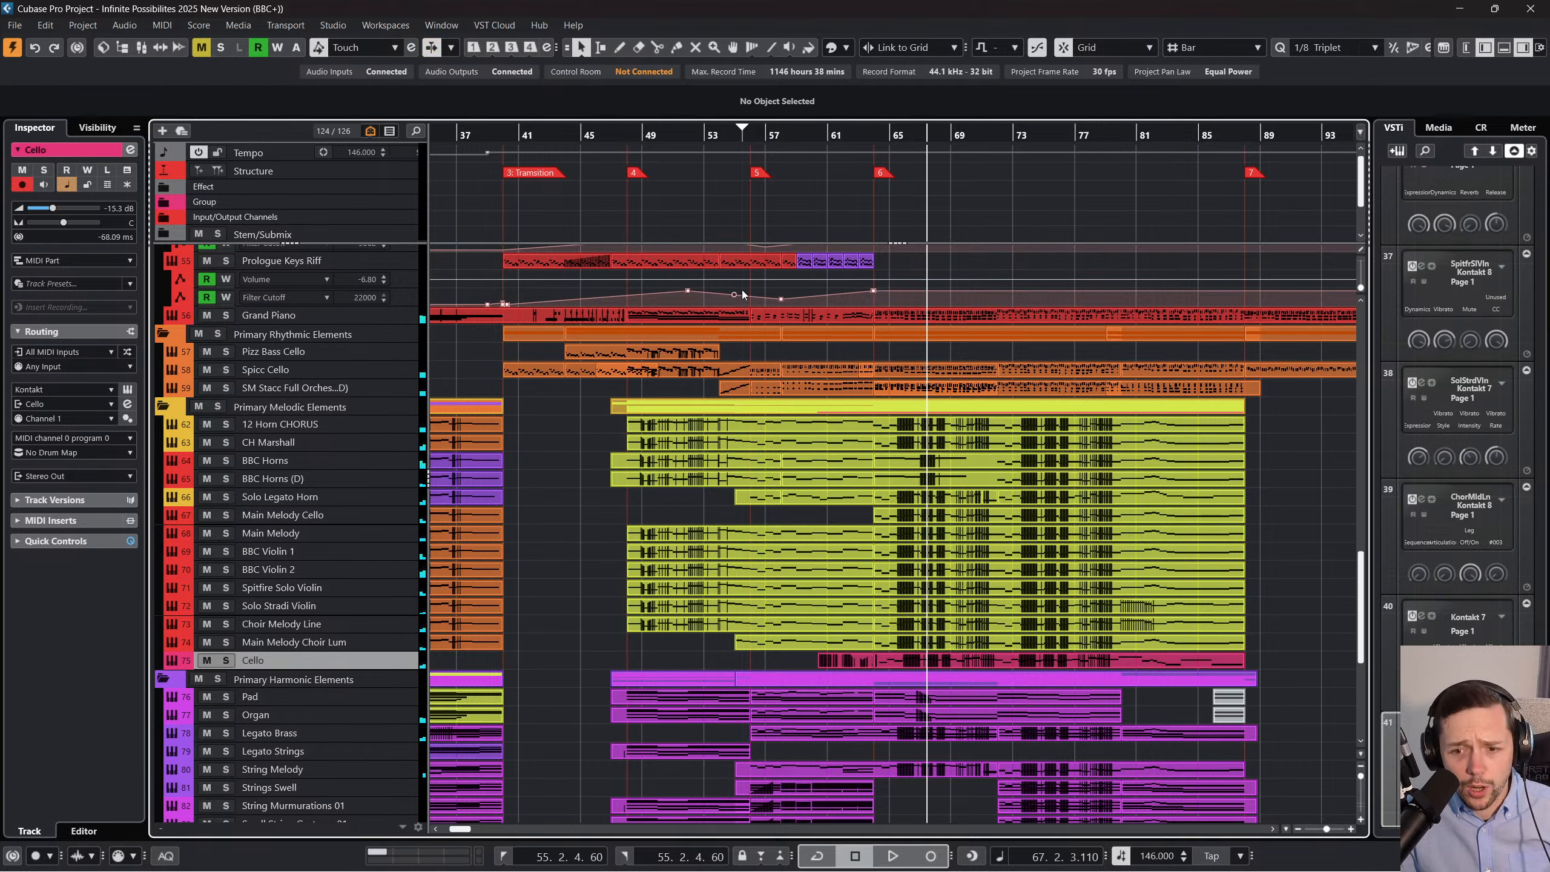
Solo the tracks from 12 Horn CHORUS to Main Melody Cello, play them from bar 48 while checking the horn parts, and stop.
click(629, 137)
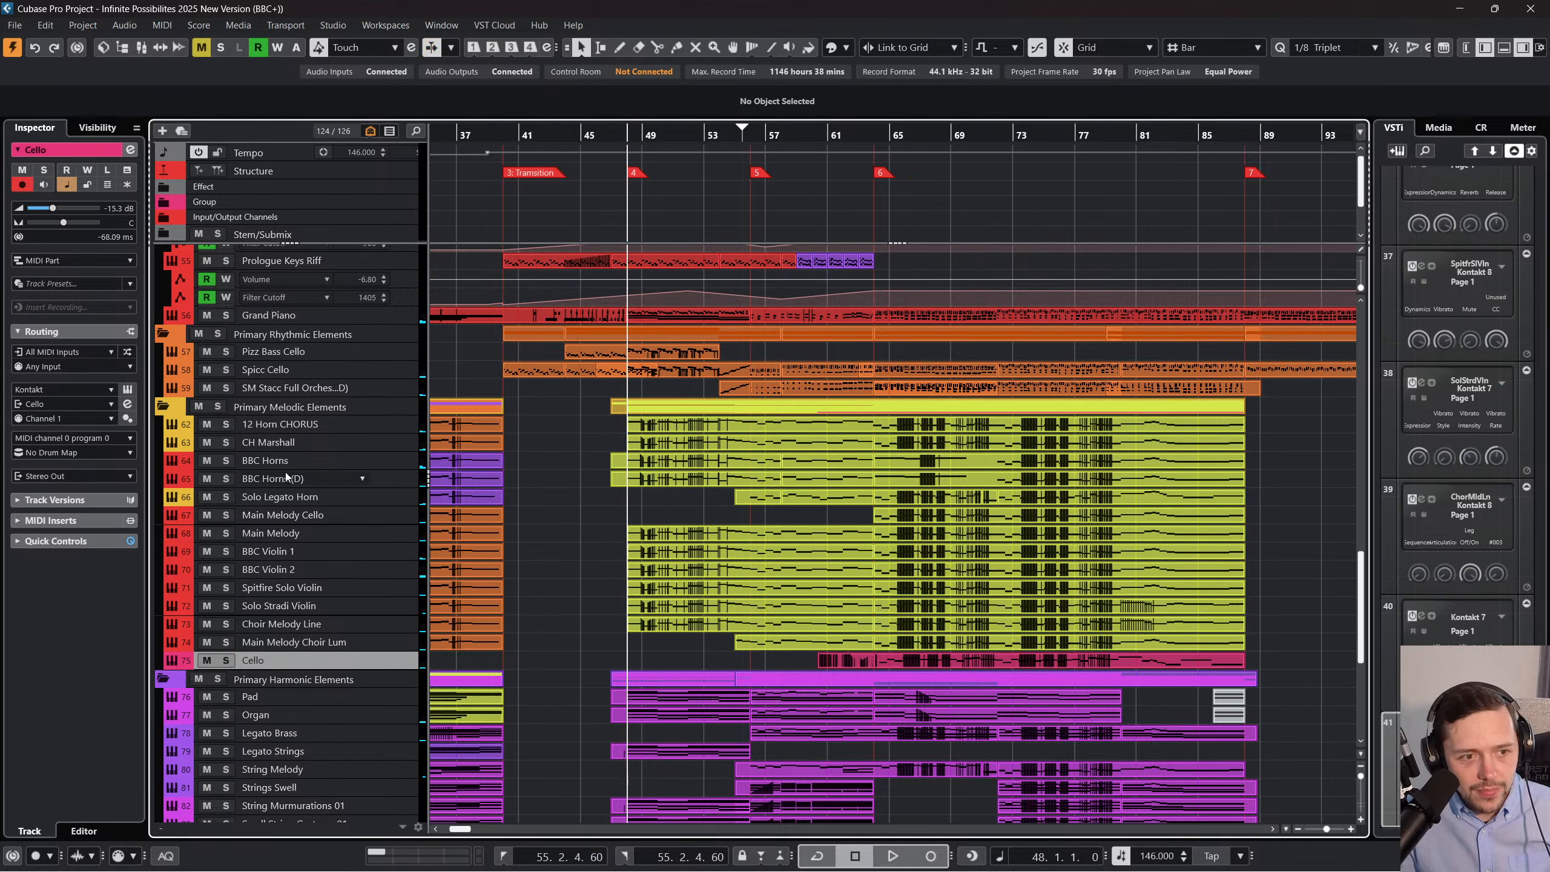
click(223, 425)
click(225, 444)
click(225, 461)
click(227, 479)
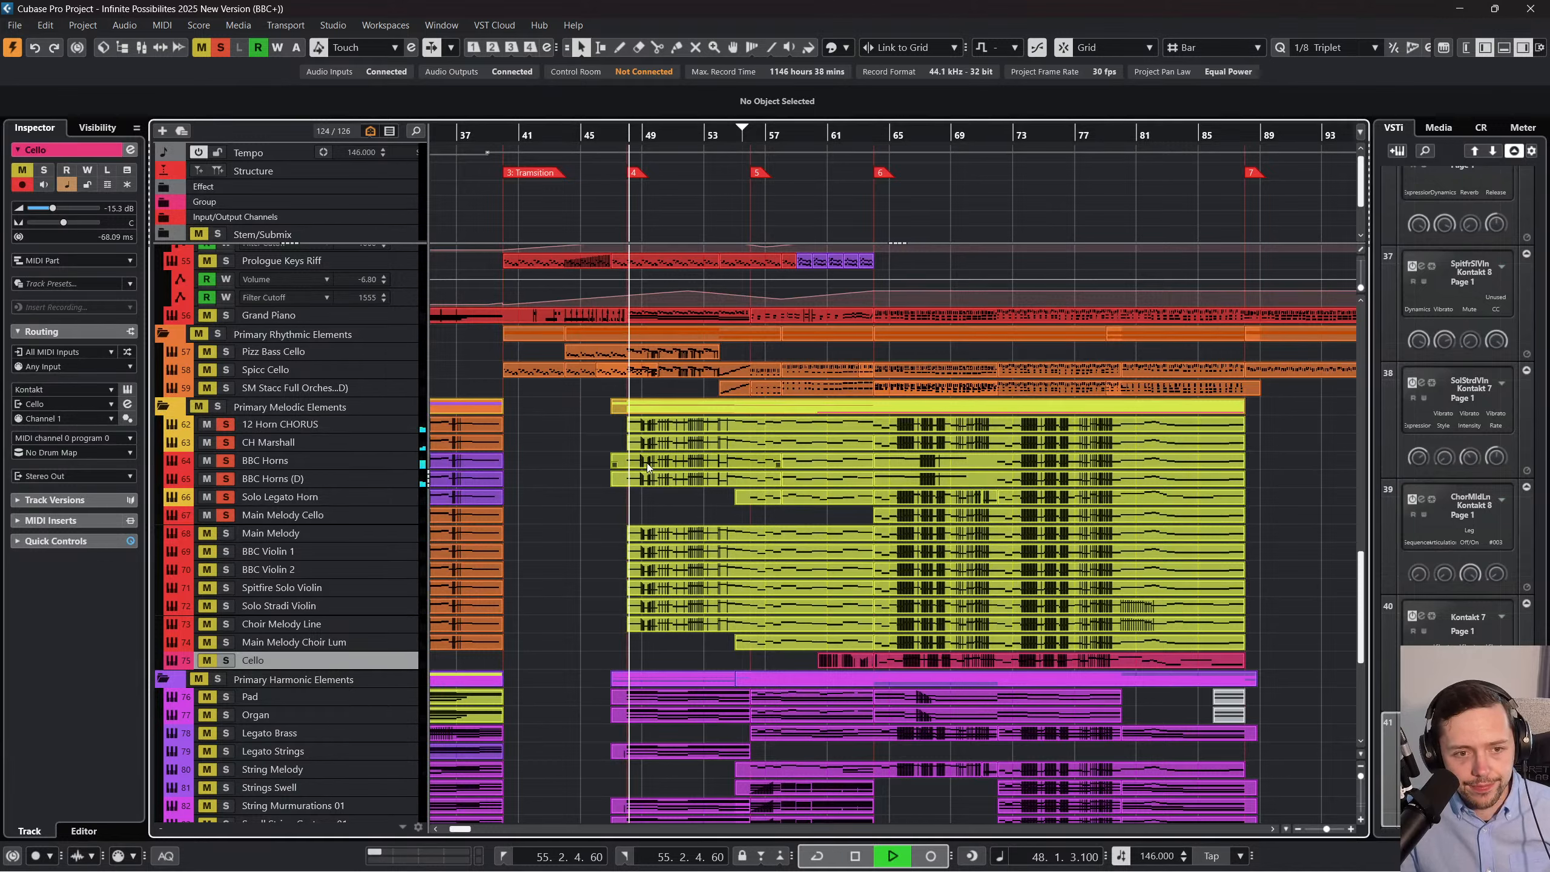
click(654, 430)
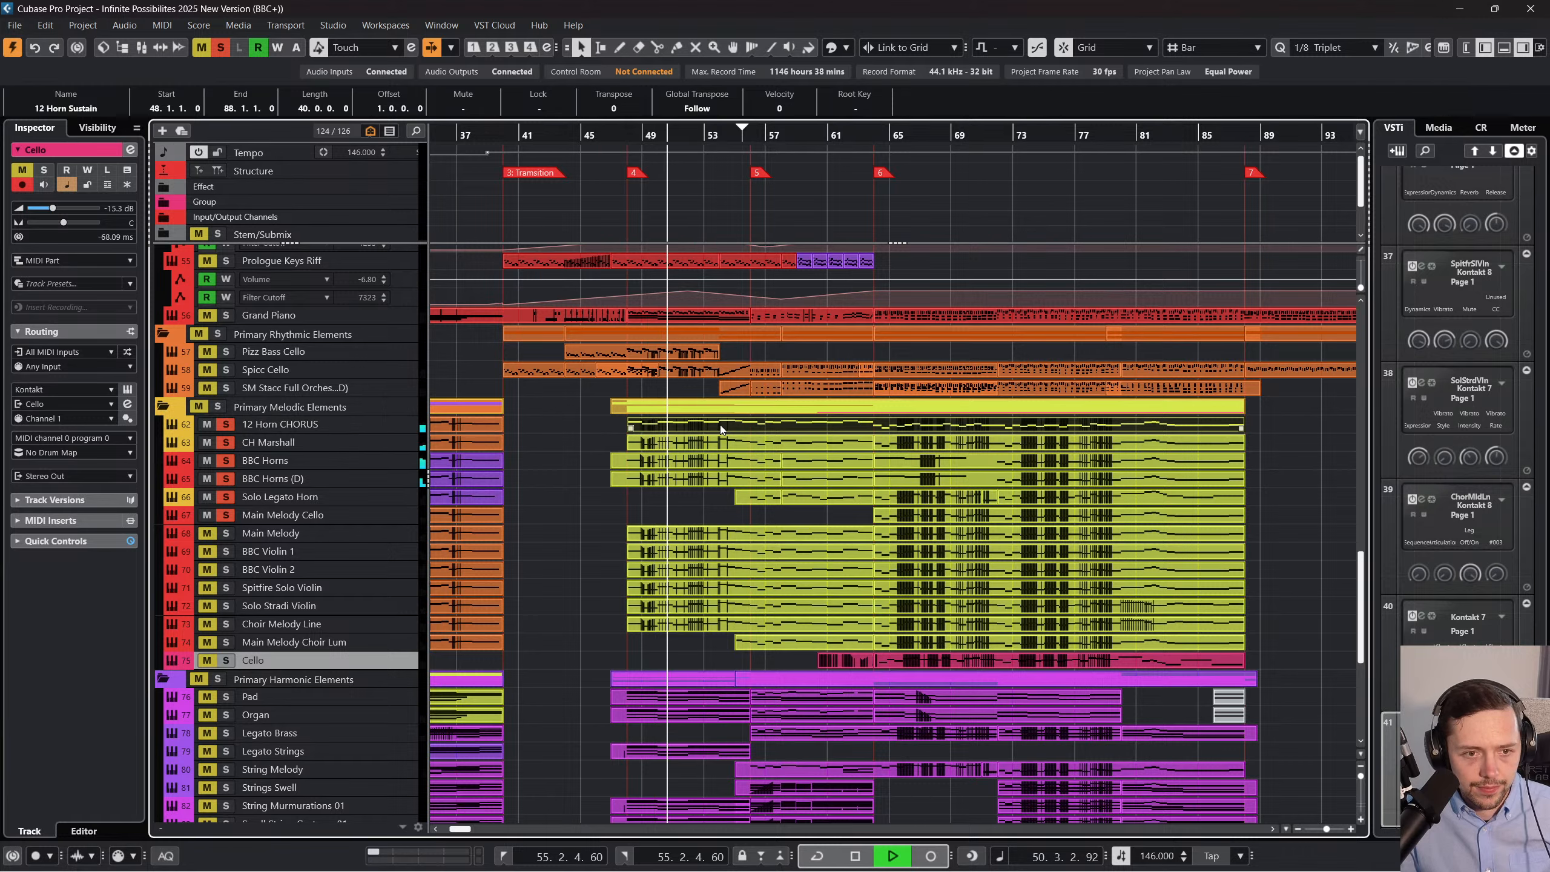
click(715, 443)
key(space)
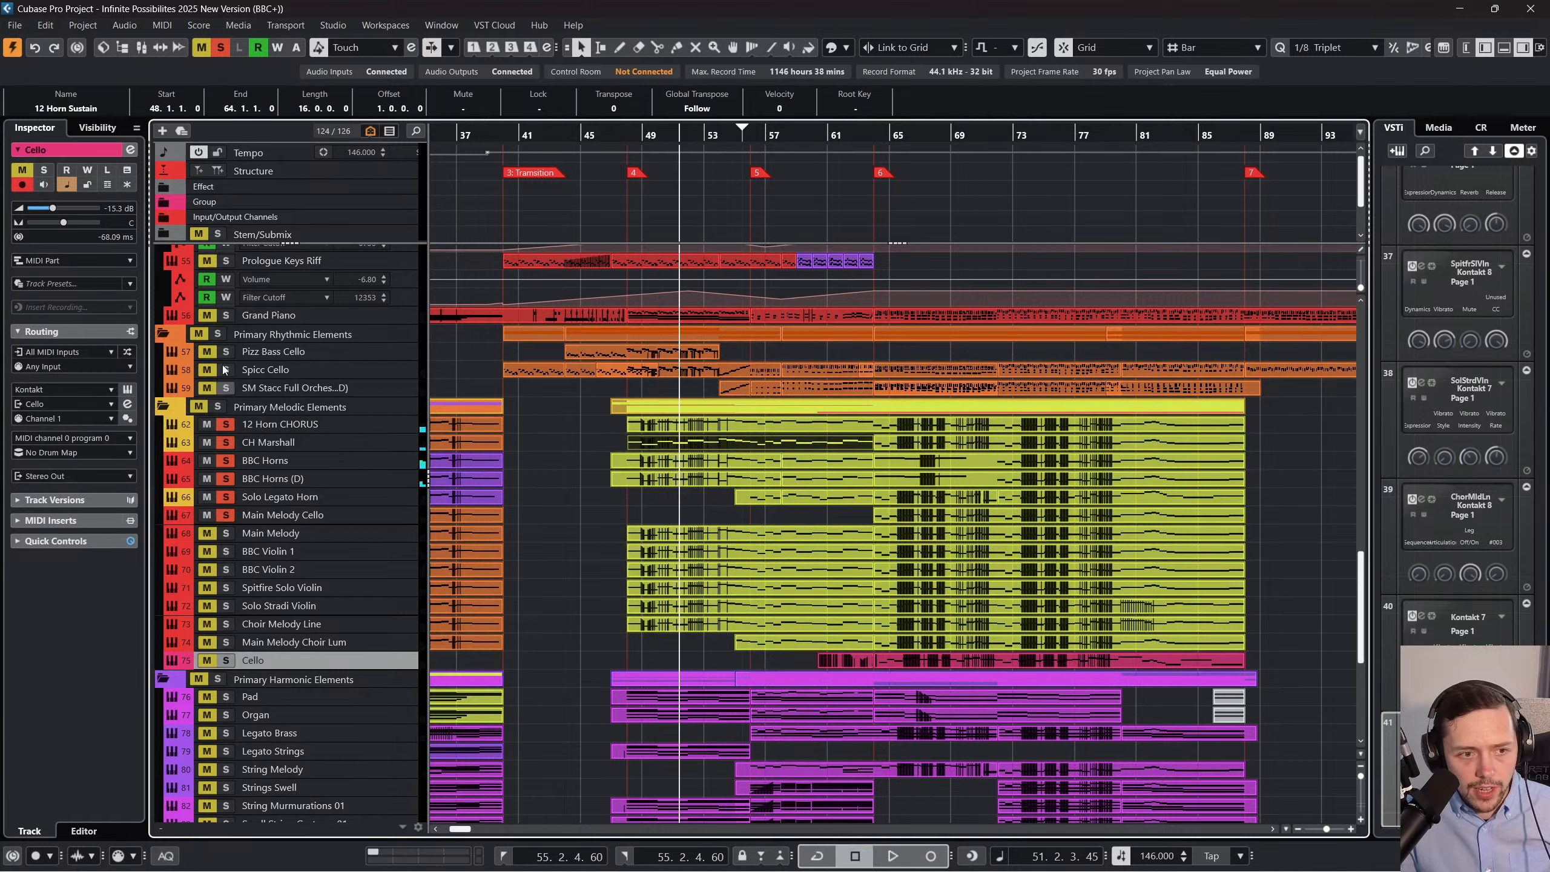
Clear the current solos, solo only the 12 Horn CHORUS track, and select it.
click(222, 48)
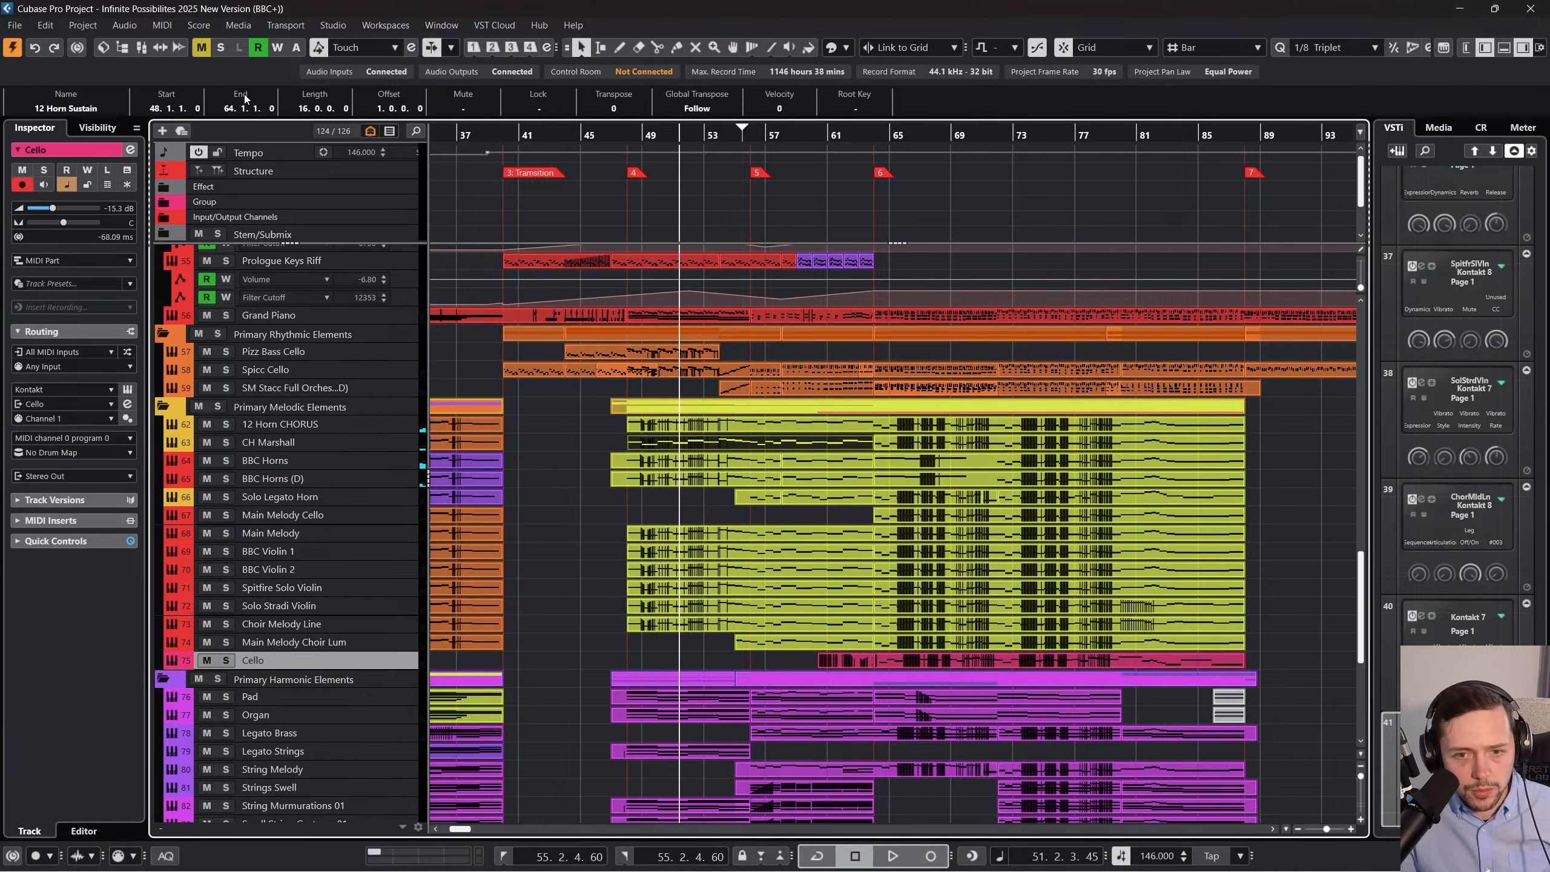
click(229, 422)
click(666, 430)
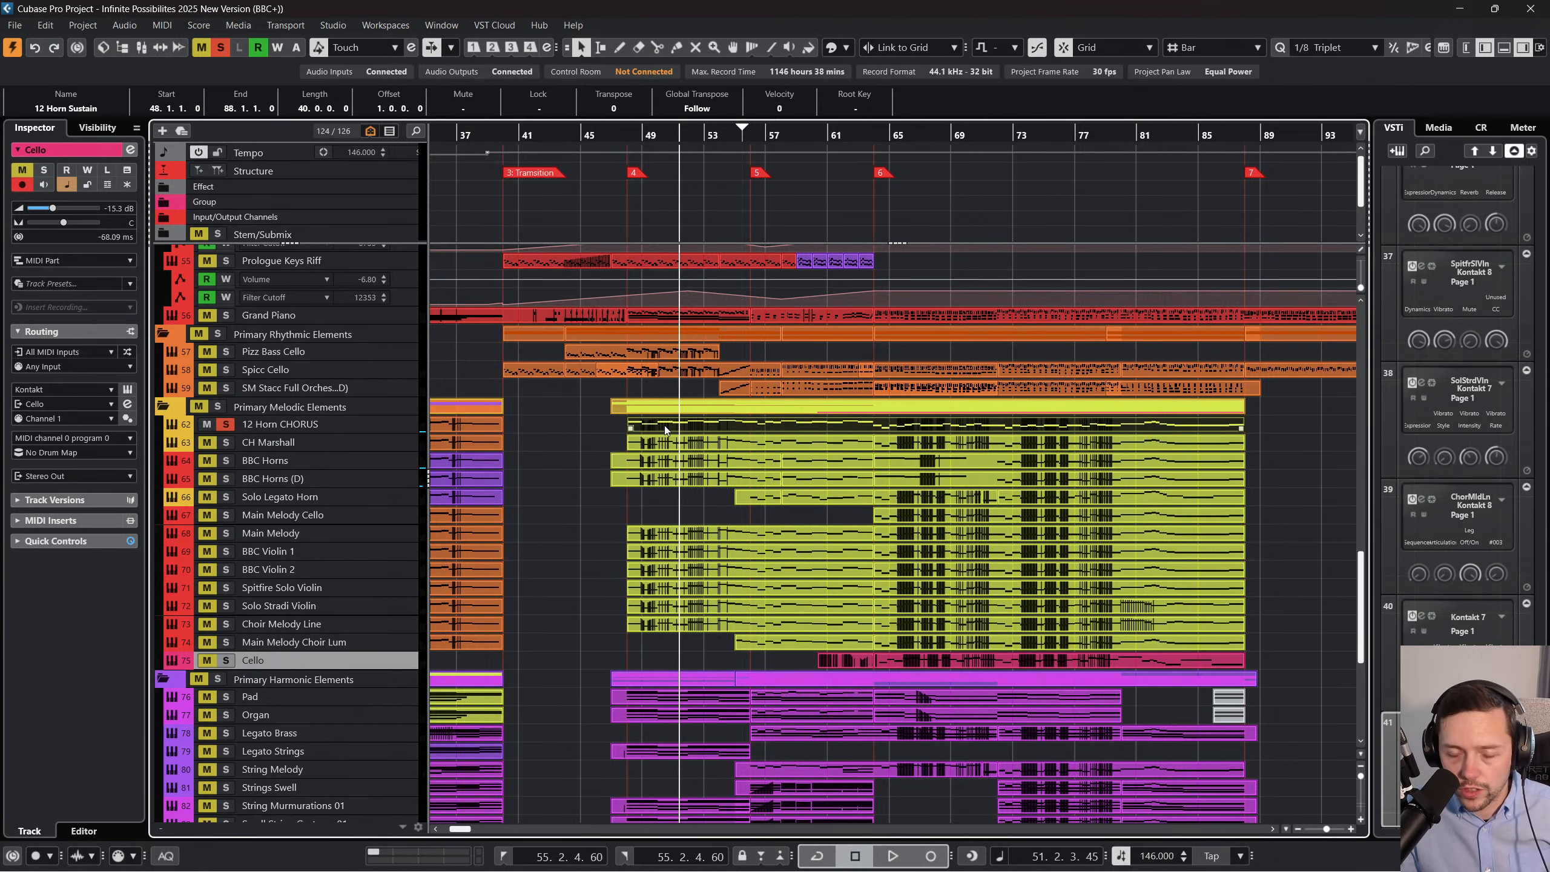
click(615, 450)
click(334, 423)
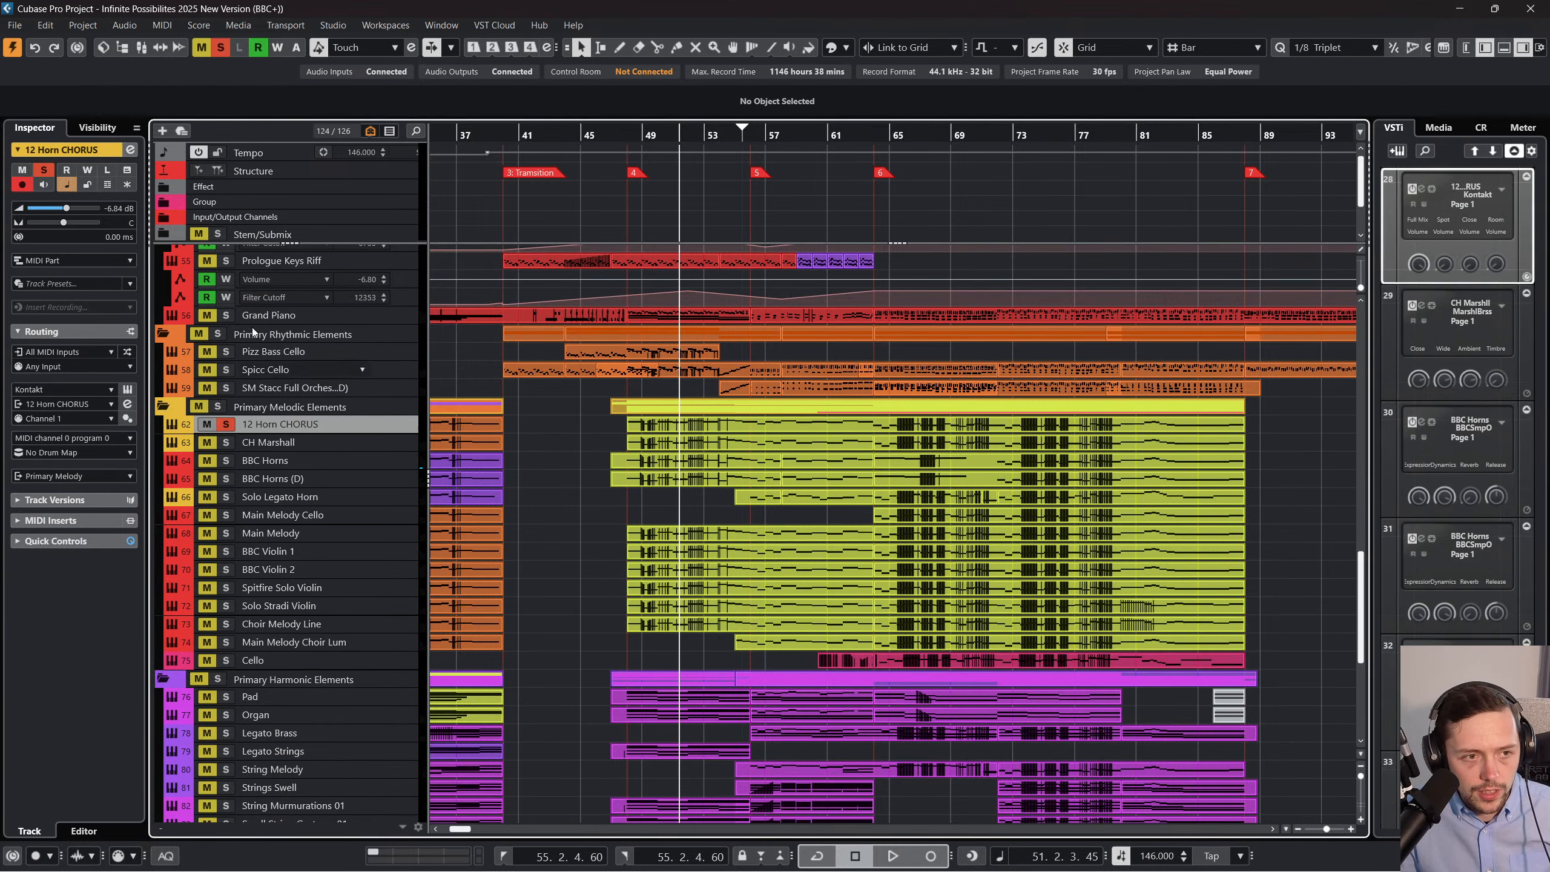
Check the lanes of the 12 Horn CHORUS track, and examine the opening notes of its 12 Horn Sustain part in the editor.
click(127, 170)
click(127, 172)
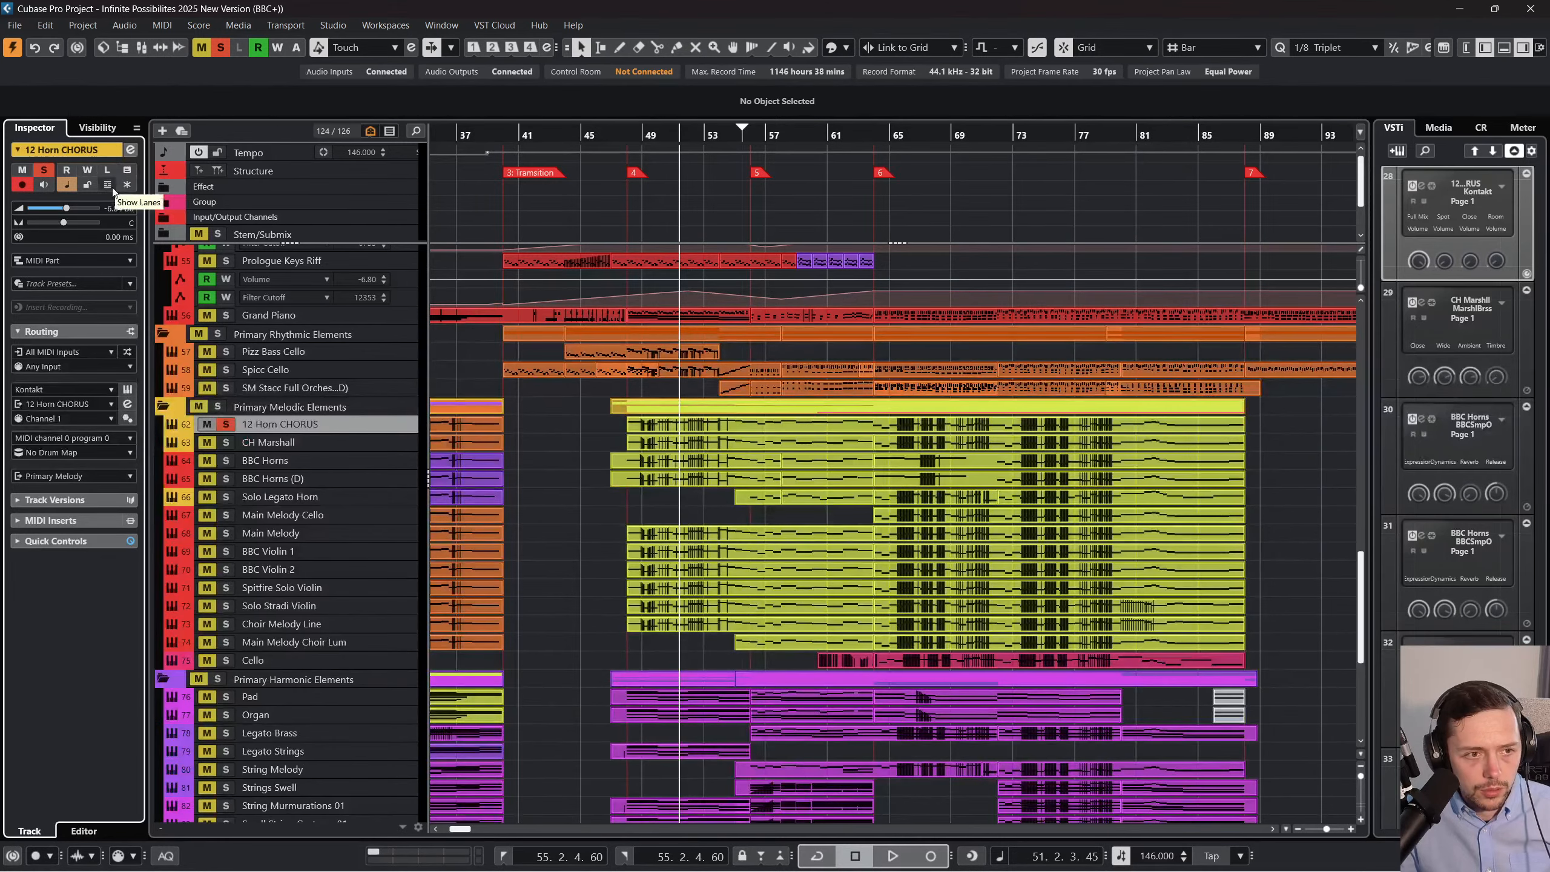
click(109, 186)
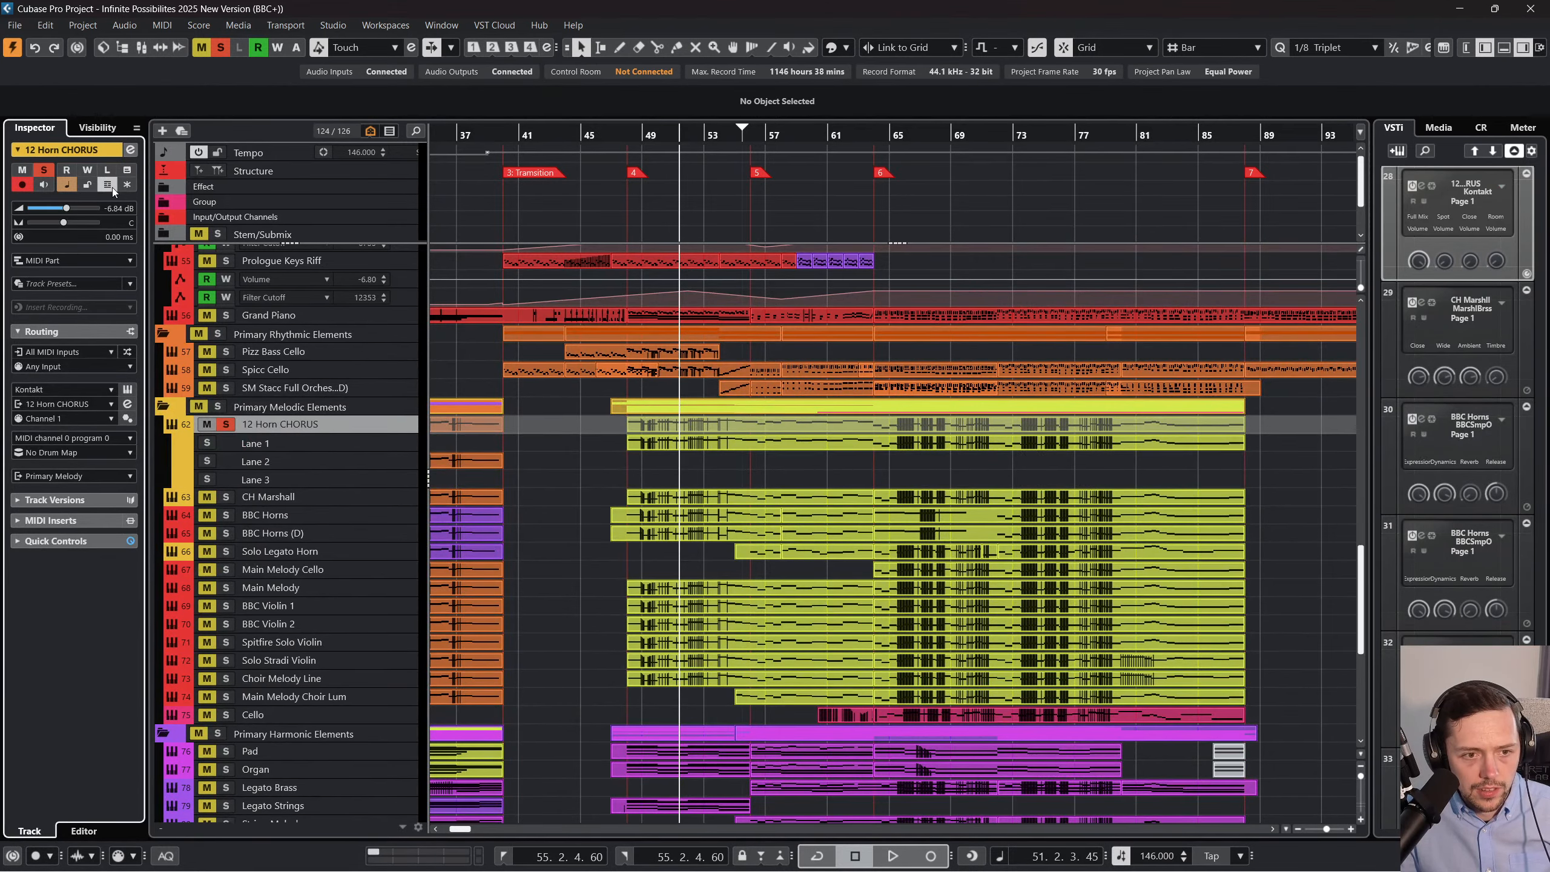
click(110, 186)
double_click(694, 432)
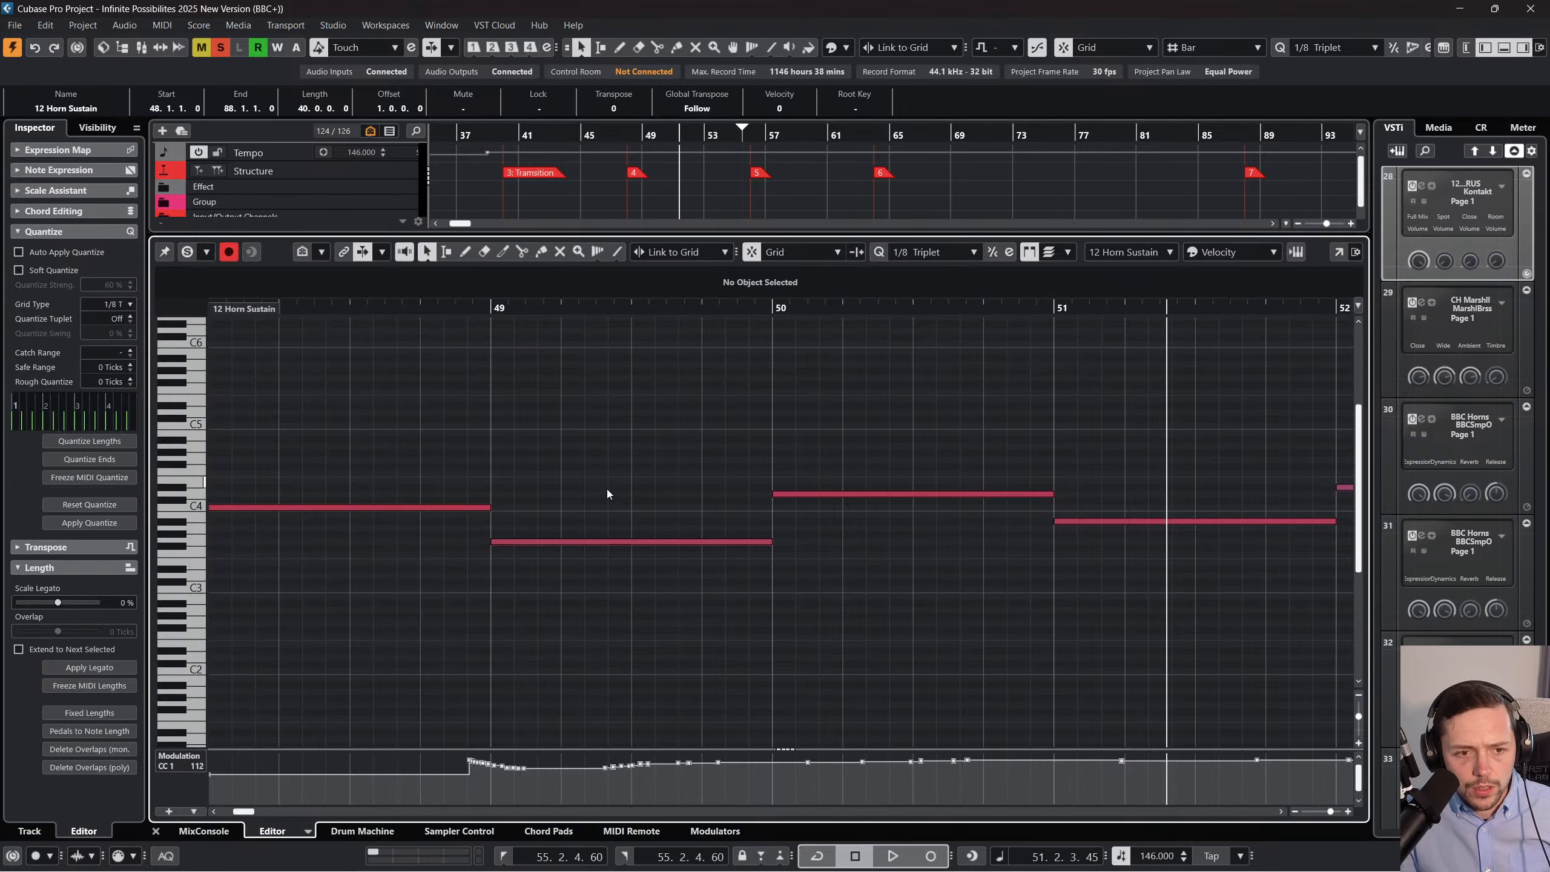
click(525, 508)
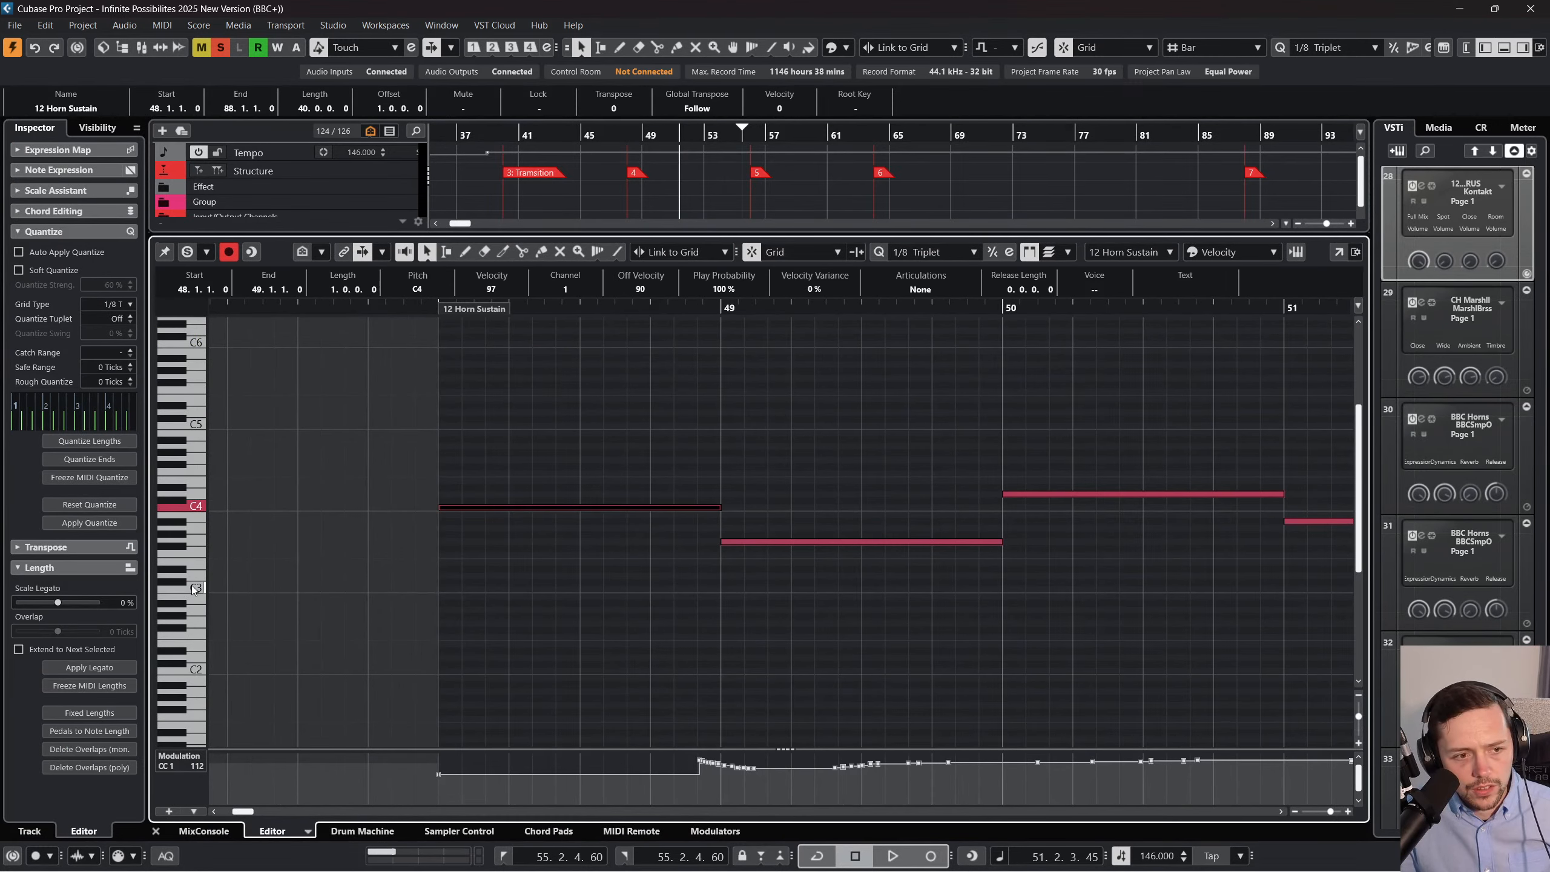
click(156, 830)
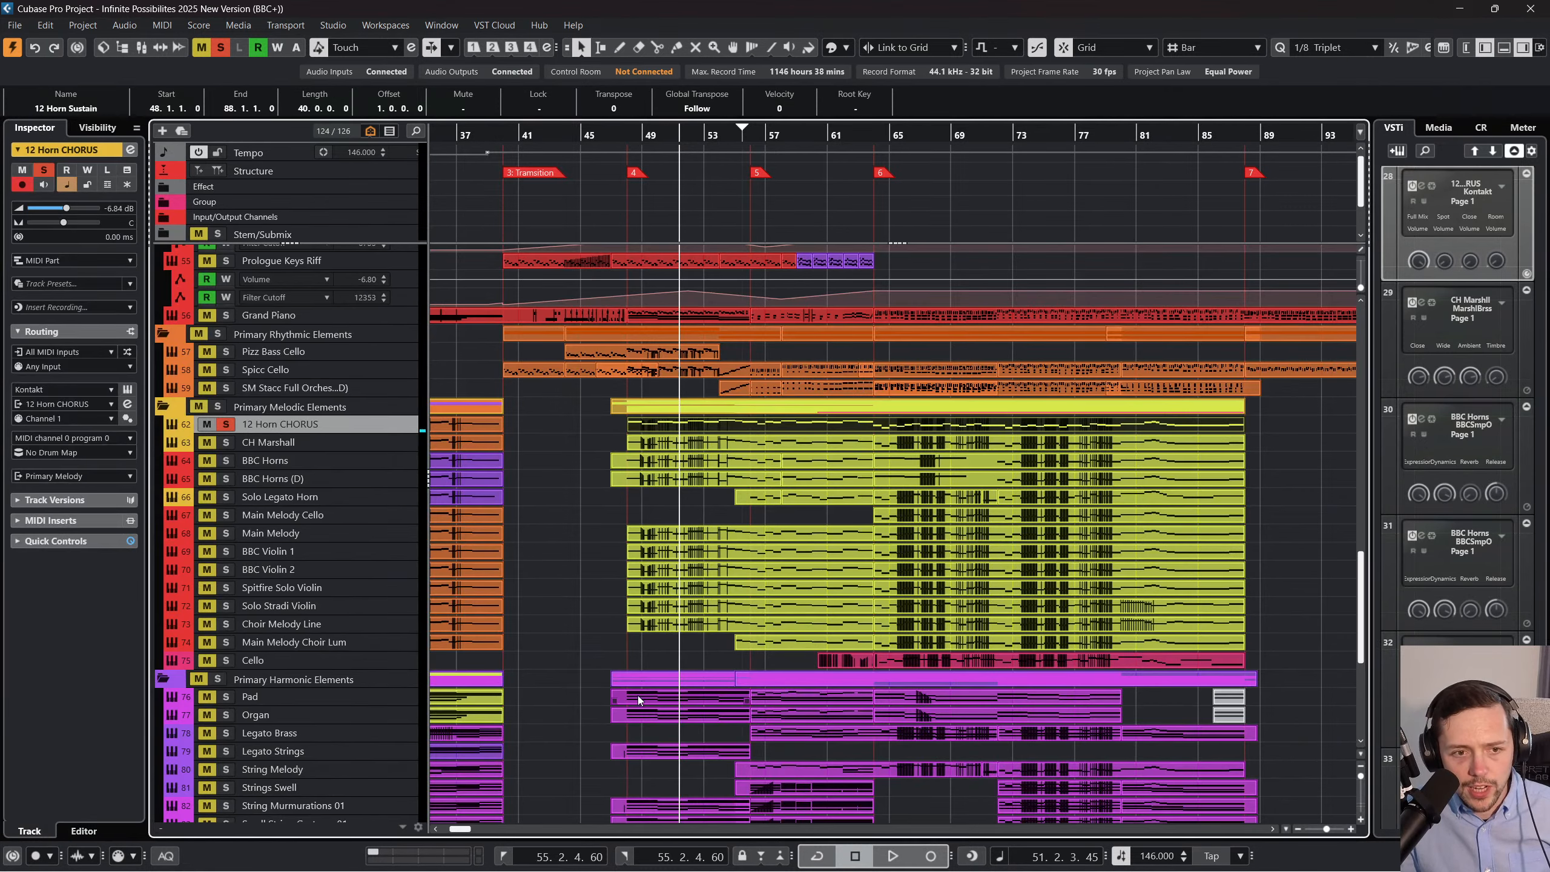
Transpose the 12 Horn CHORUS notes from bar 48 up to bar 64 down one octave, and play the part from bar 49.
double_click(701, 426)
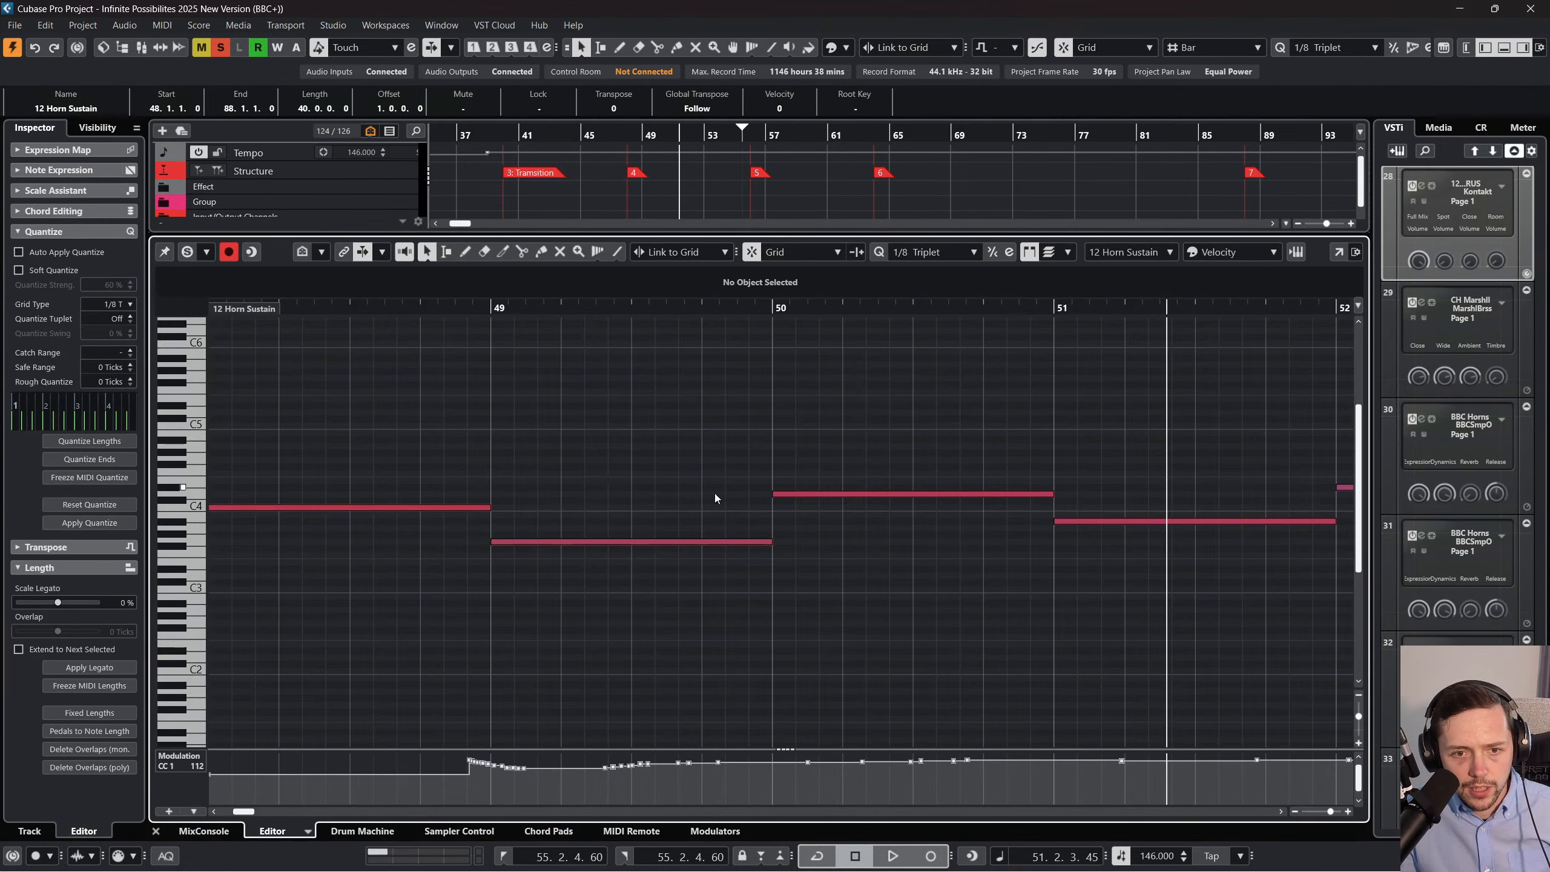
drag(490, 303, 486, 244)
drag(379, 378, 666, 558)
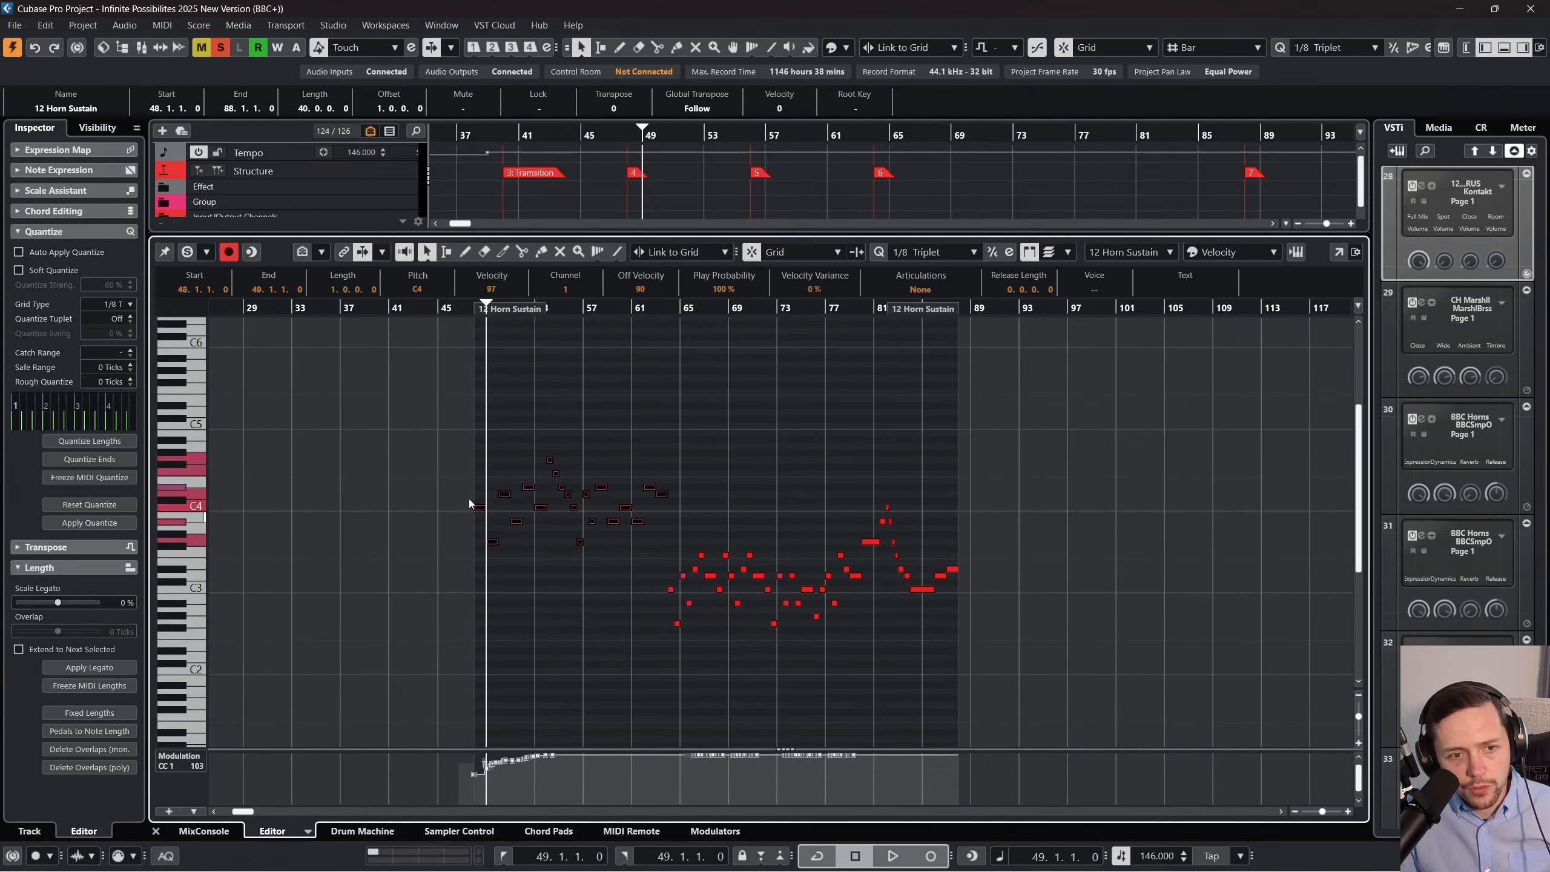
key(shift+Down)
click(468, 349)
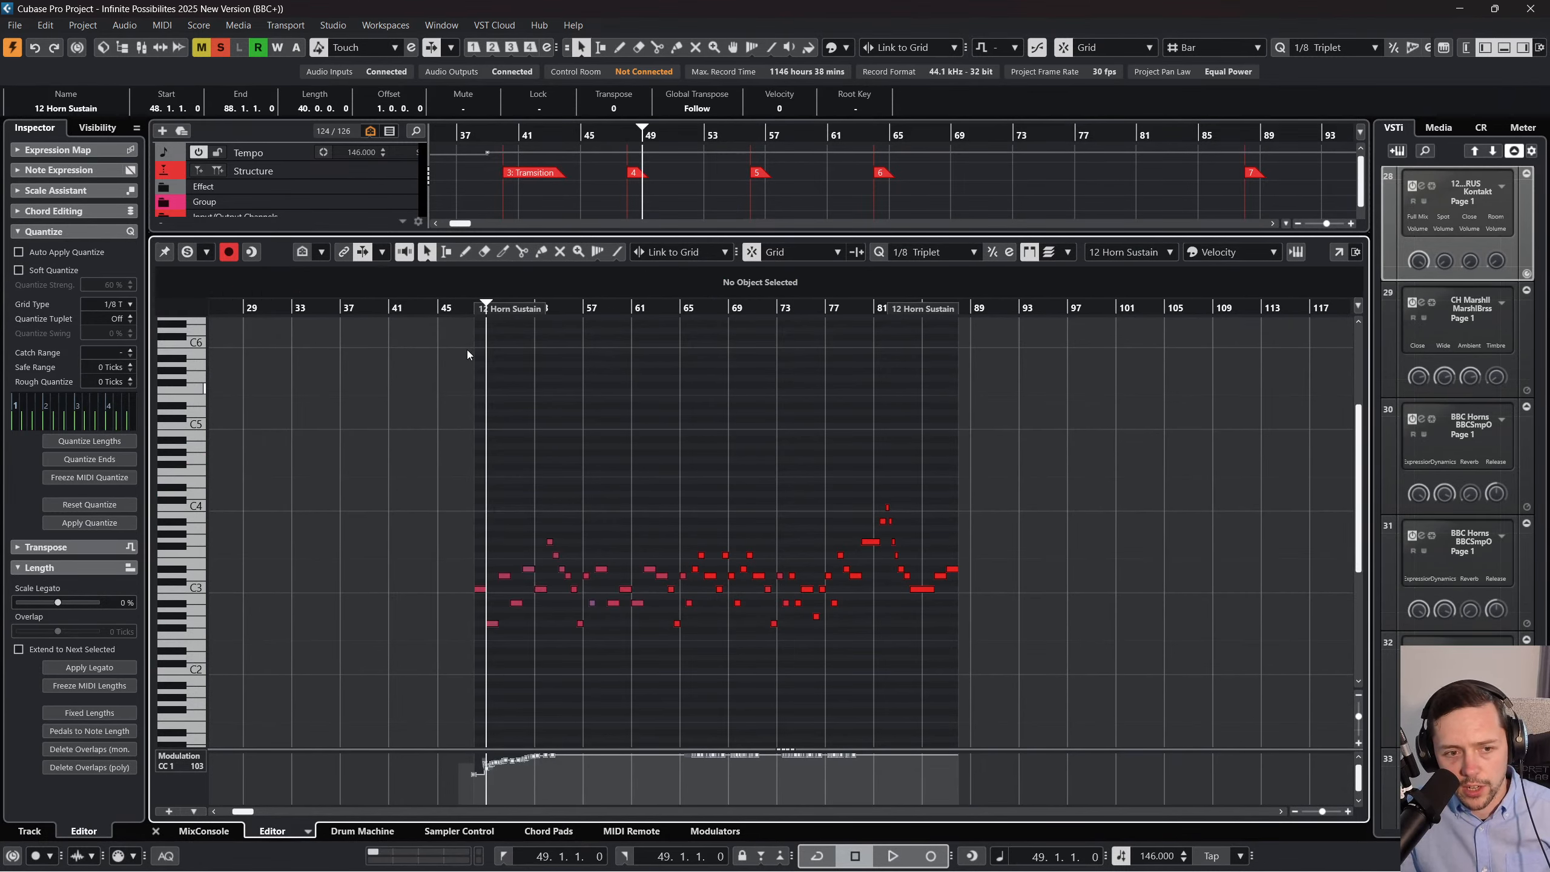
click(467, 315)
key(space)
click(155, 831)
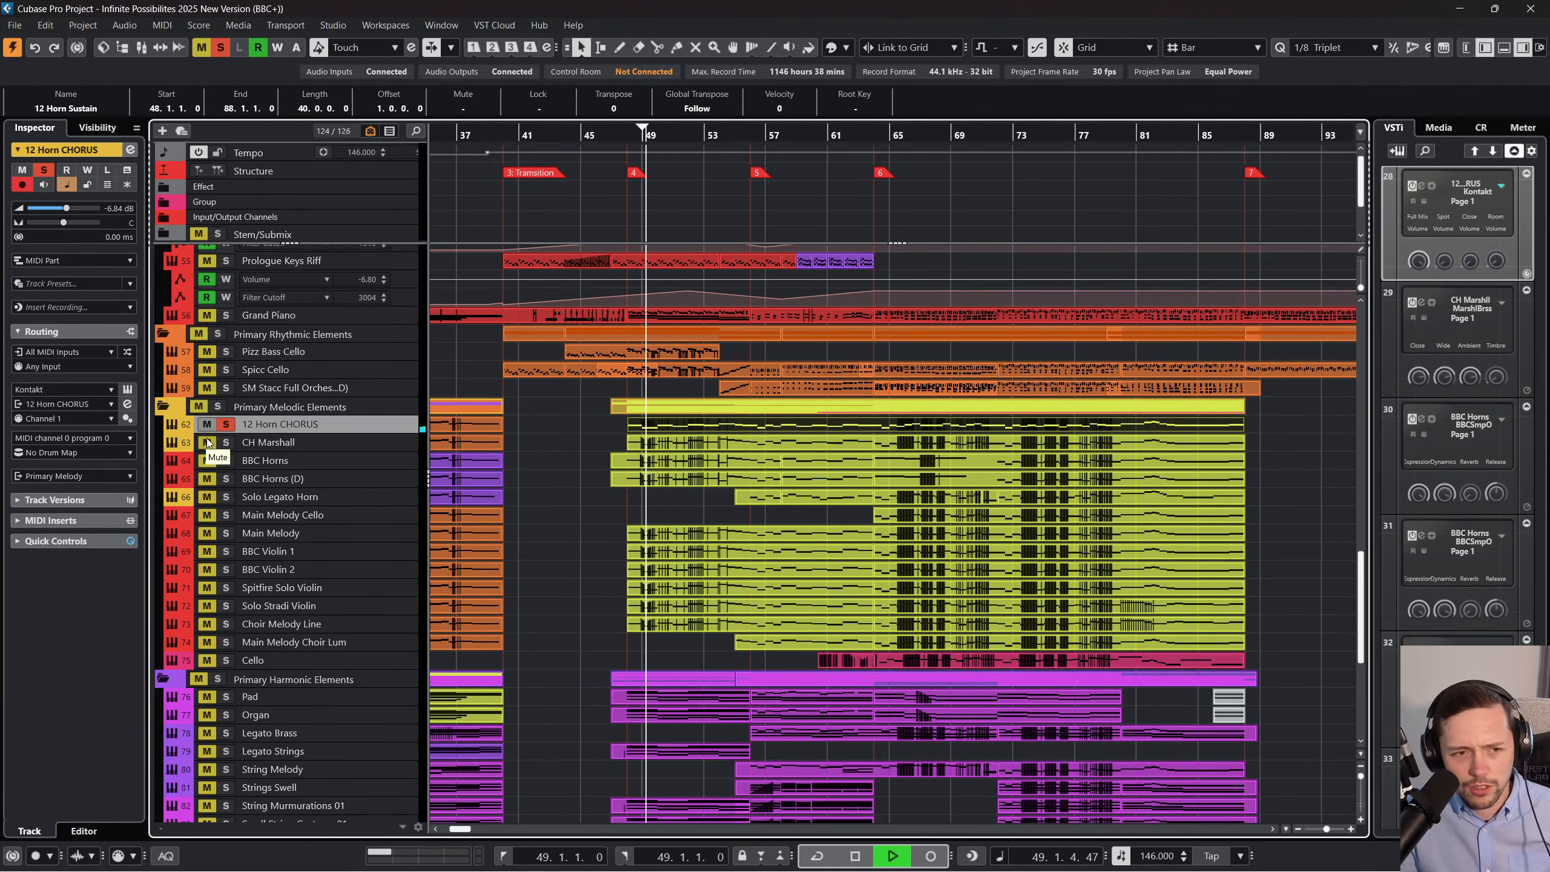
Solo only the CH Marshall track, enlarge it, and glue its two 12 Horn Sustain parts together.
click(226, 442)
click(344, 444)
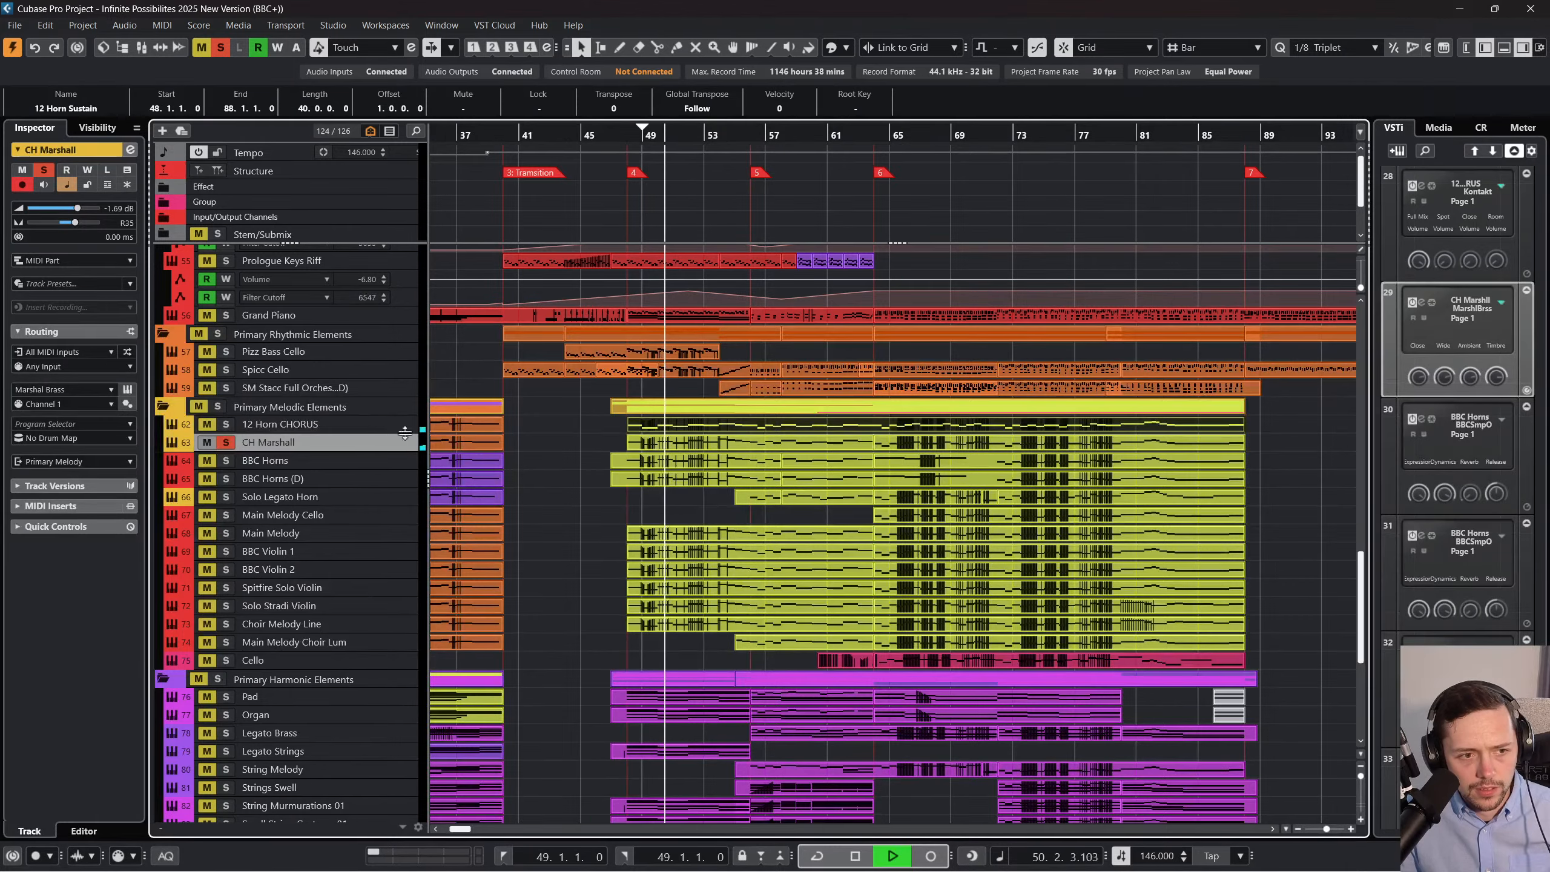
drag(388, 451, 399, 502)
right_click(632, 462)
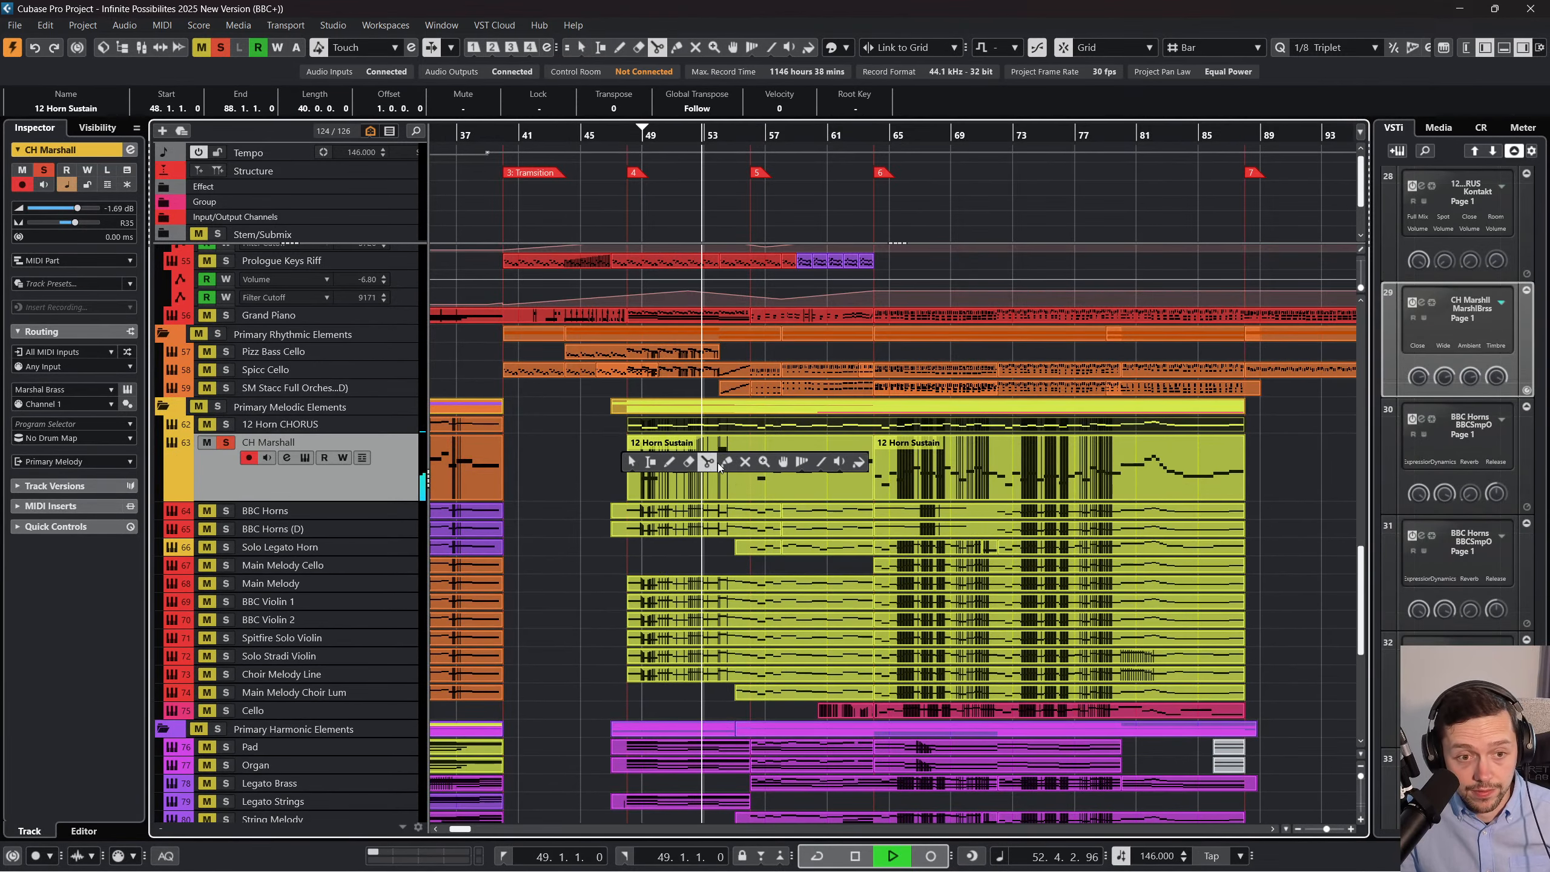
click(726, 462)
click(668, 475)
key(1)
Transpose the CH Marshall notes from bar 64 onward up one octave, and return to the arrangement.
double_click(637, 478)
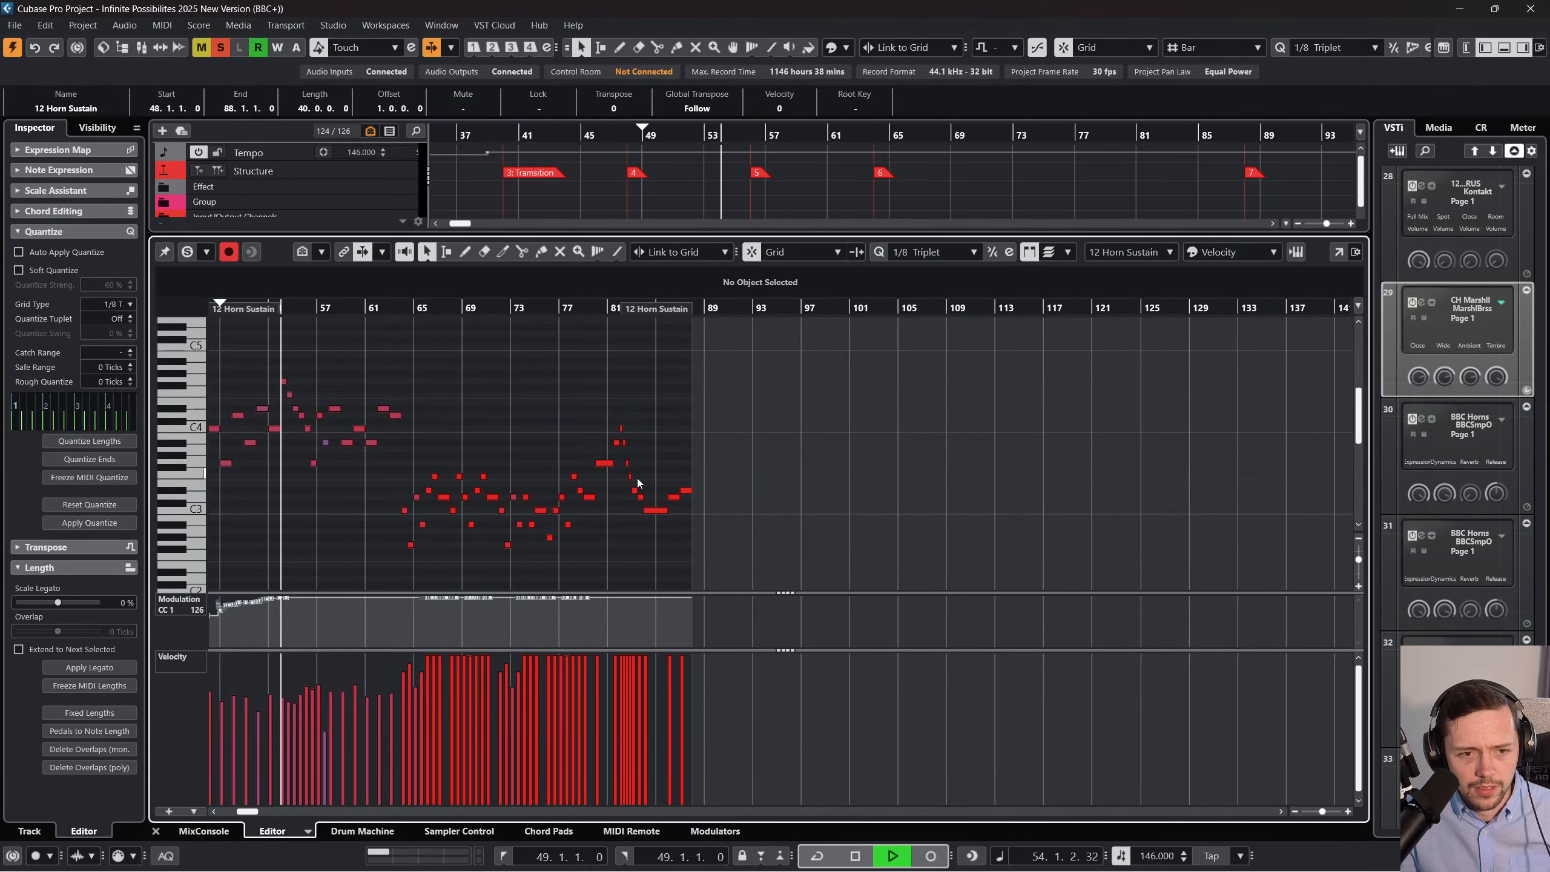
key(space)
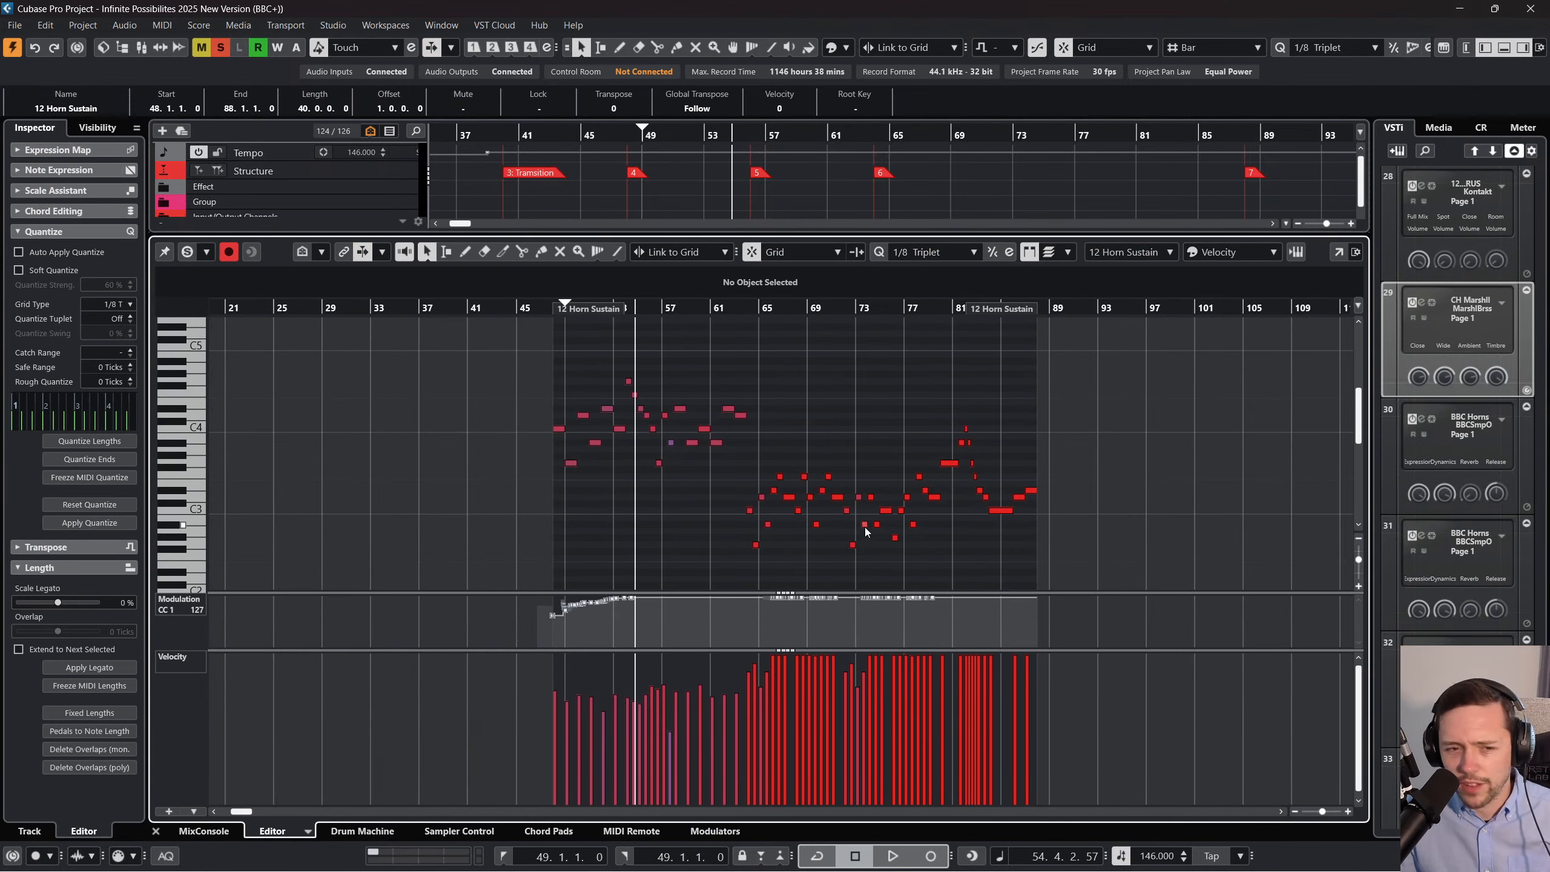
drag(741, 451, 974, 542)
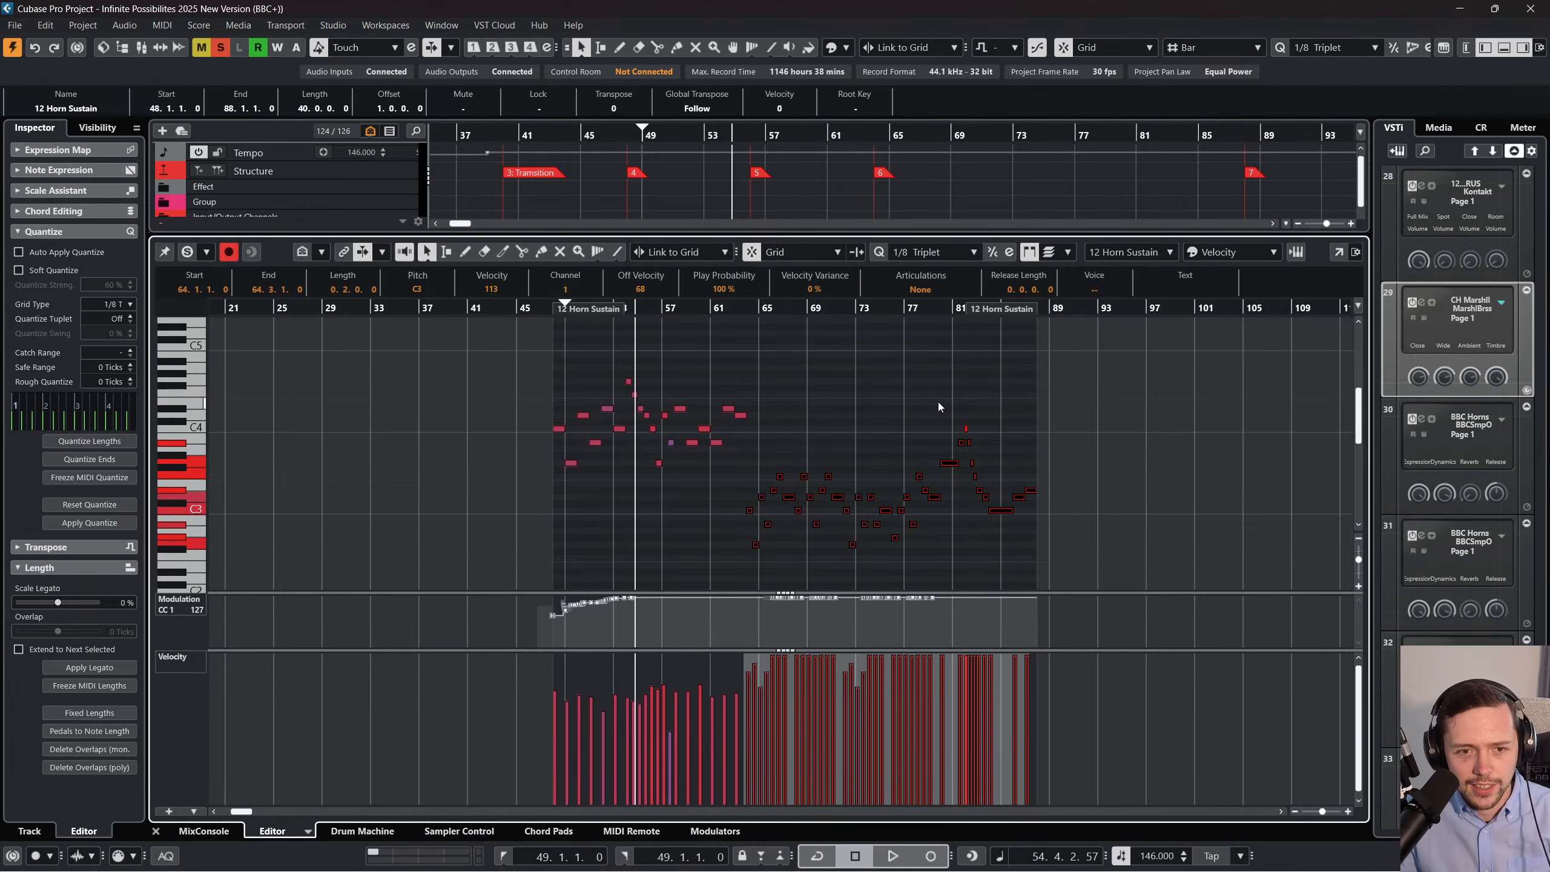
drag(941, 399, 746, 582)
key(shift+Up)
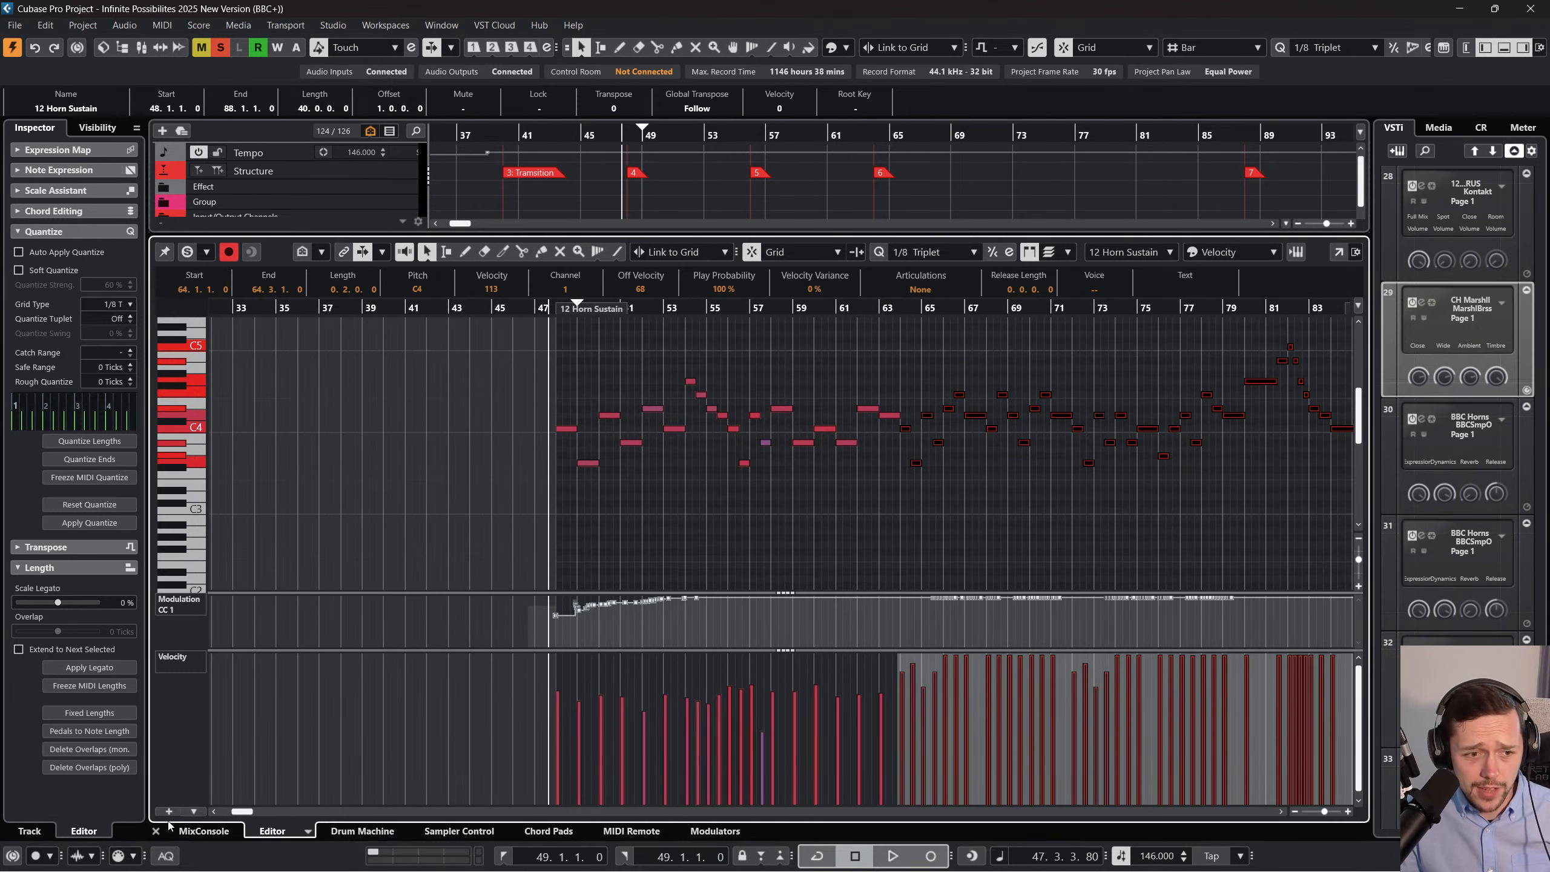
key(ctrl+alt+e)
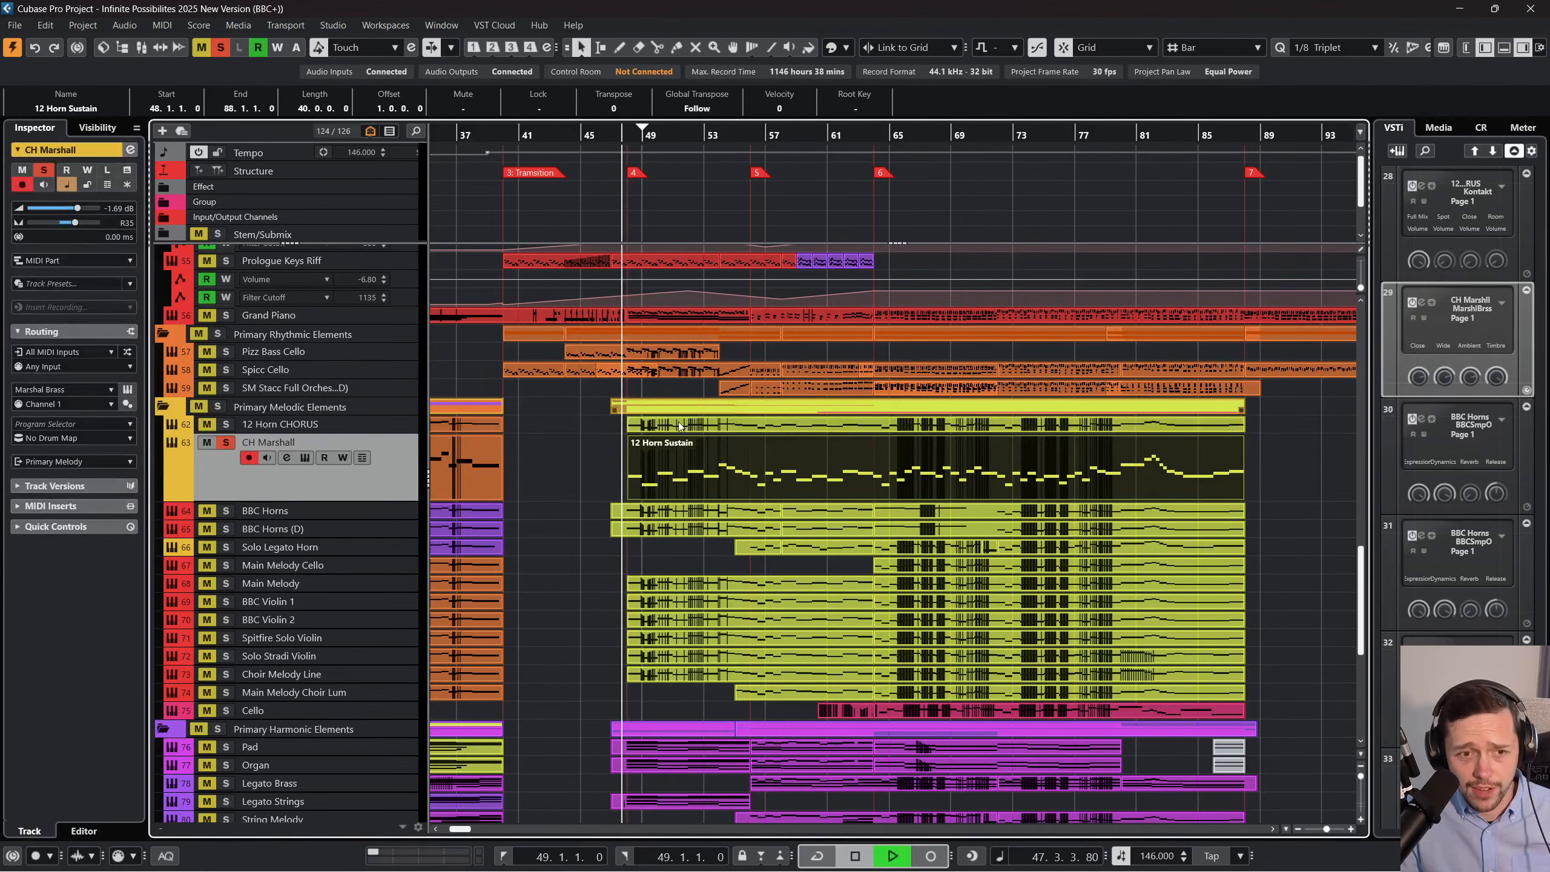
Play 12 Horn CHORUS together with CH Marshall, raise the CH Marshall level to 1.60 dB, and stop playback.
click(209, 429)
click(323, 472)
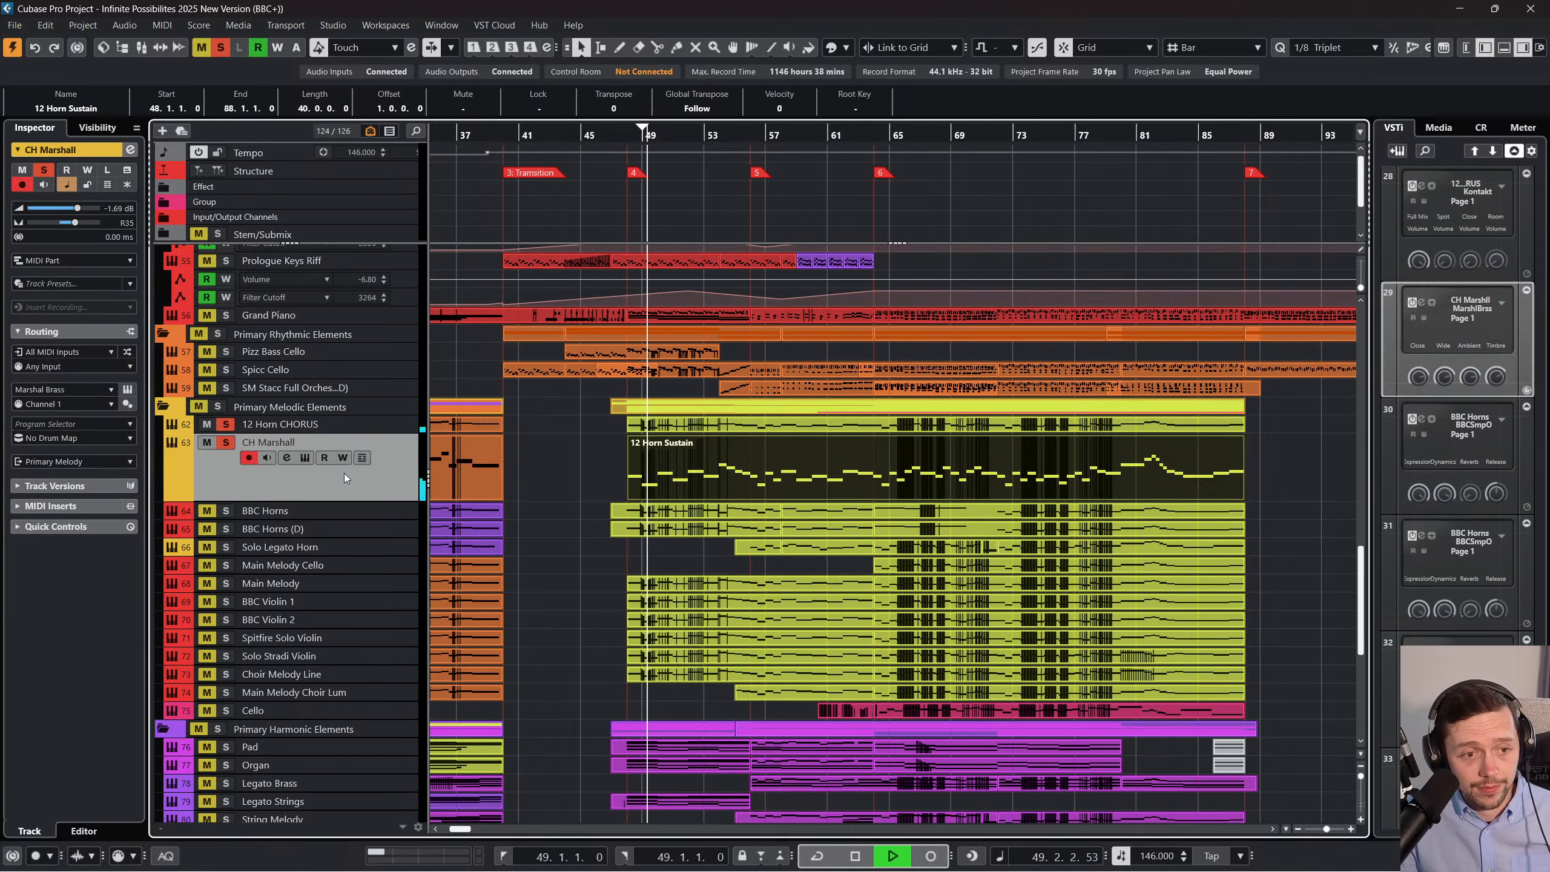
key(F3)
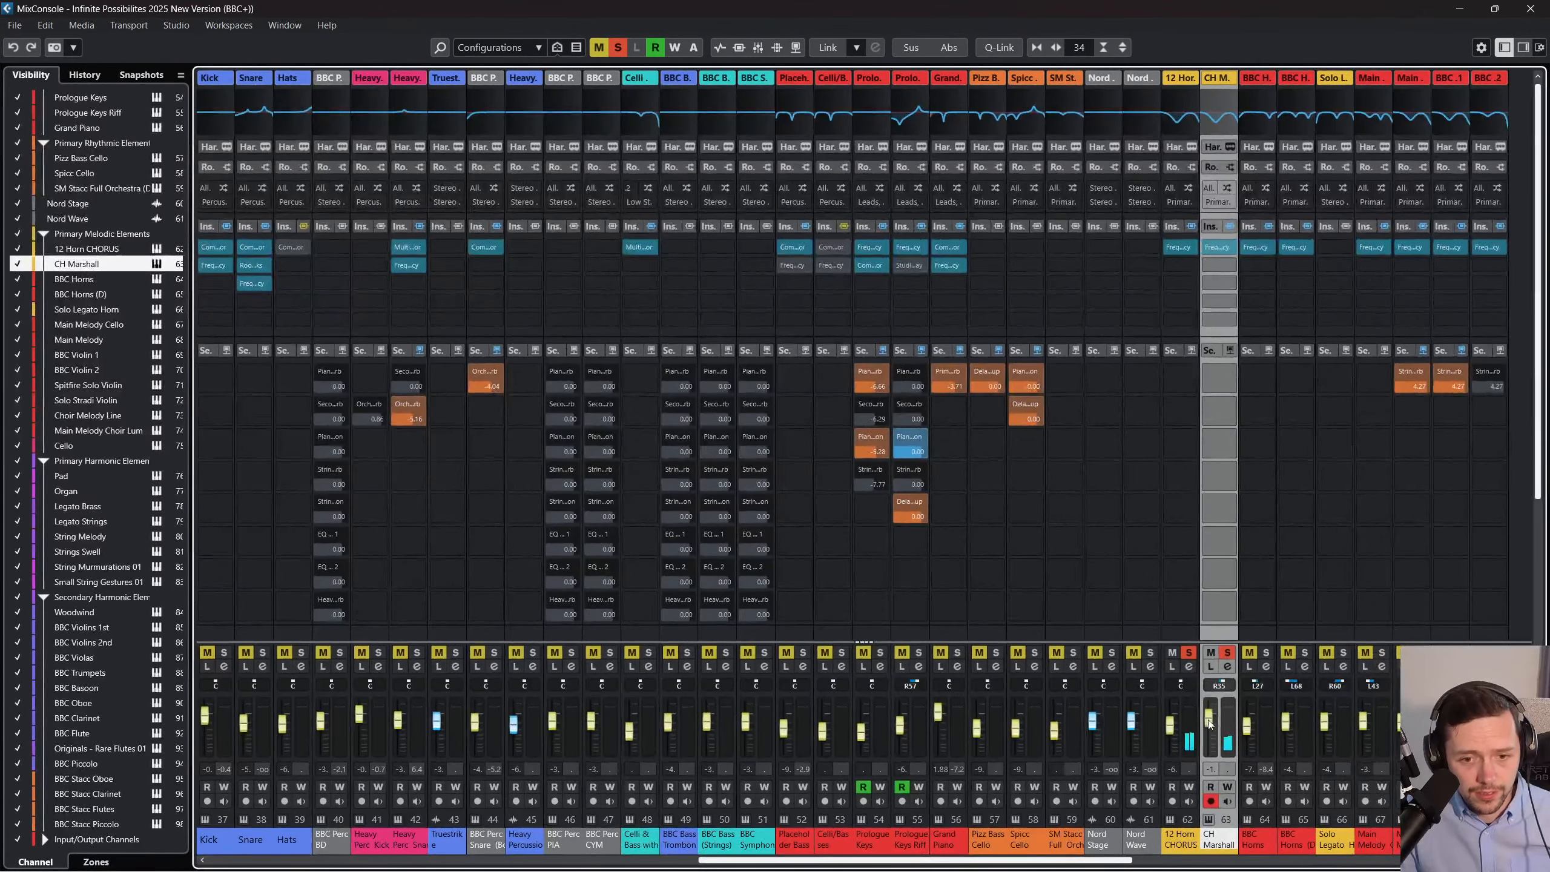
drag(1211, 721, 1212, 712)
key(F3)
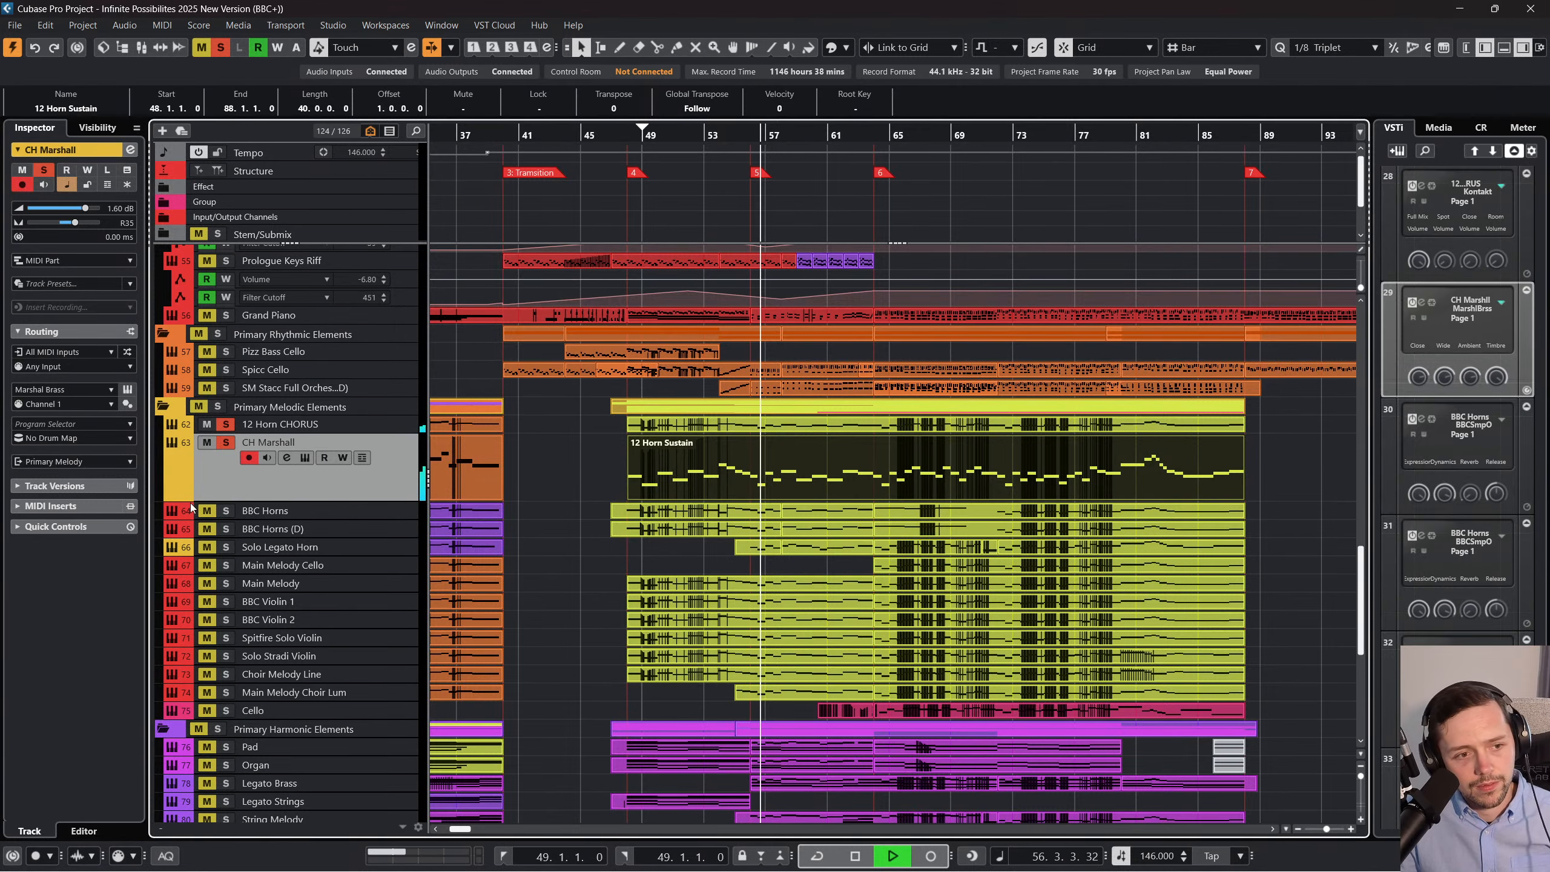
key(space)
Solo only the BBC Horns and BBC Horns (D) tracks, and play them from the start of section 4.
click(226, 510)
click(207, 443)
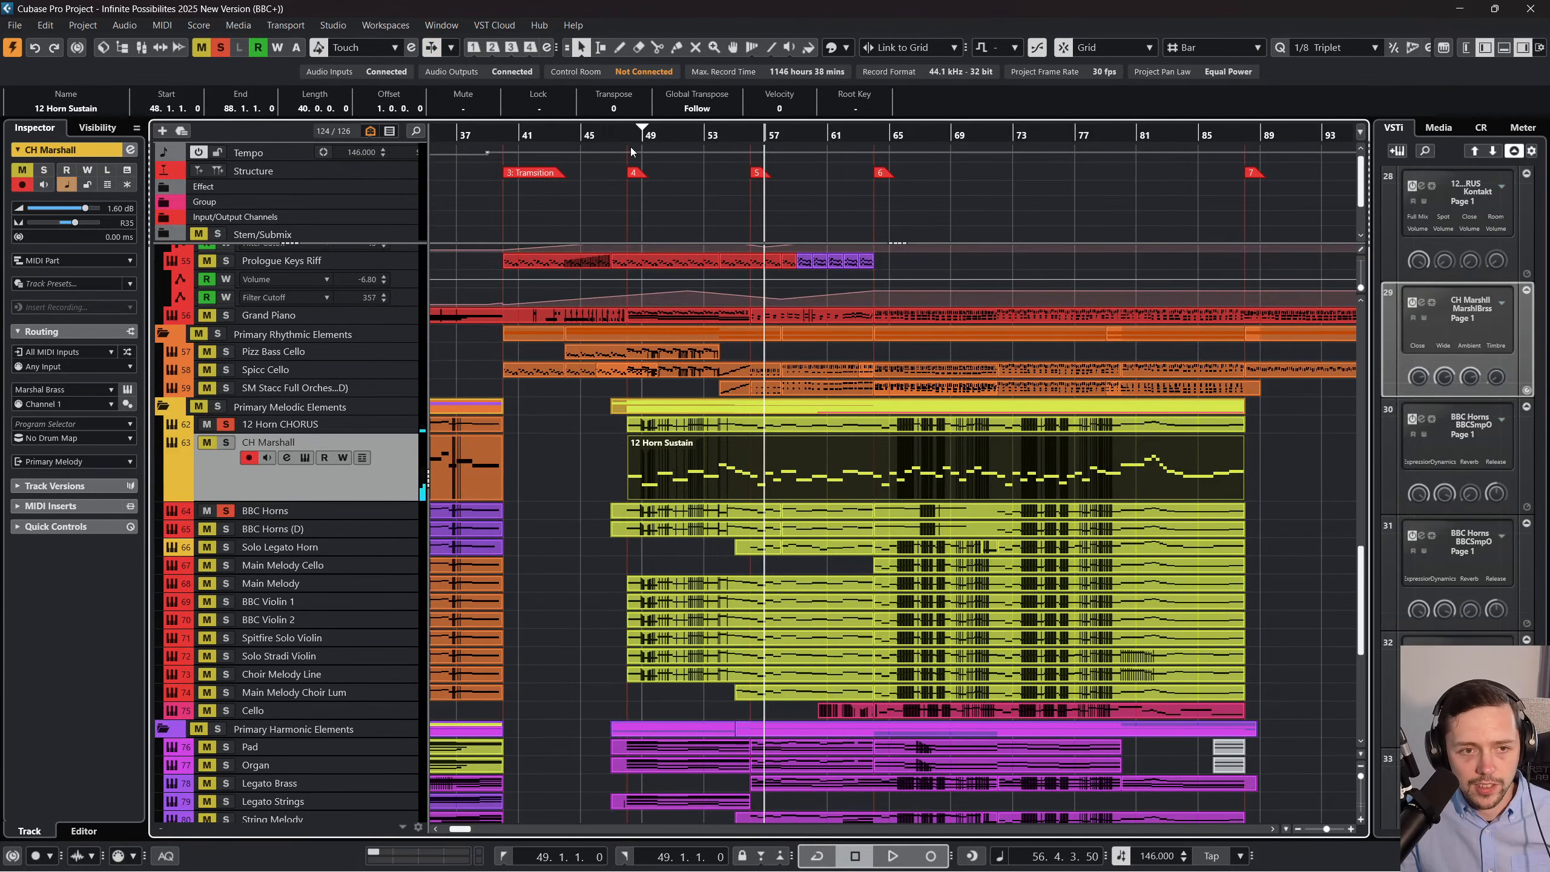
drag(626, 134, 625, 145)
click(226, 425)
click(226, 529)
key(space)
Glue the consecutive parts on BBC Horns and BBC Horns (D) into one continuous part per track.
click(549, 531)
right_click(624, 529)
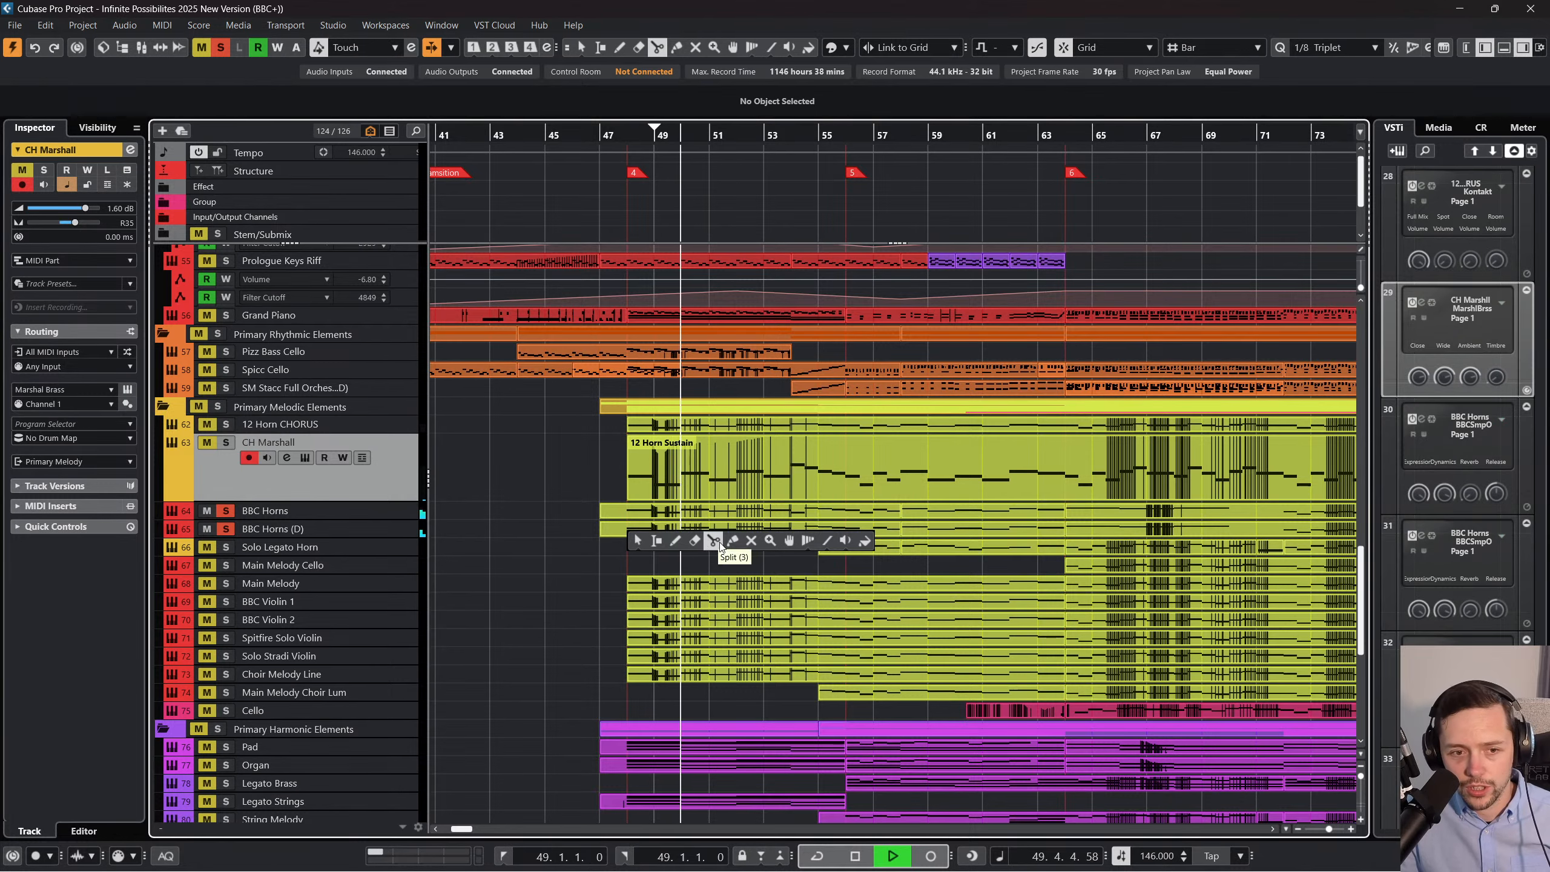
click(730, 540)
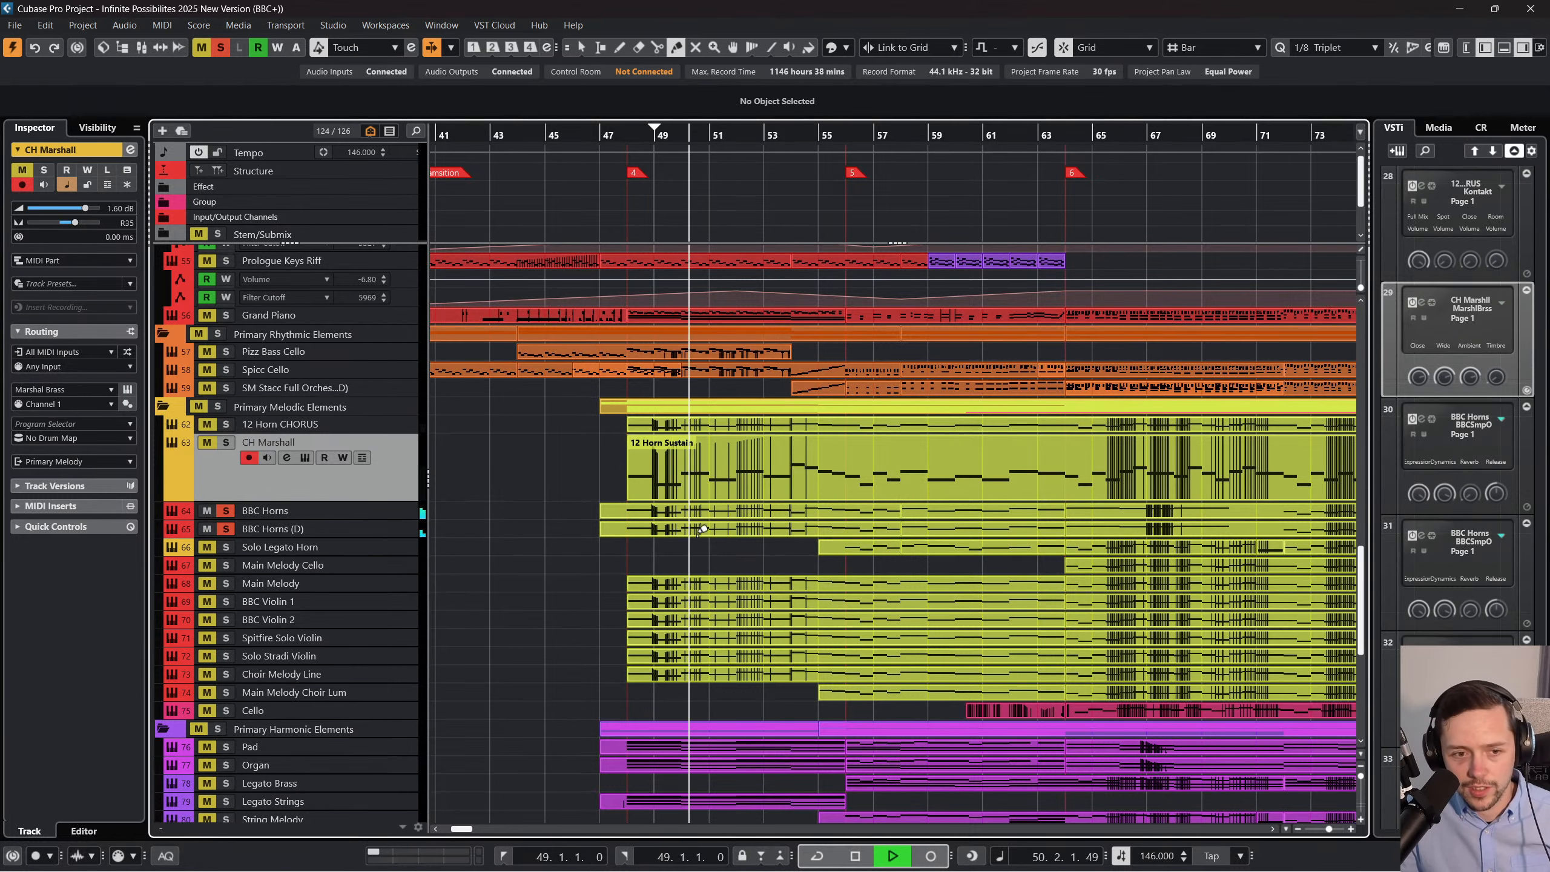
alt+click(632, 511)
alt+click(633, 527)
scroll(641, 503, right, 2)
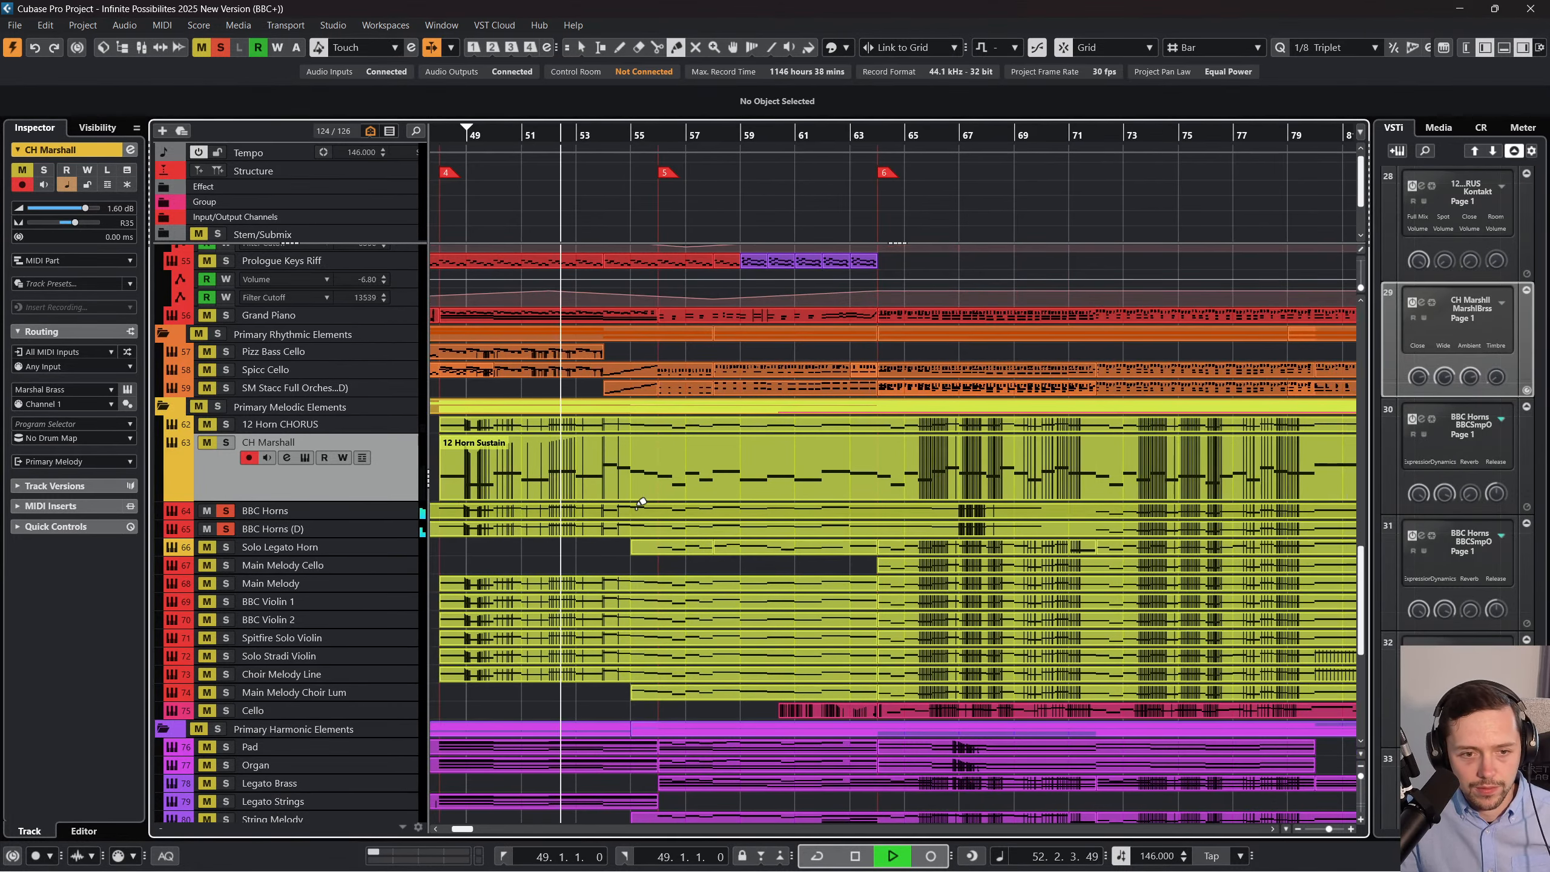
scroll(640, 503, left, 2)
key(1)
In the BBC Horns part, raise the bar 54 G3 note an octave, and transpose the whole phrase from bar 48 down one octave.
double_click(614, 511)
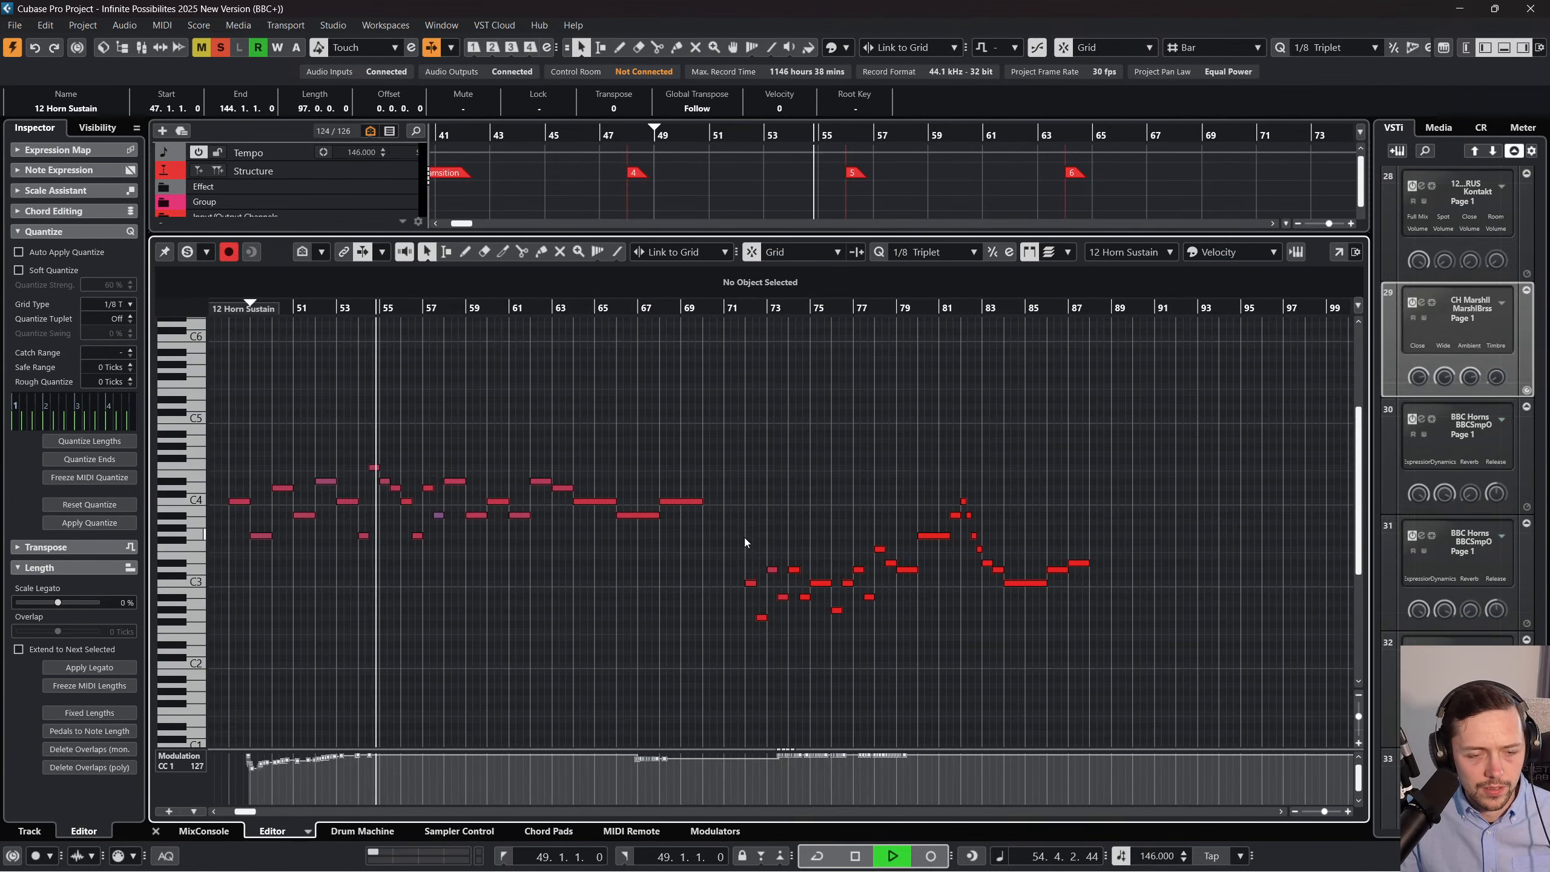
scroll(744, 537, left, 2)
key(space)
click(479, 536)
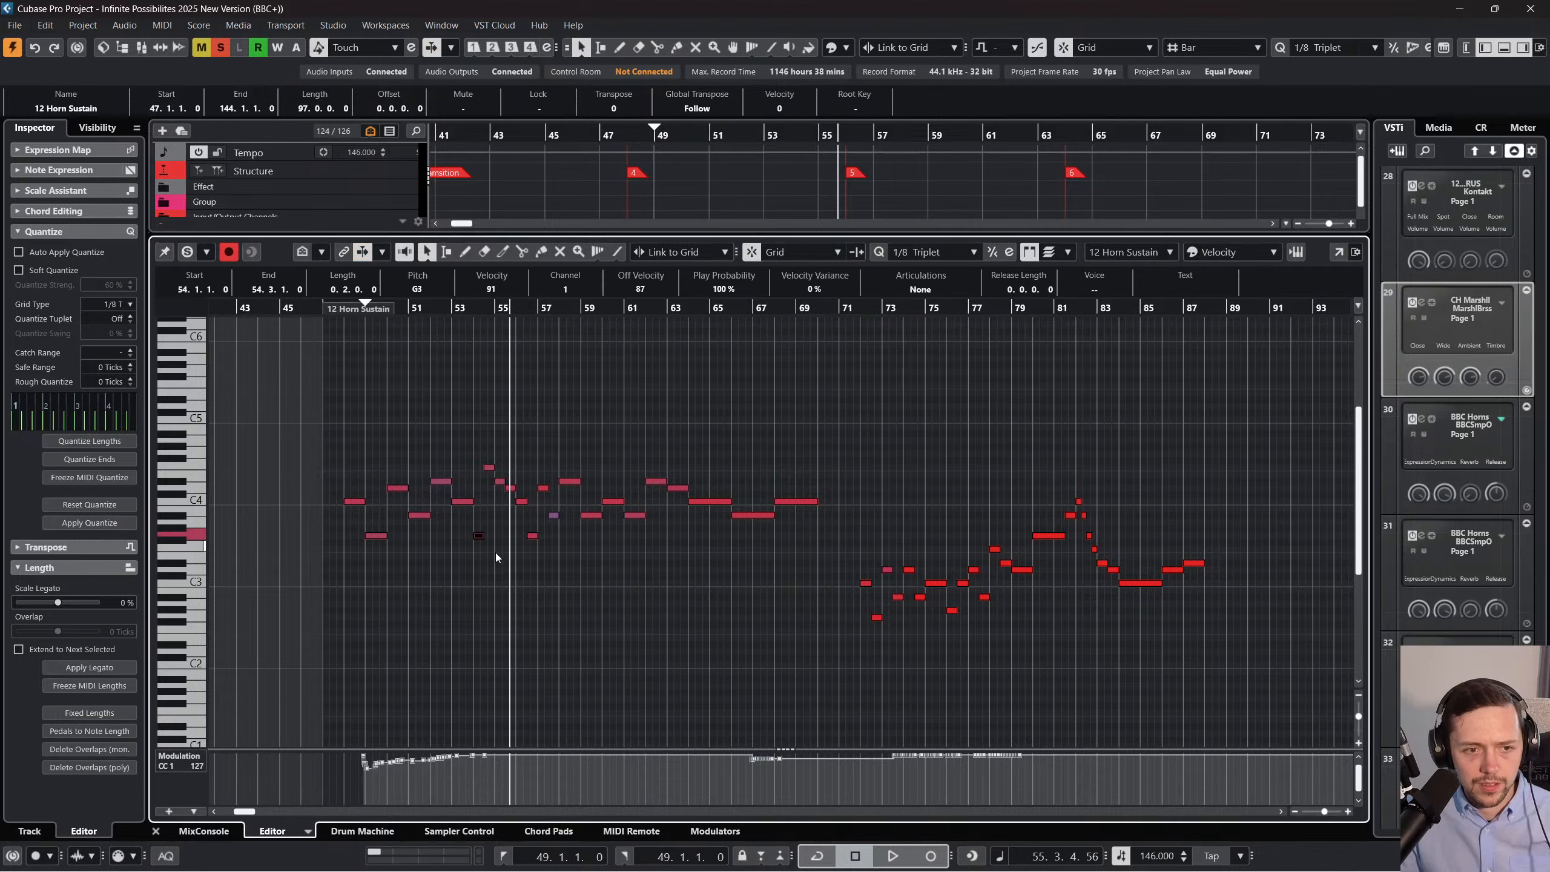
key(shift+Up)
drag(320, 408, 819, 568)
key(shift+Down)
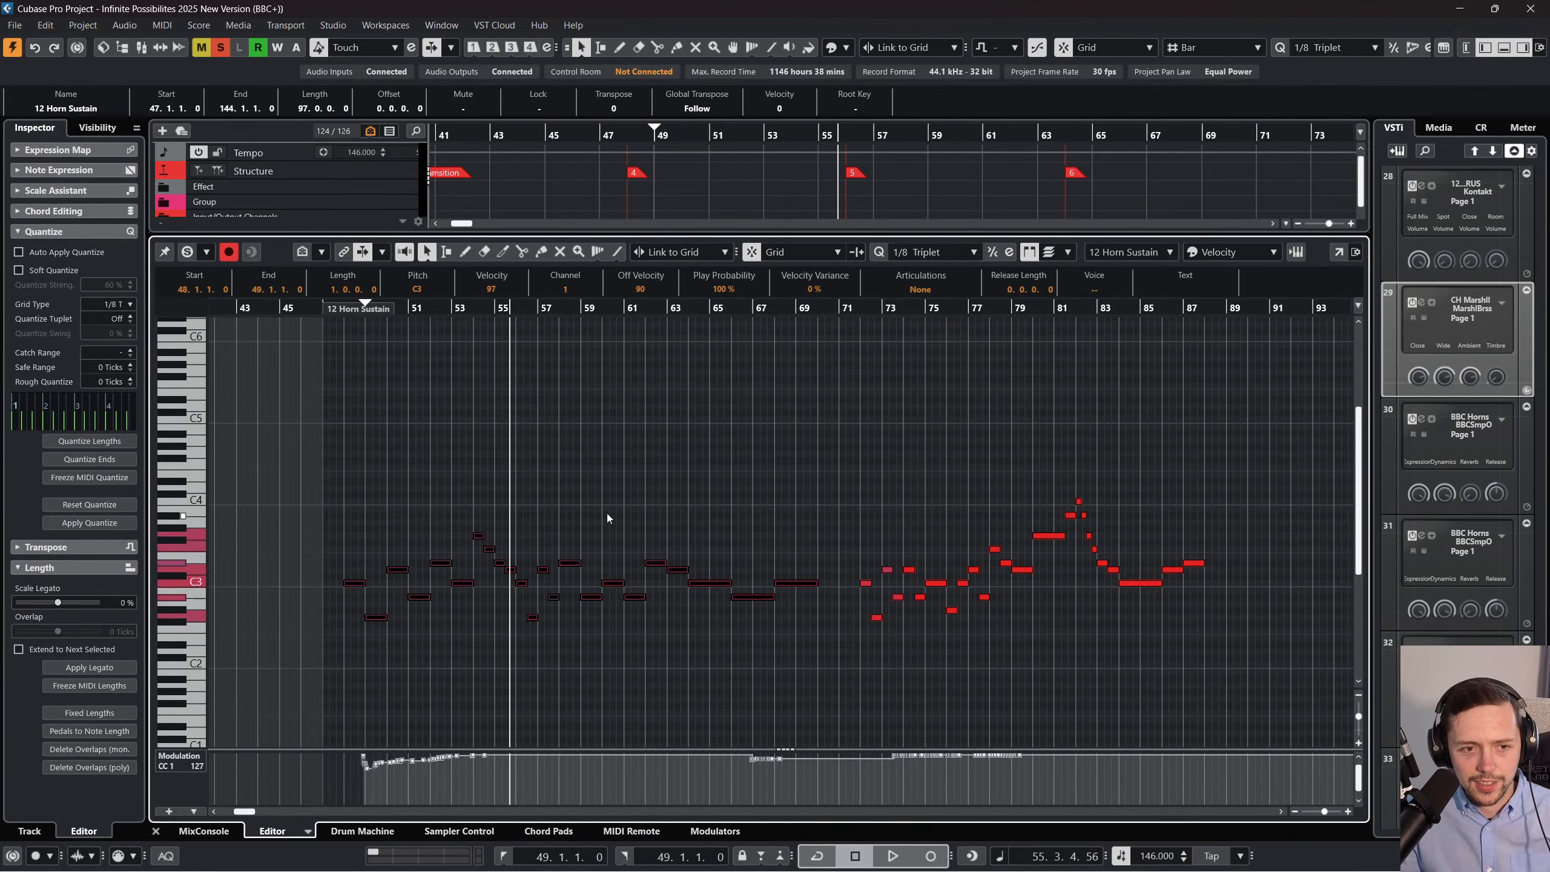
Play the edited BBC Horns from bar 49, and view the BBC Symphony Orchestra instrument on BBC Horns (D).
click(310, 309)
key(space)
click(156, 830)
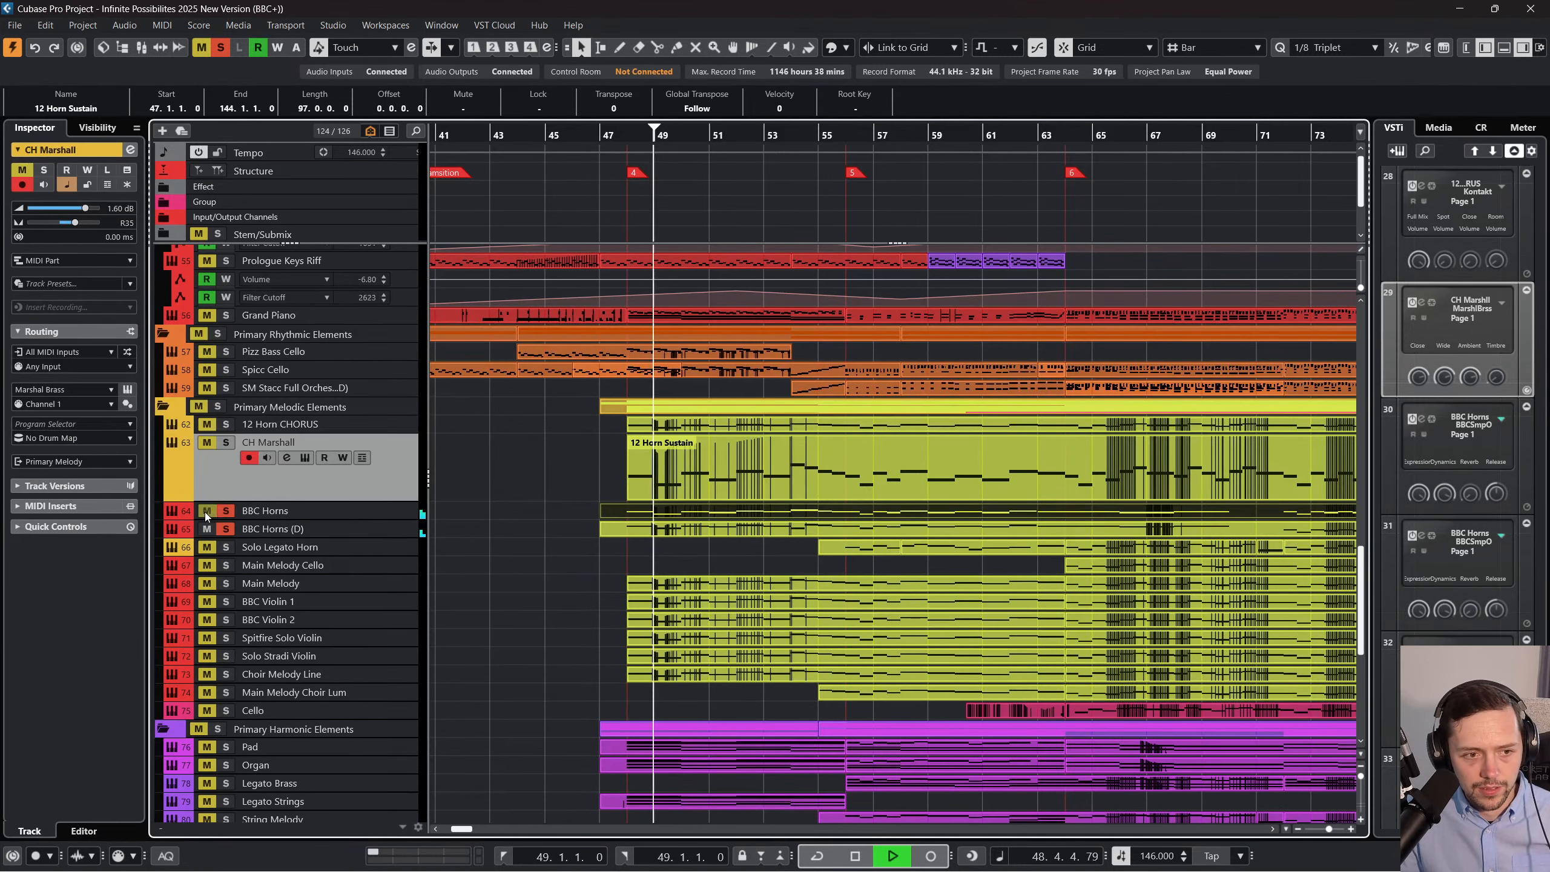
click(395, 528)
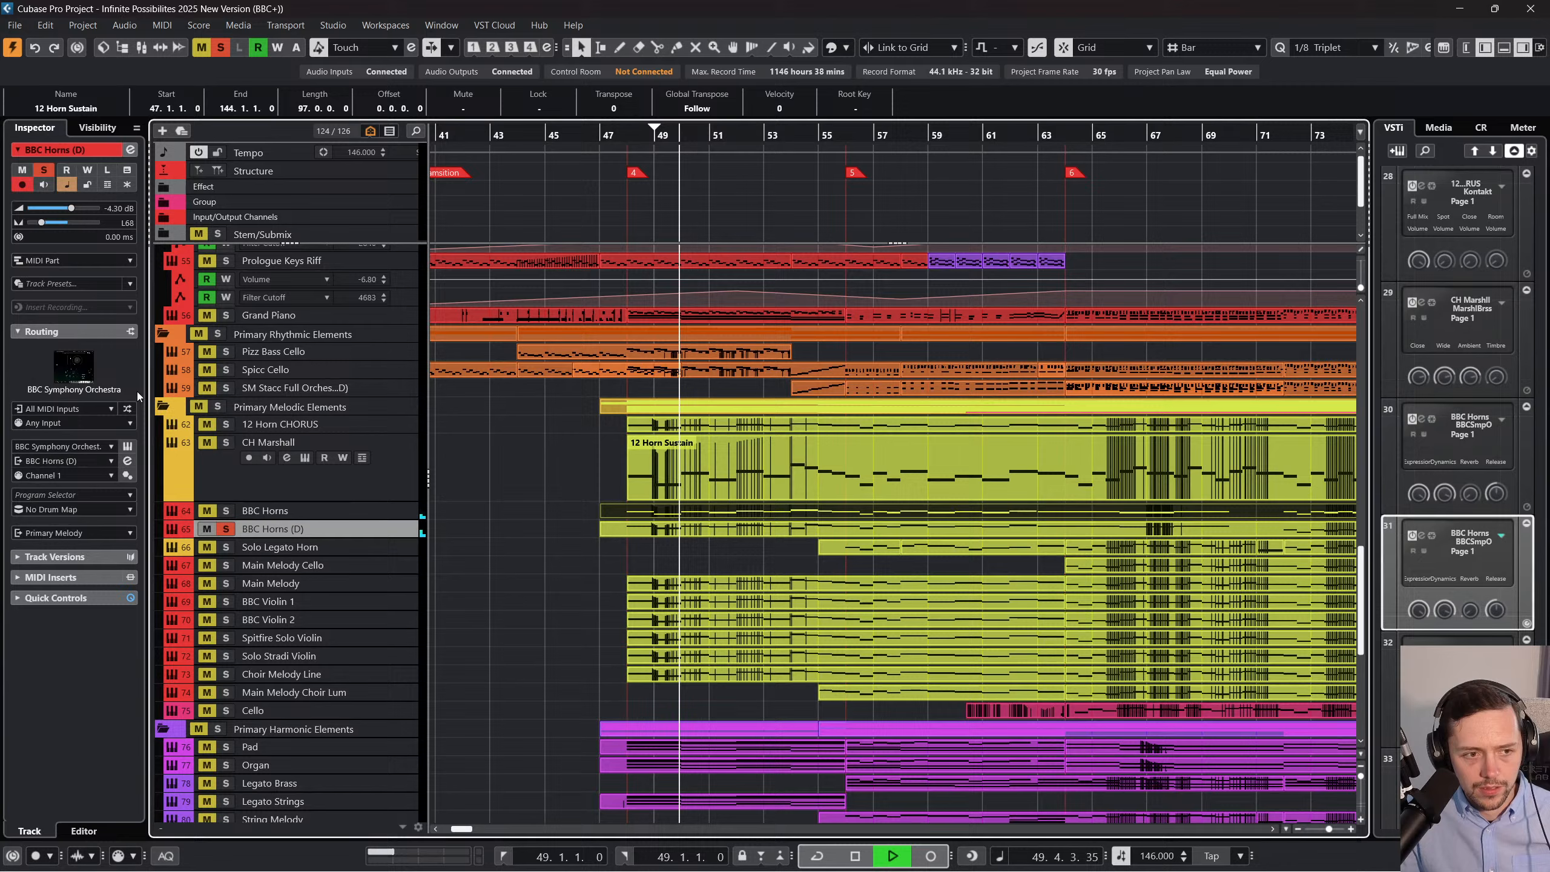
click(126, 448)
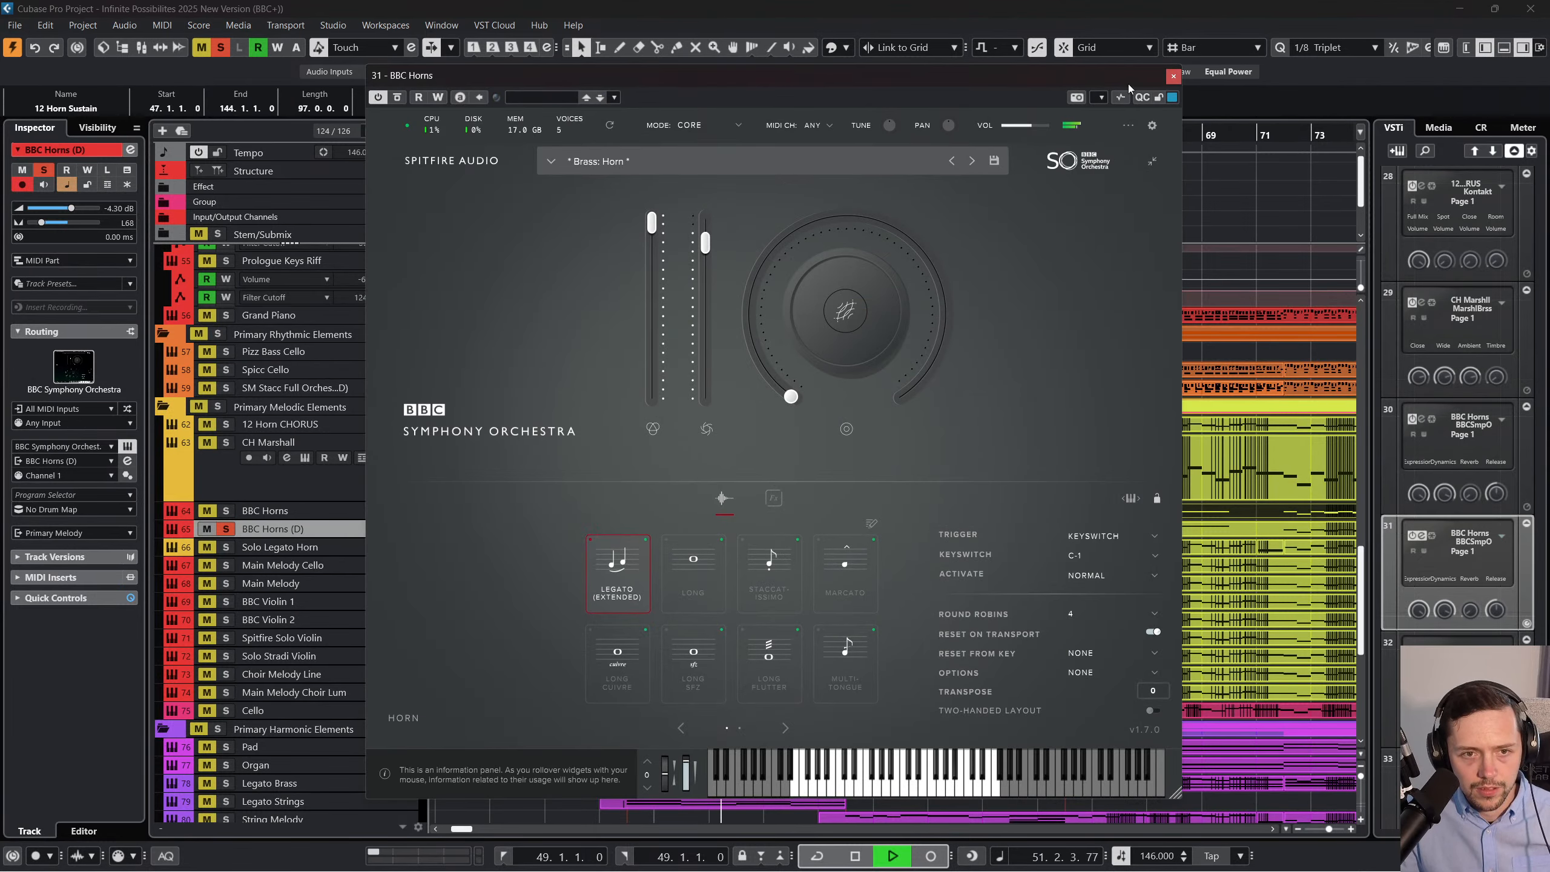
click(1173, 77)
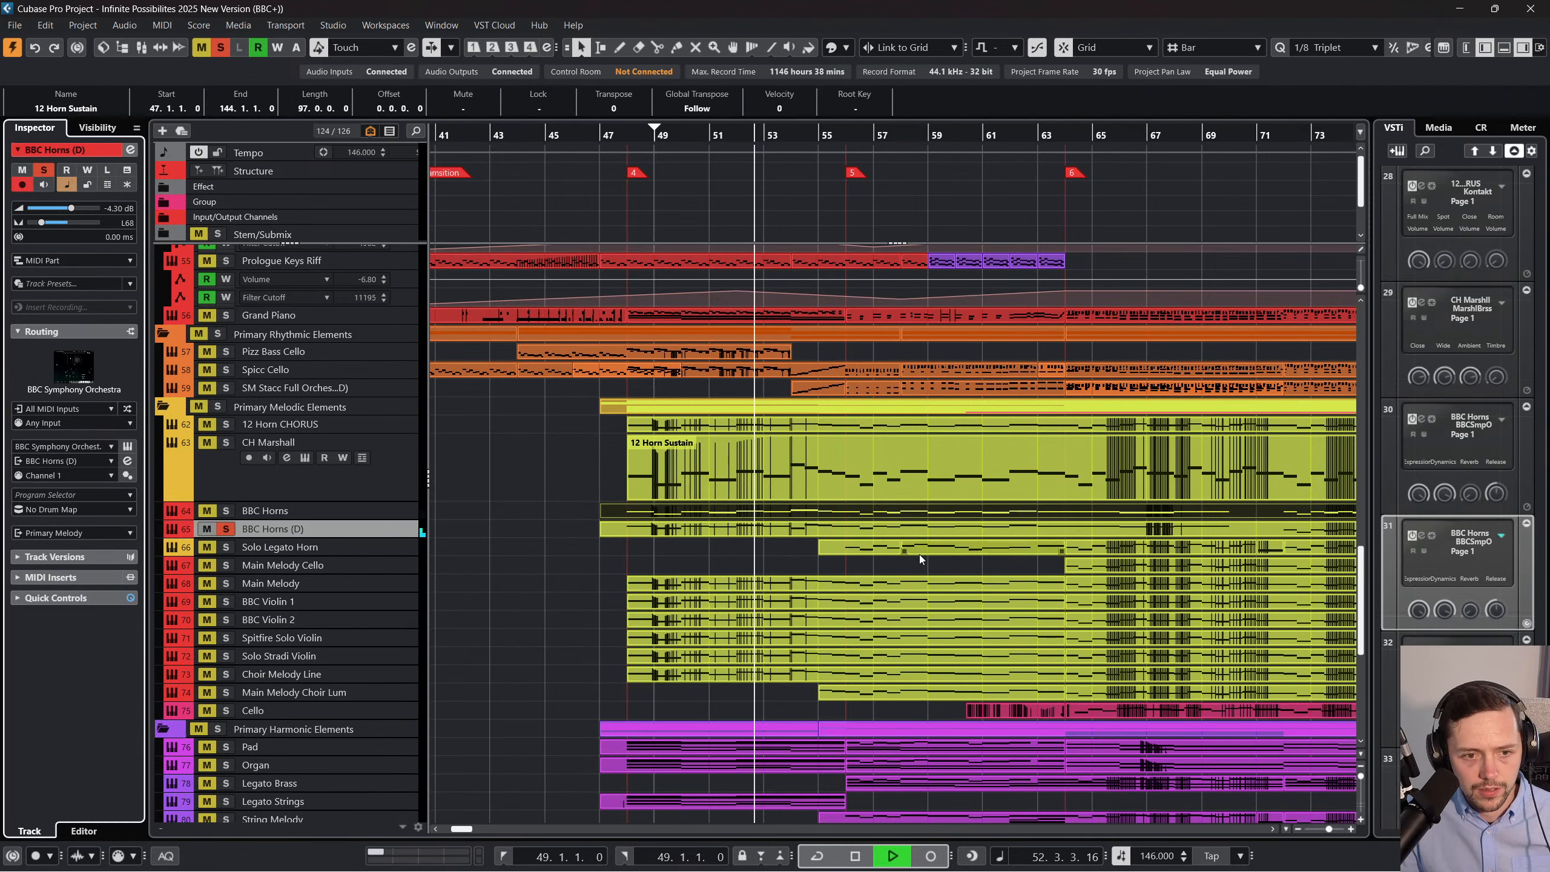
Open the BBC Horns (D) part, try its bar 54 G3 note at D4, and play the surrounding passage.
double_click(875, 531)
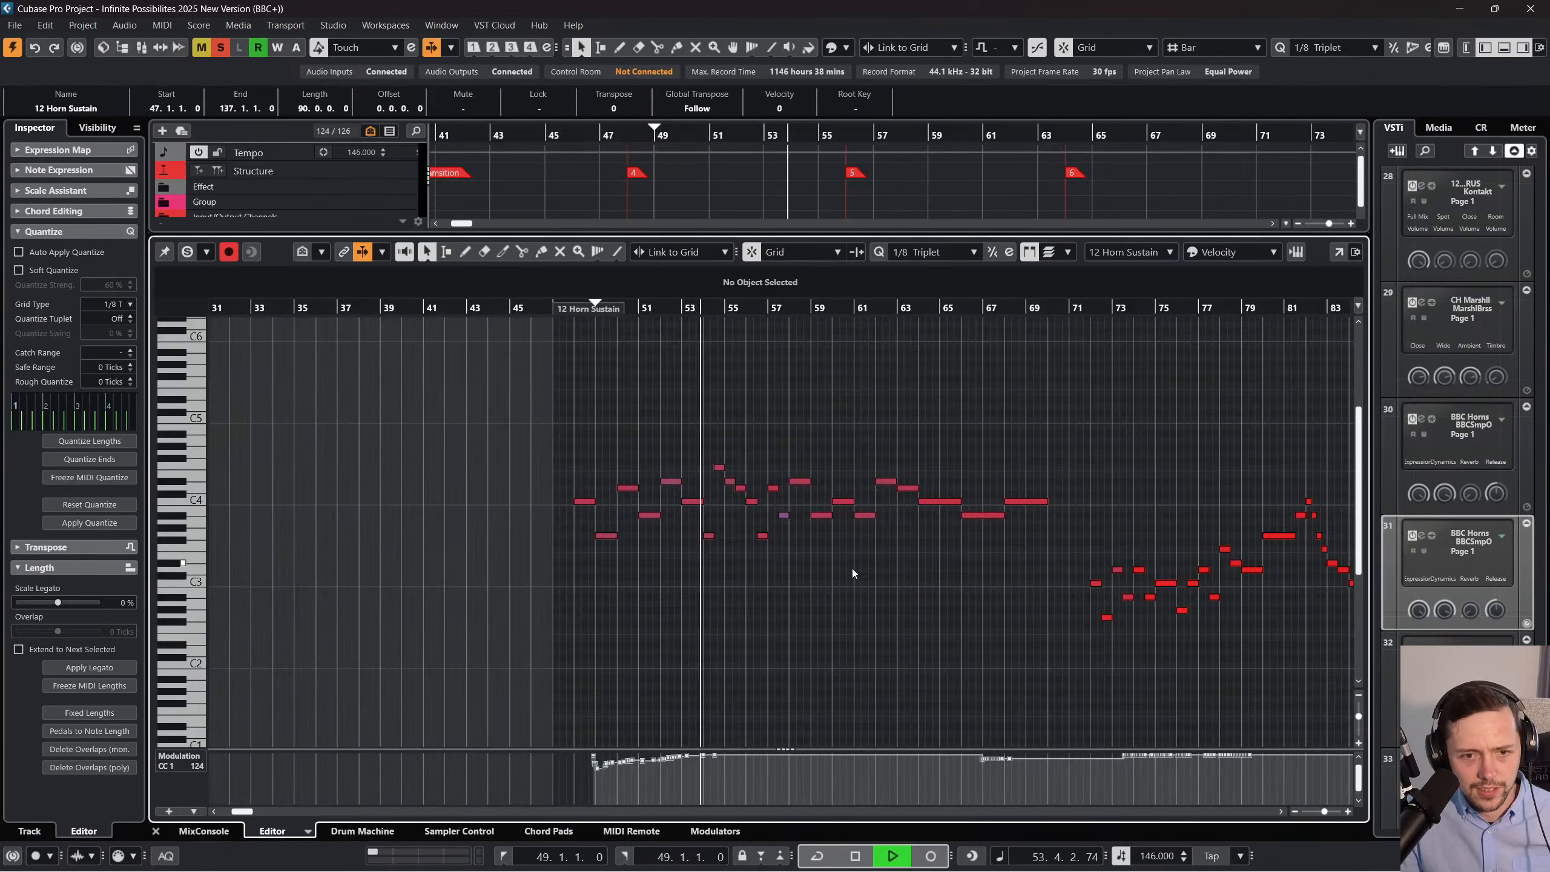
scroll(853, 570, left, 2)
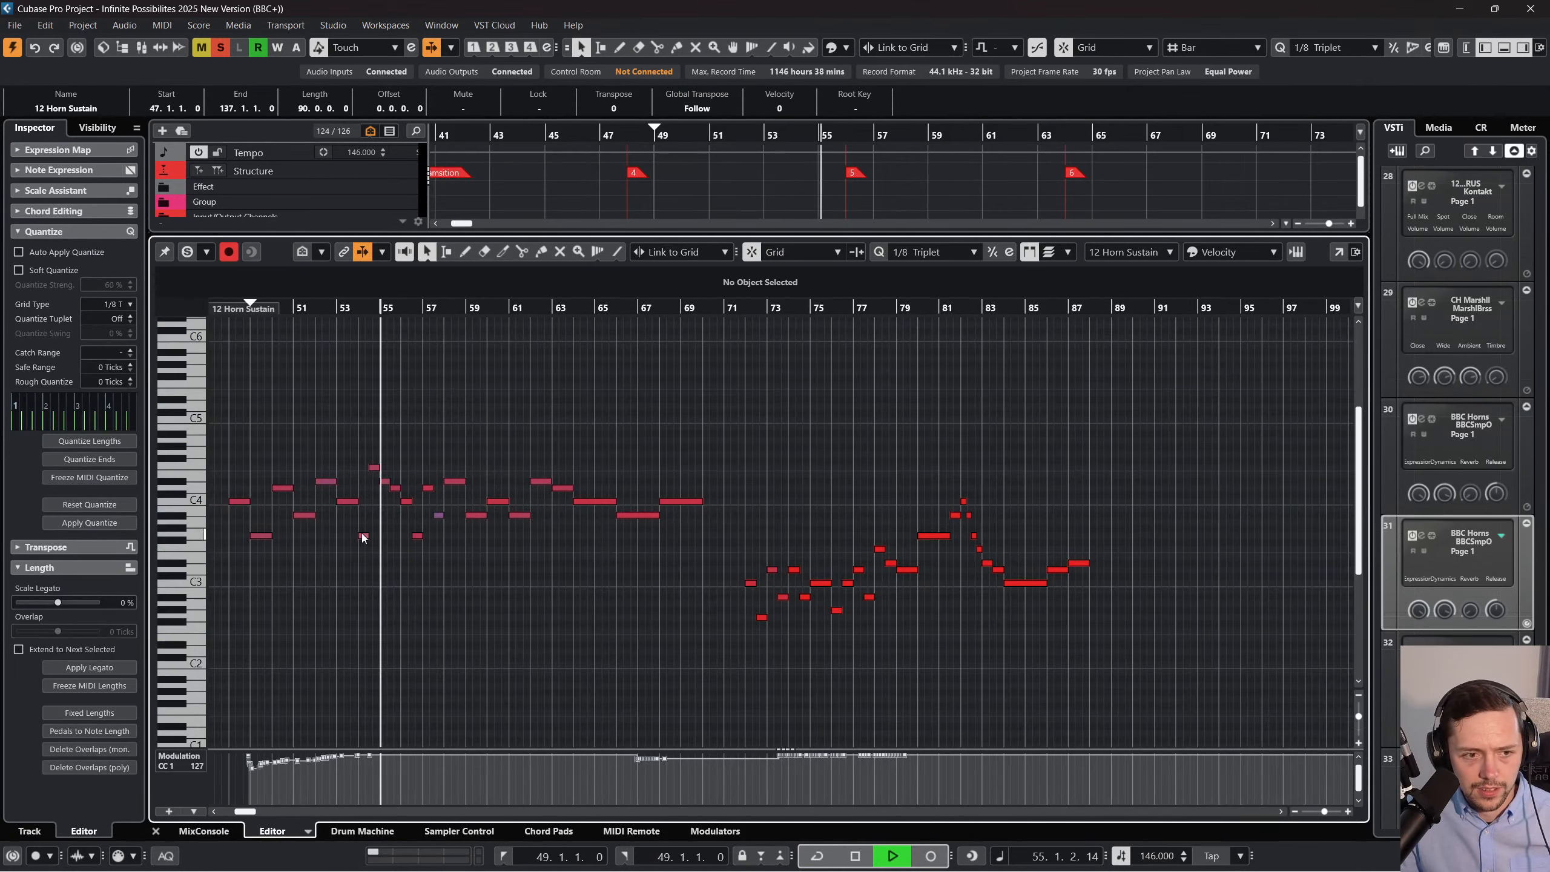
key(space)
drag(363, 535, 367, 493)
drag(339, 303, 363, 351)
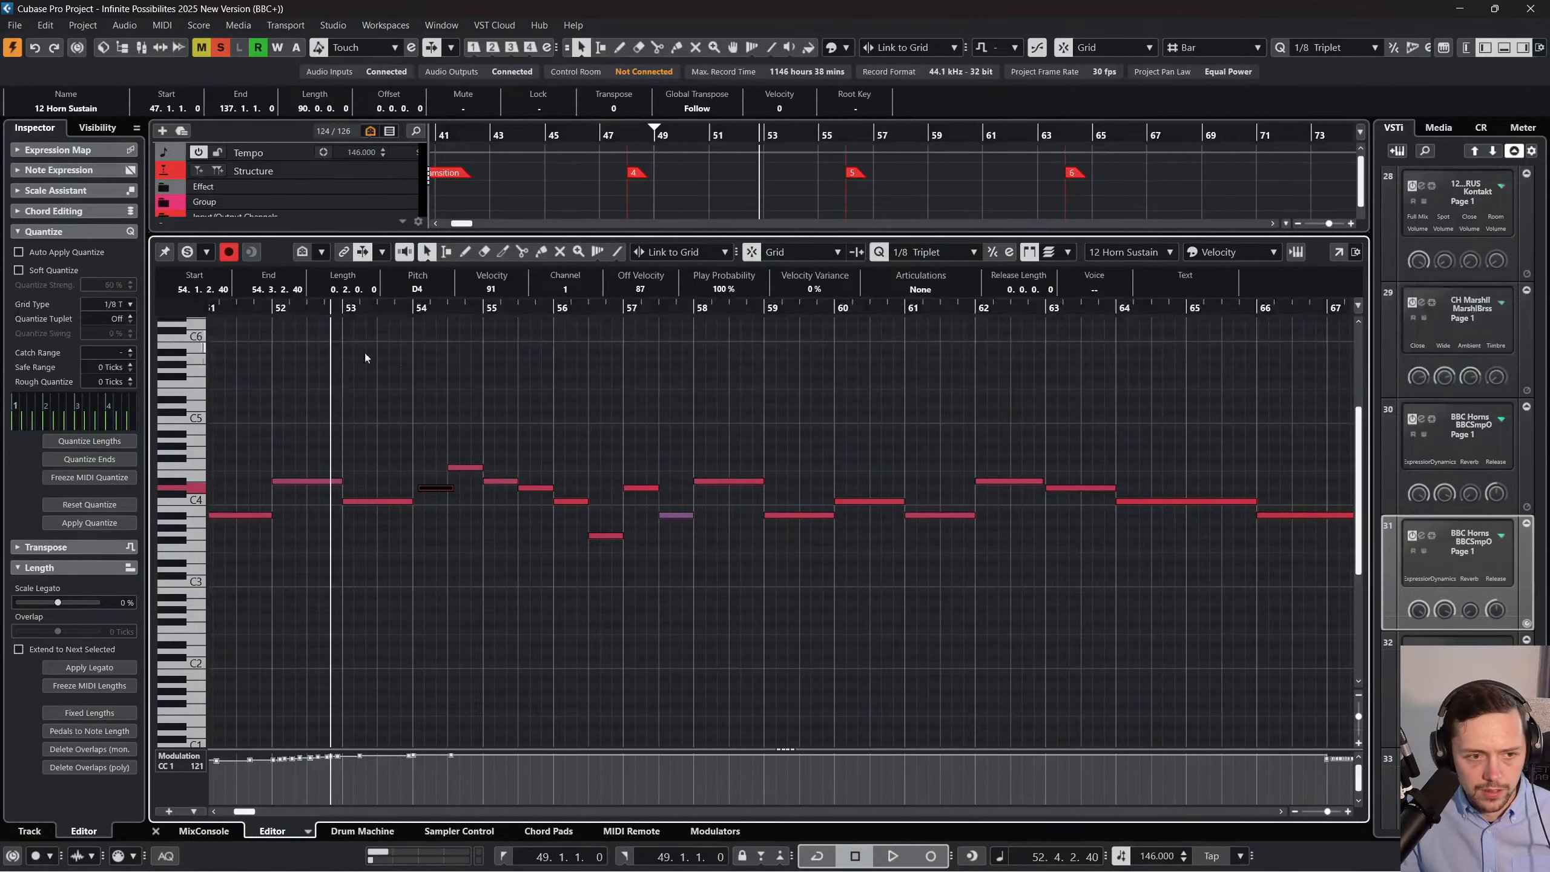
key(space)
Set the quantize value to 1/8, and shift the bar 54 note slightly earlier.
click(913, 252)
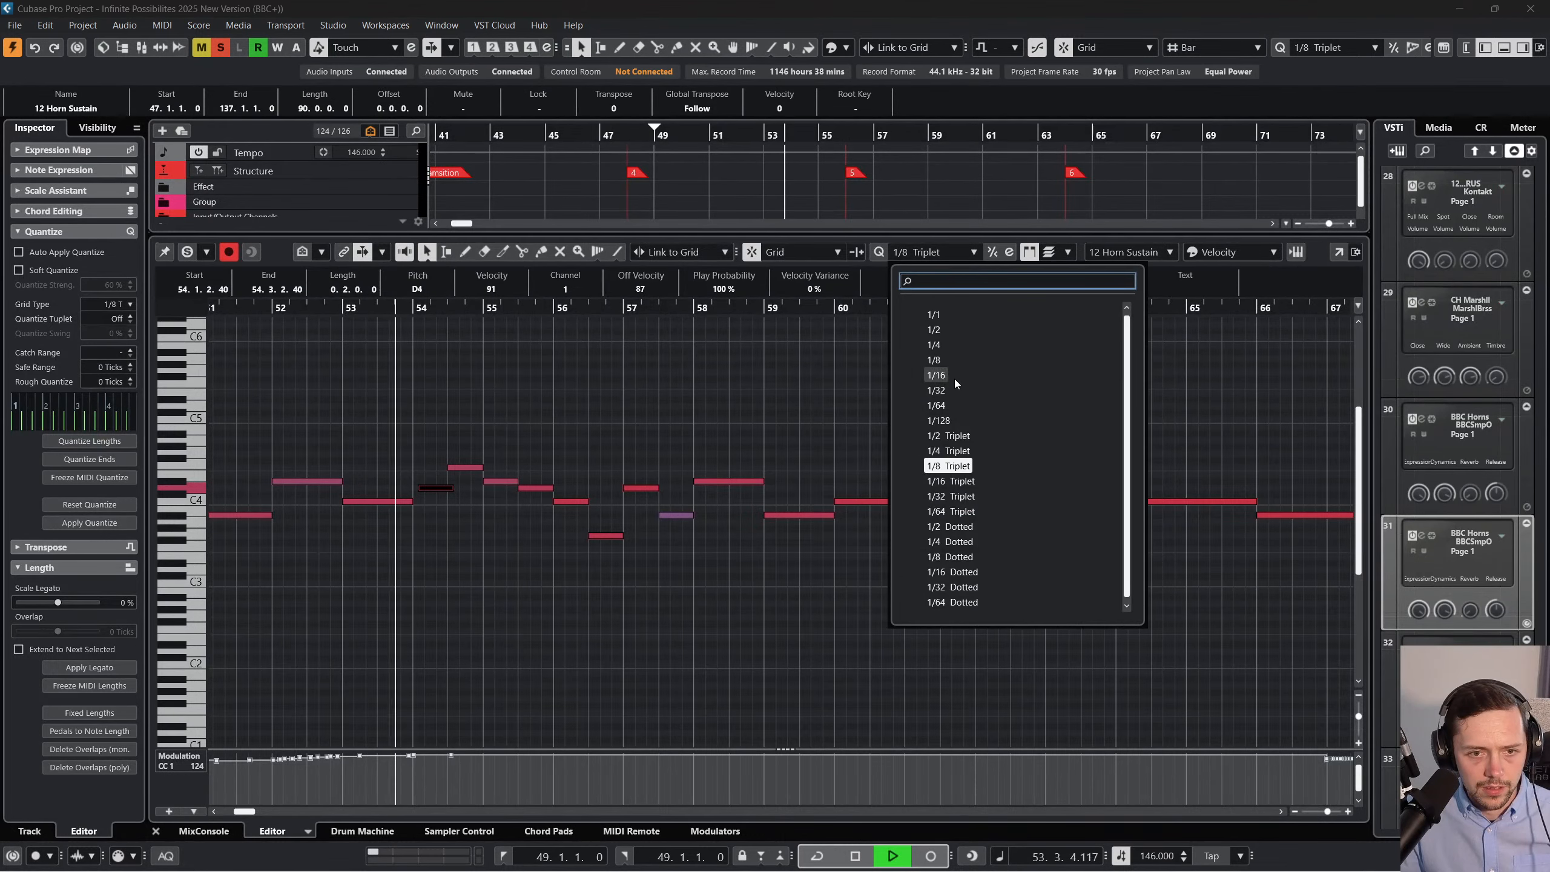
click(937, 365)
key(space)
drag(442, 490, 436, 490)
Transpose the BBC Horns (D) notes from bar 72 onward up one octave.
key(g)
key(g)
drag(765, 452, 1001, 663)
key(shift+Up)
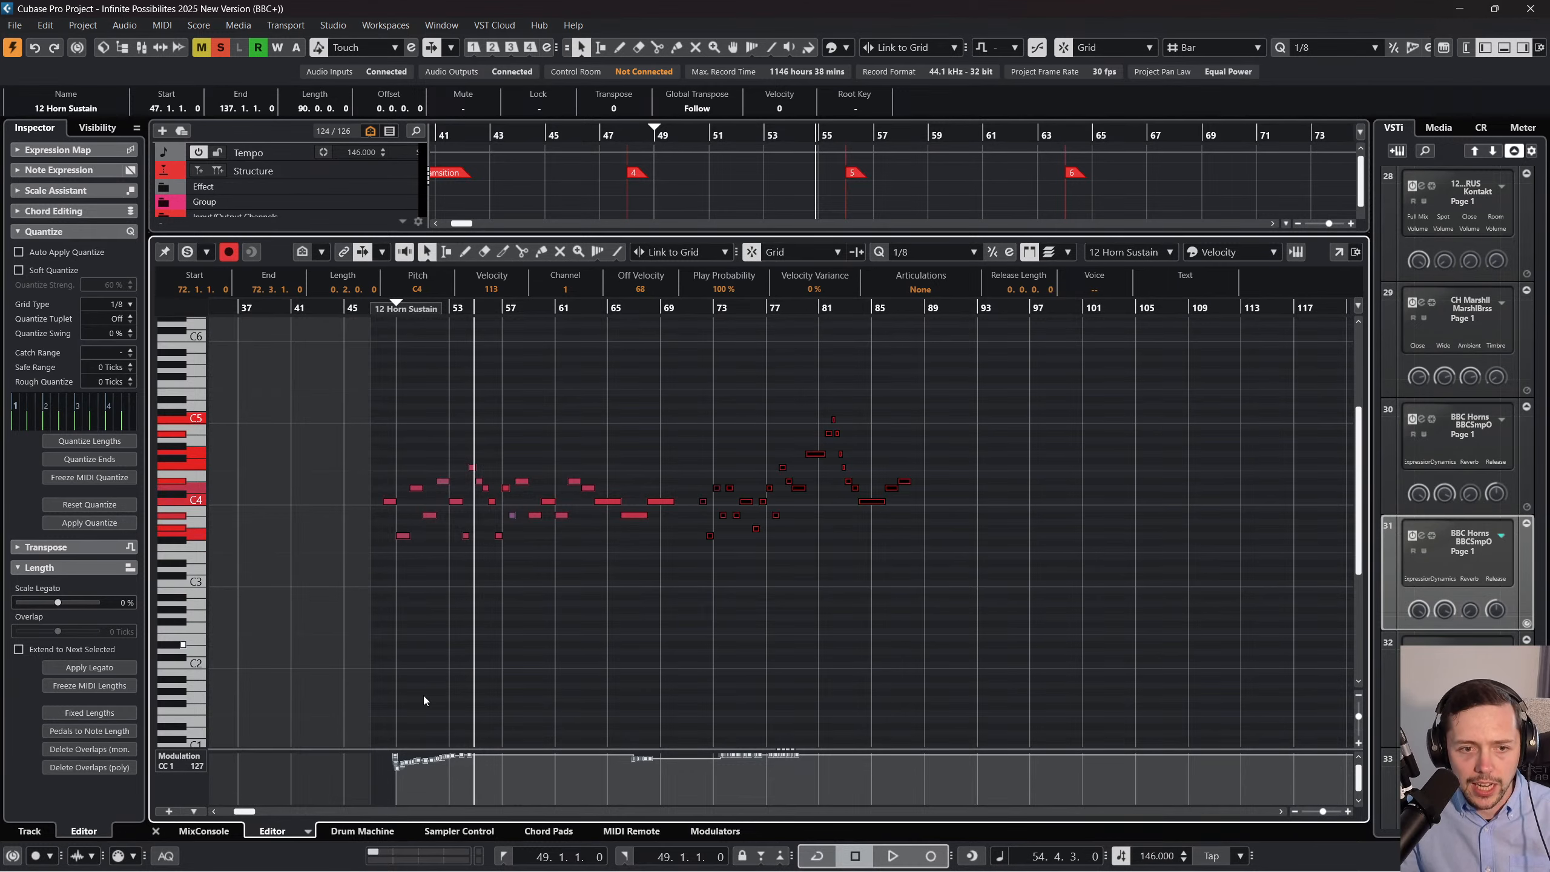
Glue the consecutive Solo Legato Horn parts between bars 55 and 88 into one part.
click(156, 831)
scroll(903, 547, down, 2)
click(862, 431)
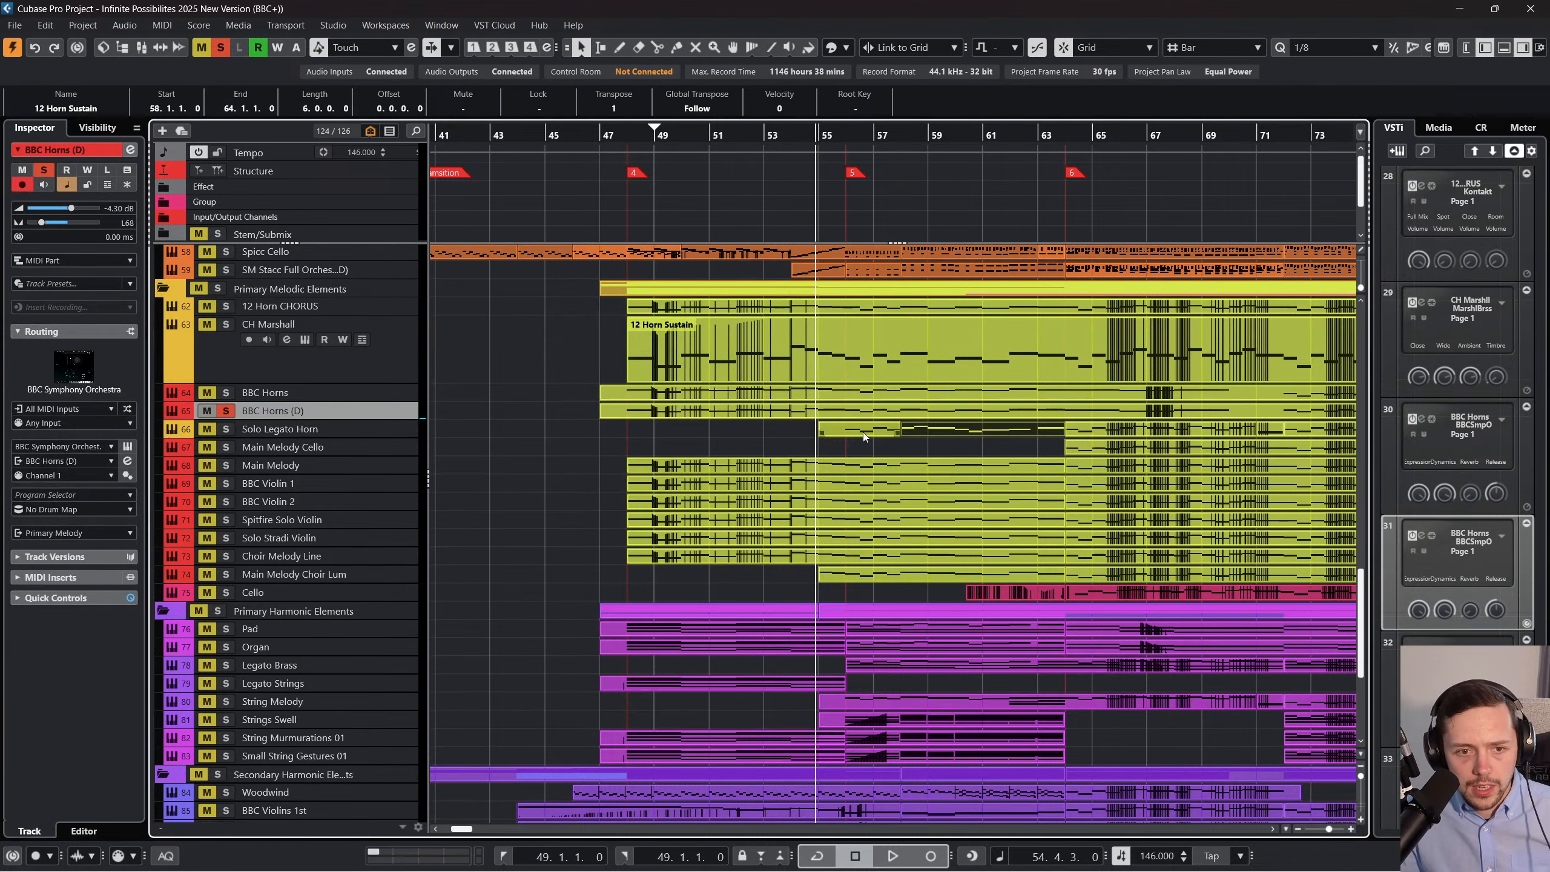
right_click(855, 432)
click(950, 433)
click(864, 433)
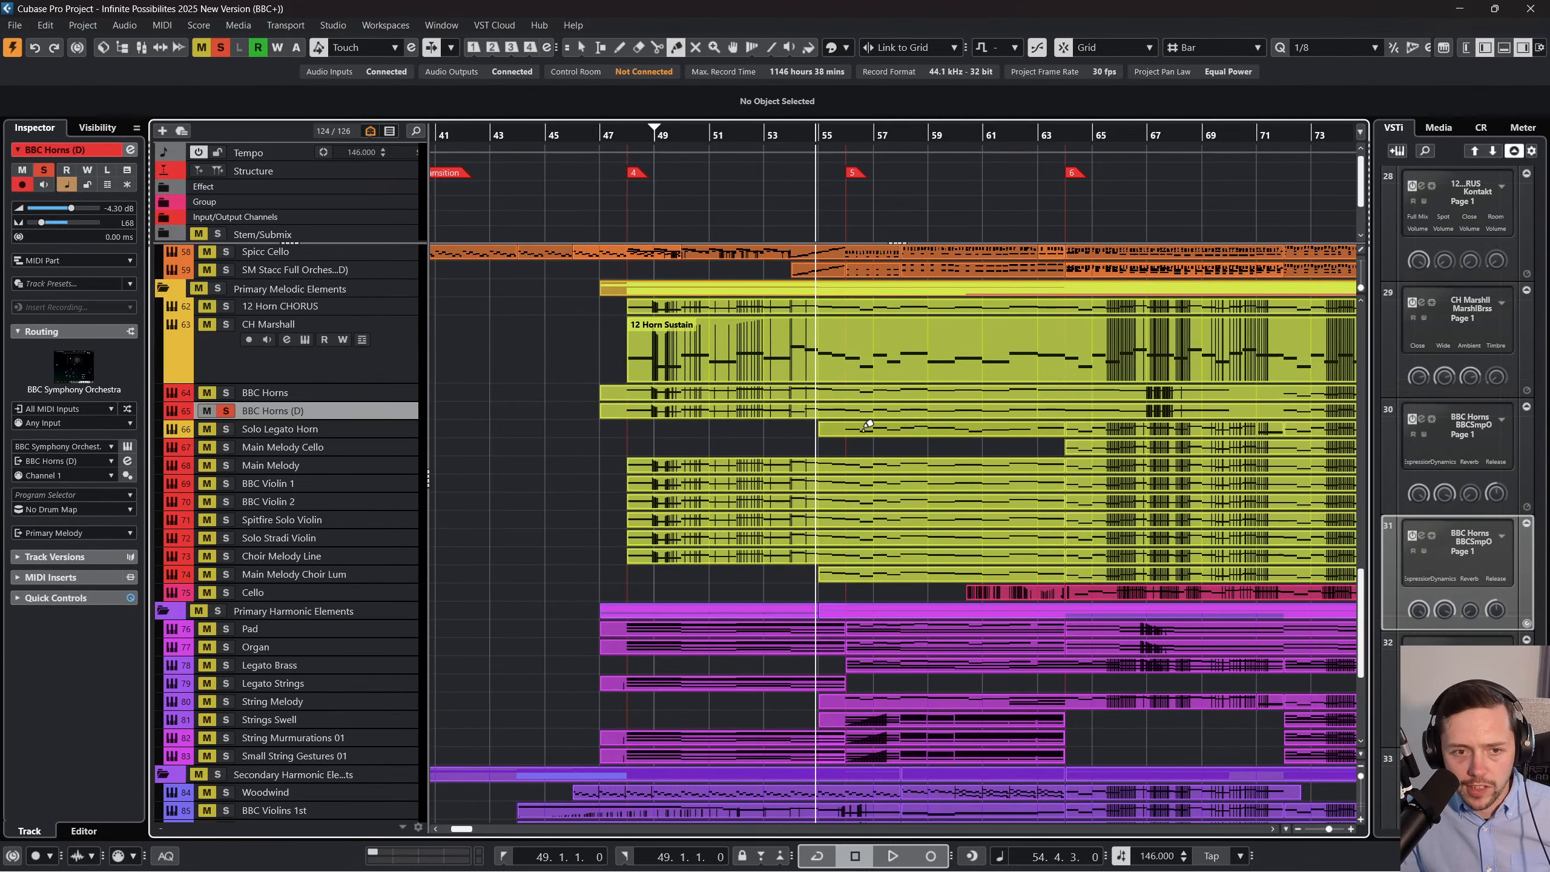
click(864, 433)
click(865, 434)
scroll(865, 435, right, 4)
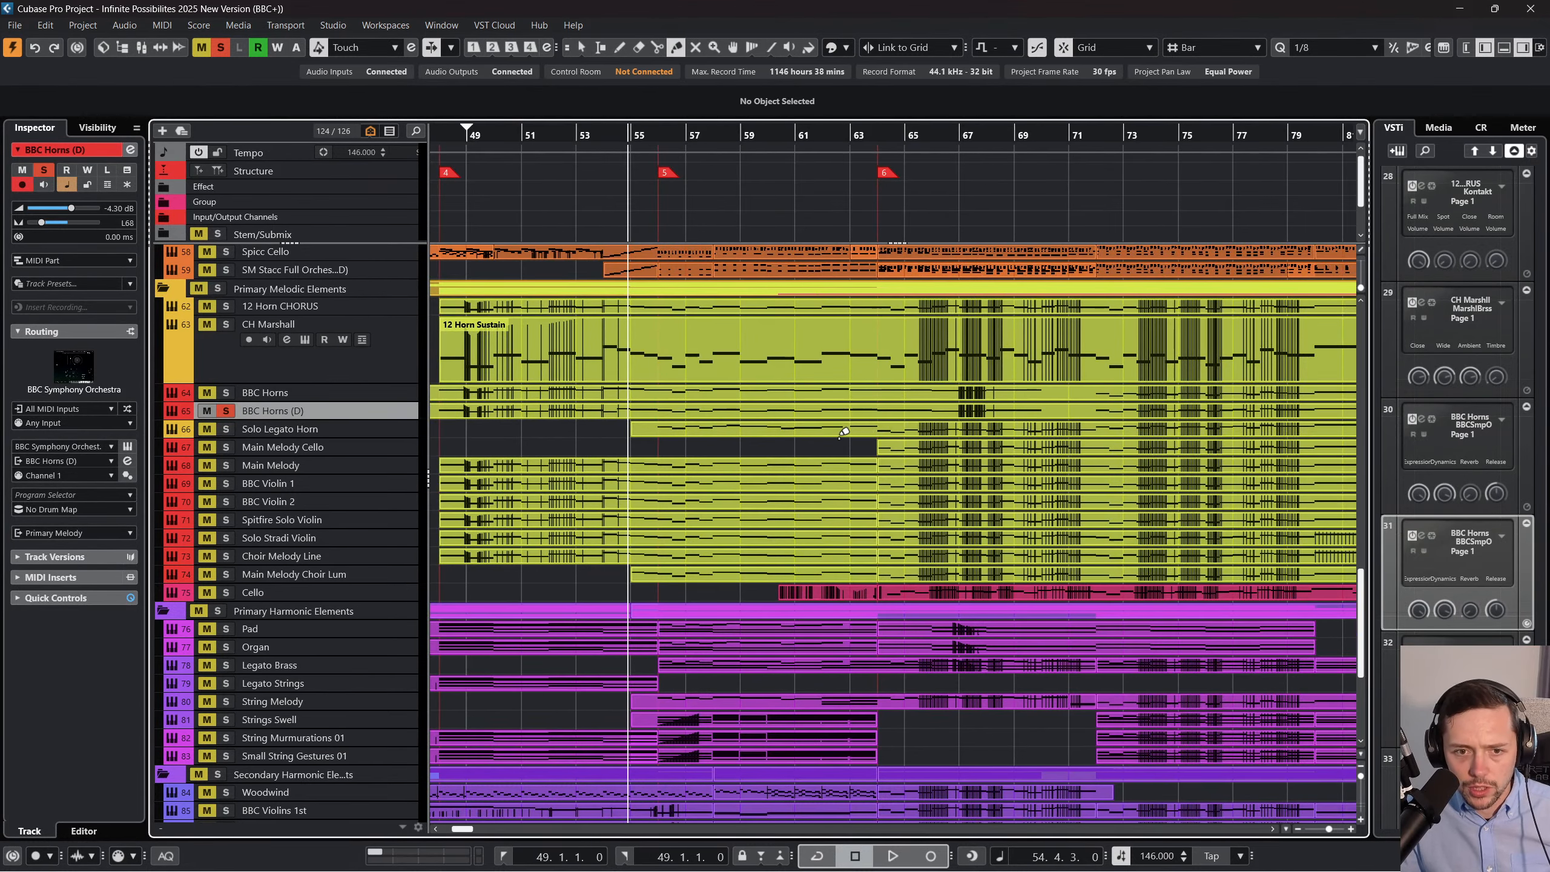
key(1)
click(824, 434)
Open the glued Solo Legato Horn part and play its opening notes from bar 55.
scroll(790, 440, right, 4)
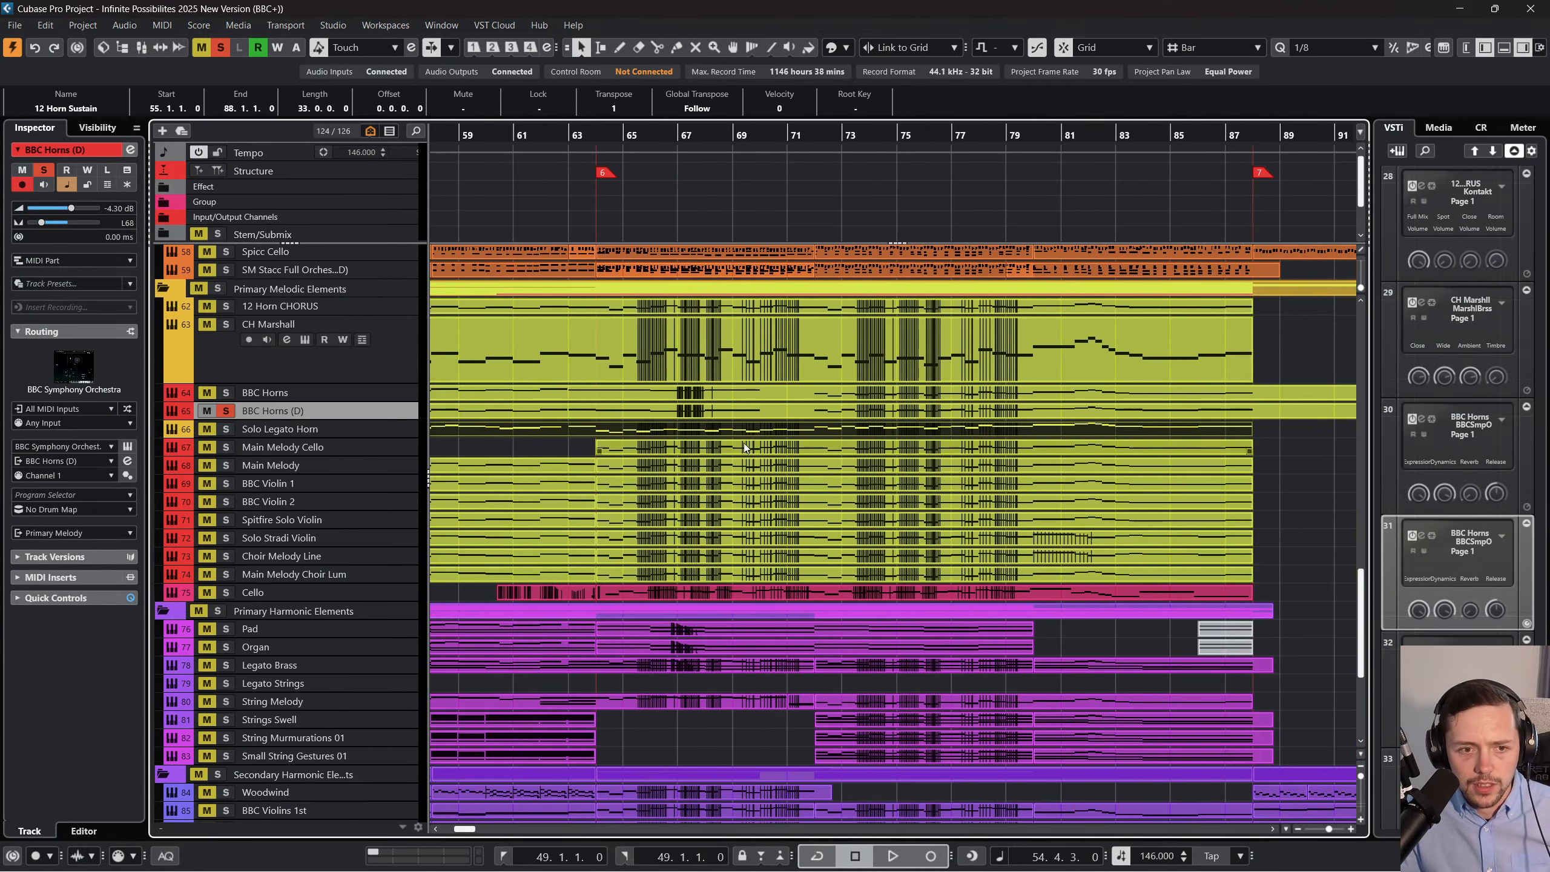
double_click(741, 427)
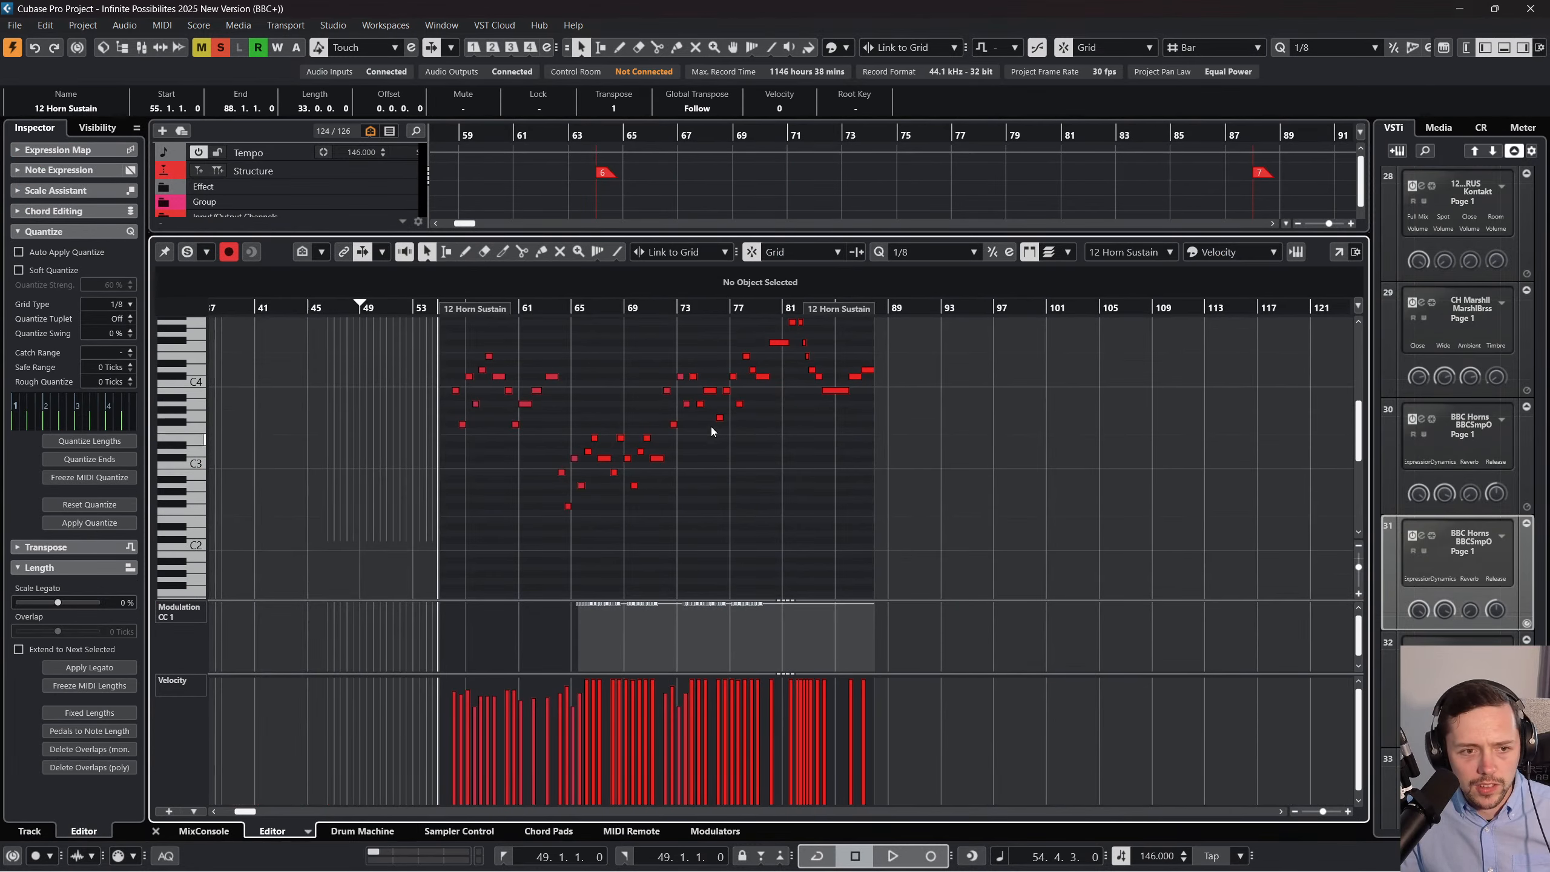
drag(558, 310, 493, 324)
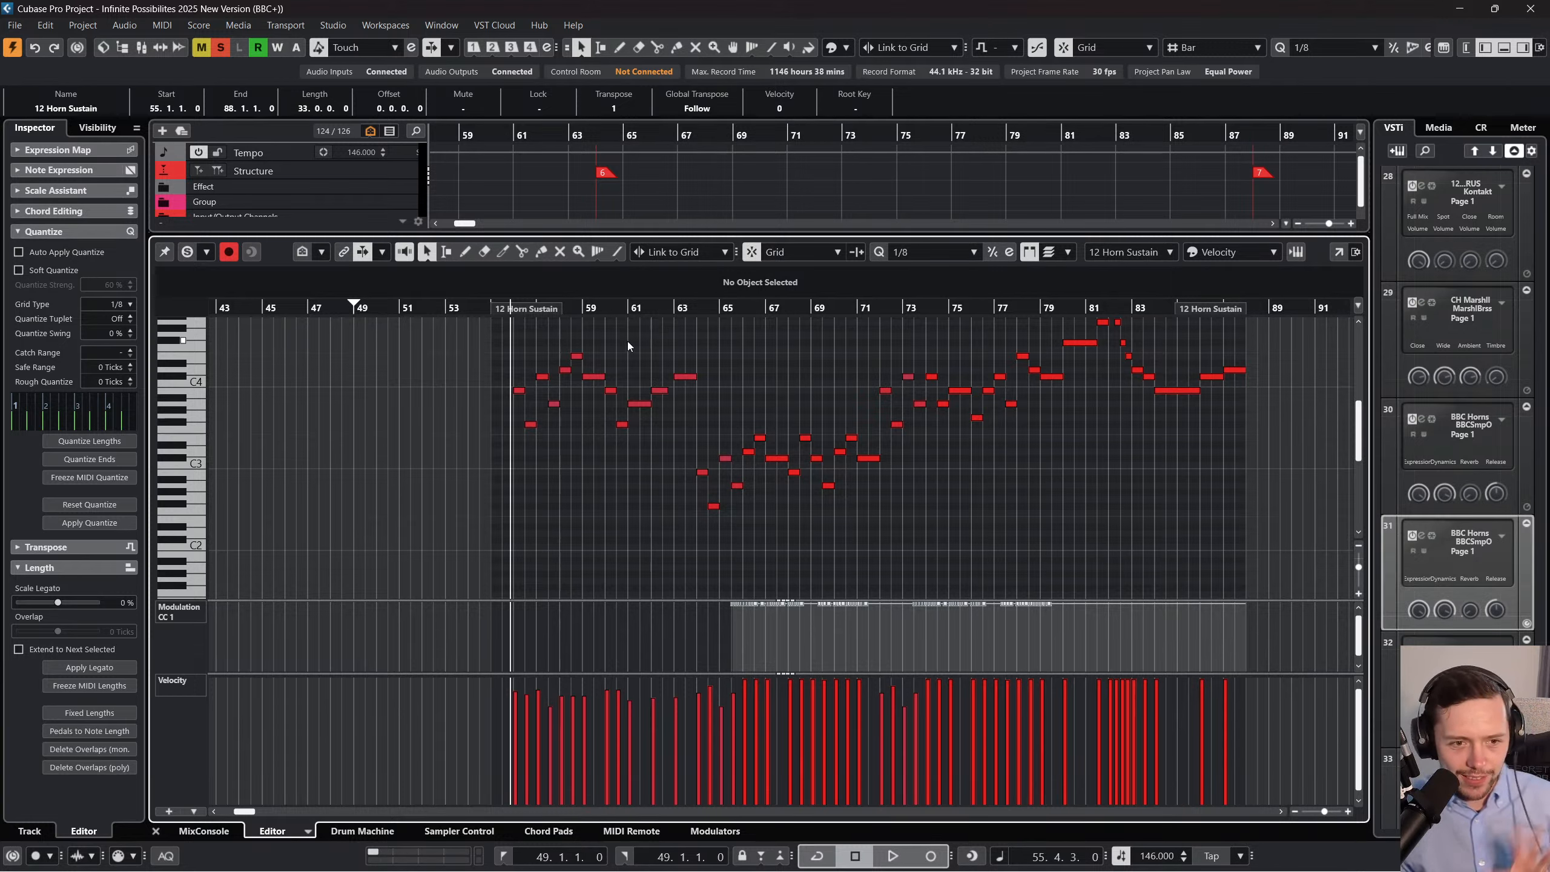
click(483, 309)
drag(494, 345, 704, 431)
key(space)
scroll(607, 425, up, 3)
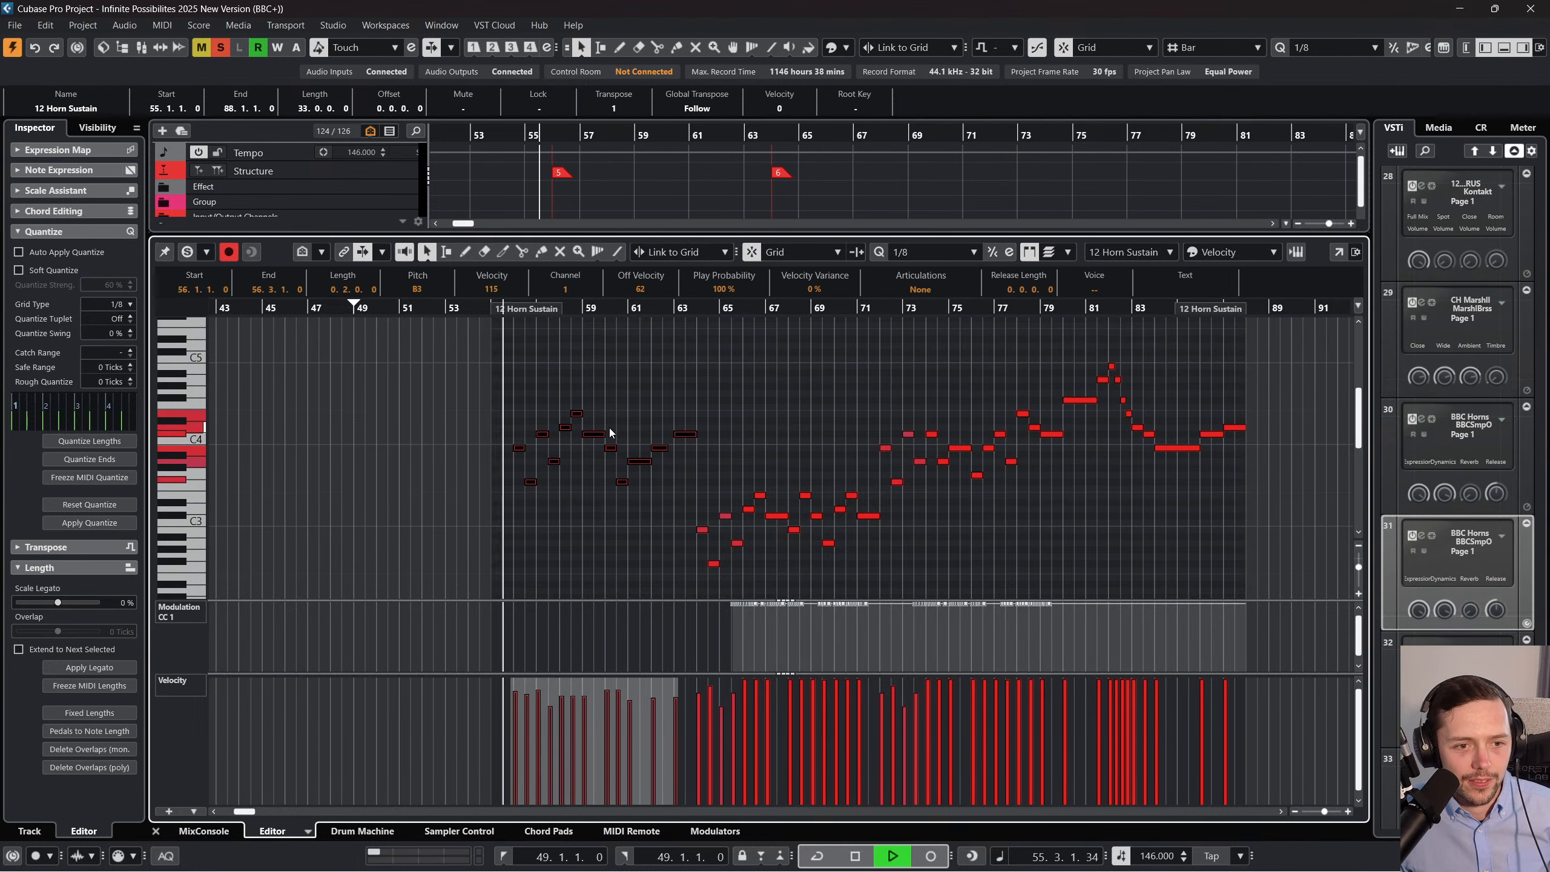
Trim the start of the Solo Legato Horn's bar 56 B3 note to 56.1.3, and close the editor.
drag(477, 351, 688, 473)
key(space)
drag(515, 448, 520, 448)
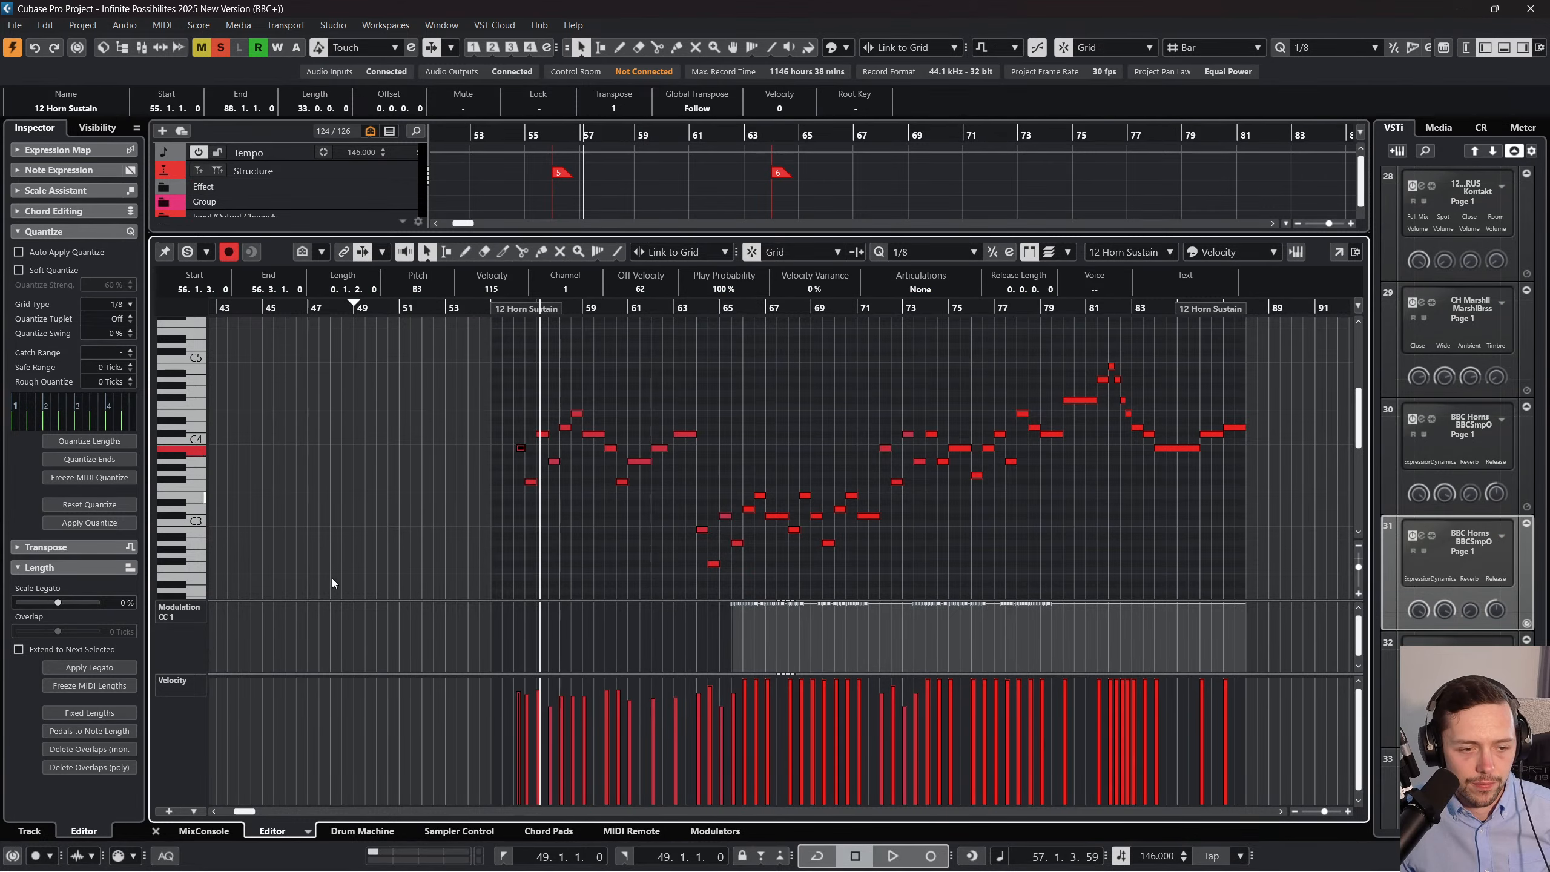
click(156, 832)
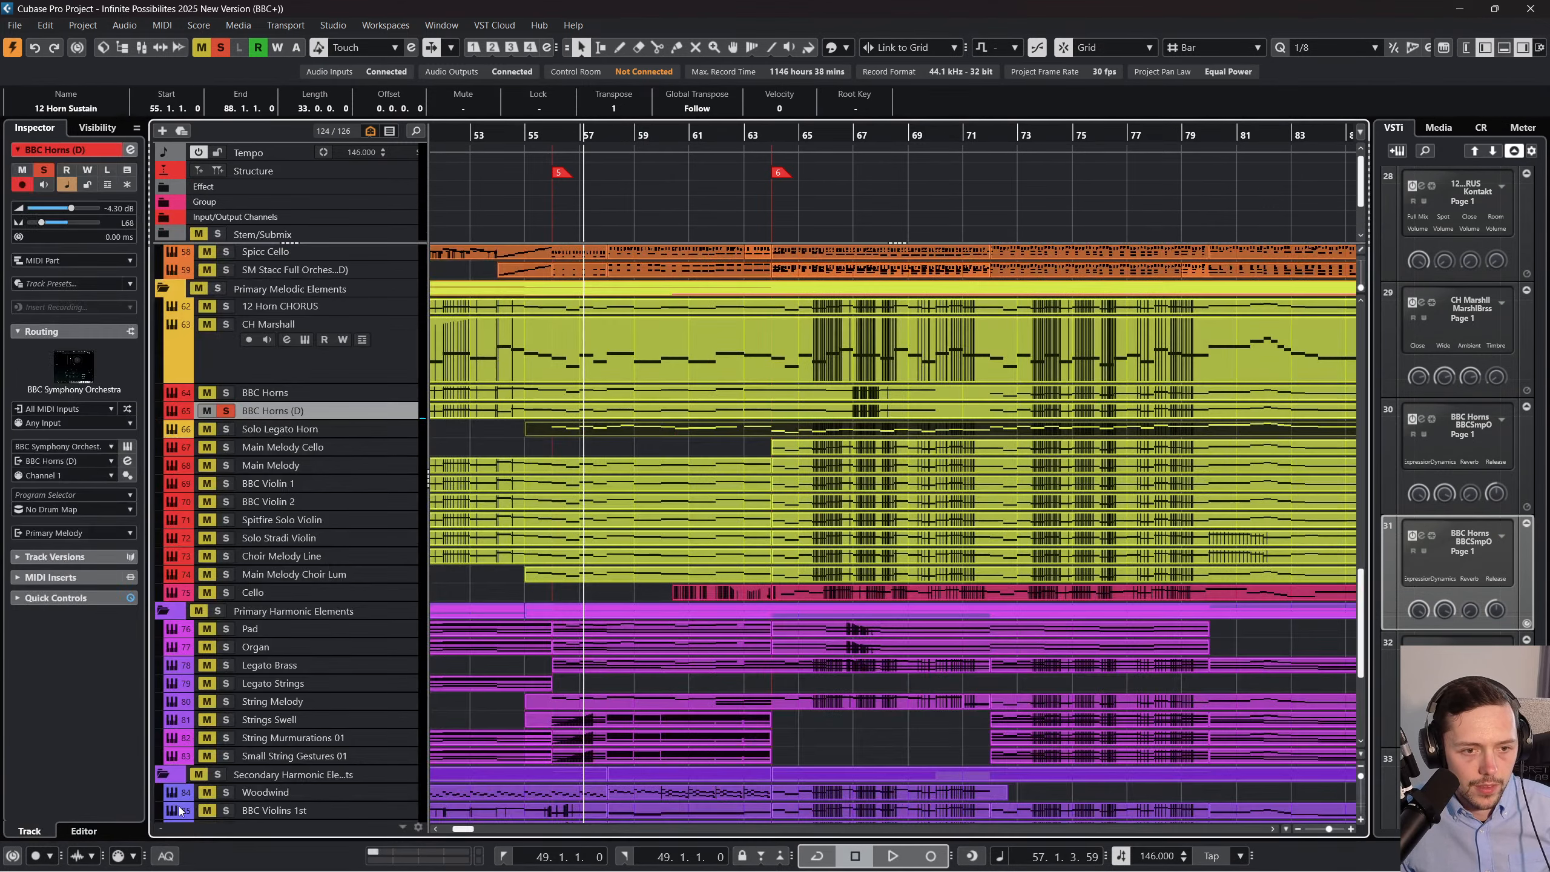
Solo the horn tracks from 12 Horn CHORUS through Solo Legato Horn, and set the playback position to bar 48.
click(509, 394)
scroll(487, 422, left, 4)
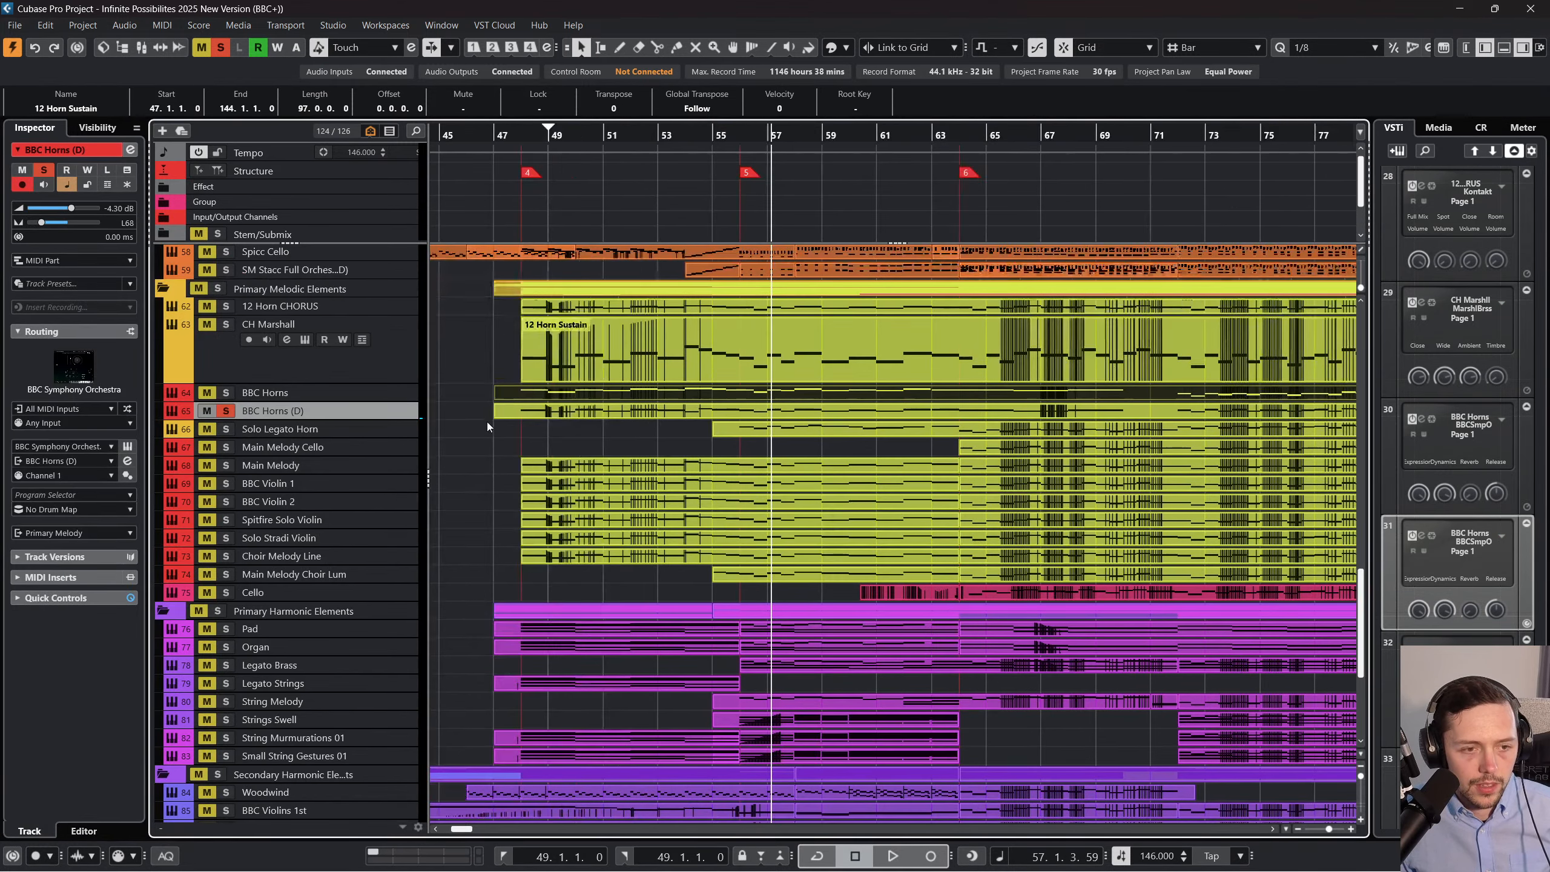
click(225, 430)
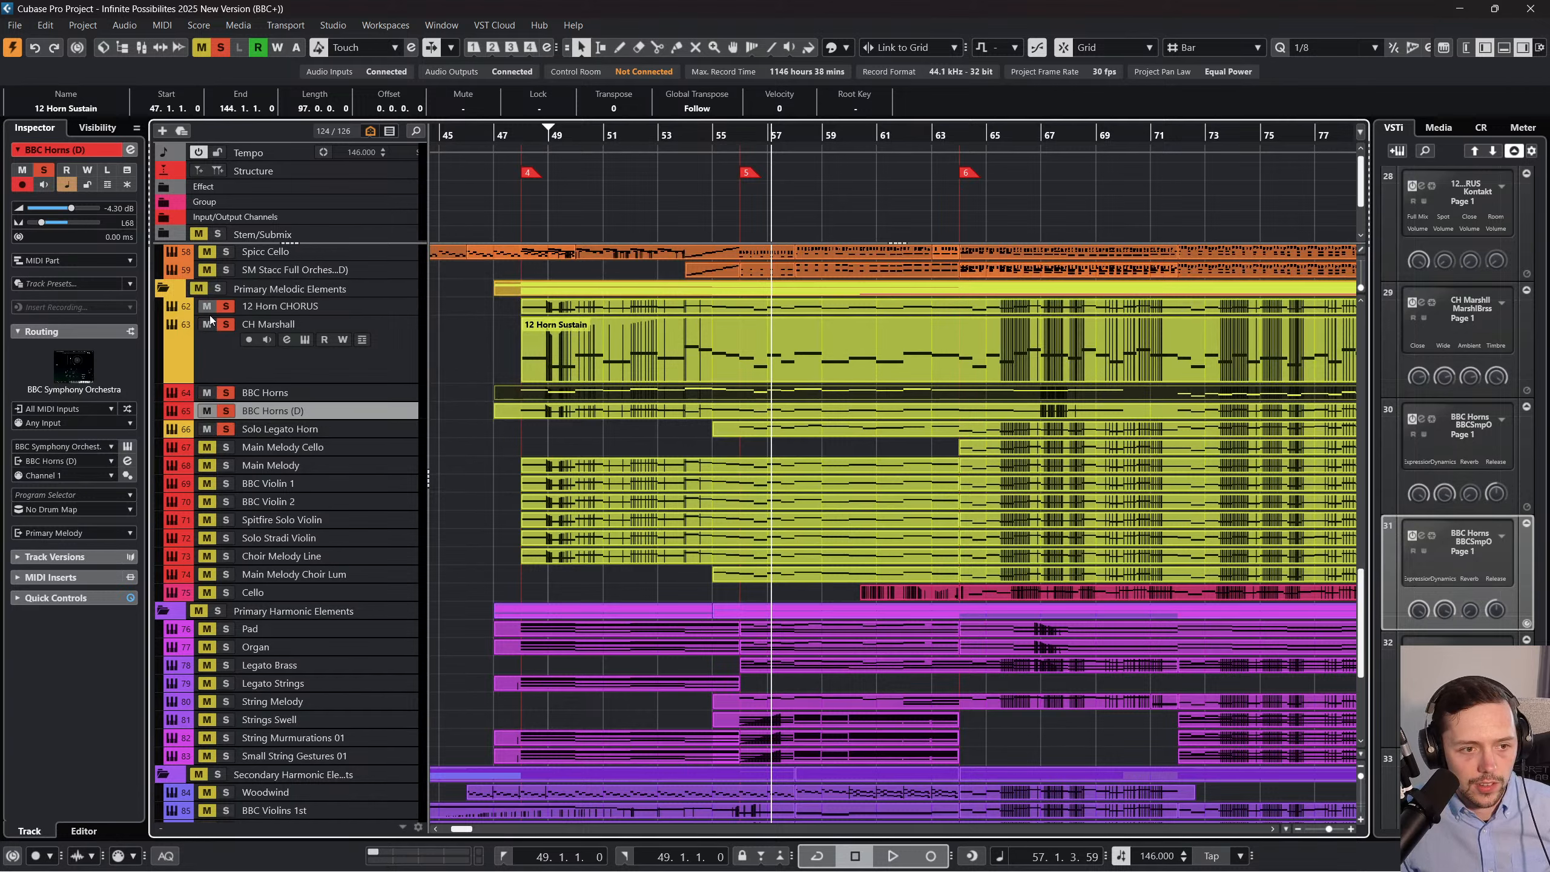
click(521, 134)
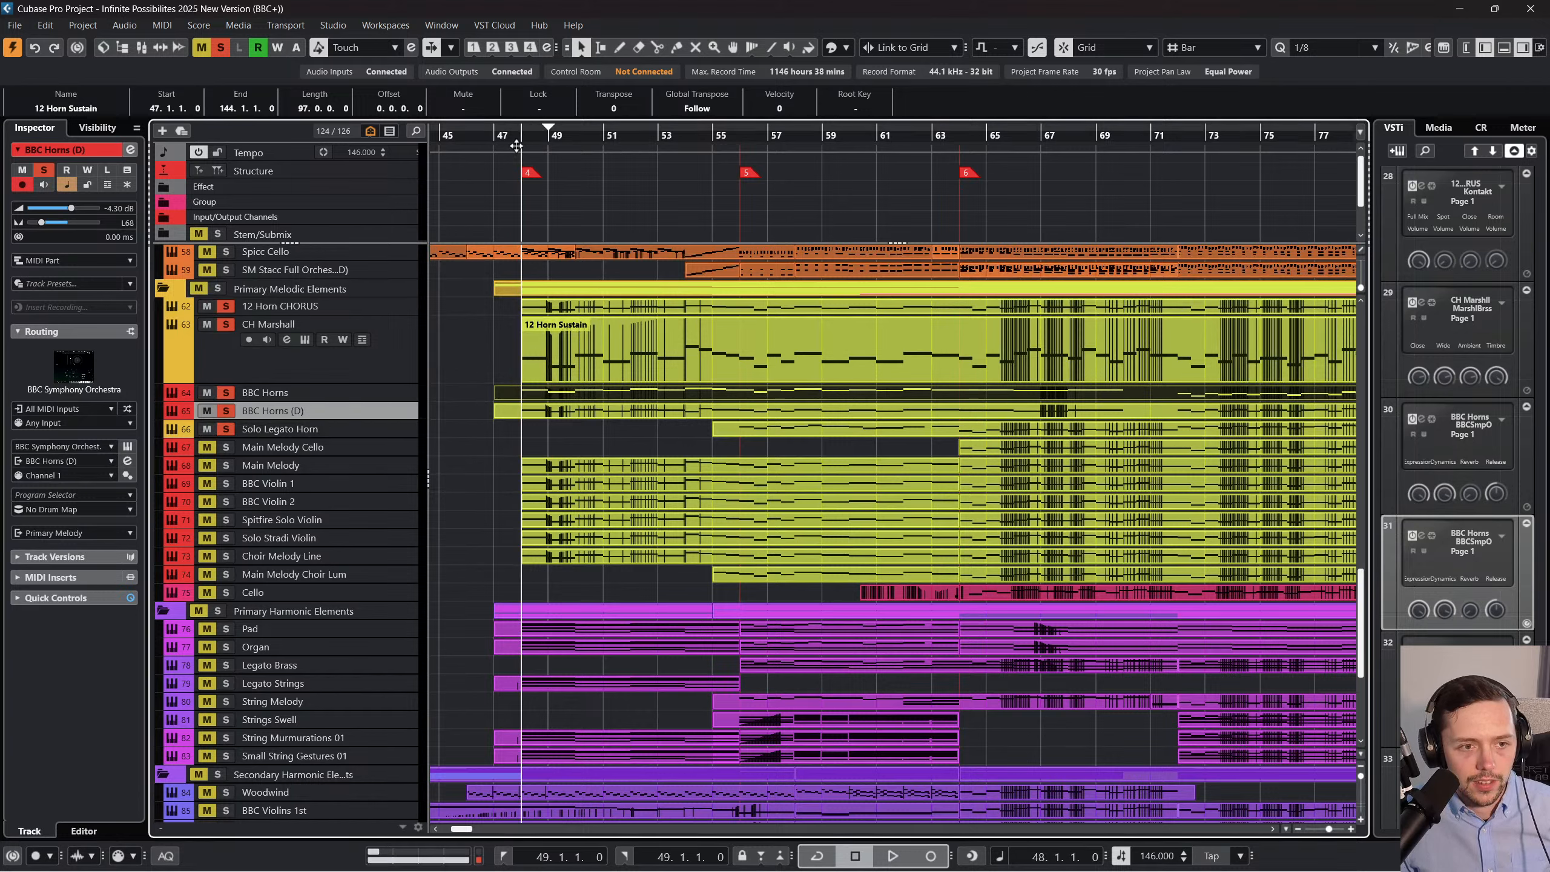
right_click(395, 310)
mouse_move(611, 319)
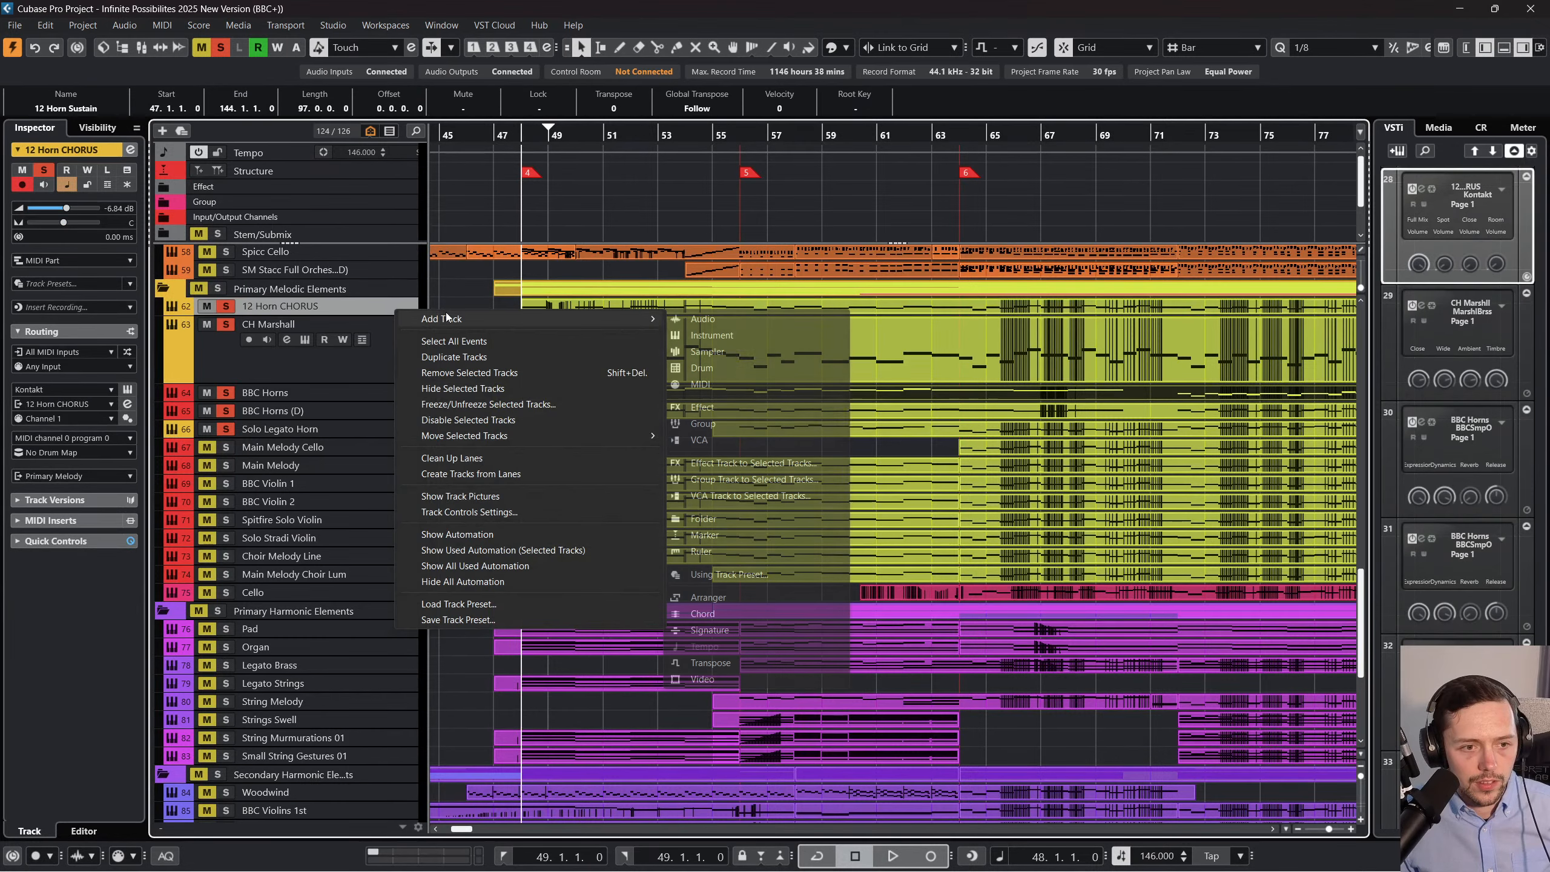
click(712, 429)
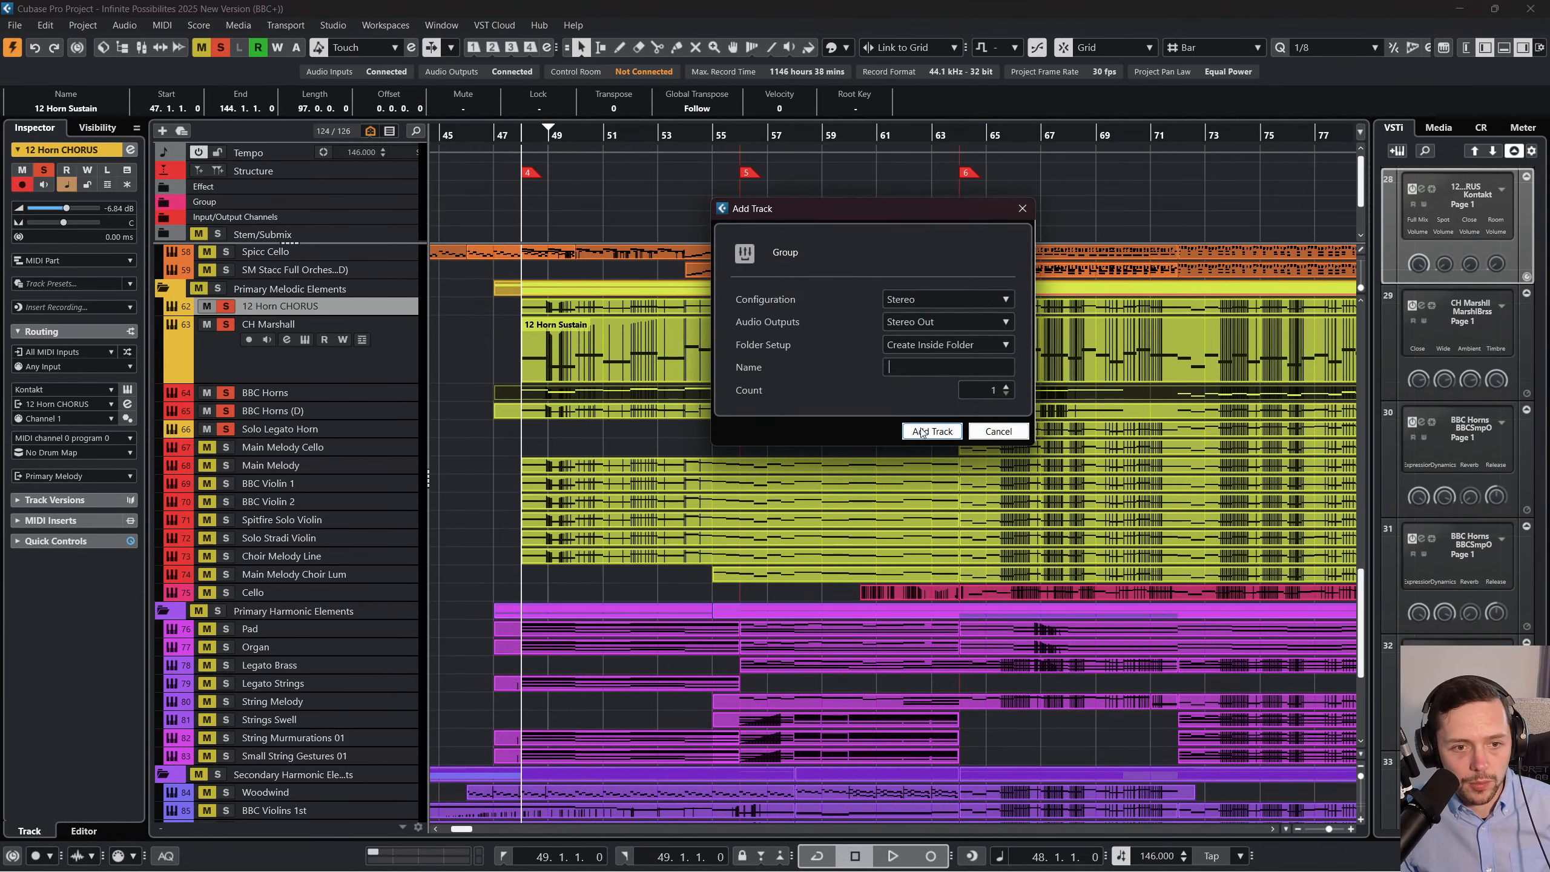
click(1000, 434)
Route the five horn tracks from 12 Horn CHORUS to Solo Legato Horn to a new stereo group track named Brass Melody.
shift+click(390, 431)
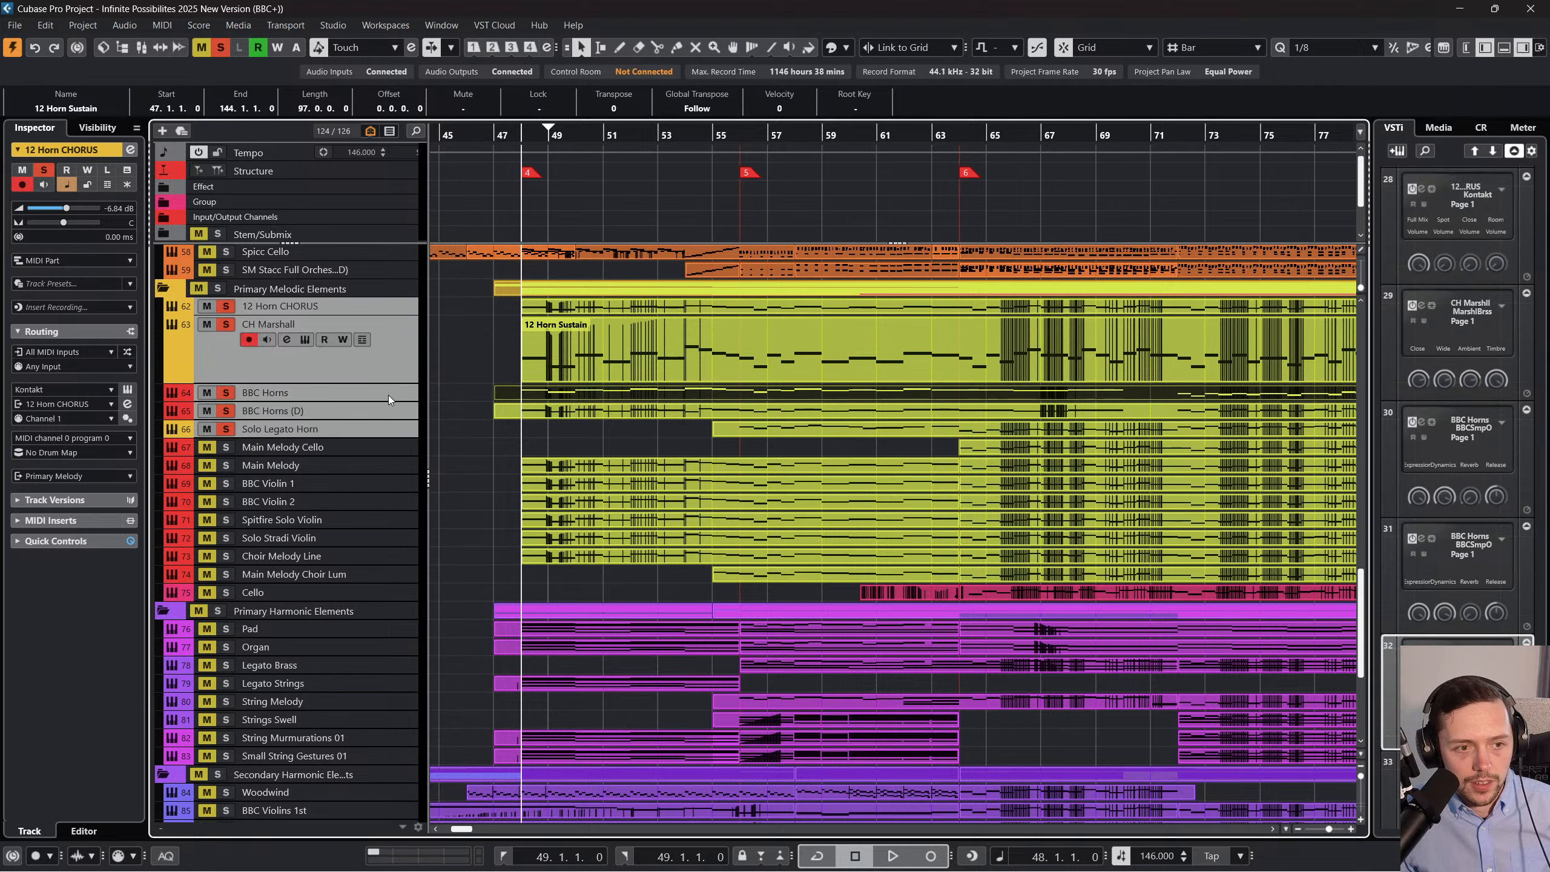
right_click(389, 384)
mouse_move(462, 388)
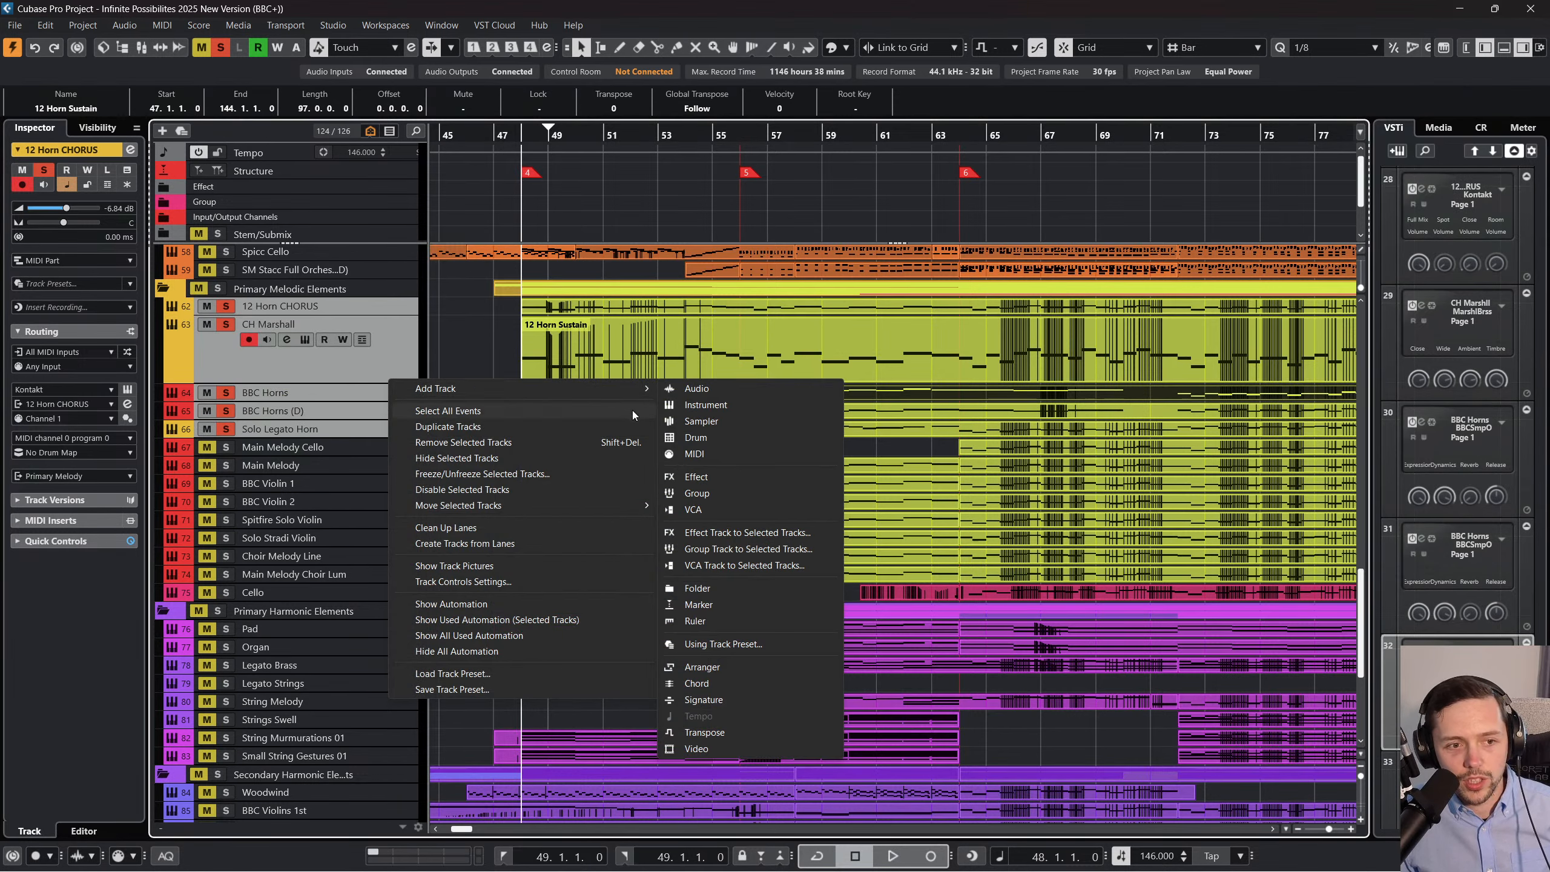
click(767, 551)
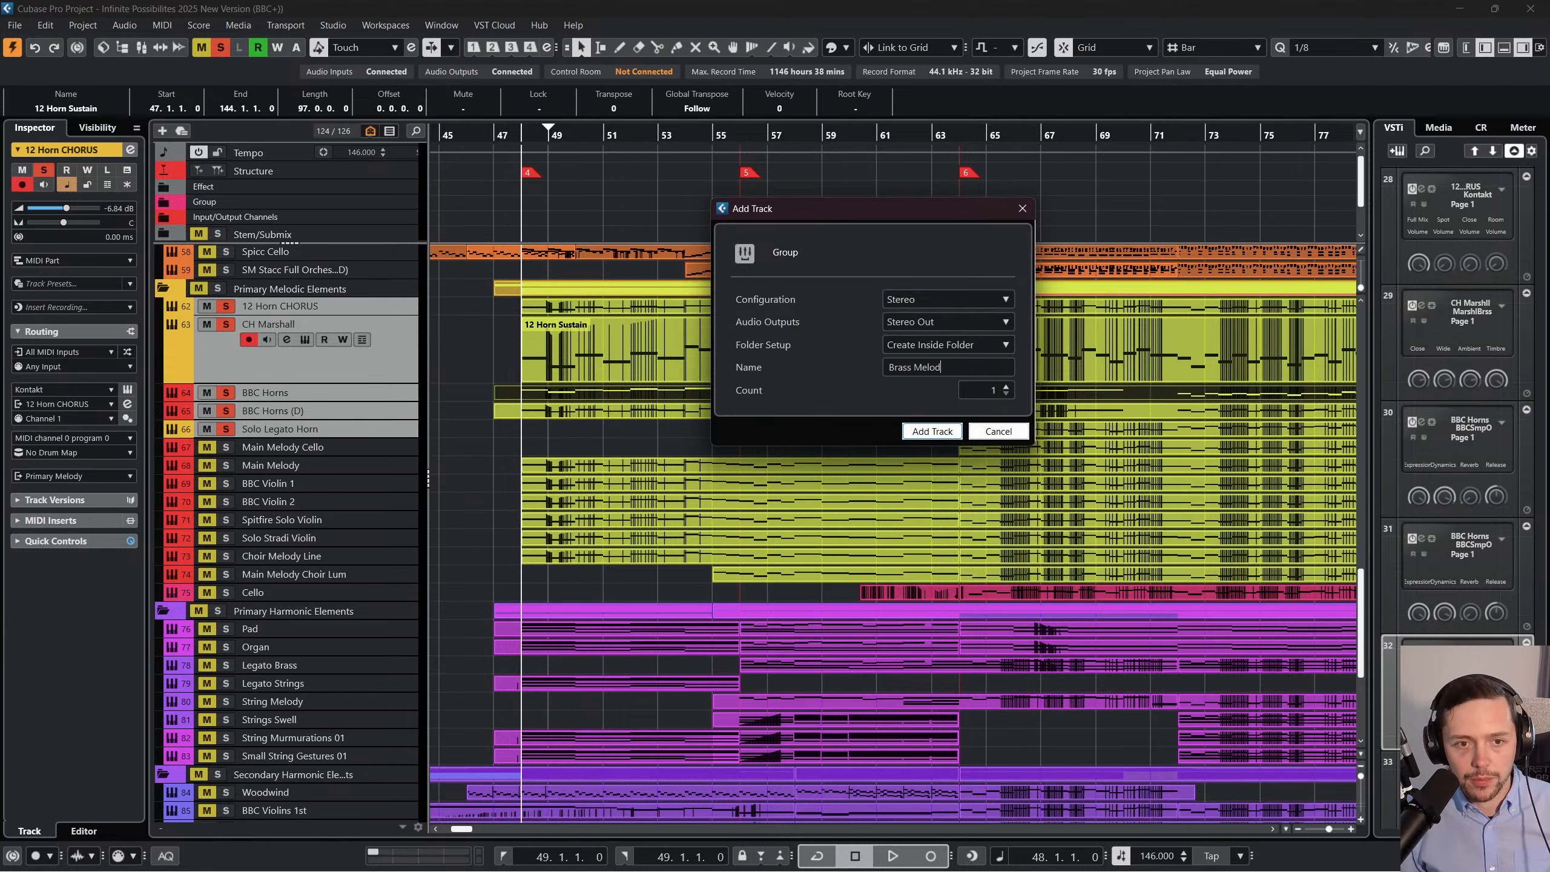
key(Return)
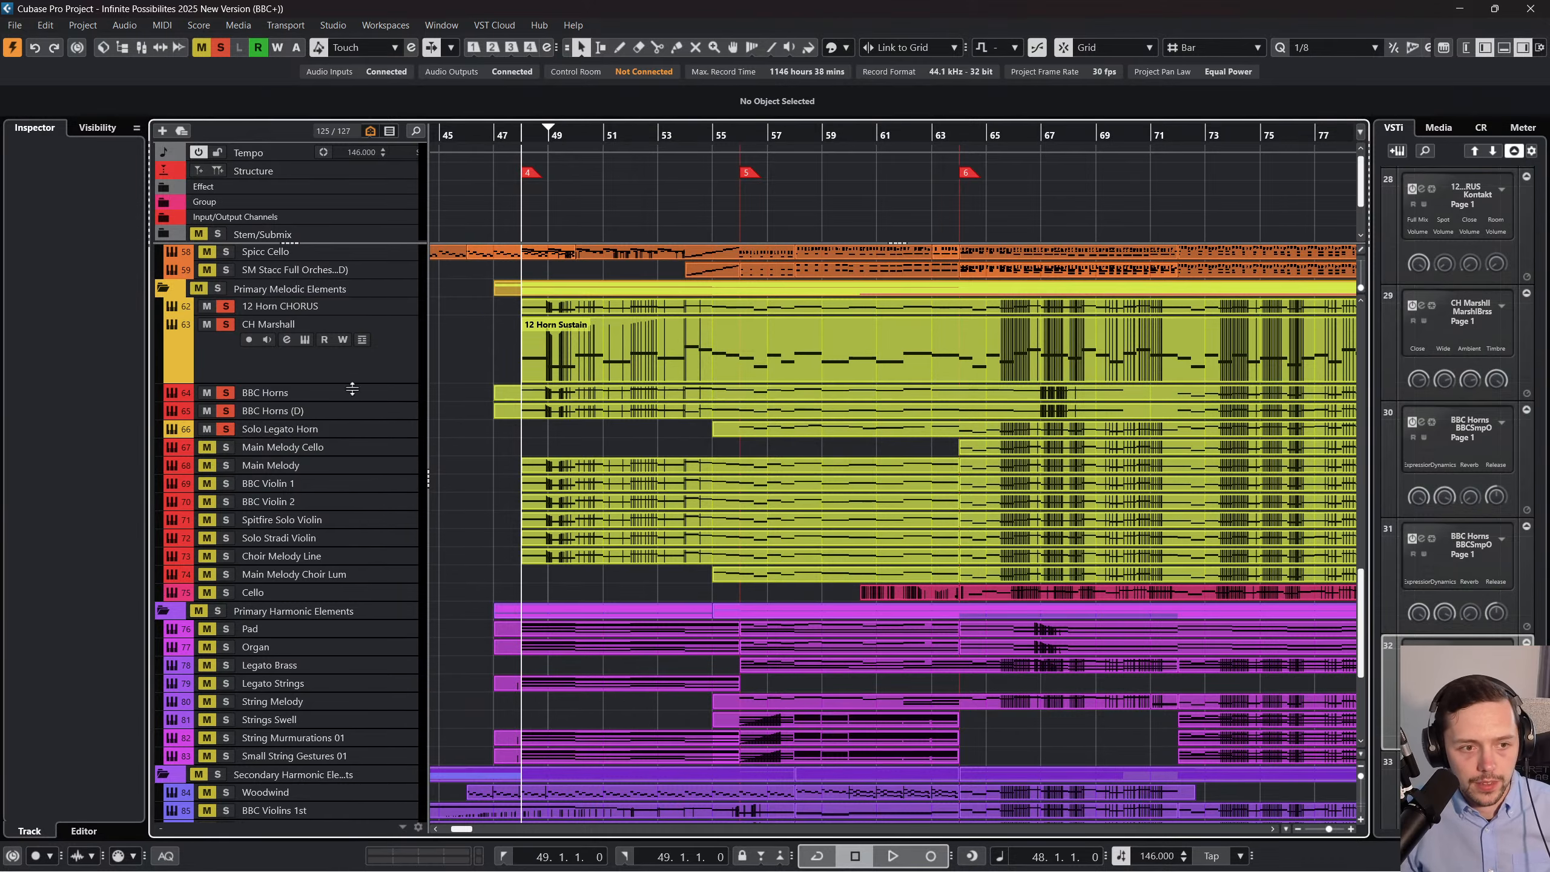
Select all parts on the five horn tracks across the song and colour them green.
scroll(352, 389, down, 5)
scroll(401, 733, up, 10)
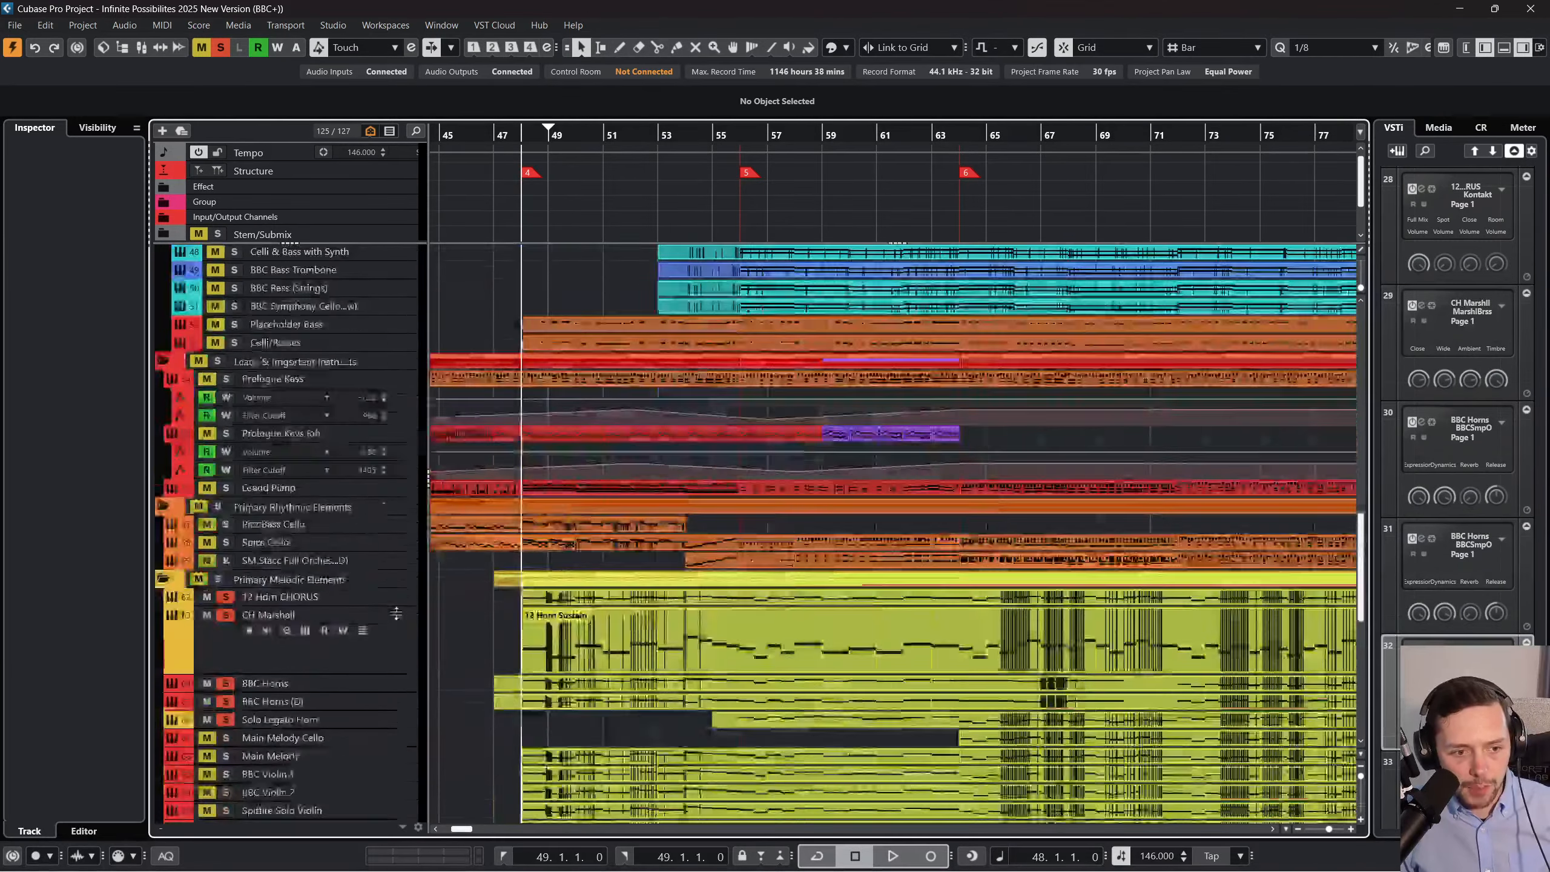
scroll(396, 613, down, 3)
click(400, 482)
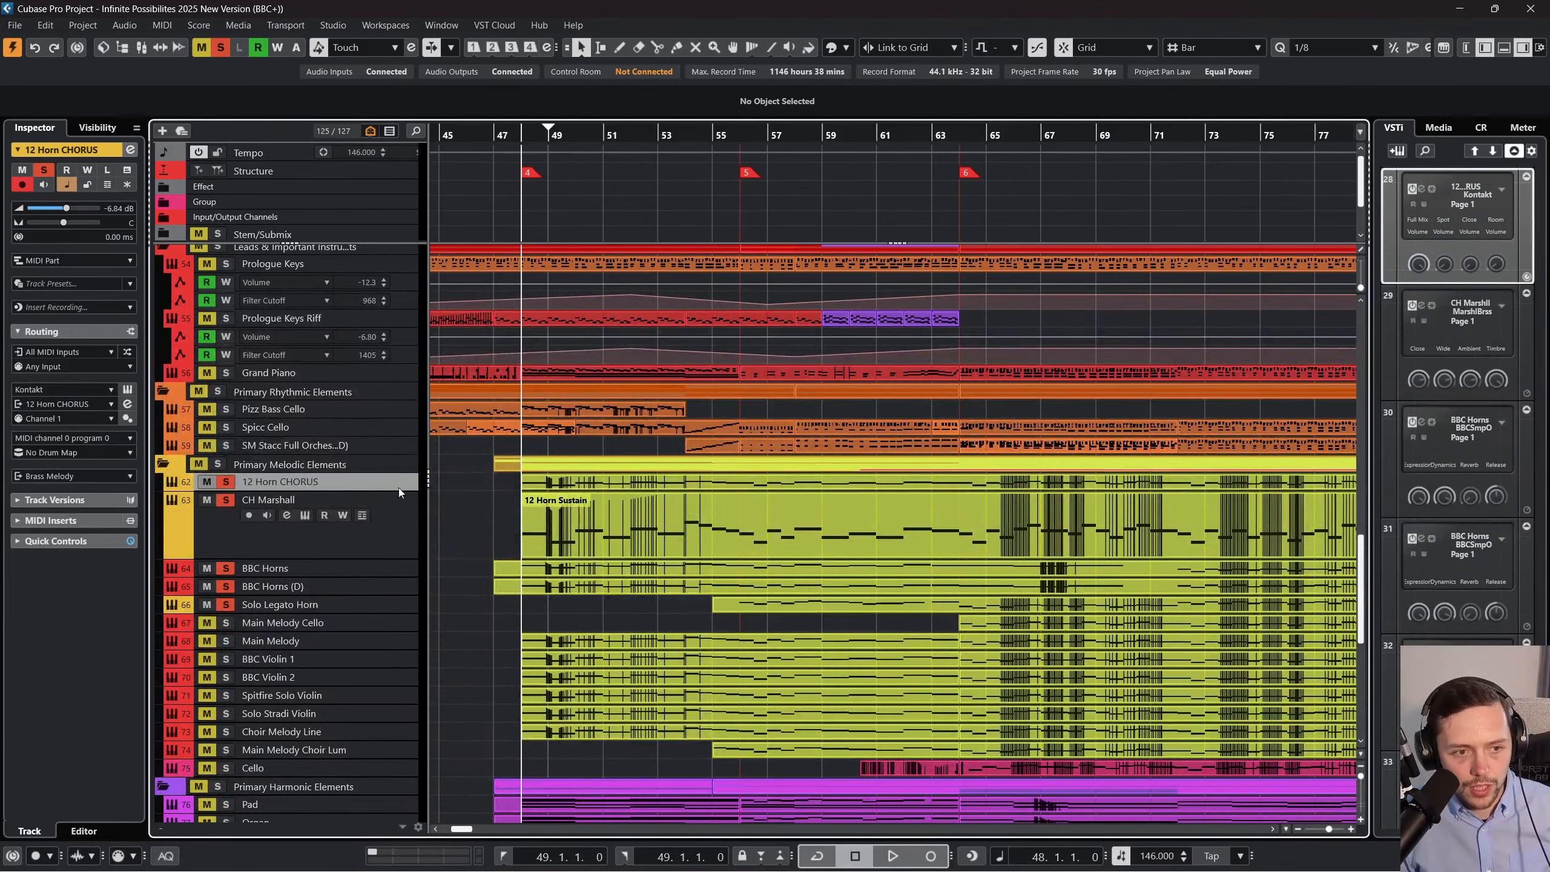
shift+click(412, 604)
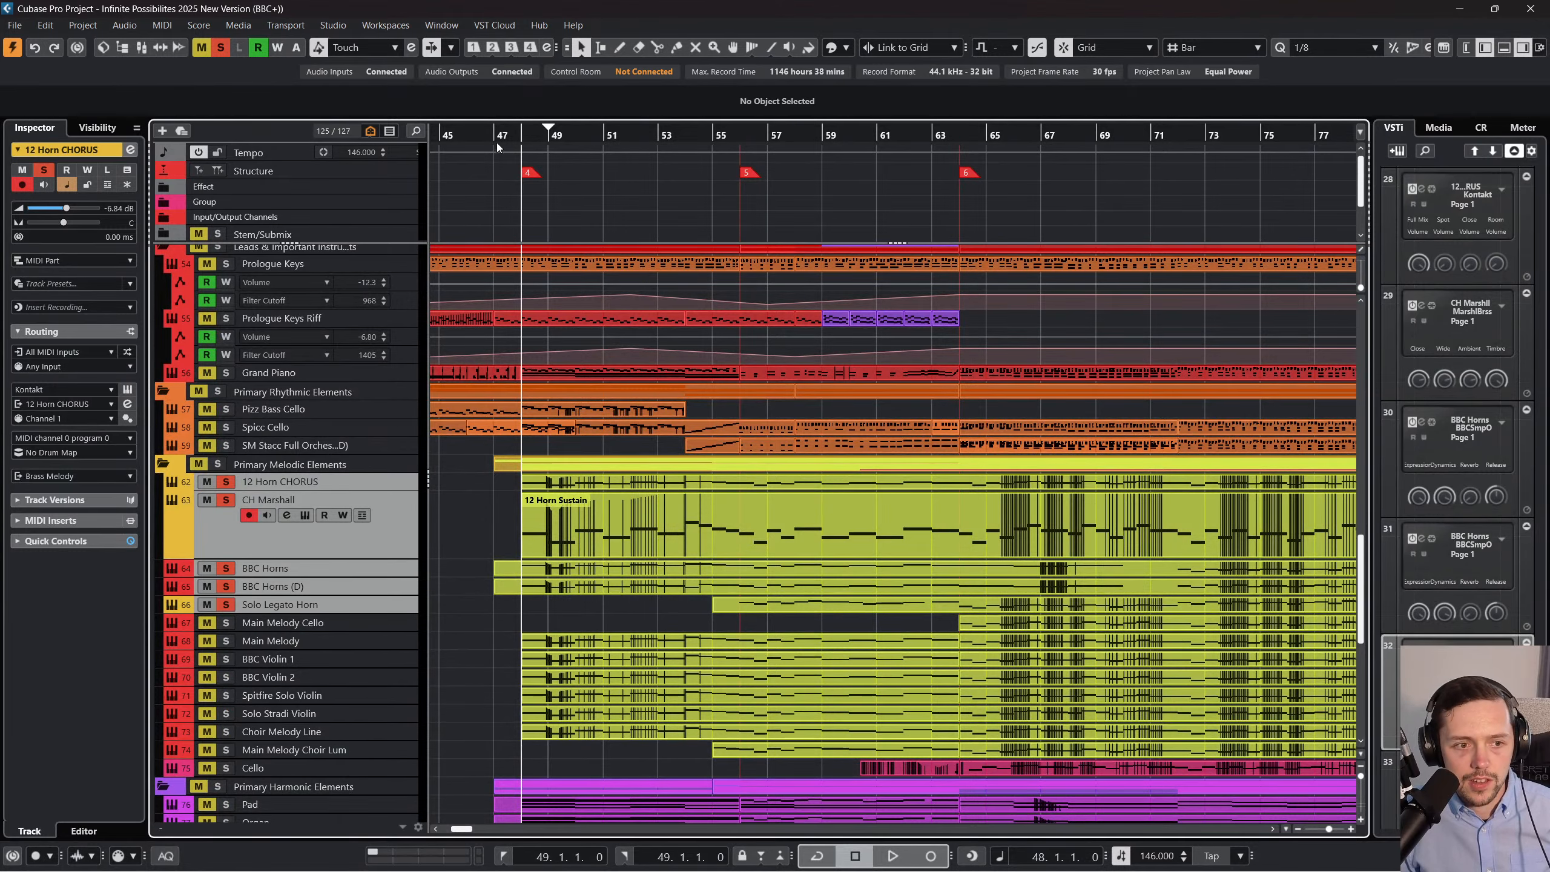
drag(496, 138, 419, 107)
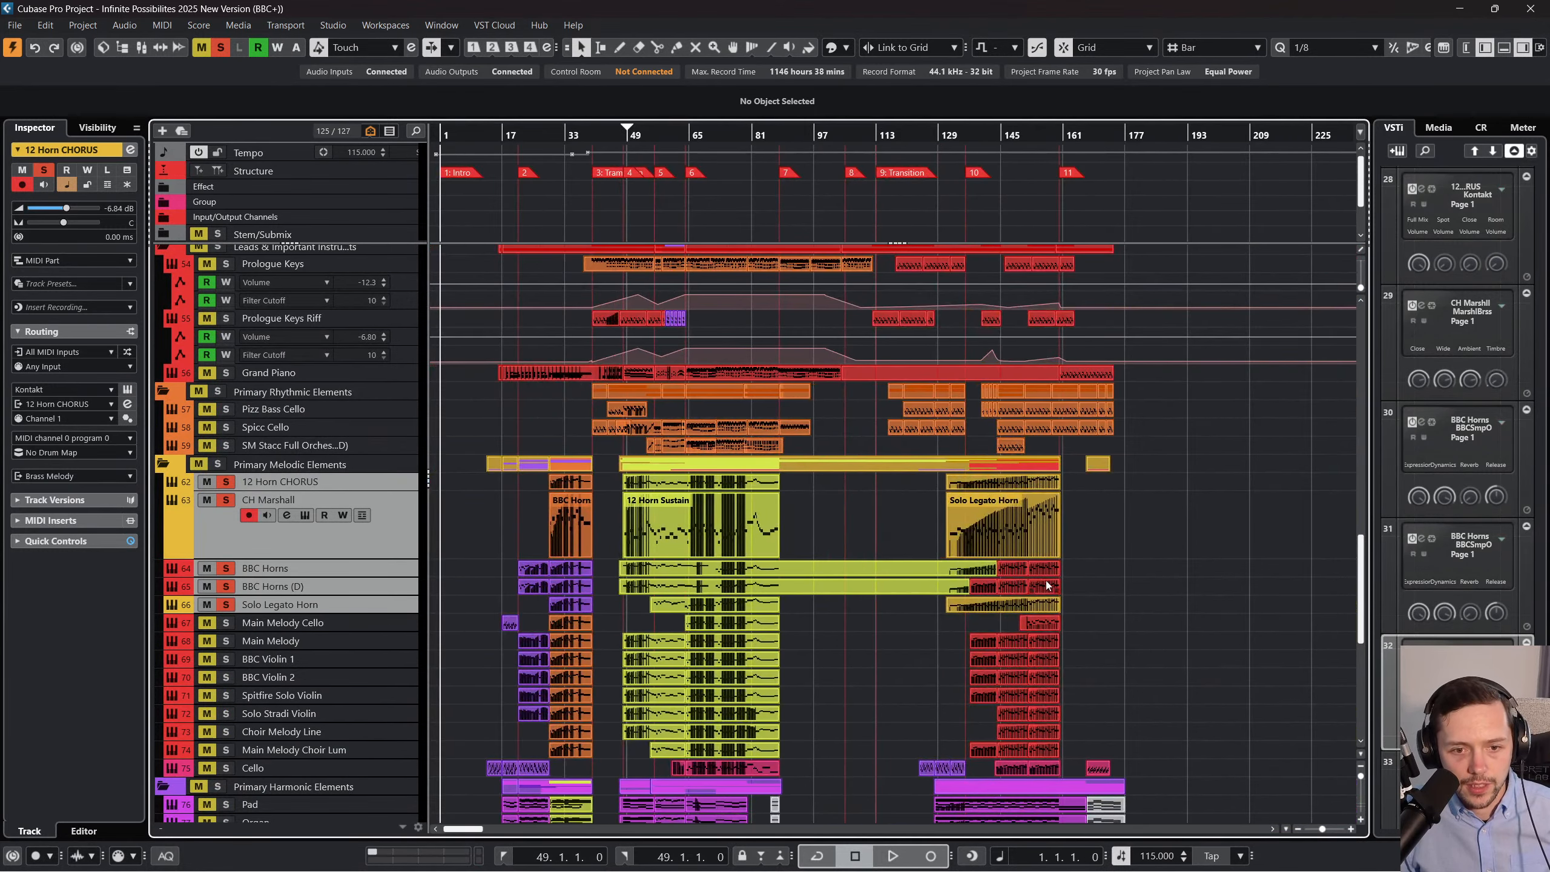
drag(1092, 612, 429, 475)
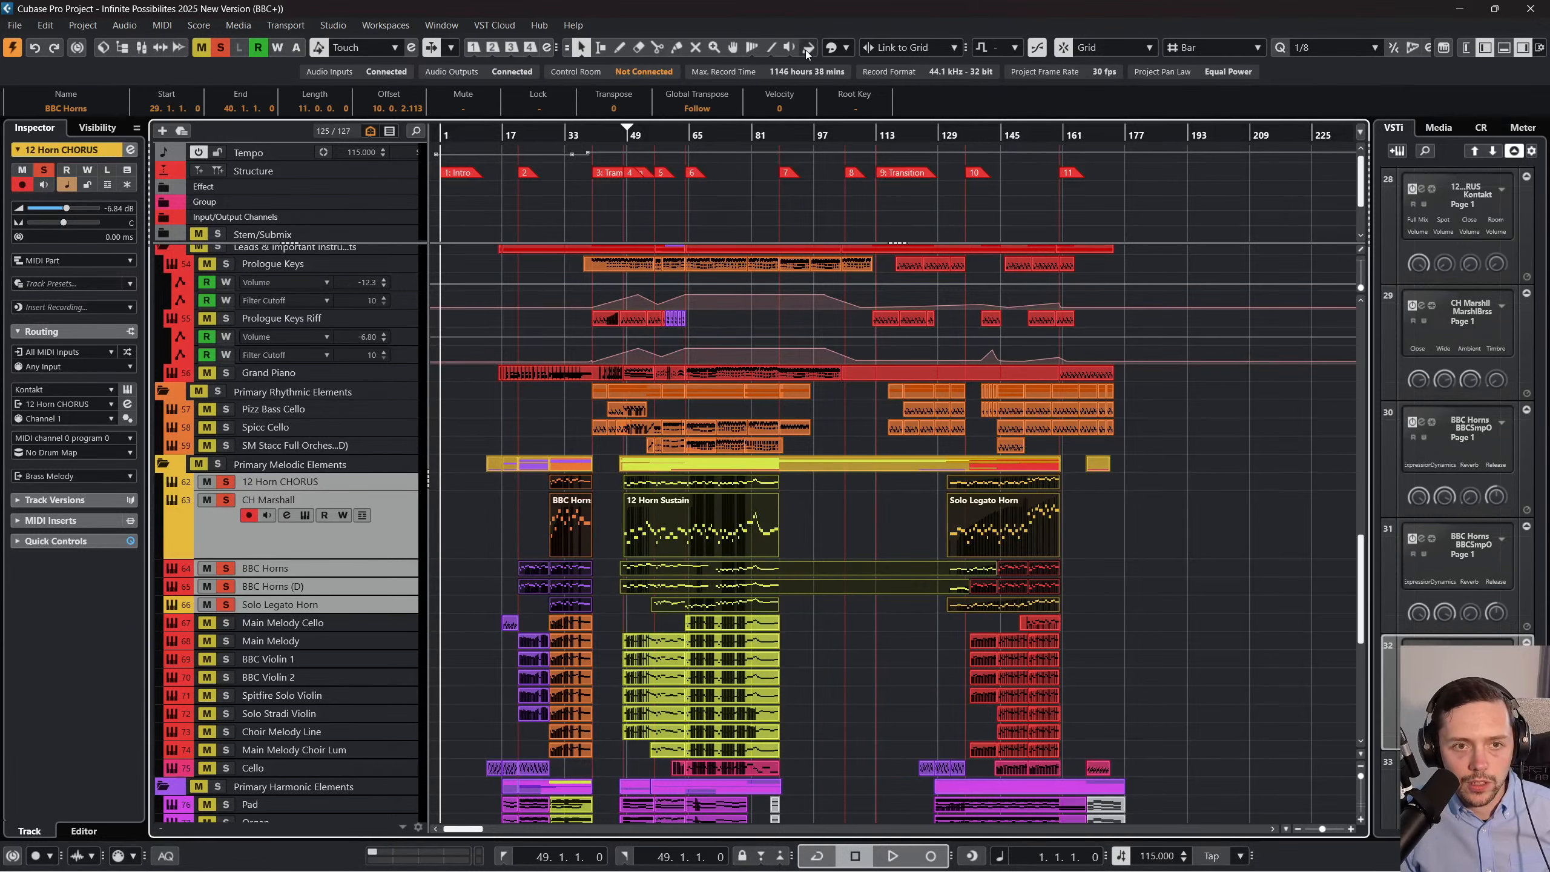
click(835, 50)
click(965, 114)
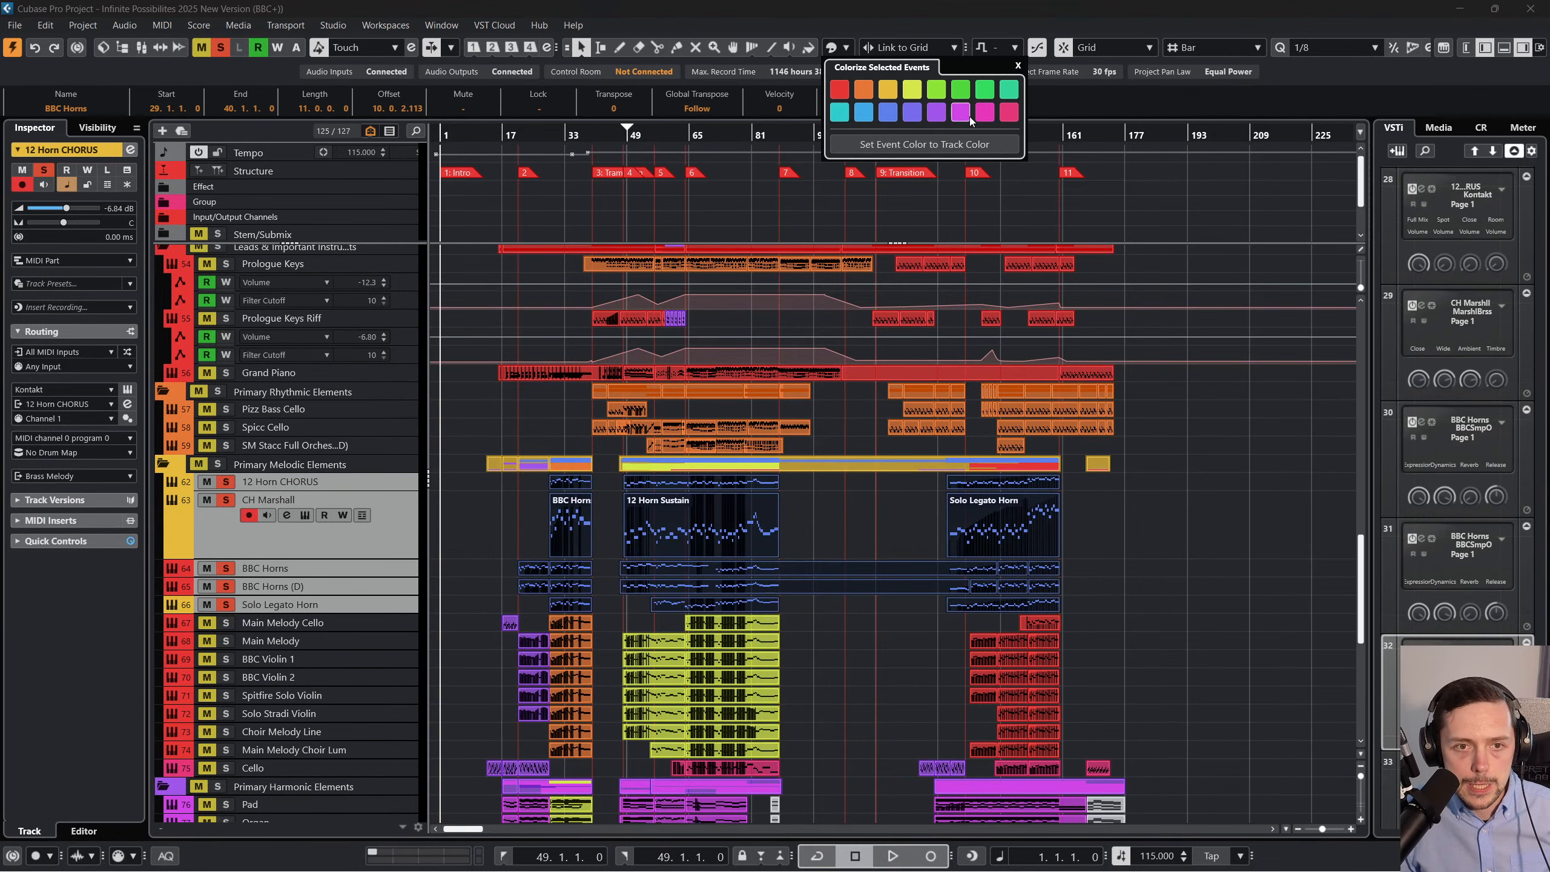
click(987, 94)
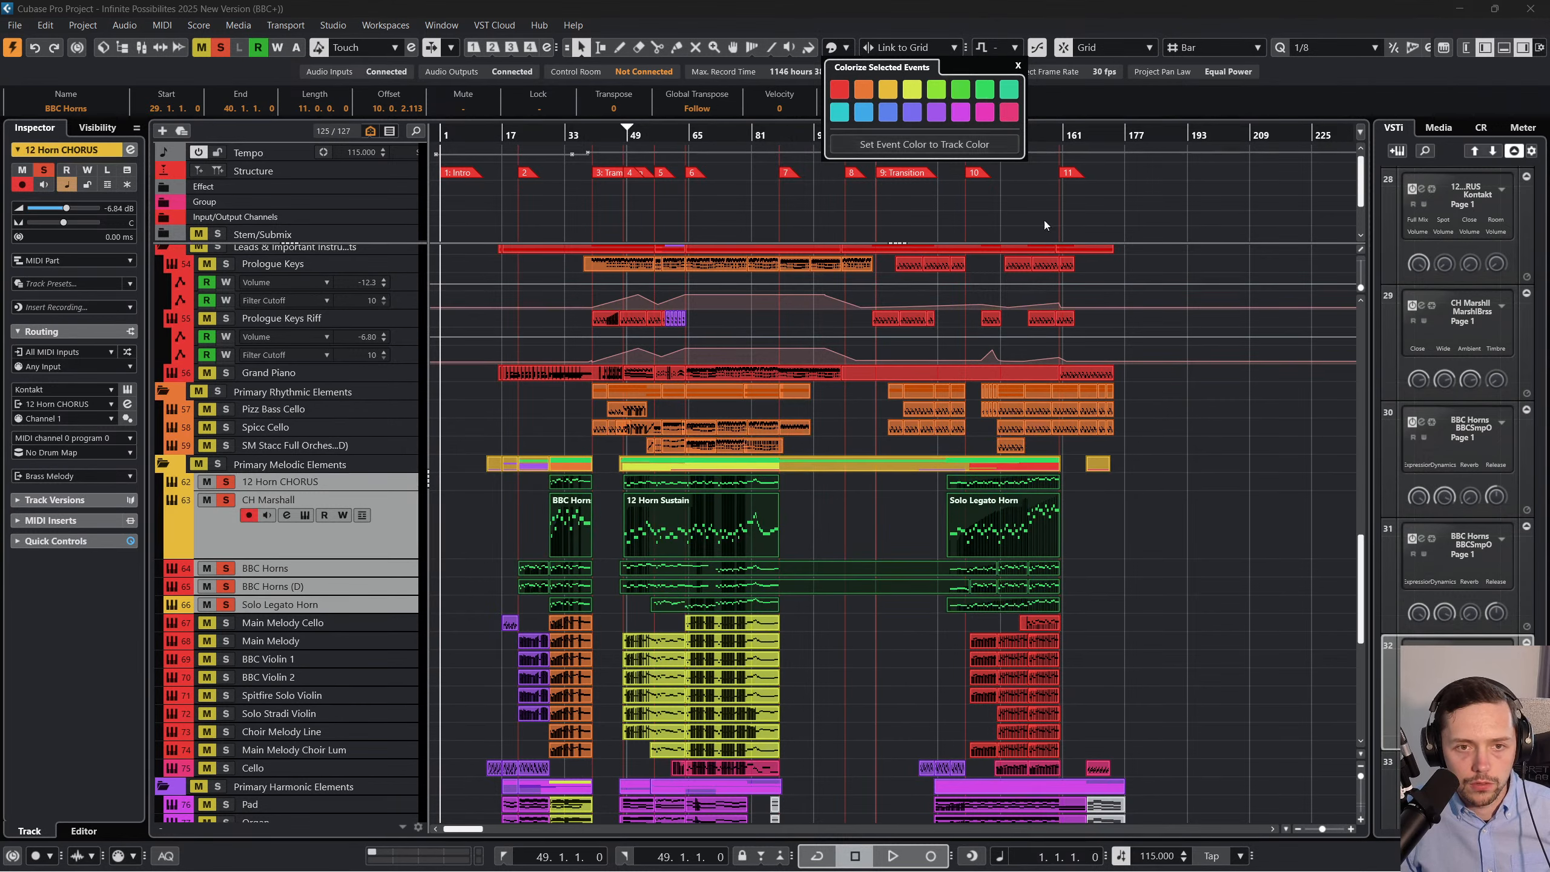
click(1181, 537)
Colour the five horn tracks from 12 Horn CHORUS to Solo Legato Horn teal.
click(569, 140)
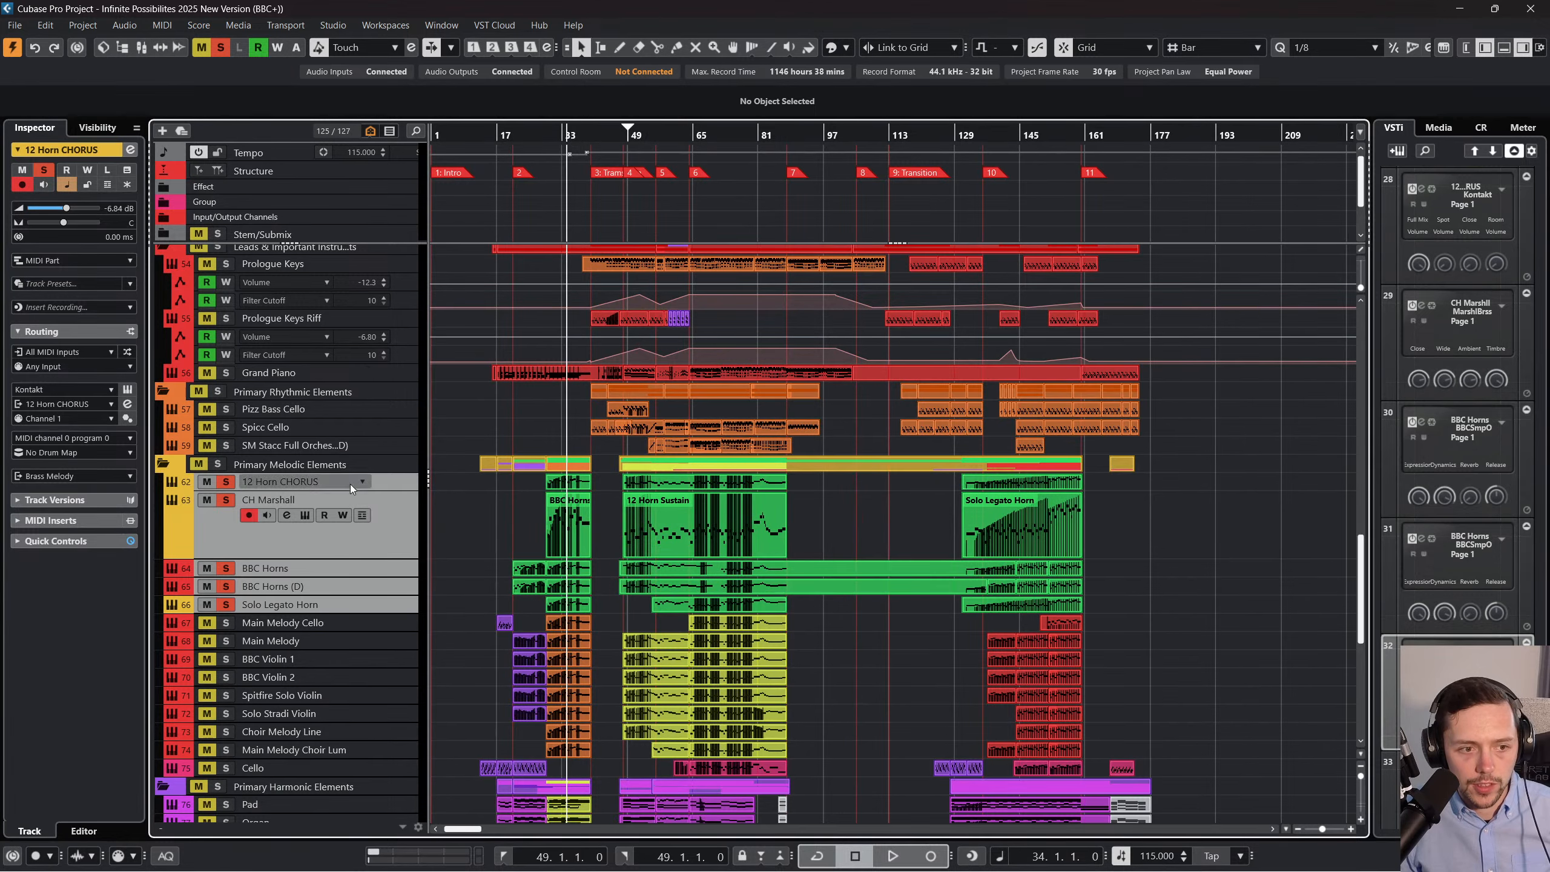
click(372, 485)
shift+click(388, 605)
click(832, 47)
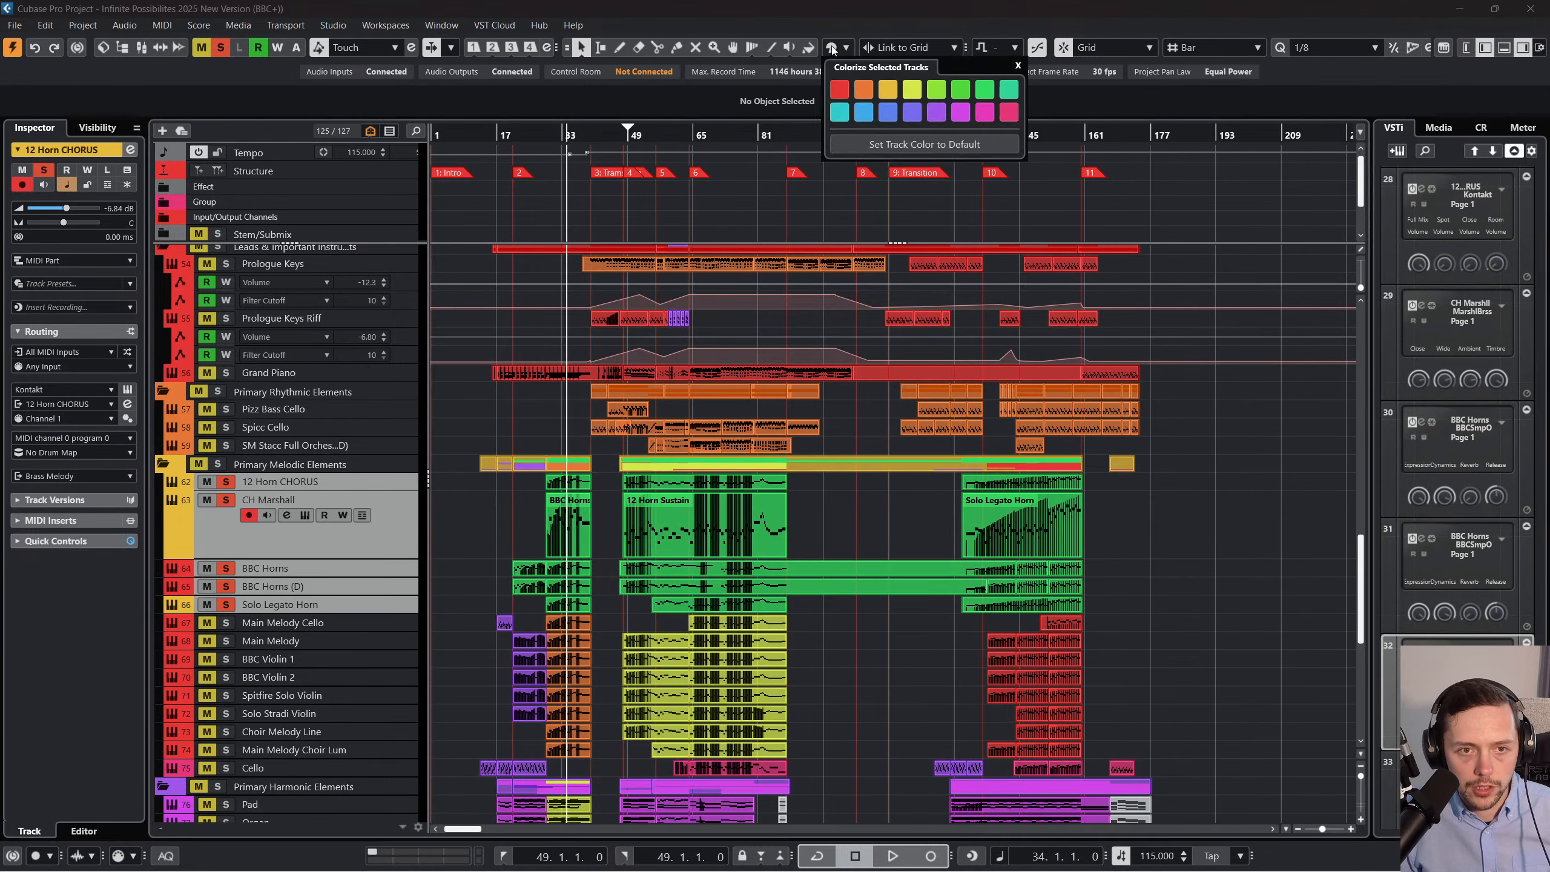
click(985, 91)
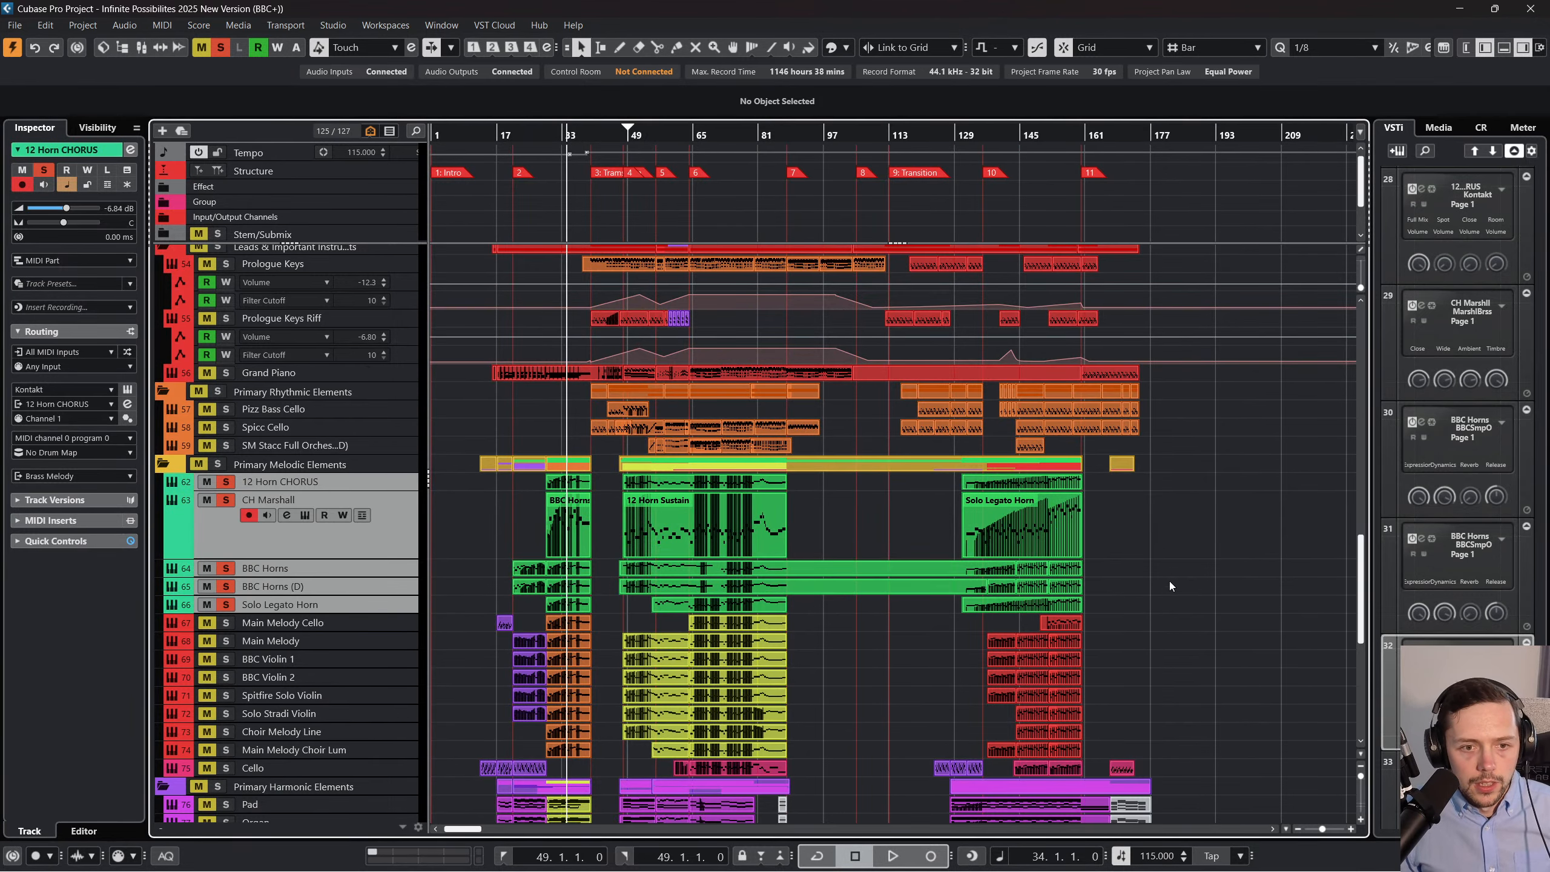
Recolour all parts on the five horn tracks teal to match their tracks, and return to the Object Selection tool.
drag(1148, 604, 476, 489)
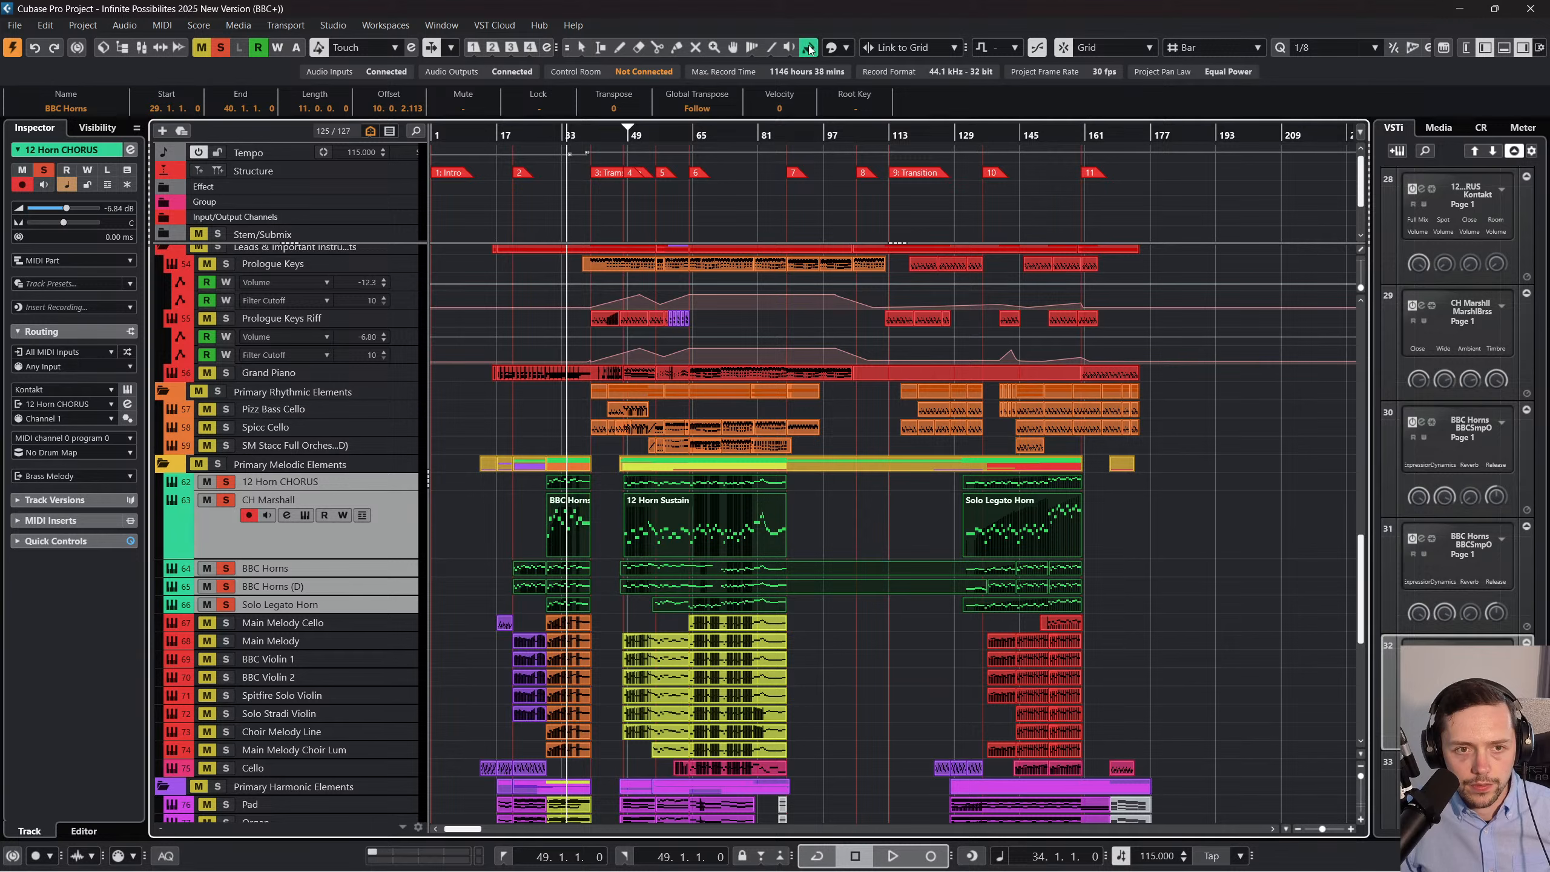
click(846, 49)
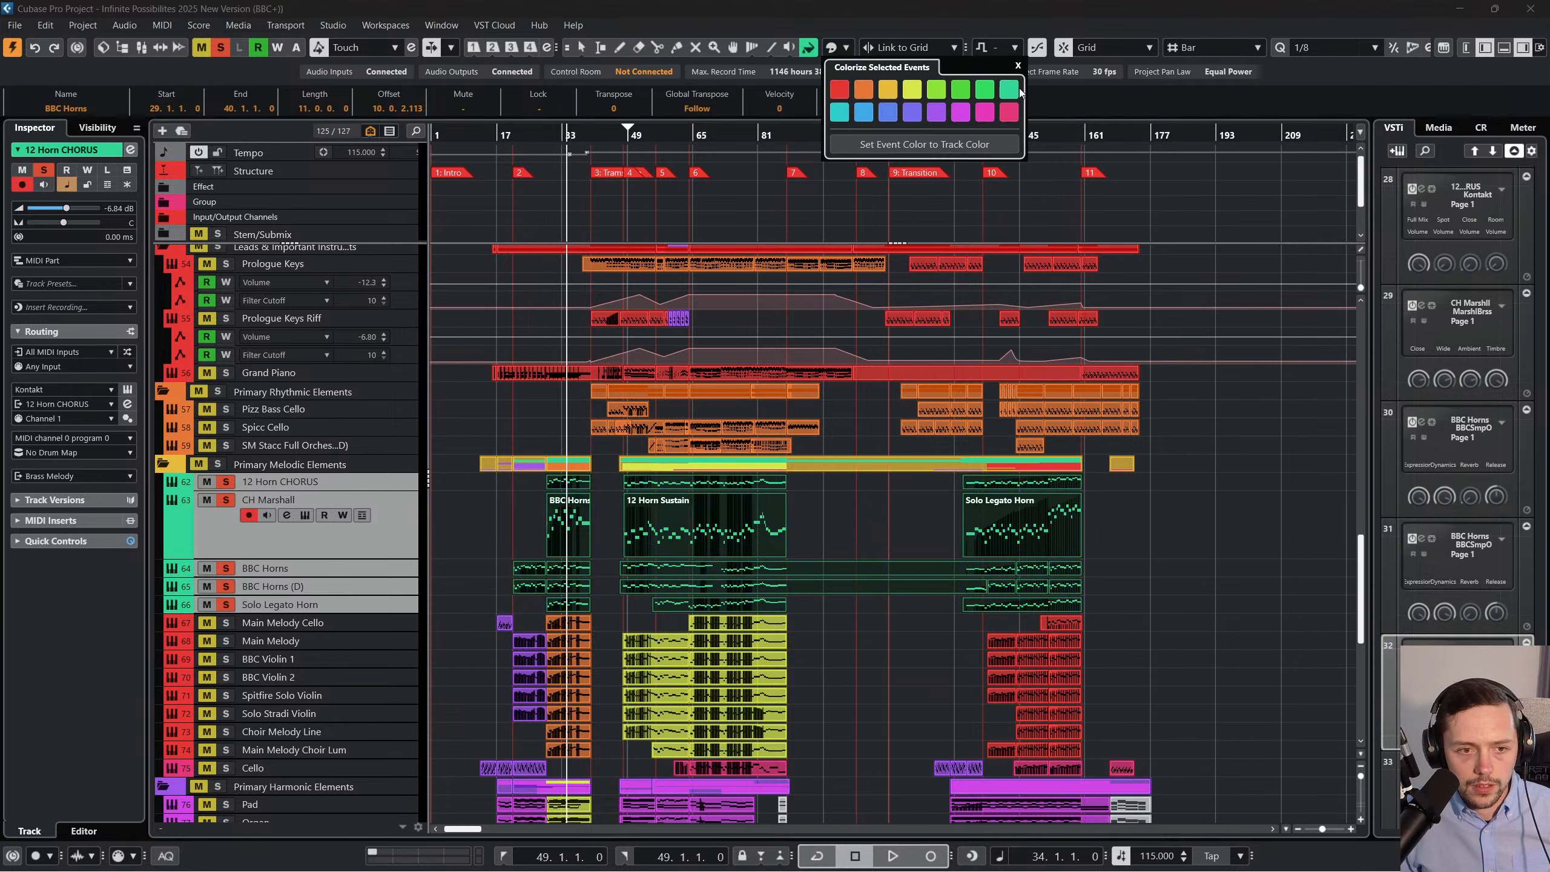
click(1243, 597)
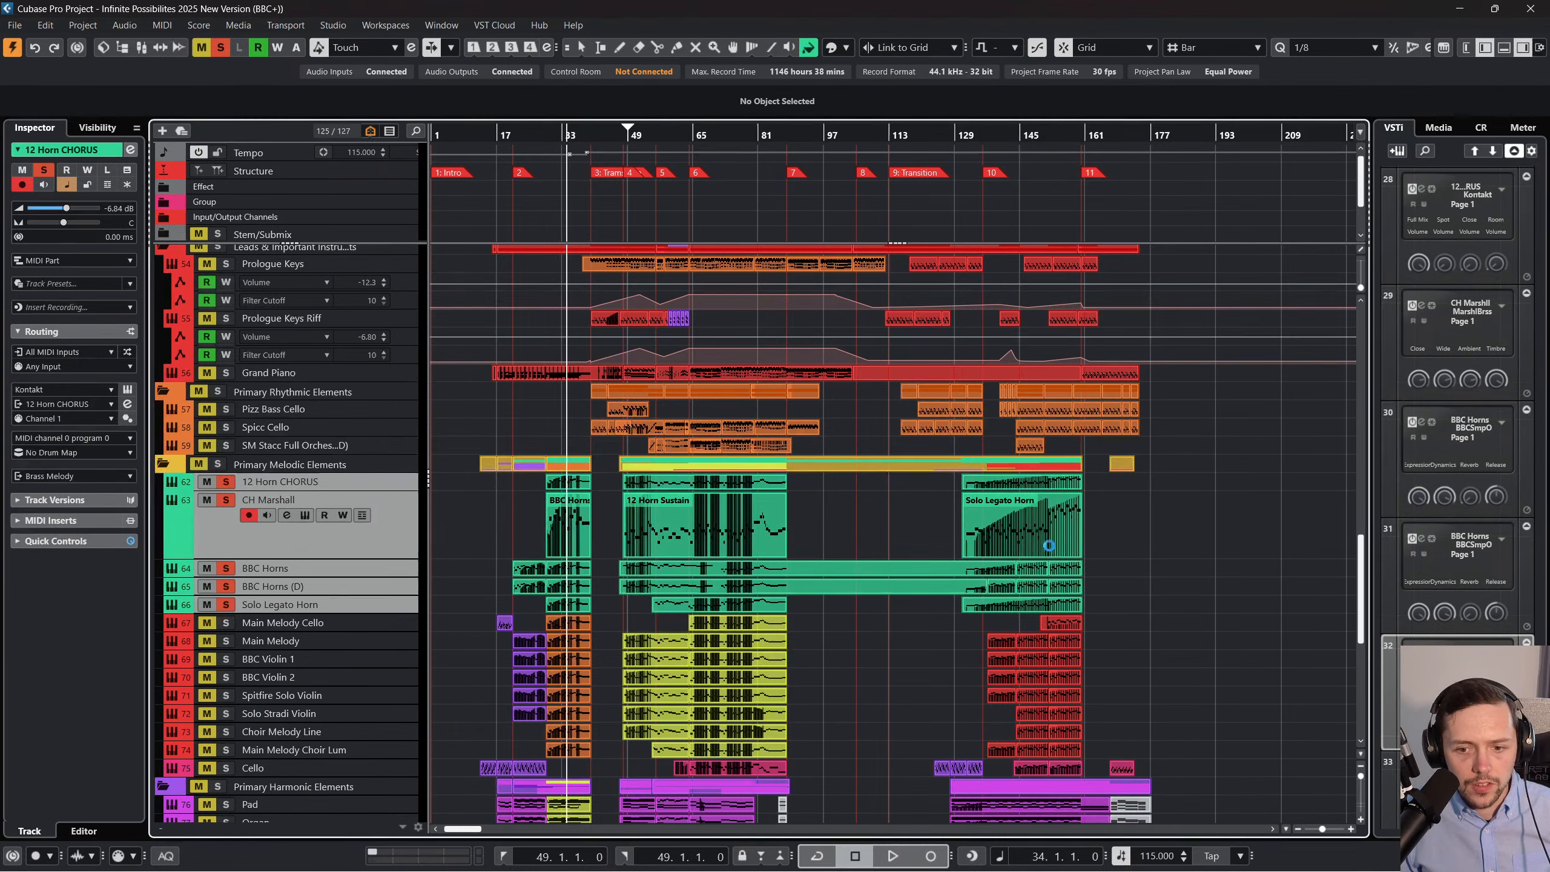
right_click(834, 514)
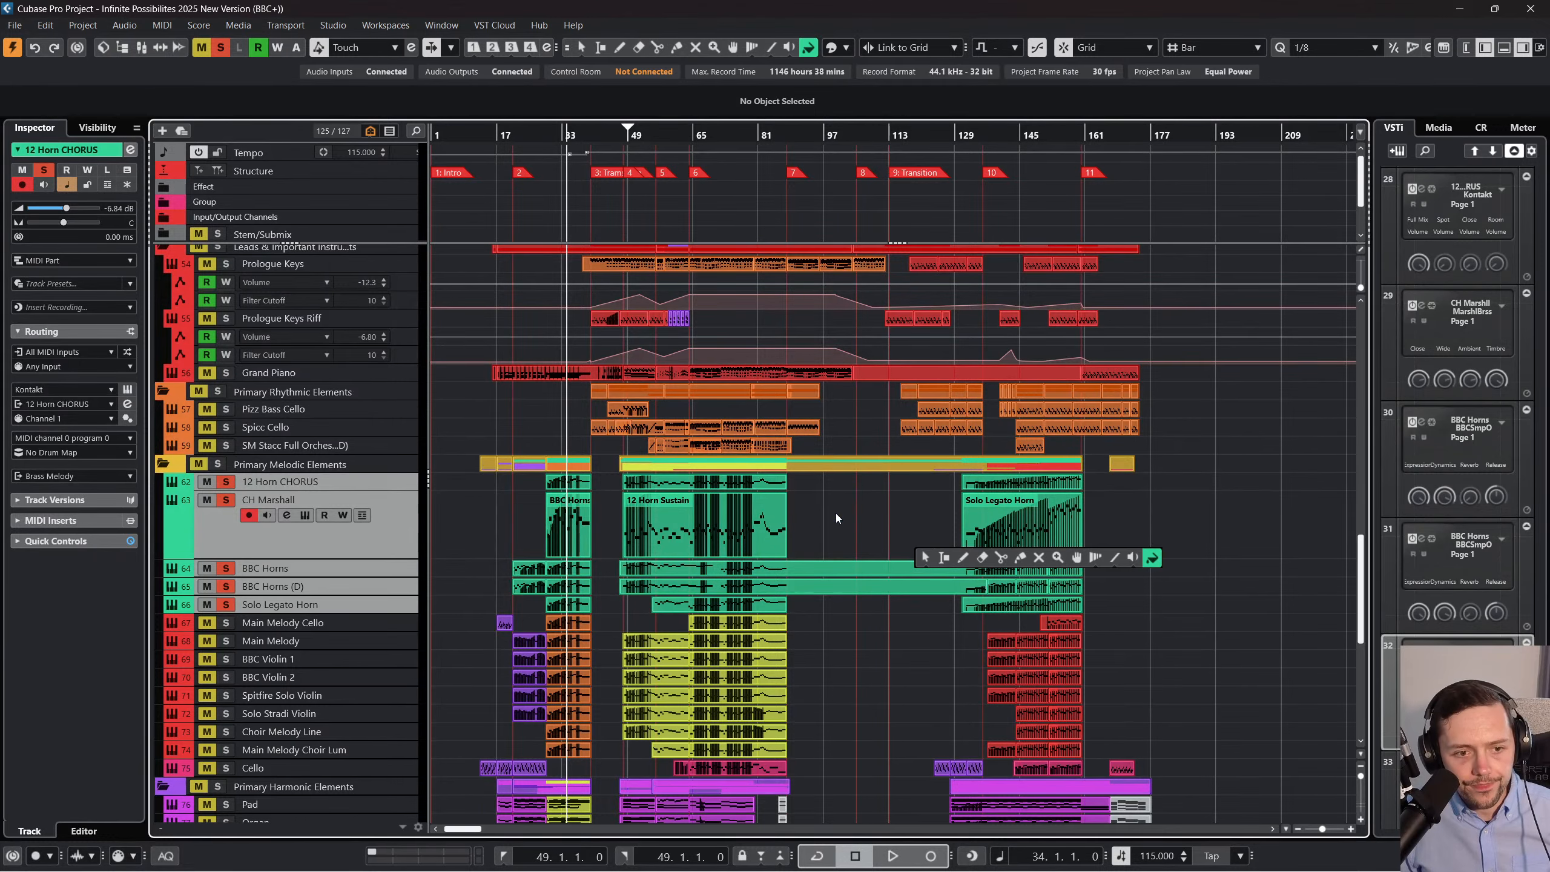
key(1)
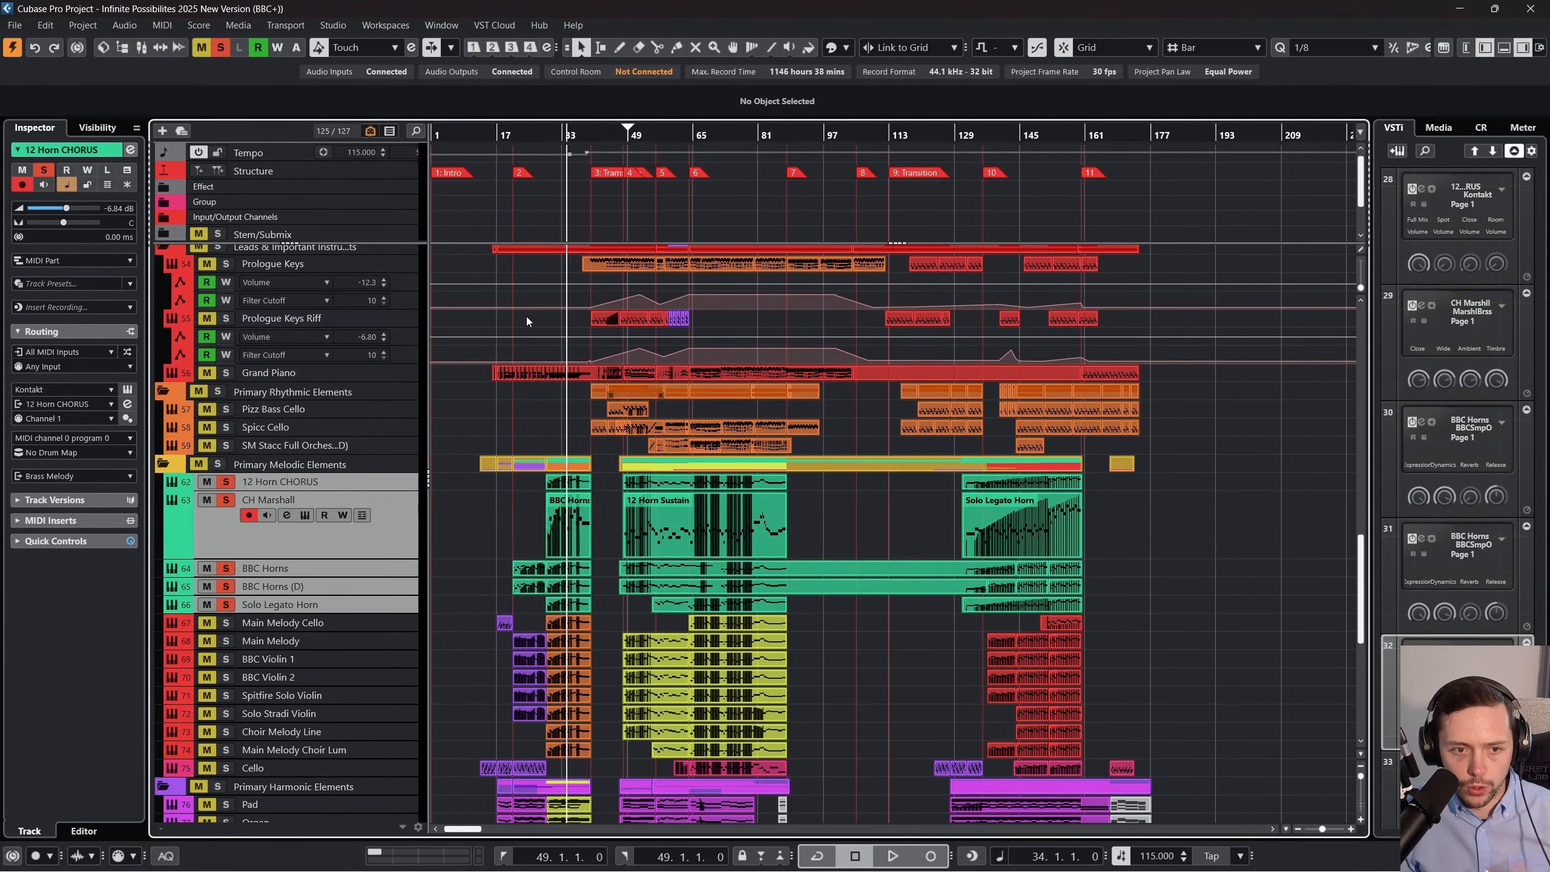
Play the soloed horn tracks together from about bar 48.
drag(522, 133, 519, 155)
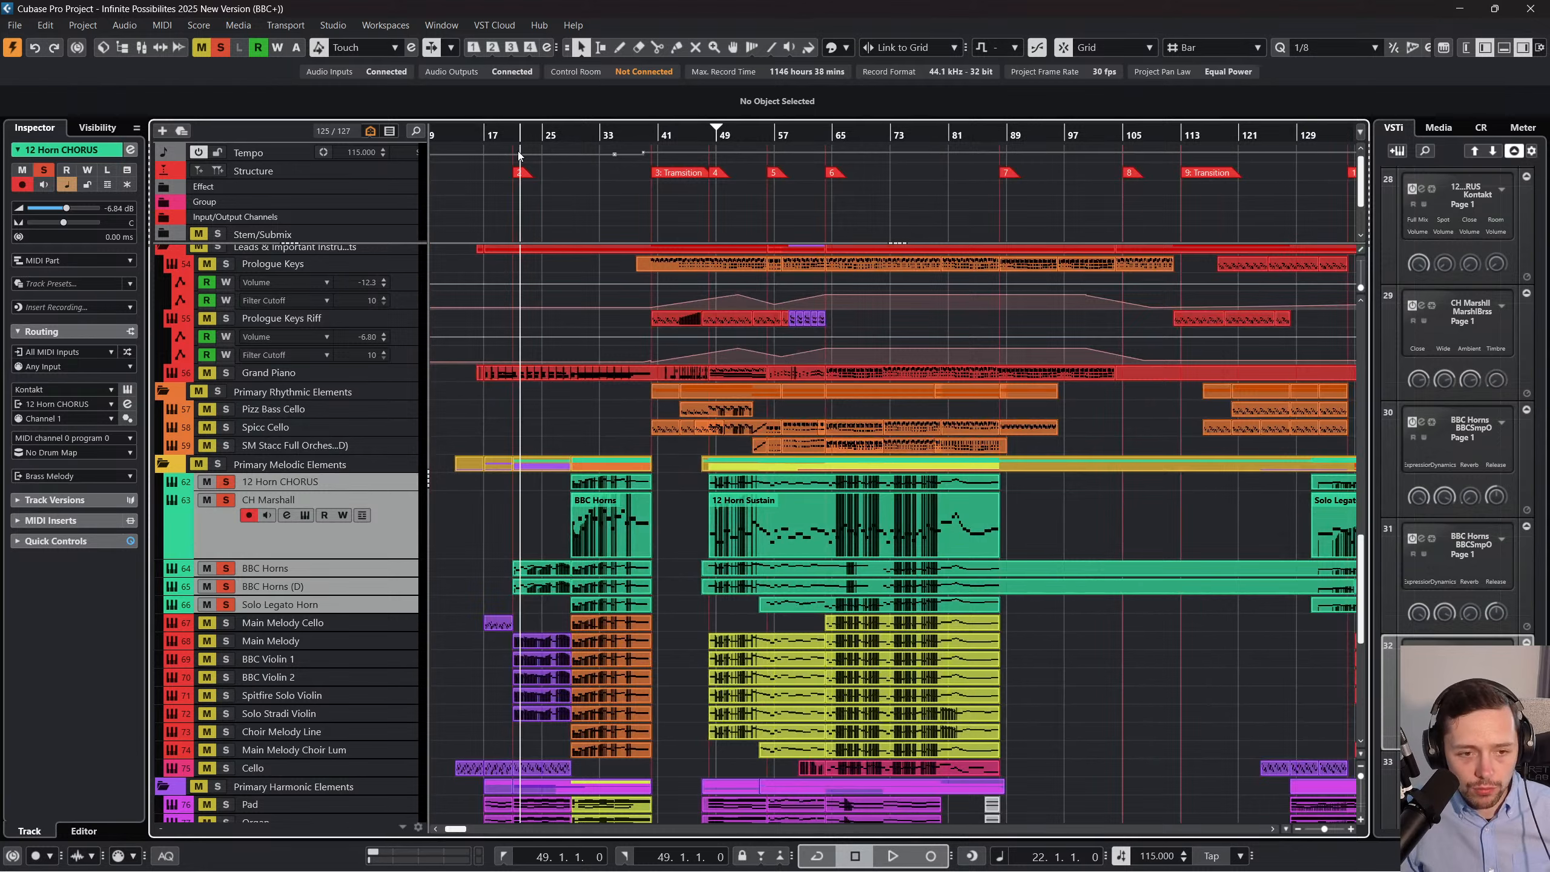
drag(702, 134, 708, 134)
key(space)
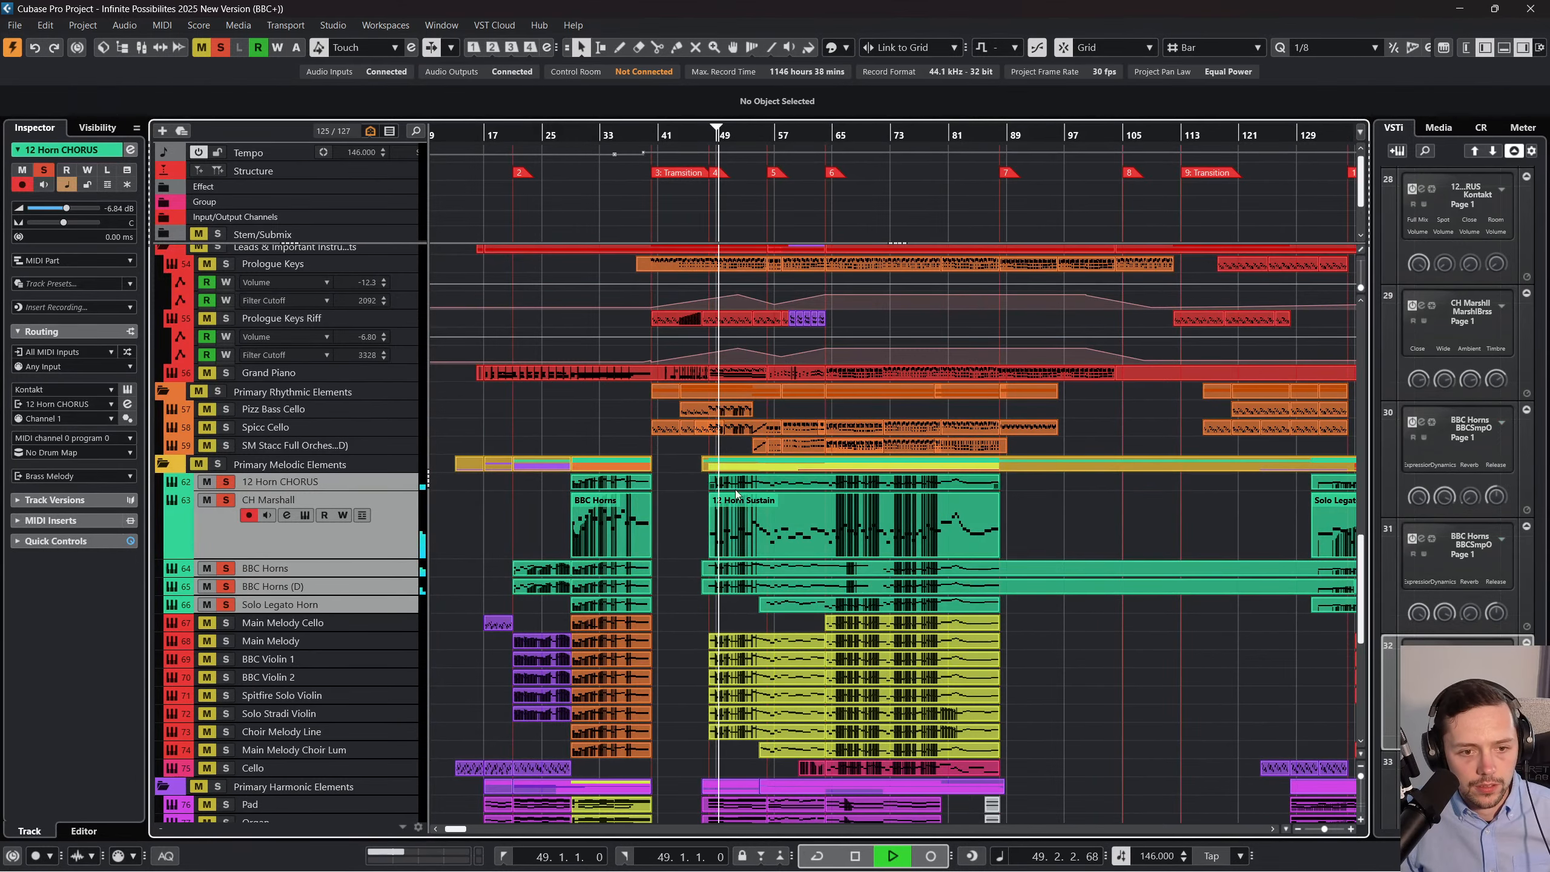
Lower the BBC Horns (D) track's volume to -5.71 dB in the mixer, and return to the project.
click(386, 589)
key(F3)
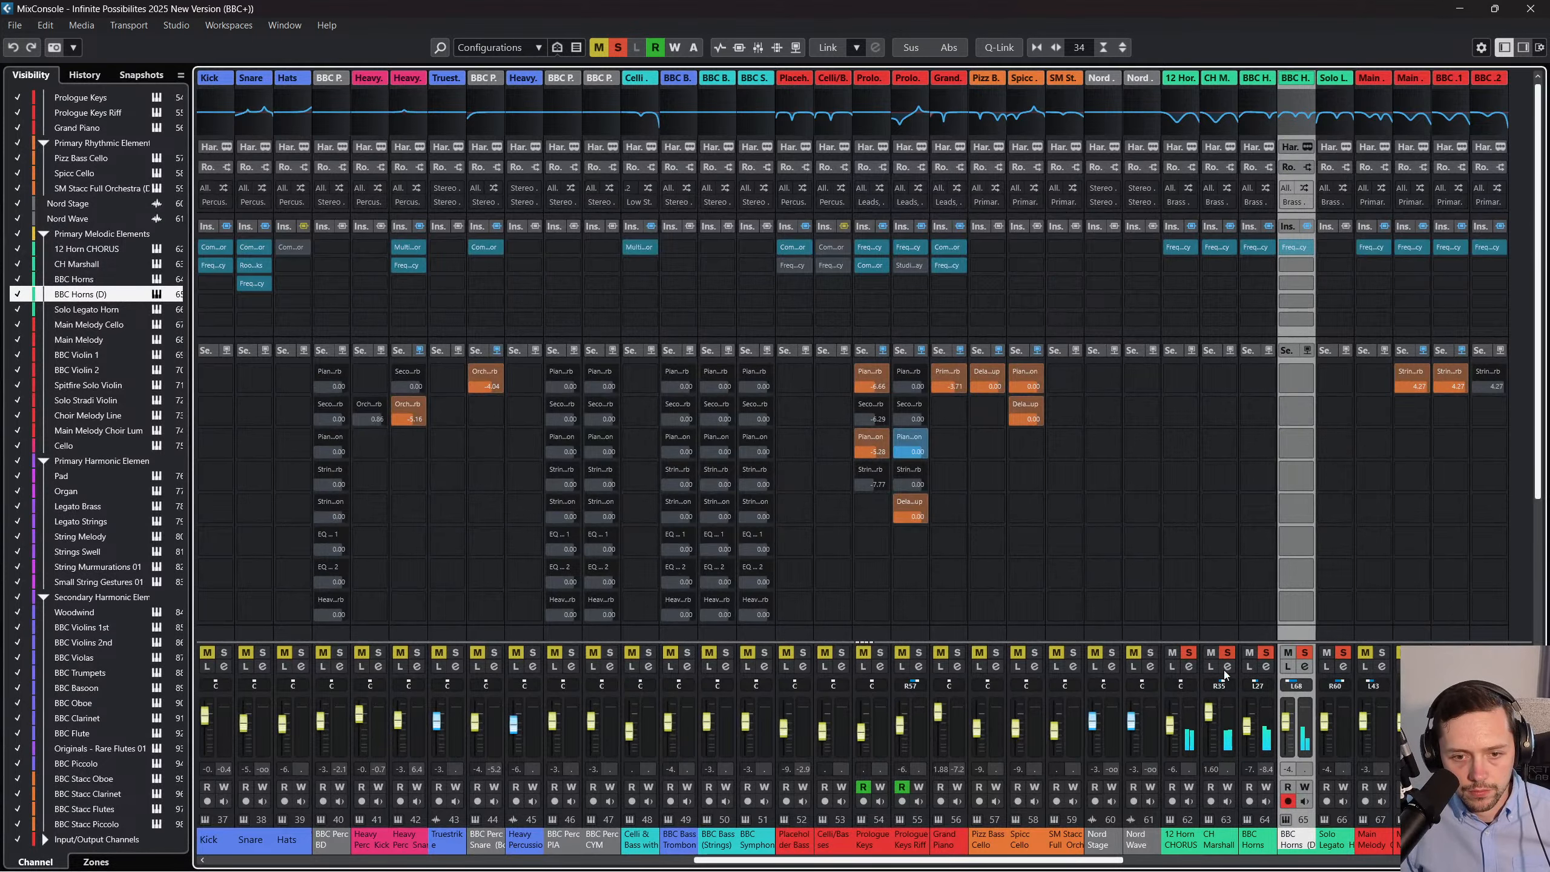
scroll(1209, 713, down, 1)
scroll(1162, 732, down, 2)
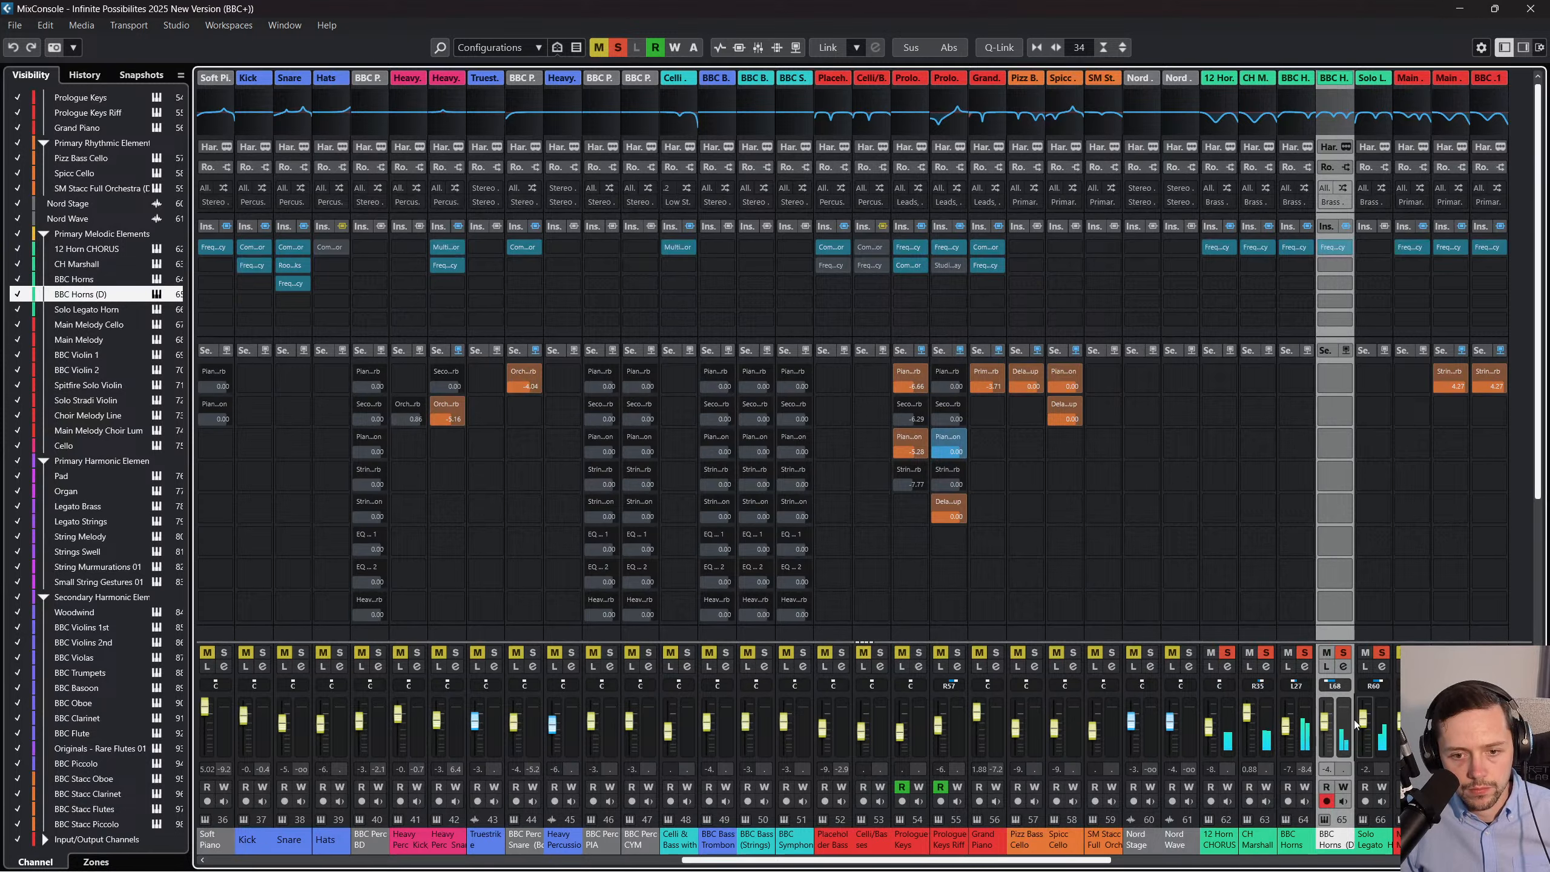
scroll(1330, 724, down, 1)
key(F3)
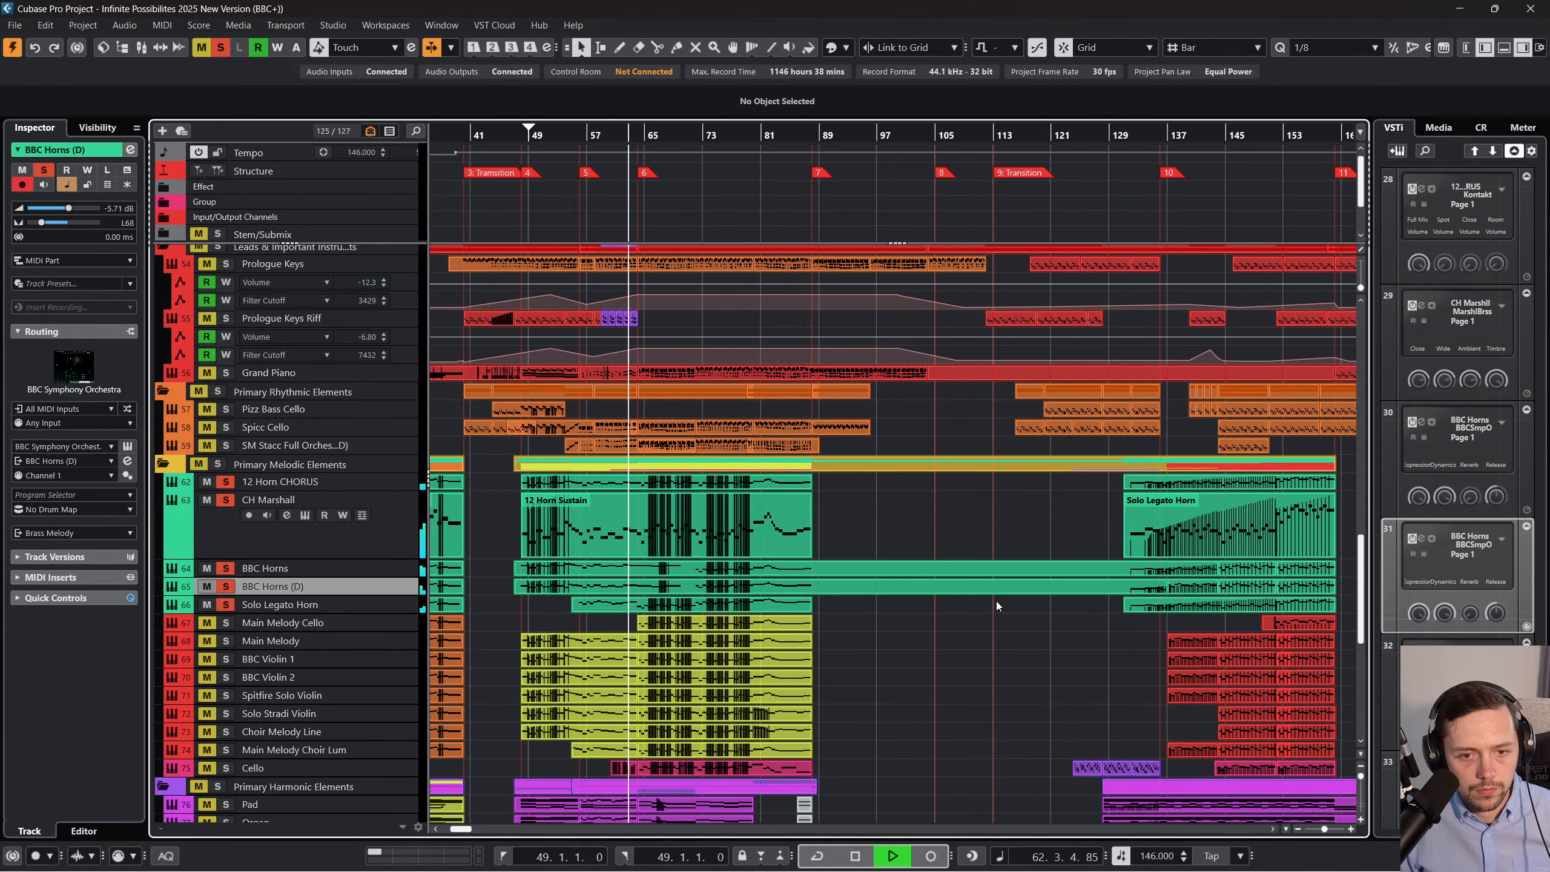
Split the long parts on BBC Horns and BBC Horns (D) at bar 131, and return to the Object Selection tool.
right_click(997, 603)
click(1076, 603)
click(1126, 574)
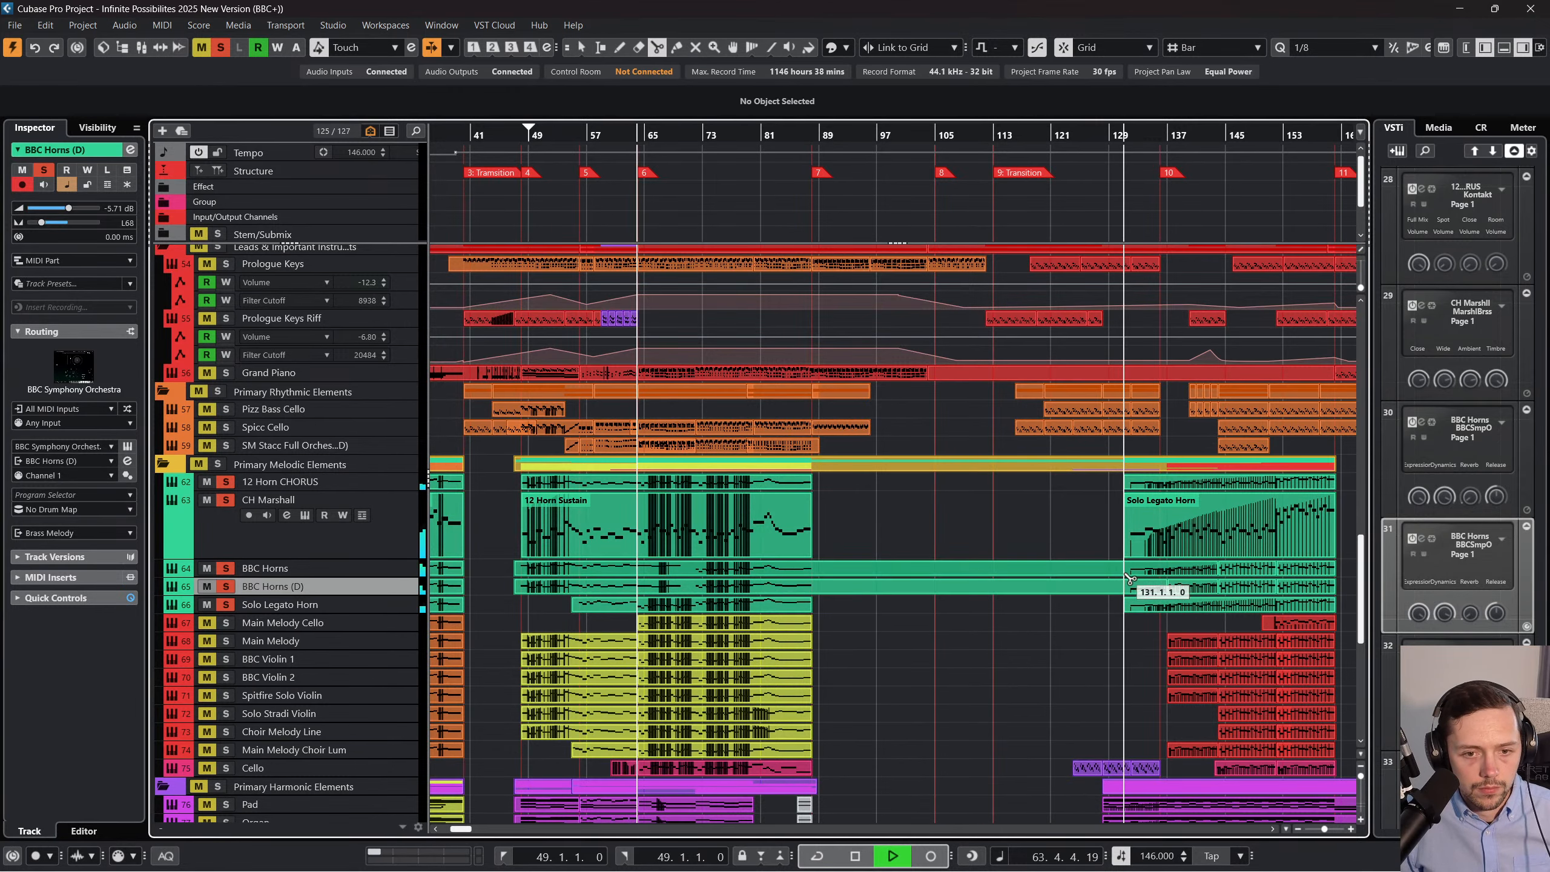
click(1128, 586)
key(1)
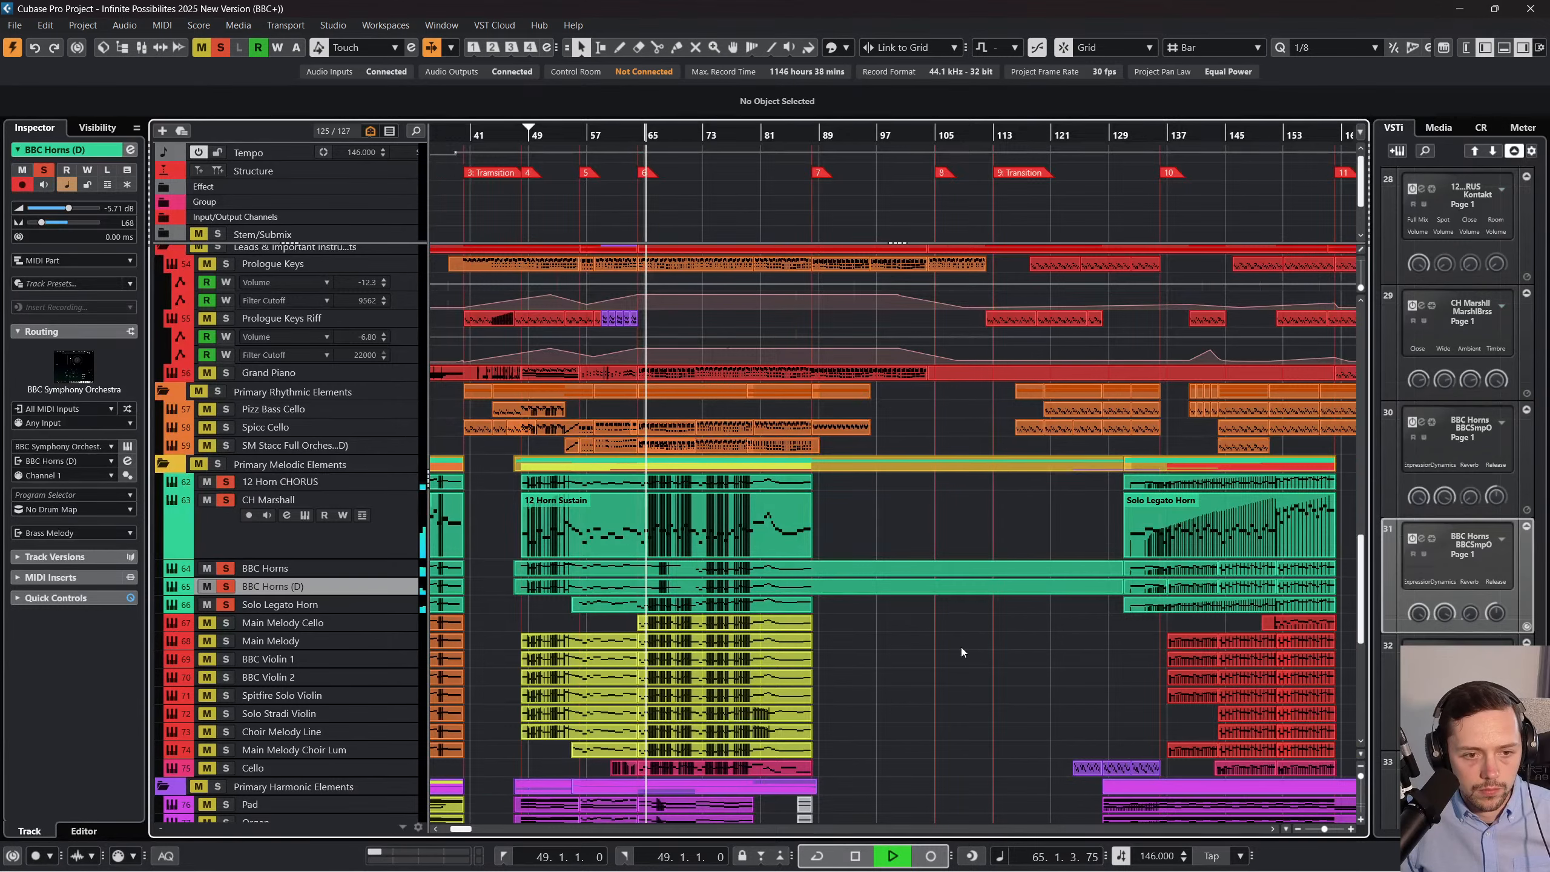
Stop playback and open the 12 Horn Sustain parts of BBC Horns and BBC Horns (D) together in the Key Editor.
scroll(961, 648, left, 3)
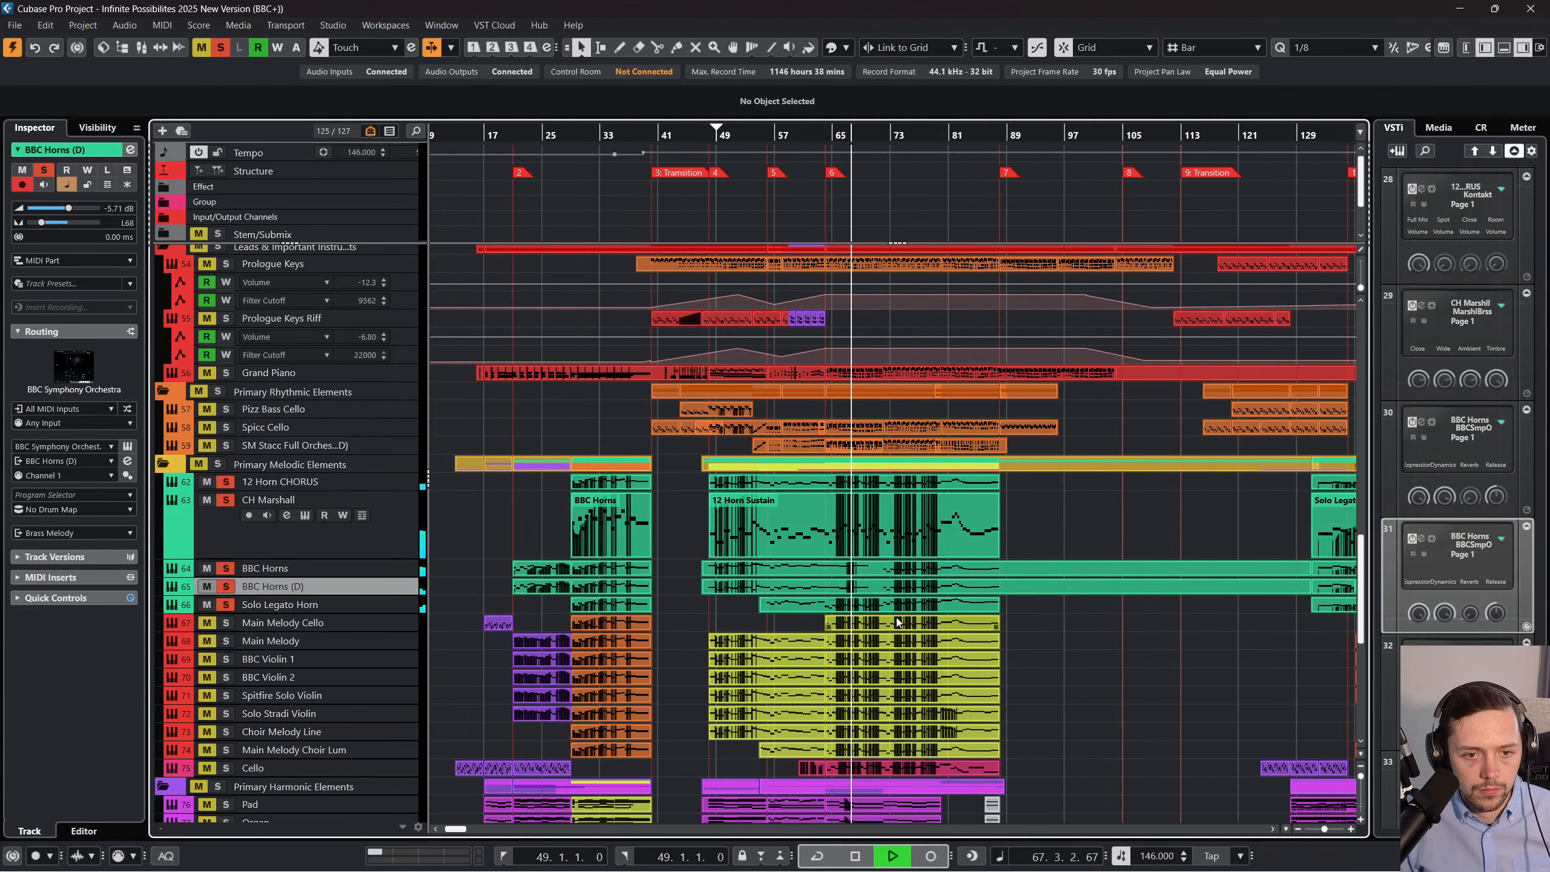
click(830, 574)
key(space)
shift+click(827, 588)
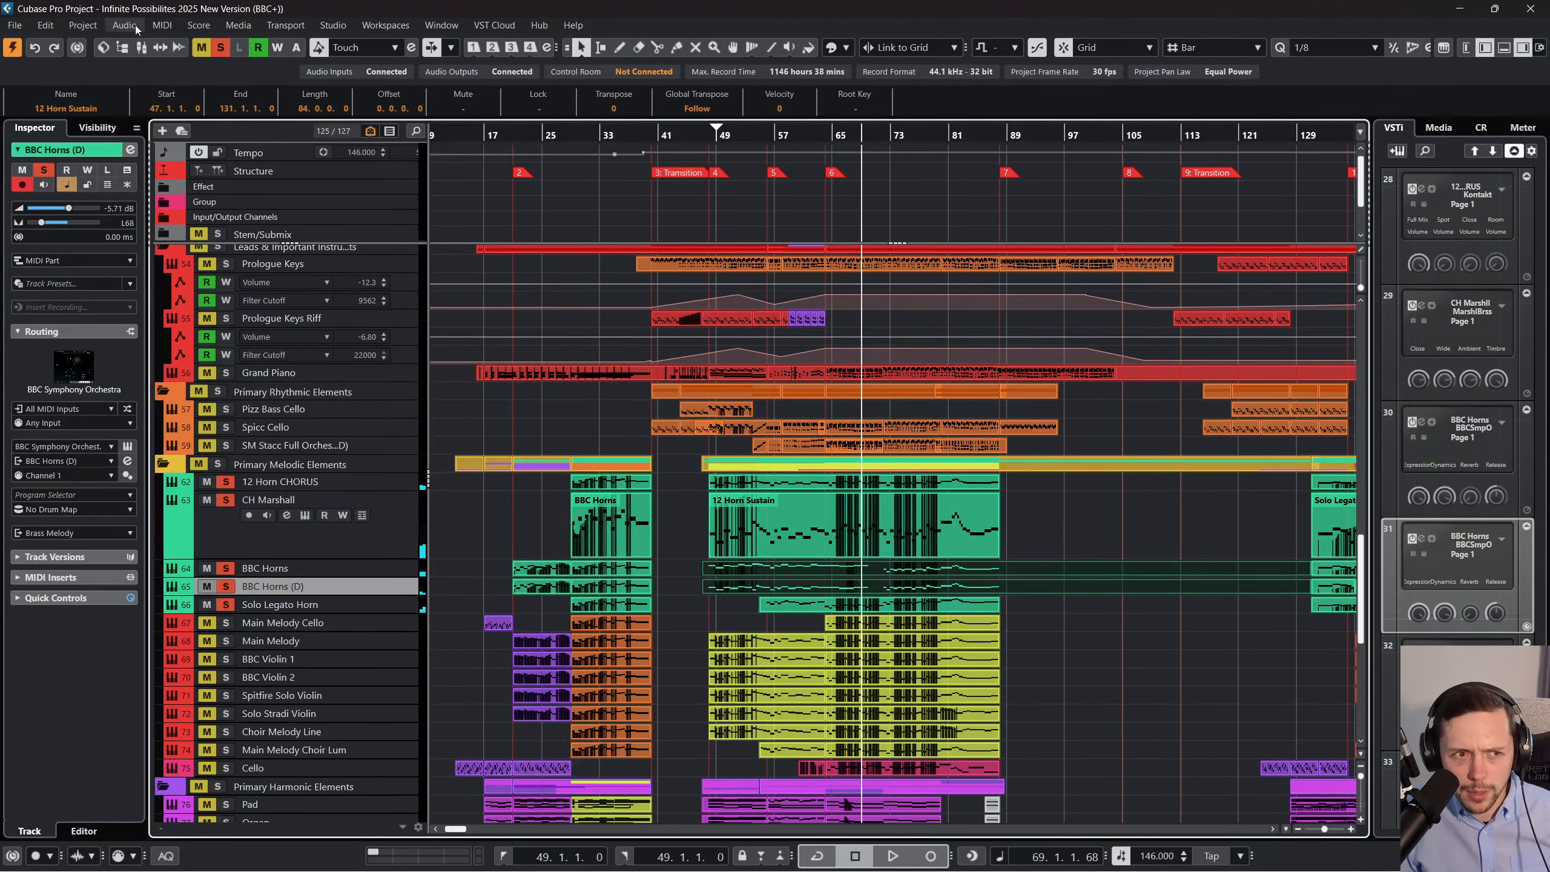
click(161, 25)
click(178, 41)
scroll(1031, 703, right, 2)
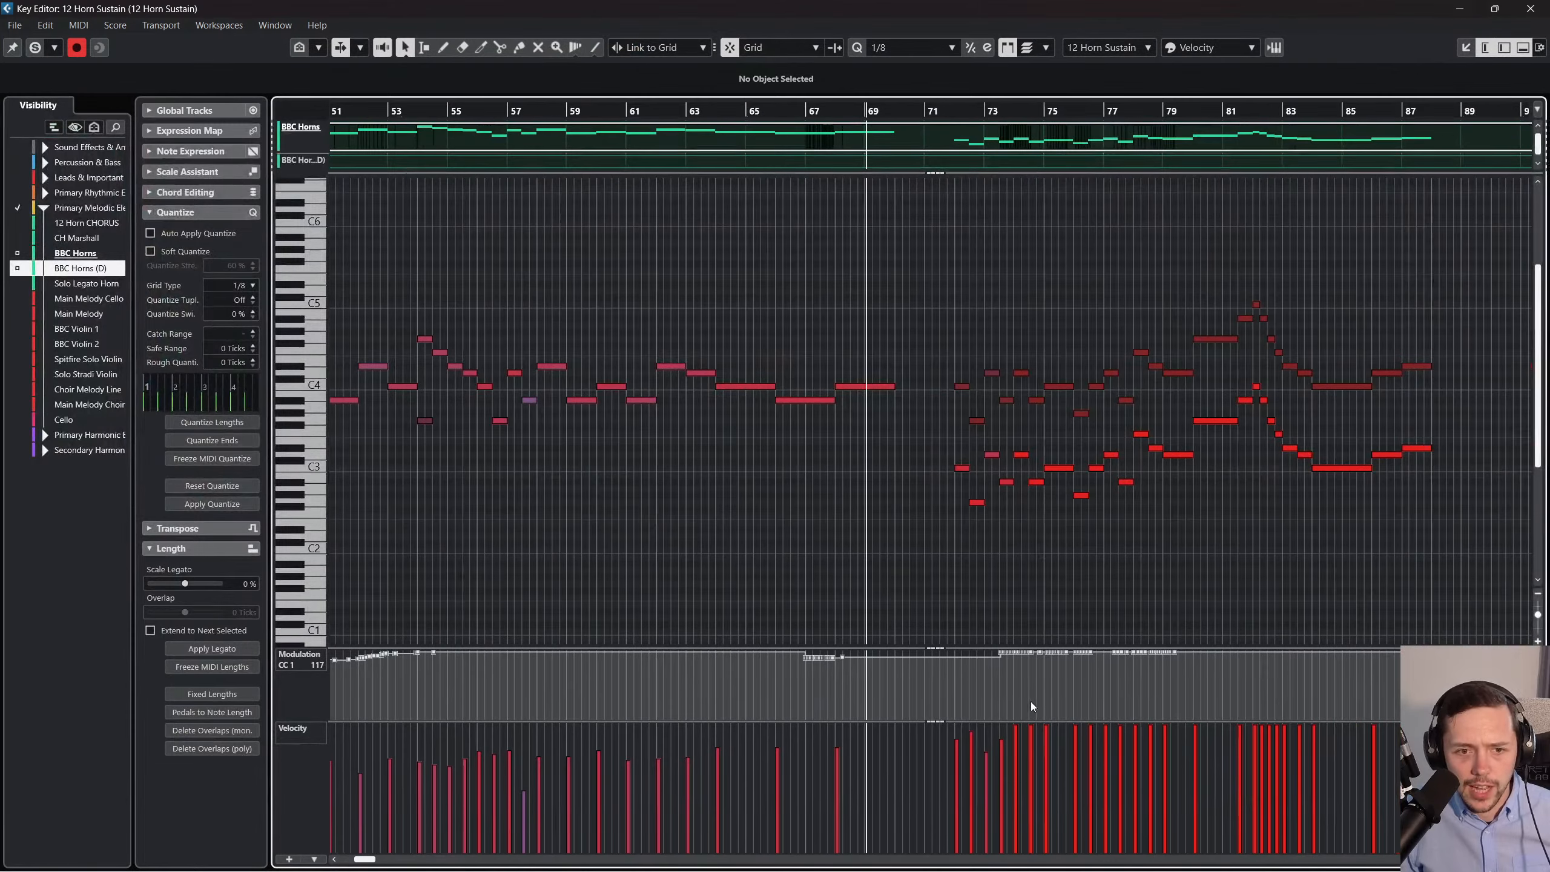
Try drawing a rising CC 1 modulation ramp with the Line tool around bar 64.
drag(808, 374, 894, 434)
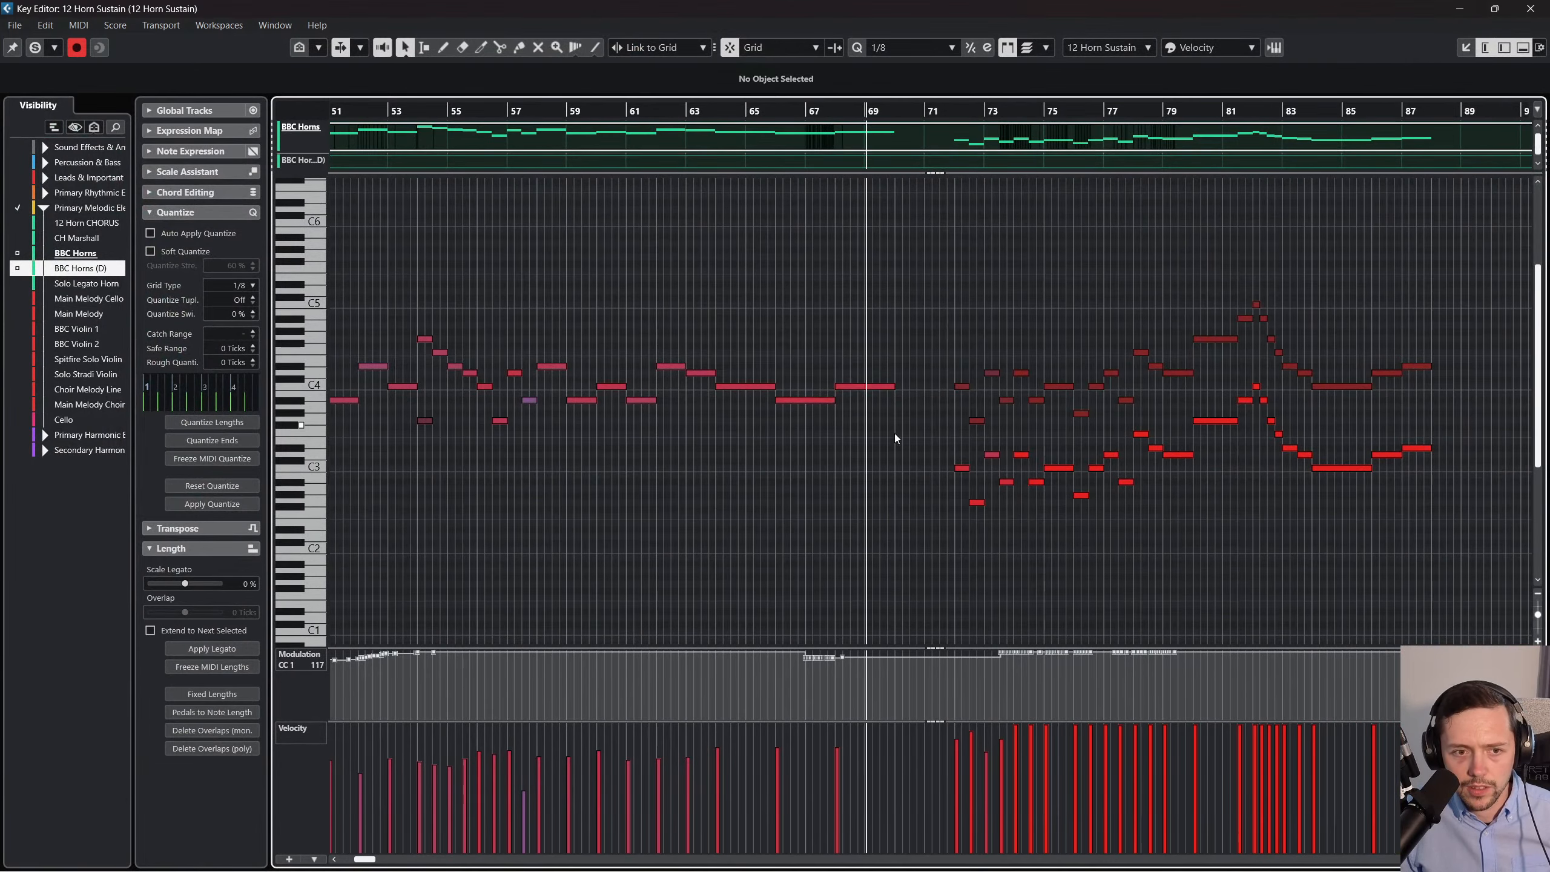
drag(706, 115, 705, 146)
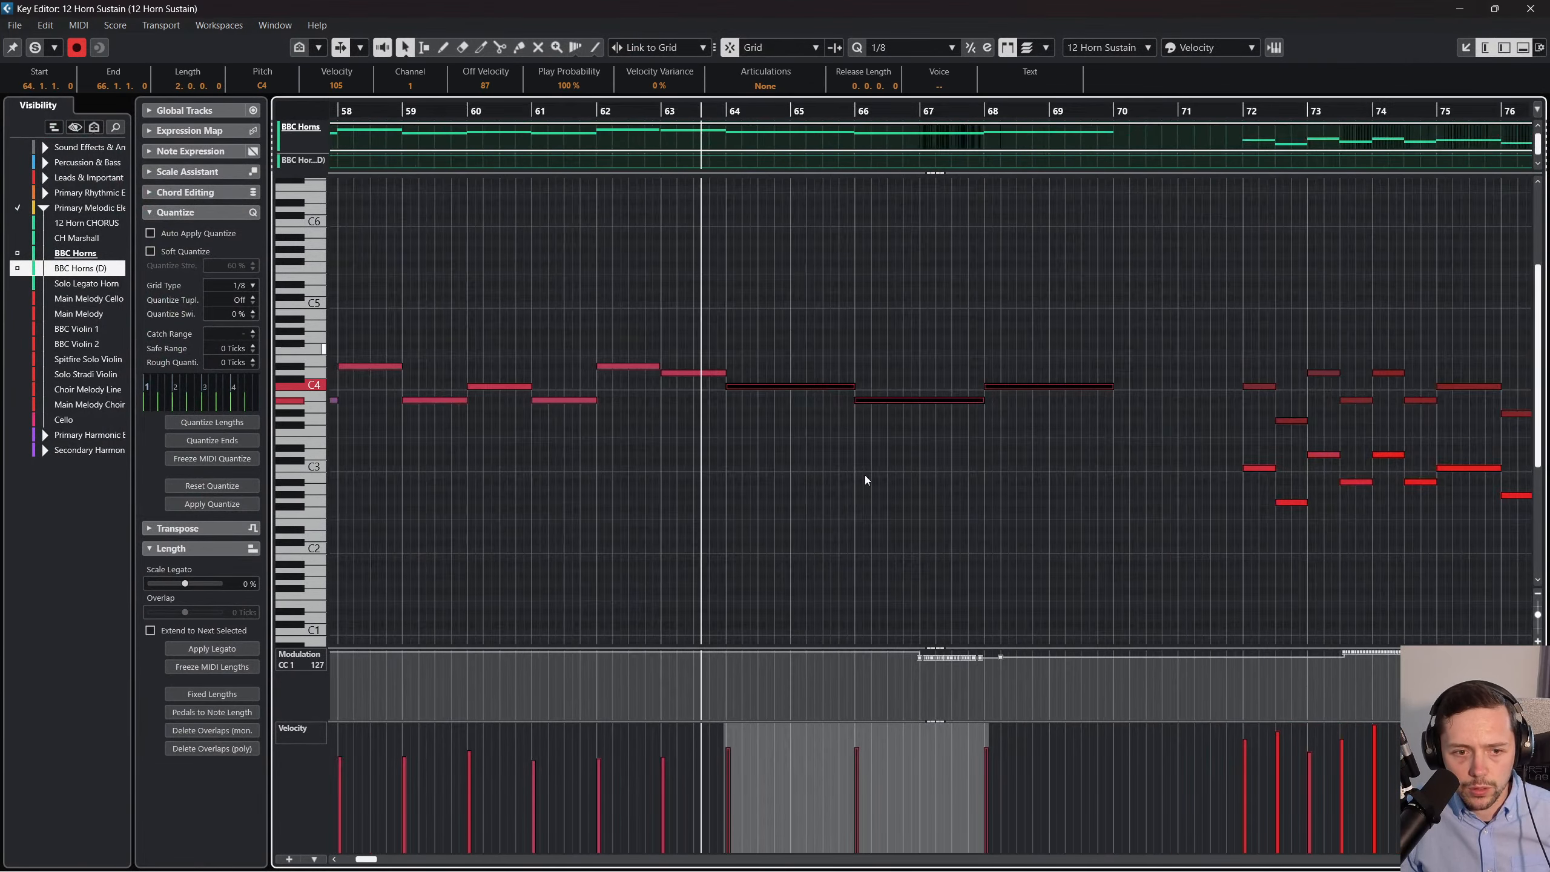
right_click(799, 727)
click(985, 728)
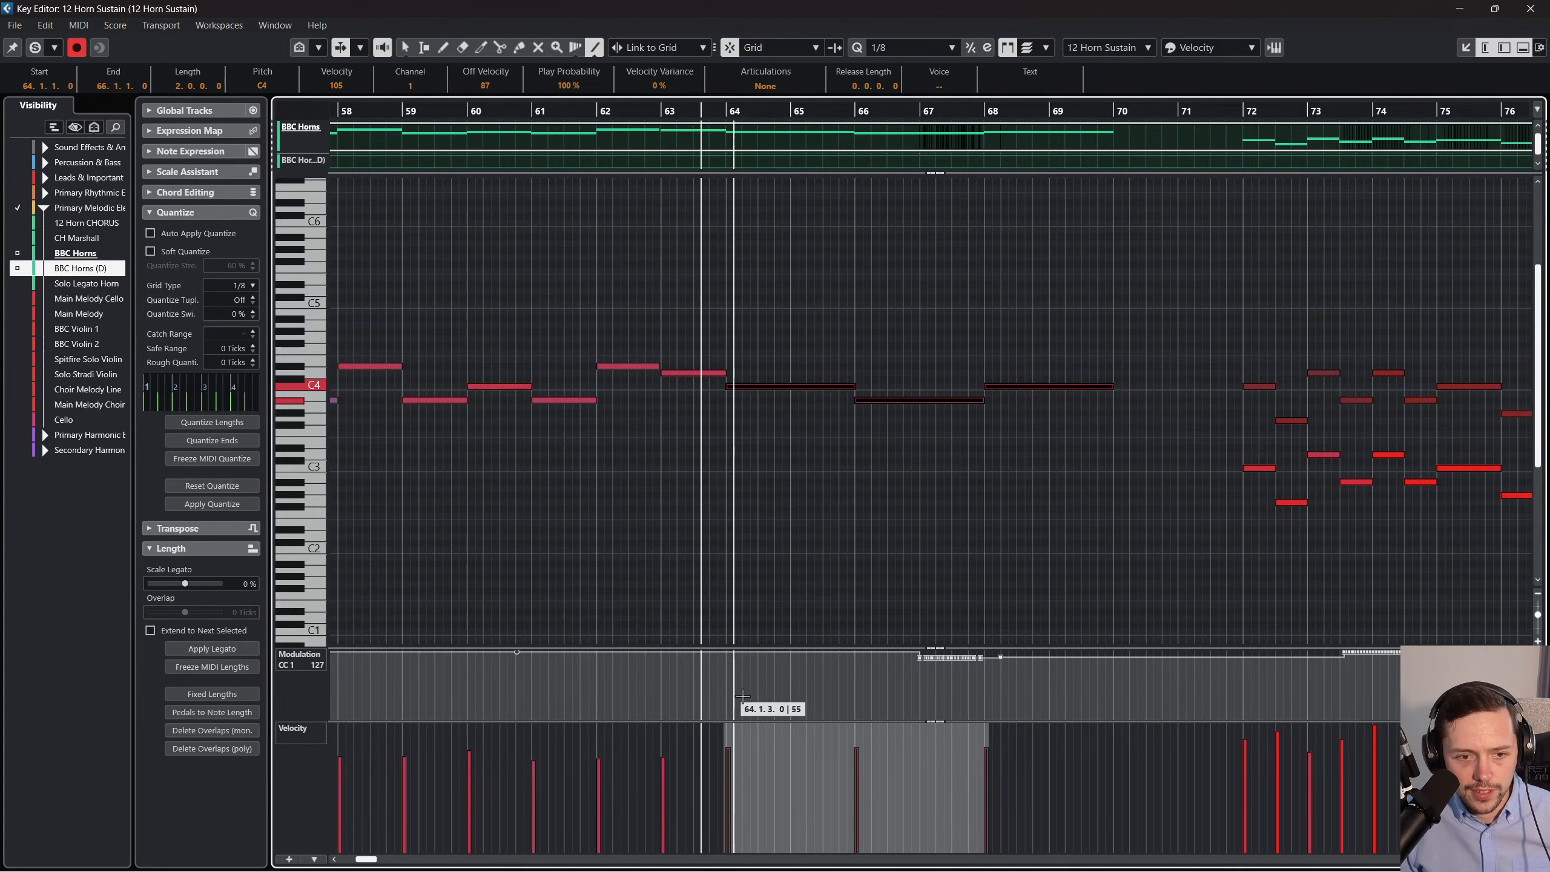
mouse_move(724, 695)
mouse_down()
mouse_move(803, 658)
mouse_move(730, 670)
mouse_move(779, 655)
mouse_move(714, 651)
mouse_move(744, 649)
mouse_up()
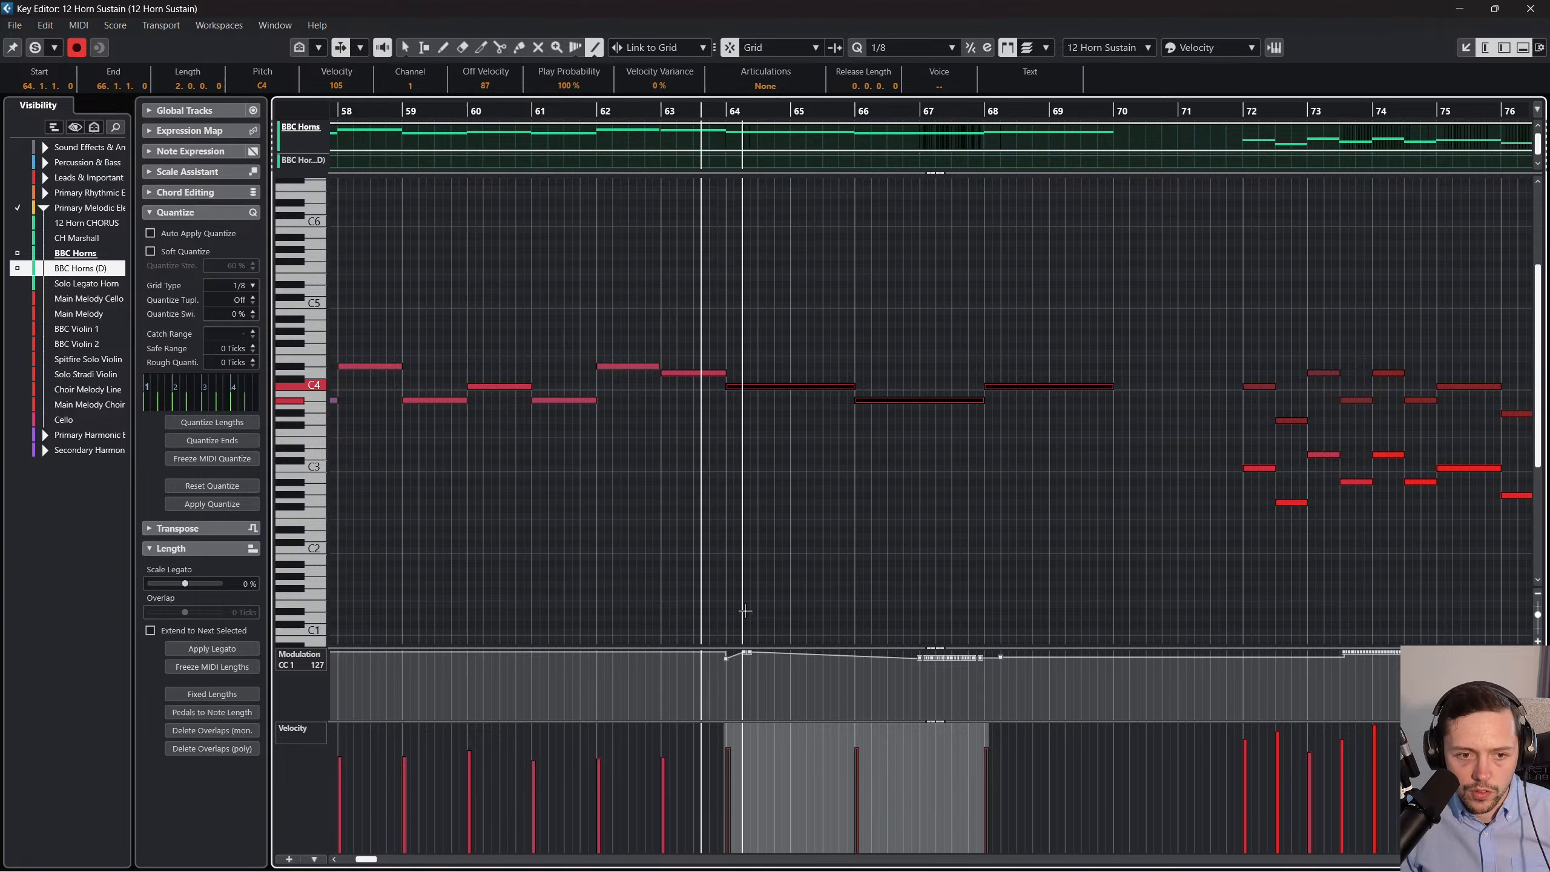
drag(691, 110, 692, 160)
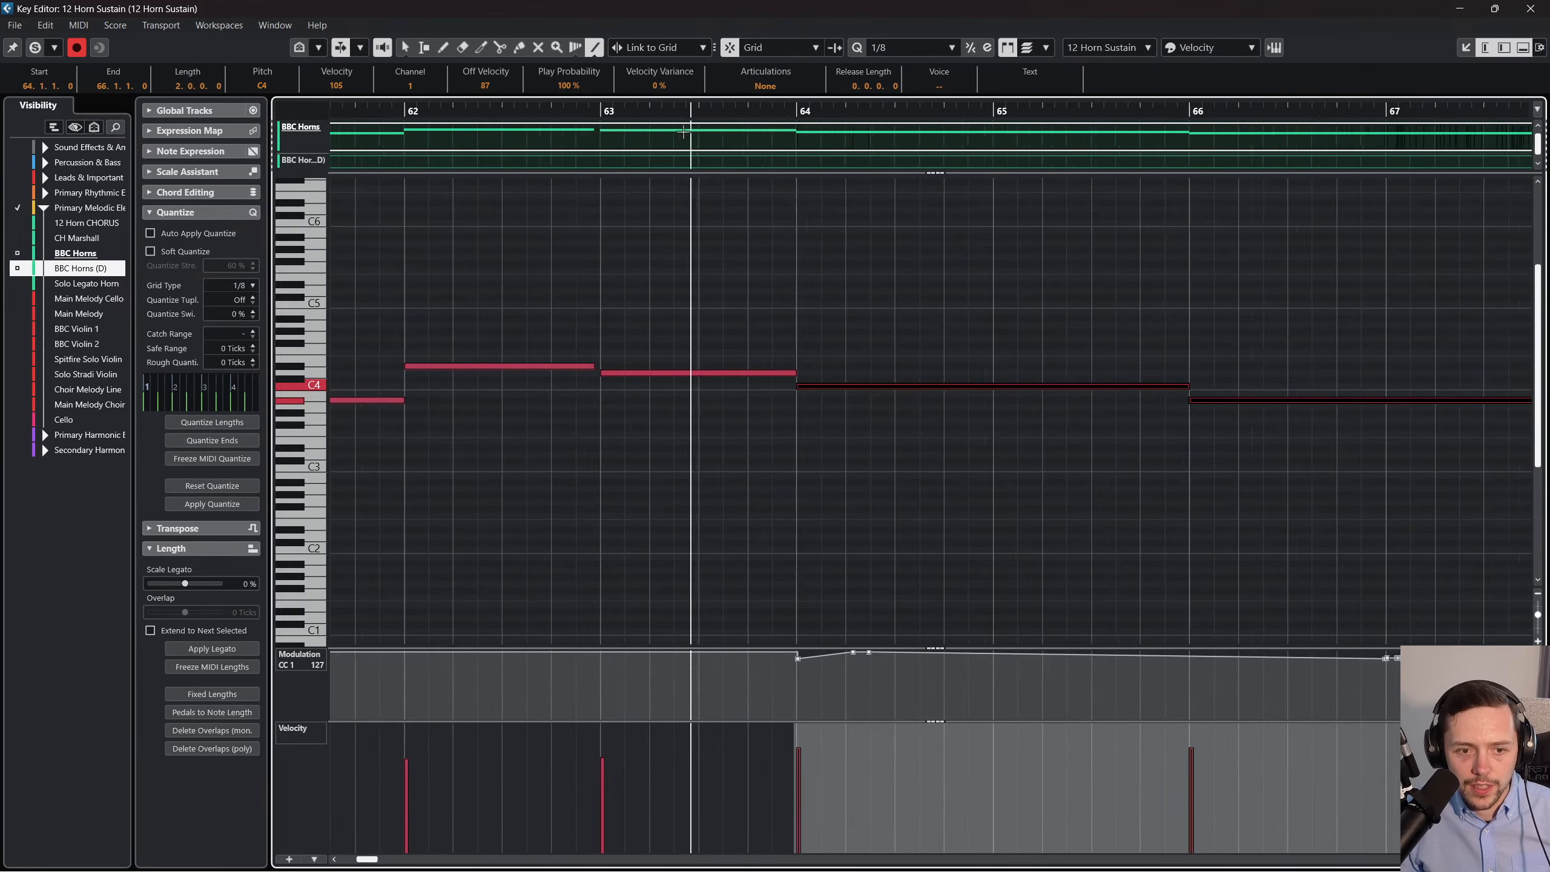
key(ctrl+z)
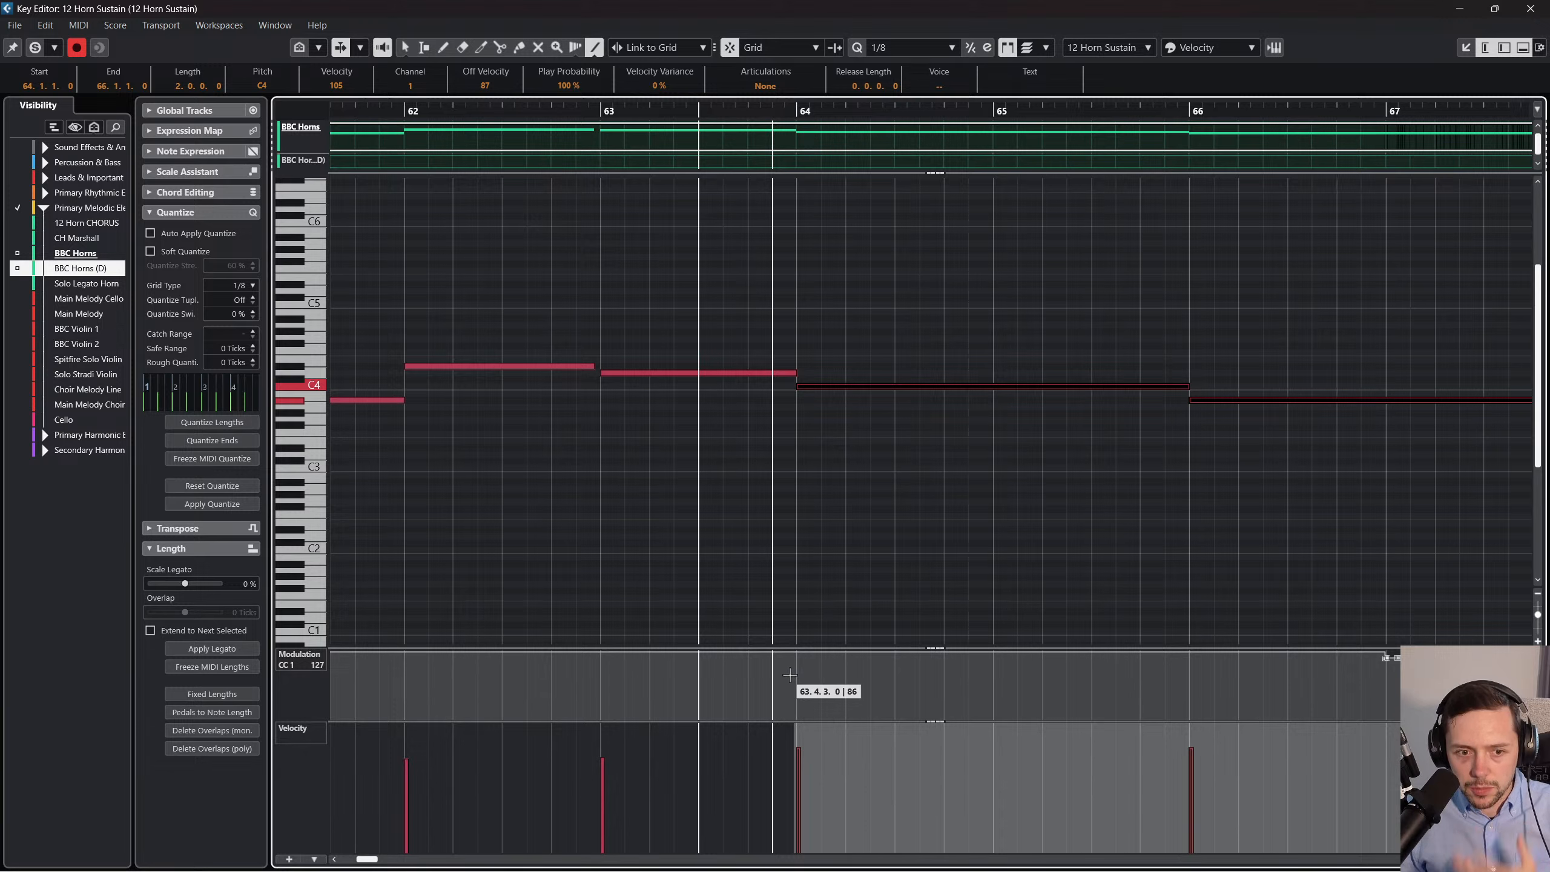
drag(789, 675, 828, 639)
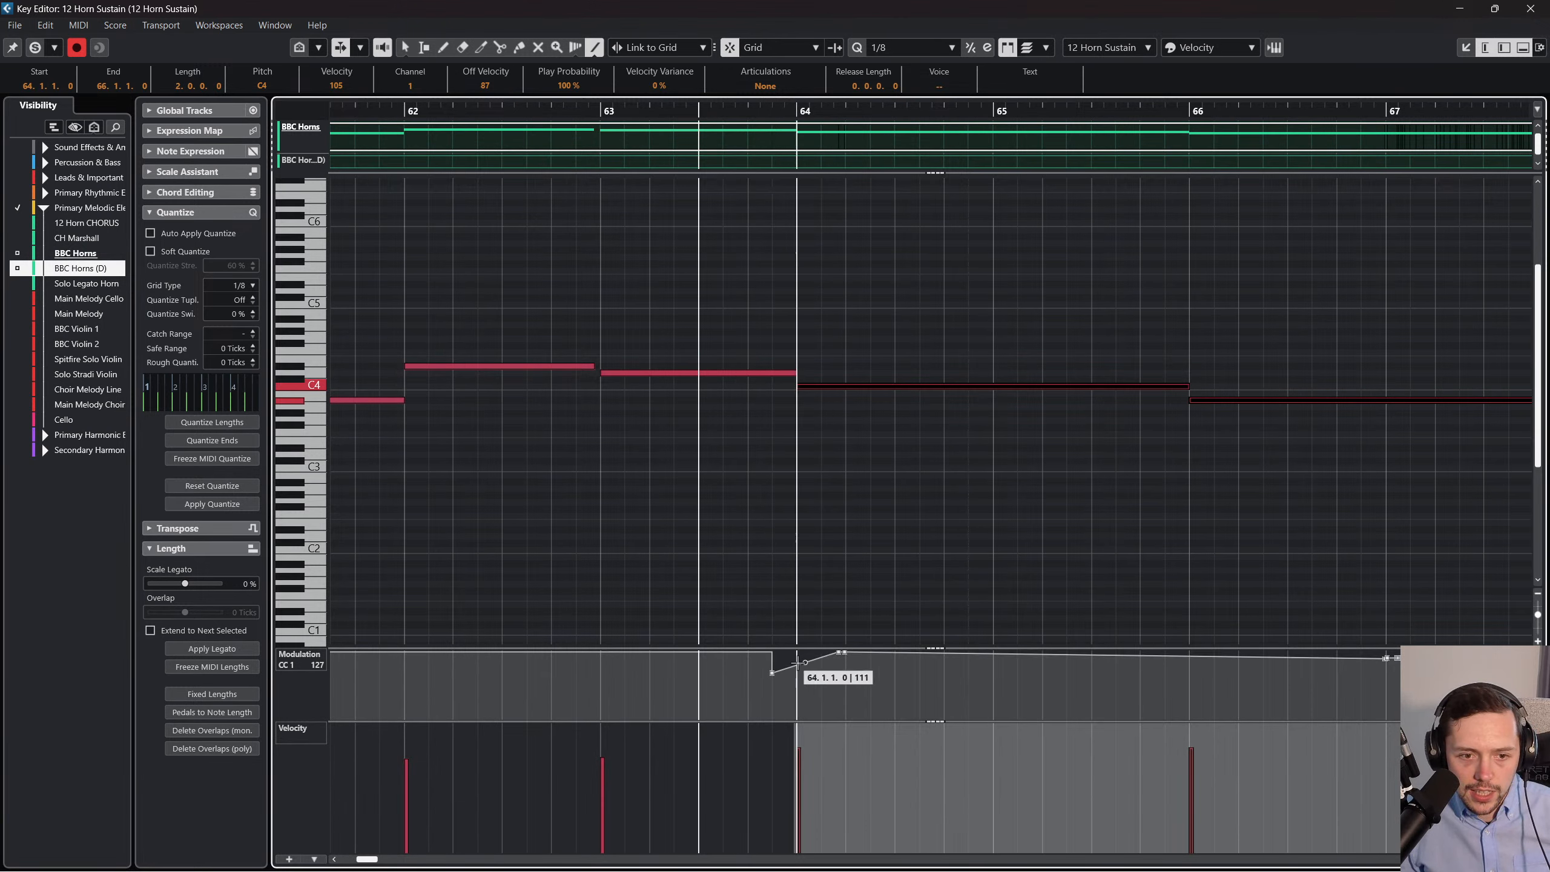
key(ctrl+z)
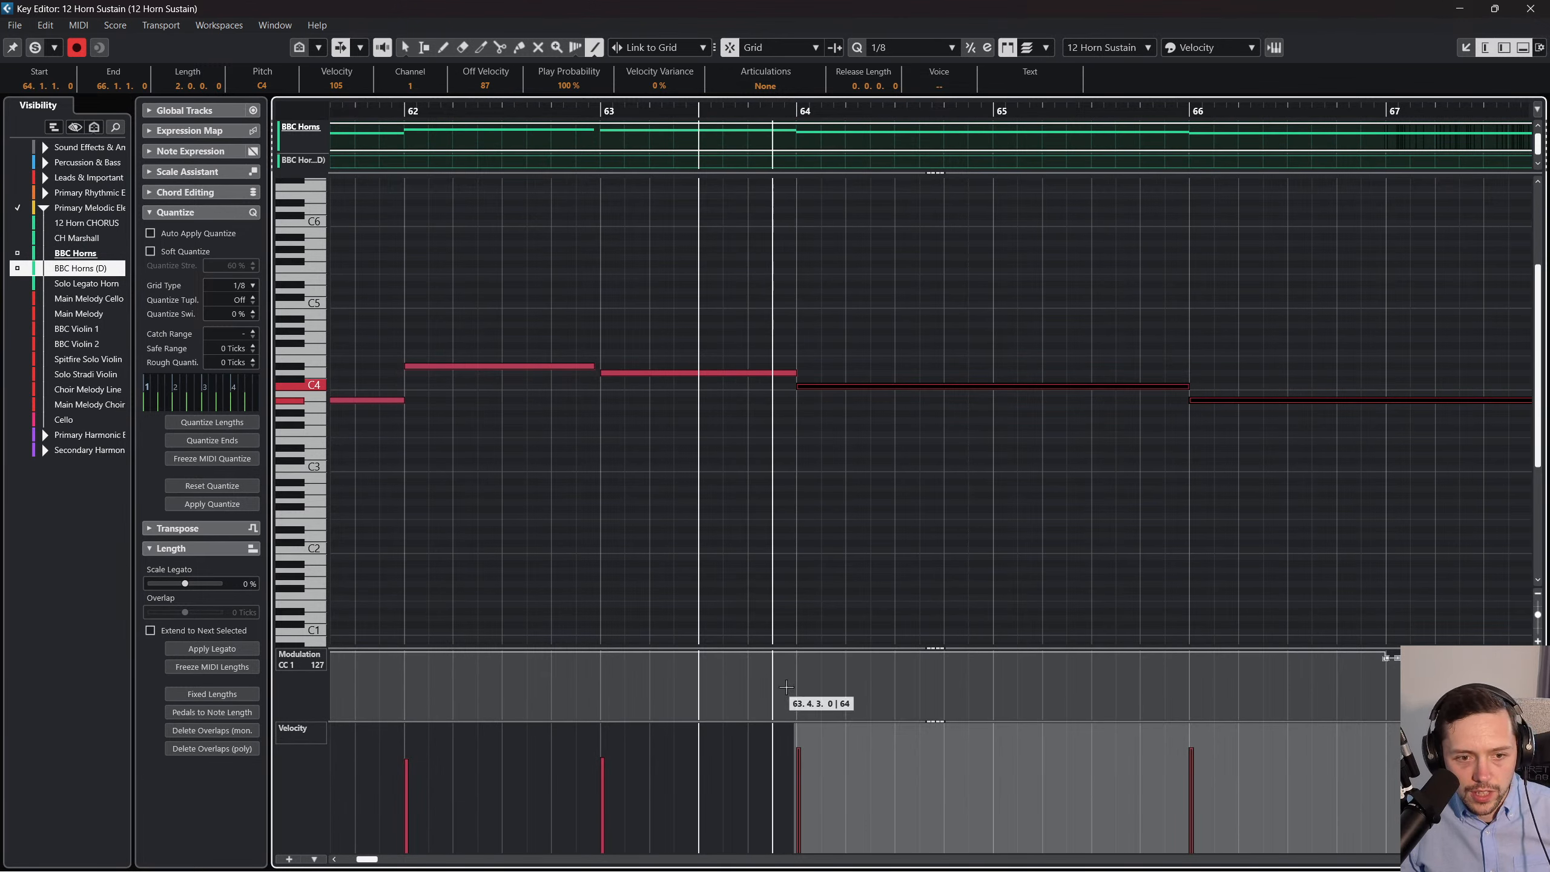
Draw a CC 1 modulation dip before bar 64 rising to 120 at 64.4.1.0, and a second dip and rise around bar 66.
drag(760, 652, 781, 669)
key(1)
drag(781, 669, 1286, 655)
right_click(950, 660)
click(1139, 657)
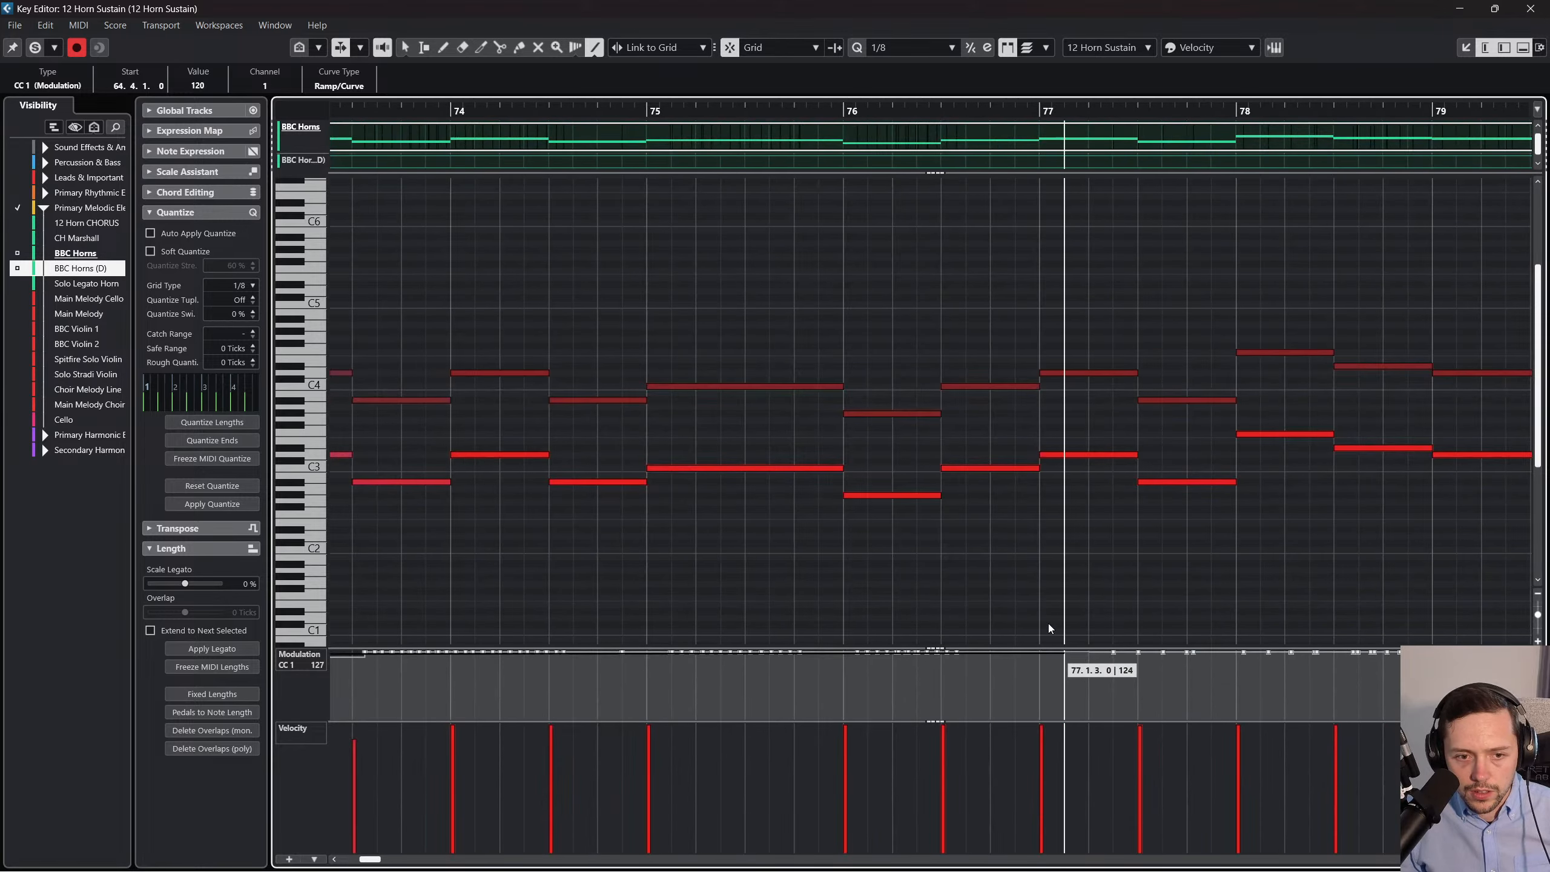
Delete the dense cluster of CC 1 modulation points between about bars 67 and 68.
scroll(908, 519, left, 4)
right_click(907, 516)
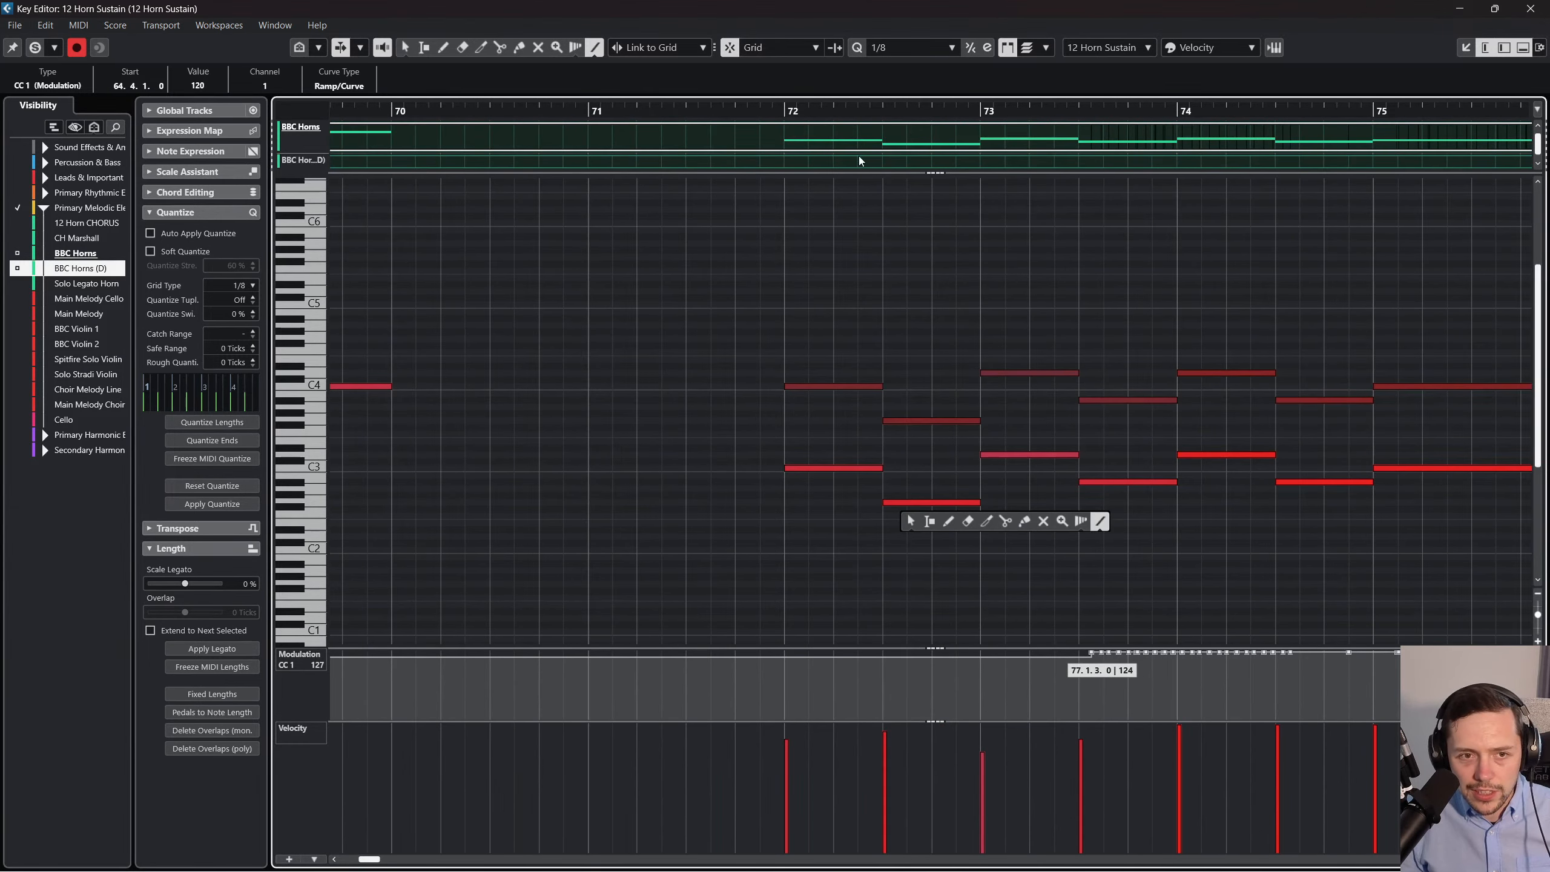
click(800, 112)
drag(769, 112, 513, 85)
key(space)
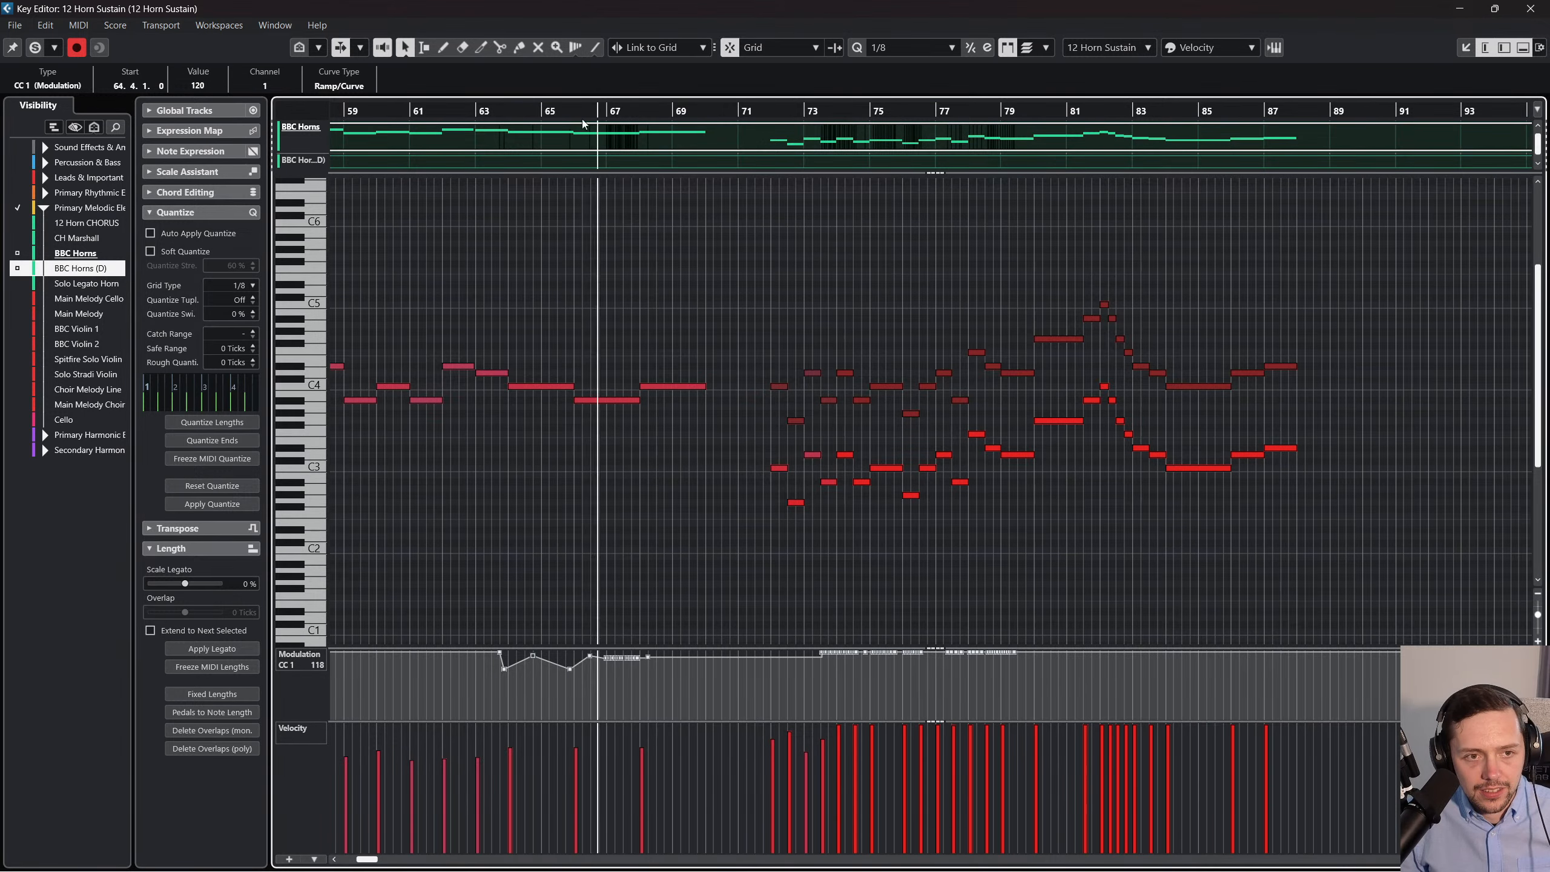
drag(548, 114, 533, 150)
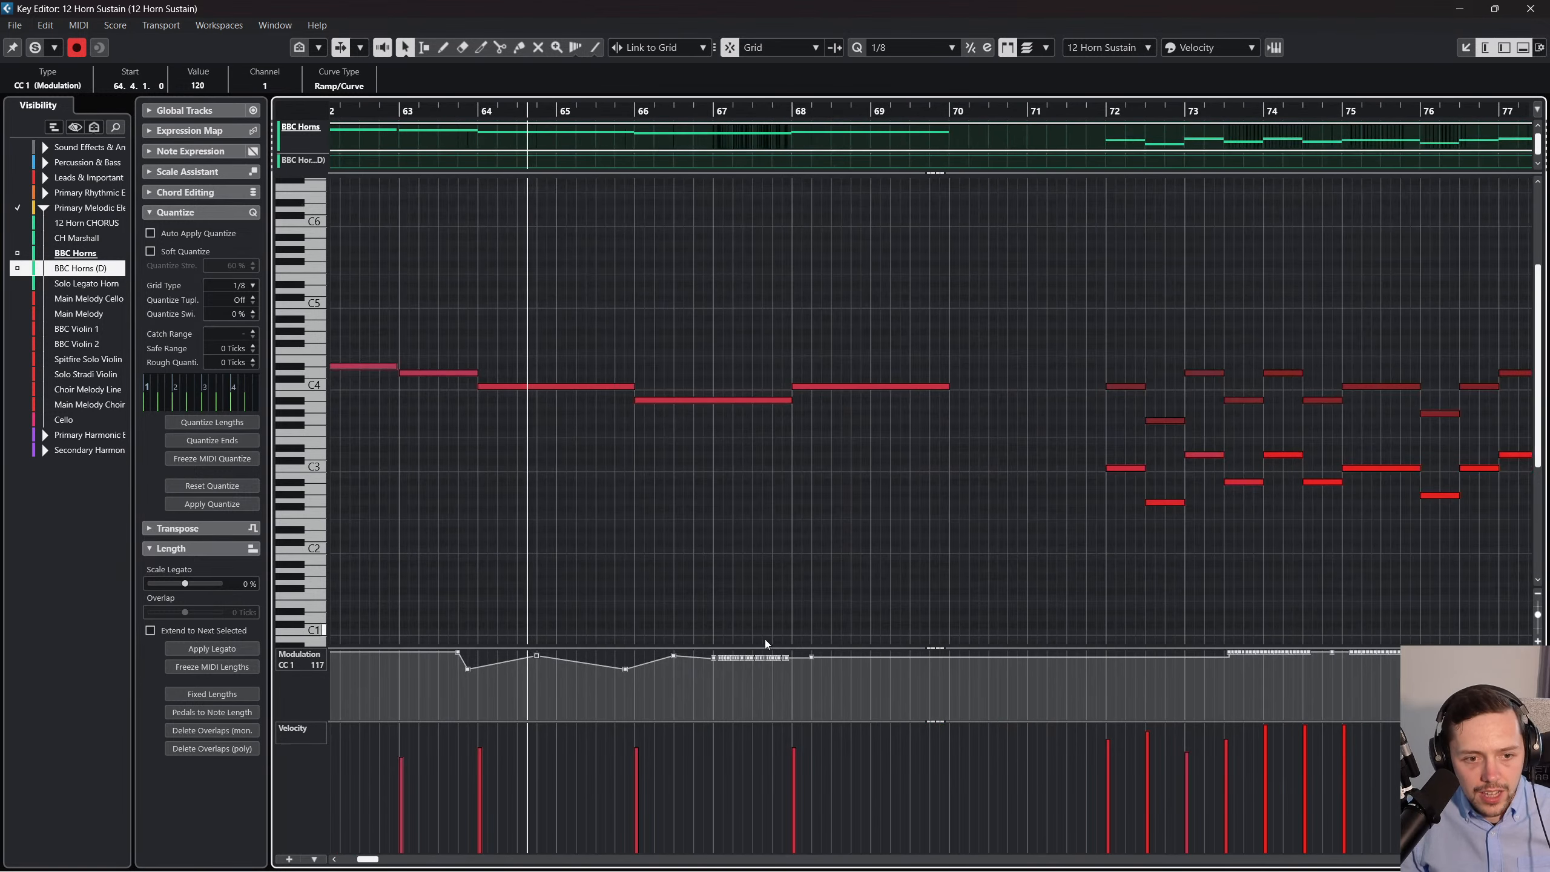
drag(819, 677, 709, 651)
key(Delete)
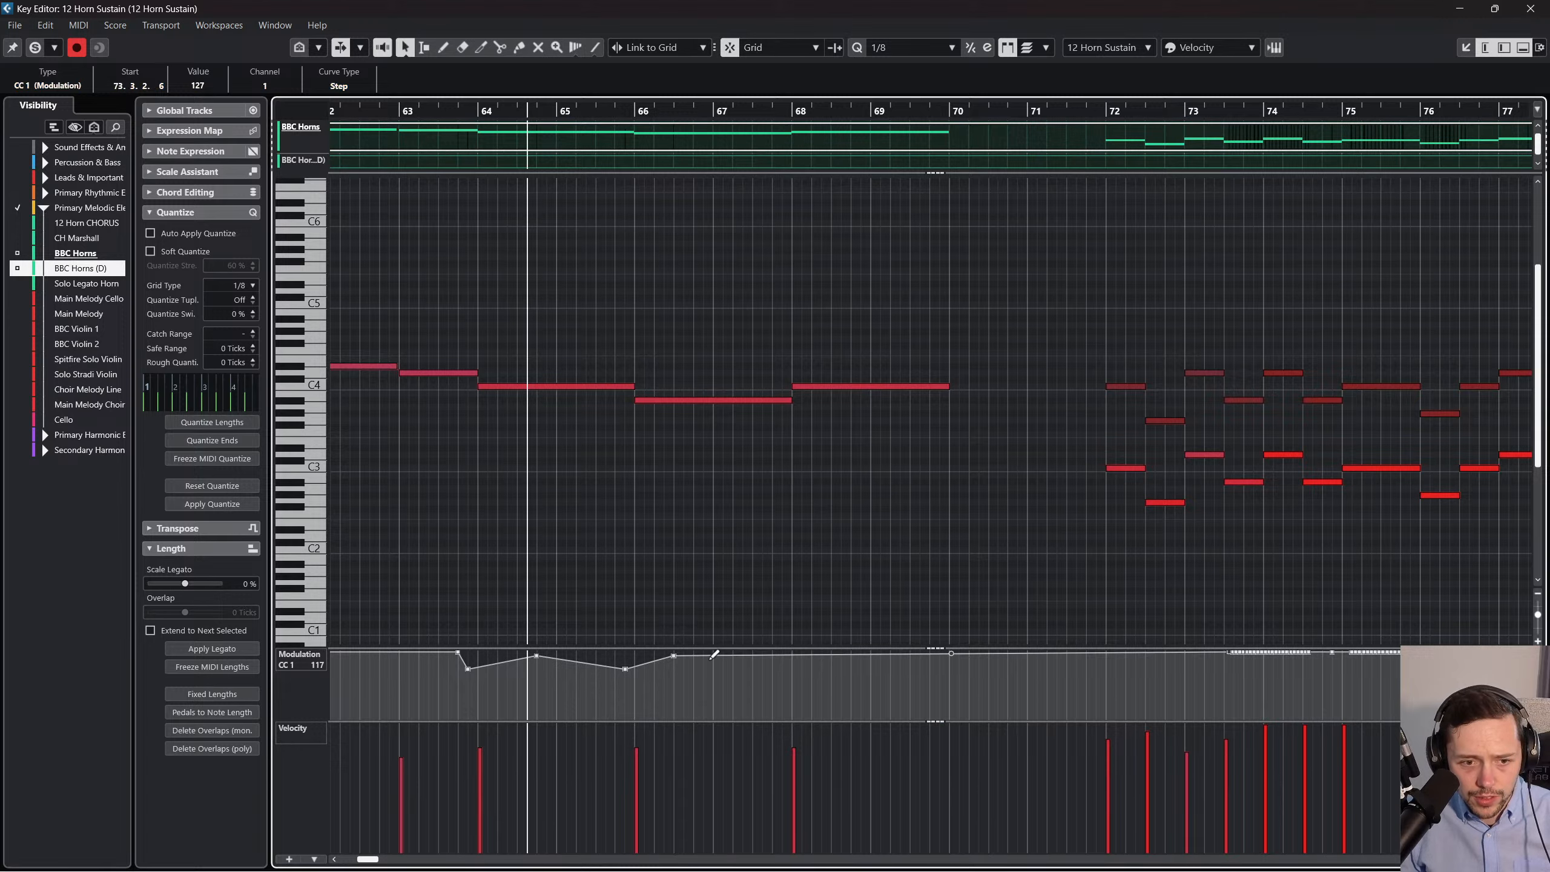
Shape the modulation with a dip to about 96 at 67.3.1.0, a rise to about 116 at 68.1.3.0, and a curved 127 peak at 66.2.1.0.
click(758, 667)
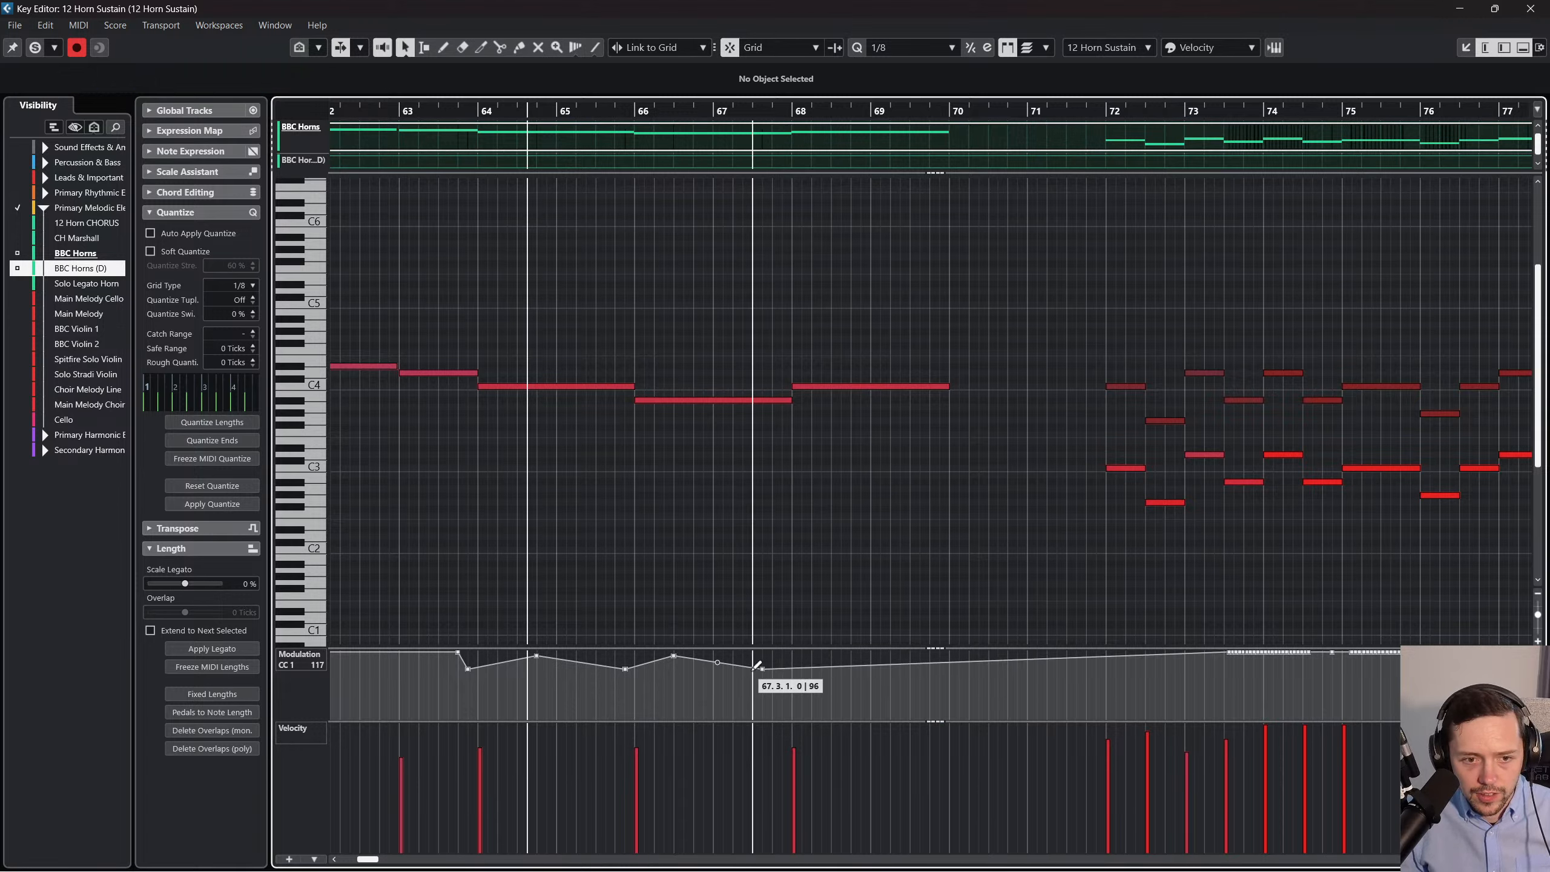
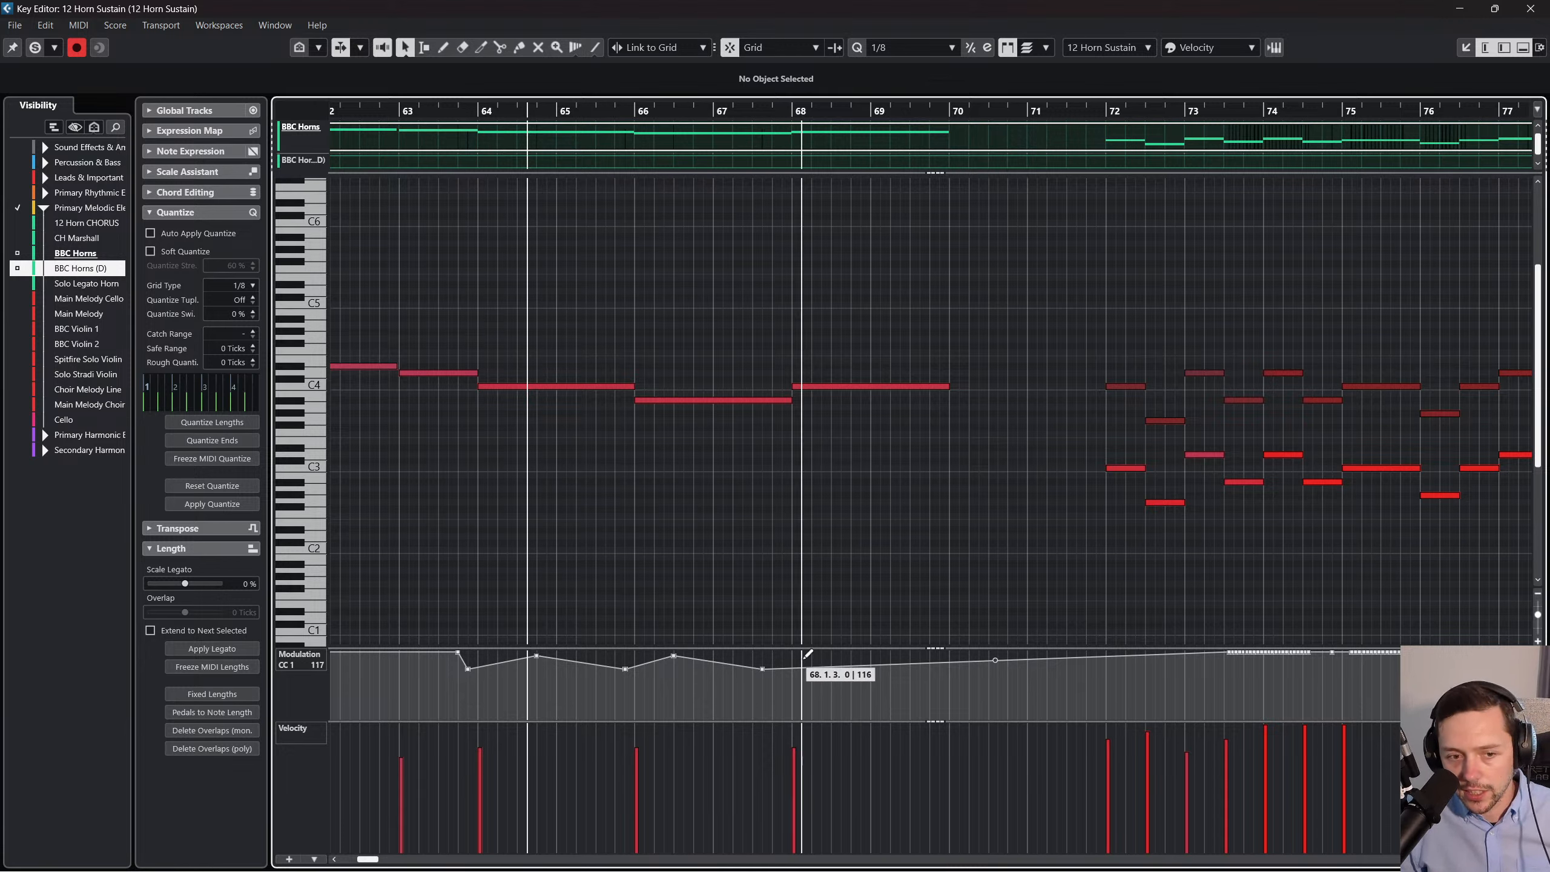
click(802, 657)
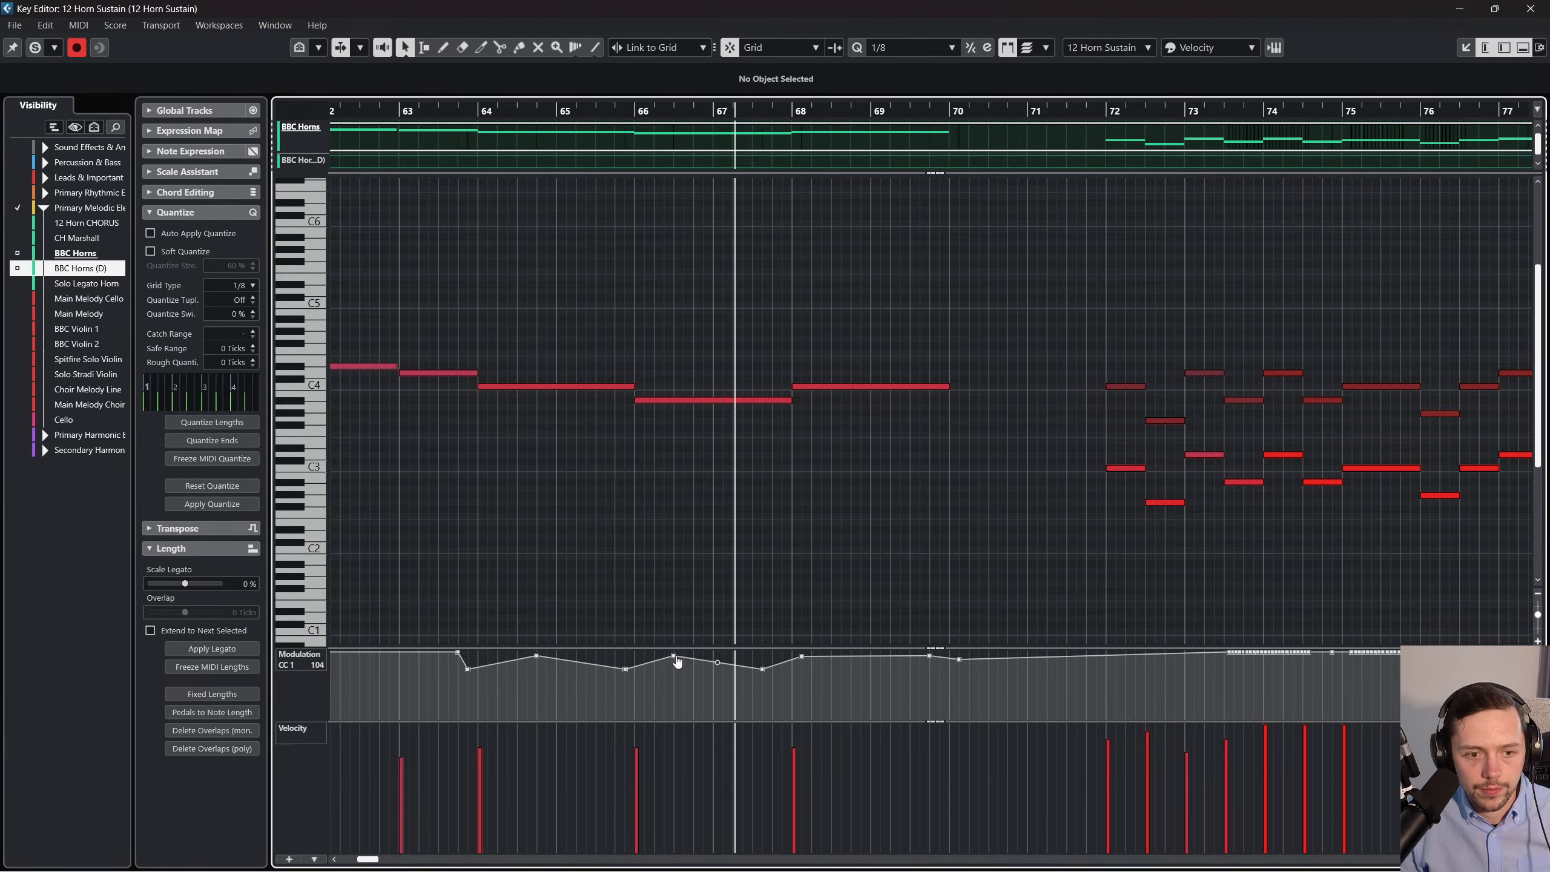
drag(674, 656, 726, 657)
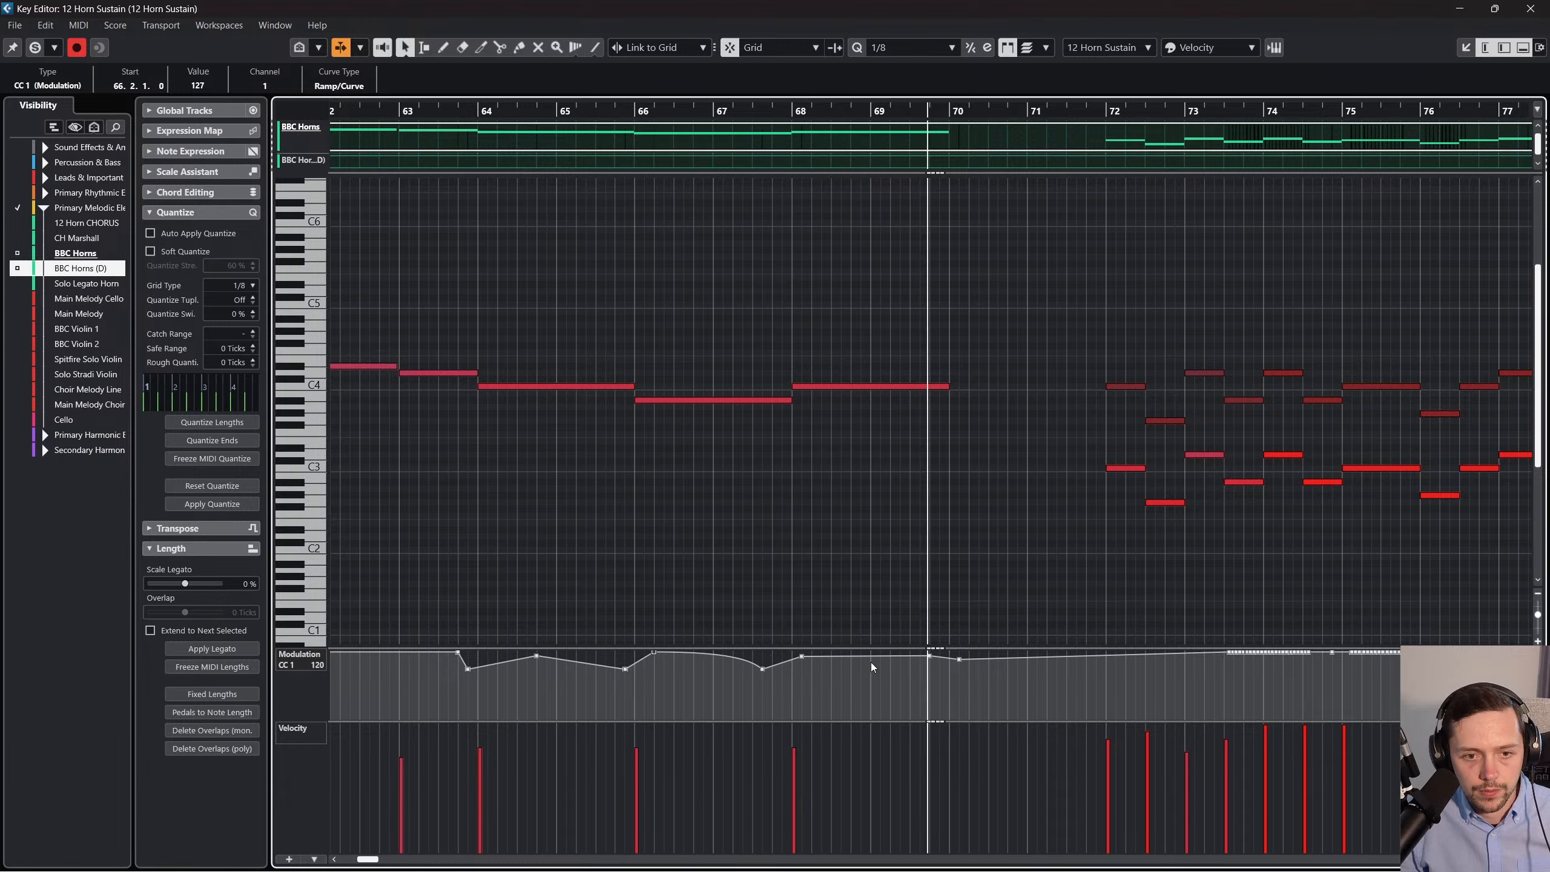
Reopen the BBC Horns and BBC Horns (D) parts together in the Key Editor, examine the phrase from bar 48, and close the editor.
key(Return)
key(space)
drag(712, 139, 699, 154)
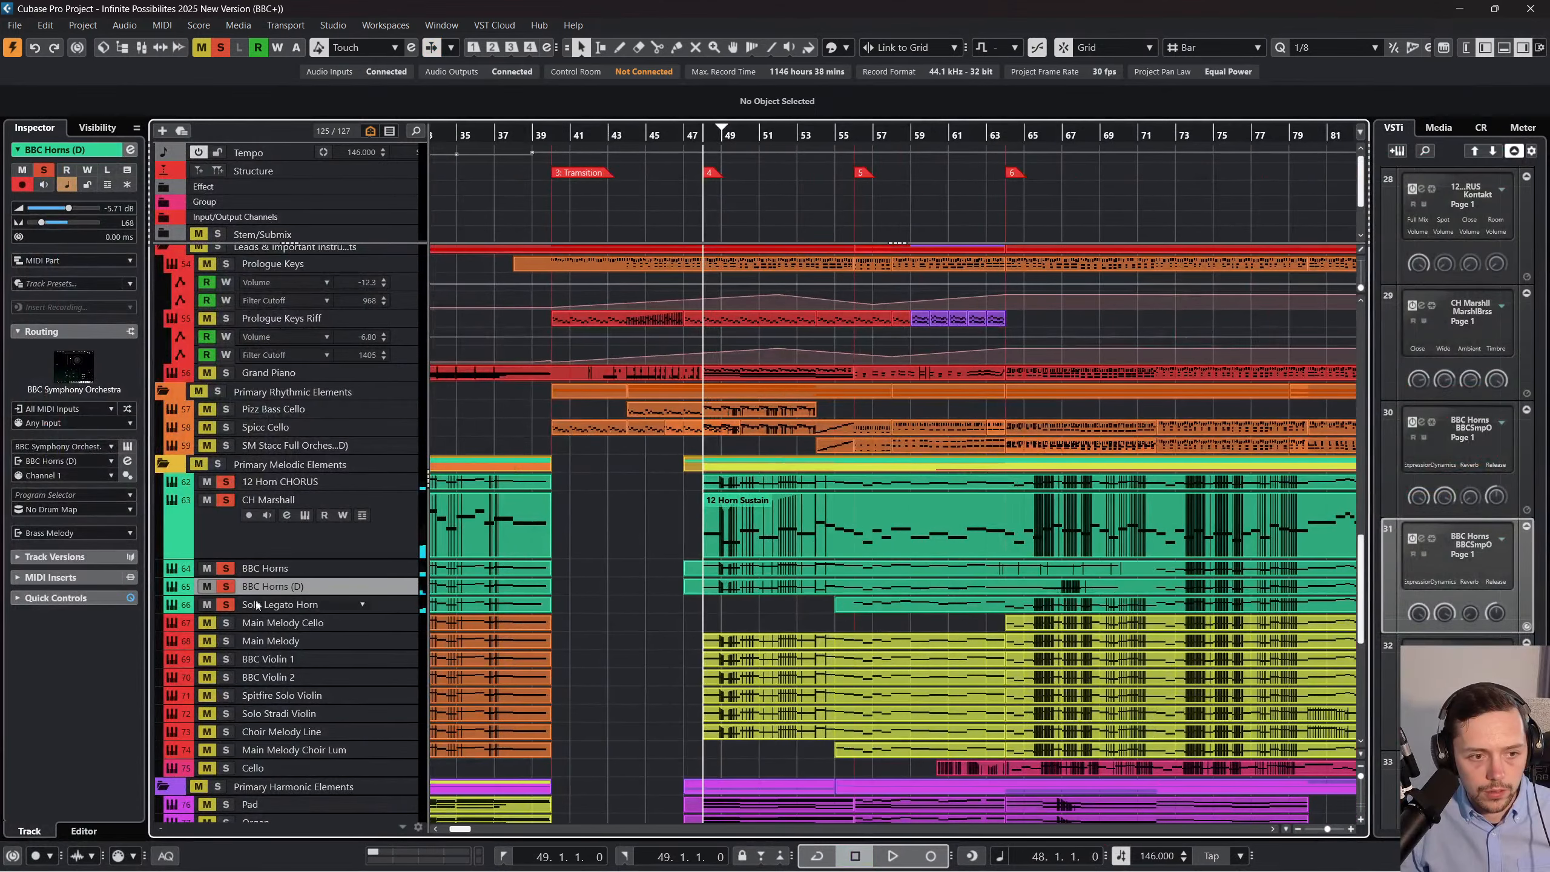
click(705, 570)
shift+click(705, 586)
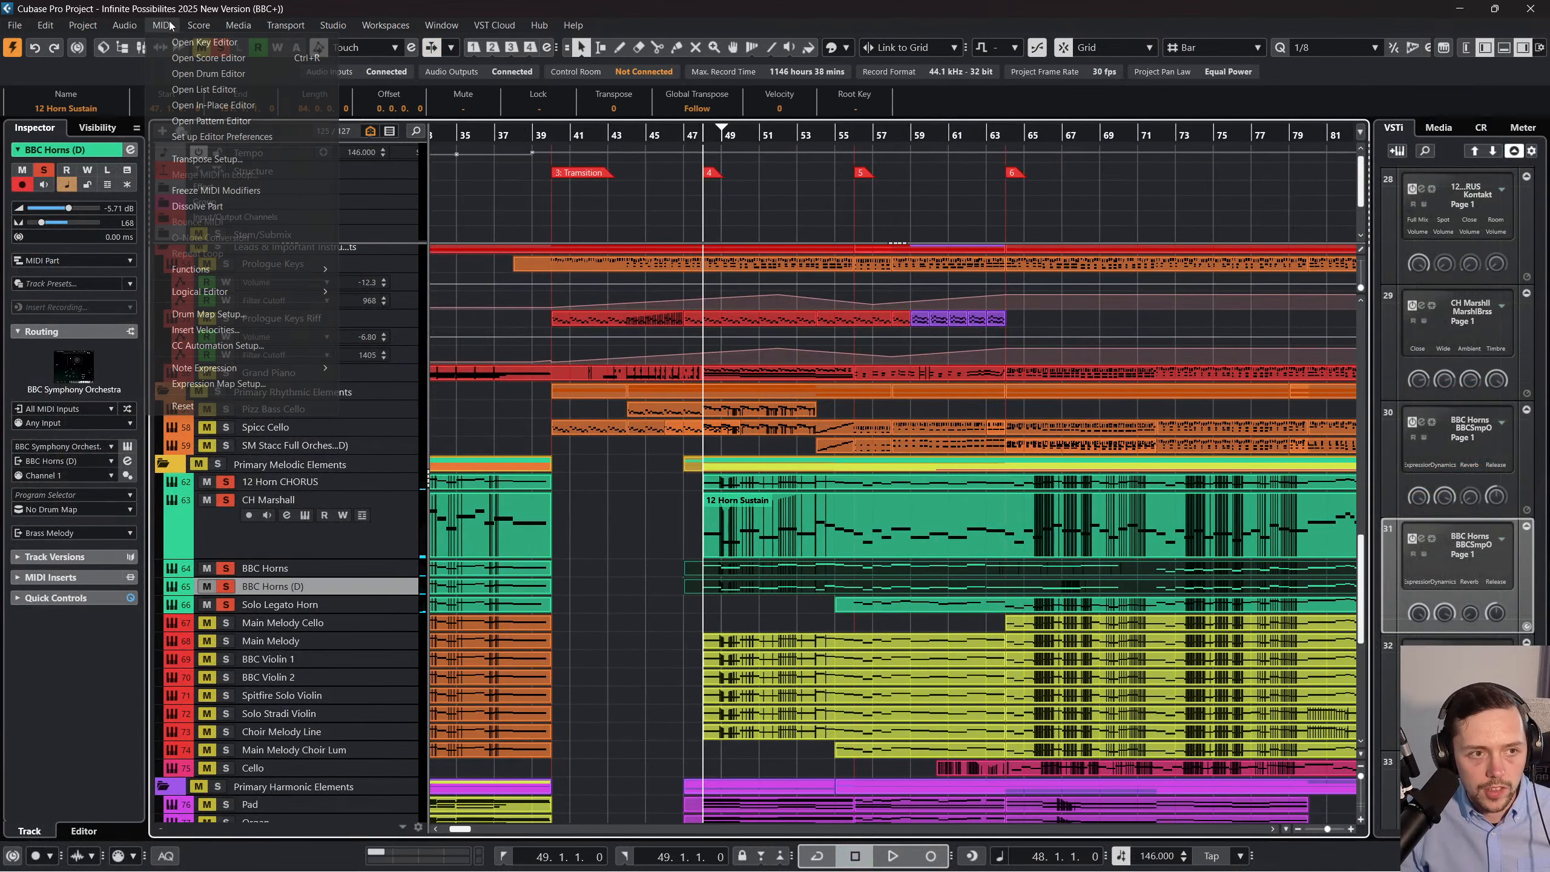
click(191, 46)
scroll(479, 320, right, 5)
scroll(519, 361, left, 7)
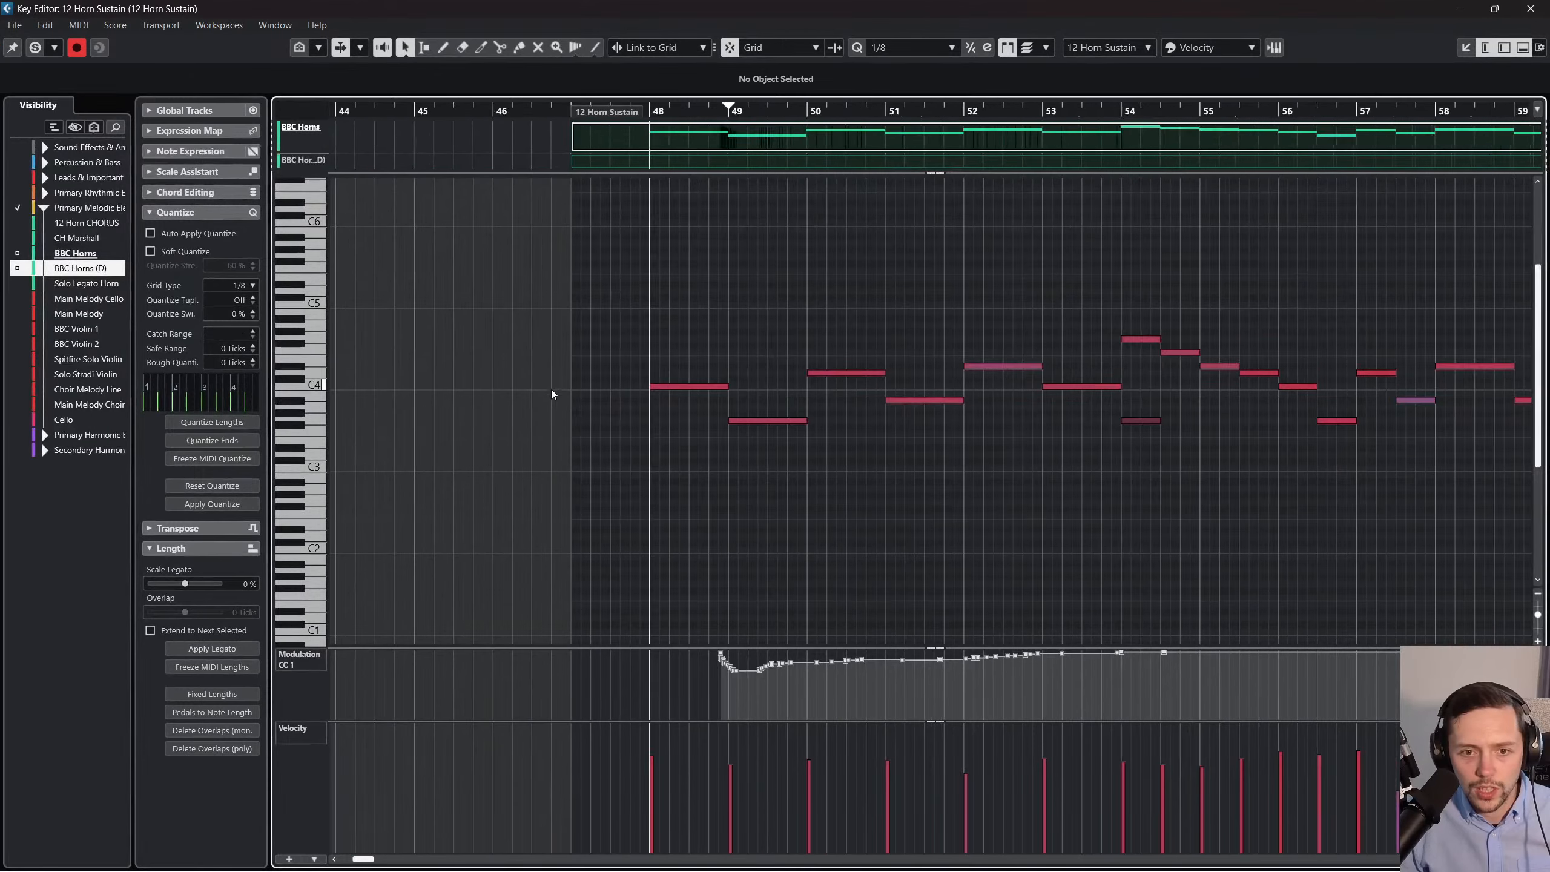
scroll(580, 427, right, 2)
click(1531, 8)
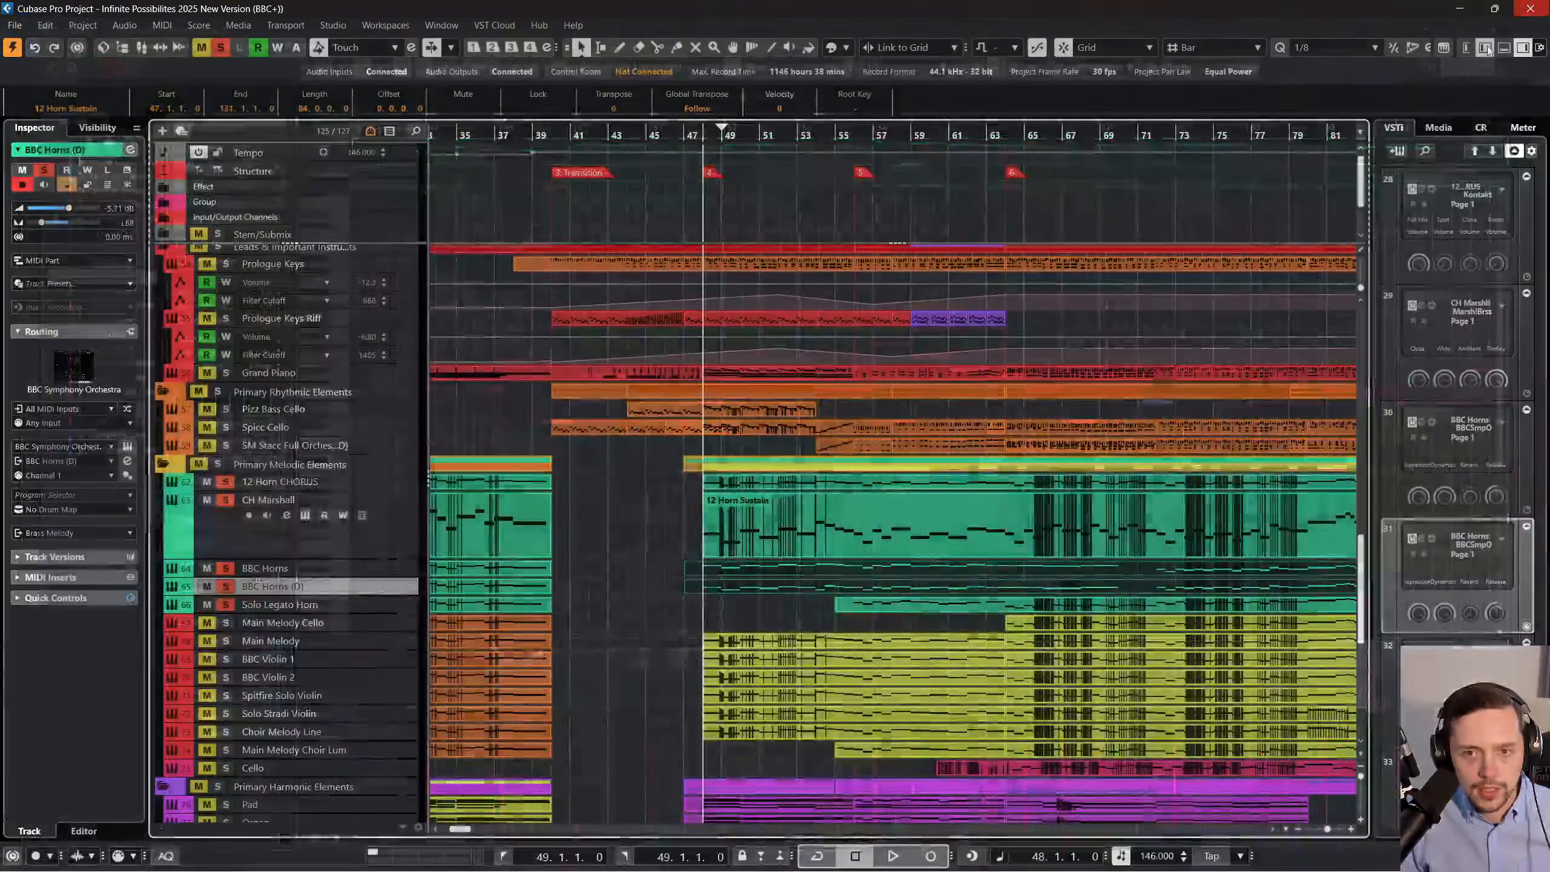
Open only the BBC Horns track's 12 Horn Sustain part in the Key Editor.
click(821, 569)
scroll(826, 570, right, 3)
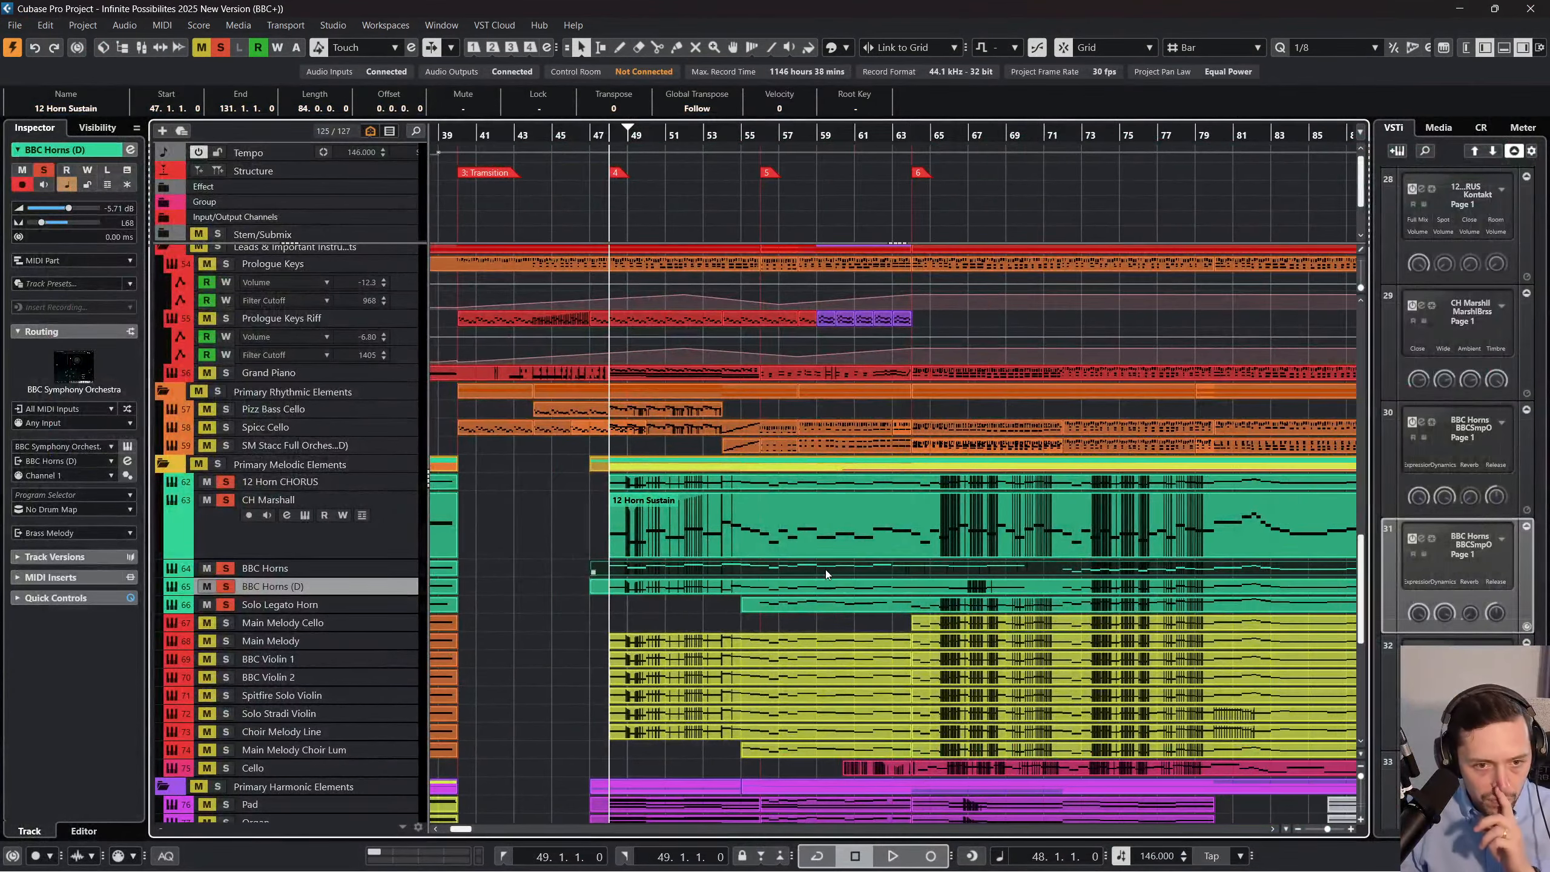
double_click(826, 569)
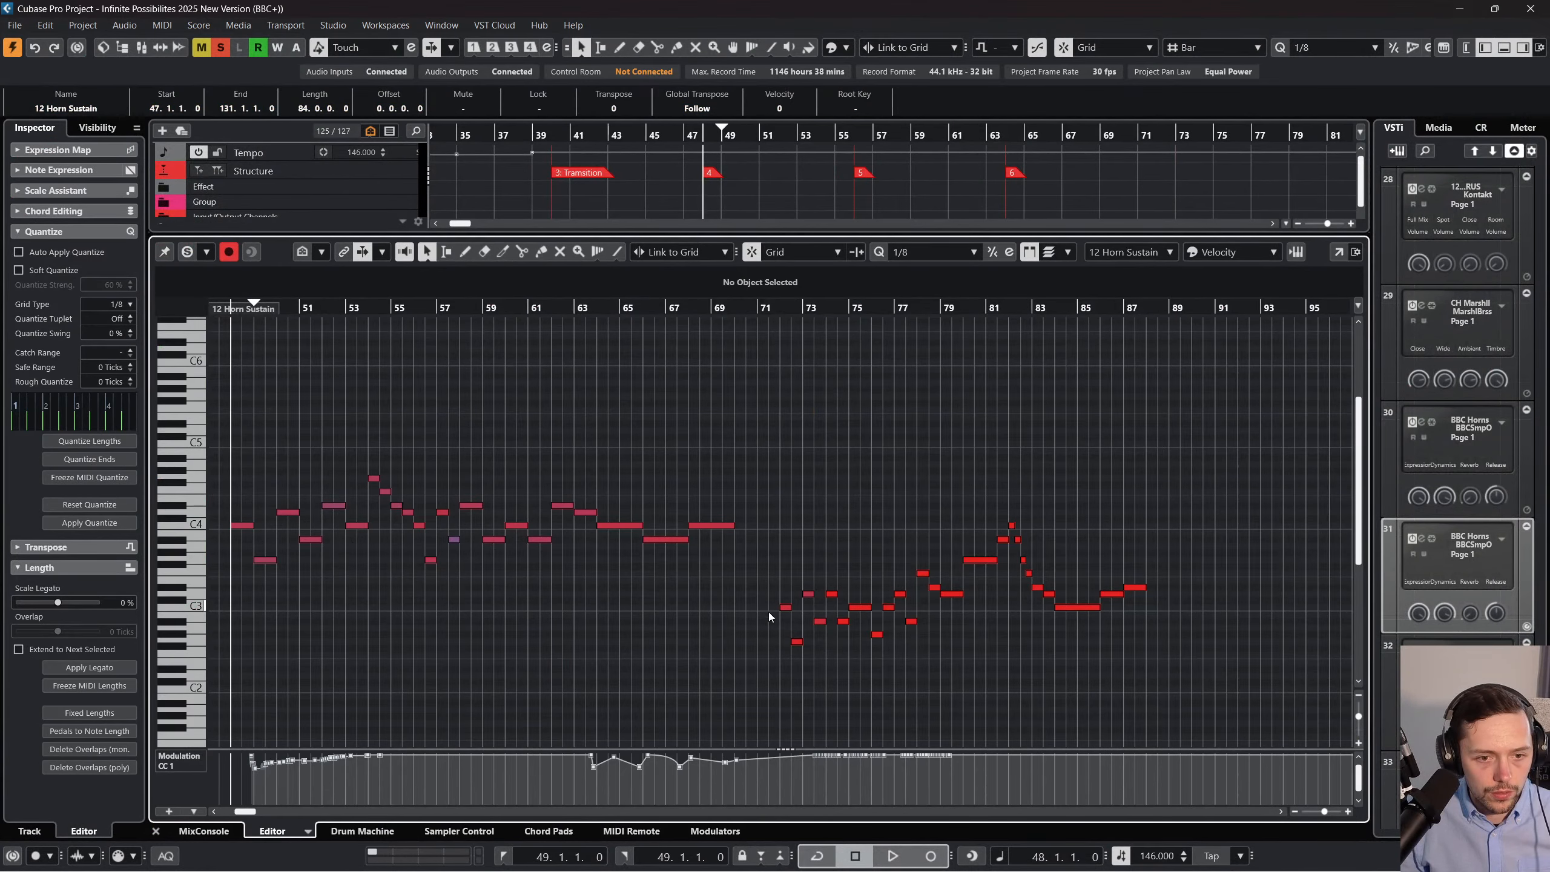
Delete the first low-octave note at bar 72 and undo the deletion.
click(785, 607)
key(Delete)
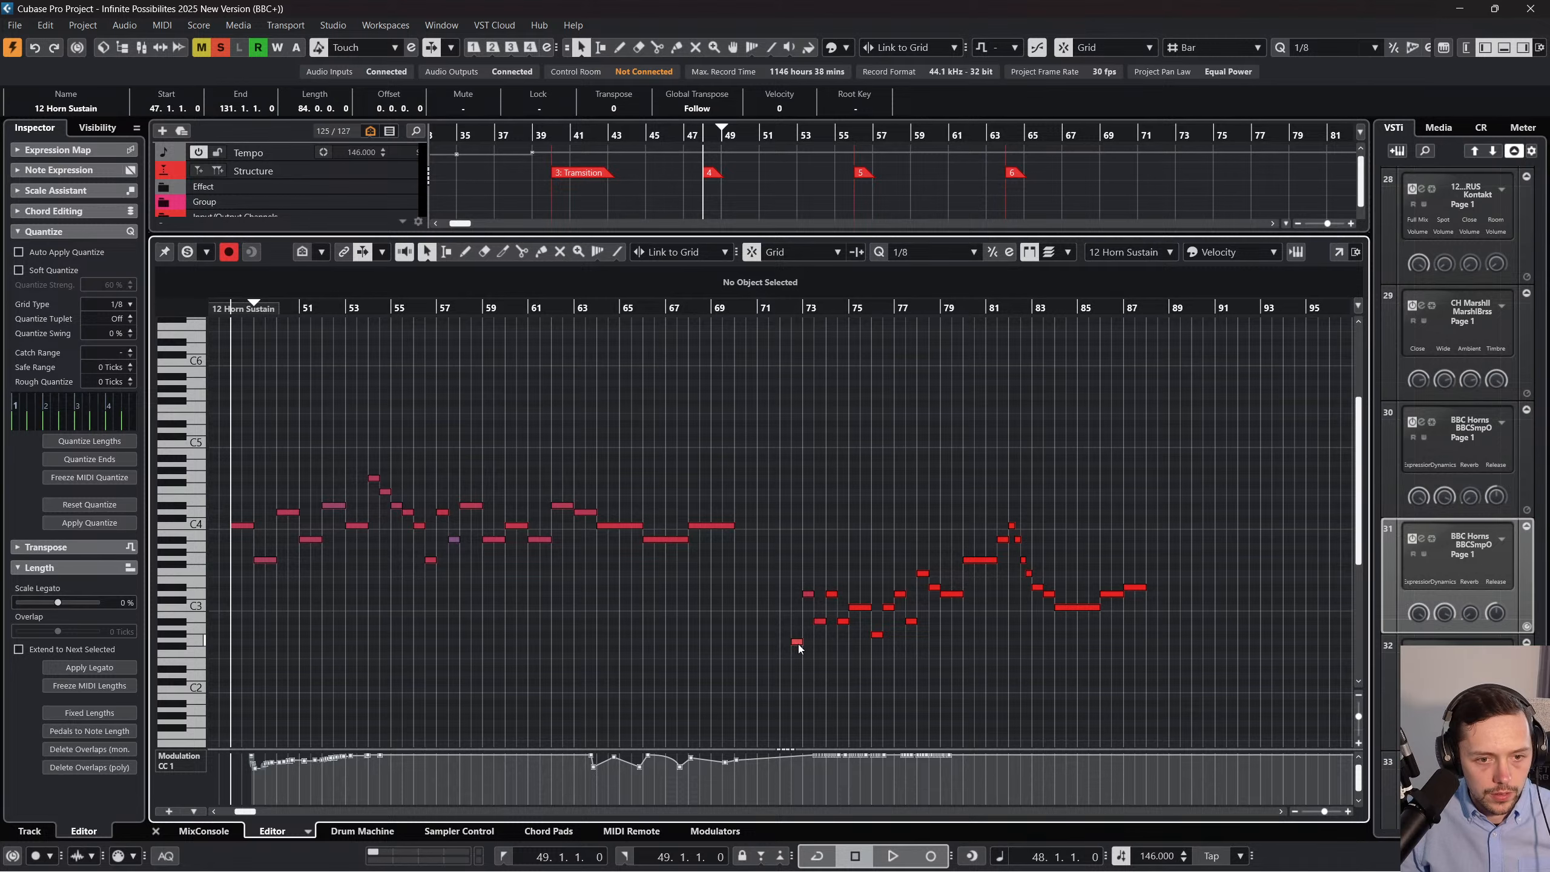
key(ctrl+z)
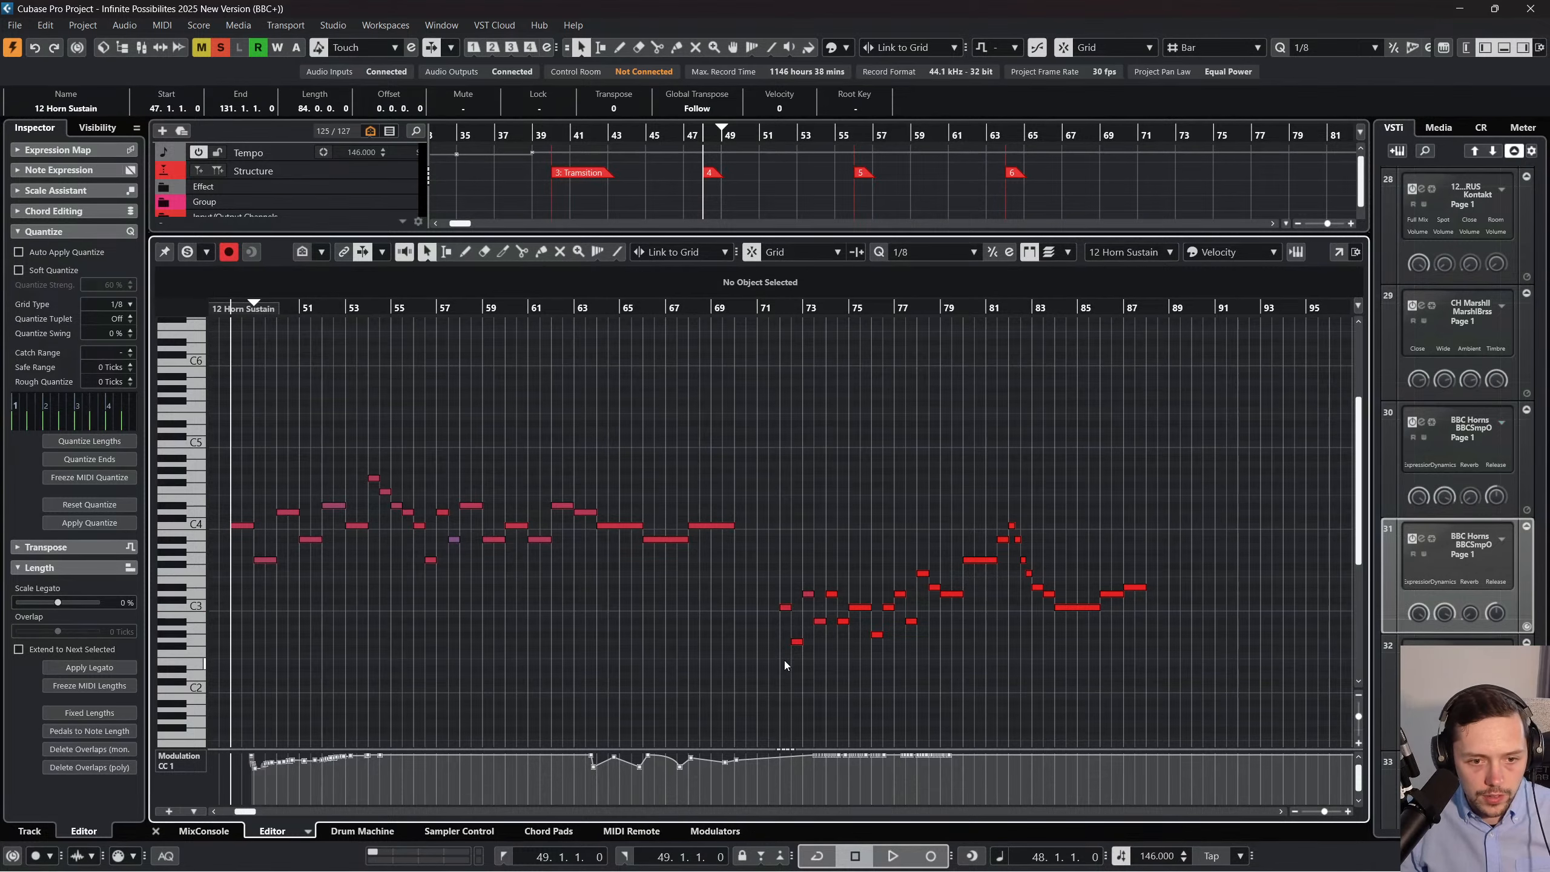
Examine the BBC Horns (D) part on its own in the Key Editor, and close the editor.
click(157, 831)
double_click(778, 593)
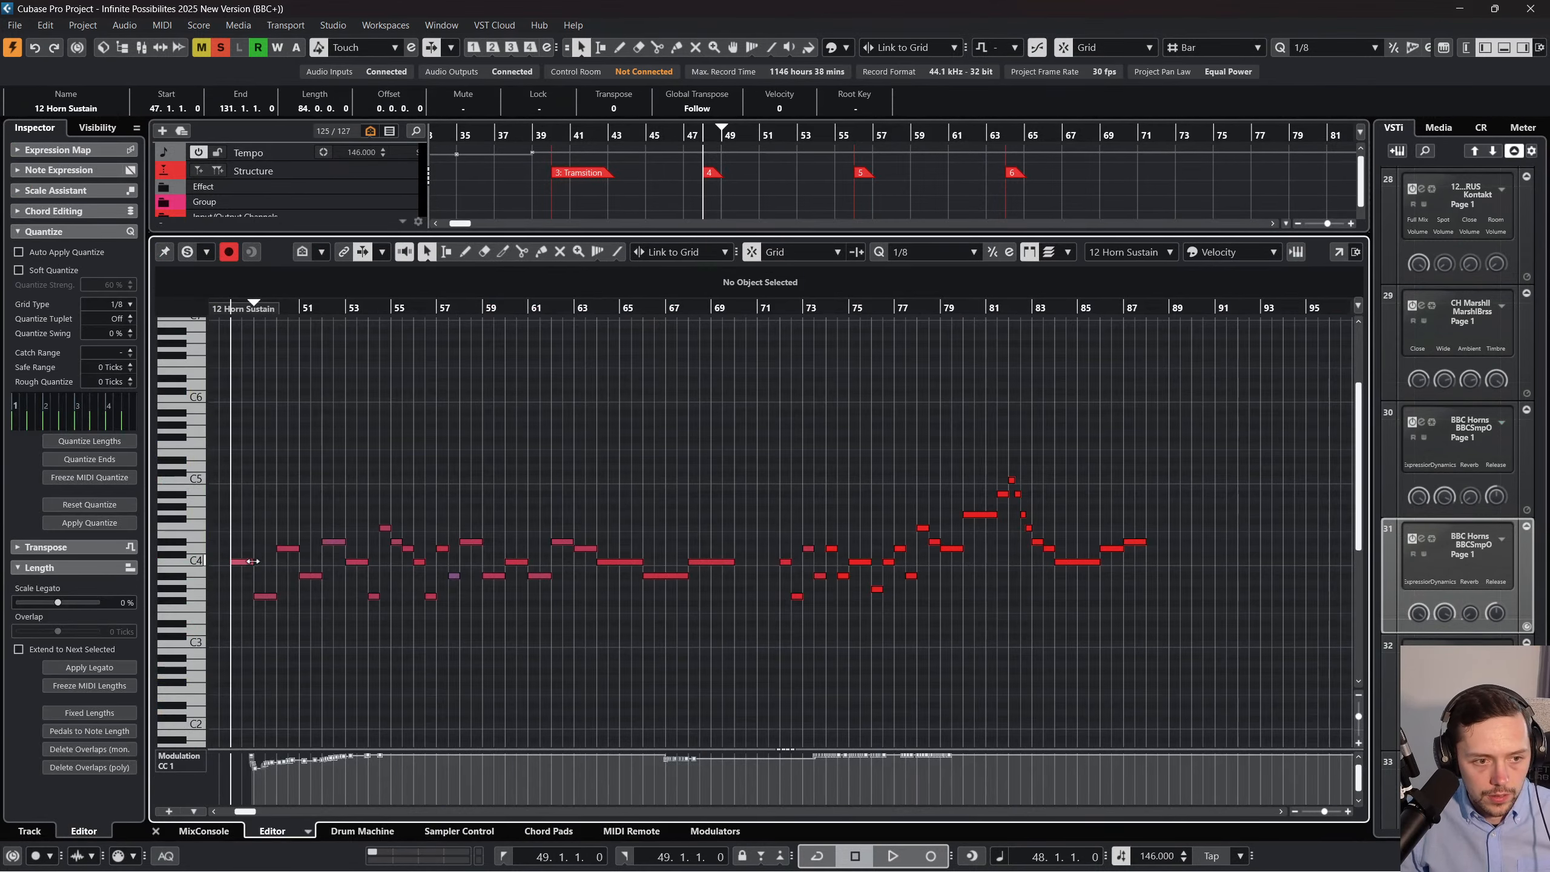
click(156, 831)
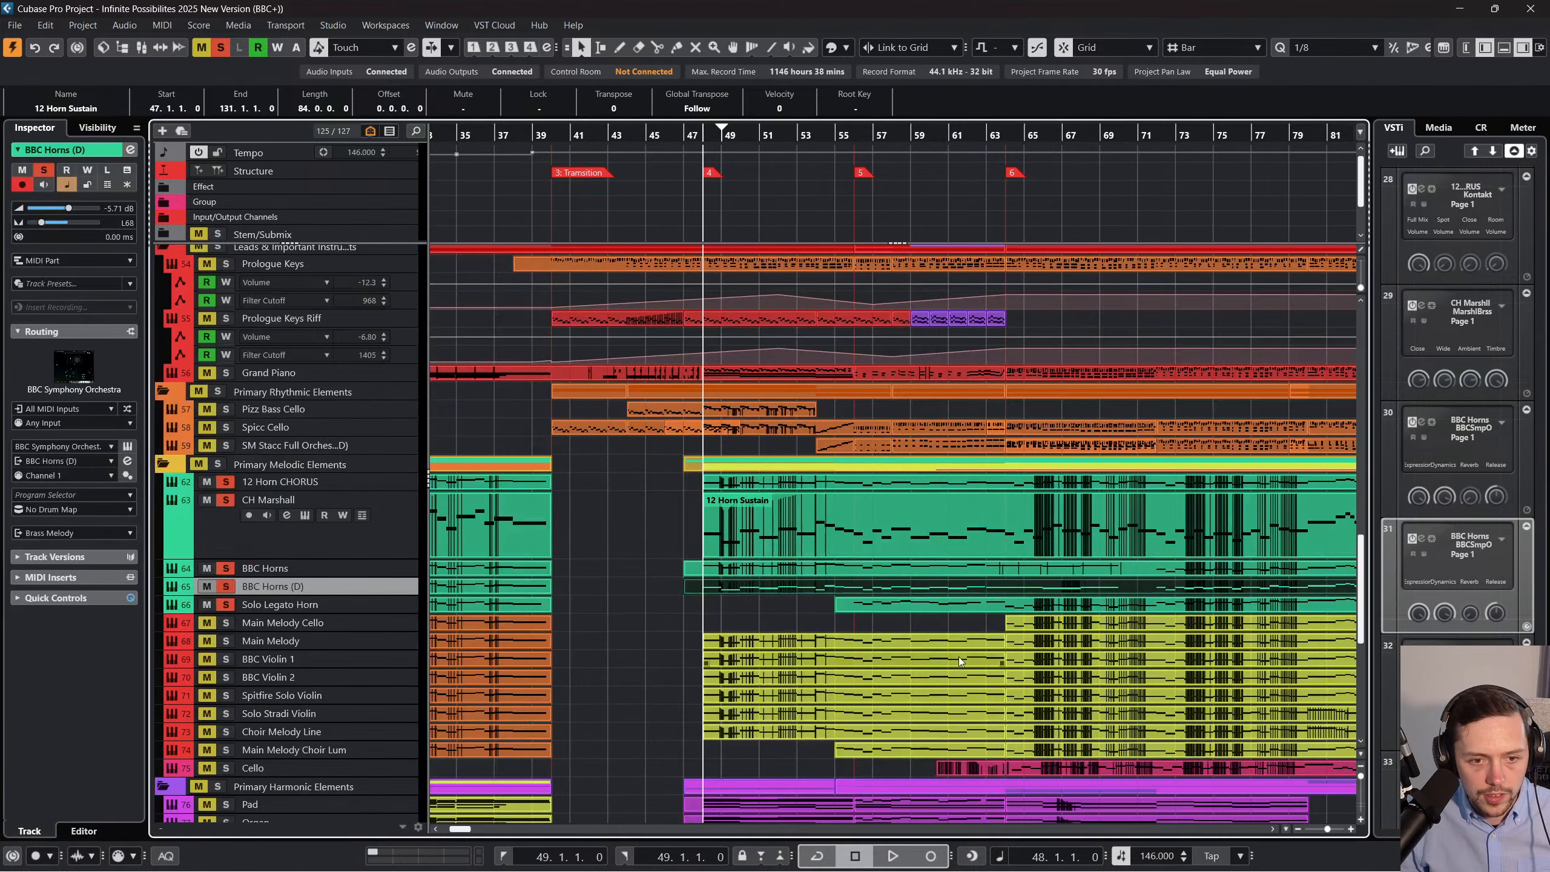
Transpose the phrase from bar 72 onward in the BBC Horns part up one octave in the Key Editor.
double_click(994, 564)
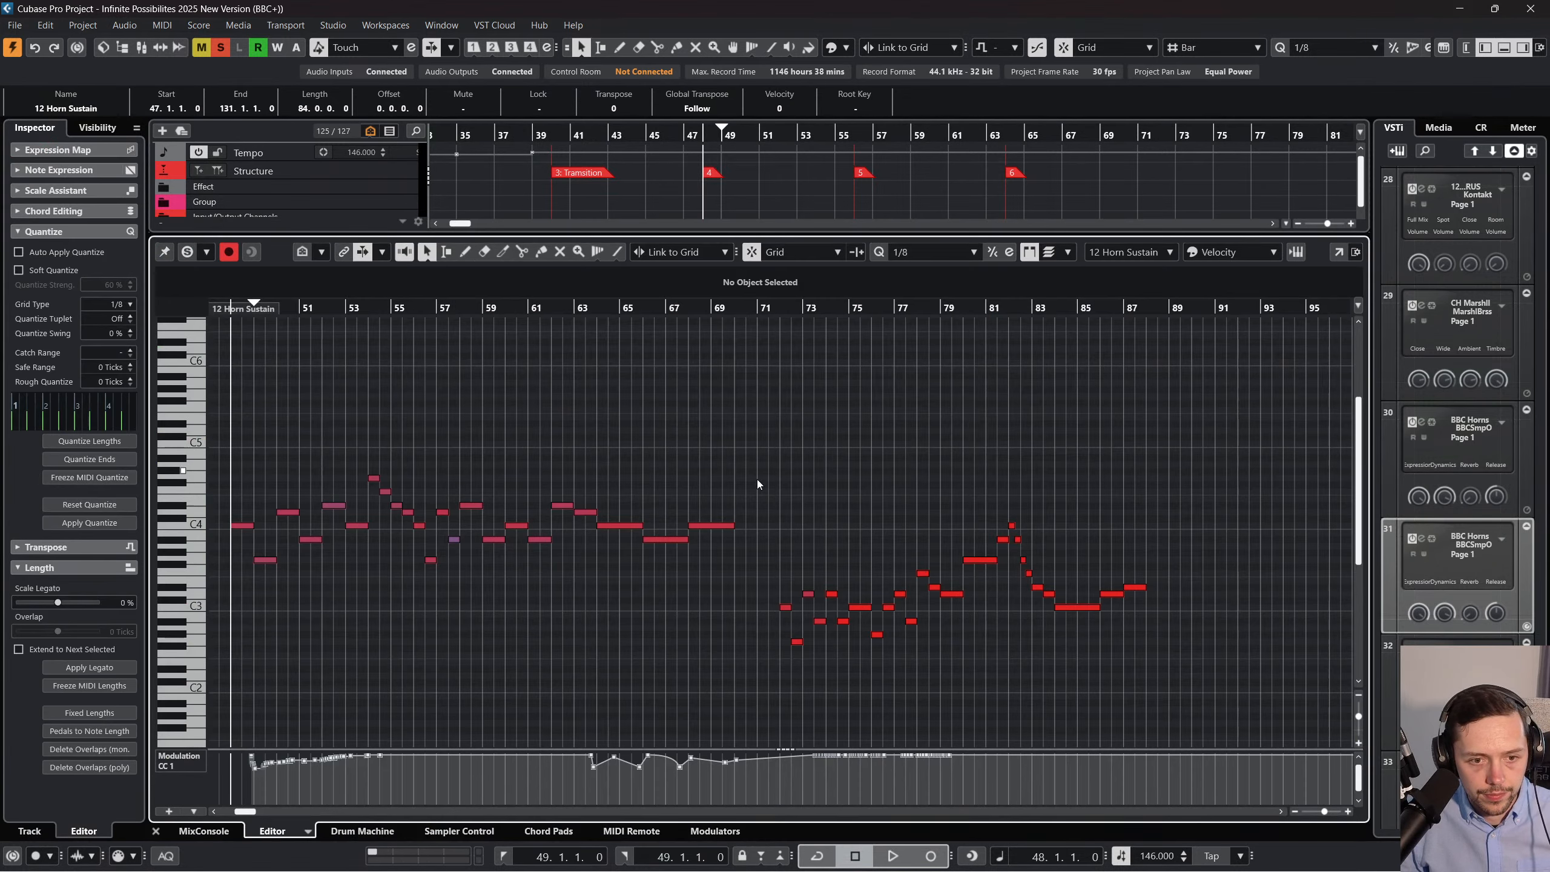
drag(757, 480, 1220, 684)
key(shift+Up)
click(699, 621)
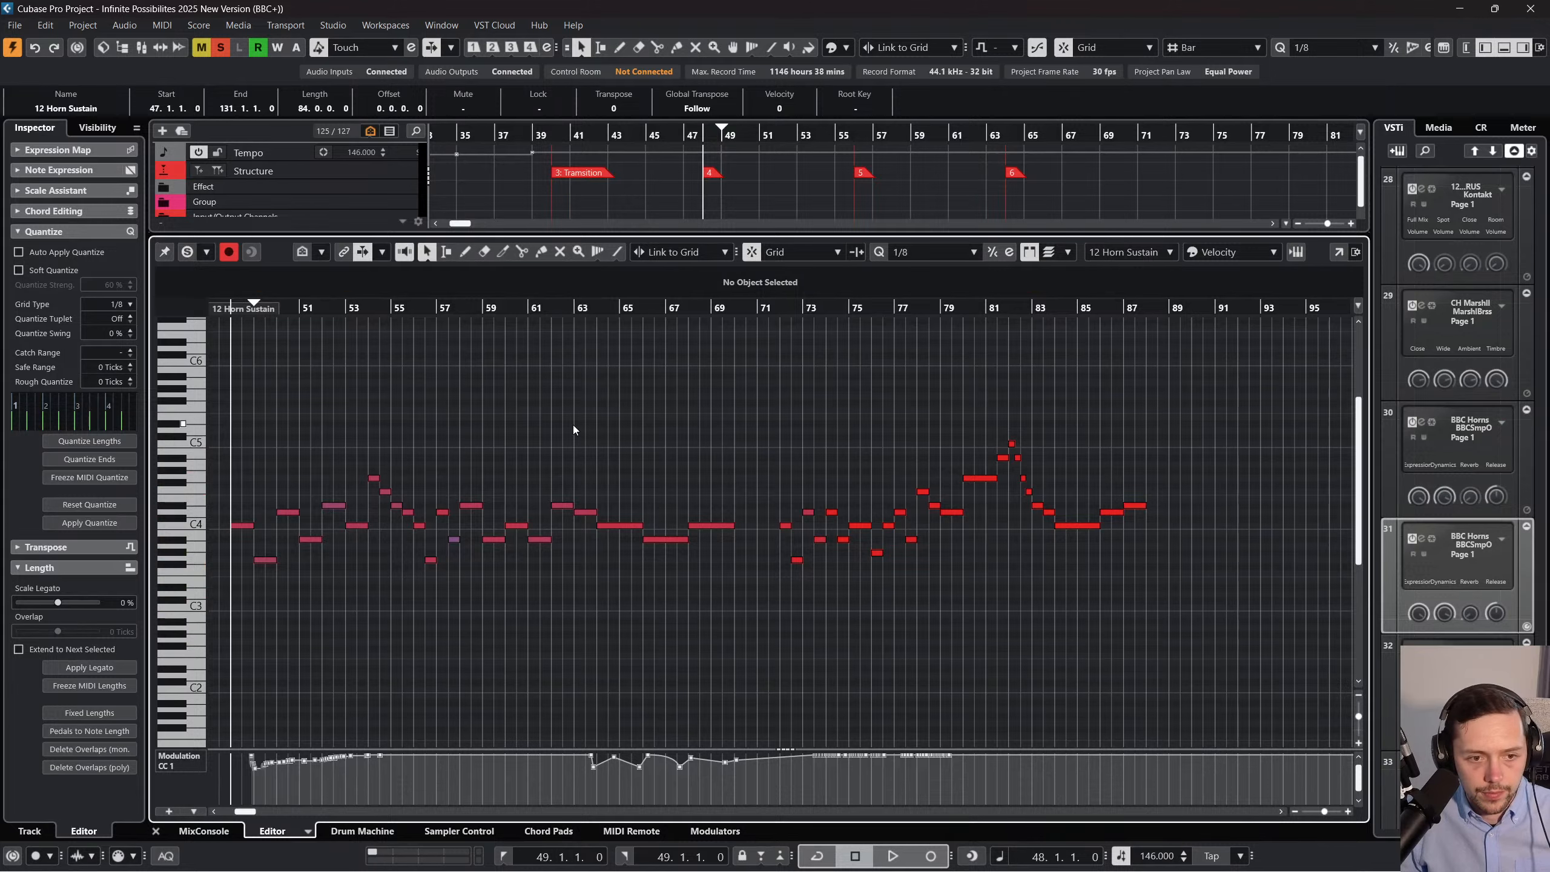
Copy the modulation (CC 1) curve under the three long notes from bar 64 in the BBC Horns part and close the editor.
drag(573, 425, 766, 592)
click(778, 628)
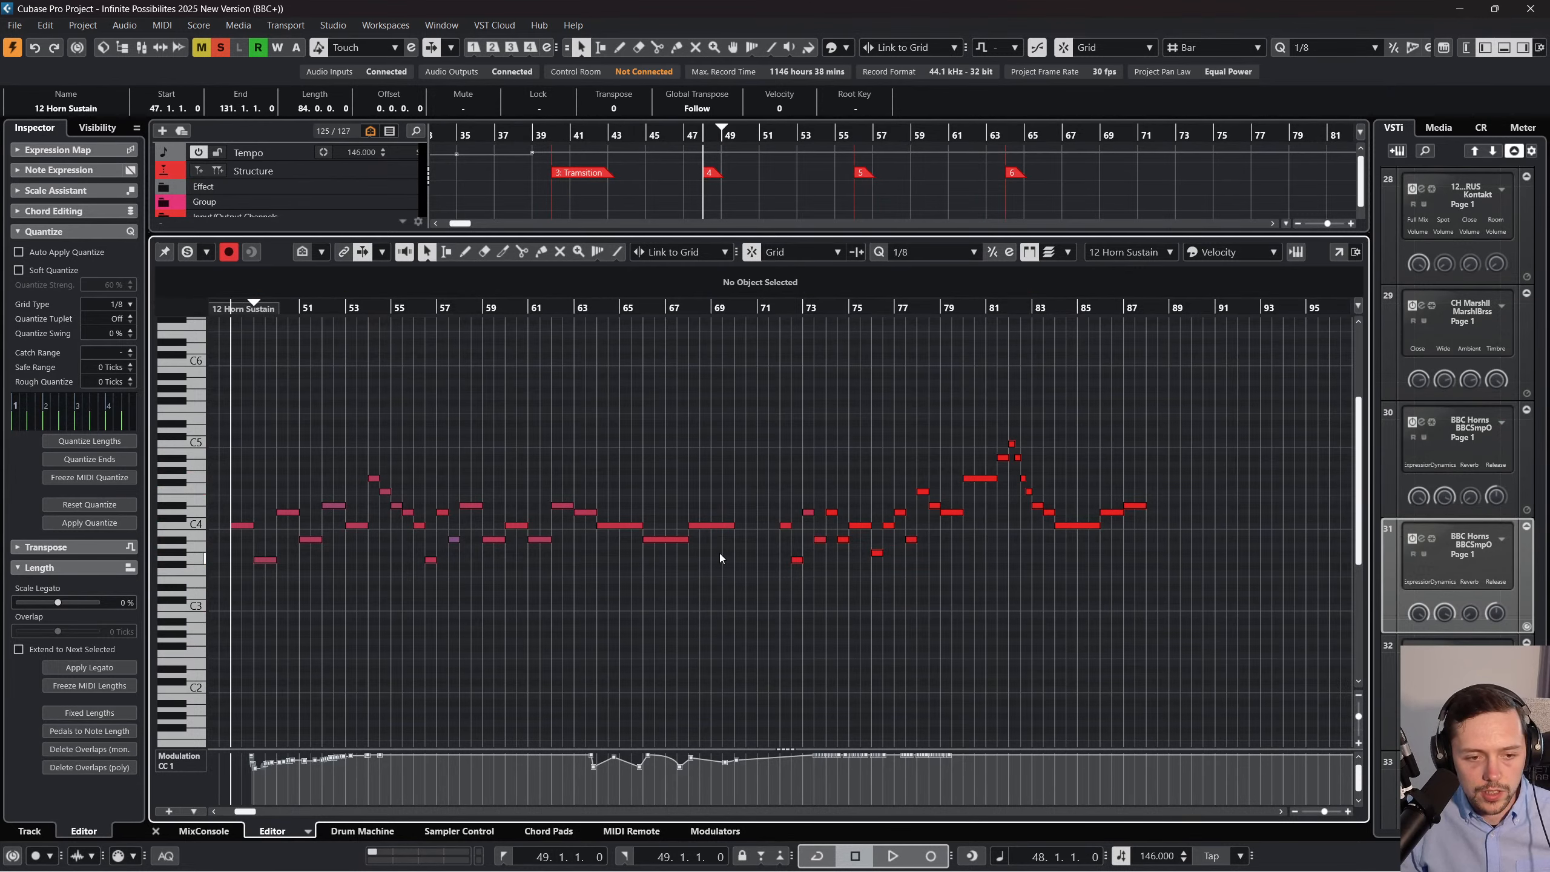
drag(688, 539, 715, 555)
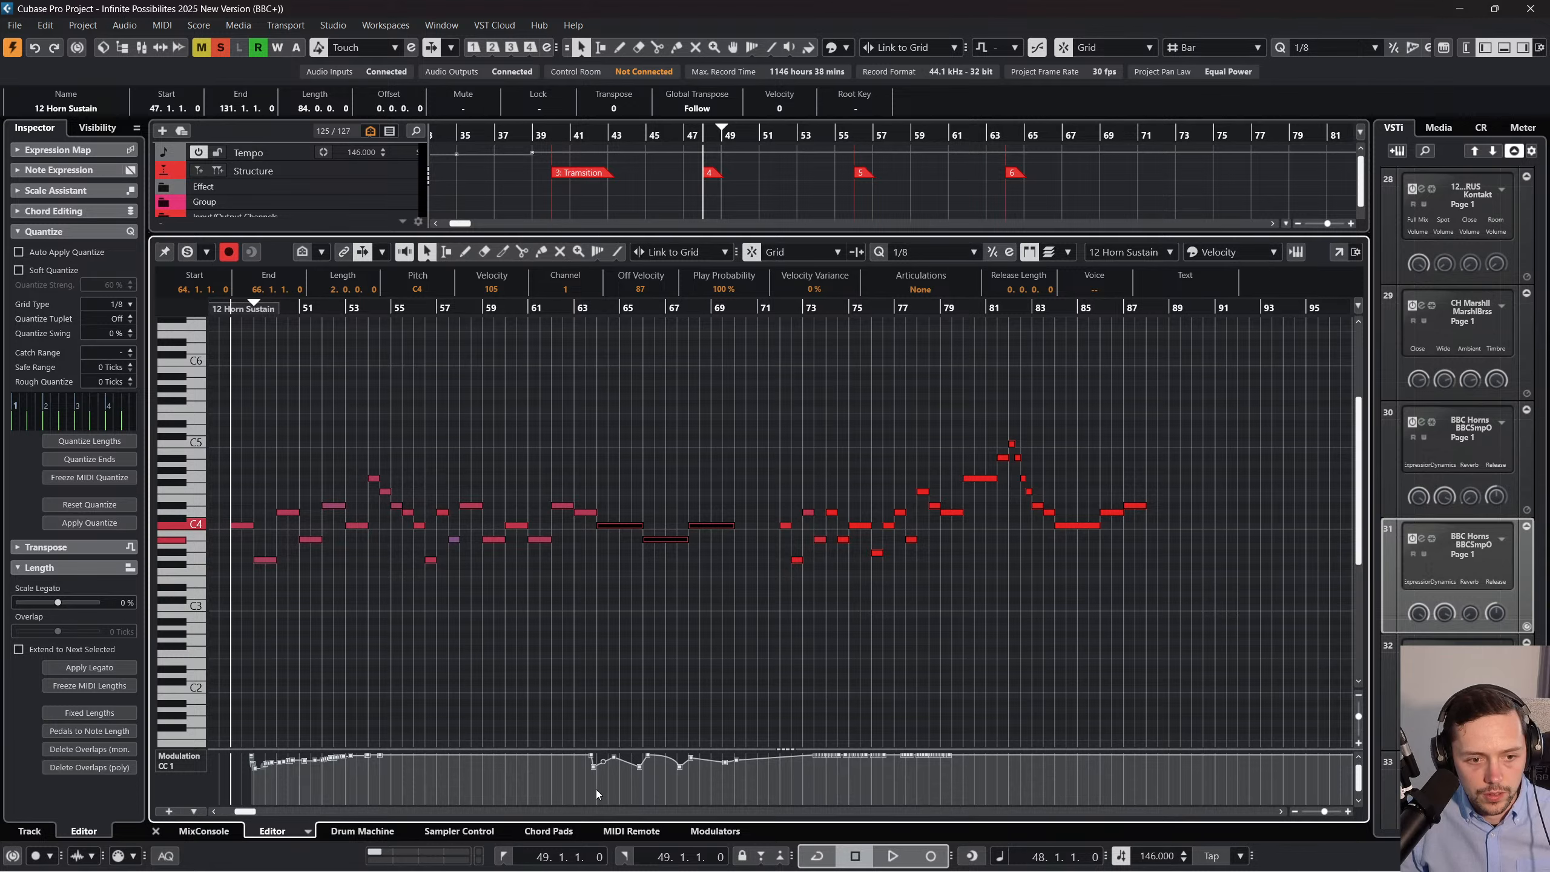
drag(586, 789, 697, 727)
drag(741, 533, 740, 536)
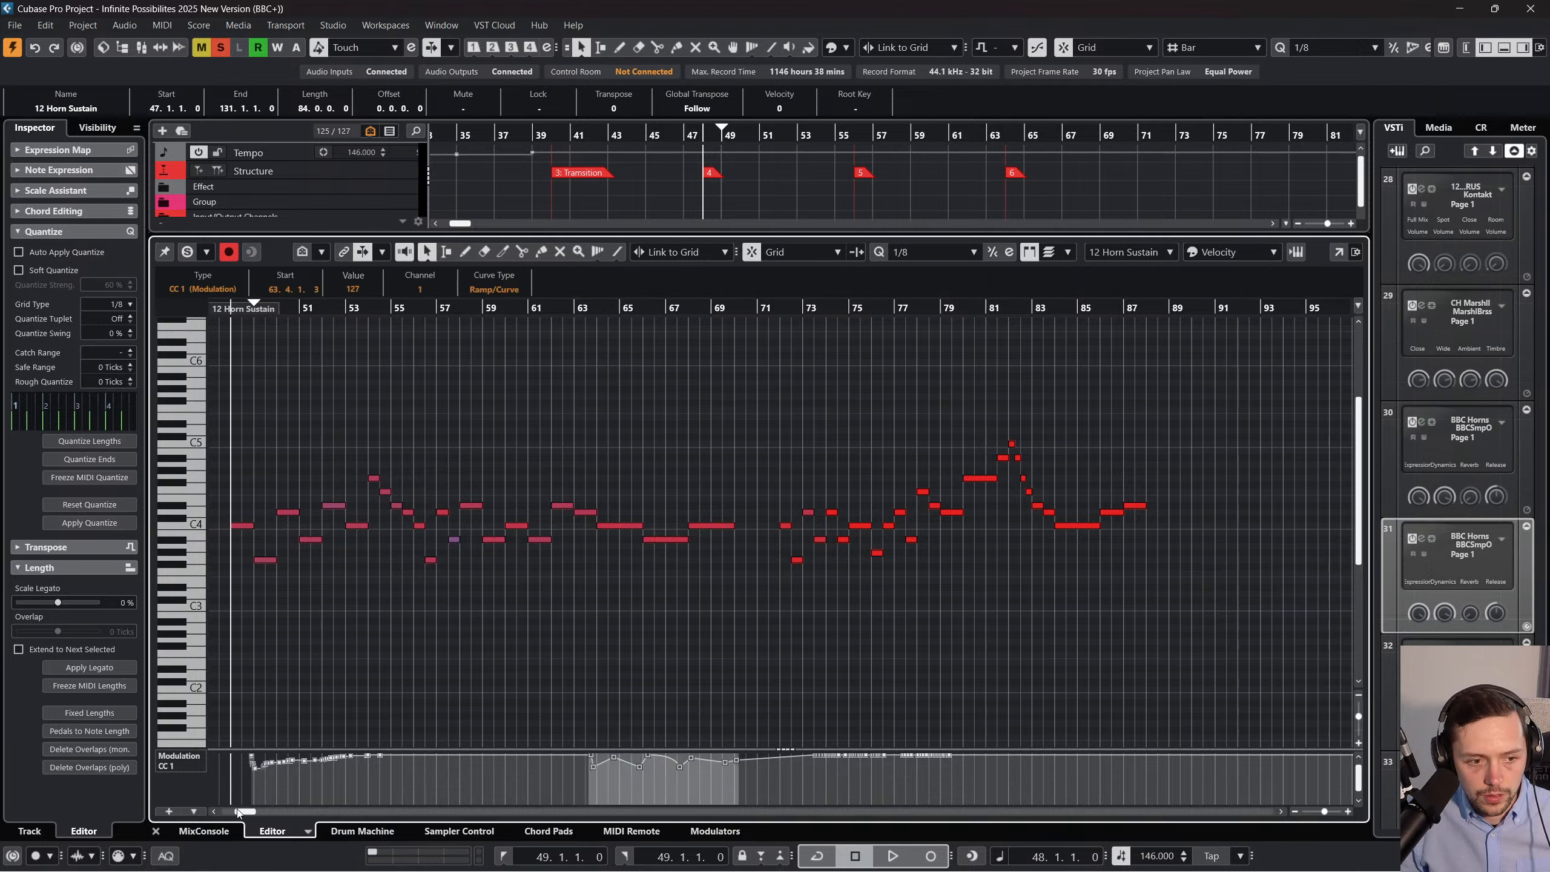
click(156, 832)
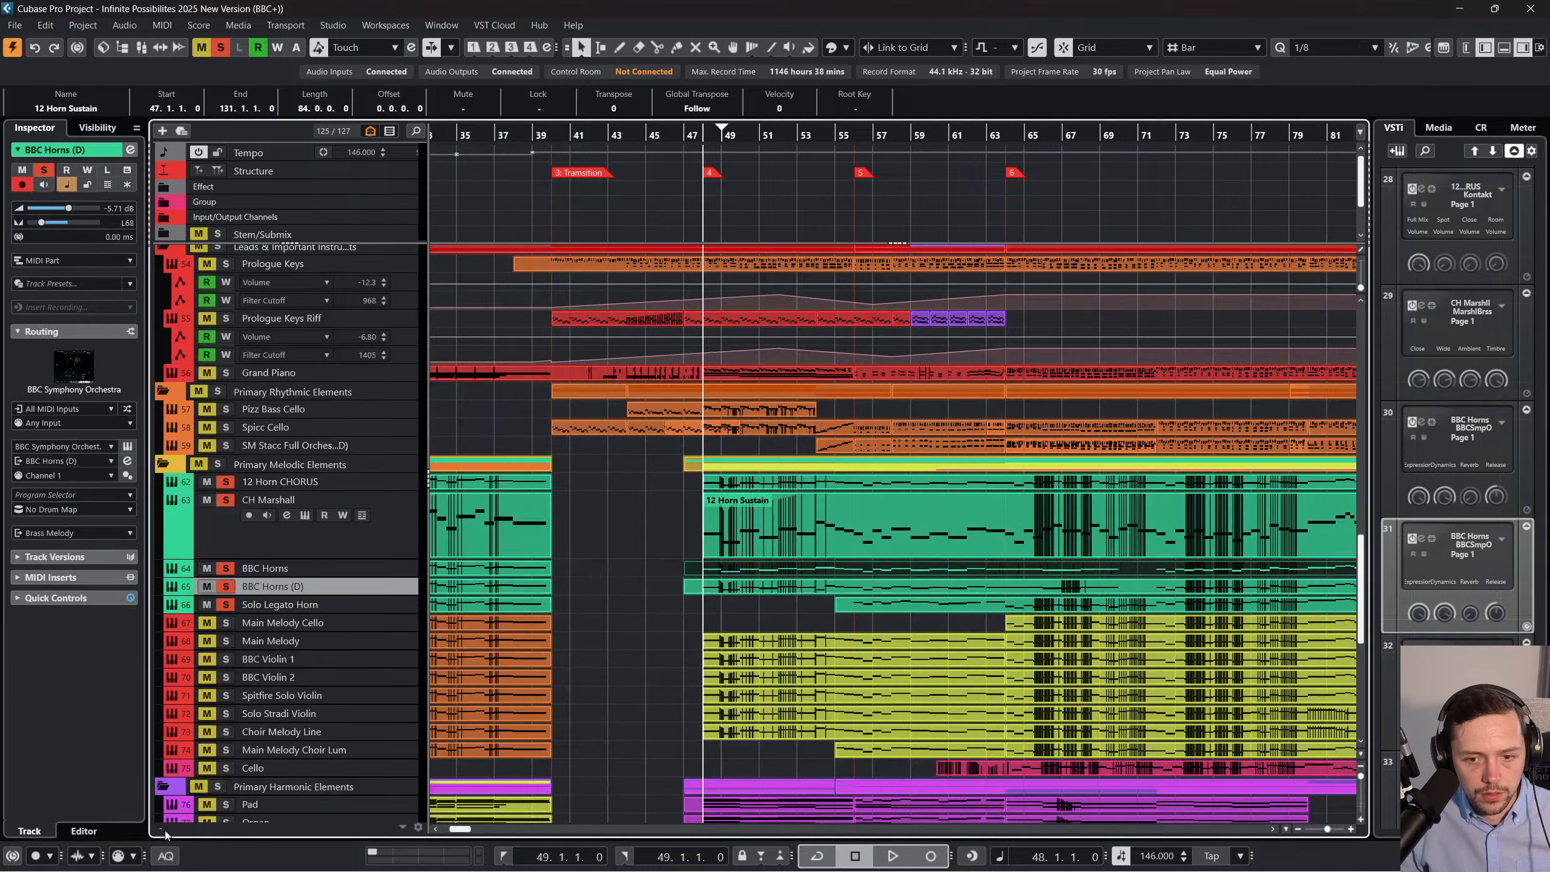
Paste the copied modulation curve at bar 64 of the BBC Horns (D) part in the Key Editor.
double_click(806, 590)
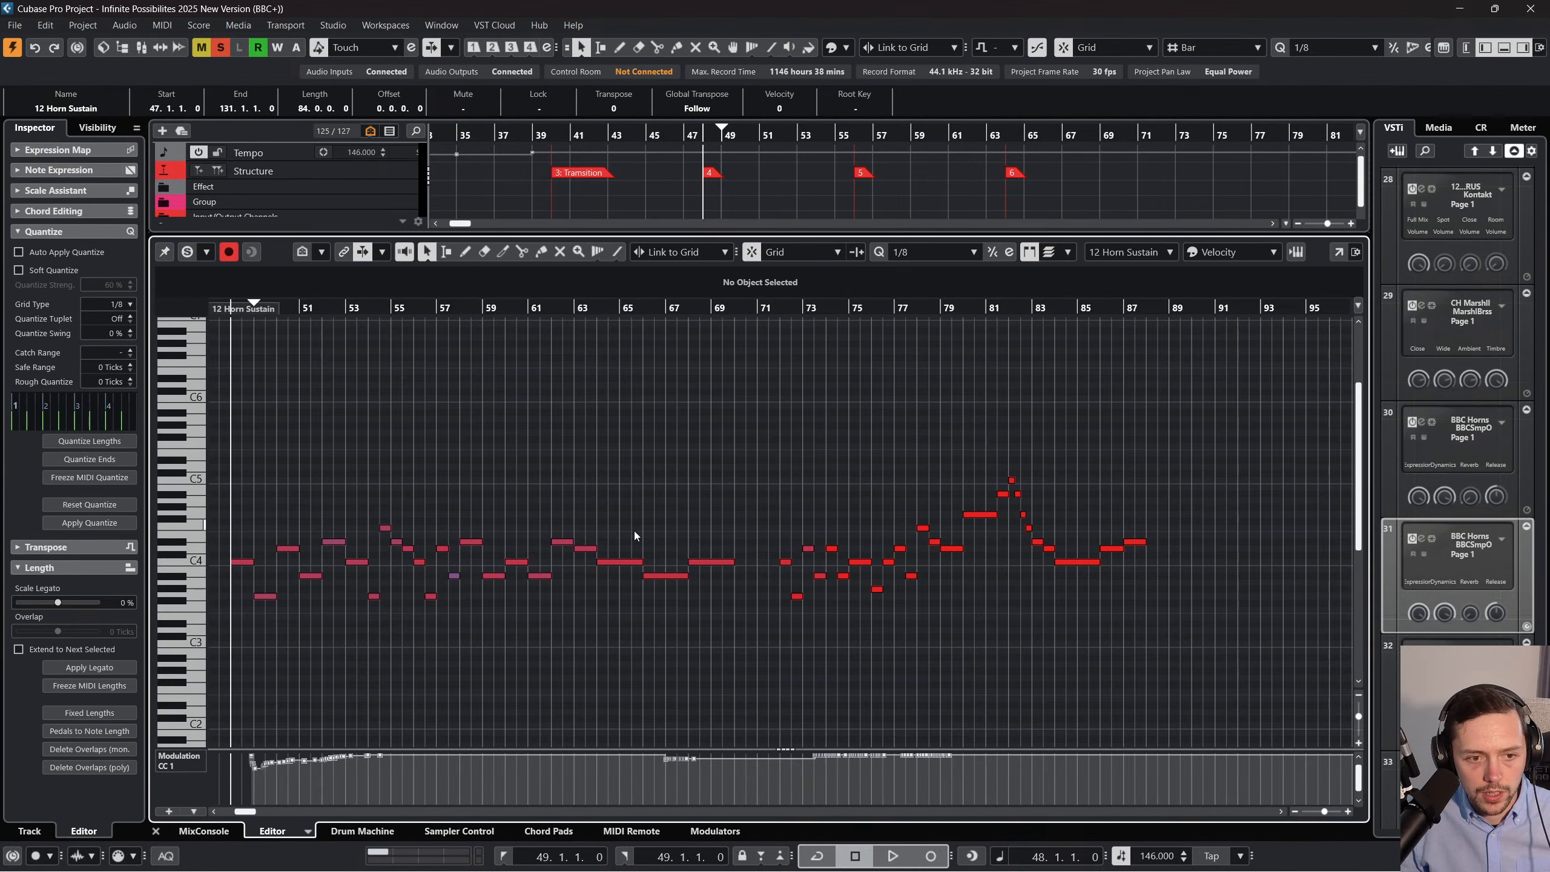
drag(618, 533, 732, 598)
click(611, 767)
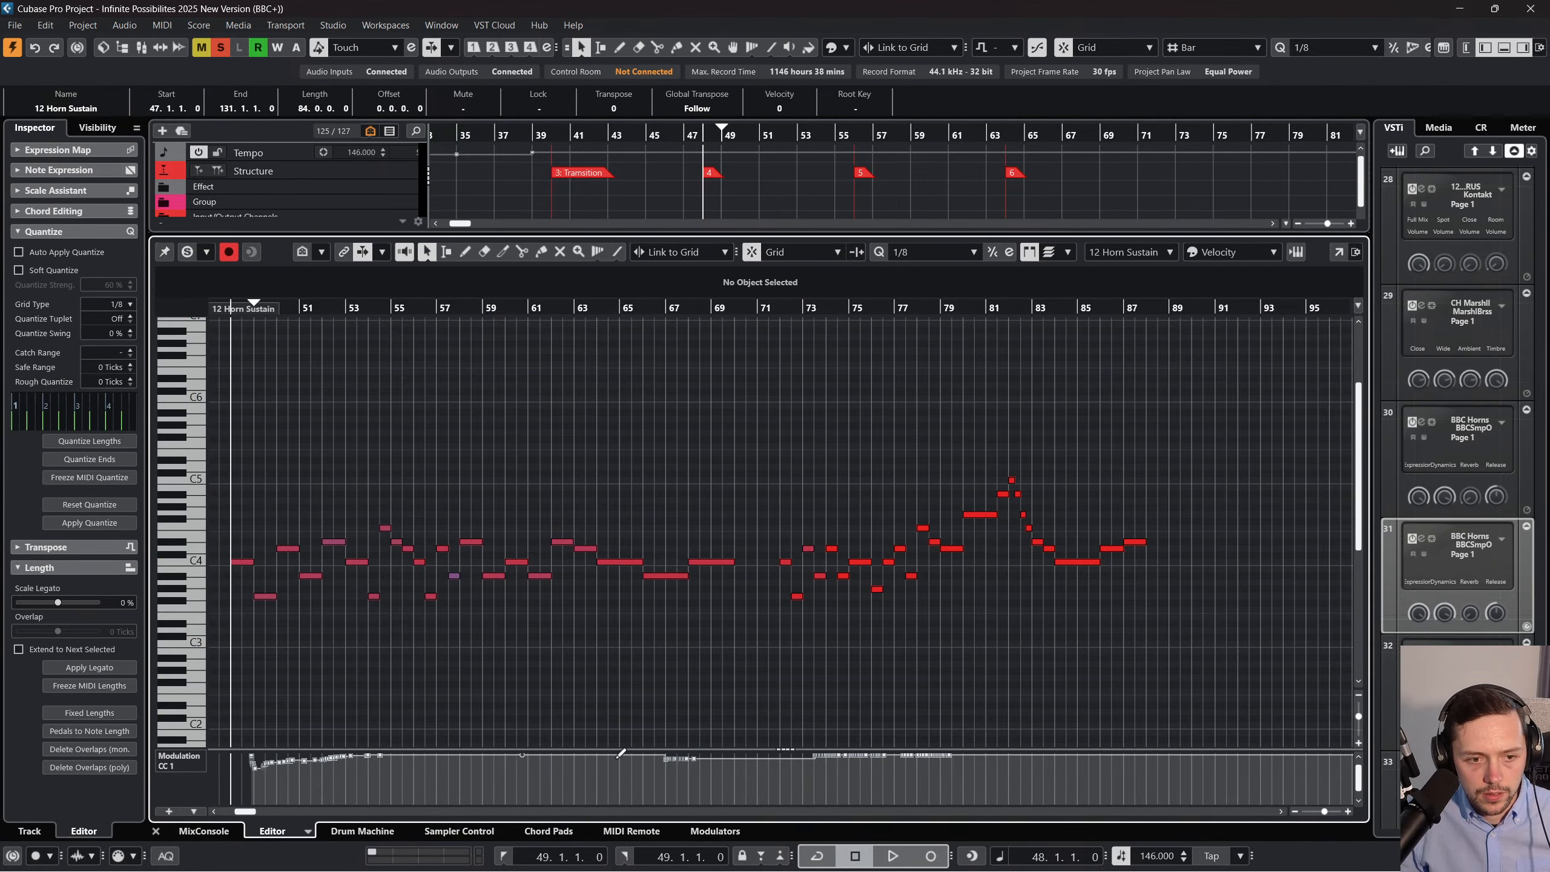
drag(603, 309, 597, 310)
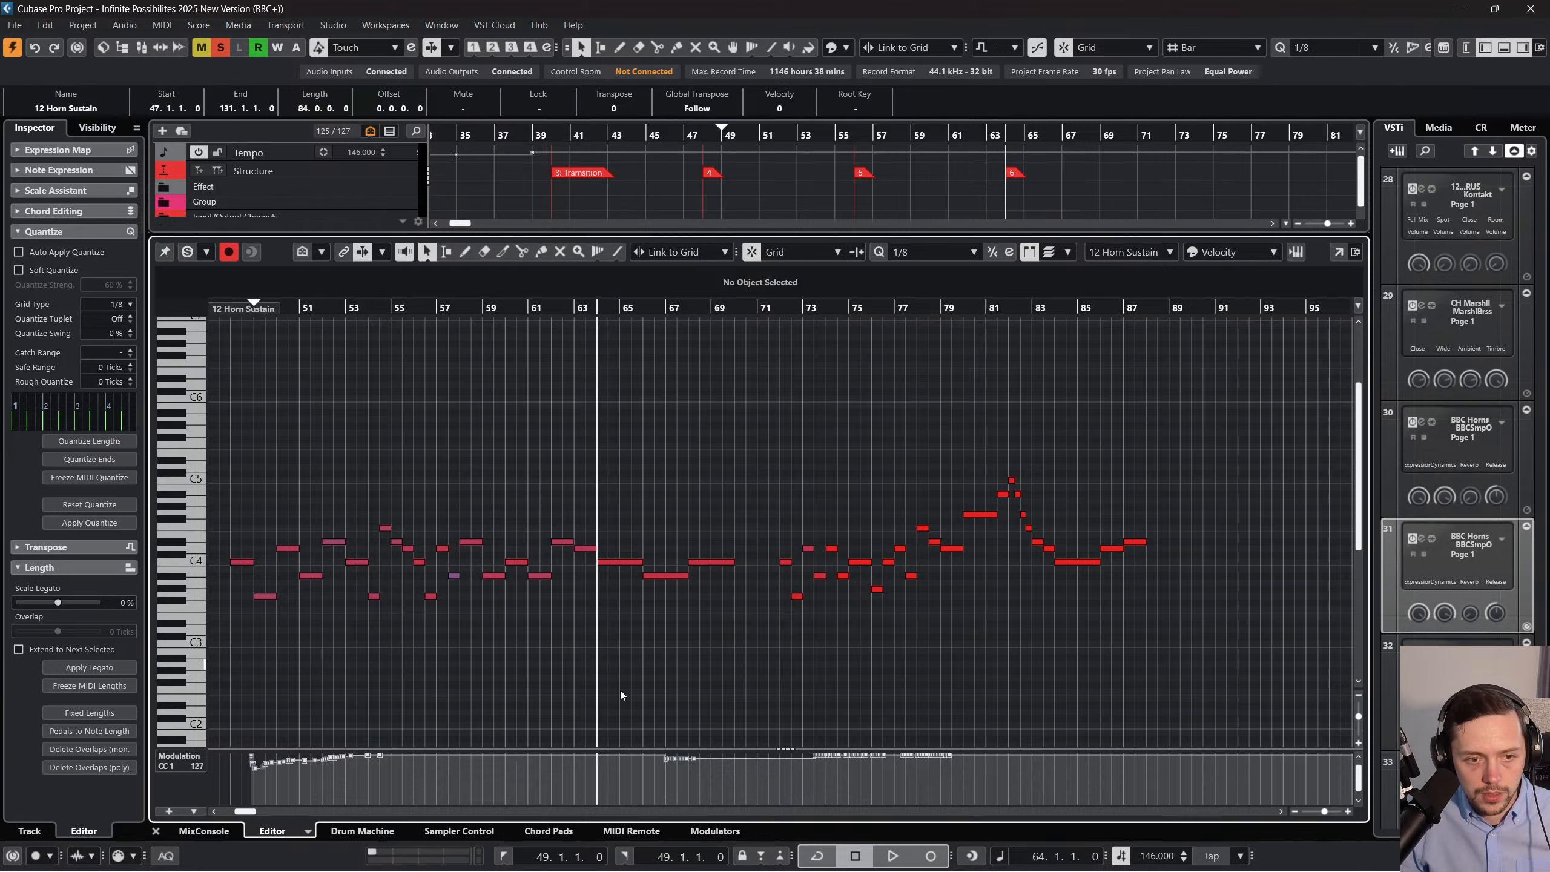
key(ctrl+v)
click(676, 655)
Transpose all notes of the BBC Horns (D) part down one octave and close the editor.
drag(622, 523, 751, 623)
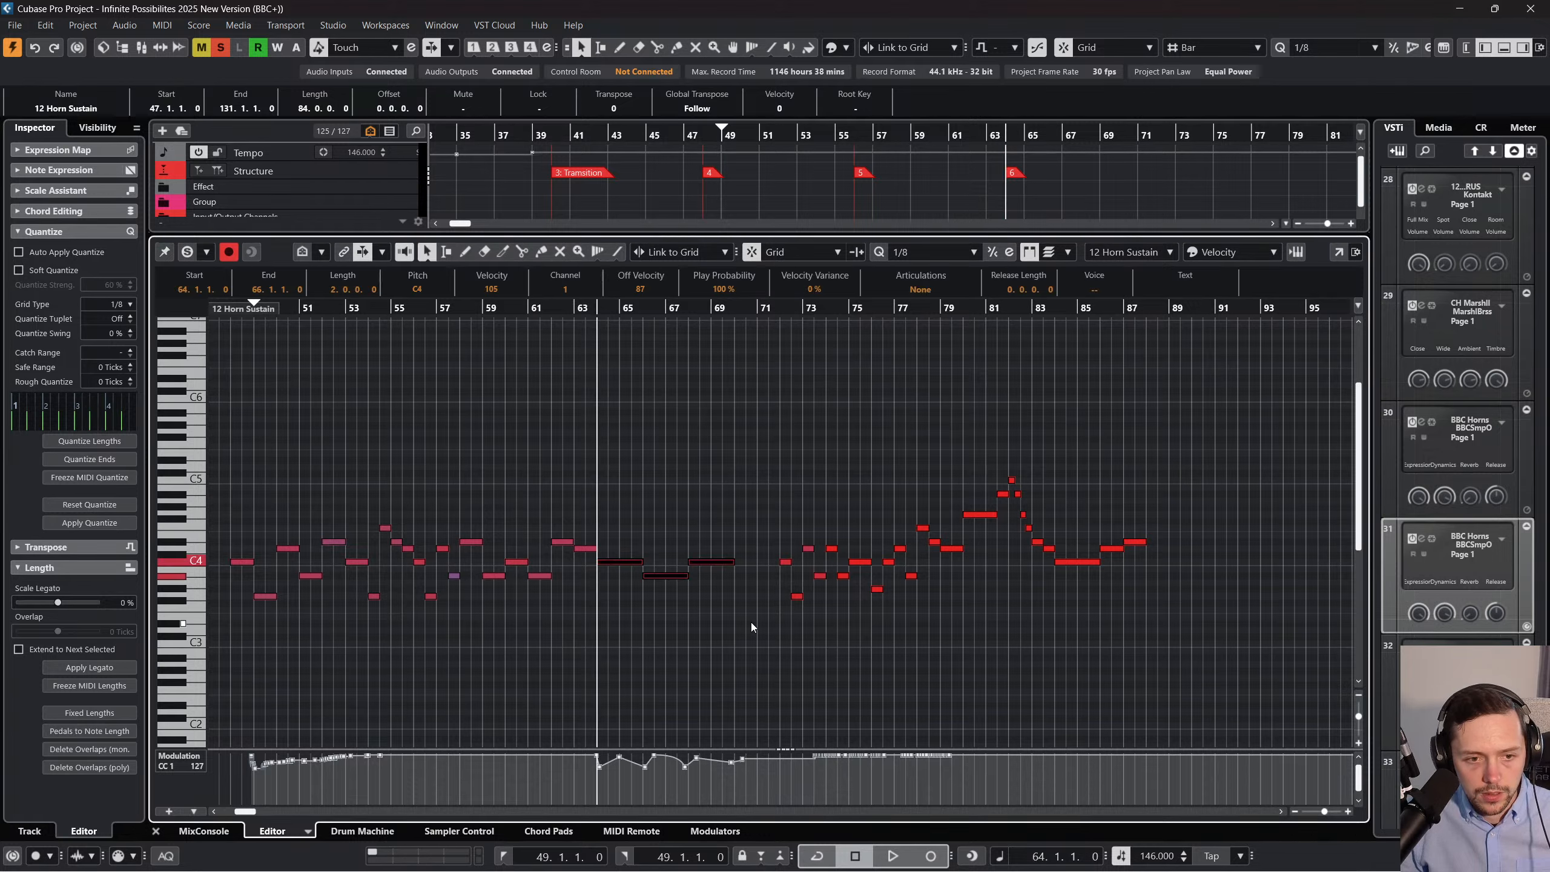
key(ctrl+a)
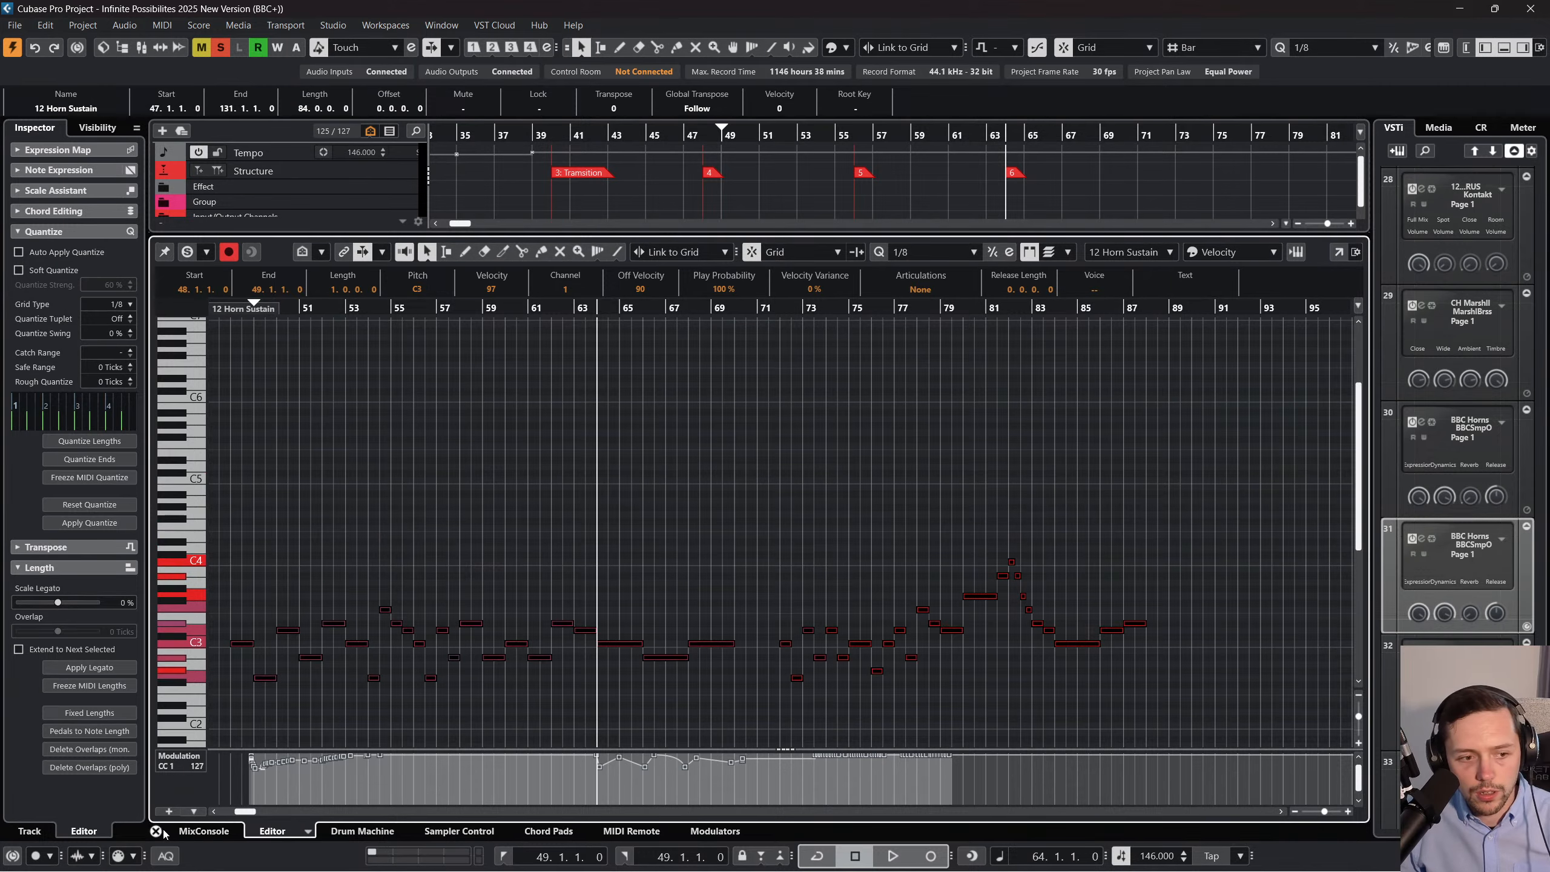
click(156, 831)
Audition the soloed horn tracks from about bar 47, skipping ahead to bar 56 during playback.
click(706, 138)
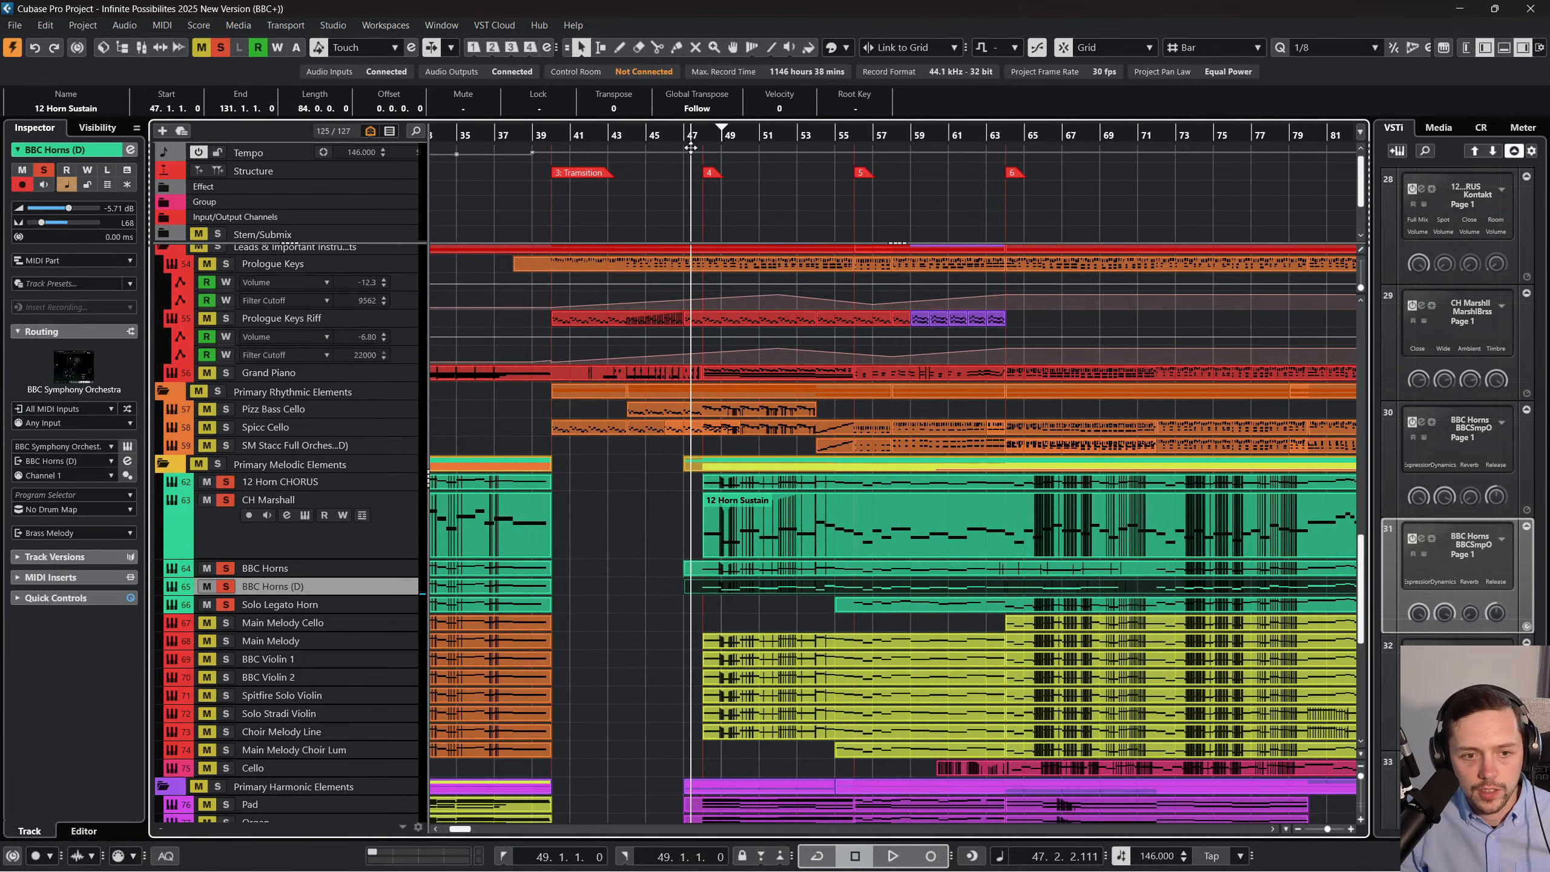
key(h)
key(space)
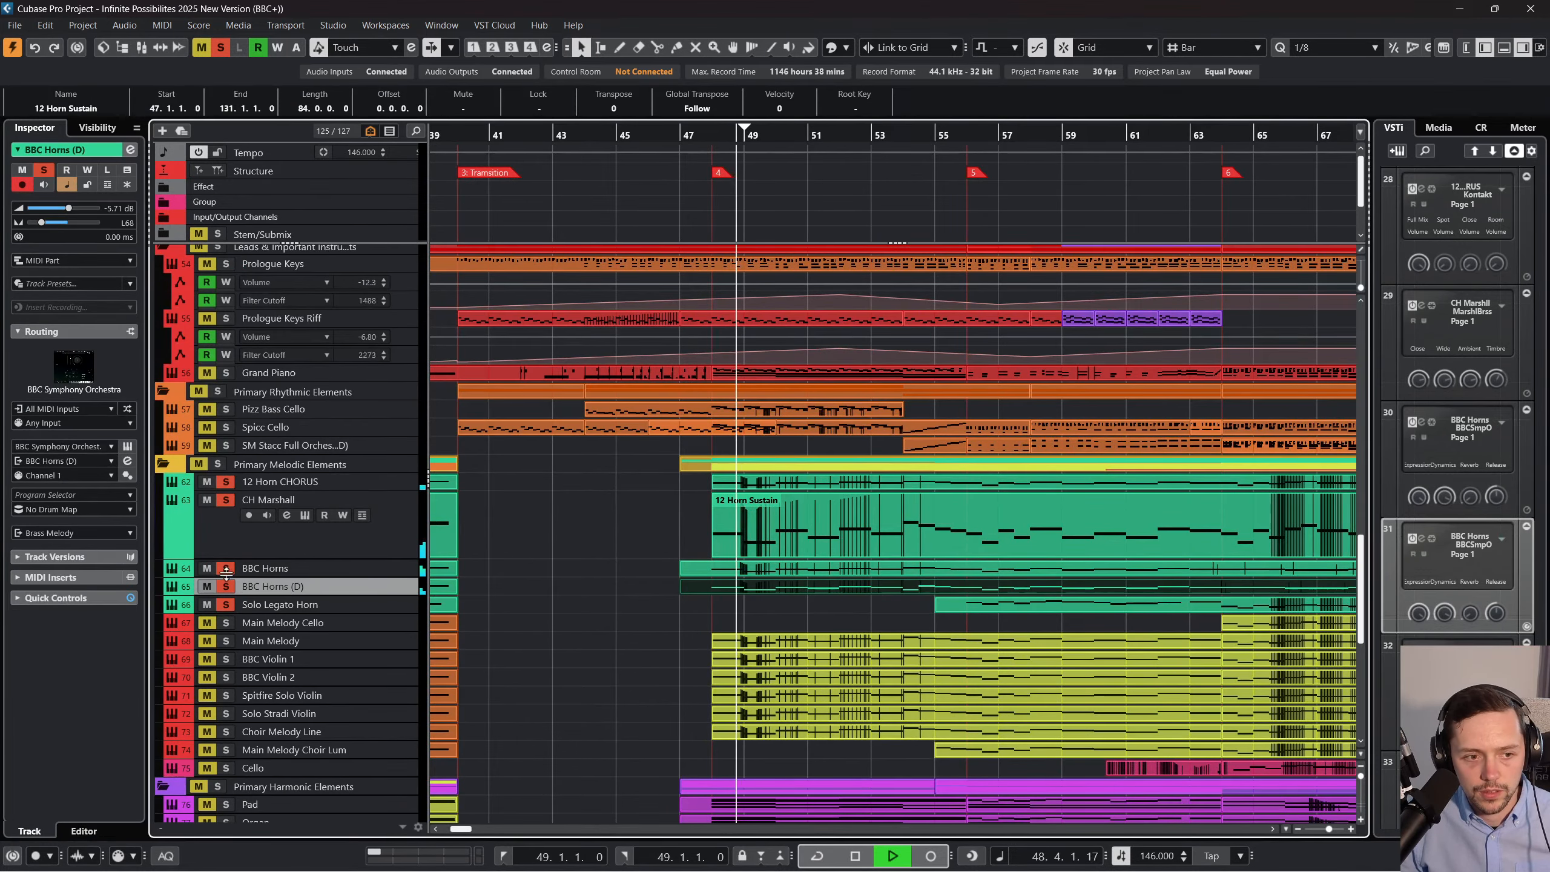
drag(928, 142, 970, 140)
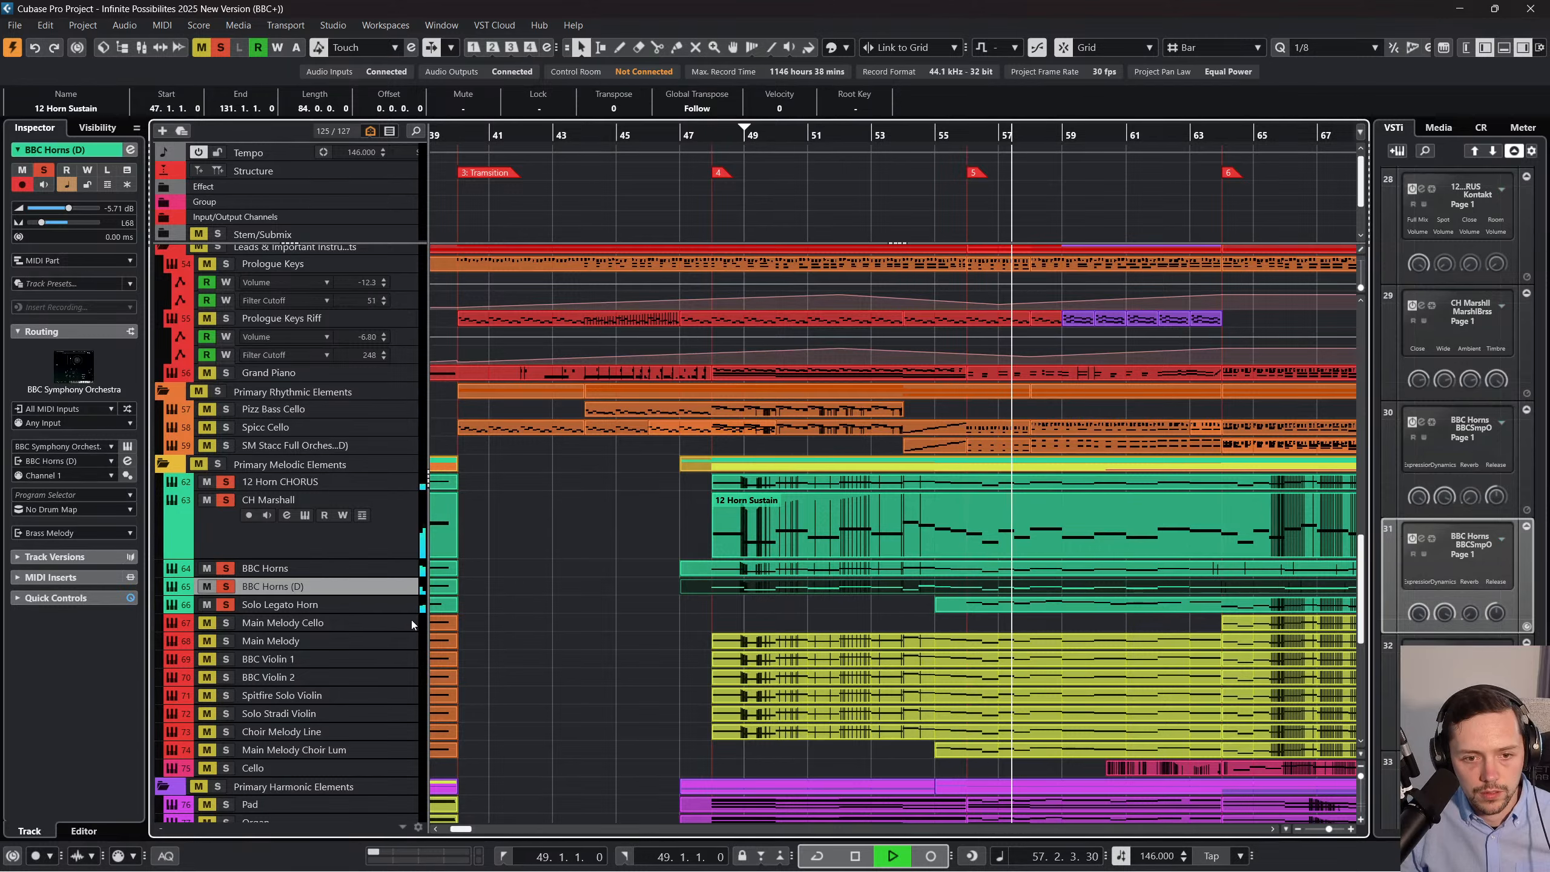
Unsolo 12 Horn CHORUS and CH Marshall, audition the remaining soloed horns up to about bar 68, and stop playback.
click(226, 482)
click(226, 501)
click(225, 568)
click(207, 569)
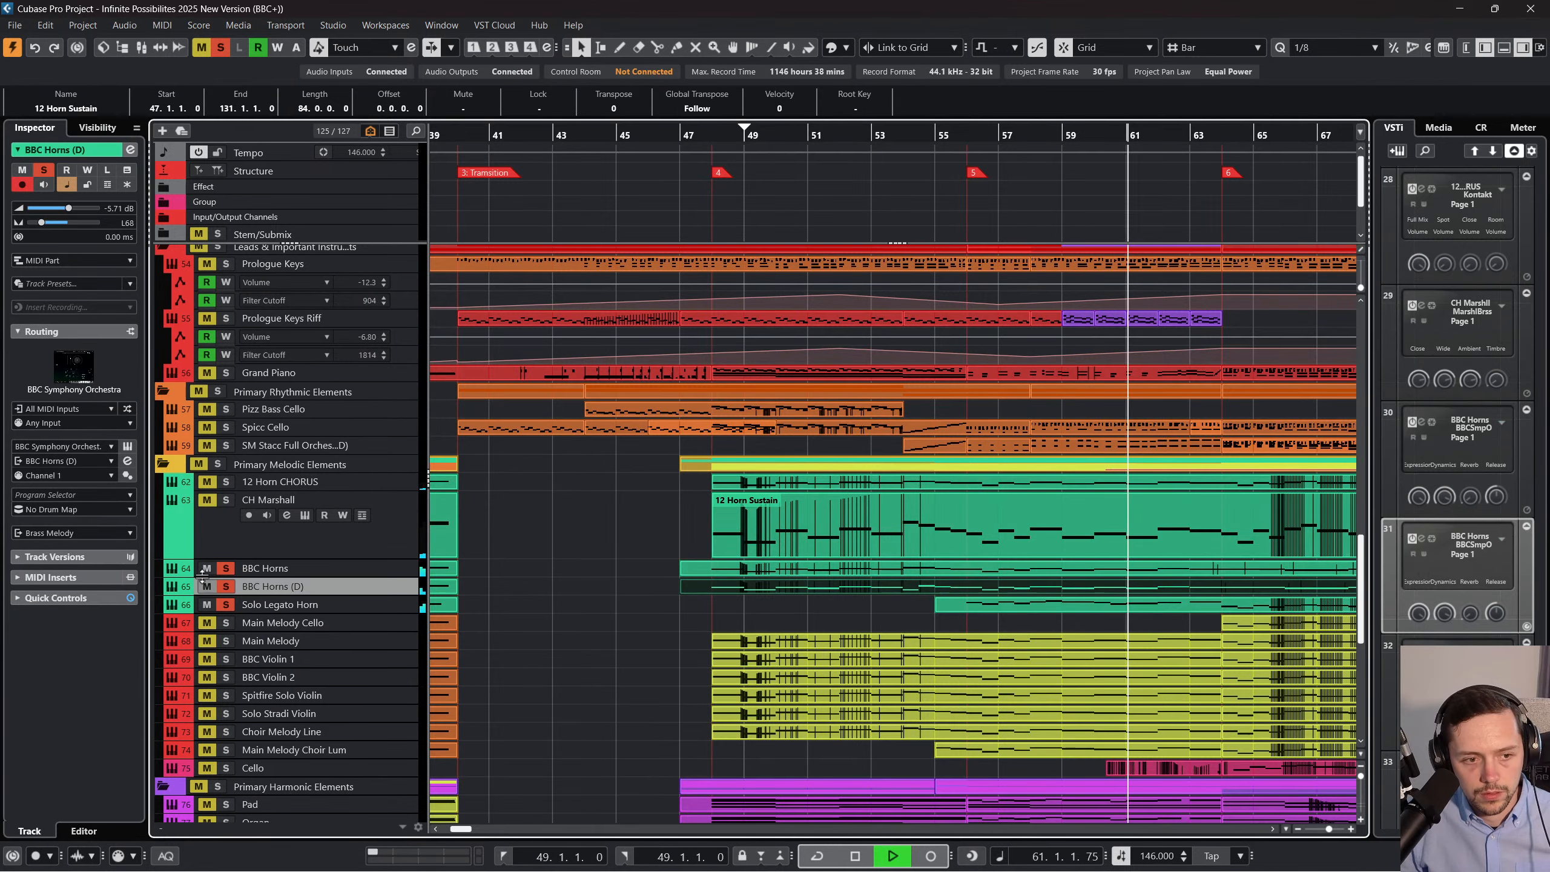
scroll(979, 506, right, 2)
scroll(976, 502, right, 4)
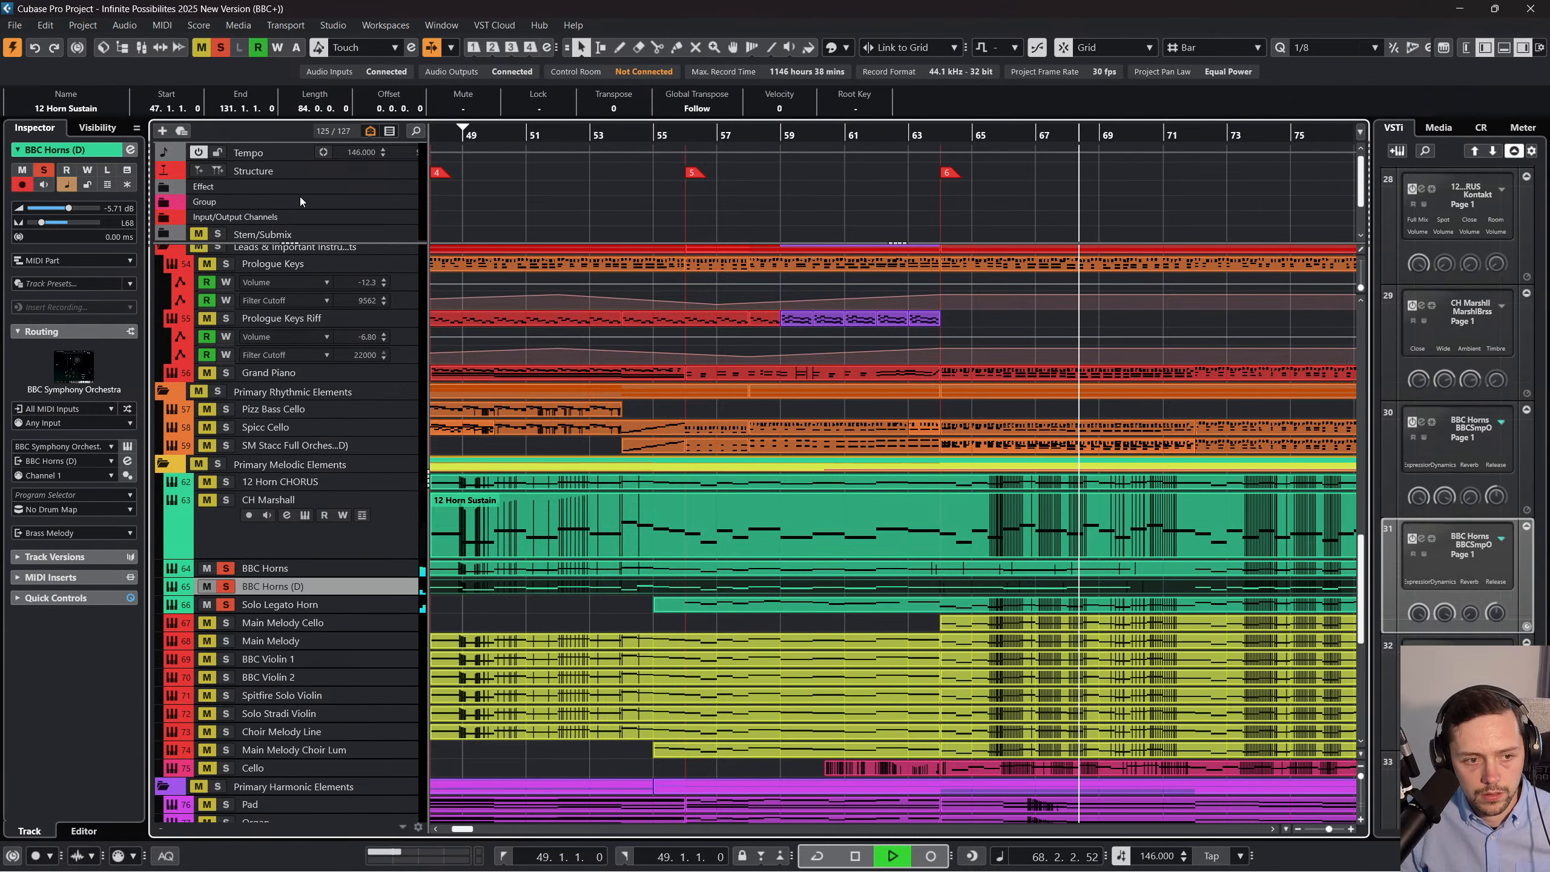
key(space)
Clear all solos, solo the Low Strings, Bass and Celli folder, and play it from bar 55.
click(221, 48)
scroll(565, 361, left, 5)
scroll(565, 361, left, 1)
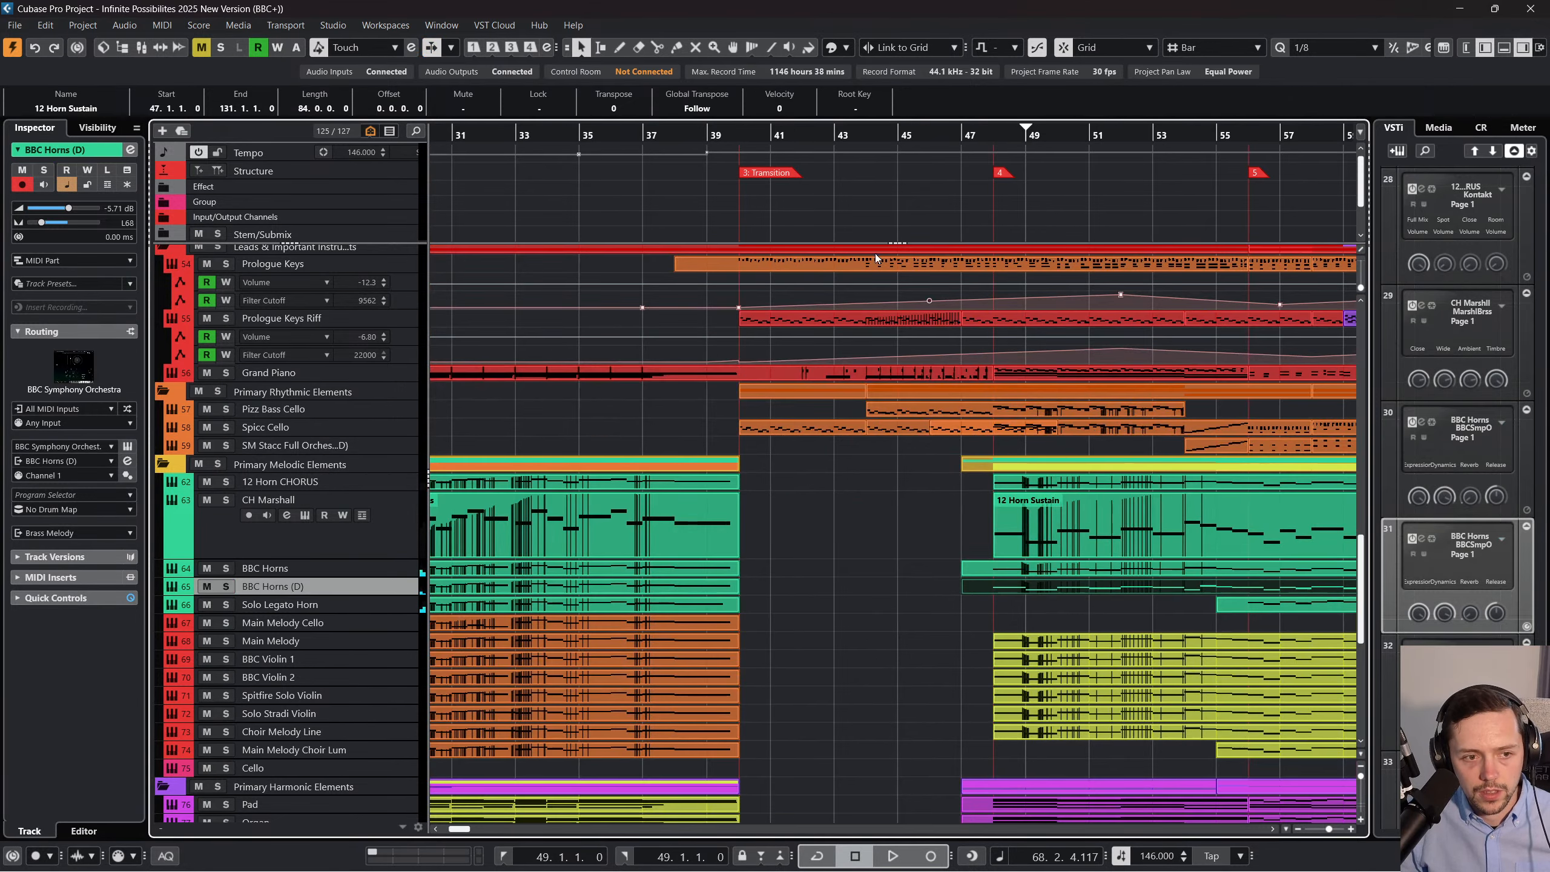
drag(962, 128, 979, 103)
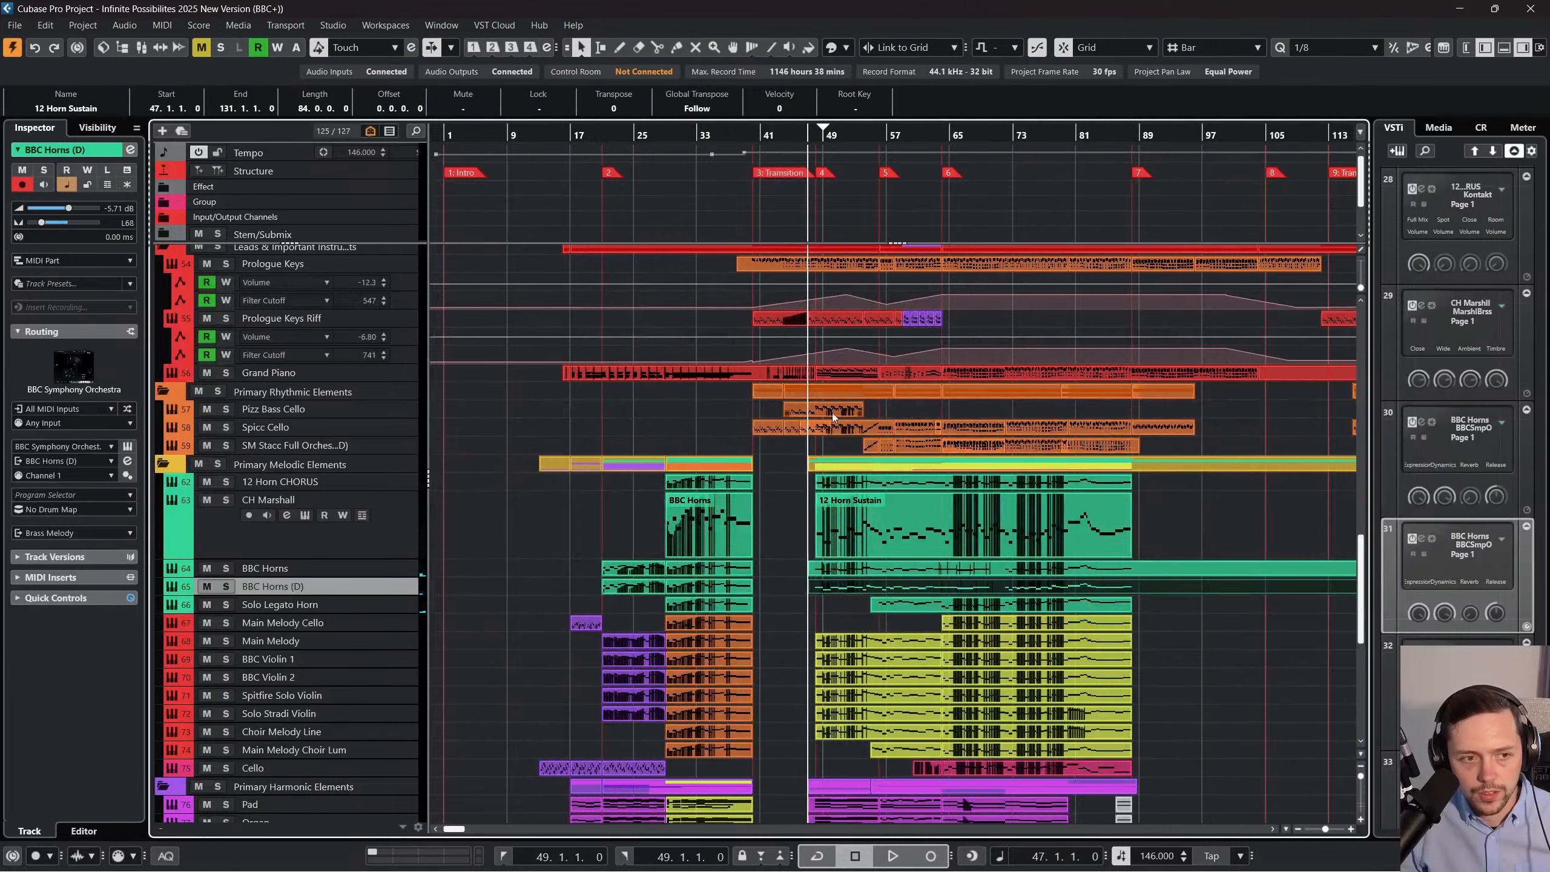
scroll(832, 412, up, 10)
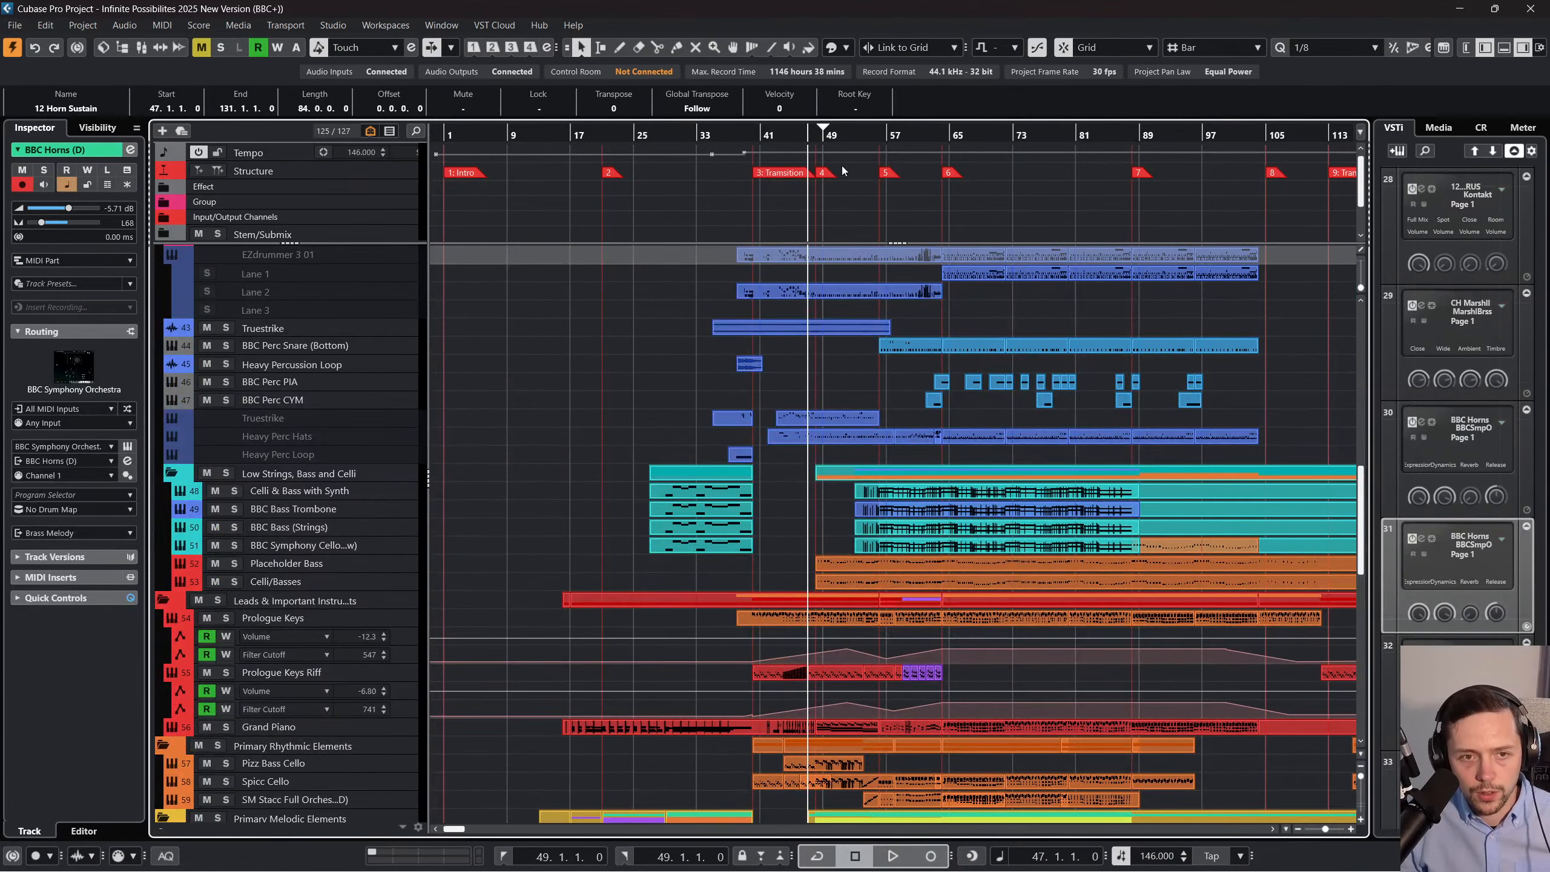
drag(850, 133, 911, 153)
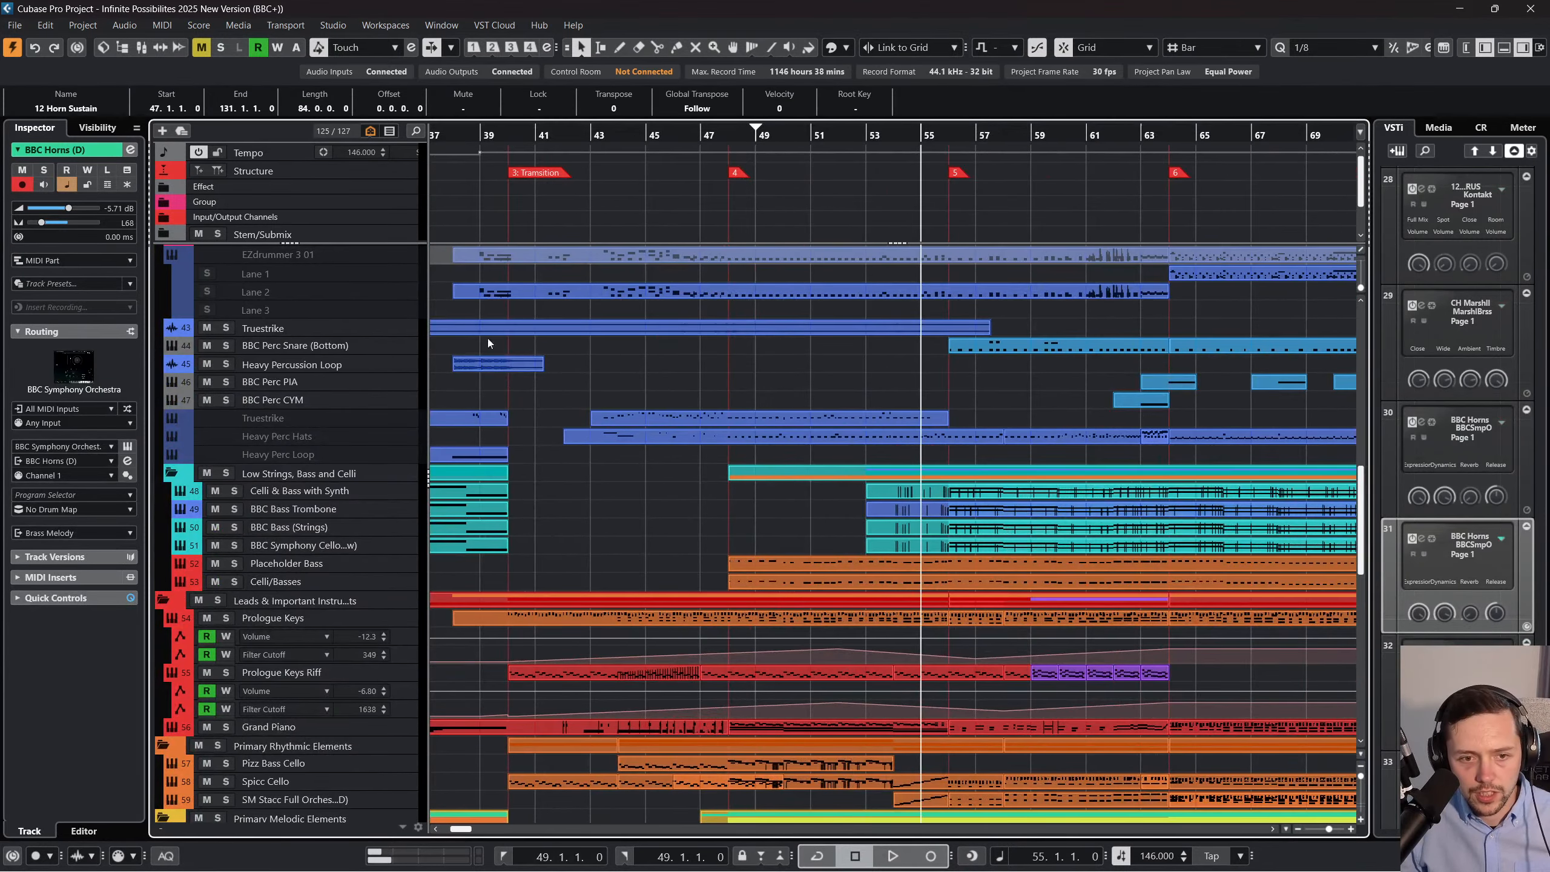
click(227, 474)
key(space)
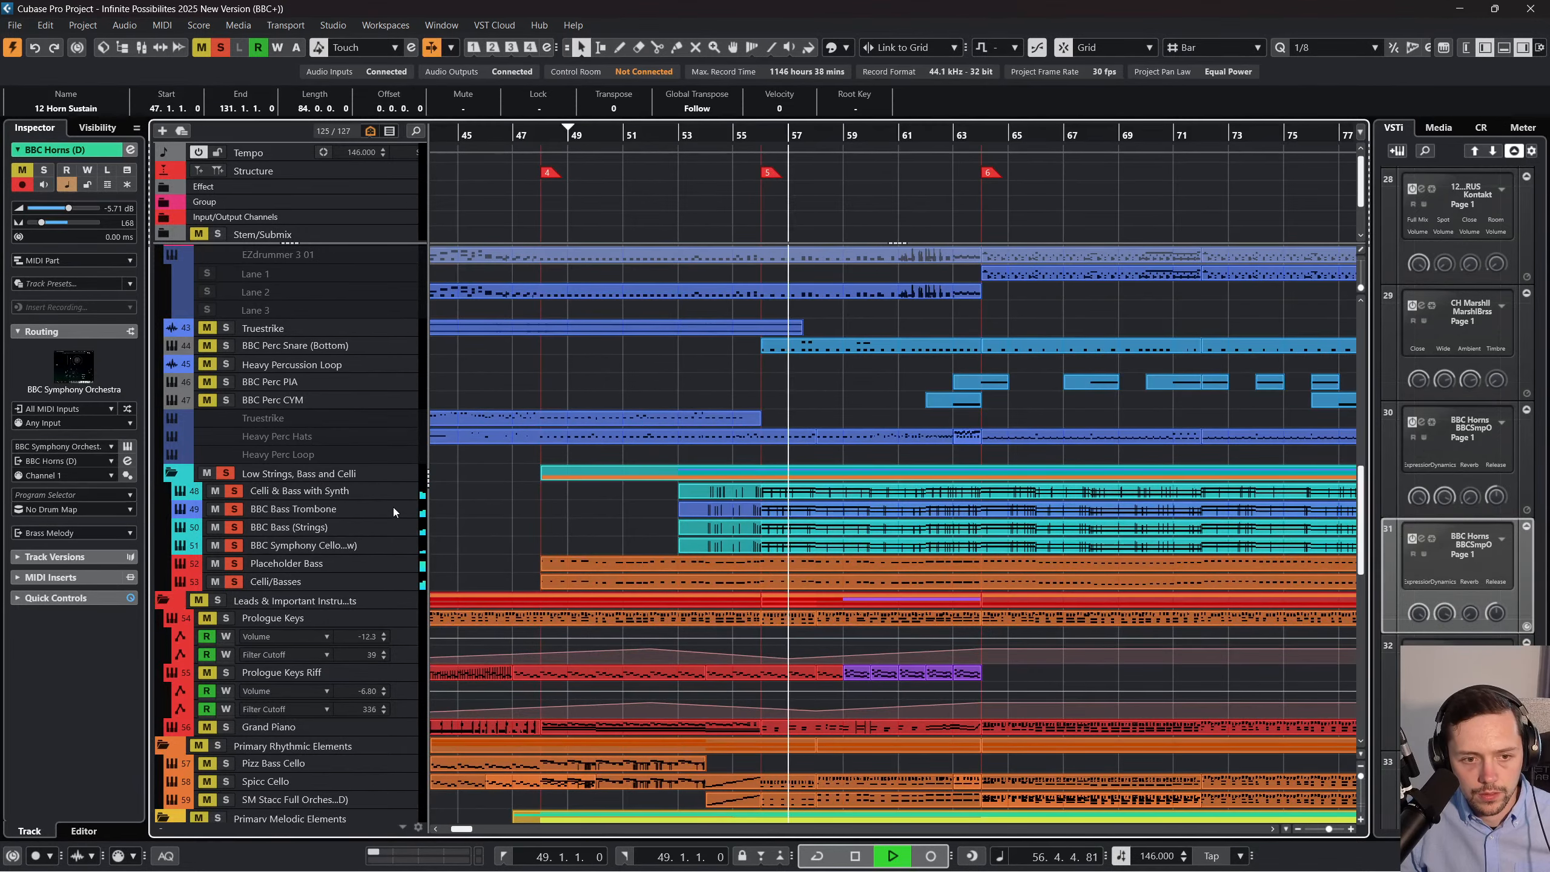
Solo only the BBC Symphony Cello (Low) track within the folder, show the mixer, and select the track's part starting at bar 53.
double_click(777, 543)
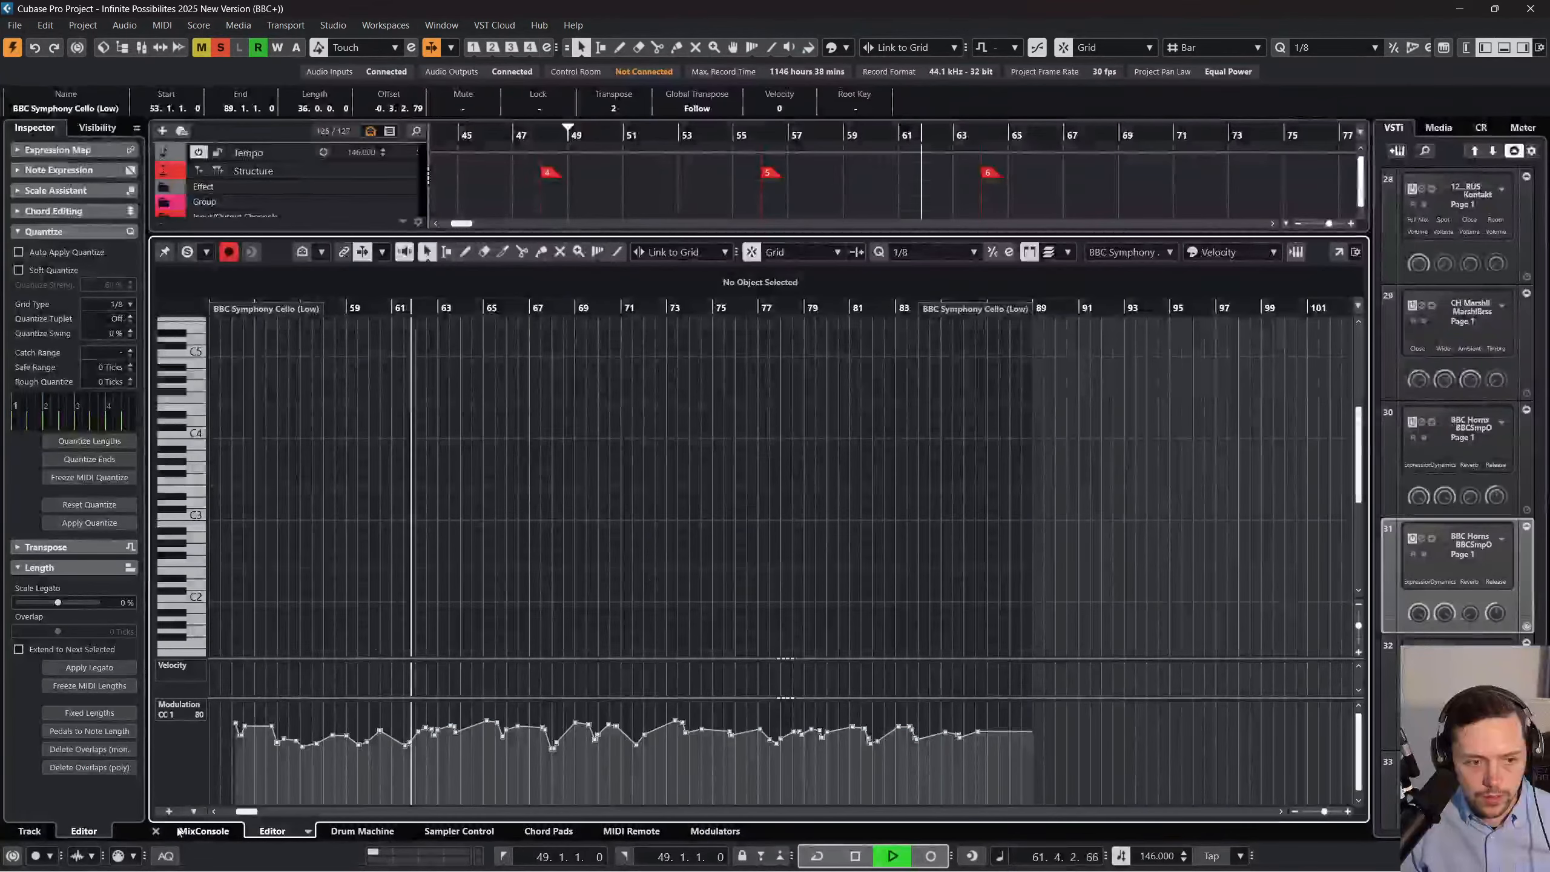
click(203, 831)
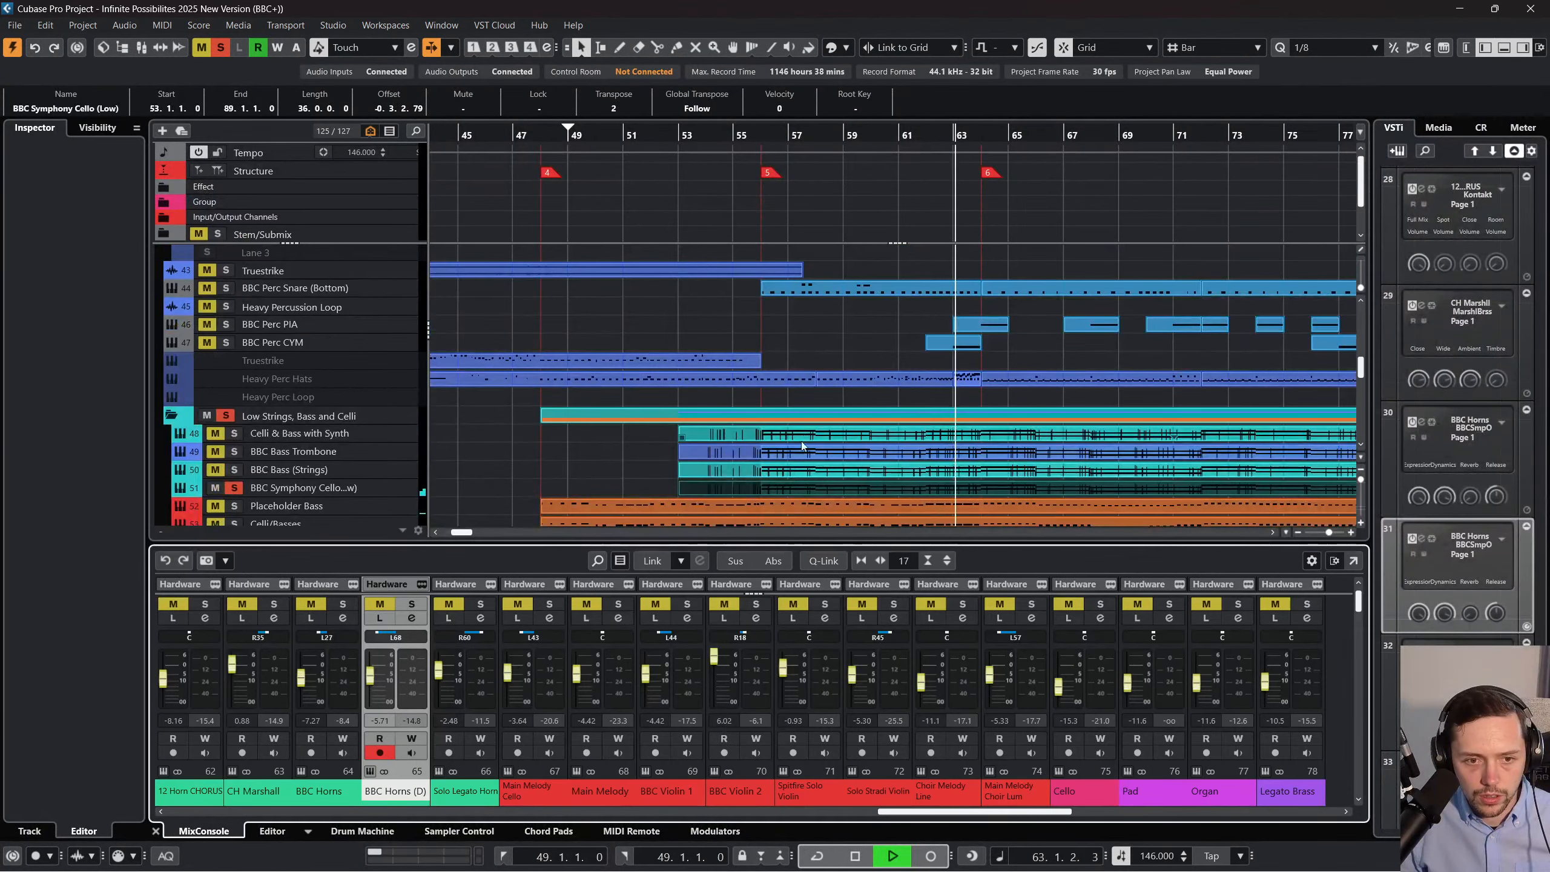
click(623, 485)
right_click(718, 491)
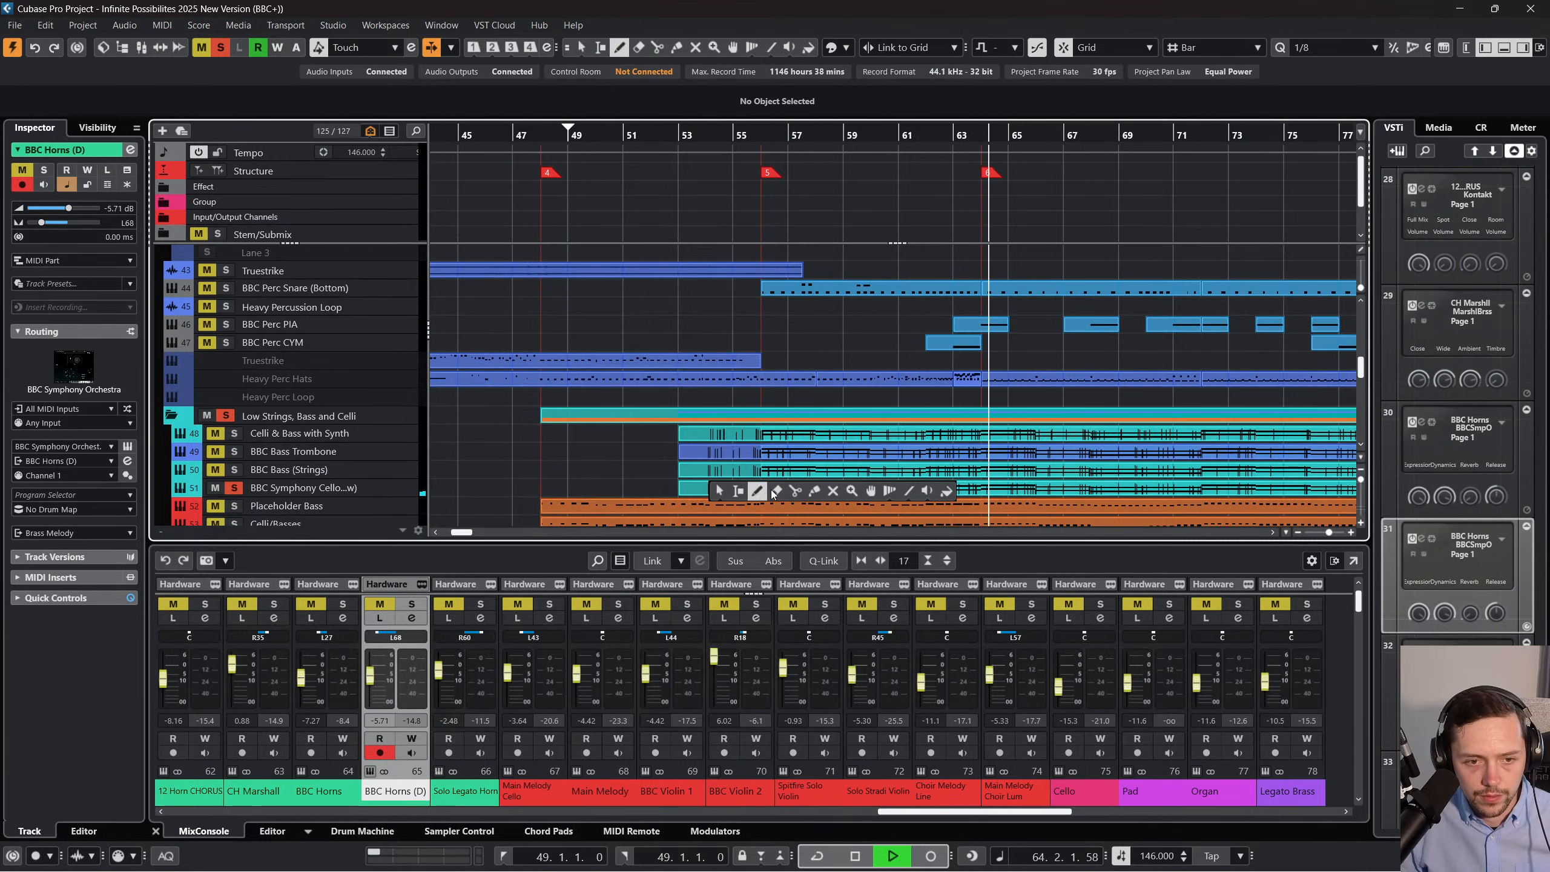
click(720, 491)
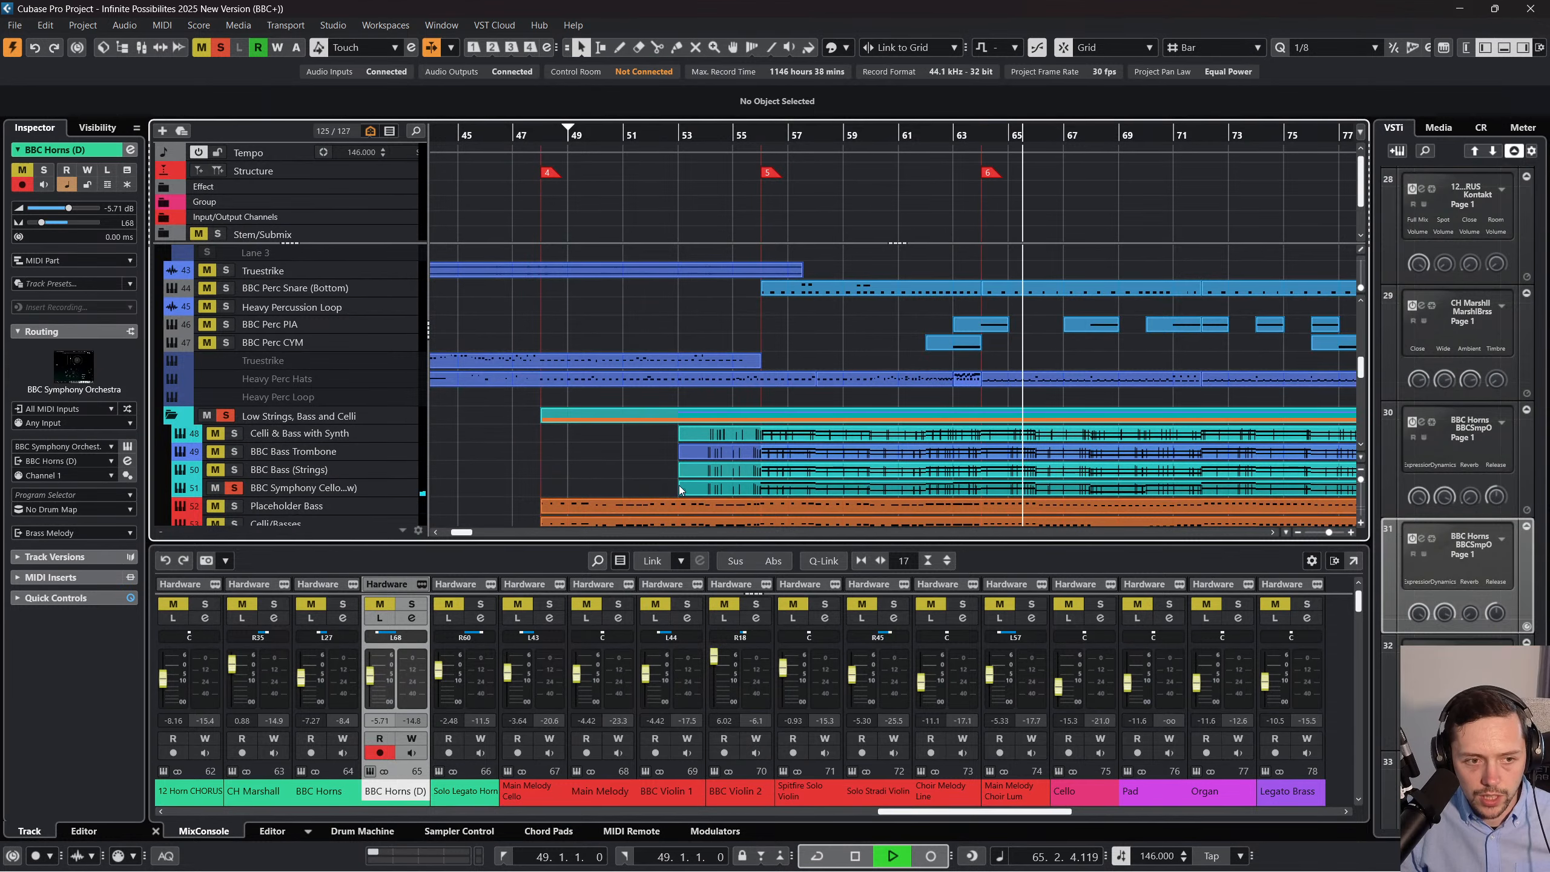
click(717, 493)
Inspect the BBC Symphony Orchestra instrument on the BBC Symphony Cello (Low) track and close its window.
click(129, 460)
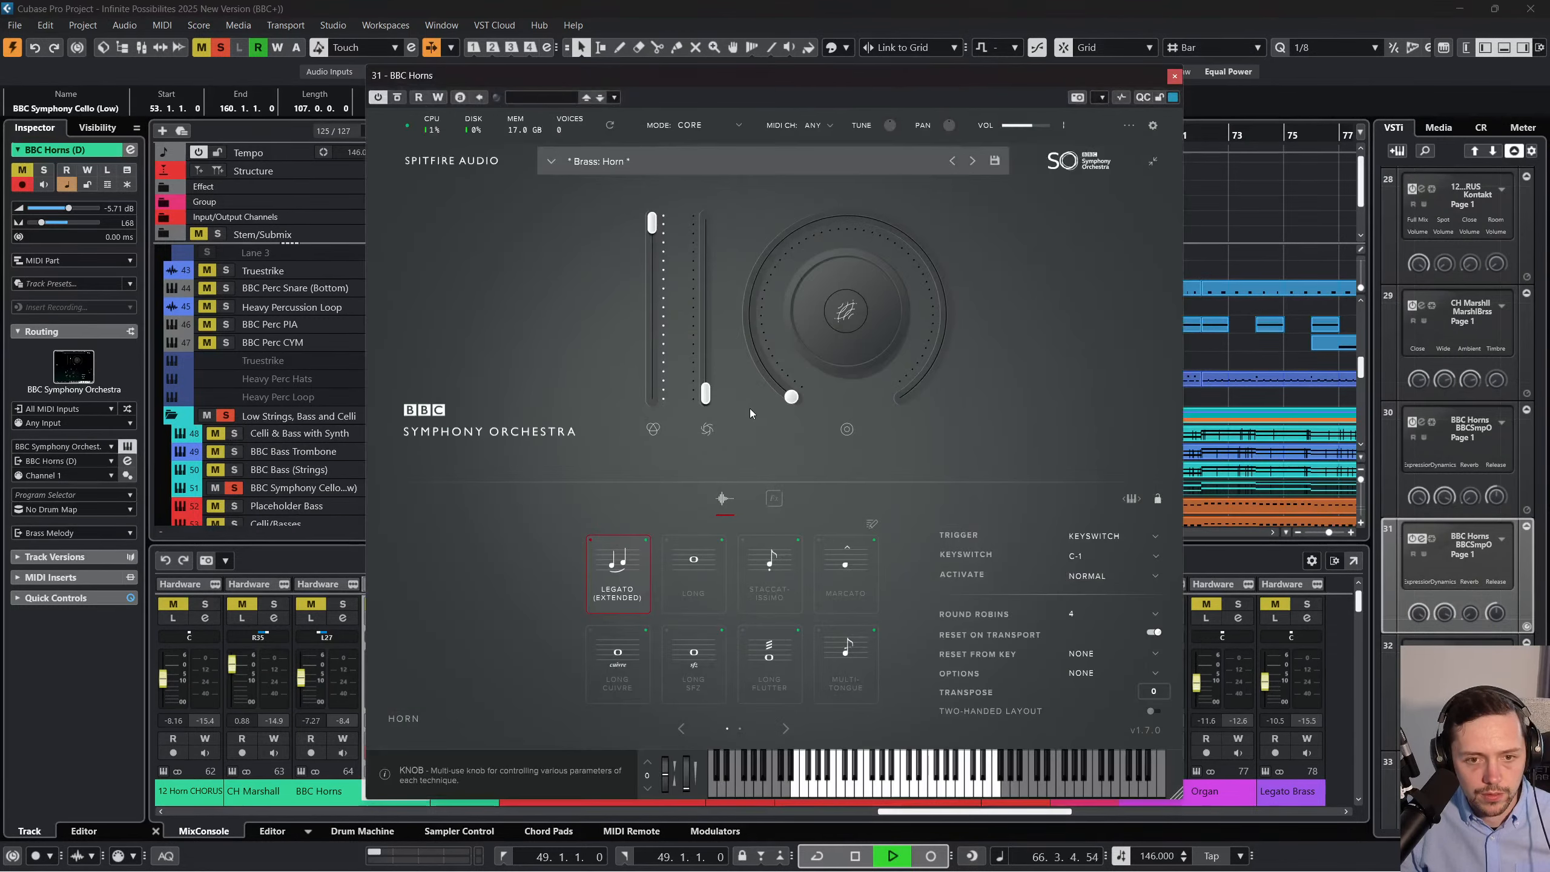
key(Escape)
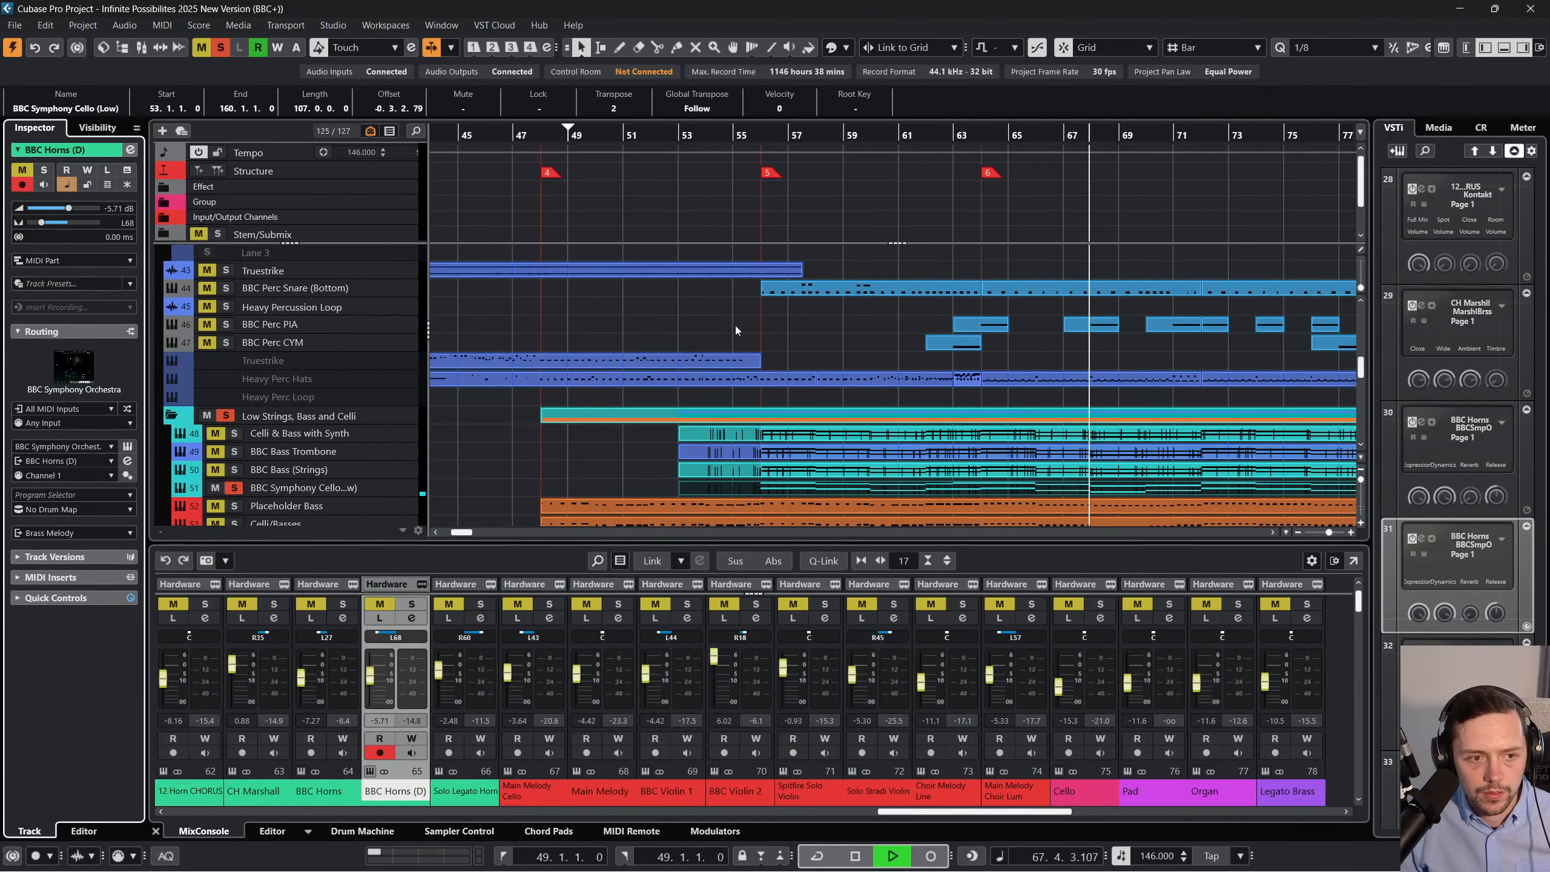
click(409, 487)
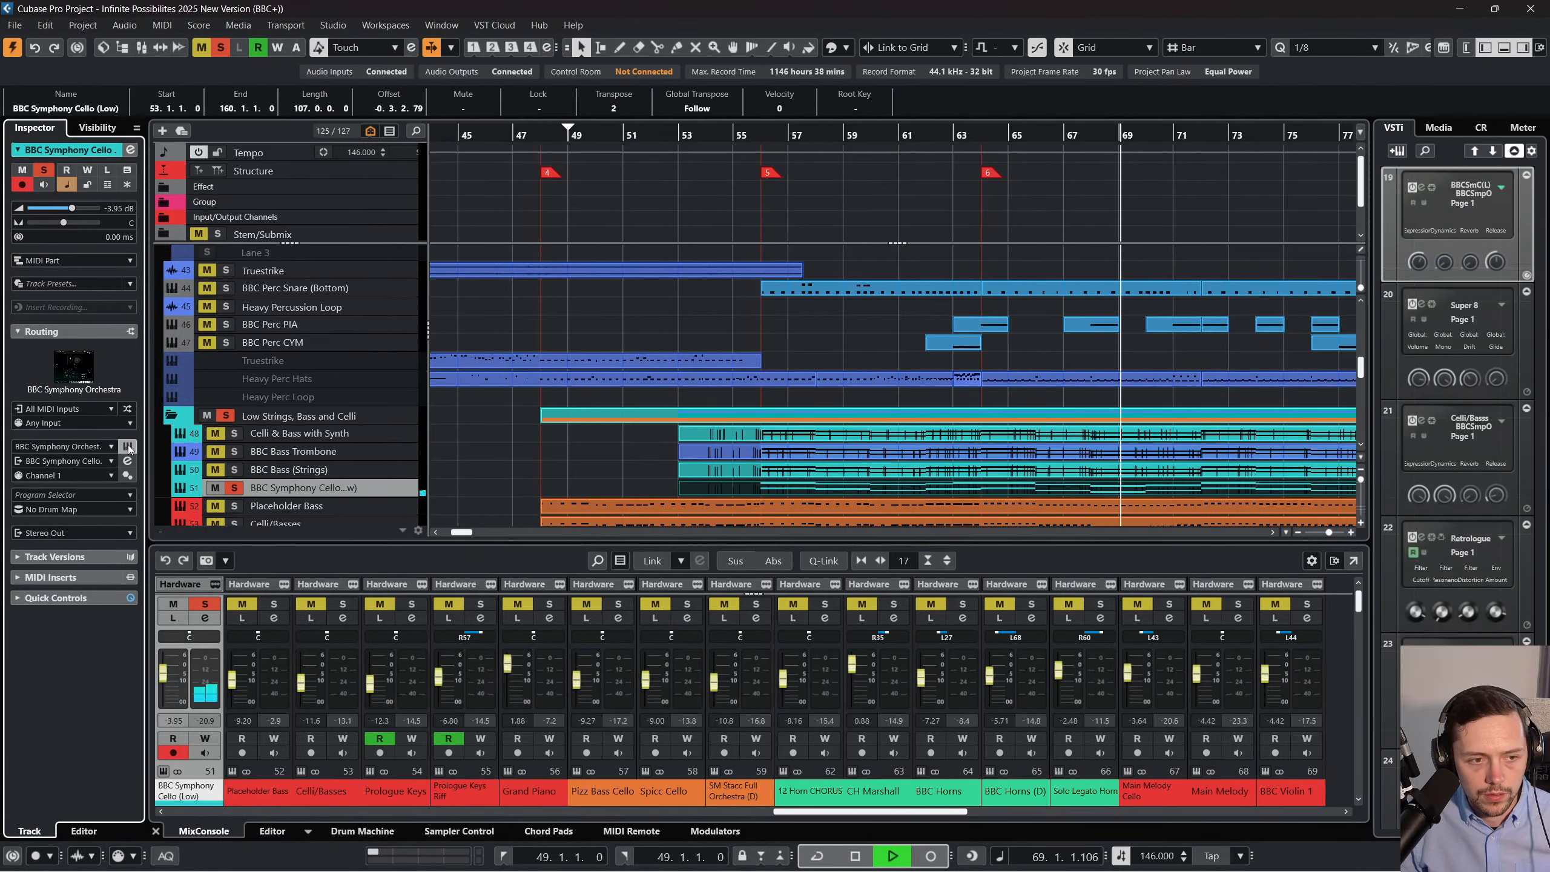
click(129, 461)
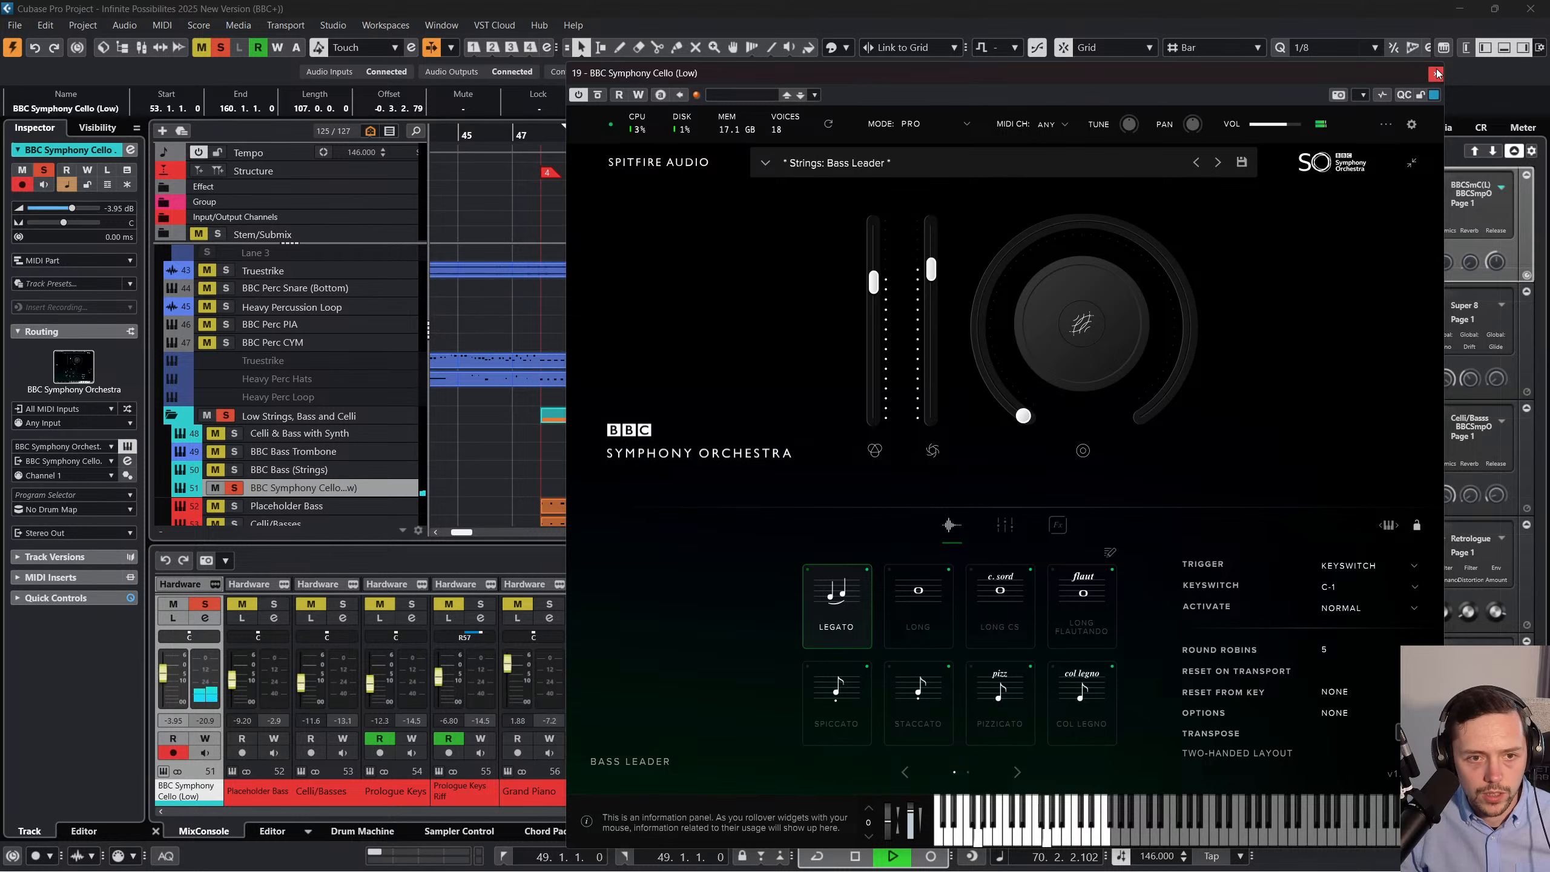
click(1438, 74)
scroll(518, 361, down, 2)
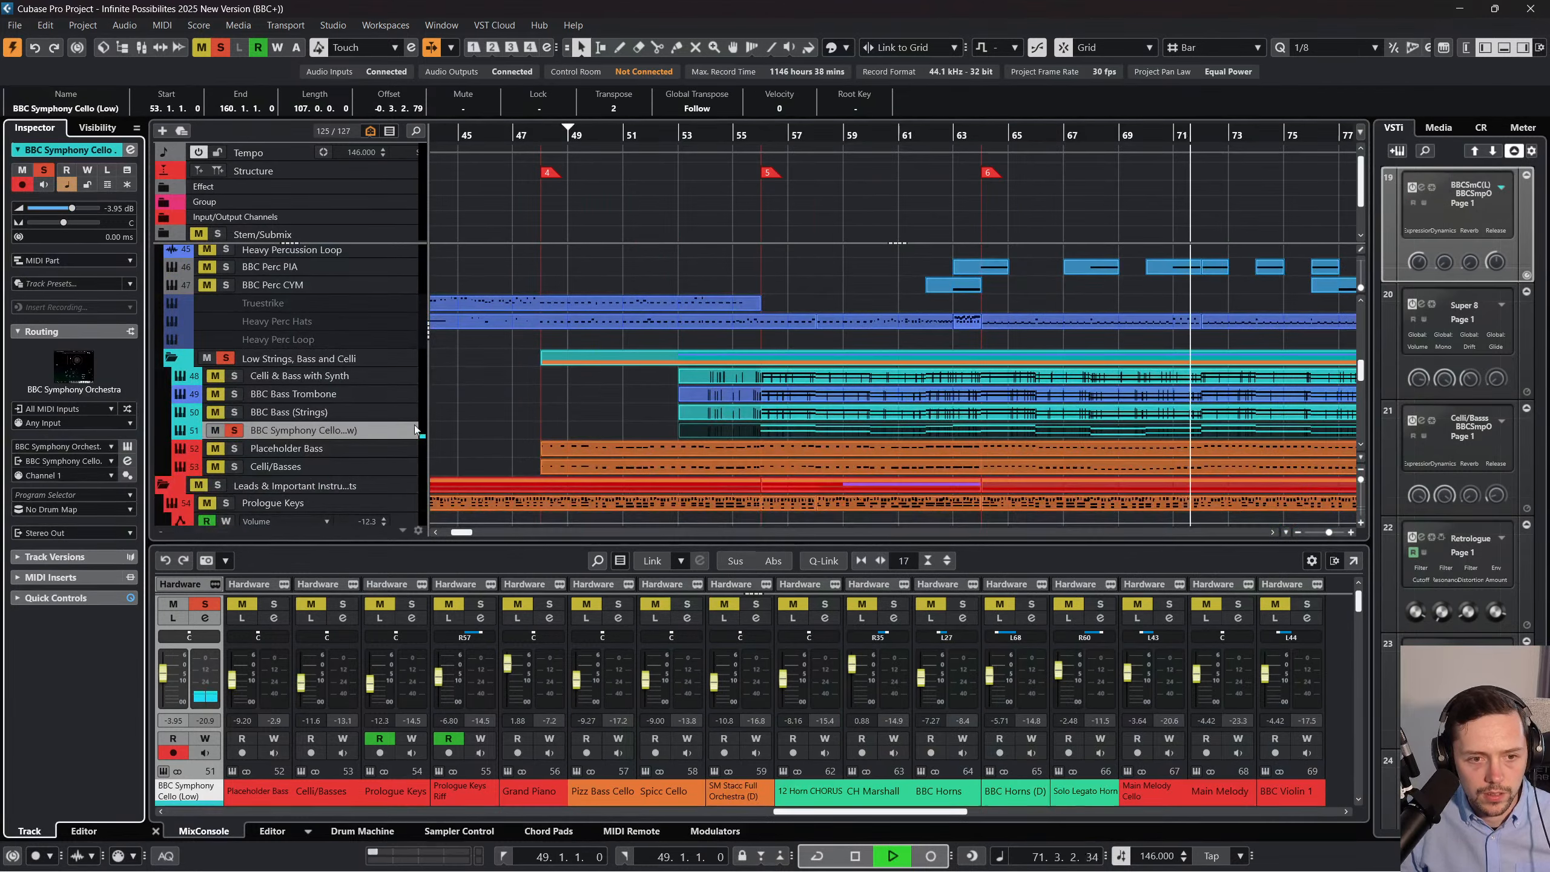
Delete the upper-octave notes from bar 56 through bar 87 in the BBC Symphony Cello (Low) part.
double_click(755, 433)
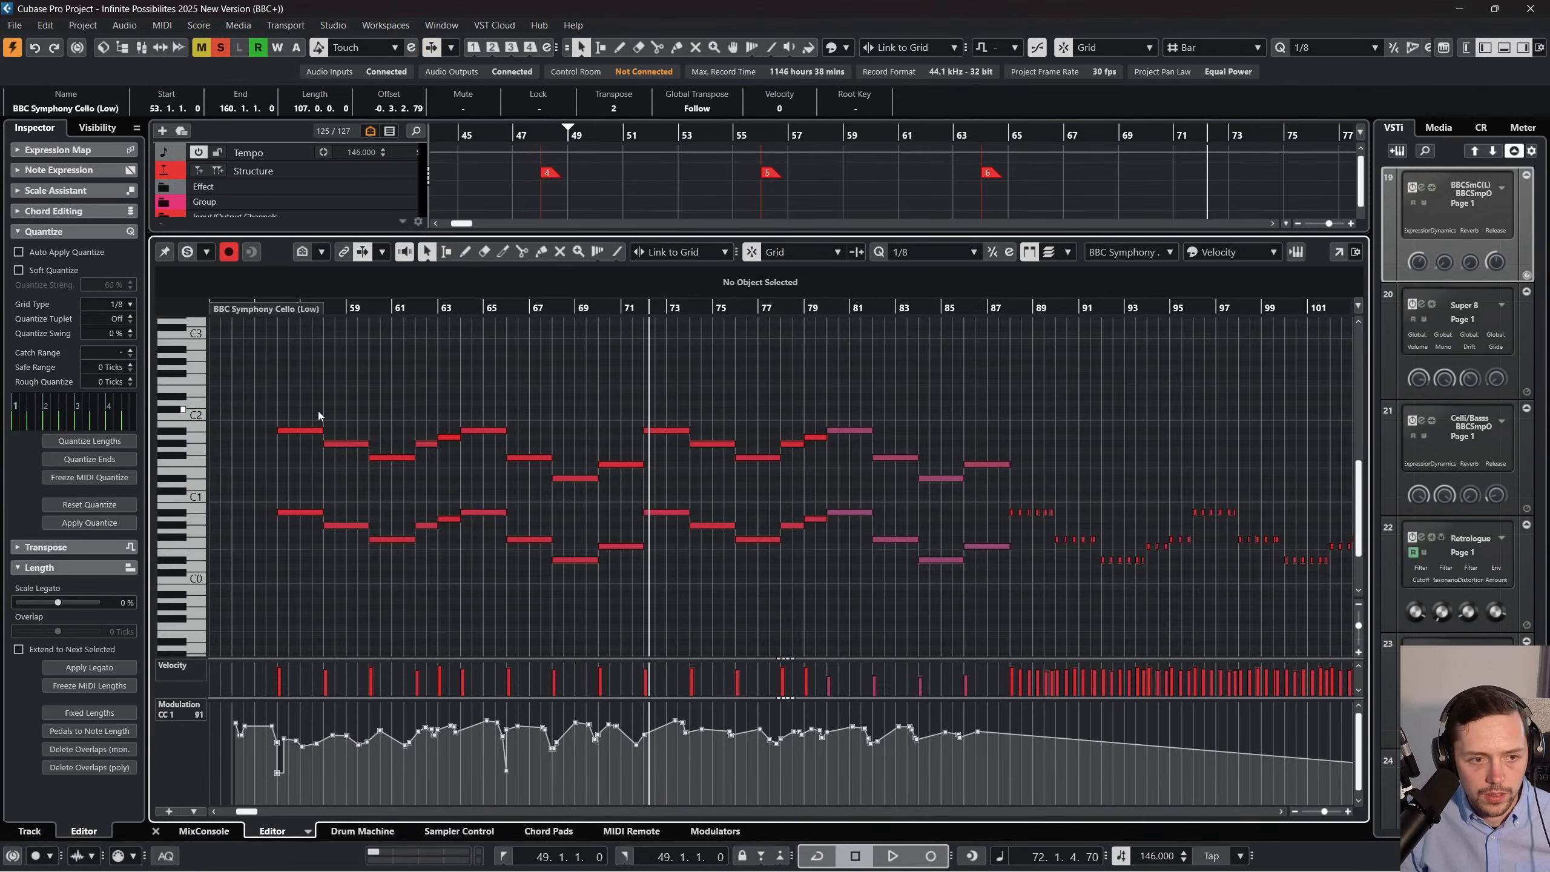
drag(274, 385, 1029, 499)
key(Delete)
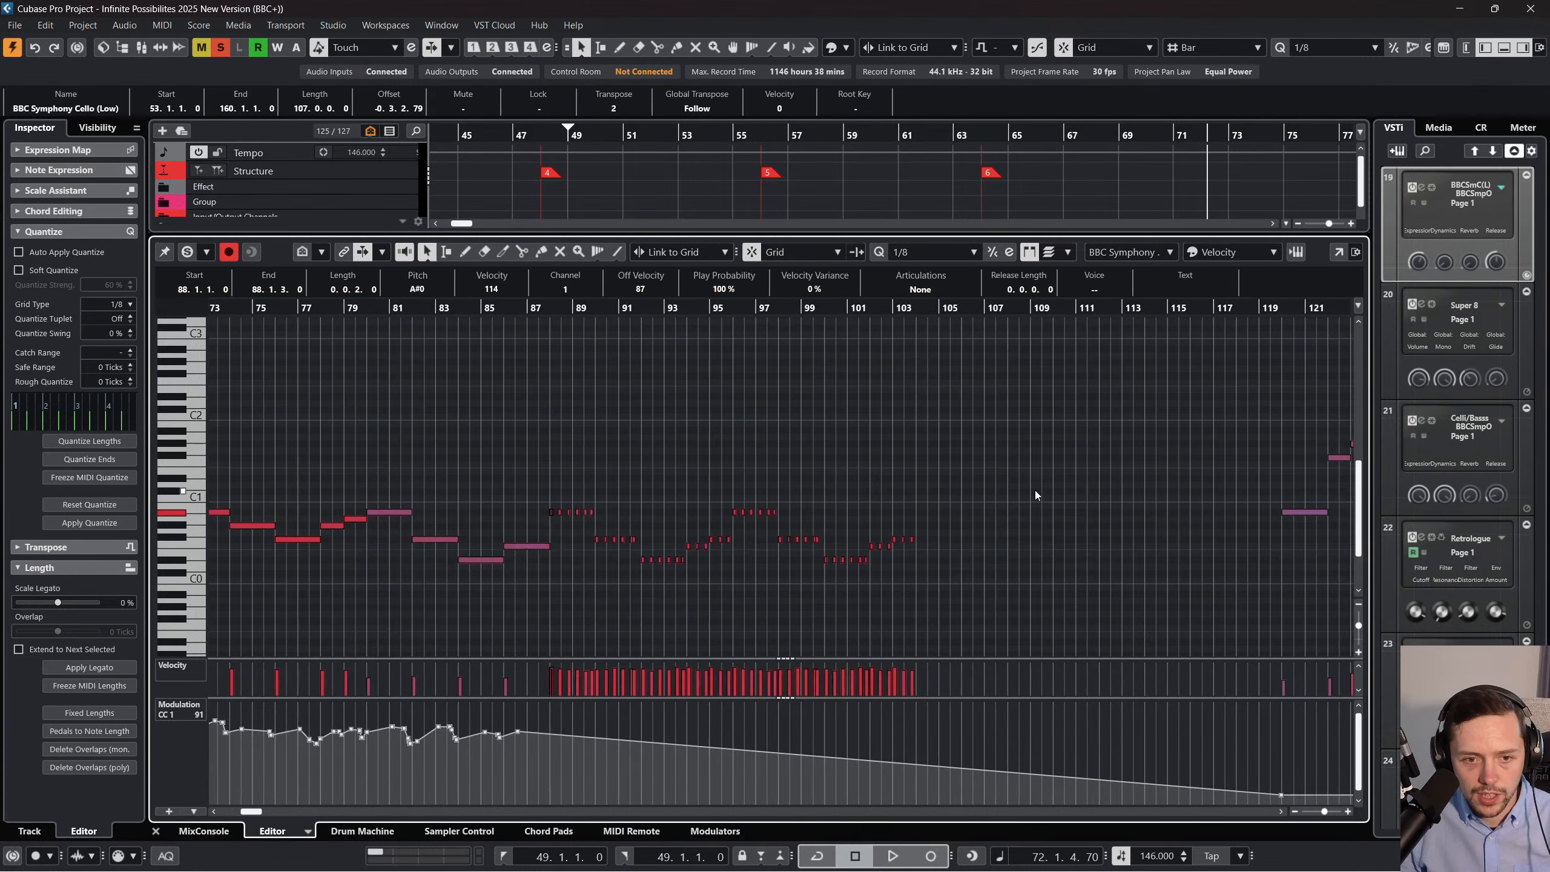
Delete the upper-octave notes from bar 128 to the end of the BBC Symphony Cello (Low) part.
scroll(1035, 490, right, 10)
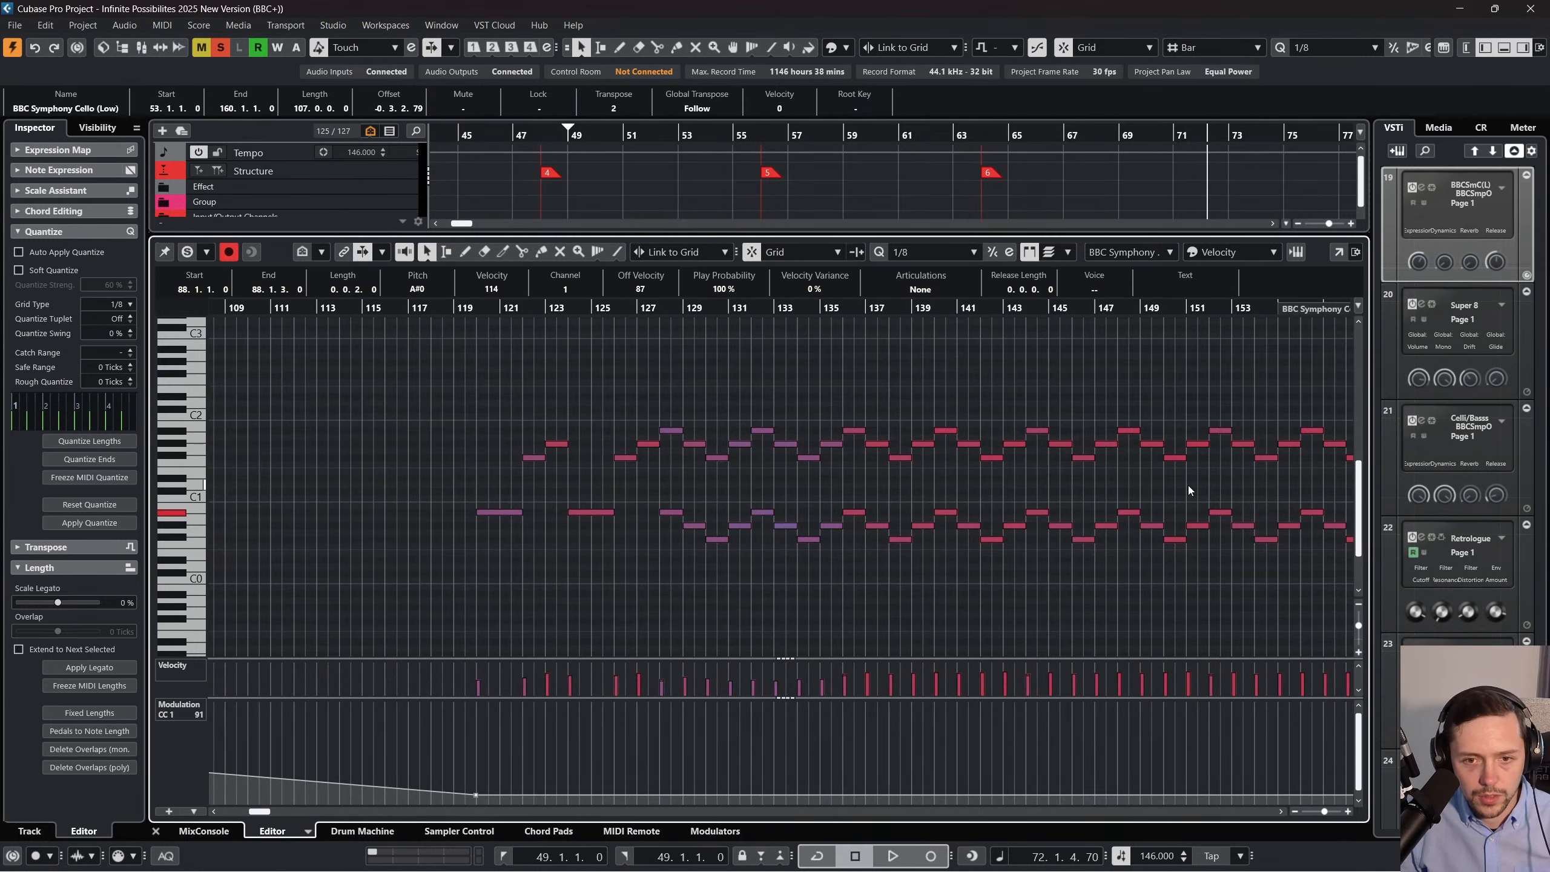
scroll(1188, 491, right, 2)
drag(1214, 482, 302, 342)
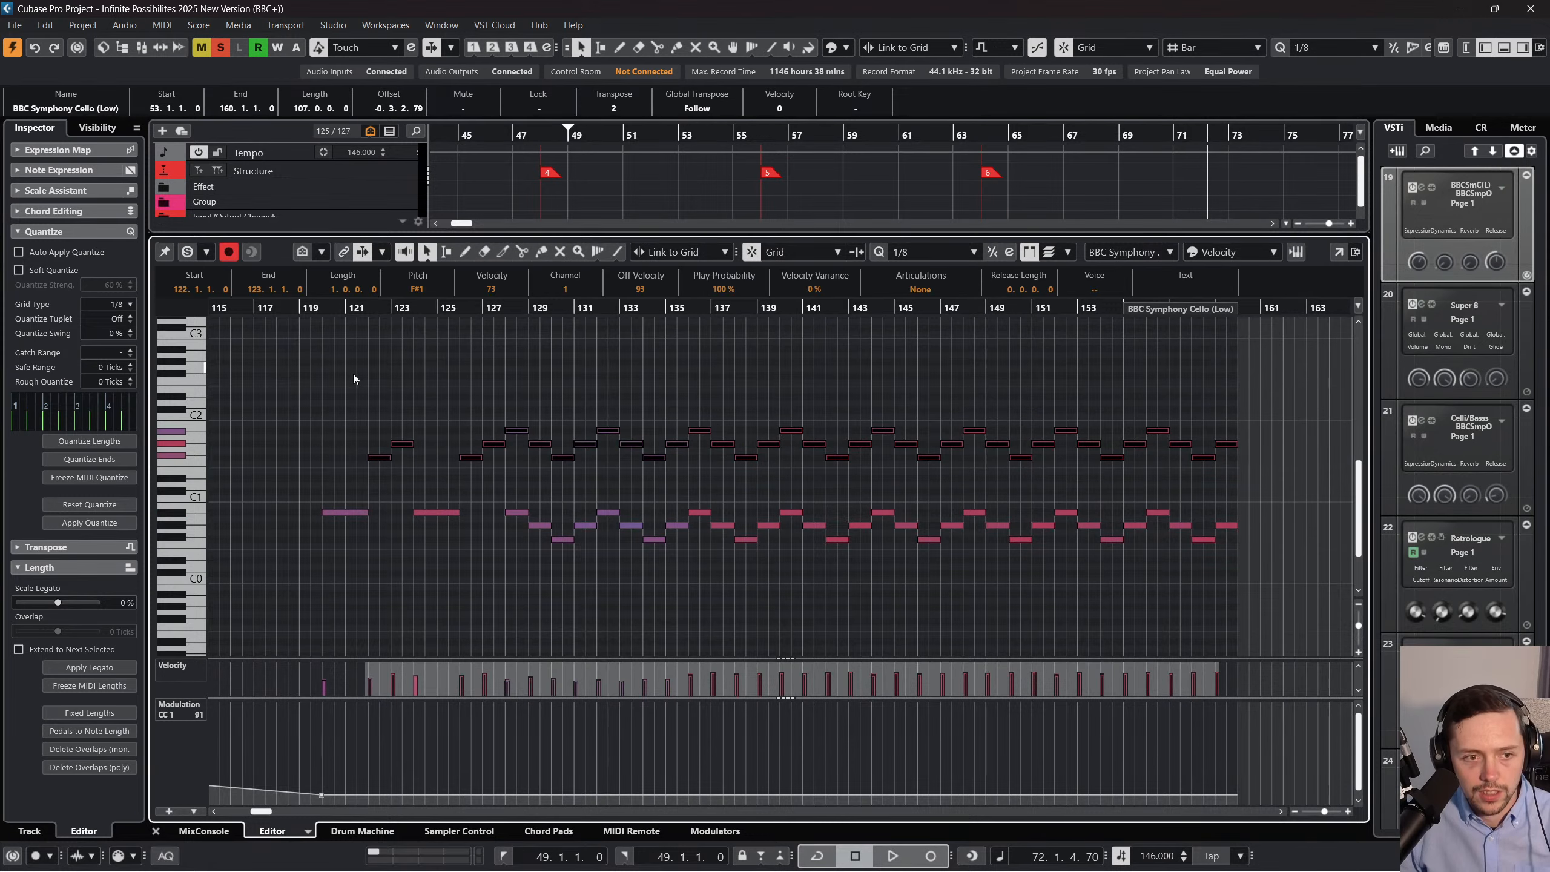
click(494, 407)
drag(516, 391, 1308, 485)
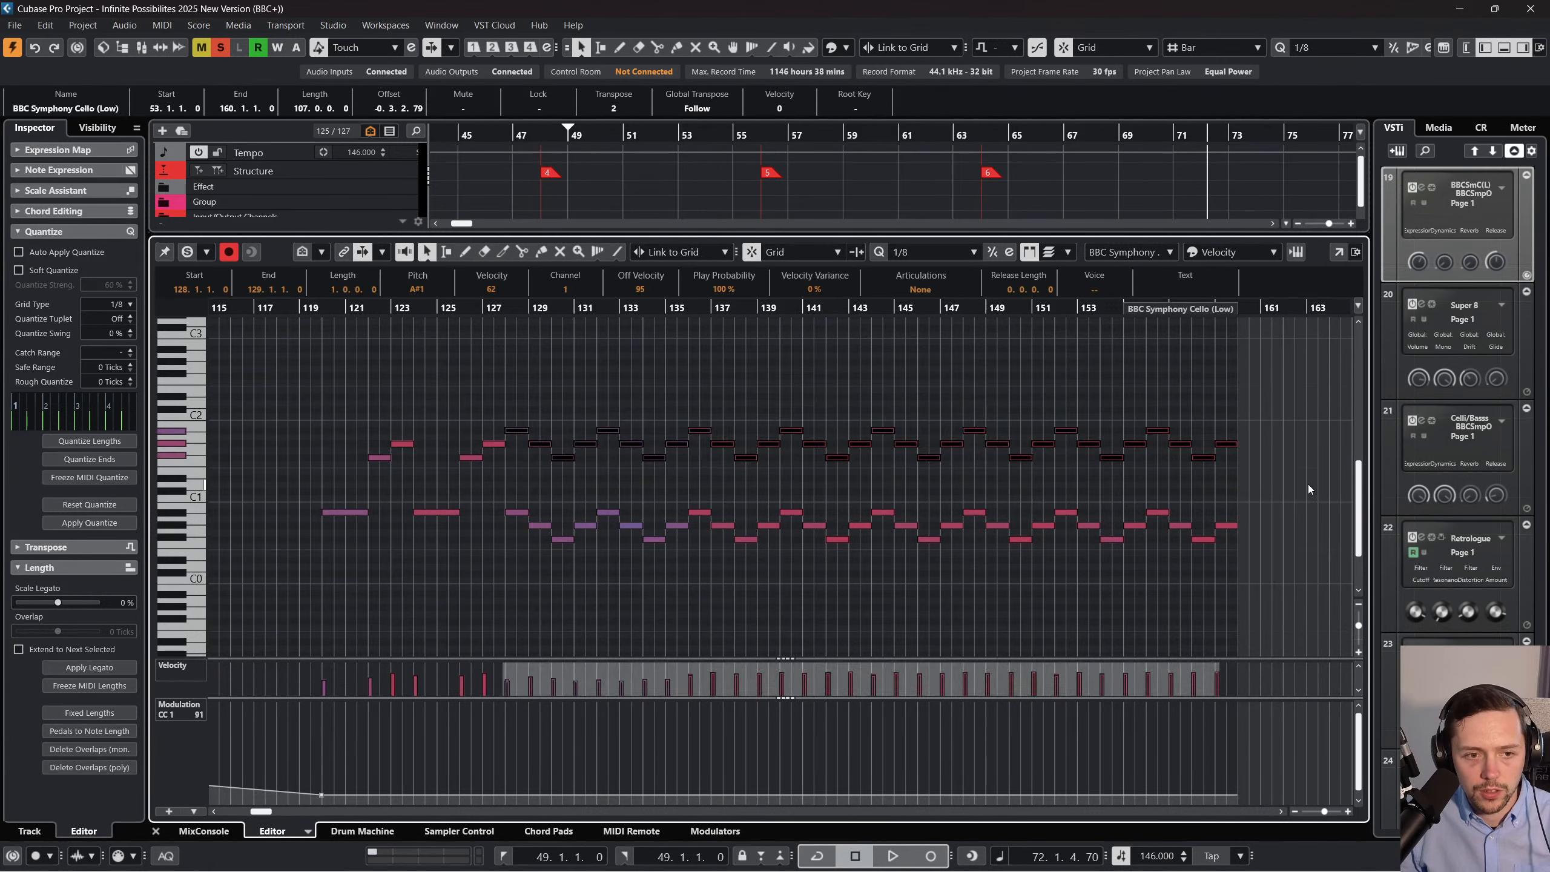
Check the first three low notes from bar 56 in the cello part, select all its notes, and close the editor.
scroll(398, 431, left, 15)
click(492, 513)
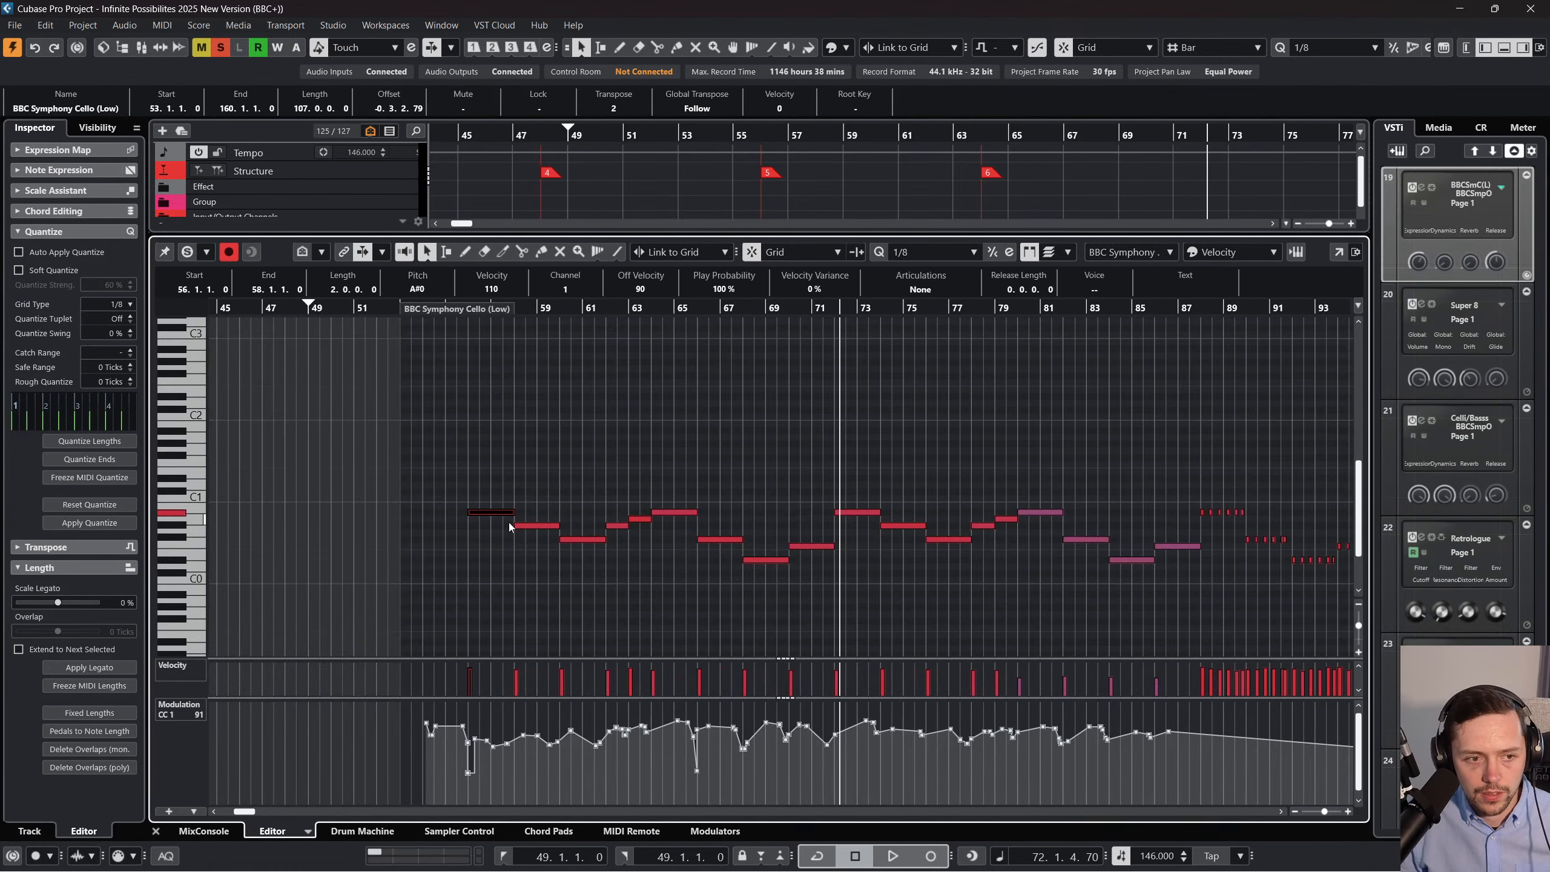
click(528, 531)
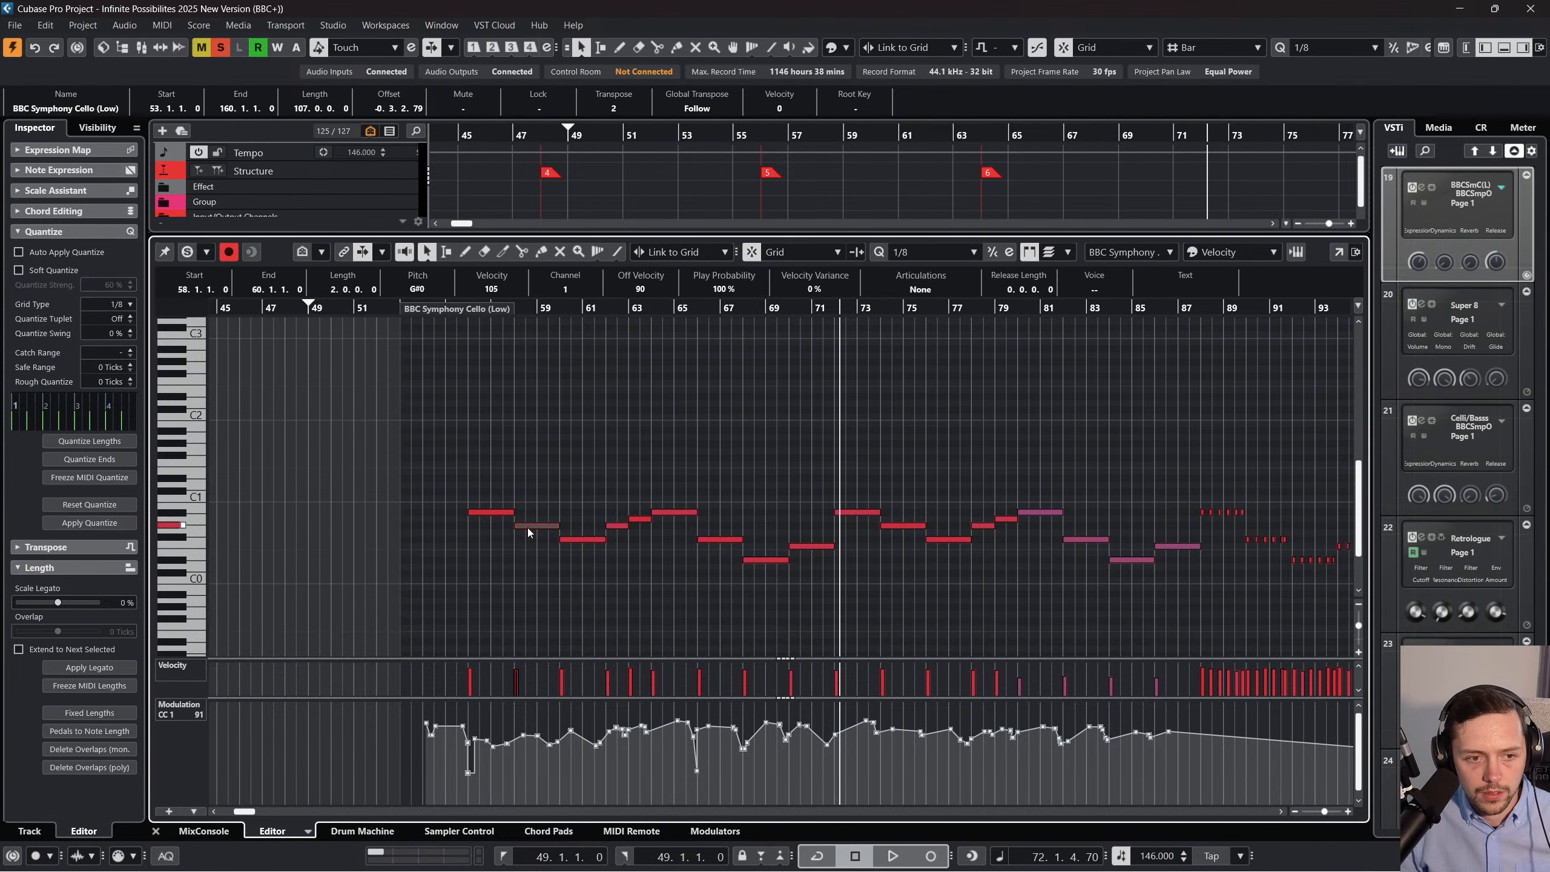
click(566, 540)
key(ctrl+a)
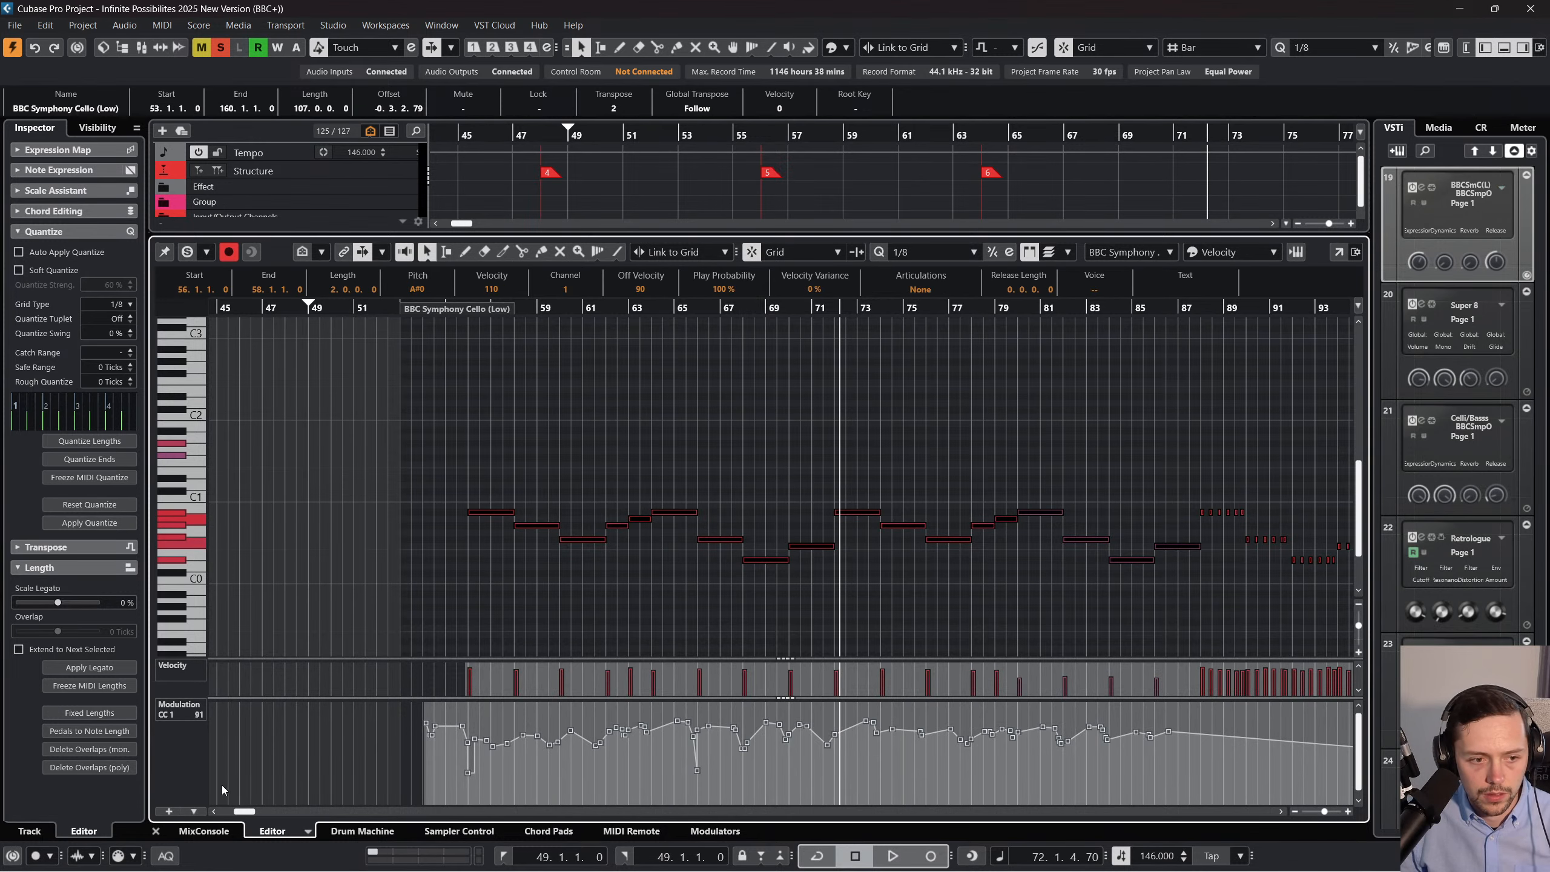
click(156, 831)
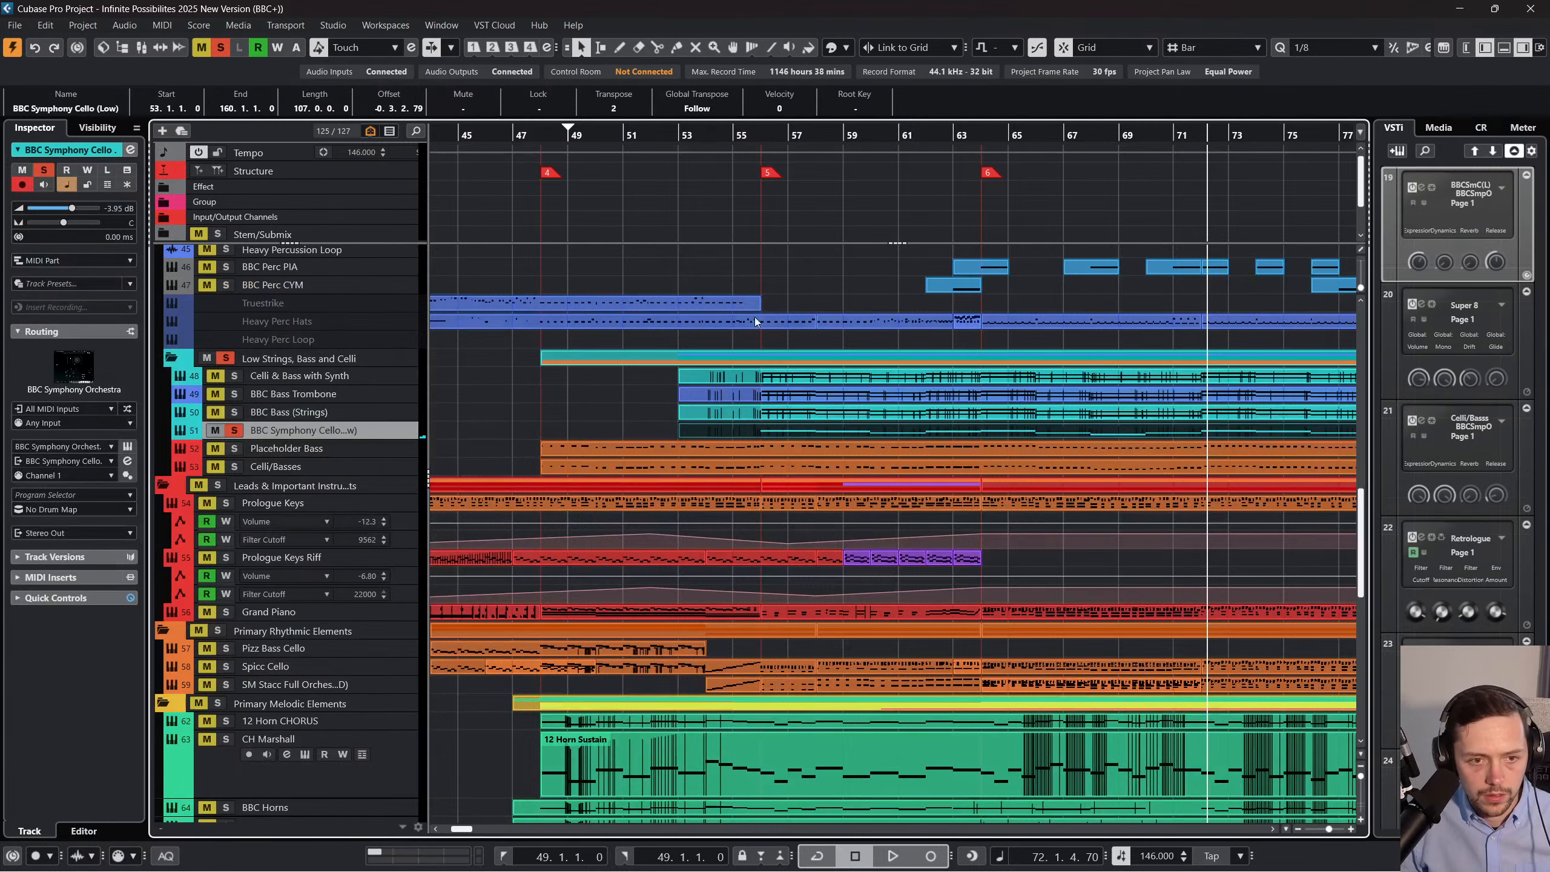
Play the soloed cello from bar 56, enlarge its track, and view the part's CC 11 (Expression) curve.
double_click(757, 137)
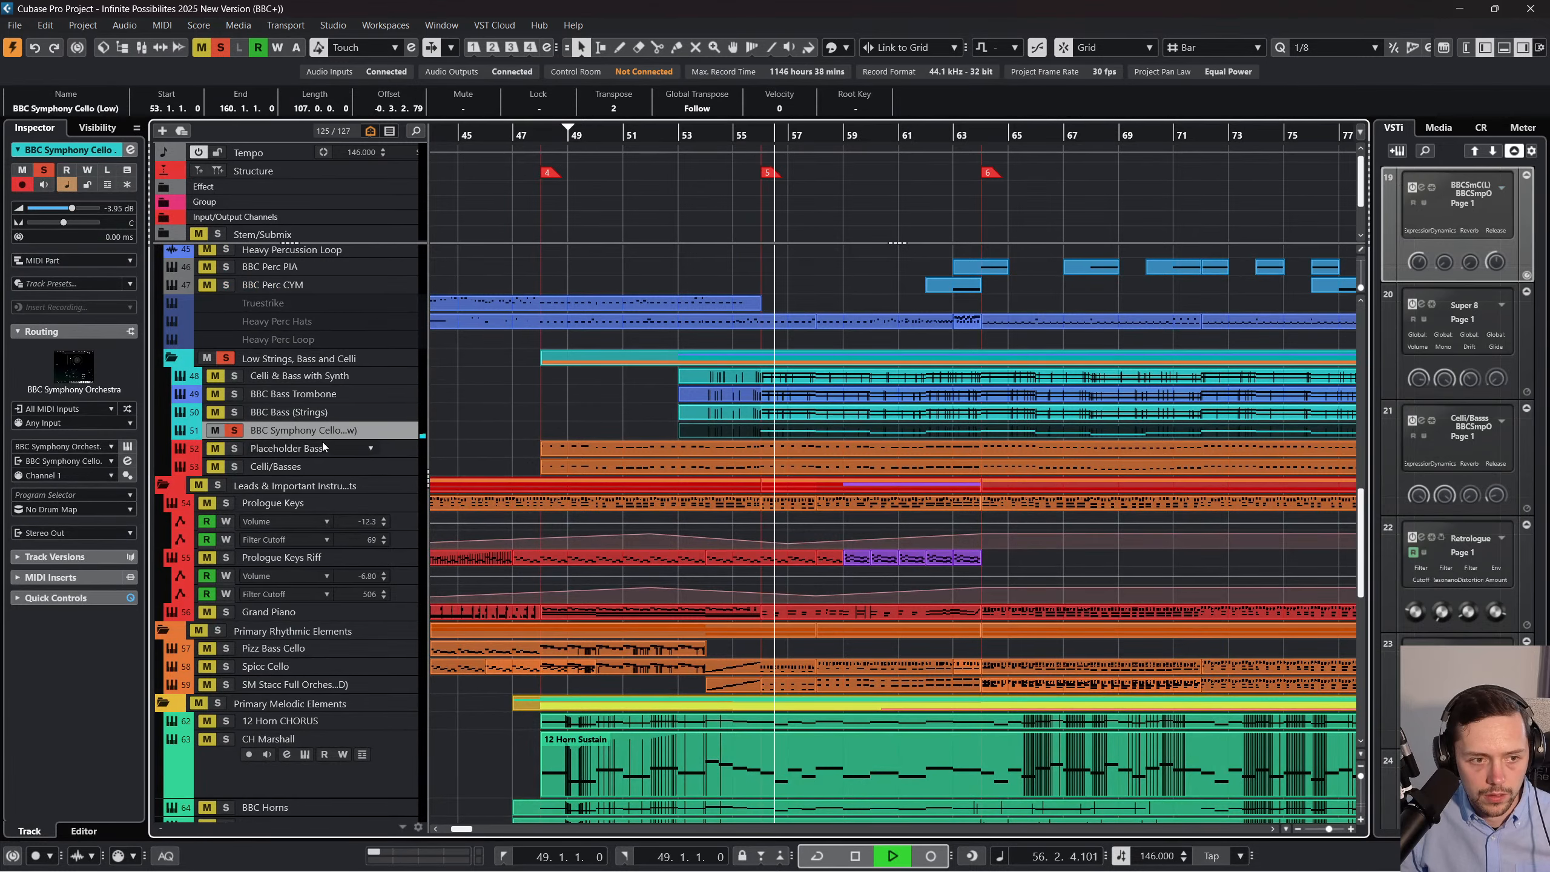
drag(391, 439, 407, 506)
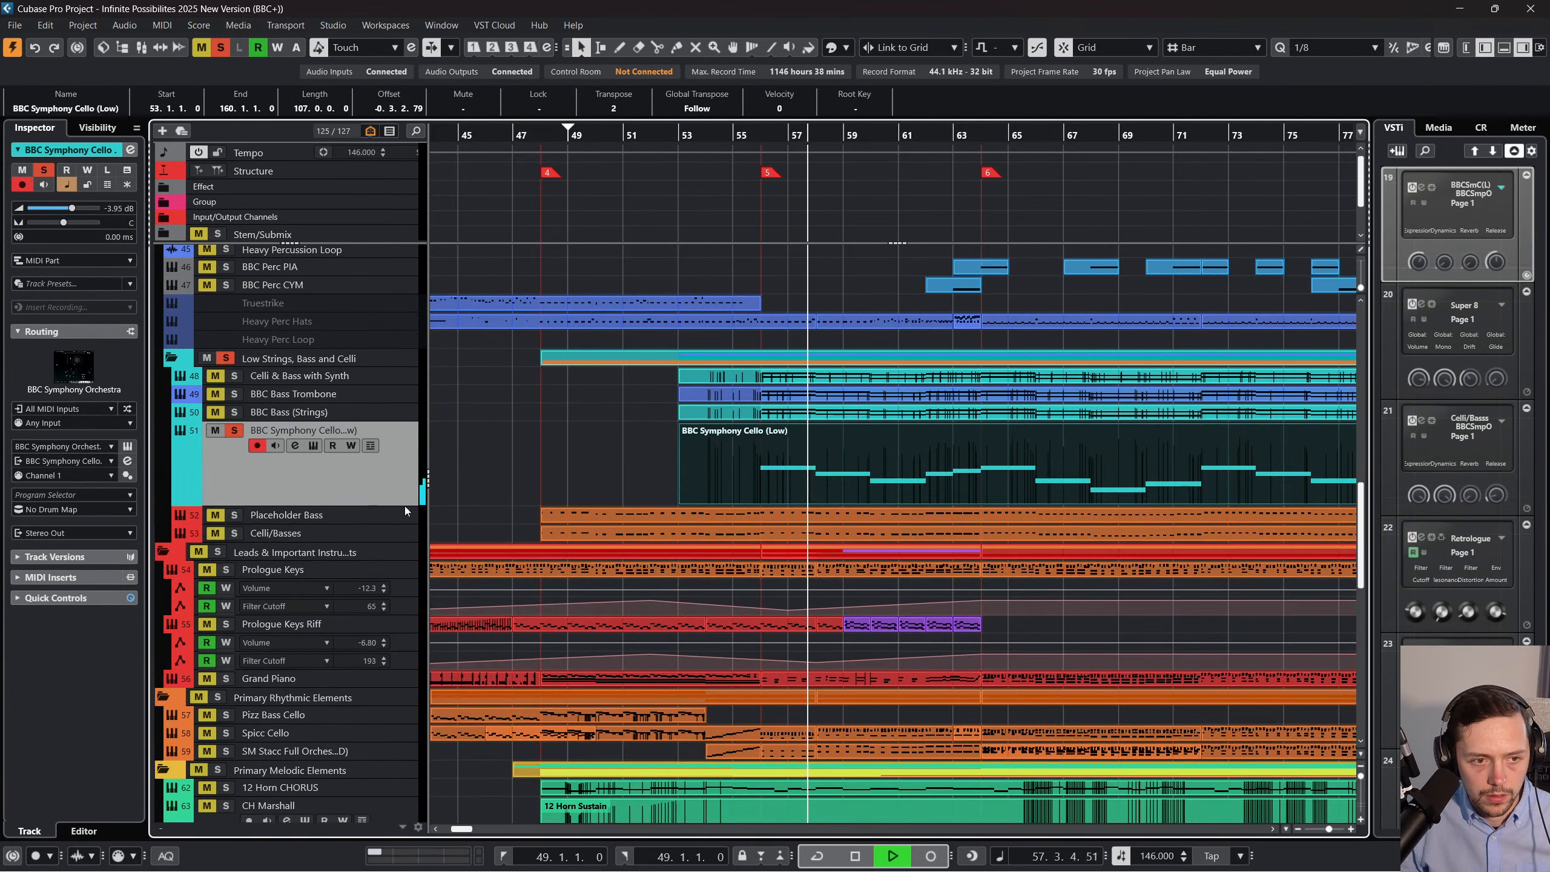
double_click(746, 460)
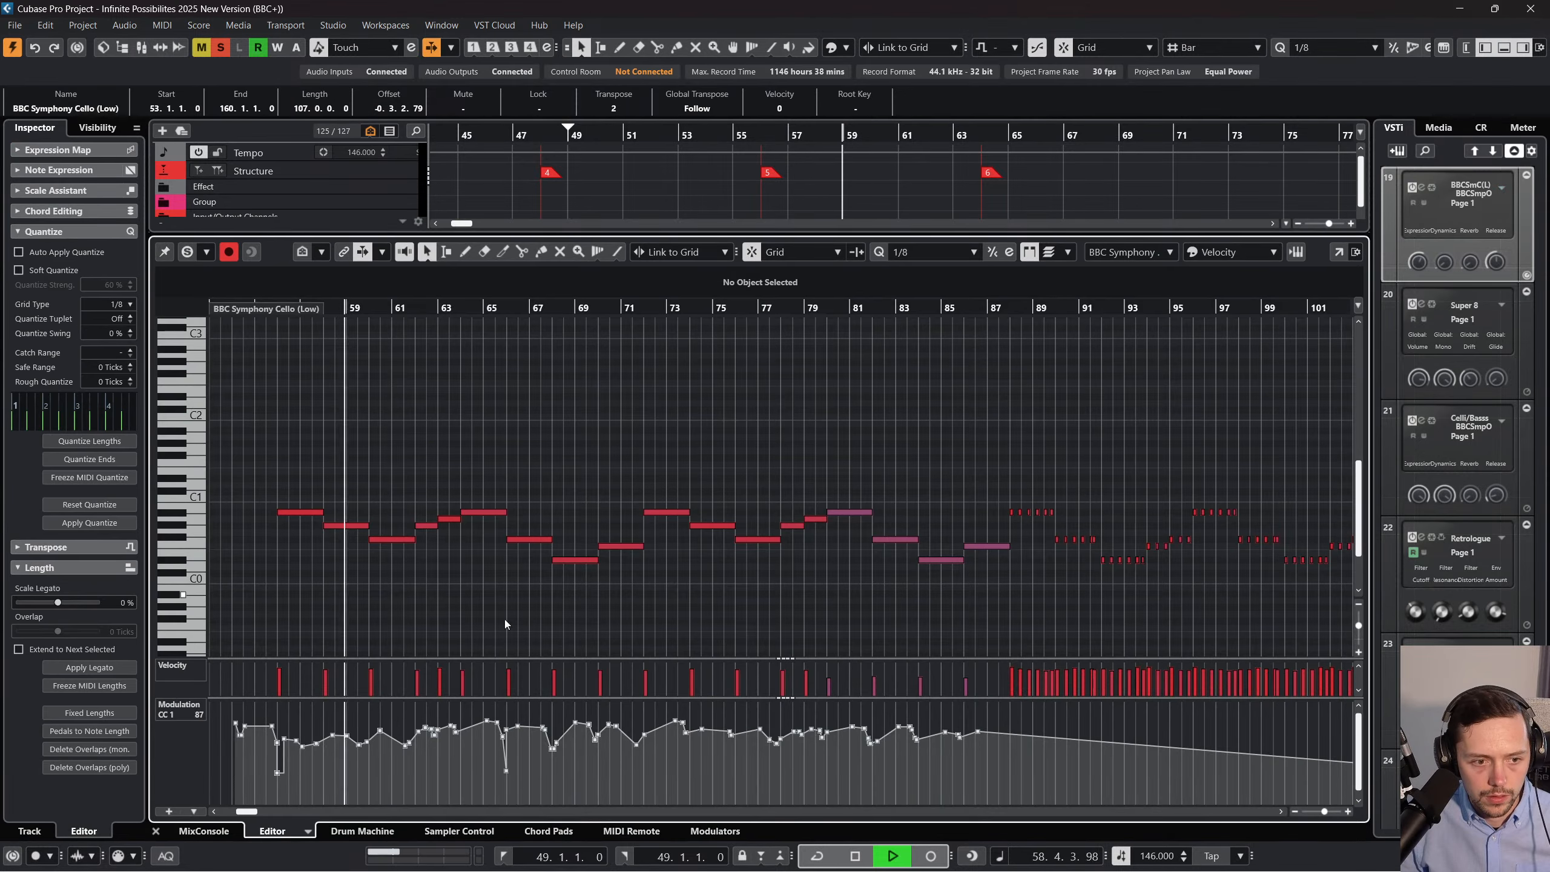
scroll(253, 713, left, 3)
click(197, 709)
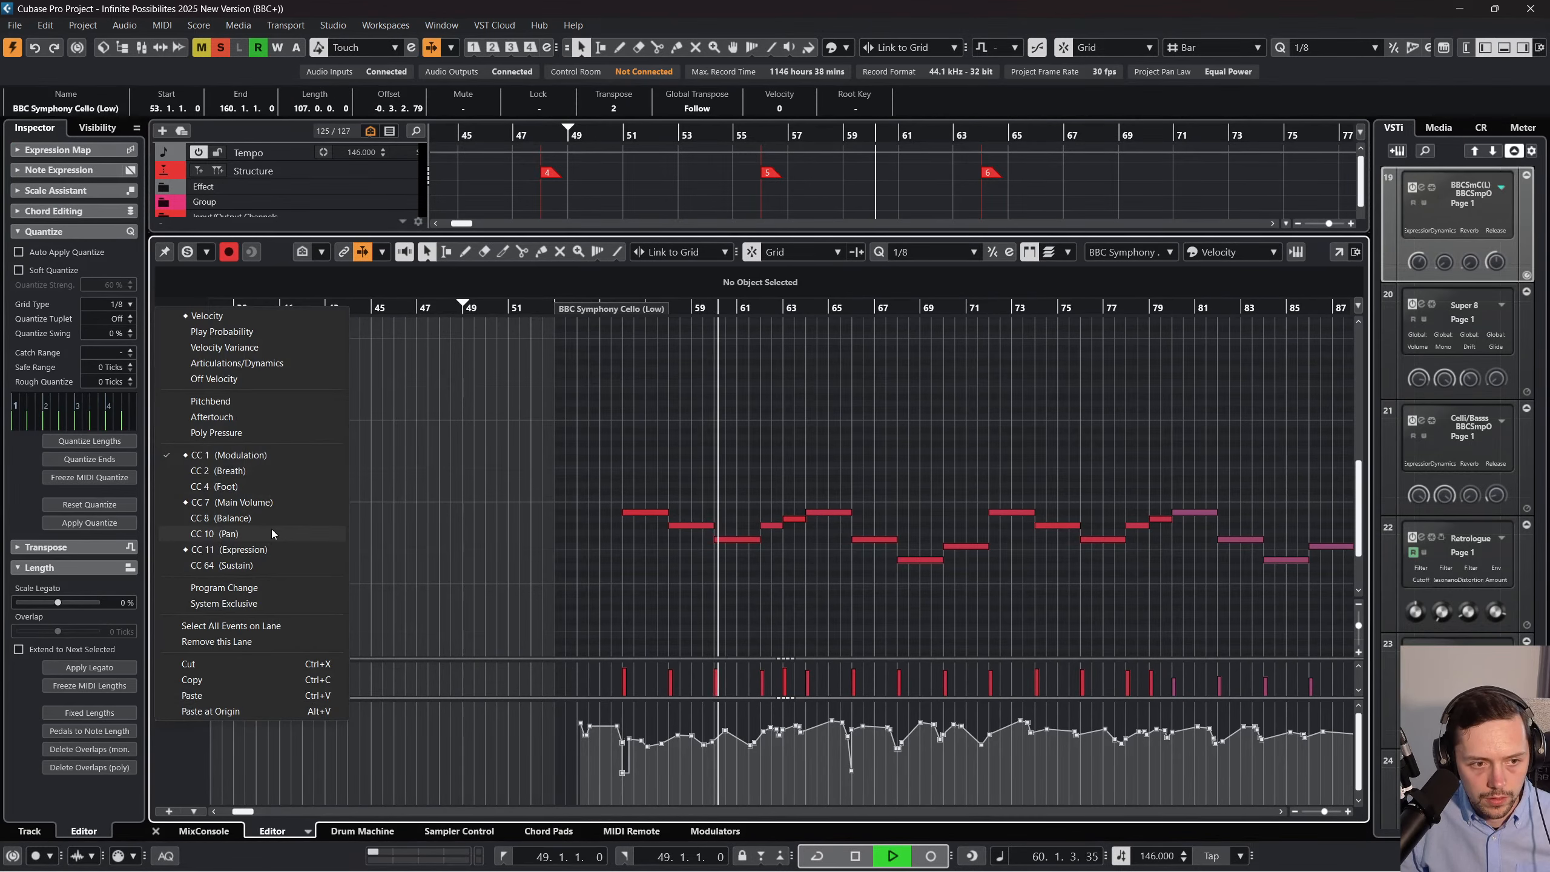
click(257, 549)
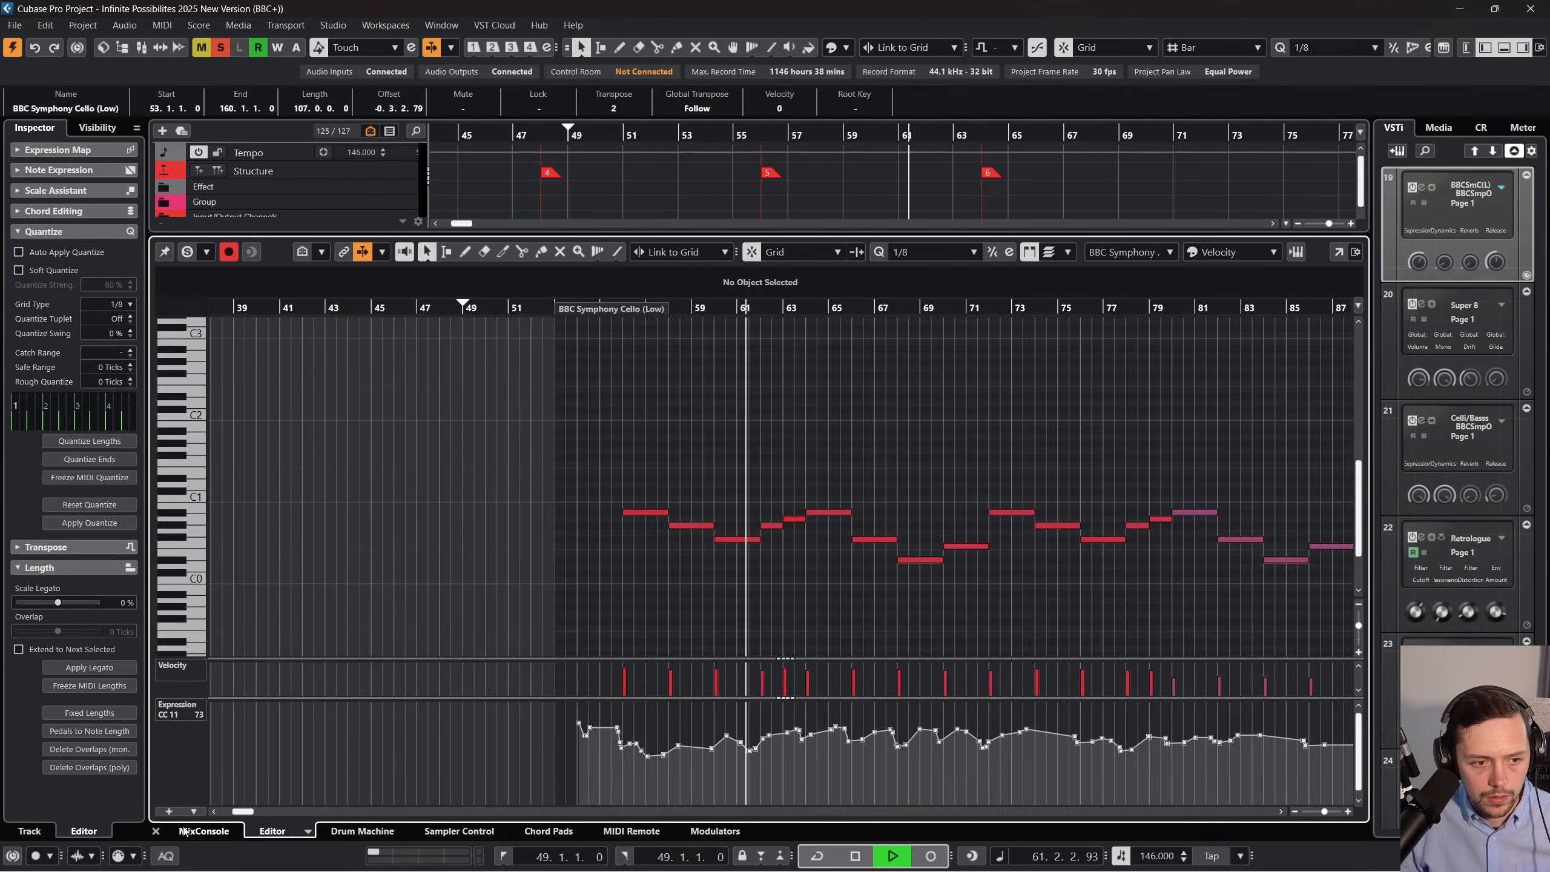
click(155, 831)
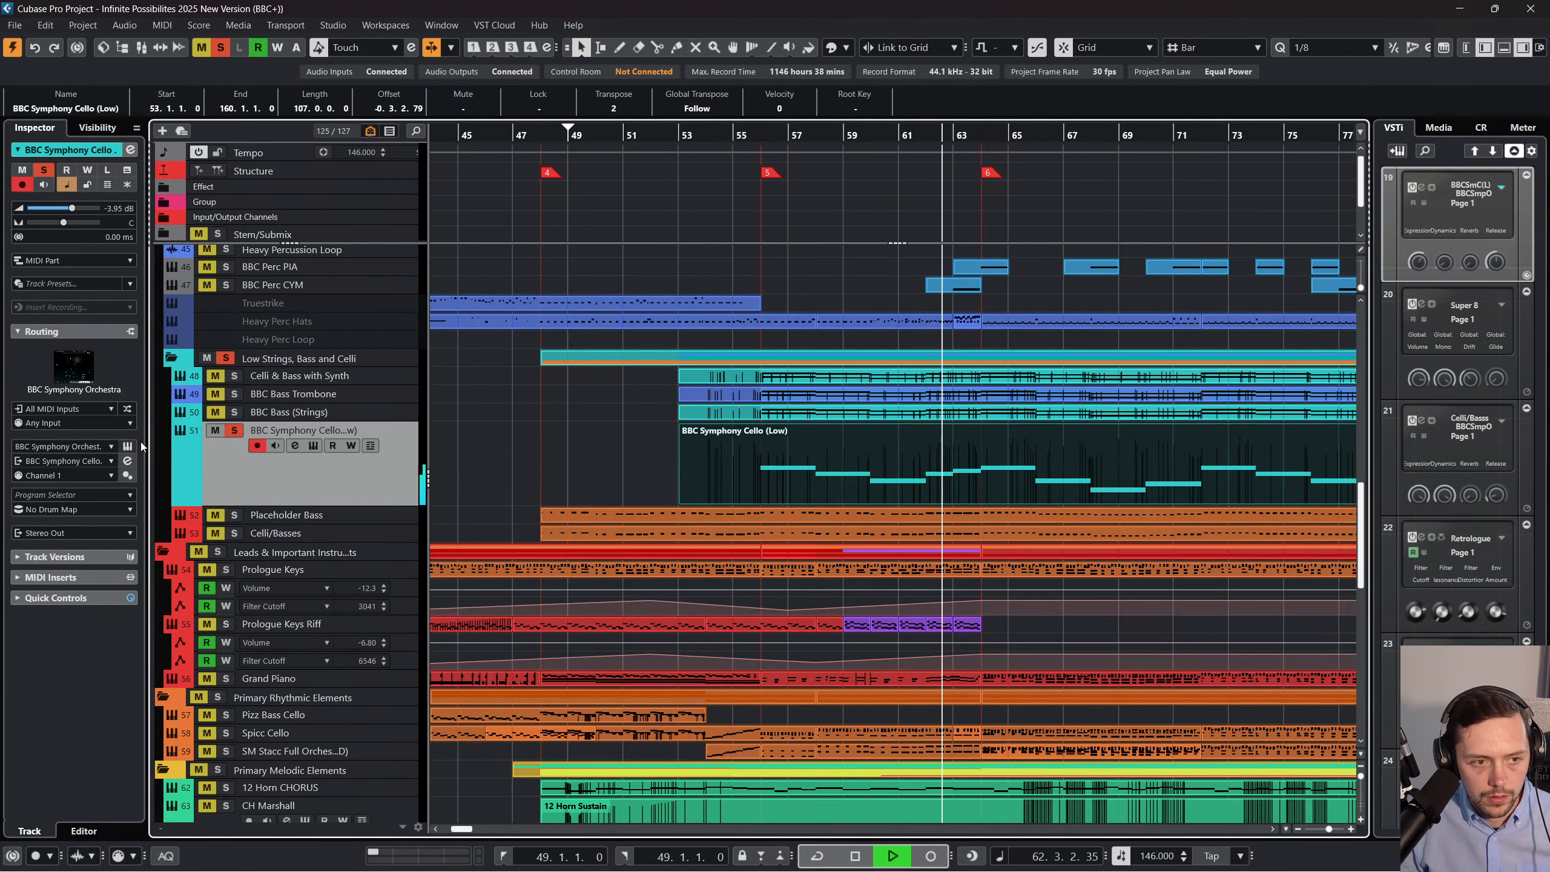
key(space)
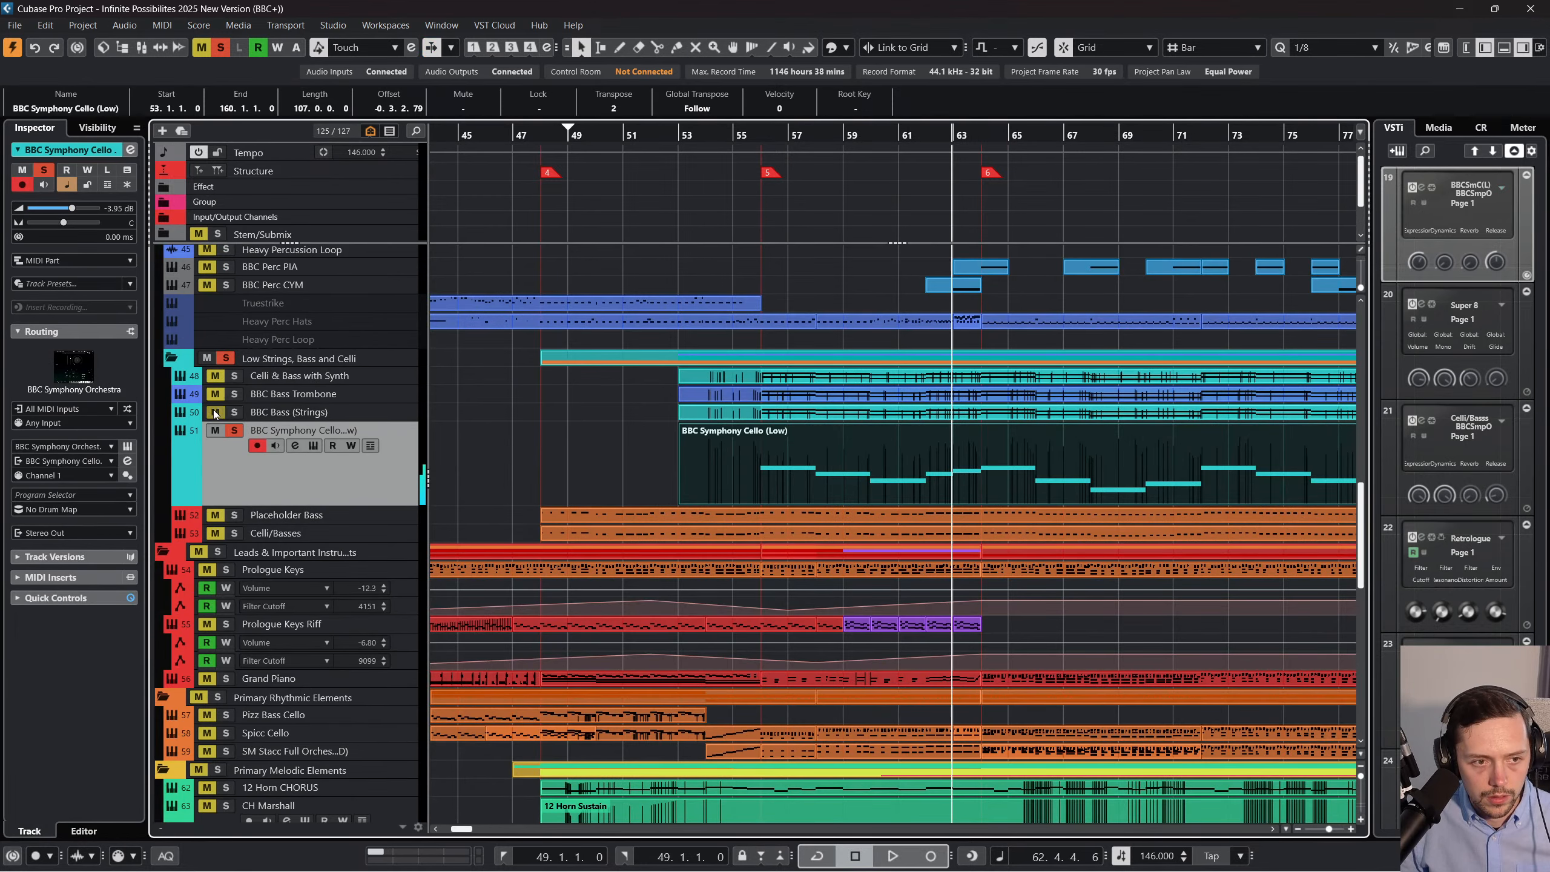
Solo the BBC Bass (Strings) track alongside the cello, play from bar 56, and enlarge the track.
click(772, 132)
key(space)
drag(383, 421, 419, 556)
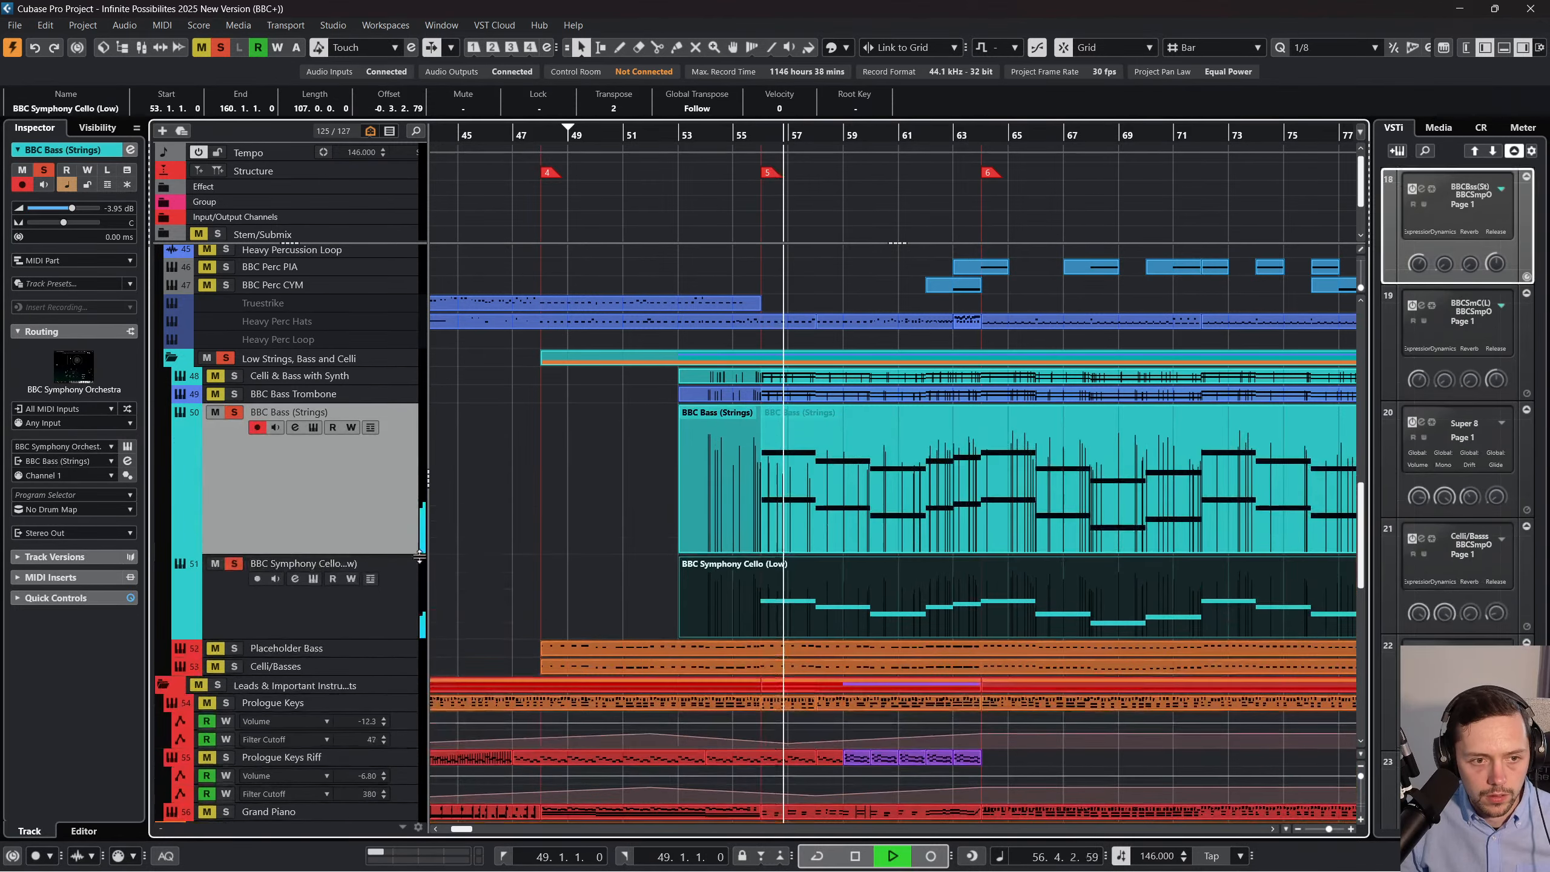
Glue the BBC Bass (Strings) part starting at bar 53 to the part that follows it.
right_click(893, 483)
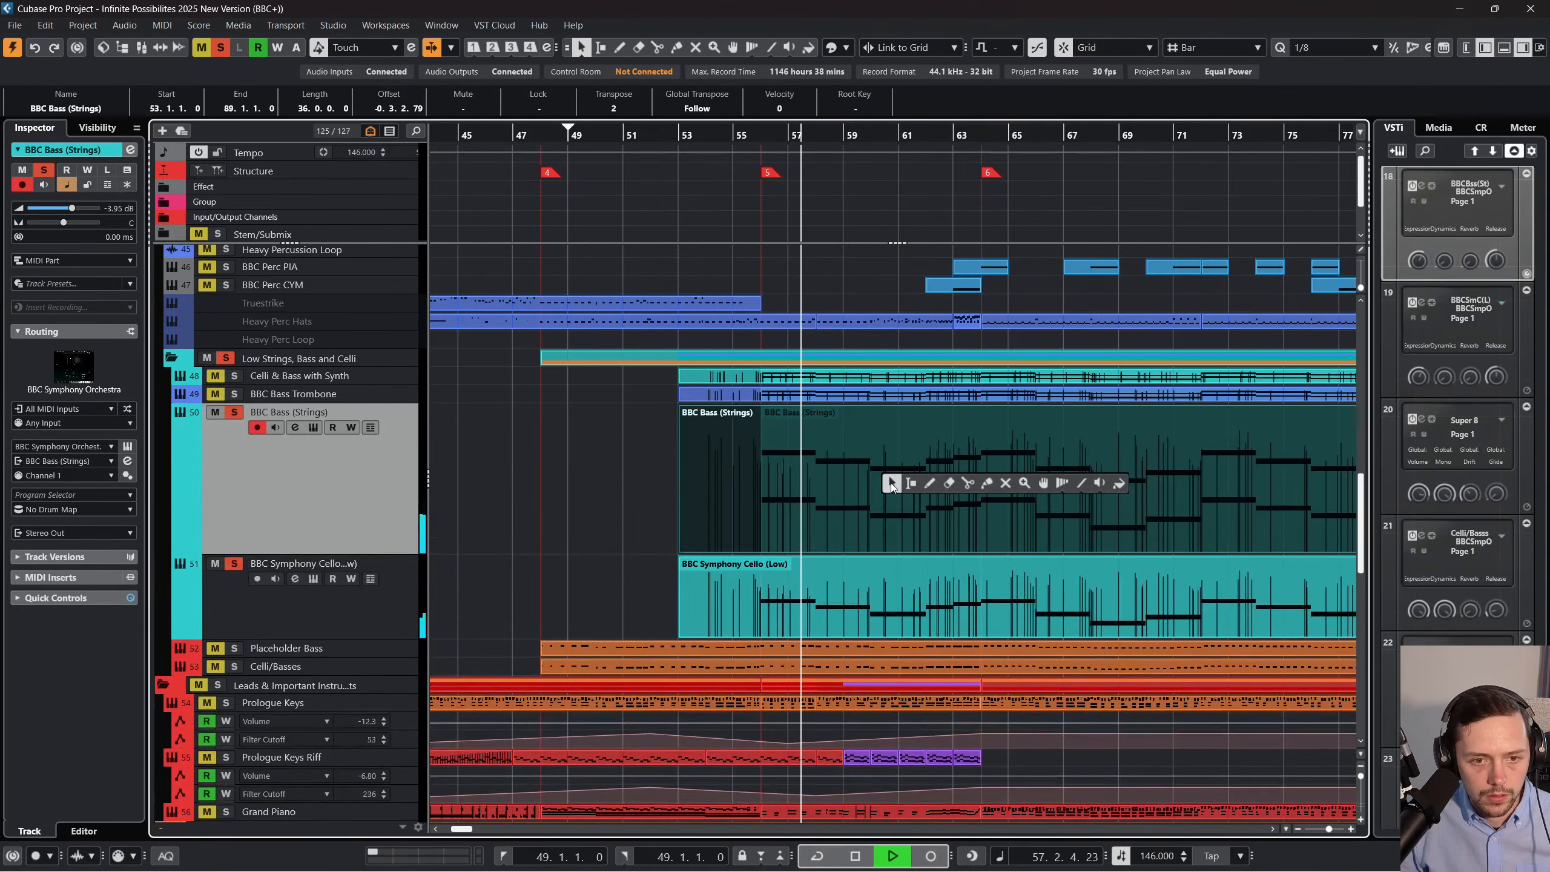
click(987, 483)
click(763, 470)
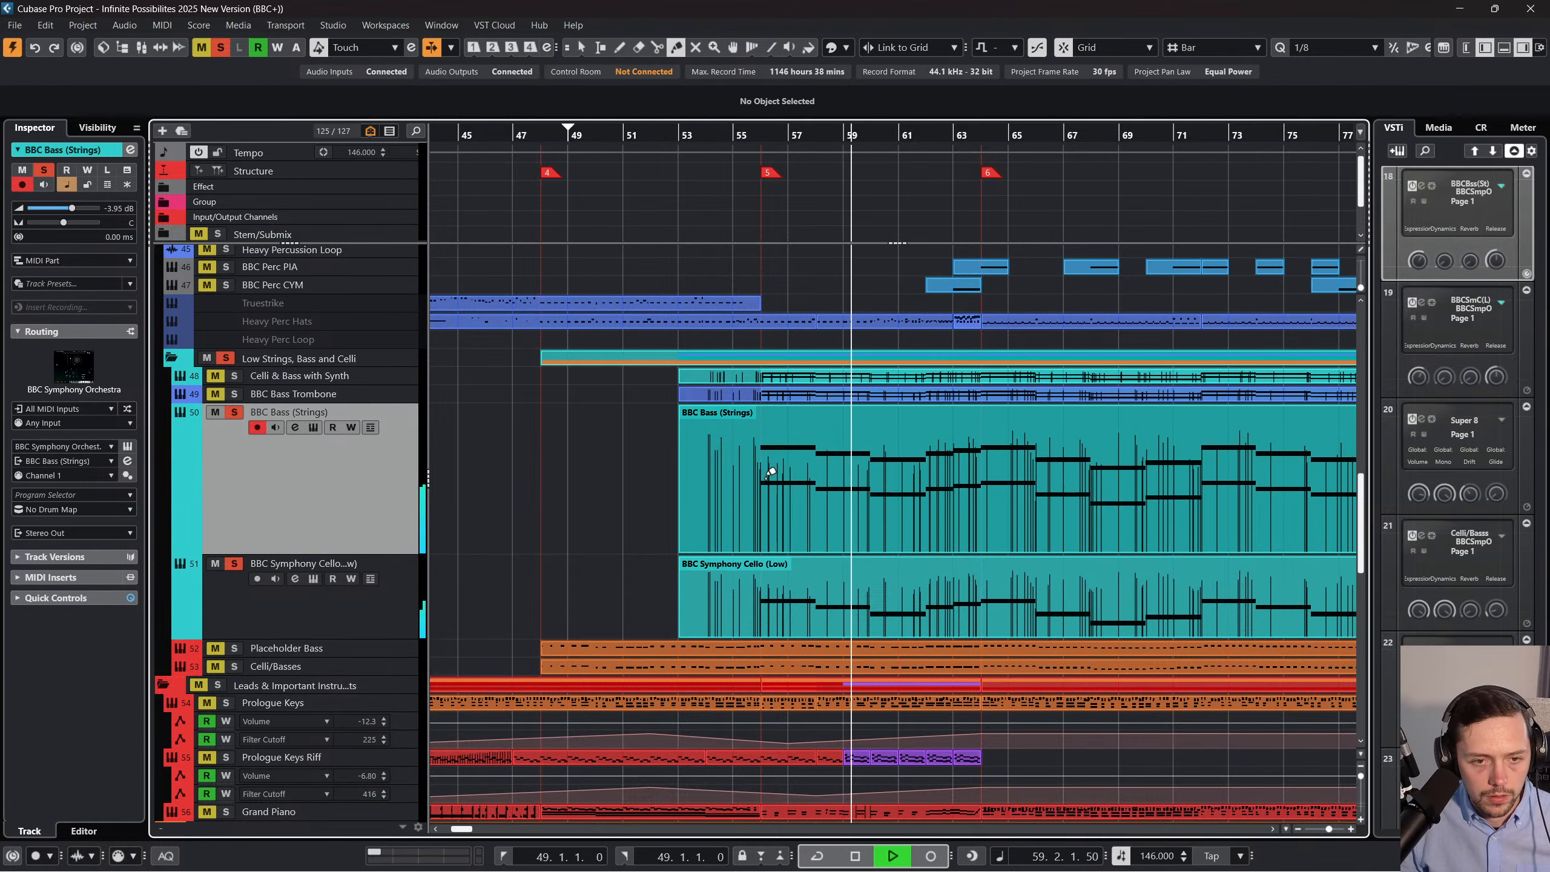
key(1)
click(771, 472)
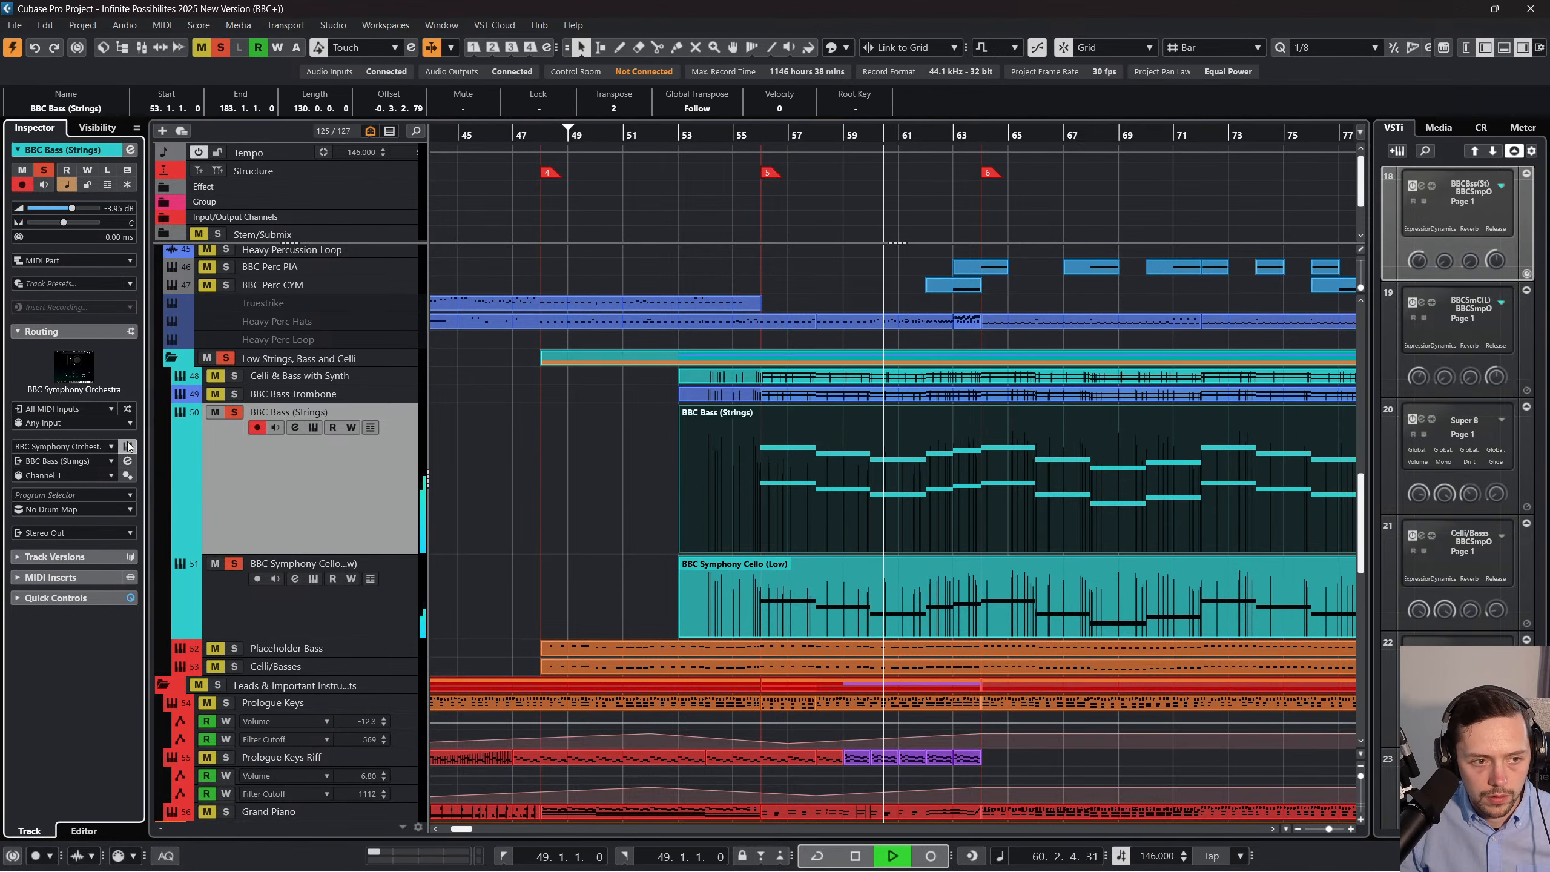
Check the BBC Bass (Strings) instrument, and delete the upper-octave notes from bar 56 through bar 87 in its part.
click(128, 446)
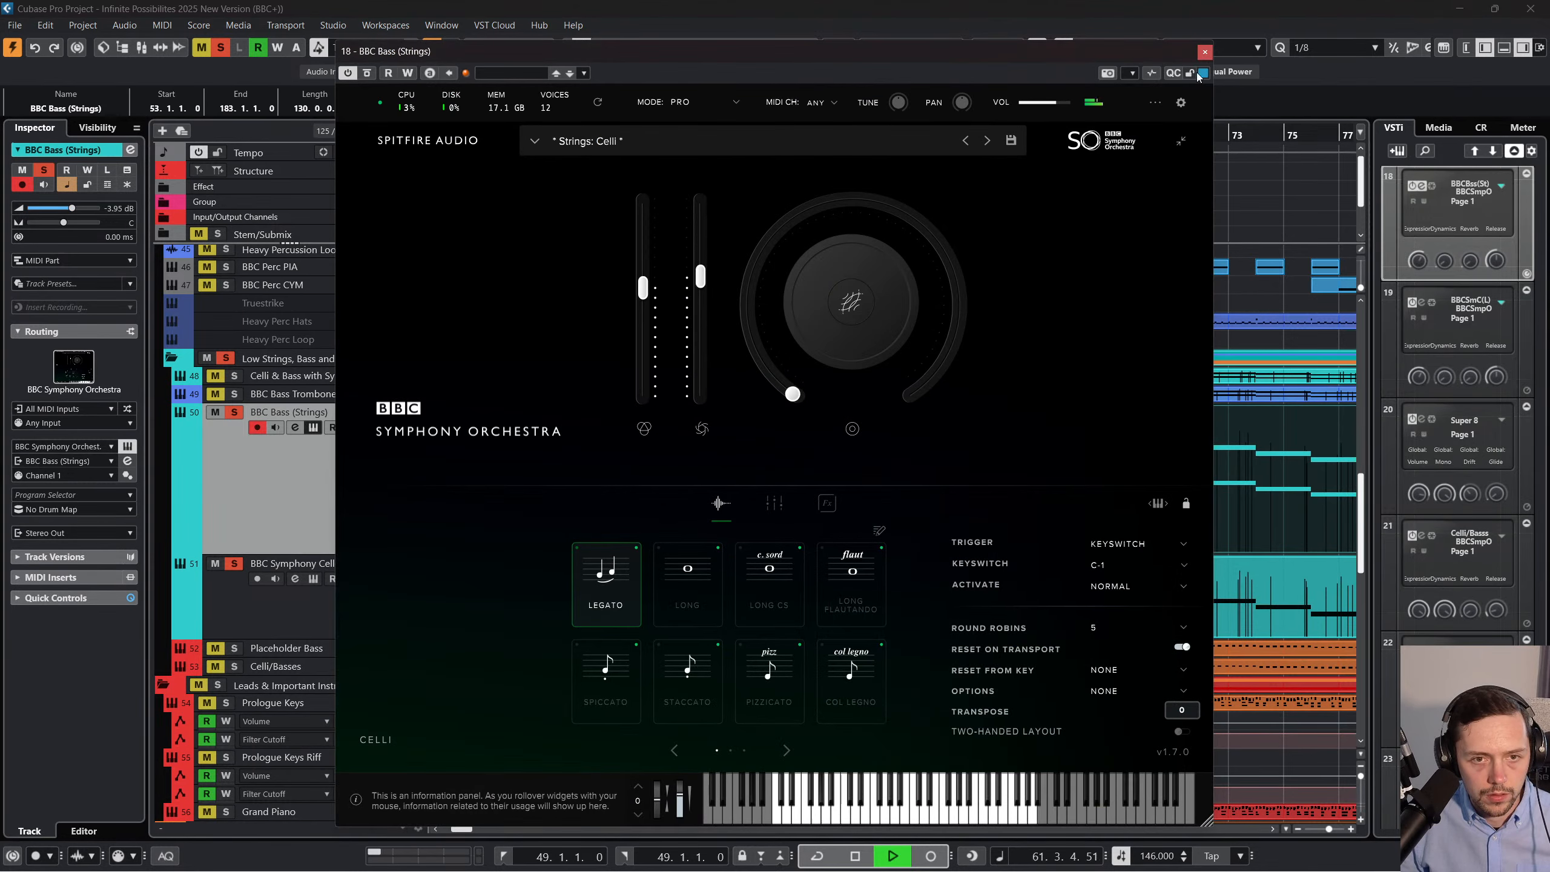
click(1205, 51)
double_click(785, 444)
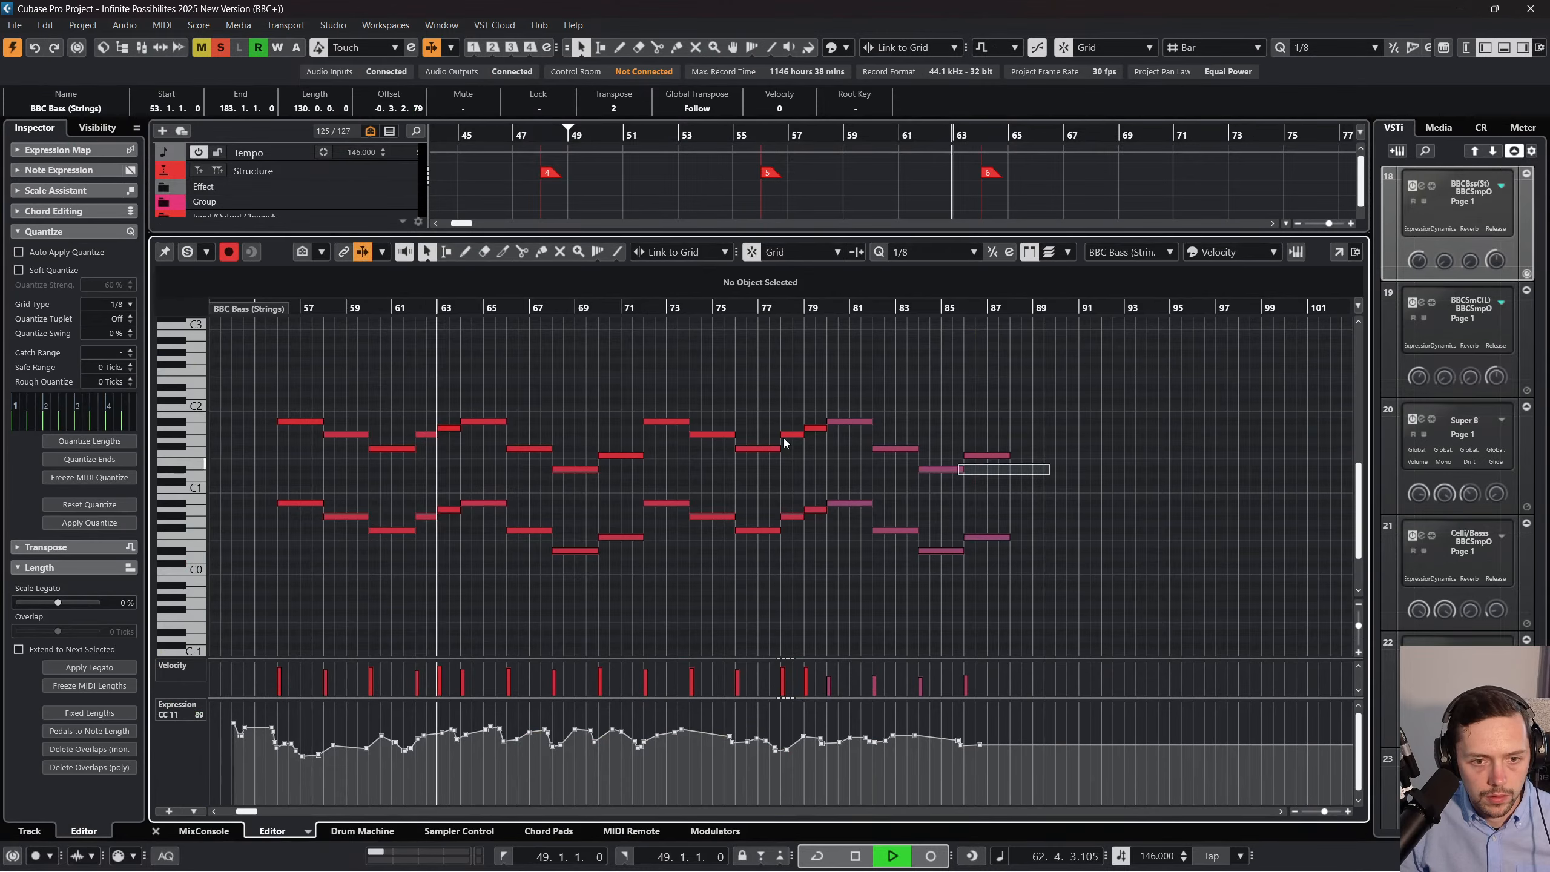
drag(1050, 474, 311, 373)
key(Delete)
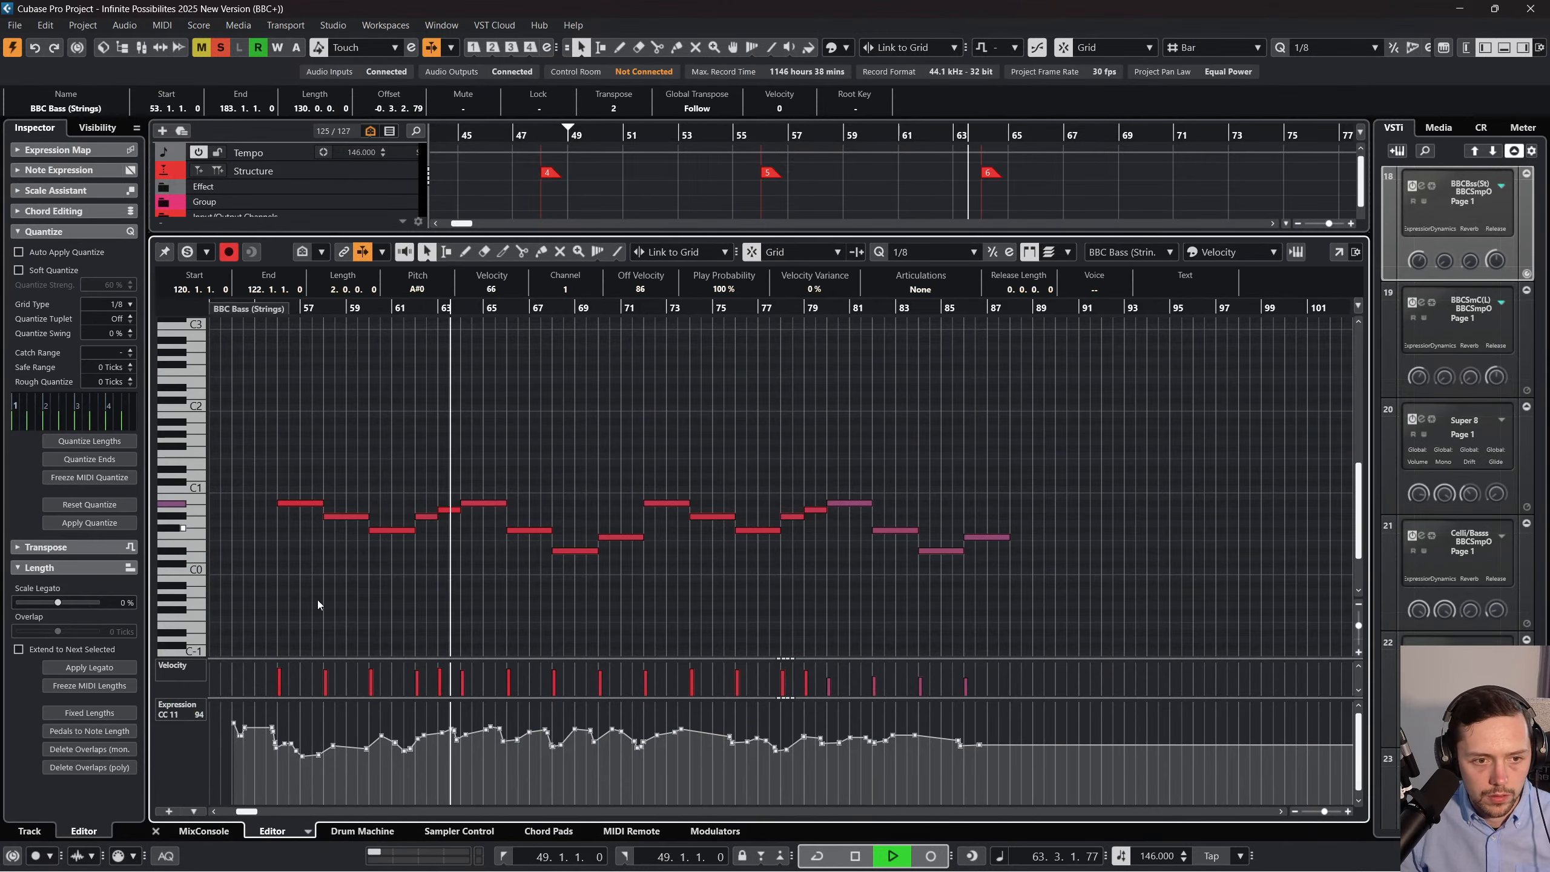
click(156, 831)
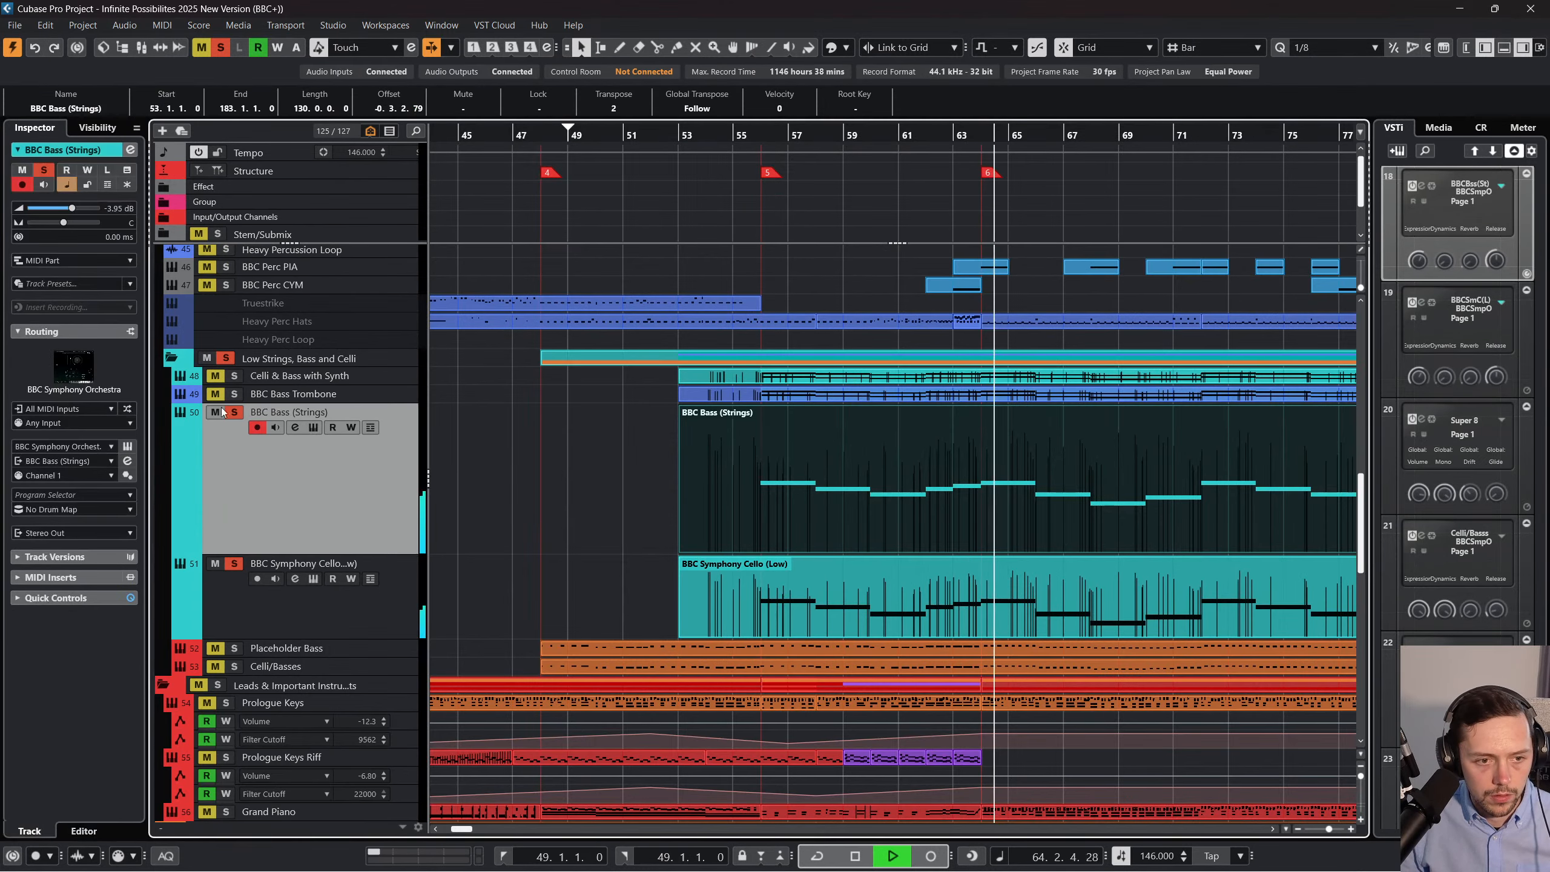
Solo and enlarge the BBC Bass Trombone and Celli & Bass with Synth tracks, and raise the latter's volume to -5.34 dB.
click(399, 391)
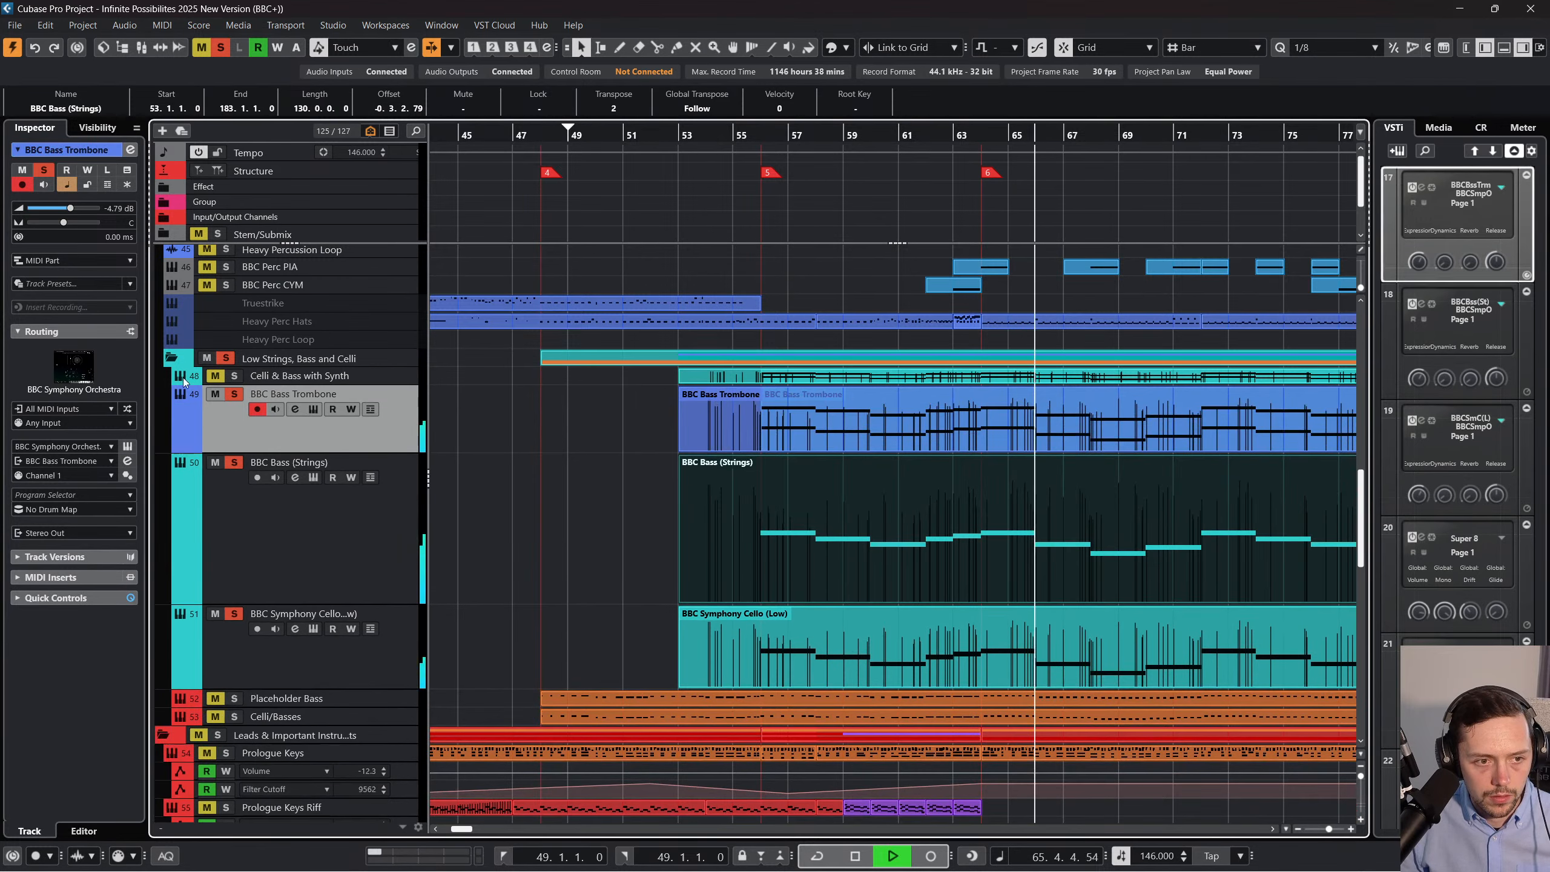
click(398, 377)
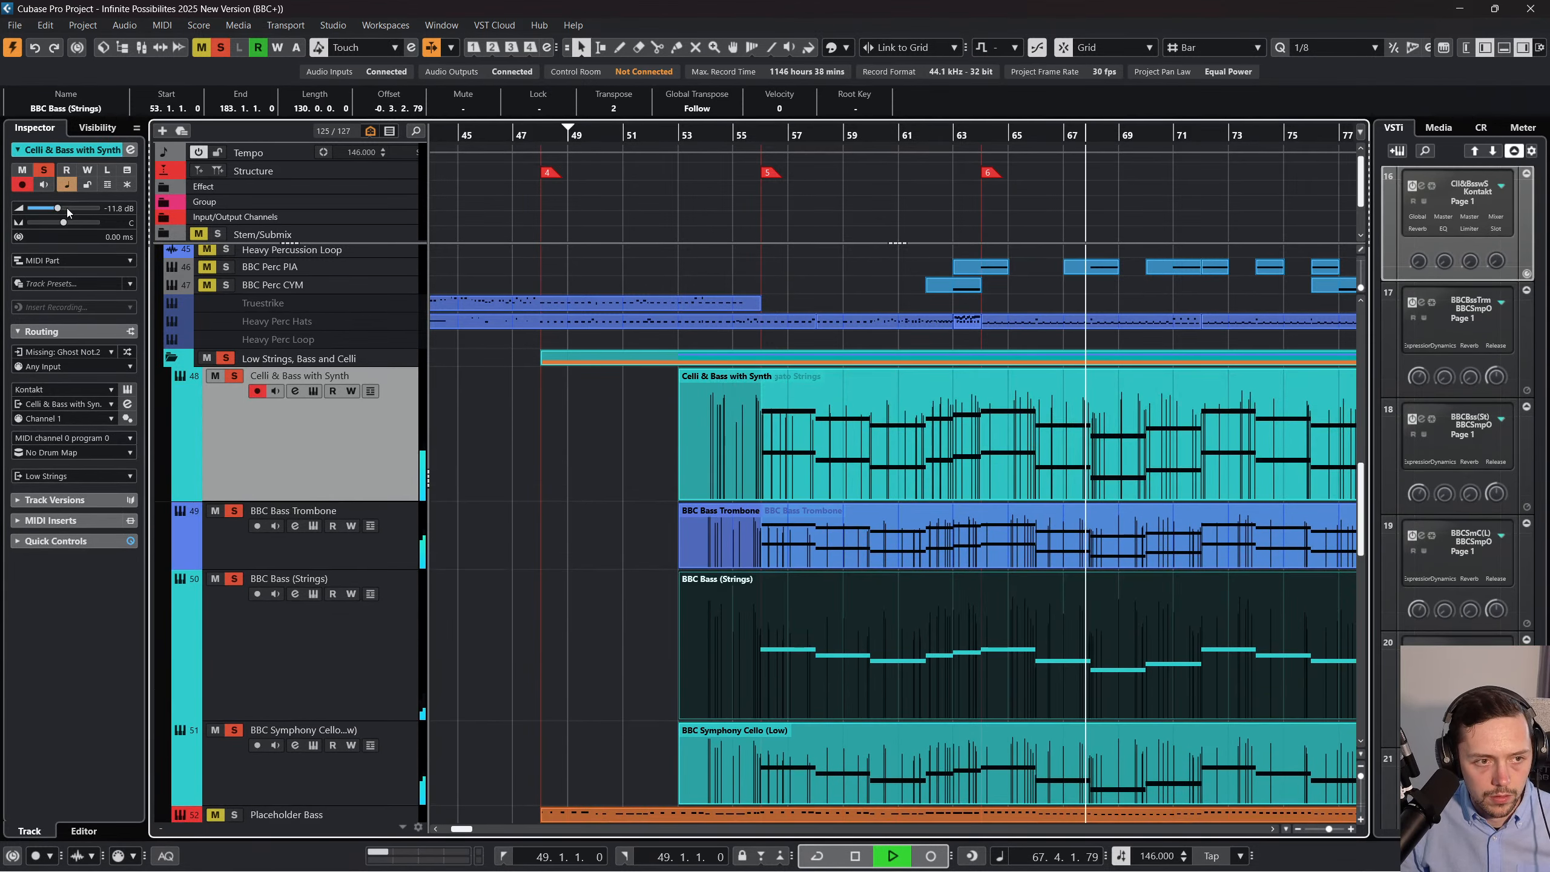
drag(68, 212, 71, 211)
Replay the soloed low string and trombone tracks from bar 51 and stop playback.
click(629, 136)
key(space)
key(g)
key(g)
key(g)
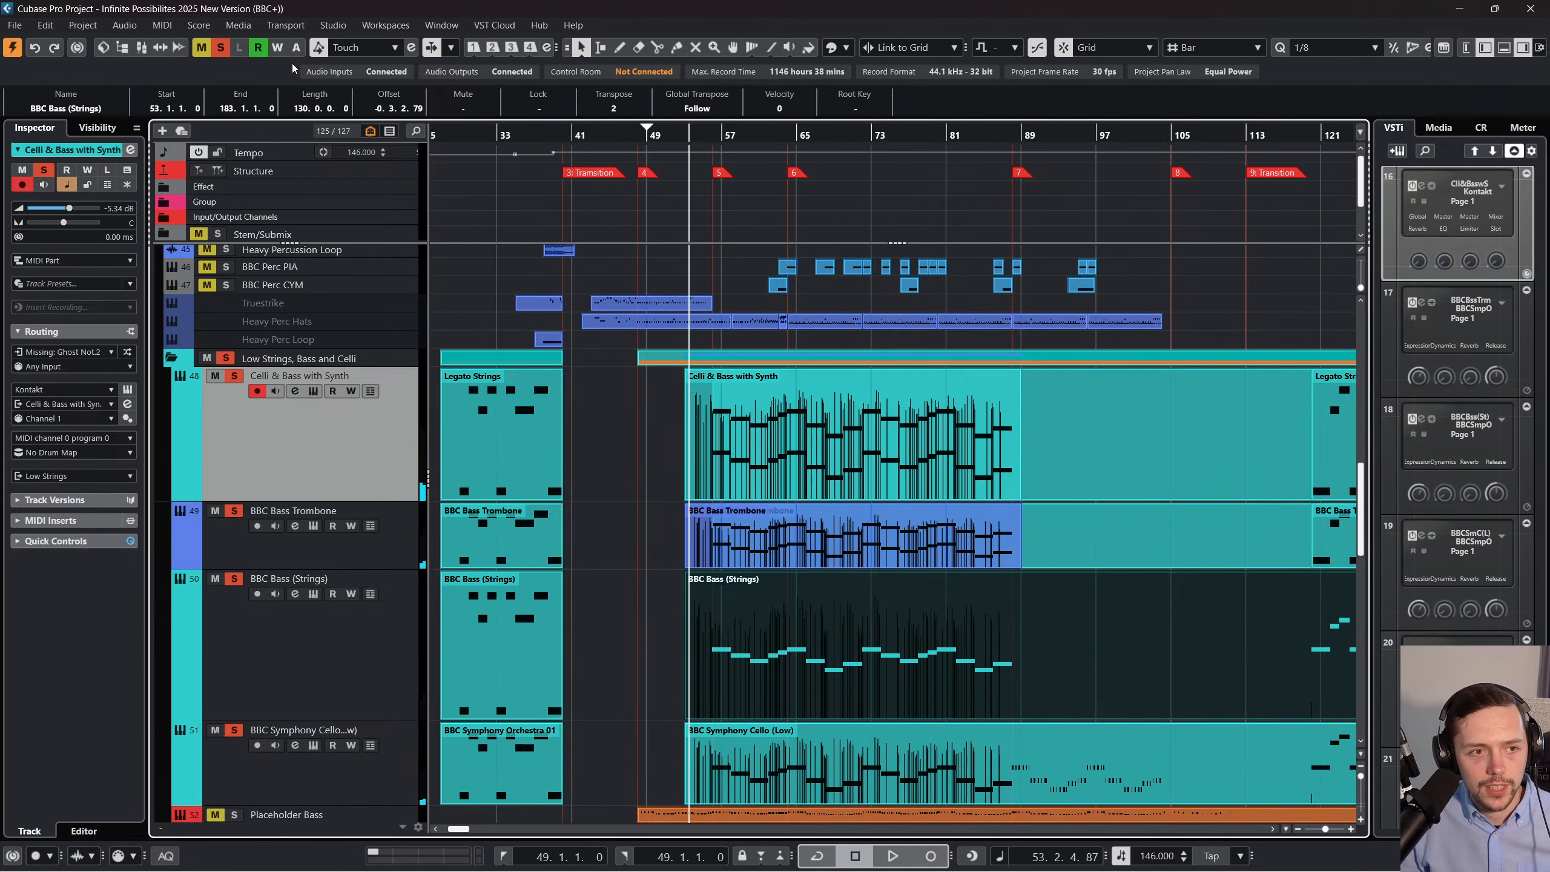
Clear all solos, play the full arrangement from about bar 53, and deselect the BBC Bass (Strings) part.
click(222, 51)
drag(687, 149, 693, 131)
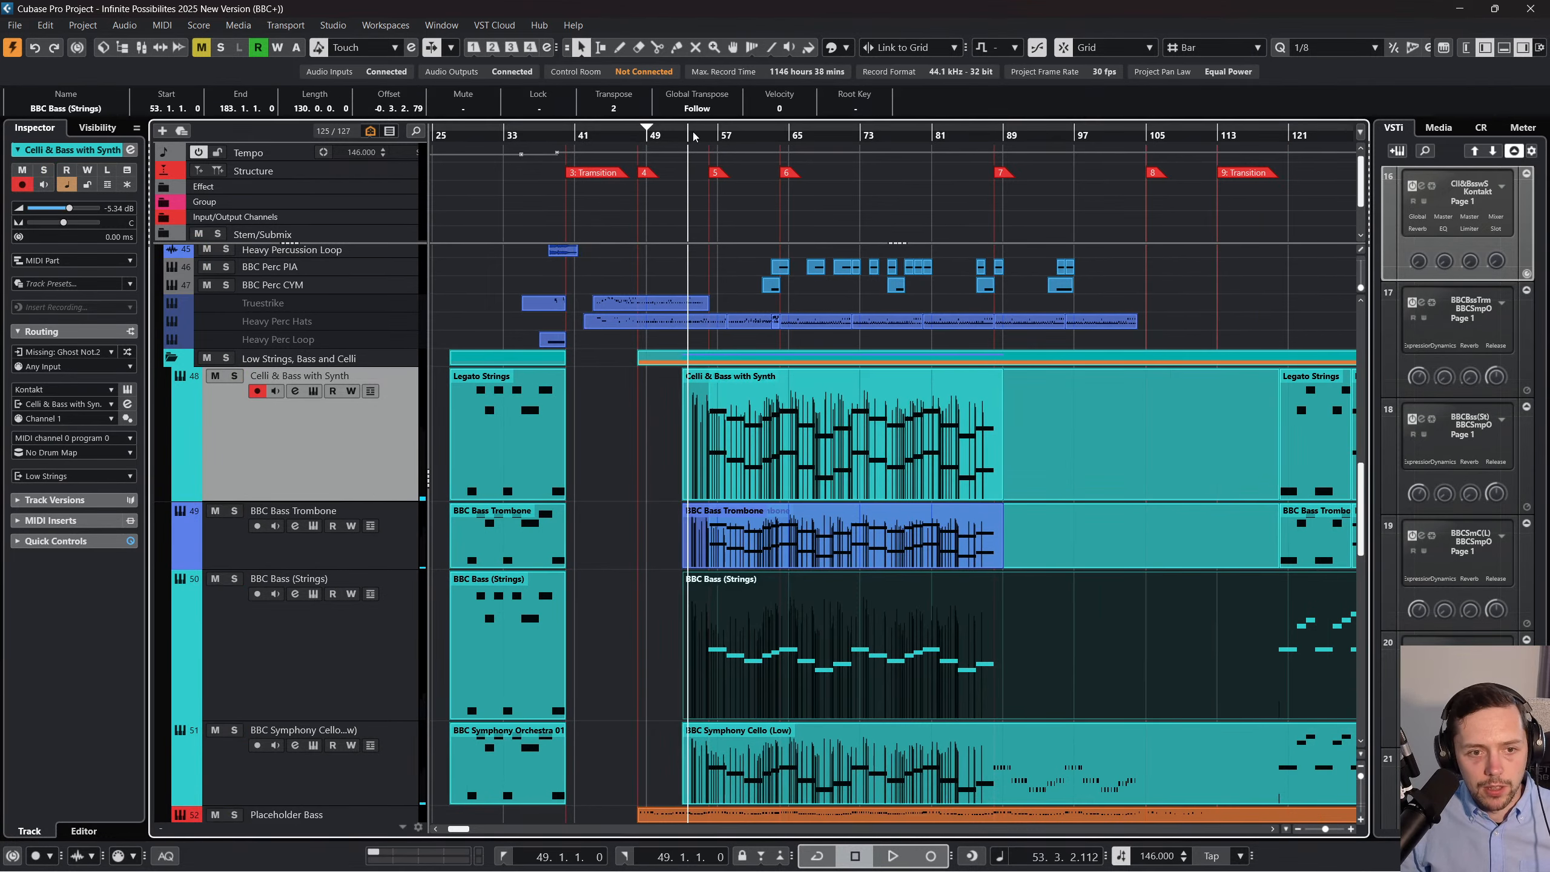
key(space)
scroll(678, 450, down, 1)
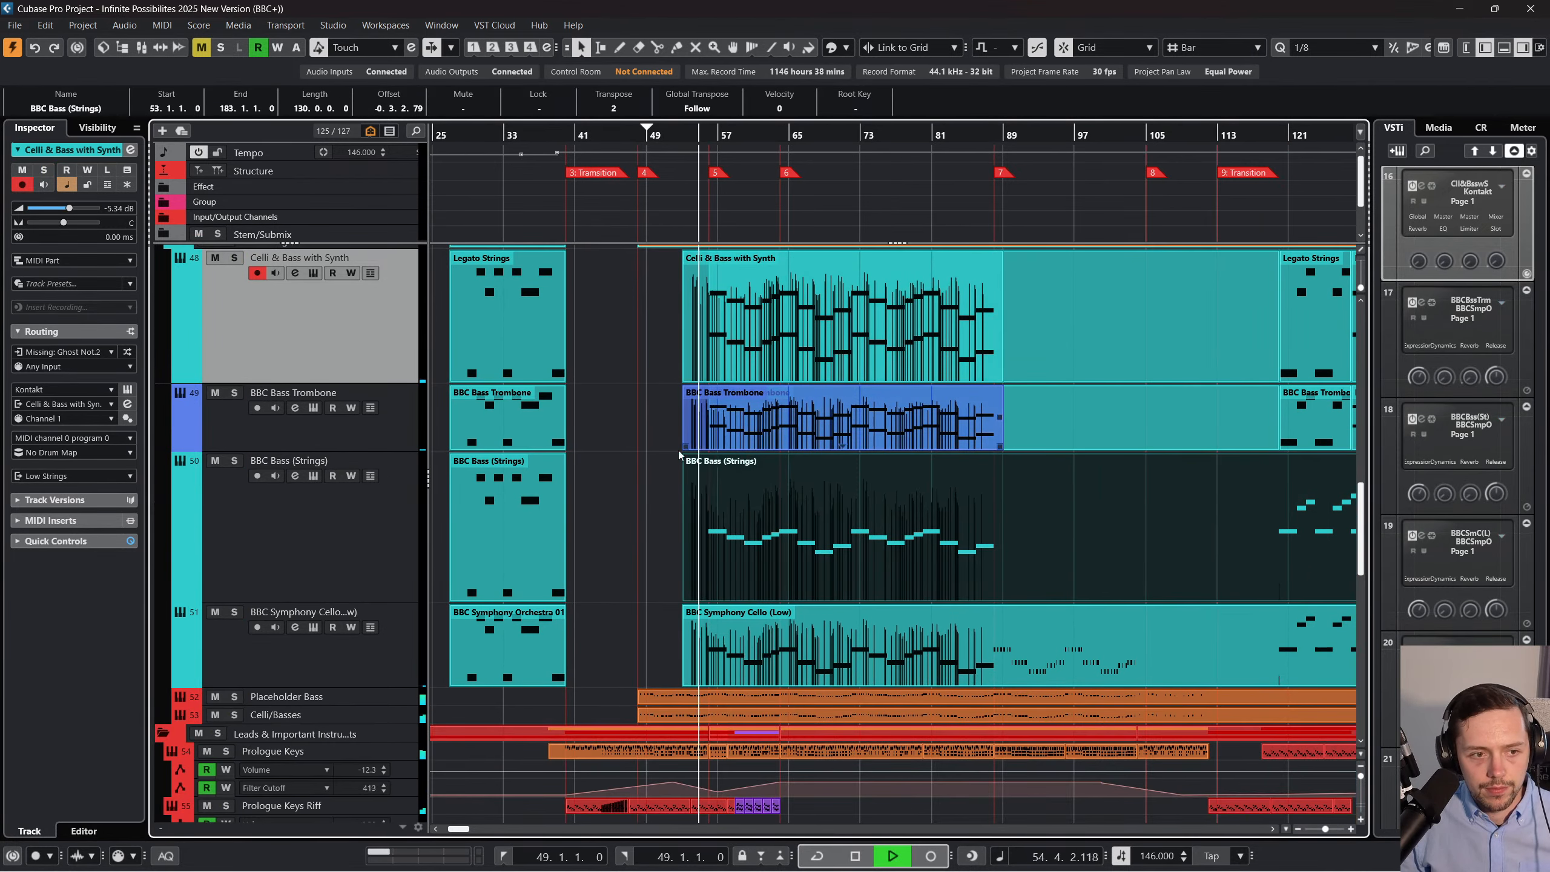
click(634, 449)
scroll(659, 467, down, 5)
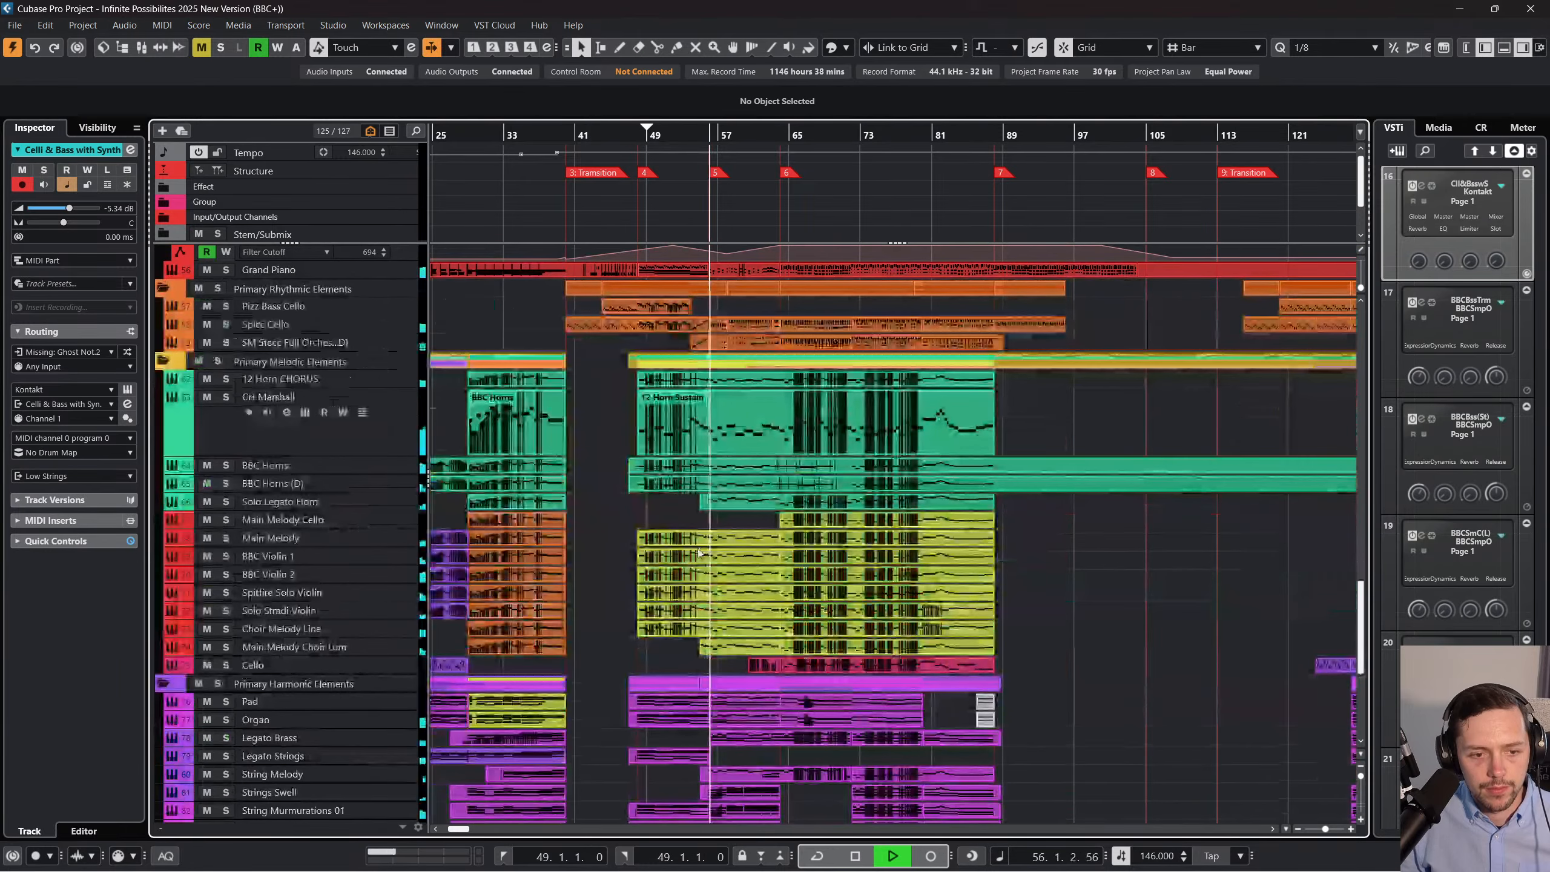
scroll(703, 564, down, 4)
scroll(701, 576, up, 5)
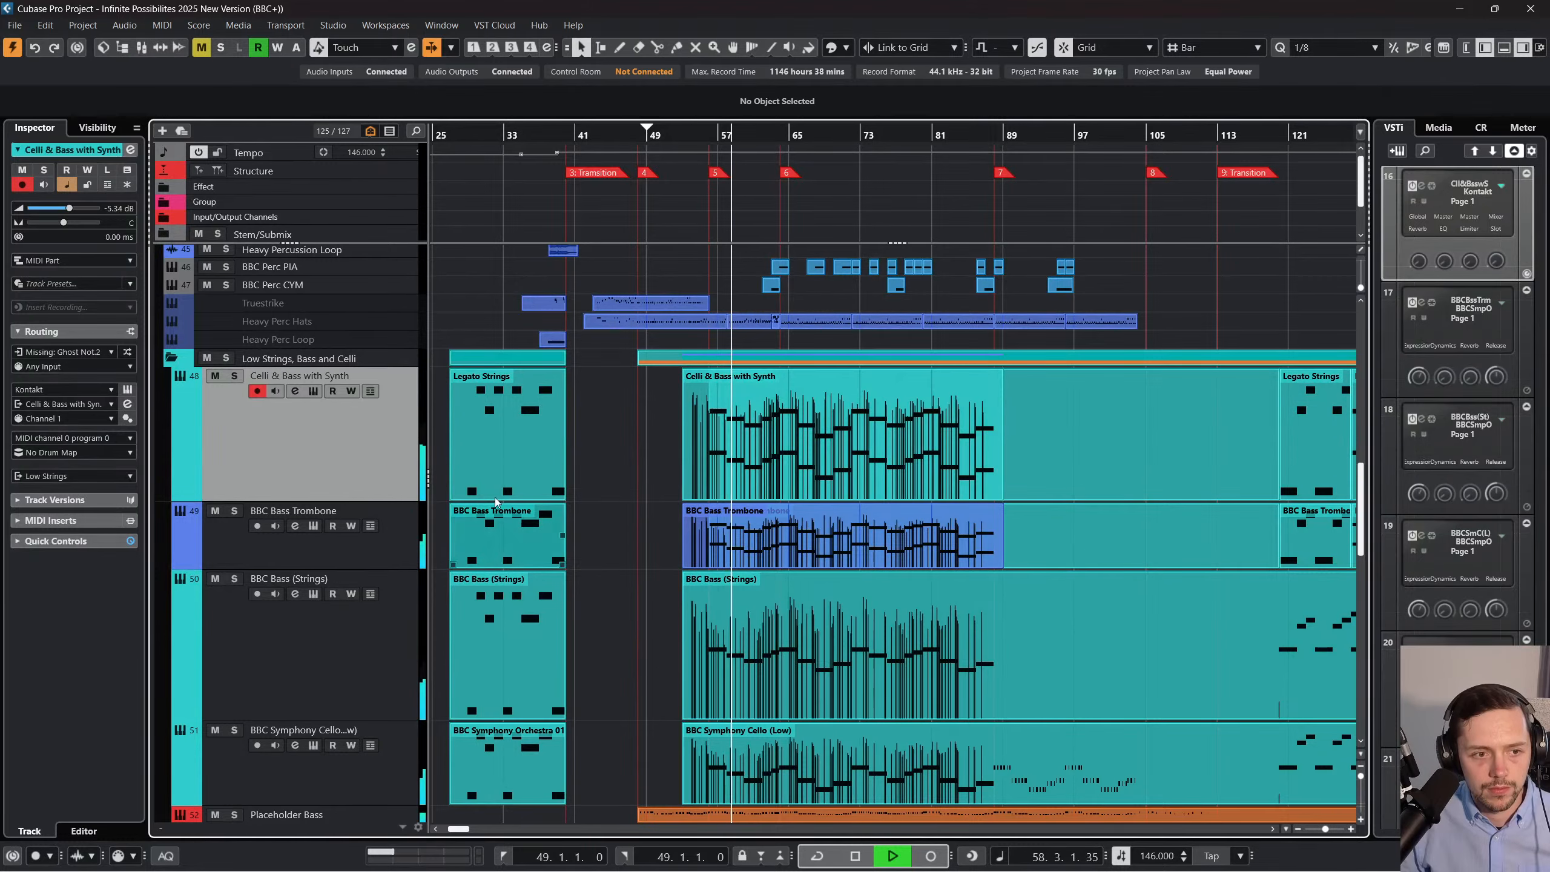
Raise the Celli & Bass with Synth channel fader to -3.98 dB and close its channel settings.
click(296, 391)
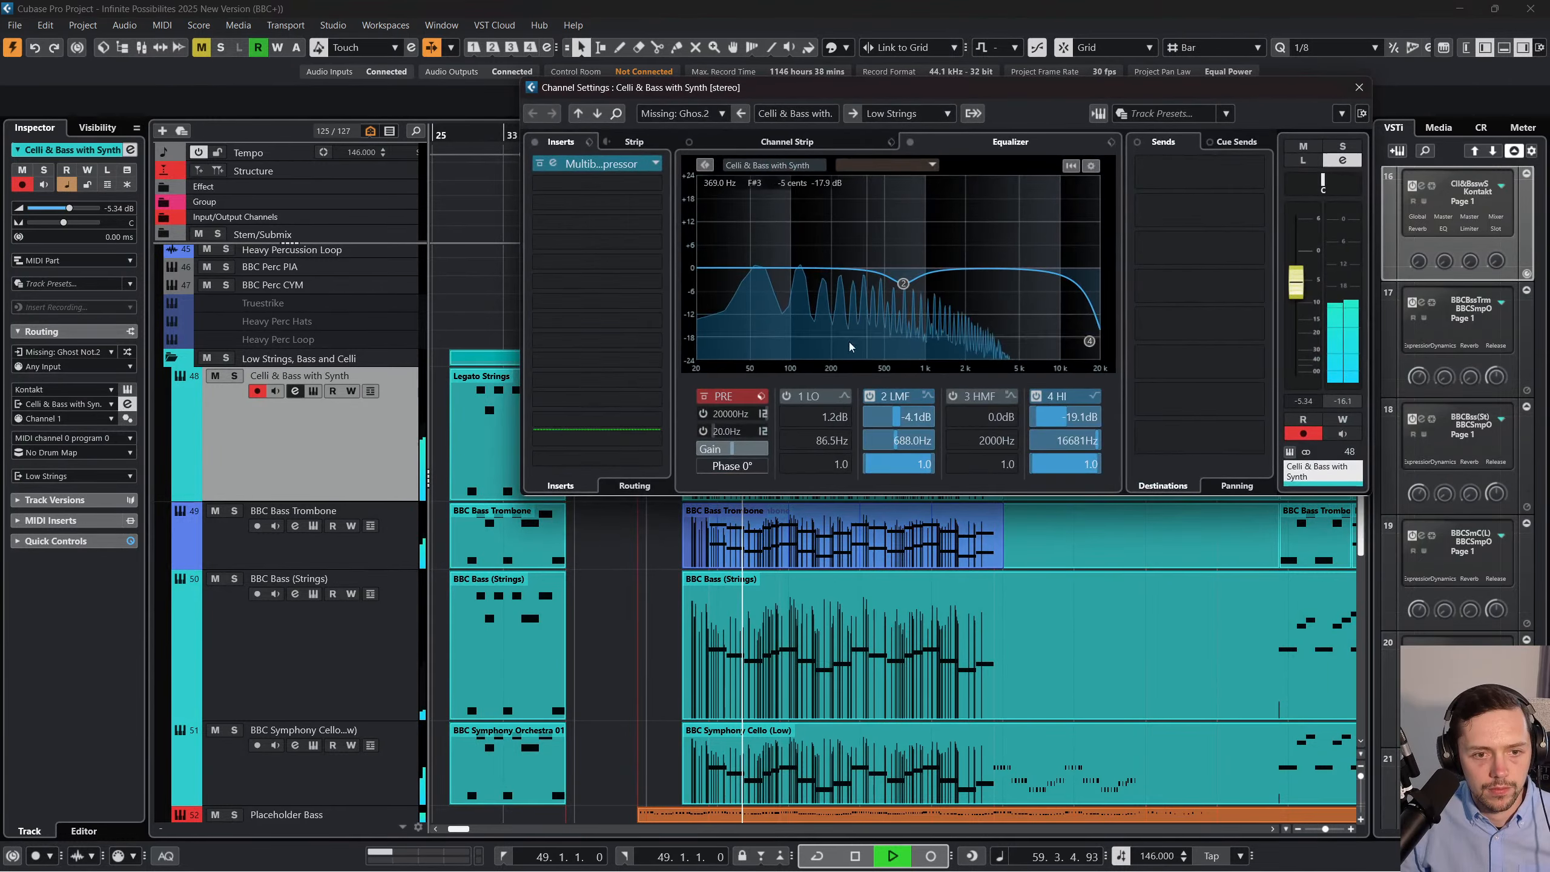
drag(1304, 290, 1305, 284)
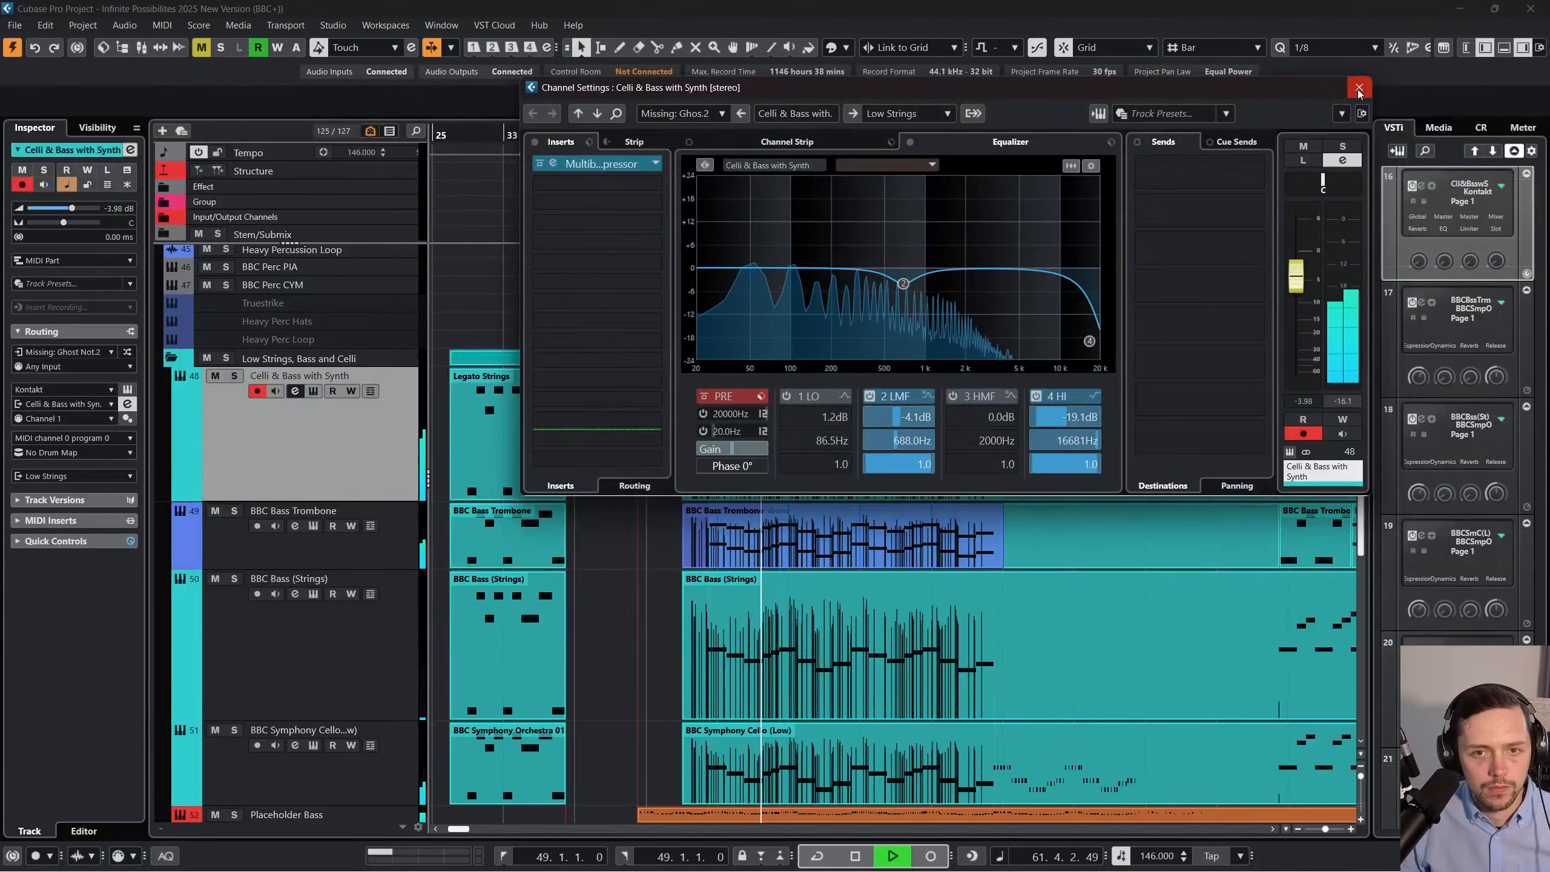
click(1359, 89)
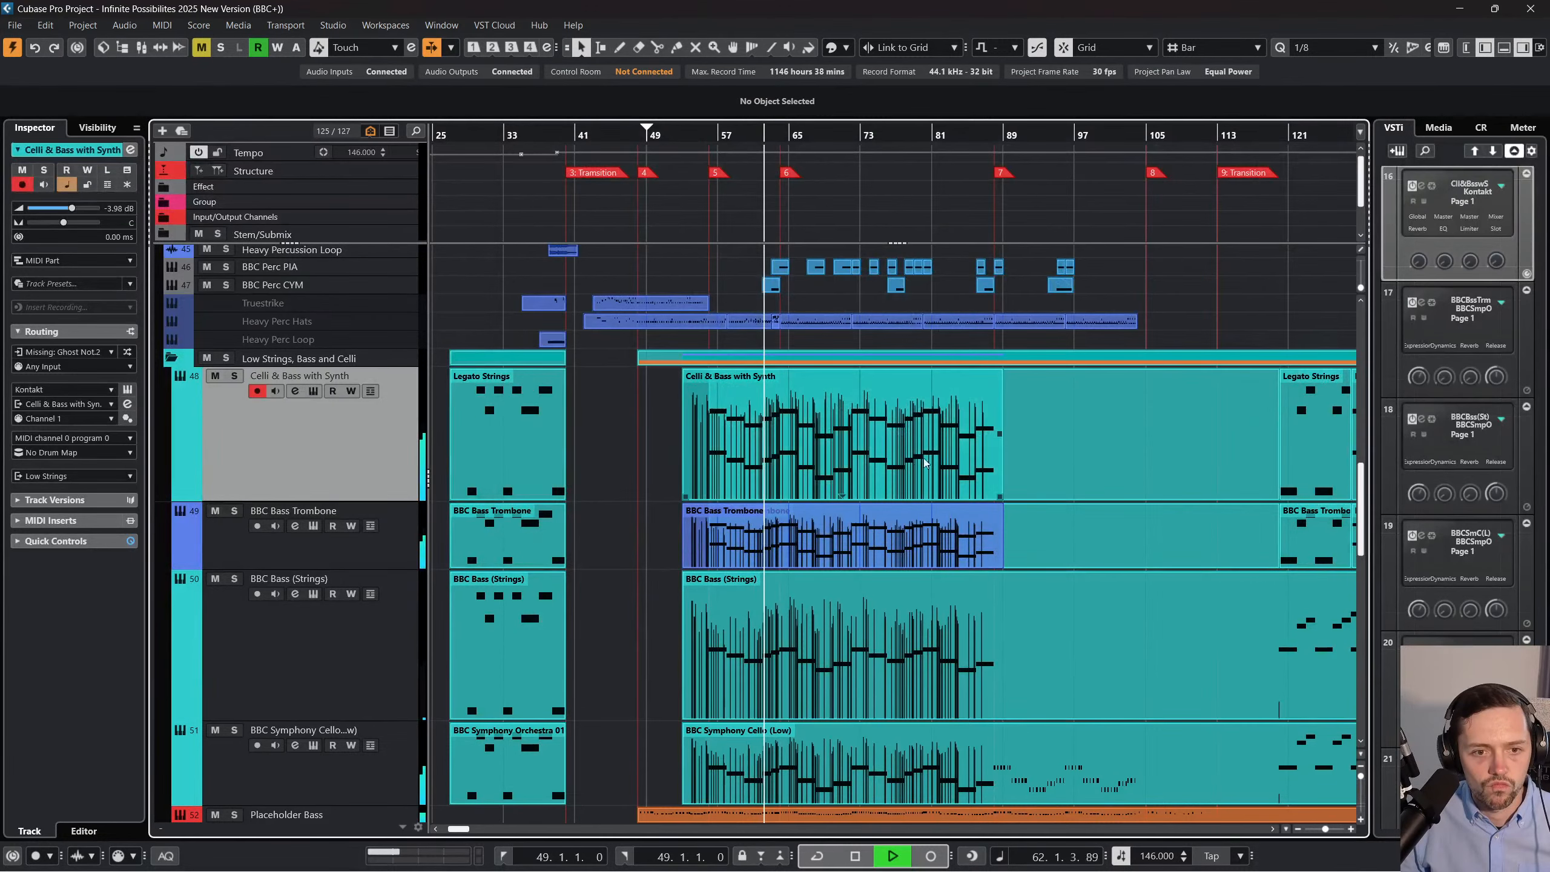
scroll(1209, 223, down, 3)
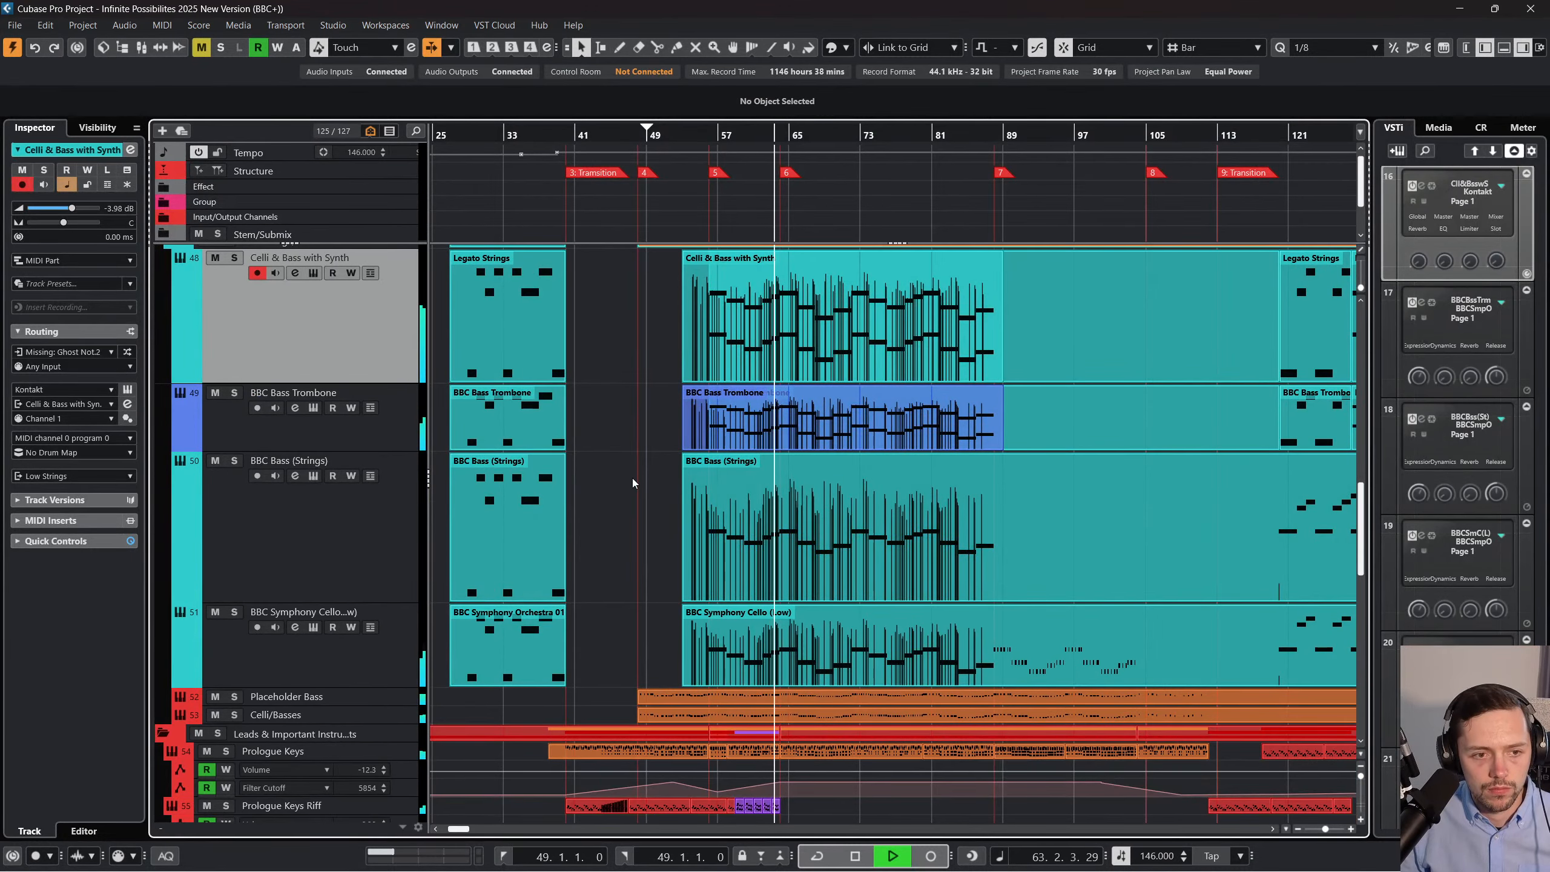
scroll(637, 477, down, 5)
scroll(670, 483, down, 6)
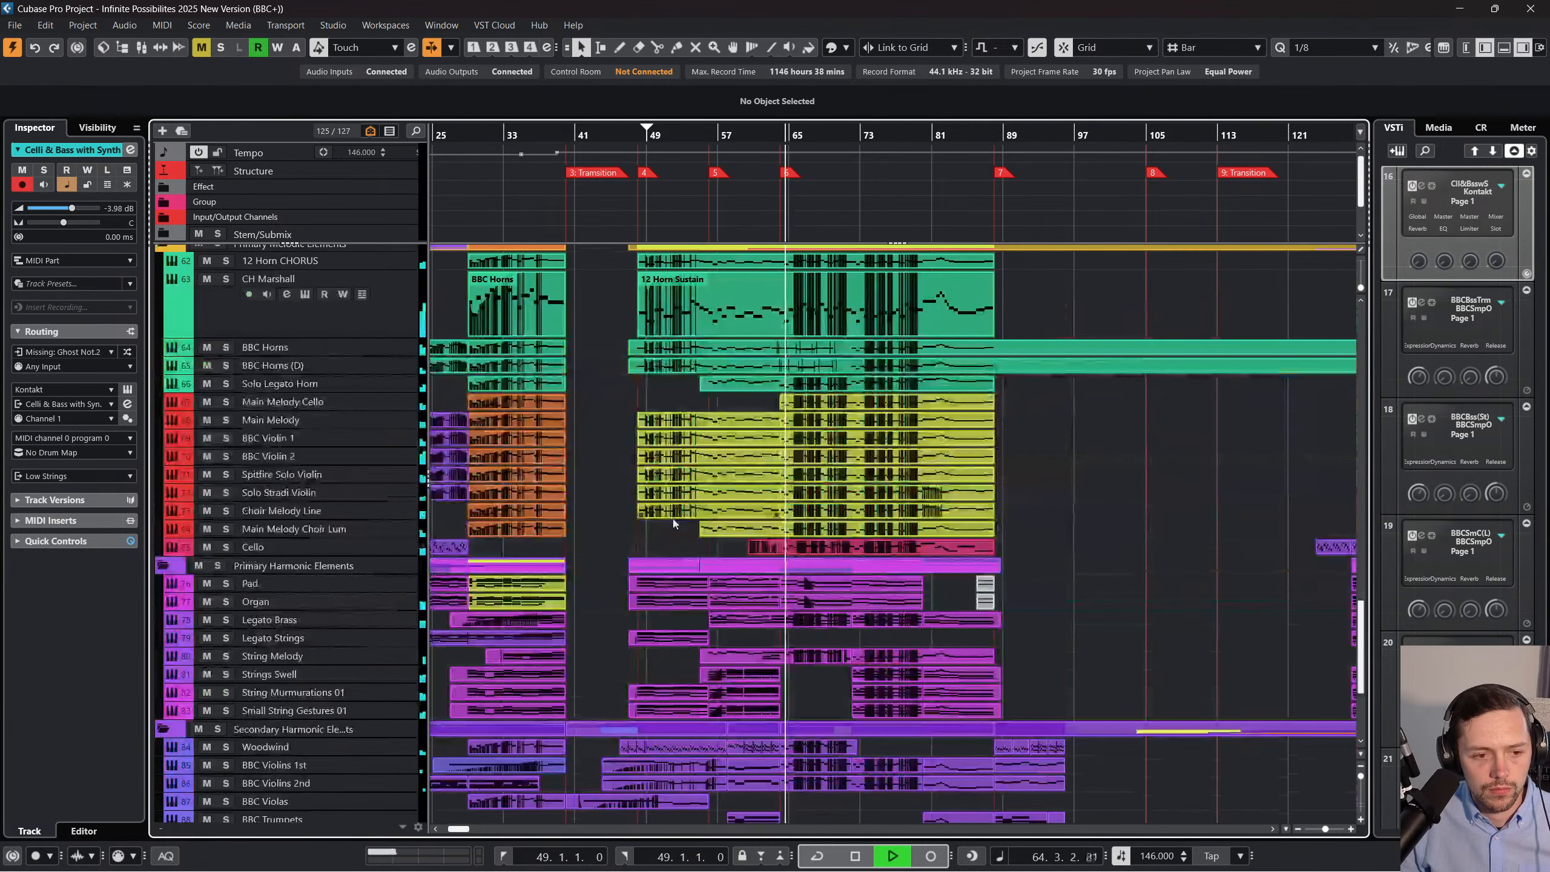
scroll(708, 533, up, 4)
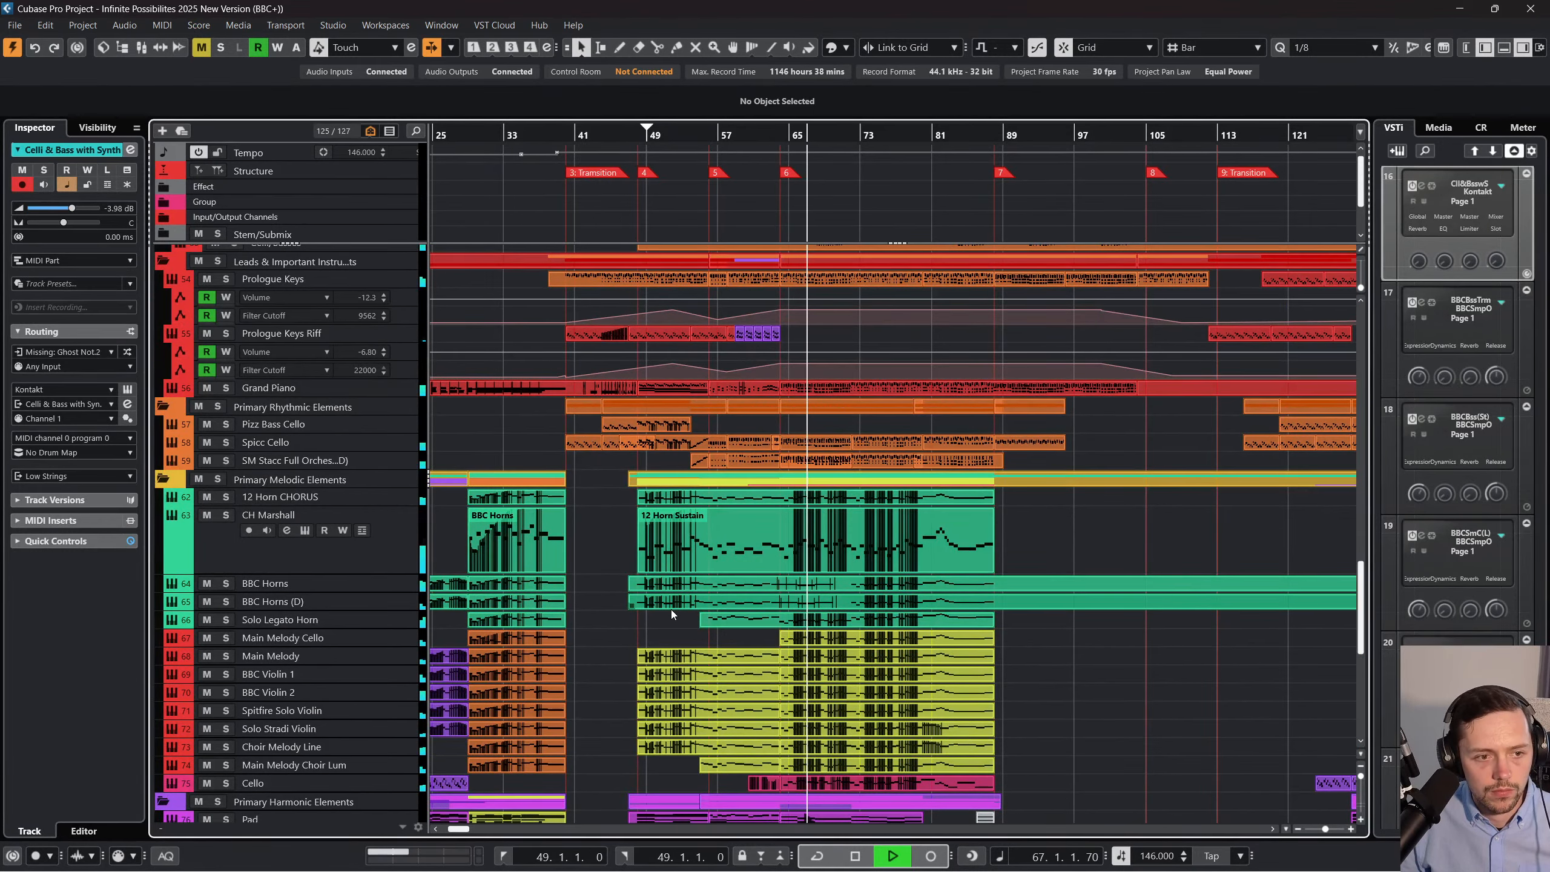
Open the mixer during playback, select the Brass channel beside the stereo output, and close the mixer.
key(F3)
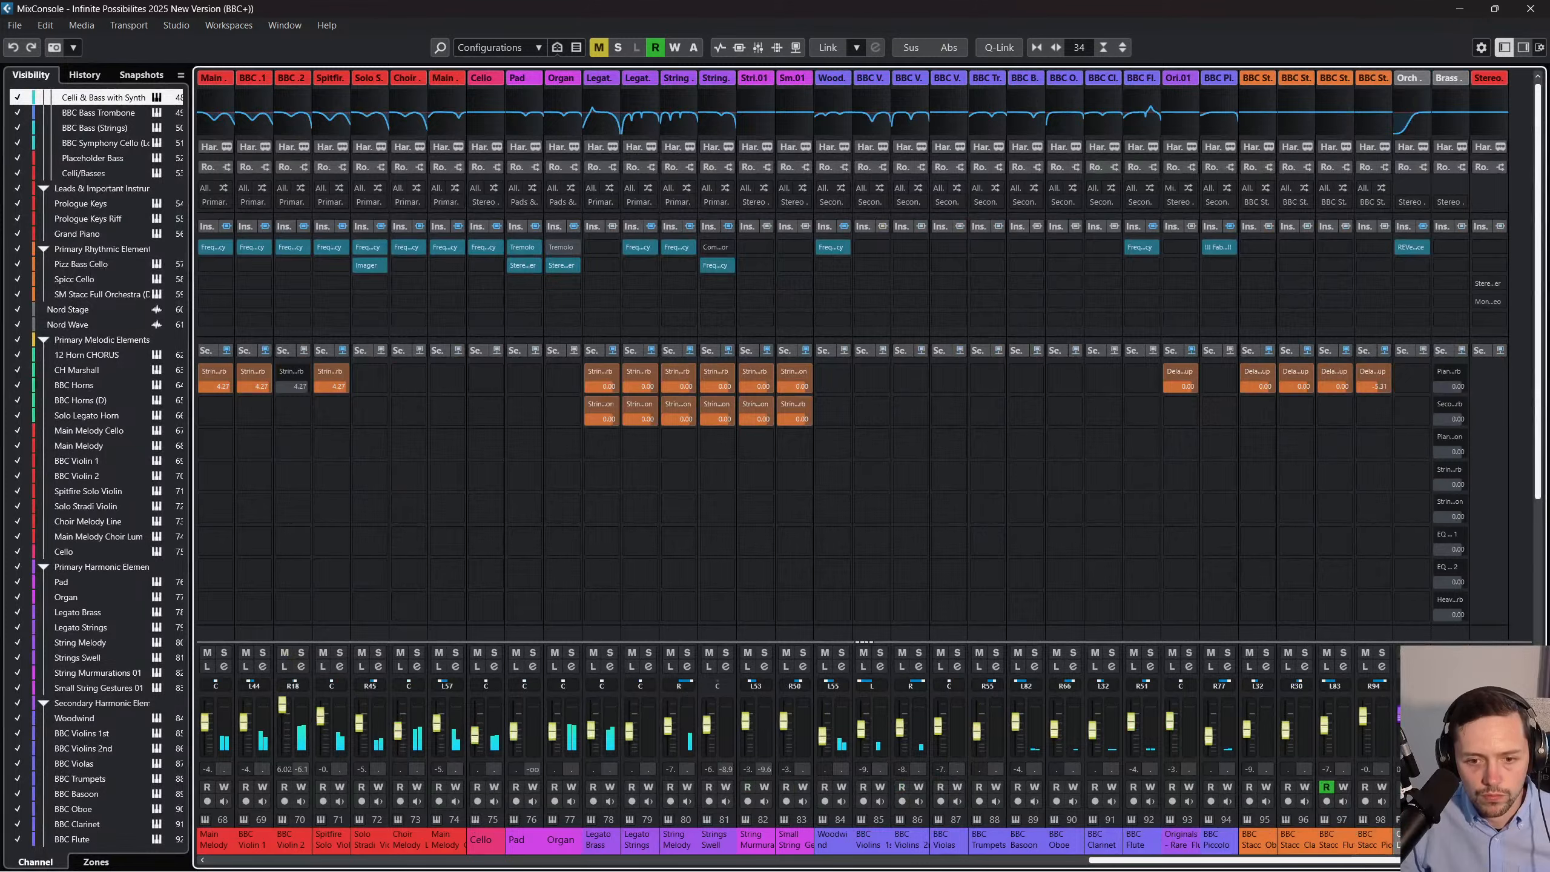
click(1450, 840)
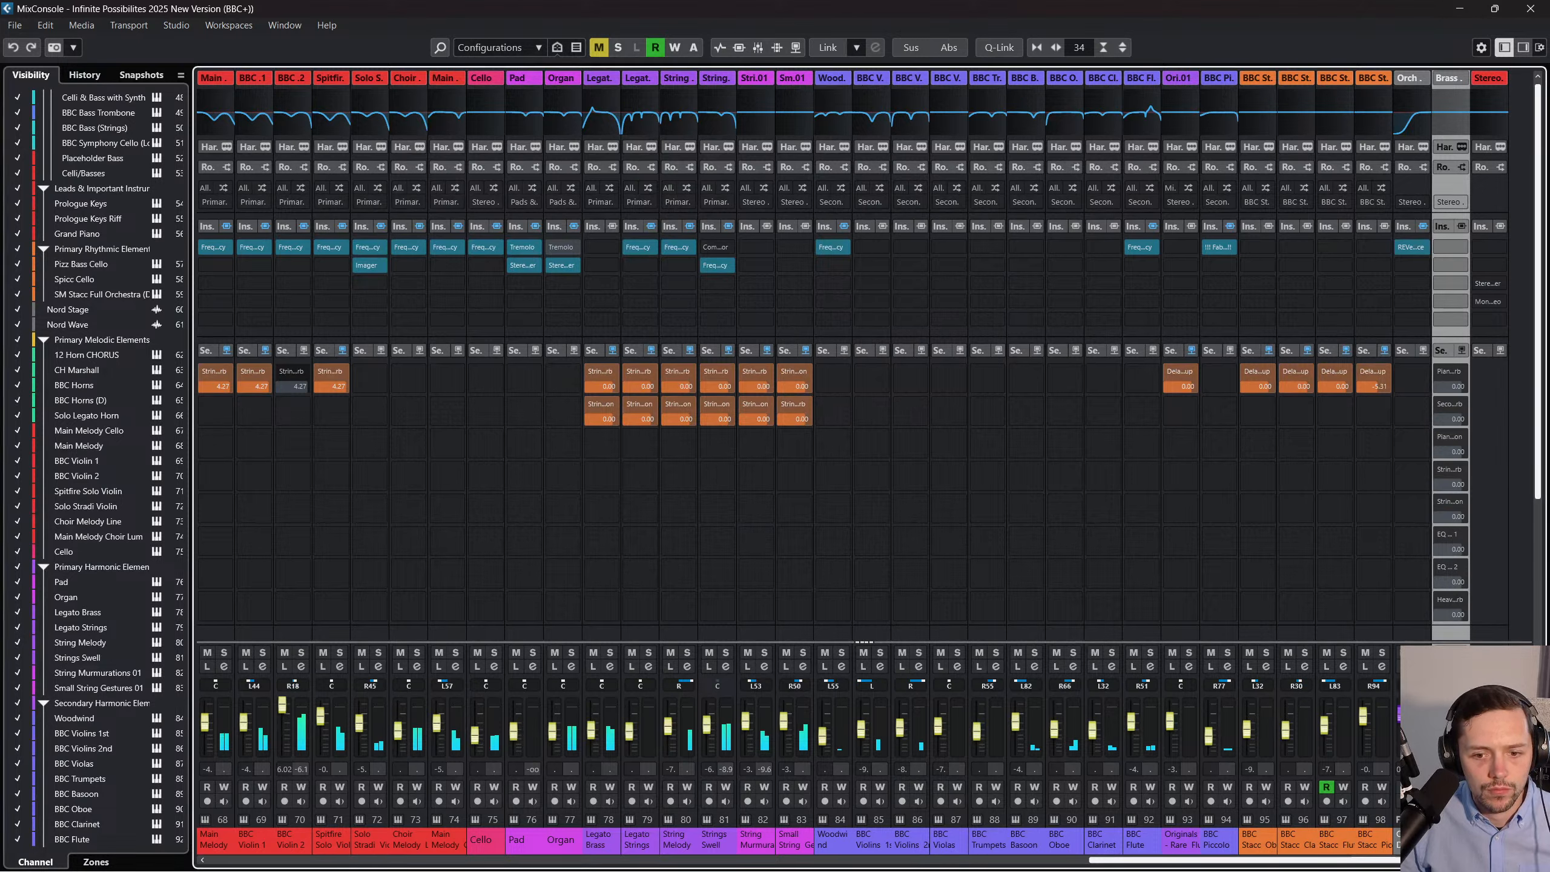
click(1532, 8)
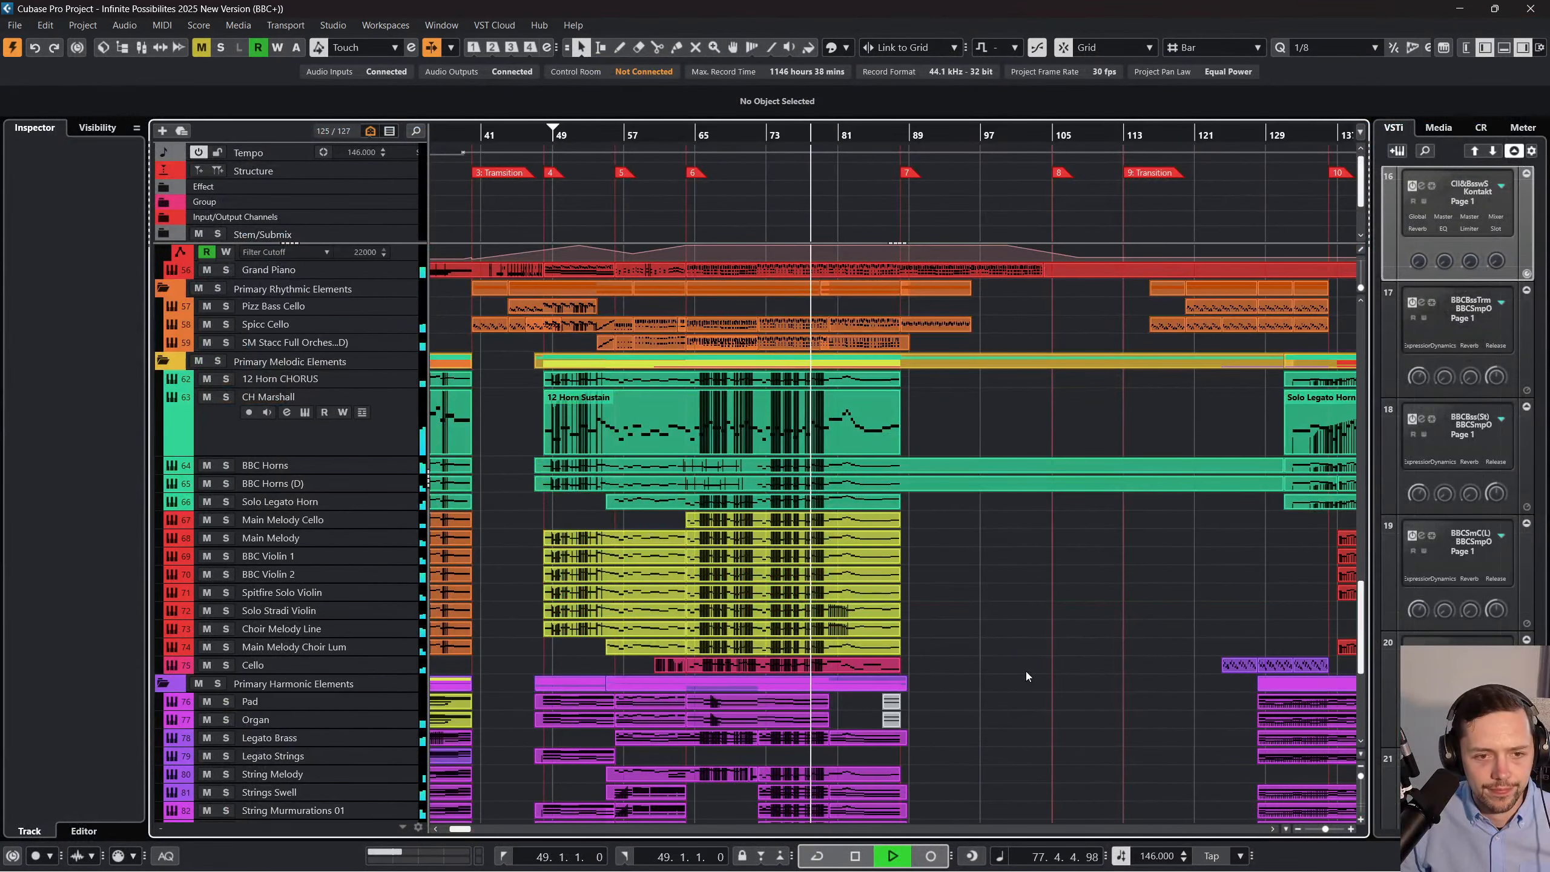
Solo the Primary Rhythmic Elements and Primary Harmonic Elements folders while the arrangement plays.
scroll(1022, 673, right, 1)
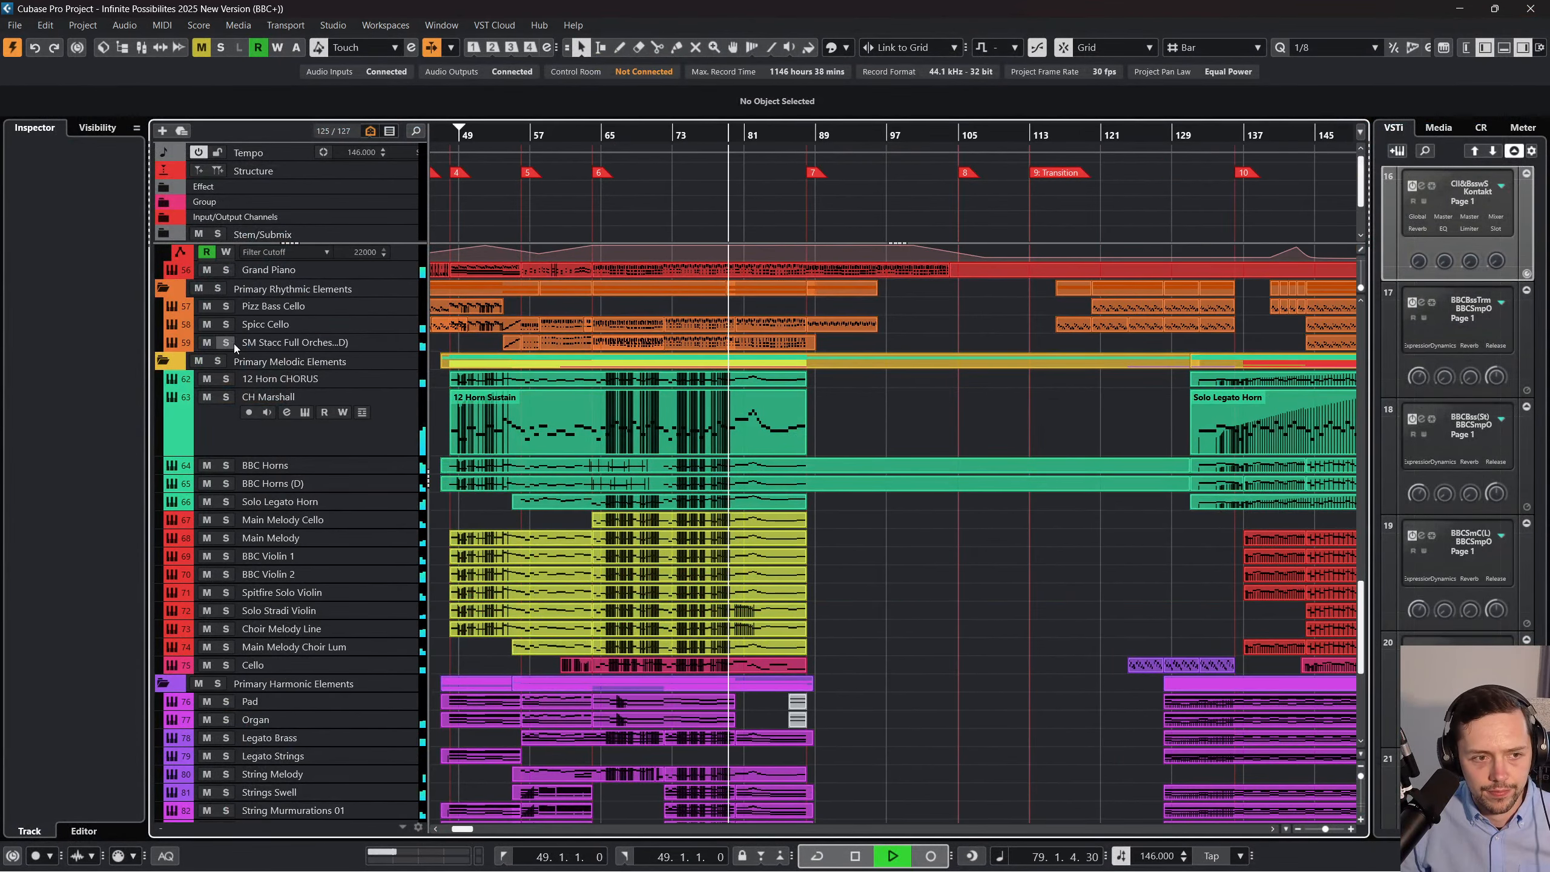
click(218, 288)
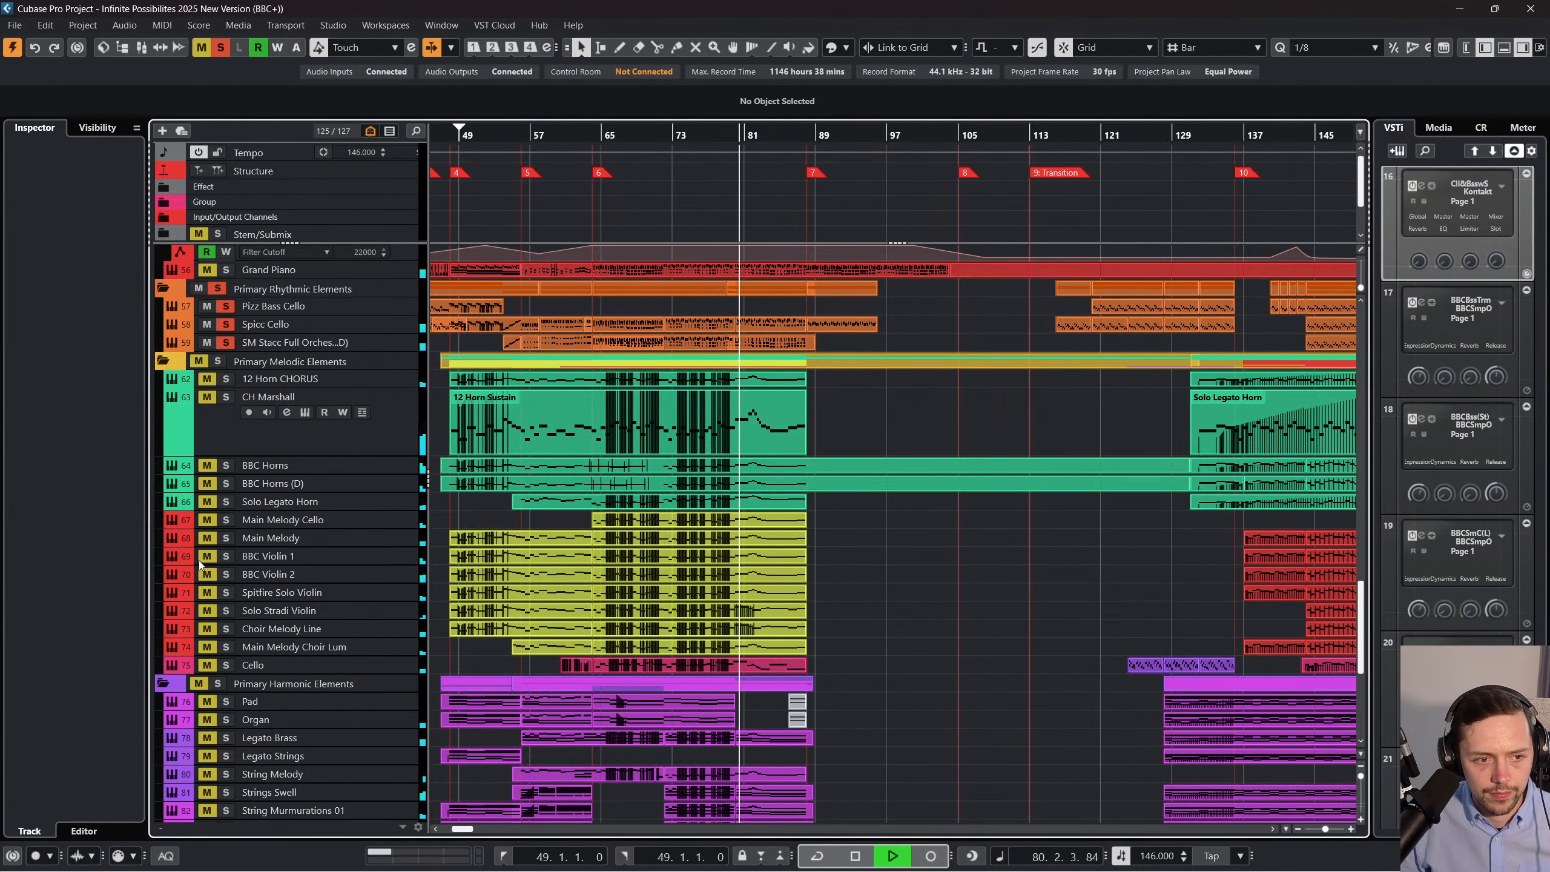
click(218, 683)
scroll(234, 606, down, 5)
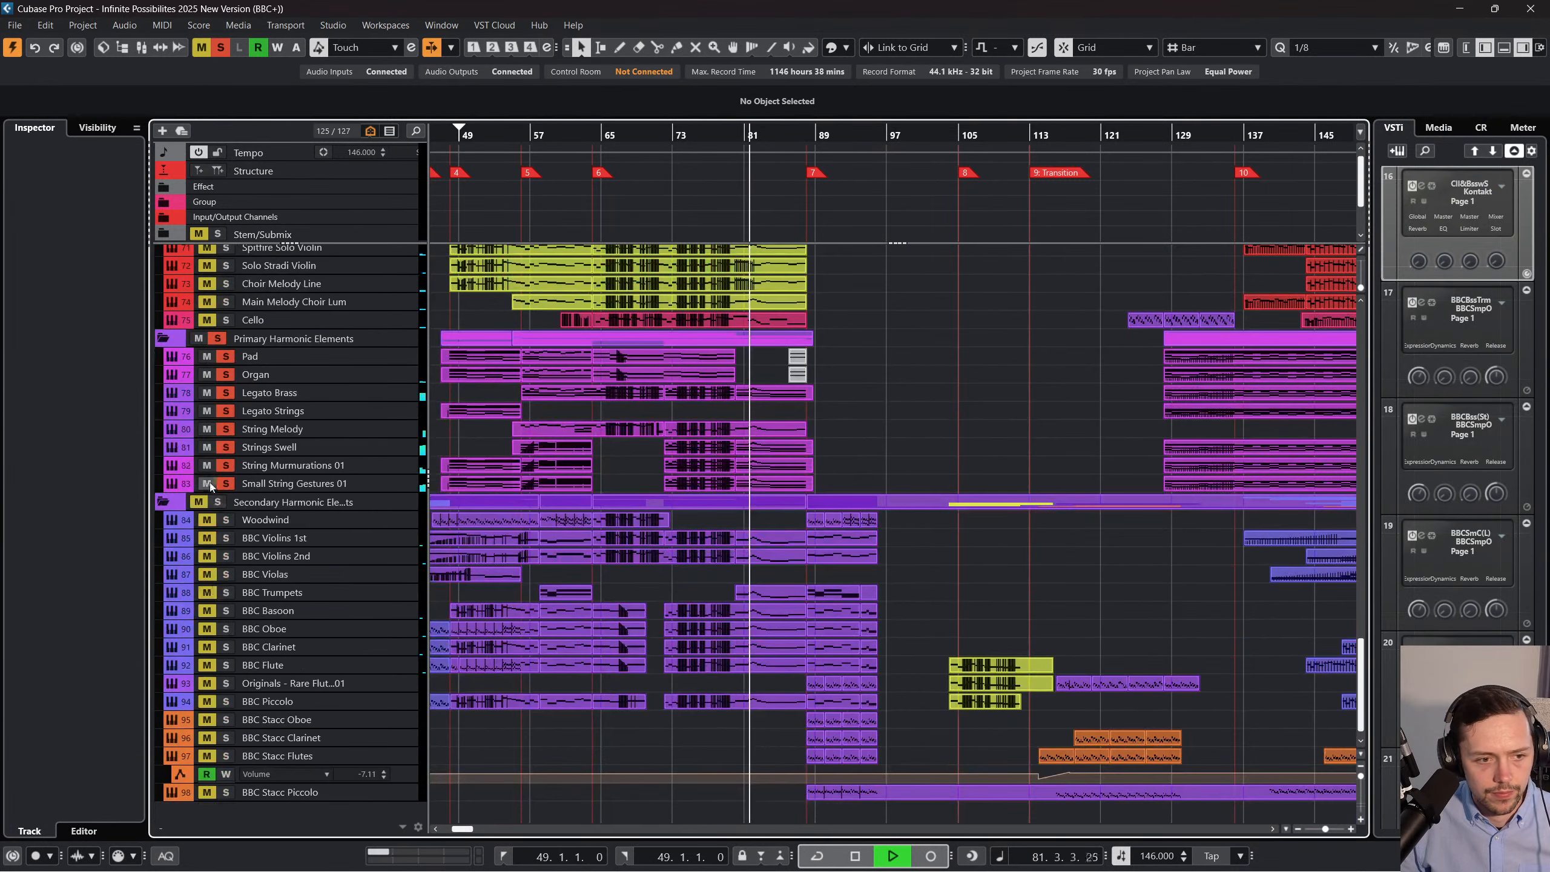
scroll(196, 430, up, 6)
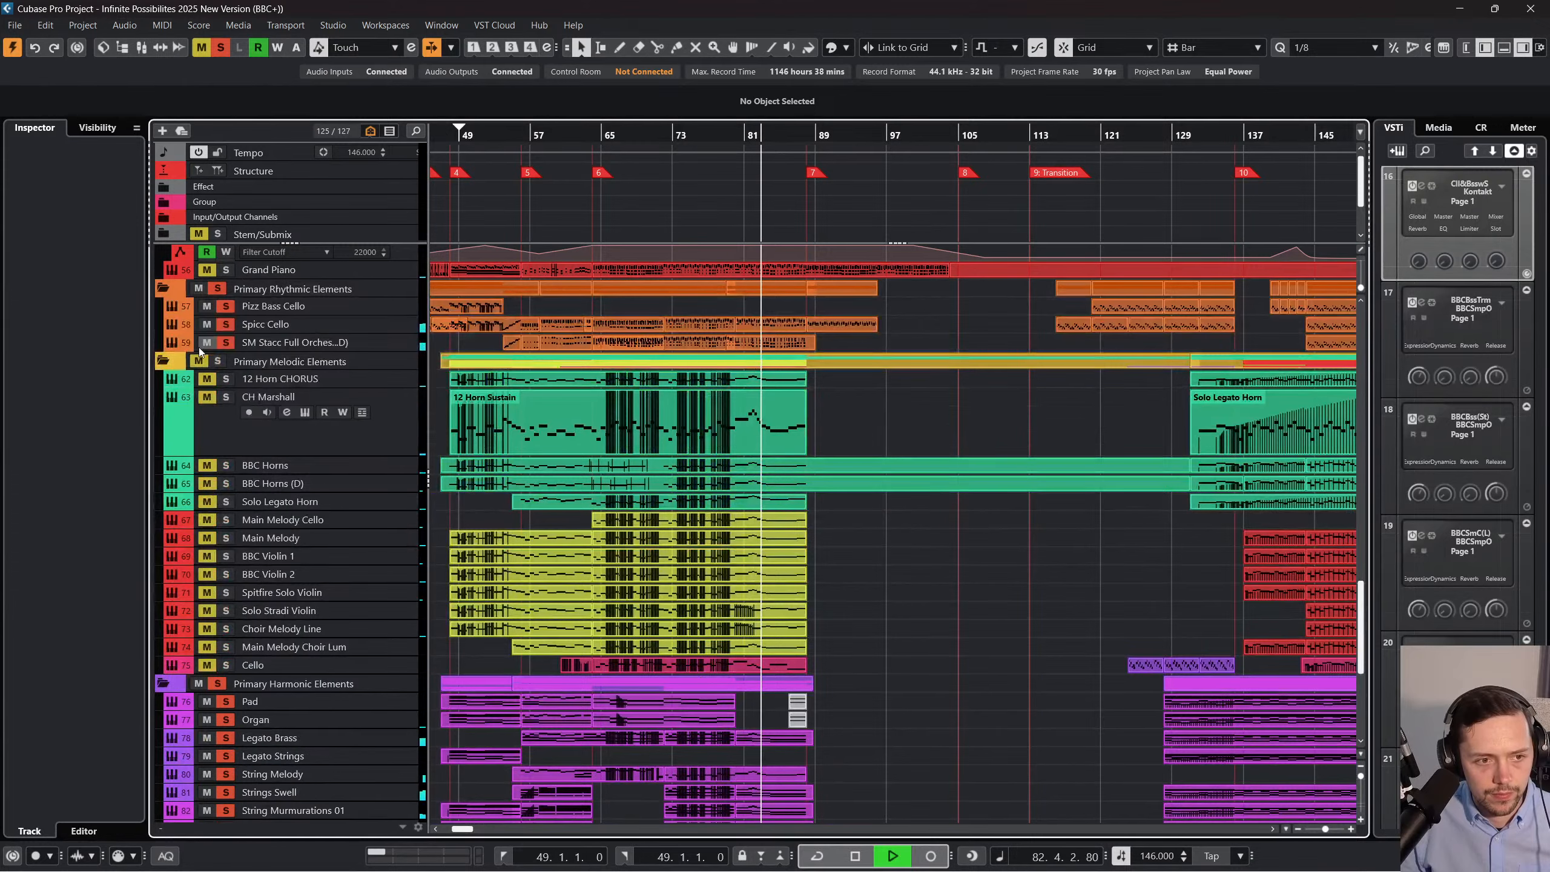
scroll(206, 407, up, 4)
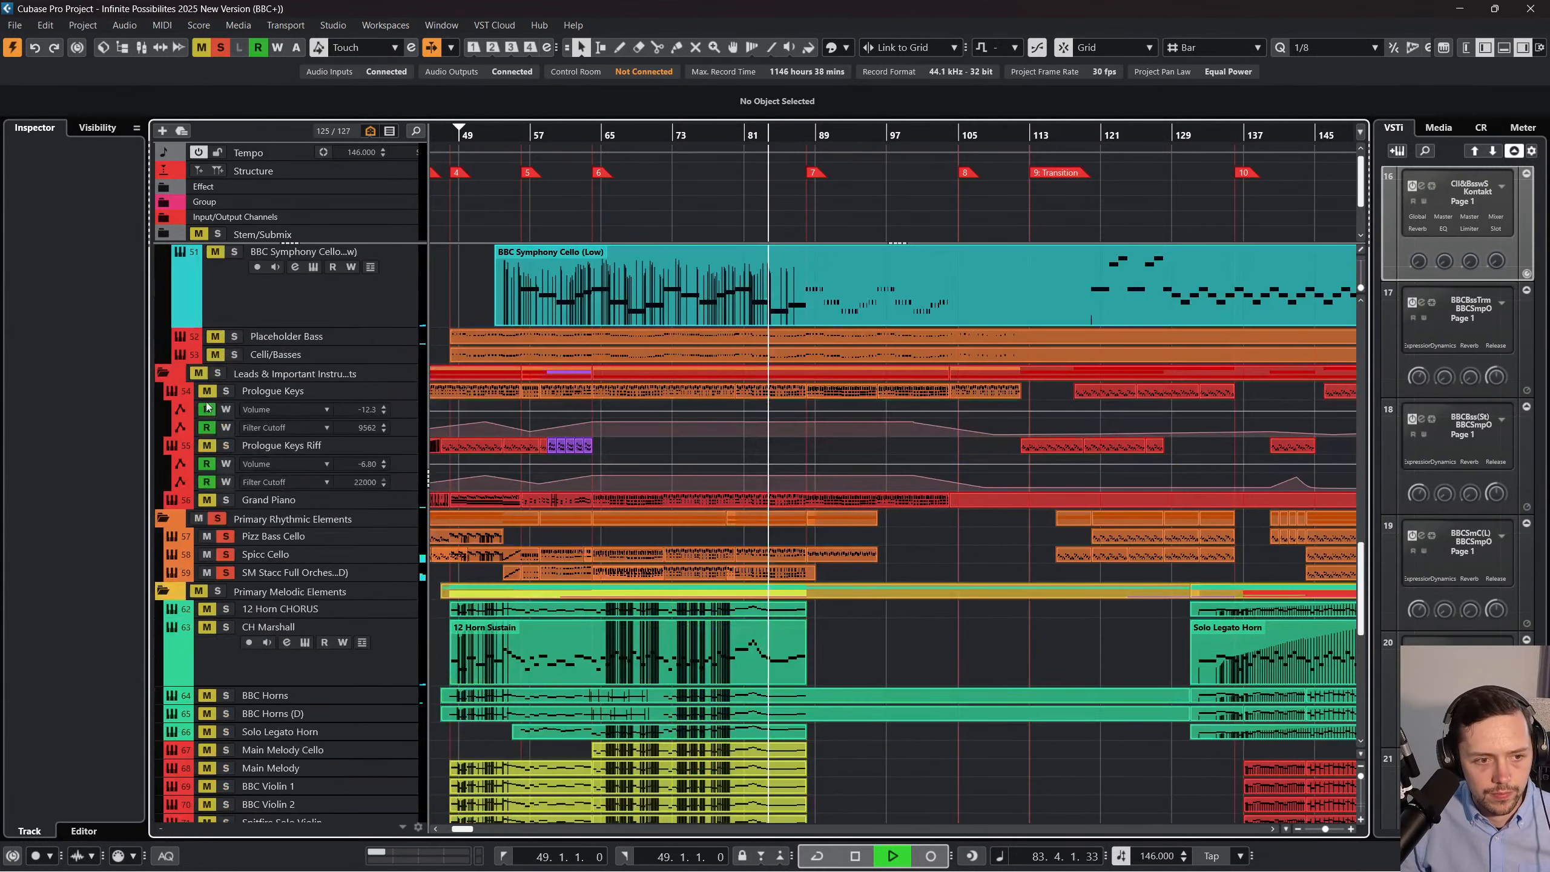
Unsolo the Primary Rhythmic Elements folder and solo the Leads & Important Instruments folder.
click(217, 519)
click(218, 373)
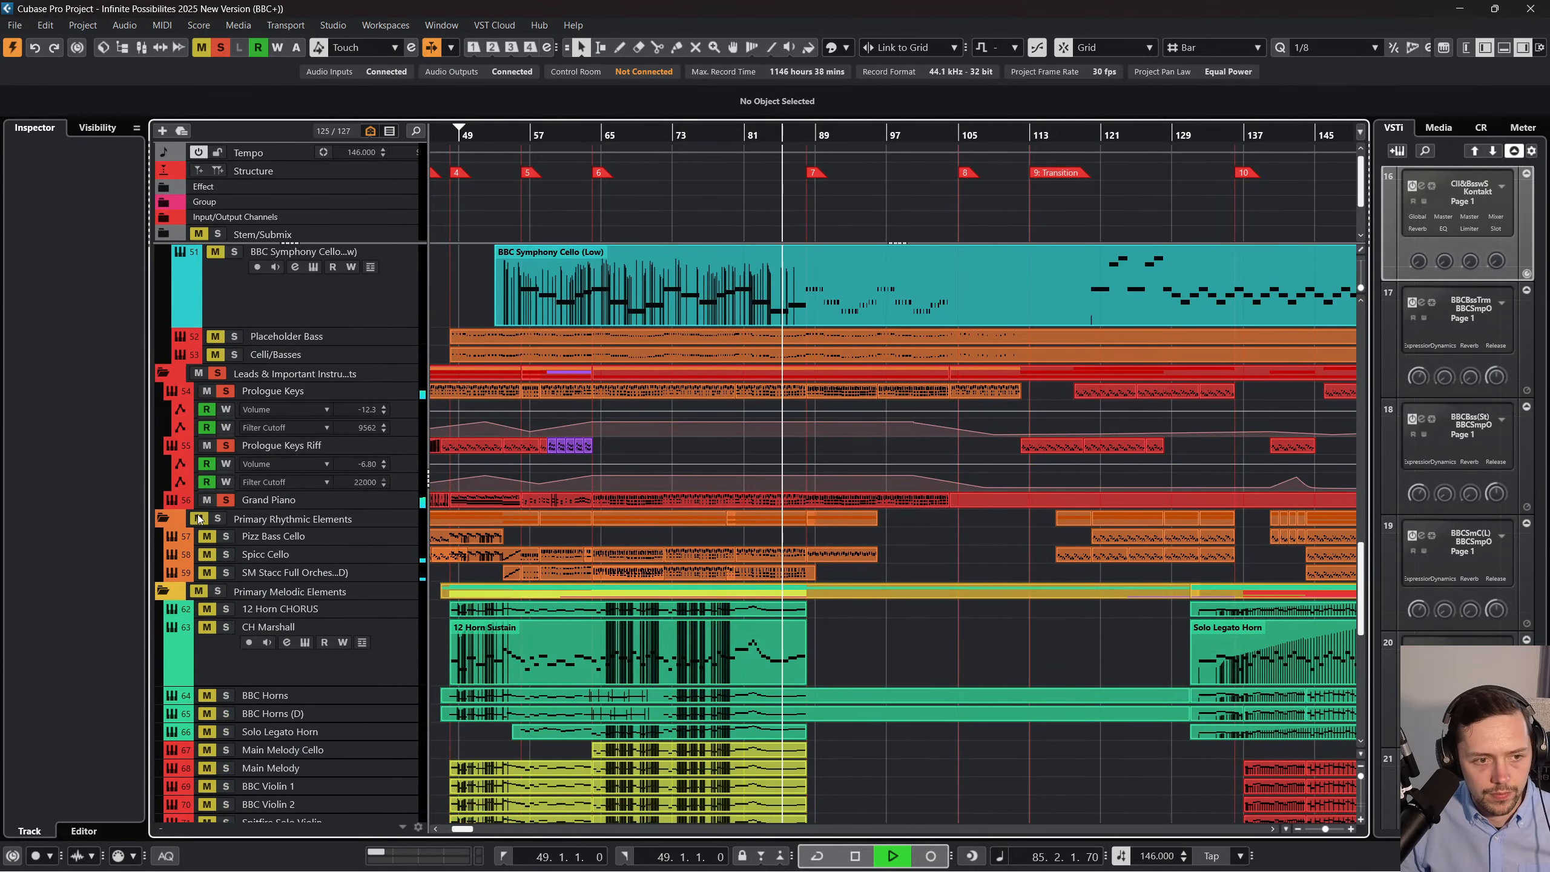
scroll(259, 448, up, 5)
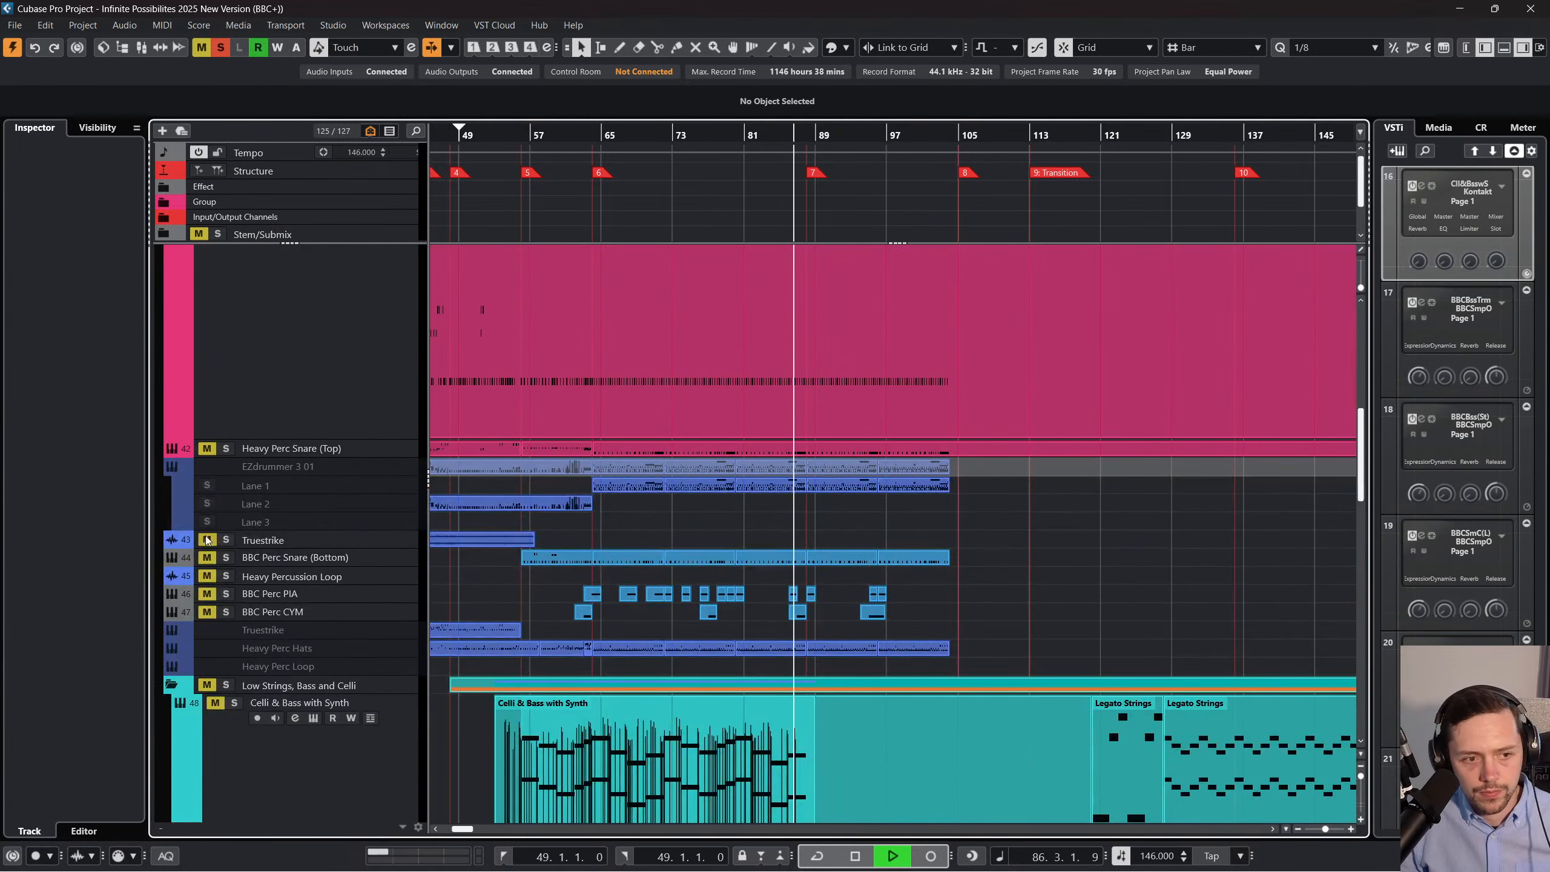
scroll(260, 448, up, 5)
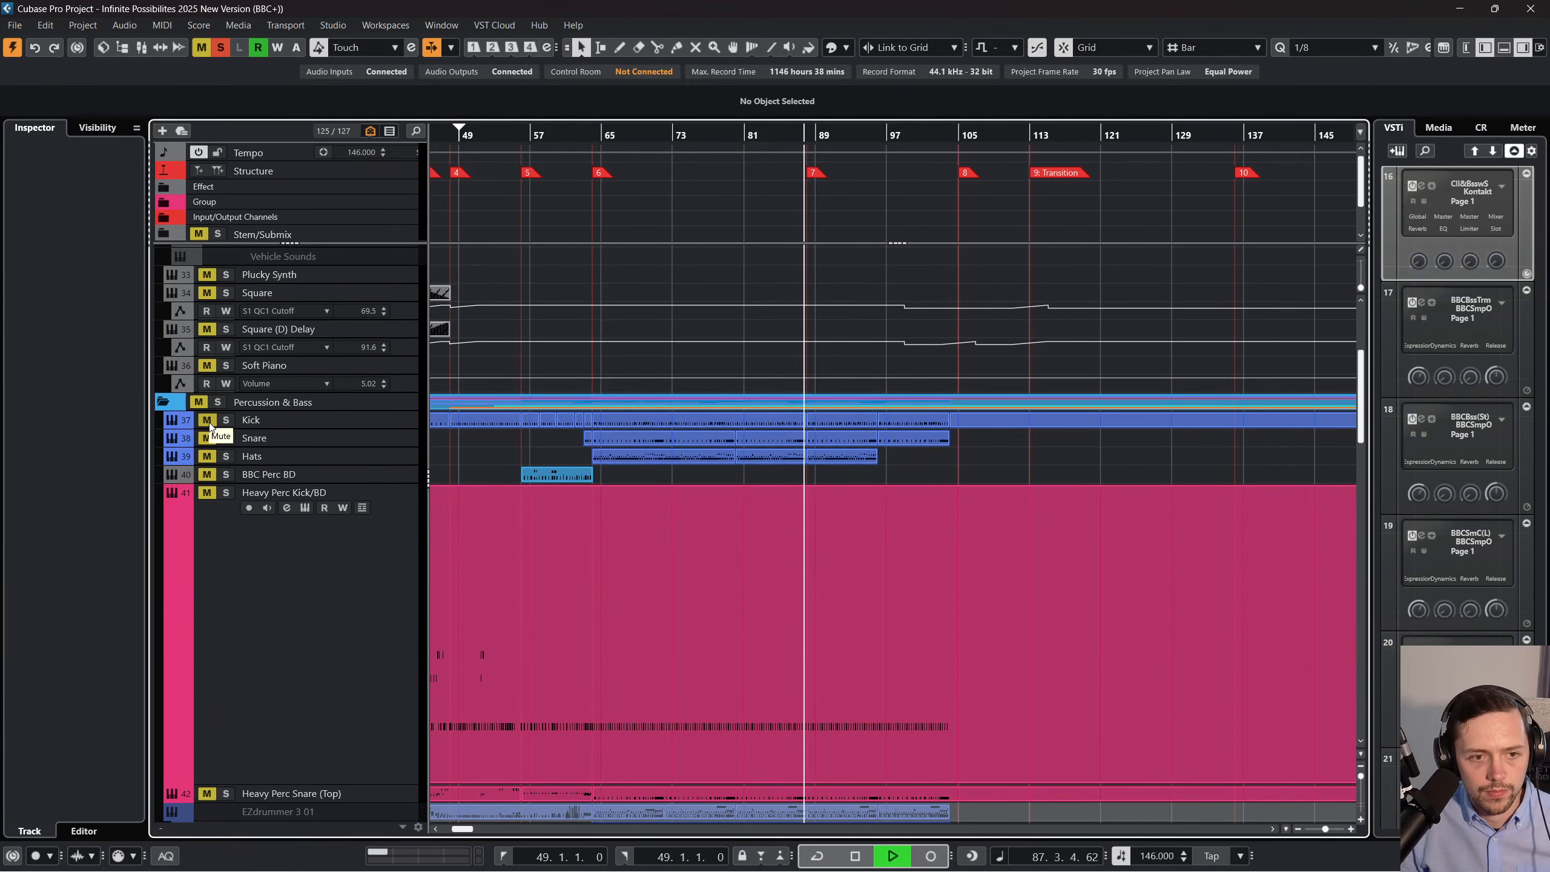
scroll(542, 540, down, 8)
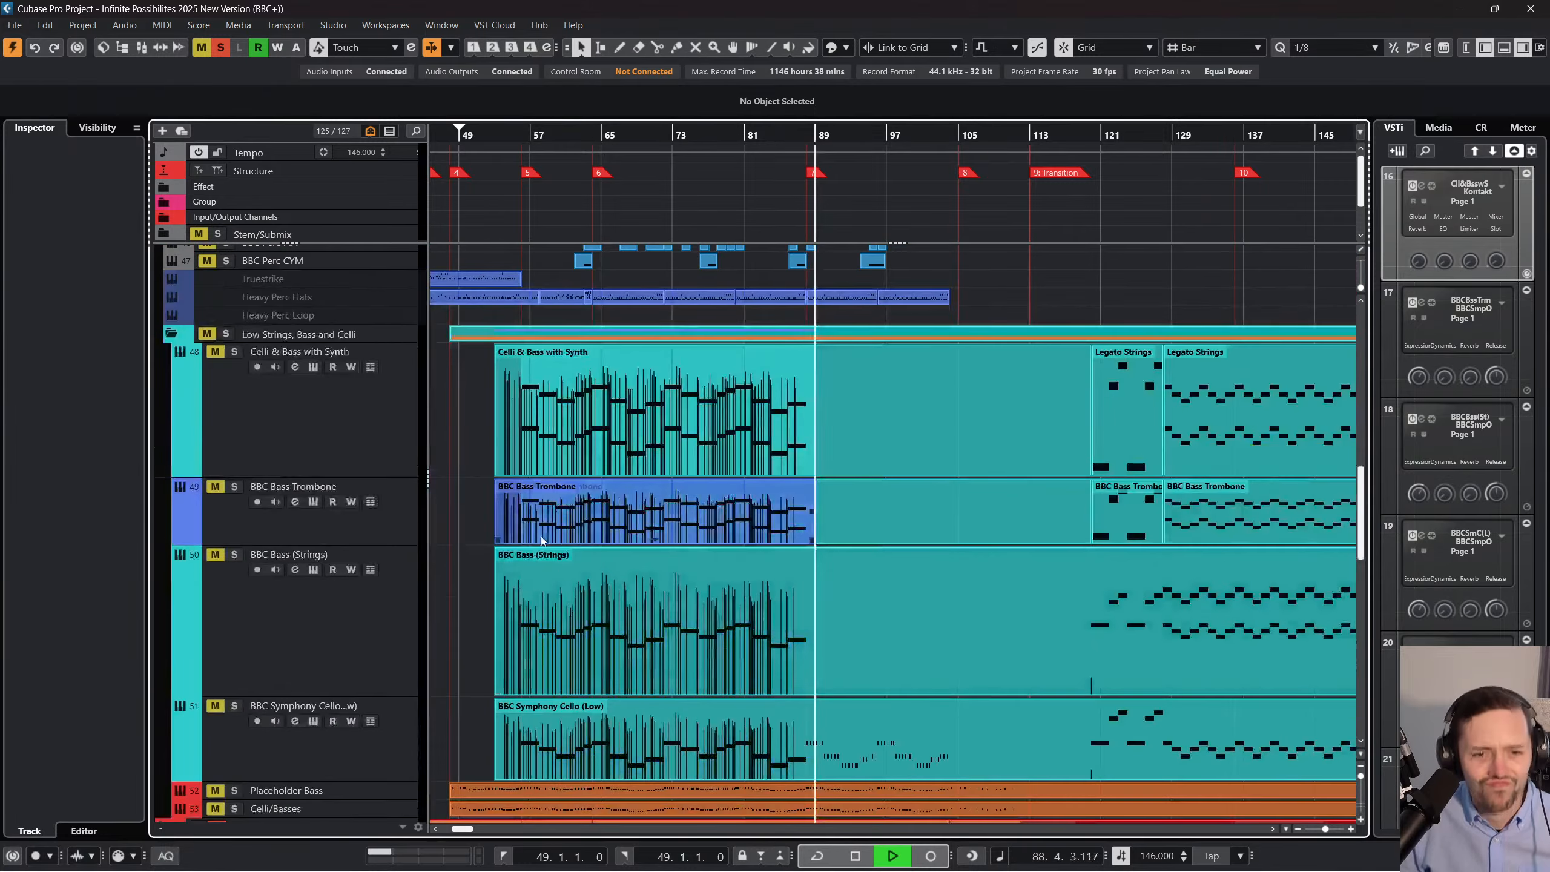
Add the Secondary Harmonic Elements and Primary Rhythmic Elements folders to the solo, listen to the combination, and stop playback around bar 96.
scroll(542, 540, down, 10)
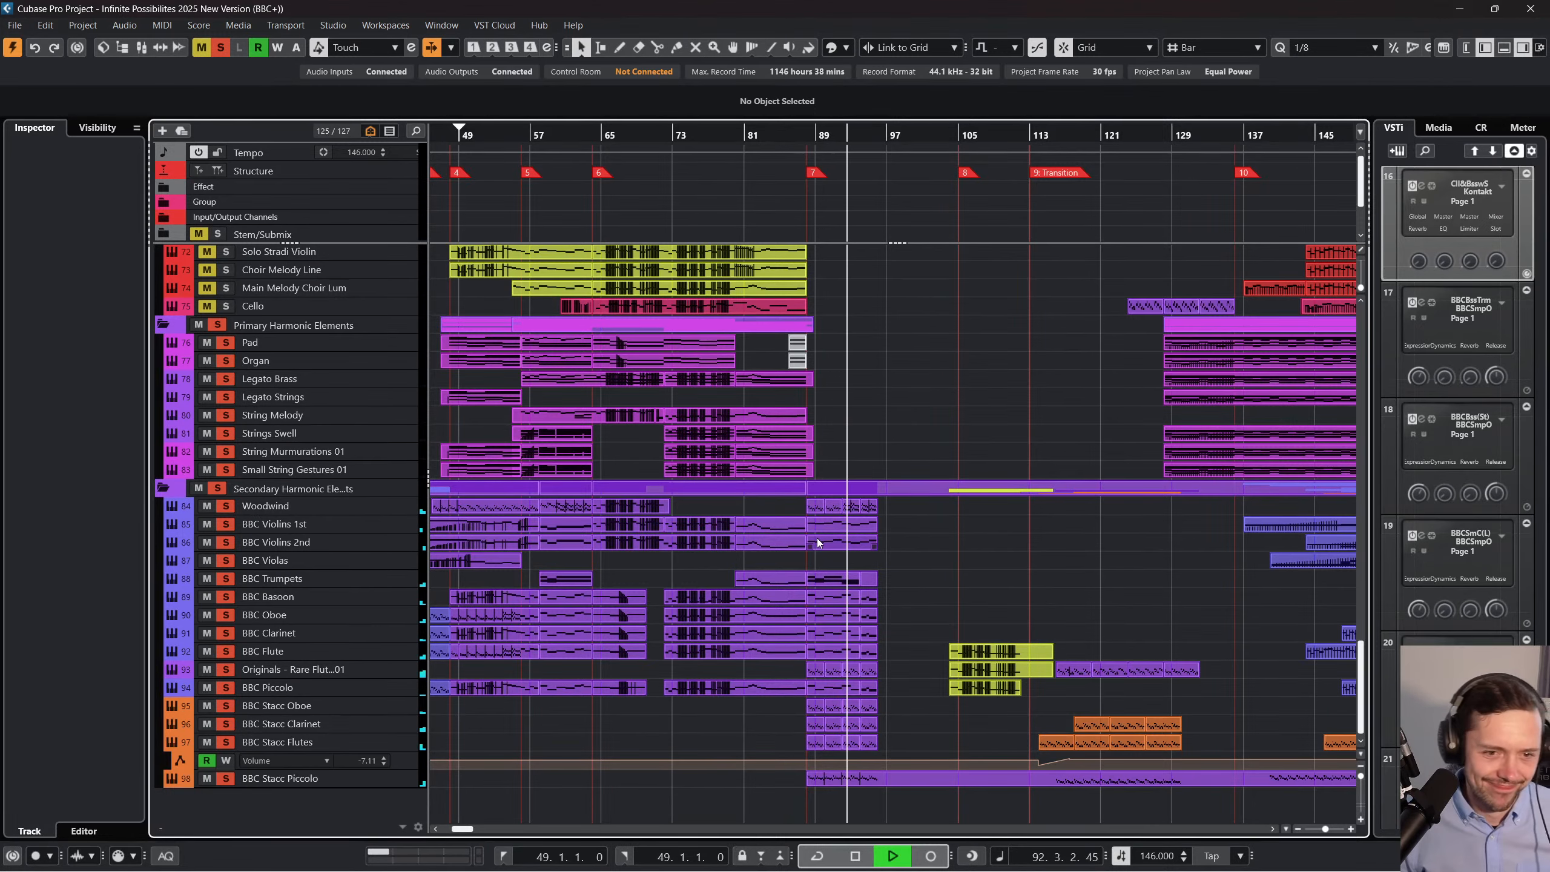
scroll(990, 425, up, 3)
scroll(996, 434, down, 3)
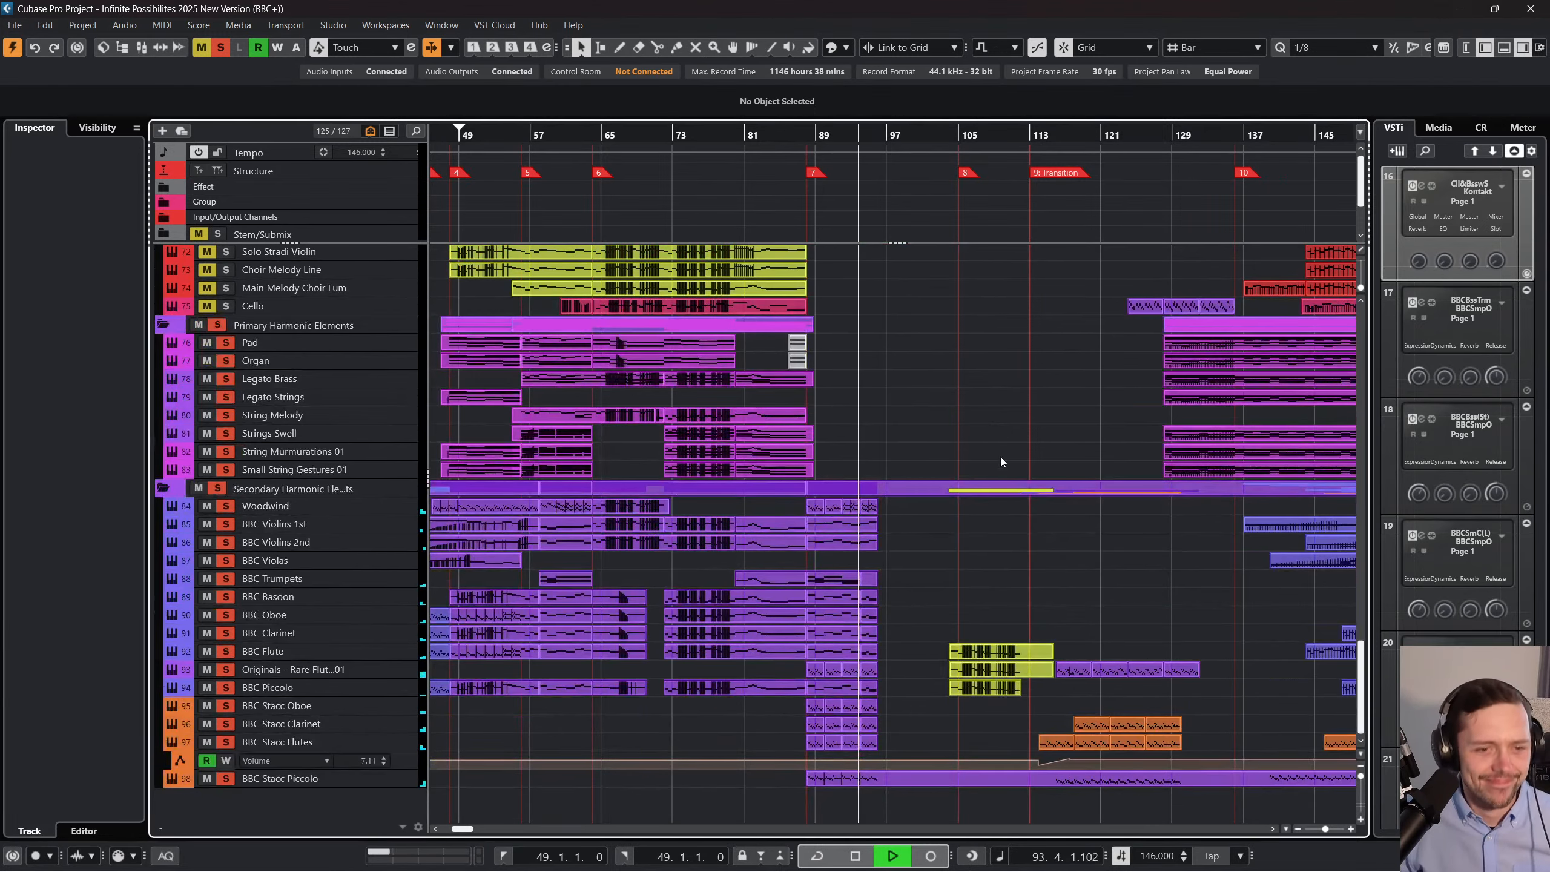
scroll(1001, 458, up, 10)
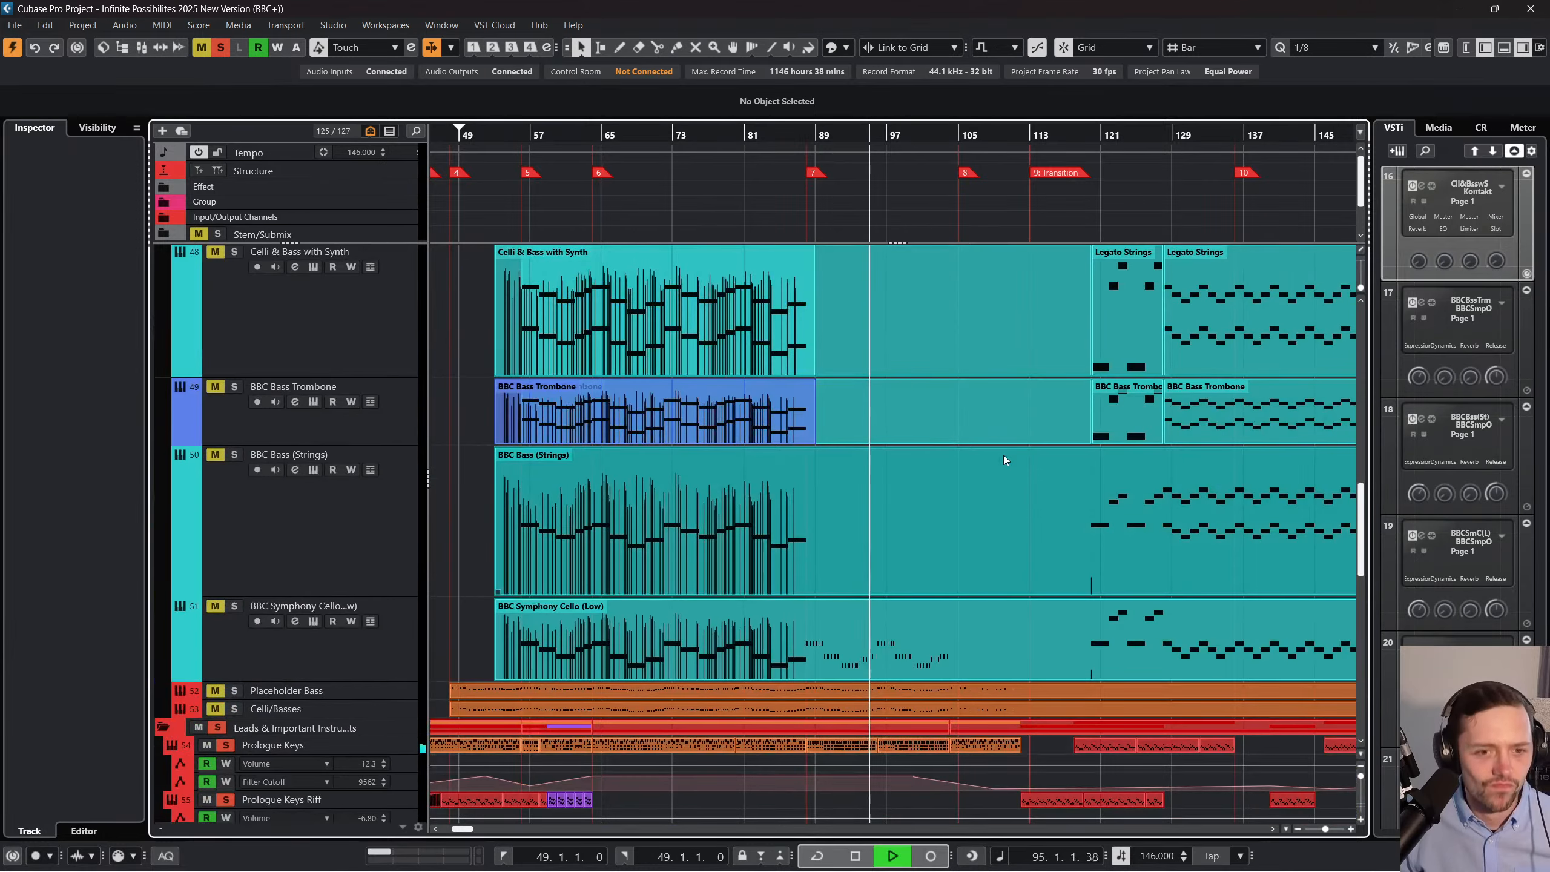
scroll(1002, 456, down, 4)
scroll(996, 475, up, 1)
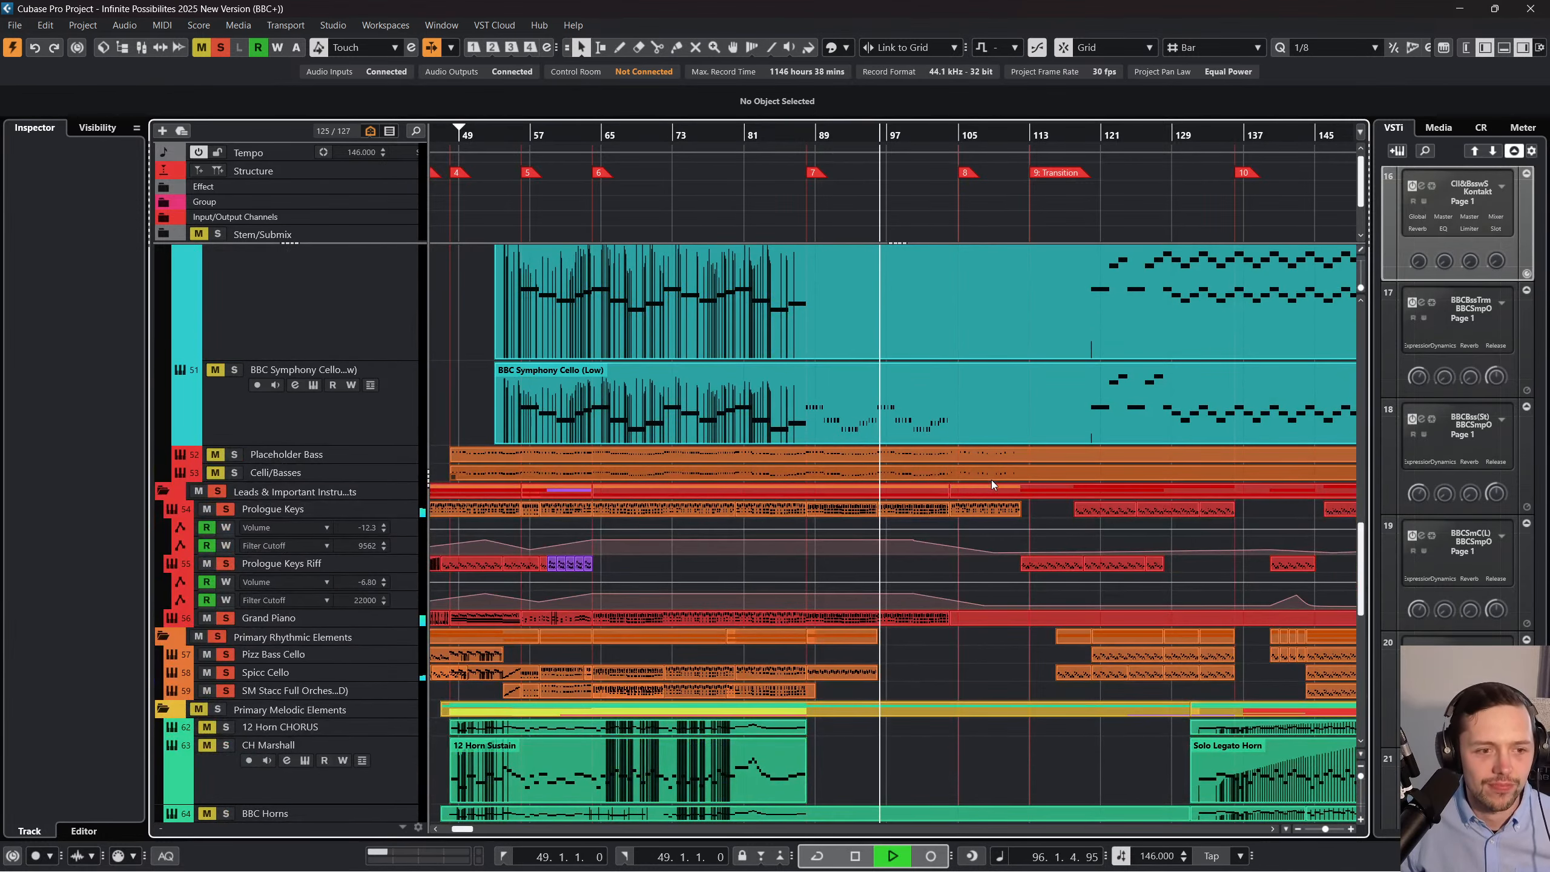
key(space)
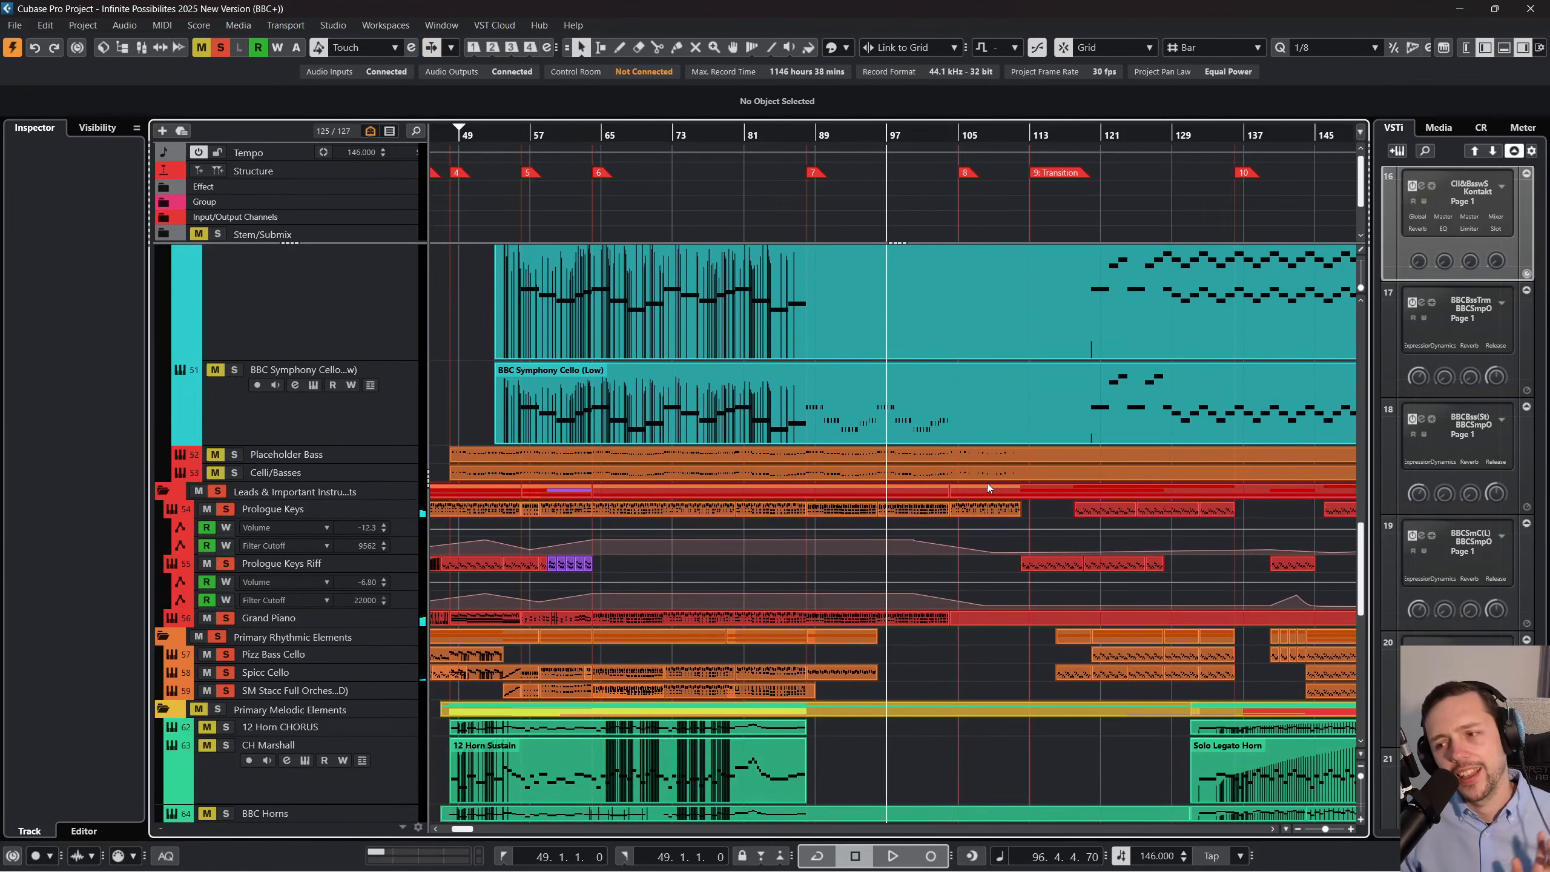